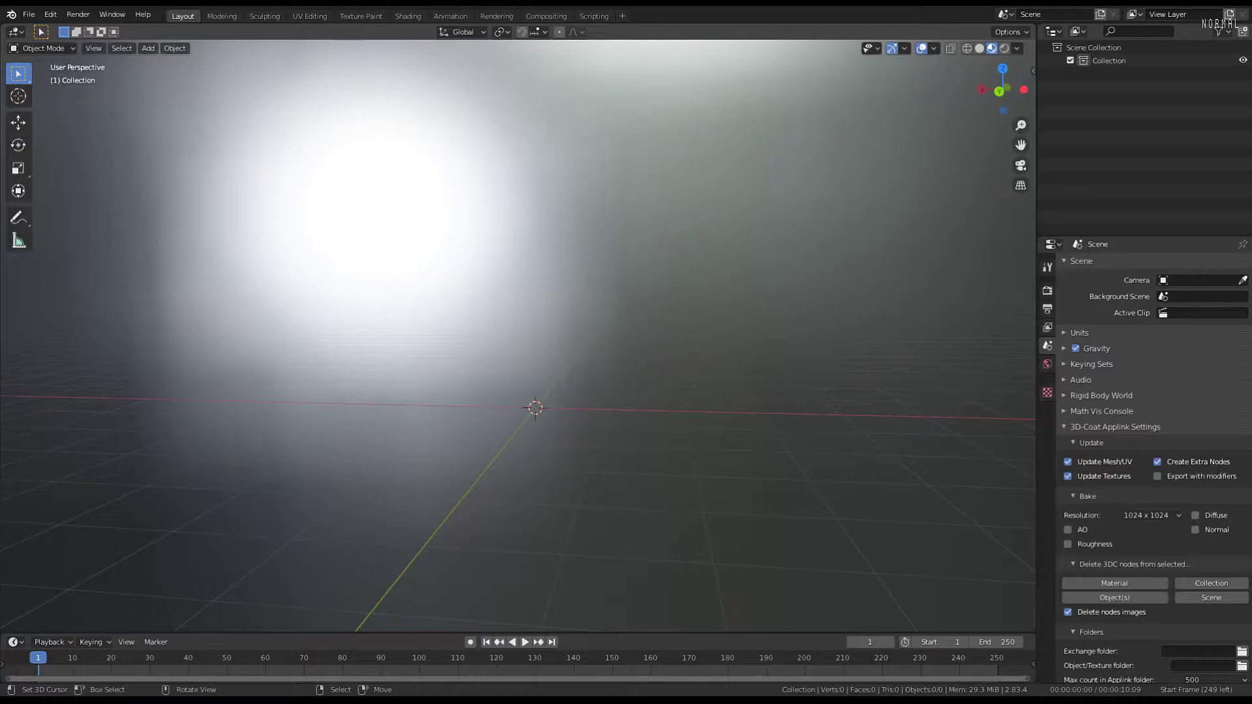
Add a plane at the origin and scale its mesh up in Edit Mode to more than twice its size
mouse_move(580, 326)
middle_down()
mouse_move(631, 330)
mouse_move(618, 327)
mouse_move(570, 417)
mouse_move(596, 342)
middle_up()
key(shift+a)
click(655, 327)
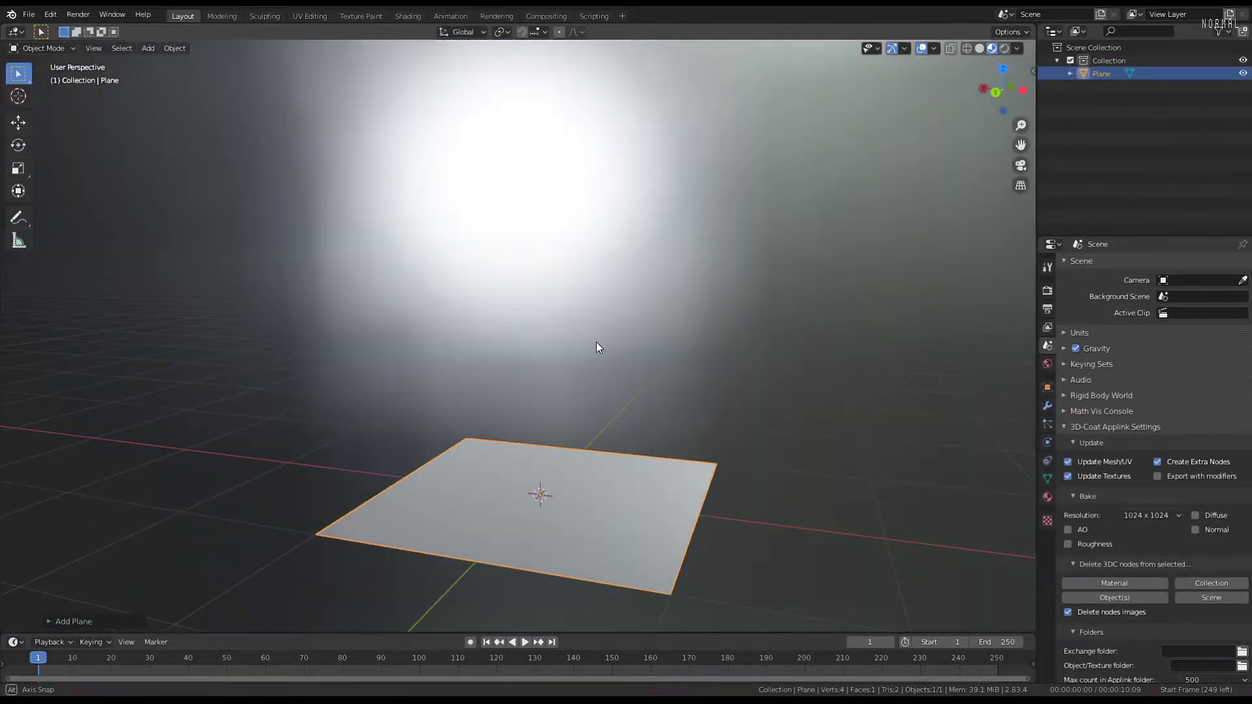
scroll(596, 342, down, 3)
key(Tab)
key(s)
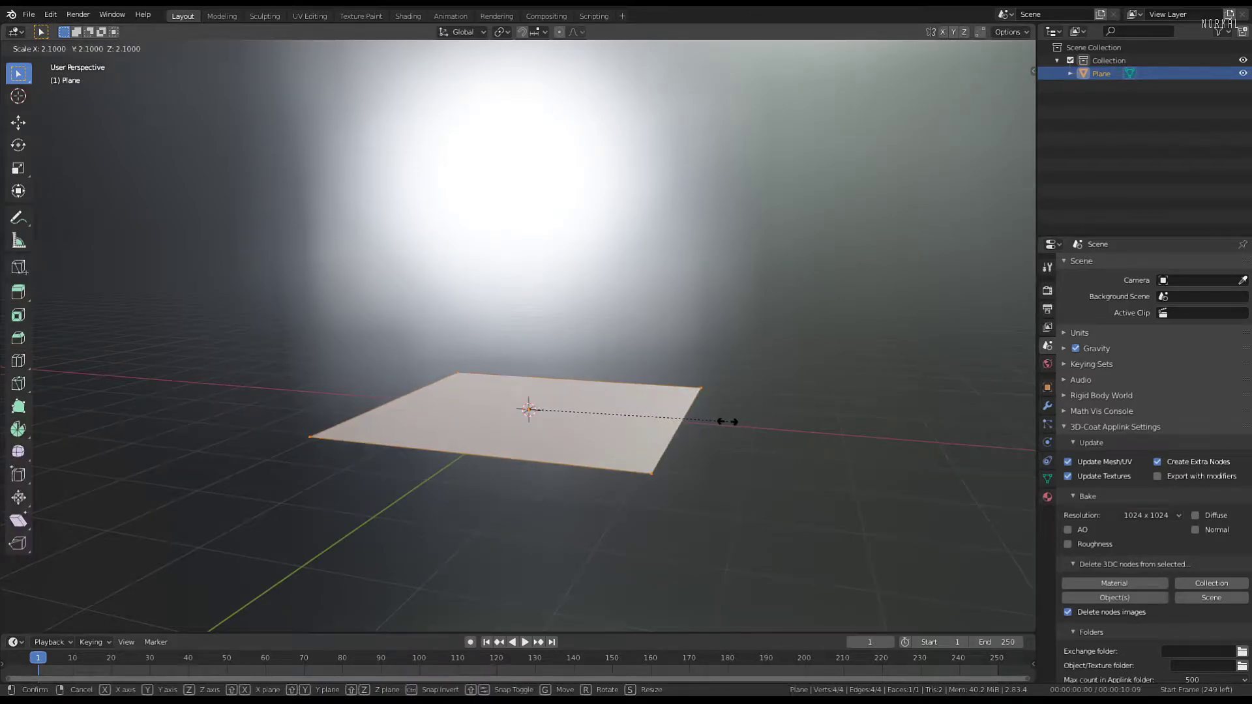
click(779, 425)
key(Tab)
Add an ico sphere at the origin of the plane and raise its subdivisions by one level
middle_drag(780, 424, 693, 370)
key(shift+a)
mouse_move(694, 370)
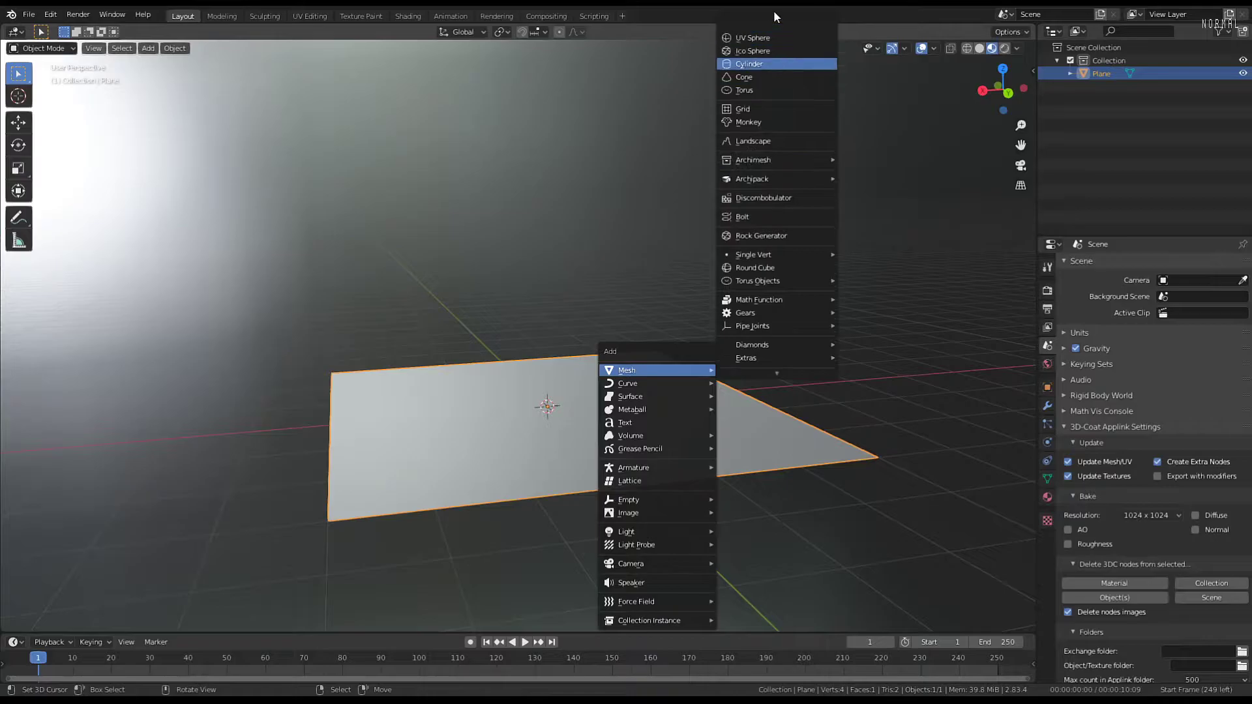
mouse_move(774, 12)
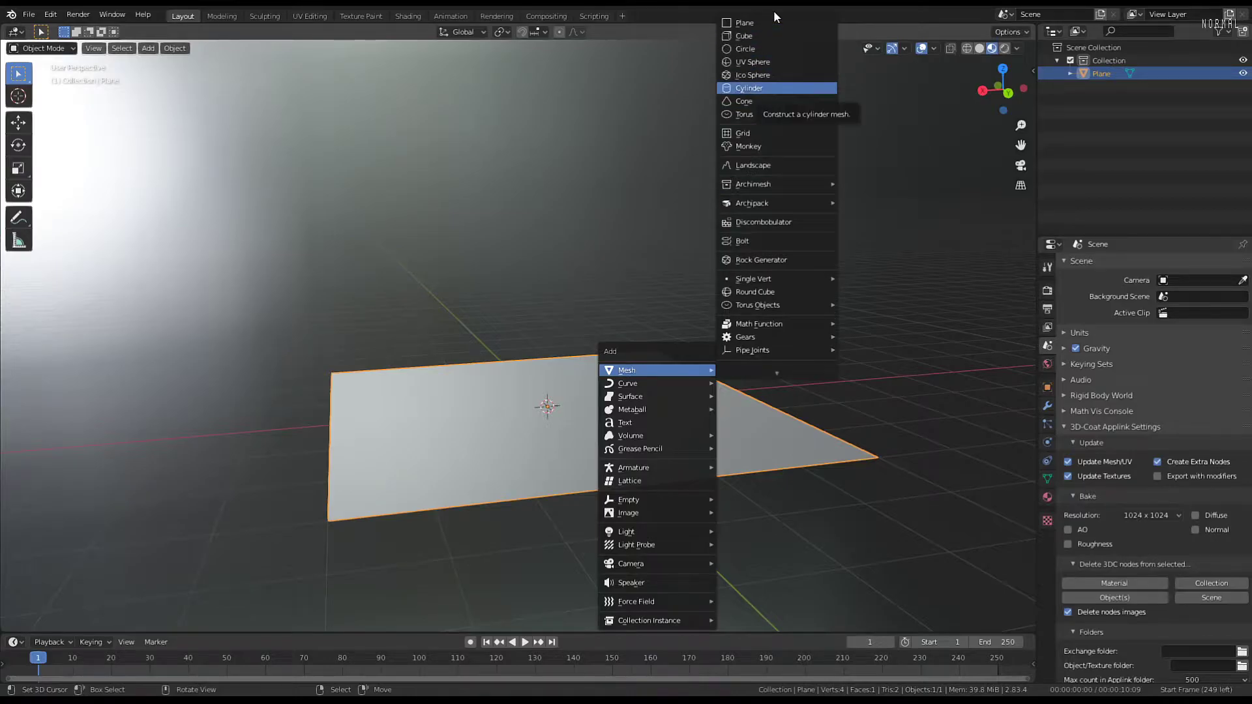
click(769, 76)
scroll(613, 298, up, 2)
click(52, 622)
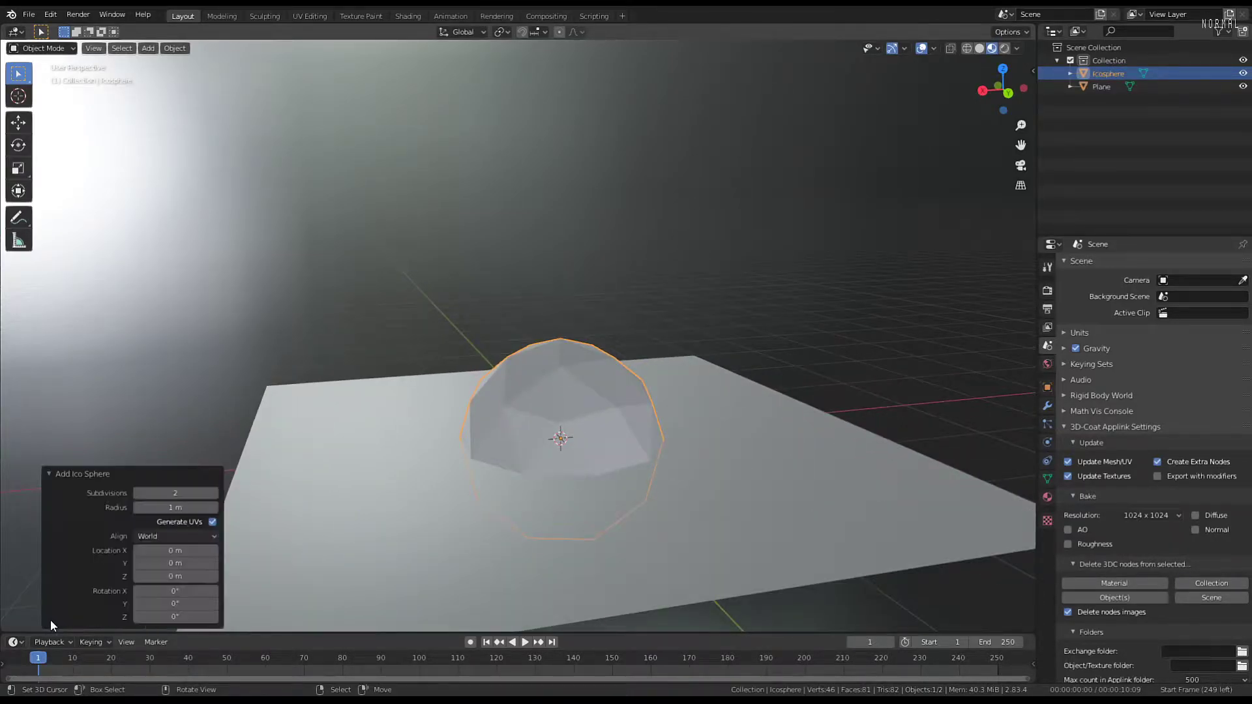
Move the ico sphere straight up about 1.78 m along Z so it floats above the plane
middle_drag(611, 331, 574, 318)
right_click(548, 368)
click(18, 191)
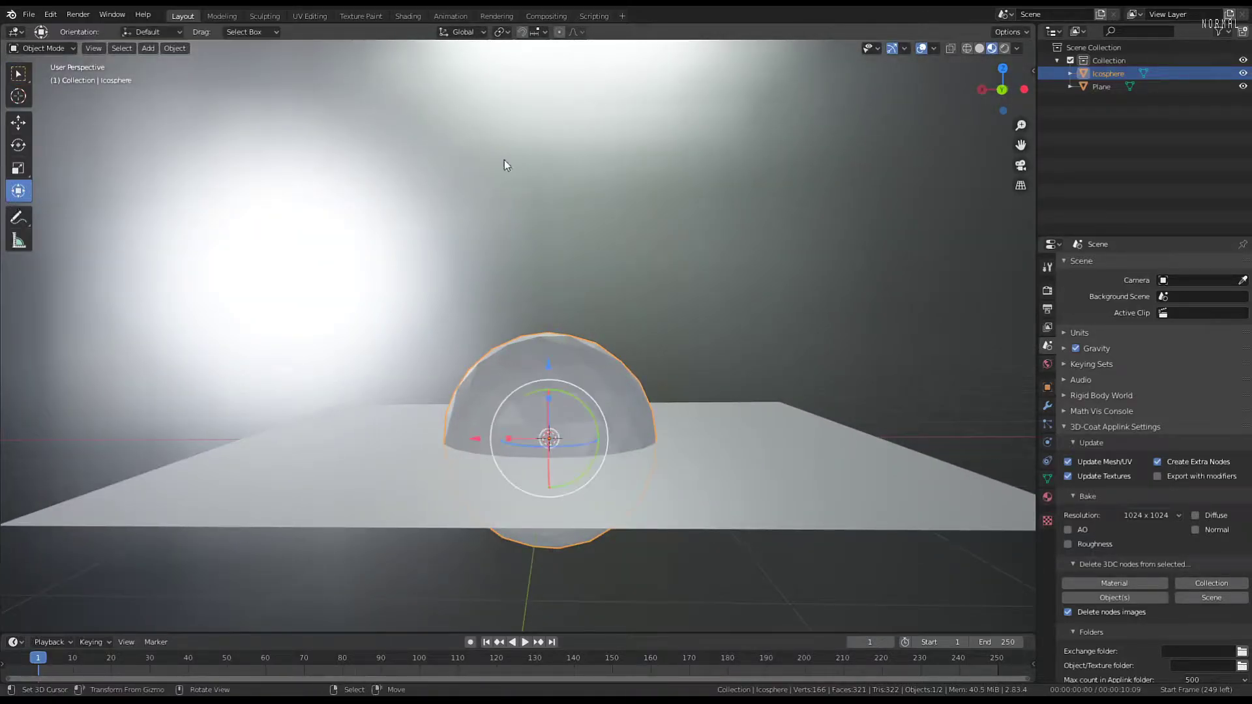
drag(547, 365, 559, 173)
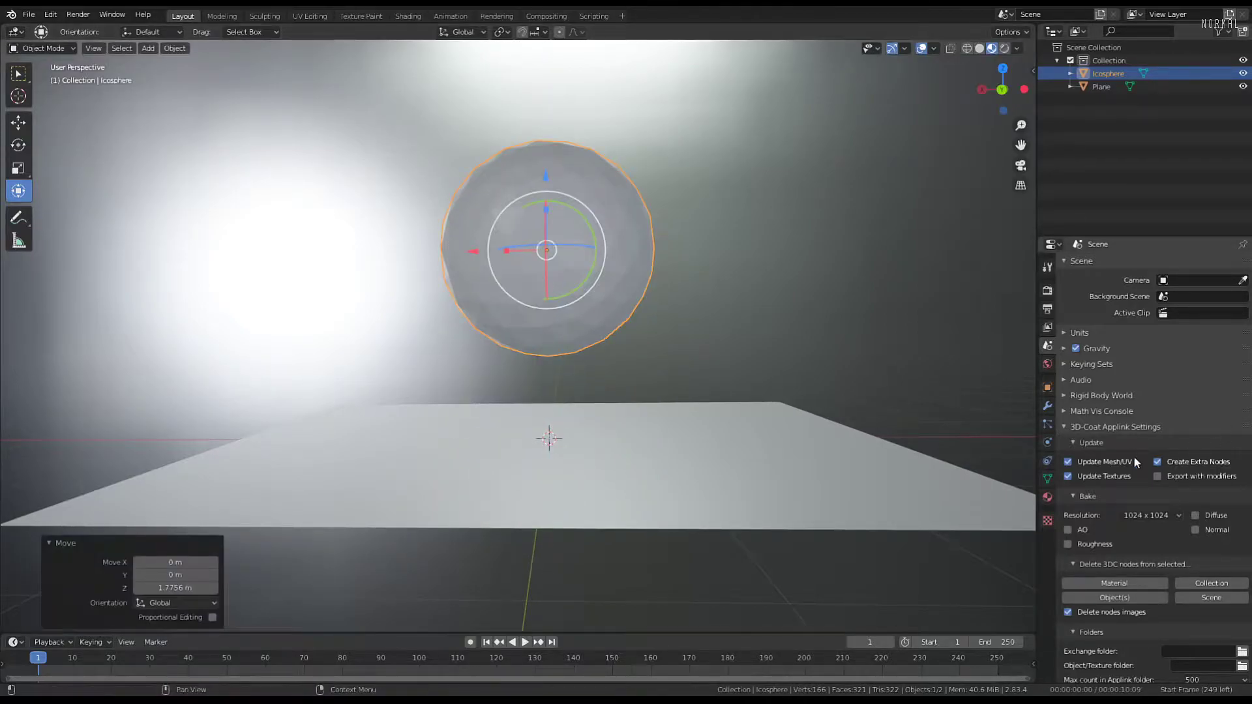
Enable Collision and Cloth physics on the ico sphere, and Collision physics on the plane
click(1048, 460)
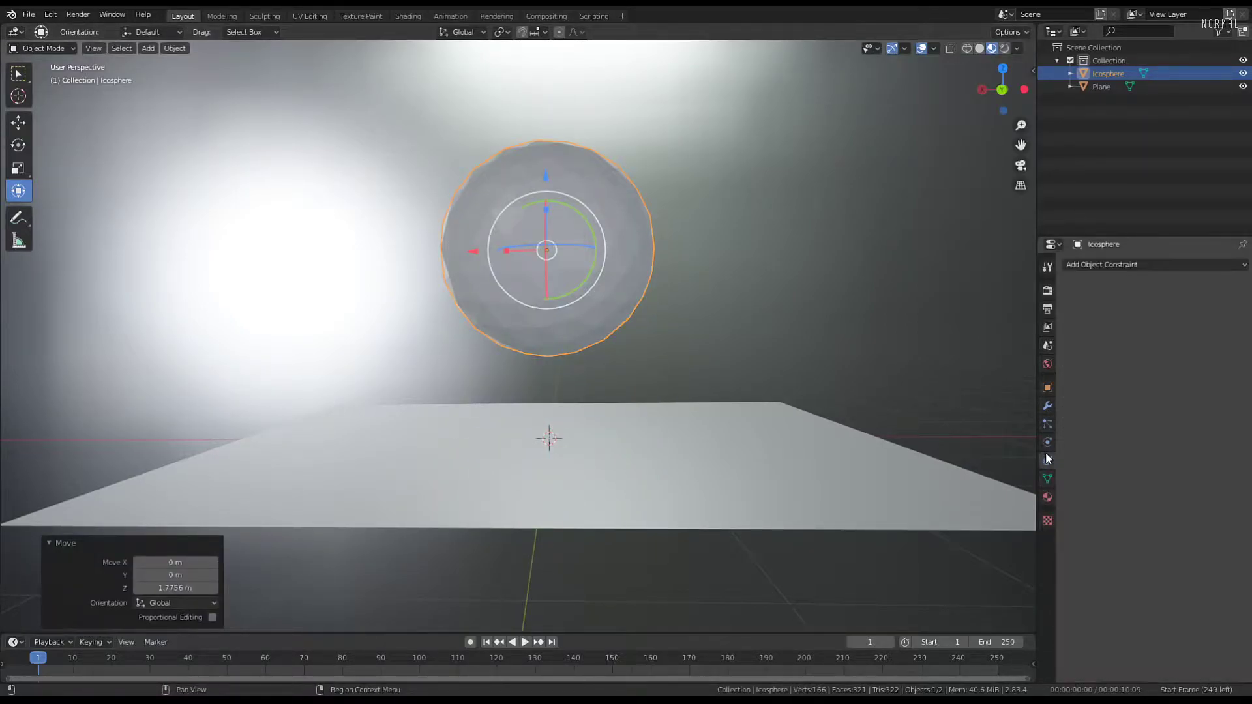
click(1047, 442)
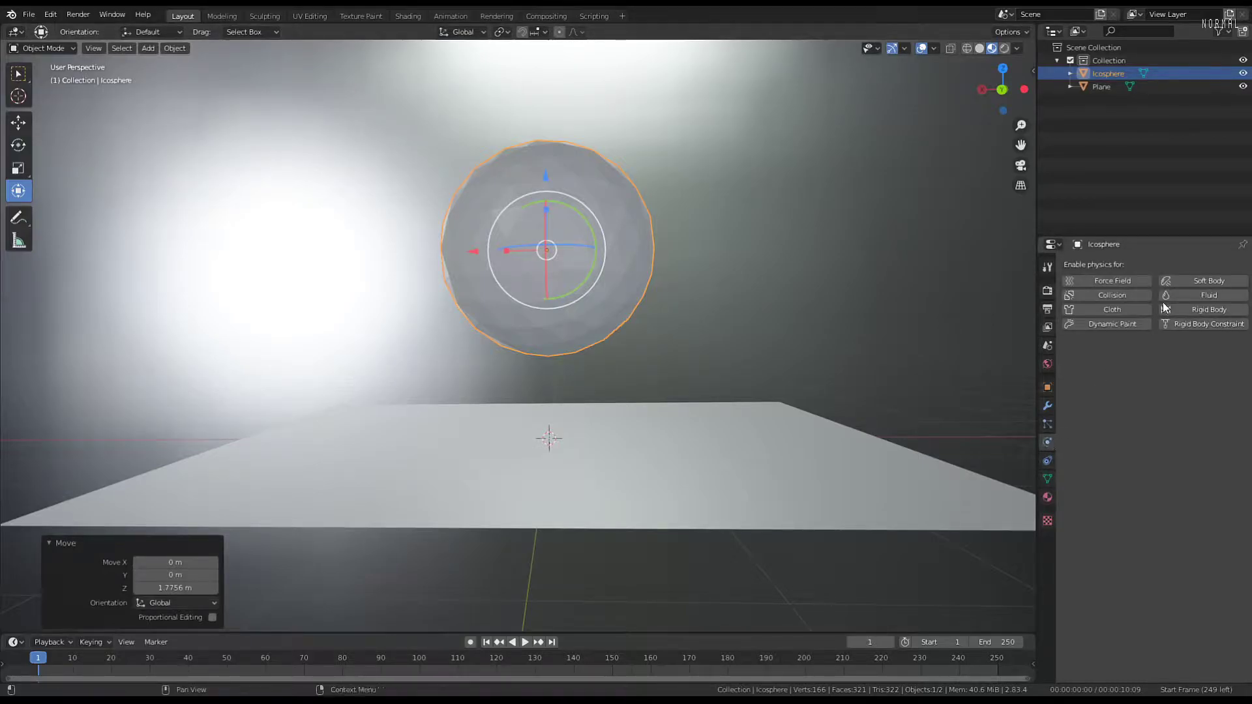
click(1112, 295)
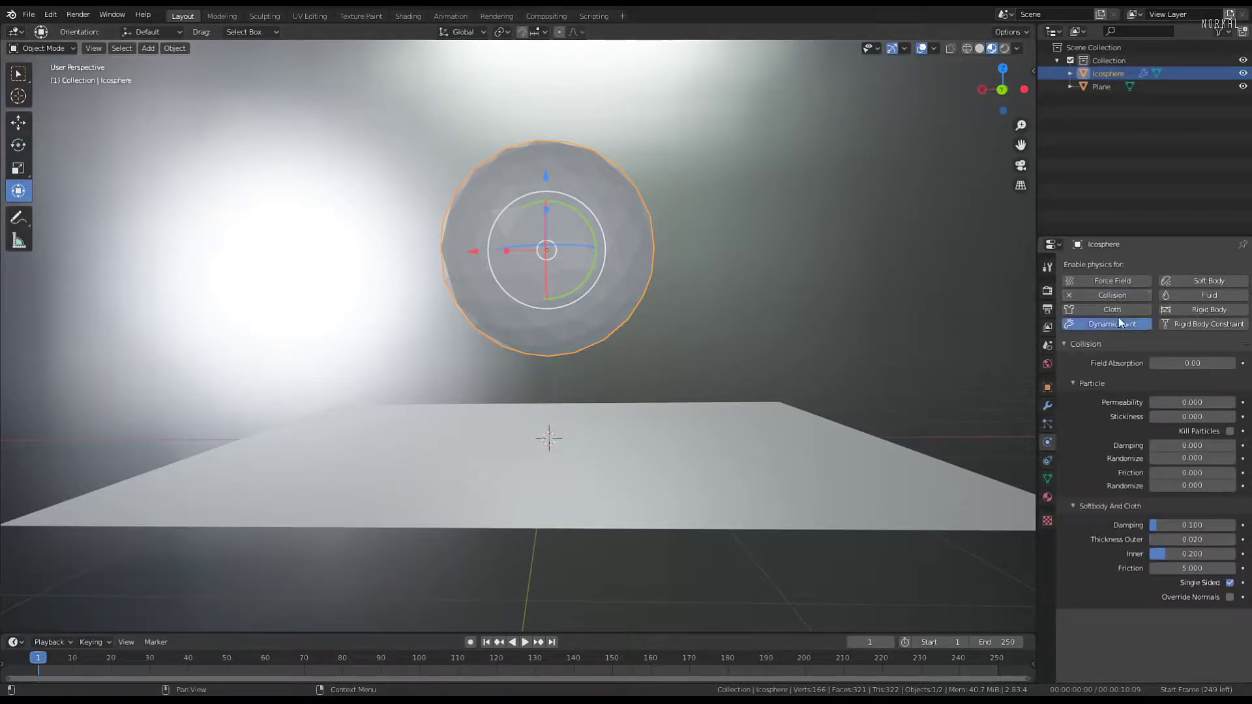
click(1119, 322)
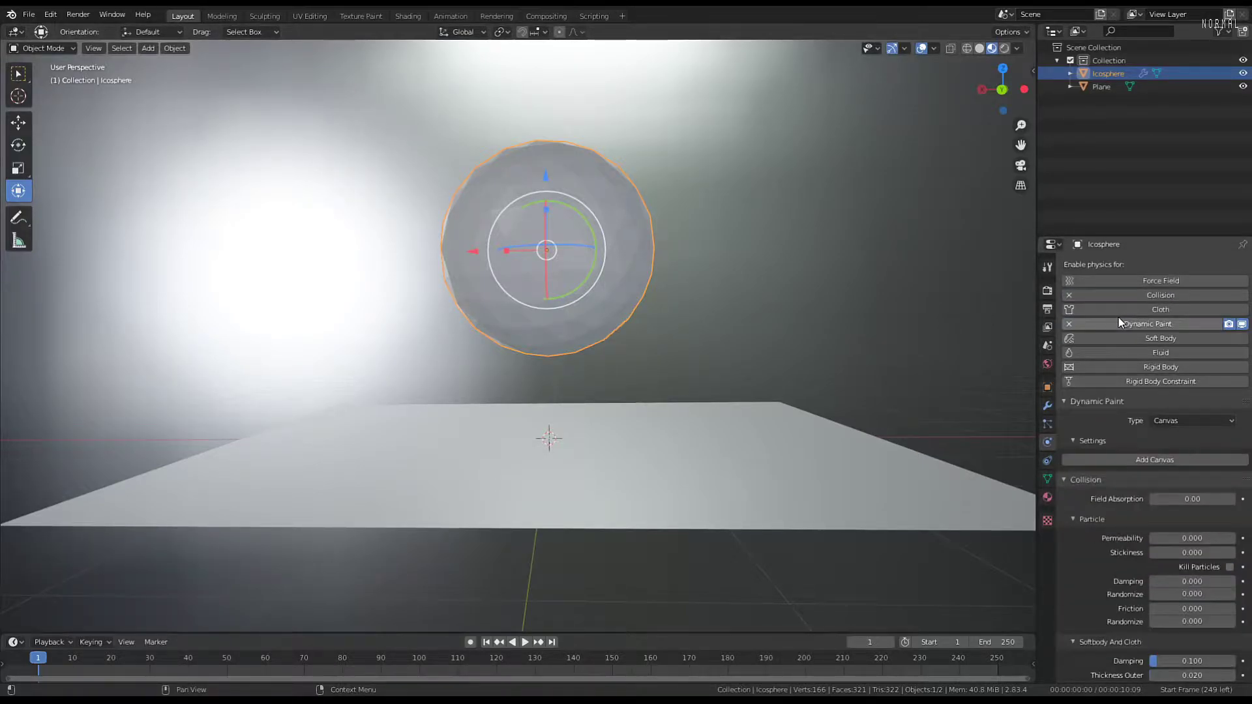
click(1085, 323)
click(1083, 309)
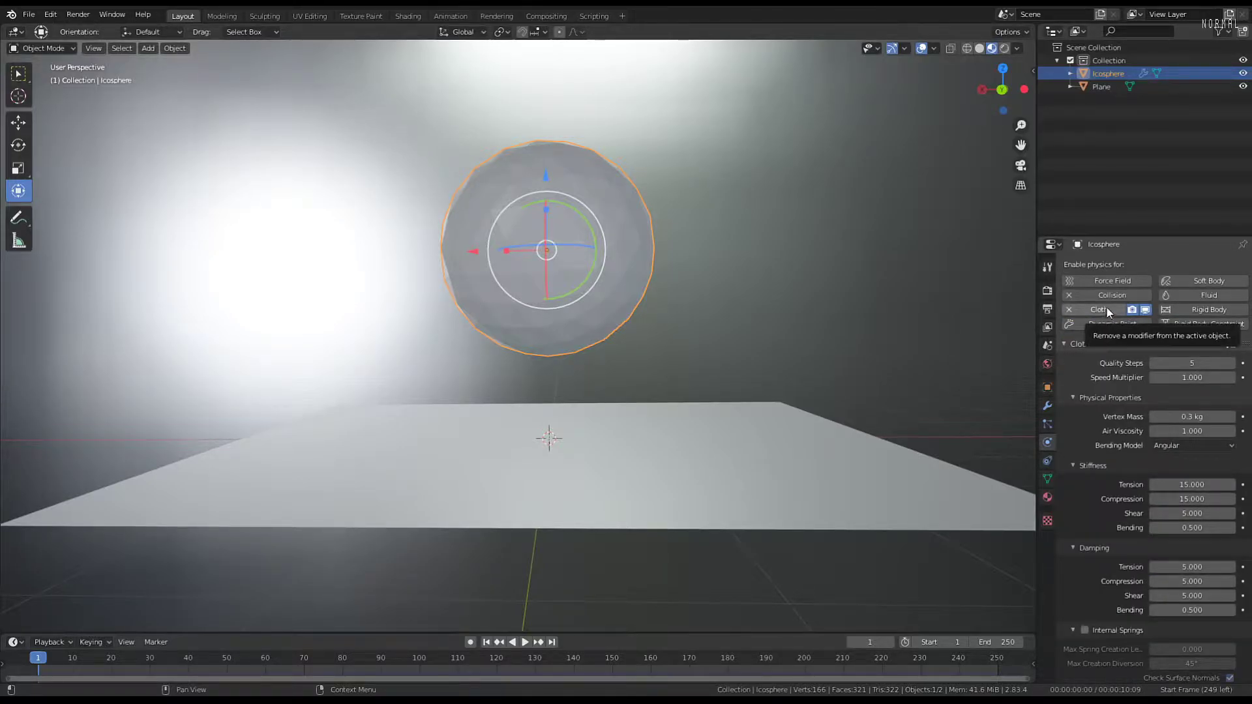
click(650, 422)
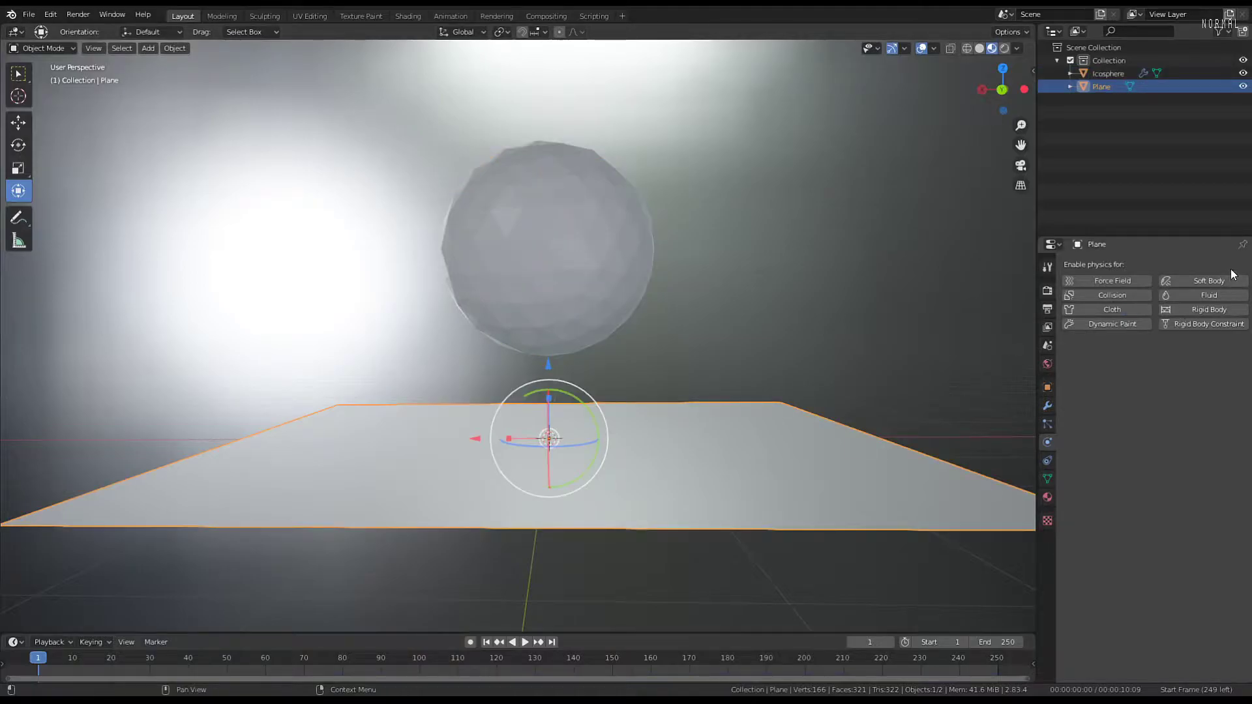
click(1103, 297)
Play the simulation to watch the cloth sphere fall onto the plane, and return to frame 0
middle_drag(845, 296, 679, 320)
key(space)
click(638, 337)
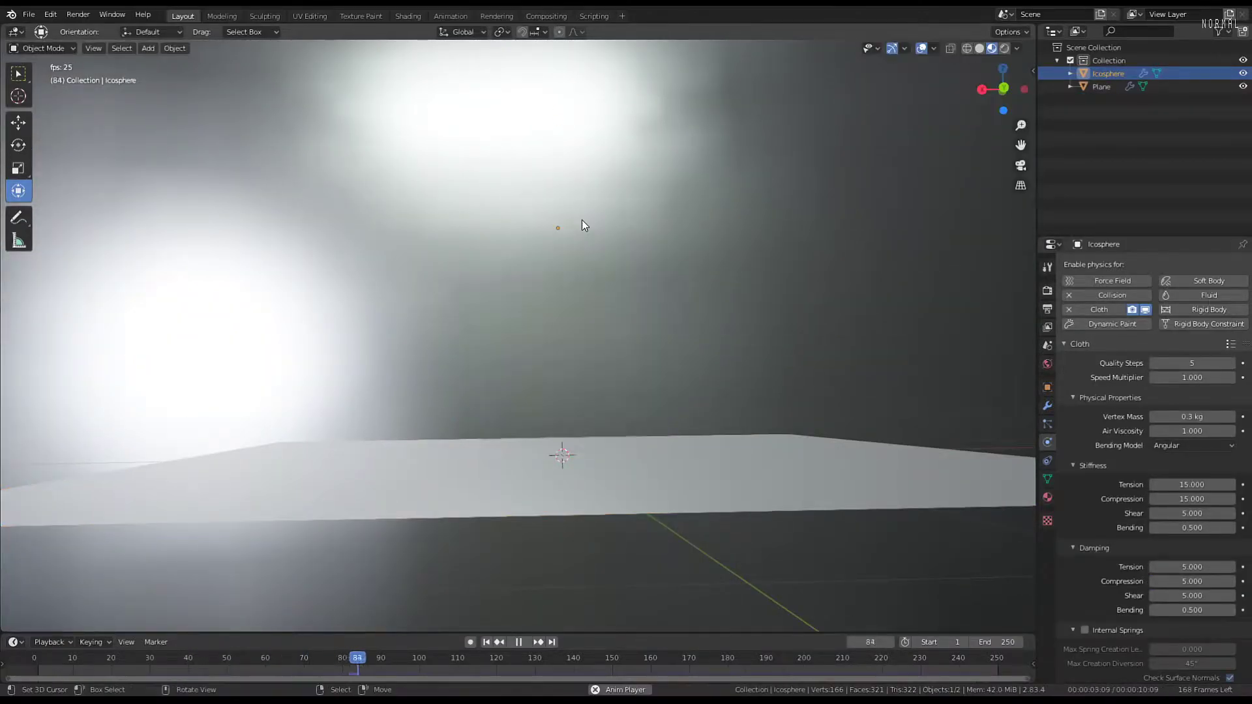
scroll(641, 248, down, 3)
key(space)
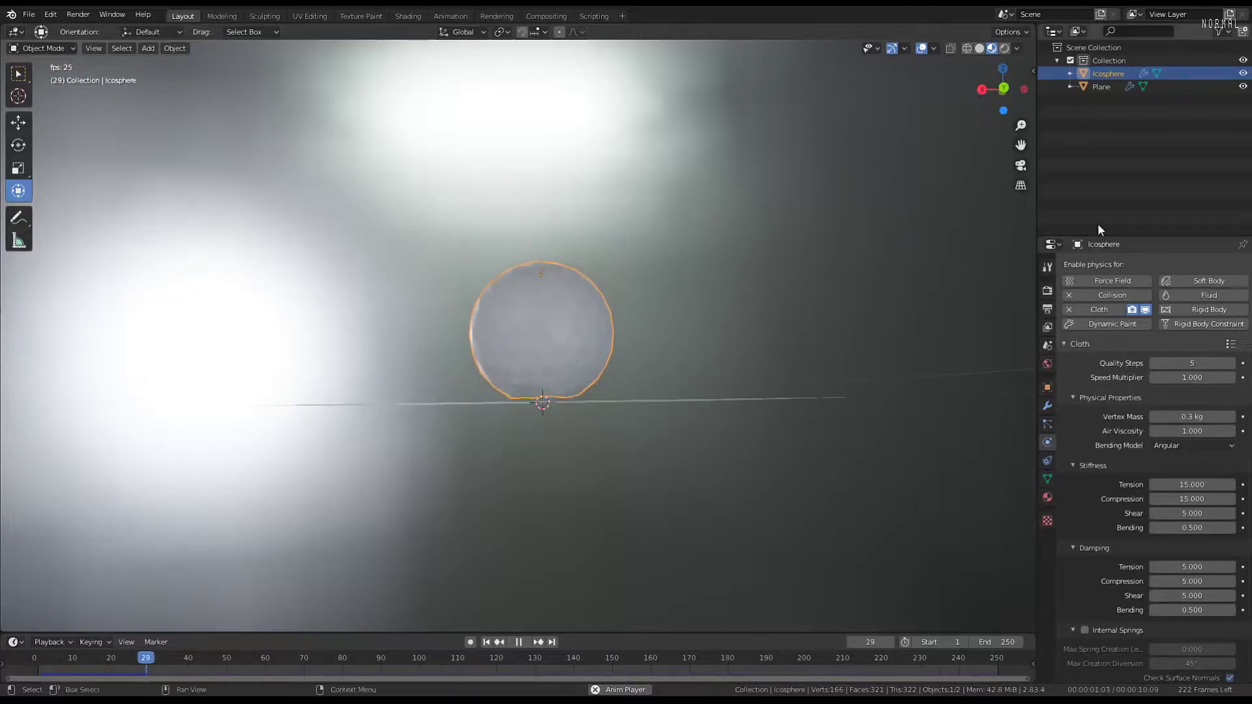
middle_drag(625, 287, 597, 326)
key(space)
drag(234, 661, 34, 661)
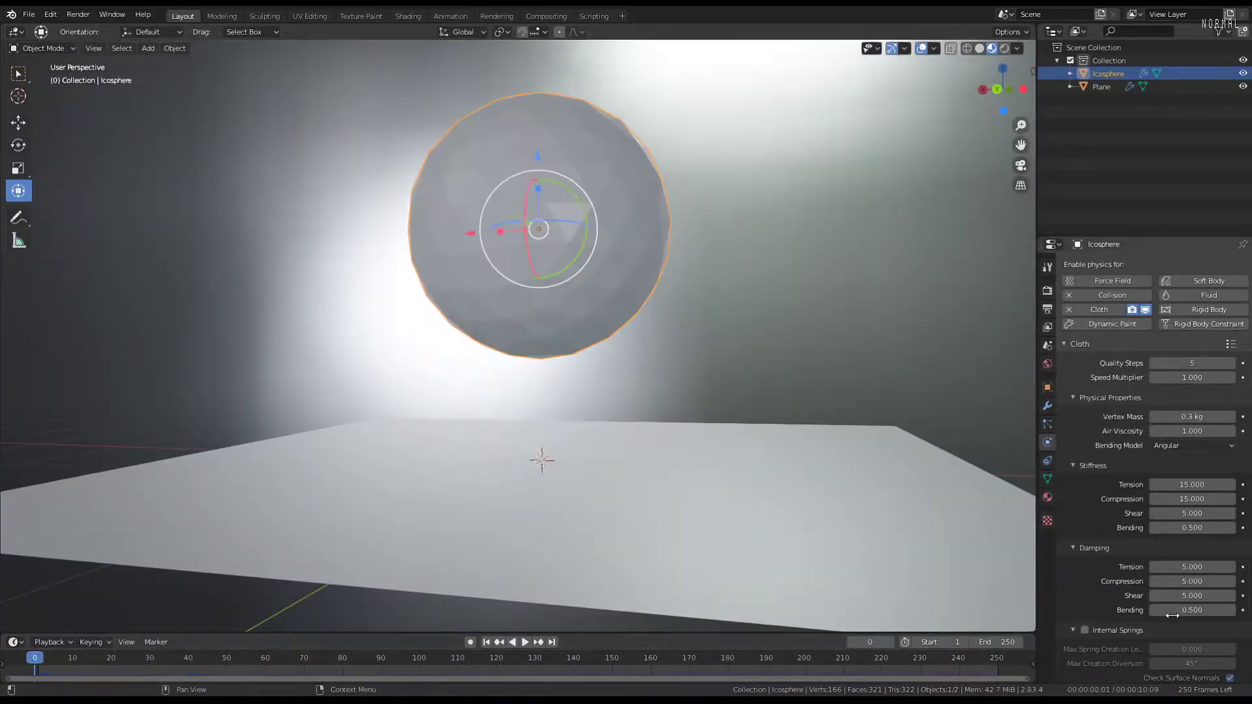
Enlarge the timeline area, replay the simulation, and set the animation's end frame to 100
drag(662, 634, 747, 489)
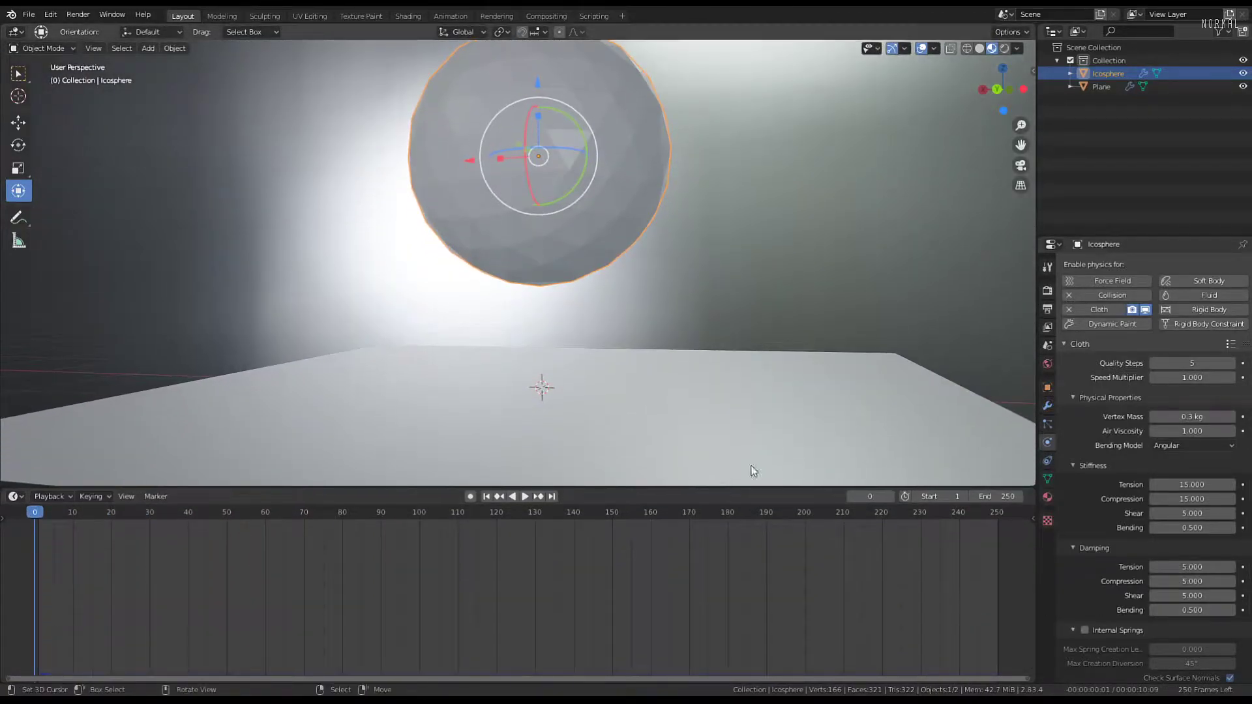
scroll(522, 261, down, 3)
middle_drag(594, 285, 622, 358)
scroll(622, 358, up, 1)
middle_drag(622, 358, 620, 338)
scroll(621, 338, up, 1)
key(Tab)
key(Tab)
middle_drag(648, 265, 631, 245)
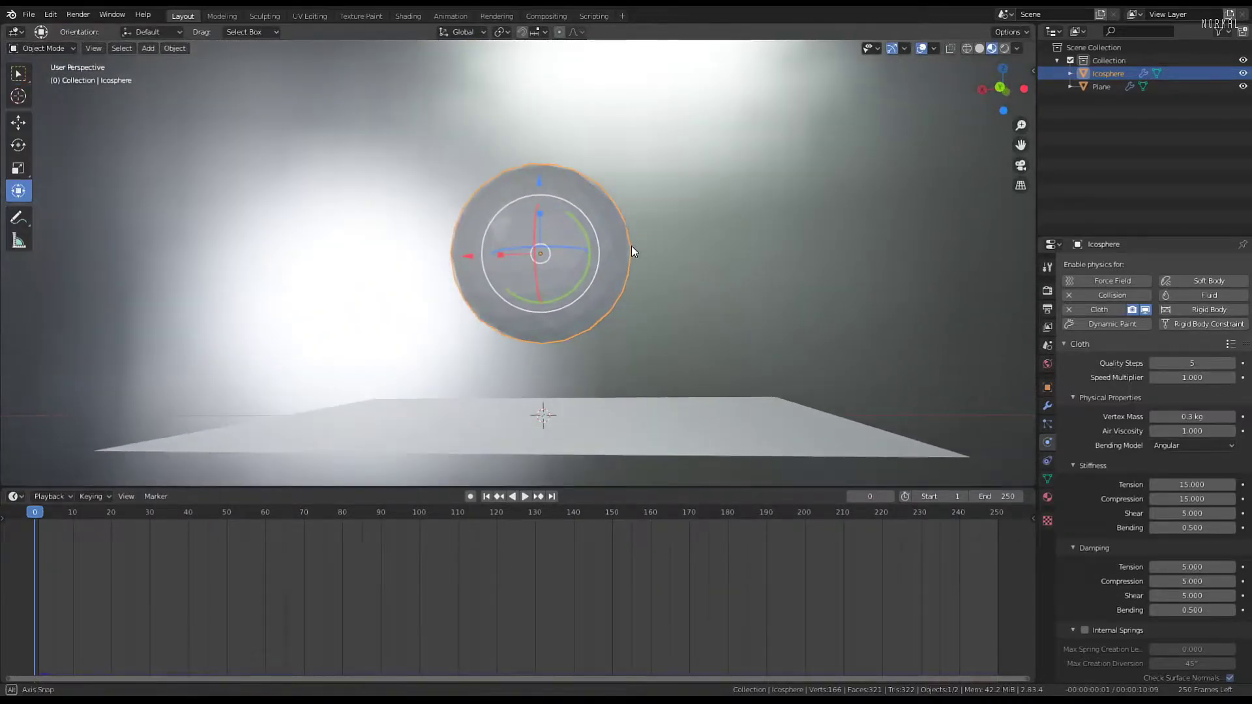
key(space)
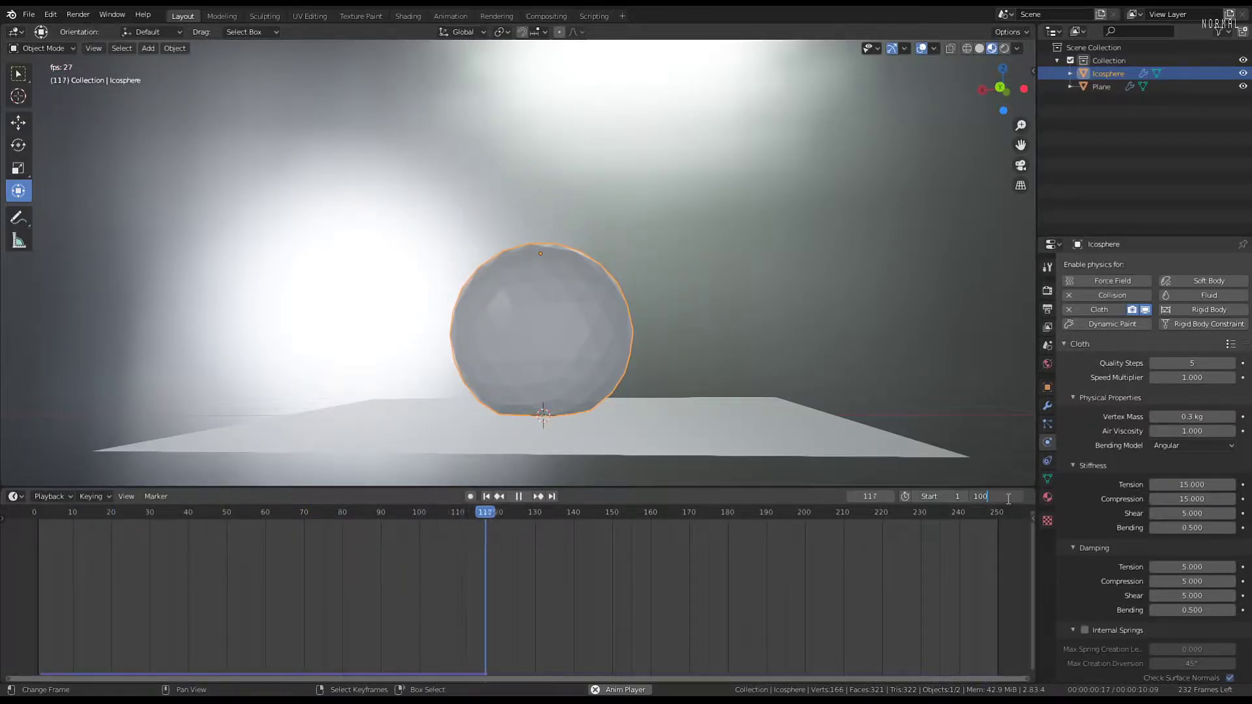
key(Return)
Try different cloth speed multipliers such as 0.7 during playback, and restore the multiplier to 1
middle_drag(593, 185, 539, 218)
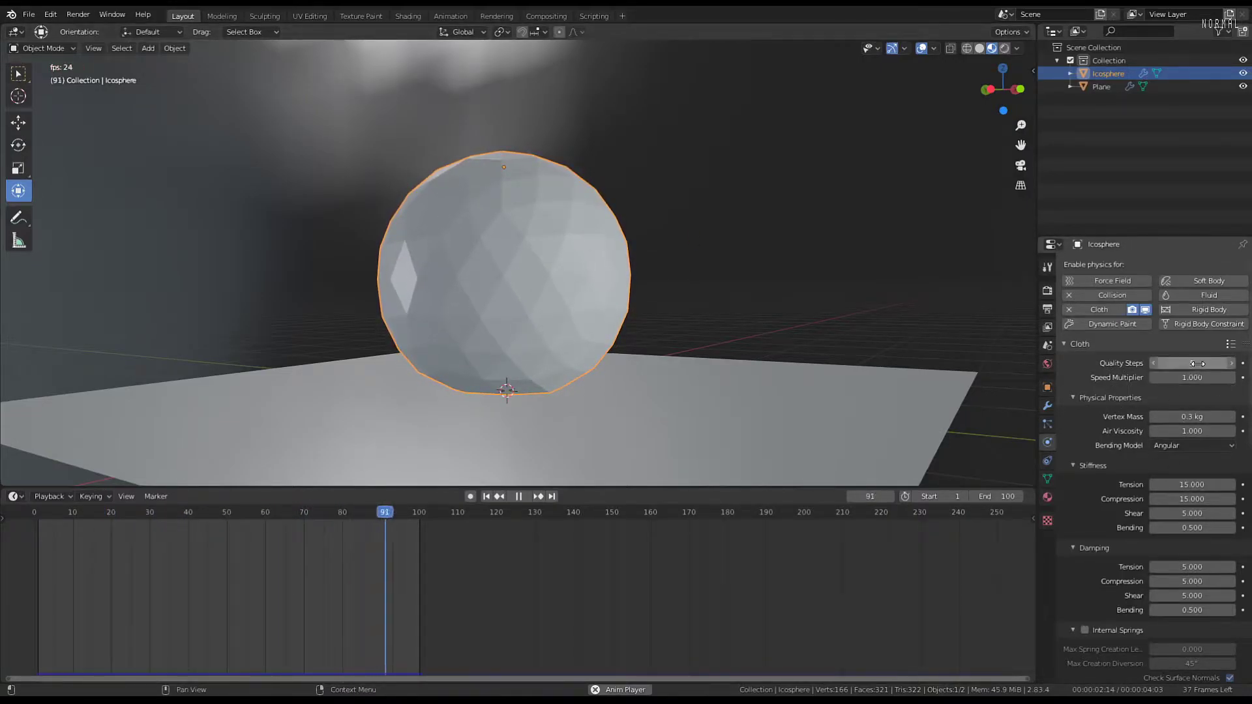
drag(1194, 377, 1249, 377)
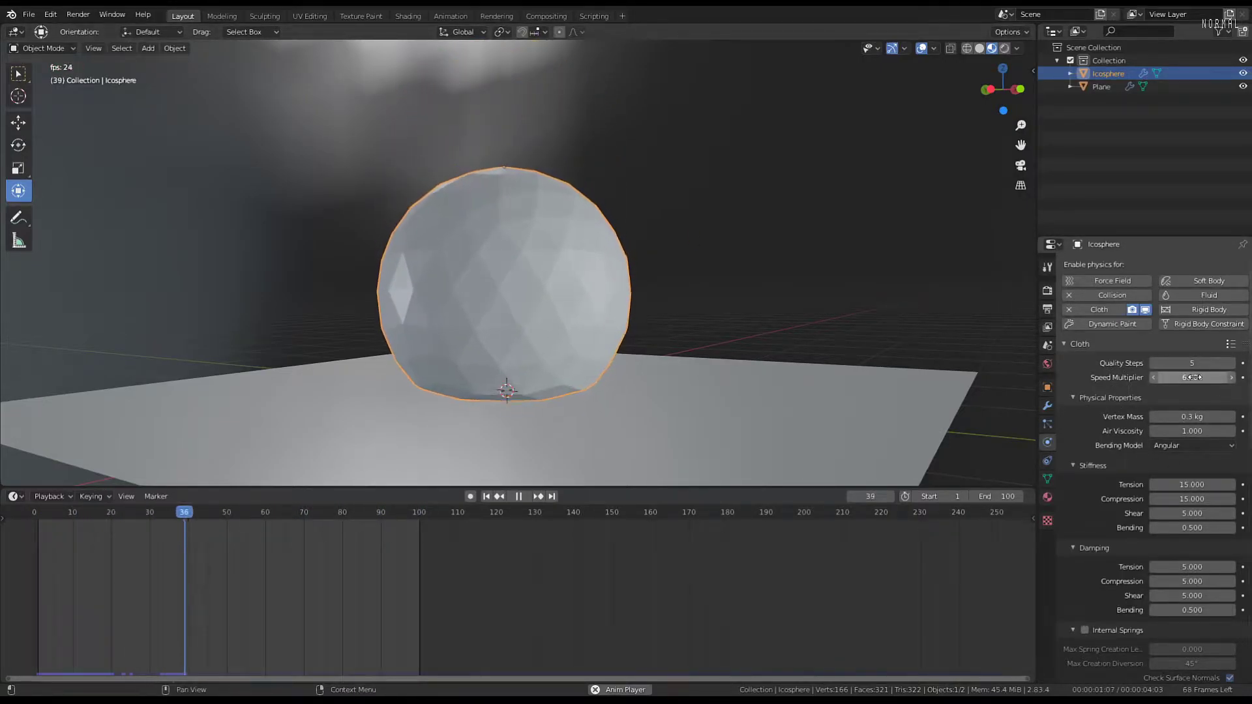
middle_drag(398, 303, 548, 296)
drag(1192, 376, 1179, 377)
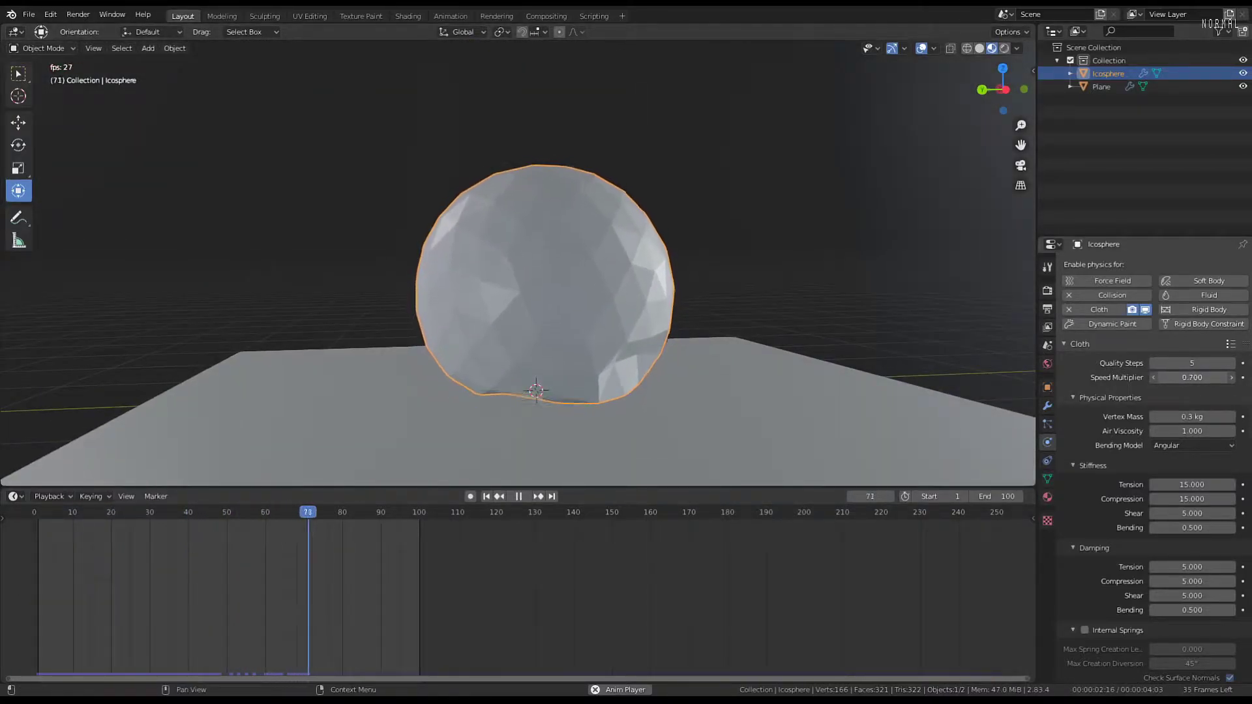
click(1238, 385)
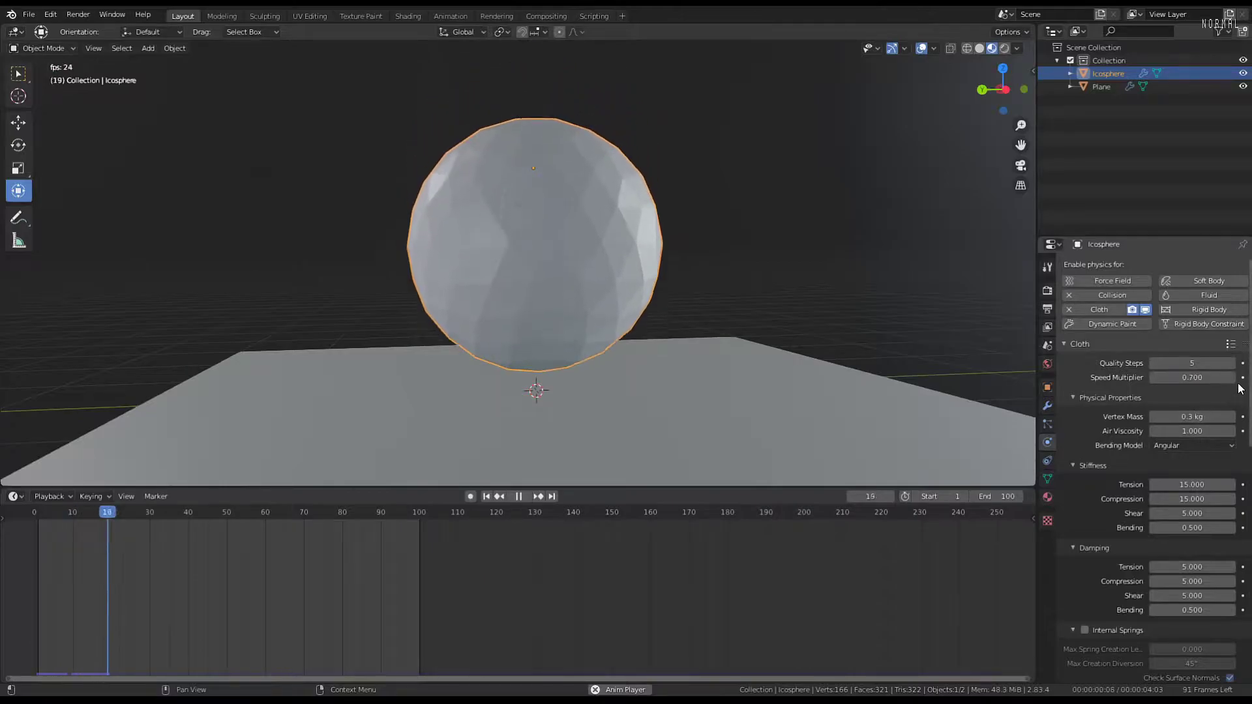
click(1230, 379)
click(1230, 379)
click(1231, 379)
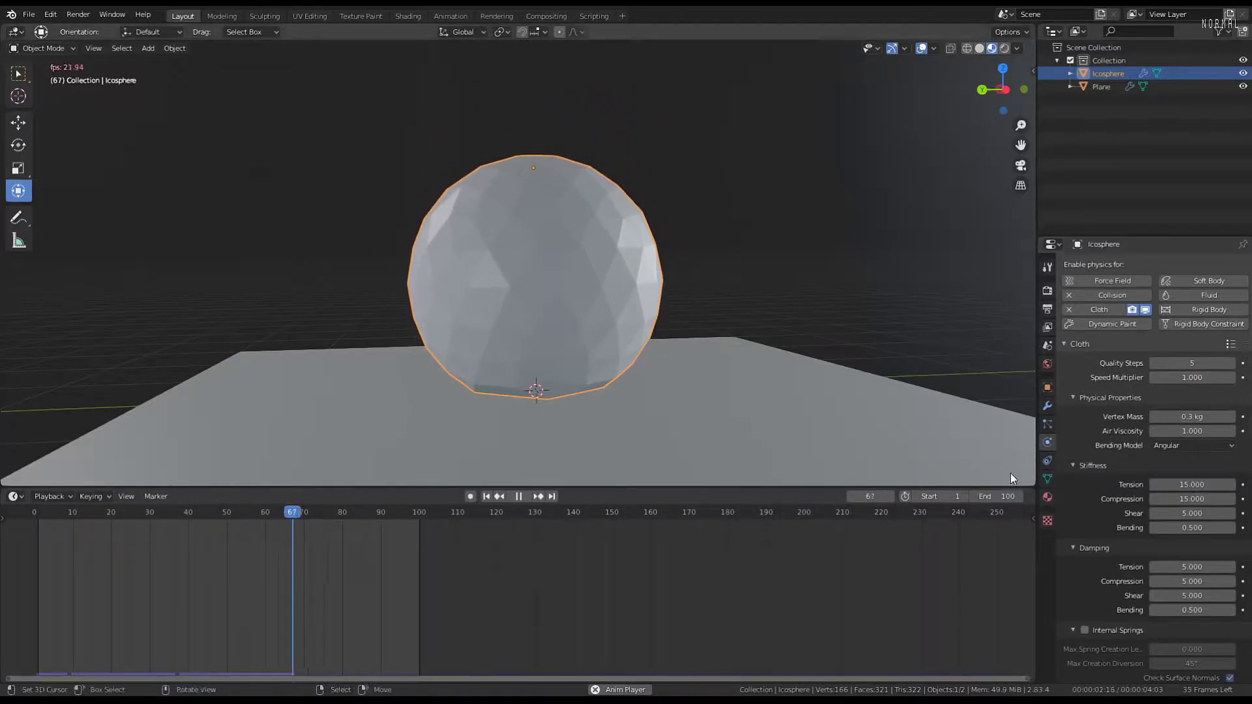
Enable Internal Springs and Pressure in the sphere's cloth settings, and set the pressure to 0.7
scroll(1124, 574, down, 3)
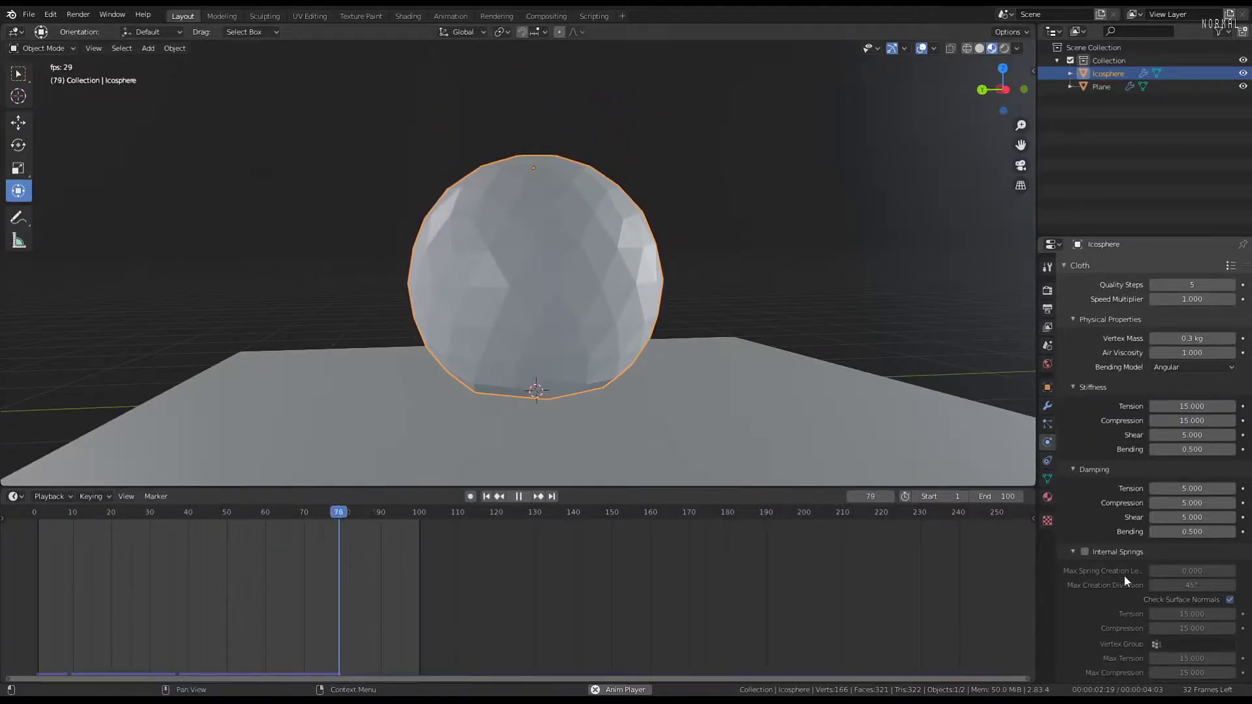
click(1085, 547)
scroll(1089, 551, down, 3)
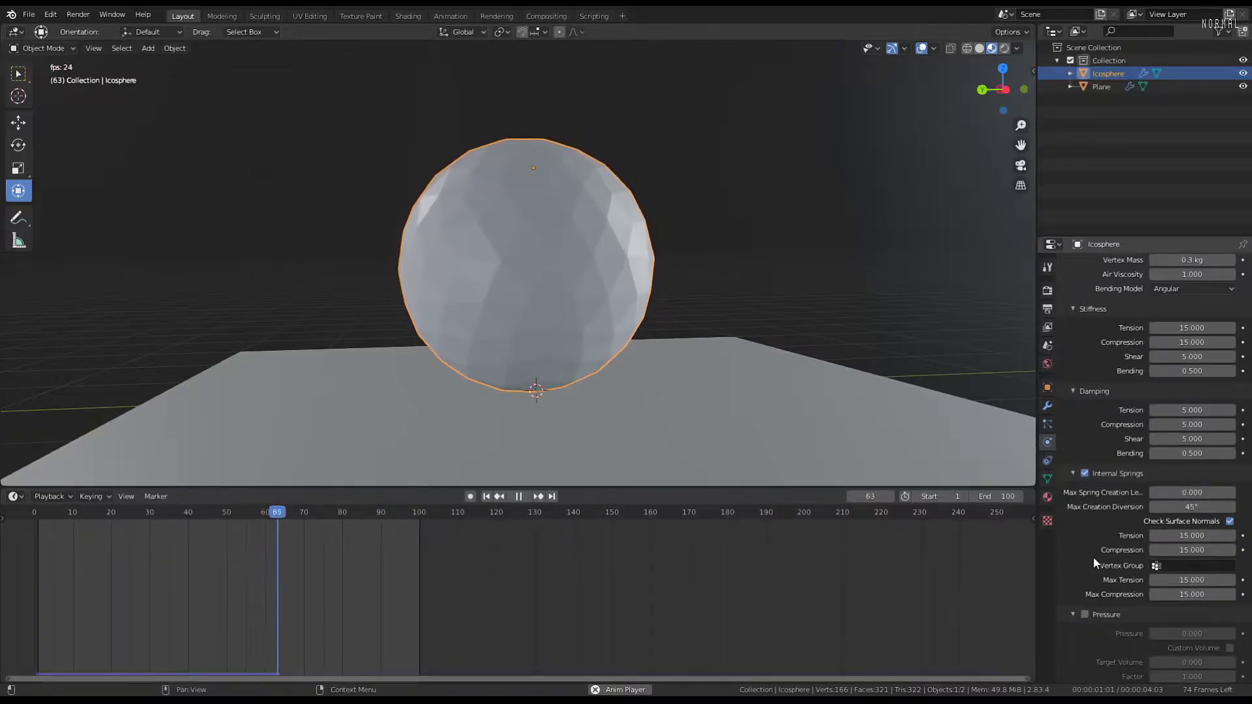
scroll(1093, 553, down, 4)
click(1085, 510)
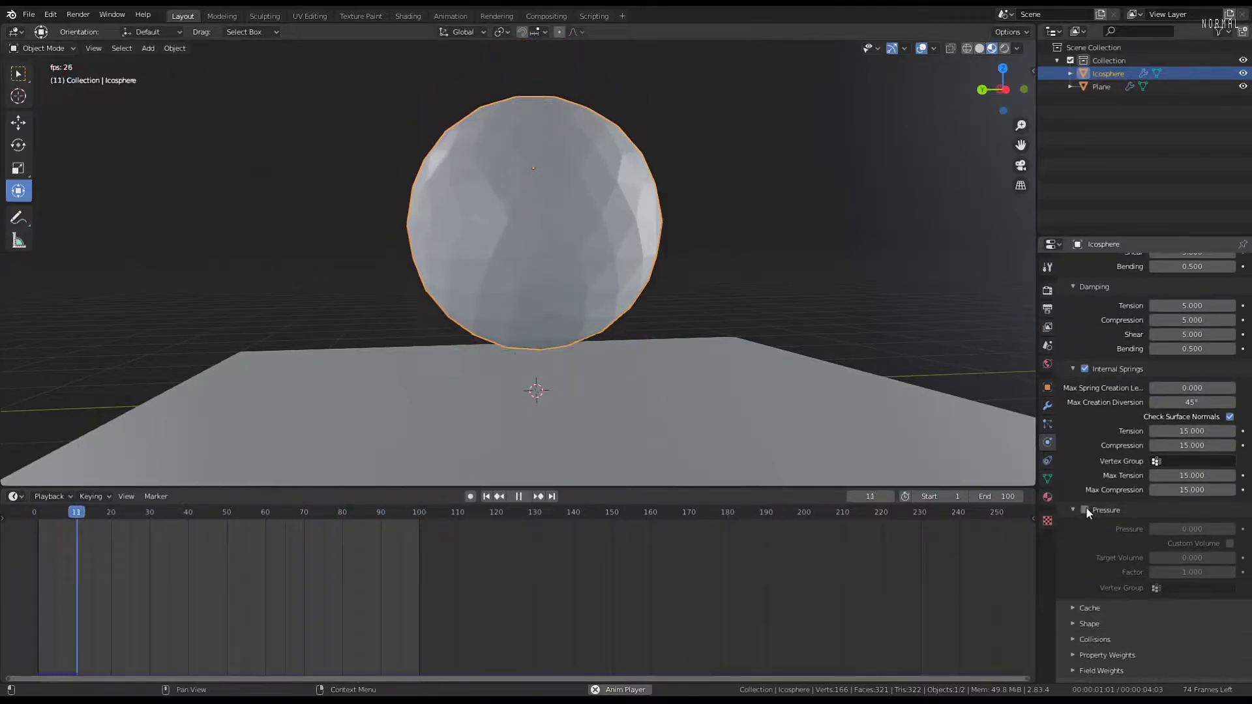
click(1231, 530)
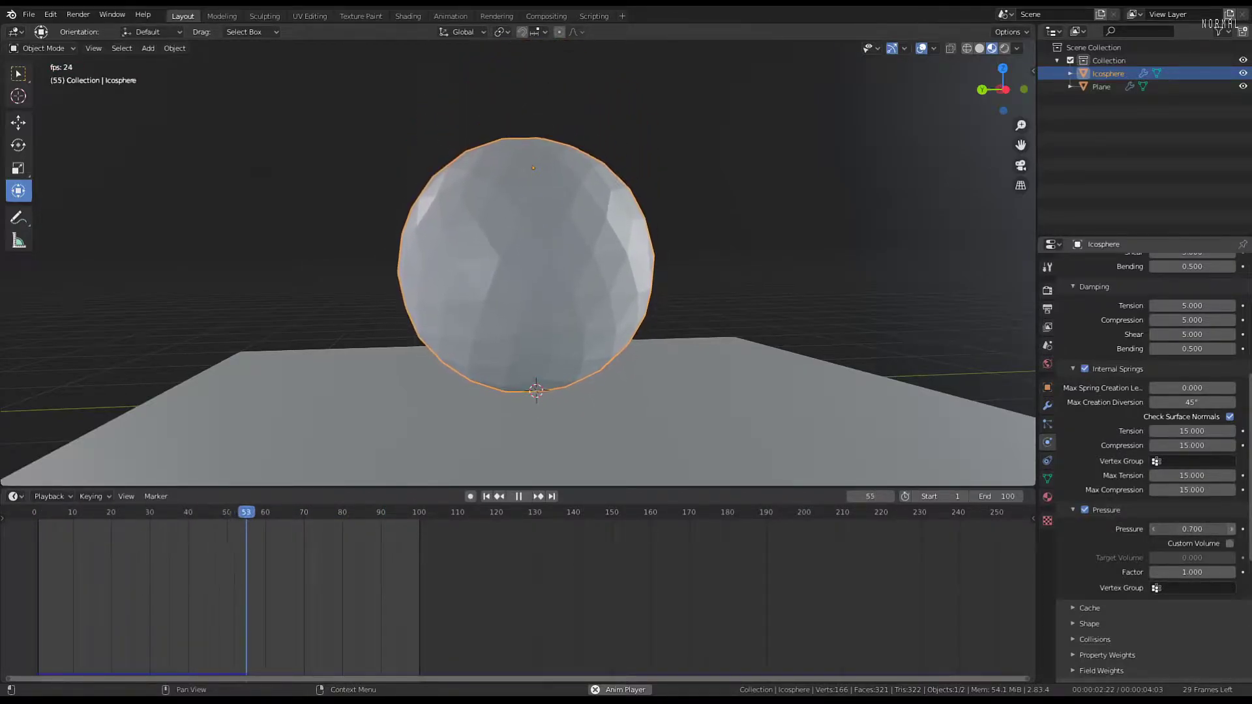
Raise the sphere's cloth pressure to 8.9 and inspect the bouncing ball from another angle
scroll(569, 193, down, 4)
middle_drag(569, 193, 588, 194)
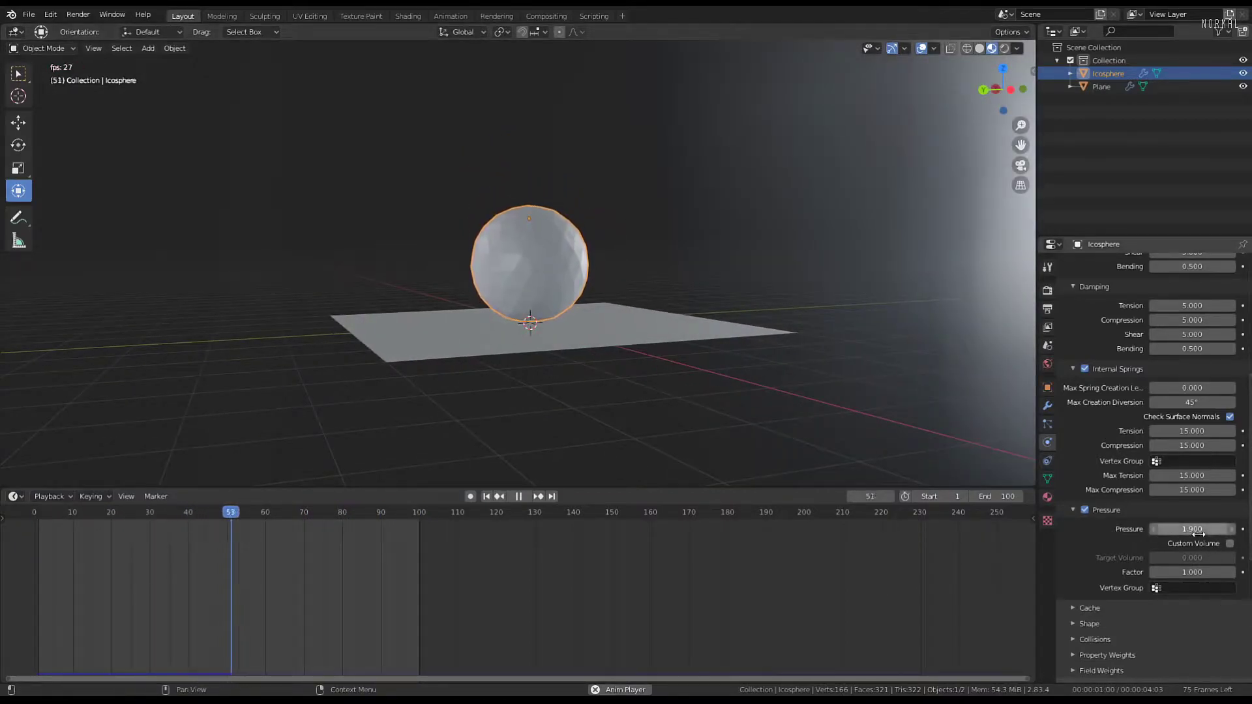
drag(1192, 528, 1219, 529)
middle_drag(680, 229, 649, 317)
scroll(613, 312, up, 3)
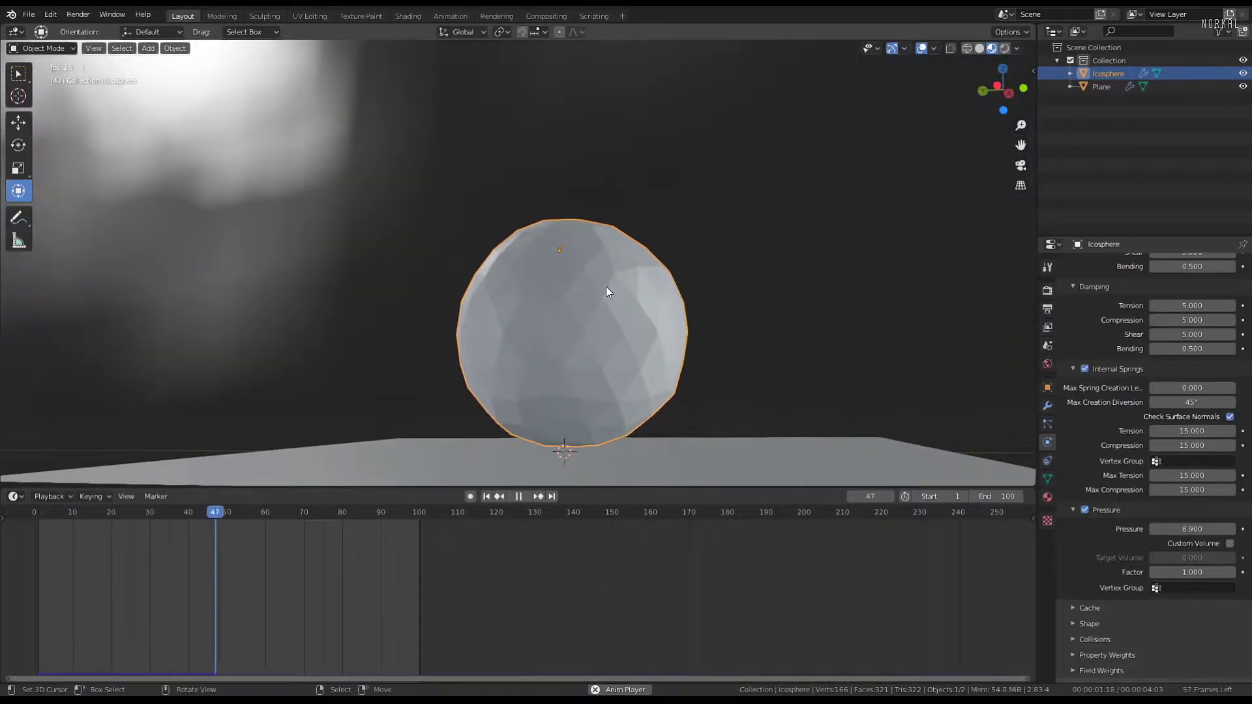
Increase the sphere's cloth pressure to 34.7 and on to 74.3, viewing the deformation around the ball
drag(1192, 528, 1214, 528)
scroll(655, 201, down, 3)
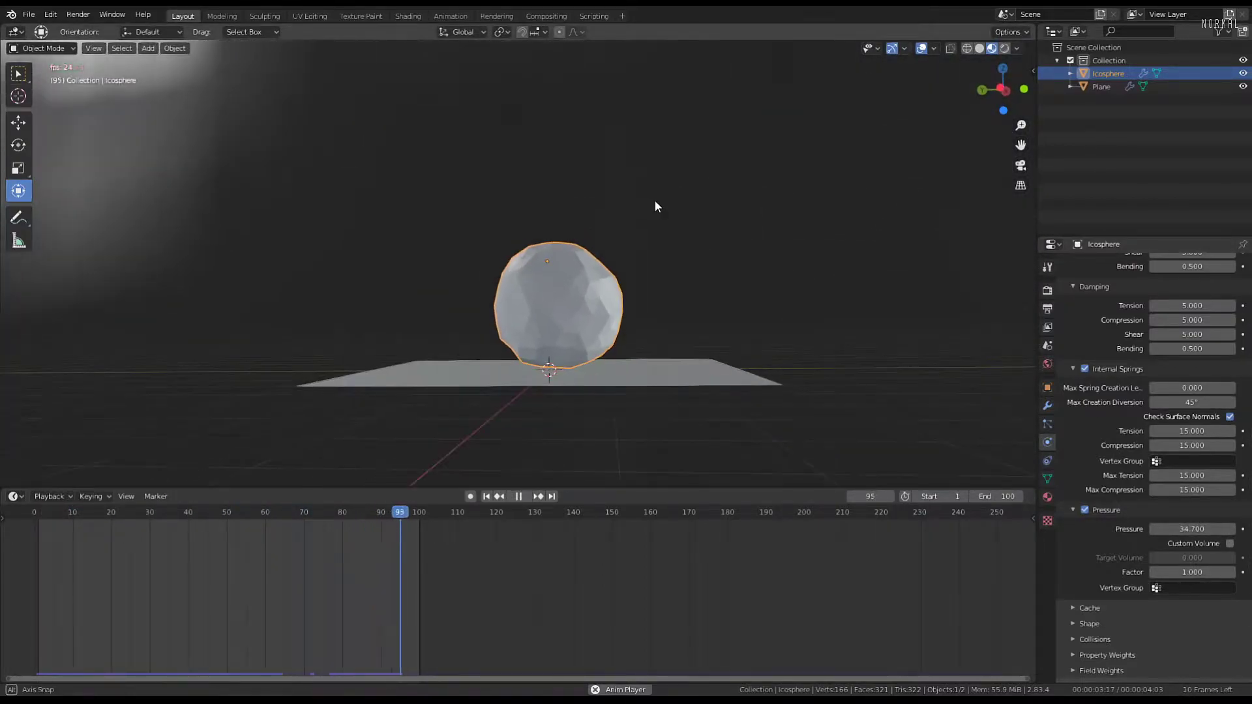
scroll(655, 206, up, 2)
middle_drag(656, 204, 717, 300)
drag(1174, 529, 1213, 529)
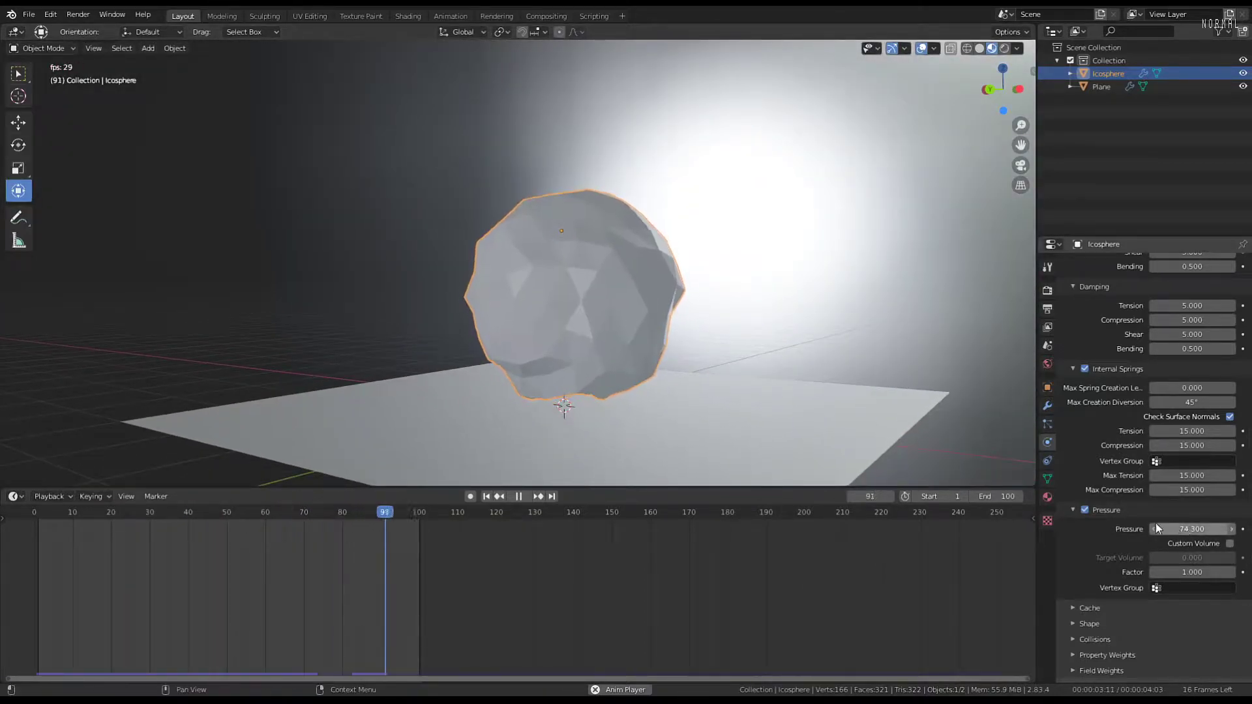
middle_drag(642, 253, 583, 252)
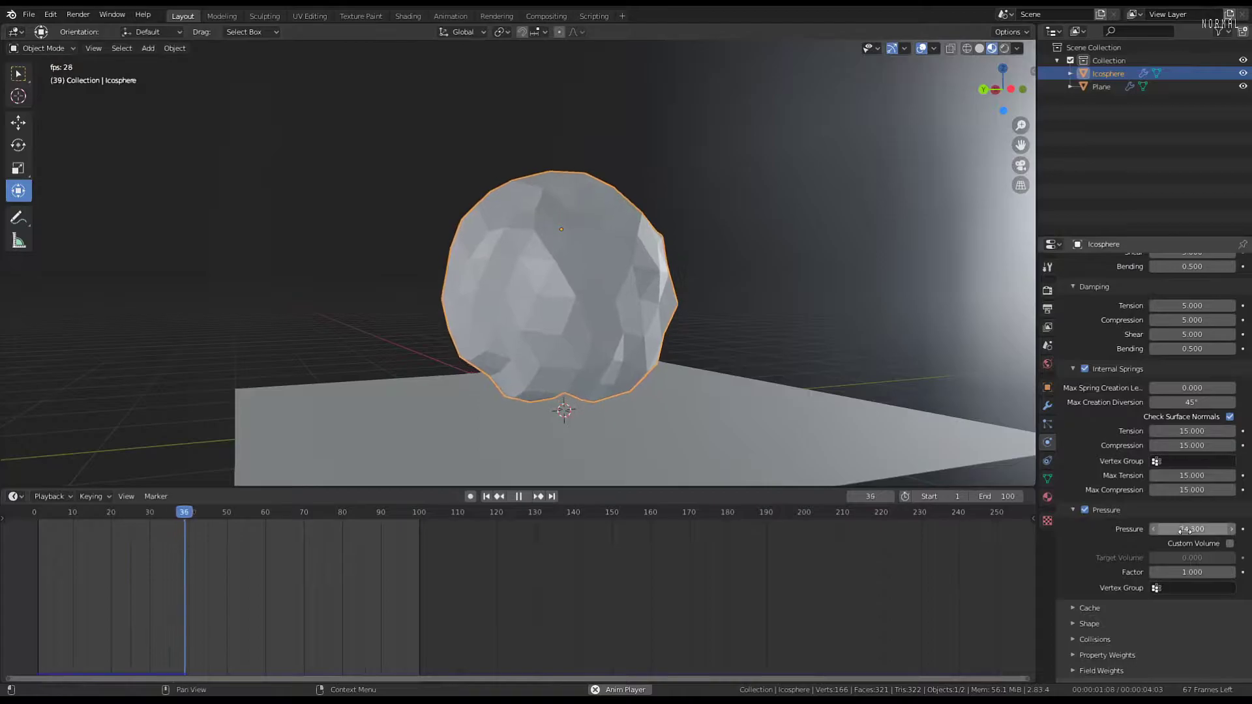
Enable Custom Volume for the sphere's cloth pressure and lower the pressure to -26.6
click(1229, 543)
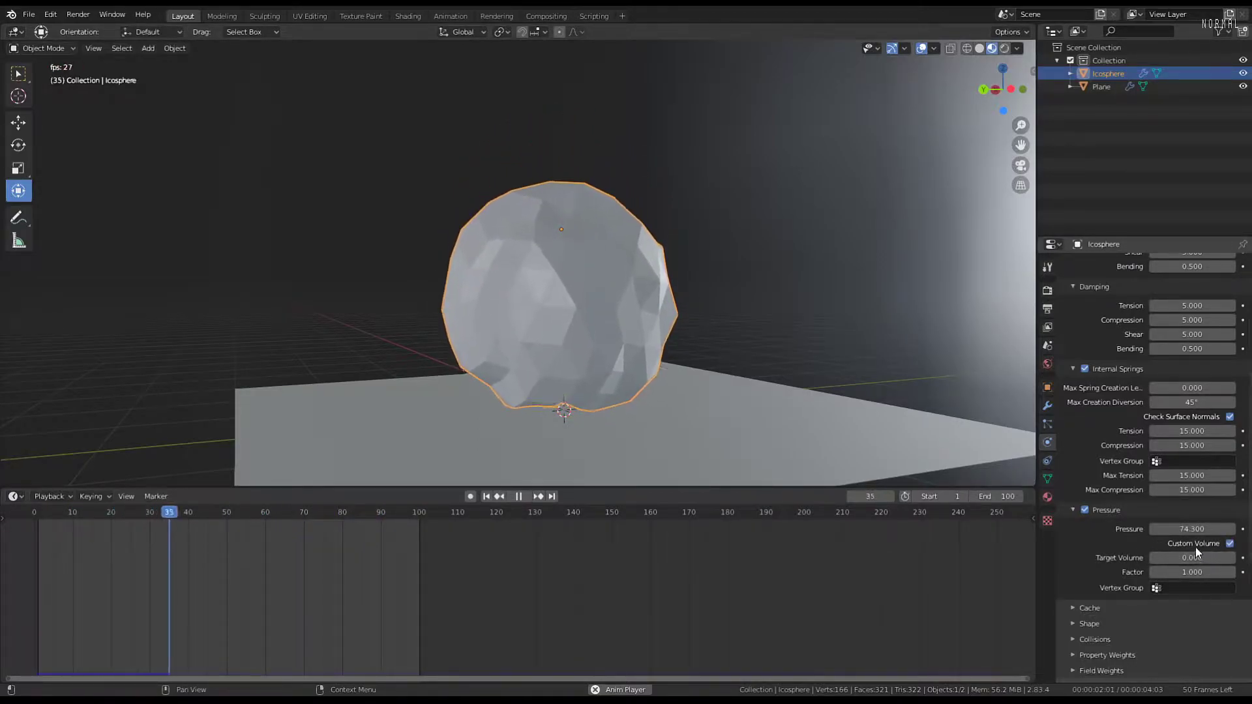
drag(1188, 529, 1161, 529)
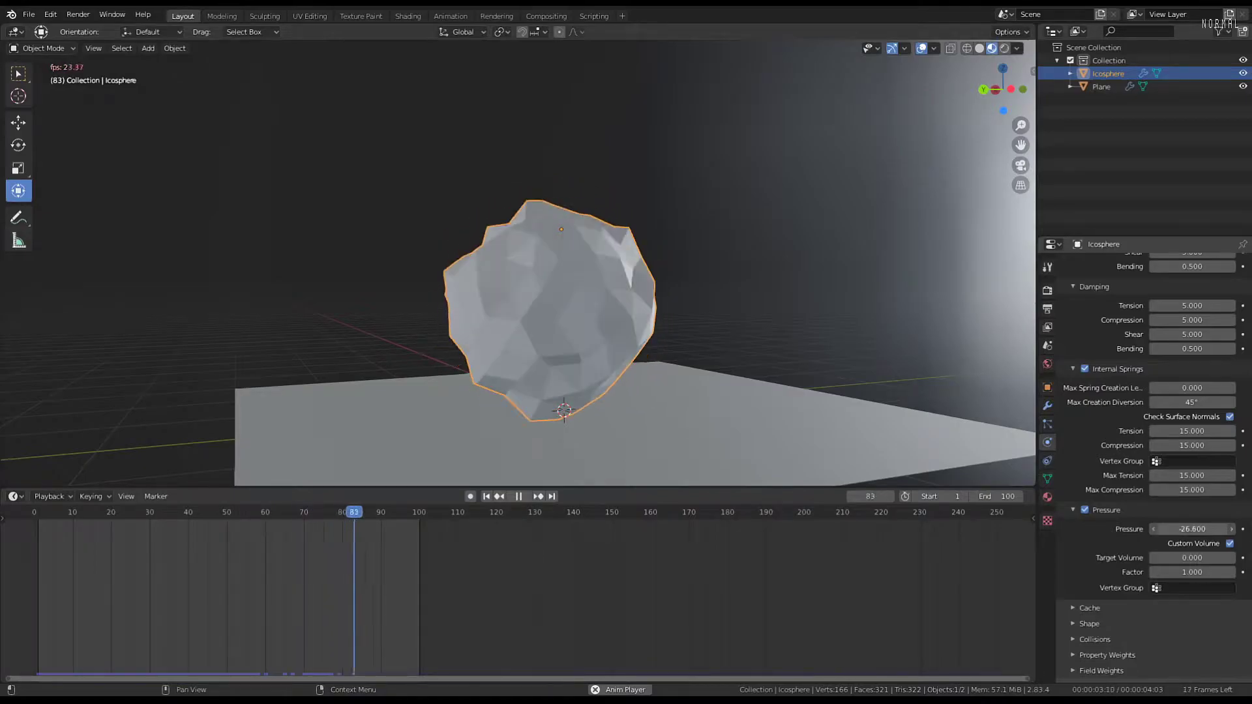
Lower the sphere's cloth pressure to -50.4, view the ball from another angle, and reset the pressure to 0
key(minus)
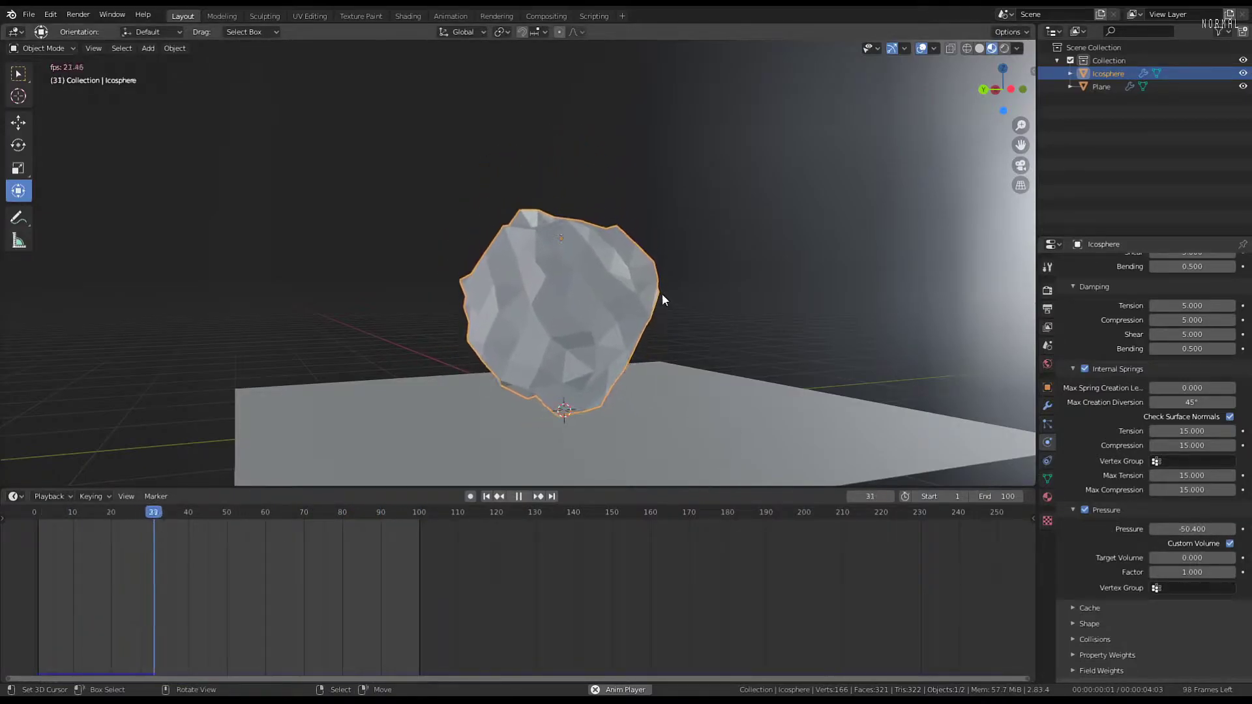
middle_drag(662, 293, 723, 288)
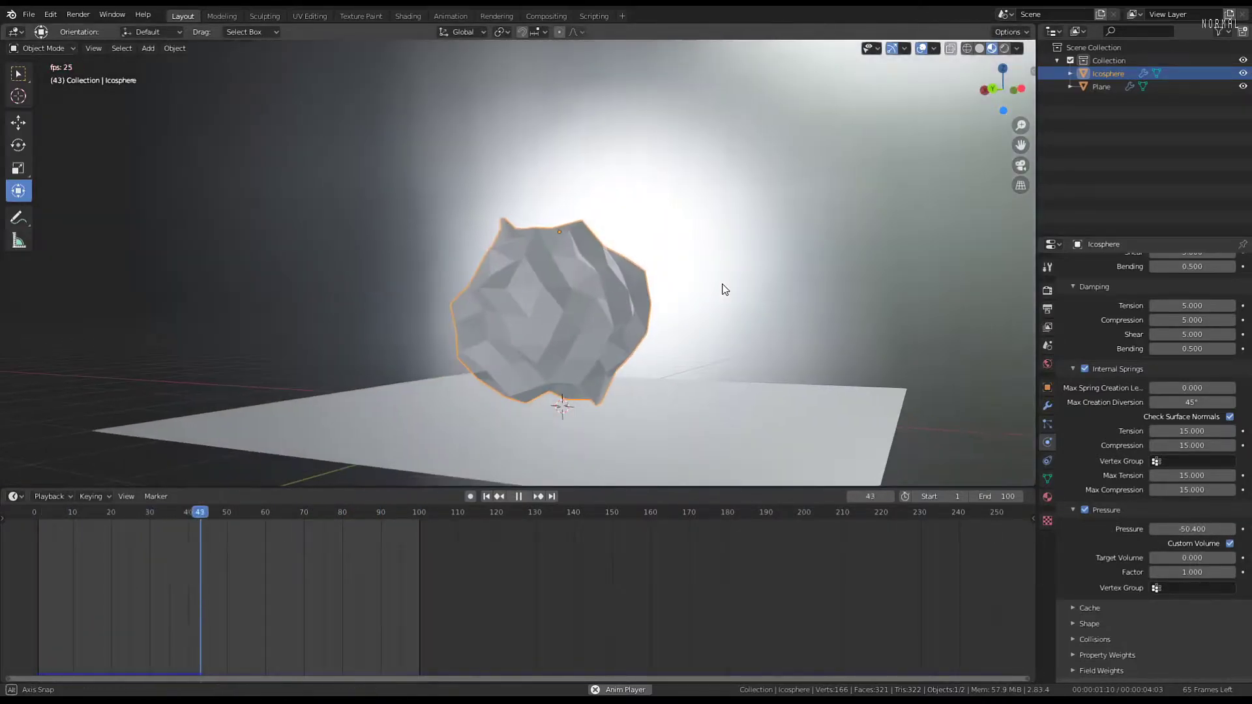
click(1199, 529)
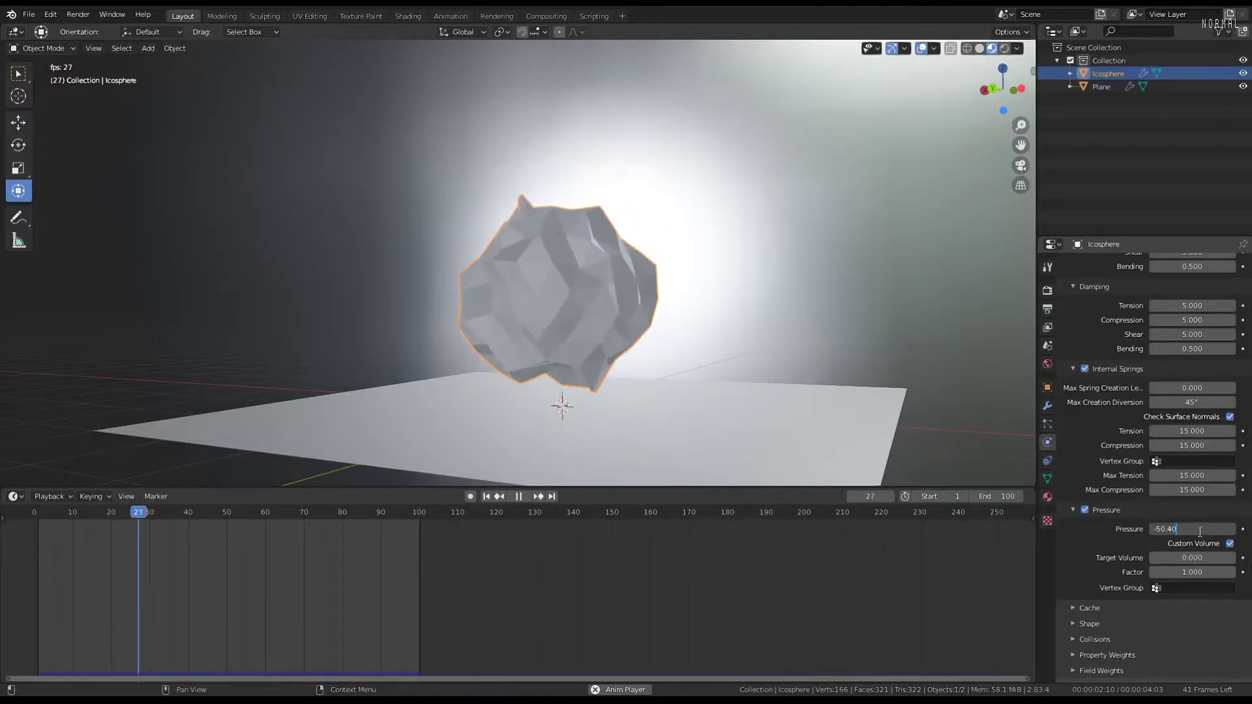
drag(1198, 529, 1091, 531)
text(0)
key(Return)
middle_drag(862, 386, 630, 255)
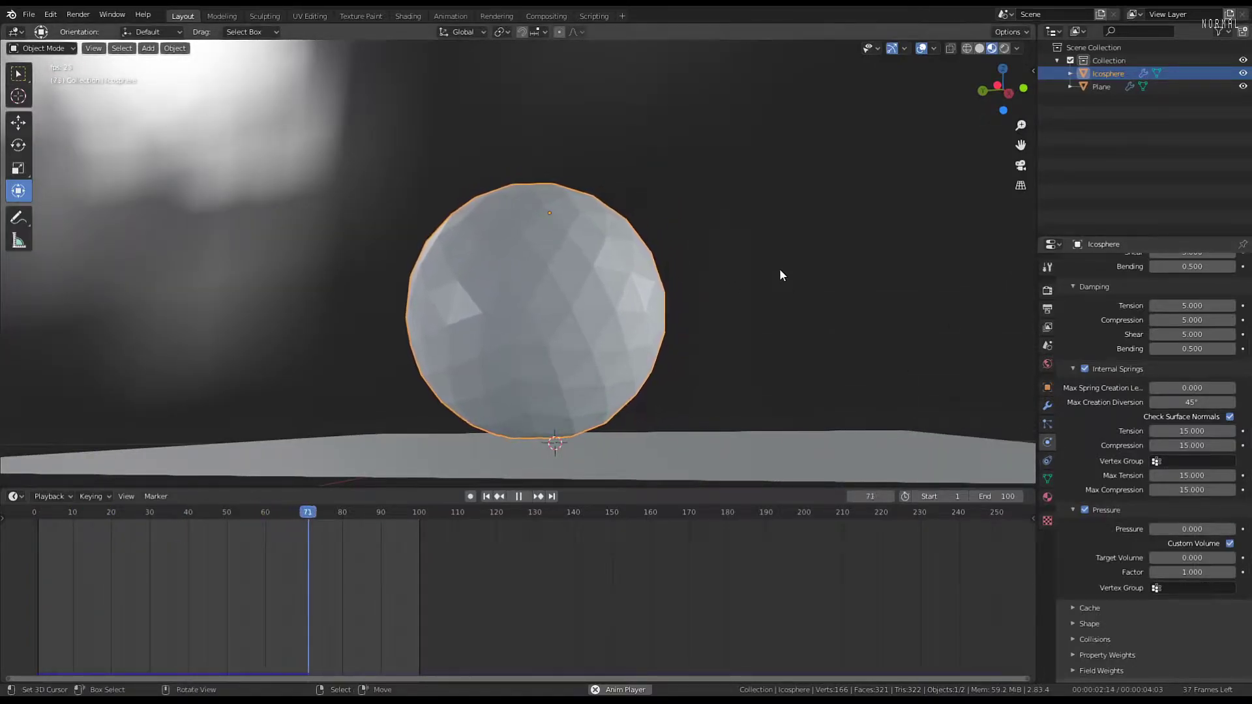
Raise the sphere's cloth pressure to 15.9 and the target volume to 43.2, with the pressure factor at 0
click(1230, 544)
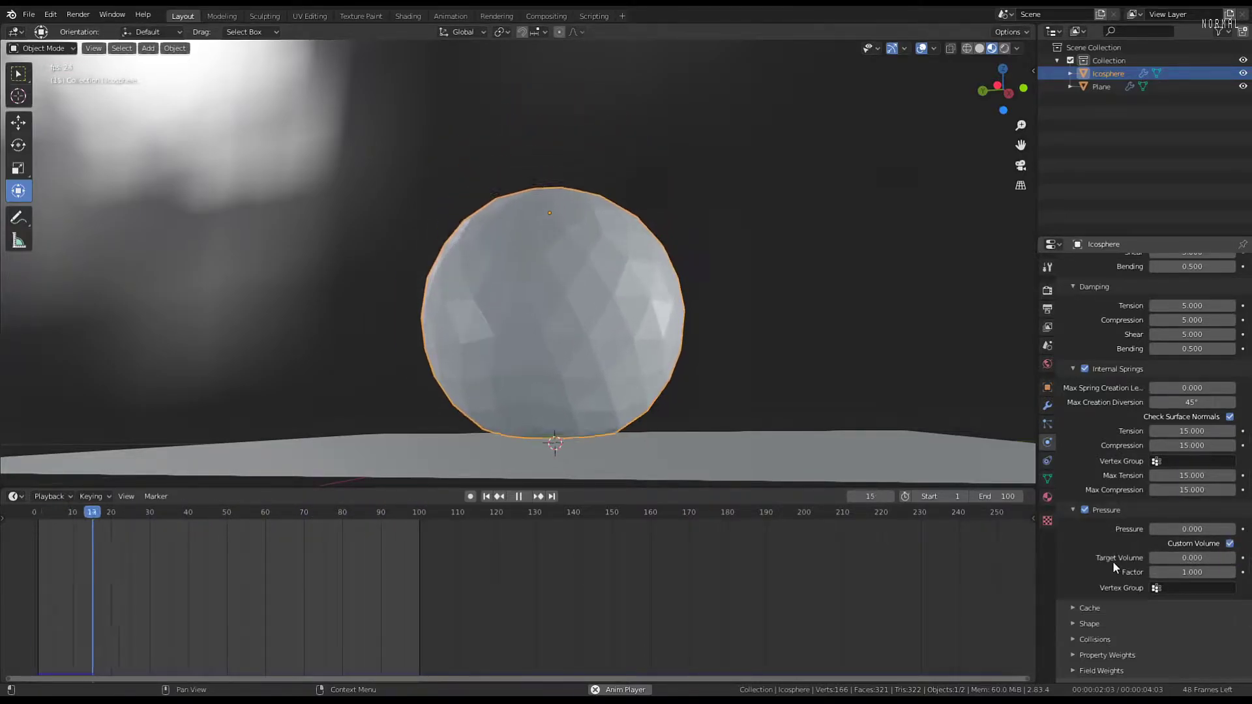
drag(1191, 558, 1232, 558)
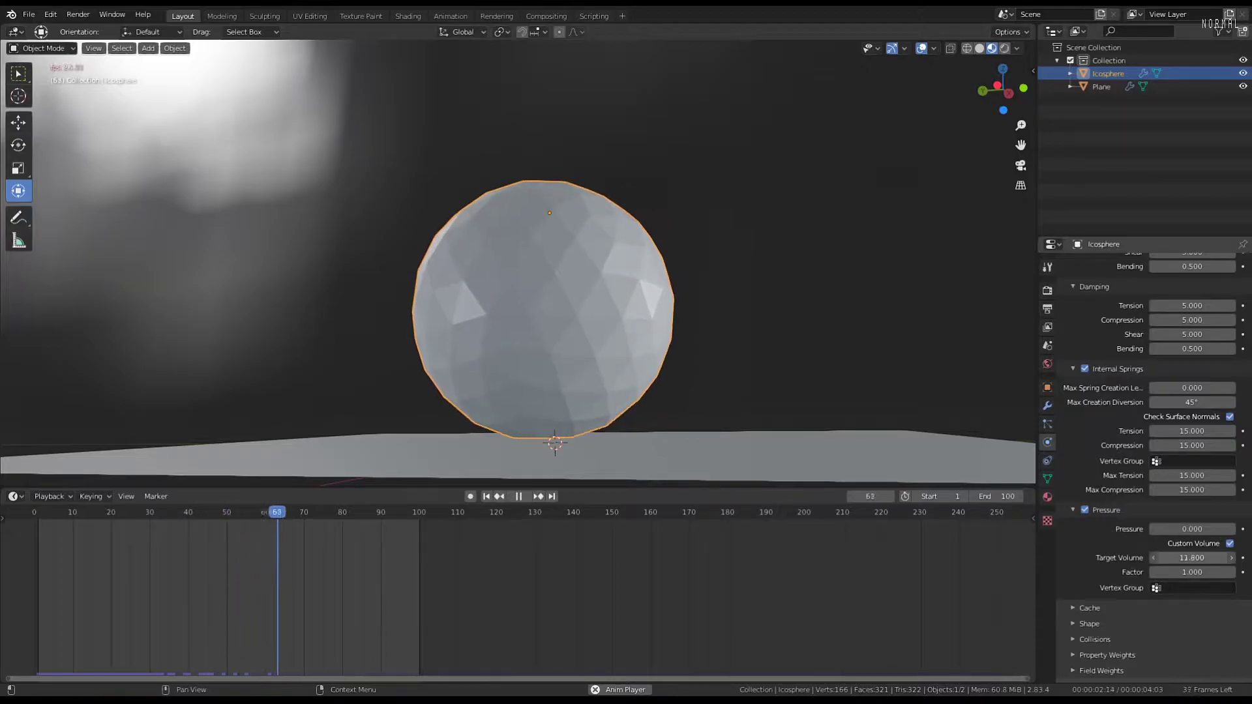
click(1236, 528)
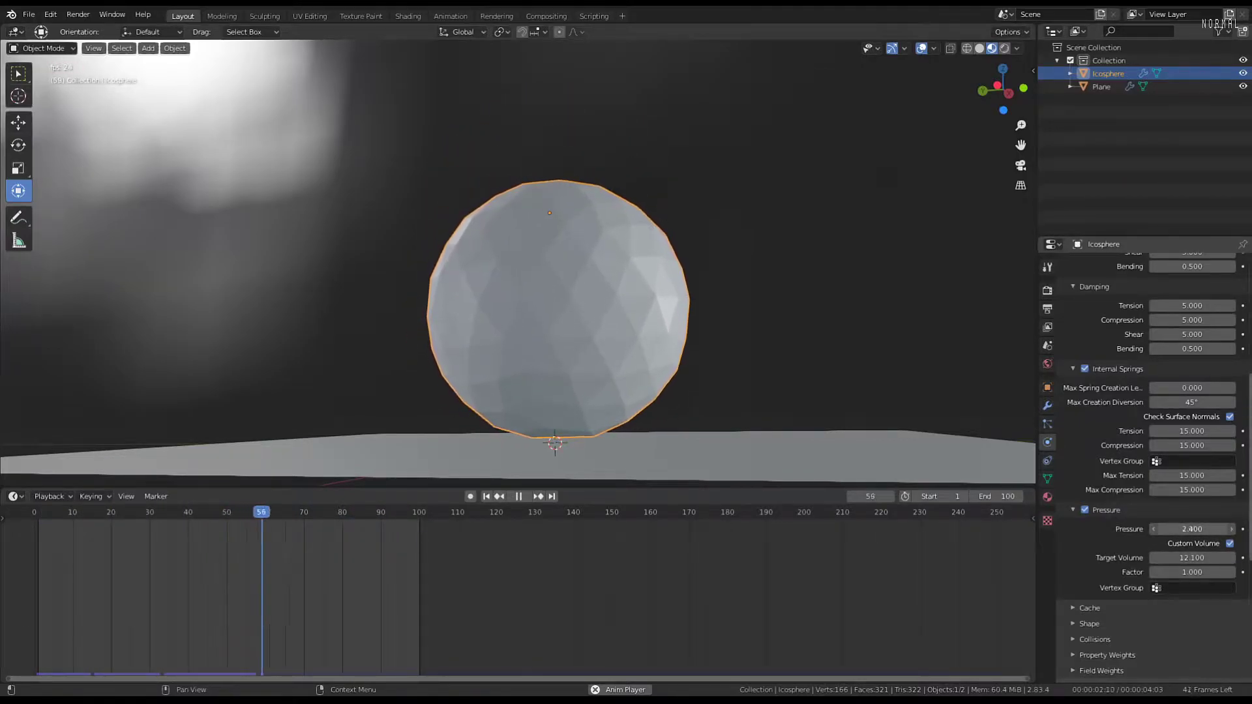
drag(1211, 525, 1245, 525)
drag(1184, 558, 1239, 574)
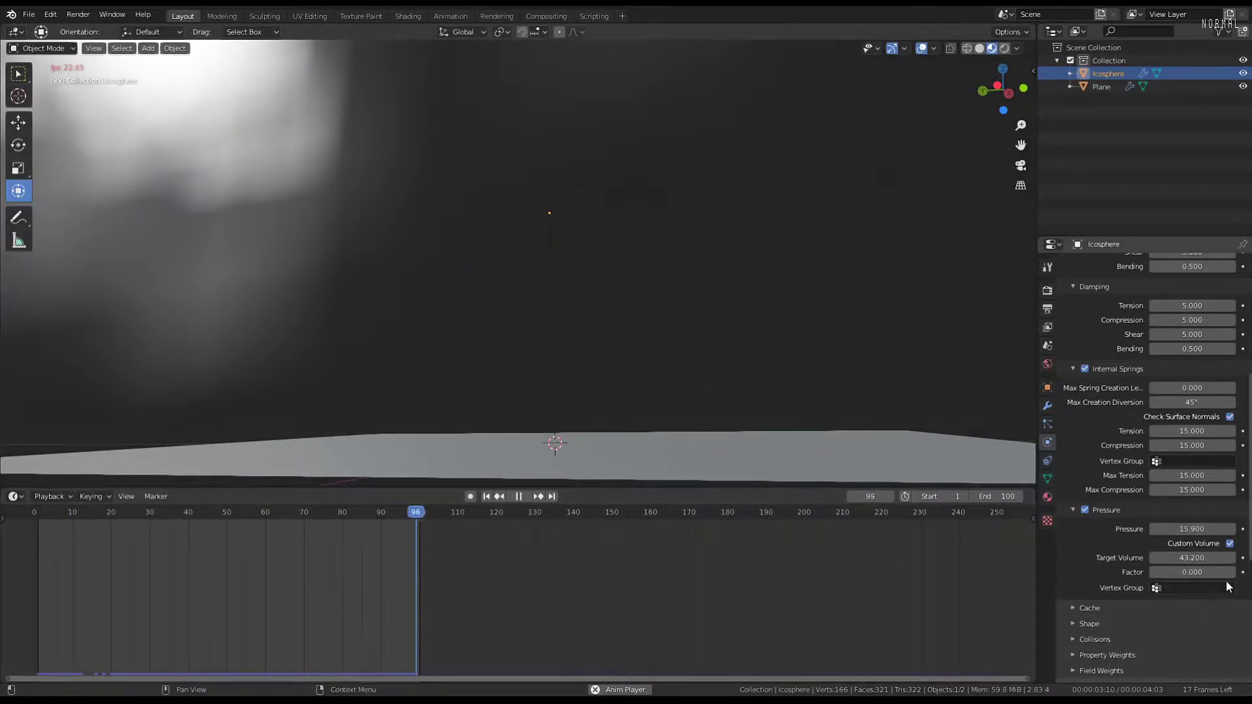
click(1243, 572)
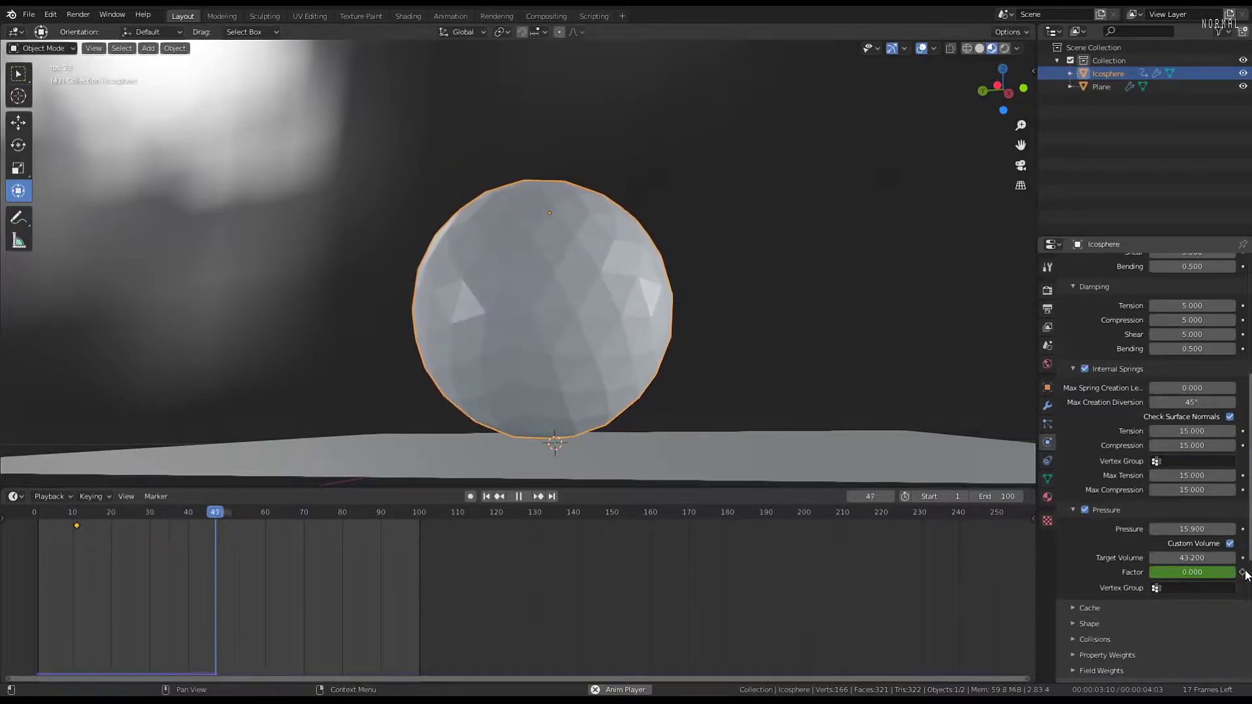
key(x)
click(77, 526)
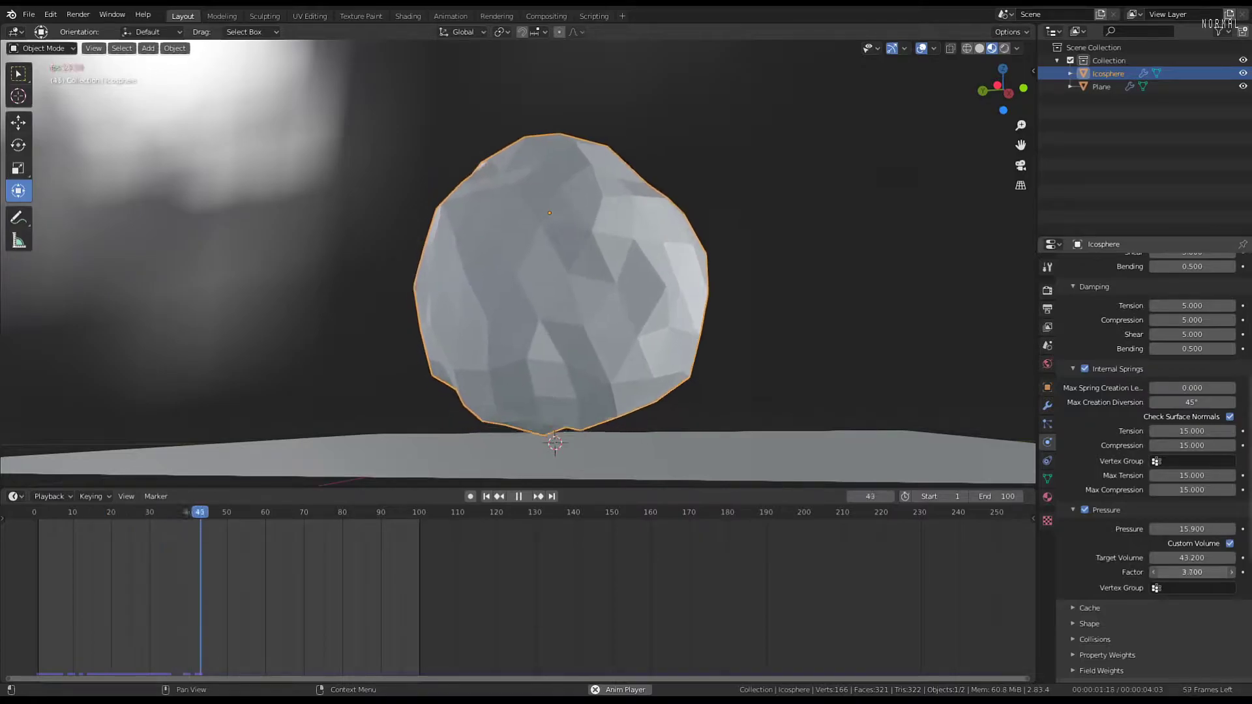
Raise the sphere's pressure factor to 5.7 and on to 6.9, viewing the simulated ball from different angles and distances
drag(1192, 572, 1201, 572)
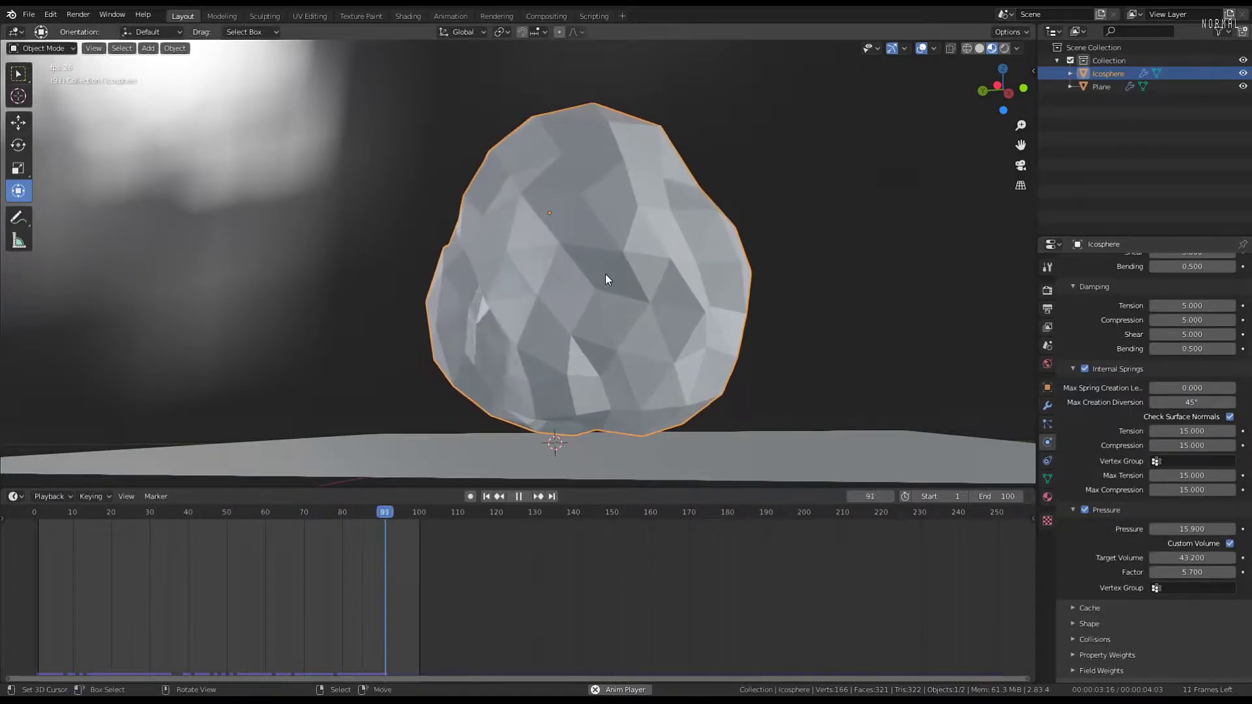
scroll(605, 274, down, 1)
middle_drag(605, 274, 910, 363)
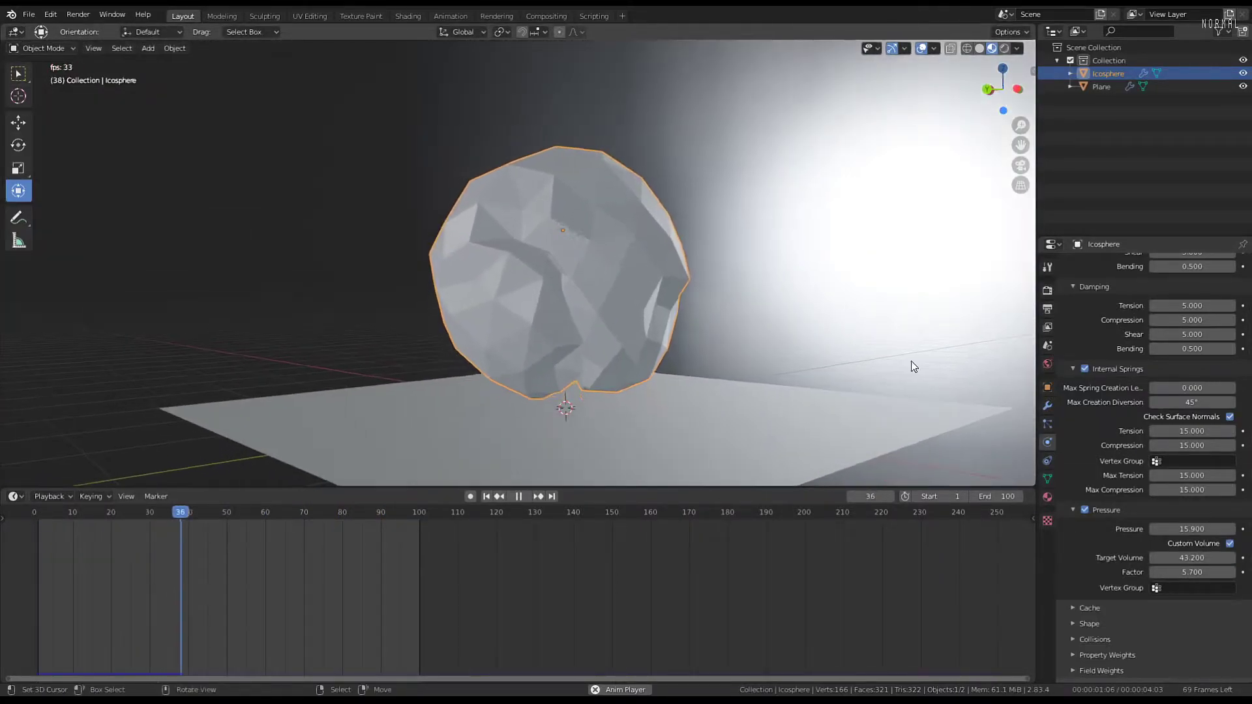
mouse_move(1206, 572)
mouse_down()
mouse_move(1248, 571)
mouse_move(1187, 572)
mouse_up()
scroll(819, 322, down, 5)
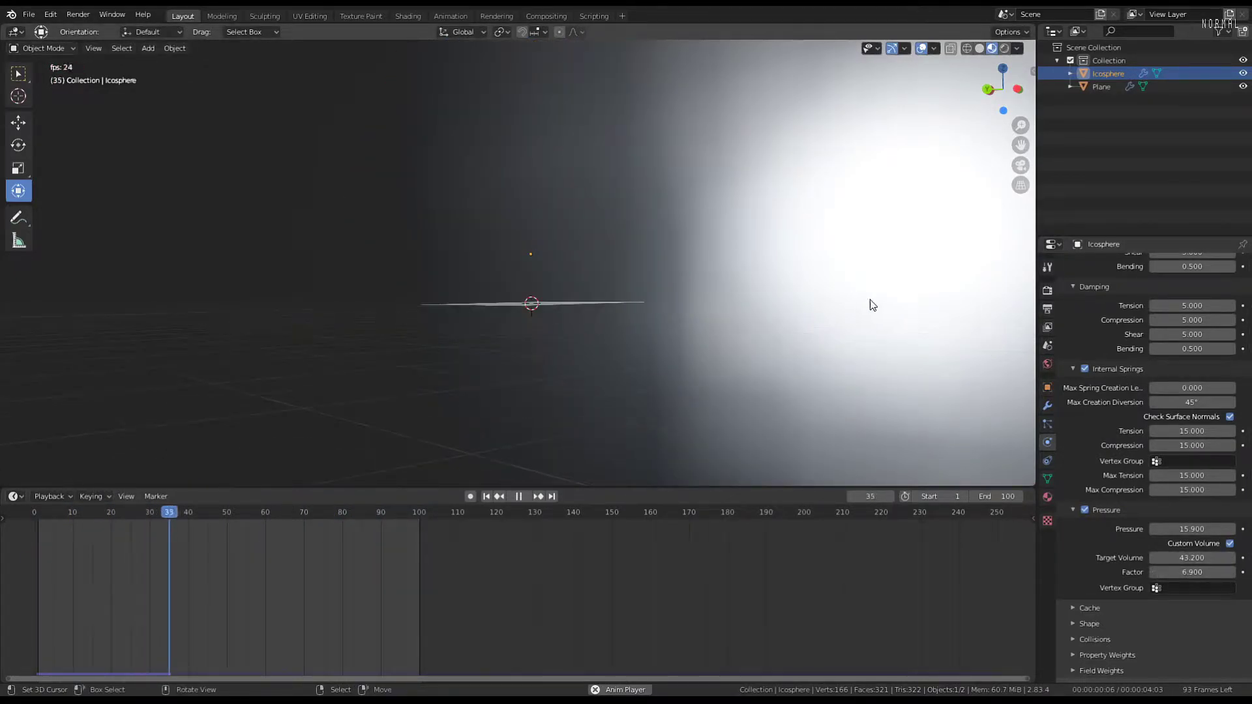
click(38, 512)
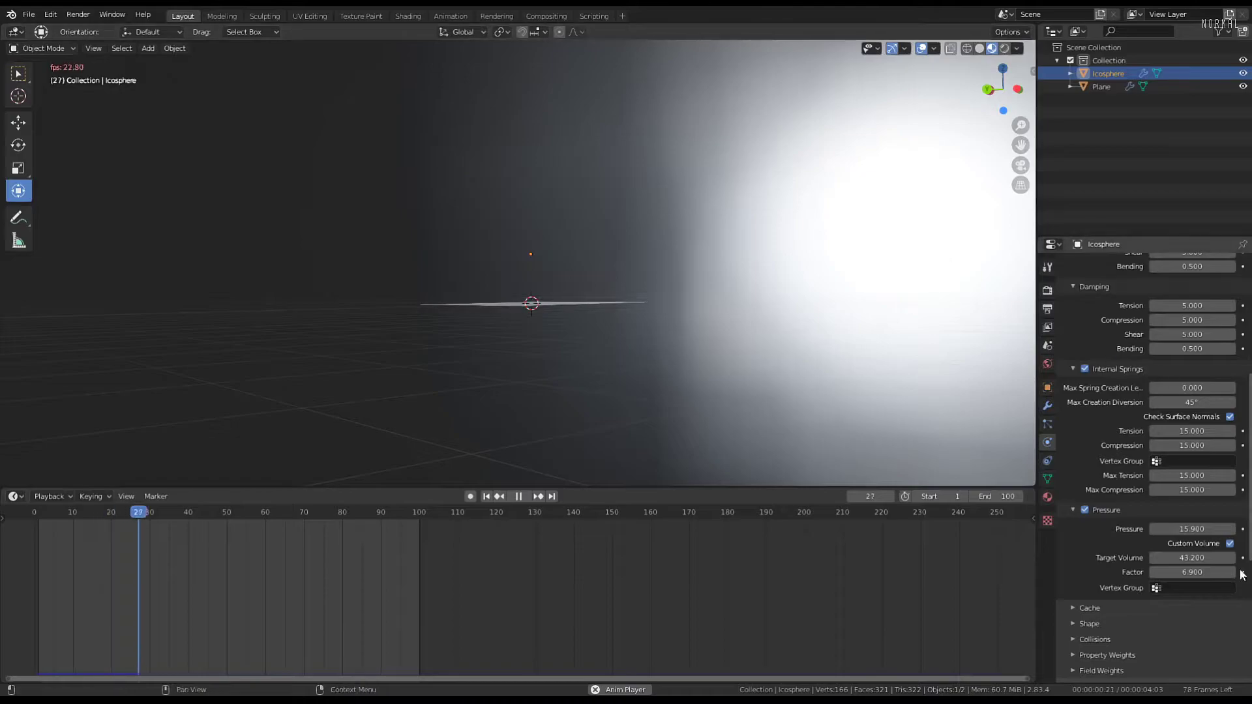
scroll(627, 271, up, 2)
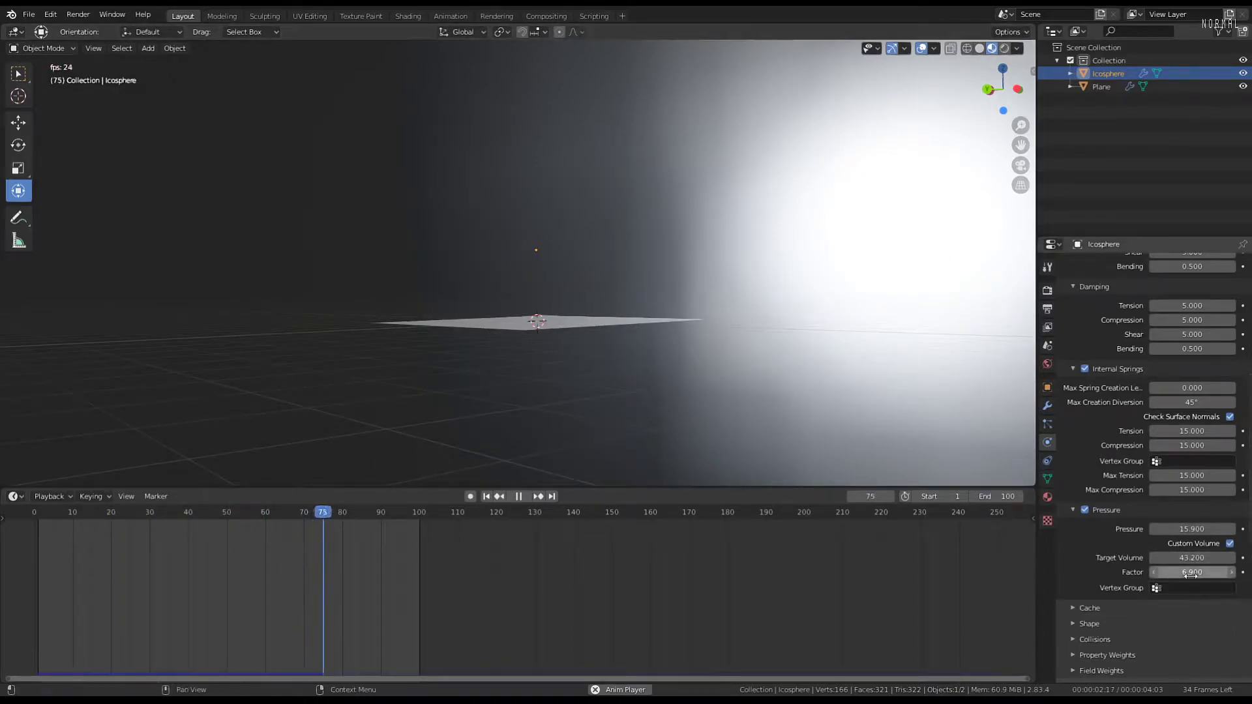
Set the sphere's pressure factor to 5.0 and view the deformed ball from another angle
drag(1192, 572, 1153, 573)
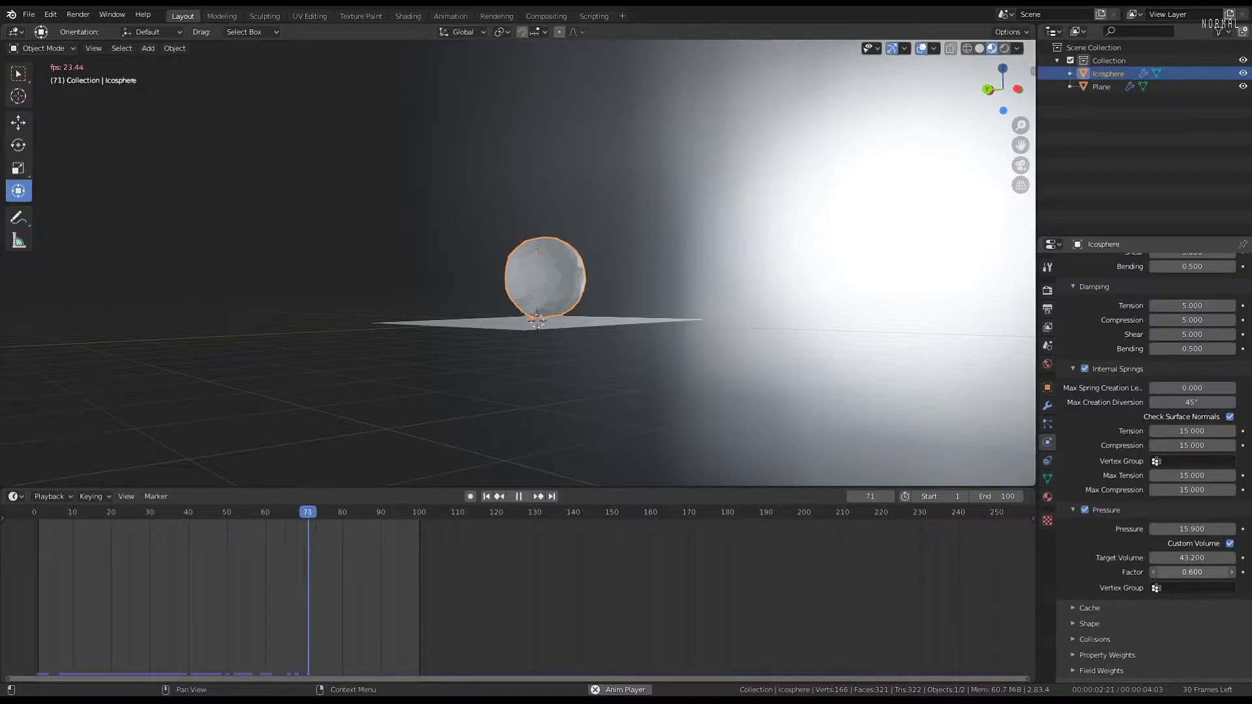
scroll(640, 253, up, 4)
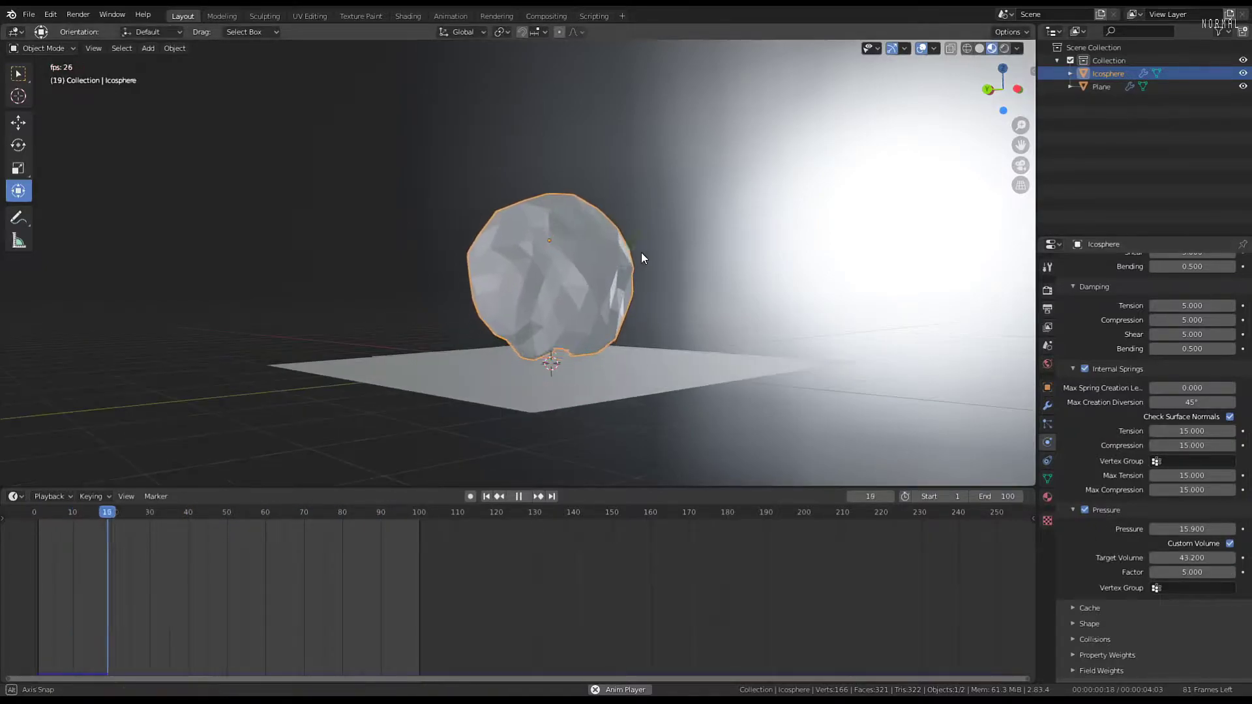
middle_drag(640, 253, 566, 252)
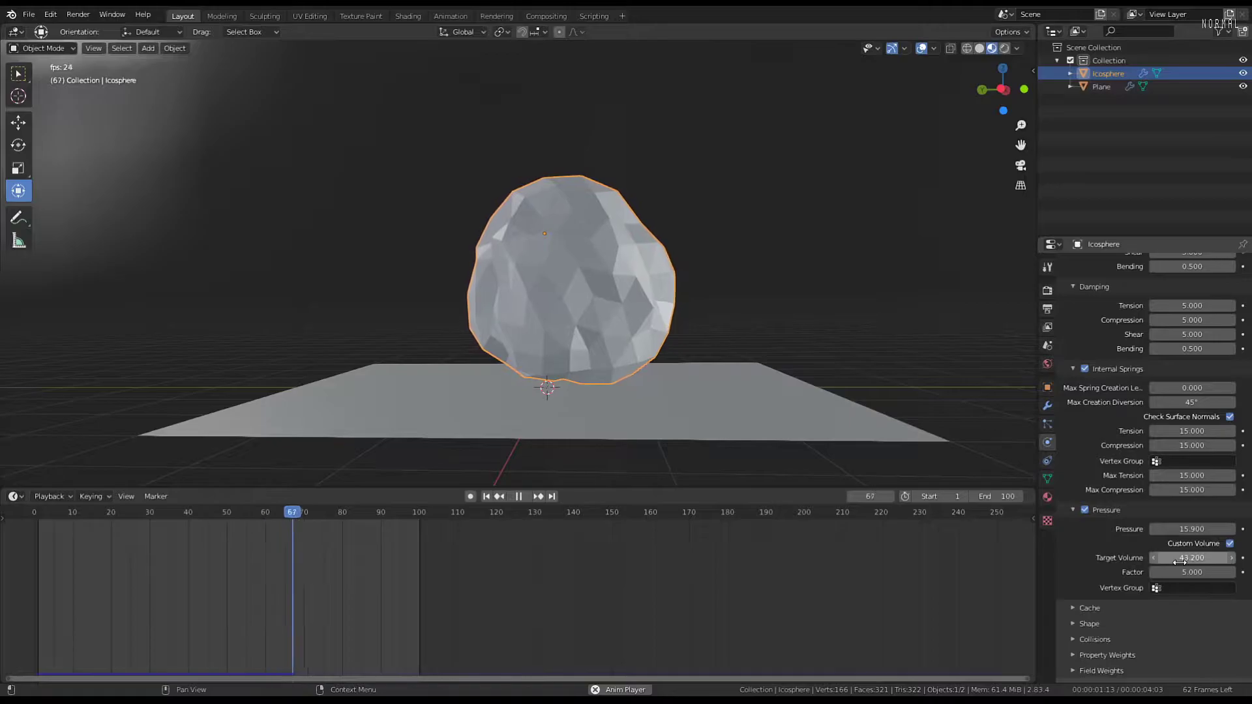
Examine the sphere's Cache, Shape and Collisions options in the cloth settings
click(1086, 608)
scroll(1085, 596, down, 8)
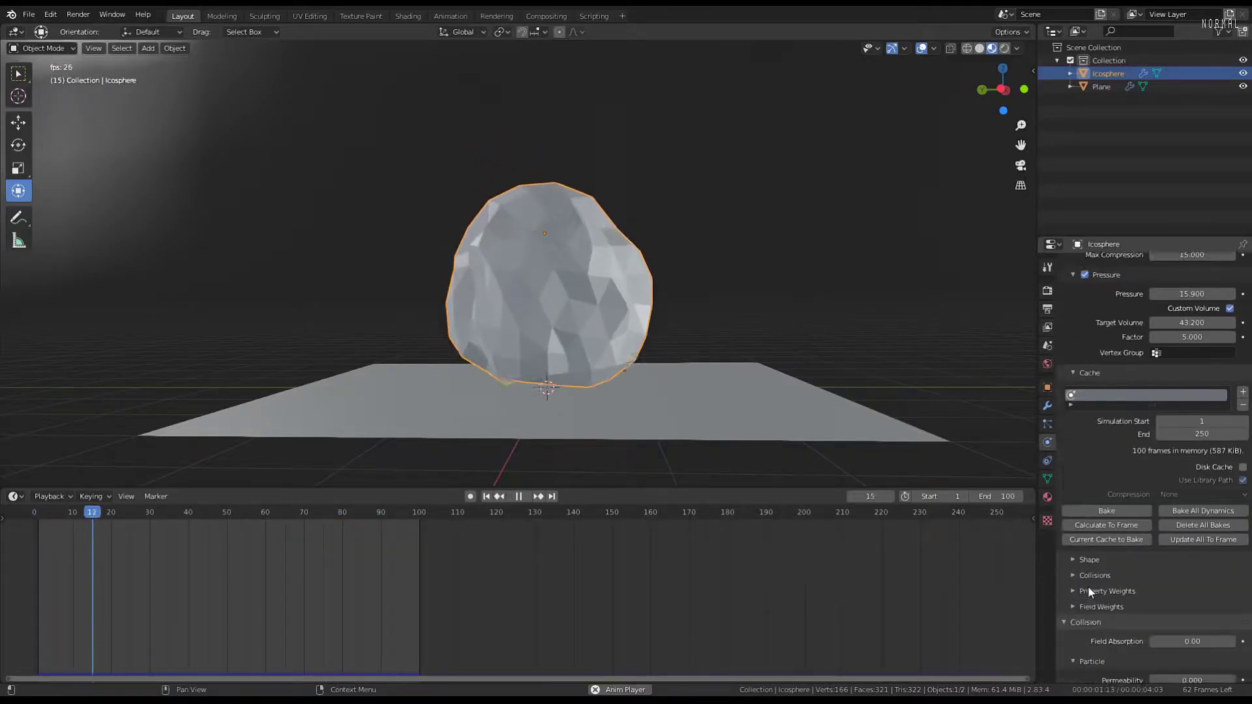
scroll(1087, 586, down, 1)
click(1101, 526)
scroll(1097, 529, down, 3)
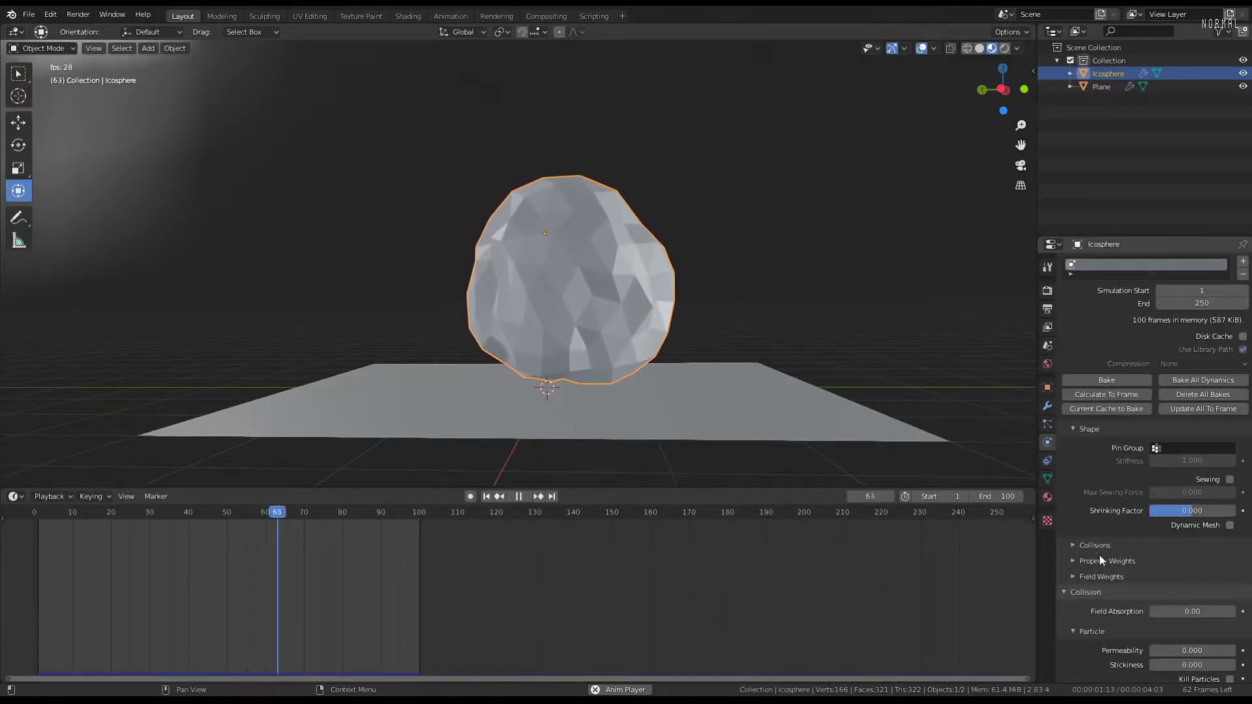
click(1101, 548)
scroll(1112, 555, down, 5)
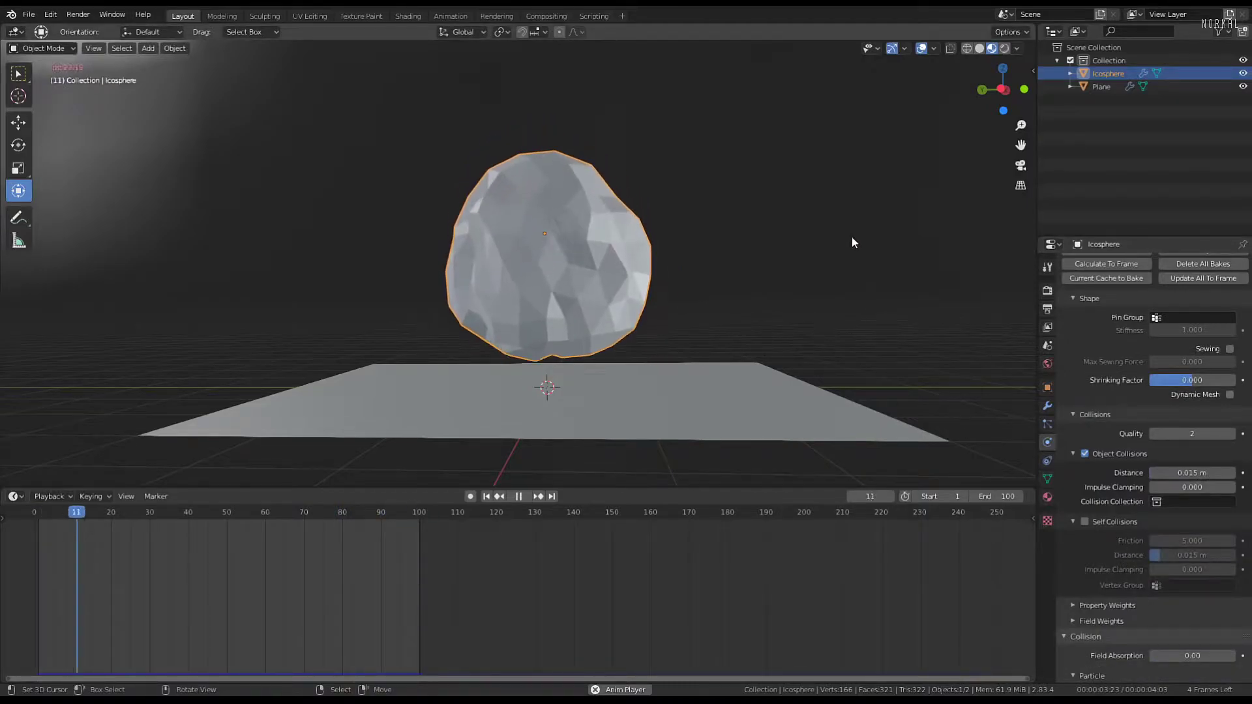
Lower the sphere's cloth stiffness Tension to 10.9
scroll(1133, 490, up, 2)
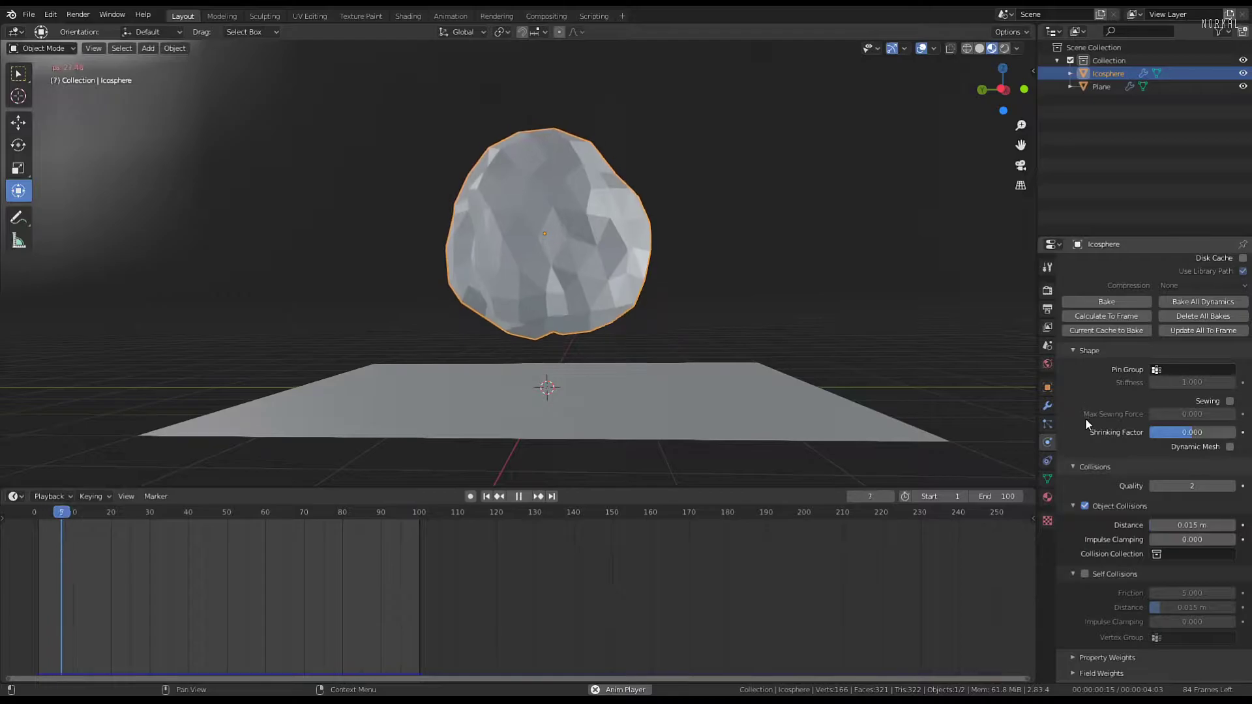
scroll(1126, 456, up, 10)
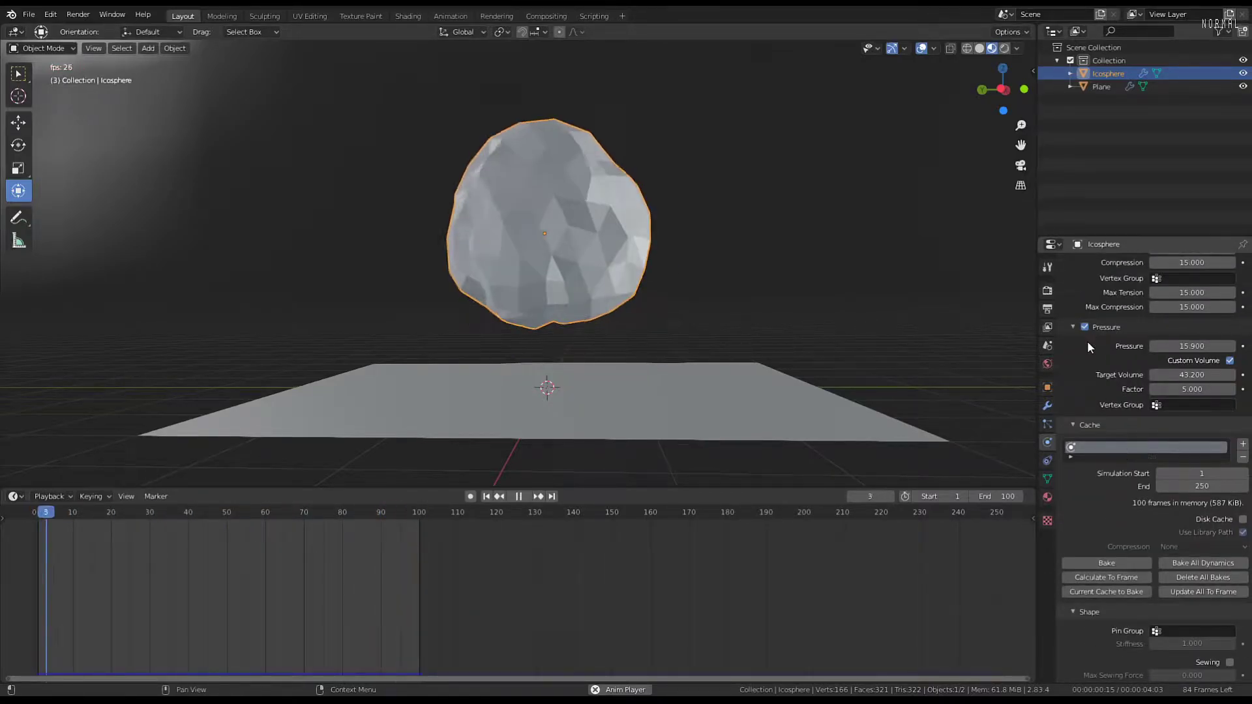
scroll(1089, 349, up, 6)
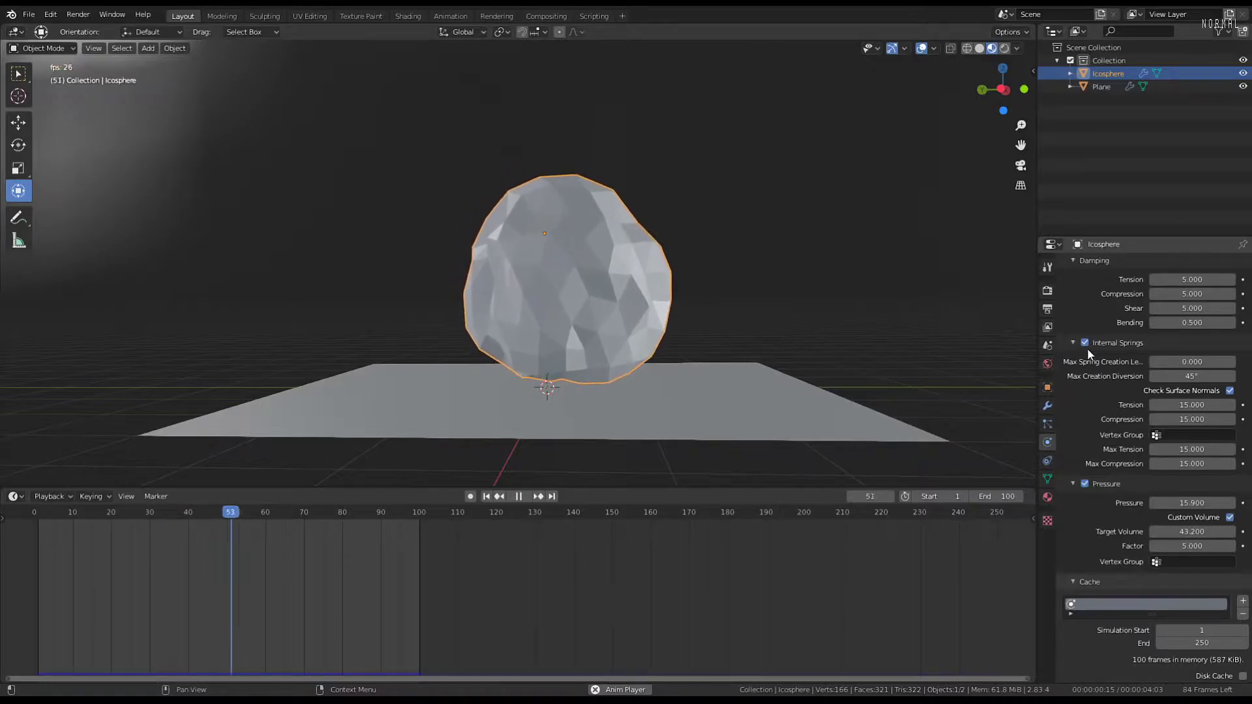
scroll(1096, 414, up, 5)
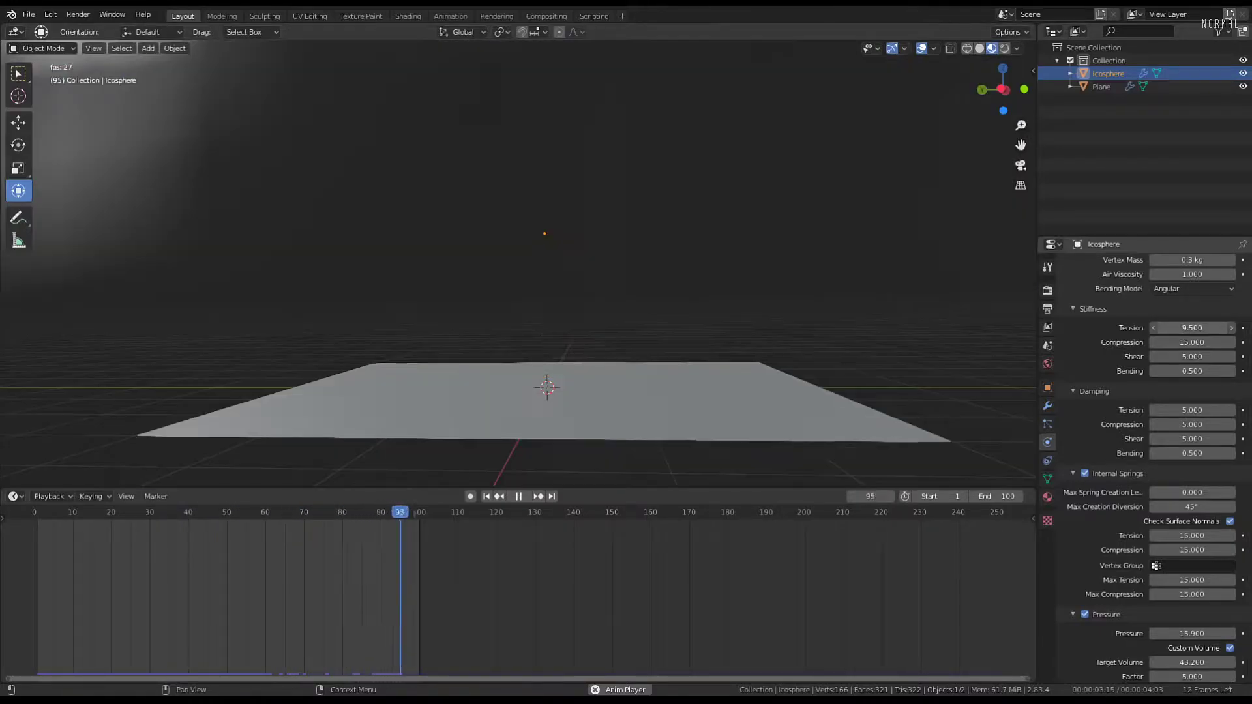
drag(1192, 328, 1204, 328)
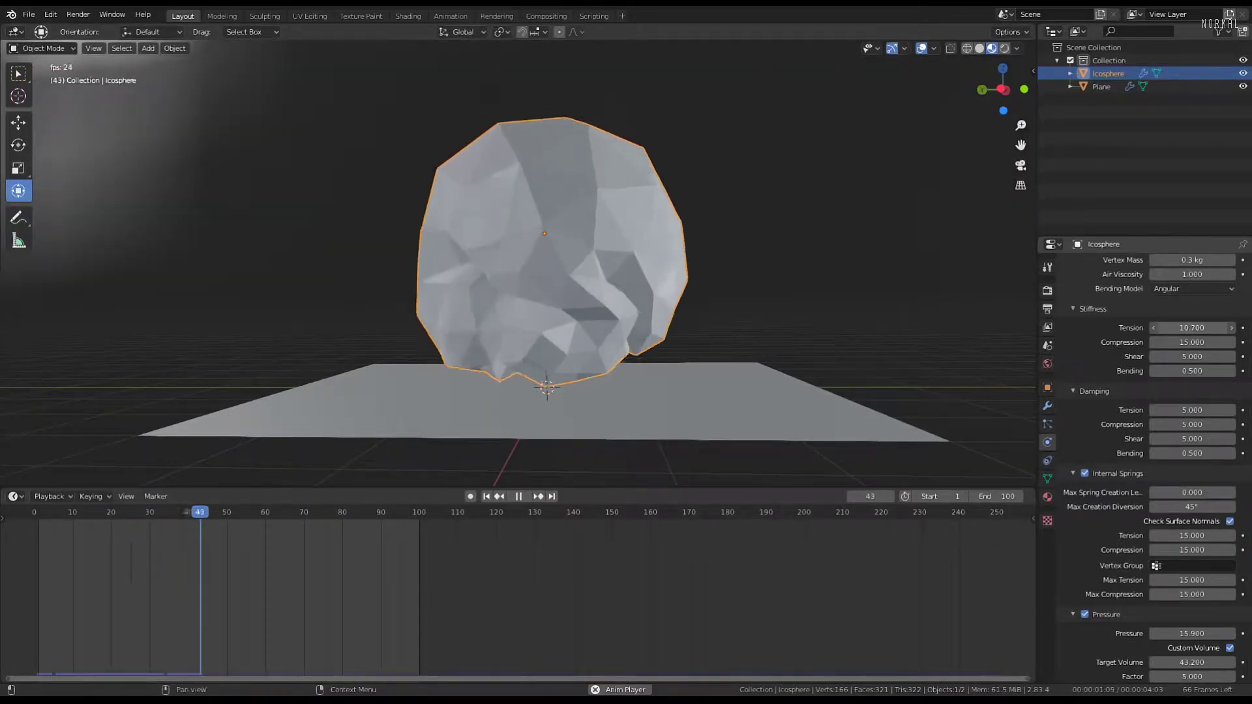
Collapse the Internal Springs settings and reduce the sphere's pressure target volume to 26.2
scroll(1122, 452, down, 3)
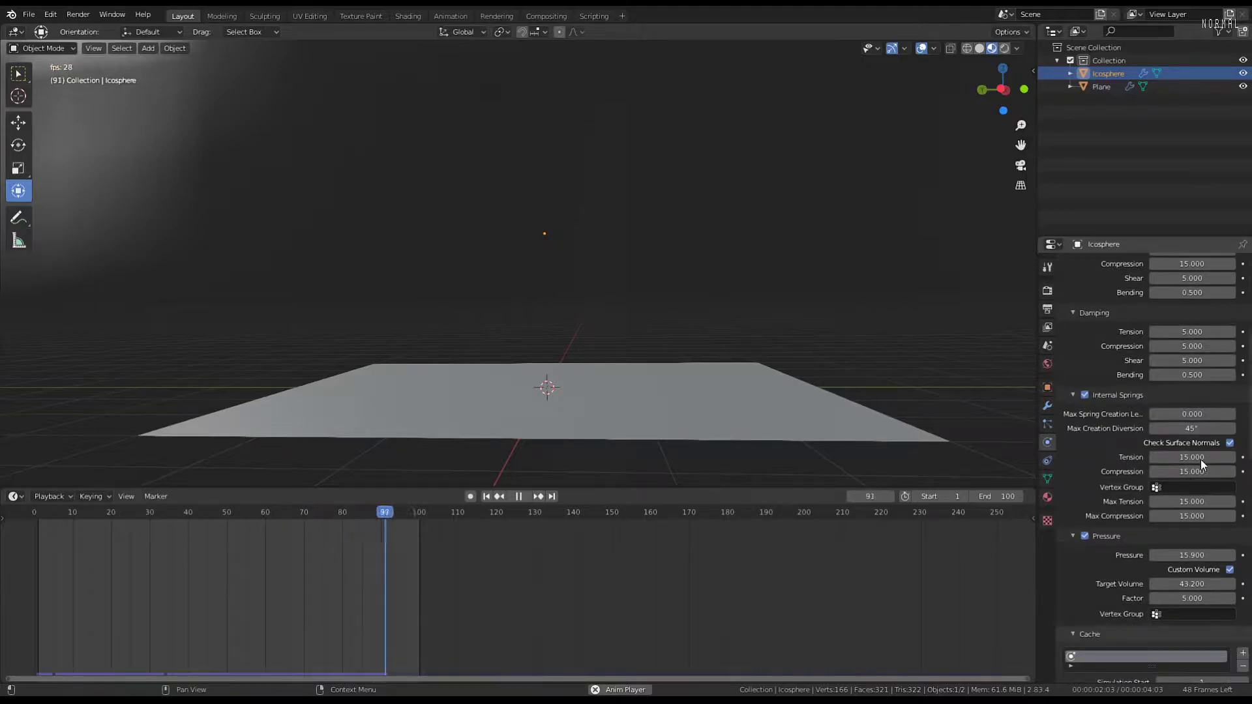
scroll(1095, 409, down, 1)
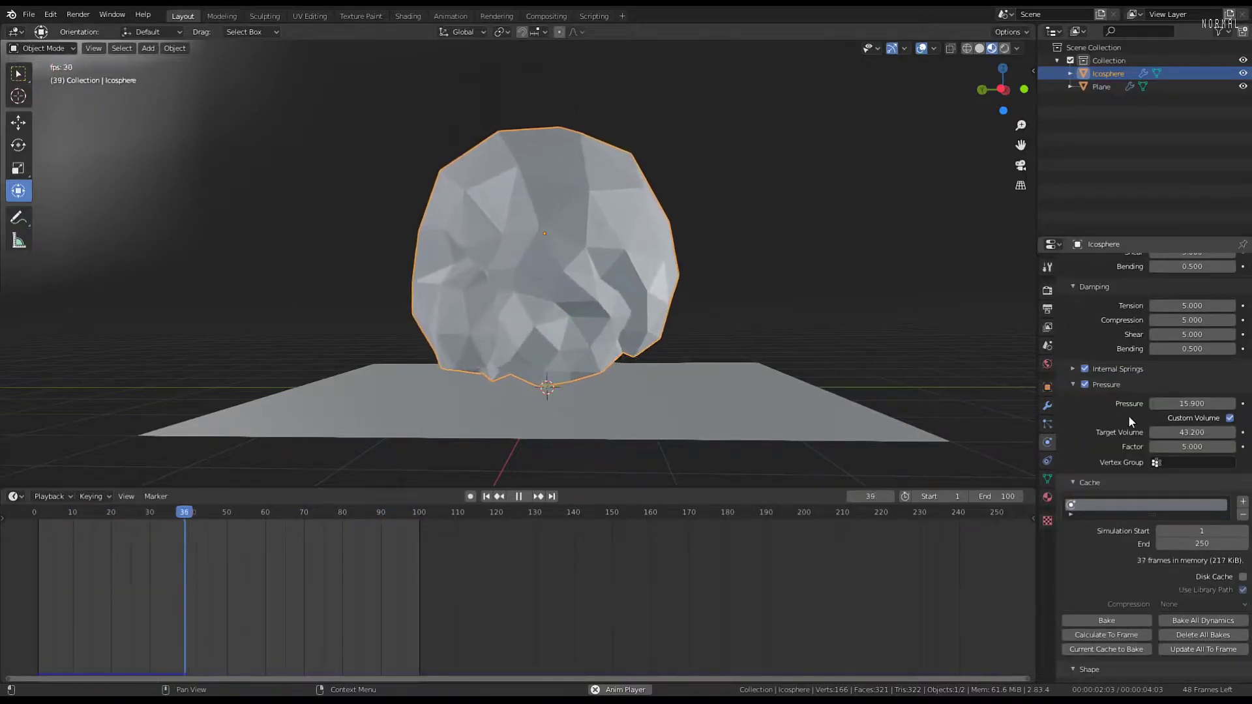
drag(1194, 429, 1083, 429)
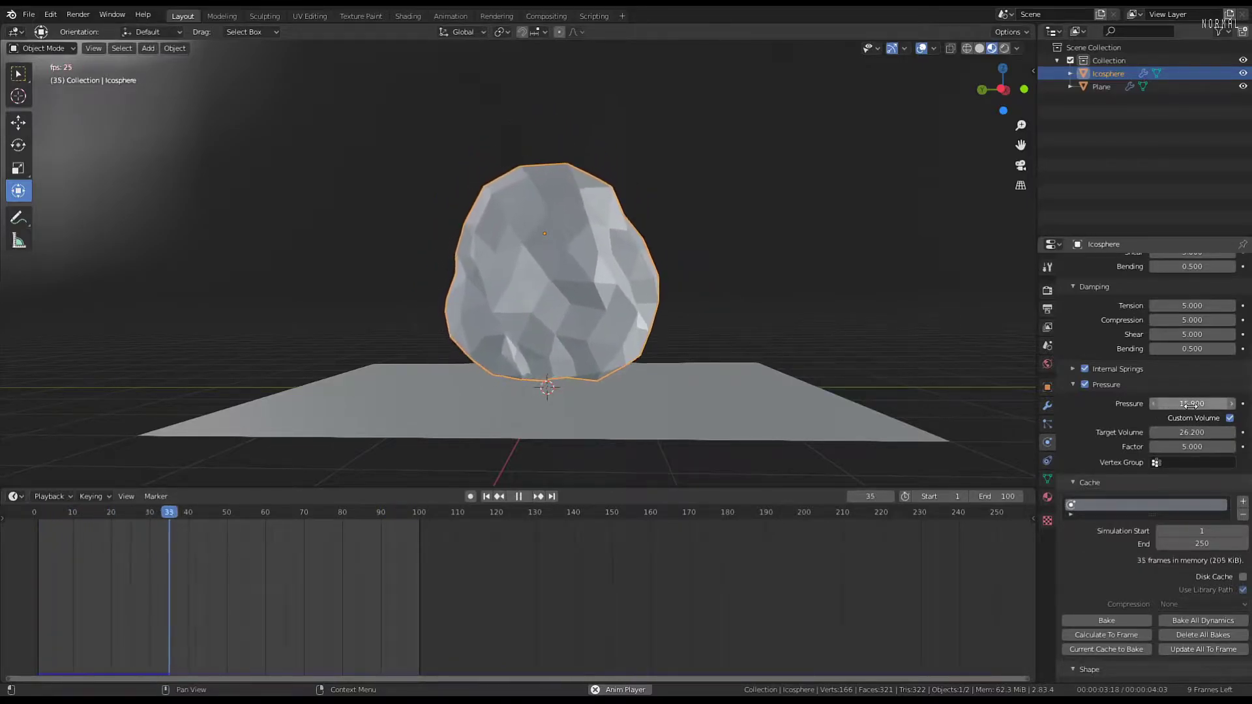
Try a negative pressure and a pressure of 7.5 on the sphere, and set the pressure to 1
drag(1190, 404, 1180, 404)
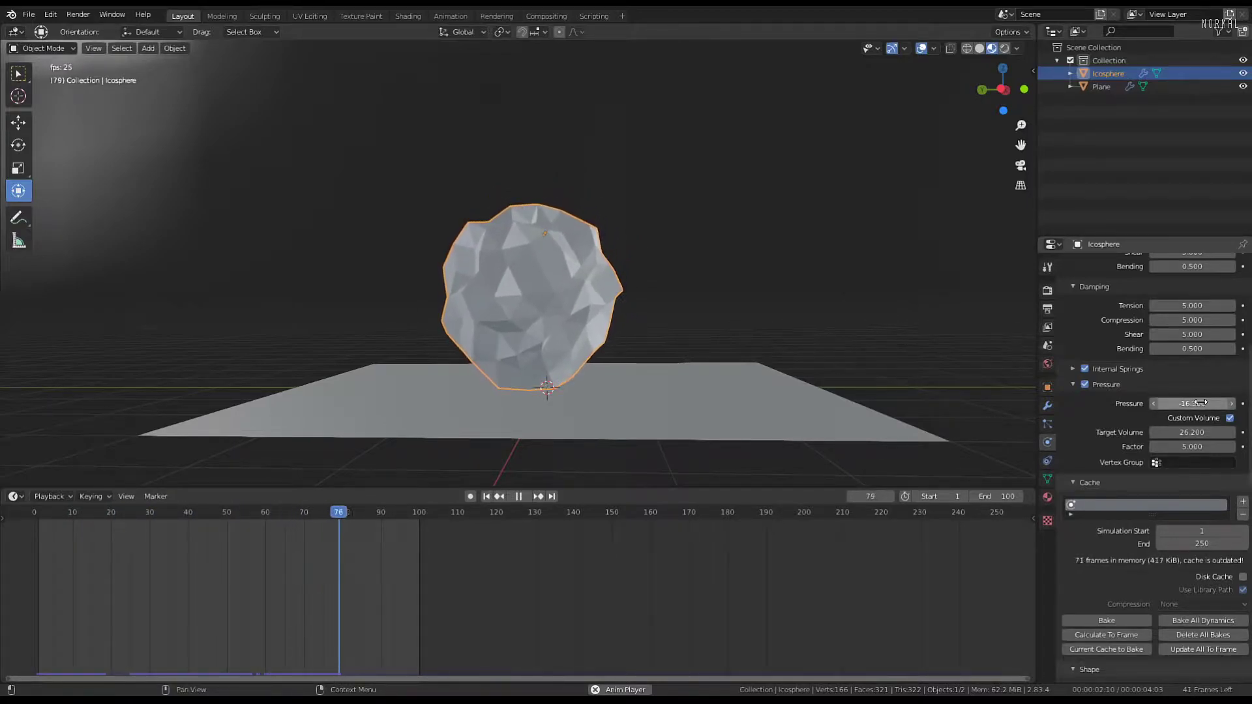
mouse_move(1200, 402)
mouse_down()
mouse_move(1175, 403)
mouse_move(1194, 403)
mouse_up()
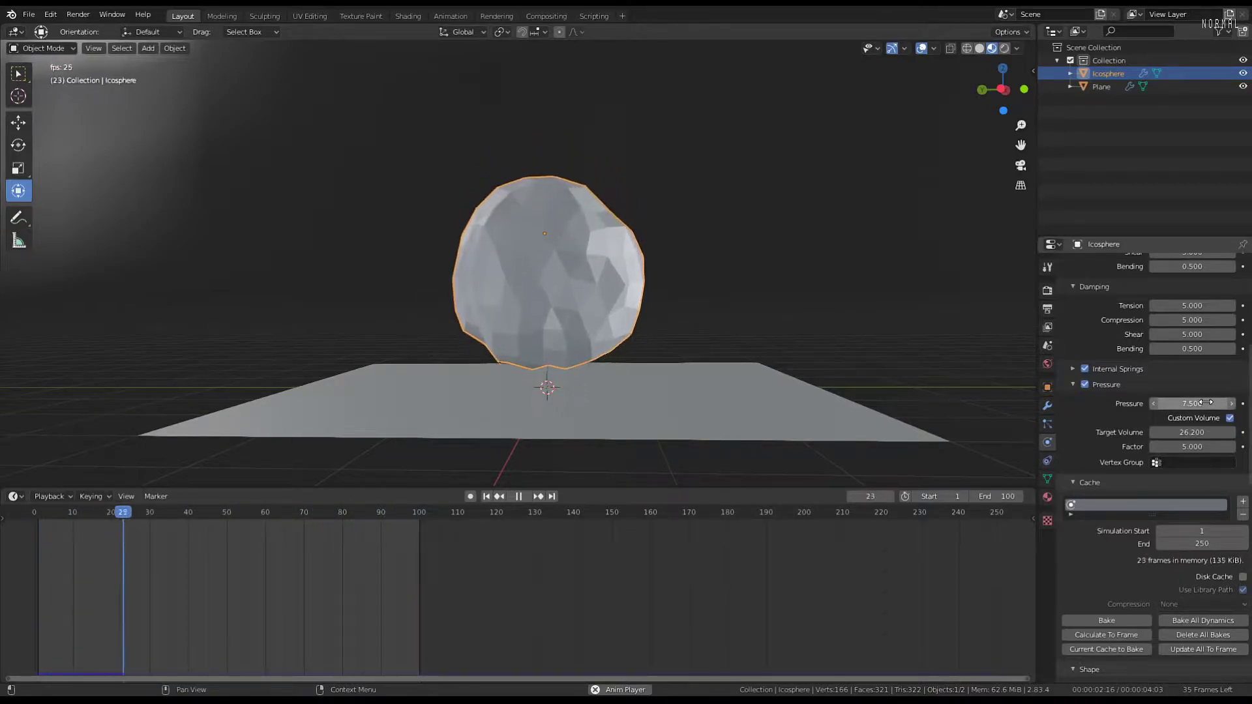
click(1208, 402)
text(1)
key(Return)
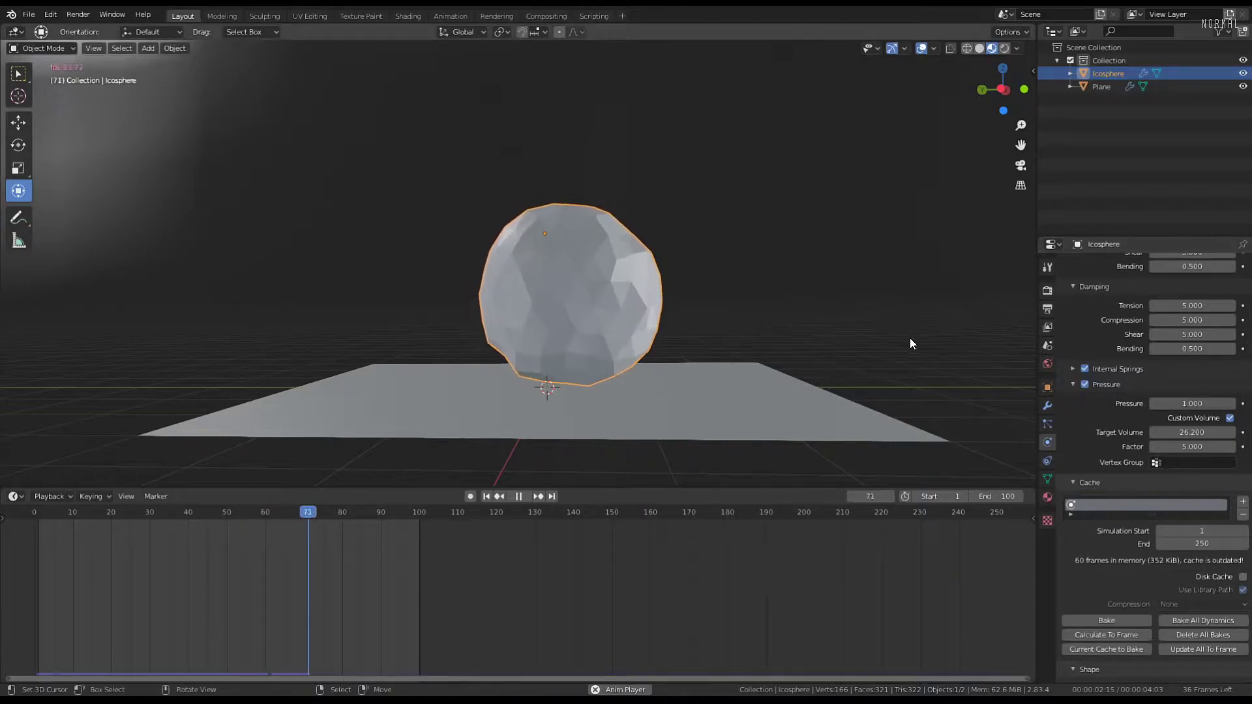
Lower the sphere's cloth stiffness Tension to 2.8 and on to 0.6, viewing the ball from different angles
scroll(897, 331, up, 1)
middle_drag(889, 326, 873, 325)
scroll(1109, 335, up, 4)
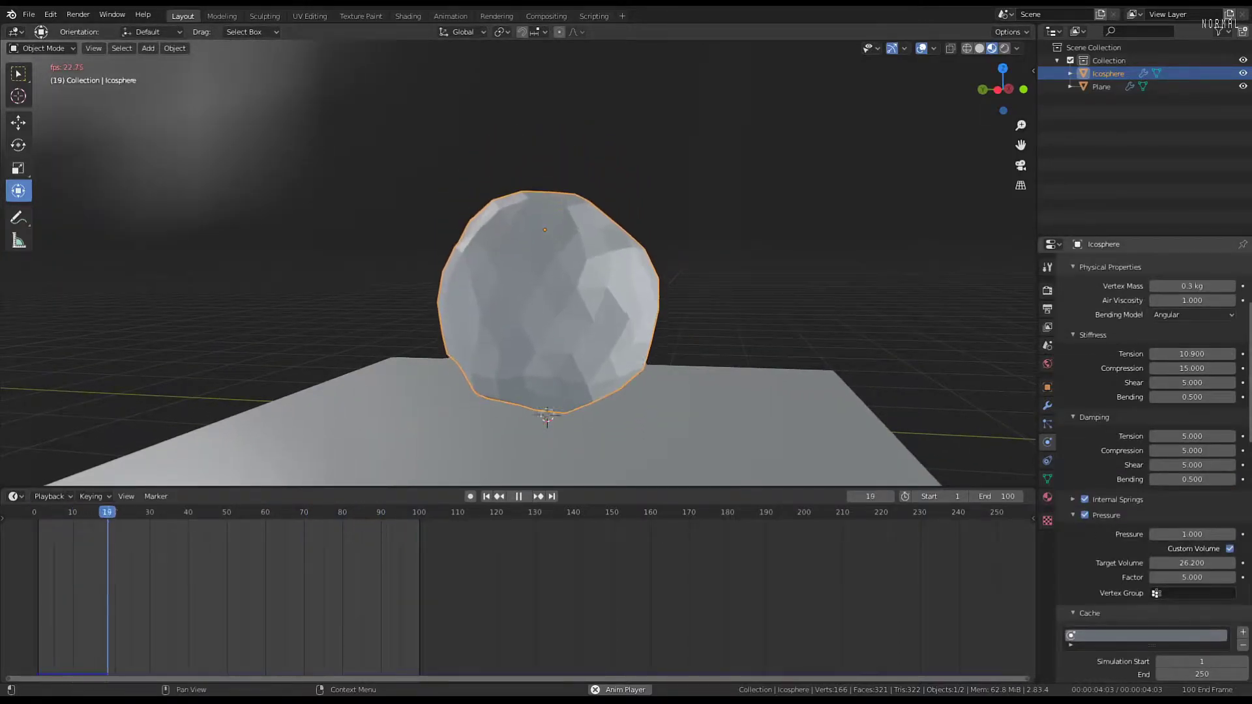
drag(1198, 354, 1098, 354)
middle_drag(588, 250, 652, 243)
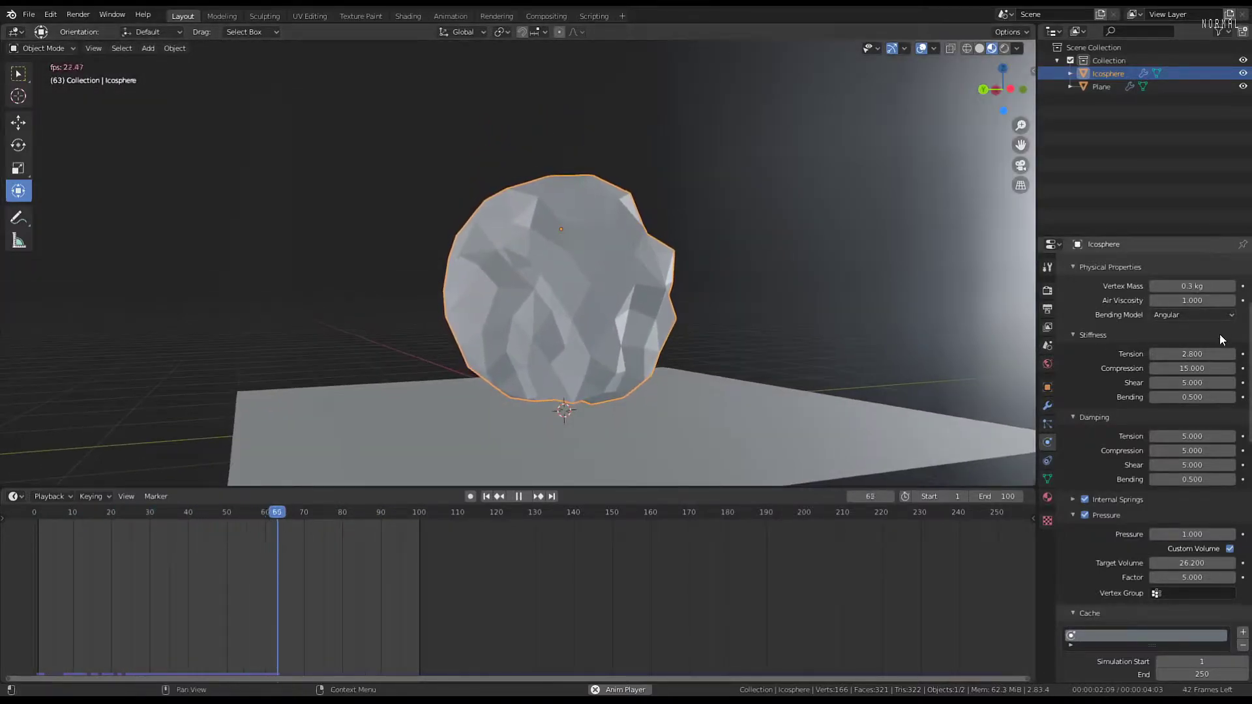
drag(1199, 353, 1164, 353)
scroll(571, 236, down, 1)
mouse_move(663, 240)
middle_down()
mouse_move(541, 236)
mouse_move(671, 244)
middle_up()
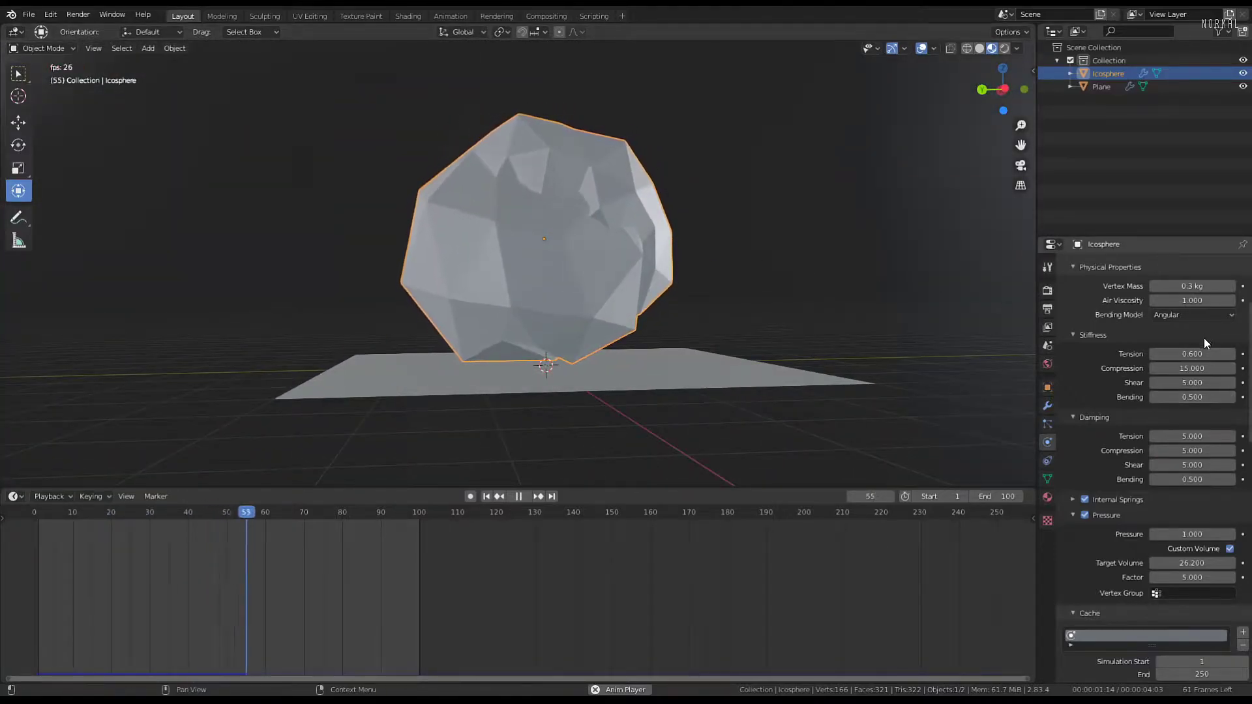
Raise the sphere's cloth stiffness Tension to 1.1 and on to 1.9, viewing the ball from different angles
drag(1207, 348, 1231, 347)
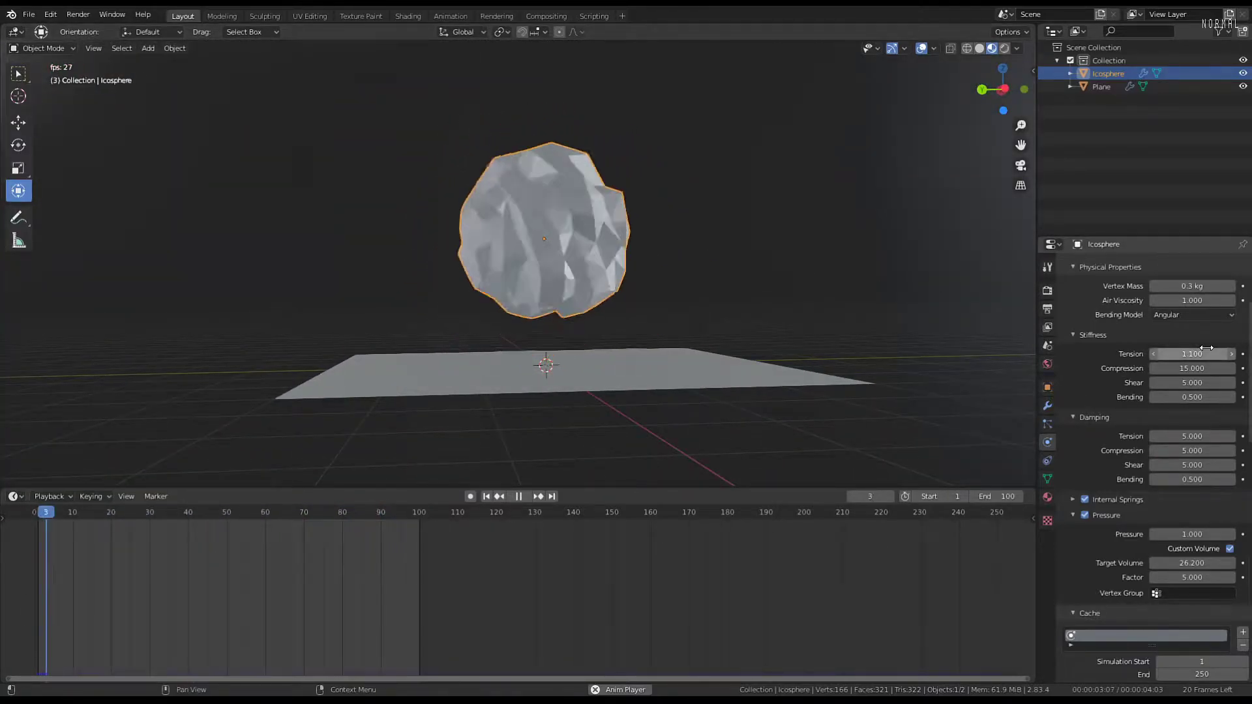
scroll(672, 254, up, 2)
middle_drag(672, 252, 609, 256)
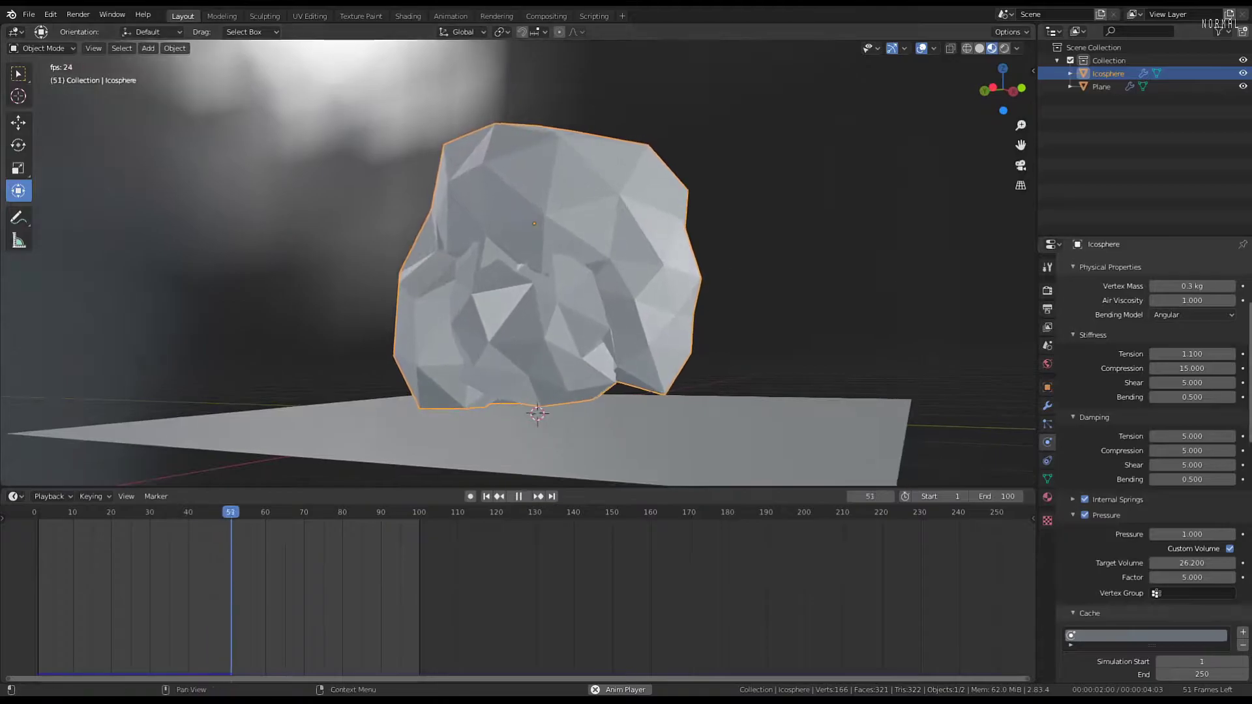
drag(1191, 353, 1229, 354)
middle_drag(749, 291, 697, 286)
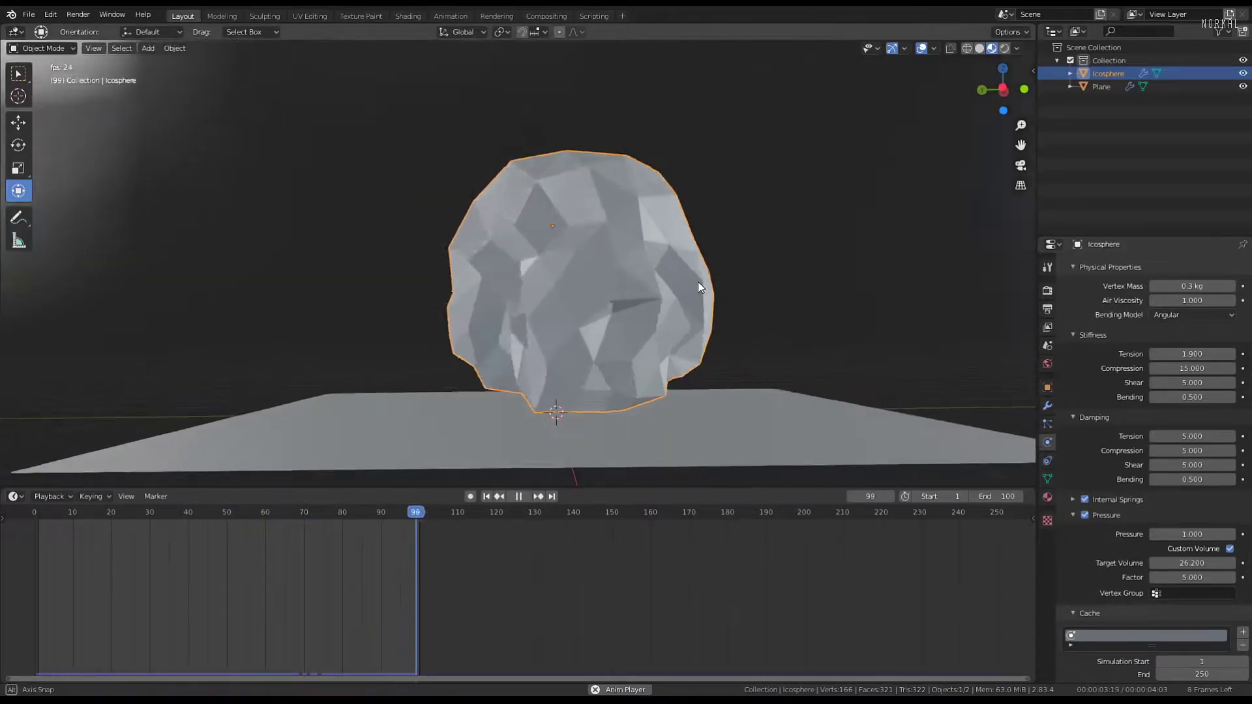
Try a stiffness Compression of 52.4 on the sphere, and lower it to 6.4
drag(1185, 368, 1232, 368)
scroll(804, 322, up, 1)
scroll(736, 302, down, 2)
scroll(736, 302, down, 1)
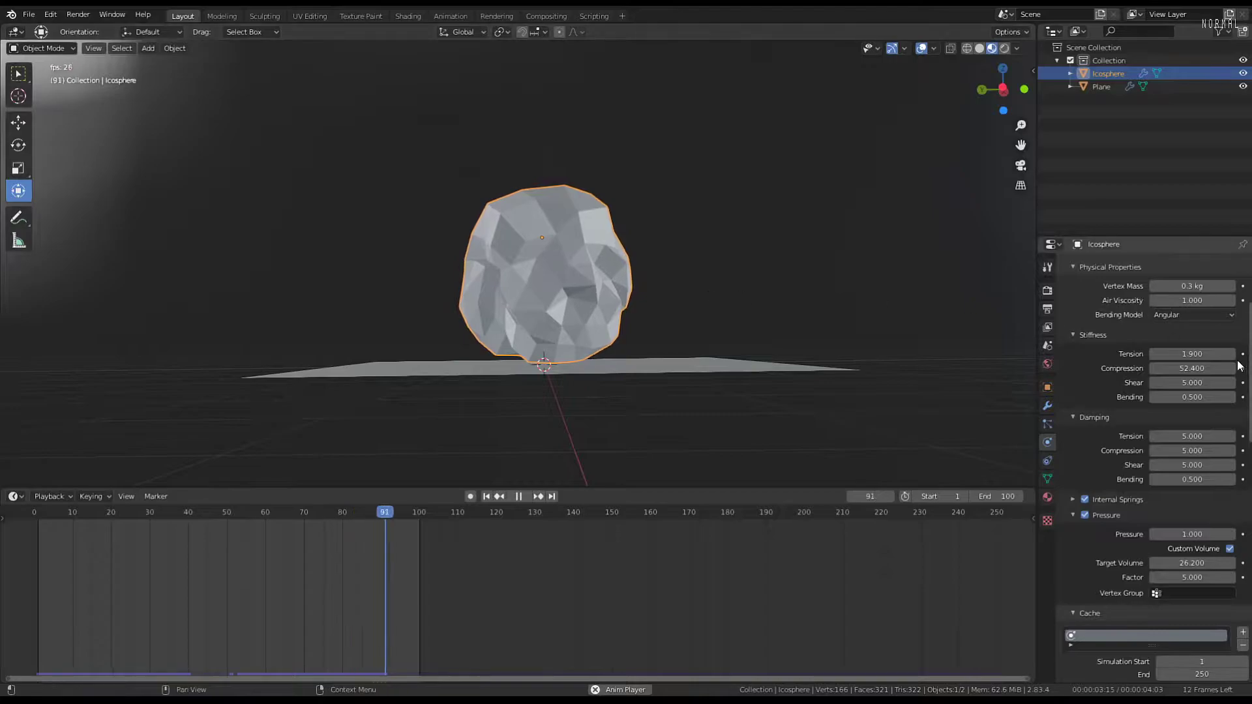
drag(1206, 363, 1203, 363)
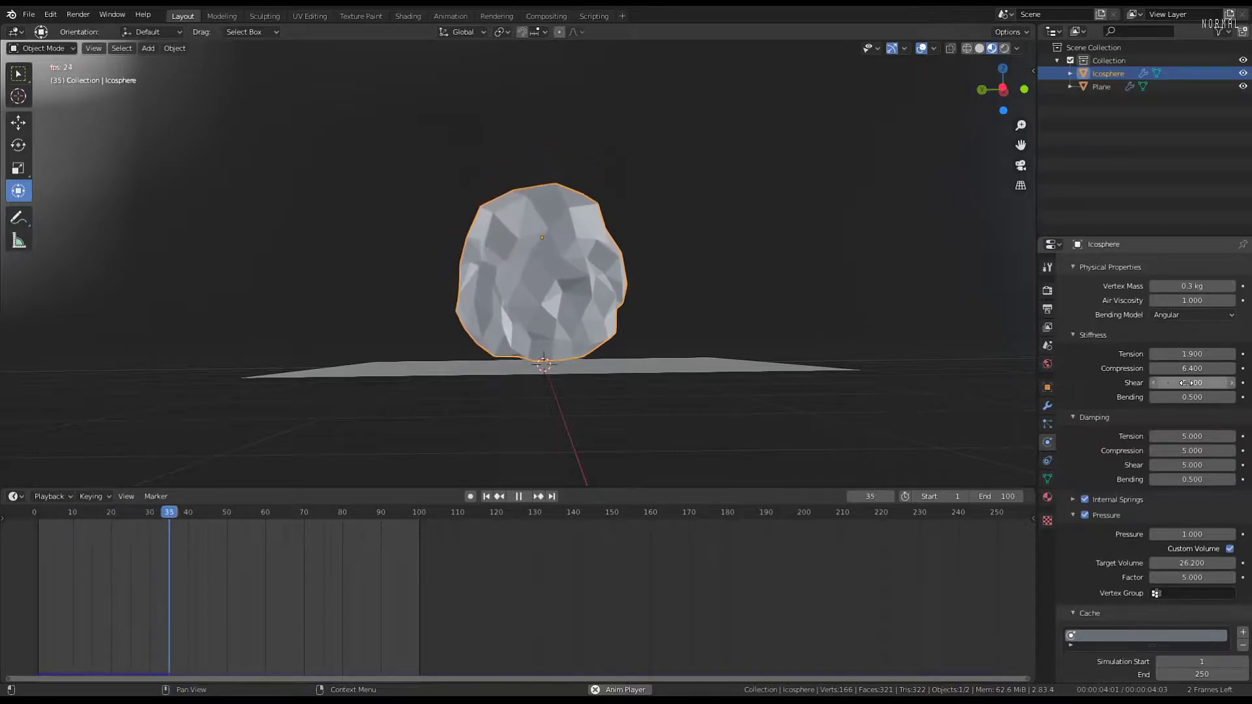
Set the sphere's cloth stiffness Shear to 10.4 and Bending to 6.8
drag(1188, 383, 1219, 391)
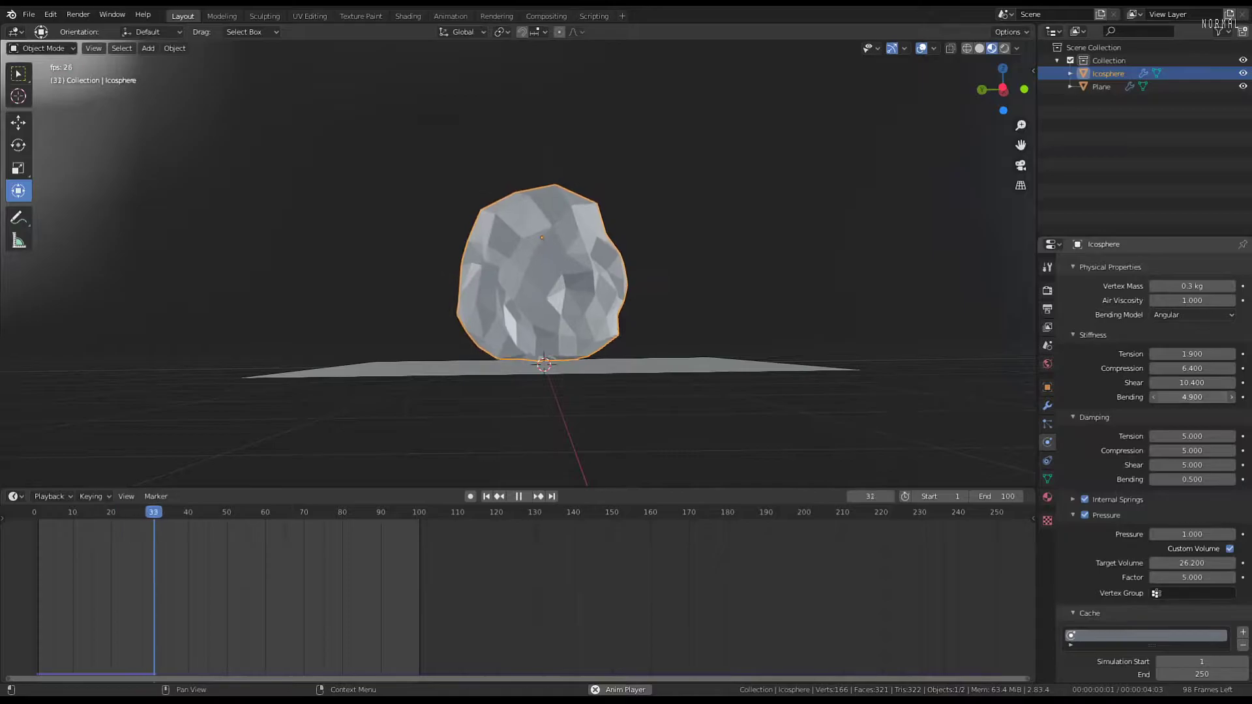
scroll(650, 245, up, 3)
middle_drag(649, 245, 577, 241)
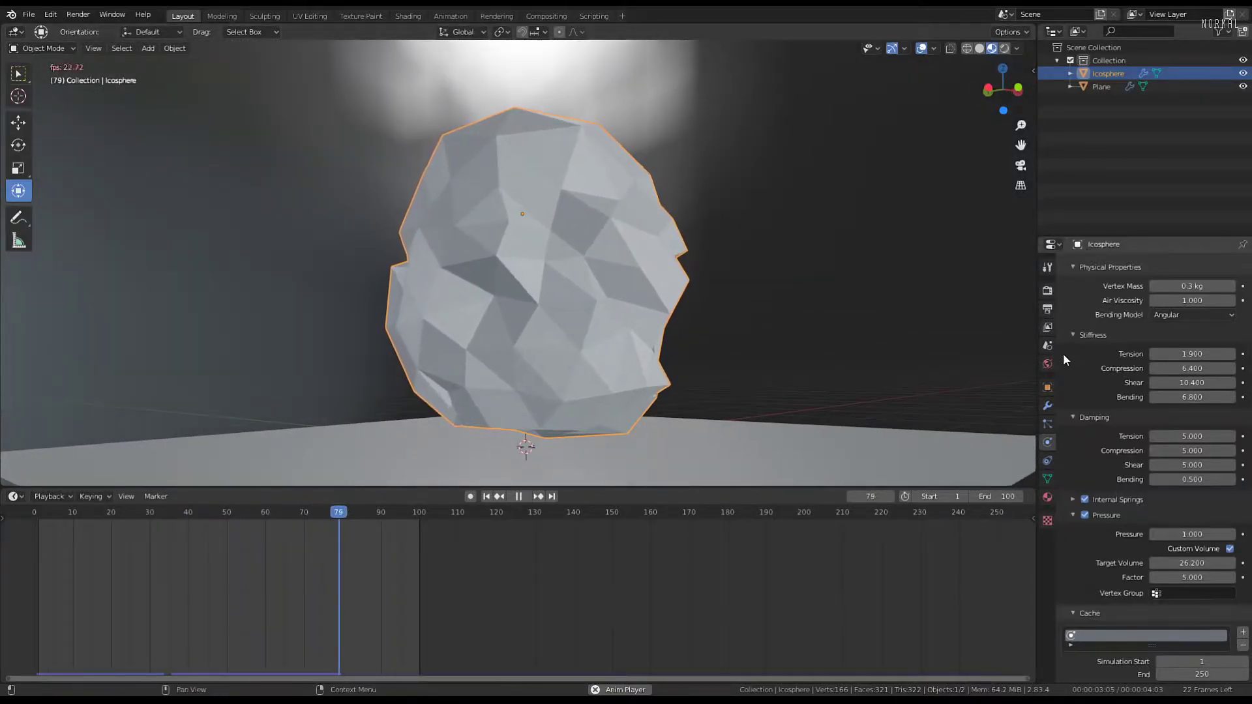
Examine the order of the sphere's Collision and Cloth modifiers, collapsing the Collision entry
click(1046, 404)
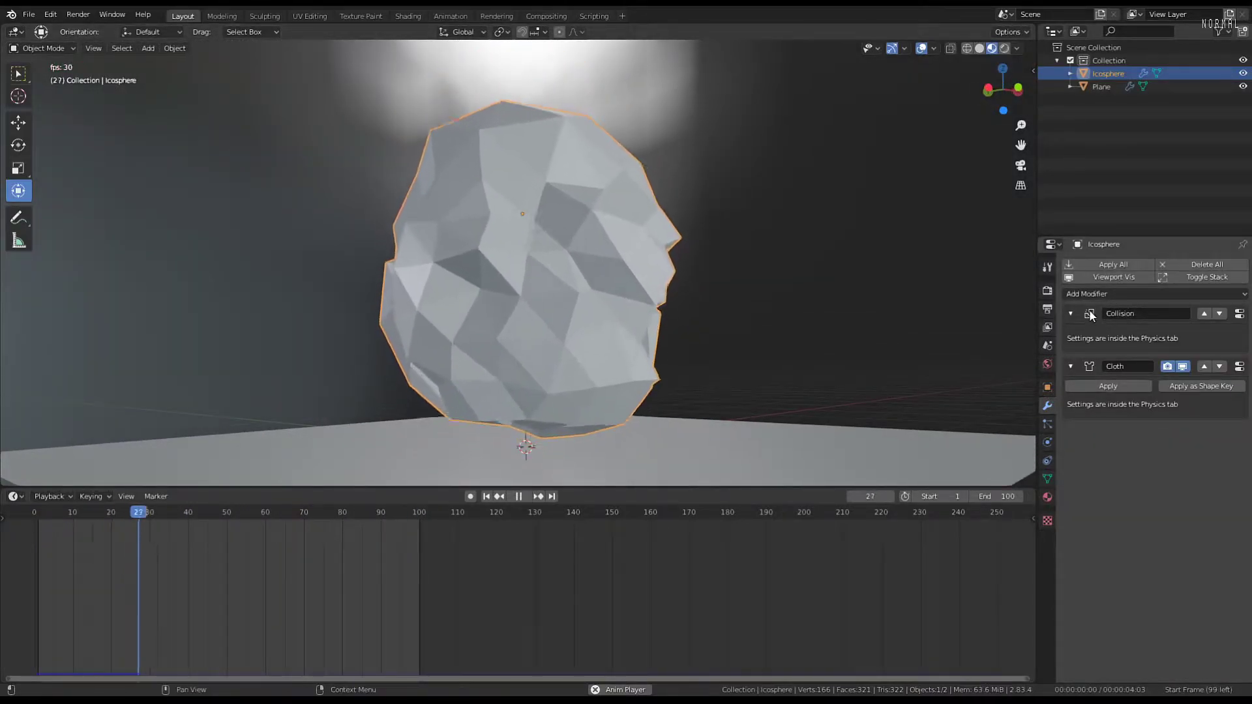
click(1130, 295)
click(1128, 292)
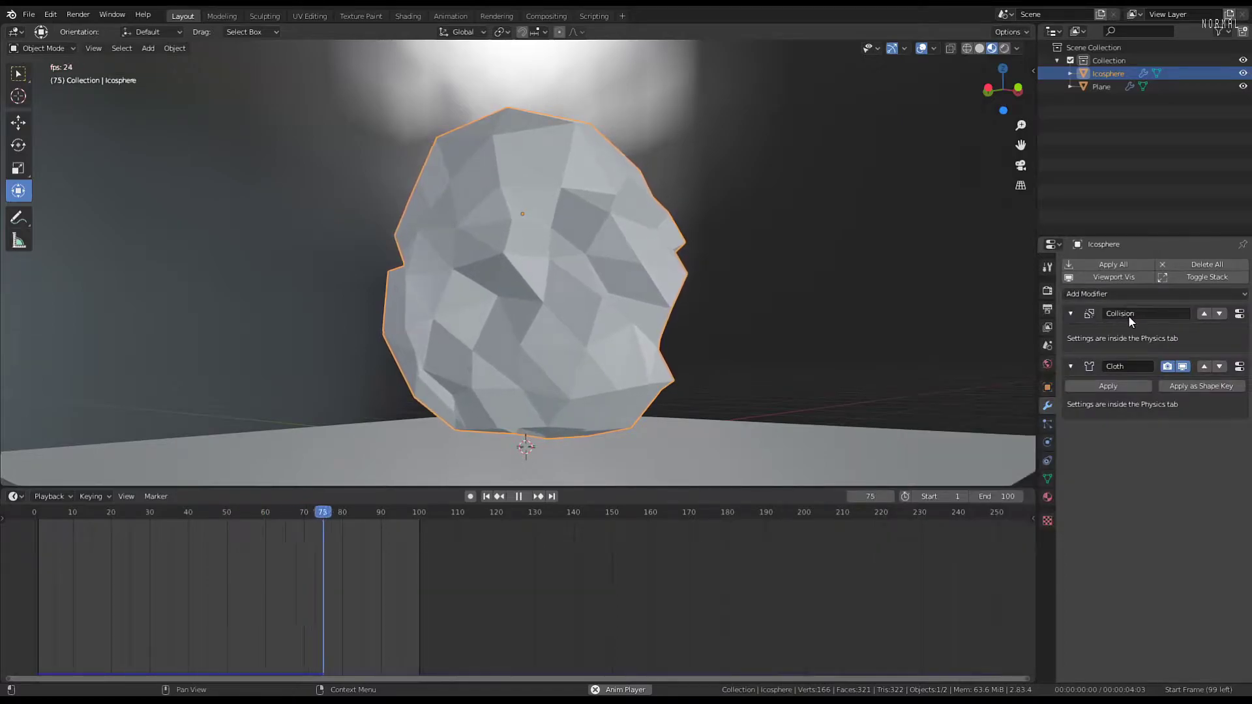
click(1071, 313)
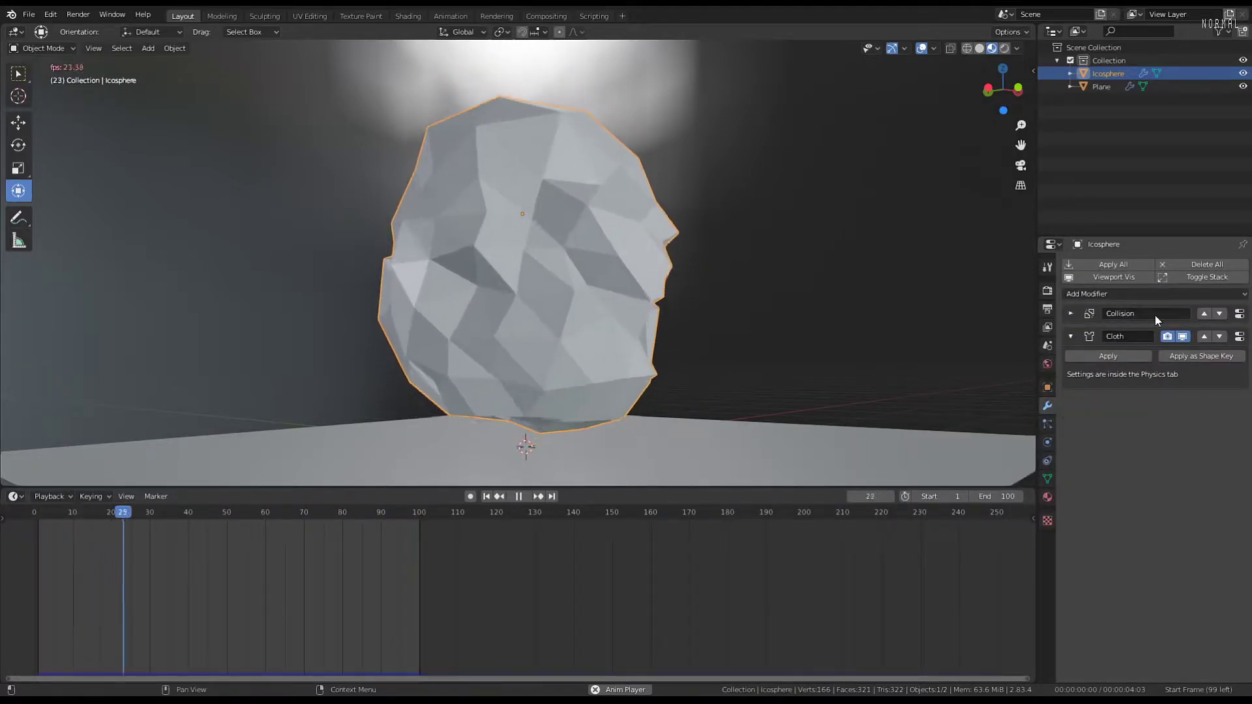
click(1048, 441)
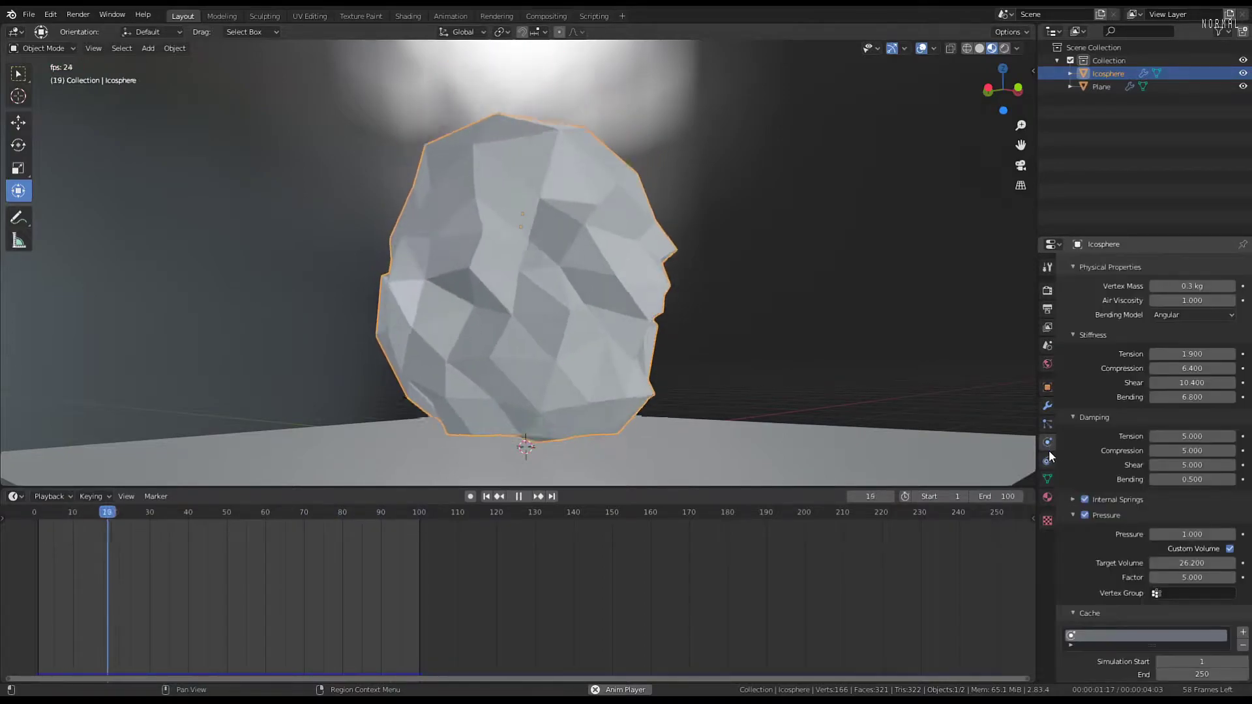
click(1048, 461)
click(1048, 442)
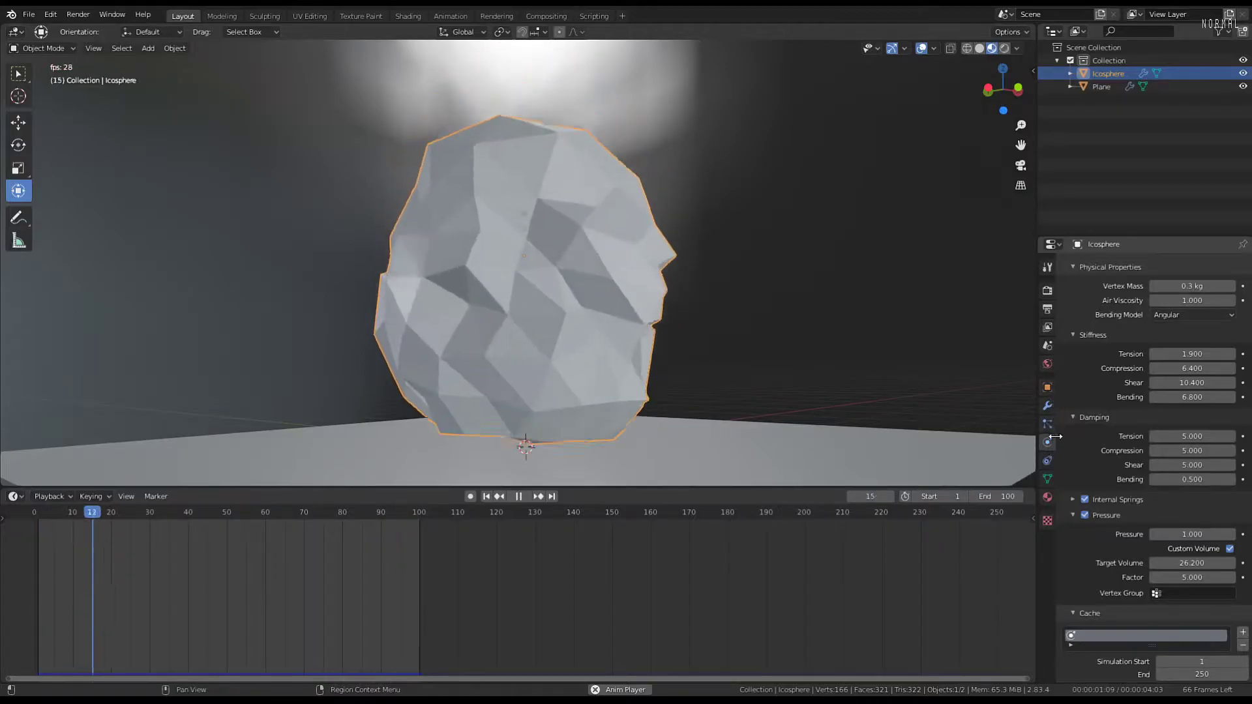
Remove the sphere's Collision physics and enable it again so that it follows Cloth in the modifier stack
scroll(1141, 314, up, 5)
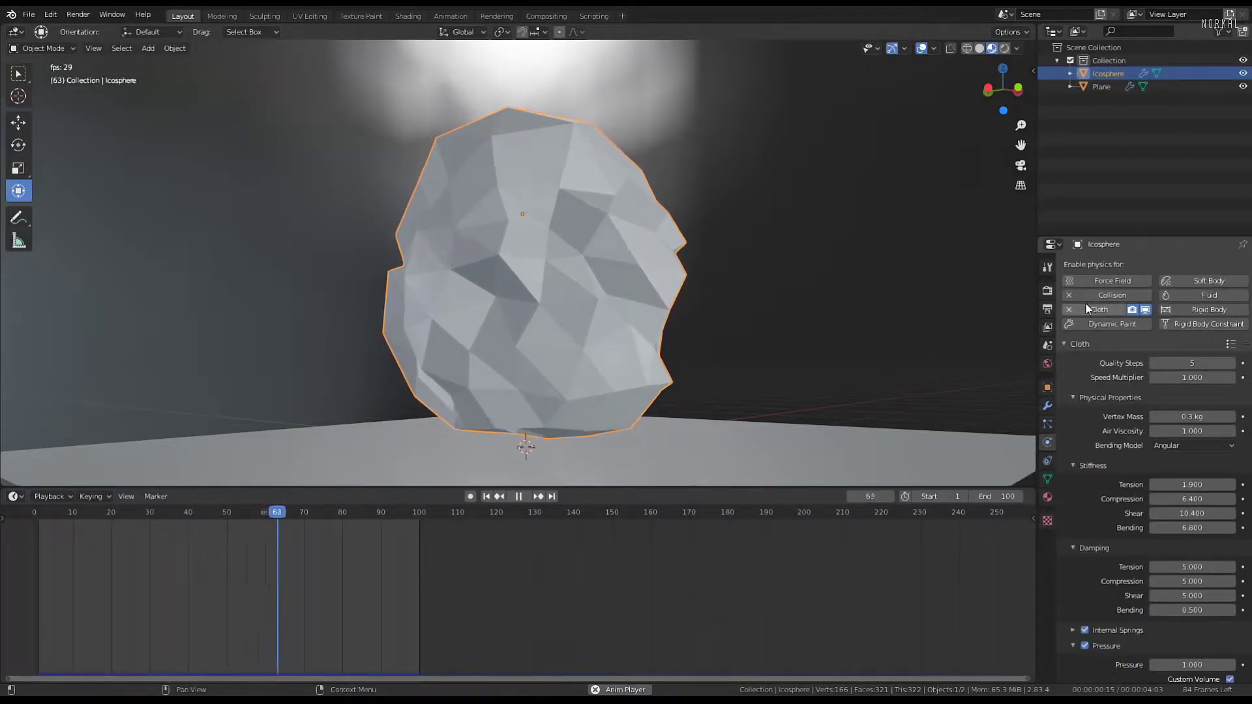
click(1126, 294)
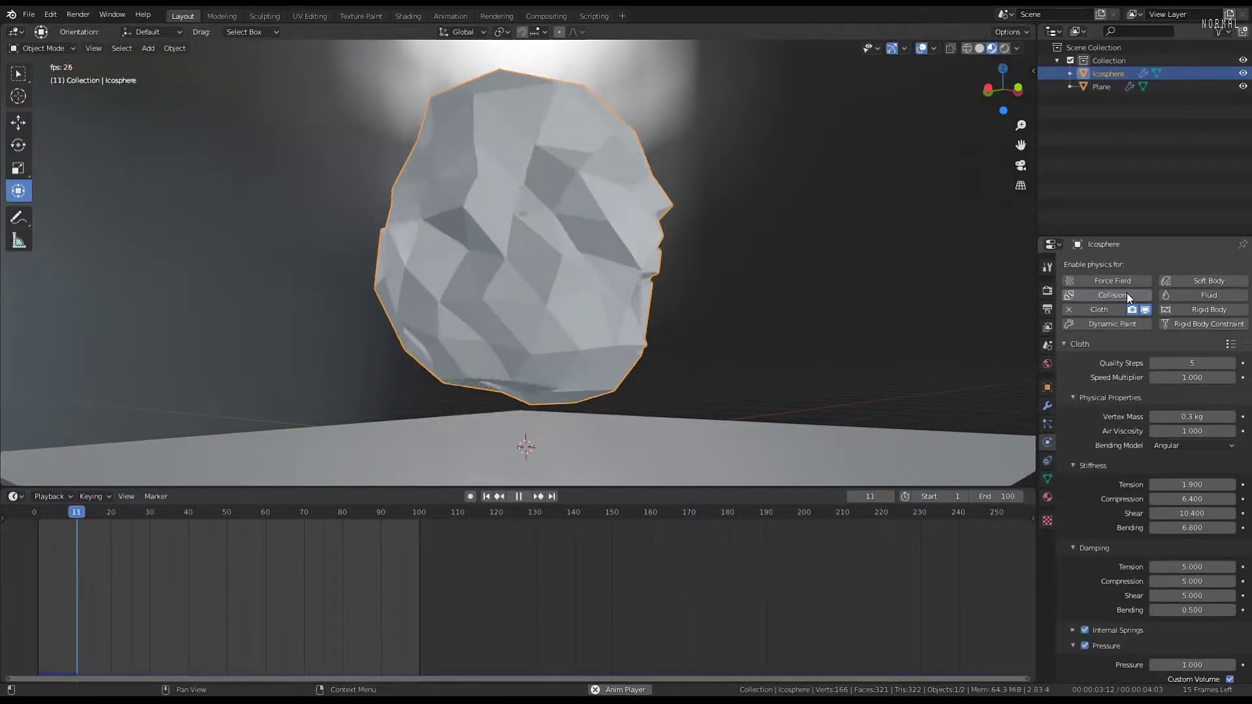
click(1126, 295)
Stop the playback, return to frame 0 and show the sphere in the front orthographic view
middle_drag(988, 292, 731, 295)
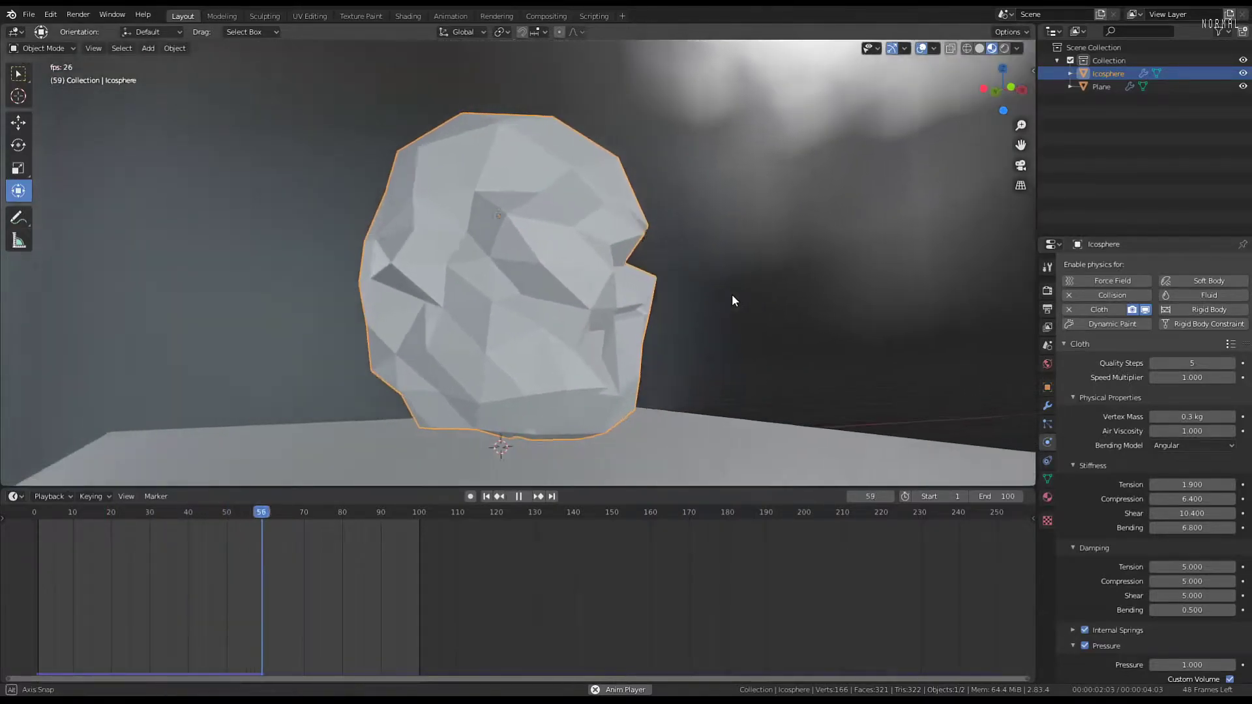
mouse_move(691, 221)
middle_down()
mouse_move(617, 221)
mouse_move(701, 230)
middle_up()
key(space)
click(34, 562)
shift+middle_drag(455, 223, 456, 282)
scroll(595, 238, up, 1)
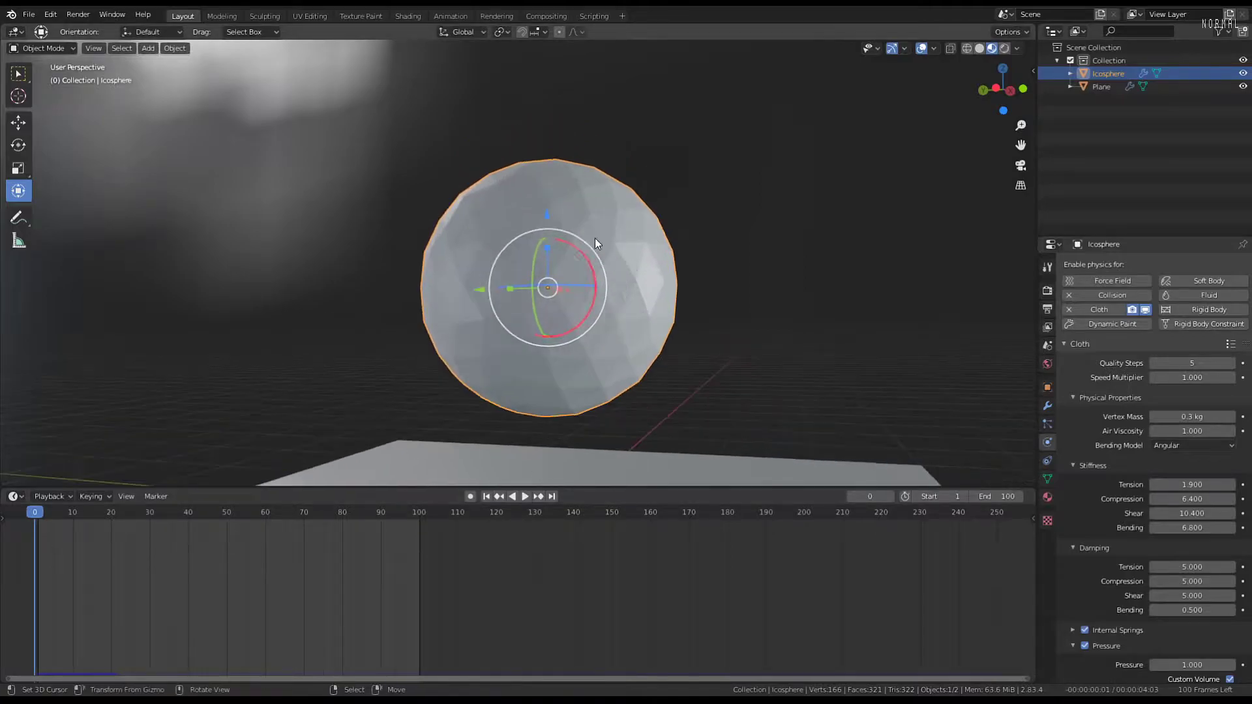
key(KP_1)
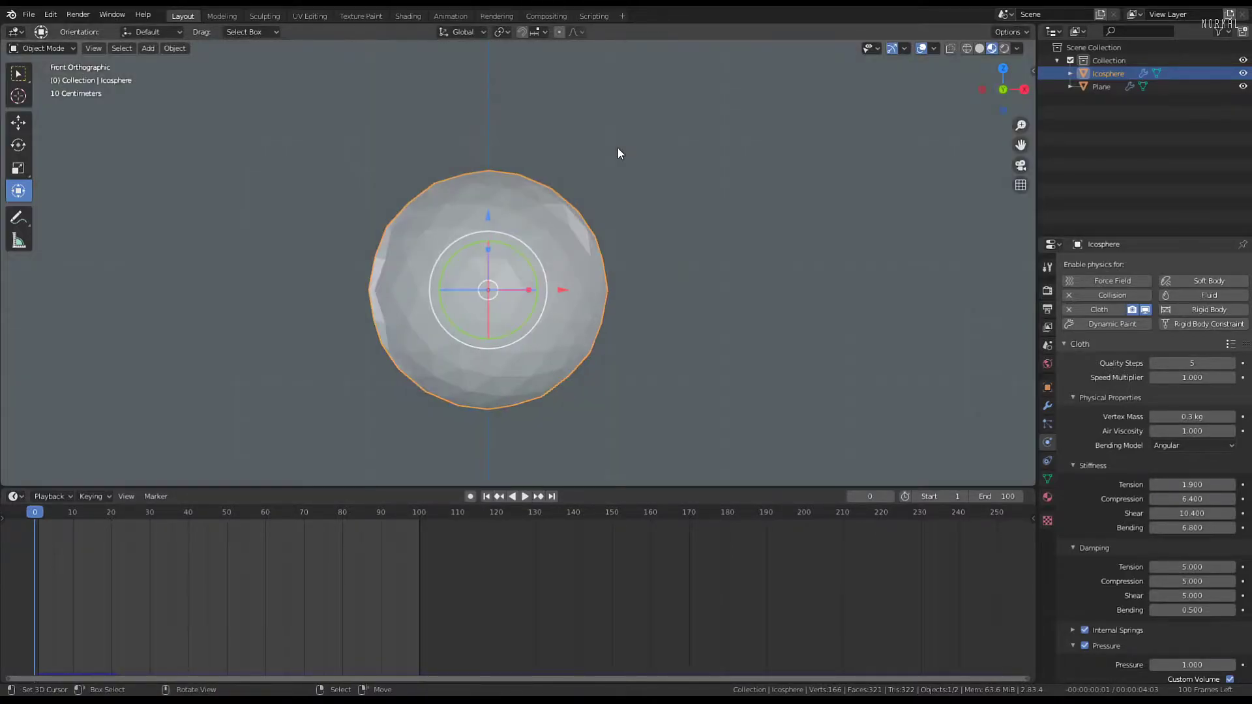
scroll(525, 282, down, 5)
shift+middle_drag(525, 282, 567, 239)
scroll(601, 221, up, 2)
scroll(601, 221, up, 2)
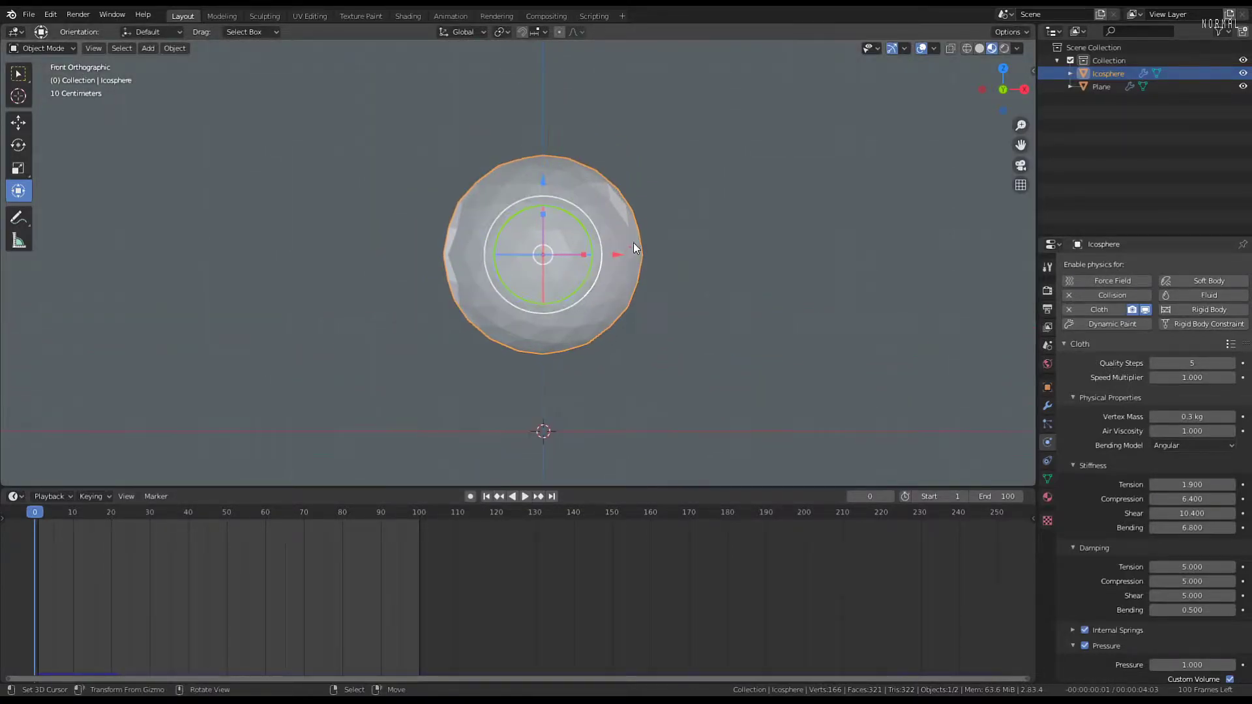
Place a linked duplicate of the sphere 2.2 m above the original and scale it to a little over half size
key(shift+d)
click(613, 150)
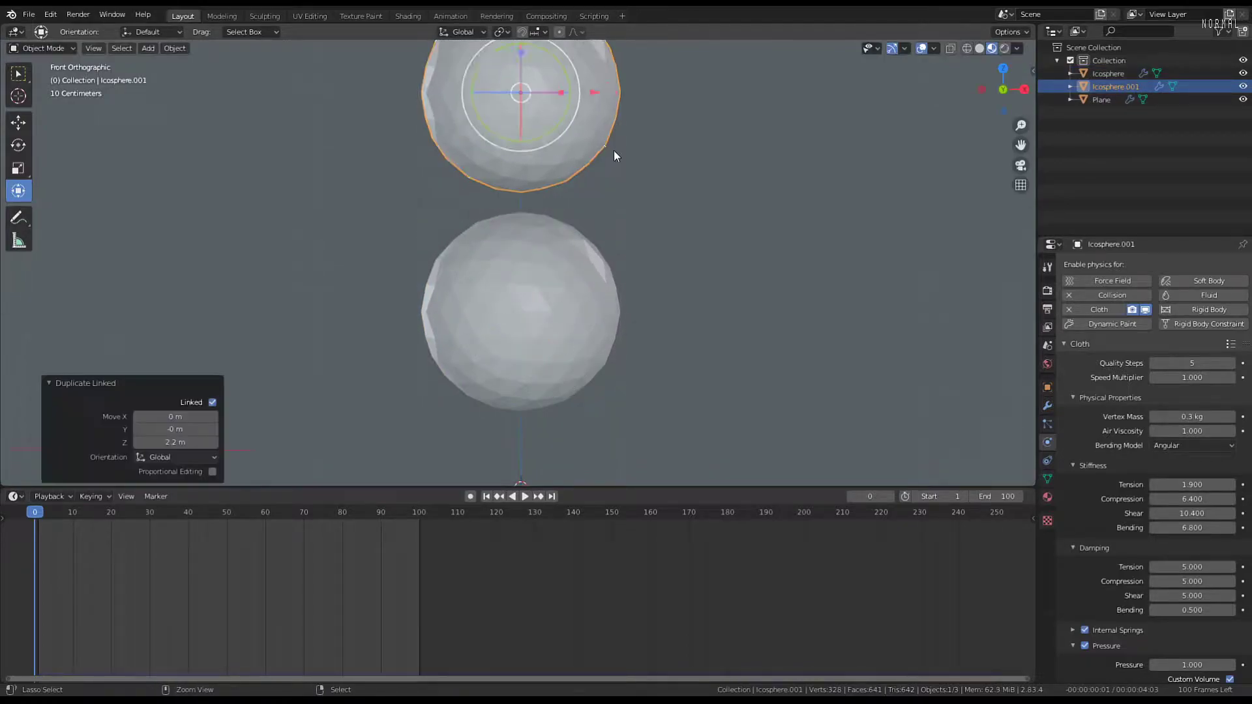
scroll(613, 156, down, 2)
key(s)
click(587, 182)
key(s)
click(671, 169)
scroll(656, 155, up, 3)
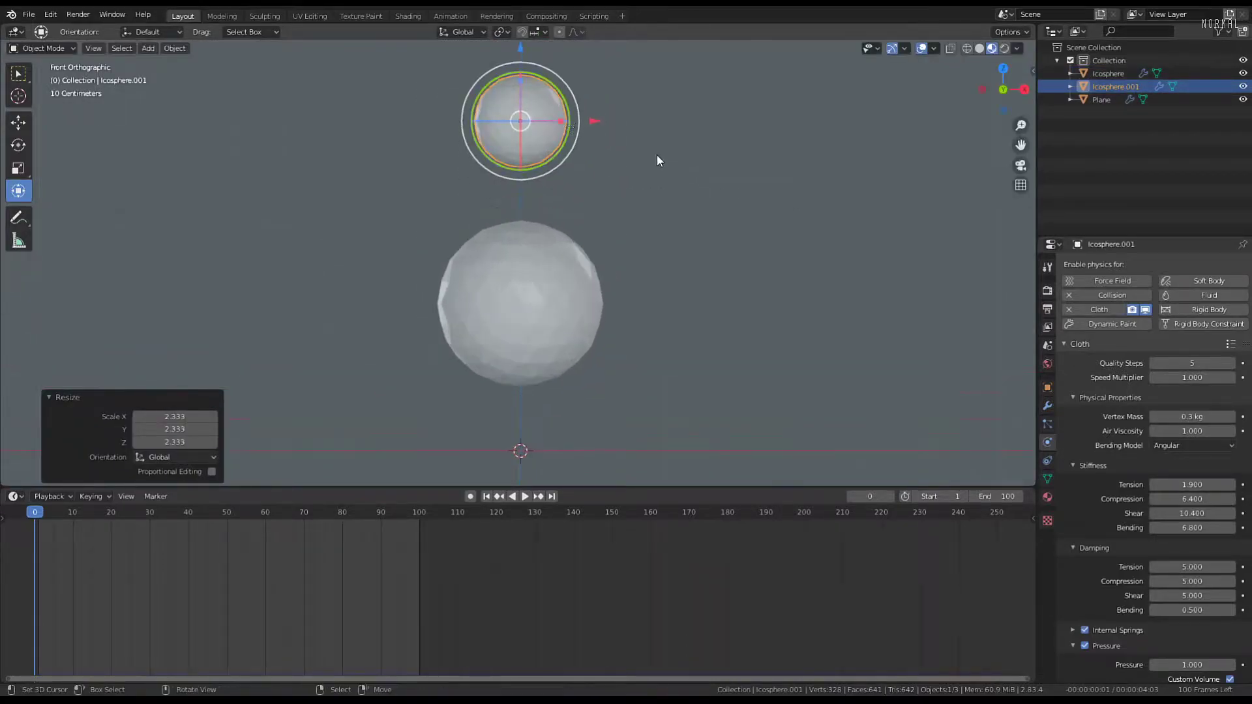
Lower the small sphere by about 0.35 m and shift it along X to sit centred above the large sphere
drag(515, 62, 522, 45)
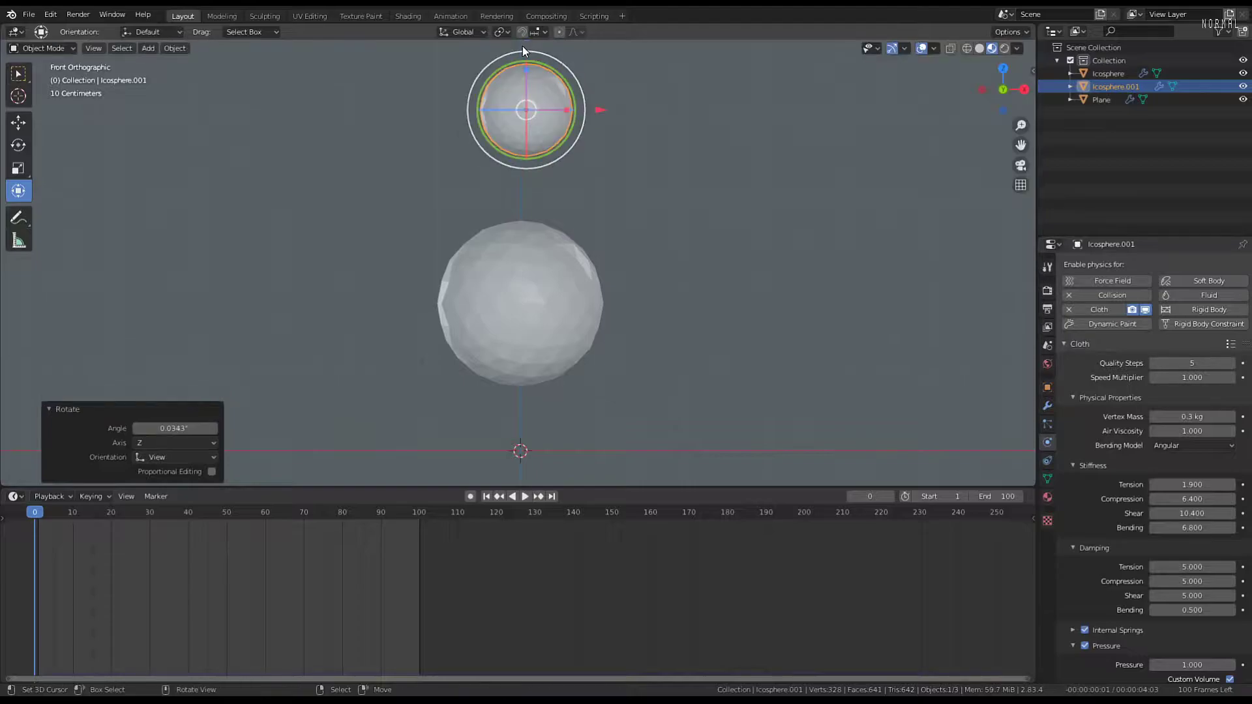
key(g)
click(597, 137)
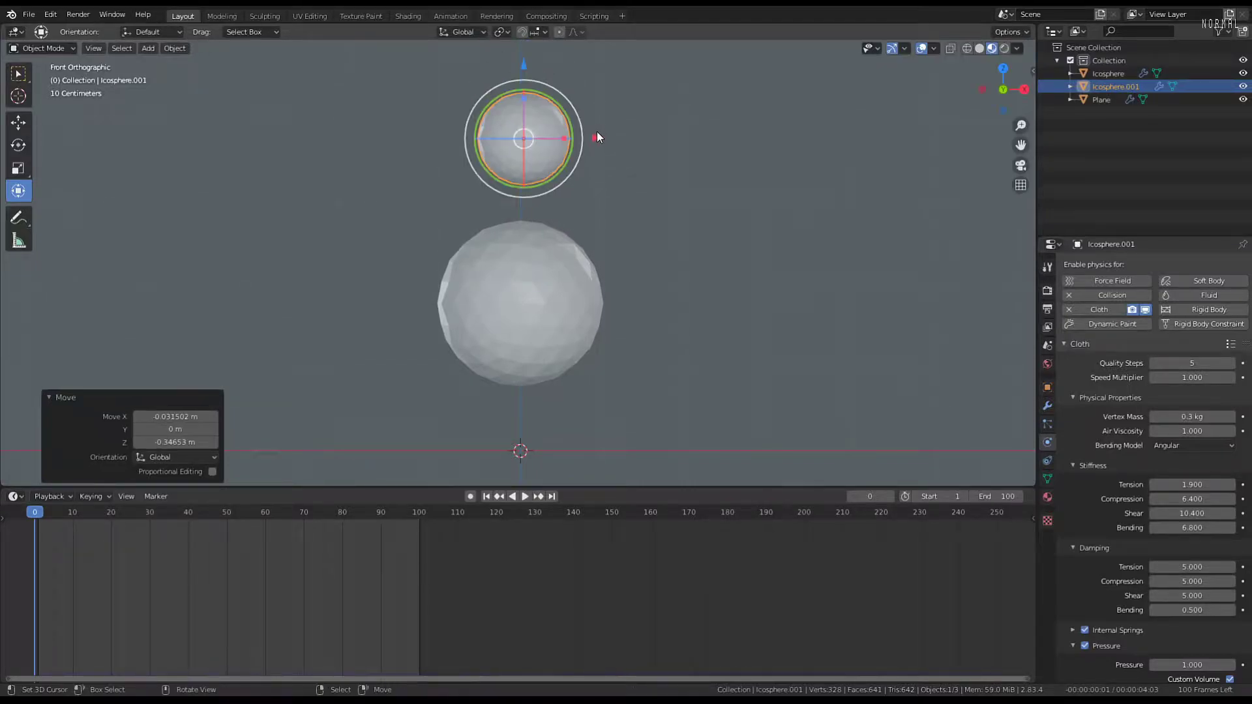
key(g)
key(x)
click(541, 270)
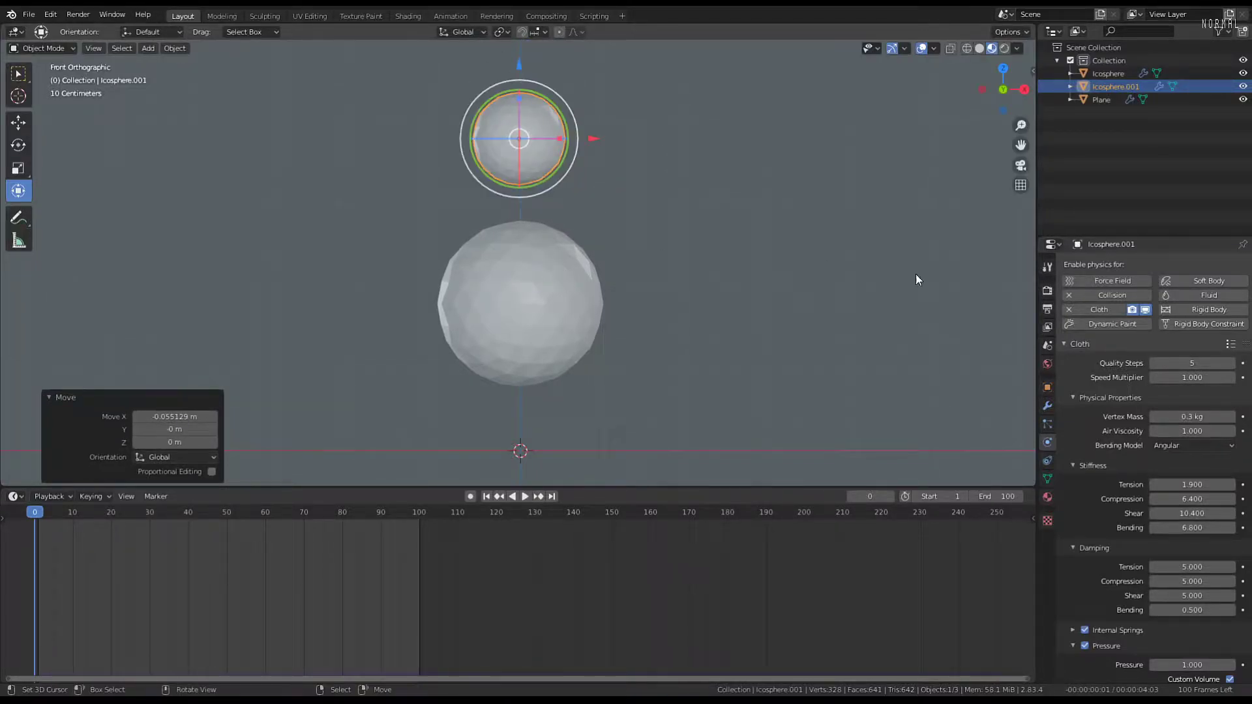
Add an Array modifier to the small sphere and place it above the collapsed Cloth and Collision modifiers
click(1054, 404)
click(1122, 295)
click(974, 324)
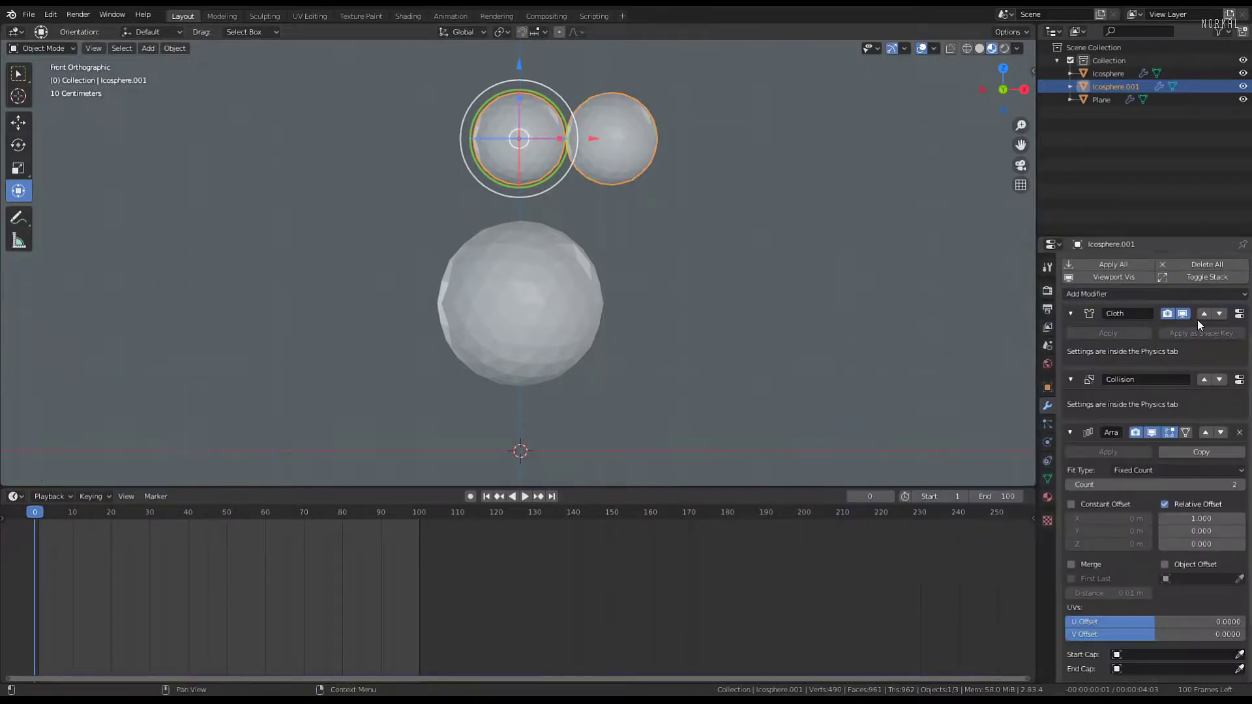
click(1069, 314)
click(1070, 337)
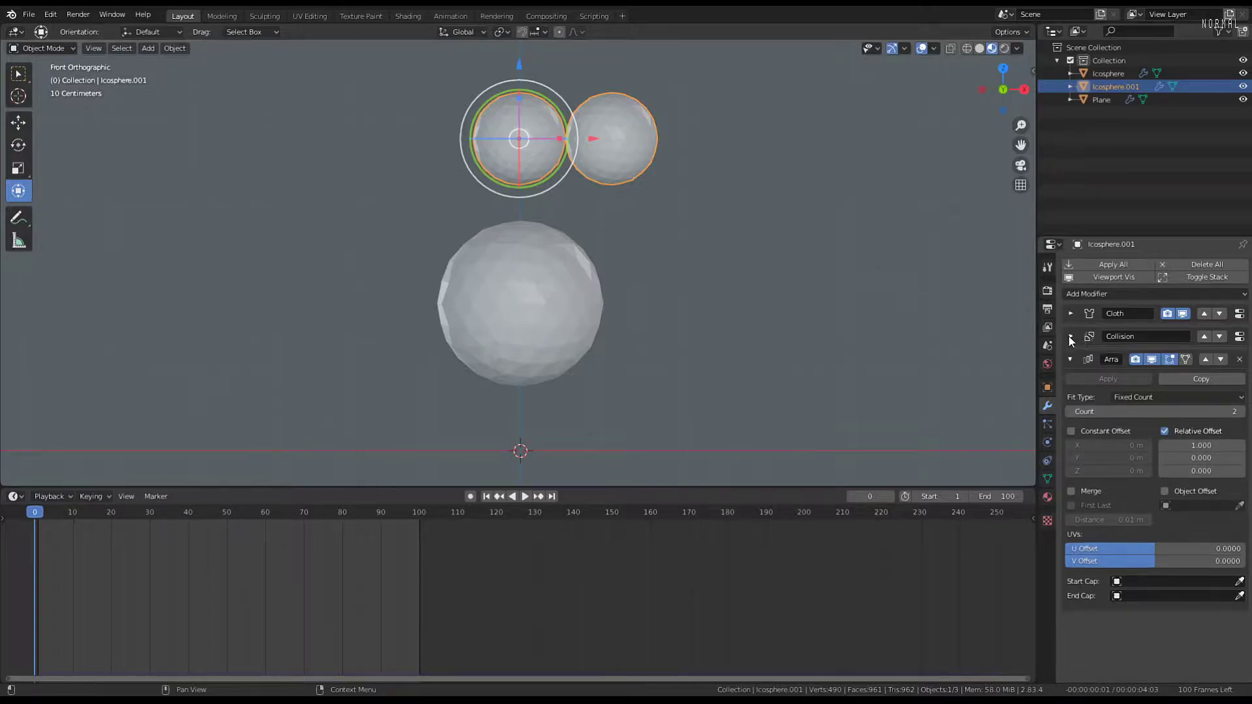
click(1204, 359)
click(1205, 337)
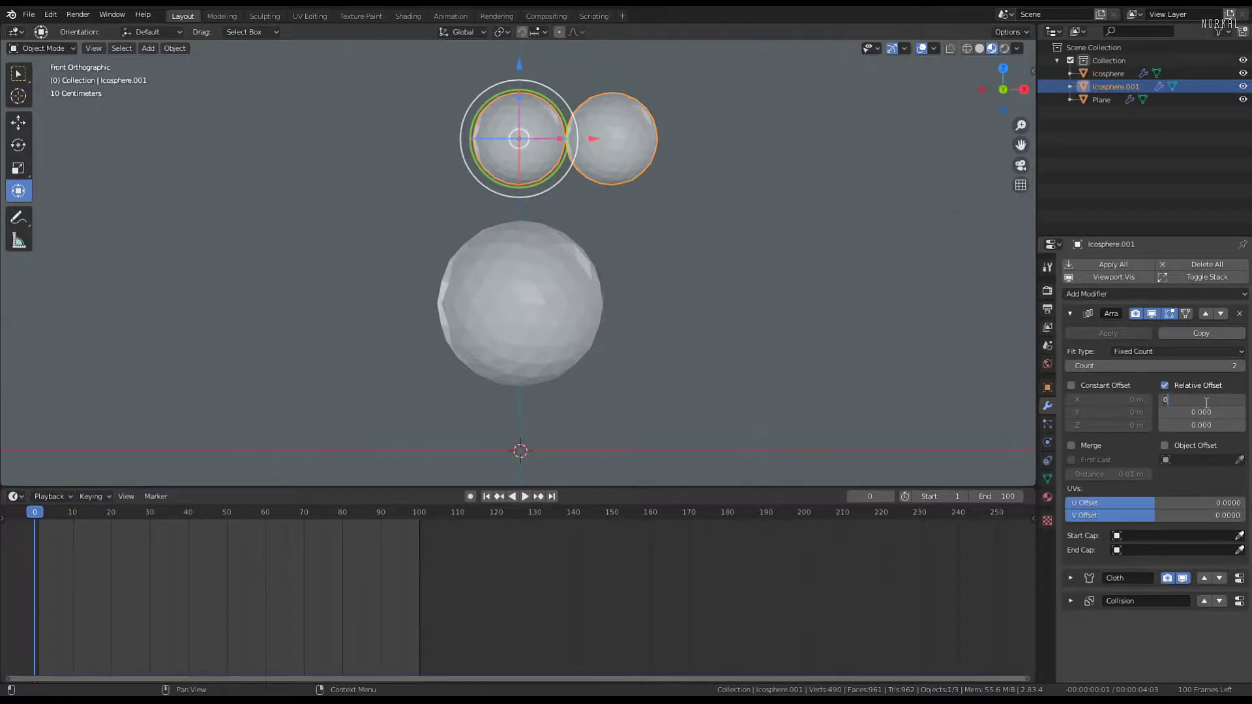
Set the array's relative X offset to 0 and pick the large Icosphere as its offset object
key(Return)
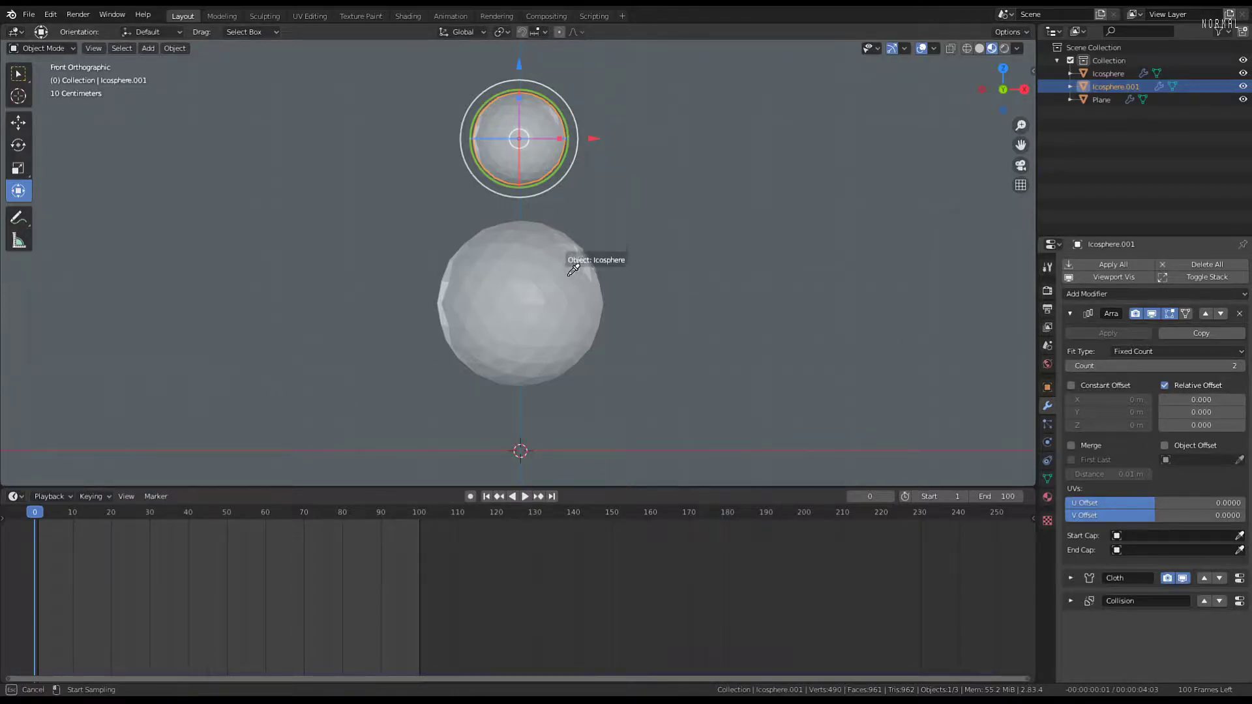
key(Escape)
scroll(624, 216, down, 6)
scroll(624, 215, up, 6)
right_click(590, 261)
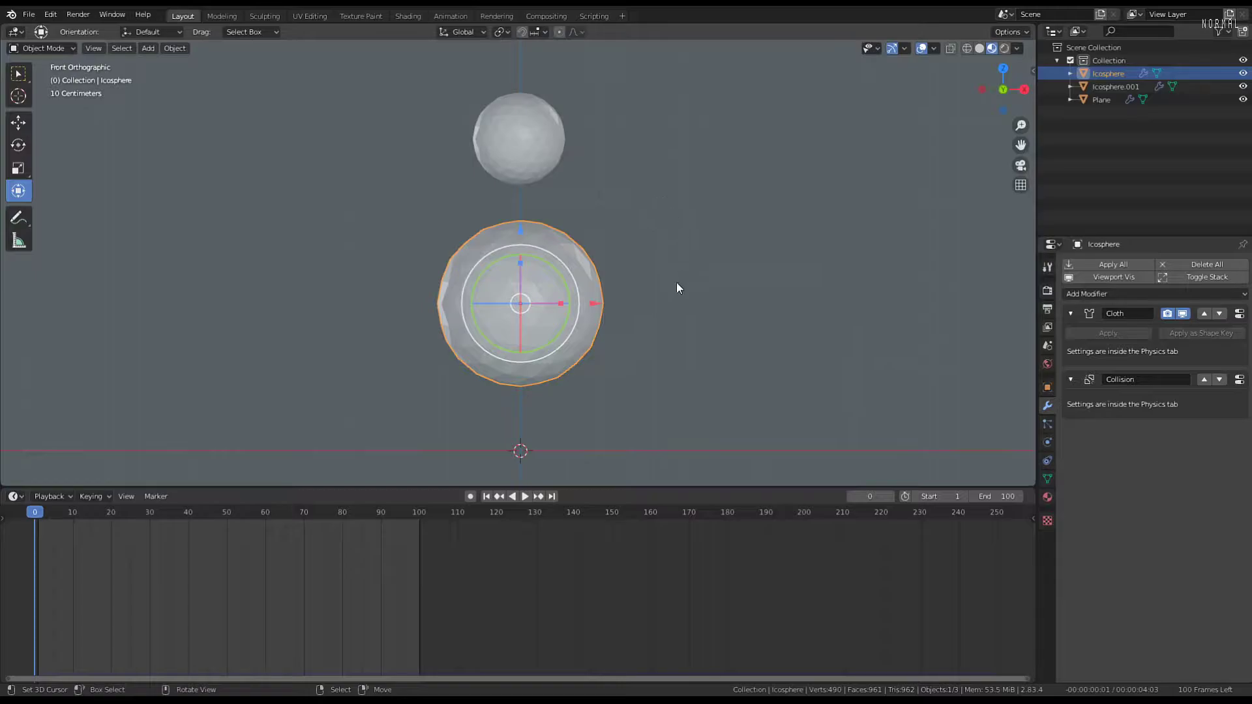
key(r)
key(Escape)
middle_drag(613, 147, 527, 158)
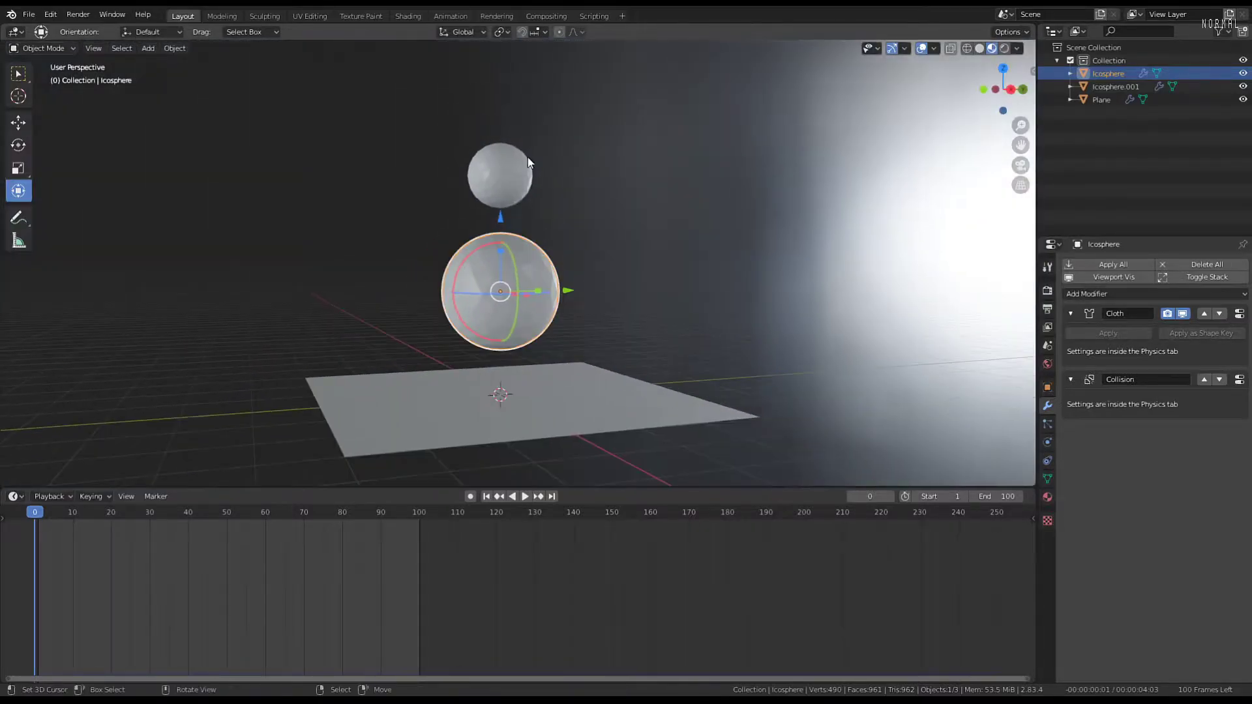
key(r)
key(Escape)
Enable Object Offset in the small sphere's array, and test it by temporarily rotating and moving the large sphere
click(502, 176)
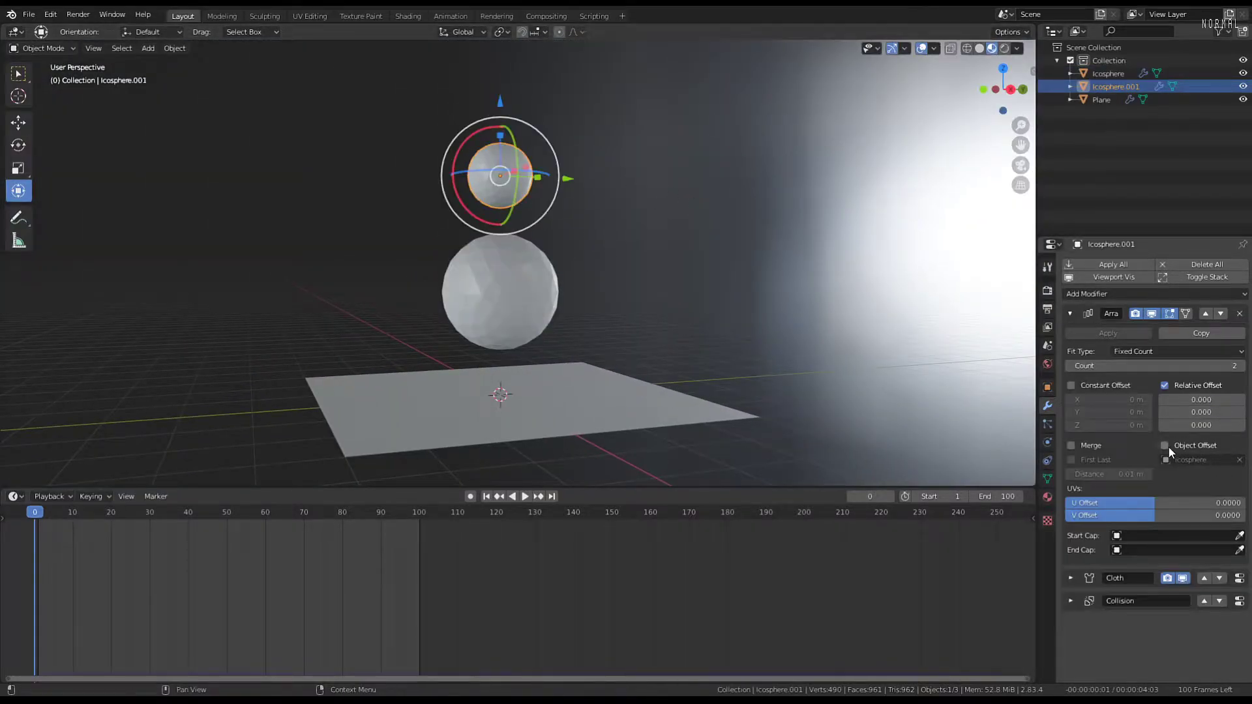
click(534, 295)
key(r)
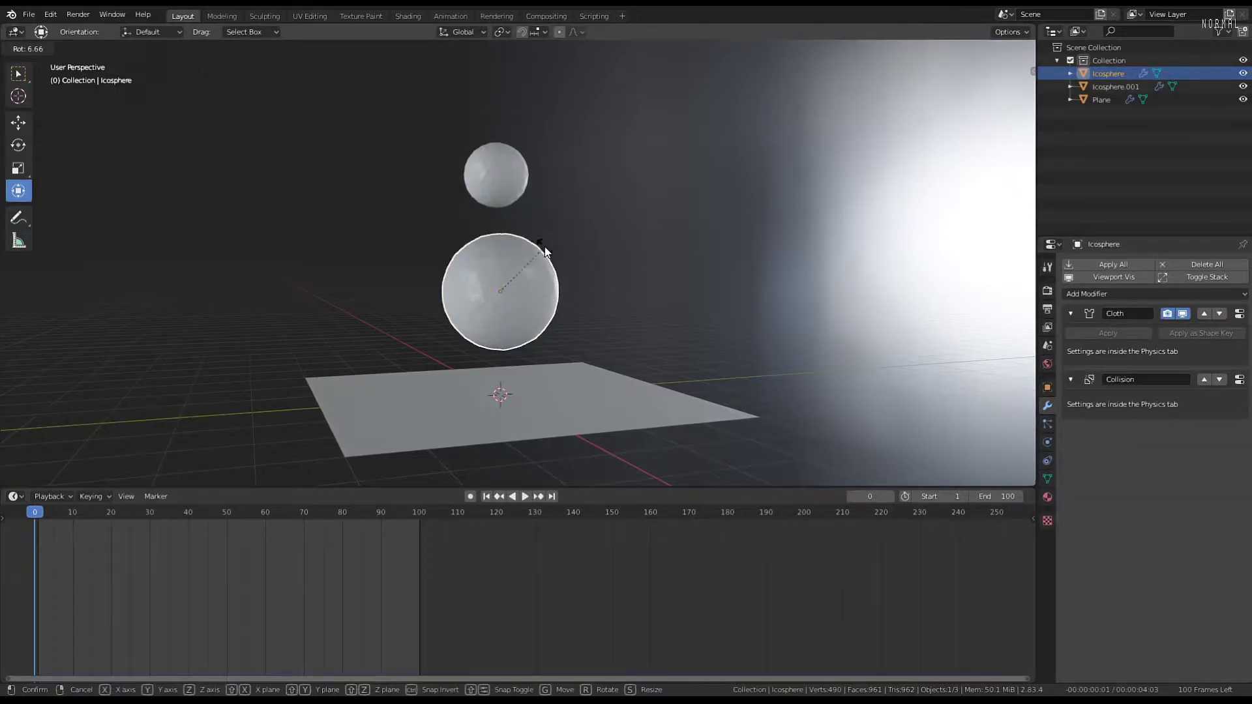
key(Escape)
middle_drag(545, 247, 651, 254)
key(g)
key(Escape)
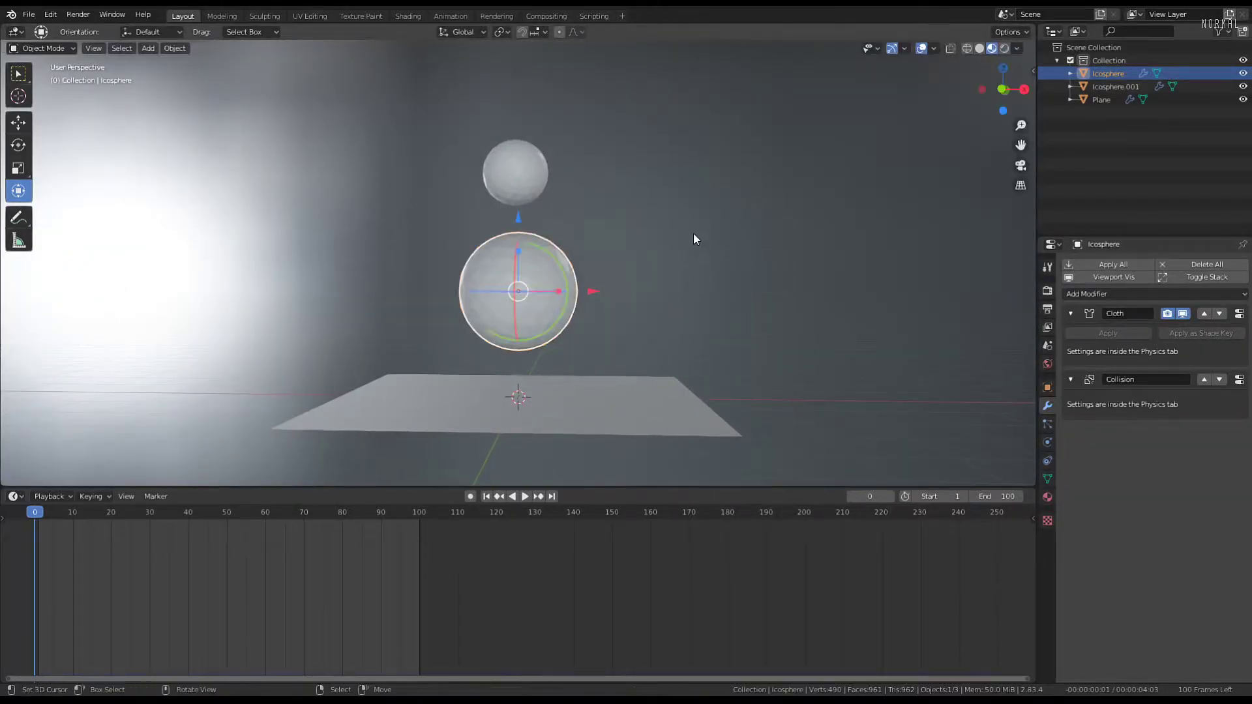
Select the small sphere in the front view and set its array count to 3
key(KP_1)
scroll(692, 232, up, 5)
scroll(609, 193, down, 3)
right_click(541, 134)
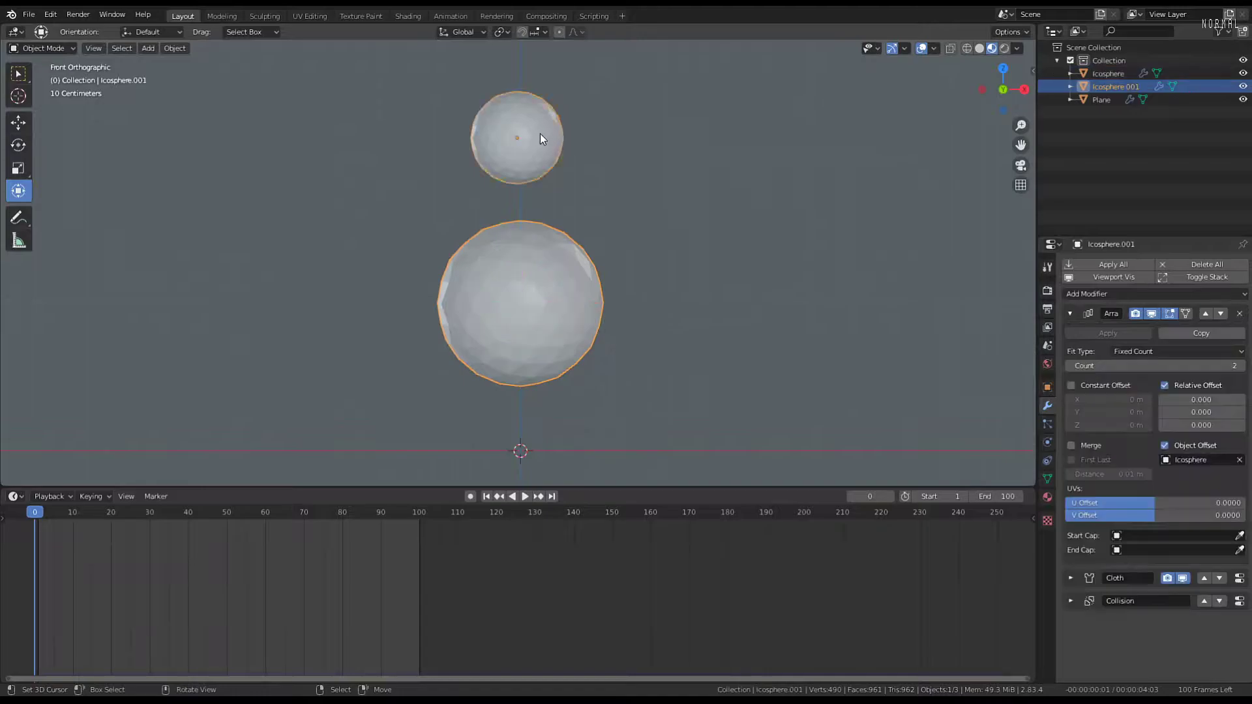
click(1241, 369)
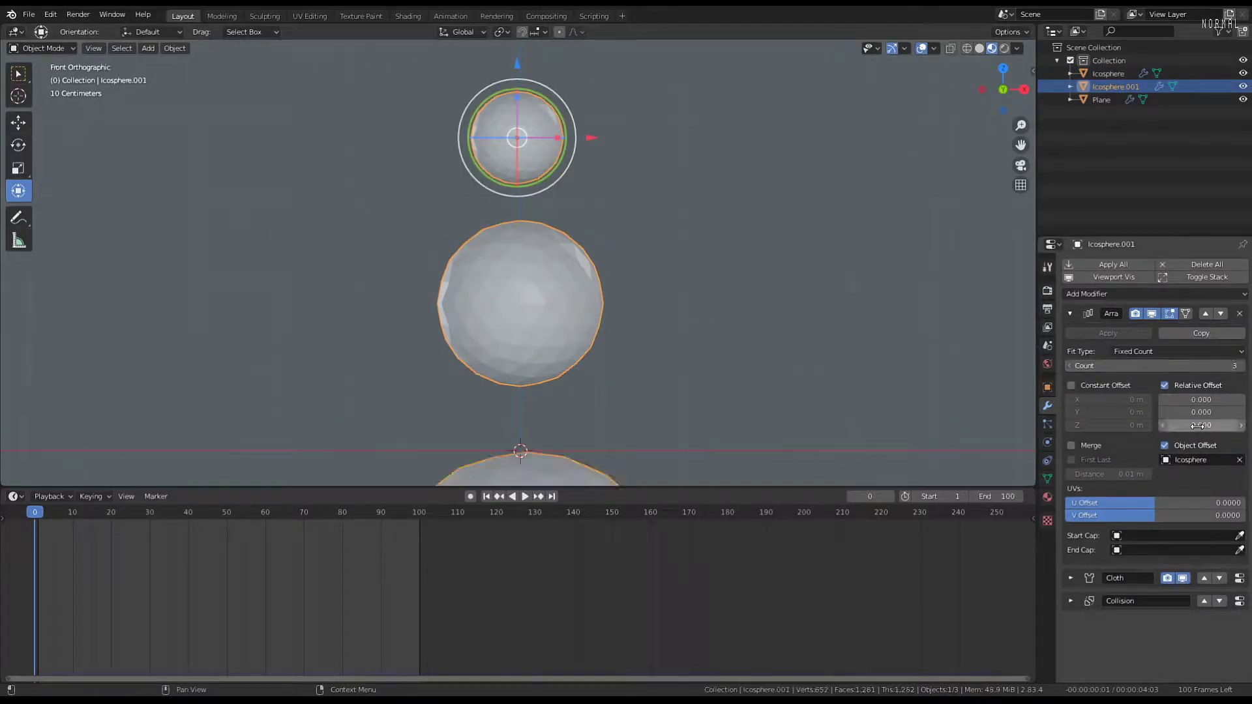
scroll(550, 272, down, 3)
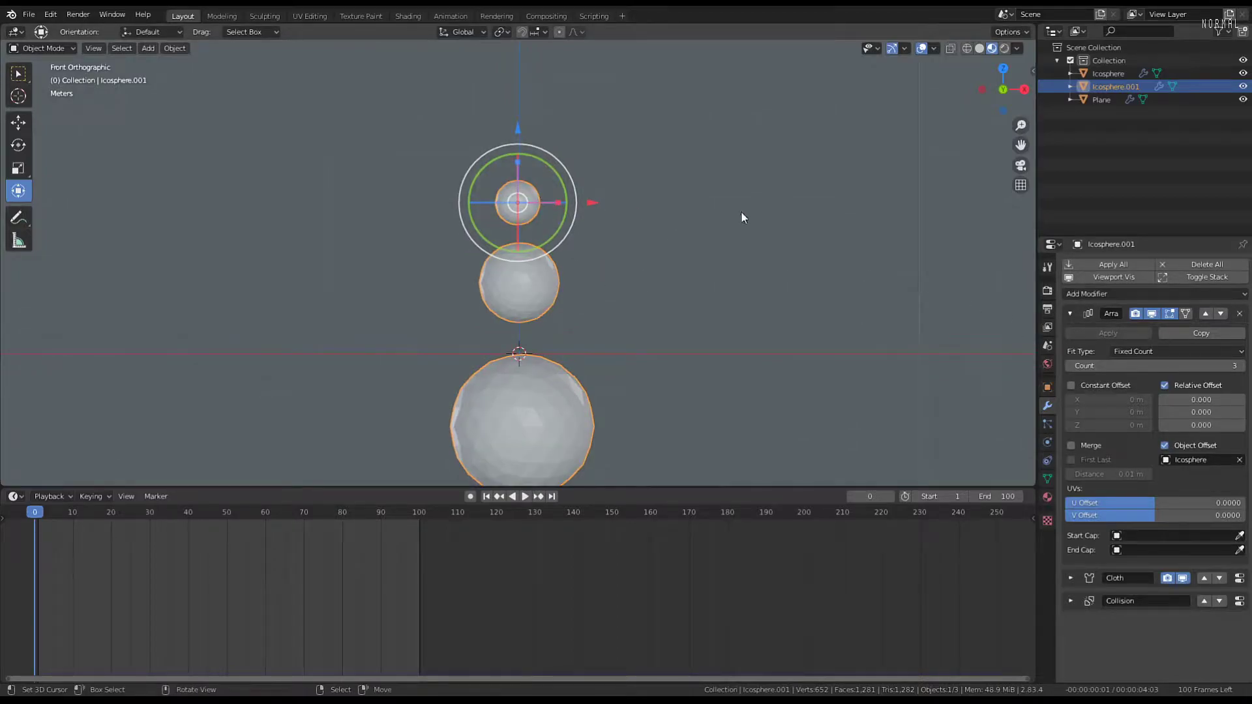
Try to apply the scale of the large sphere
scroll(604, 213, up, 2)
click(543, 268)
key(ctrl+a)
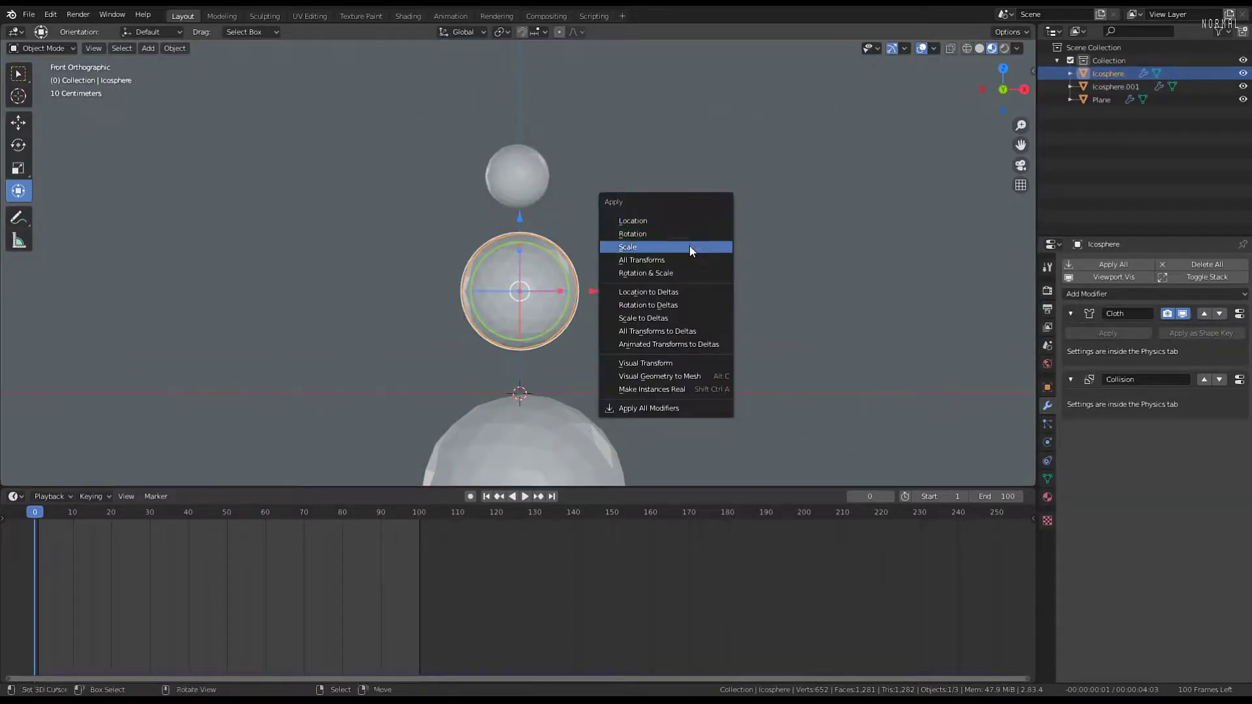
click(690, 248)
Make the object and mesh data of all scene objects single-user, and apply their scale
key(a)
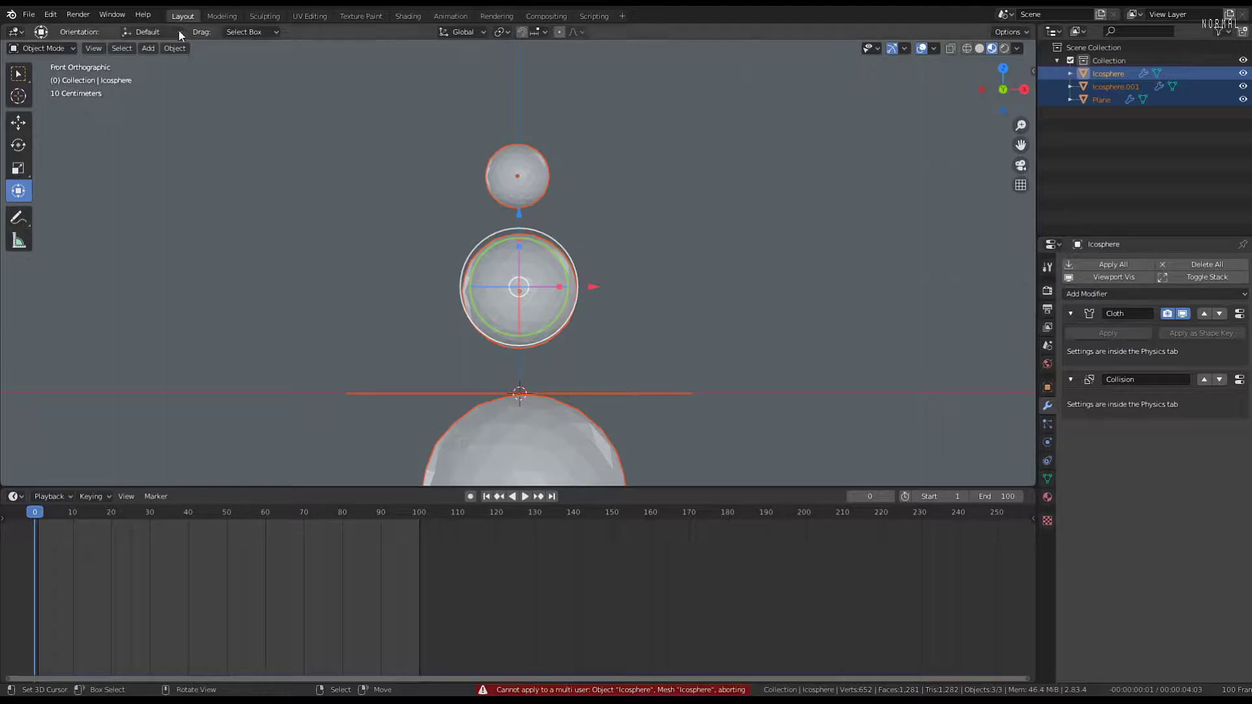
click(173, 48)
mouse_move(195, 250)
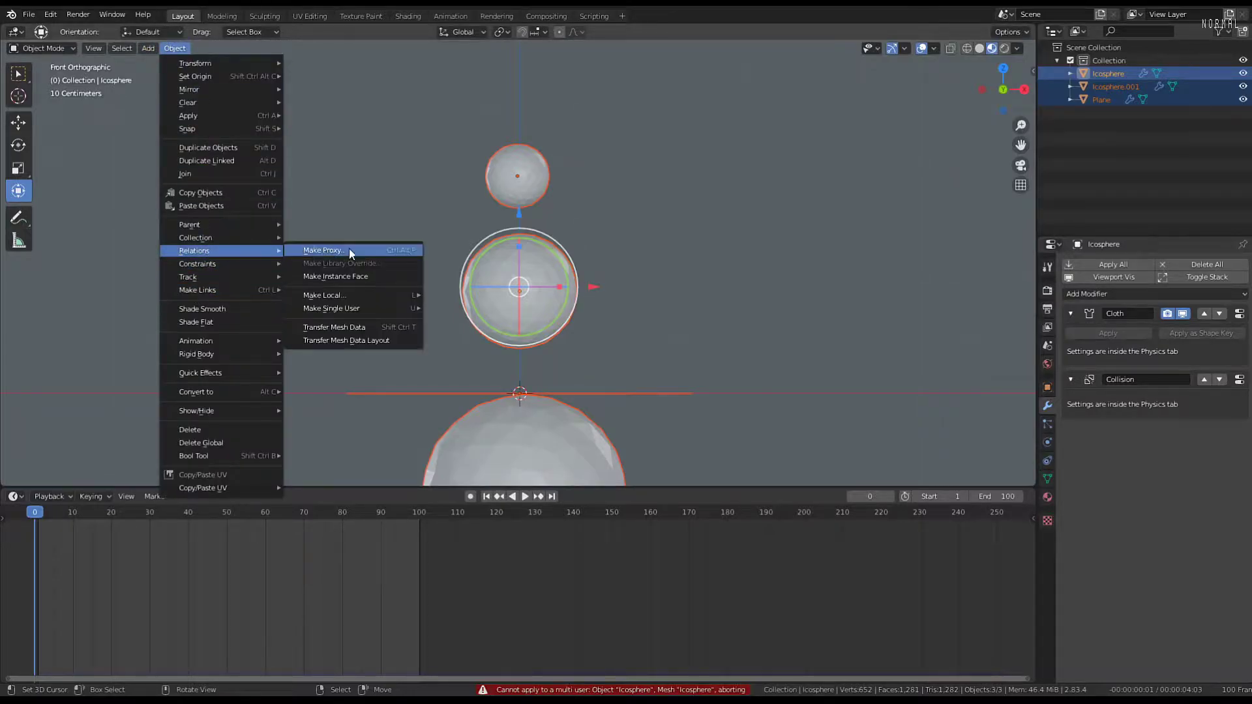
mouse_move(343, 308)
click(481, 319)
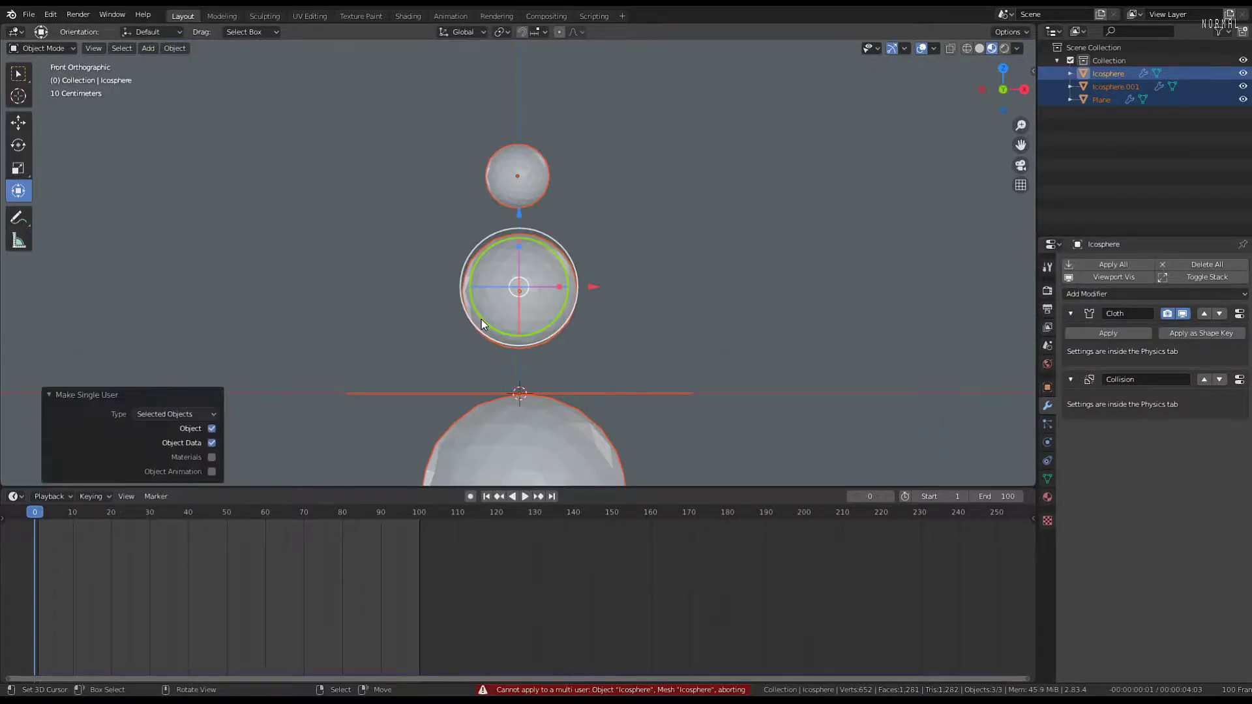
key(ctrl+a)
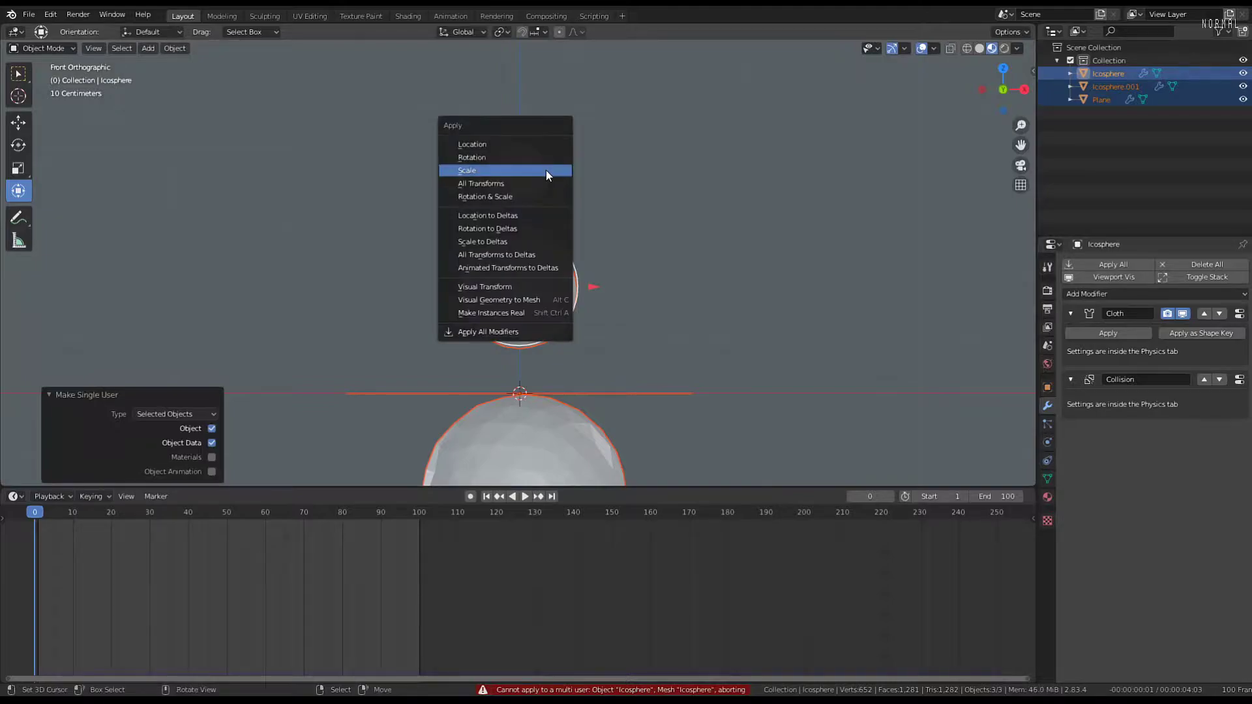
click(546, 170)
Test-rotate the large sphere to see how the array responds, and clear its rotation
click(539, 271)
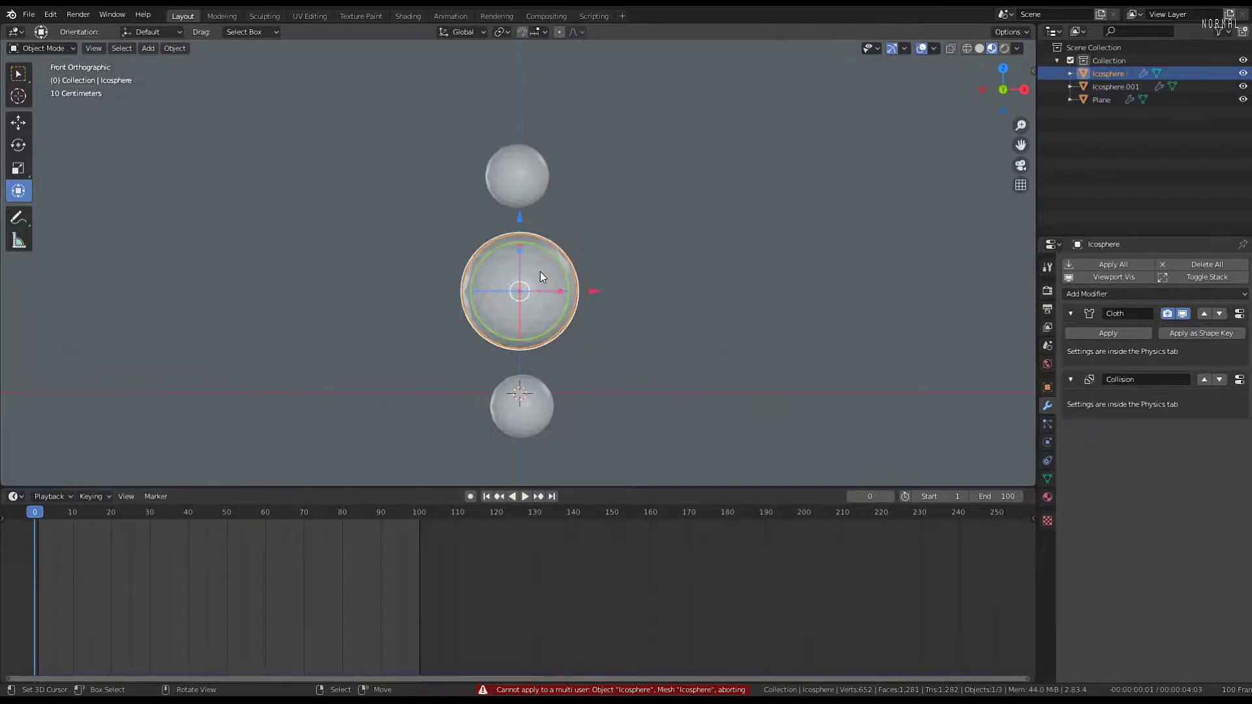
key(r)
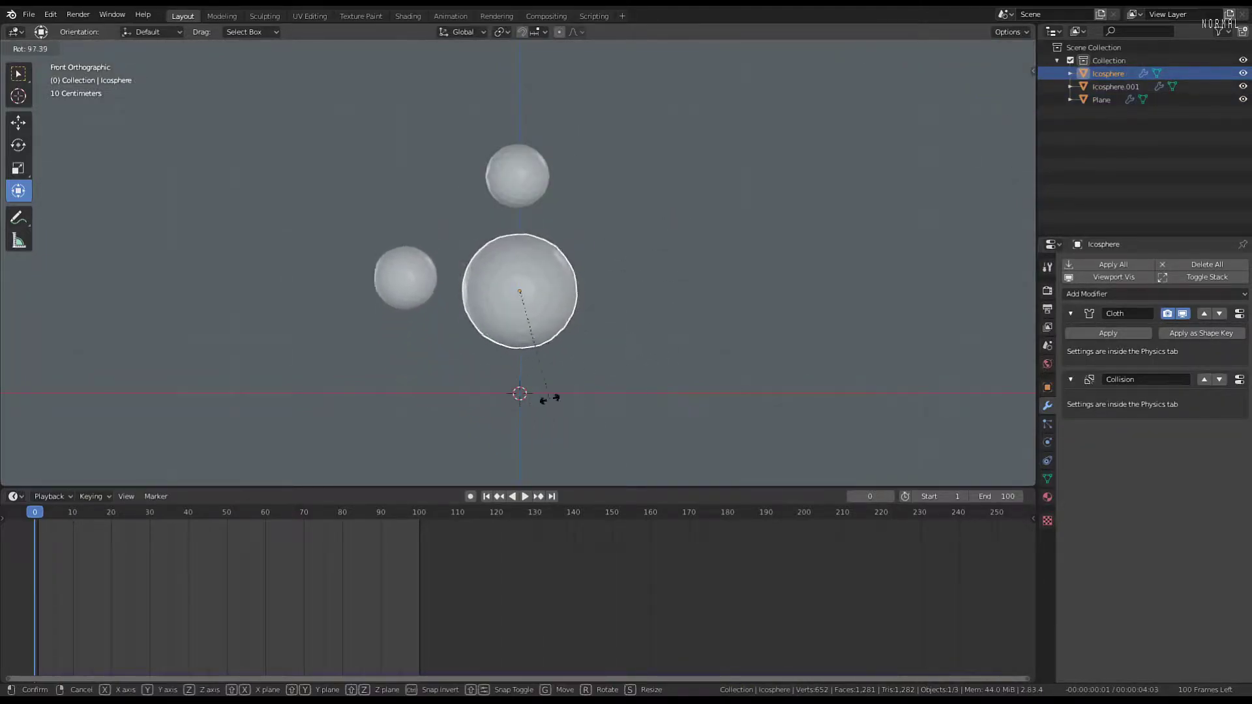
click(635, 288)
key(alt+r)
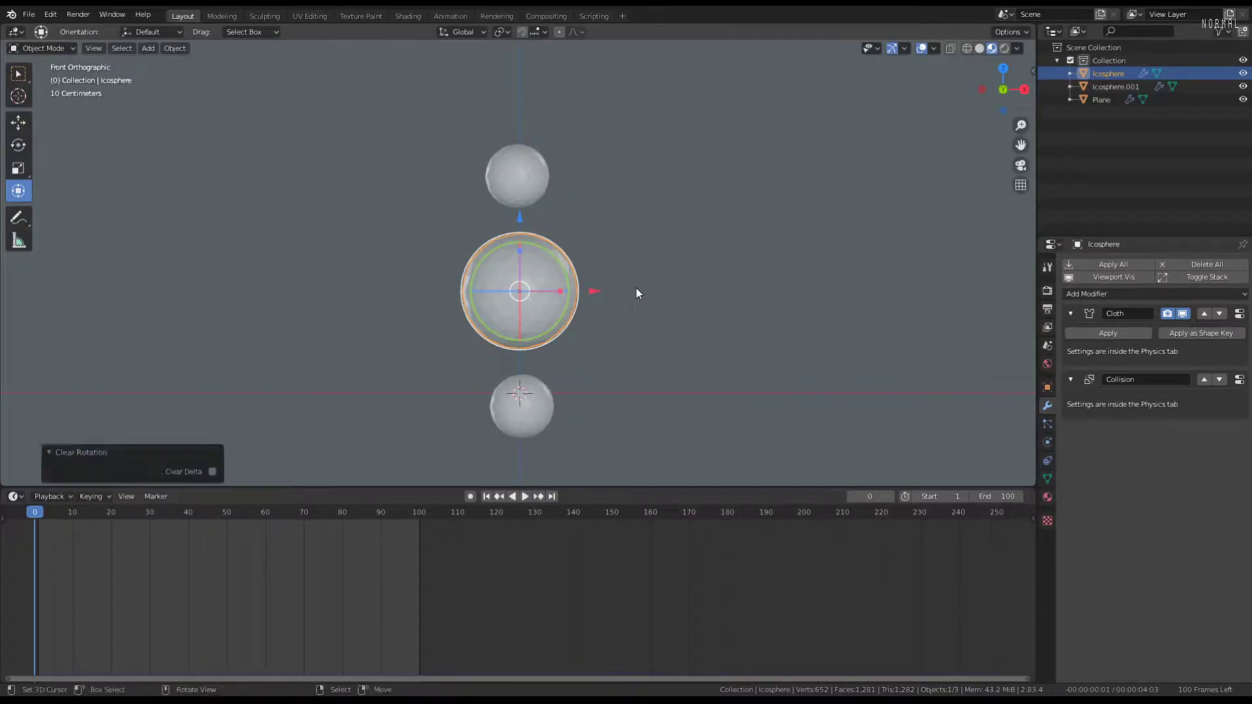
key(r)
key(Escape)
click(499, 175)
click(567, 264)
key(r)
key(Escape)
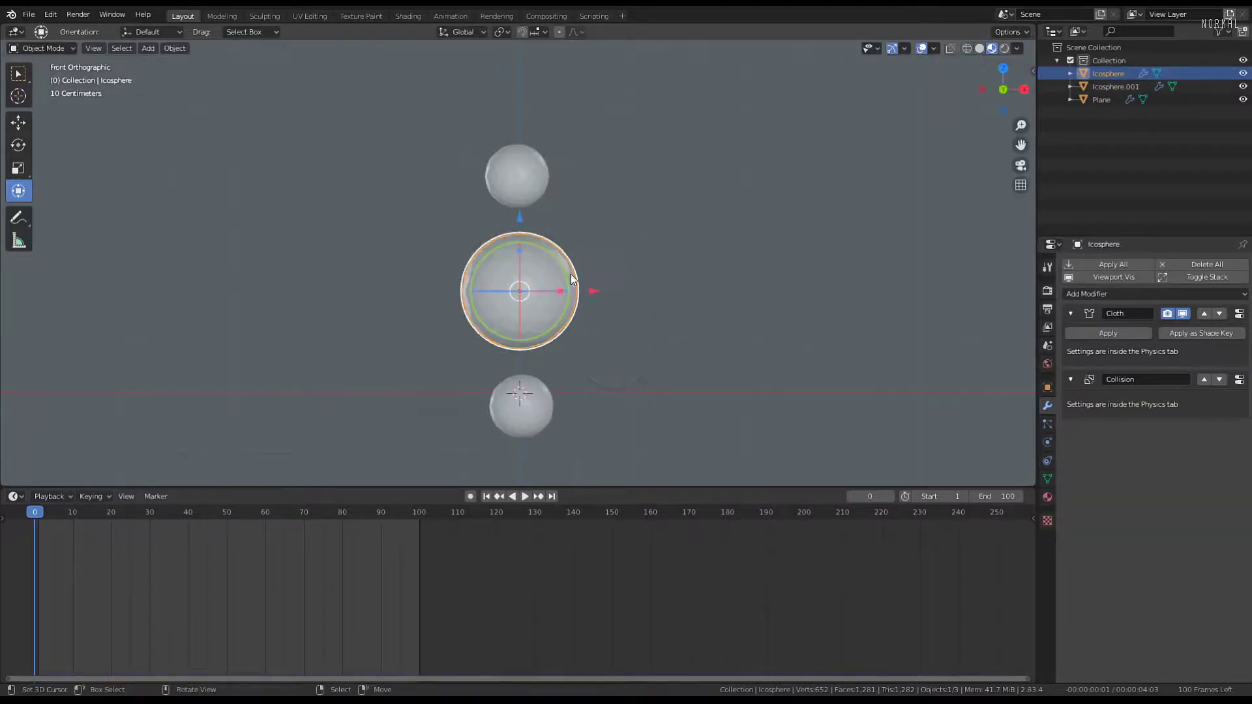
key(g)
key(Escape)
Temporarily hide the large sphere to examine the array copy inside it, and unhide it
key(h)
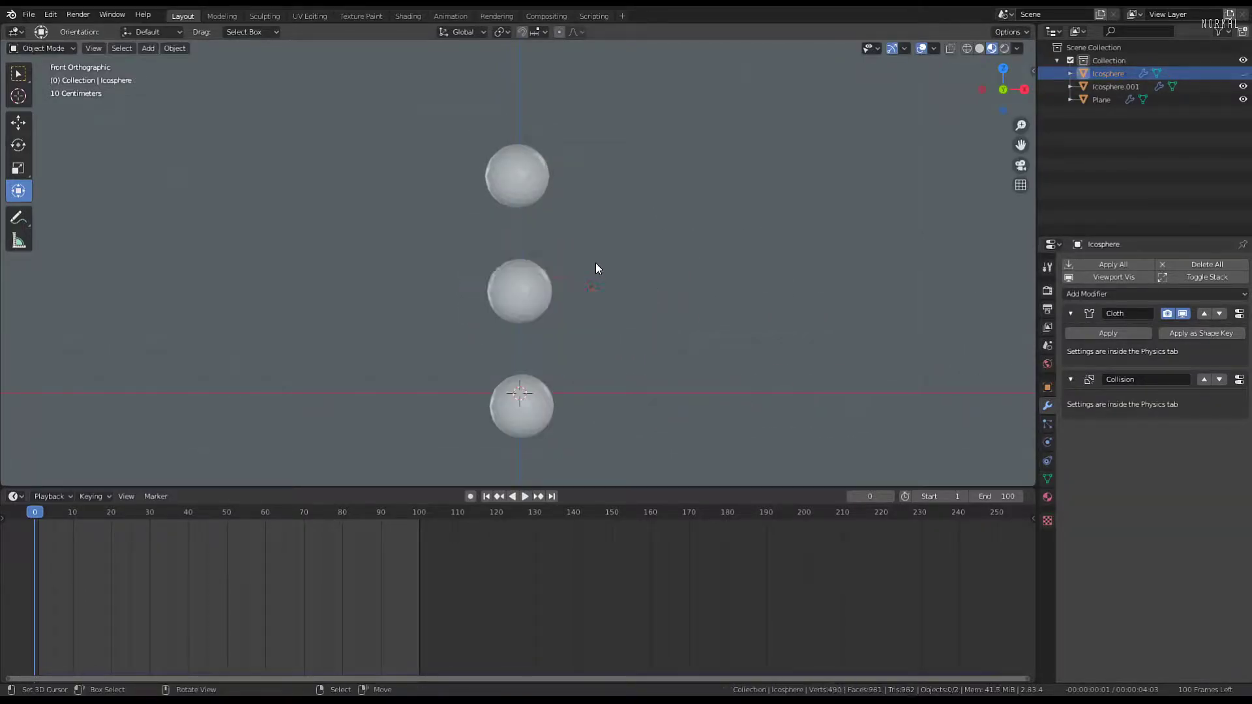
click(504, 277)
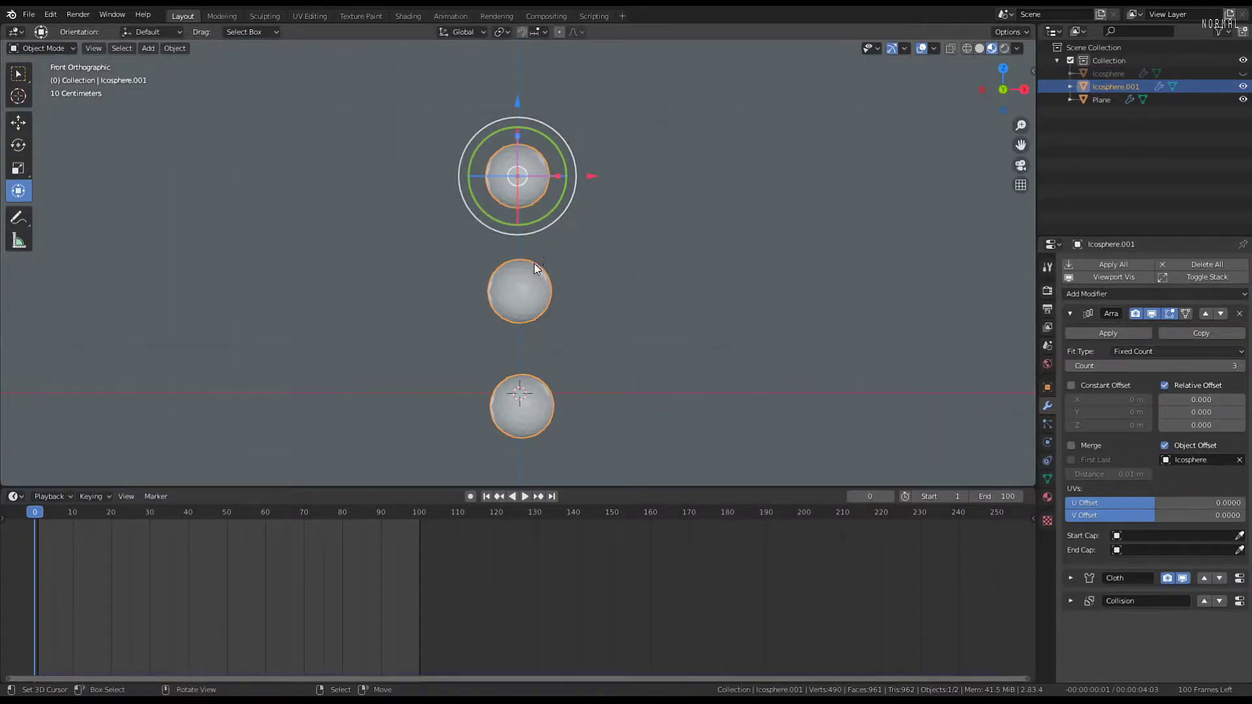
key(alt+h)
Snap the 3D cursor to the large sphere and set the small sphere's origin to the cursor
click(542, 248)
key(shift+s)
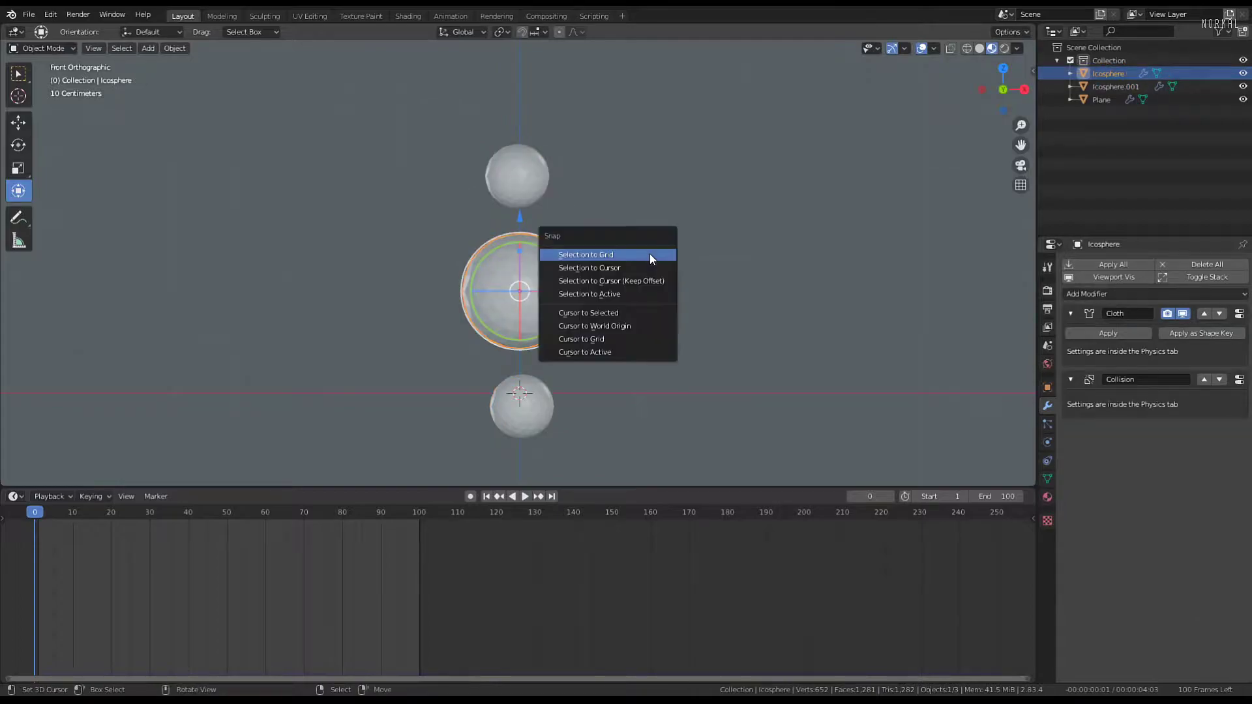
click(631, 313)
click(523, 147)
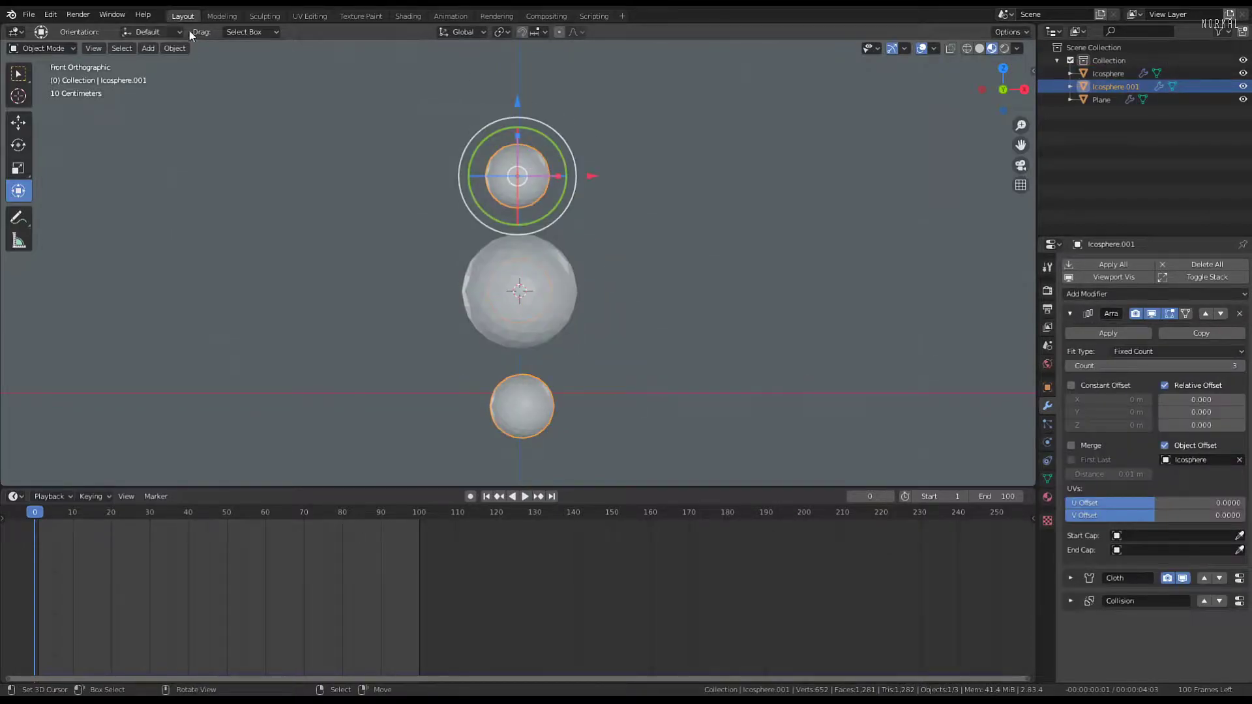
click(175, 48)
mouse_move(185, 77)
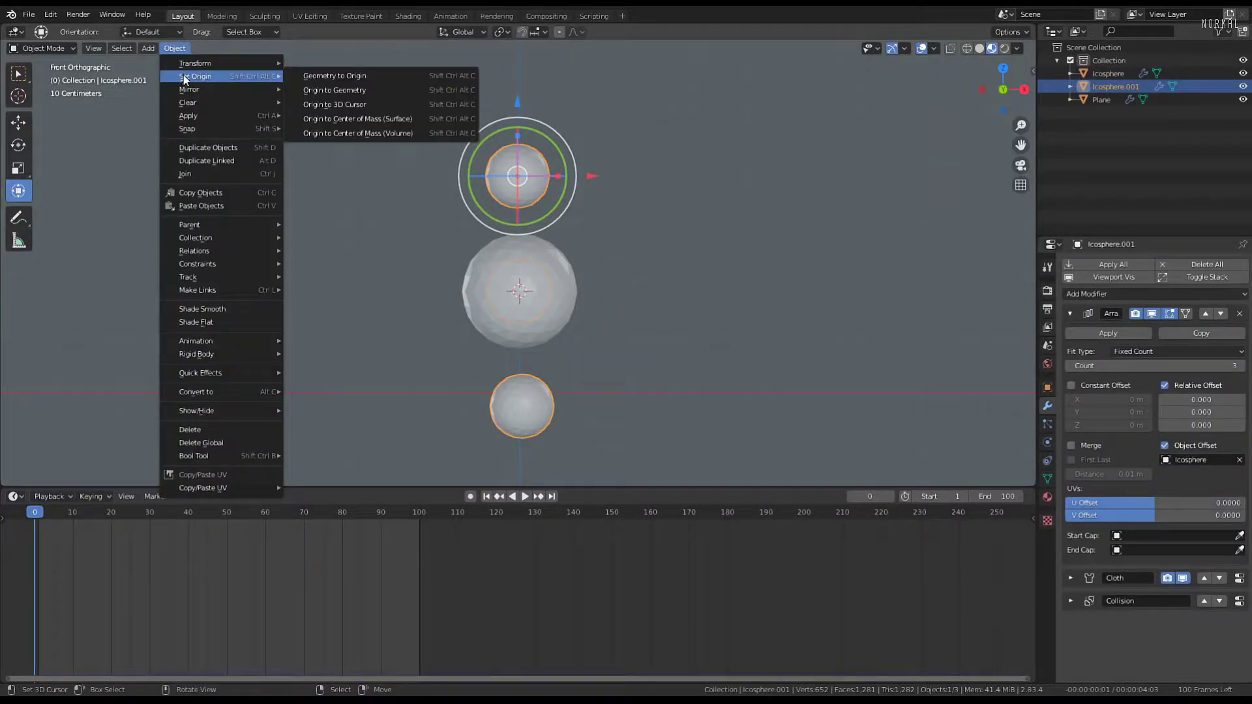
click(360, 108)
Rotate the large sphere 45 degrees in the front view
click(543, 256)
key(r)
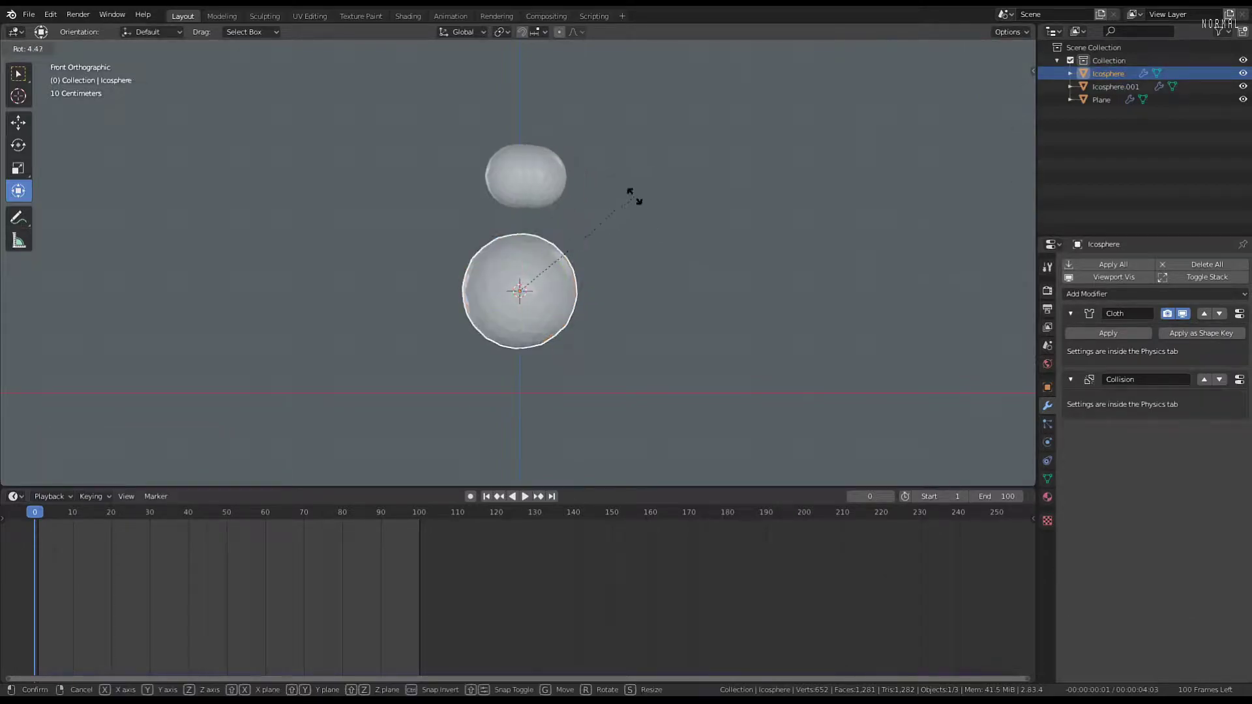
right_click(637, 316)
text(r)
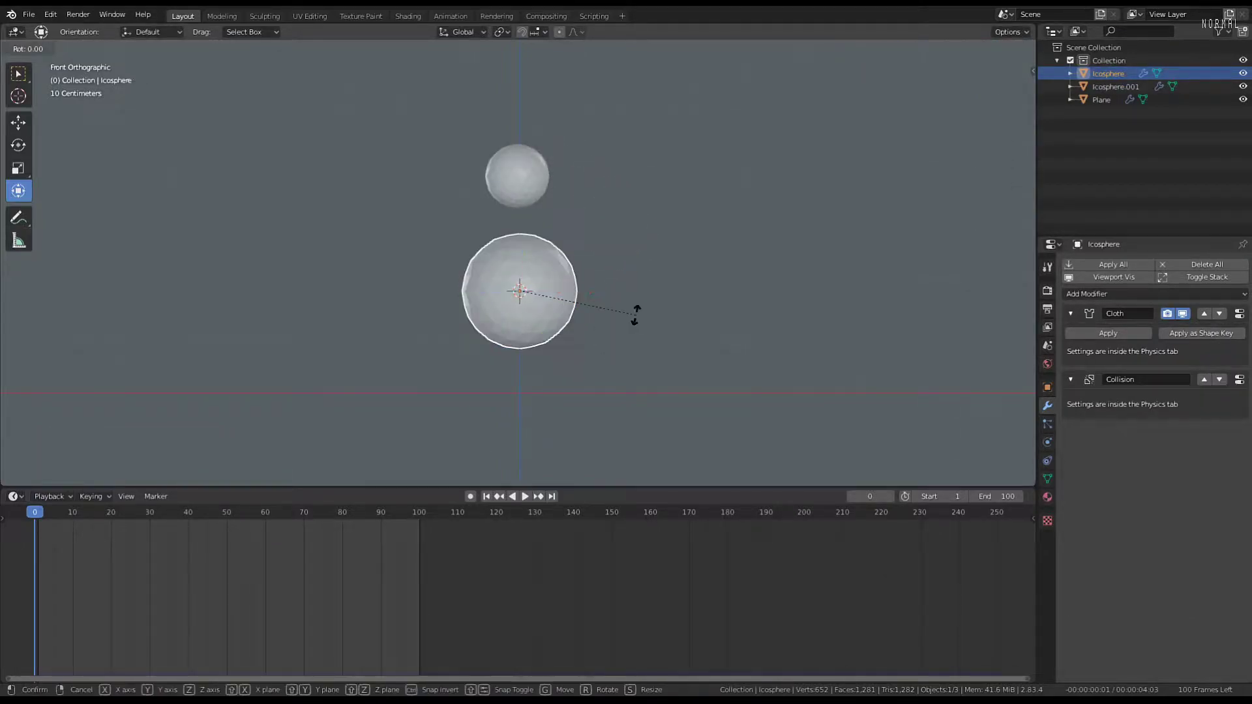
text(45)
key(Return)
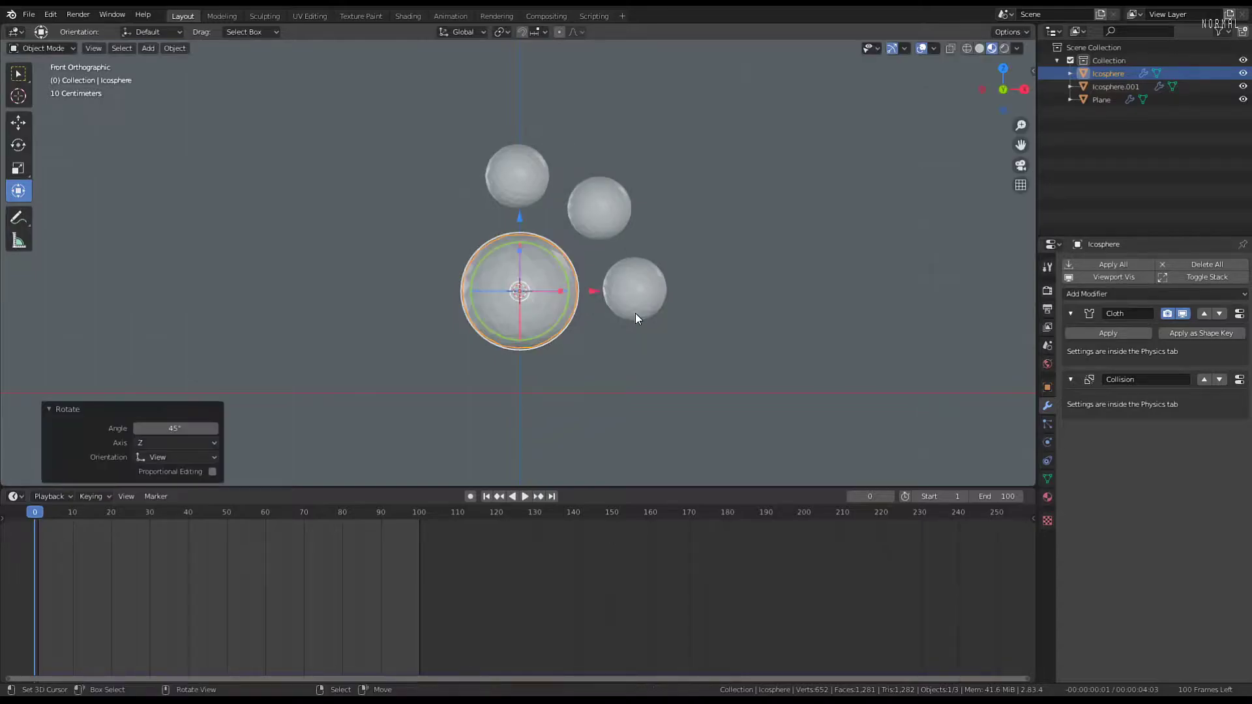
Set the small sphere's array count to 8 to form a full ring around the large sphere
click(645, 299)
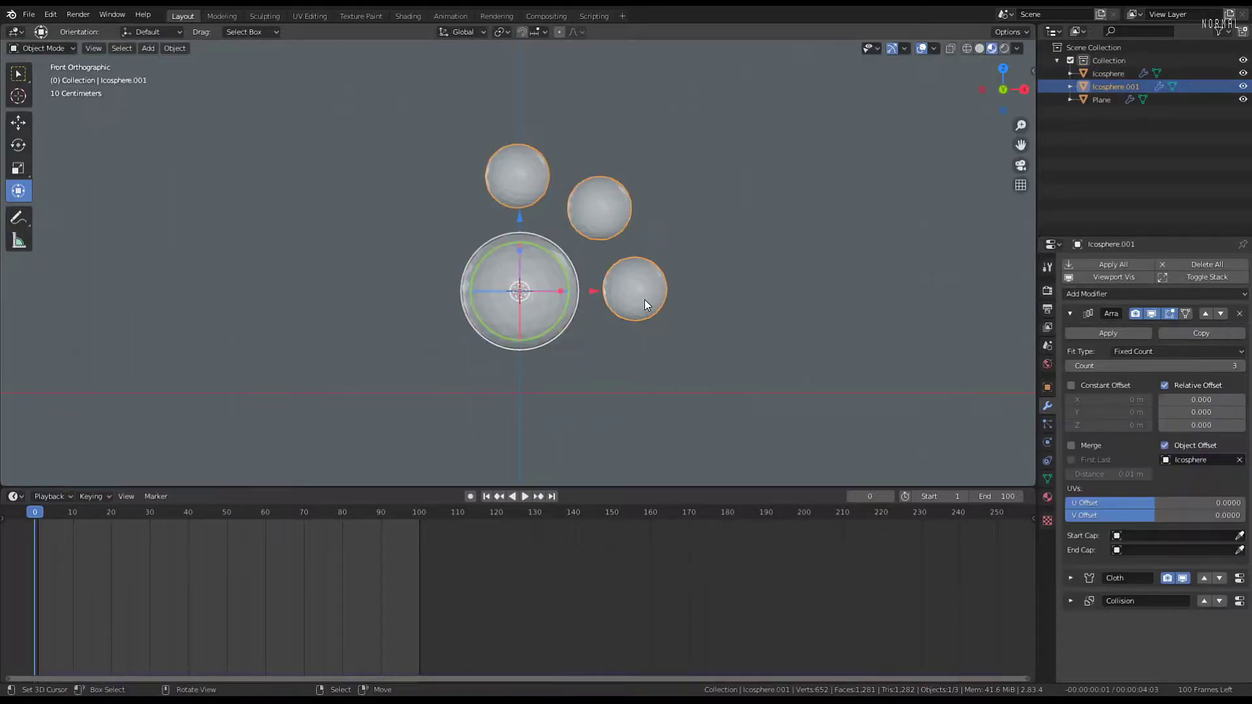
click(1242, 365)
click(1242, 366)
click(1243, 366)
click(1243, 366)
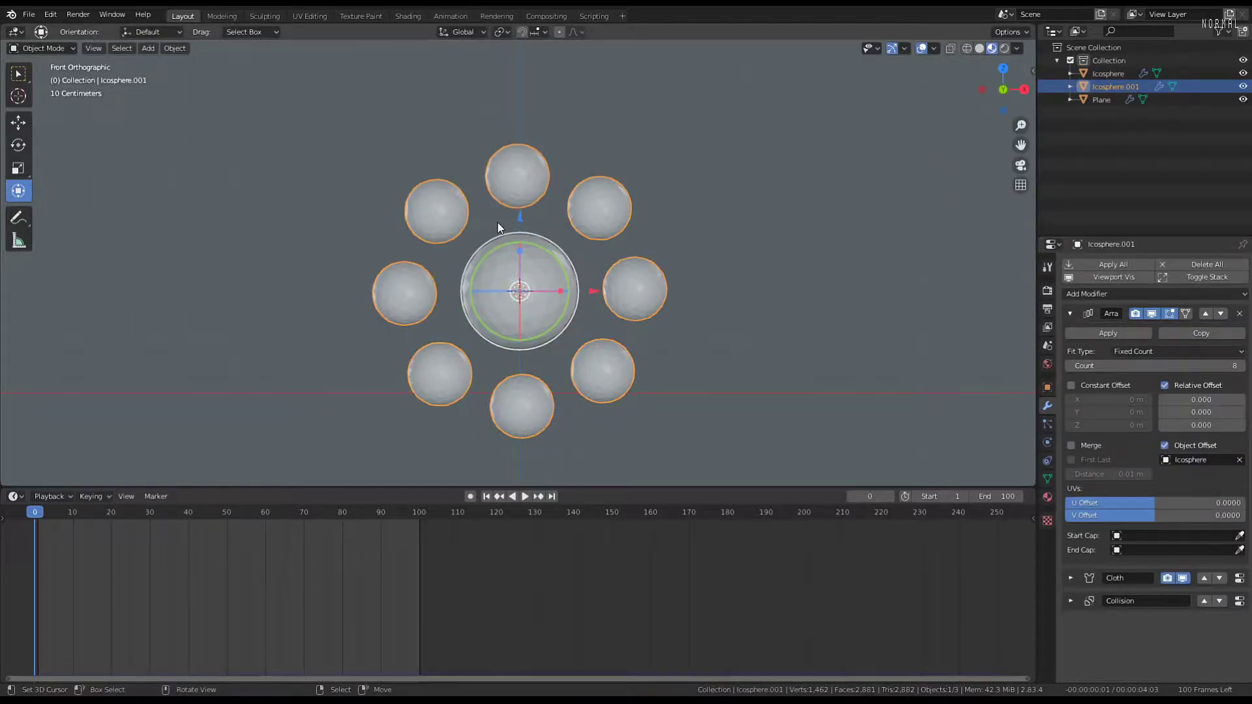
scroll(586, 179, up, 3)
scroll(577, 179, down, 3)
scroll(581, 215, up, 3)
Select the large sphere together with the ring of small spheres and move both up 1.8 m along Z
middle_drag(575, 215, 534, 256)
shift+click(530, 257)
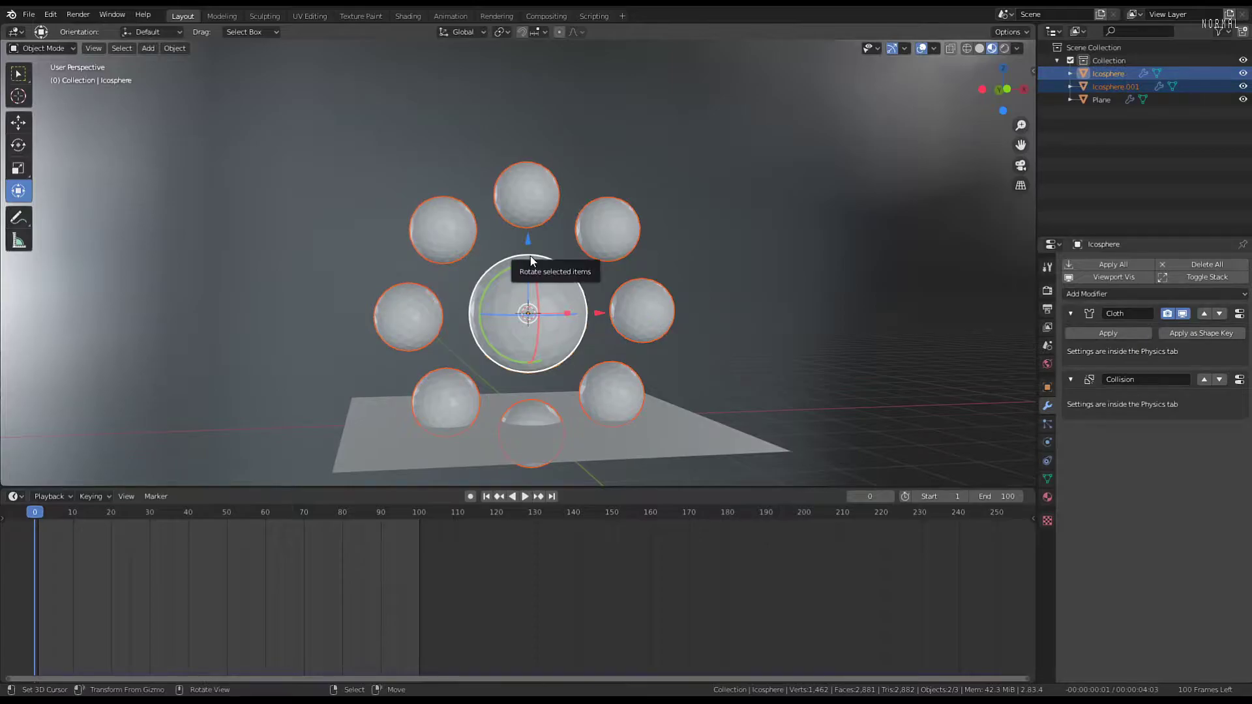
text(gz1.8)
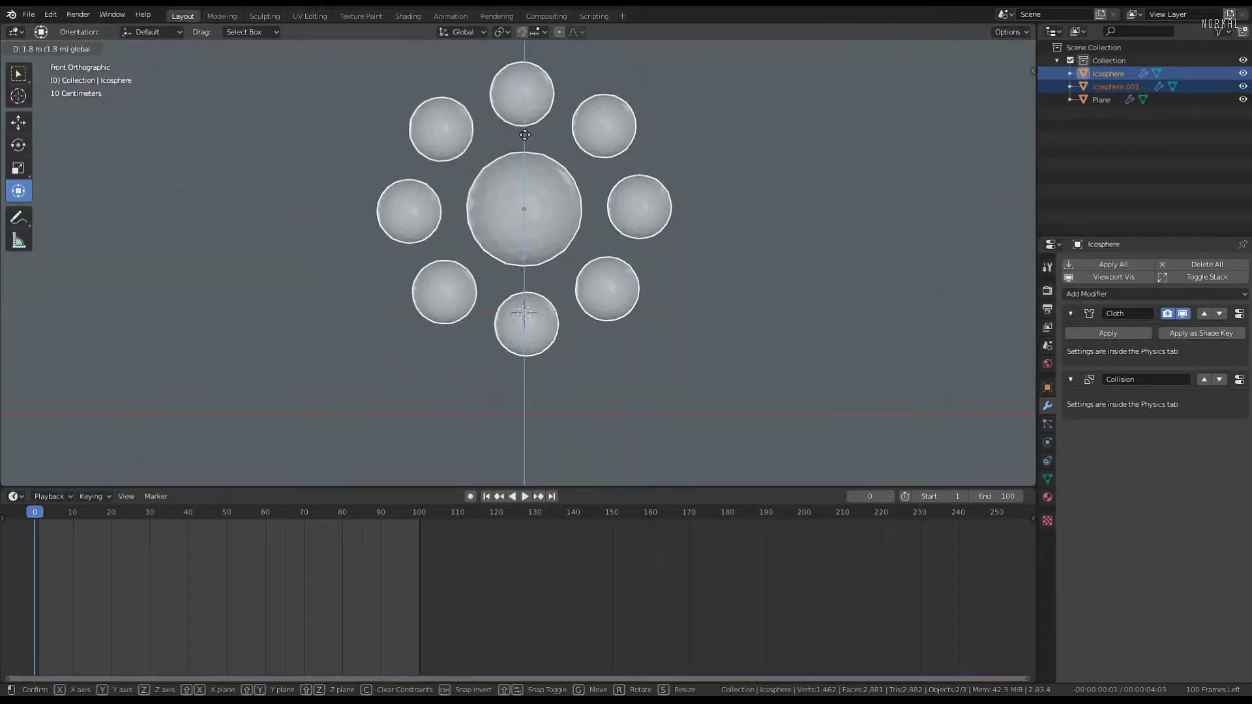
key(Return)
mouse_move(615, 175)
middle_down()
mouse_move(363, 174)
mouse_move(592, 175)
middle_up()
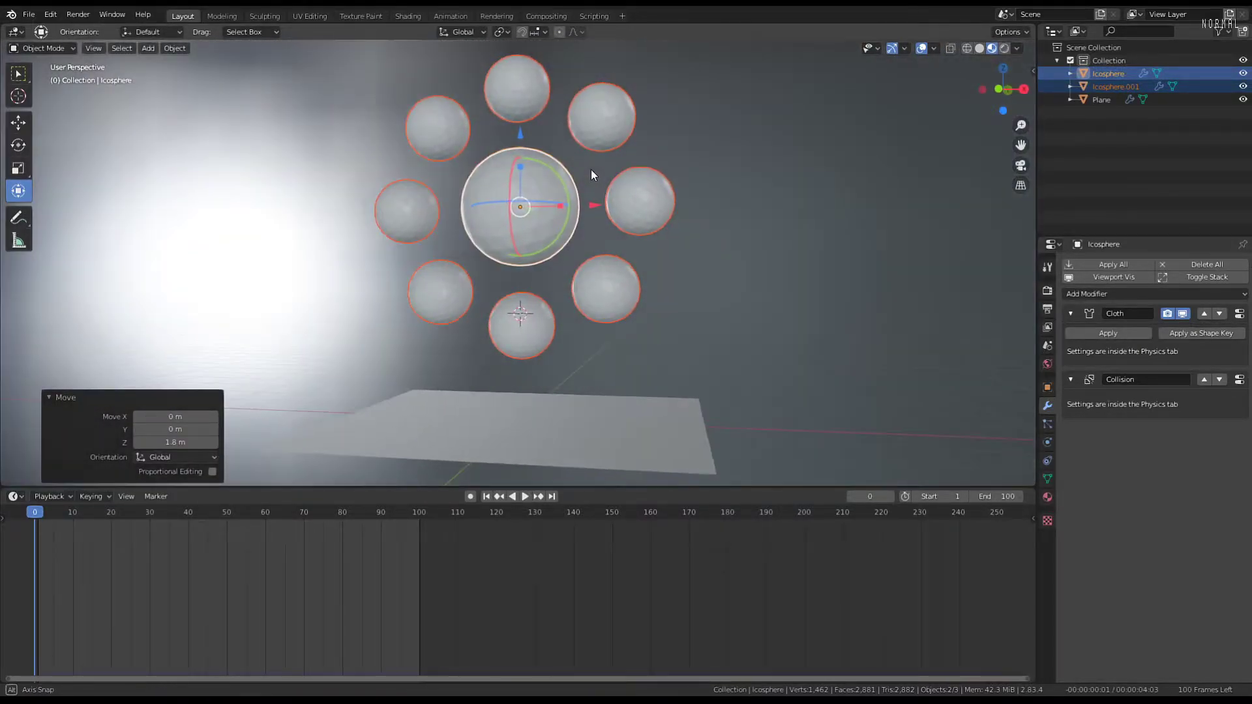
Select the ring of small spheres and try rotating it about the global Z axis
click(610, 120)
middle_drag(671, 240, 724, 256)
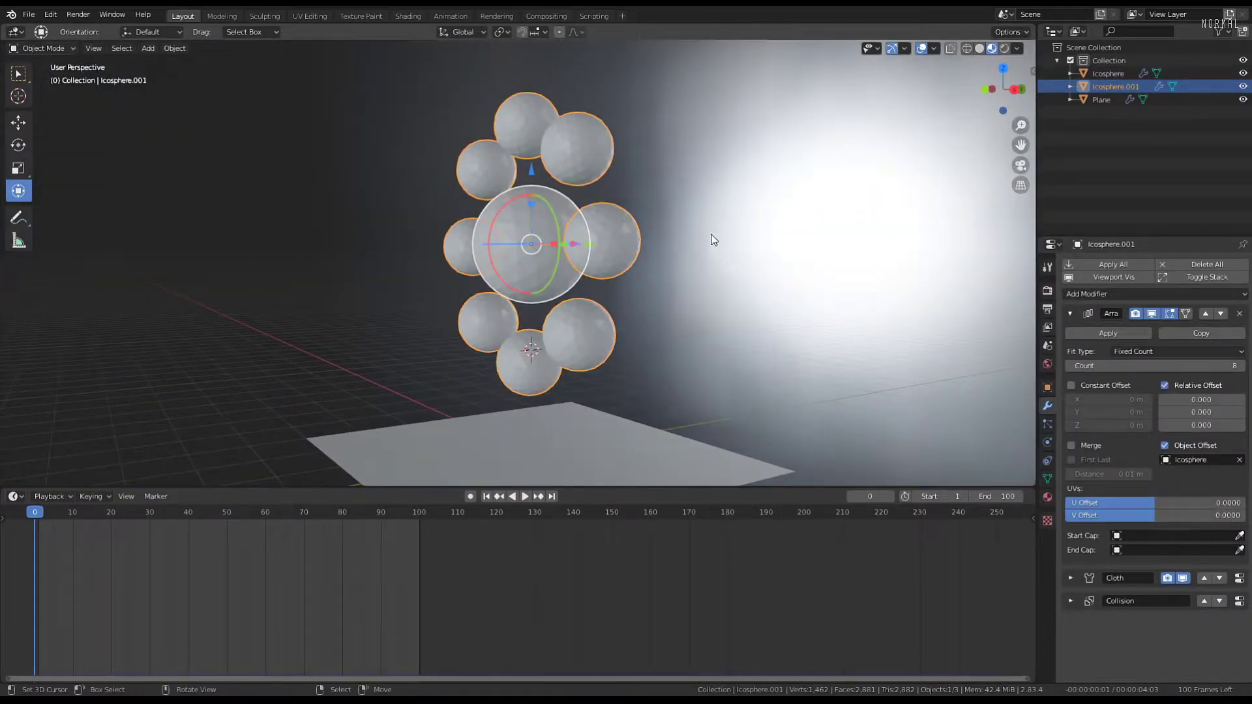
key(r)
key(z)
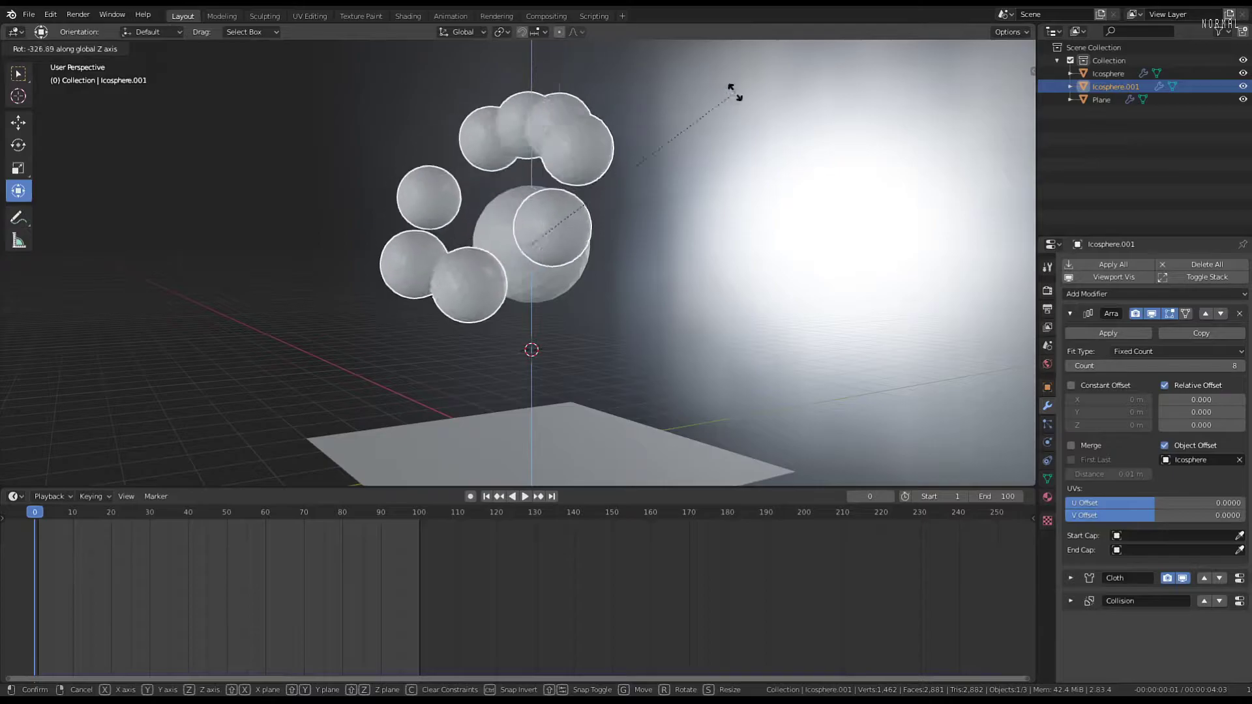
click(483, 130)
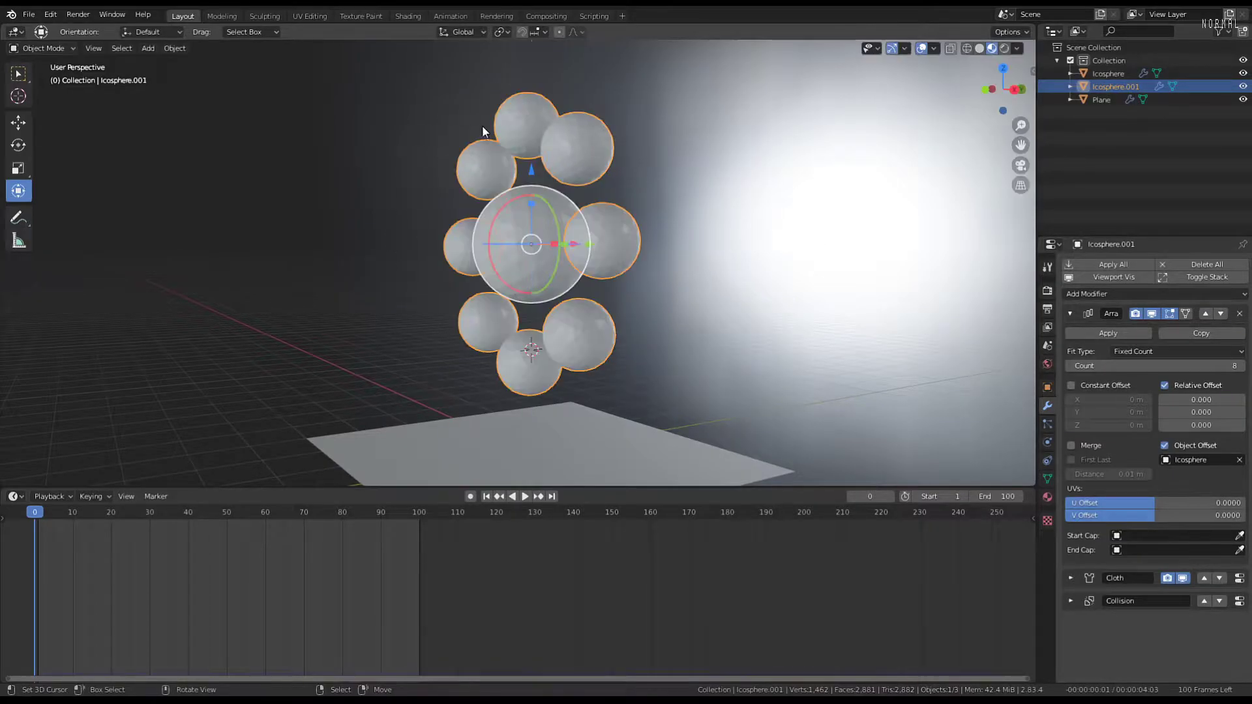
Try applying the ring's Array modifier and selecting its separate spheres in Edit Mode, and undo both
middle_drag(482, 130, 589, 110)
click(1121, 332)
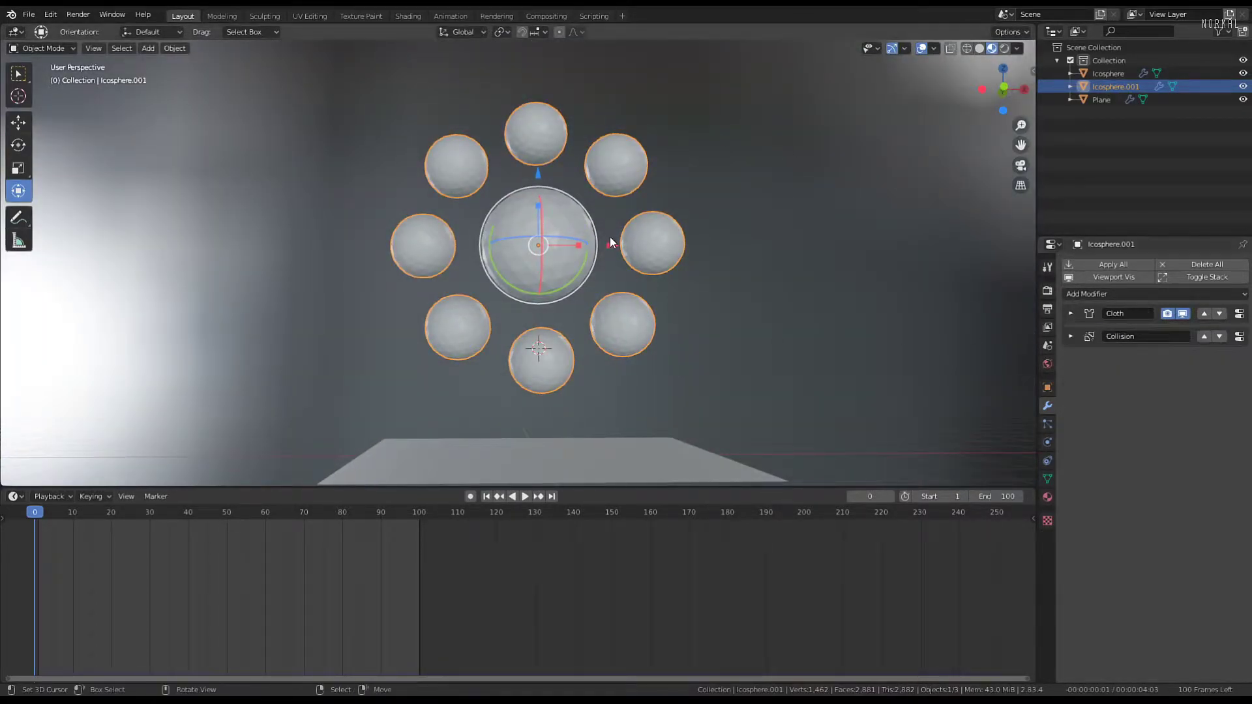
middle_drag(610, 238, 572, 225)
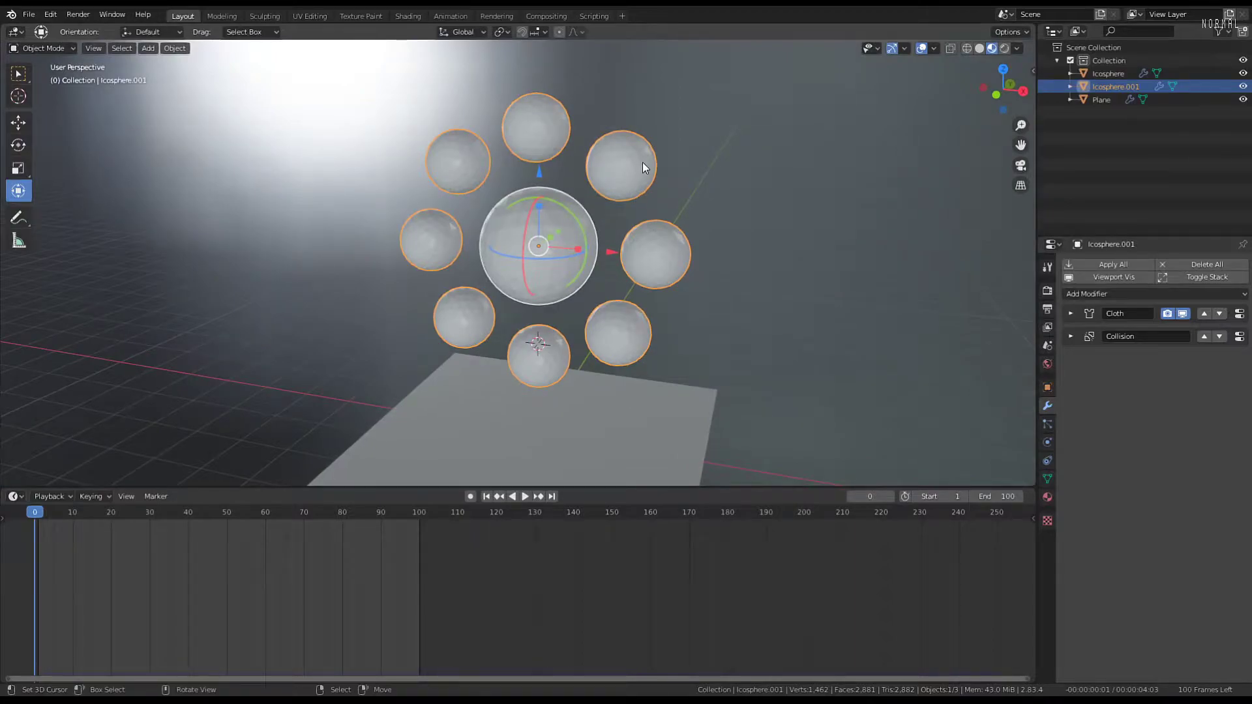
key(Tab)
key(l)
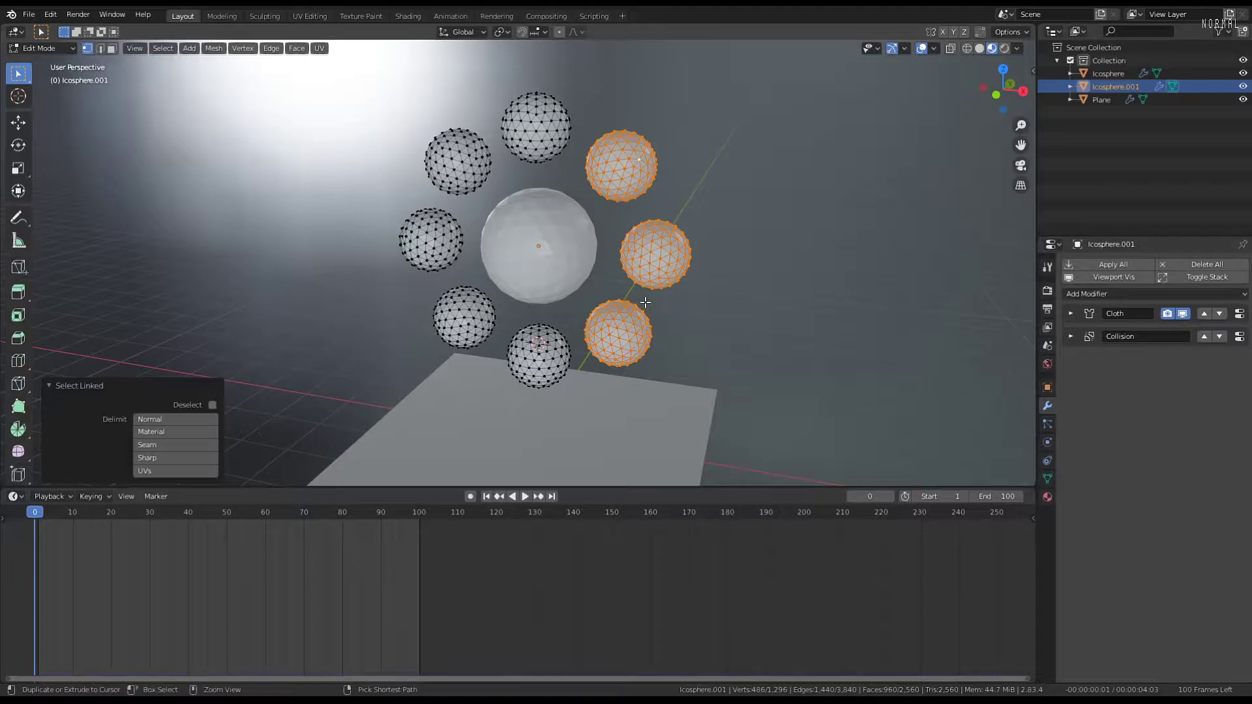
key(a)
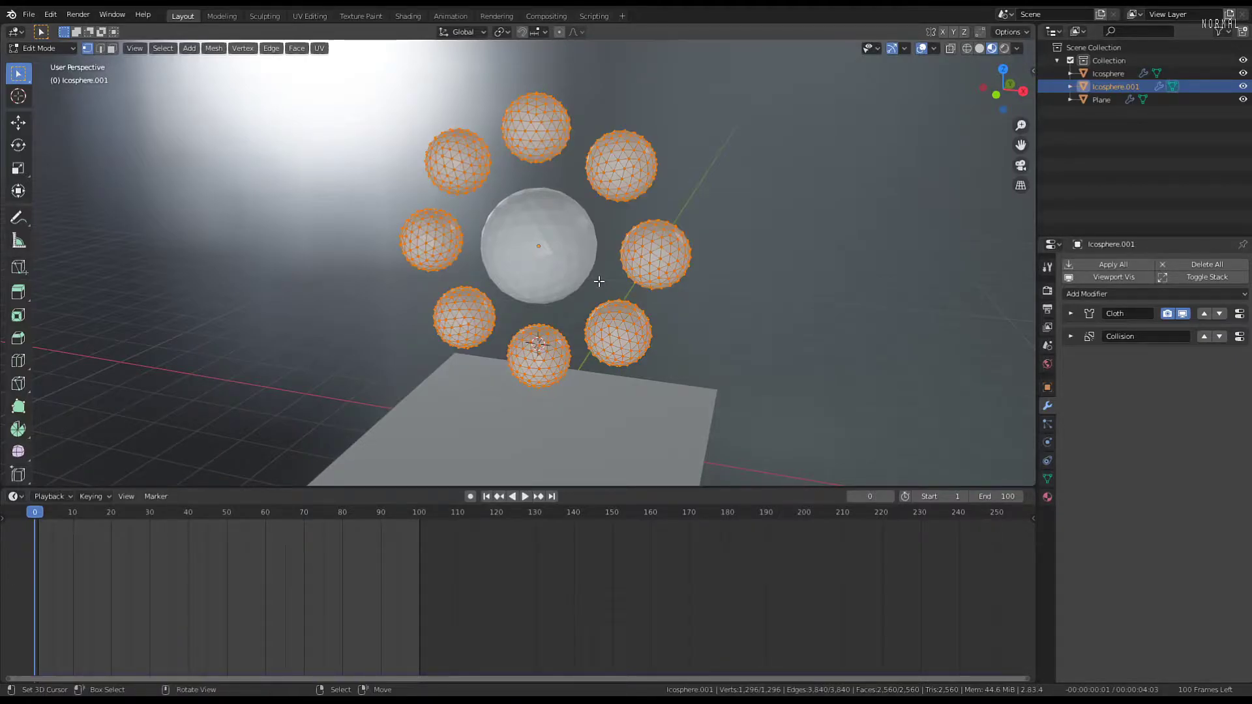
key(ctrl+z)
key(ctrl+z)
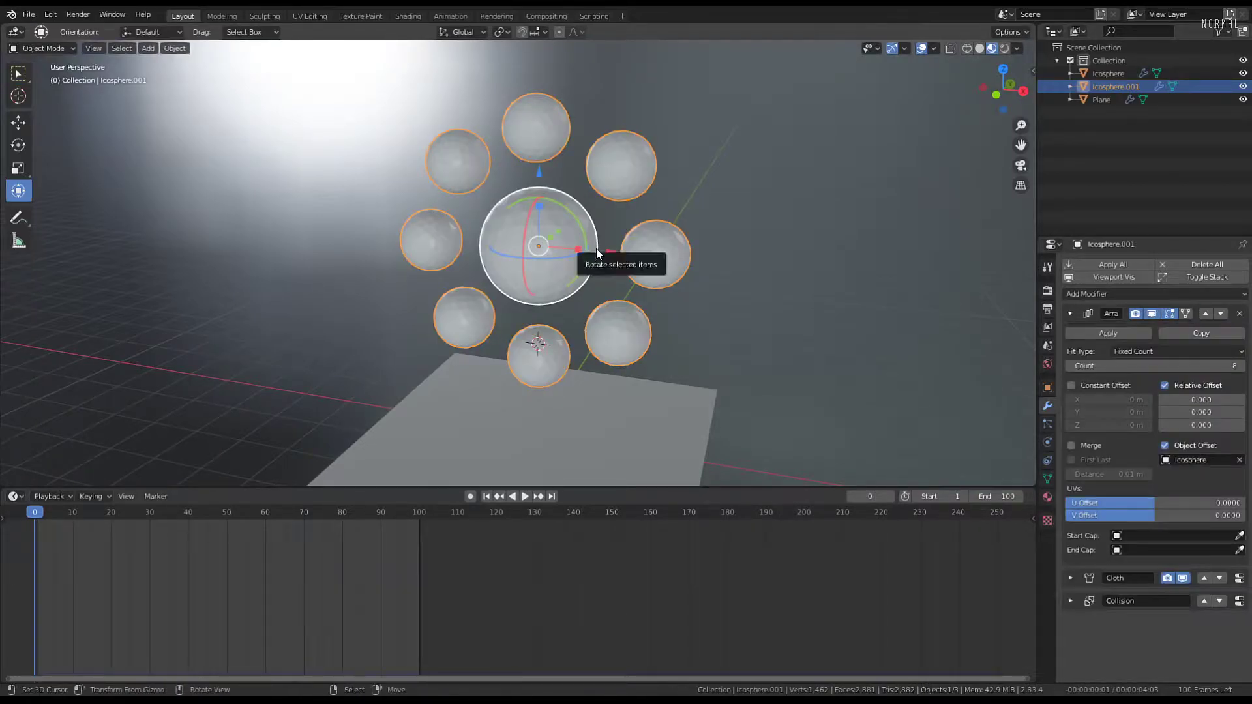
Enter Edit Mode on the small sphere in the front view and snap the 3D cursor to its selected mesh
key(KP_1)
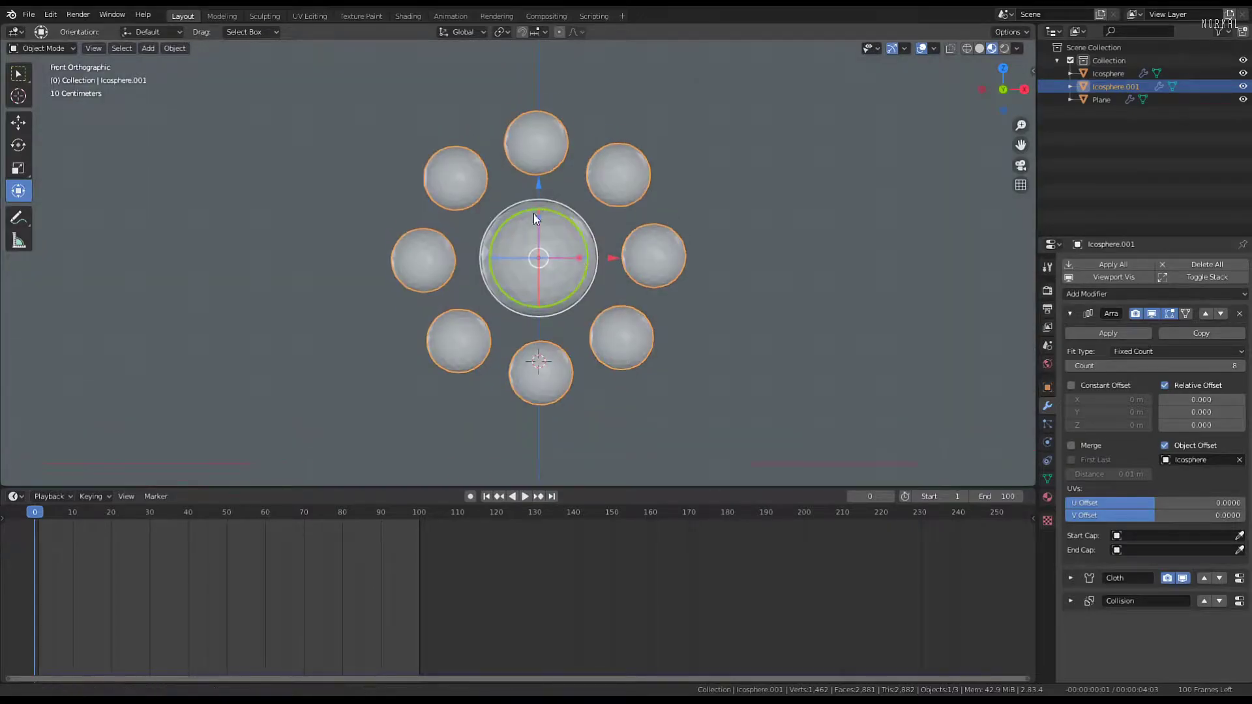
scroll(567, 169, up, 4)
key(shift+a)
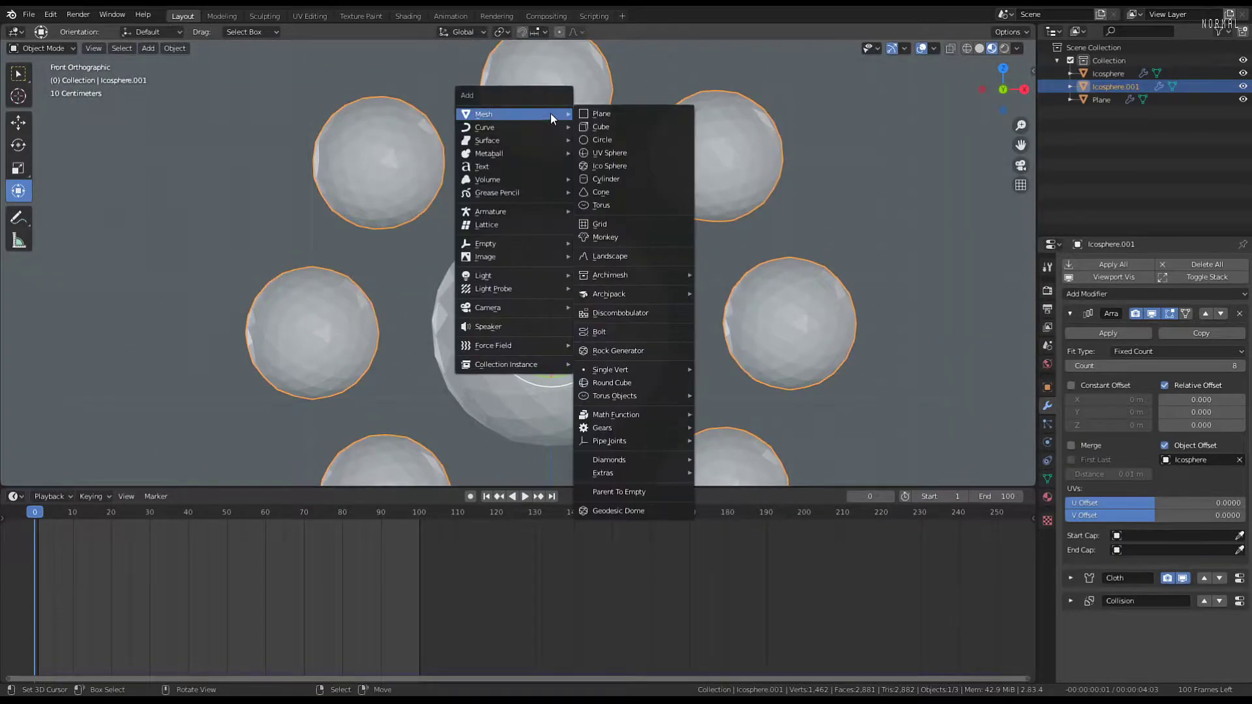
key(Escape)
key(Tab)
key(shift+s)
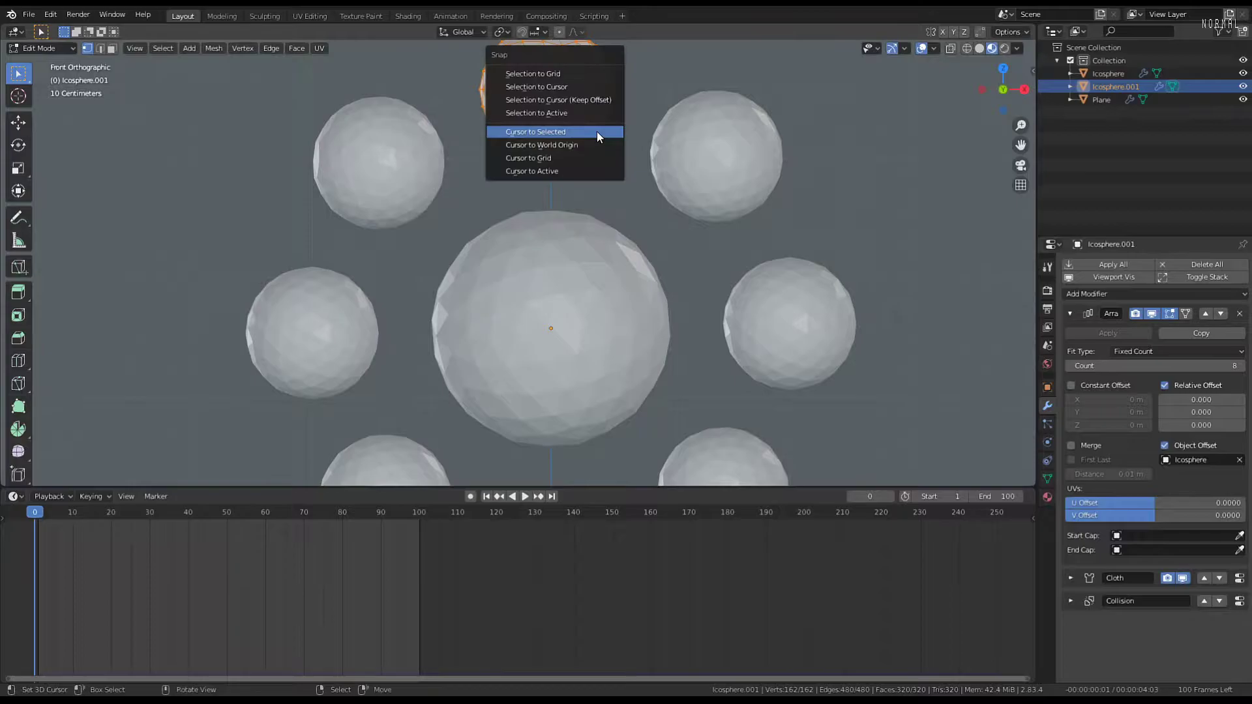
click(597, 132)
Add a cylinder with 32 vertices, 1 m radius and 2 m depth at the 3D cursor inside the small sphere's mesh
shift+middle_drag(598, 178, 590, 220)
key(shift+a)
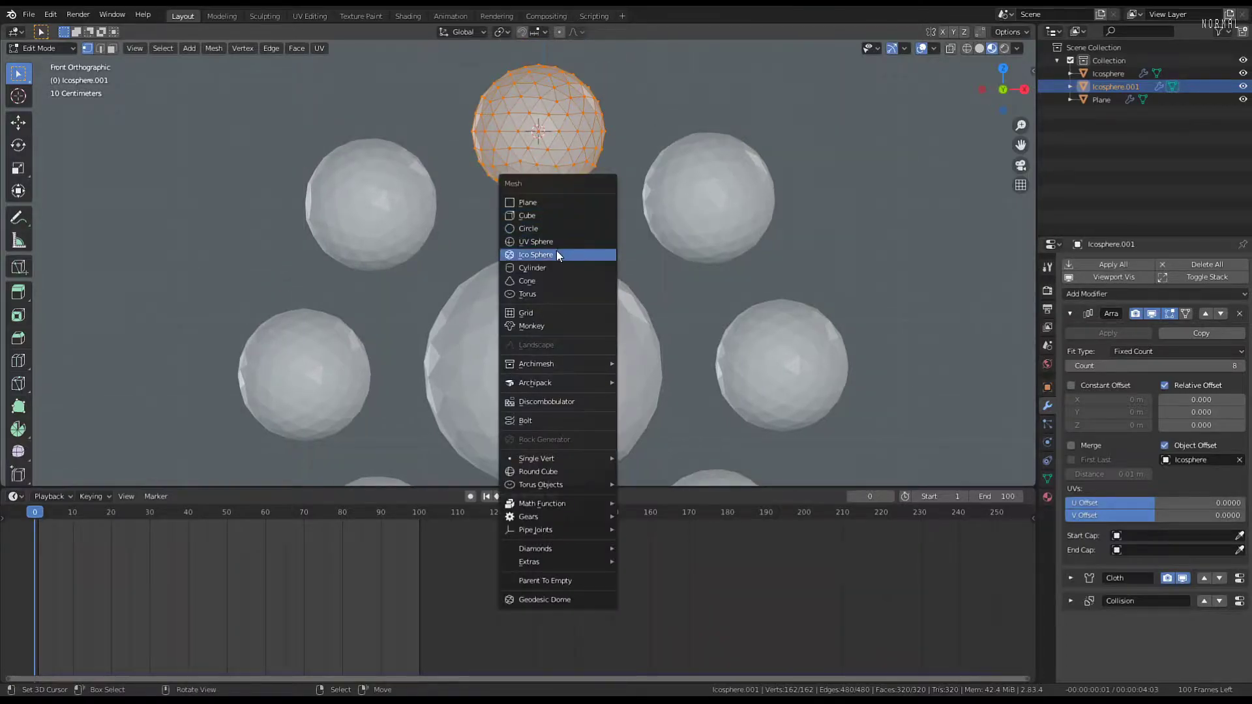
click(535, 269)
scroll(535, 268, down, 4)
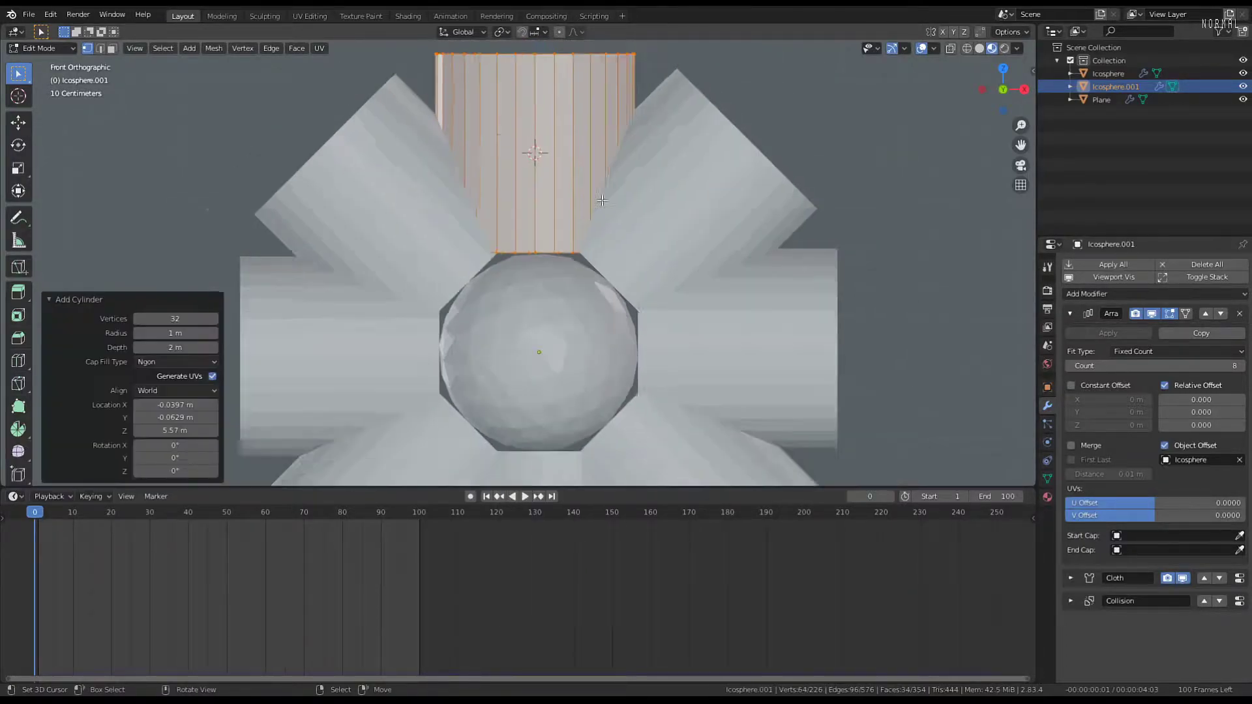
Scale the new cylinder by 0.272 and lower it along Z between the top small sphere and the large sphere
key(s)
click(562, 206)
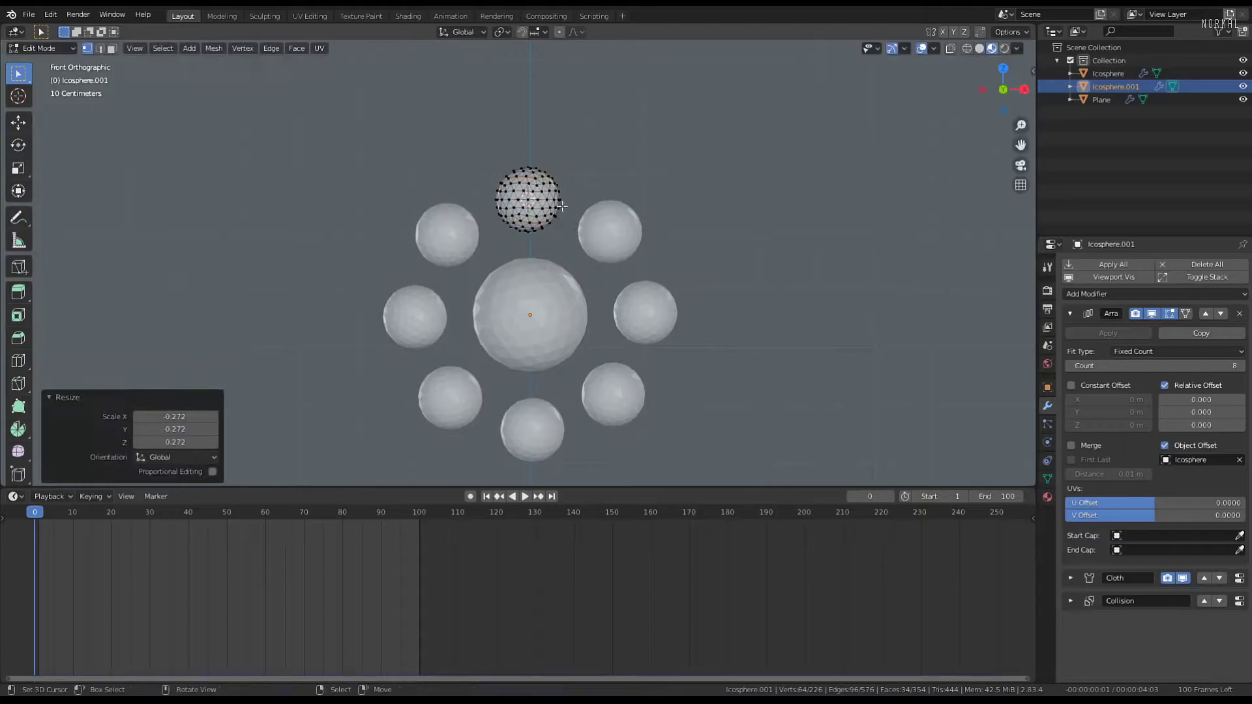
click(19, 190)
scroll(488, 70, up, 3)
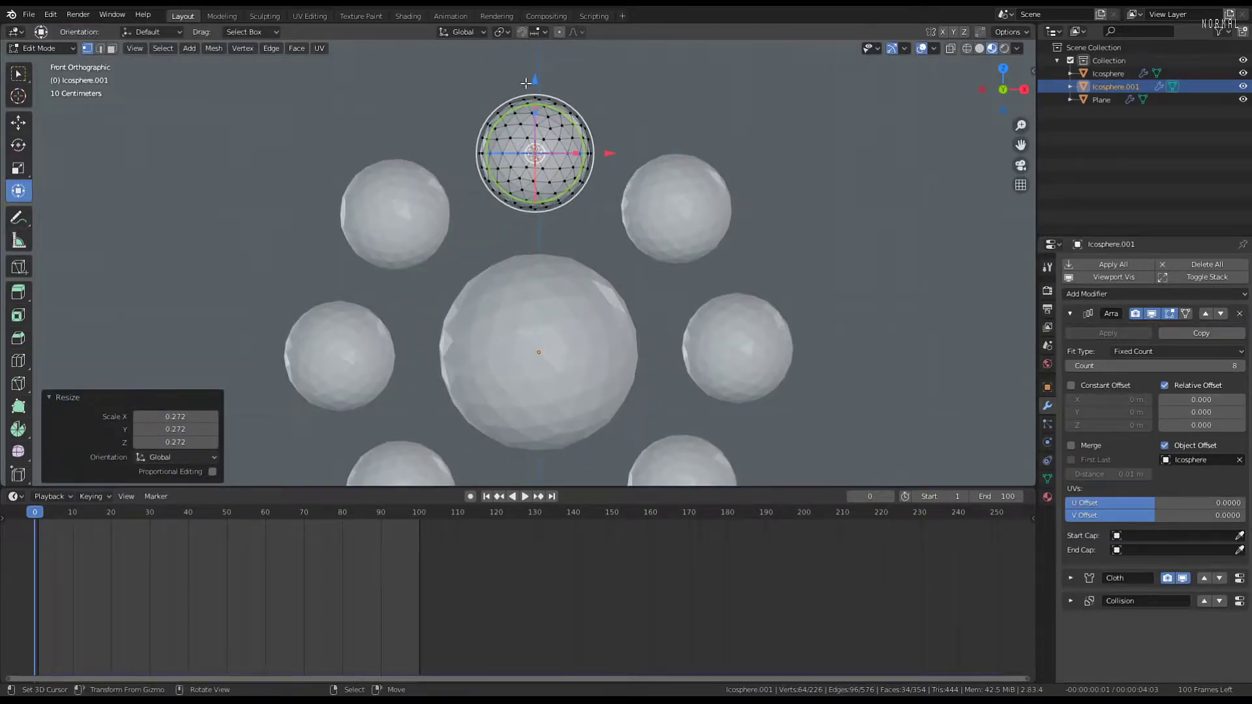
drag(526, 83, 532, 154)
drag(536, 74, 537, 156)
Shrink the cylinder uniformly and stretch it along Z by 2.440 so it bridges the small and large spheres
key(s)
click(609, 261)
key(s)
key(z)
click(536, 395)
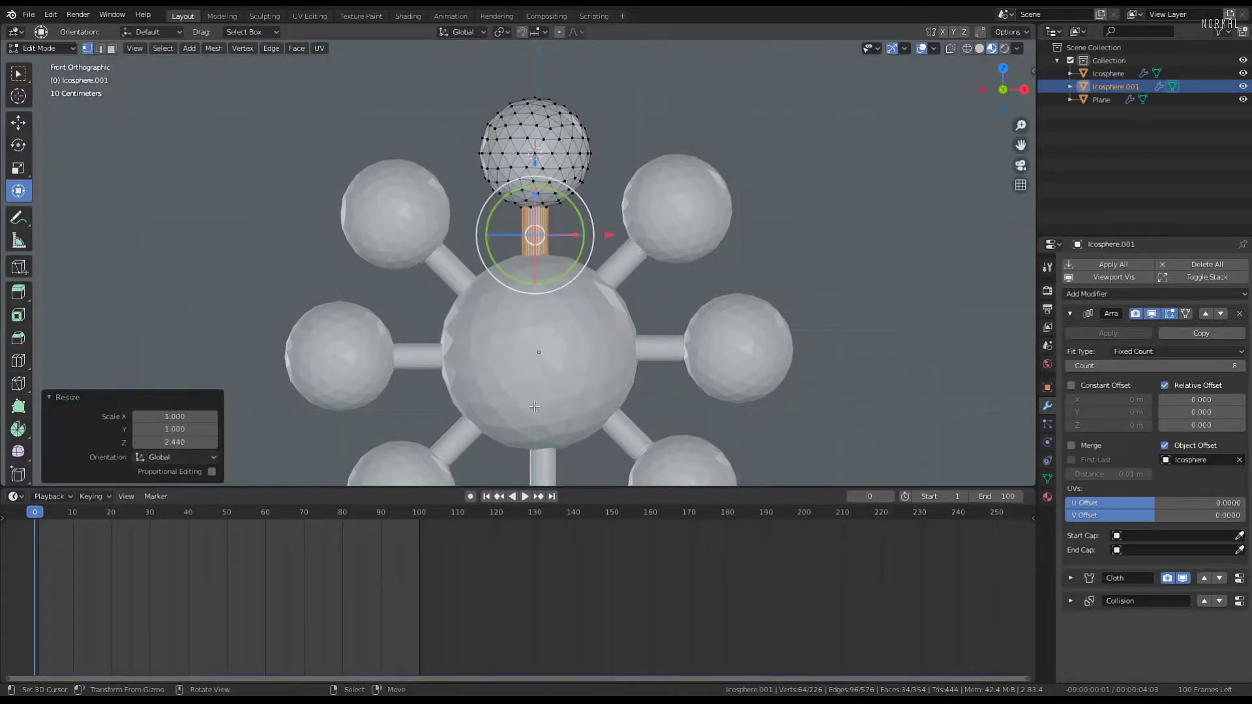
Thicken the connecting cylinder by scaling it 1.854 and raise it about 0.085 m along Z
scroll(550, 138, up, 2)
key(s)
click(770, 236)
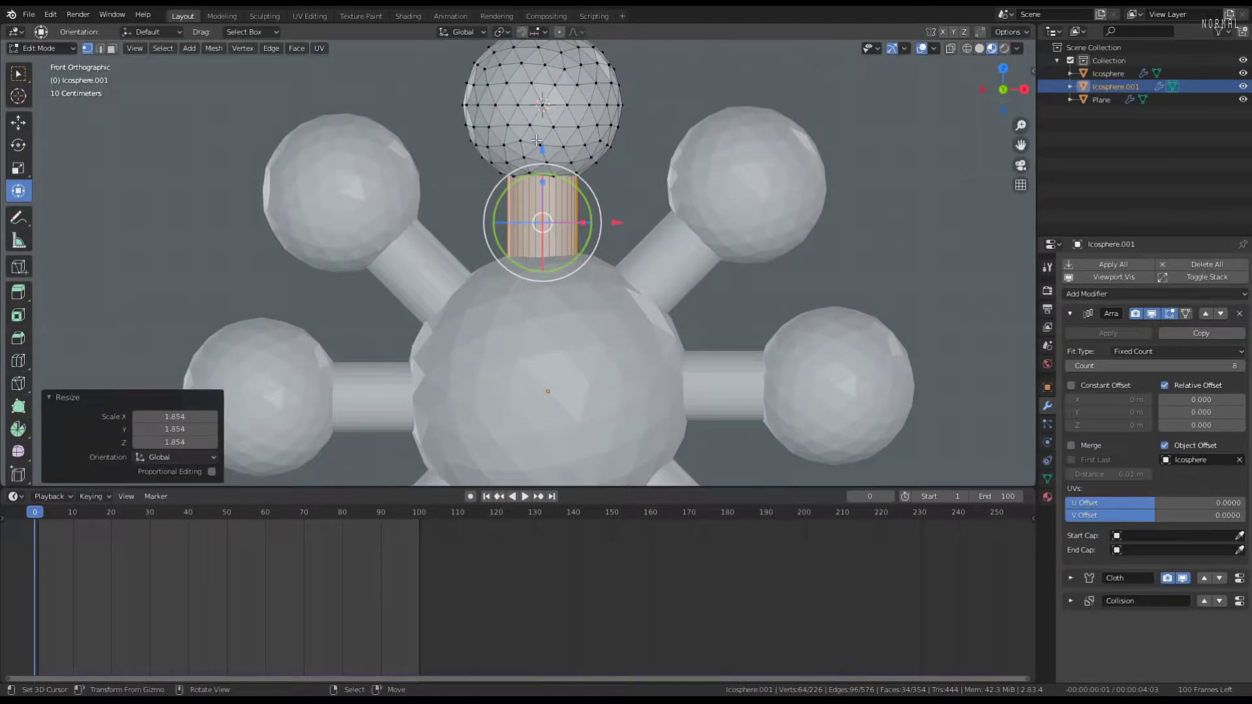
key(g)
key(y)
right_click(547, 99)
scroll(568, 184, down, 2)
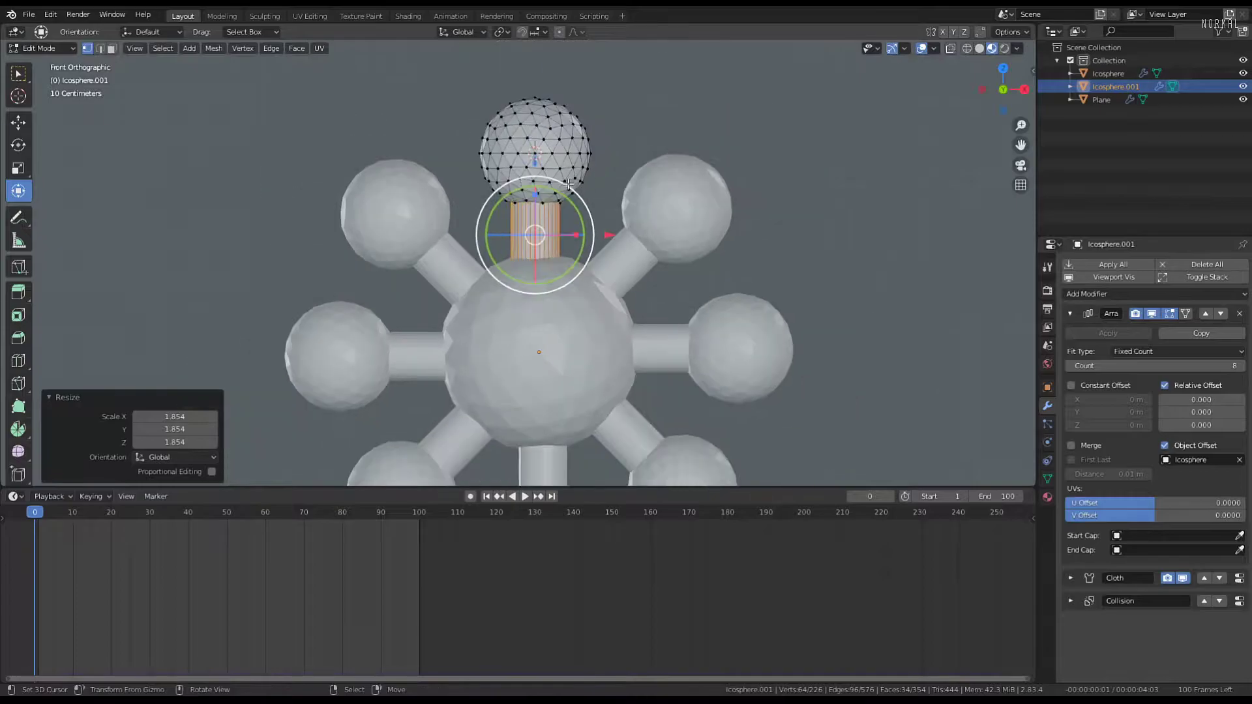
key(g)
key(z)
click(526, 154)
Separate the selected cylinder mesh into its own object, return to Object Mode and deselect everything
scroll(574, 195, down, 2)
key(g)
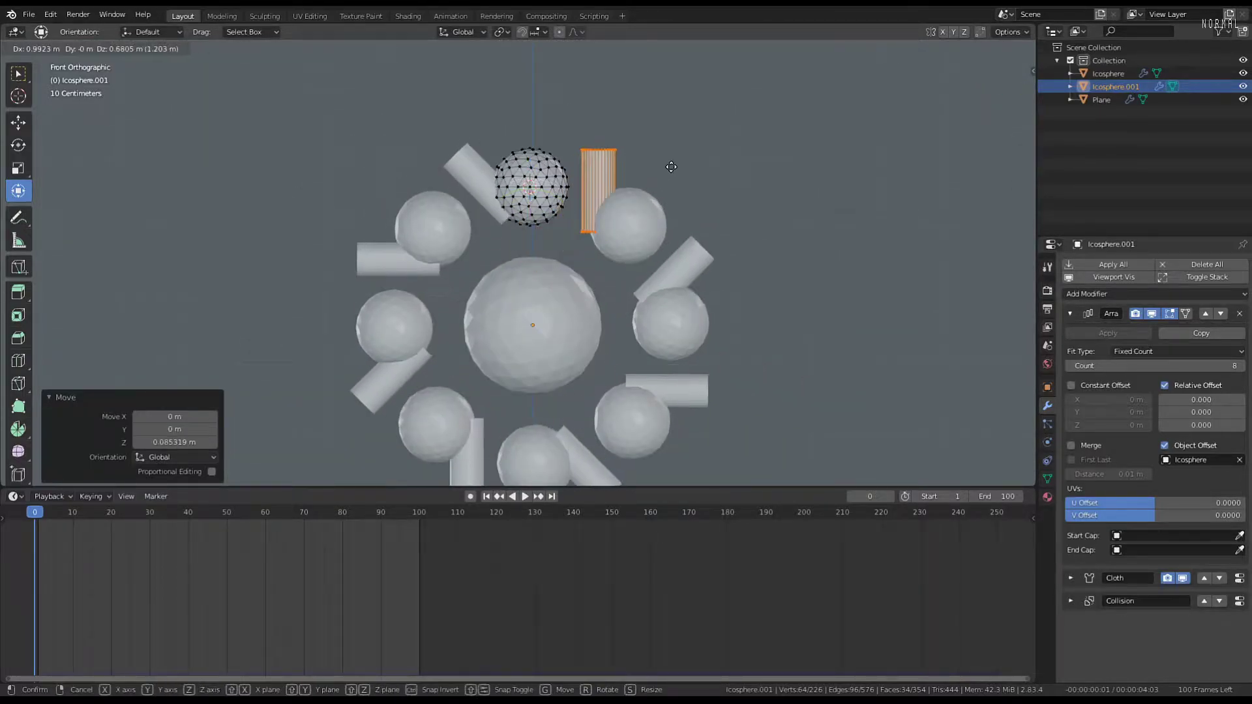
right_click(667, 169)
key(p)
click(665, 169)
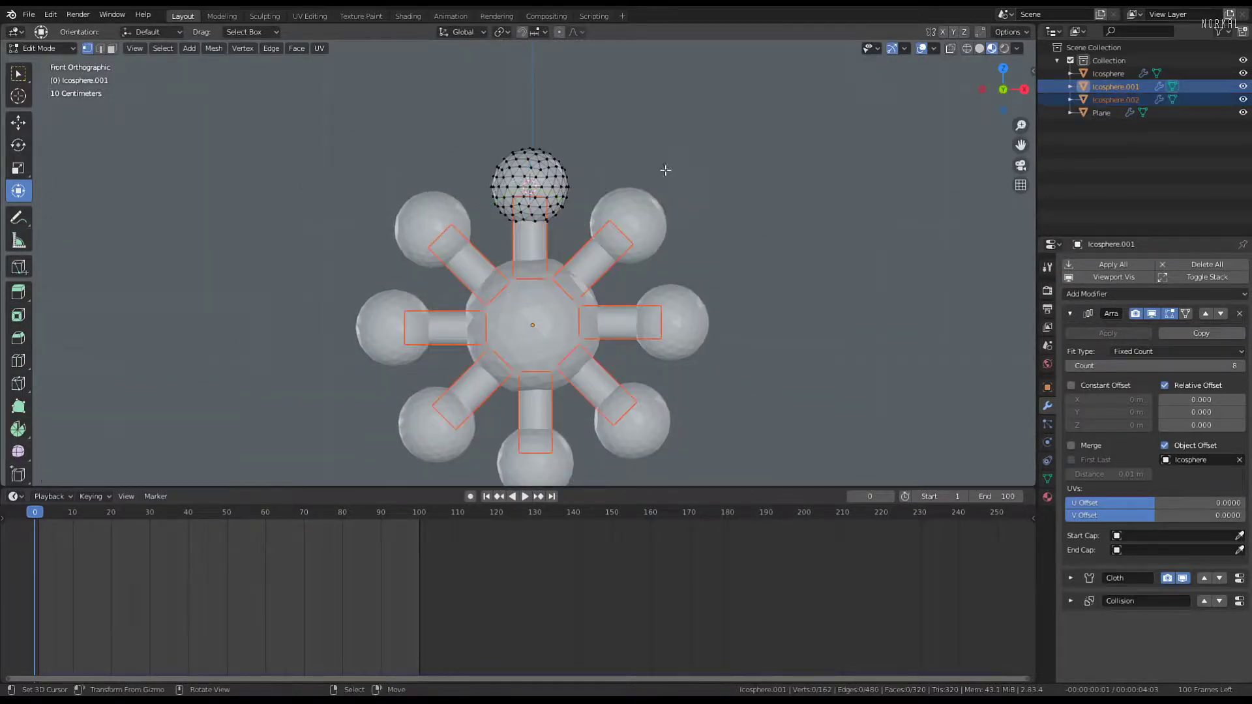
key(Tab)
right_click(590, 255)
key(alt+a)
middle_drag(692, 173, 723, 185)
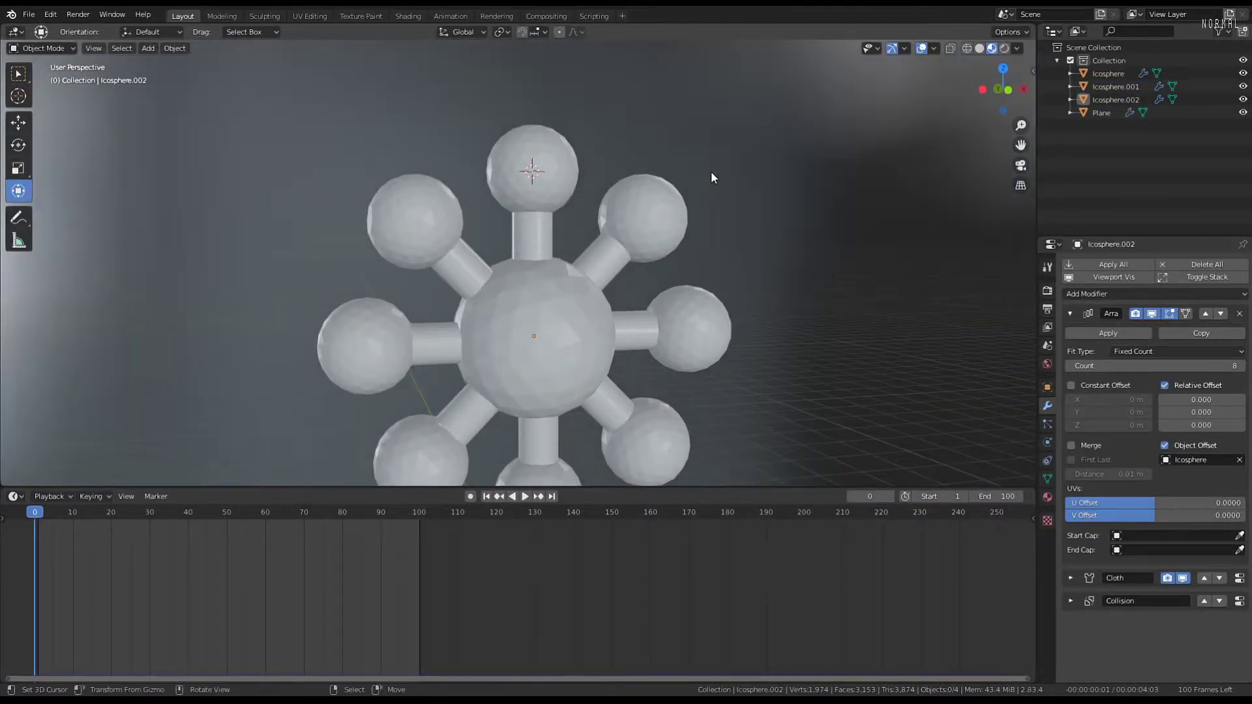
key(KP_1)
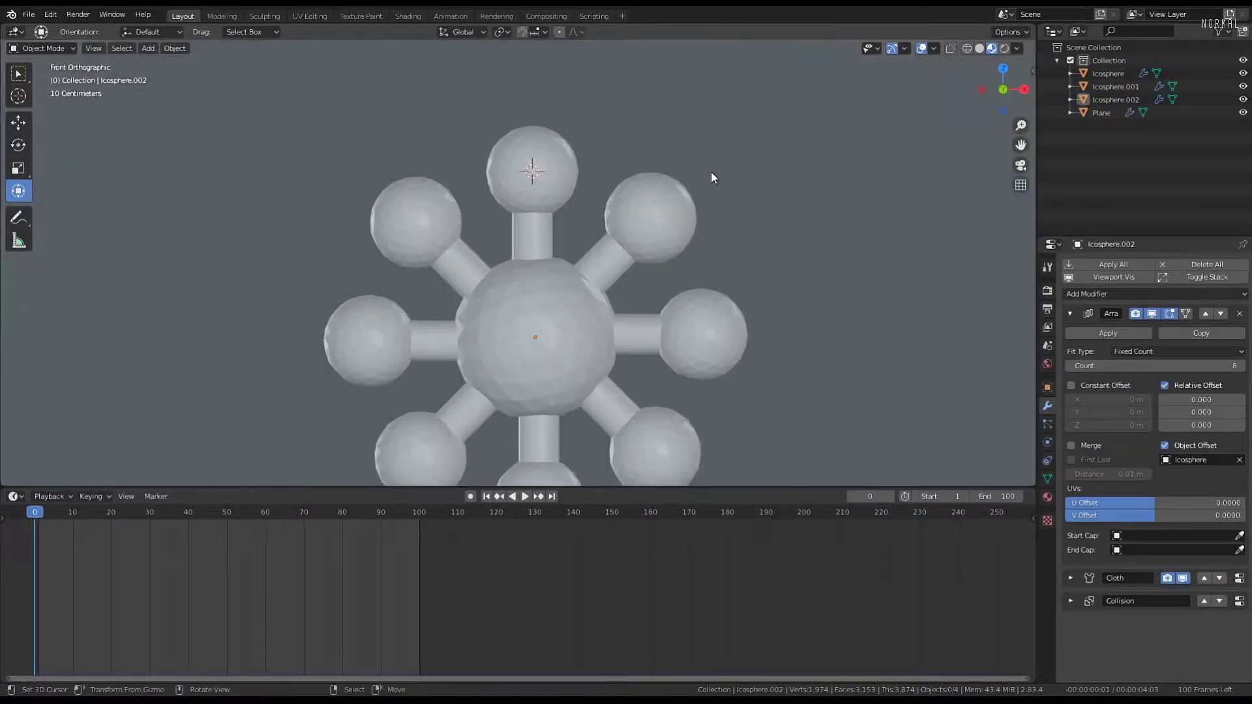
Hide the large central sphere to expose the inner ends of the cylinders
click(529, 224)
scroll(530, 215, up, 4)
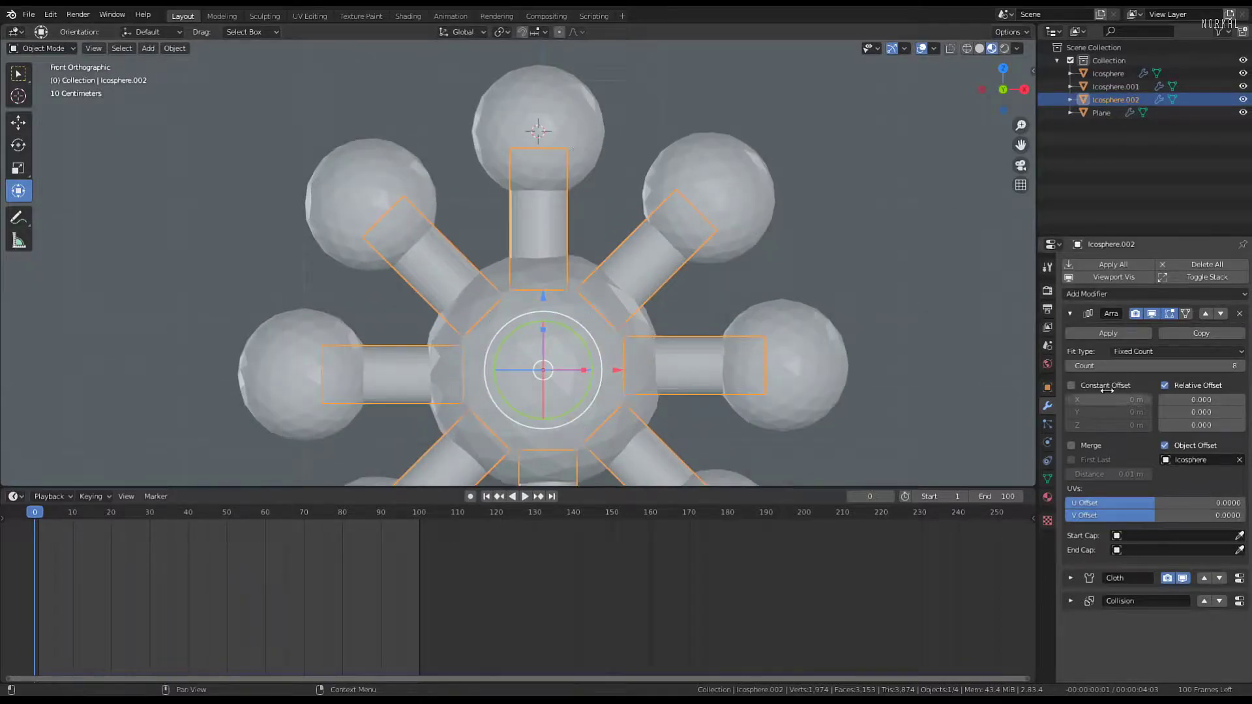
click(536, 333)
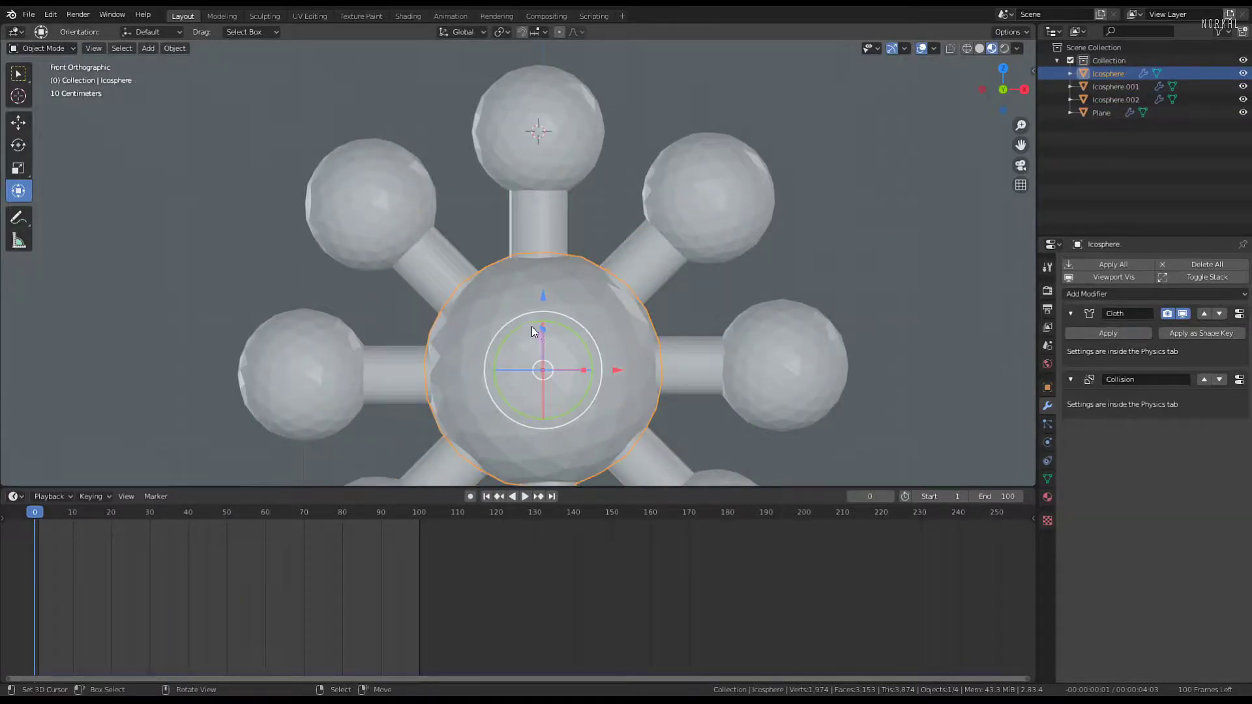
key(h)
middle_drag(577, 309, 590, 236)
scroll(526, 319, up, 2)
Add a Boolean modifier to the ring of small spheres and place it first in the modifier stack
click(526, 319)
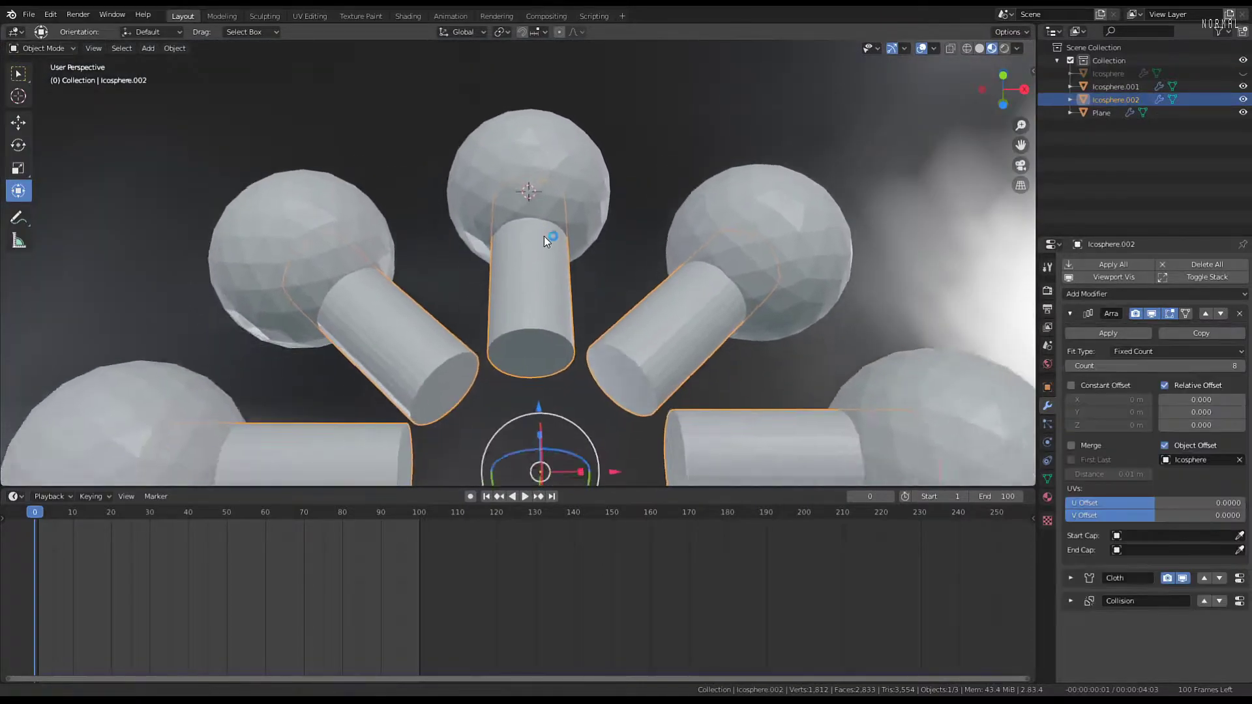
scroll(543, 236, up, 3)
click(554, 84)
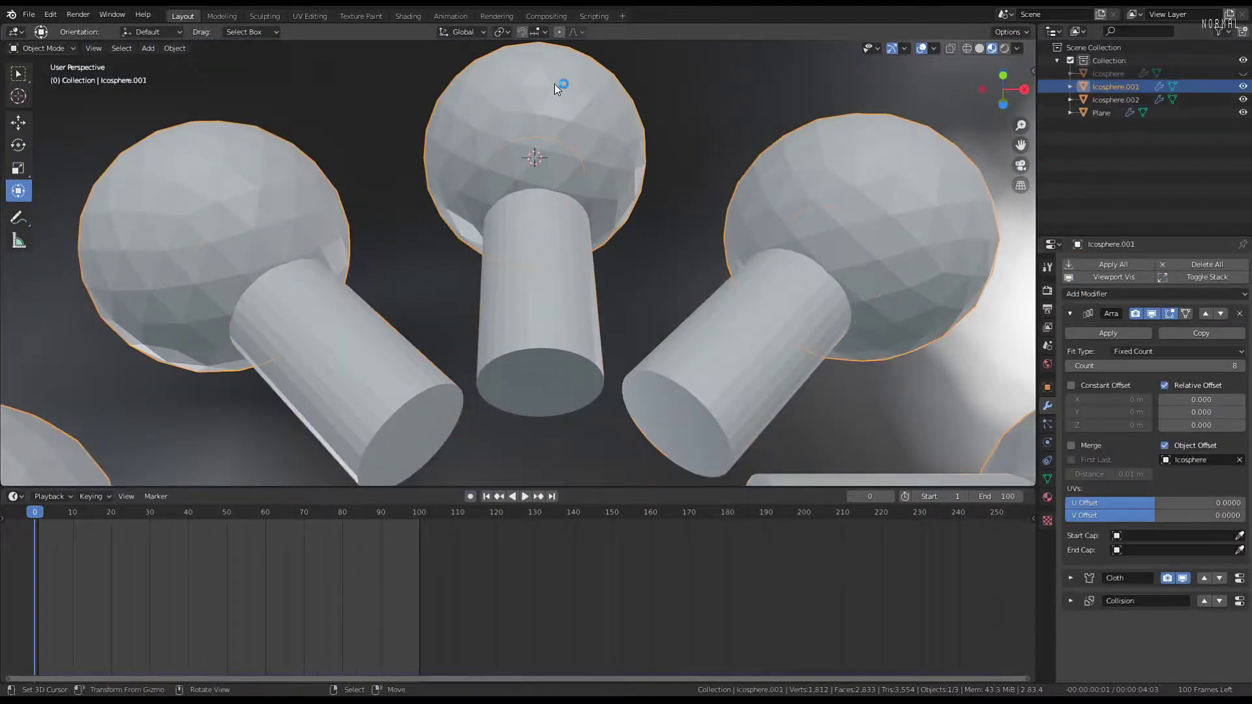
click(1070, 314)
click(1106, 295)
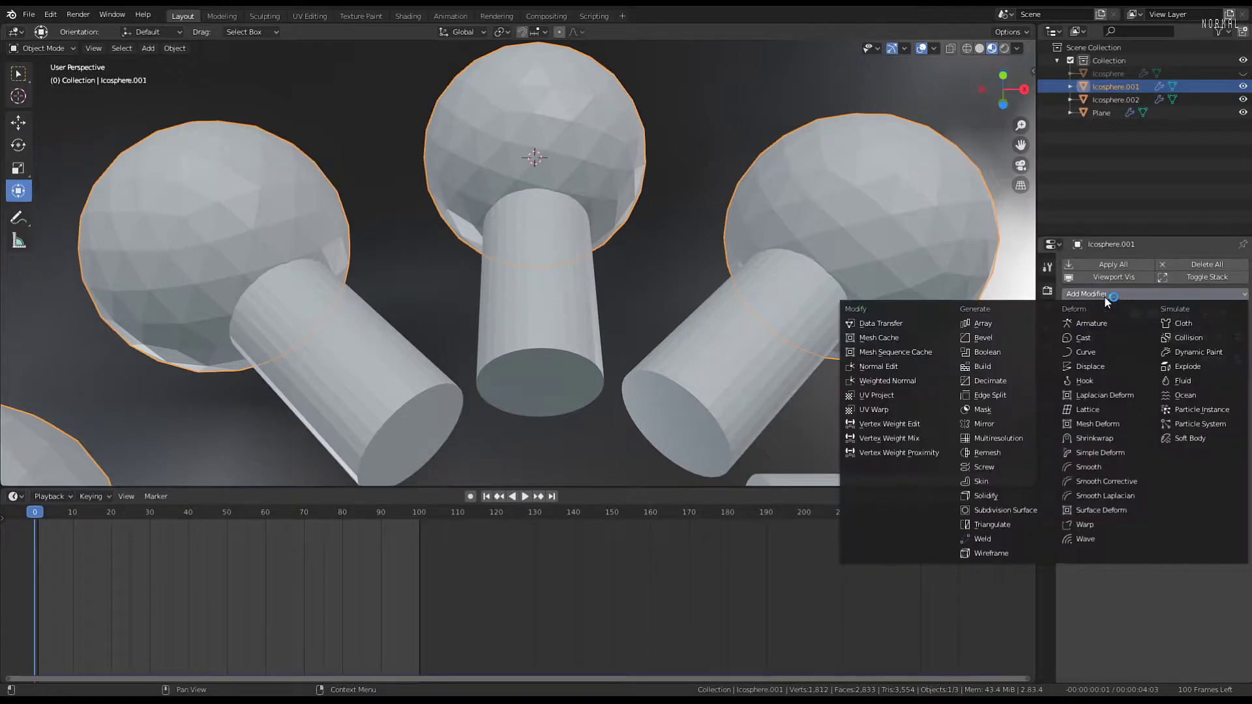
click(1001, 352)
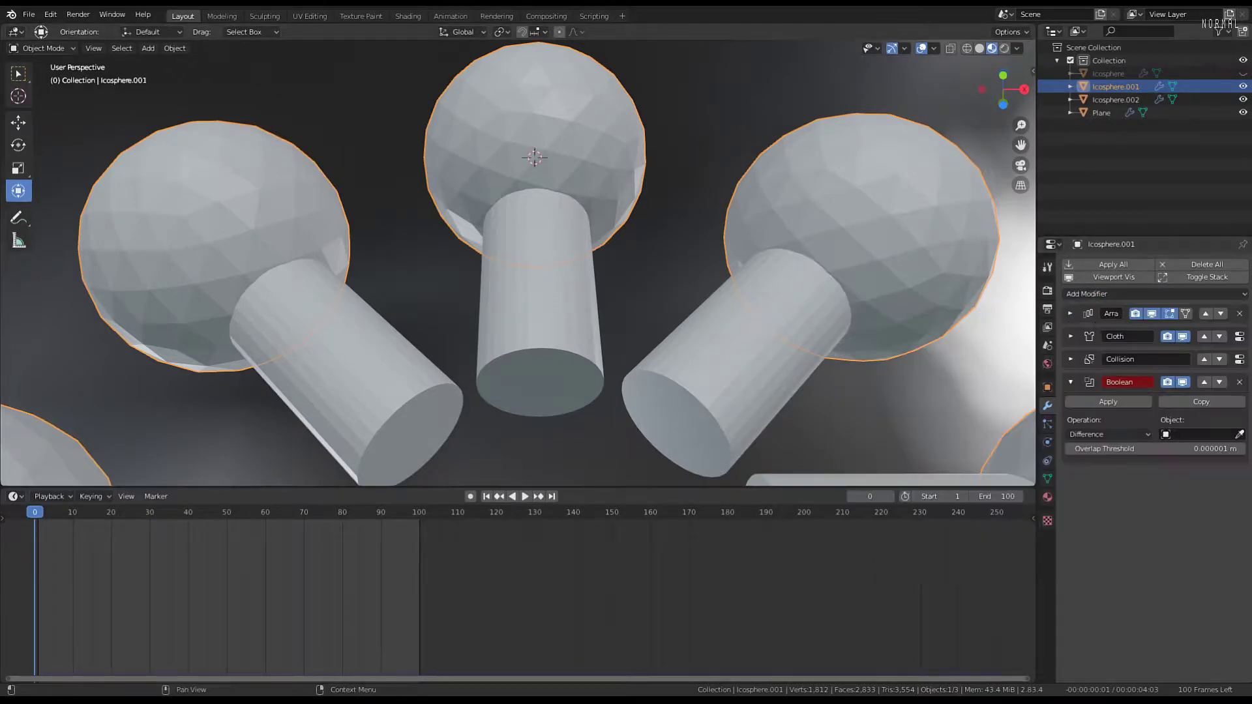
click(1204, 381)
click(1203, 359)
click(1204, 337)
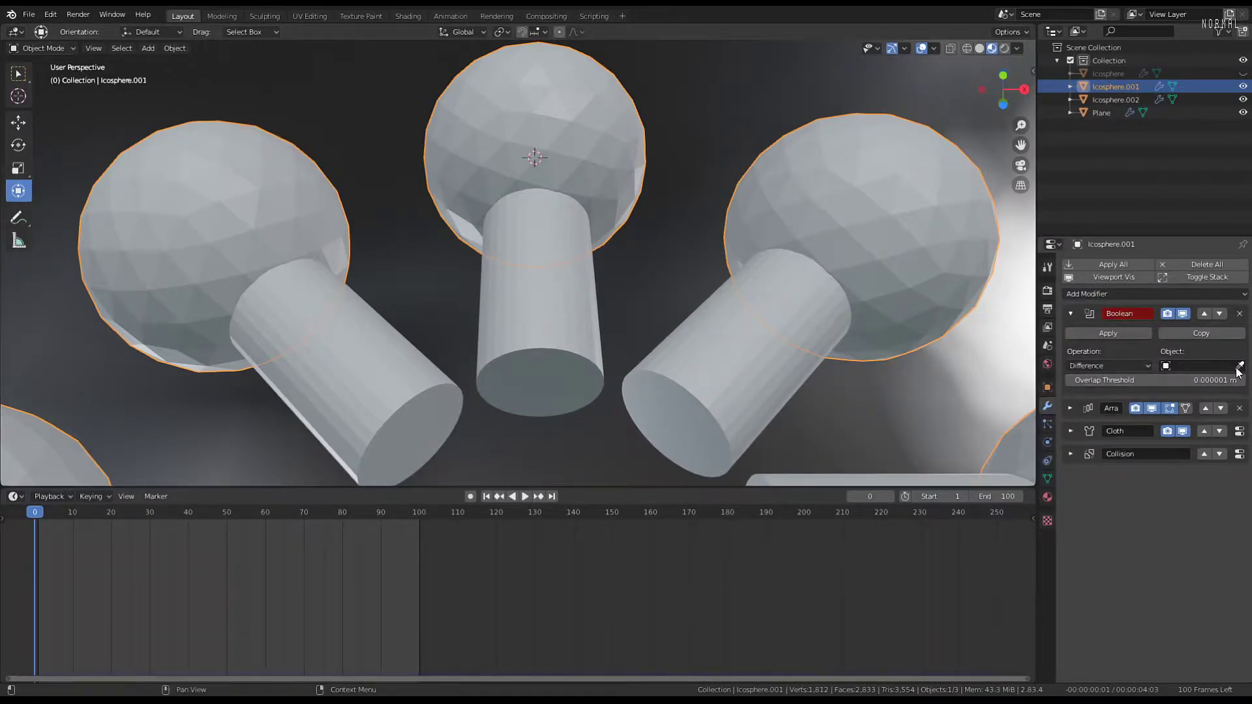
Set the Boolean's object to the cylinder object Icosphere.002 and hide the cylinder ring
click(1240, 366)
click(530, 285)
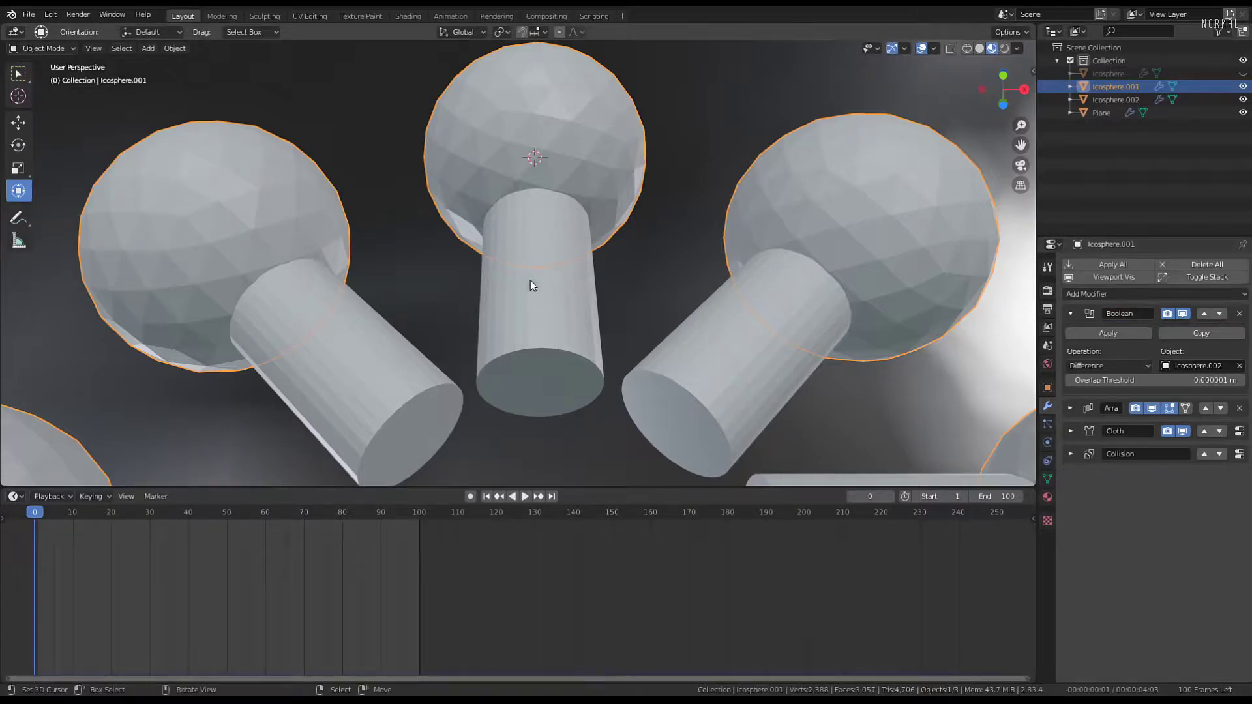
click(572, 349)
key(h)
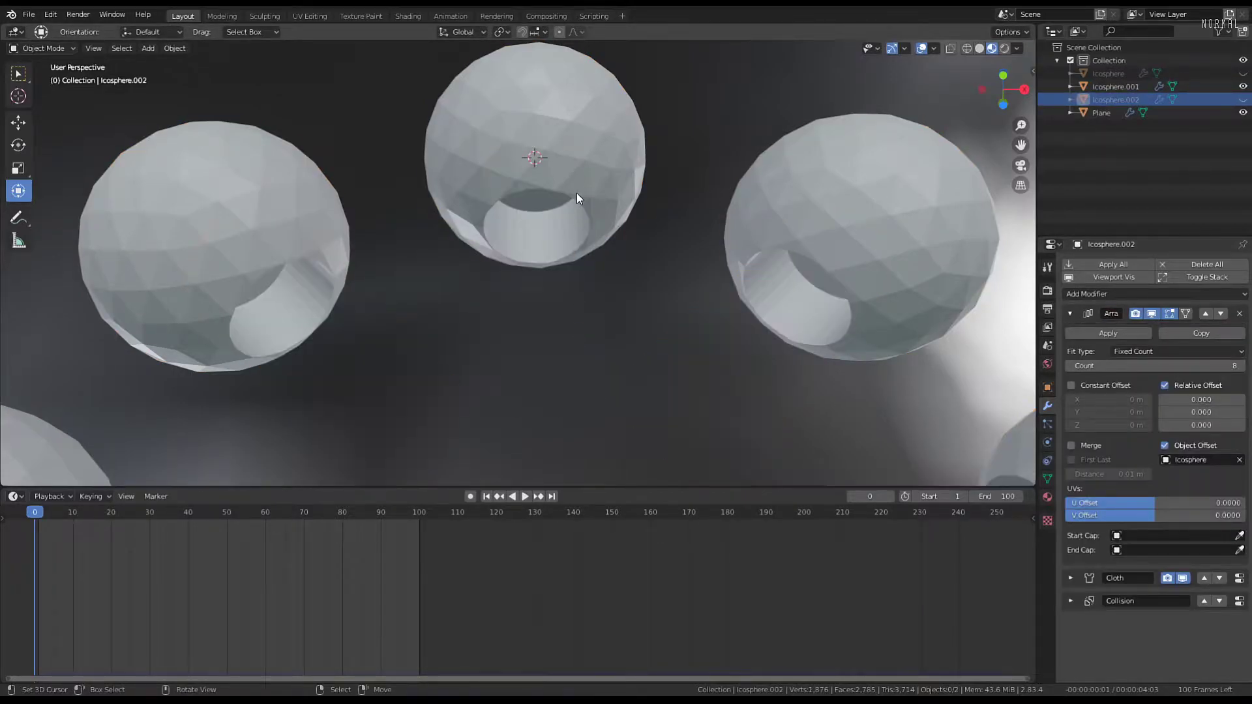
Set the Boolean operation on the small spheres to Union
click(578, 193)
middle_drag(597, 190, 598, 85)
click(1088, 365)
click(1080, 395)
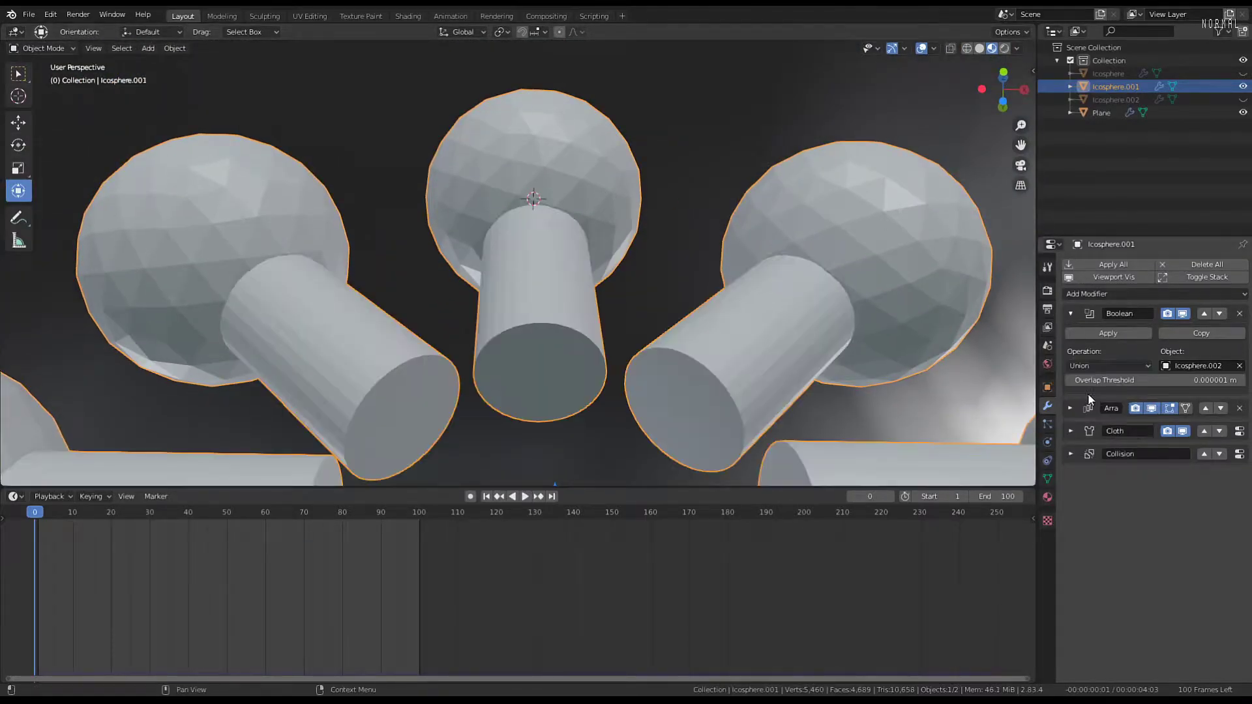
Examine how the unioned cylinders meet the small spheres and check the Boolean's operation setting
scroll(562, 221, up, 6)
middle_drag(580, 199, 561, 252)
scroll(561, 251, down, 6)
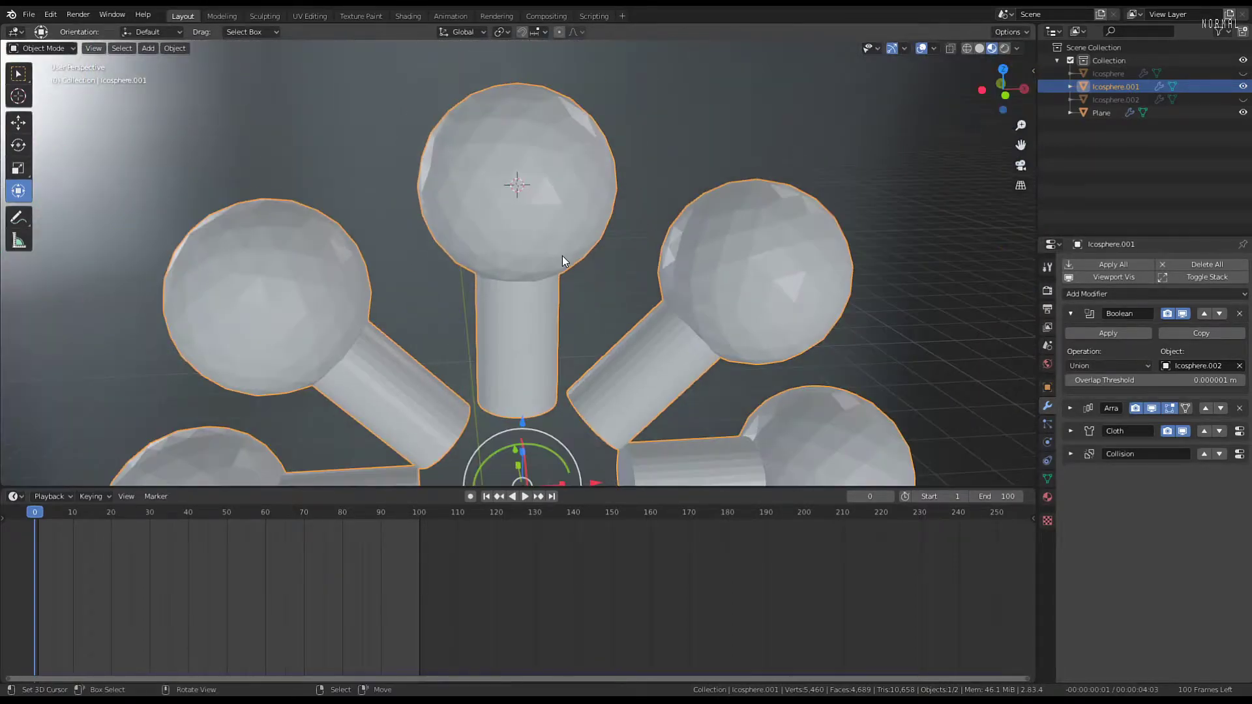
click(1120, 367)
click(1106, 396)
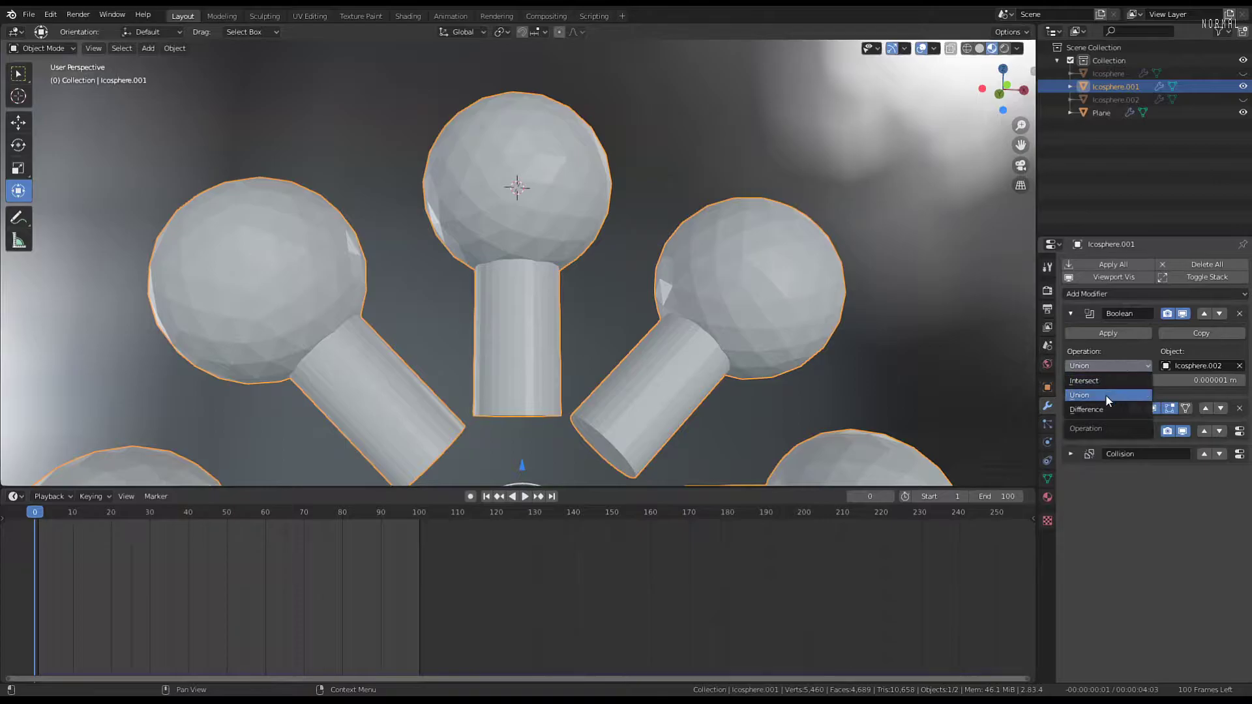
middle_drag(613, 215, 526, 304)
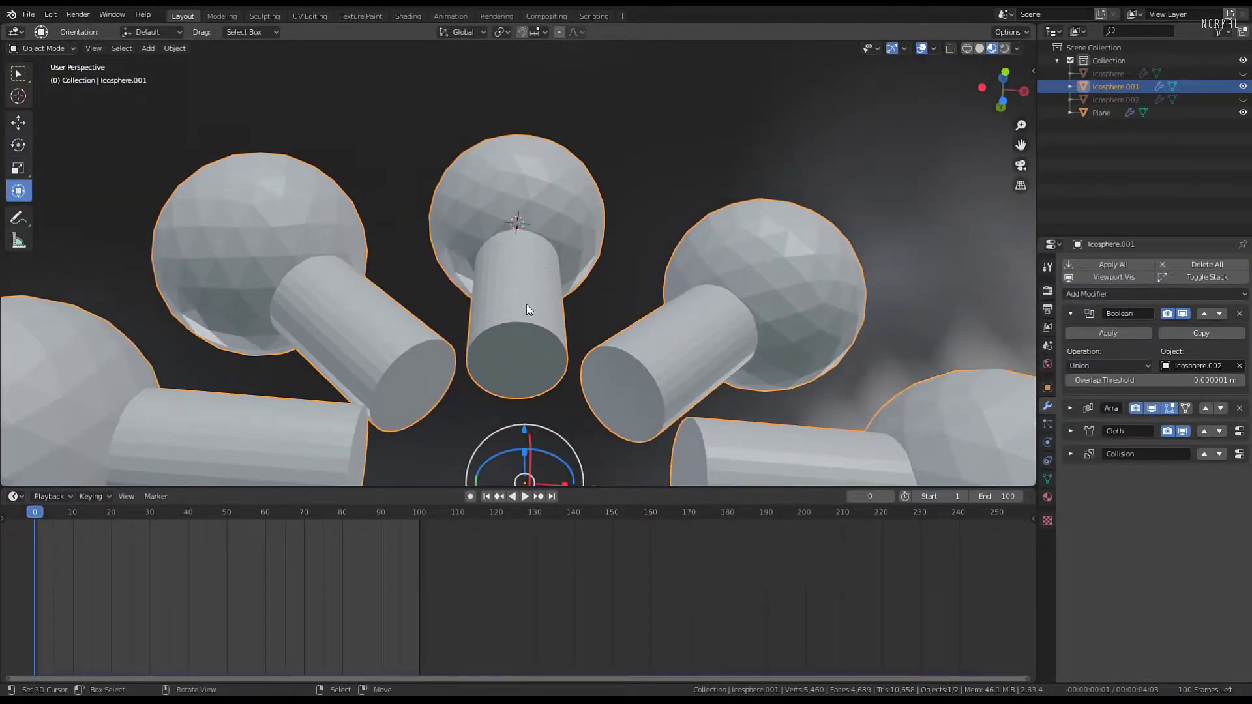
scroll(540, 209, up, 8)
middle_drag(561, 237, 552, 313)
scroll(612, 263, down, 8)
scroll(612, 262, down, 2)
Unhide all hidden objects and try moving the cylinder ring
key(alt+h)
right_click(541, 304)
key(g)
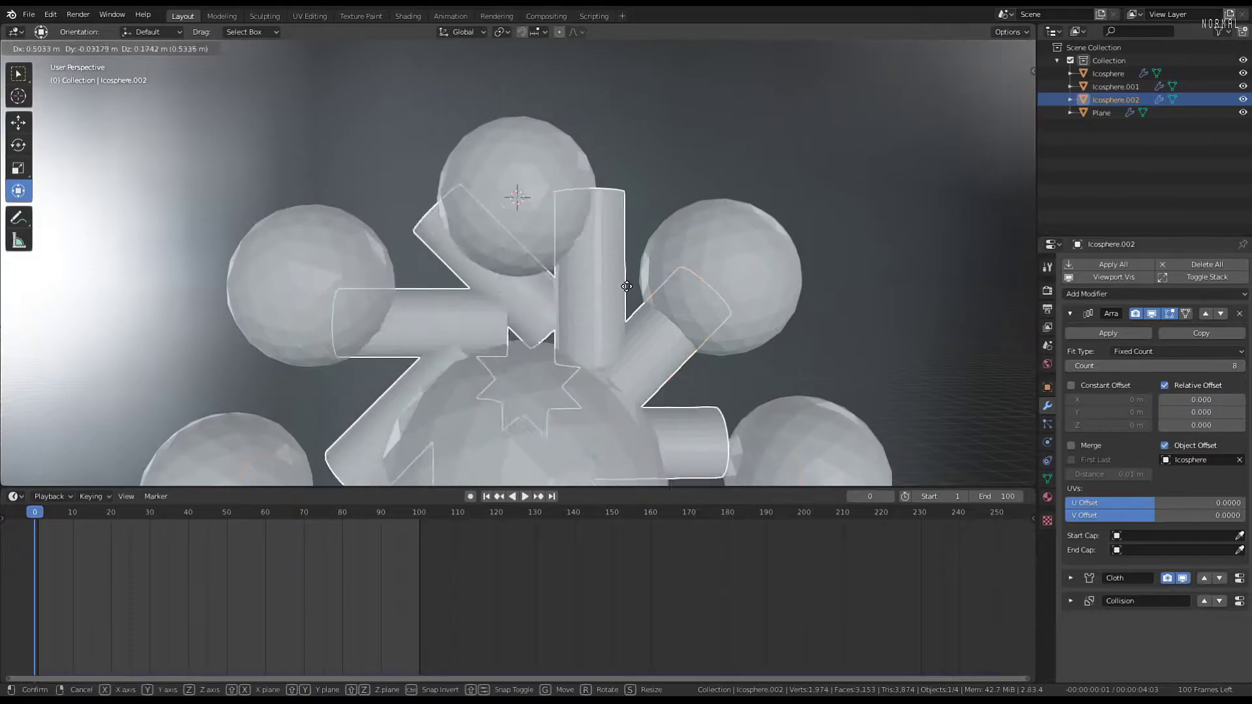
right_click(514, 245)
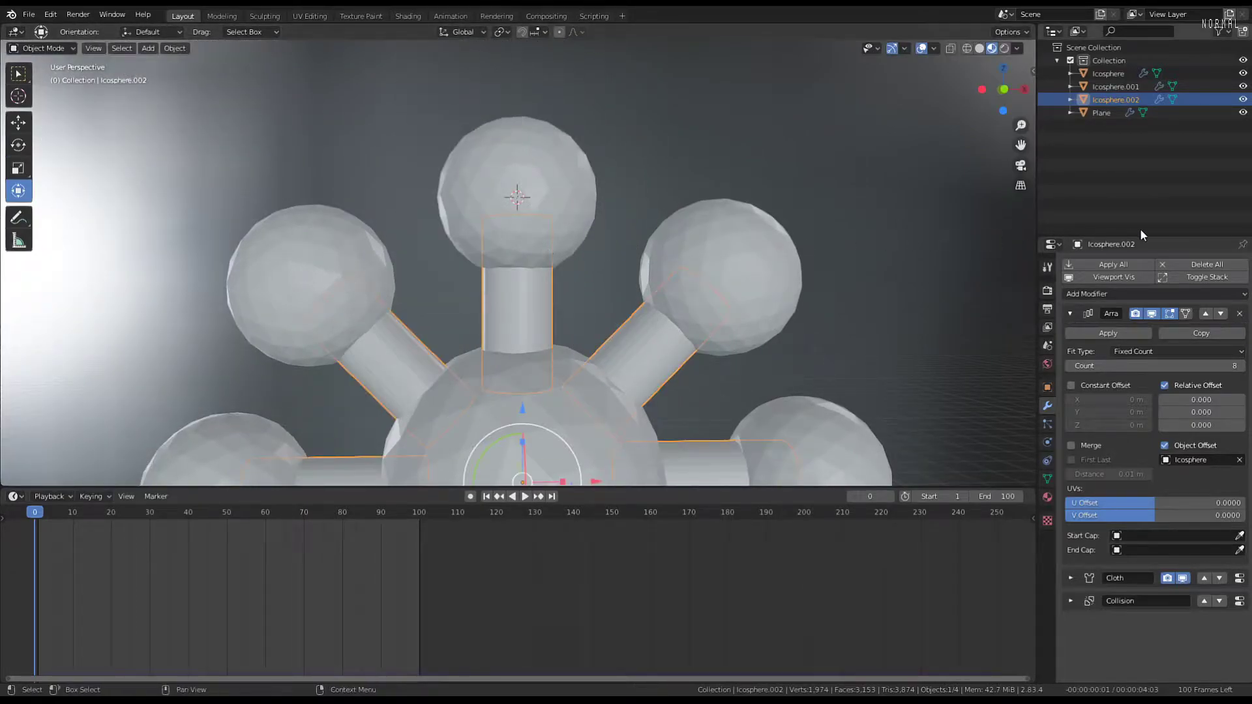
Add a Remesh modifier to the cylinder ring and inspect the remeshed cylinders up close
click(1067, 314)
click(1115, 293)
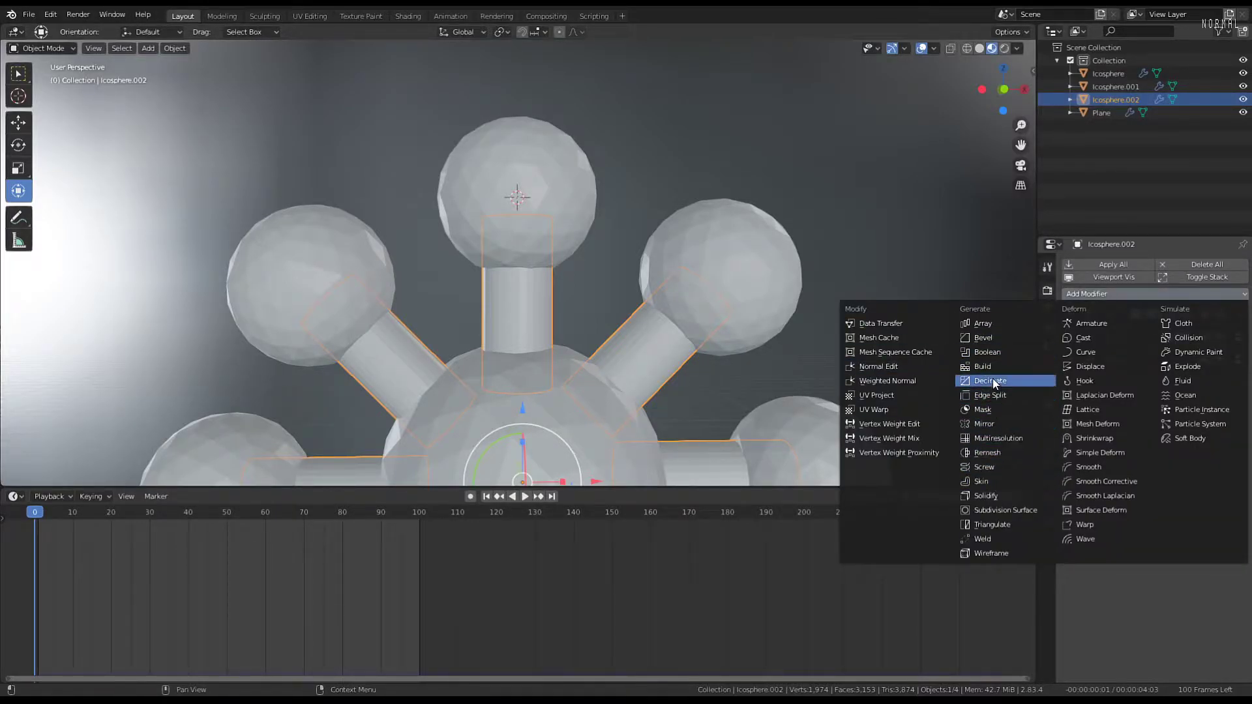
click(987, 453)
scroll(601, 190, up, 4)
scroll(558, 257, down, 2)
scroll(568, 197, up, 7)
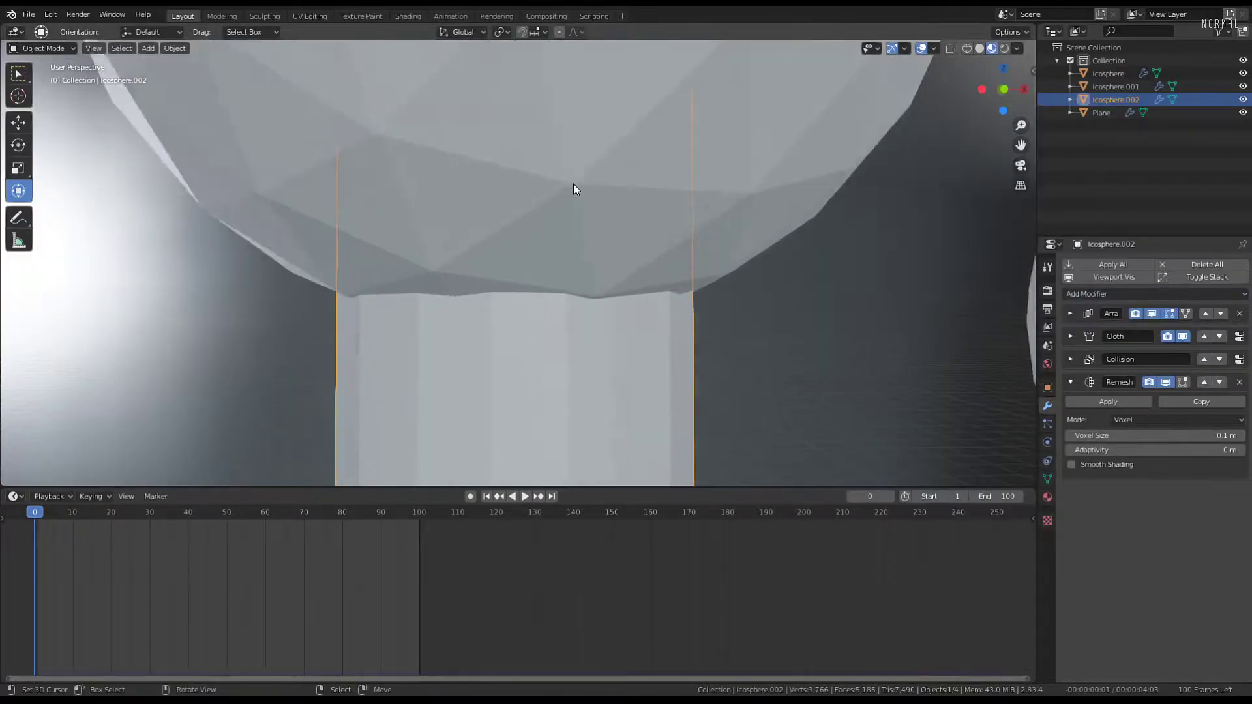
middle_drag(573, 184, 577, 131)
scroll(576, 253, down, 2)
scroll(577, 241, down, 1)
scroll(557, 307, down, 2)
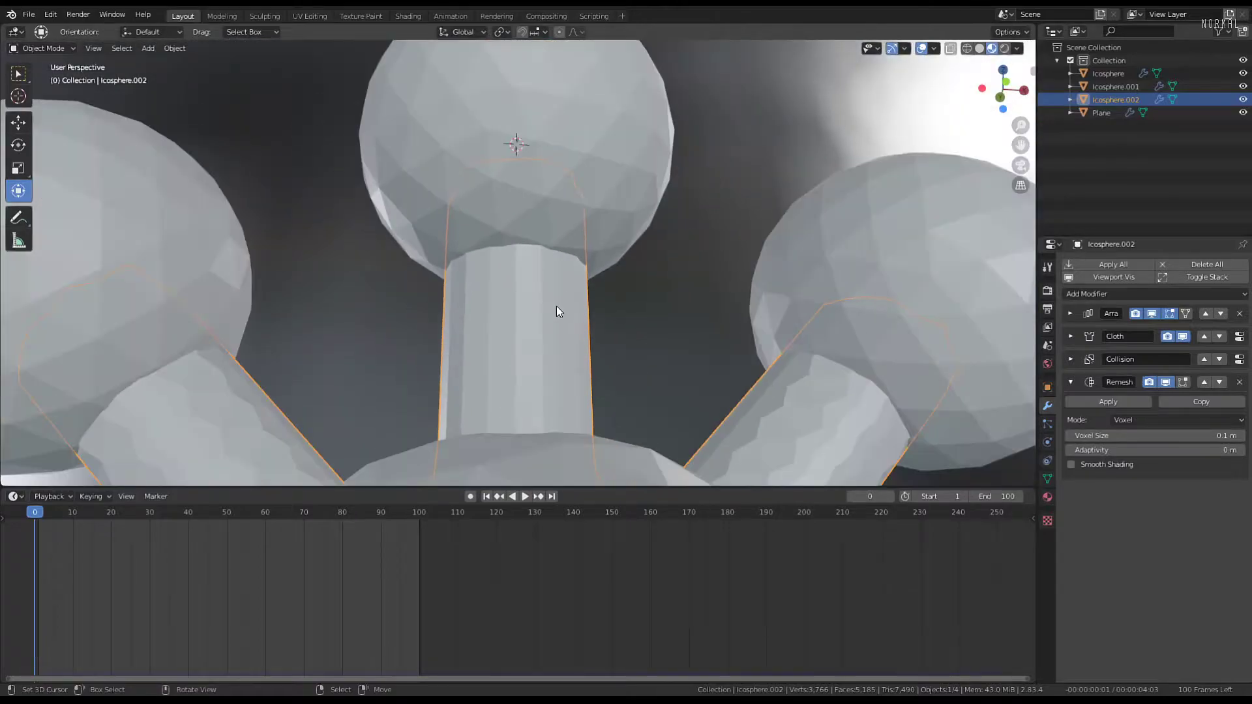
Hide the cylinder ring briefly to check the small spheres' Boolean result, and unhide it again
key(h)
click(555, 265)
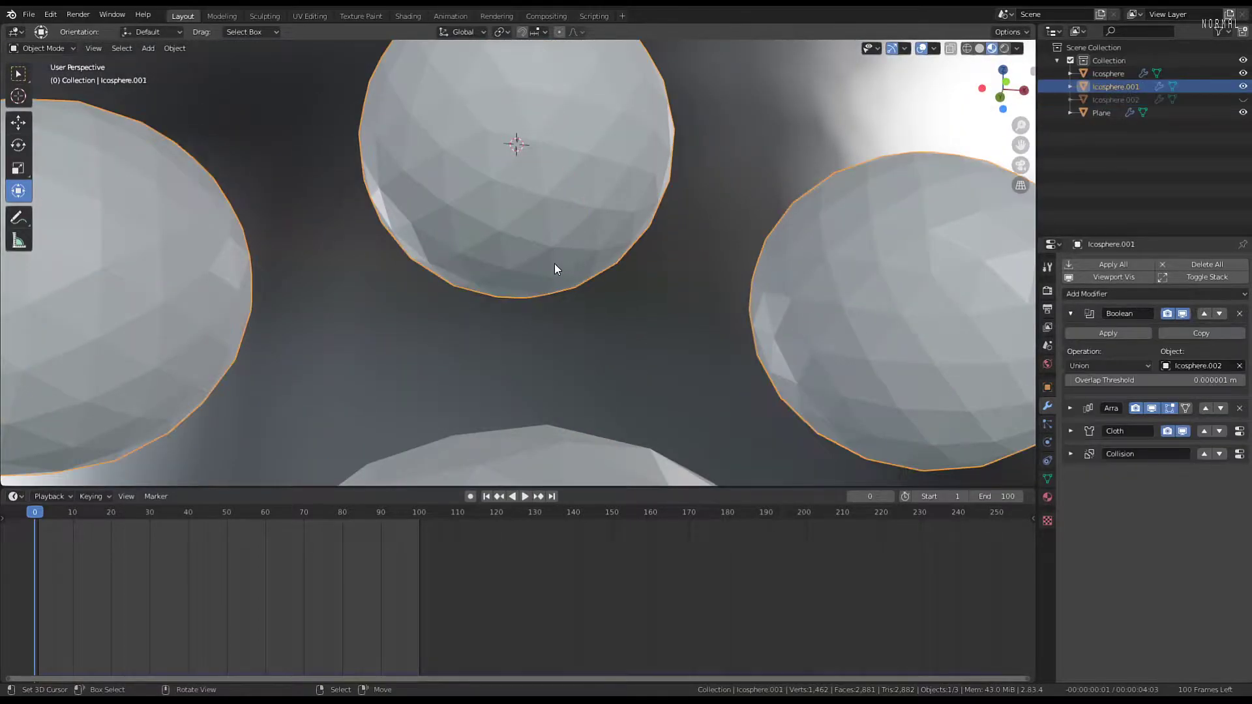
key(alt+h)
click(553, 286)
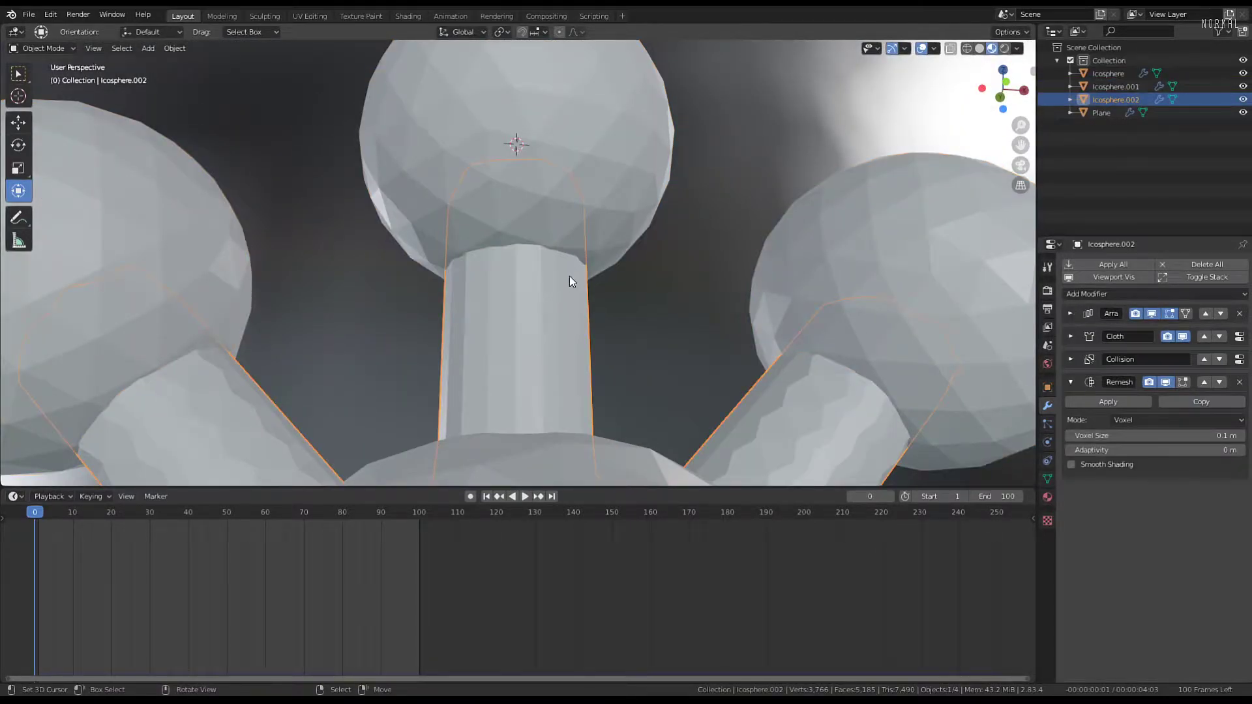
Try moving the ring of small spheres and the cylinder ring to test their union
click(592, 171)
key(g)
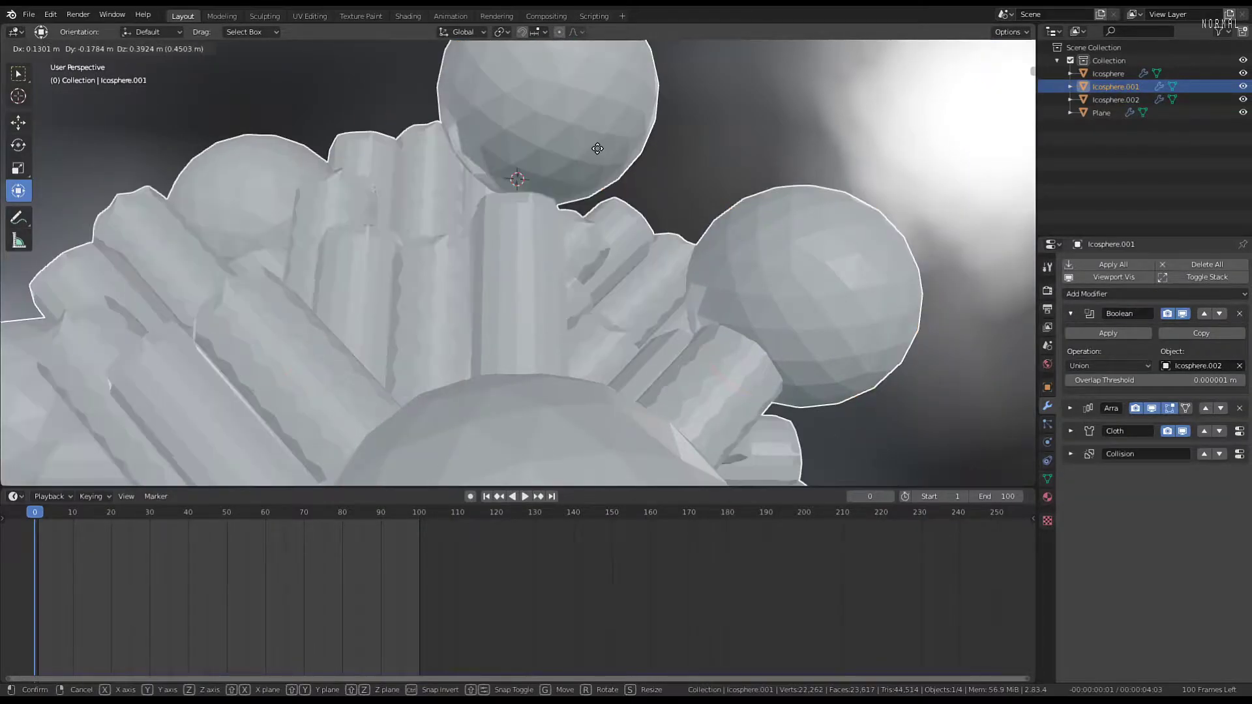
click(528, 259)
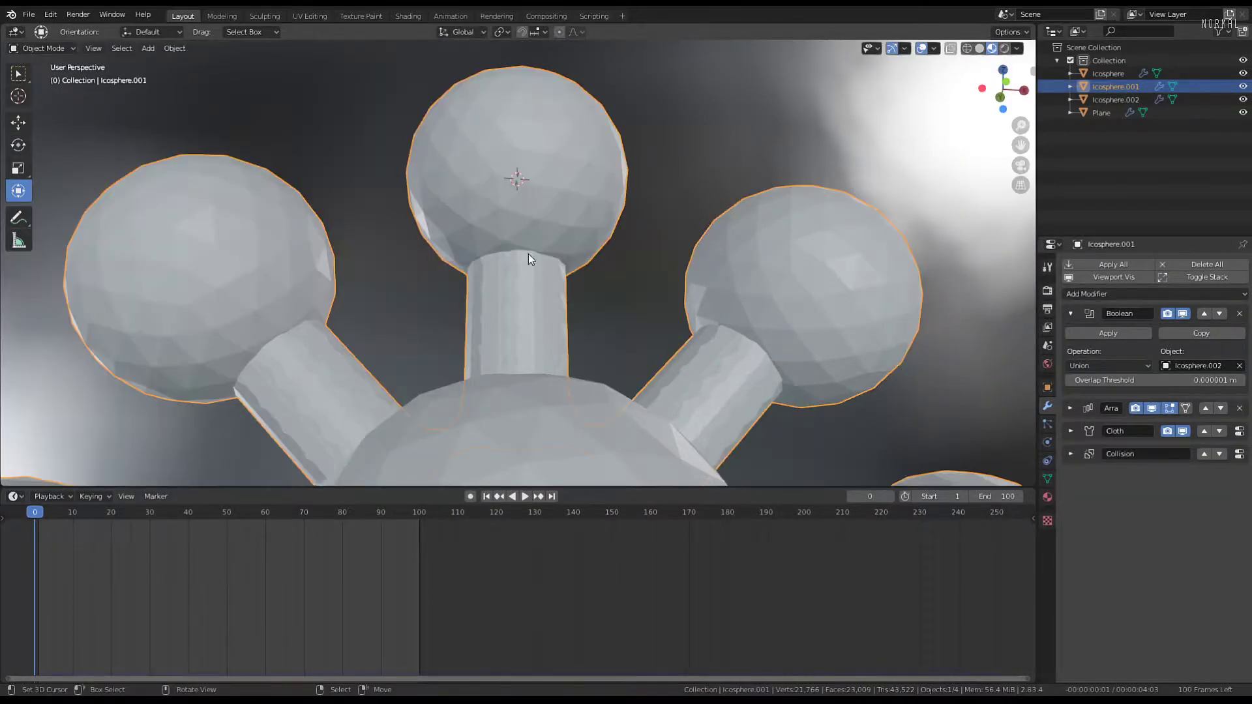
right_click(528, 254)
middle_drag(566, 252, 581, 302)
key(g)
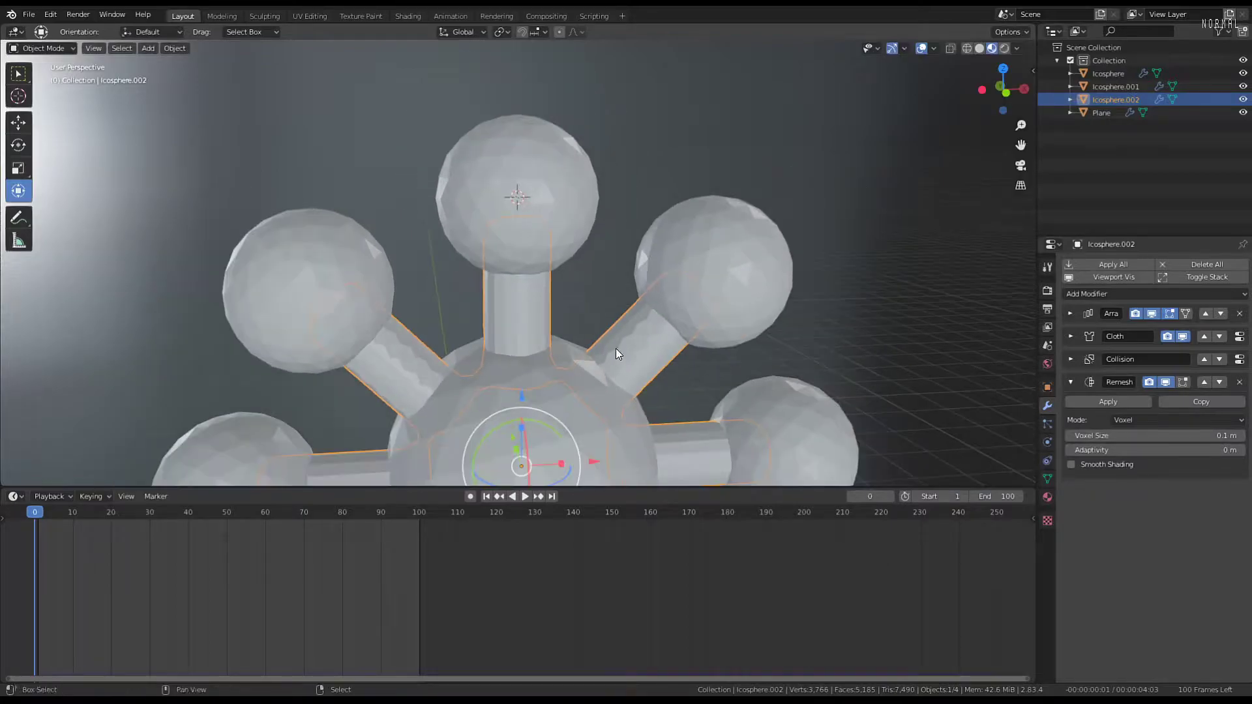
Place the Remesh modifier first in the cylinder ring's stack, and hide the ring to check the small spheres
scroll(613, 281, up, 2)
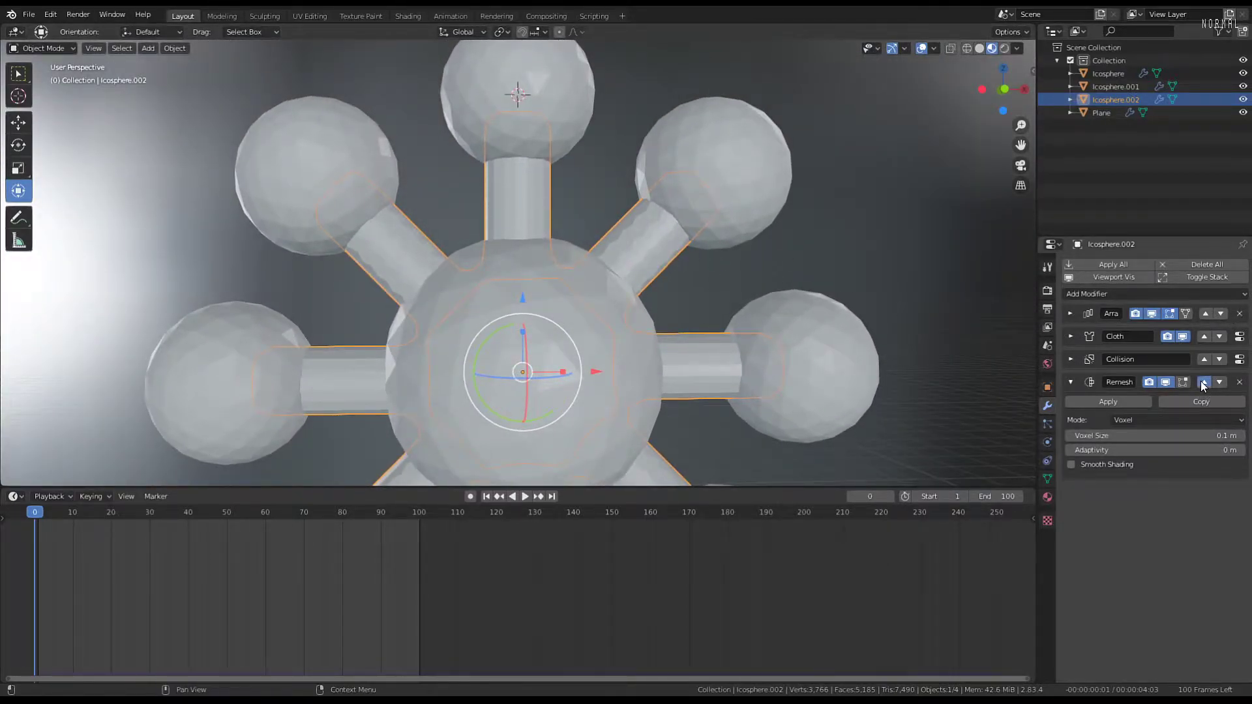
click(1204, 382)
click(1203, 360)
click(1203, 336)
scroll(604, 220, up, 2)
shift+scroll(605, 220, up, 8)
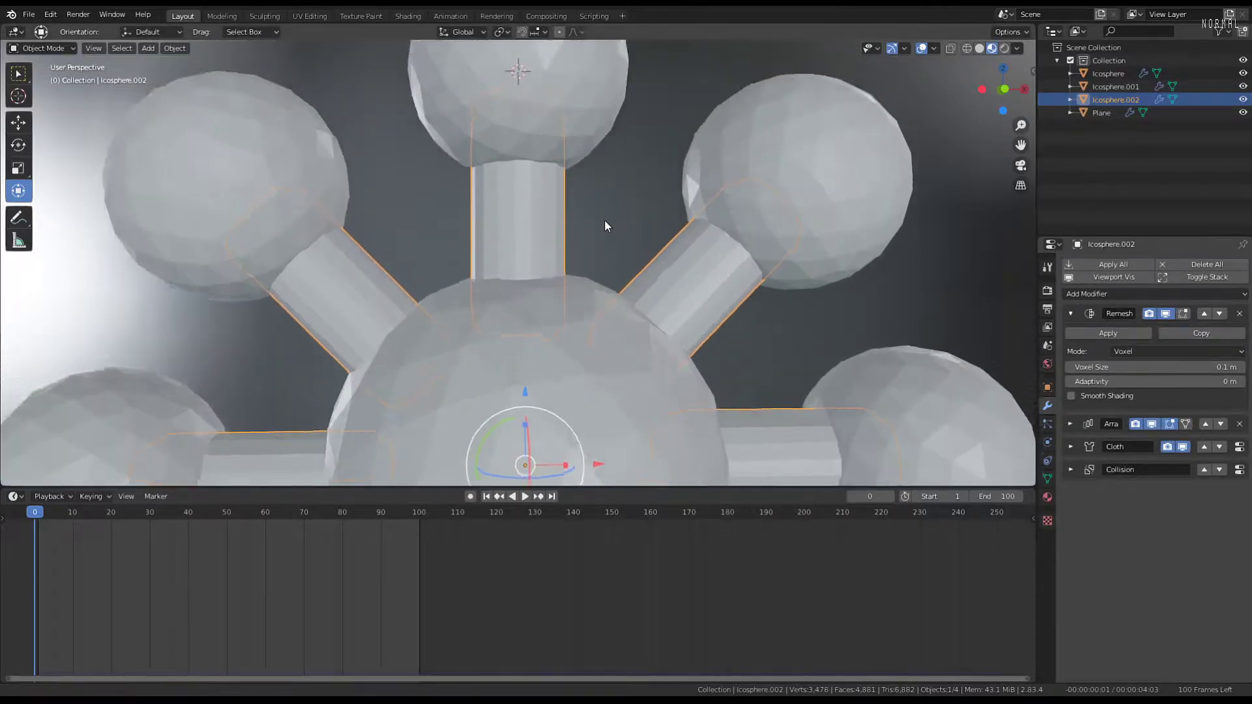
key(h)
click(554, 229)
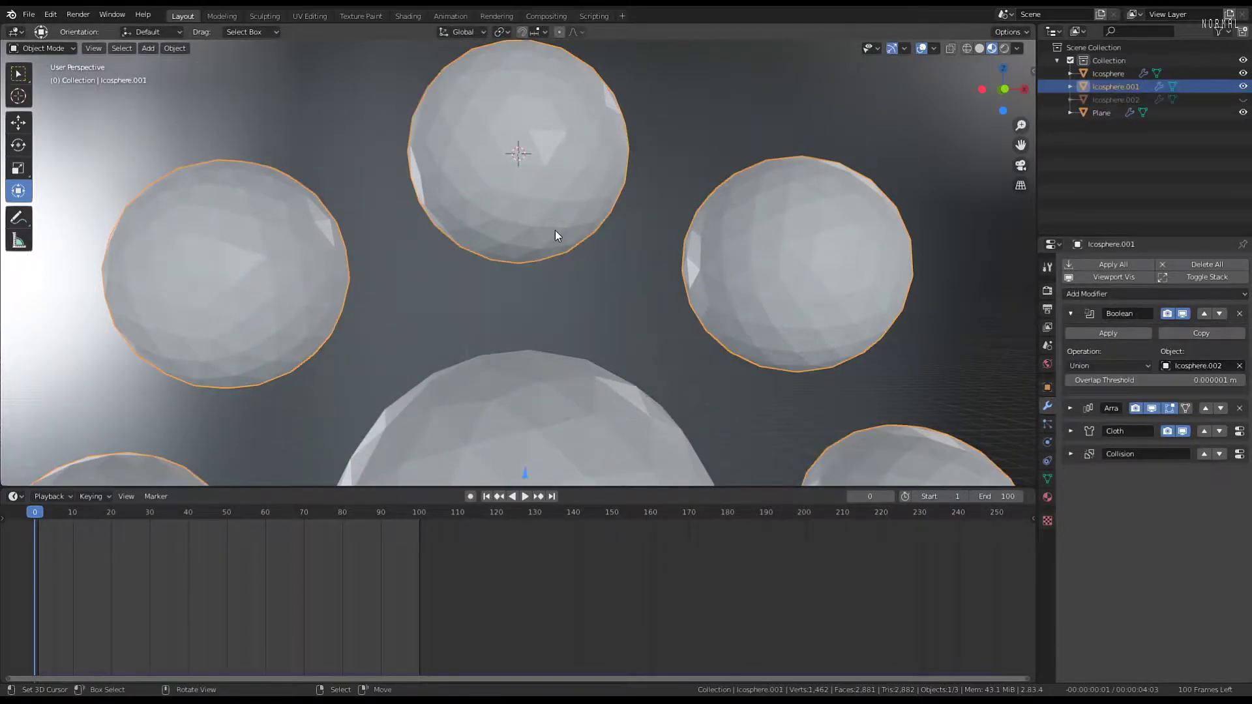
Try the Intersect and Difference operations on the small spheres' Boolean modifier
middle_drag(554, 229, 973, 295)
click(1108, 366)
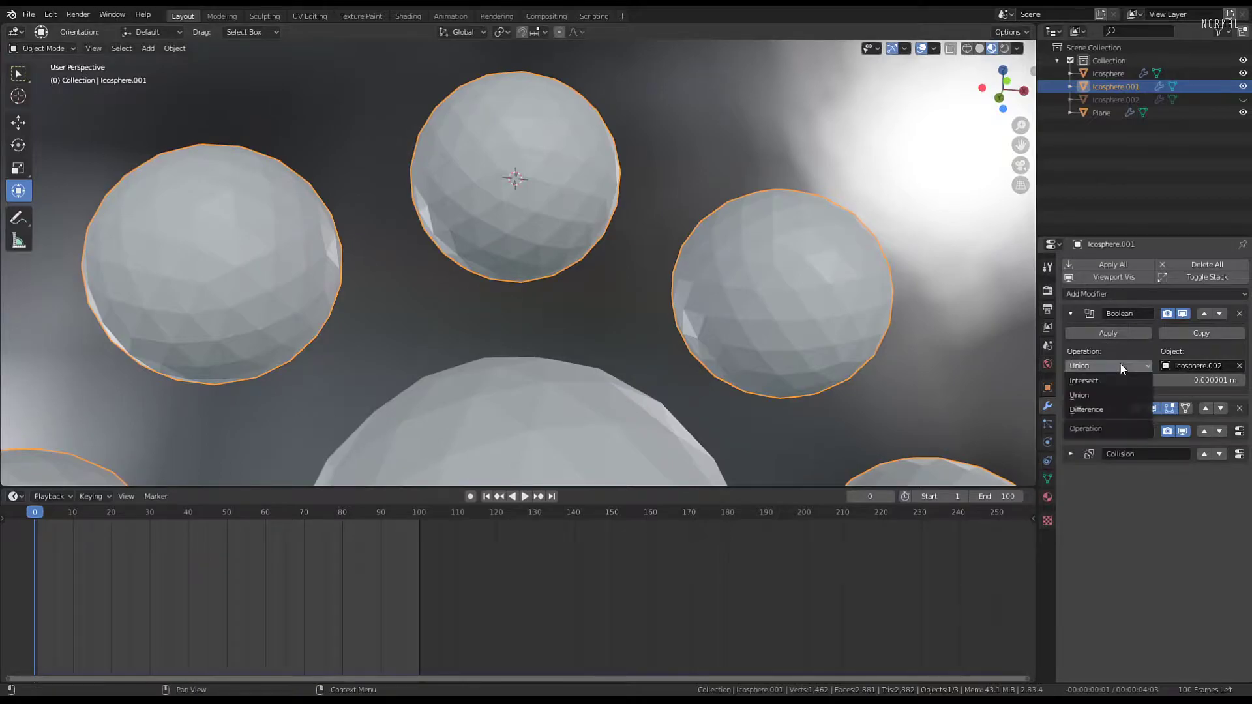
click(1108, 374)
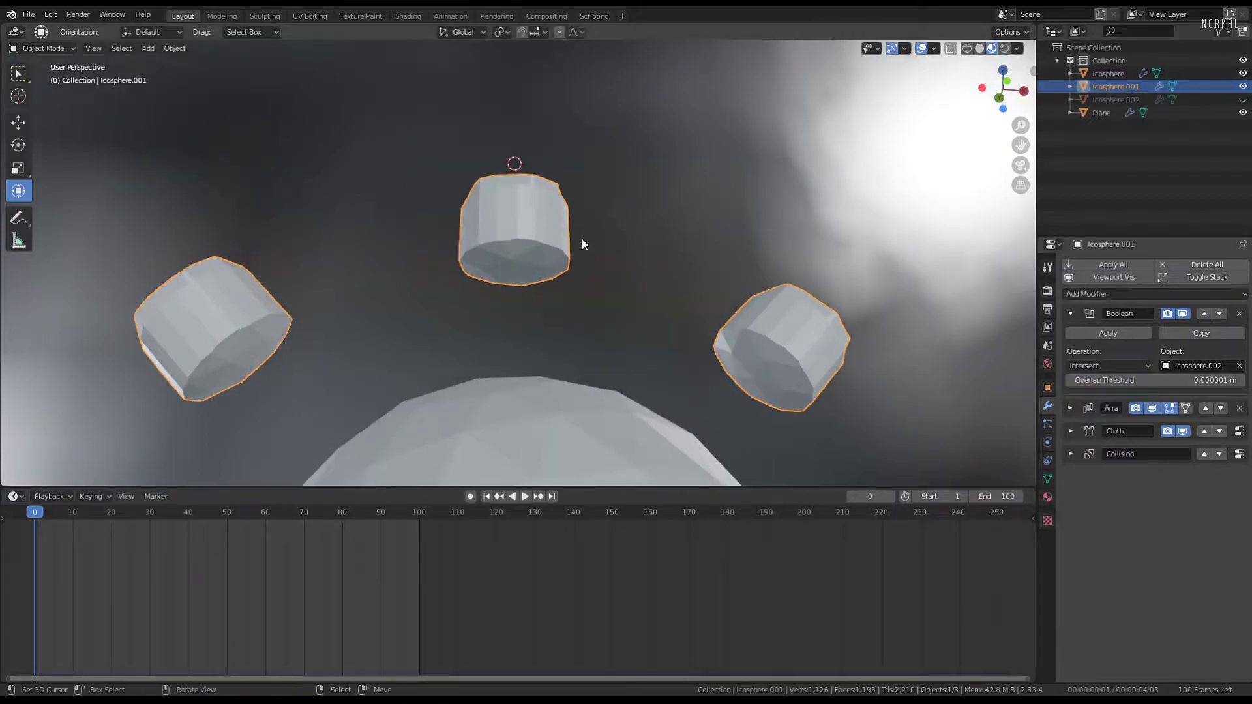
click(1106, 365)
click(1109, 397)
middle_drag(583, 182, 592, 174)
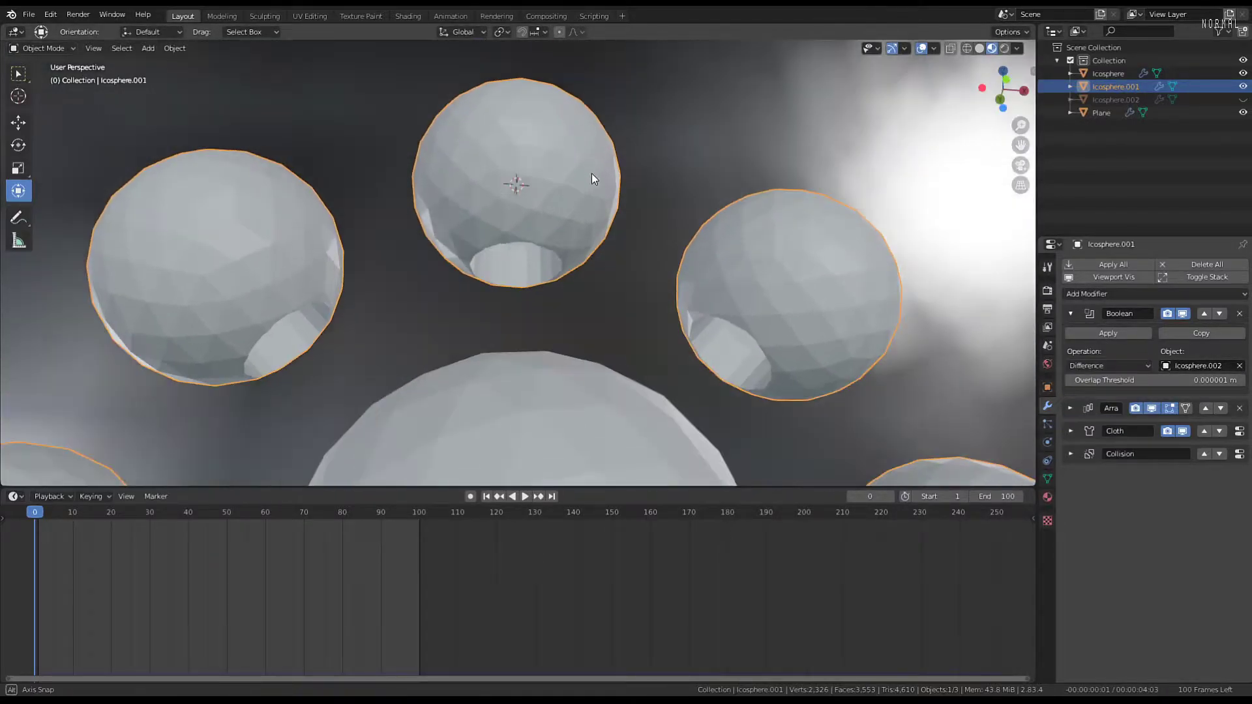
Set the small spheres' Boolean operation to Union and inspect the joined cylinders up close
click(1121, 365)
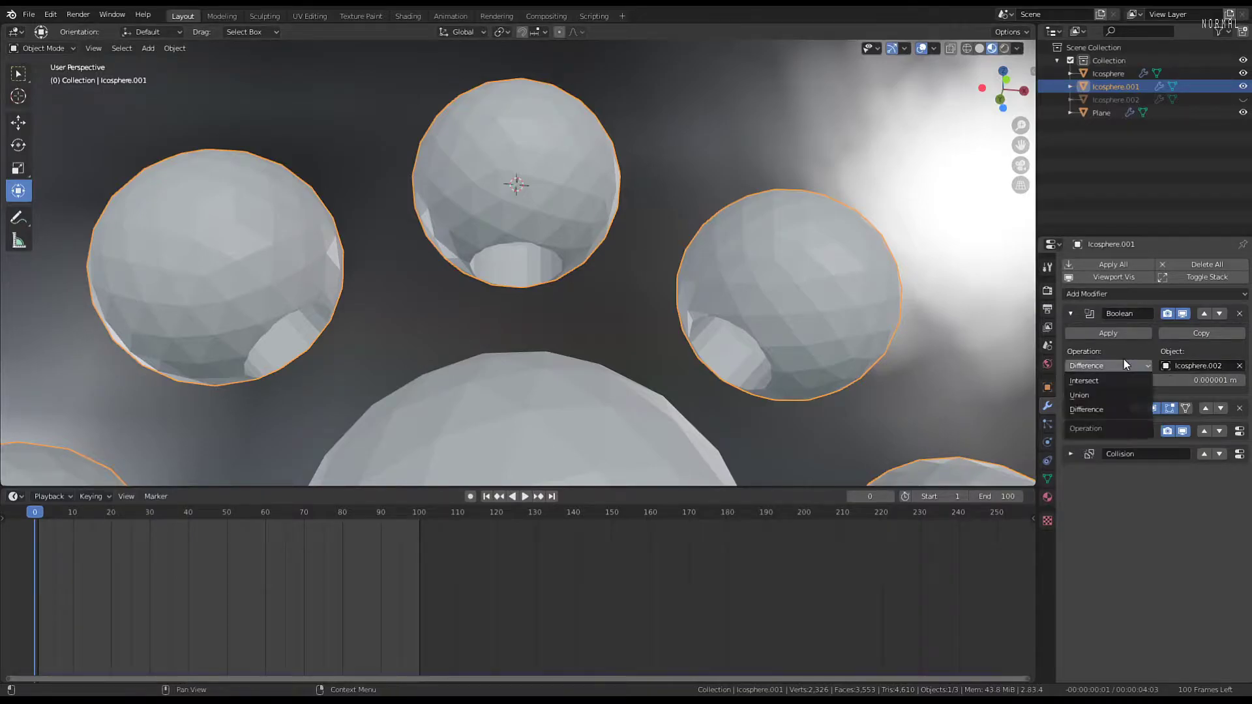
click(1104, 394)
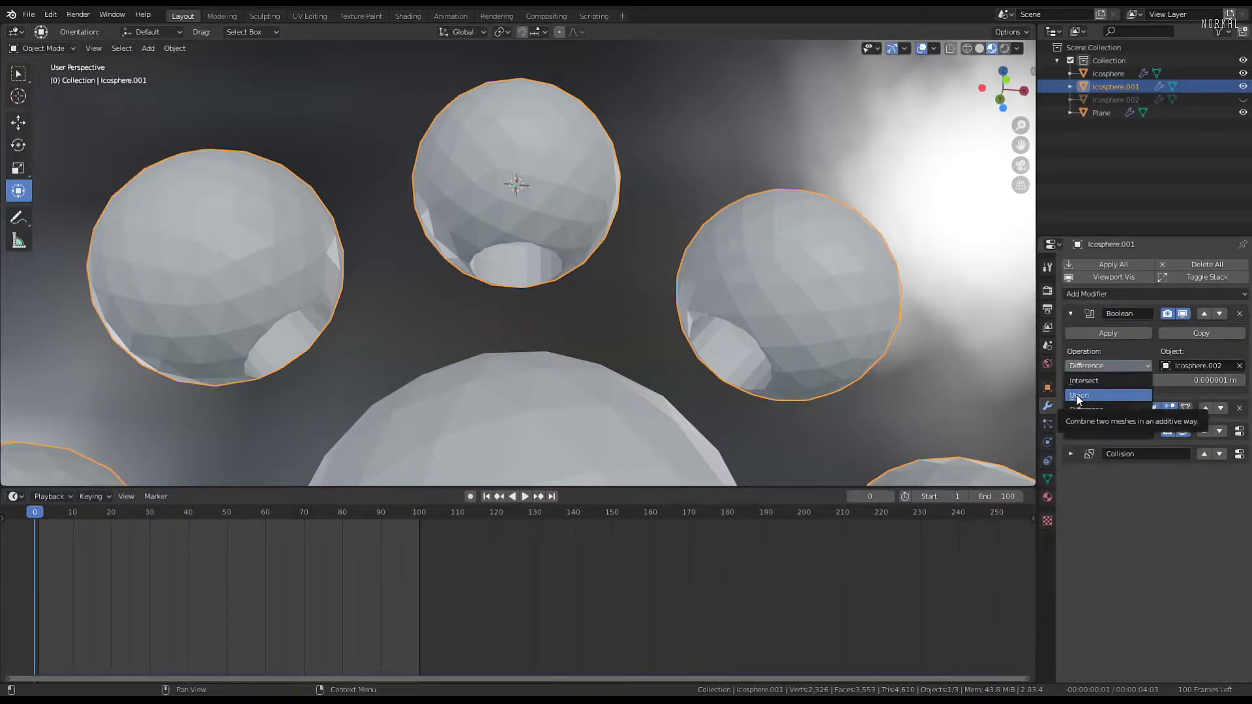
scroll(526, 279, up, 8)
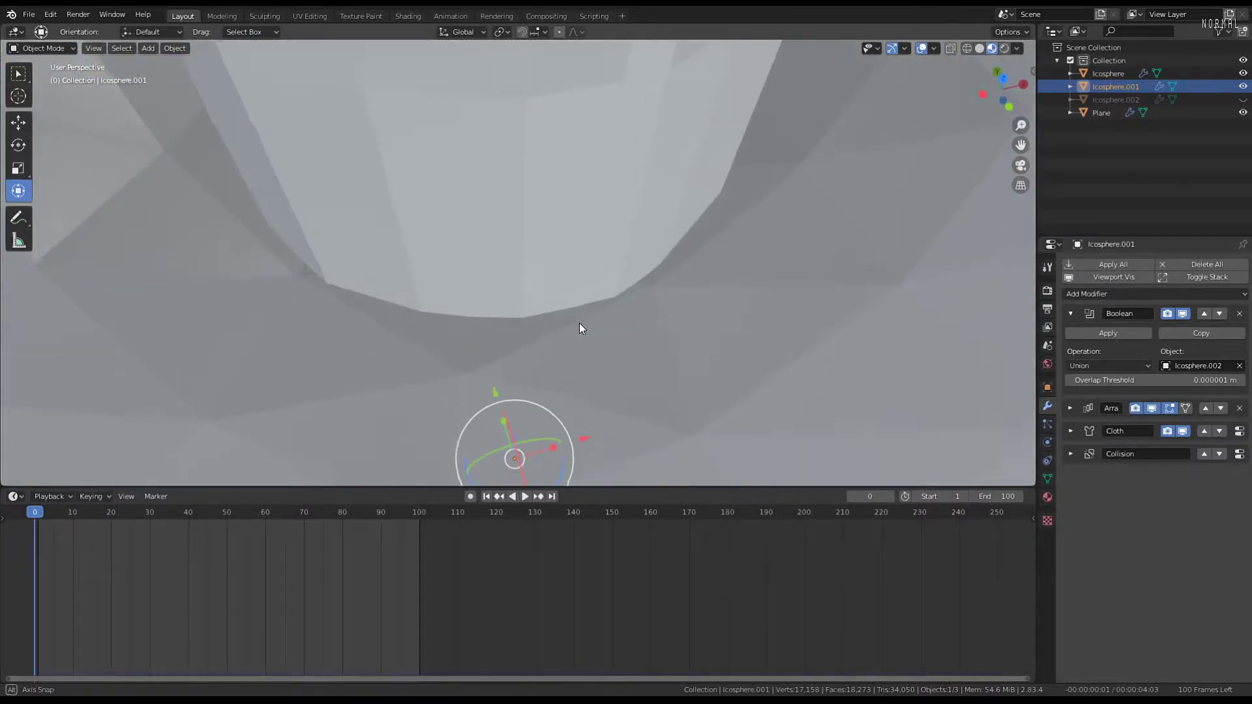
middle_drag(579, 323, 582, 140)
scroll(582, 140, down, 6)
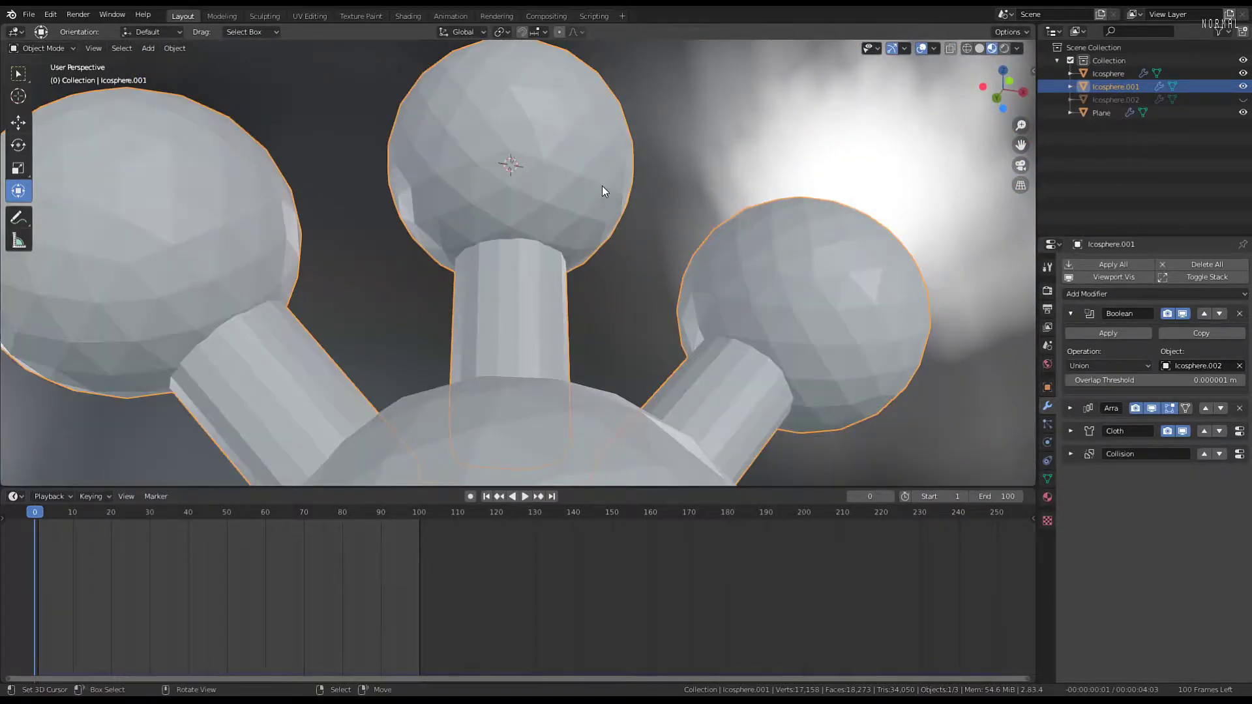
scroll(602, 185, down, 5)
middle_drag(552, 249, 531, 285)
Unhide the cylinder ring, hide the large central sphere, and display the cylinder ring's transform values
key(alt+h)
right_click(530, 350)
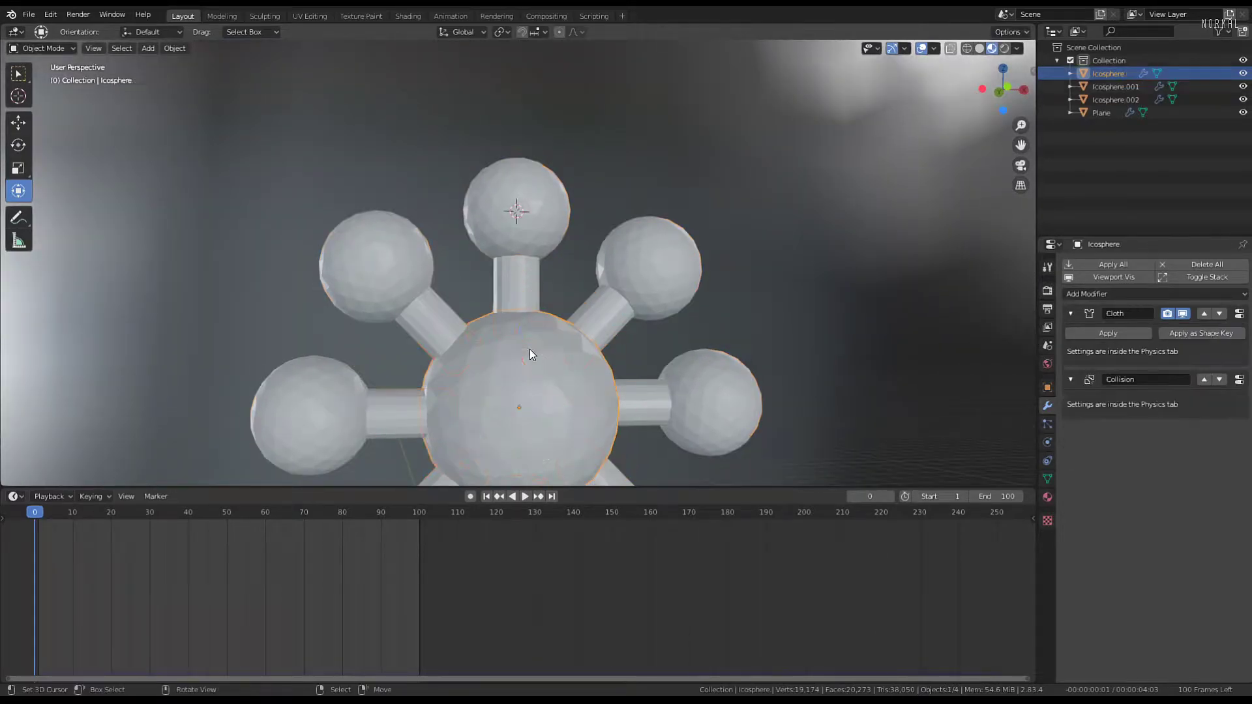
key(h)
right_click(527, 293)
scroll(526, 287, up, 2)
click(527, 284)
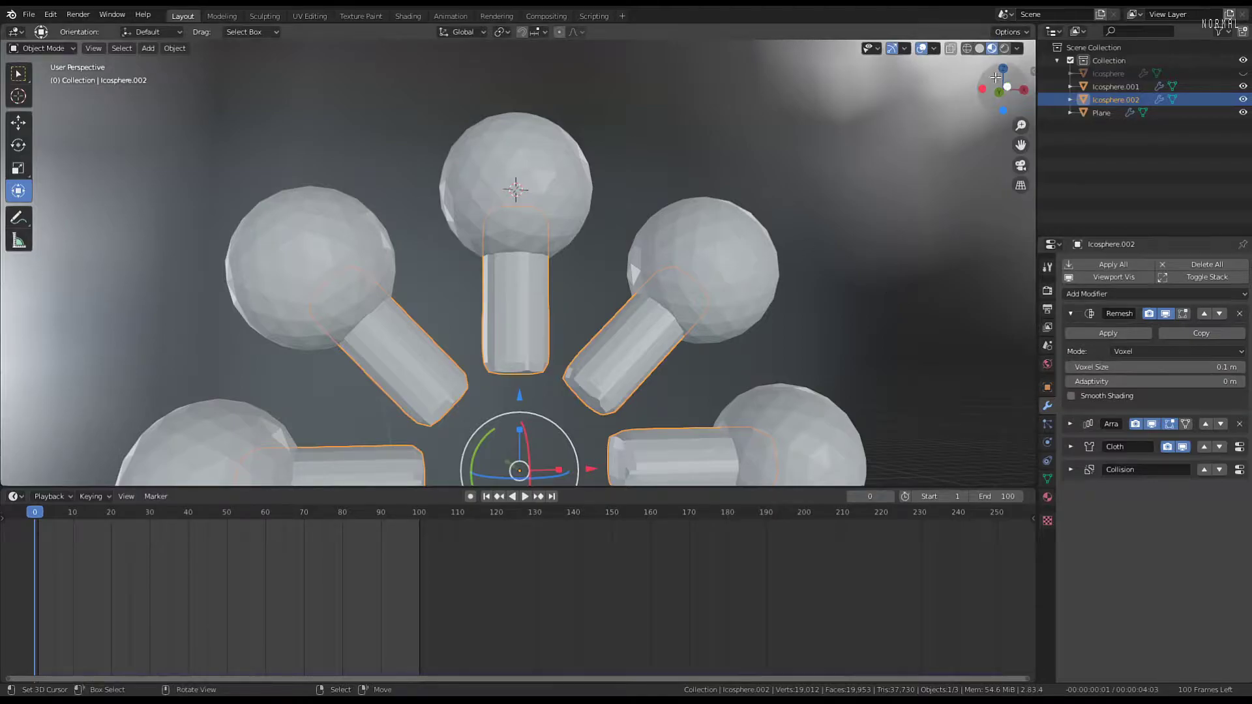
click(1029, 71)
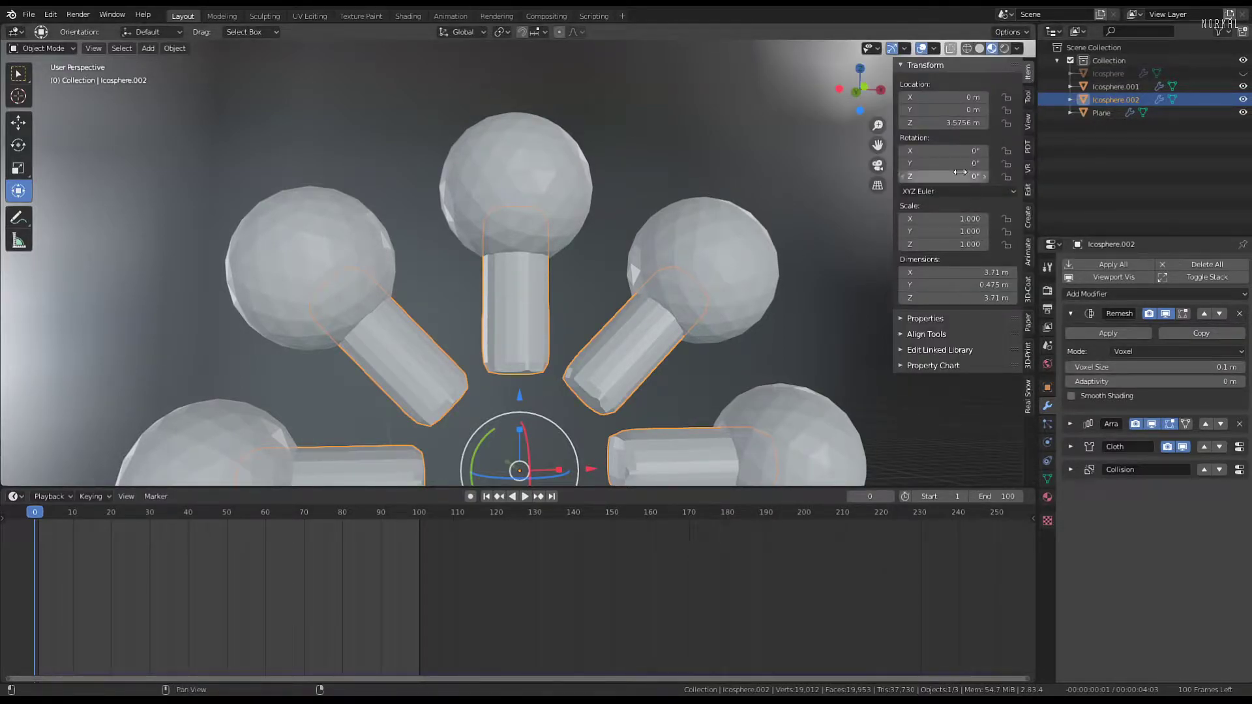
scroll(647, 252, up, 3)
scroll(572, 277, up, 4)
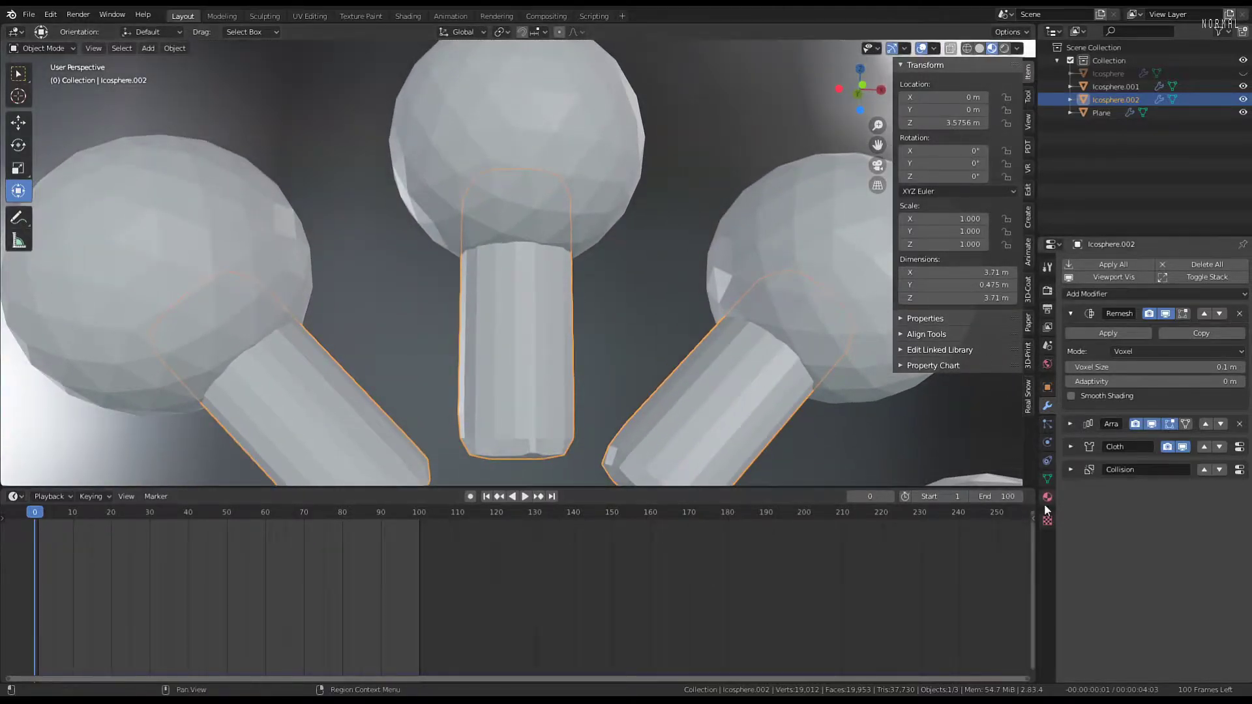
Set the cylinder ring to display as Wire in the viewport, leaving its wireframe overlay off
click(1047, 478)
click(1048, 386)
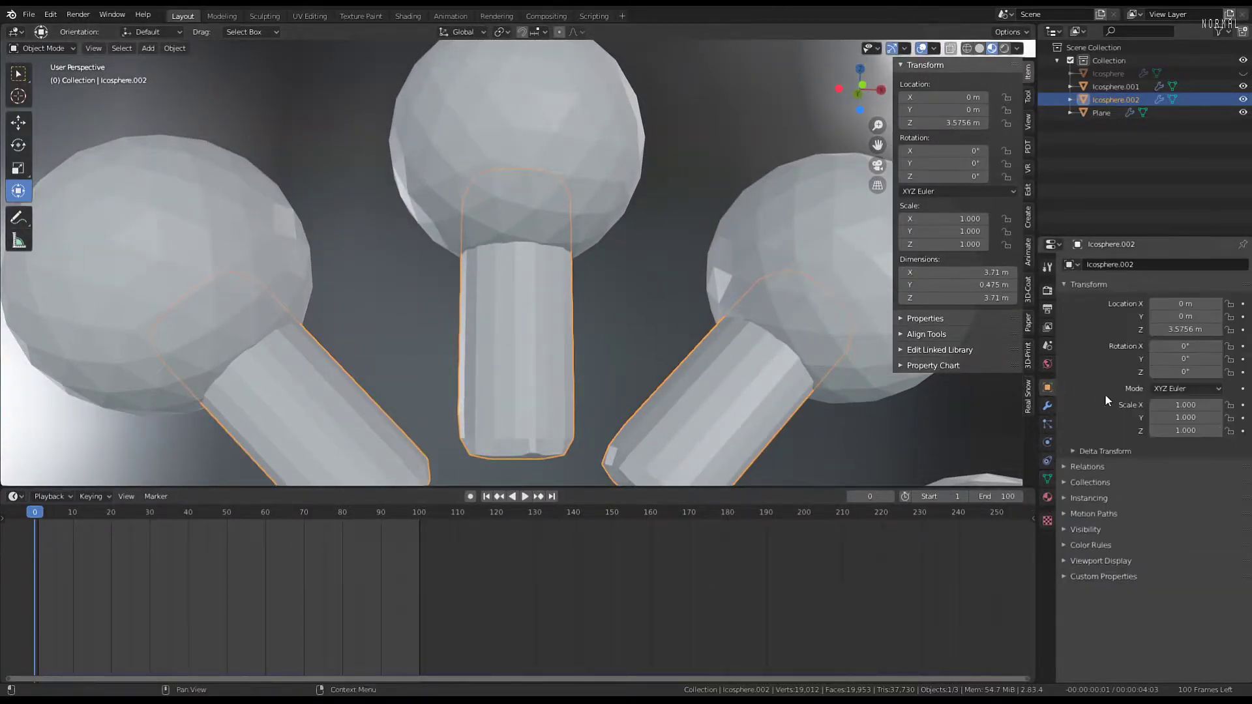
click(1064, 528)
click(1065, 513)
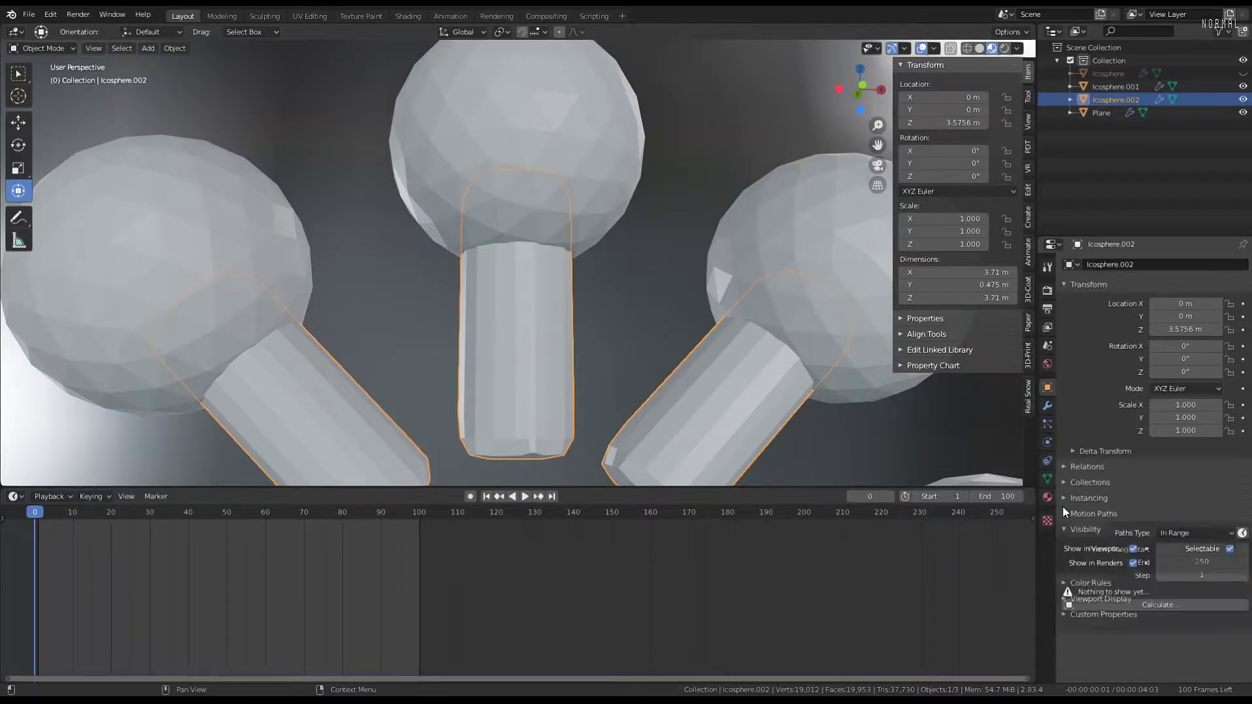
drag(1062, 506, 1062, 573)
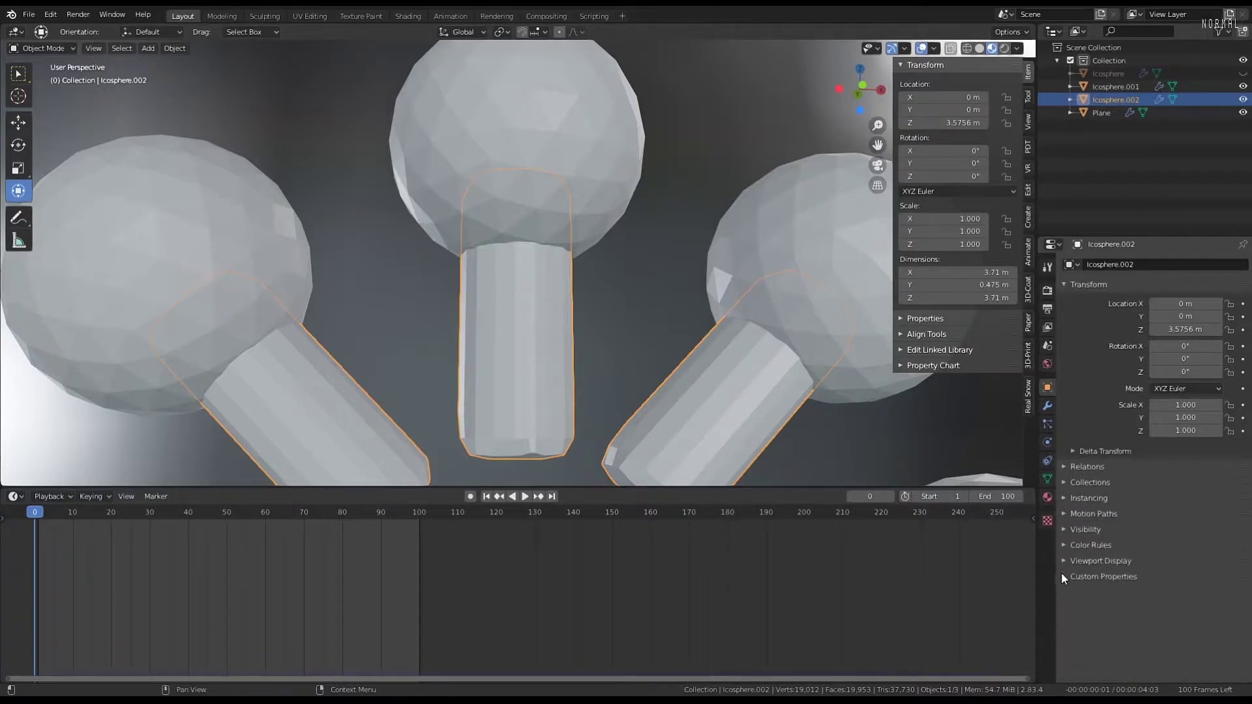
click(1062, 561)
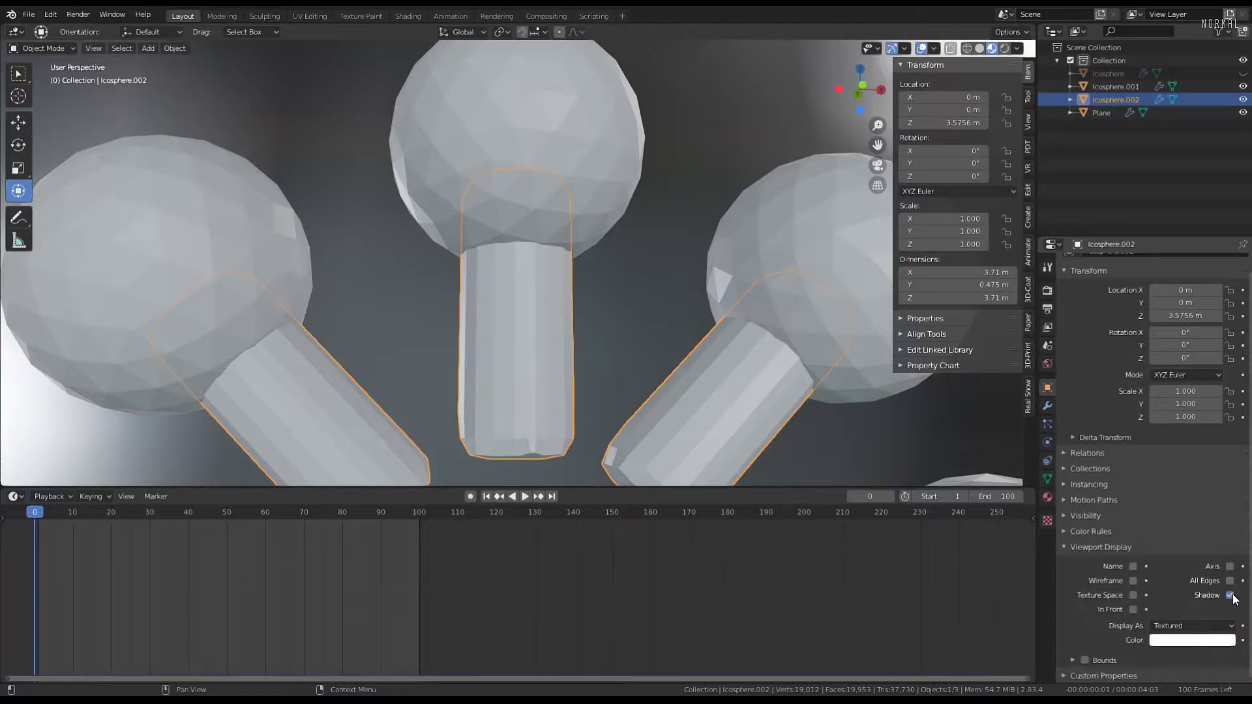
click(1134, 580)
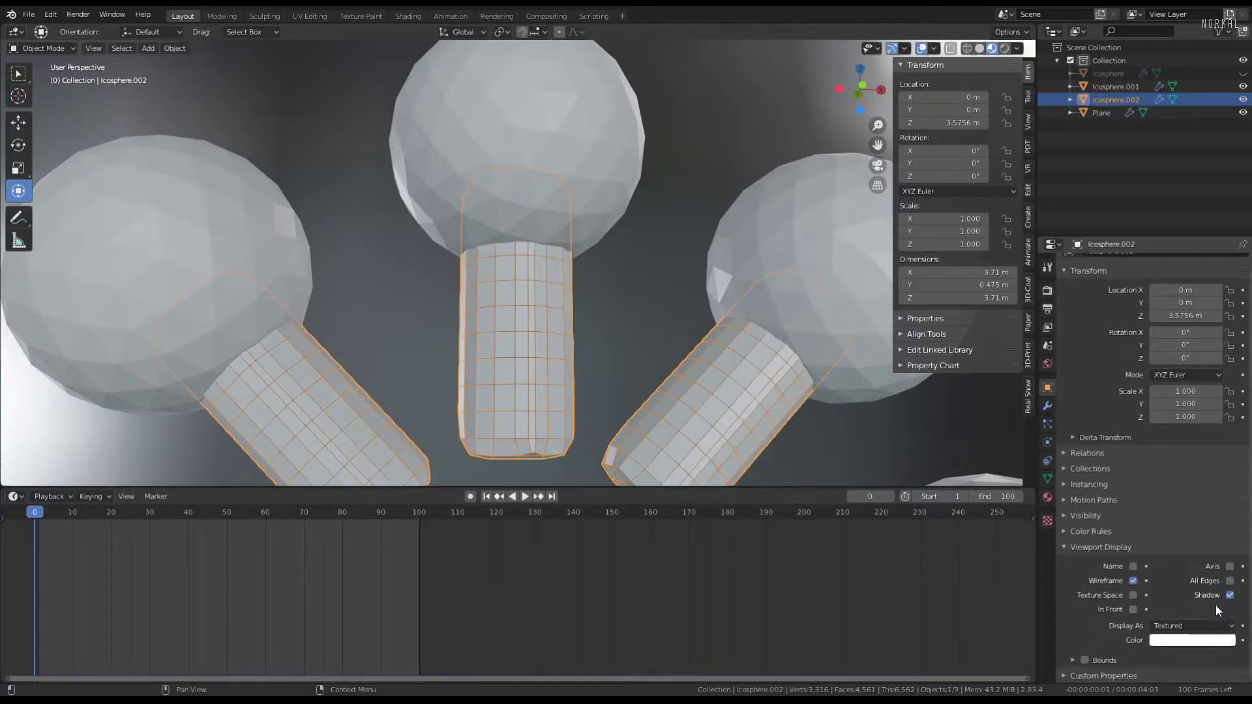
click(1134, 580)
click(1183, 623)
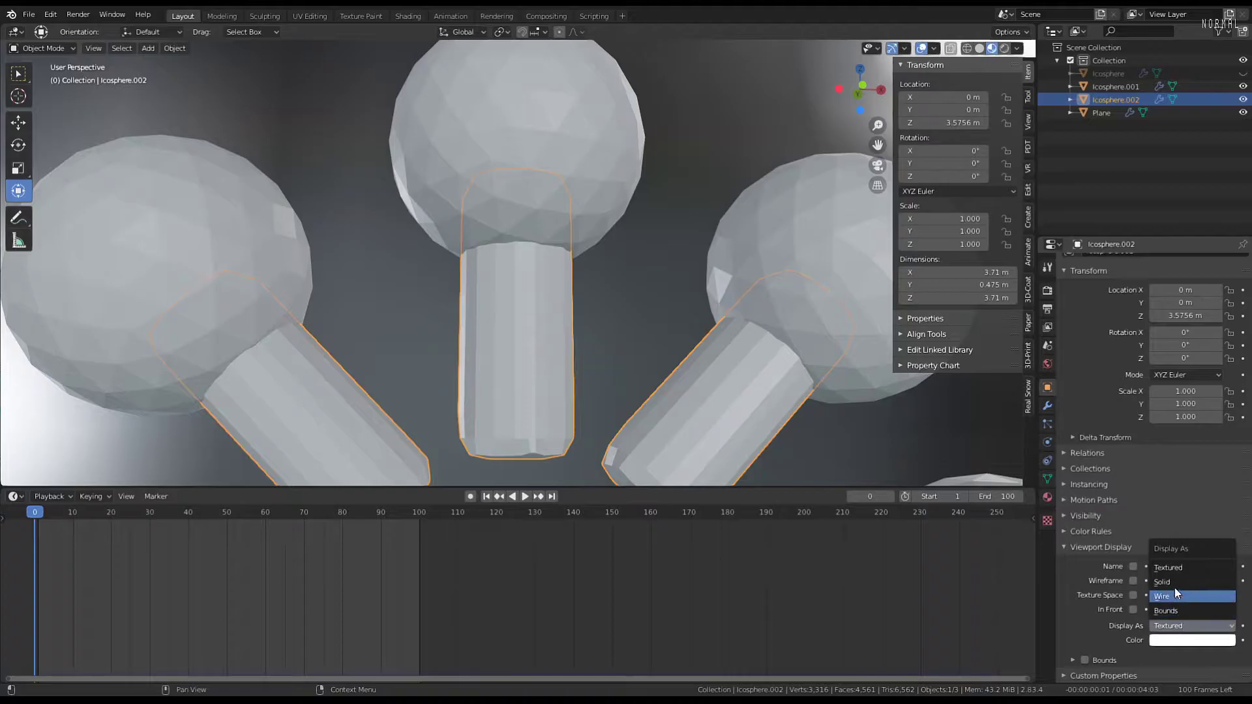
click(1171, 594)
Select the ring of small spheres and turn on the viewport display of its Boolean modifier
scroll(618, 251, up, 2)
middle_drag(618, 251, 601, 192)
right_click(601, 191)
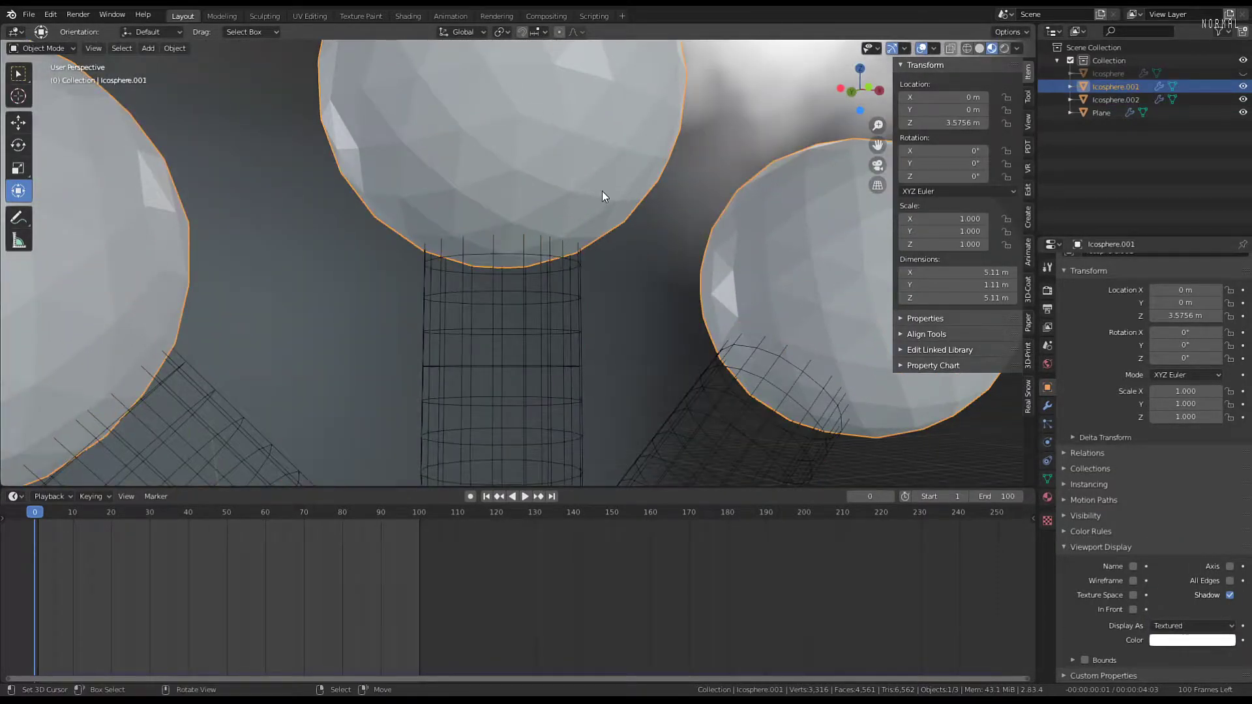
click(1047, 407)
click(1182, 313)
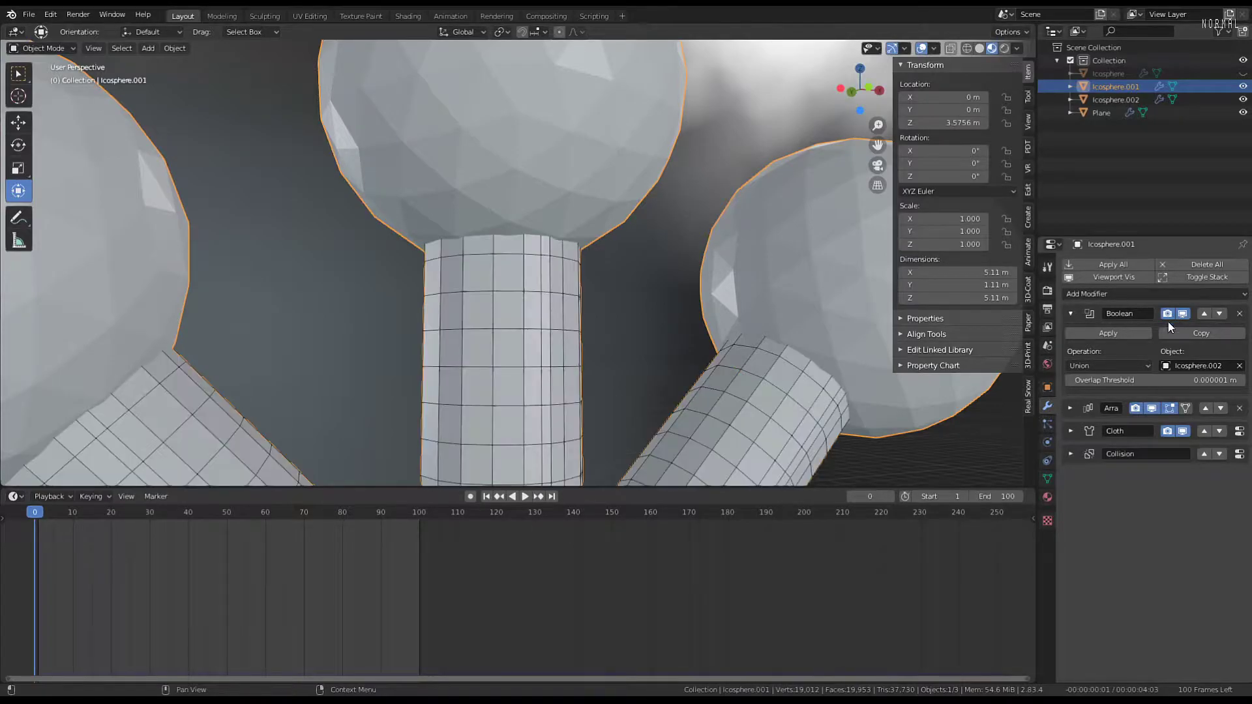
Examine where the wire-displayed cylinders meet the small spheres in the Boolean union
scroll(567, 232, down, 4)
scroll(551, 222, up, 4)
scroll(557, 203, up, 4)
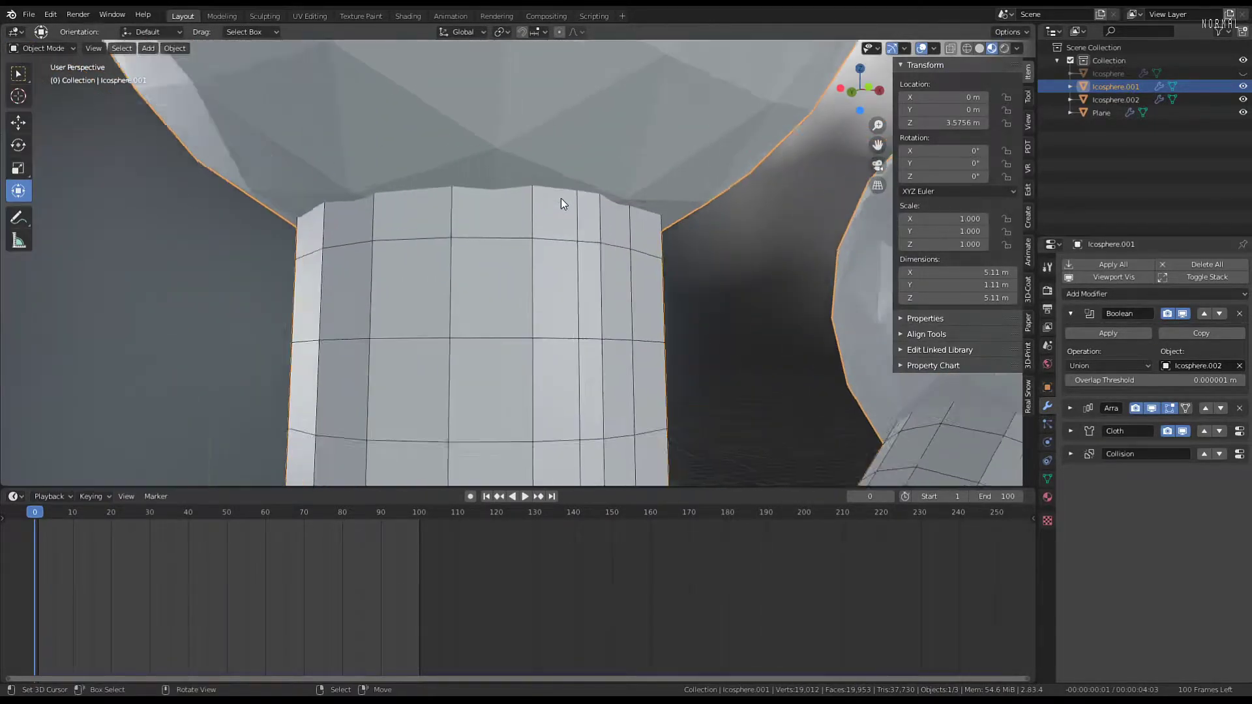
middle_drag(560, 199, 559, 166)
click(553, 257)
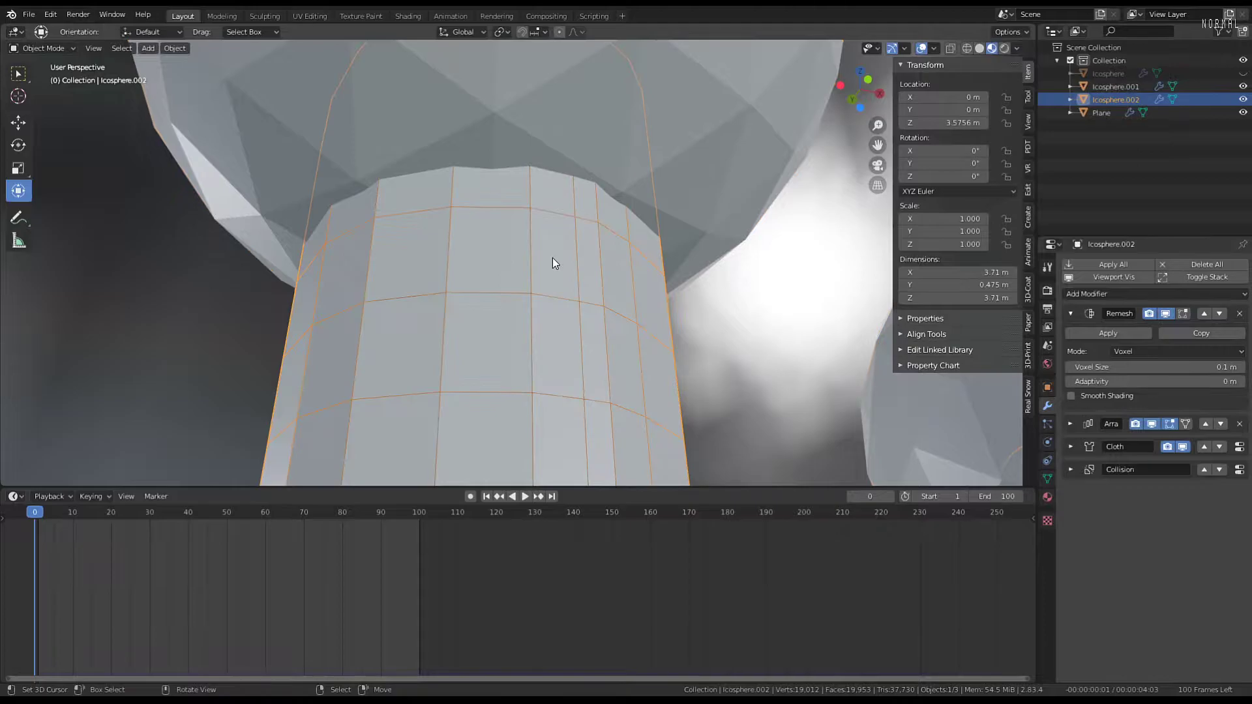
scroll(562, 245, down, 3)
mouse_move(608, 284)
middle_down()
mouse_move(601, 333)
mouse_move(597, 290)
middle_up()
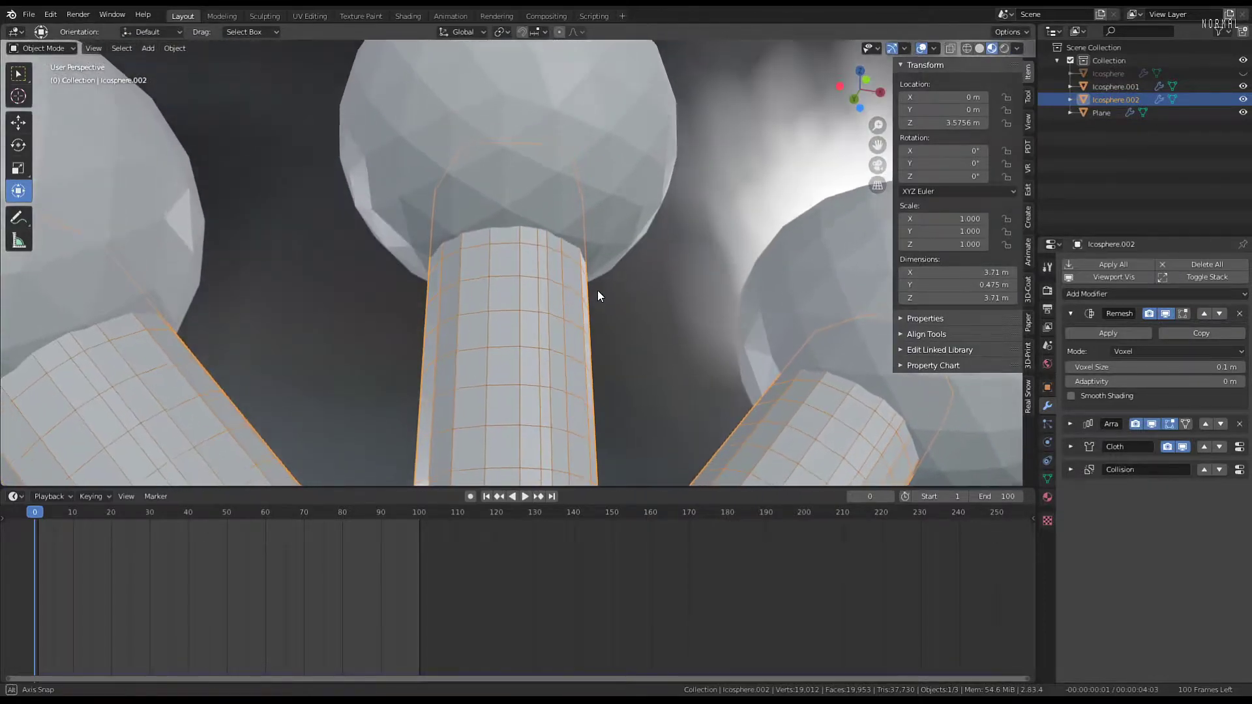
scroll(587, 229, down, 2)
Add a Remesh modifier to the ring of small spheres and inspect the smoothed joints
click(532, 186)
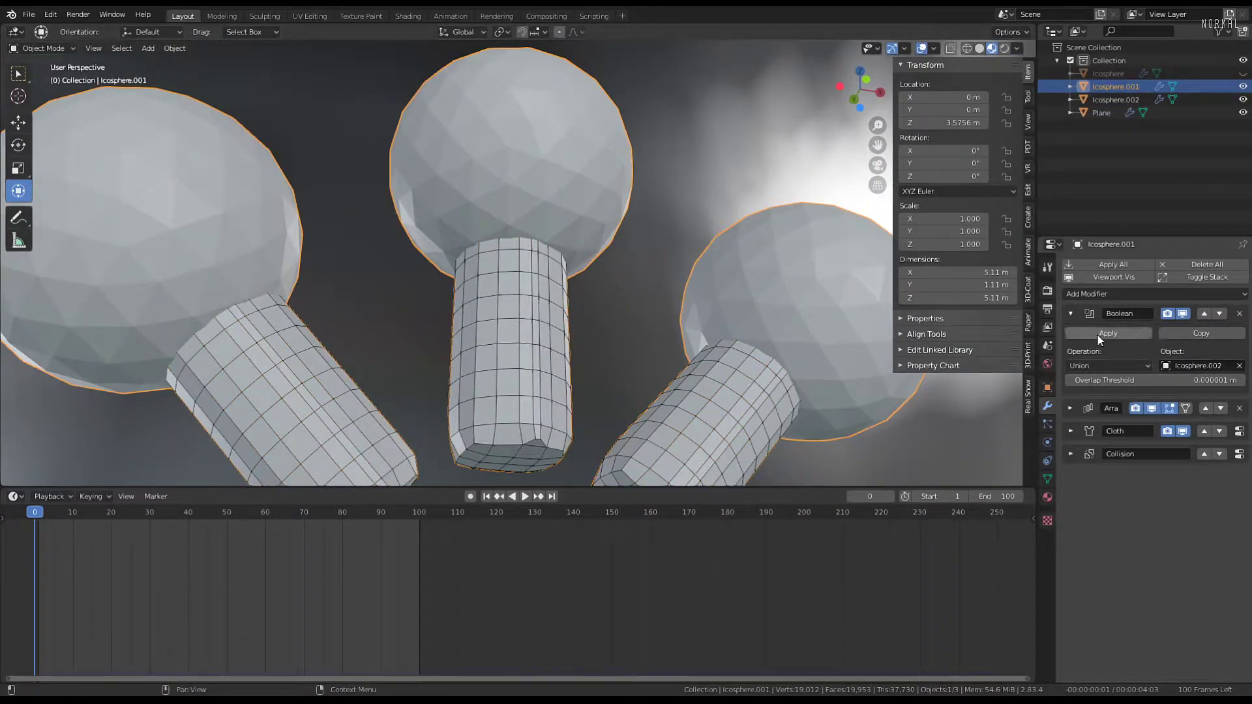
click(1100, 296)
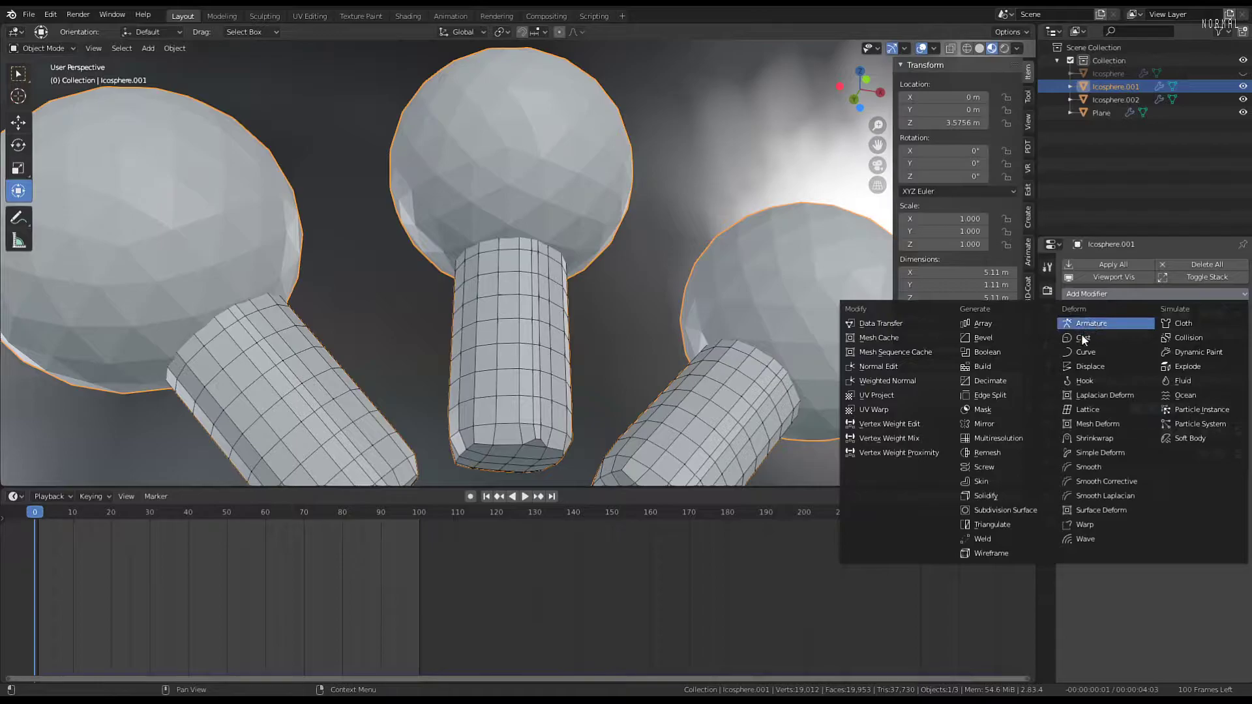
click(990, 449)
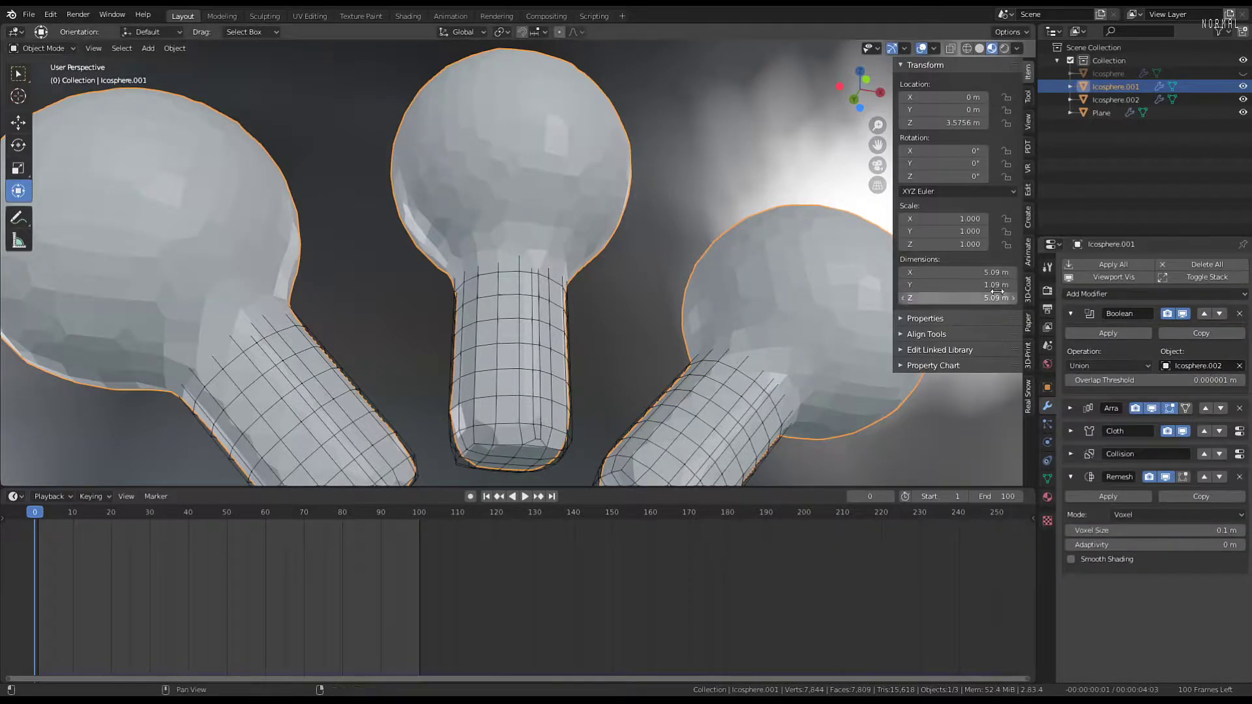
scroll(618, 147, up, 6)
middle_drag(618, 147, 600, 198)
scroll(600, 198, down, 9)
middle_drag(562, 279, 530, 269)
Check the small spheres with the Boolean modifier's viewport display toggled, and apply the Boolean
click(1070, 313)
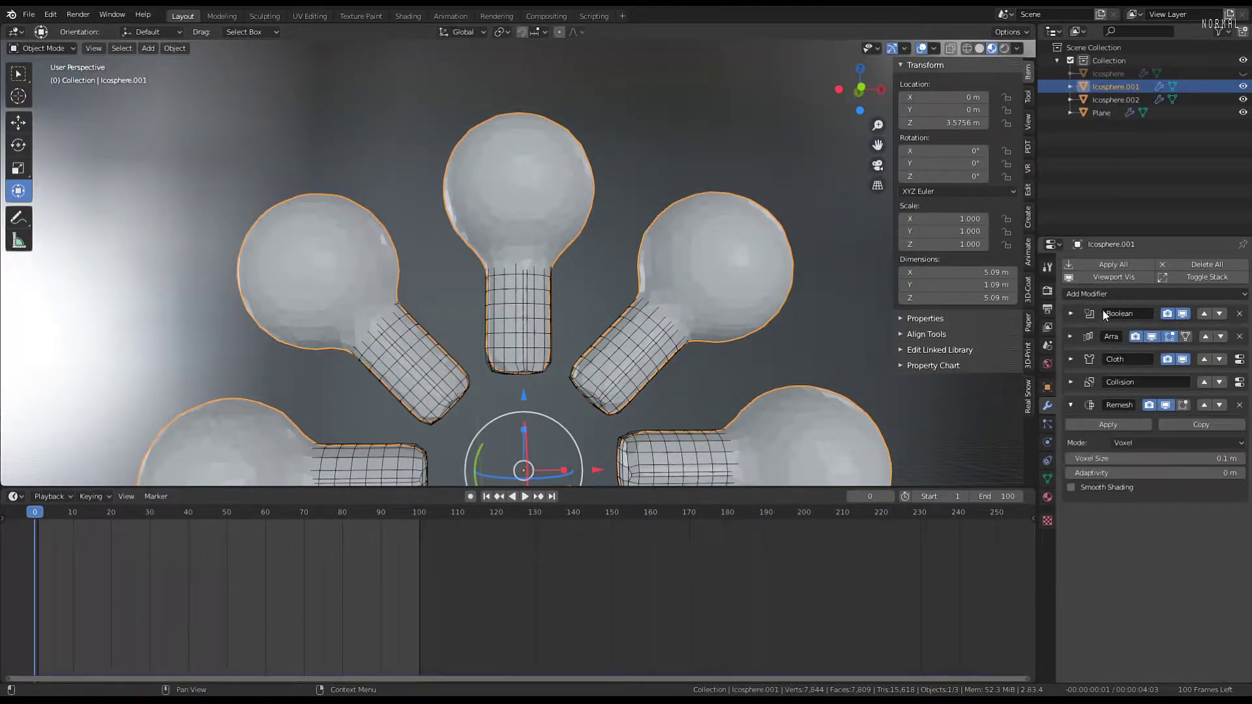
click(1182, 314)
click(1183, 314)
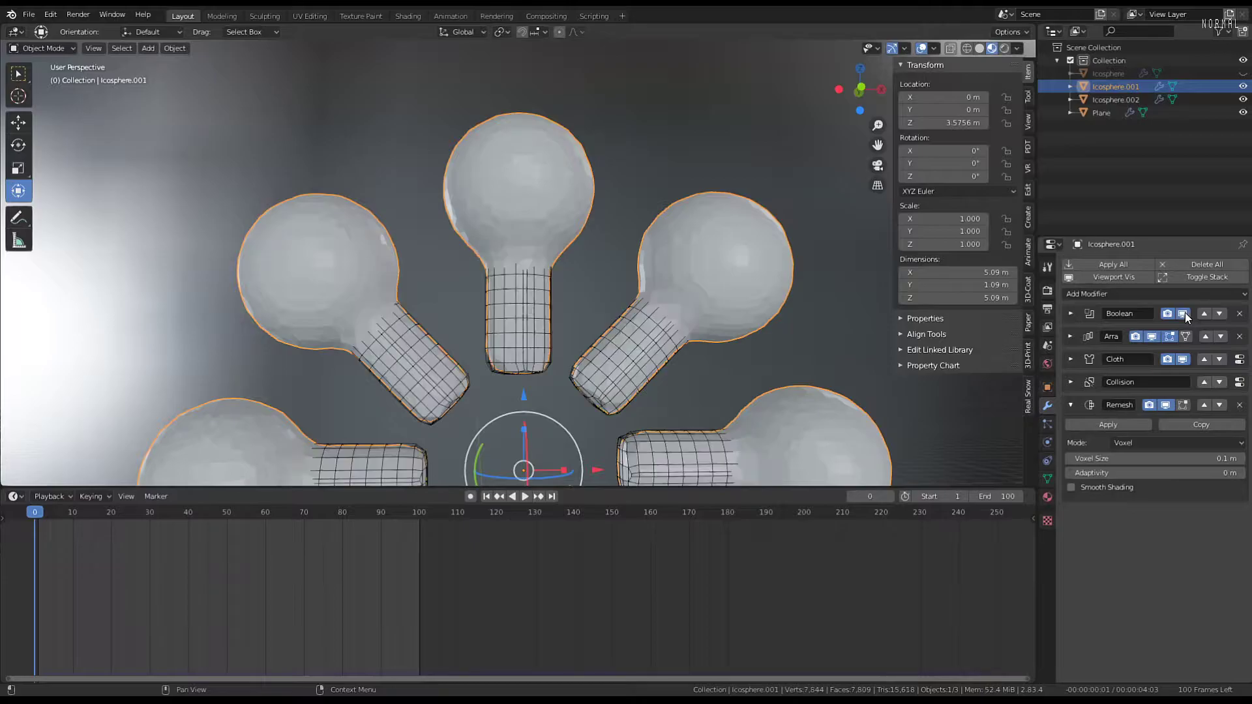
click(1071, 314)
click(1107, 333)
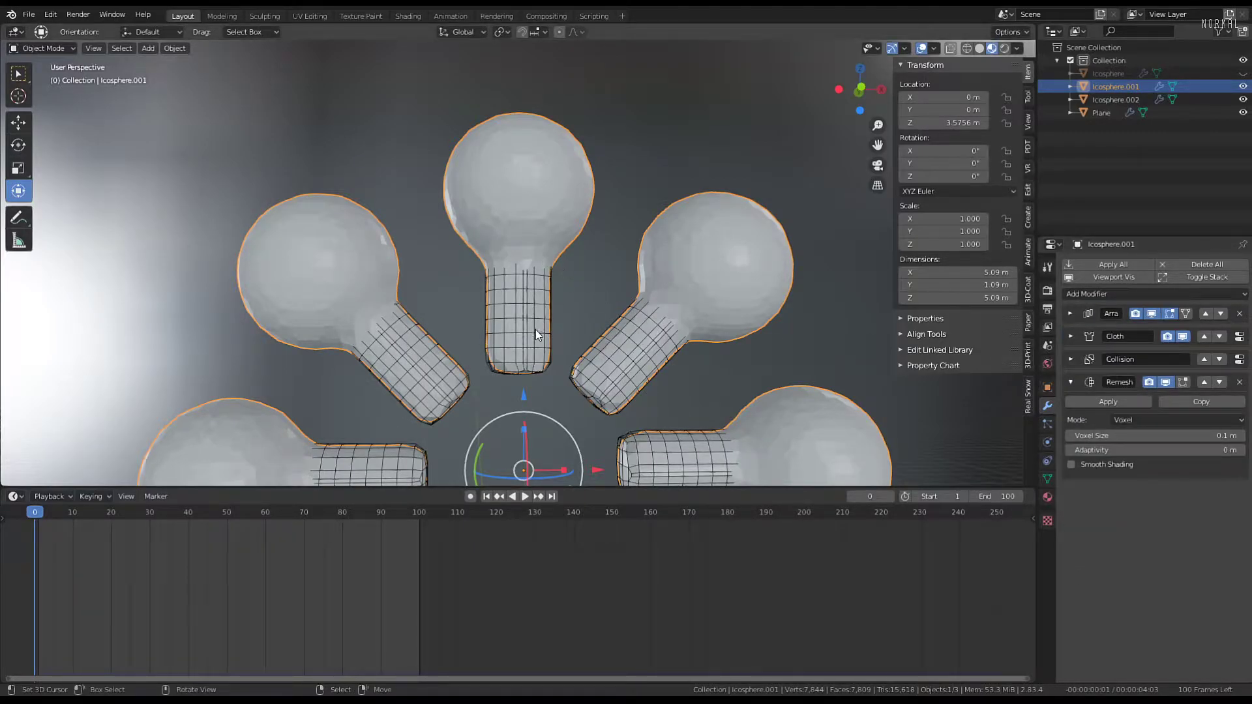
Delete the separate cylinder ring and check the remaining remeshed spheres
right_click(553, 298)
key(Delete)
scroll(600, 280, up, 2)
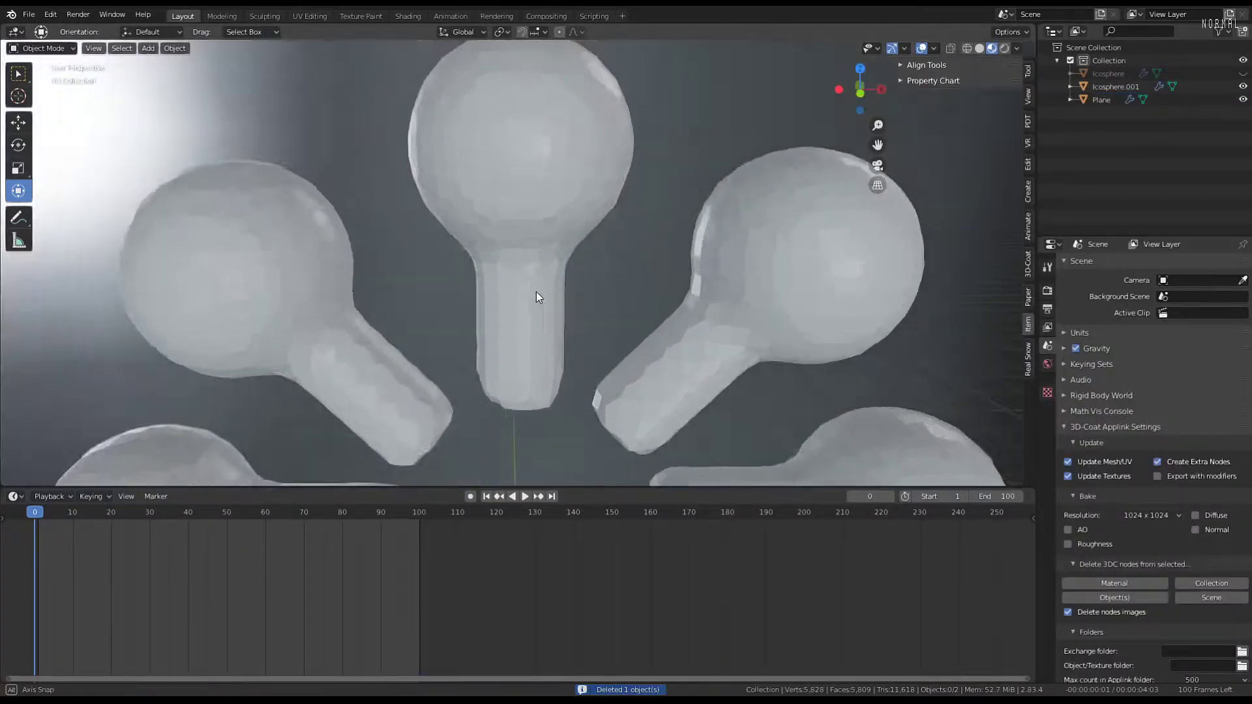
middle_drag(536, 292, 476, 249)
scroll(574, 287, down, 5)
scroll(560, 218, down, 2)
Unhide the large central sphere and check the merged ring's underlying mesh in Edit Mode
key(alt+h)
scroll(560, 212, up, 2)
right_click(519, 157)
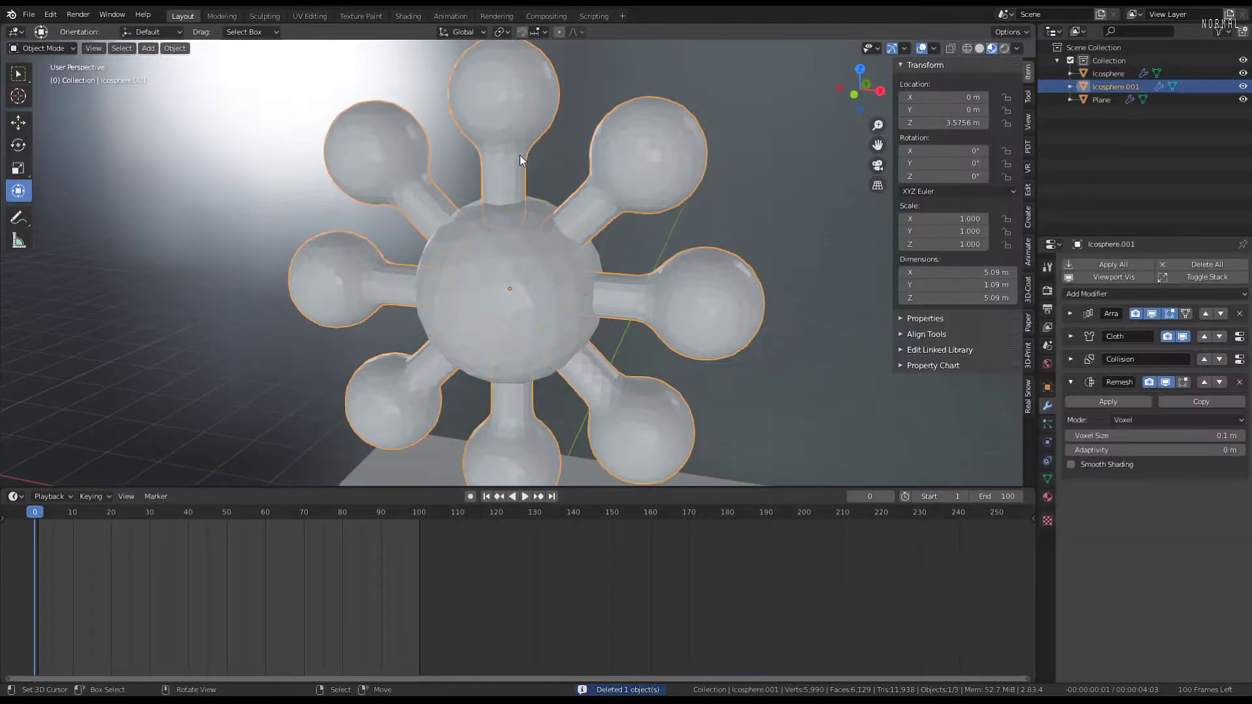
key(Tab)
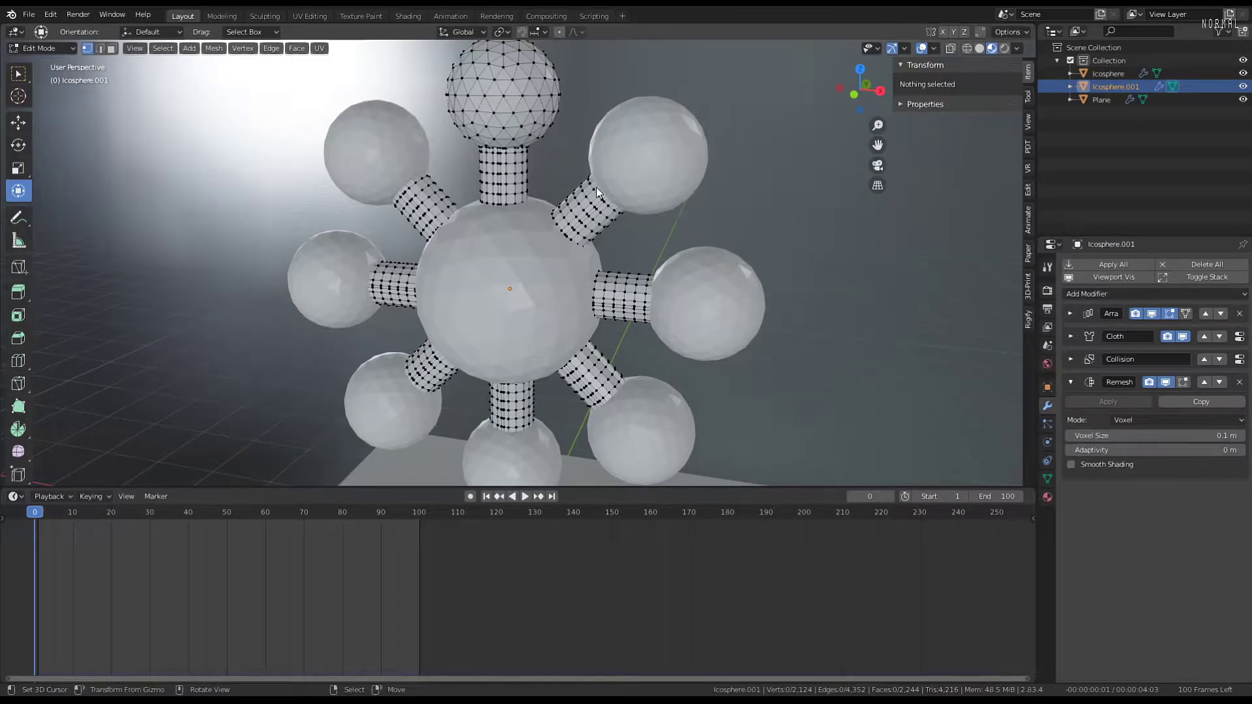
key(Tab)
key(Tab)
key(Tab)
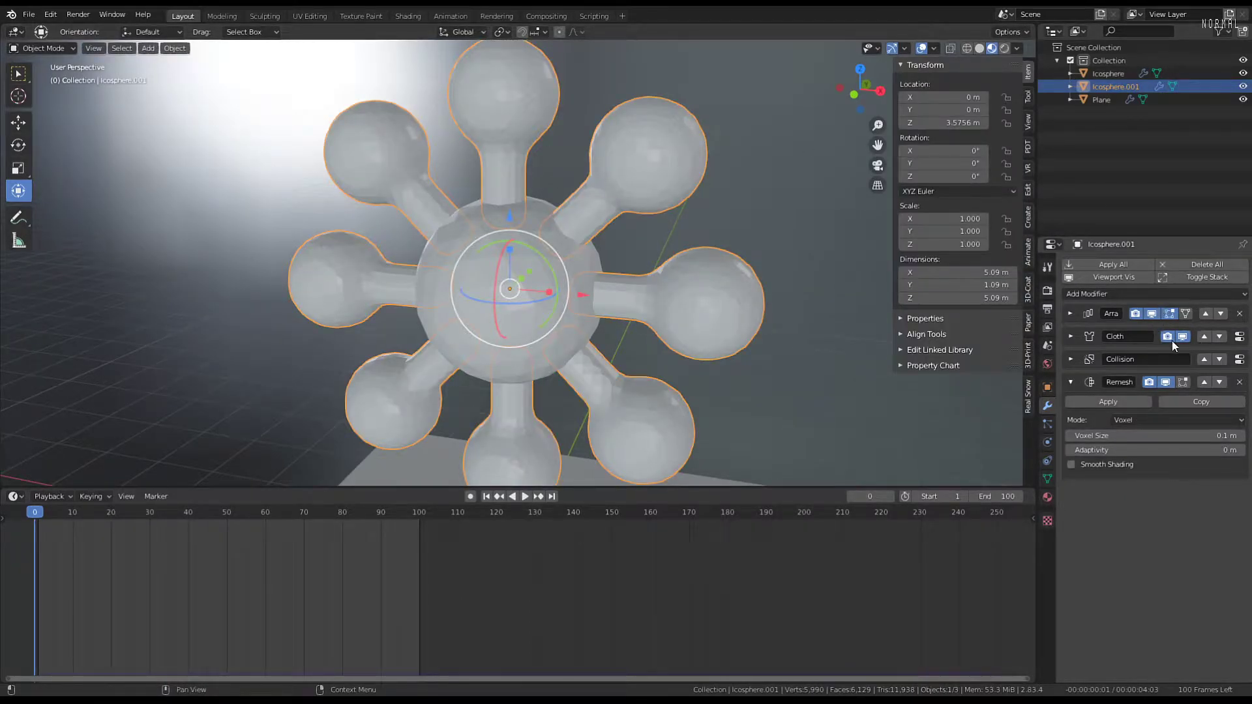
Compare the merged ring without its Remesh modifier, and move Remesh to the first place in the stack
click(1165, 382)
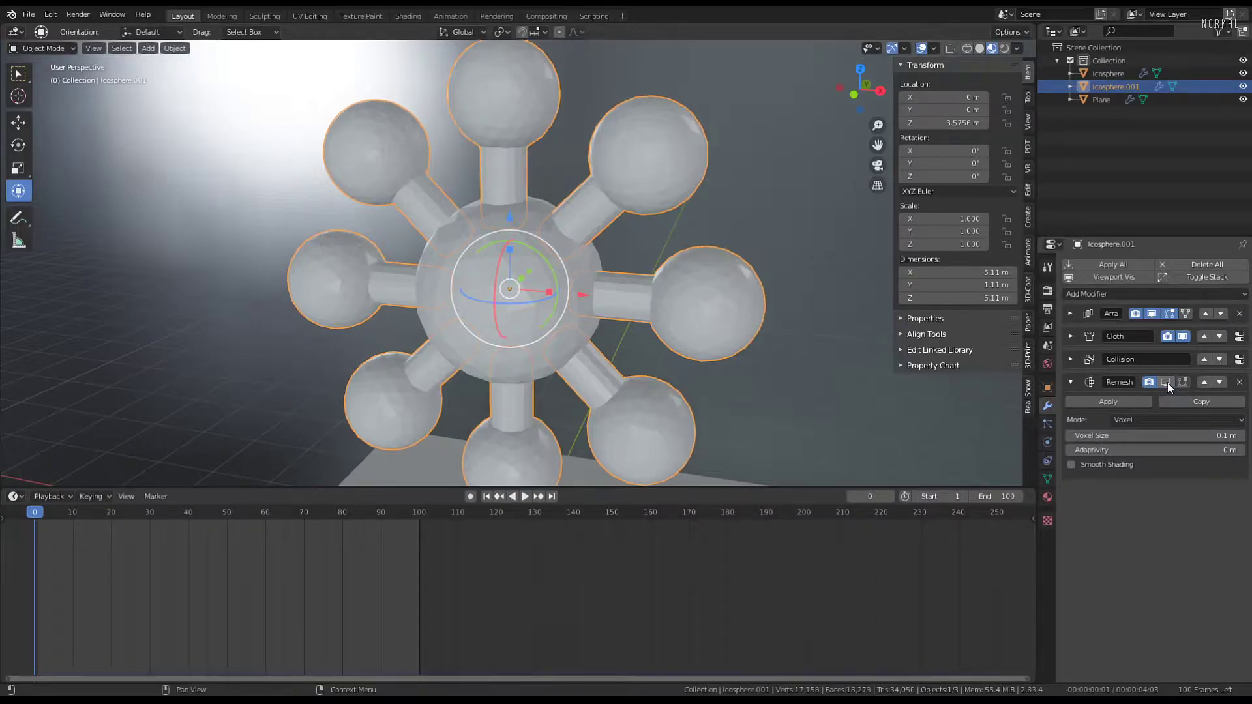
click(1204, 382)
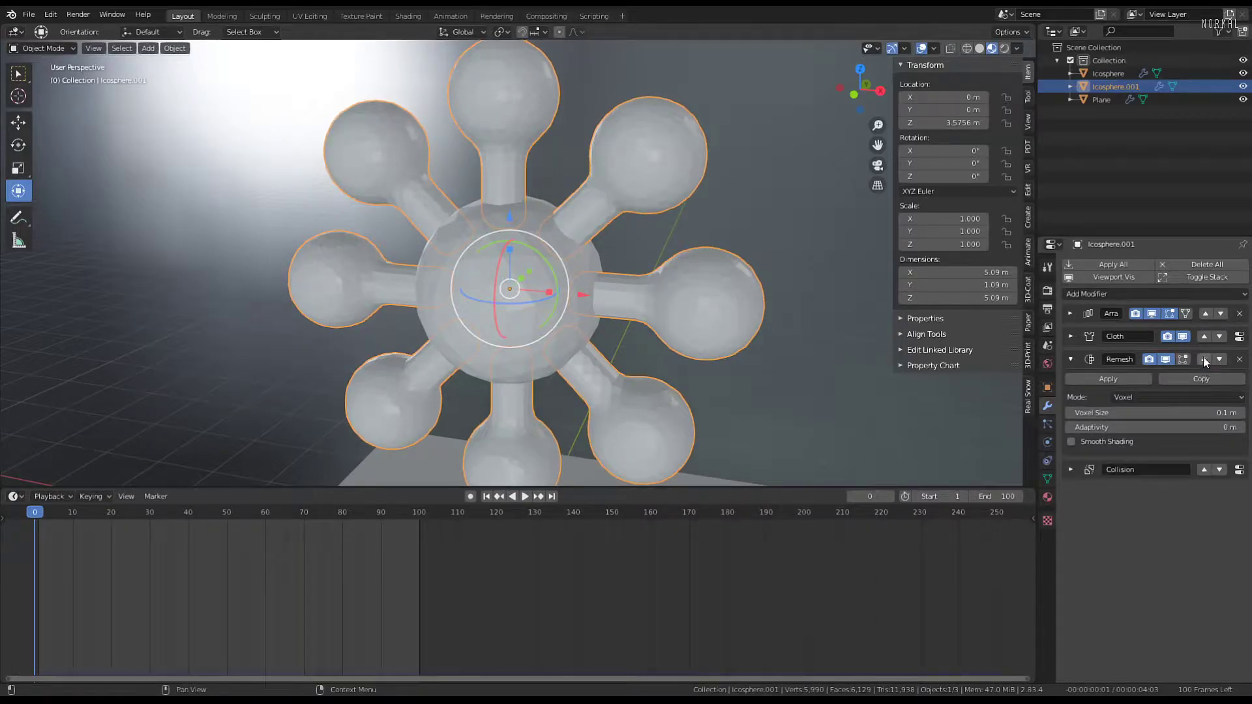
click(1205, 357)
click(1205, 337)
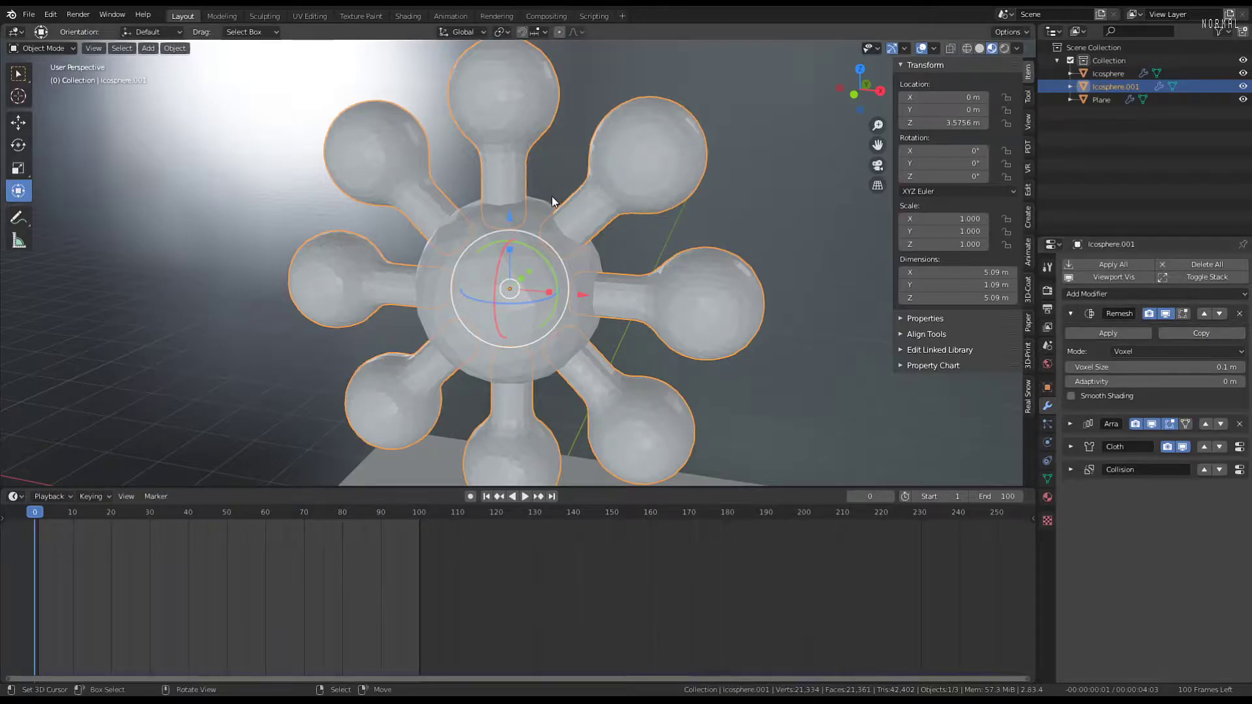
Compare the merged ring with the Remesh modifier's viewport display toggled off and on
middle_drag(552, 202, 617, 233)
scroll(601, 167, up, 1)
click(1164, 314)
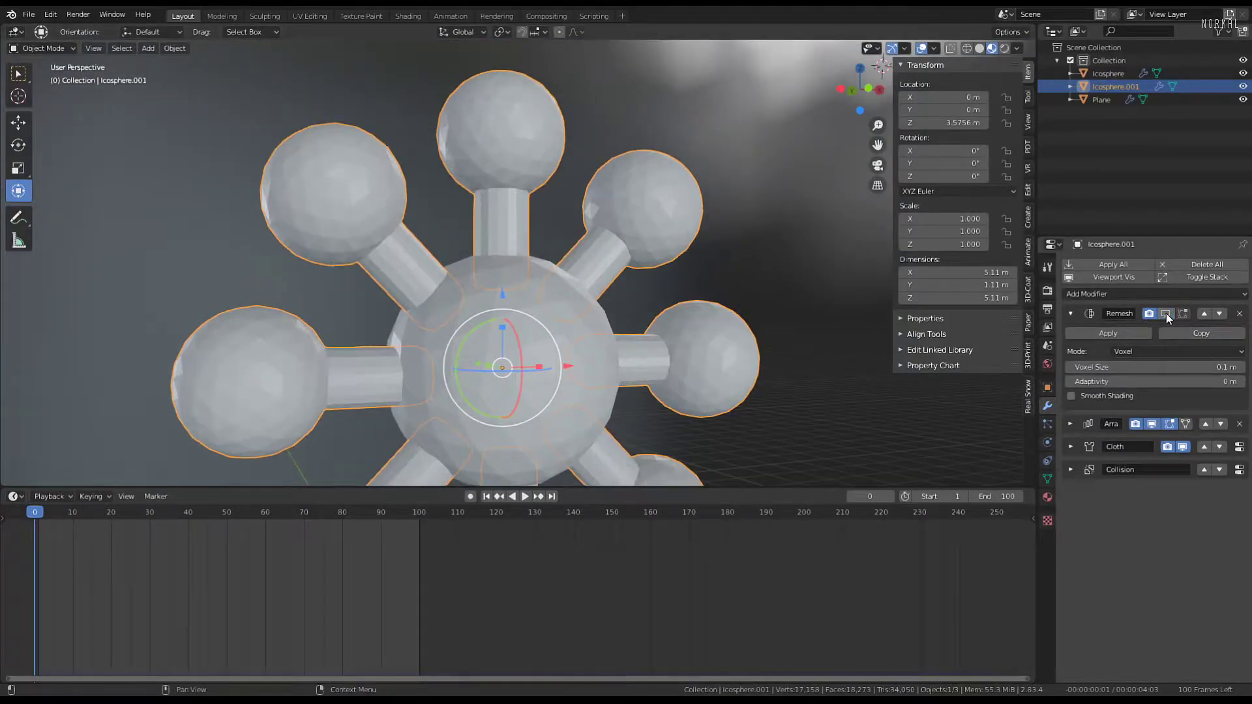
click(1165, 314)
Set the ring's Remesh voxel size to 0.08 m and apply the Remesh modifier
scroll(525, 181, up, 2)
middle_drag(526, 181, 496, 243)
click(1069, 367)
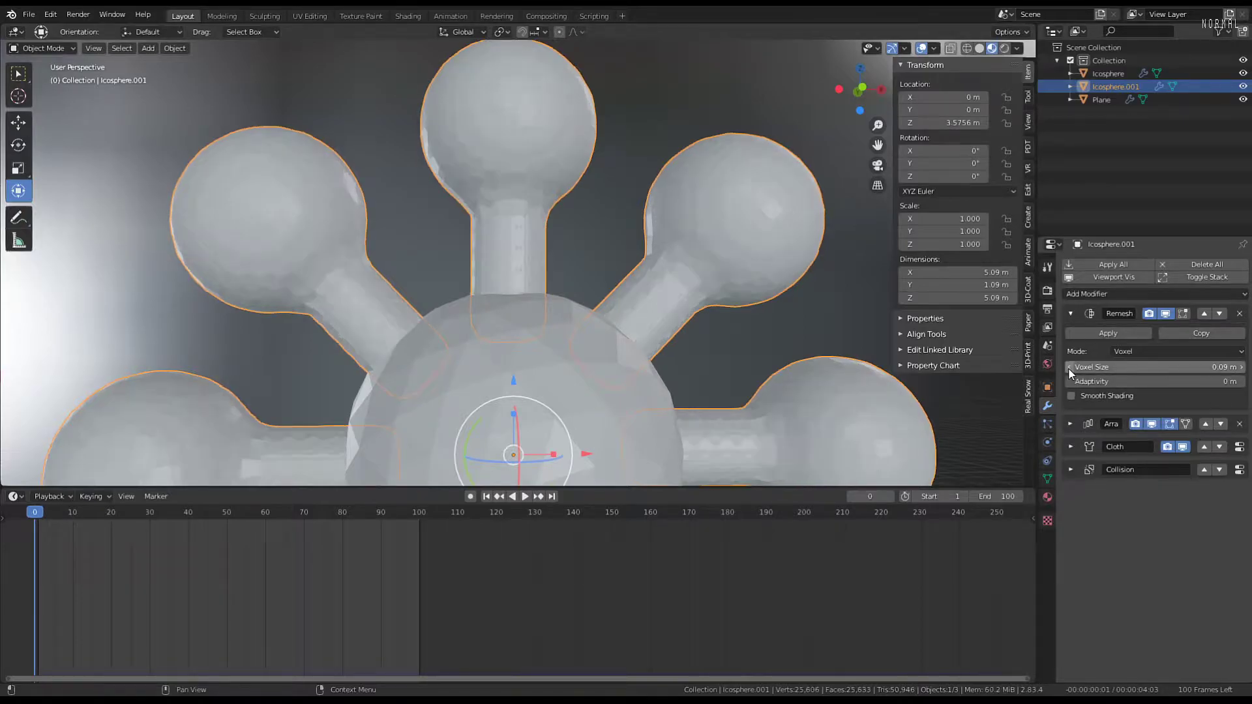
click(1069, 367)
scroll(574, 204, down, 2)
middle_drag(574, 203, 721, 358)
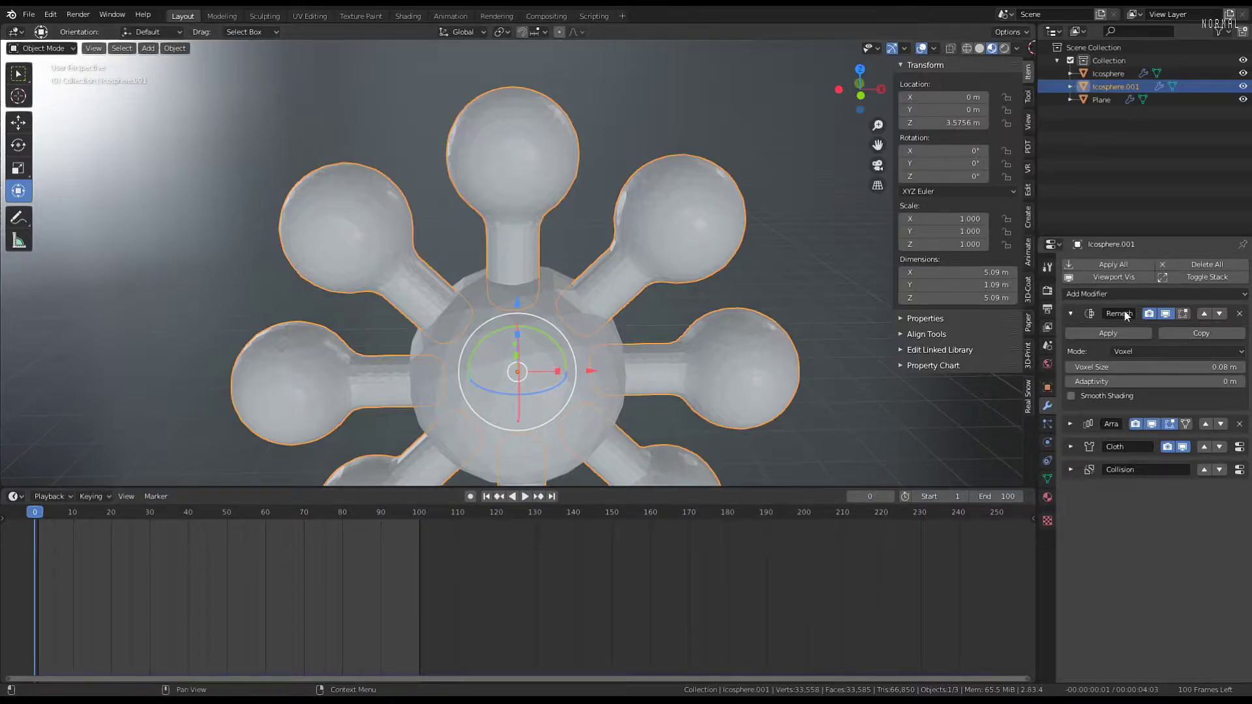
click(1115, 333)
Apply the ring's Array modifier so only Cloth and Collision are left in its stack
middle_drag(640, 295, 601, 296)
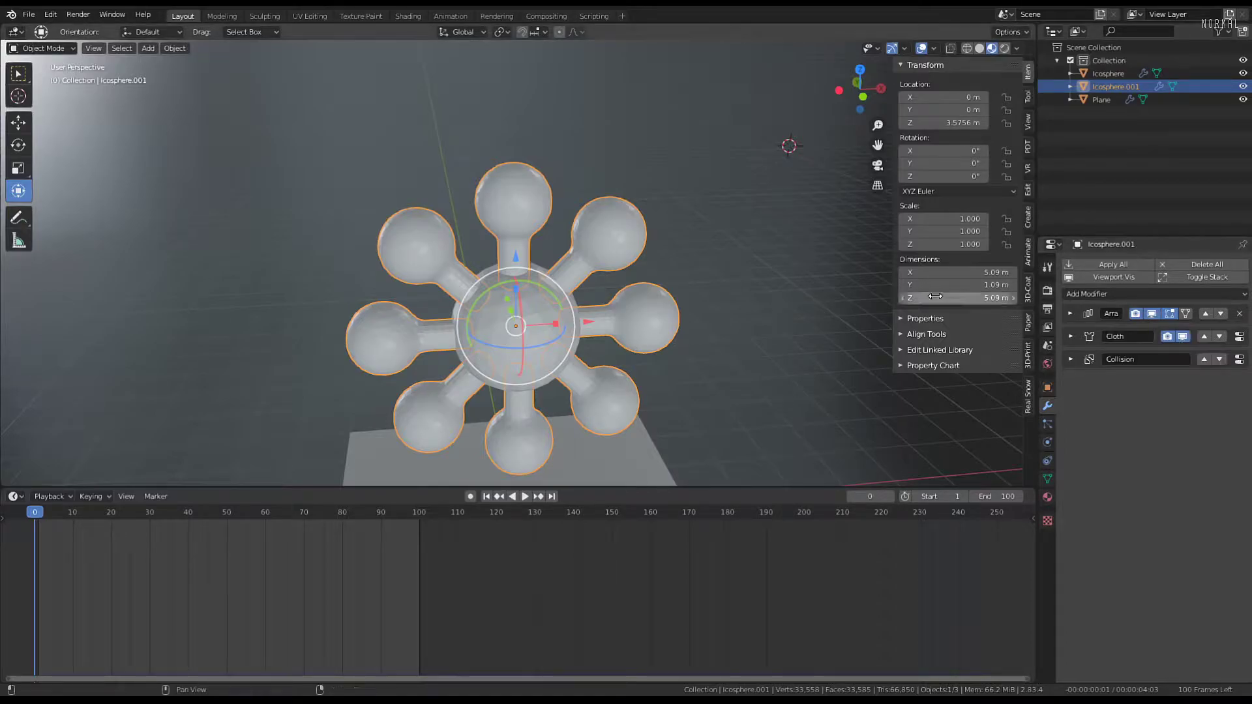
click(1070, 313)
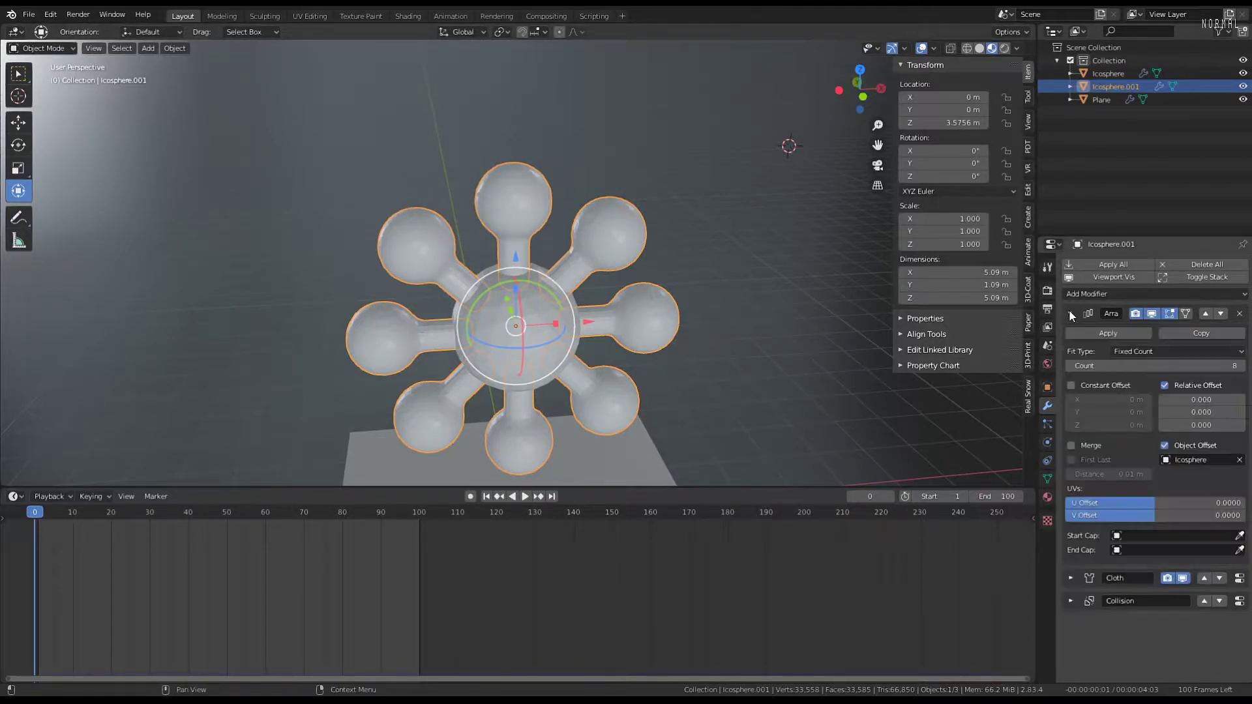
click(1099, 334)
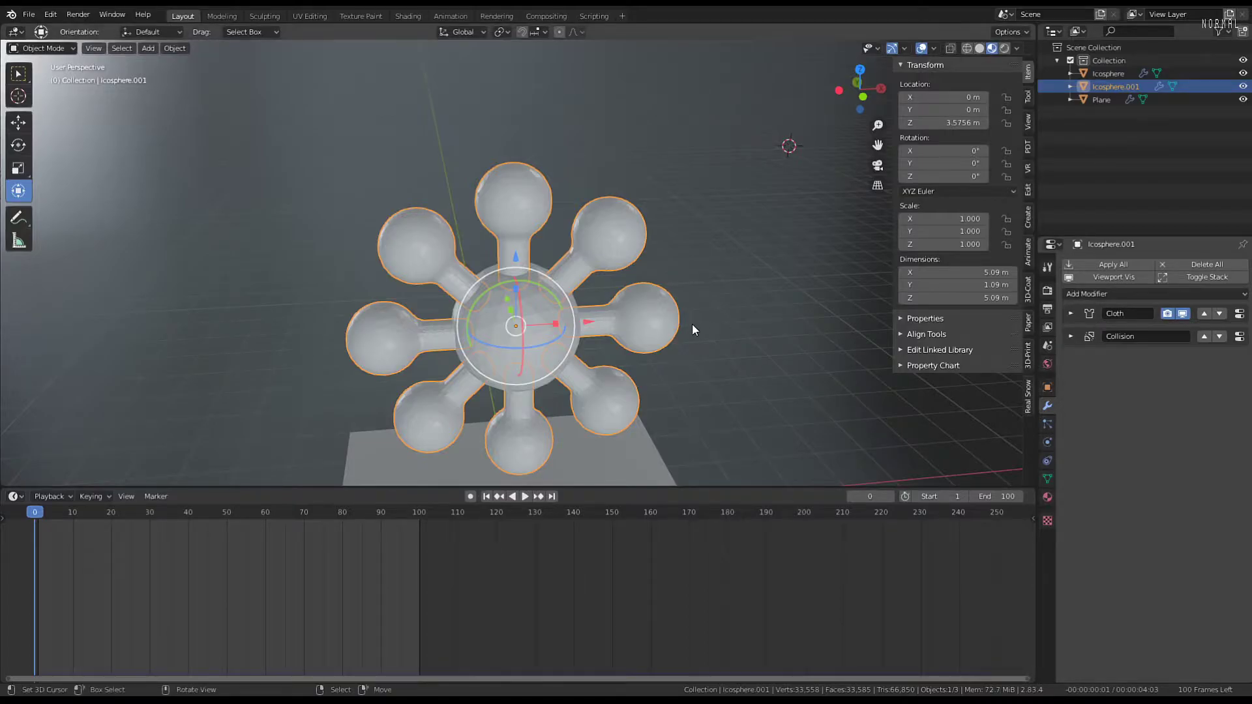
Play the cloth simulation for the first frames, stop it, and return to frame 0
scroll(464, 243, up, 2)
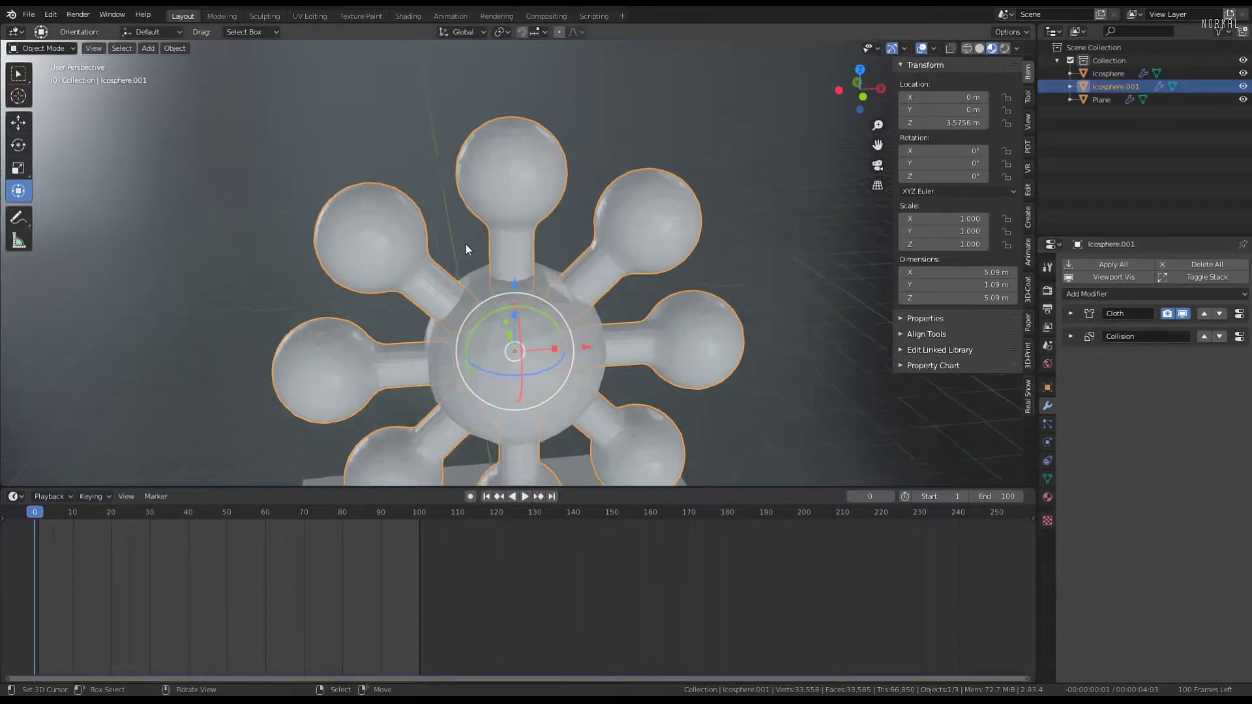
middle_drag(464, 243, 495, 205)
scroll(496, 205, down, 2)
shift+middle_drag(596, 260, 600, 156)
key(space)
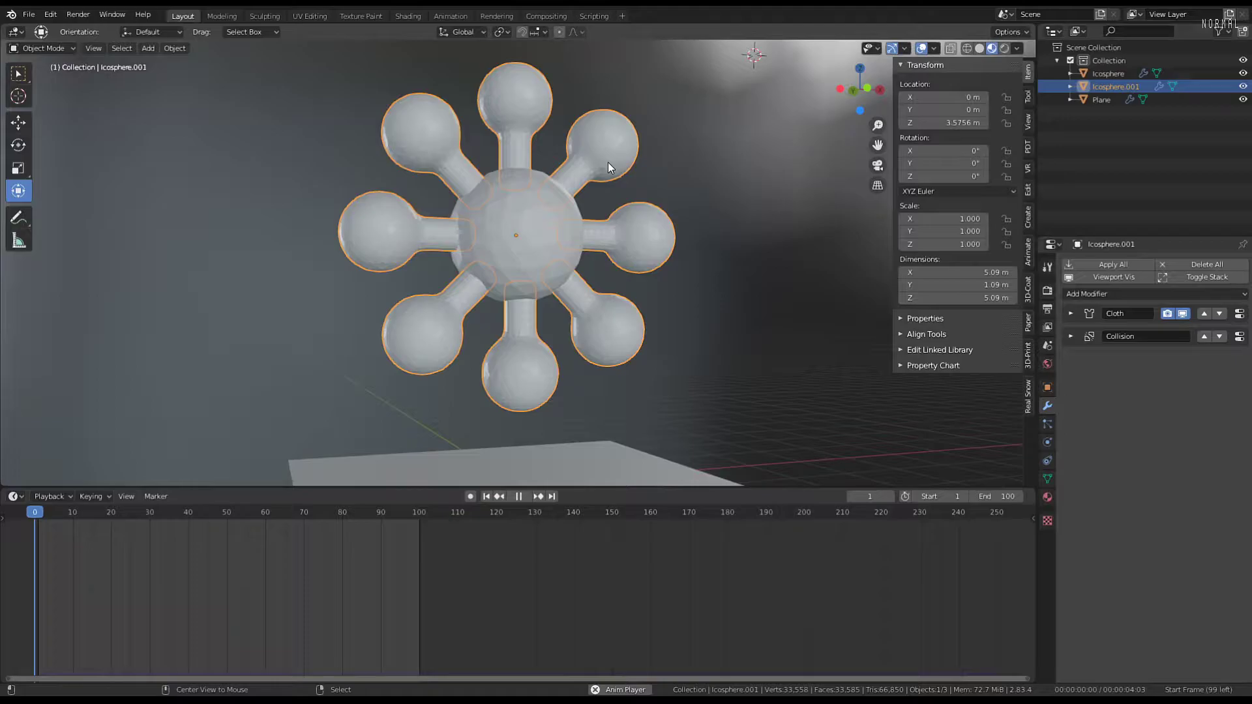
scroll(578, 240, down, 2)
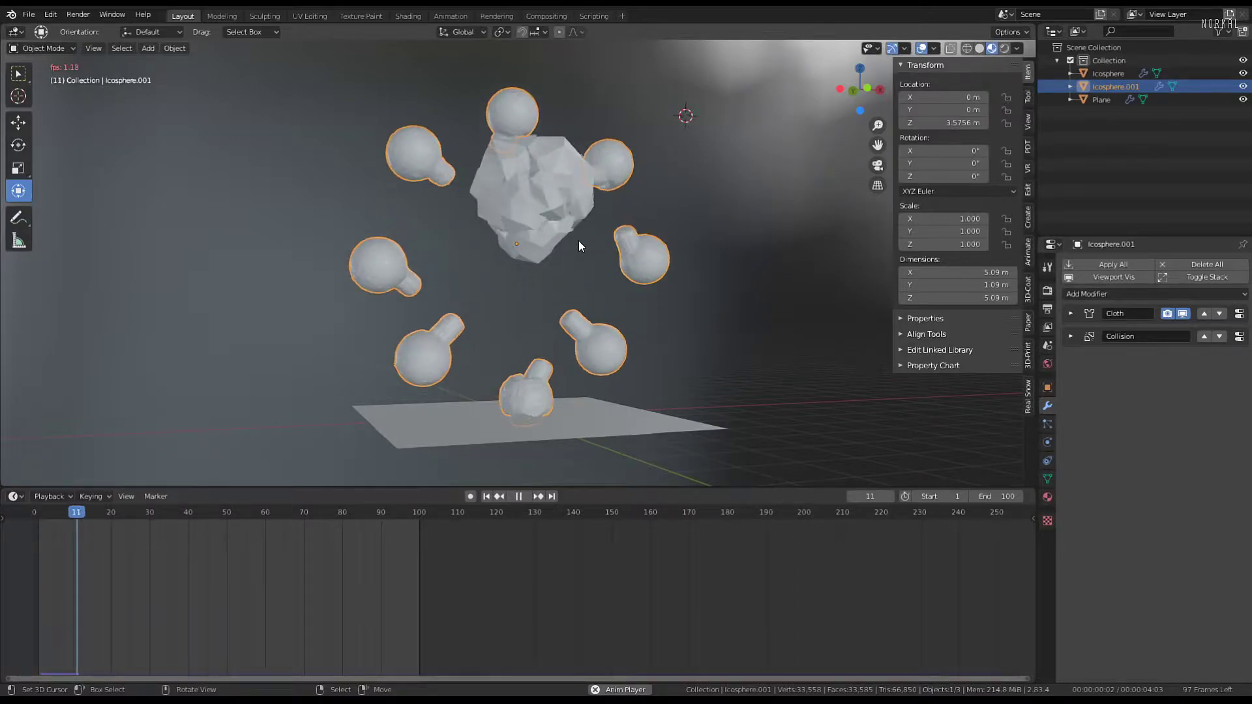
key(space)
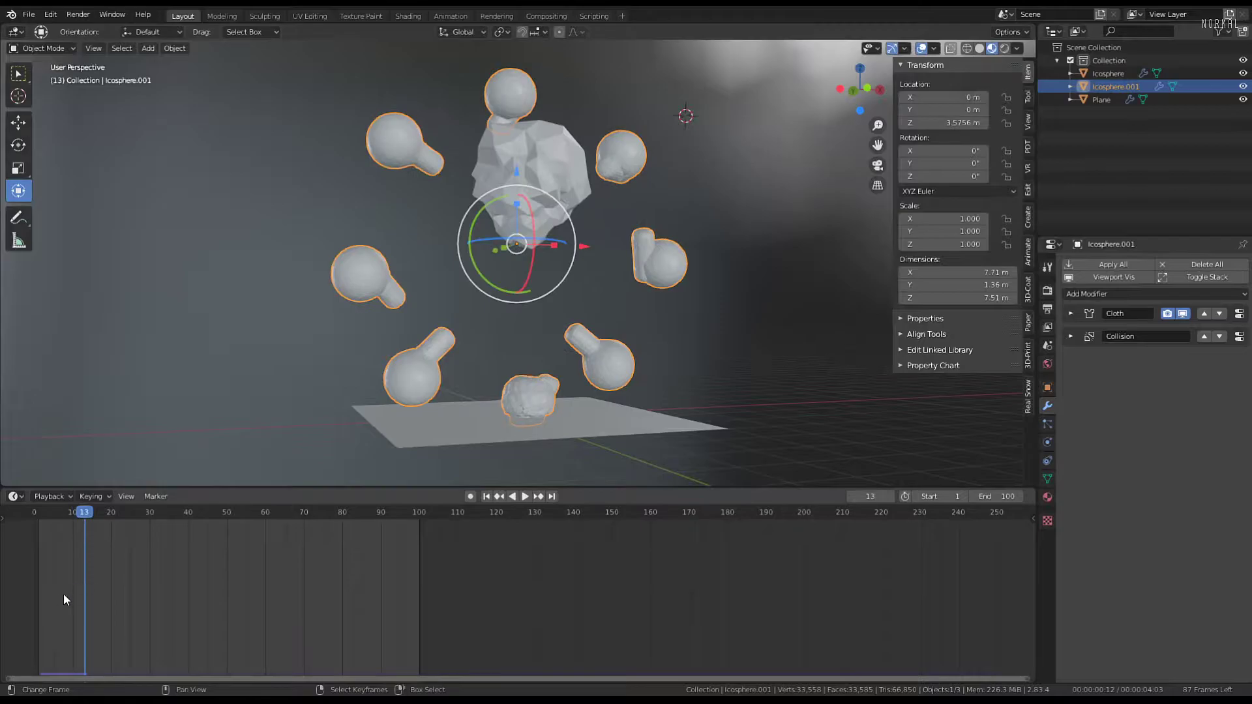
click(25, 555)
scroll(533, 296, up, 4)
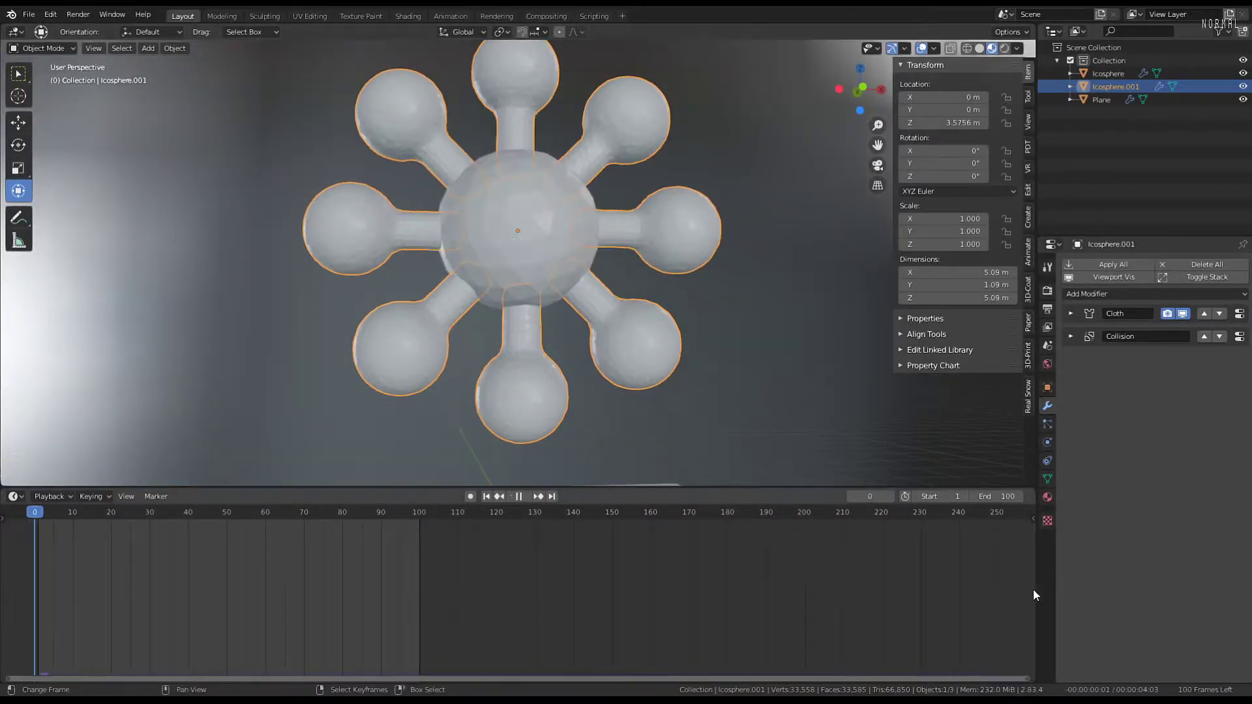
scroll(588, 273, up, 2)
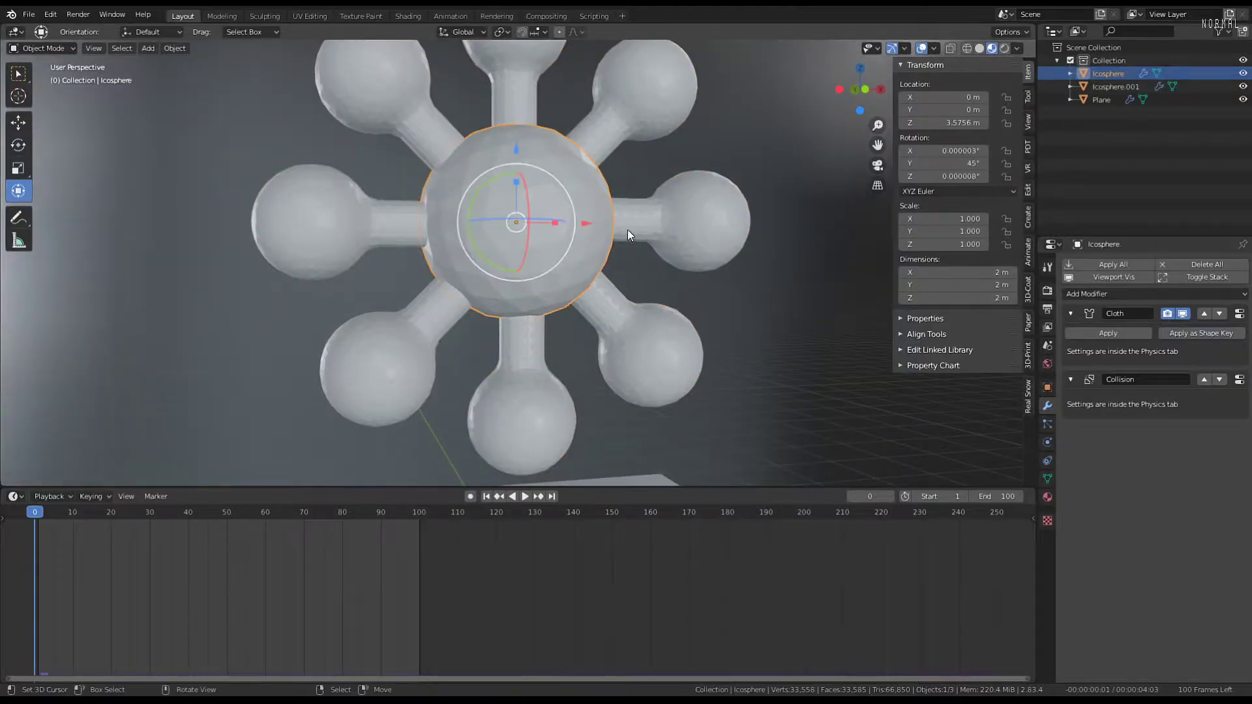
click(1124, 295)
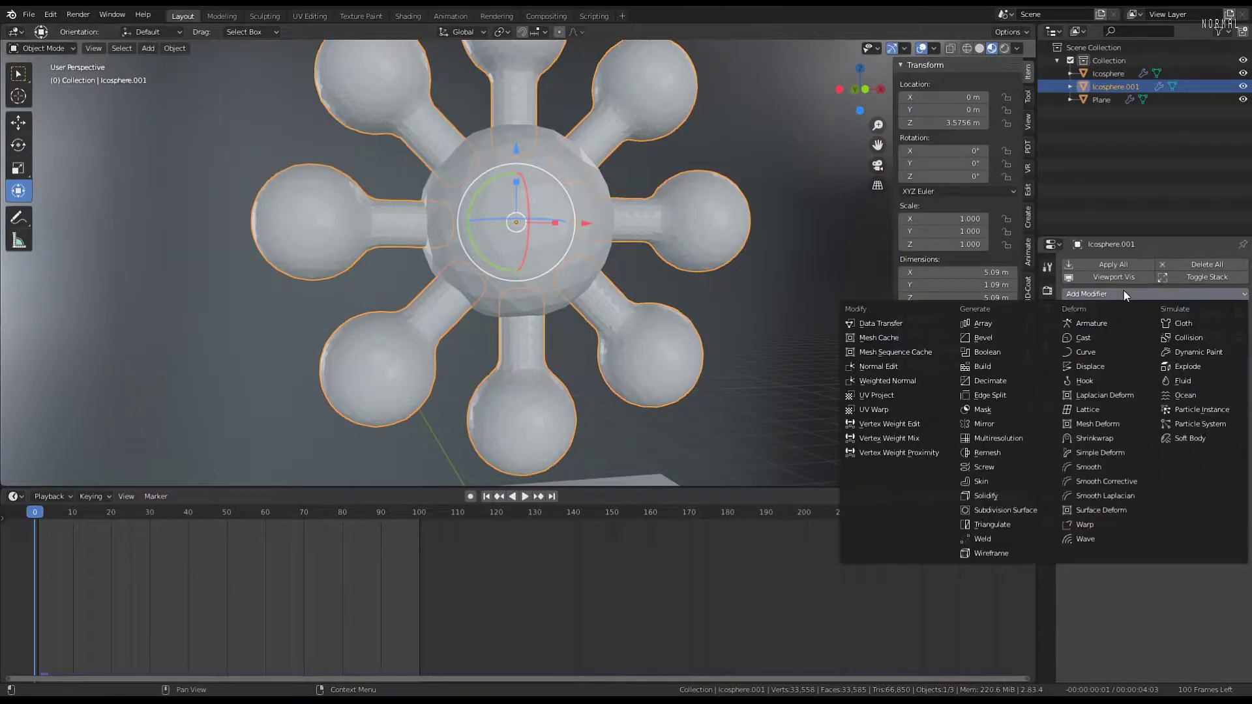
click(985, 352)
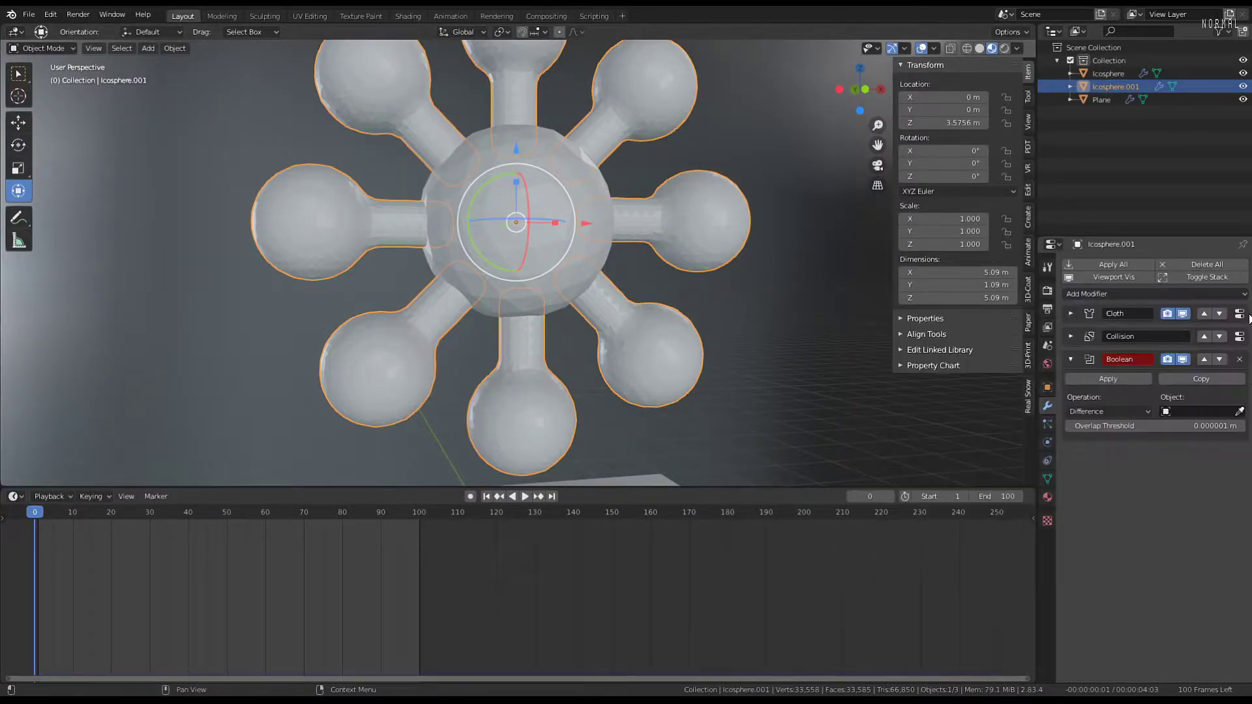
click(1204, 359)
click(1204, 337)
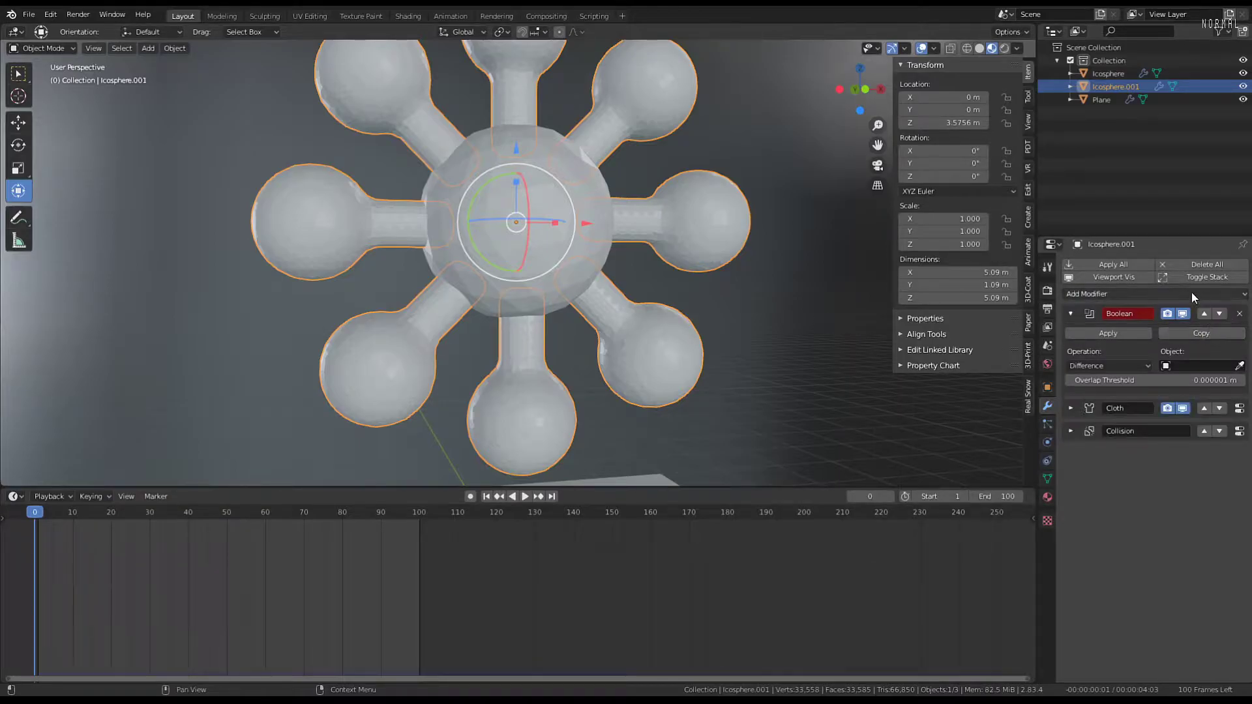
click(1239, 367)
key(Escape)
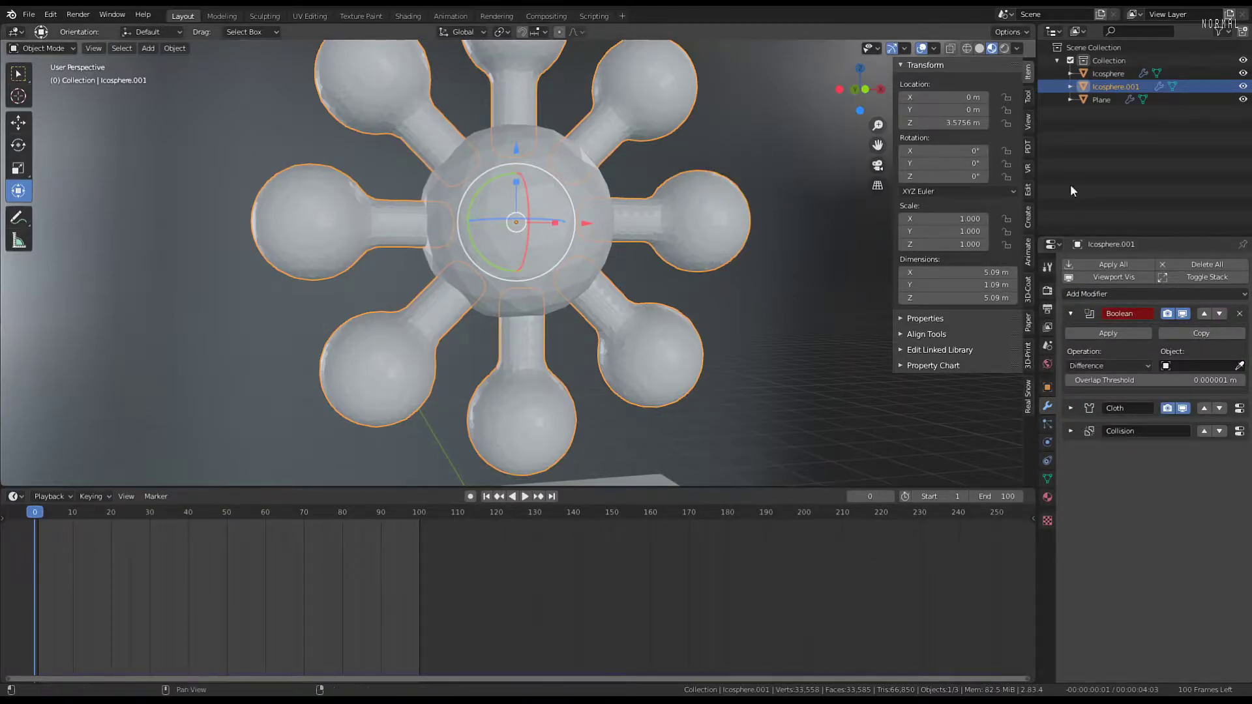
click(1239, 314)
Add a Boolean modifier to the central sphere and move it above Cloth, to the first place in the stack
click(499, 151)
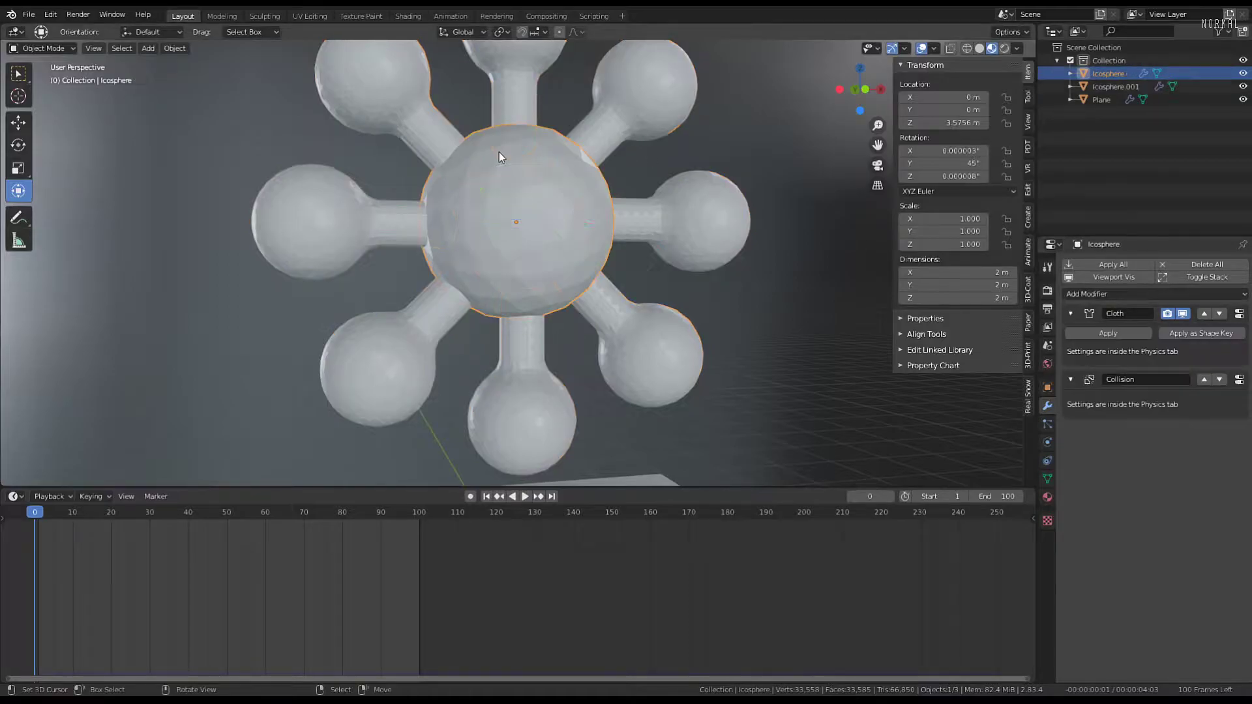
click(1118, 294)
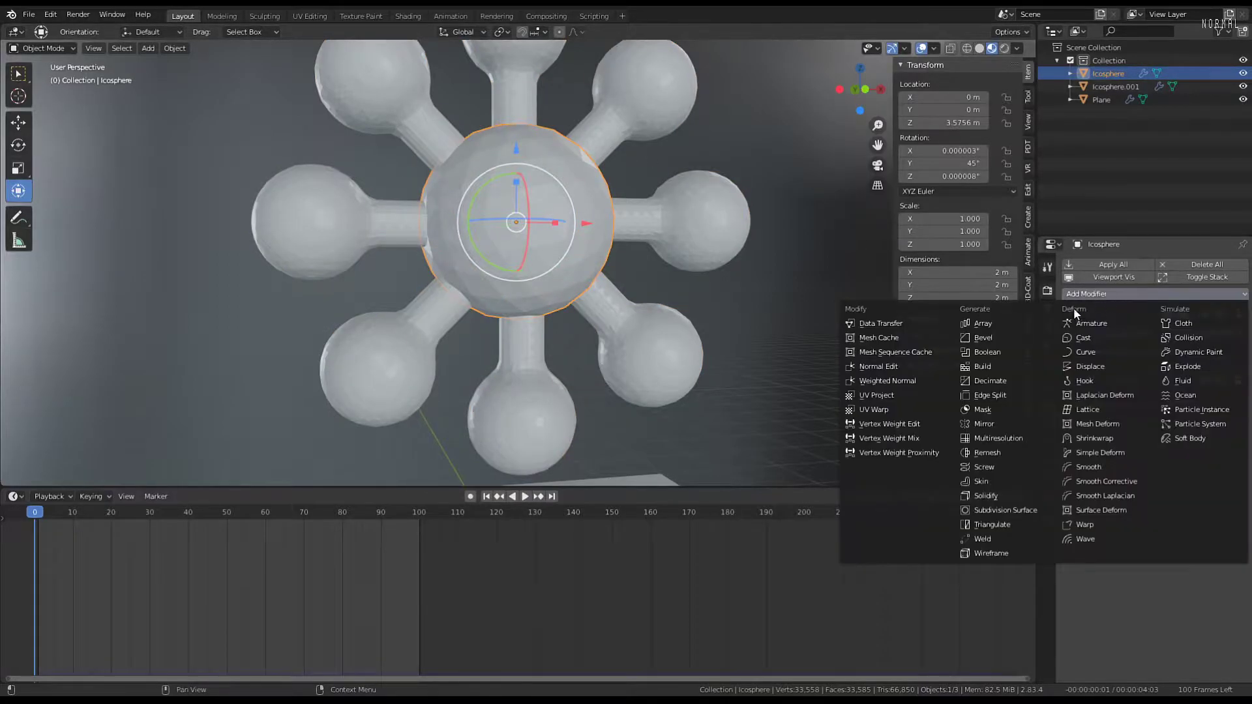
click(986, 353)
click(1205, 433)
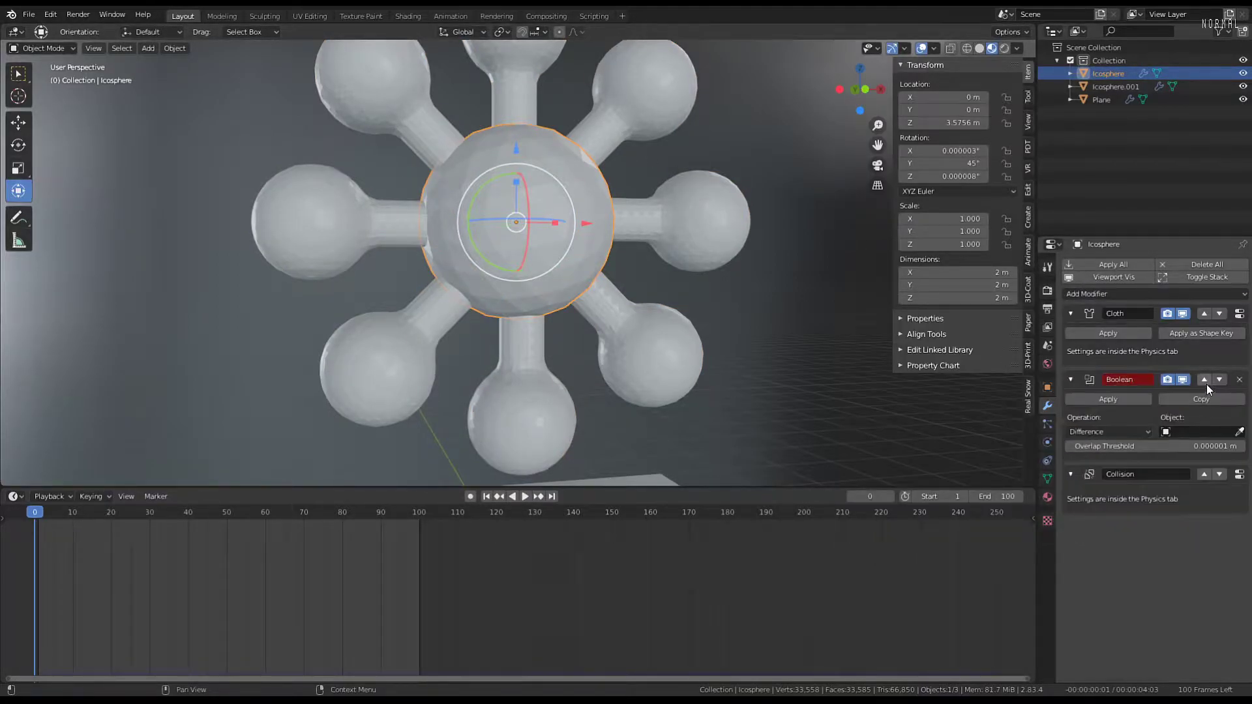
click(1204, 379)
Set the central sphere's Boolean operation to Union with the ring object Icosphere.001 as its target
click(1138, 362)
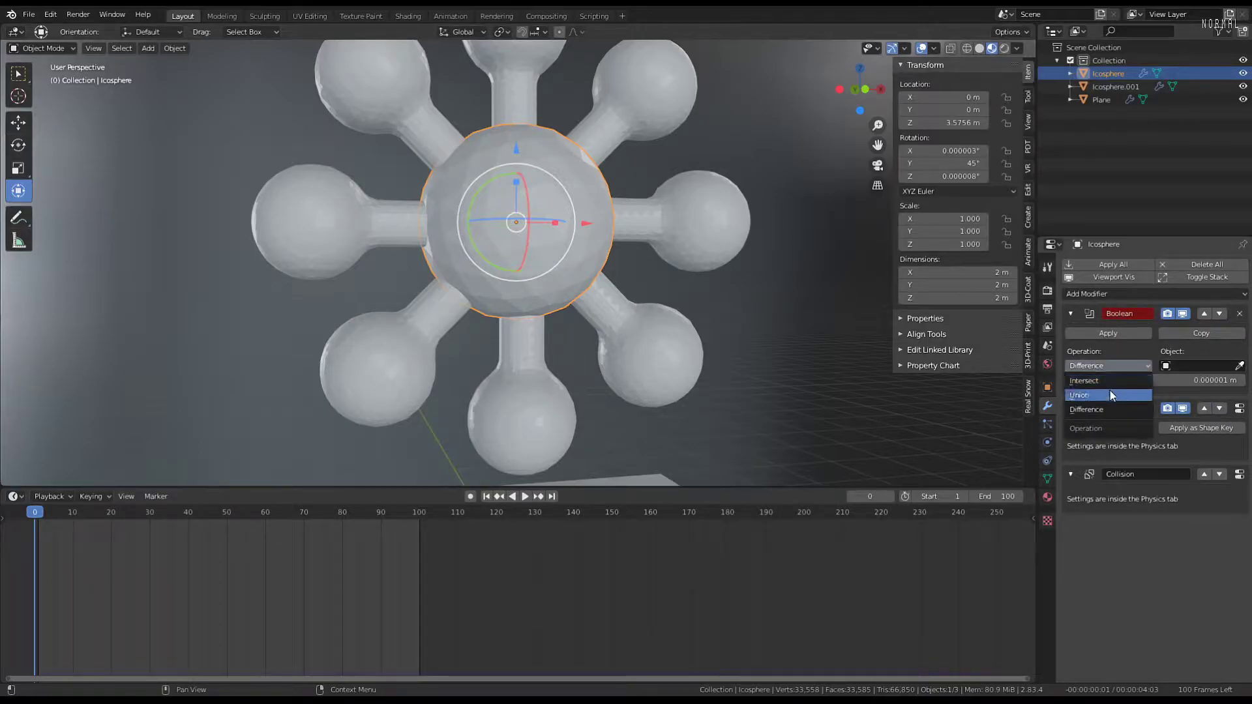
click(1110, 390)
click(1239, 366)
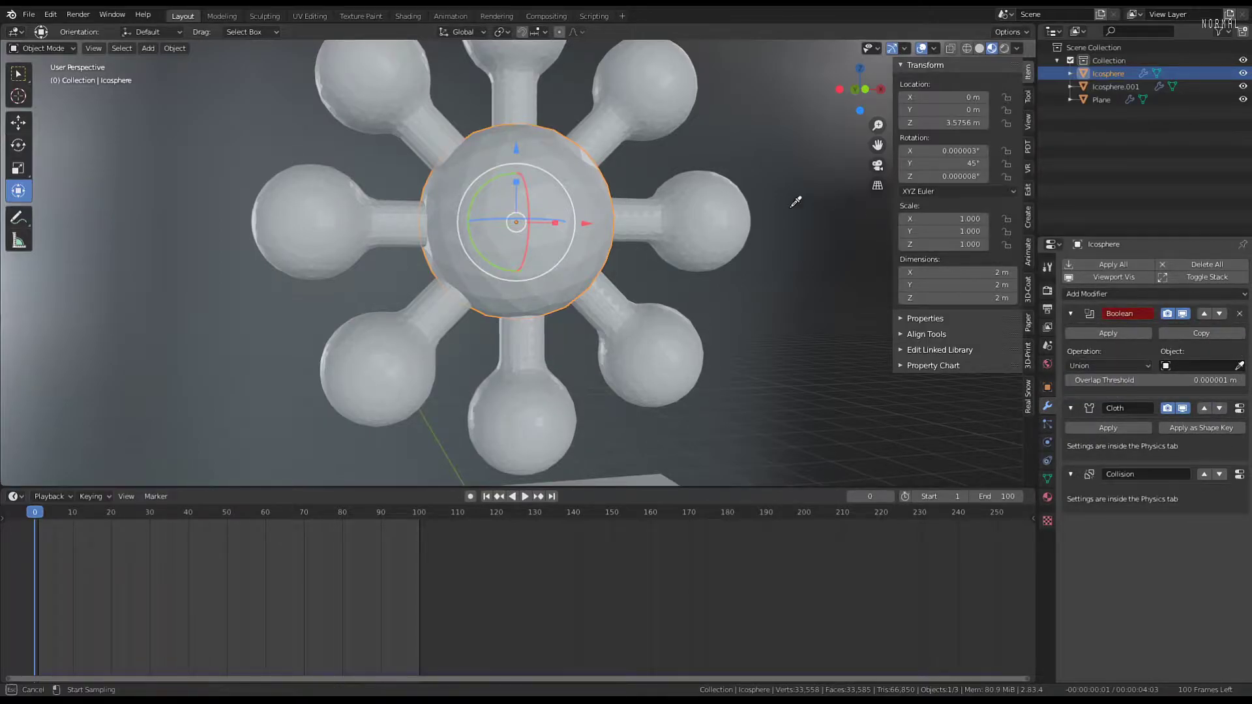
click(733, 196)
click(1107, 367)
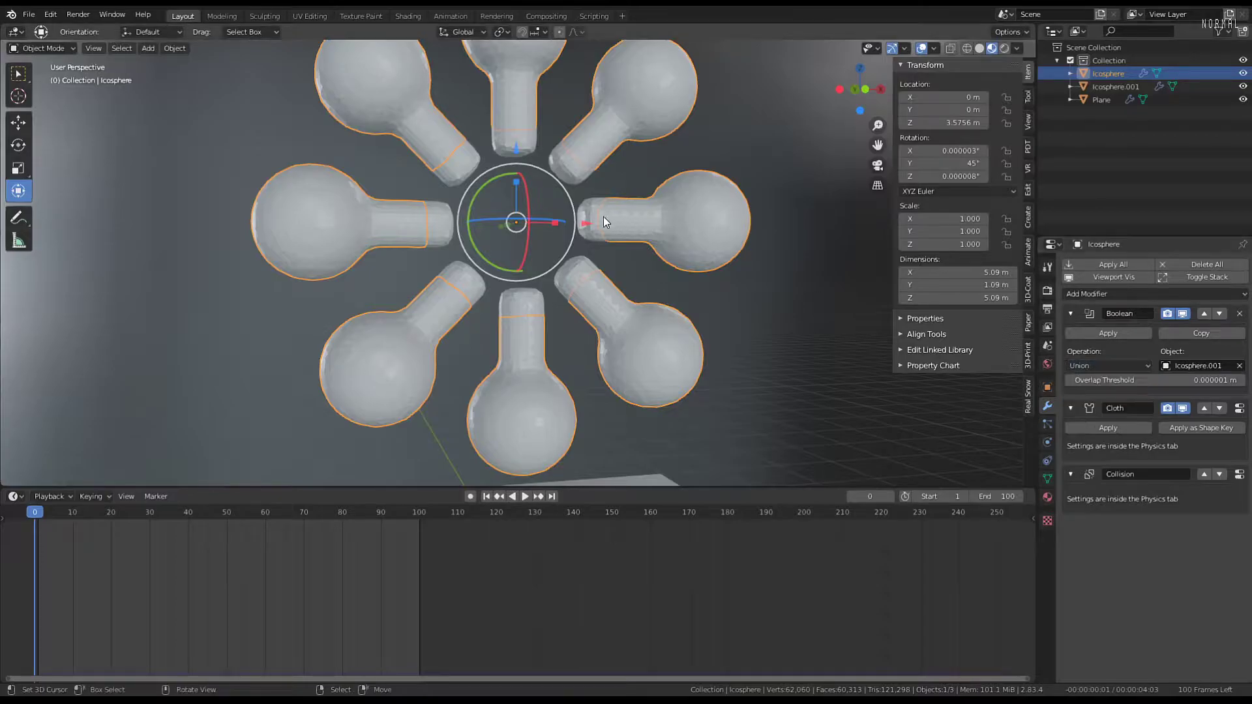
Inspect the centre of the union with the Boolean modifier's viewport display toggled off and on
scroll(561, 261, down, 2)
middle_drag(561, 261, 535, 240)
scroll(548, 225, up, 3)
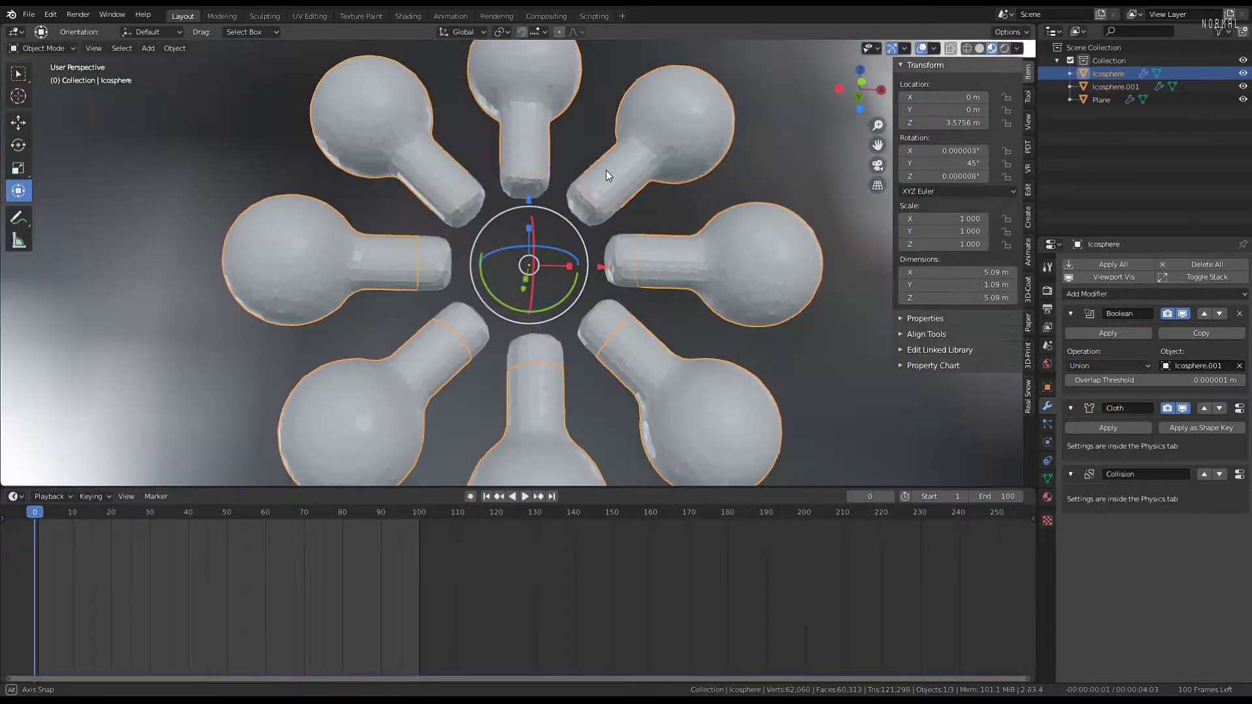
click(1071, 314)
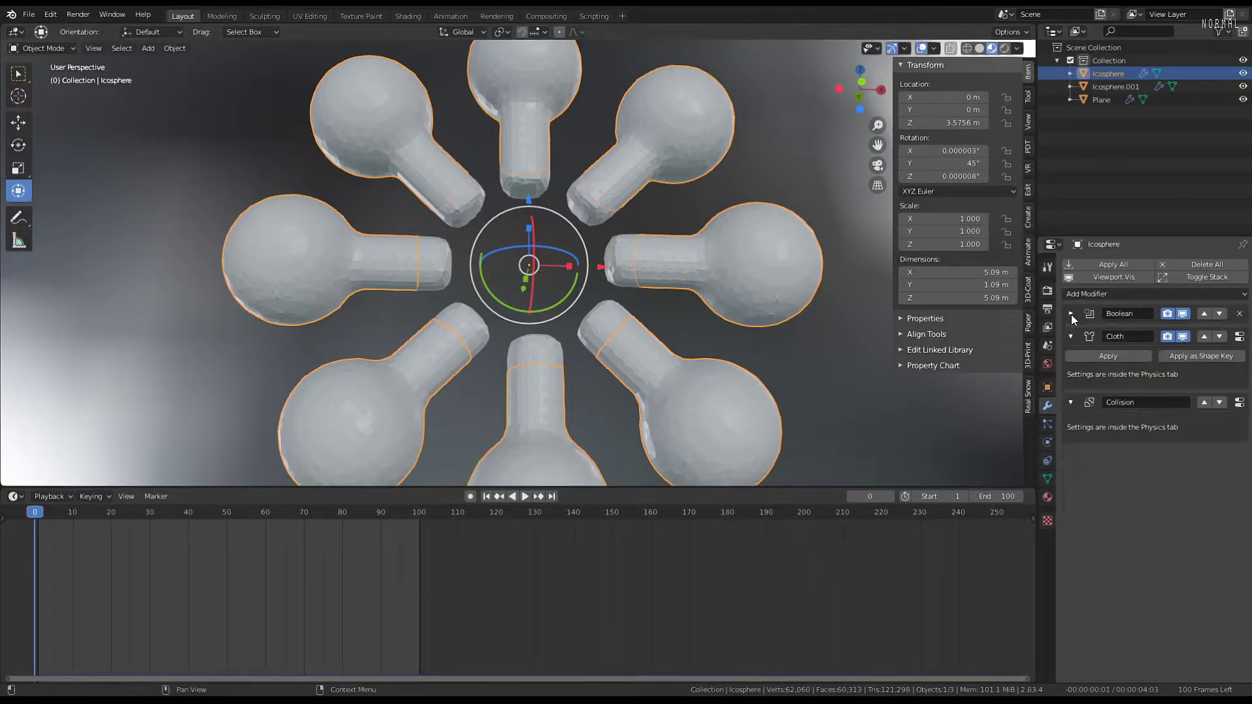
click(1182, 313)
click(1182, 313)
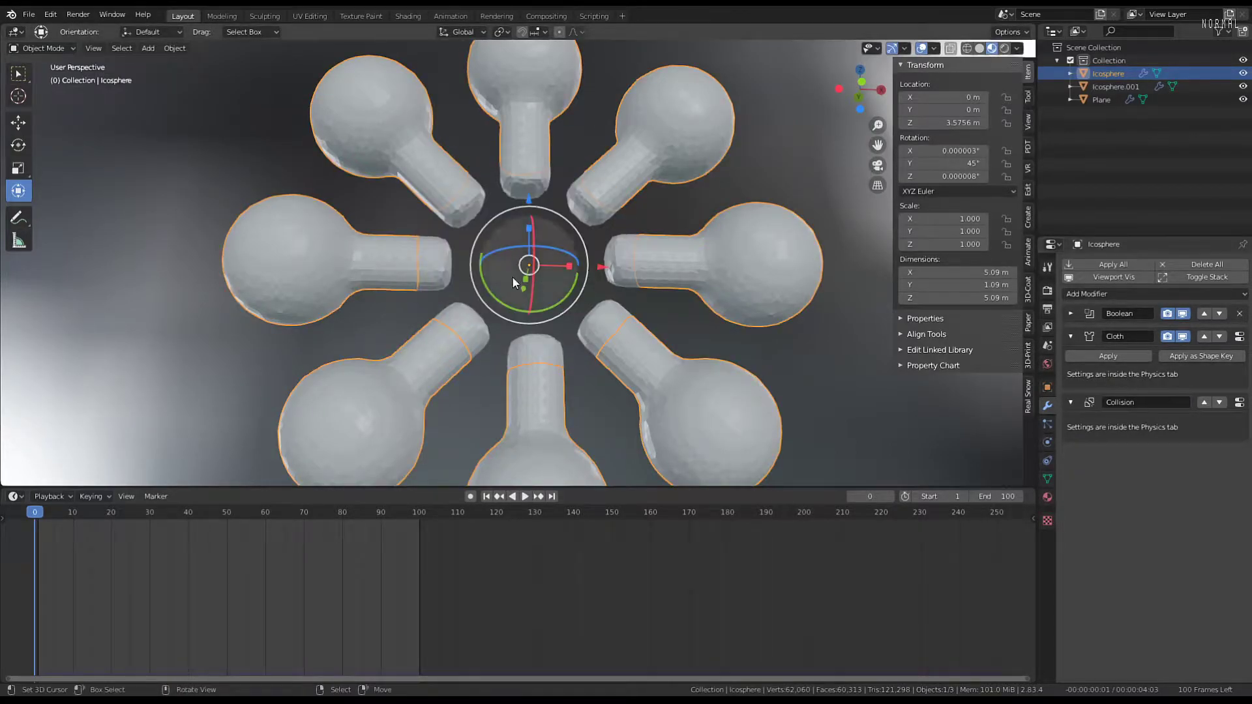
click(1070, 337)
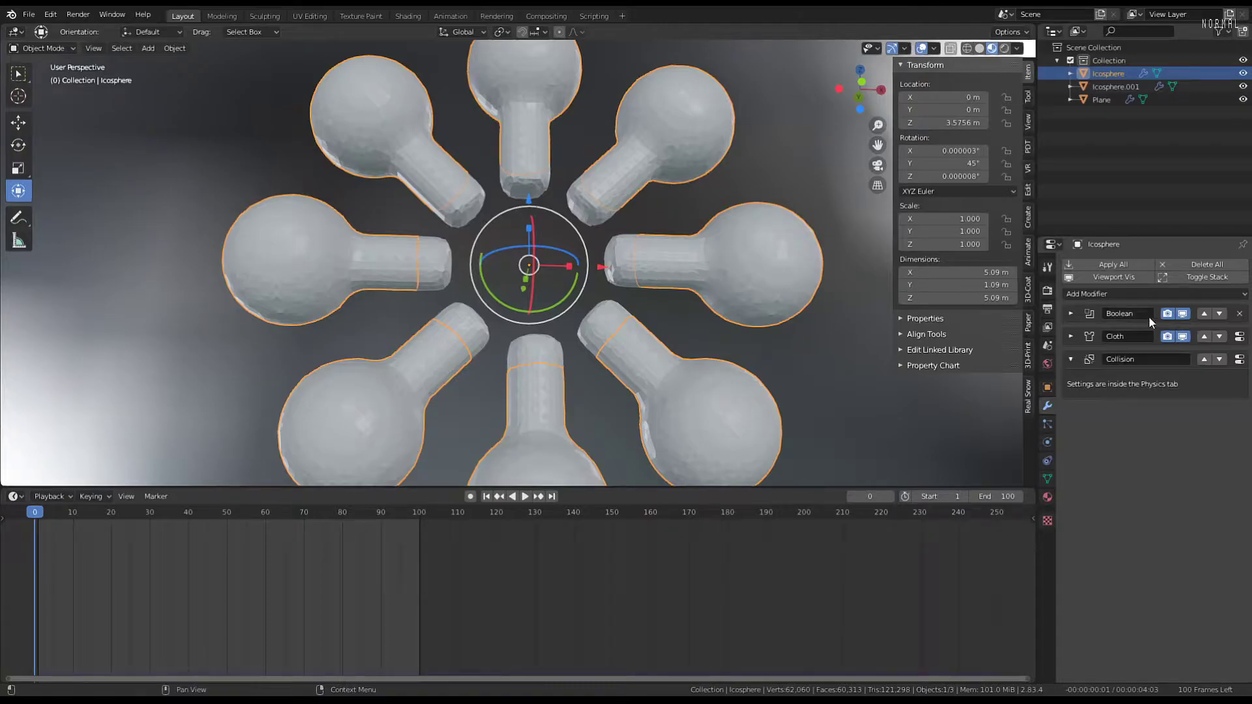
click(1183, 313)
click(1183, 314)
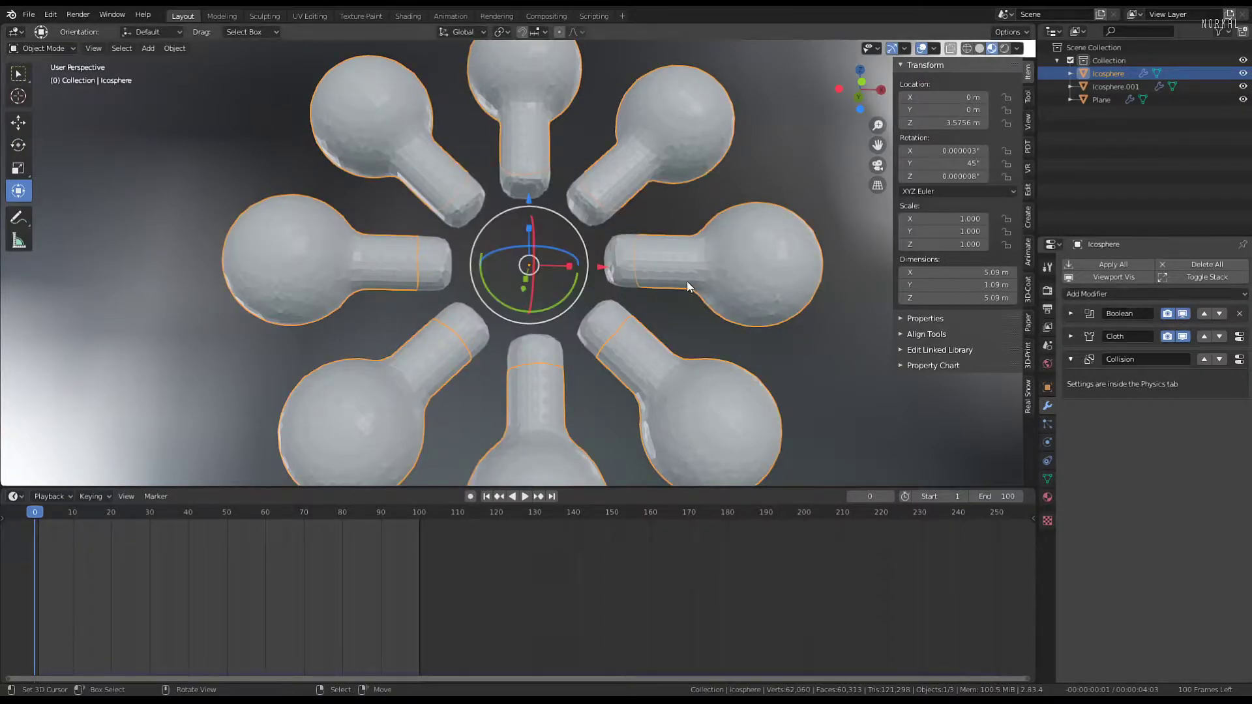
Select the ring and the central sphere in turn, and expand the sphere's Boolean settings to check them
click(735, 269)
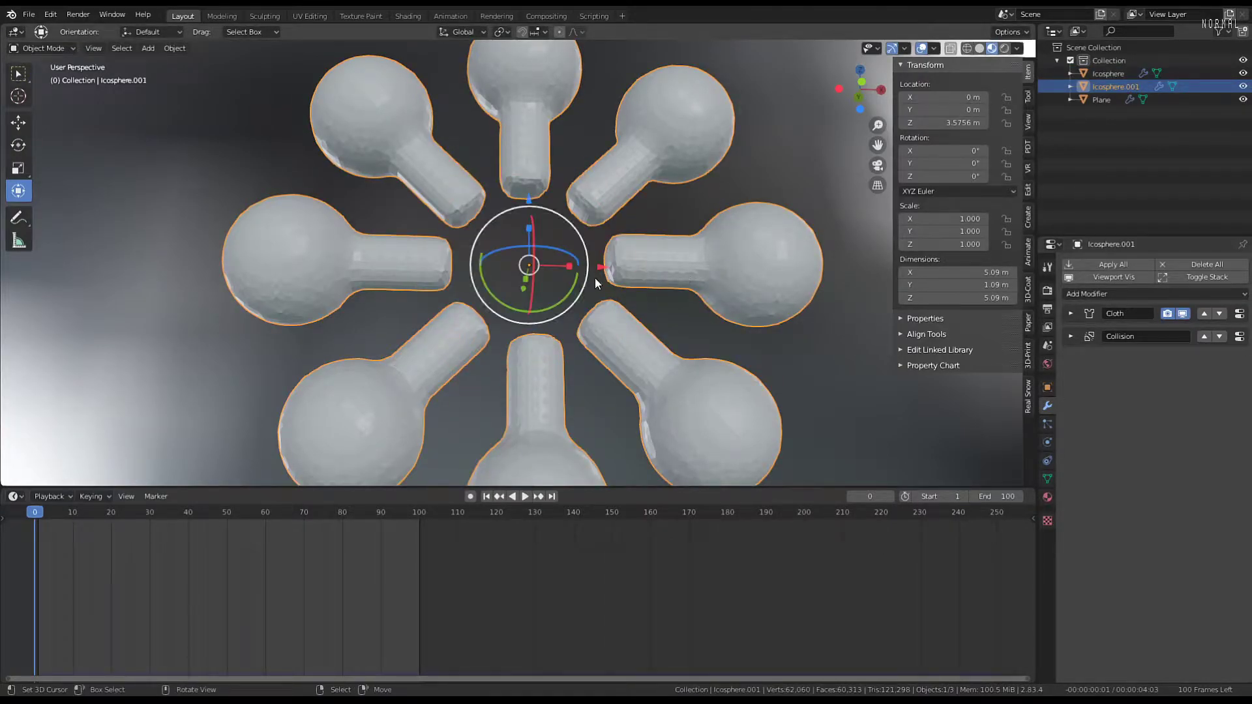
click(612, 253)
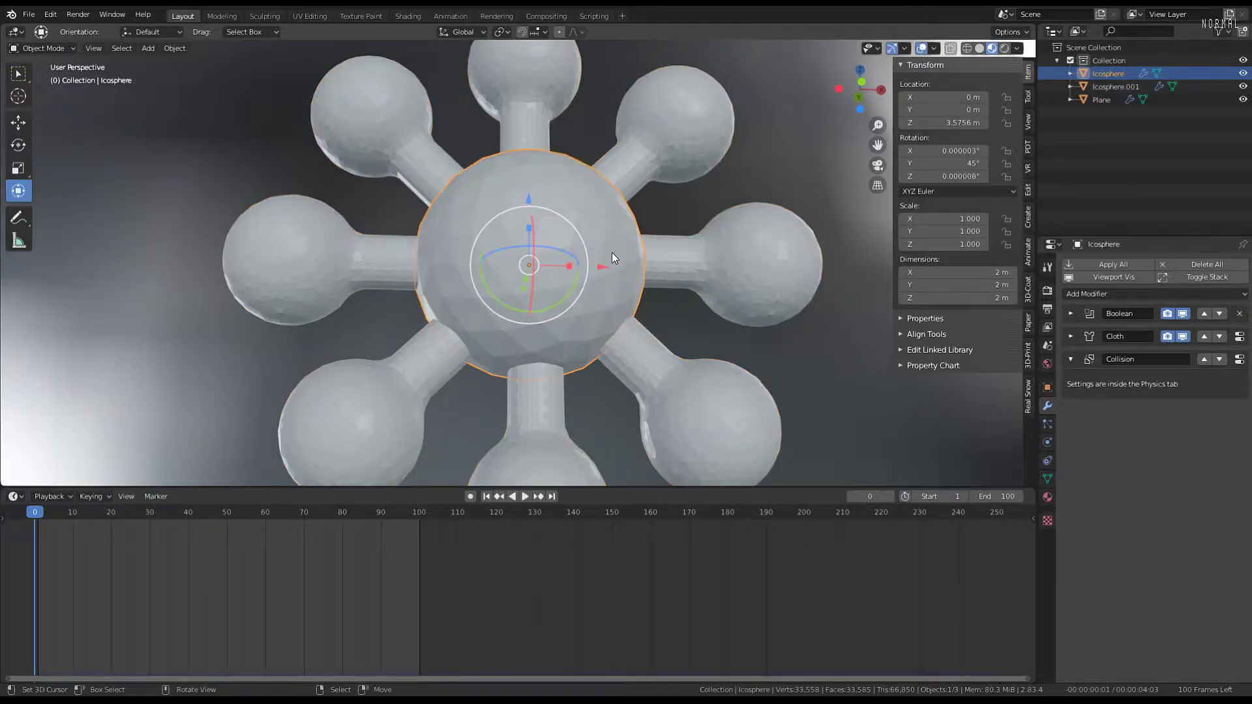
right_click(612, 252)
right_click(620, 246)
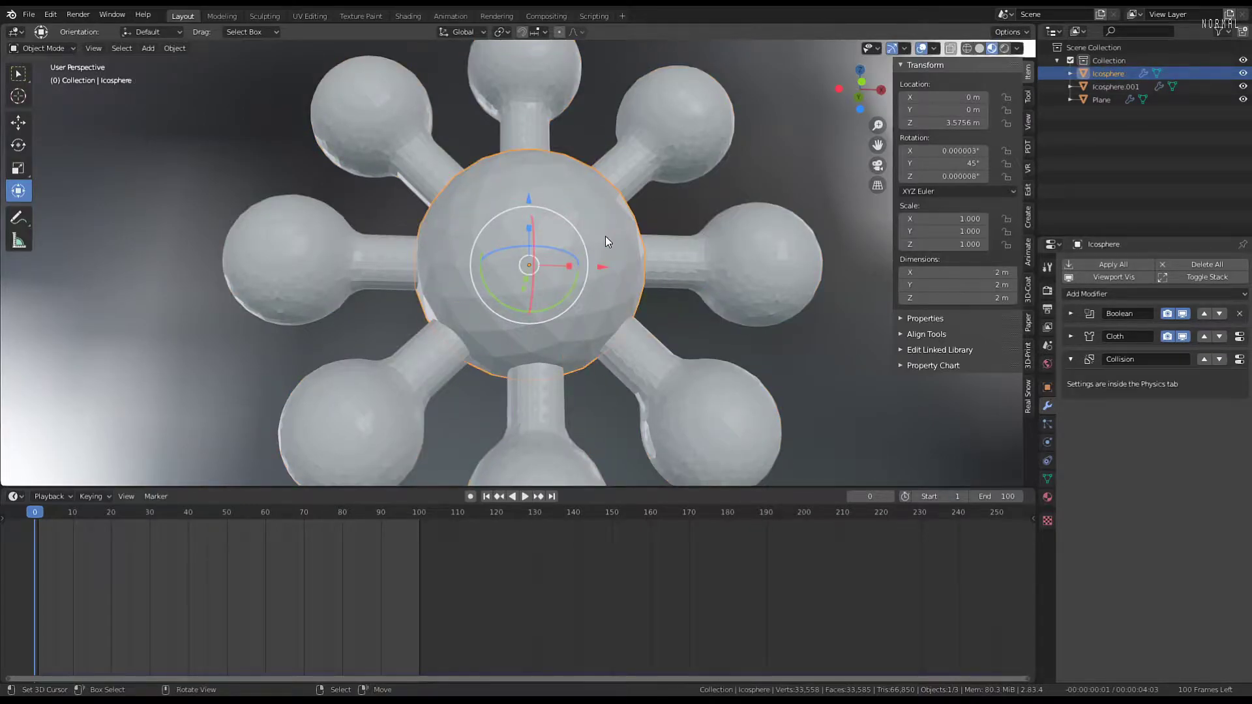
click(1069, 314)
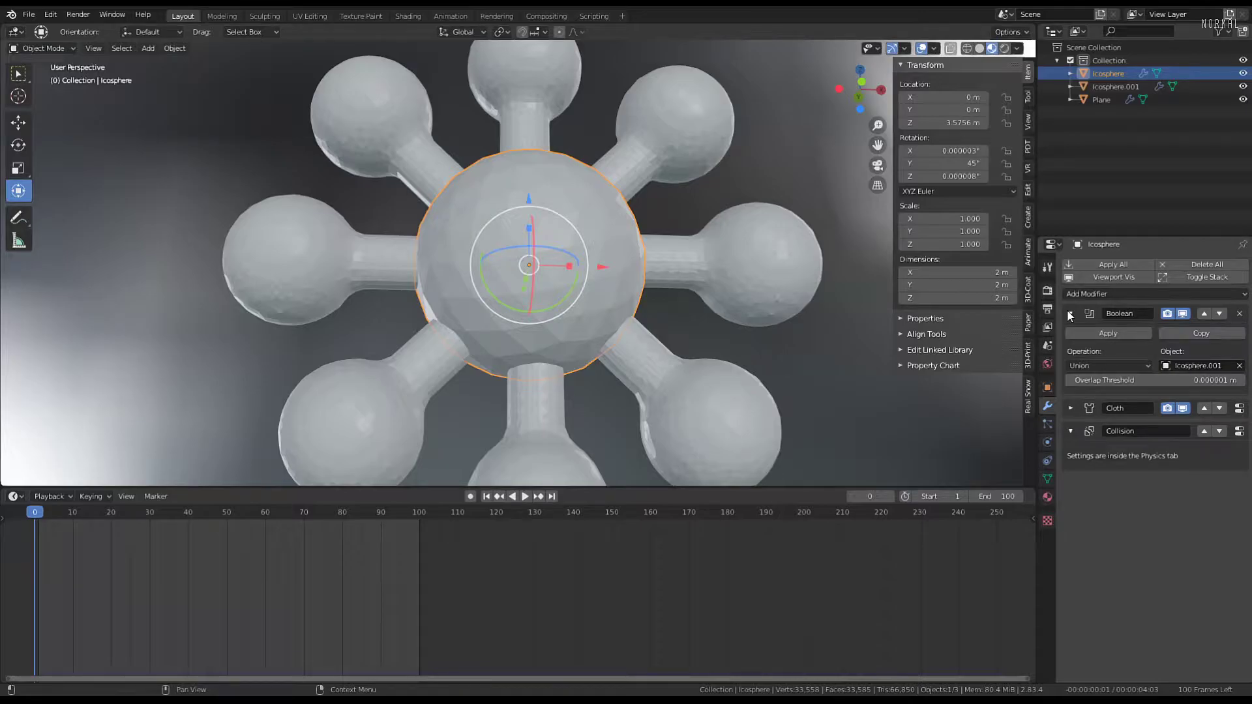
Scale the central sphere up uniformly by about 1.039 and check its union with the arms
key(s)
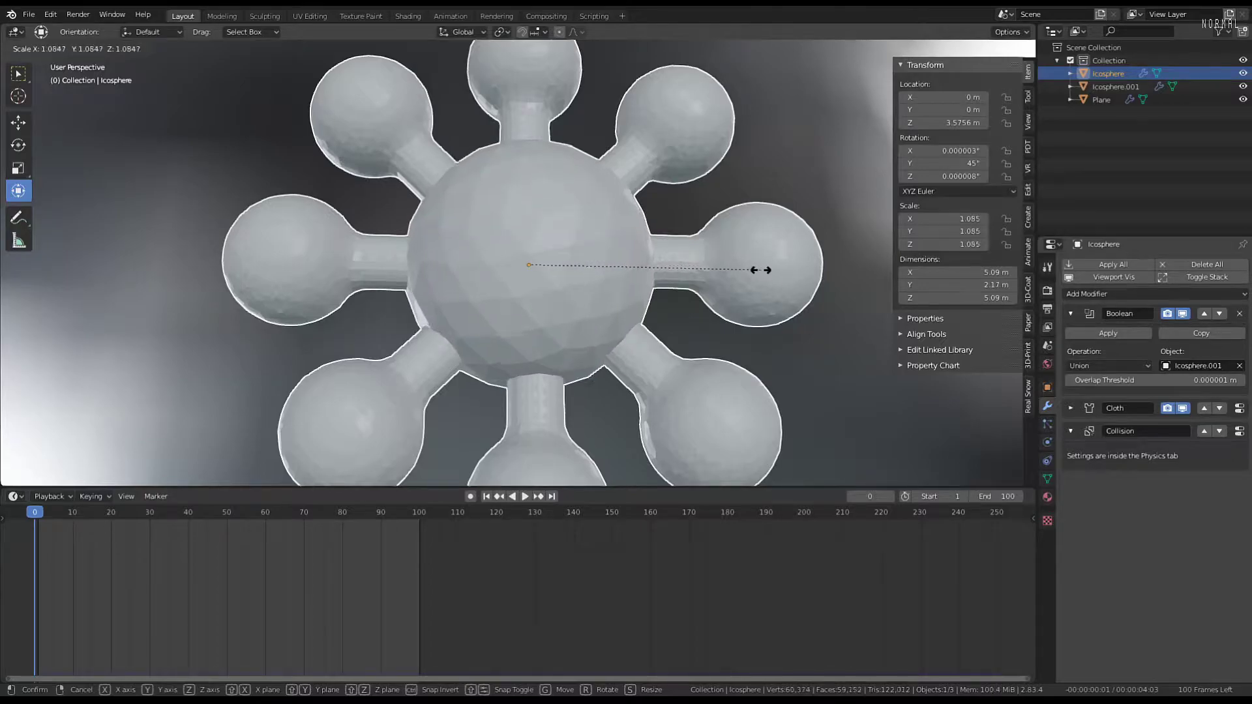
key(Escape)
key(s)
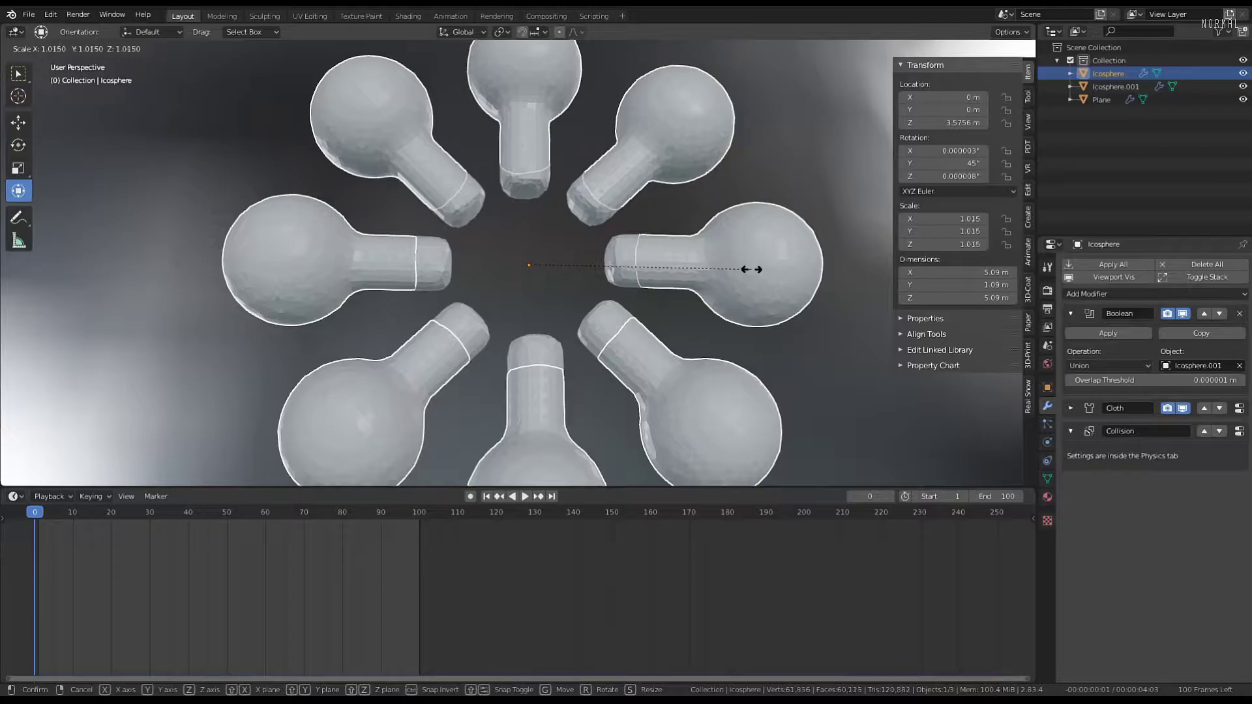
click(755, 270)
scroll(589, 240, up, 10)
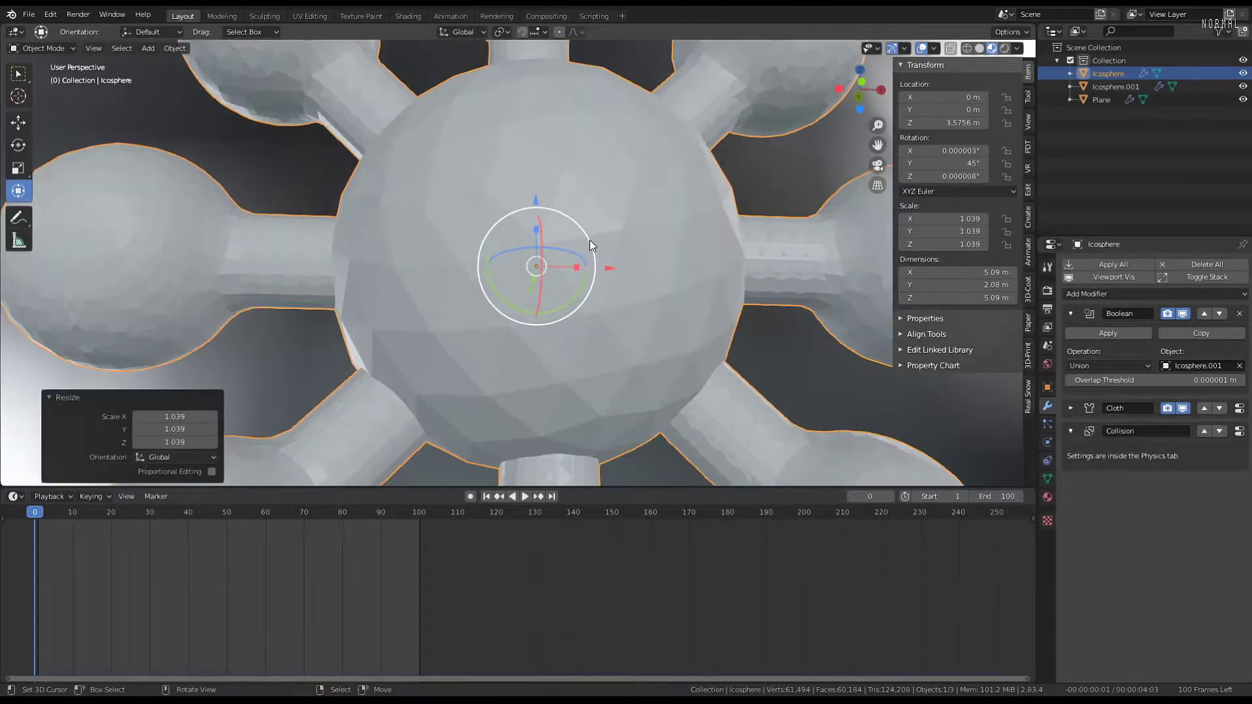
scroll(618, 164, down, 10)
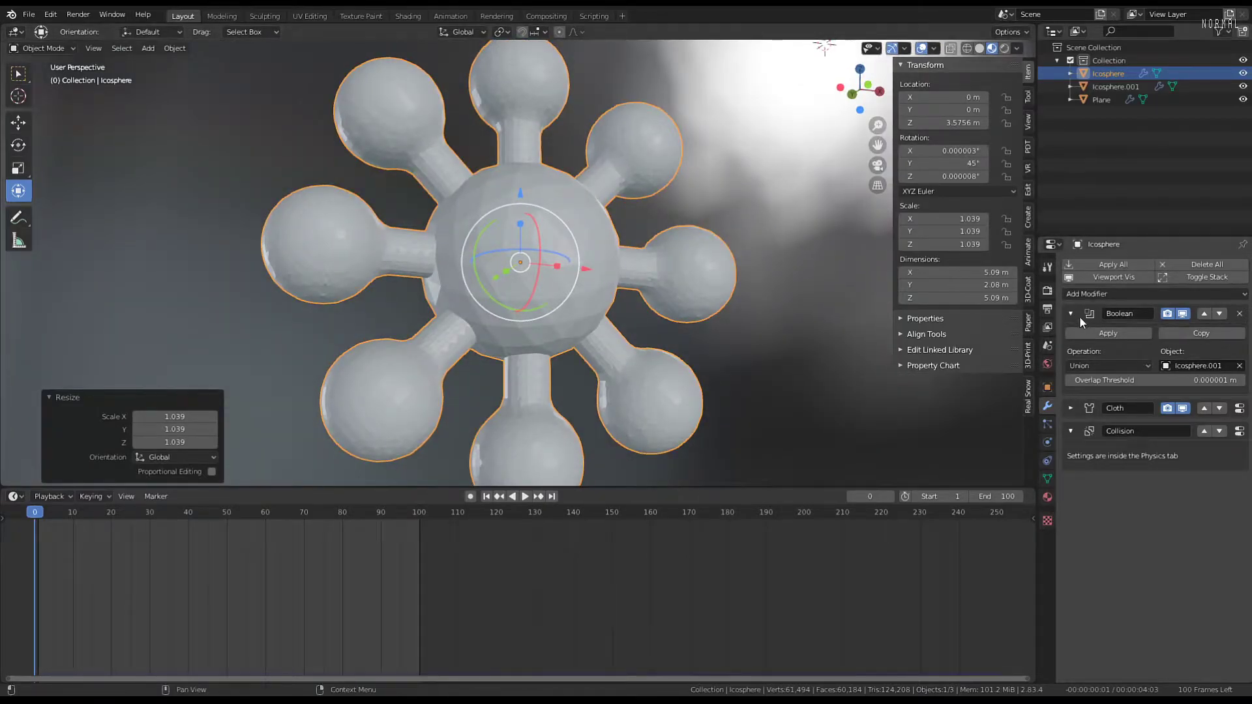
Add a Remesh modifier to the central sphere and check the merged surface where the arms meet it
click(1071, 314)
click(1094, 294)
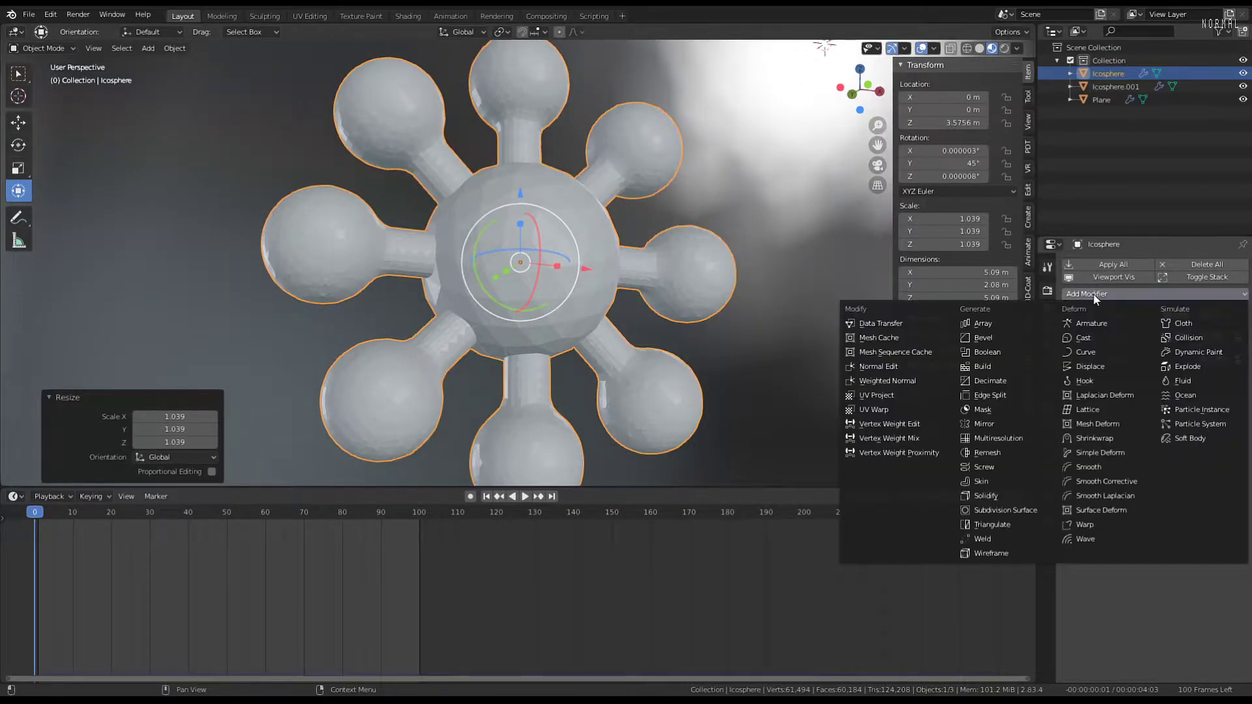
click(987, 452)
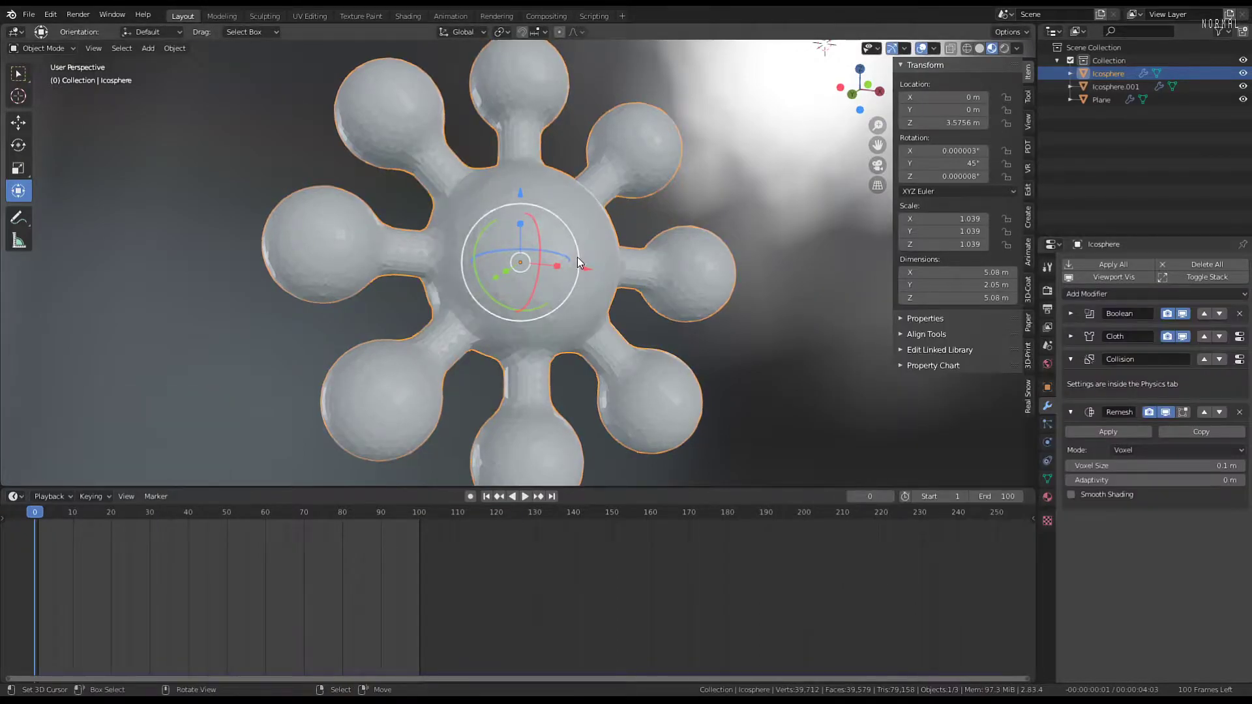
scroll(578, 263, up, 2)
middle_drag(578, 263, 611, 269)
scroll(614, 148, down, 2)
scroll(605, 167, up, 3)
scroll(534, 144, down, 8)
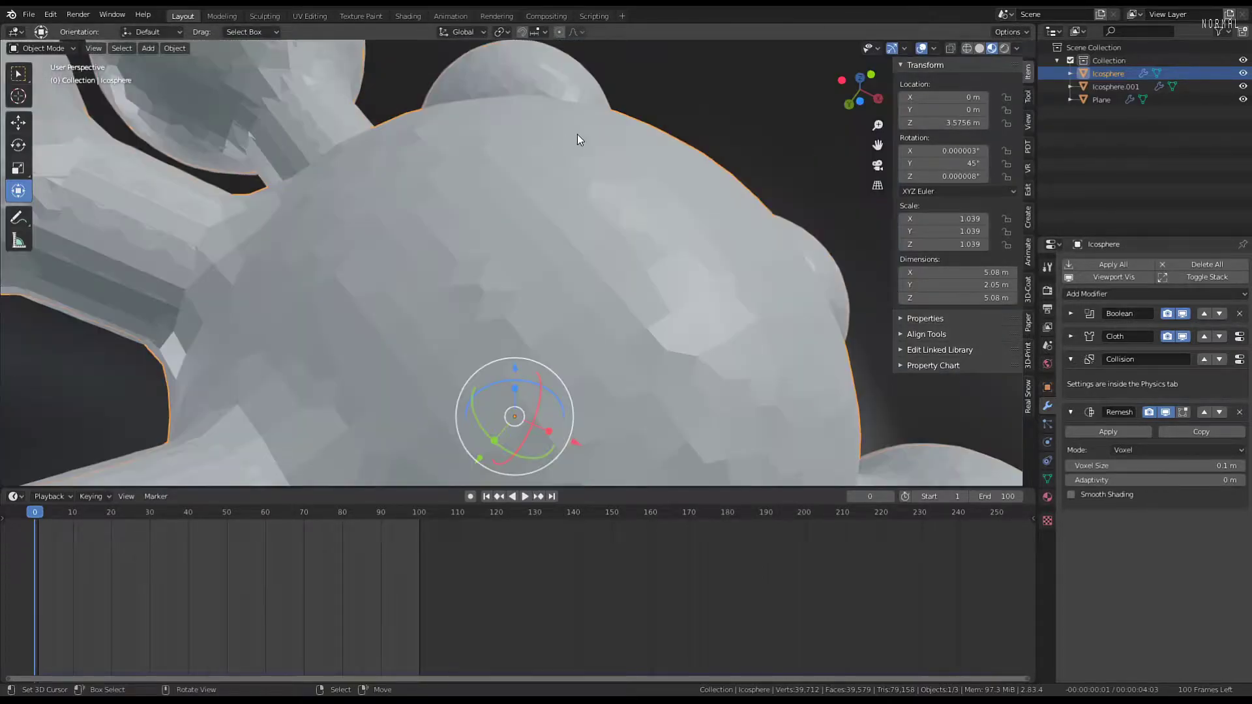
middle_drag(577, 135, 553, 222)
Examine the remeshed union with the ring object hidden, bring the ring back and select the central sphere
right_click(556, 121)
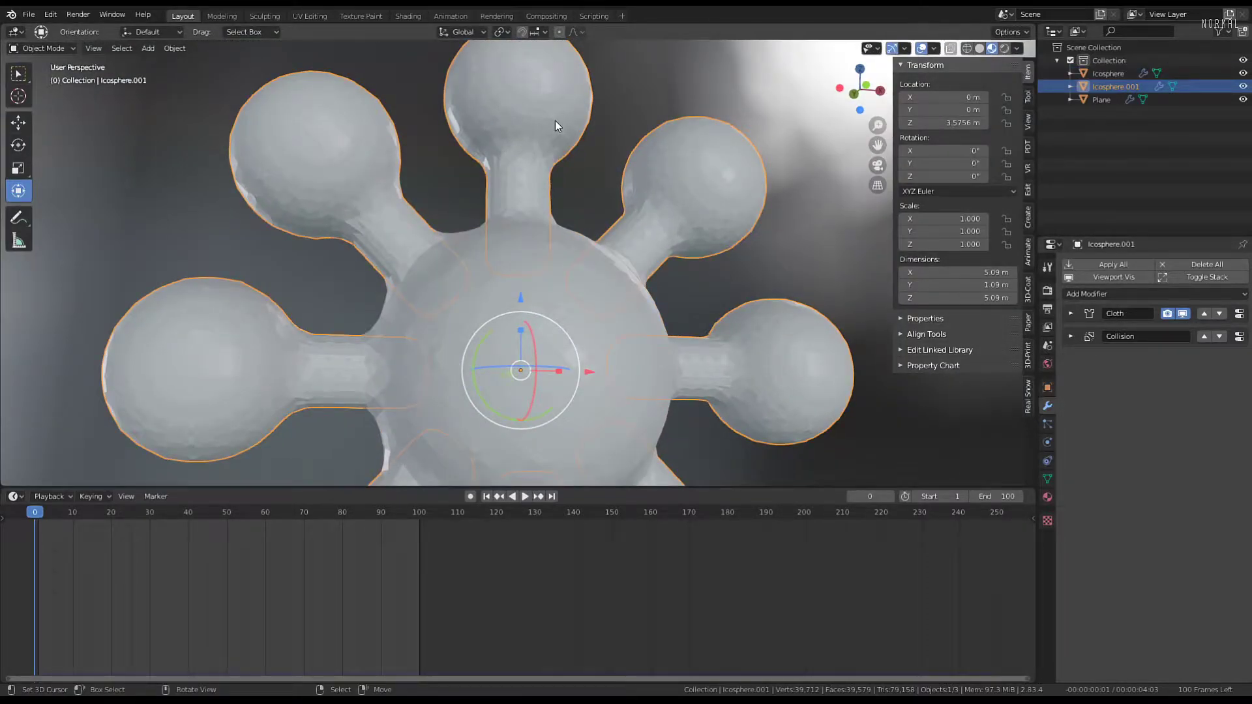
key(h)
scroll(577, 266, up, 9)
middle_drag(580, 266, 588, 214)
scroll(587, 287, down, 9)
key(alt+h)
scroll(583, 259, up, 4)
click(530, 300)
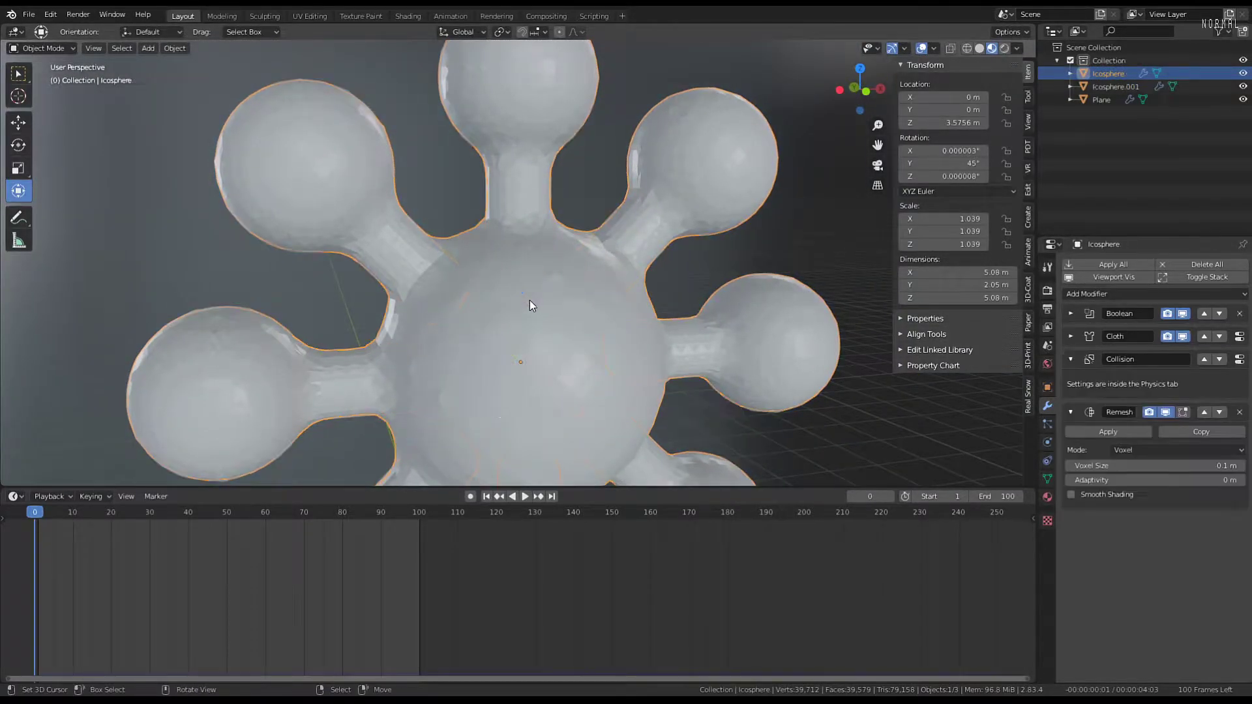
scroll(696, 291, down, 4)
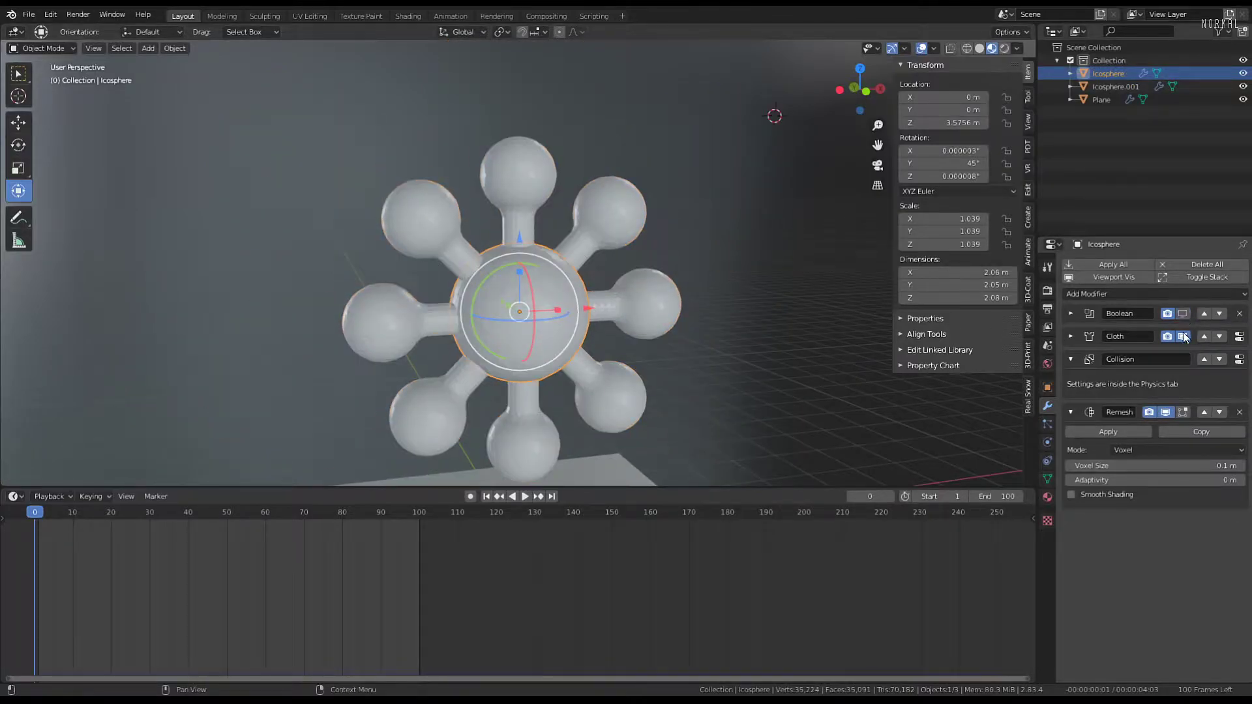
Select the ring's arms by linked geometry and shift them temporarily to check for separate pieces left behind
click(557, 232)
key(Tab)
key(l)
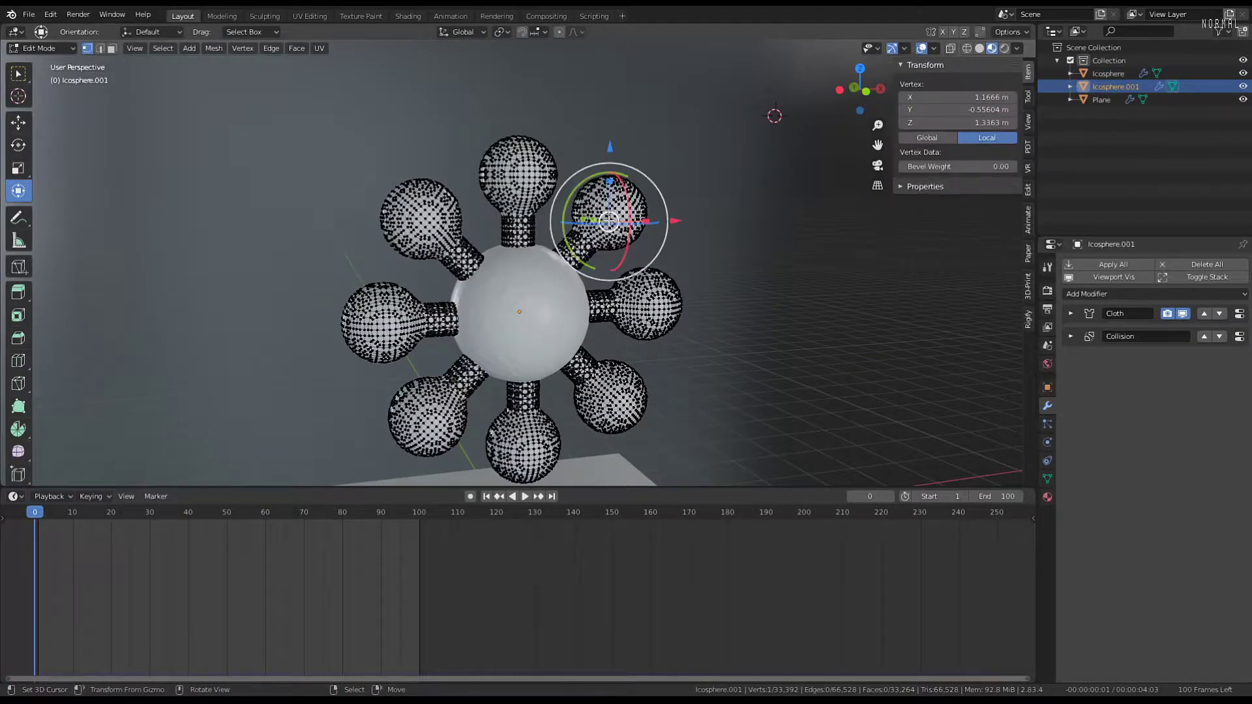
key(l)
key(l)
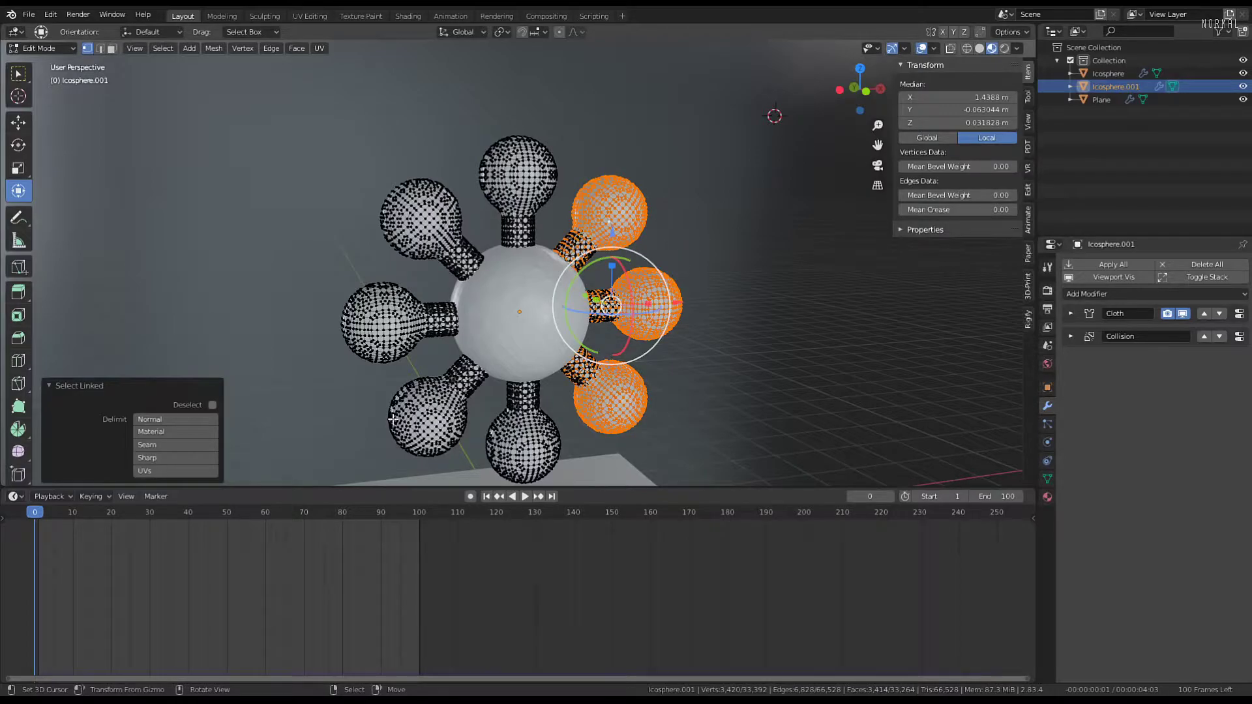
key(l)
key(l)
key(l)
scroll(706, 250, up, 2)
key(g)
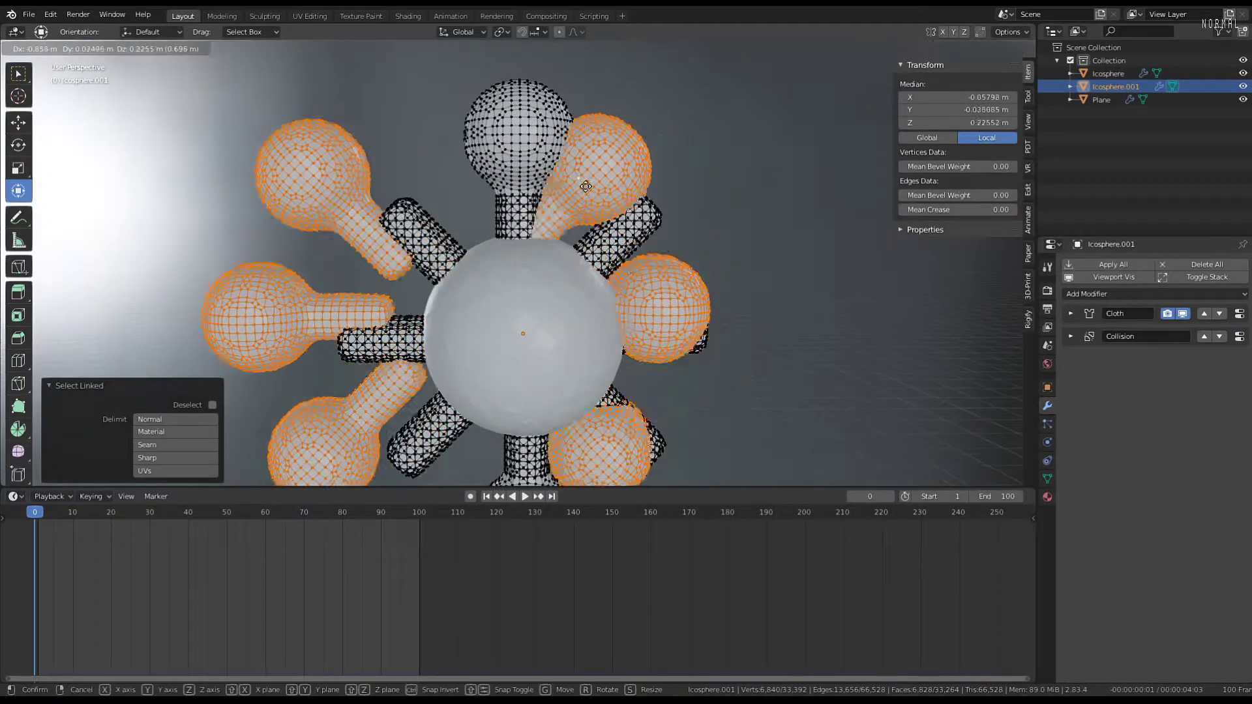
right_click(654, 226)
key(Tab)
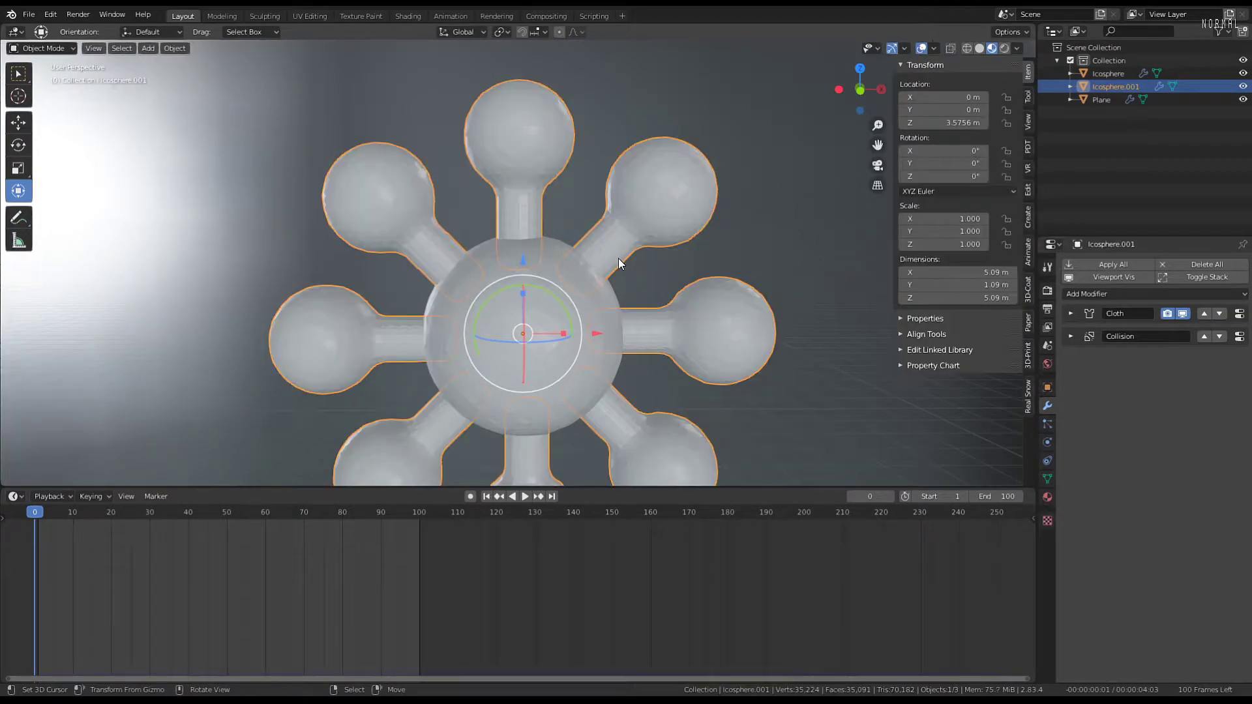
Delete the vertices of the ring's loose duplicate cylinders, keeping only the eight arms joined to the small spheres
key(Tab)
click(694, 189)
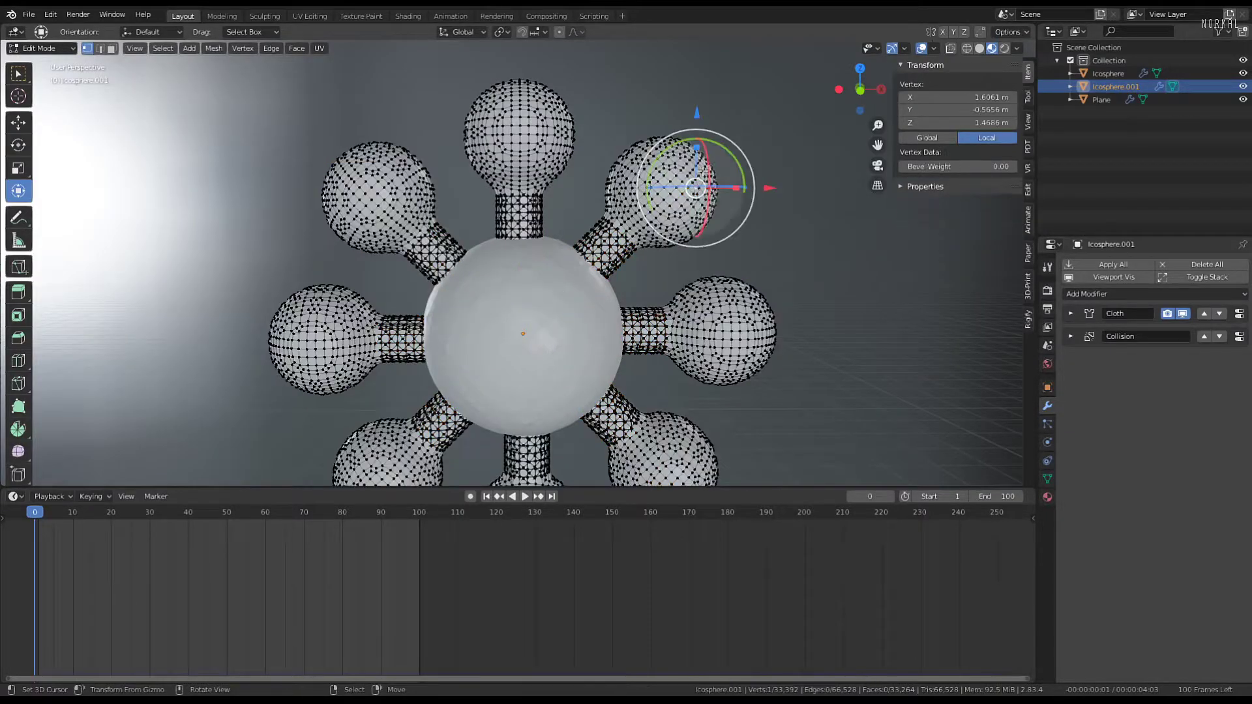
key(l)
key(l)
key(l)
scroll(340, 278, down, 2)
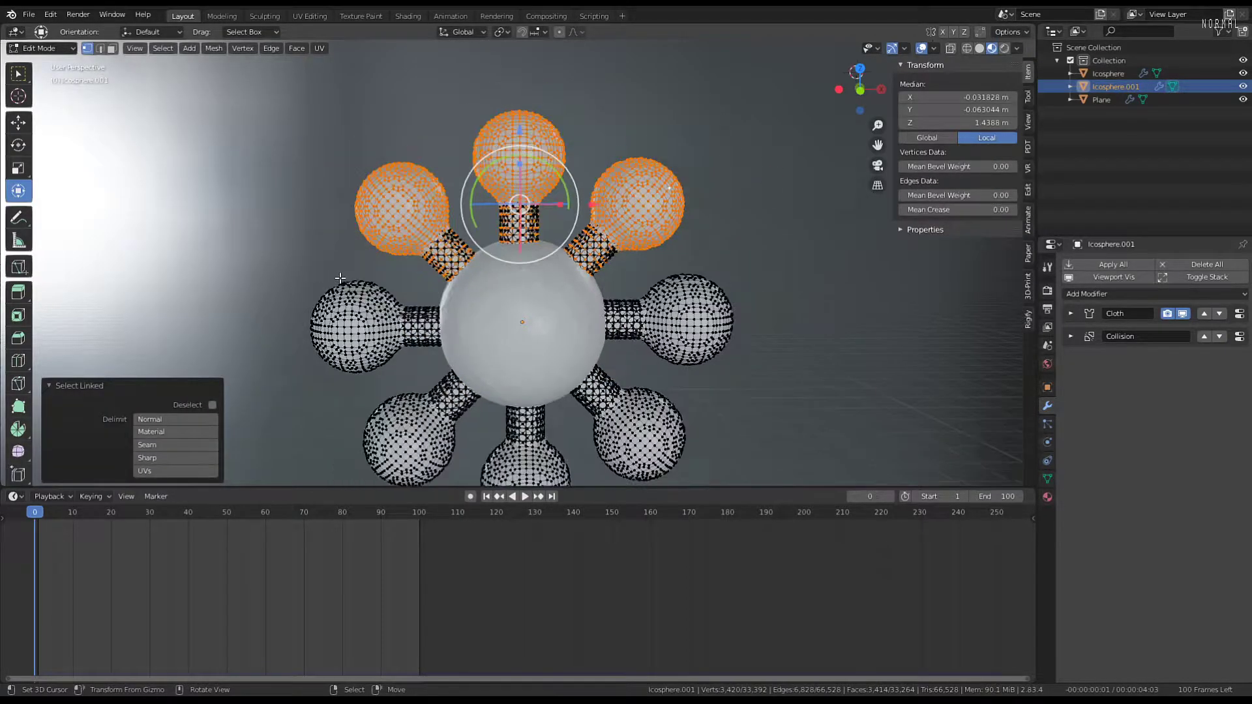
key(l)
key(l)
key(l)
key(l)
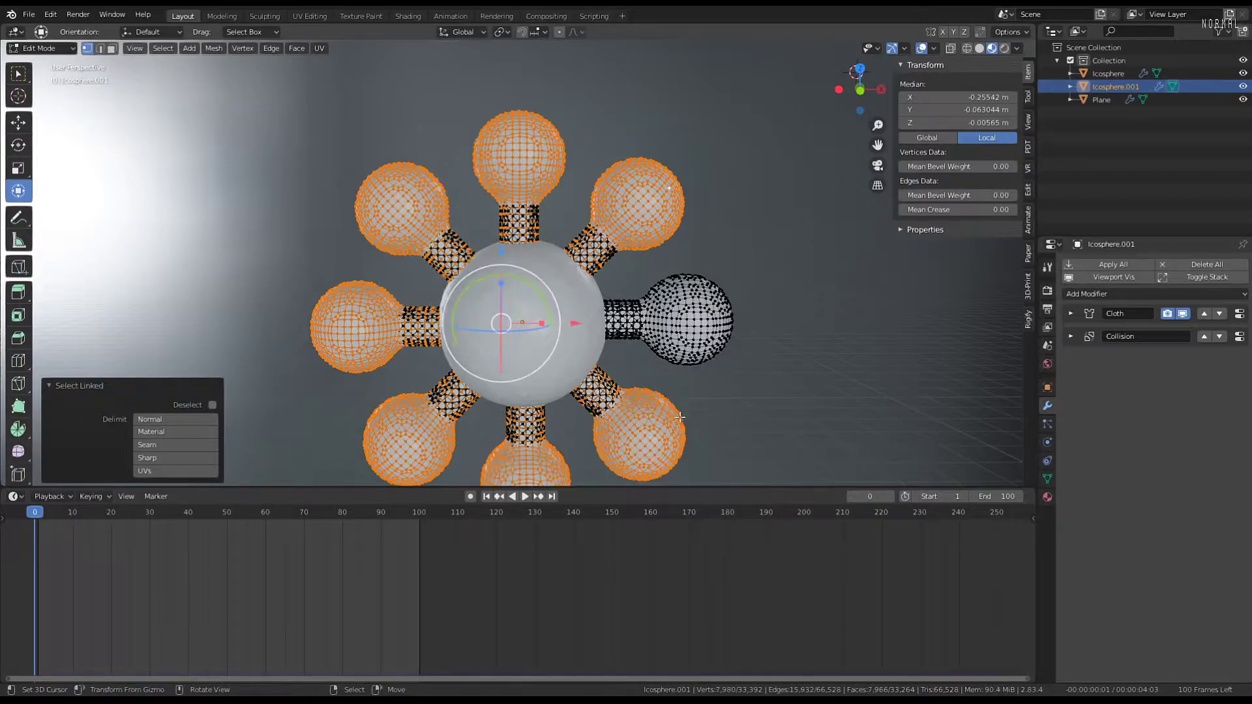
key(l)
key(ctrl+i)
key(x)
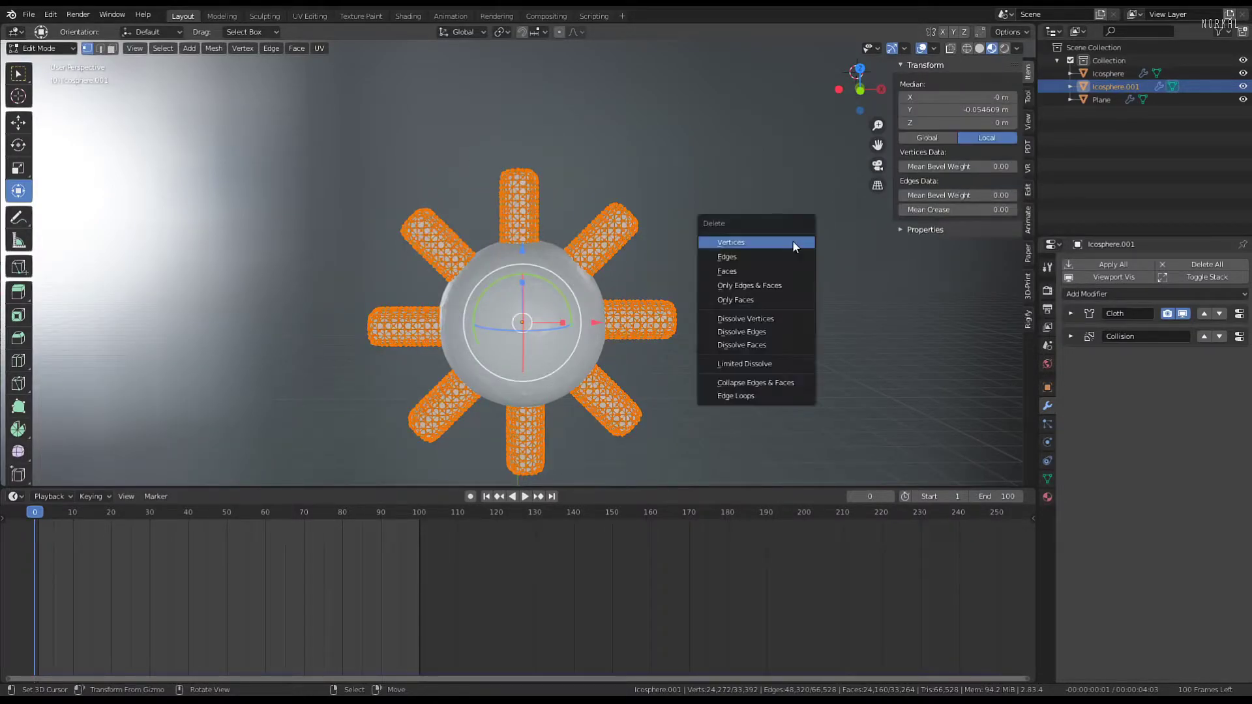
click(792, 240)
key(alt+h)
scroll(792, 241, up, 3)
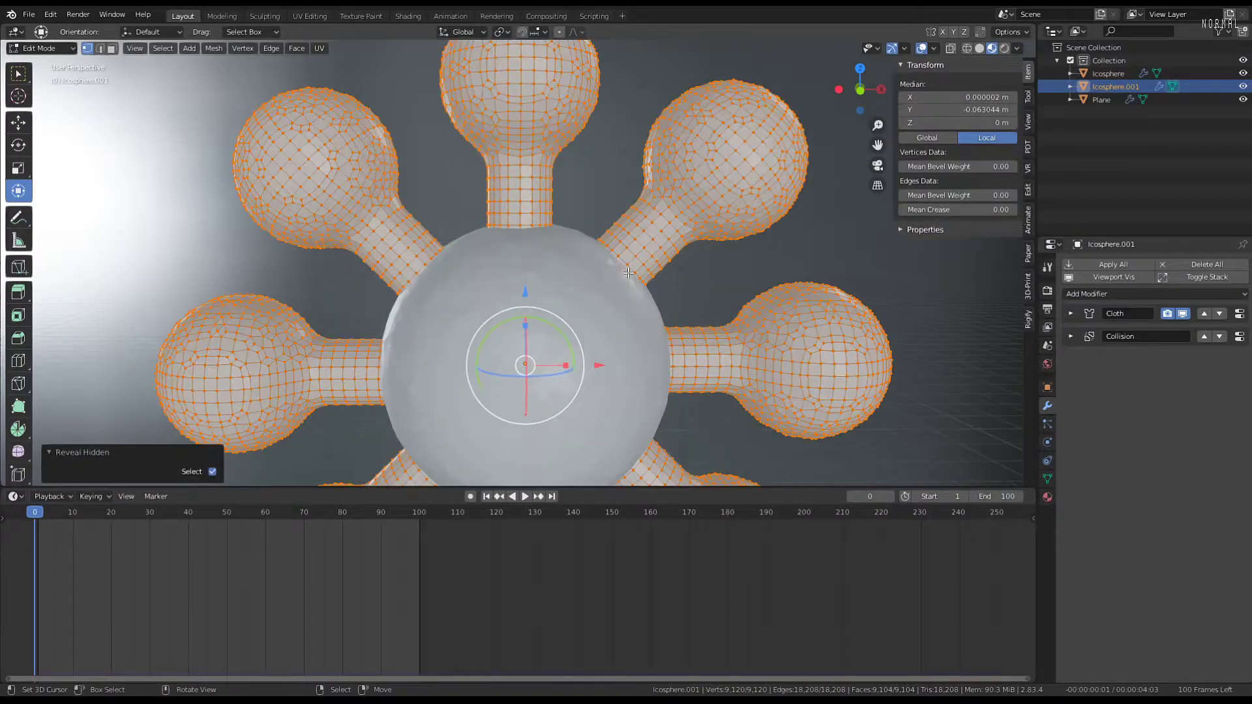
scroll(792, 241, down, 3)
middle_drag(793, 241, 550, 250)
click(550, 251)
scroll(550, 250, up, 6)
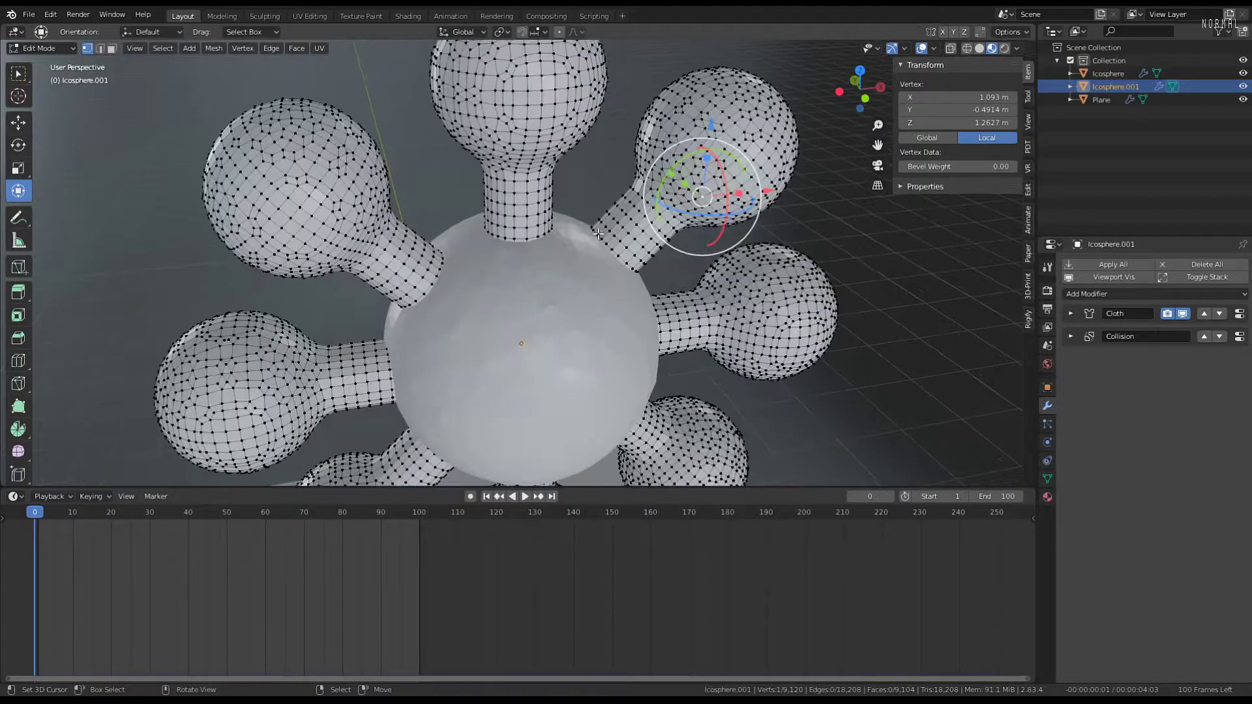
scroll(607, 260, down, 6)
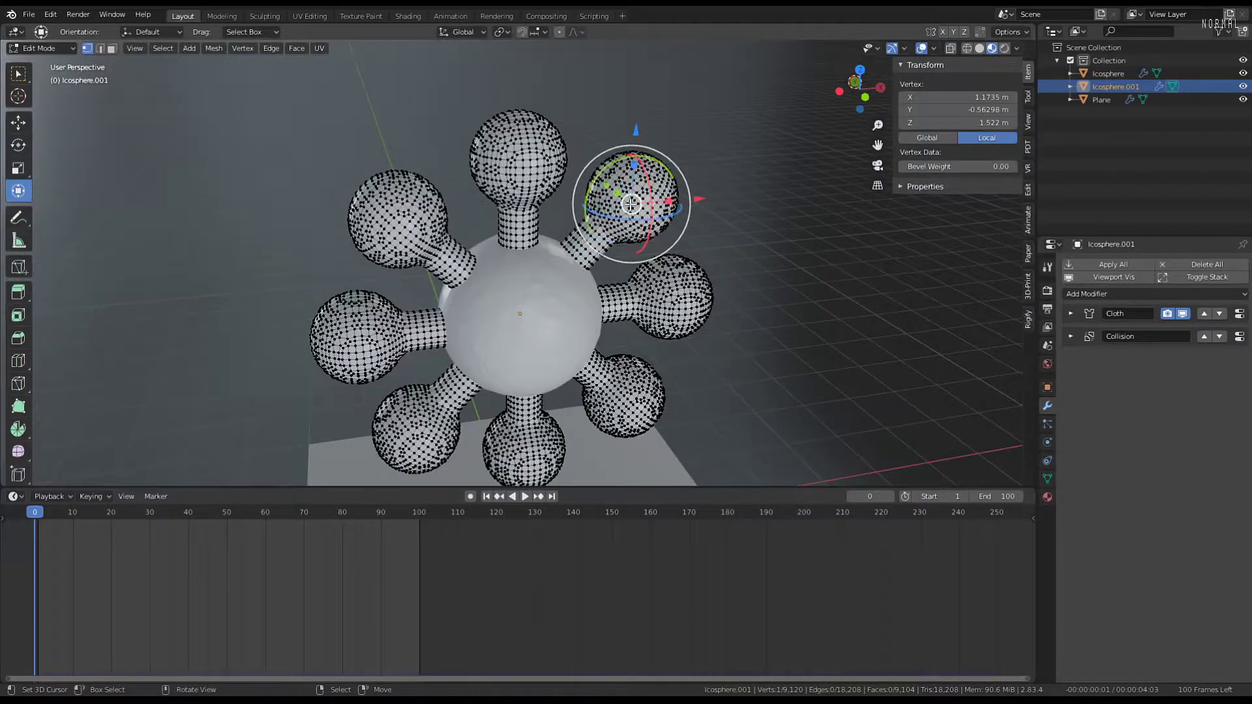
key(ctrl+l)
key(l)
key(l)
key(l)
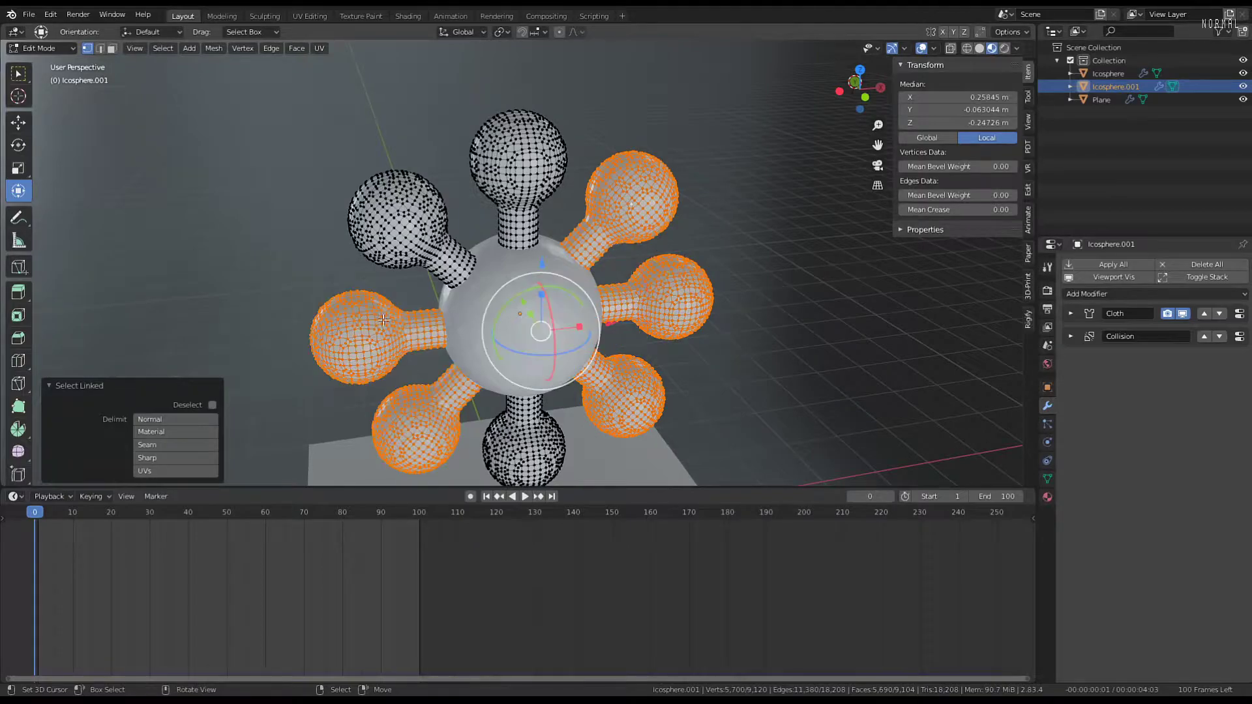
mouse_move(568, 266)
middle_down()
mouse_move(652, 271)
mouse_move(611, 274)
mouse_move(556, 224)
mouse_move(553, 148)
mouse_move(587, 267)
middle_up()
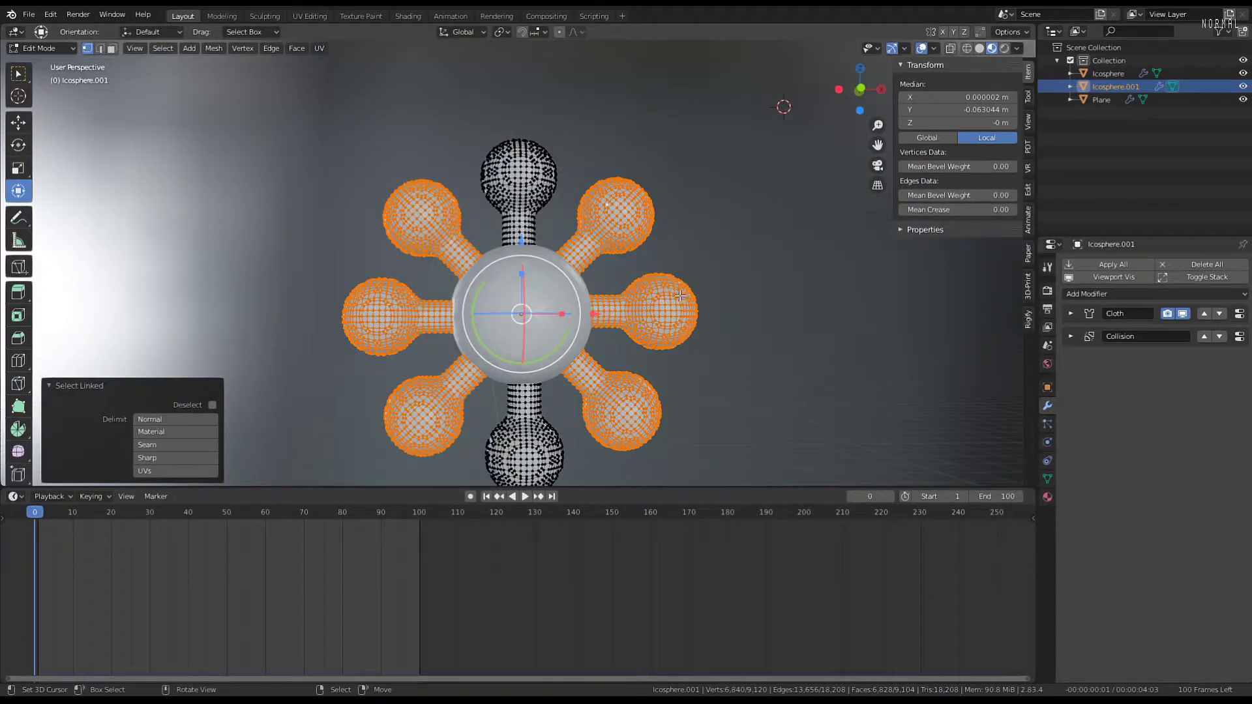
middle_drag(673, 285, 688, 346)
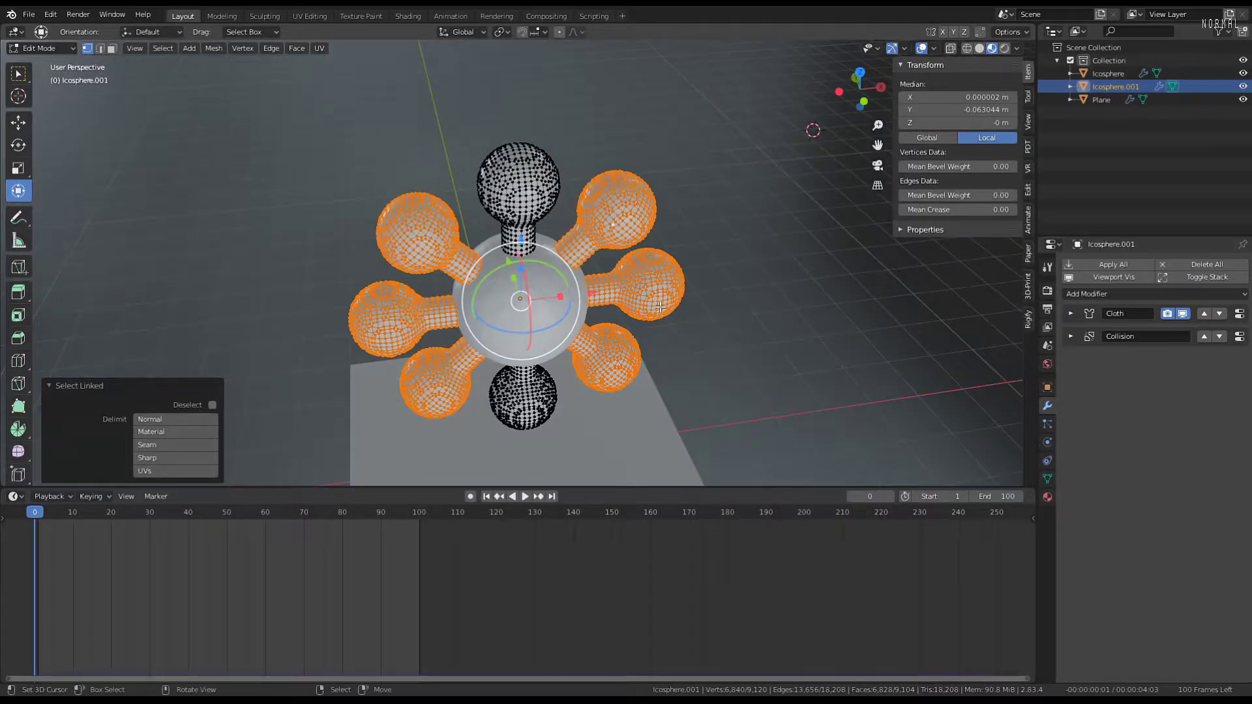
Duplicate the ring's two opposite horizontal arms in place and rotate the copy 45° in top view
click(652, 285)
key(l)
key(l)
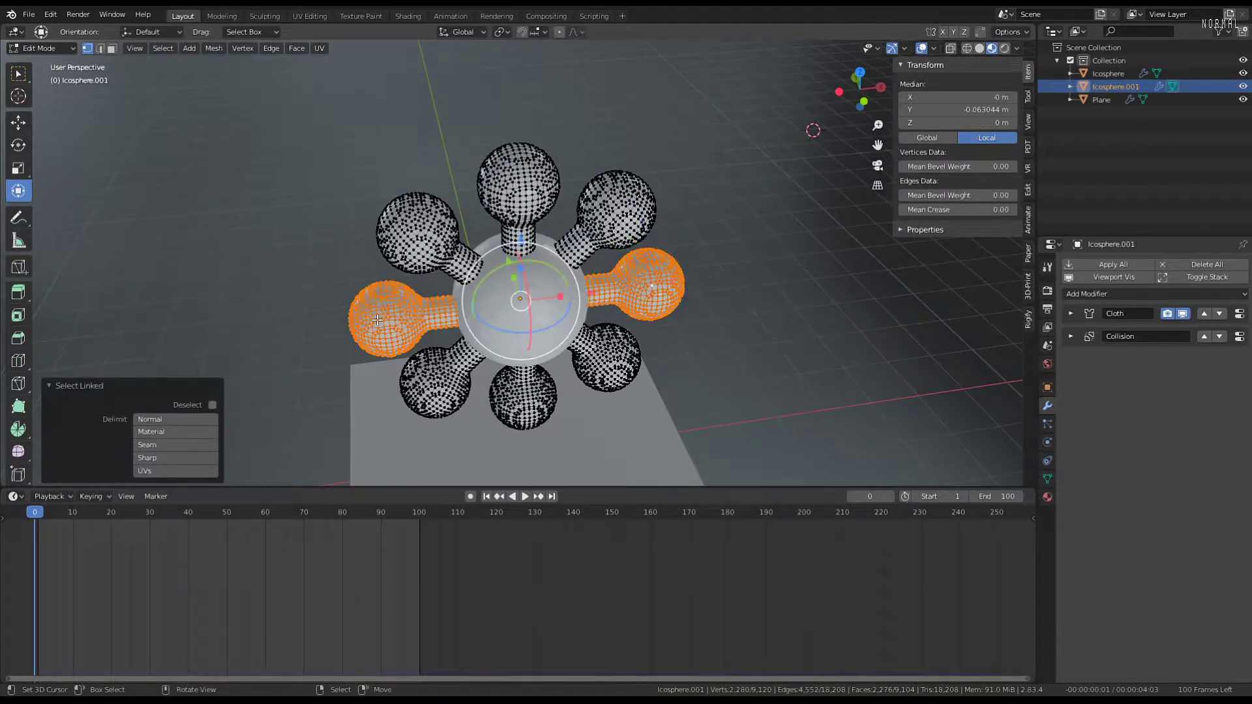
key(KP_7)
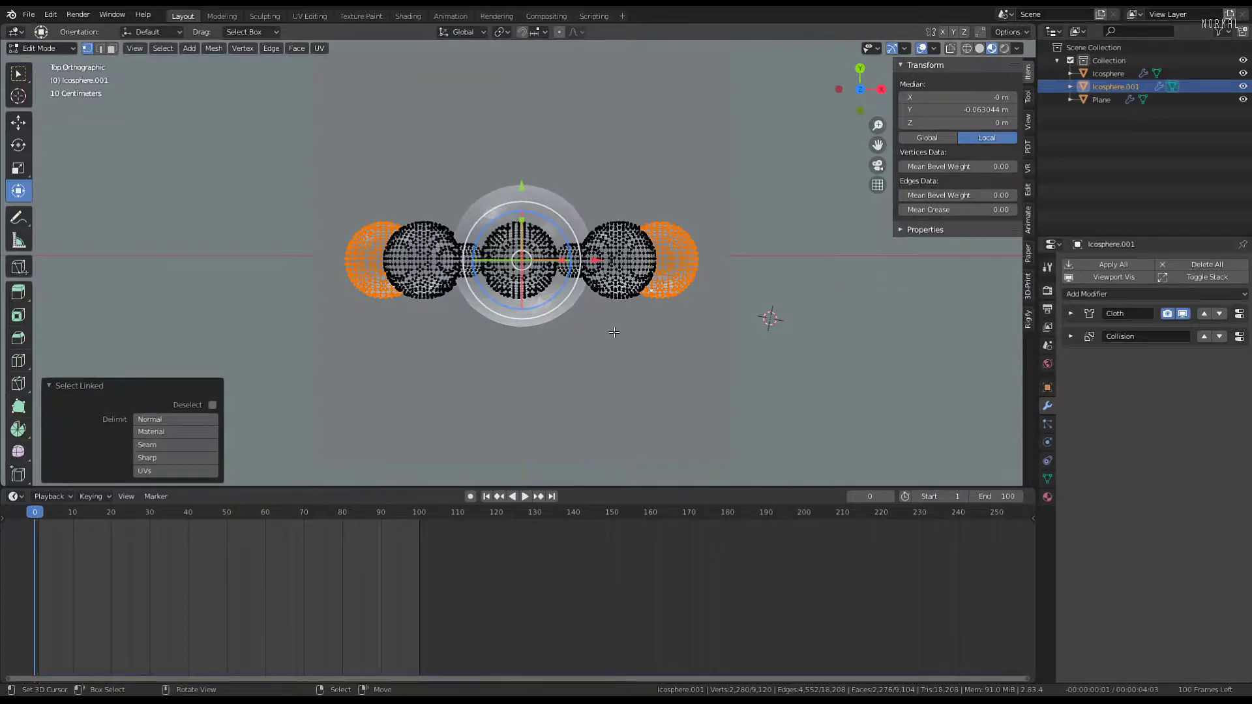
key(shift+d)
right_click(613, 333)
text(r45)
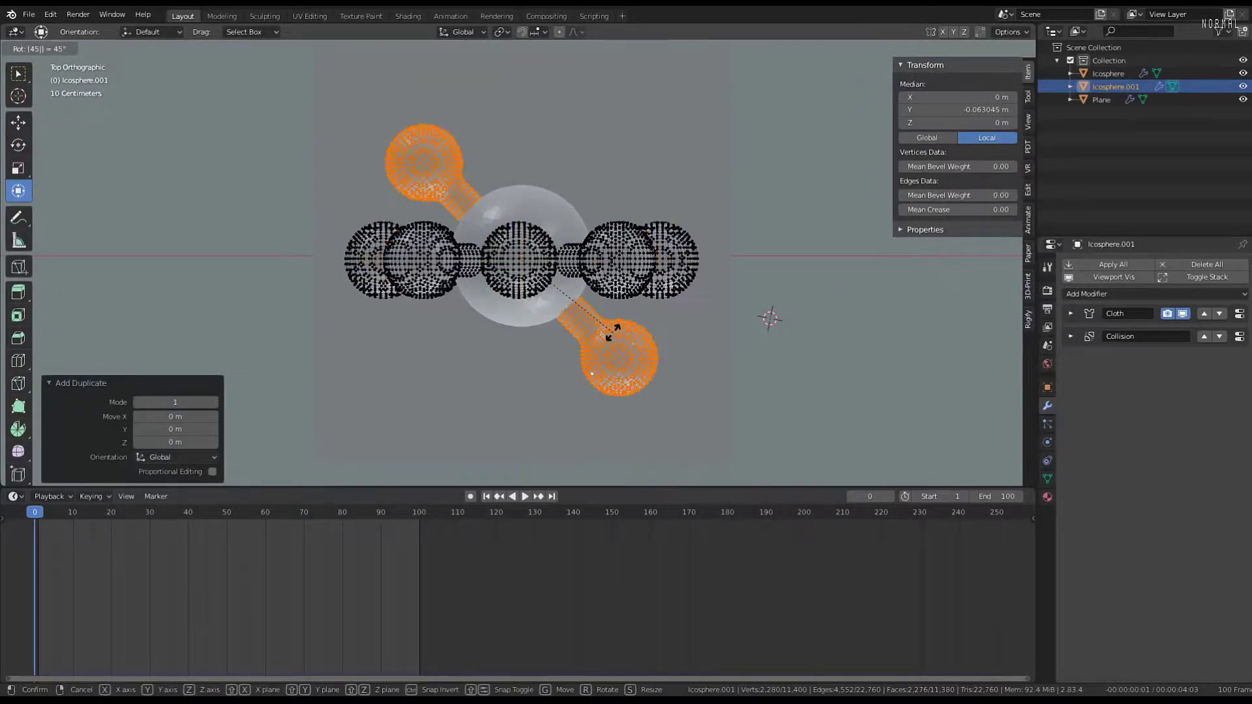
key(Return)
Duplicate the rotated arm pair twice more, turning each new copy a further 45° to complete a horizontal ring
key(shift+d)
right_click(643, 317)
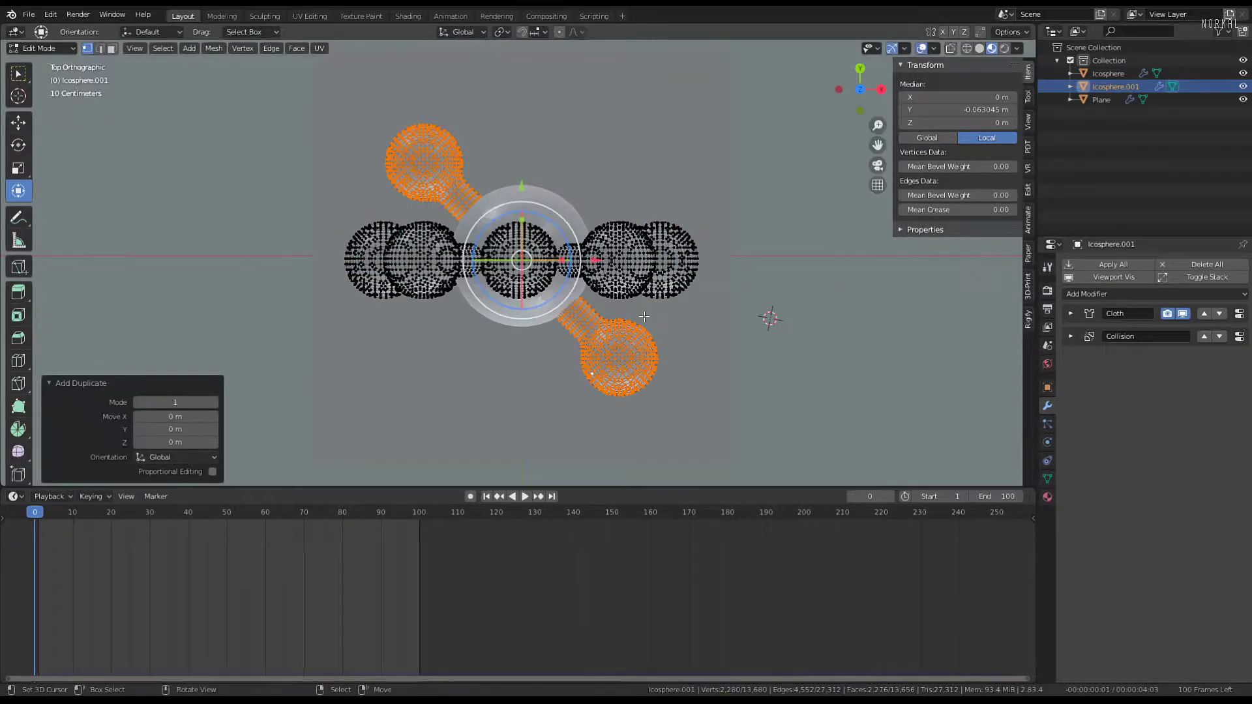
text(r45)
key(Return)
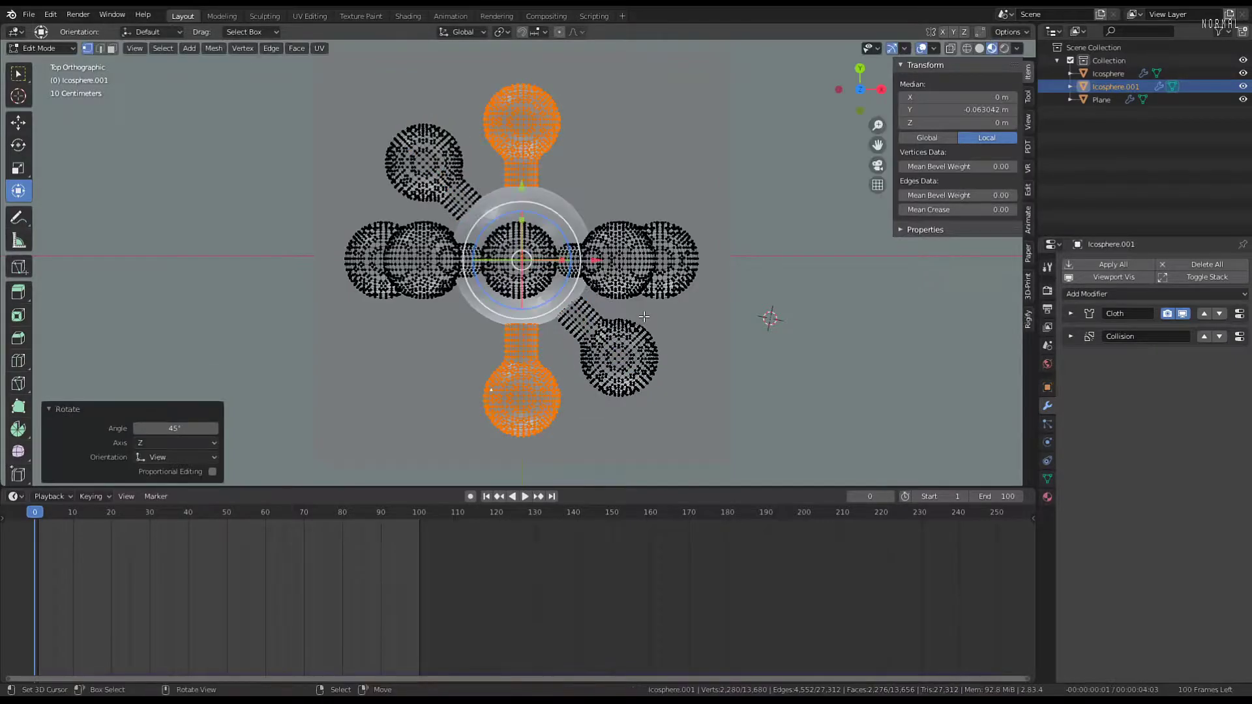
key(shift+d)
right_click(644, 316)
text(r45)
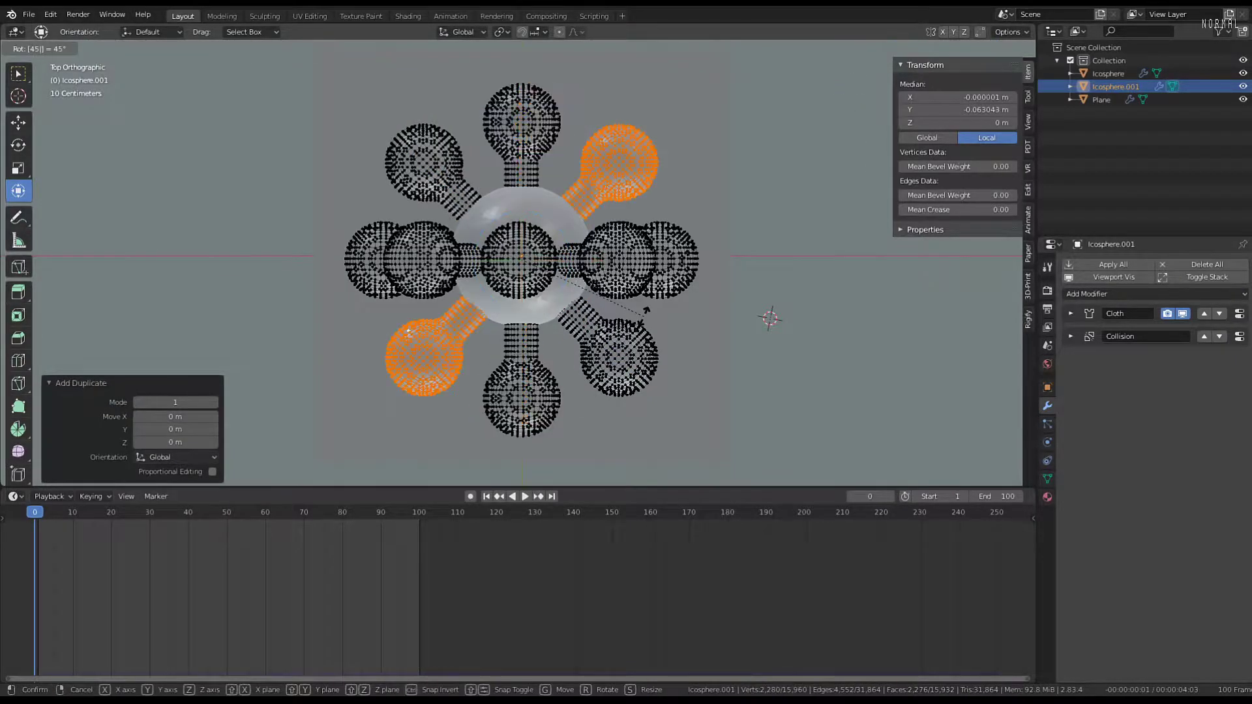
key(Return)
Duplicate the four diagonal arms of the original upright ring in place, working from the top view
middle_drag(646, 310, 630, 223)
click(631, 224)
key(l)
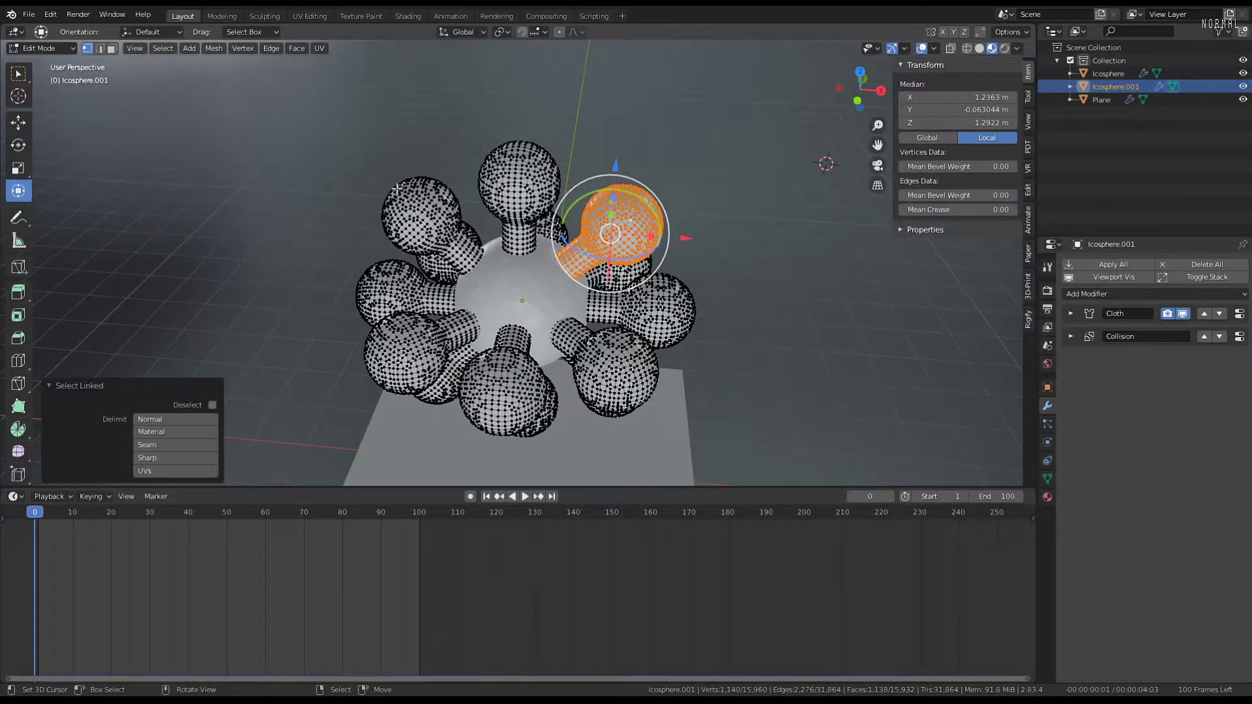
key(l)
middle_drag(397, 188, 411, 365)
key(l)
key(l)
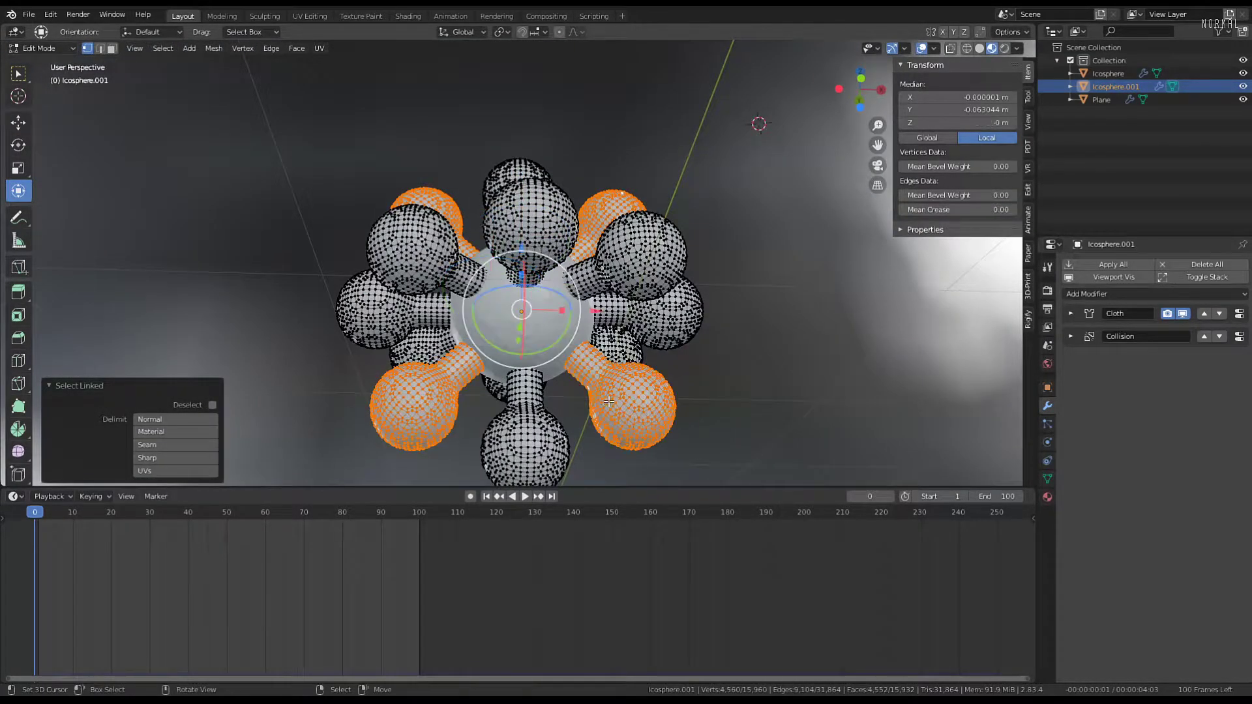
right_click(608, 402)
right_click(628, 403)
key(l)
key(l)
middle_drag(531, 240, 547, 399)
key(l)
key(l)
middle_drag(641, 206, 602, 166)
key(KP_7)
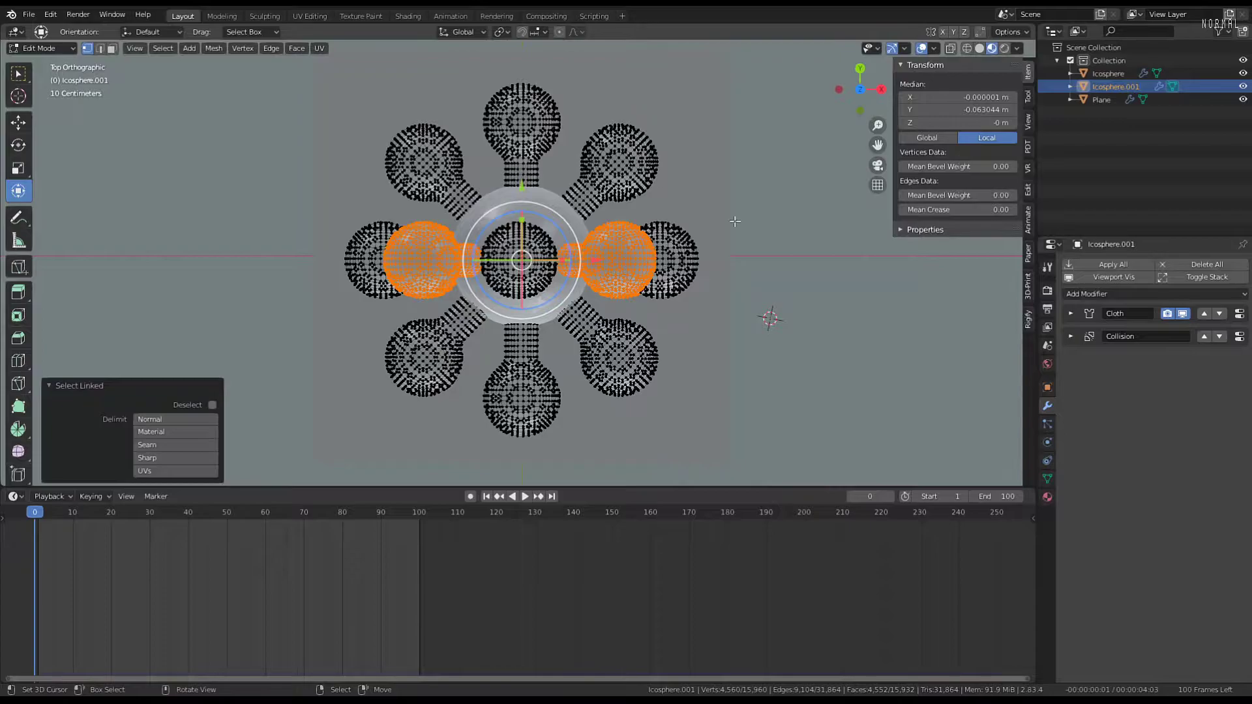
key(shift+d)
right_click(801, 250)
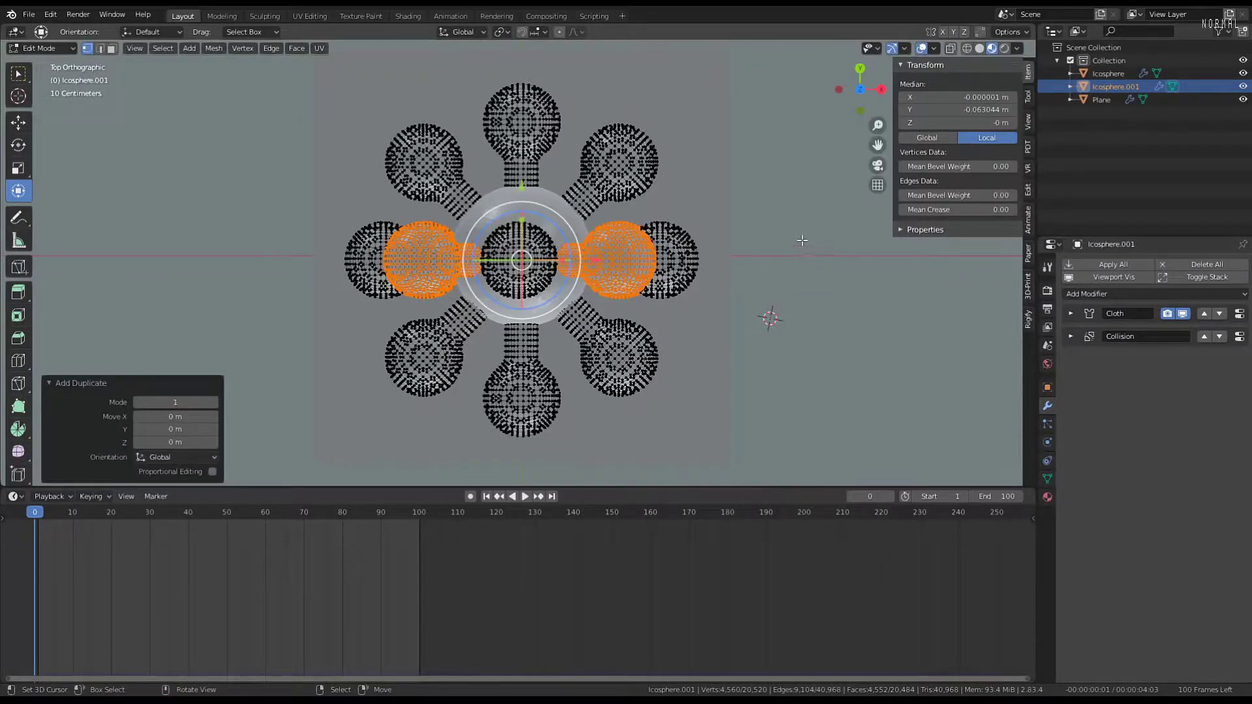
Try rotating the duplicated diagonal arms by 45° and by 90° in top view
text(r45)
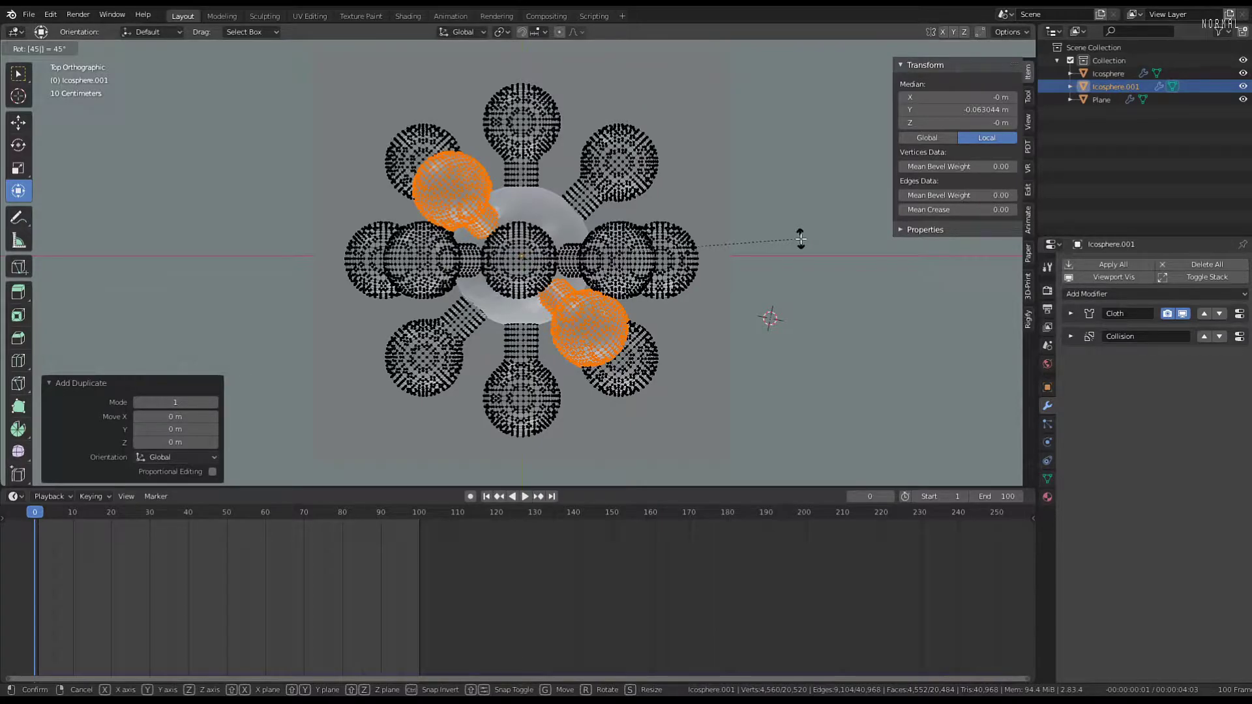
key(BackSpace)
key(BackSpace)
text(90)
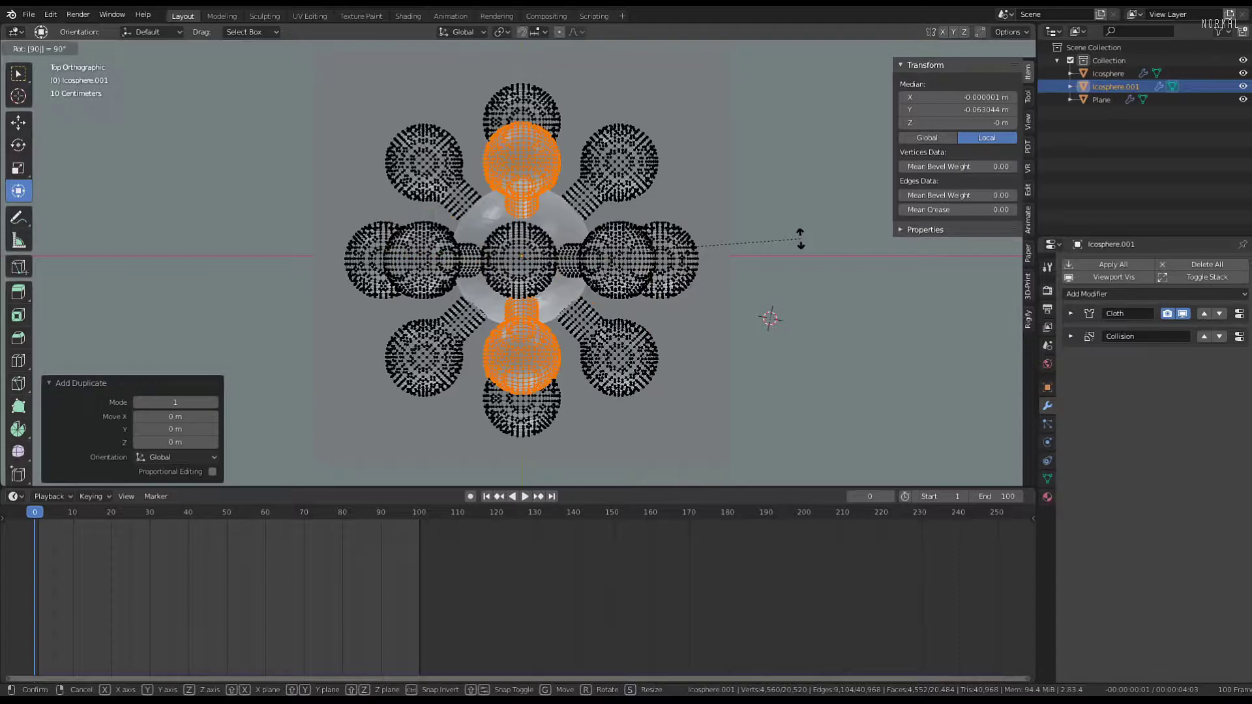
right_click(800, 238)
Try rotating the duplicated diagonal arms by 75° in top view
text(e)
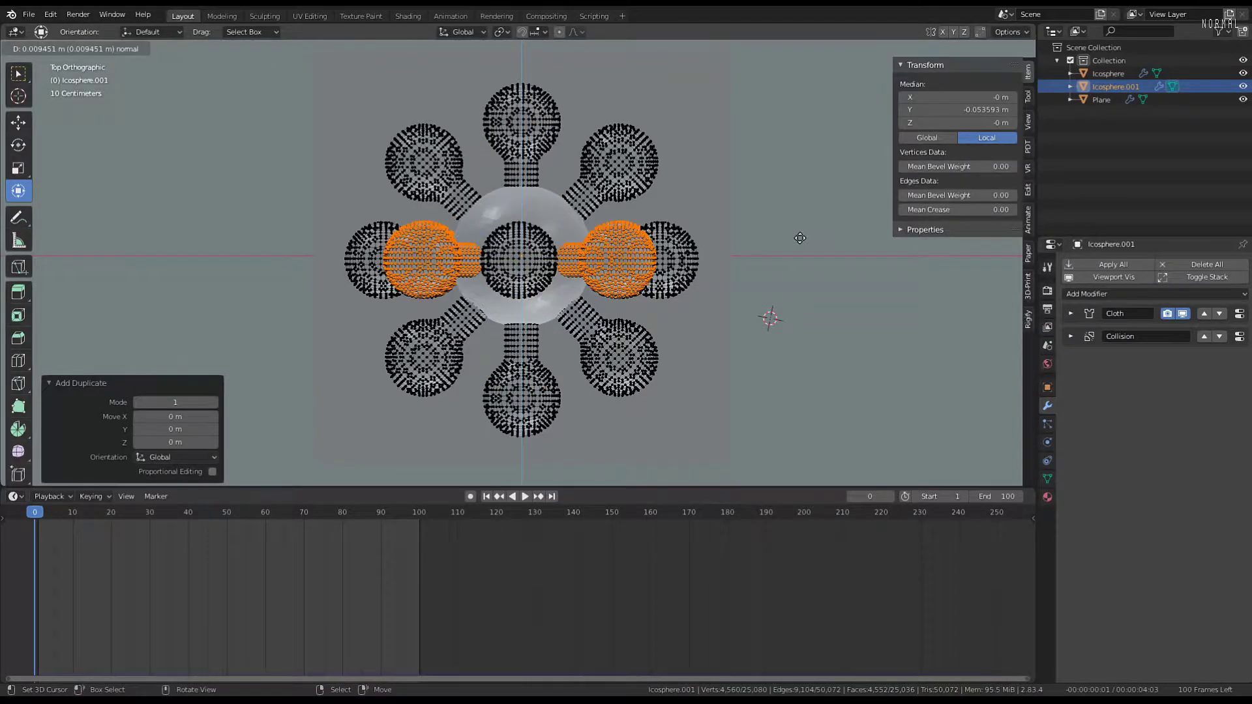
text(75)
key(Escape)
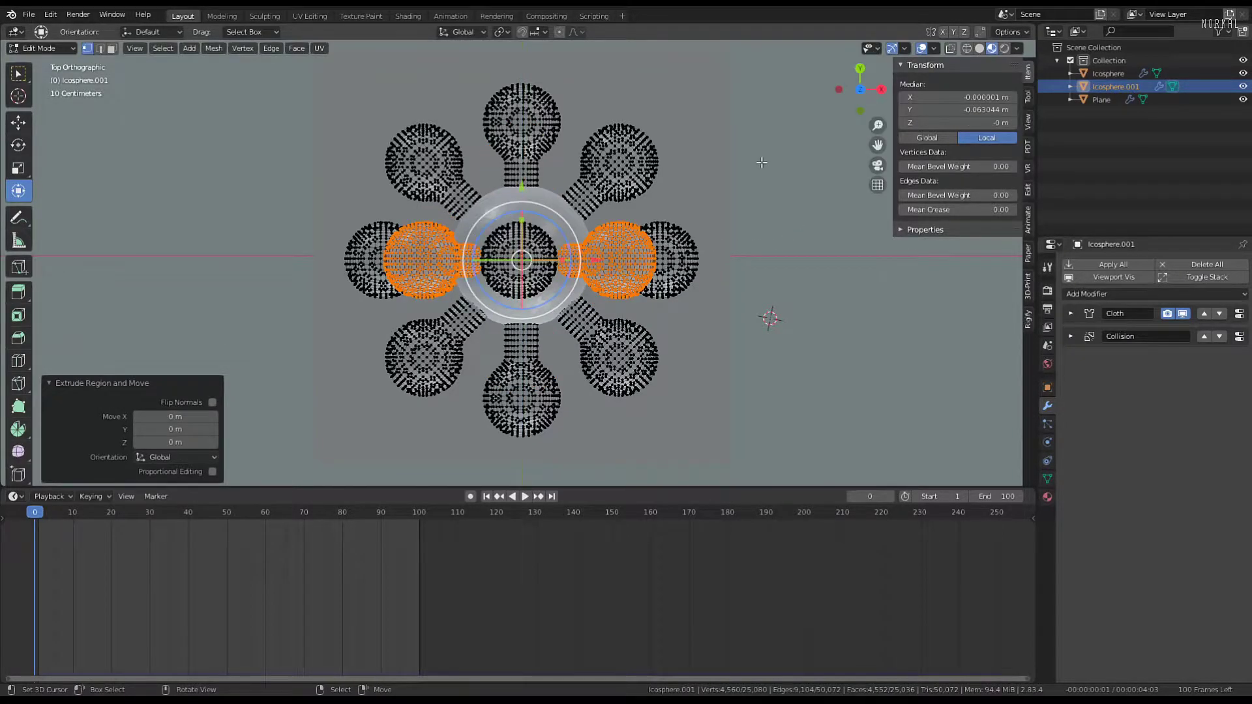
text(r75)
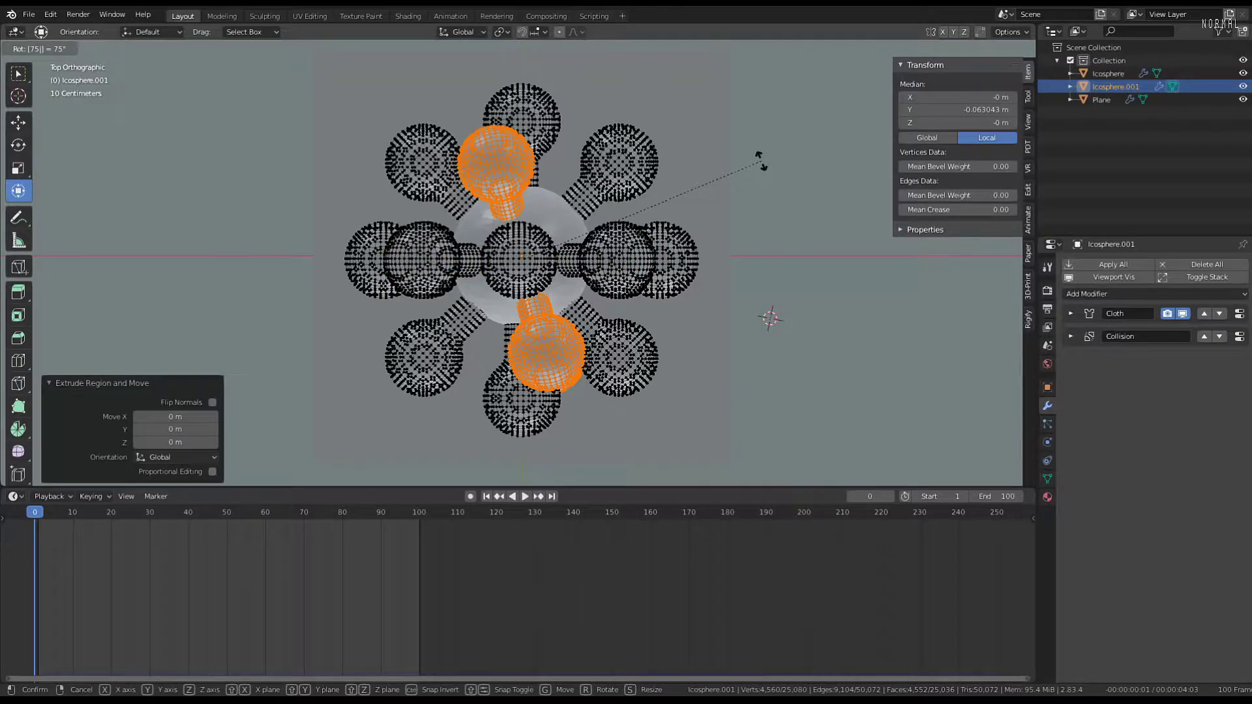
key(Escape)
key(g)
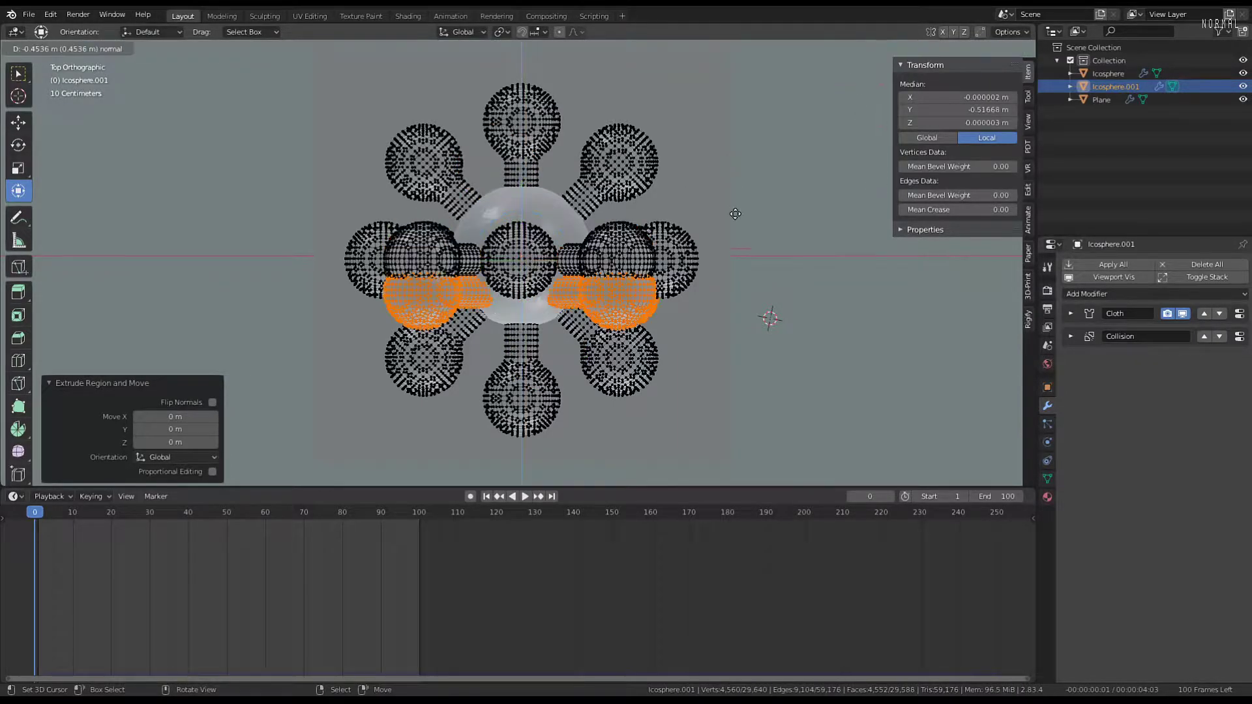
key(Escape)
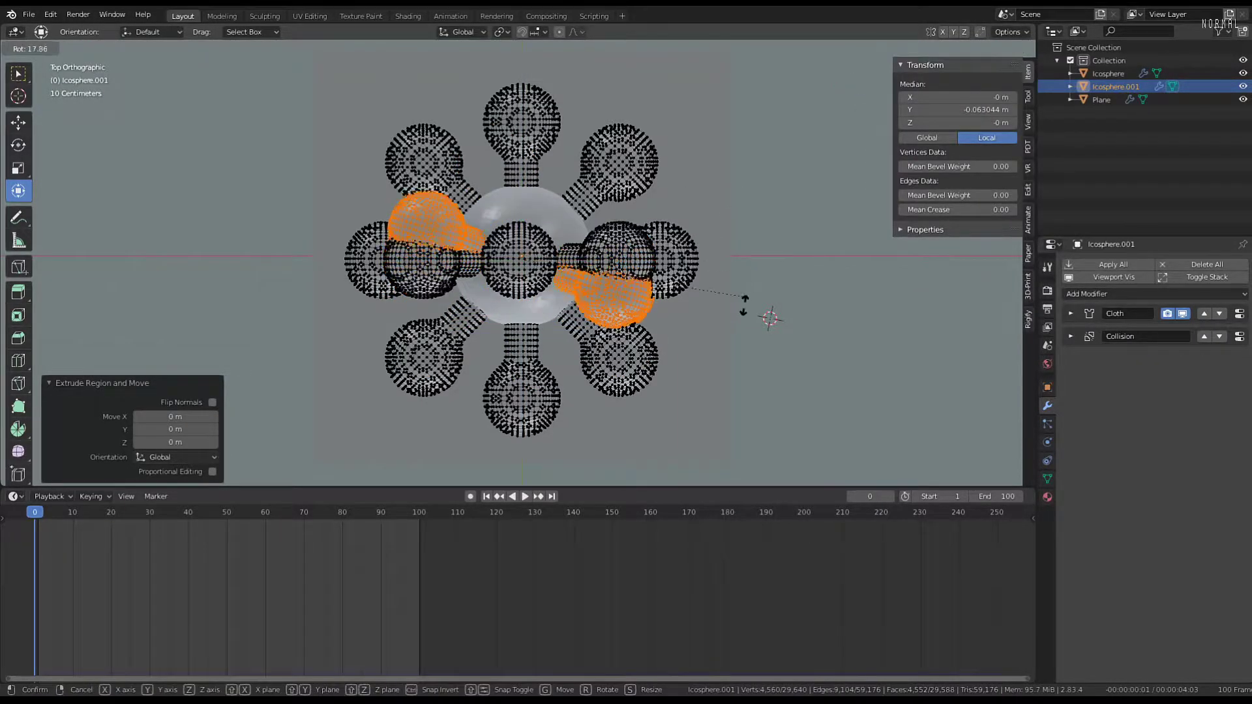
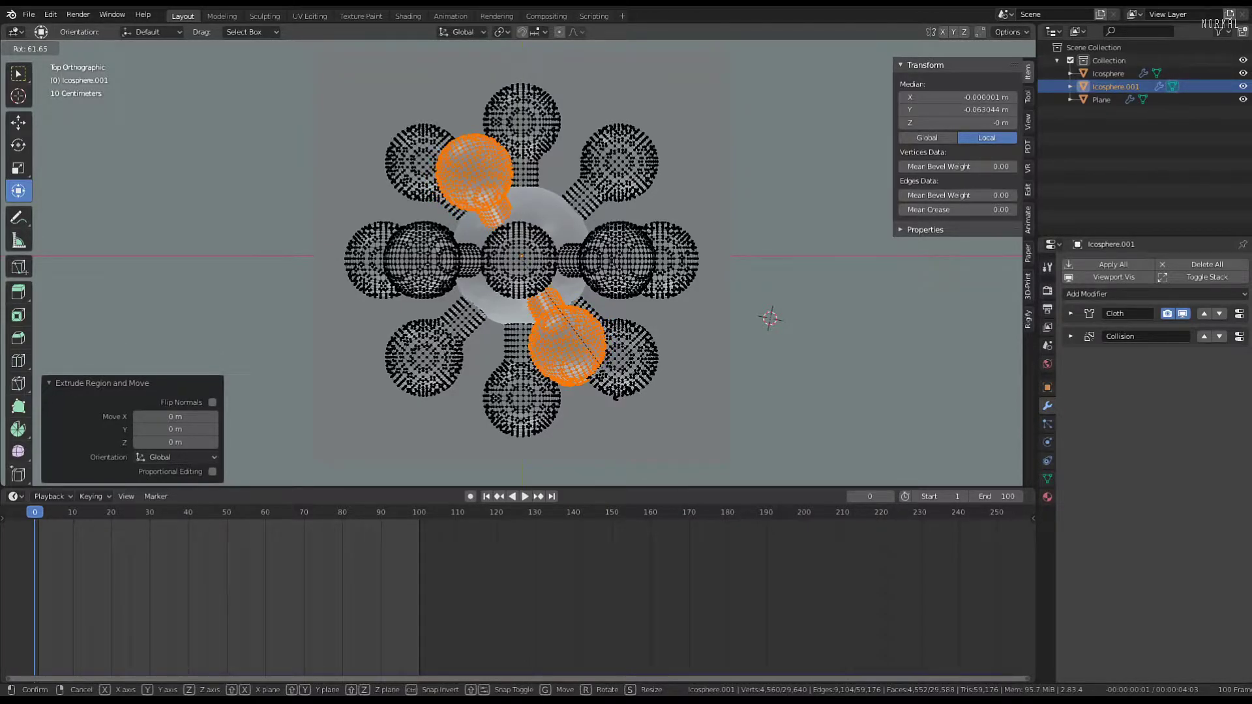
Rotate the duplicated diagonal arms by 60° in top view and duplicate them again in place
text(60)
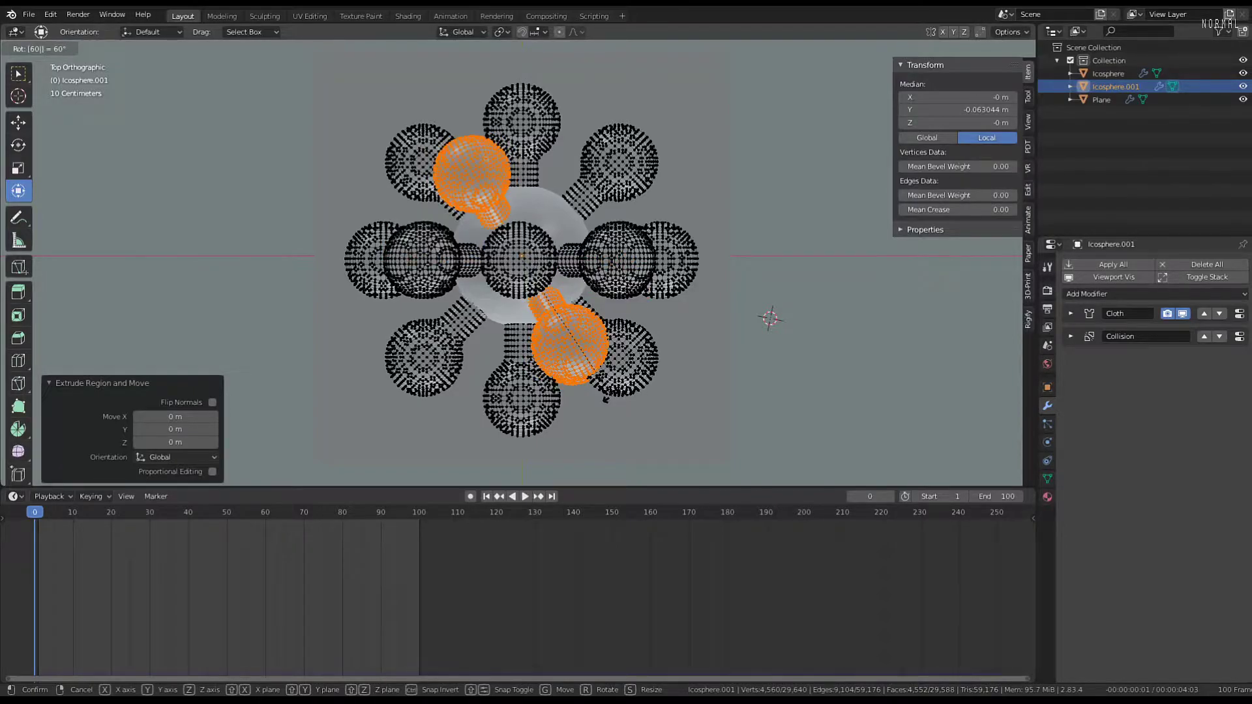
key(Return)
key(shift+d)
right_click(636, 391)
middle_drag(643, 391, 619, 385)
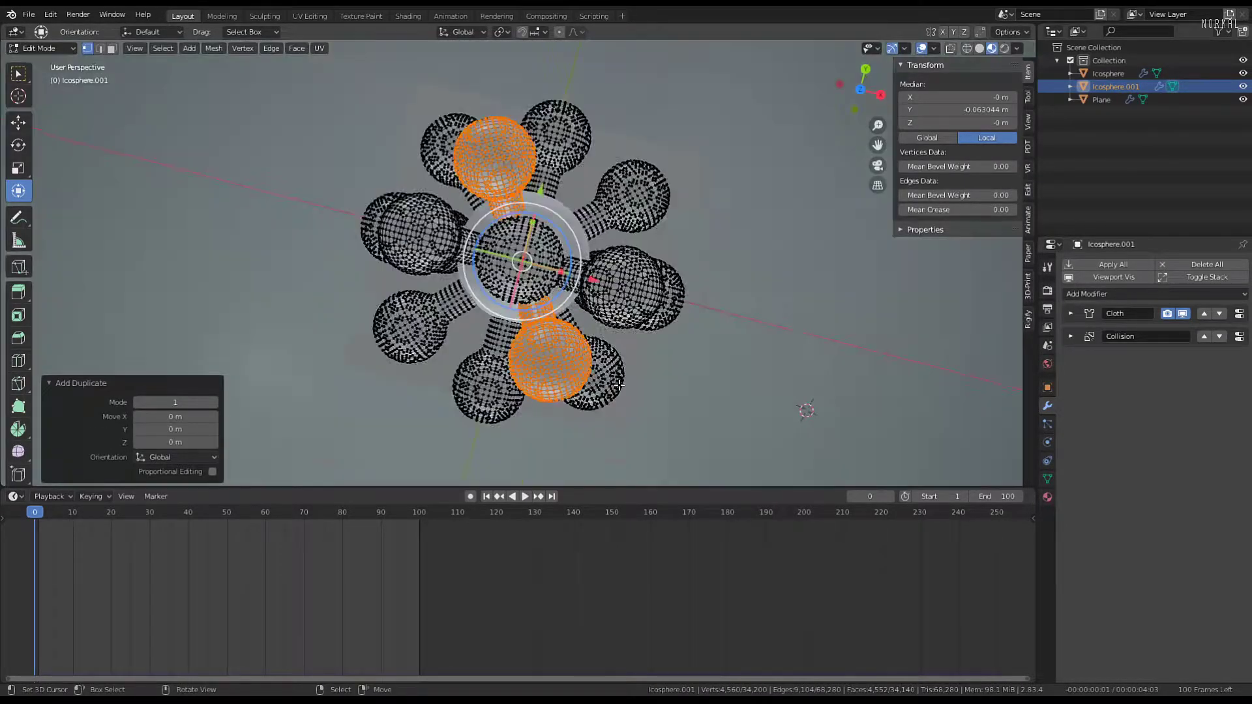
key(KP_7)
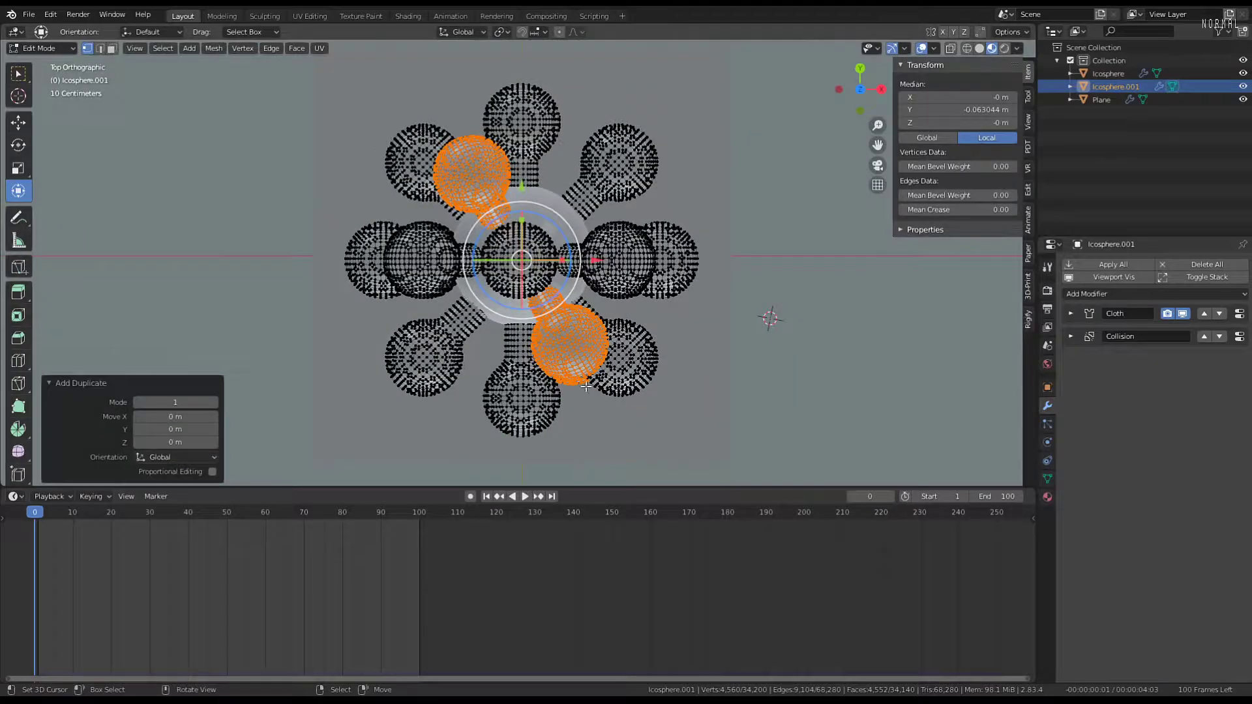
Rotate the newest arm copy a further 60° in top view, return to Object Mode and deselect everything
scroll(632, 321, down, 3)
scroll(632, 321, up, 2)
key(g)
right_click(818, 271)
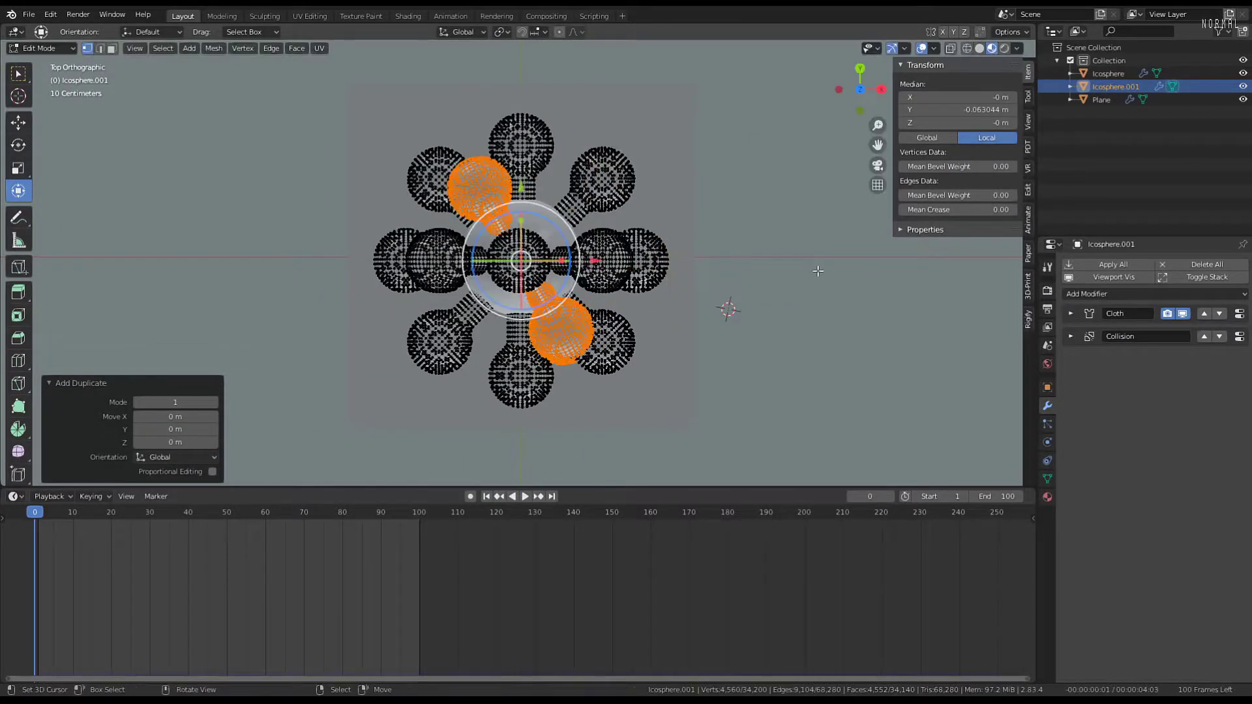
text(r60)
key(Return)
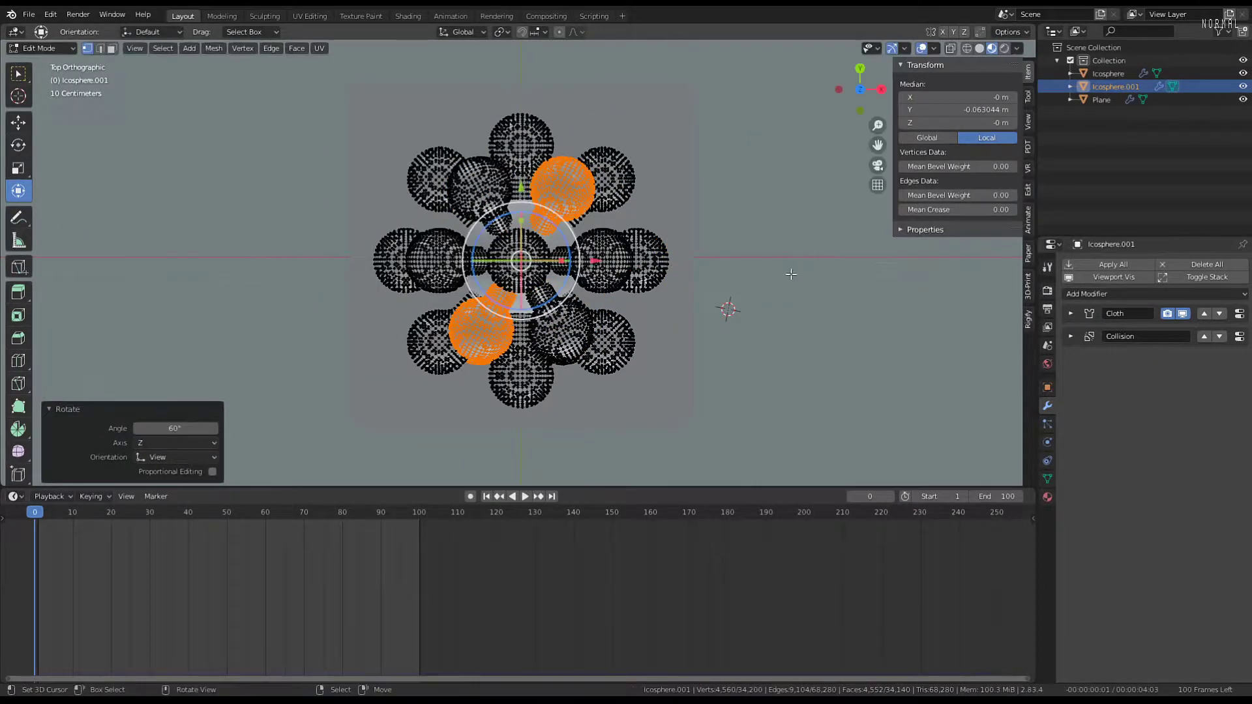
middle_drag(791, 274, 710, 164)
key(Tab)
key(alt+a)
Examine how the arm cluster surrounds the central sphere, shifting the cluster aside temporarily for comparison
middle_drag(486, 202, 628, 237)
click(582, 233)
key(g)
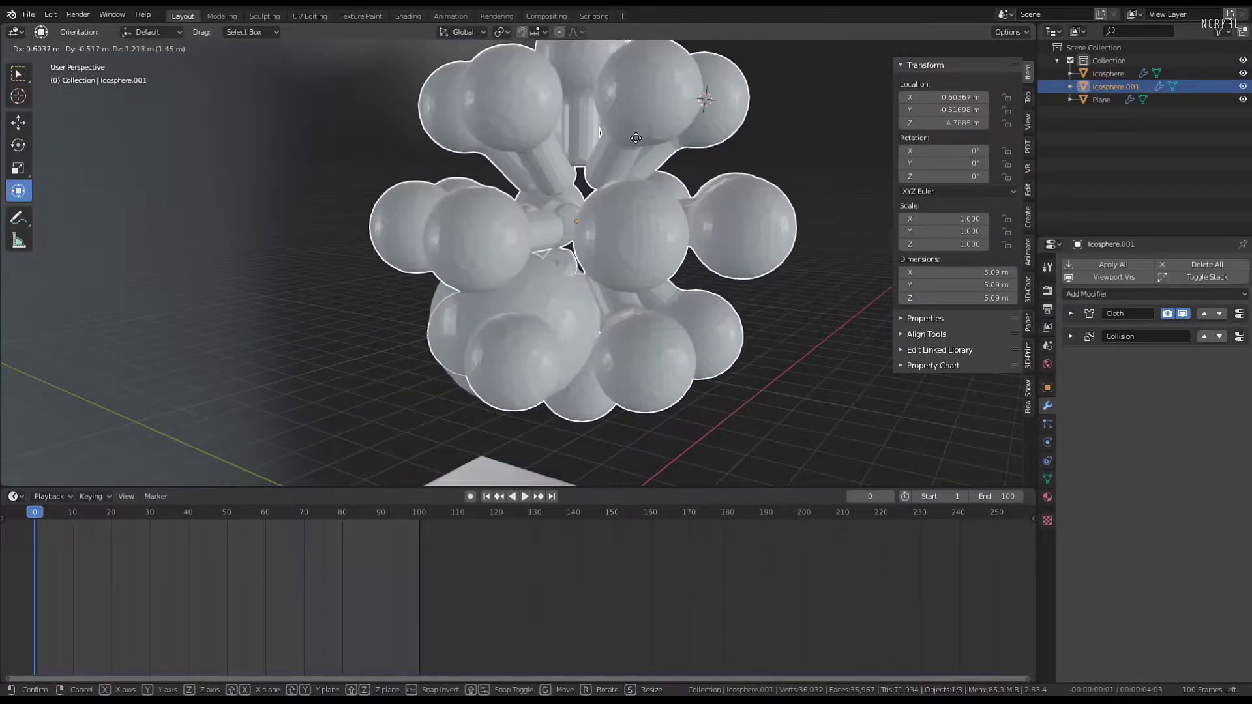
right_click(661, 108)
scroll(560, 158, up, 7)
middle_drag(561, 157, 299, 174)
scroll(612, 161, down, 7)
key(g)
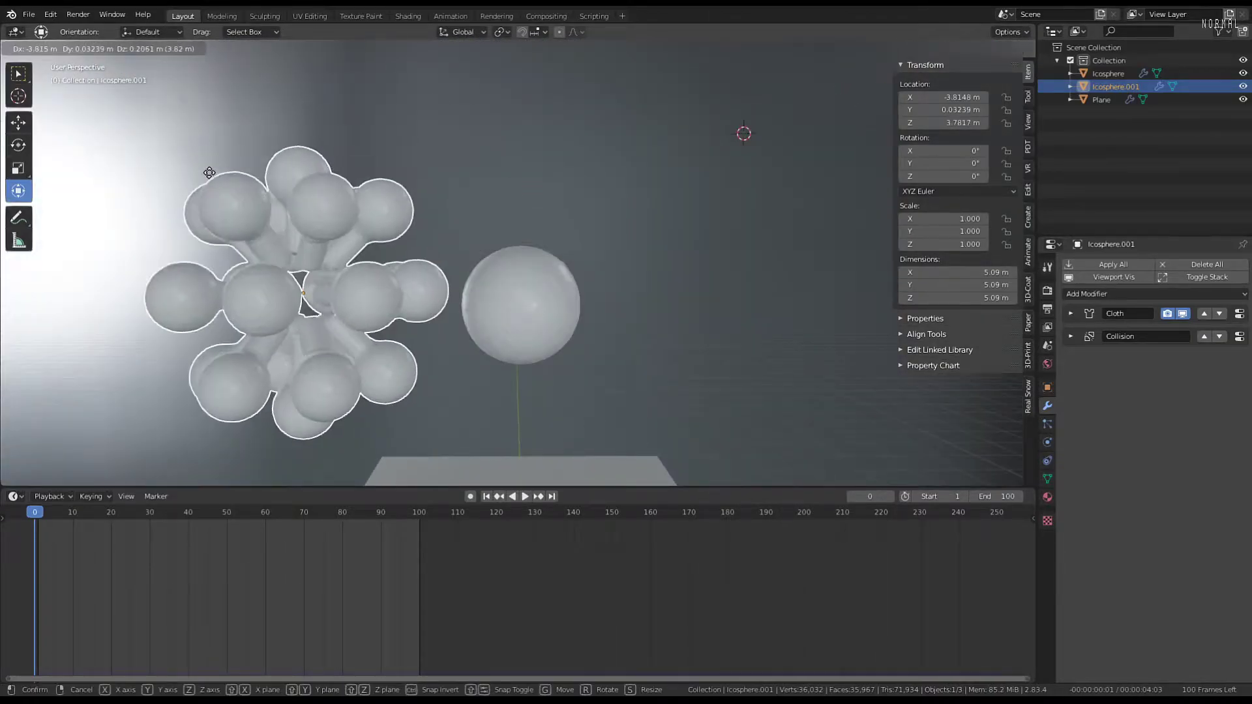
right_click(513, 213)
scroll(513, 212, up, 3)
mouse_move(512, 213)
middle_down()
mouse_move(592, 236)
mouse_move(600, 260)
mouse_move(534, 223)
middle_up()
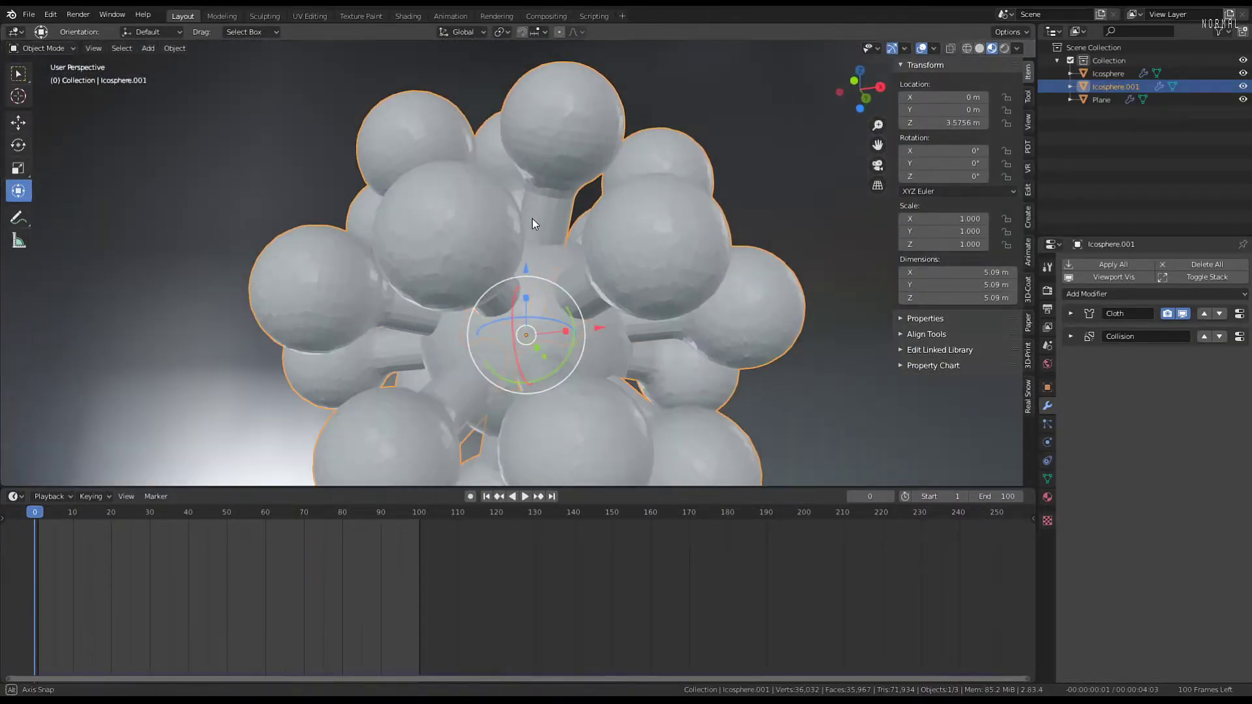
Select the central sphere and enable its Boolean modifier in the viewport
click(600, 356)
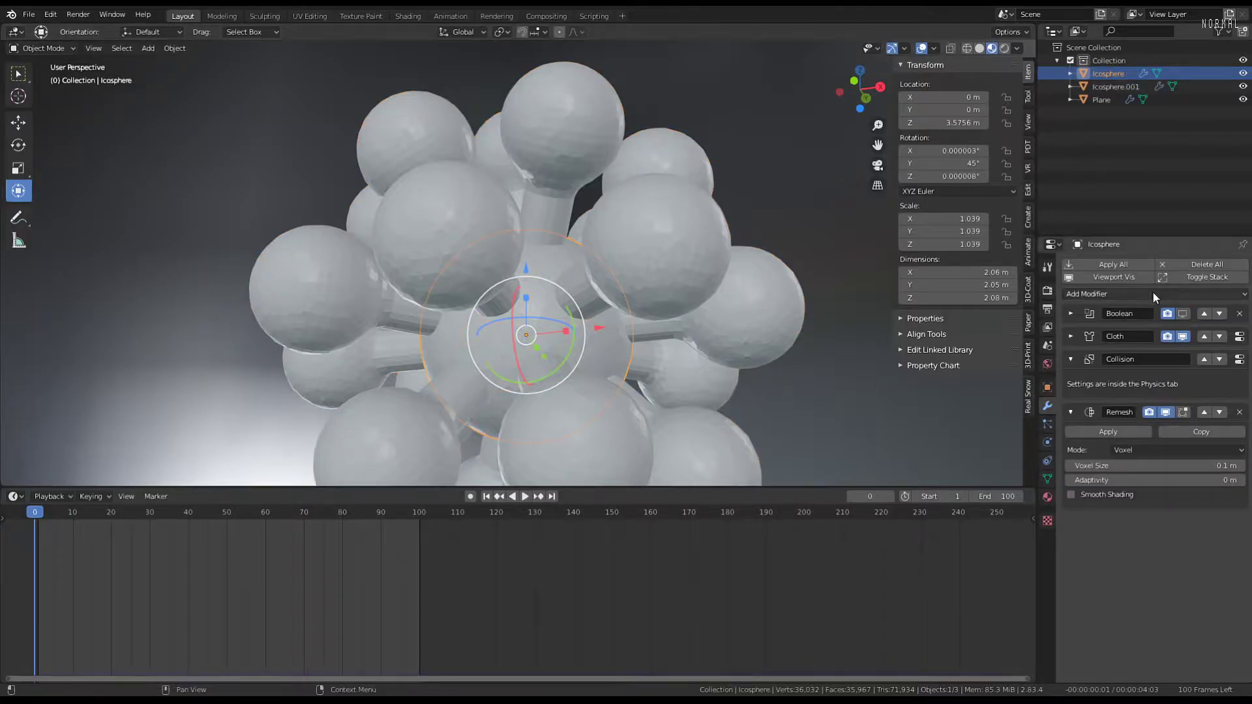
click(1183, 314)
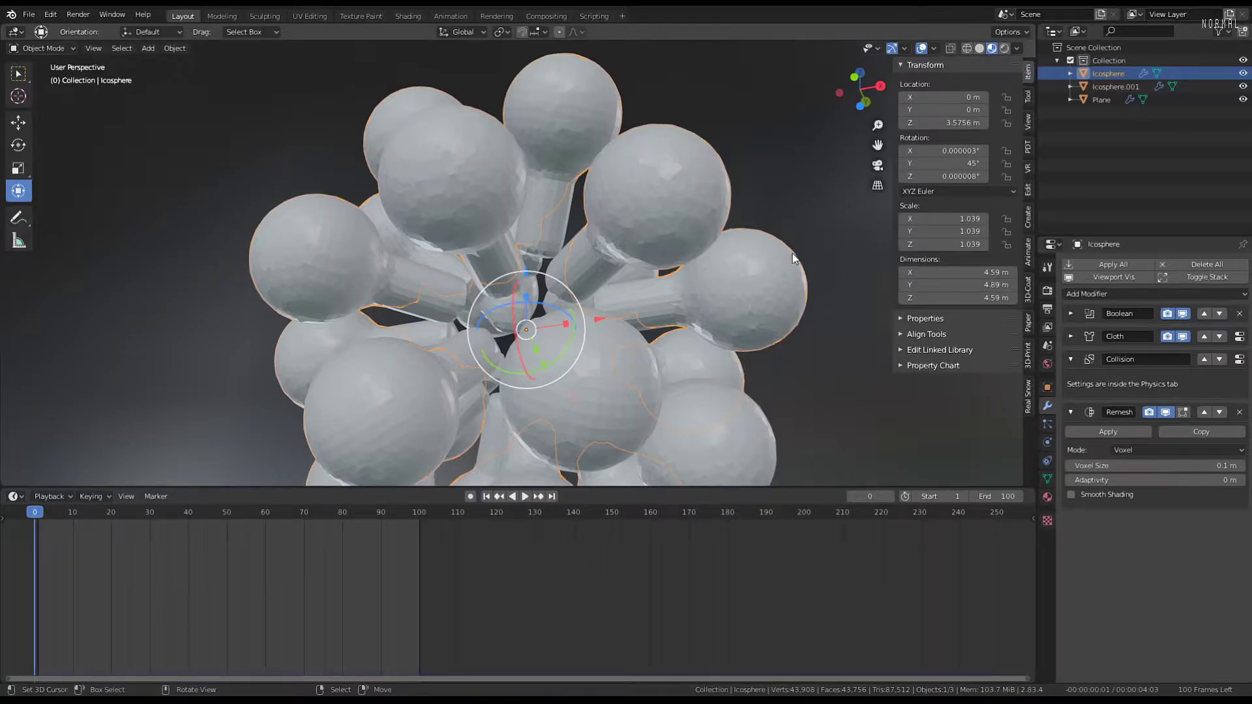
click(1182, 315)
right_click(790, 289)
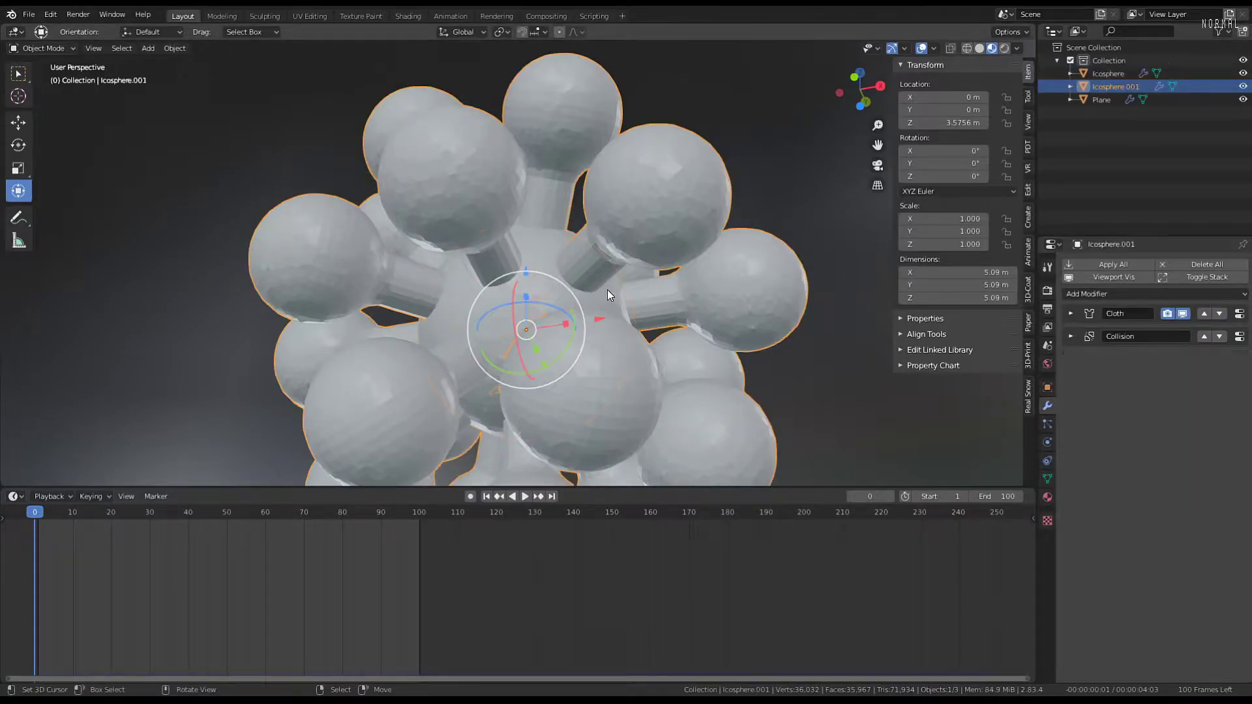
right_click(586, 291)
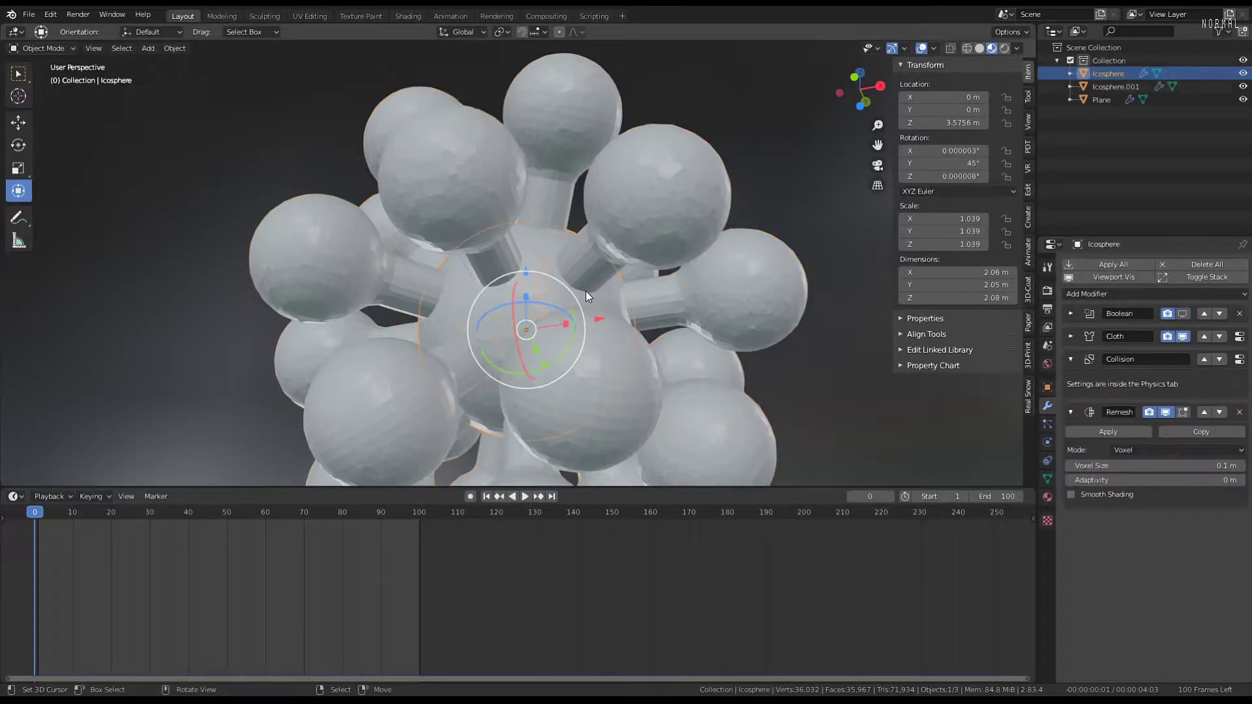
click(1184, 314)
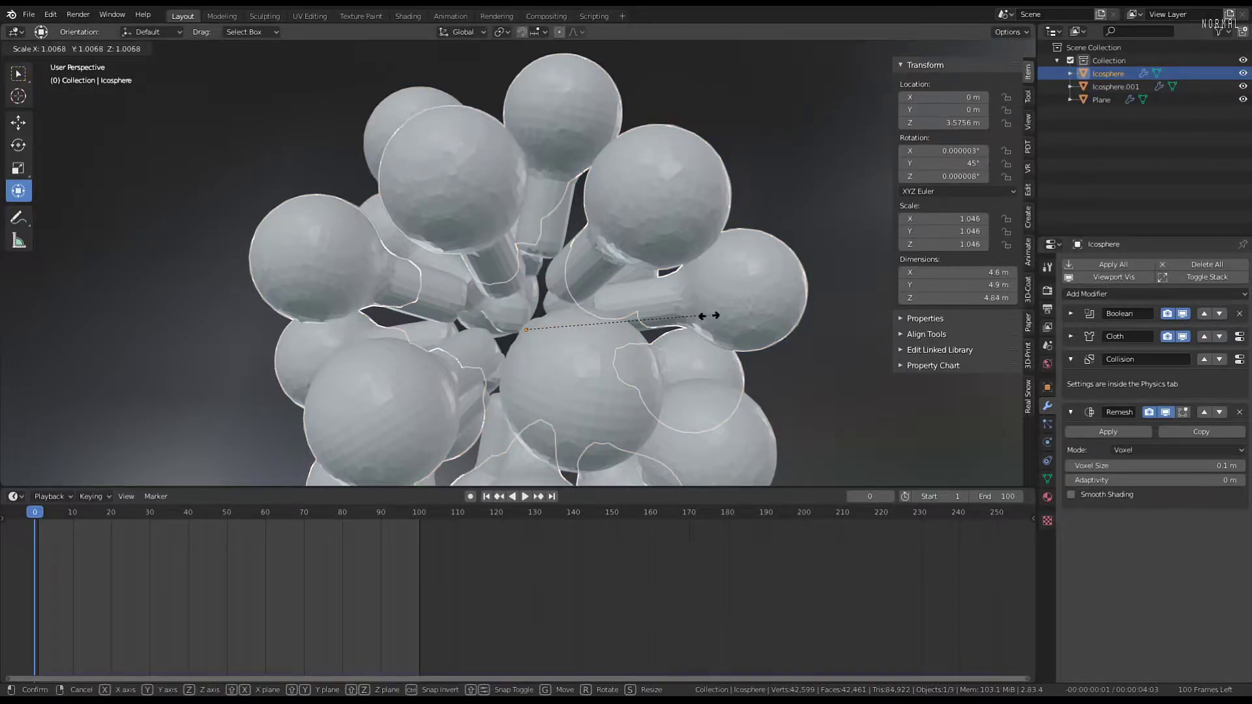
Try scaling the central sphere up and down while checking the Boolean merge around the core
right_click(716, 287)
middle_drag(716, 288, 843, 259)
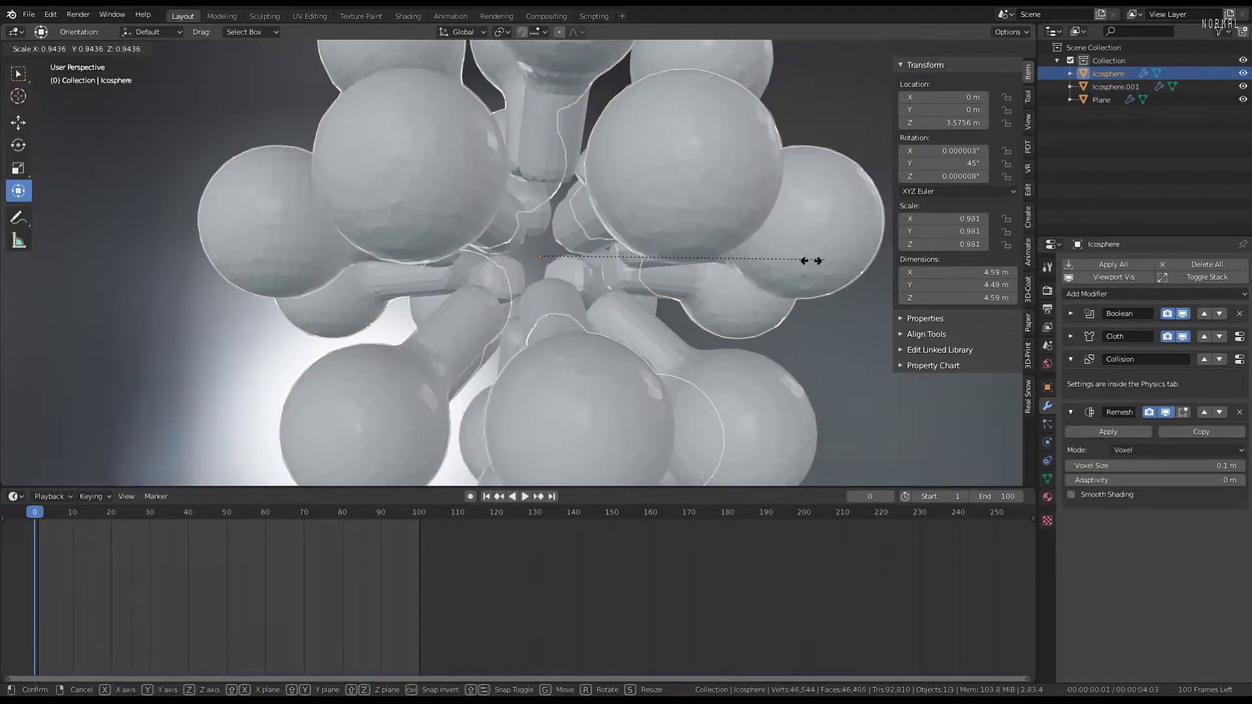
right_click(721, 281)
scroll(688, 284, down, 4)
middle_drag(687, 284, 624, 267)
key(s)
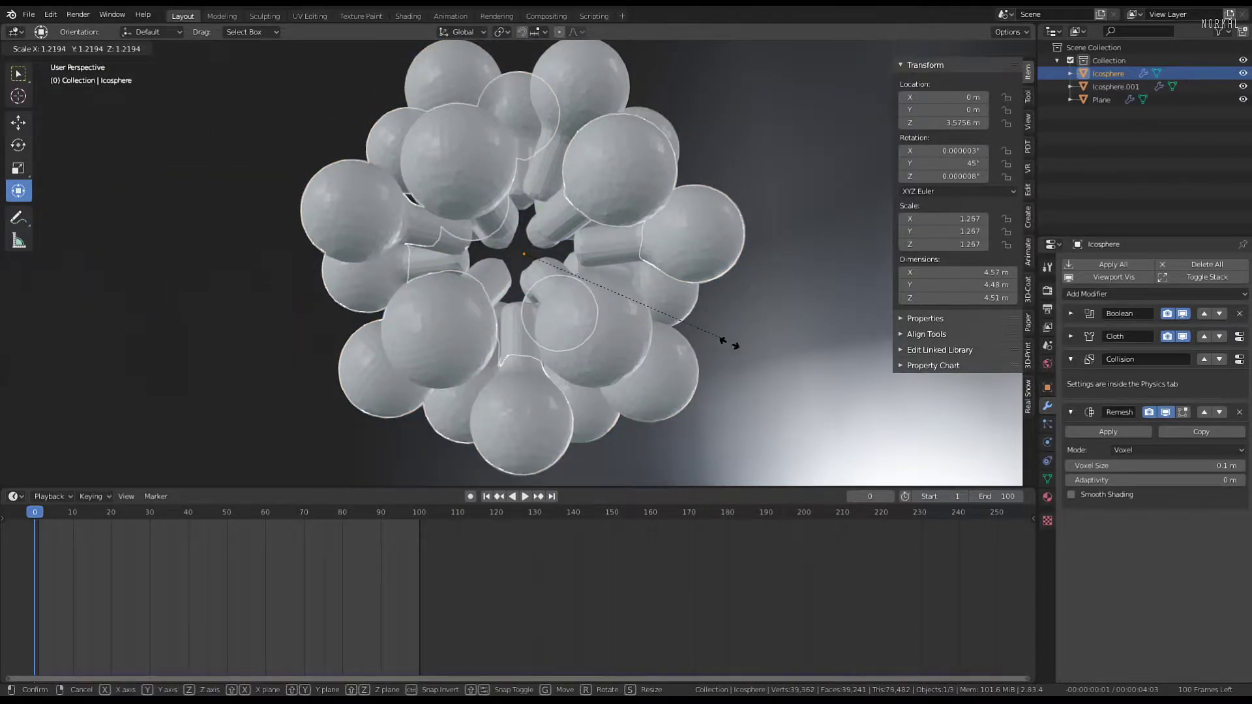
right_click(694, 333)
scroll(634, 262, up, 10)
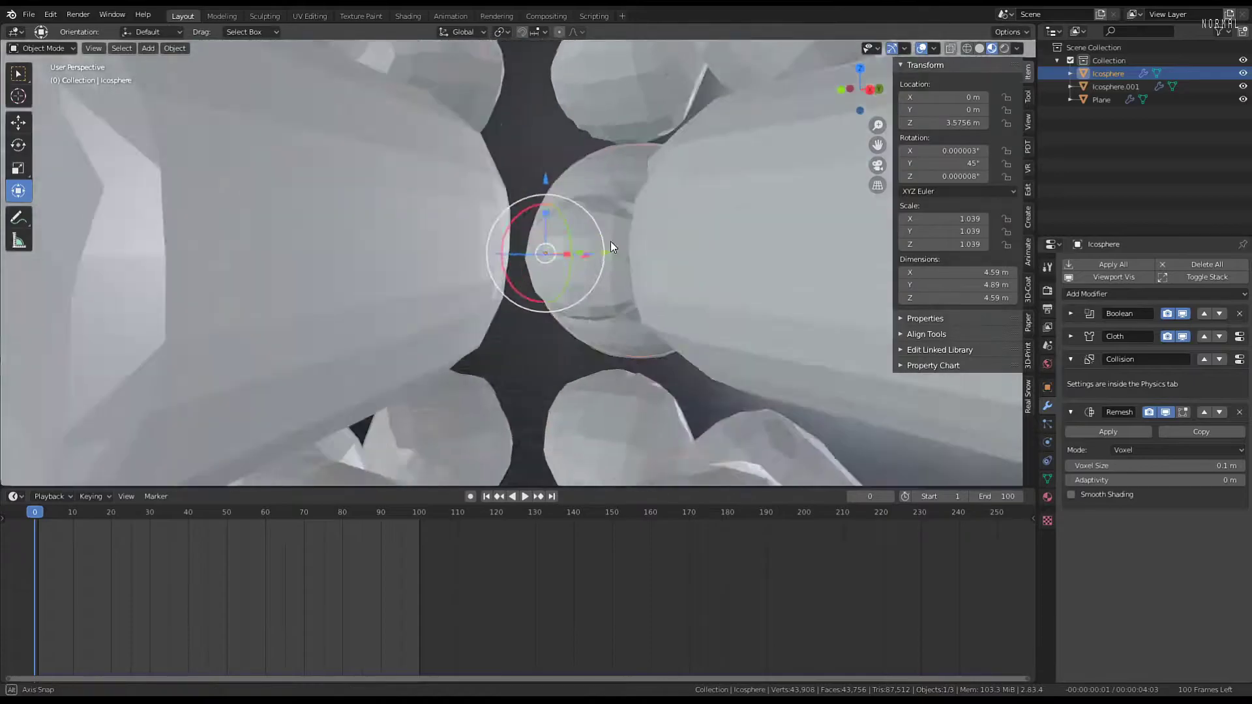
scroll(569, 255, down, 10)
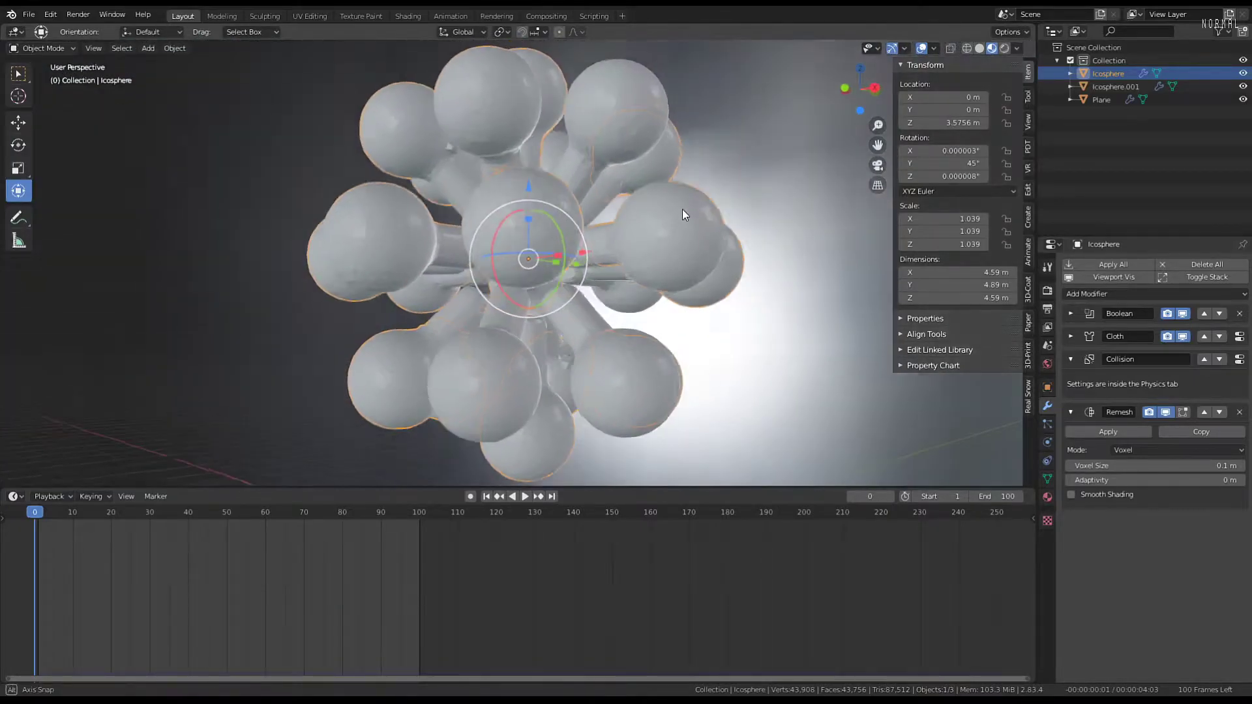
Add a second Remesh modifier to the central sphere and move the original Remesh above Boolean in the stack
click(1140, 293)
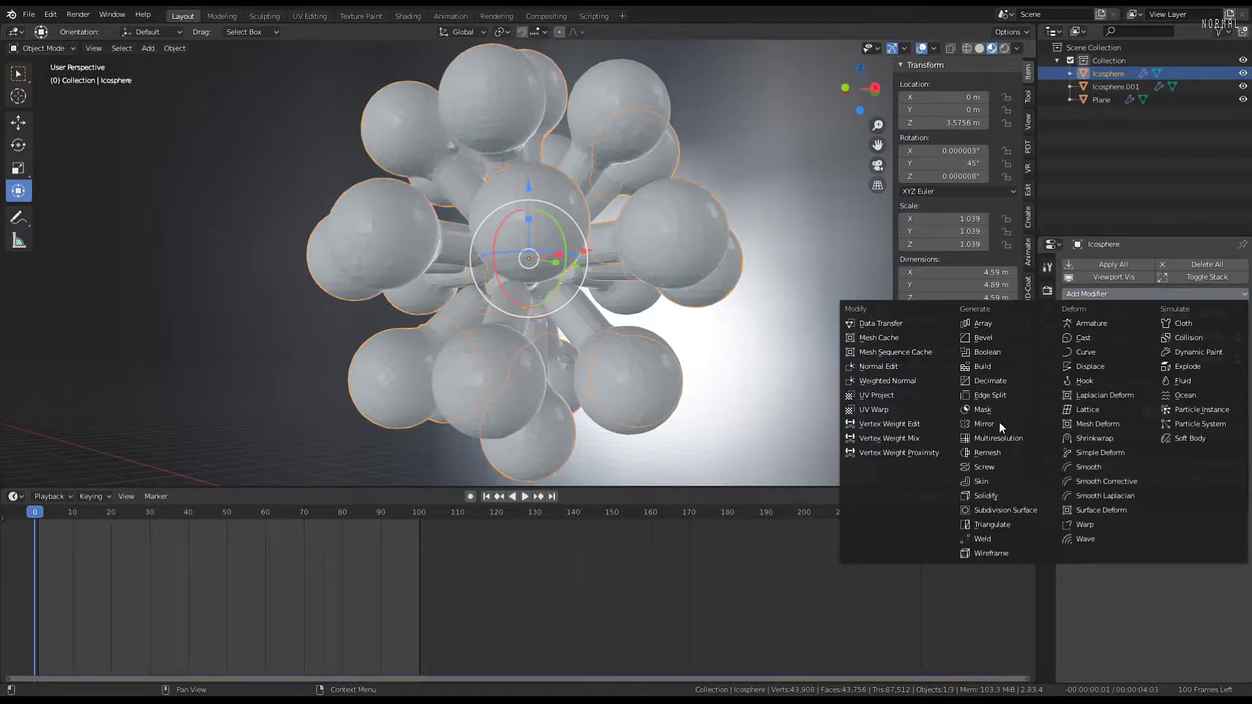
middle_drag(450, 257, 508, 261)
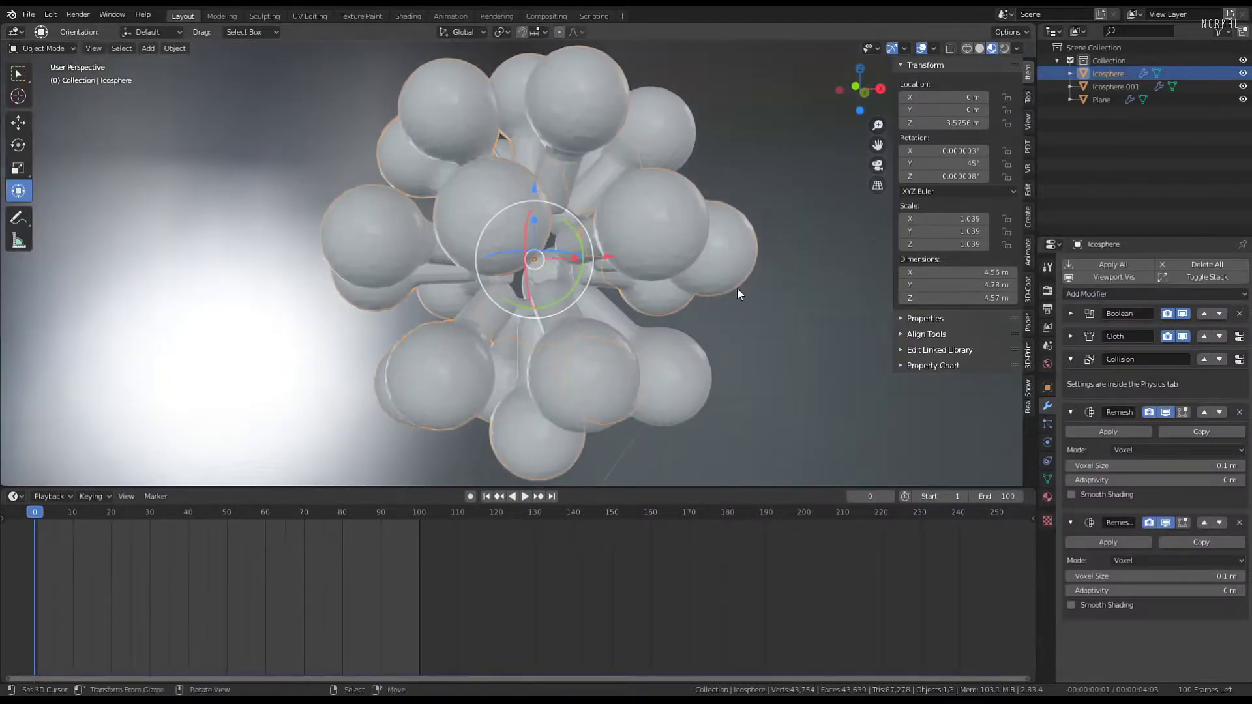
click(1071, 359)
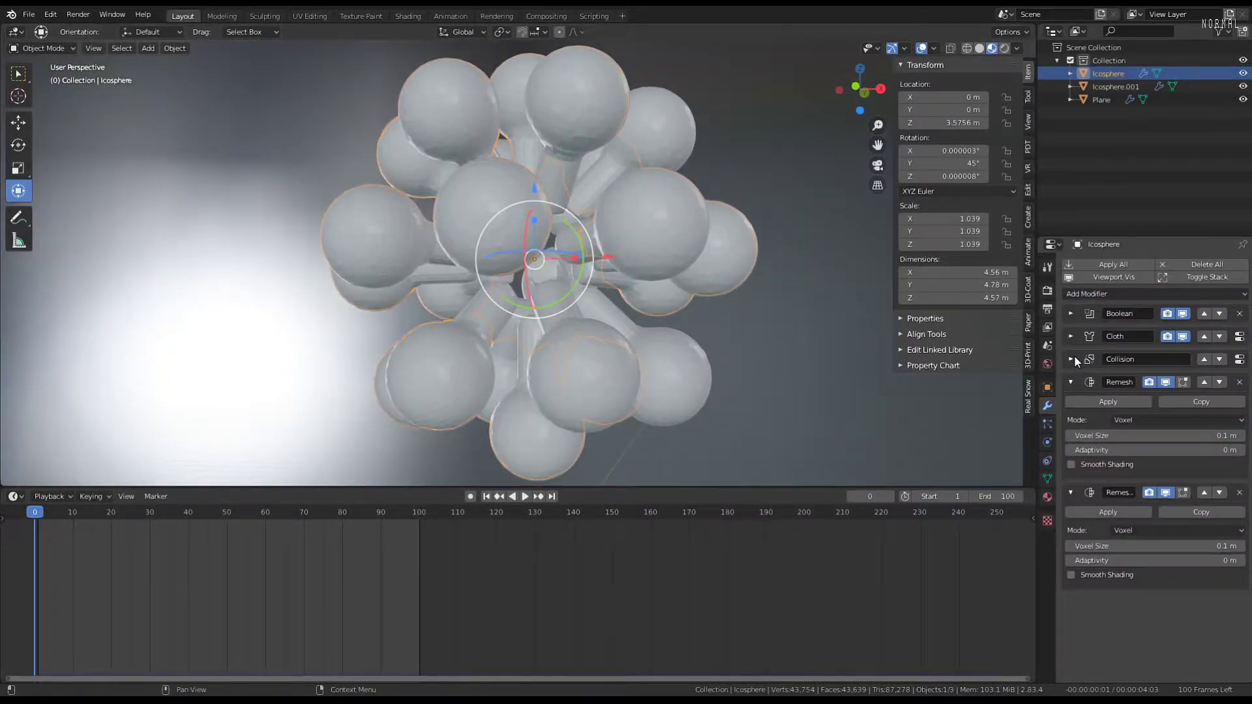
click(1204, 381)
click(1205, 358)
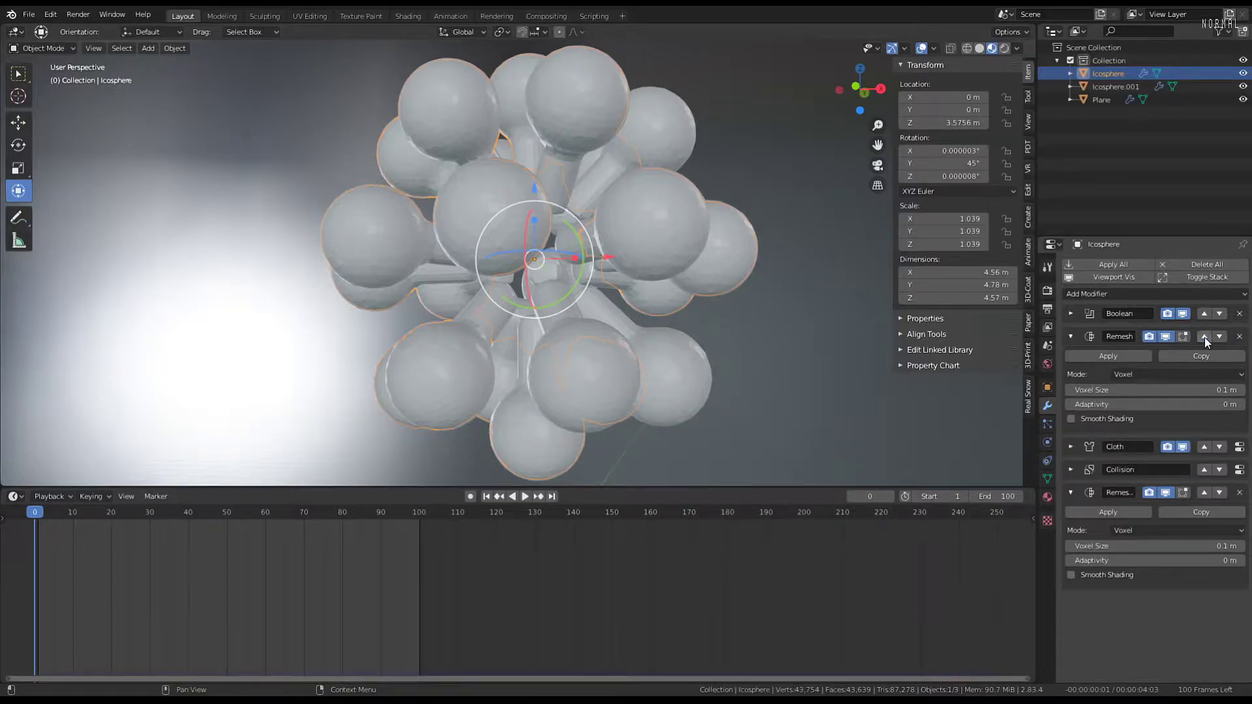
click(1204, 337)
Compare the merged core with the first Remesh modifier's viewport display off and on
scroll(656, 221, up, 6)
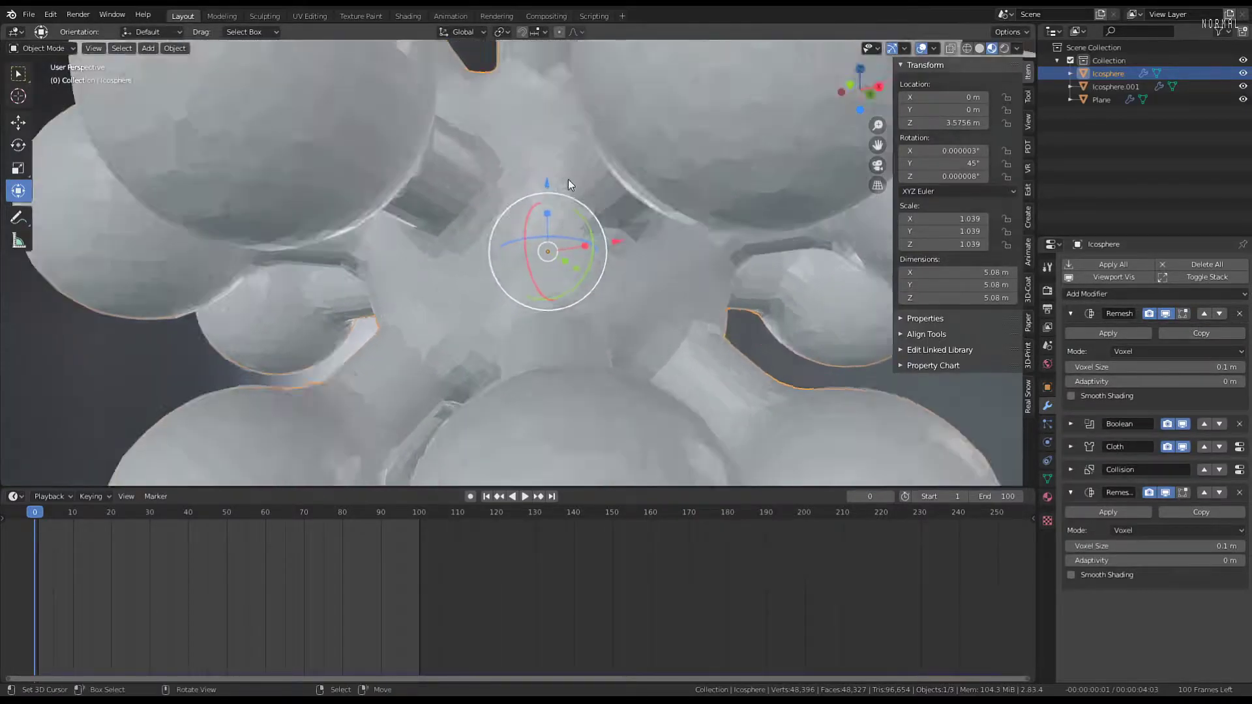
scroll(573, 167, down, 6)
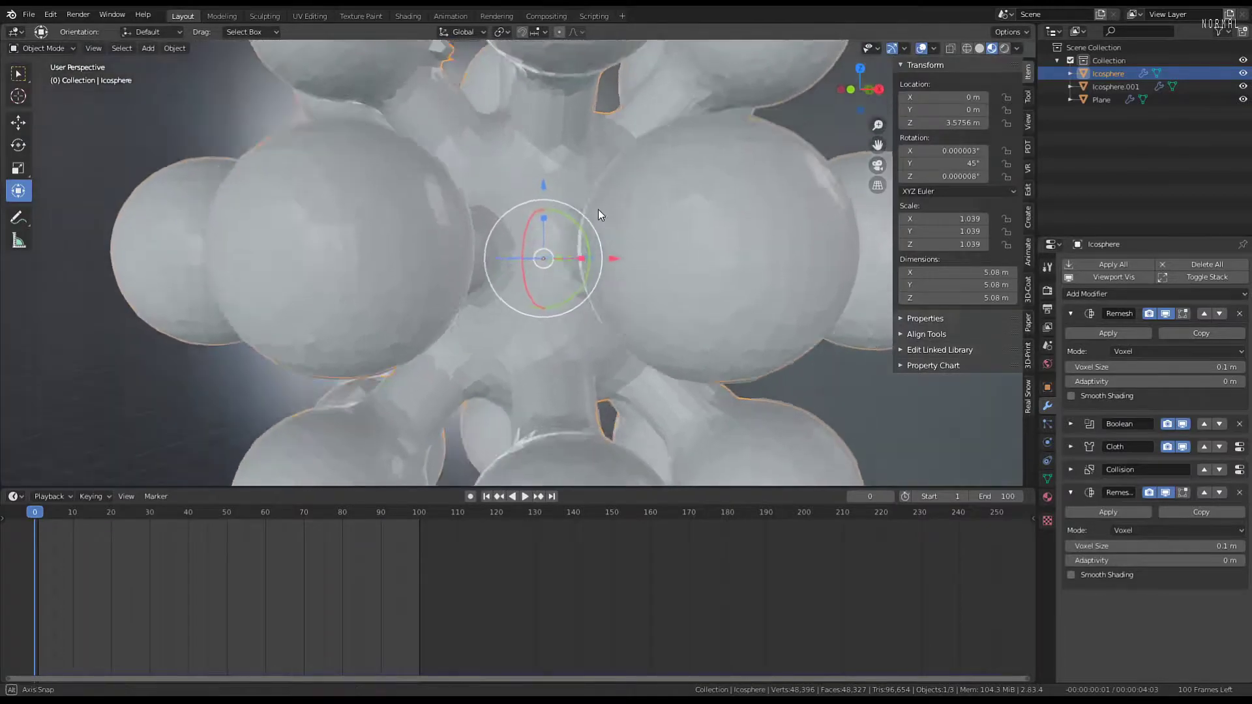
mouse_move(608, 226)
middle_down()
mouse_move(648, 235)
mouse_move(621, 231)
mouse_move(627, 211)
middle_up()
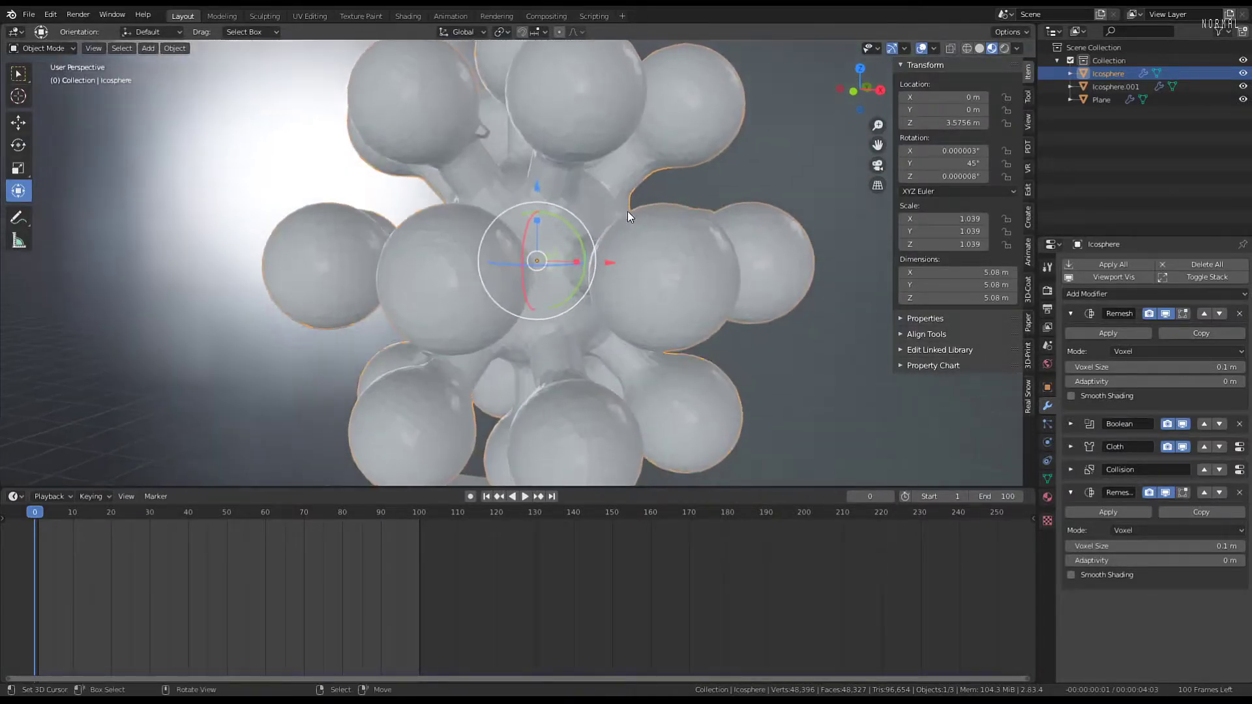
click(1166, 313)
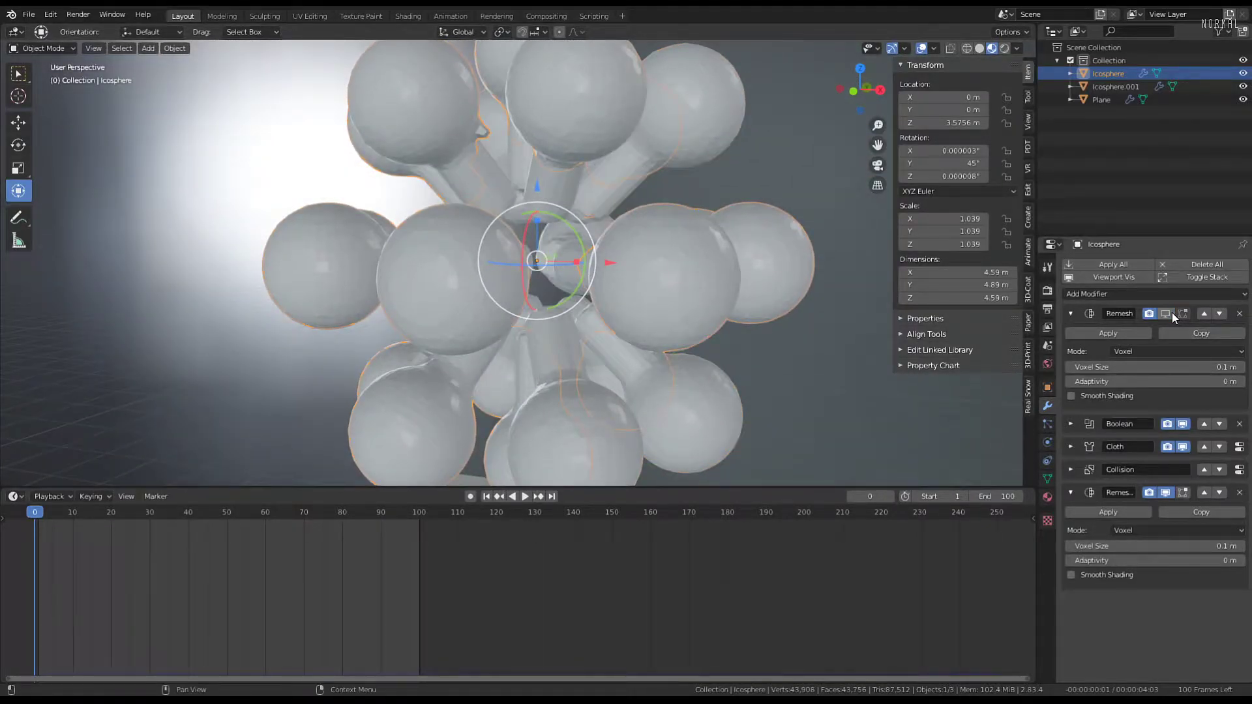
click(1170, 313)
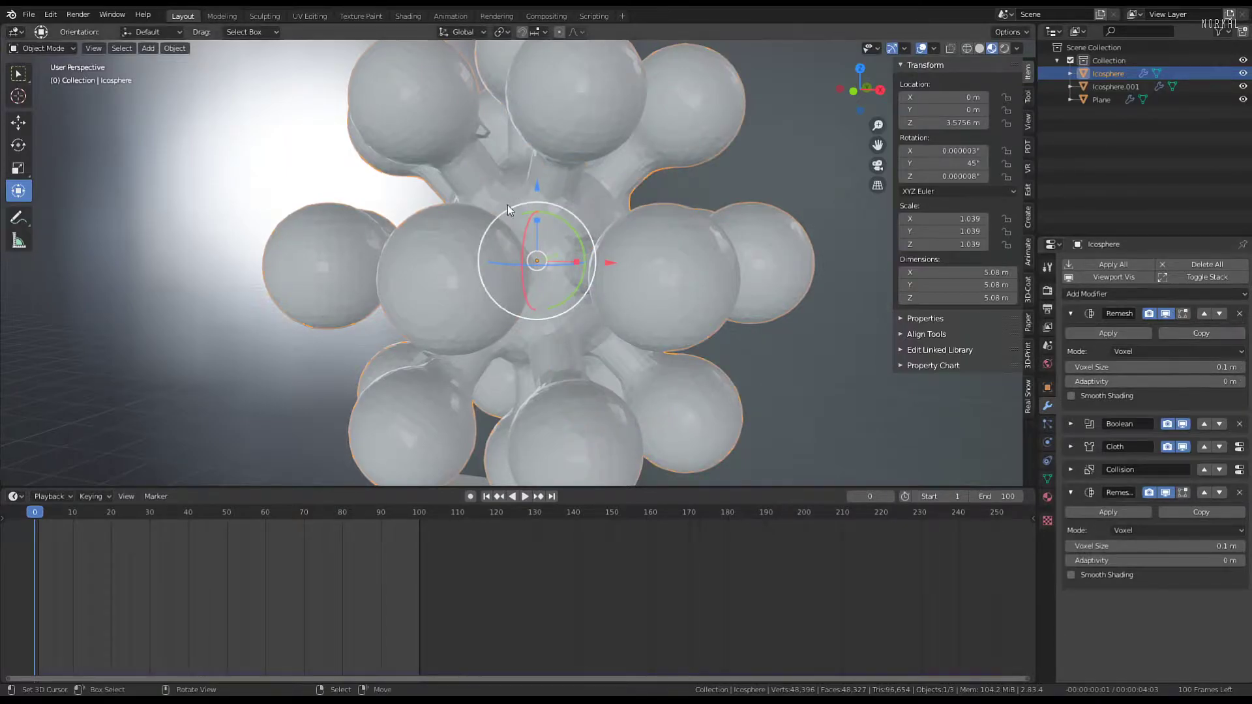
scroll(554, 189, up, 4)
middle_drag(603, 173, 514, 170)
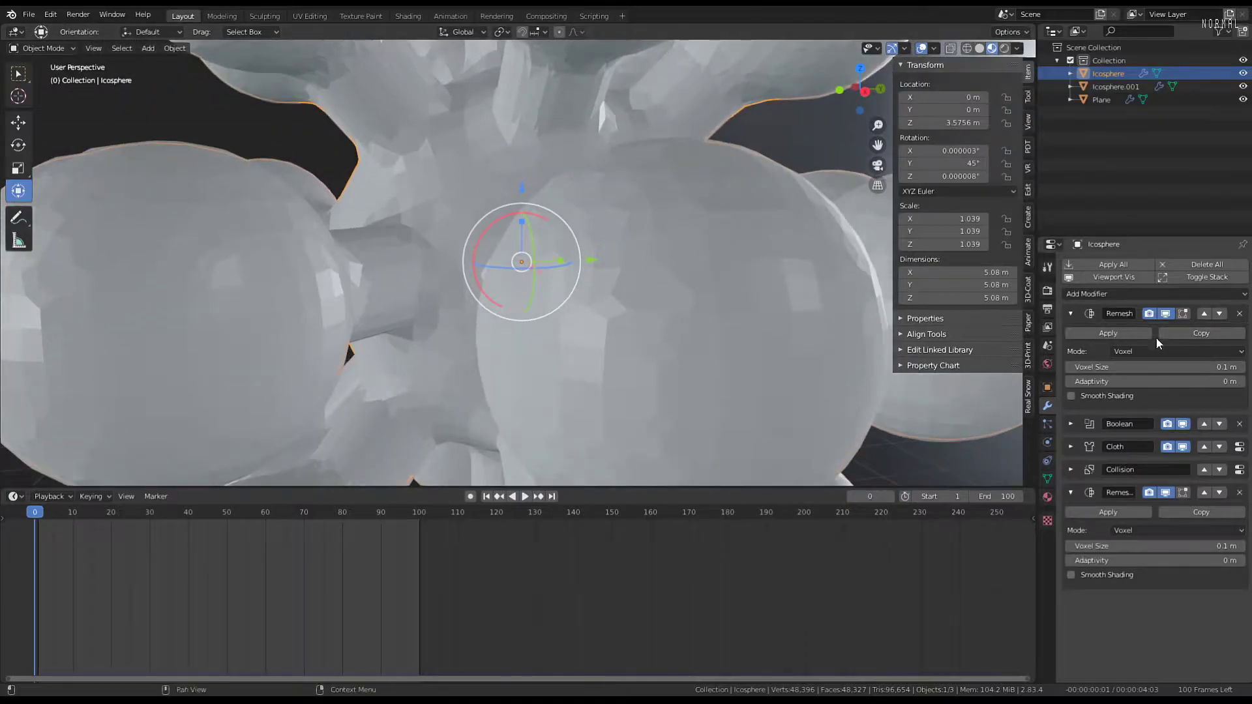
Delete the Remesh modifier above Boolean, then toggle the Boolean's viewport display off and on to check the merged shape
click(1240, 314)
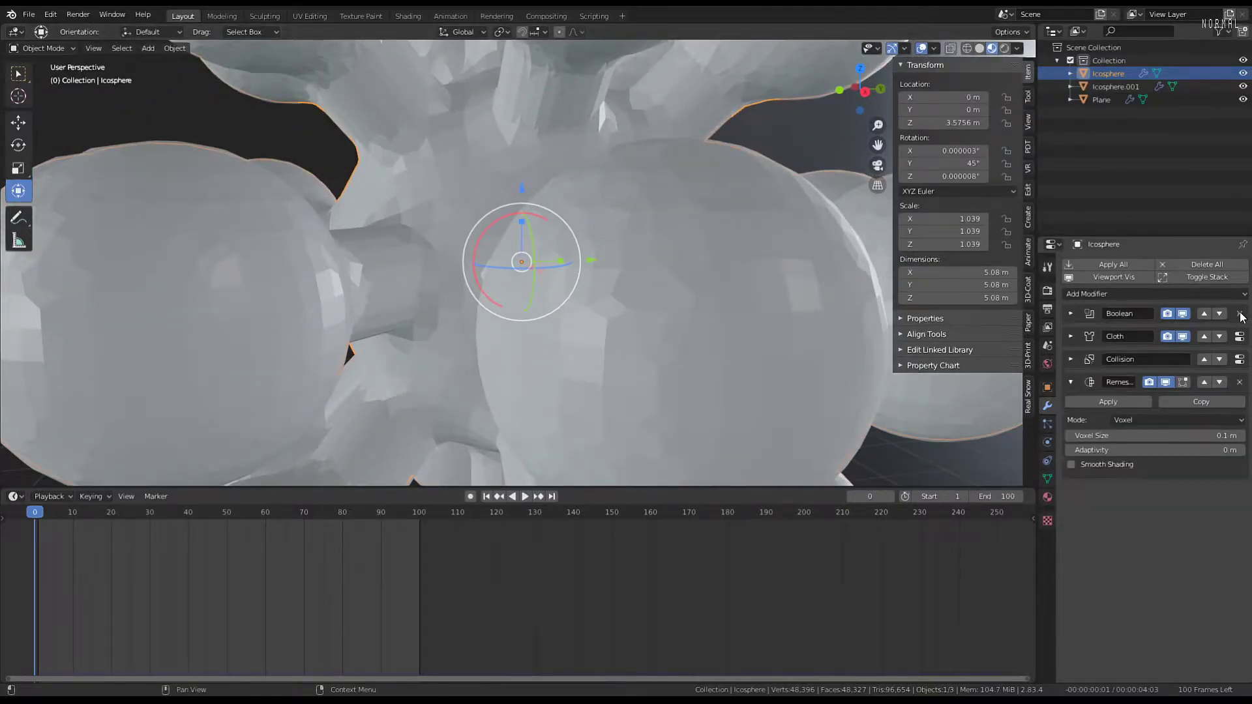
click(1182, 313)
click(1182, 314)
scroll(475, 160, down, 6)
middle_drag(475, 160, 648, 252)
scroll(495, 173, up, 8)
scroll(593, 166, down, 8)
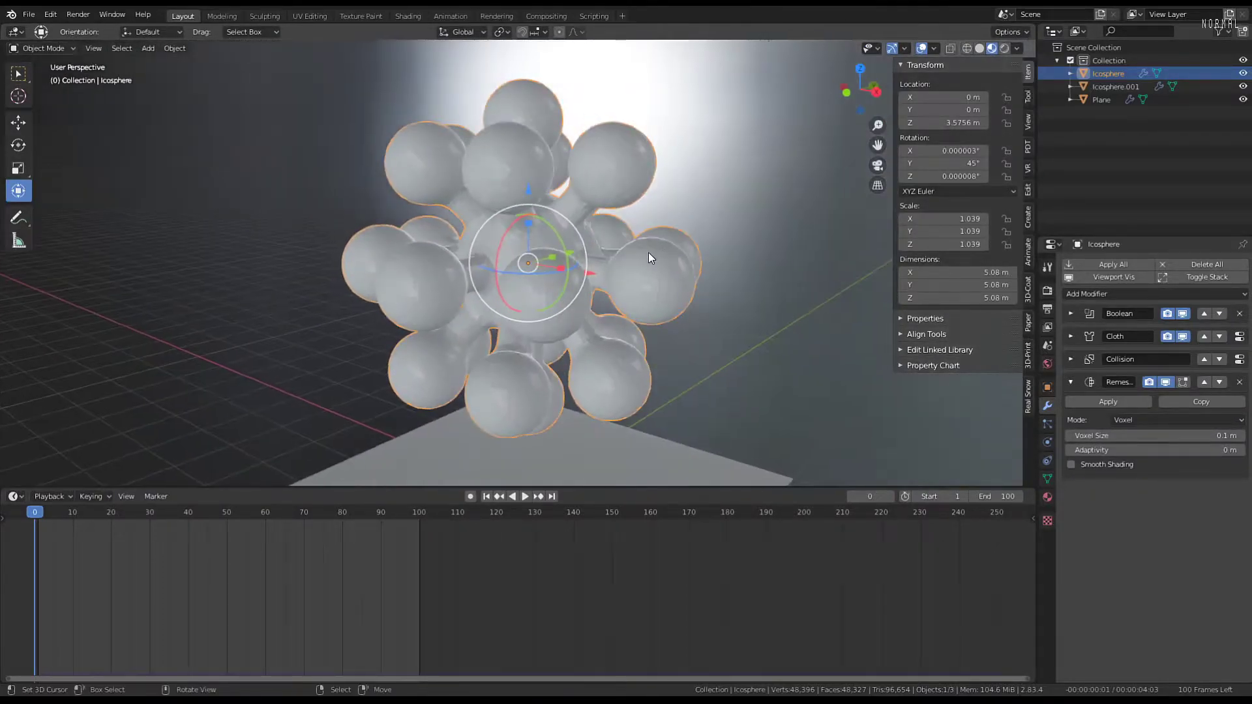
Apply the central sphere's Boolean modifier and move the separate arms mesh, Icosphere.001, into Collection 2
click(1071, 313)
click(1101, 333)
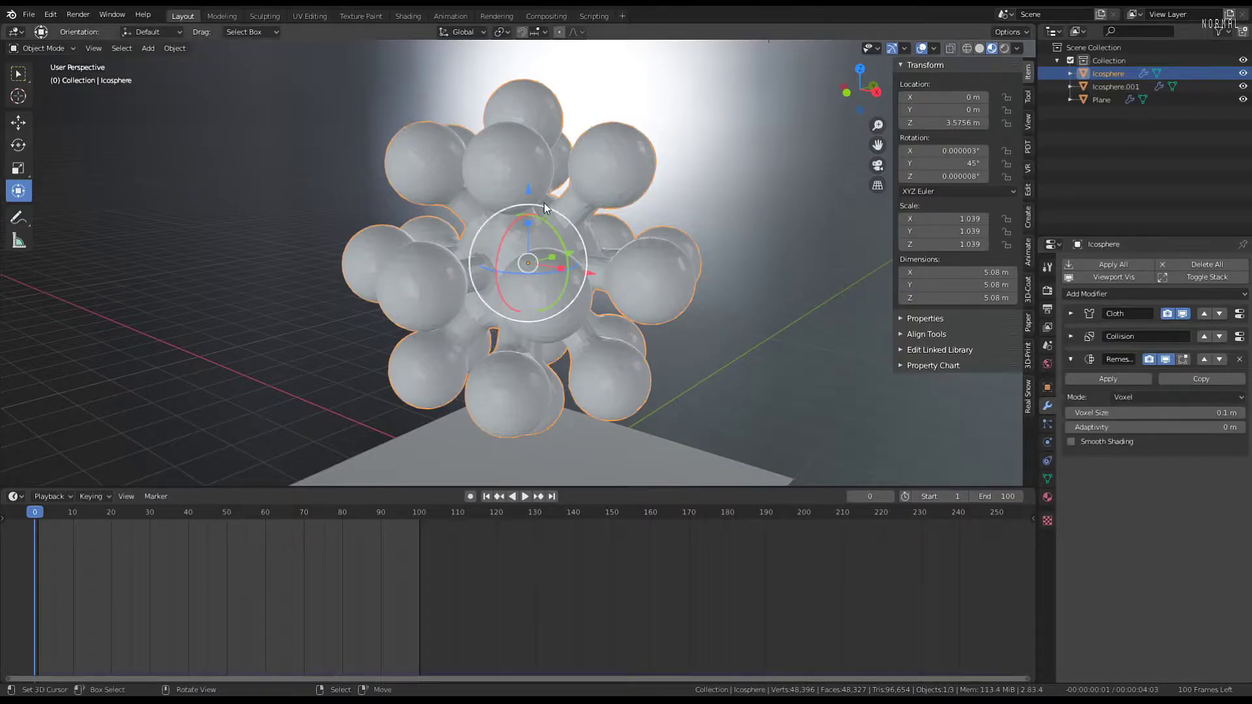
click(571, 193)
click(597, 189)
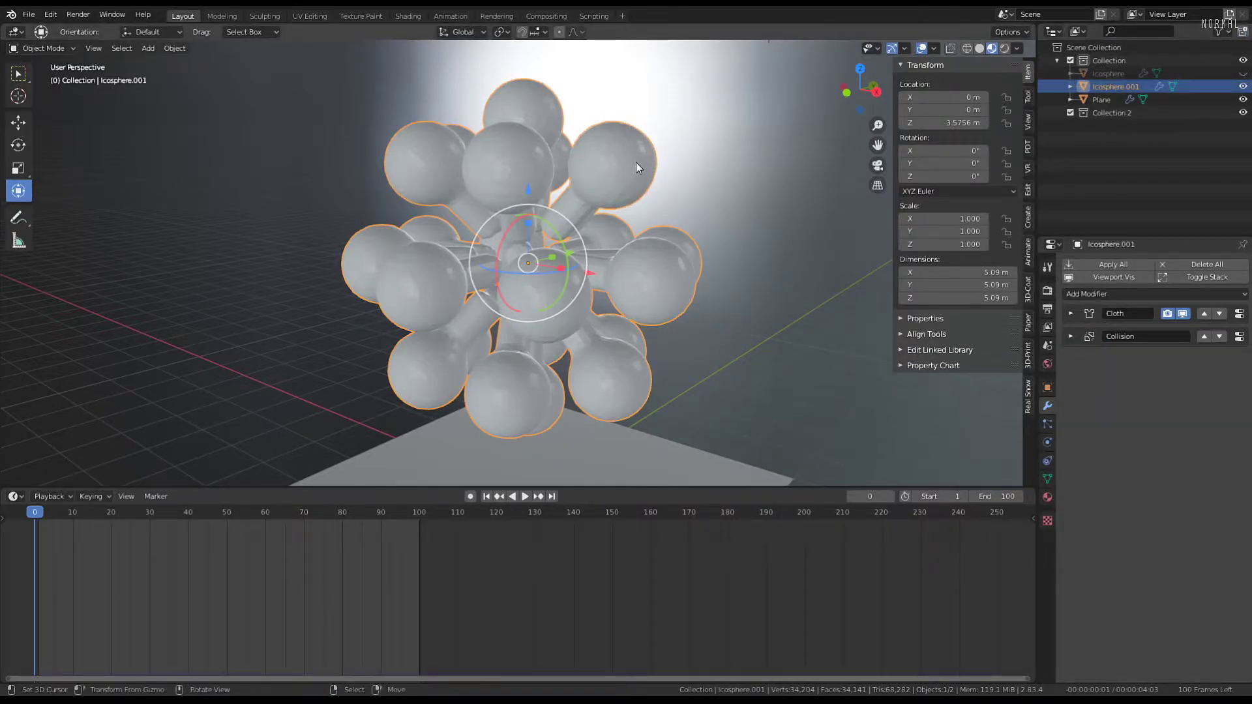
key(m)
click(619, 191)
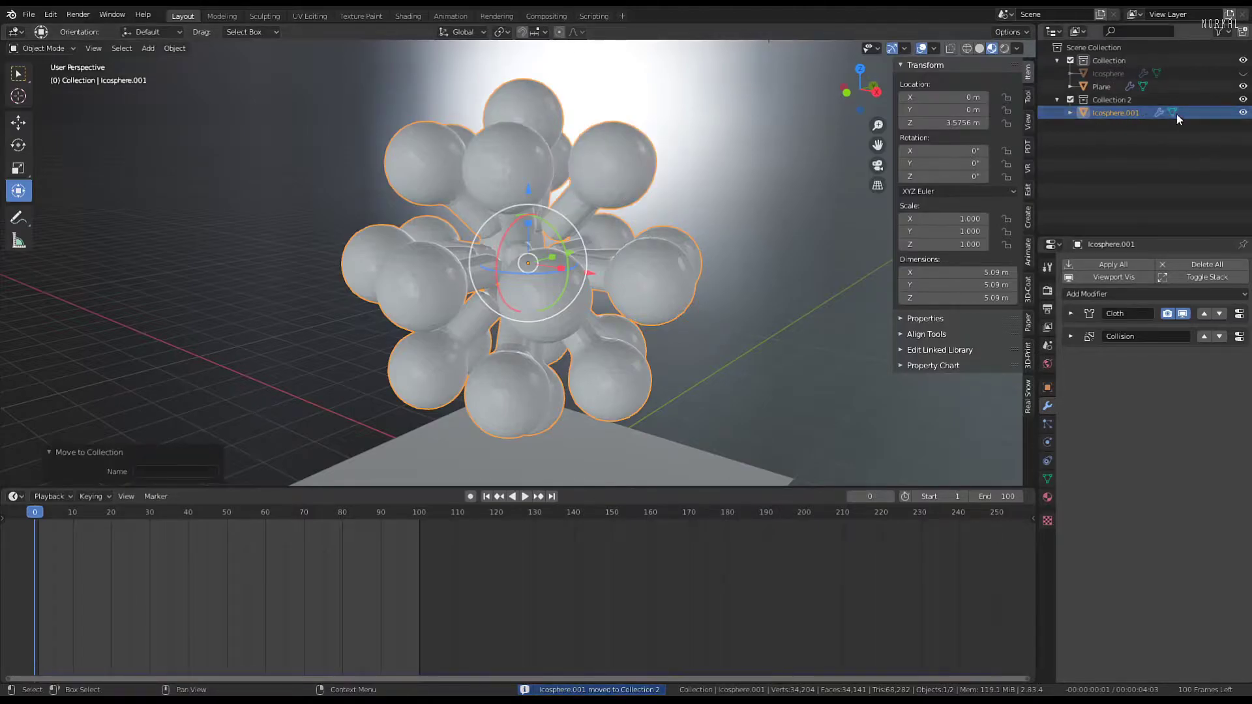
Exclude Collection 2 from the view layer, unhide the merged Icosphere and inspect its shape inside and out
click(1070, 99)
key(alt+h)
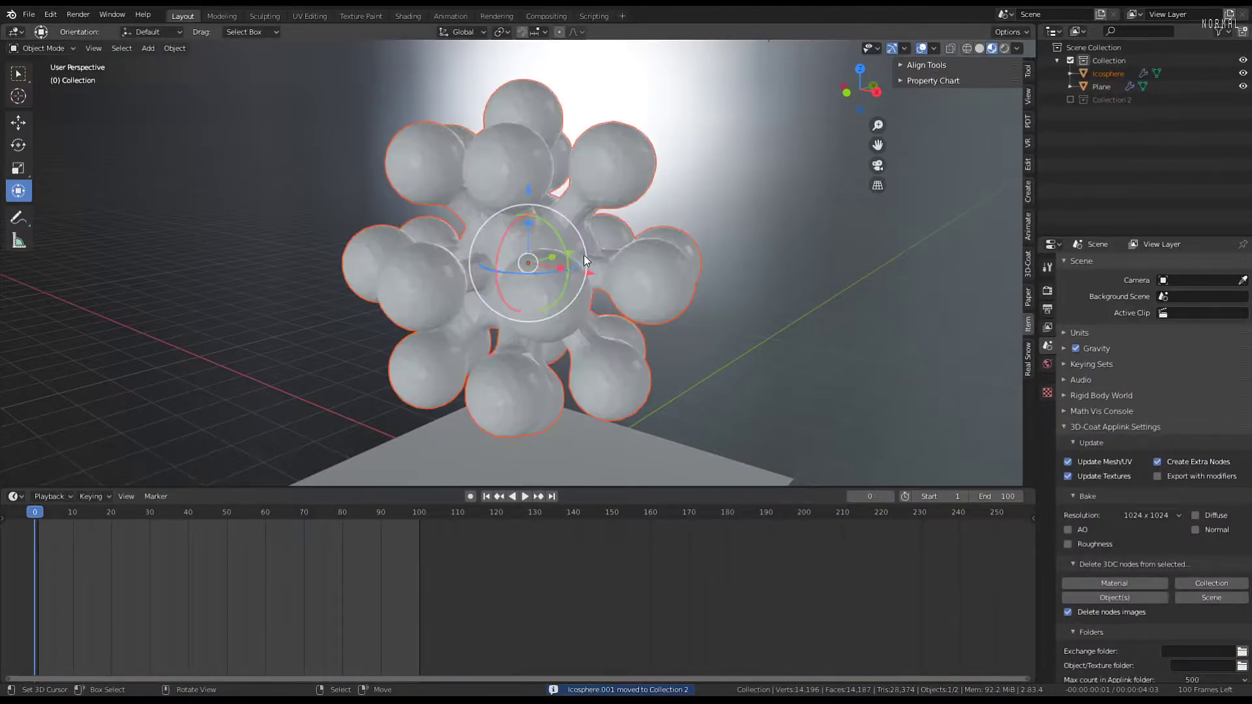
click(571, 271)
scroll(574, 274, up, 10)
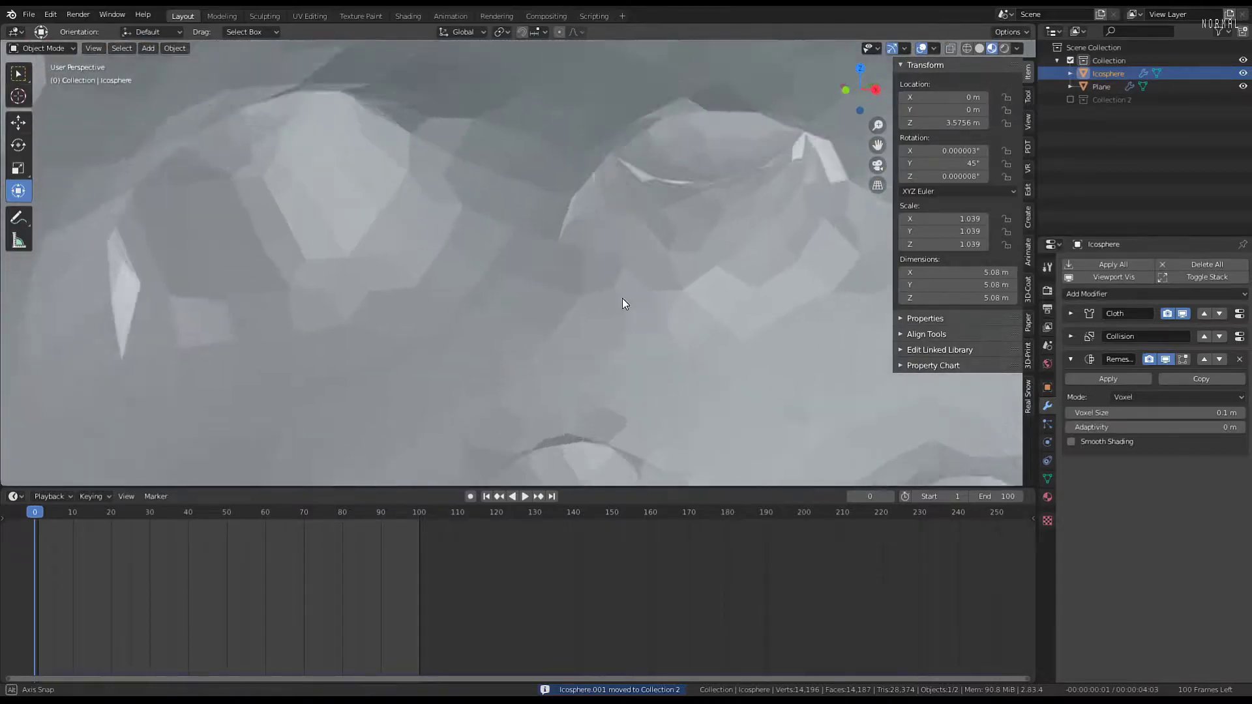
scroll(645, 247, down, 8)
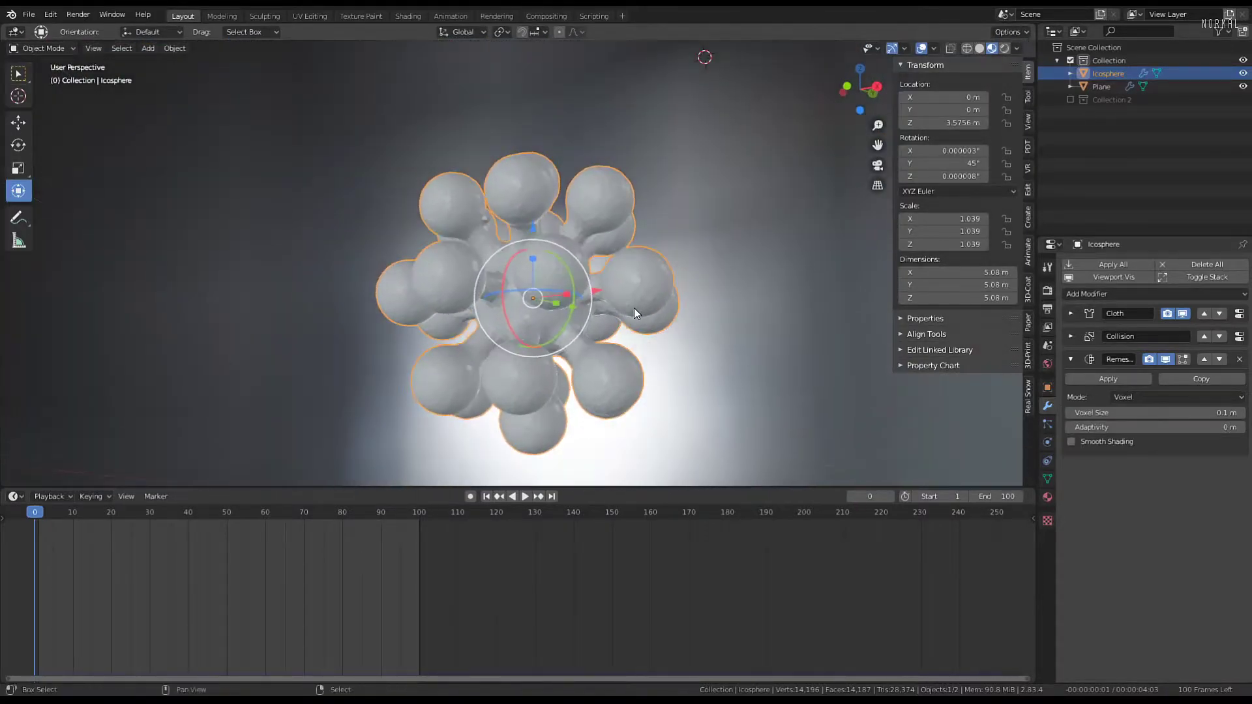
scroll(636, 228, up, 2)
middle_drag(636, 228, 632, 251)
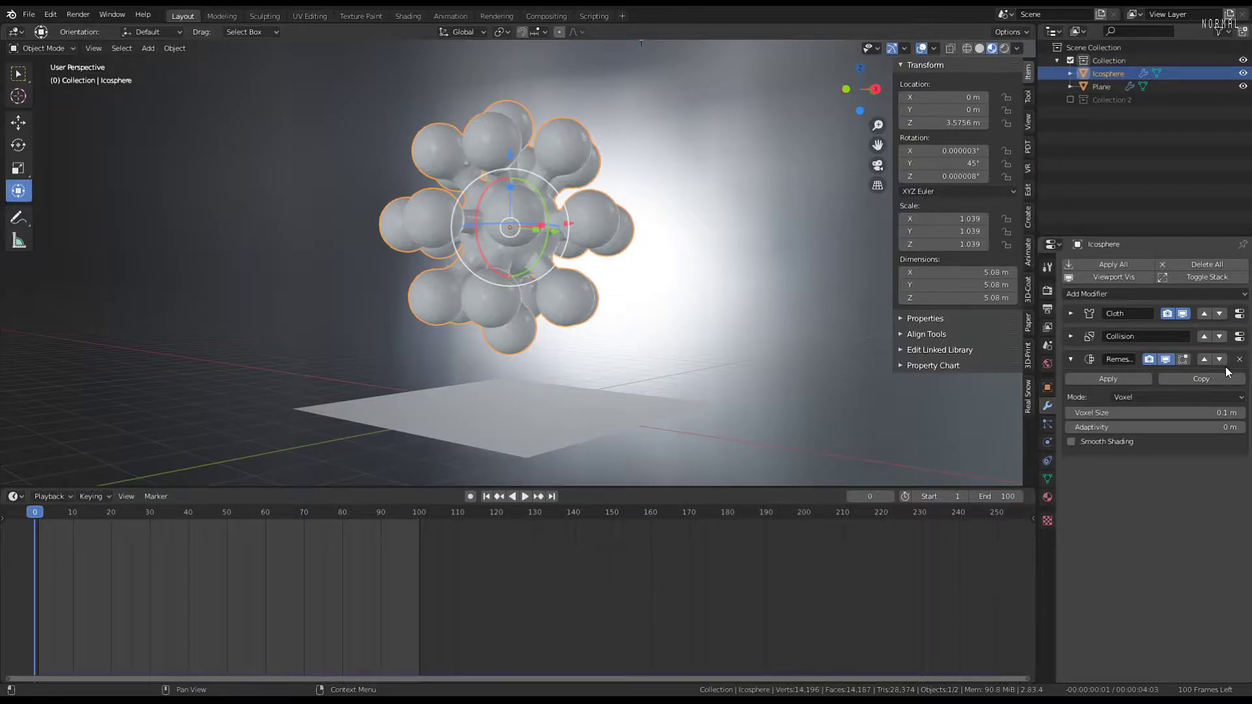
Move the merged object's Remesh modifier above Cloth and Collision in the stack and apply it
click(1206, 359)
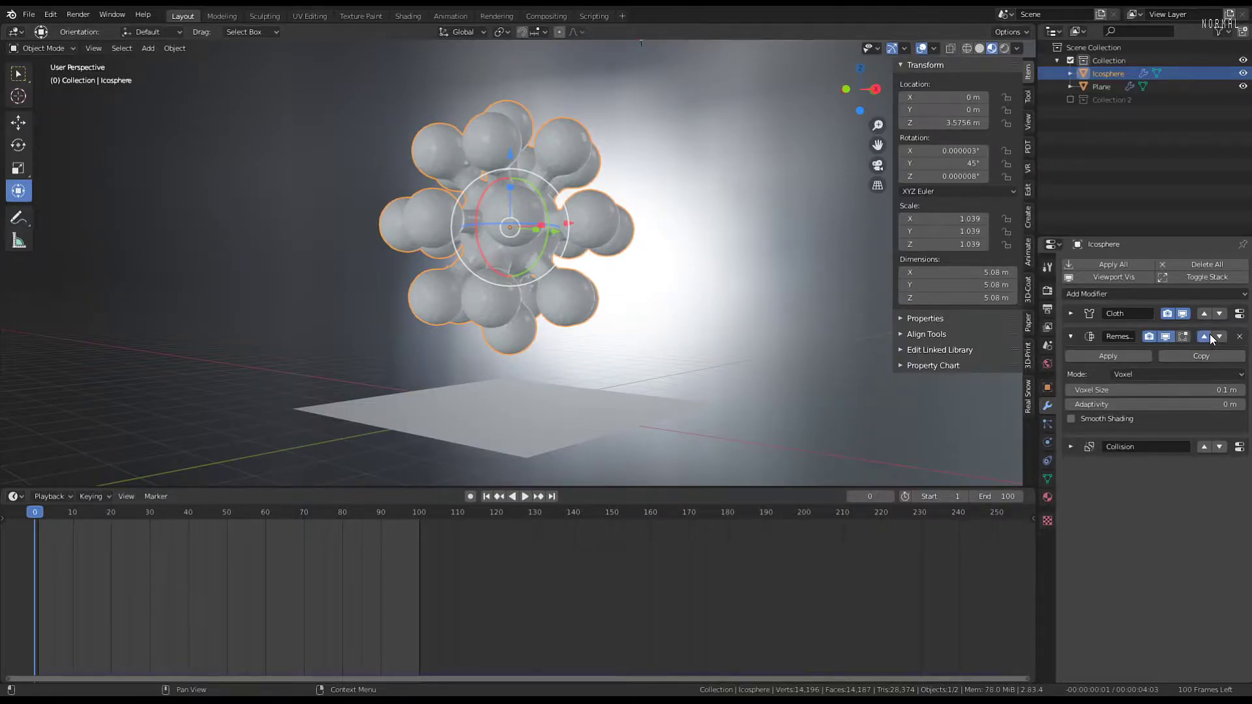
click(1204, 337)
scroll(603, 171, up, 4)
click(1108, 333)
scroll(713, 274, down, 5)
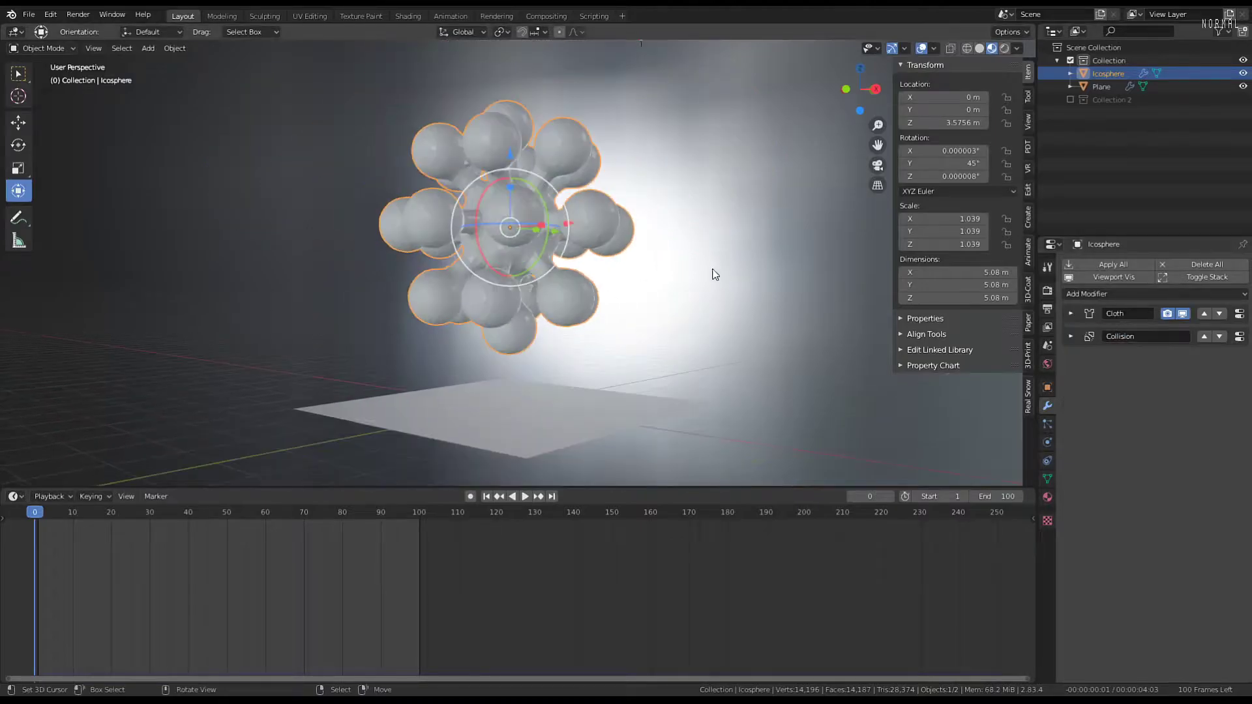
Play the cloth simulation and examine from several angles how the merged object falls onto the plane
key(space)
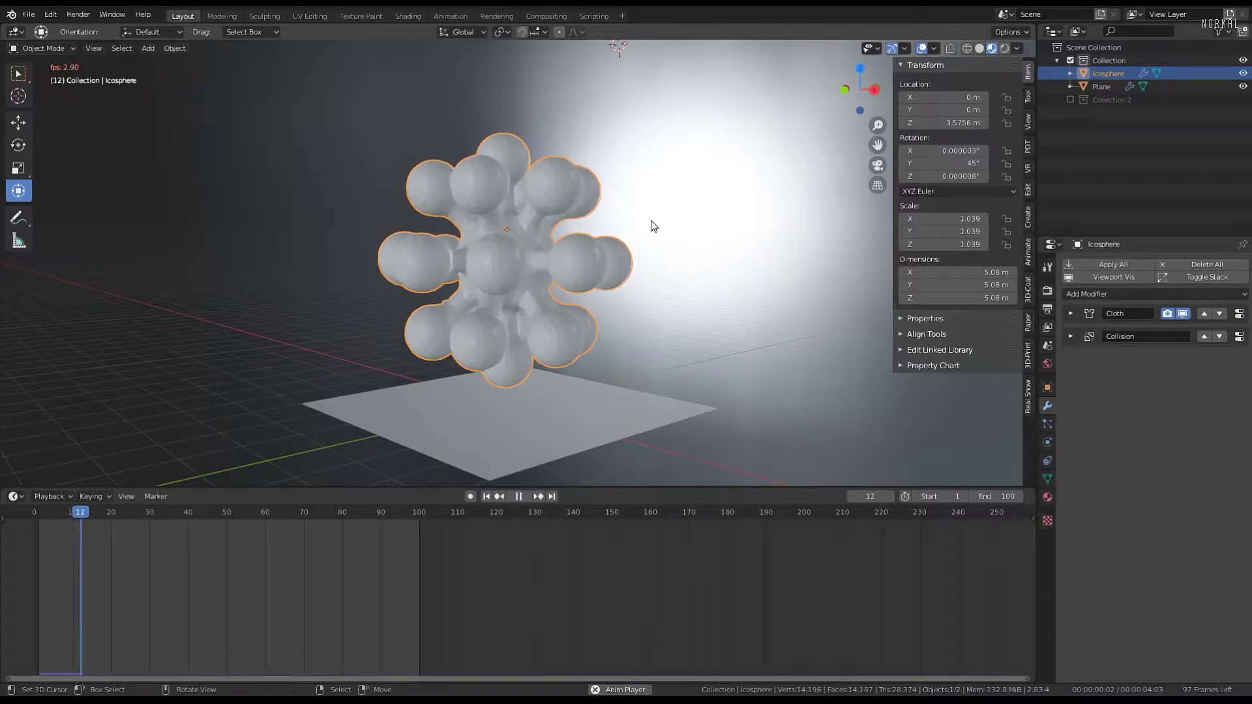
middle_drag(617, 260, 600, 237)
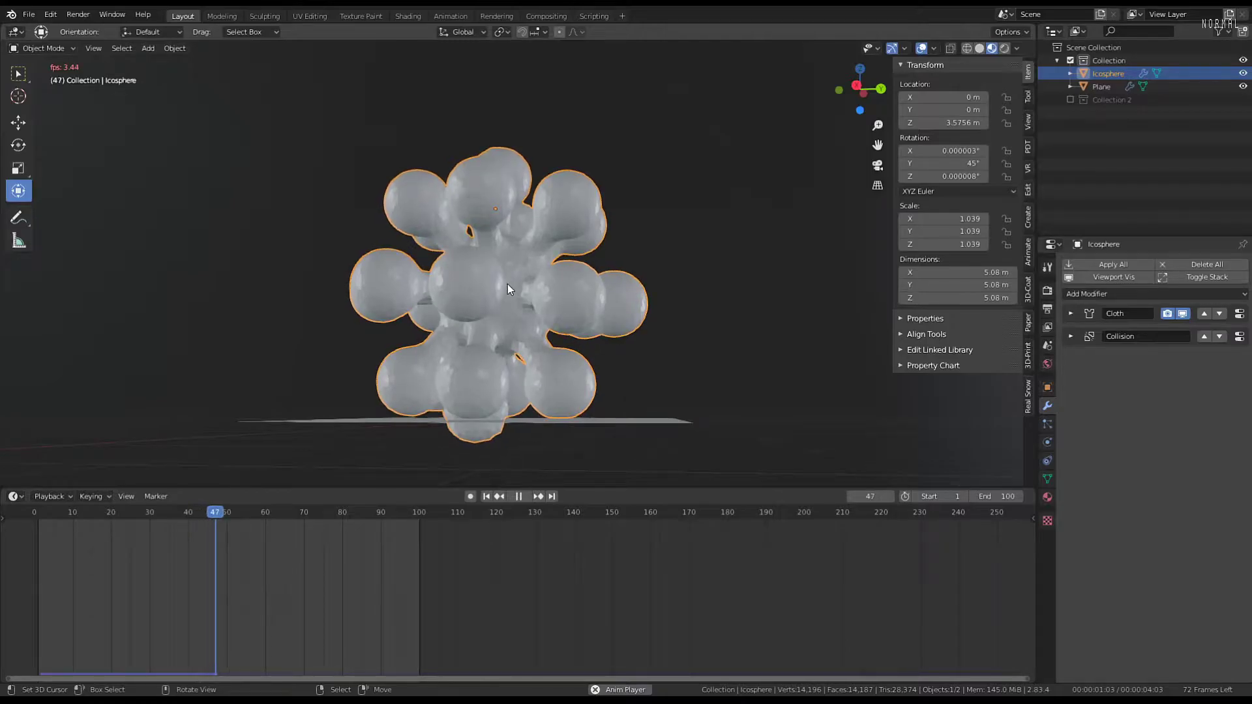
key(space)
middle_drag(424, 295, 529, 267)
scroll(535, 282, up, 2)
key(space)
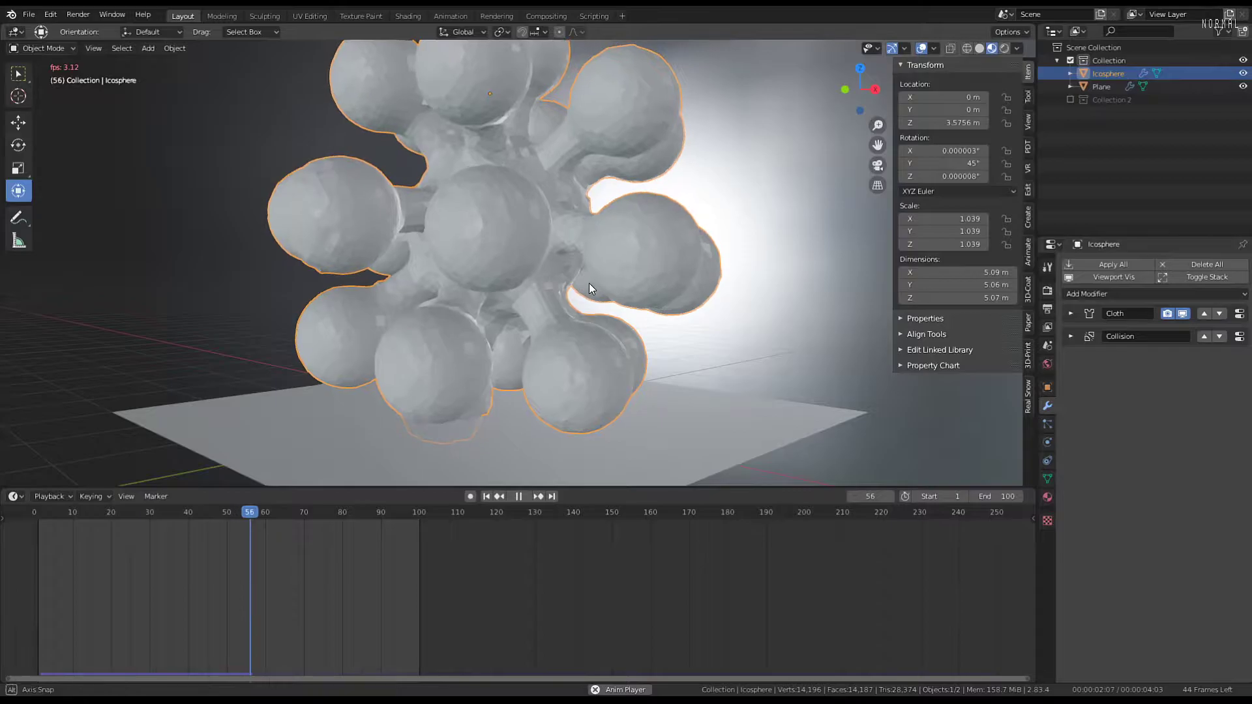
click(36, 568)
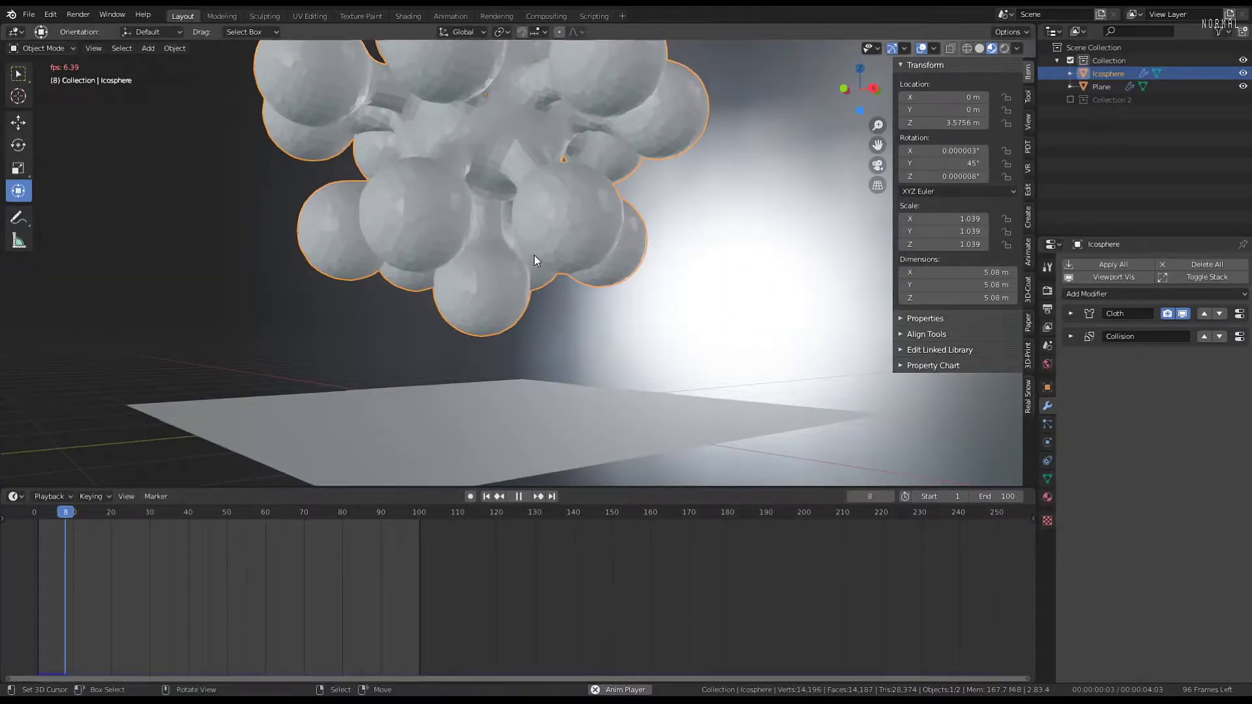
scroll(770, 115, down, 2)
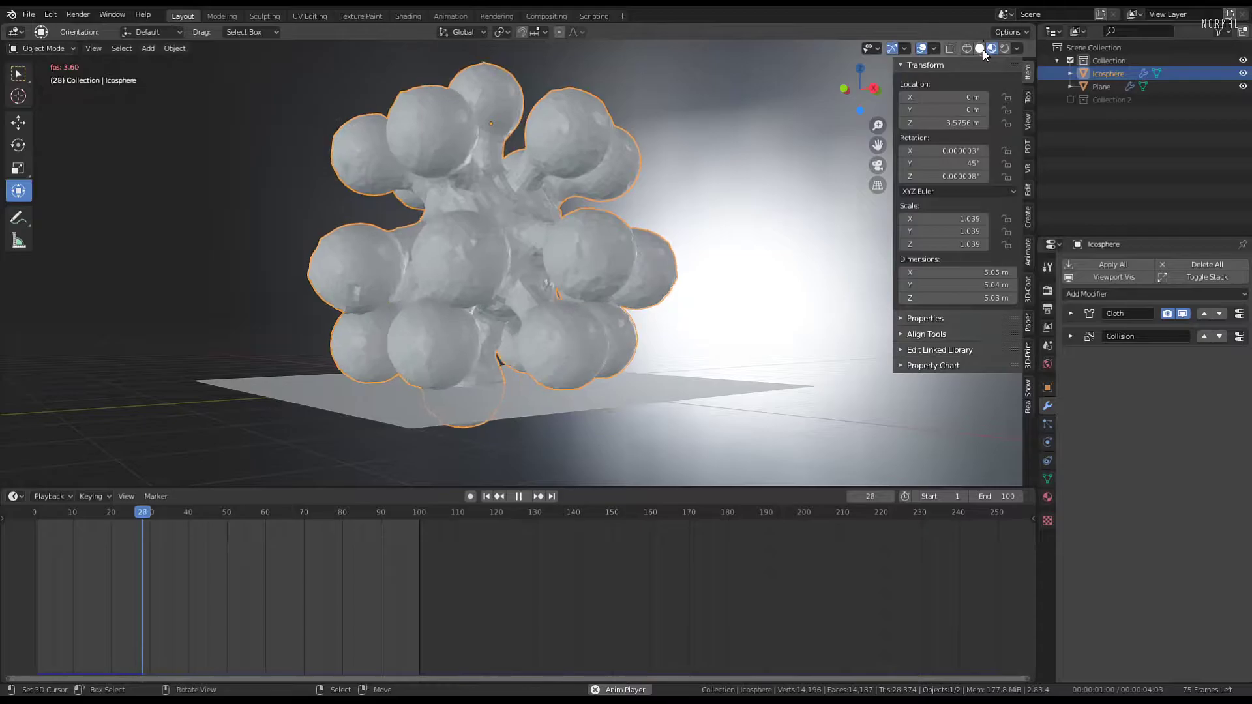
Switch the viewport to Solid shading, watch the simulation, and return the timeline to frame 0
click(981, 49)
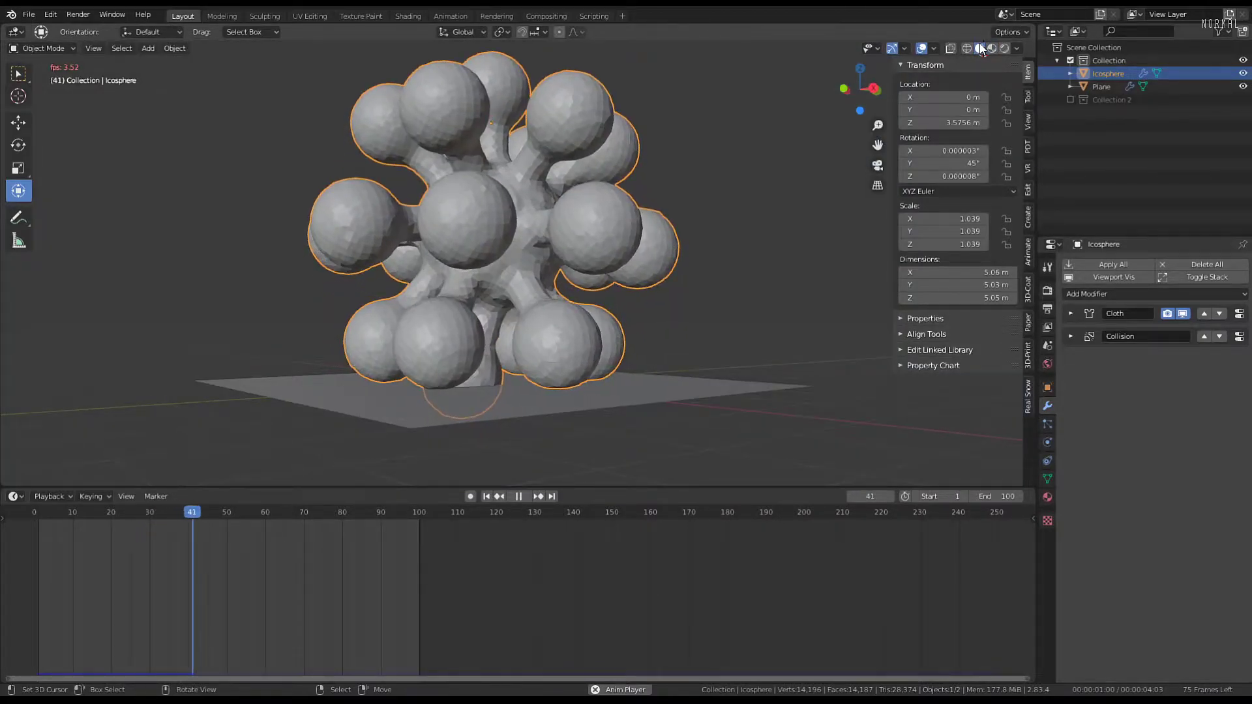
middle_drag(635, 214, 587, 208)
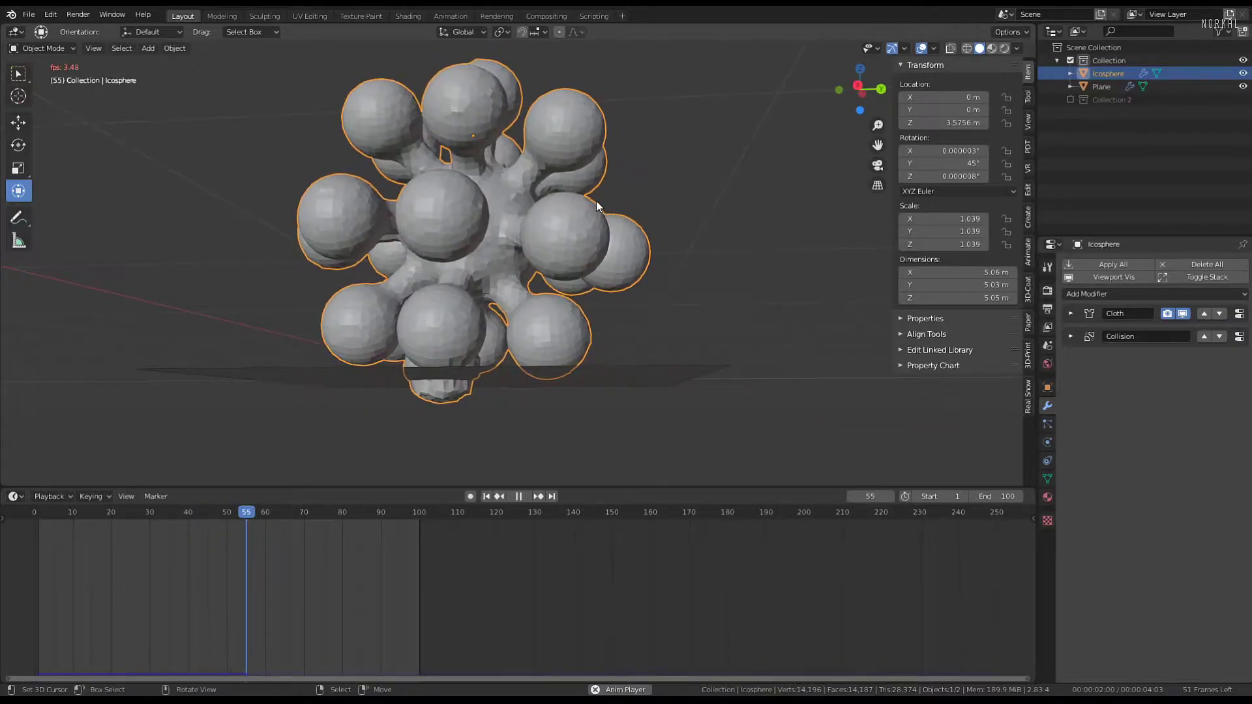
key(space)
click(9, 579)
key(space)
middle_drag(579, 182, 676, 280)
Add a new Remesh modifier to the merged object and move it to the top of the stack
click(1185, 296)
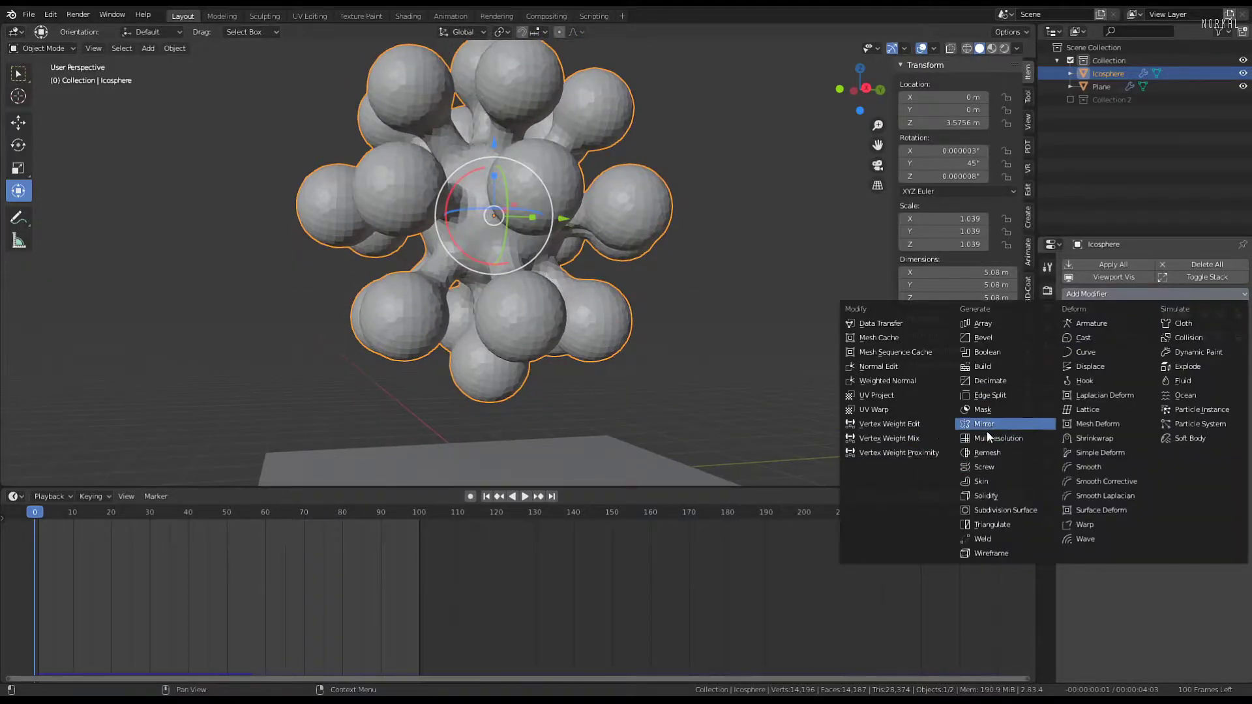
click(984, 456)
click(1206, 358)
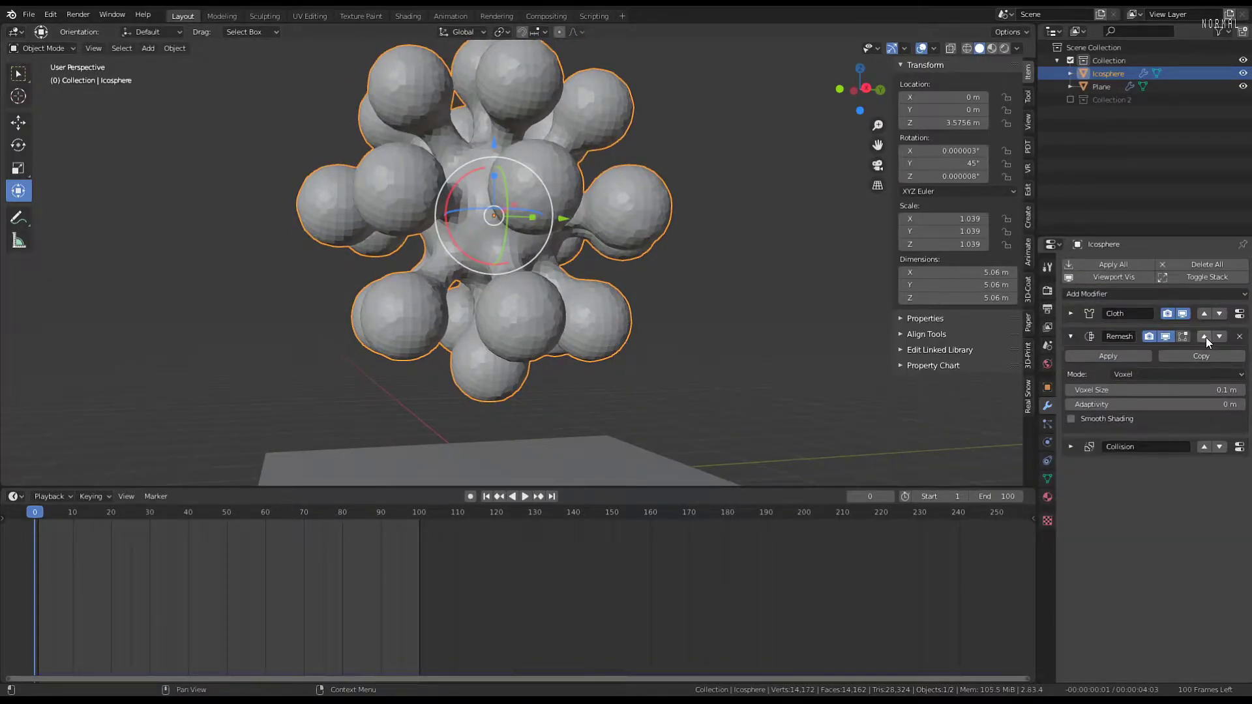
click(1206, 338)
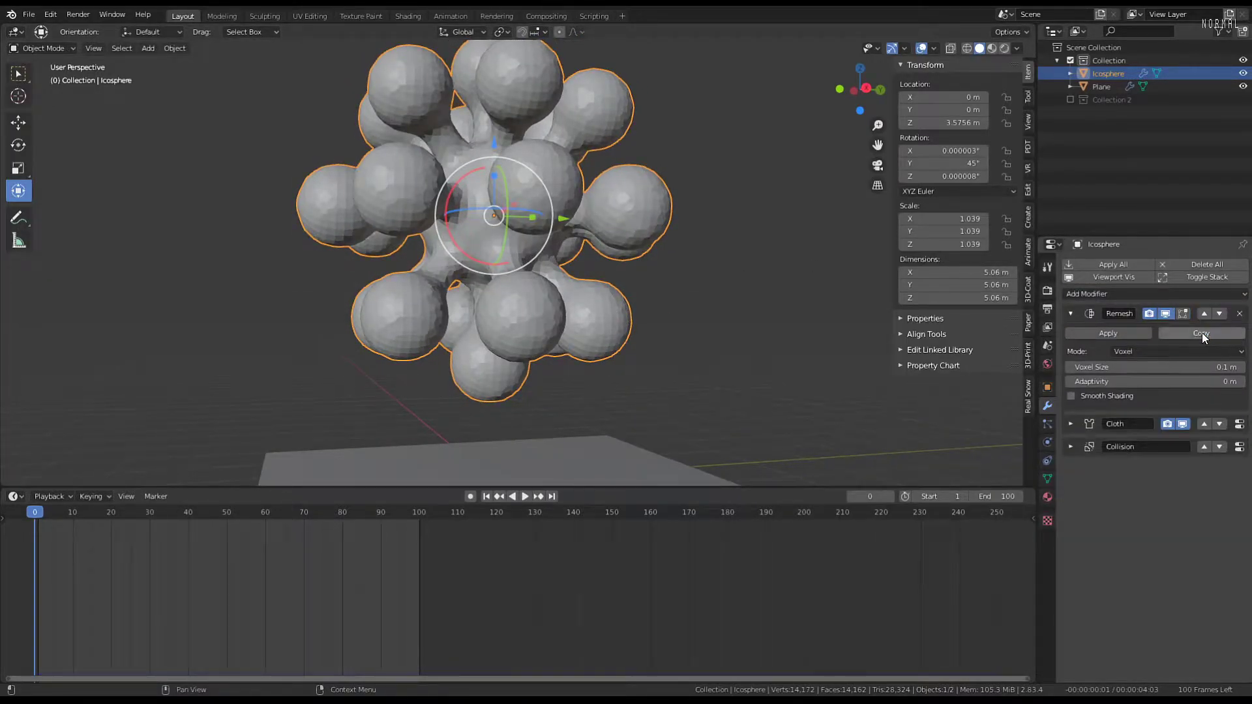
Raise the Remesh voxel size to 0.16 m and test-play the cloth simulation
click(1242, 369)
click(1242, 368)
click(1242, 368)
click(1243, 368)
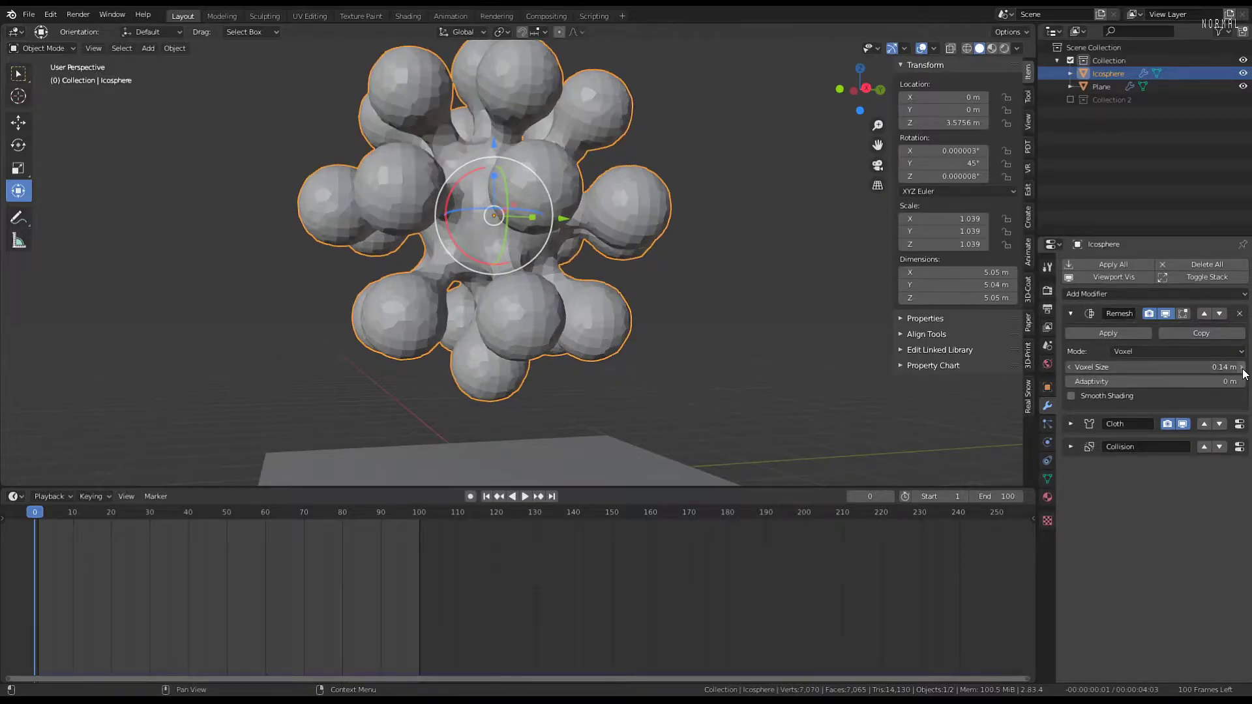
click(1242, 368)
click(1242, 369)
key(space)
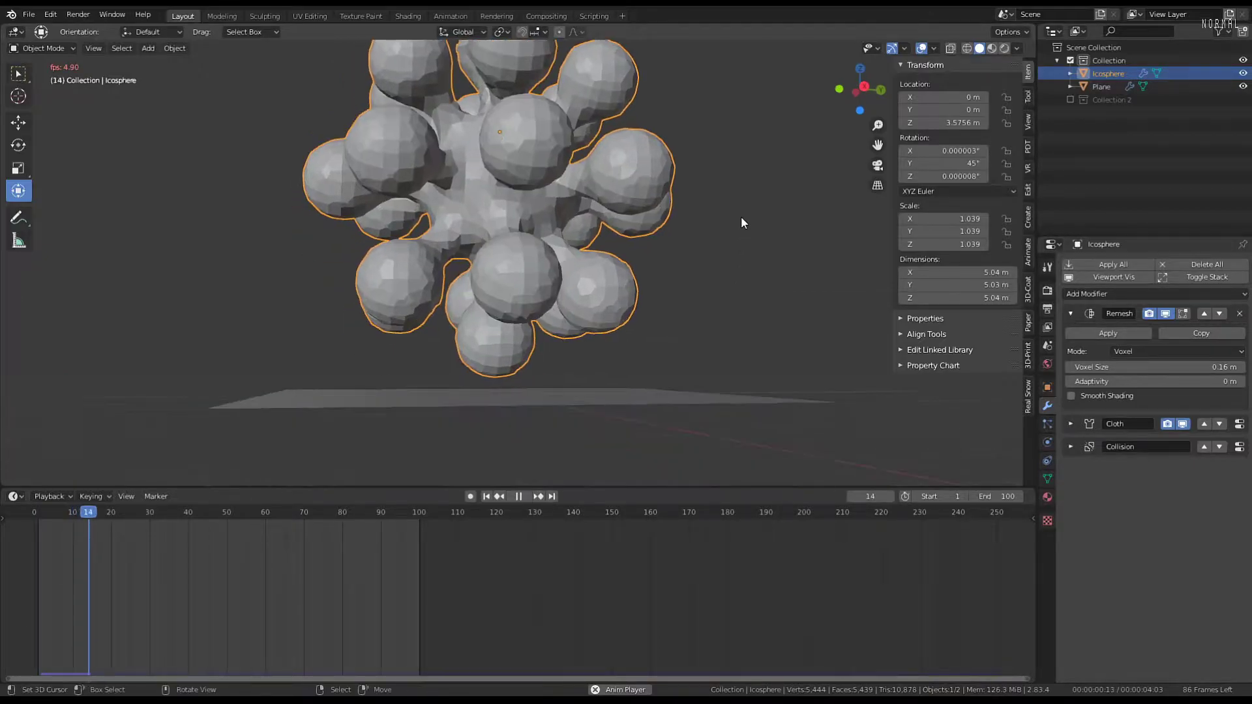
key(space)
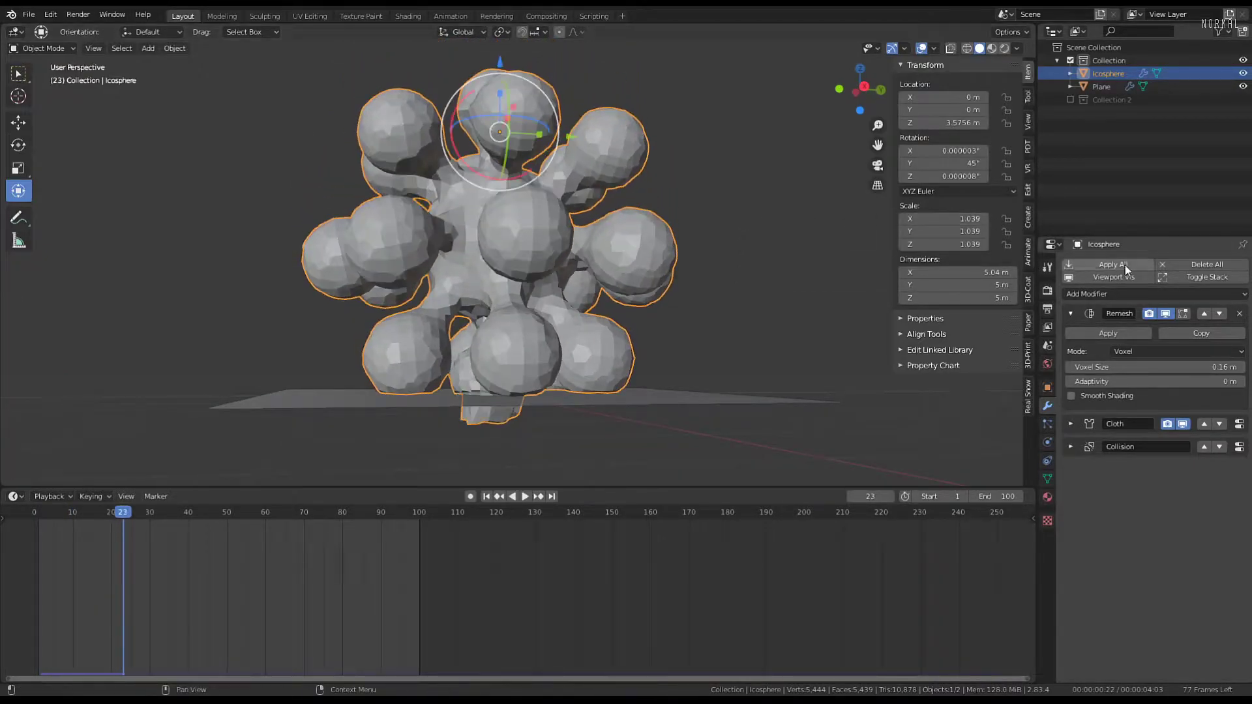
Raise the Remesh voxel size to 0.19 m and return the timeline to frame 0
click(1242, 369)
click(1242, 368)
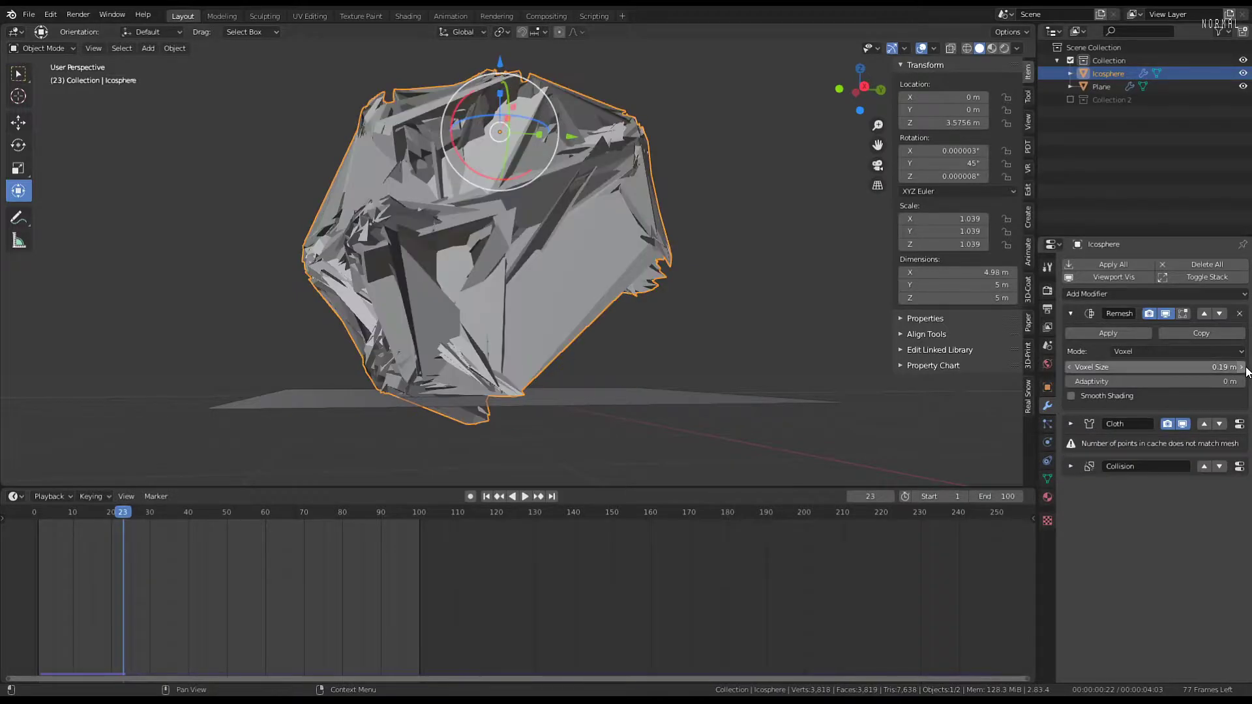
click(1242, 368)
click(9, 632)
key(space)
key(space)
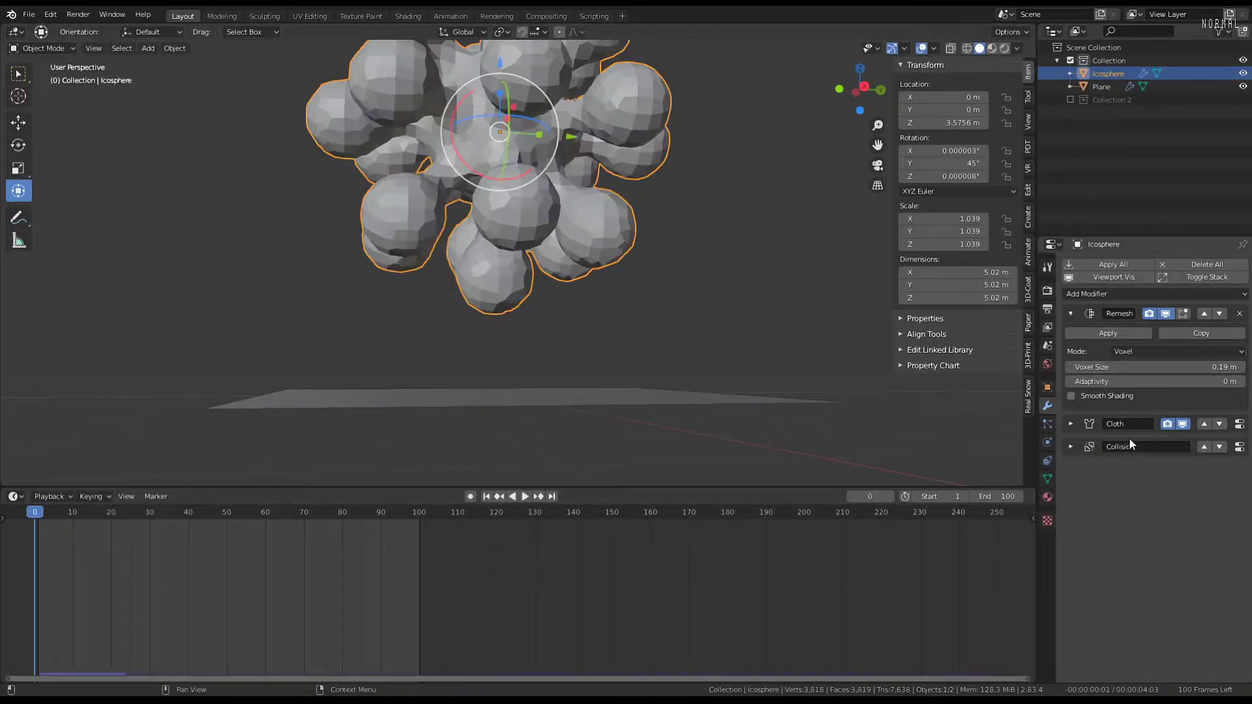
Raise the Remesh voxel size to 0.21 m and save the Blender file
click(1242, 367)
click(1242, 367)
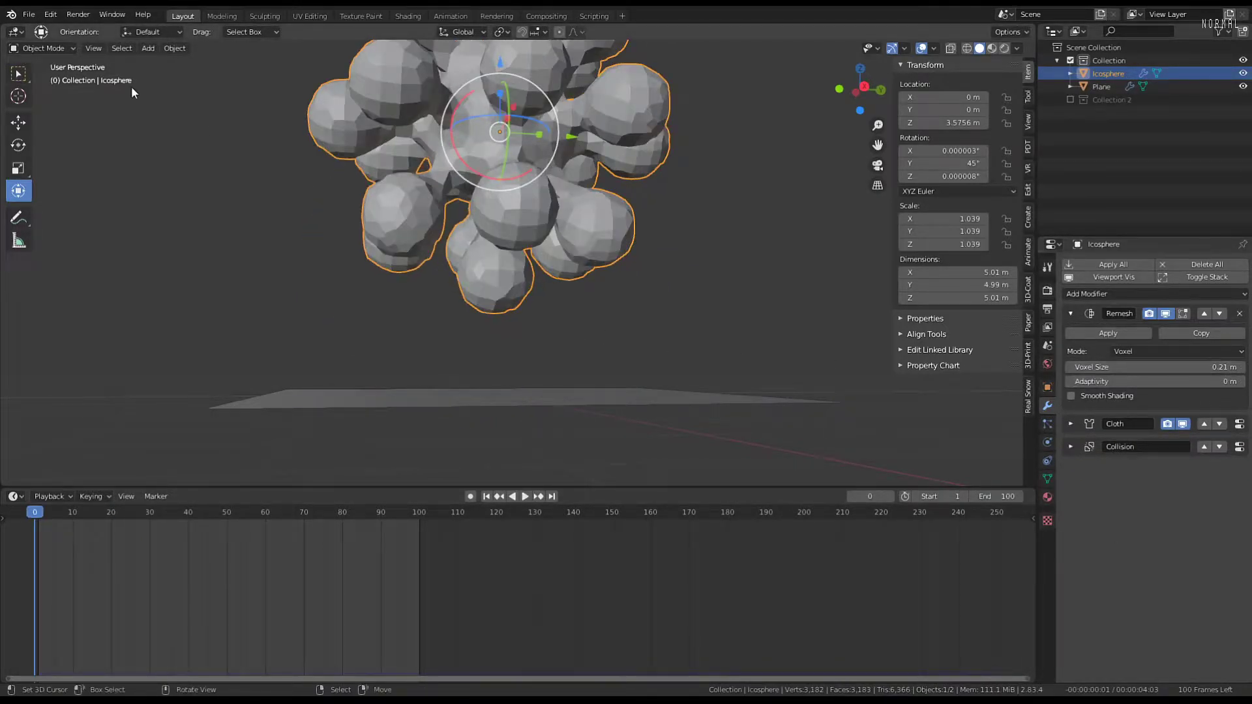
click(29, 14)
click(46, 133)
Briefly test playback, then raise the Remesh voxel size to 0.24 m
key(space)
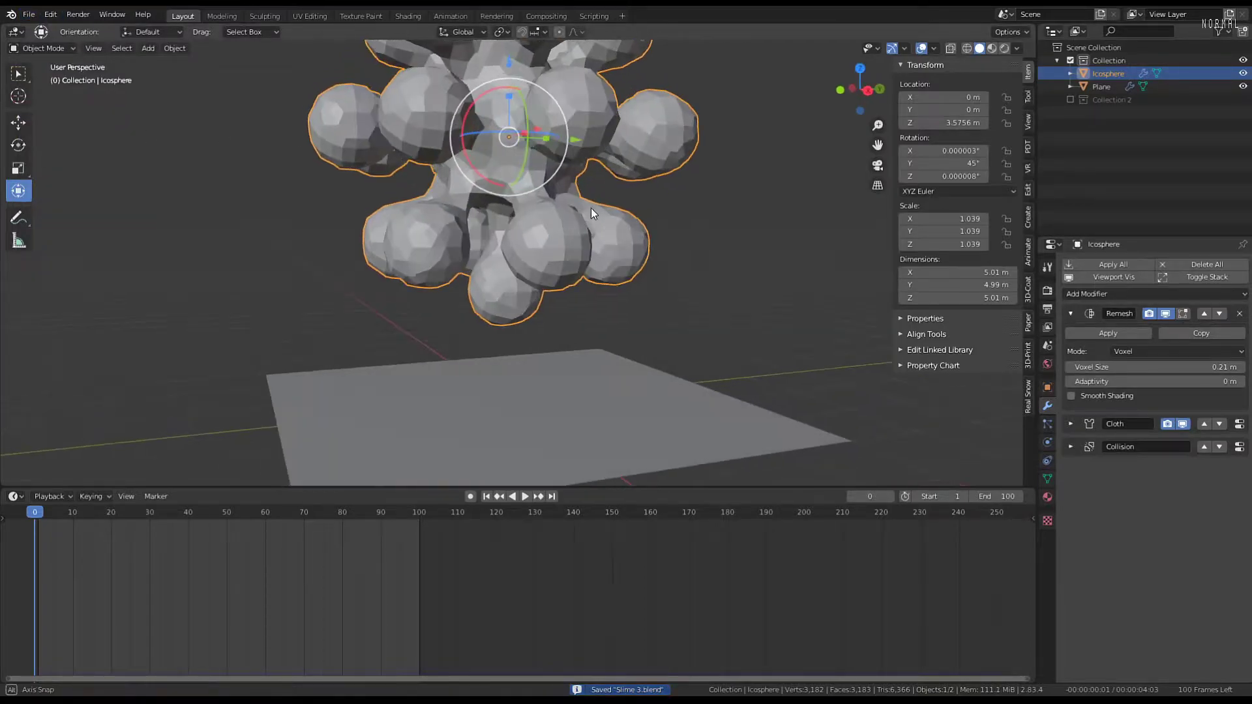
key(Escape)
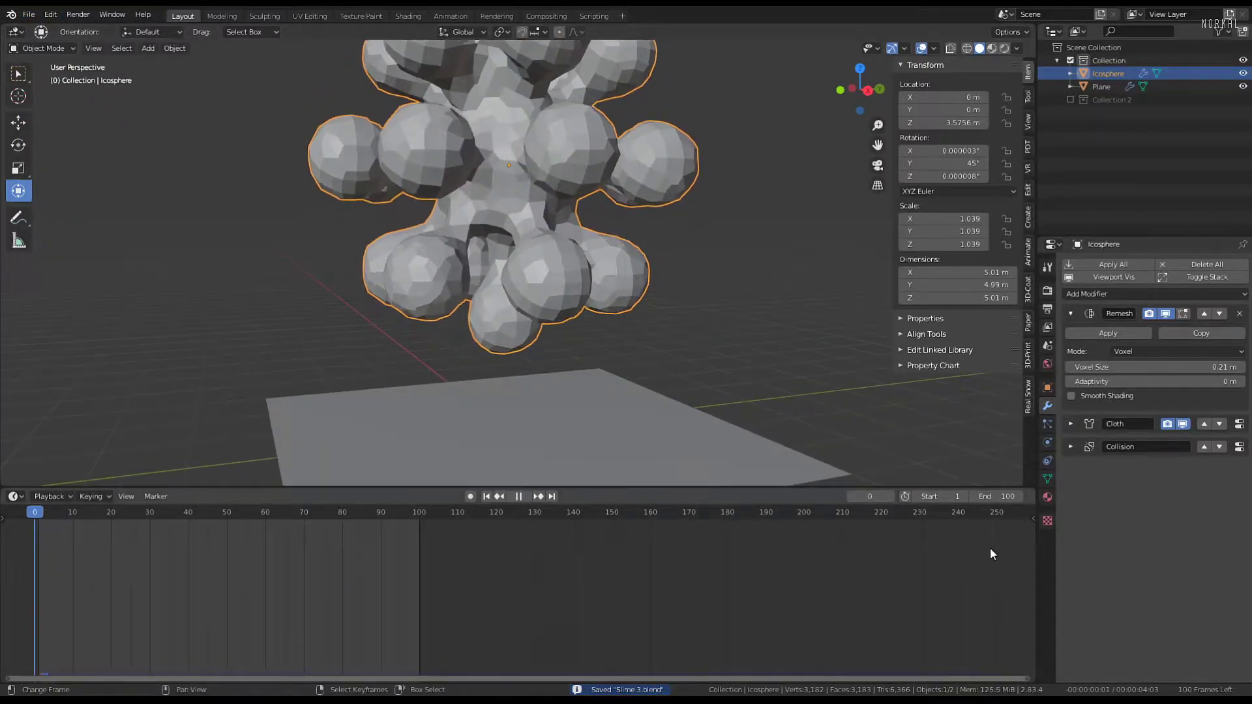
click(1241, 370)
click(1241, 370)
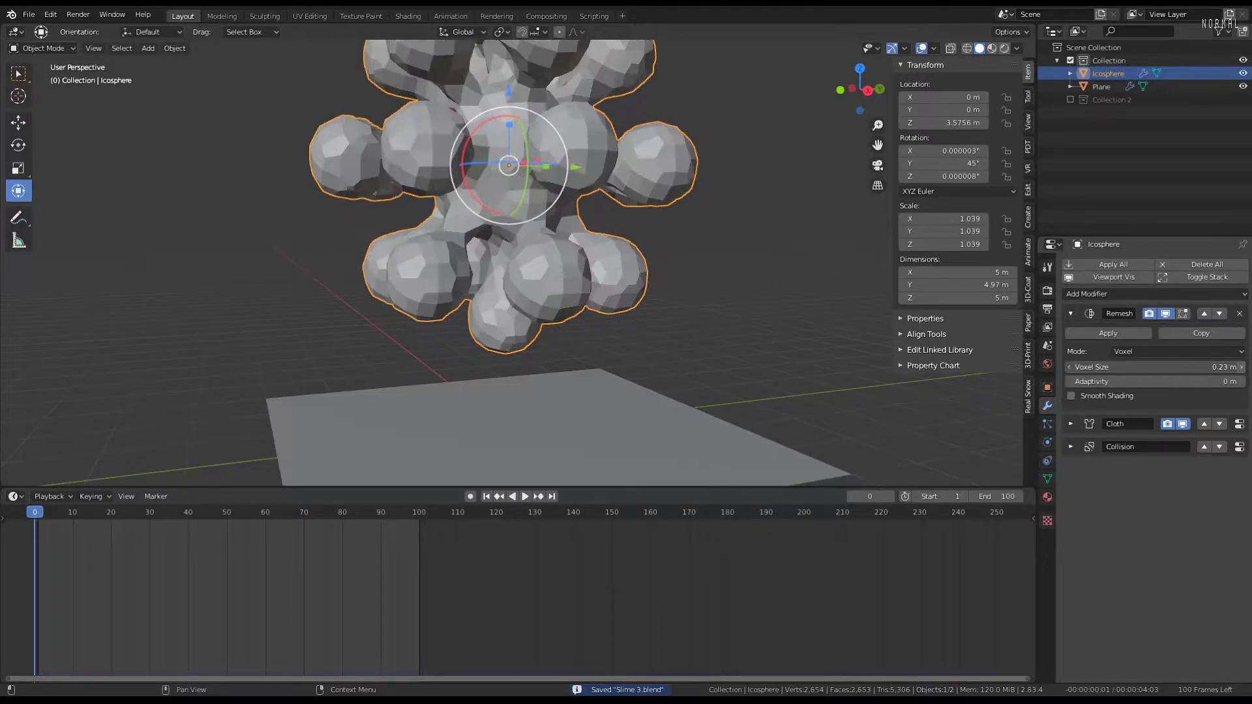
click(1241, 370)
Play the simulation with the coarser mesh and examine the spheres' contact with the plane from close up and around
scroll(715, 276, down, 2)
key(space)
middle_drag(716, 276, 648, 261)
scroll(649, 259, up, 2)
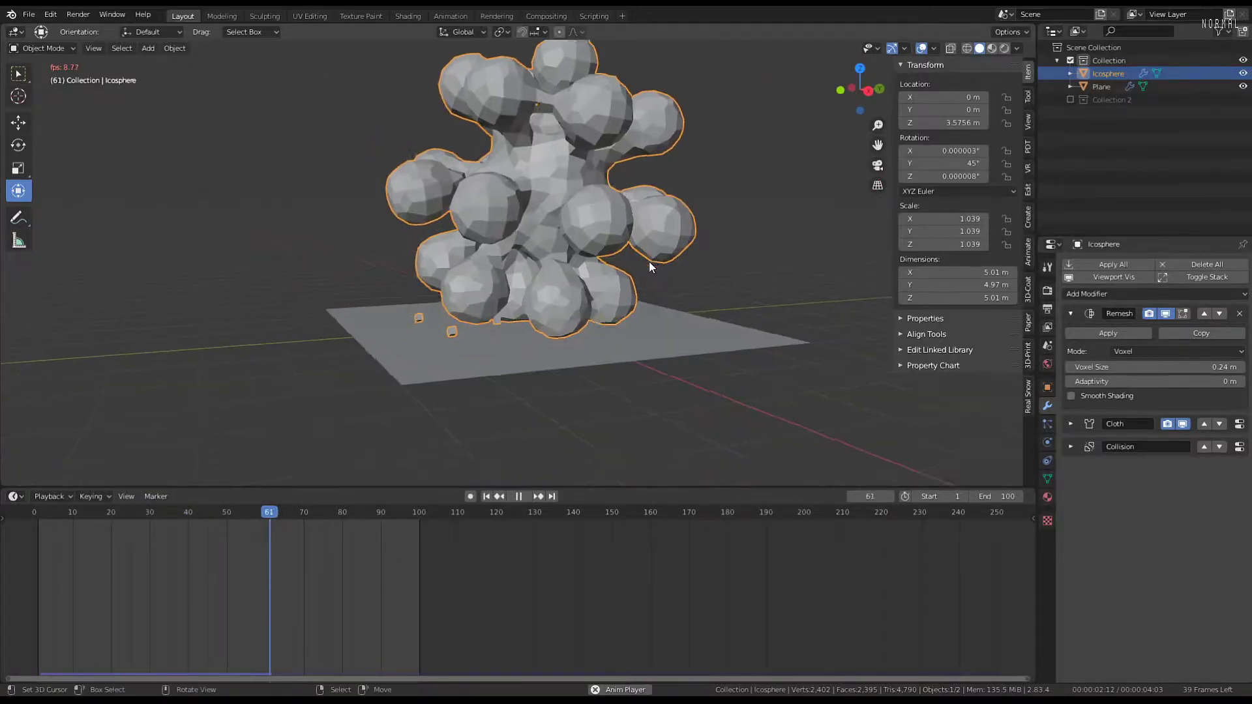
scroll(648, 261, up, 4)
middle_drag(397, 425, 520, 363)
scroll(579, 357, up, 3)
scroll(522, 412, down, 8)
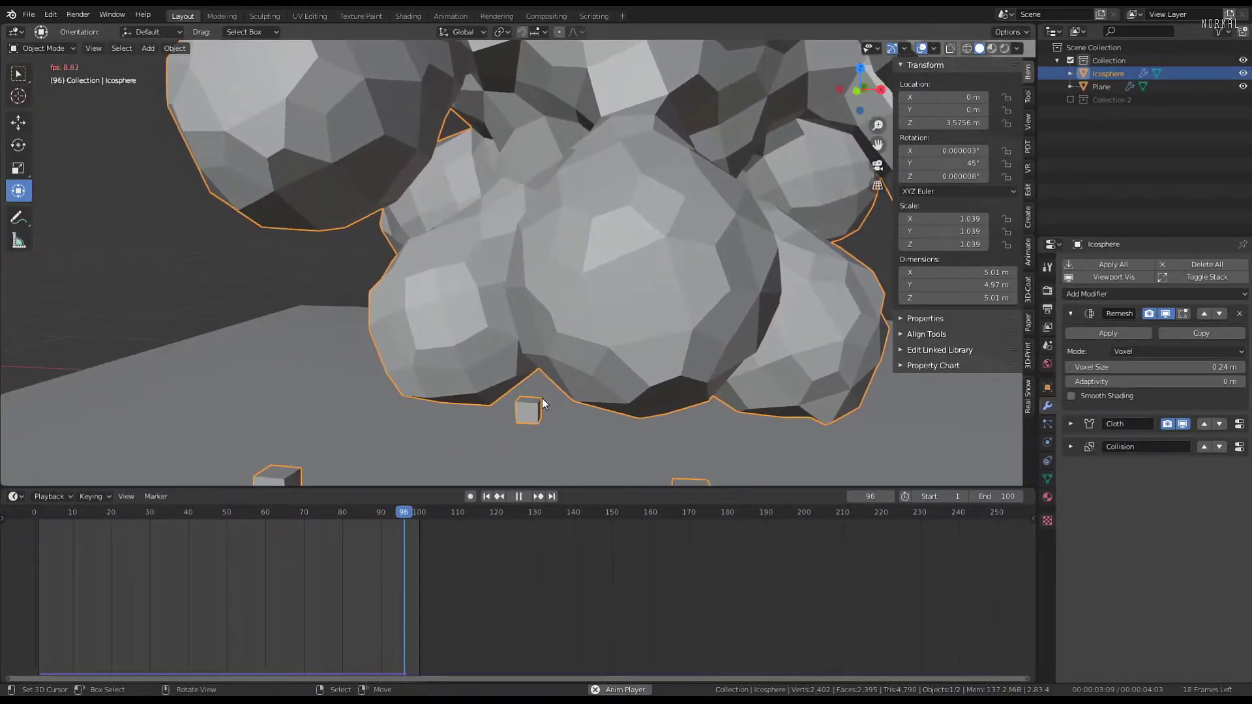
middle_drag(612, 282, 566, 292)
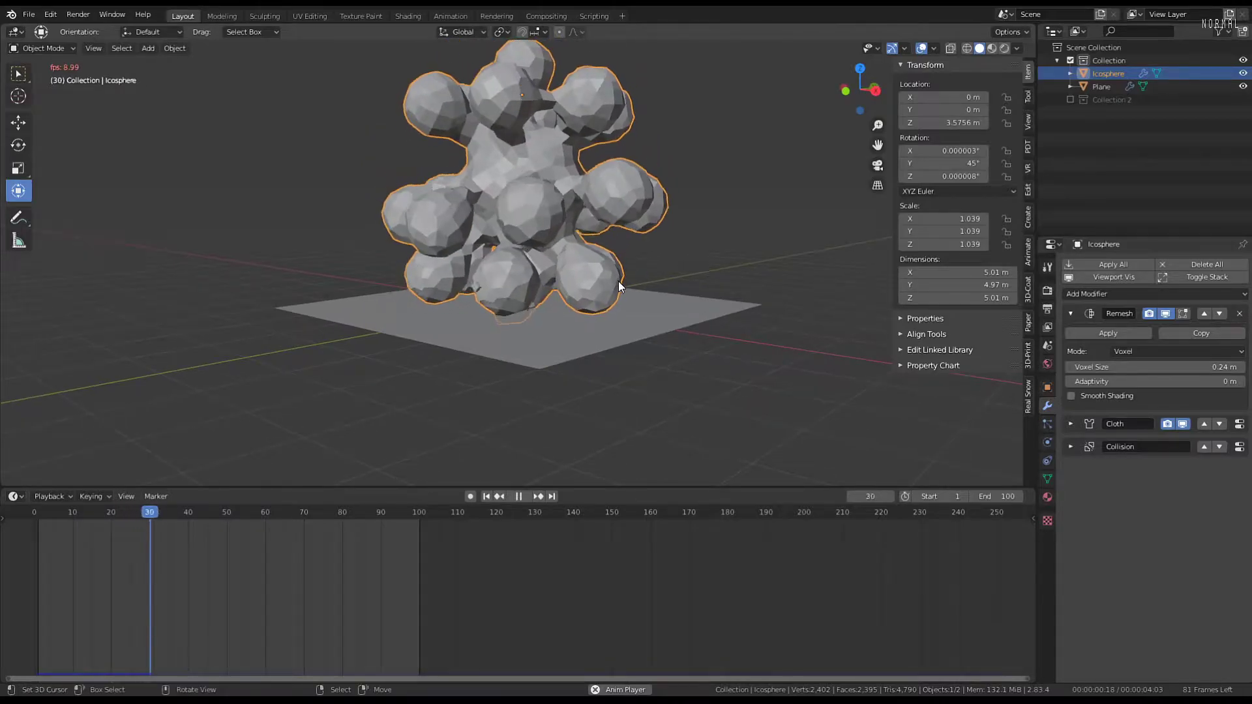
scroll(620, 280, up, 4)
middle_drag(628, 276, 659, 272)
scroll(626, 249, down, 3)
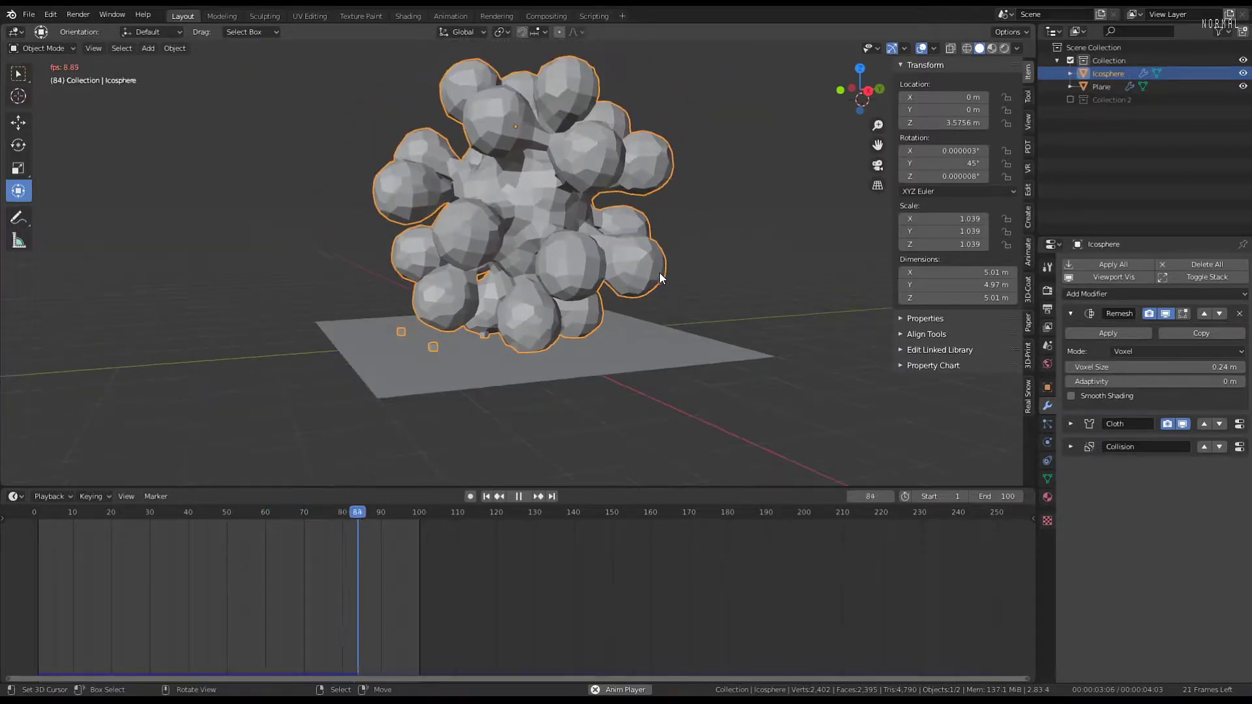
middle_drag(660, 273, 561, 271)
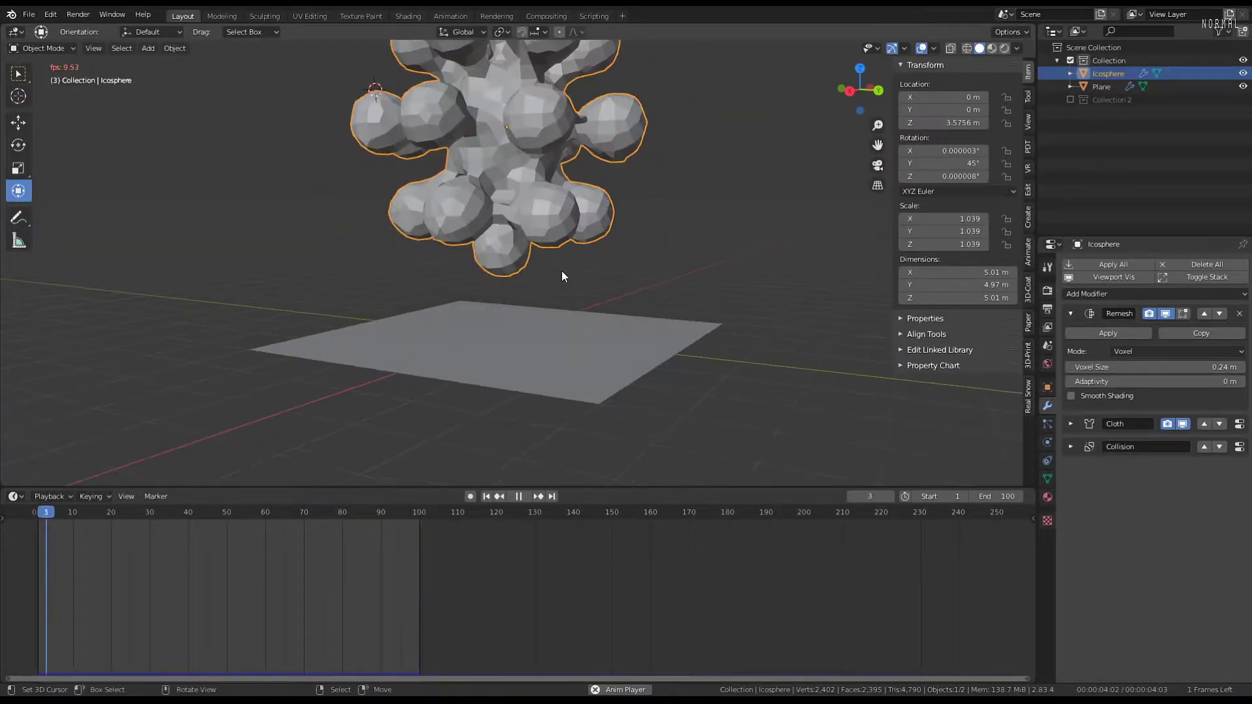
Set the merged object's cloth Speed Multiplier to 3
click(1046, 461)
click(1046, 443)
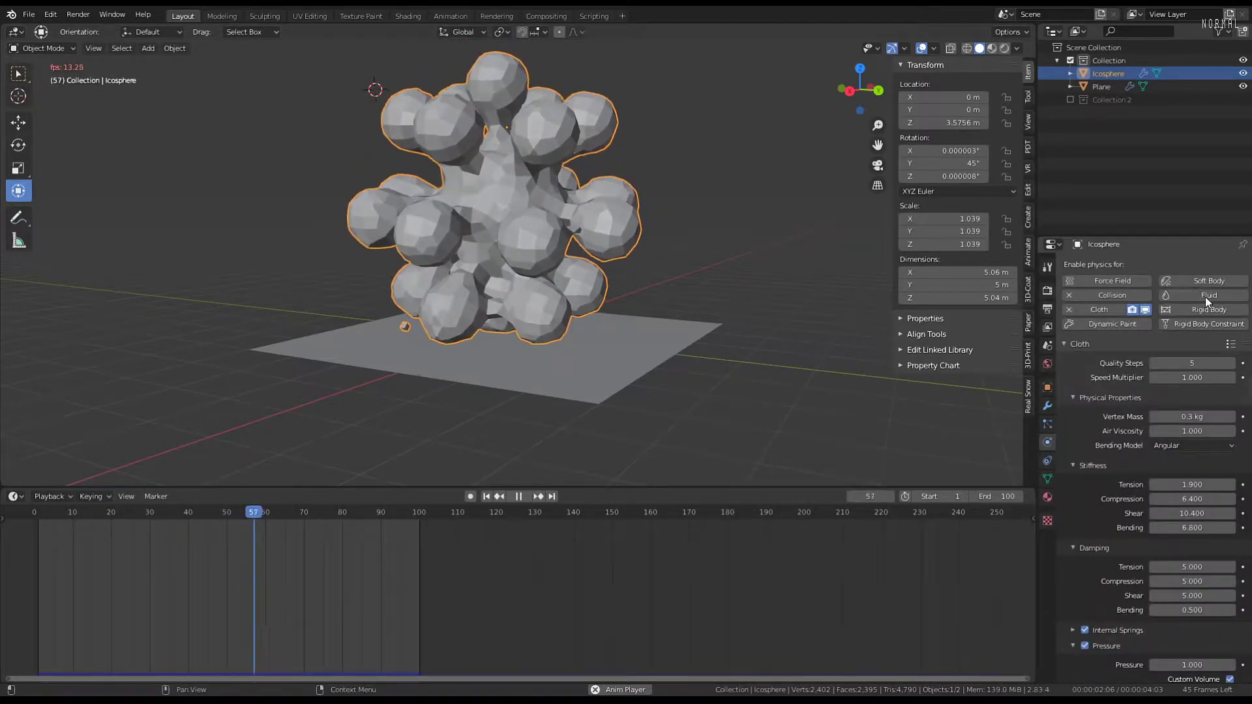
click(1226, 377)
text(1.0)
key(Return)
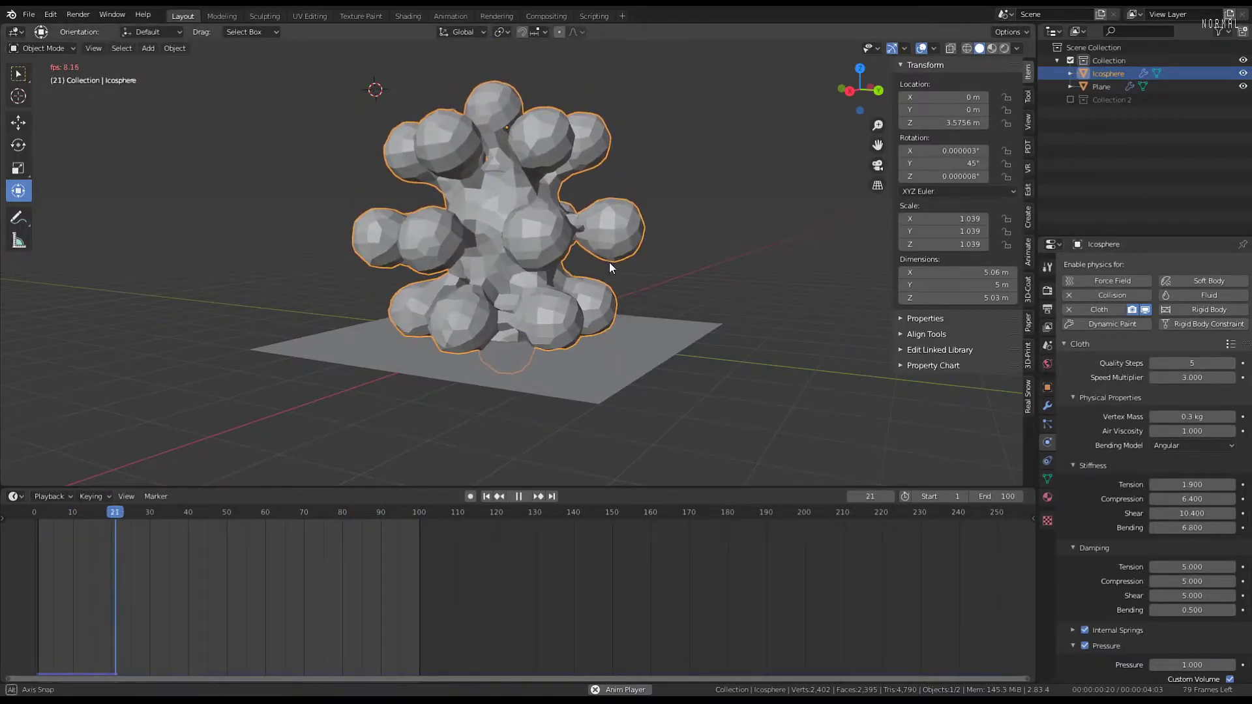
Raise the merged object's cloth Quality Steps to 17 and restart the simulation from the beginning
middle_drag(609, 262, 621, 257)
key(space)
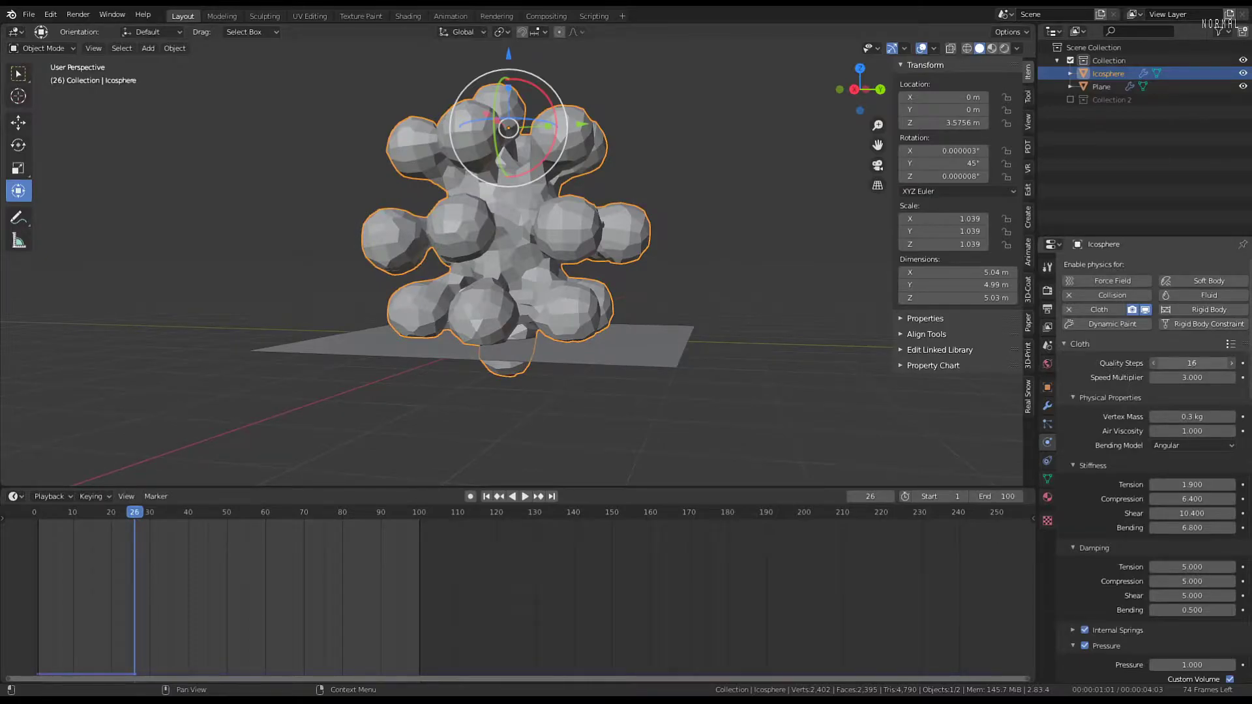
click(1230, 363)
key(space)
click(21, 577)
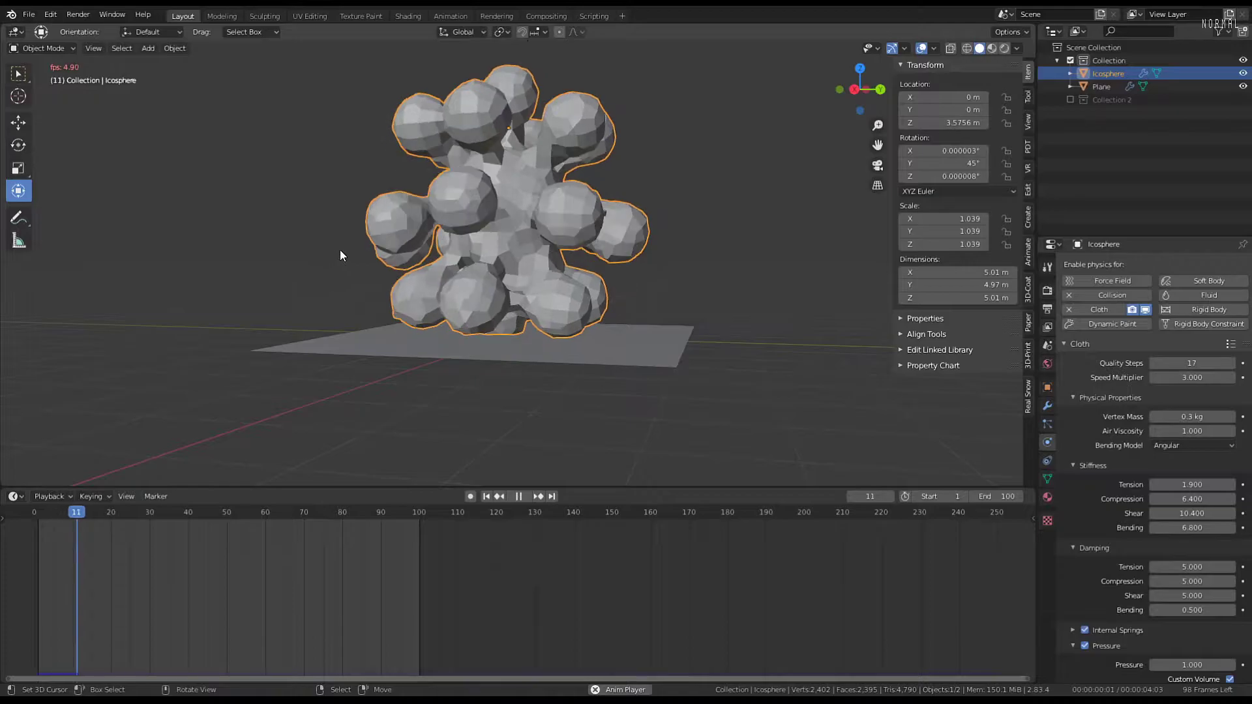
Play the simulation through and examine how the small spheres deform and meet the plane, from close up and around
middle_drag(415, 263, 444, 248)
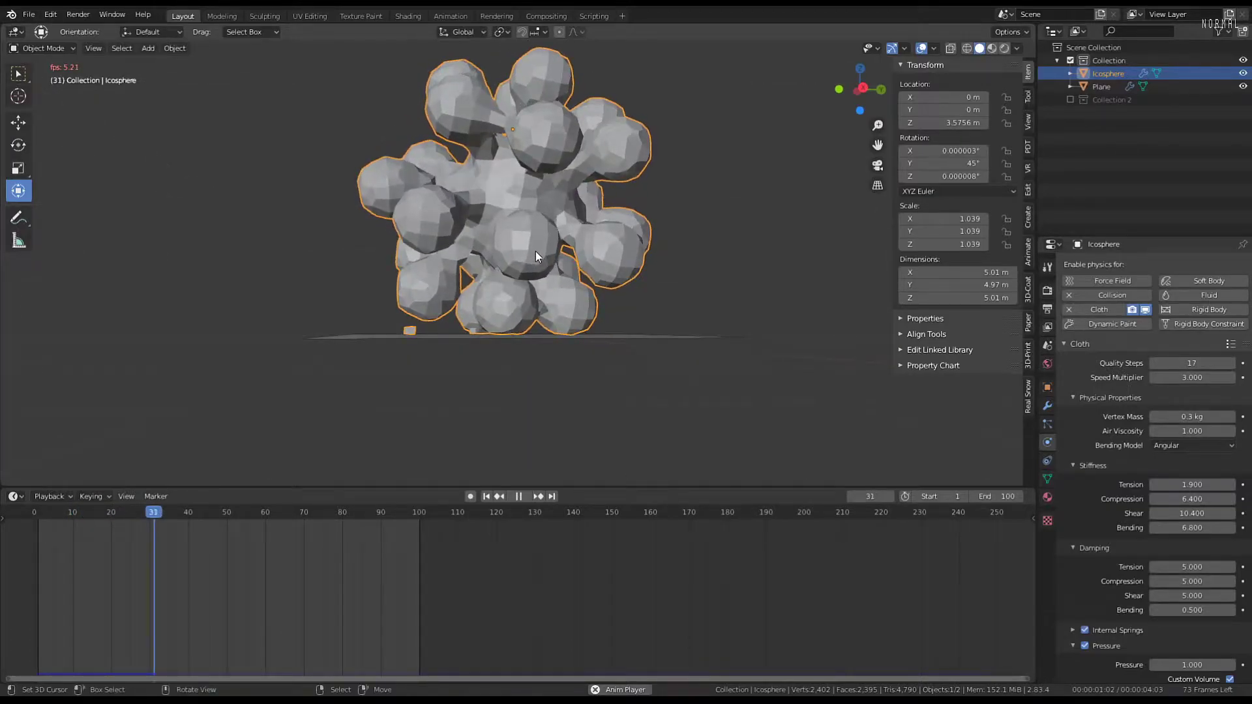
key(space)
scroll(1132, 472, down, 12)
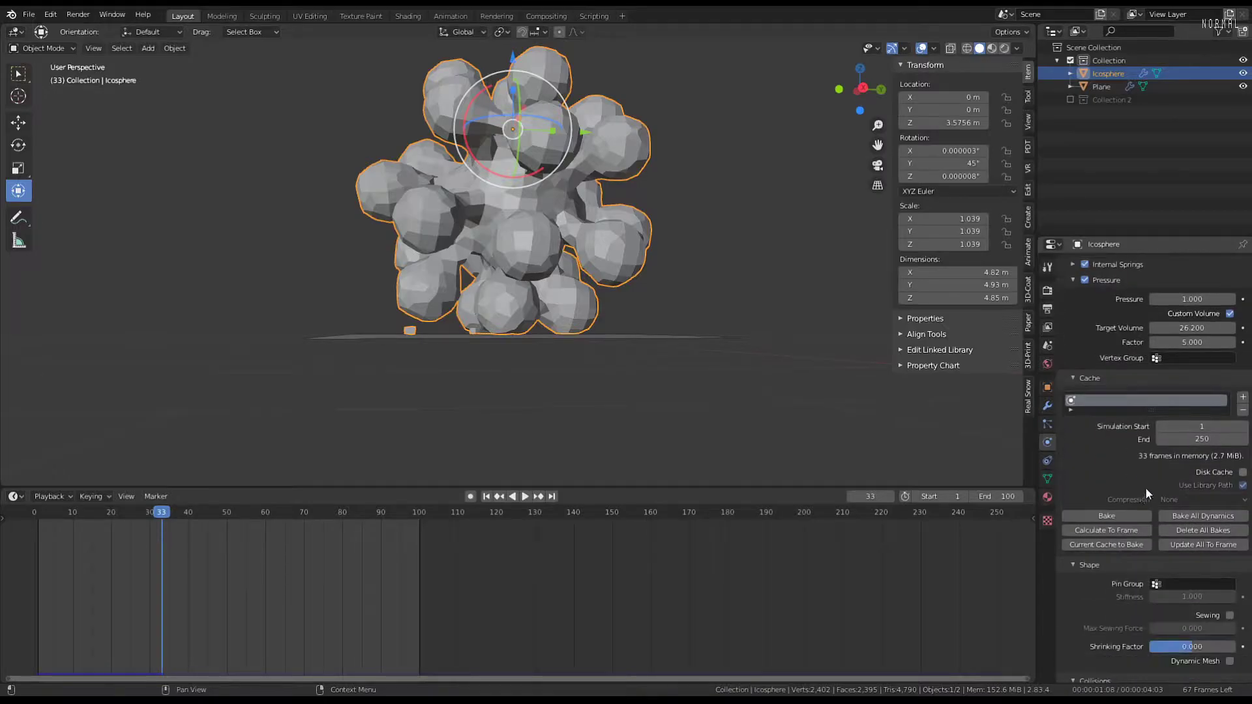
key(space)
shift+middle_drag(668, 232, 668, 307)
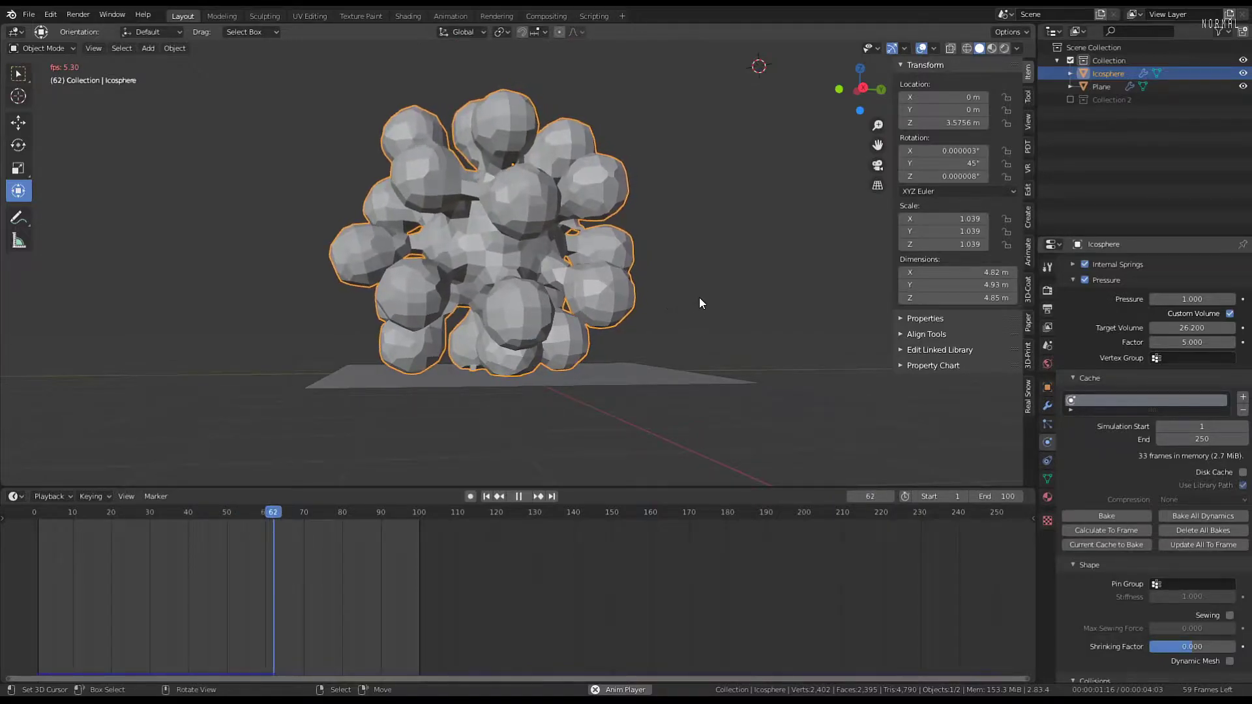
click(49, 14)
click(73, 202)
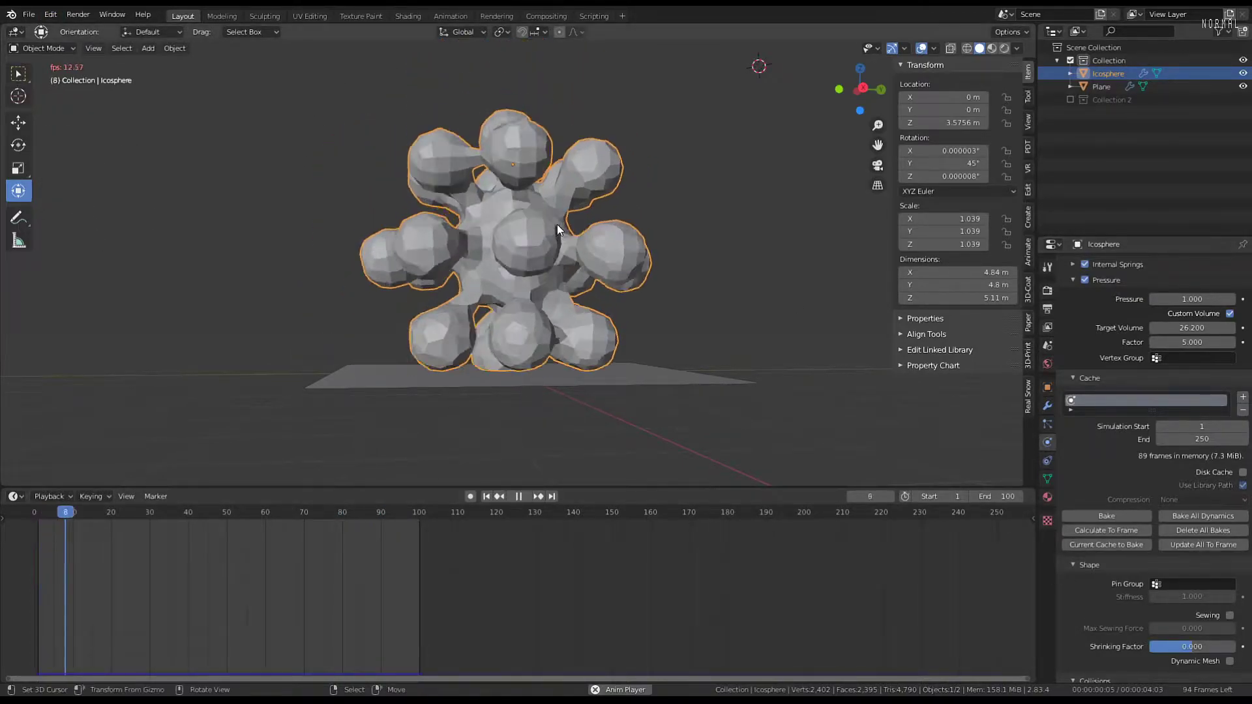
scroll(630, 253, up, 4)
mouse_move(547, 252)
middle_down()
mouse_move(665, 261)
mouse_move(570, 226)
mouse_move(565, 245)
middle_up()
scroll(665, 258, down, 6)
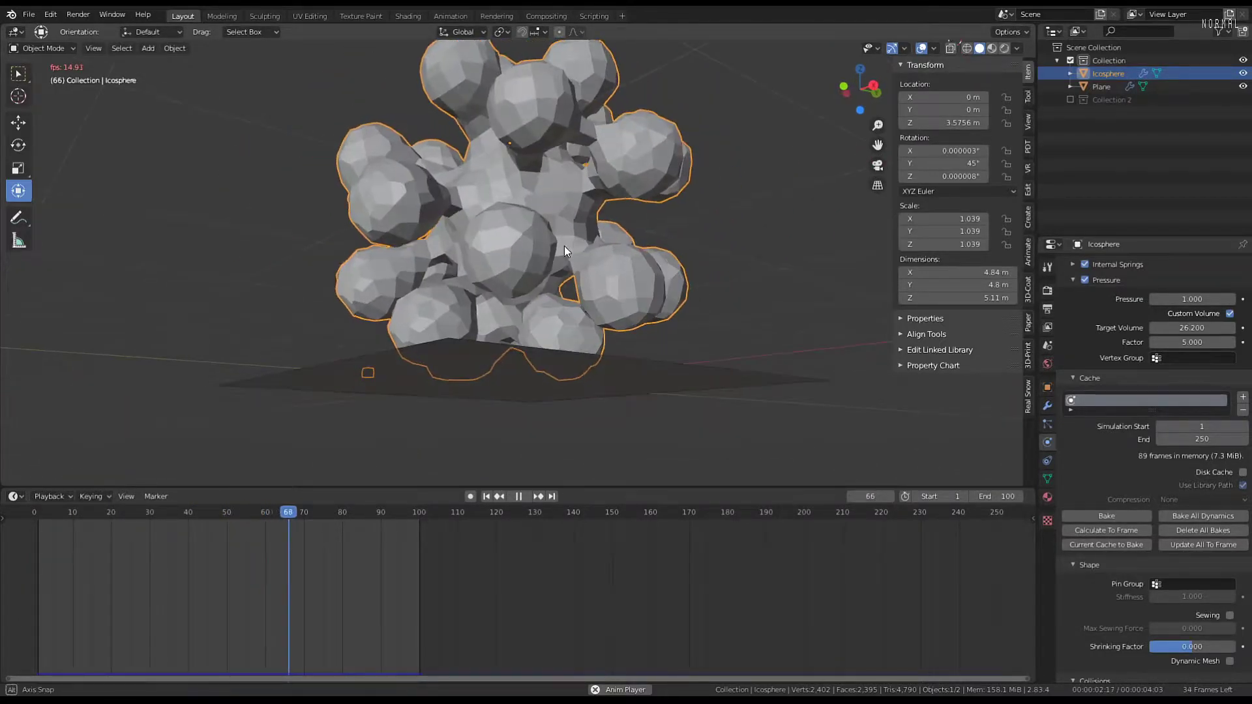
scroll(596, 239, up, 4)
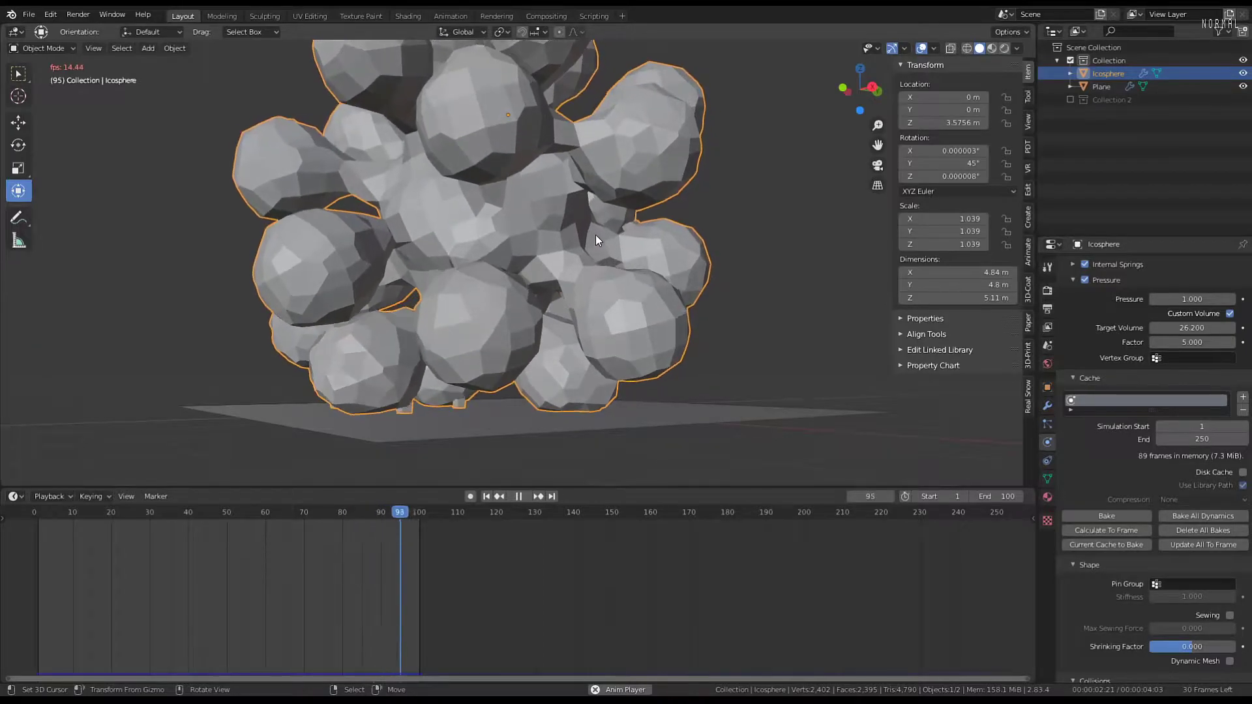
middle_drag(618, 228, 559, 269)
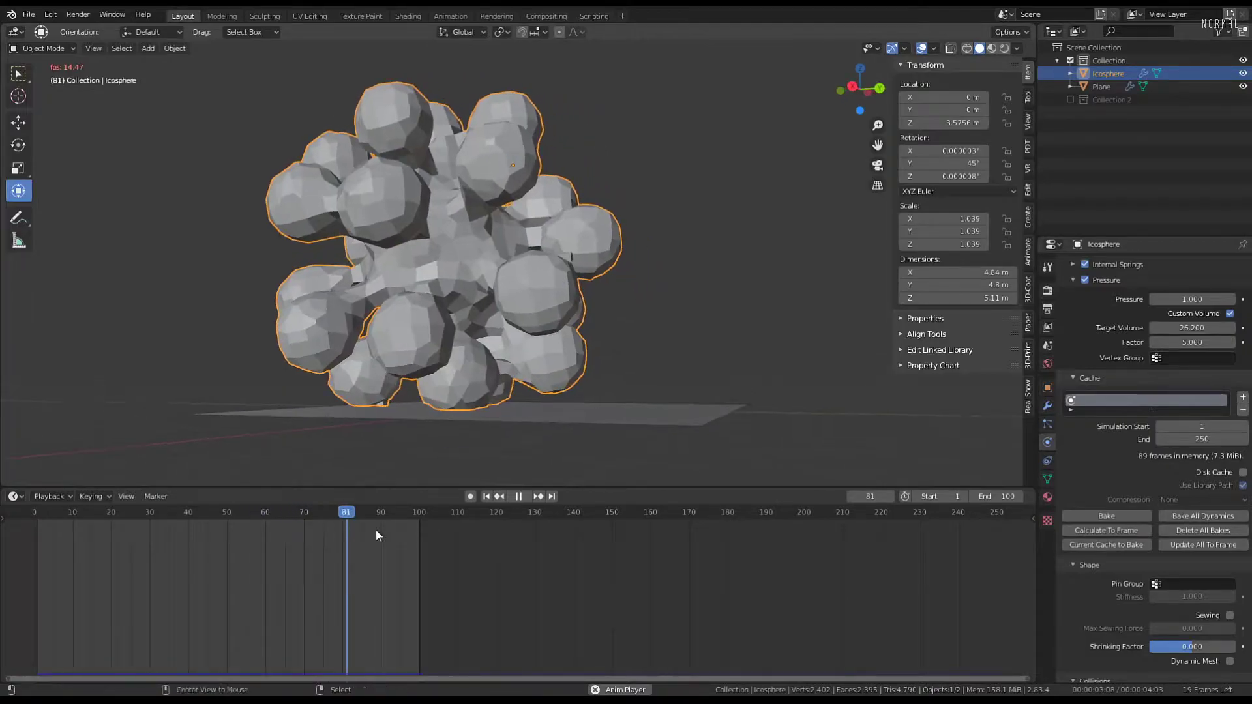
key(Escape)
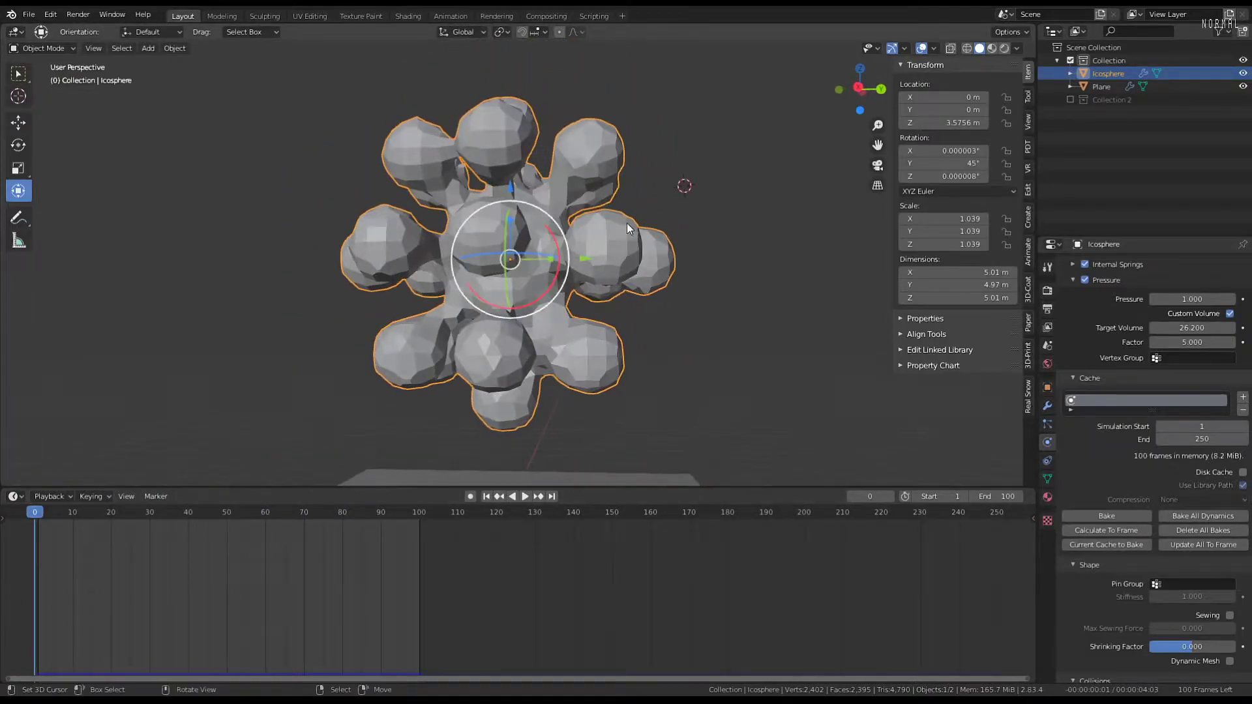
Apply the merged object's scale and rotation
key(ctrl+a)
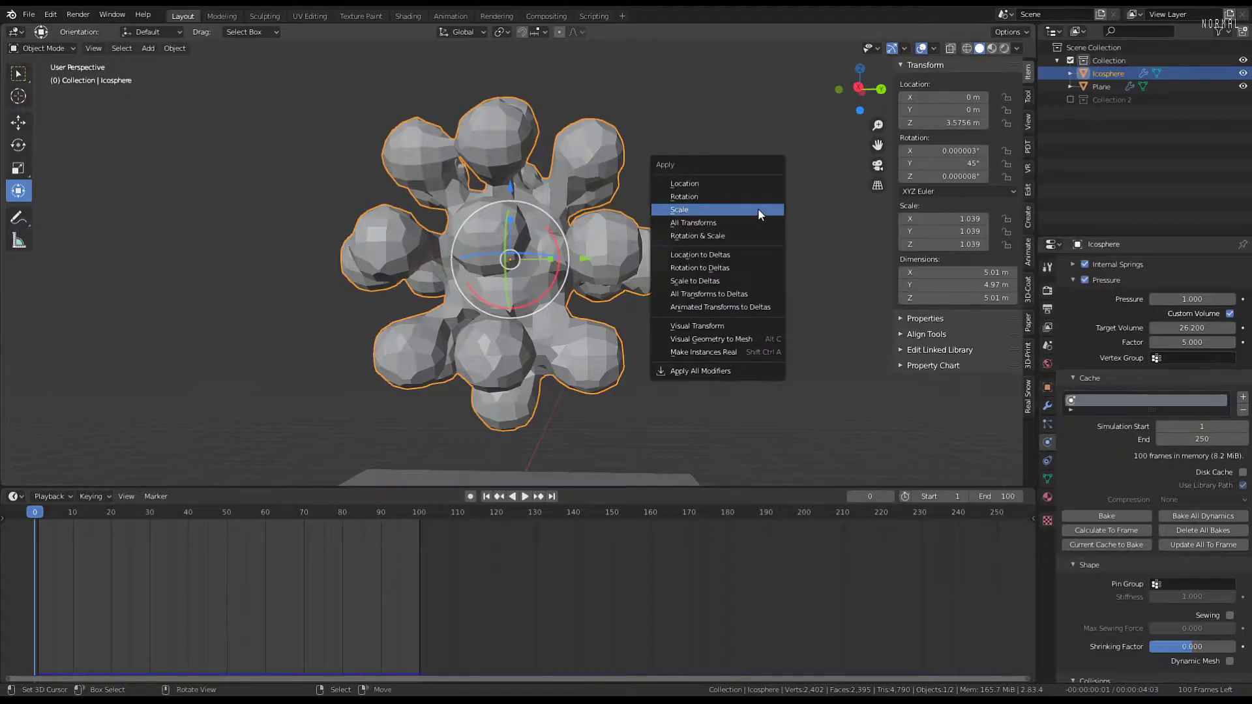
click(758, 208)
key(ctrl+a)
click(756, 193)
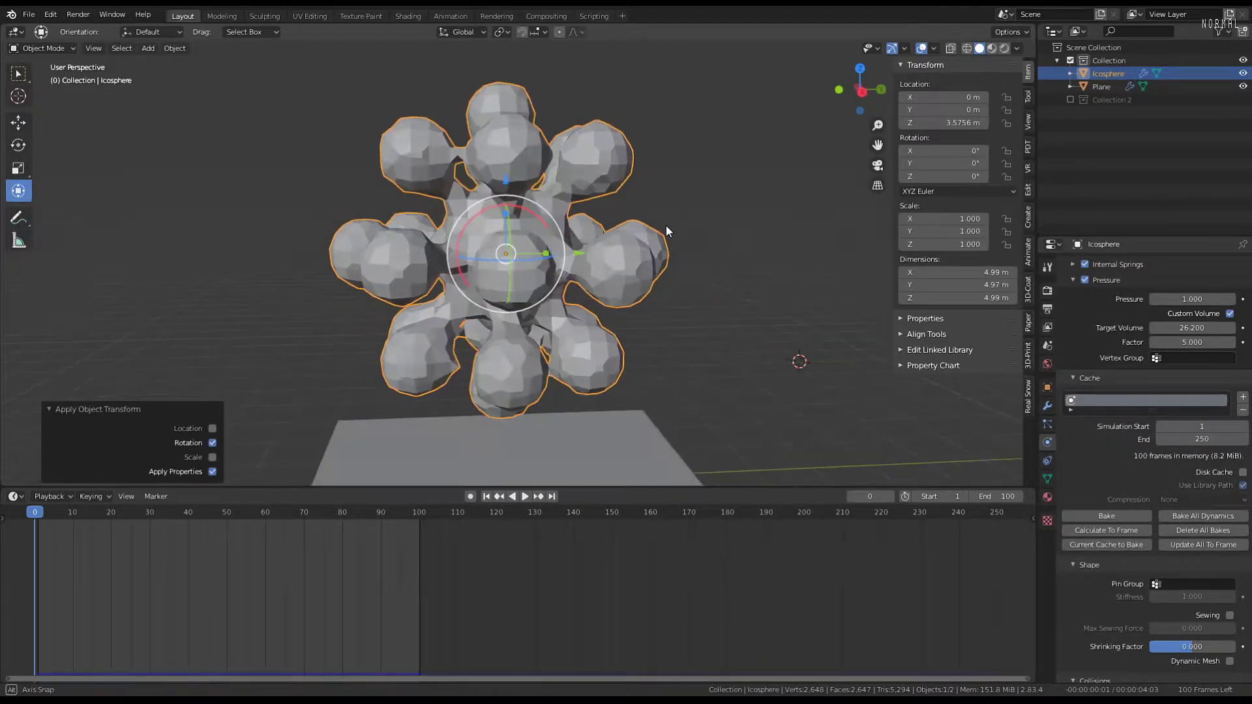
key(ctrl+a)
click(667, 225)
Scale the merged object up to about 1.28 and raise it to about 4.48 m on Z
scroll(666, 226, down, 1)
middle_drag(667, 225, 690, 251)
key(s)
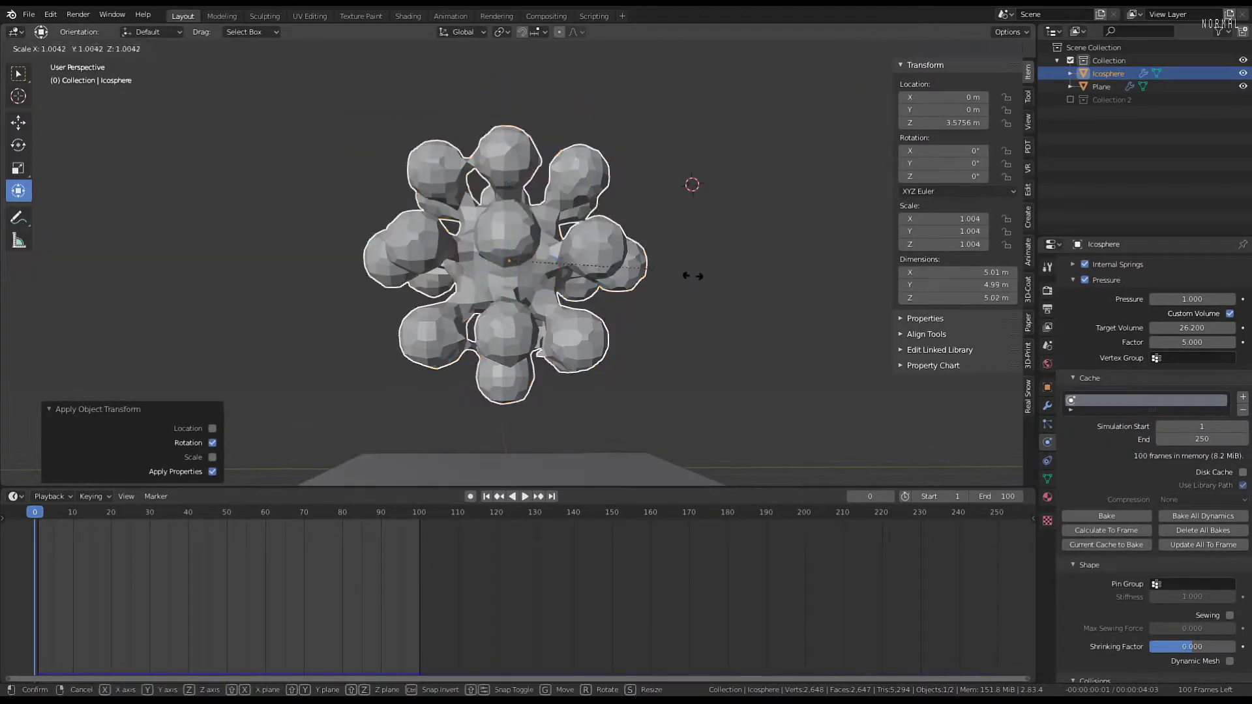
click(730, 283)
scroll(530, 188, down, 1)
drag(519, 189, 529, 137)
key(s)
click(722, 260)
Apply the enlarged object's rotation and scale
key(ctrl+a)
click(722, 260)
key(ctrl+a)
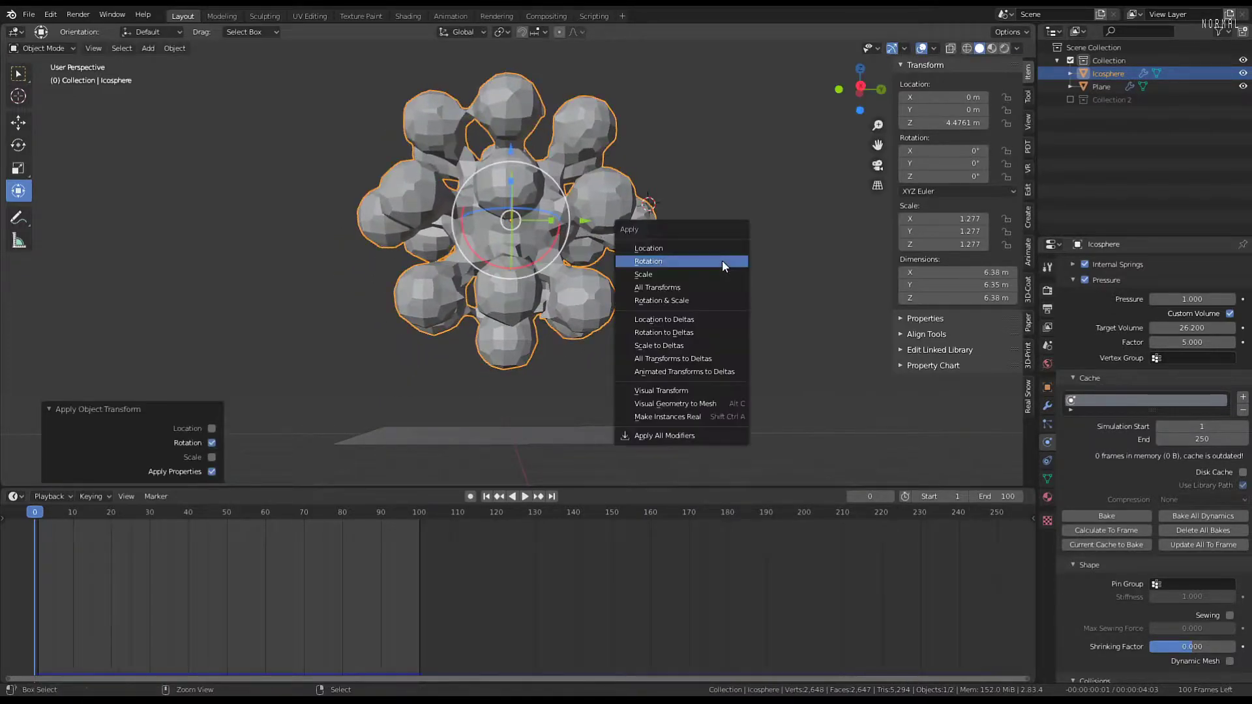
click(719, 274)
Enlarge the merged object further to a scale of about 1.18 and lower it by about 0.93 m
middle_drag(608, 210, 568, 208)
key(s)
click(775, 292)
scroll(560, 203, down, 1)
Apply scale and rotation again to the further enlarged object
key(ctrl+a)
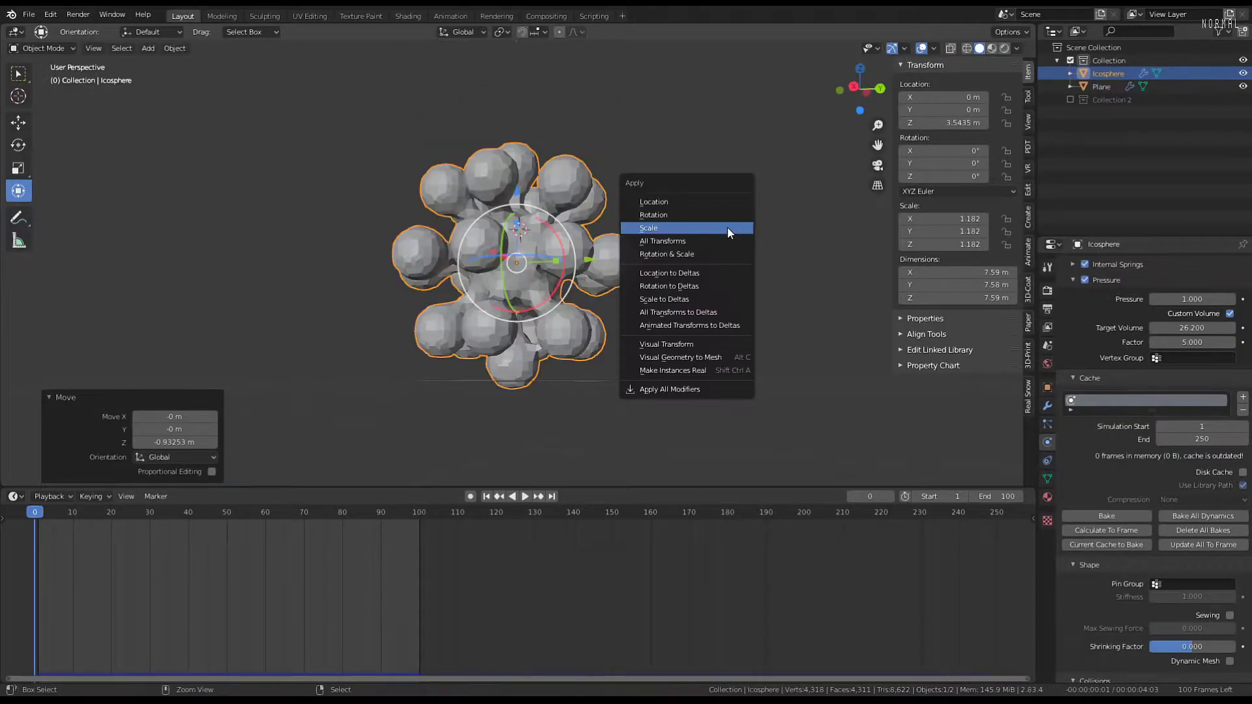
click(726, 226)
key(ctrl+a)
click(722, 216)
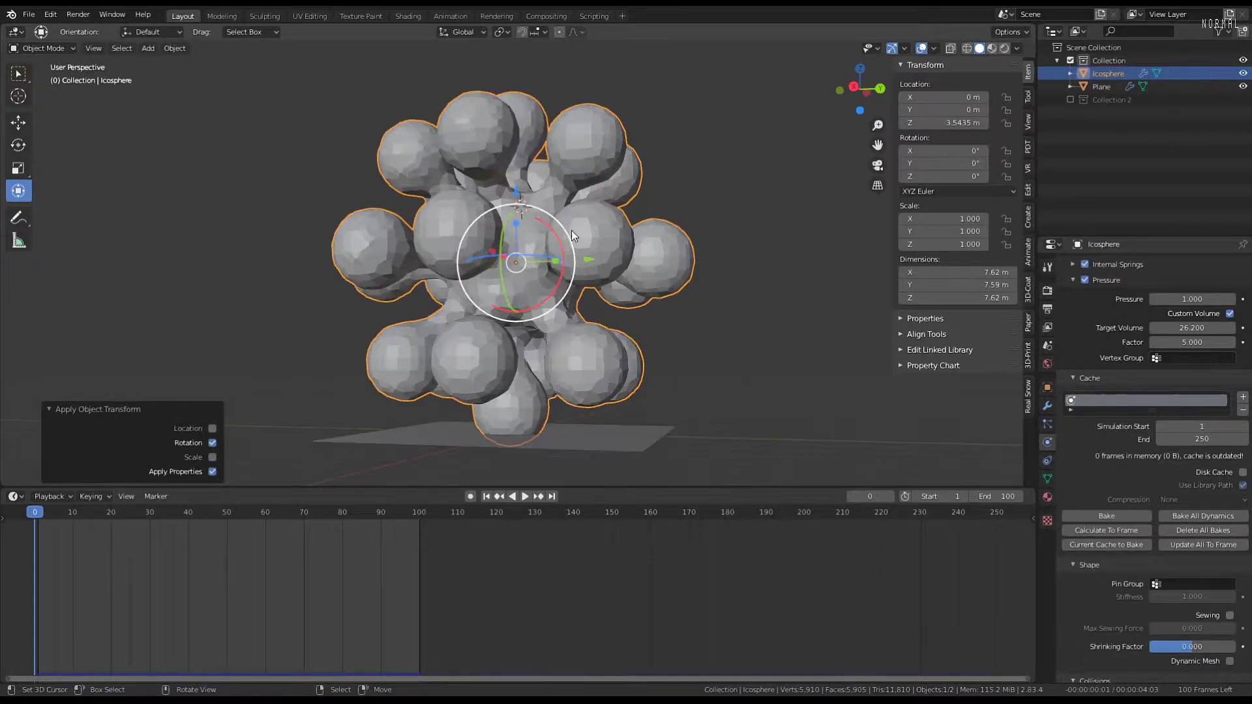
Raise the merged object to about 4.66 m on Z and scale the plane up to about 4.1
drag(528, 189, 528, 135)
middle_drag(558, 206, 593, 318)
click(585, 353)
drag(585, 353, 818, 313)
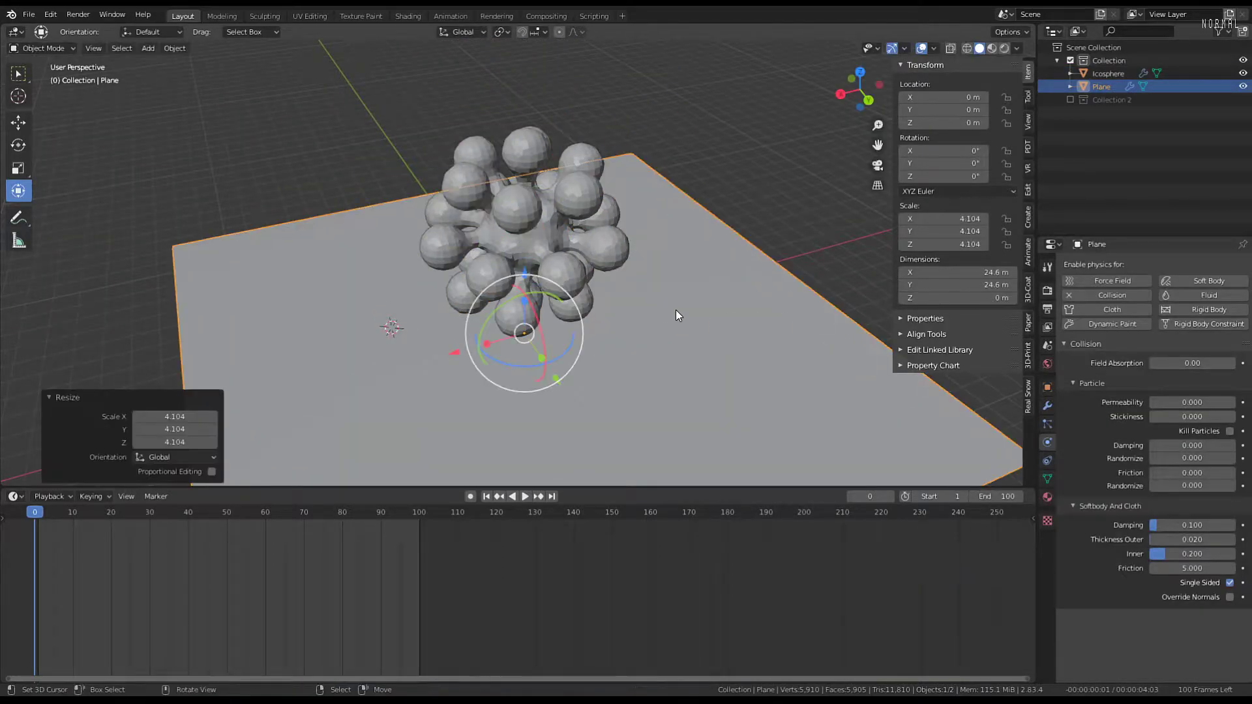
Play the simulation of the larger object and examine the lower spheres' contact with the enlarged plane
middle_drag(676, 310, 639, 256)
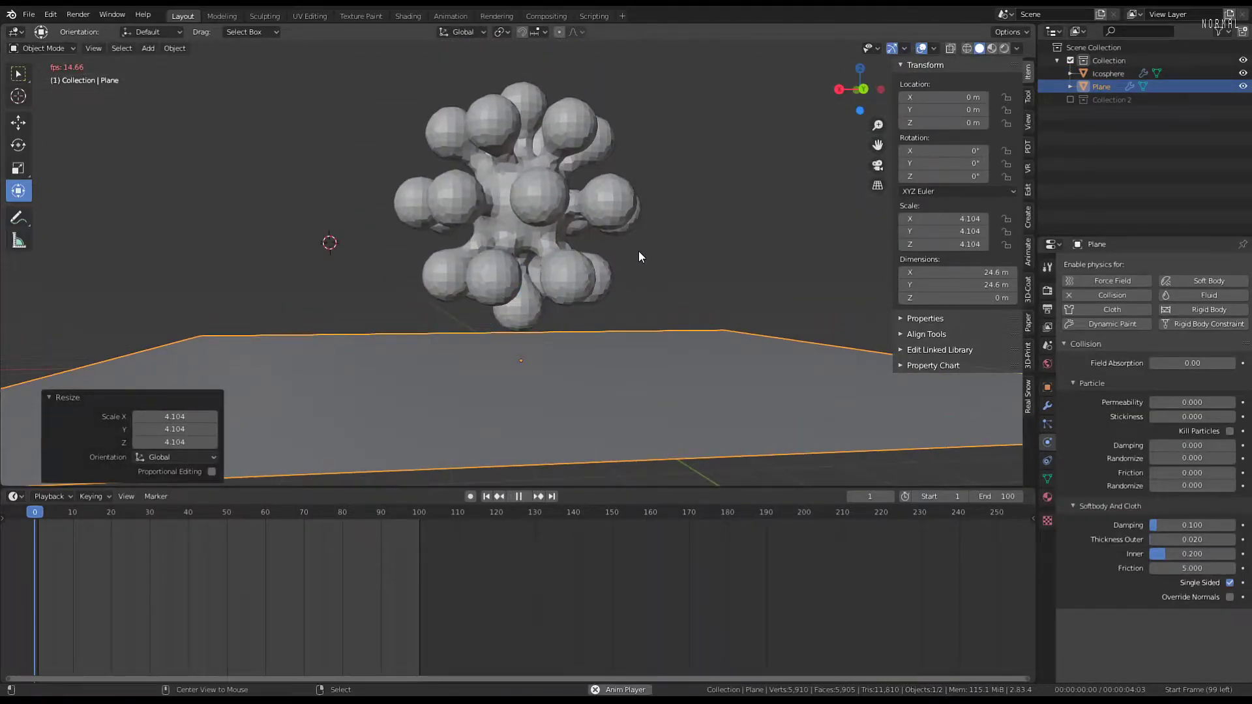
key(space)
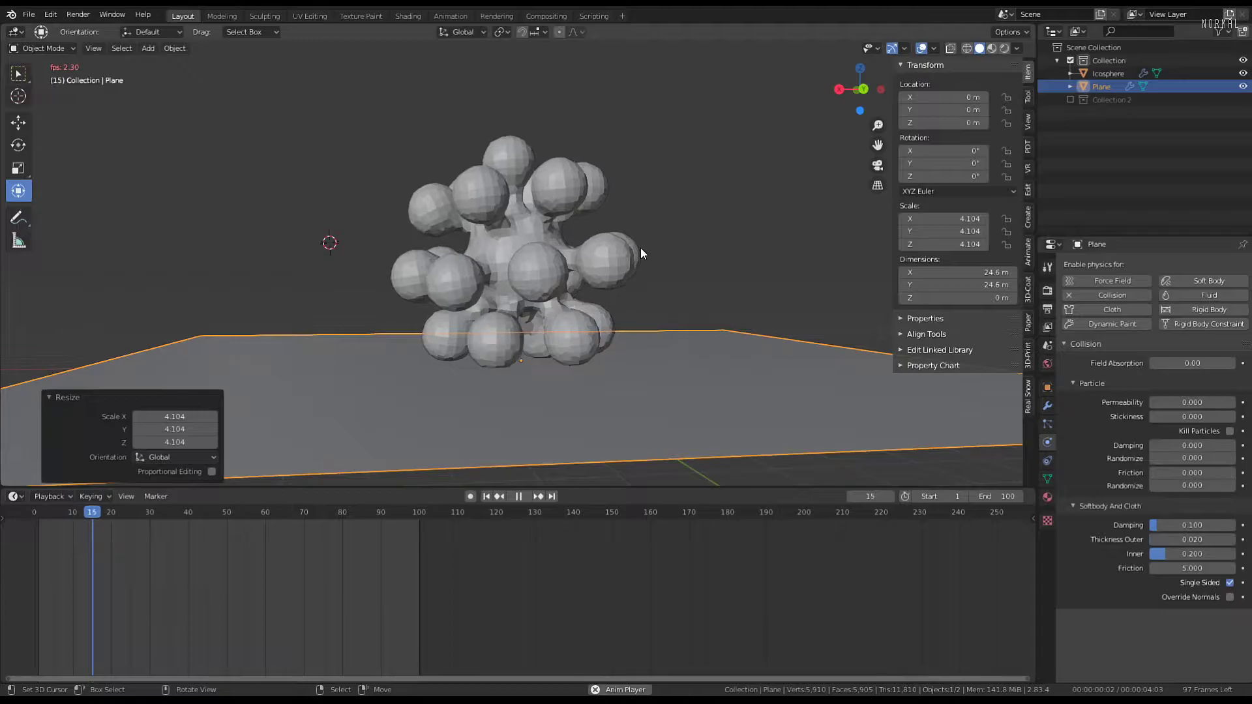
key(space)
scroll(668, 253, up, 4)
middle_drag(667, 254, 549, 206)
key(space)
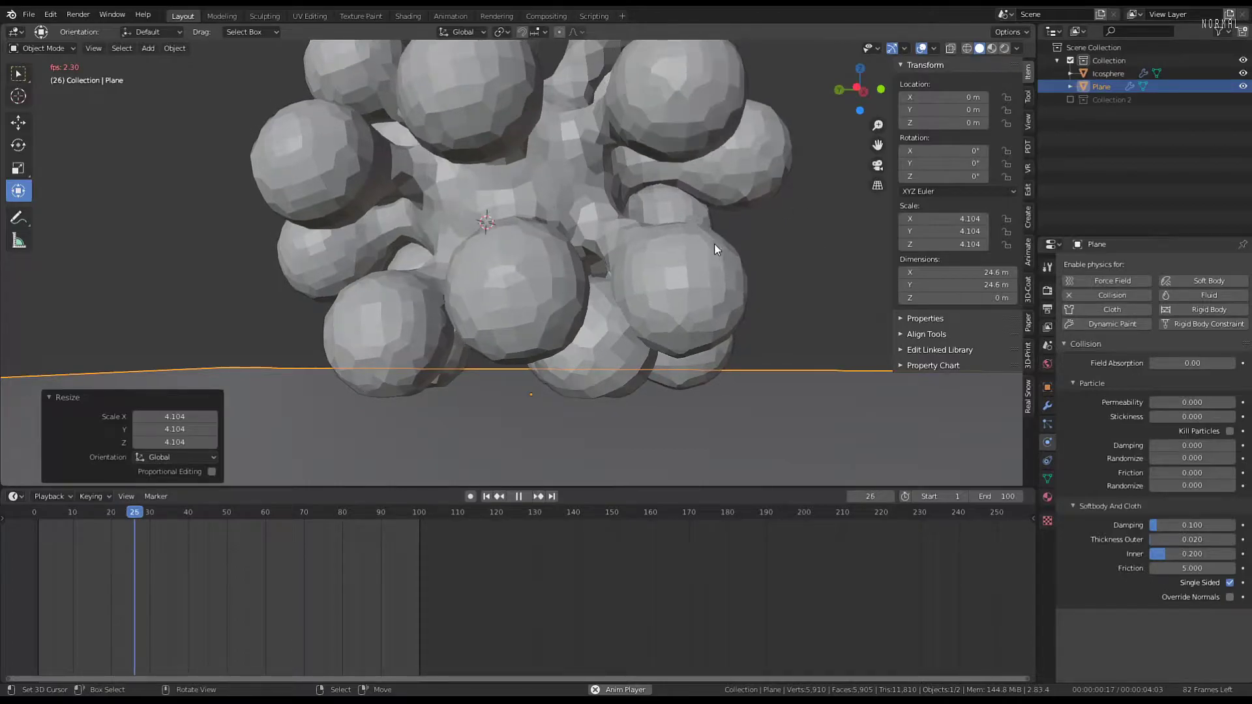
middle_drag(685, 248, 561, 206)
key(space)
scroll(655, 221, up, 2)
scroll(656, 221, up, 4)
scroll(536, 228, down, 3)
scroll(537, 228, down, 3)
Enable Self Collisions in the merged object's cloth physics
click(639, 202)
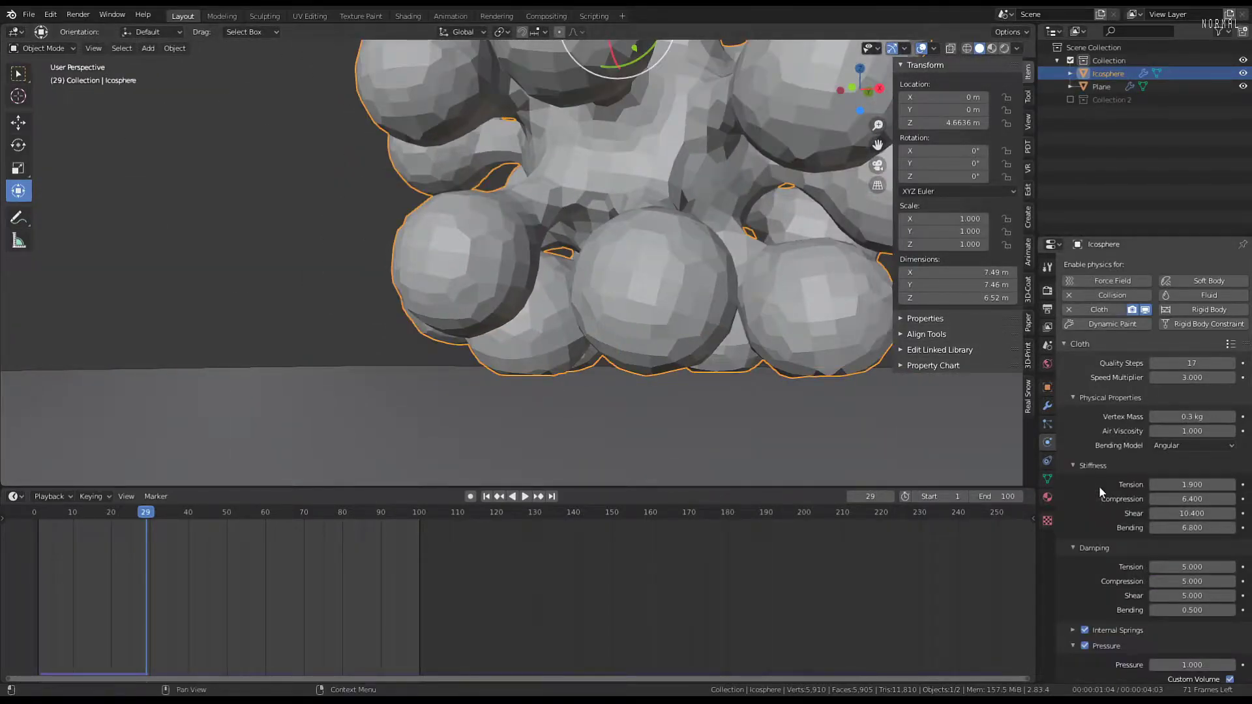
scroll(1098, 487, down, 3)
scroll(1094, 558, down, 5)
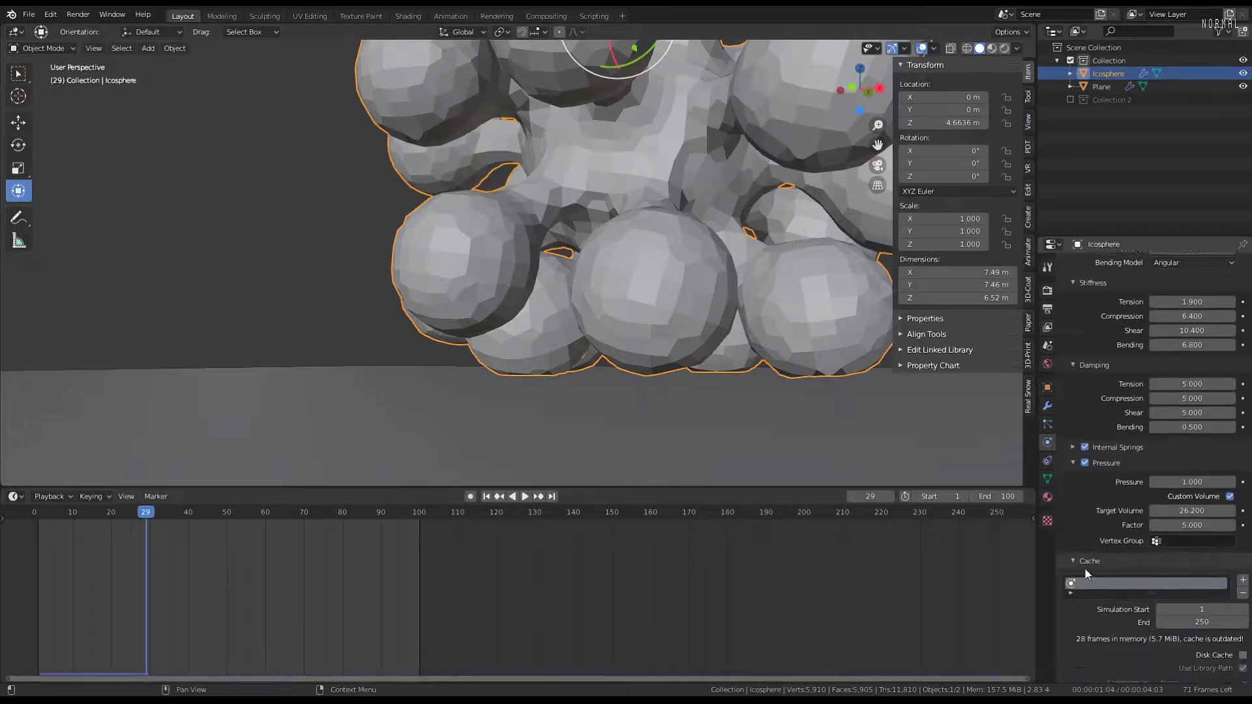
scroll(1204, 481, down, 6)
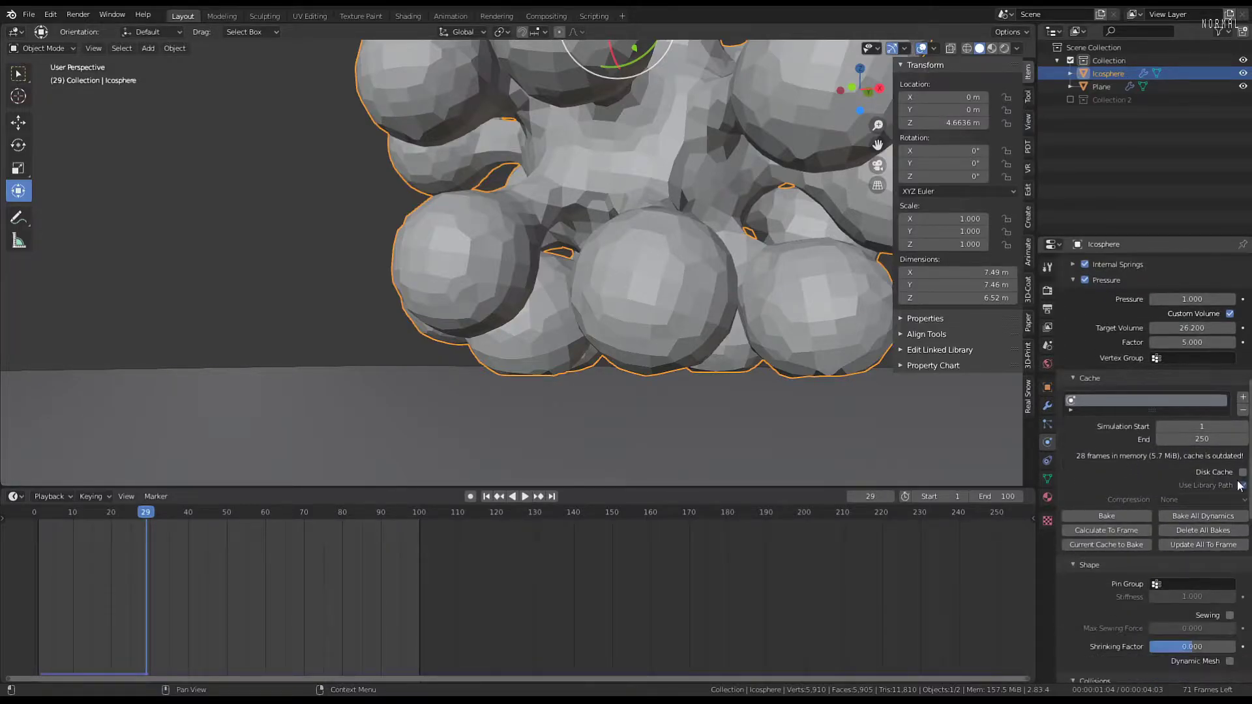
scroll(1228, 482, down, 5)
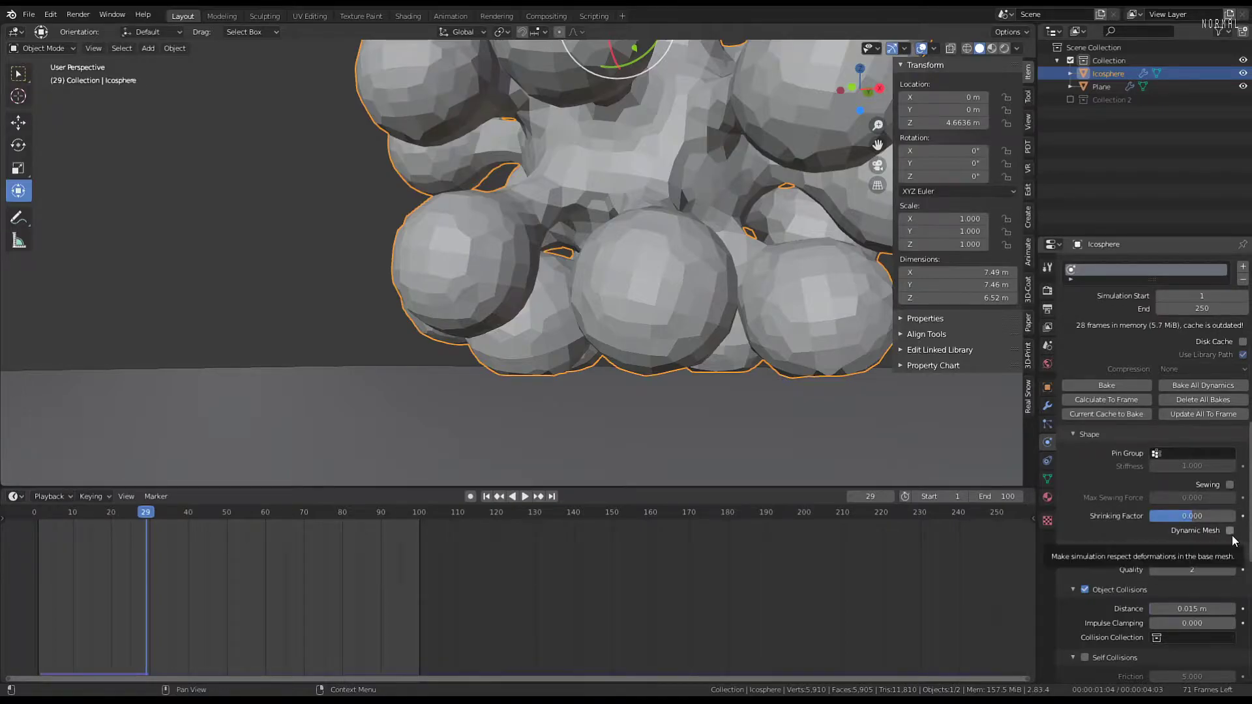
scroll(1231, 538, down, 4)
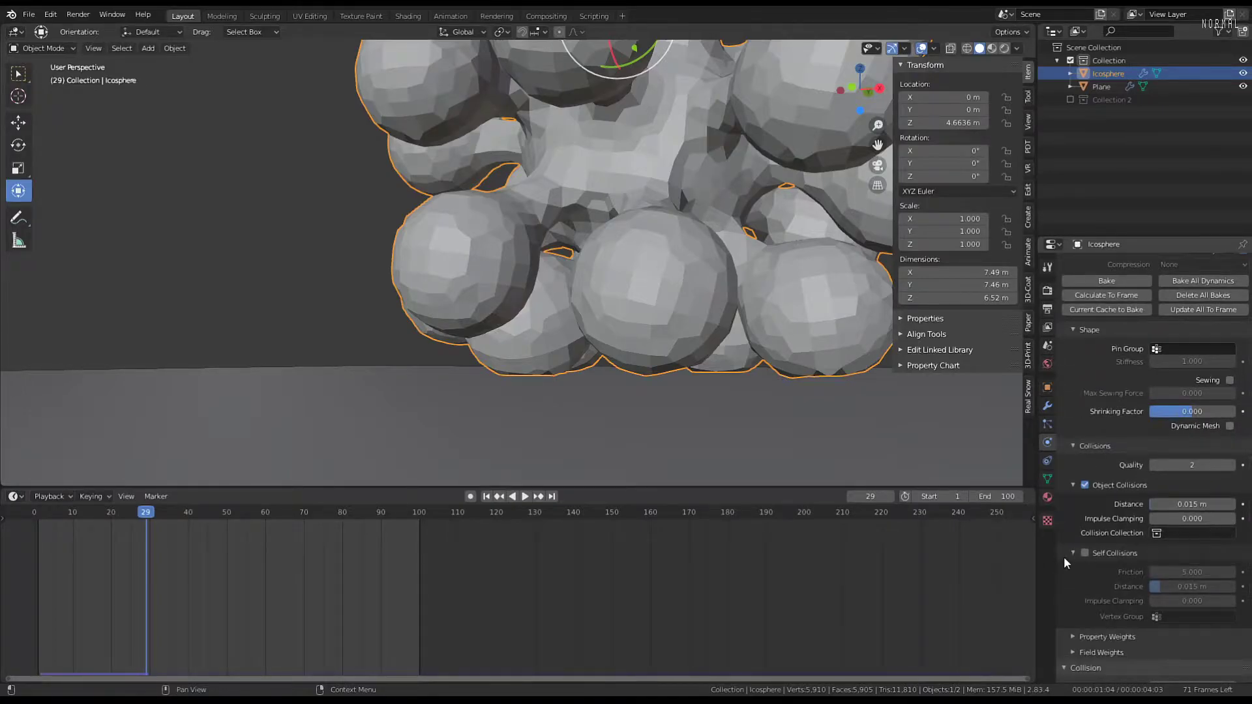
click(1083, 552)
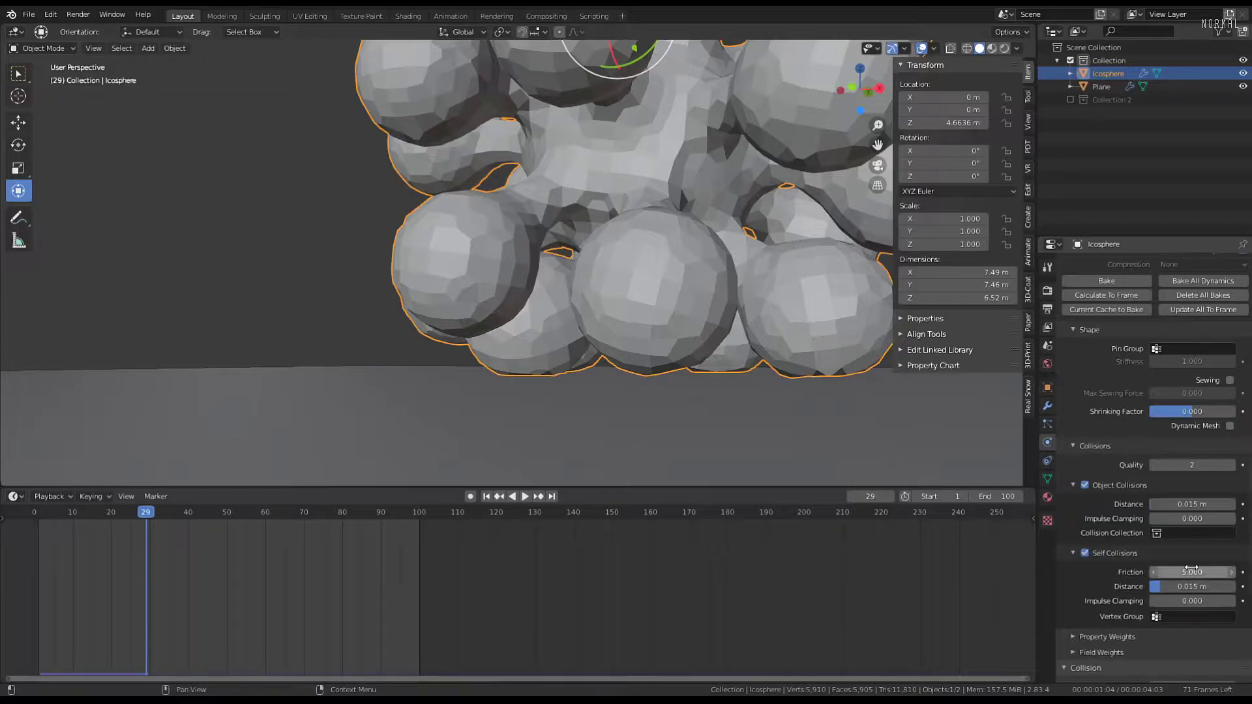
Replay the simulation from frame 0 with self collisions and examine the spheres from close up and around
click(30, 512)
scroll(487, 167, down, 4)
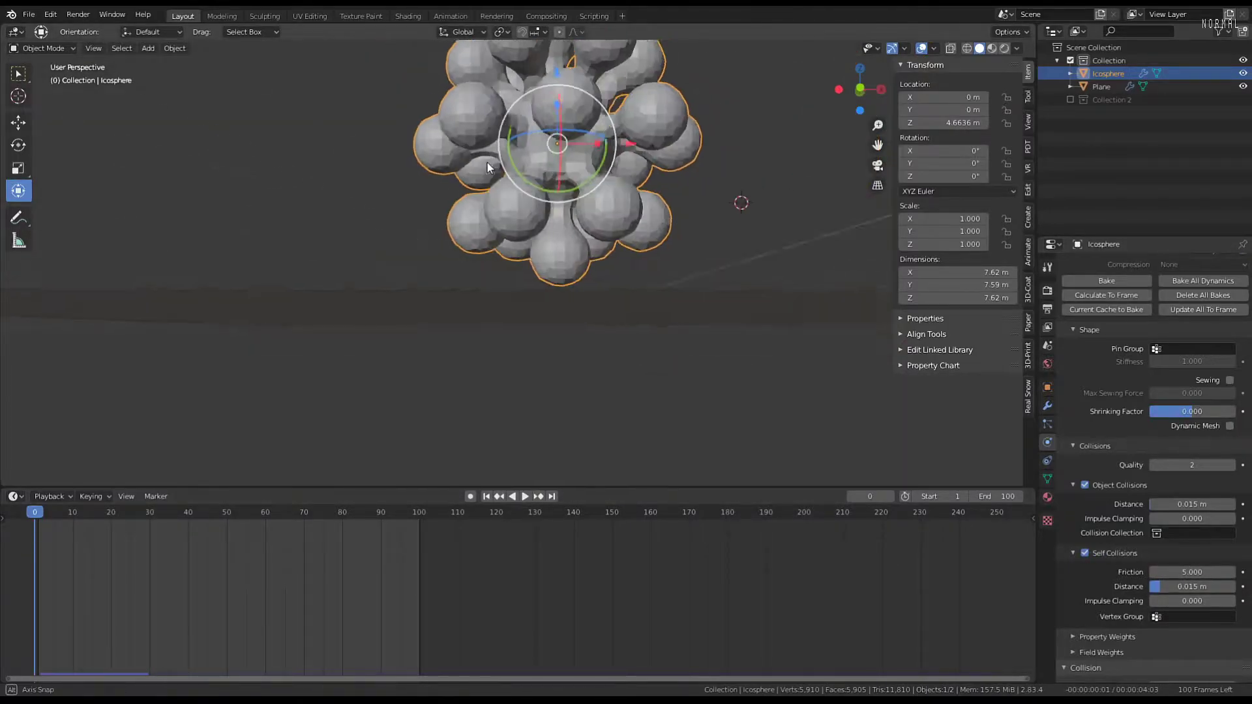
middle_drag(536, 239, 573, 291)
key(space)
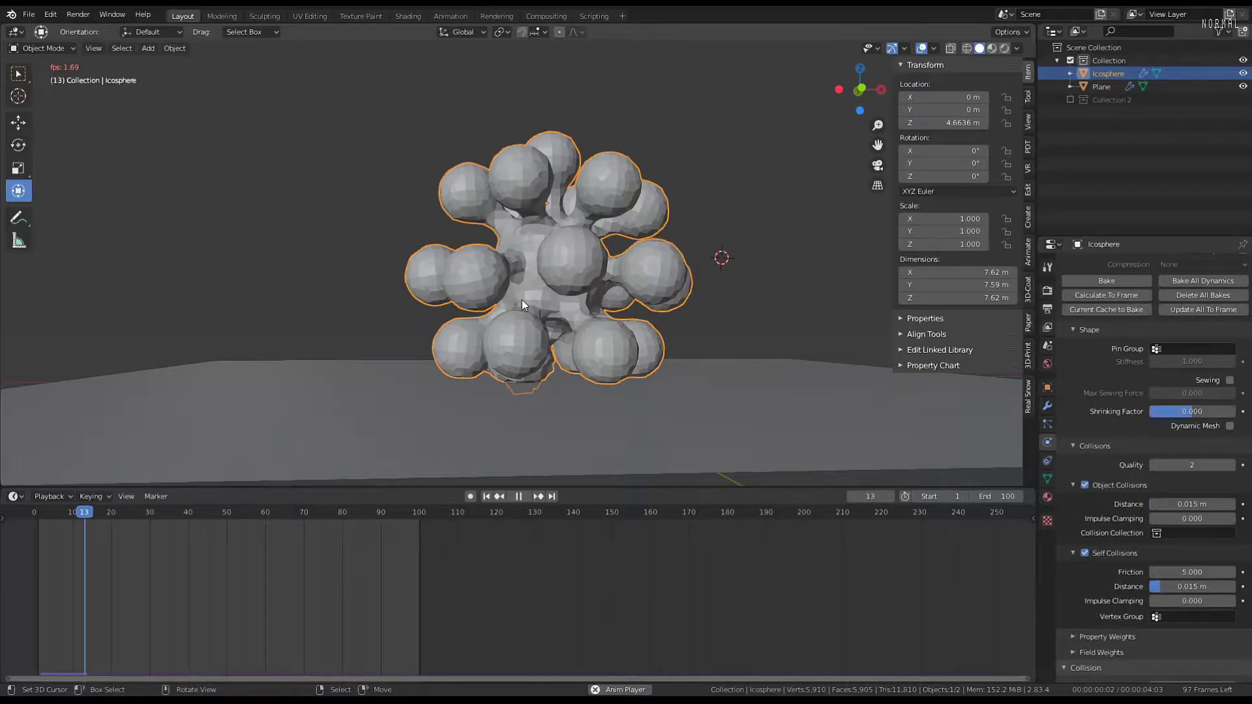
key(space)
scroll(526, 307, up, 5)
key(space)
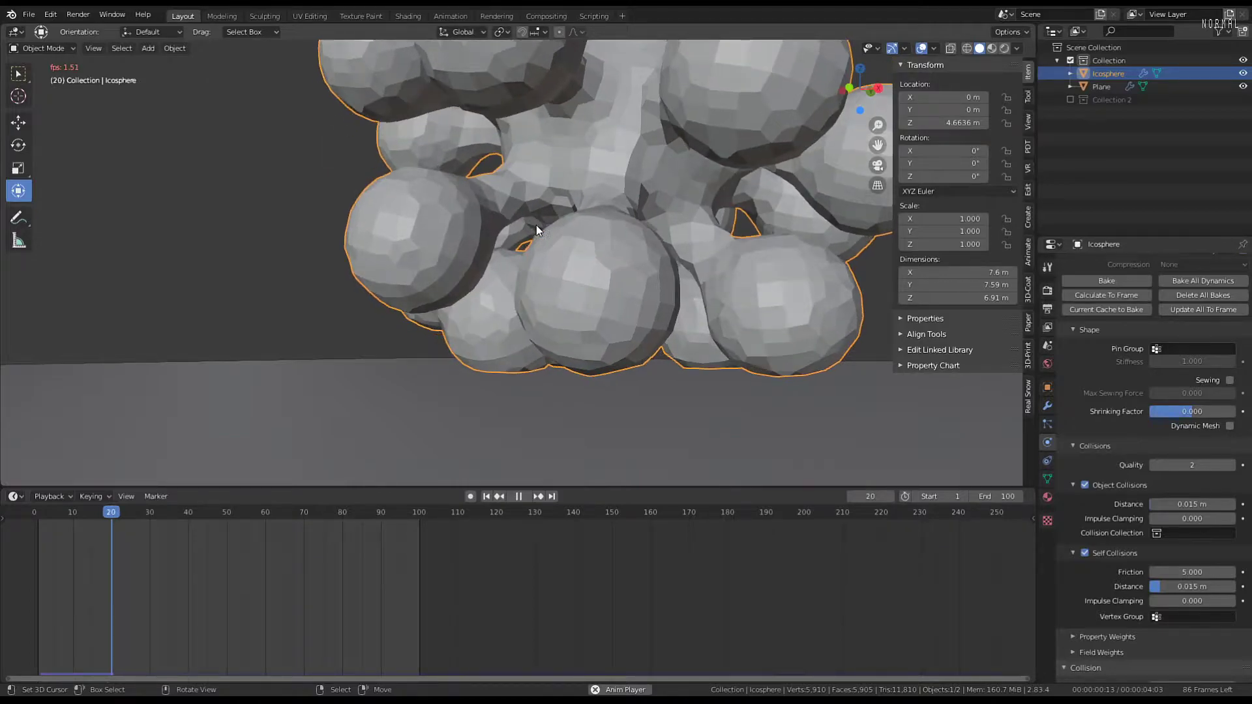
scroll(612, 179, down, 4)
middle_drag(597, 245, 678, 269)
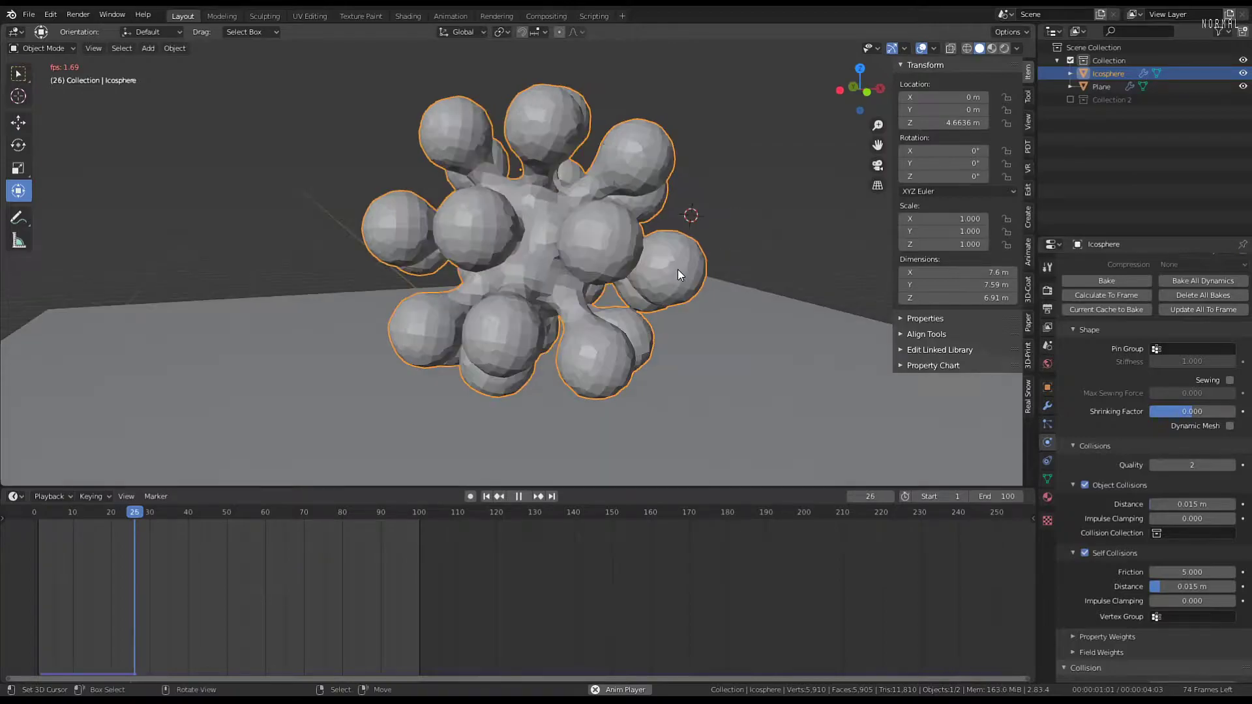
scroll(678, 268, up, 1)
key(space)
Return to frame 0 and raise the merged object's Remesh voxel size to 0.38 m
click(30, 547)
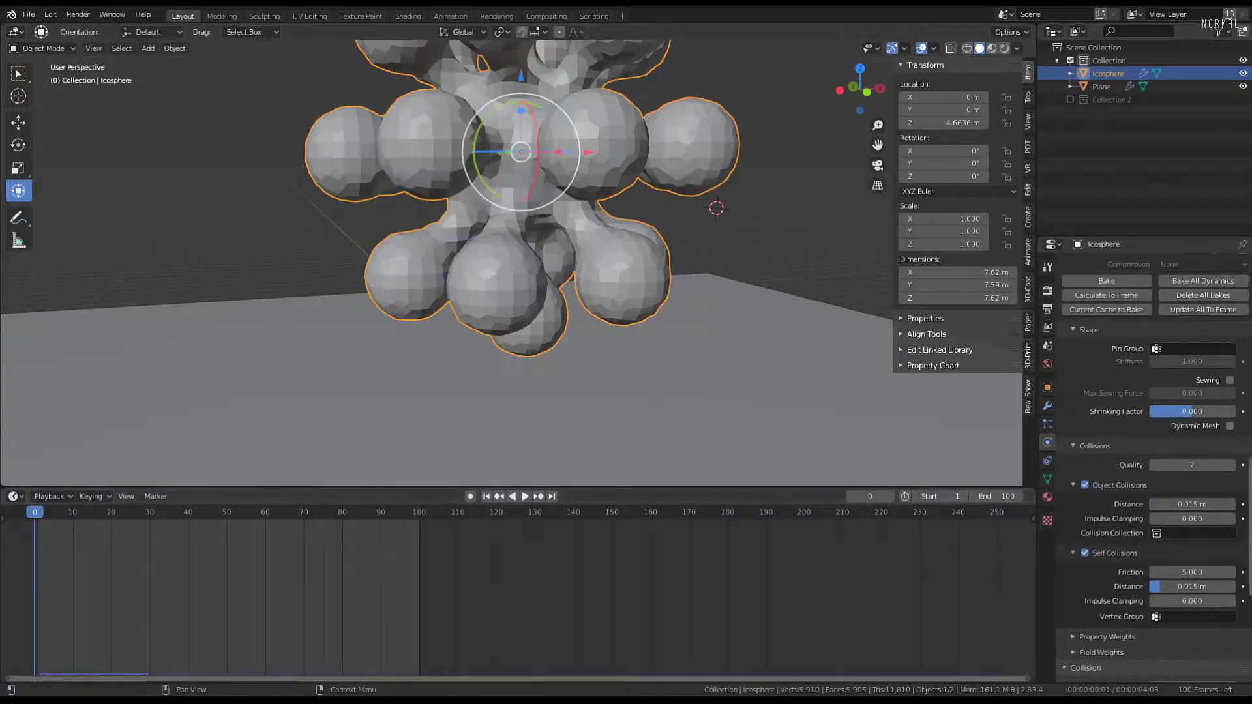
click(1047, 404)
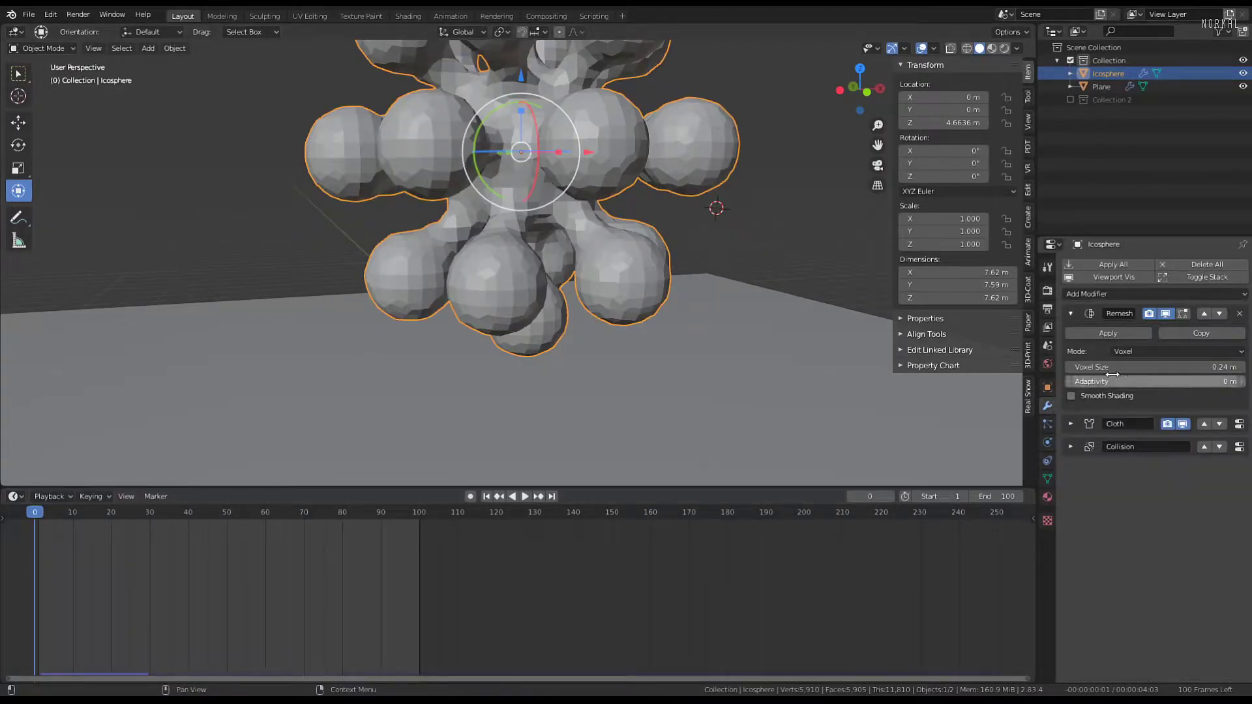
click(1241, 370)
click(1241, 370)
click(1241, 370)
click(1241, 370)
click(1241, 369)
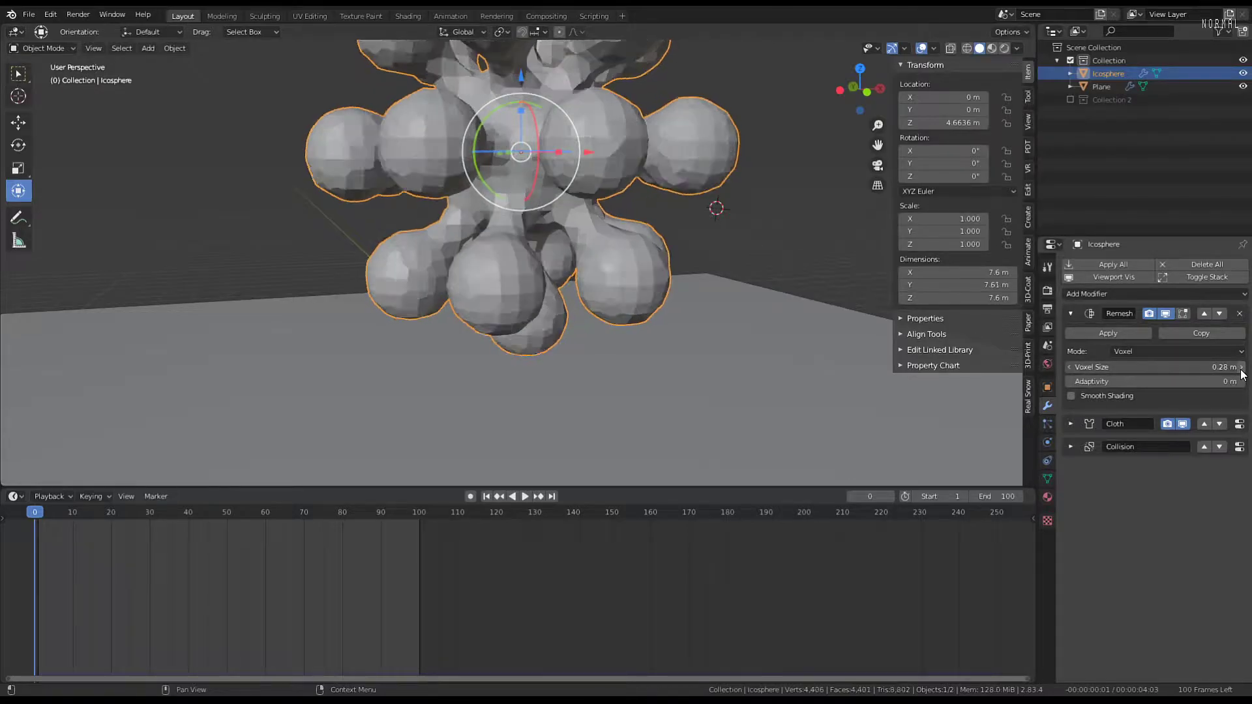
click(1241, 370)
click(1241, 370)
click(1241, 369)
drag(1249, 374, 1251, 373)
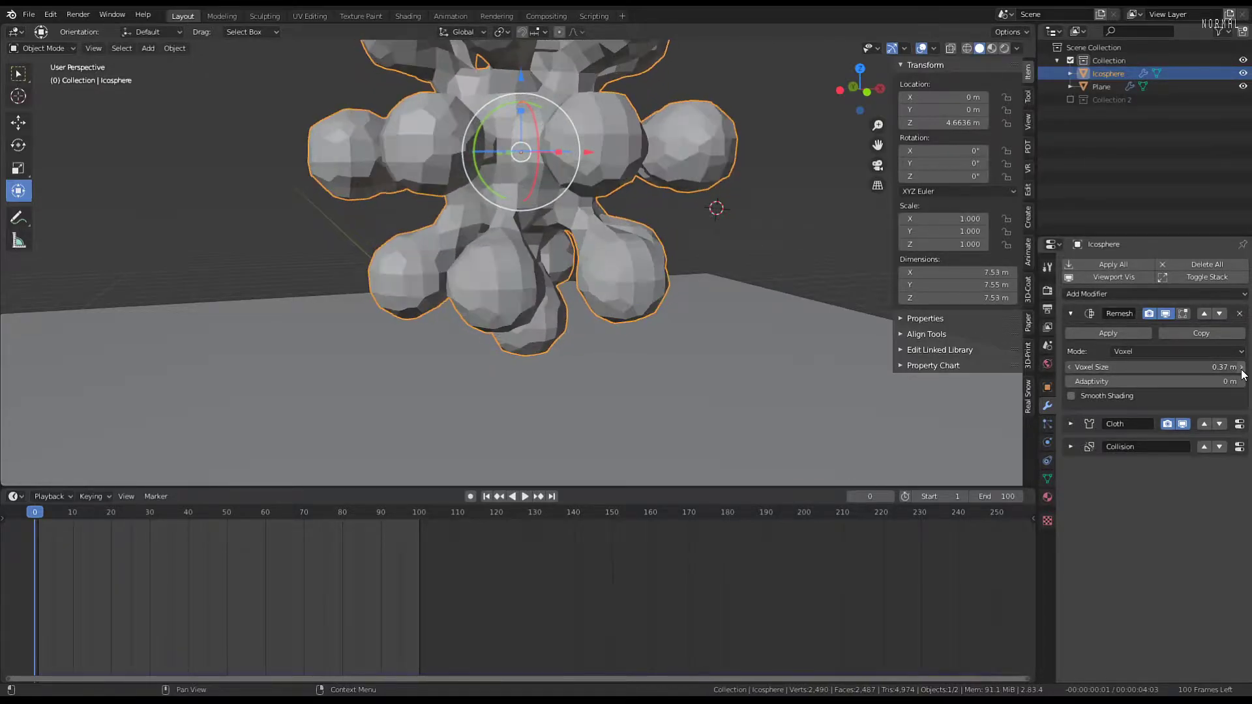
middle_drag(730, 280, 792, 246)
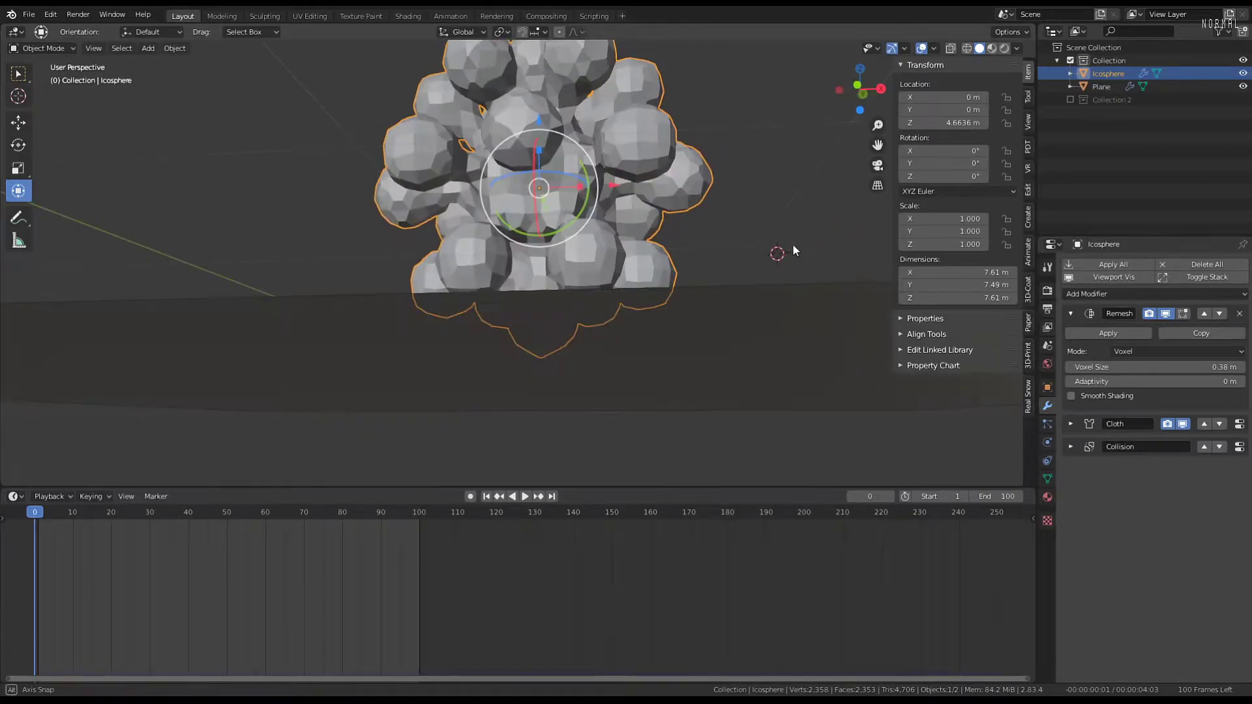
Raise the merged object's Remesh voxel size to 0.45 m and start playing the cloth simulation
drag(1242, 374, 1248, 374)
mouse_move(706, 129)
middle_down()
mouse_move(764, 184)
mouse_move(831, 173)
mouse_move(703, 147)
middle_up()
key(space)
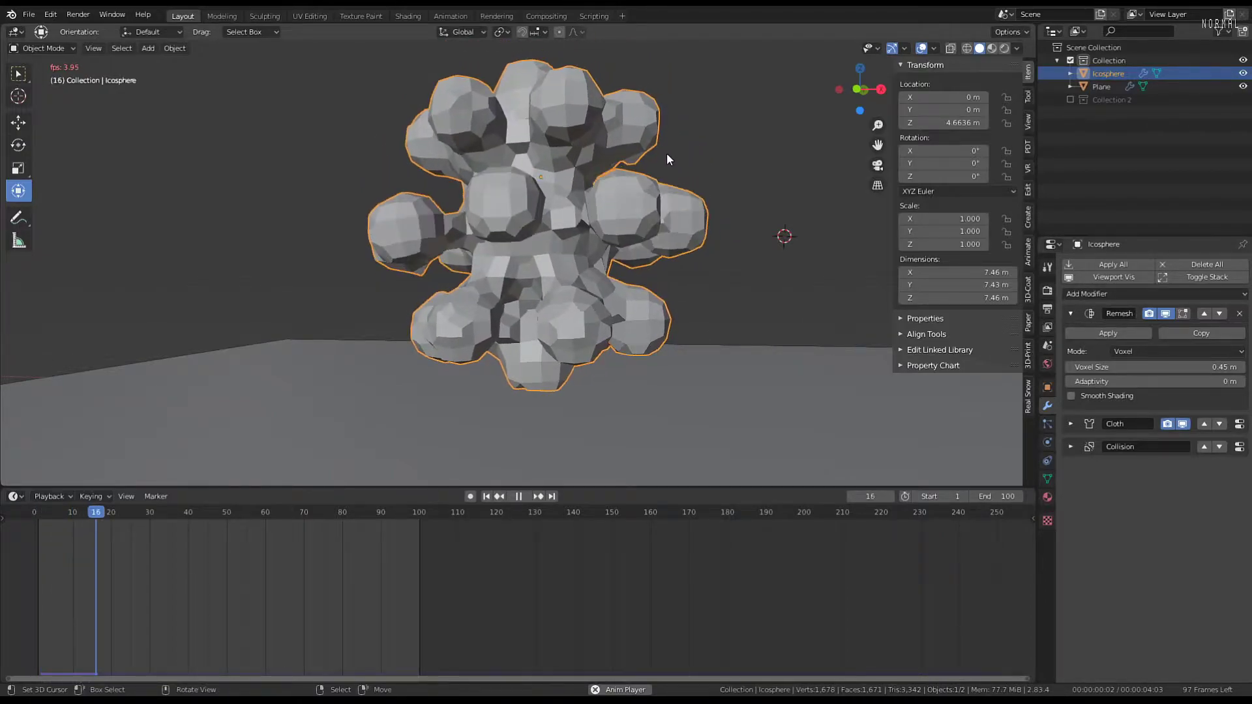
Examine how the coarser remeshed spheres deform on the plane during playback, from close up and around
middle_drag(666, 155, 695, 194)
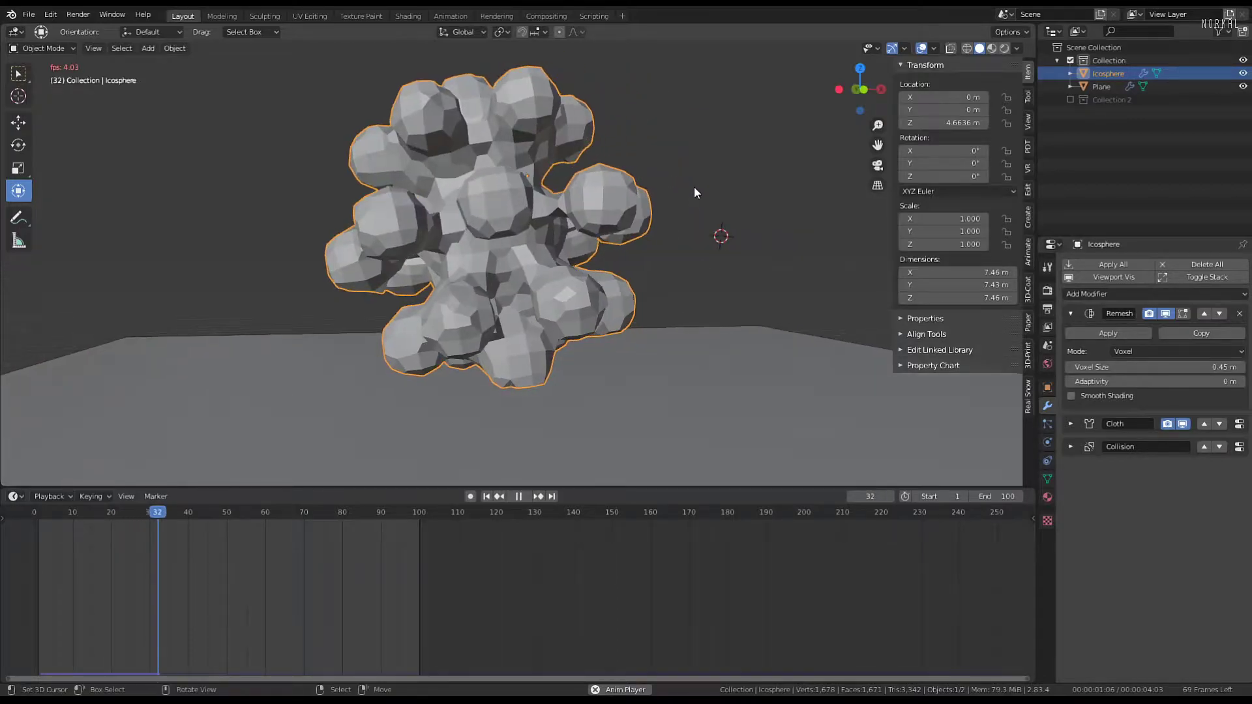
scroll(693, 185, up, 1)
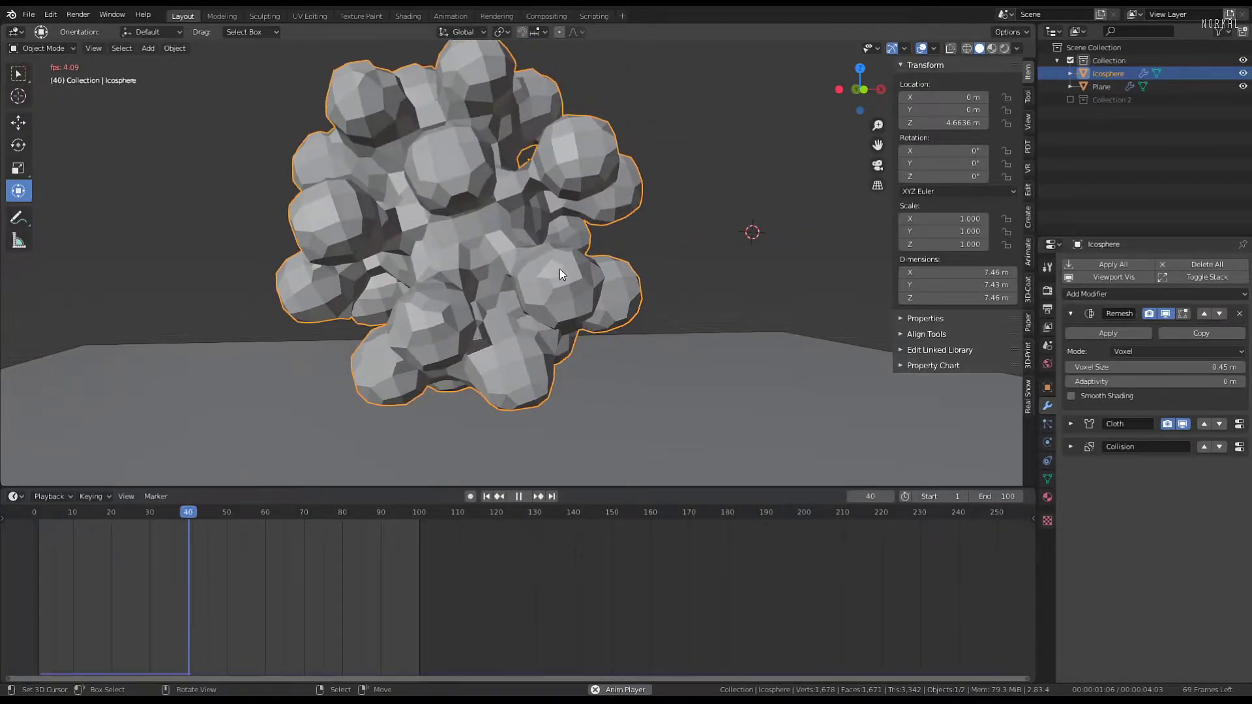
middle_drag(559, 268, 607, 253)
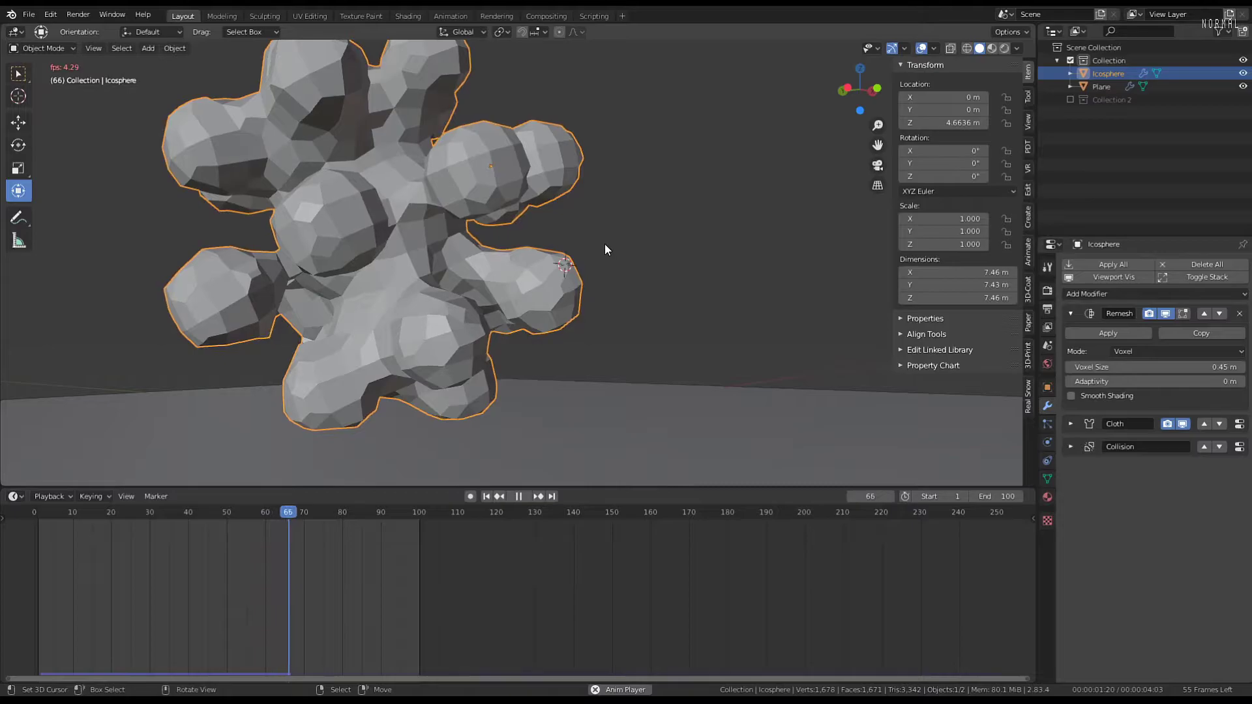
scroll(600, 197, down, 3)
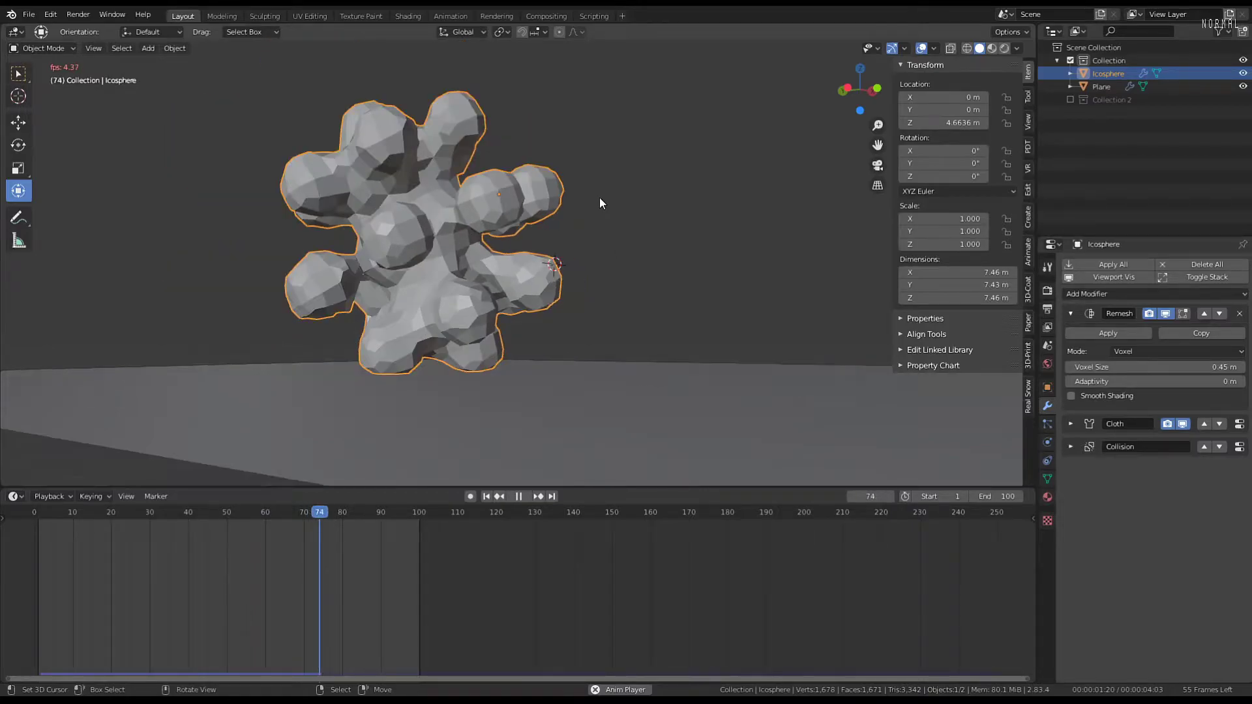
middle_drag(600, 197, 639, 219)
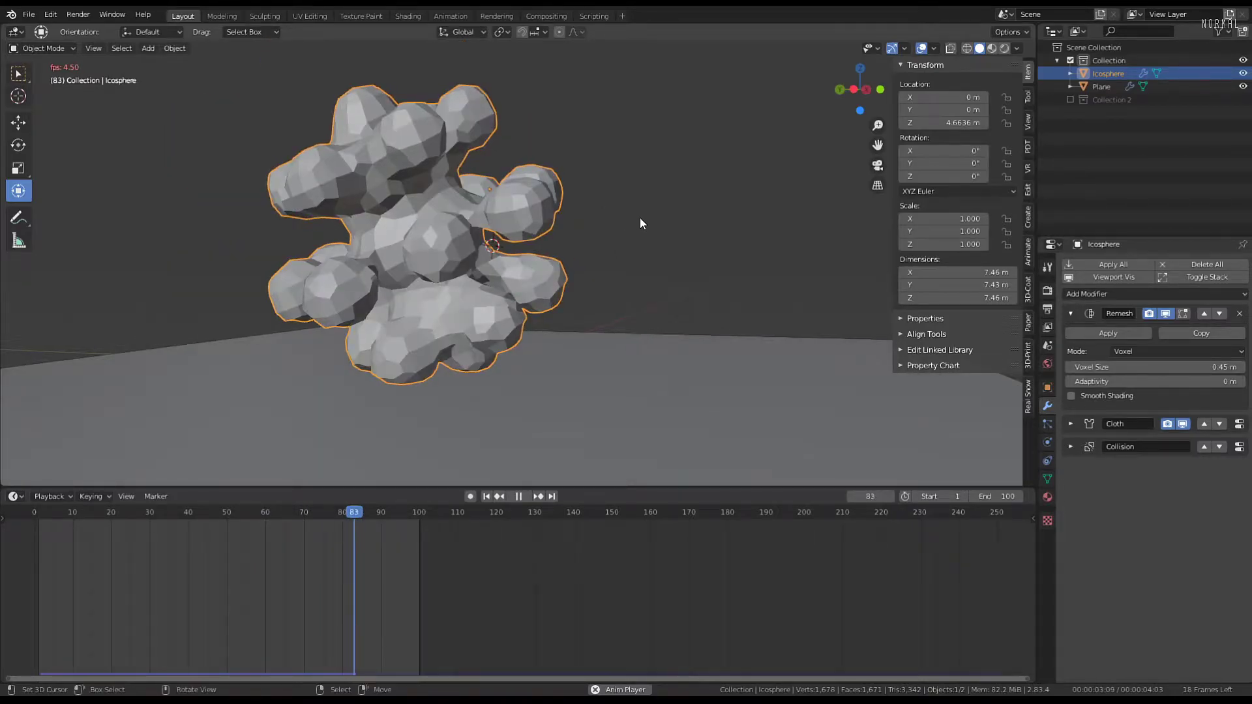
scroll(639, 218, up, 1)
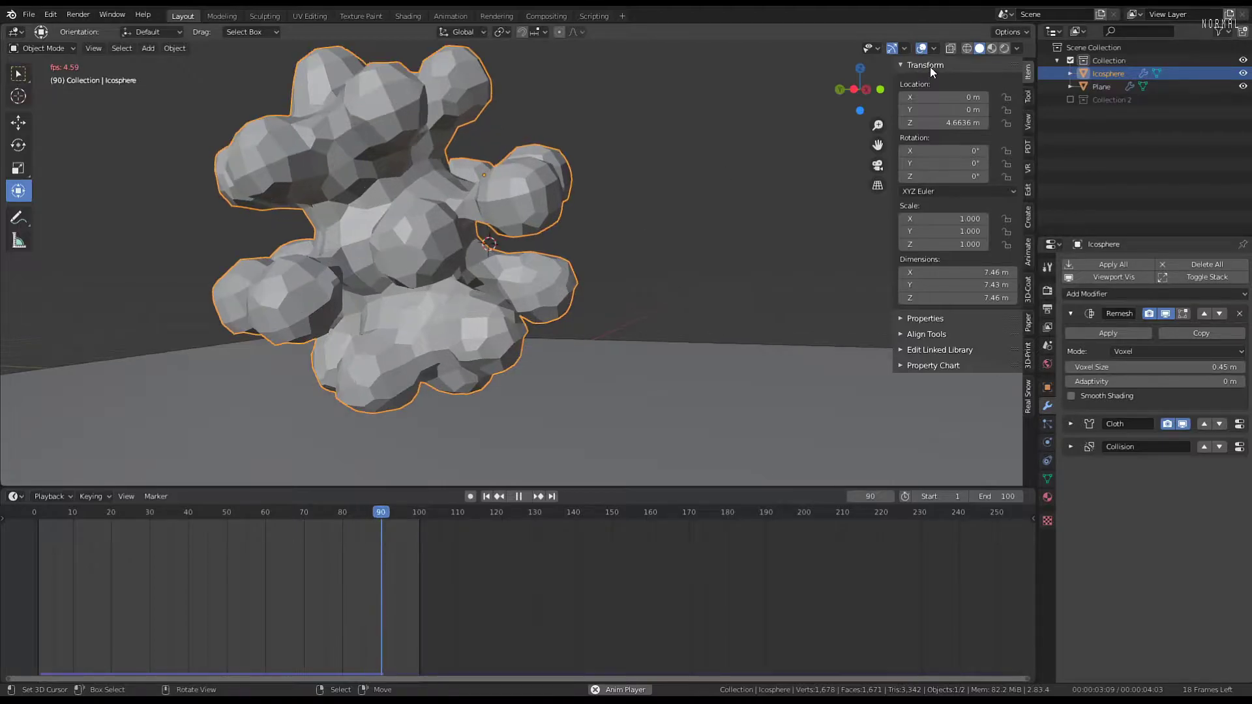
Switch the viewport shading to Material Preview and view the playing simulation from another angle
click(993, 47)
middle_drag(534, 182, 482, 171)
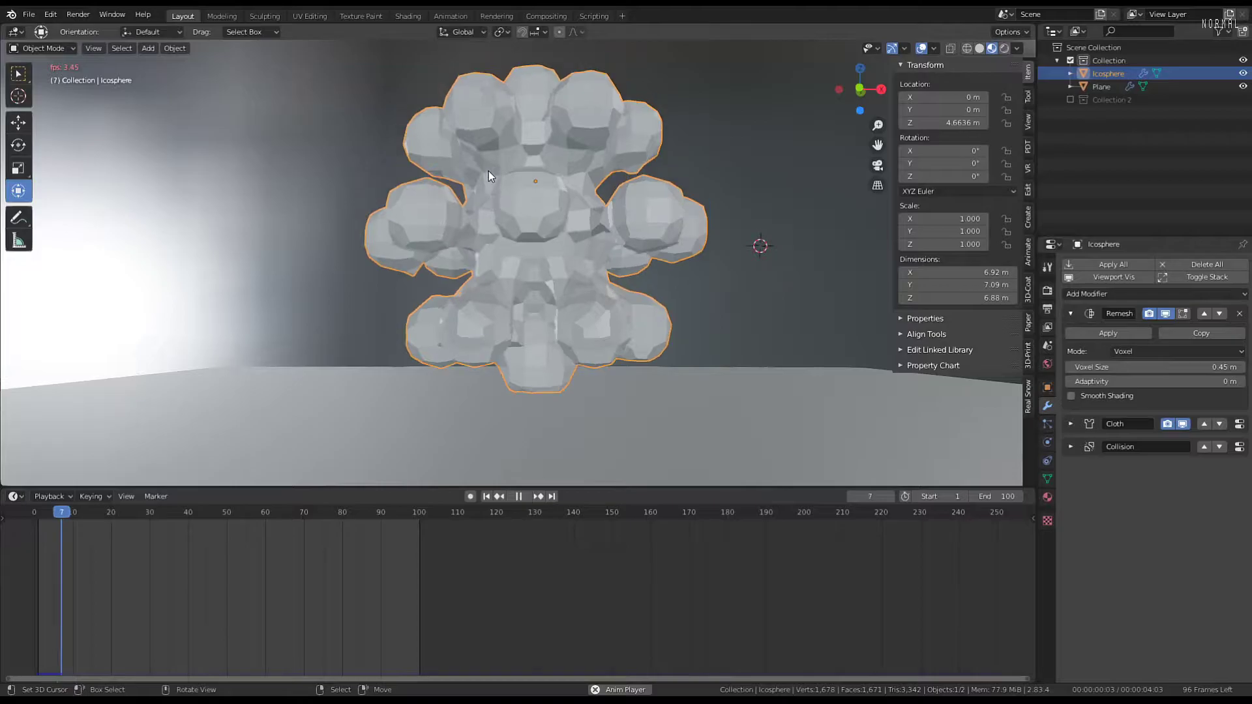
Stop the playback and examine the icosphere's cloth and collision physics settings, including property weights, field weights and cache
key(space)
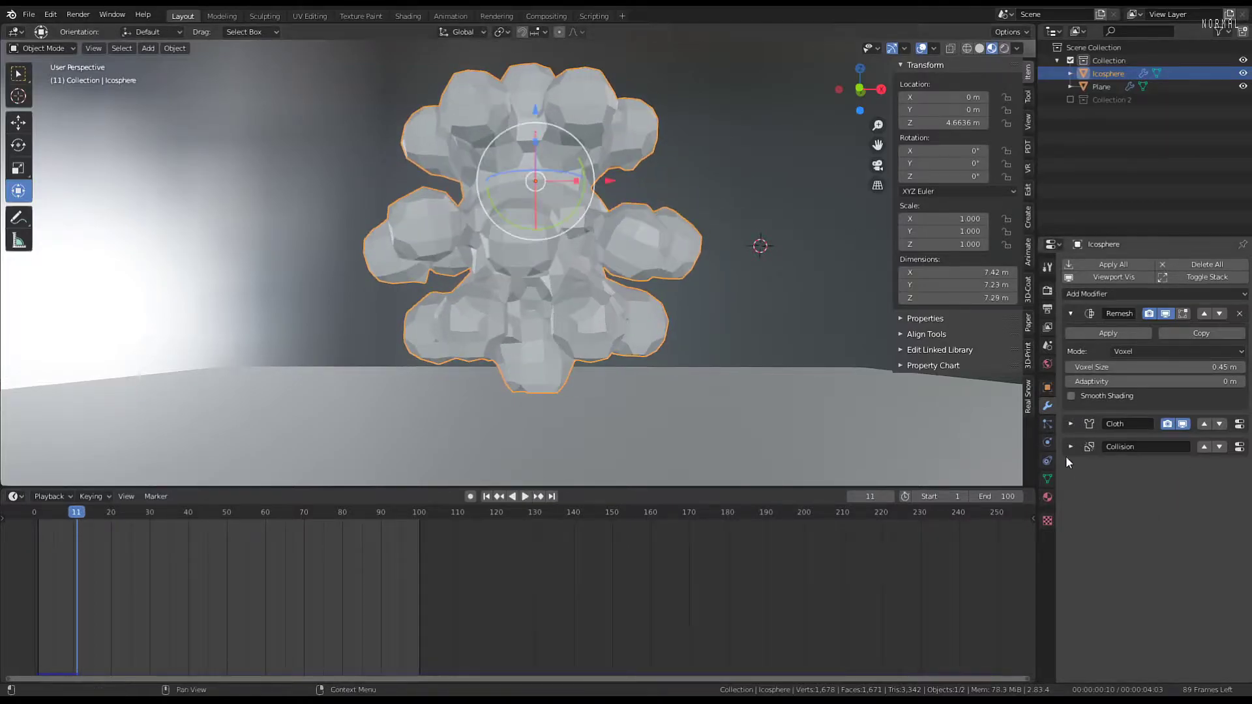
click(1049, 443)
scroll(1102, 527, down, 10)
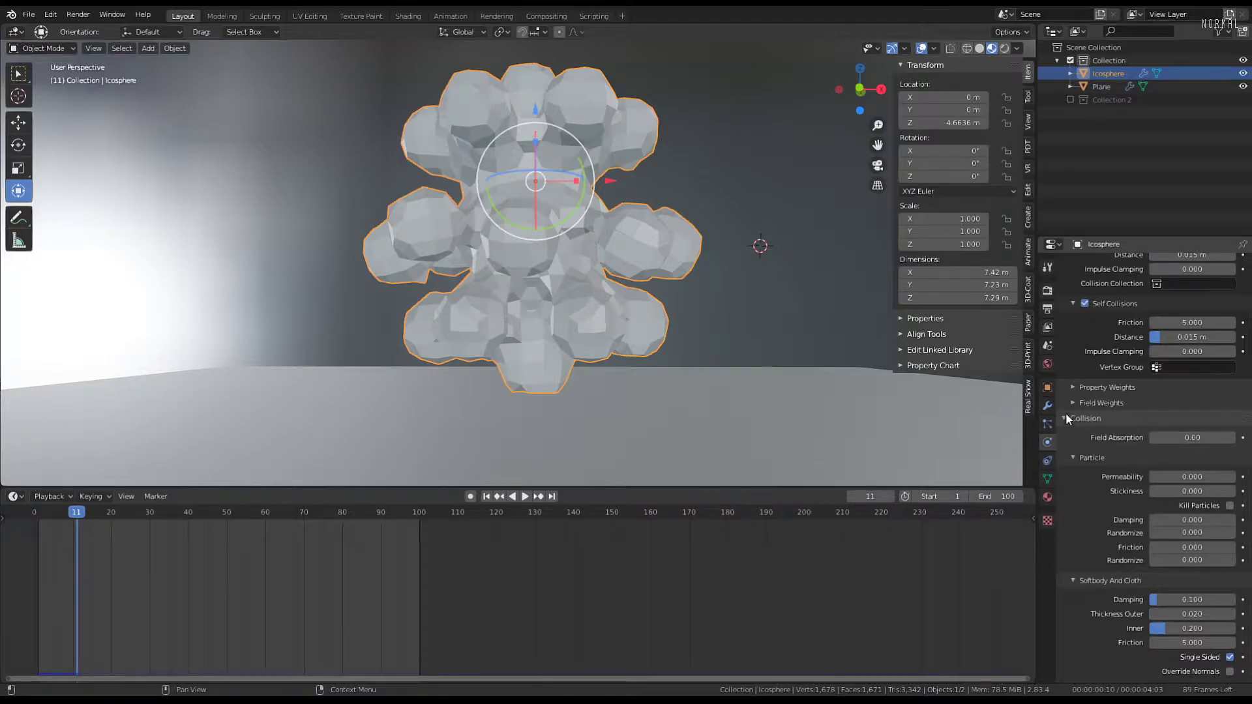
scroll(1105, 517, up, 8)
click(1067, 675)
scroll(1077, 544, down, 8)
scroll(1147, 542, up, 1)
drag(1070, 423, 1071, 412)
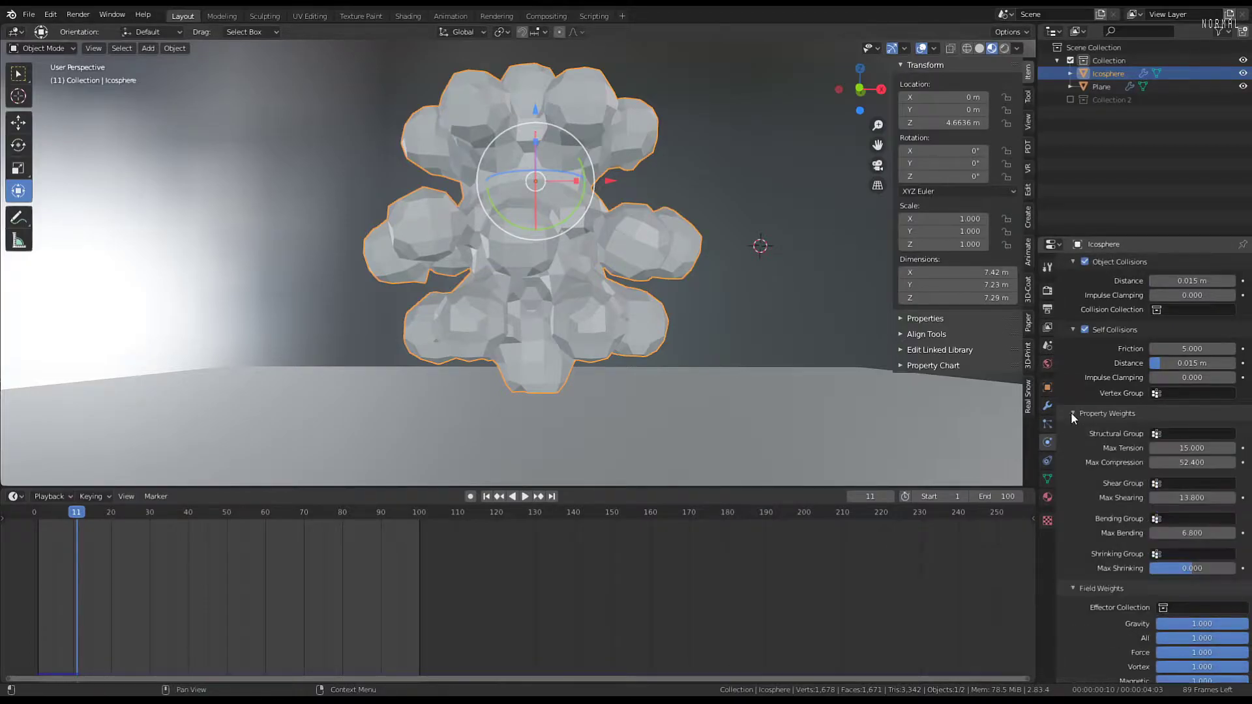
scroll(1101, 415, up, 10)
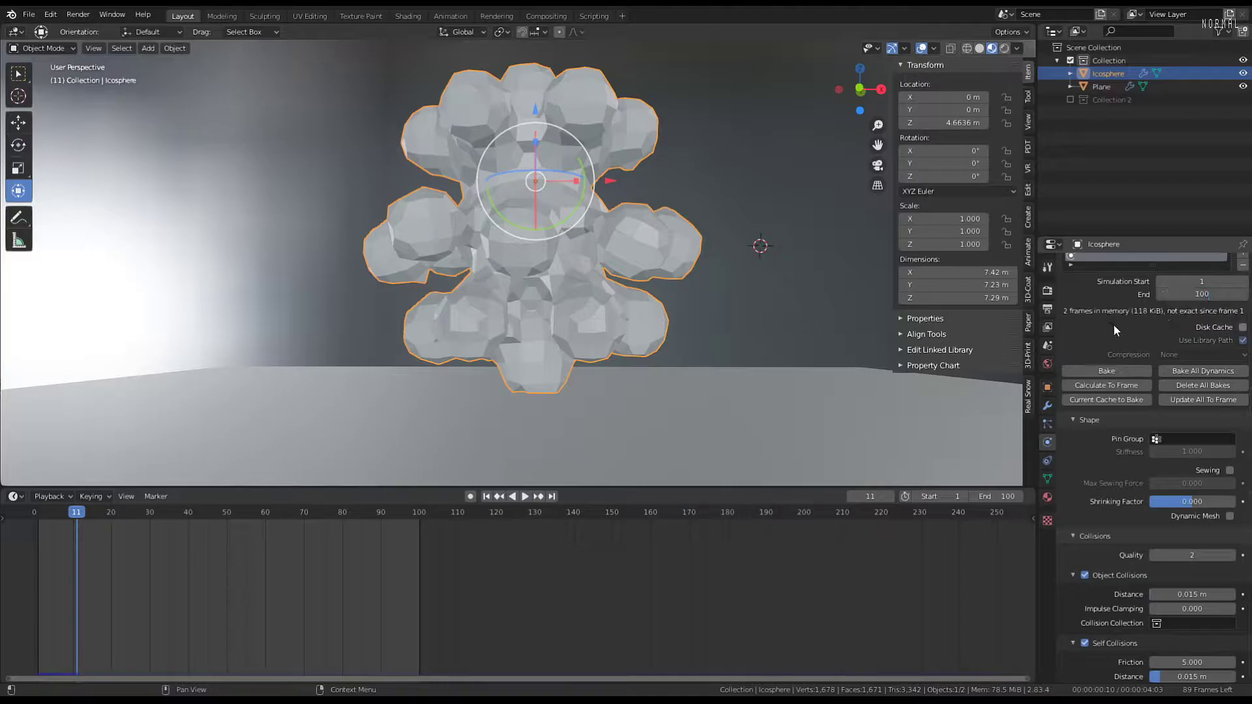
click(1096, 370)
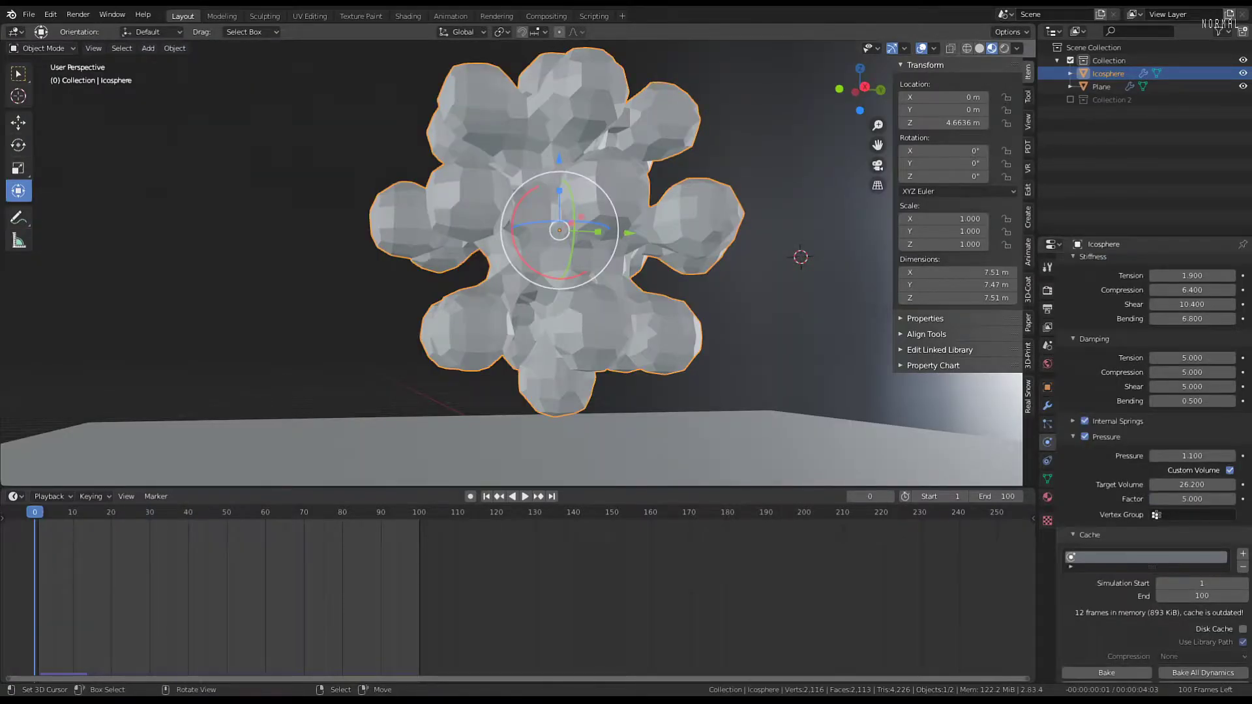
Play the icosphere's cloth simulation up to frame 24, view it from another side, and return to frame 0
key(space)
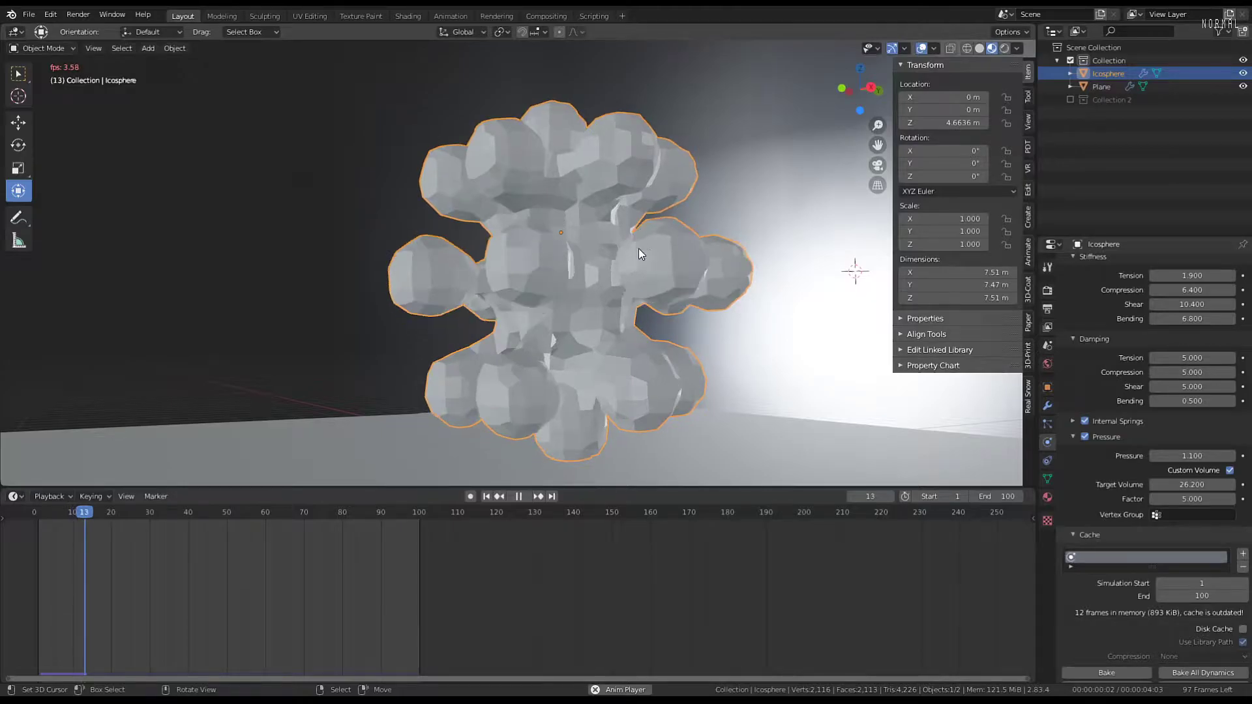
middle_drag(639, 249, 601, 249)
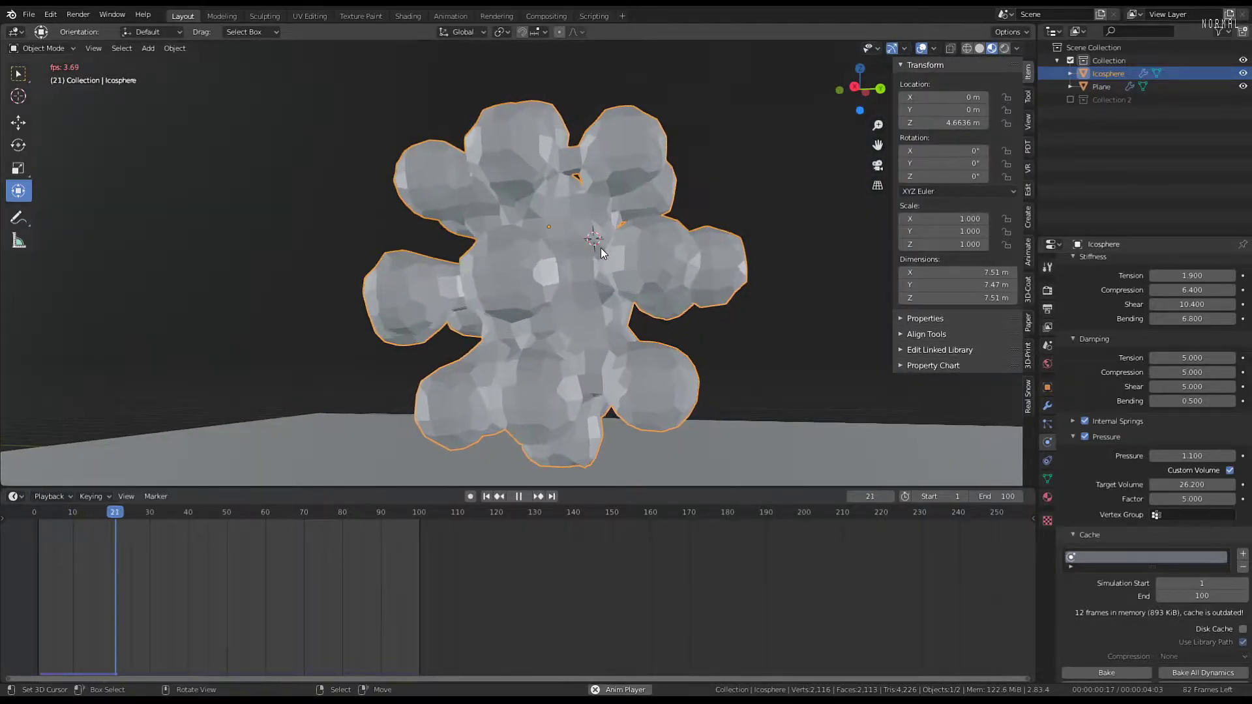
key(space)
click(1047, 406)
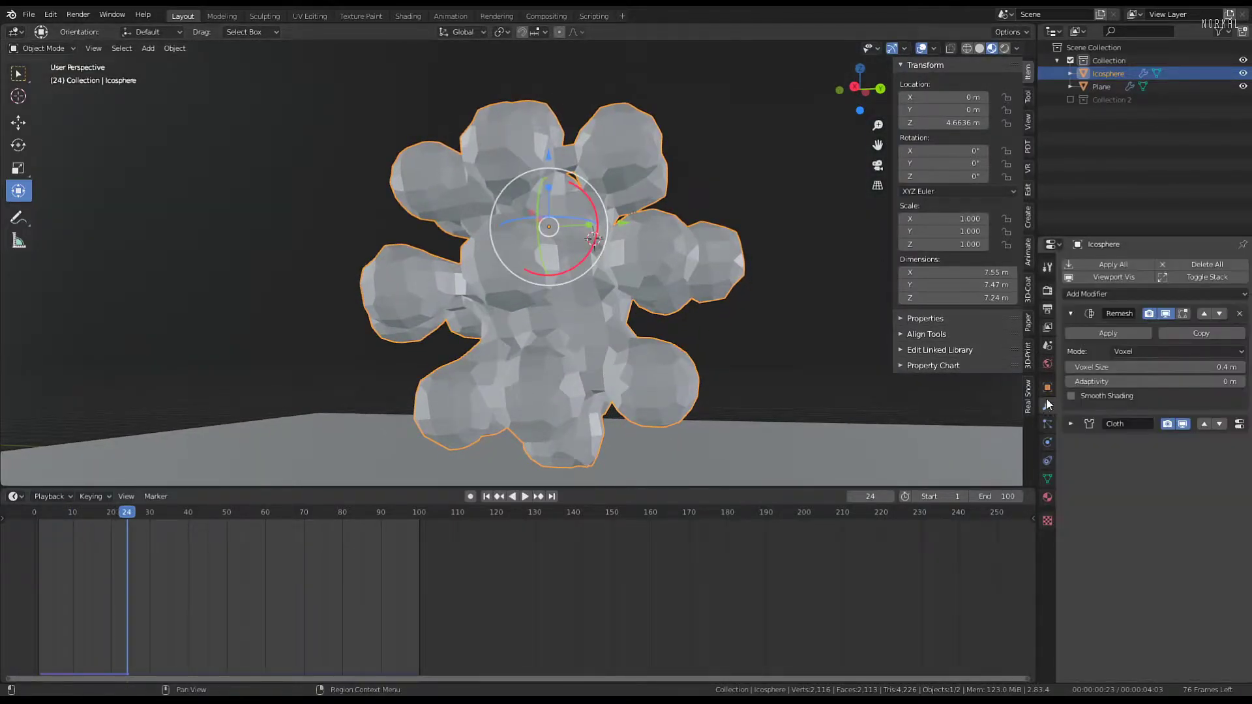
scroll(631, 305, down, 3)
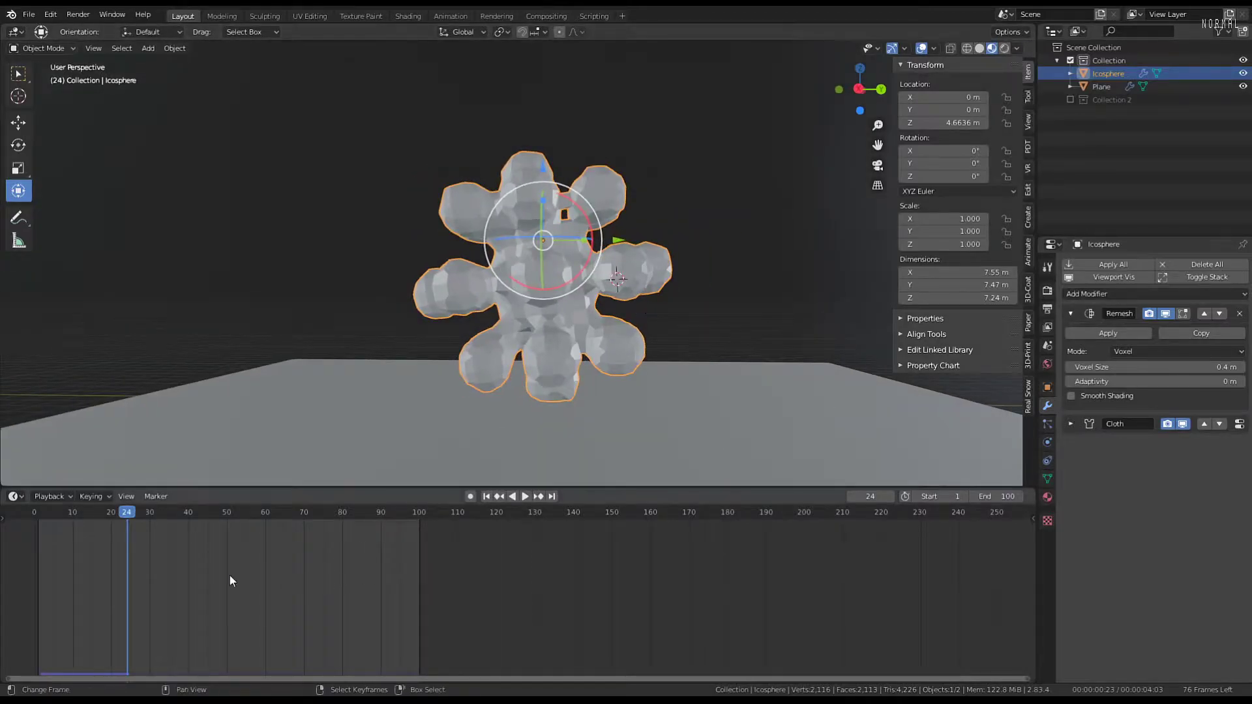
drag(130, 577, 3, 584)
Scale the icosphere up uniformly by about 1.7
mouse_move(636, 247)
shift+middle_down()
mouse_move(646, 278)
mouse_move(652, 248)
shift+middle_up()
key(s)
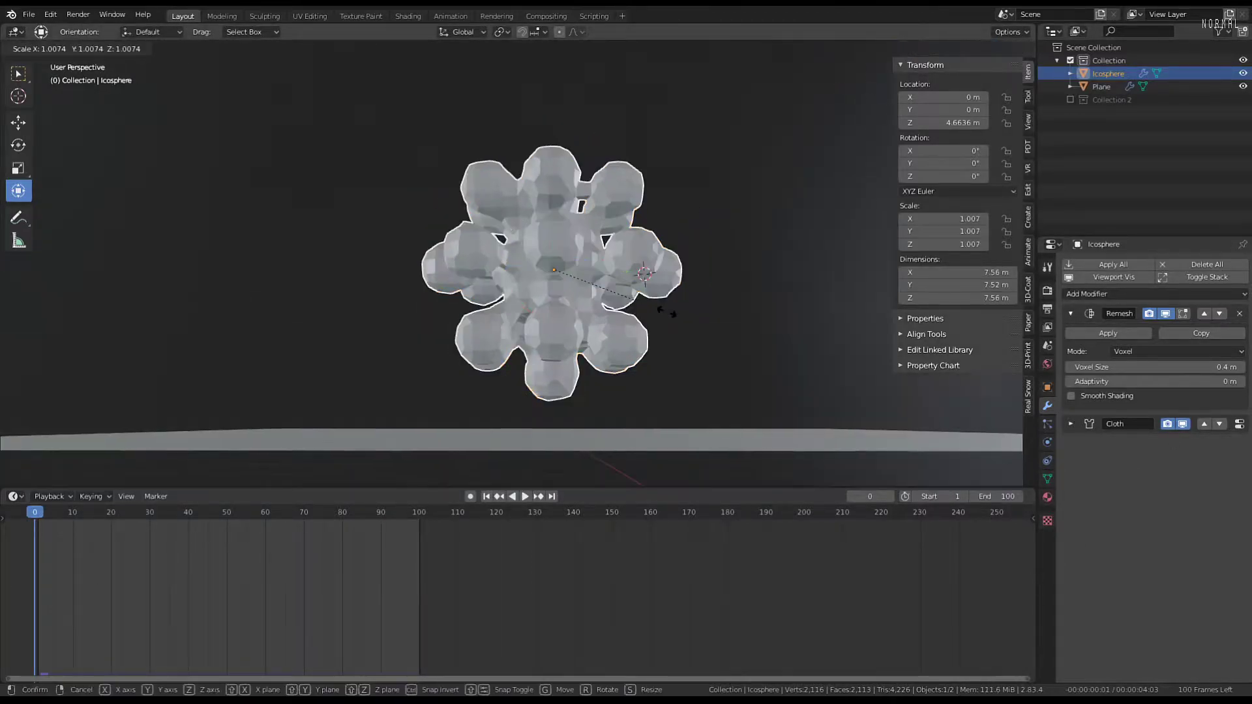
click(698, 315)
scroll(583, 226, down, 1)
middle_drag(579, 228, 573, 254)
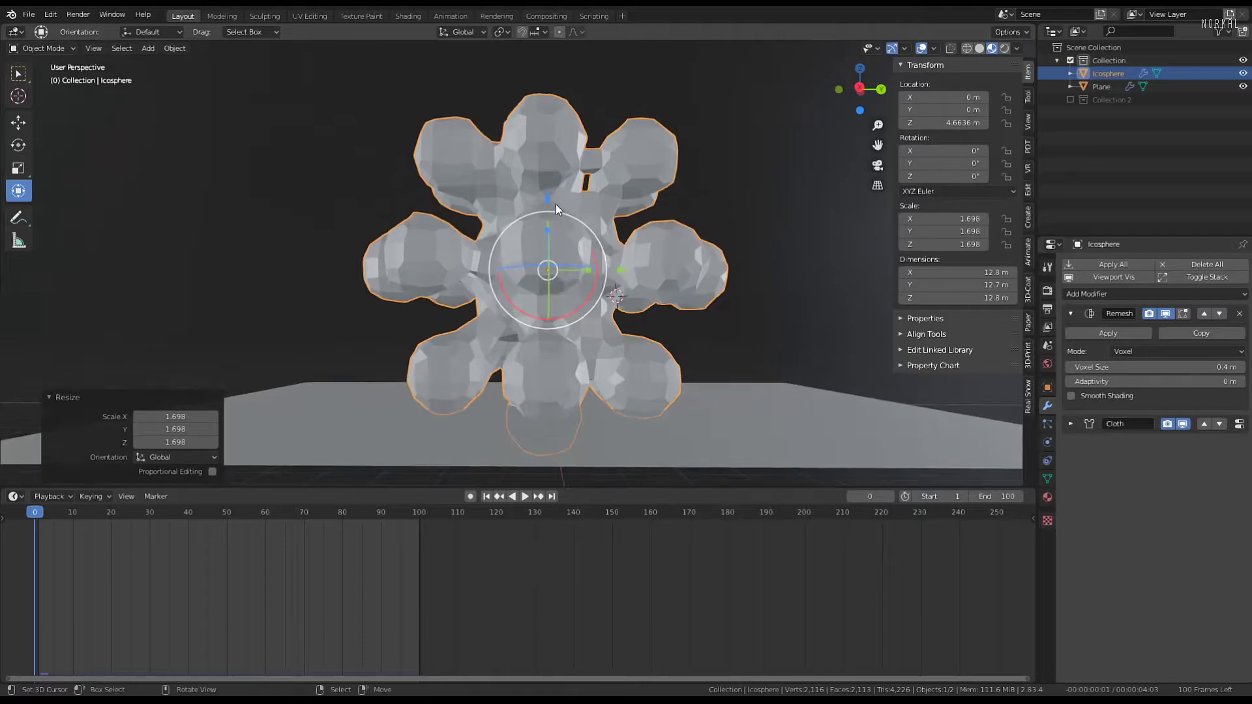
Raise the icosphere about 2.49 m along Z and apply its scale
drag(550, 196, 563, 105)
click(741, 213)
key(ctrl+a)
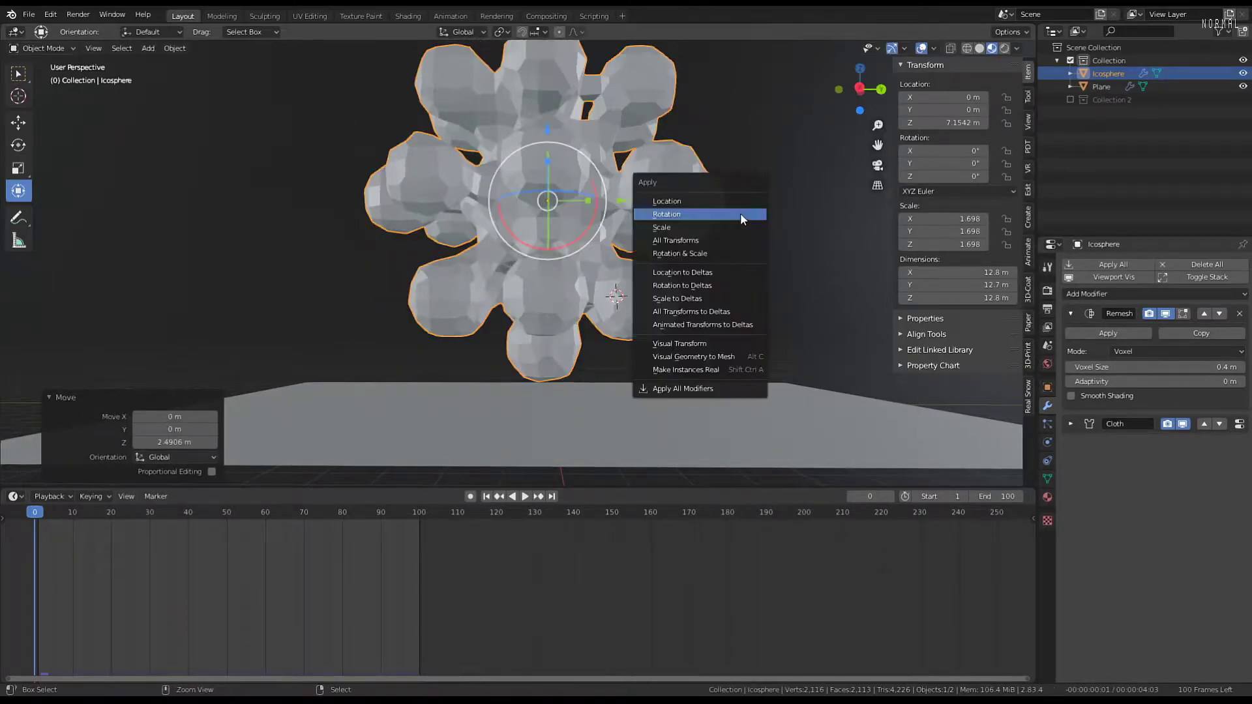
click(723, 227)
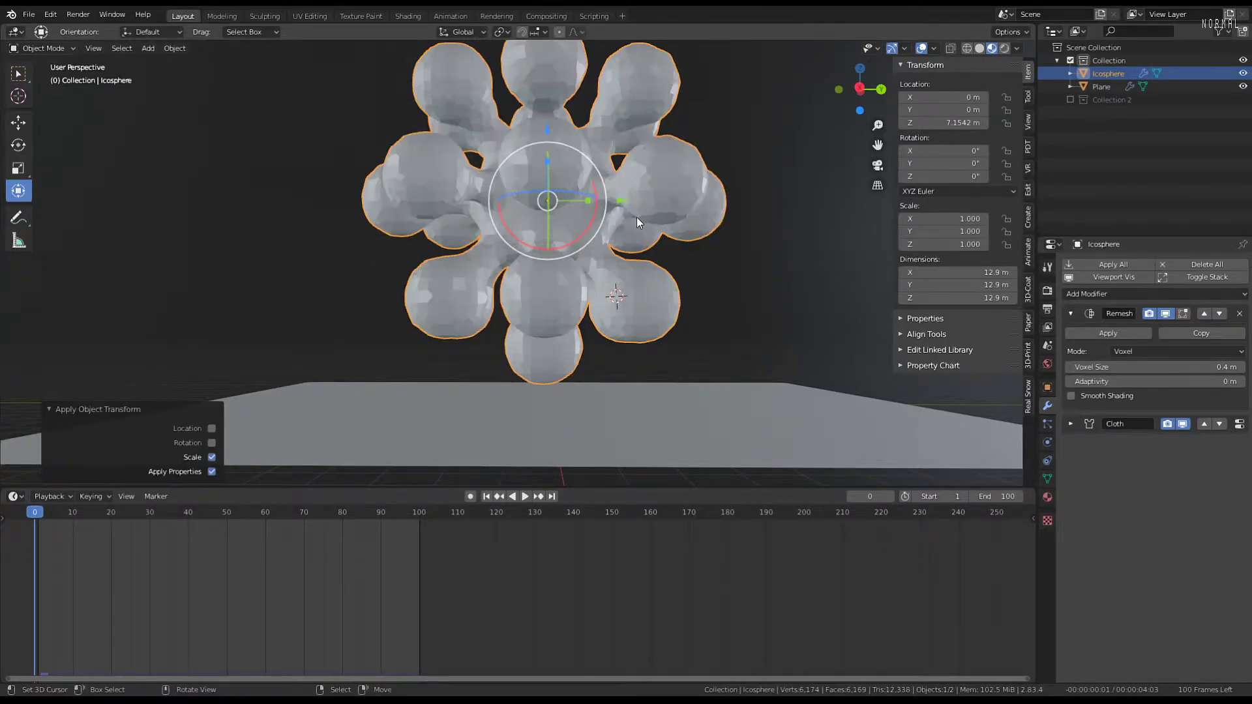
middle_drag(637, 217, 602, 245)
key(ctrl+a)
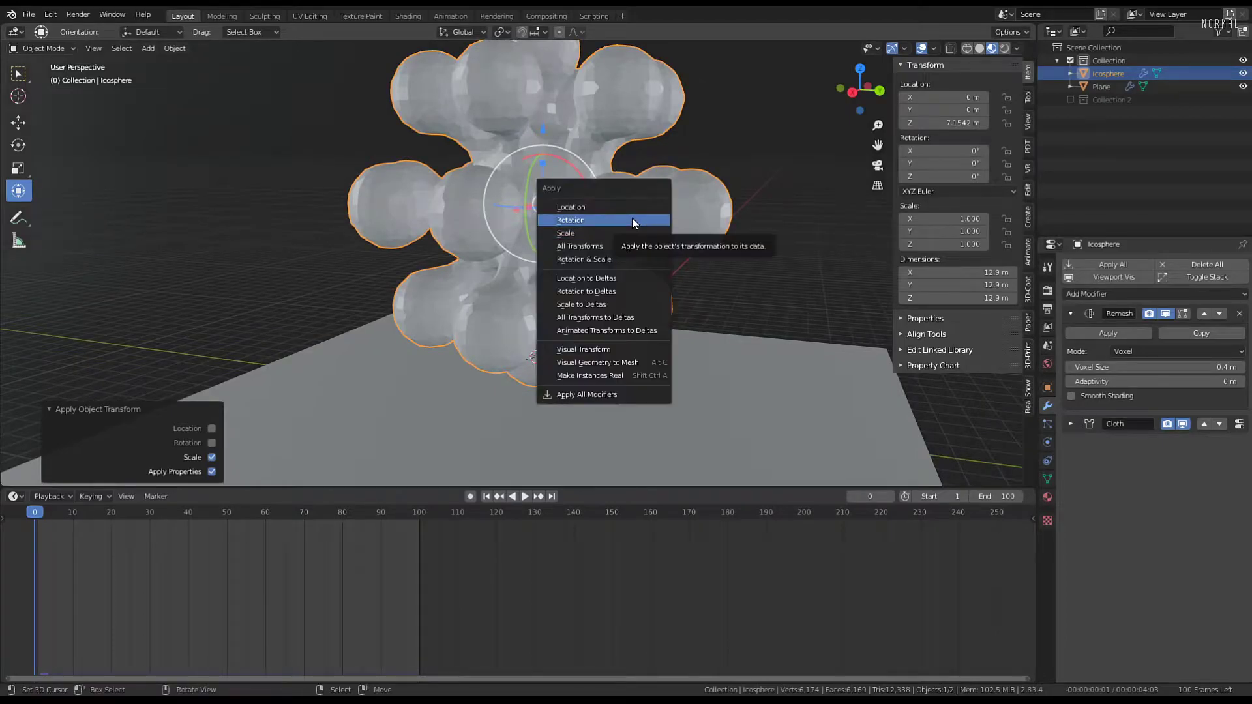
Shrink the icosphere's entire mesh inward with Shrink/Fatten to thin the arms between the balls, and return to Object Mode
middle_drag(701, 225, 706, 271)
key(Tab)
scroll(634, 267, up, 2)
scroll(707, 271, down, 3)
key(a)
scroll(746, 376, up, 3)
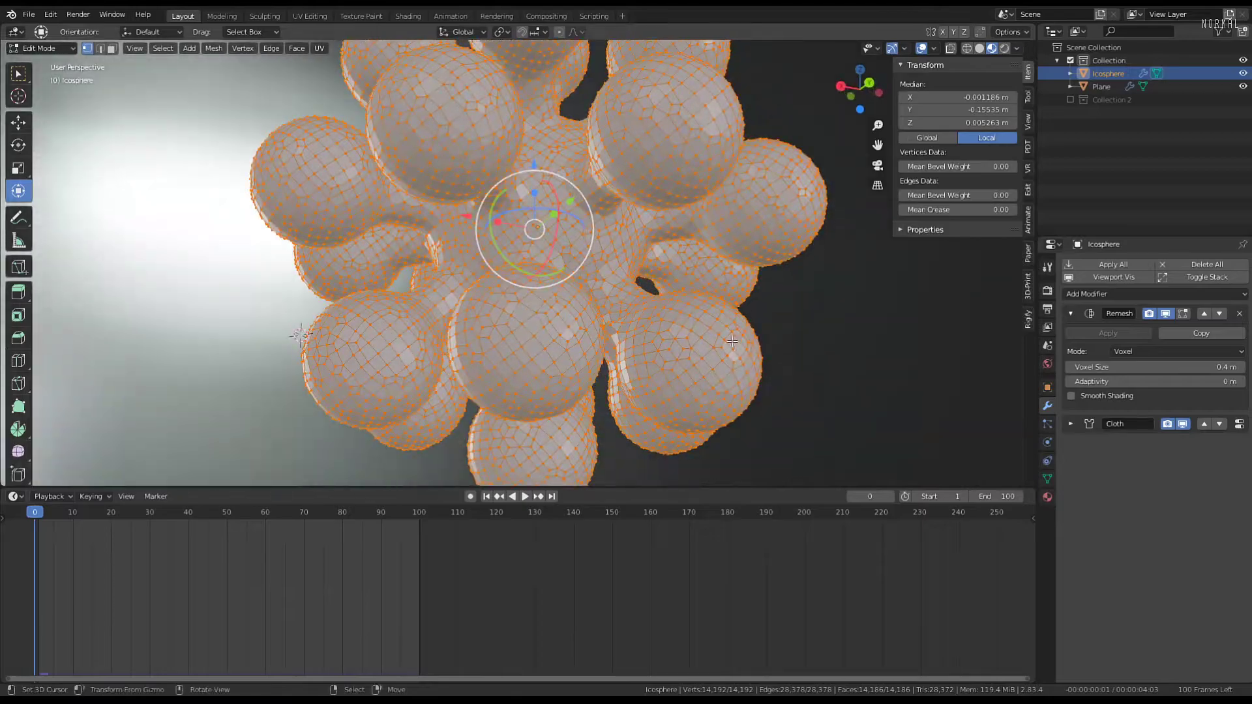
key(alt+s)
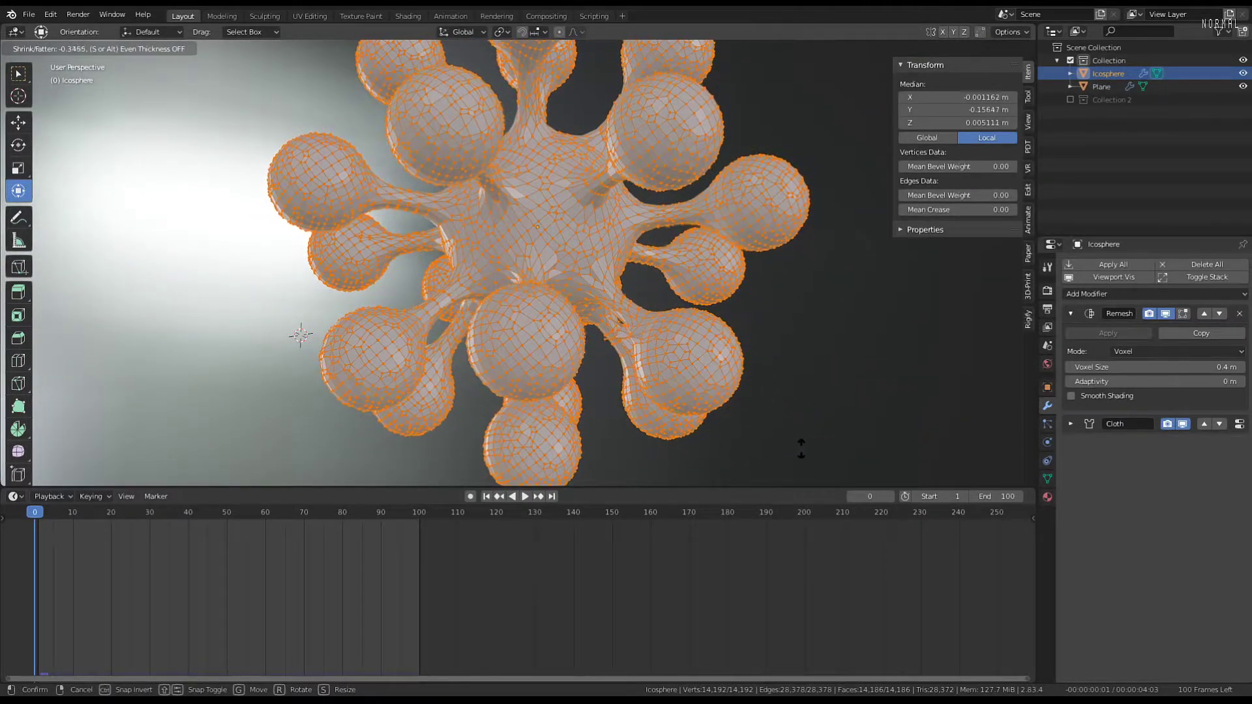
click(731, 383)
scroll(731, 383, down, 3)
middle_drag(731, 383, 605, 271)
key(Tab)
scroll(690, 260, up, 1)
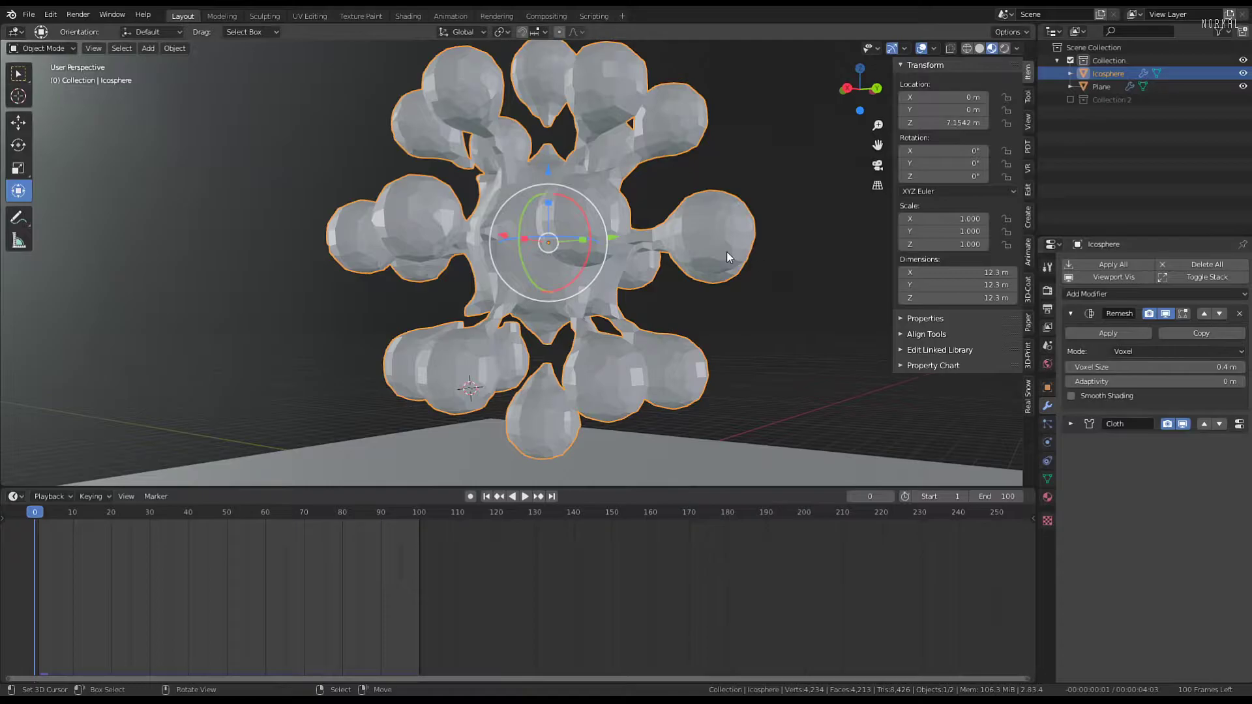
Set the Remesh modifier's adaptivity to 0 m and its voxel size to 0.39 m
scroll(726, 253, up, 1)
middle_drag(726, 253, 687, 224)
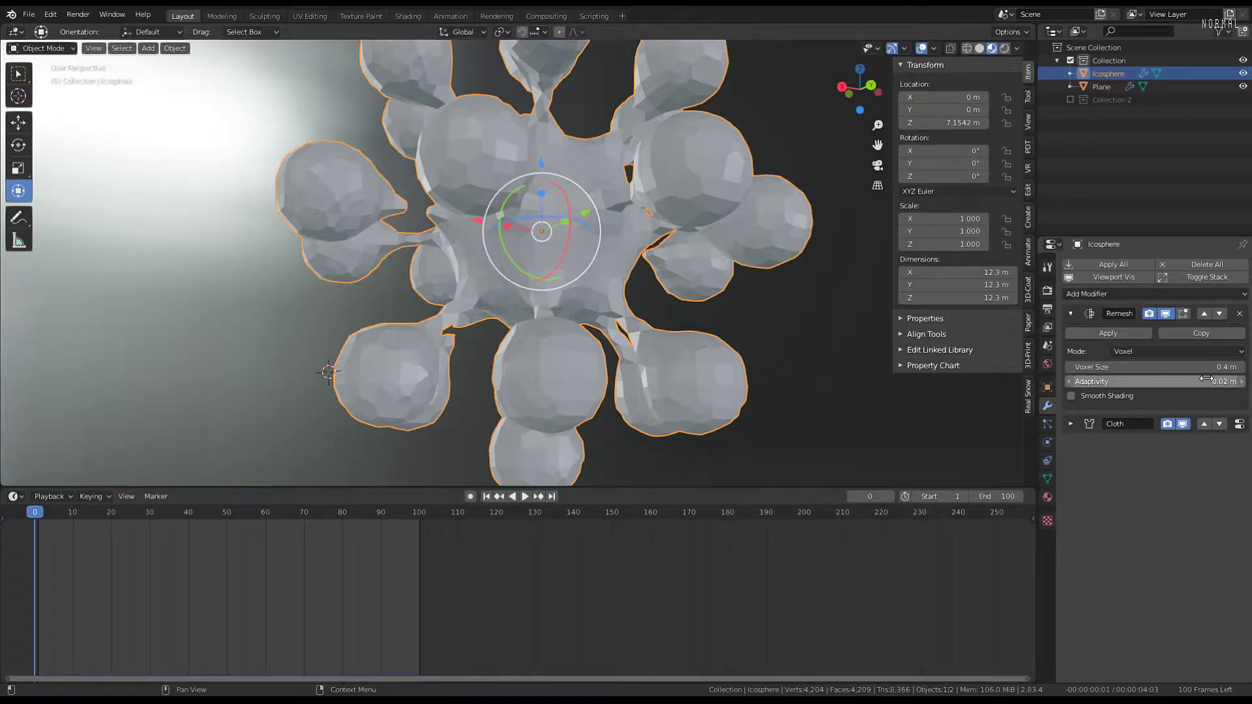
drag(1109, 382, 1069, 381)
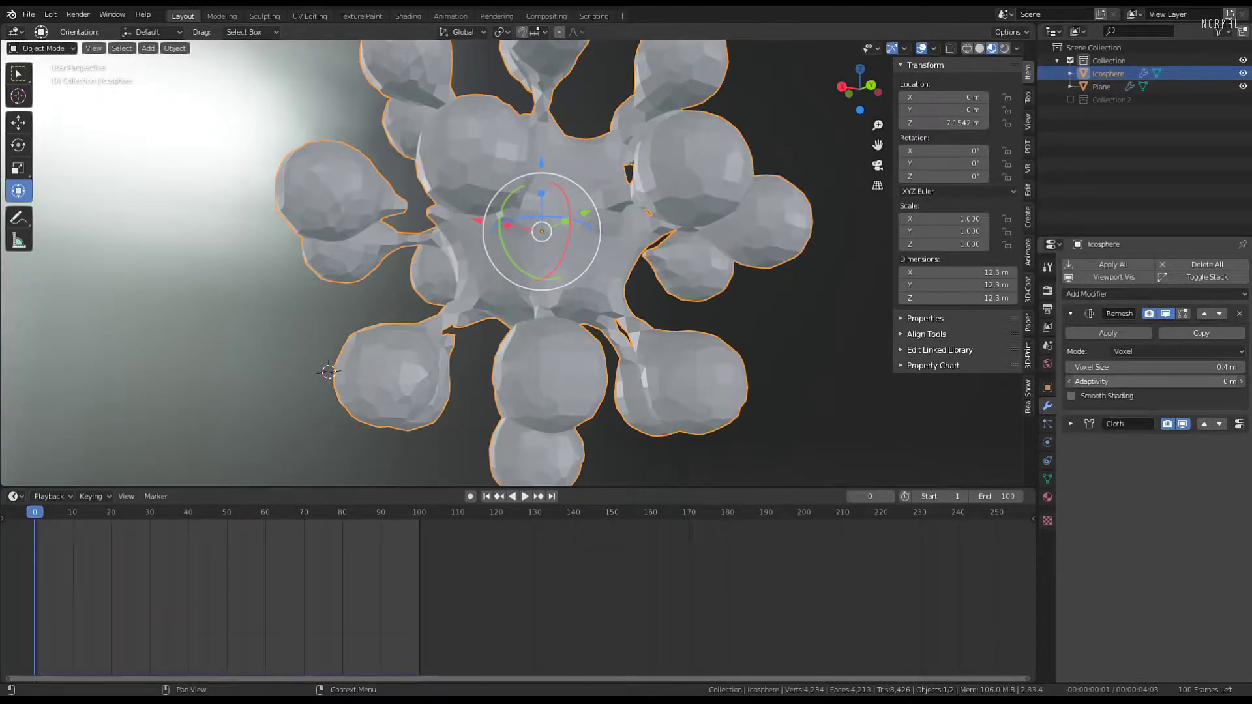
click(1241, 367)
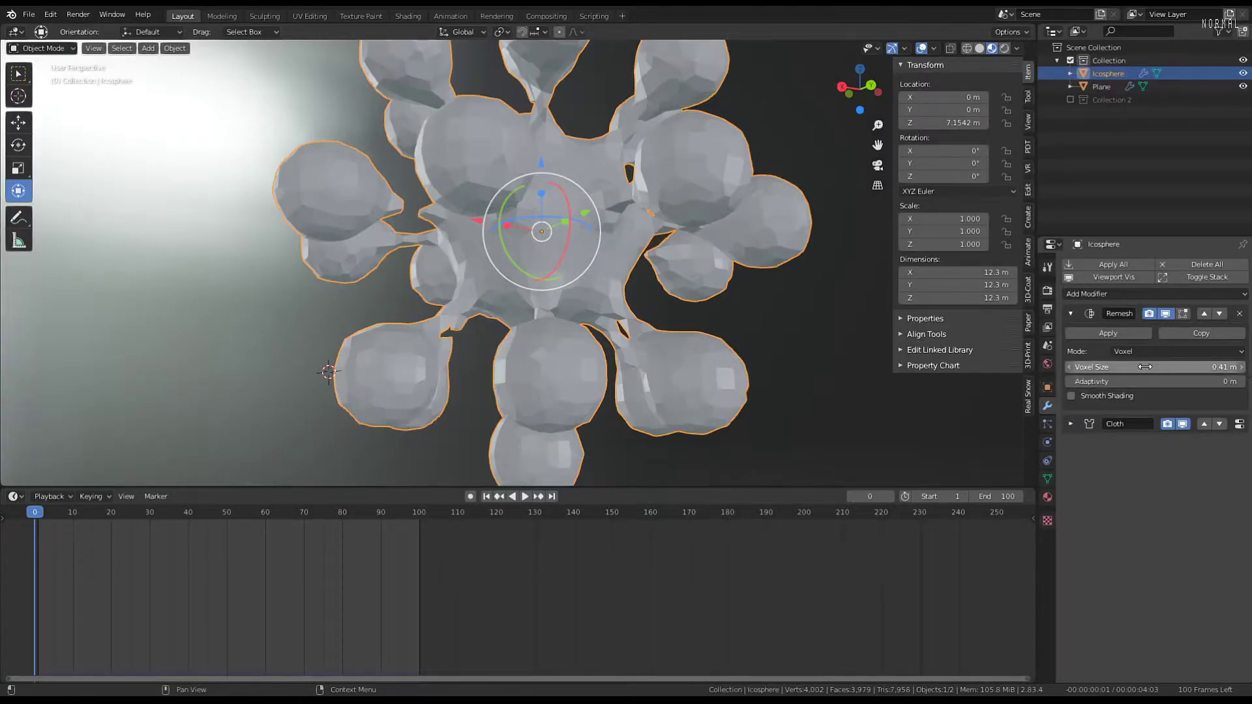
click(1070, 368)
click(1070, 368)
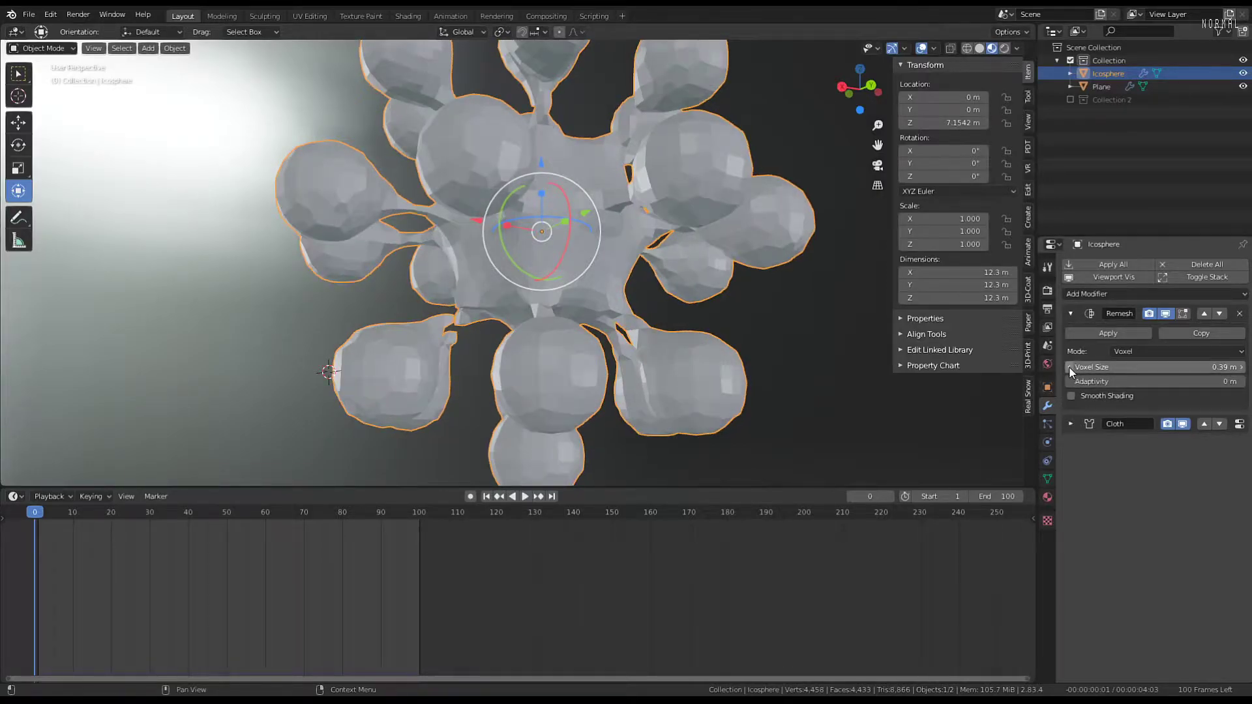
Play the remeshed icosphere's simulation up to frame 33, inspect the collapse from several sides, and return to frame 0
middle_drag(391, 378, 544, 299)
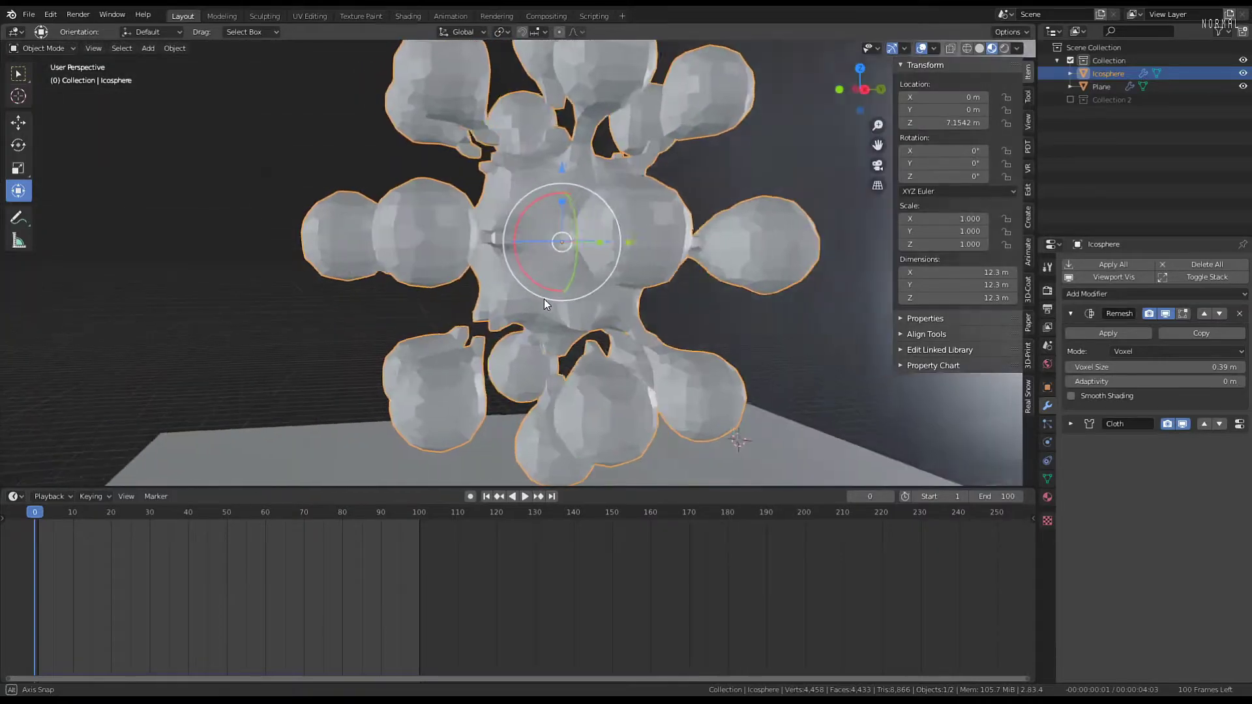
scroll(648, 257, down, 3)
key(space)
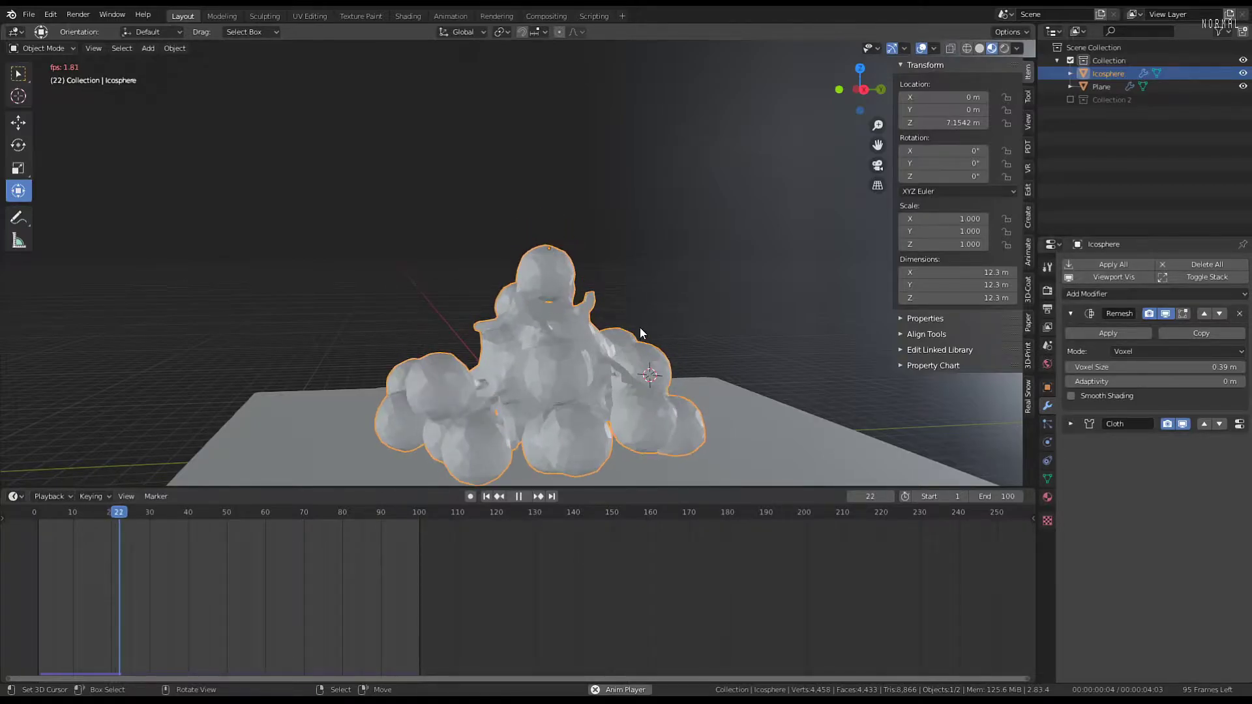
key(space)
middle_drag(634, 330, 557, 339)
scroll(557, 339, up, 3)
middle_drag(661, 268, 563, 252)
key(space)
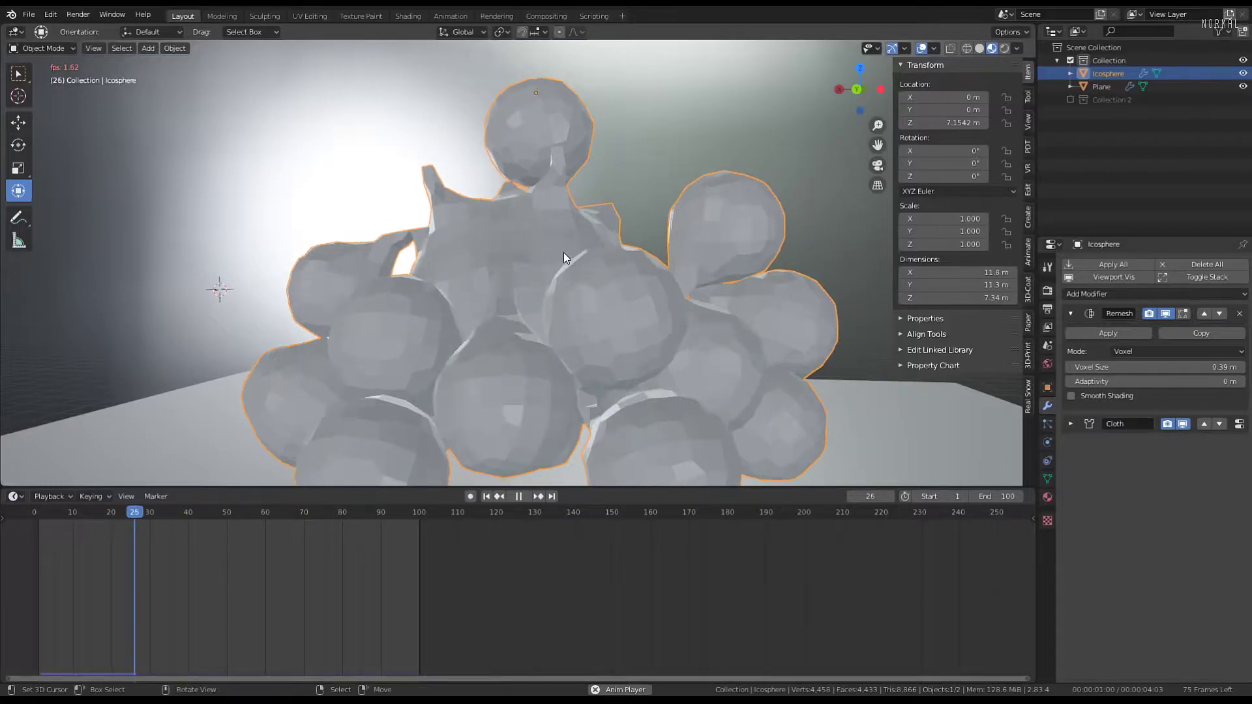
scroll(564, 252, down, 5)
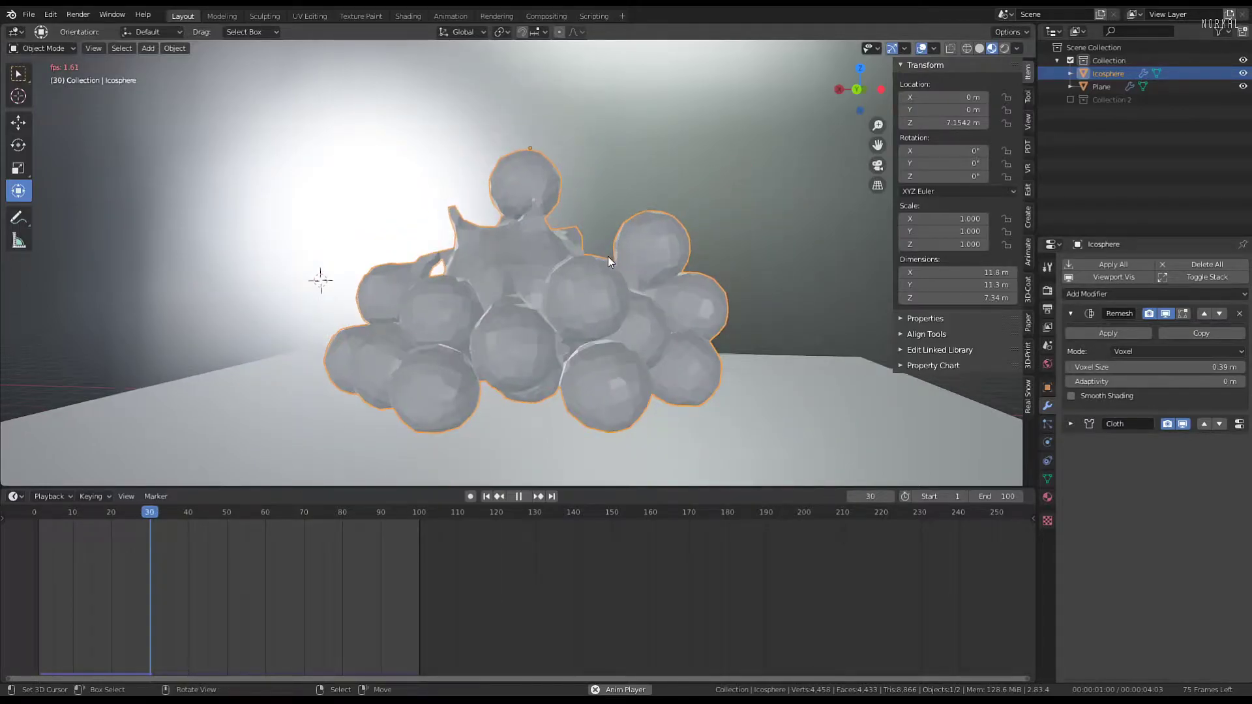
middle_drag(628, 259, 665, 281)
key(space)
scroll(512, 268, up, 2)
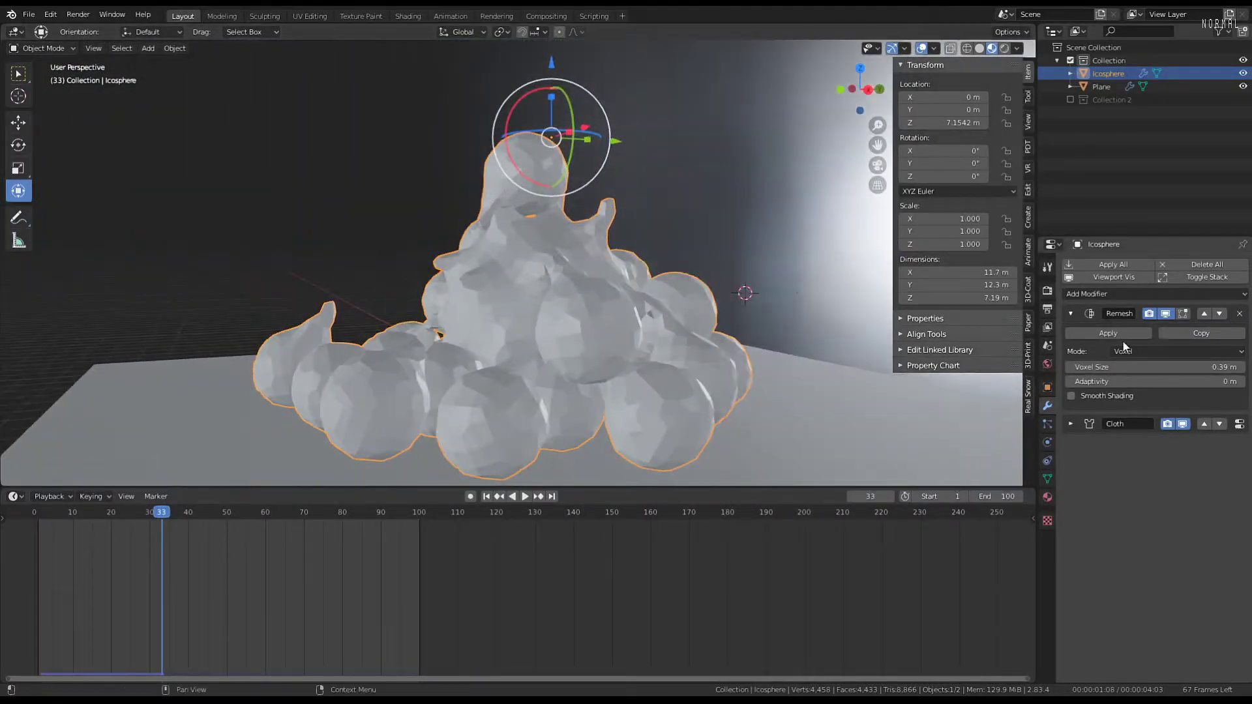
click(2, 616)
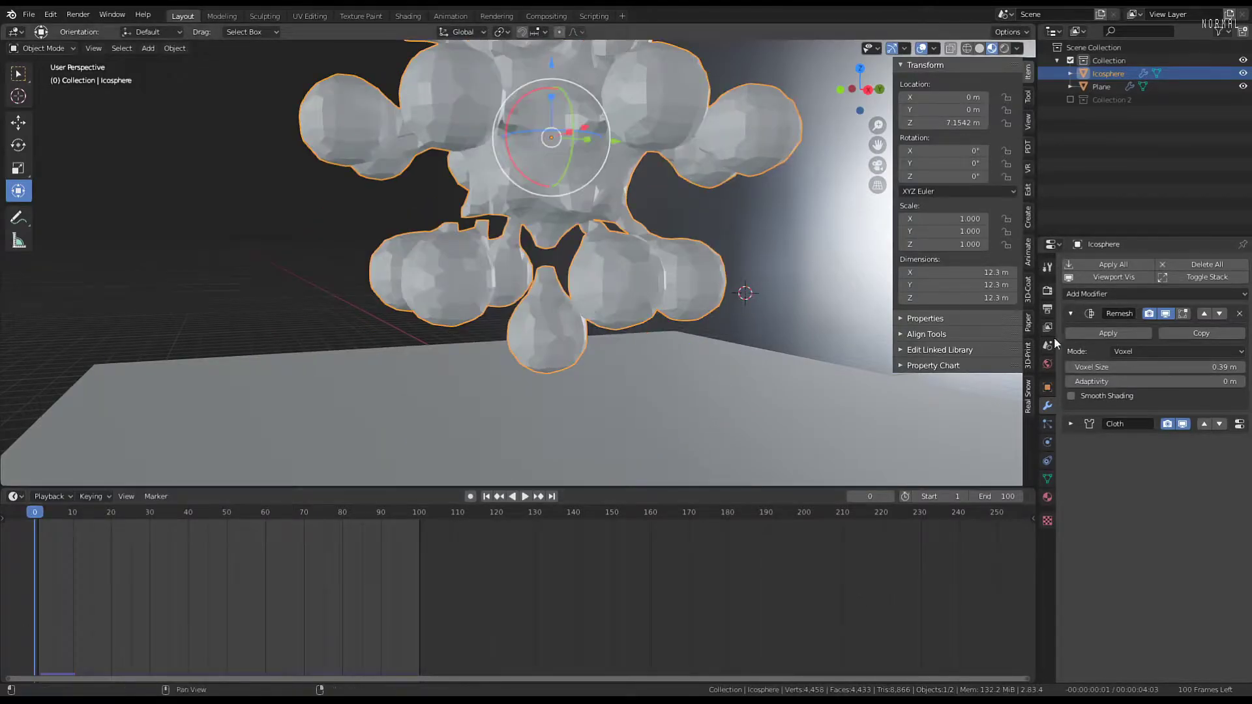
Set the Remesh modifier's voxel size to 0.34 m and enable its smooth shading
click(1070, 367)
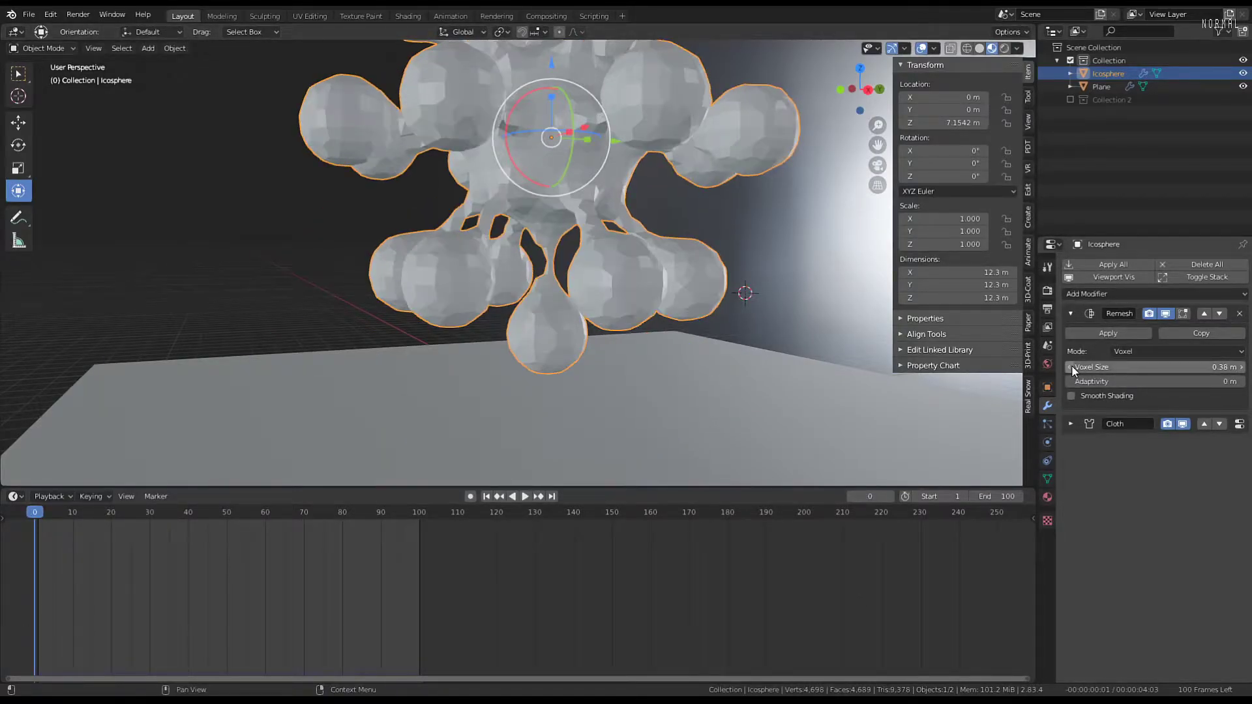
middle_drag(750, 326, 632, 221)
scroll(607, 186, up, 4)
scroll(543, 190, down, 3)
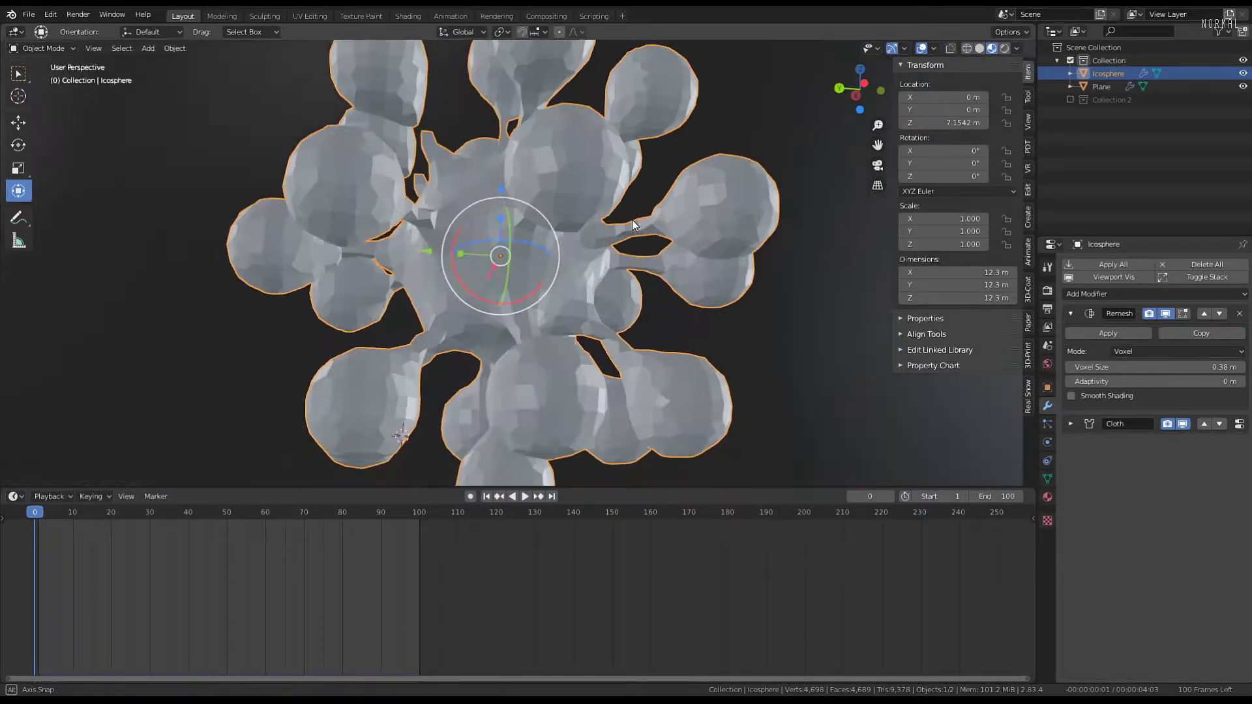
click(1070, 368)
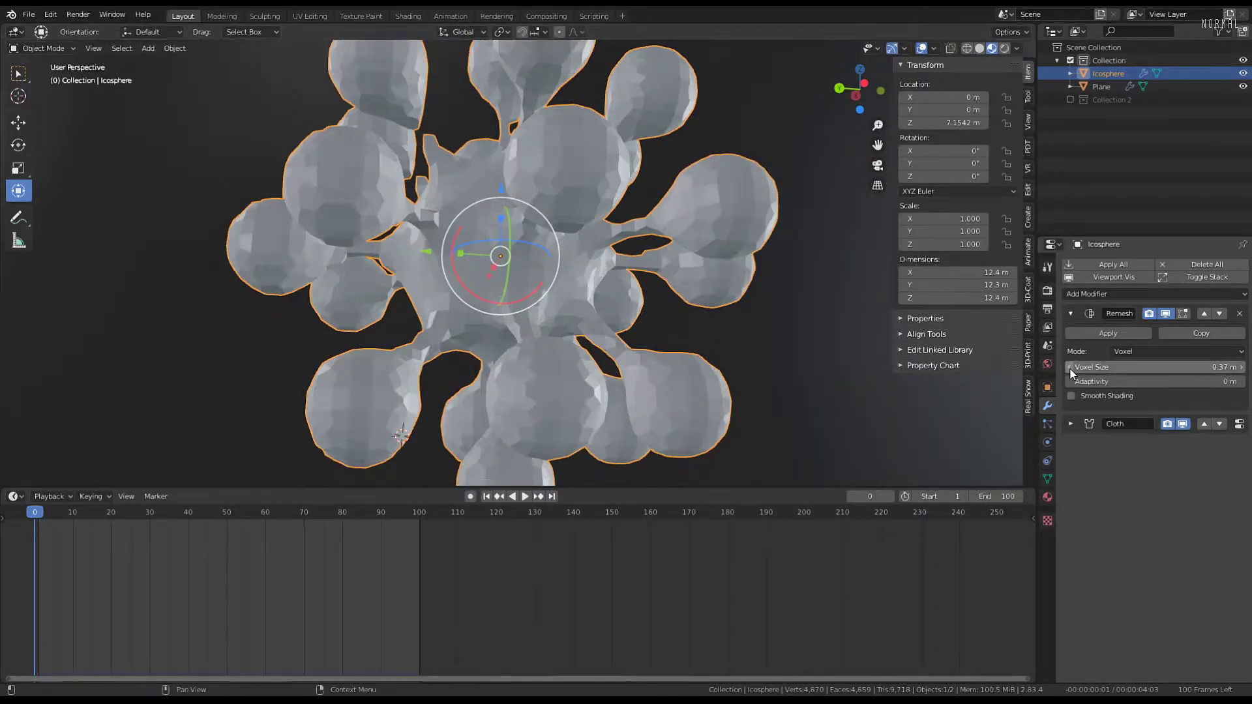
click(1071, 368)
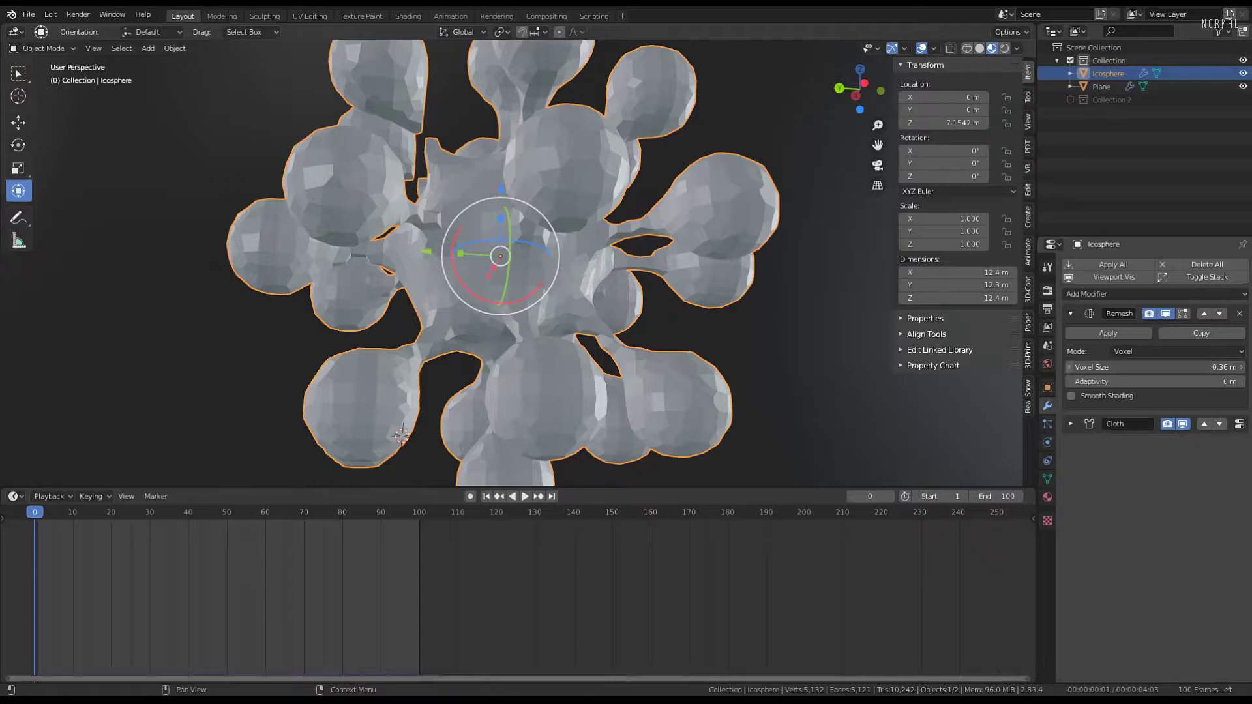
click(1071, 368)
click(1070, 367)
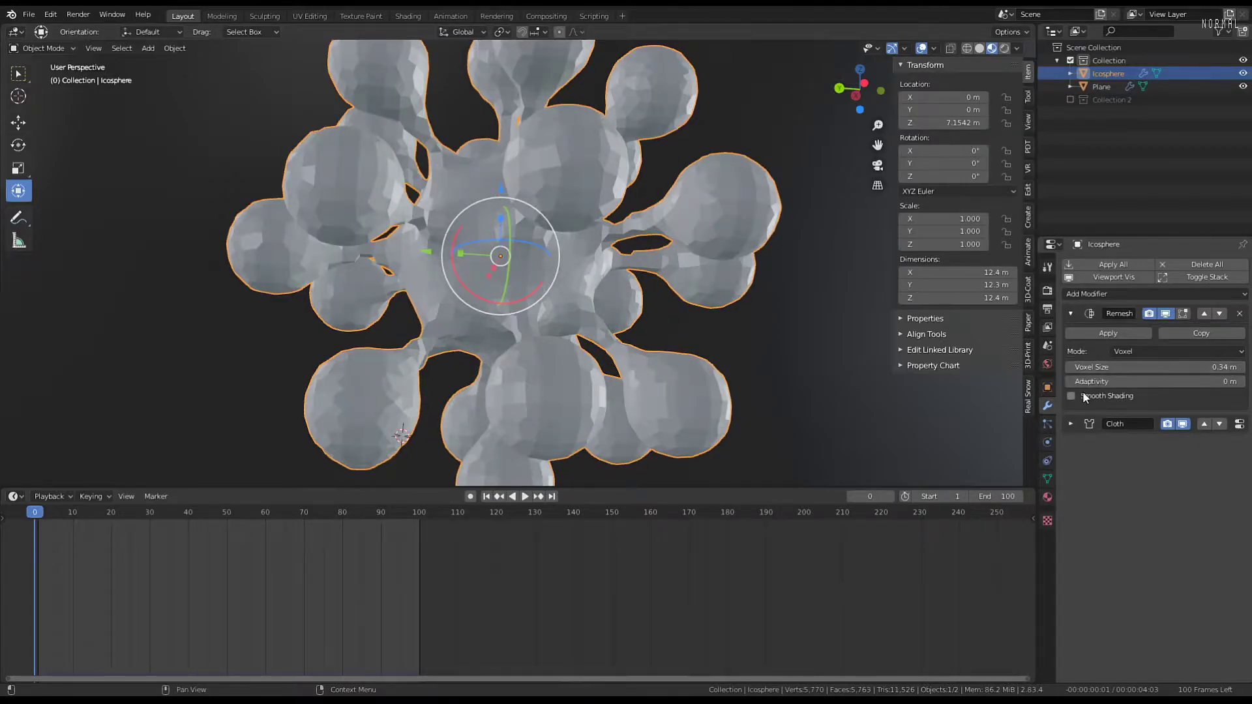
click(1069, 398)
Play the start of the smooth-shaded icosphere's simulation, stop it after about ten frames, and return to frame 0
scroll(522, 260, down, 3)
mouse_move(476, 231)
middle_down()
mouse_move(721, 267)
mouse_move(669, 170)
middle_up()
key(alt+a)
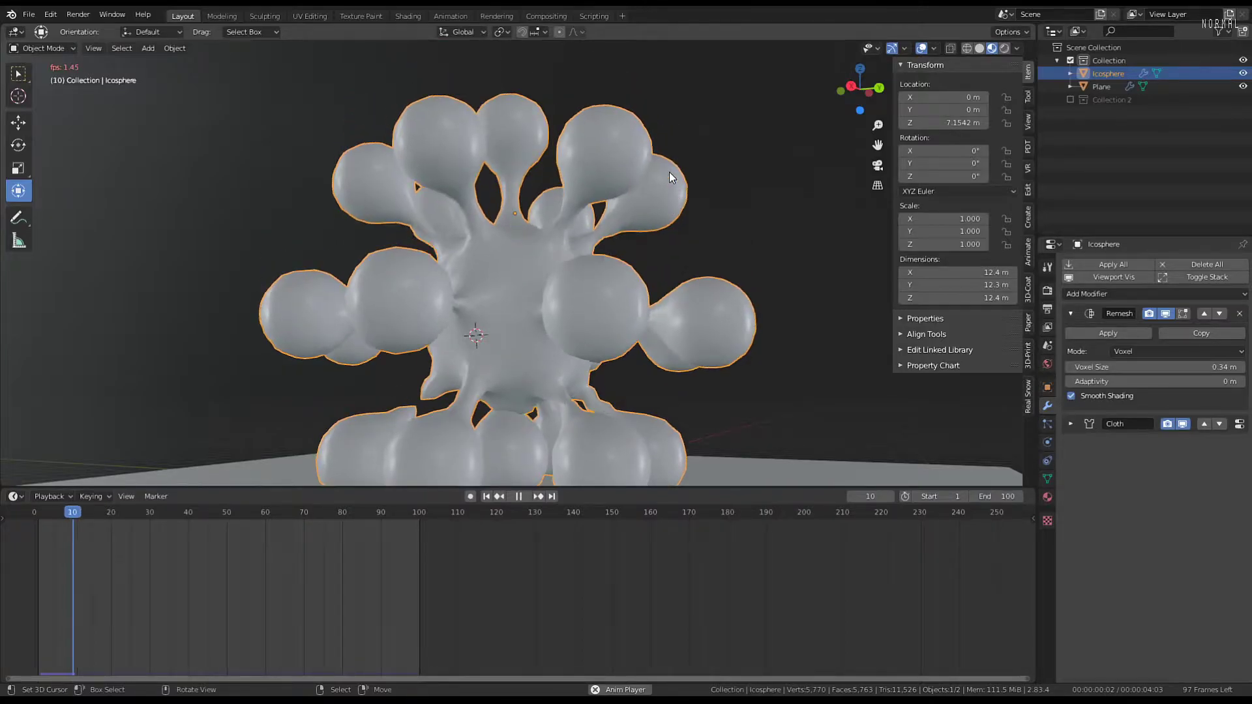
key(space)
middle_drag(574, 178, 616, 186)
click(36, 554)
Thicken the whole icosphere mesh in Edit Mode with a Shrink/Fatten offset of -0.0463 m and return to Object Mode
key(Tab)
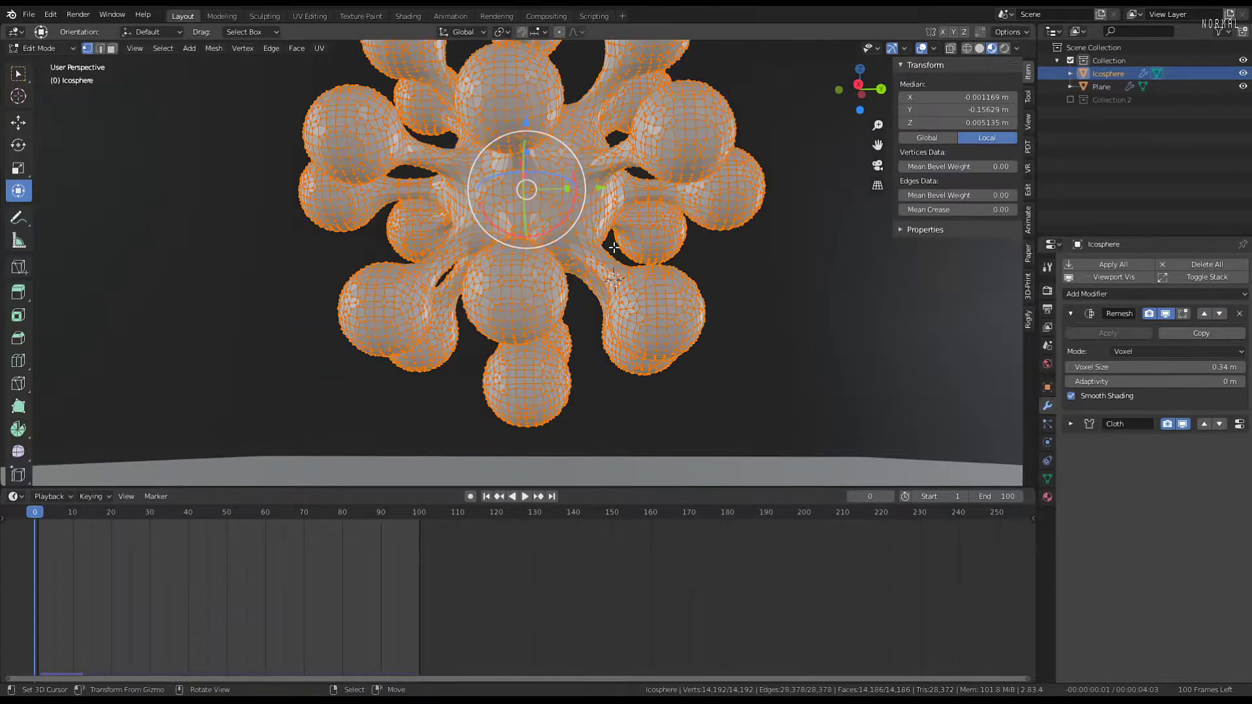
scroll(581, 353, up, 5)
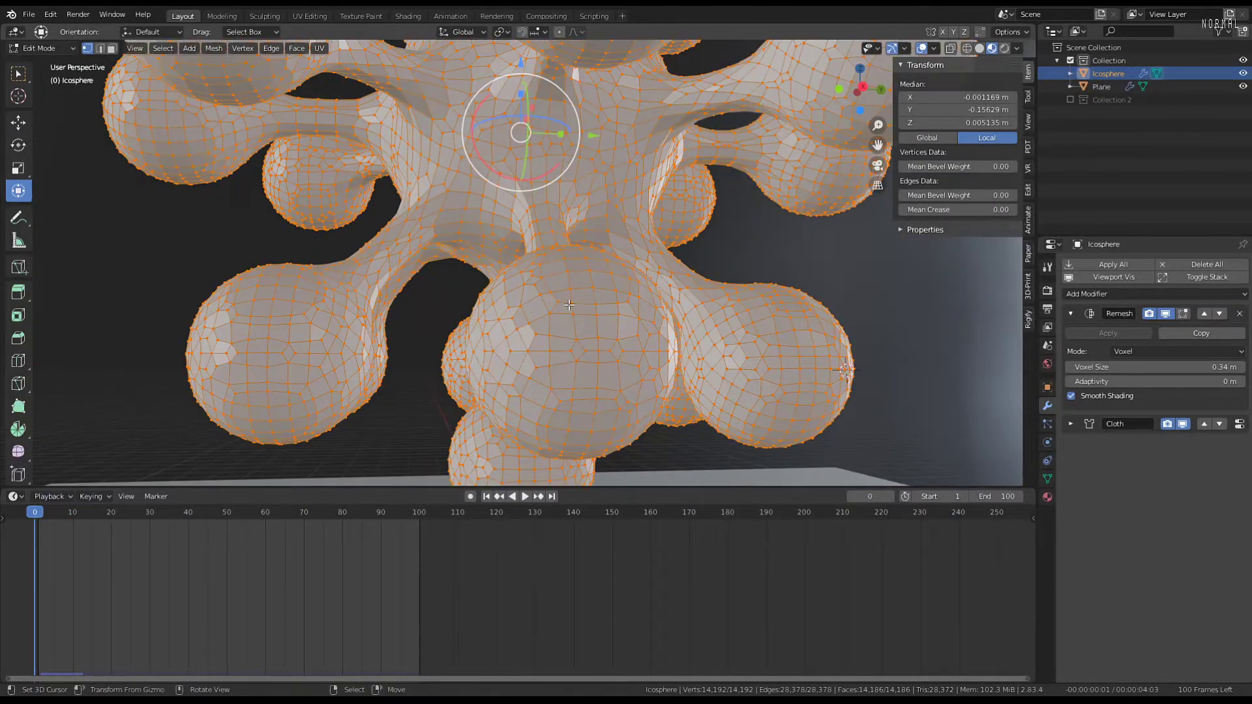
key(alt+s)
click(560, 291)
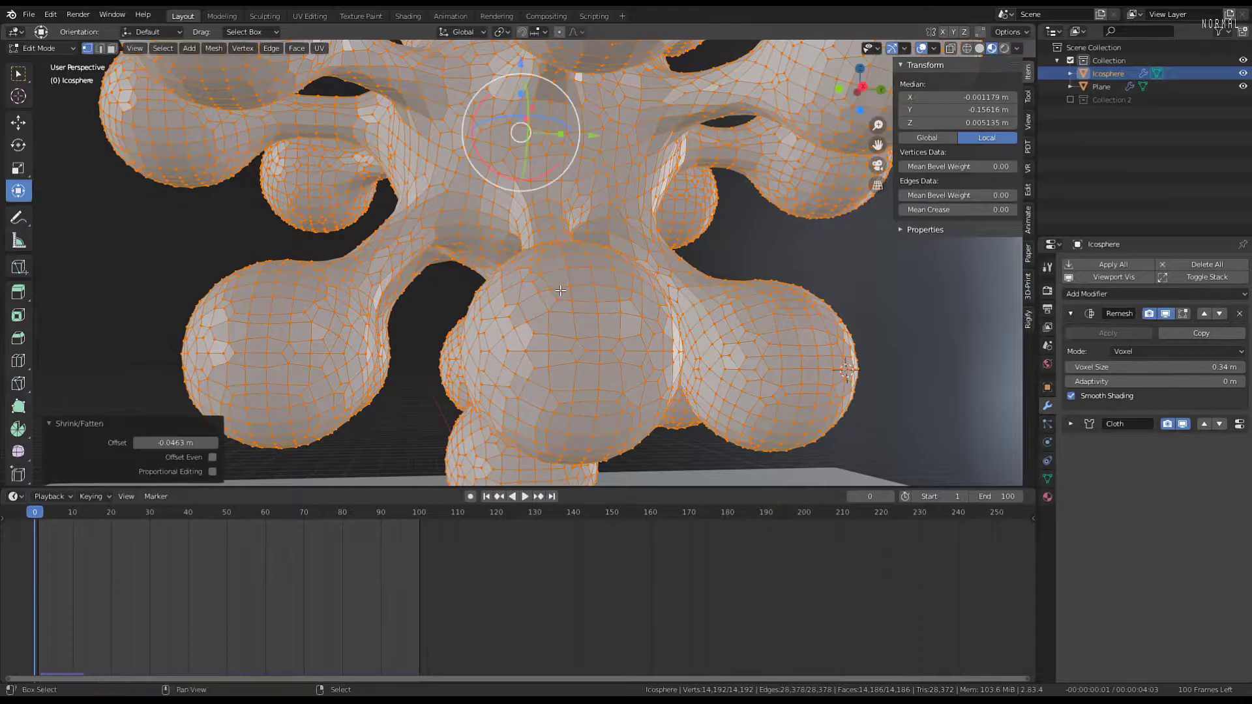
key(Tab)
Play the thickened icosphere's simulation up to frame 43, pausing to view the fall from several sides
middle_drag(434, 290, 634, 206)
shift+middle_drag(634, 206, 656, 148)
scroll(672, 182, down, 2)
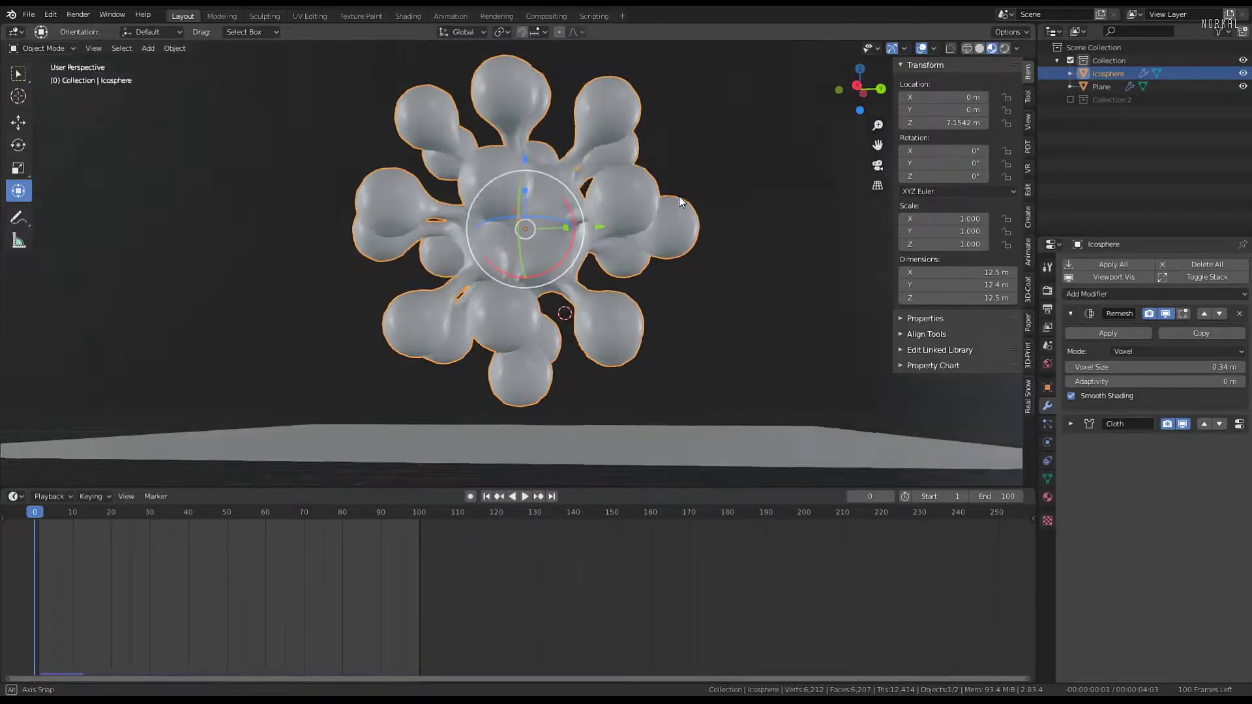
middle_drag(678, 195, 738, 202)
key(alt+a)
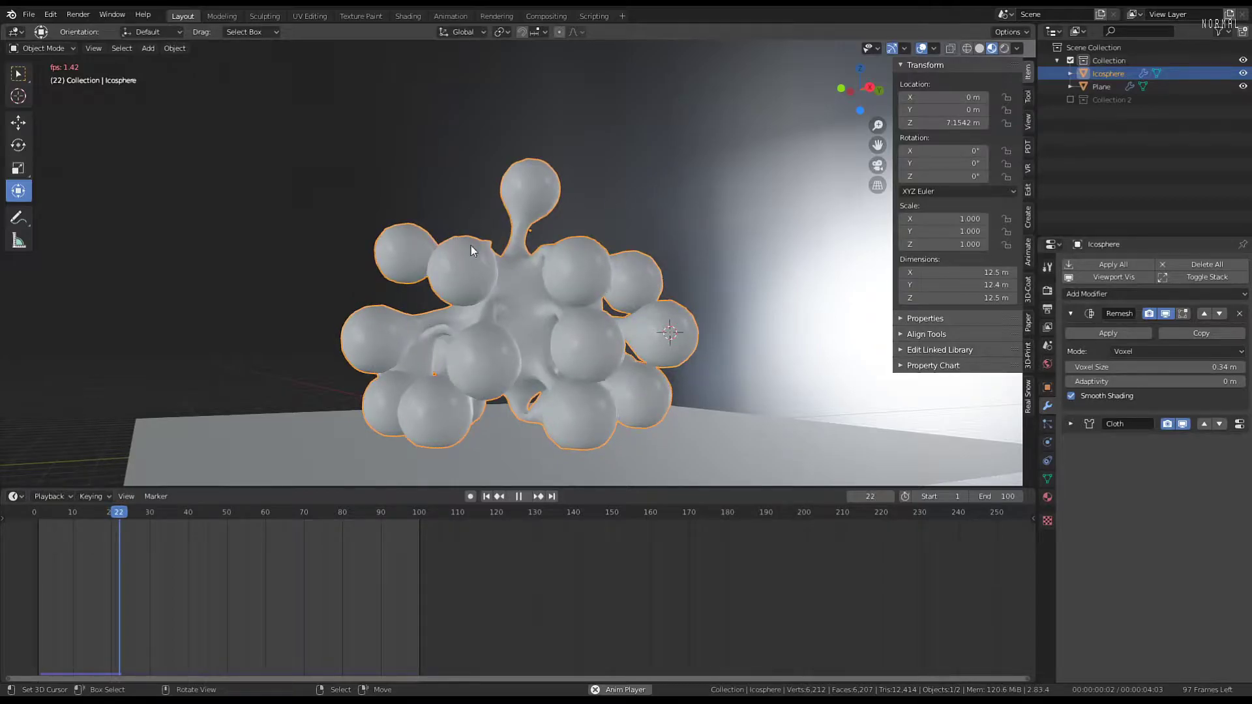
middle_drag(530, 271, 526, 269)
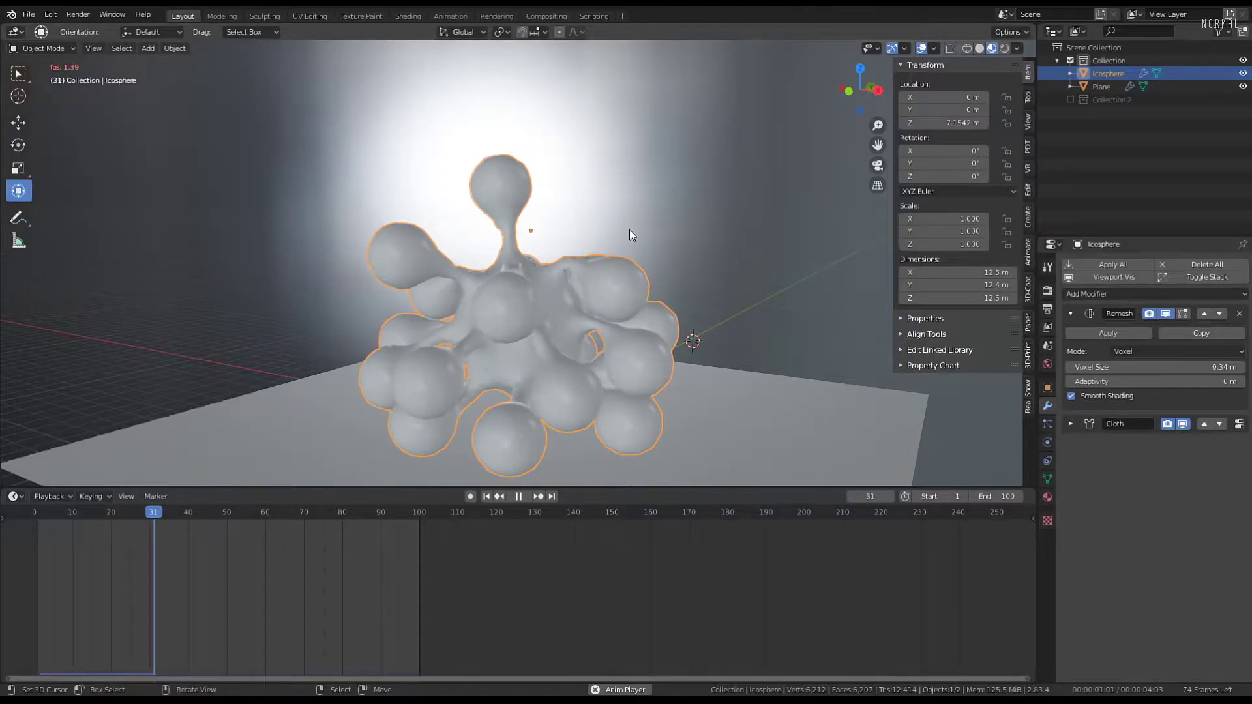
key(alt+a)
scroll(628, 232, up, 2)
middle_drag(628, 232, 392, 249)
key(alt+a)
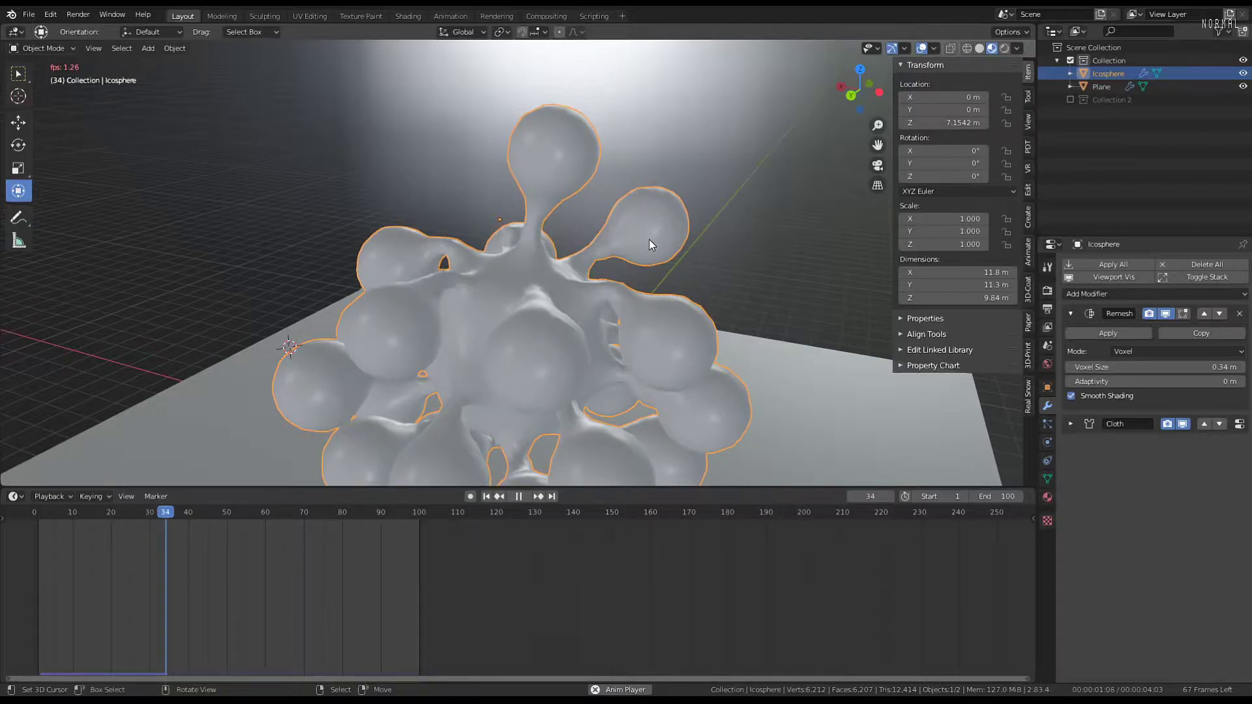
key(space)
middle_drag(648, 245, 608, 225)
key(space)
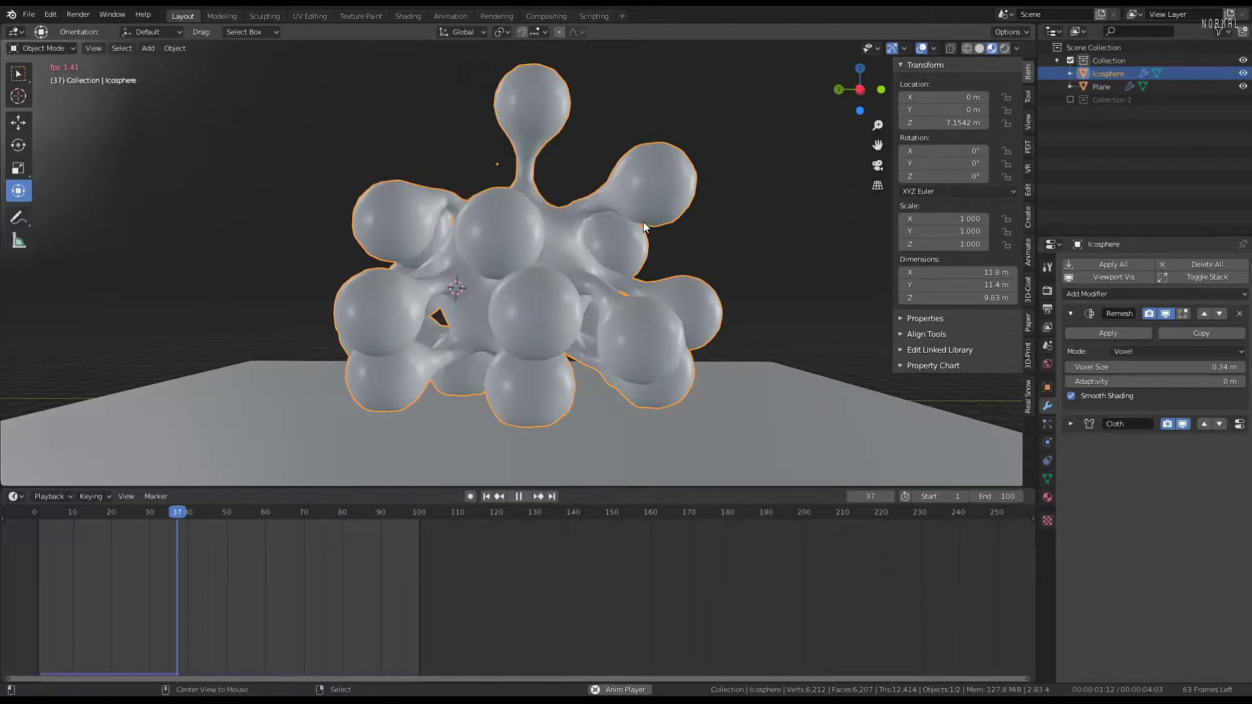
scroll(643, 222, up, 1)
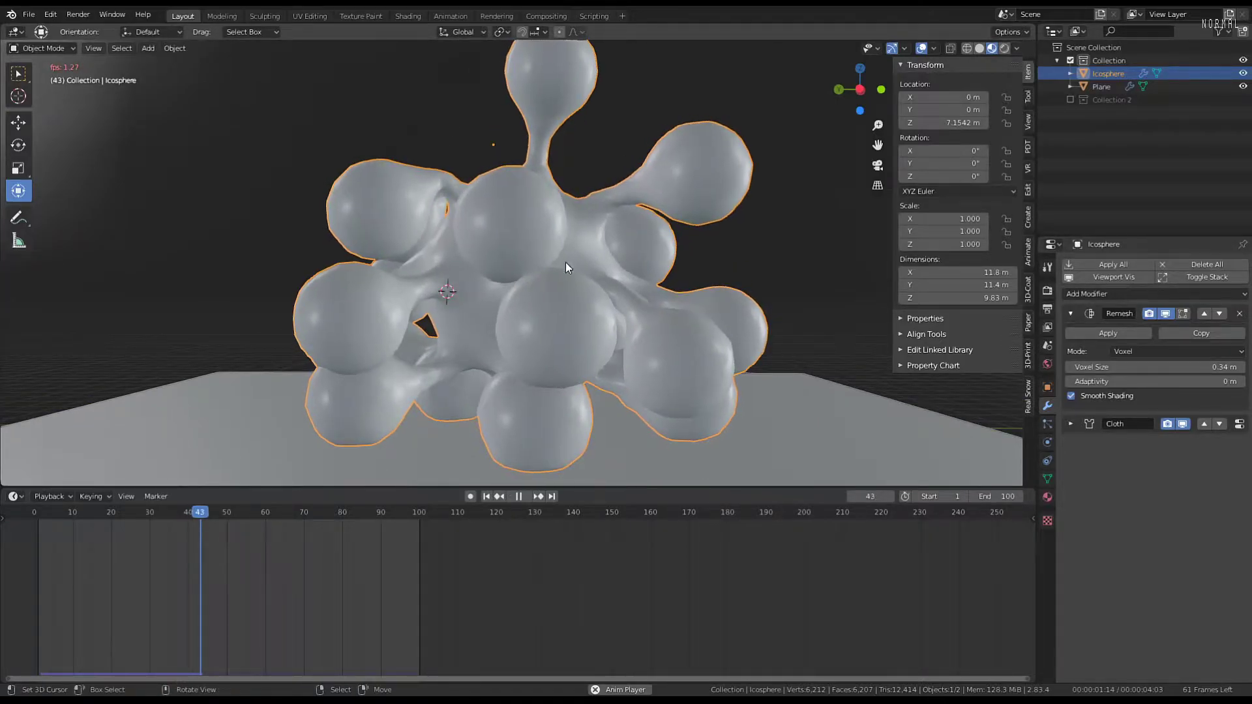
Replay the simulation from about frame 11, stop it at frame 13, and return to frame 0
click(78, 573)
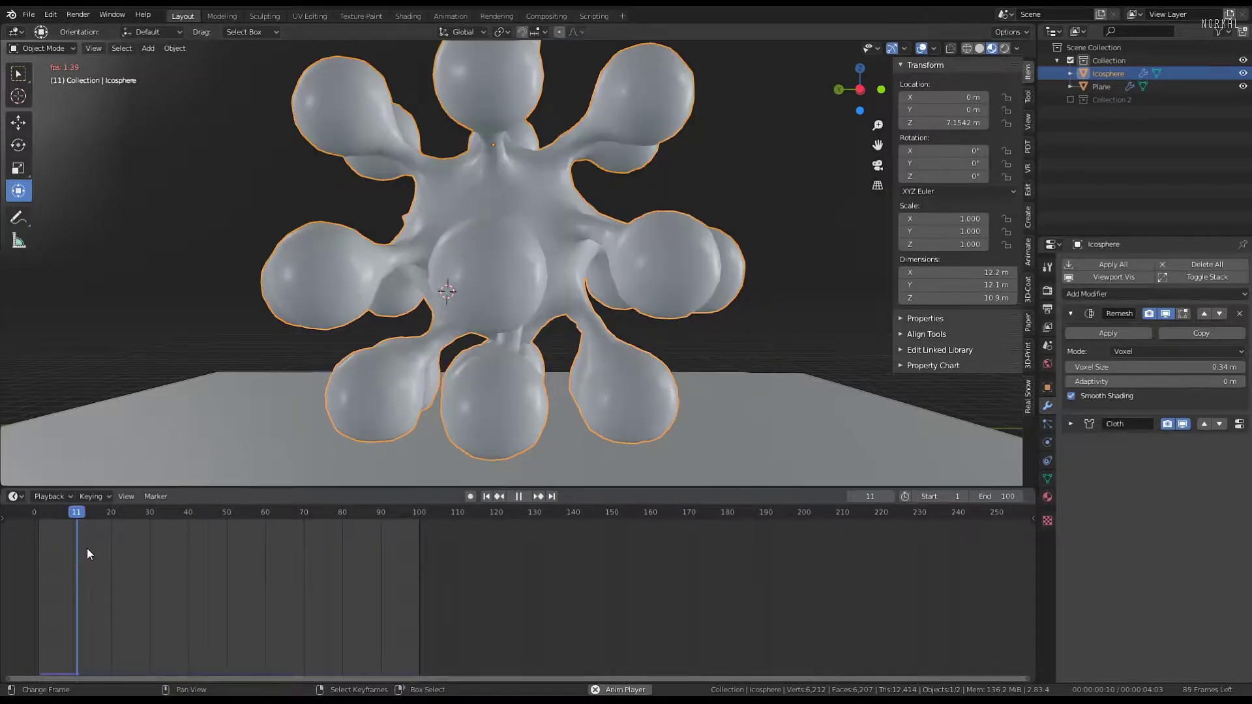
key(space)
scroll(611, 221, down, 2)
mouse_move(611, 221)
middle_down()
mouse_move(424, 228)
mouse_move(615, 241)
middle_up()
click(1071, 313)
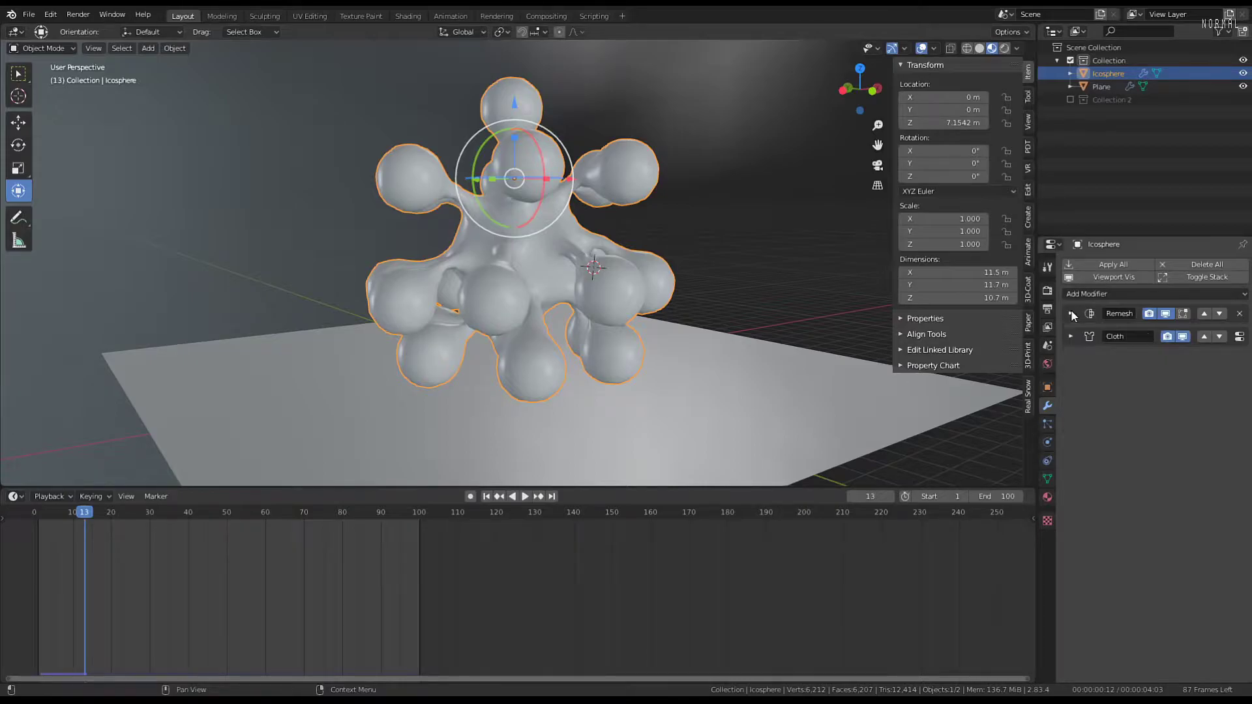
click(1070, 314)
click(2, 591)
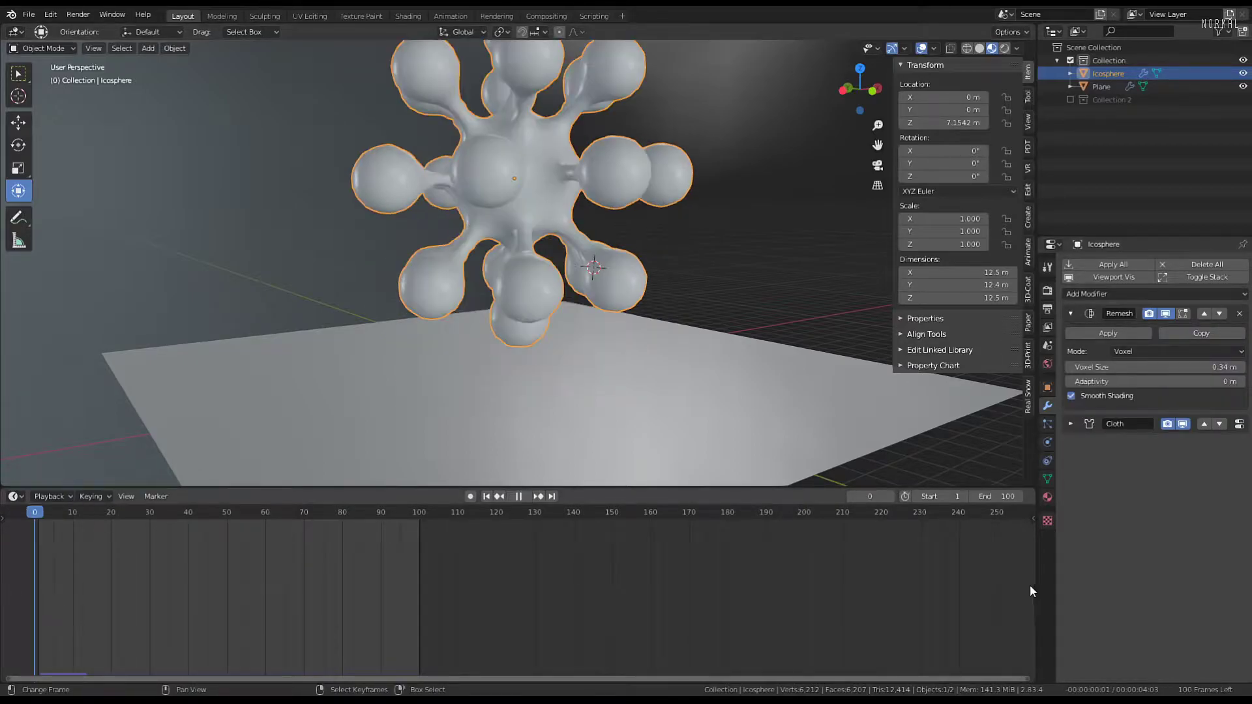
Compare the raw and remeshed geometry in Edit Mode by toggling the Remesh modifier's edit-mode and viewport display
middle_drag(525, 160, 581, 149)
scroll(580, 153, up, 5)
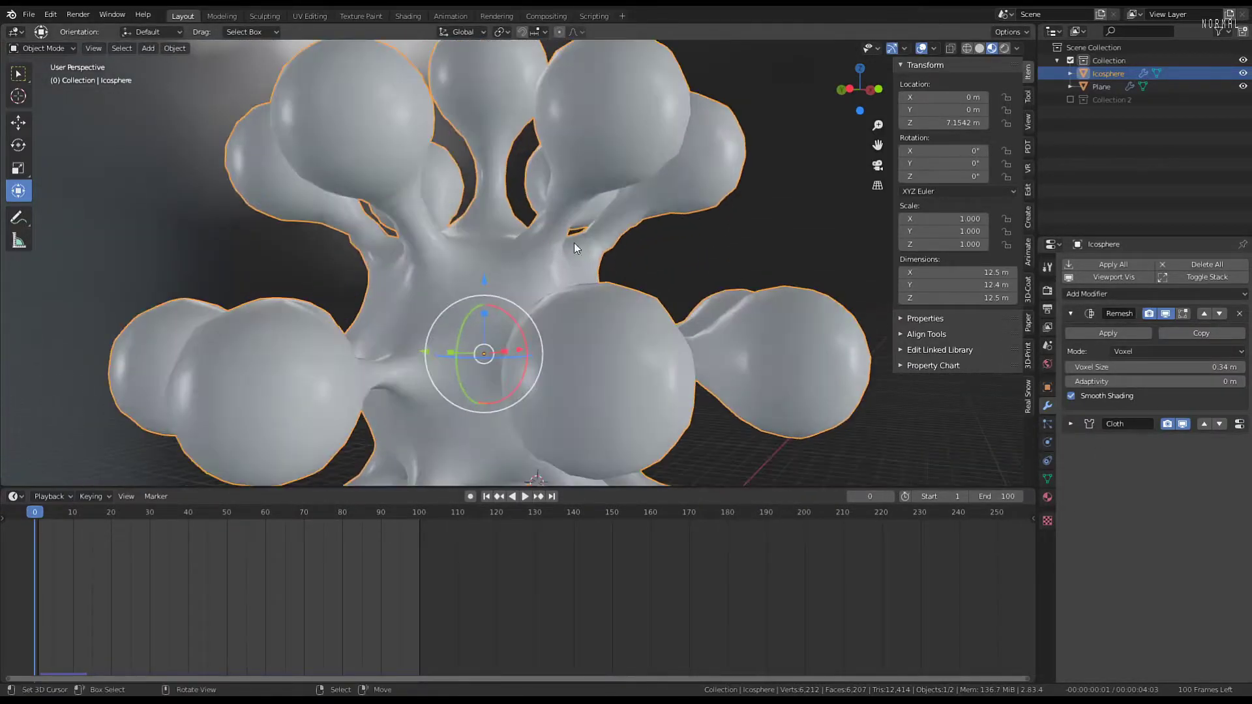
key(Tab)
middle_drag(570, 198, 698, 176)
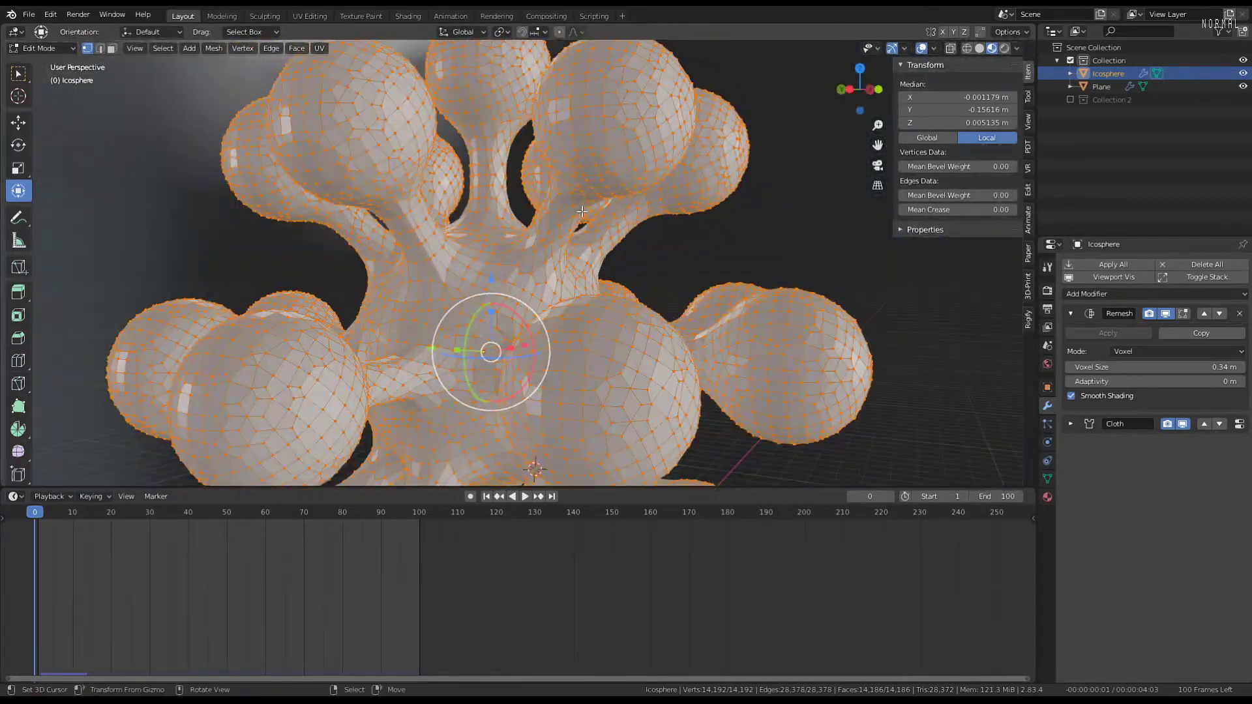
click(1183, 315)
middle_drag(676, 237, 593, 237)
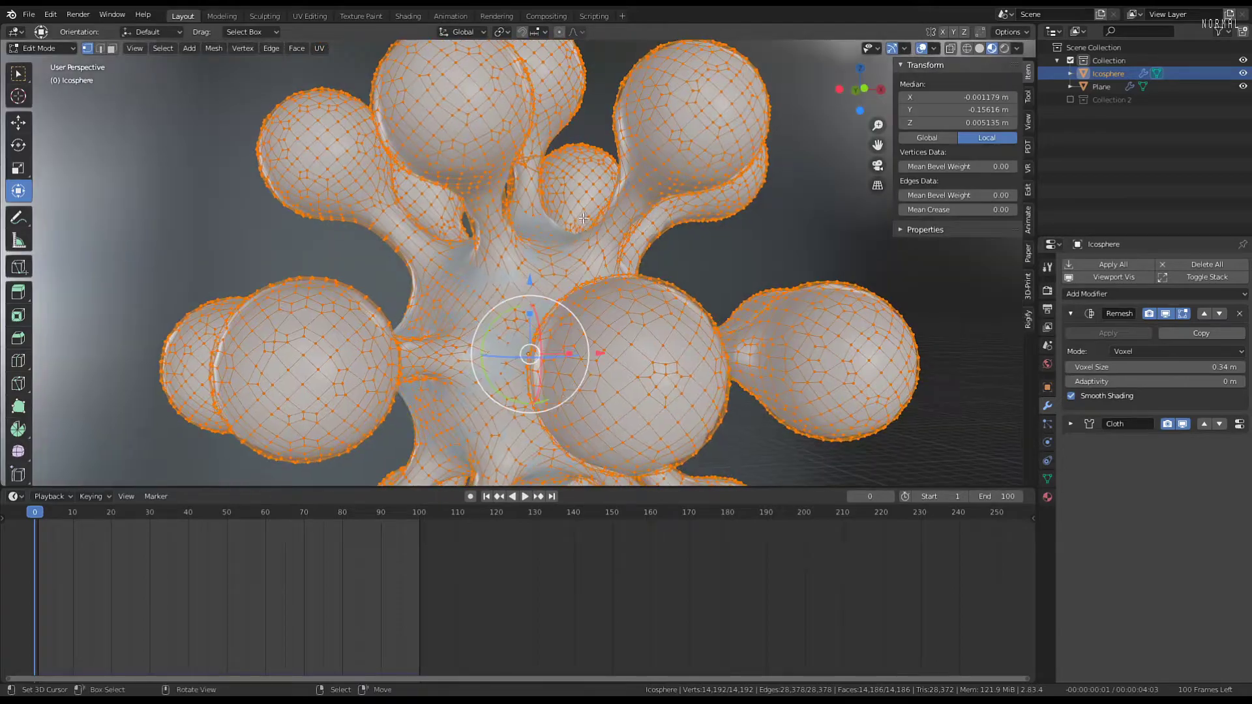
click(1171, 313)
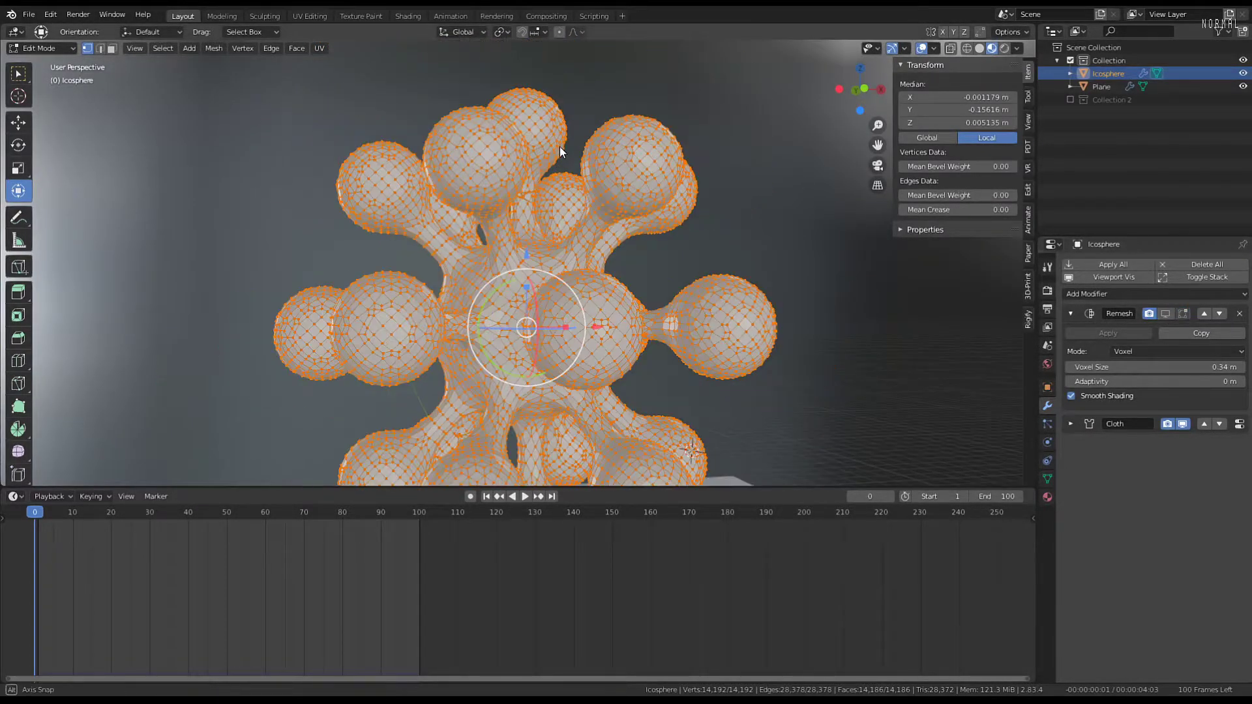
middle_drag(560, 146, 572, 185)
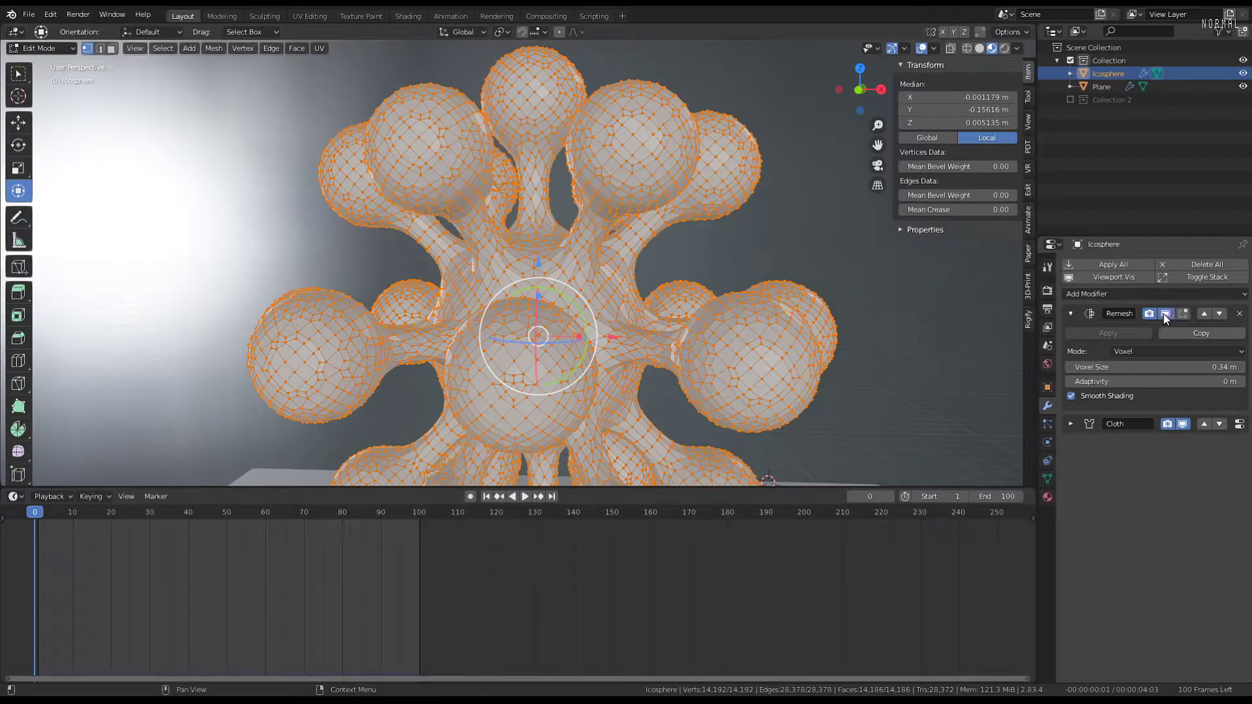
click(1181, 313)
click(1182, 313)
Examine the arm junctions up close in Edit Mode and Object Mode for irregular geometry
scroll(469, 180, up, 3)
mouse_move(469, 179)
middle_down()
mouse_move(439, 226)
mouse_move(446, 183)
middle_up()
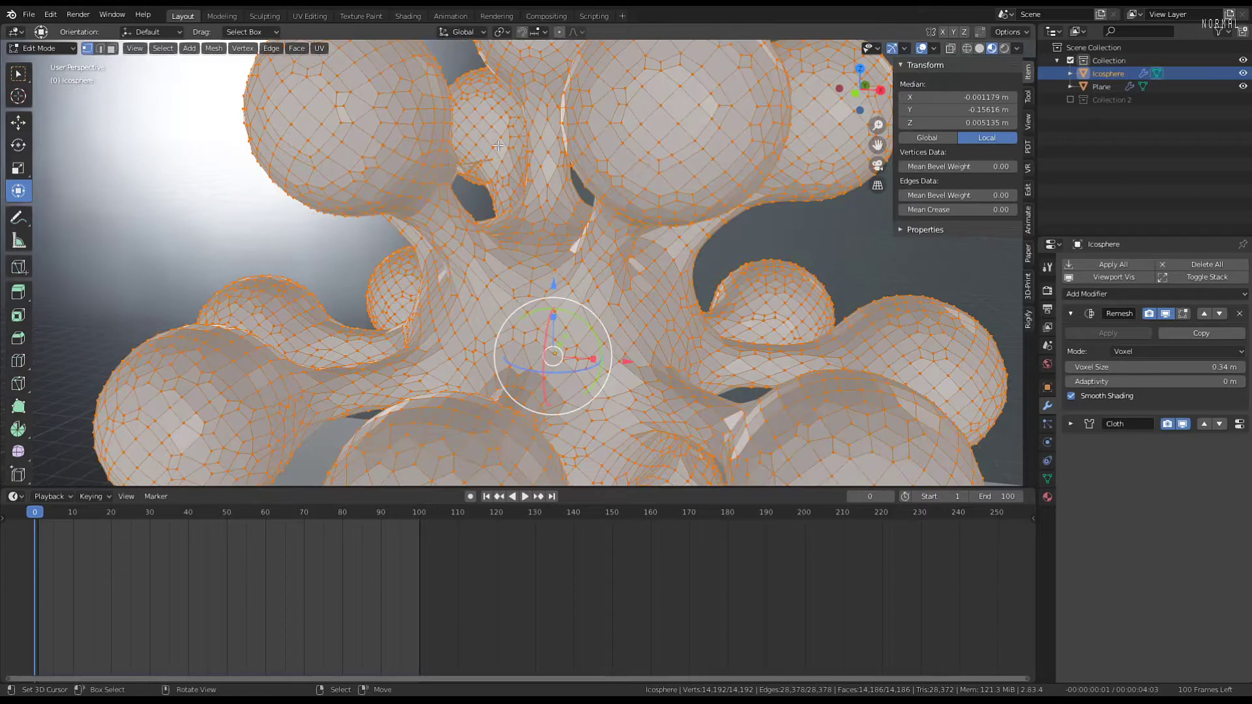
scroll(498, 218, up, 4)
middle_drag(499, 218, 493, 193)
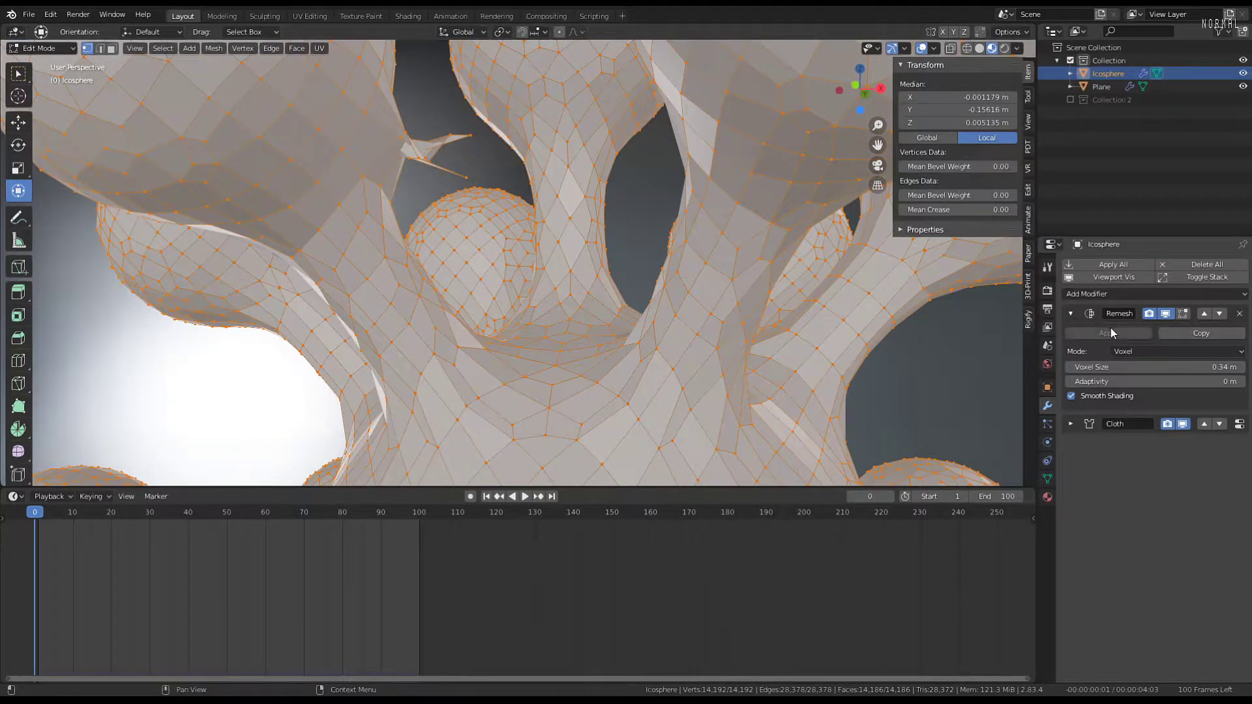
key(Tab)
scroll(460, 165, down, 4)
scroll(436, 171, up, 2)
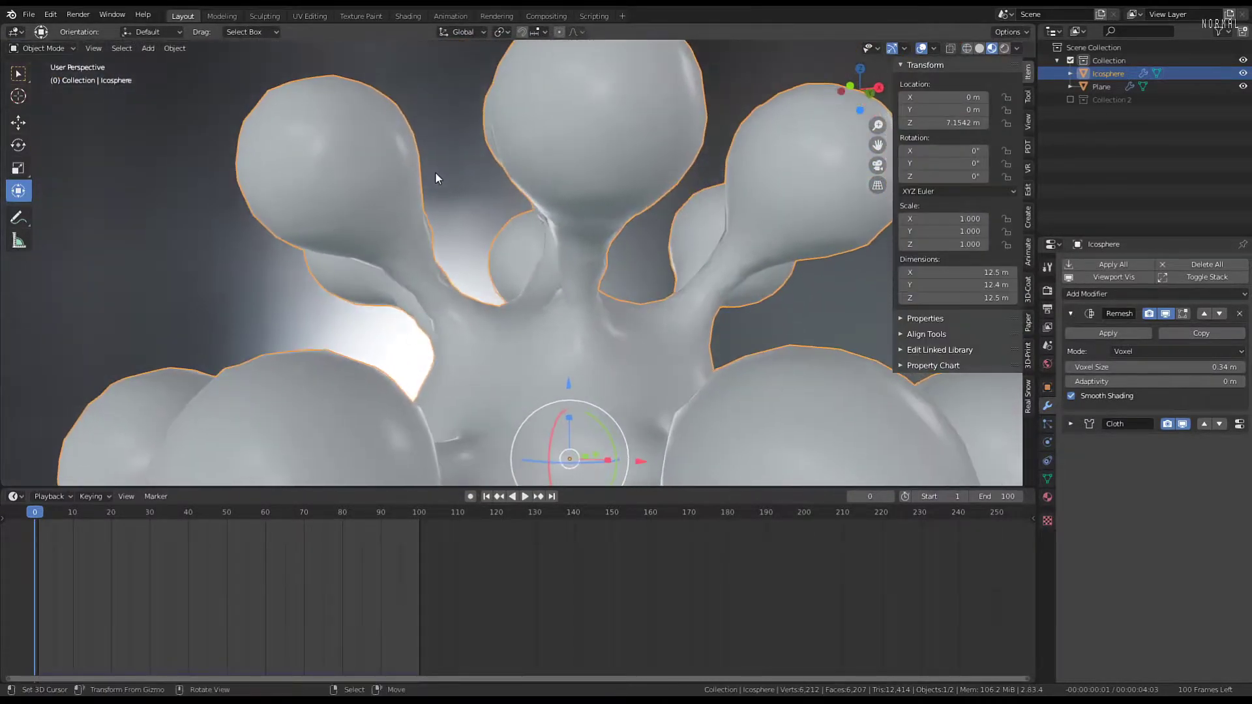
key(Tab)
key(Tab)
middle_drag(443, 194, 424, 188)
Set the Remesh modifier's voxel size to 0.22 m
click(1240, 367)
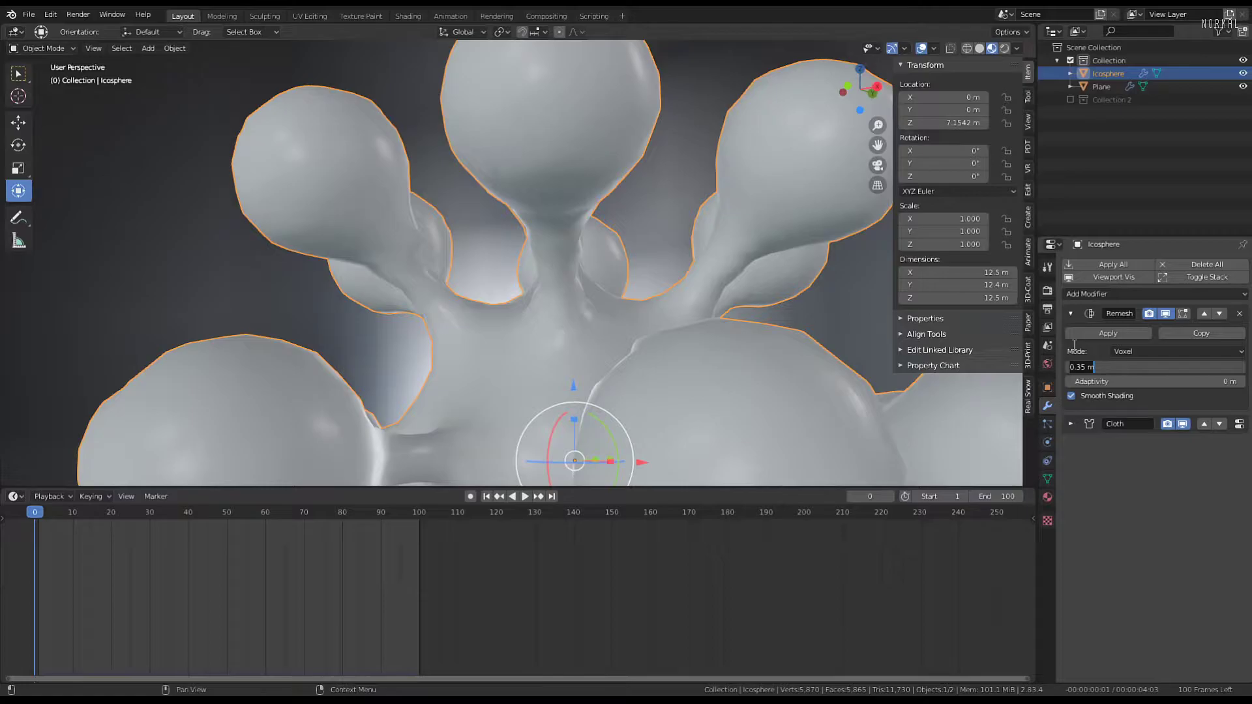
click(1071, 368)
drag(1072, 371, 1066, 371)
scroll(553, 298, down, 4)
middle_drag(553, 297, 659, 195)
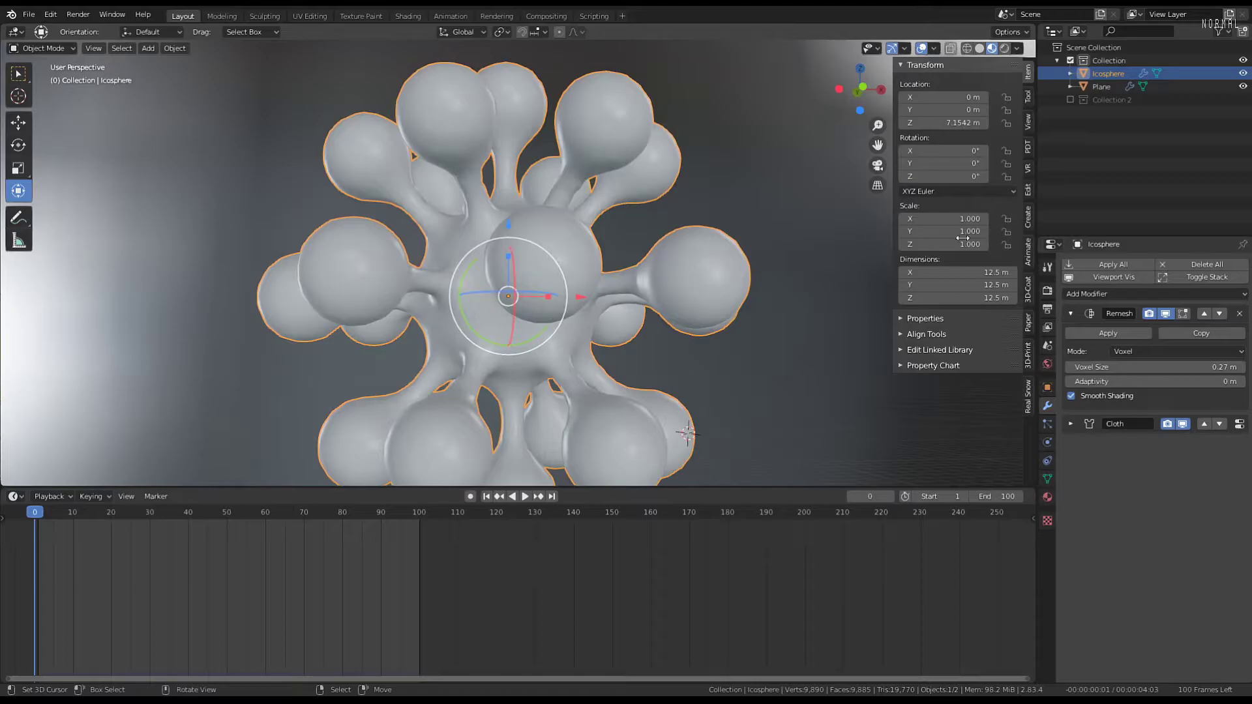
click(1071, 371)
click(1072, 371)
click(1071, 370)
click(1071, 370)
click(1071, 371)
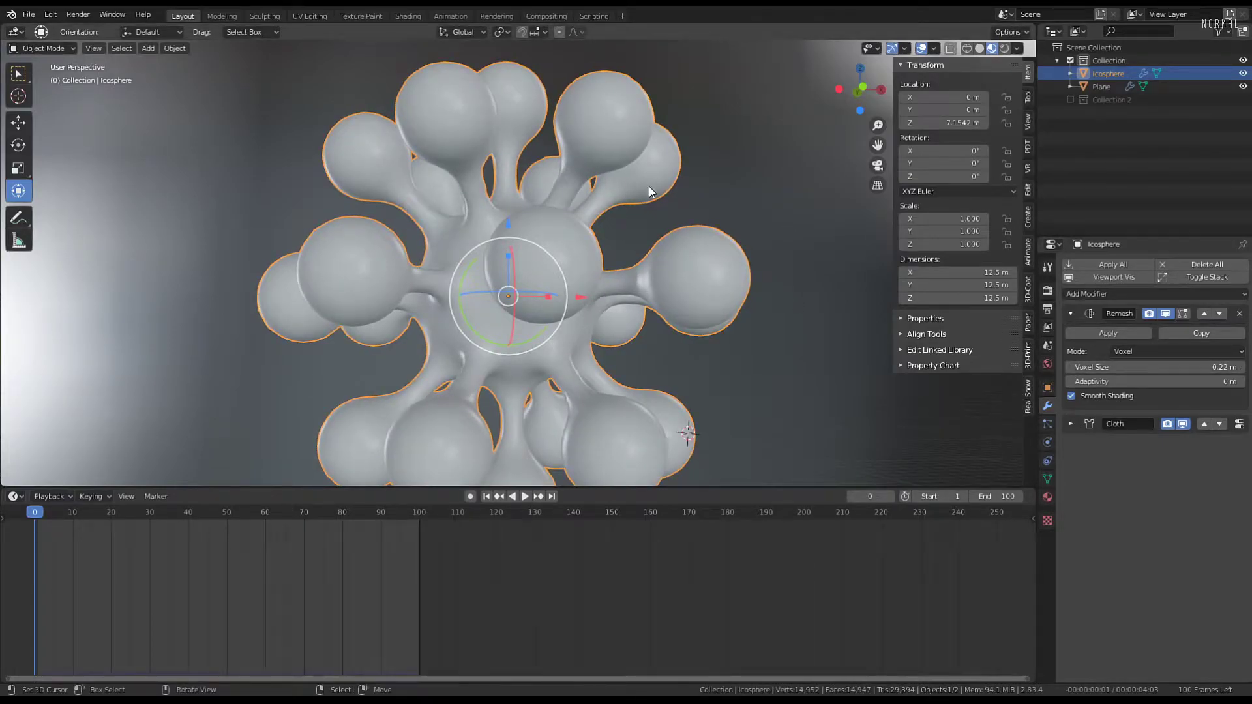
Check the remeshed icosphere from above and the side, and apply the Remesh modifier
middle_drag(701, 261, 585, 377)
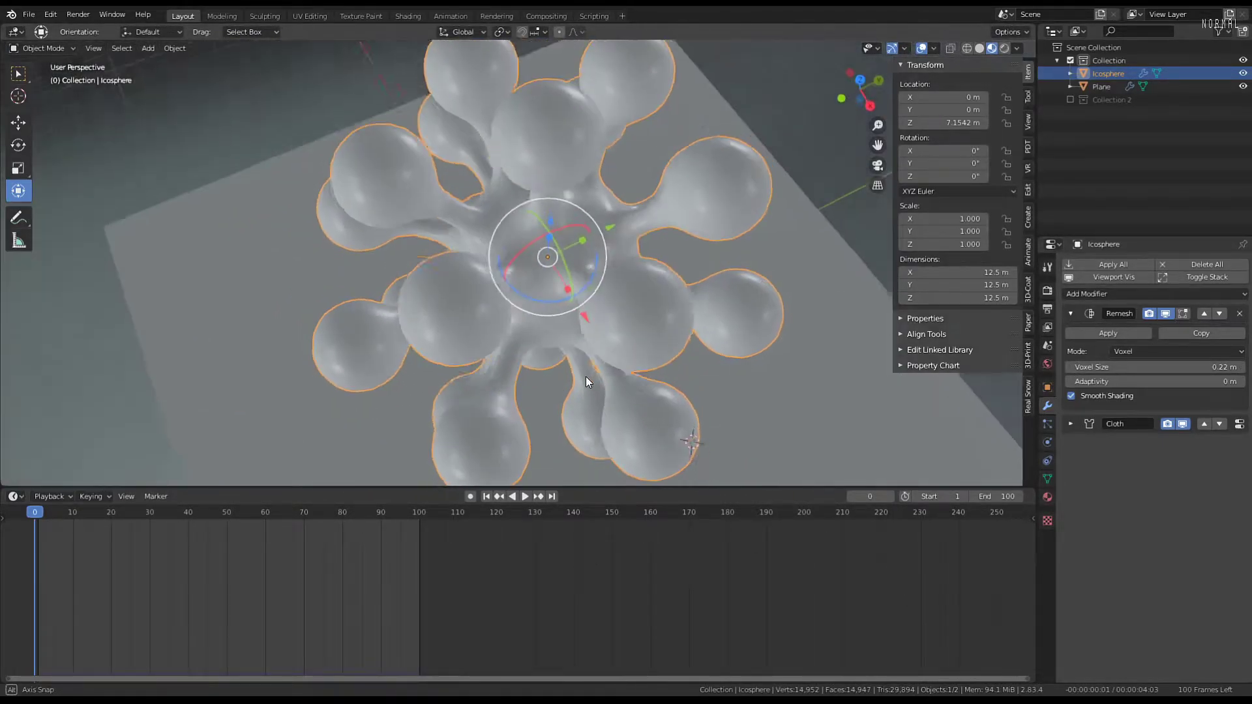
scroll(613, 336, up, 4)
middle_drag(613, 336, 754, 206)
scroll(554, 206, down, 7)
scroll(754, 207, up, 1)
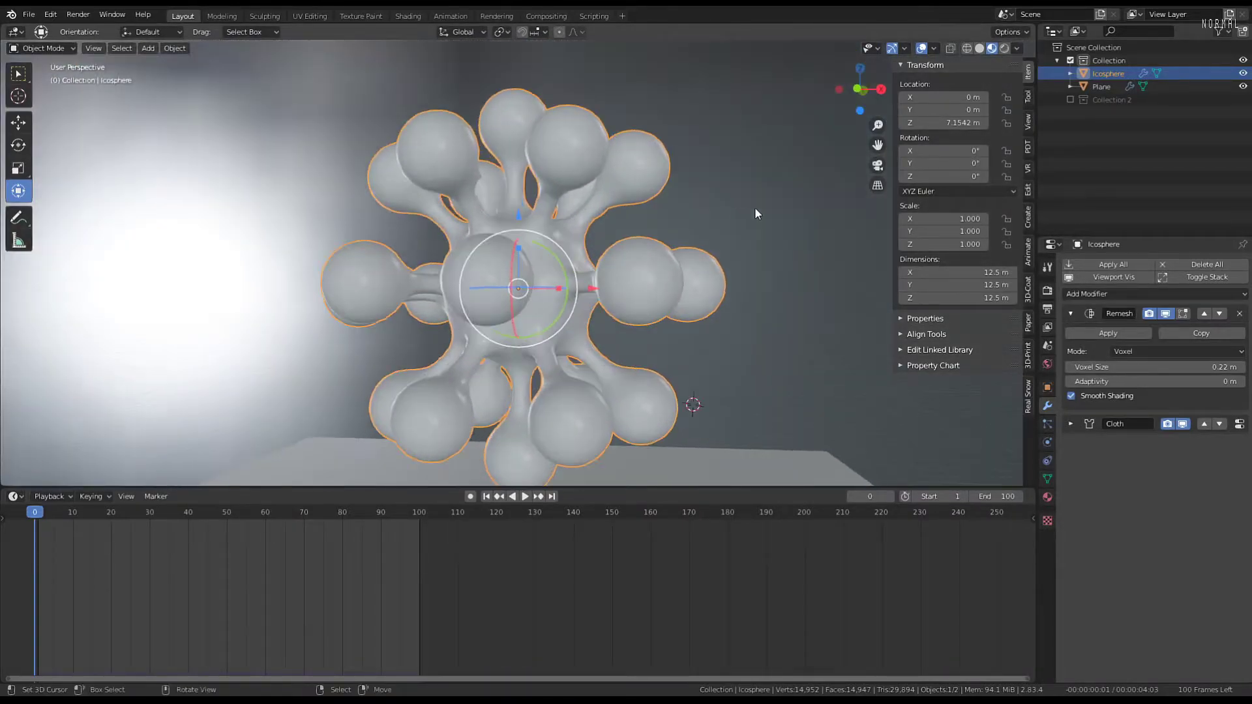
click(1124, 334)
Play the first frames of the applied mesh's simulation, stop at frame 3, and return to frame 0
scroll(605, 190, down, 4)
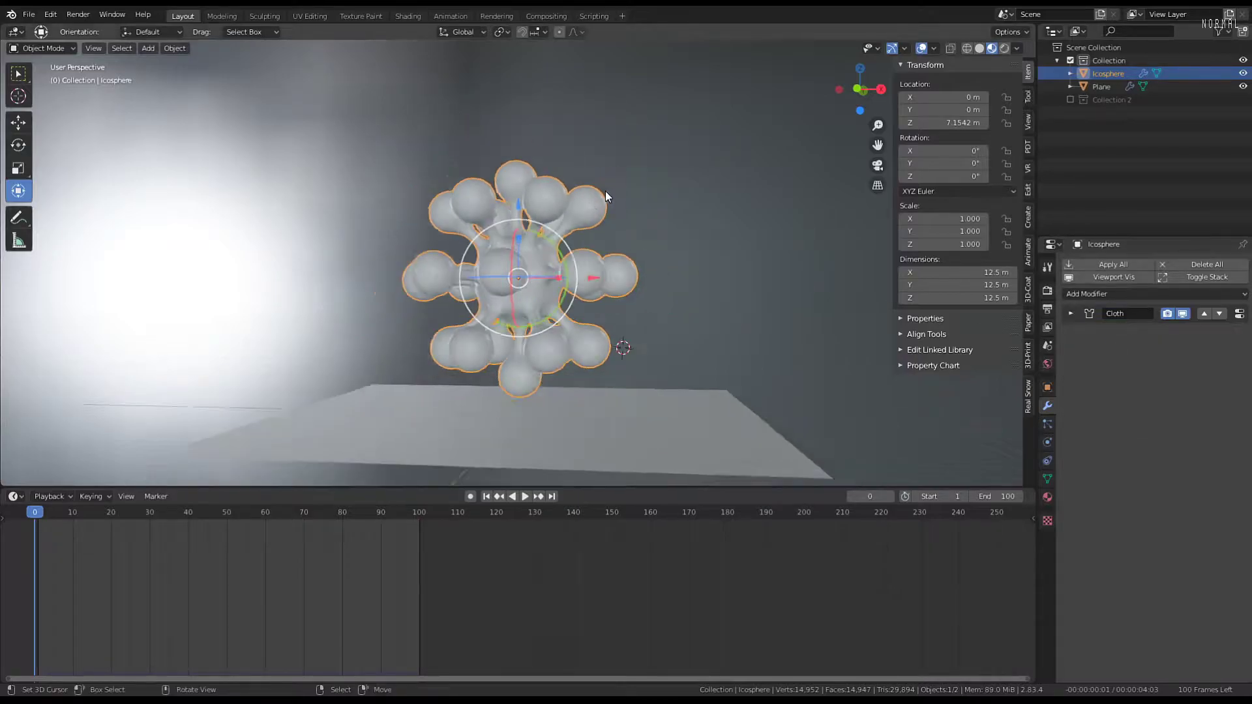
middle_drag(605, 190, 654, 215)
scroll(648, 235, up, 3)
scroll(654, 215, up, 2)
middle_drag(655, 215, 684, 197)
key(alt+a)
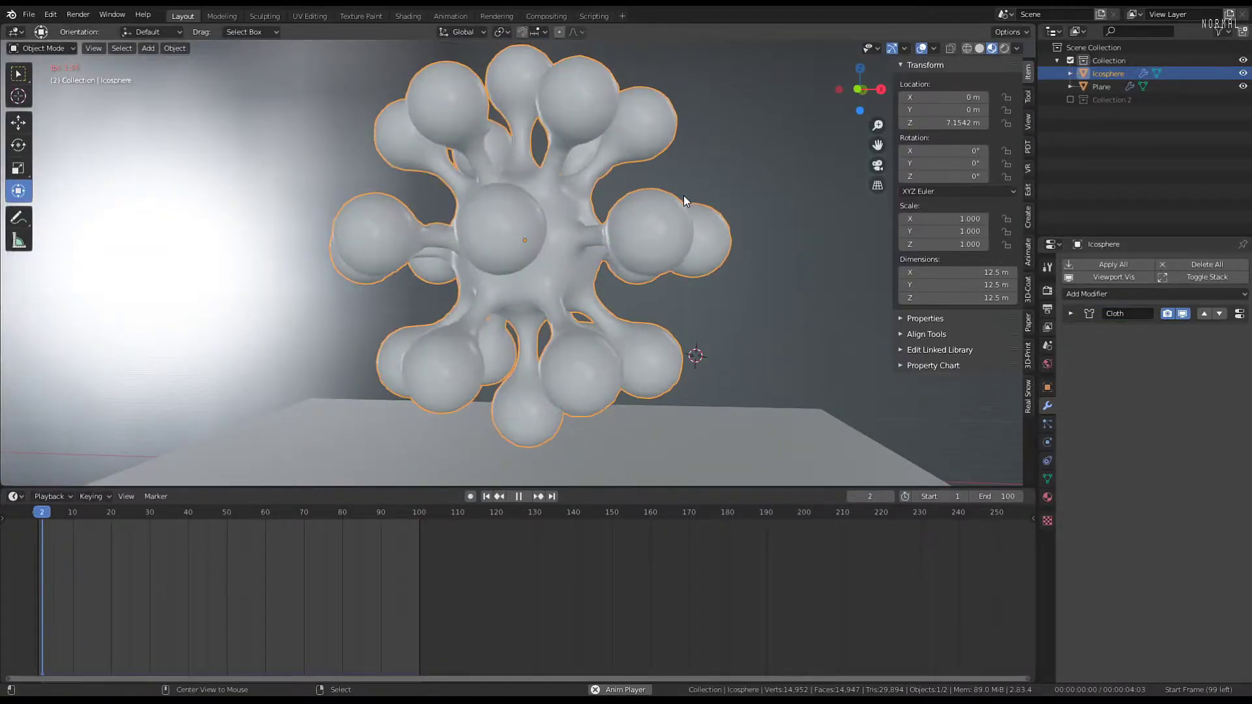
key(alt+a)
scroll(683, 195, up, 1)
scroll(682, 195, down, 2)
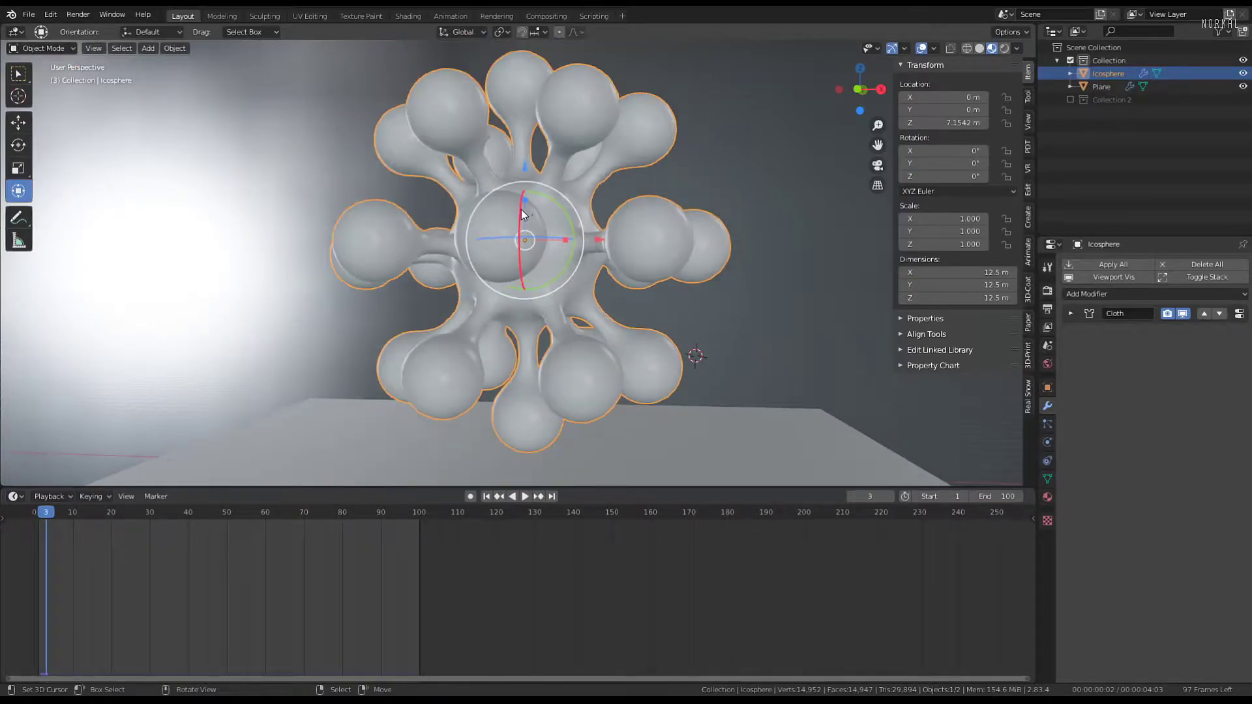
drag(41, 562, 13, 562)
Examine the applied mesh's topology in Edit Mode from several sides and return to Object Mode
scroll(522, 222, up, 3)
middle_drag(554, 195, 424, 196)
key(Tab)
middle_drag(596, 135, 642, 254)
scroll(652, 222, down, 8)
middle_drag(665, 196, 749, 193)
scroll(749, 193, up, 3)
key(Tab)
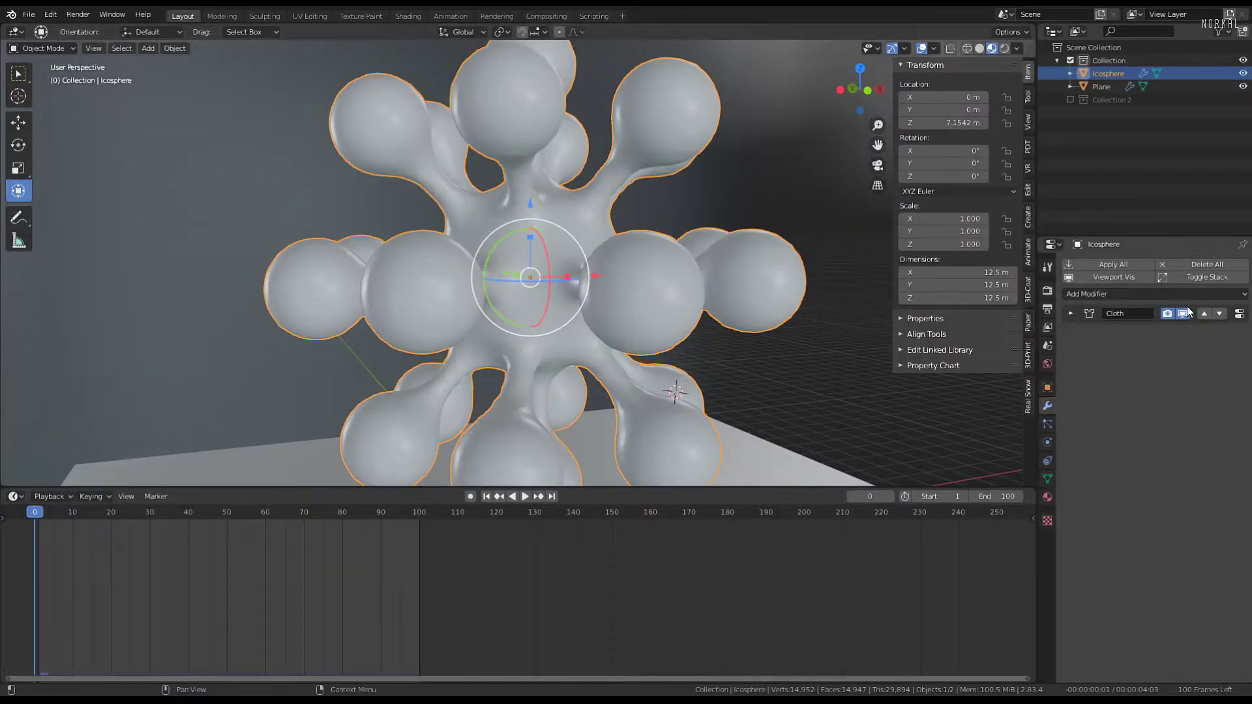
Add a new Remesh modifier to the icosphere and place it above the Cloth modifier
click(1164, 294)
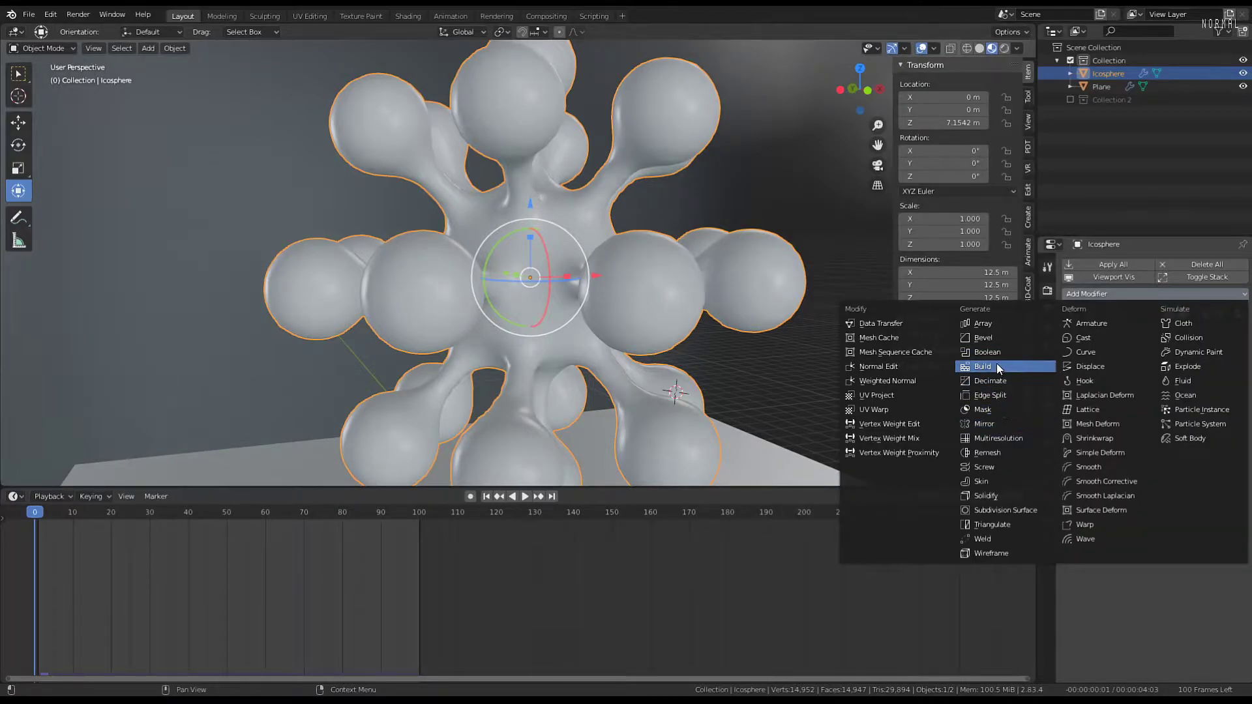
click(989, 454)
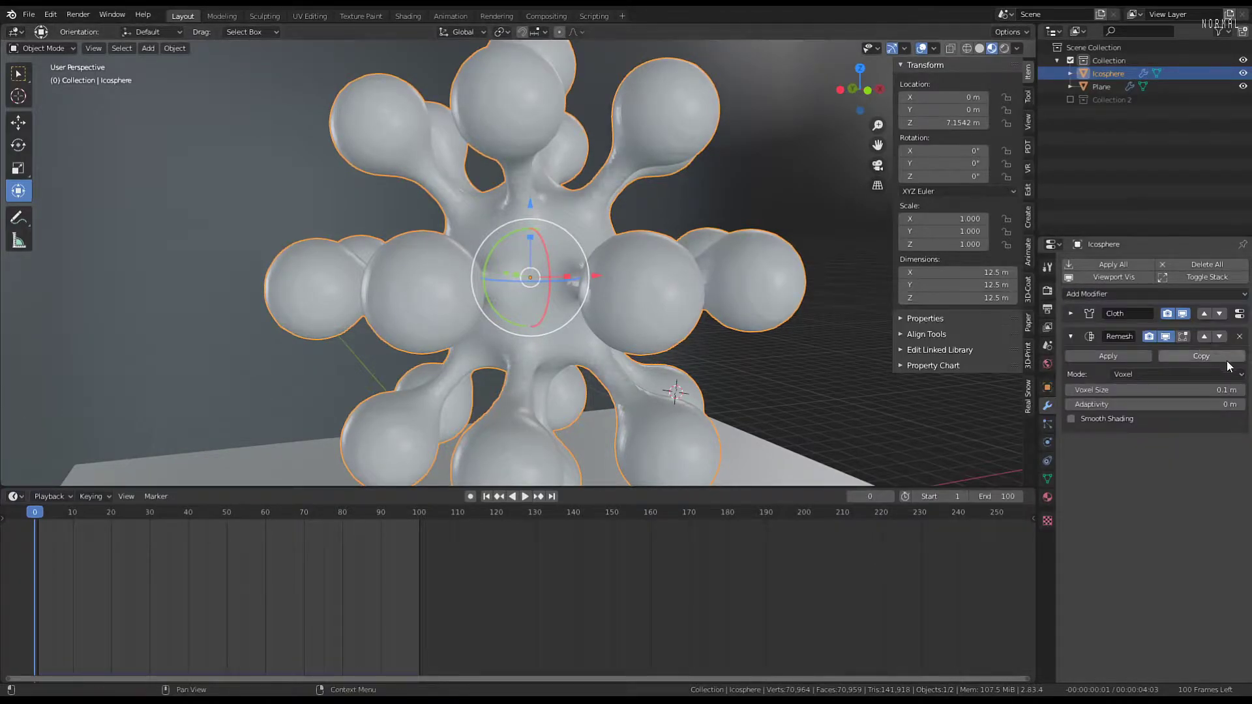
click(1203, 336)
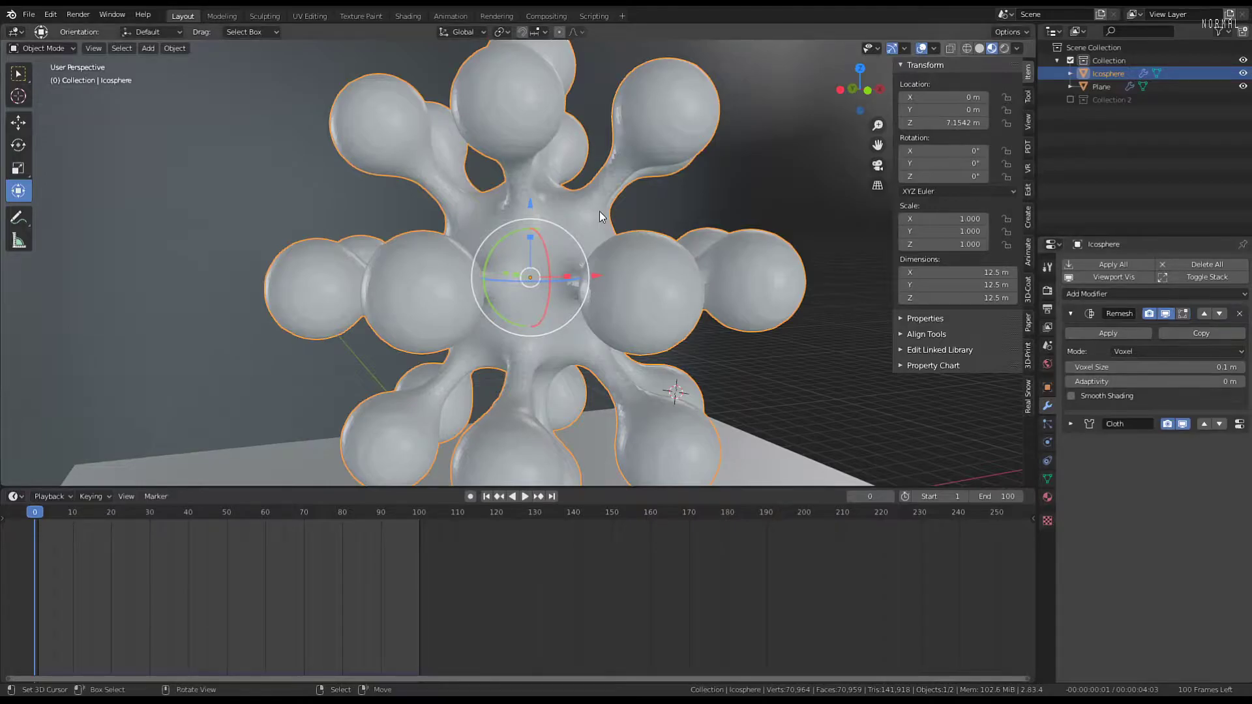
scroll(597, 212, up, 3)
middle_drag(594, 212, 573, 196)
scroll(574, 196, down, 2)
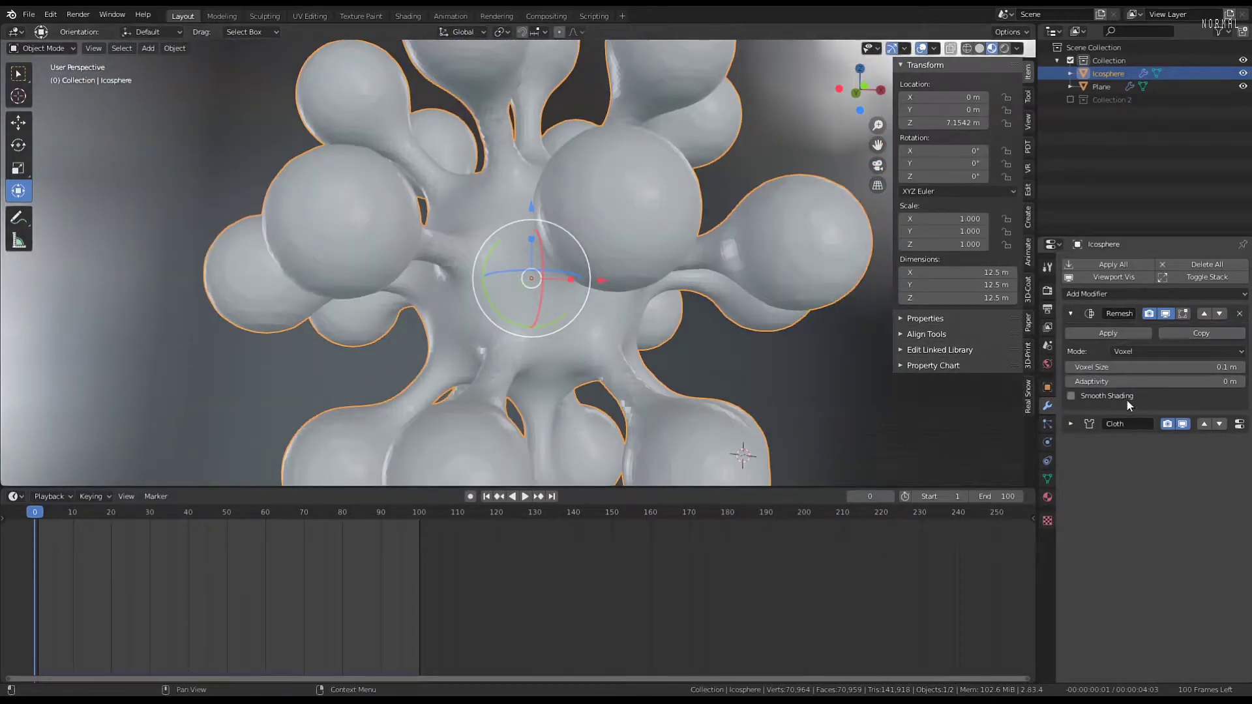
Set the new Remesh modifier's voxel size to 0.29 m
click(1239, 369)
click(1240, 369)
click(1240, 369)
click(1239, 369)
click(1240, 369)
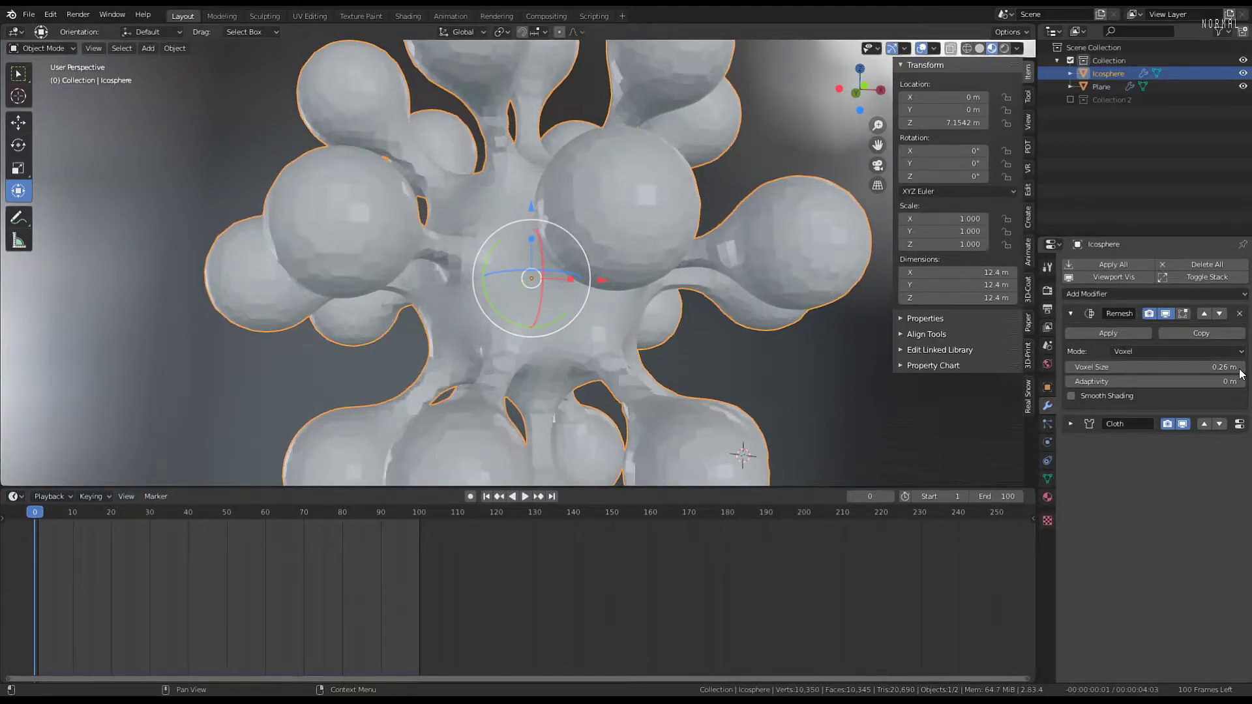
click(1239, 369)
click(1239, 369)
click(1240, 369)
scroll(590, 236, down, 1)
middle_drag(590, 236, 435, 277)
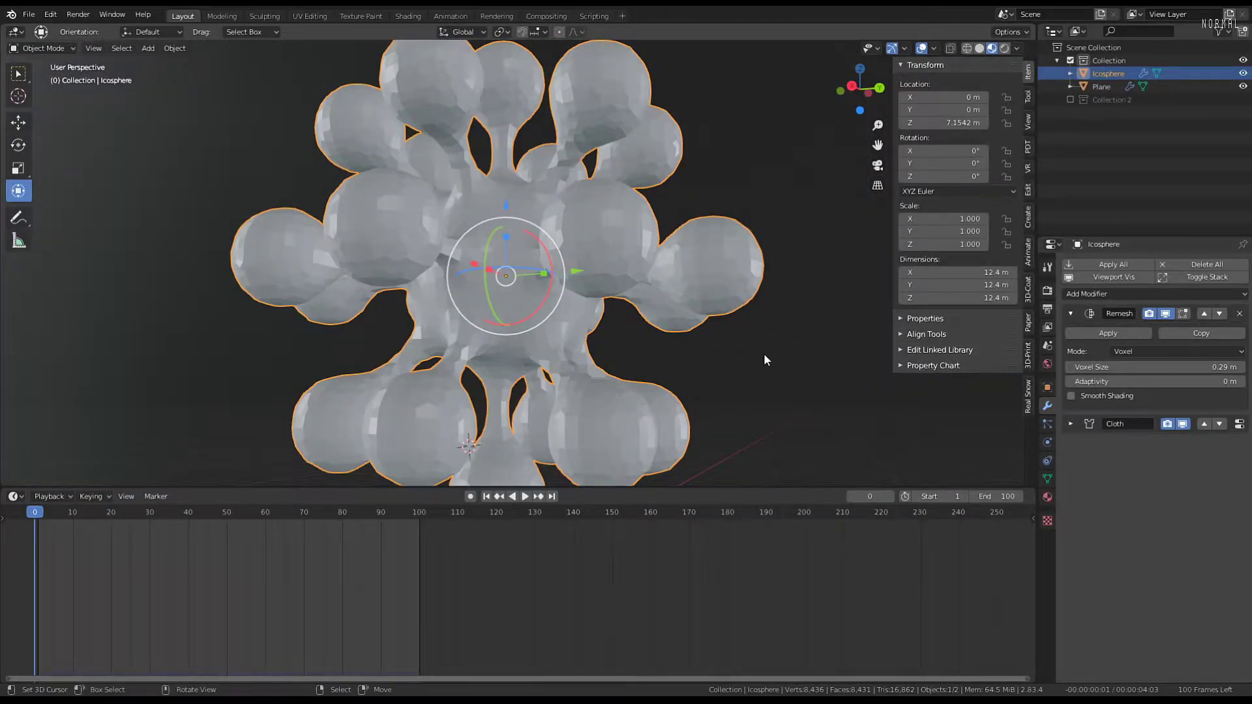
Raise the Remesh modifier's voxel size to 0.37 m
click(1240, 369)
click(1240, 369)
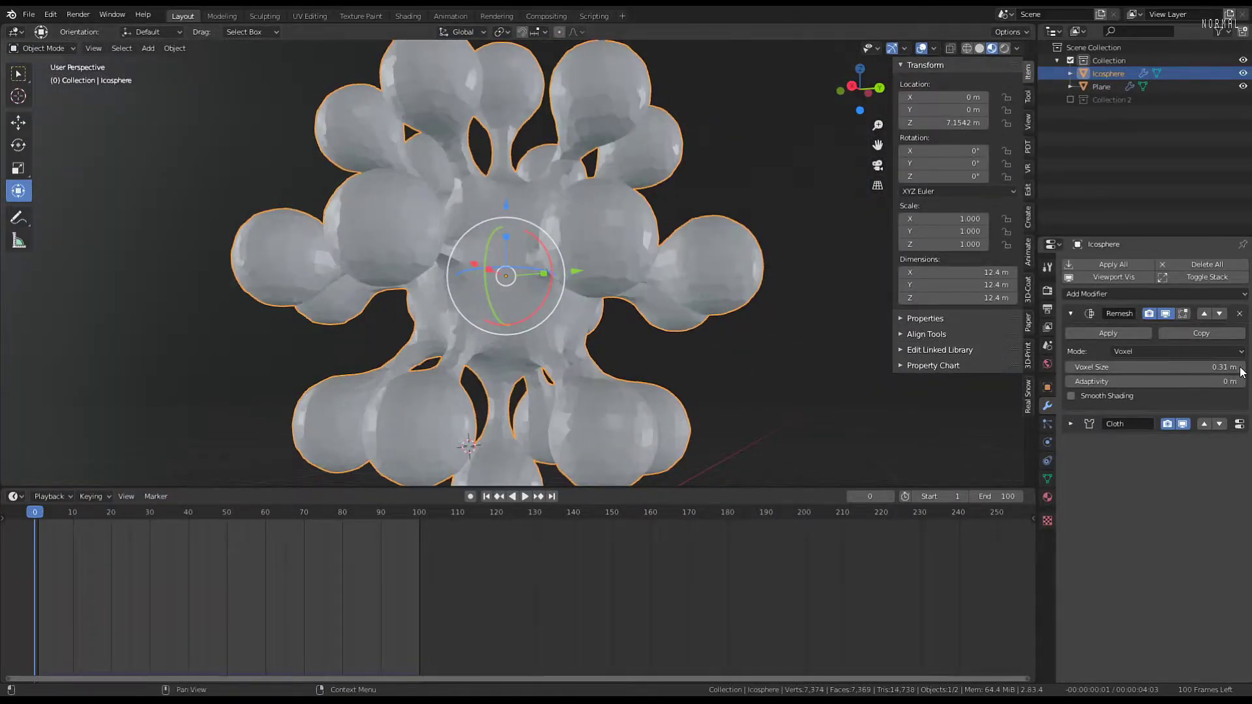
click(1240, 369)
click(1240, 369)
click(1240, 369)
click(1240, 369)
click(1240, 369)
drag(1241, 372, 1243, 372)
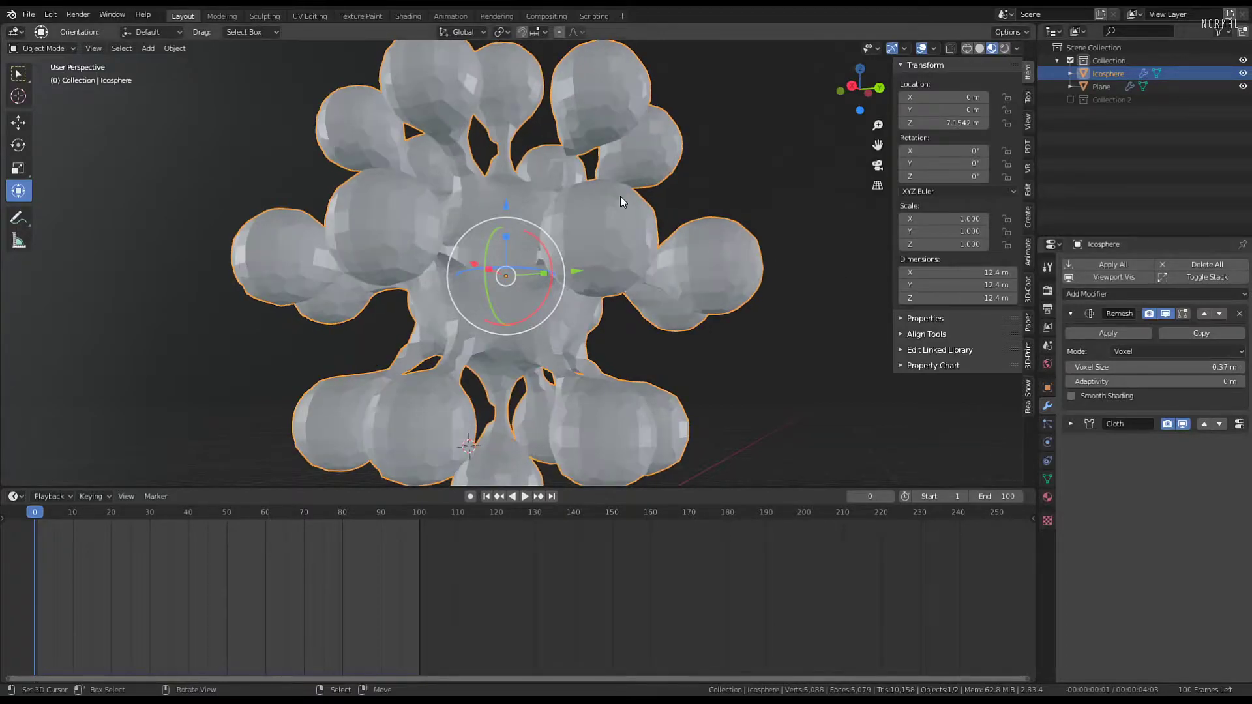
middle_drag(620, 197, 508, 198)
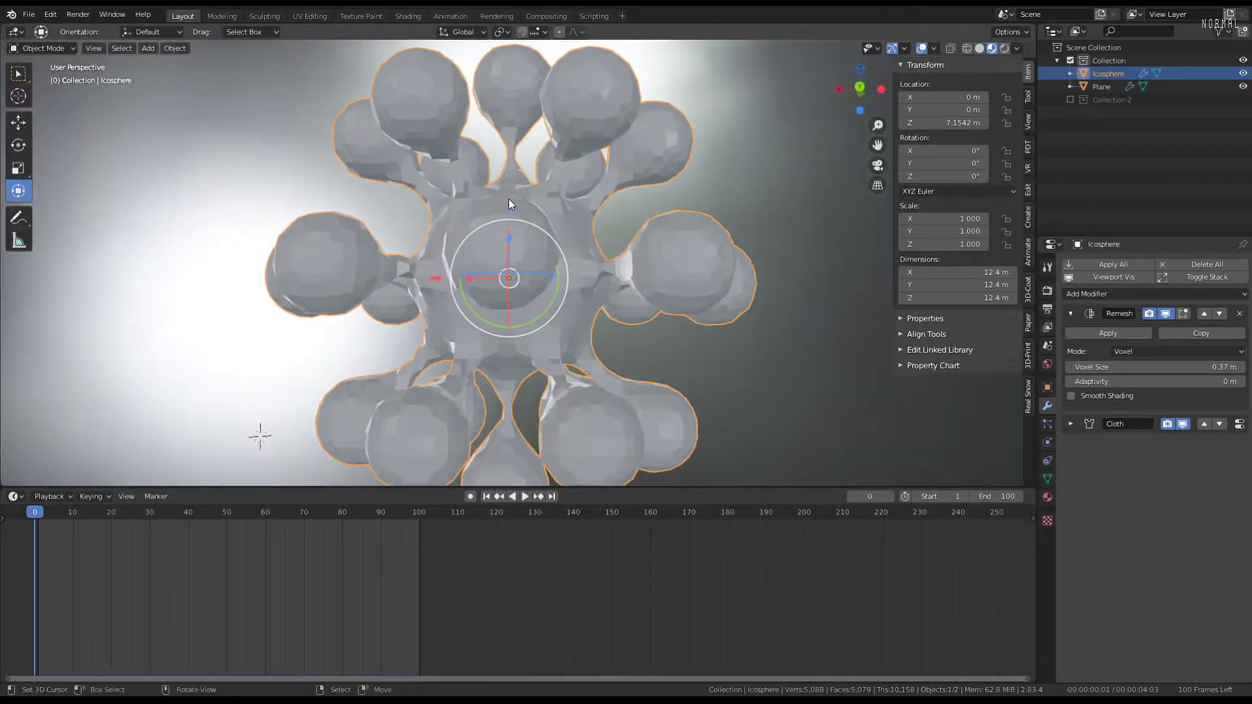
Switch the Remesh modifier's mode to Blocks and play the cloth simulation up to frame 85
click(1131, 357)
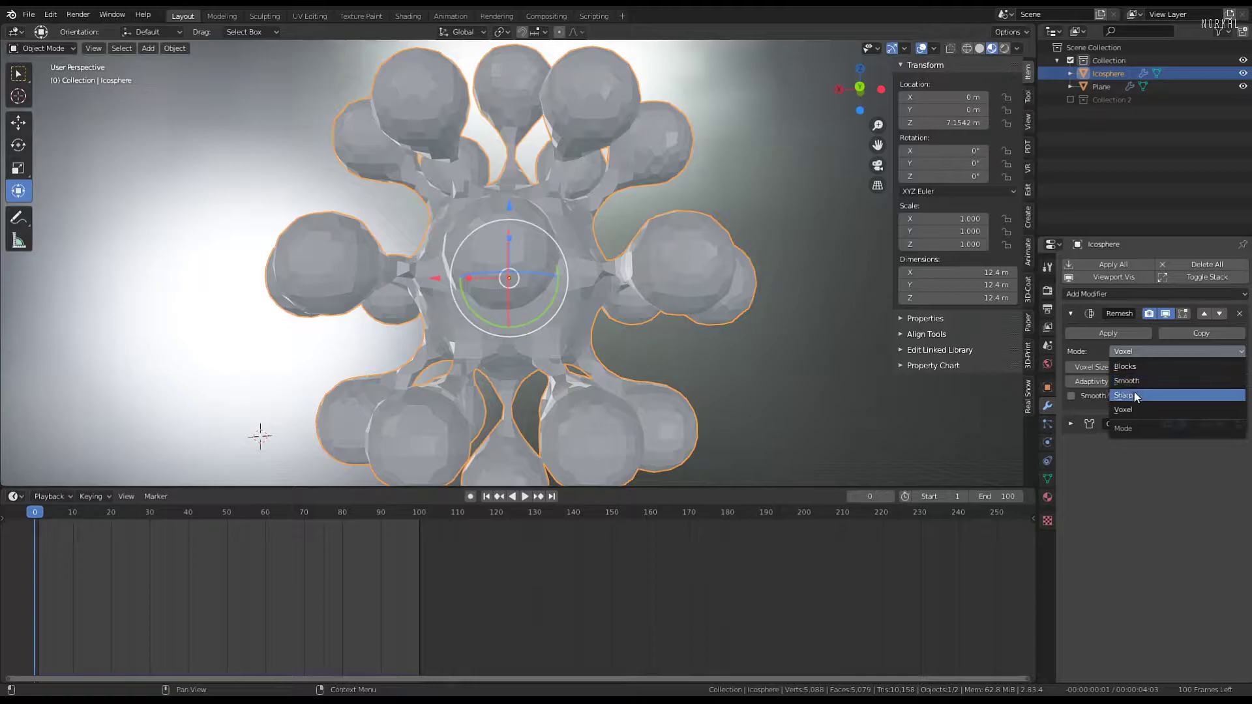
click(1130, 368)
middle_drag(507, 201, 702, 201)
key(space)
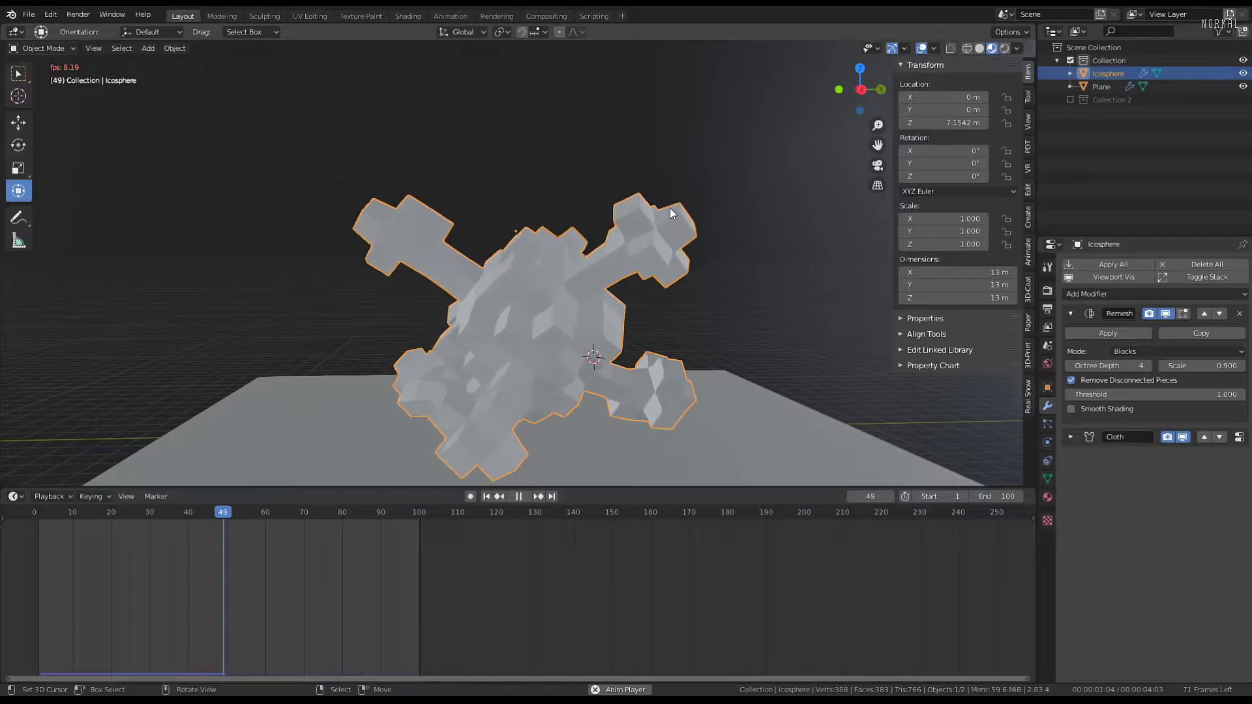
middle_drag(670, 208, 802, 216)
key(space)
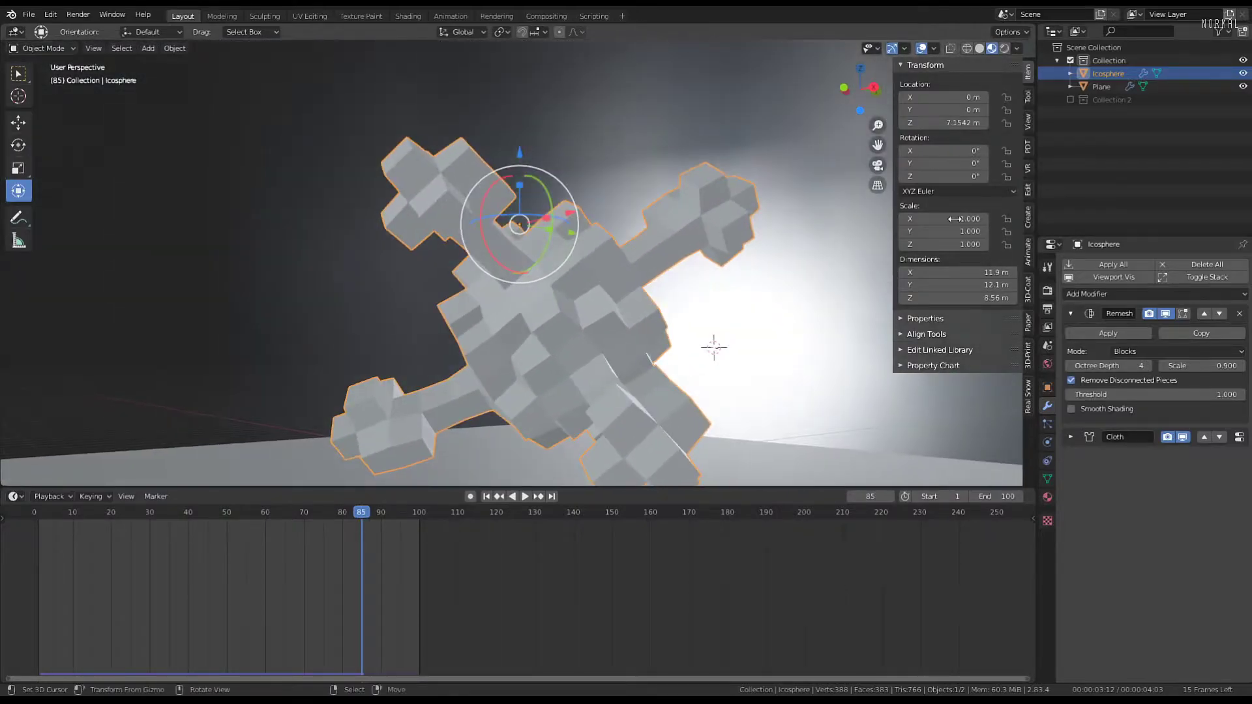
Return to frame 0 and set the Remesh modifier's mode to Smooth
click(1136, 351)
click(25, 553)
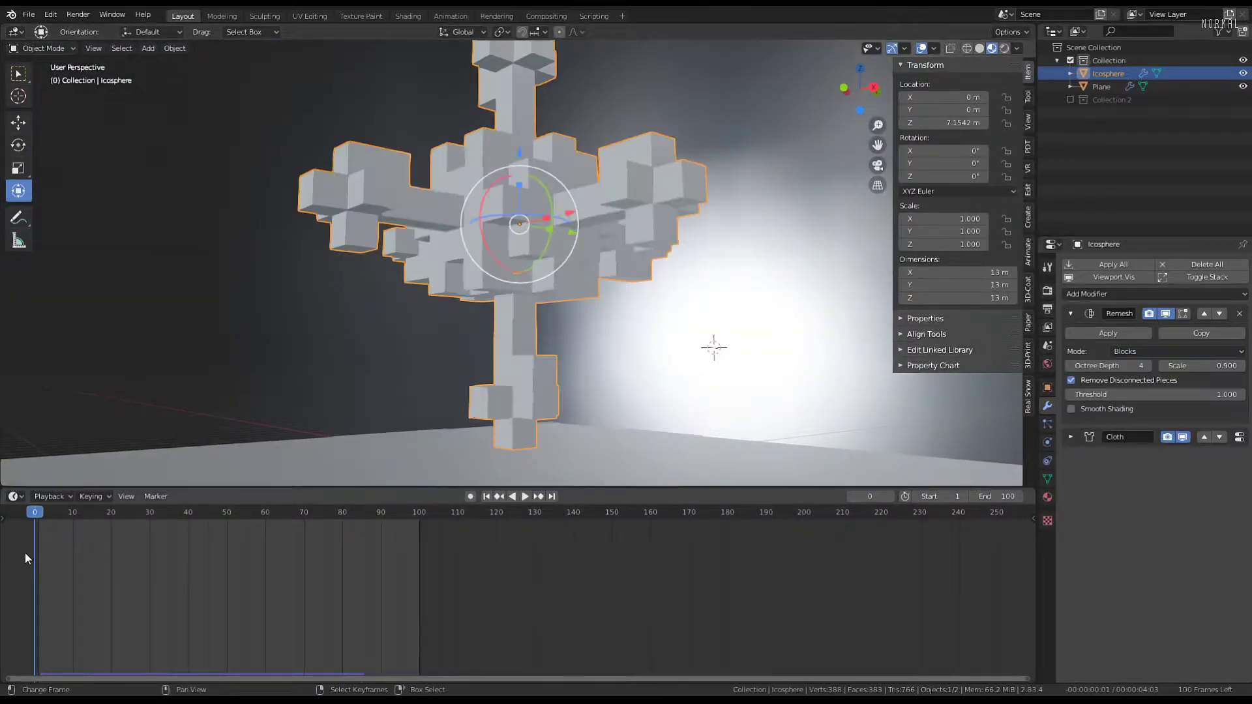
click(1172, 352)
click(1149, 379)
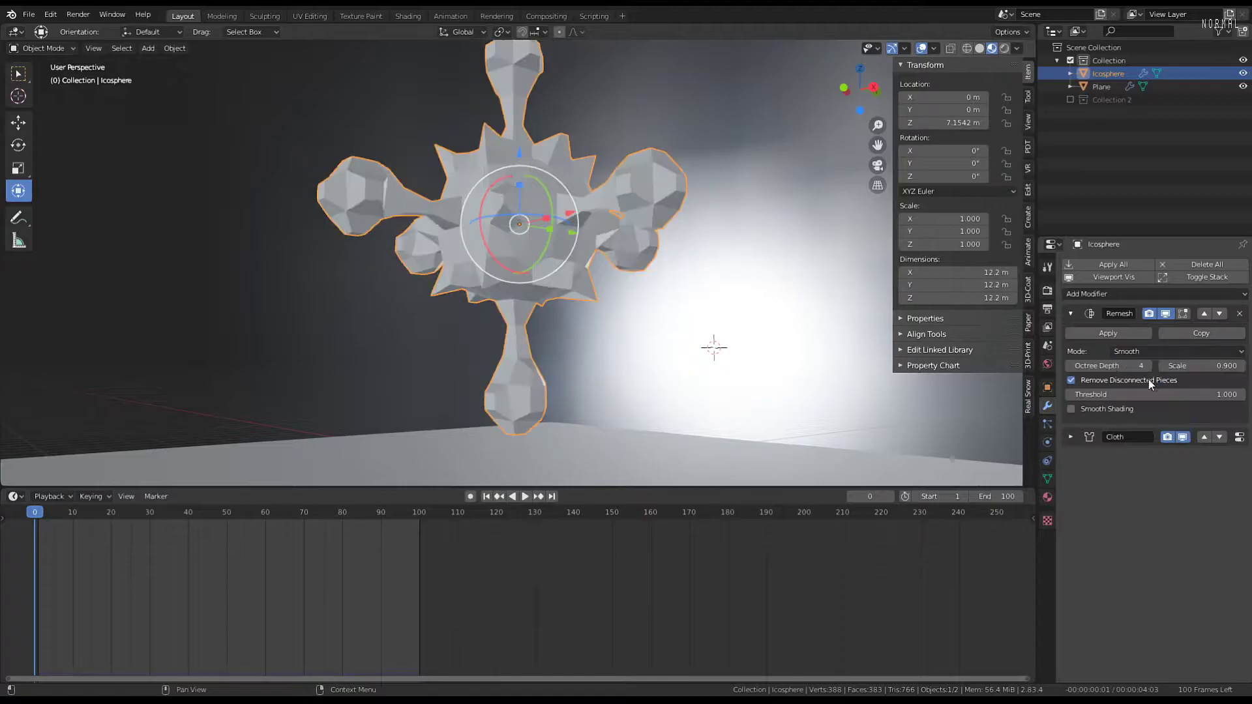
Play the Smooth-mode simulation and watch the icosphere fall onto the plane from several sides
middle_drag(611, 205, 482, 198)
key(space)
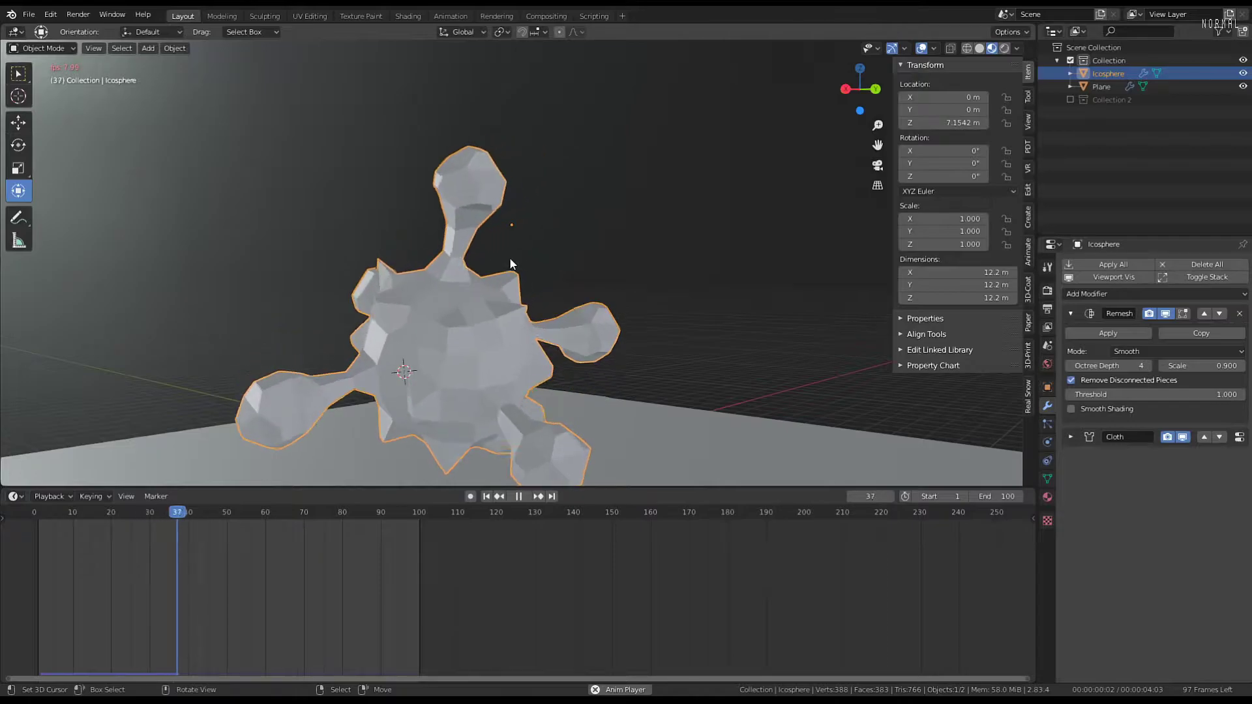
middle_drag(510, 257, 654, 174)
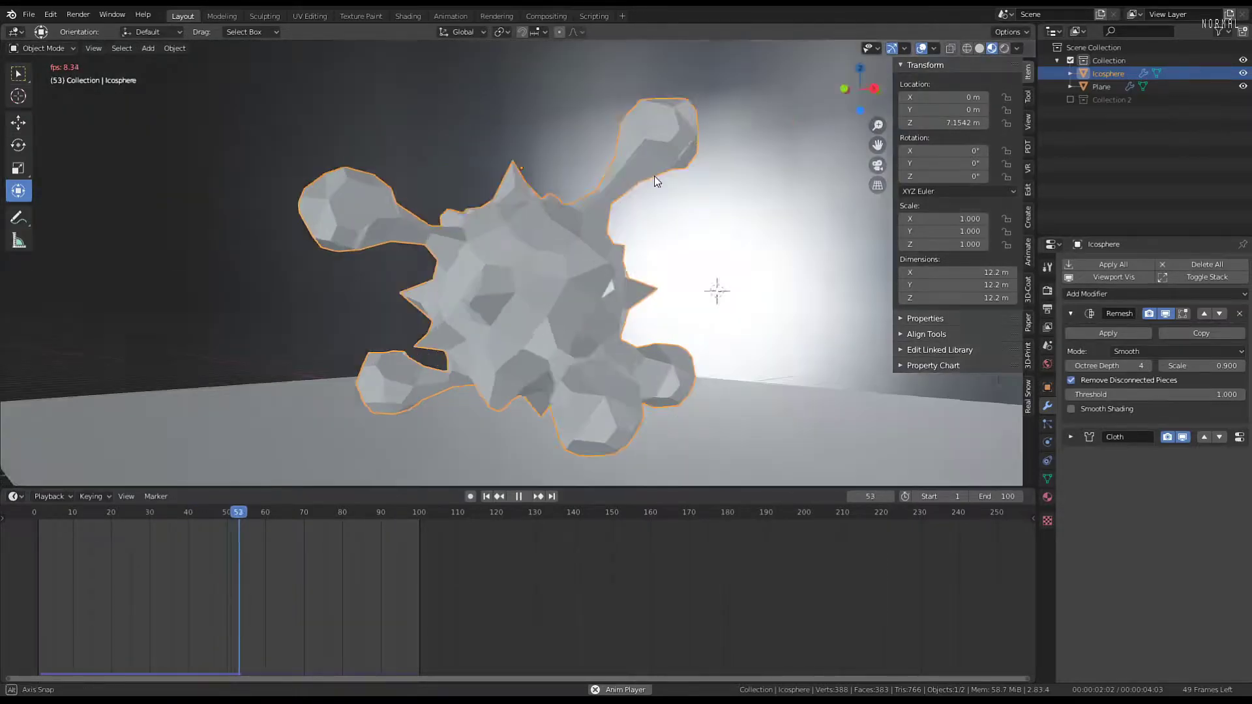
scroll(655, 175, up, 1)
scroll(655, 174, down, 3)
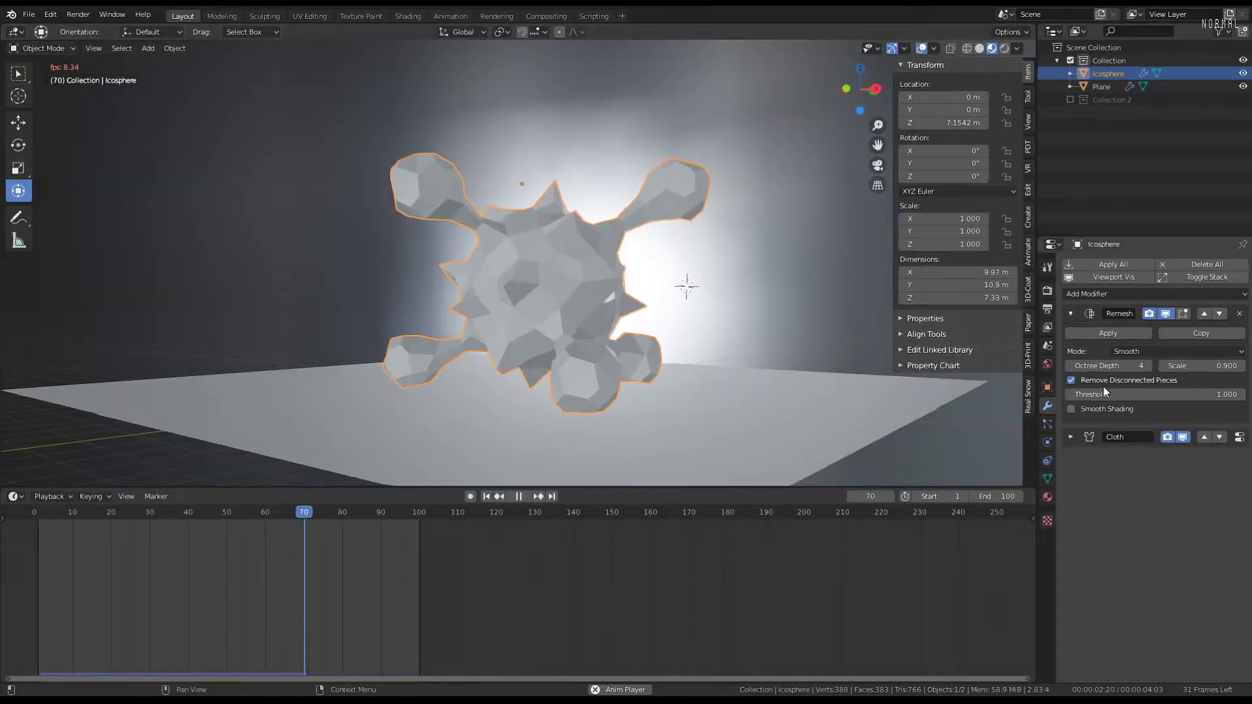
Enable smooth shading on the Remesh modifier during playback and stop at frame 35
click(1070, 409)
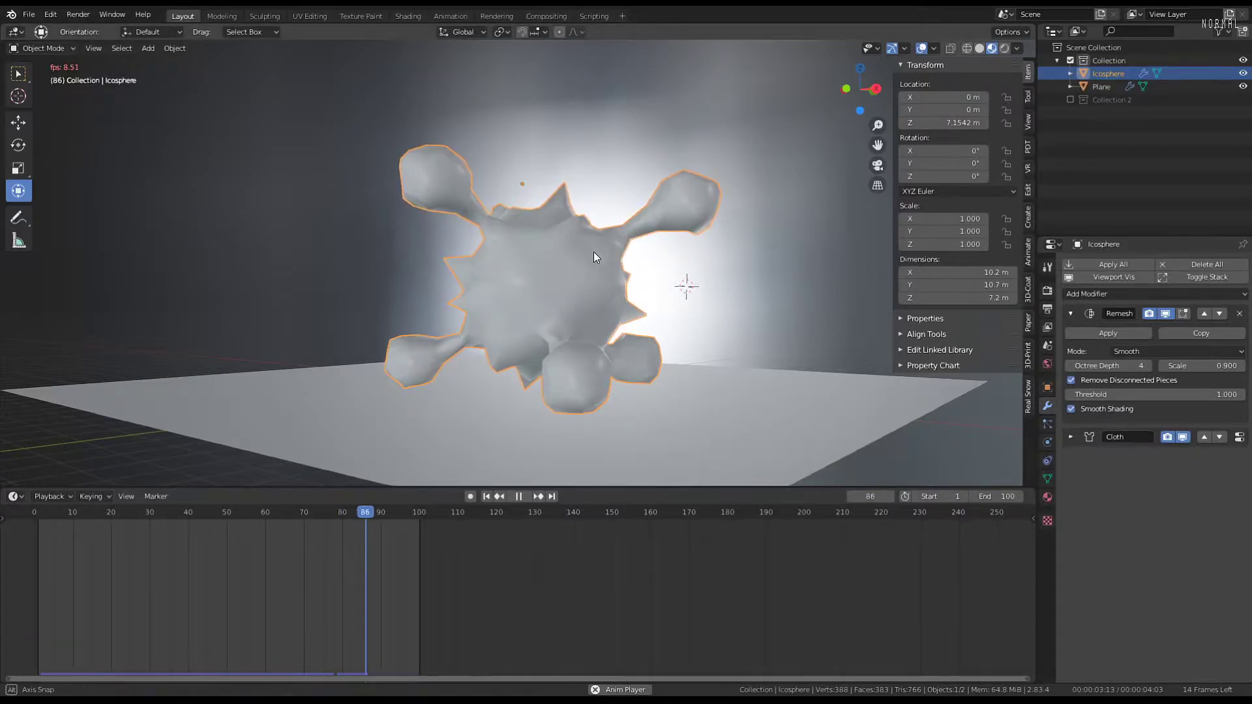
middle_drag(594, 252, 550, 229)
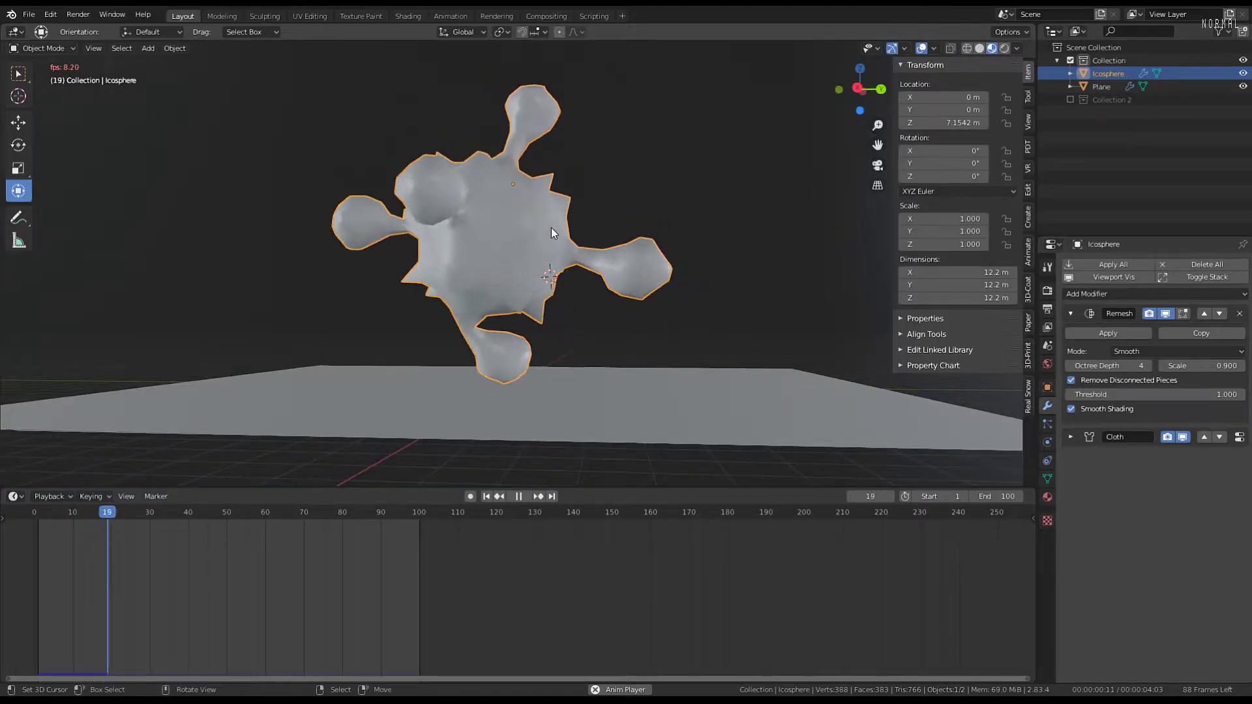
key(space)
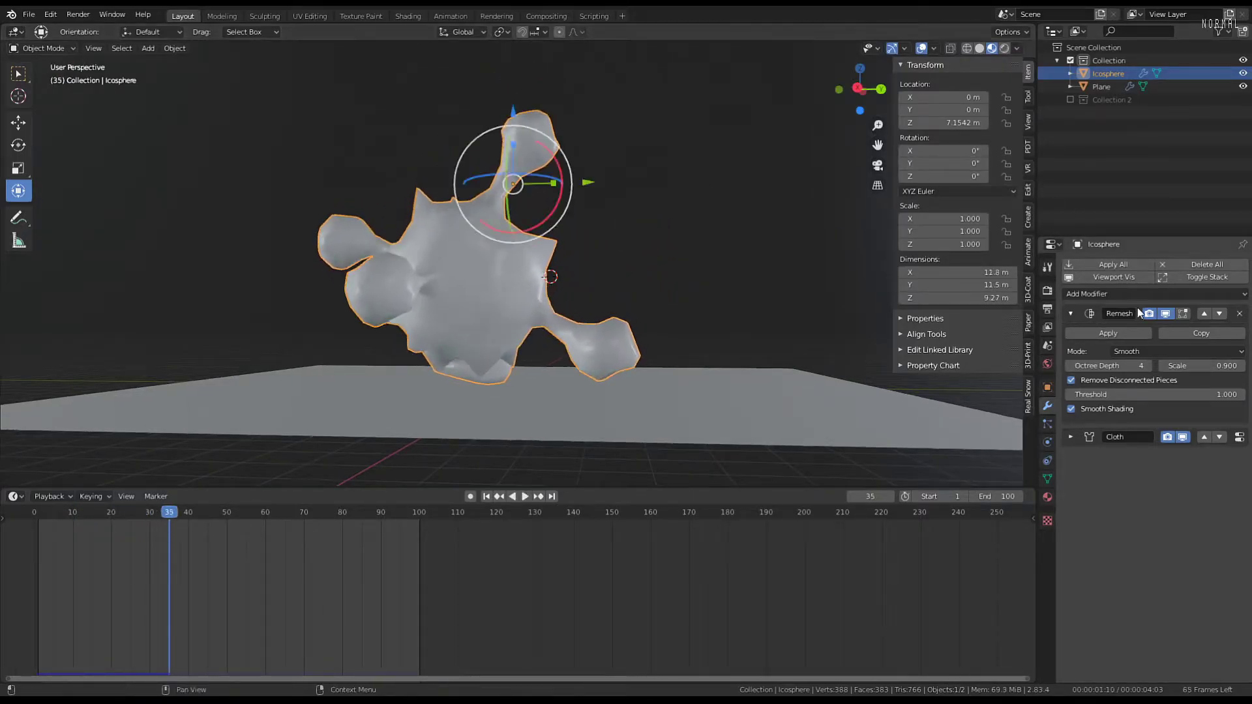
Set the Remesh modifier's octree depth to 5 and go back to frame 0
click(1148, 365)
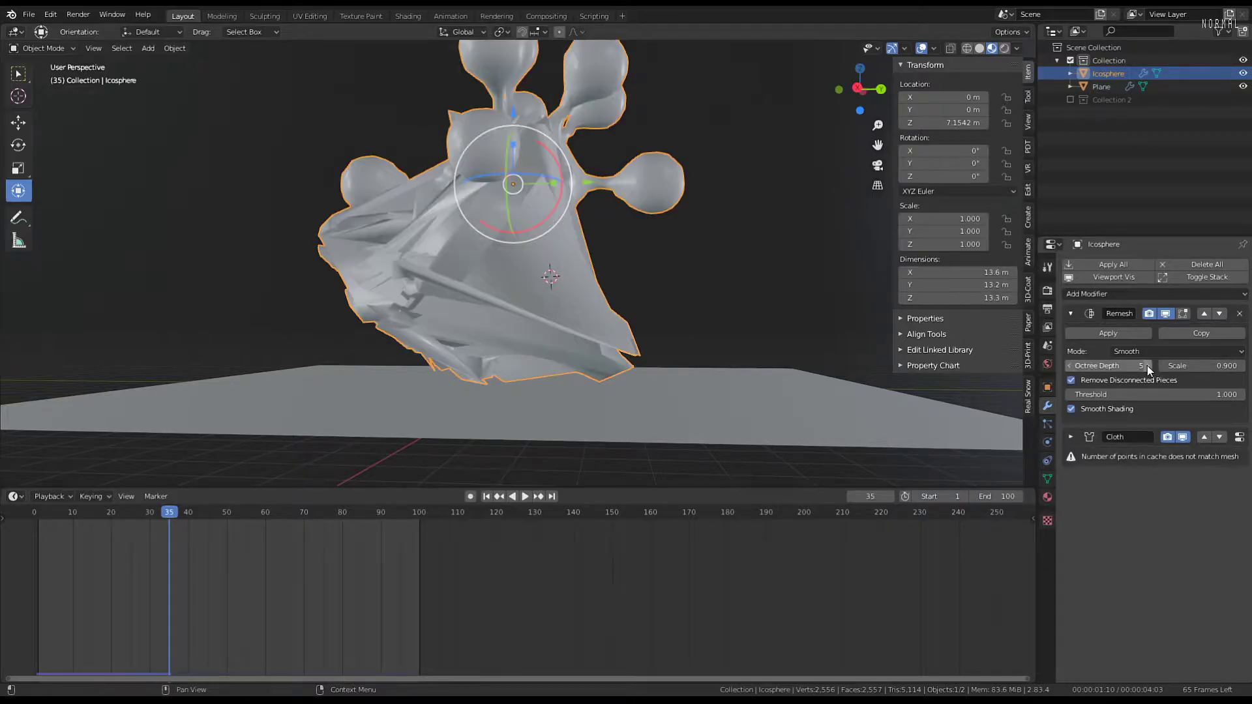
click(21, 558)
mouse_move(558, 221)
middle_down()
mouse_move(615, 237)
mouse_move(574, 202)
middle_up()
click(1165, 313)
click(1165, 313)
Play the simulation at octree depth 5, watch the collapse from several sides, and stop at frame 70
key(alt+a)
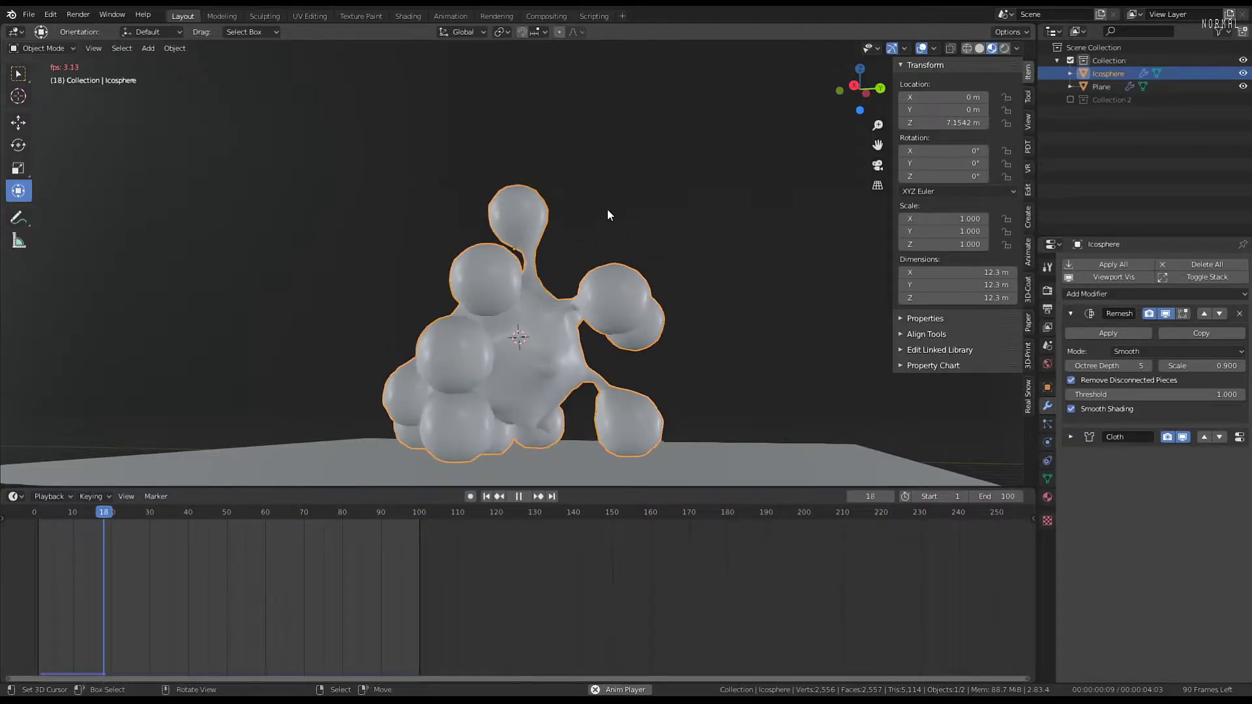
middle_drag(675, 224, 698, 229)
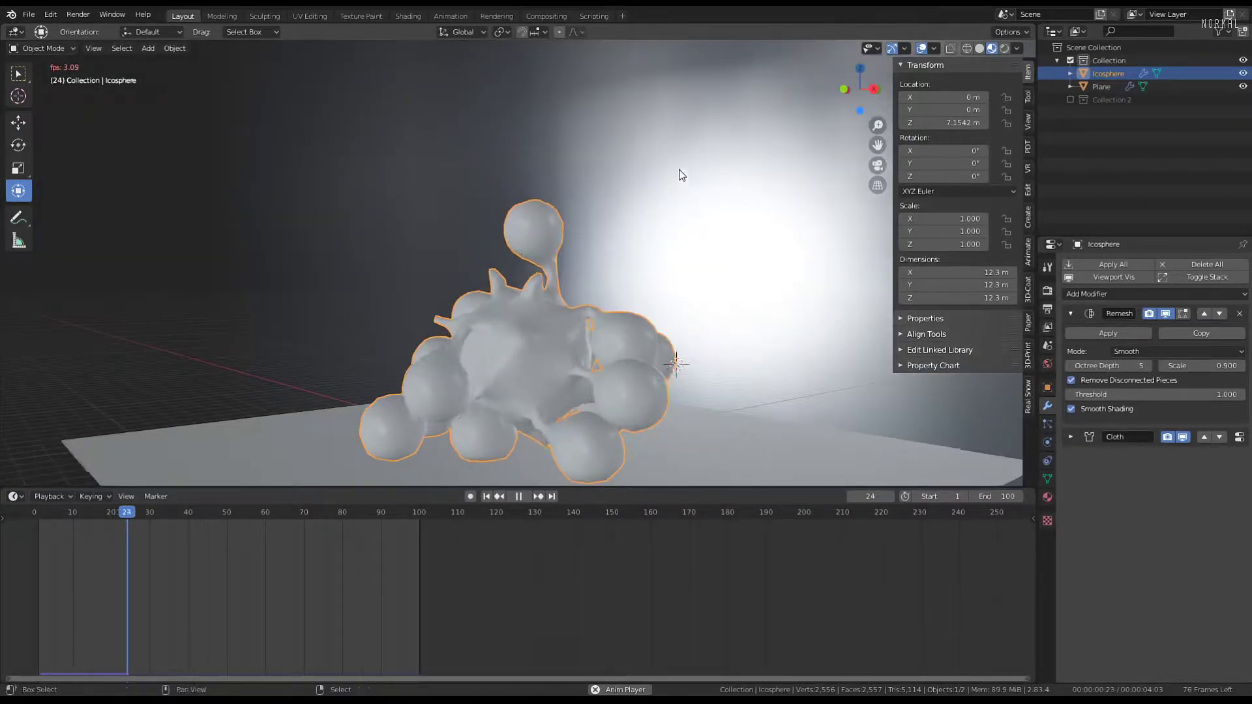
scroll(683, 170, up, 1)
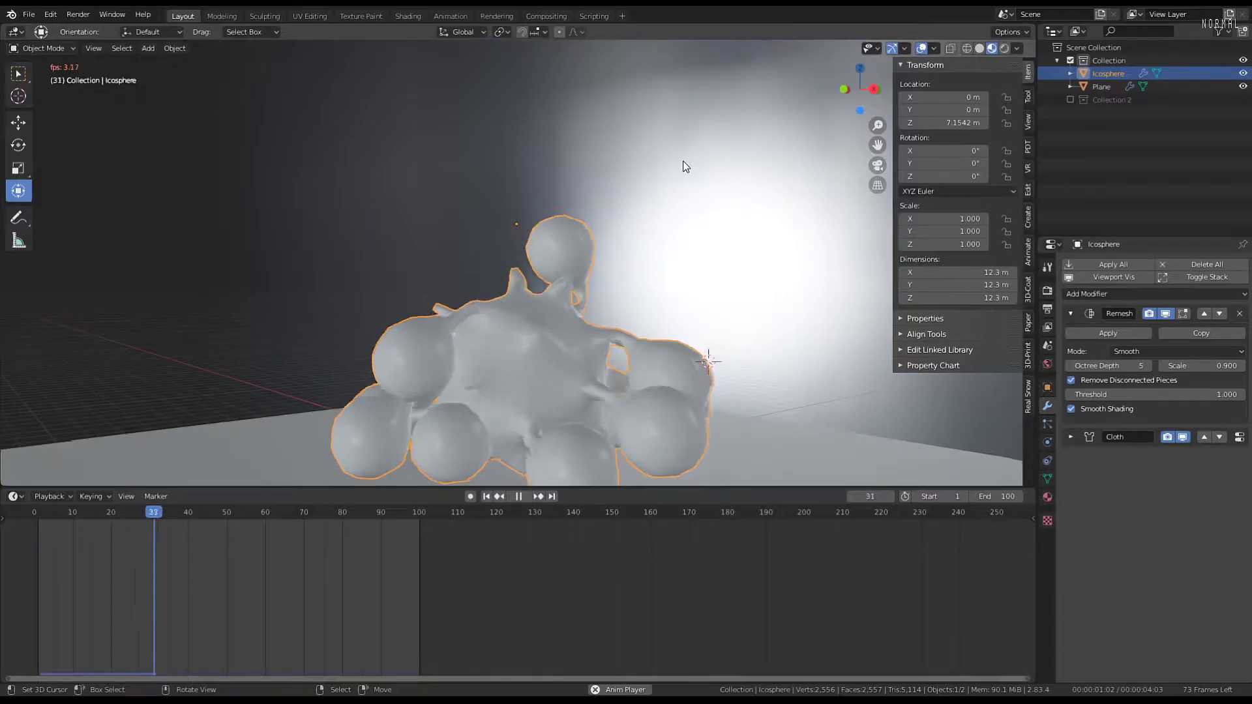
middle_drag(658, 175, 586, 151)
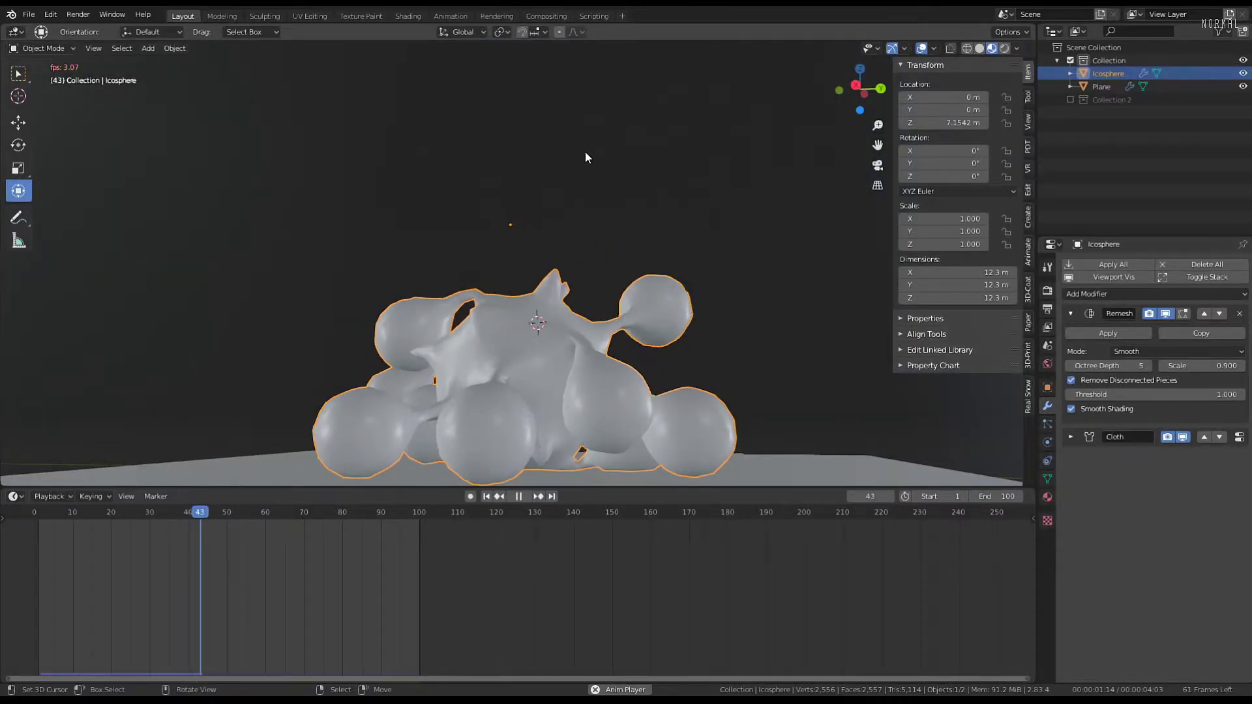
middle_drag(565, 193, 442, 215)
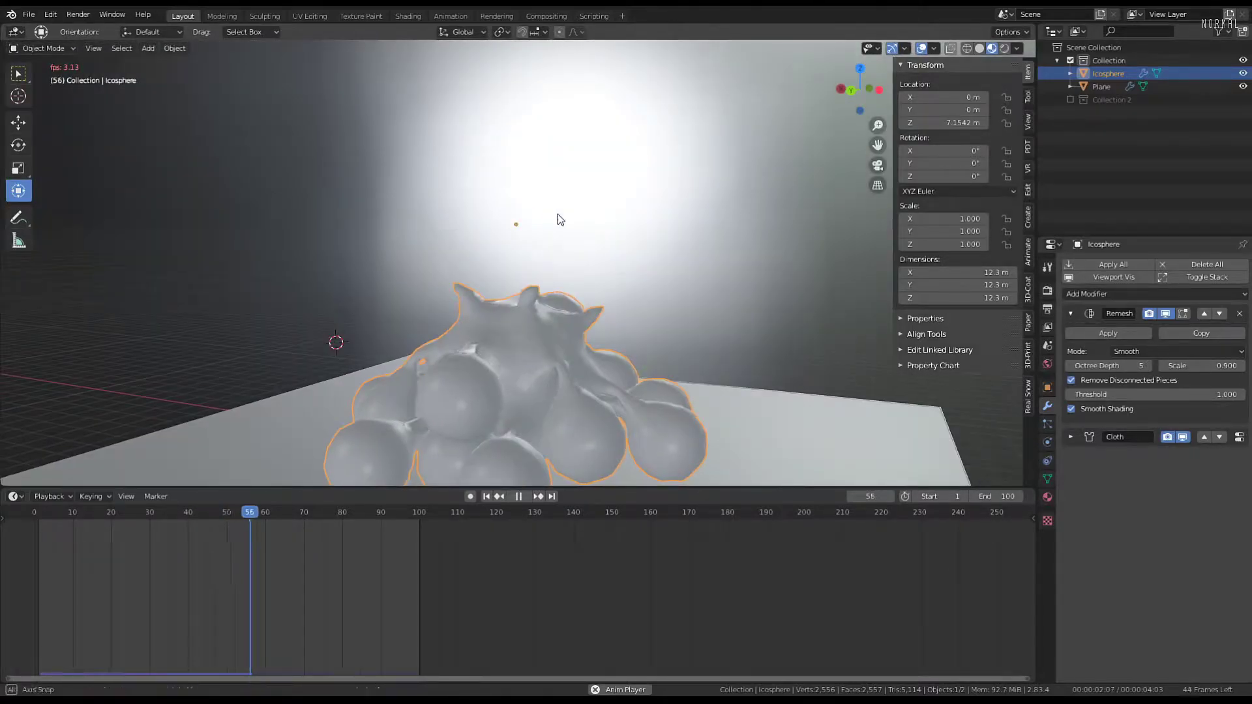
middle_drag(557, 219, 670, 209)
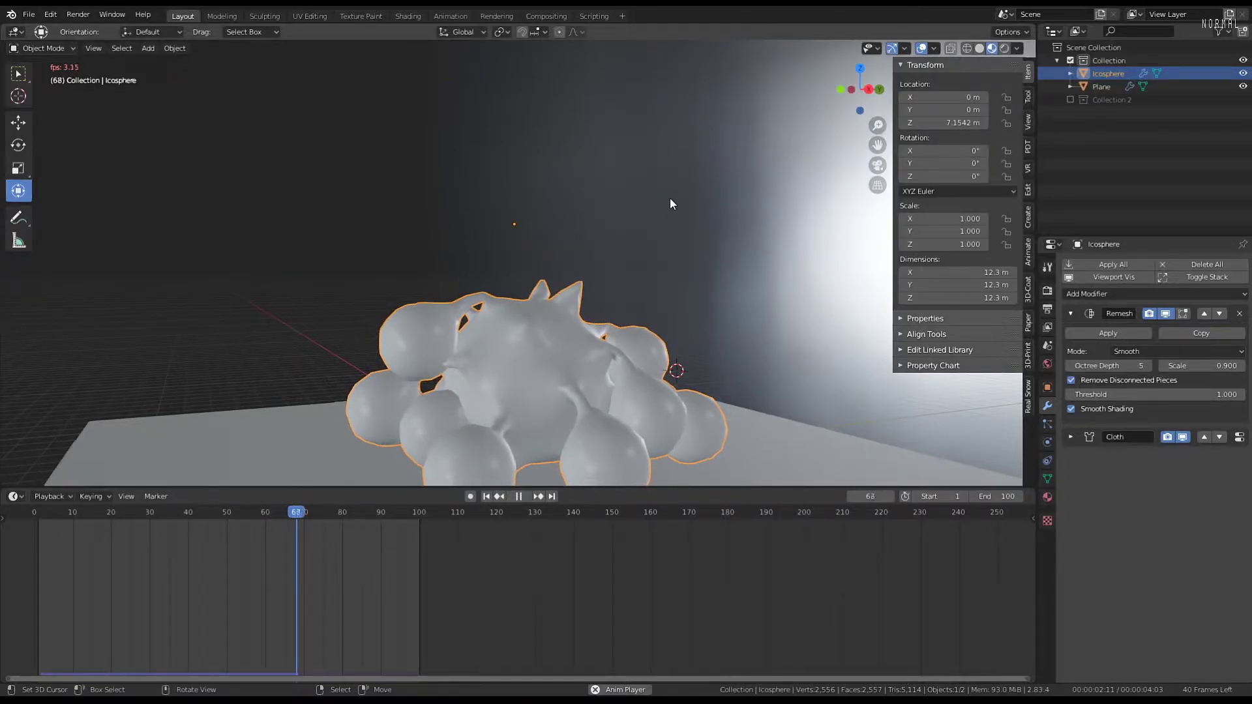
key(space)
Examine the collapsed mesh up close in solid and wireframe shading, and return to material preview shading
middle_drag(616, 189, 592, 175)
shift+middle_drag(592, 175, 593, 115)
scroll(620, 195, up, 3)
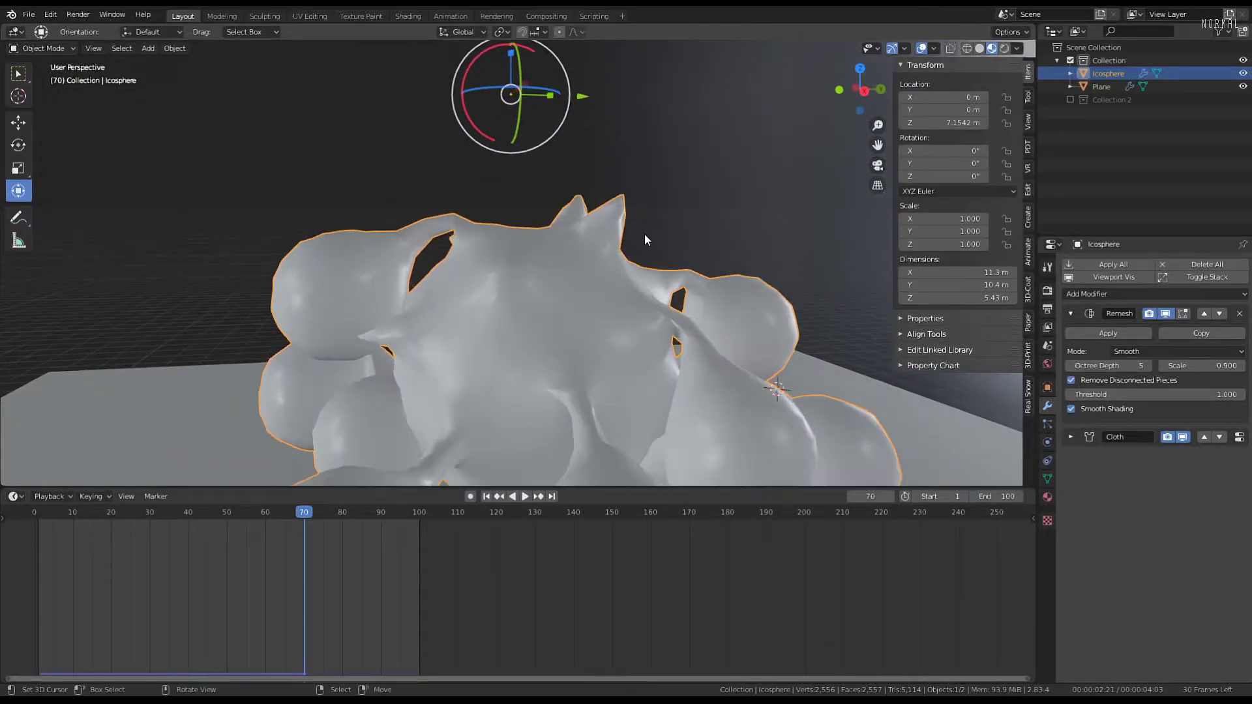
middle_drag(645, 233, 632, 153)
click(979, 48)
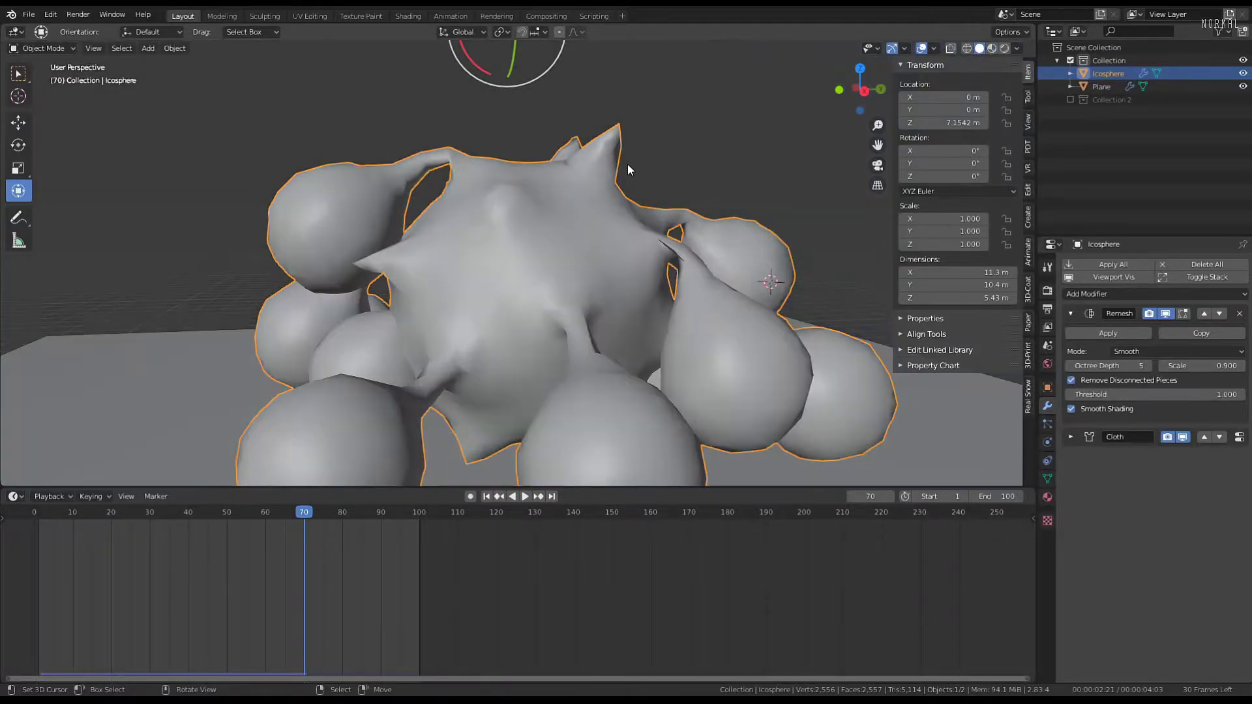
click(966, 48)
middle_drag(678, 170, 566, 171)
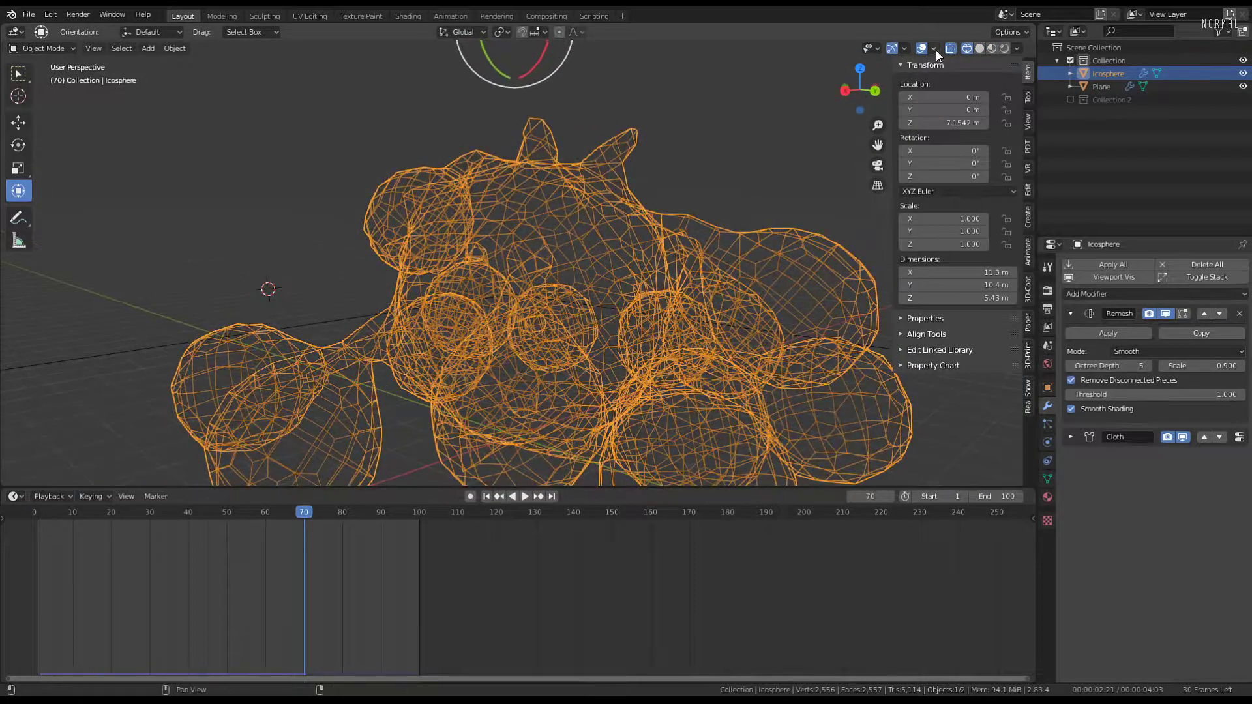
click(991, 49)
Enable the wireframe overlay in the icosphere's viewport display settings
click(1047, 497)
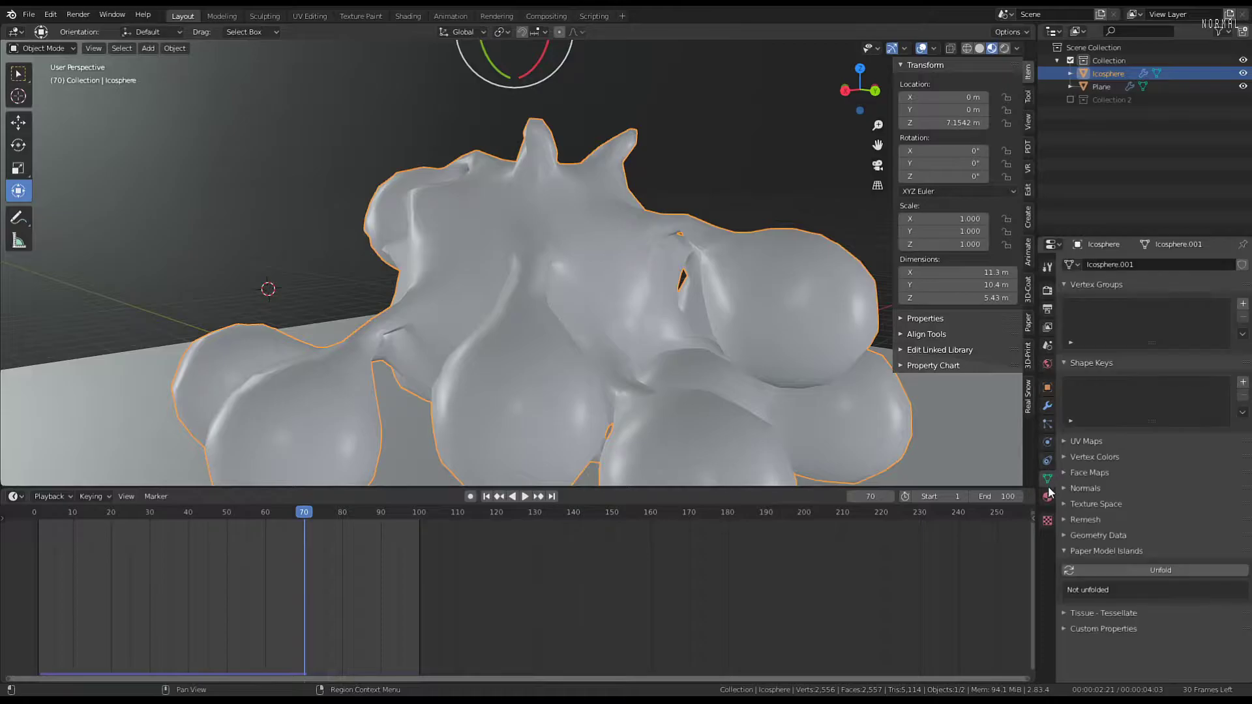
click(1047, 479)
click(1047, 497)
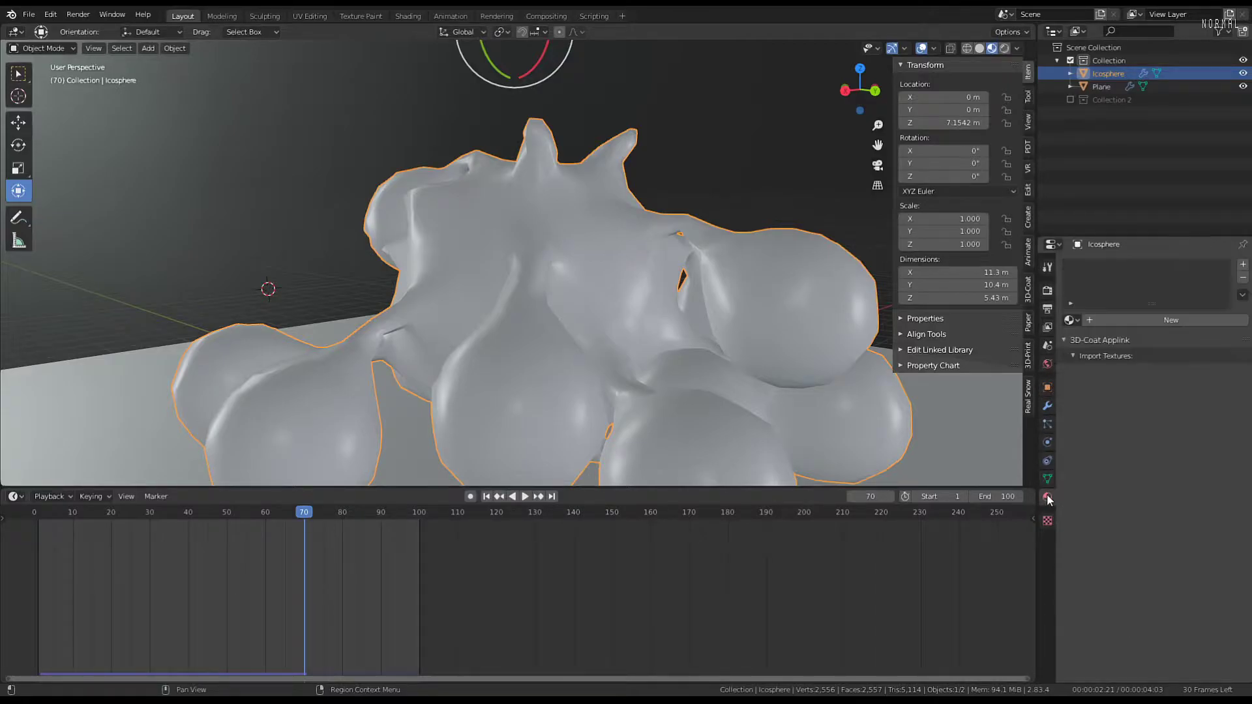
click(1047, 477)
click(1047, 387)
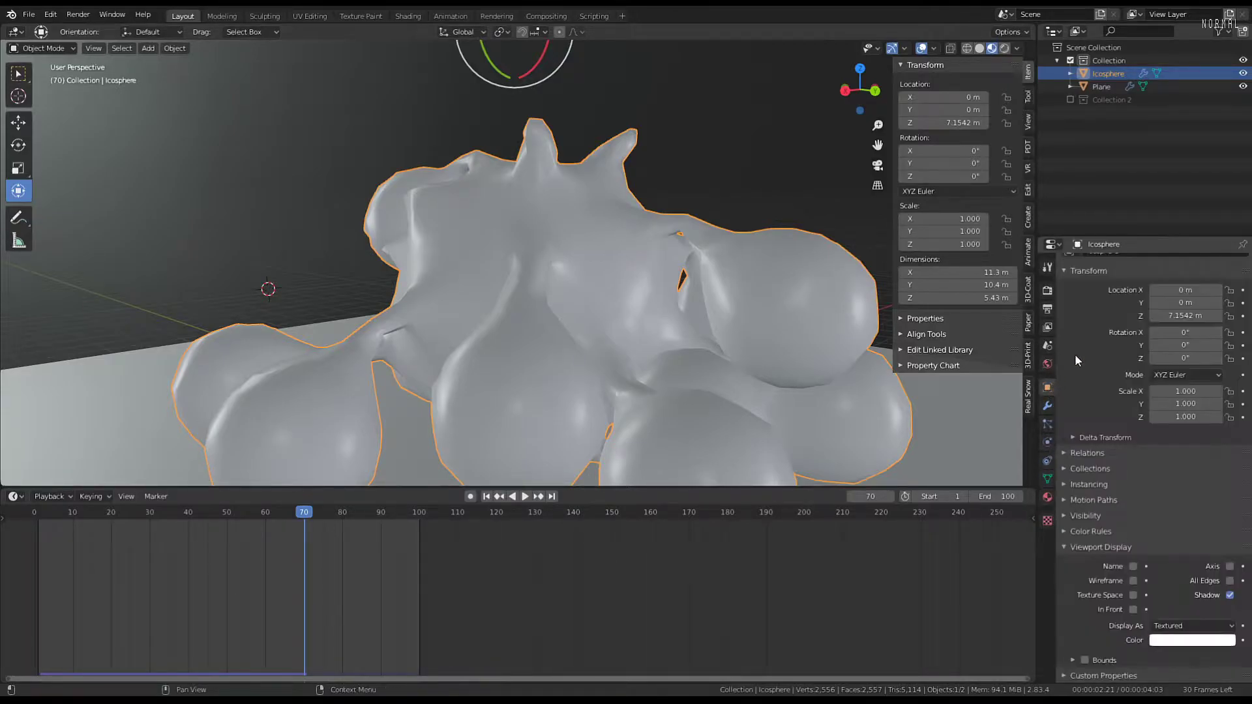
click(1133, 580)
Replay the simulation from frame 0 with the wireframe overlay, stop it, and return to frame 0
scroll(558, 257, down, 3)
middle_drag(558, 257, 624, 366)
click(35, 512)
middle_drag(541, 352, 712, 325)
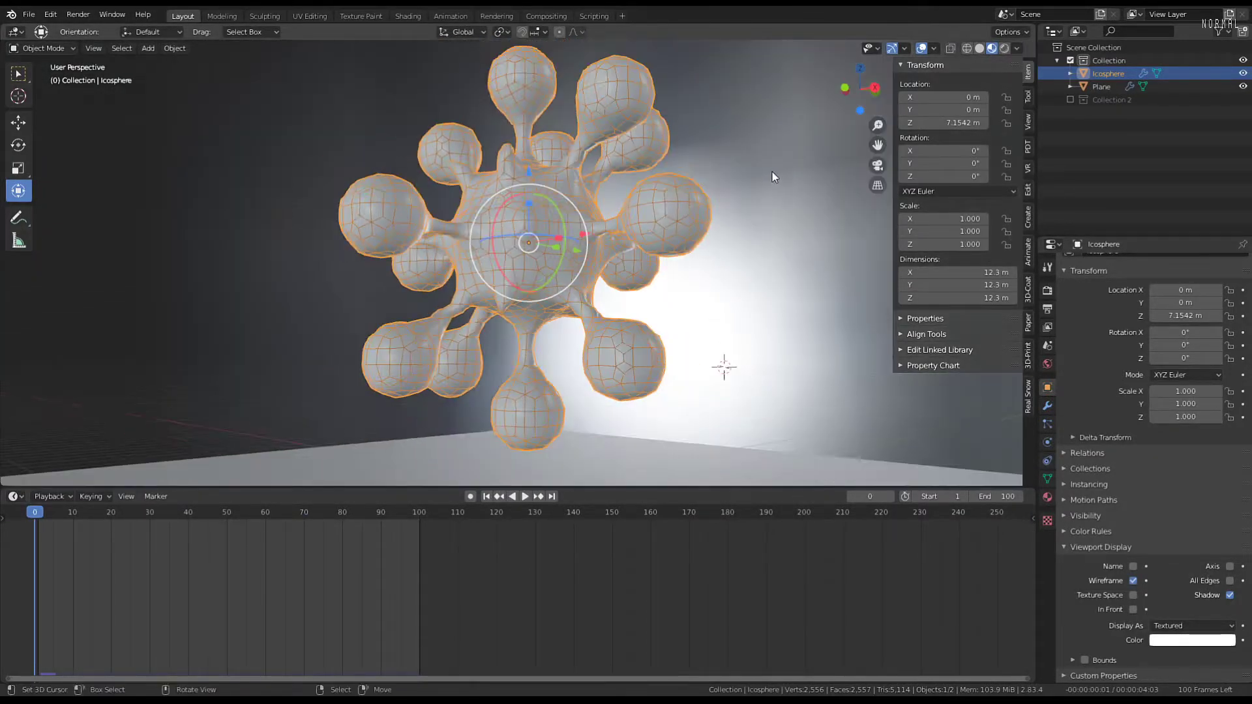
key(alt+a)
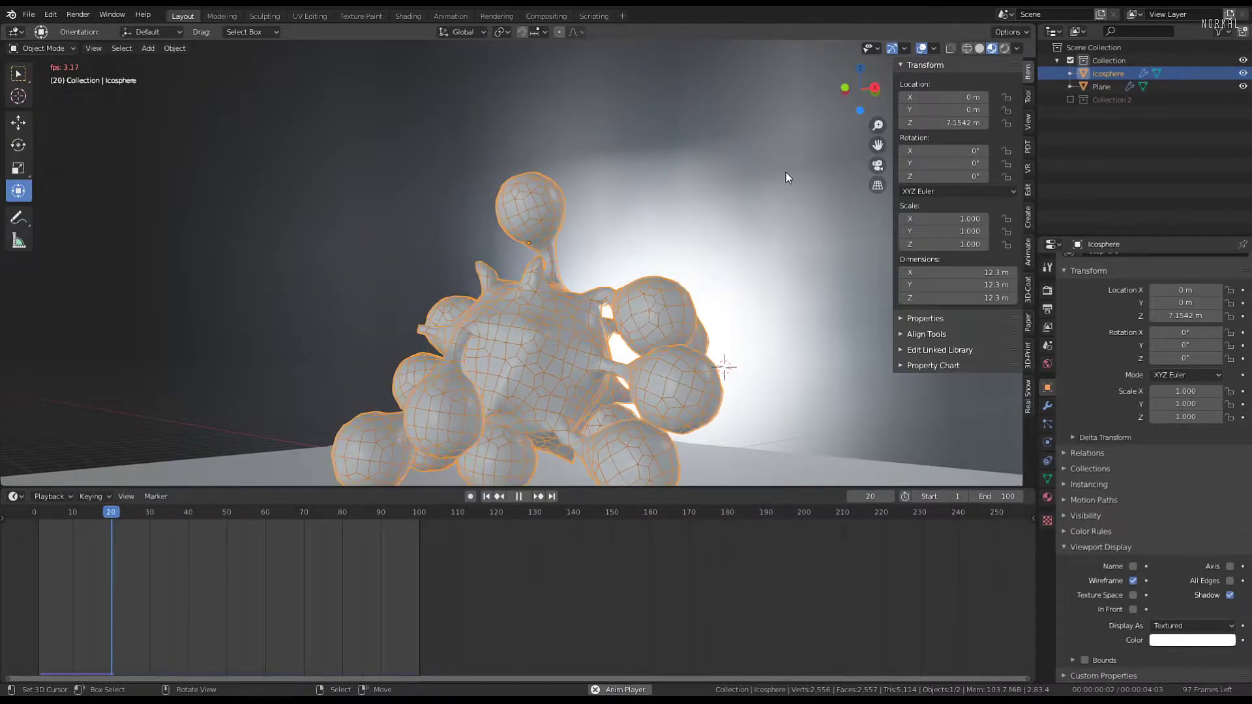
click(785, 173)
middle_drag(636, 206, 464, 151)
key(space)
click(22, 600)
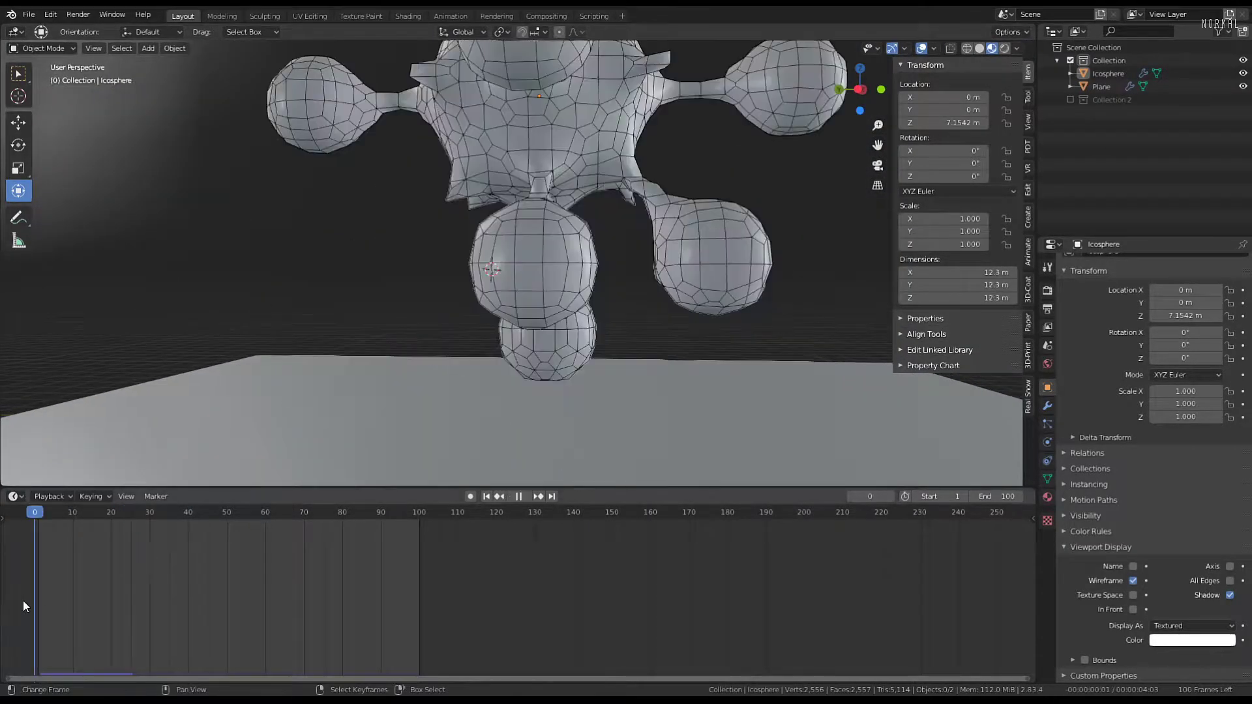
scroll(562, 225, down, 2)
middle_drag(562, 225, 590, 365)
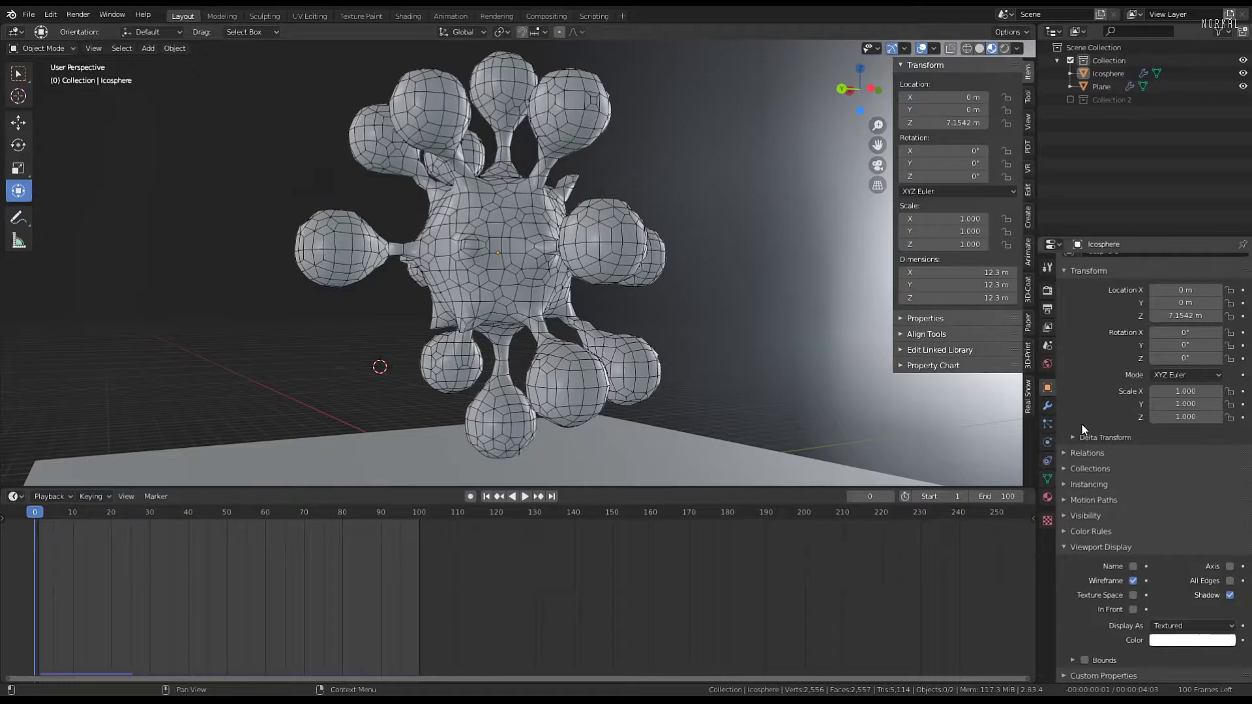
Set the Remesh modifier's scale to 0.990
click(1048, 406)
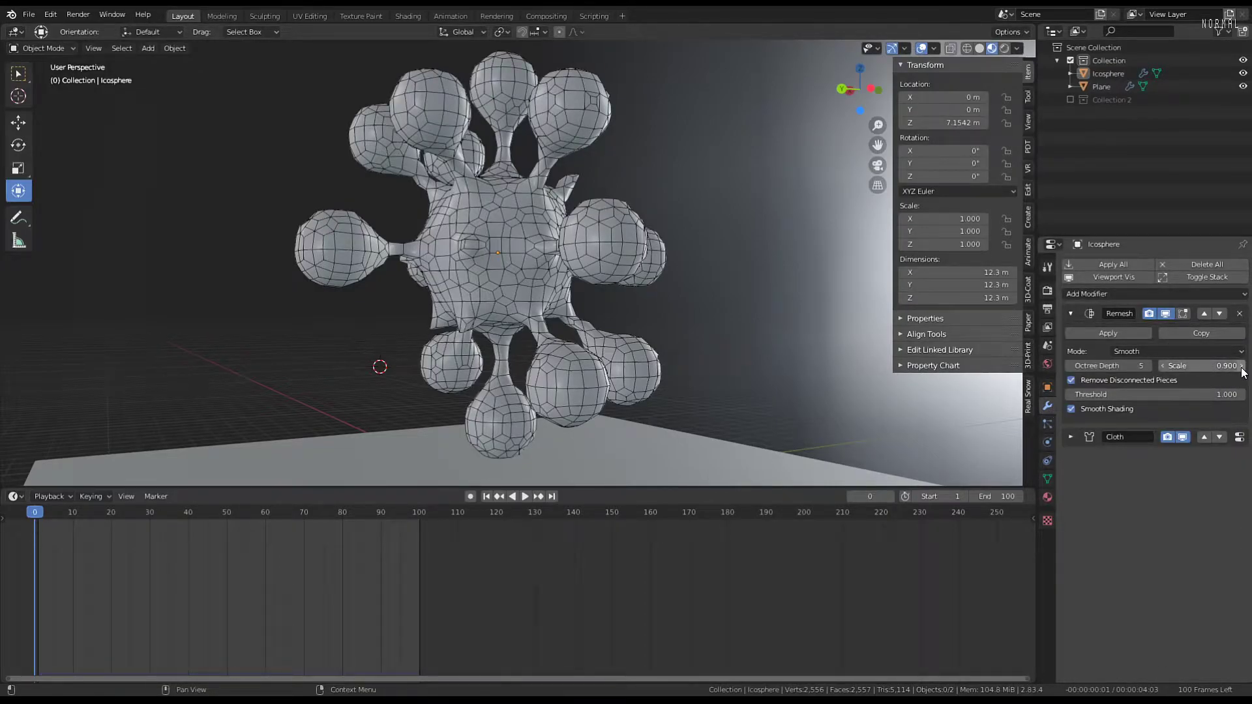
drag(1200, 365, 1242, 366)
middle_drag(542, 197, 649, 211)
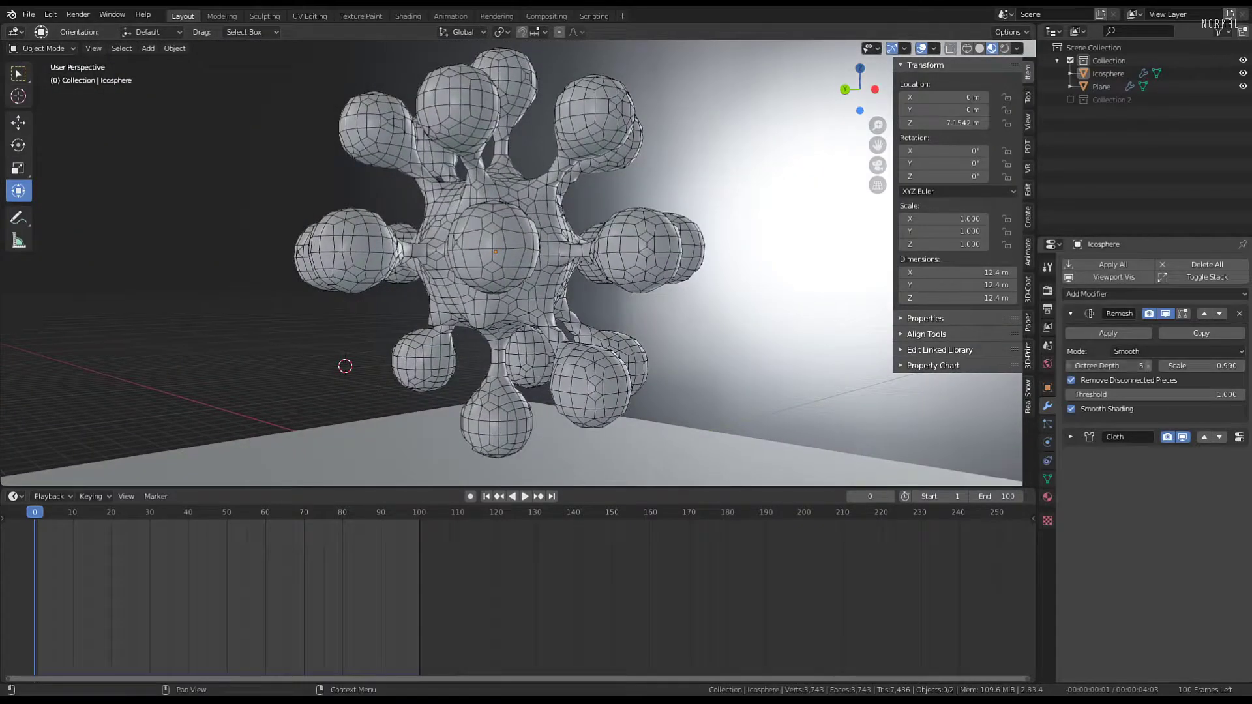
Try an octree depth of 6 on the Remesh modifier, inspect the mesh density, and restore it to 5
click(1148, 366)
middle_drag(626, 182, 575, 202)
scroll(419, 289, up, 5)
scroll(419, 289, down, 5)
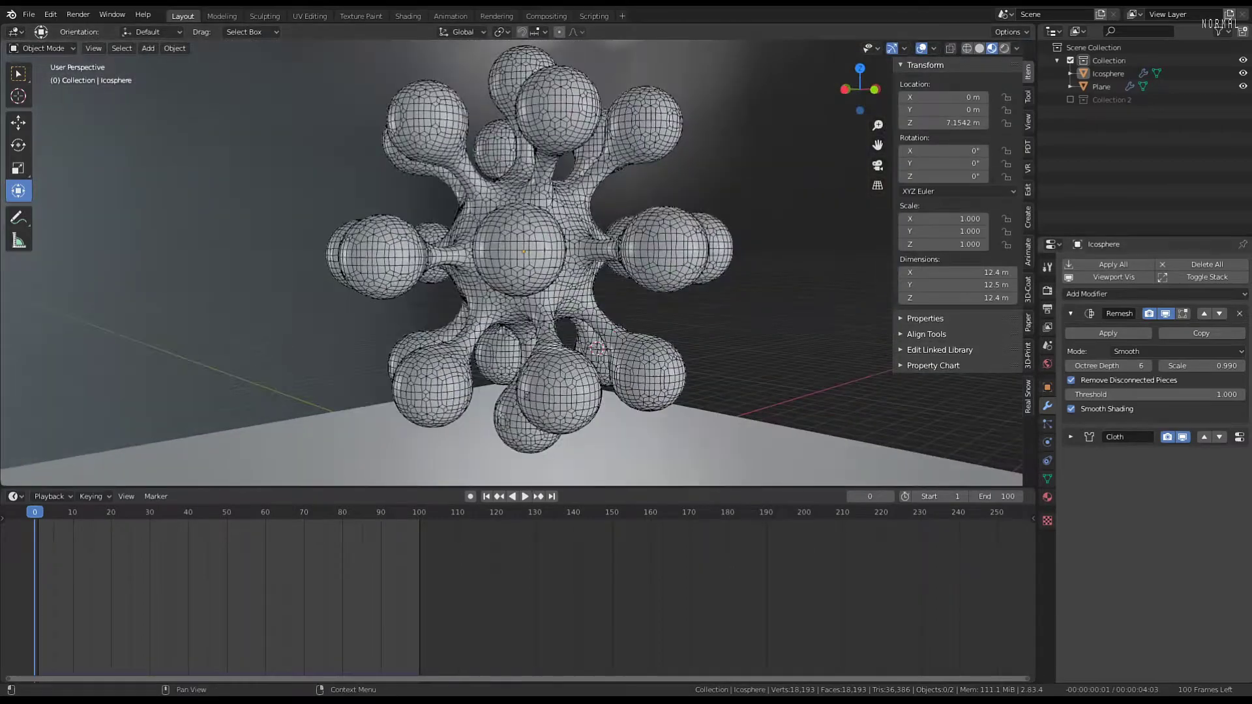
click(1068, 367)
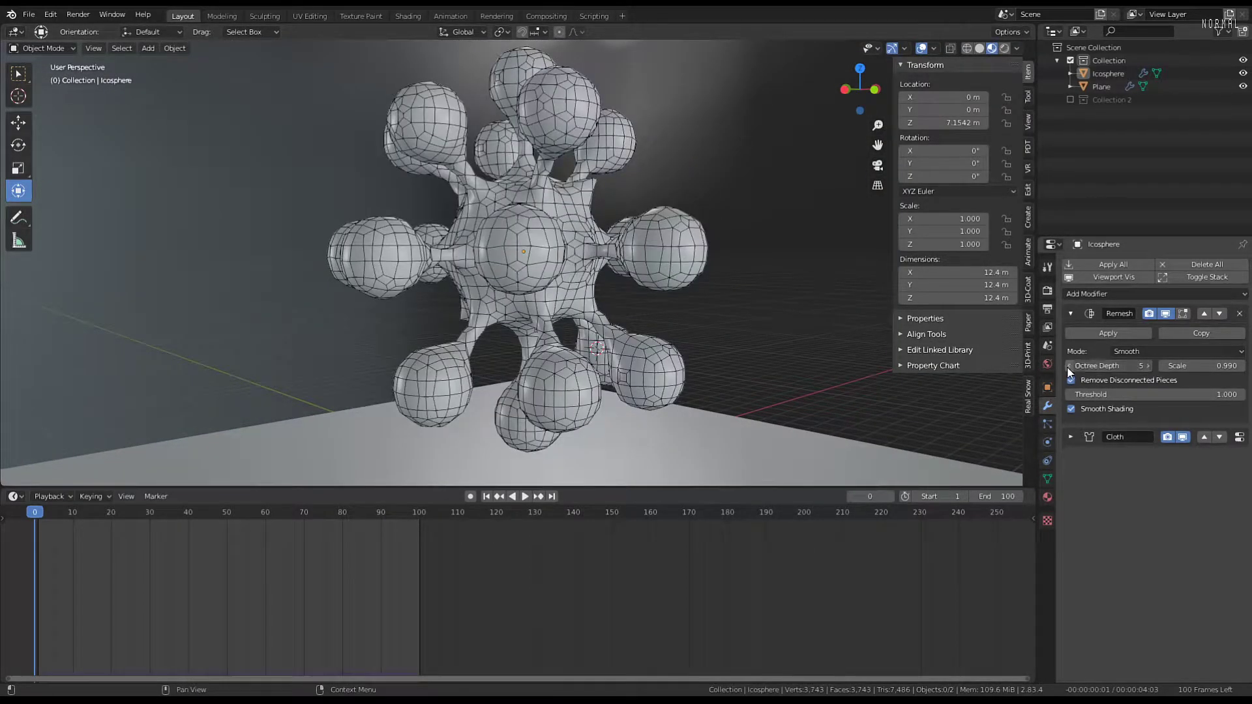
Lower the Remesh modifier's octree depth to 4 and play the cloth simulation from frame 0
click(1069, 367)
middle_drag(522, 274, 734, 278)
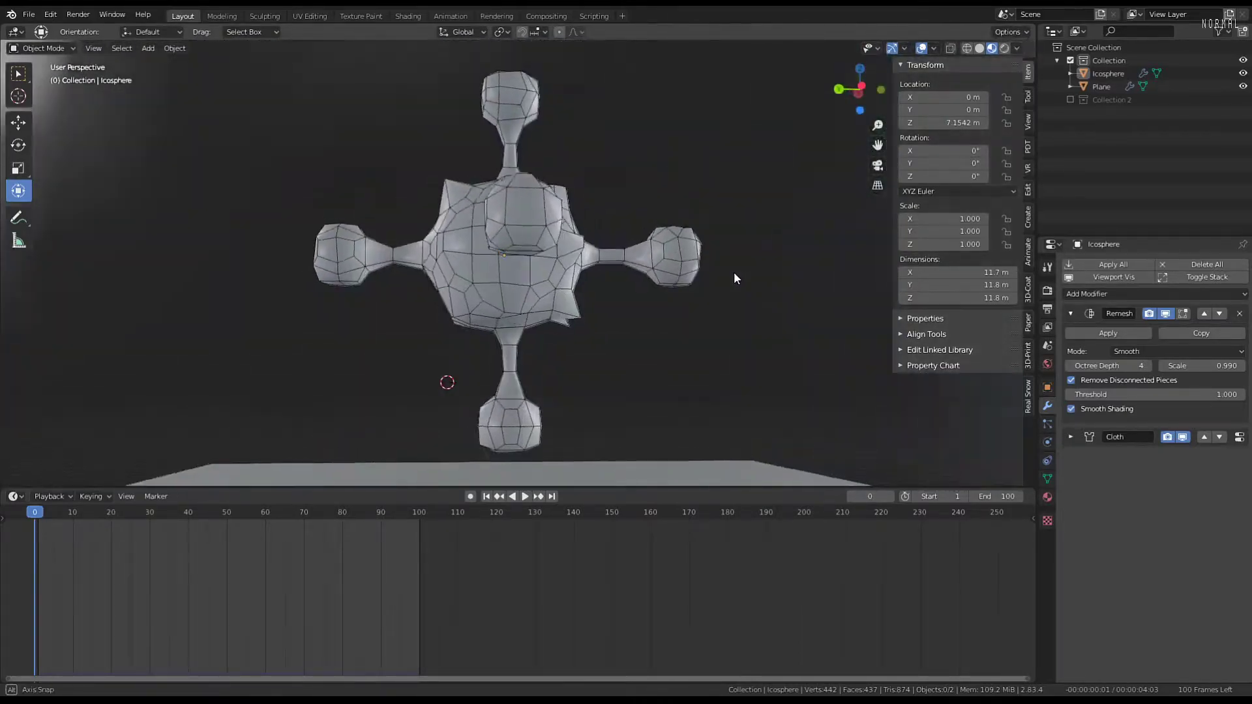
key(space)
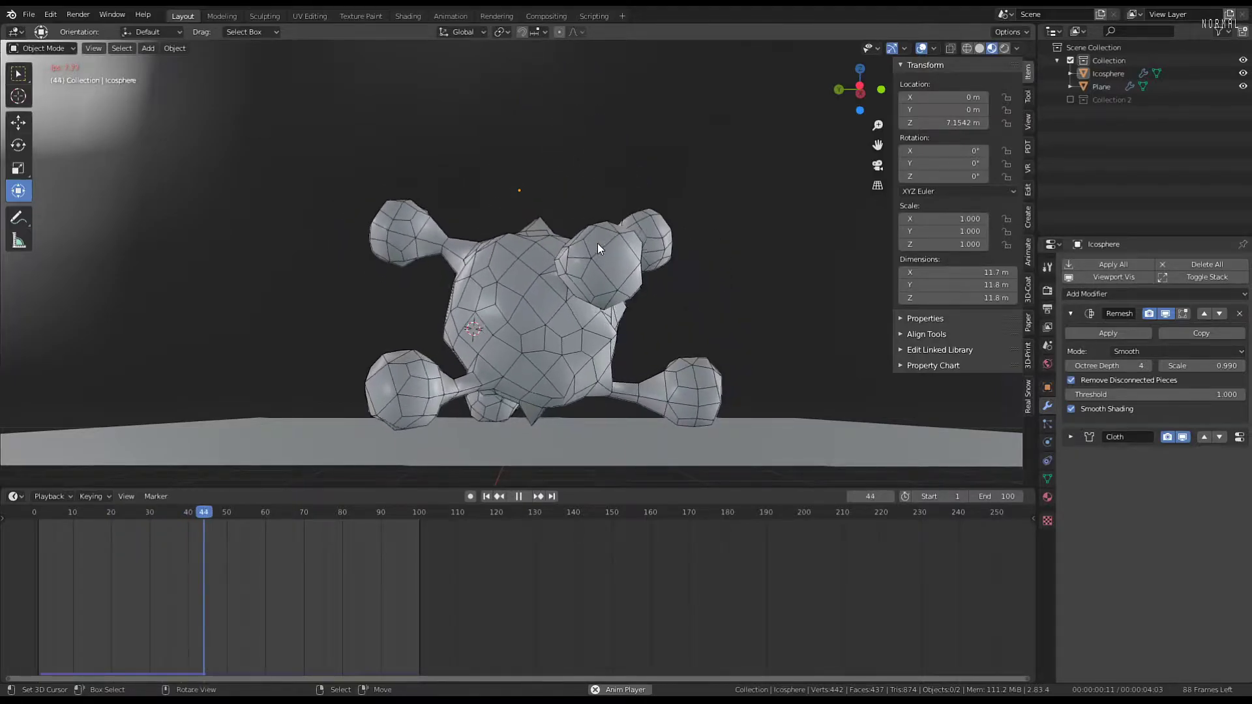
mouse_move(598, 243)
middle_down()
mouse_move(537, 267)
mouse_move(549, 259)
mouse_move(467, 240)
mouse_move(644, 247)
mouse_move(620, 251)
middle_up()
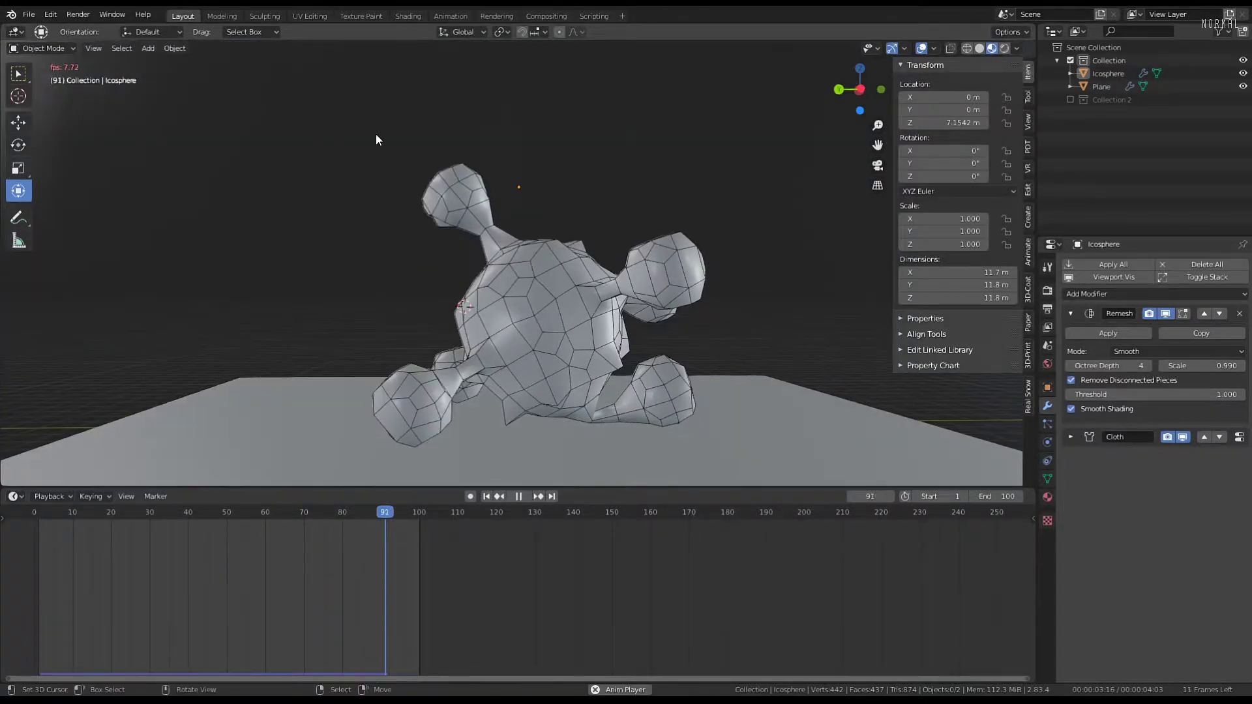
Save the Blender file, briefly resume the simulation, and return the timeline to frame 0
click(29, 14)
click(57, 127)
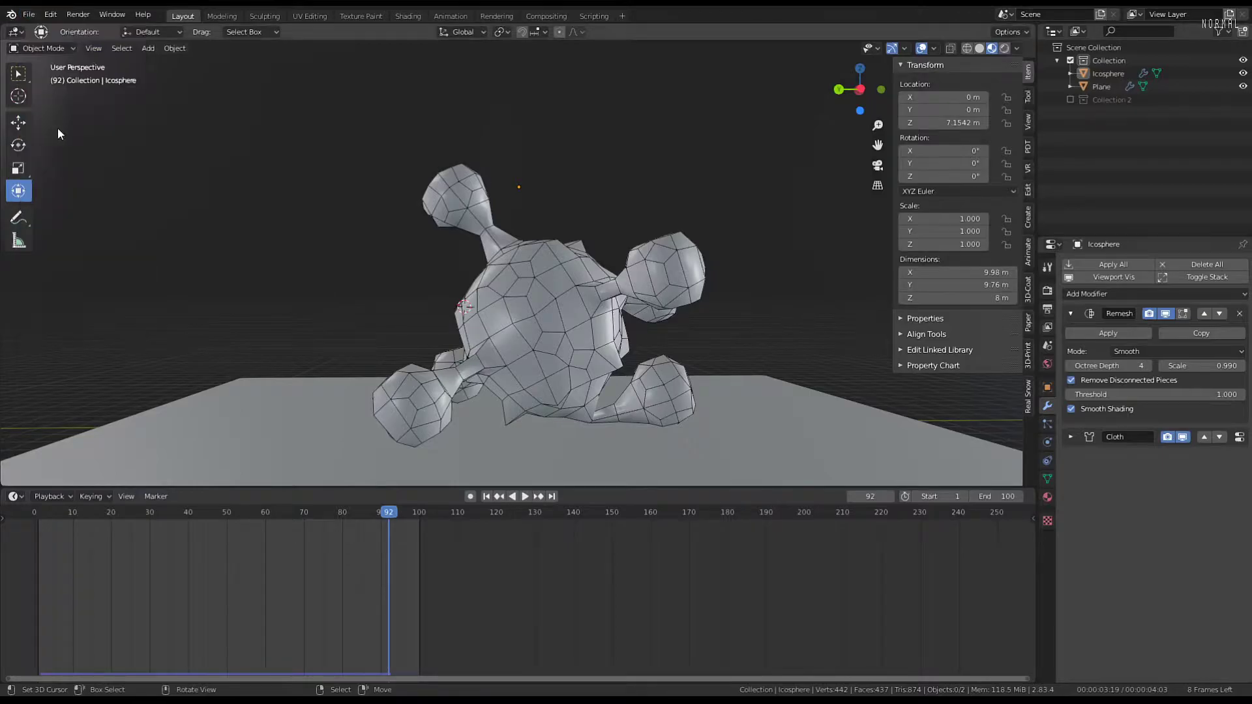
middle_drag(482, 280, 358, 249)
key(space)
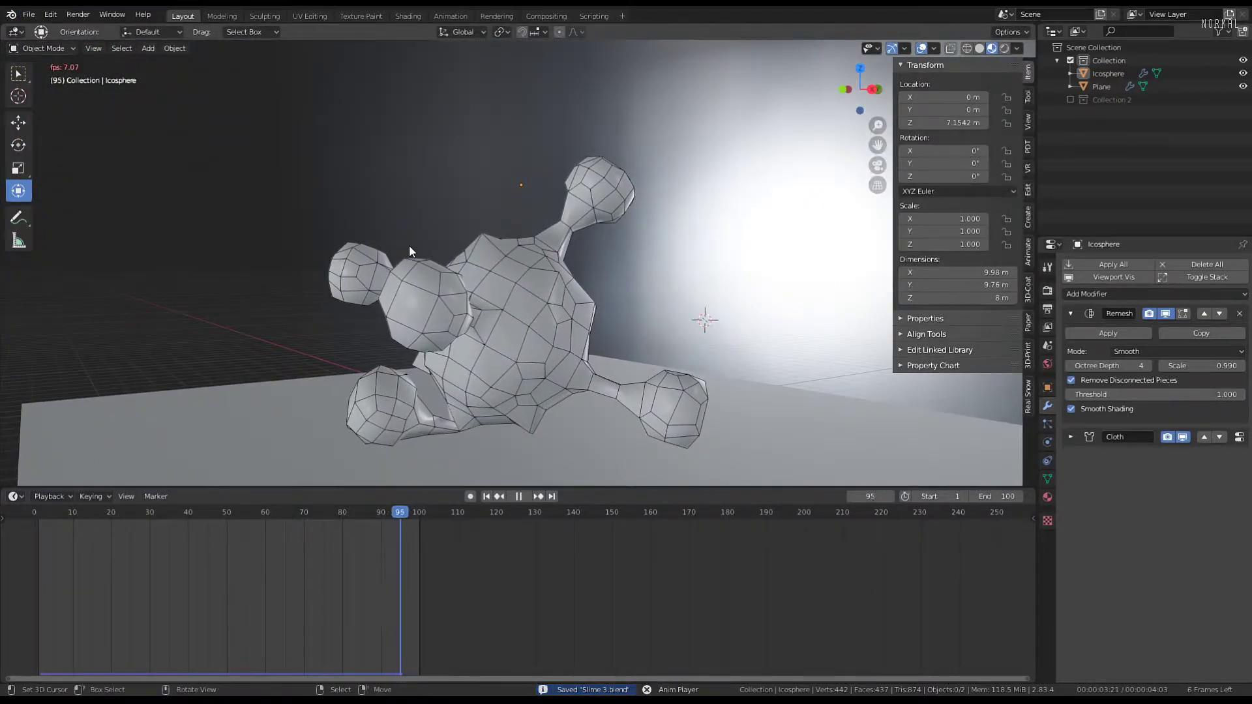
key(space)
drag(222, 537, 35, 632)
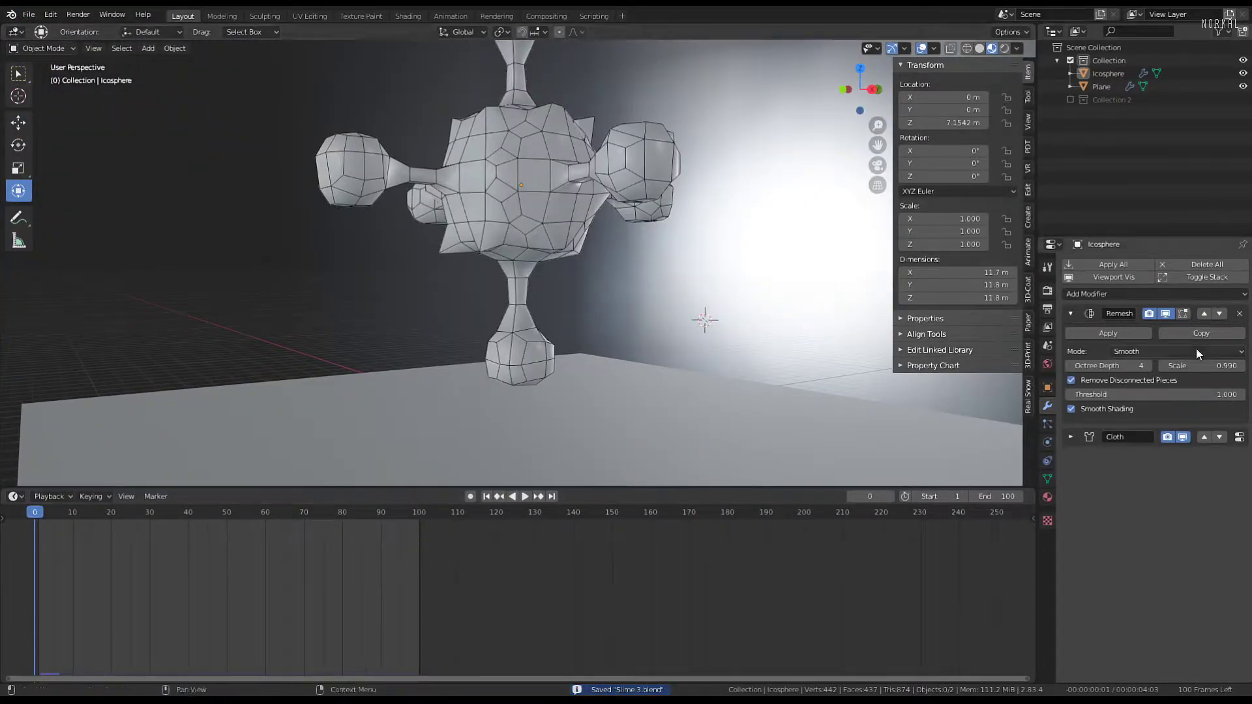
Switch the Remesh modifier's mode to Blocks, play the simulation, and stop it
click(1167, 351)
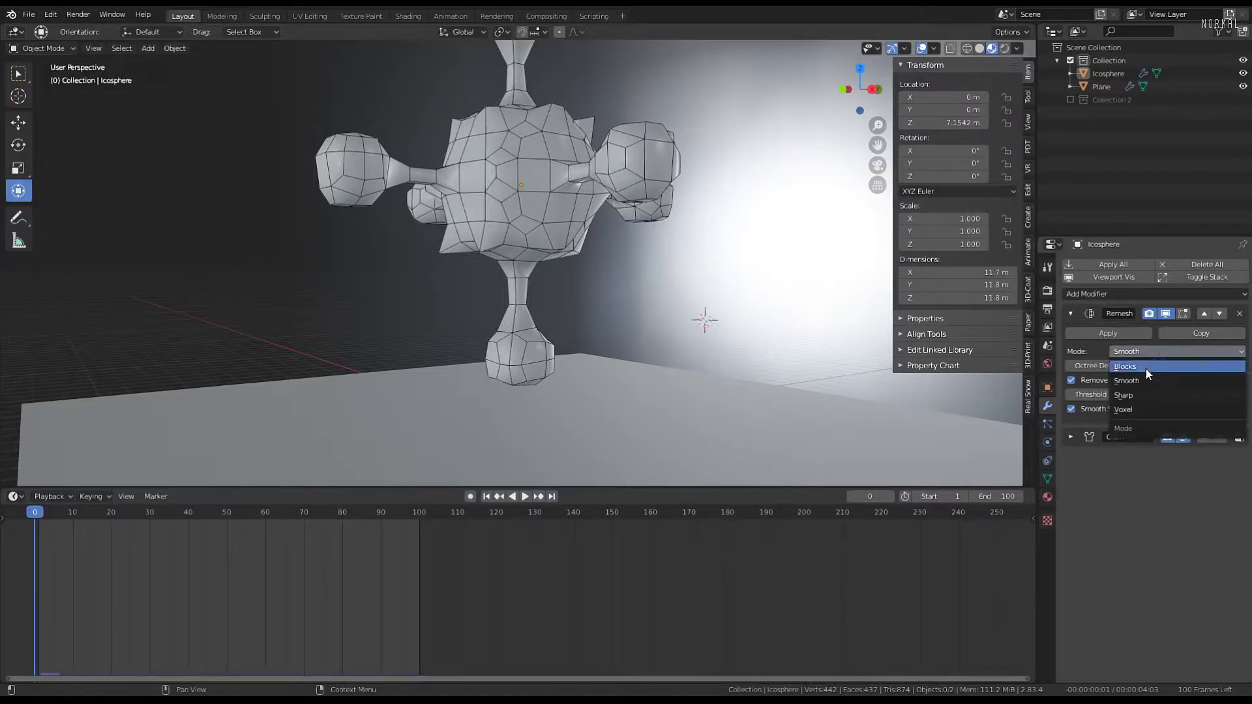
click(1145, 367)
middle_drag(815, 248, 641, 169)
key(space)
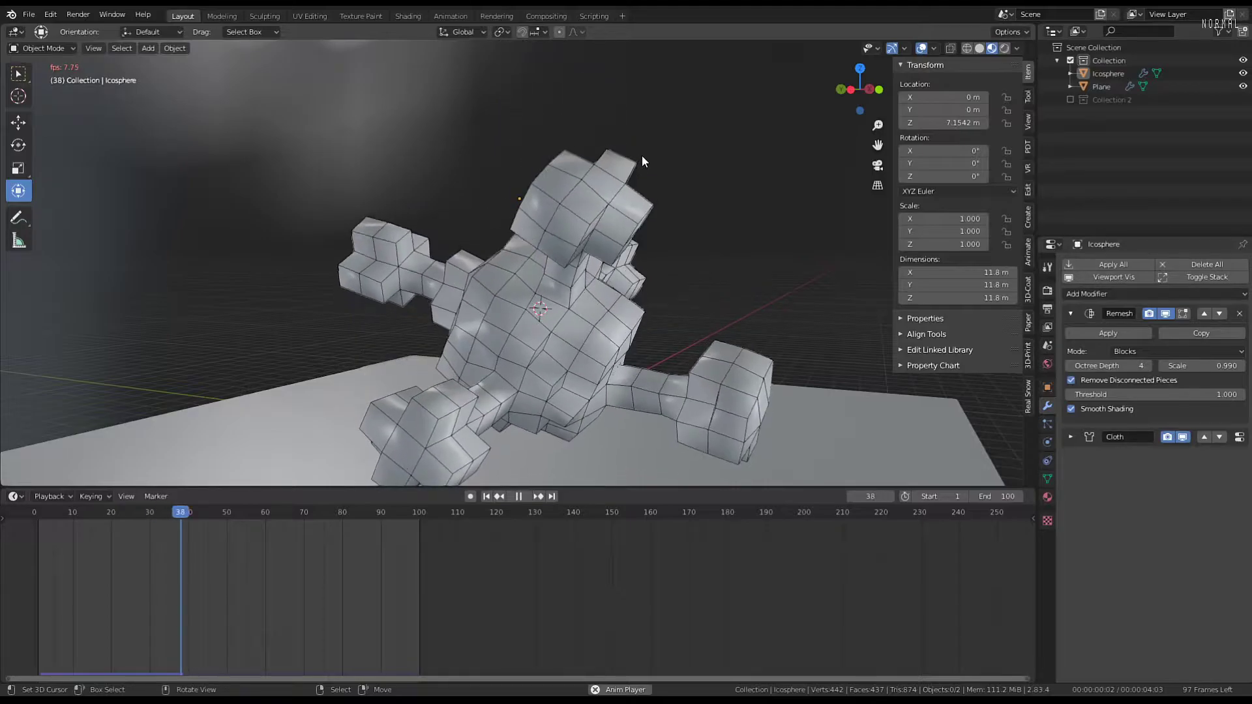
middle_drag(608, 209, 545, 183)
scroll(624, 188, down, 2)
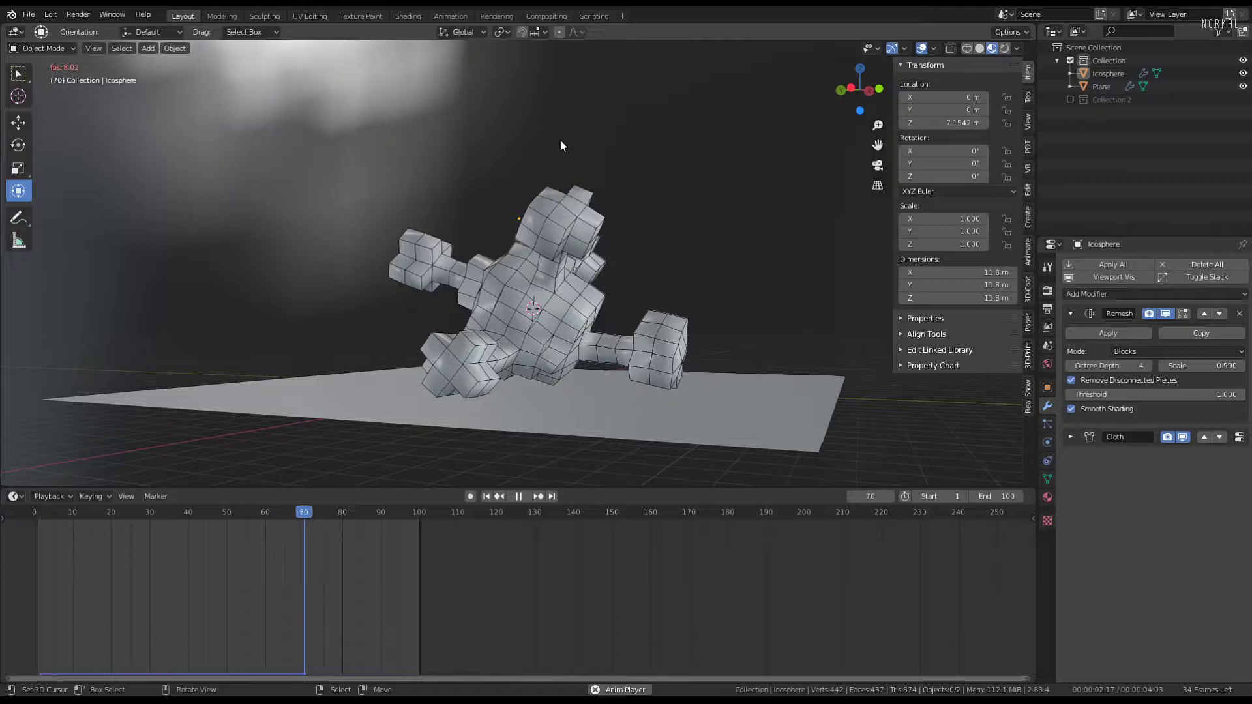
middle_drag(561, 140, 618, 150)
key(Escape)
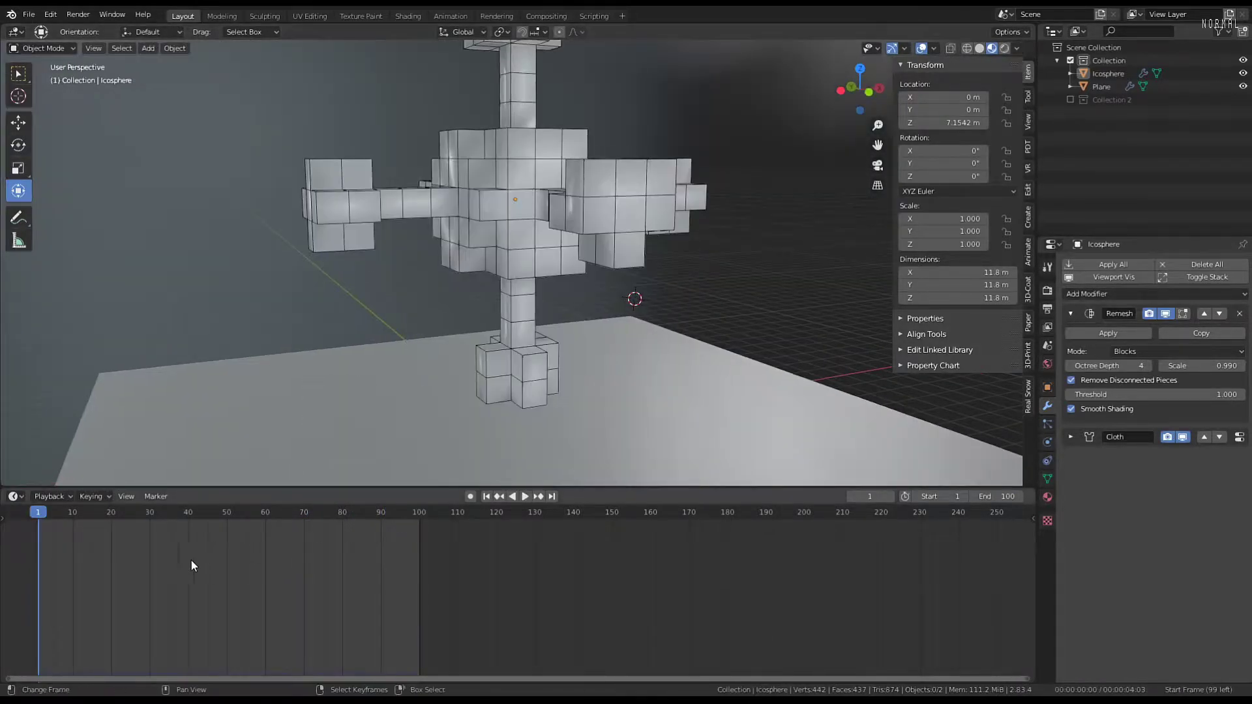
Try an octree depth of 6 with Blocks remeshing, play a few frames, inspect the mesh, and return to frame 0
click(1147, 365)
middle_drag(548, 215, 674, 186)
click(1147, 365)
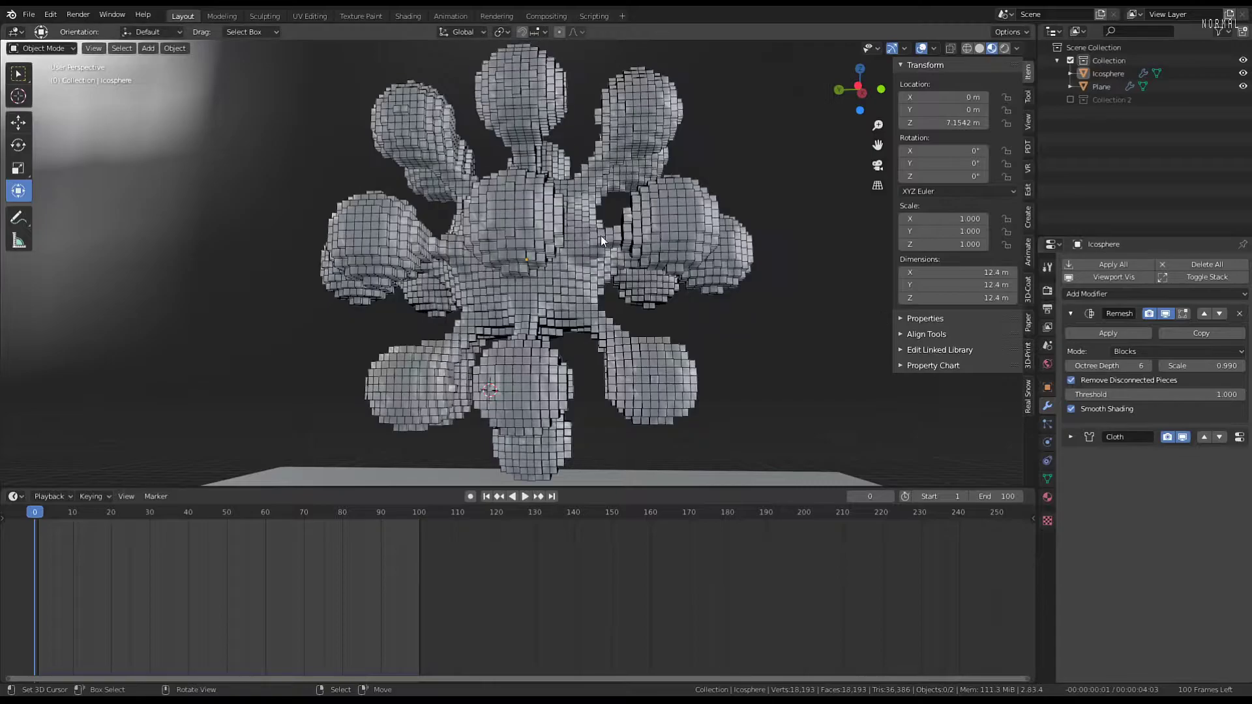
middle_drag(600, 236, 623, 163)
key(space)
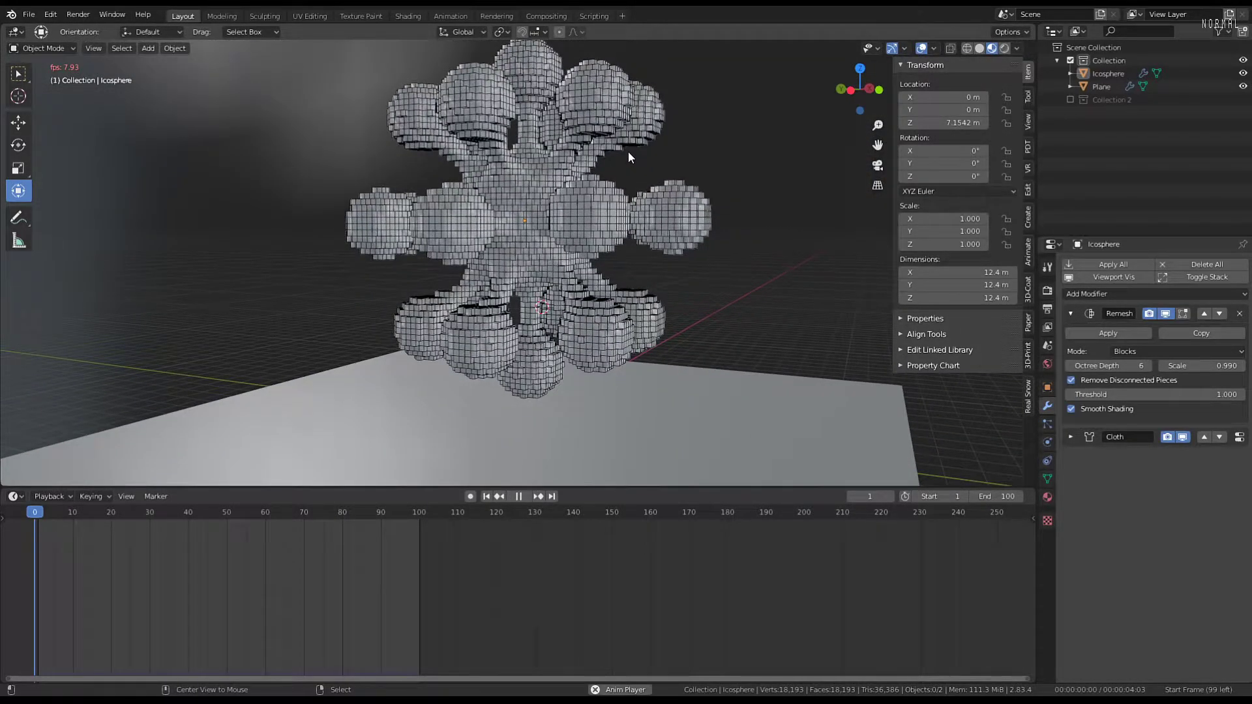
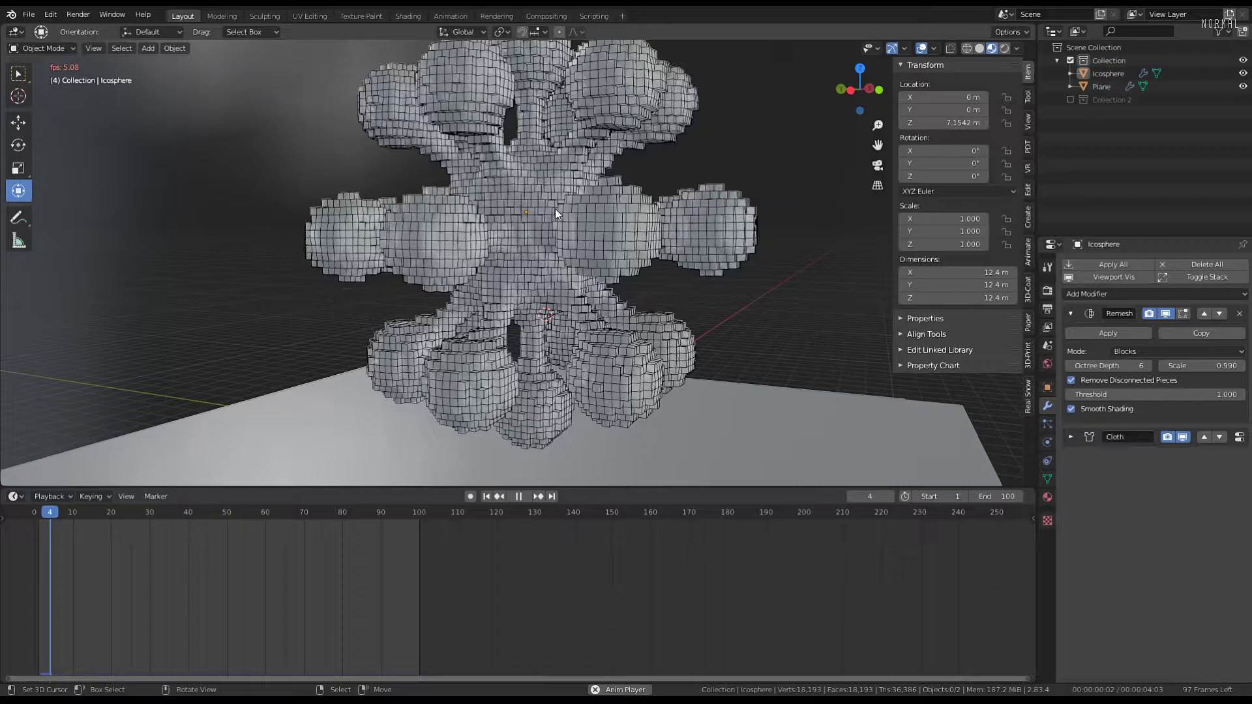
key(space)
middle_drag(553, 206, 564, 239)
scroll(695, 190, up, 6)
scroll(565, 239, down, 4)
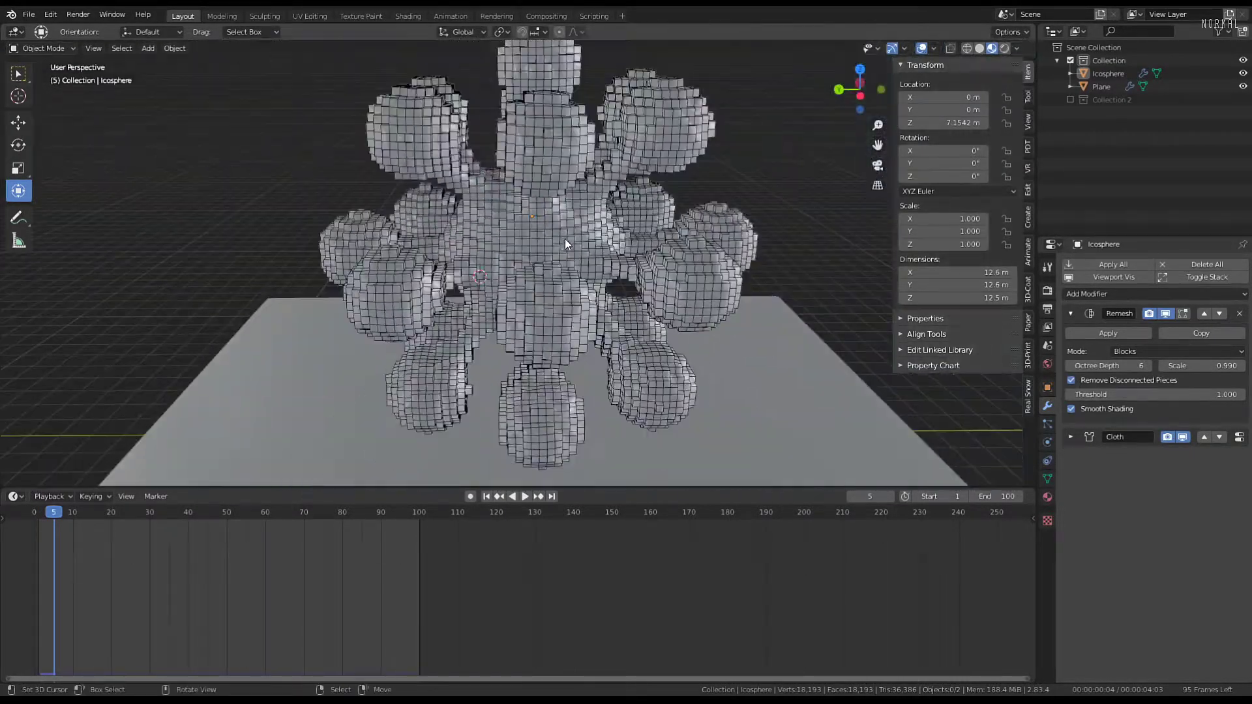
click(16, 589)
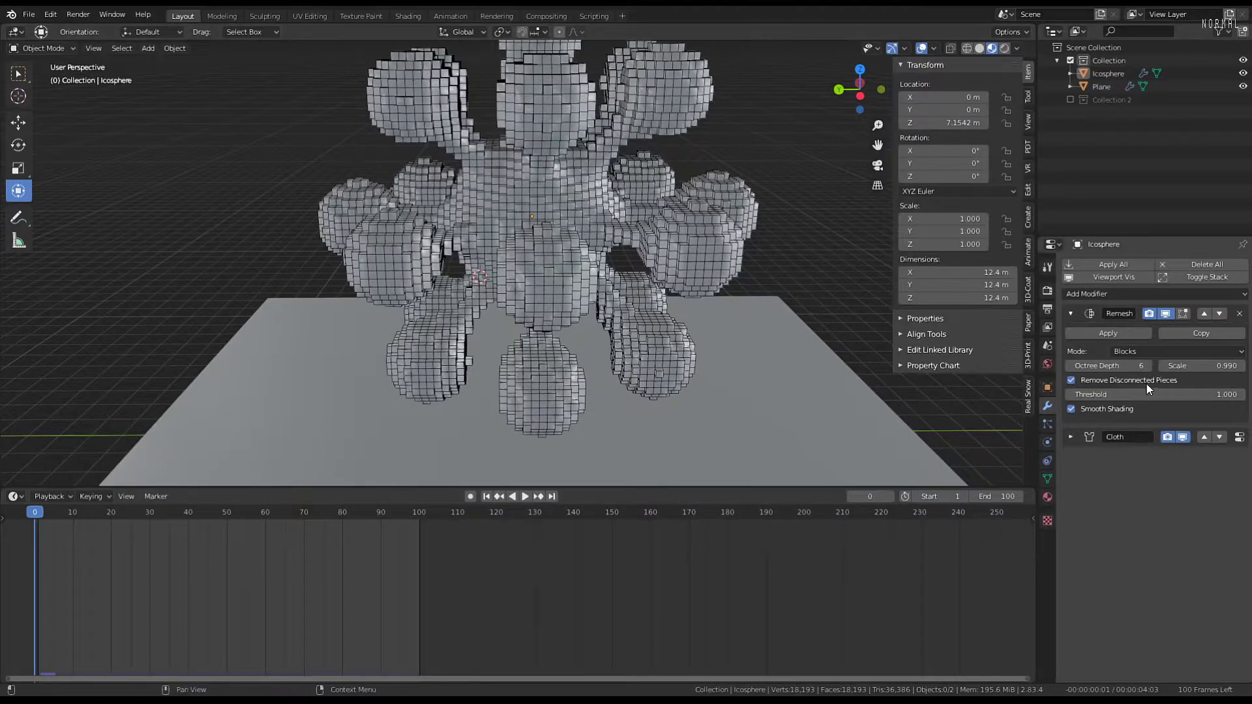
Try an octree depth of 3 on the Blocks remesh and play the simulation to frame 60
click(1006, 350)
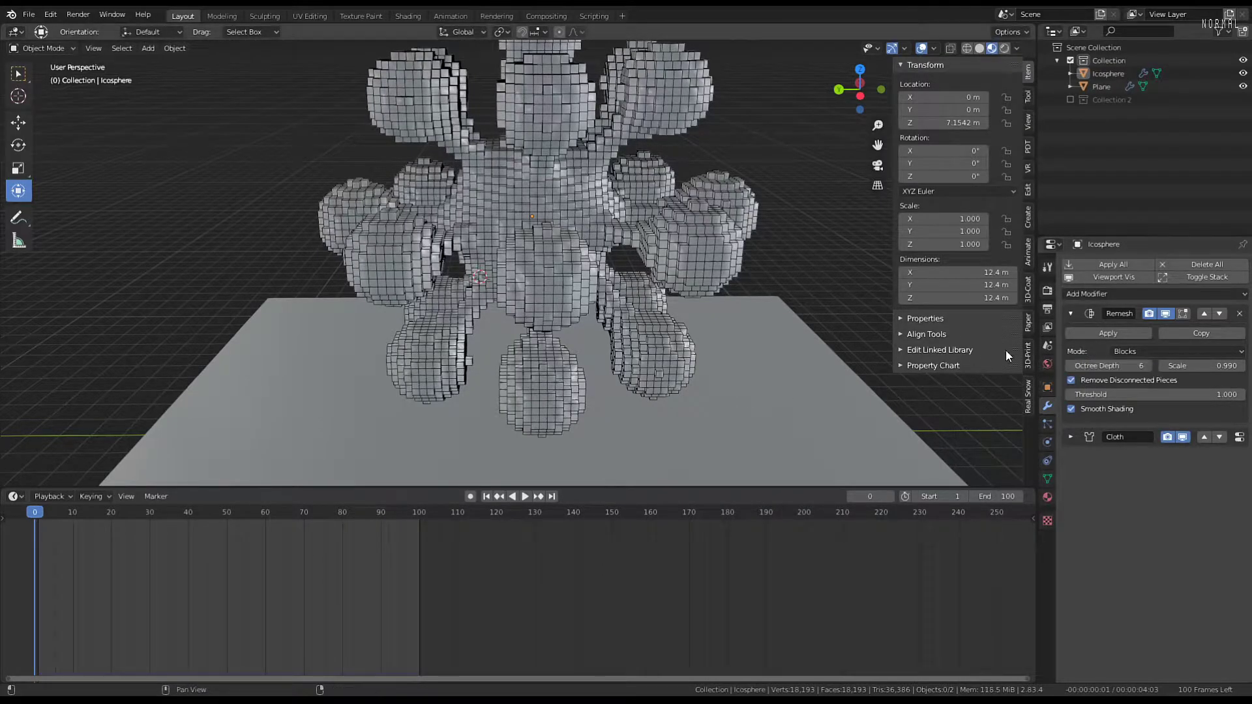
click(1070, 366)
click(1070, 365)
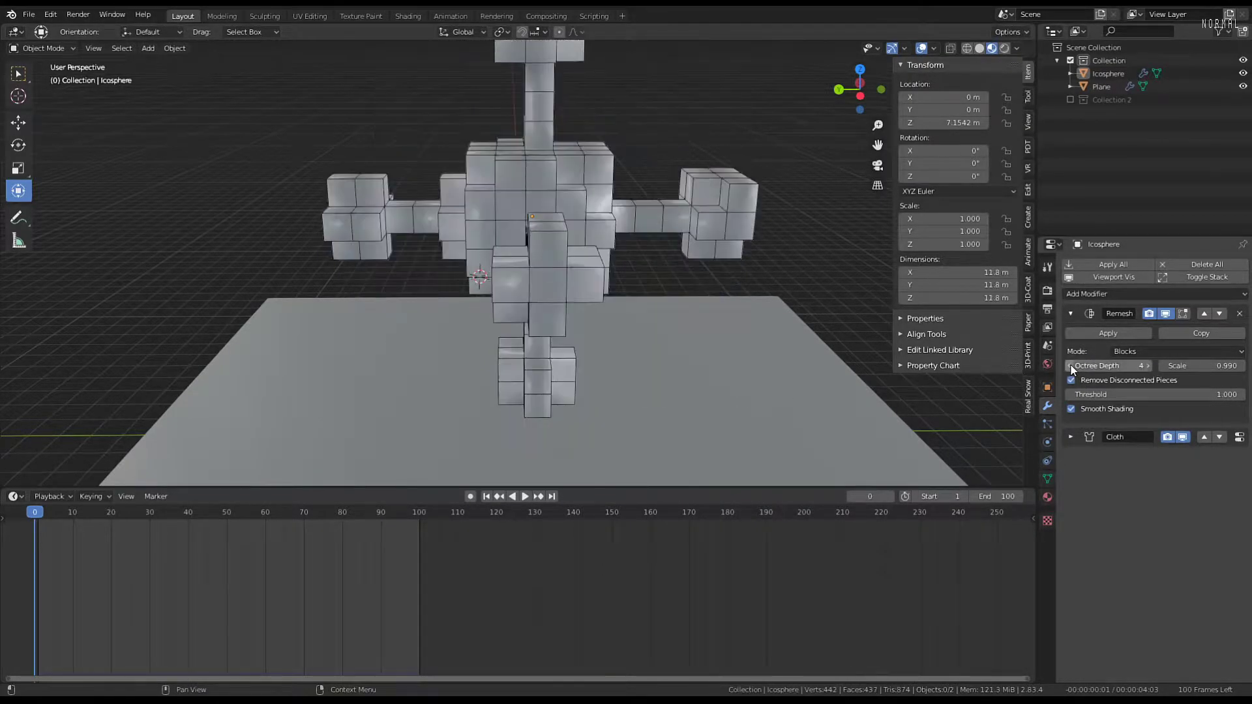
click(1070, 366)
middle_drag(530, 252, 531, 208)
scroll(545, 218, up, 2)
scroll(531, 209, up, 1)
key(space)
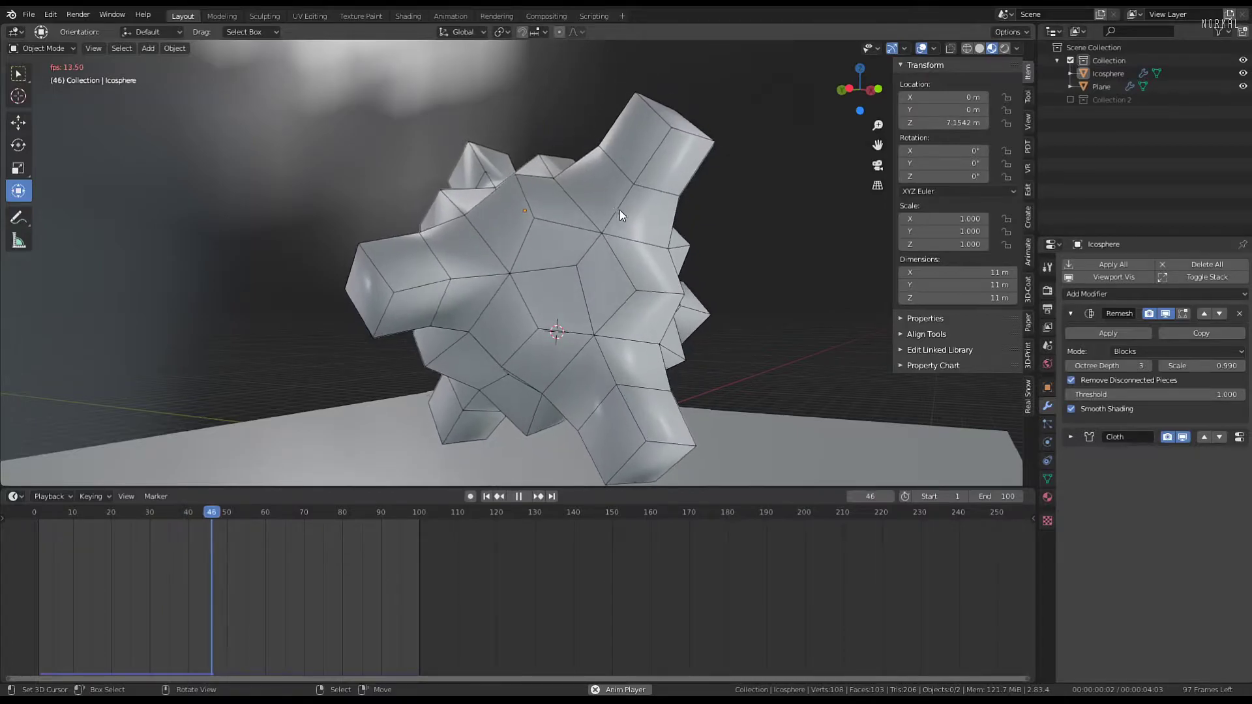
scroll(620, 214, down, 2)
middle_drag(620, 214, 707, 232)
key(space)
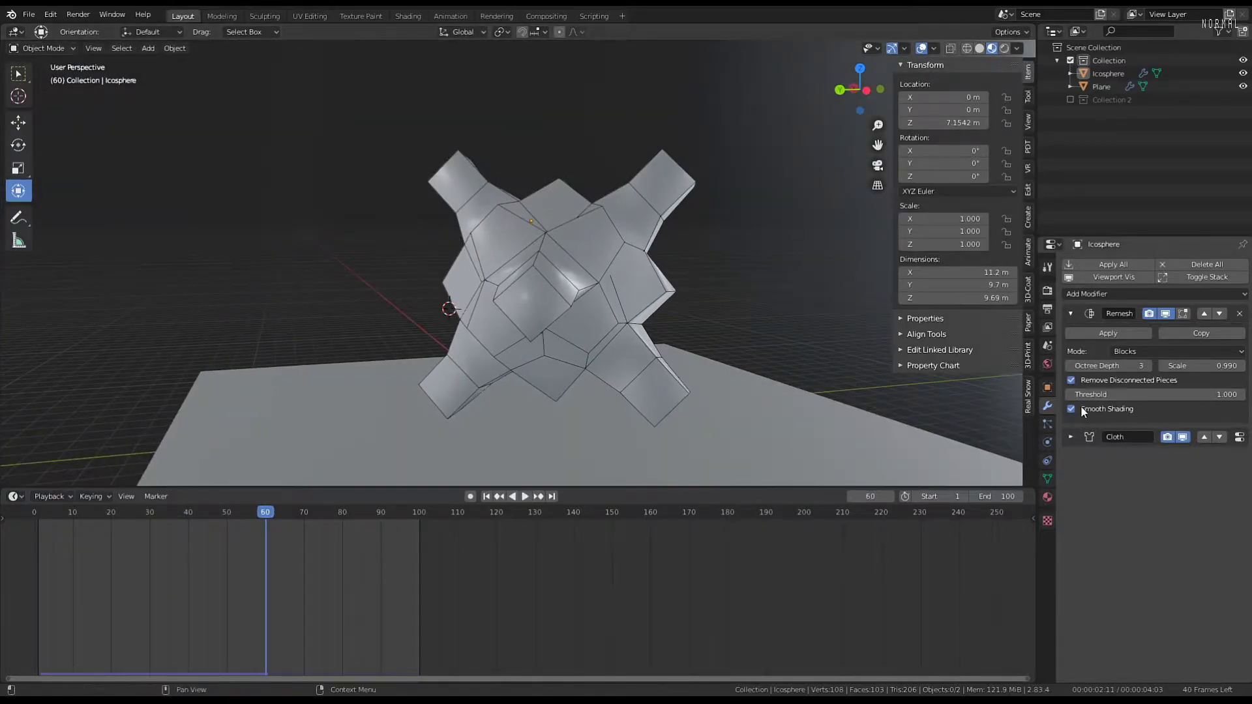
Look through the icosphere's cloth physics settings, including stiffness, damping, pressure, collisions, property weights and field weights
click(1047, 440)
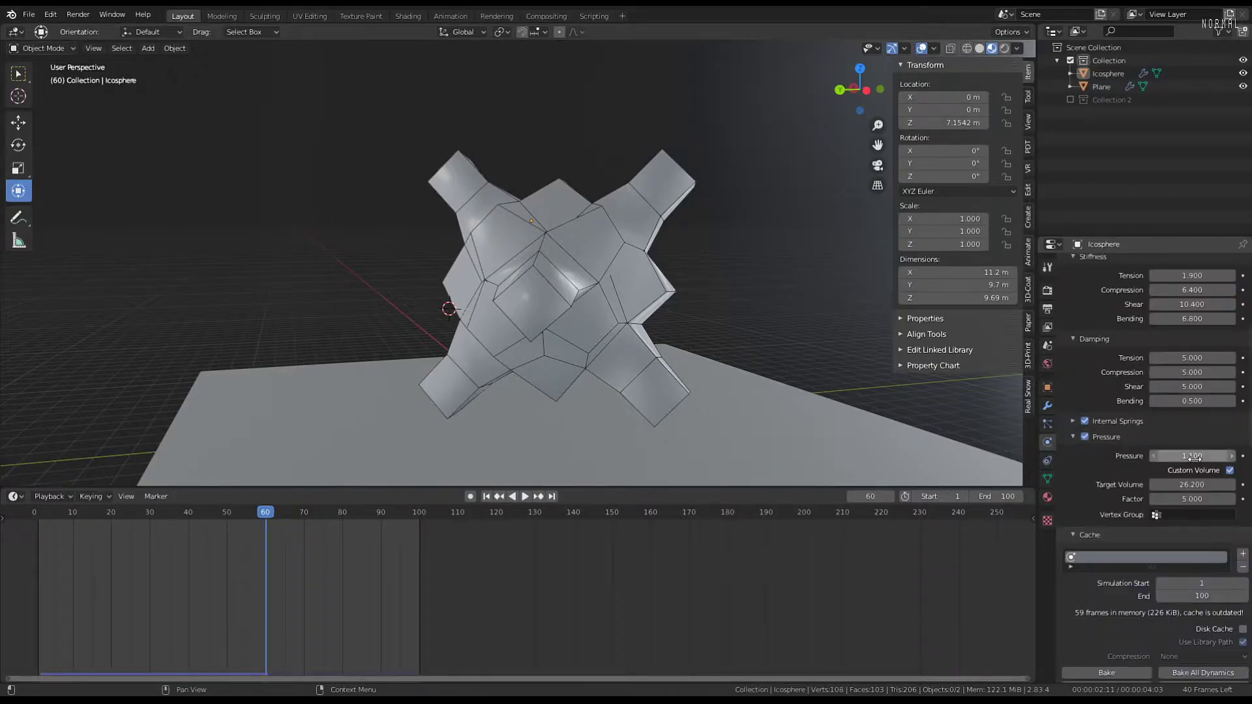
scroll(1102, 392, up, 4)
scroll(1204, 365, down, 14)
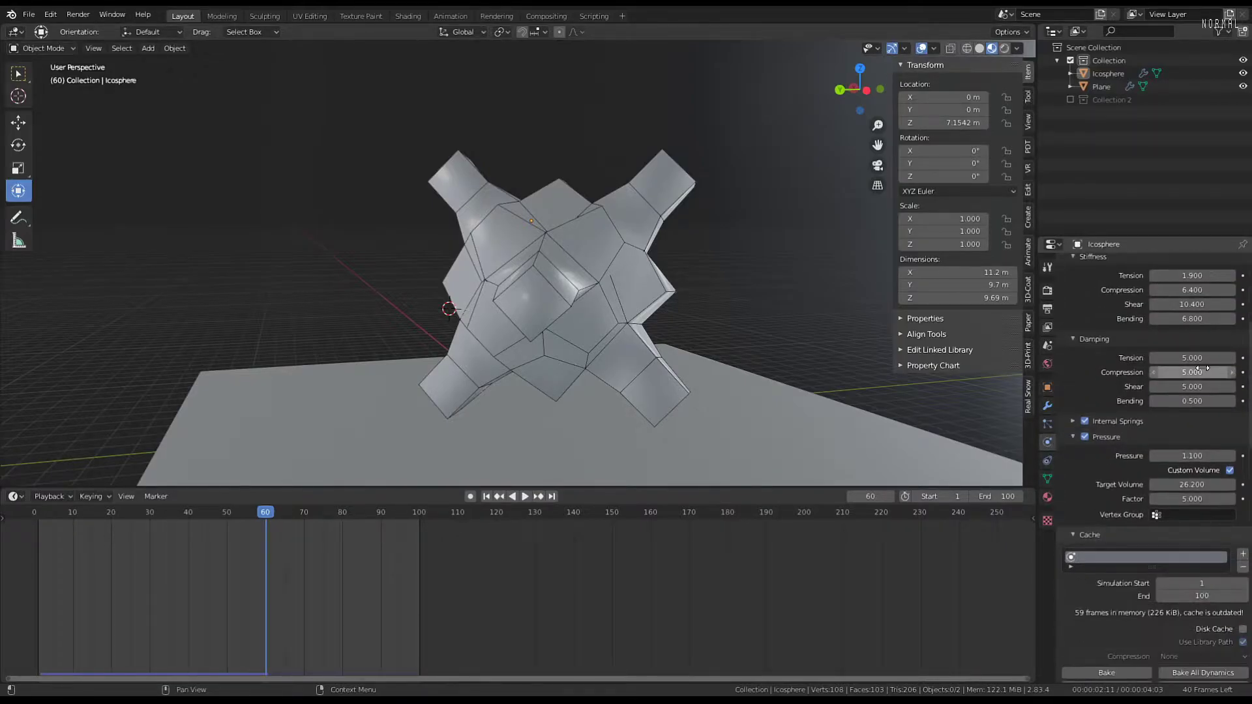
scroll(1153, 436, down, 5)
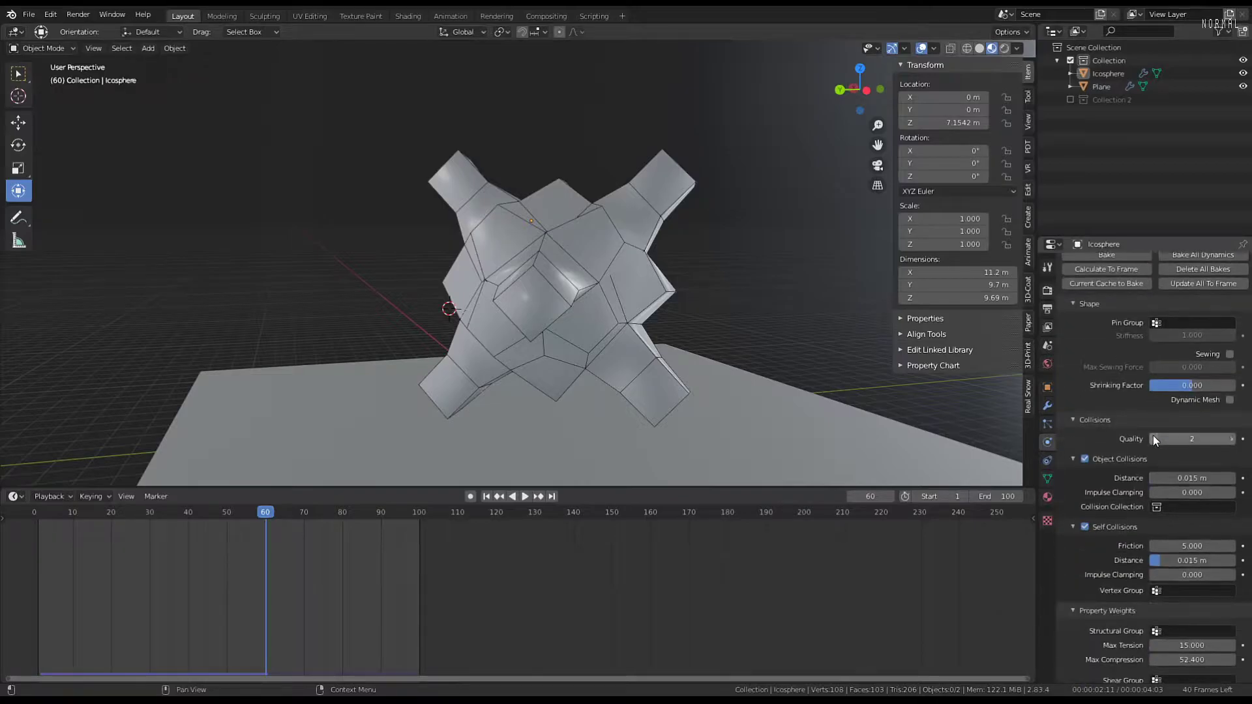
scroll(1101, 565, down, 13)
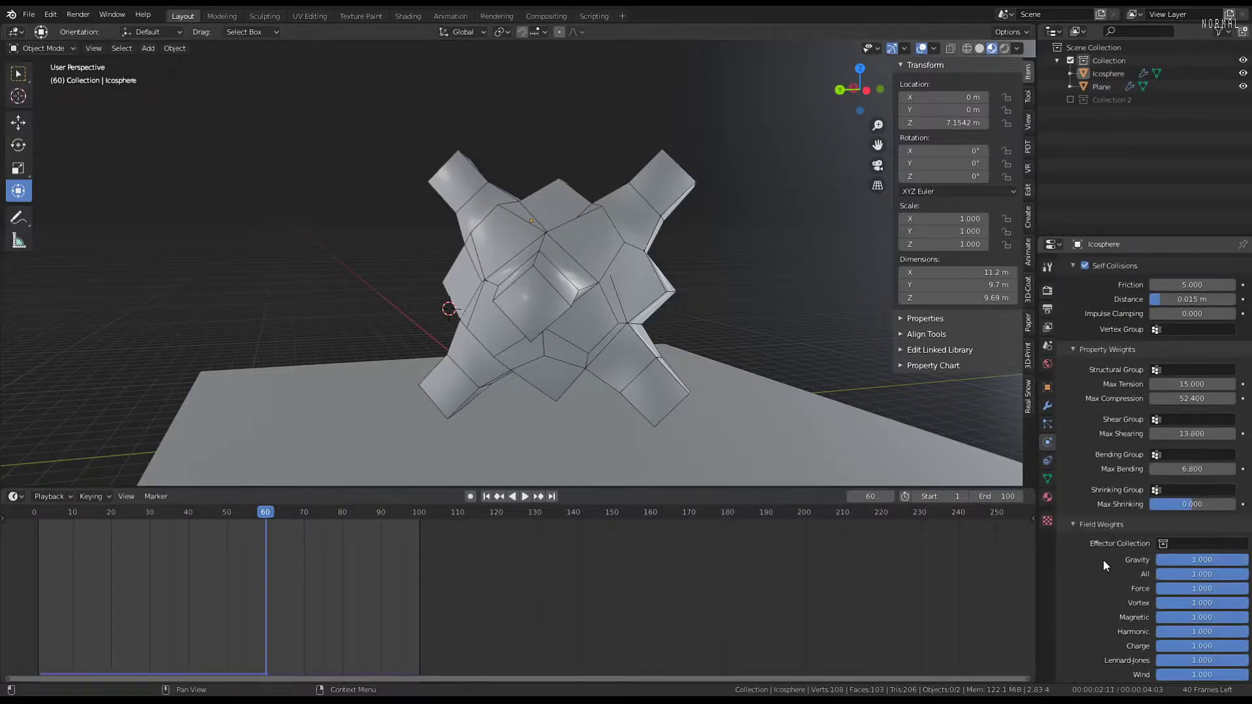
scroll(1102, 554, up, 12)
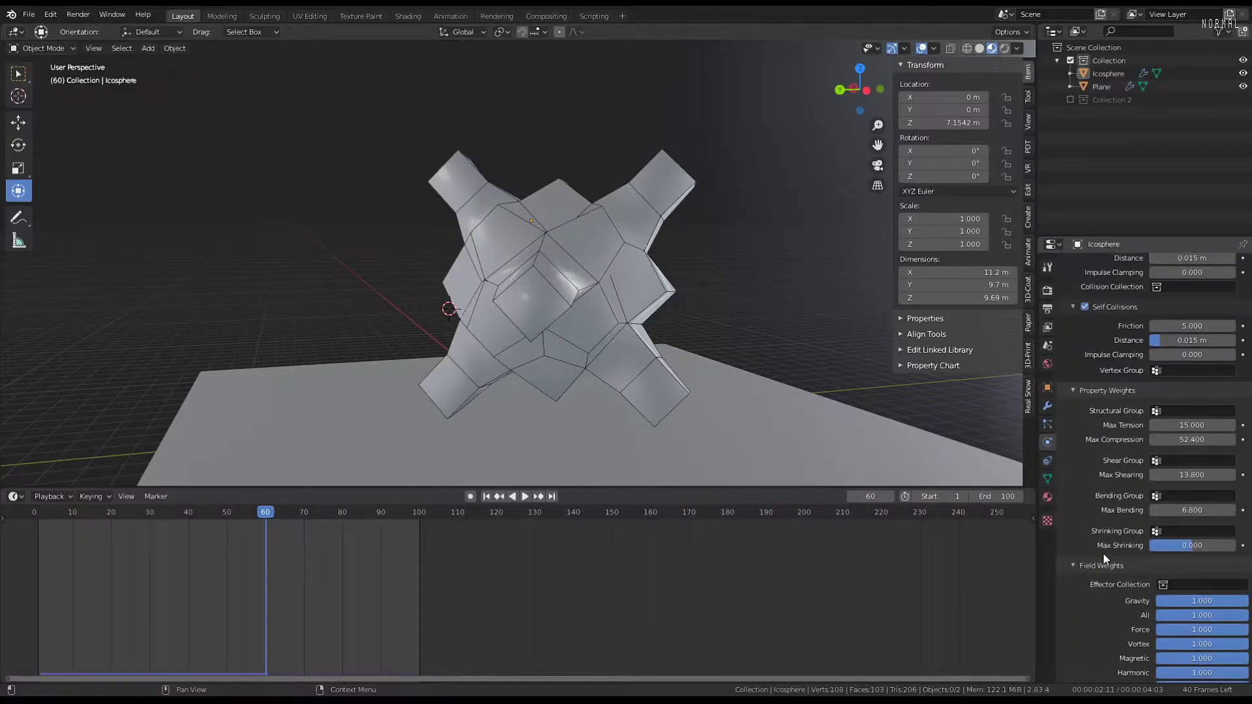
scroll(1102, 551, up, 16)
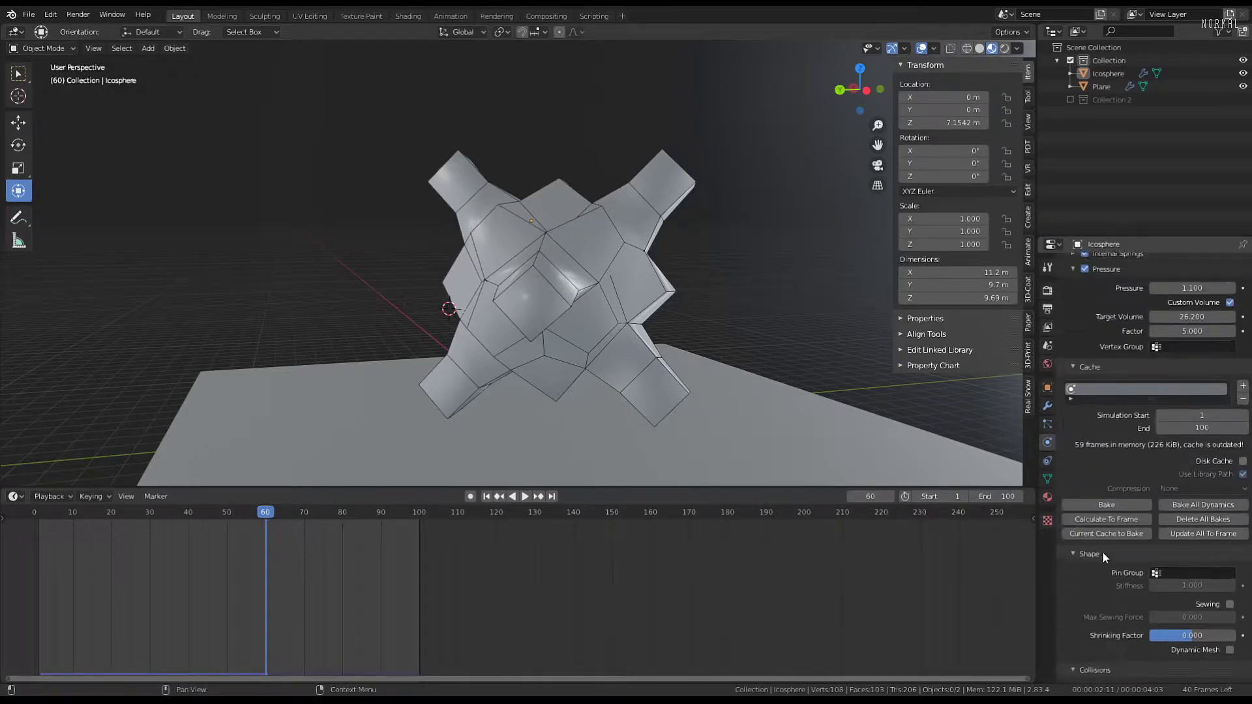
scroll(1101, 549, up, 8)
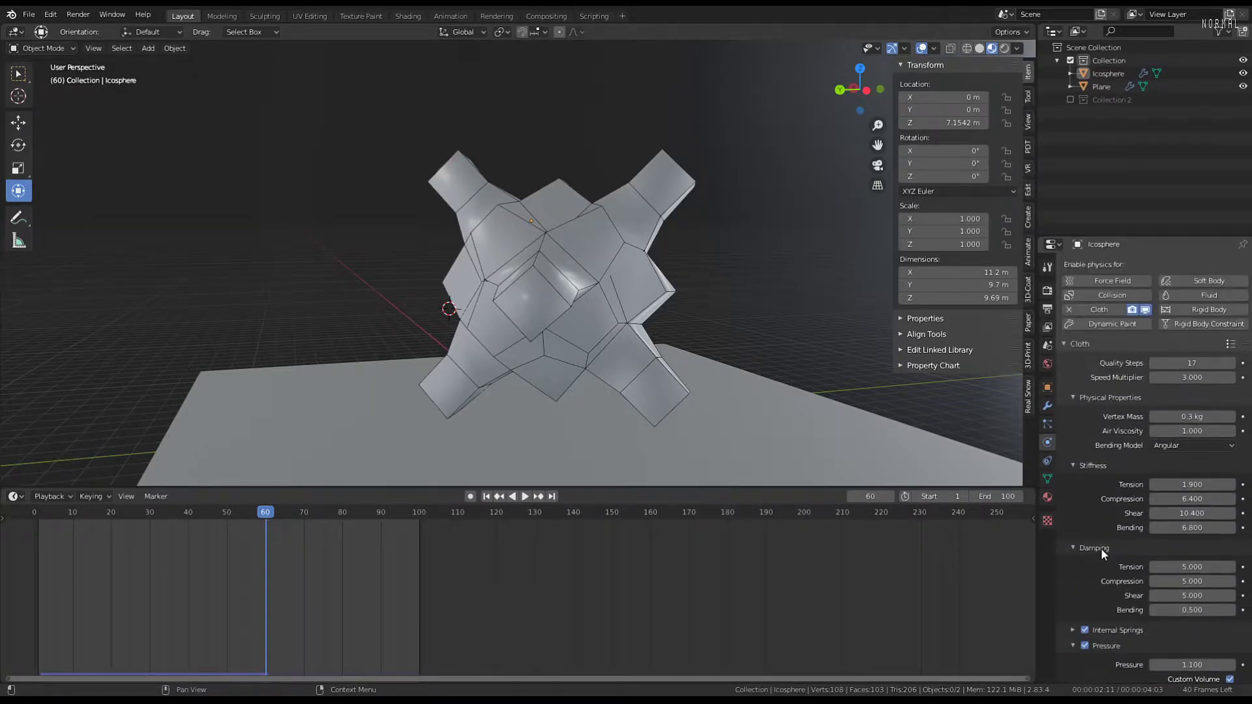
Raise the cloth's vertex mass to 1.4 kg and play the simulation from the start
click(1232, 417)
click(1231, 417)
click(1232, 417)
click(1232, 417)
click(1232, 416)
click(1232, 417)
click(1231, 416)
click(1231, 416)
click(1232, 417)
click(17, 576)
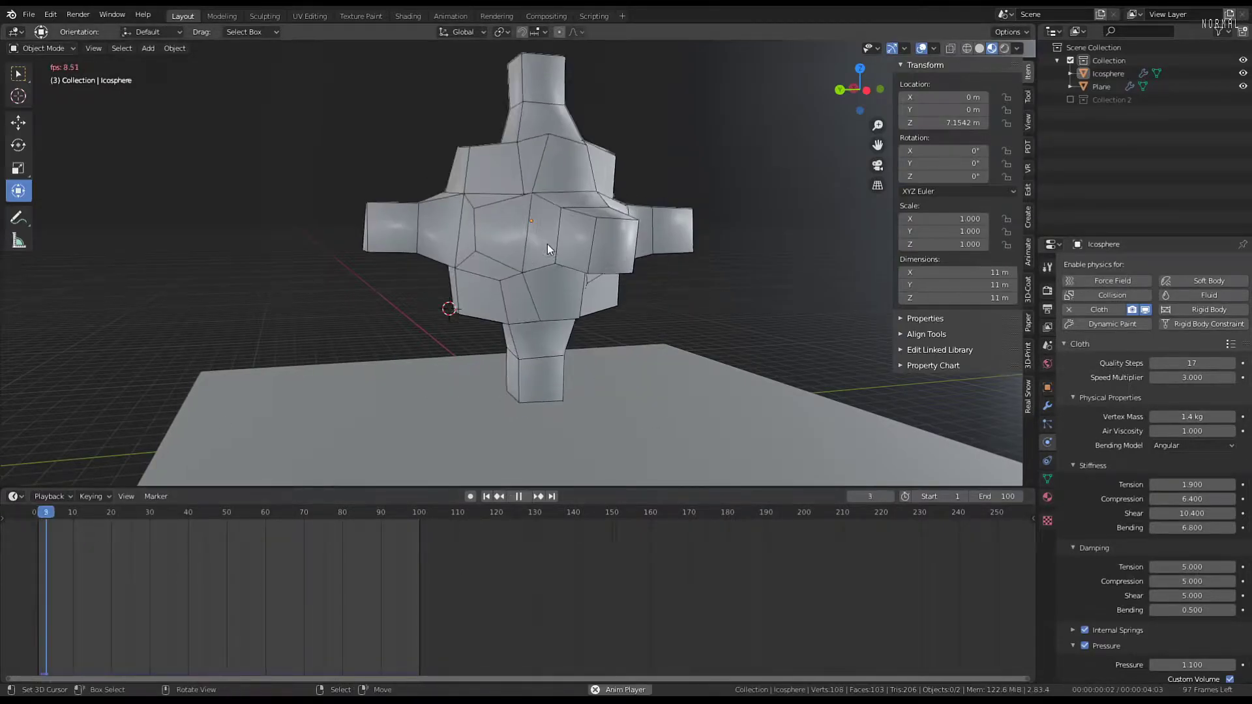
middle_drag(663, 281, 647, 257)
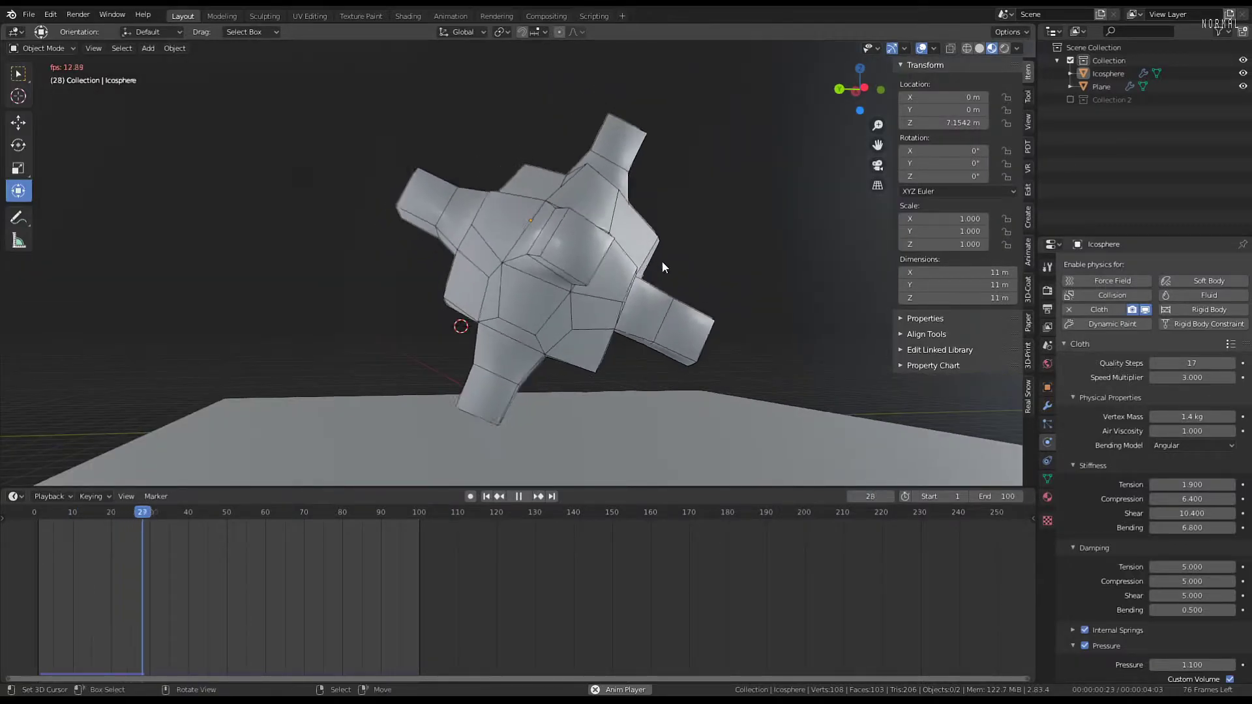
Set the cloth's vertex mass to 7.8 kg, replay the simulation from the start, and stop it at frame 85
drag(1192, 416, 1232, 417)
click(37, 553)
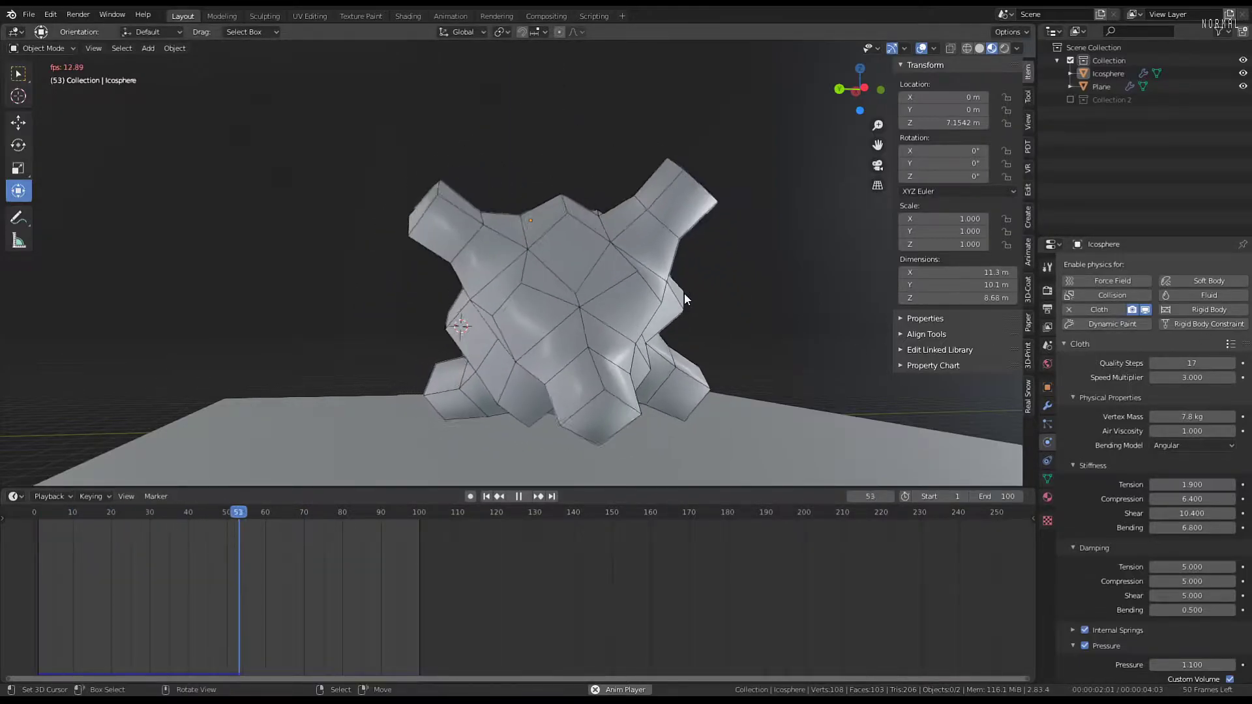
mouse_move(683, 292)
middle_down()
mouse_move(640, 296)
mouse_move(760, 305)
mouse_move(617, 288)
mouse_move(660, 292)
middle_up()
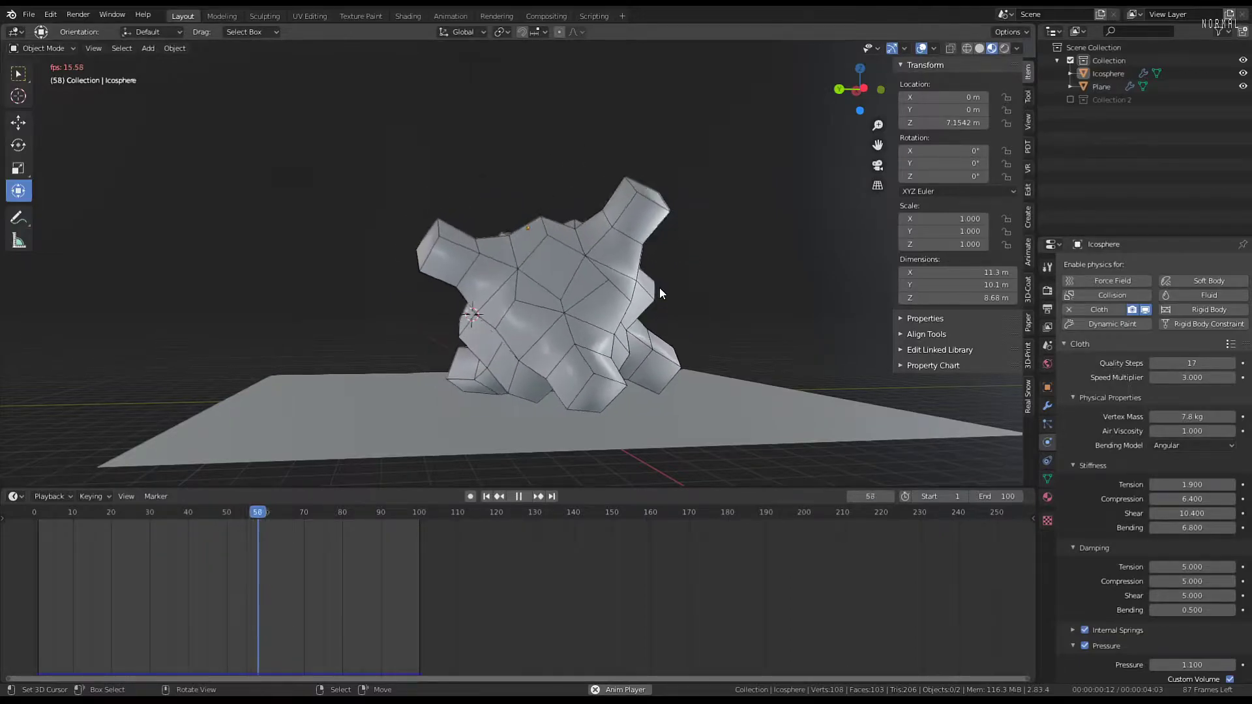
middle_drag(659, 287, 520, 300)
key(space)
scroll(652, 287, up, 5)
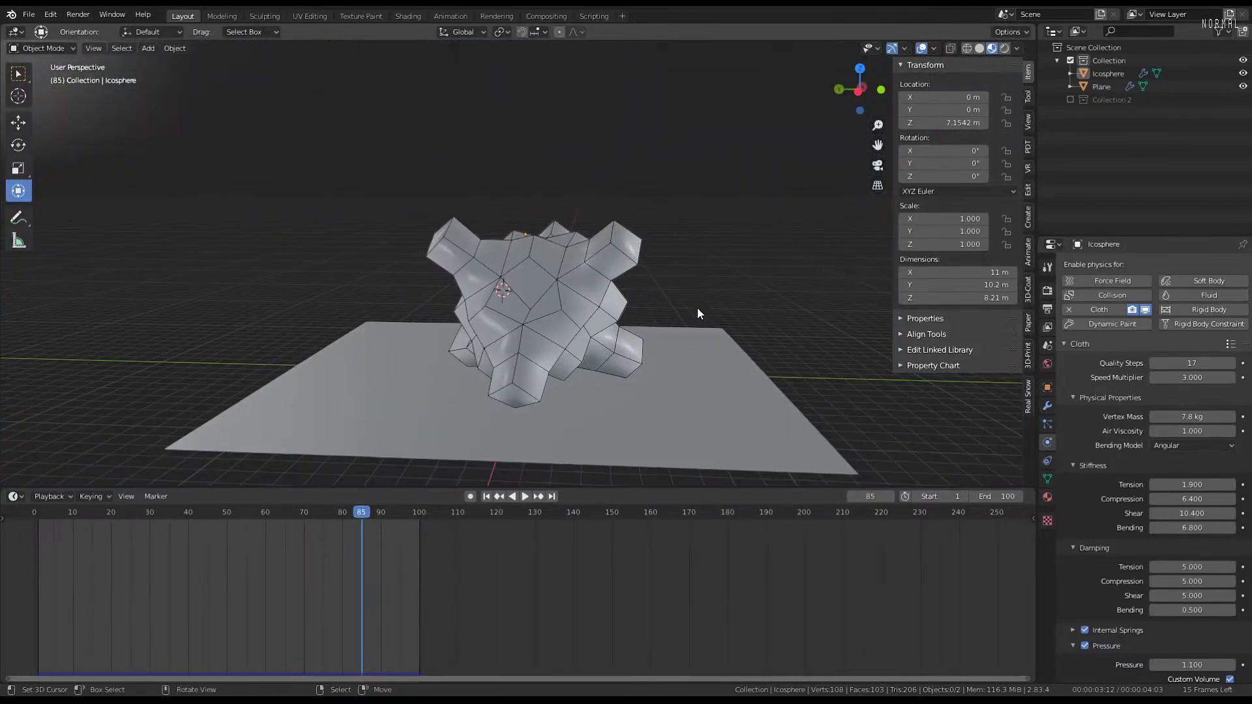
Return to frame 0, set the Remesh modifier's octree depth to 4, and play the simulation with the heavier cloth
click(1047, 405)
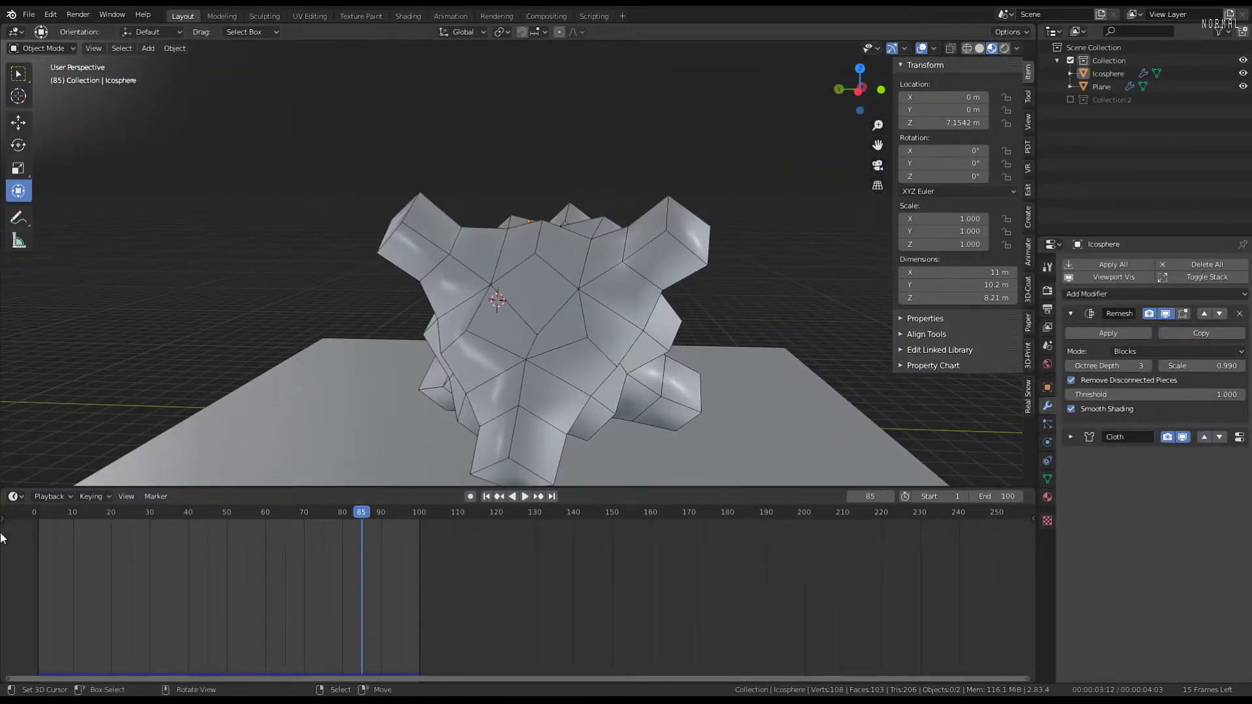
click(17, 554)
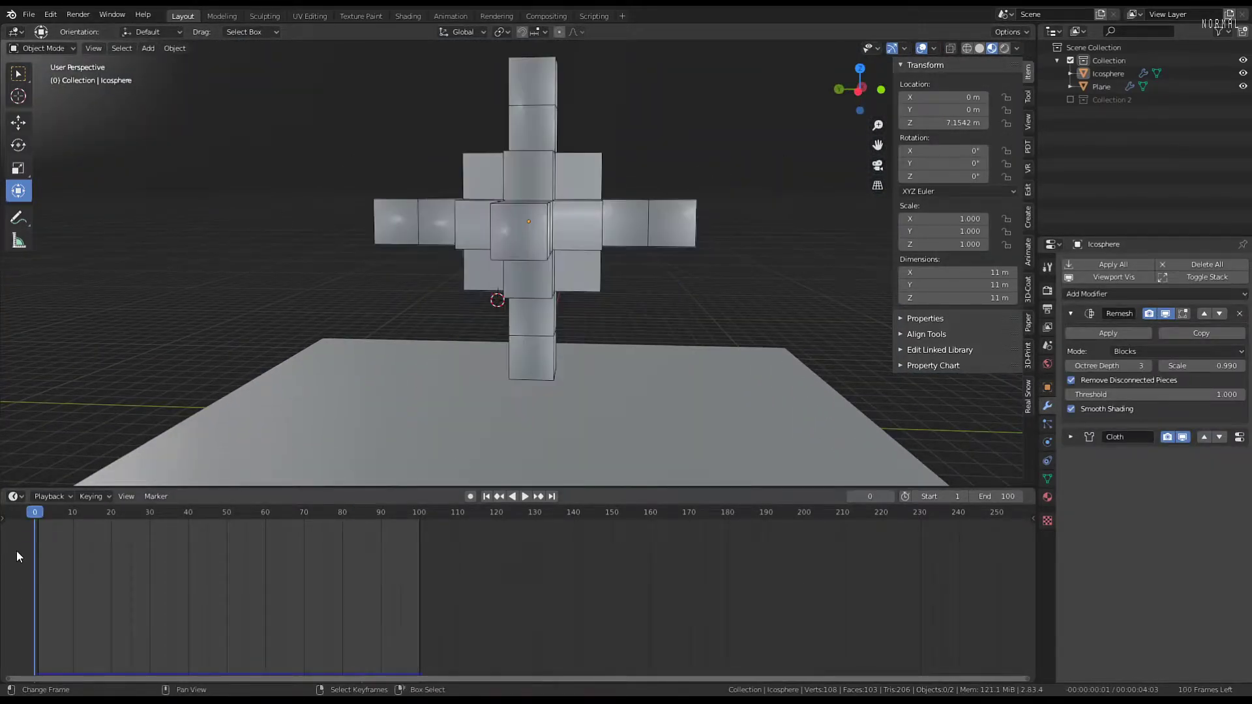
click(1148, 365)
key(space)
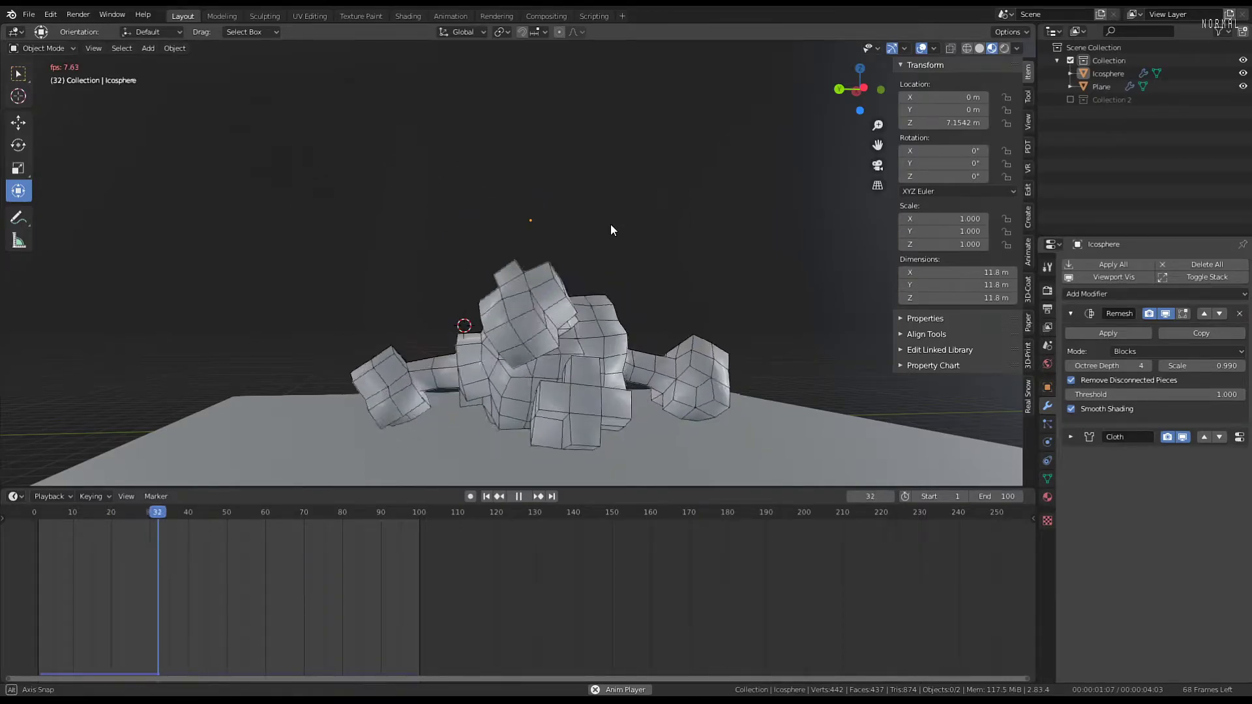
middle_drag(610, 224, 561, 210)
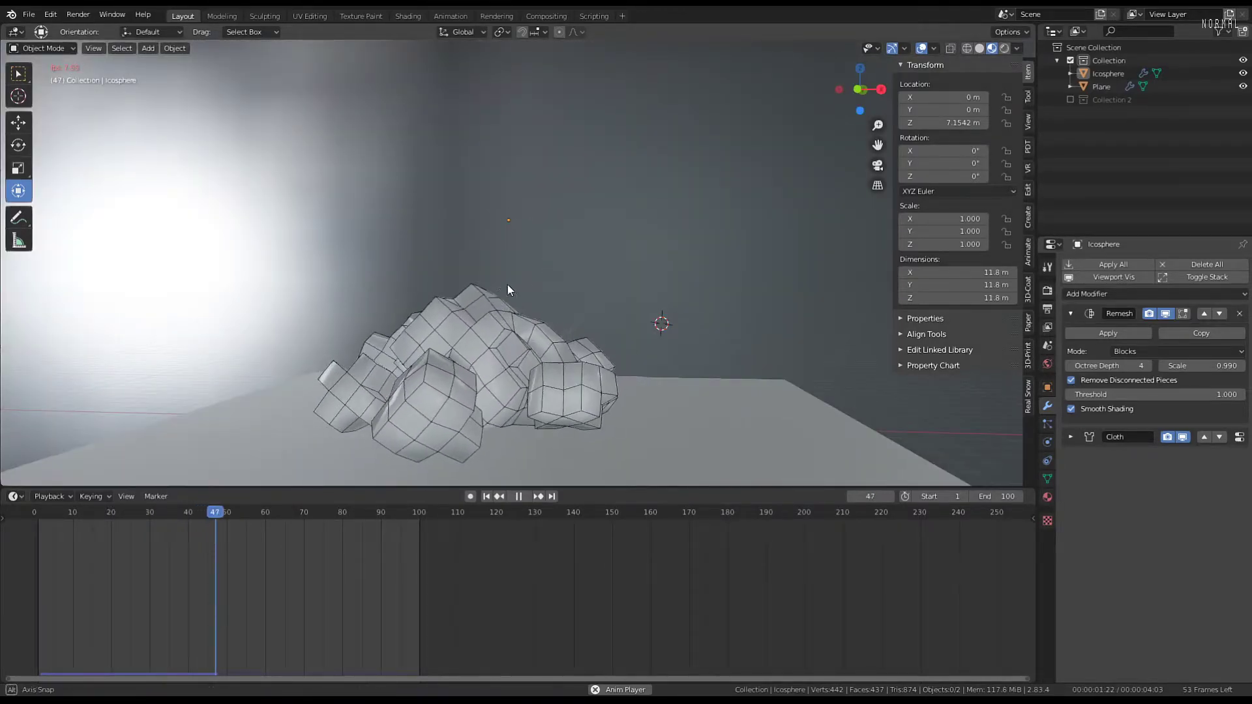
Examine the simulated cloth object on the plane from several angles, pausing and resuming the playback
middle_drag(509, 287, 683, 176)
key(space)
scroll(479, 299, up, 3)
key(space)
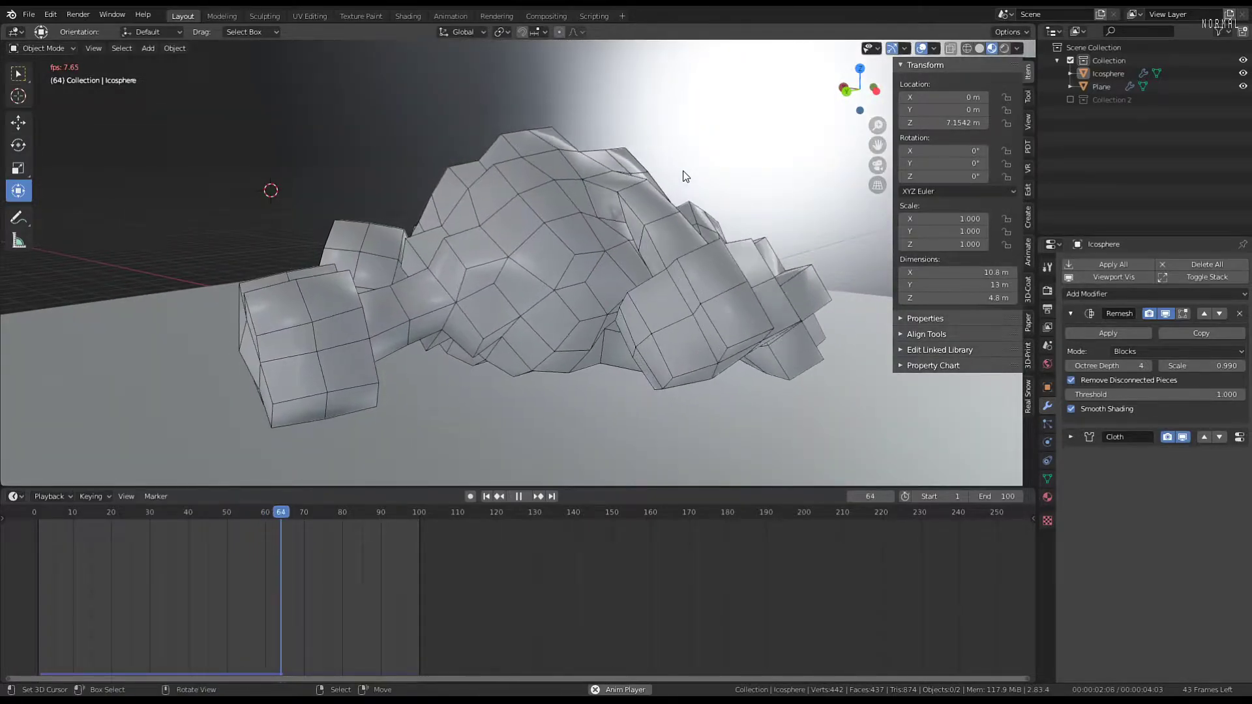
middle_drag(507, 206, 664, 257)
key(space)
Hide the plane, replay the simulation from frame 0 while viewing the object from all sides, and return to frame 0
click(723, 375)
click(3, 576)
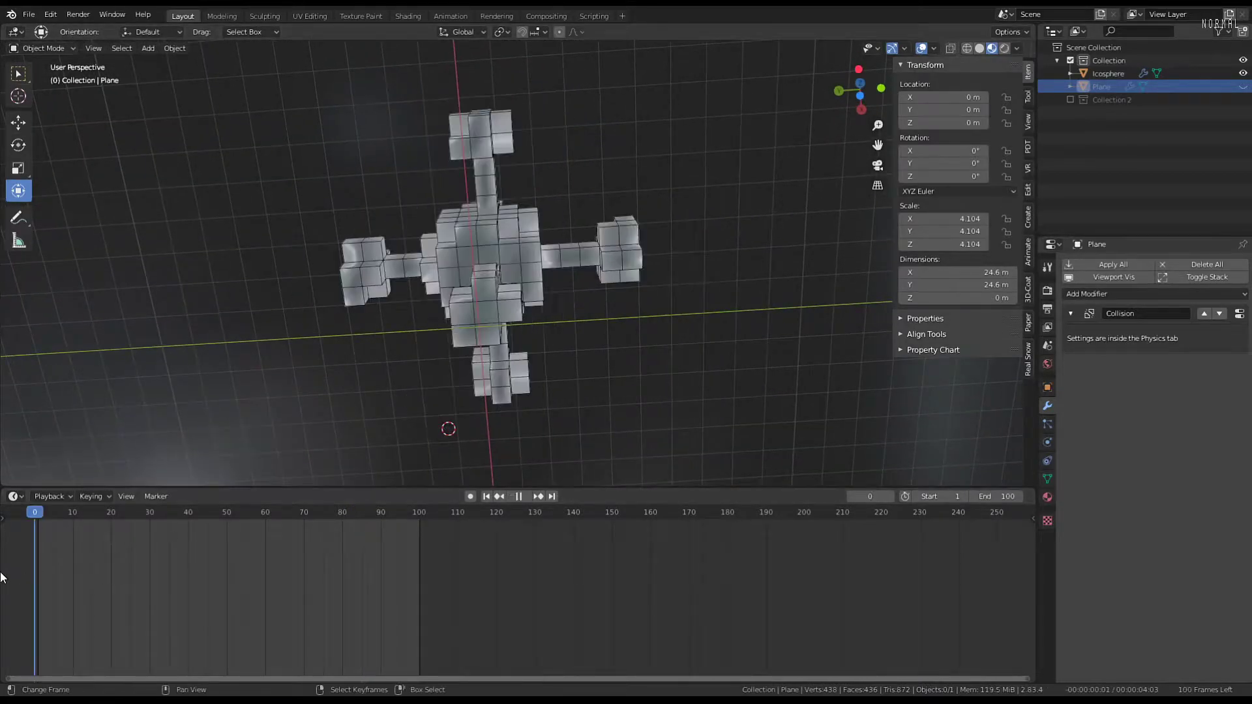
key(space)
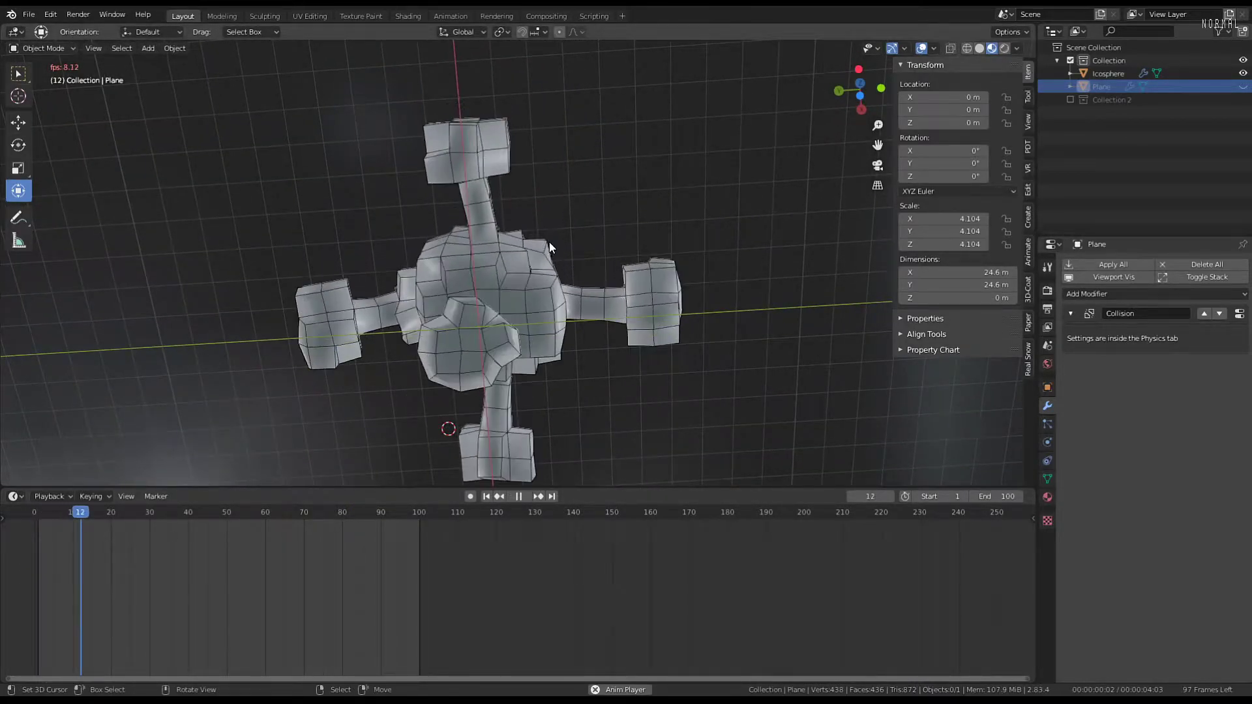
middle_drag(561, 242, 593, 318)
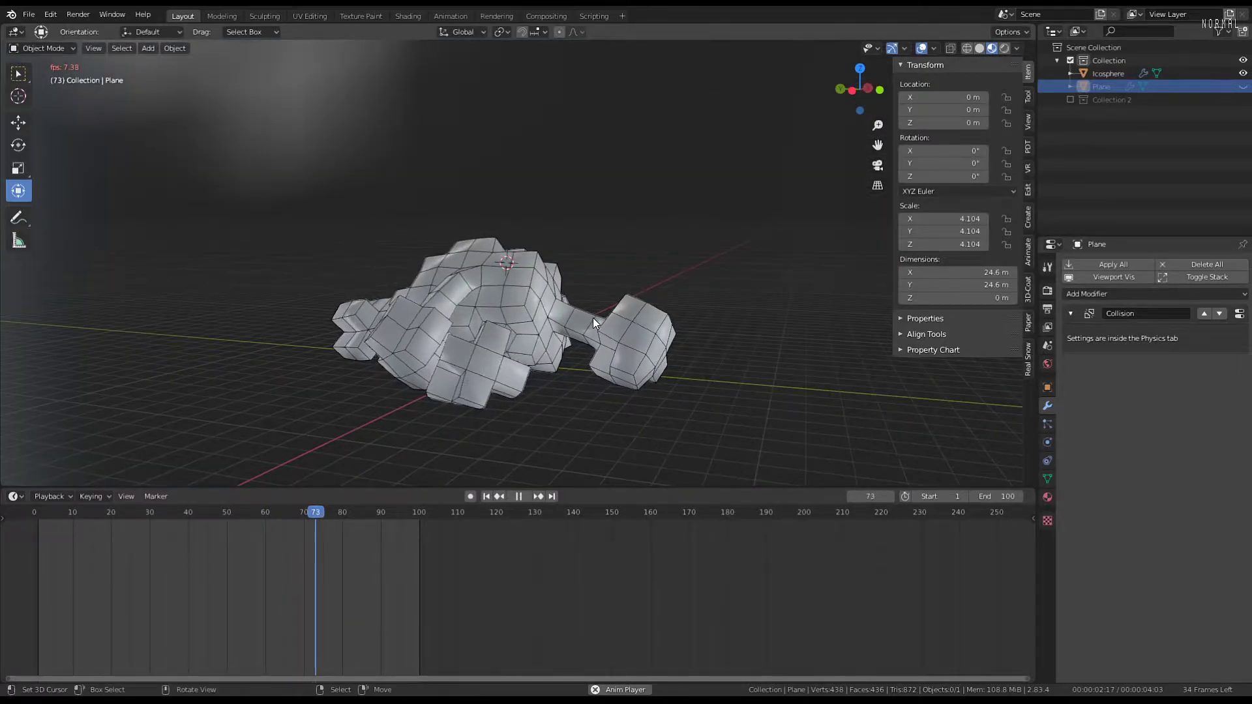
scroll(598, 322, up, 3)
middle_drag(599, 322, 647, 284)
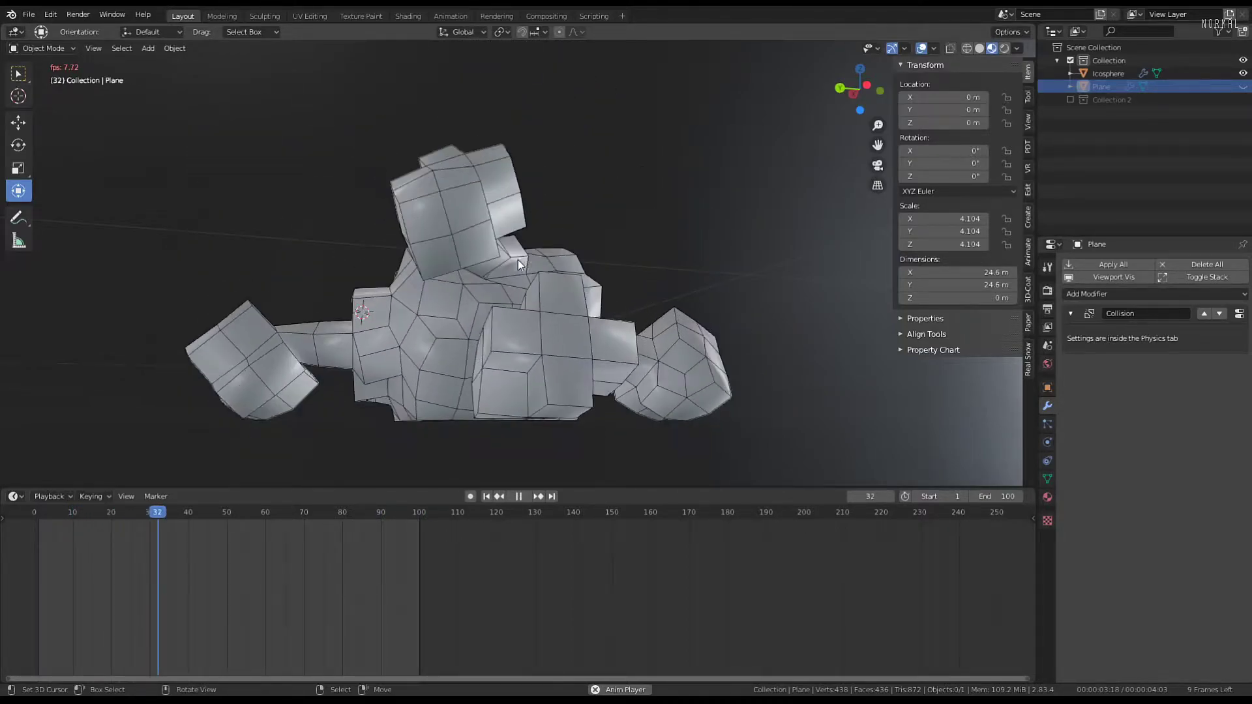
middle_drag(517, 259, 454, 317)
scroll(556, 299, up, 1)
scroll(556, 299, down, 3)
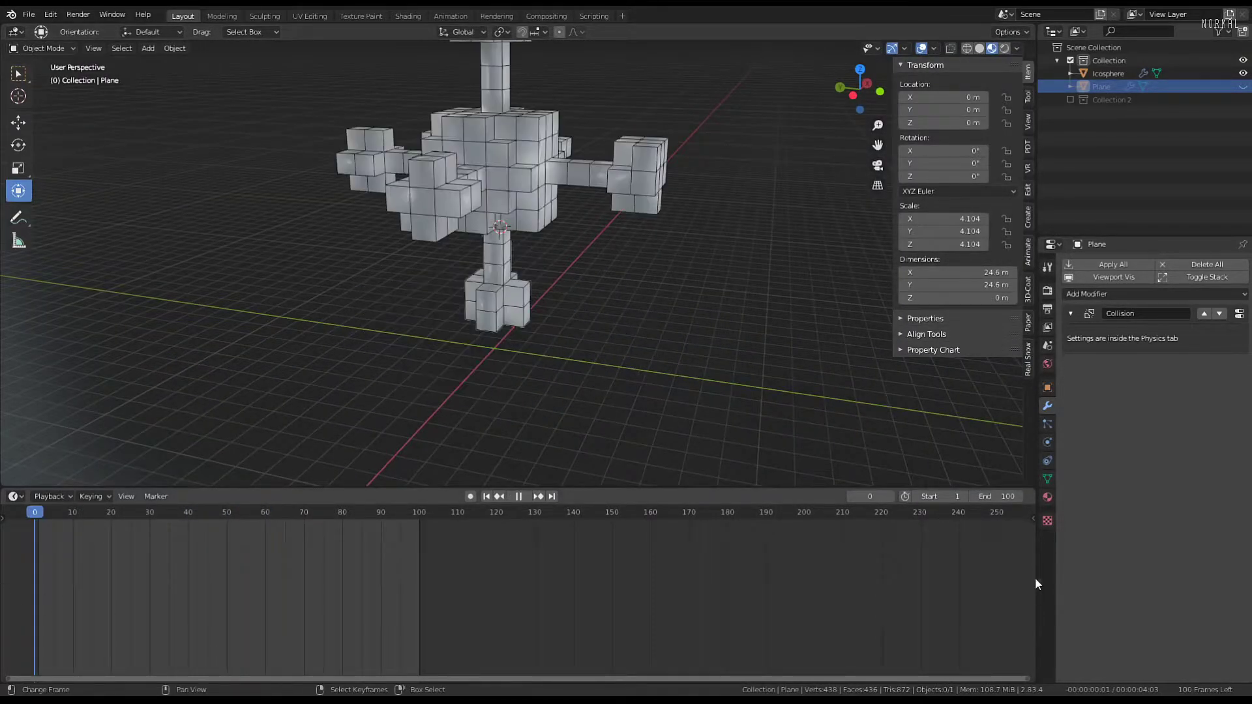
middle_drag(757, 327, 643, 284)
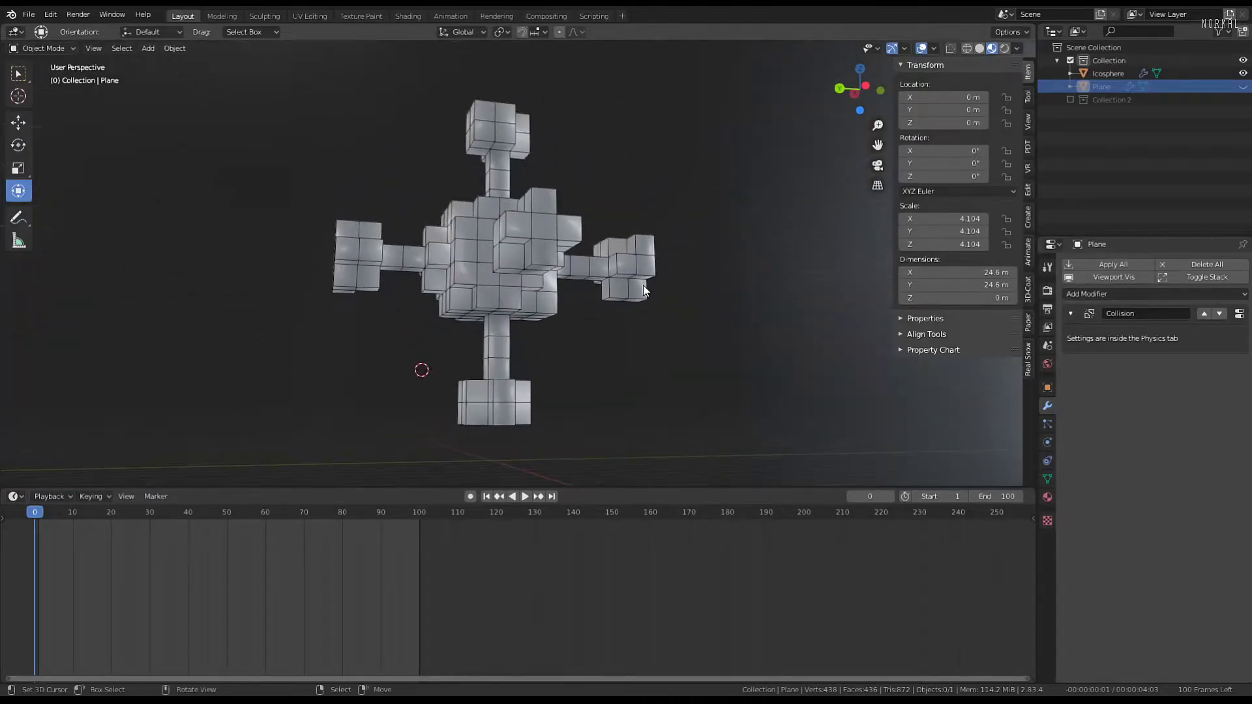
Switch to the Shading workspace, select the icosphere and create a new material for it
click(408, 16)
scroll(644, 120, down, 2)
middle_drag(553, 118, 627, 239)
scroll(627, 240, up, 2)
click(616, 240)
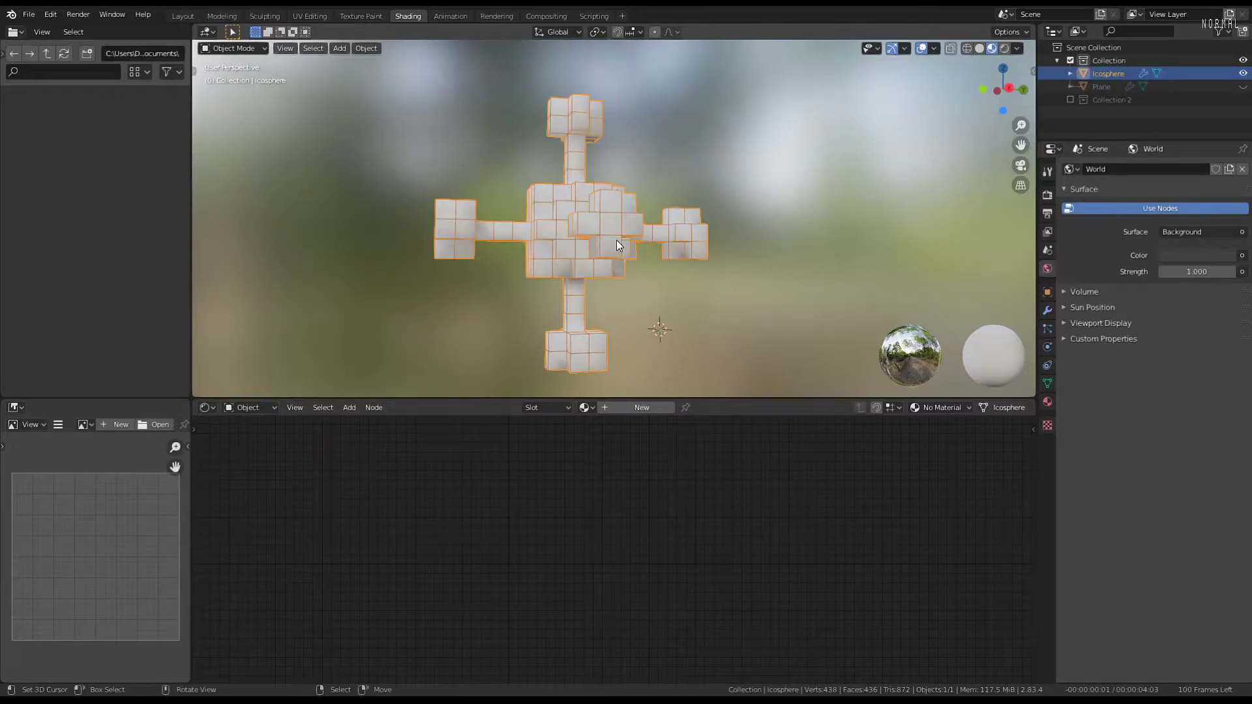
click(647, 409)
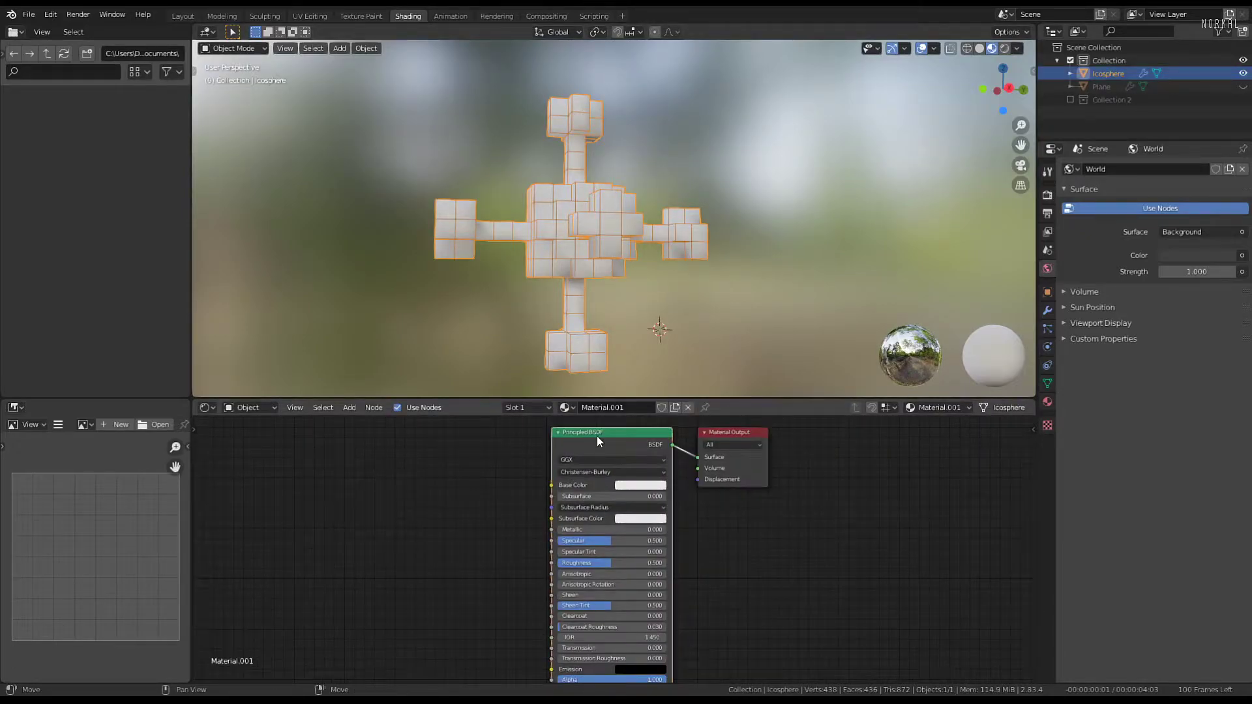
Replace the Principled BSDF with a Glass BSDF and connect it to the Material Output's Surface
key(x)
key(shift+a)
mouse_move(416, 502)
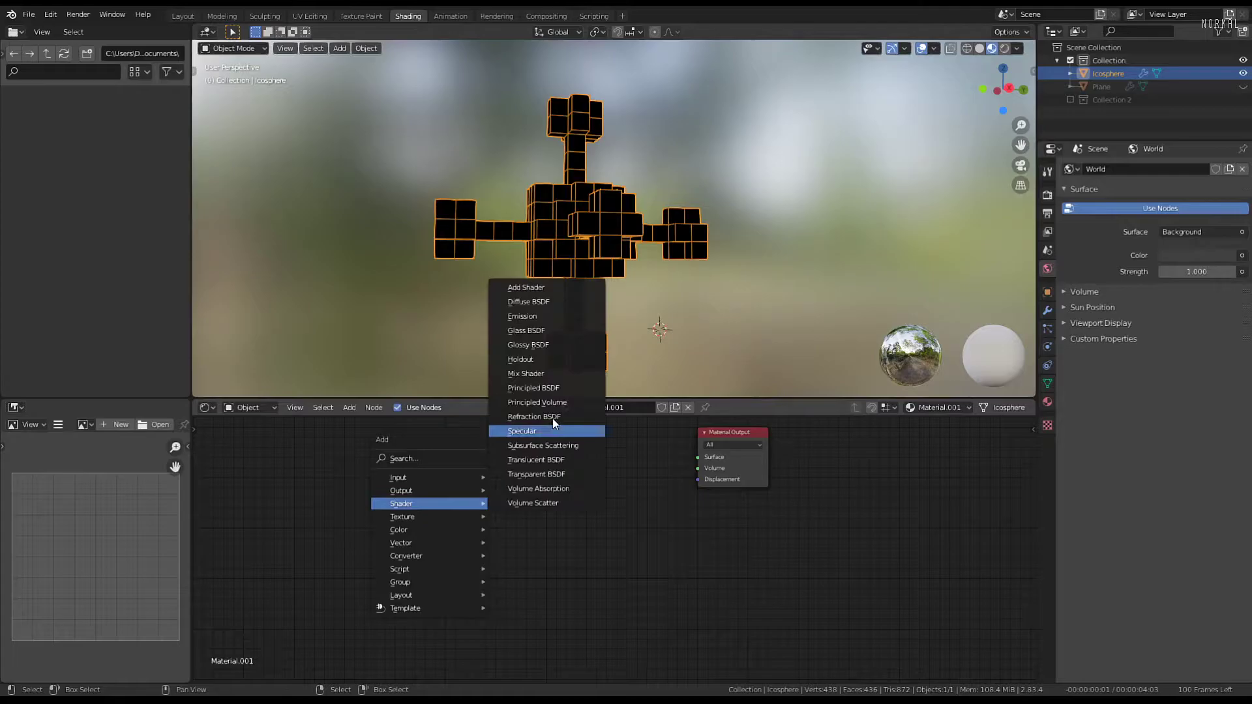
click(554, 330)
click(566, 457)
drag(585, 466, 698, 457)
Play the simulation briefly with the glass material from a closer view, then step back to frame 0
middle_drag(682, 175, 552, 209)
scroll(538, 156, up, 2)
middle_drag(637, 213, 656, 209)
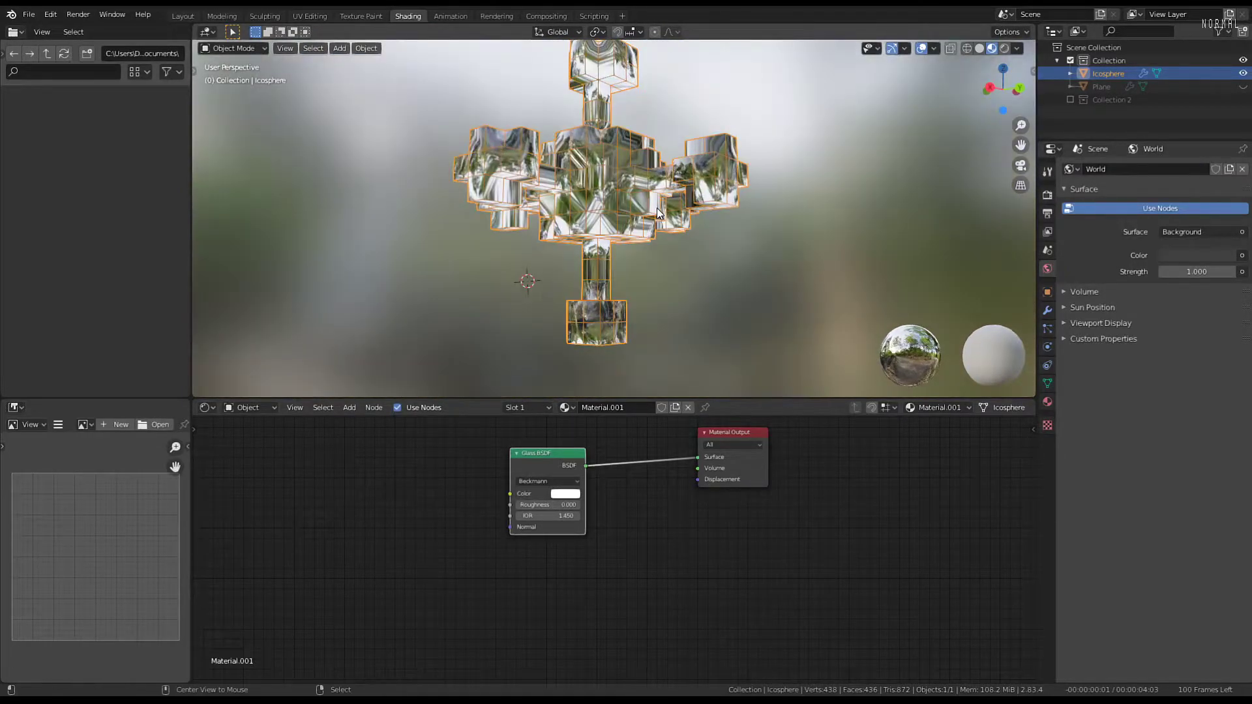
key(space)
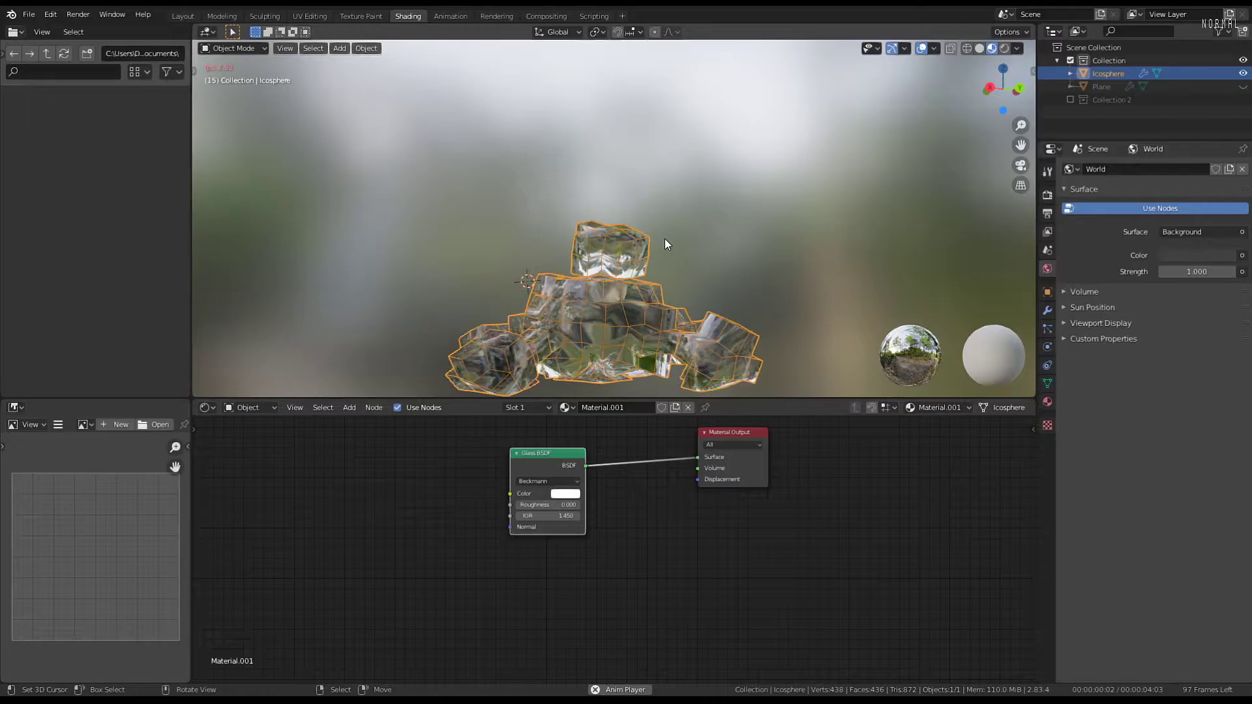
key(space)
key(Left)
key(Left)
key(Left)
key(Left)
key(Left)
key(Left)
key(Left)
key(Left)
key(Left)
key(Left)
key(Left)
key(Left)
key(Left)
key(Left)
key(Left)
key(Left)
key(Left)
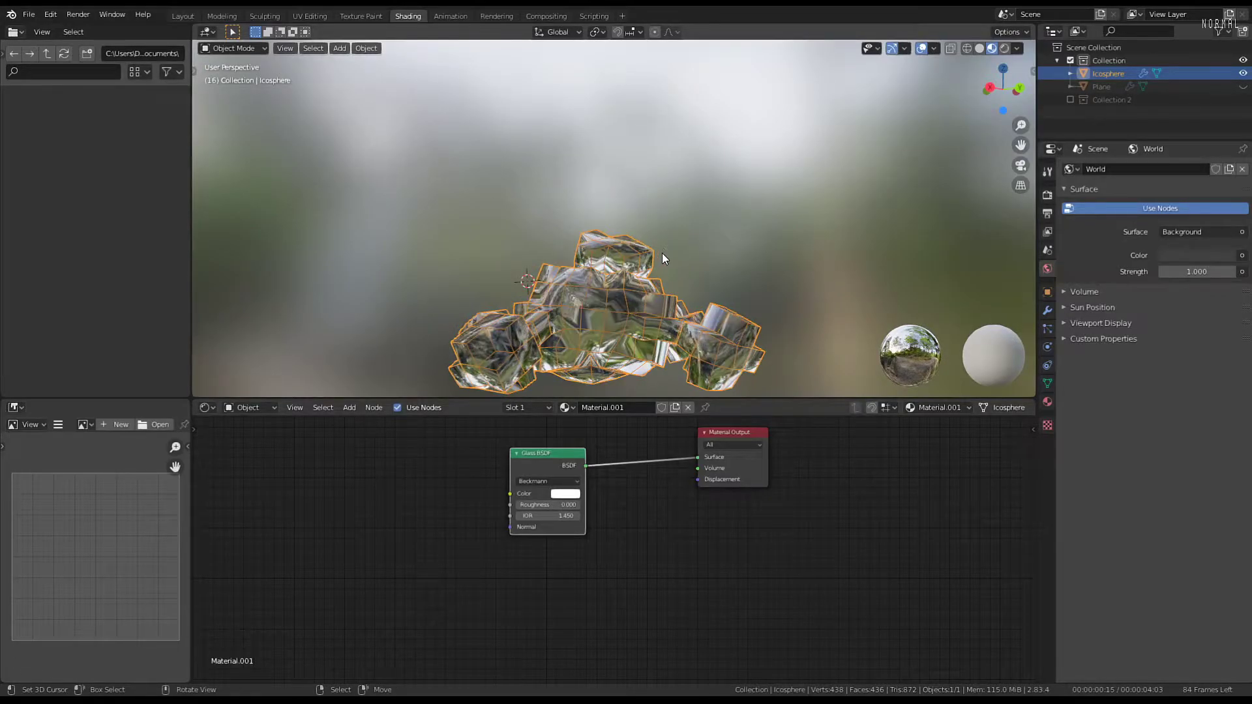
Set the glass material's blend mode and shadow mode to Alpha Hashed and enable Screen Space Refraction
click(1047, 402)
click(1216, 462)
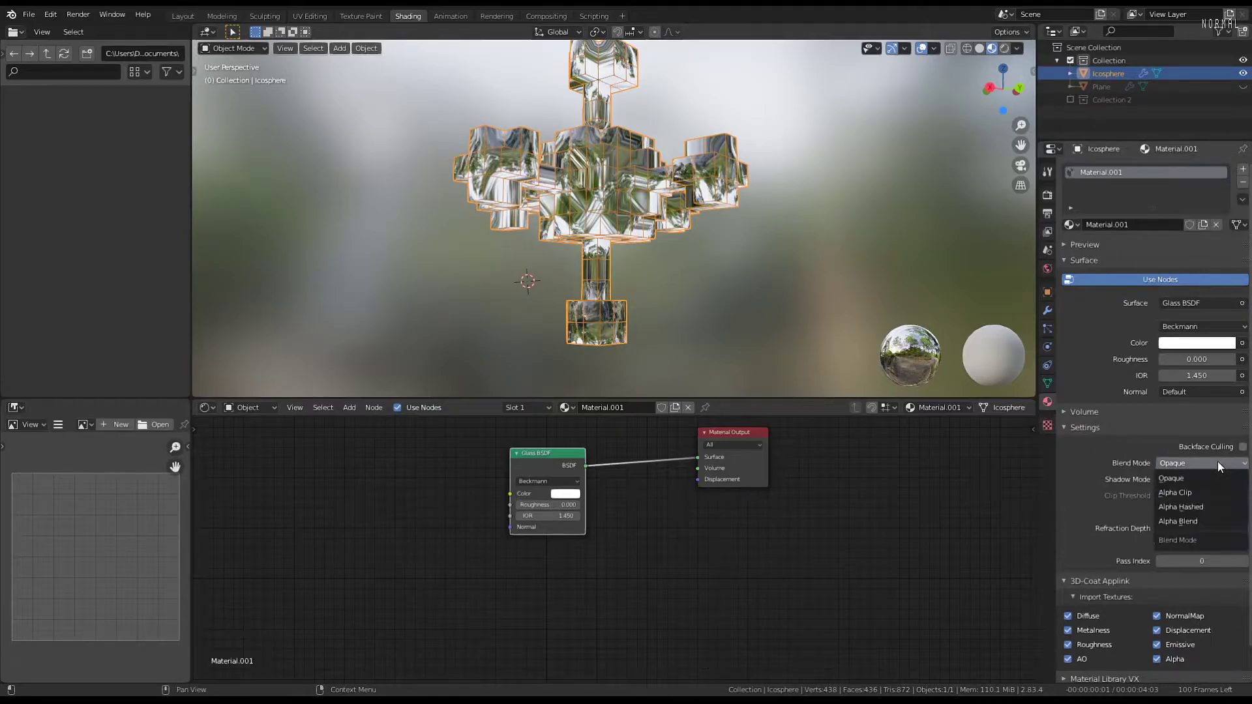
click(1183, 506)
middle_drag(534, 216, 730, 225)
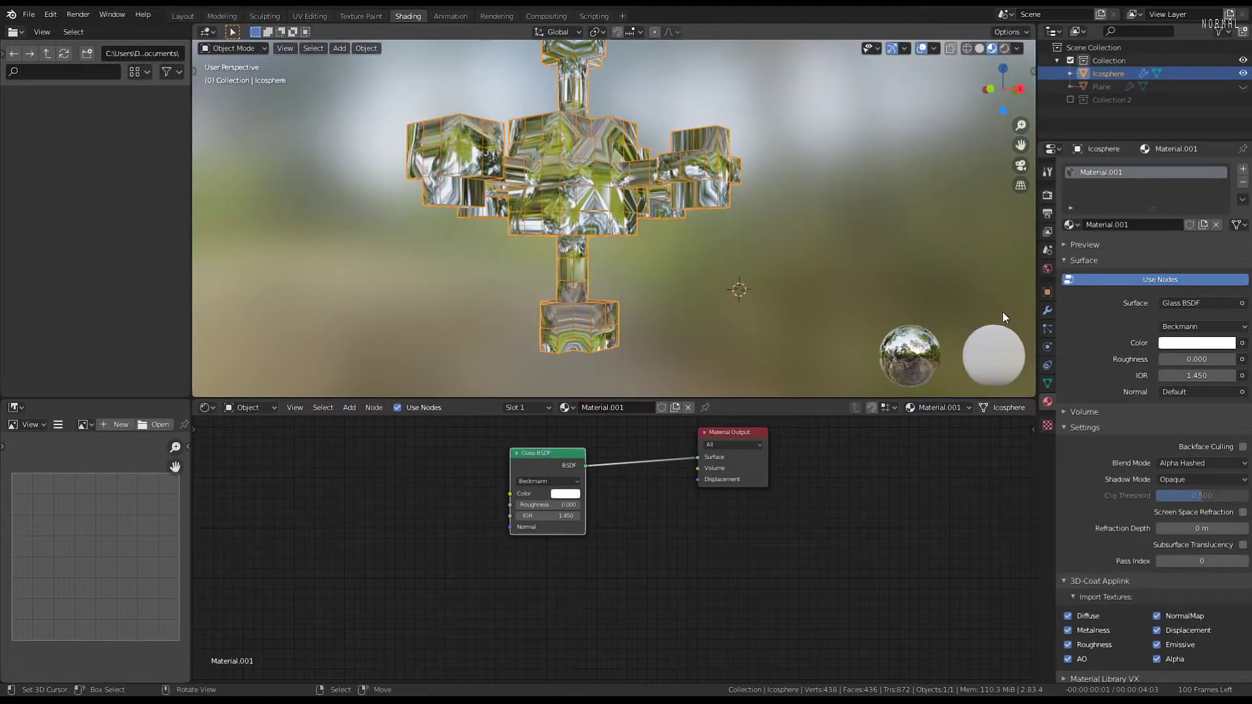
click(1199, 484)
click(1192, 543)
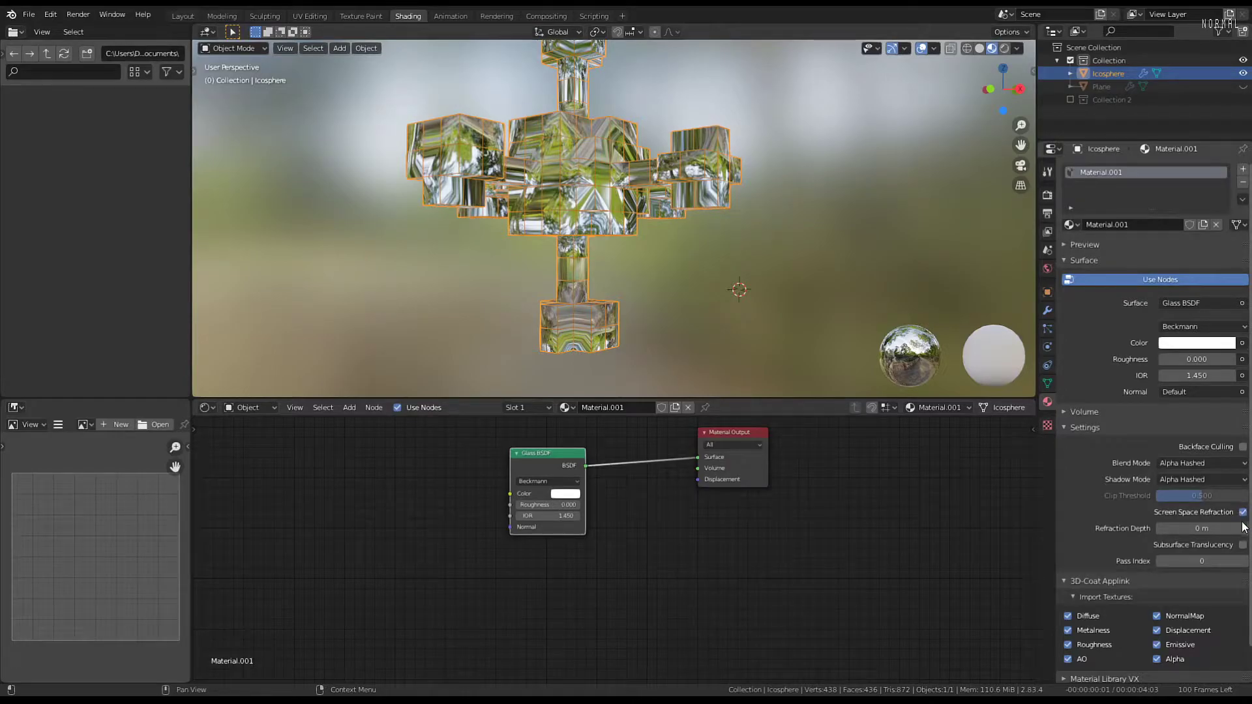
Unhide the plane, deselect everything and view the glass object above it
middle_drag(587, 111, 648, 257)
key(alt+h)
key(alt+a)
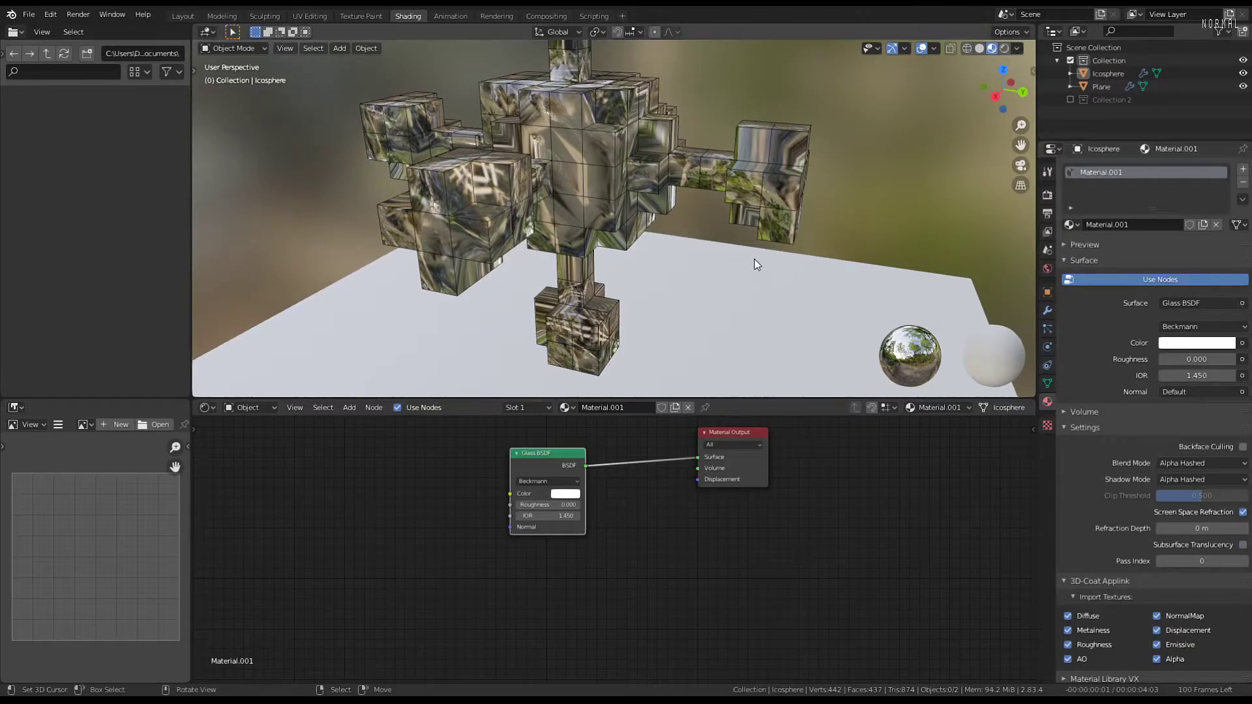
middle_drag(749, 266, 856, 225)
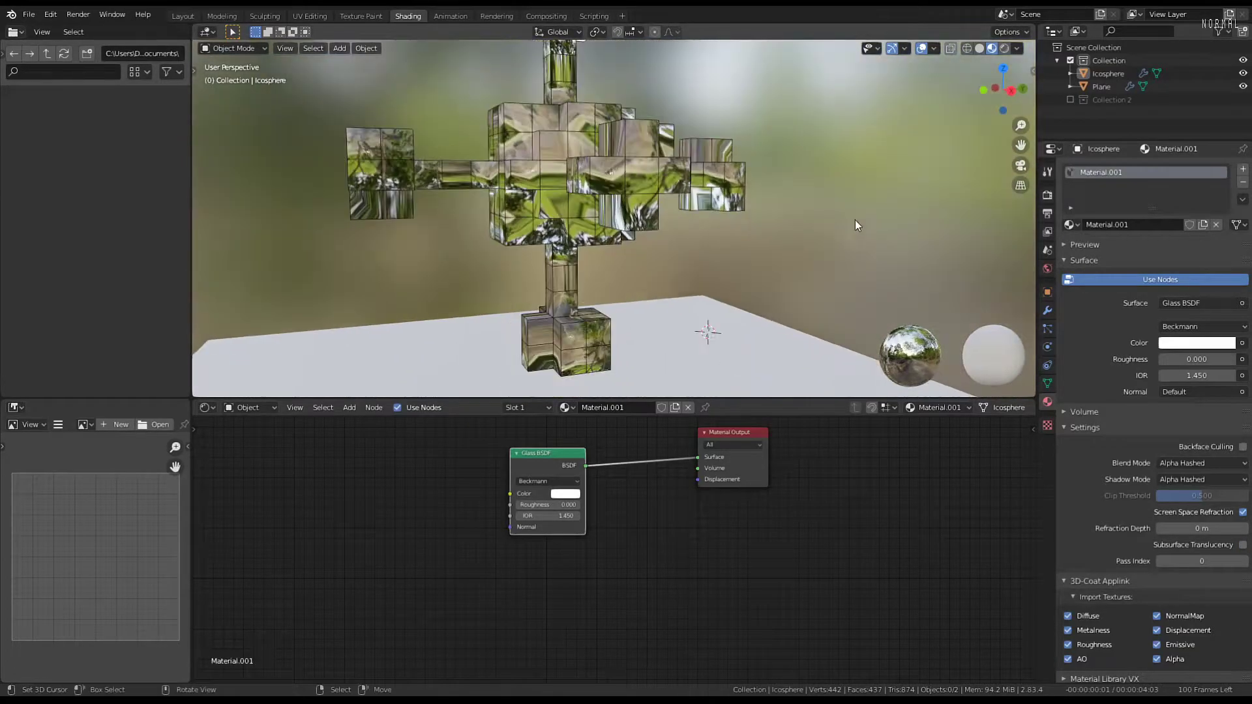
Try Scene World lighting in the viewport shading and switch it back off
click(1018, 49)
click(944, 127)
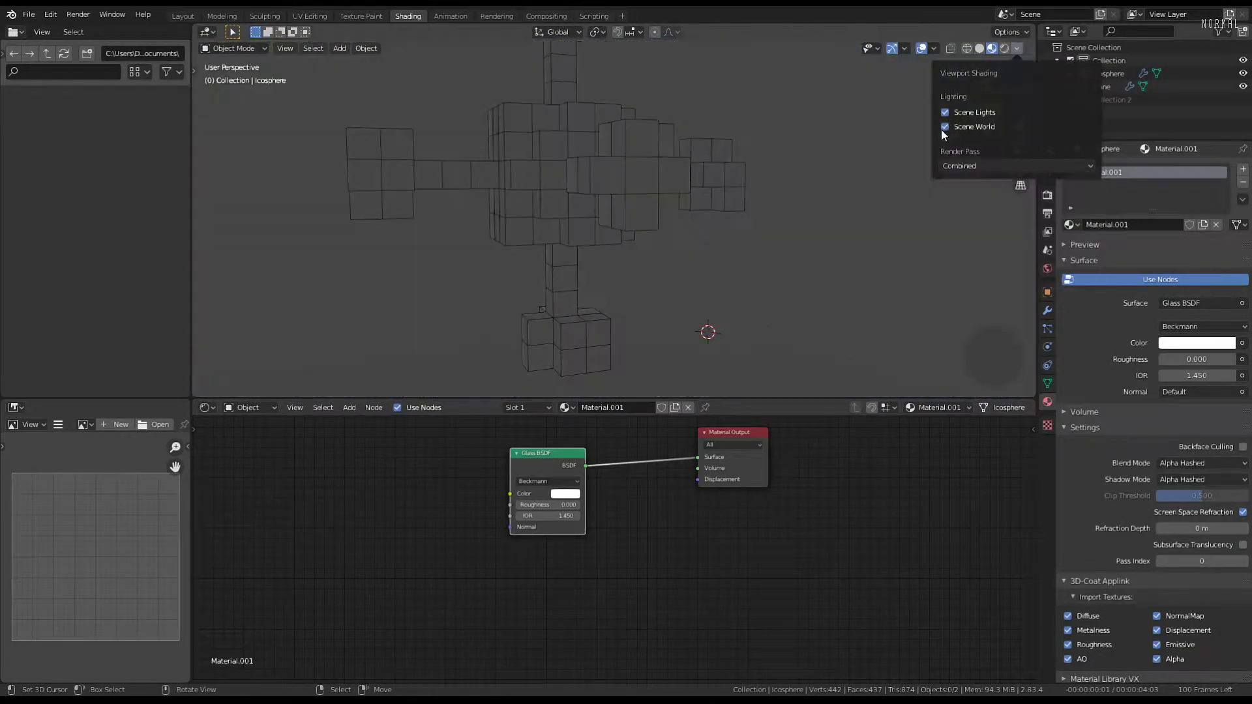
middle_drag(588, 183, 648, 183)
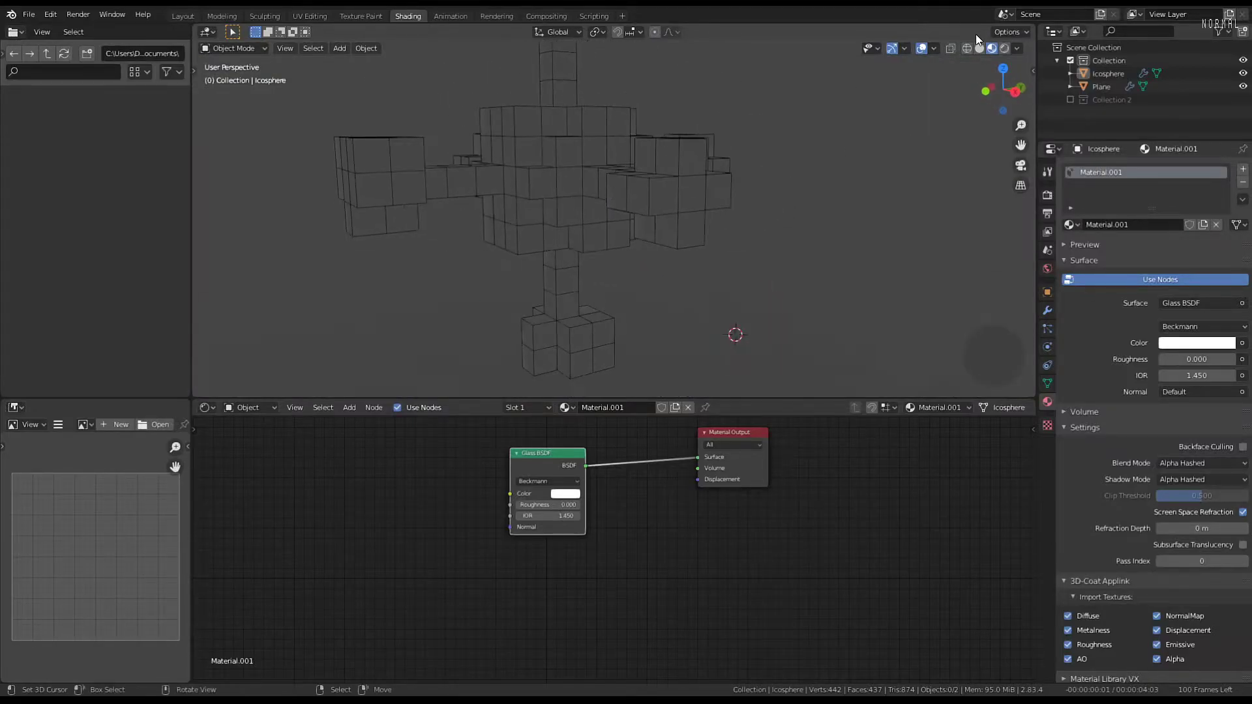
click(1016, 48)
click(944, 127)
middle_drag(590, 303, 701, 284)
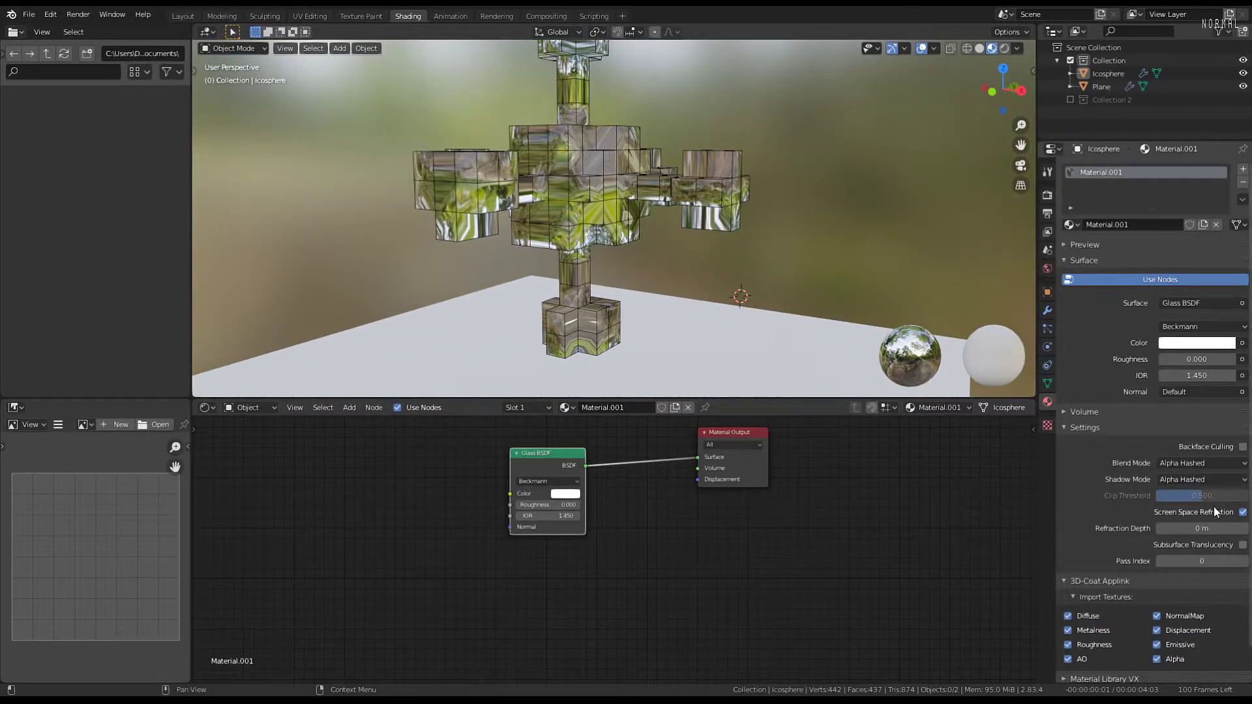
Enable the material's Subsurface Translucency, plus Ambient Occlusion, Bloom, Motion Blur and Screen Space Reflections with Refraction in the render settings
click(1242, 545)
click(1243, 512)
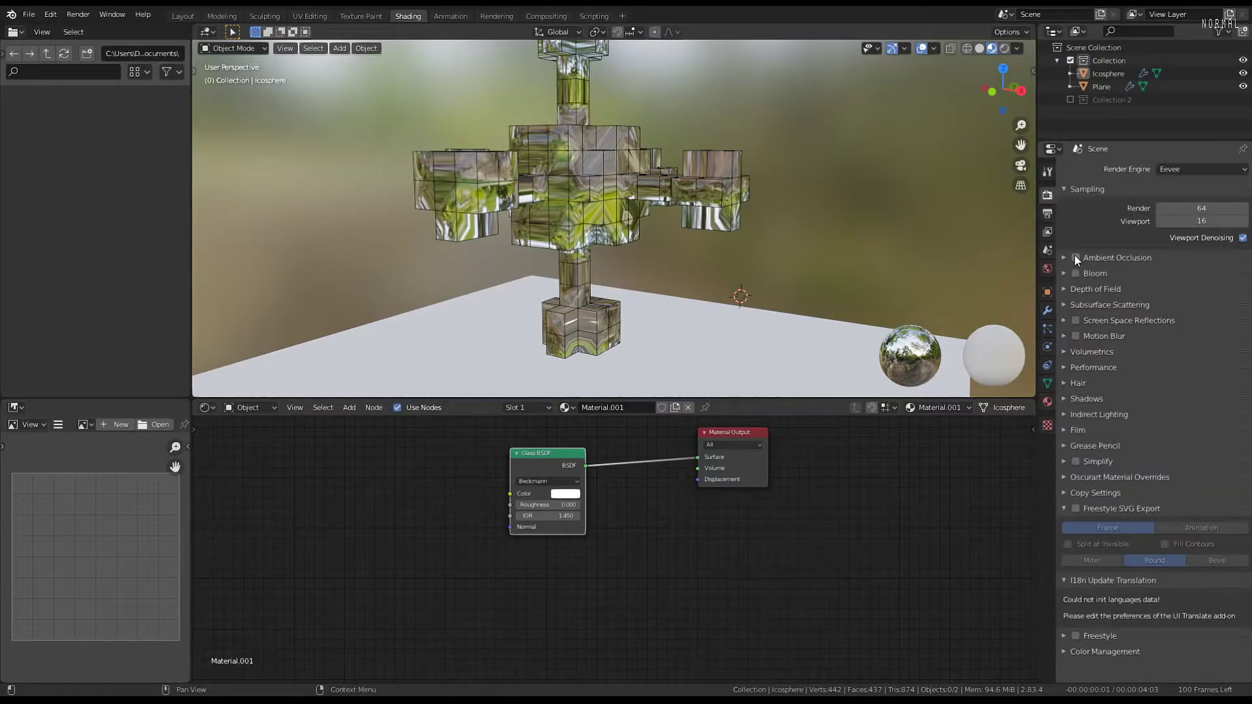
drag(1075, 257, 1076, 278)
click(1065, 320)
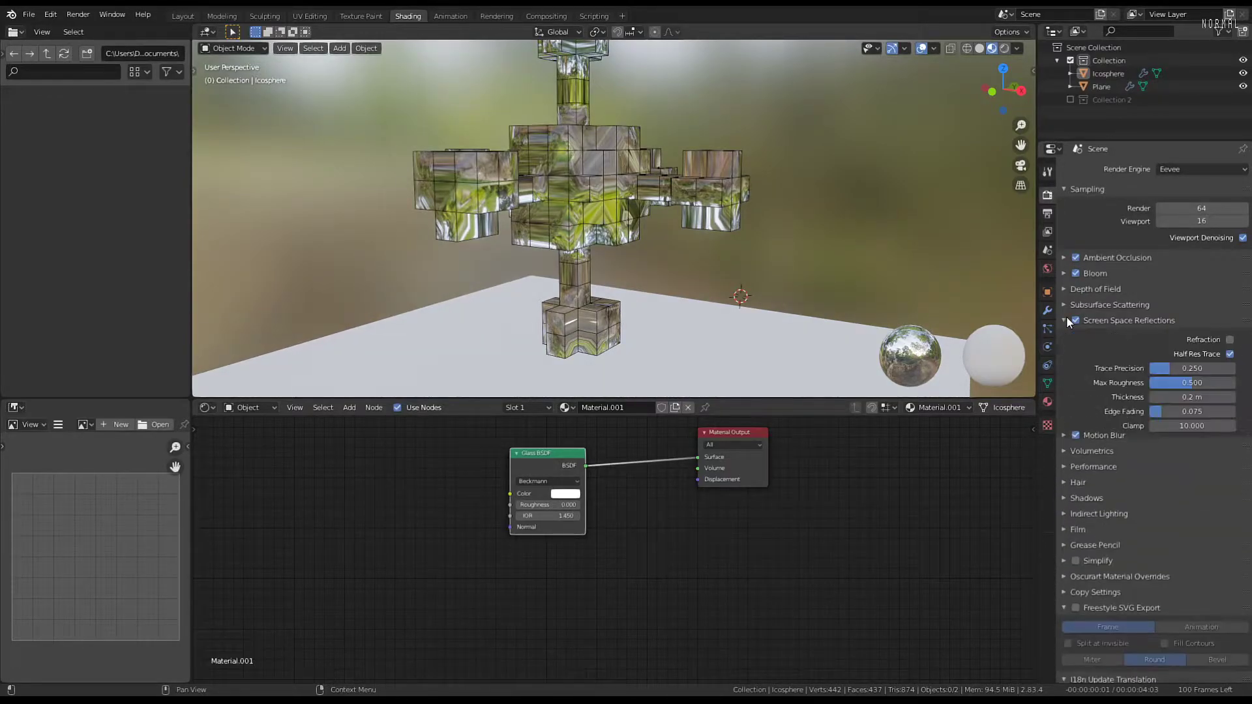
click(1229, 340)
Play the simulation to check the glass refraction against the plane, stop it and return to frame 0
scroll(730, 217, up, 1)
middle_drag(728, 216, 662, 215)
key(space)
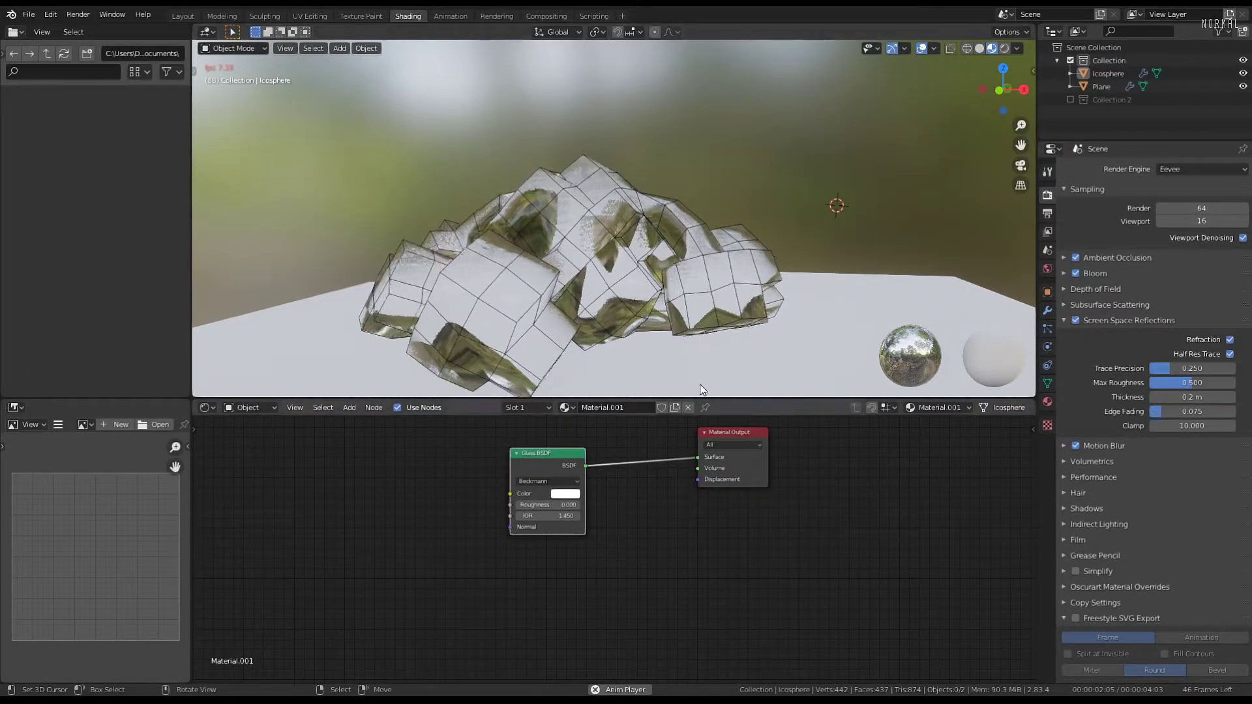
key(space)
click(1047, 310)
middle_drag(753, 198, 596, 372)
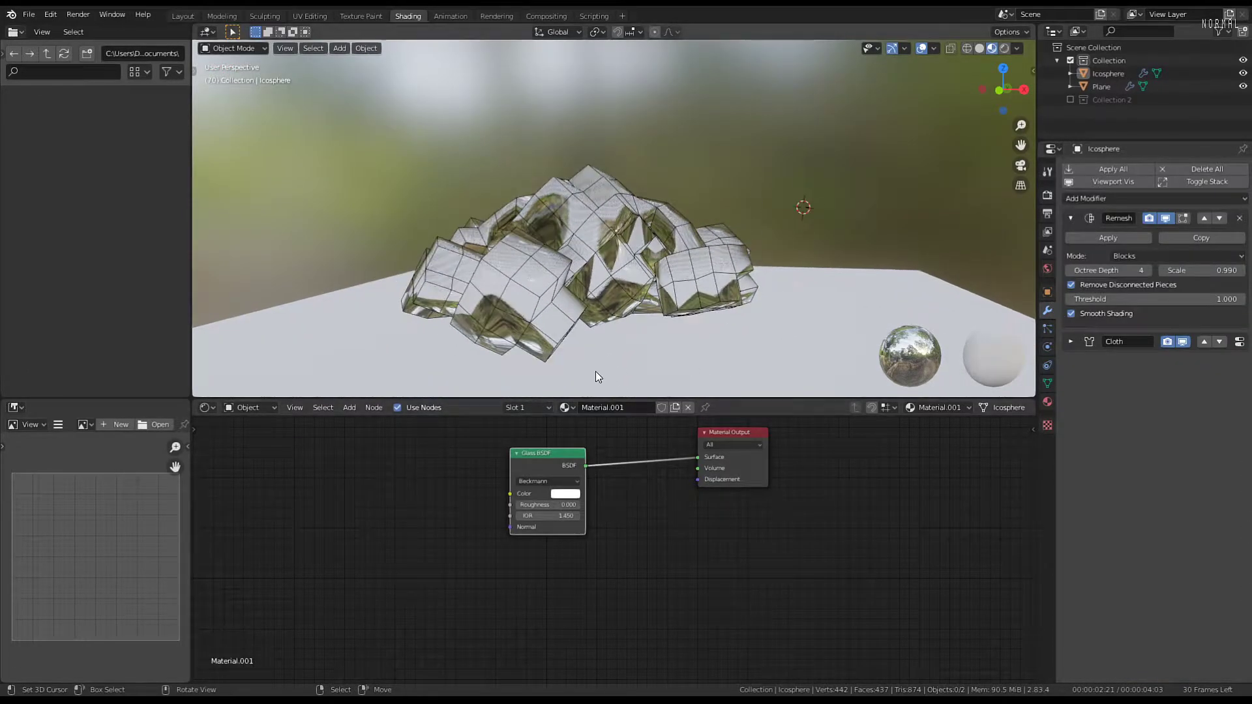
key(shift+Left)
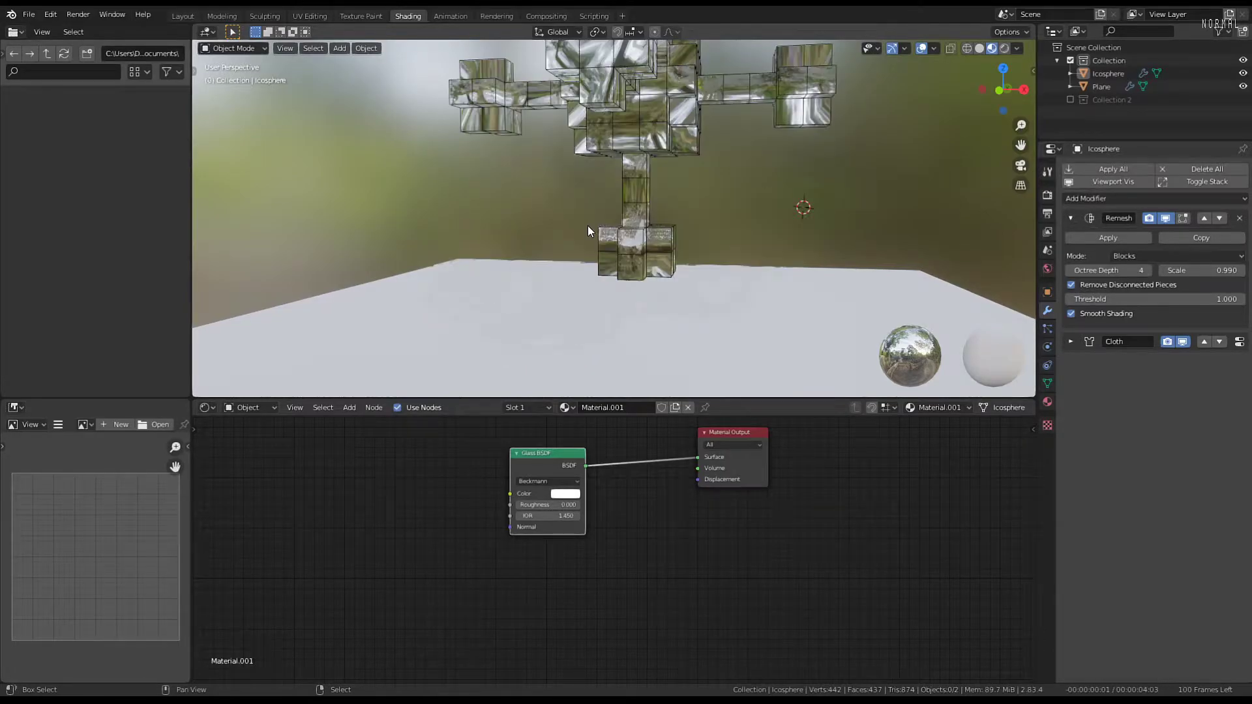
middle_drag(589, 226, 609, 209)
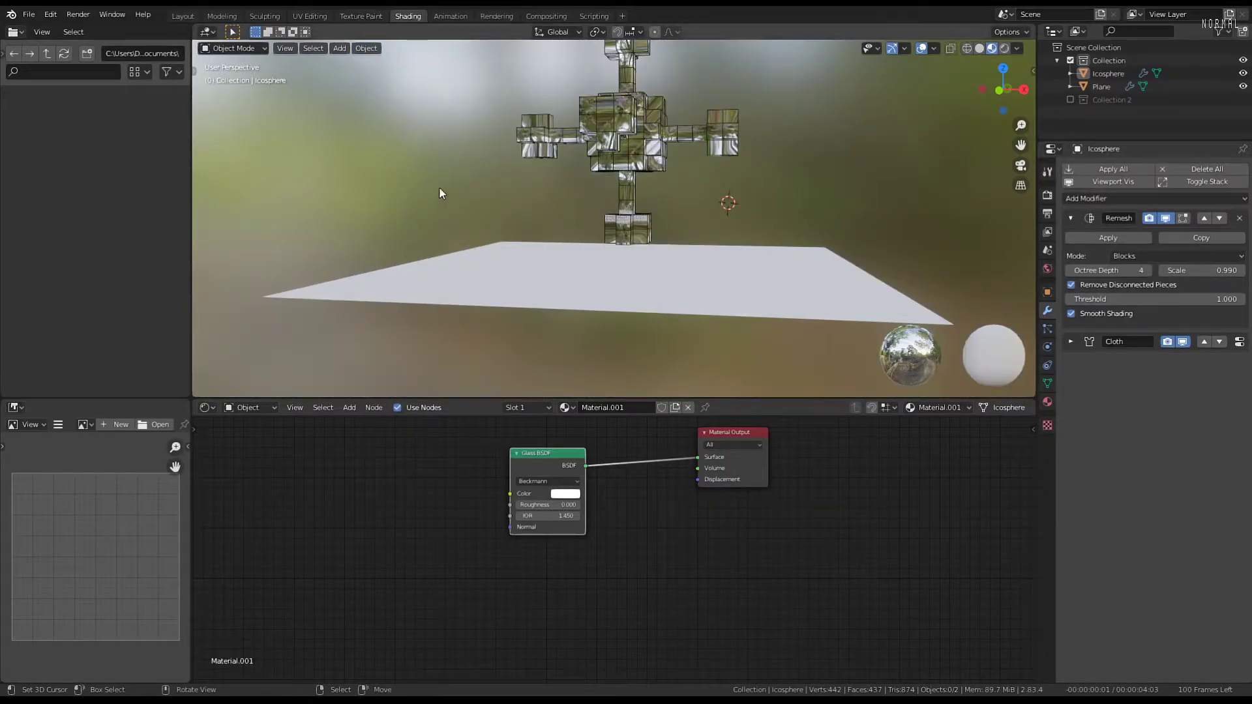
Return to the Layout workspace and play the simulation up to frame 10
click(303, 16)
click(173, 16)
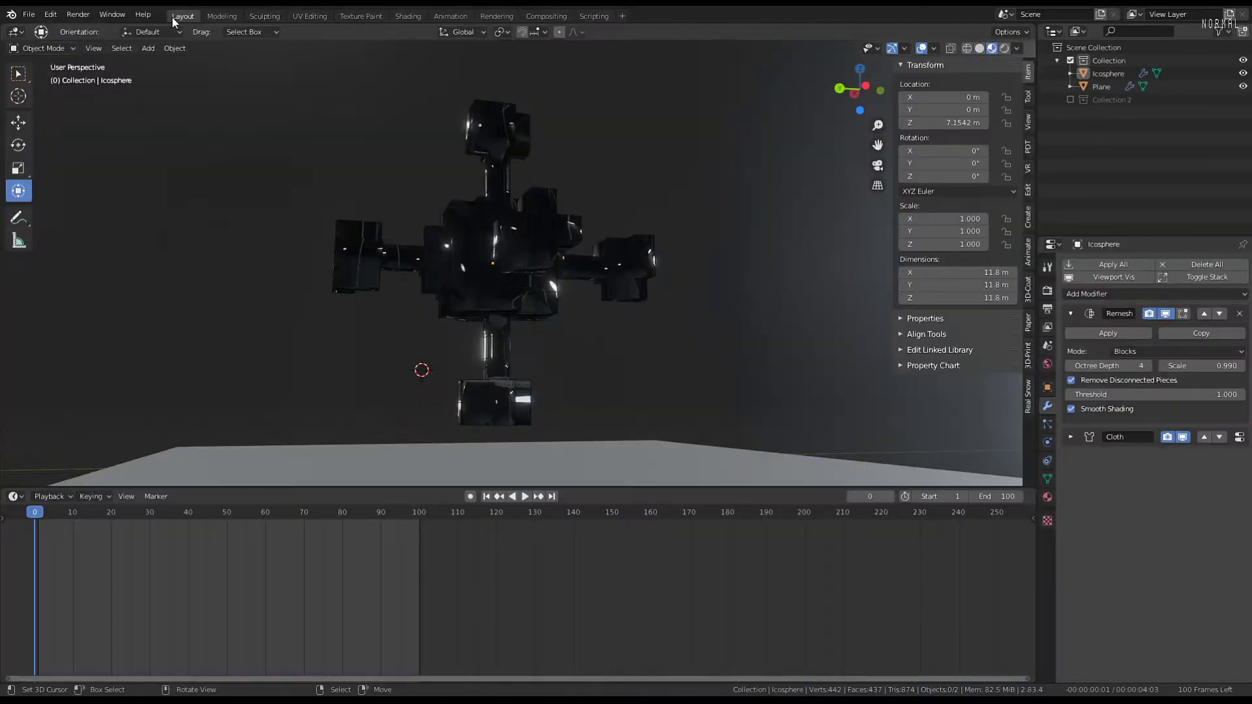
middle_drag(509, 189, 332, 172)
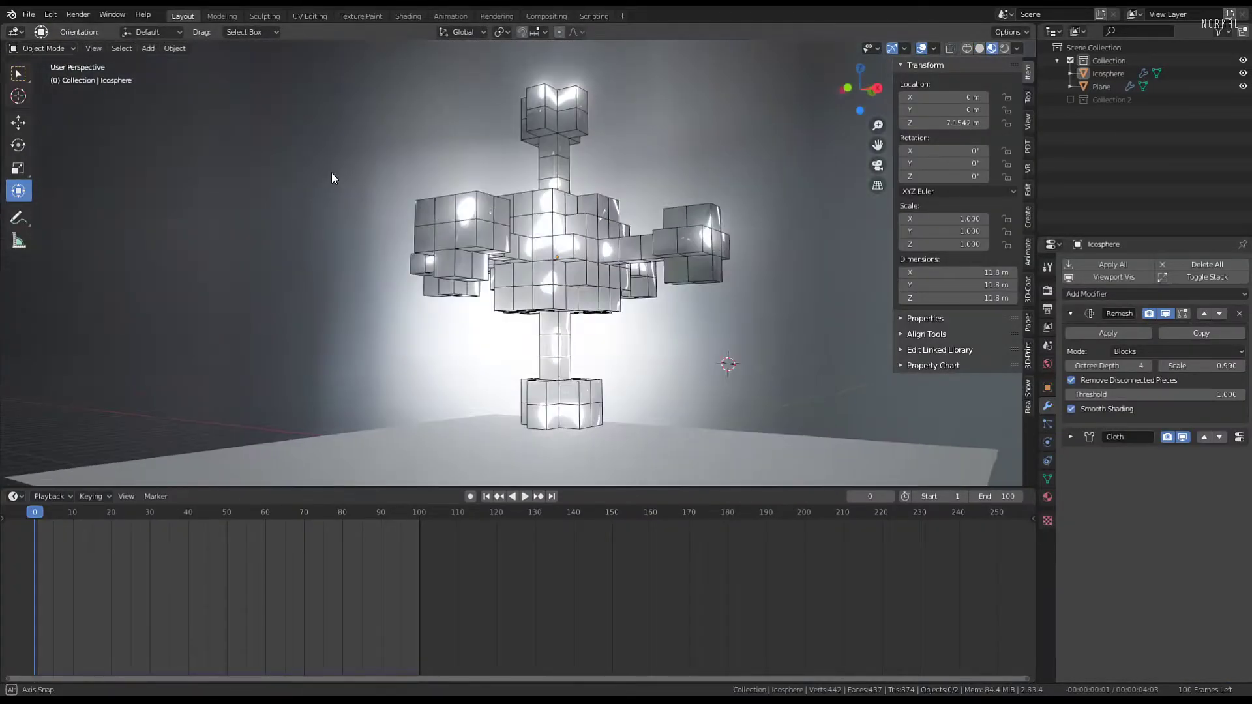
key(space)
key(space)
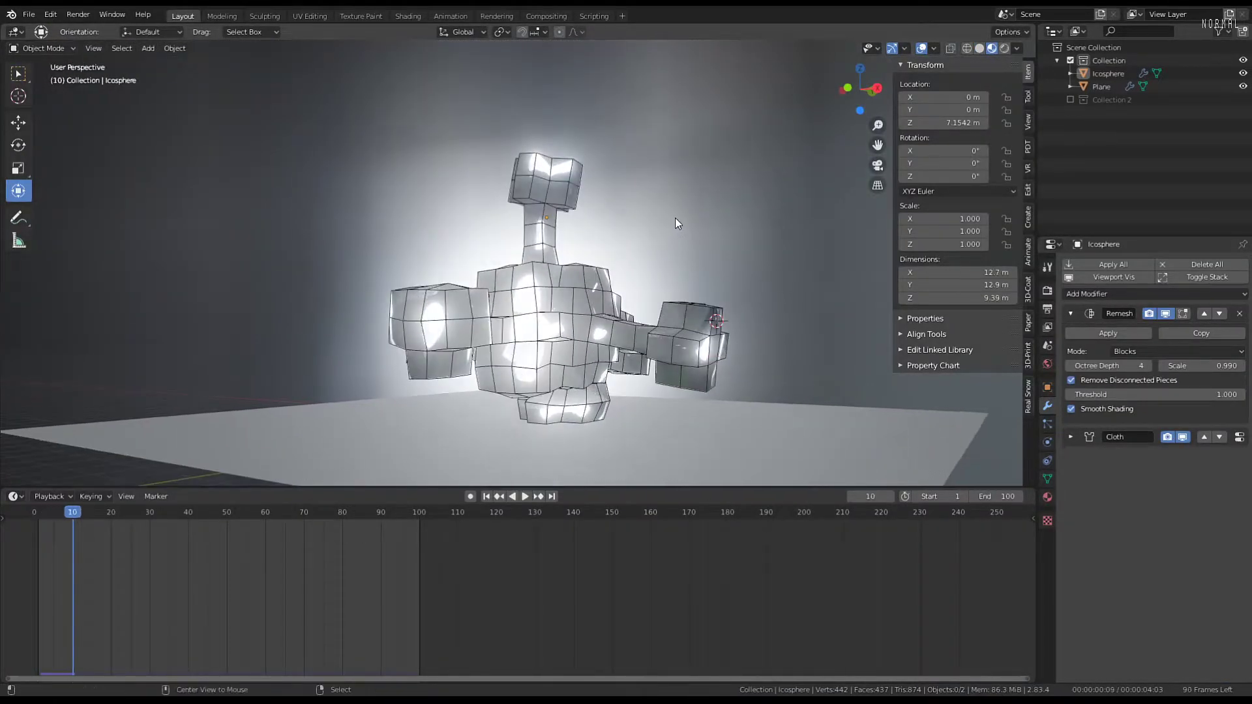
Turn off the icosphere's wireframe in its object viewport display settings
click(588, 302)
click(1047, 498)
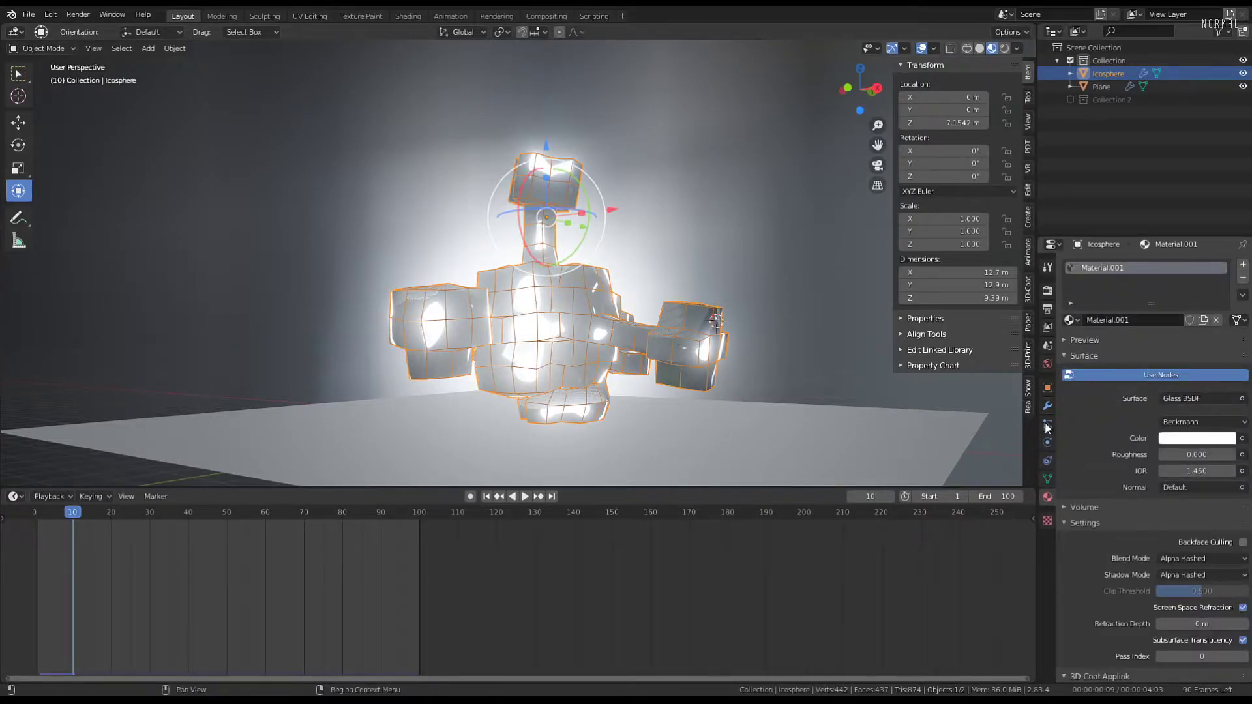
click(1048, 388)
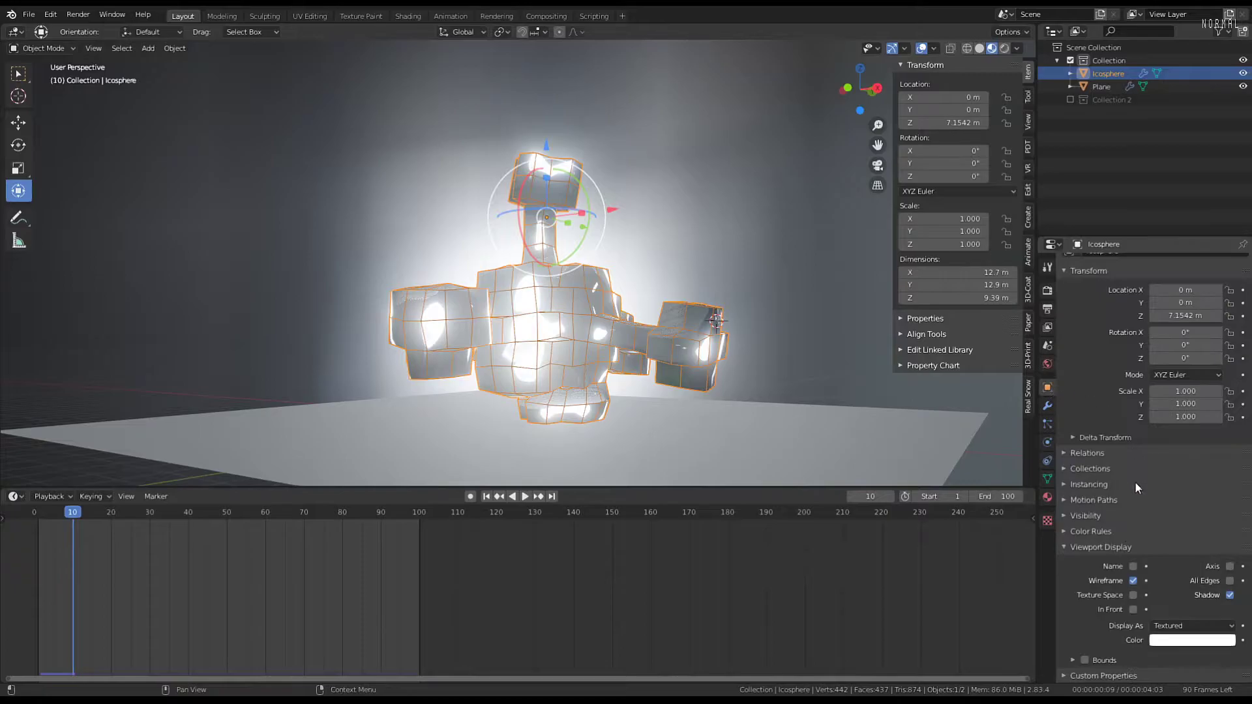
click(1133, 581)
Resume the simulation, view the glass object from several angles and deselect it
middle_drag(750, 280, 334, 299)
key(space)
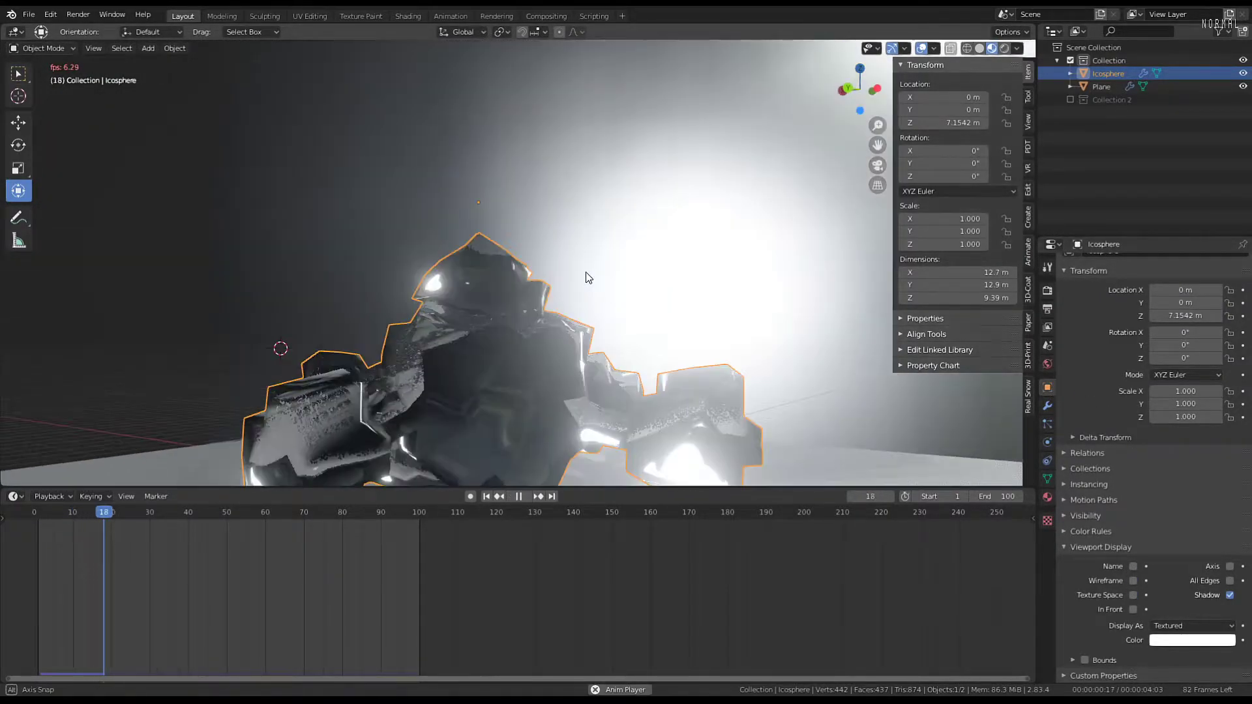
shift+middle_drag(625, 241, 645, 225)
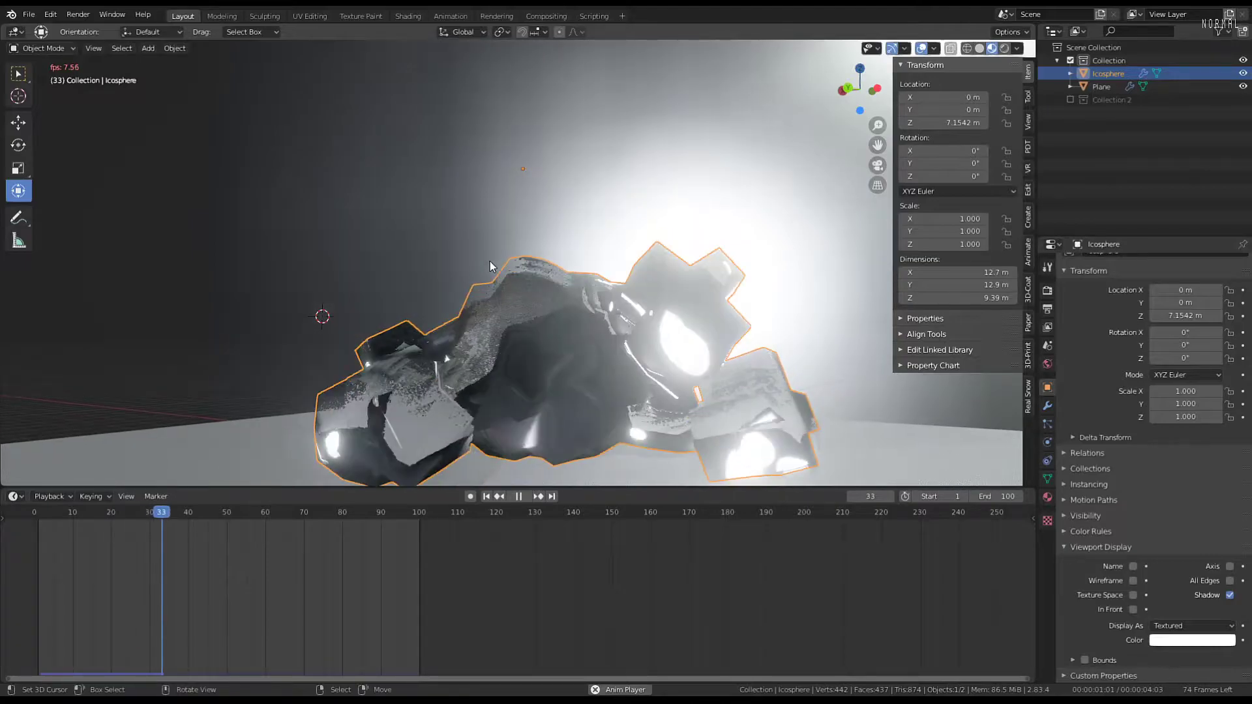
middle_drag(520, 280, 631, 279)
key(alt+a)
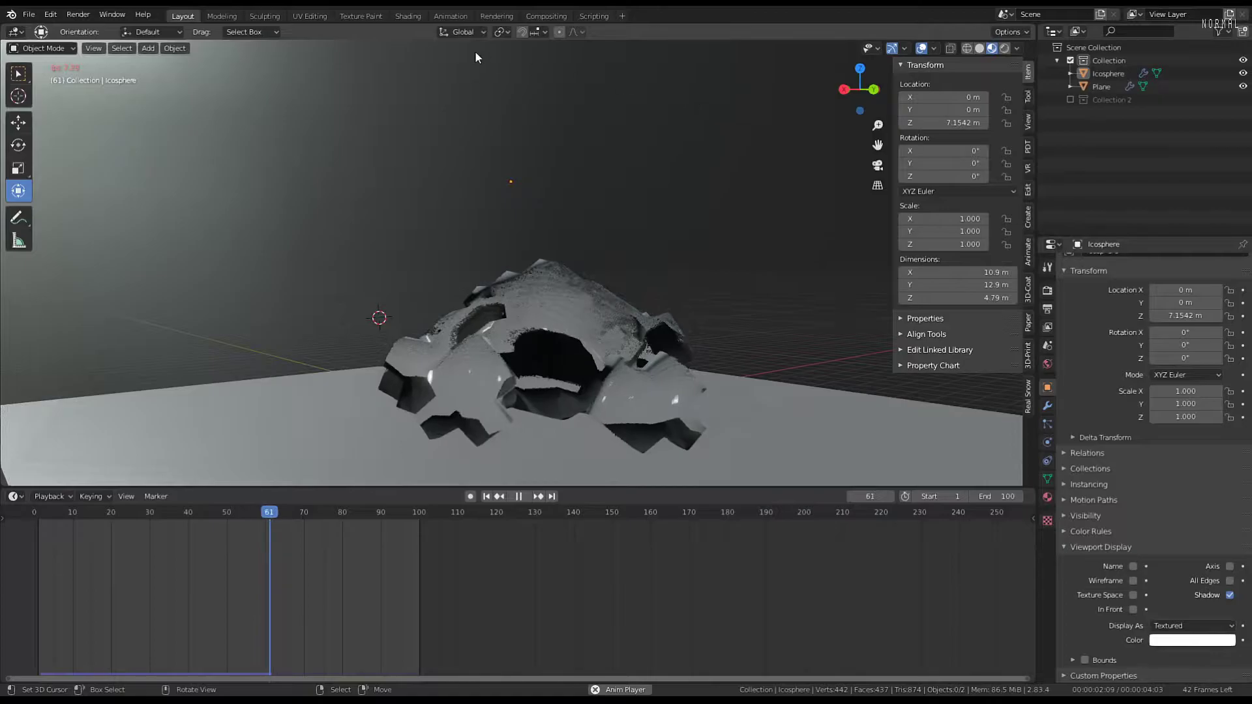
In the Shading workspace, add a Principled BSDF node below the Glass BSDF in the icosphere's material
click(408, 16)
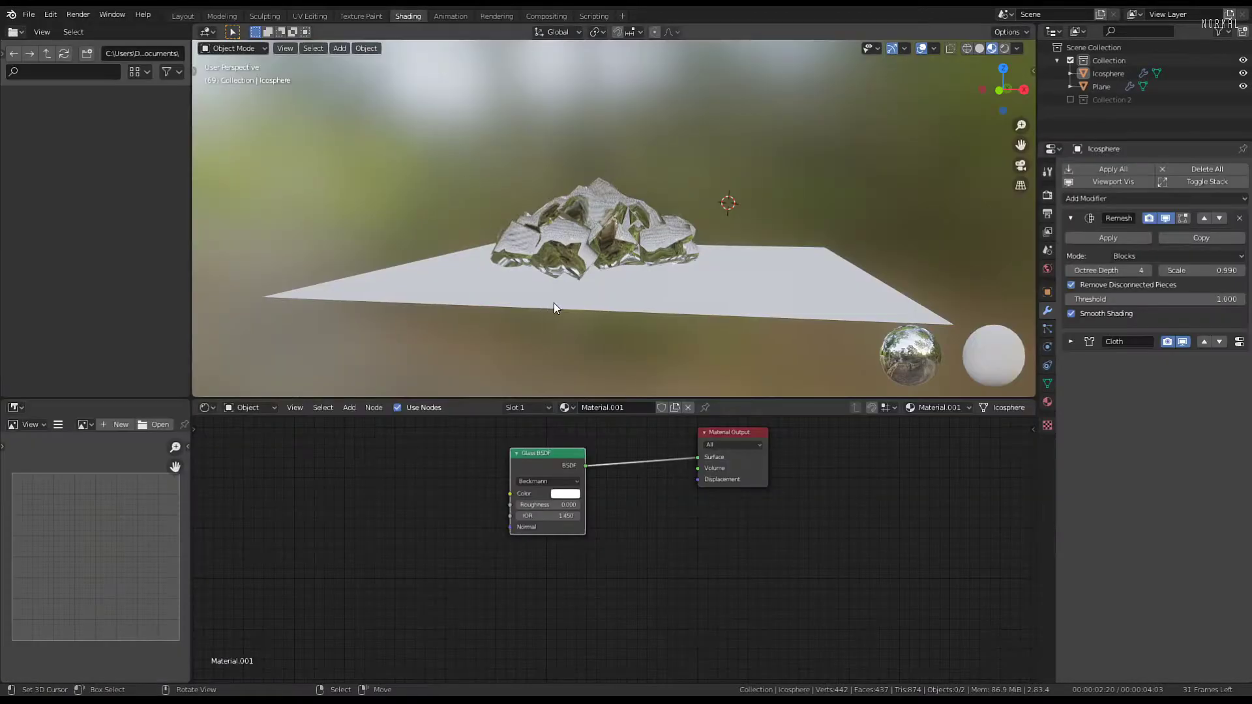
scroll(655, 191, up, 1)
scroll(660, 507, down, 1)
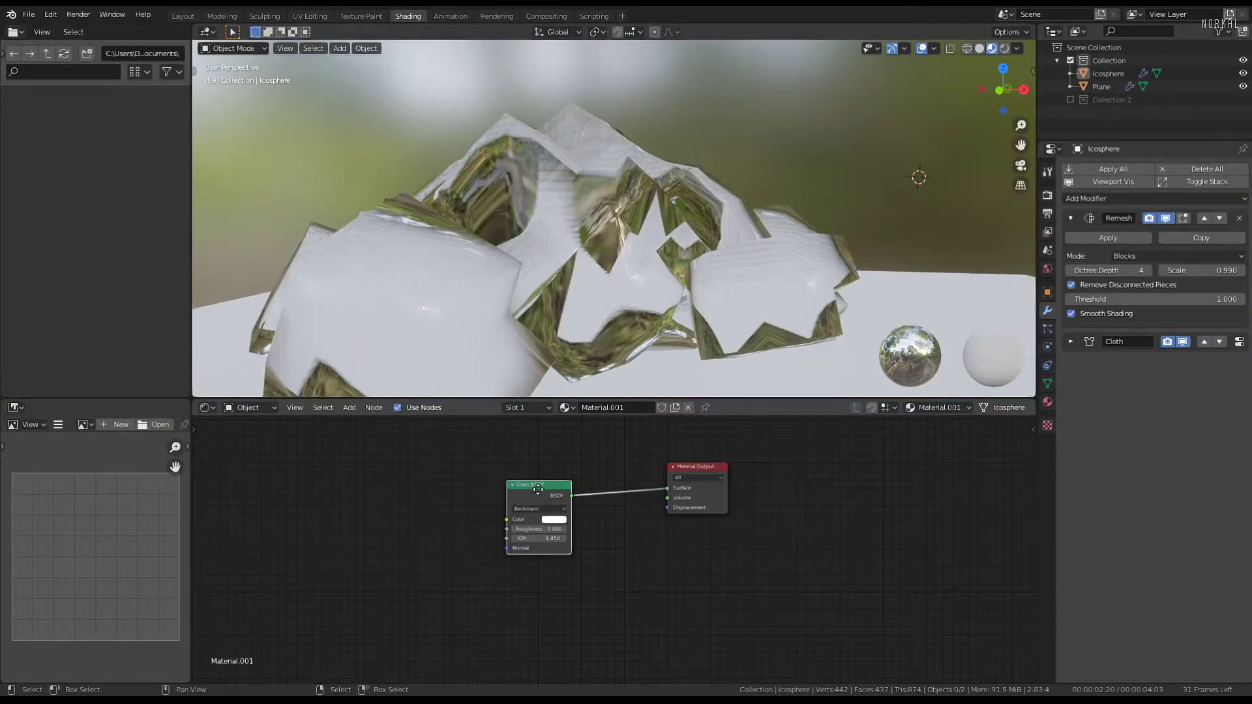
drag(538, 489, 427, 442)
key(shift+a)
mouse_move(491, 480)
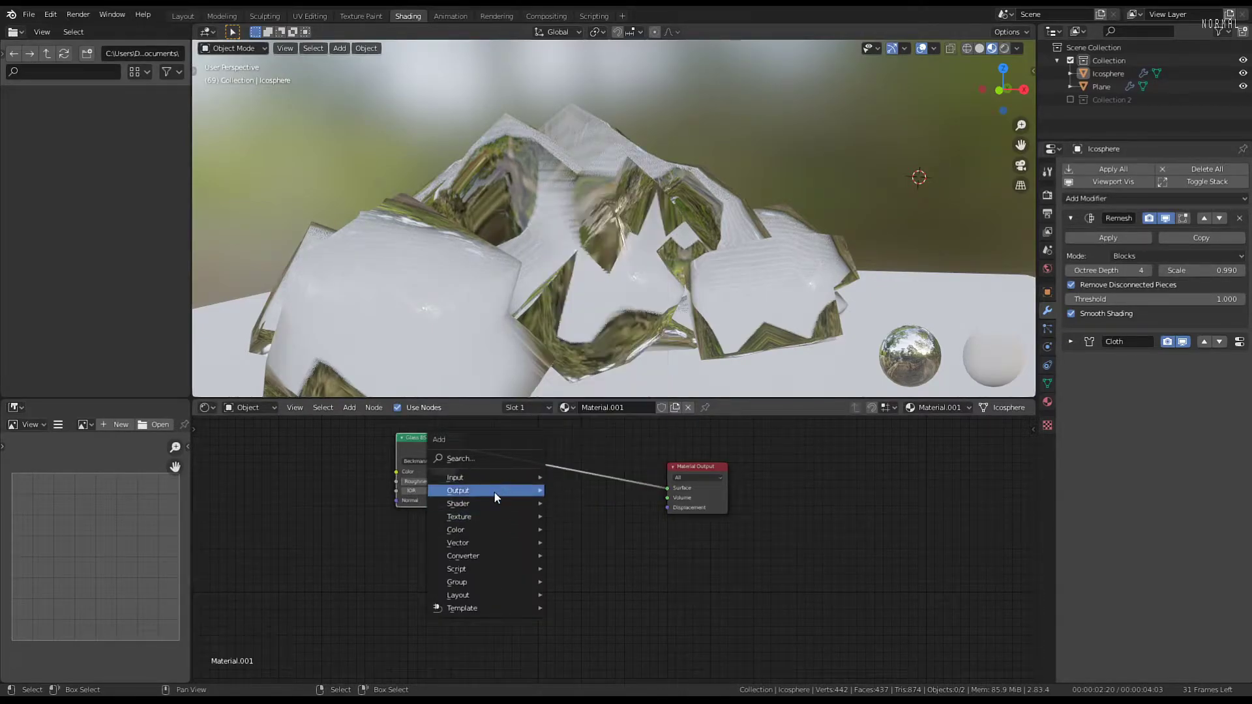
mouse_move(489, 503)
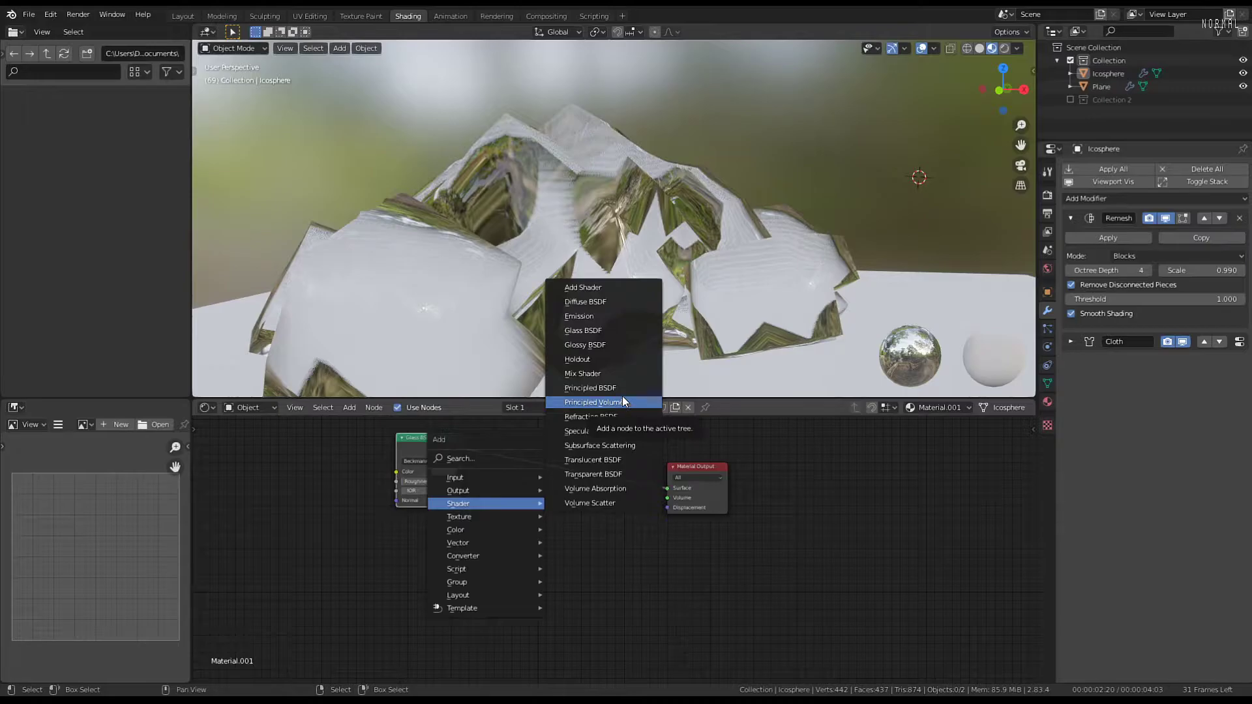
click(590, 388)
click(555, 496)
Insert a Mix Shader node between the Glass BSDF and the Material Output and space the nodes out
key(shift+a)
mouse_move(557, 496)
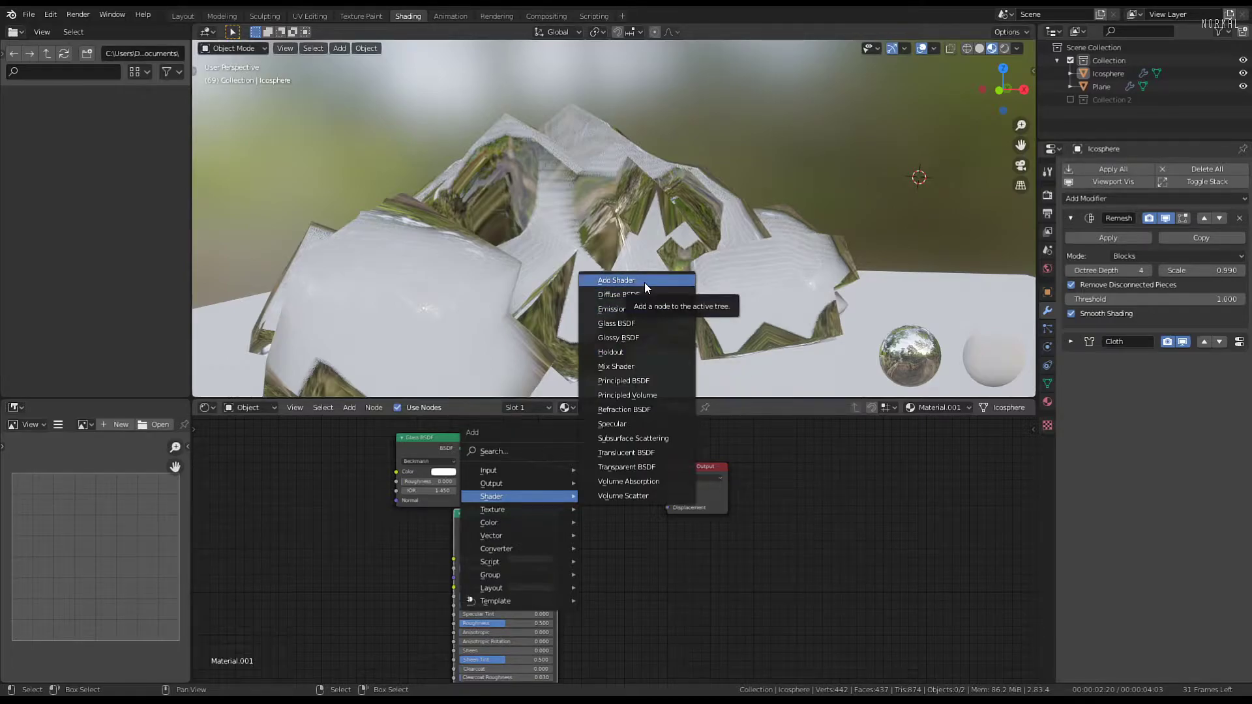
click(643, 366)
click(598, 530)
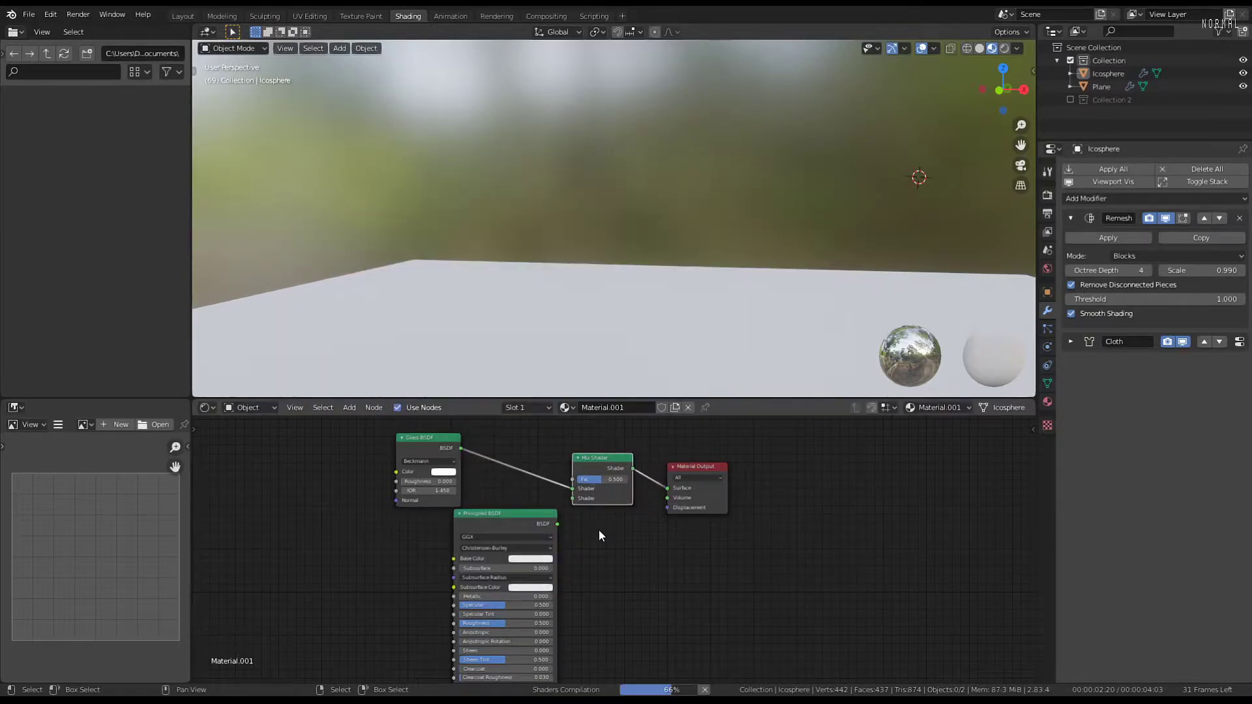
drag(601, 463, 662, 460)
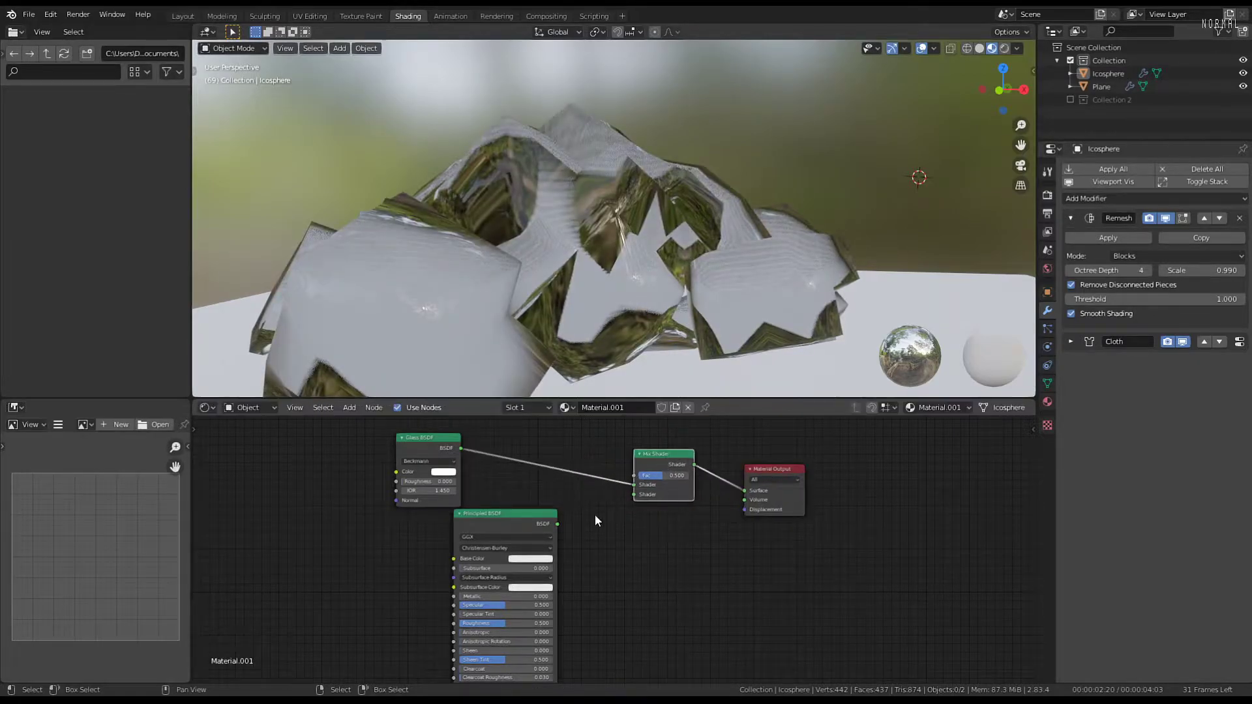
Connect the Principled BSDF to the Mix Shader's second shader input and lower the mix factor to about 0.48
drag(557, 524, 634, 494)
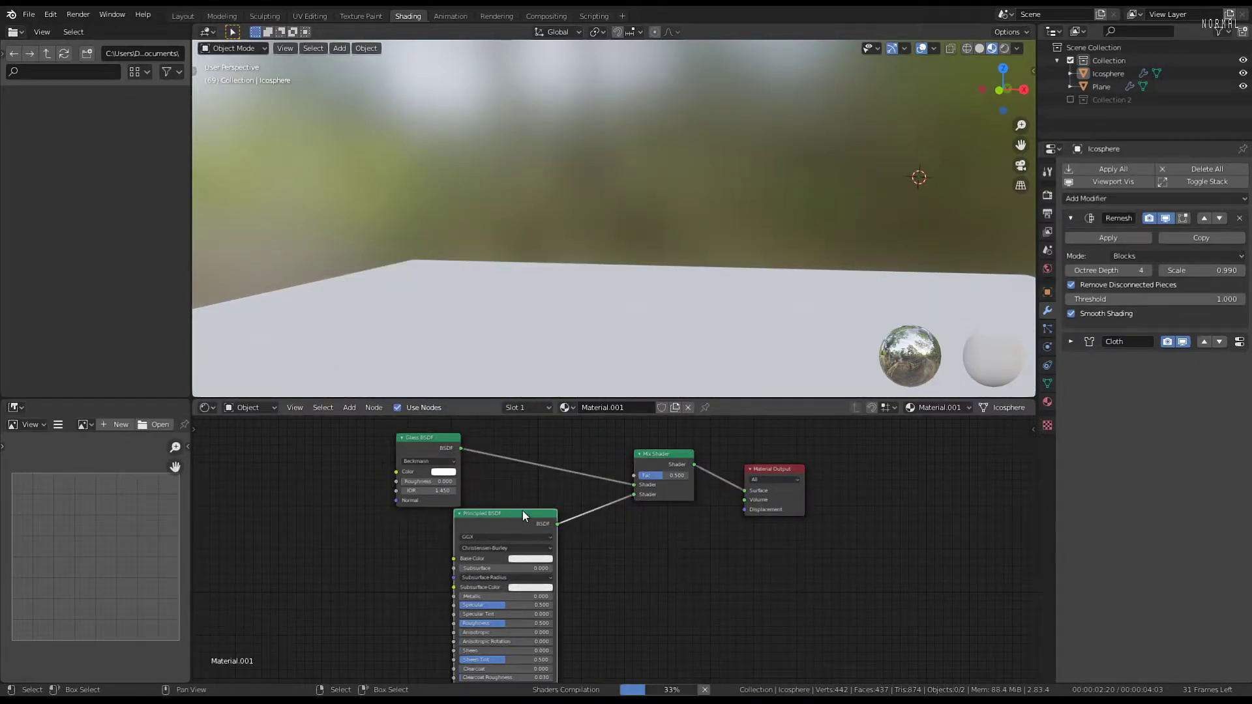
drag(523, 511, 431, 520)
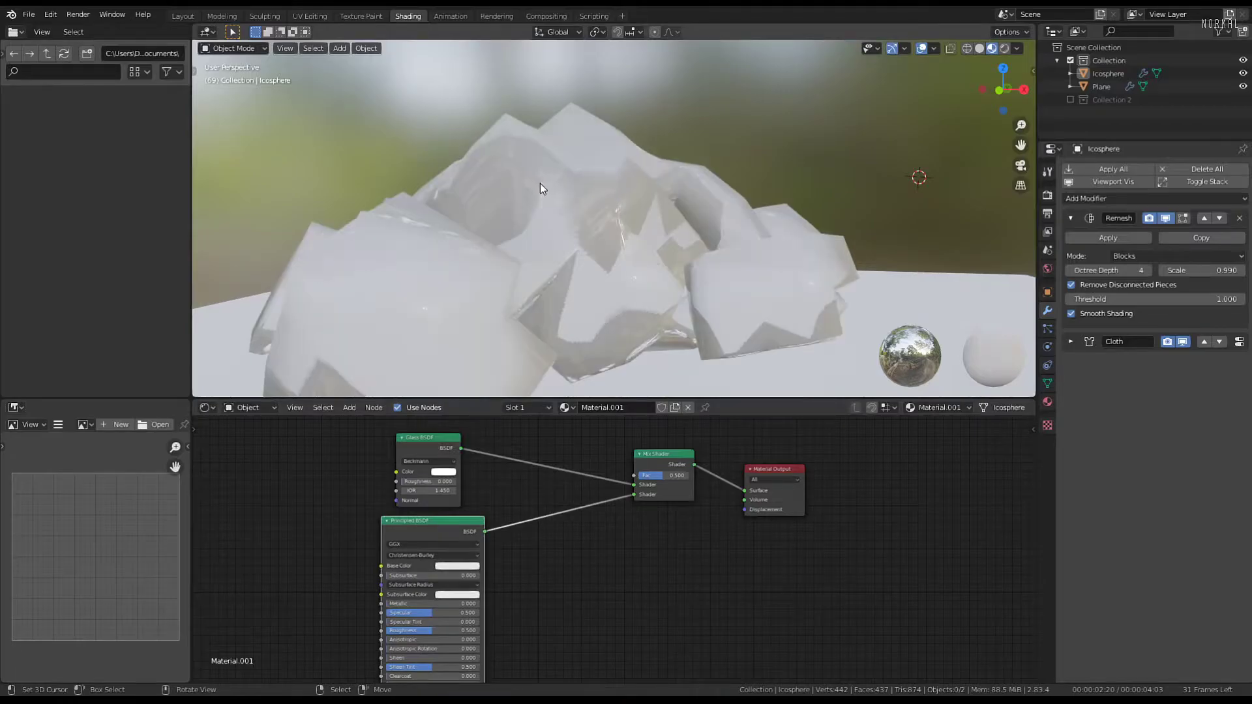
middle_drag(539, 183, 391, 209)
mouse_move(665, 476)
mouse_down()
mouse_move(678, 475)
mouse_move(650, 476)
mouse_move(662, 475)
mouse_up()
Play the simulation to frame 88 to check the mixed glass material, viewing it from several angles
scroll(726, 160, down, 4)
middle_drag(727, 161, 632, 162)
key(space)
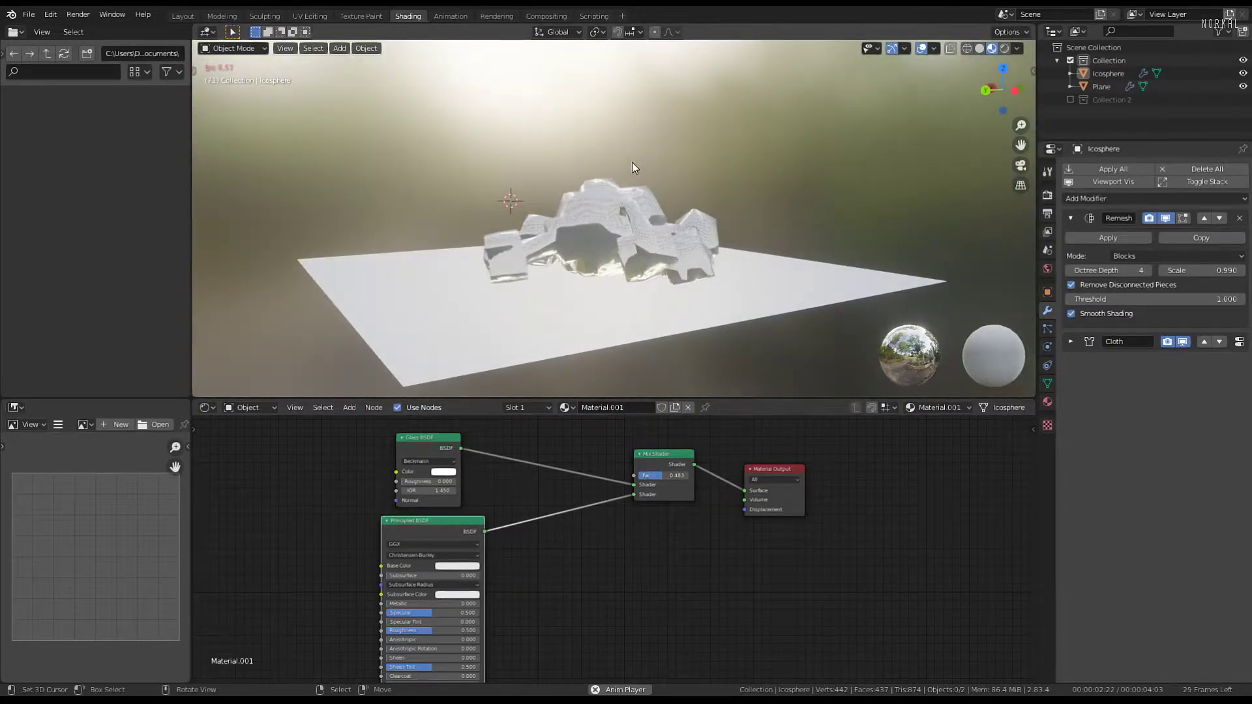
scroll(648, 158, up, 4)
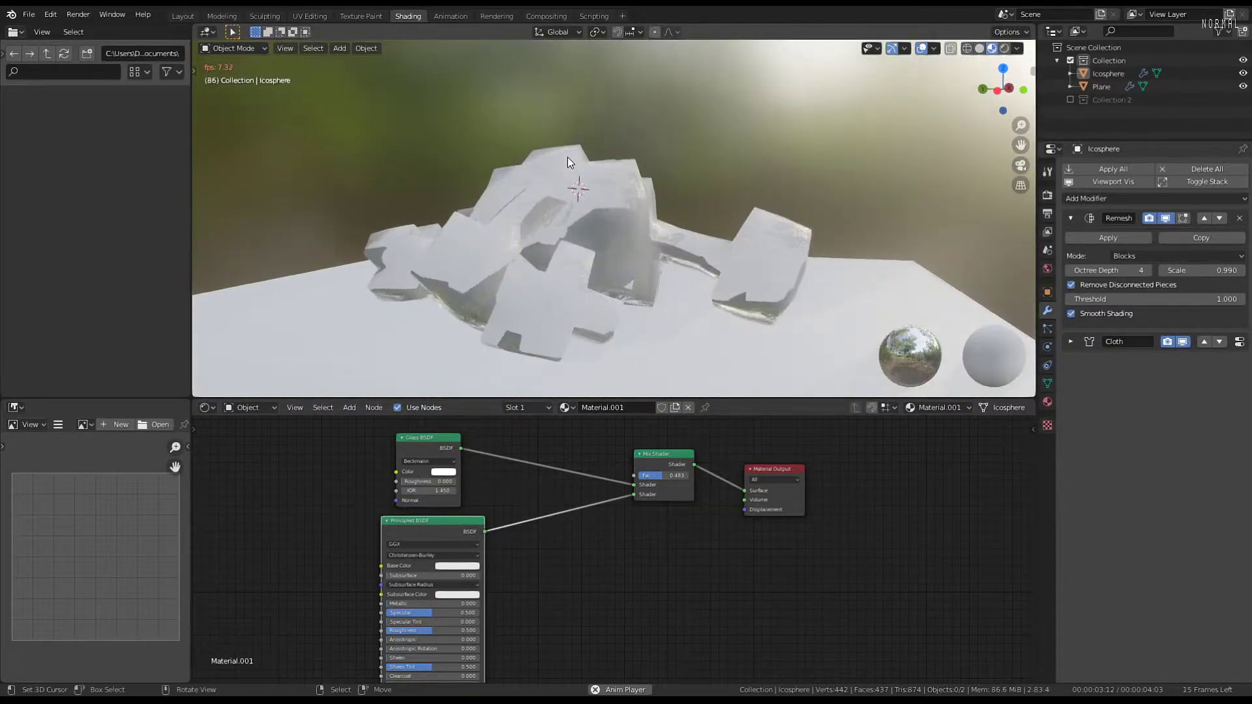
key(space)
middle_drag(601, 165, 425, 324)
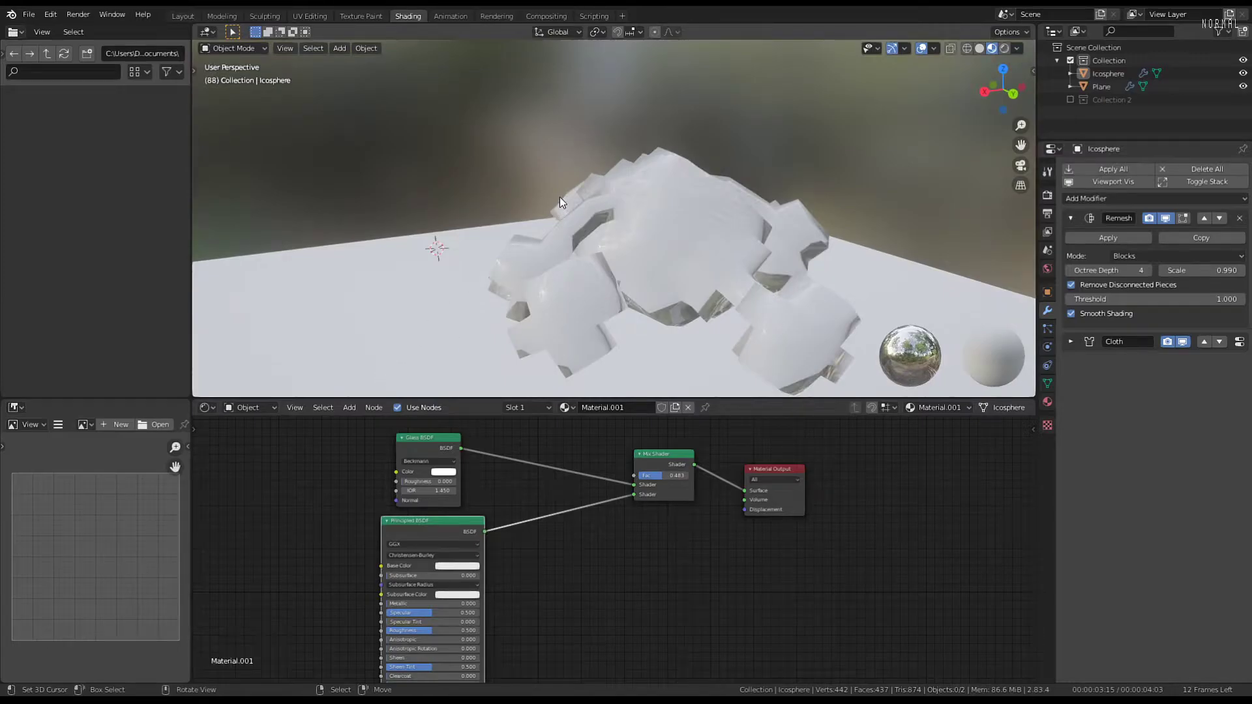
Return to frame 0 and inspect the undeformed icosphere's material up close
key(shift+Left)
middle_drag(548, 201, 783, 161)
shift+middle_drag(770, 161, 714, 255)
scroll(661, 252, up, 2)
scroll(655, 226, up, 2)
middle_drag(656, 226, 685, 240)
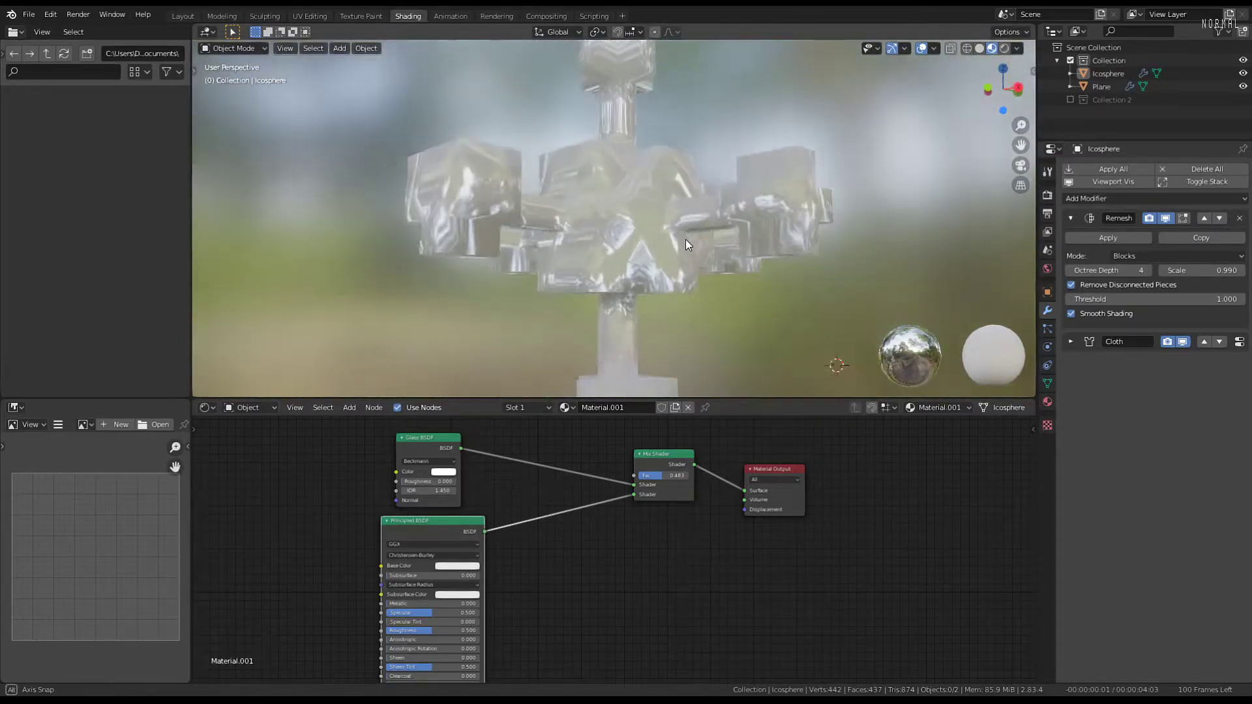
scroll(686, 240, down, 1)
Set the Principled BSDF's Roughness to 0.568 and Metallic to 0.518
middle_drag(570, 601, 608, 518)
scroll(565, 569, up, 1)
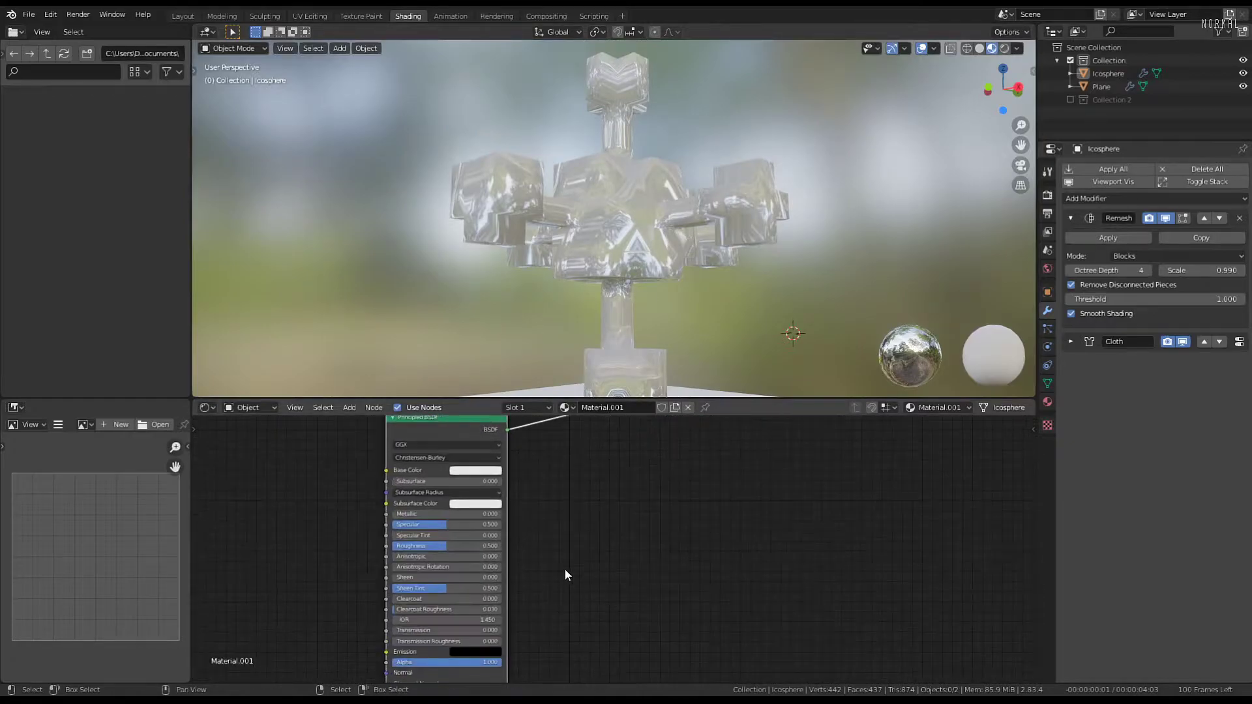
scroll(450, 547, up, 1)
drag(441, 539, 486, 548)
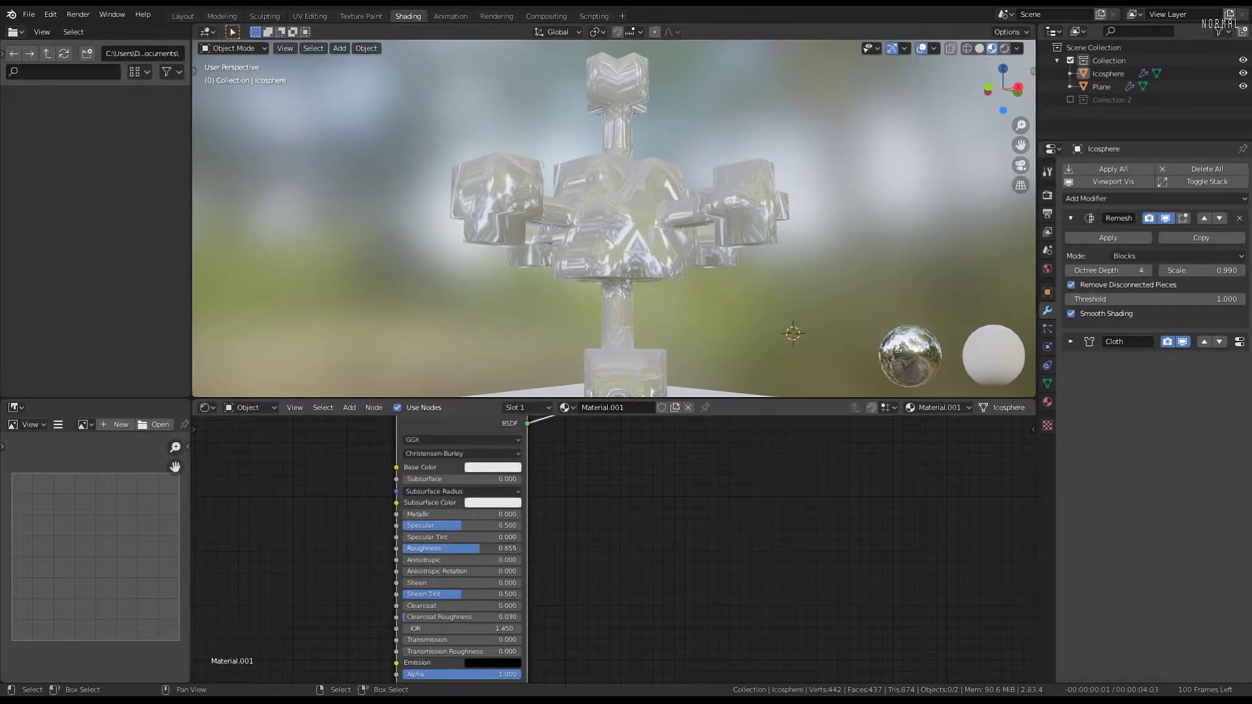
mouse_move(652, 518)
middle_down()
mouse_move(581, 654)
mouse_move(651, 523)
middle_up()
drag(443, 511, 470, 511)
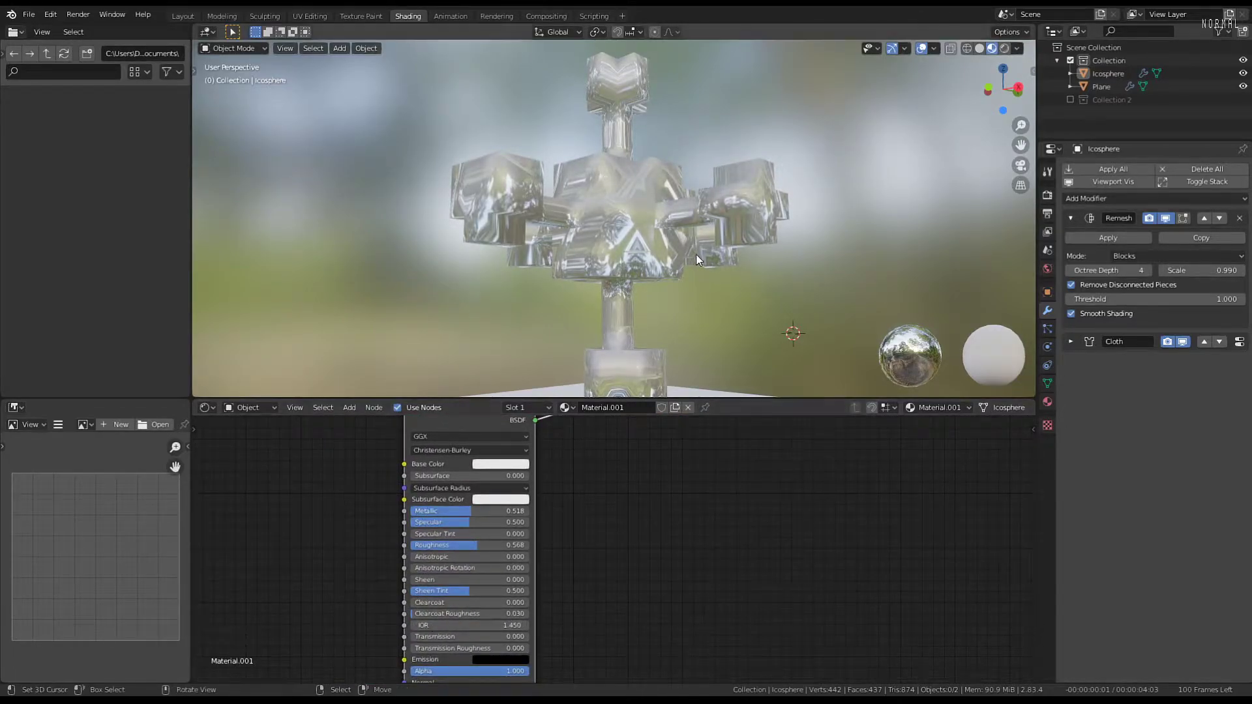
Play the simulation to check how the rougher, more metallic material looks as the object lands
middle_drag(695, 254, 734, 241)
key(space)
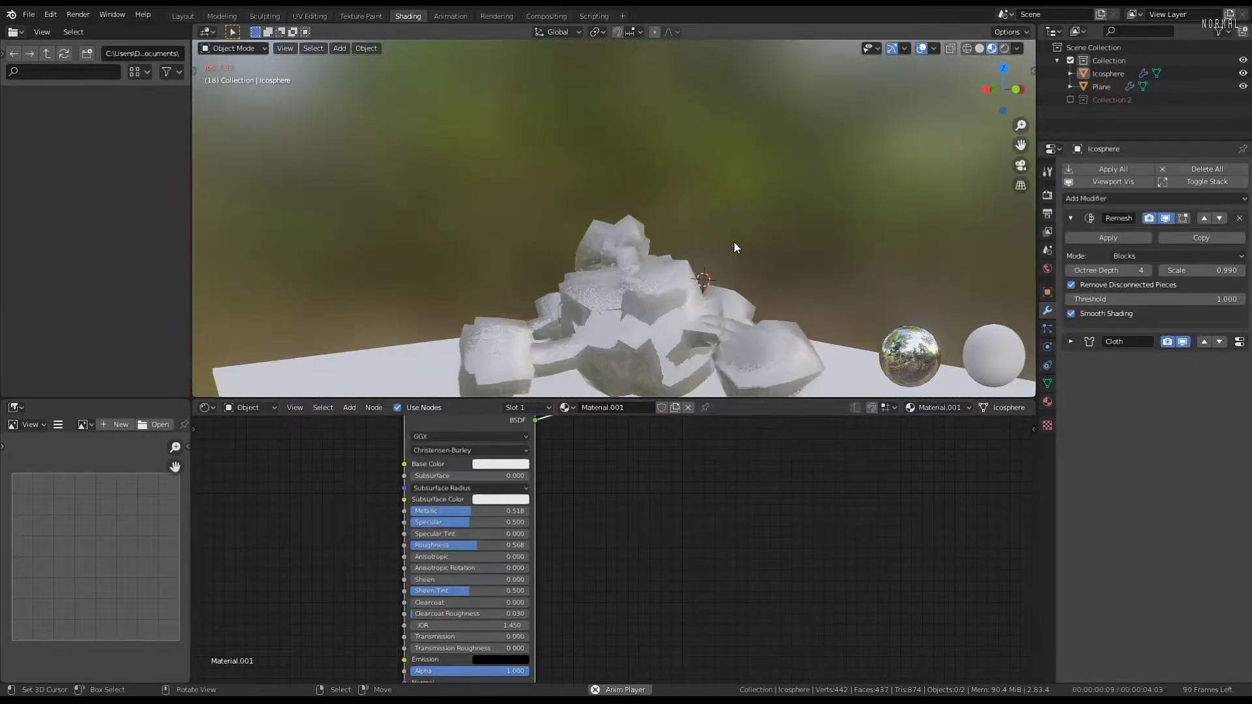
mouse_move(734, 241)
shift+middle_down()
mouse_move(726, 191)
mouse_move(717, 229)
shift+middle_up()
scroll(692, 210, down, 2)
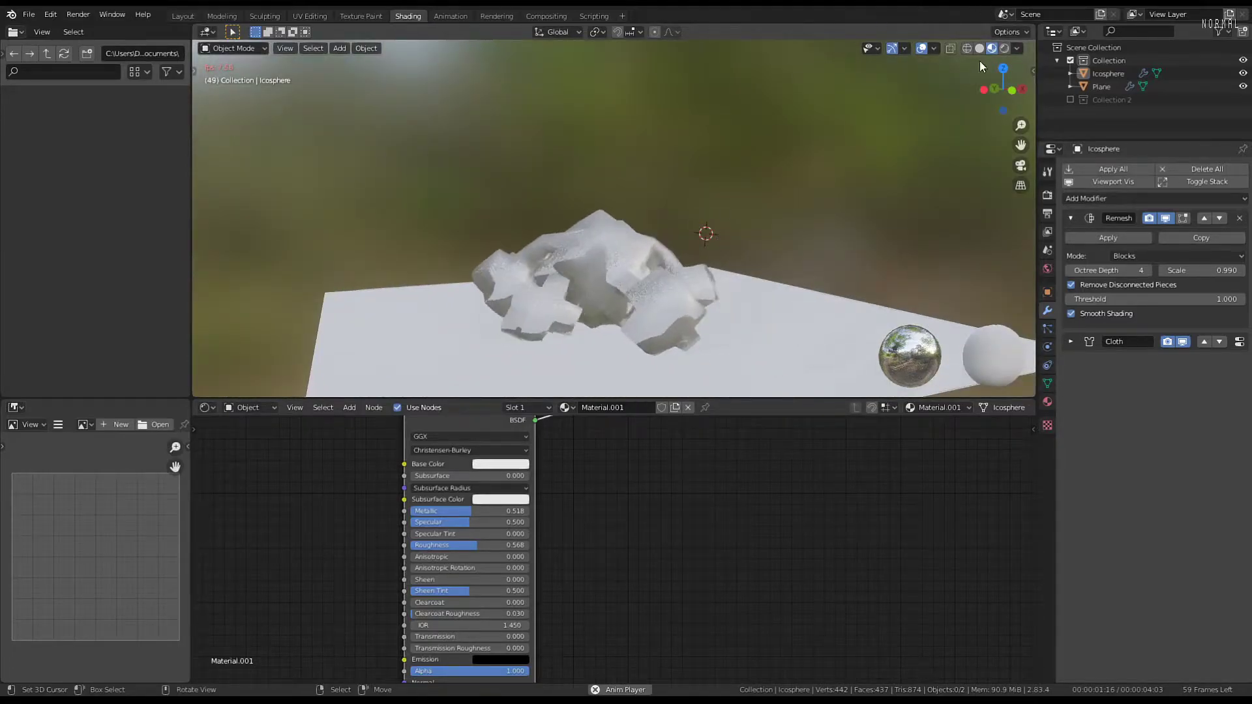
Switch to the Animation workspace and view the running simulation from different angles
click(450, 16)
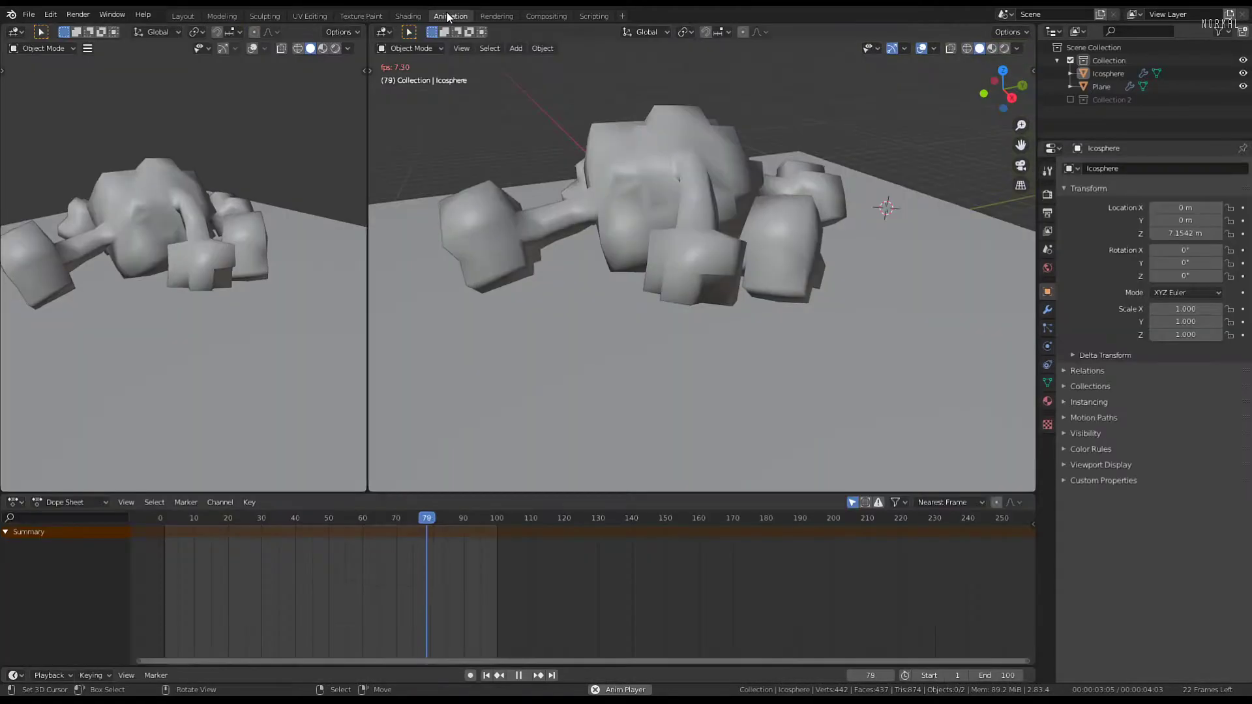
mouse_move(596, 159)
middle_down()
mouse_move(691, 197)
mouse_move(669, 237)
mouse_move(665, 224)
mouse_move(700, 219)
middle_up()
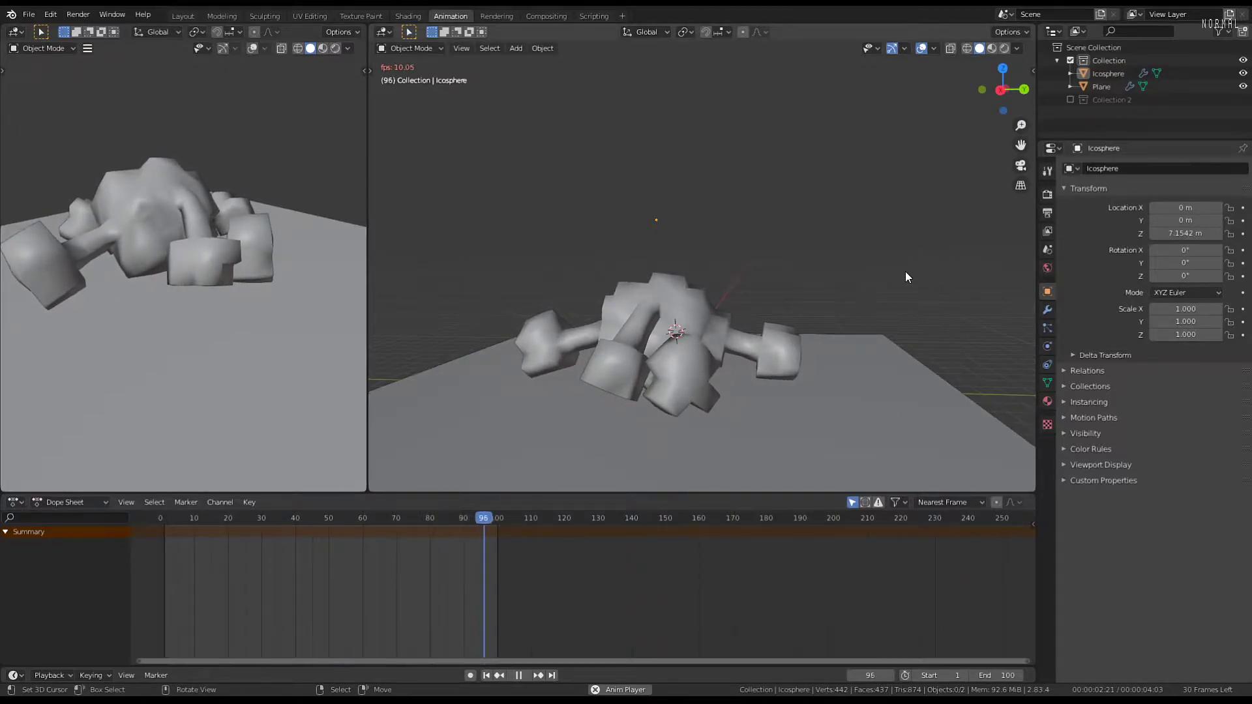
middle_drag(870, 276, 658, 306)
Set the scene's output frame rate to 60 fps
click(1047, 194)
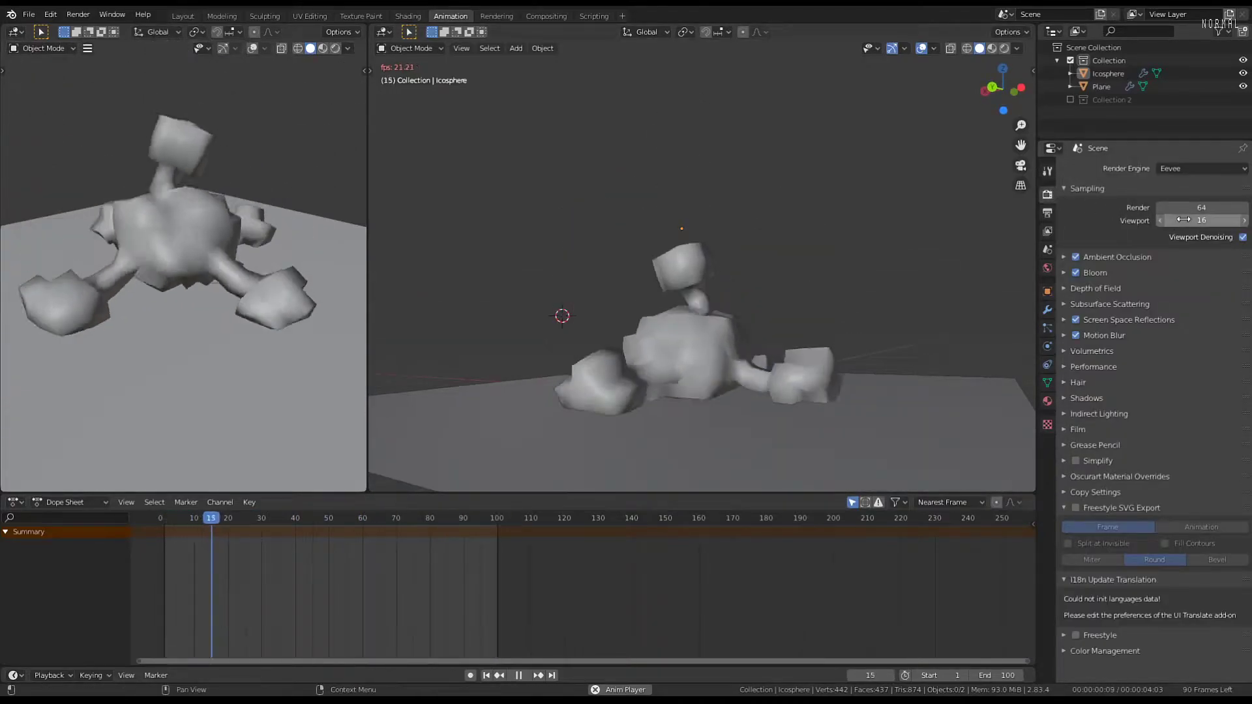
click(1048, 212)
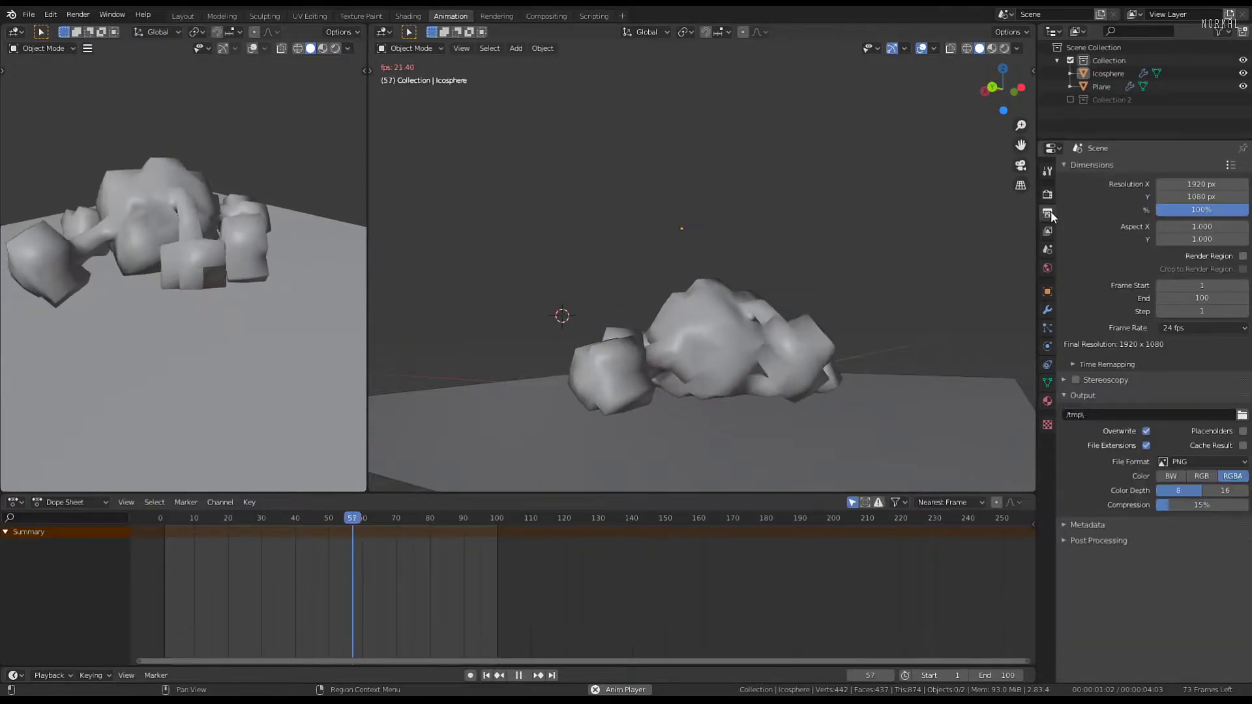
click(1191, 329)
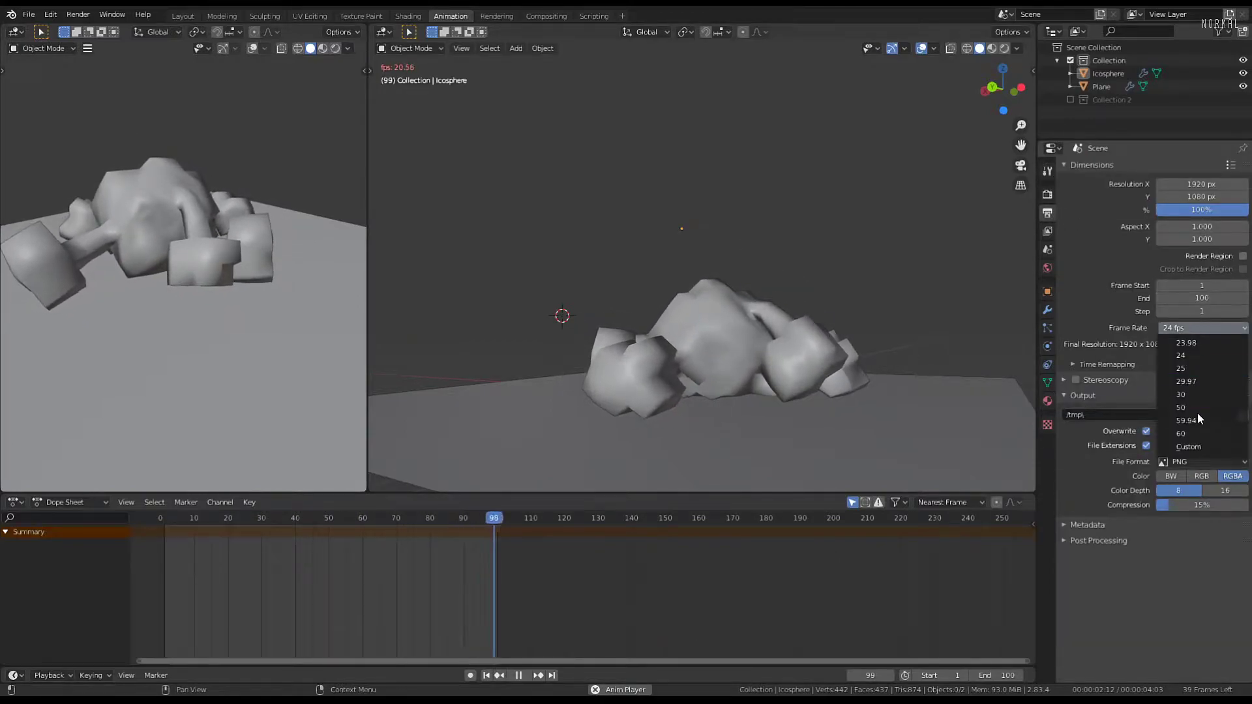
click(1198, 433)
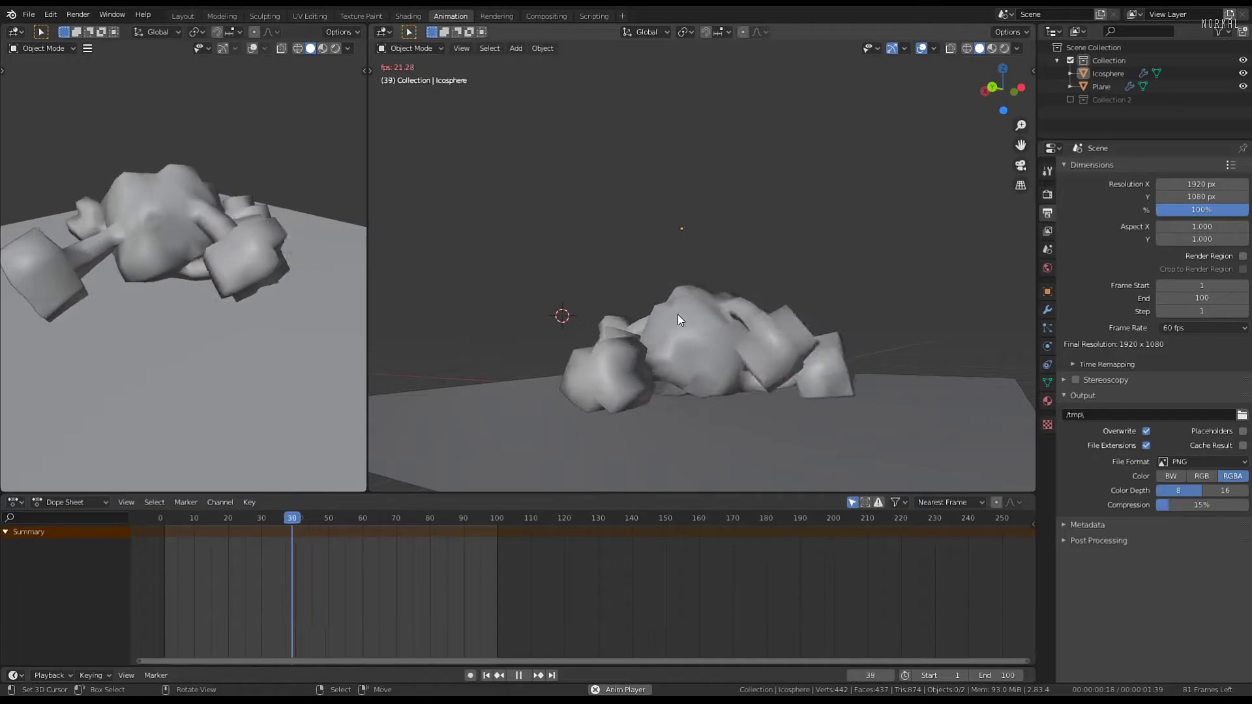
Watch the faster playback from other angles, stop it and return to frame 0
scroll(702, 308, up, 1)
middle_drag(703, 308, 740, 266)
middle_drag(843, 257, 746, 252)
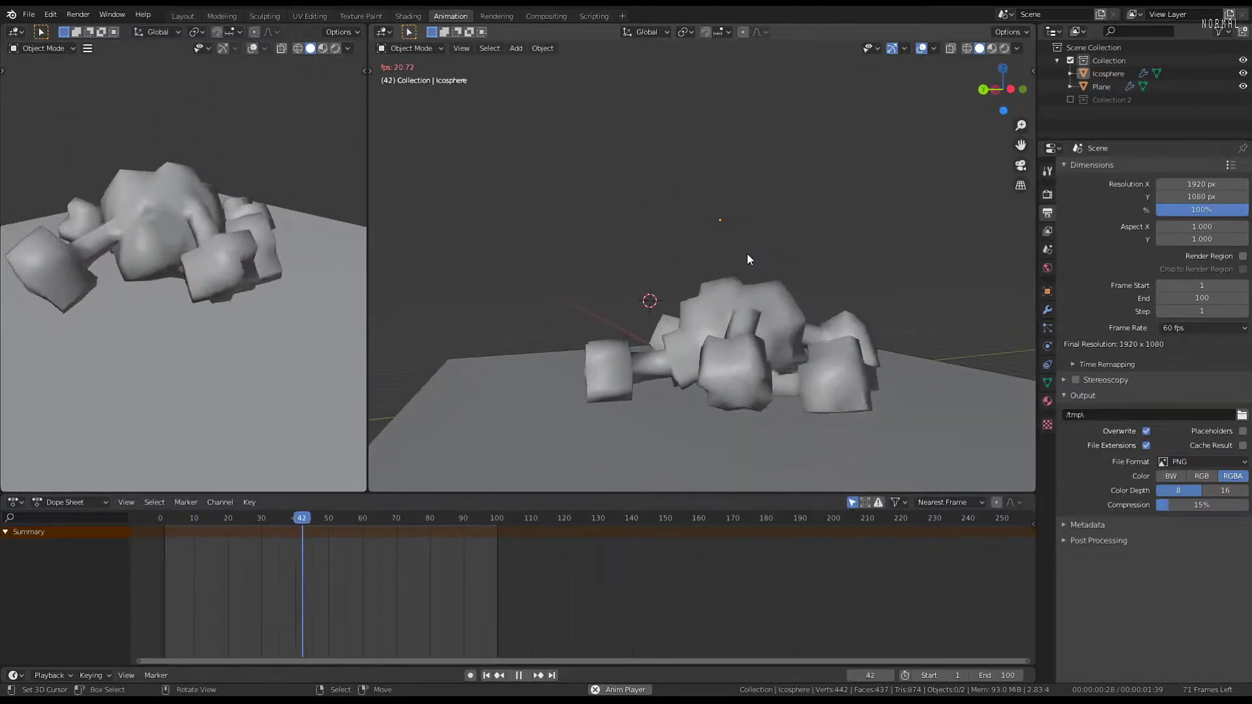
key(space)
drag(191, 573, 141, 574)
Select the plane and examine its collision physics settings
scroll(806, 259, down, 3)
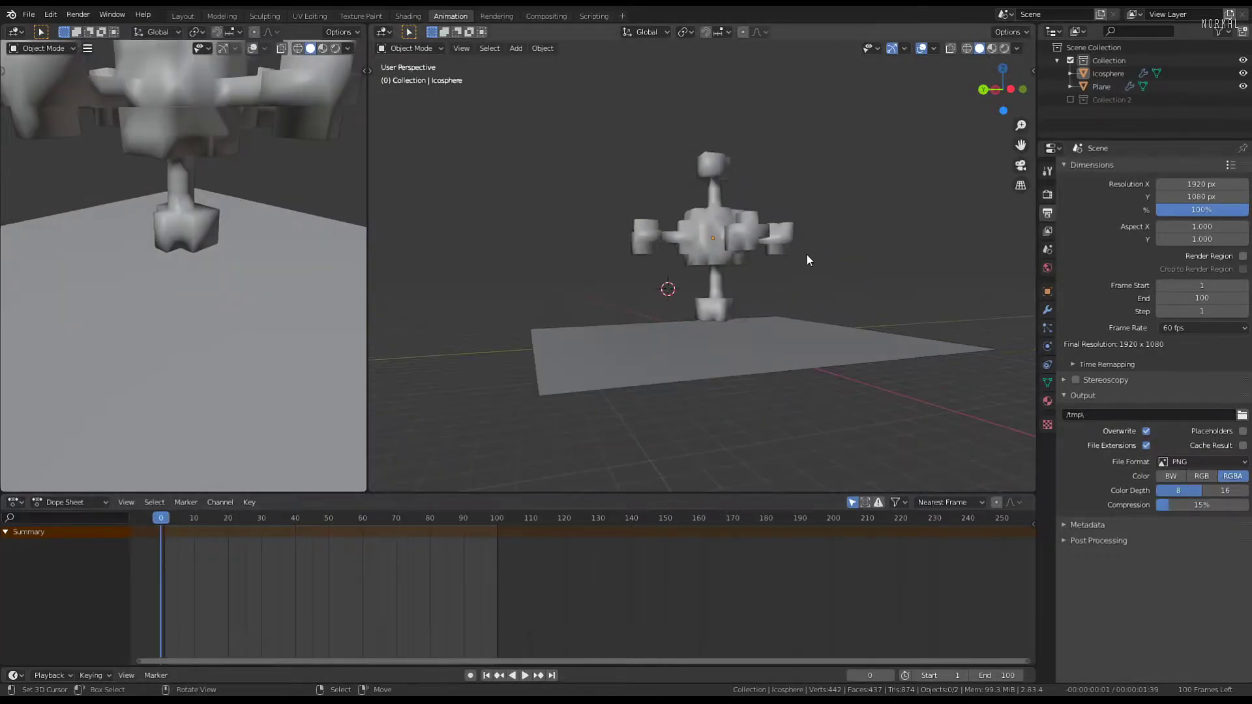
key(KP_3)
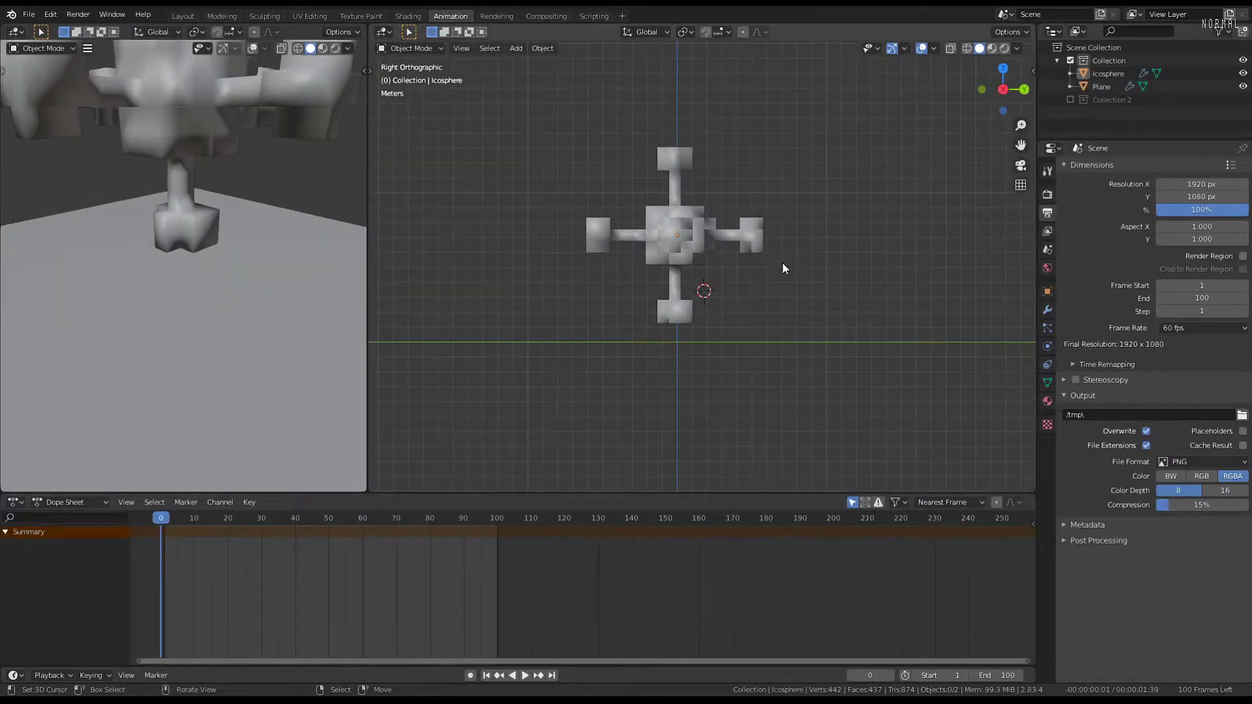
middle_drag(726, 254, 803, 281)
right_click(743, 326)
scroll(745, 325, down, 1)
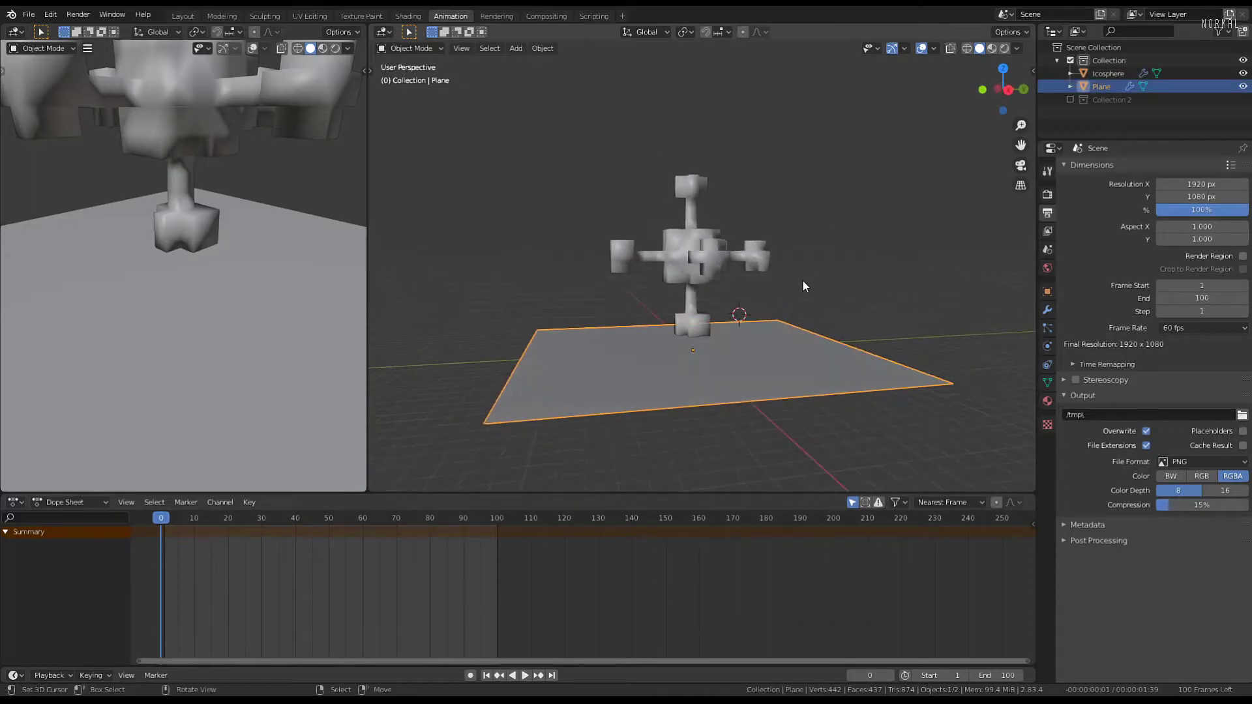
click(1048, 346)
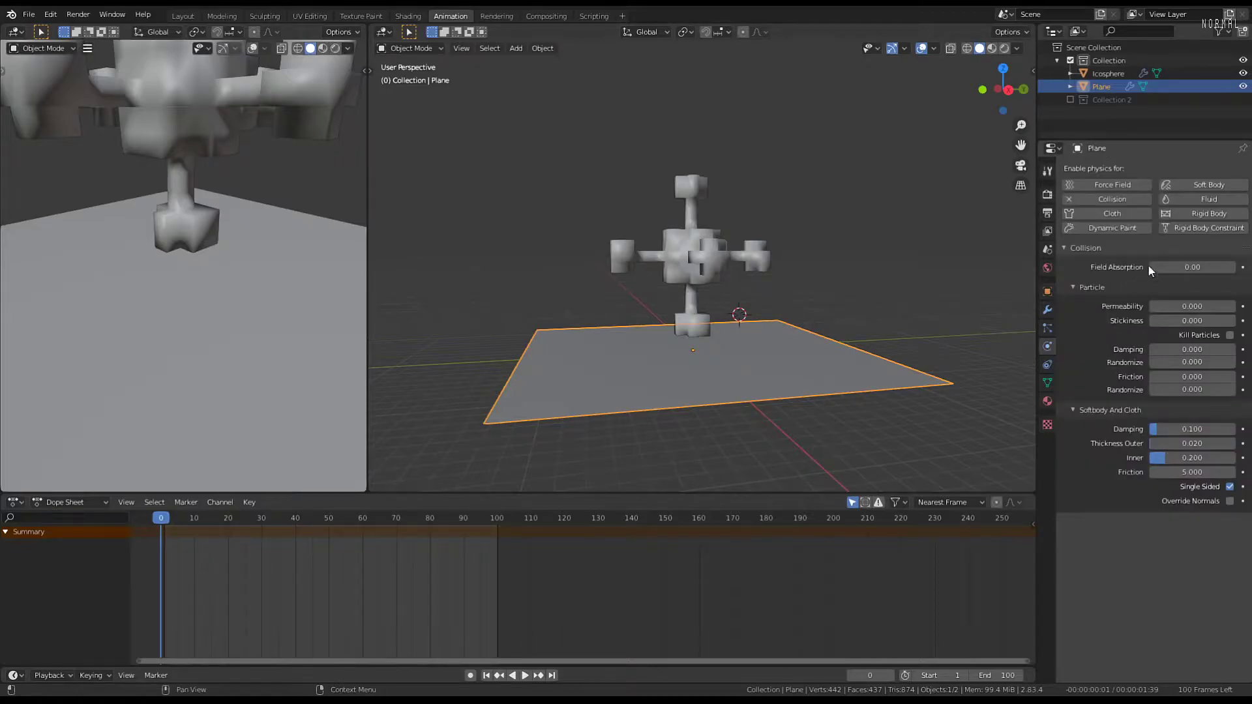
Raise the icosphere's Remesh octree depth to 6 and switch the remesh mode to Sharp
click(766, 244)
scroll(755, 255, up, 3)
middle_drag(755, 256, 713, 241)
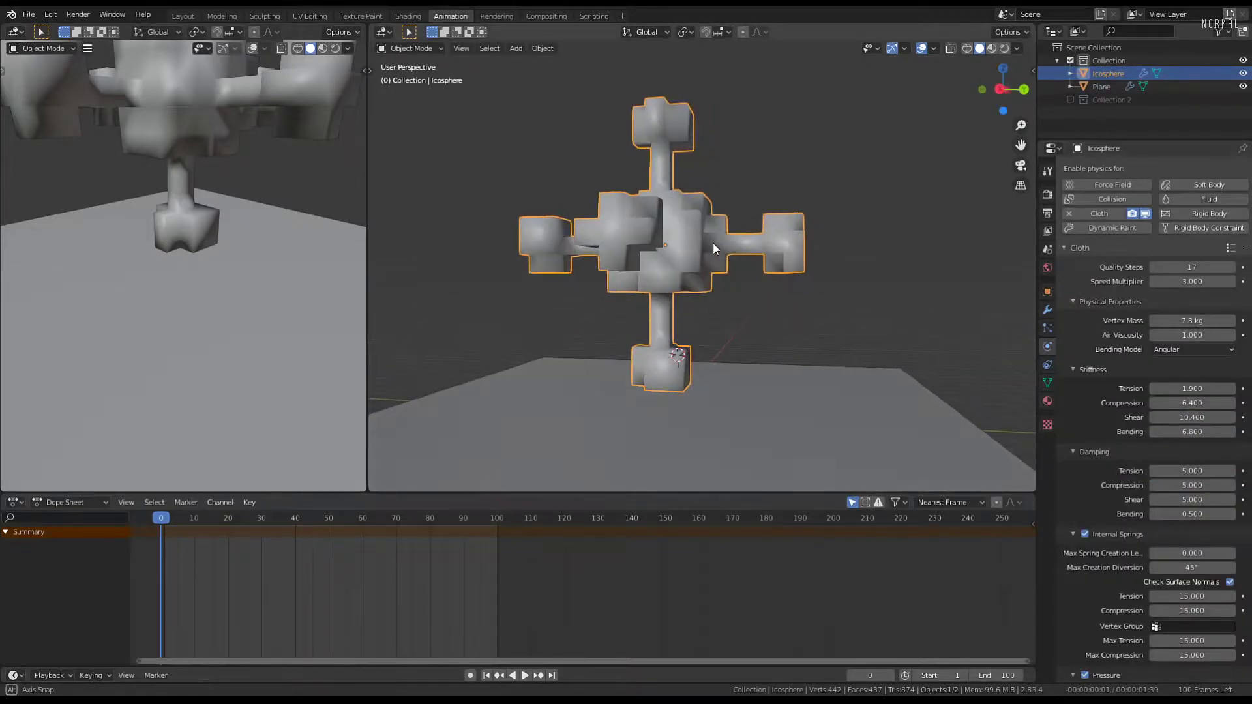
click(1048, 310)
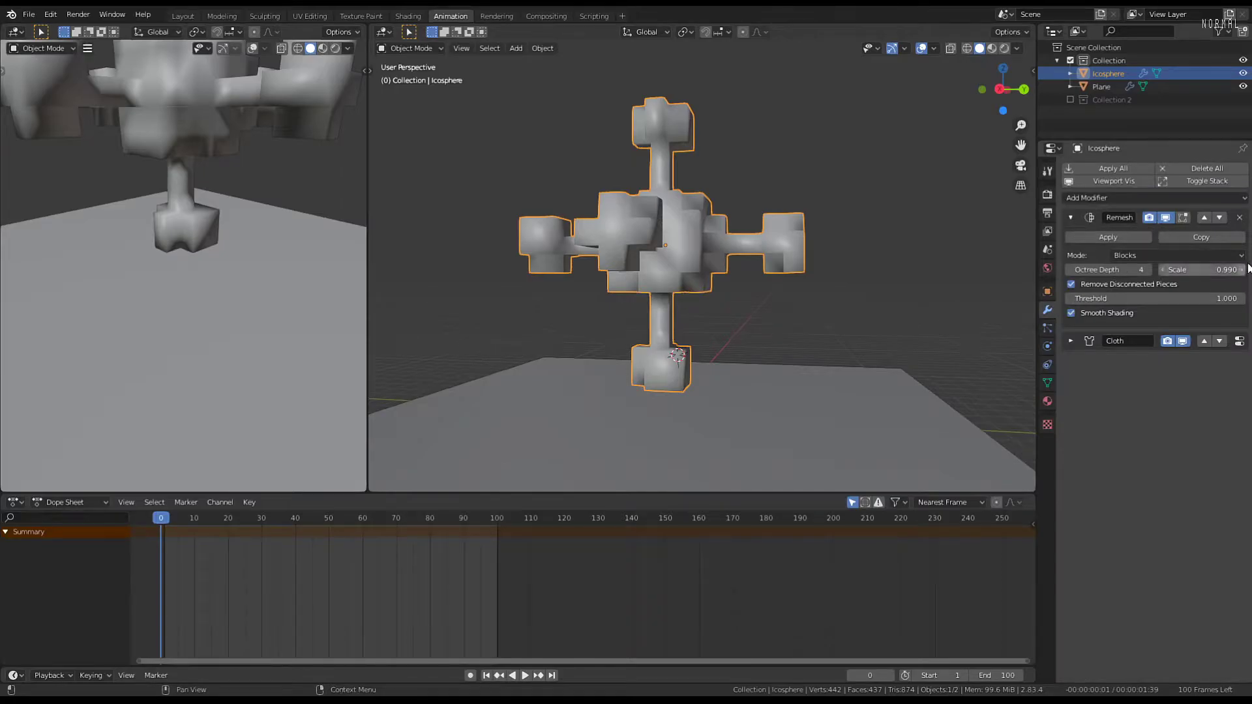
click(1146, 268)
mouse_move(691, 260)
middle_down()
mouse_move(667, 265)
mouse_move(691, 254)
middle_up()
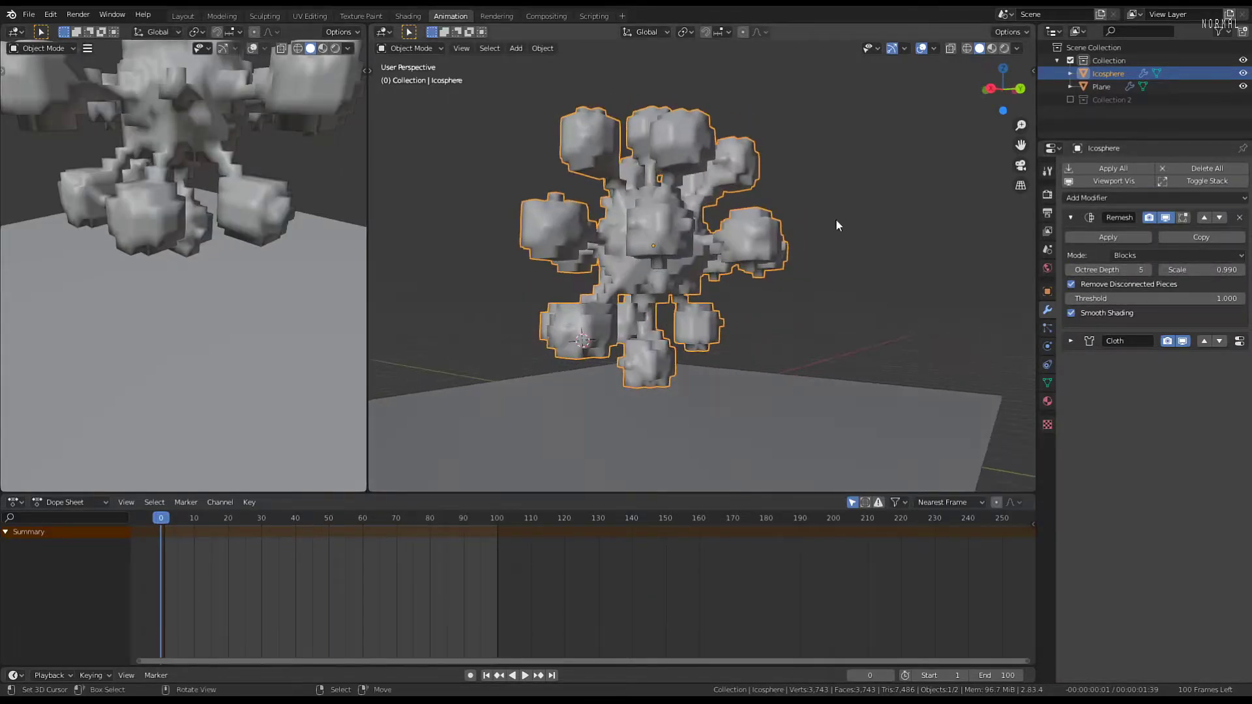
click(1148, 269)
middle_drag(678, 201, 803, 201)
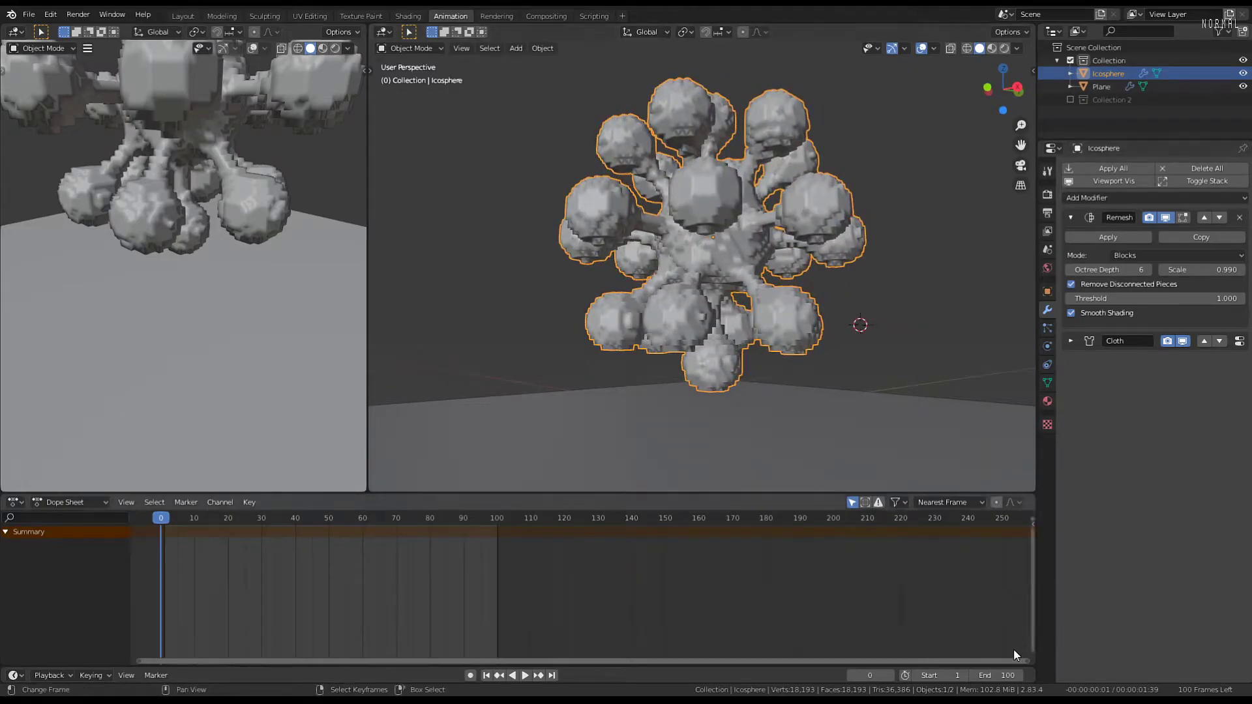
click(1137, 257)
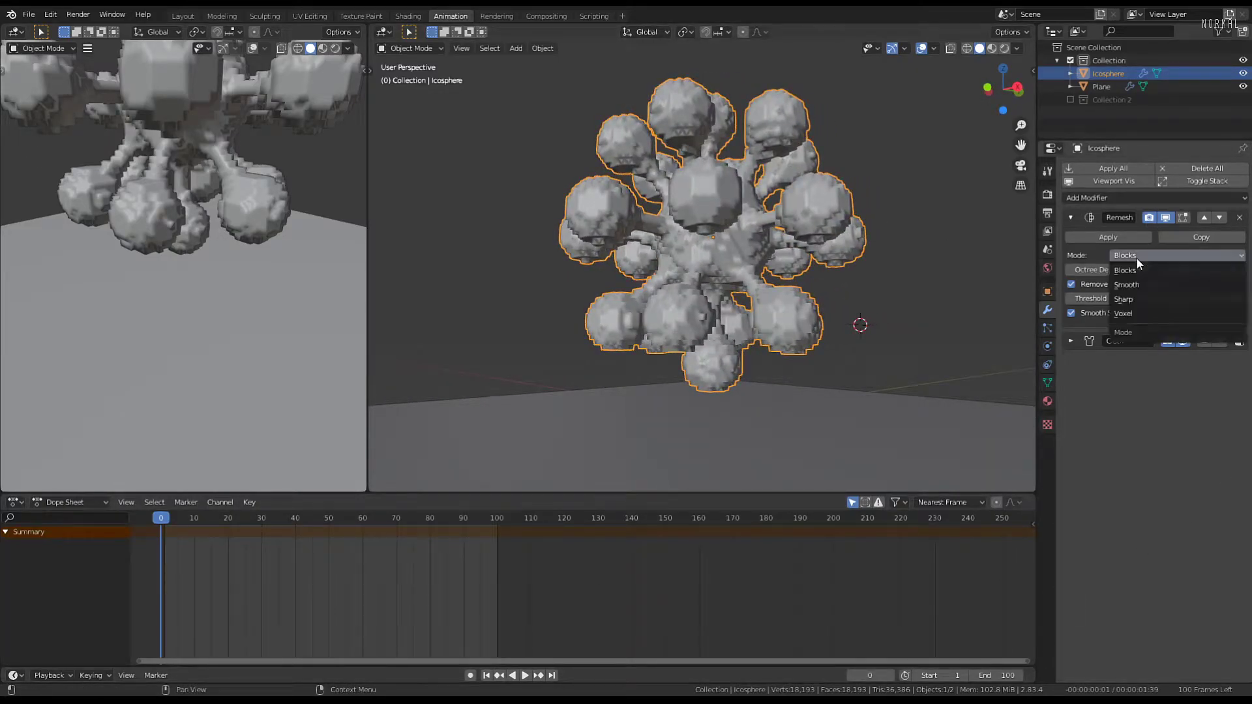
click(1124, 299)
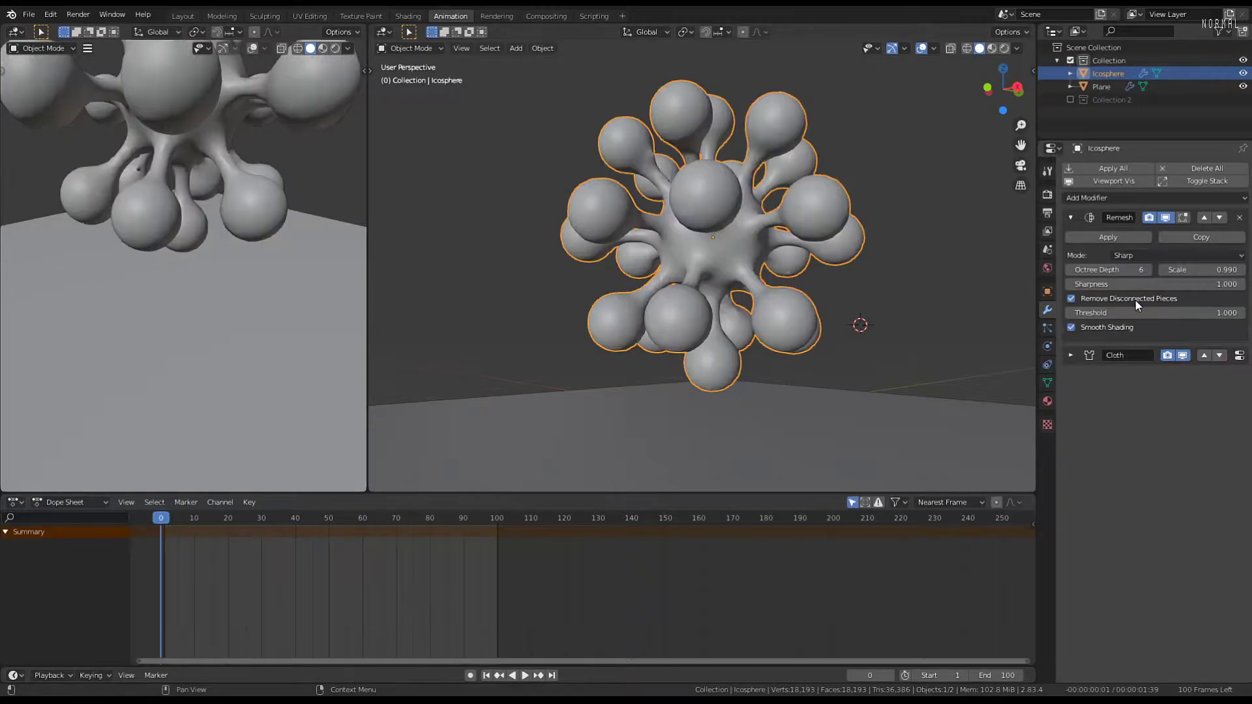
Examine the icosphere's Sharp remesh topology up close in wireframe shading and switch the viewport to material preview shading
middle_drag(804, 260, 835, 260)
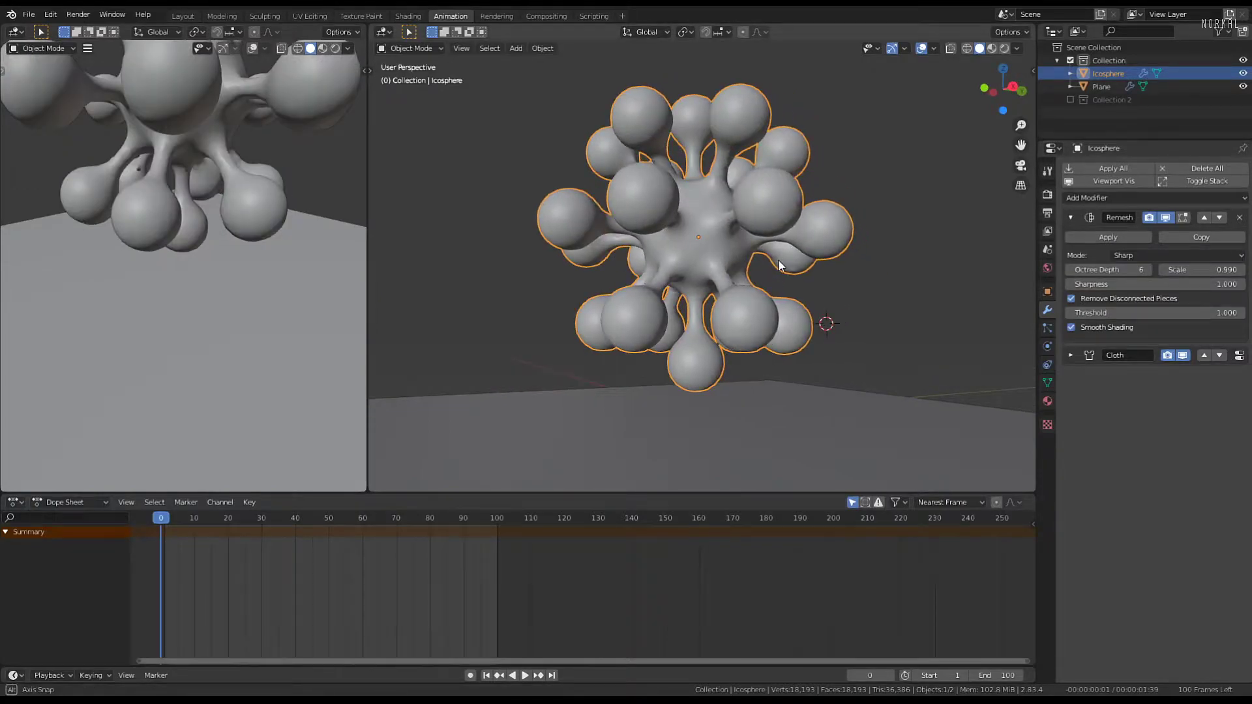
click(1150, 255)
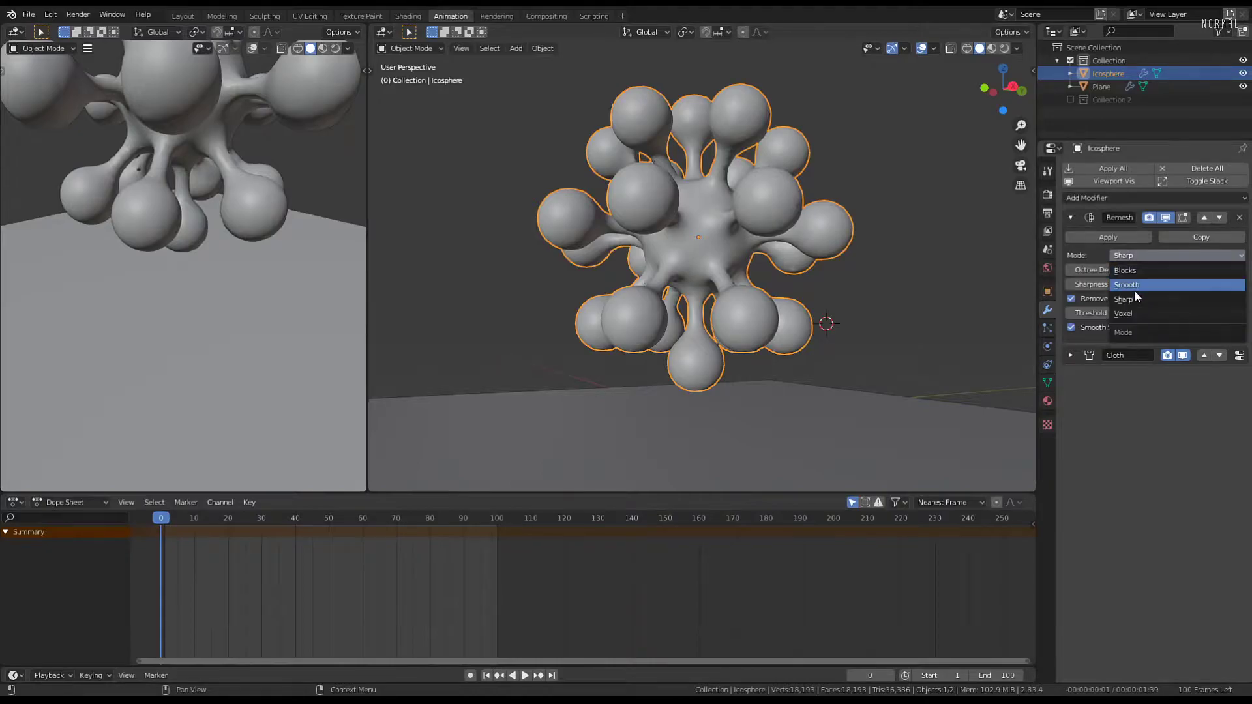
scroll(737, 205, up, 5)
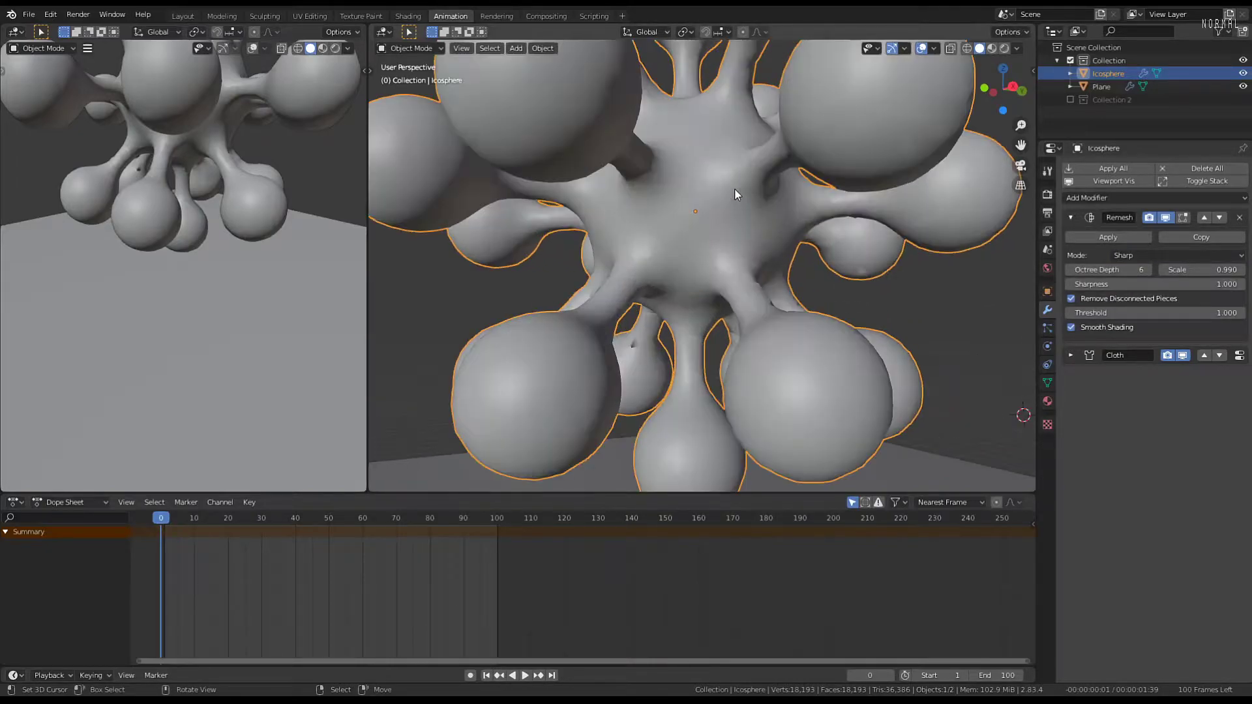
scroll(734, 189, down, 4)
click(967, 48)
middle_drag(769, 163, 736, 210)
scroll(736, 210, up, 5)
scroll(737, 210, down, 5)
click(992, 47)
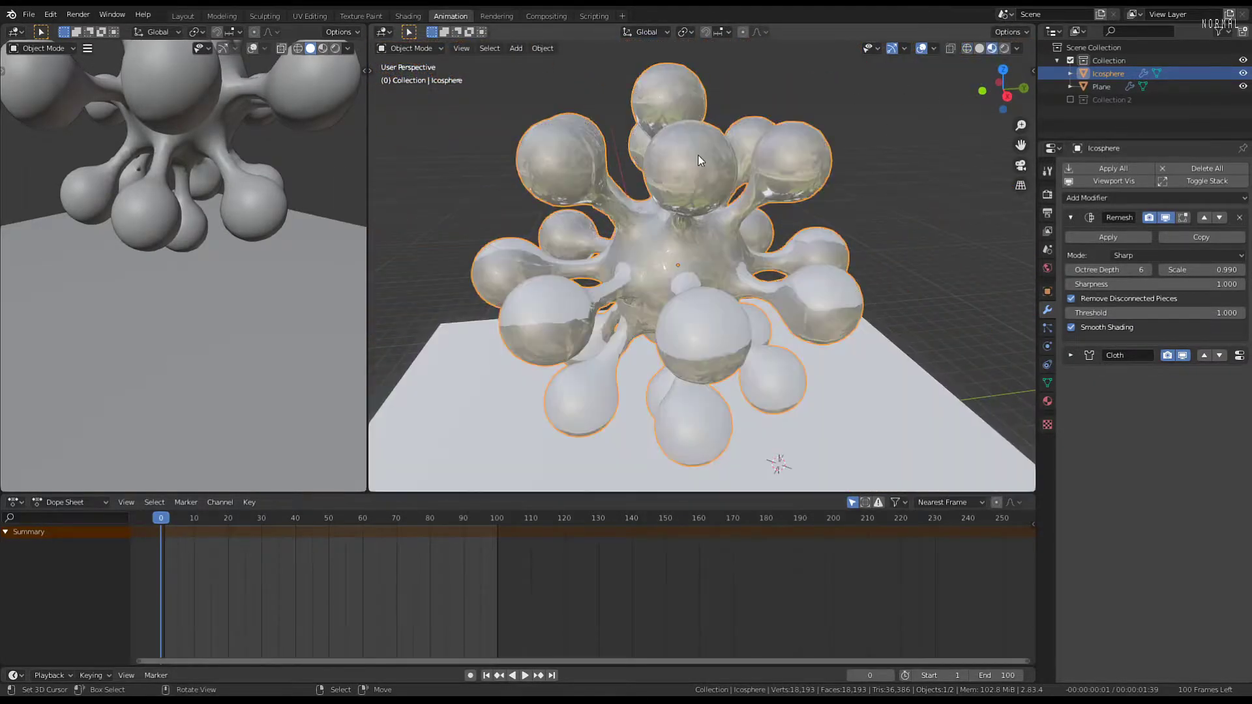
mouse_move(698, 155)
middle_down()
mouse_move(734, 115)
mouse_move(811, 104)
mouse_move(946, 156)
middle_up()
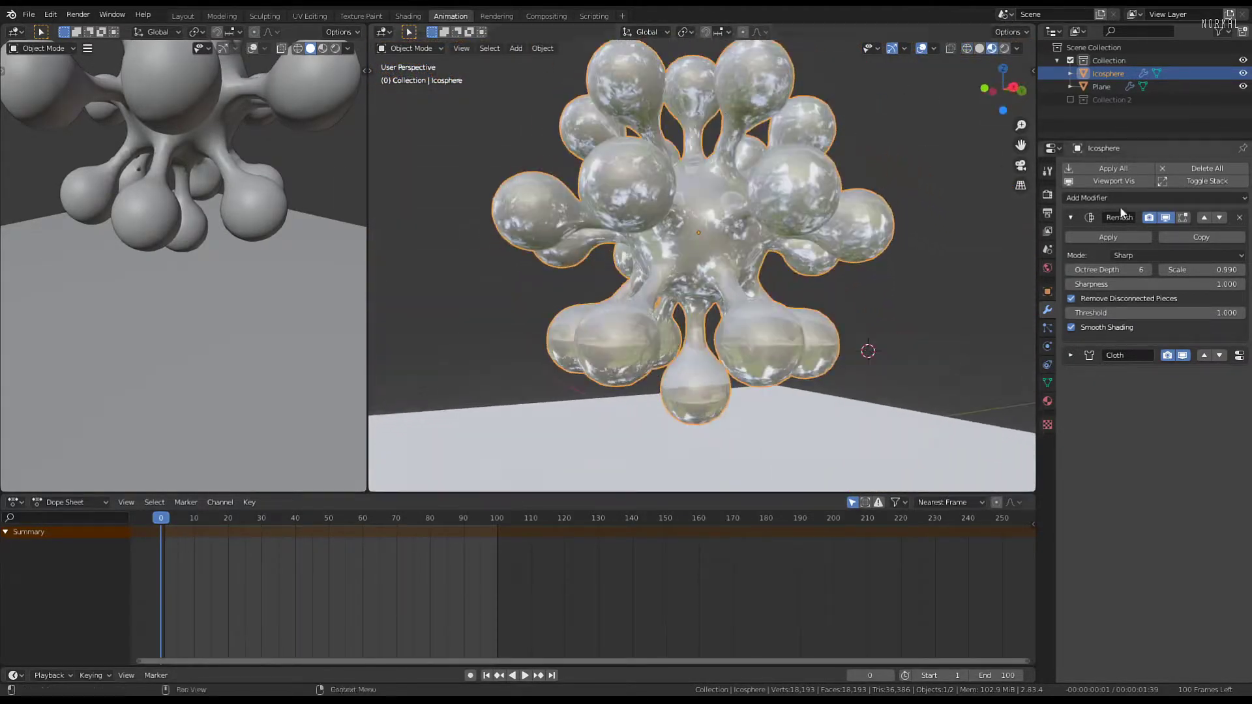
Lower the Remesh modifier's octree depth to 2 on the icosphere
drag(1108, 269, 1089, 269)
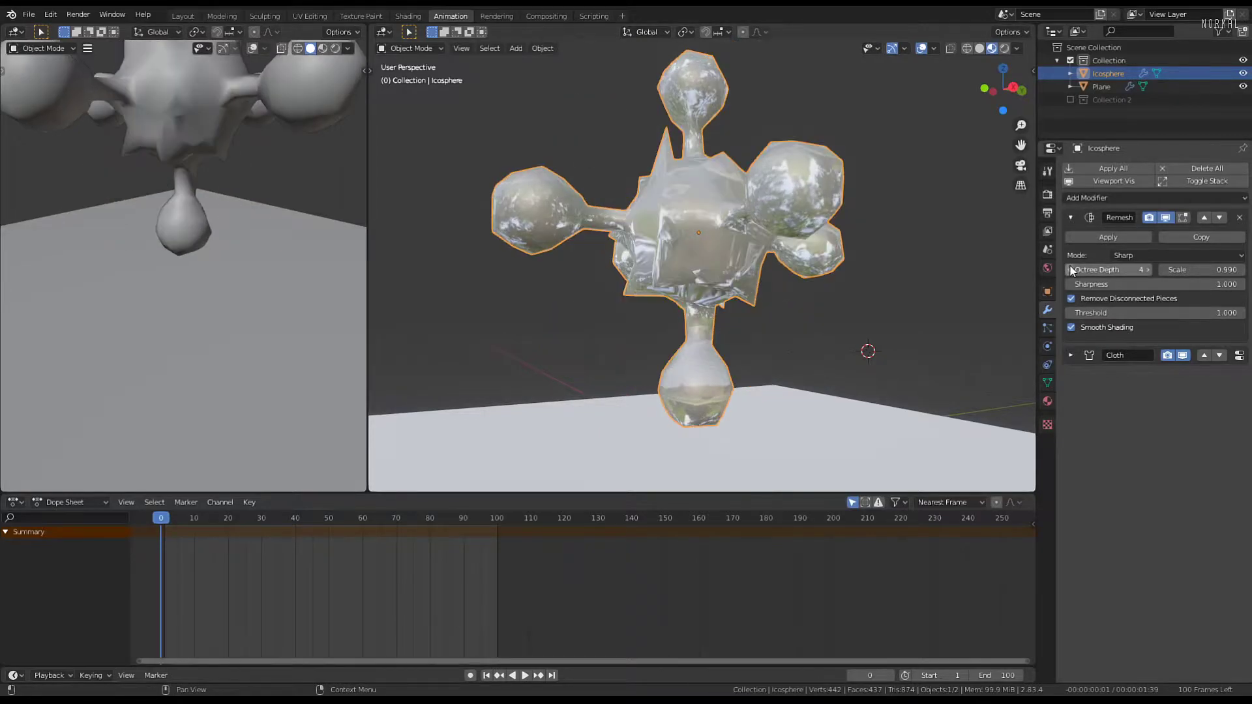
middle_drag(694, 221, 620, 217)
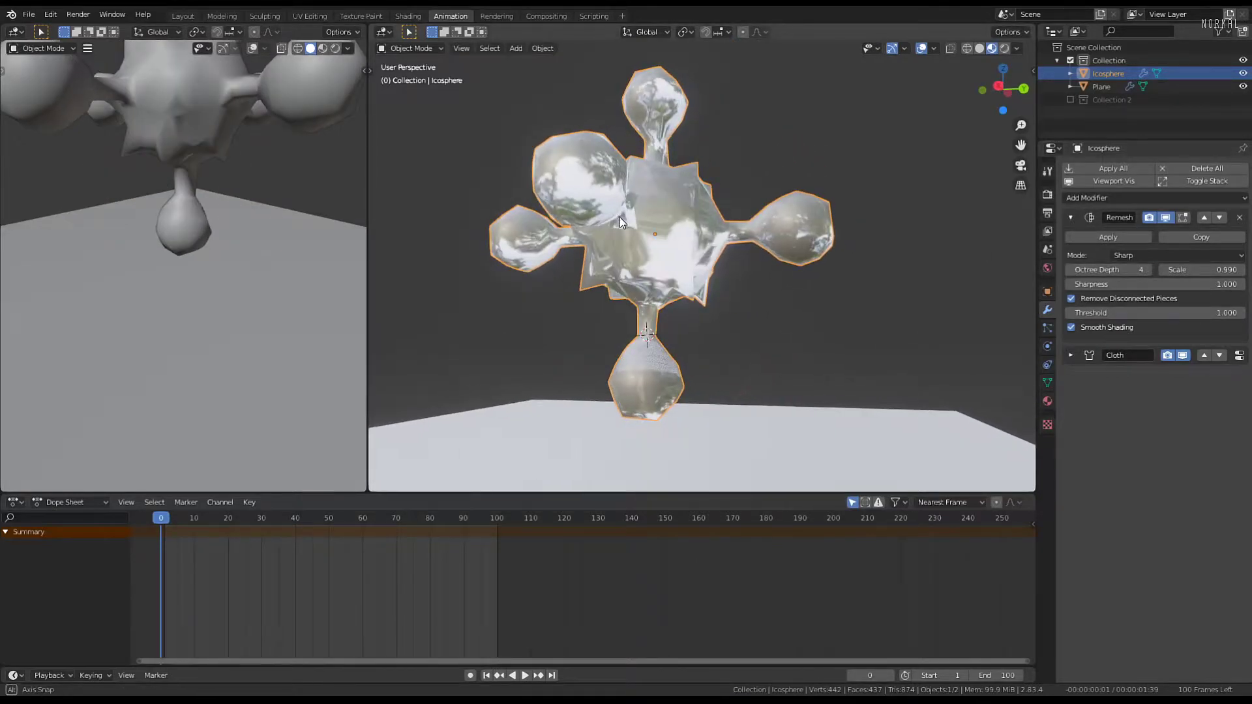
click(1068, 270)
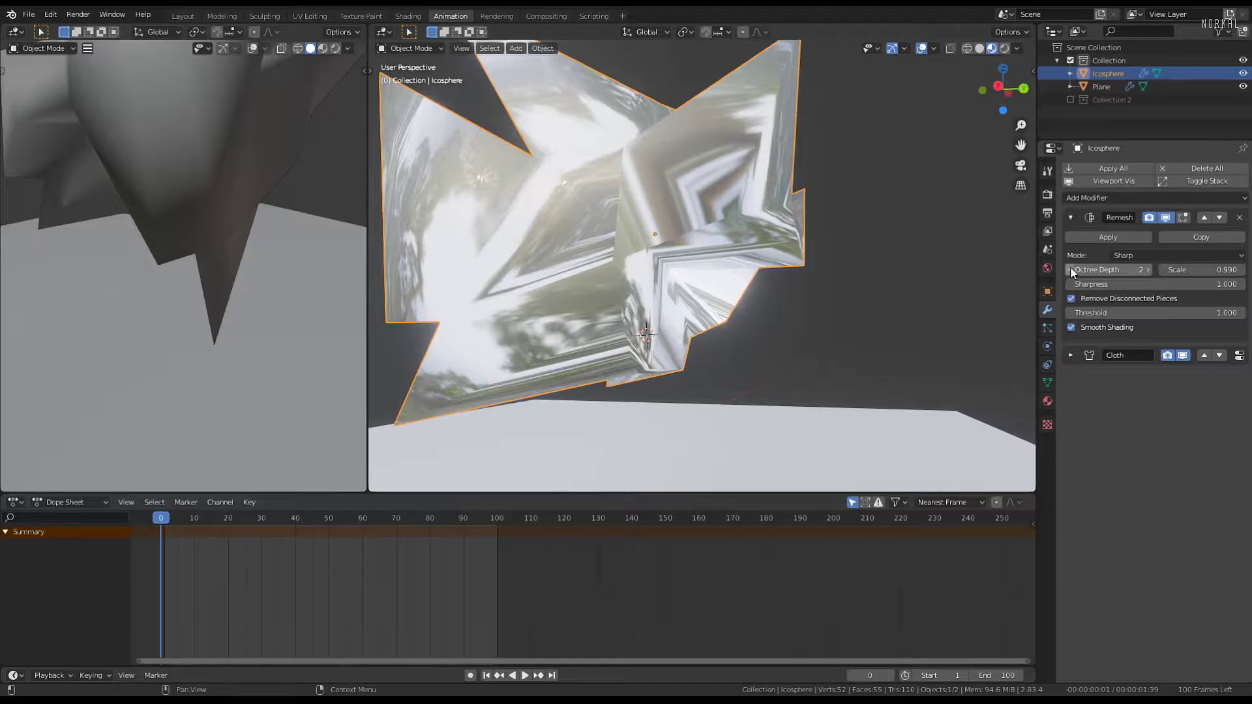
click(1068, 269)
middle_drag(669, 171, 780, 166)
Play the simulation of the coarse mesh, watch it from several angles and stop playback
key(space)
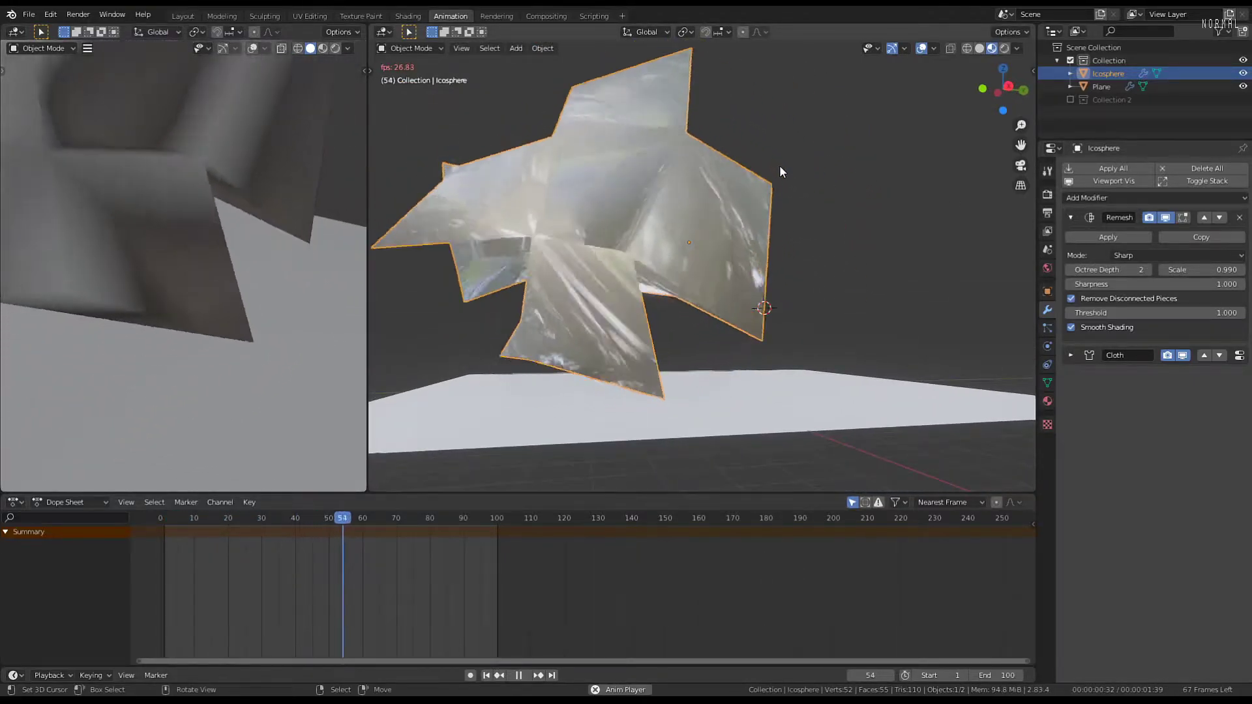
scroll(779, 165, down, 4)
middle_drag(702, 195, 595, 197)
scroll(661, 174, up, 2)
middle_drag(661, 173, 659, 159)
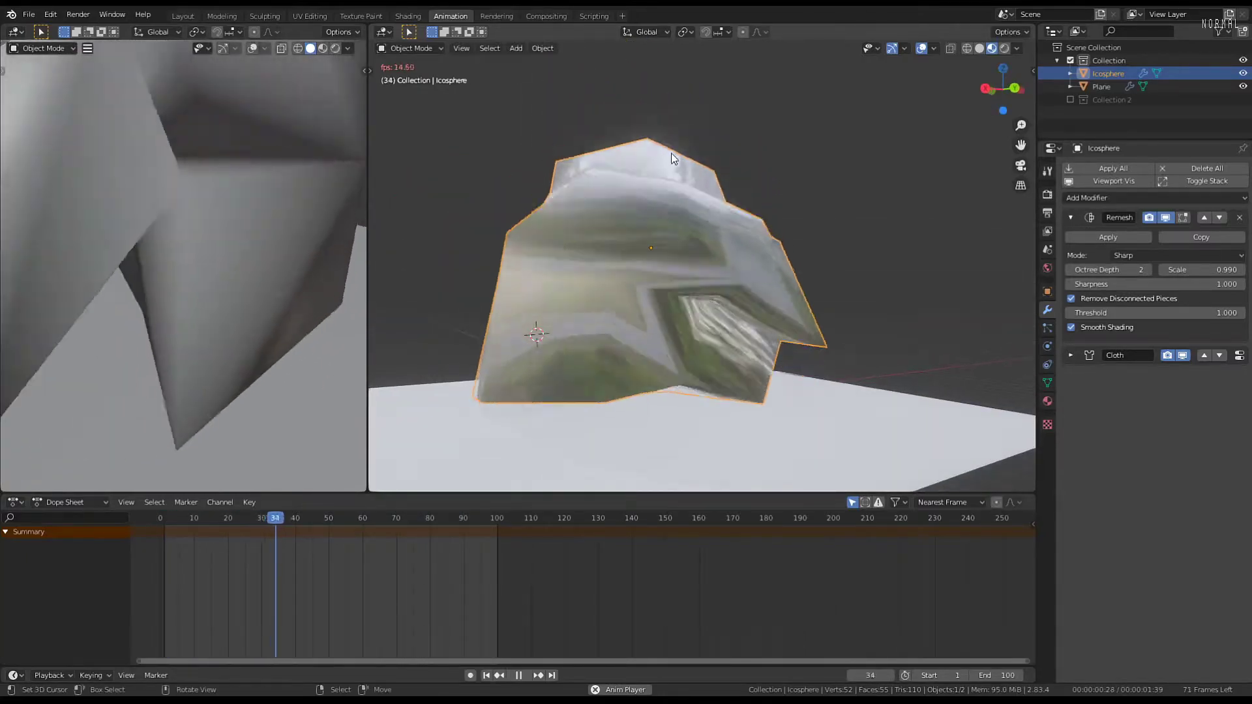
key(space)
Raise the Remesh octree depth to 4 and replay the simulation from frame 0
click(1148, 267)
drag(287, 518, 134, 554)
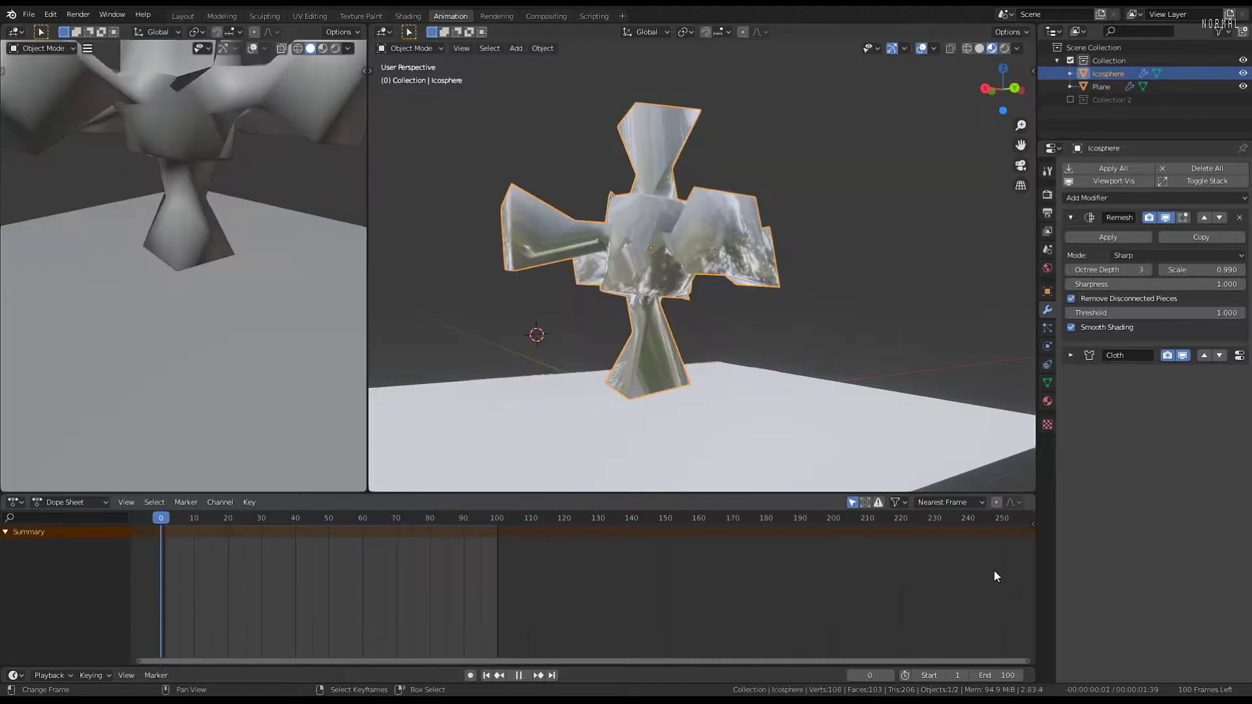
middle_drag(717, 278, 945, 283)
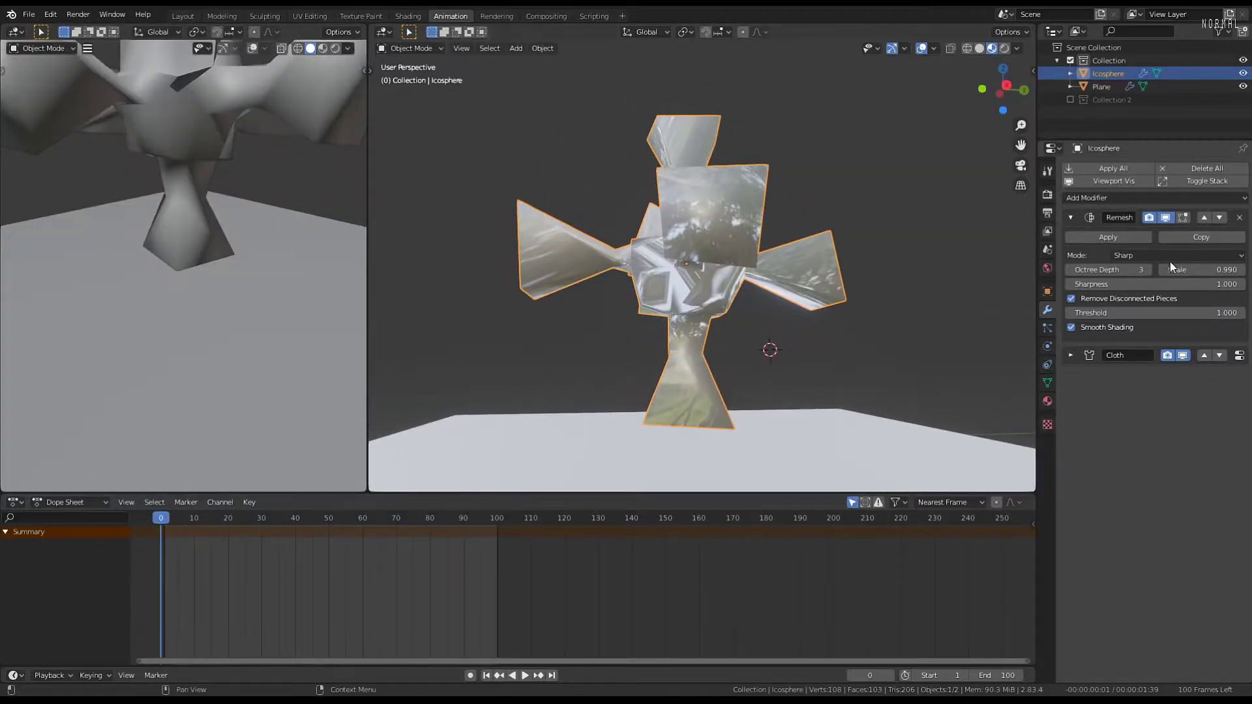
click(1148, 269)
key(space)
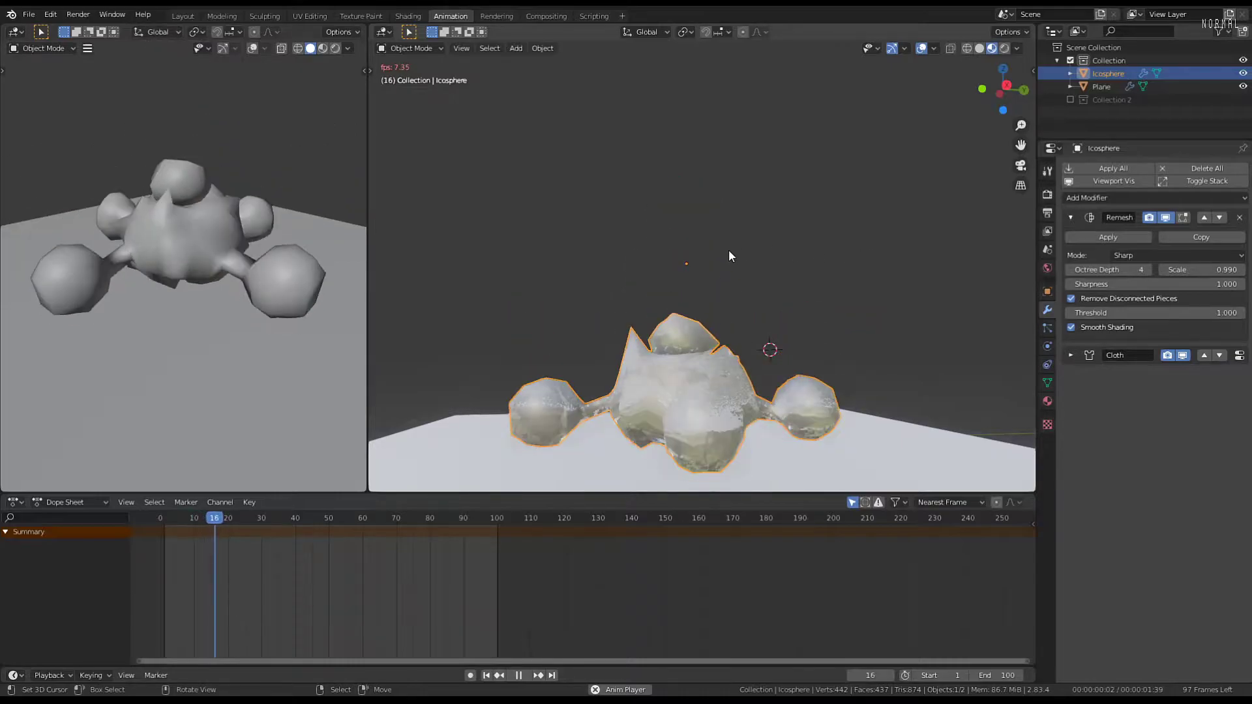
middle_drag(729, 249, 836, 239)
Raise the material preview's world opacity, choose the black studio environment with the bright light, and end playback at frame 0
click(1018, 49)
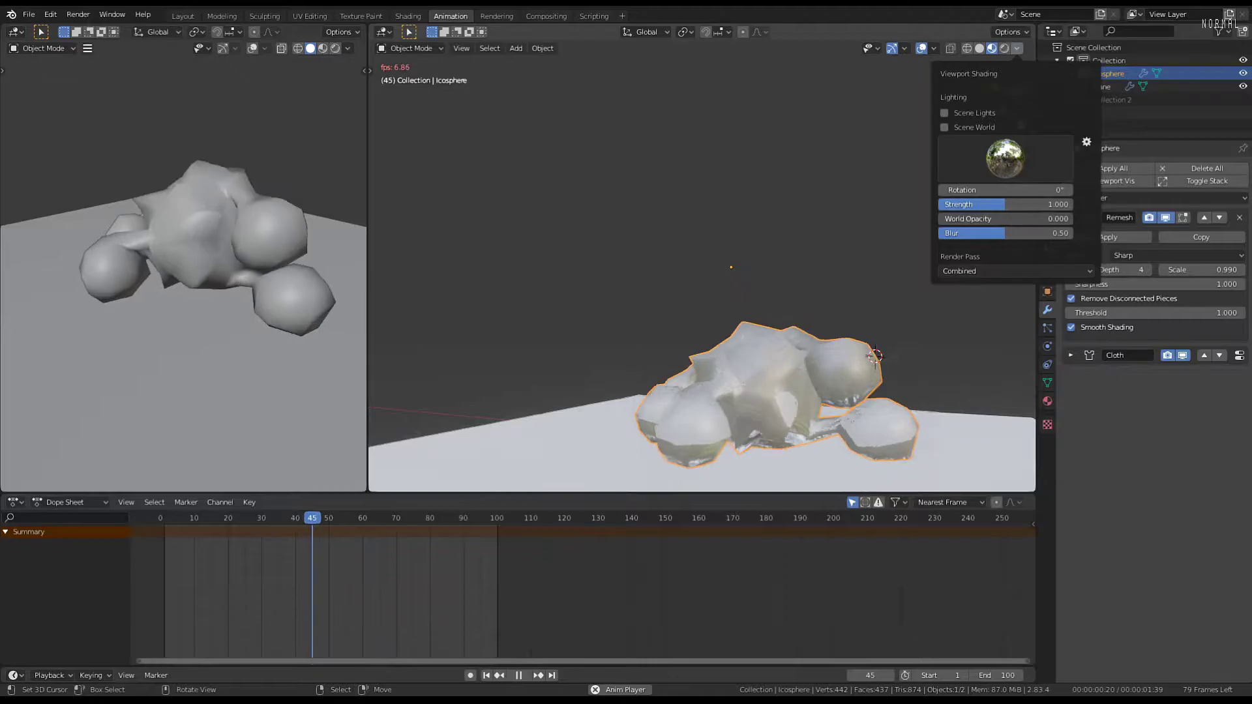
drag(969, 219, 1022, 171)
click(1020, 166)
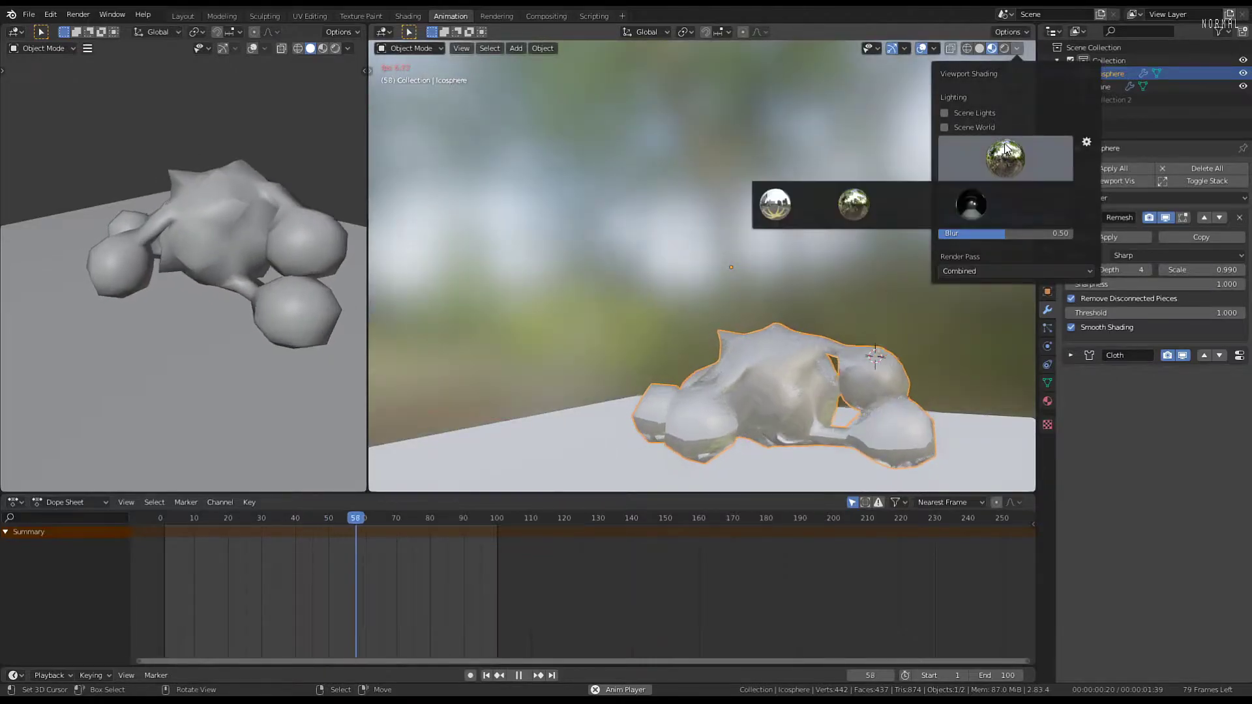
click(972, 204)
middle_drag(781, 240, 764, 183)
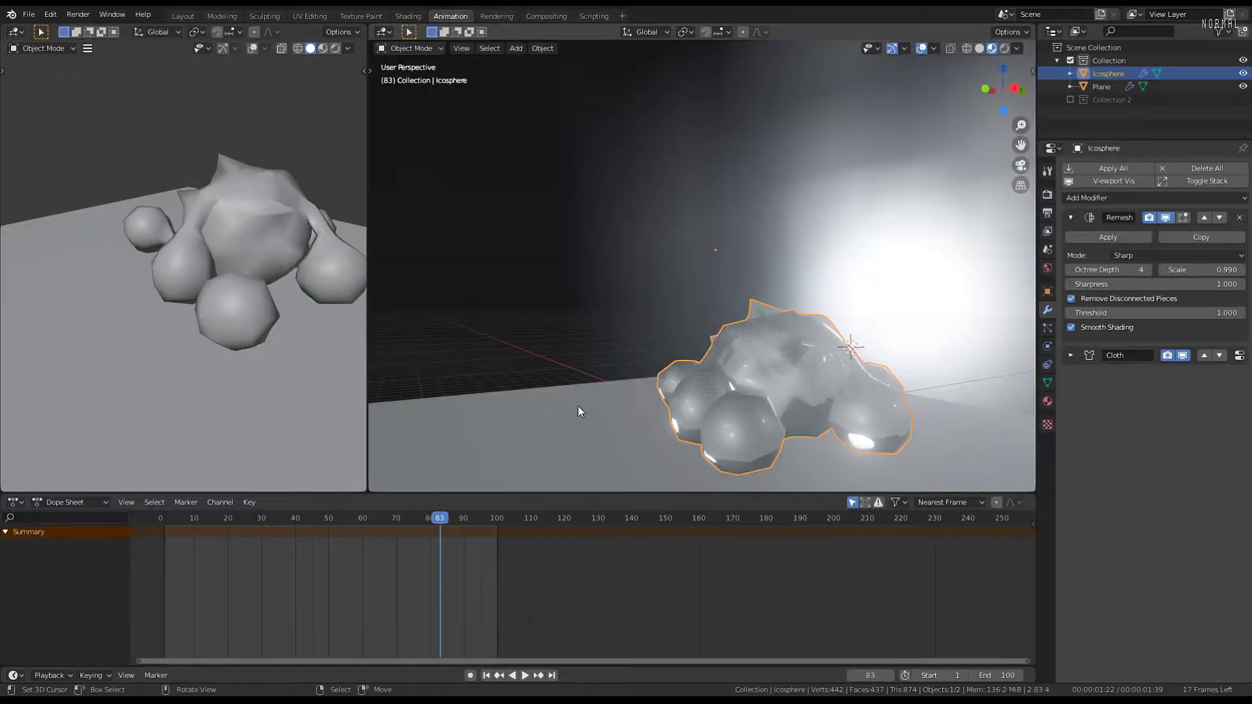
key(Escape)
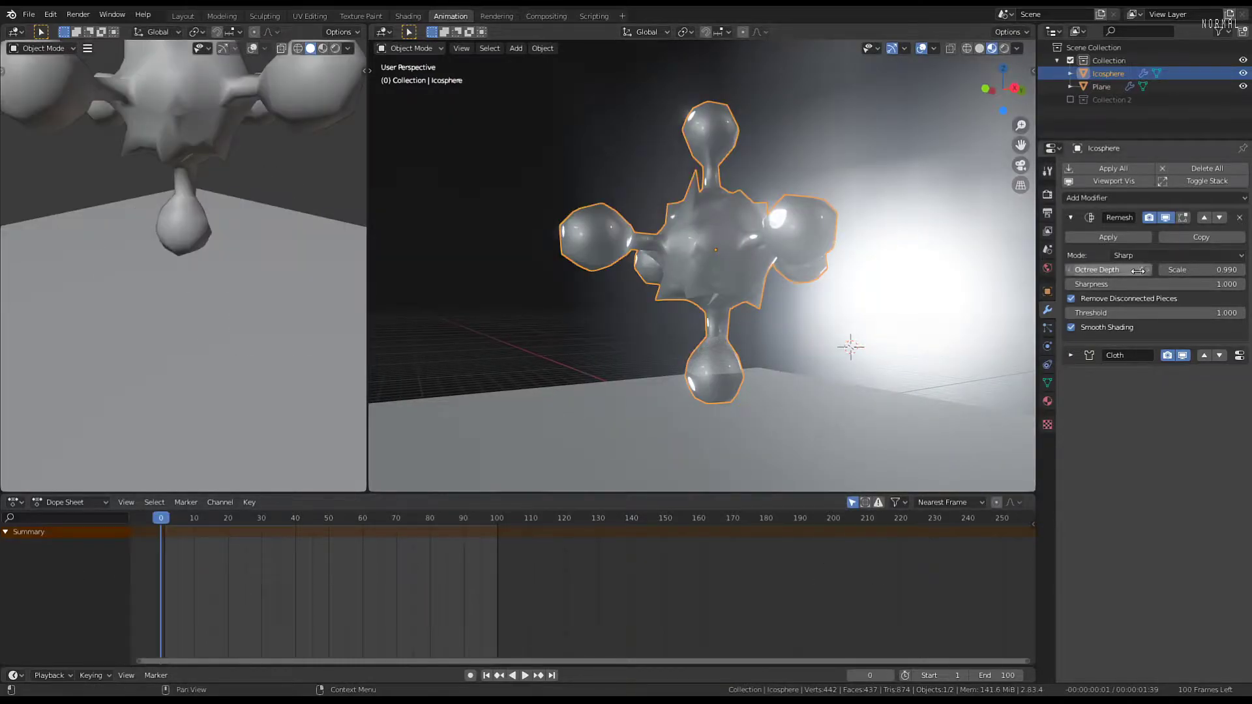
Raise the Remesh octree depth to 6 and check the icosphere's shape from other angles
click(1148, 270)
middle_drag(737, 219, 621, 203)
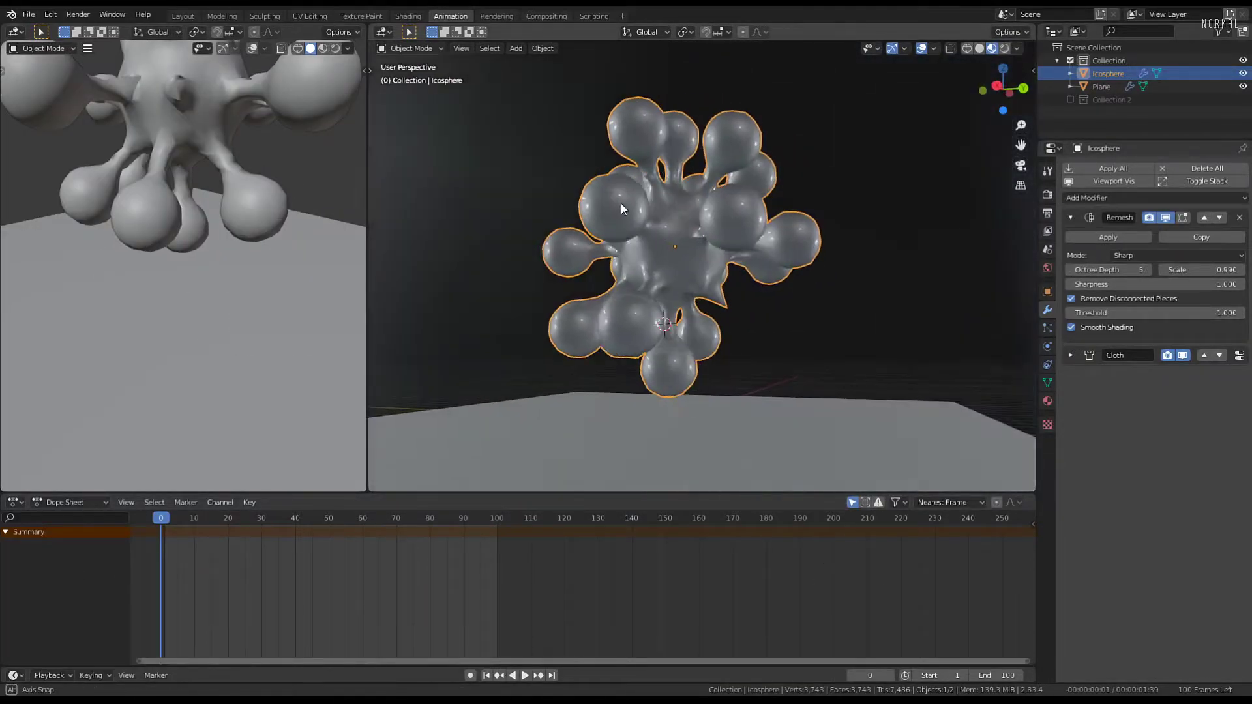
click(1148, 269)
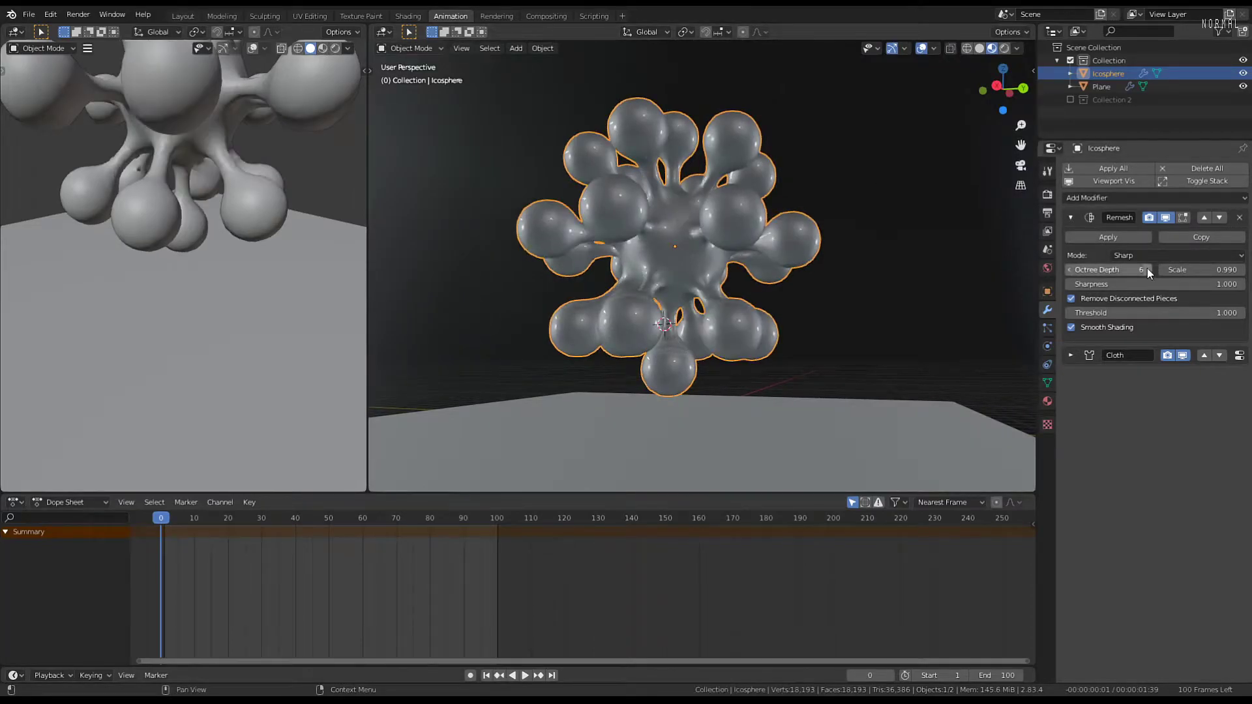
middle_drag(729, 206, 1016, 205)
Try the Smooth remesh mode on the icosphere and settle on Voxel mode
click(1142, 257)
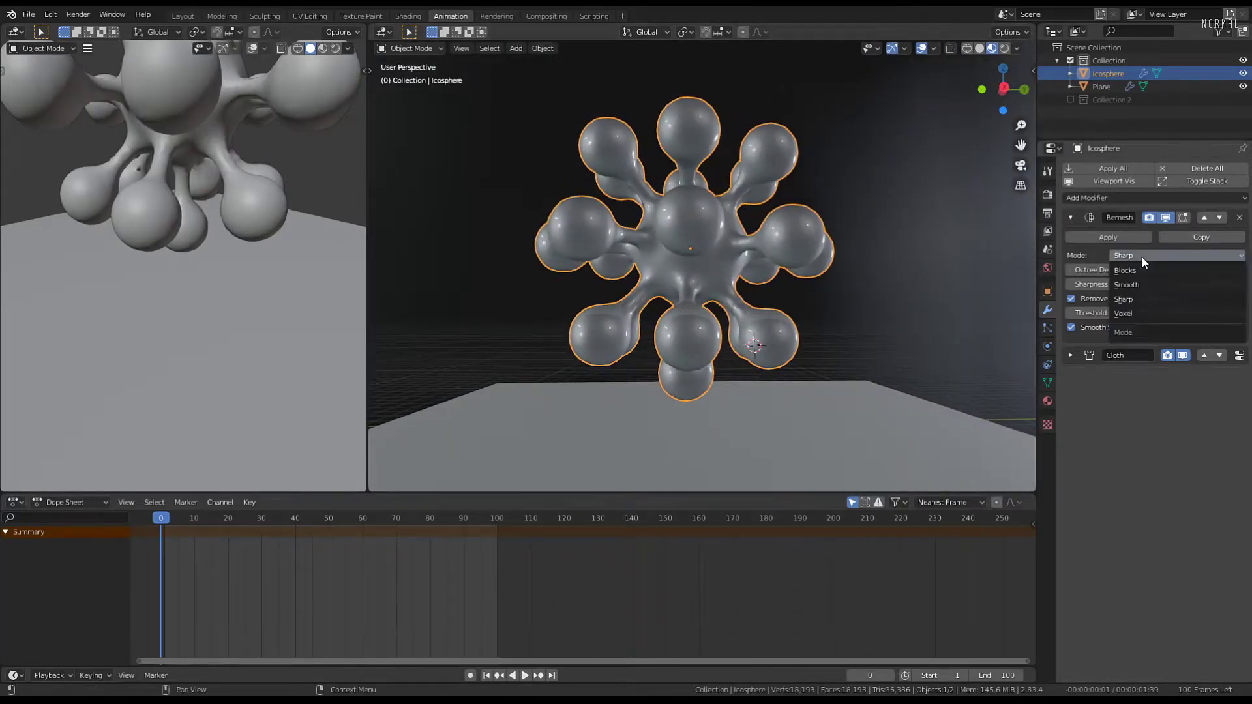
click(1138, 285)
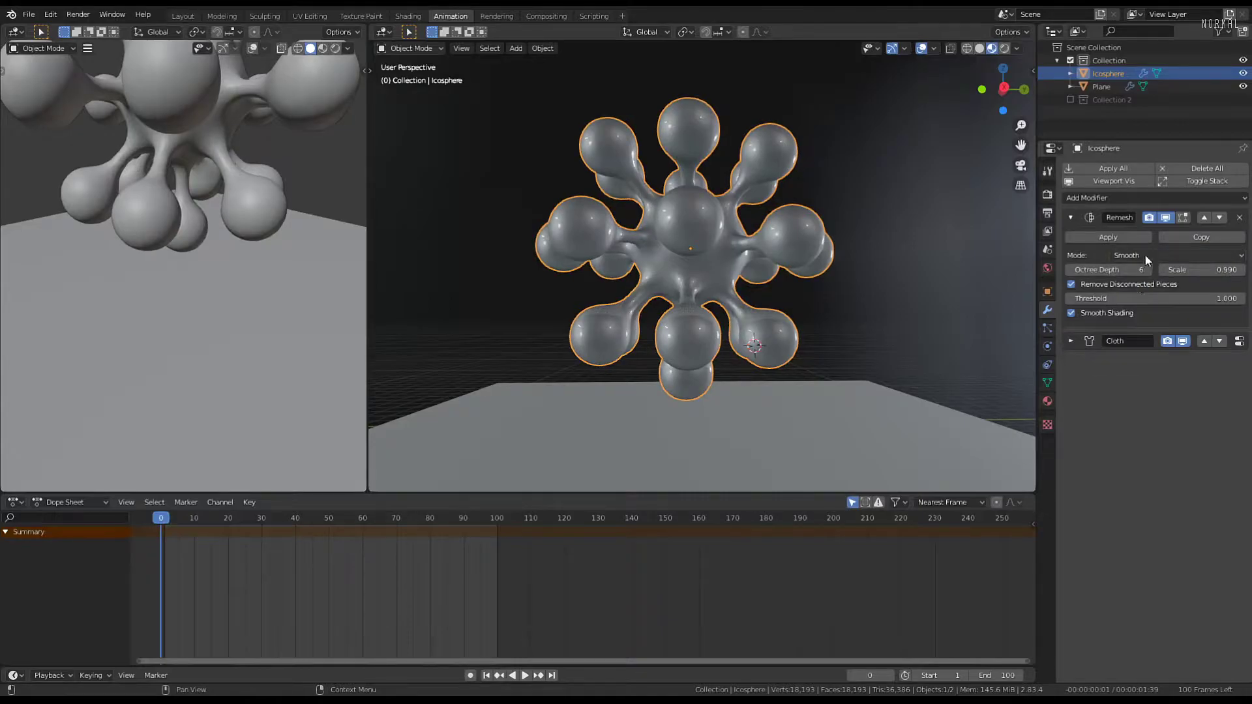
click(1145, 254)
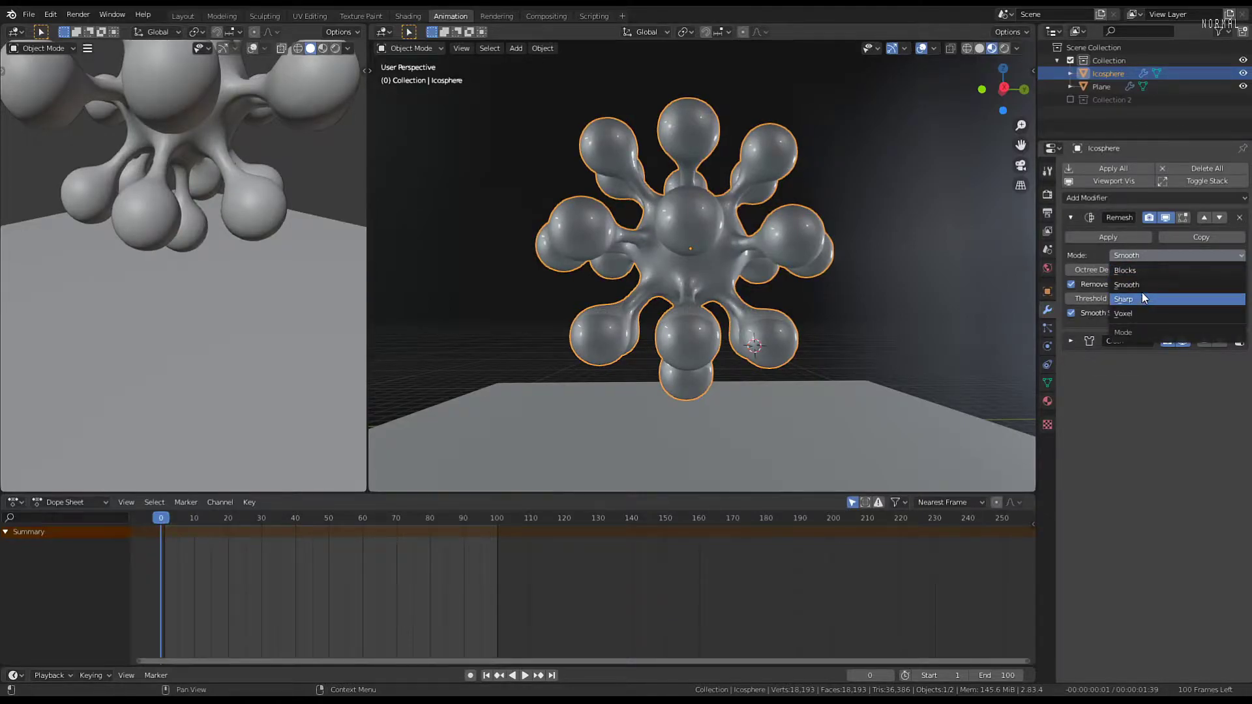
click(1131, 313)
scroll(787, 228, up, 3)
middle_drag(788, 229, 835, 229)
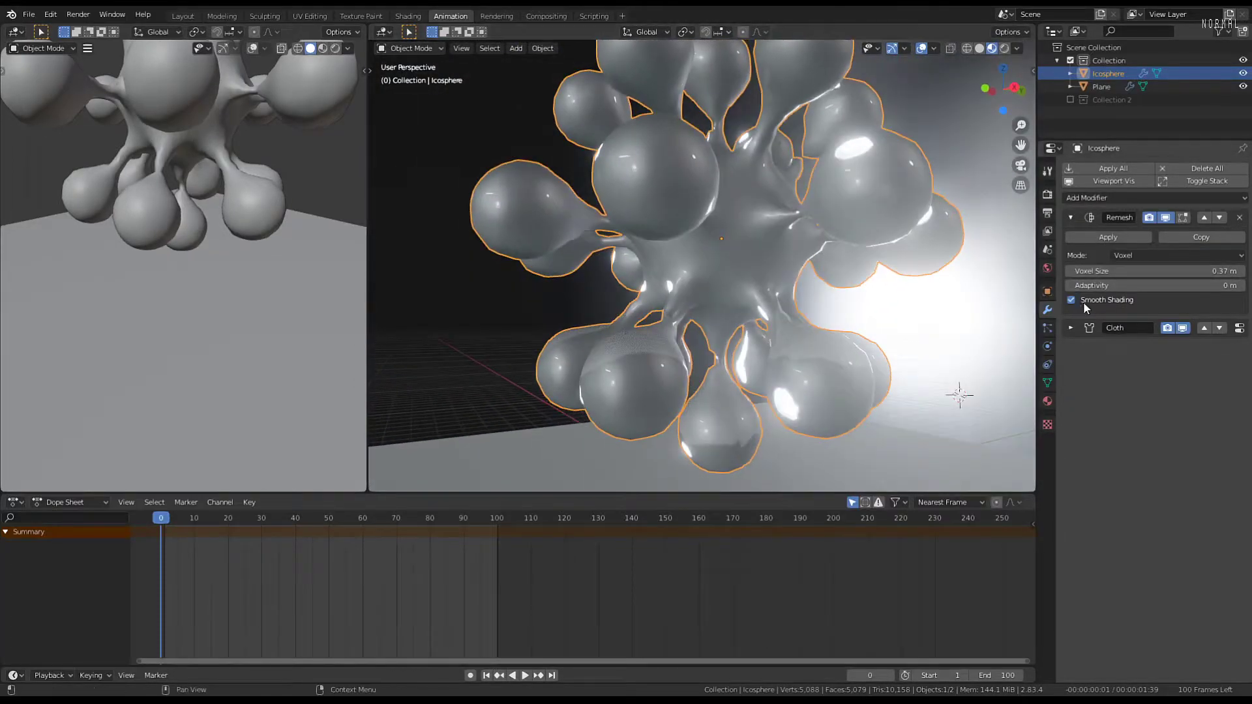
Enable the wireframe overlay in the icosphere's viewport display settings and inspect the mesh around it
click(1046, 292)
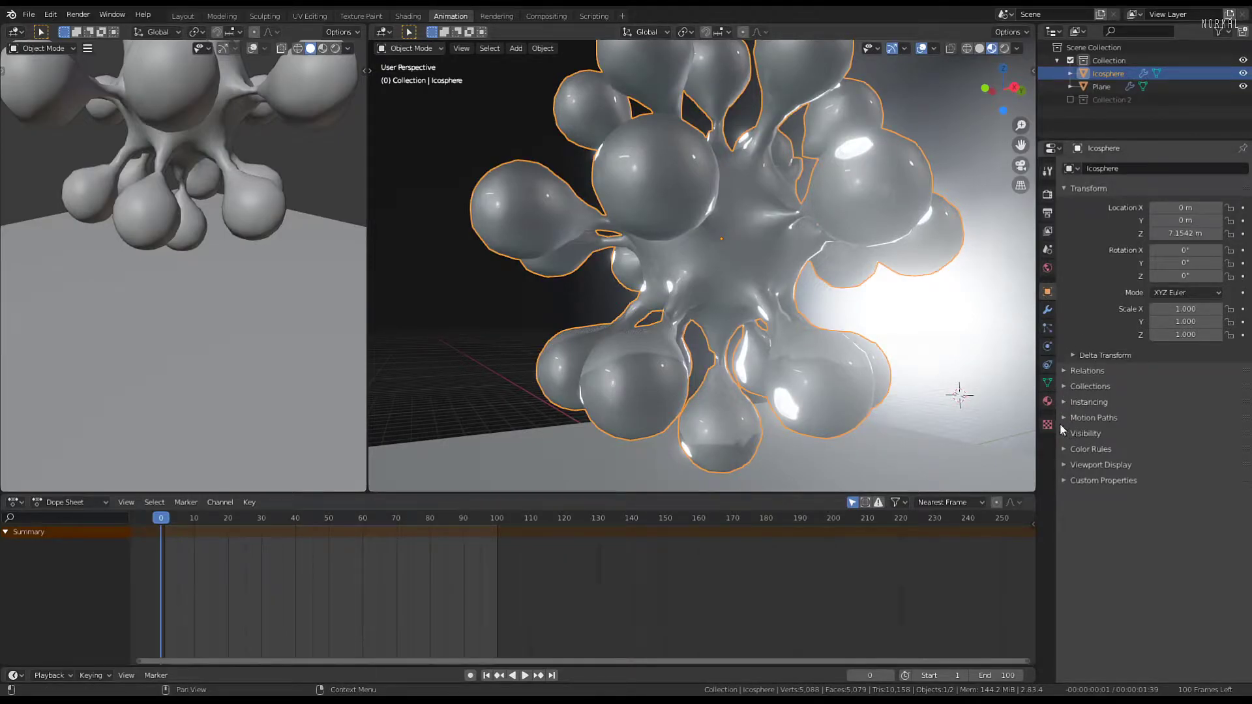
click(1067, 466)
click(1133, 498)
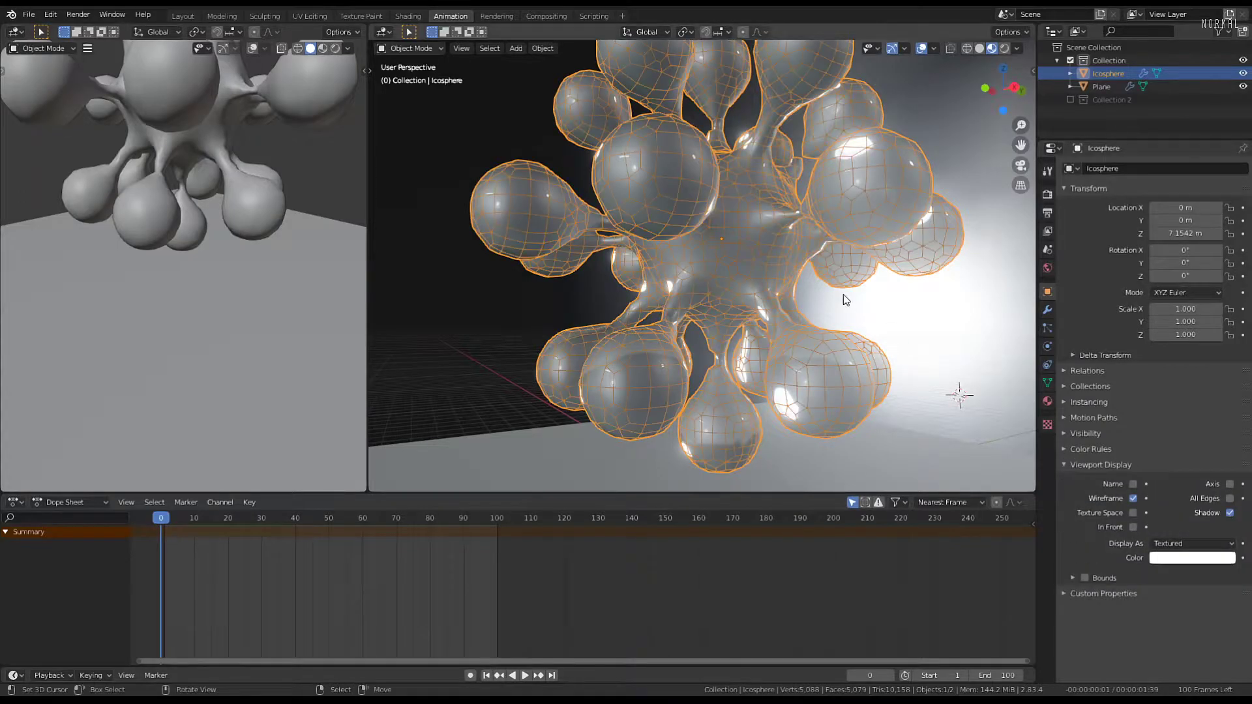
middle_drag(844, 298, 782, 247)
scroll(672, 191, down, 3)
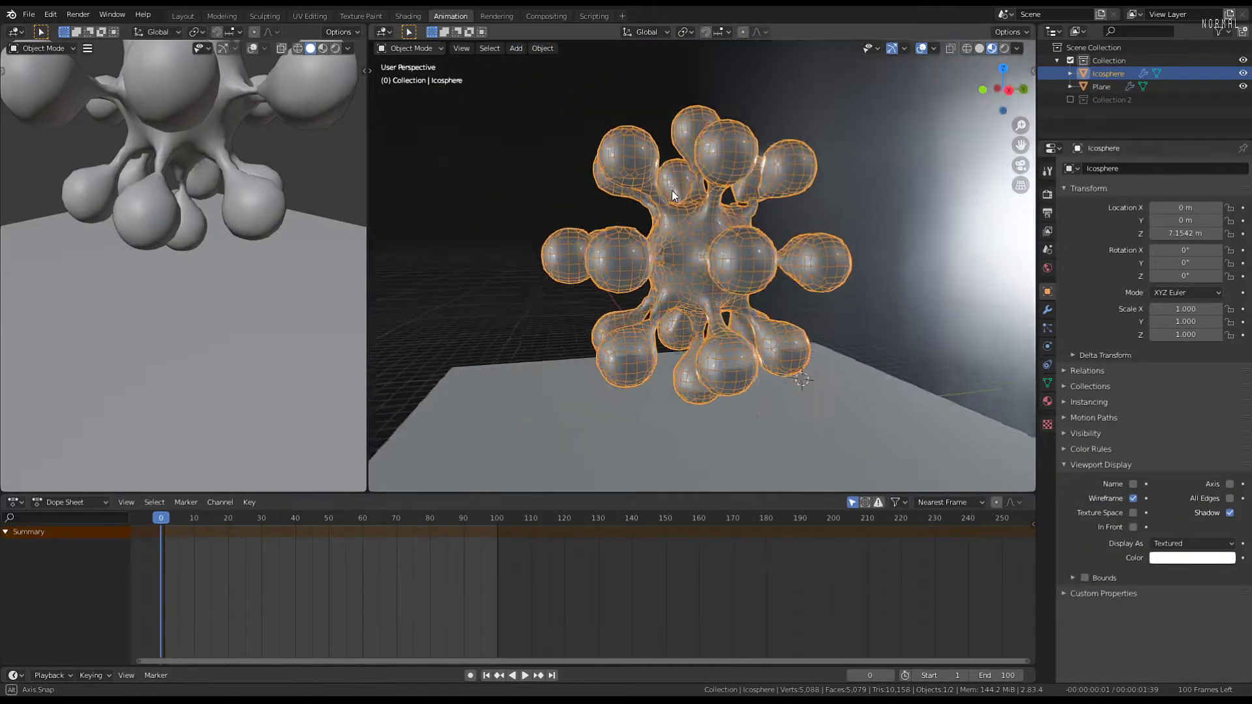
middle_drag(672, 191, 702, 207)
Add a Decimate modifier to the icosphere and place it between Remesh and Cloth in the stack
click(1047, 311)
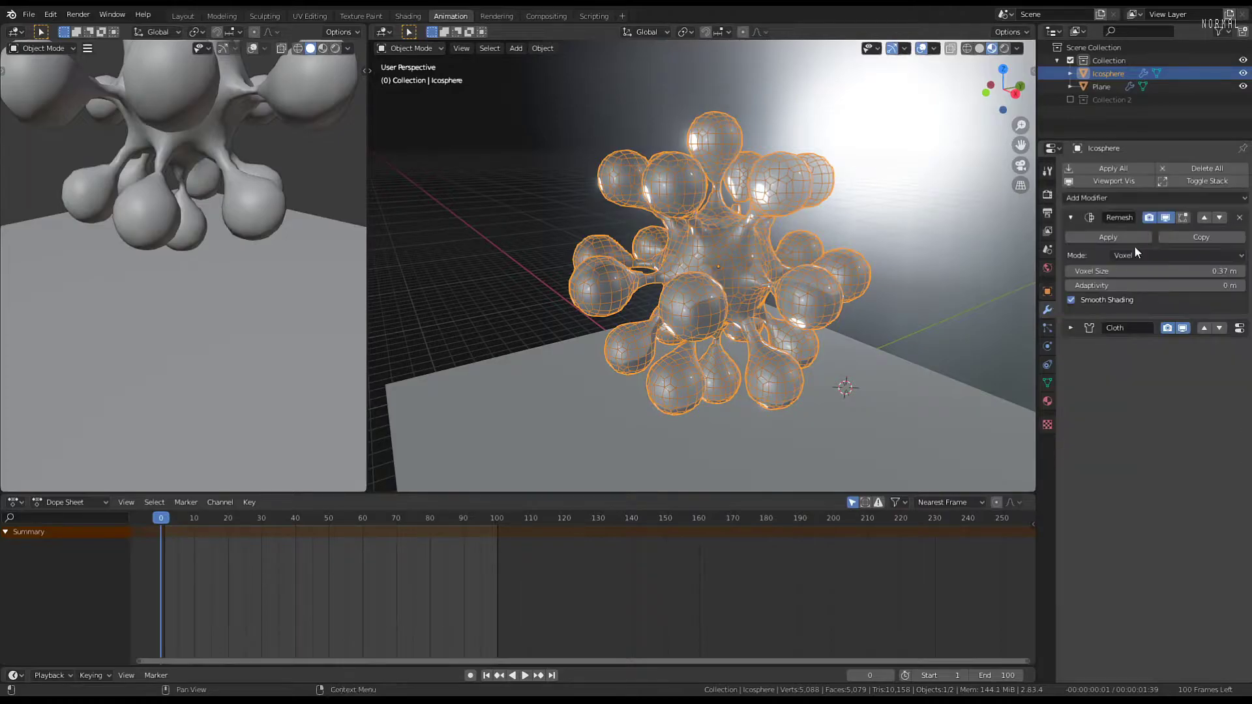
click(1071, 217)
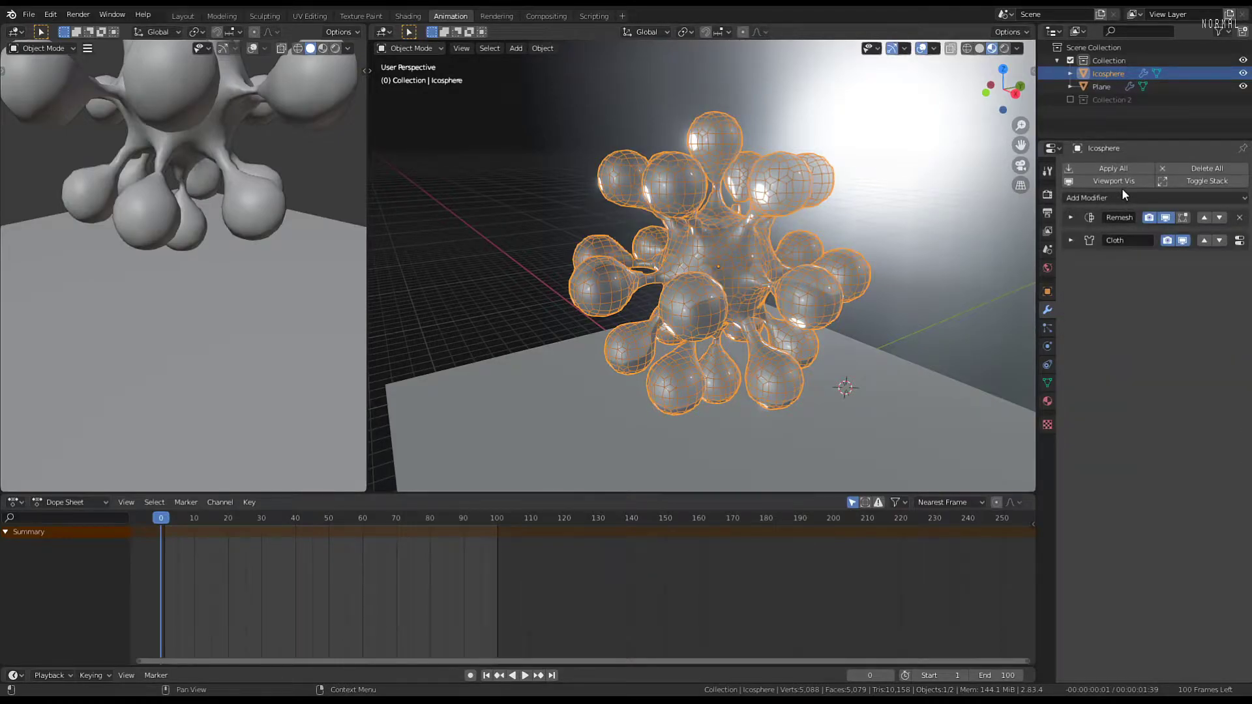
click(1116, 198)
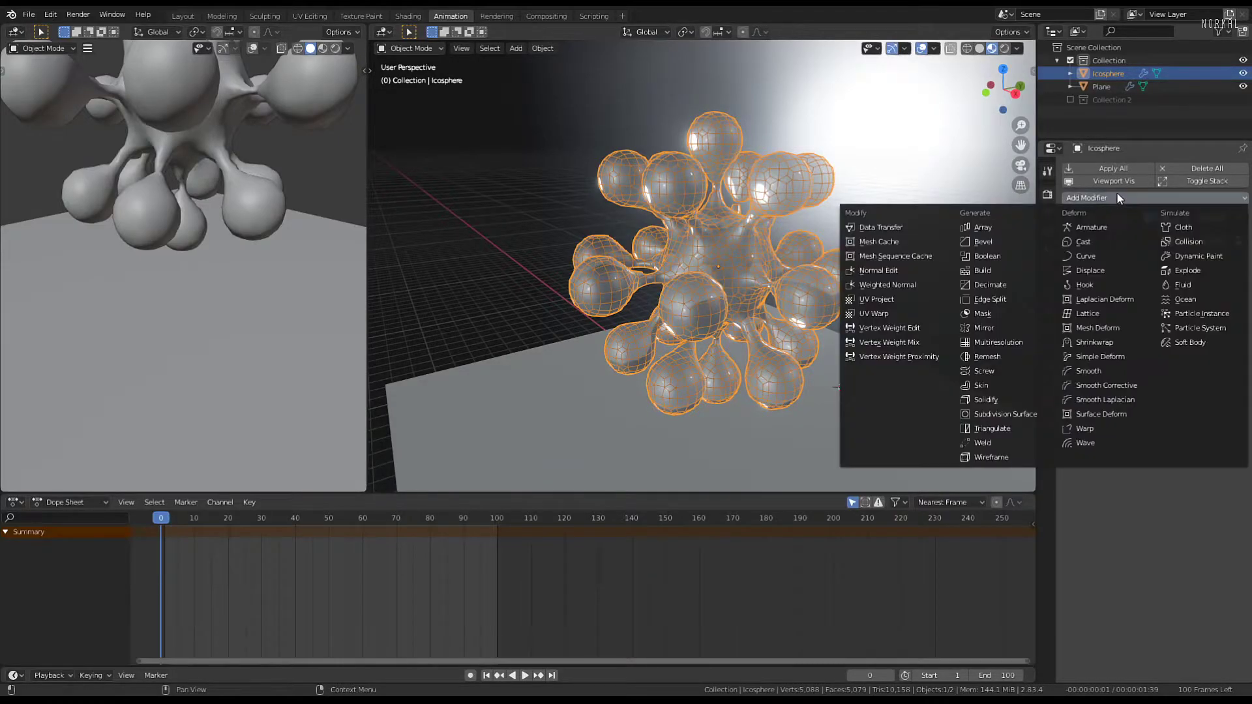
click(990, 284)
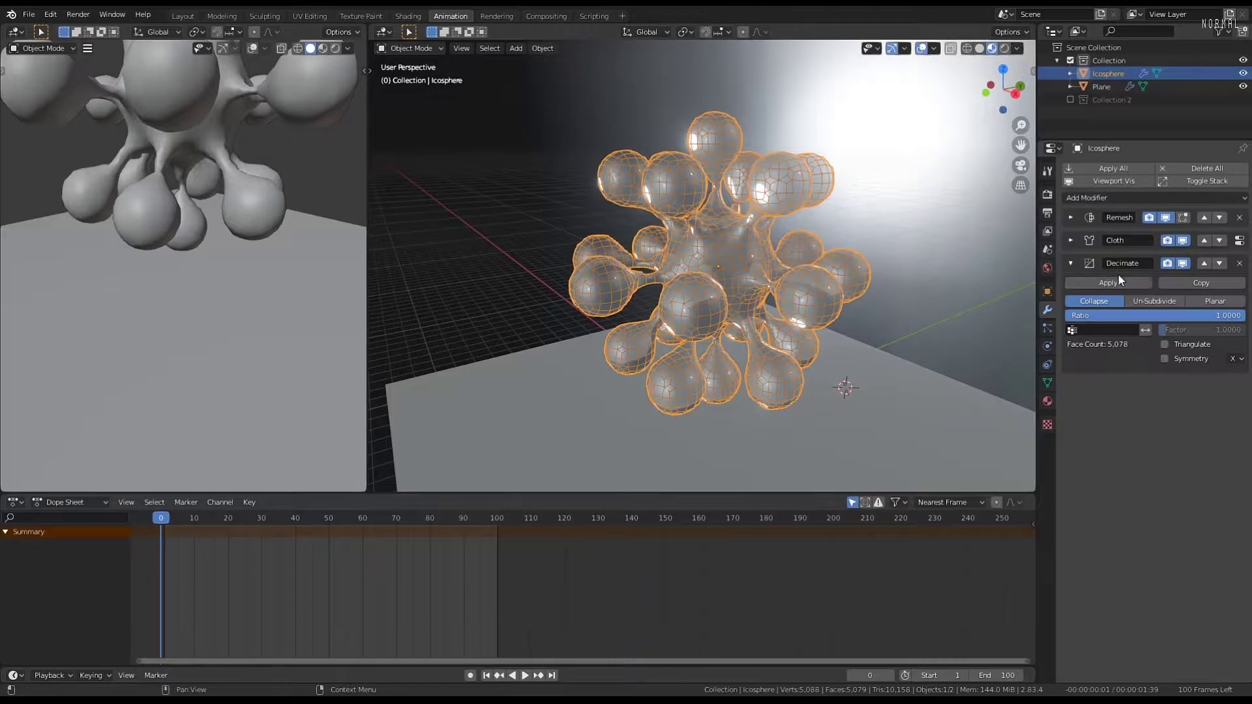
click(1204, 263)
middle_drag(886, 223, 838, 196)
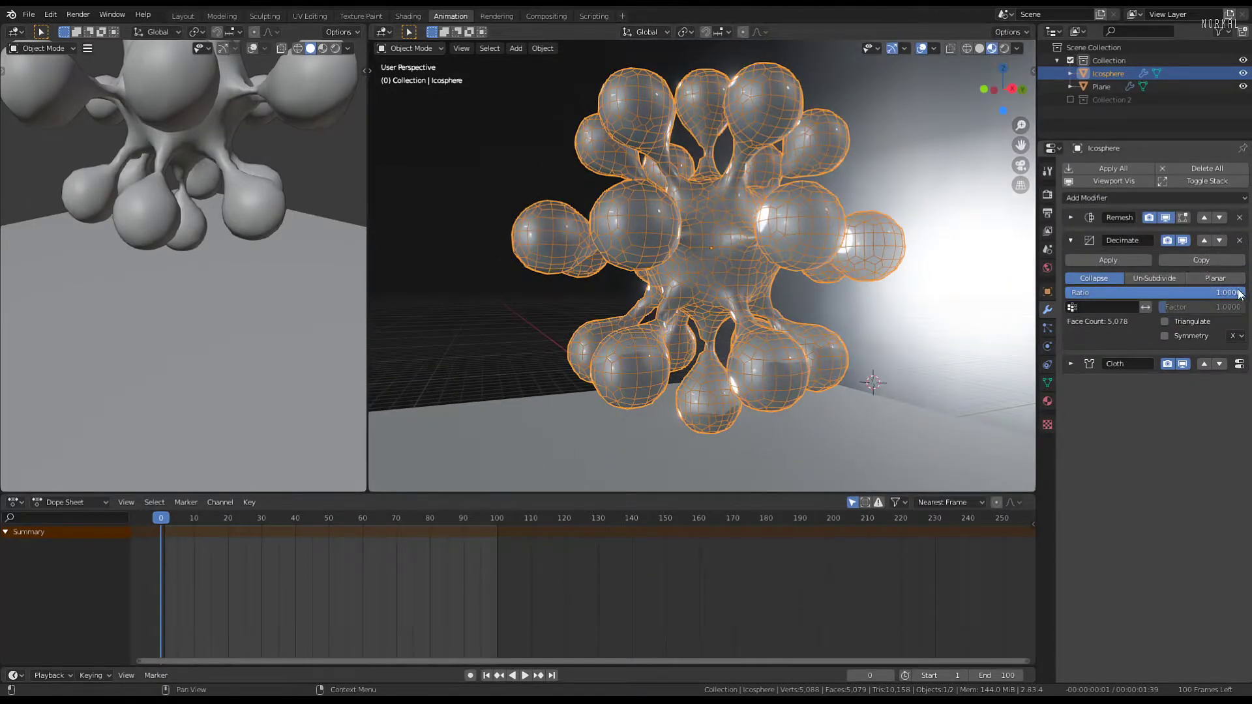
Try a Decimate collapse ratio of 0.1295, settle on 0.4173 and inspect the reduced mesh
drag(1215, 292, 1087, 292)
mouse_move(740, 231)
middle_down()
mouse_move(655, 198)
mouse_move(694, 182)
mouse_move(736, 235)
middle_up()
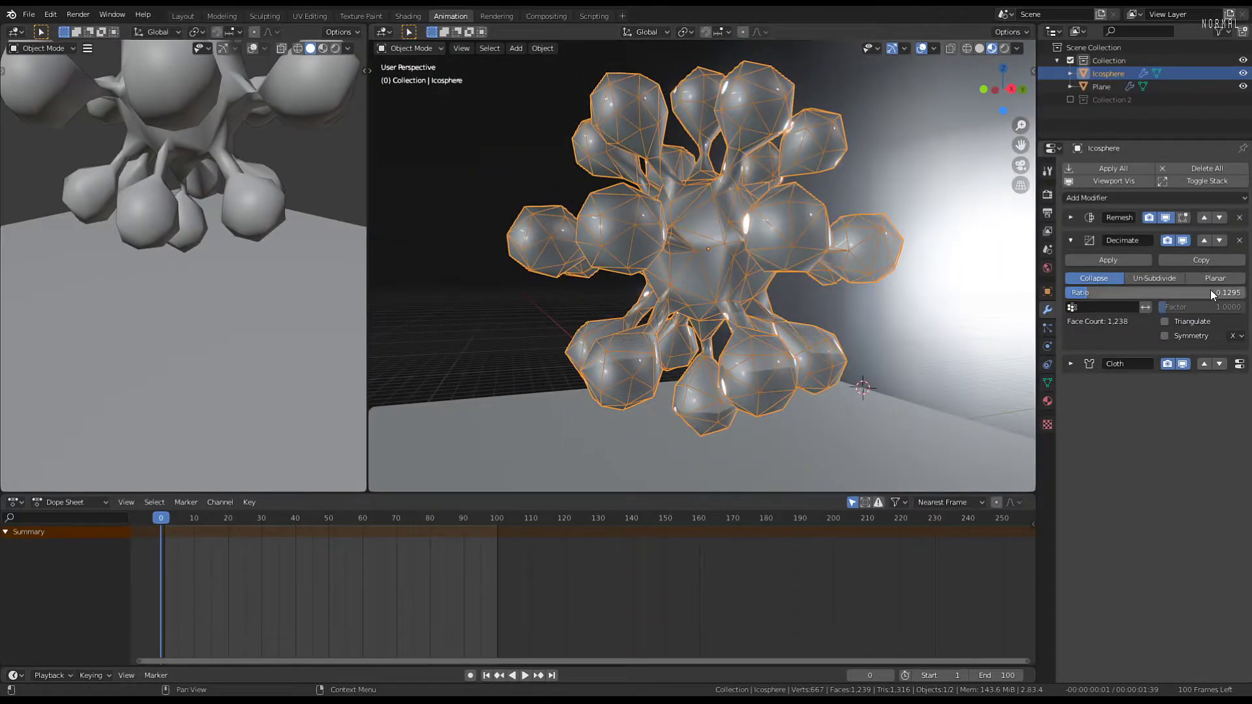
drag(1087, 292, 1140, 292)
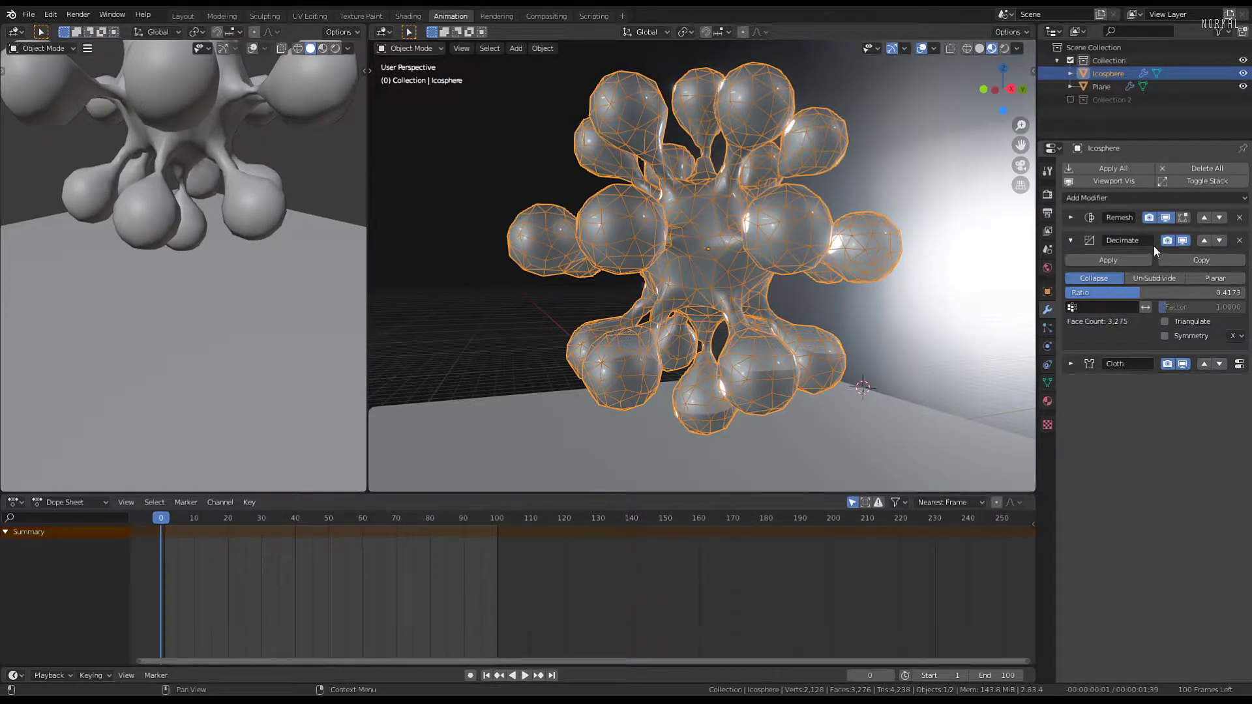
middle_drag(757, 173, 730, 162)
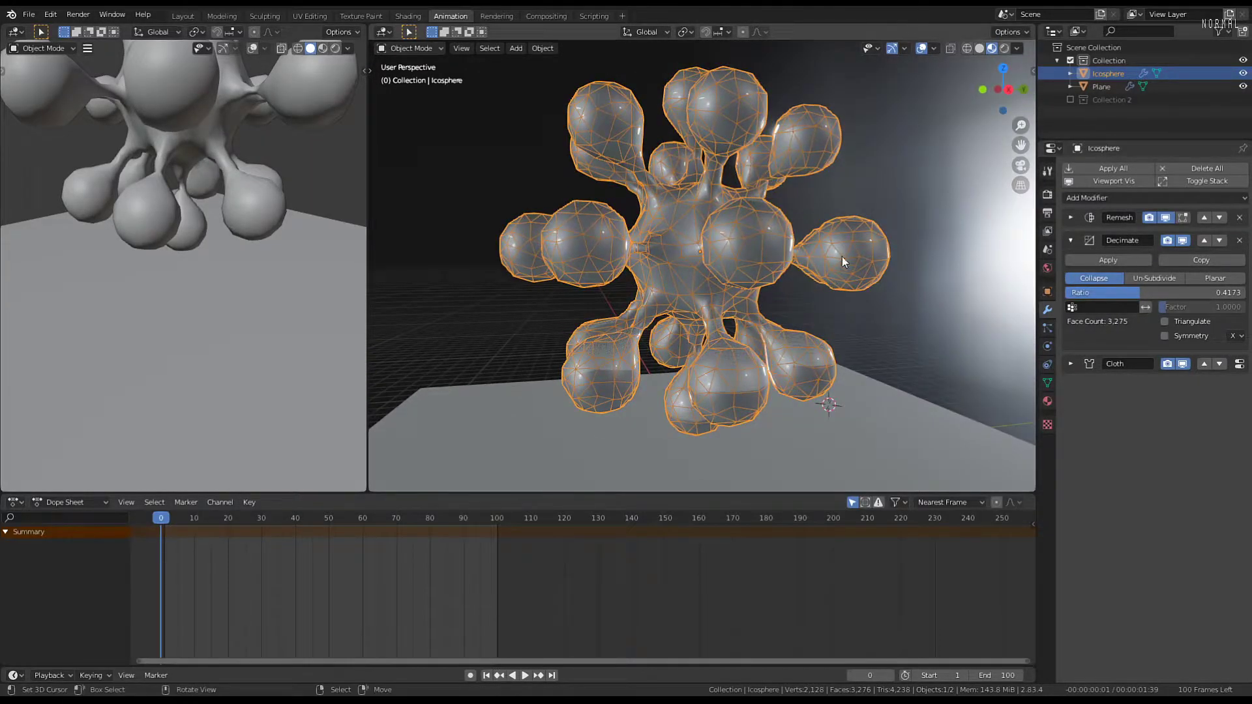
middle_drag(843, 260, 809, 218)
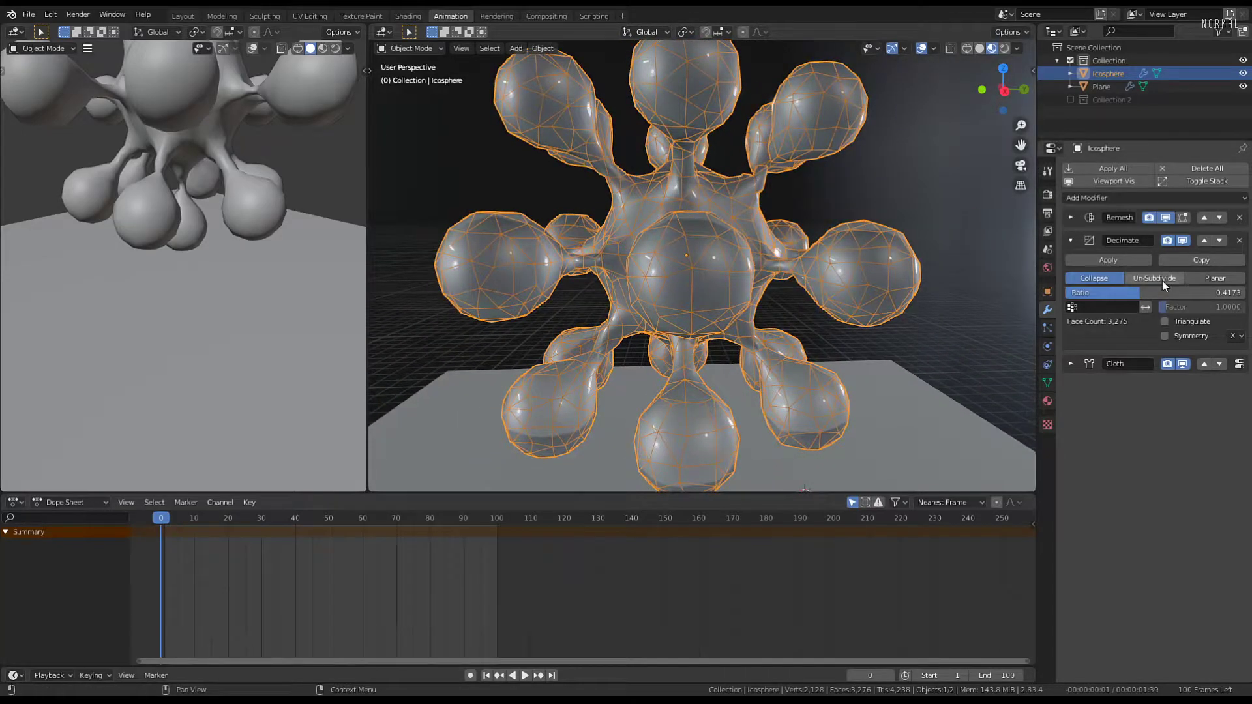
Disable Decimate in the viewport with its ratio at 1.0 and lower the Remesh voxel size to 0.27 m
drag(1156, 292, 1227, 292)
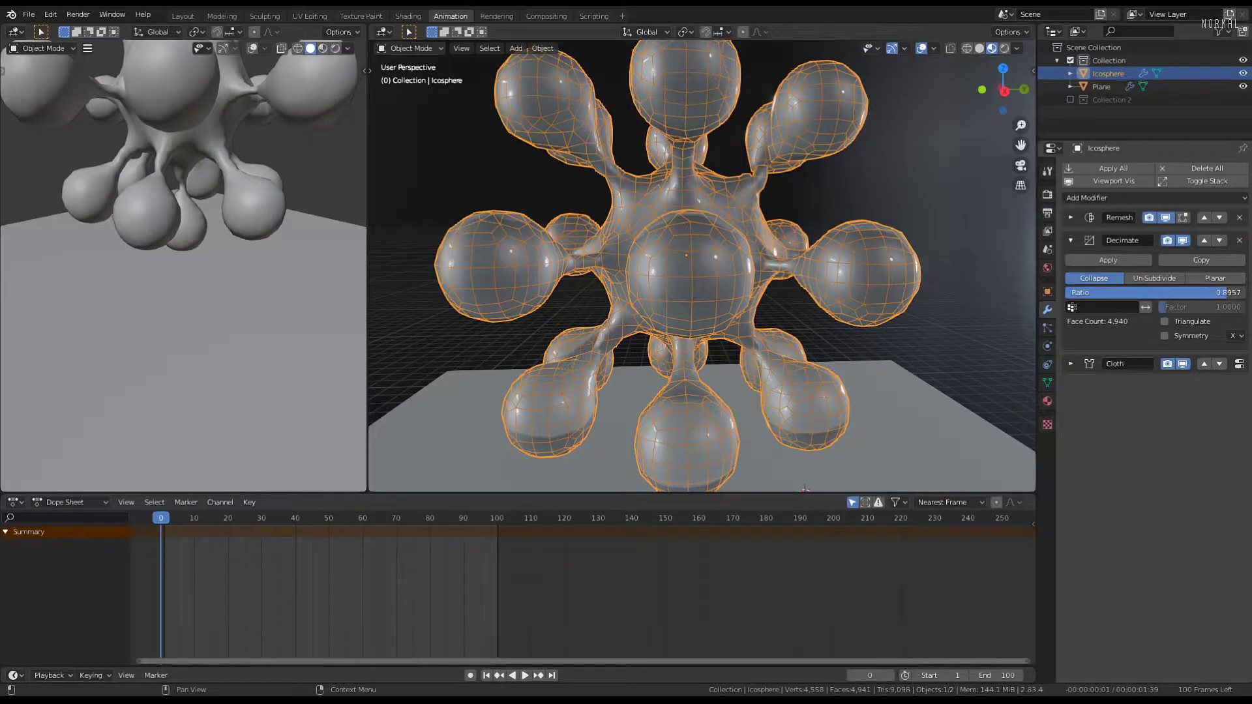
click(1183, 241)
click(1072, 217)
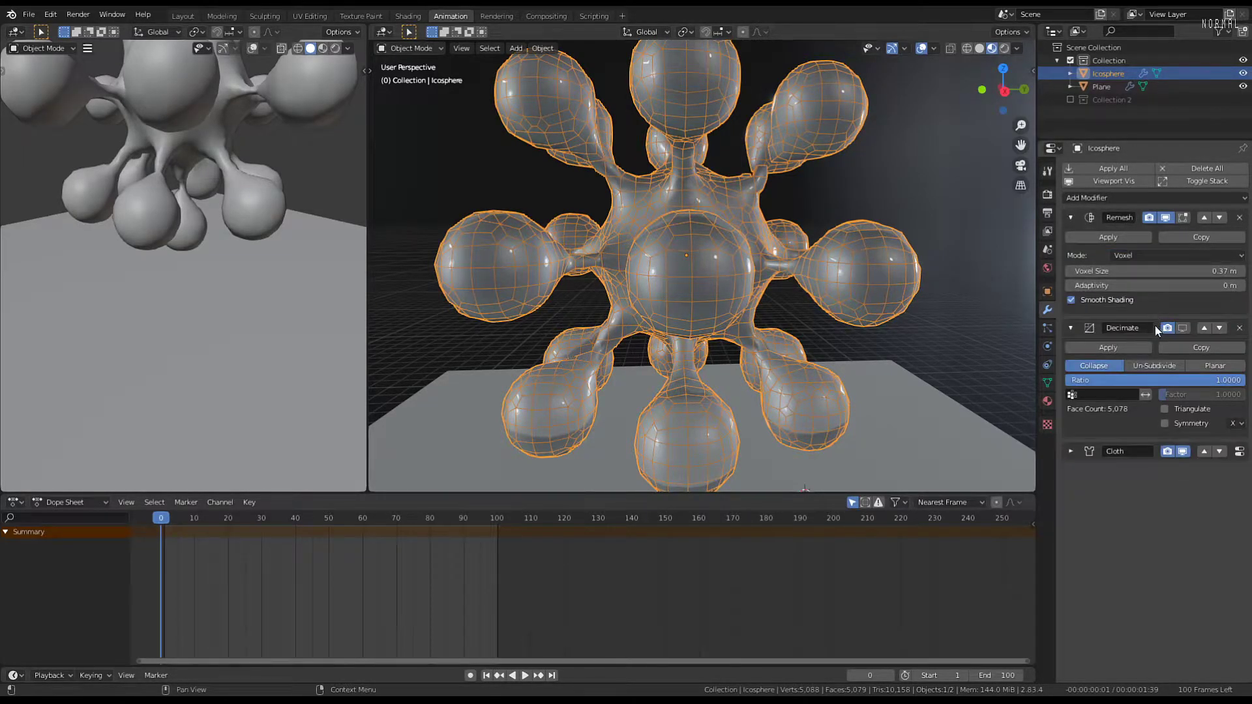
click(1069, 270)
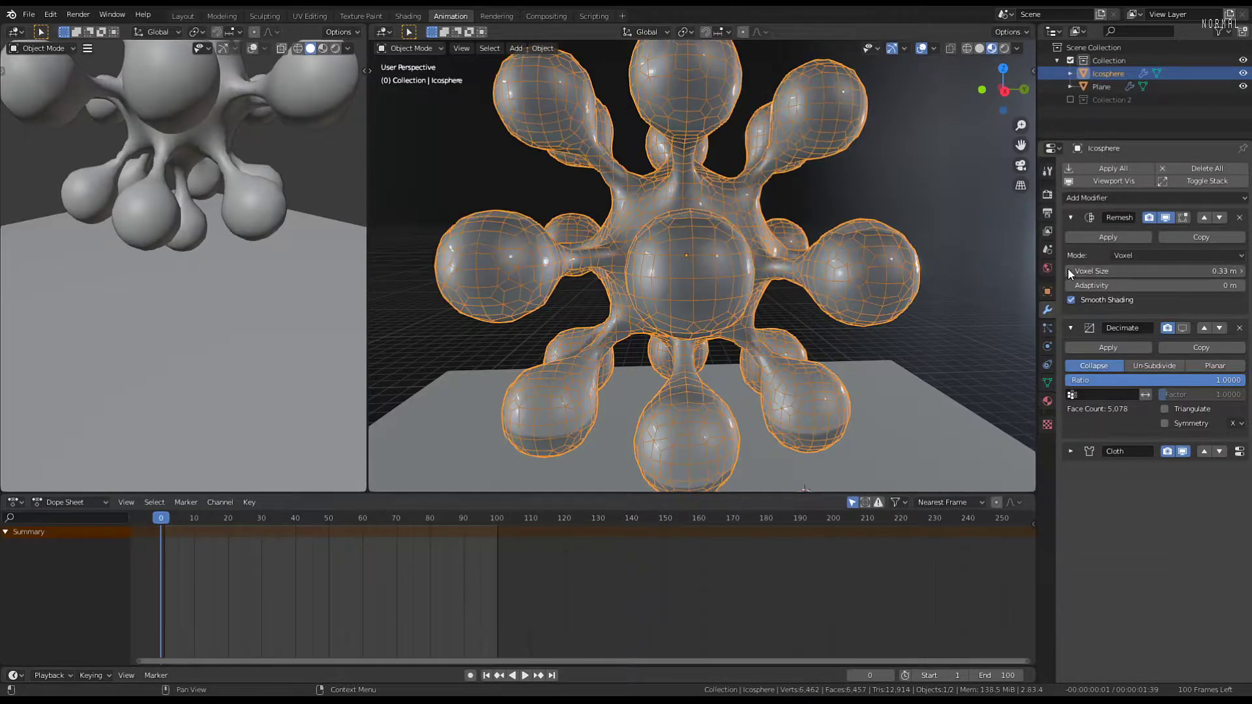
middle_drag(749, 225, 704, 197)
click(1069, 271)
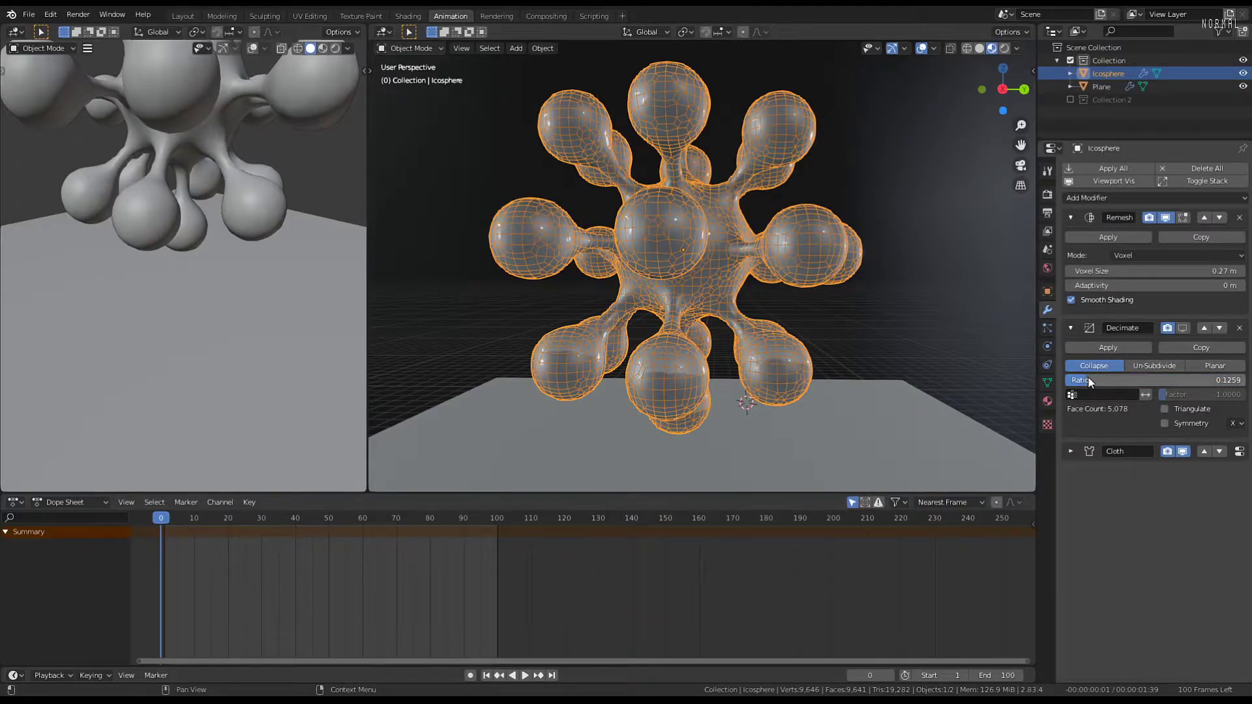
Re-enable Decimate in the viewport with a collapse ratio of 0.1259 and inspect the reduced mesh
click(1181, 328)
scroll(714, 178, up, 2)
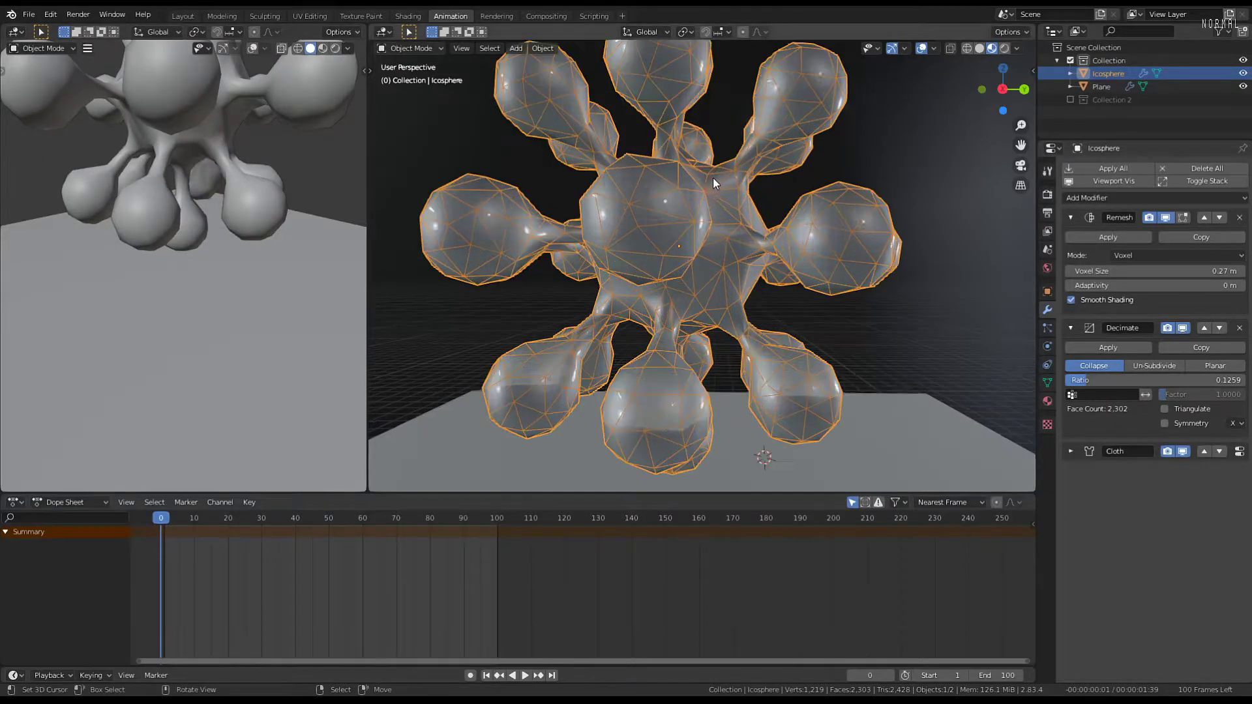
middle_drag(713, 178, 781, 175)
scroll(781, 174, down, 3)
Play and scrub the cloth simulation of the decimated icosphere, viewing it from several sides, and return to frame 0
key(space)
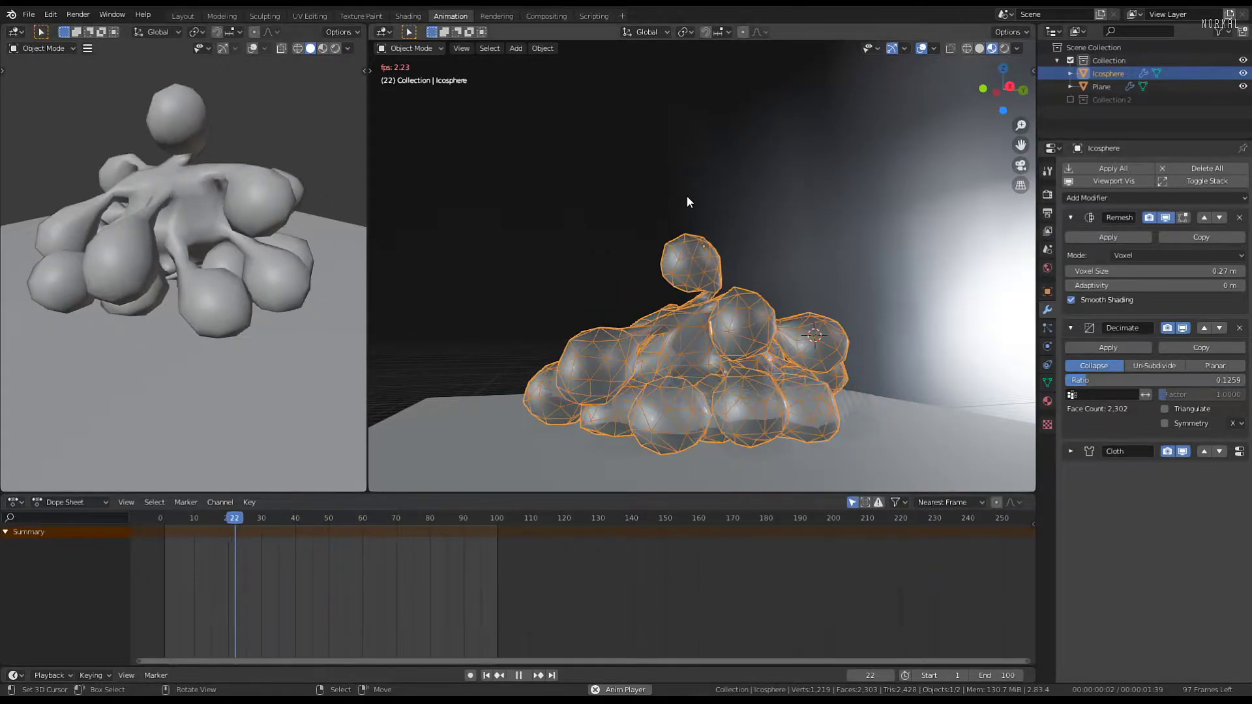
key(space)
middle_drag(800, 281, 620, 306)
drag(163, 522, 295, 521)
scroll(701, 266, down, 3)
drag(142, 556, 224, 547)
middle_drag(604, 361, 656, 315)
click(160, 517)
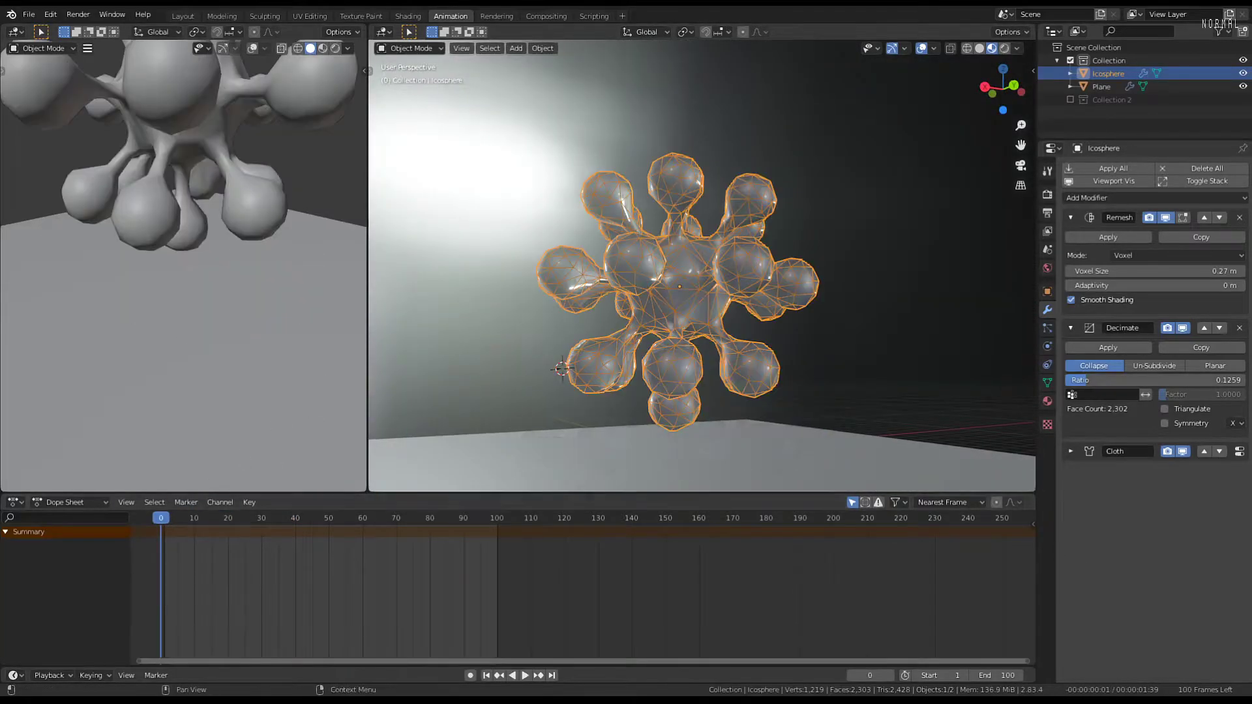
Try a Decimate ratio of 0.0288 by playing the simulation, and return to frame 0
middle_drag(667, 237, 725, 214)
scroll(729, 217, up, 2)
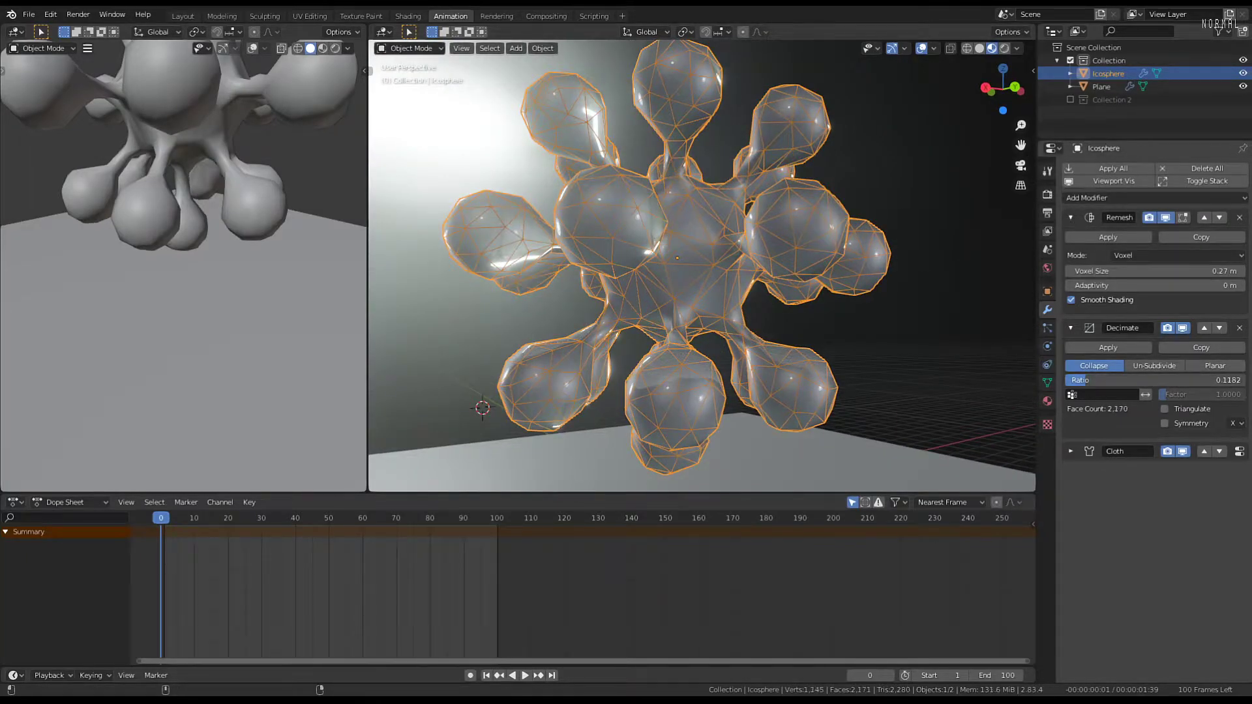
drag(1154, 380, 1103, 383)
middle_drag(656, 229, 704, 210)
key(space)
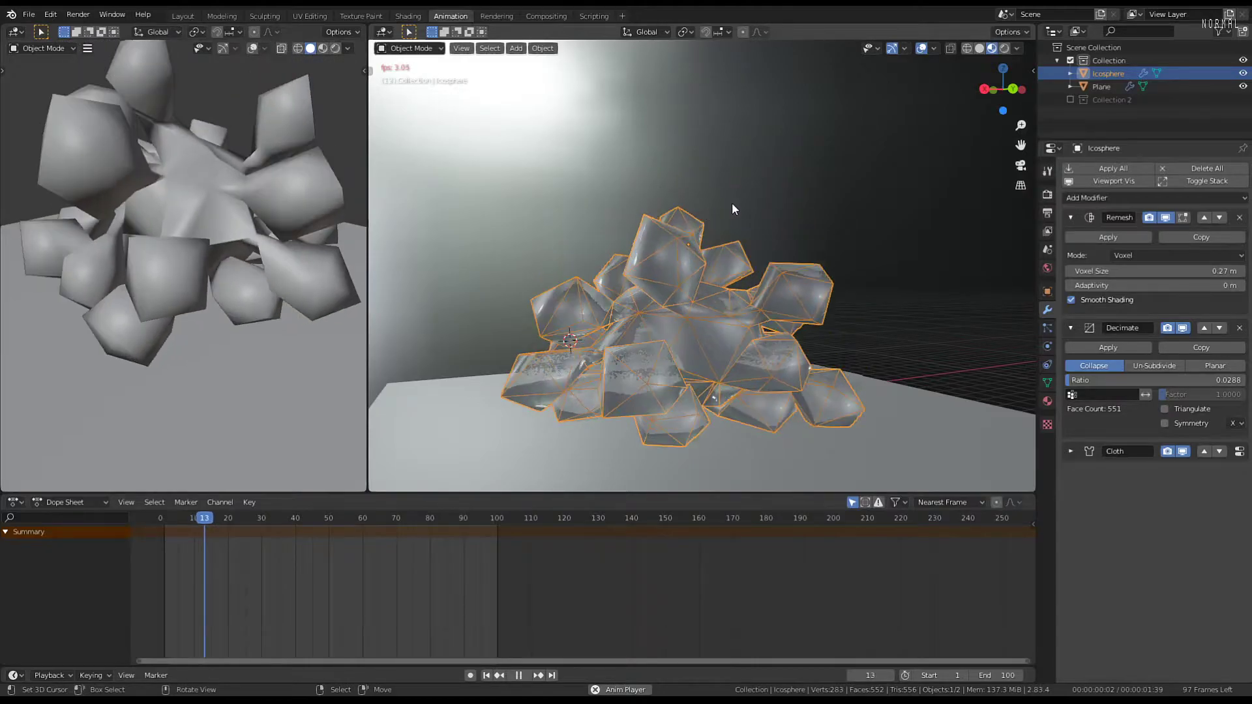
key(space)
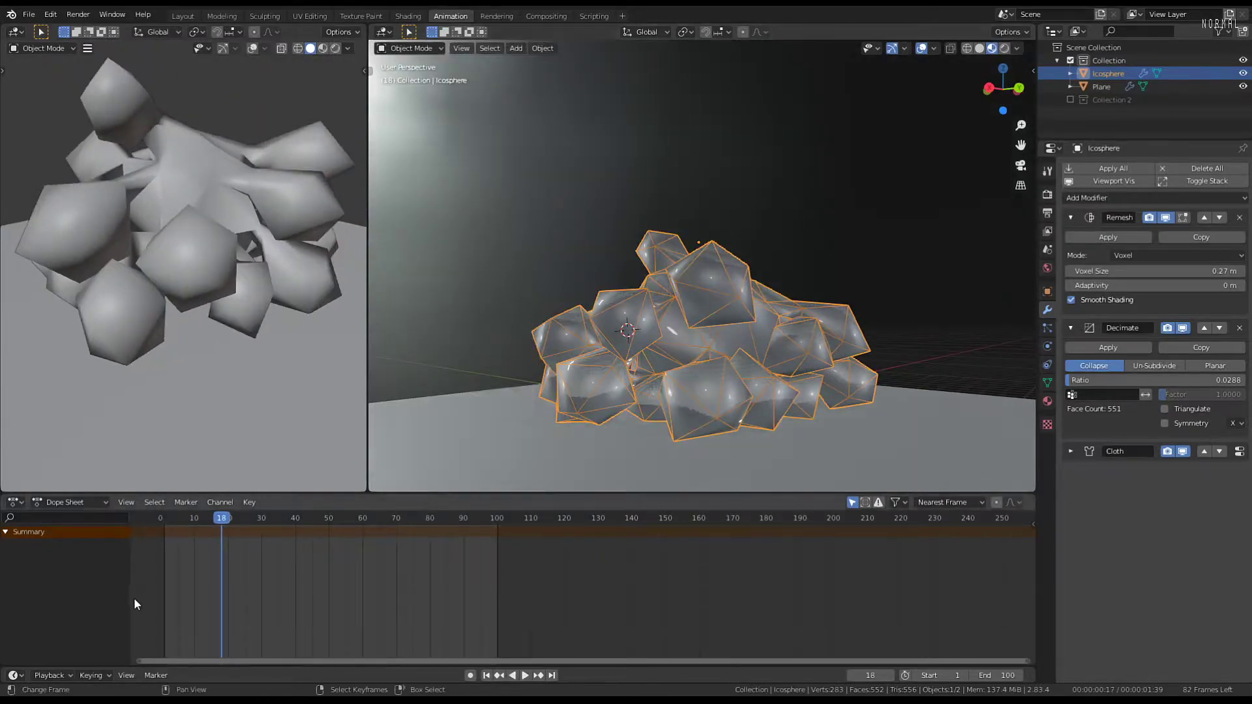
key(shift+Left)
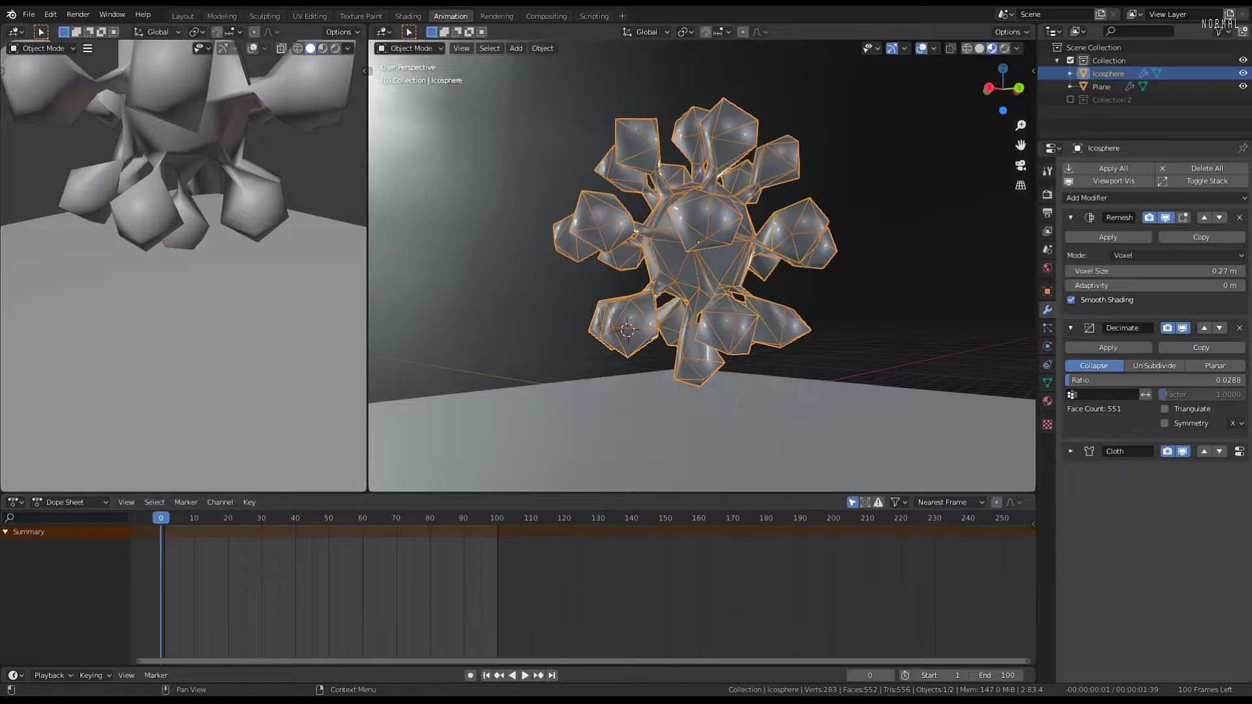
Try Decimate ratios of 0.0683 and 0.0755 and inspect the icosphere's wireframe
drag(1076, 383, 1082, 383)
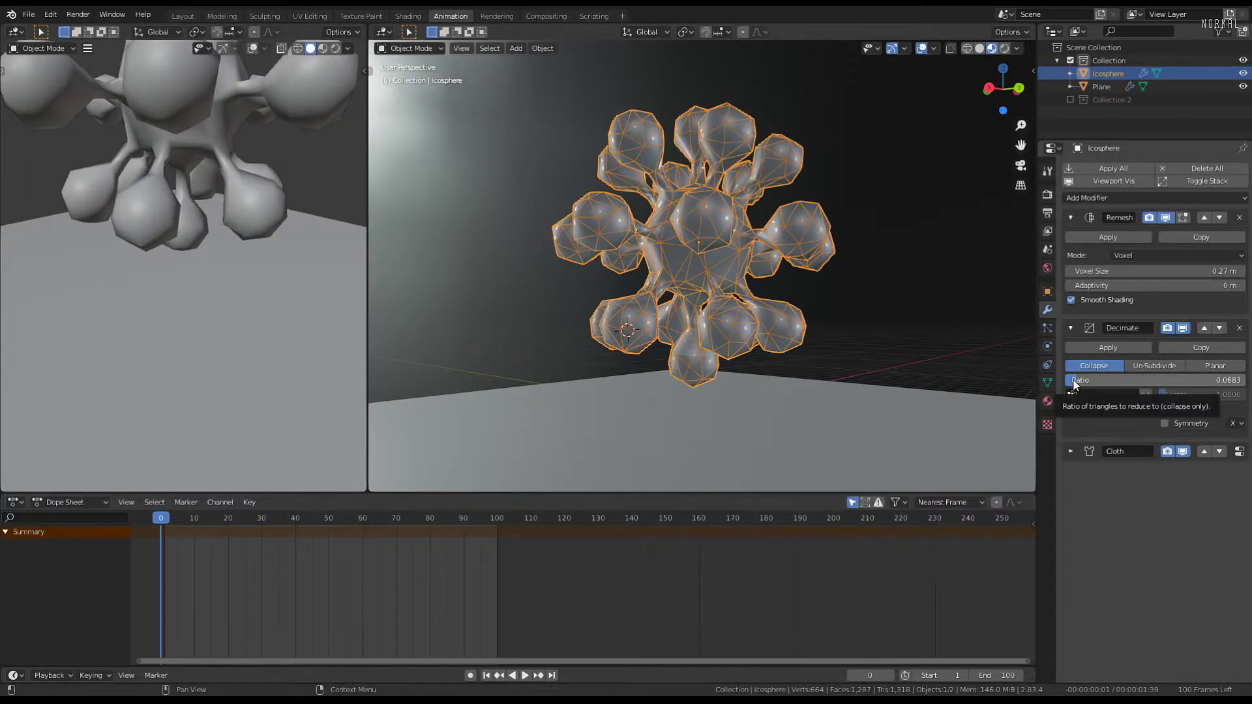
scroll(766, 193, up, 2)
middle_drag(765, 193, 907, 264)
scroll(734, 267, up, 4)
scroll(768, 194, down, 8)
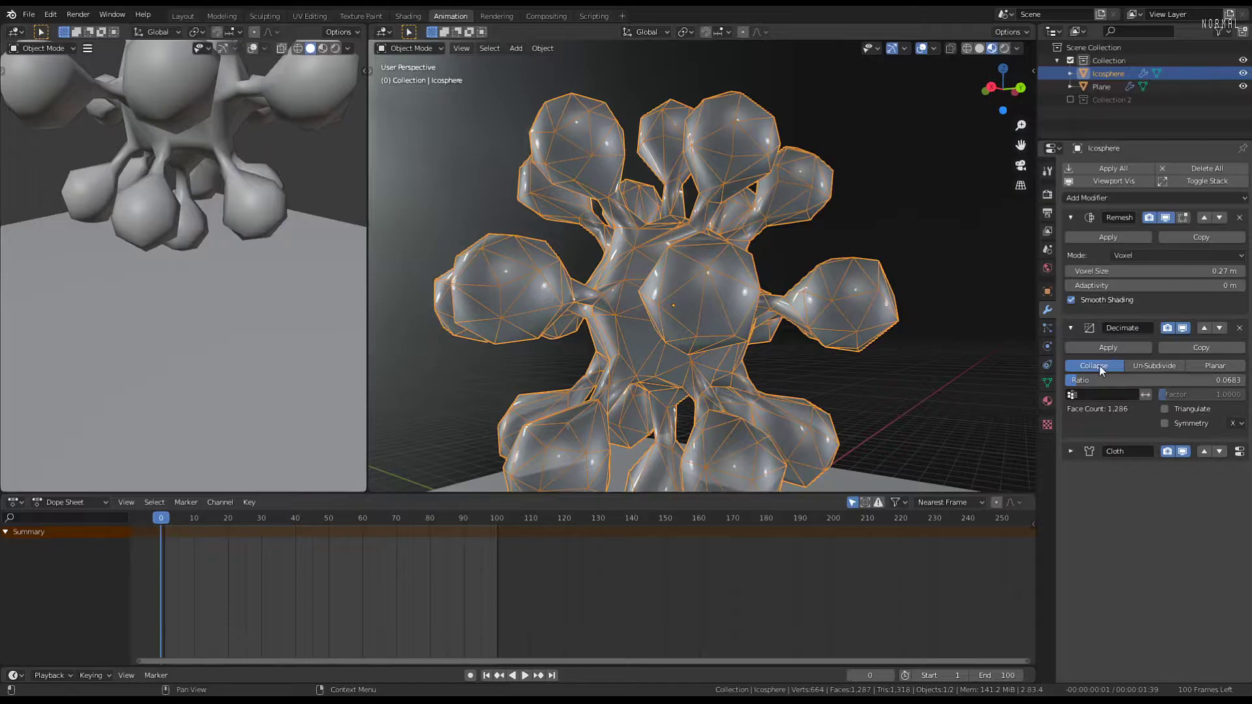
drag(1077, 379, 1079, 380)
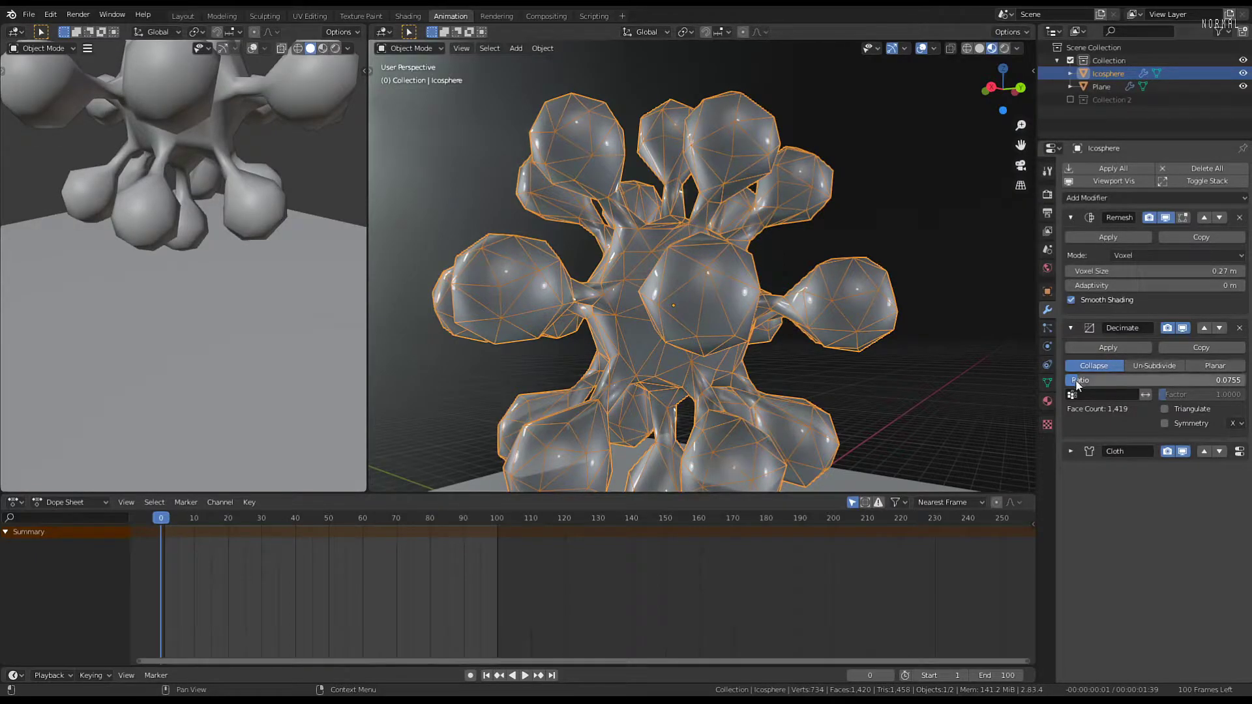
scroll(716, 282, down, 3)
middle_drag(715, 282, 781, 299)
Play the simulation with viewport overlays hidden, examine the fallen icosphere from several sides, and return to frame 0
key(space)
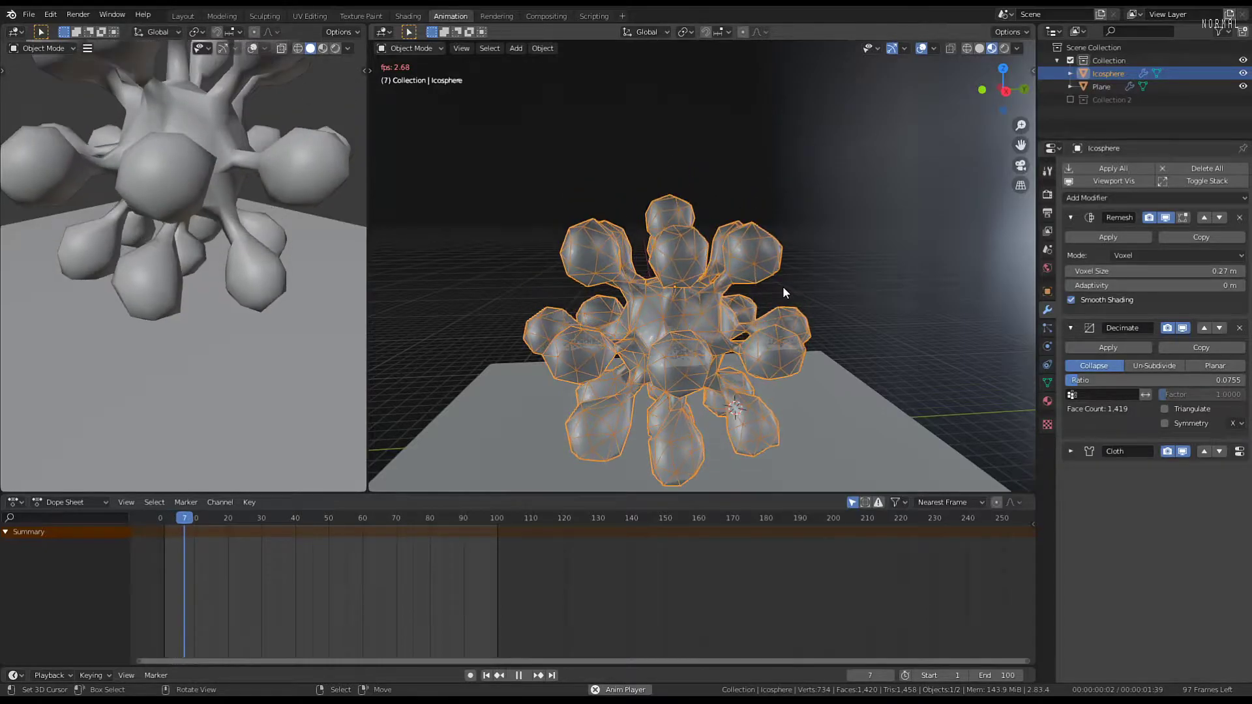
middle_drag(735, 266, 909, 68)
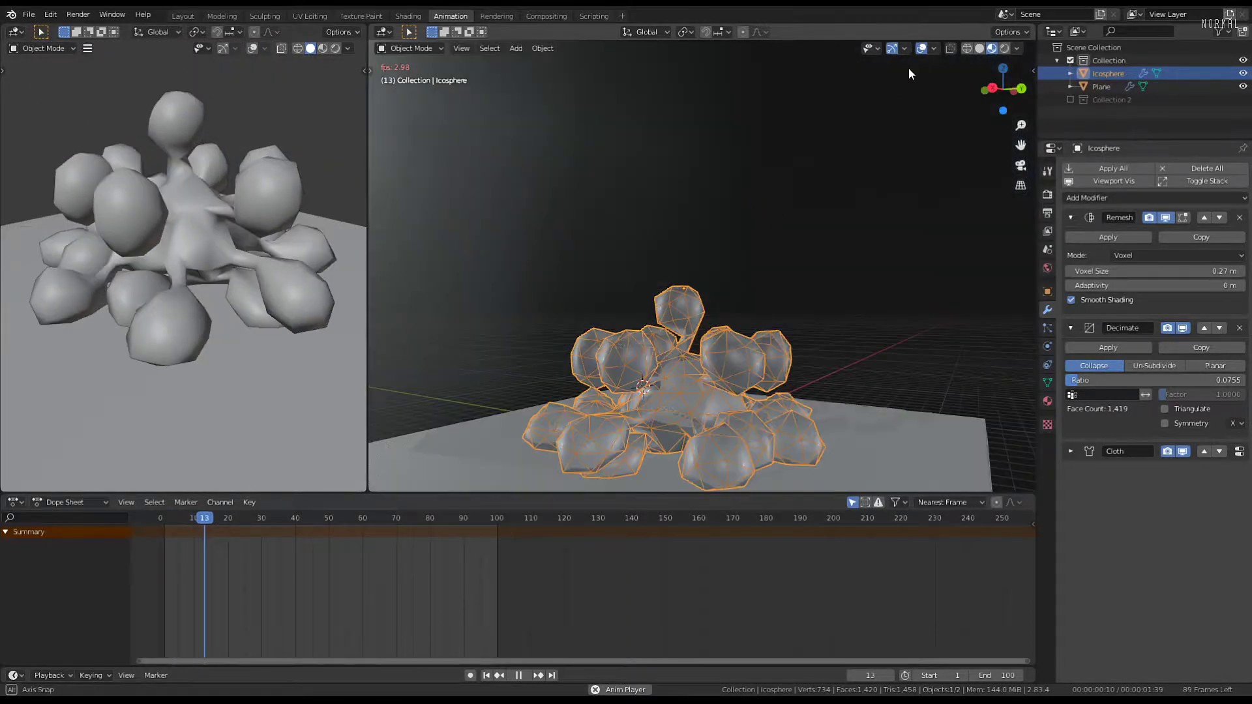
click(921, 48)
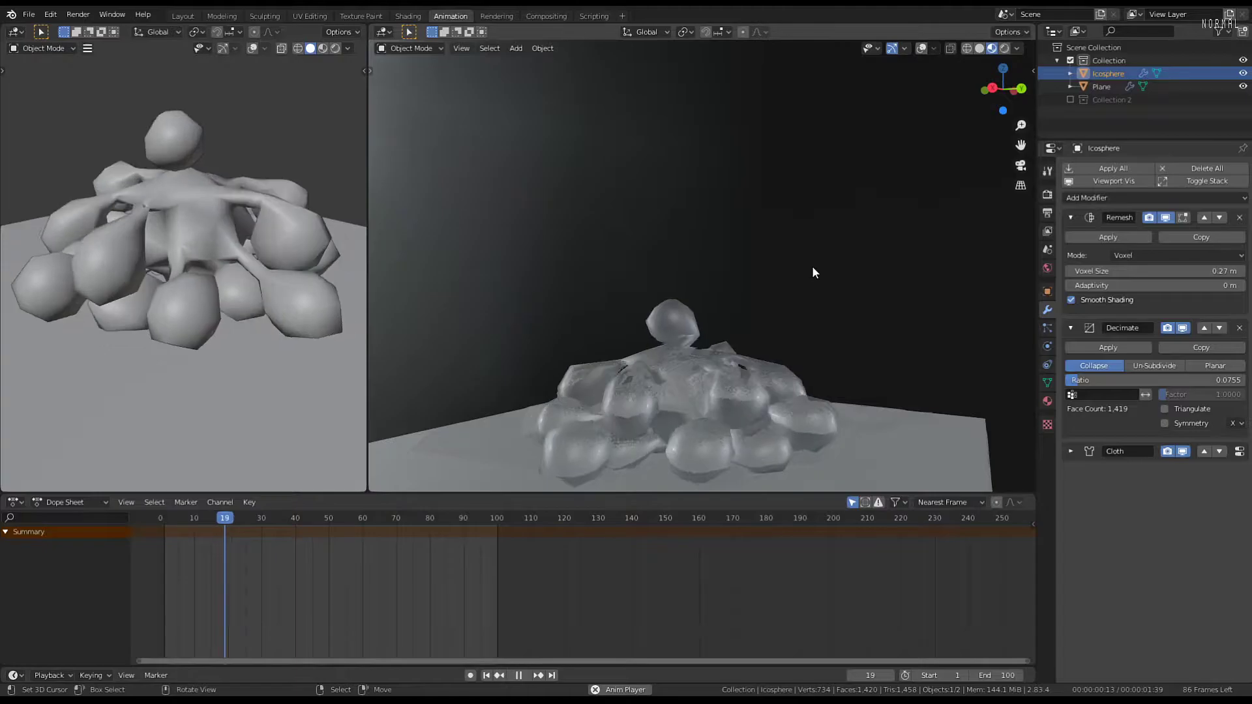
scroll(827, 173, down, 2)
scroll(812, 181, up, 4)
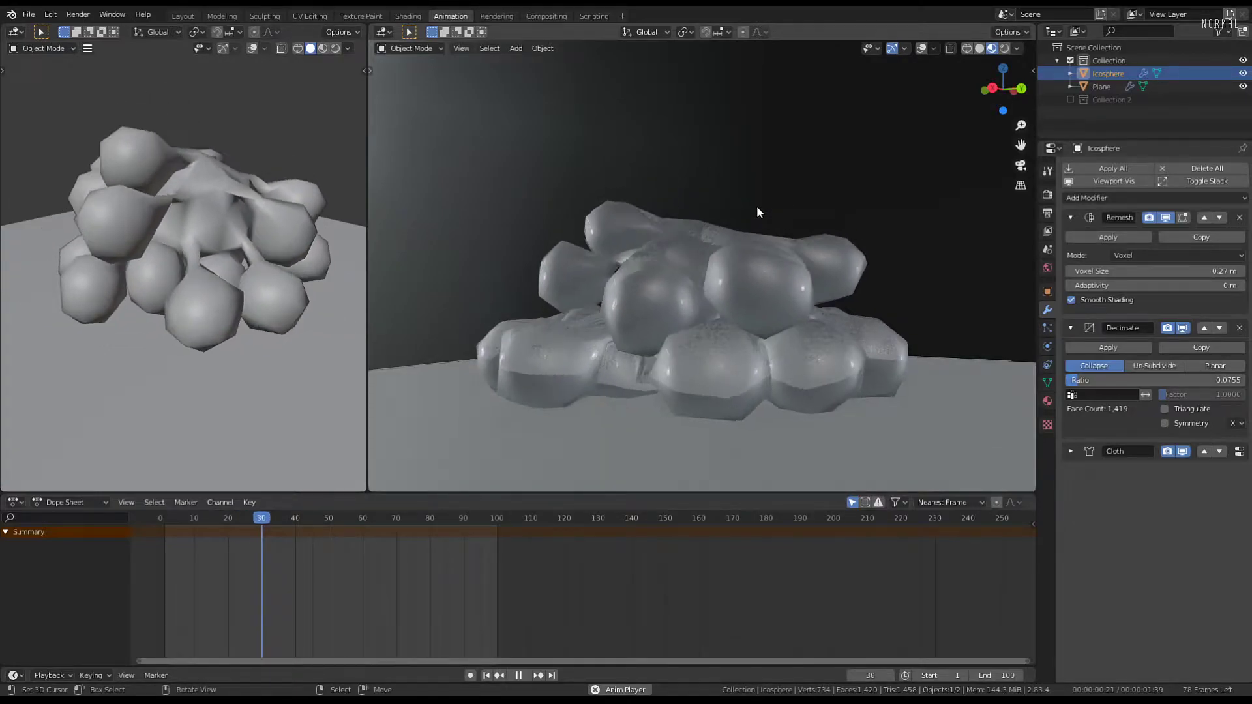
key(space)
middle_drag(775, 197, 607, 236)
key(space)
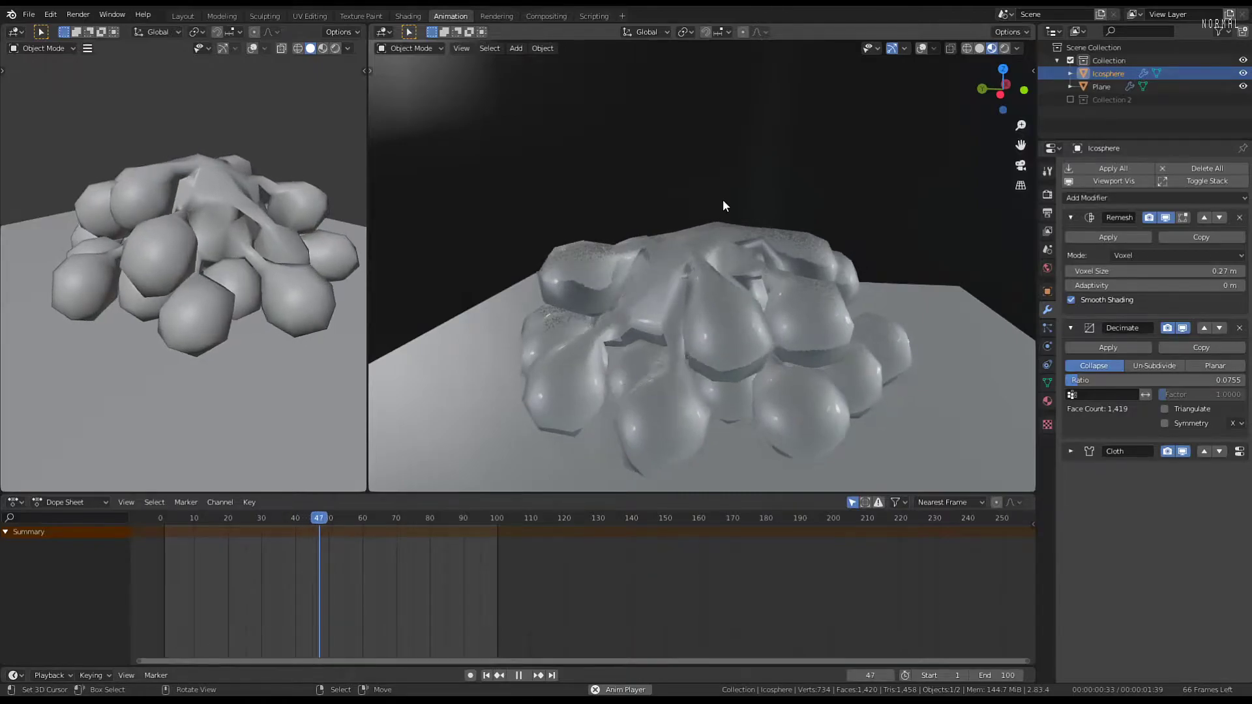
key(space)
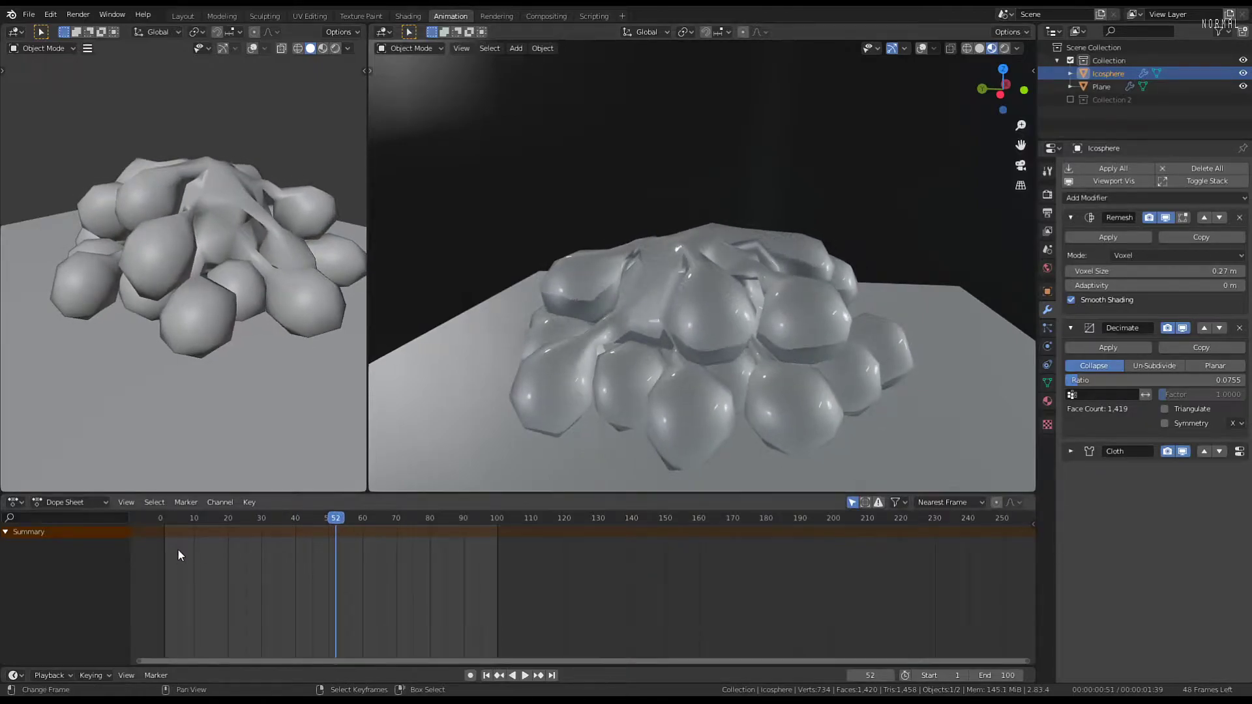
click(157, 550)
Set the Decimate ratio to 0.1799 and inspect the icosphere from close up and afar
scroll(155, 550, down, 2)
middle_drag(750, 257, 719, 300)
middle_drag(796, 437, 838, 311)
scroll(837, 312, up, 4)
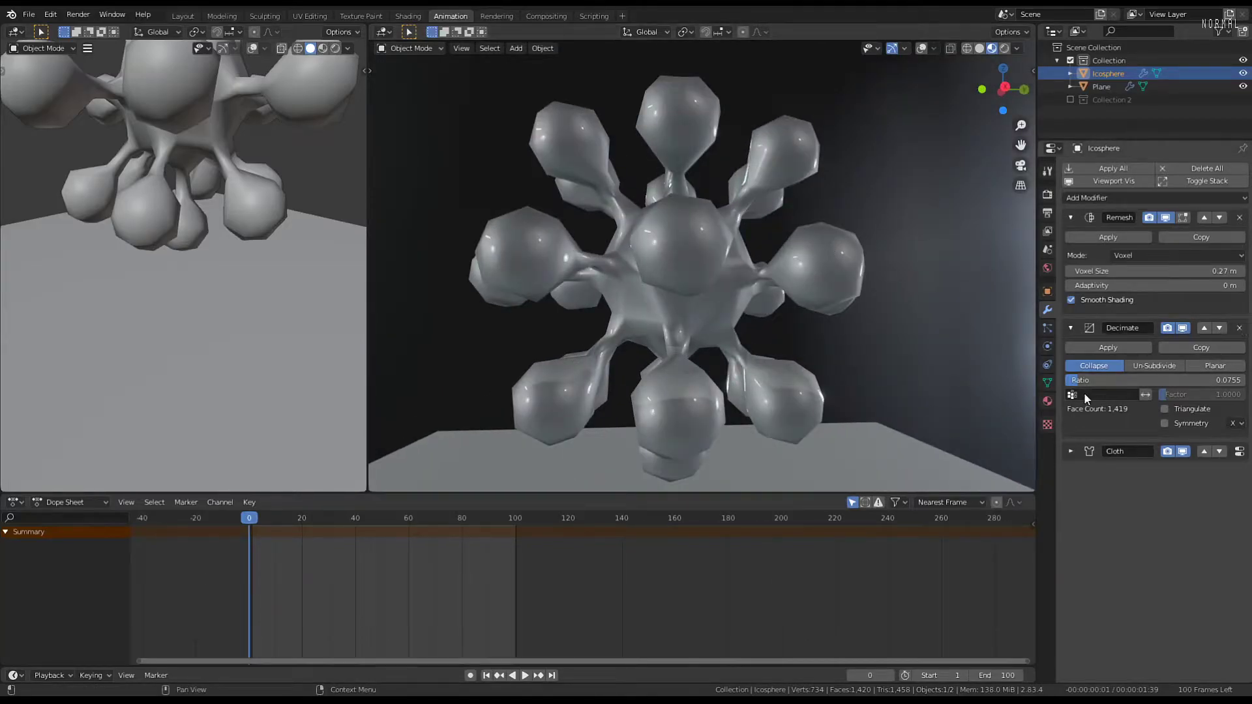
drag(1077, 380, 1131, 380)
middle_drag(819, 268, 758, 241)
scroll(779, 323, up, 6)
scroll(717, 352, down, 8)
key(KP_1)
scroll(861, 220, down, 4)
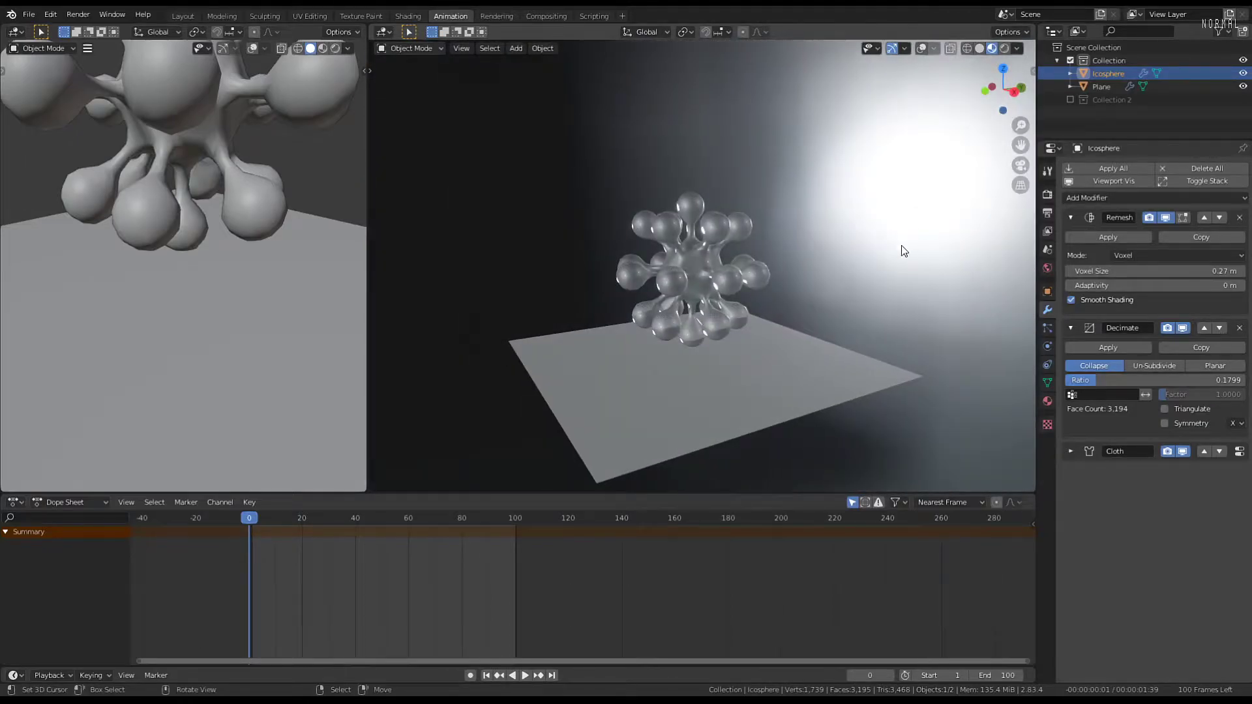
Disable the Remesh, Decimate and Cloth modifiers in the viewport and briefly play the timeline
click(1068, 217)
click(1070, 239)
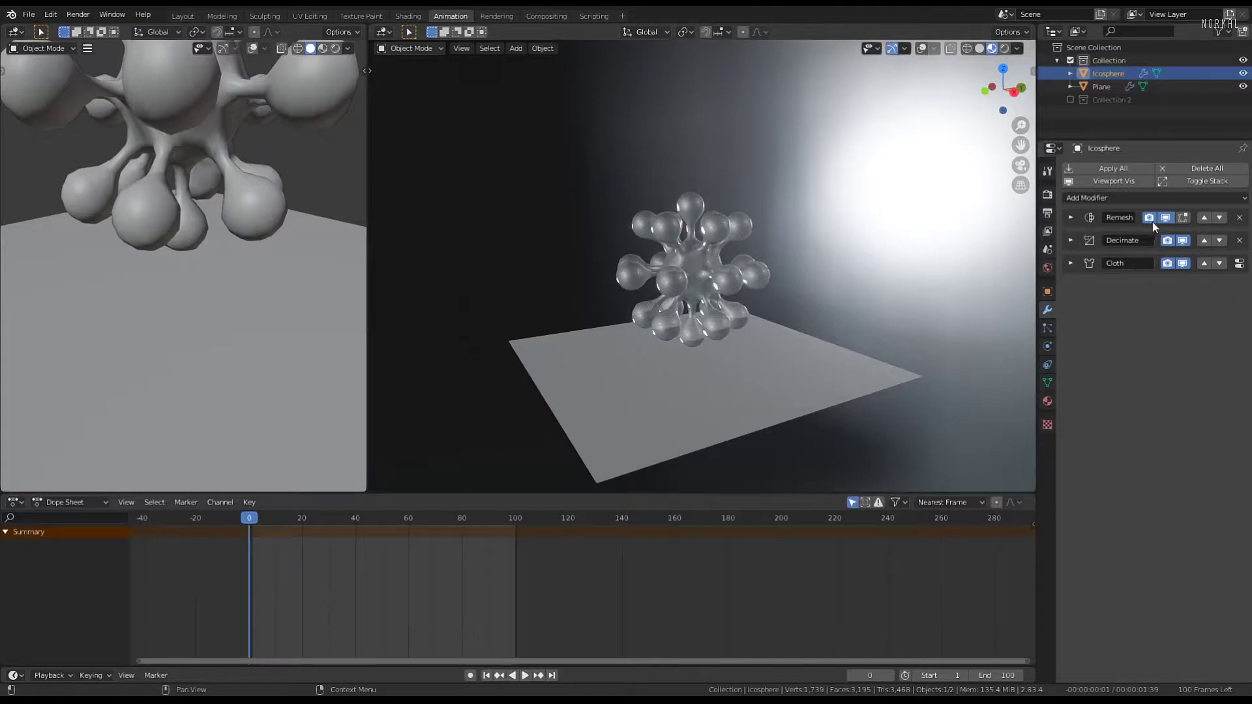
click(1166, 219)
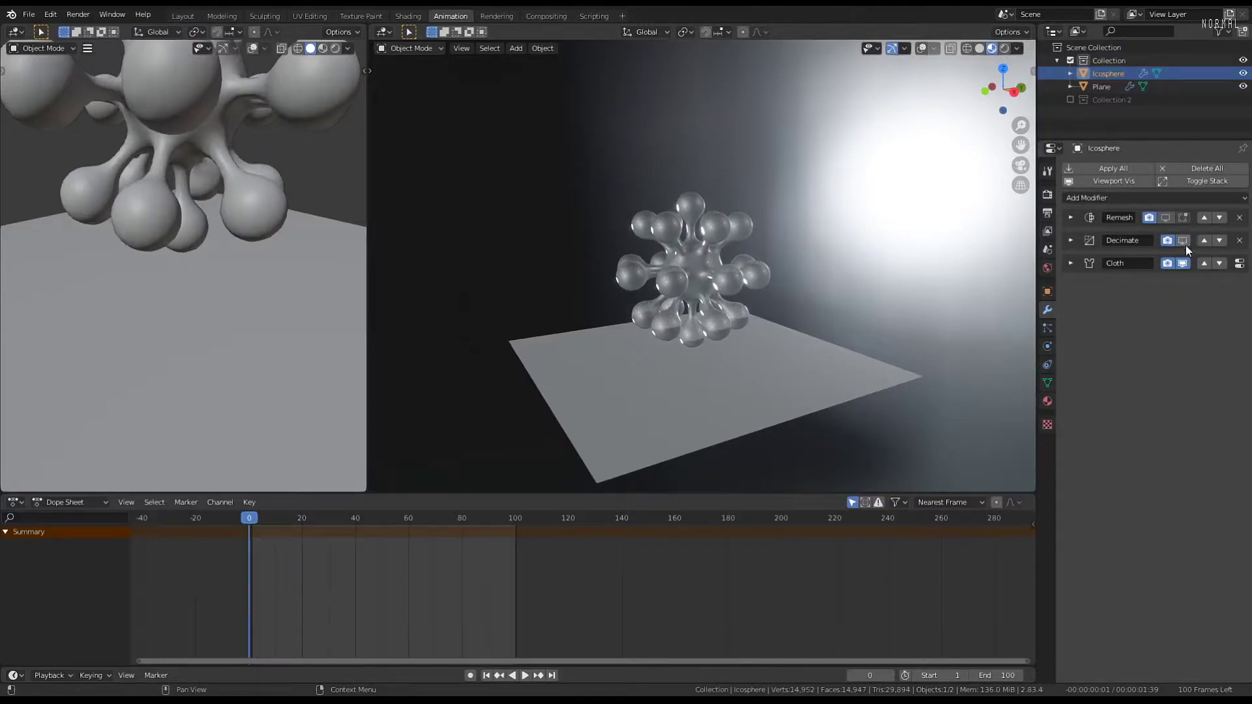
key(space)
key(space)
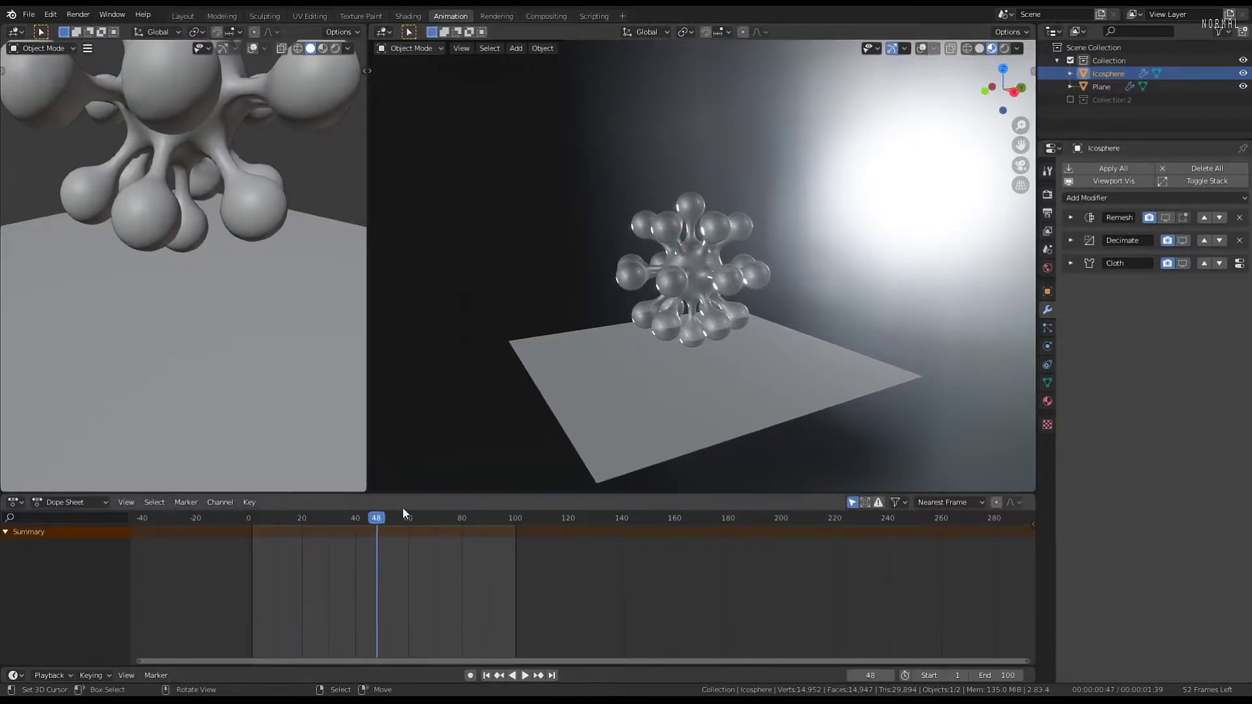
key(space)
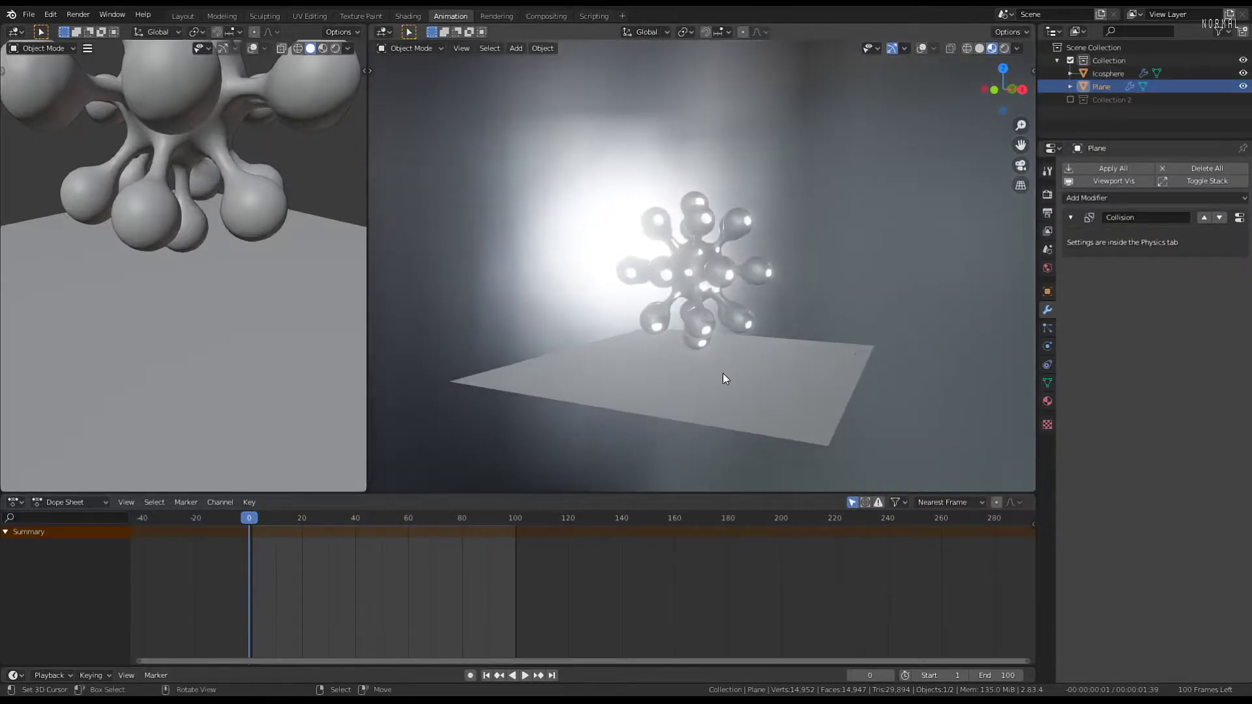
Turn the viewport overlays back on and snap the 3D cursor to the selected icosphere in front view
key(KP_1)
click(723, 295)
key(shift+s)
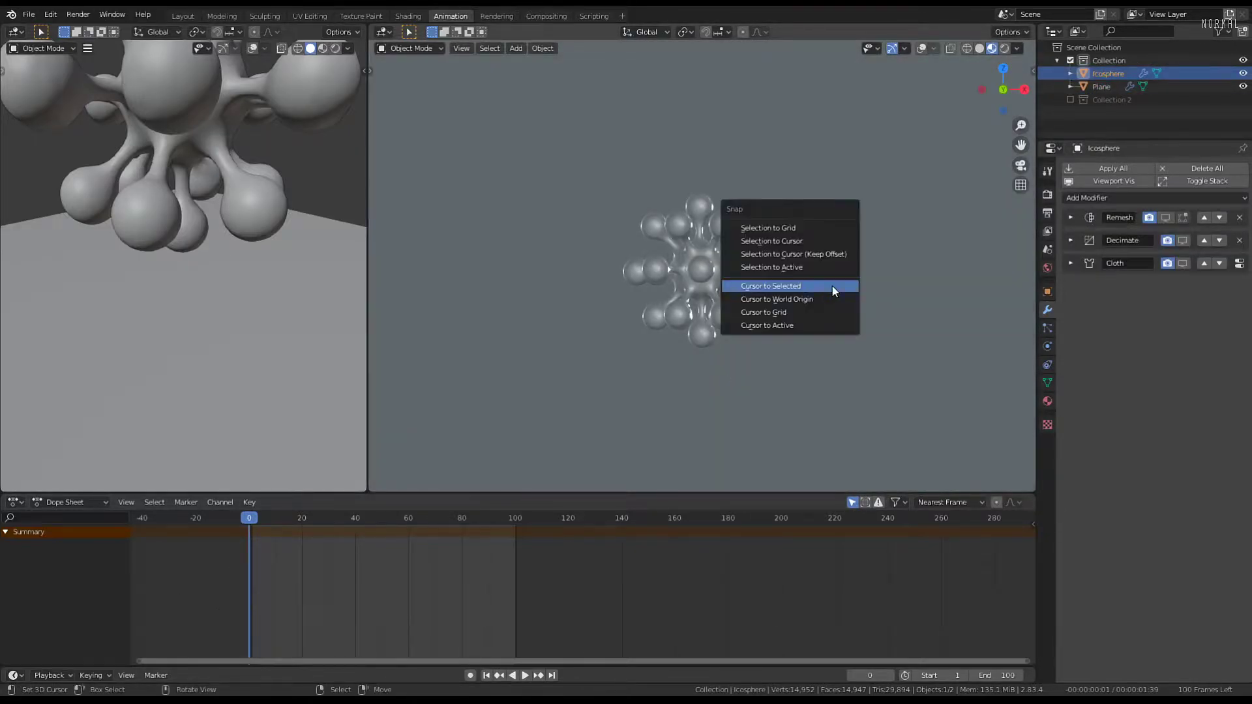
click(921, 48)
key(shift+s)
click(824, 244)
scroll(805, 215, up, 9)
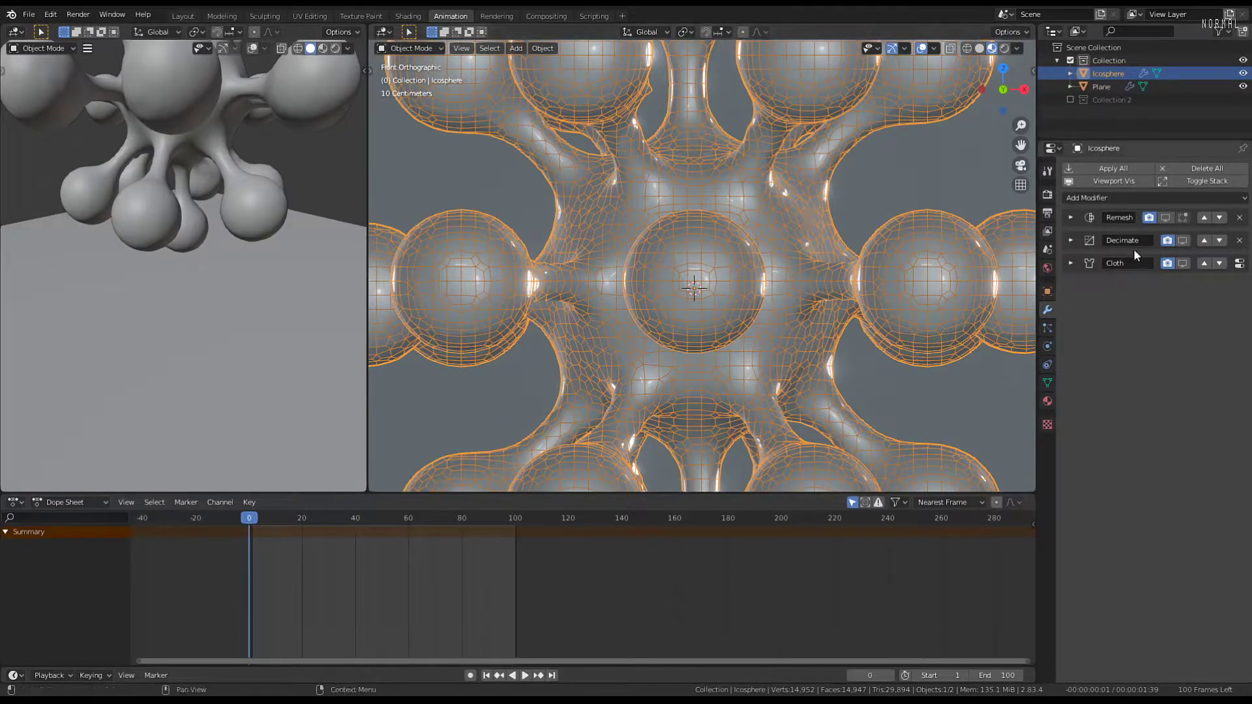
Re-enable the icosphere's Remesh and Decimate modifiers in the viewport
click(1165, 218)
click(1182, 240)
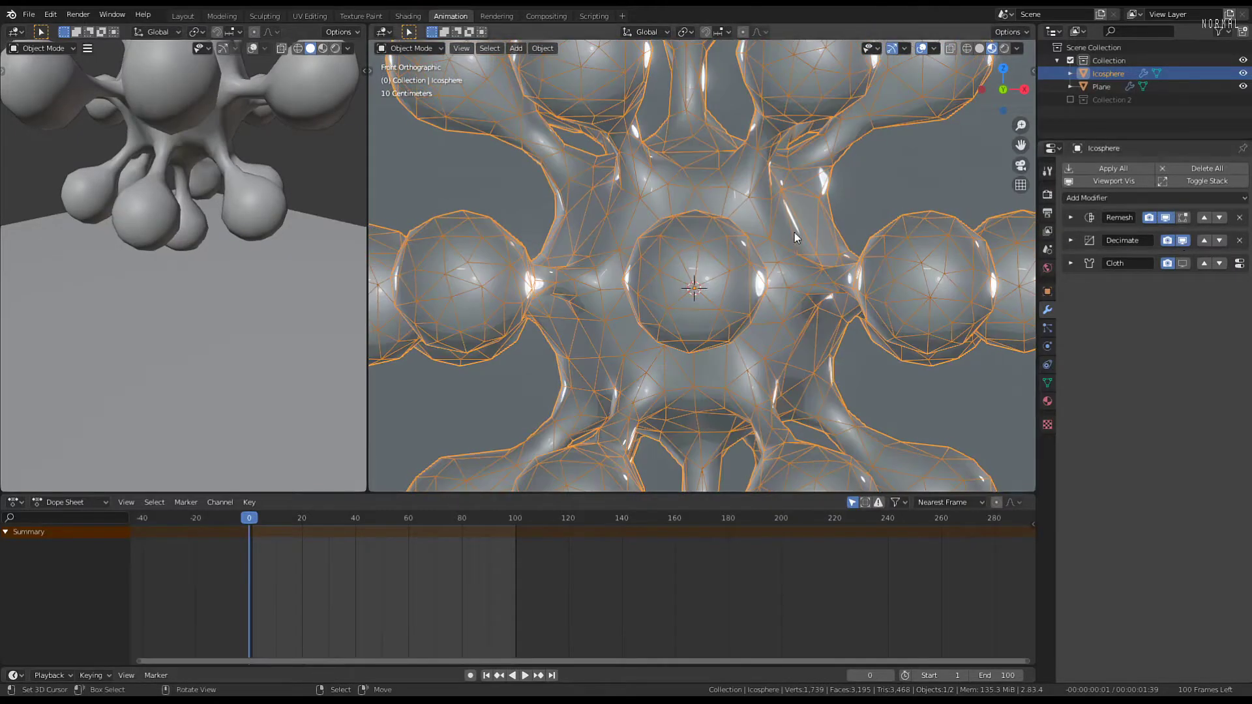
scroll(816, 231, down, 8)
Try adding a circle mesh at the 3D cursor and undo the addition
key(shift+a)
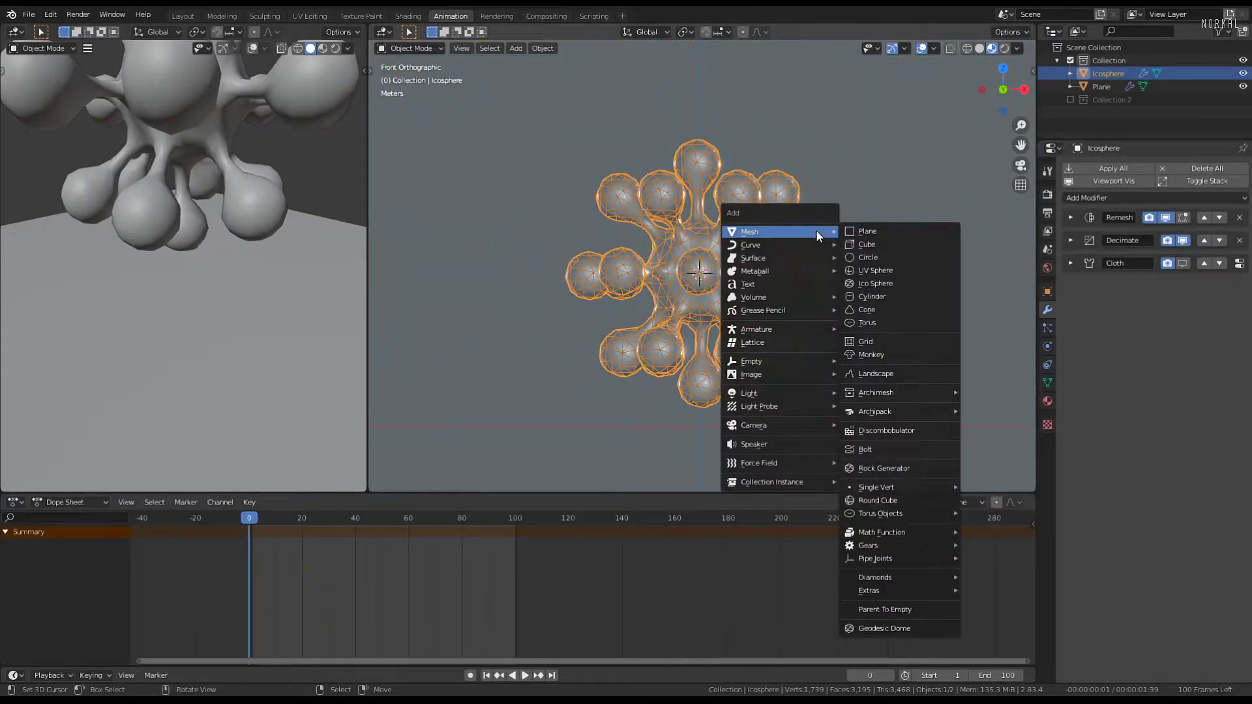
click(914, 259)
scroll(745, 272, down, 5)
middle_drag(745, 271, 894, 310)
scroll(807, 299, up, 4)
key(ctrl+z)
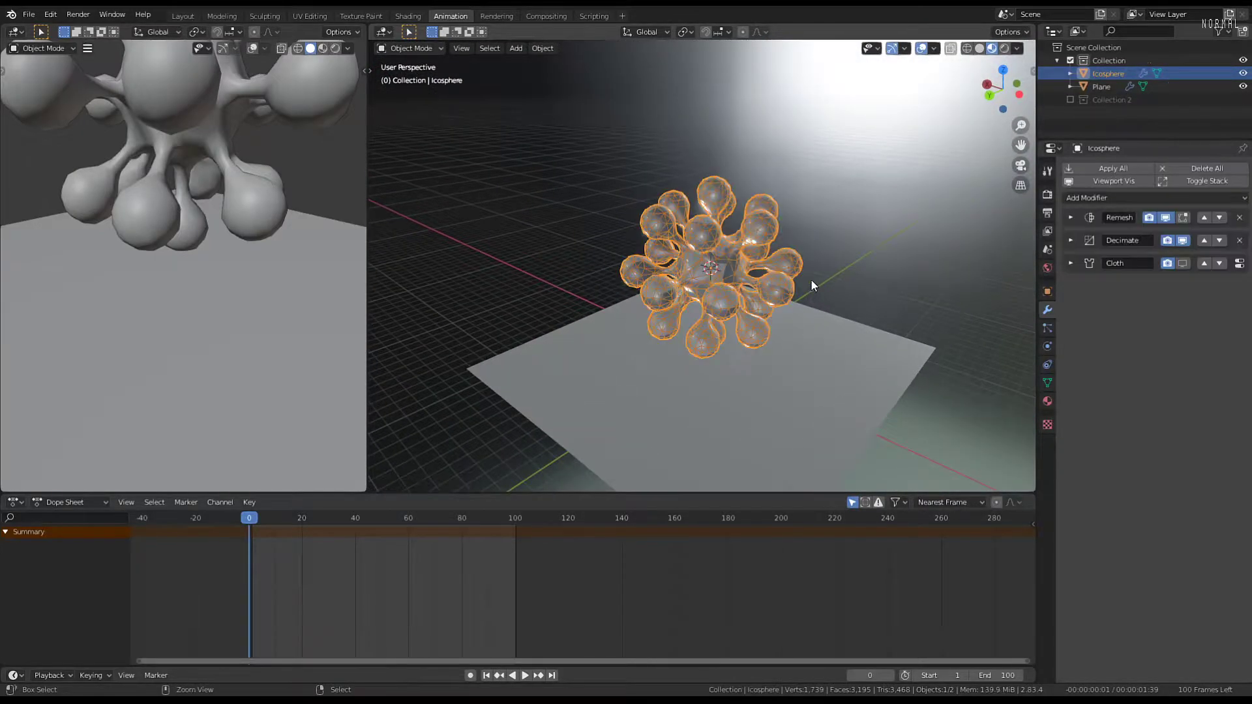
Play the timeline with Cloth disabled, viewing the icosphere from several angles, and return to frame 0
scroll(811, 280, down, 2)
click(693, 286)
click(740, 279)
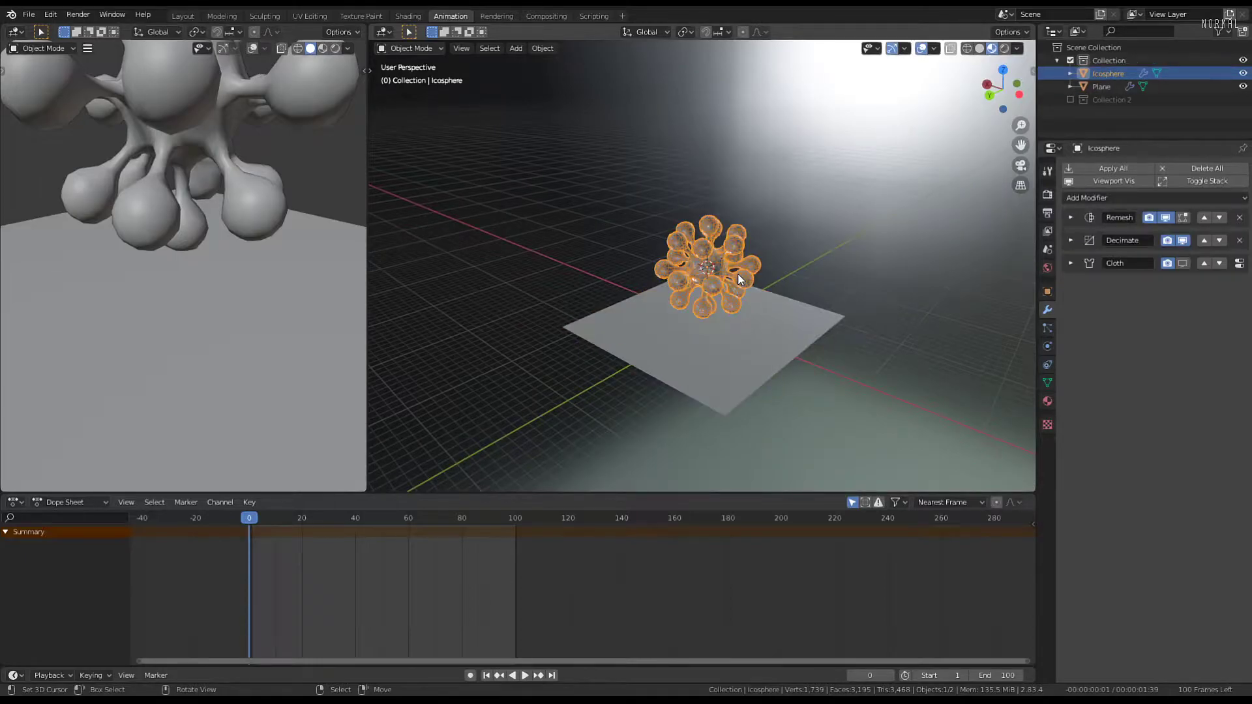
key(space)
click(624, 255)
middle_drag(624, 256, 706, 253)
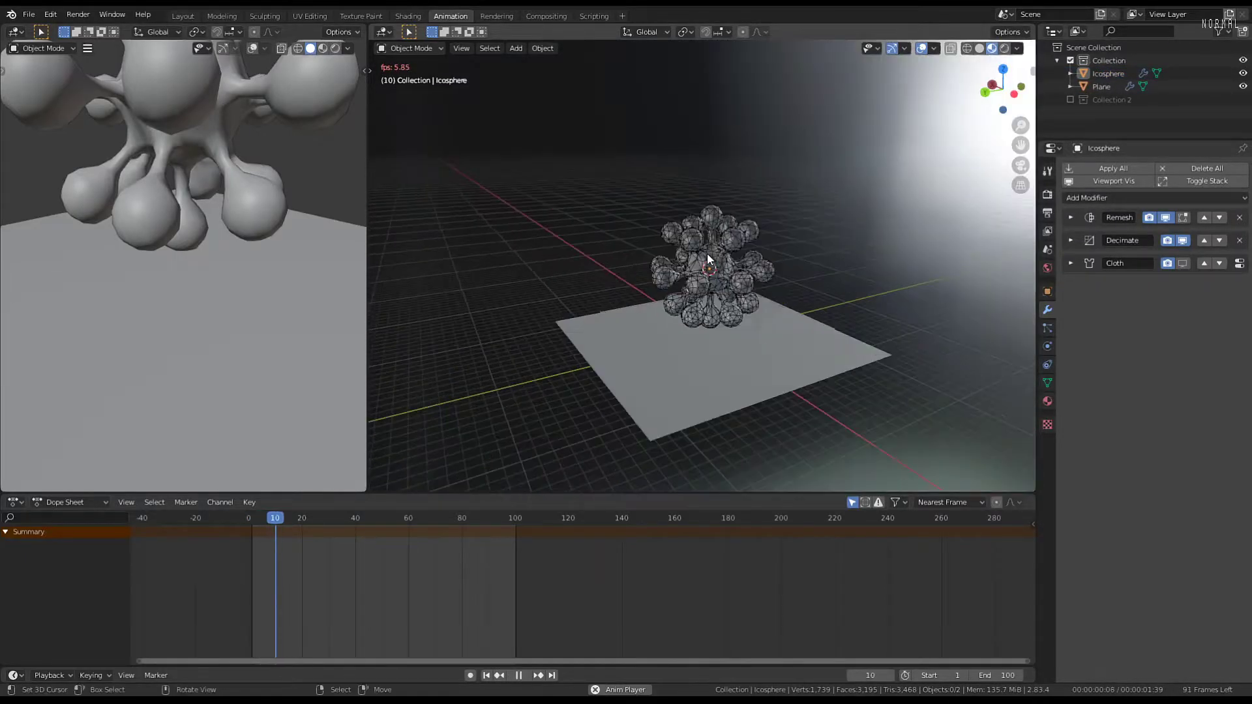
key(space)
scroll(722, 256, up, 2)
key(space)
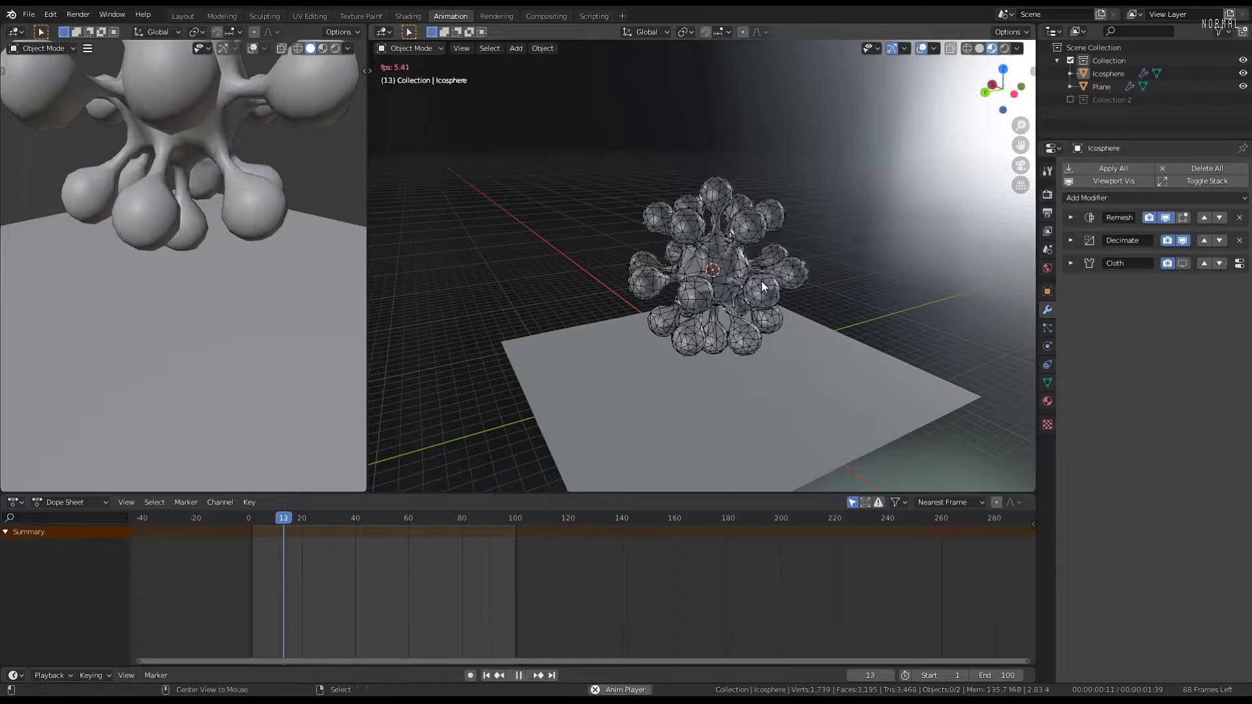
key(shift+Left)
key(space)
Select the icosphere and snap the 3D cursor to it
middle_drag(496, 313, 651, 270)
click(652, 271)
key(shift+s)
click(760, 279)
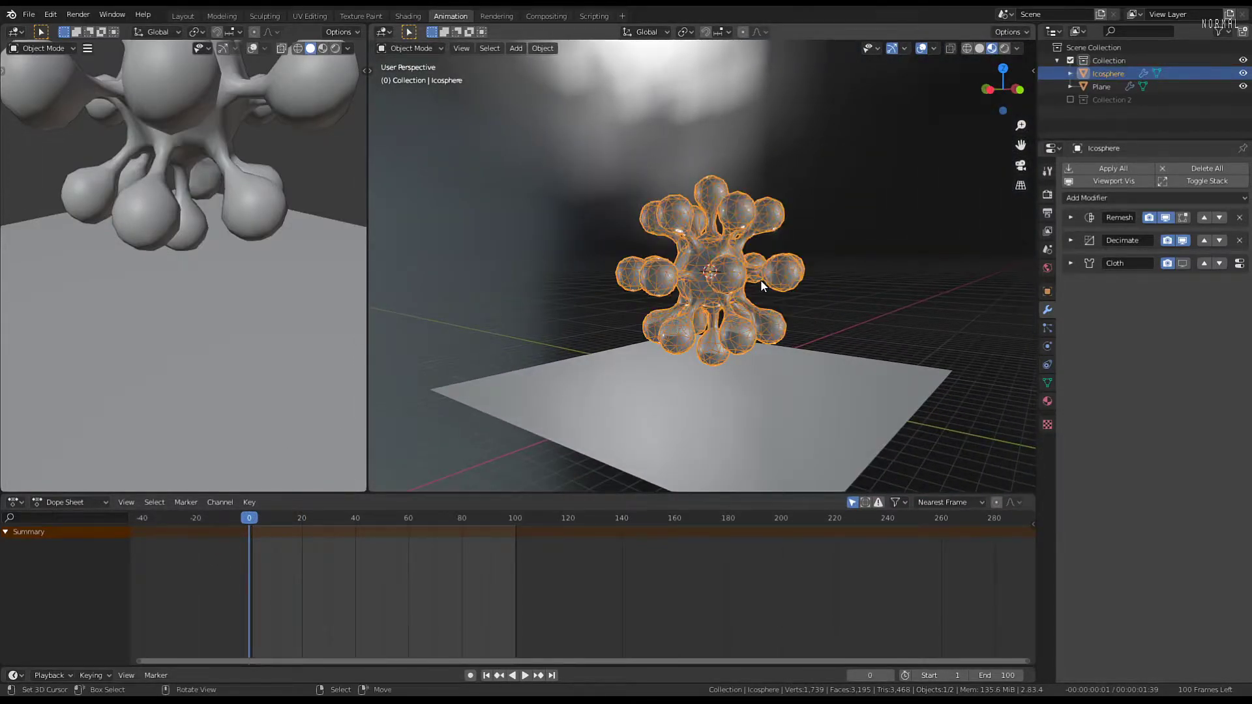
Hide the plane and the icosphere, and unhide both objects
key(shift+a)
scroll(491, 187, down, 3)
key(a)
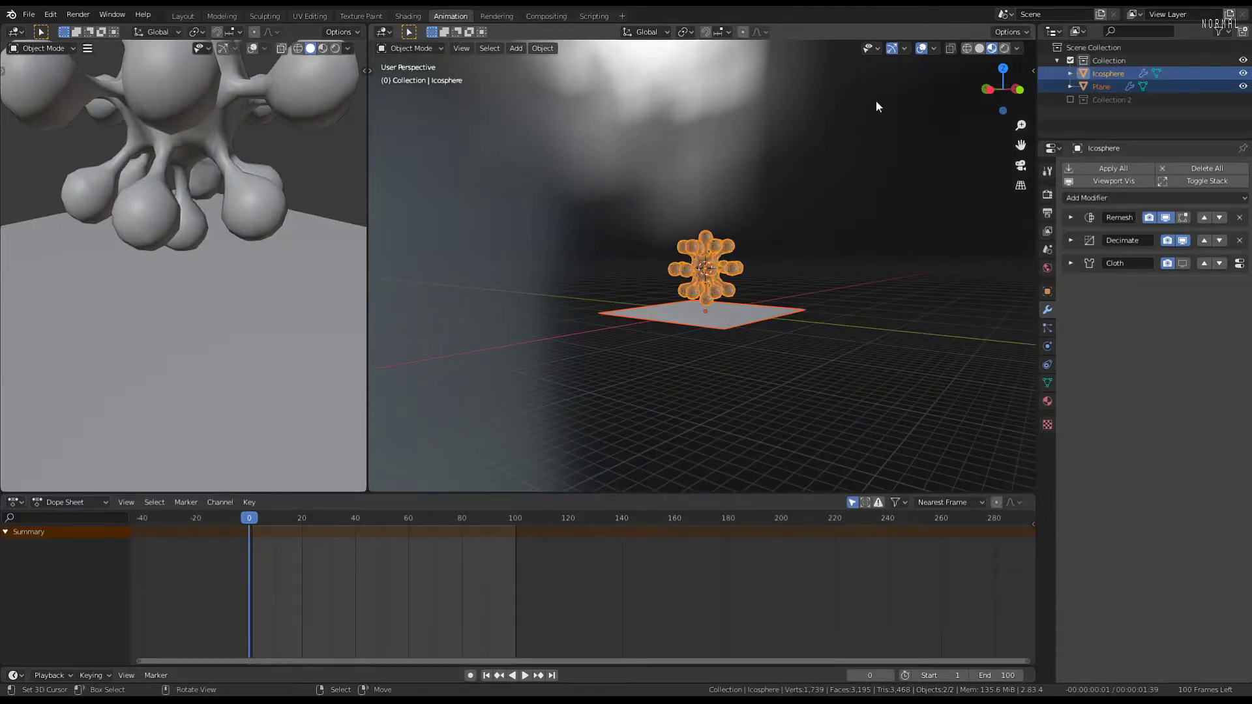
middle_drag(881, 107, 762, 295)
click(715, 254)
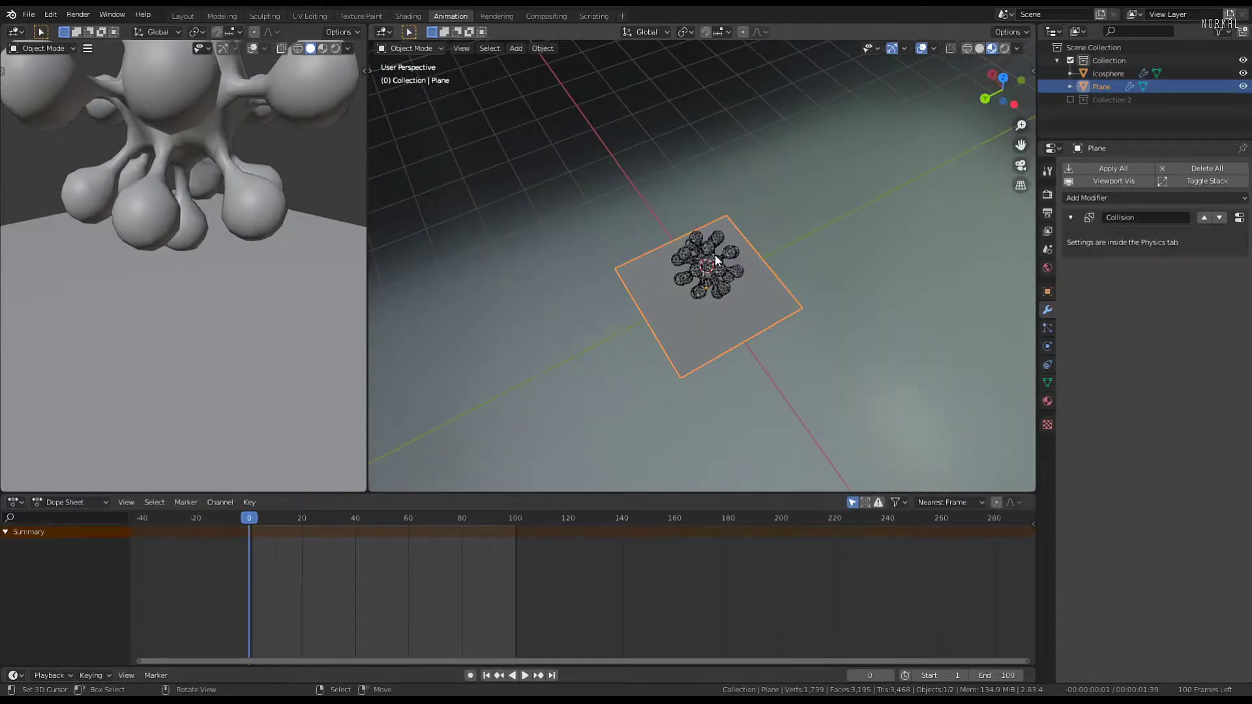
key(h)
click(714, 254)
key(h)
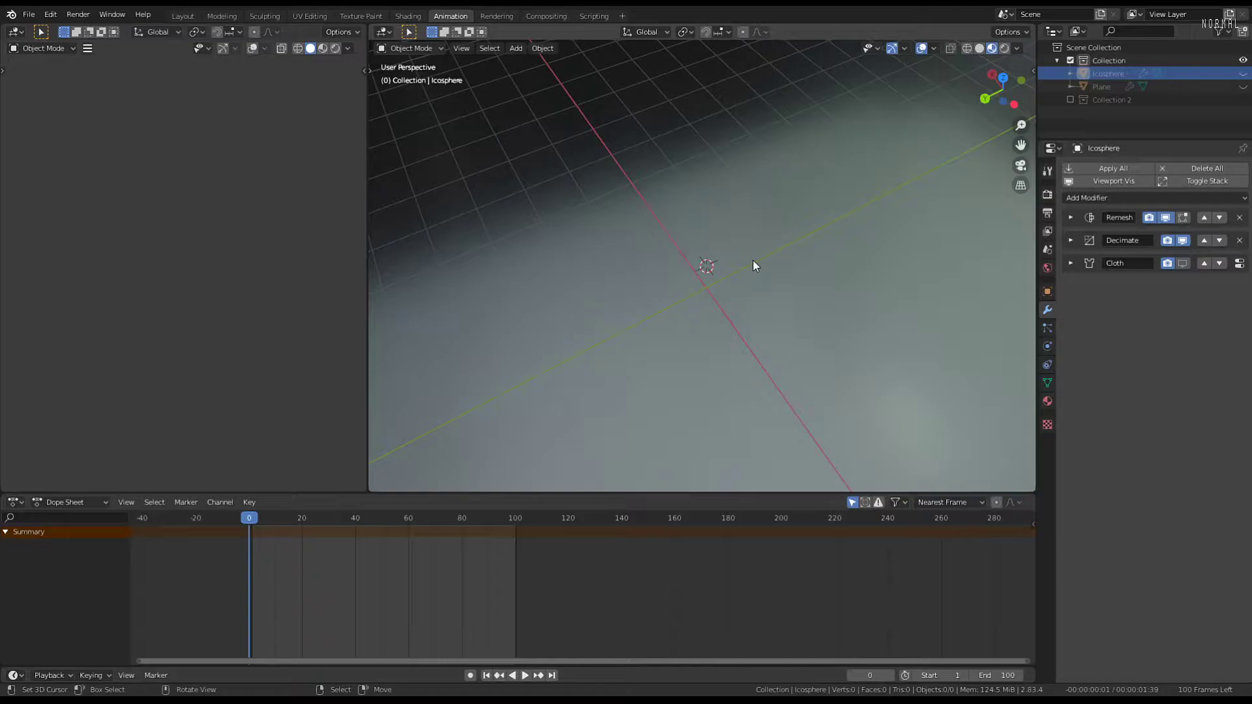
key(alt+h)
scroll(752, 259, down, 6)
scroll(776, 262, up, 4)
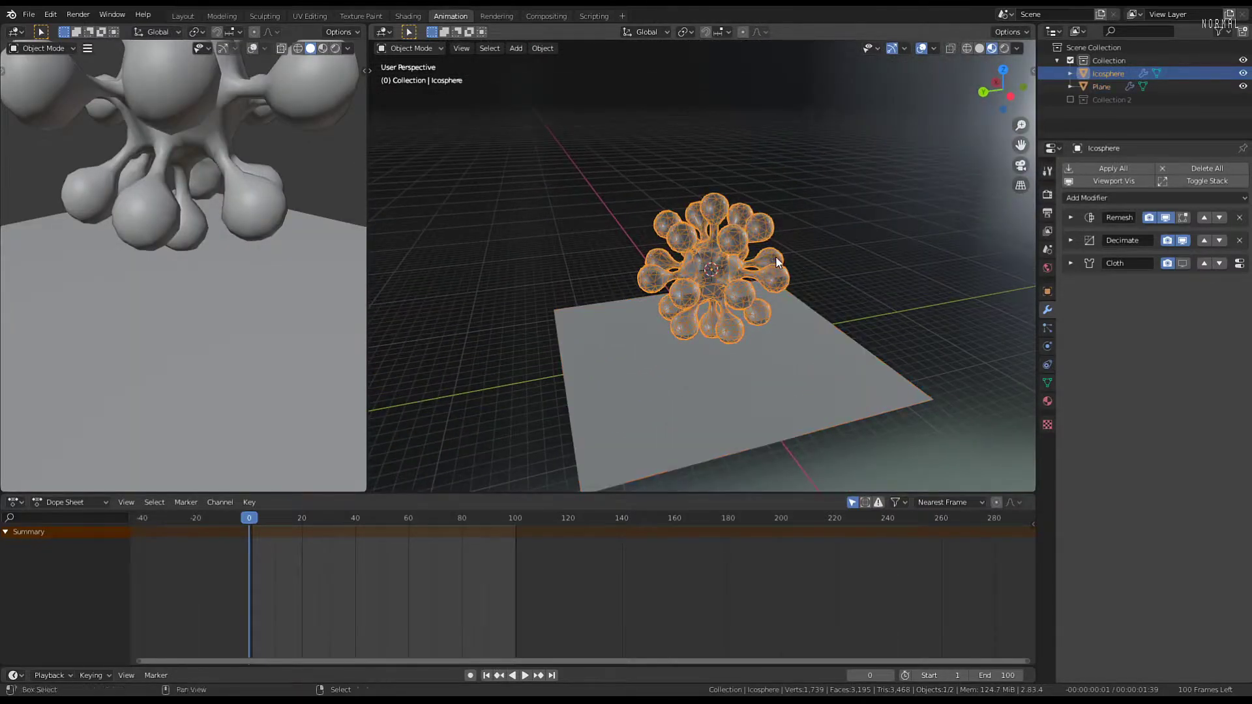
Snap the 3D cursor to the icosphere and add a mesh circle there
key(shift+s)
click(776, 257)
key(shift+a)
middle_drag(780, 262, 869, 335)
mouse_move(752, 232)
click(804, 258)
scroll(801, 252, down, 3)
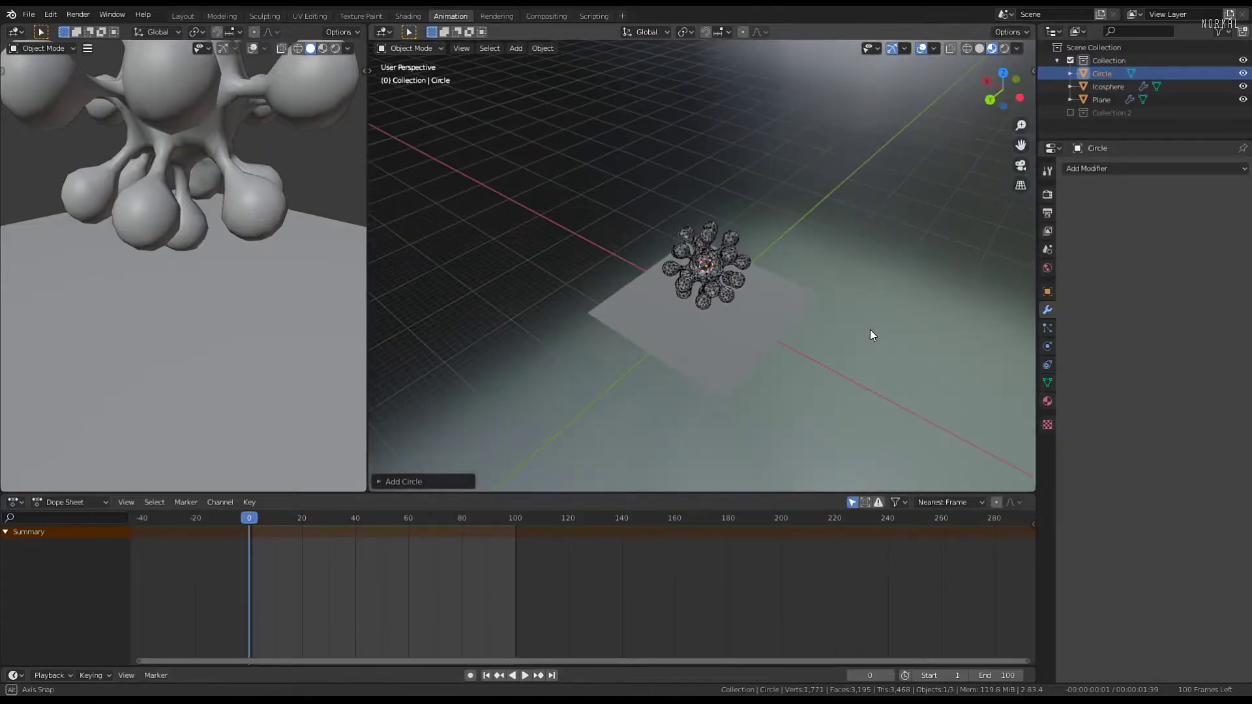
scroll(768, 286, up, 2)
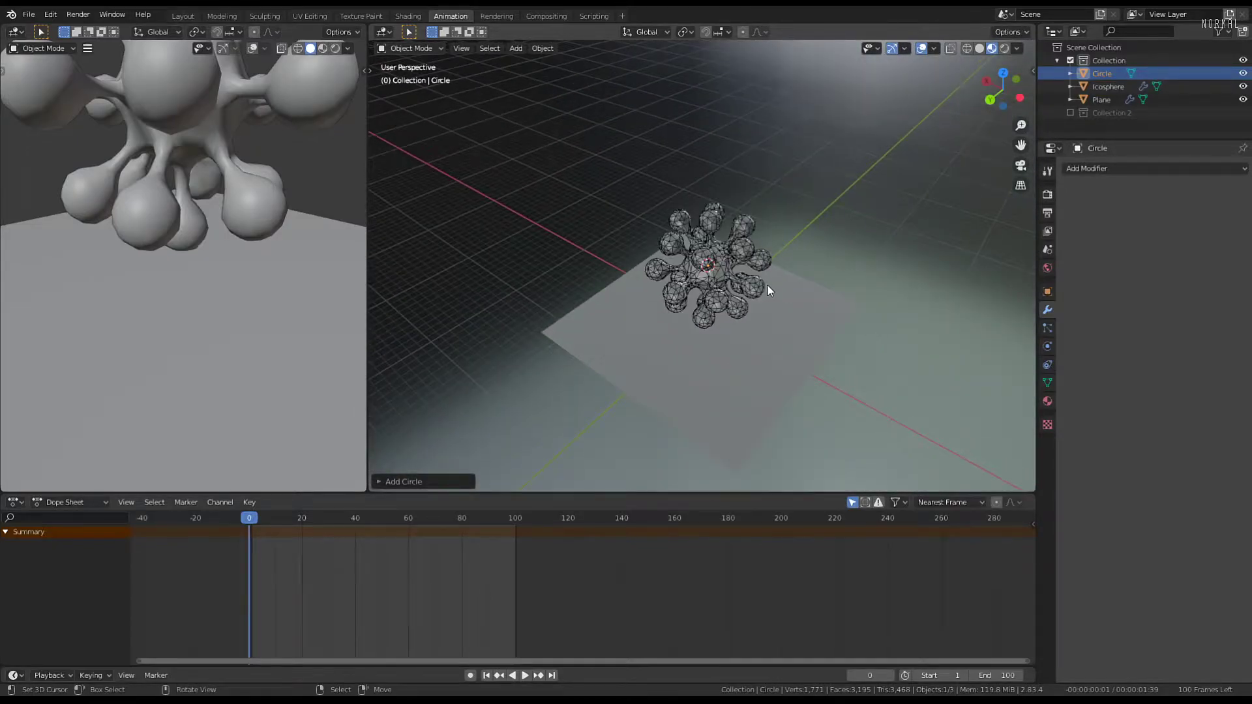
Scale the circle's vertices up about 18.7 times and rotate them -90° in front view to stand the circle upright
key(Tab)
key(s)
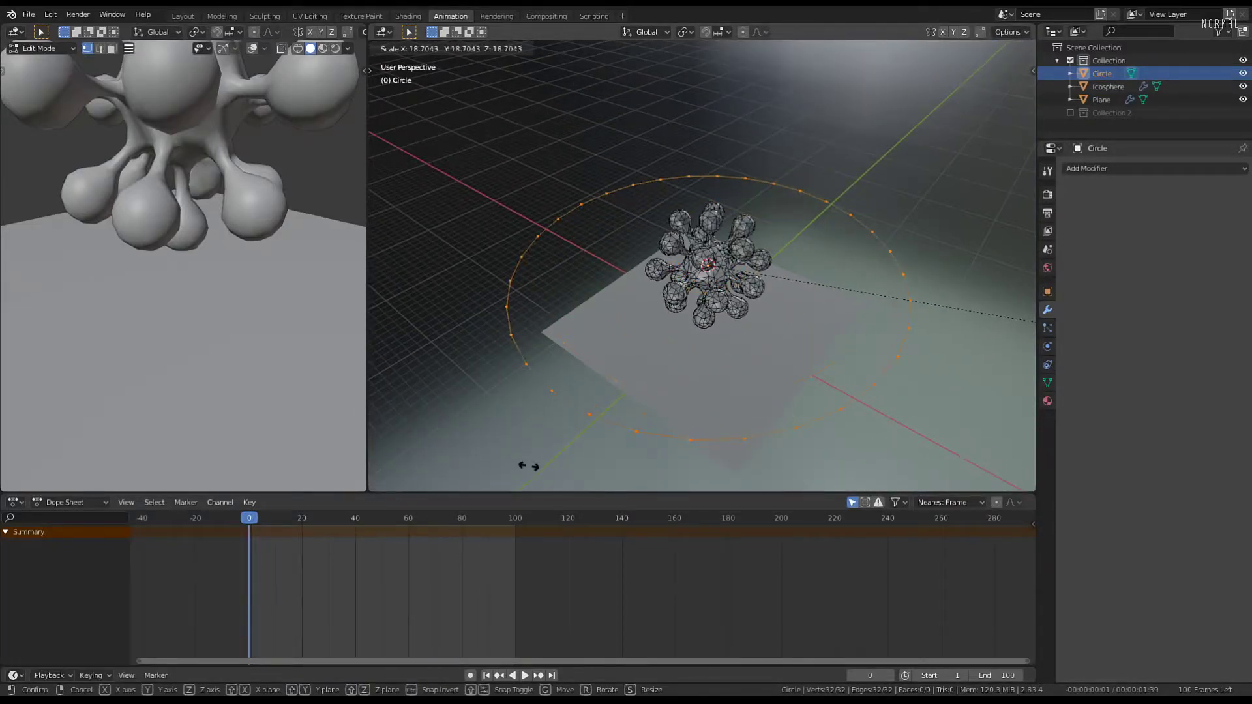
click(528, 465)
key(KP_1)
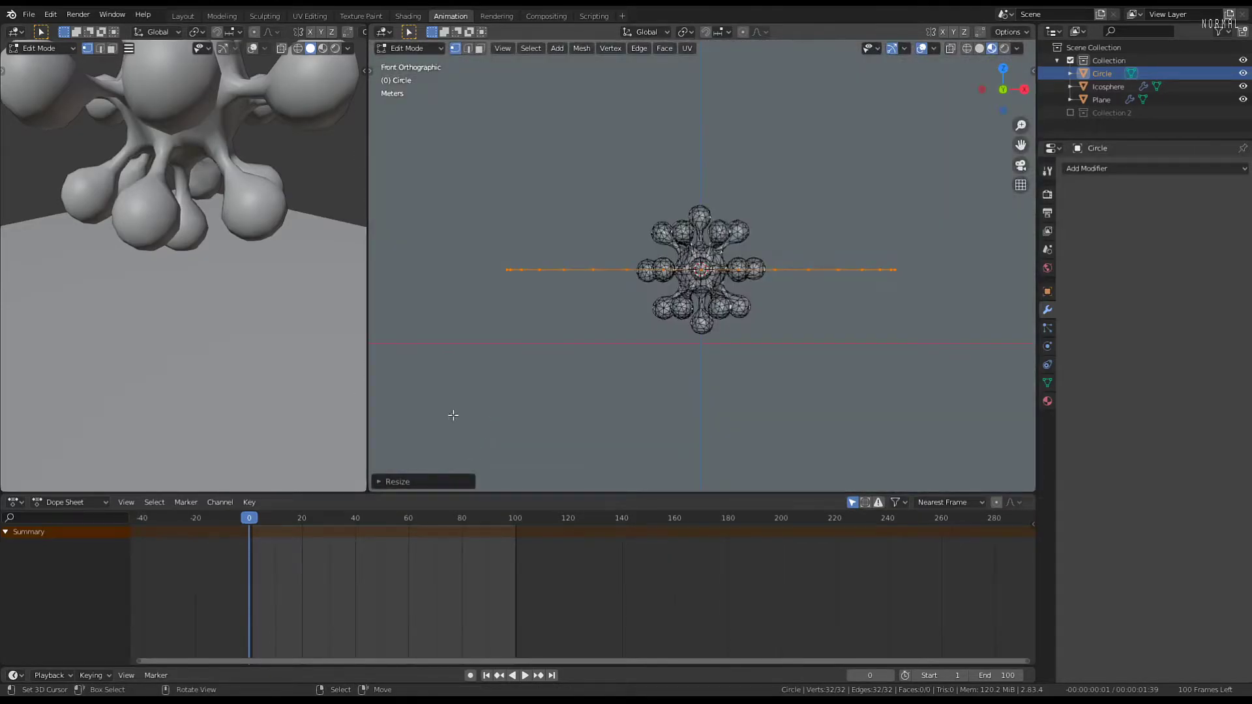
key(r)
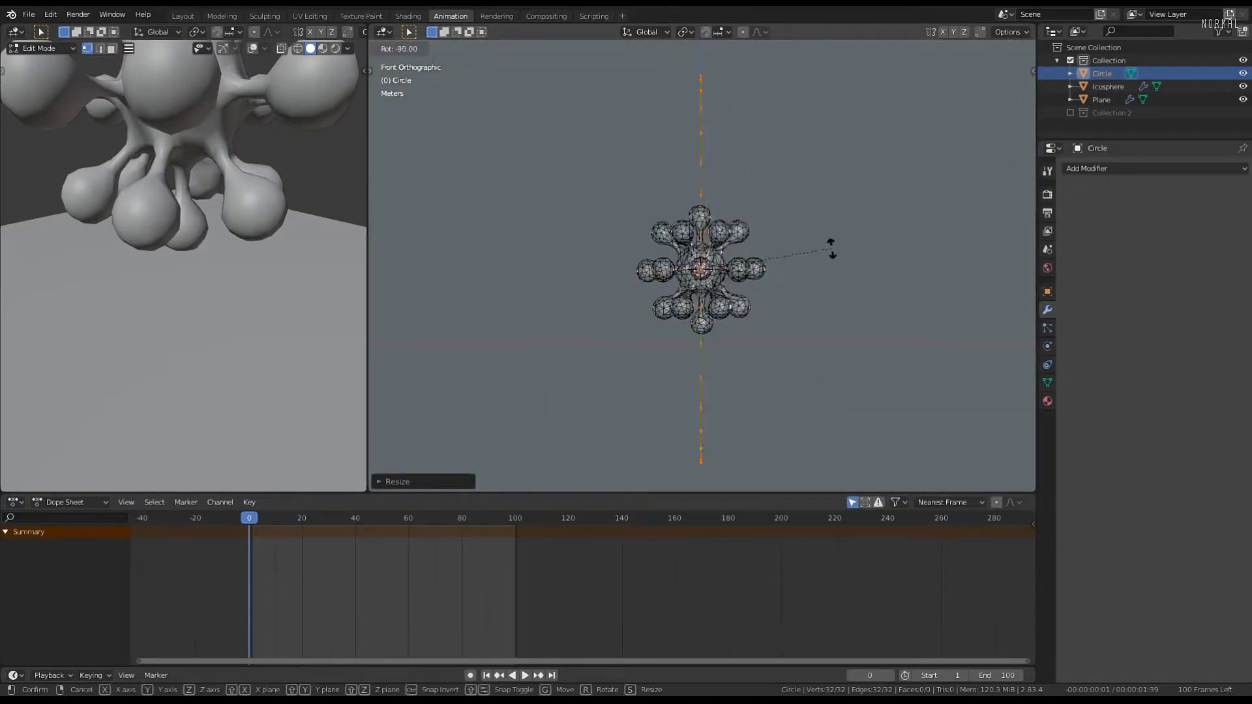
click(831, 249)
key(KP_3)
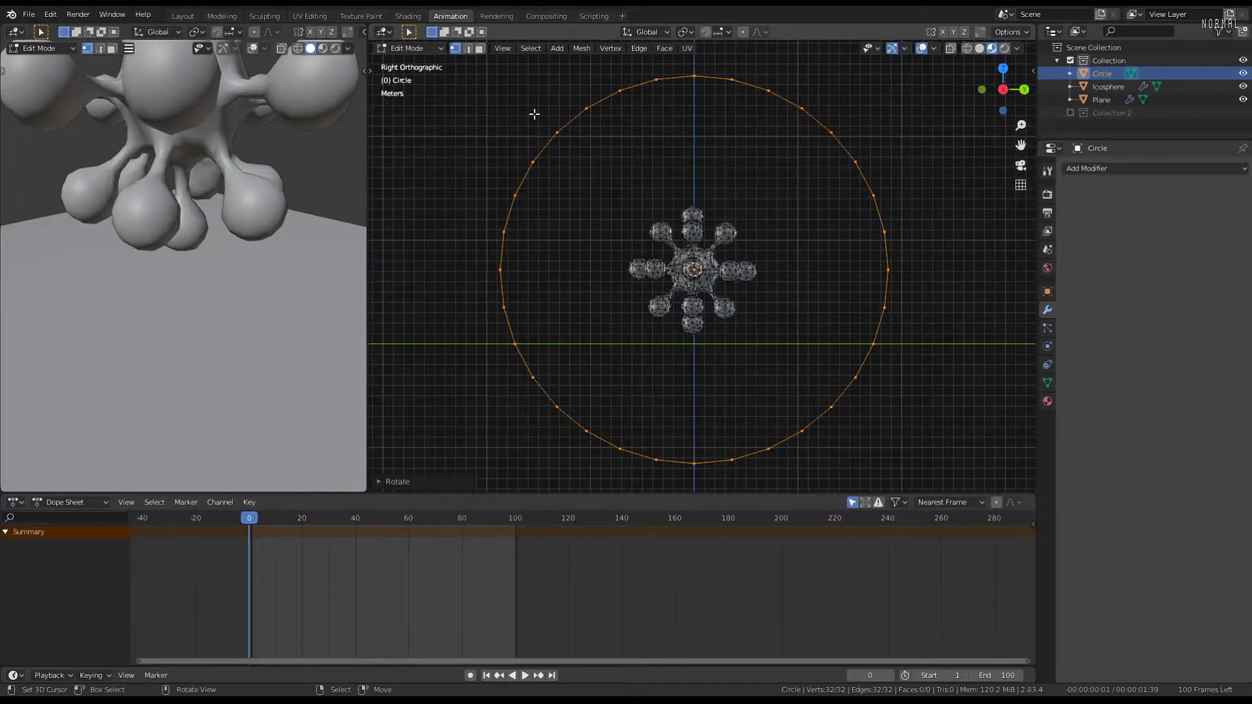
middle_drag(535, 114, 656, 242)
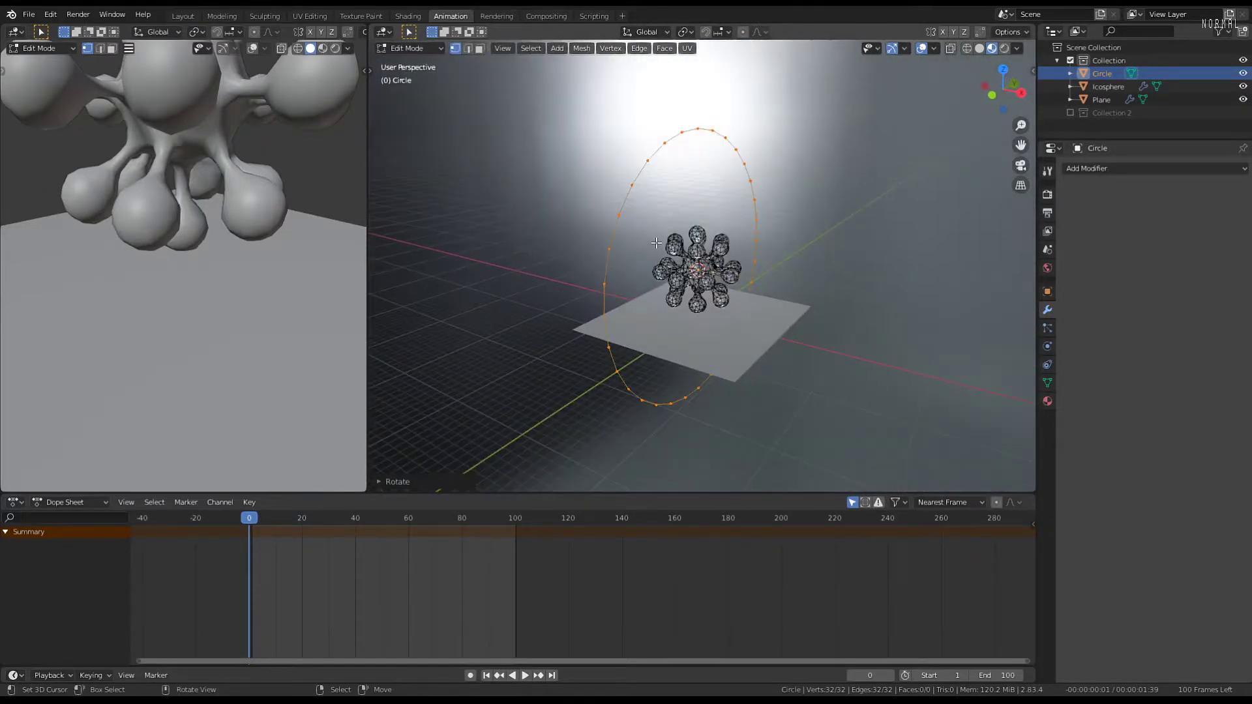
Enlarge the upright circle further around the icosphere in Edit Mode and check it in Object Mode
key(KP_3)
key(KP_1)
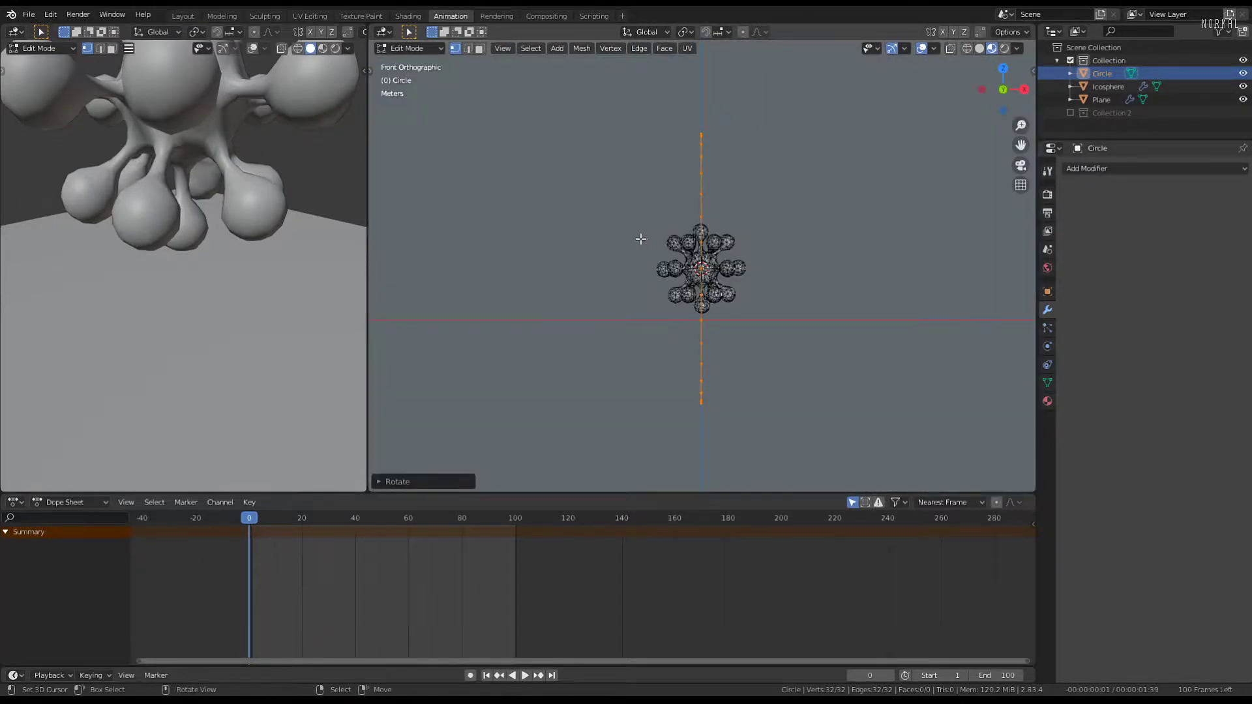
key(s)
click(858, 302)
key(KP_3)
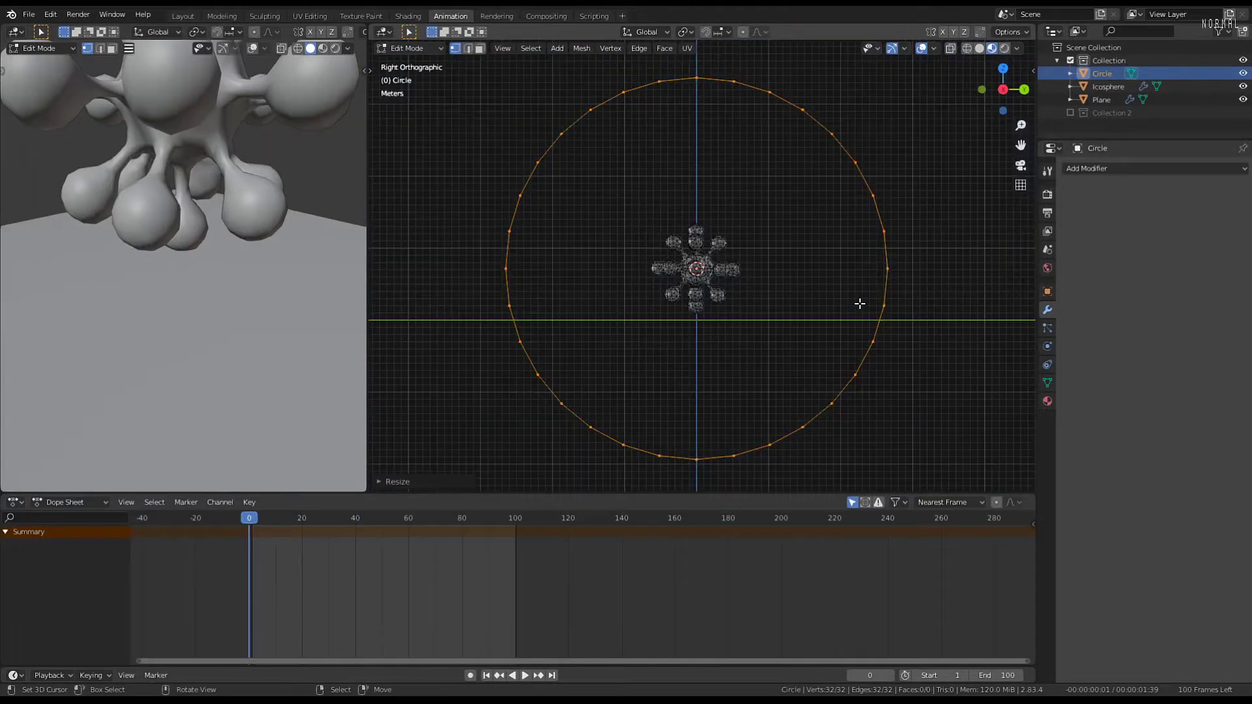
key(Tab)
scroll(784, 326, down, 2)
middle_drag(519, 222, 730, 262)
Extrude the circle's edge loop sideways along the X axis into an open cylindrical band with the Transform tool
key(Tab)
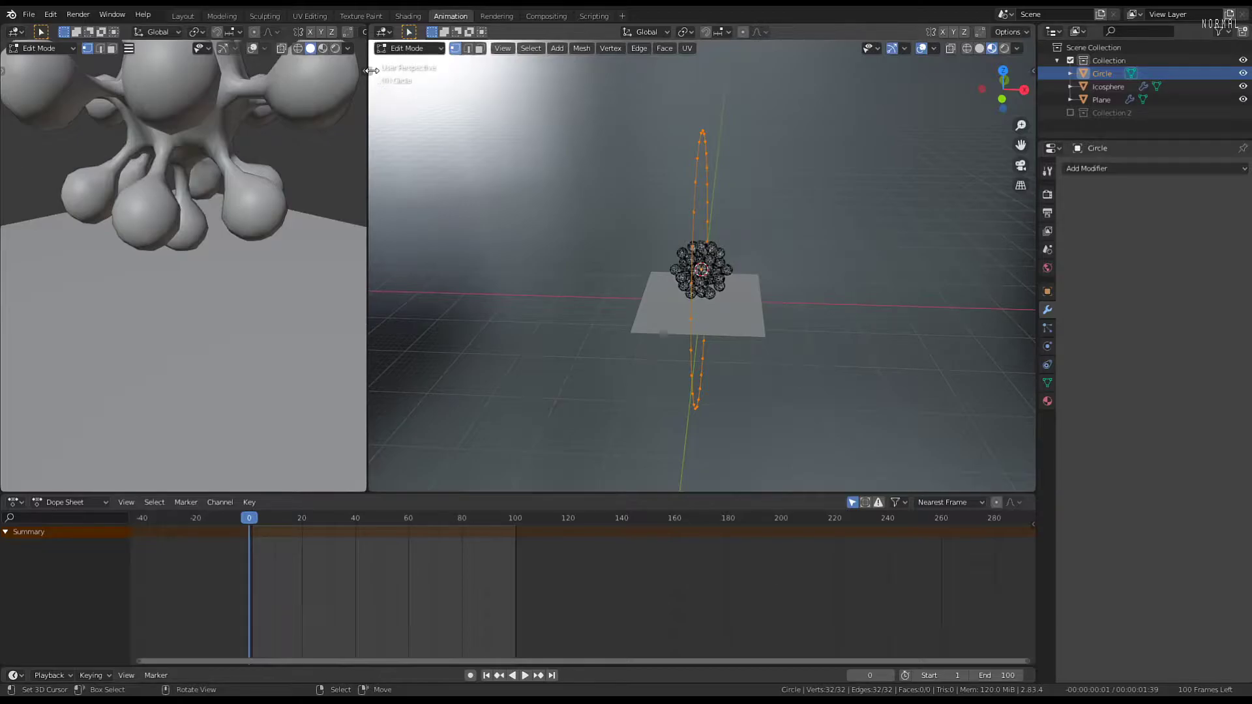
click(371, 70)
click(388, 192)
scroll(781, 297, up, 2)
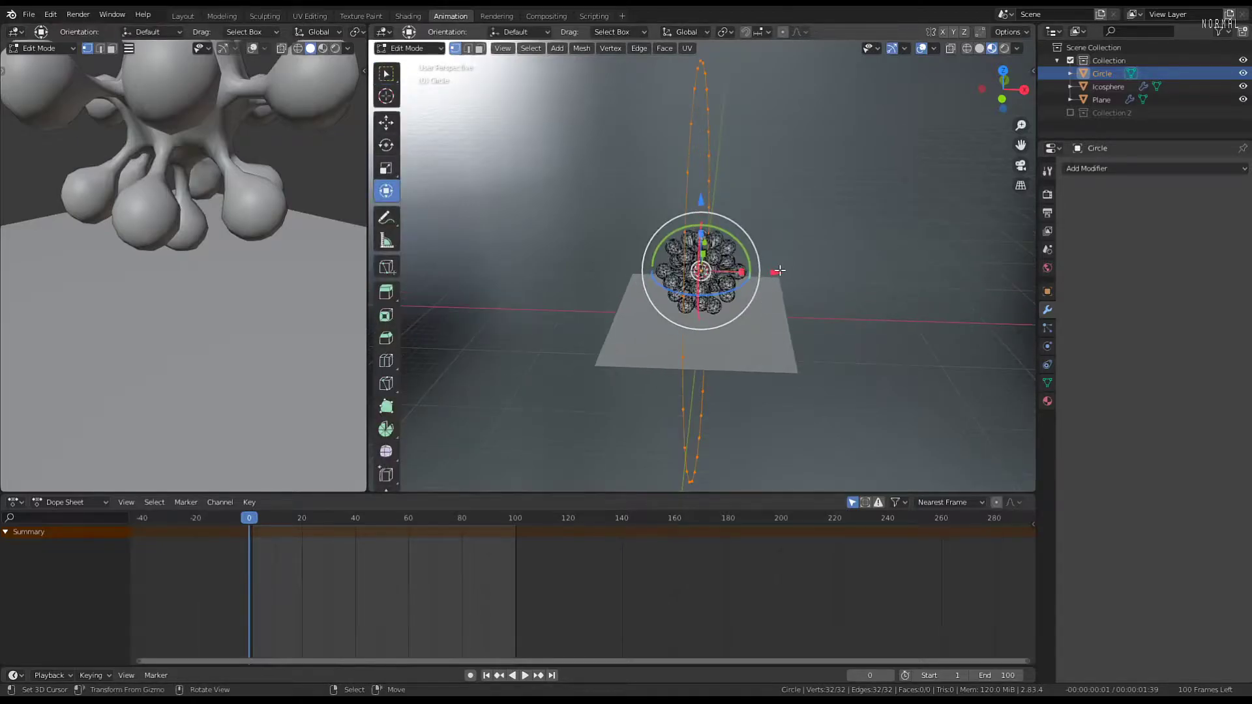
drag(779, 271, 826, 270)
key(e)
right_click(726, 274)
alt+middle_drag(804, 266, 746, 240)
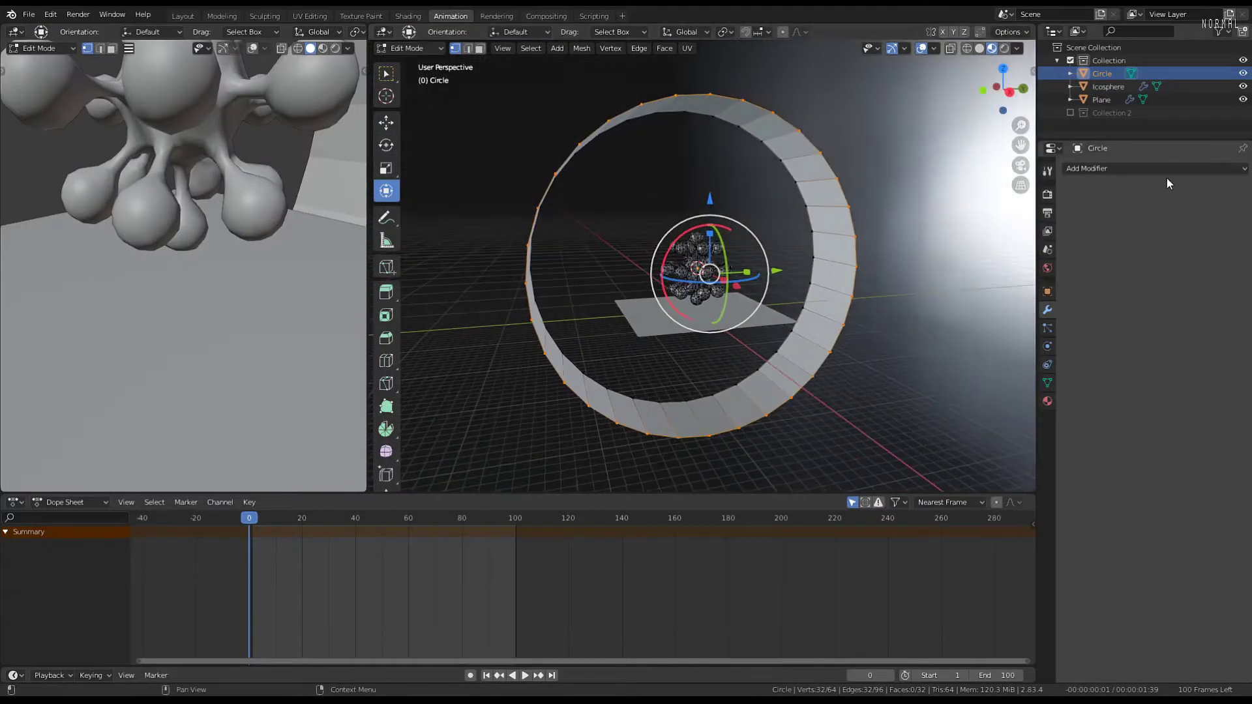
Add a Solidify modifier to the band and set its thickness to about -1.287 m
click(1119, 169)
click(999, 370)
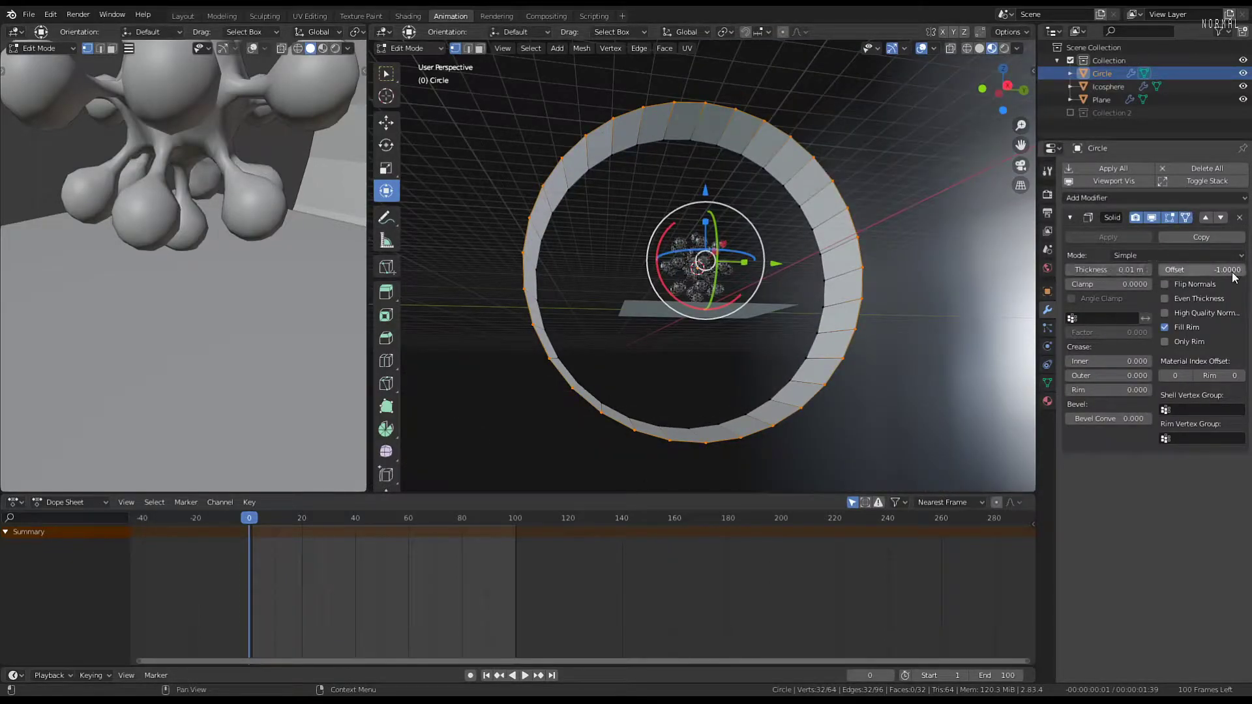
mouse_move(1115, 273)
mouse_down()
mouse_move(1187, 273)
mouse_move(1079, 269)
mouse_move(1094, 269)
mouse_up()
mouse_move(663, 246)
middle_down()
mouse_move(713, 260)
mouse_move(657, 256)
middle_up()
key(KP_3)
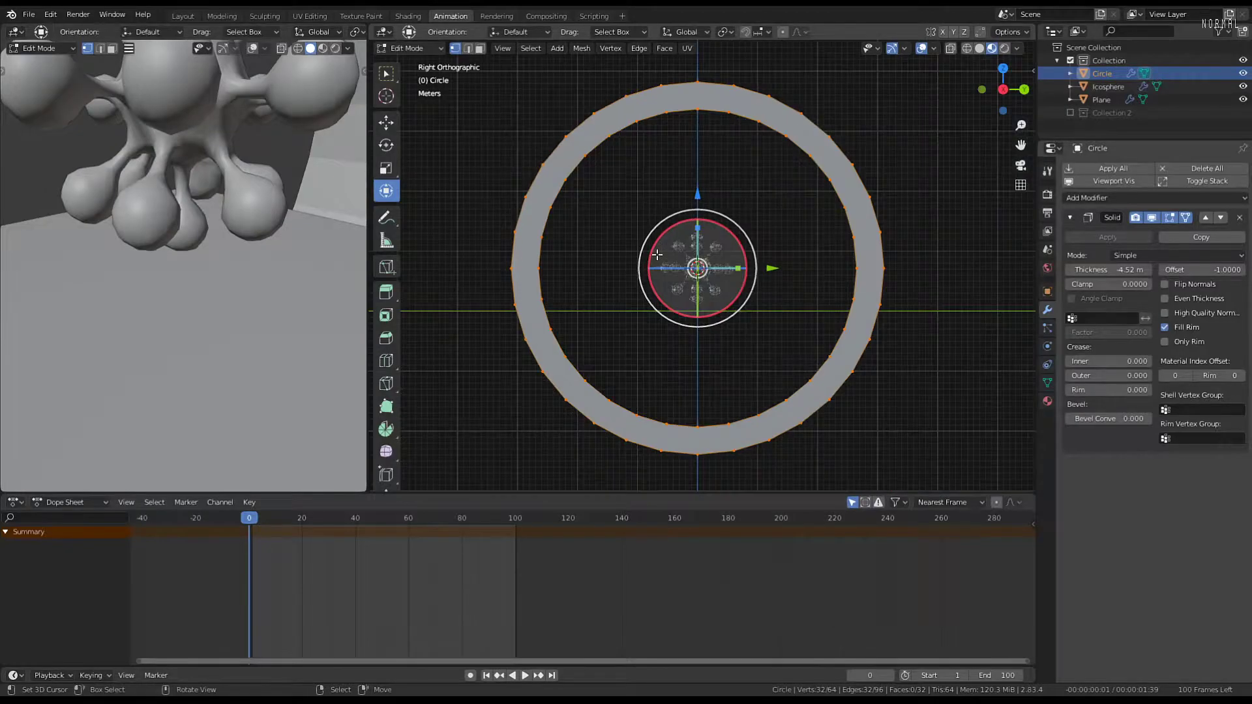
scroll(688, 262, up, 2)
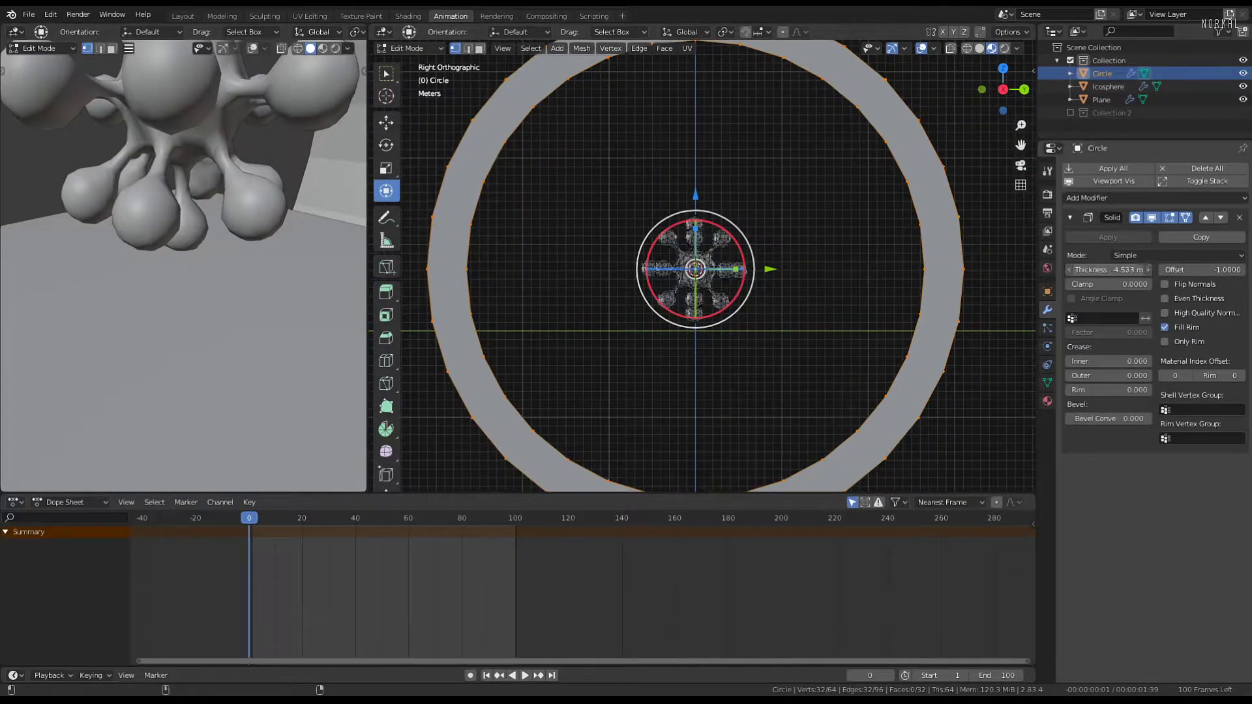
drag(1109, 269, 1150, 269)
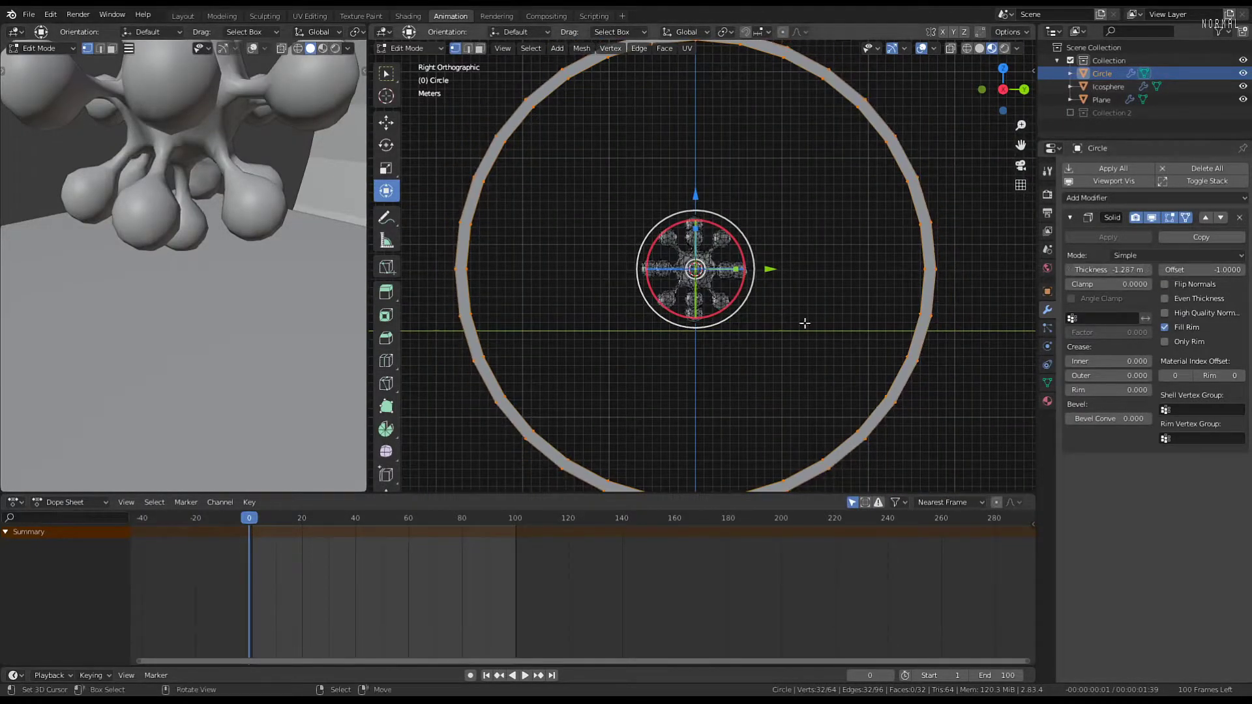
Move the ring object up about 18.9 m so its lowest part lies just below the icosphere
key(Tab)
scroll(697, 215, down, 3)
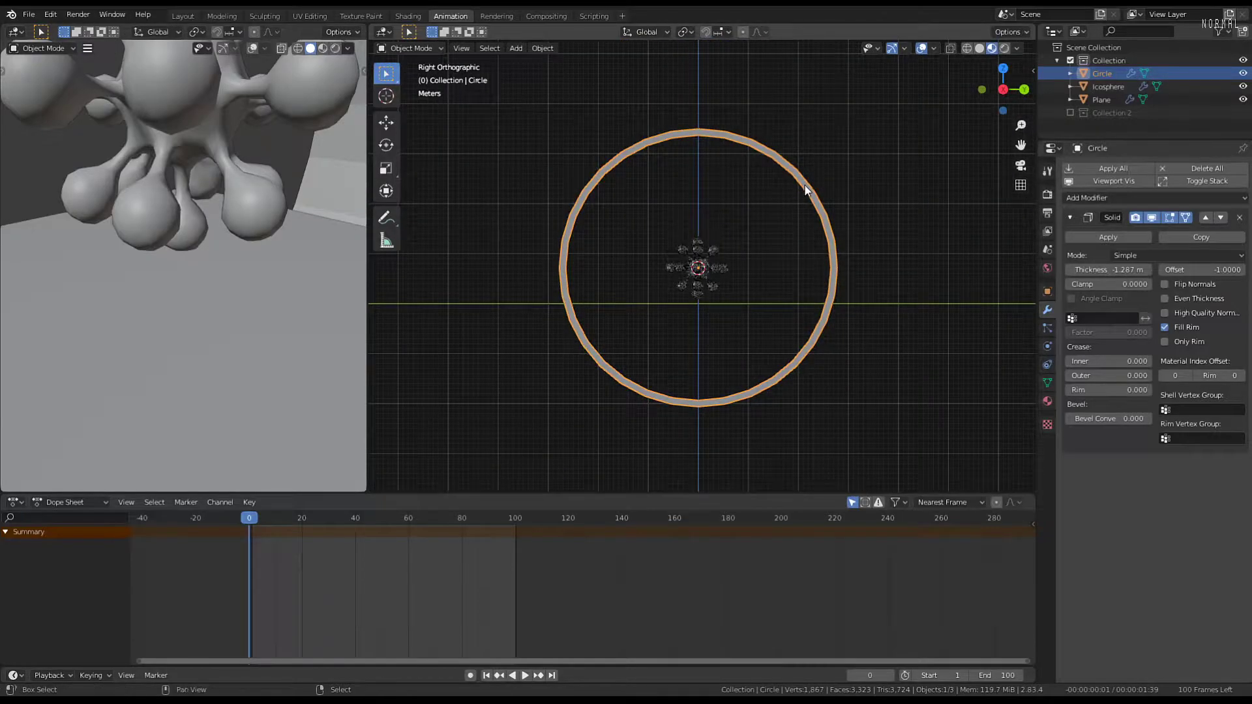
shift+middle_drag(804, 186, 810, 271)
key(g)
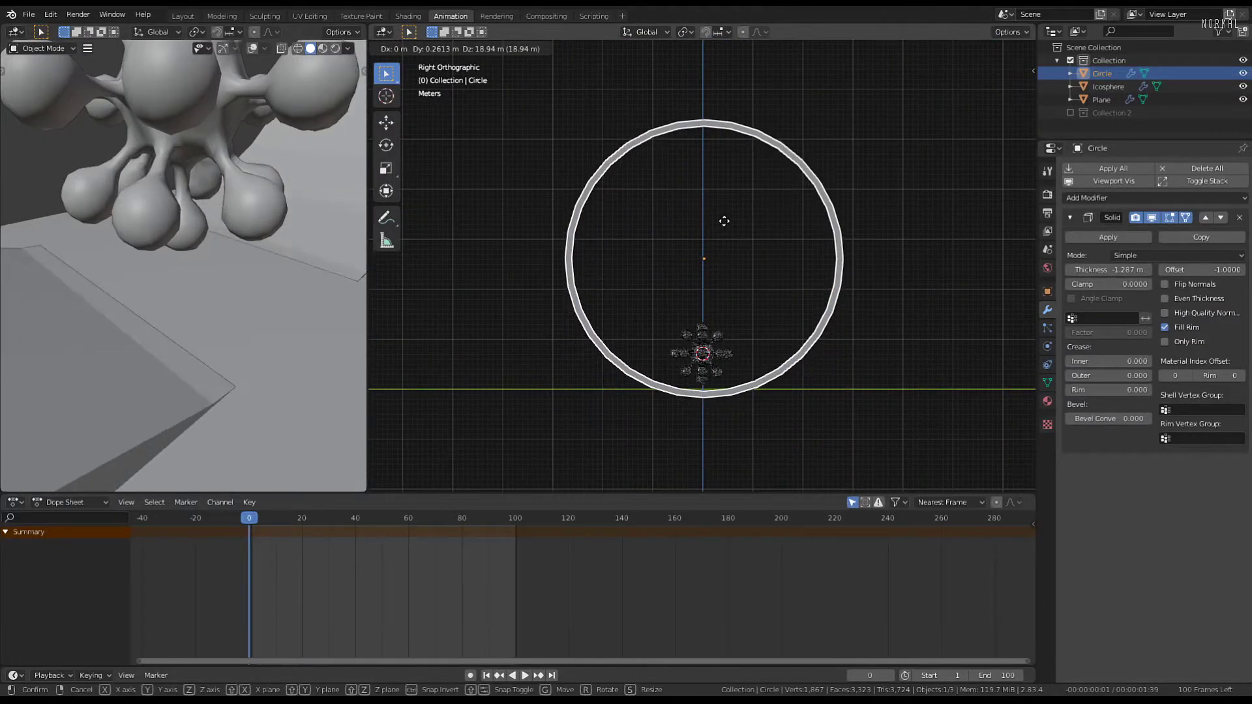
click(725, 220)
Widen the ring by scaling its entire mesh along the global X axis in Edit Mode
middle_drag(724, 221, 783, 270)
key(Tab)
key(a)
key(a)
key(s)
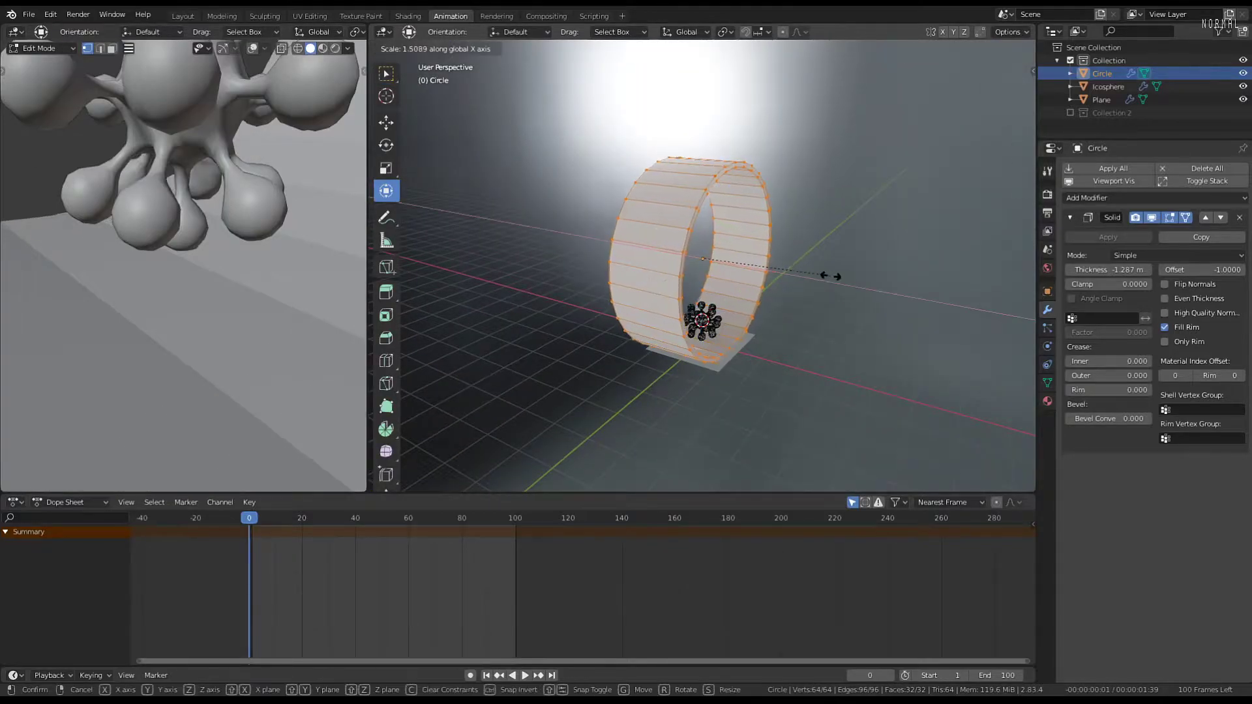
click(858, 277)
key(Tab)
Delete the plane beneath the ring
click(714, 377)
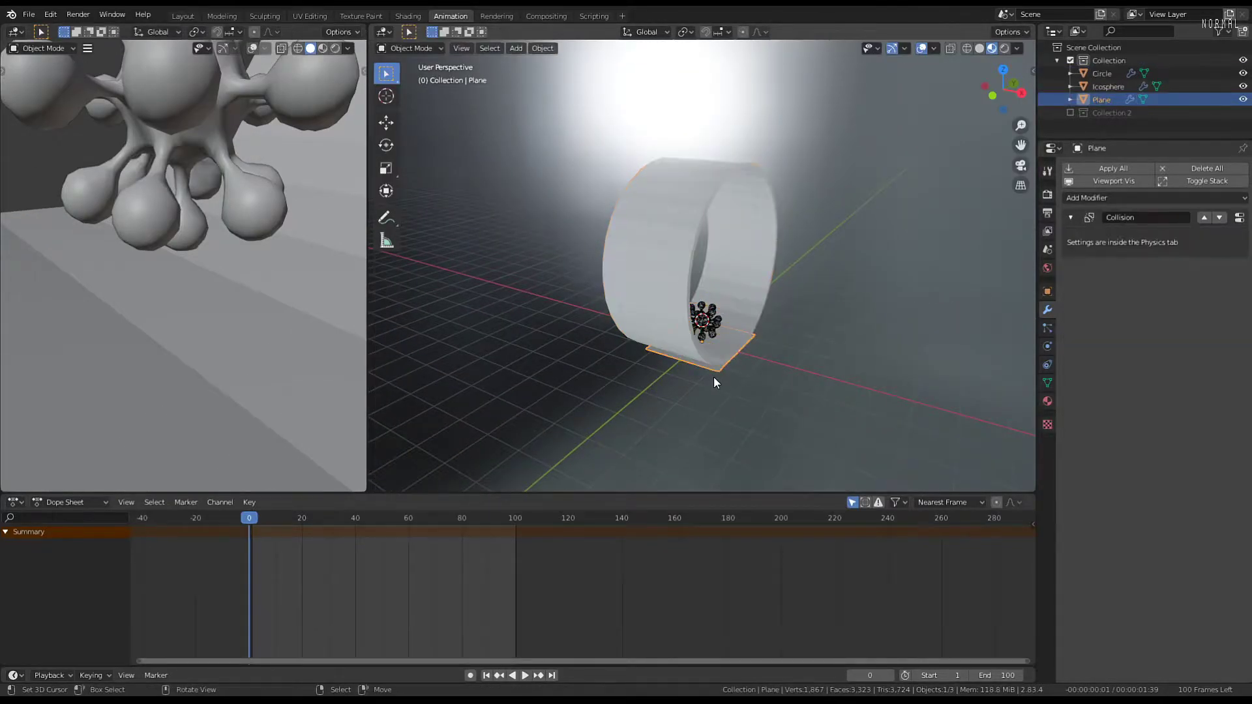
key(Delete)
right_click(769, 264)
Try rotating the ring about its own centre in the right side view
middle_drag(769, 264, 671, 181)
scroll(753, 361, up, 7)
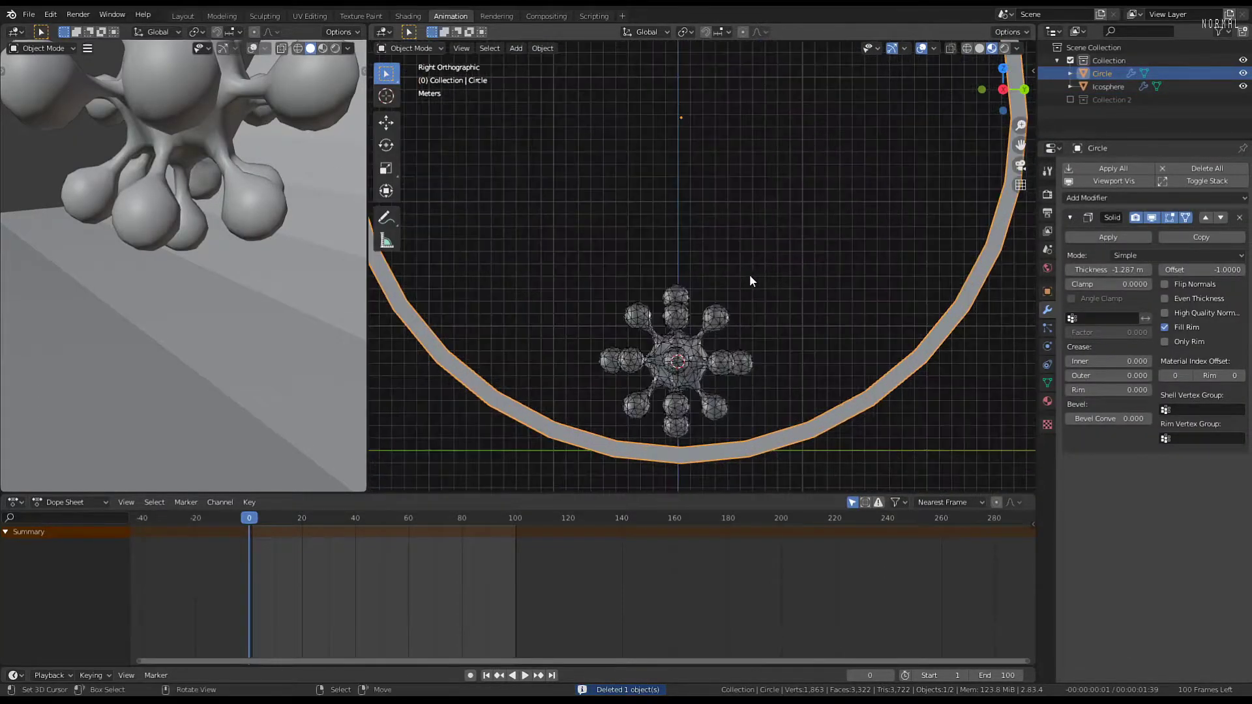
scroll(815, 267, down, 3)
key(r)
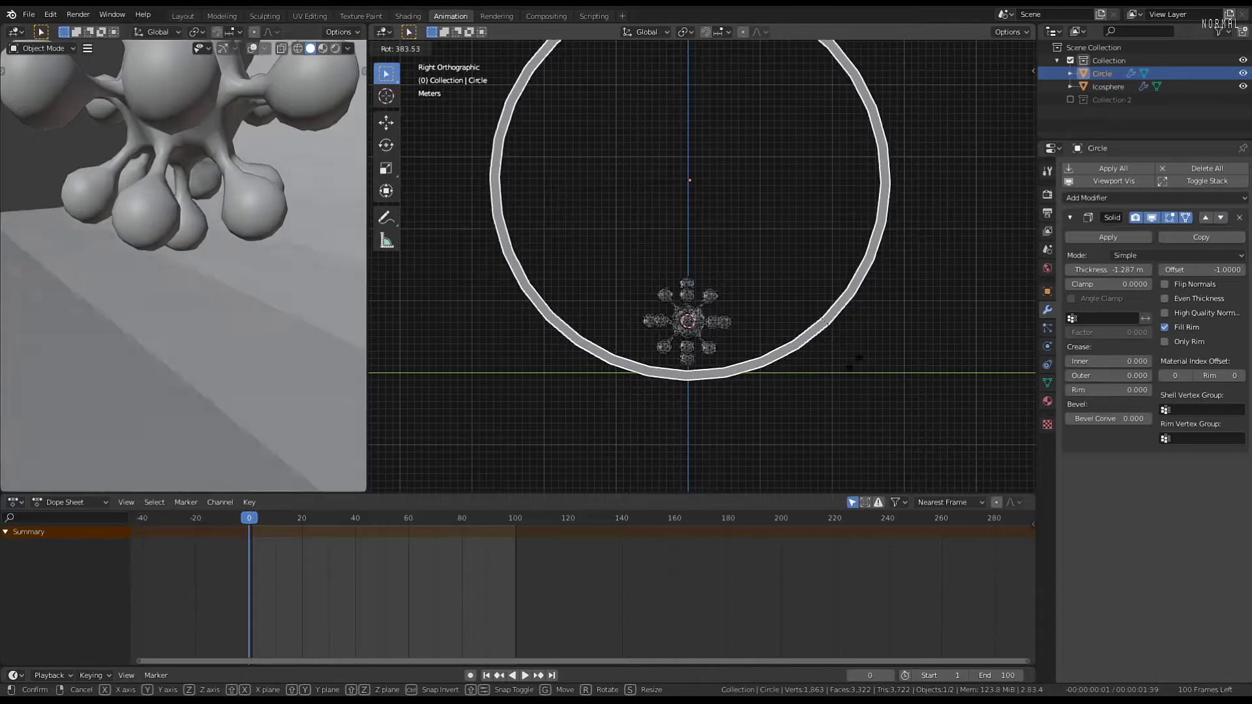
click(647, 231)
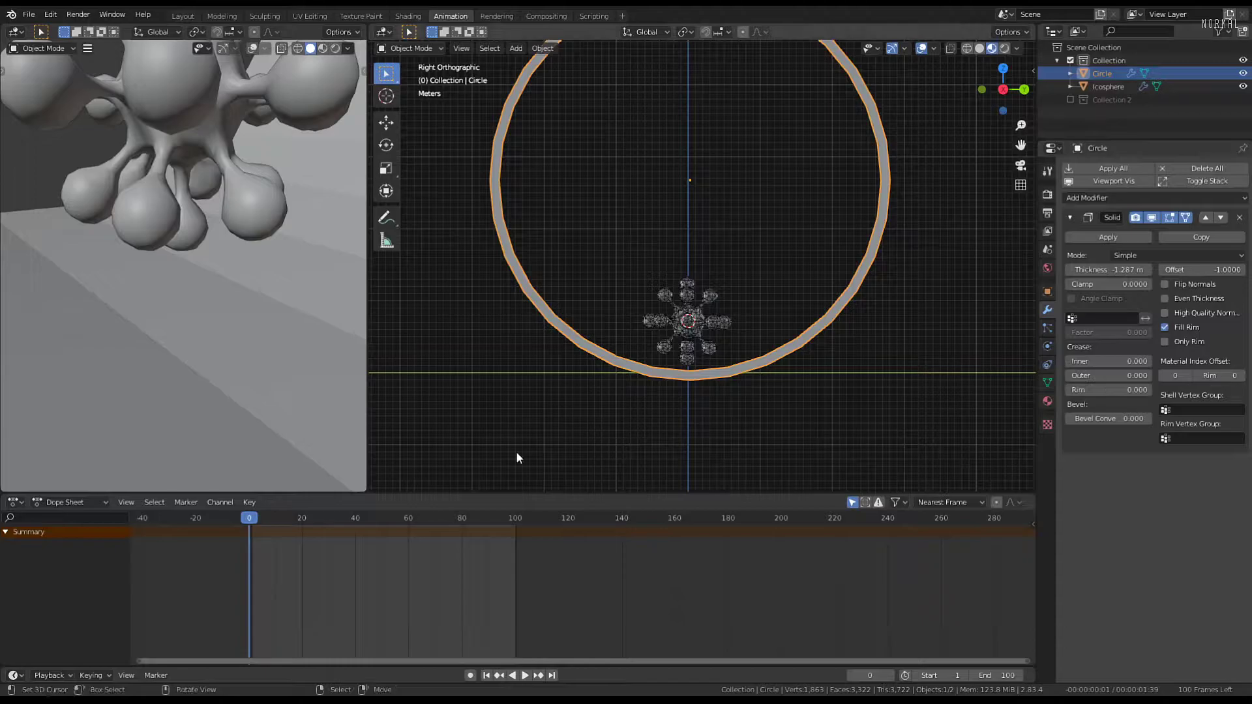
Disable the icosphere's Decimate and Remesh modifiers in the viewport and briefly play the timeline
drag(248, 568, 131, 583)
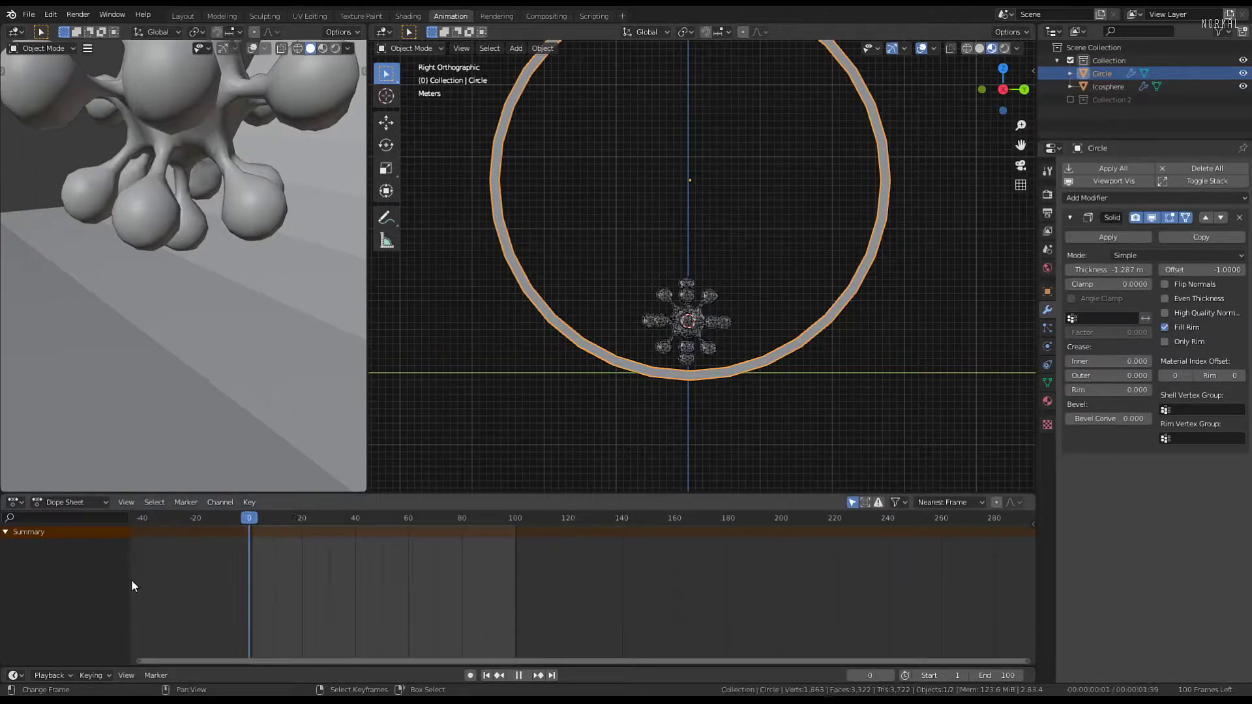
click(1069, 217)
scroll(616, 378, up, 3)
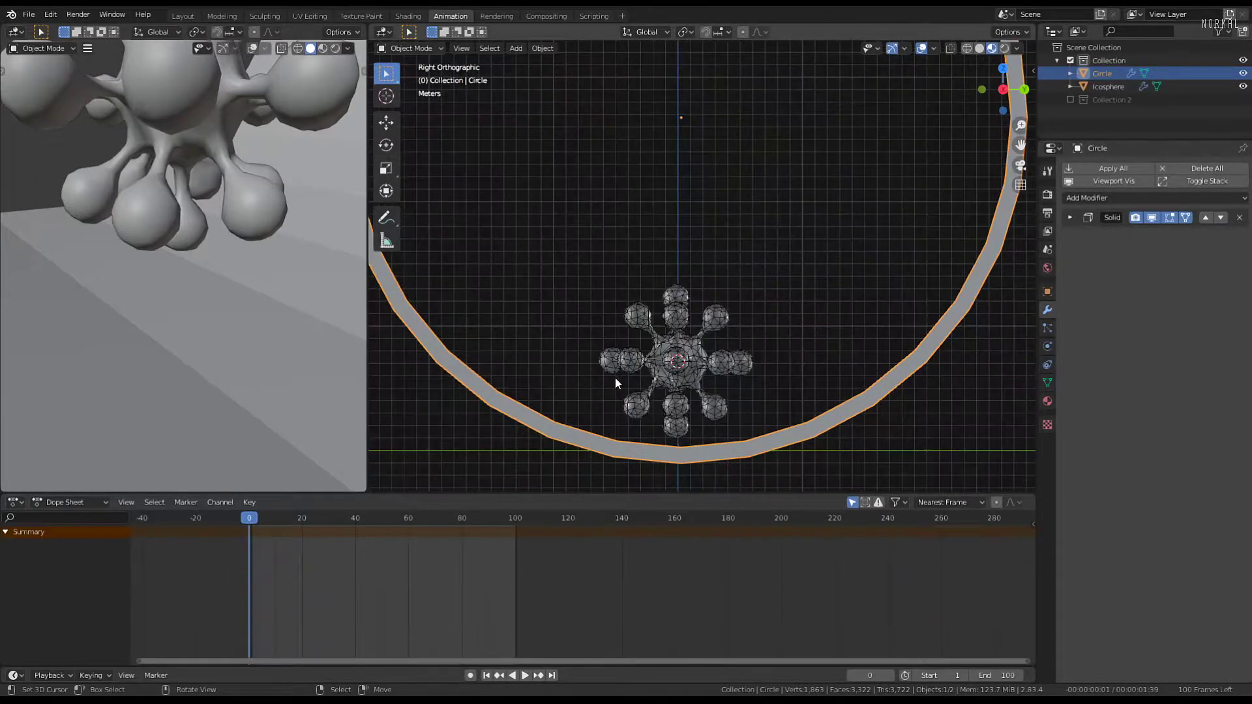
click(615, 379)
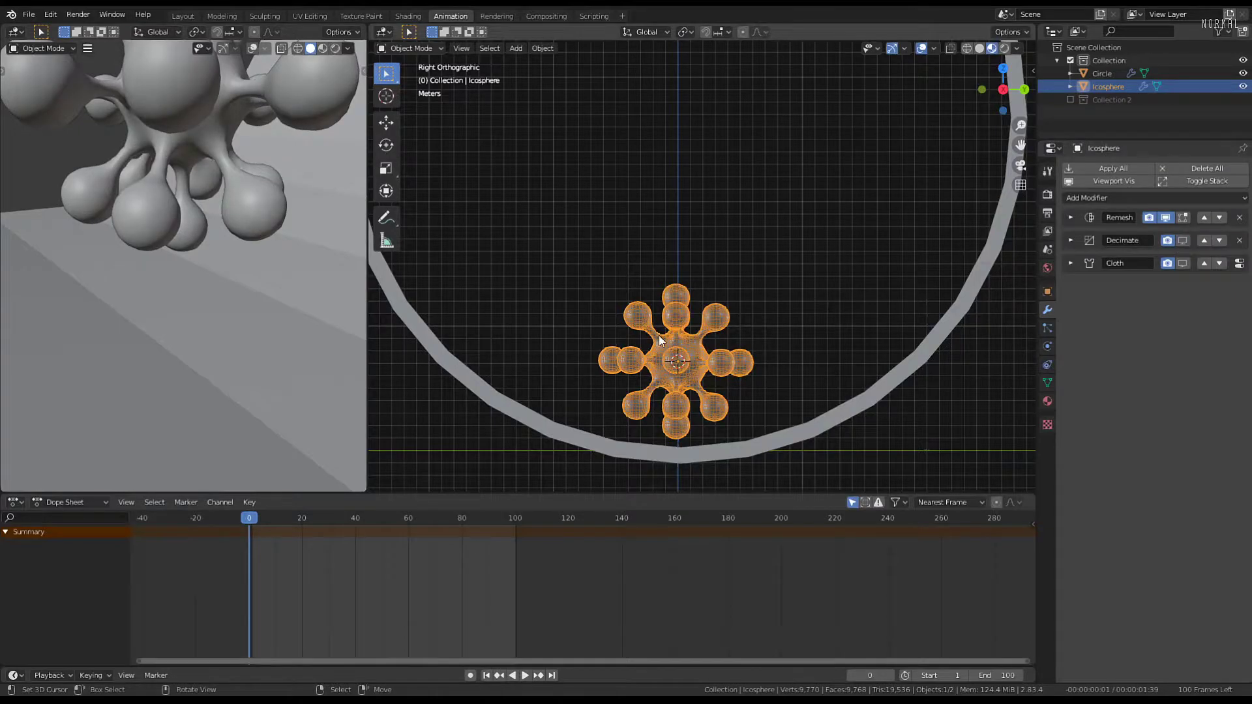
scroll(744, 457, down, 3)
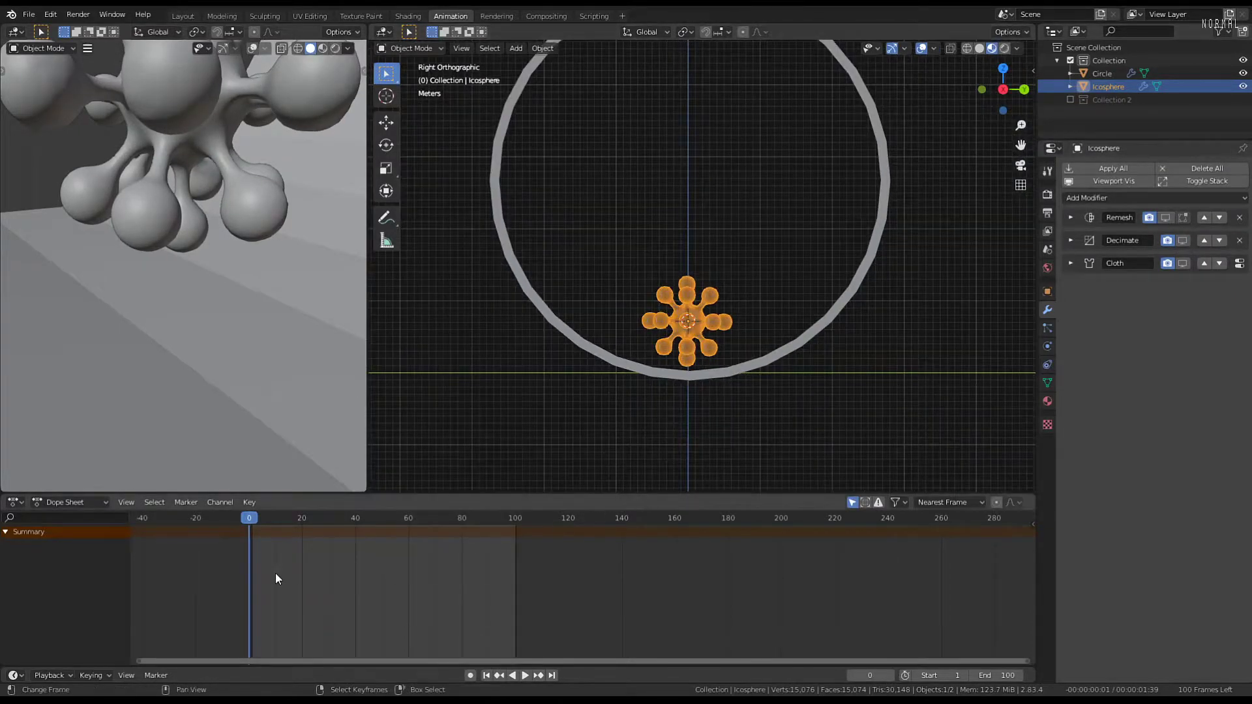
key(space)
key(Escape)
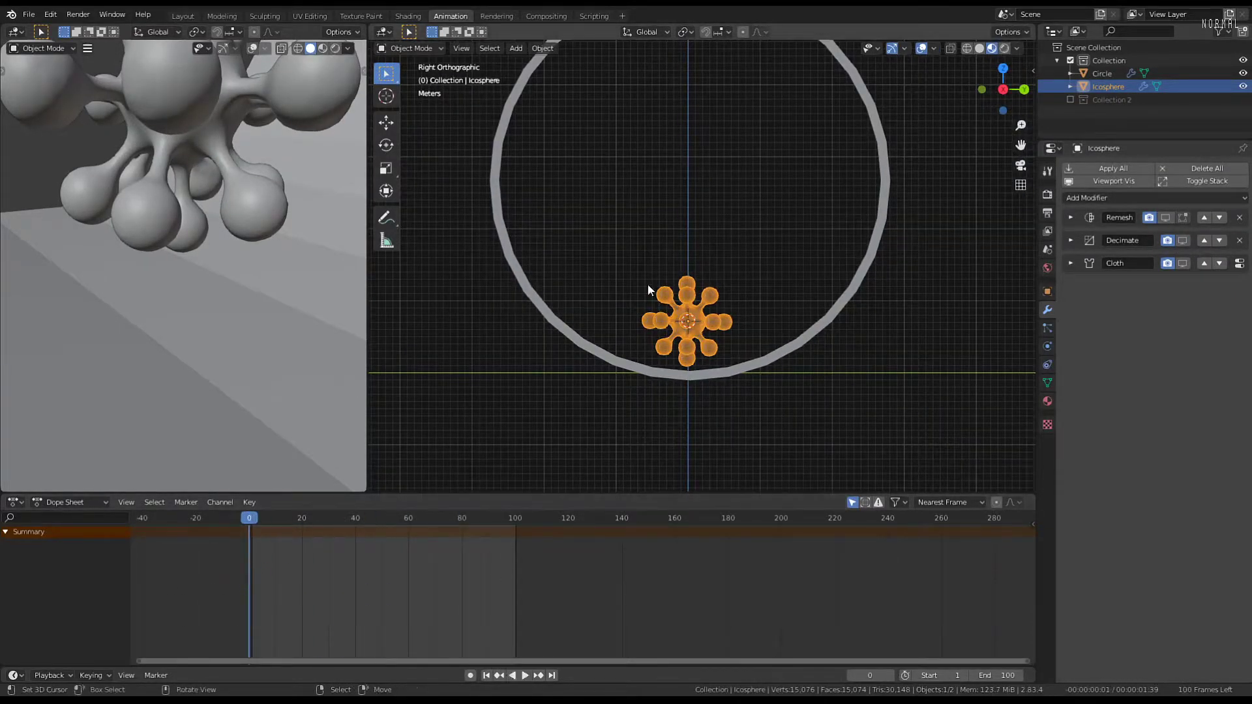
Try rotating the ring in the side view with the Transform tool
click(852, 301)
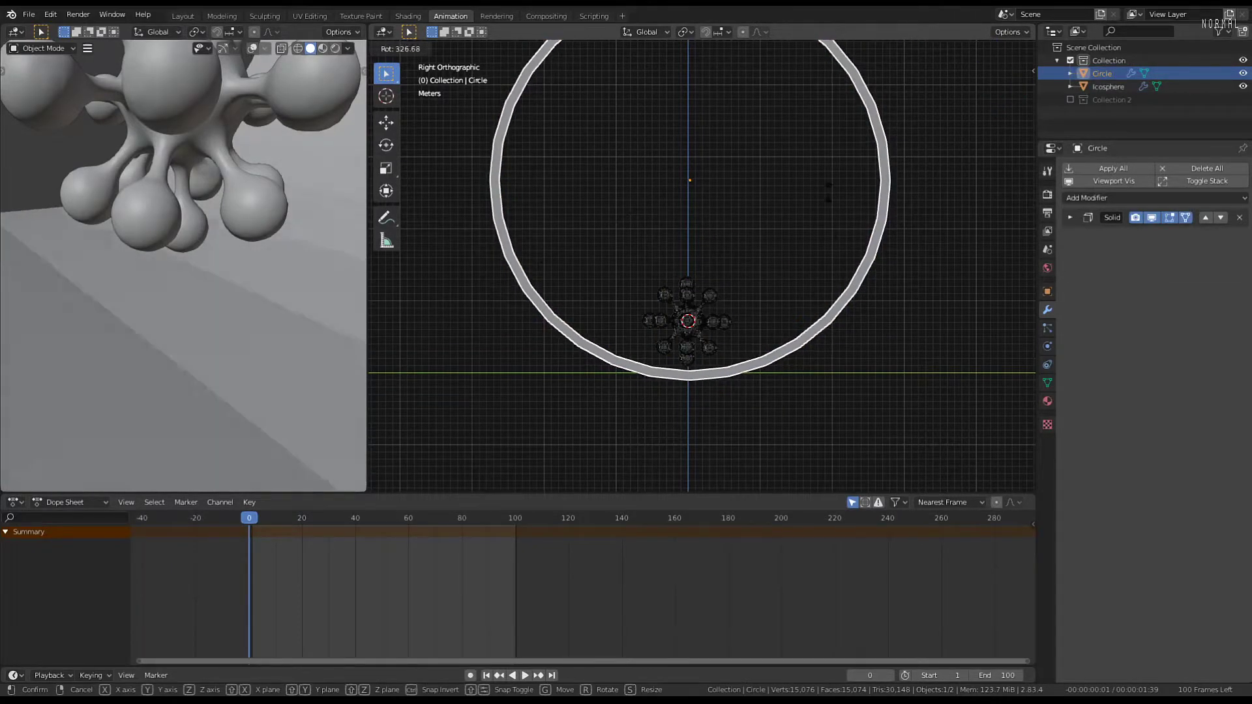
click(387, 196)
scroll(750, 182, down, 1)
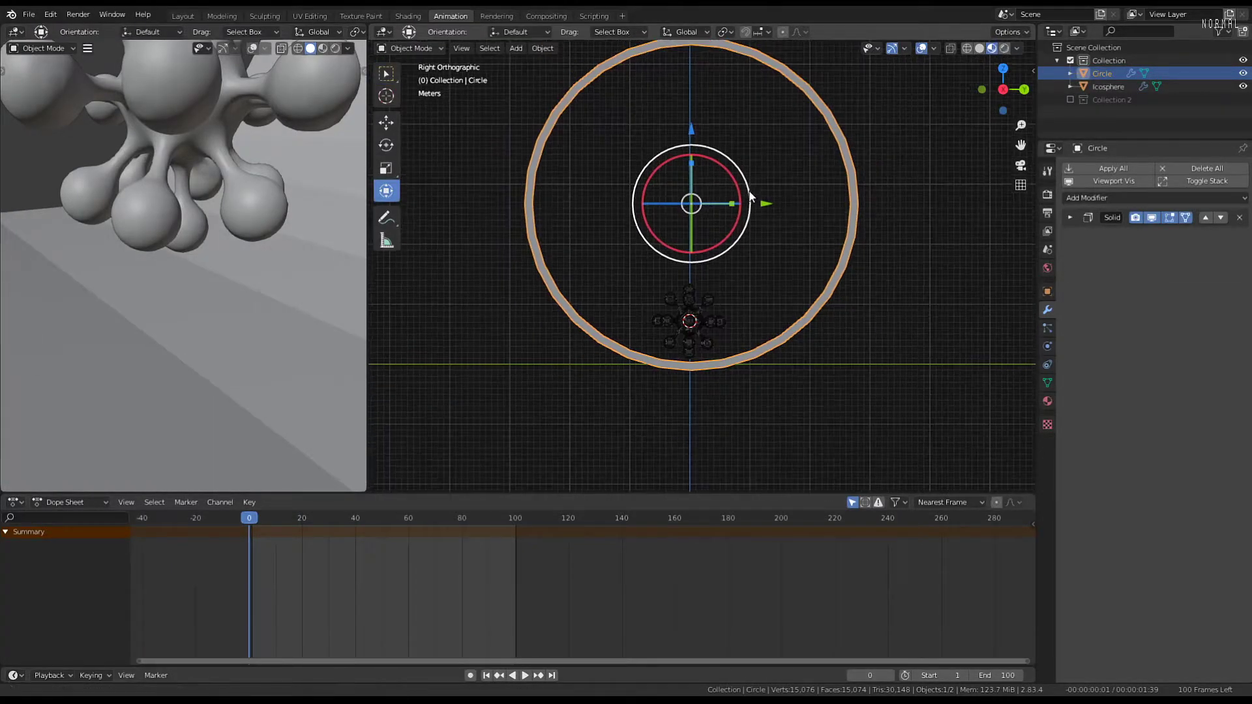
drag(740, 172, 713, 259)
right_click(714, 259)
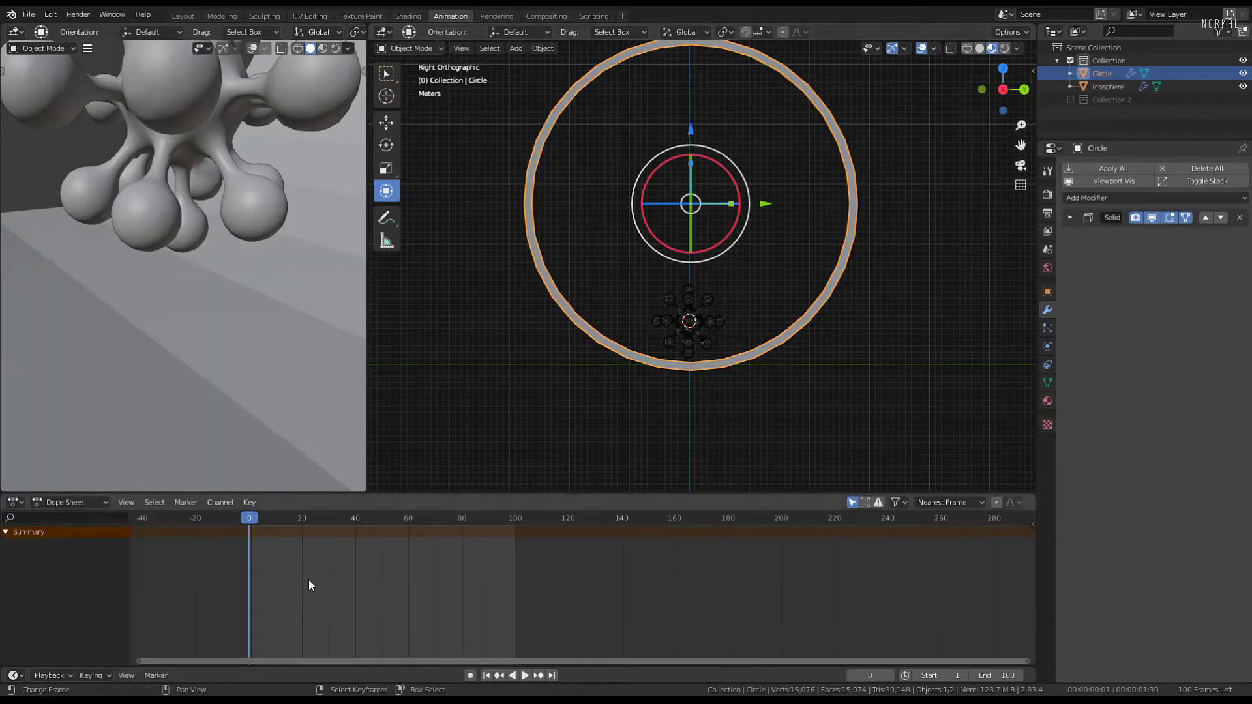
Set the animation's start frame to 0 and insert a rotation keyframe on the ring at frame 0
scroll(391, 563, up, 2)
middle_drag(320, 581, 404, 611)
scroll(404, 609, up, 1)
key(space)
key(space)
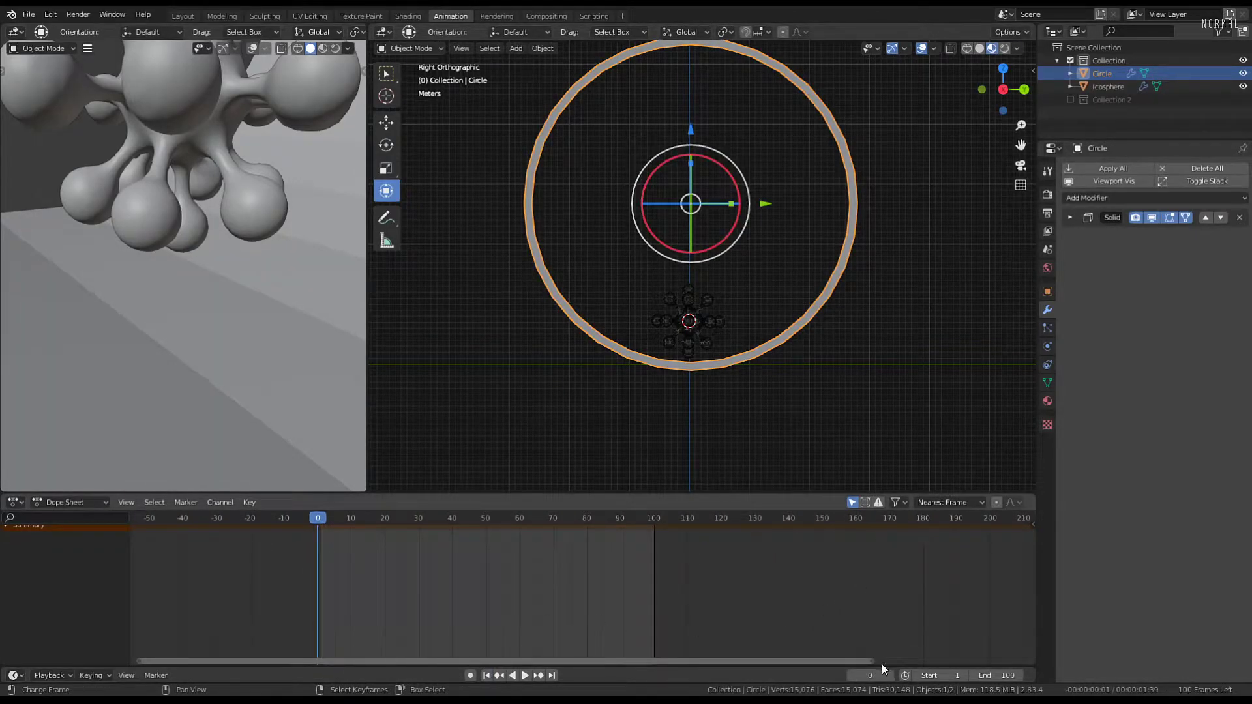
click(914, 676)
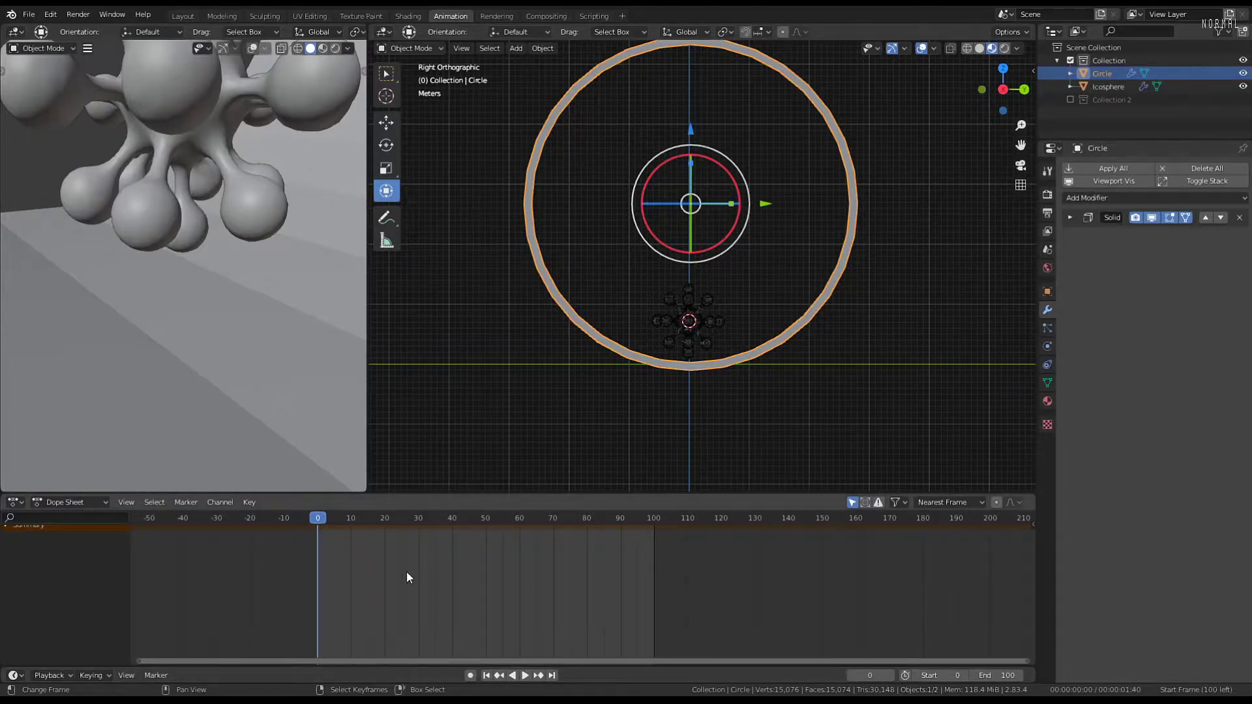
key(i)
click(715, 240)
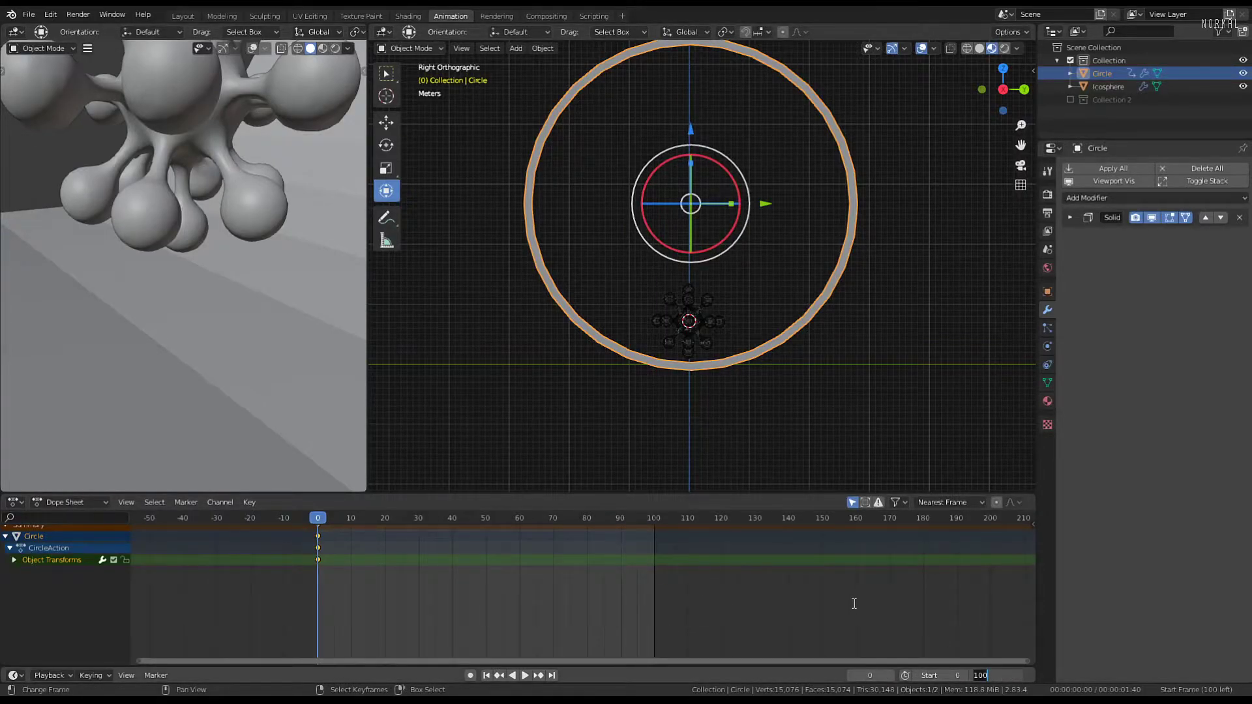
key(Return)
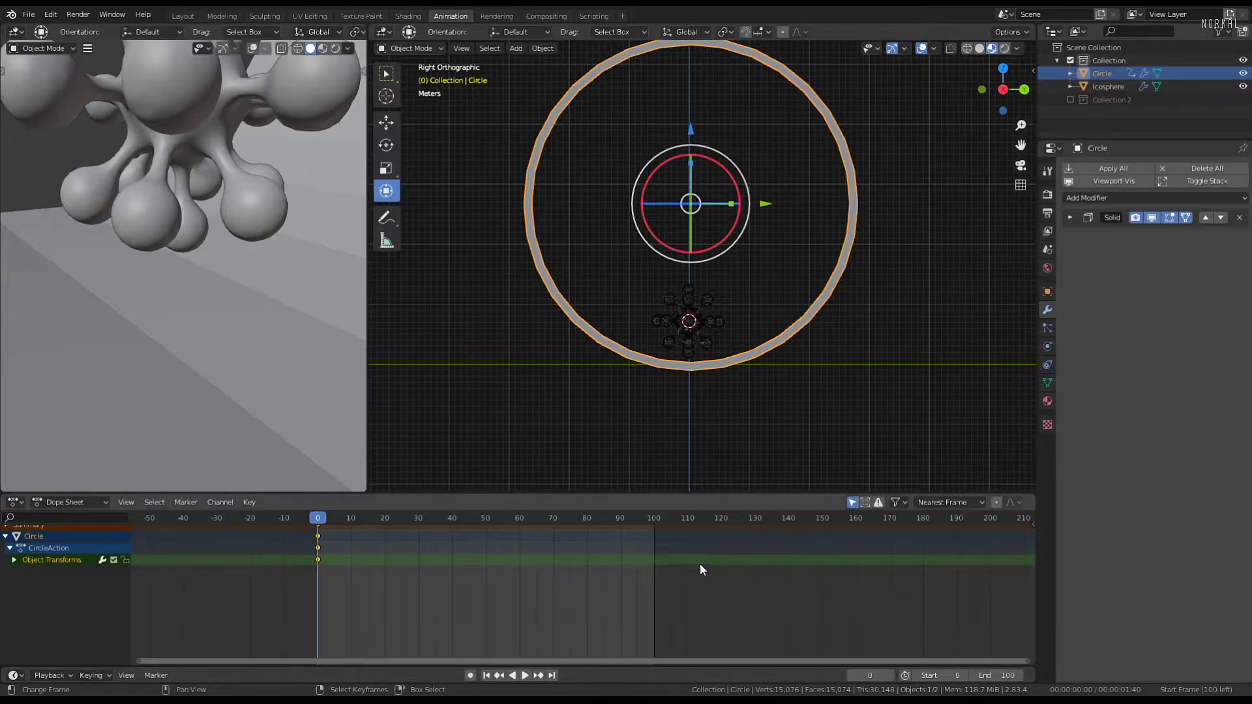
Rotate the ring by 10° at frame 10 in the side view and insert a rotation keyframe there
key(Up)
key(Right)
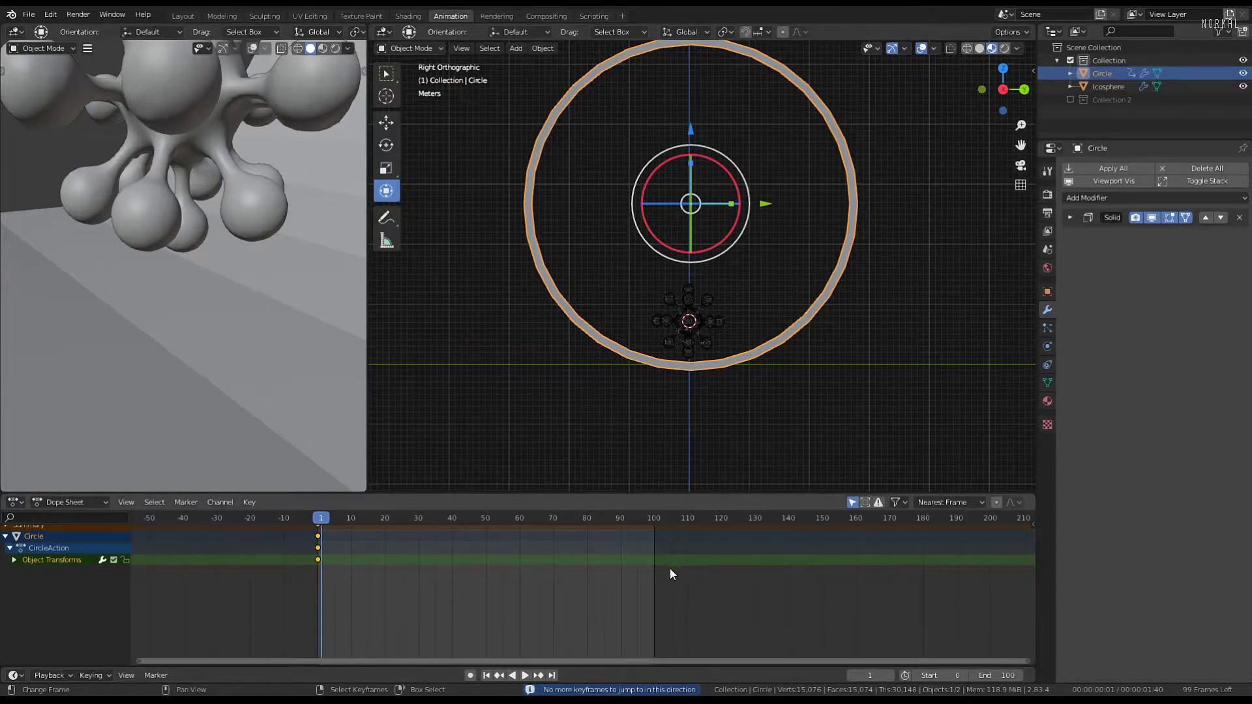
key(space)
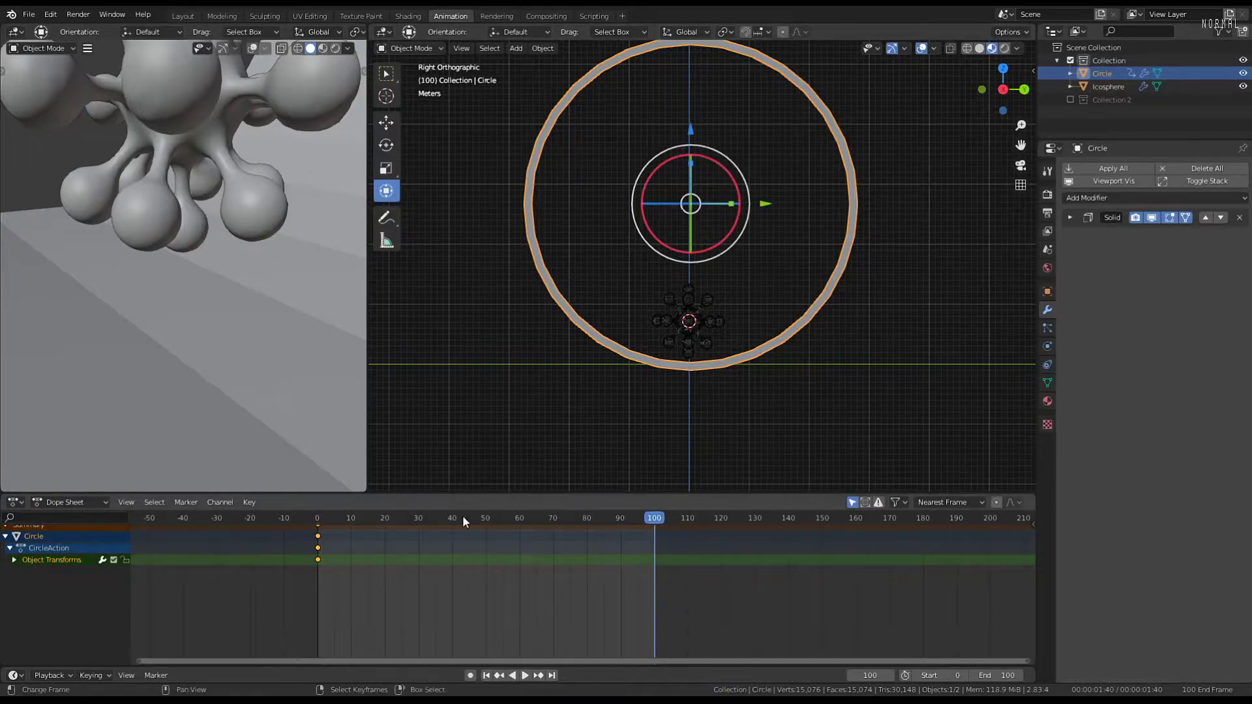
drag(463, 516, 351, 541)
key(space)
key(Home)
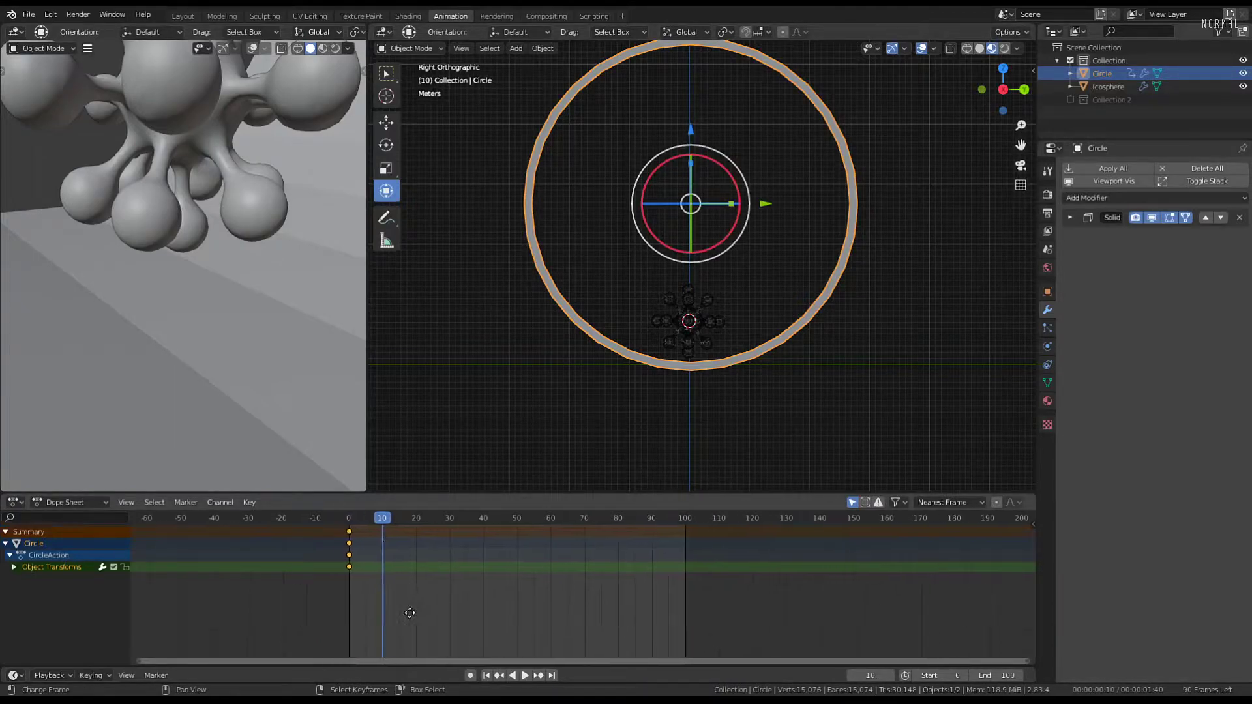
text(r10)
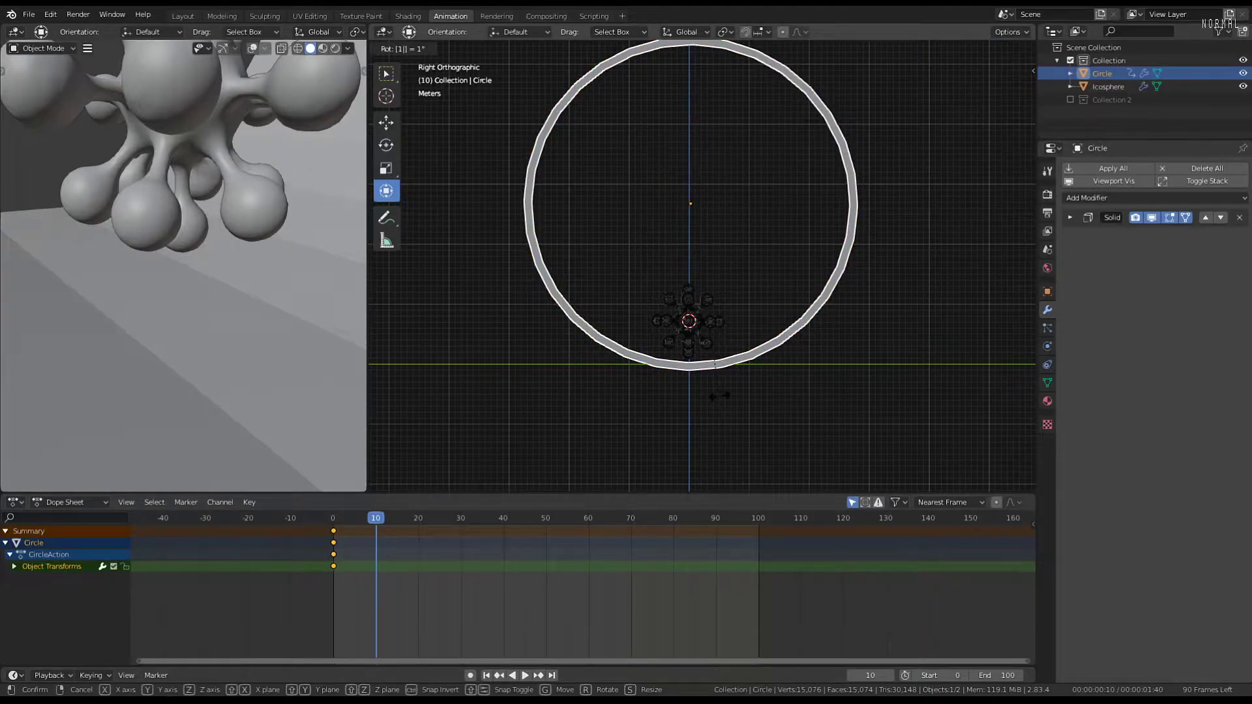
key(Return)
key(i)
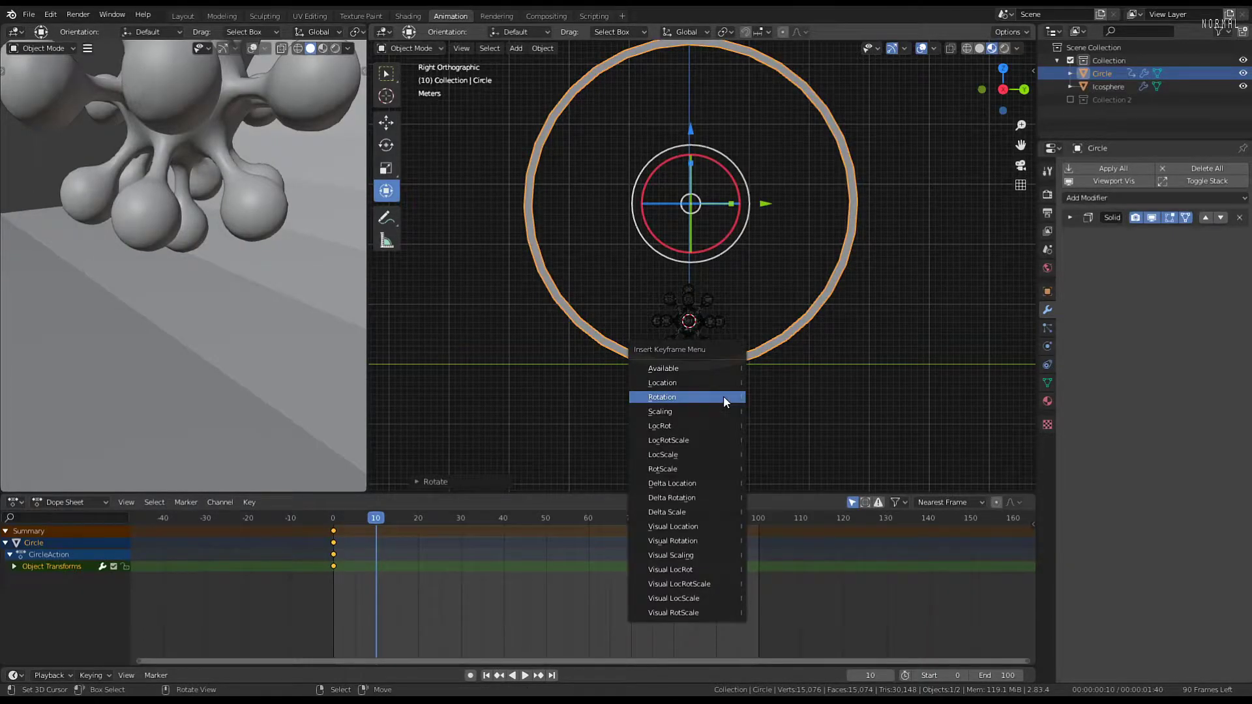
click(723, 397)
Make the ring's rotation keyframes cyclic and replay the animation from frame 0
scroll(346, 279, down, 6)
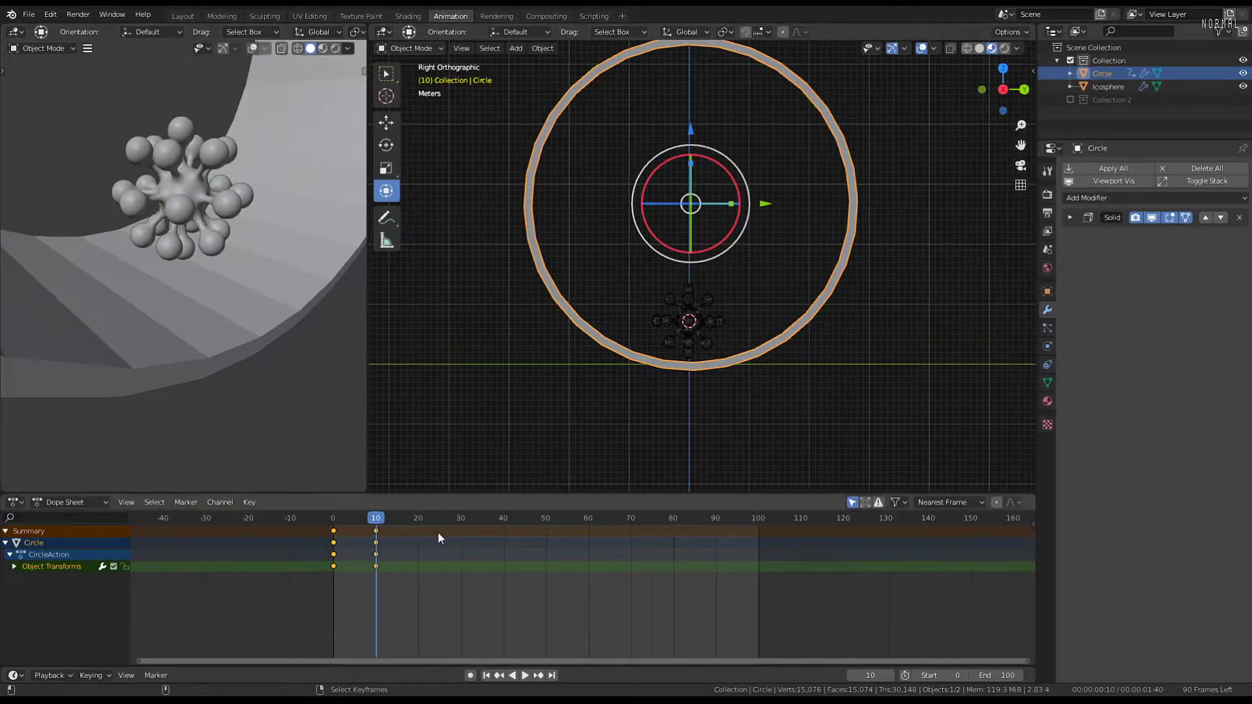
key(space)
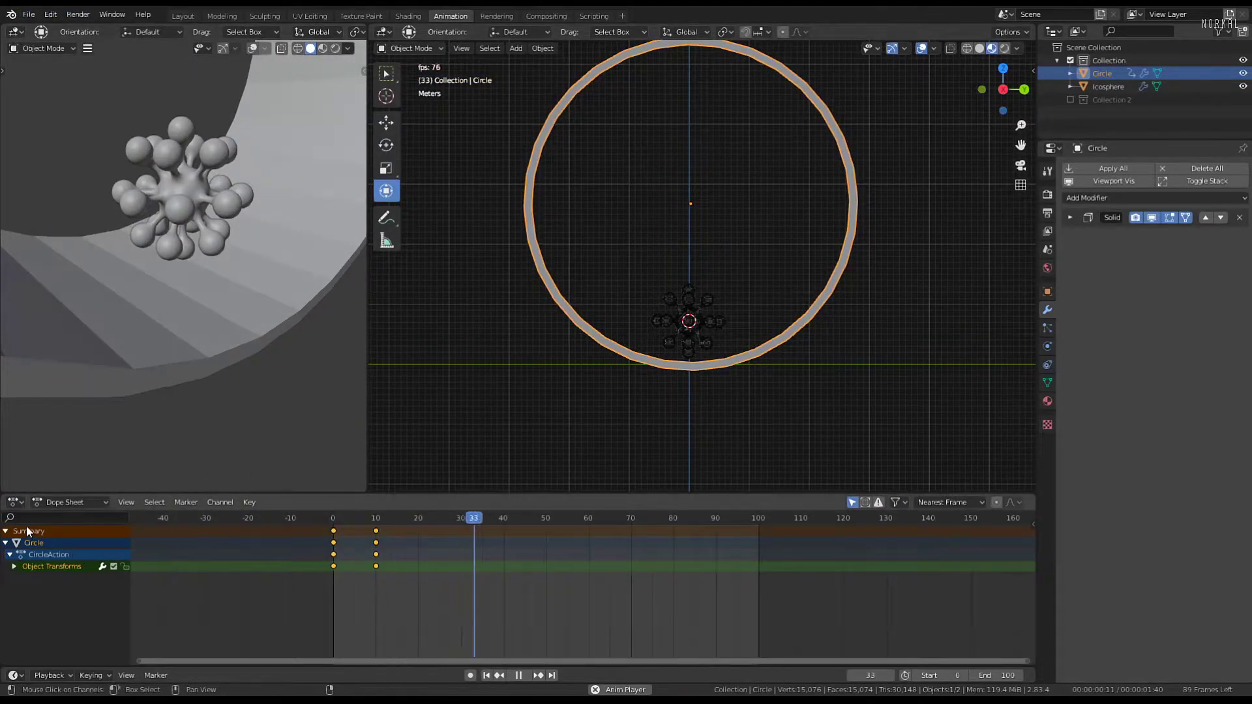
key(shift+e)
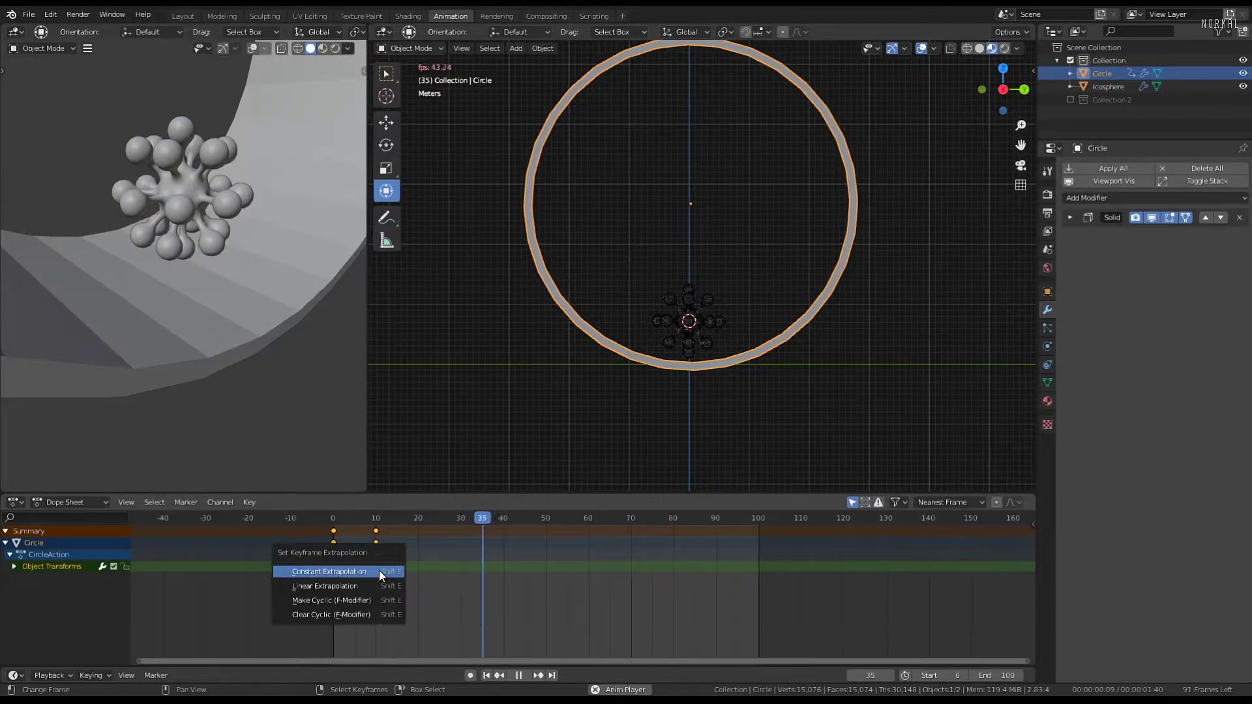
click(361, 596)
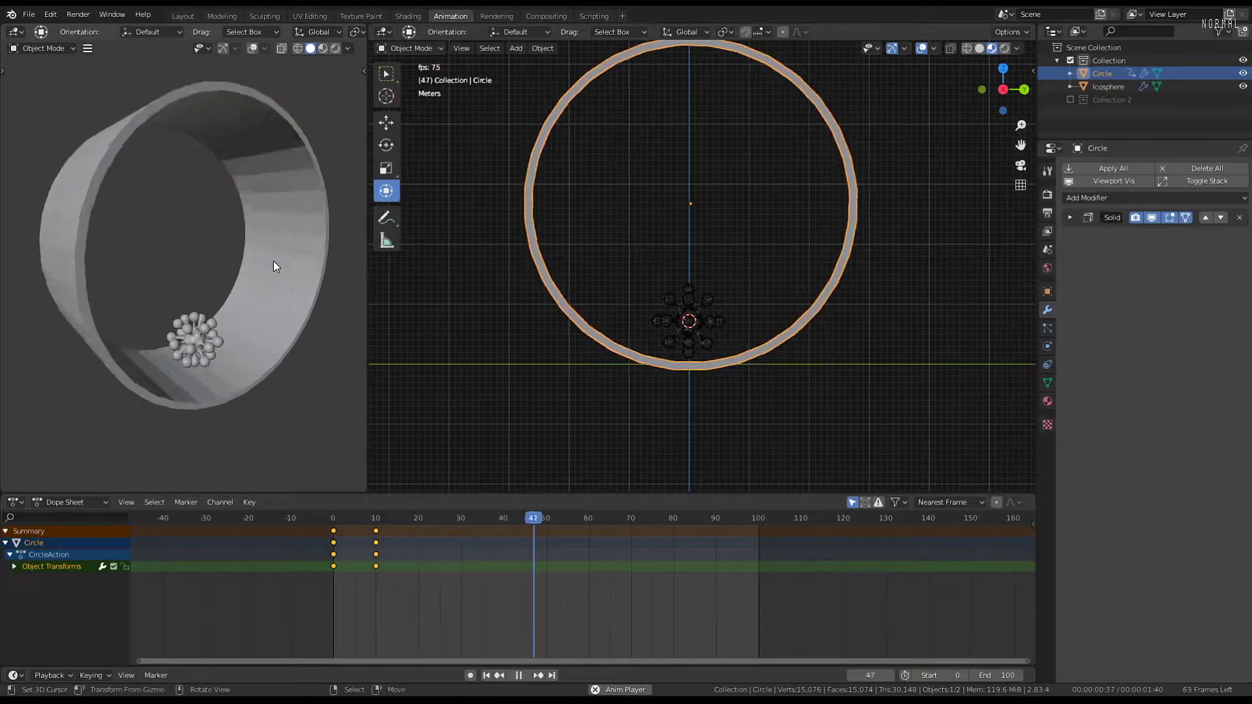
scroll(739, 271, up, 1)
middle_drag(738, 271, 753, 253)
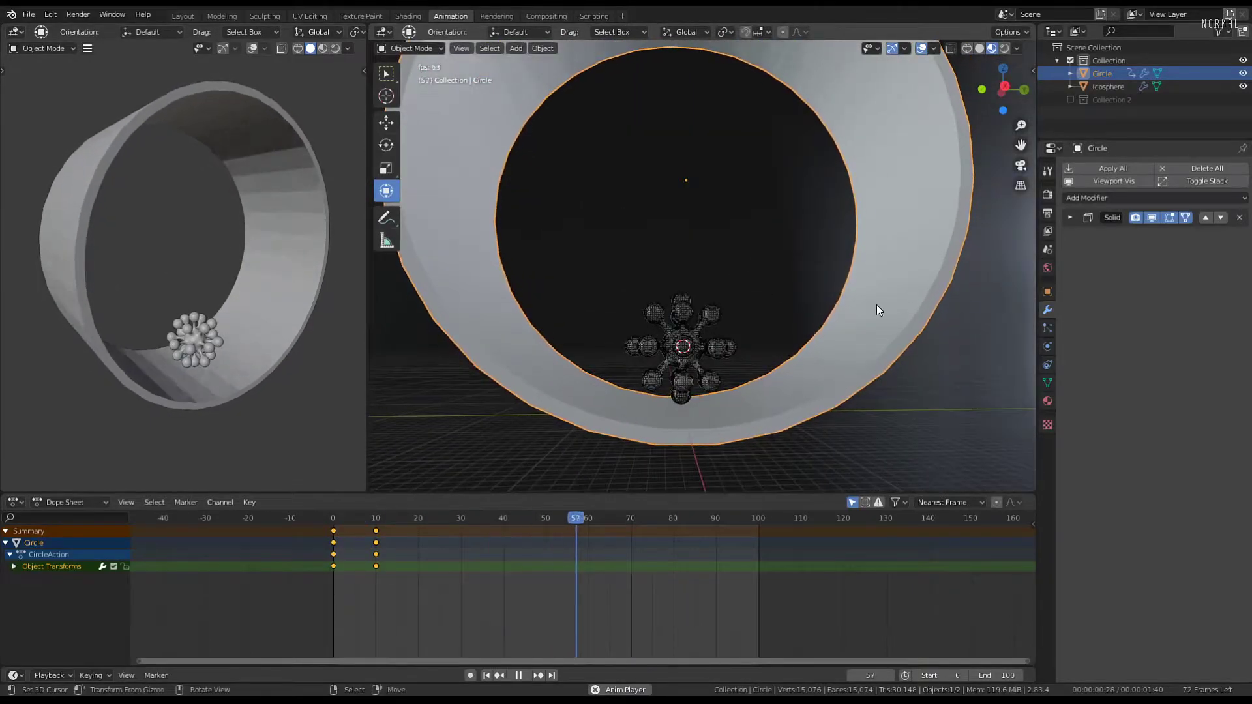
key(space)
drag(580, 519, 333, 516)
key(space)
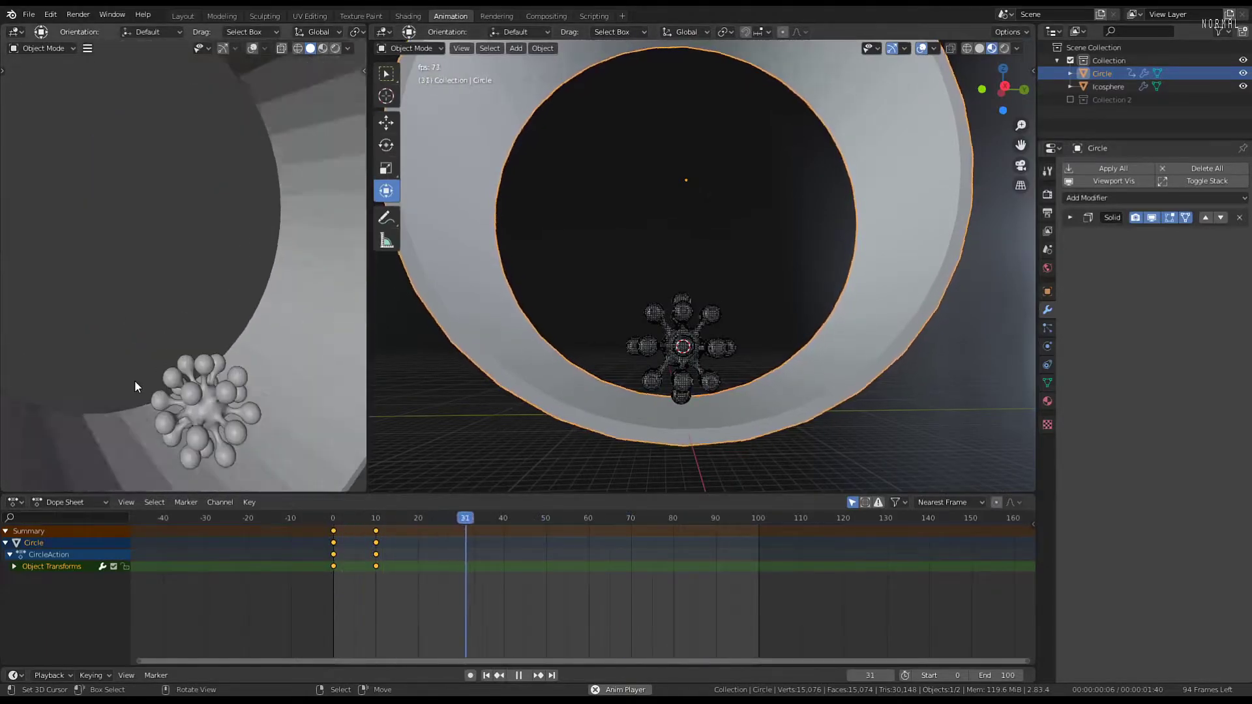
Set the ring's keyframe extrapolation to Linear and check the playback
key(shift+e)
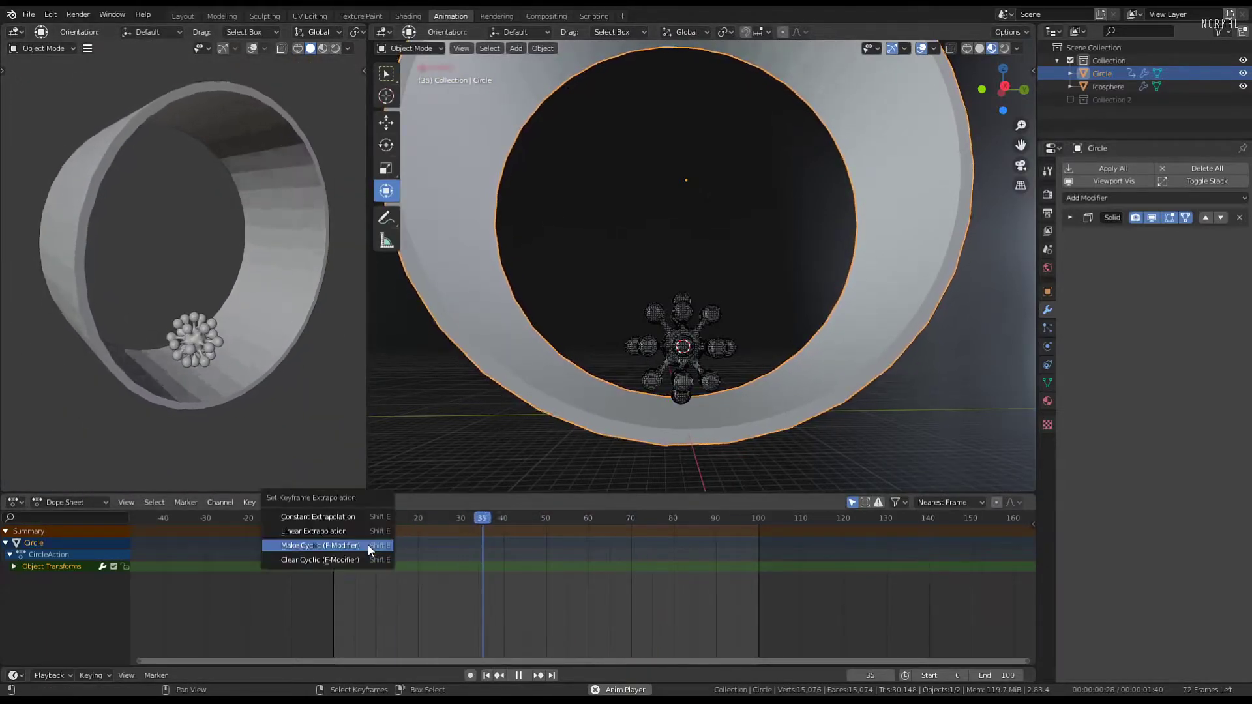
click(358, 529)
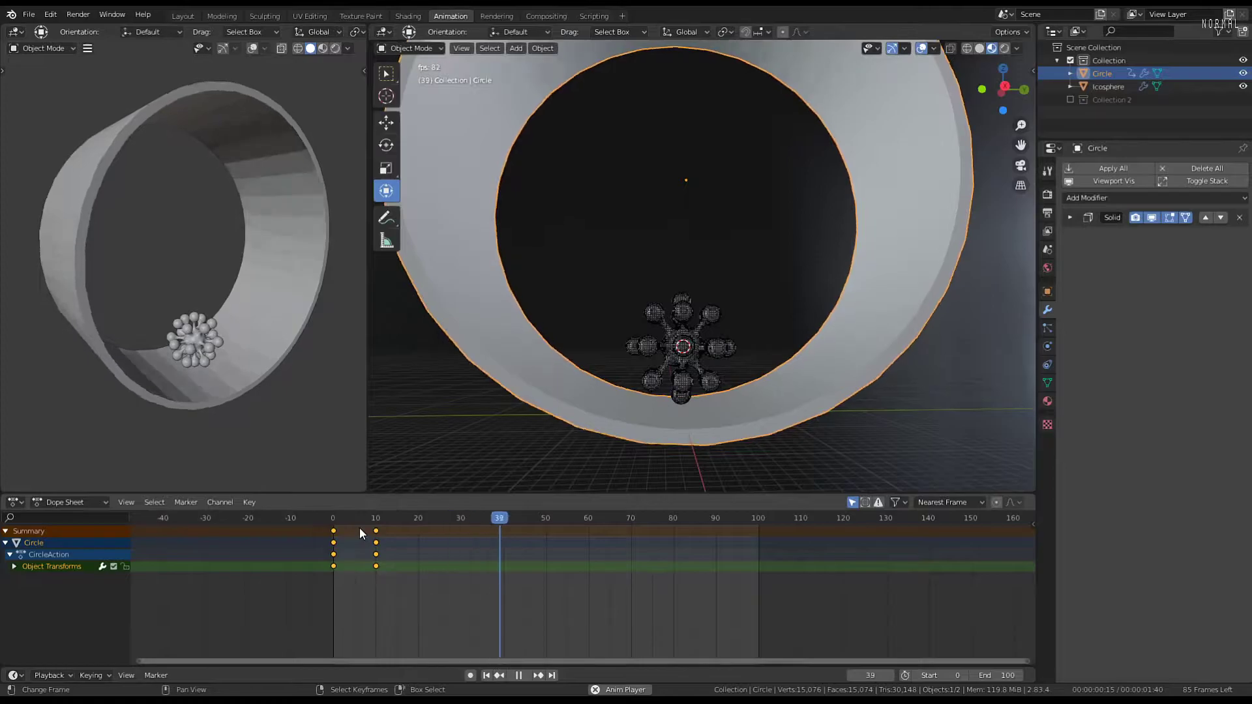
key(space)
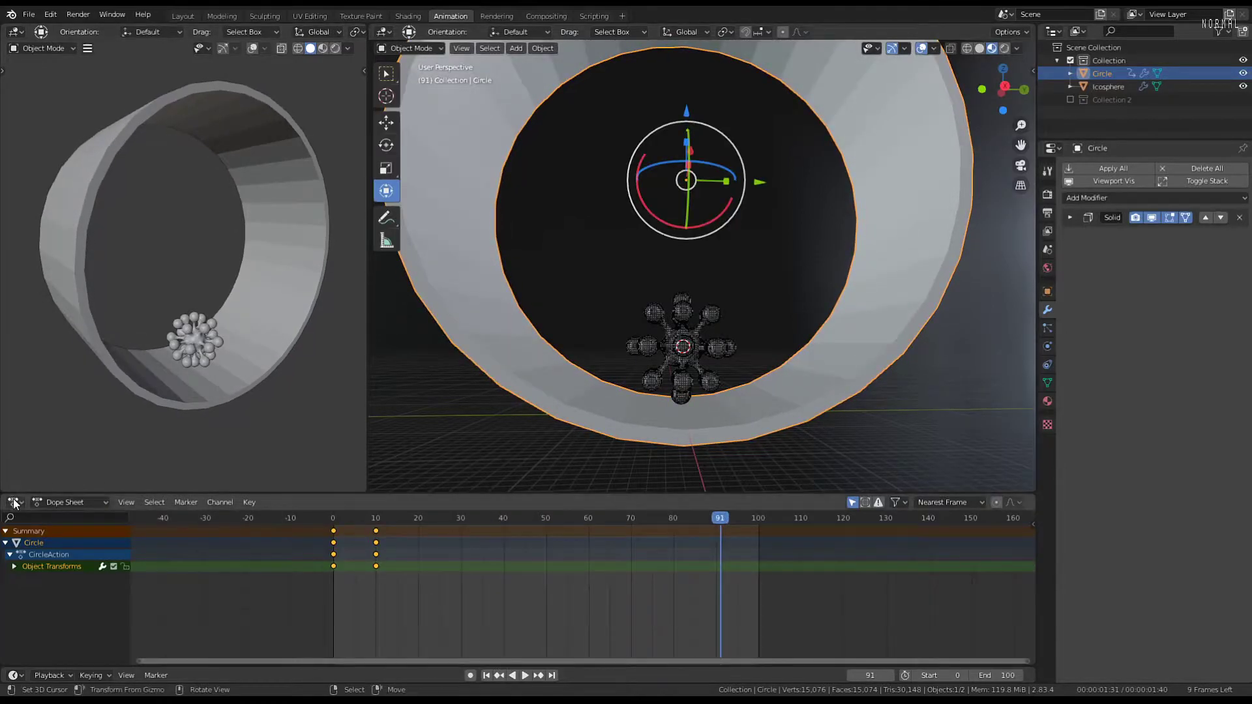
Switch the Dope Sheet area to the Graph Editor and bring the ring's rotation curves into view
click(16, 31)
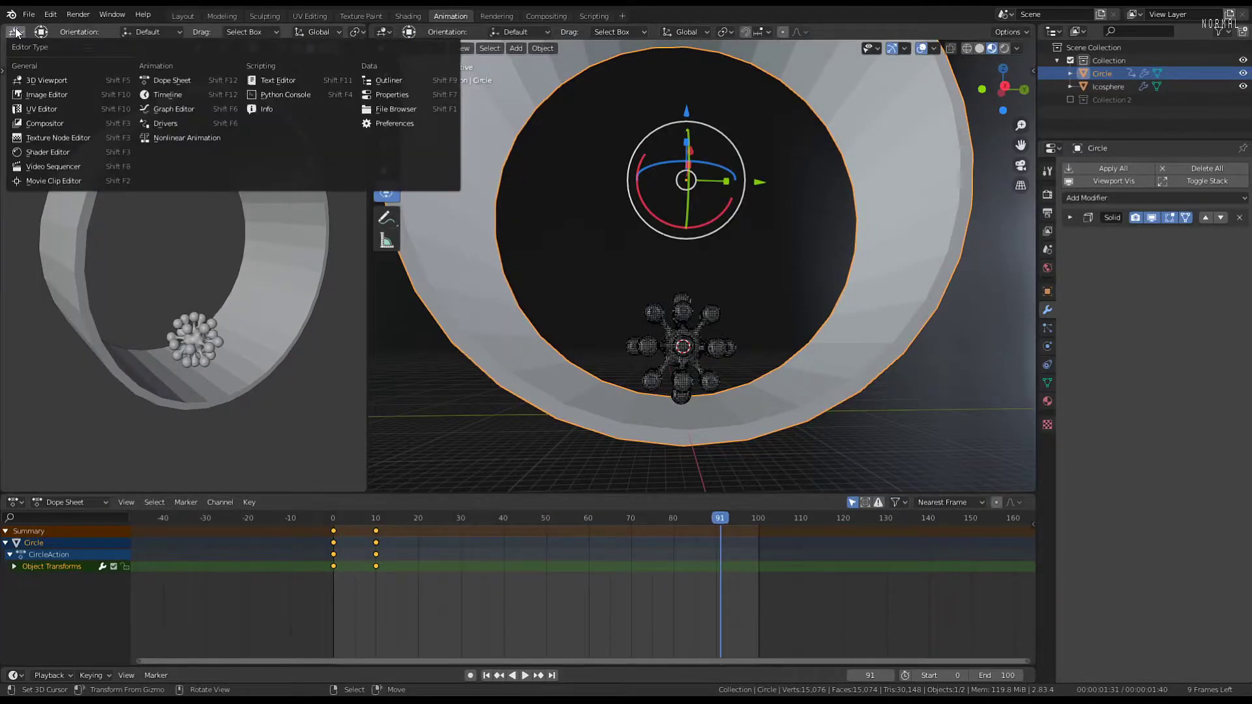
click(13, 503)
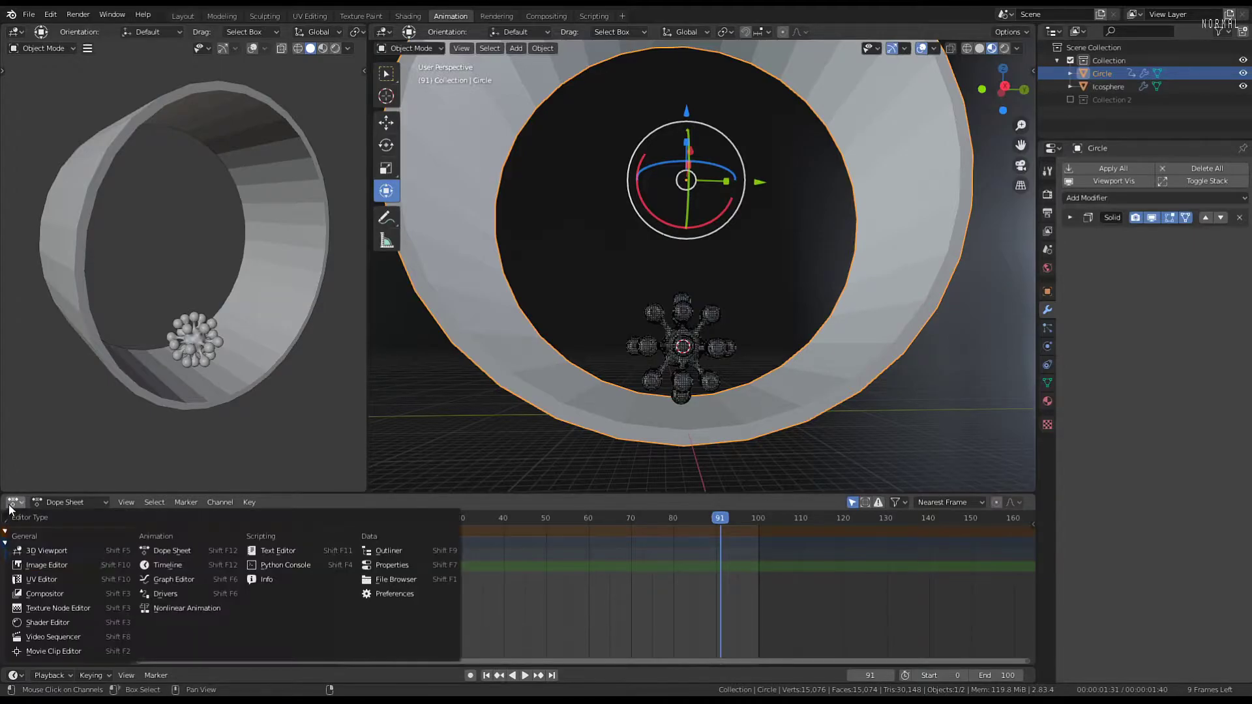
click(177, 579)
middle_drag(177, 581, 437, 557)
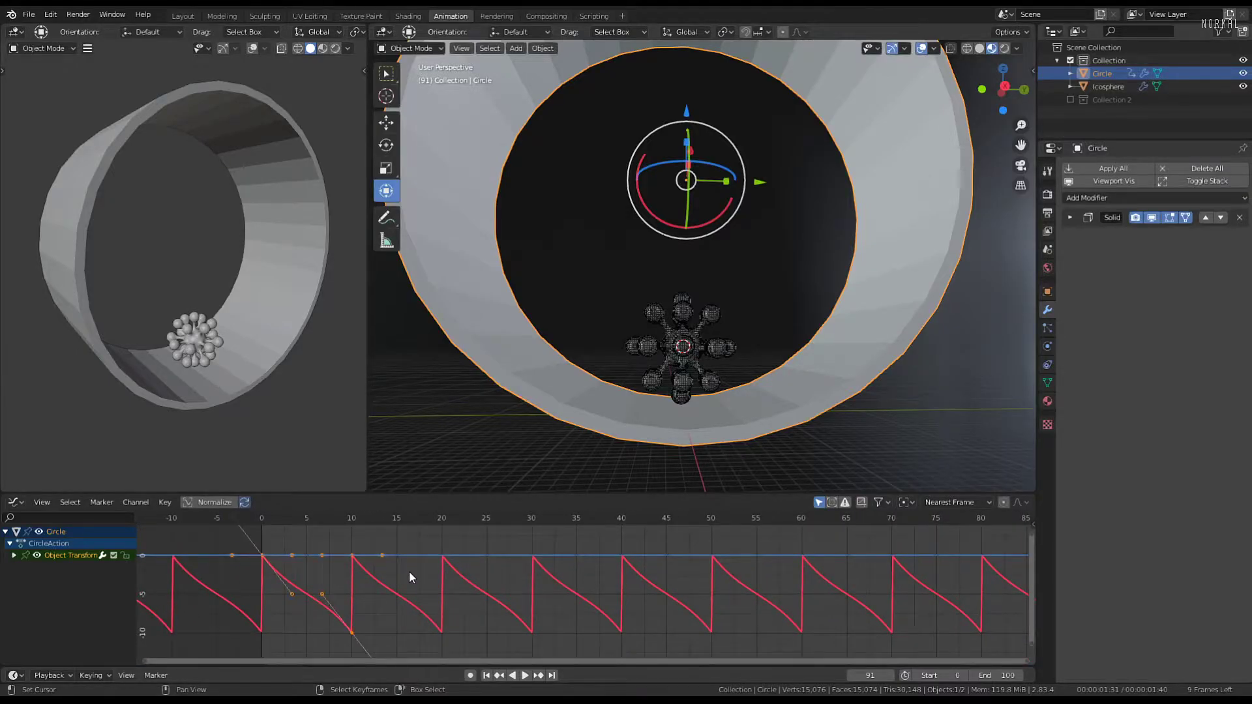
Set the interpolation of the ring's rotation keyframes to Linear and play the animation
key(t)
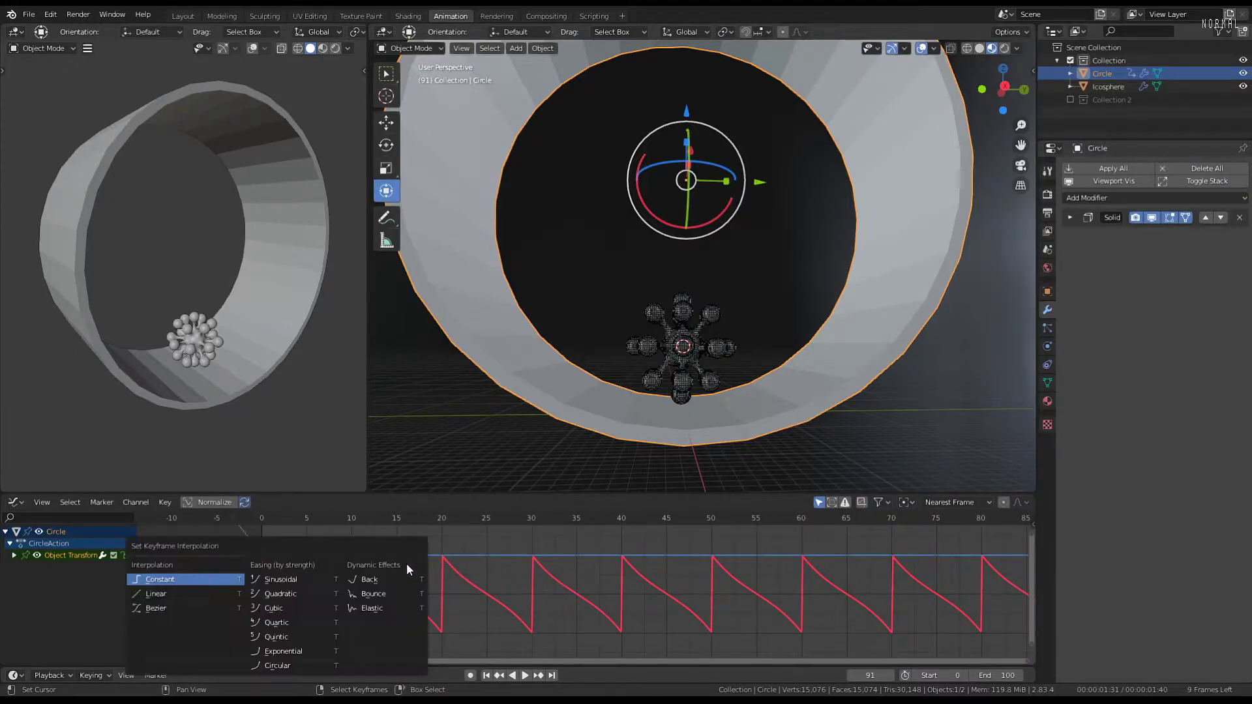
click(157, 608)
key(t)
click(256, 577)
key(t)
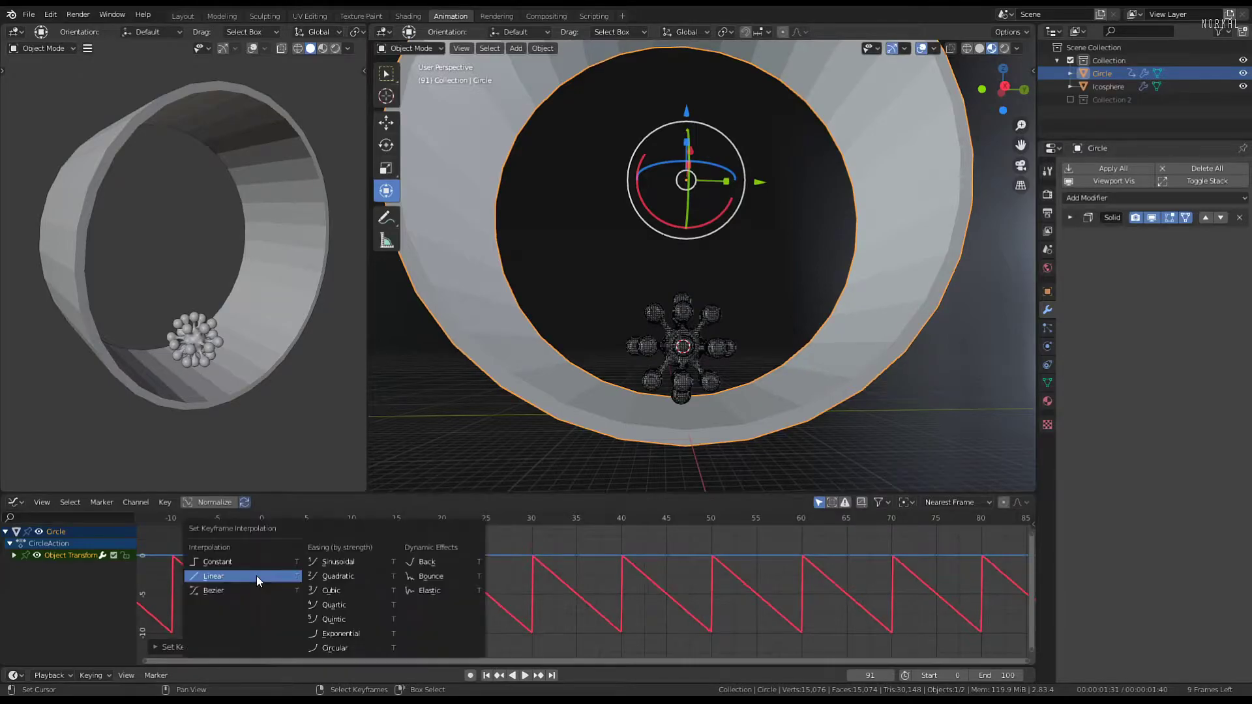
key(space)
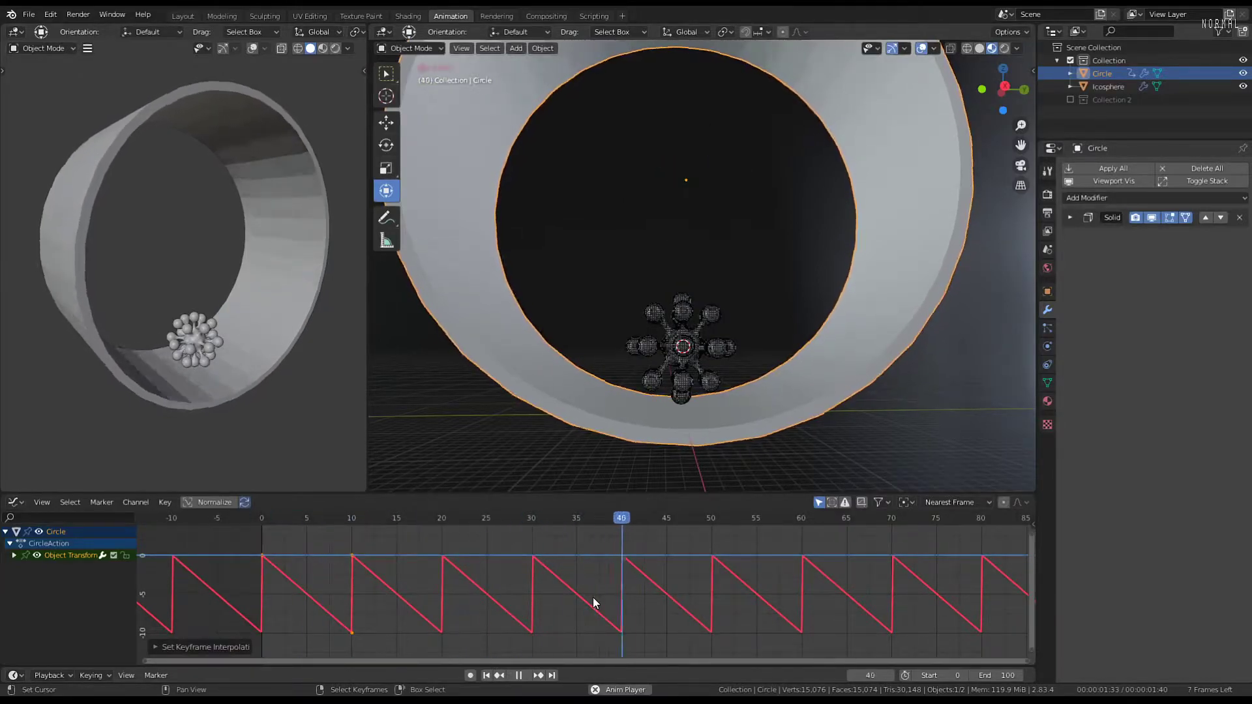
key(space)
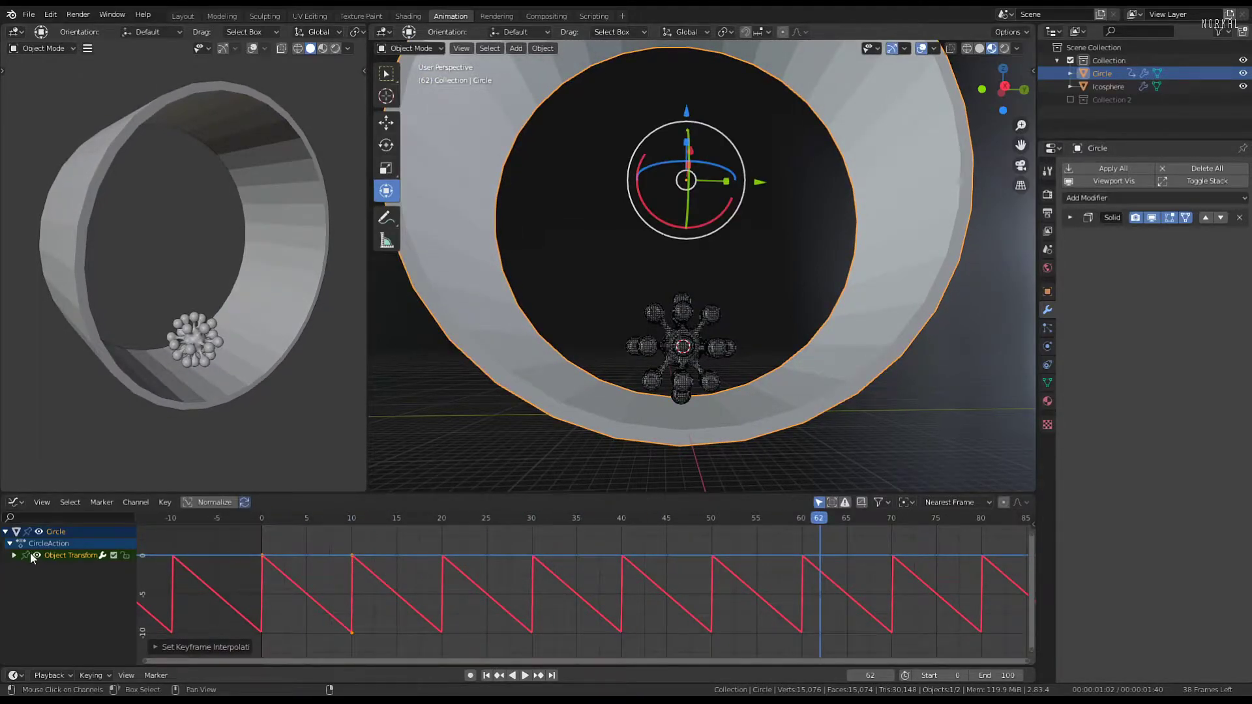
Delete the Y and Z Euler Rotation channels from the ring's action, keeping only X Euler Rotation
click(14, 555)
click(41, 567)
click(50, 578)
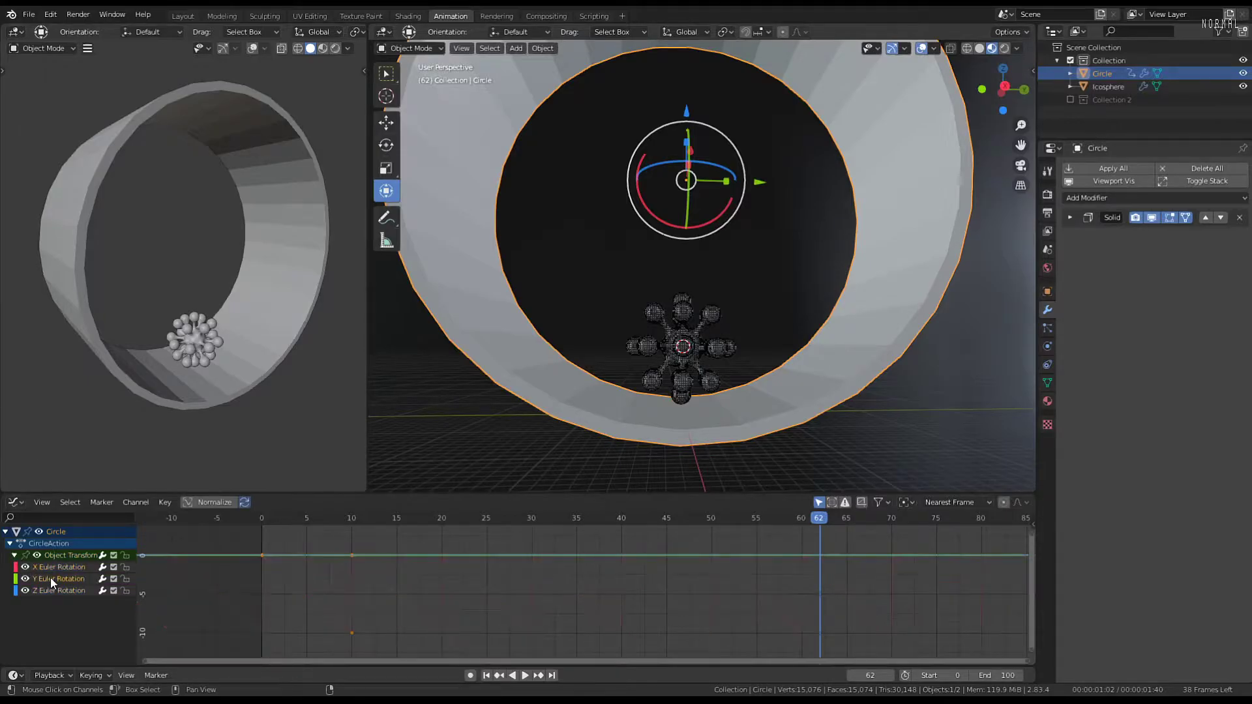
key(x)
click(50, 579)
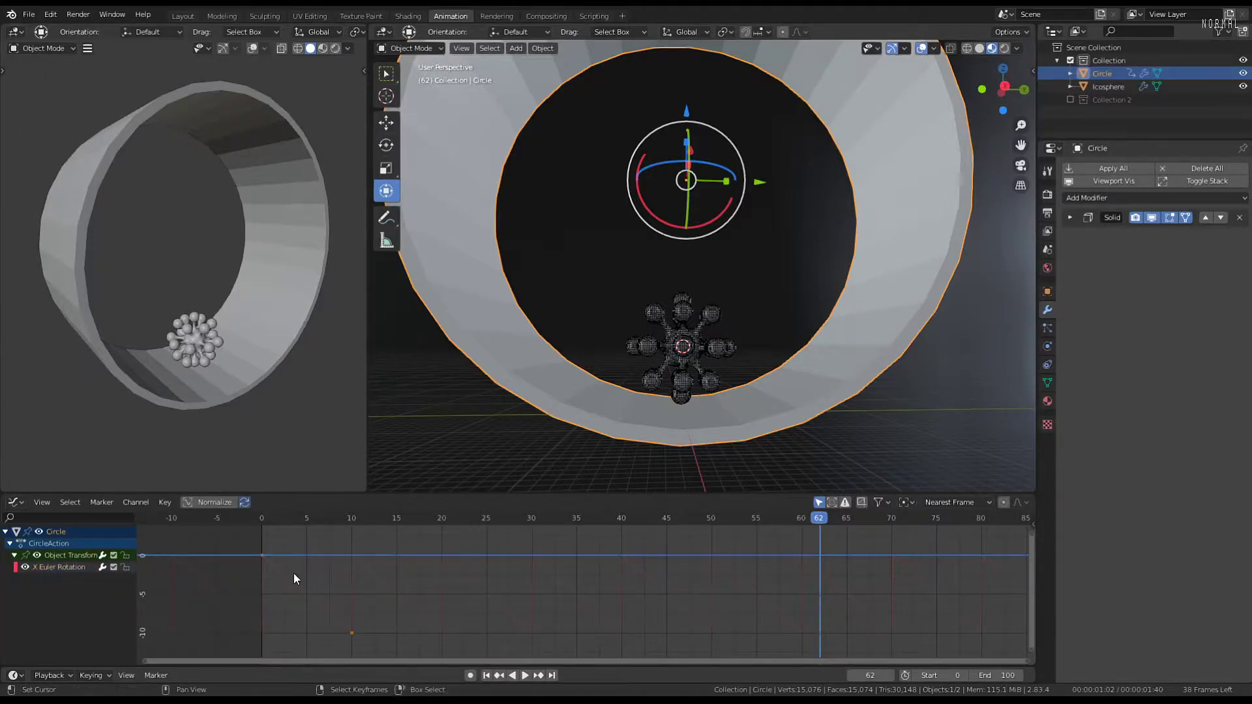
key(ctrl+z)
During playback, try Bezier, Constant, Sinusoidal, Elastic, Bounce and Back interpolation on the ring's X rotation keyframes
key(space)
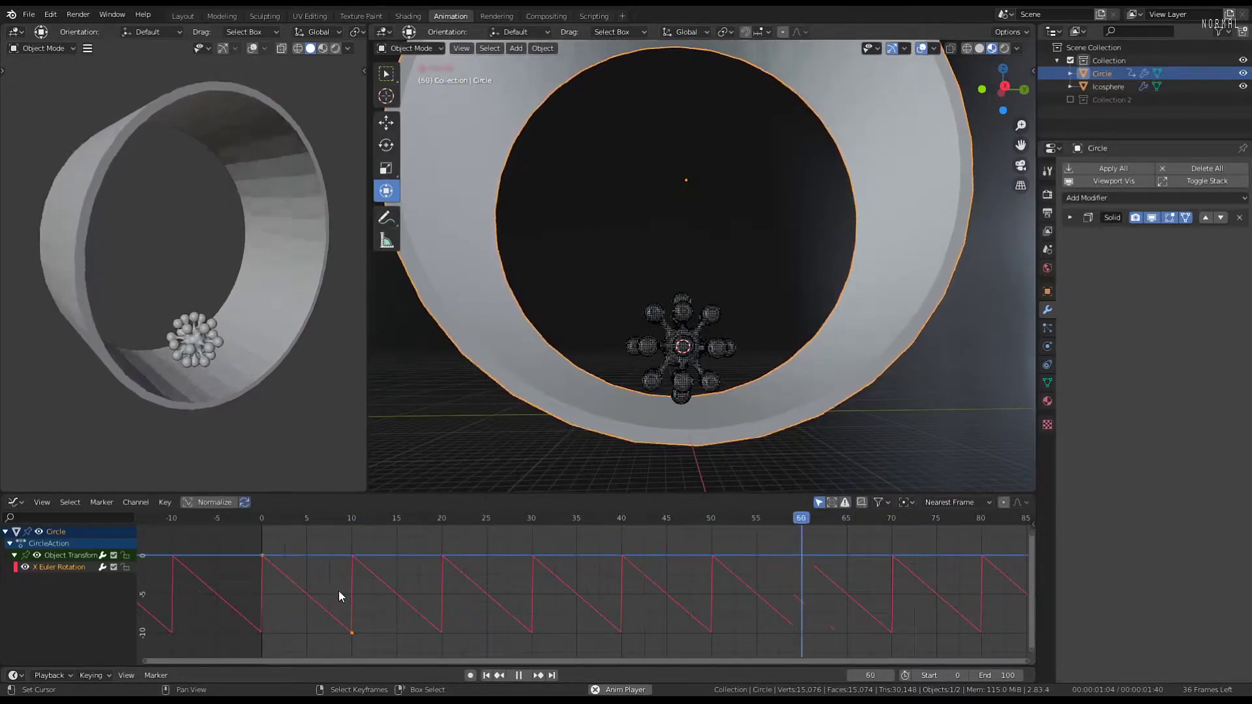
key(t)
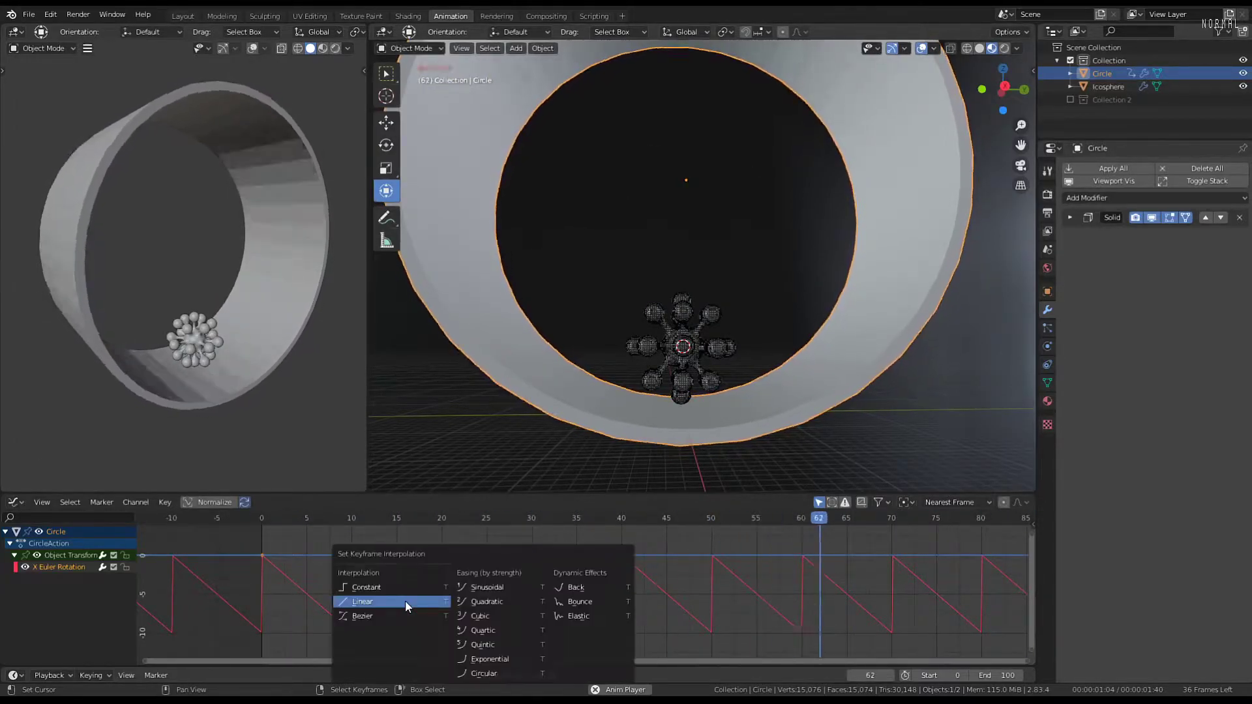
click(393, 610)
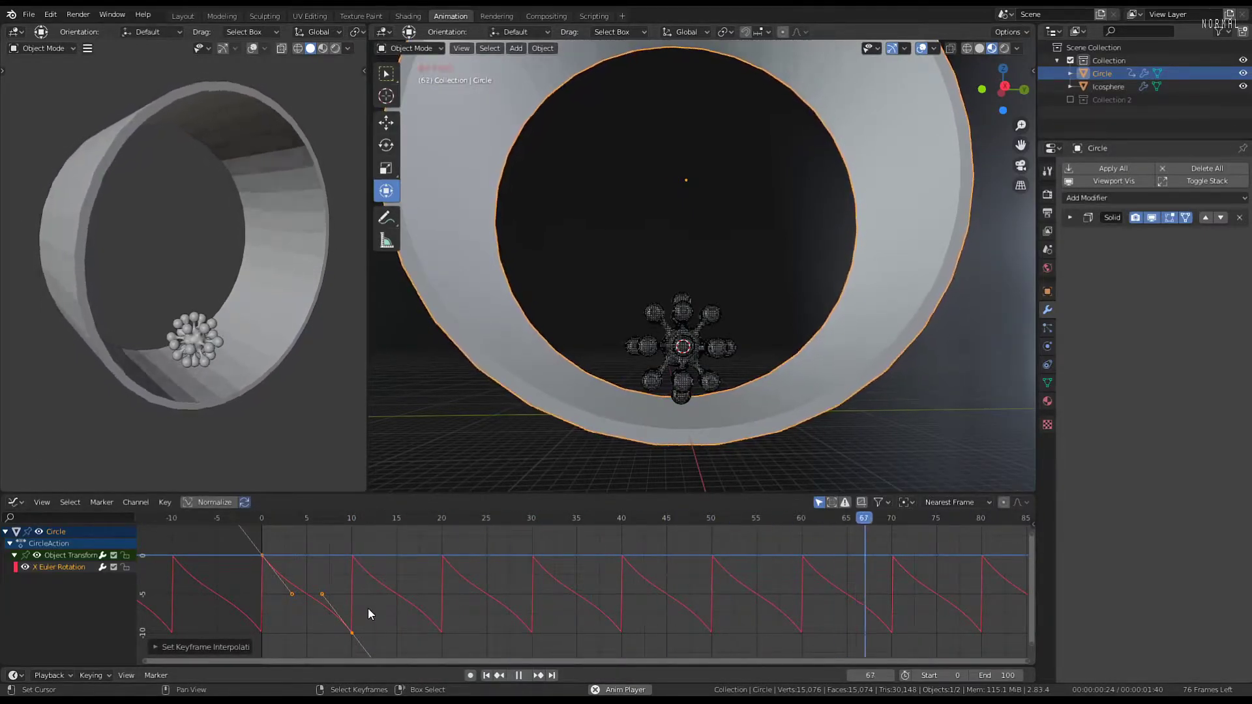
key(t)
click(366, 569)
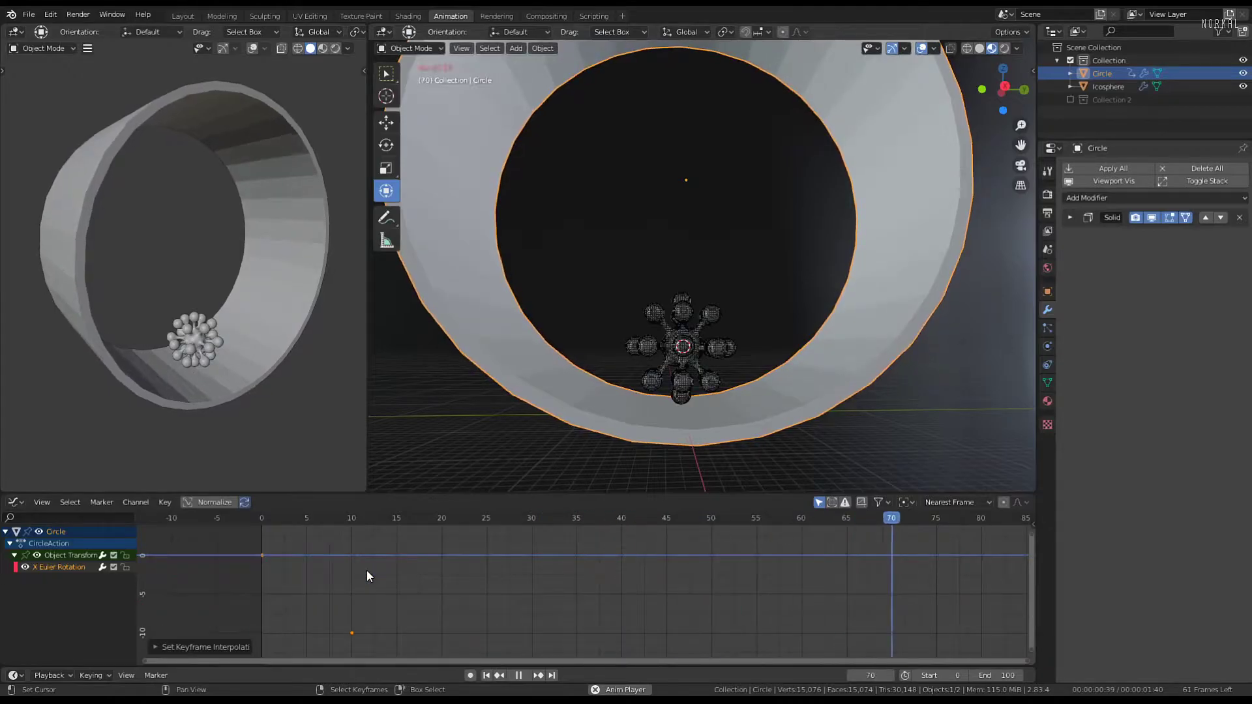
key(t)
click(455, 571)
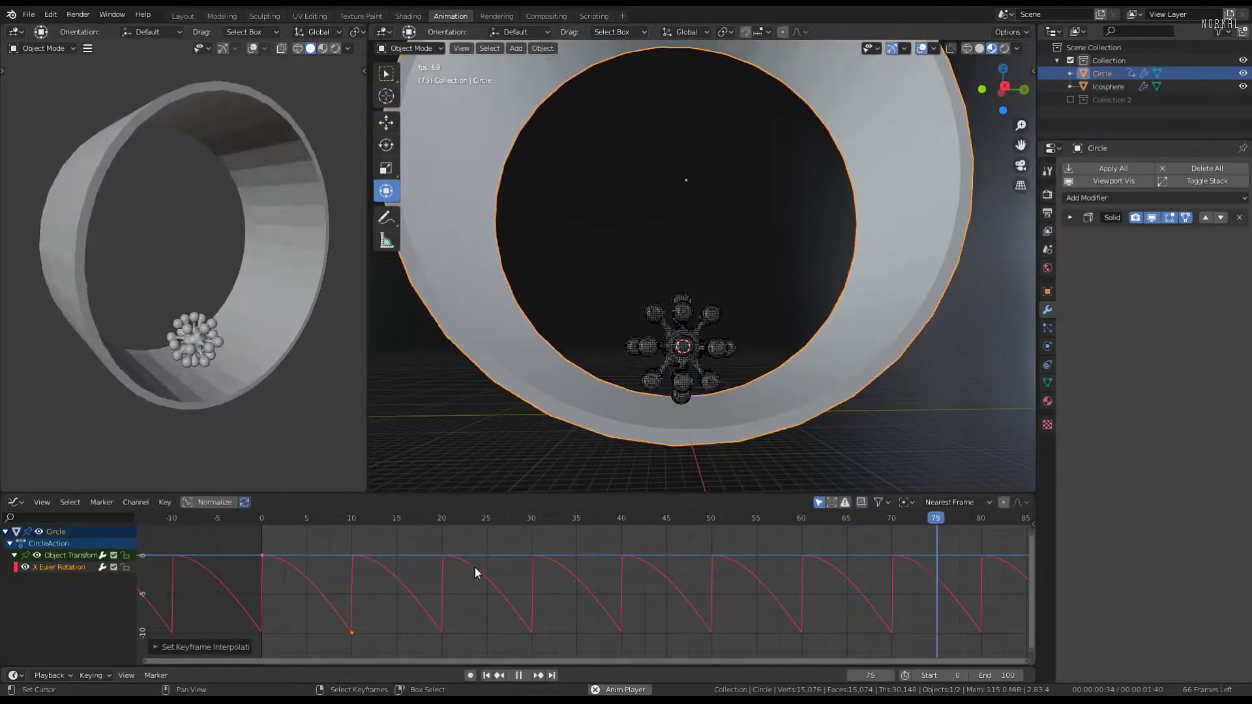
key(t)
click(545, 591)
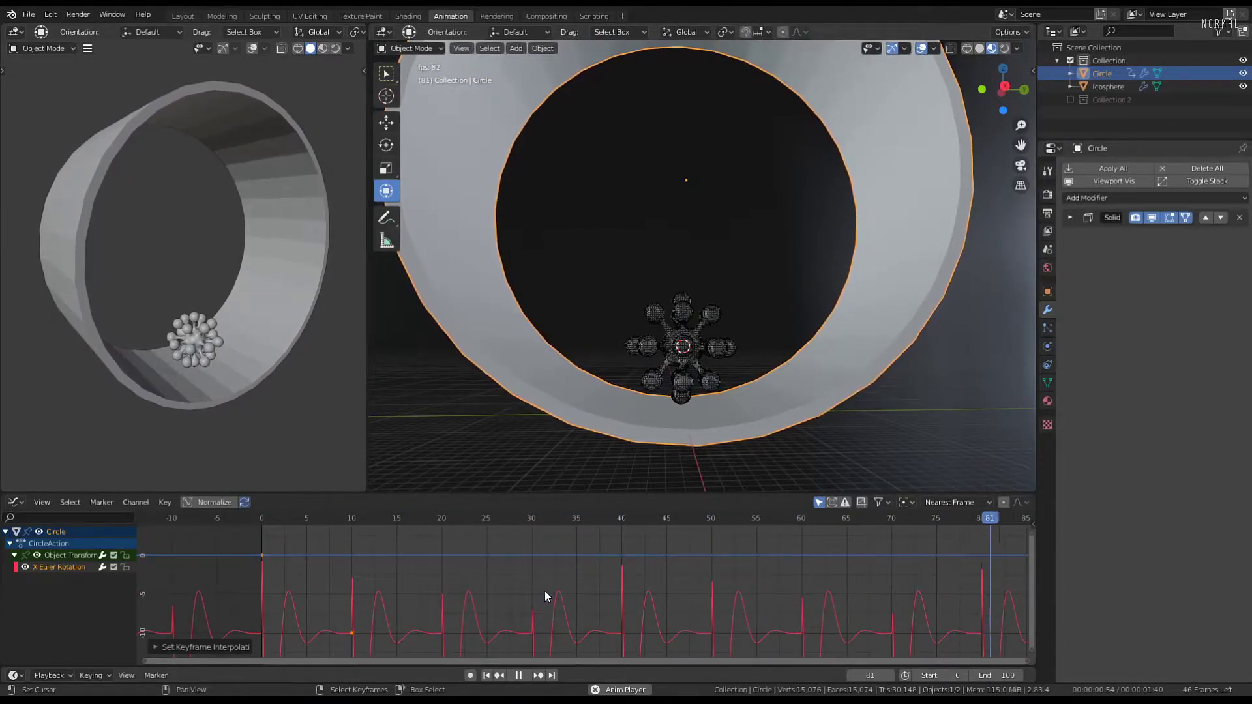
key(t)
click(538, 578)
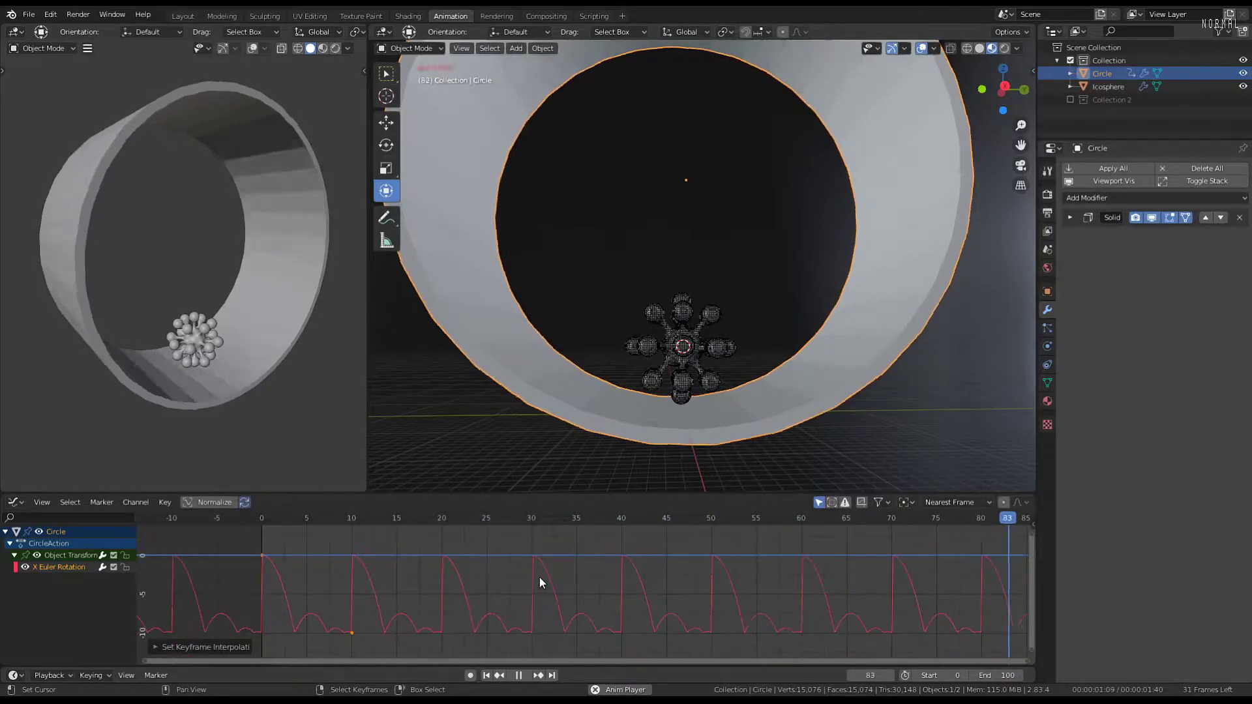
key(t)
click(531, 565)
Set the interpolation of the ring's X rotation keyframes to Bezier and stop the playback
key(t)
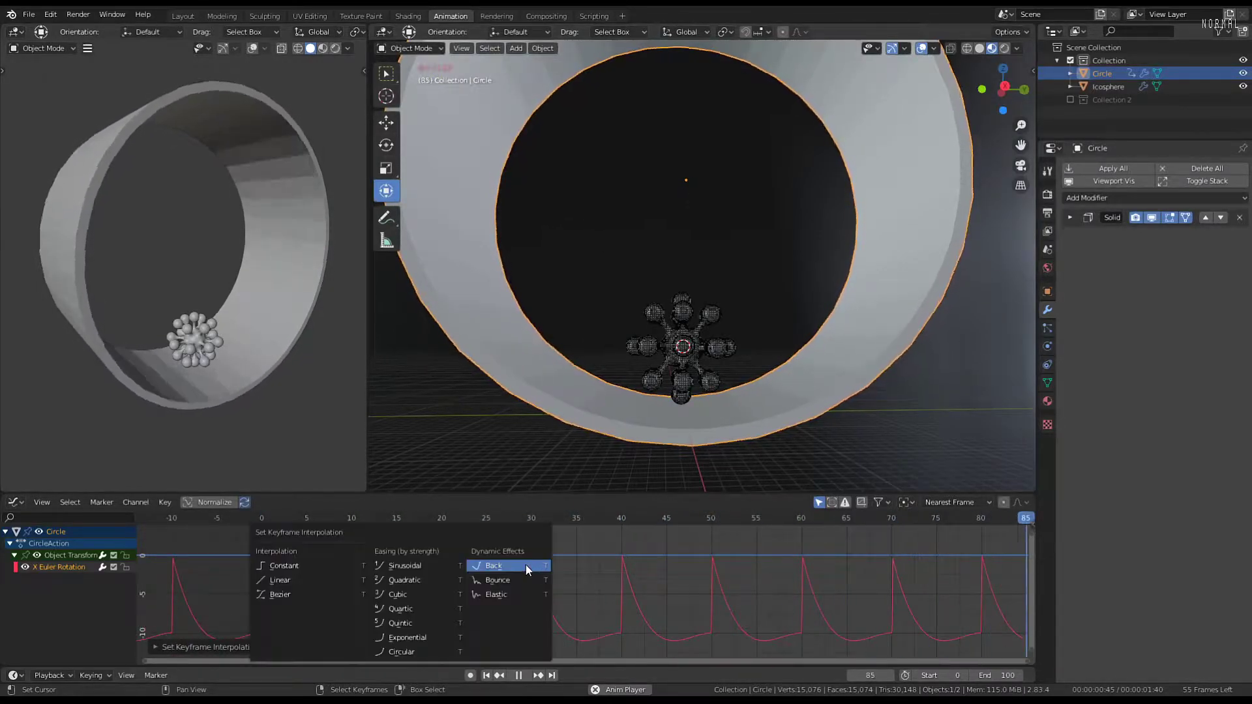
click(293, 592)
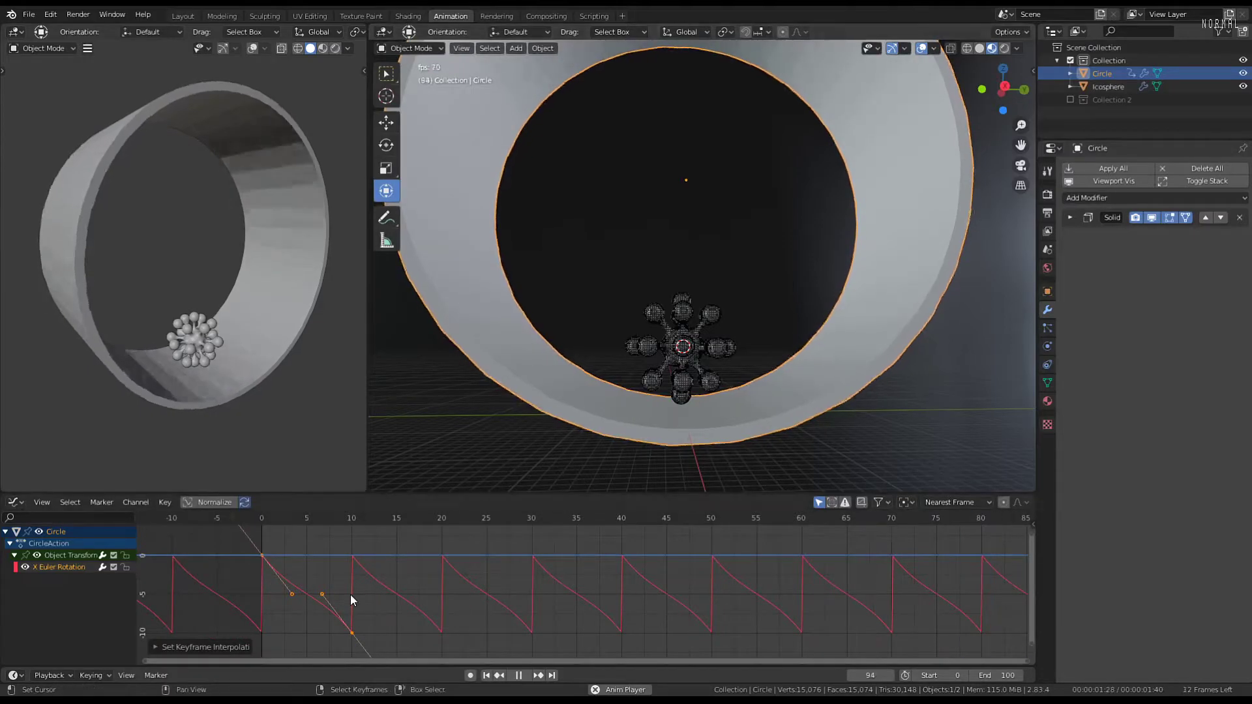
key(space)
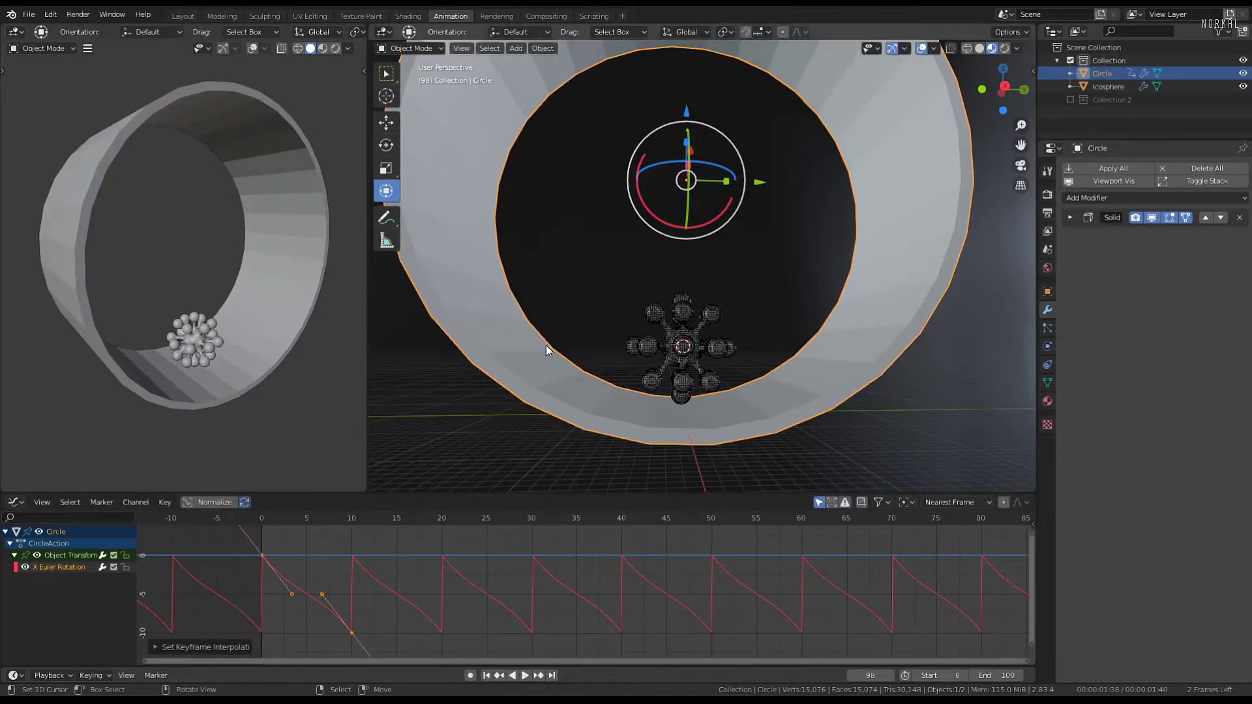
Switch the Graph Editor area back to the Dope Sheet
scroll(546, 346, down, 2)
click(13, 502)
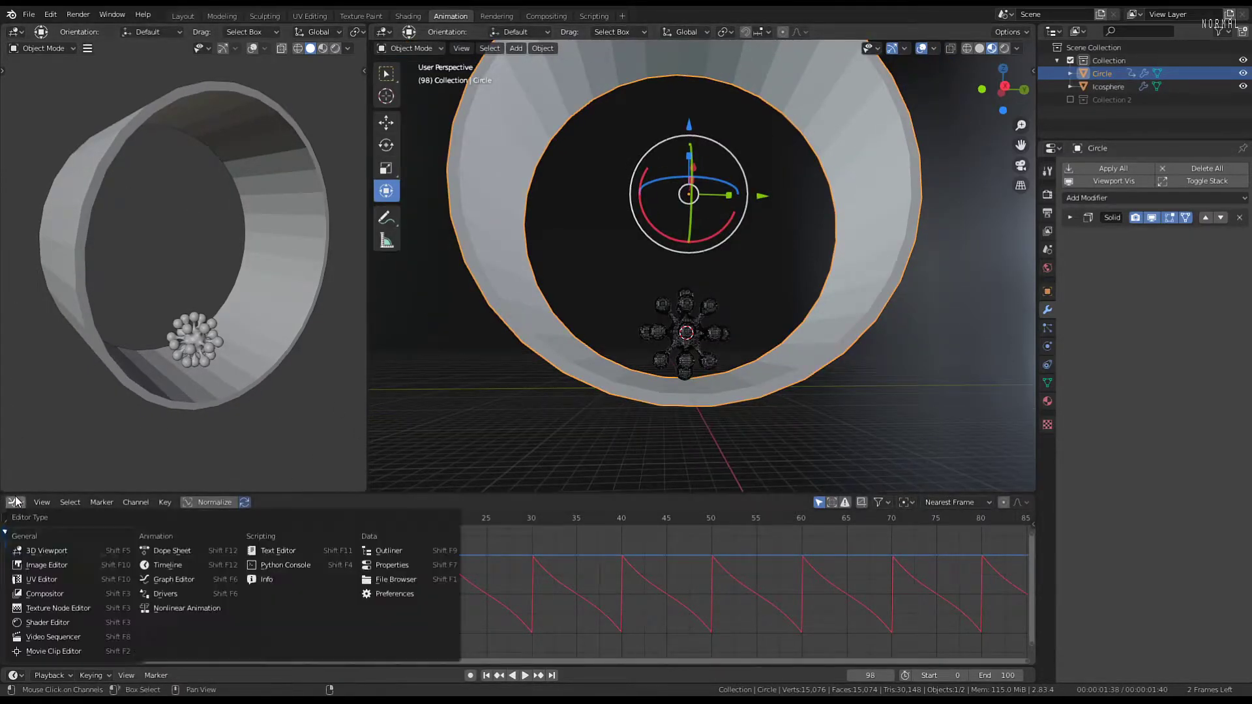
click(12, 503)
click(12, 504)
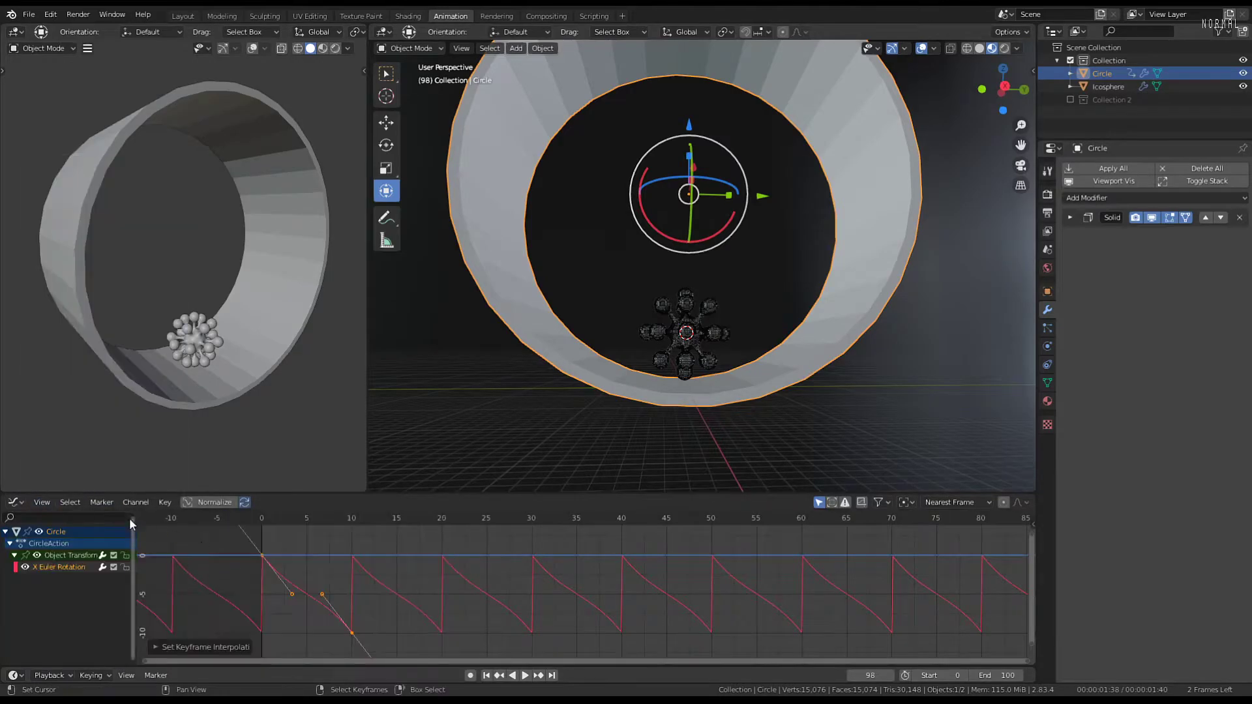
click(13, 502)
click(171, 551)
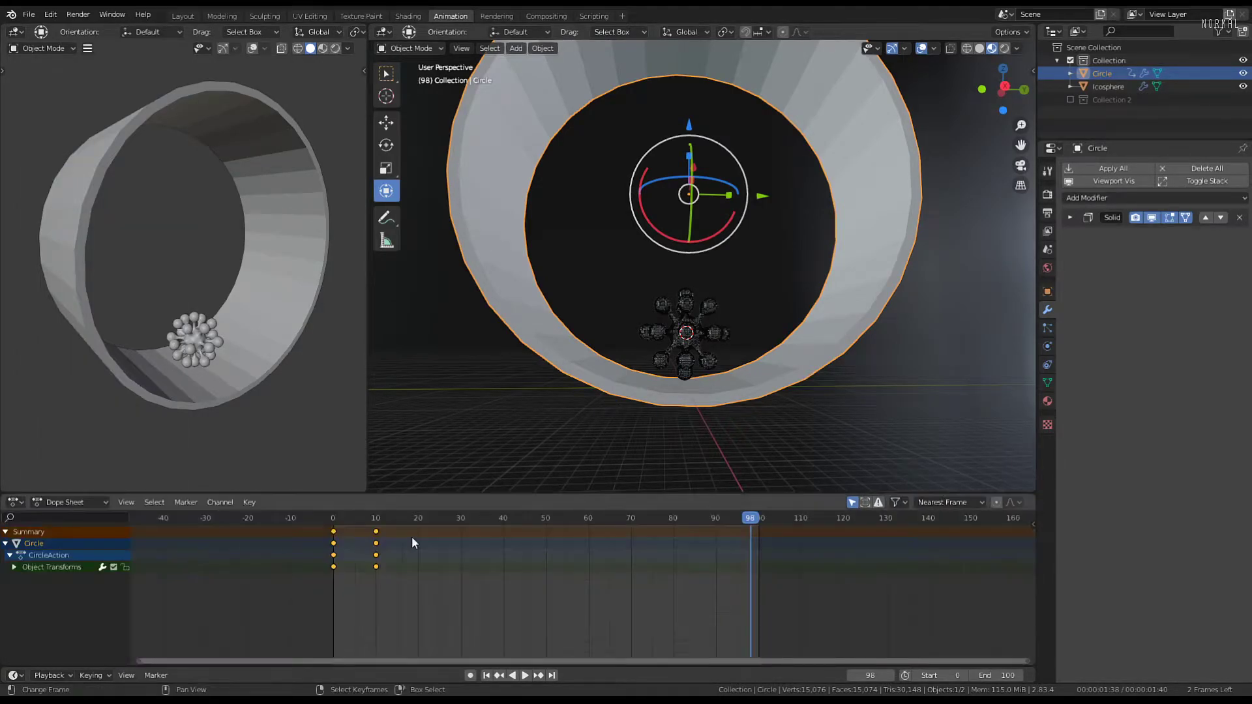
Return to frame 0 and delete the ring's keyframe at frame 10
key(shift+Left)
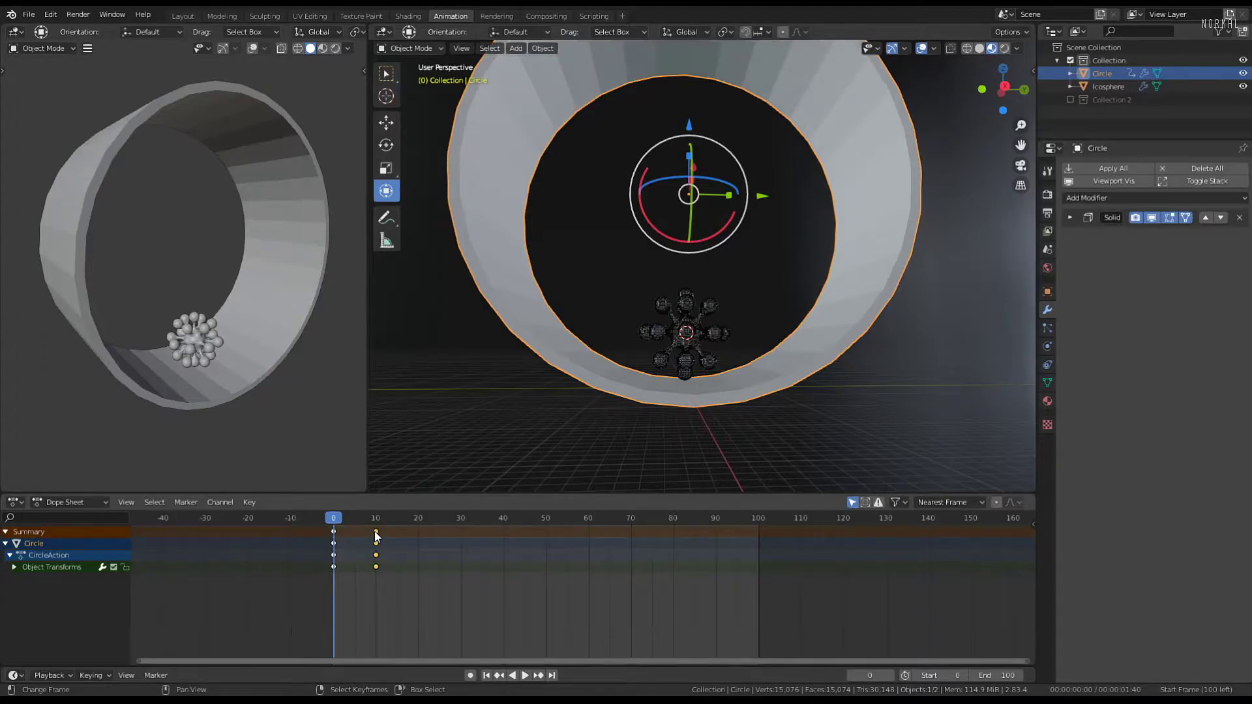
key(Delete)
middle_drag(358, 567, 492, 580)
scroll(469, 567, up, 8)
middle_drag(418, 560, 577, 554)
scroll(567, 548, up, 5)
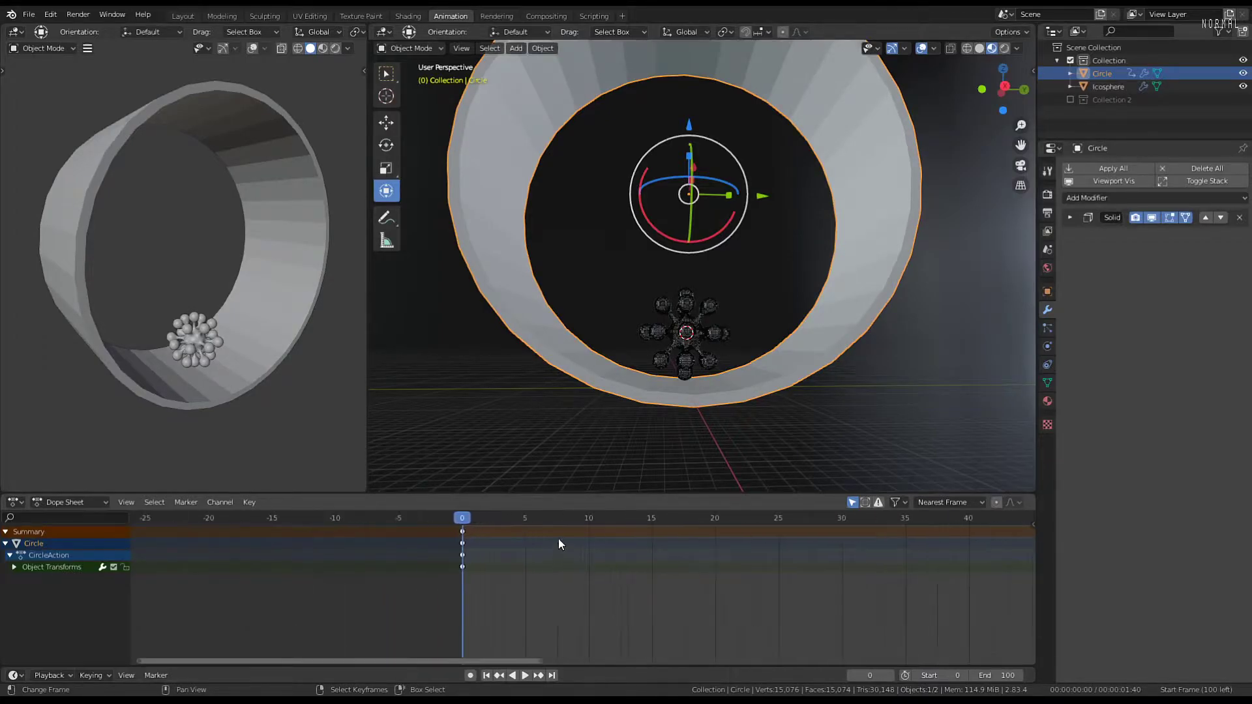
At frame 1, rotate the ring 5° in the right orthographic view and insert a rotation keyframe
key(Right)
key(KP_3)
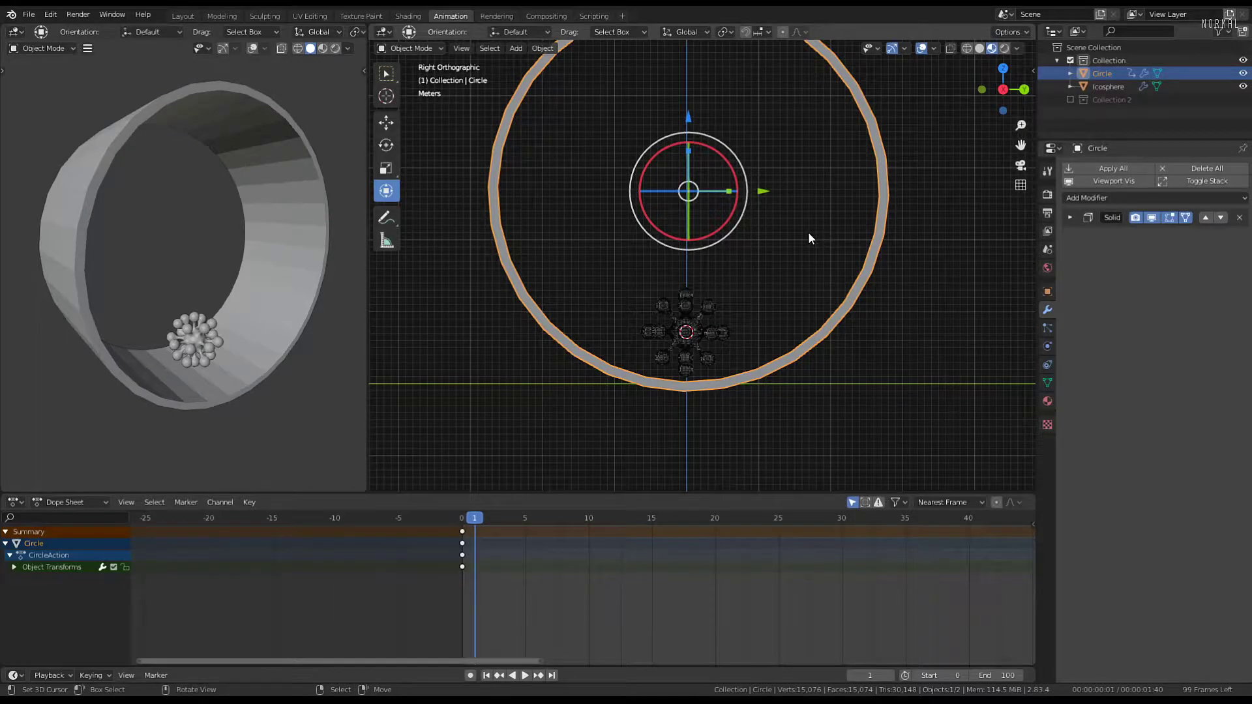
text(r5)
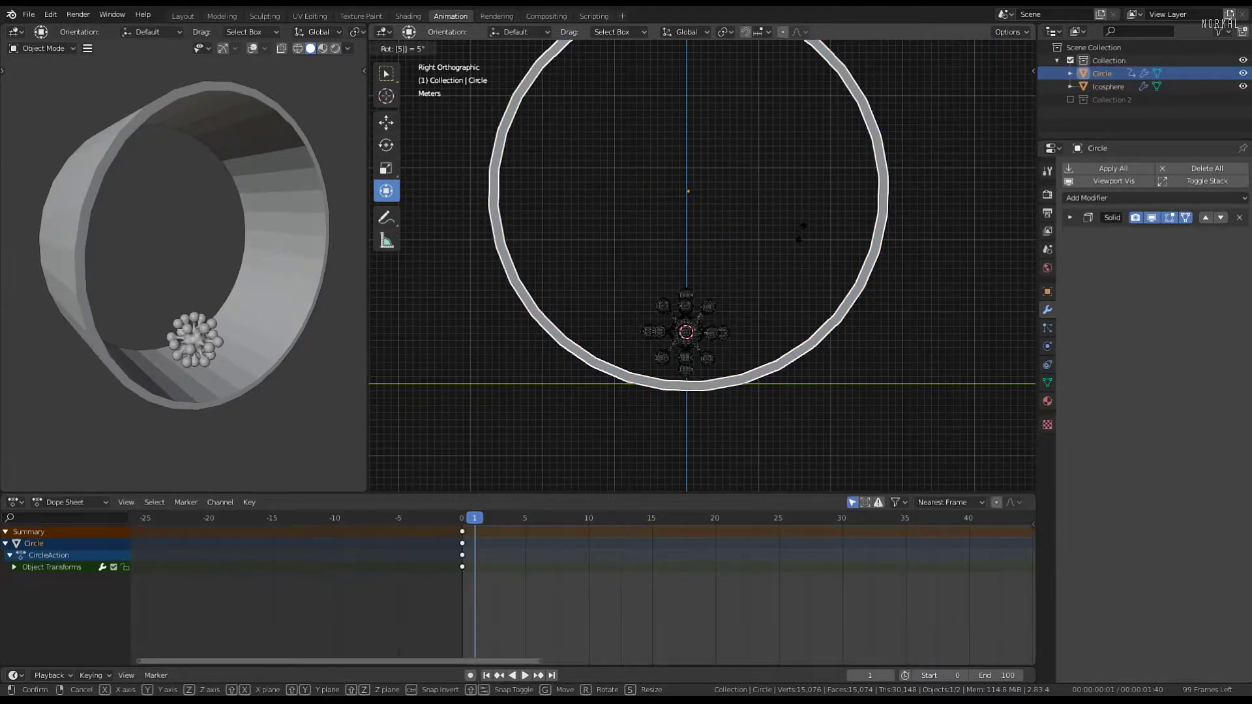
key(Return)
key(i)
click(800, 232)
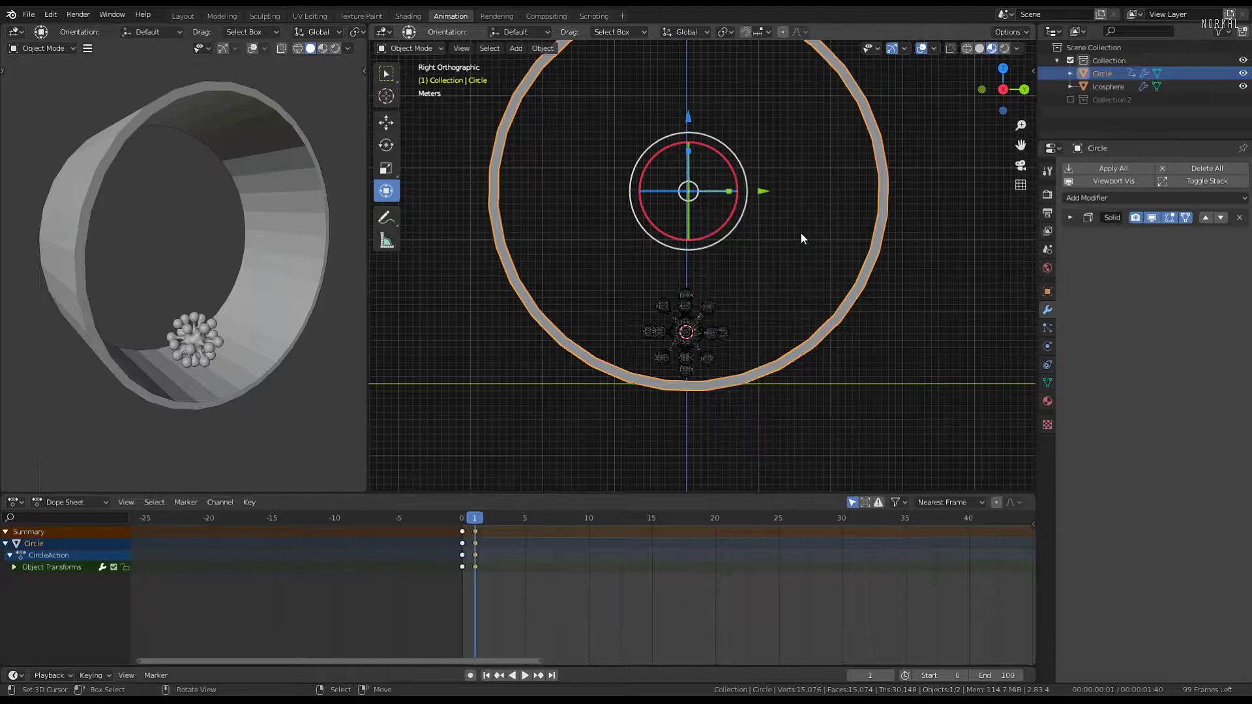
Play the animation and set the extrapolation of the ring's keyframes to Linear in the Dope Sheet
key(space)
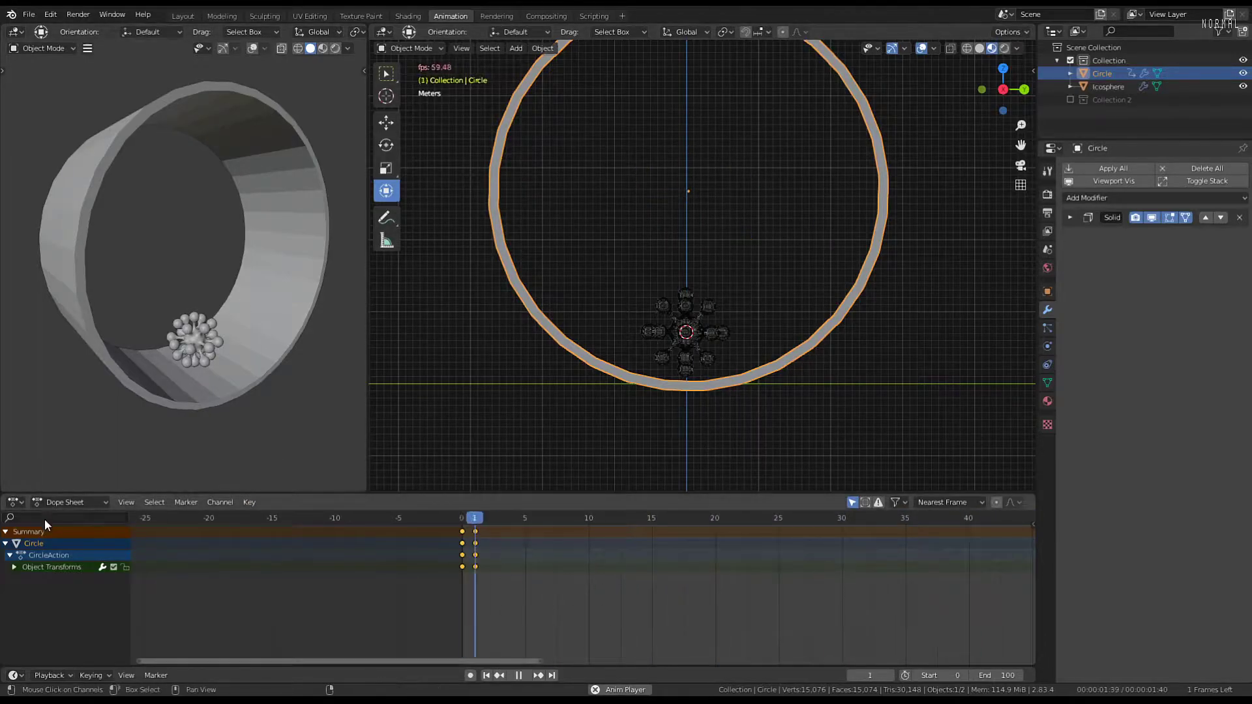
key(shift+e)
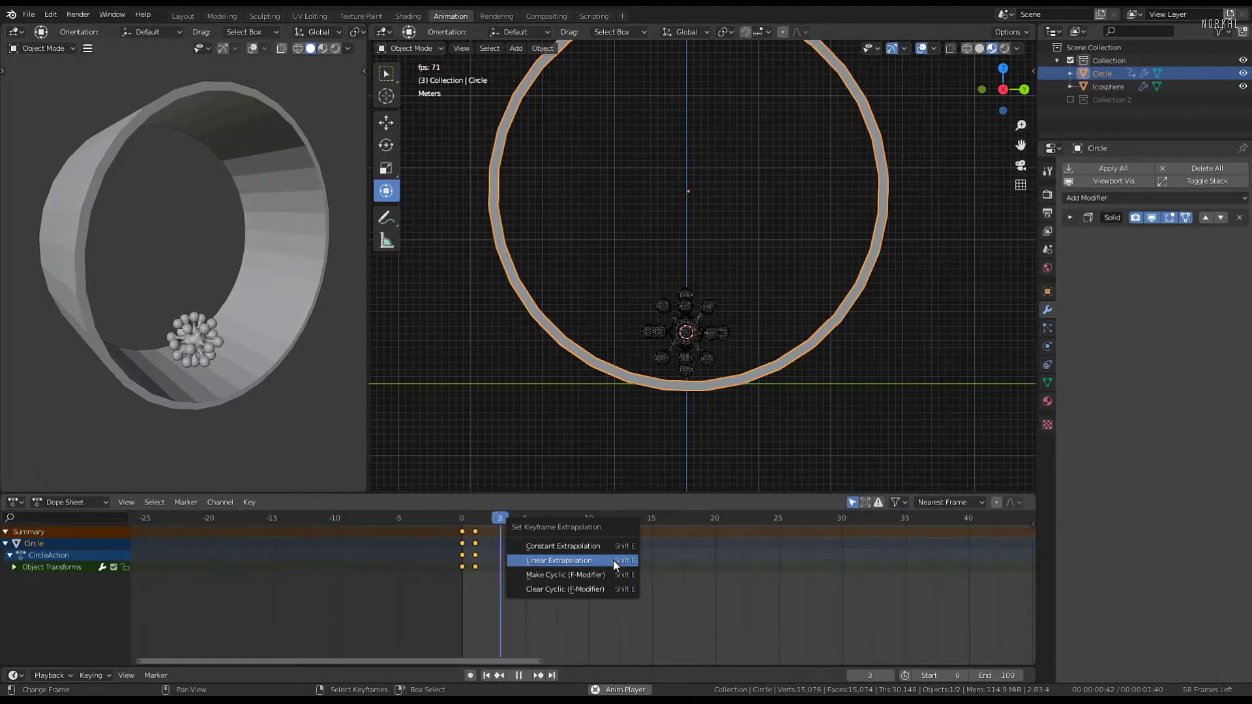
click(613, 560)
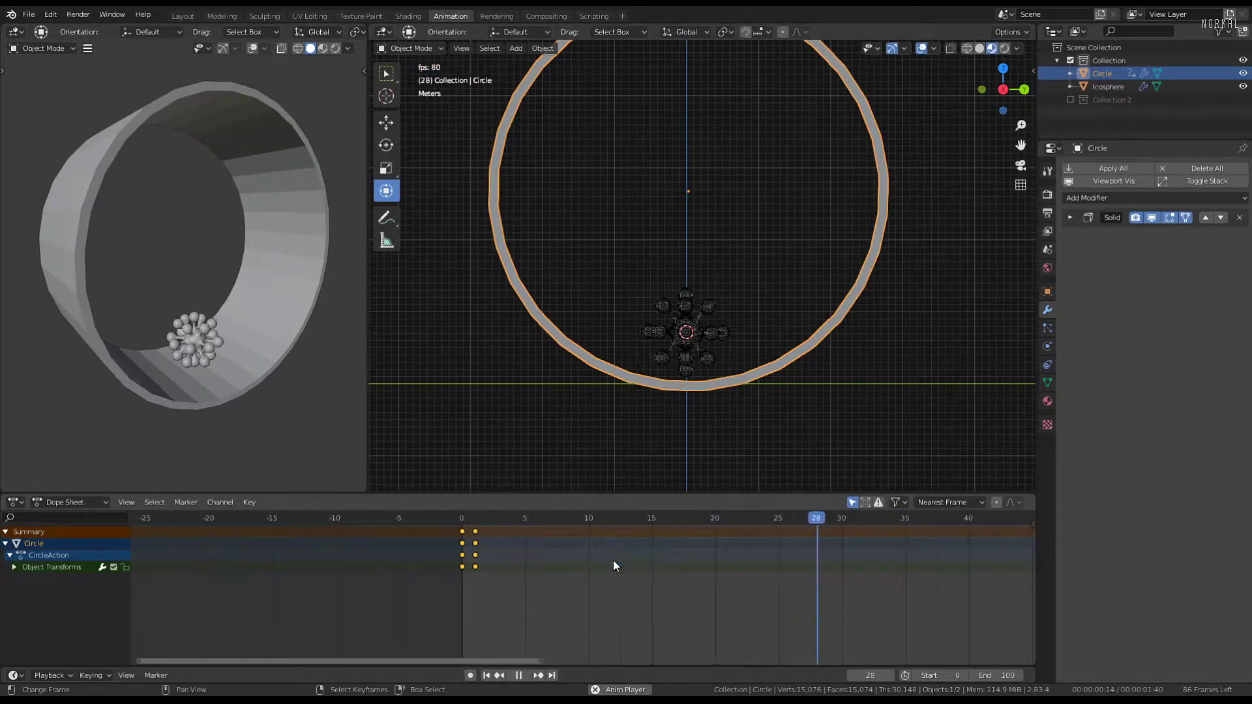
key(shift+e)
click(496, 577)
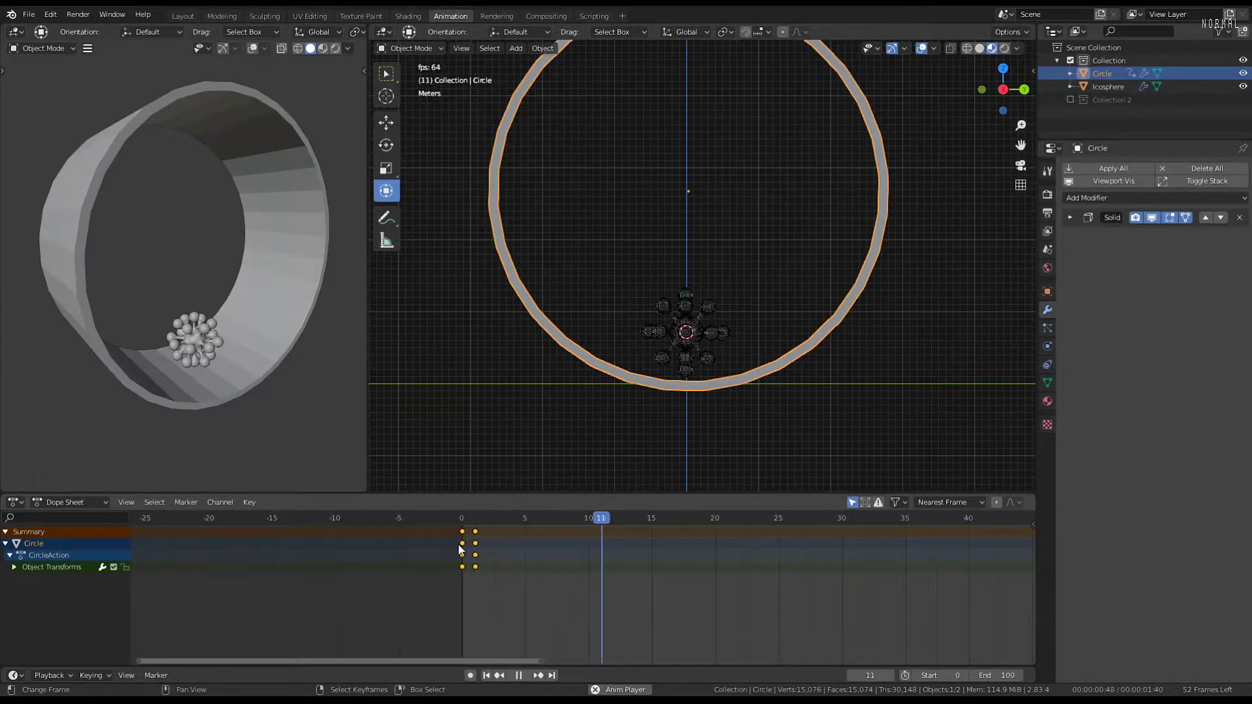
Return the animation to frame 0 and switch the Dope Sheet area to the Graph Editor
key(space)
key(shift+Left)
key(space)
drag(472, 548, 460, 549)
click(16, 502)
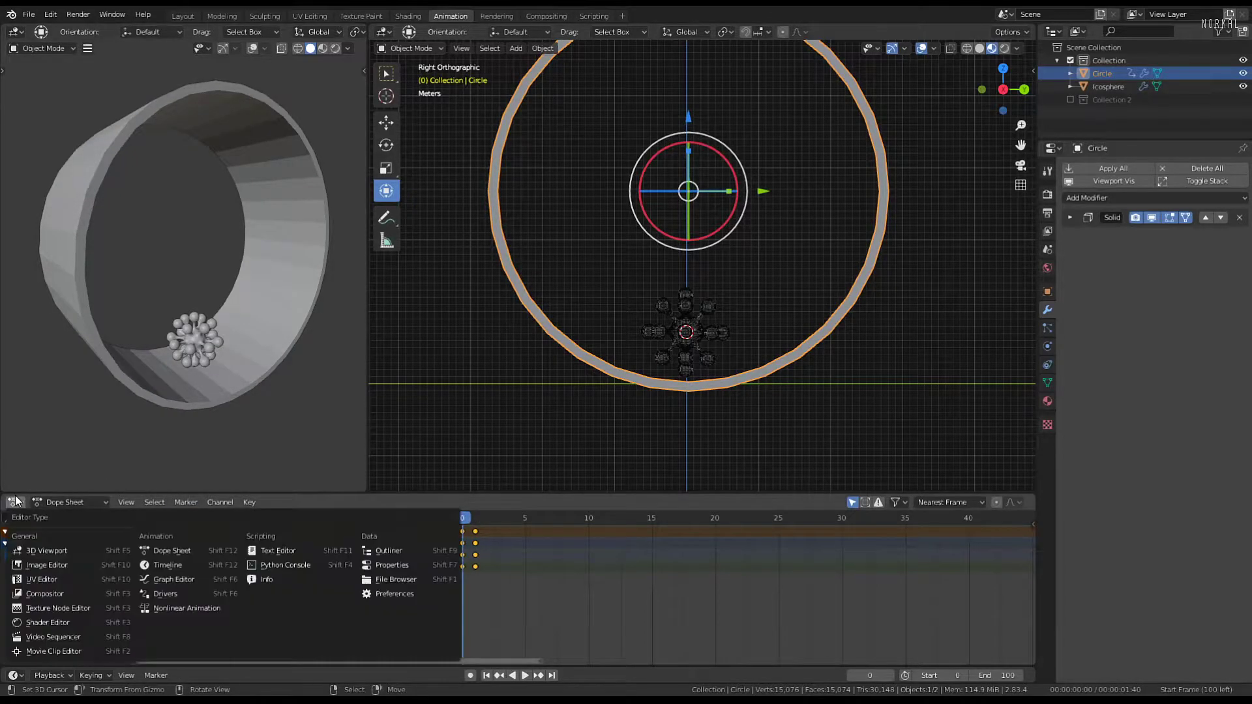
click(193, 581)
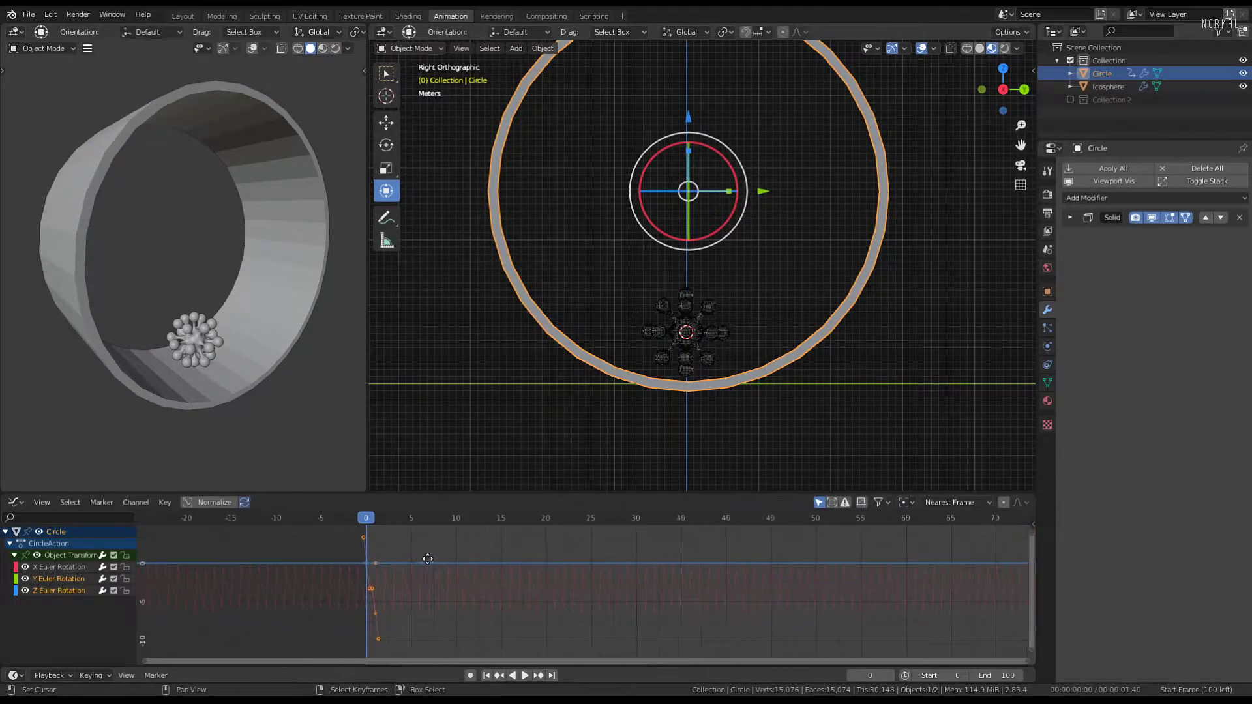
Set Linear extrapolation for the ring's rotation curves in the Graph Editor and check the playback
key(shift+e)
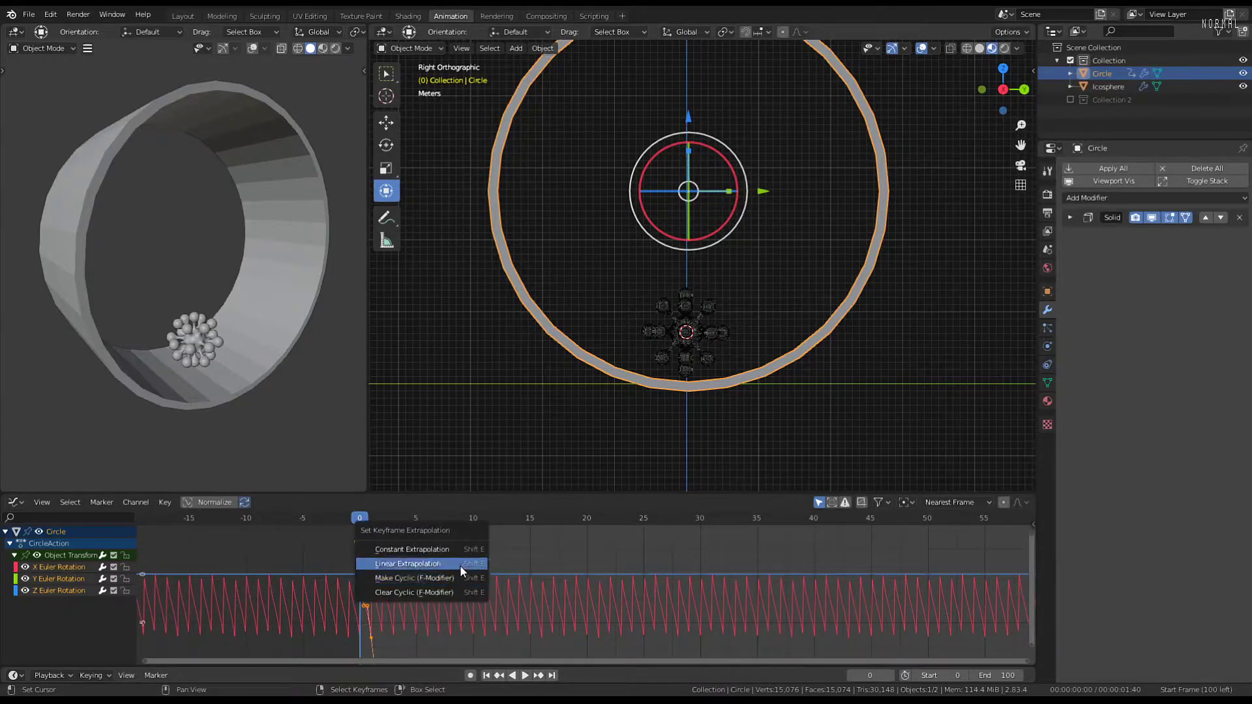
click(459, 565)
key(shift+e)
click(456, 565)
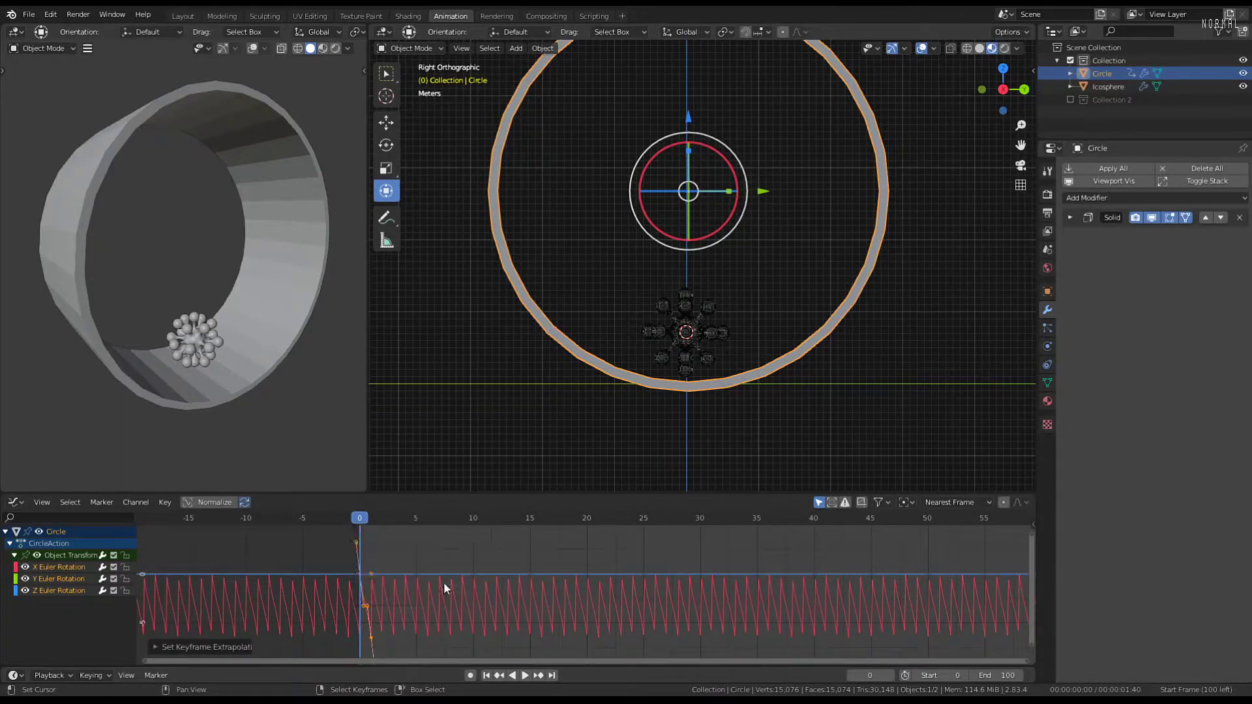
key(space)
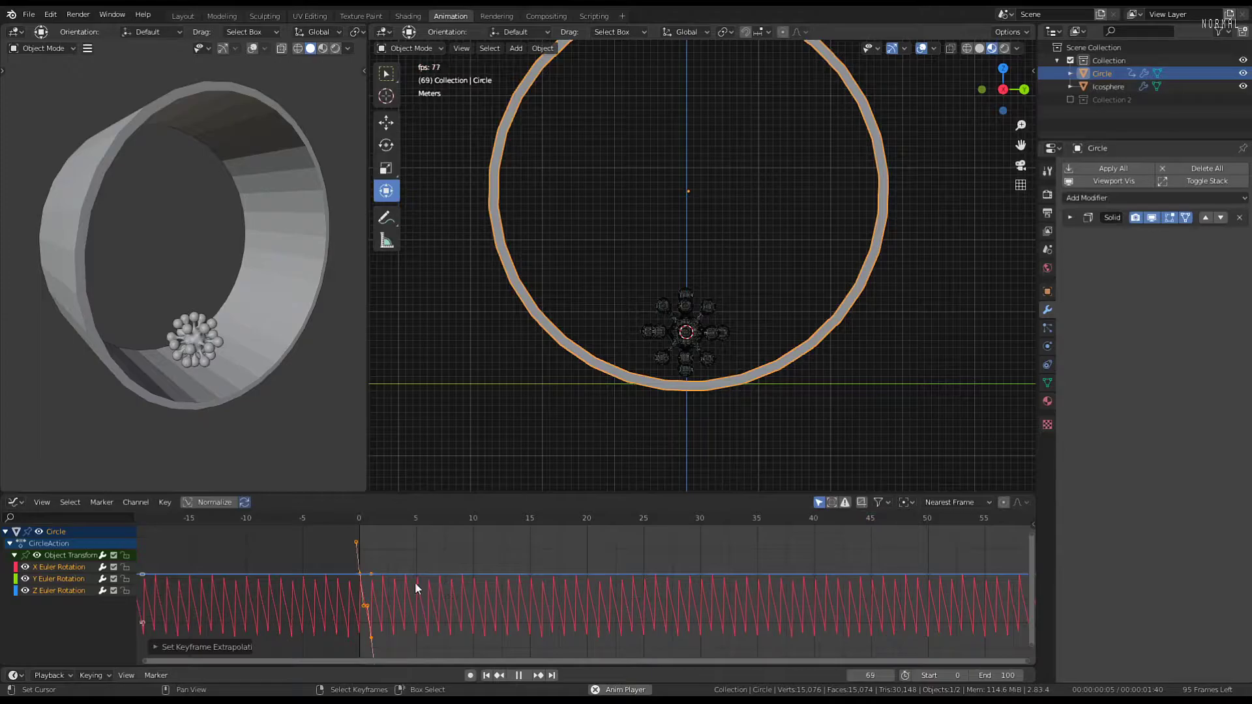
middle_drag(414, 581, 486, 575)
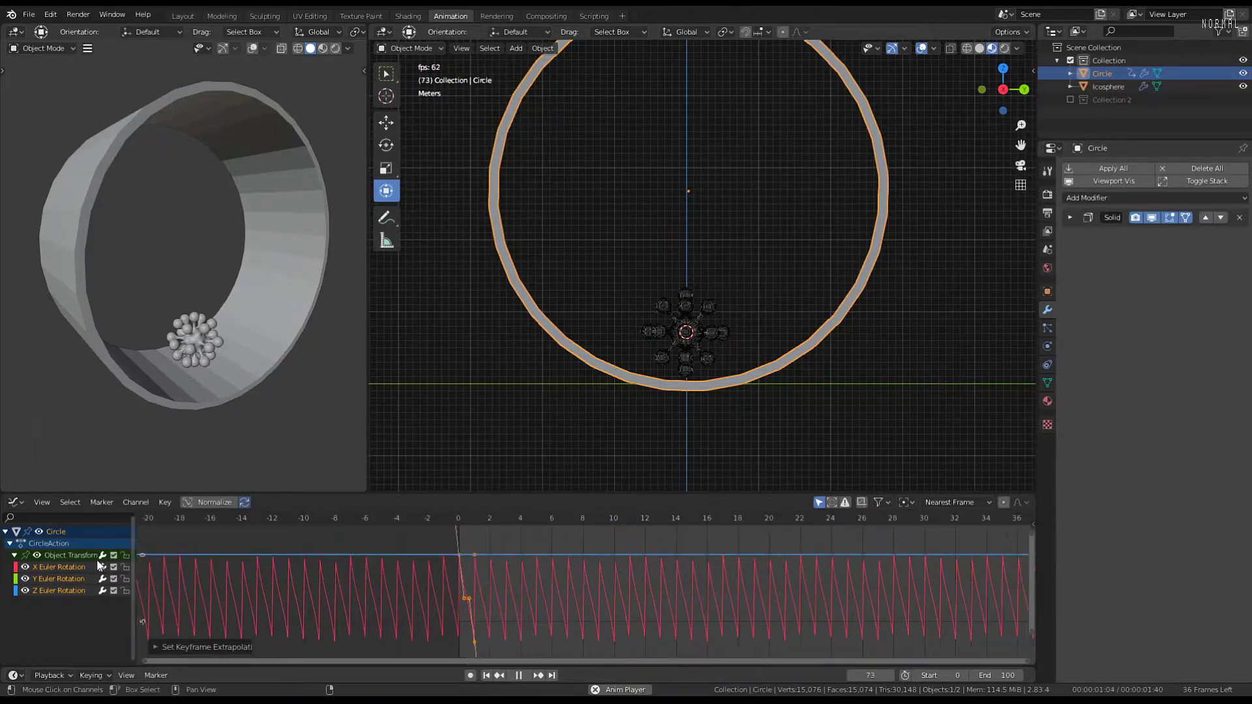
key(space)
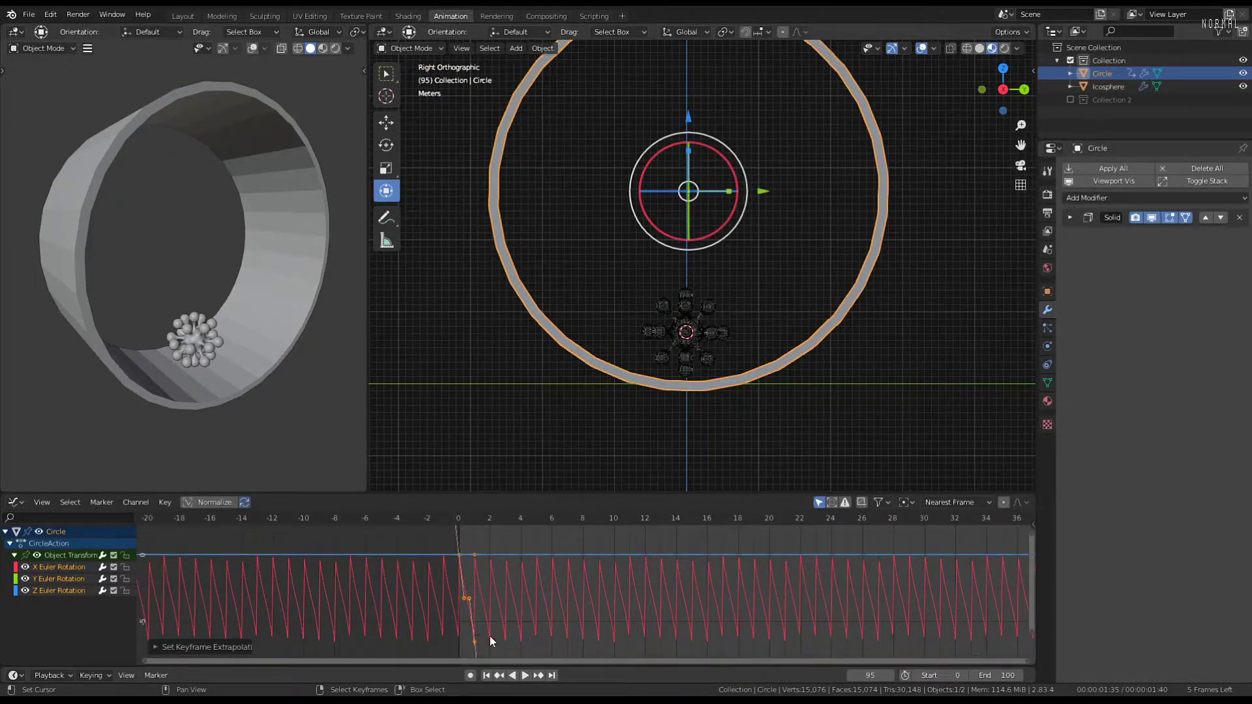
Delete the ring's X Euler Rotation keyframe at frame 1 and play the animation
key(r)
right_click(519, 606)
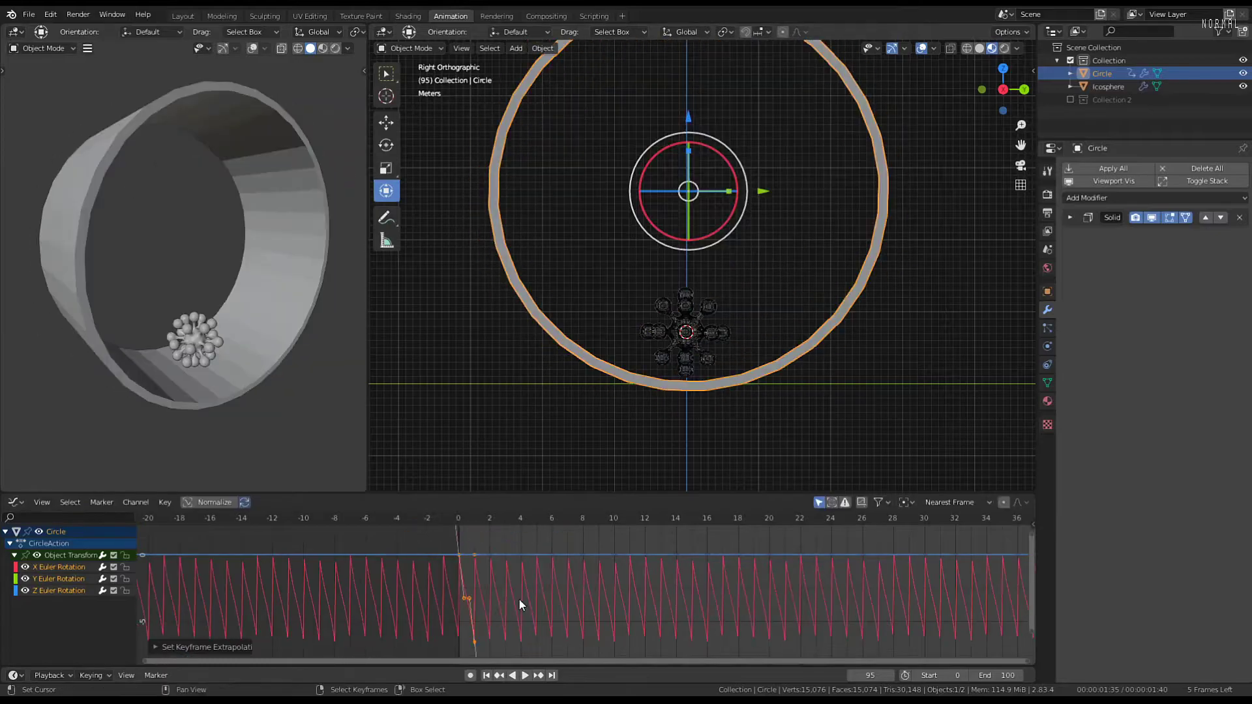
right_click(476, 637)
key(g)
right_click(551, 607)
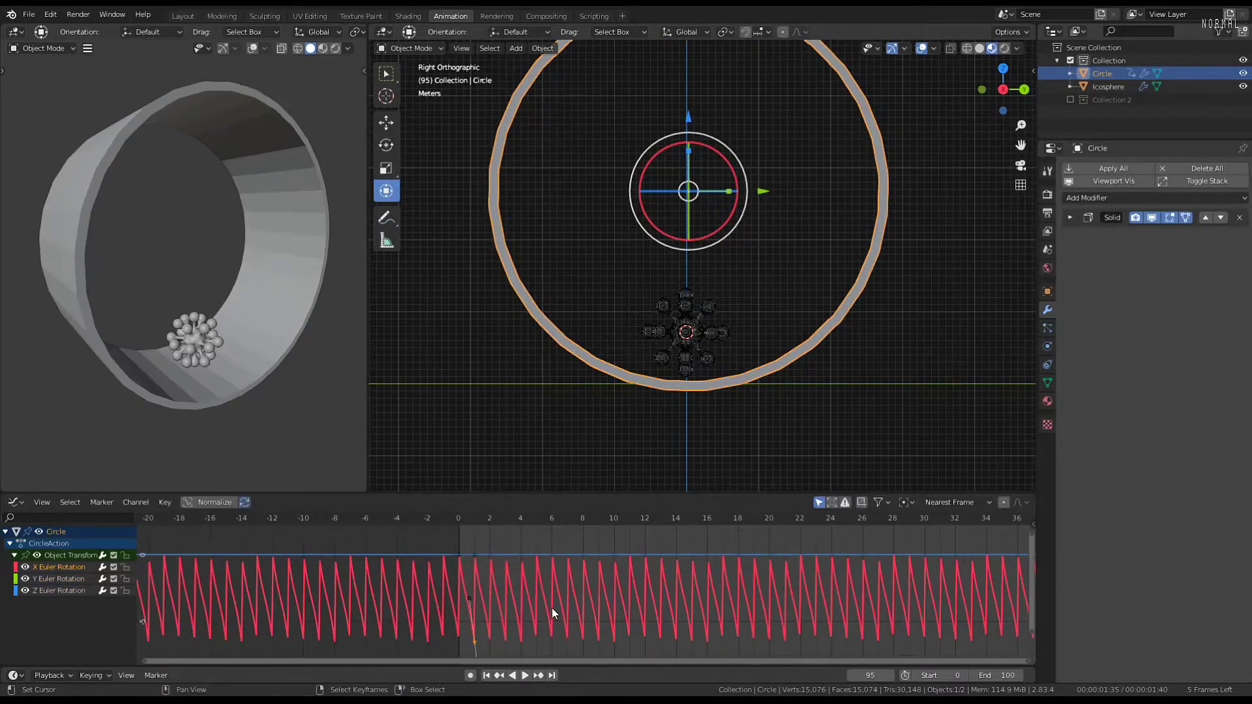
key(Delete)
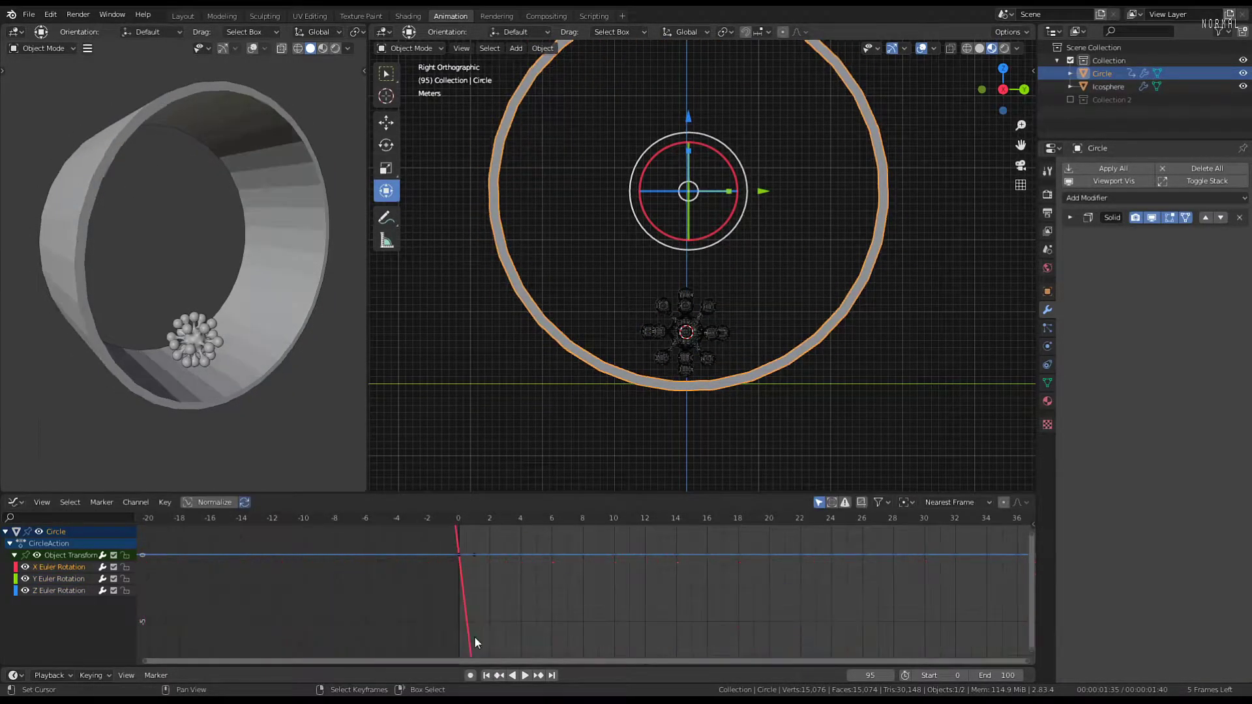
key(space)
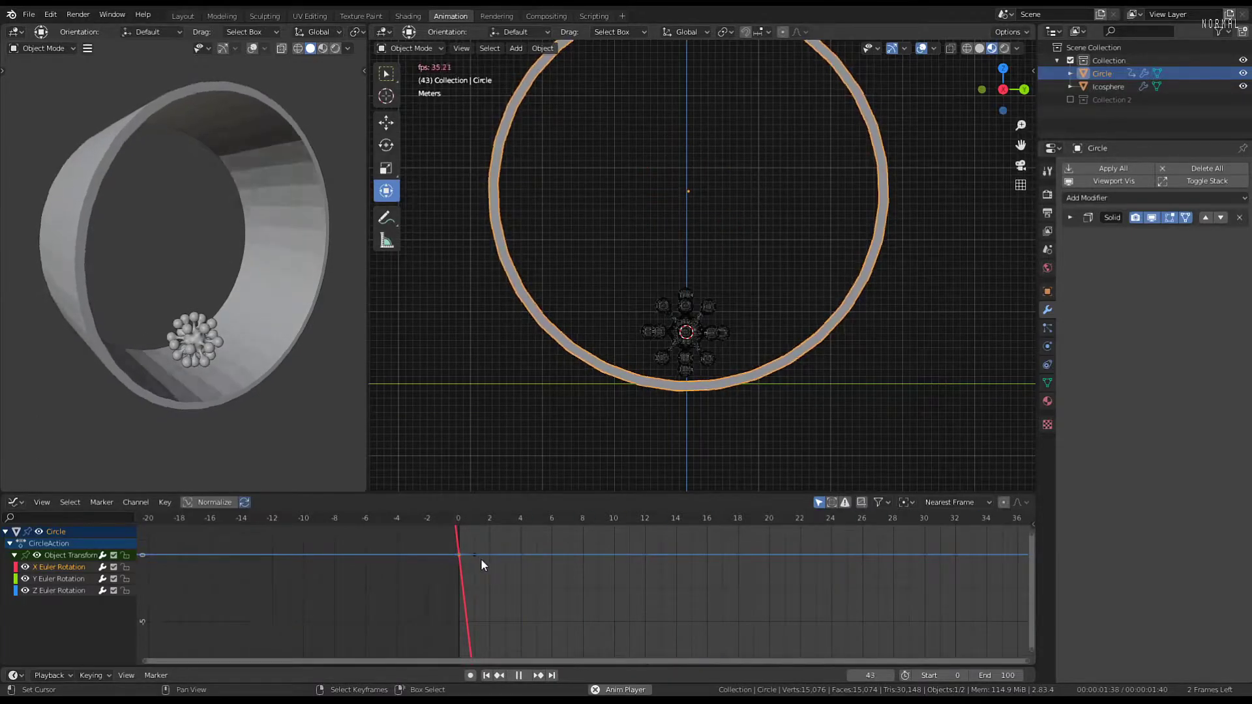
Remove the Y and Z Euler Rotation channels from the ring's action, leaving only X Euler Rotation
key(x)
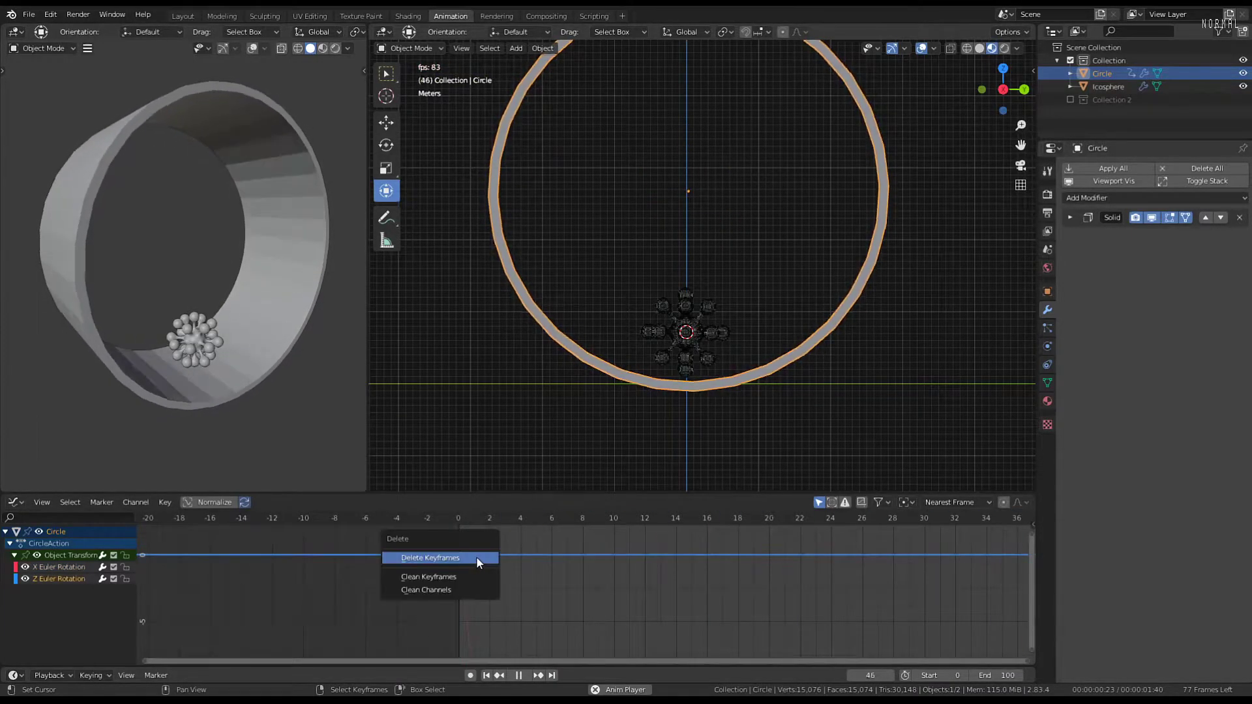
click(476, 557)
Rotate the ring's X Euler Rotation keyframe handles in the Graph Editor to give the curve a gentler downward slope
scroll(507, 592, down, 3)
key(r)
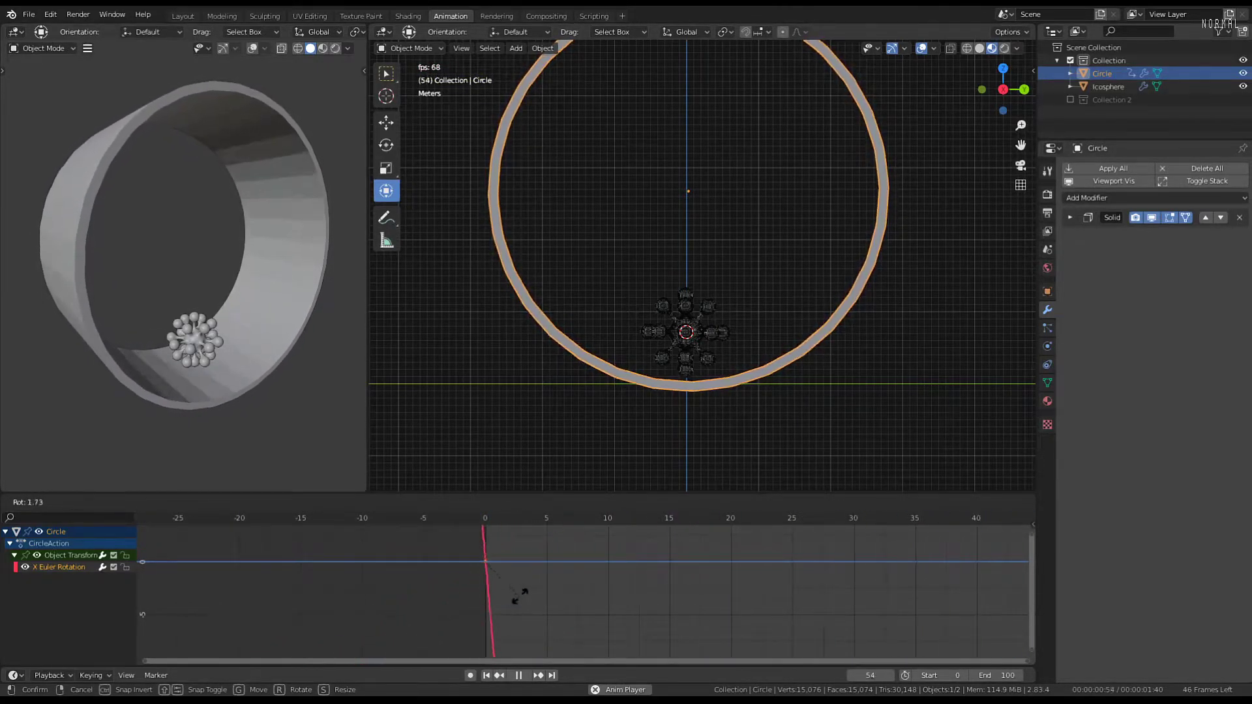
click(538, 558)
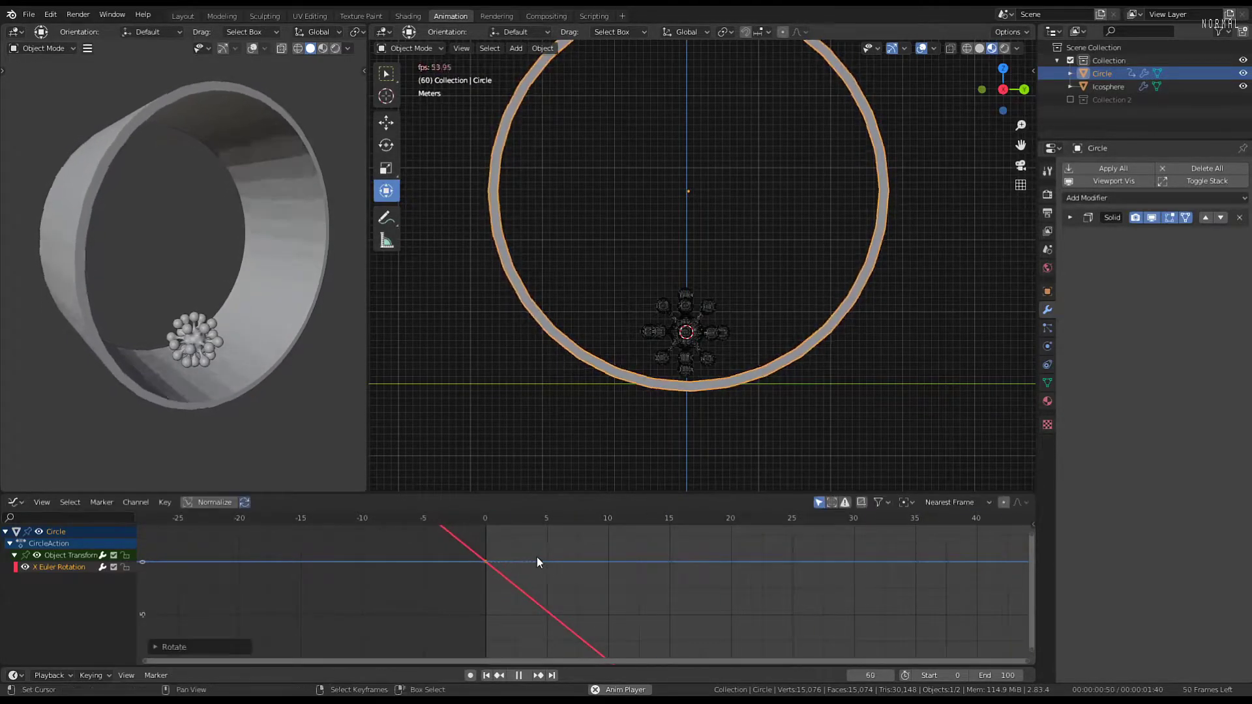
Add a Subdivision Surface modifier to the ring and place it above Solidify in the modifier stack
middle_drag(662, 251, 976, 143)
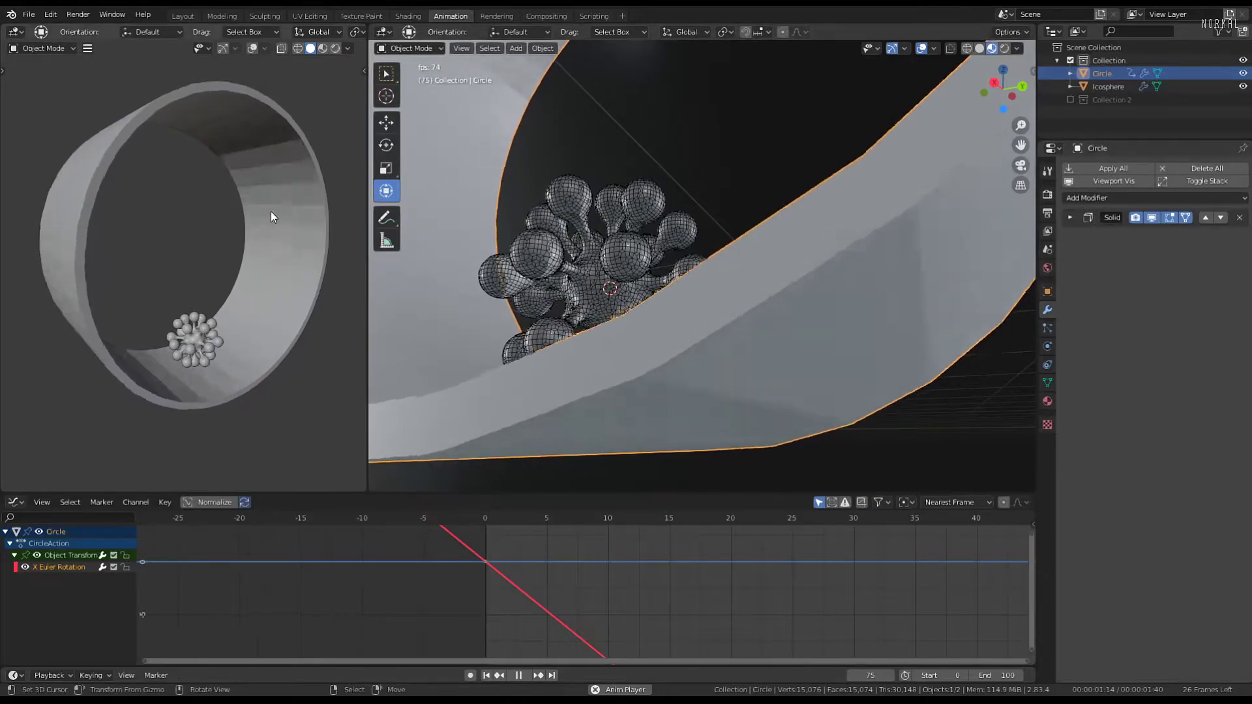
click(1128, 196)
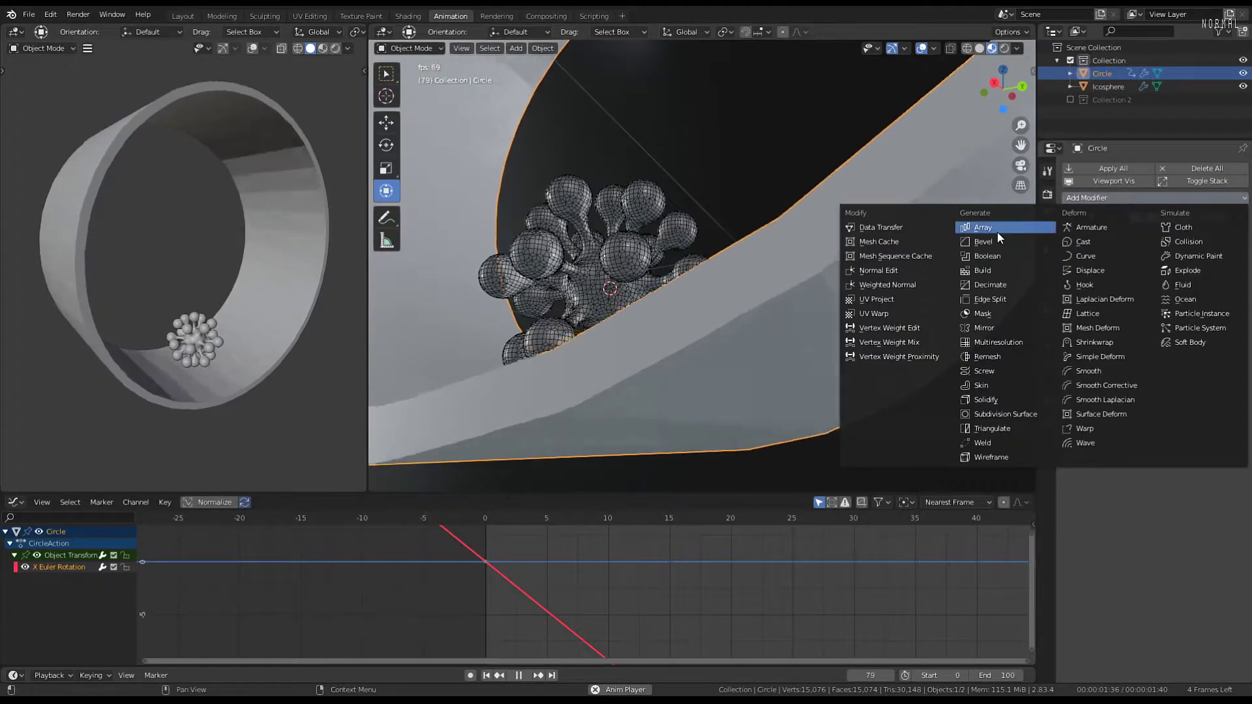
click(1006, 416)
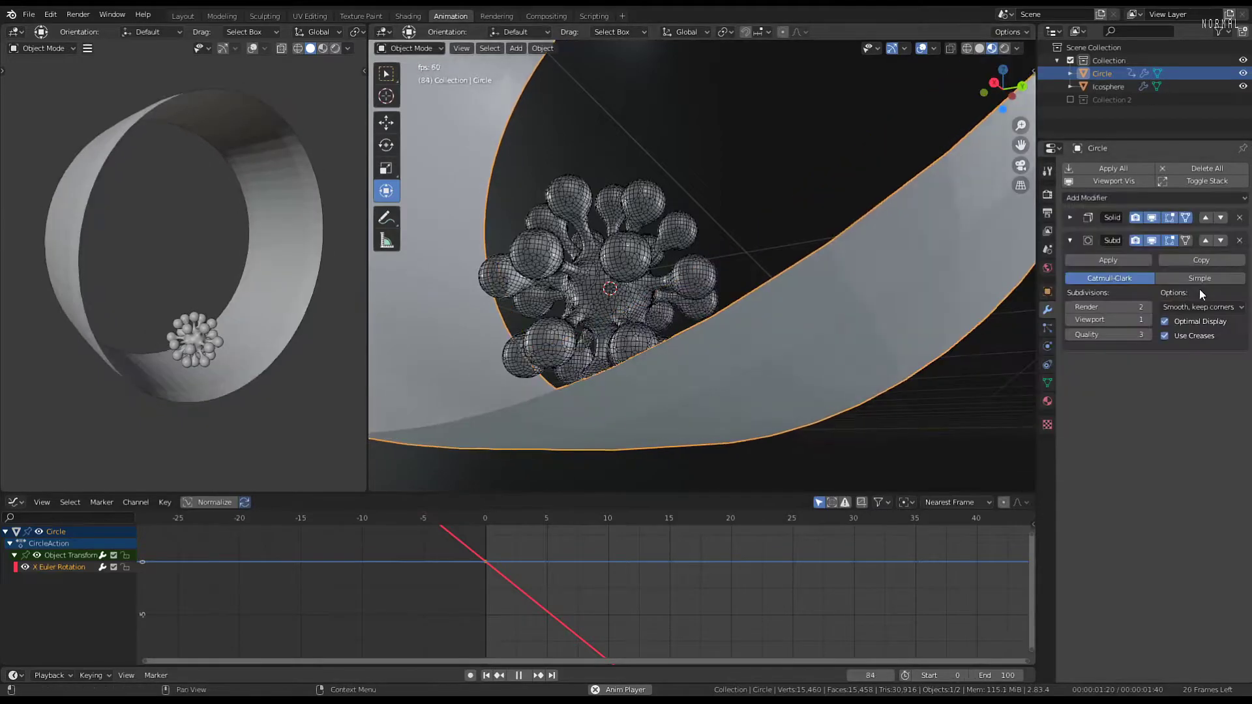
click(1205, 240)
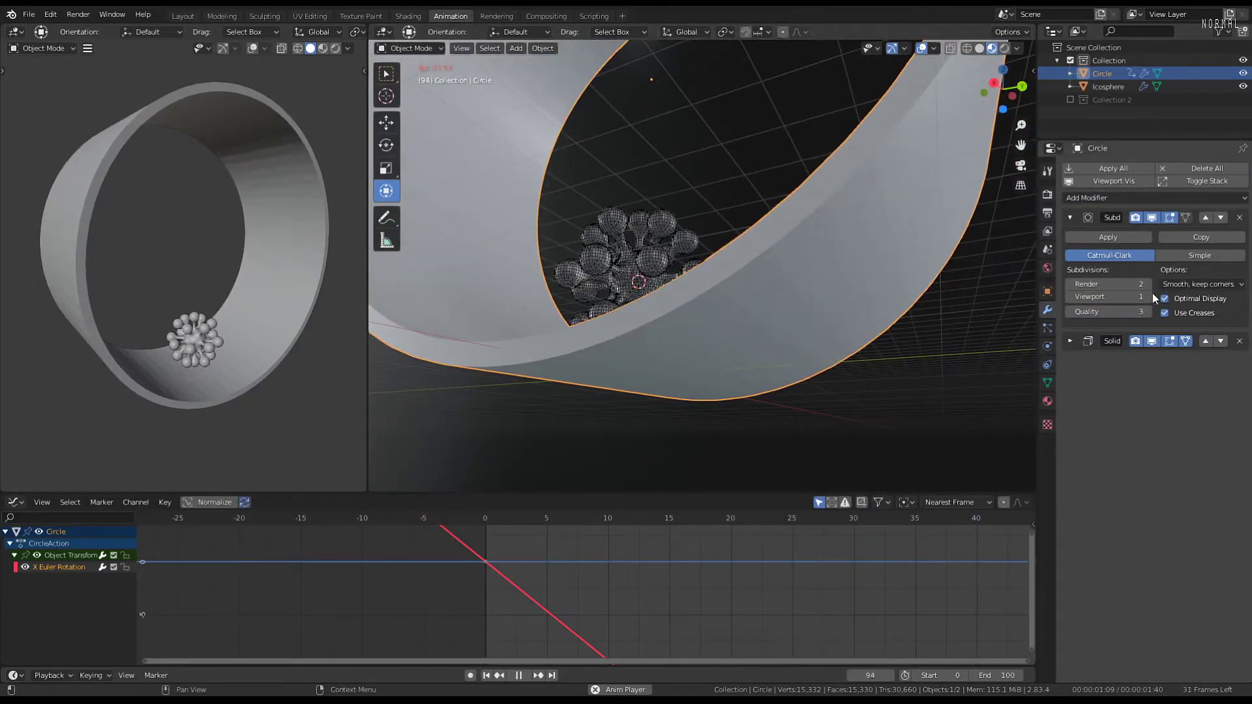
Set both the Render and Viewport subdivision levels of the ring's Subdivision Surface modifier to 1
click(1148, 297)
middle_drag(704, 182, 712, 249)
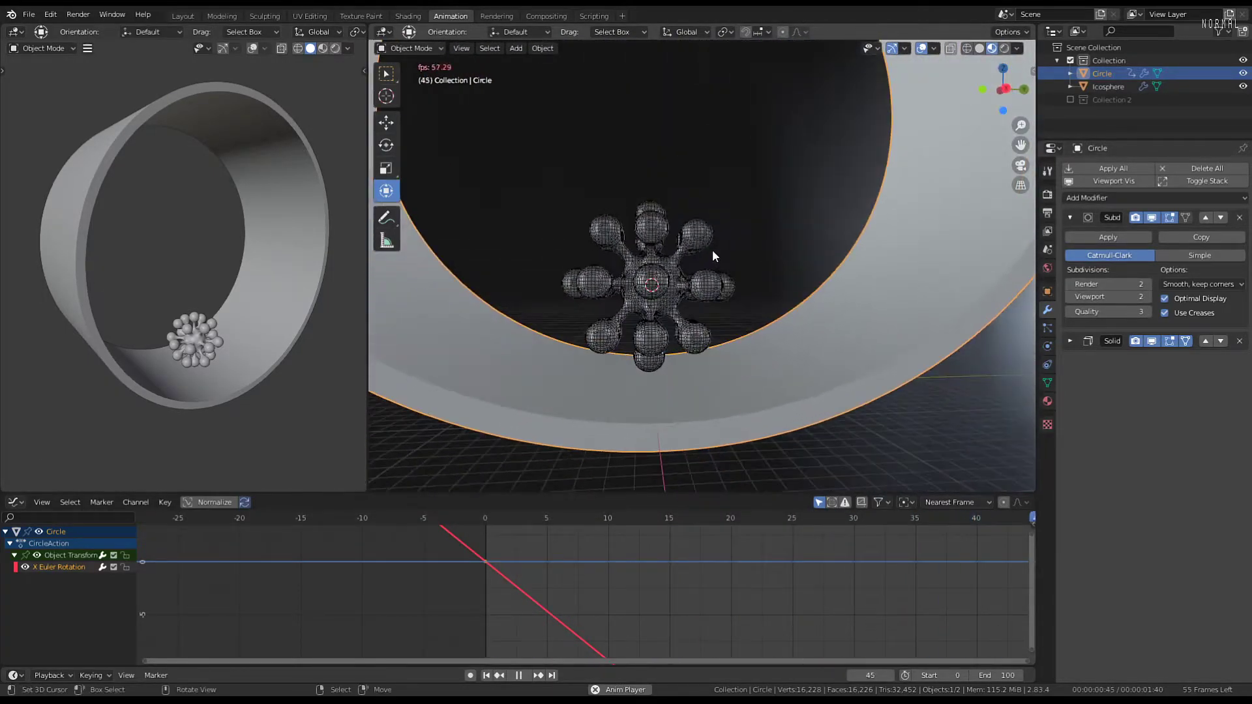
click(1070, 297)
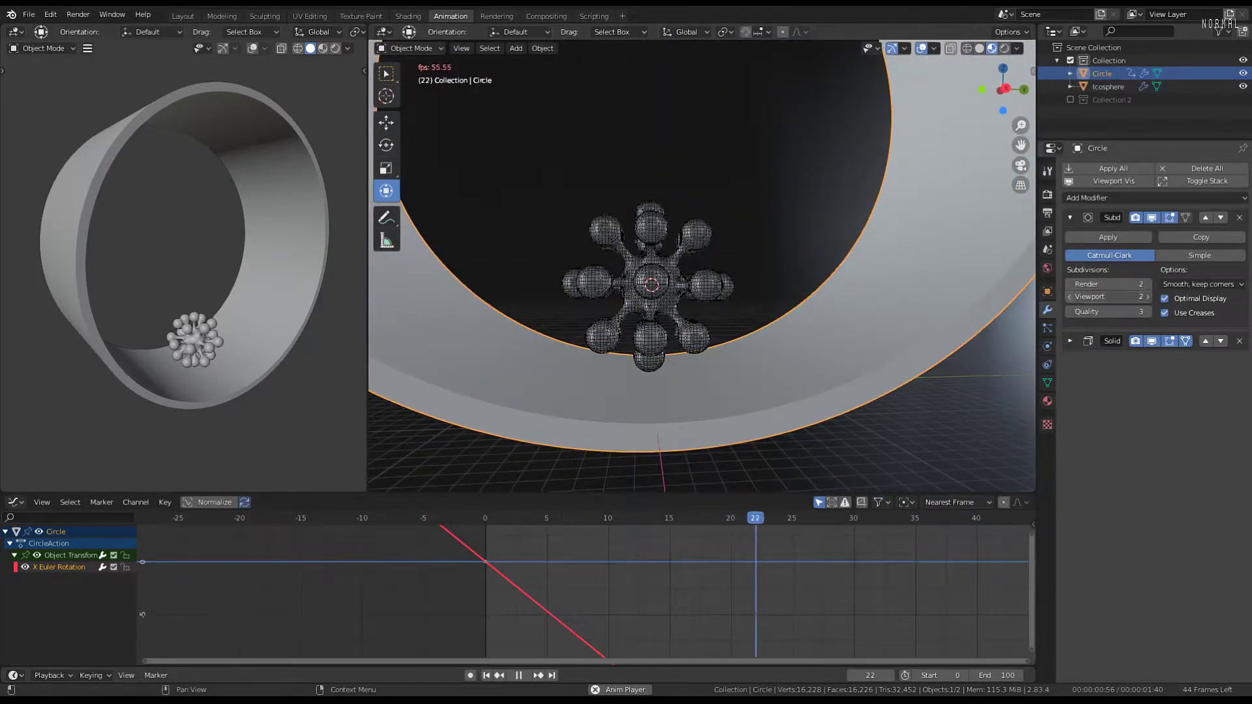
click(1070, 284)
middle_drag(847, 282, 872, 276)
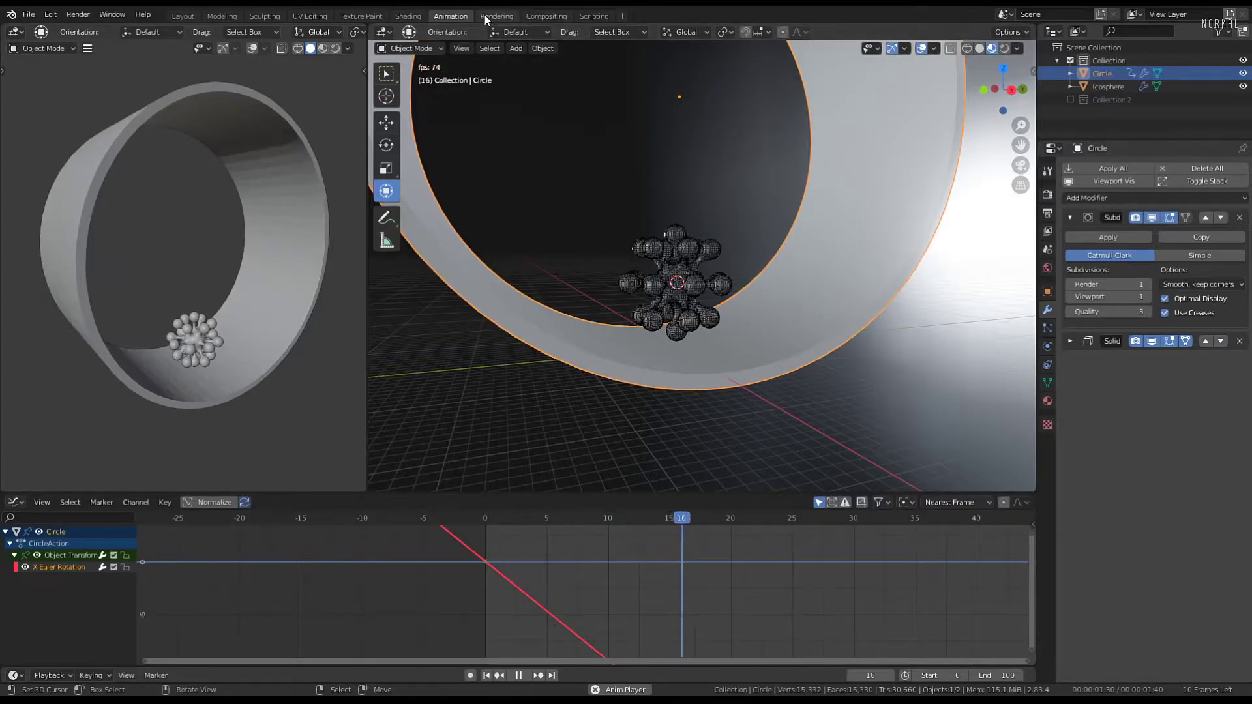
Stop the playback at frame 0 in the Shading workspace and bring up the icosphere's cloth physics settings
click(409, 15)
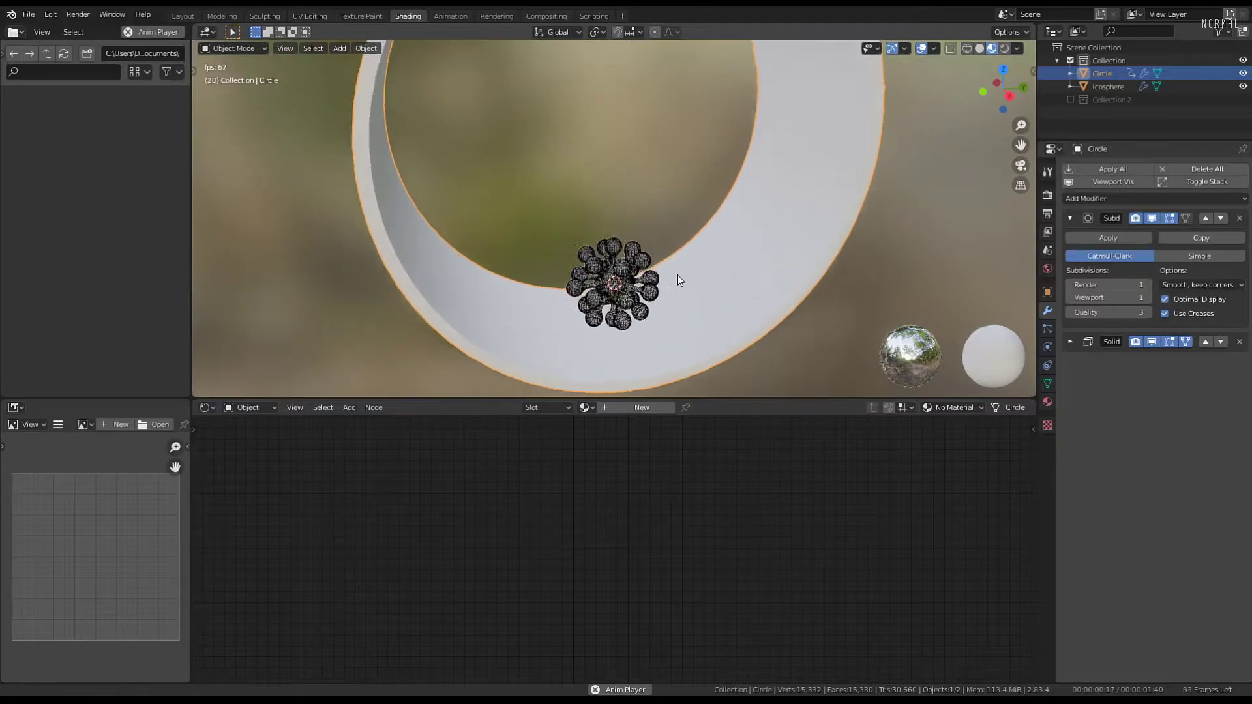
key(space)
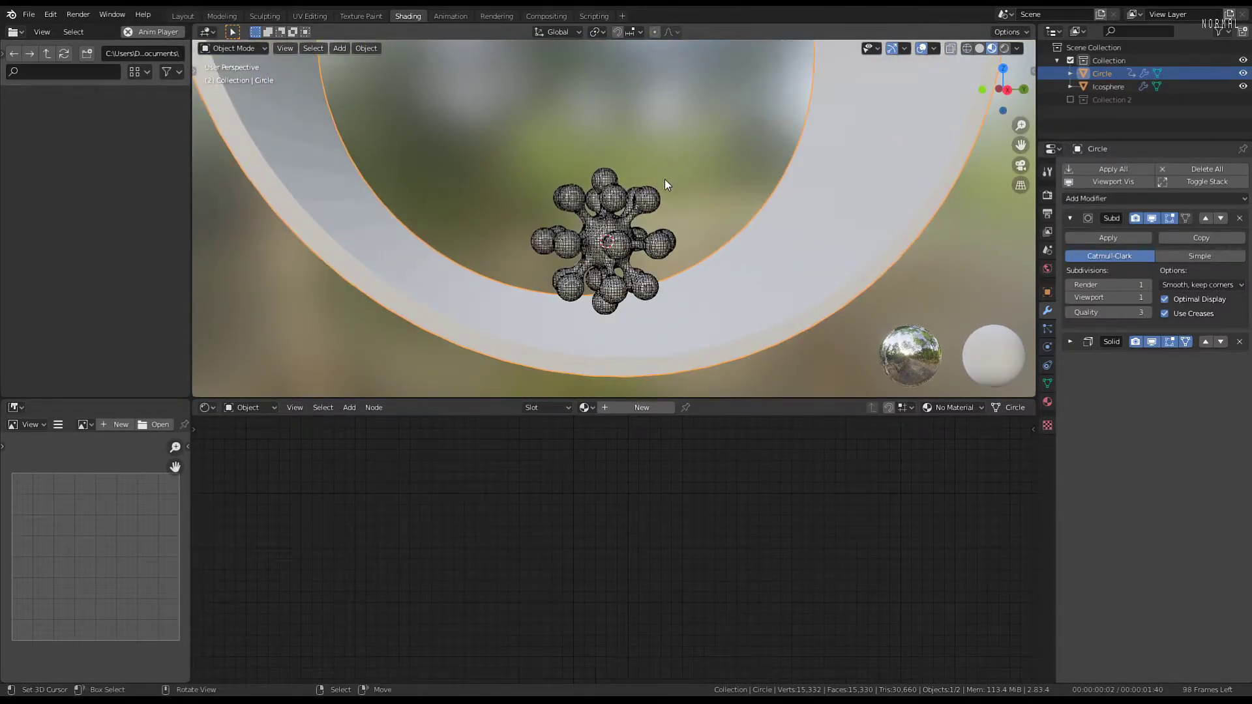
scroll(655, 185, up, 2)
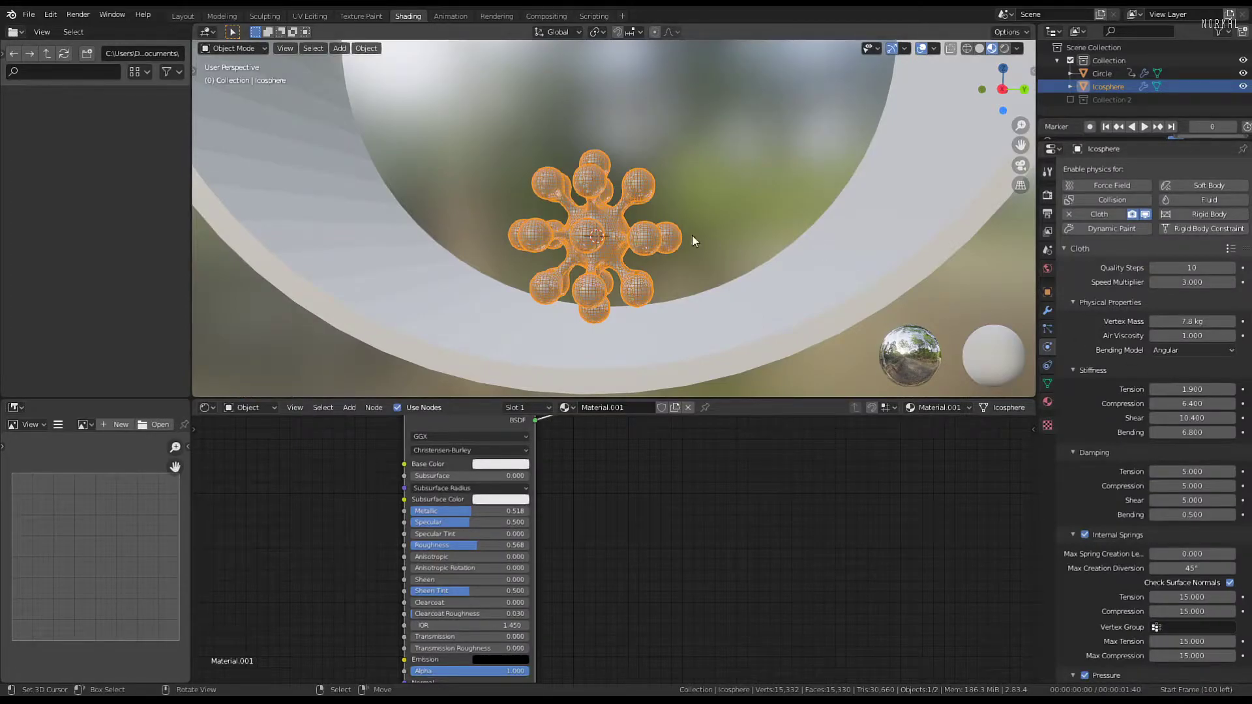
mouse_move(691, 233)
middle_down()
mouse_move(714, 236)
mouse_move(684, 228)
middle_up()
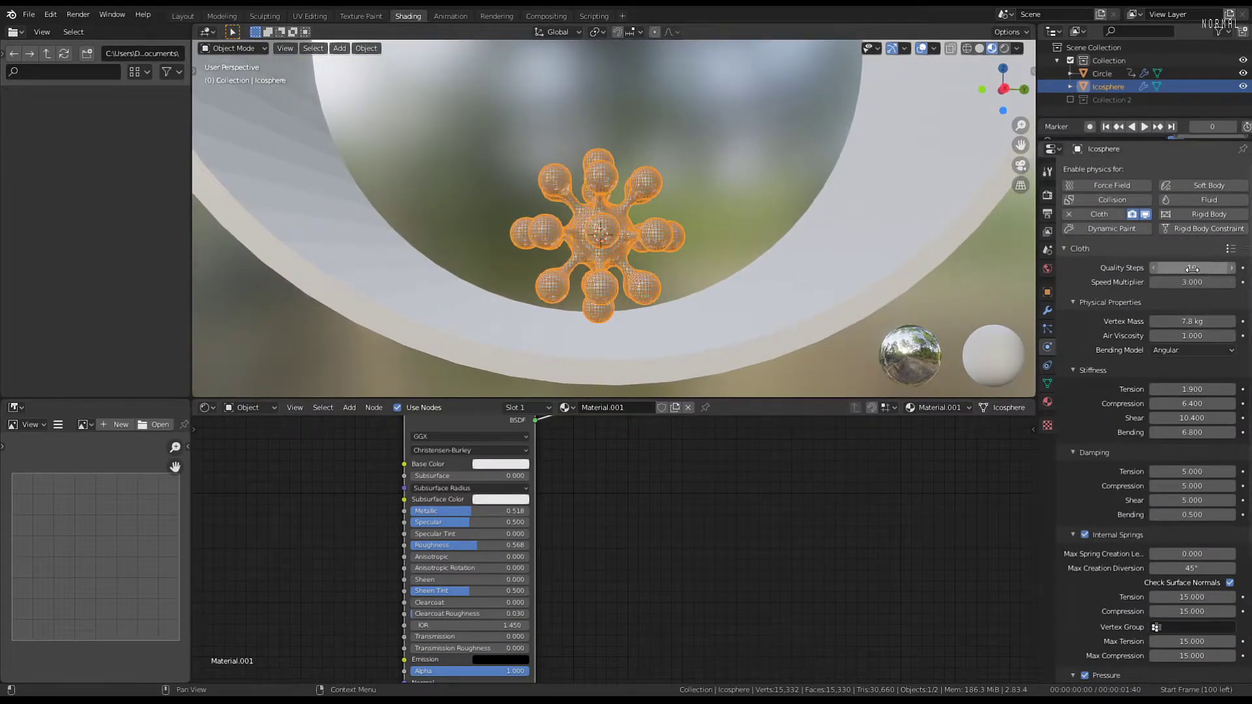
Set the Quality Steps of the icosphere's cloth simulation to 5
click(1154, 267)
click(1153, 268)
click(1153, 268)
click(1153, 267)
scroll(643, 206, up, 2)
middle_drag(643, 206, 620, 205)
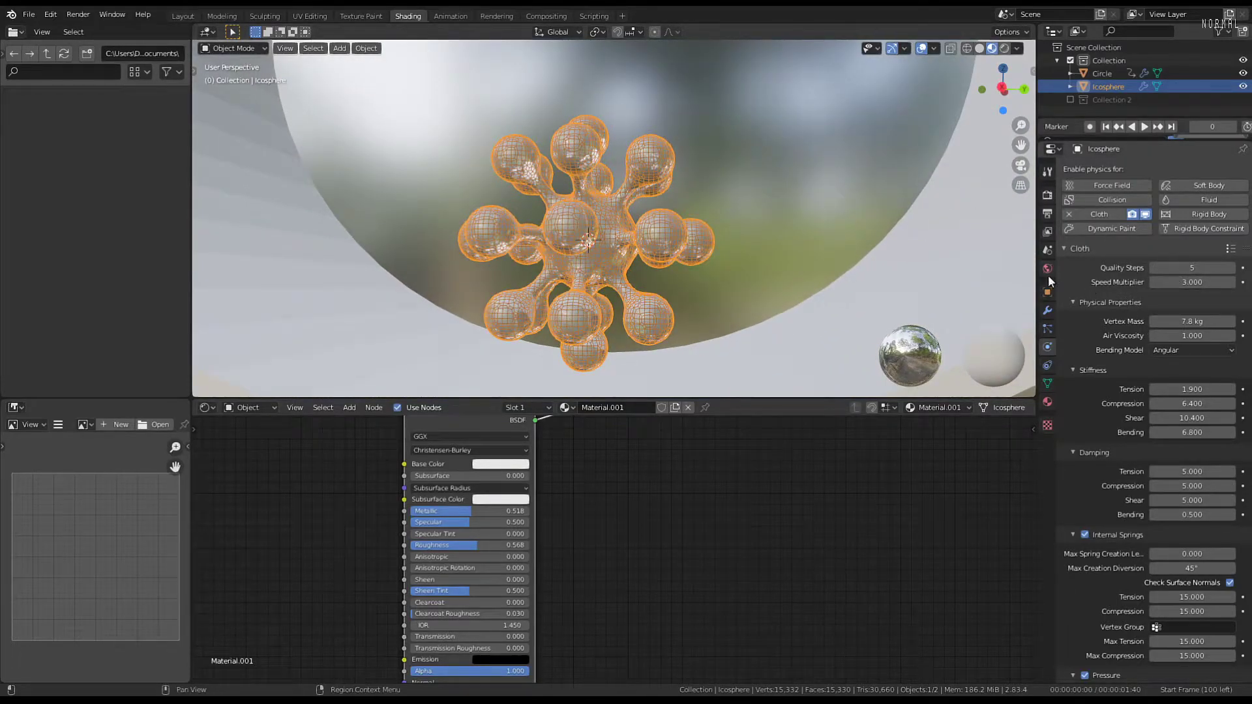
Enable viewport display for the icosphere's Remesh and Decimate modifiers and play the cloth simulation
click(1047, 310)
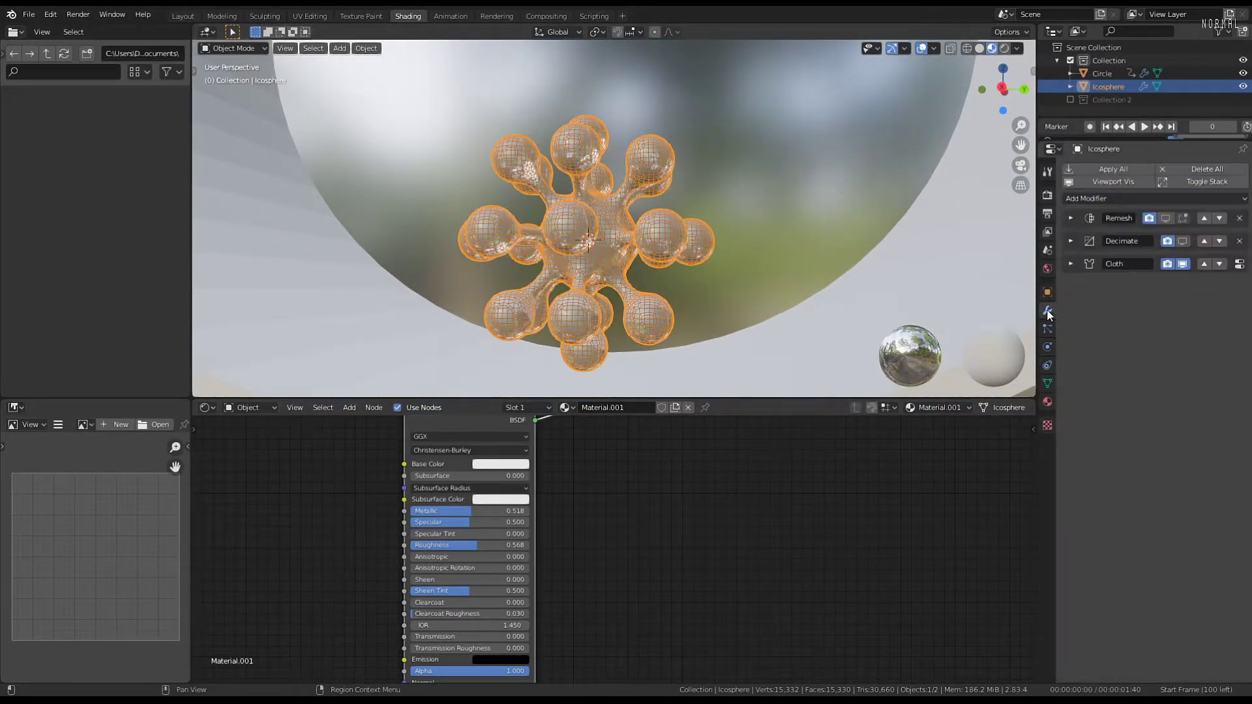
click(1166, 217)
click(1184, 241)
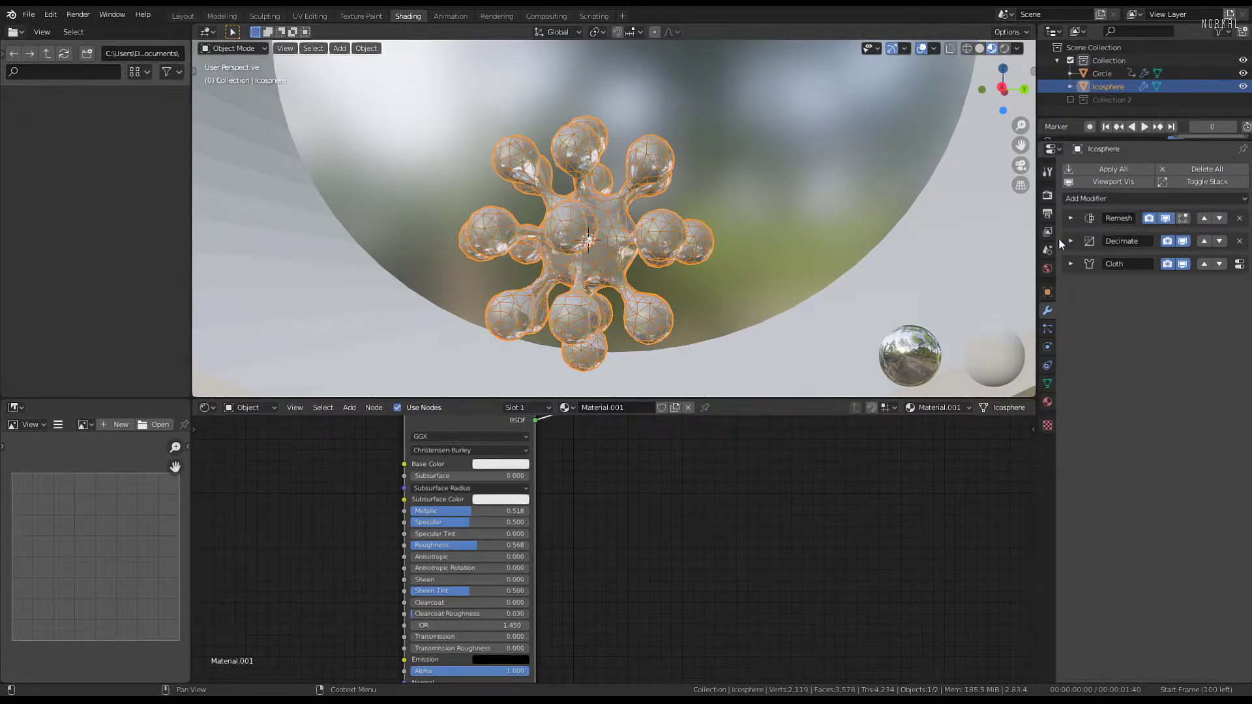
key(space)
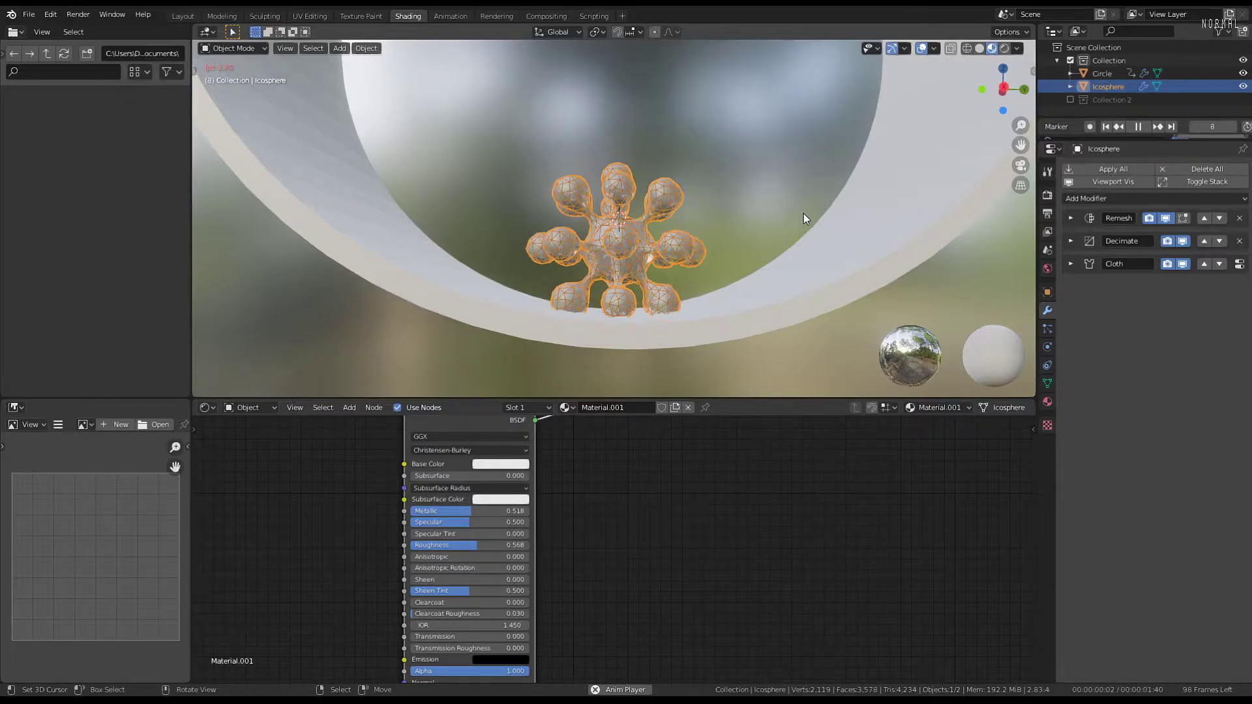
Stop the simulation playback and return the timeline to frame 0
key(space)
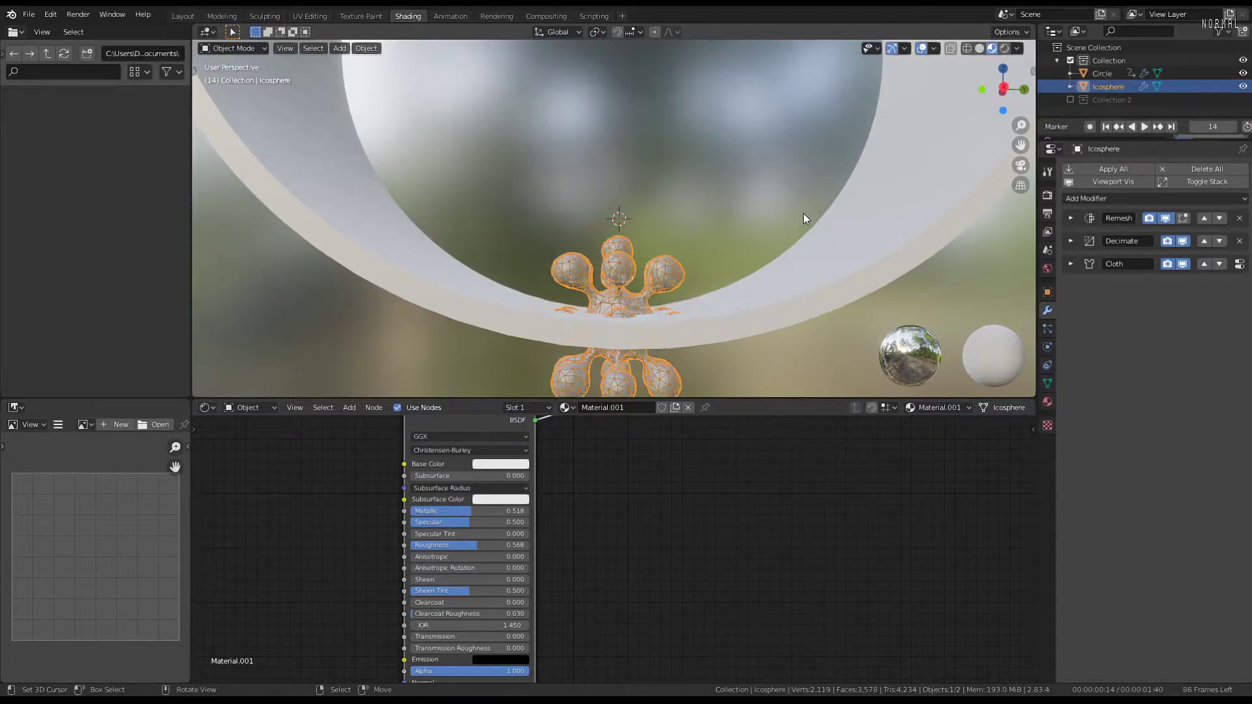
key(Left)
key(Left)
key(Left)
key(Left)
key(Left)
key(Left)
key(Left)
key(Left)
key(Left)
key(Left)
key(Left)
key(shift+Left)
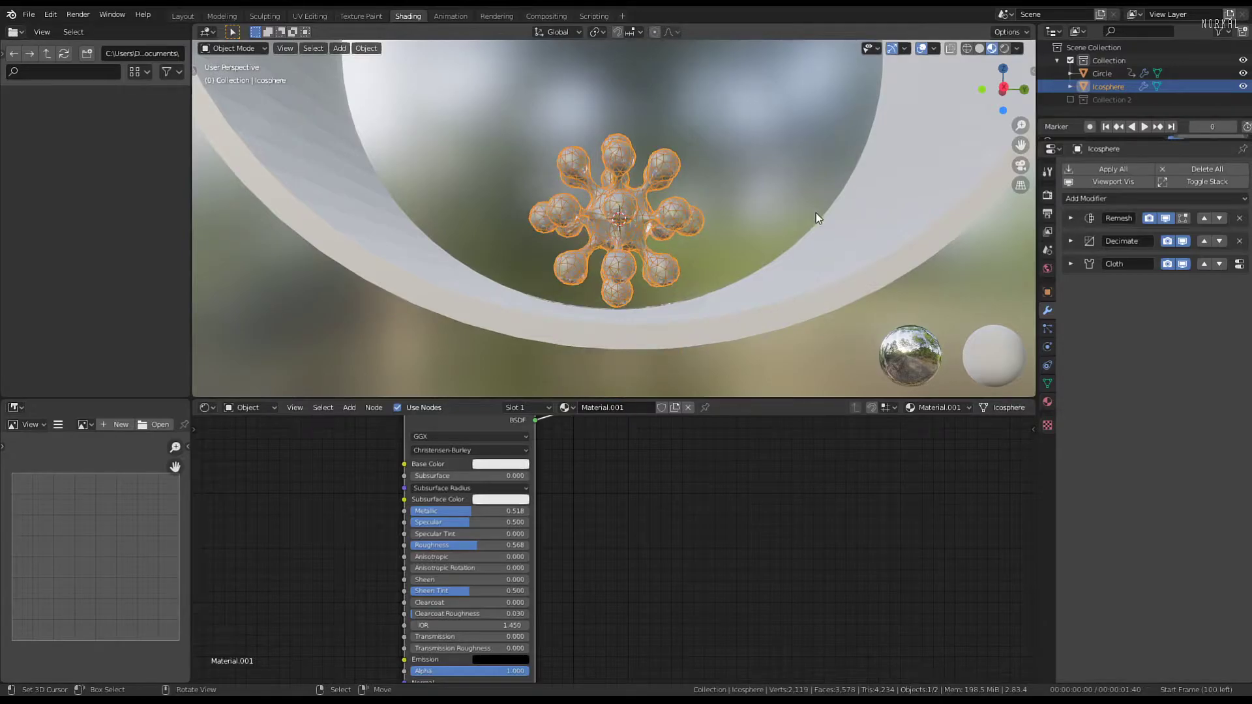
Enable Collision physics on the ring and test the blob's contact with it by playing the simulation
click(920, 245)
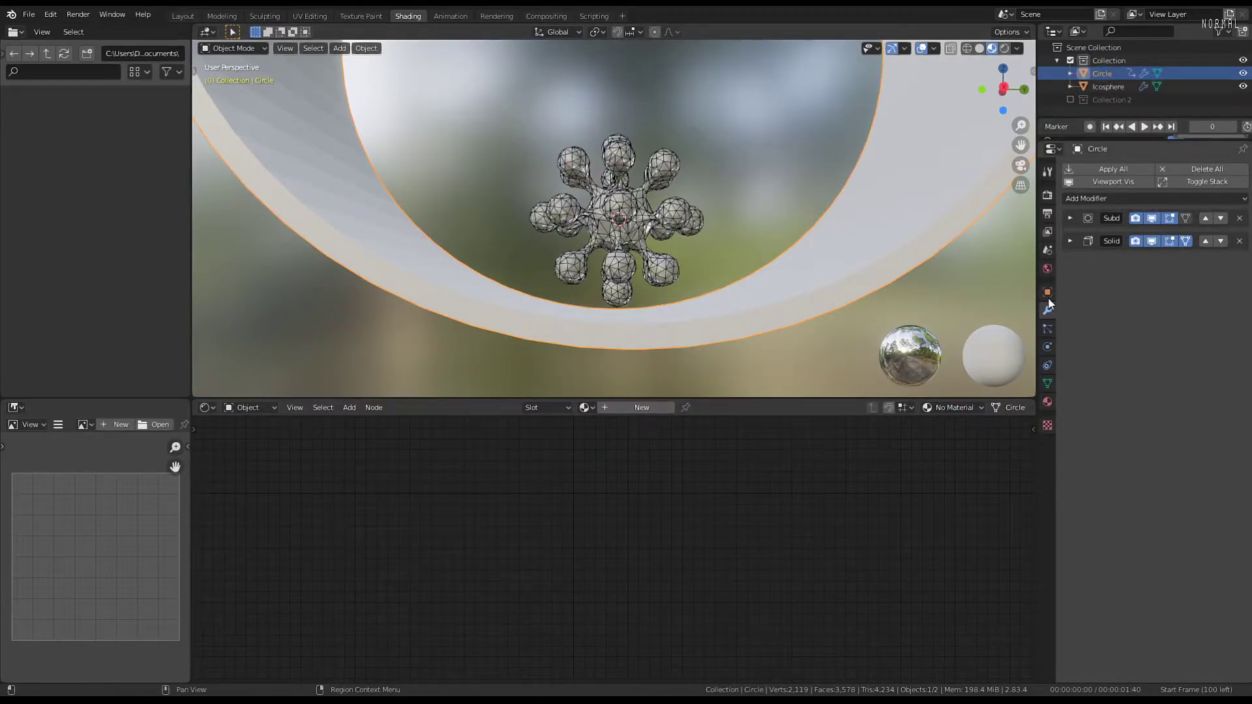
click(1048, 347)
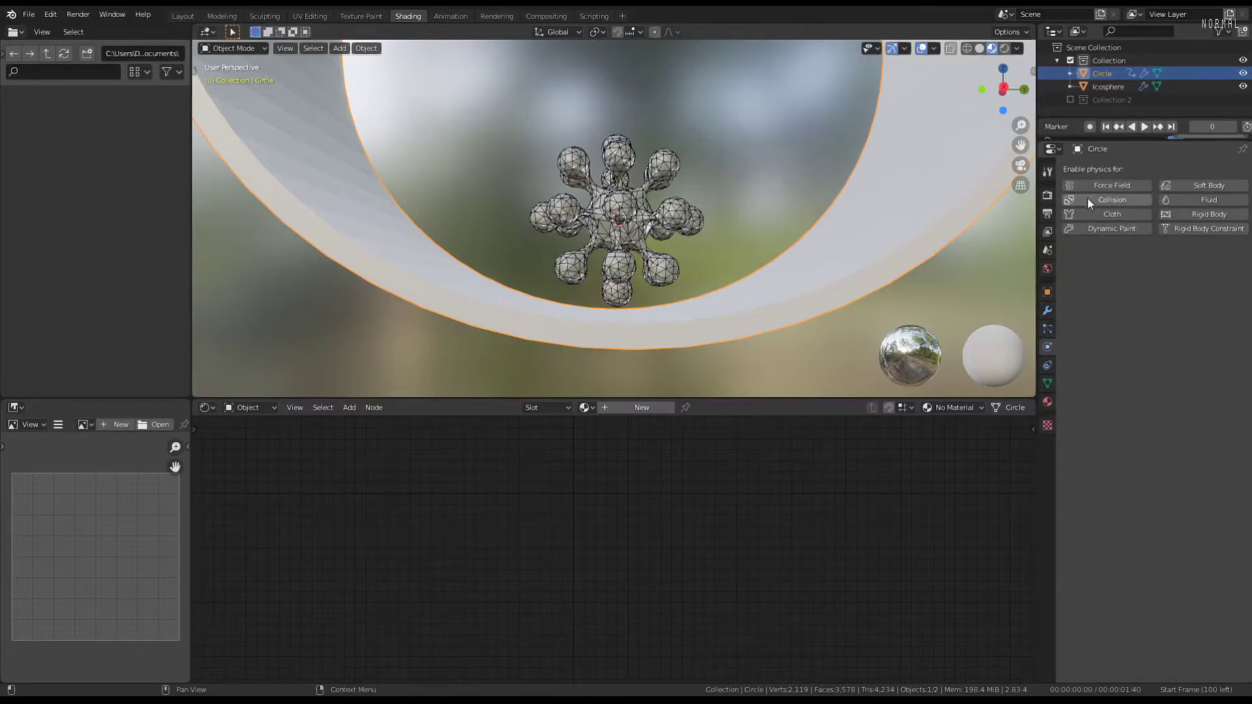
click(1116, 198)
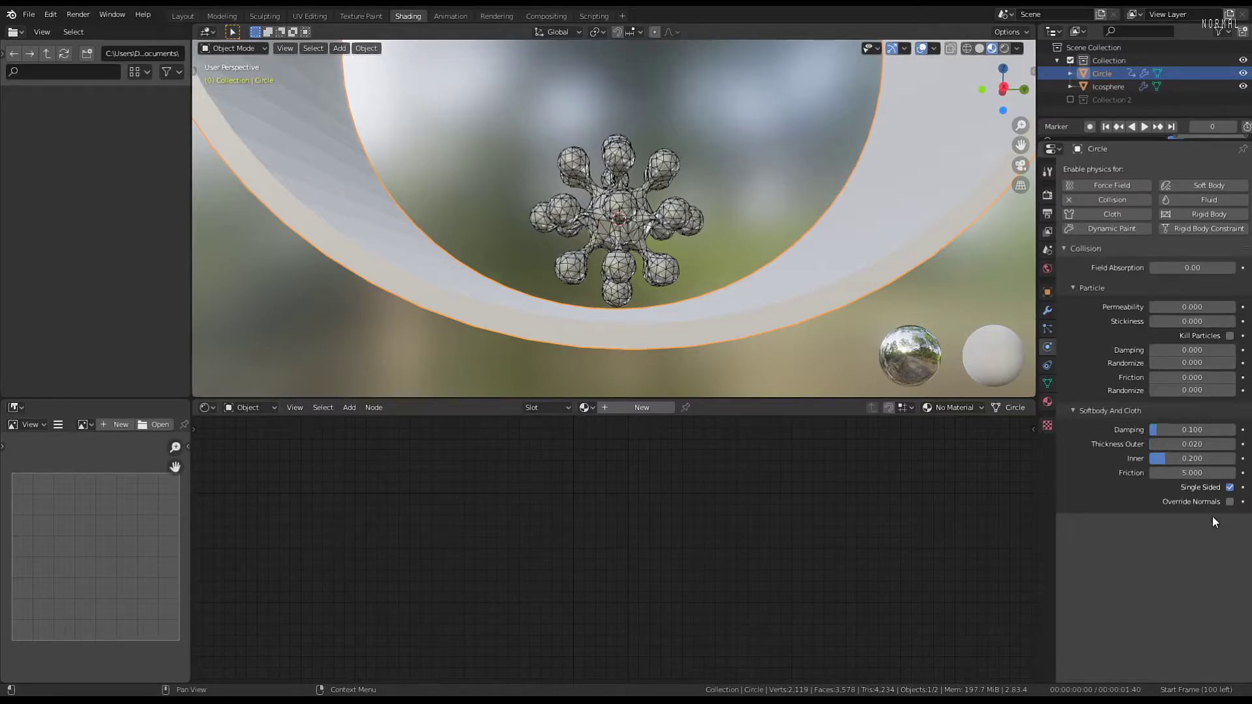
middle_drag(743, 282, 679, 232)
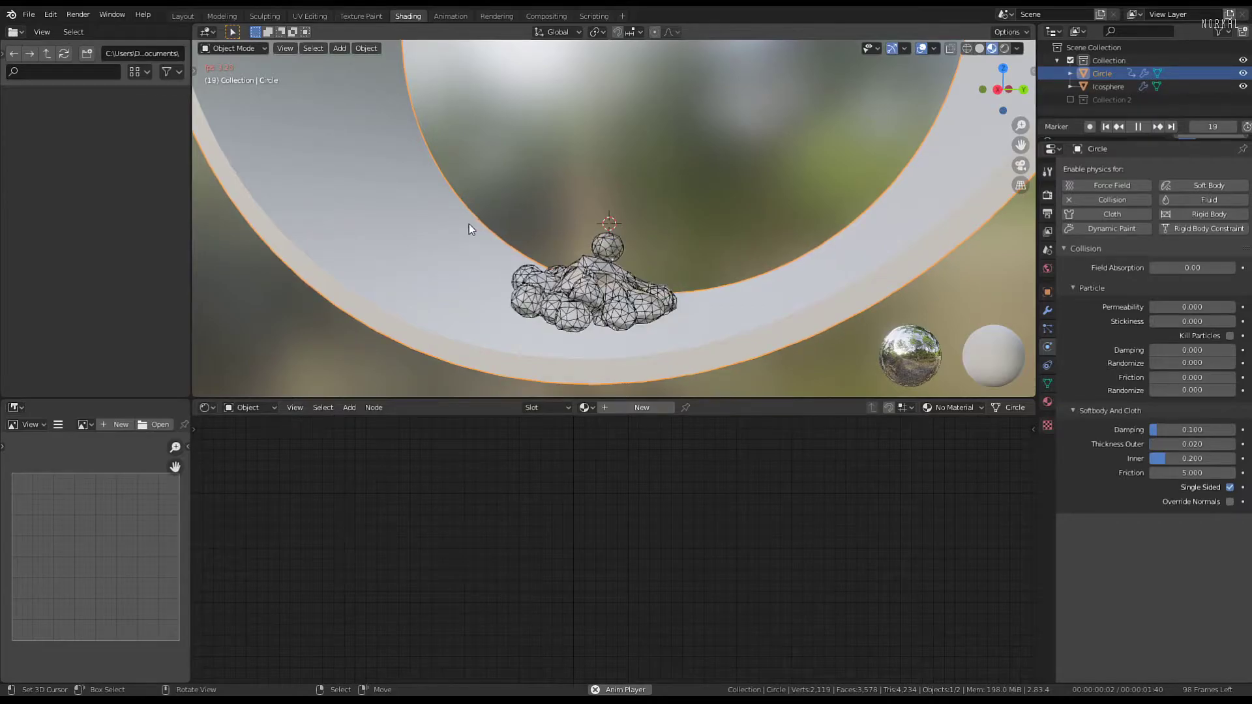
key(space)
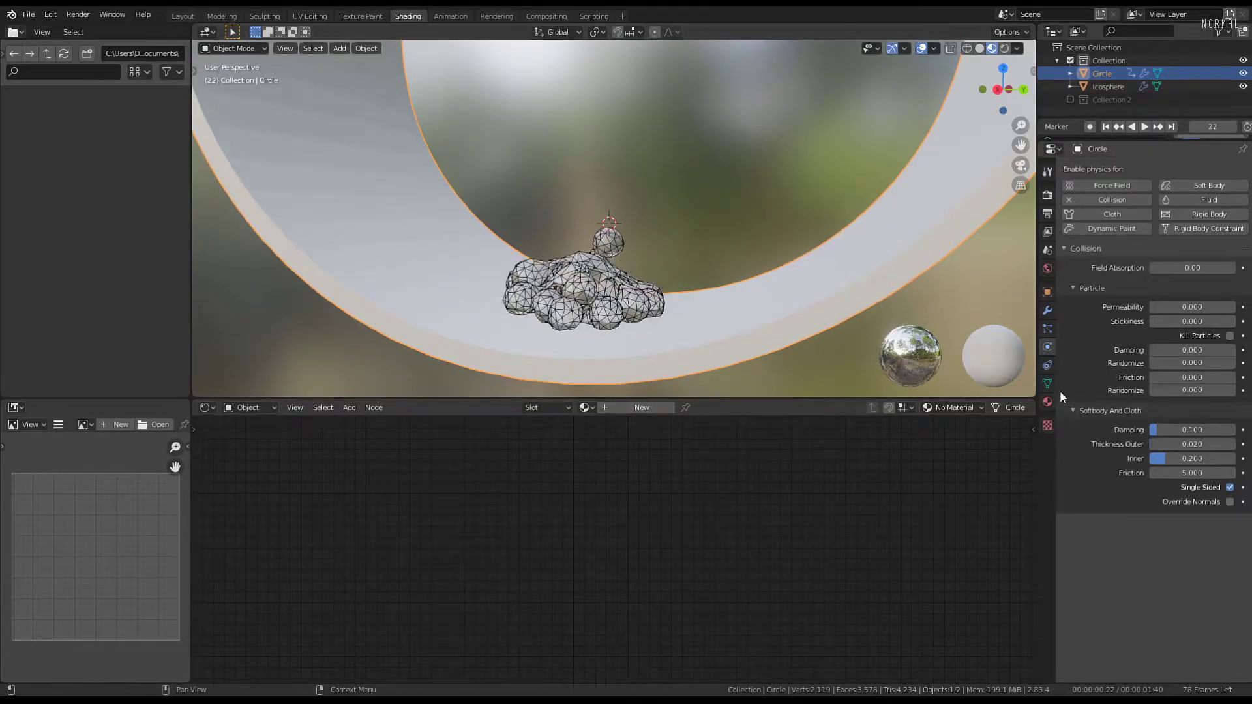
Turn on the Wireframe viewport display for the ring and continue the simulation playback
click(1048, 293)
click(1060, 444)
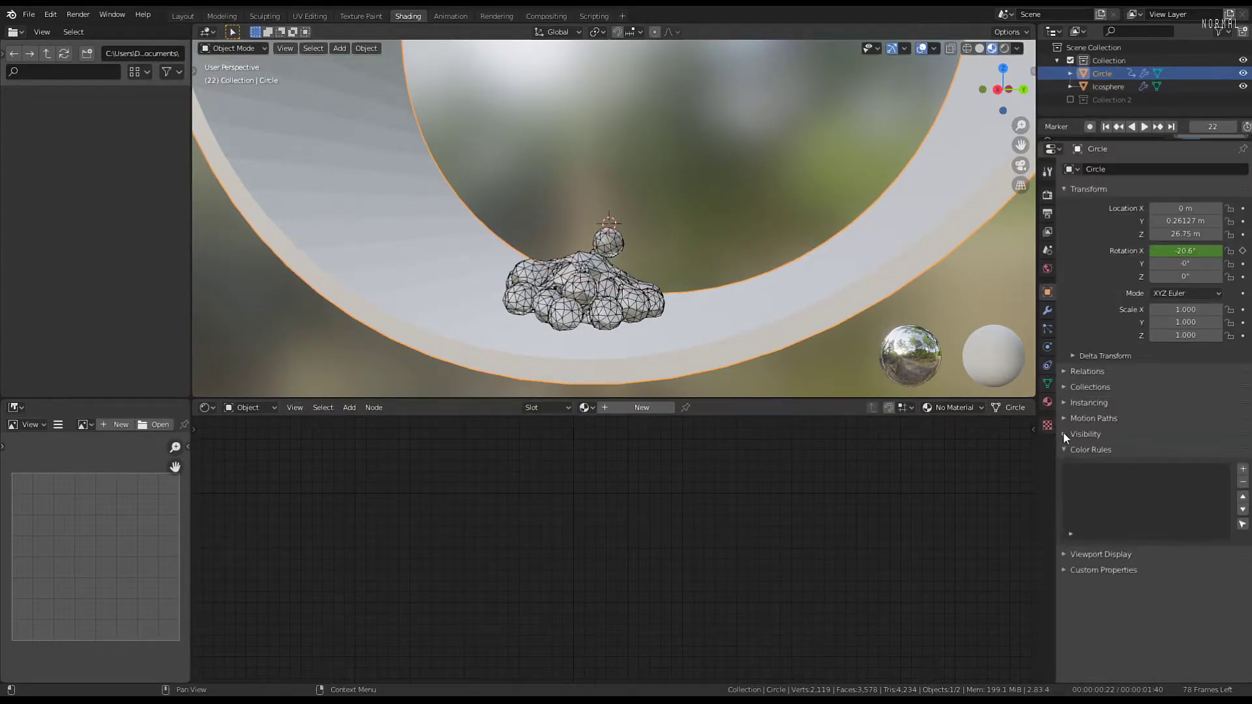
click(1063, 432)
click(1062, 429)
click(1064, 450)
click(1062, 463)
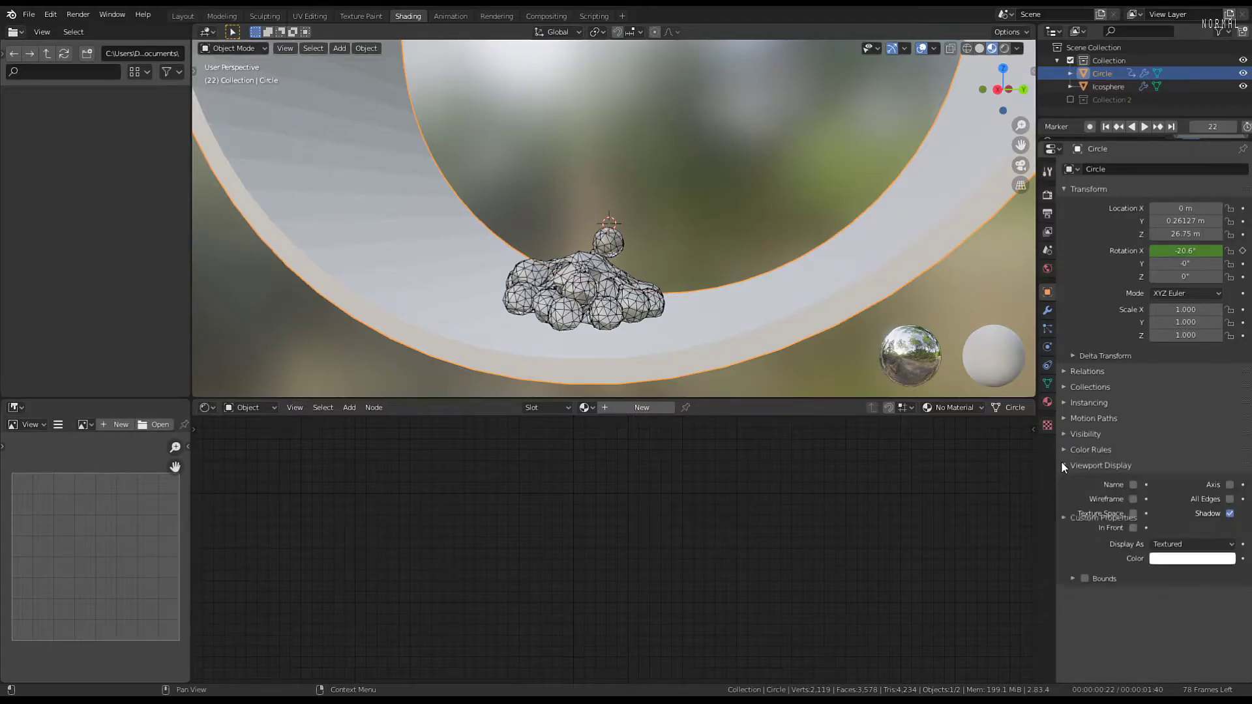
click(1105, 498)
key(space)
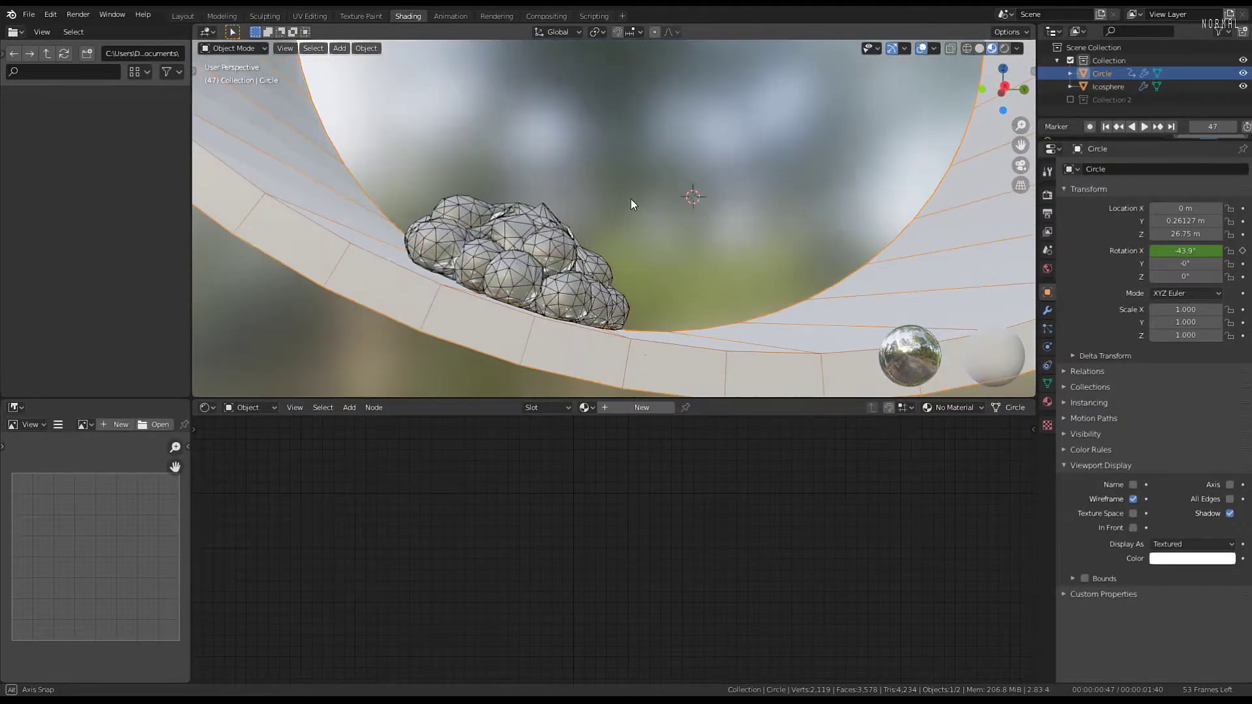
Review the ring's X Euler Rotation curve in the Animation workspace while the simulation plays
middle_drag(629, 198, 577, 210)
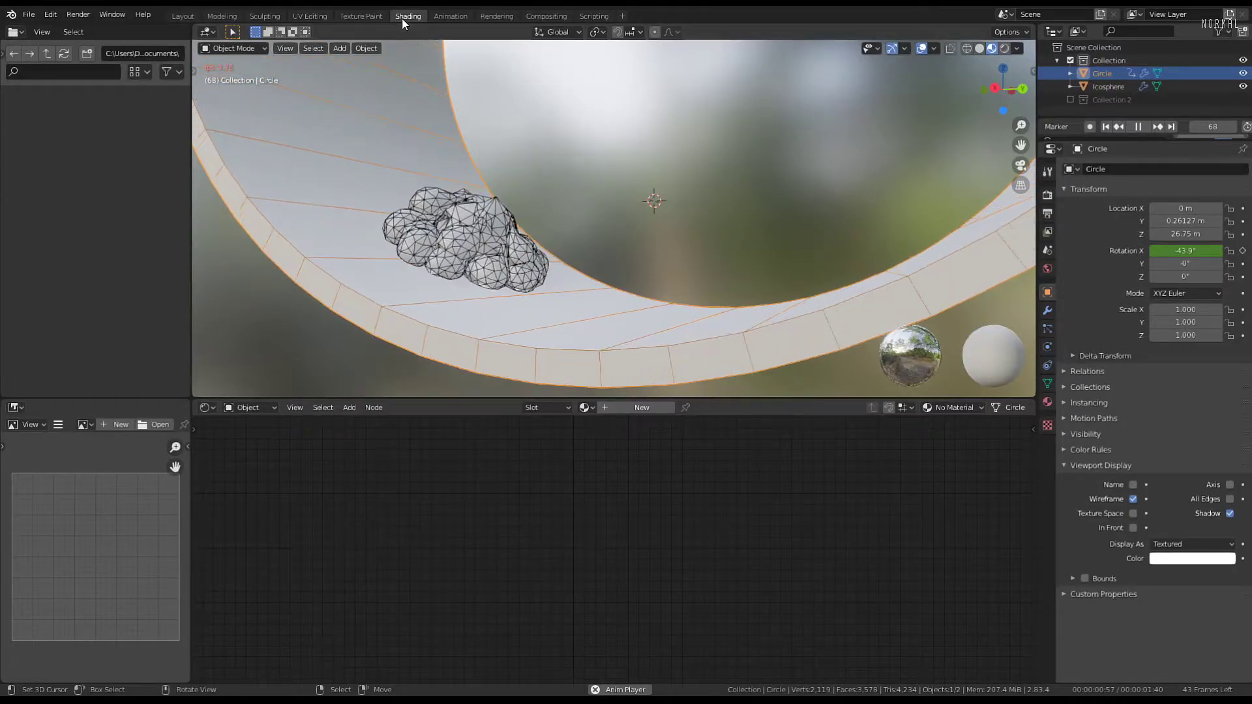
click(450, 16)
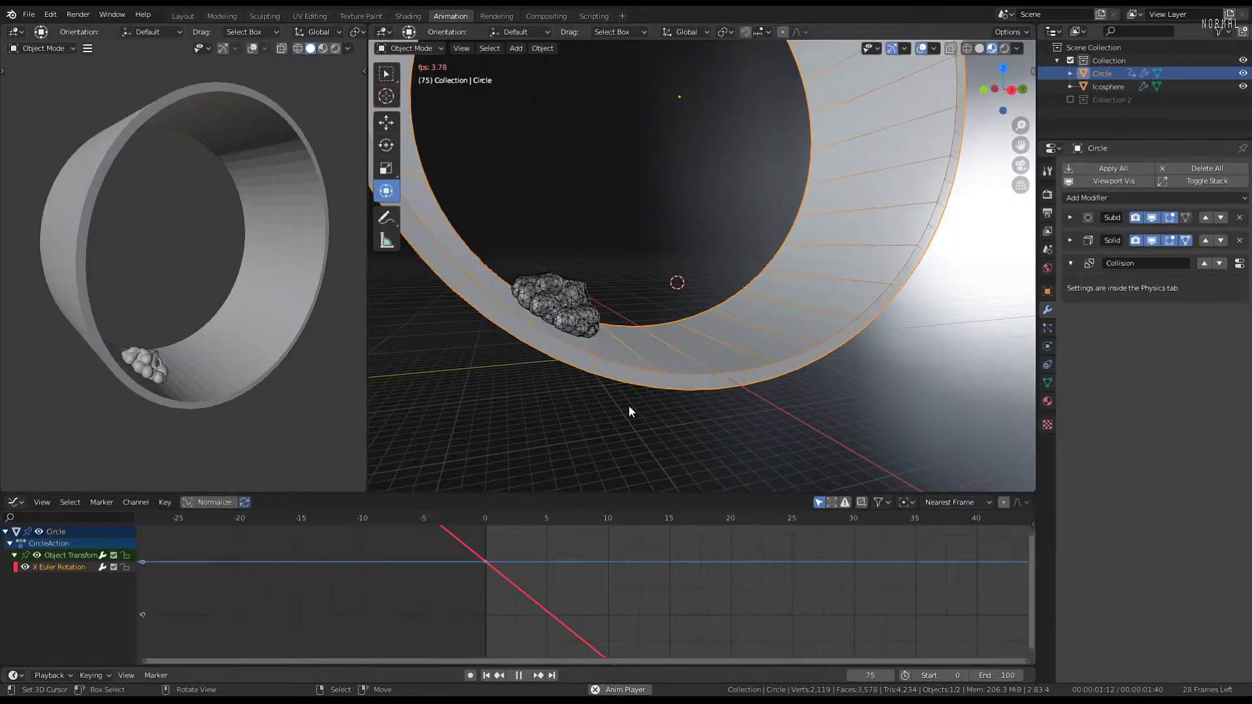
scroll(613, 577, down, 2)
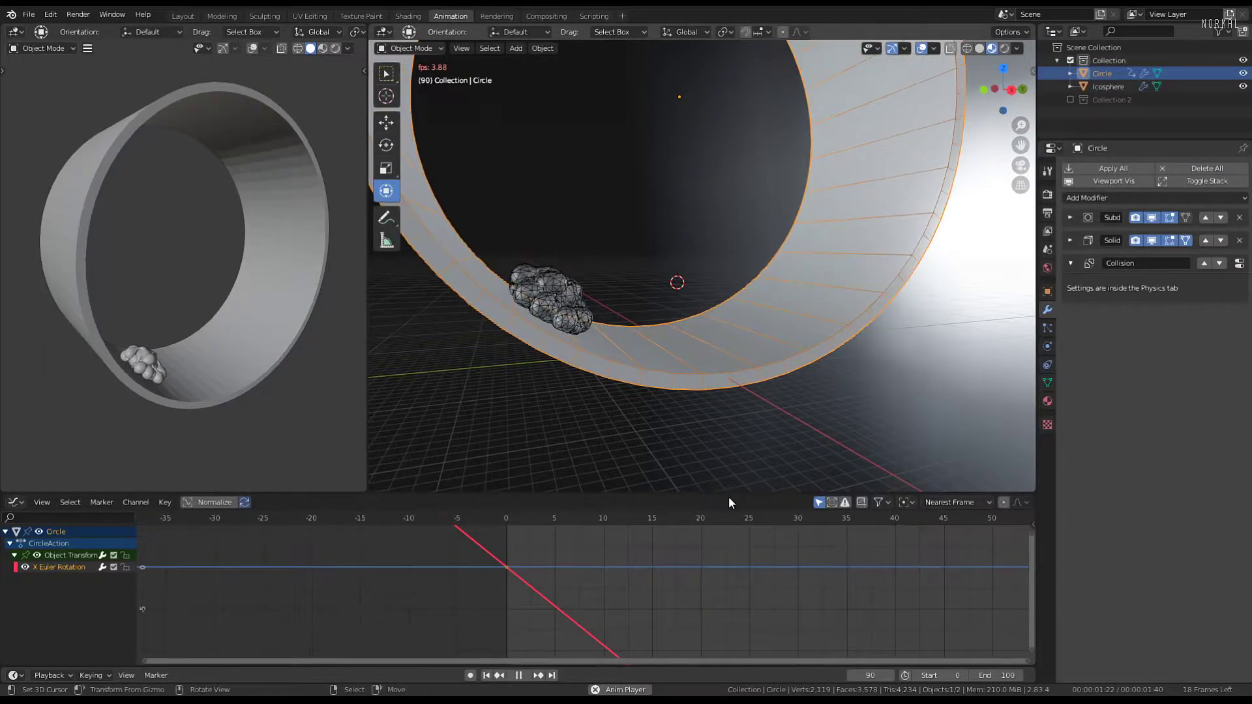
scroll(723, 597, down, 5)
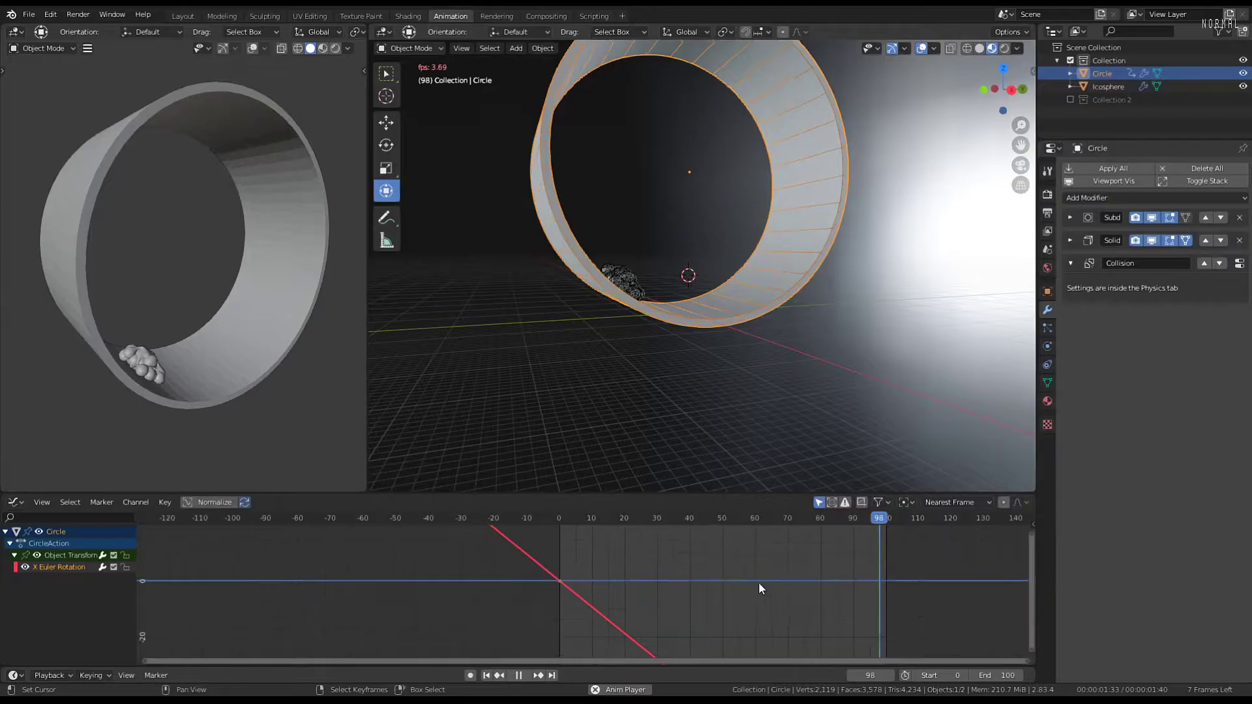
scroll(826, 580, down, 1)
scroll(773, 295, up, 4)
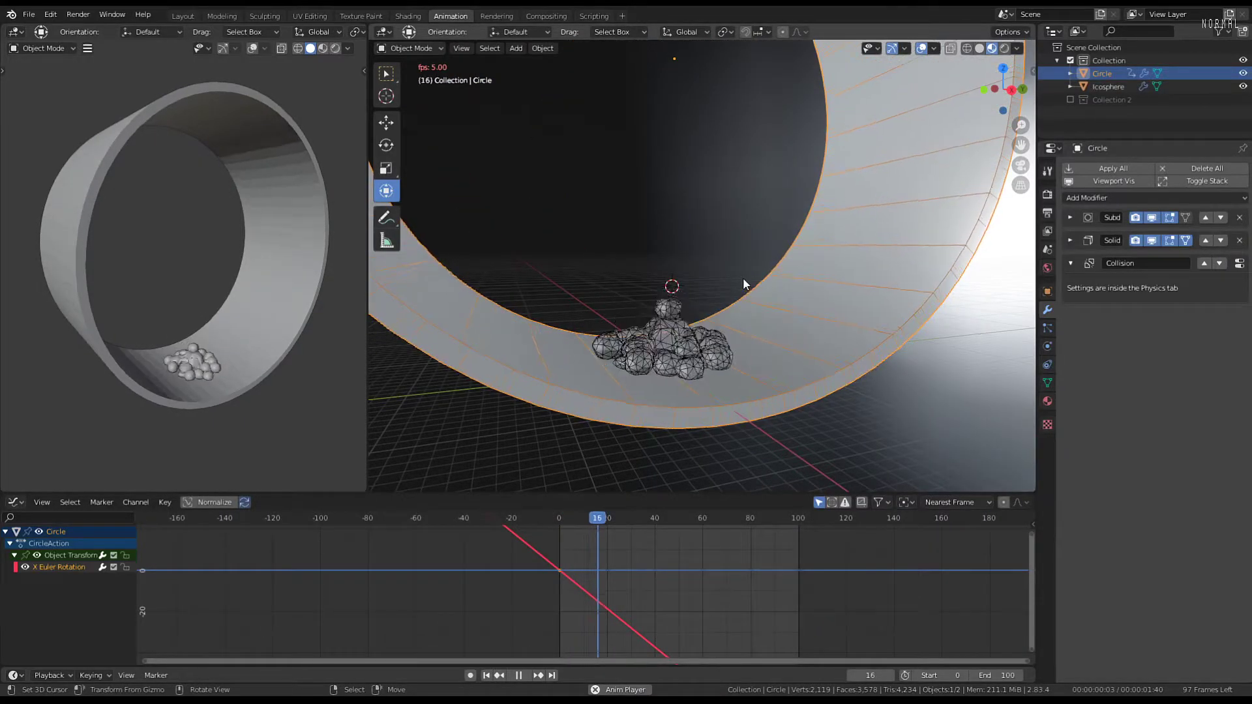
Select the icosphere, return to the Shading workspace and reset the timeline to frame 0
click(660, 309)
mouse_move(660, 309)
middle_down()
mouse_move(636, 296)
mouse_move(643, 303)
middle_up()
click(405, 16)
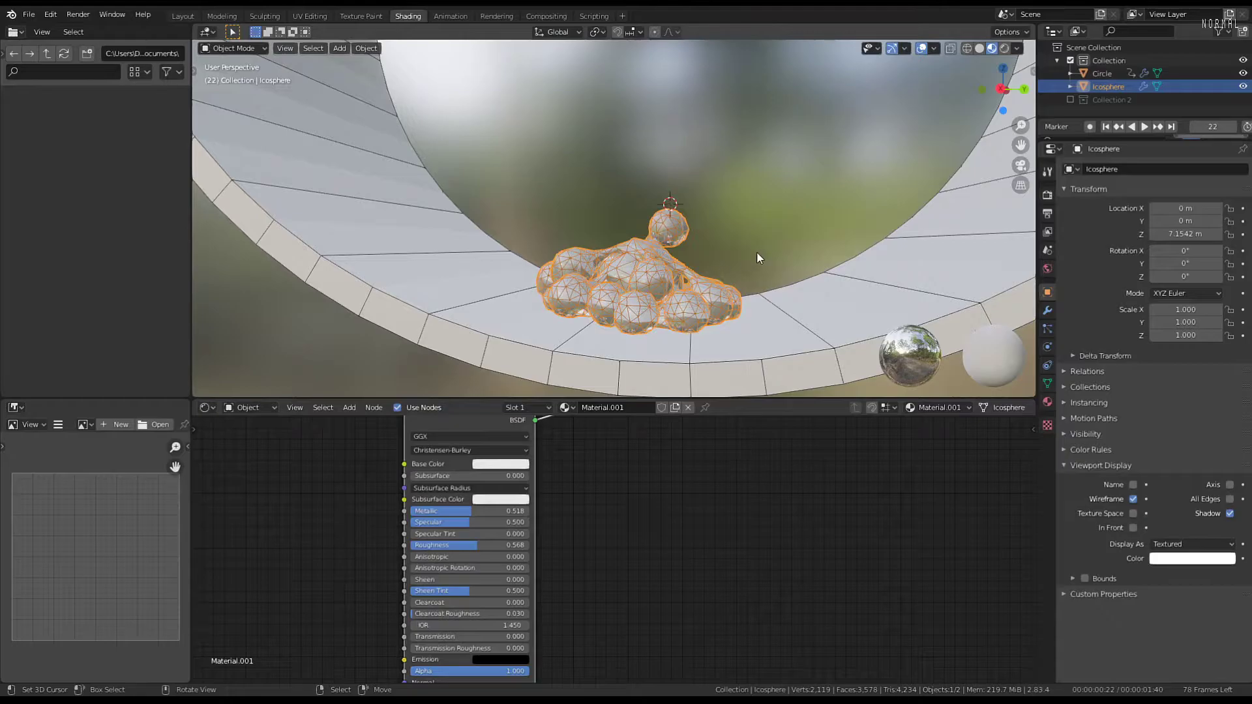
key(shift+Left)
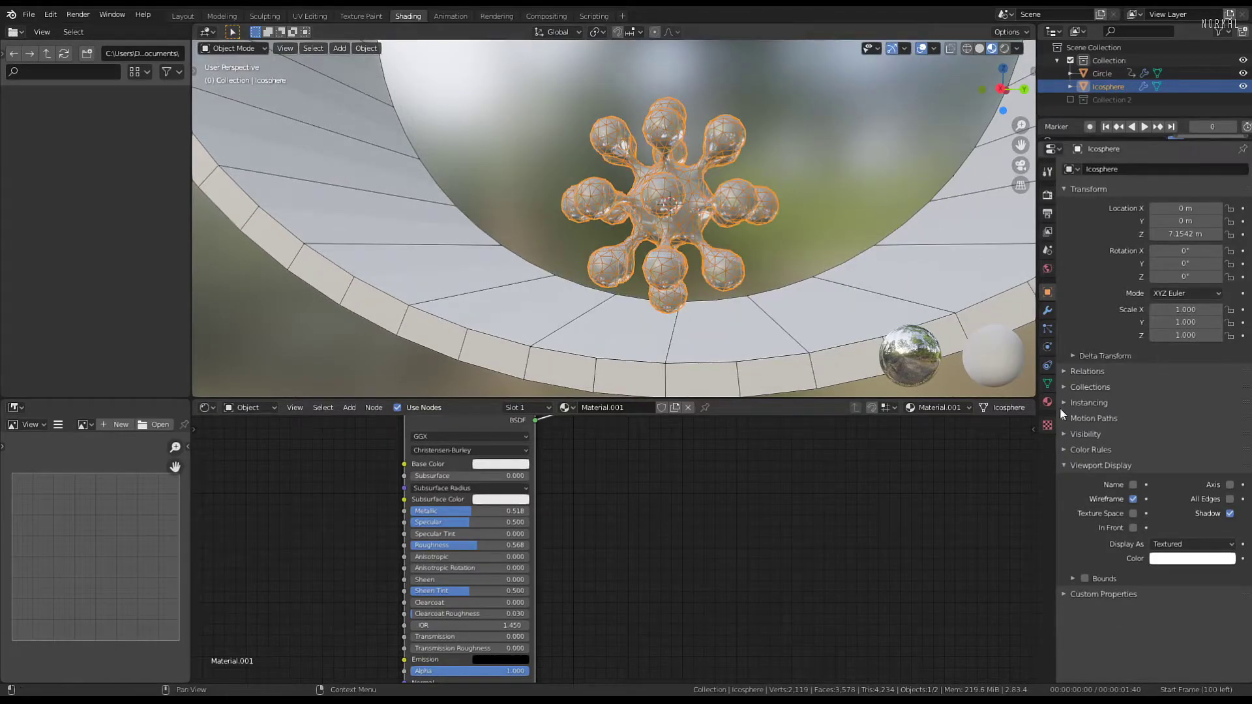
Set the icosphere's cloth Vertex Mass to 0.4 kg and Compression stiffness to 0, replaying the simulation to check it
click(1048, 346)
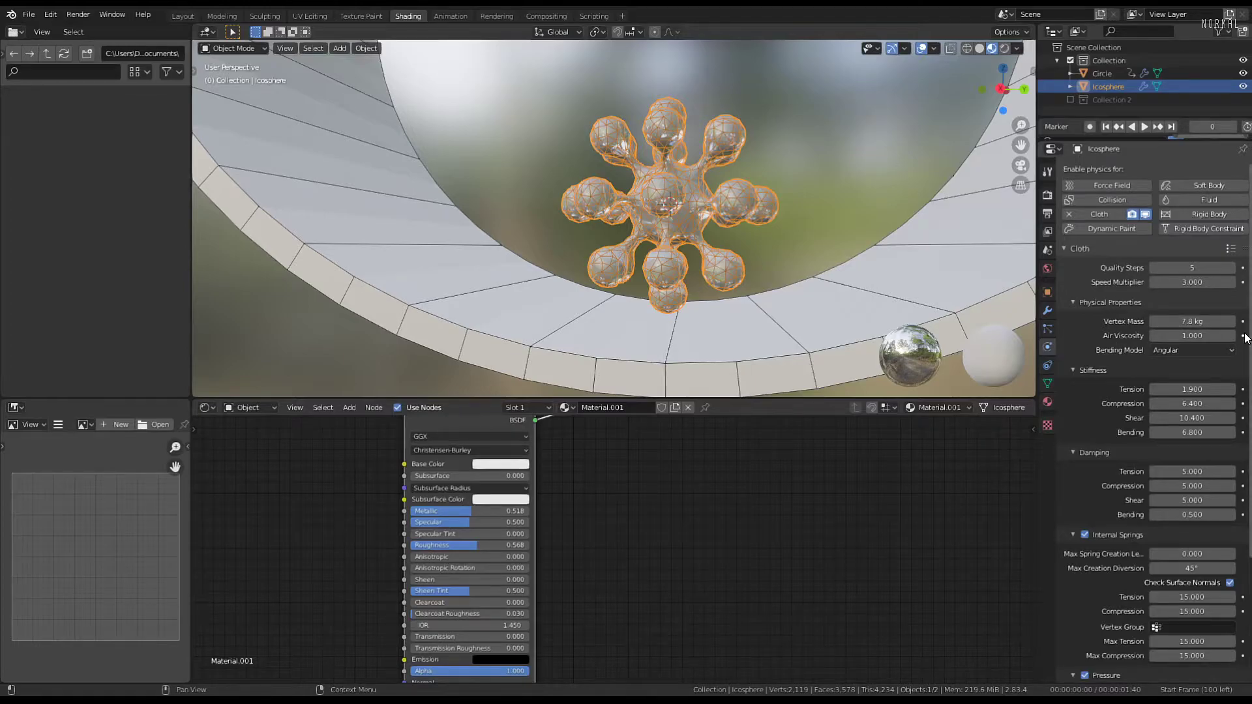
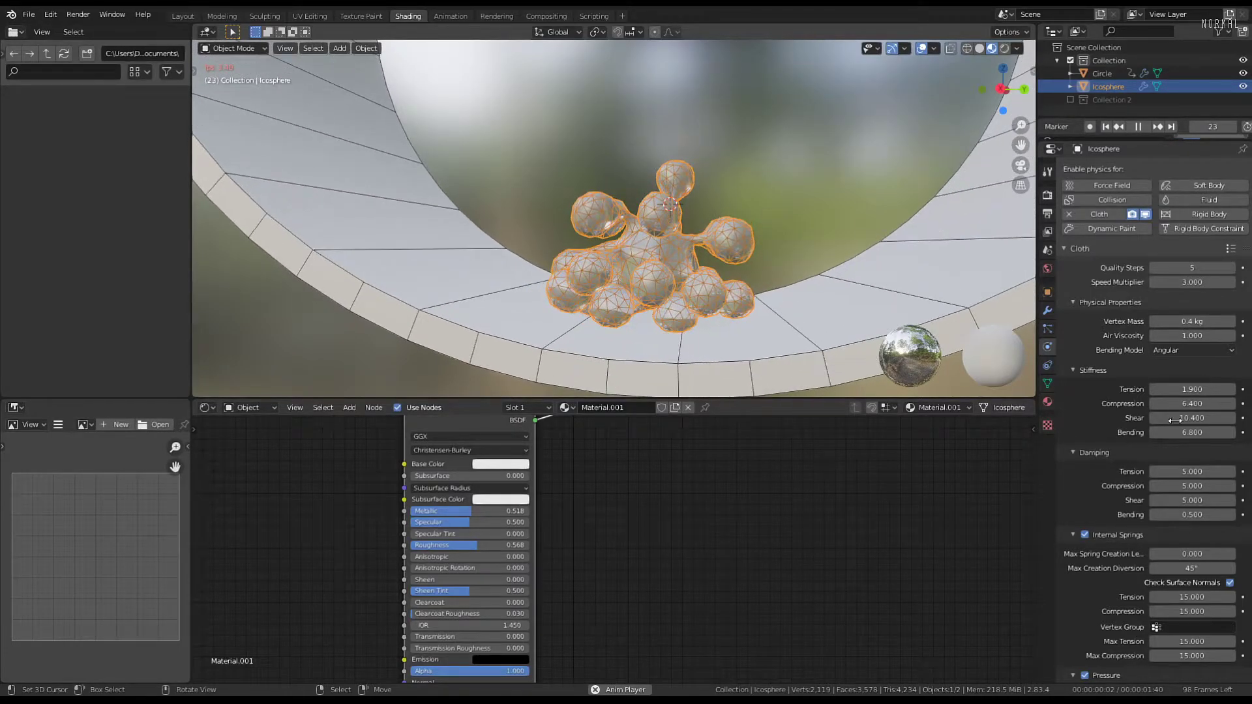
key(space)
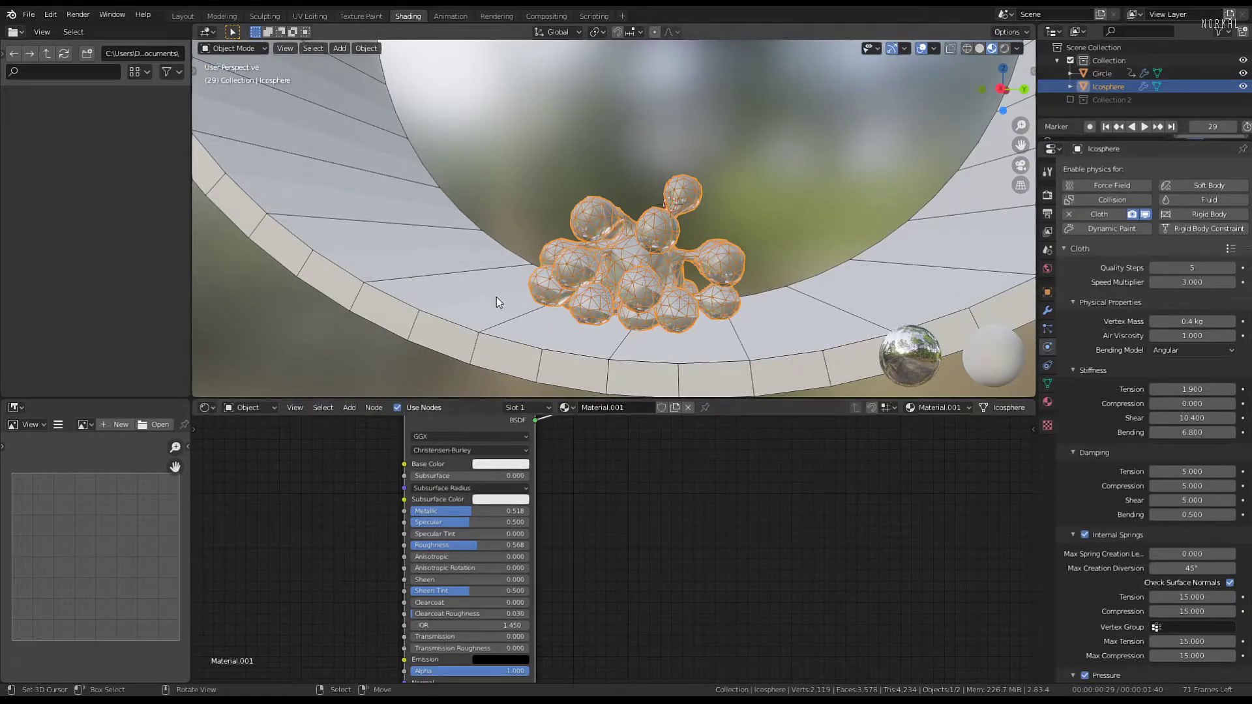
key(shift+Left)
key(space)
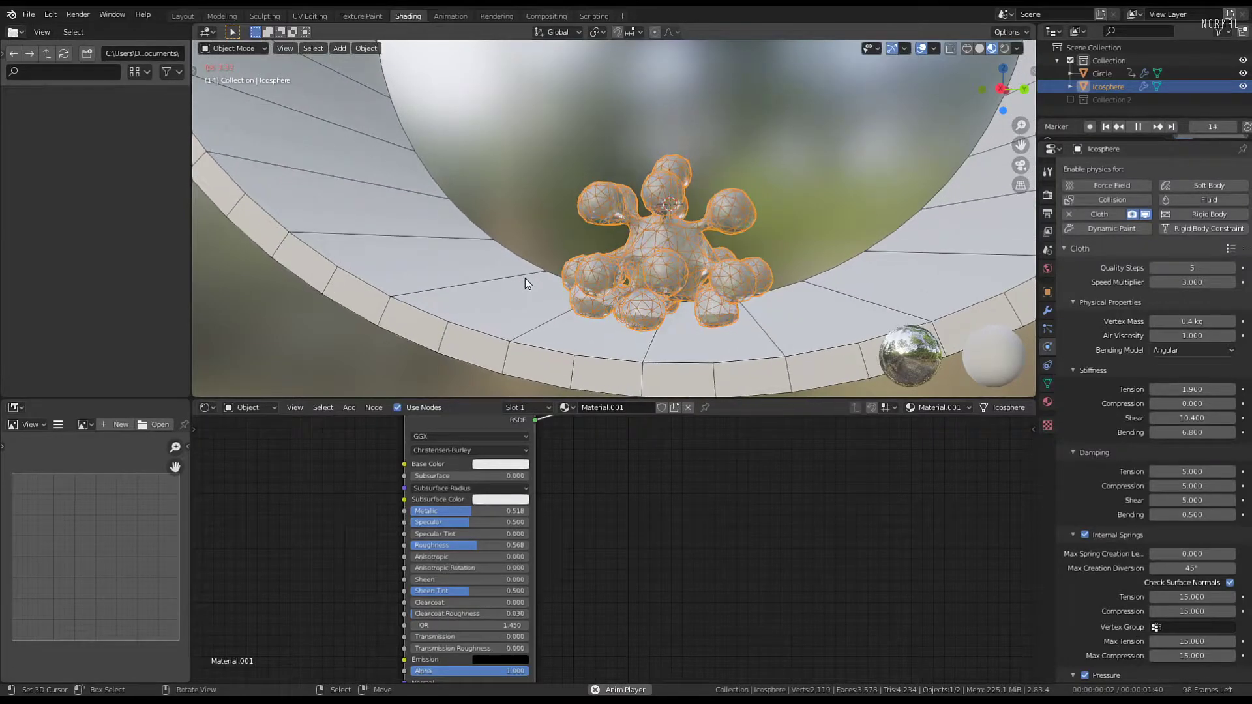
key(space)
Disable Self Collisions in the icosphere's cloth collision settings
scroll(1145, 527, down, 3)
scroll(1145, 527, down, 3)
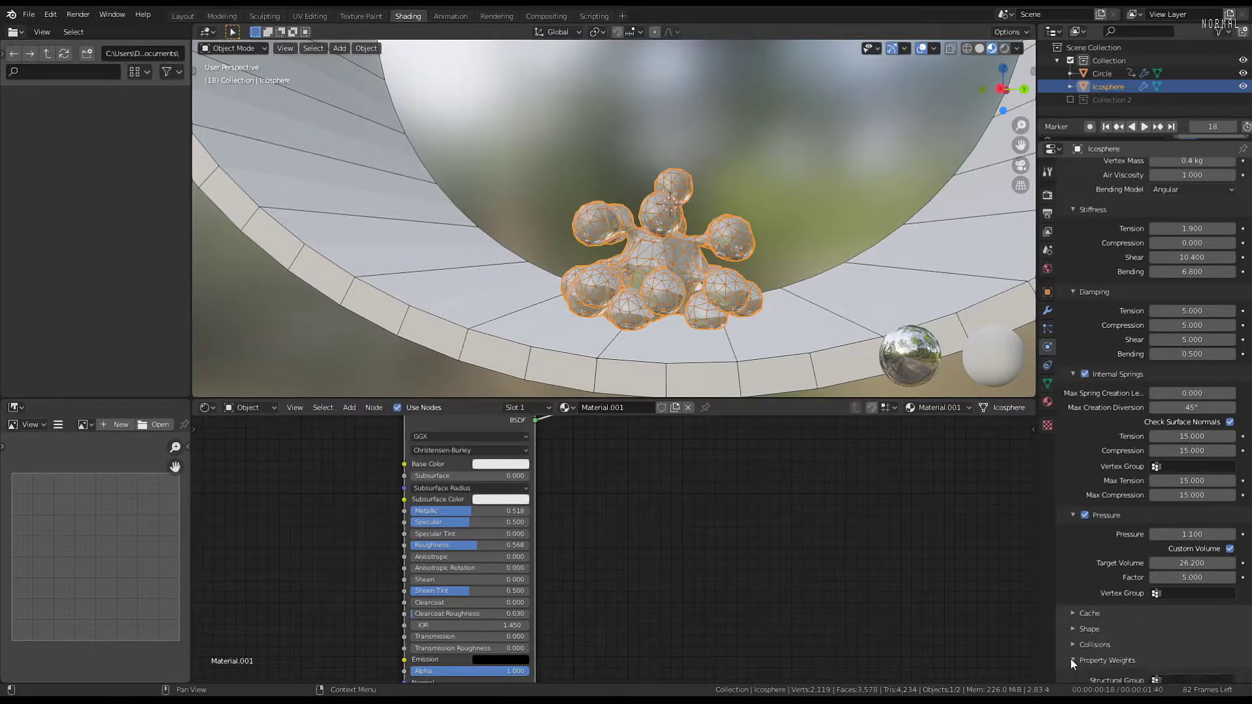
scroll(1099, 500, down, 15)
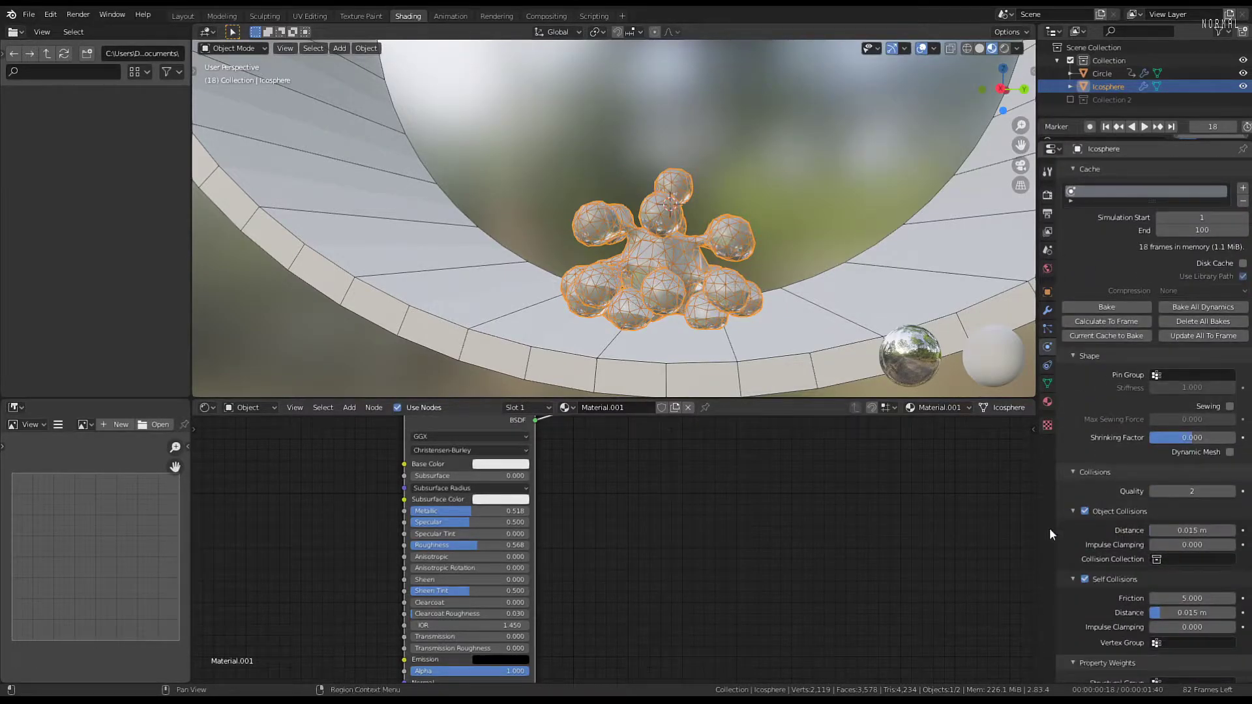
click(1081, 580)
click(1081, 580)
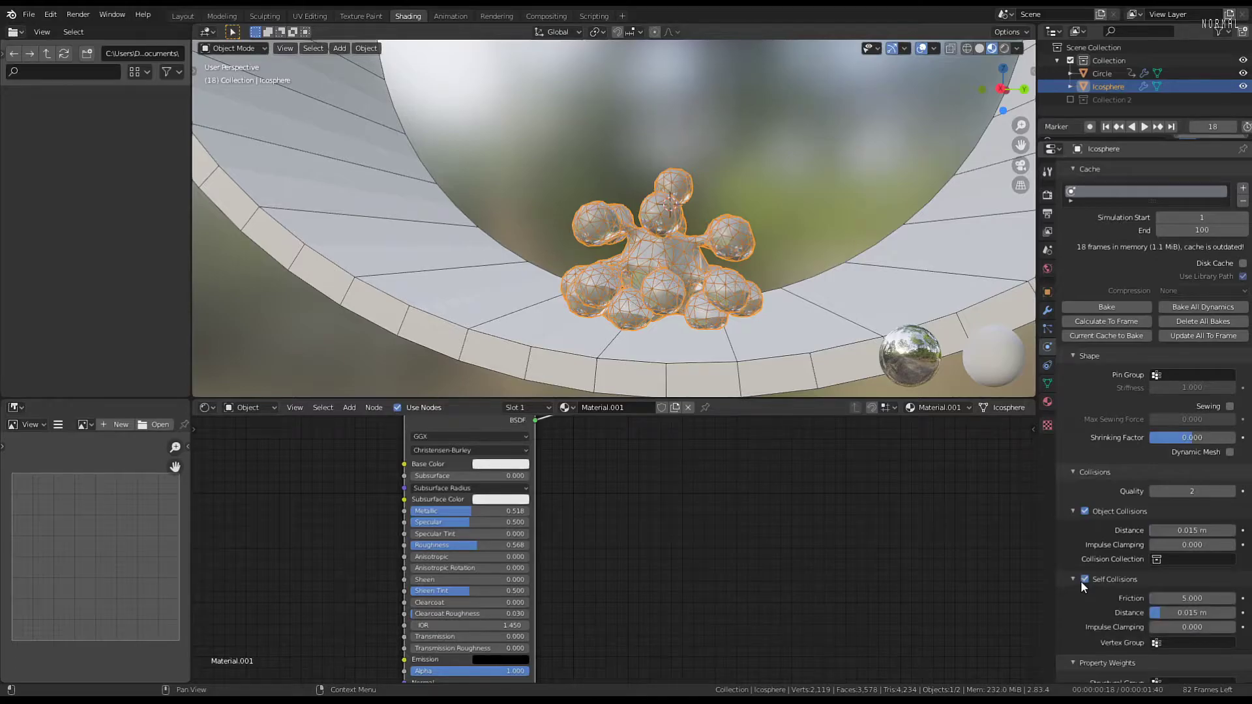
click(1081, 581)
Replay the cloth simulation from the first frame to check its behaviour, ending back at frame 0
key(space)
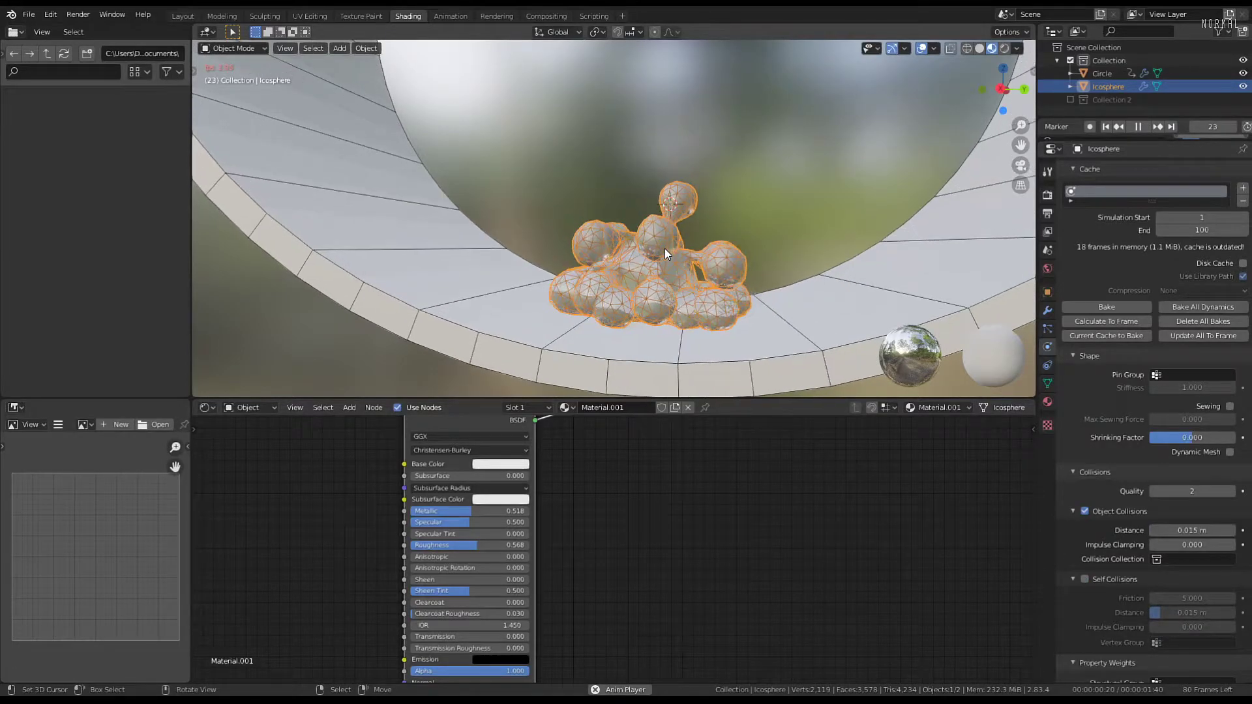
key(space)
key(shift+Left)
key(space)
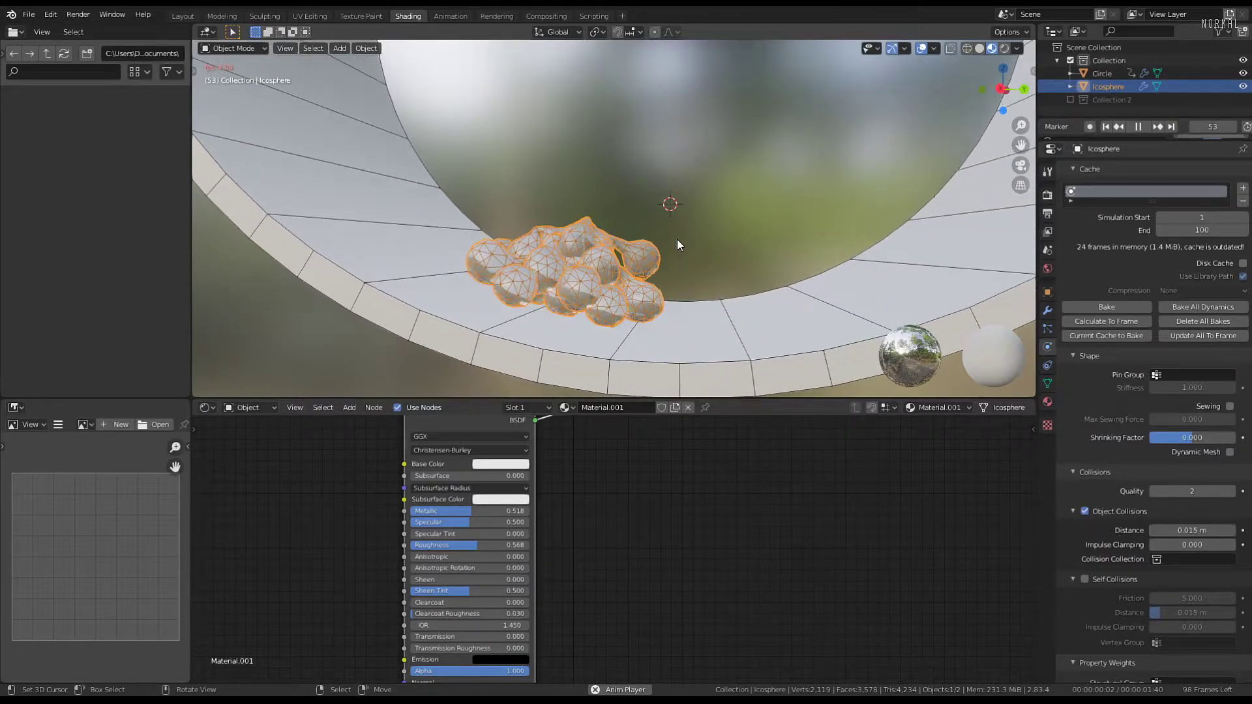
key(space)
key(shift+Left)
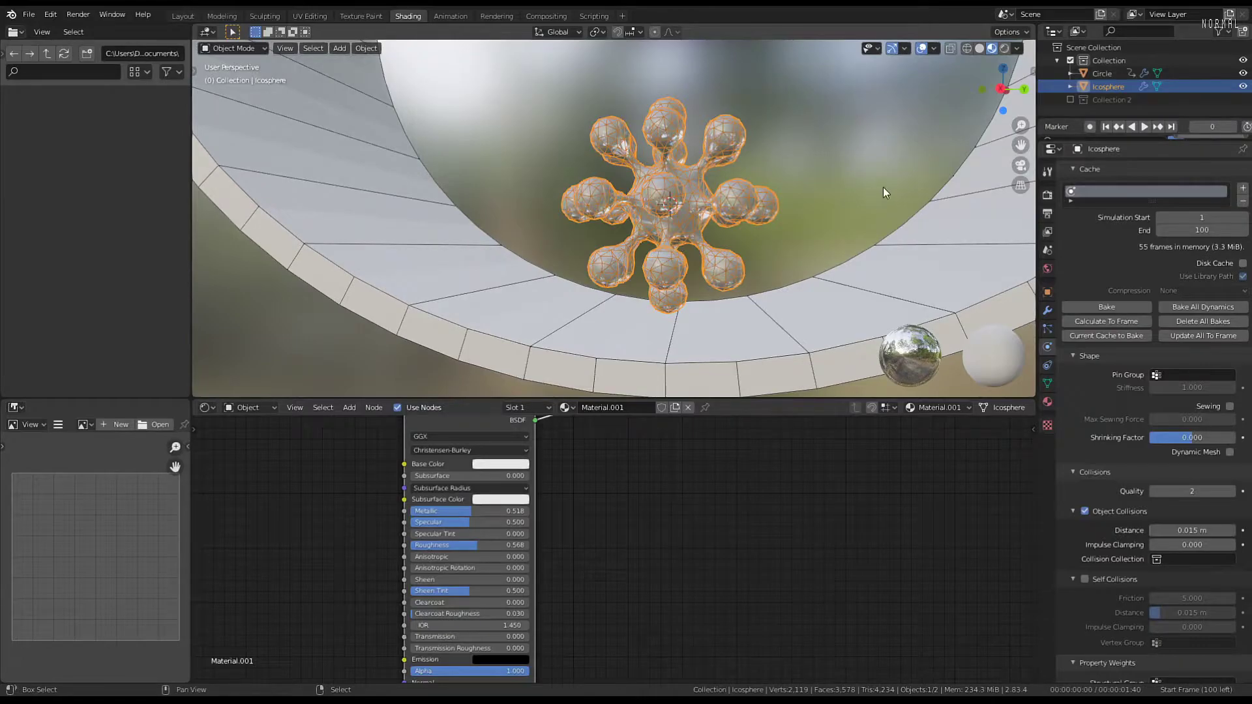
Duplicate the icosphere in place with its modifiers and move the copy to Collection 2
scroll(682, 195, up, 5)
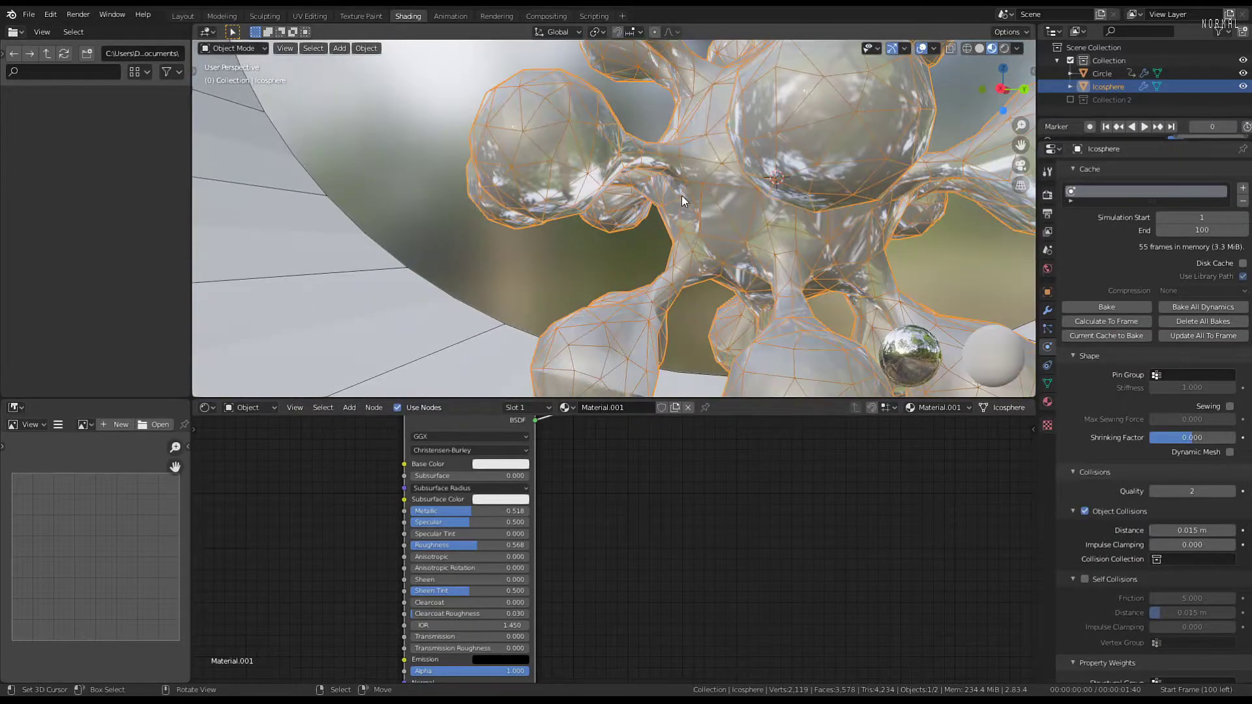
mouse_move(682, 196)
middle_down()
mouse_move(651, 236)
mouse_move(701, 199)
middle_up()
scroll(651, 236, down, 3)
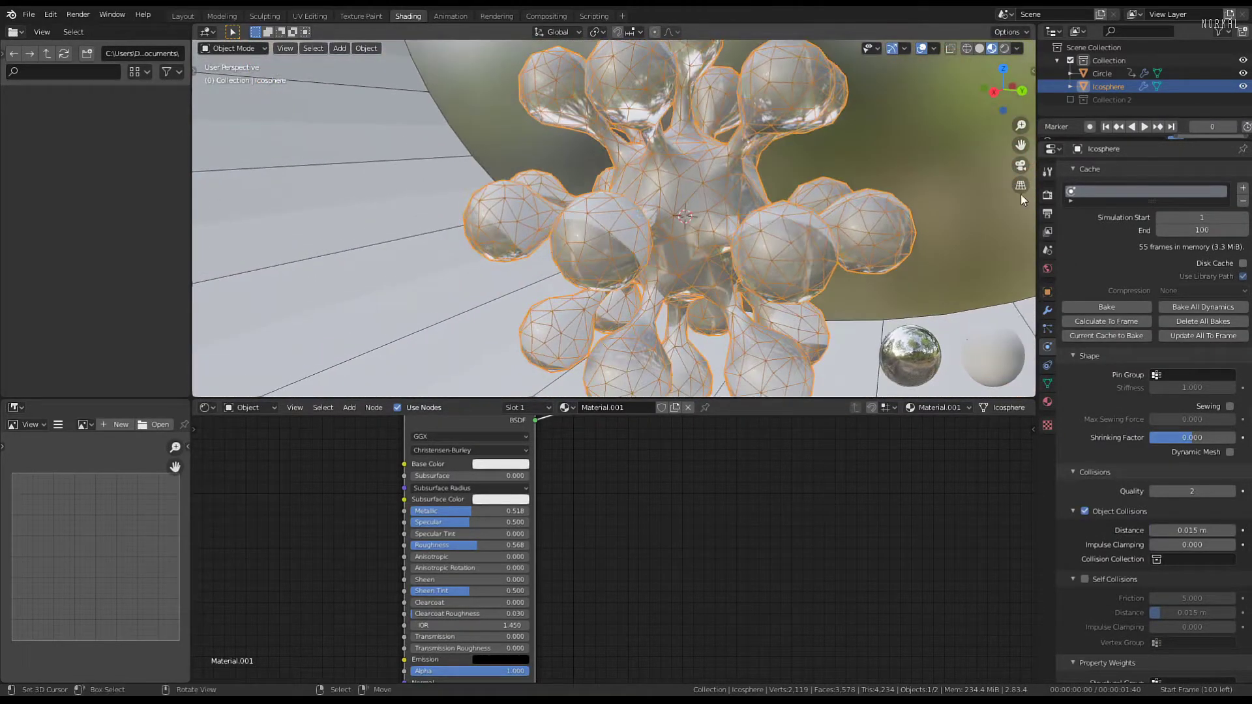
click(1047, 311)
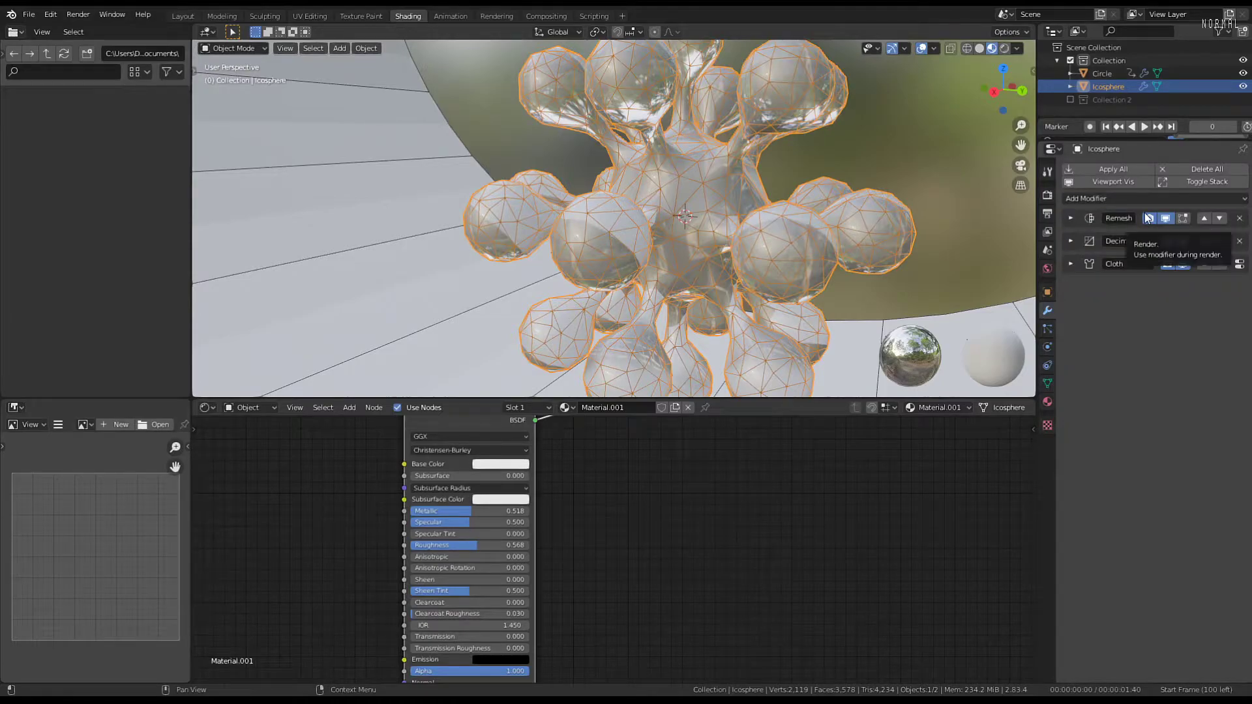
scroll(721, 139, down, 5)
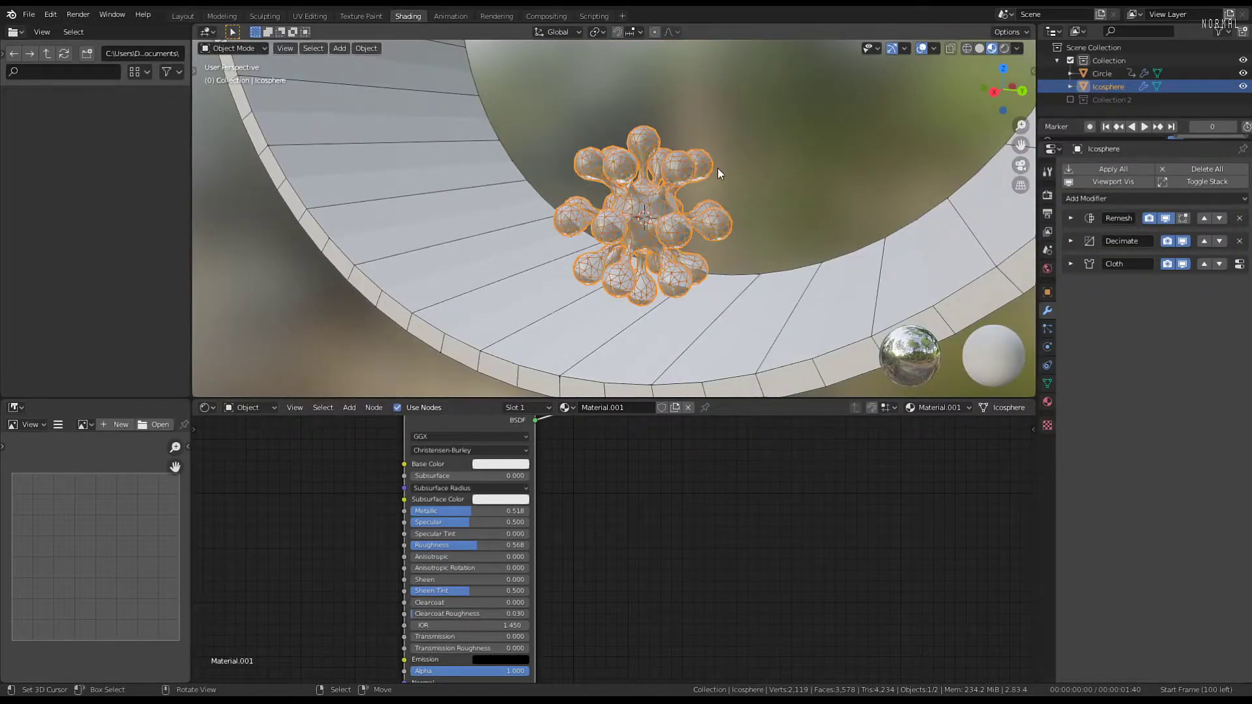
key(shift+d)
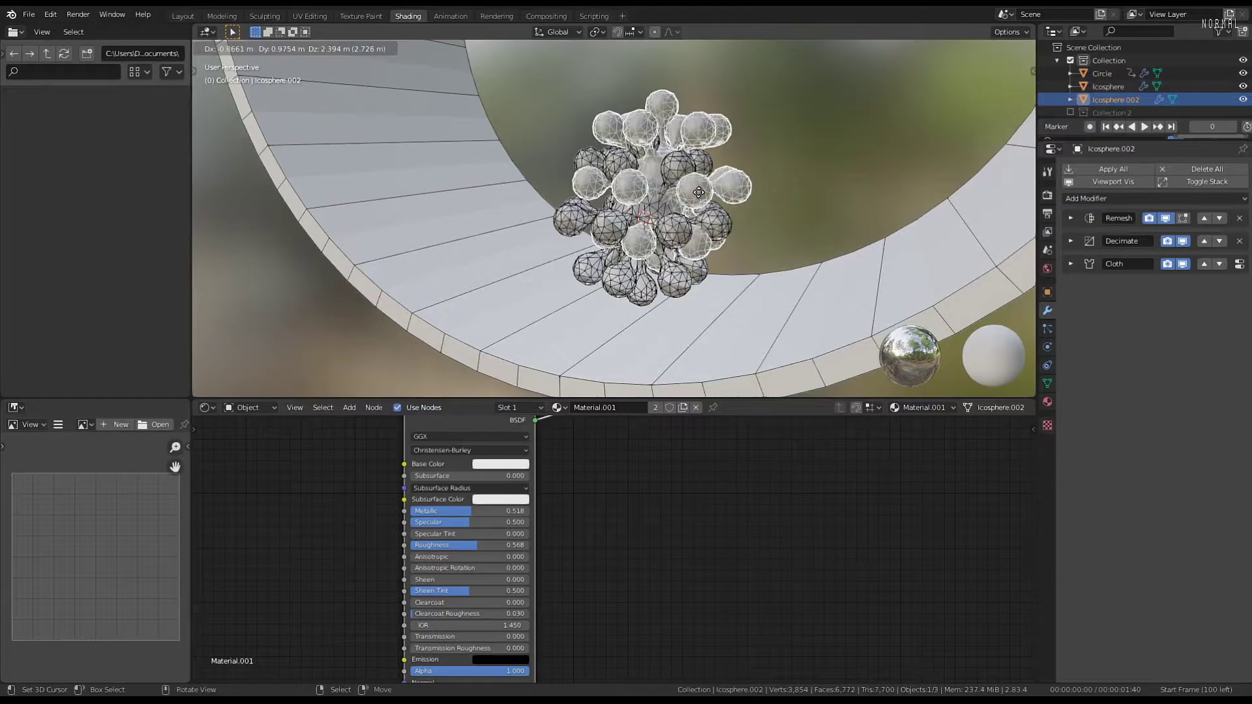
right_click(697, 191)
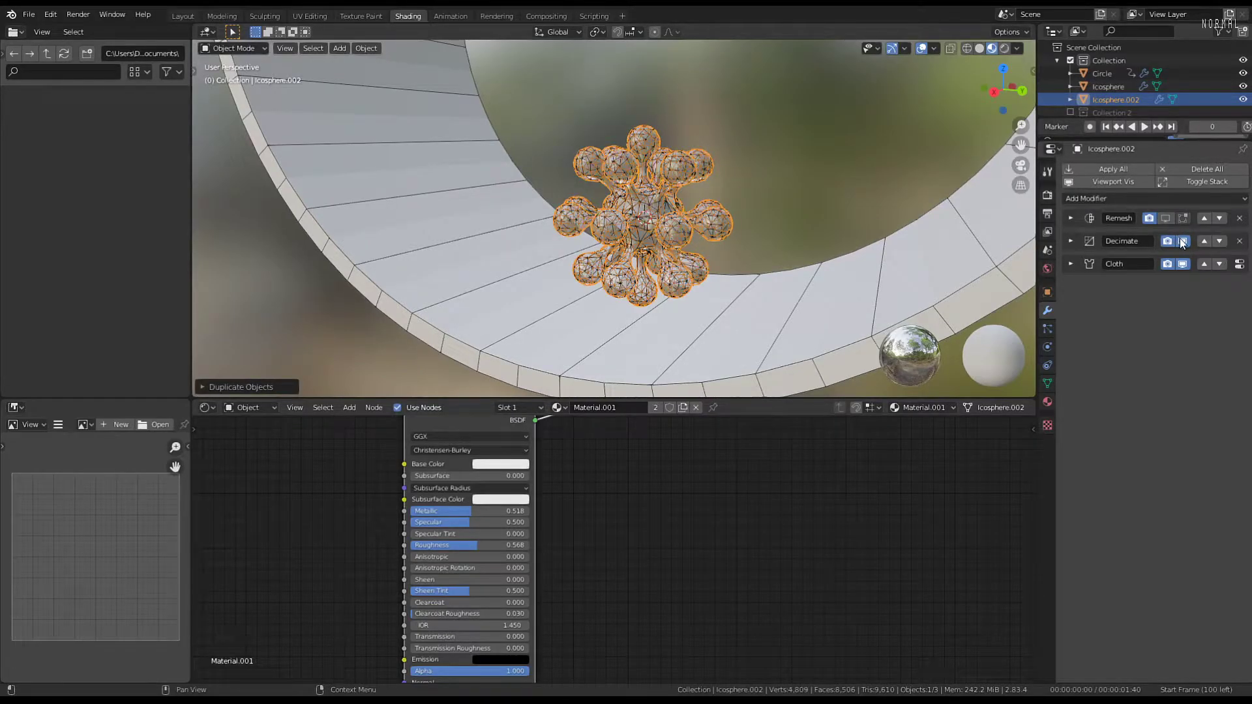
key(m)
click(683, 121)
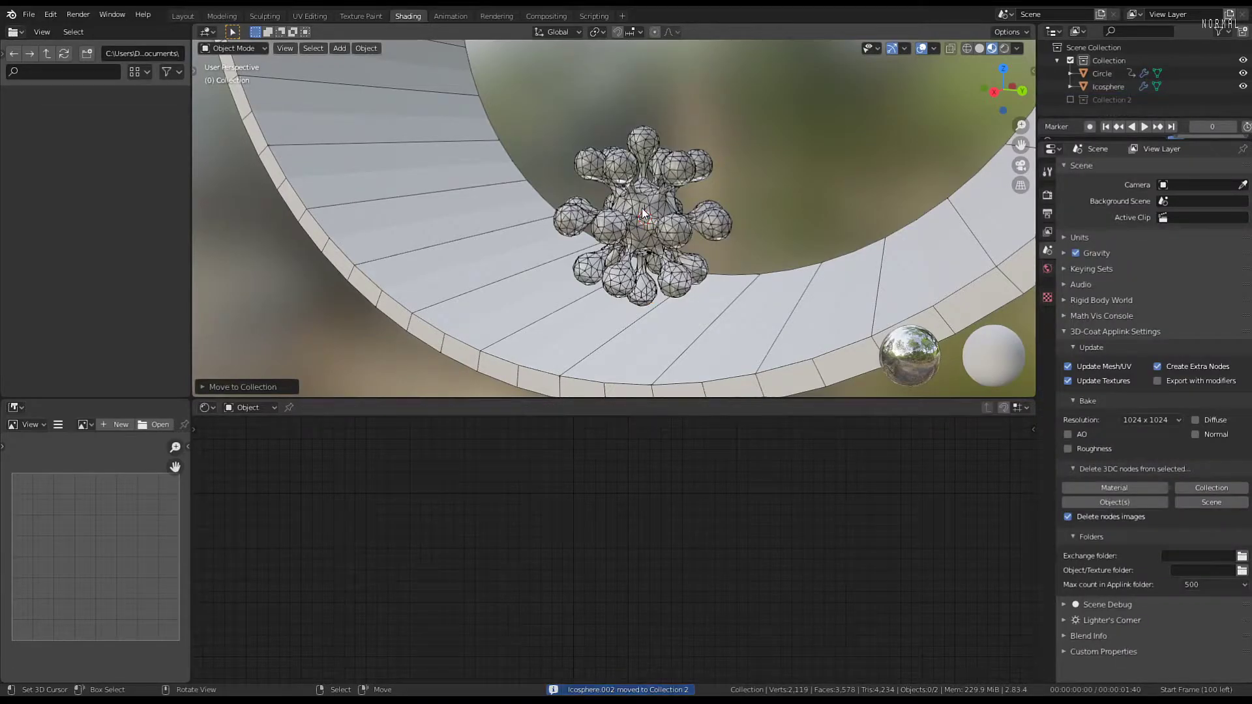
Apply all modifiers on the original icosphere
click(1108, 86)
click(1107, 164)
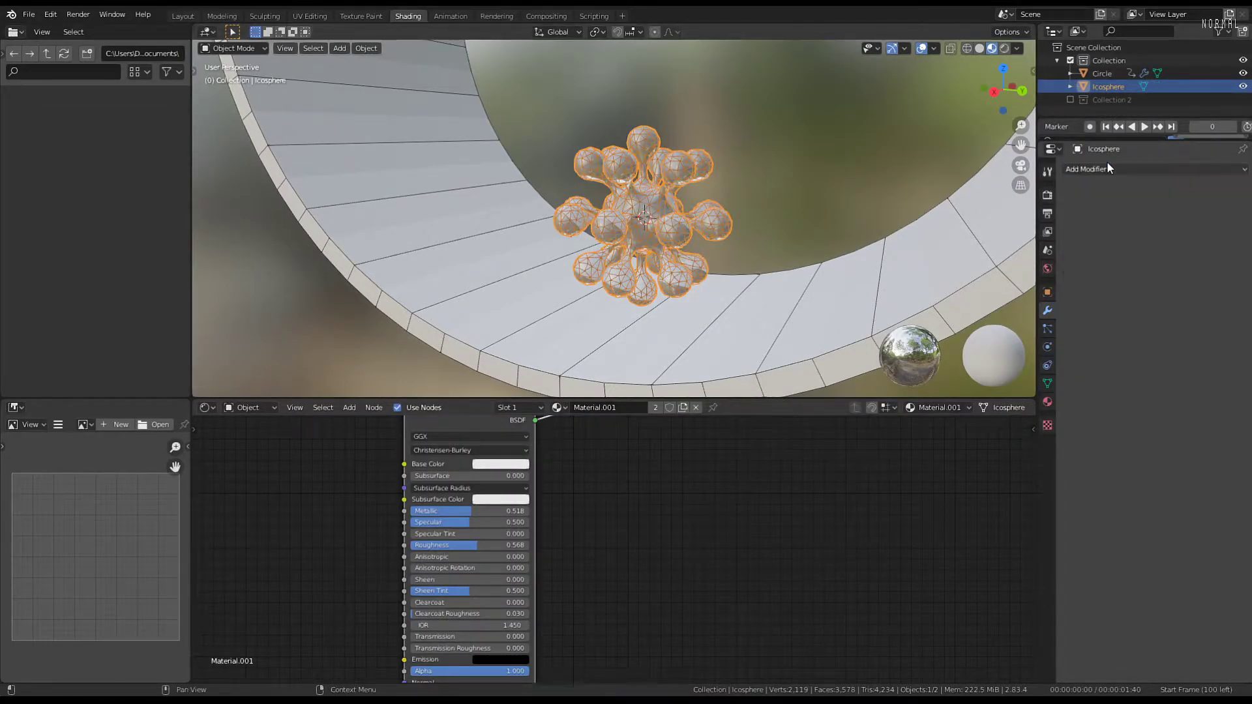
Undo applying all modifiers on the icosphere and apply only its Remesh and Decimate modifiers, leaving Cloth unapplied
key(ctrl+z)
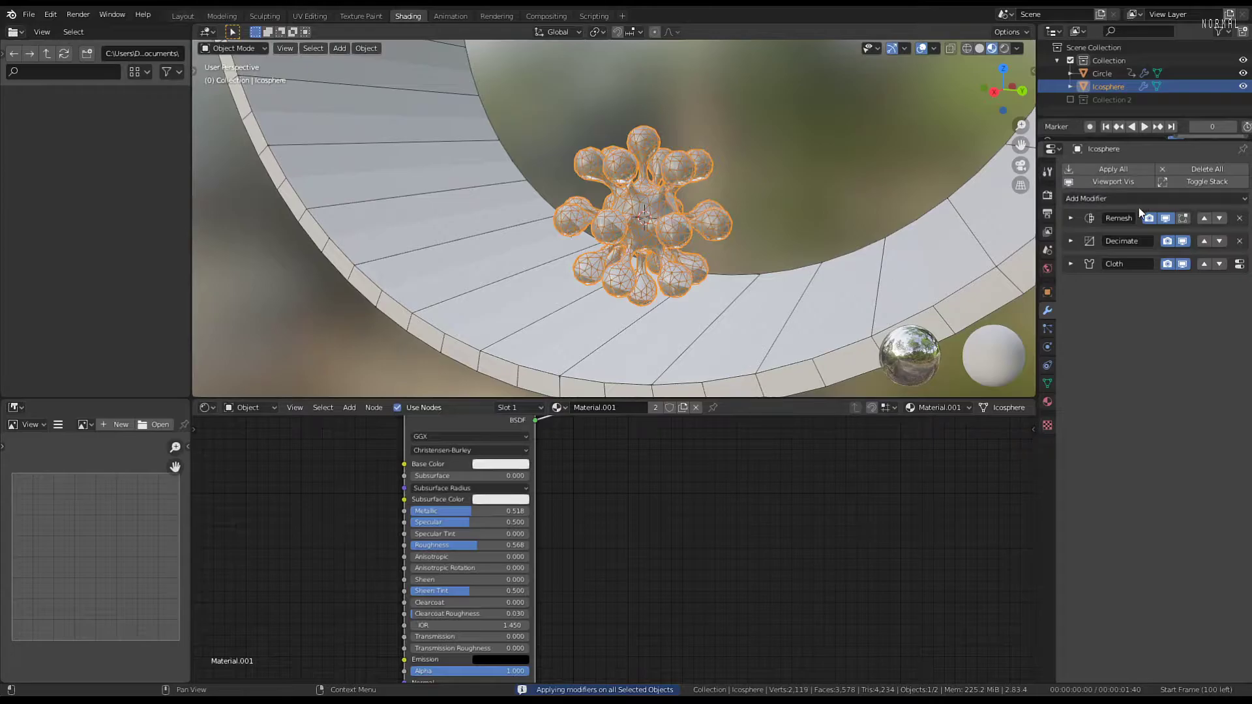
click(1070, 218)
click(1085, 232)
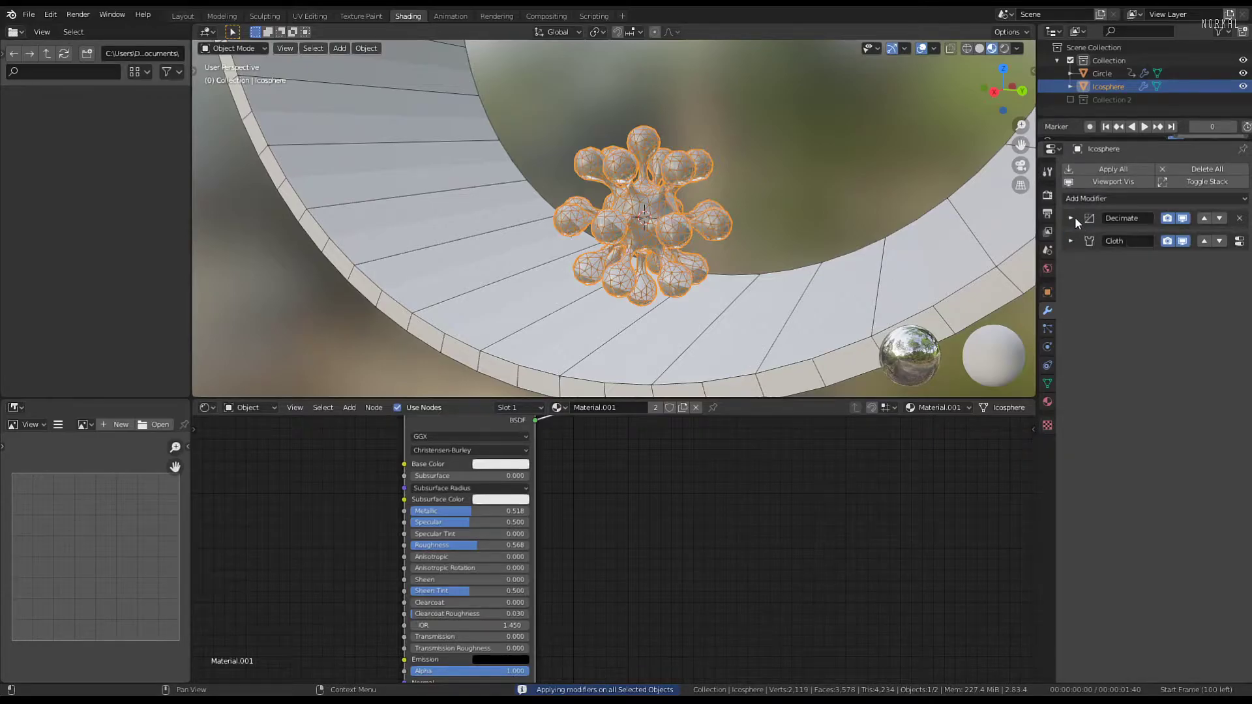
click(1072, 217)
click(1081, 232)
Play the cloth simulation and disable Pressure in the icosphere's cloth physics settings
scroll(748, 207, up, 2)
key(space)
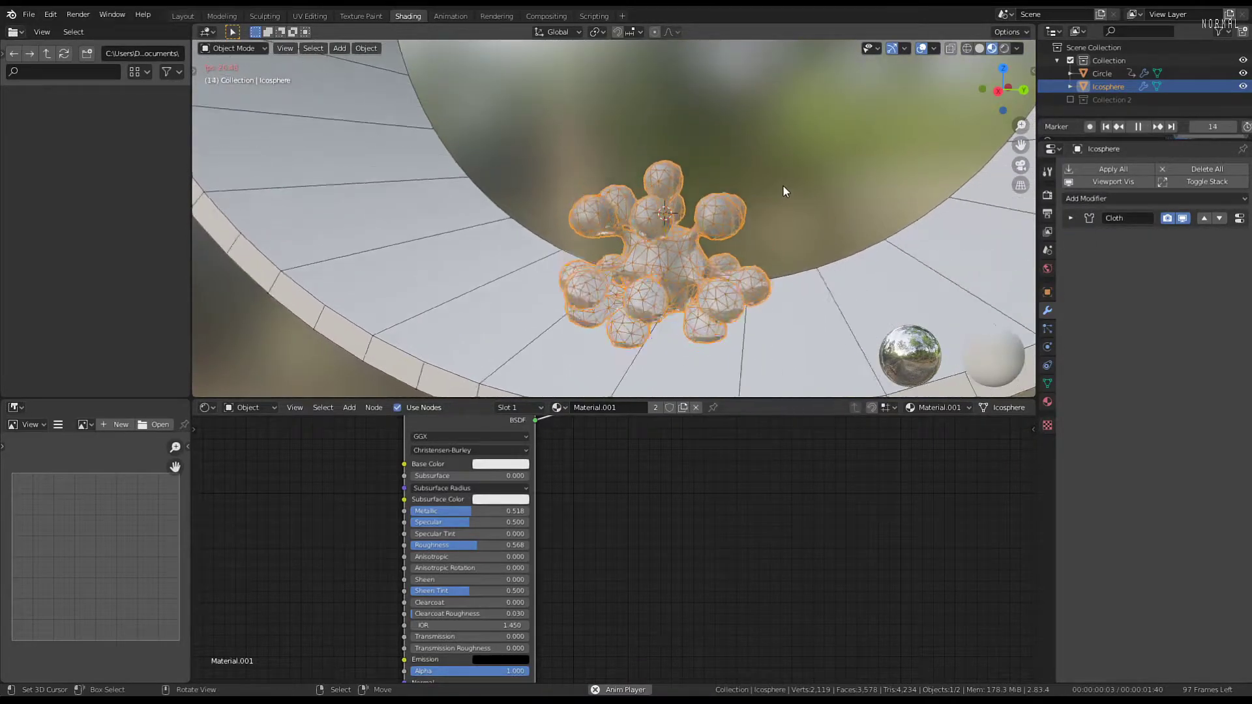
middle_drag(692, 230, 847, 209)
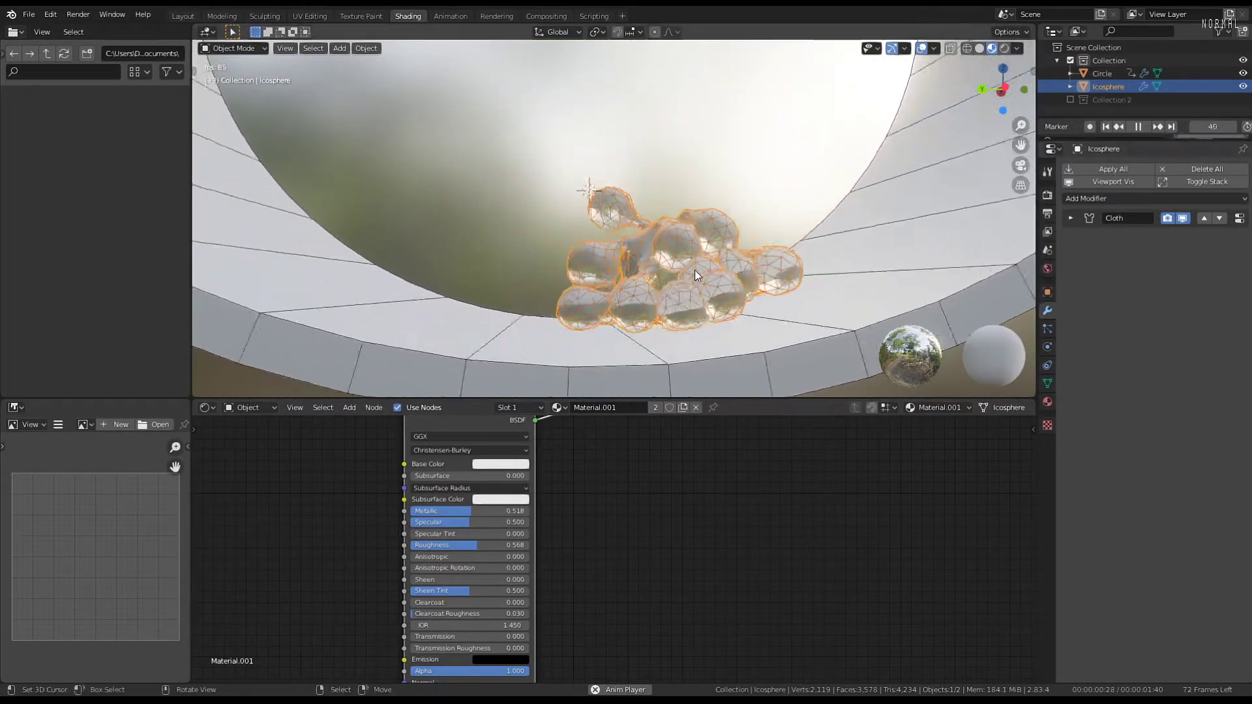
click(1048, 365)
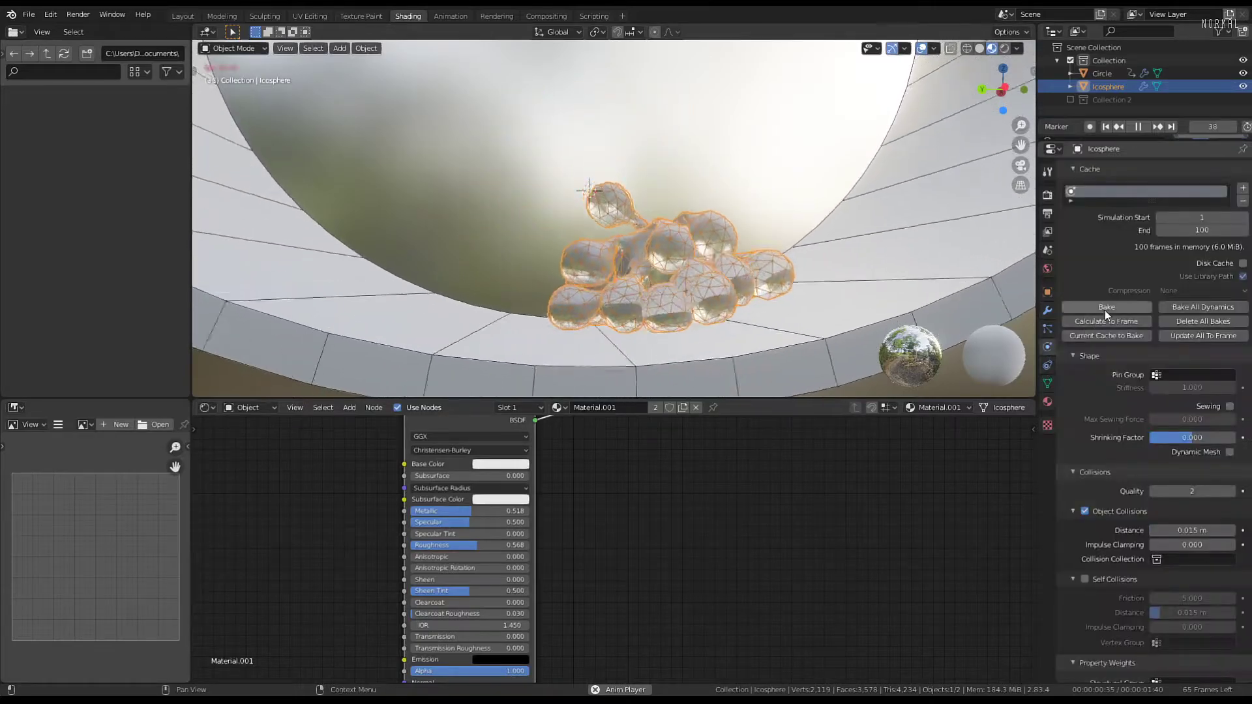
click(1047, 364)
click(1046, 348)
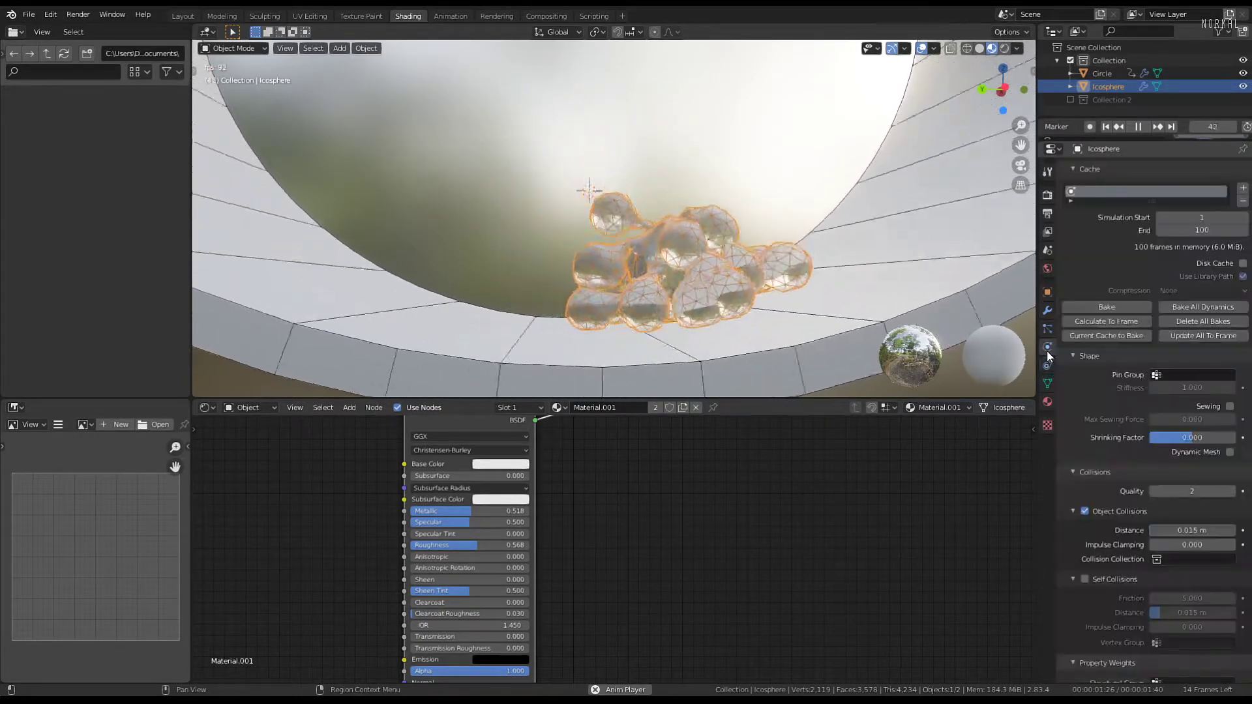
scroll(1128, 283, up, 6)
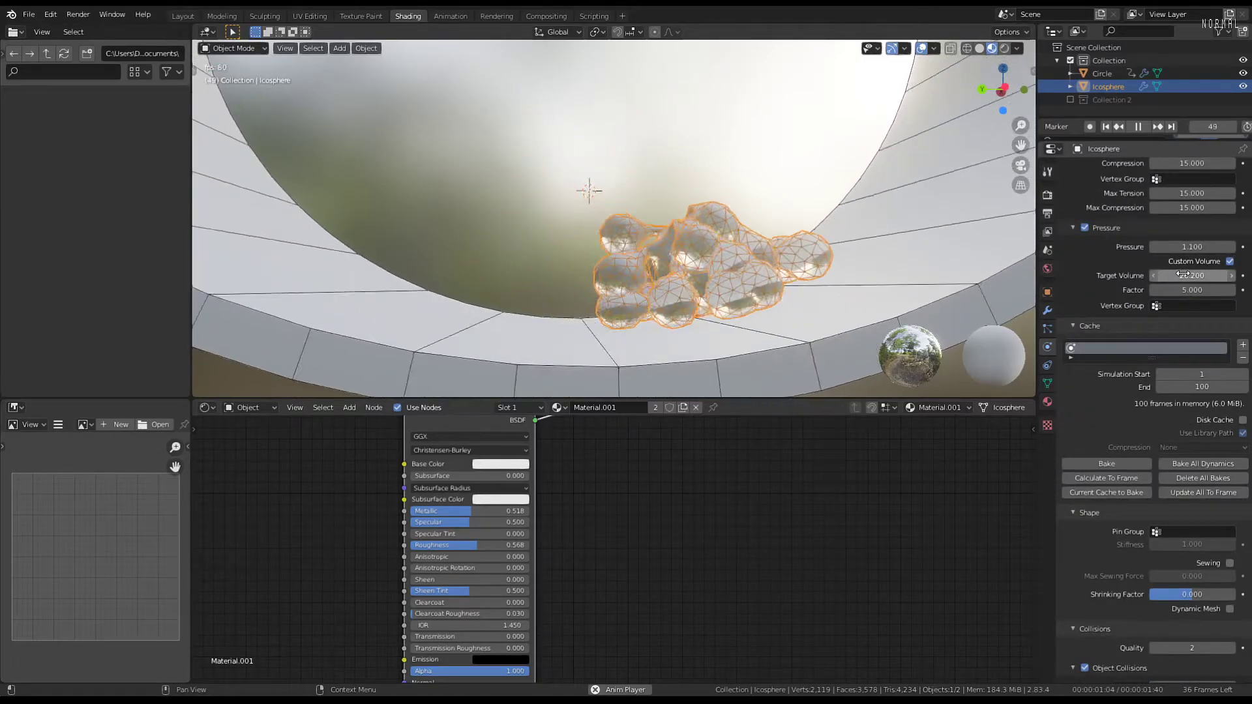
scroll(1101, 280, up, 3)
click(1085, 306)
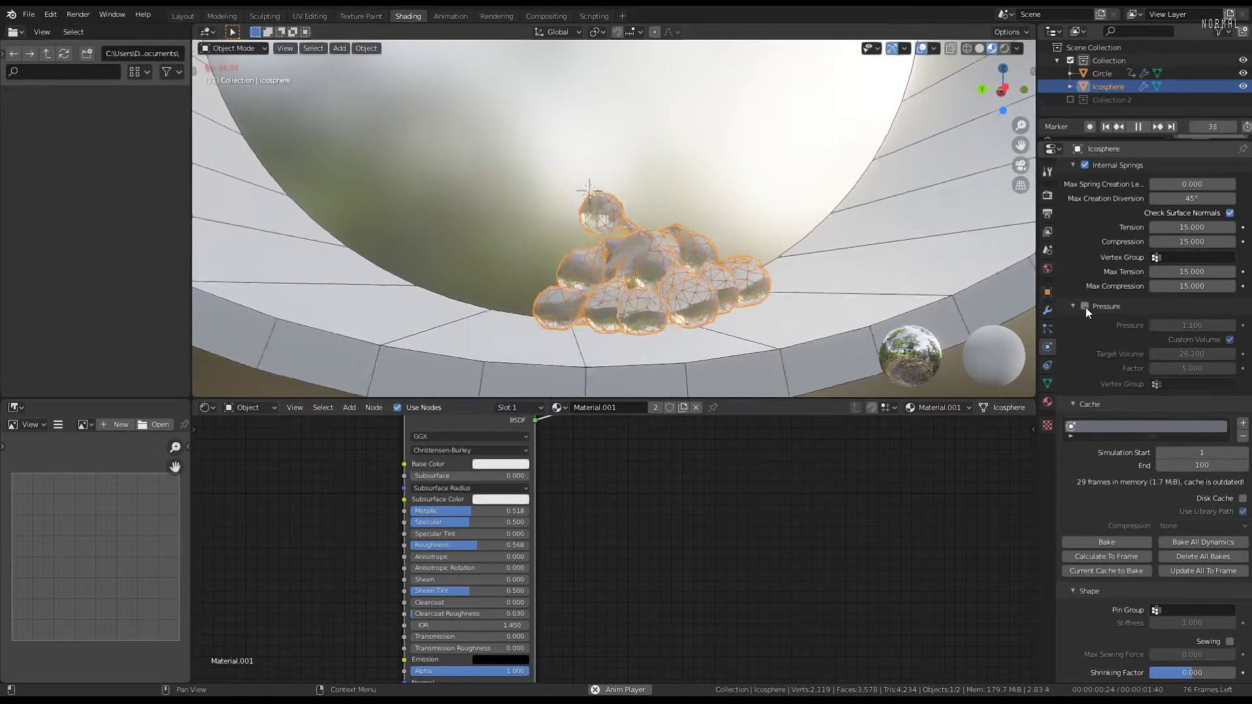
scroll(1088, 277, up, 1)
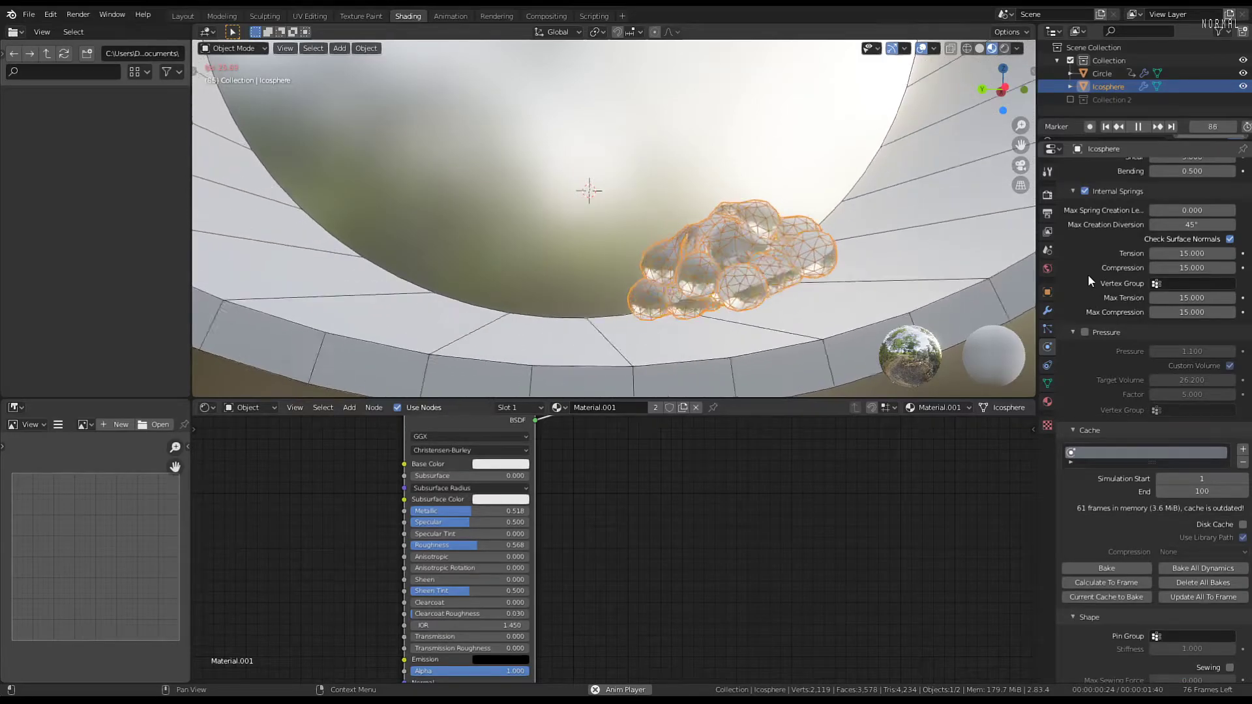
middle_drag(637, 163, 1051, 205)
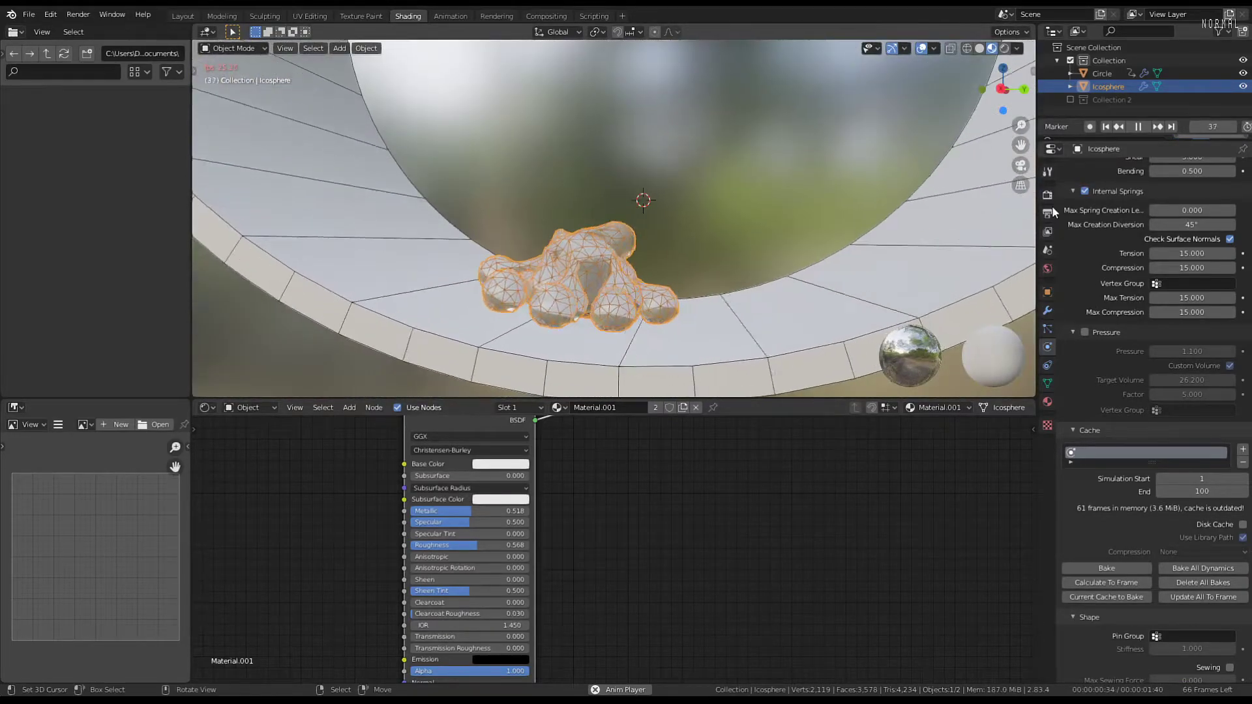
Enable Self Collisions for the icosphere's cloth and set the self-collision distance to 0.1 m
scroll(1182, 374, down, 8)
click(1084, 501)
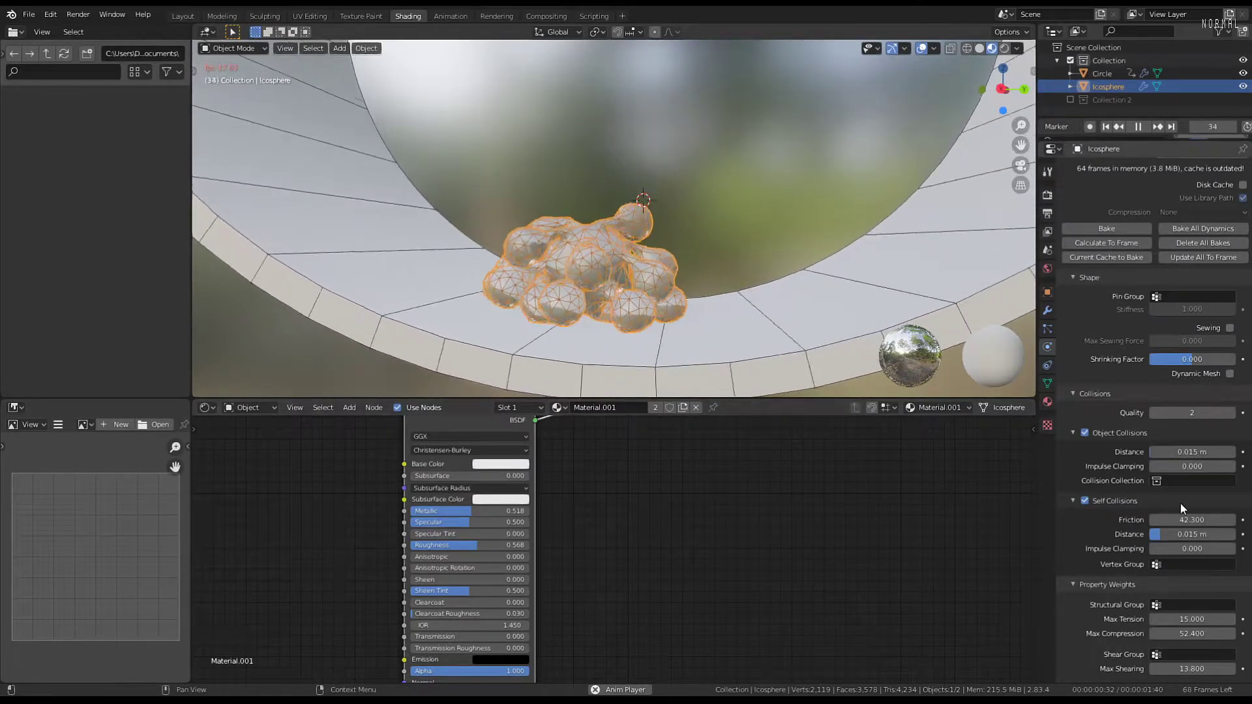
double_click(1156, 534)
text(0.1)
key(Return)
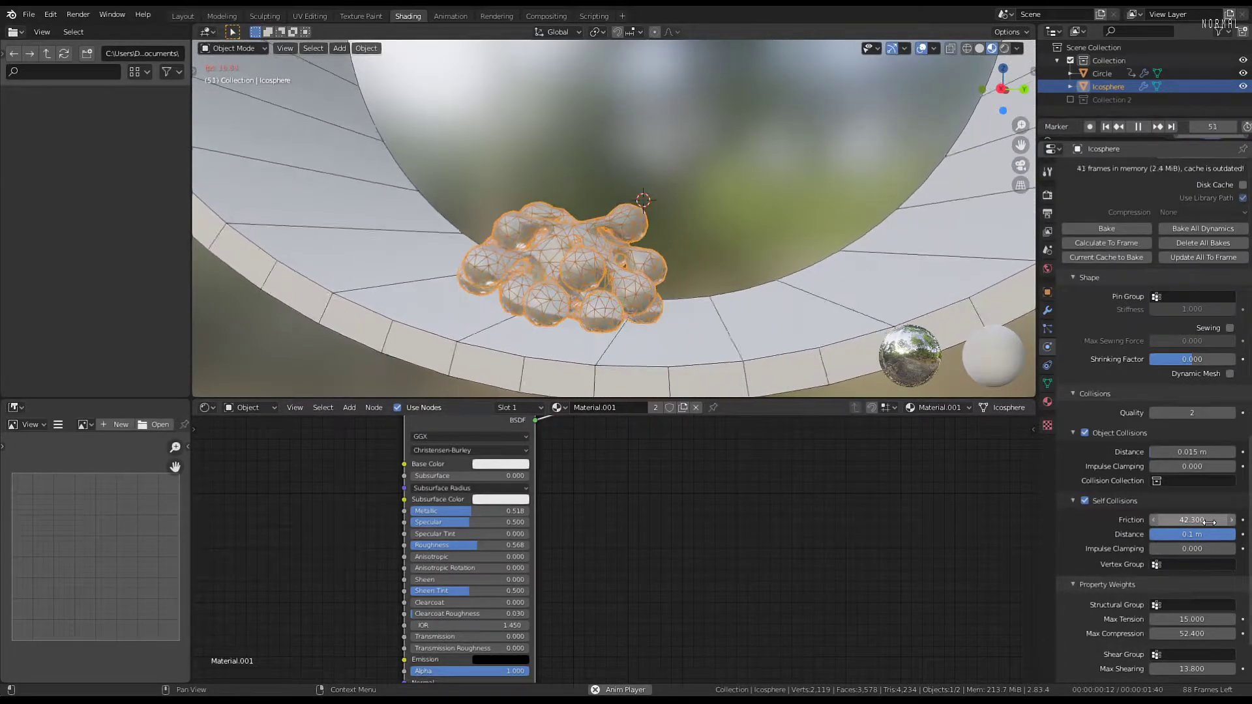
Try self-collision friction values of 0 and 3.2 on the icosphere's cloth during playback, settling on 3.9
drag(1164, 519, 1102, 519)
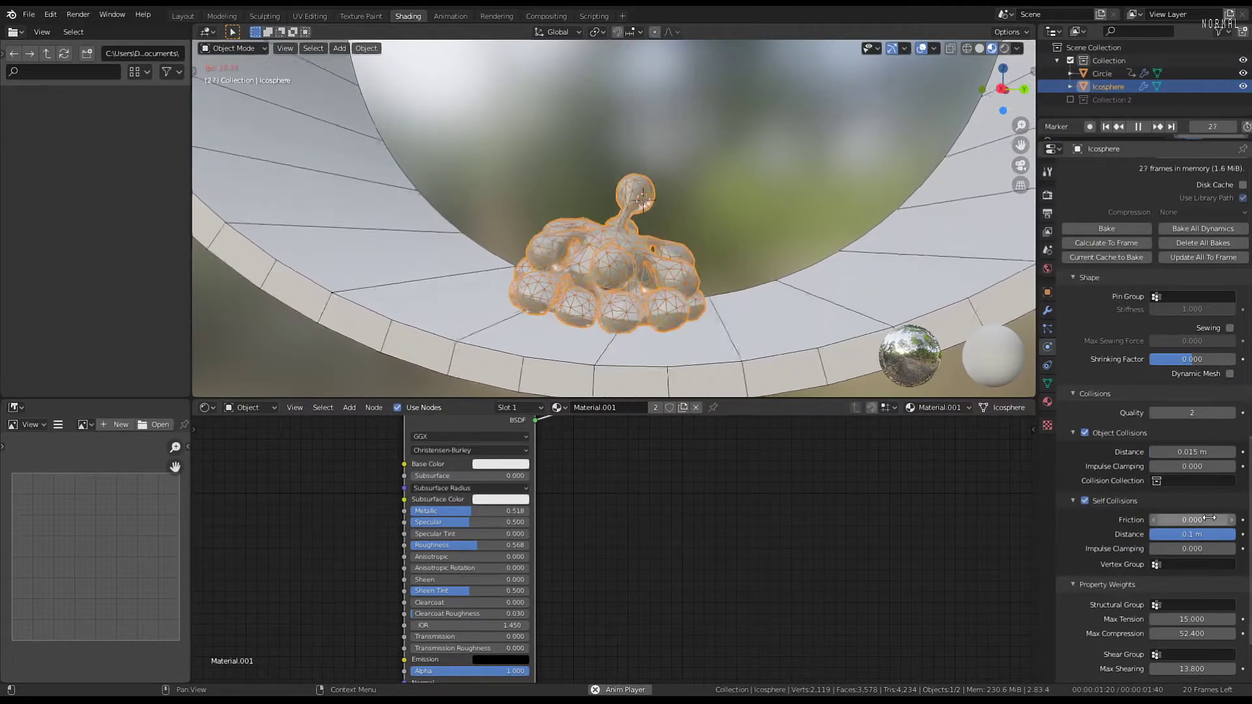
drag(1185, 520, 1251, 520)
scroll(754, 257, up, 2)
middle_drag(754, 257, 722, 247)
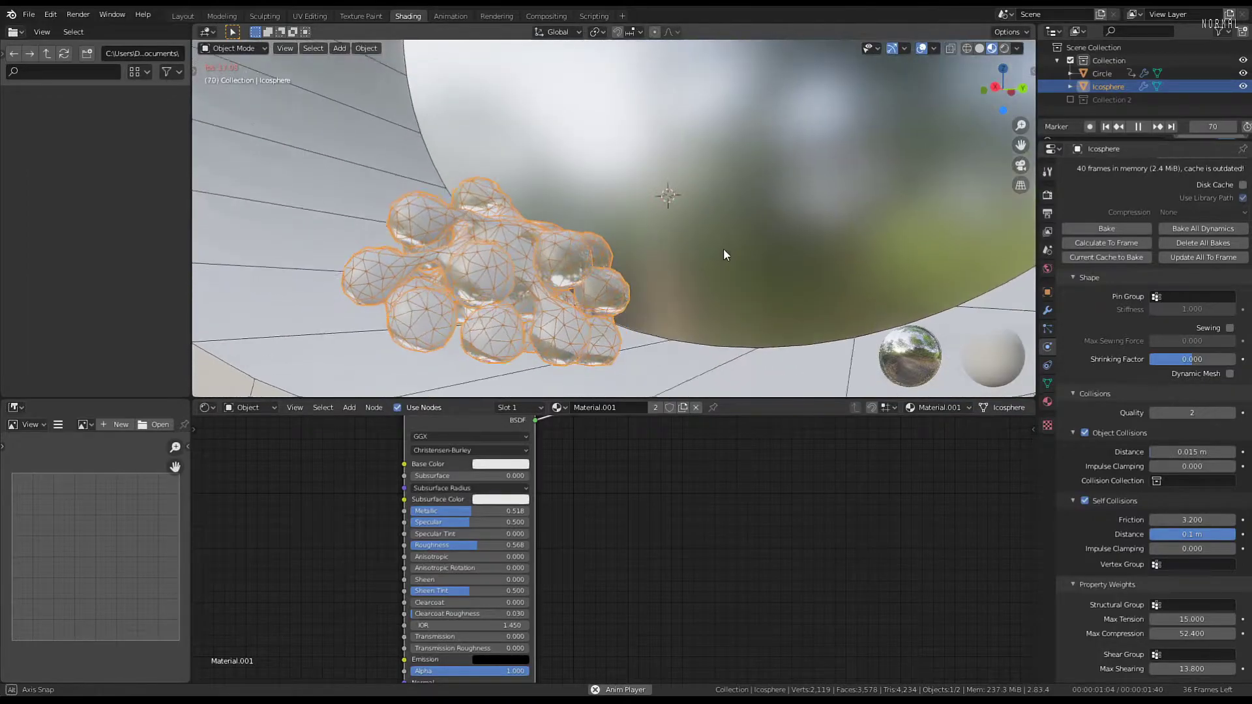
drag(1181, 516, 1206, 516)
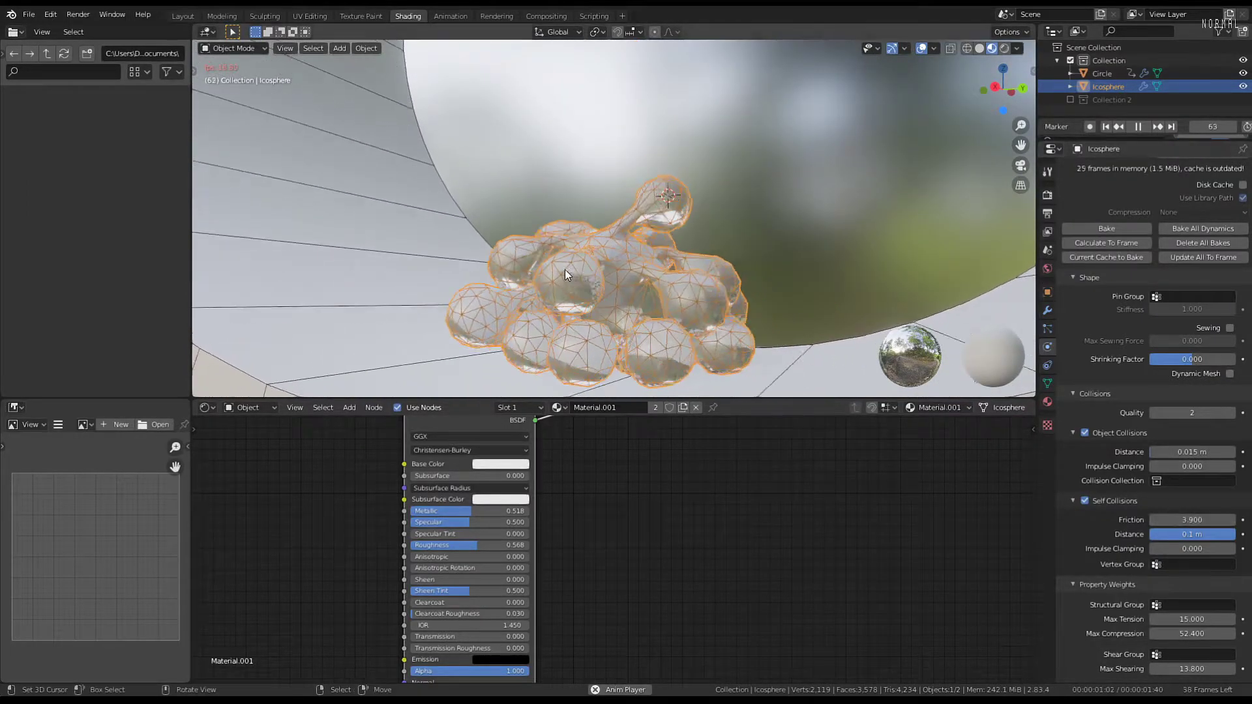
Hide the viewport overlays and switch the 3D view to Solid shading
mouse_move(531, 228)
middle_down()
mouse_move(666, 233)
mouse_move(768, 194)
mouse_move(723, 223)
mouse_move(716, 206)
middle_up()
click(920, 48)
scroll(724, 224, up, 1)
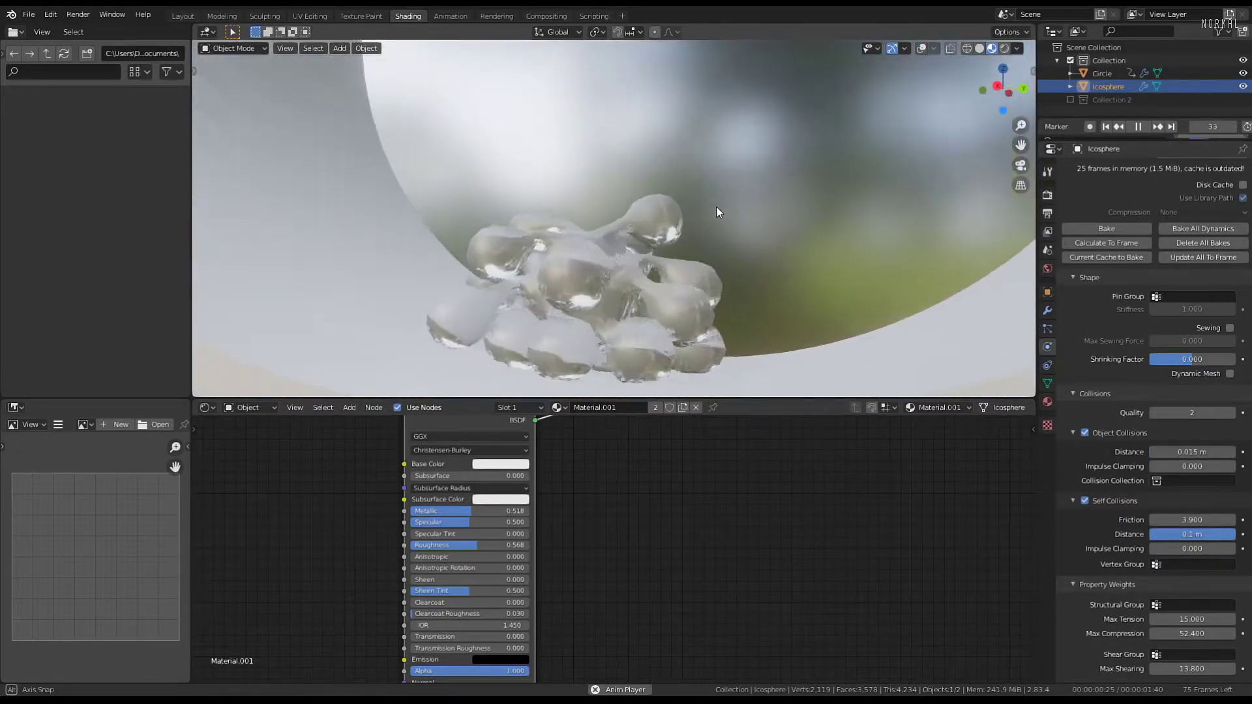
click(980, 48)
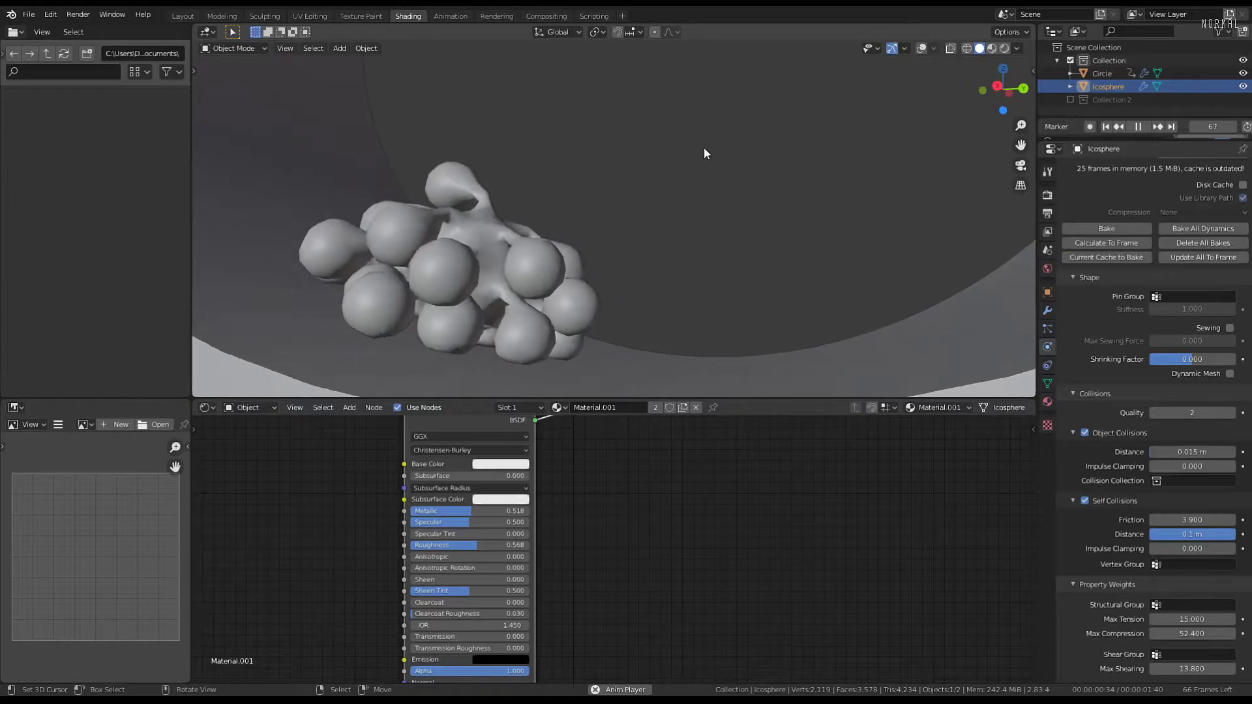
scroll(704, 149, down, 1)
middle_drag(707, 157, 712, 165)
Change the solid shading's lighting to MatCap and choose the glossy green matcap
click(1015, 48)
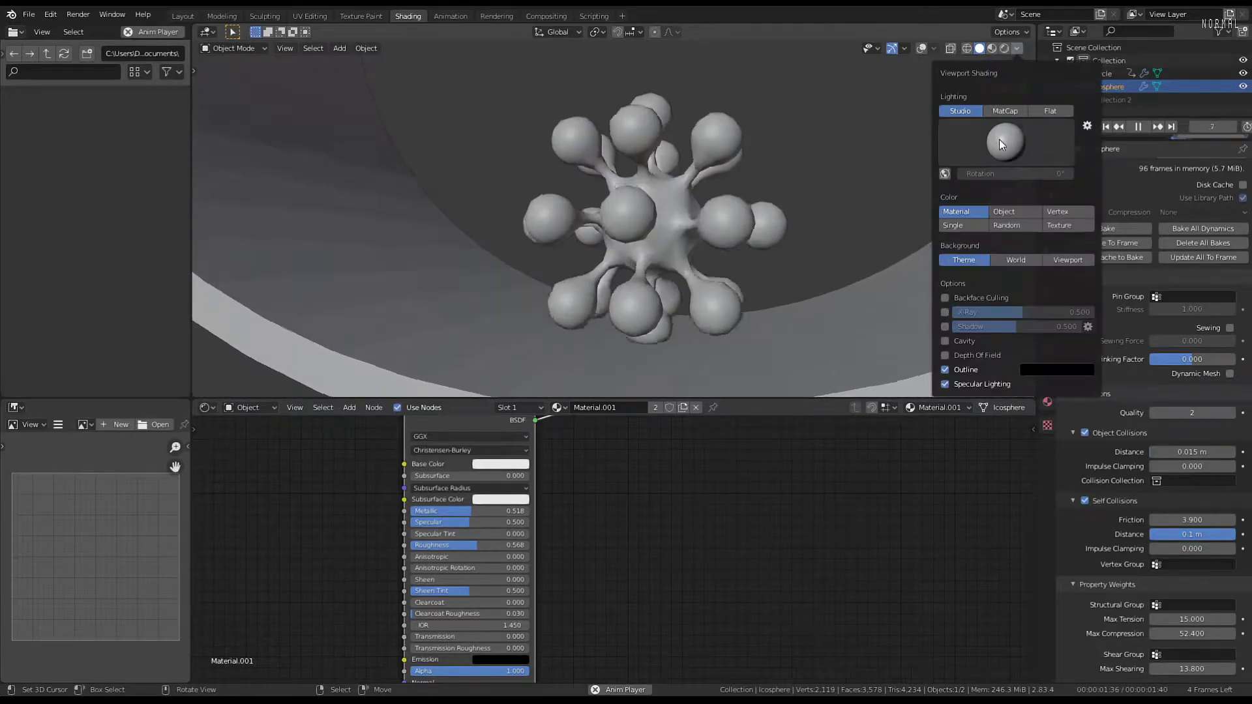
click(1004, 147)
click(1006, 108)
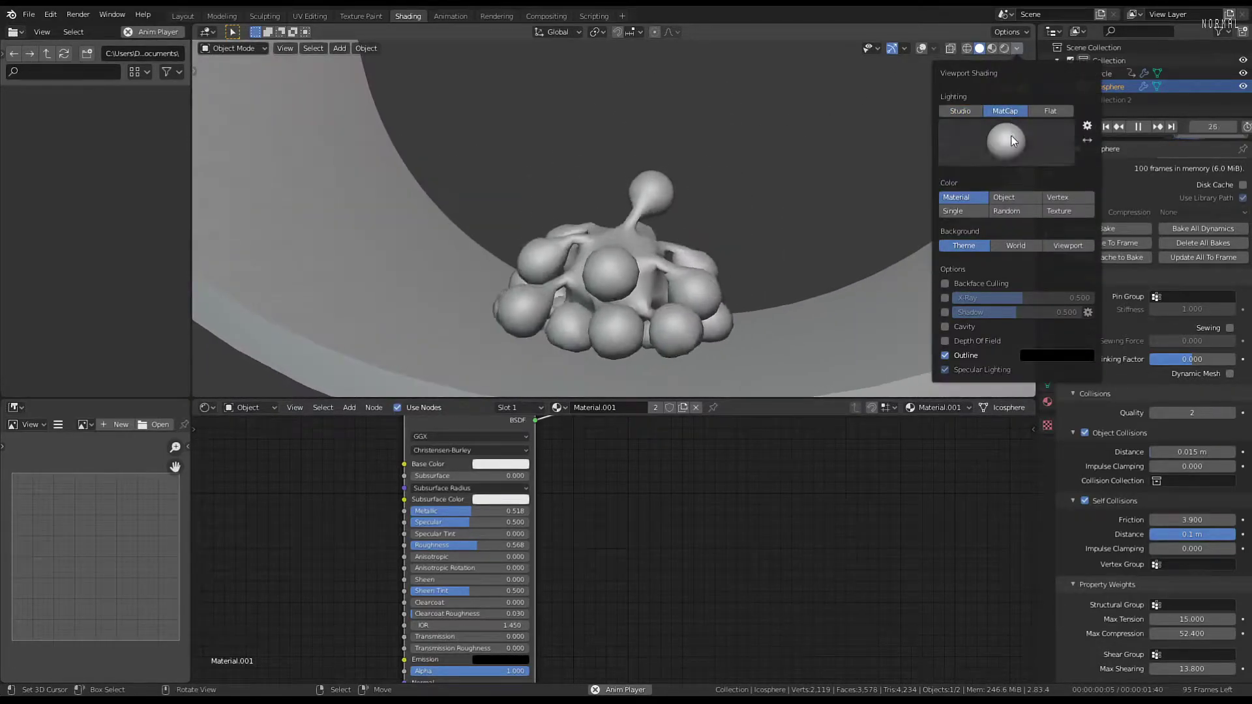
click(1007, 147)
click(939, 229)
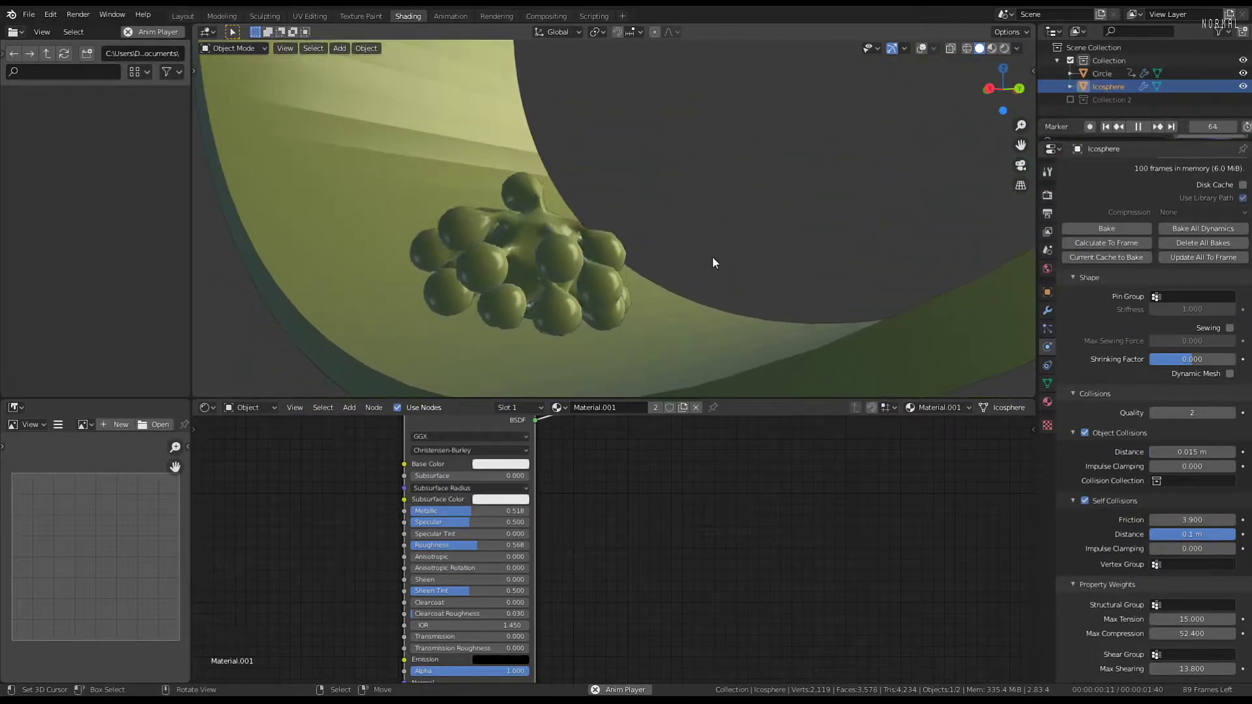
Turn the viewport overlays back on and select the icosphere
click(574, 260)
click(923, 48)
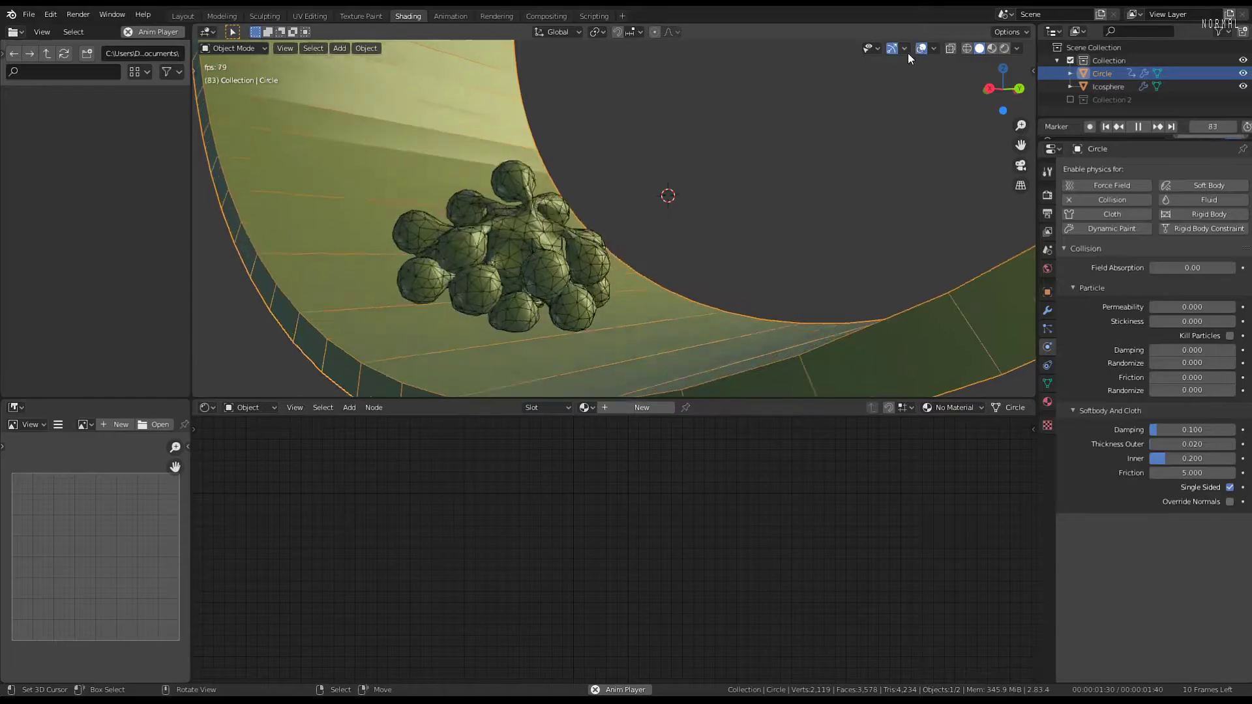
click(547, 248)
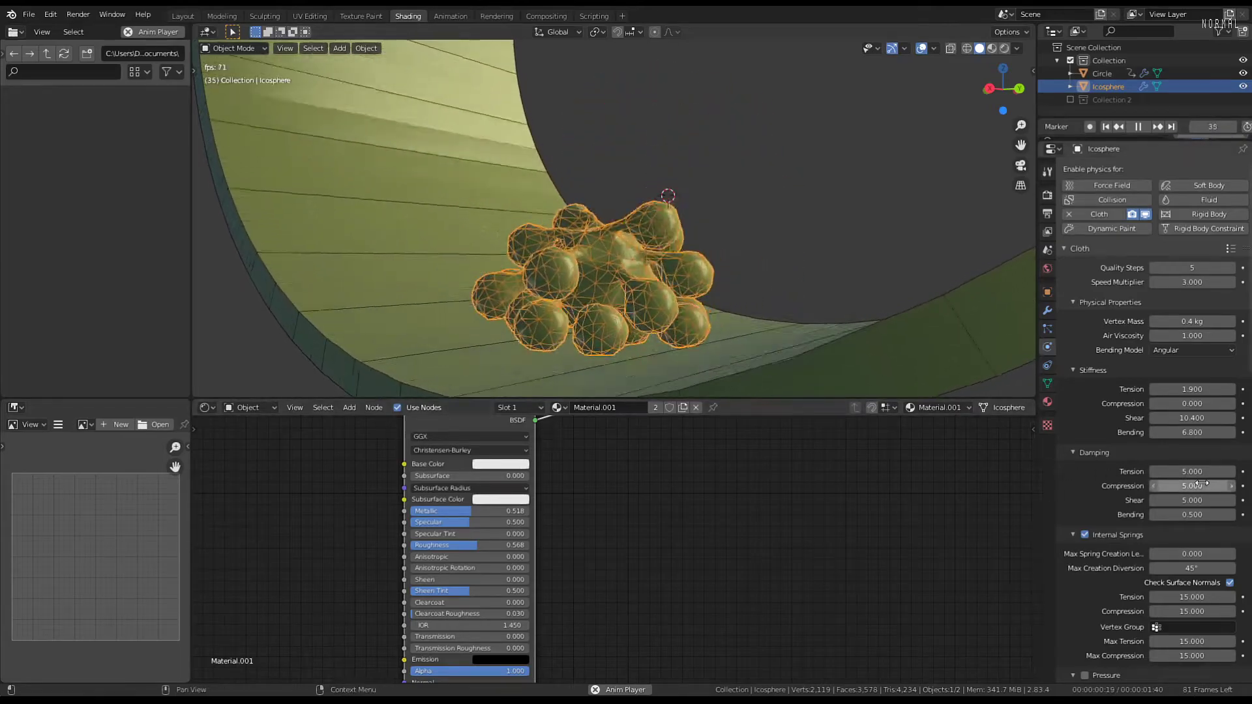
Set the icosphere's cloth damping to 2.9 for Tension and 0 for Bending
drag(1185, 471, 1233, 471)
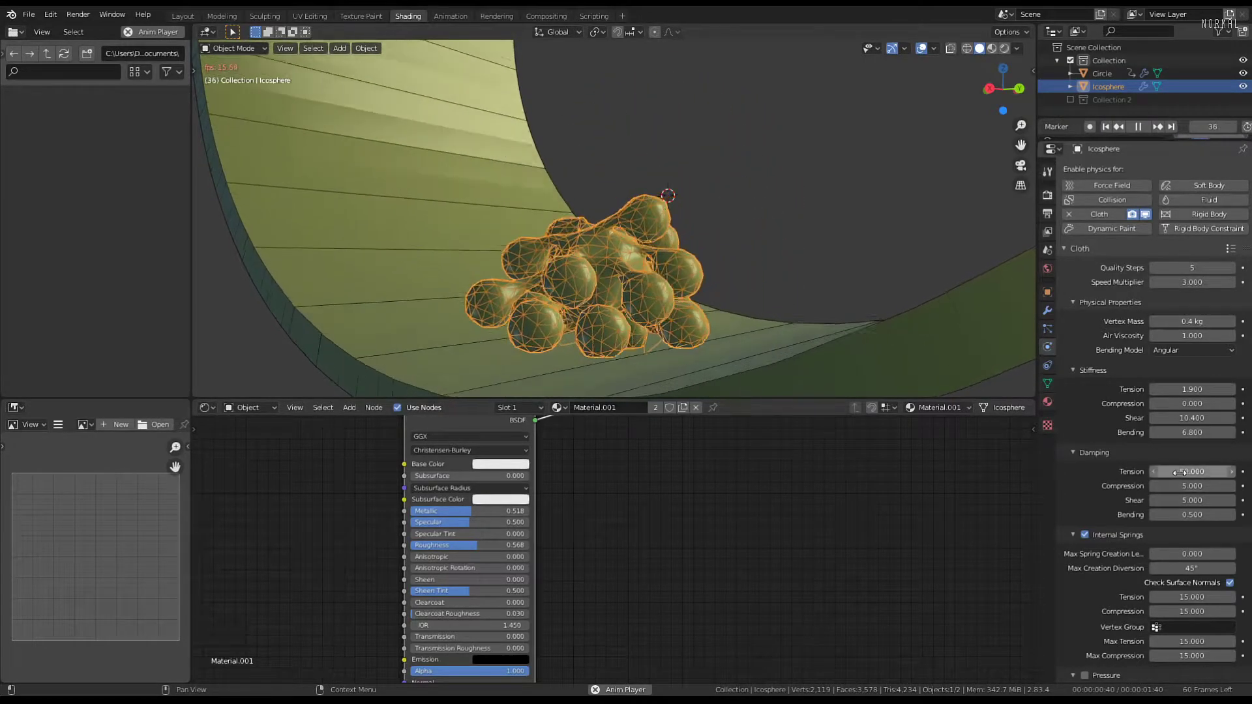
drag(1192, 471, 1106, 471)
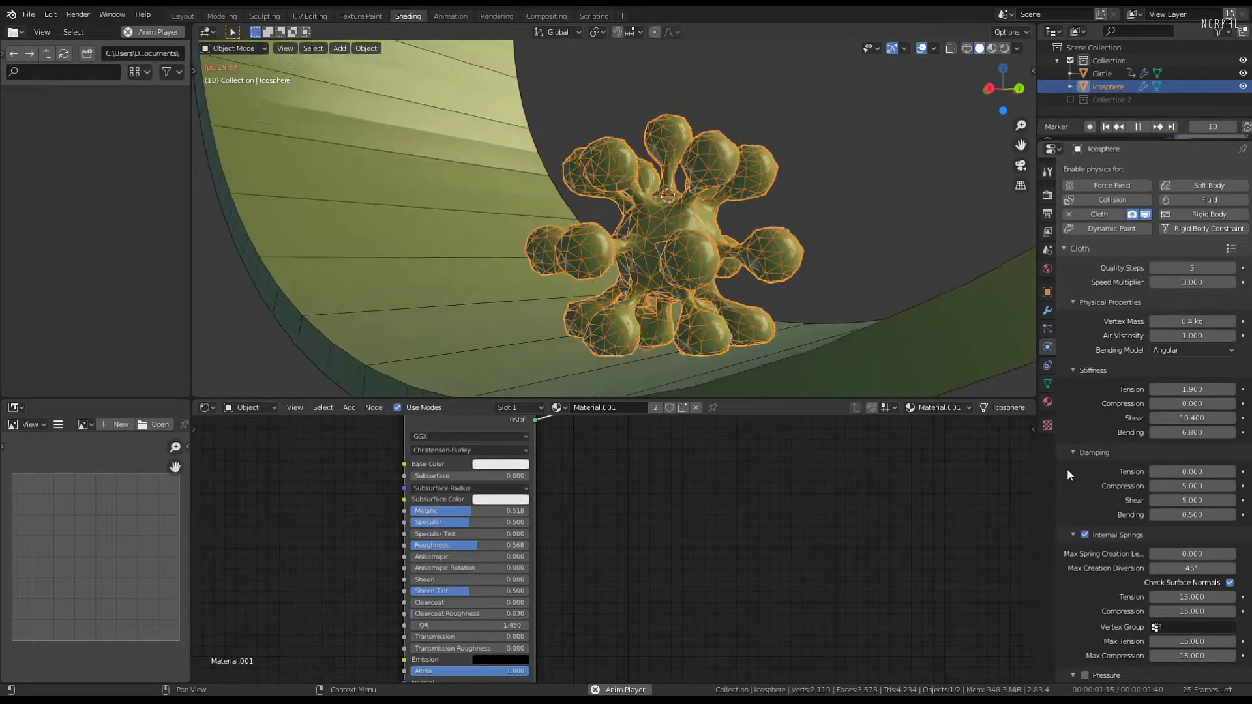
drag(1186, 471, 1220, 471)
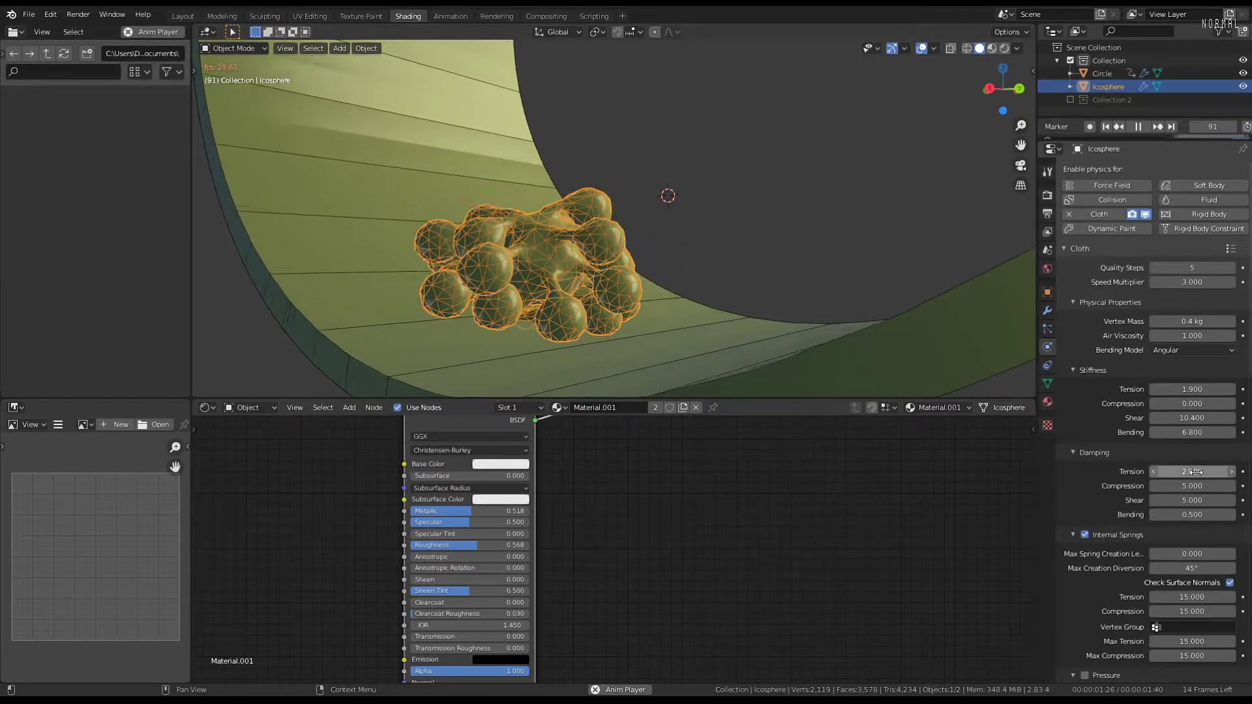
drag(1181, 514, 1154, 514)
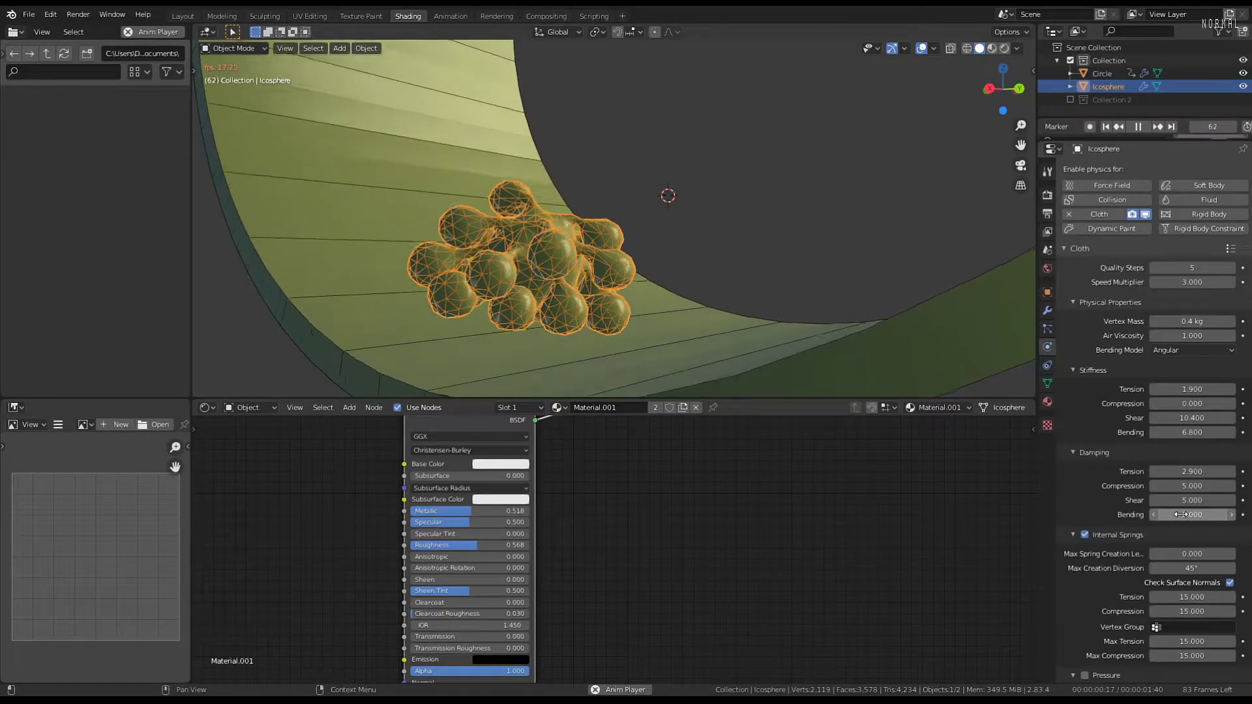
middle_drag(594, 207, 655, 210)
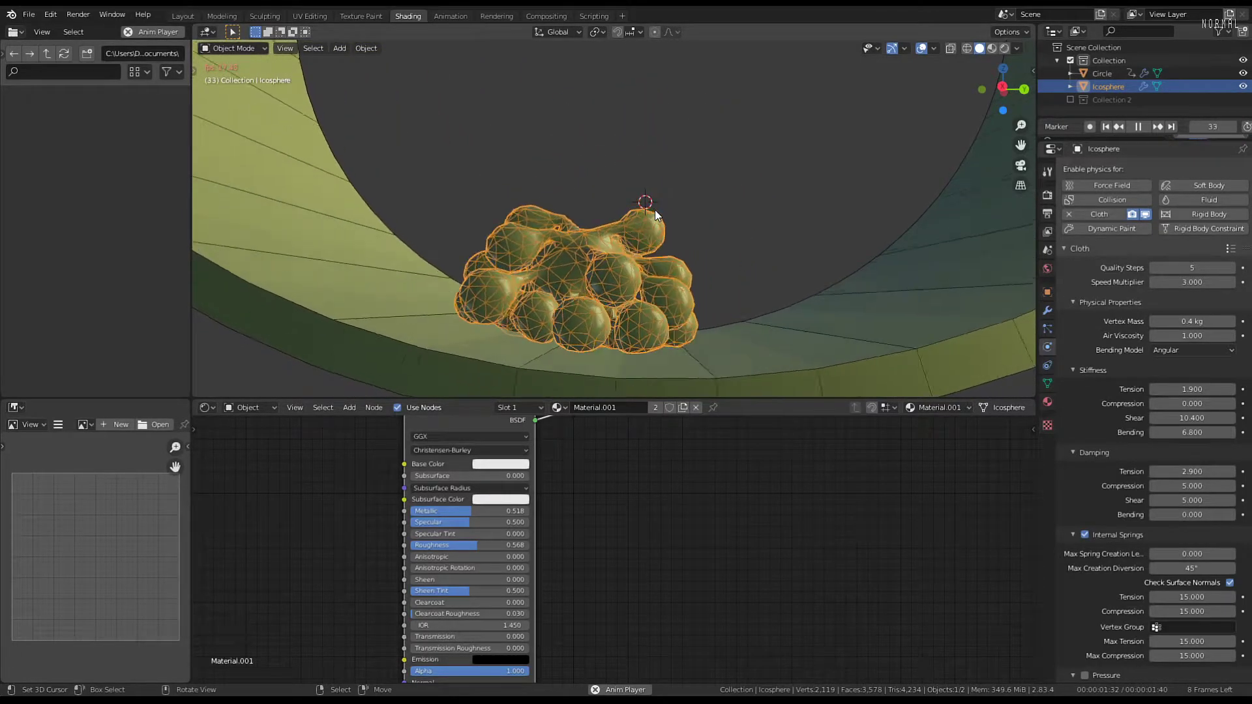
Set the ring's collision particle damping and friction to 1 and its Softbody And Cloth friction to 80
click(871, 284)
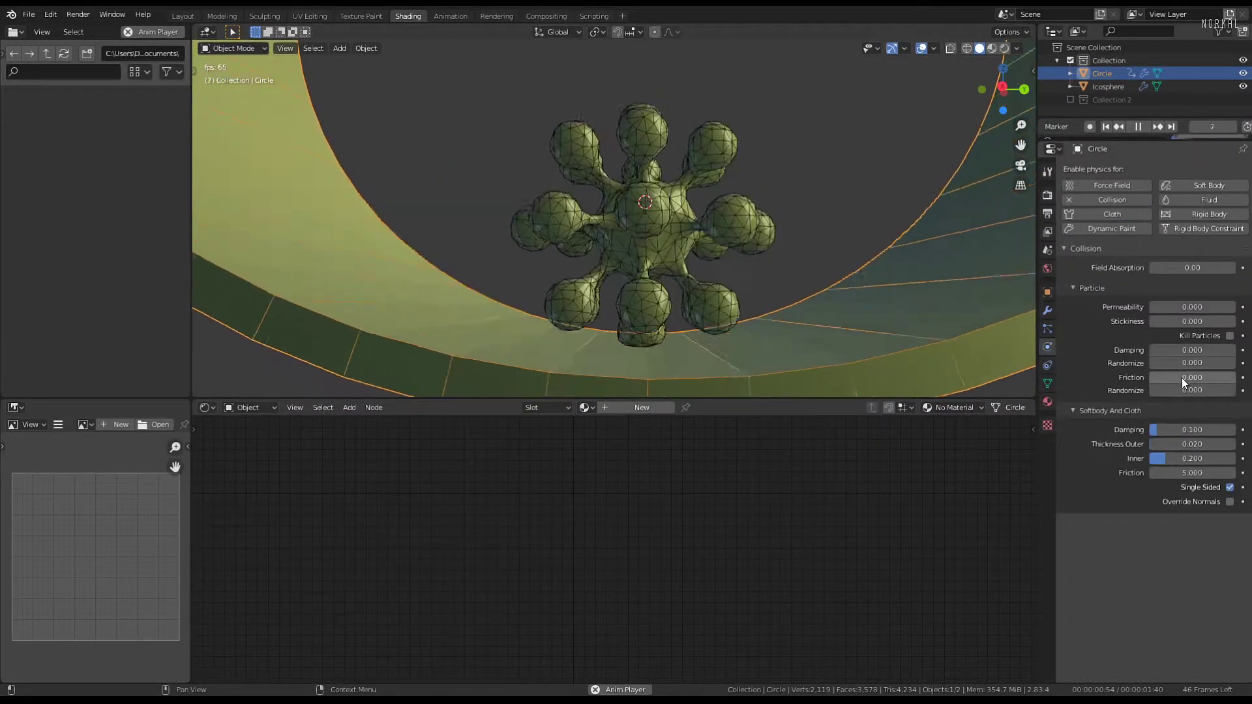
drag(1181, 377, 1229, 377)
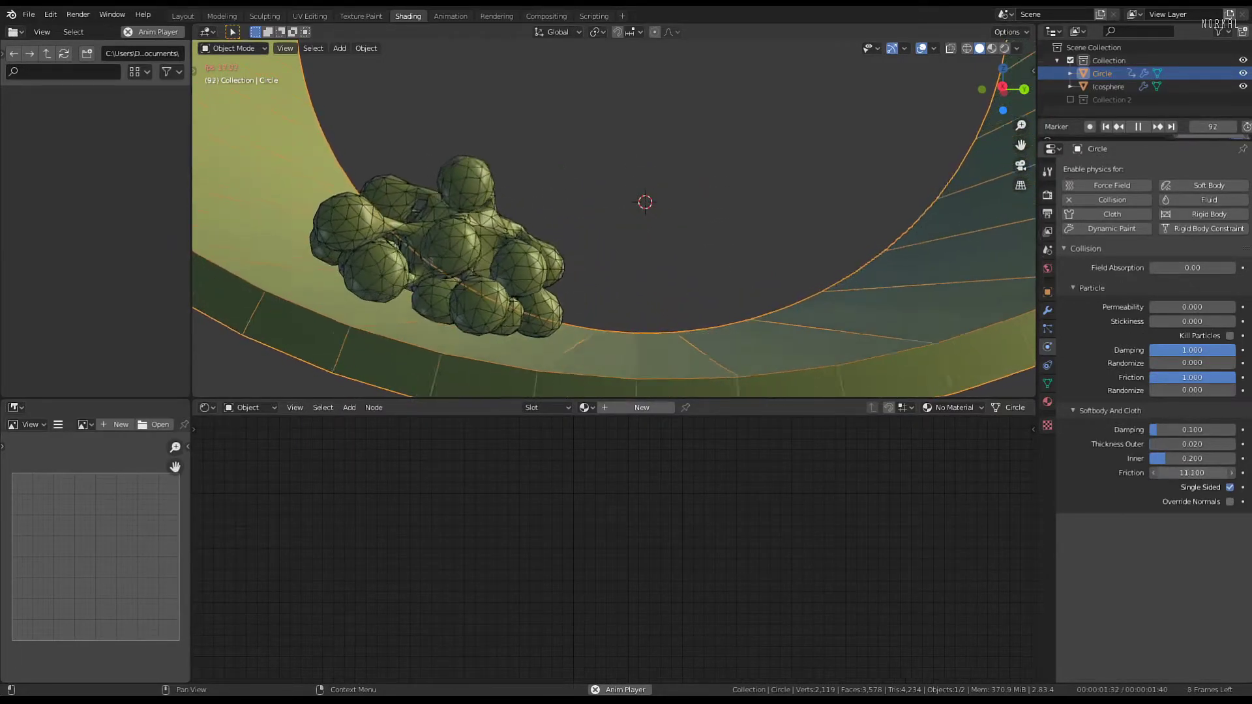
drag(1175, 472, 1239, 472)
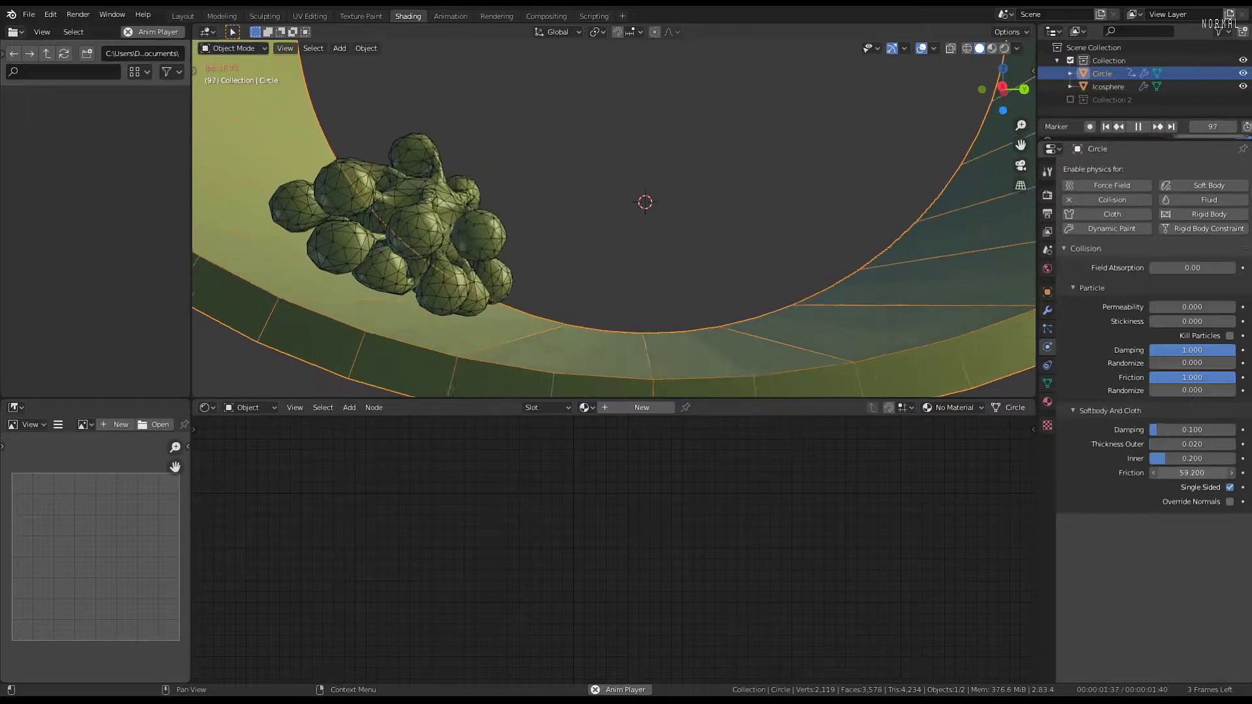
drag(1173, 471, 1175, 469)
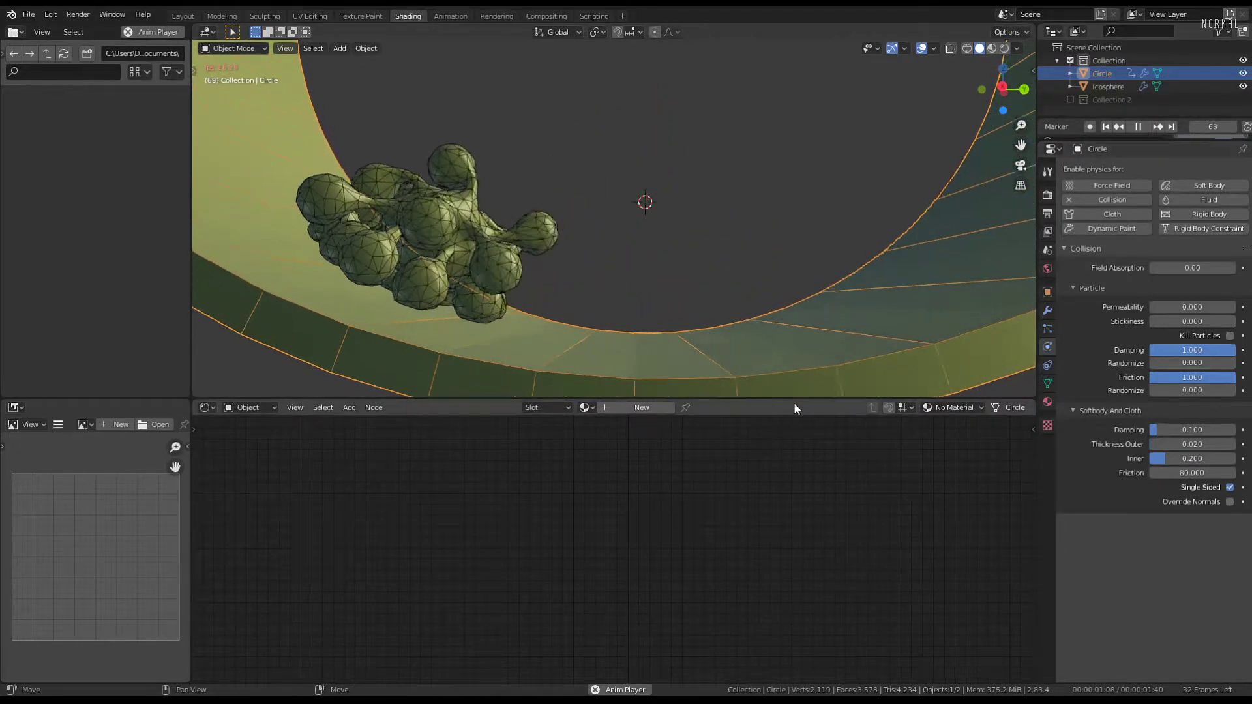
middle_drag(551, 248, 519, 246)
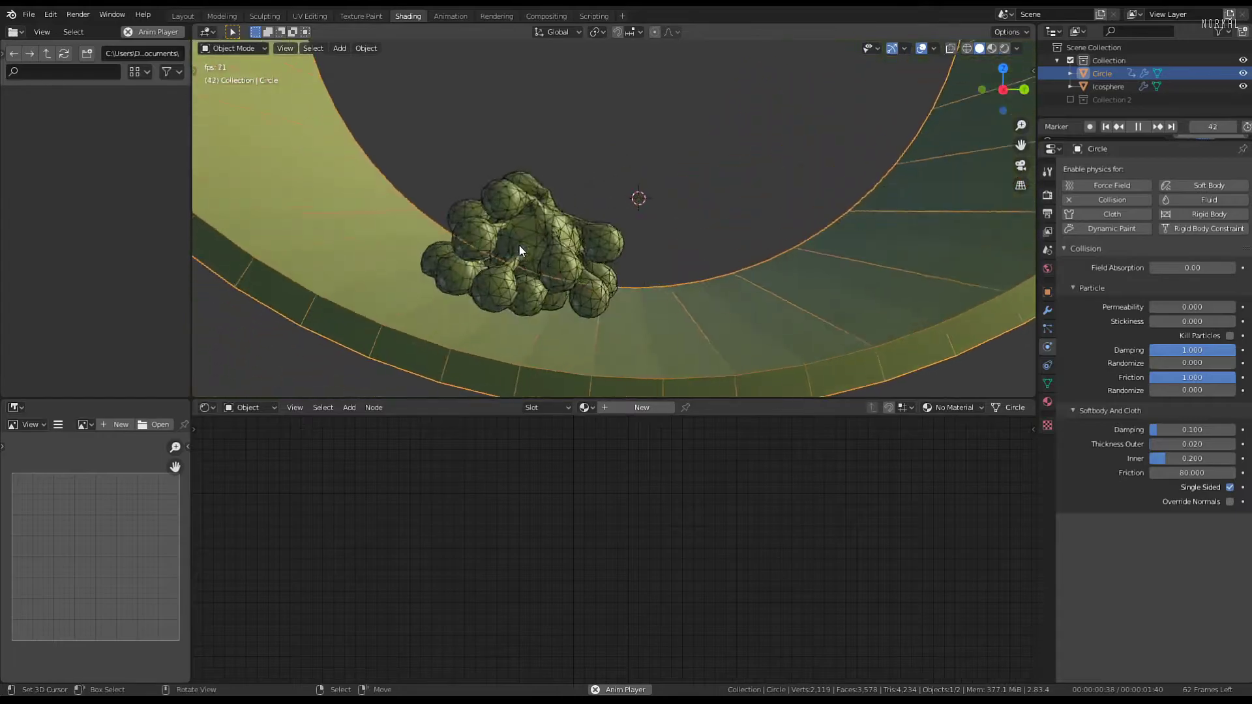
Select the icosphere, try a cloth Speed Multiplier of 9.9, and set it to 1
click(521, 228)
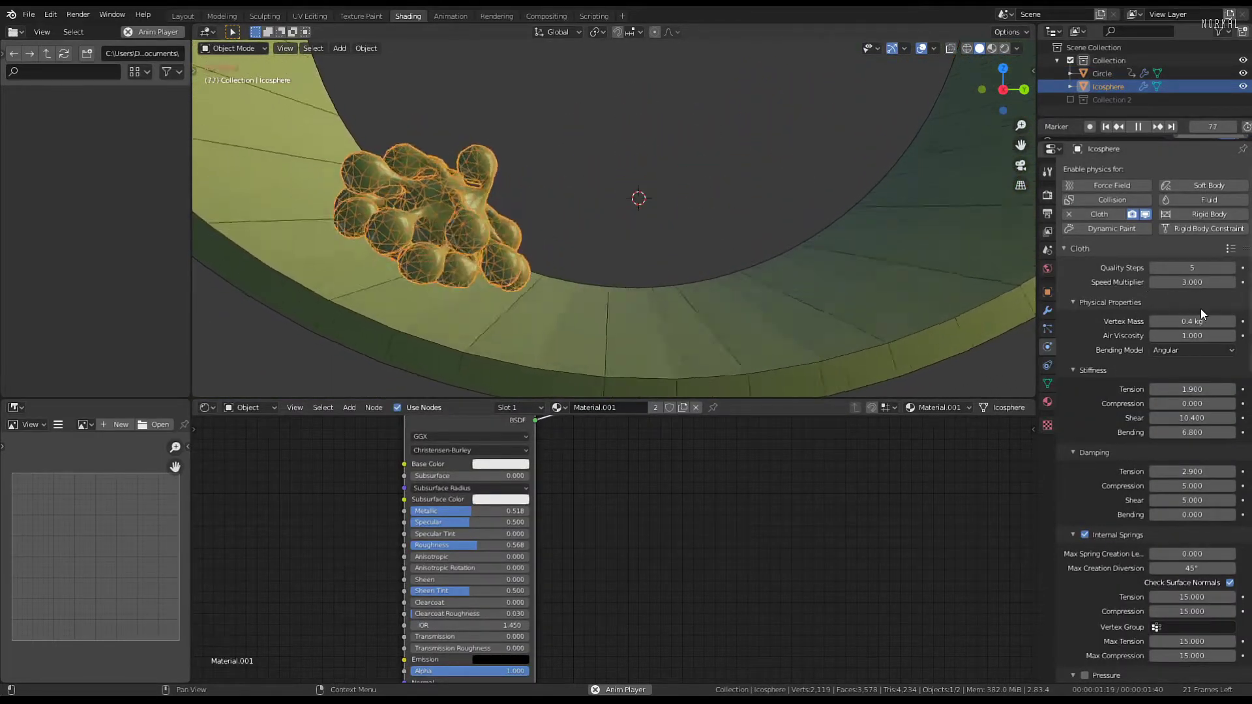
drag(1192, 282, 1232, 282)
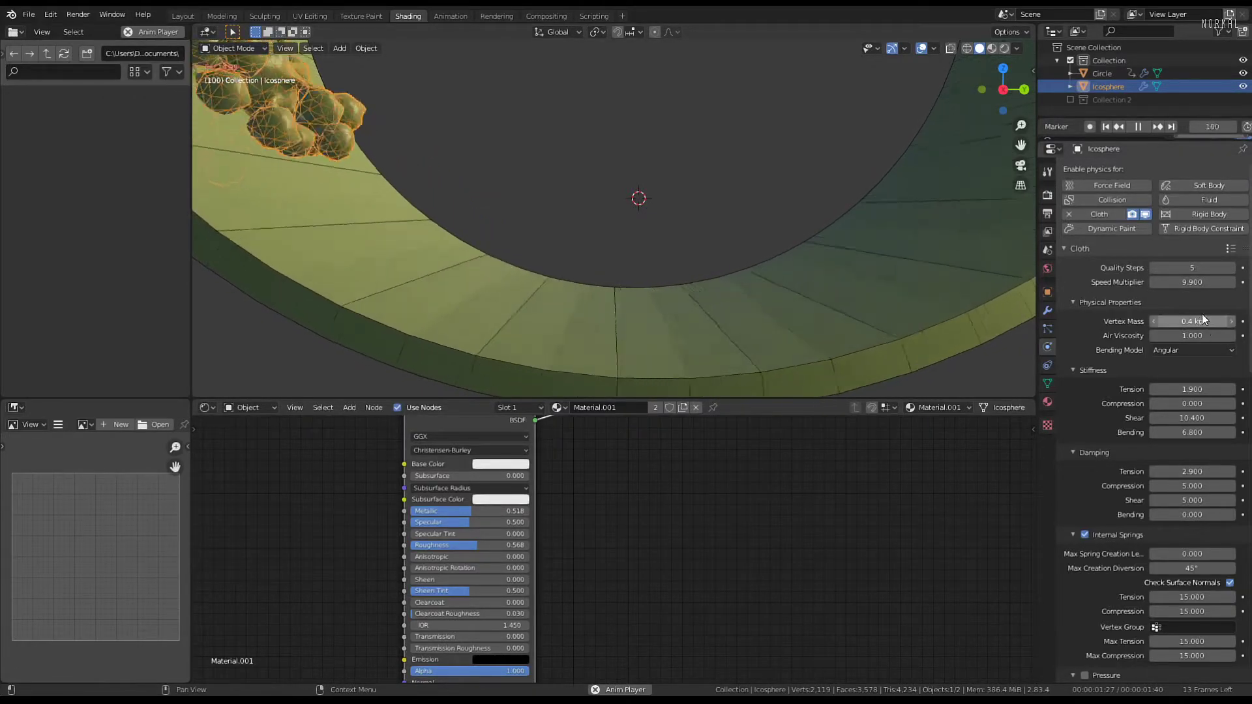
click(1202, 283)
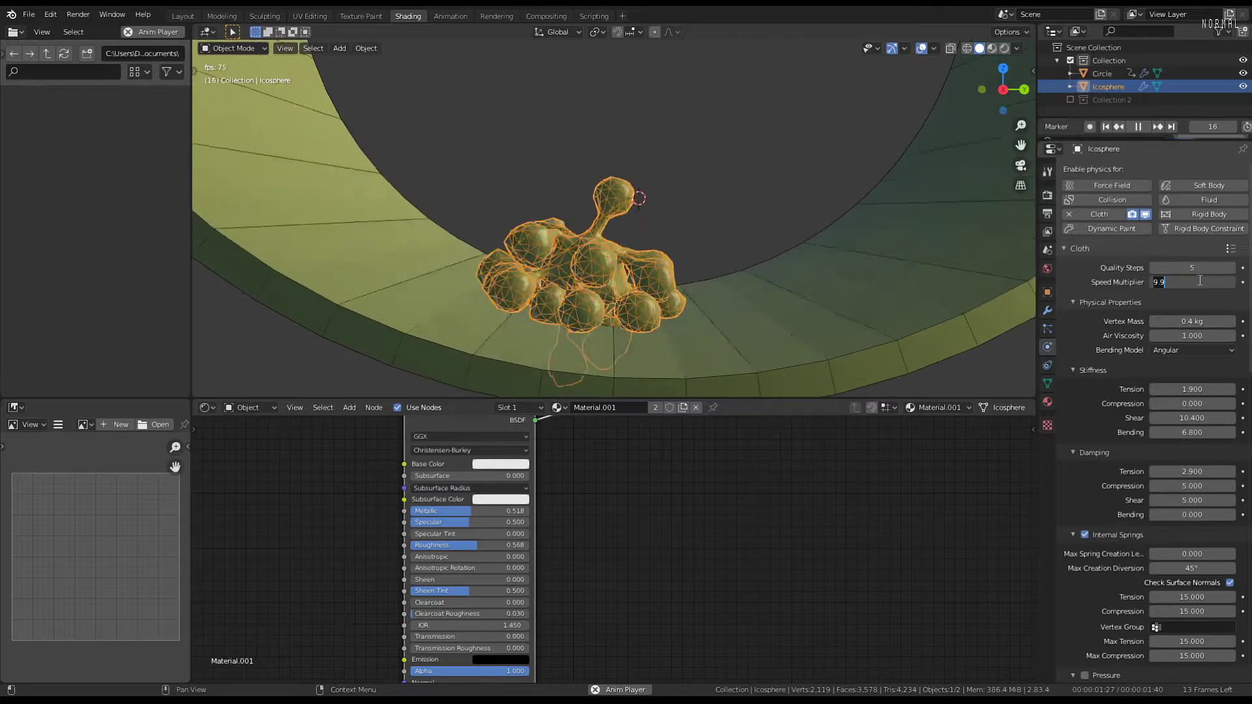
text(1)
key(Return)
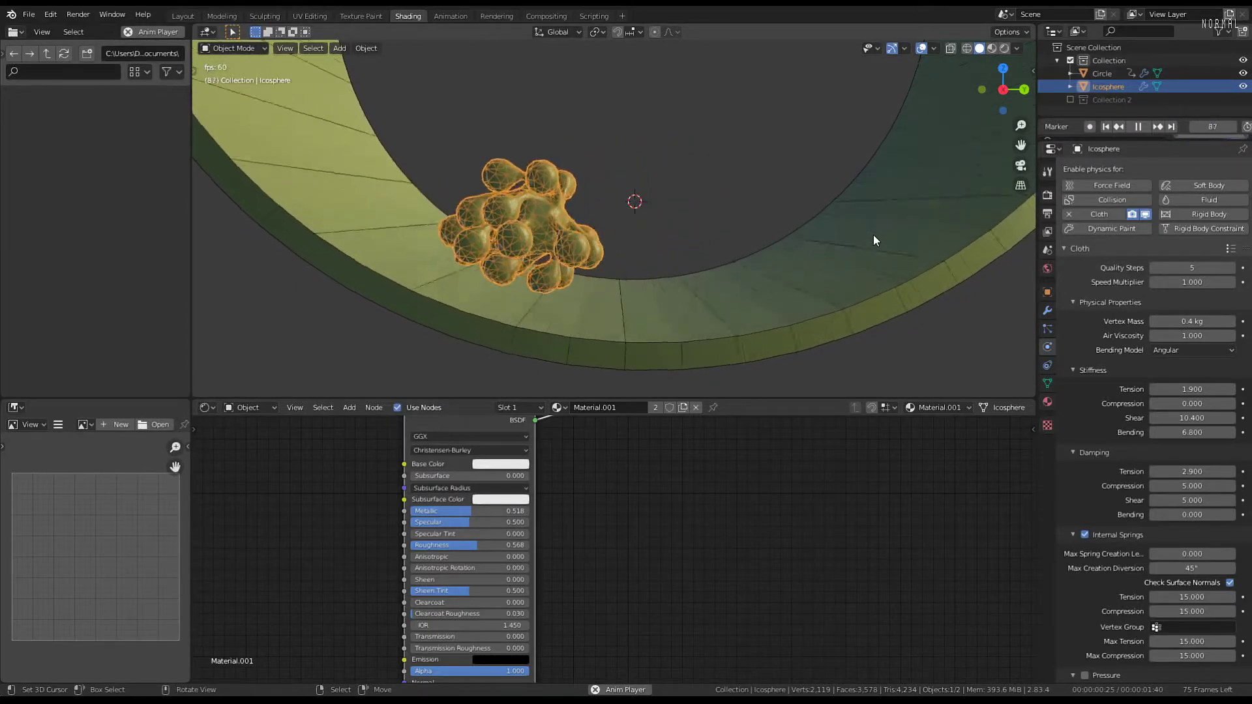
Try the icosphere's cloth Vertex Mass at 0 kg and at 10 kg
middle_drag(874, 235, 606, 197)
scroll(621, 191, down, 2)
scroll(573, 193, up, 2)
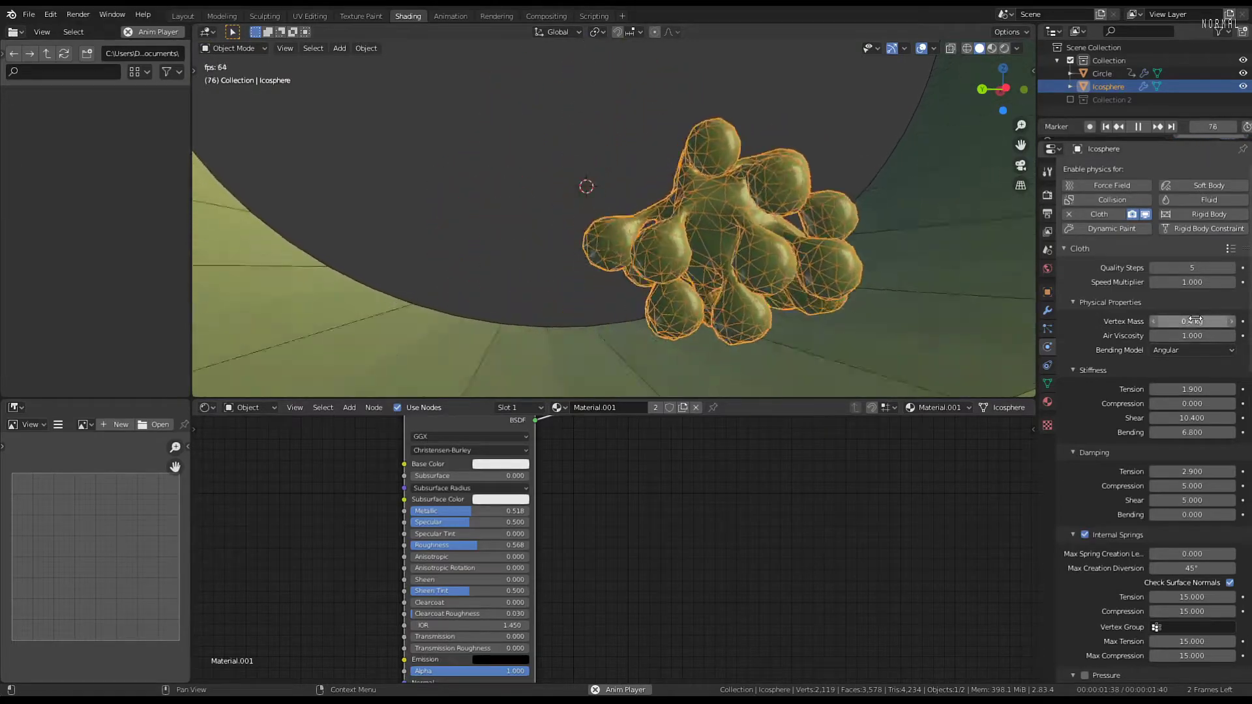
drag(1192, 321, 1149, 321)
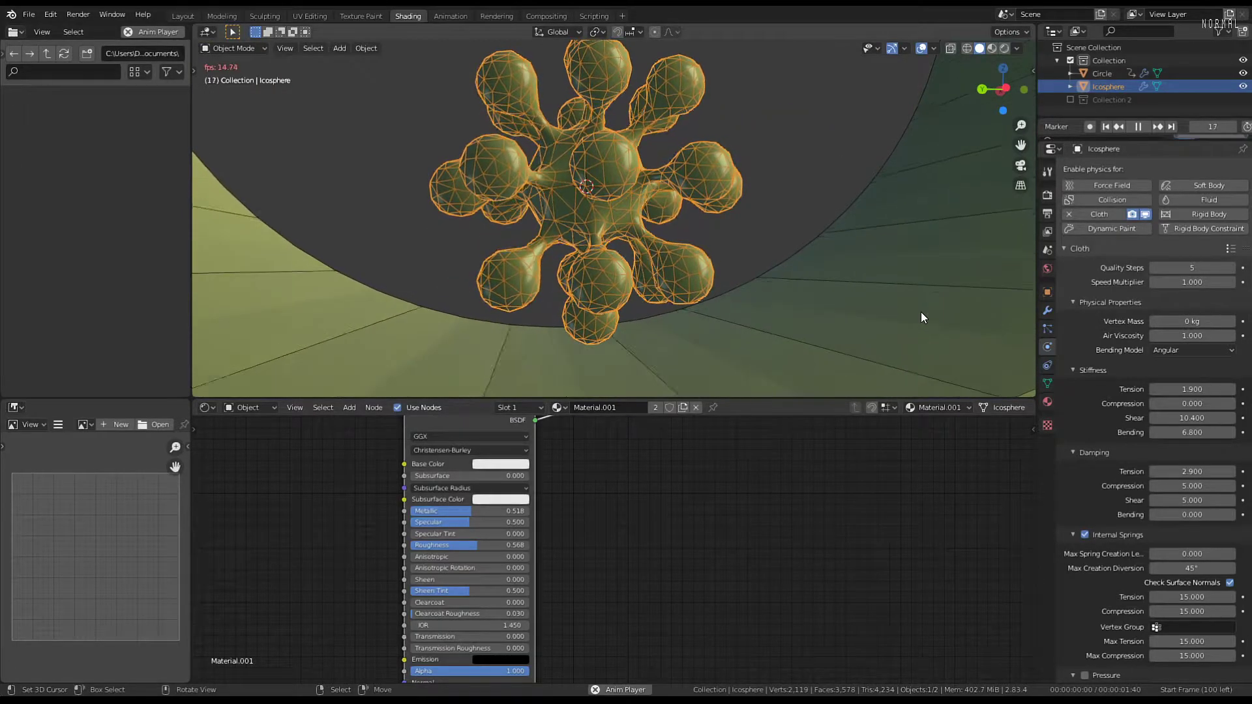
drag(1192, 321, 1232, 321)
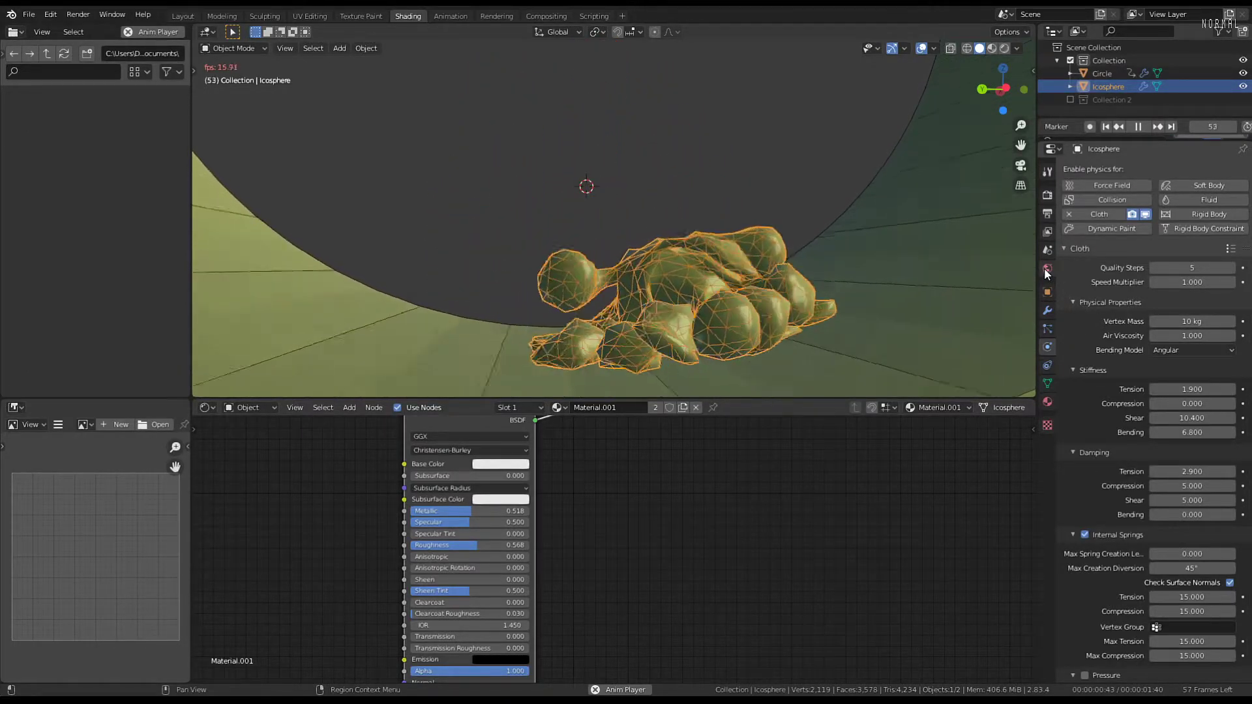
middle_drag(905, 233, 699, 198)
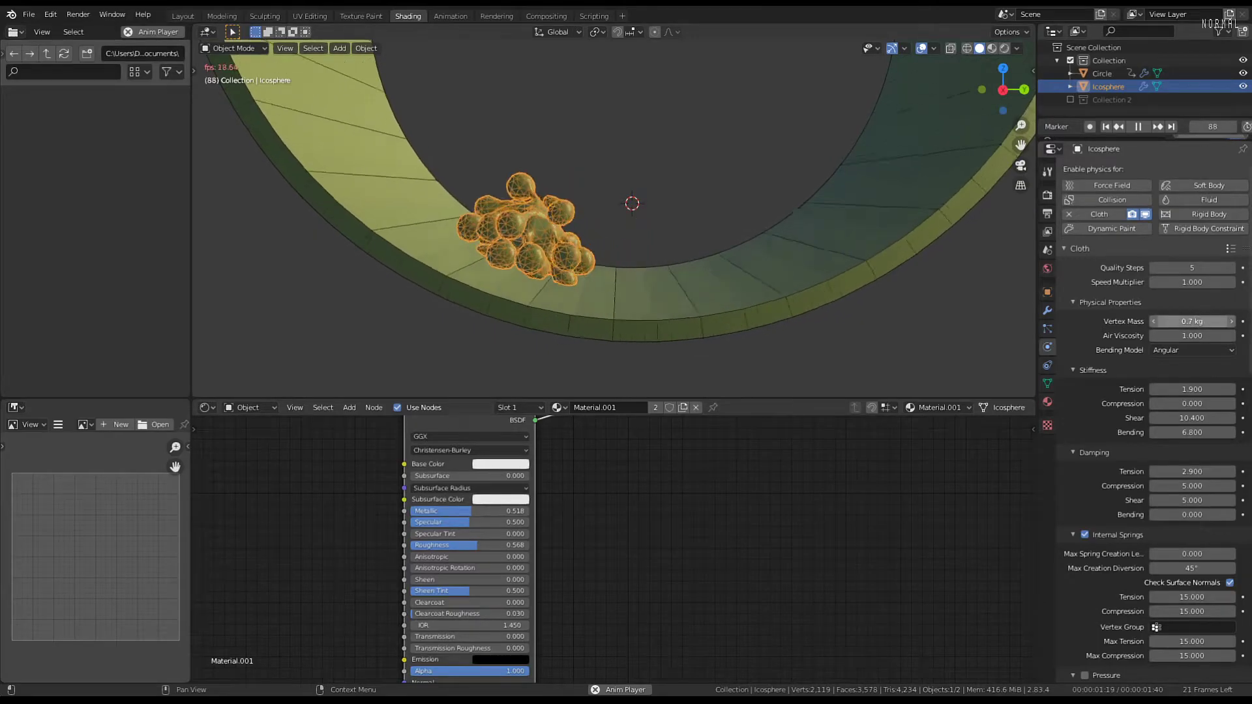
Set the icosphere's cloth Vertex Mass to 1.5 kg and its Bending stiffness to 29.4
drag(1192, 320, 1216, 321)
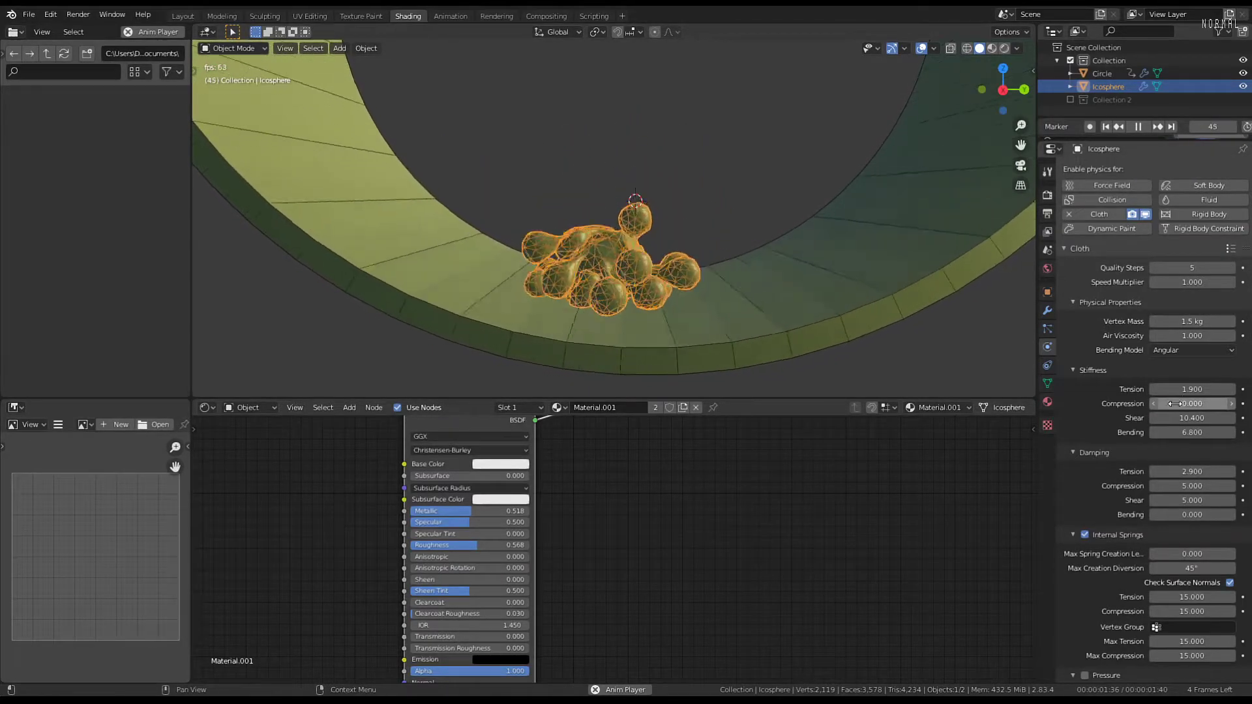
drag(1153, 433, 1200, 433)
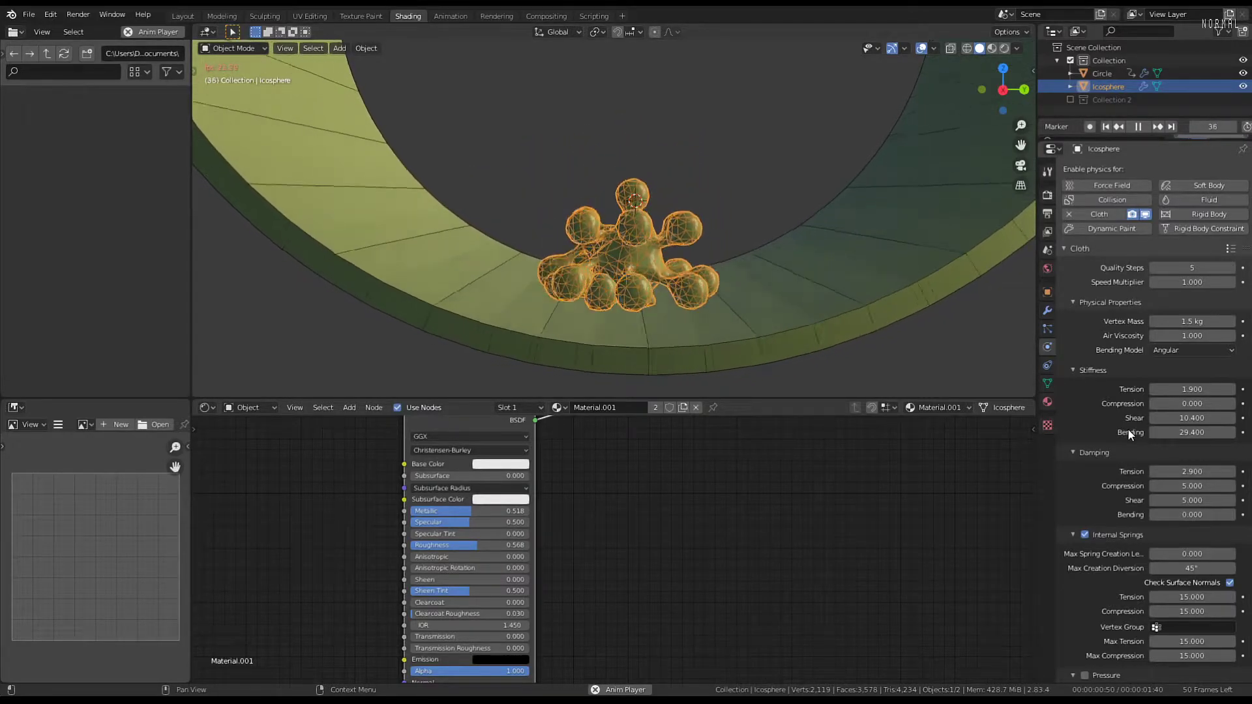
scroll(671, 185, up, 4)
middle_drag(671, 186, 572, 182)
scroll(573, 181, up, 3)
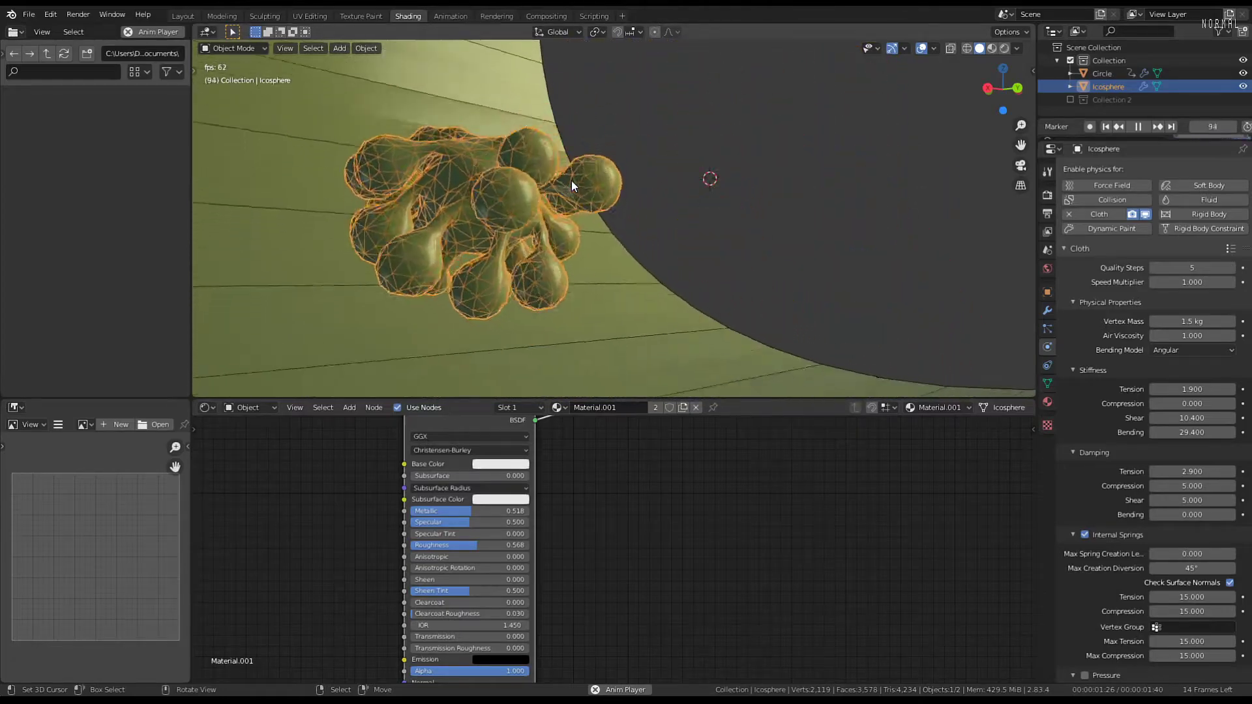
scroll(538, 170, down, 4)
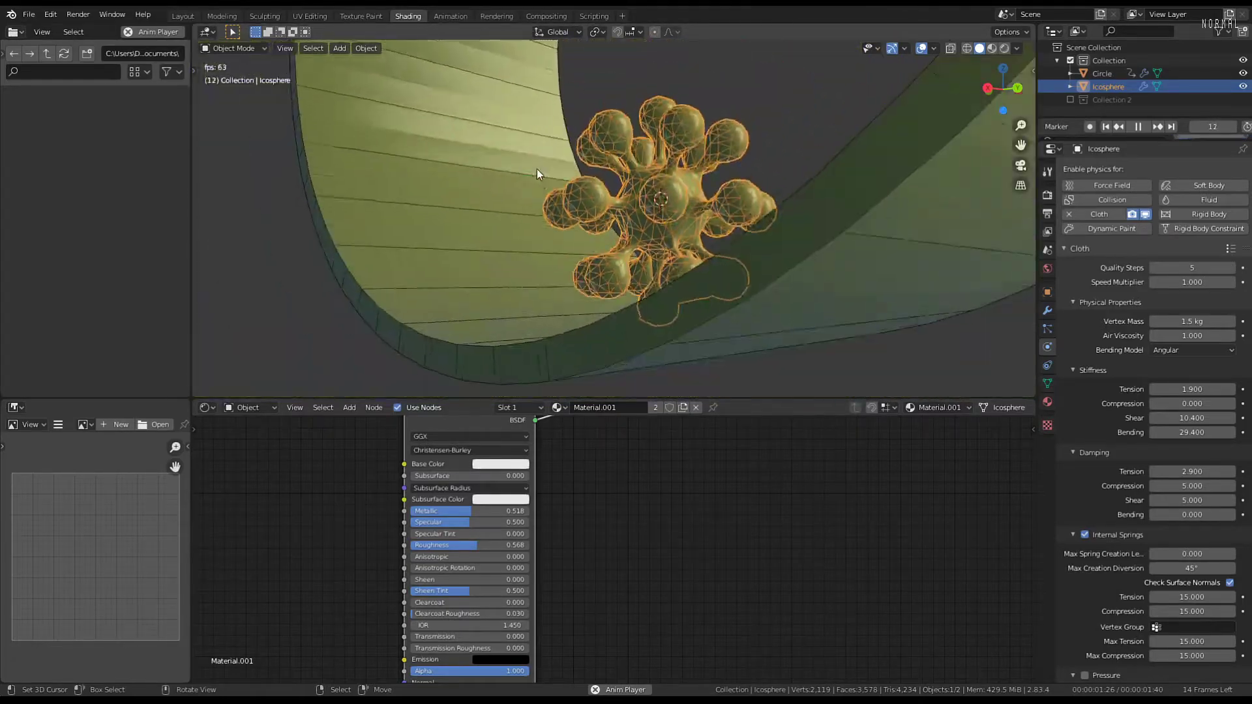
middle_drag(537, 169, 620, 201)
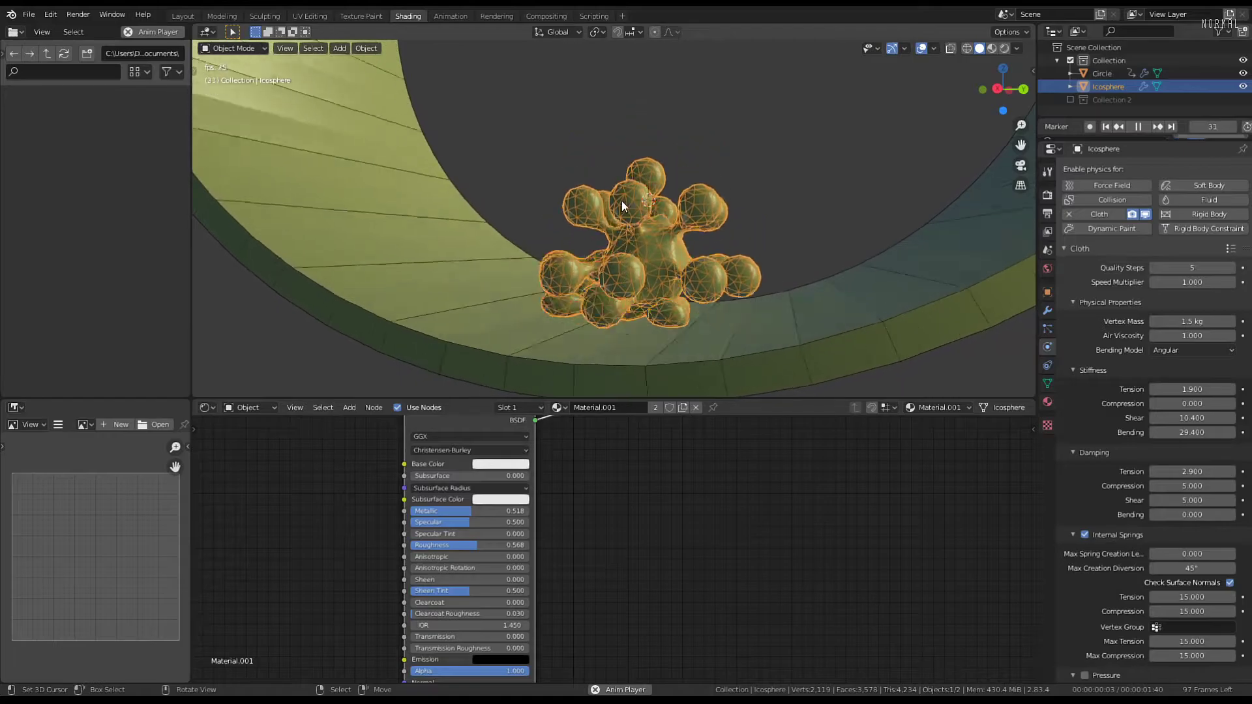
middle_drag(679, 169, 715, 177)
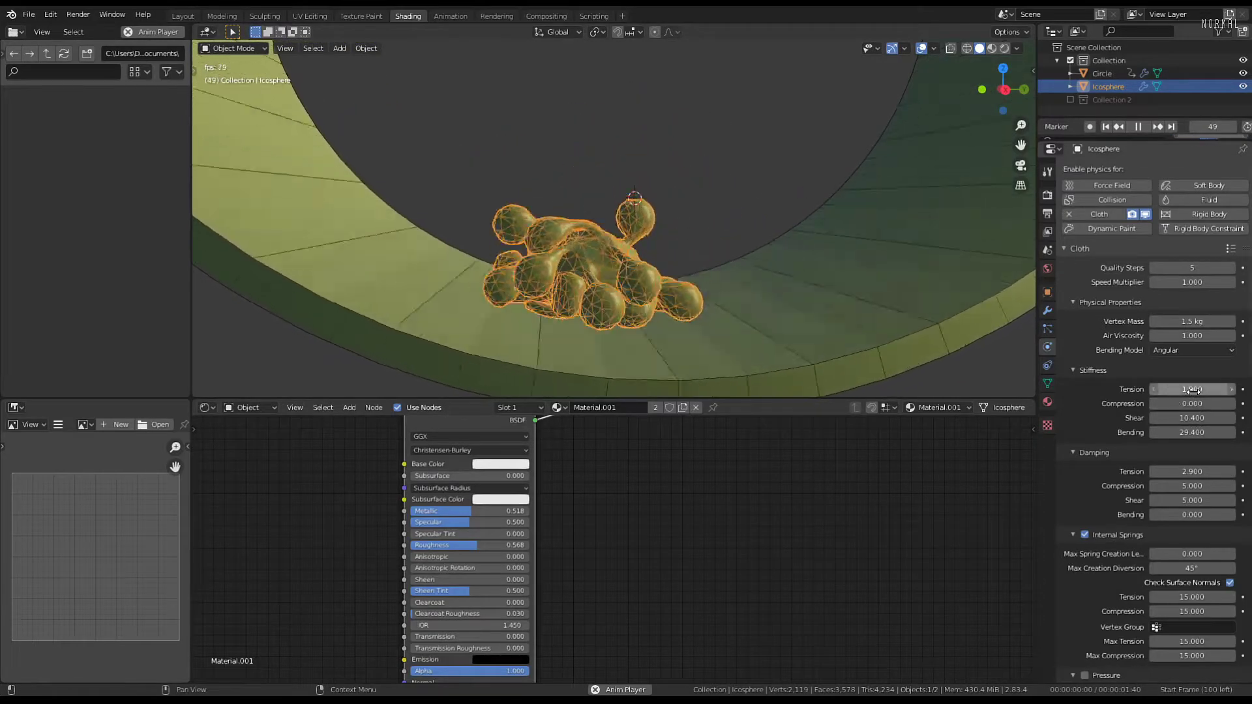
Raise the cloth's Air Viscosity to 2 and on to 5, and set the Speed Multiplier to 3
click(1185, 336)
text(2)
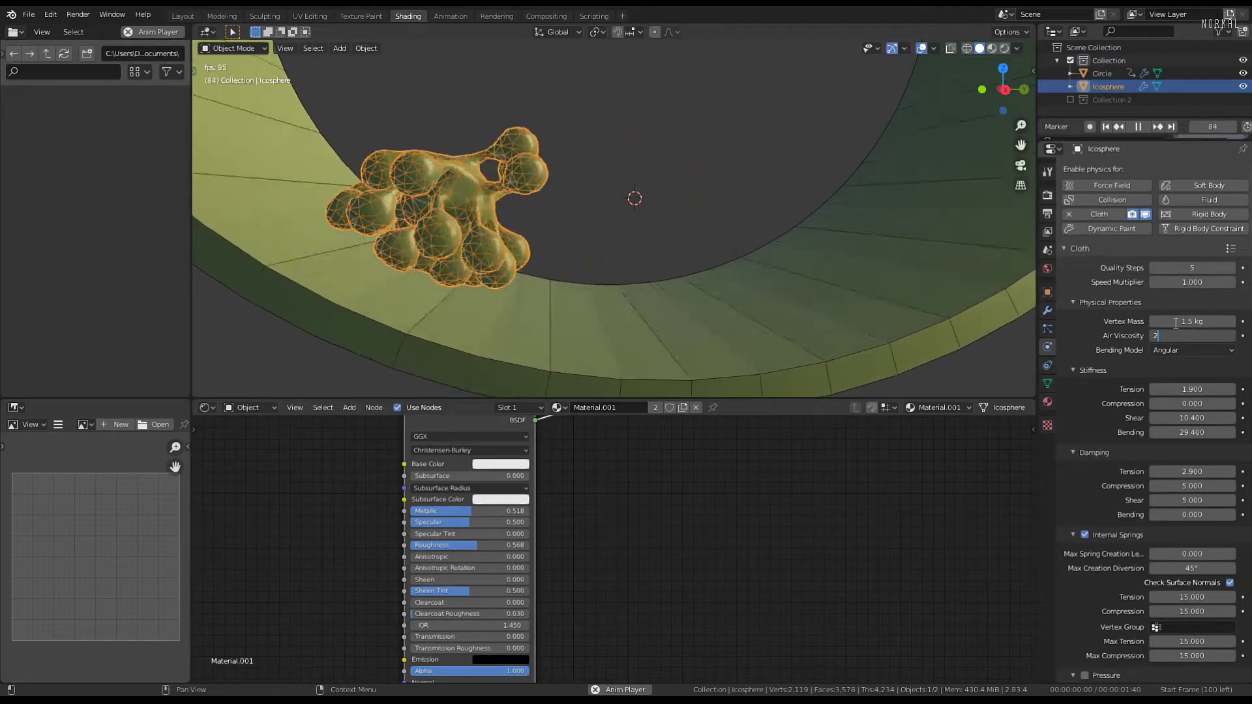
key(Return)
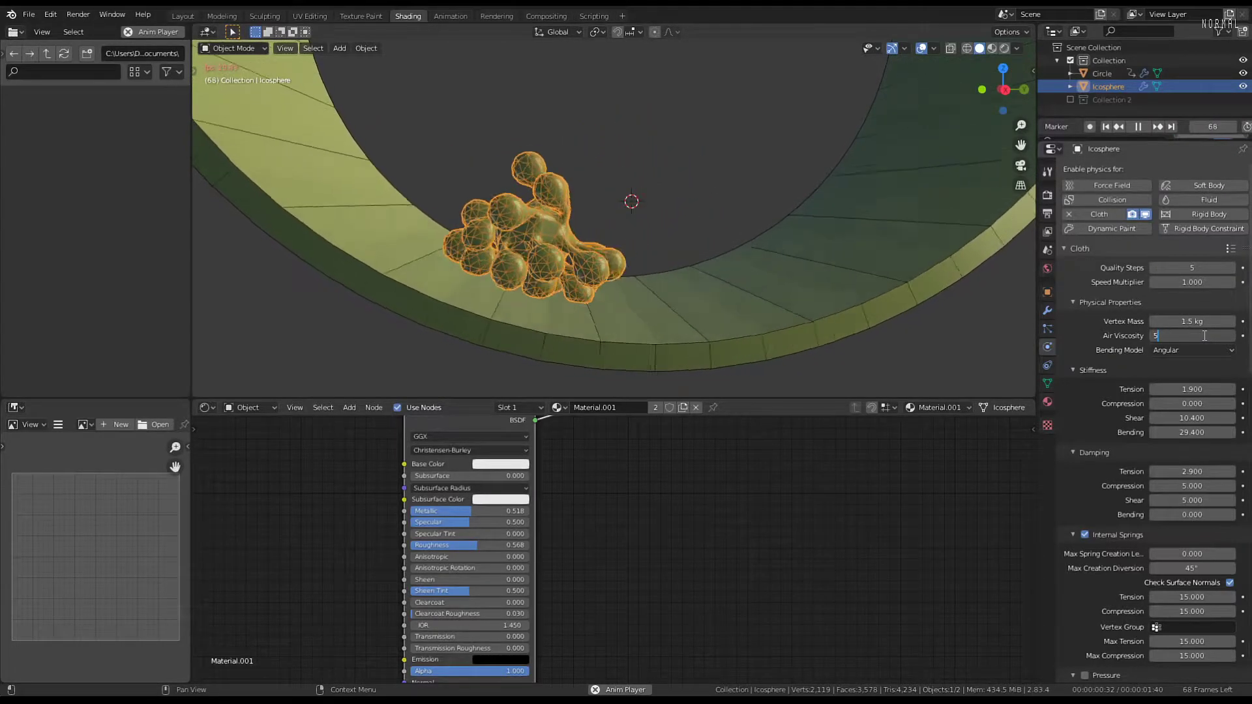
key(Return)
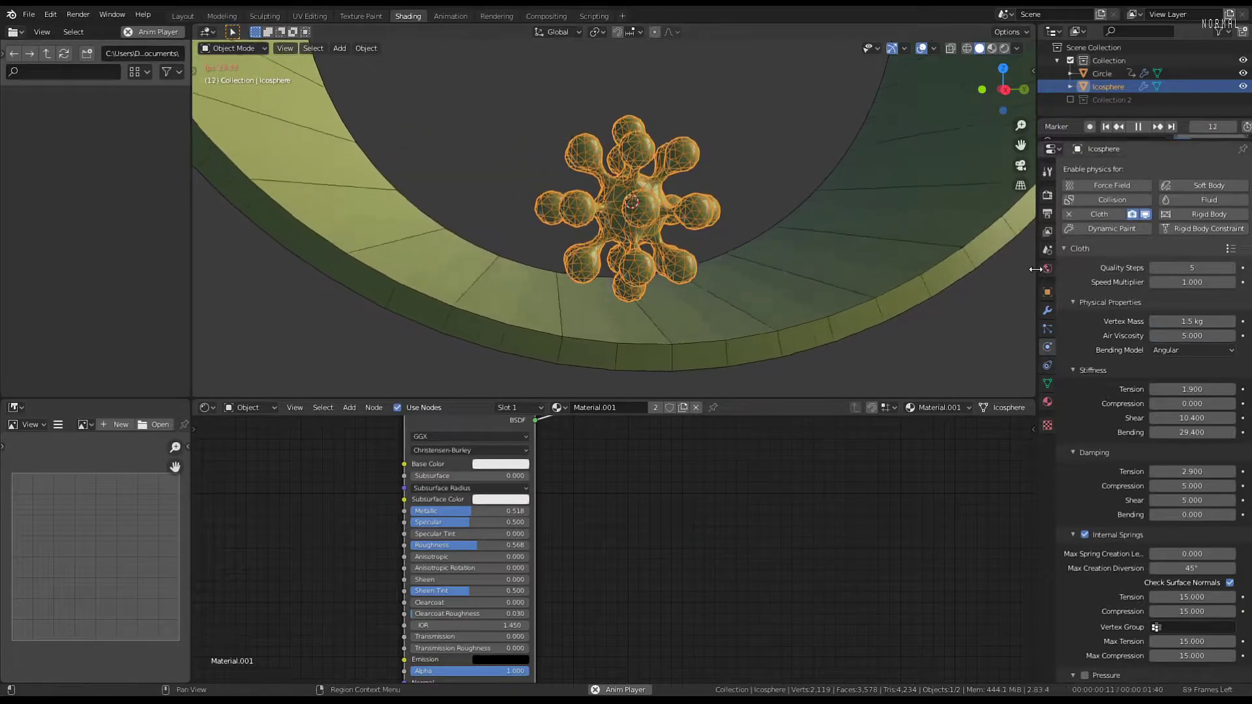
click(1202, 280)
text(1.0)
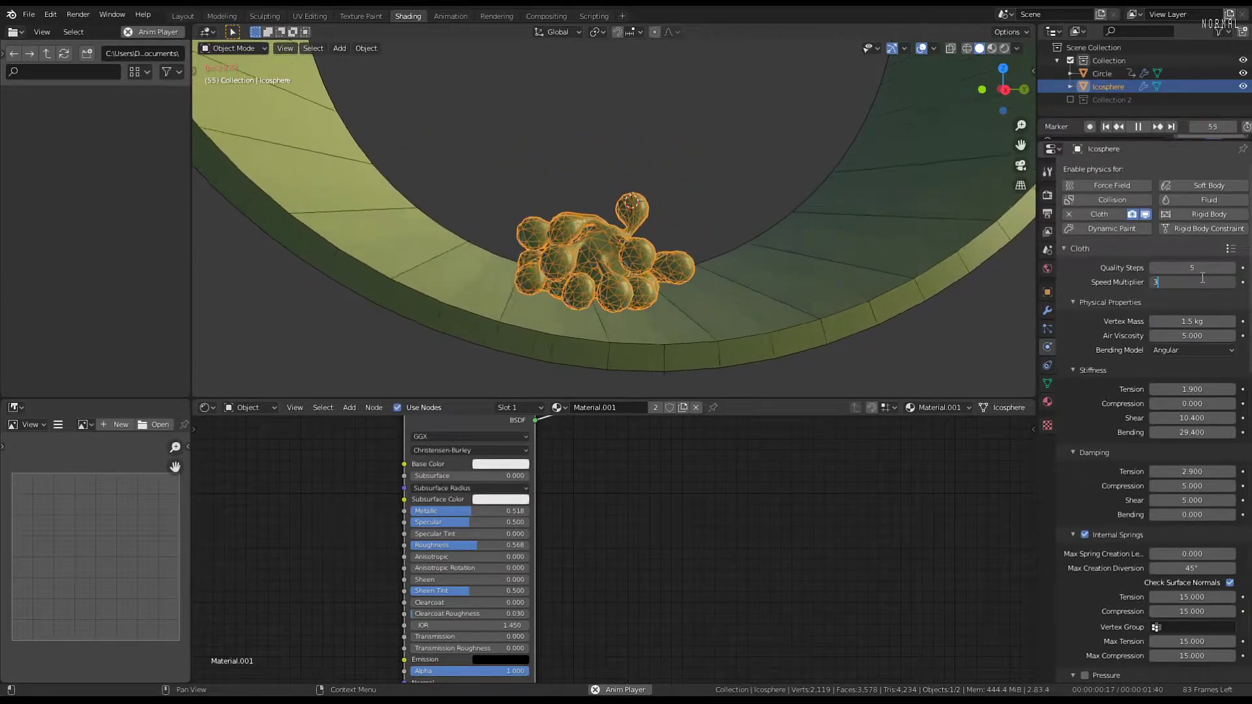
key(Return)
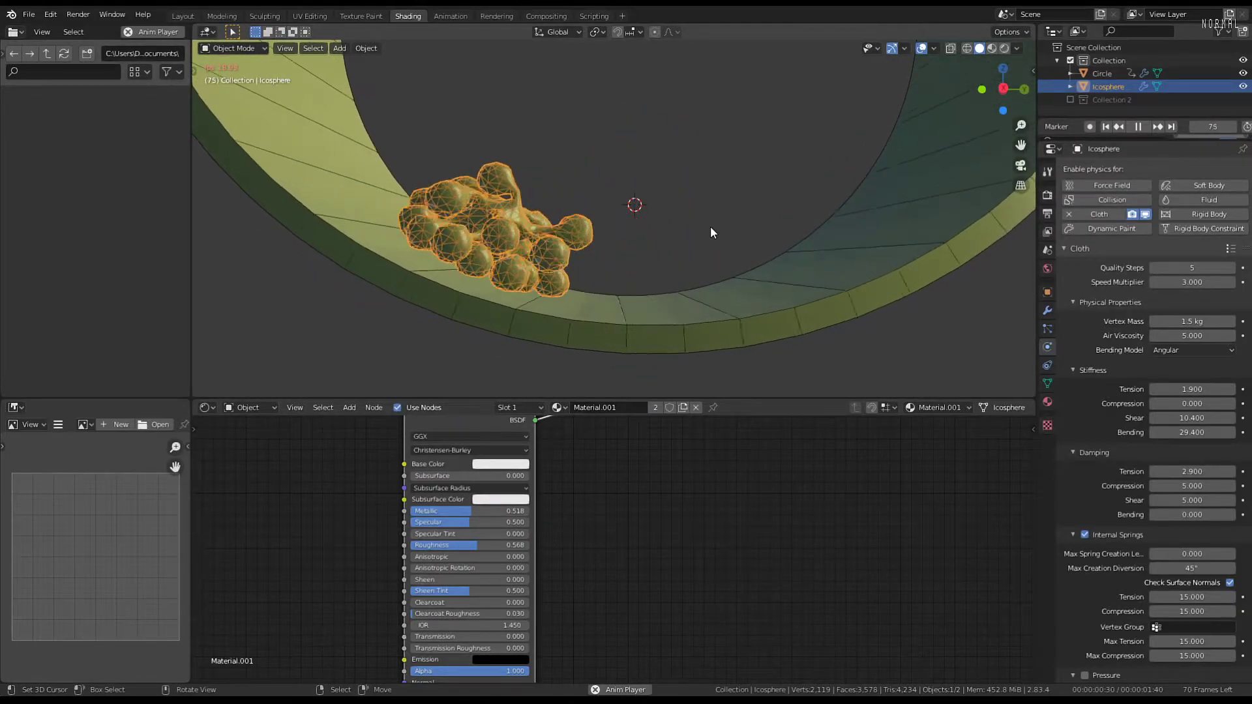
Lower the icosphere's cloth Quality Steps gradually to 1, checking how the blobs deform
click(1155, 264)
click(1155, 264)
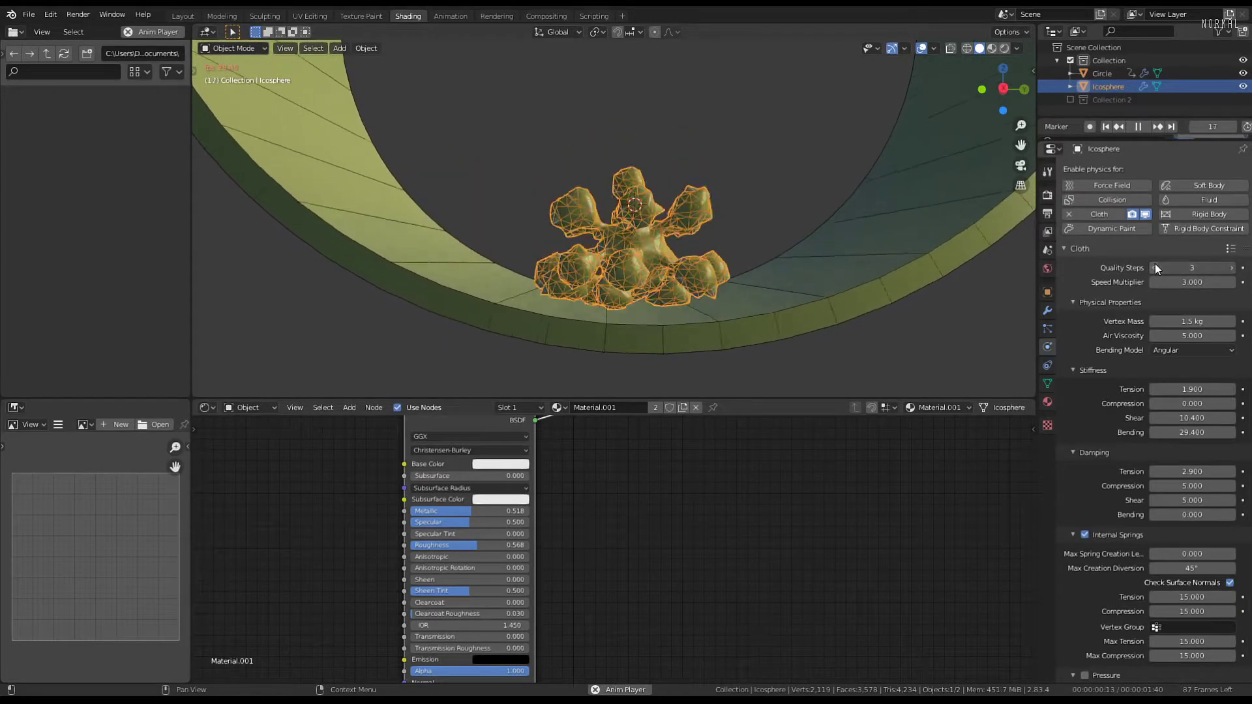
click(1156, 265)
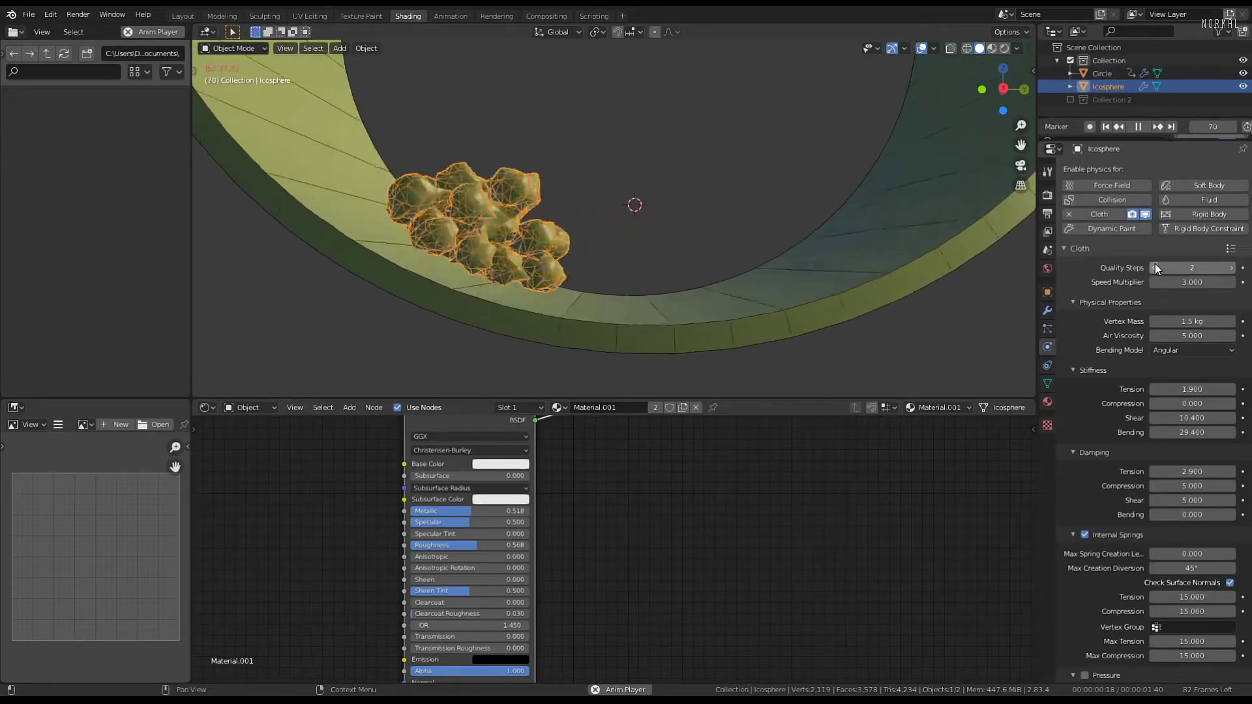
scroll(636, 159, up, 3)
middle_drag(636, 159, 595, 163)
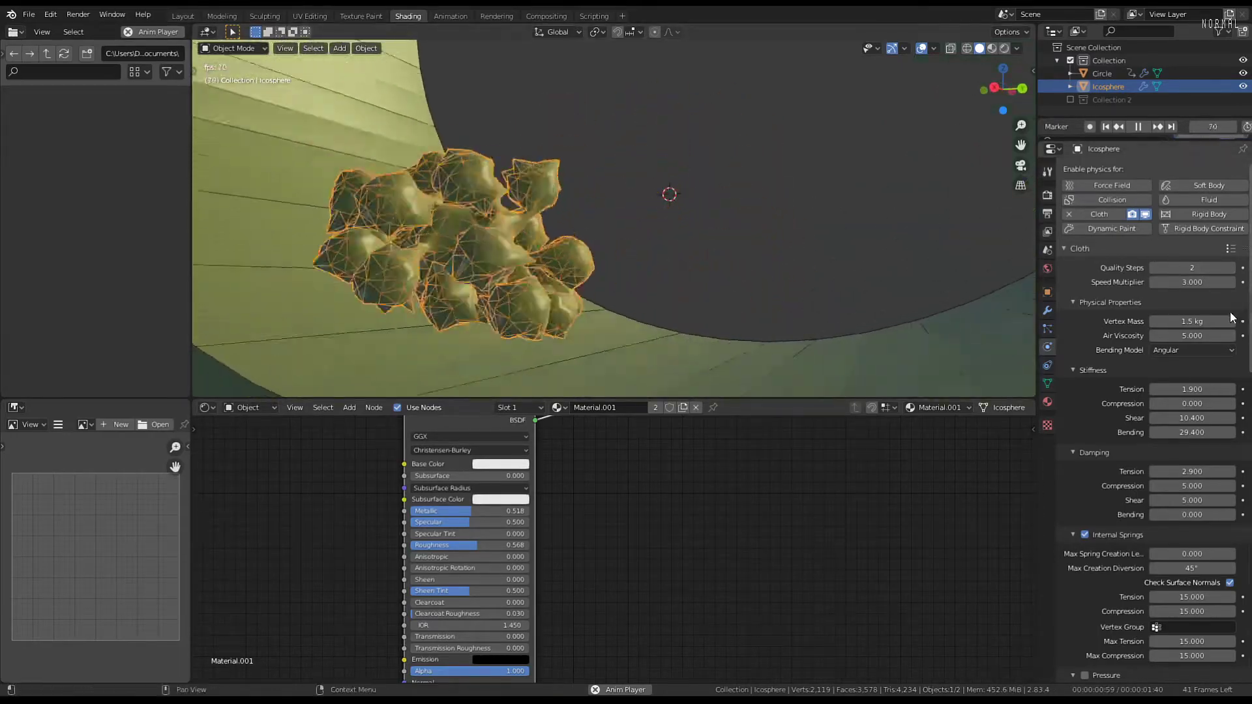
click(1153, 269)
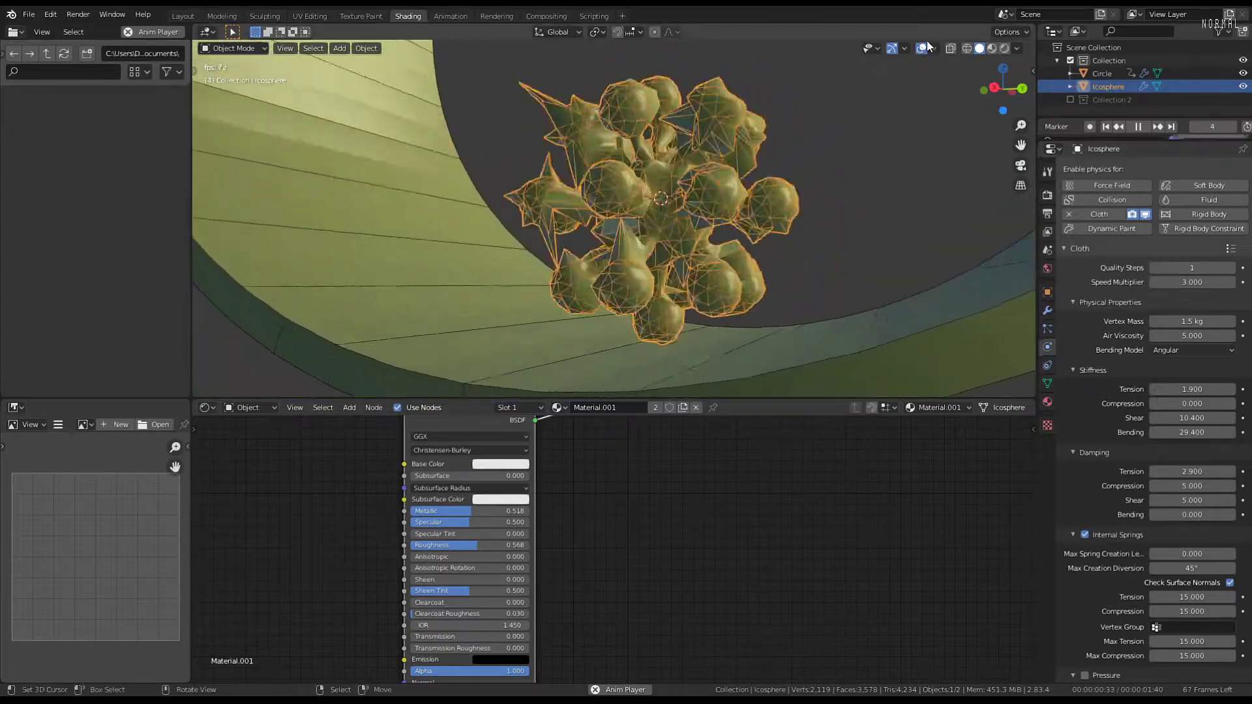
Hide the viewport overlays and raise the icosphere's cloth Quality Steps to 6
click(920, 47)
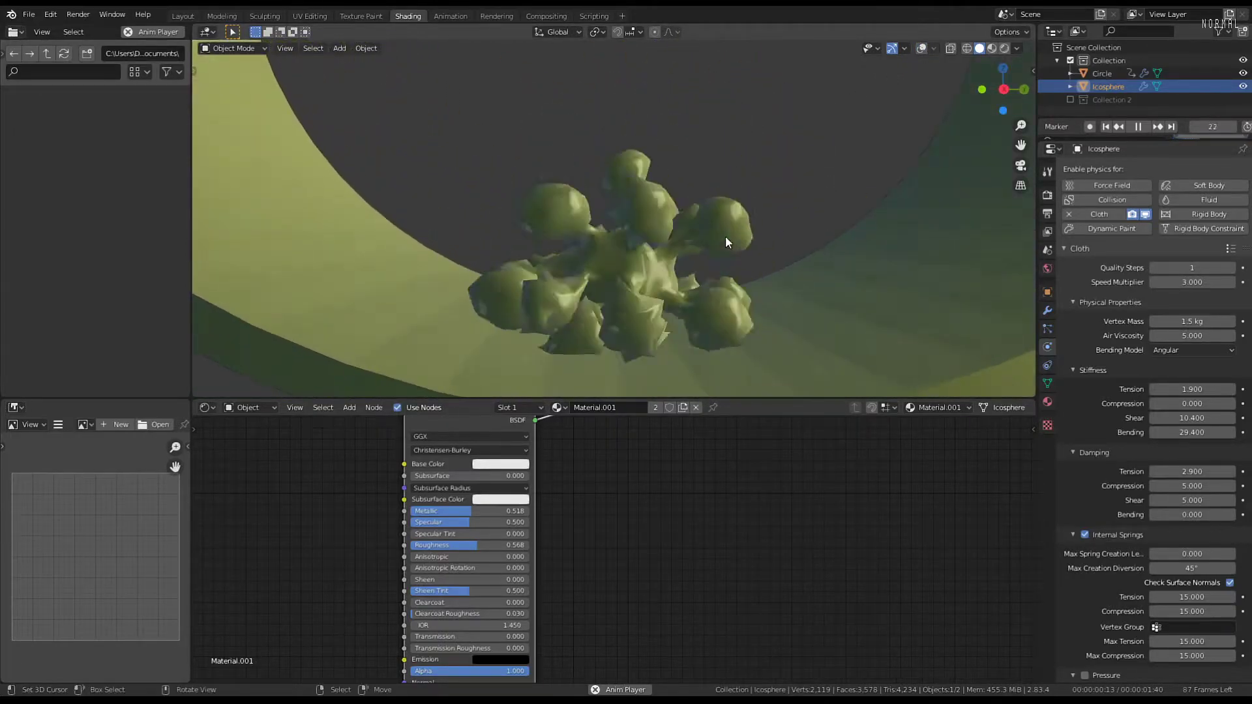
click(1228, 268)
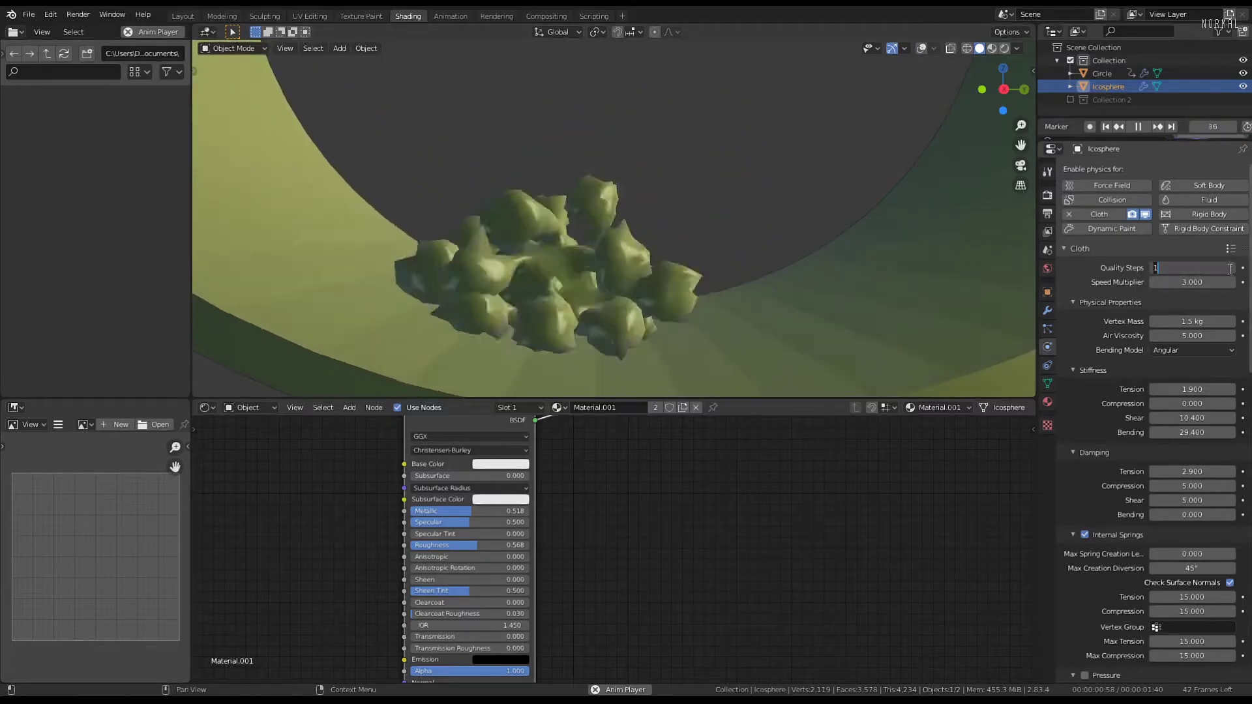
click(1233, 268)
click(1232, 268)
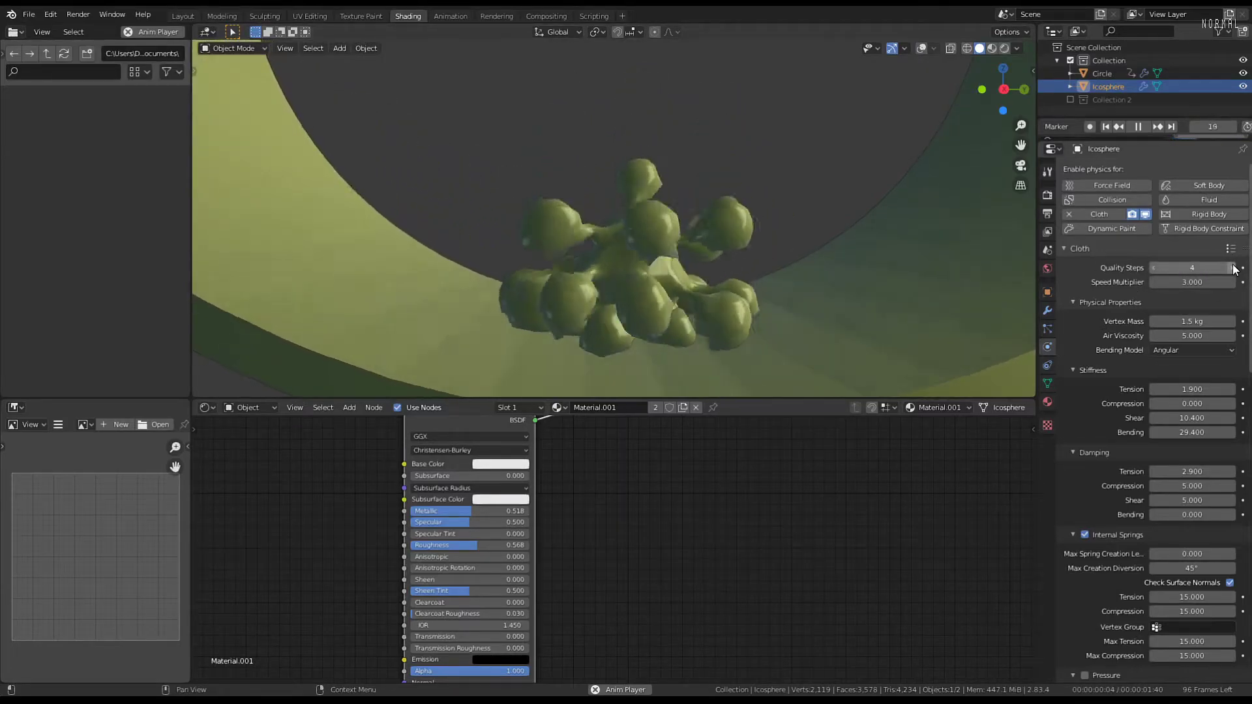
click(1232, 268)
click(1232, 268)
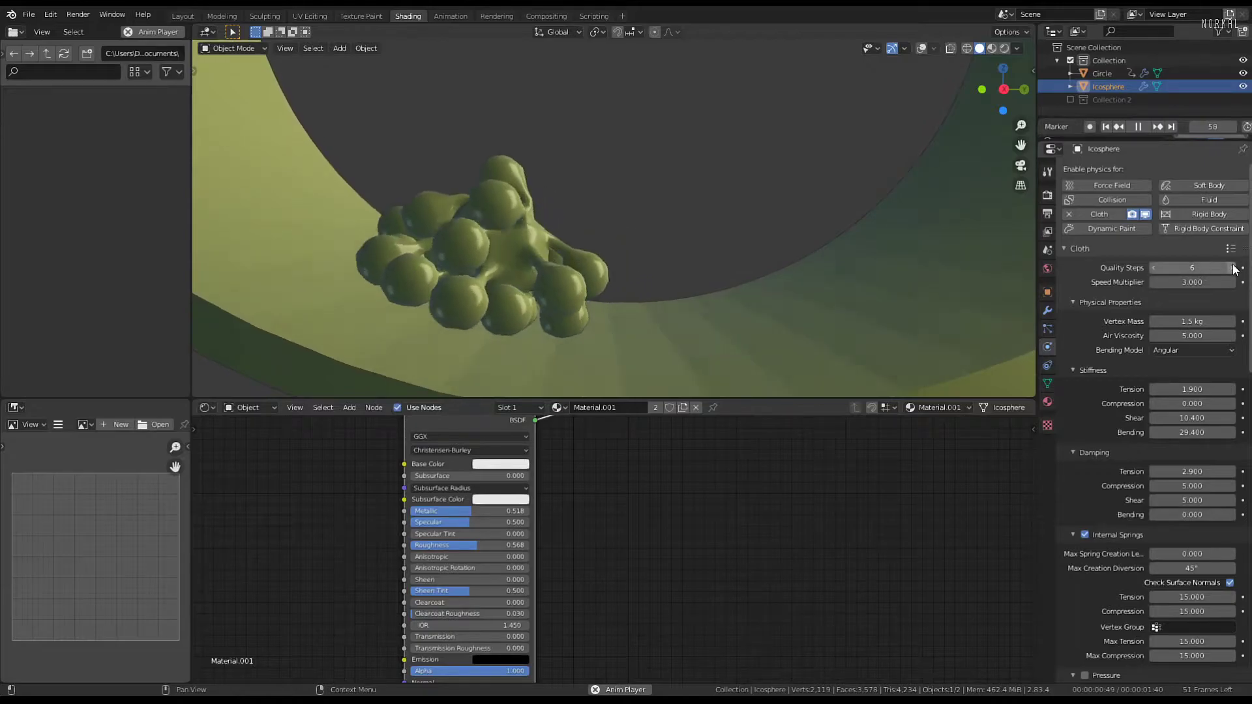
Enable cloth Pressure with a value of 0 and set the internal springs' Max Spring Creation Length to 1
middle_drag(838, 285, 655, 204)
scroll(668, 227, up, 2)
scroll(1113, 449, down, 3)
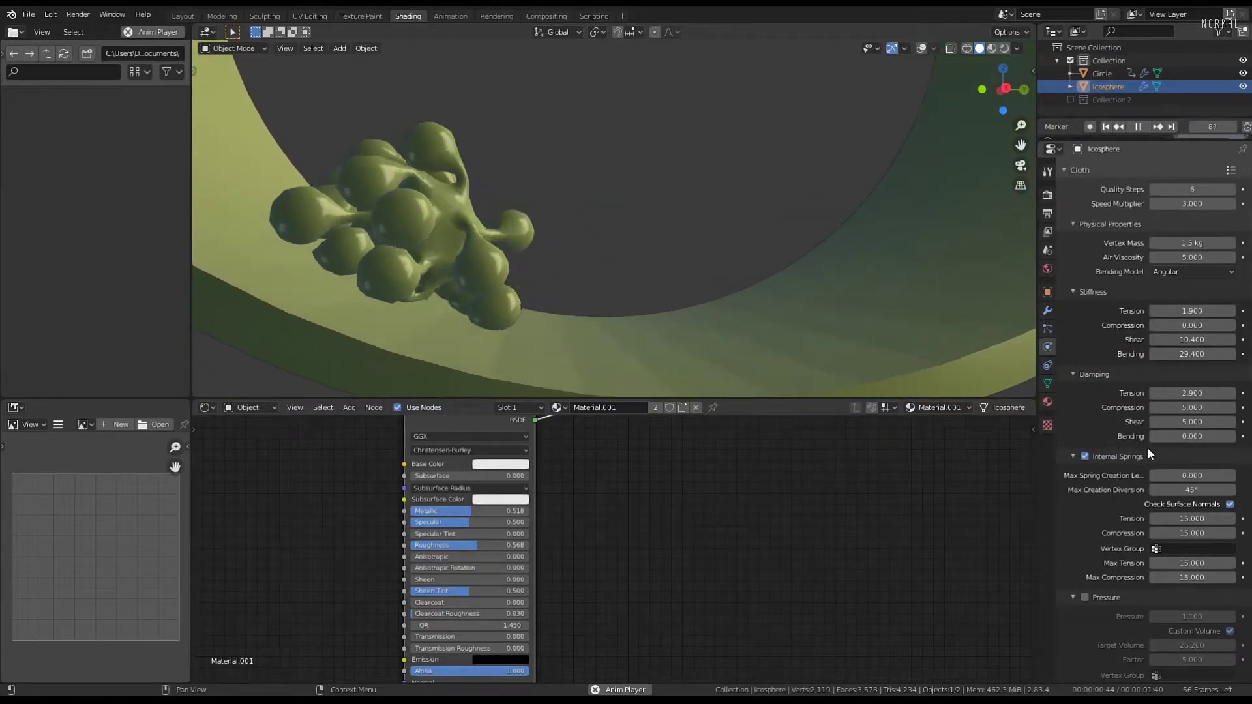
scroll(1147, 449, down, 3)
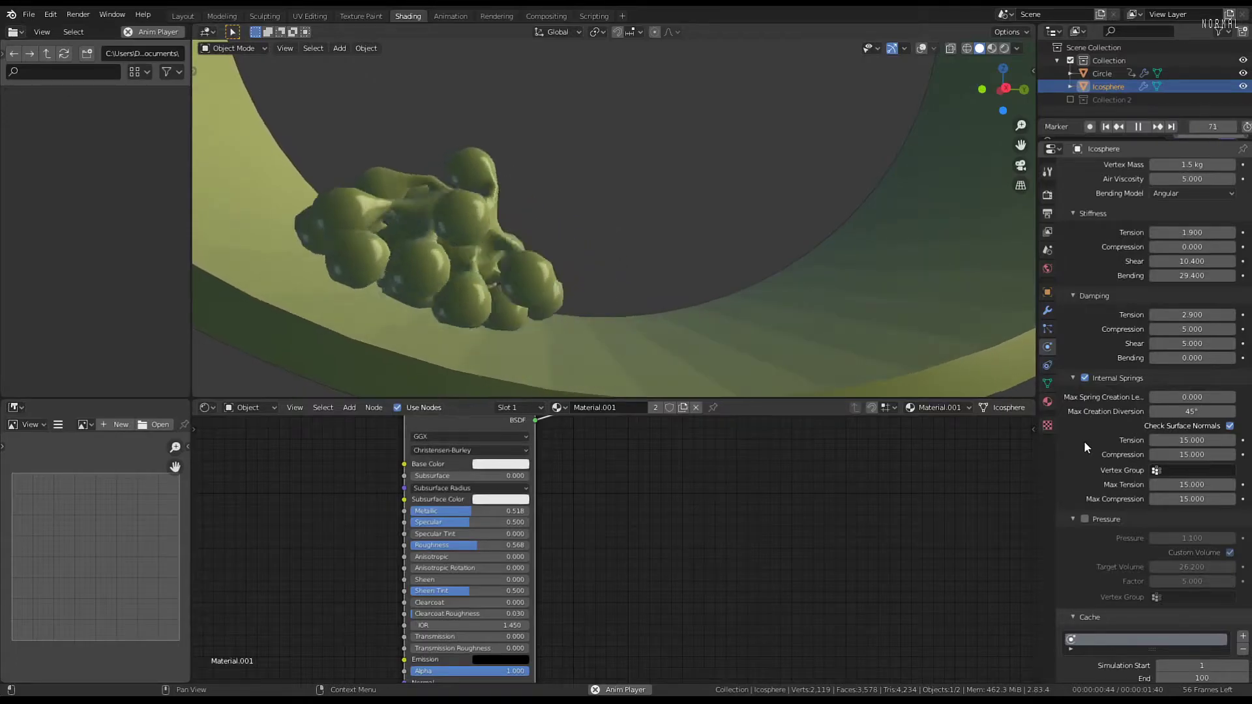
scroll(1099, 453, down, 2)
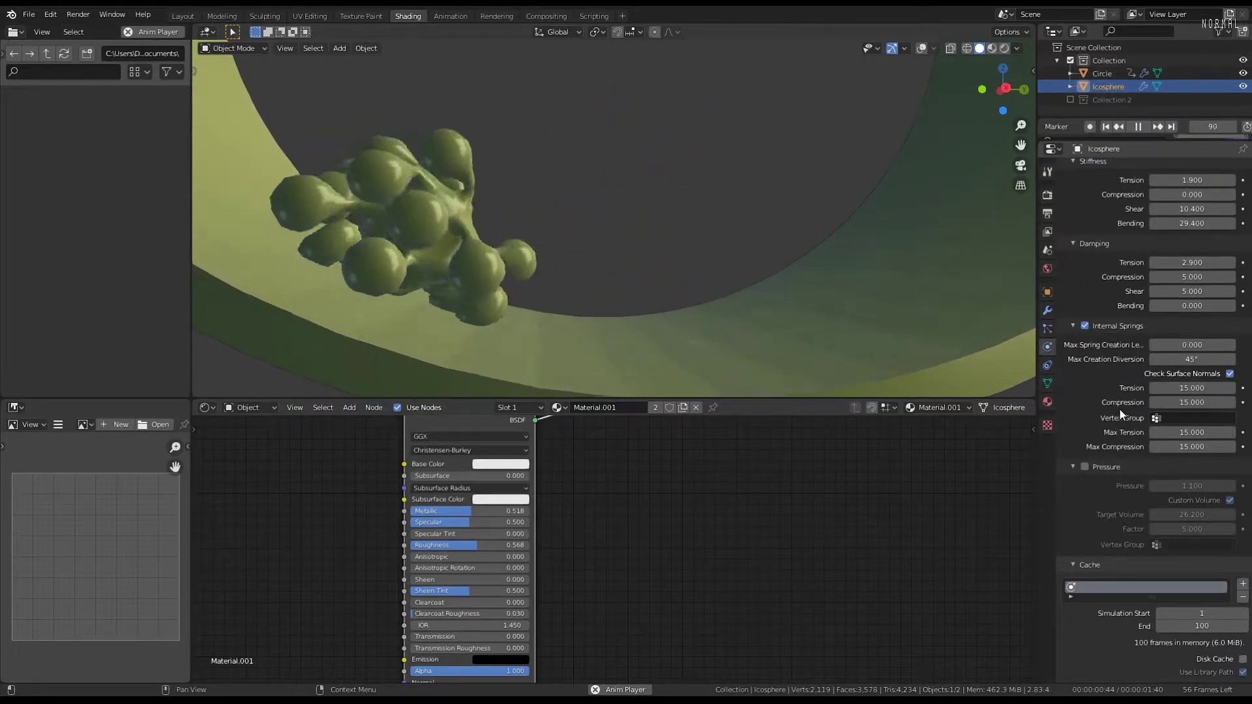
scroll(1118, 408, down, 2)
click(1085, 414)
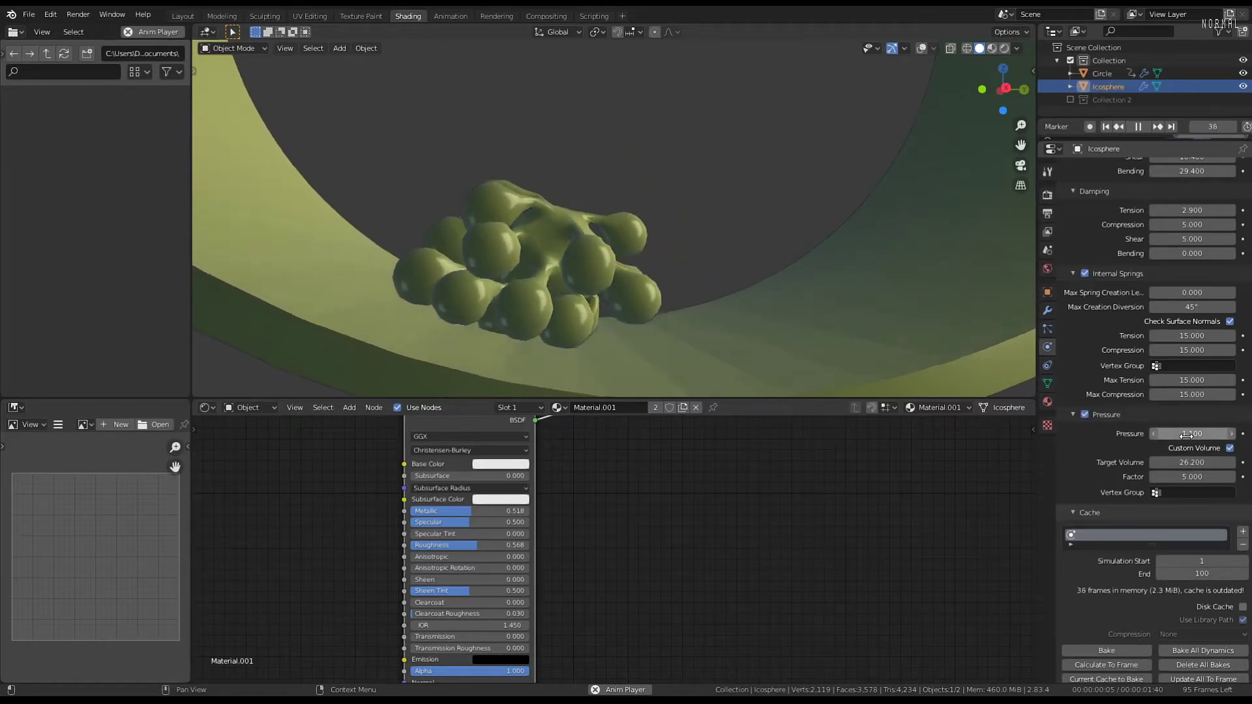
drag(1186, 436, 1154, 433)
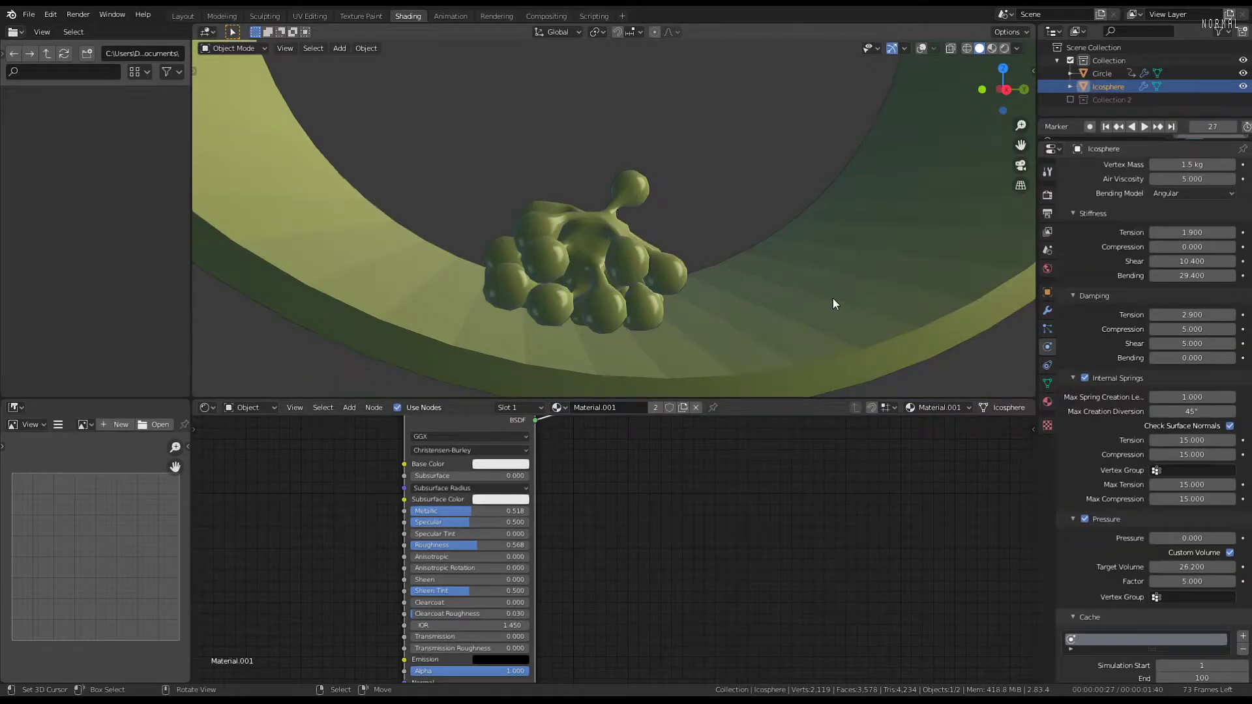
Play the simulation and raise the icosphere's cloth Pressure to 1.2
key(space)
middle_drag(623, 251, 588, 268)
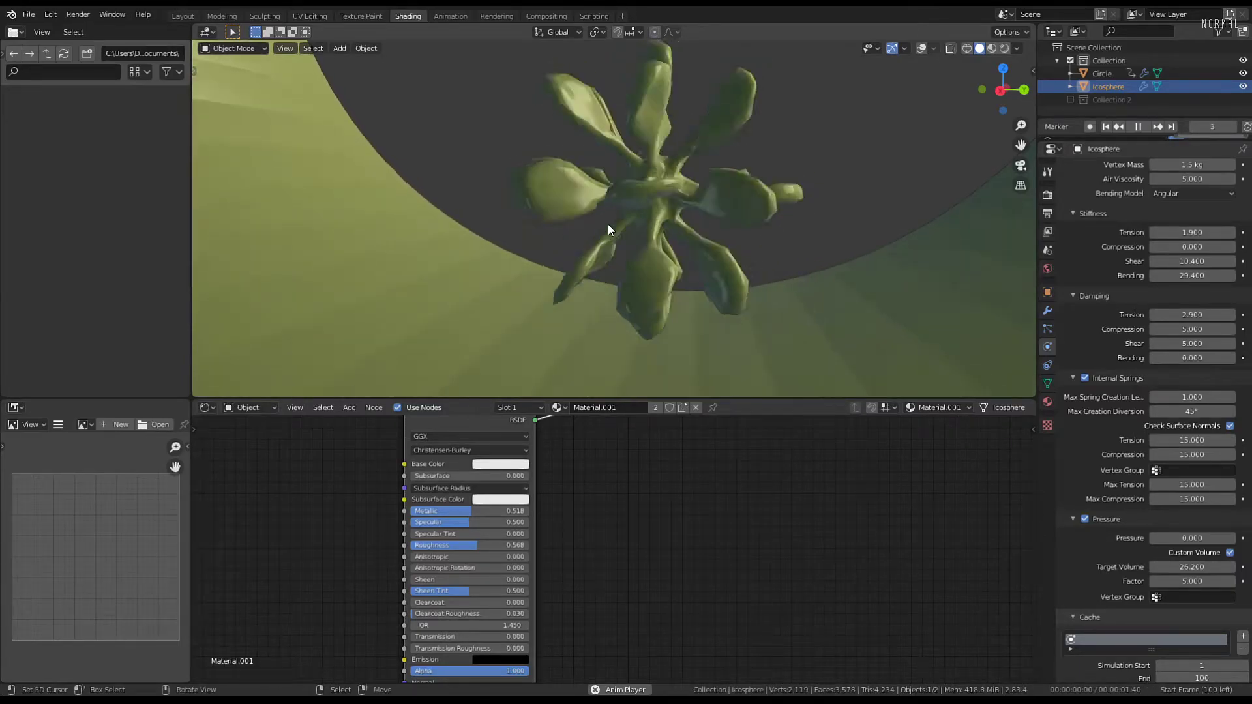
click(1231, 537)
click(1232, 538)
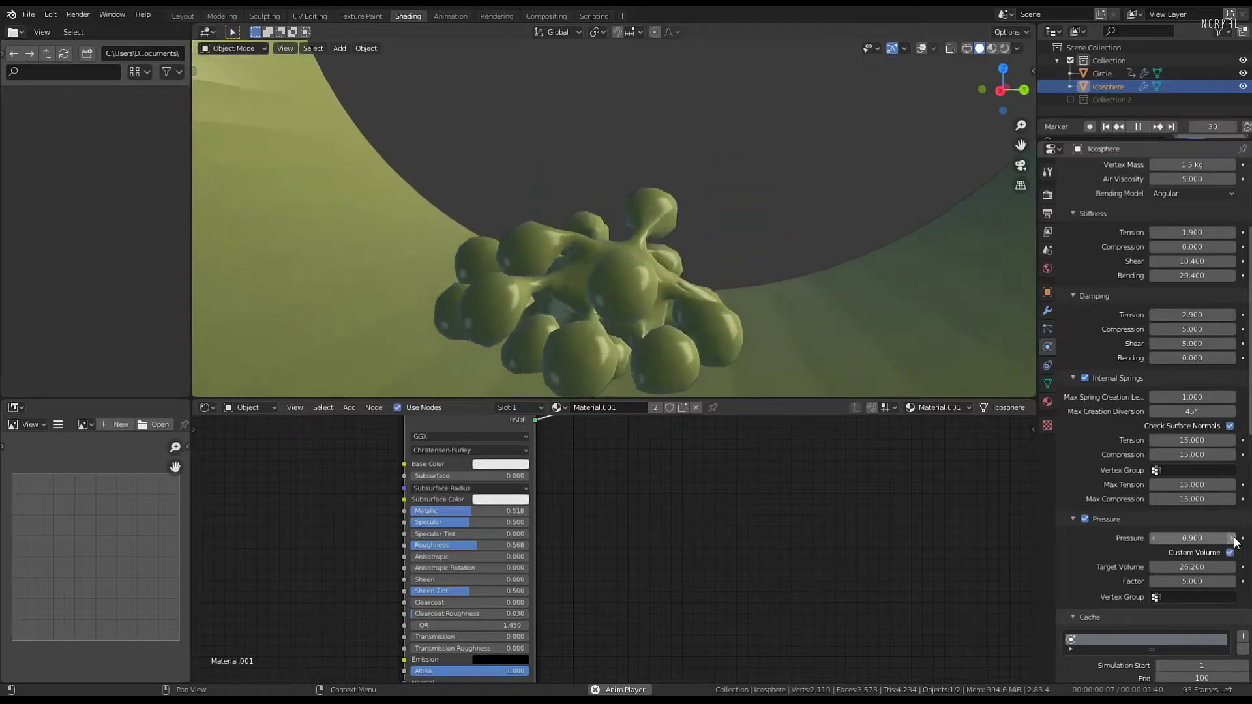
click(1232, 538)
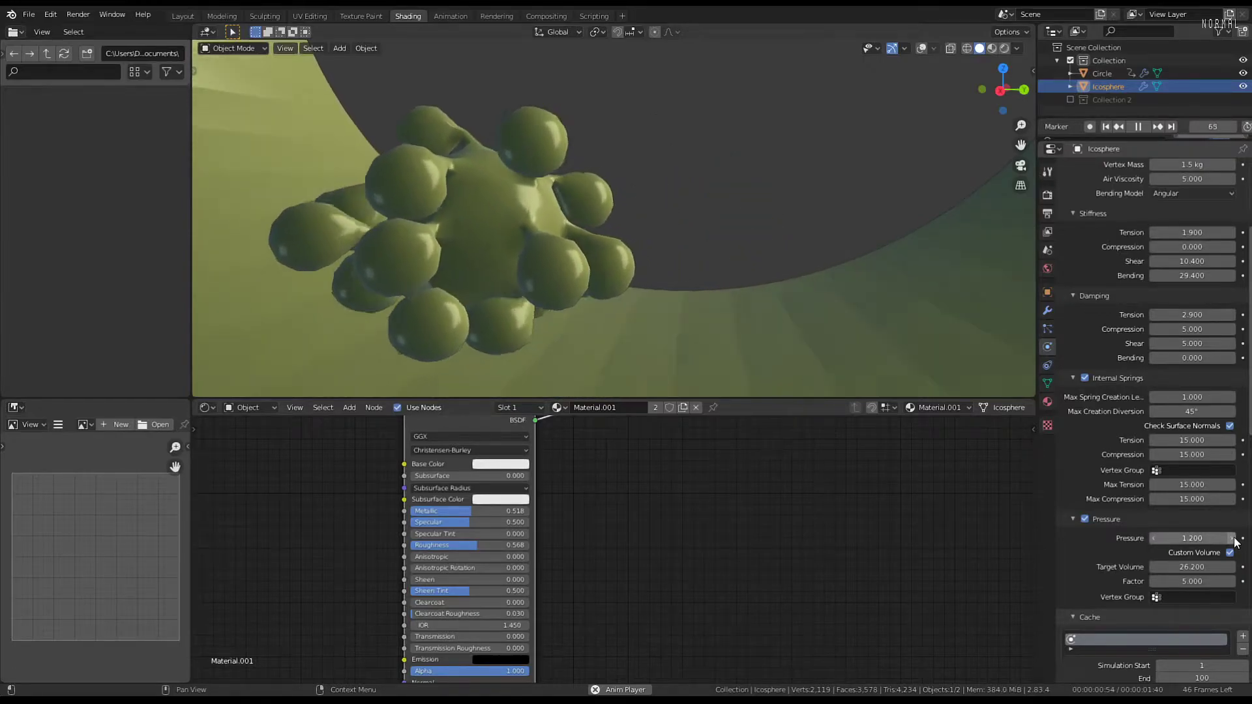
Try raising the icosphere's cloth Pressure to 1.4 during playback, and return it to 1.2
click(1232, 539)
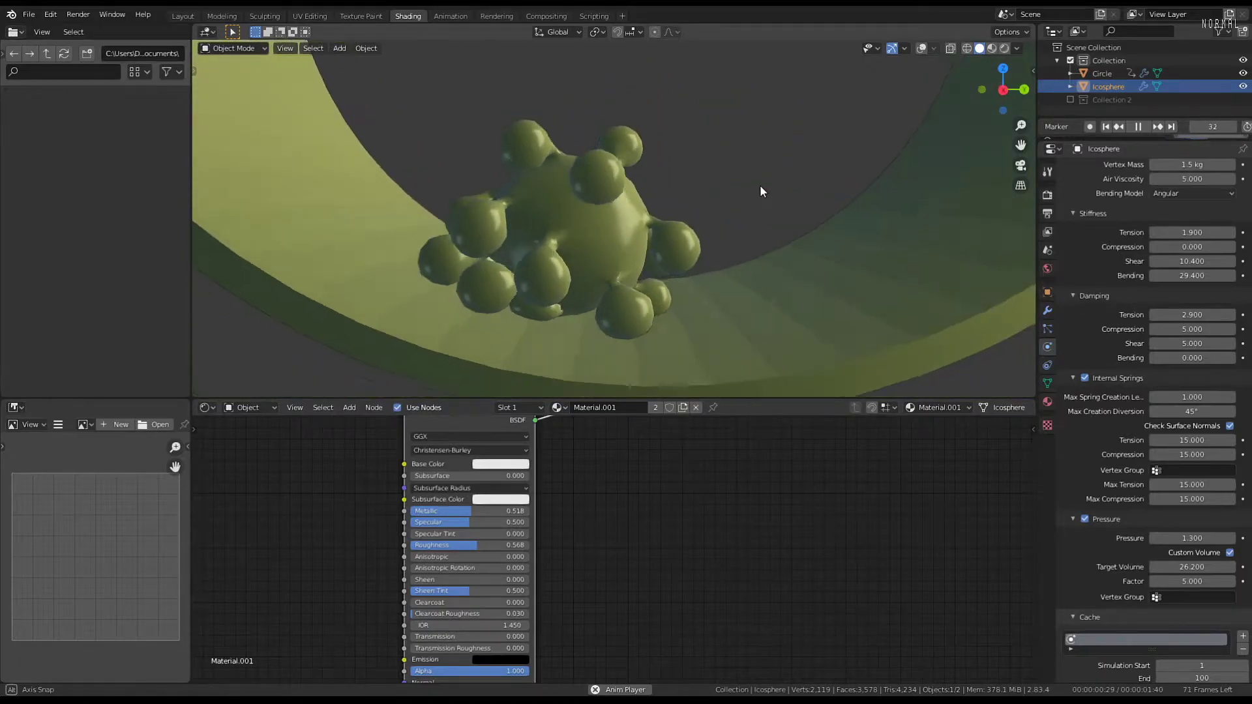
click(1232, 538)
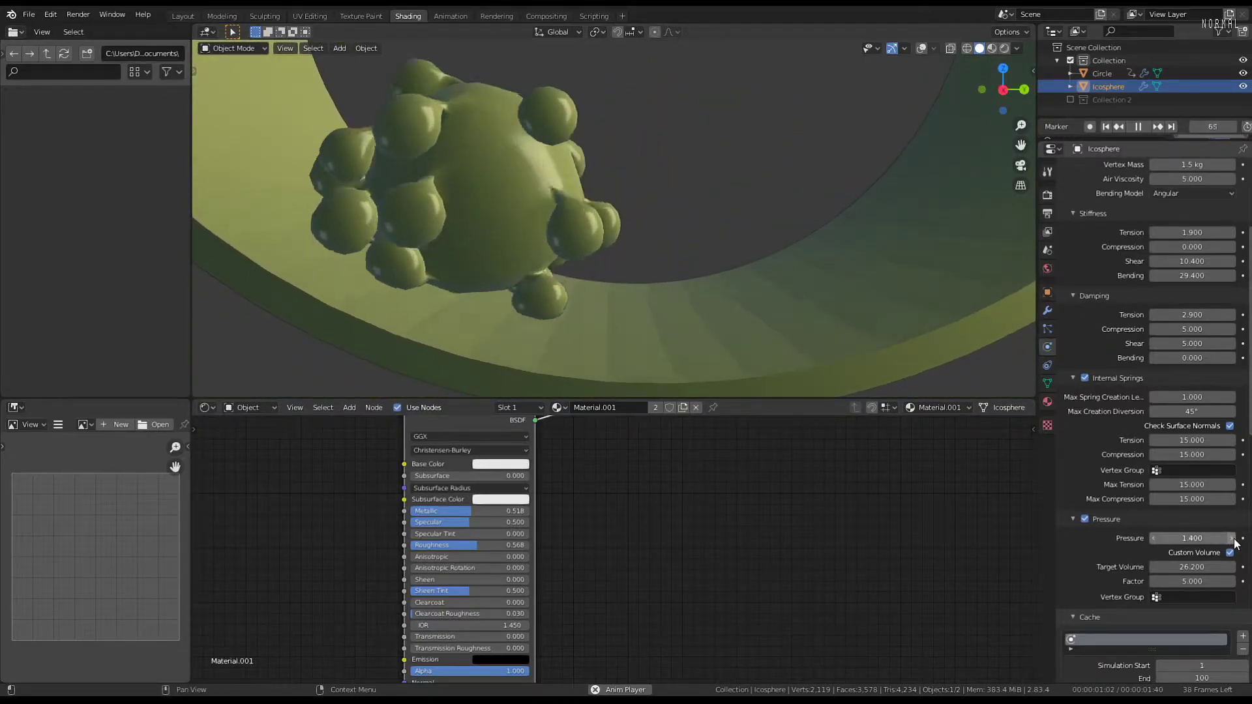
click(1155, 538)
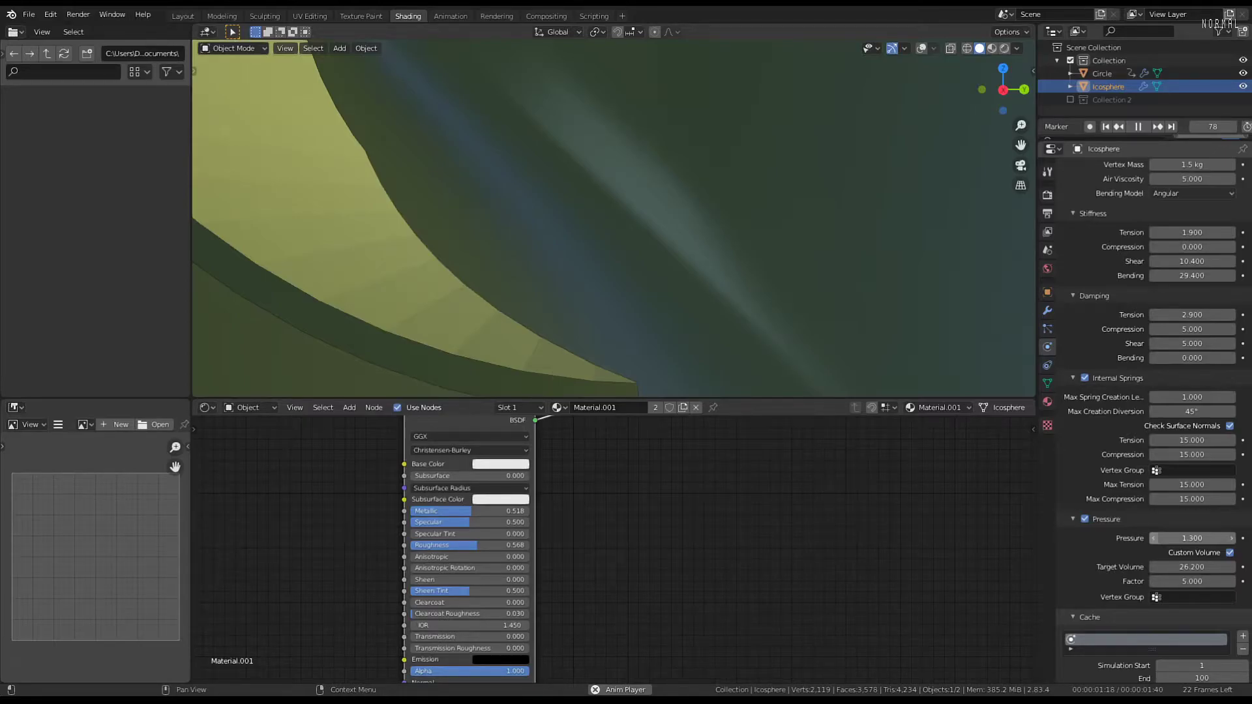
click(1154, 538)
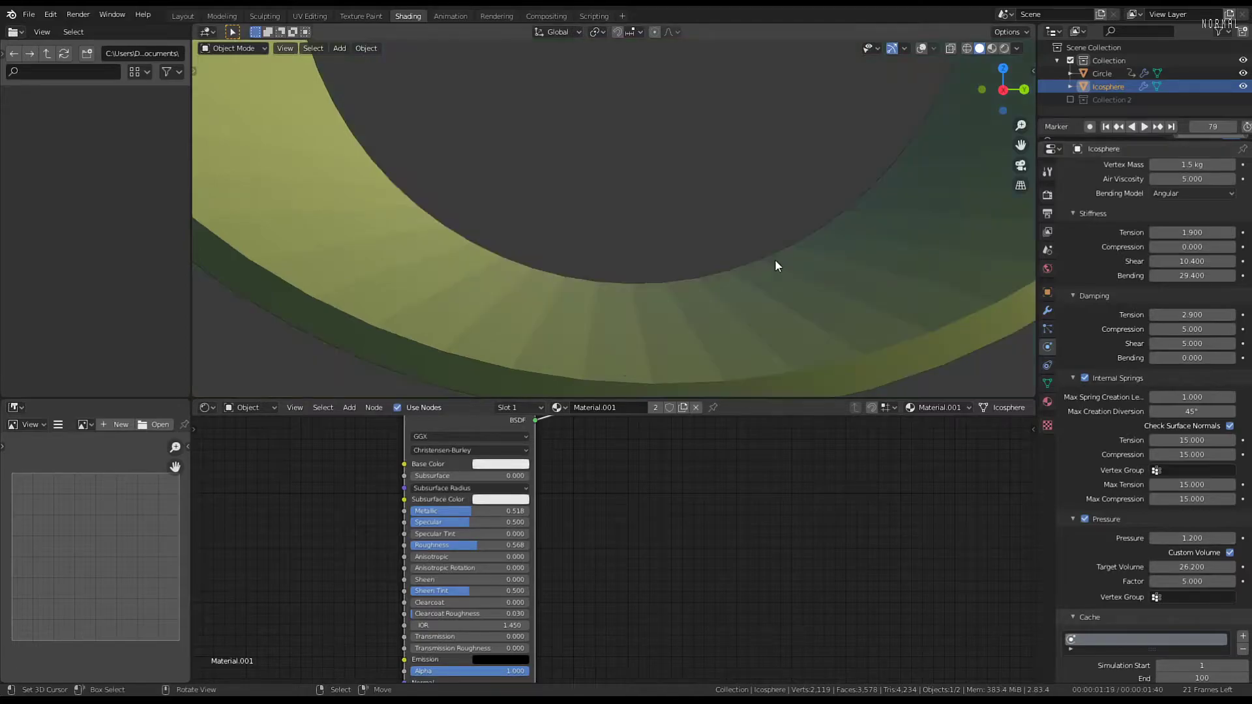
Rewind to the start frame, set the icosphere's cloth Pressure to 1.1 and replay the simulation
key(Escape)
key(shift+Left)
scroll(783, 215, up, 2)
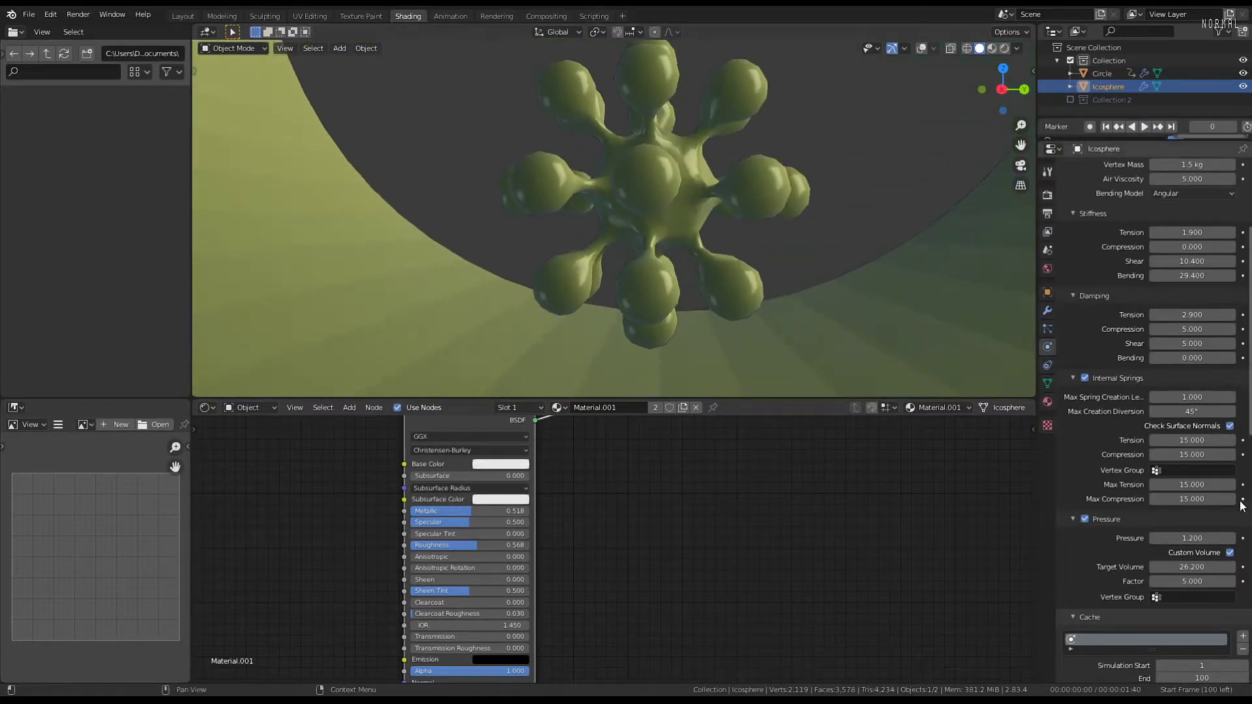
click(1153, 538)
key(space)
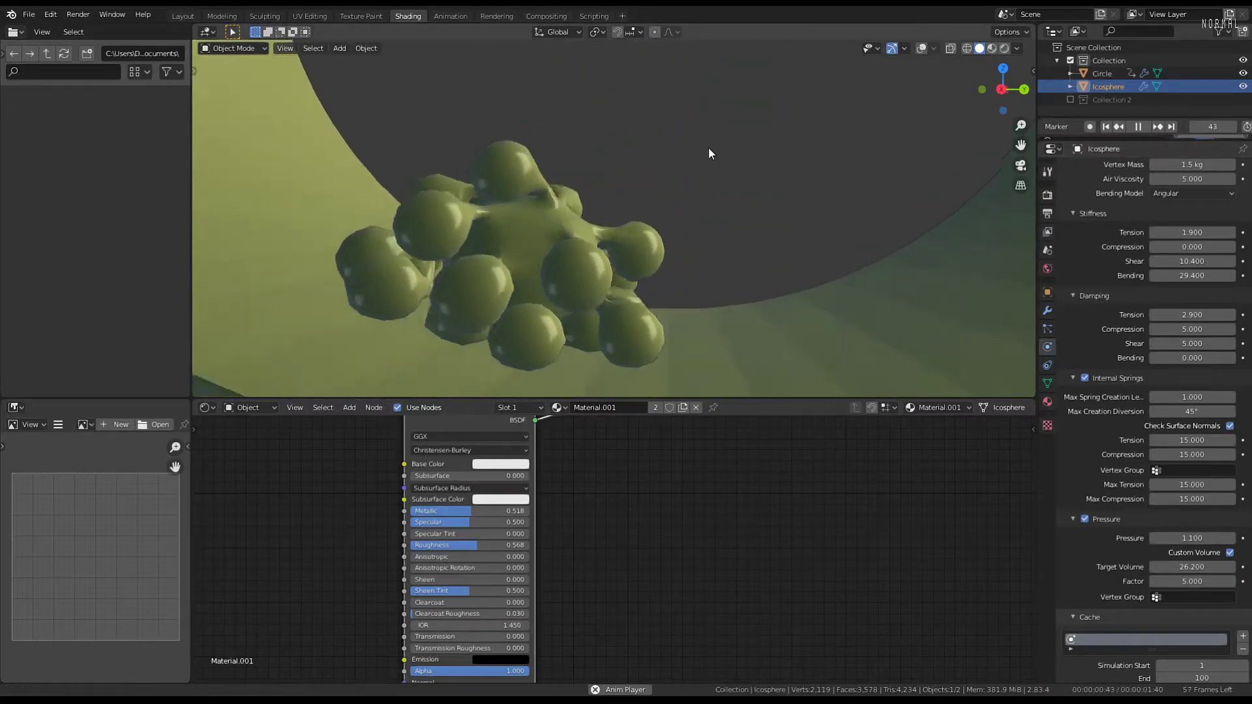
middle_drag(710, 154, 732, 170)
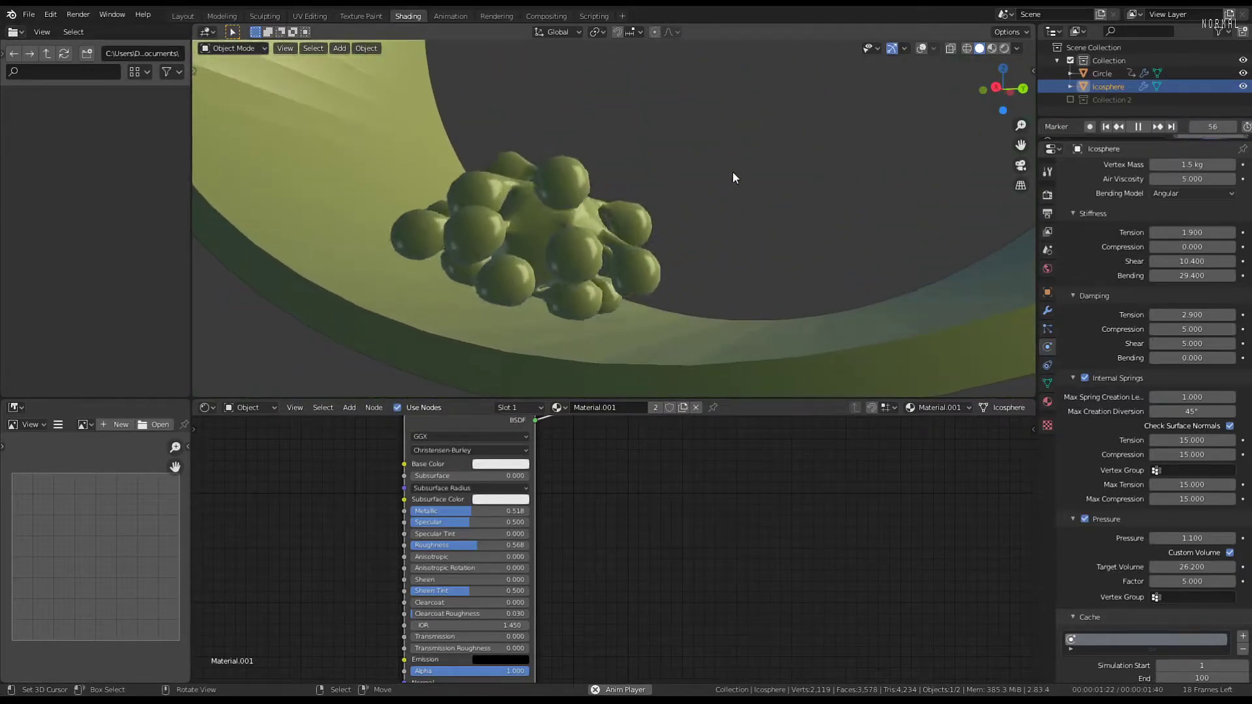
Set the End frame of the icosphere's cloth simulation cache to 300
scroll(1121, 350, down, 10)
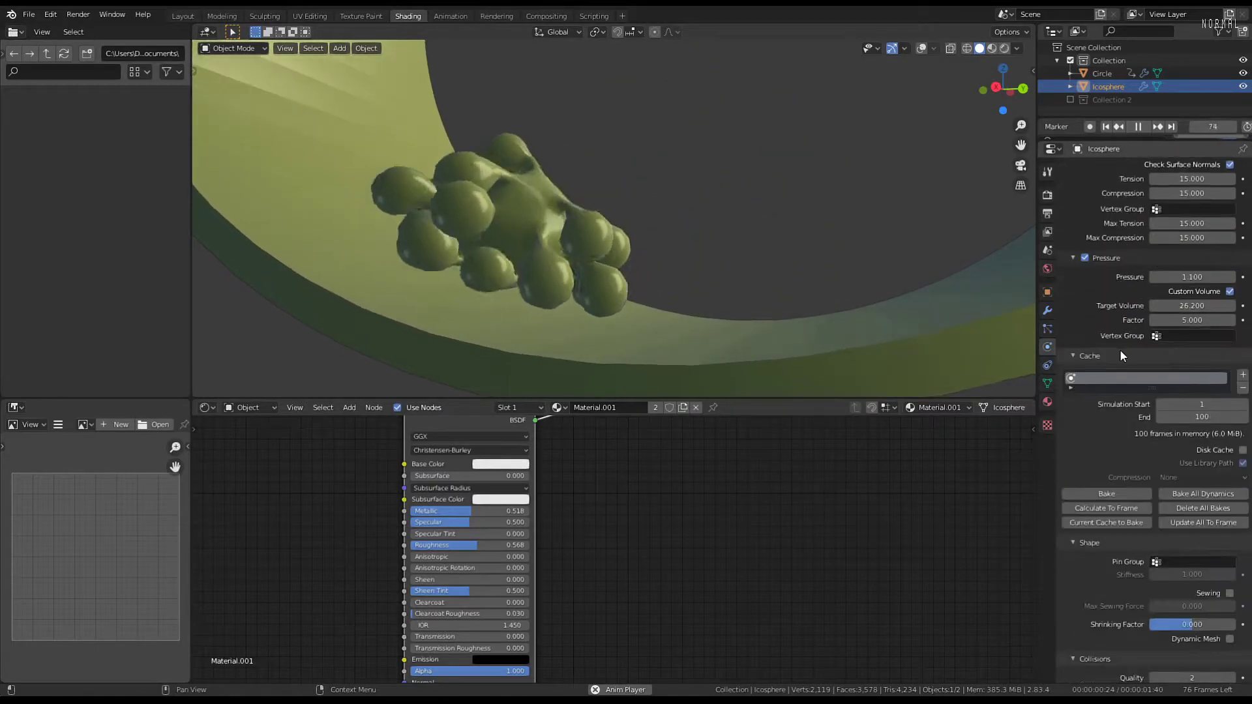
click(1193, 416)
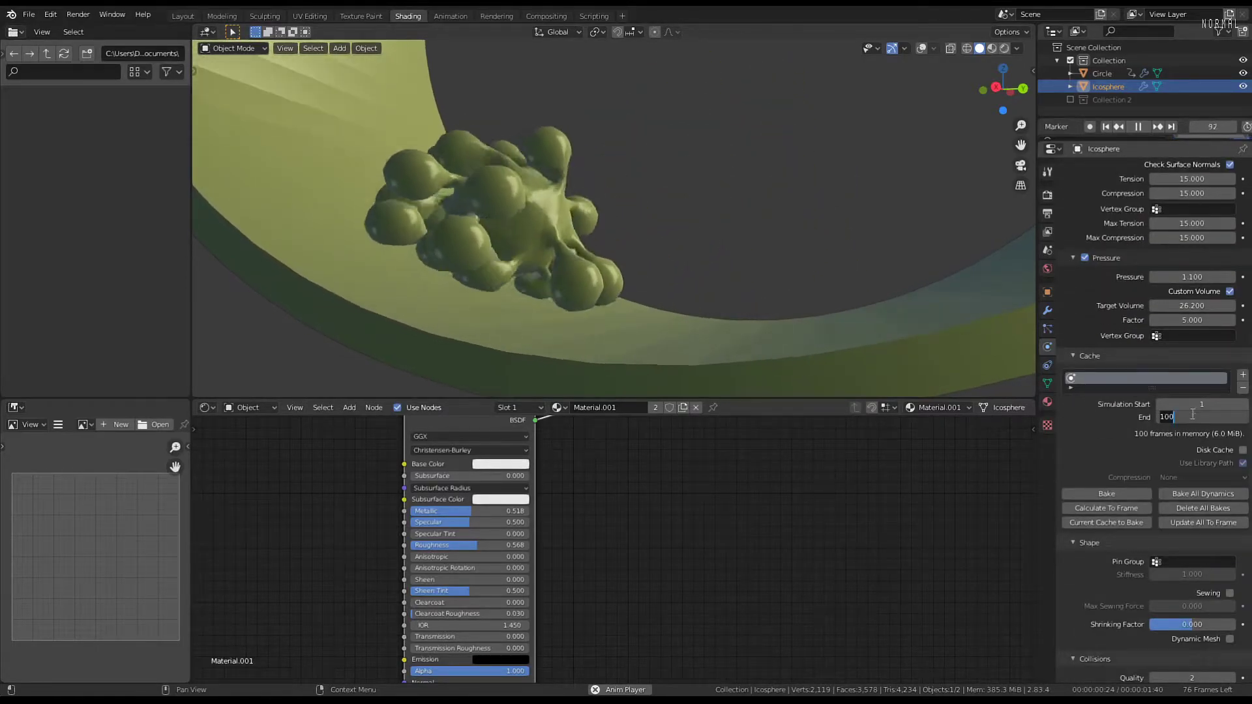
text(300)
key(Return)
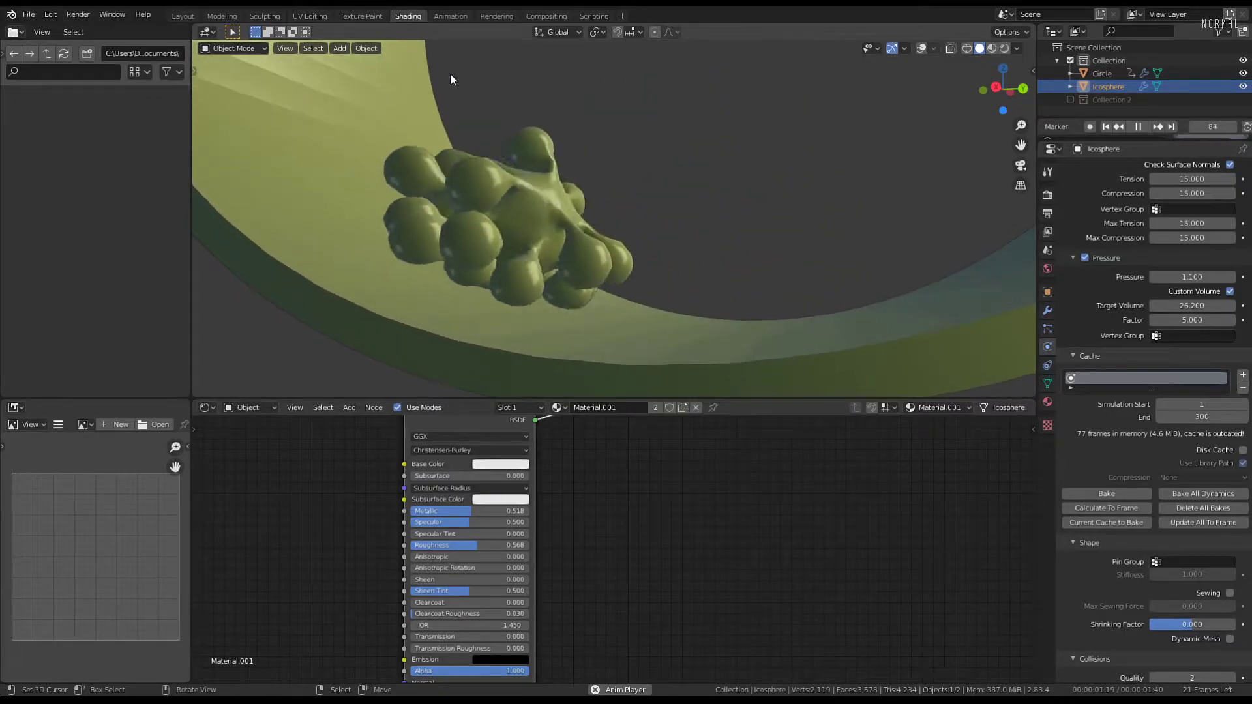
Set the scene's end frame to 300 in the Animation workspace and watch the longer simulation play
click(447, 16)
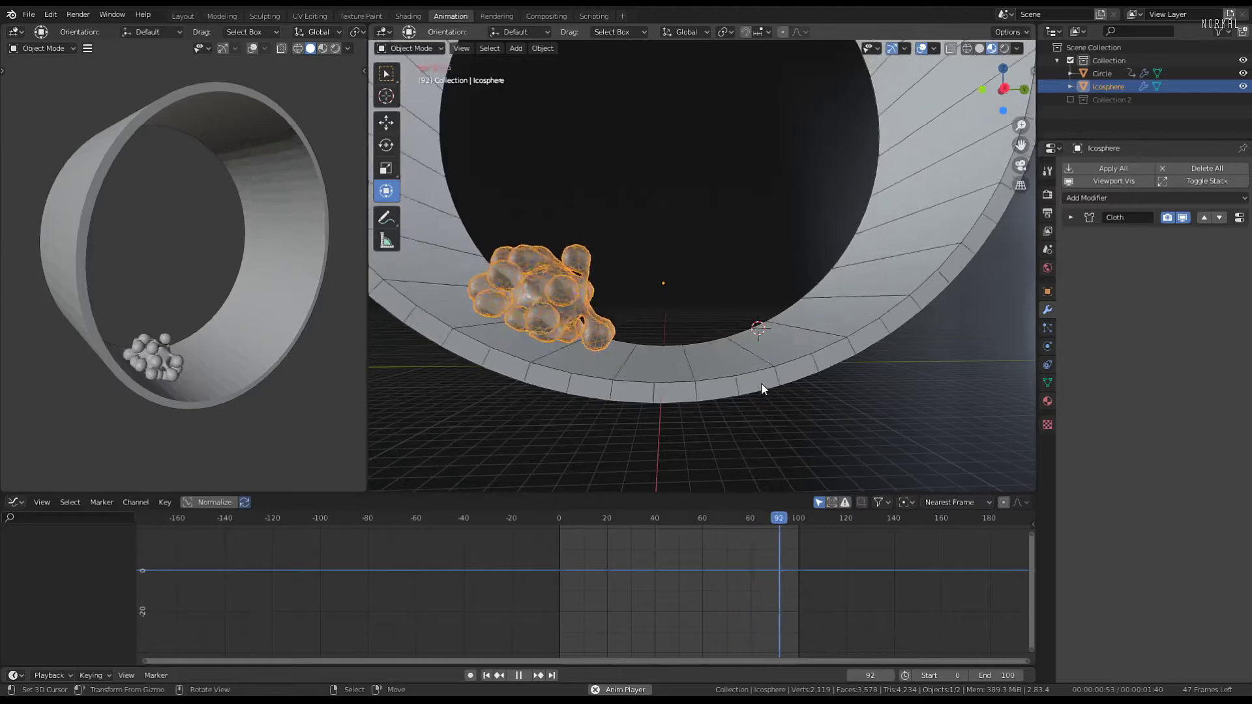
click(986, 675)
text(3)
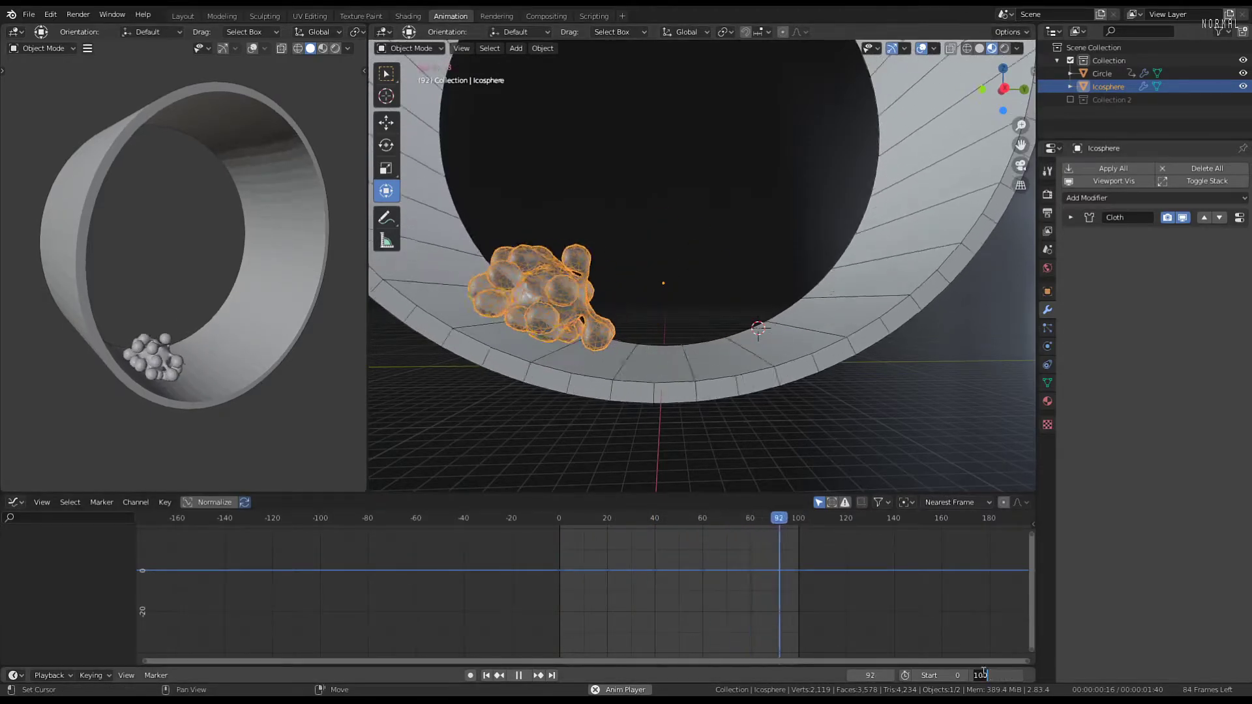
text(00)
key(Return)
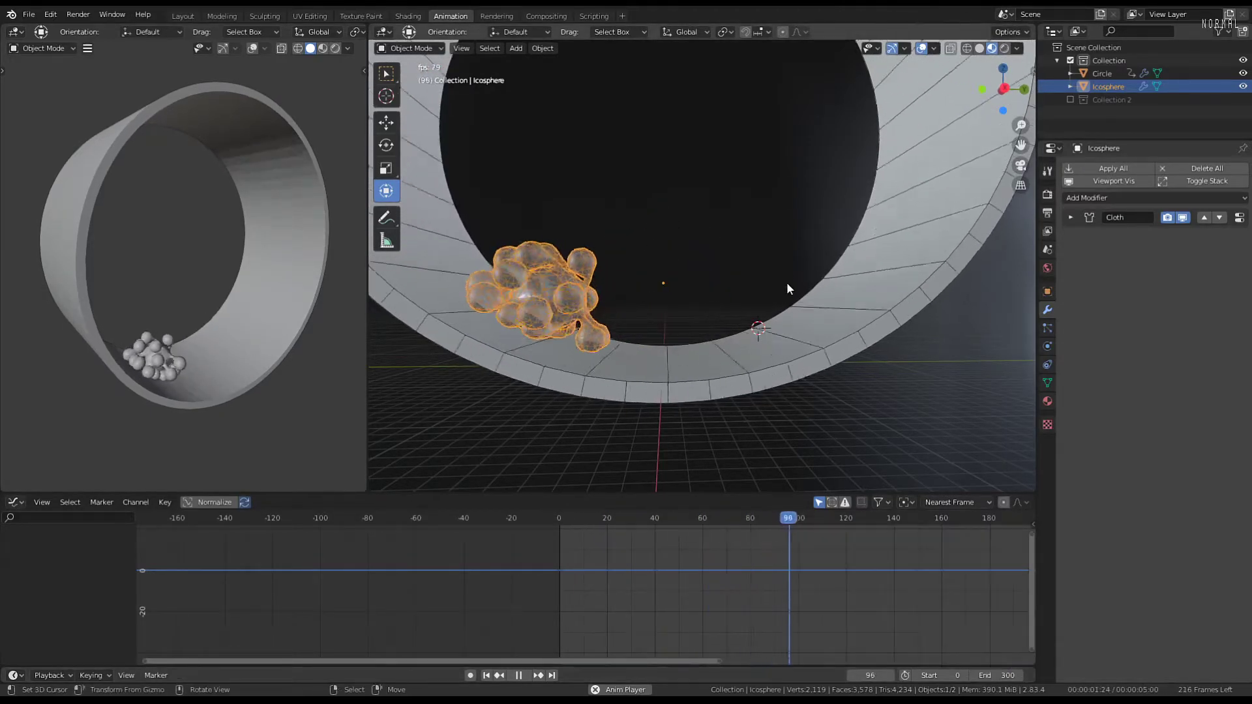
scroll(885, 601, down, 1)
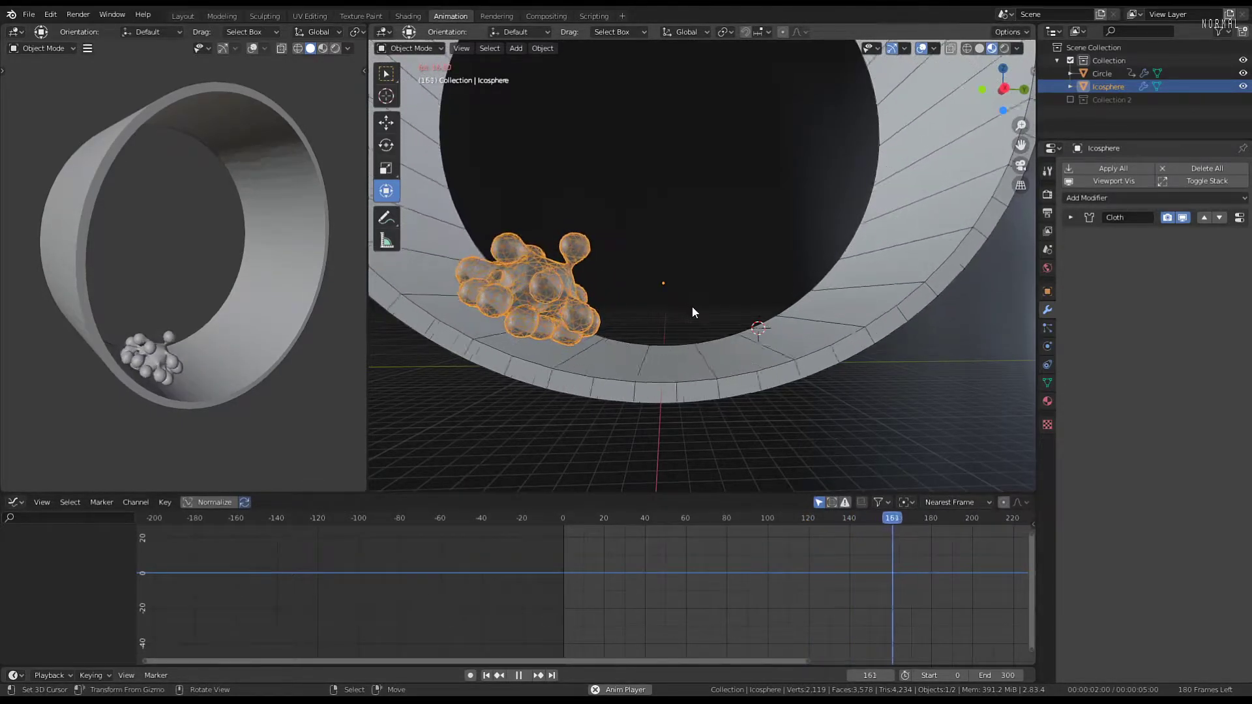
mouse_move(652, 280)
middle_down()
mouse_move(729, 266)
mouse_move(580, 271)
middle_up()
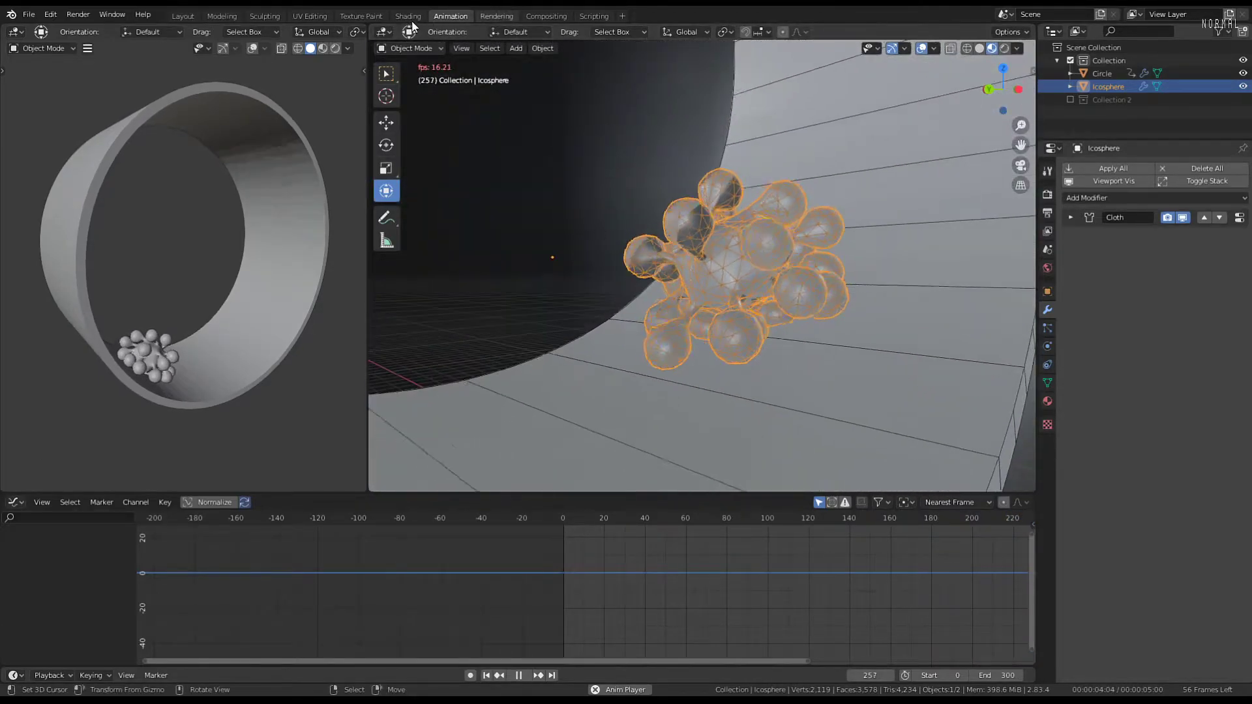
Examine how the blobs tumble in the Shading workspace's viewport, pausing to inspect them in an enlarged side orthographic view
click(408, 17)
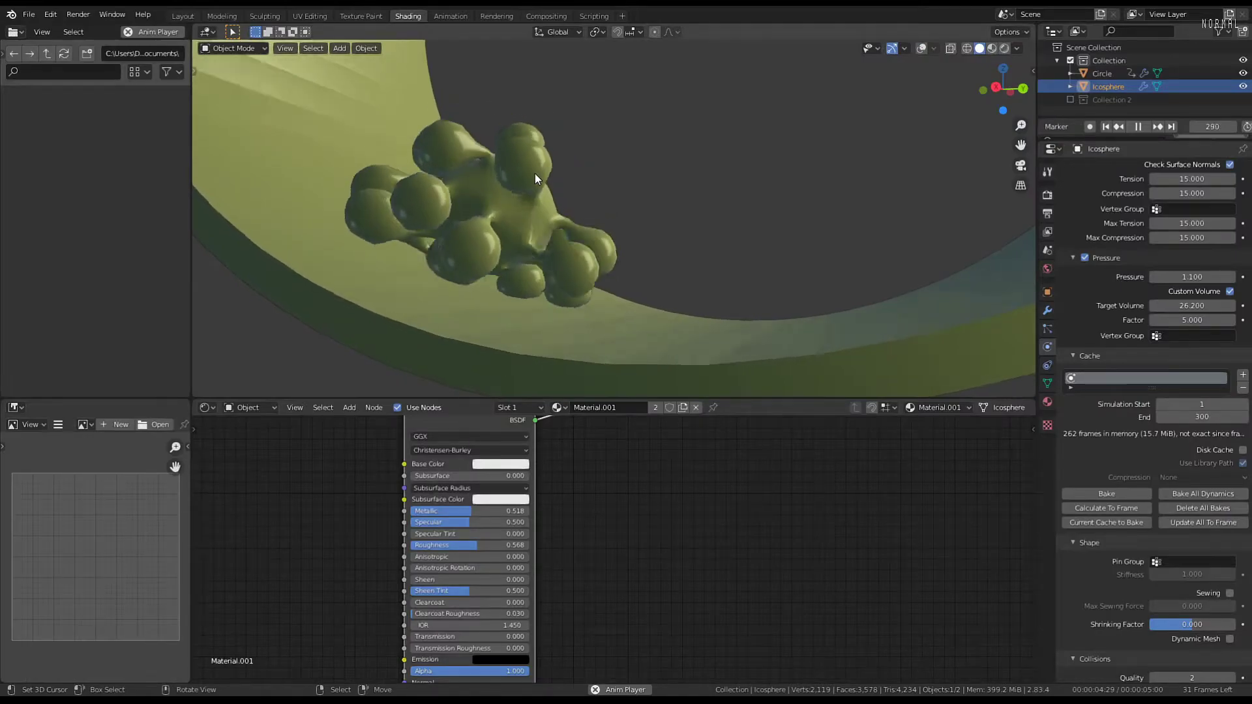
middle_drag(534, 173, 627, 203)
middle_drag(769, 217, 703, 232)
scroll(717, 227, up, 2)
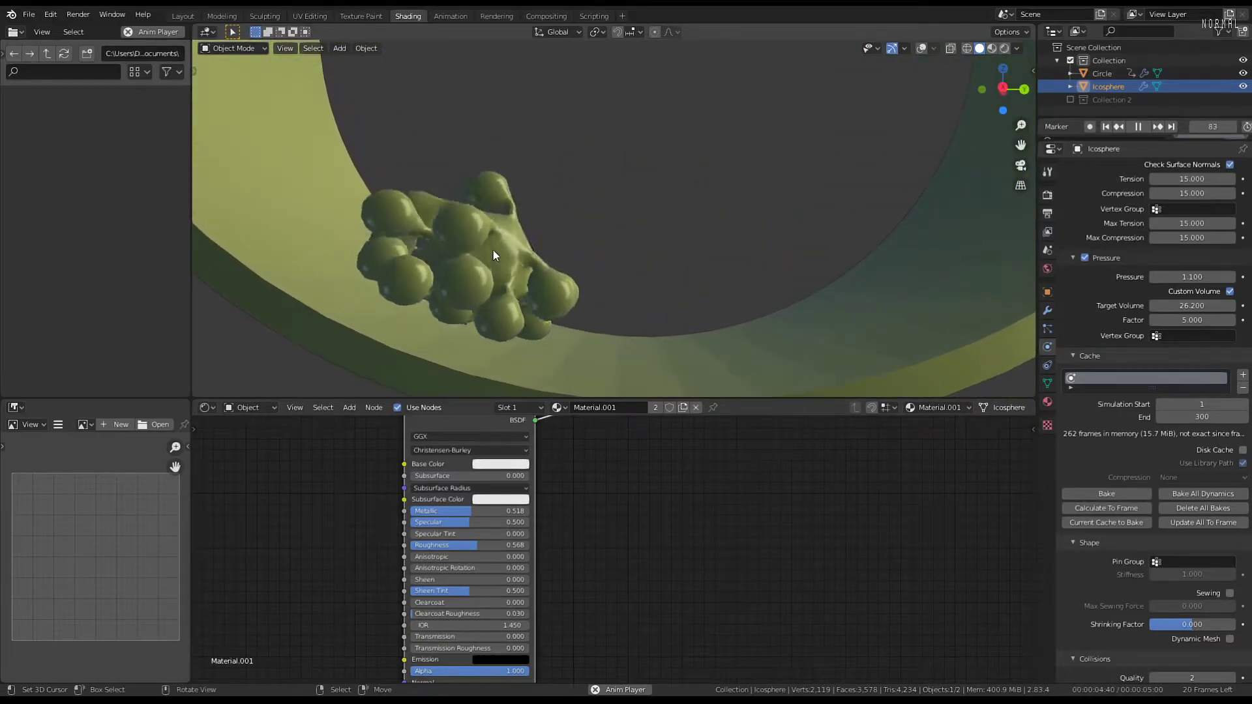
key(space)
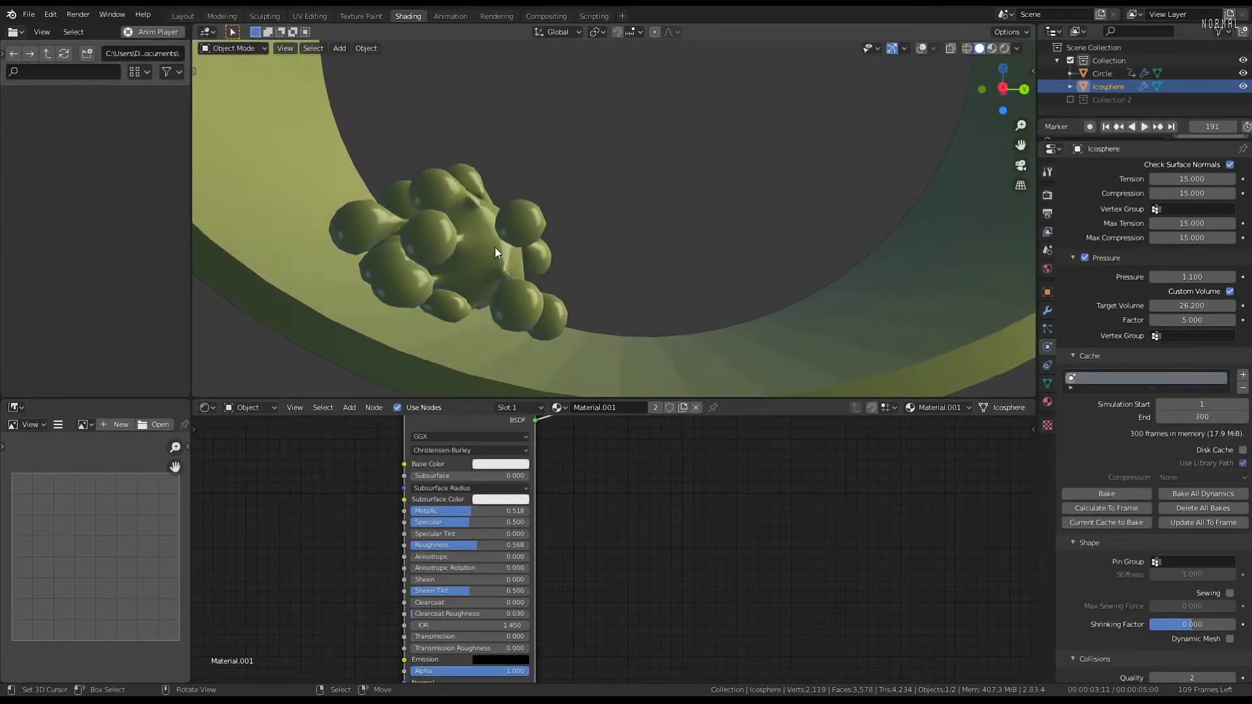
key(ctrl+space)
key(KP_5)
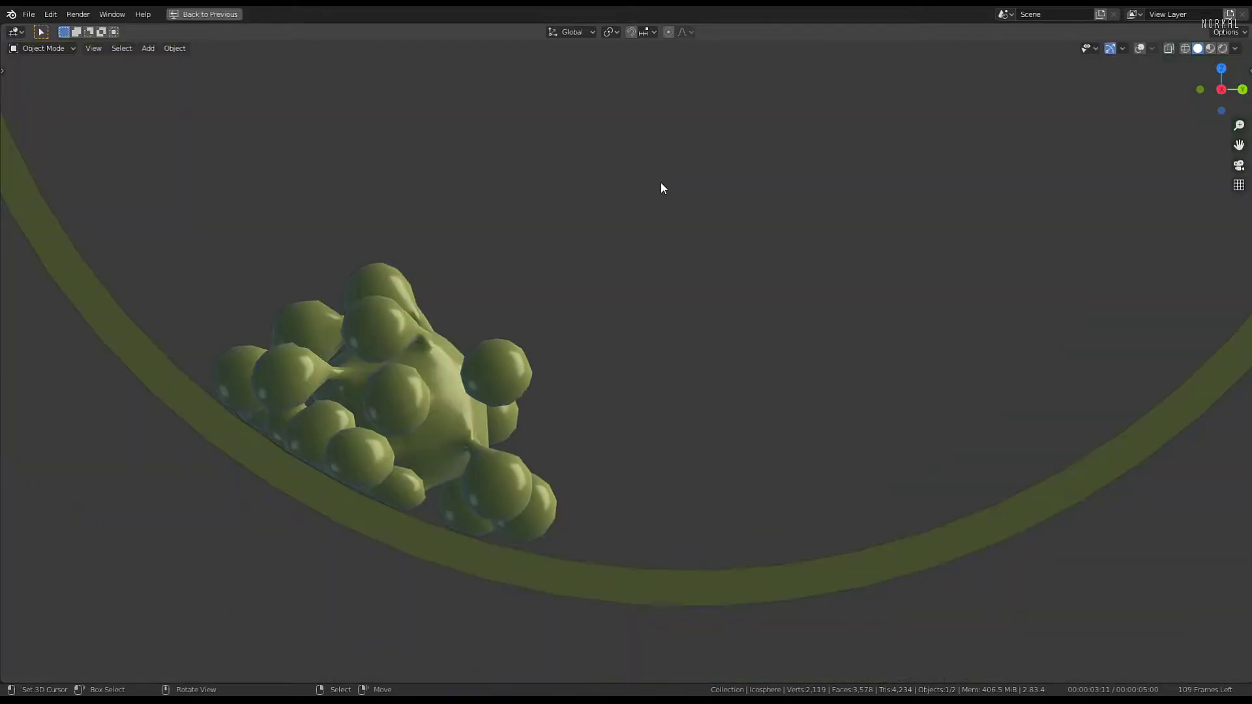
key(ctrl+space)
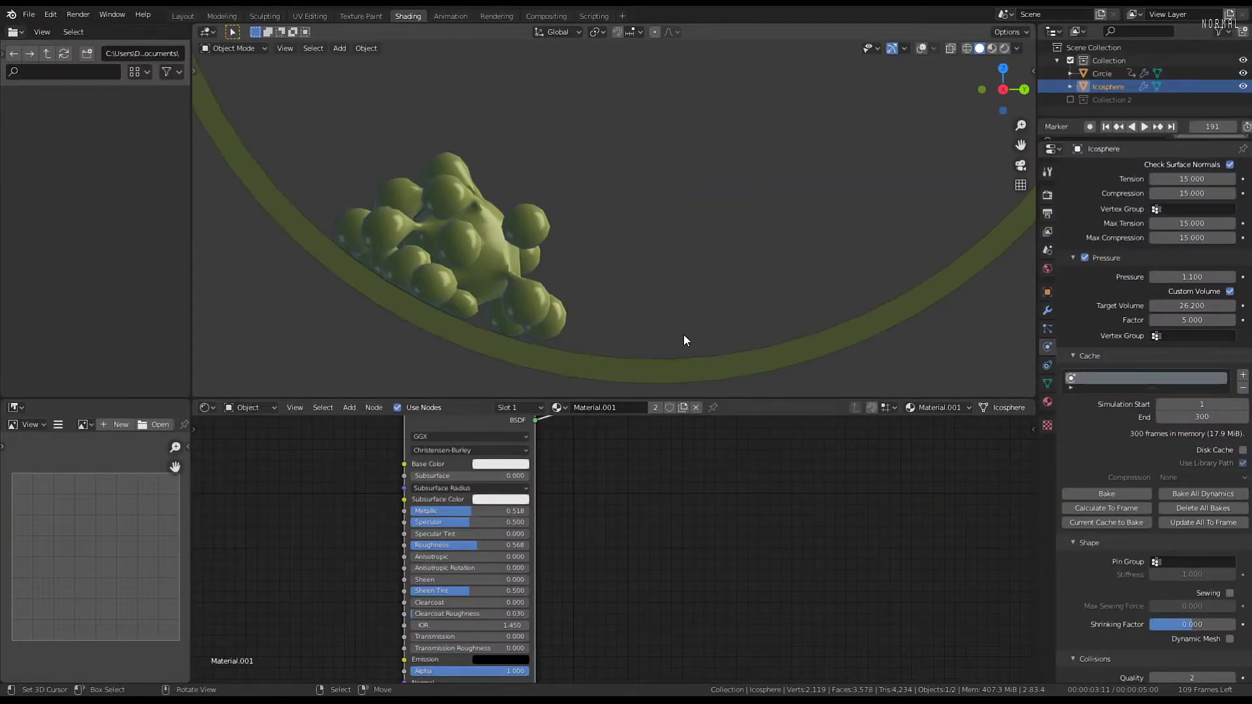
Set the scene's end frame back to 100 in the Animation workspace and replay the simulation in right orthographic view
click(448, 17)
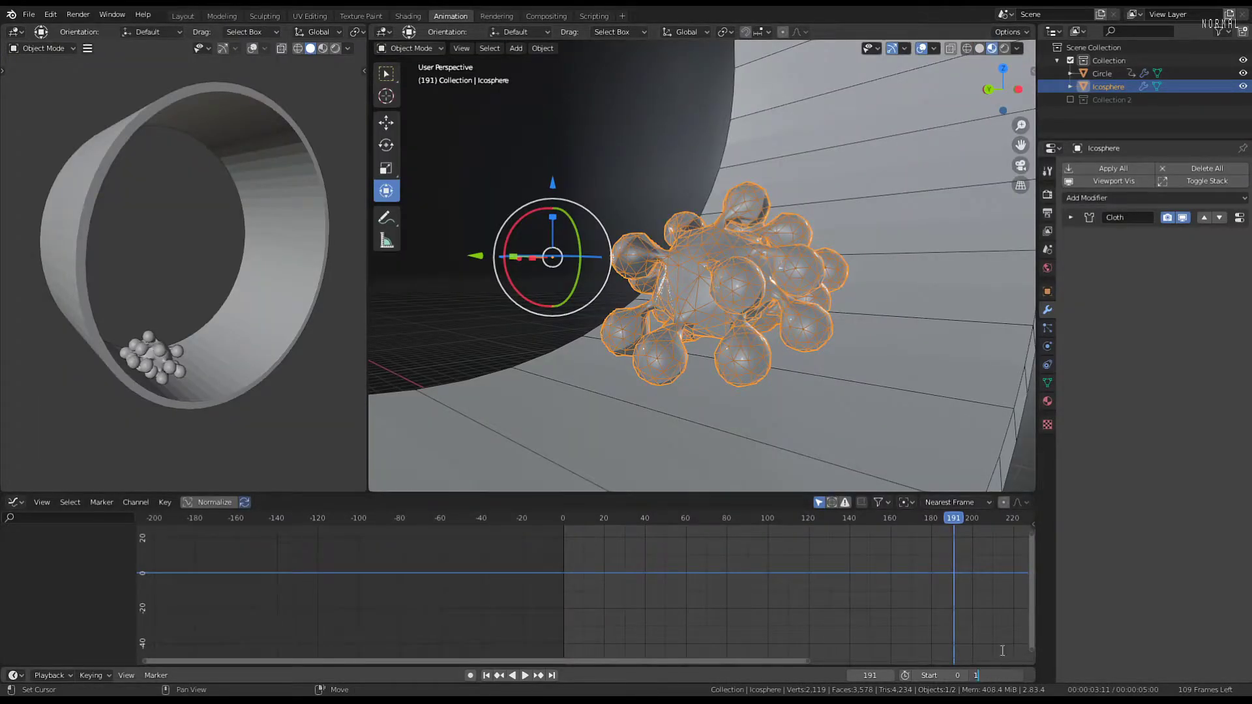
key(Return)
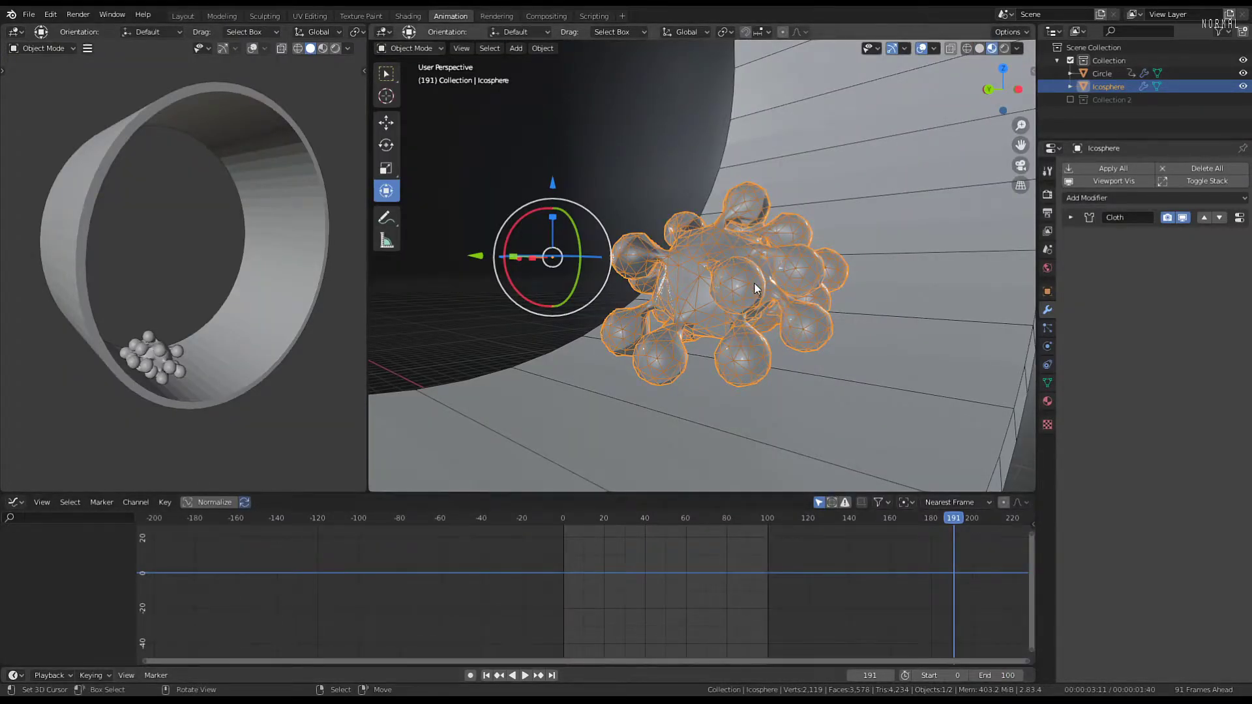
key(KP_3)
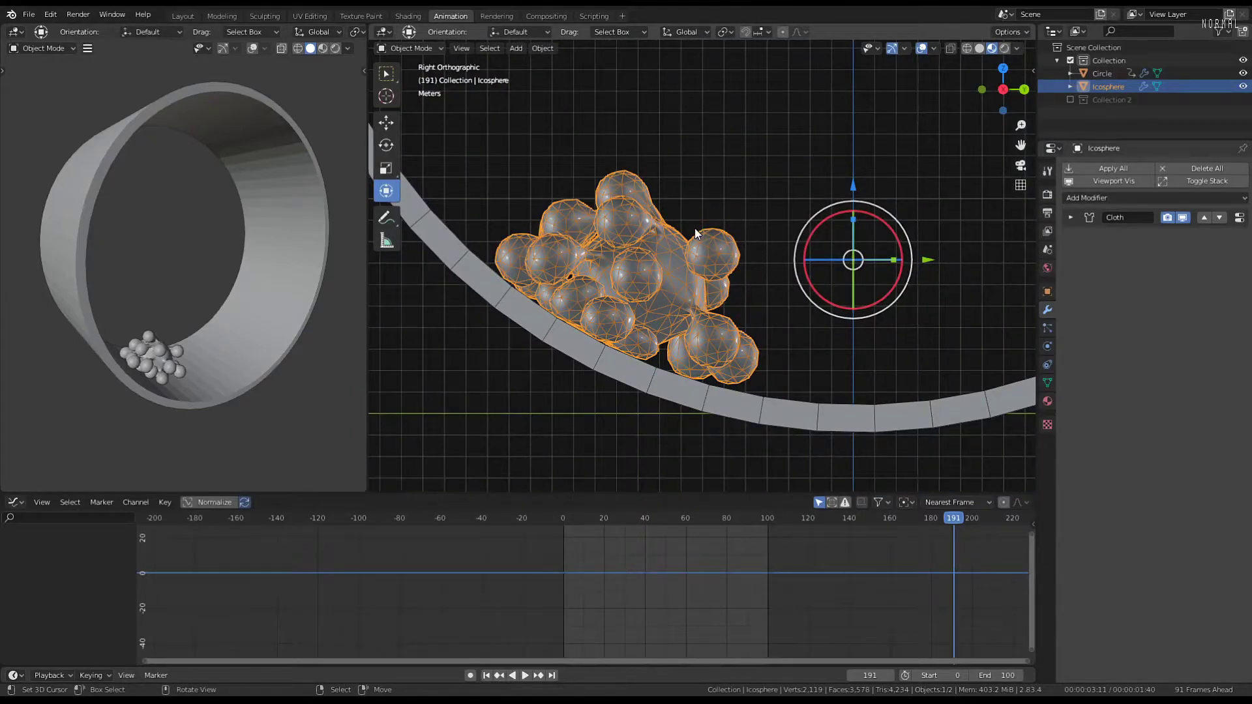
shift+middle_drag(696, 233, 642, 230)
key(space)
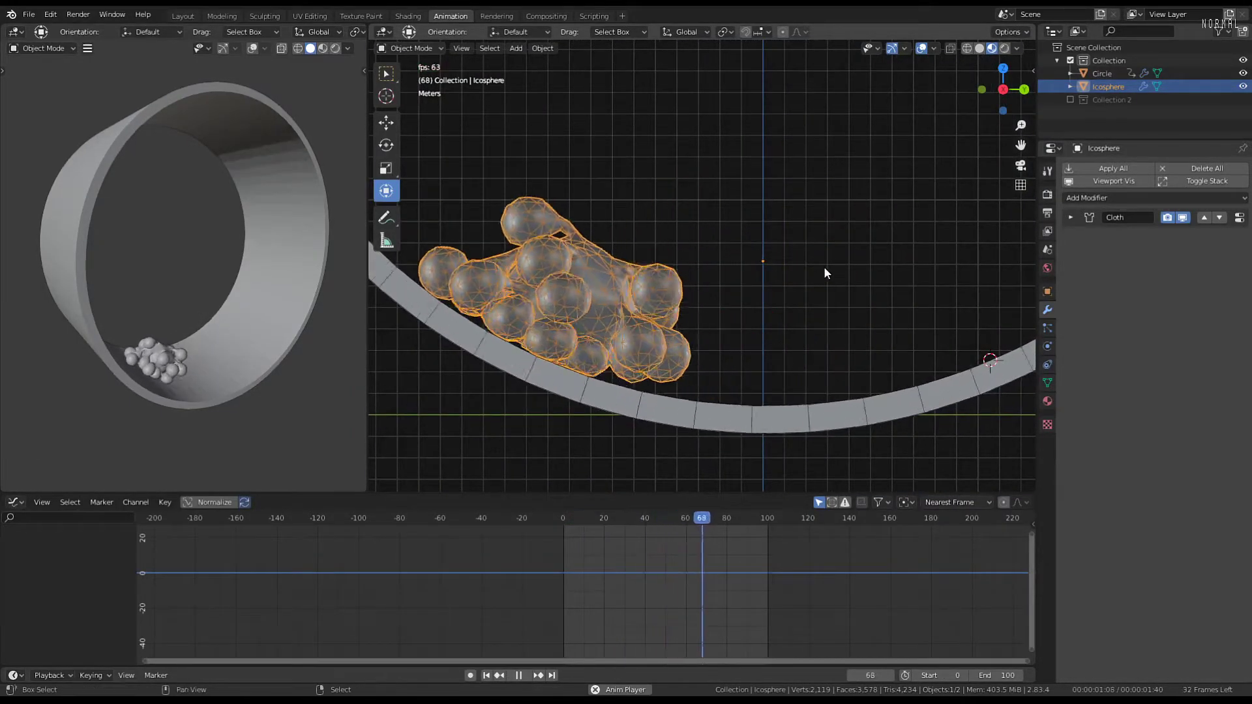
key(space)
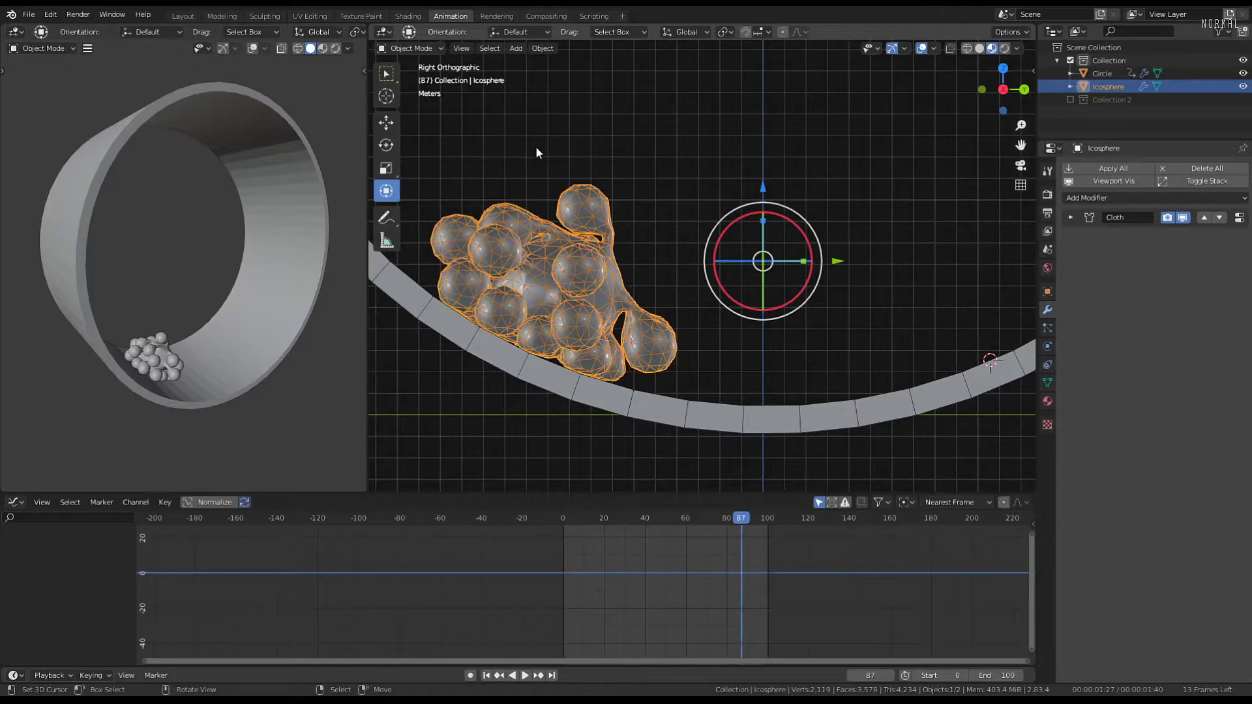
key(space)
key(space)
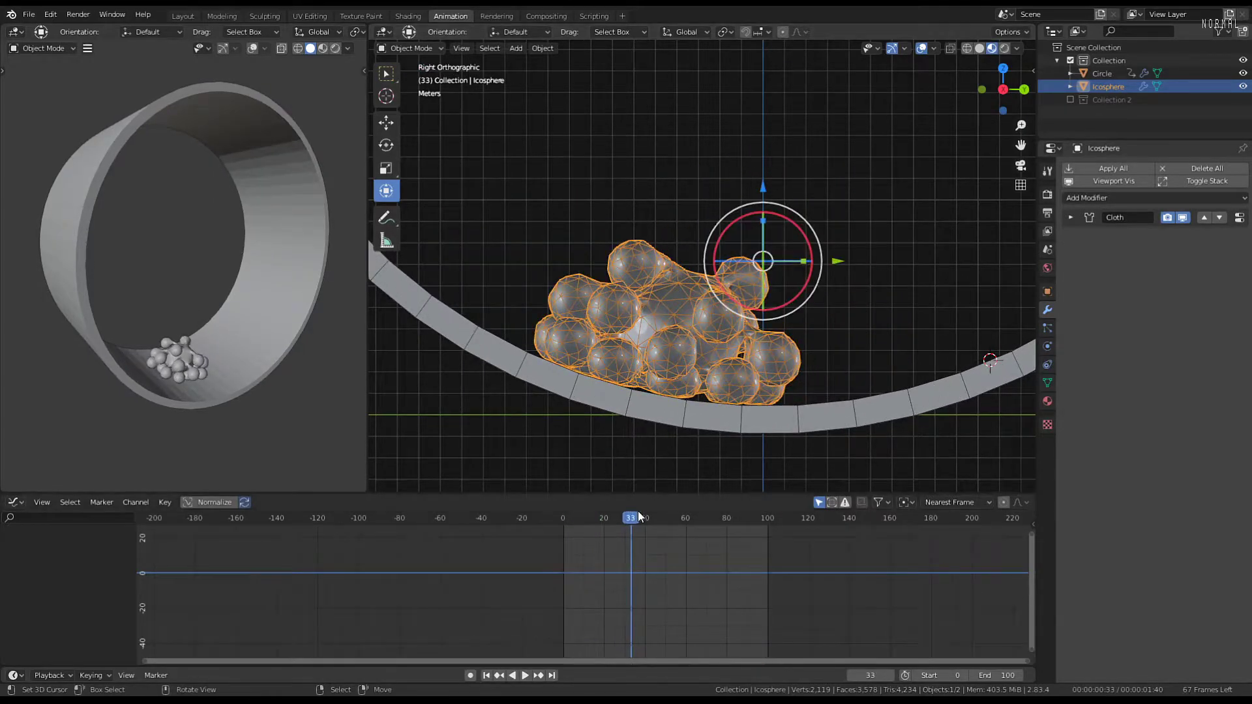
Return to frame 0 and try rotating the icosphere in the right orthographic view
drag(639, 516, 502, 566)
shift+middle_drag(835, 267, 785, 266)
key(r)
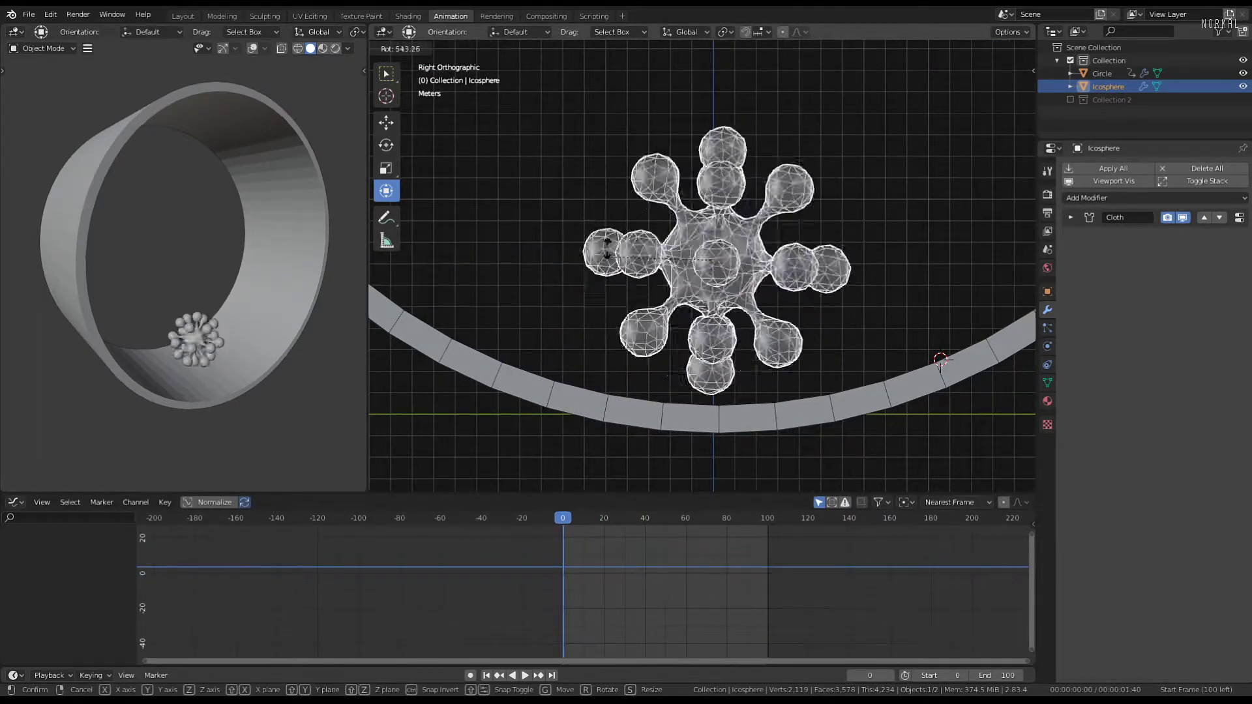
click(677, 279)
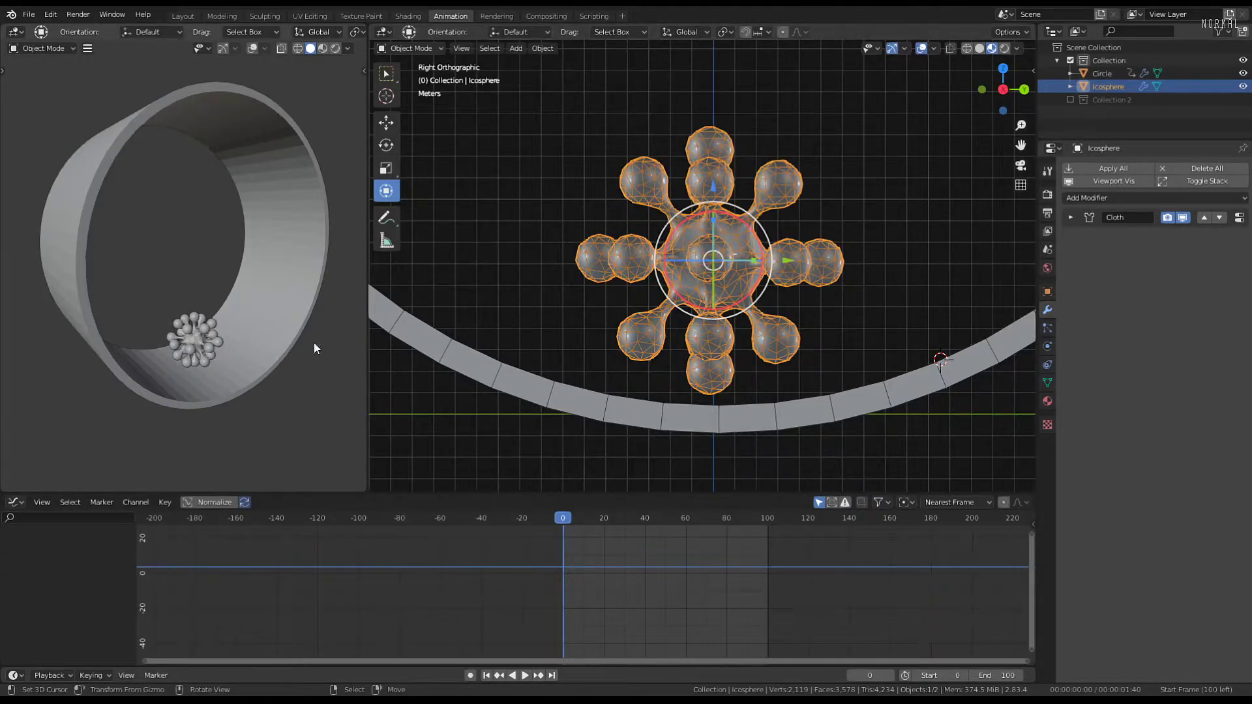
Add the ring to the selection as the active object and link its Animation Data to the icosphere
shift+click(701, 415)
key(ctrl+p)
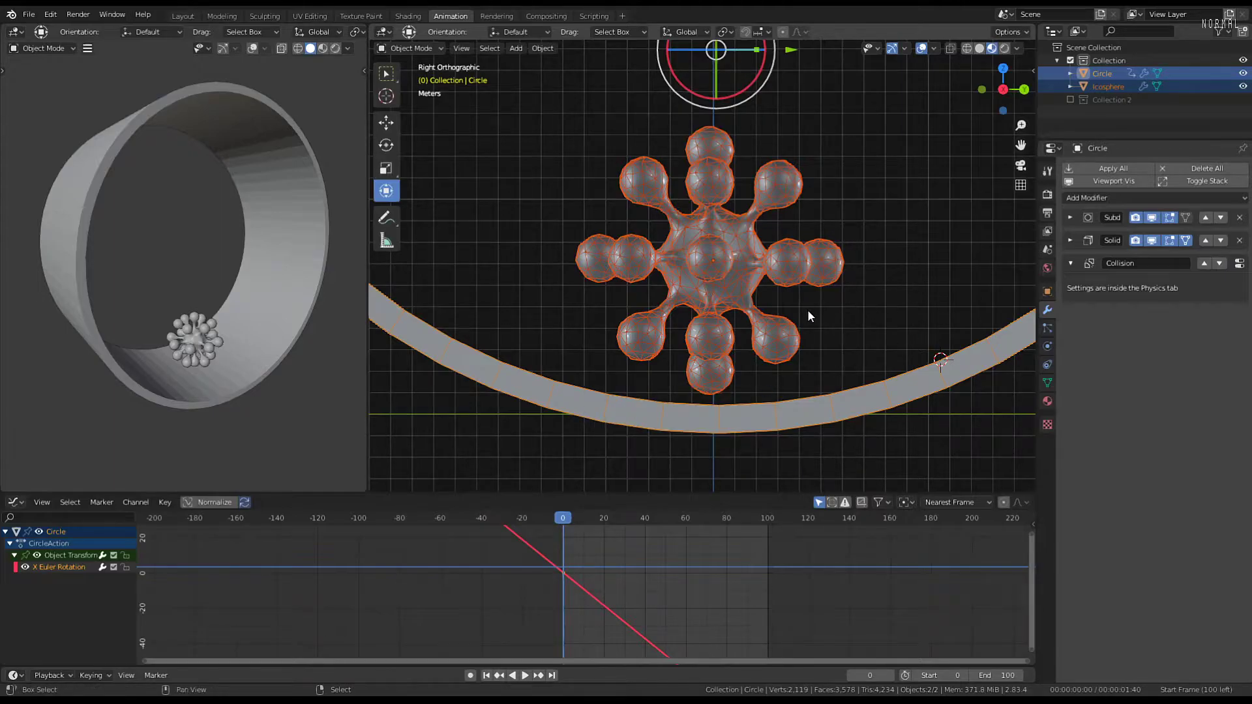
key(shift+l)
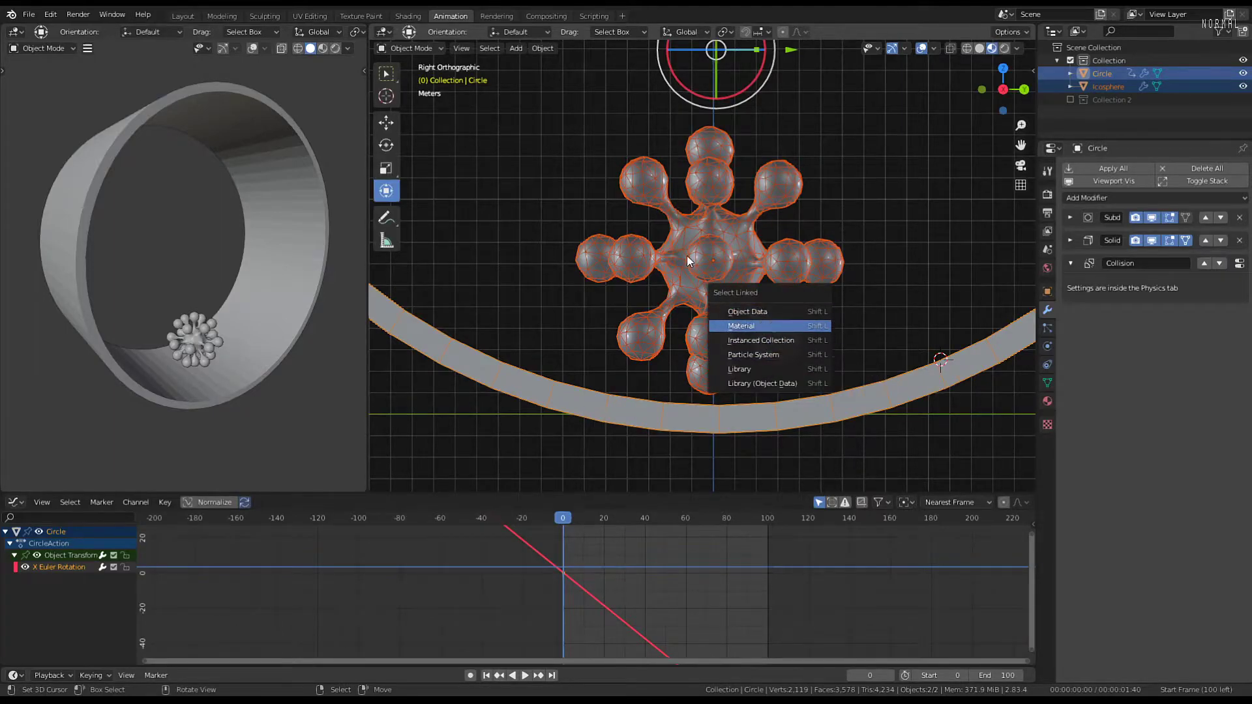
click(748, 248)
scroll(801, 268, down, 3)
shift+click(896, 282)
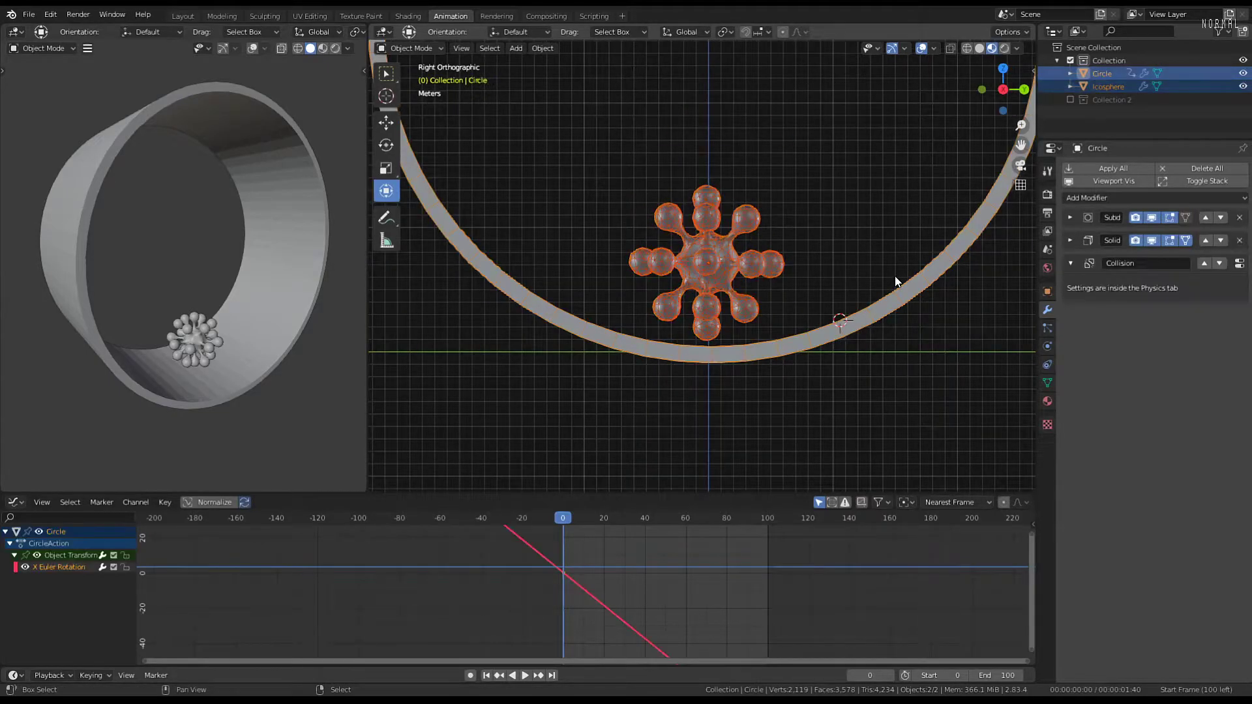
key(ctrl+l)
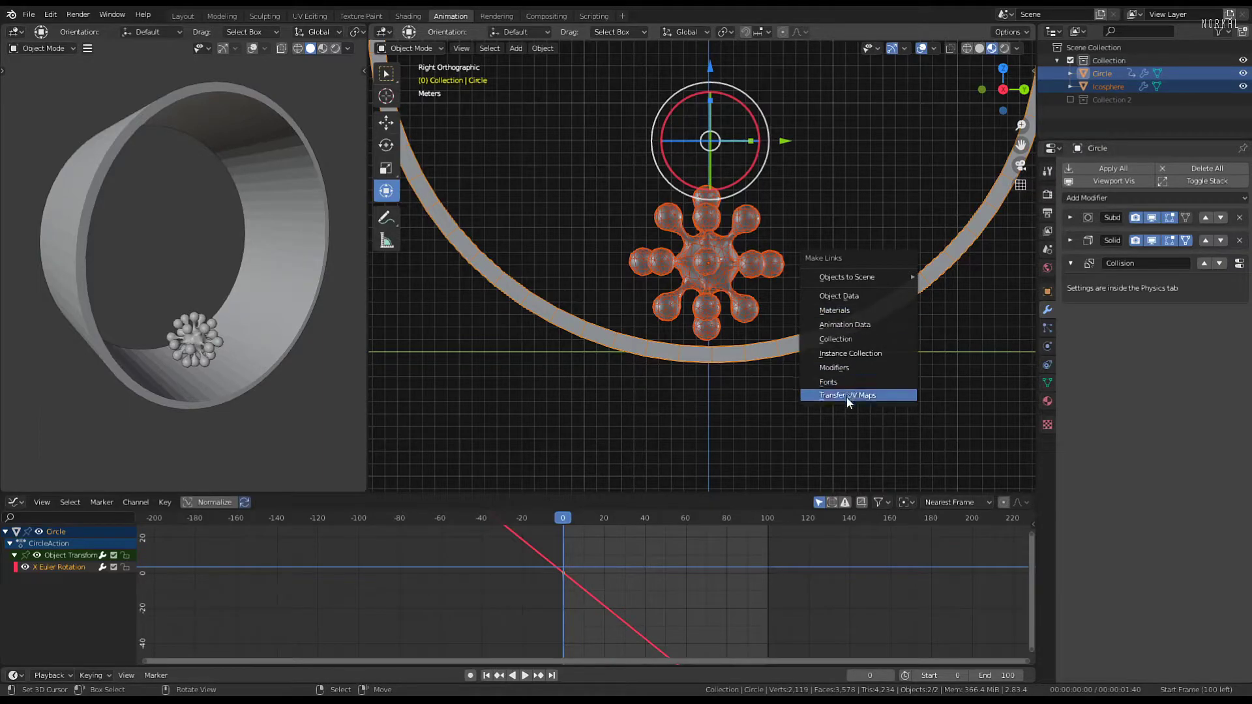
click(856, 326)
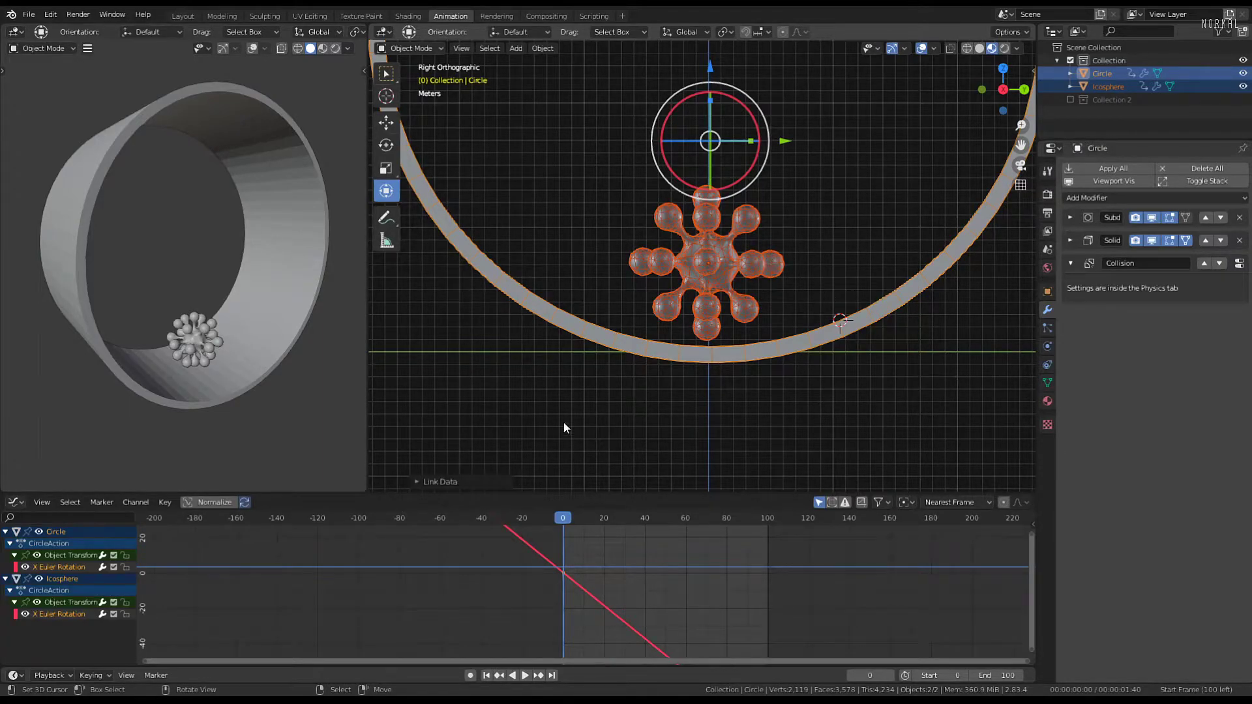
Play the simulation briefly to check the icosphere with the linked rotation, and return to the start frame
key(space)
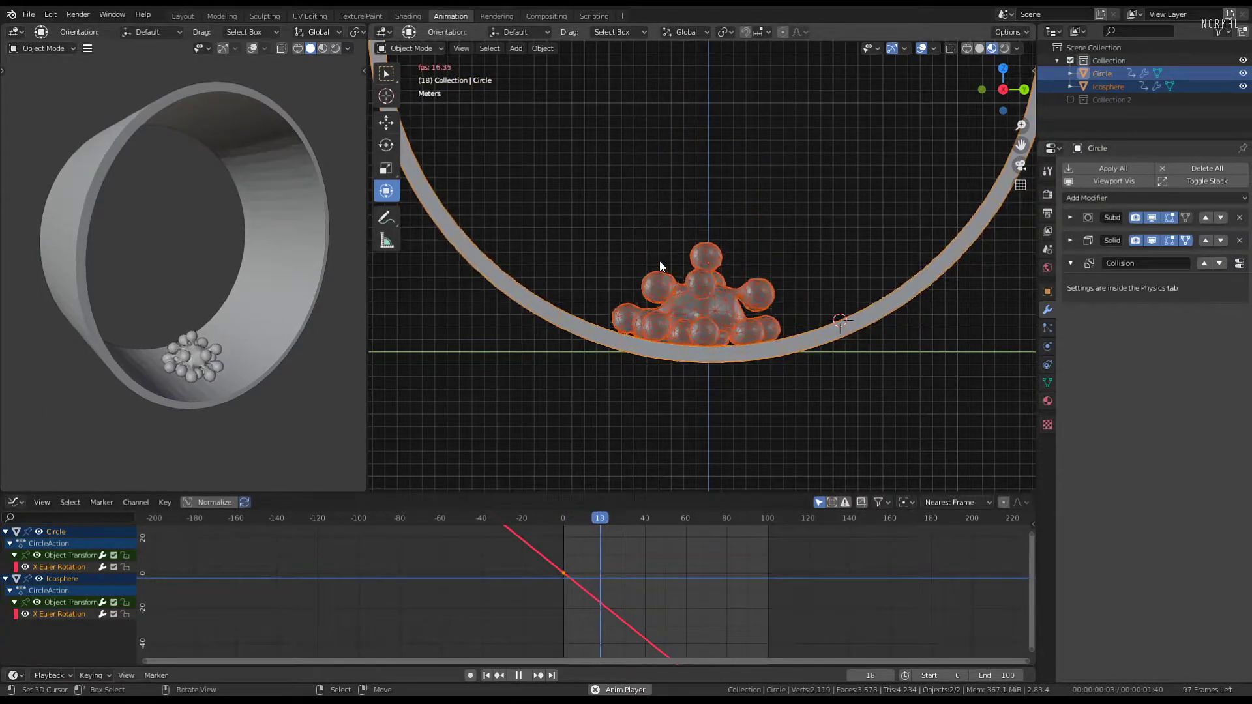
key(space)
key(shift+Left)
scroll(702, 266, up, 2)
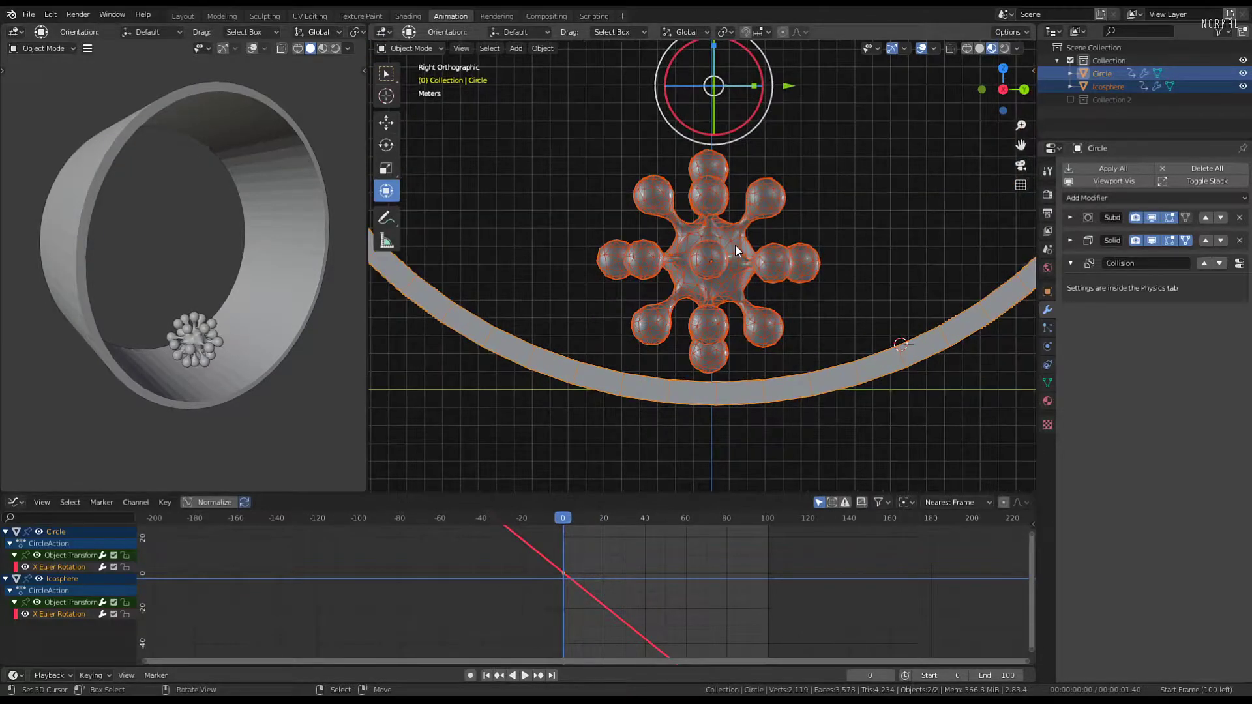
Rotate the linked X Euler Rotation curve to slope upward, play the simulation with only the icosphere selected, and return to the start frame
key(r)
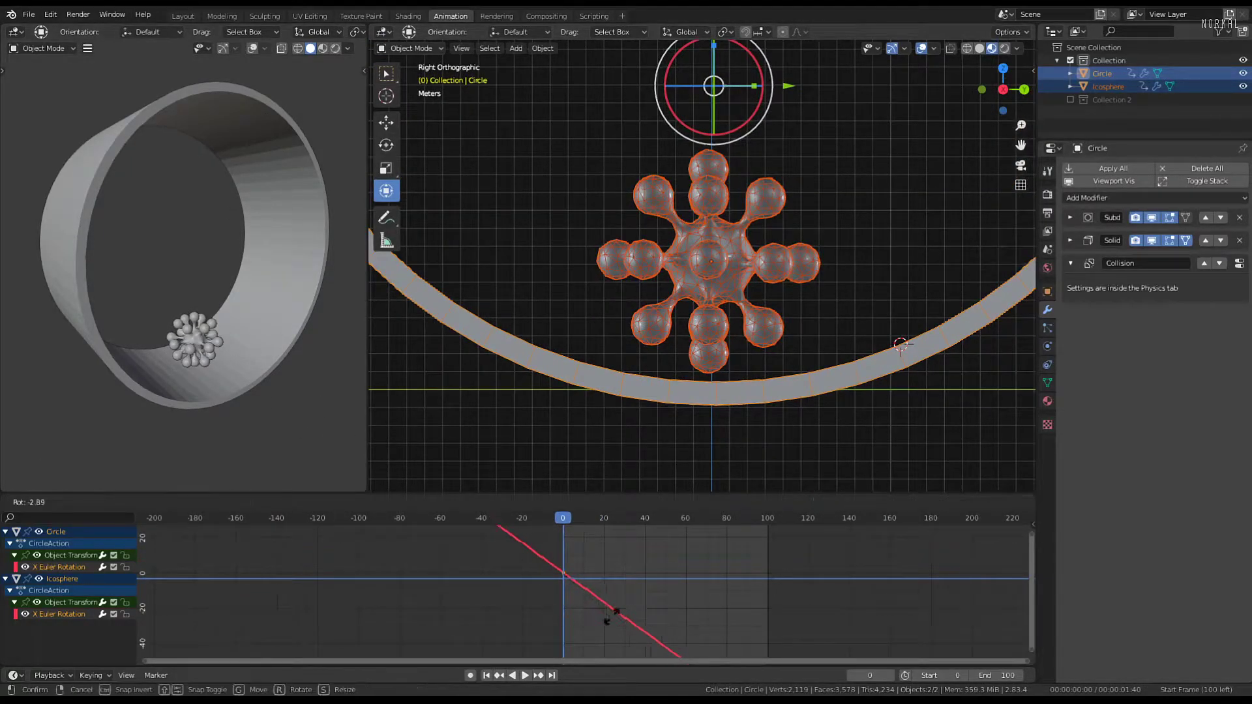
click(645, 525)
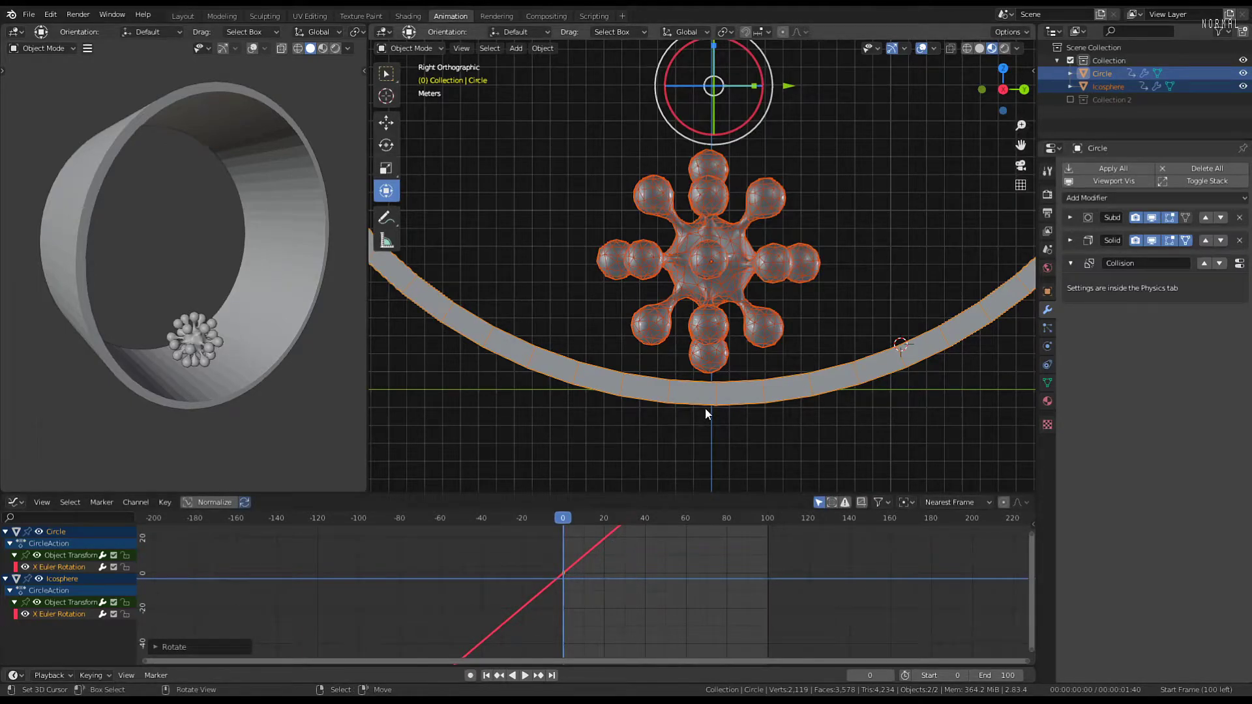
click(725, 330)
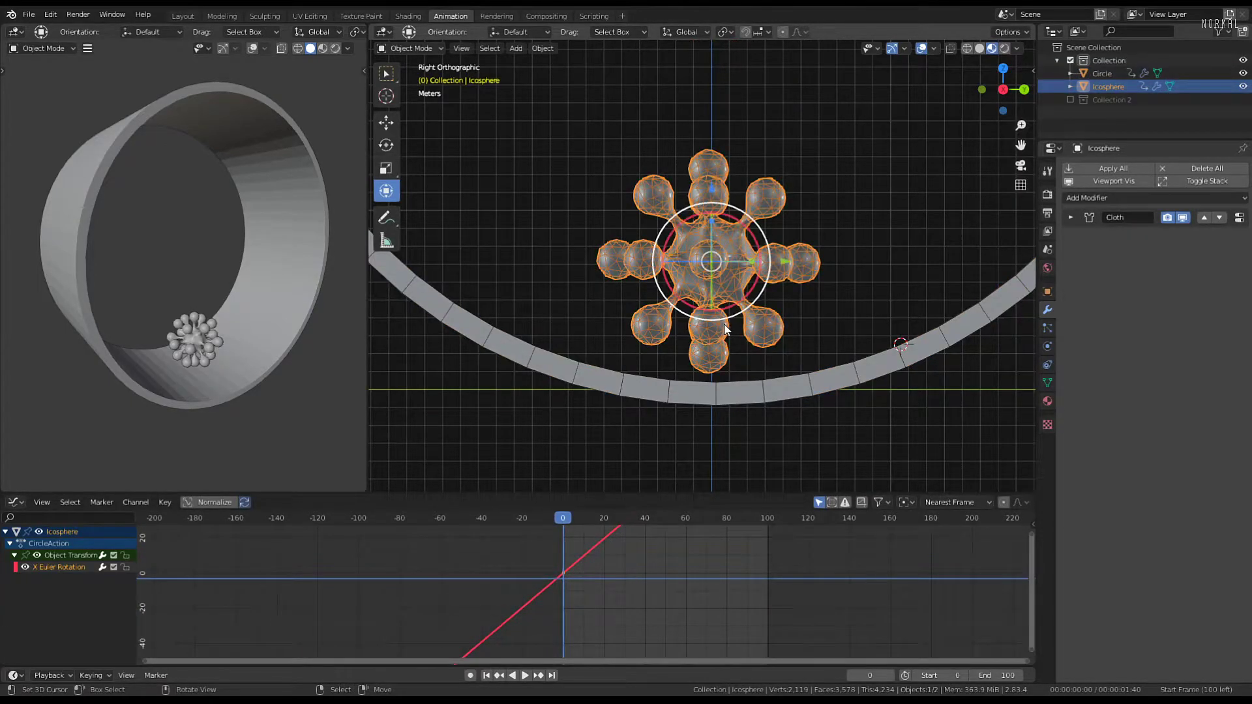
key(space)
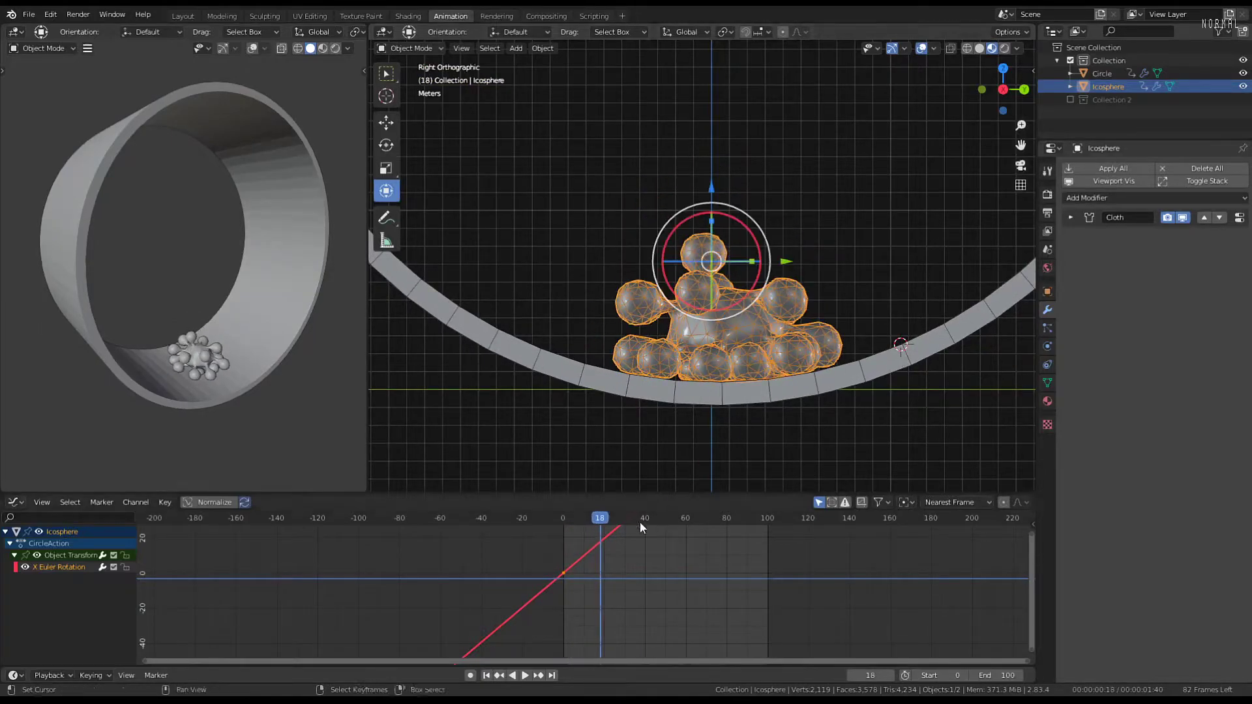
key(shift+Left)
key(space)
scroll(593, 557, up, 3)
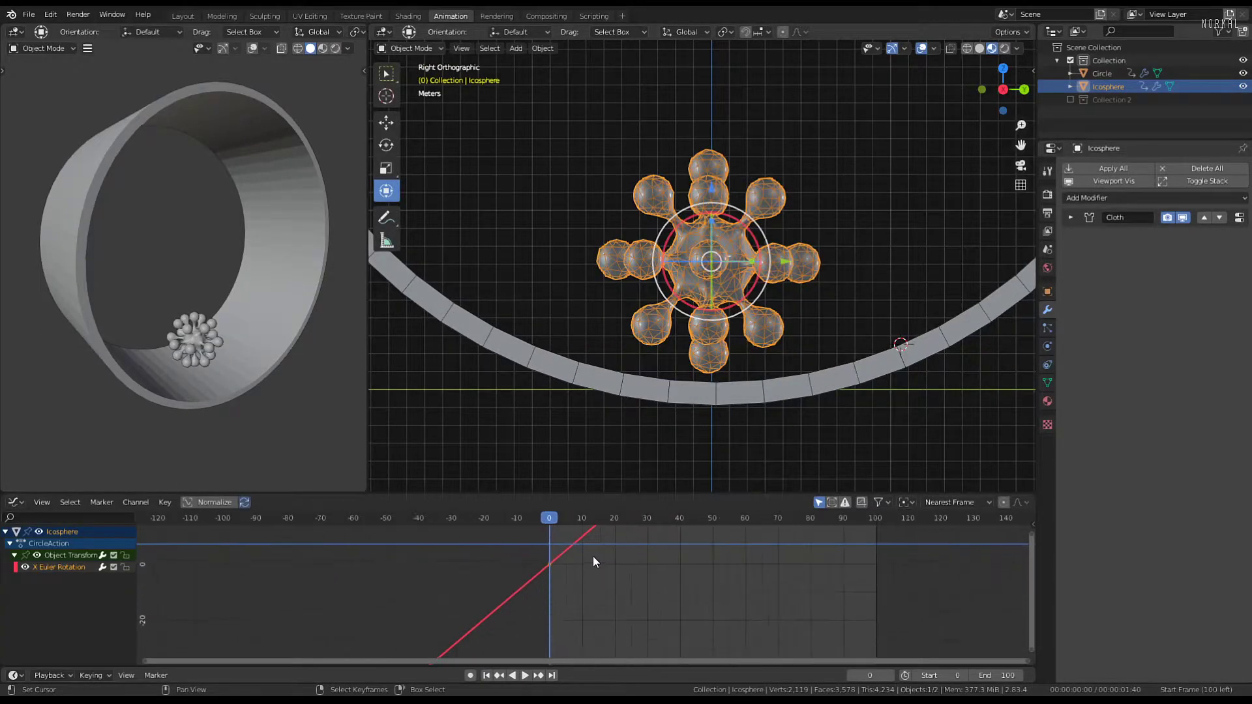
key(r)
key(Escape)
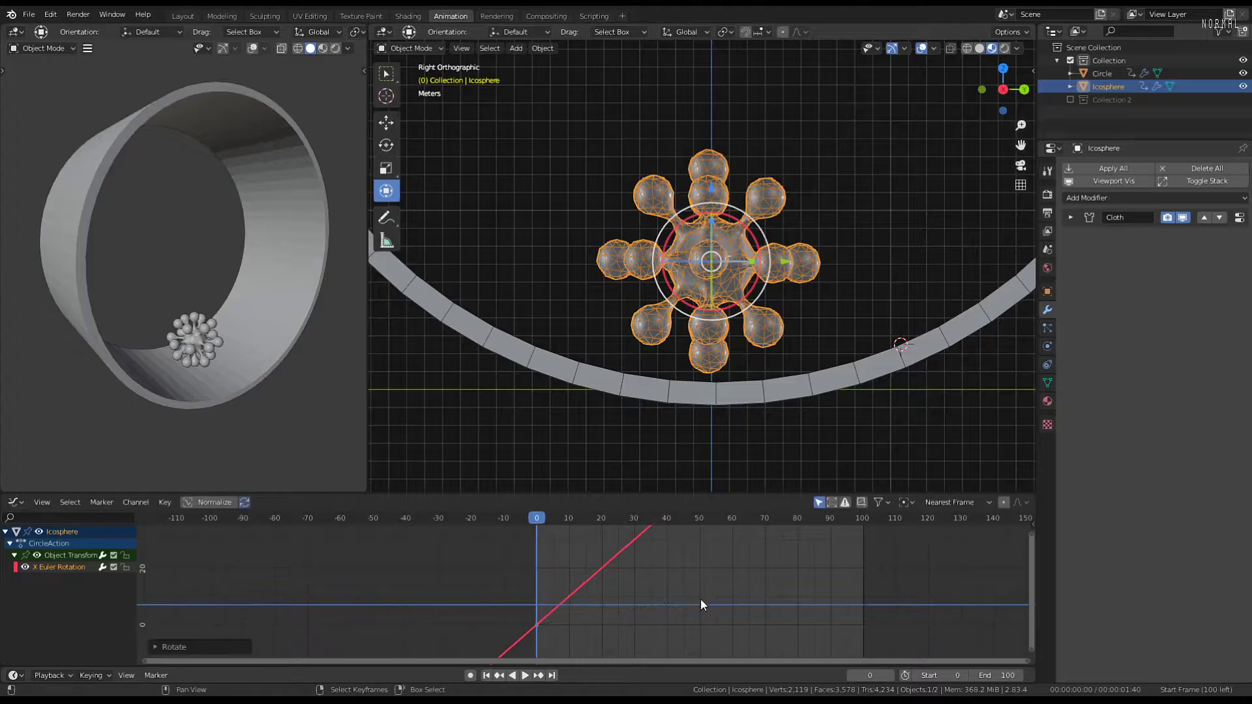
Select the ring and make its Object Animation single-user to separate its rotation from the icosphere's
click(717, 391)
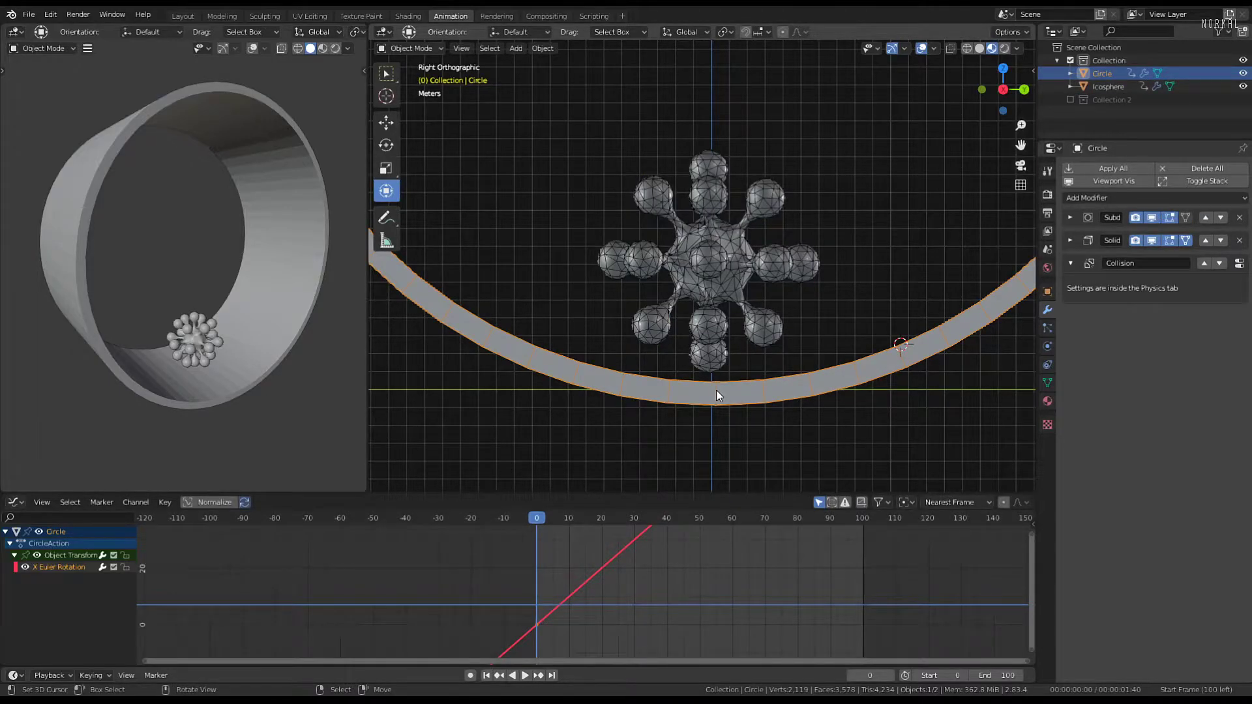
right_click(716, 389)
key(Escape)
key(F3)
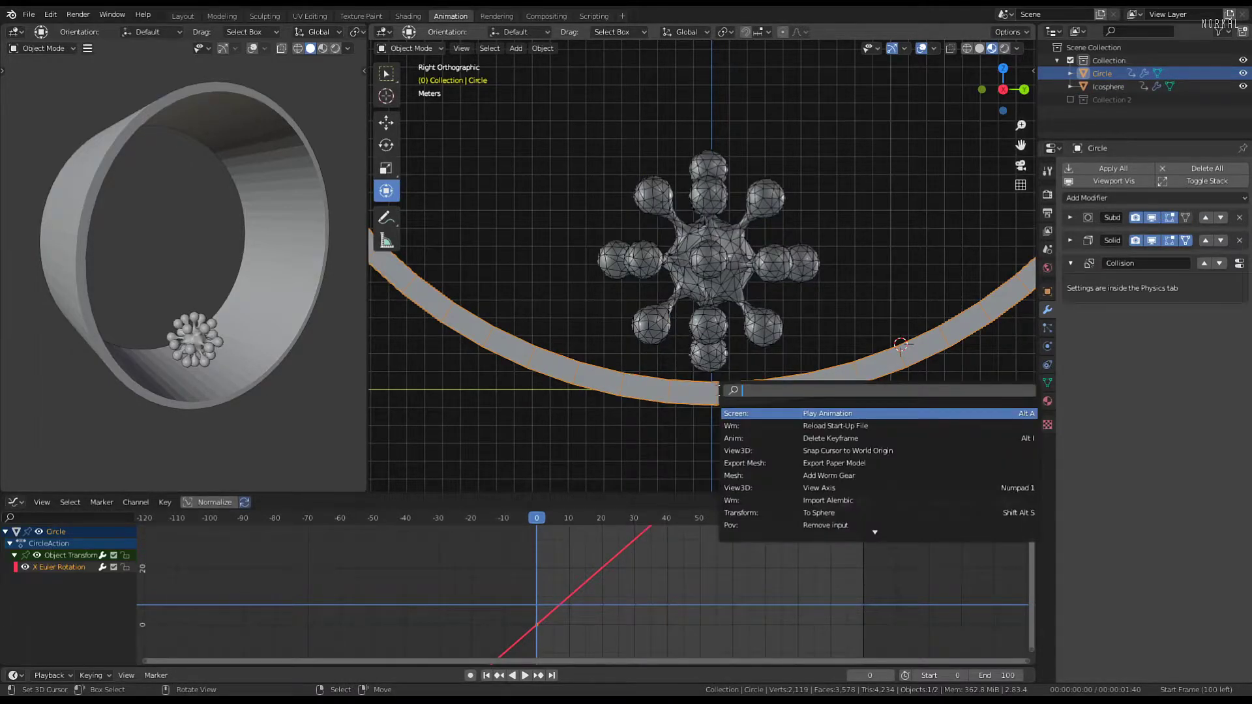
click(552, 47)
mouse_move(559, 251)
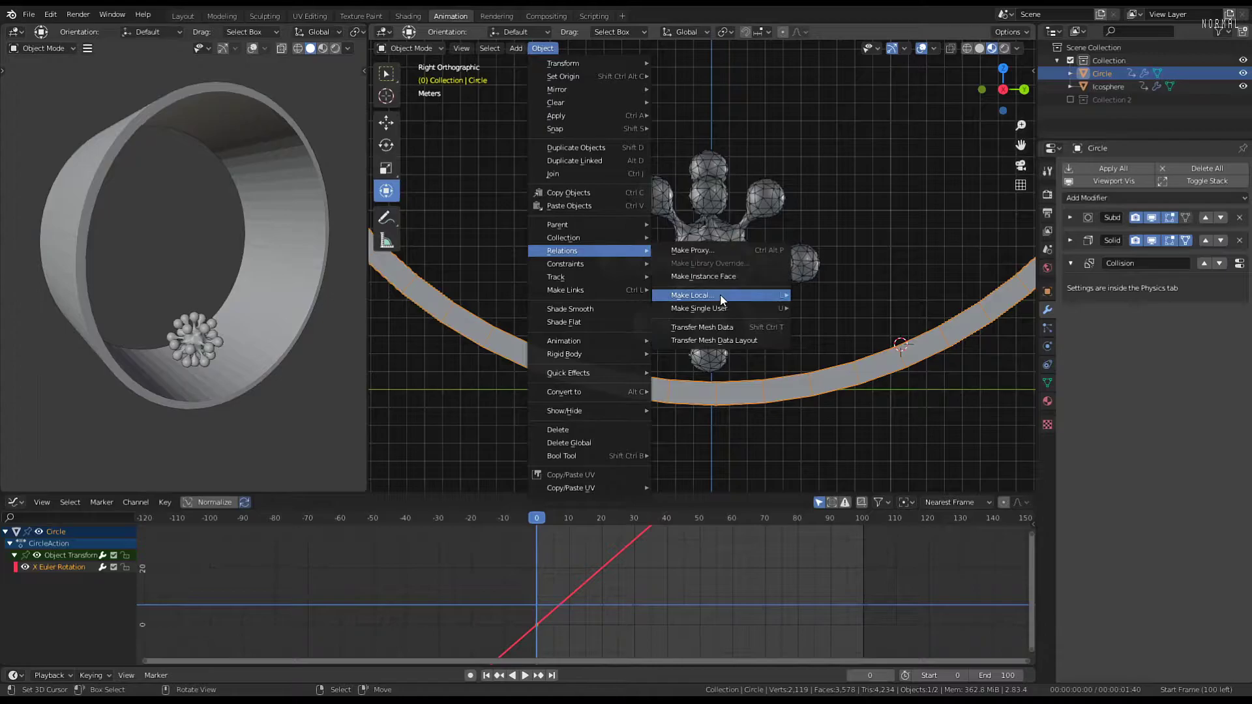
mouse_move(720, 297)
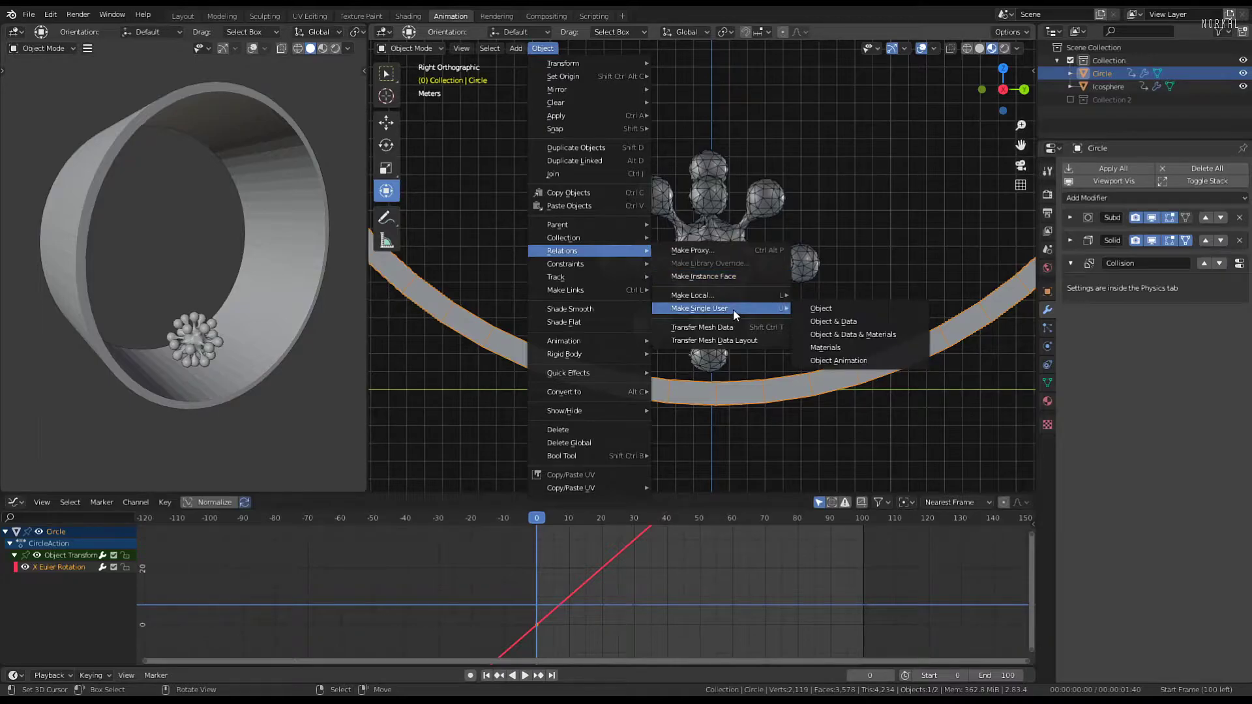
click(815, 362)
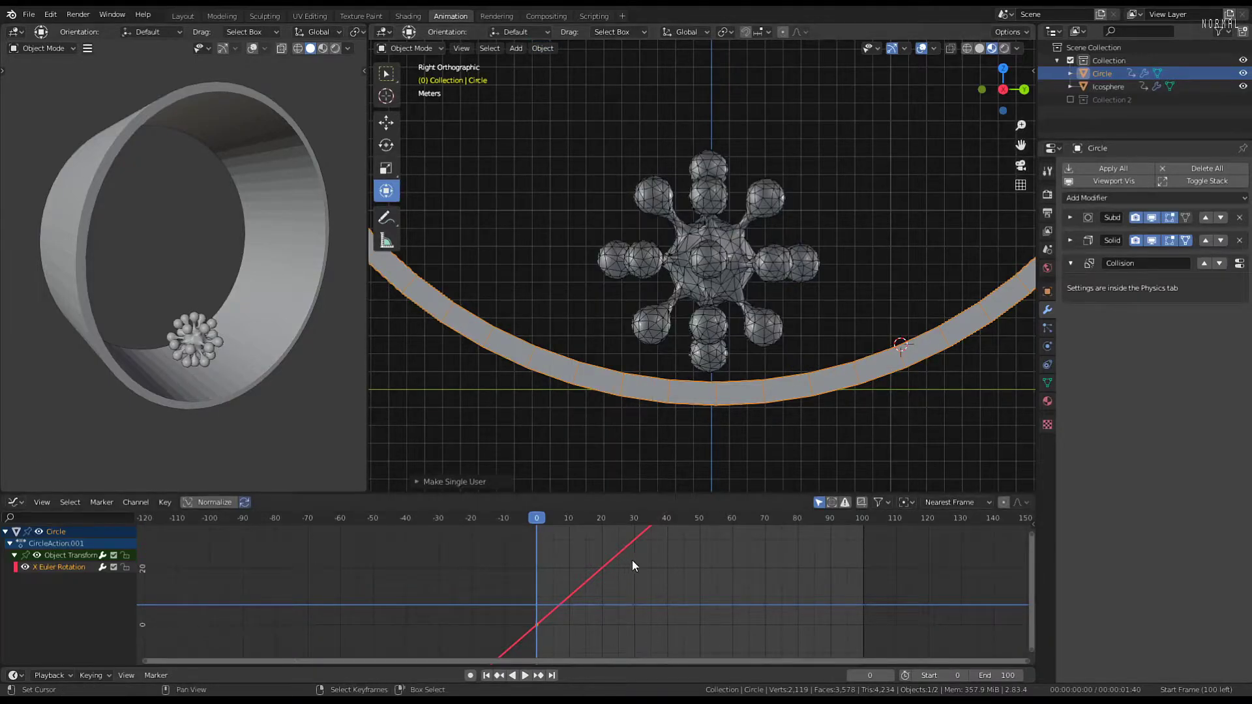
Rotate the ring's own X Euler Rotation curve in the graph so it slopes downward, reversing the spin direction
key(r)
right_click(659, 630)
middle_drag(641, 615, 637, 528)
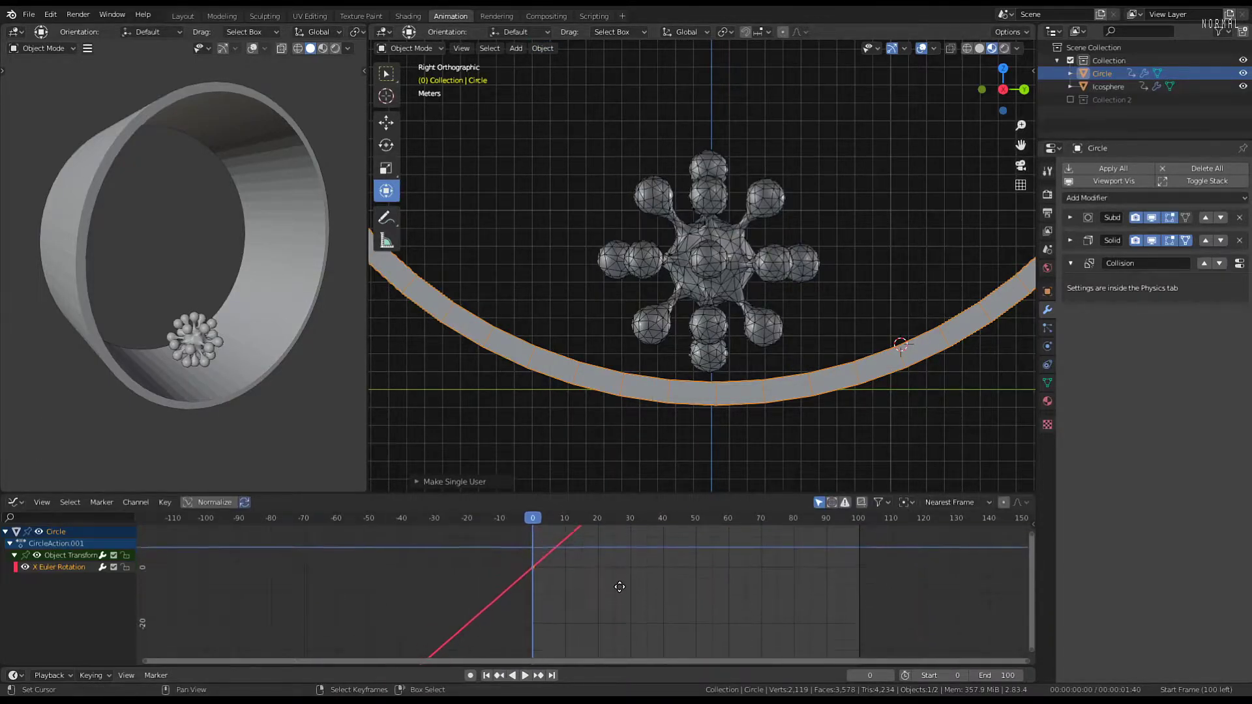
middle_drag(619, 587, 619, 603)
scroll(610, 603, up, 1)
key(r)
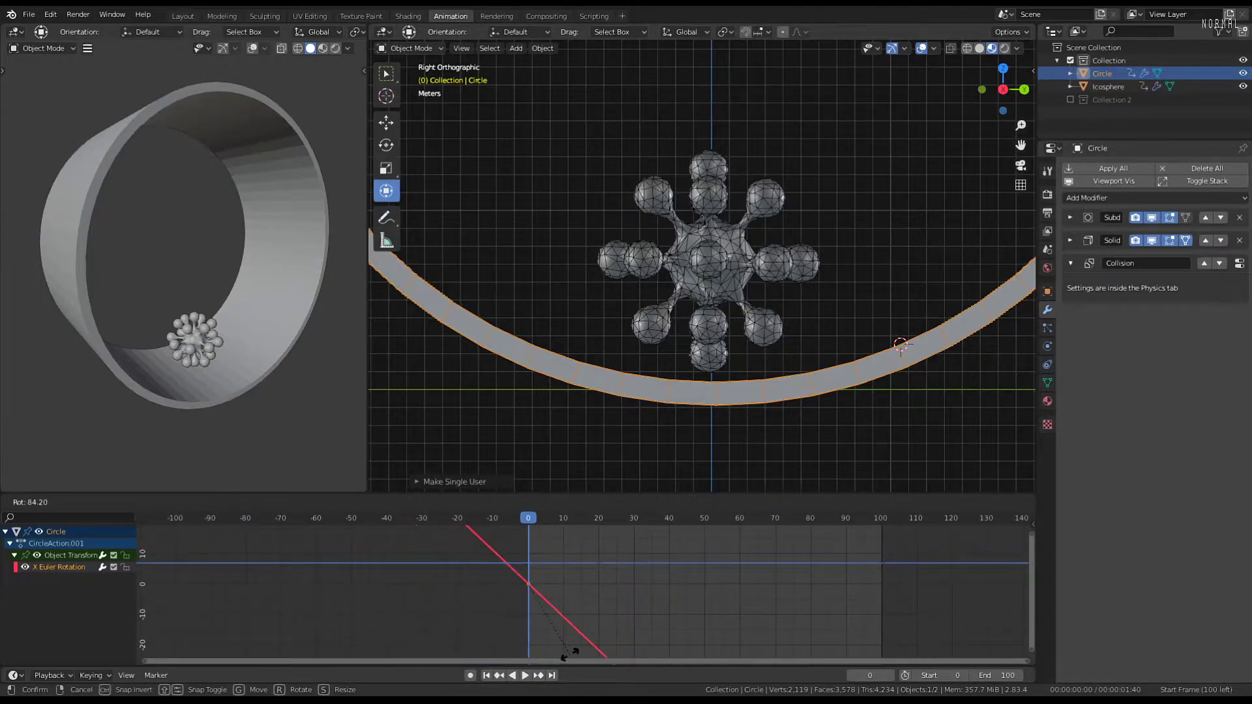
click(574, 654)
Play the simulation with the reversed ring, select the icosphere during playback, and stop
key(space)
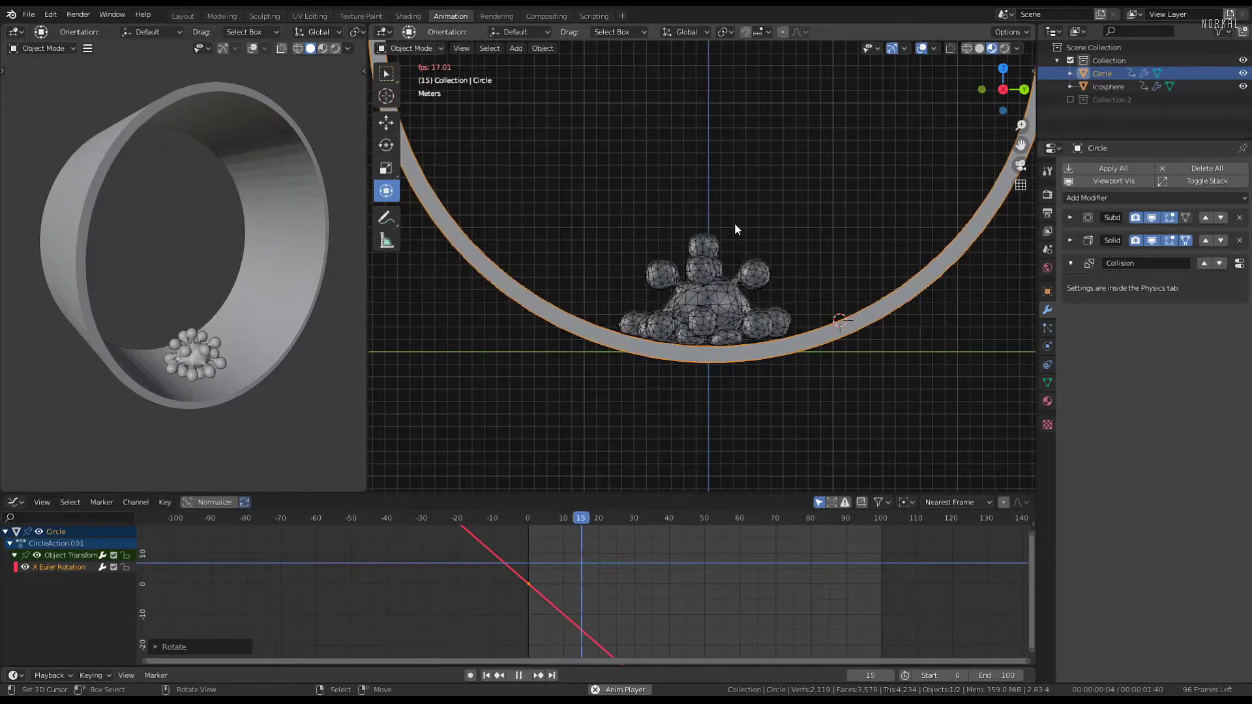
click(689, 330)
key(space)
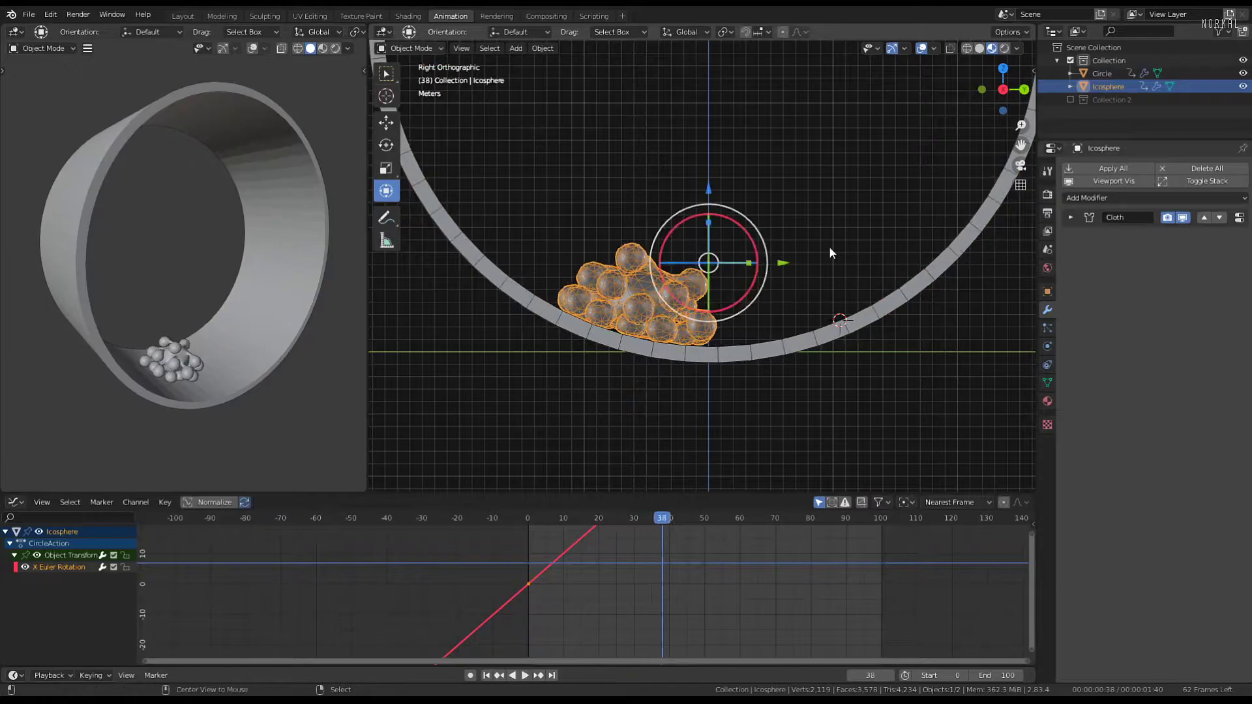
Turn off the icosphere's Cloth modifier in the viewport and, during playback from the start frame, rotate its X Euler Rotation curve to slope steeply downward
click(1182, 218)
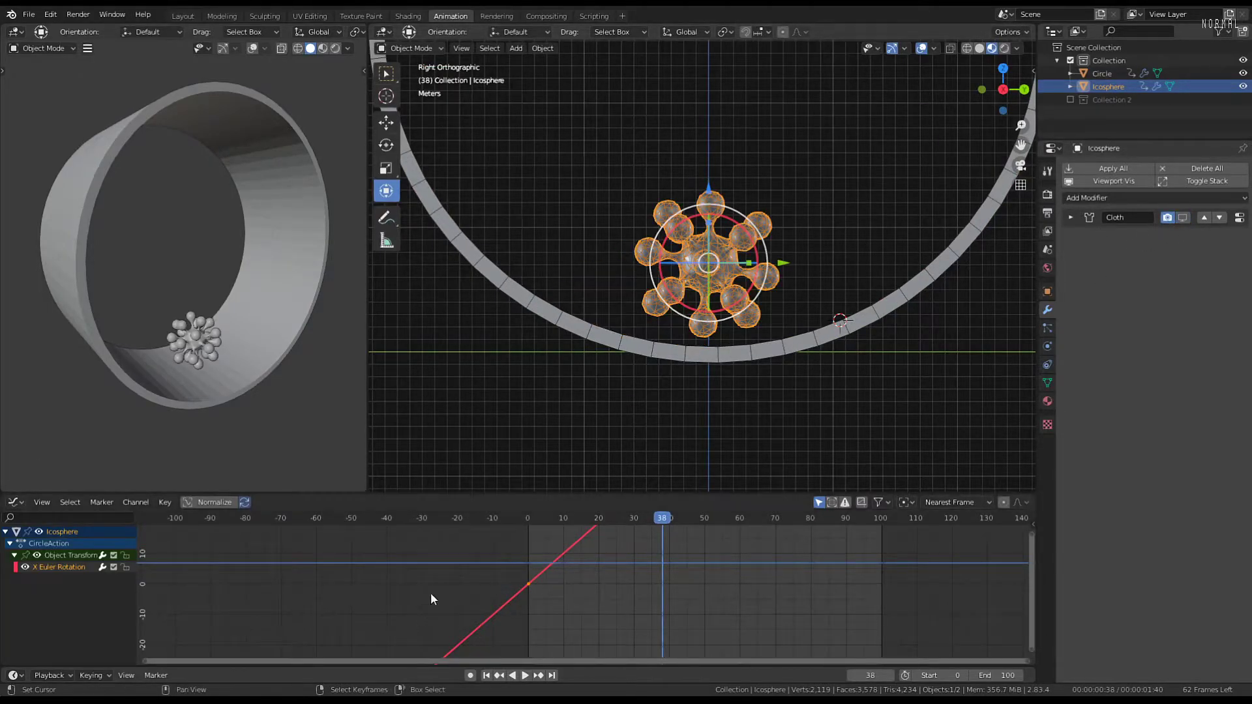
key(shift+Left)
key(space)
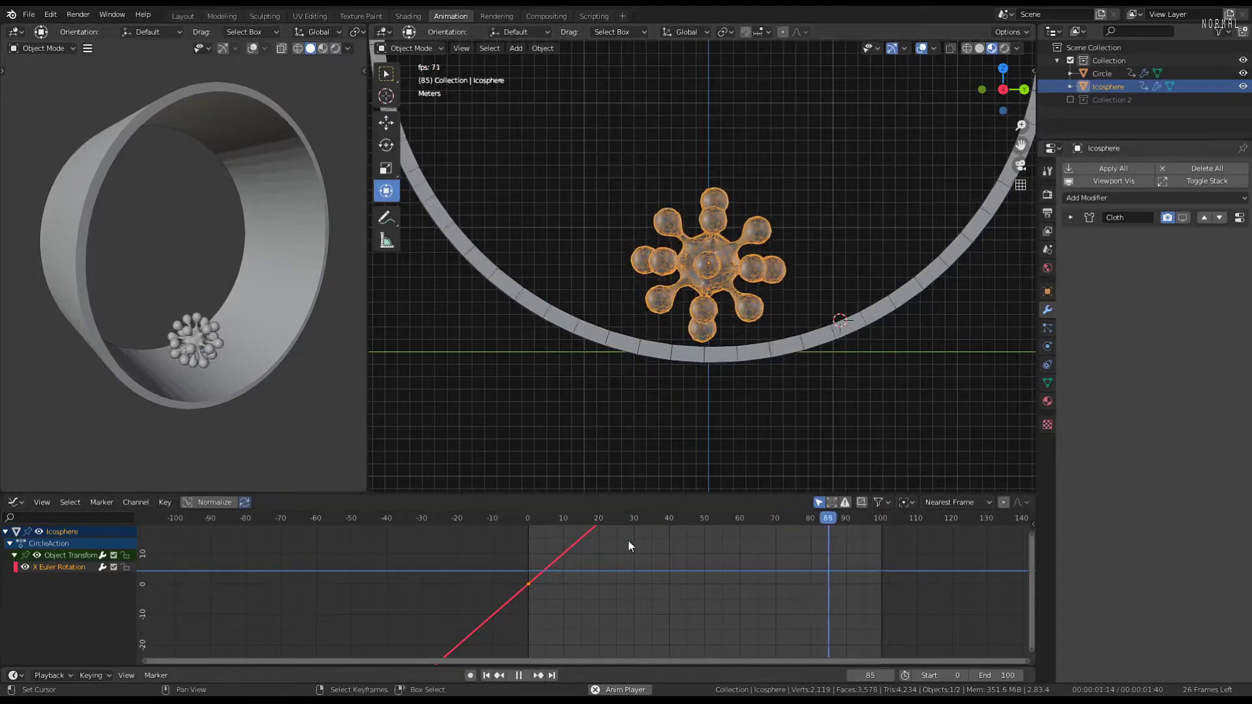
key(r)
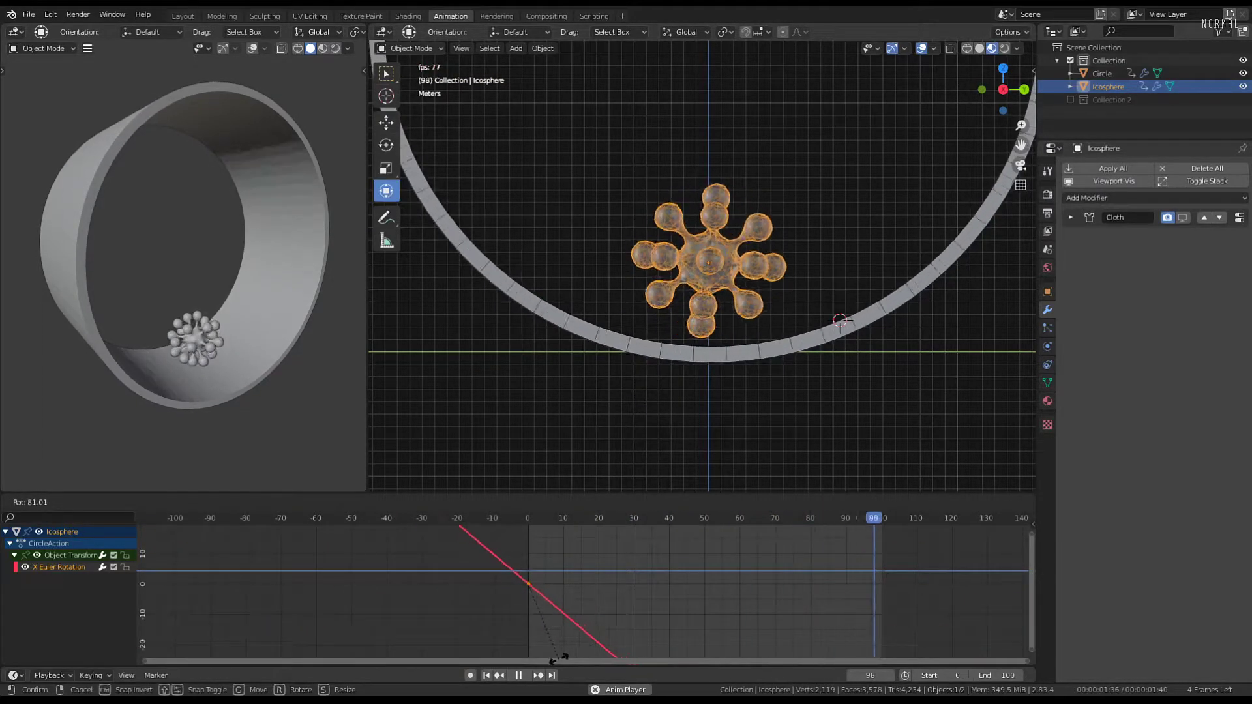
click(572, 647)
key(r)
click(695, 613)
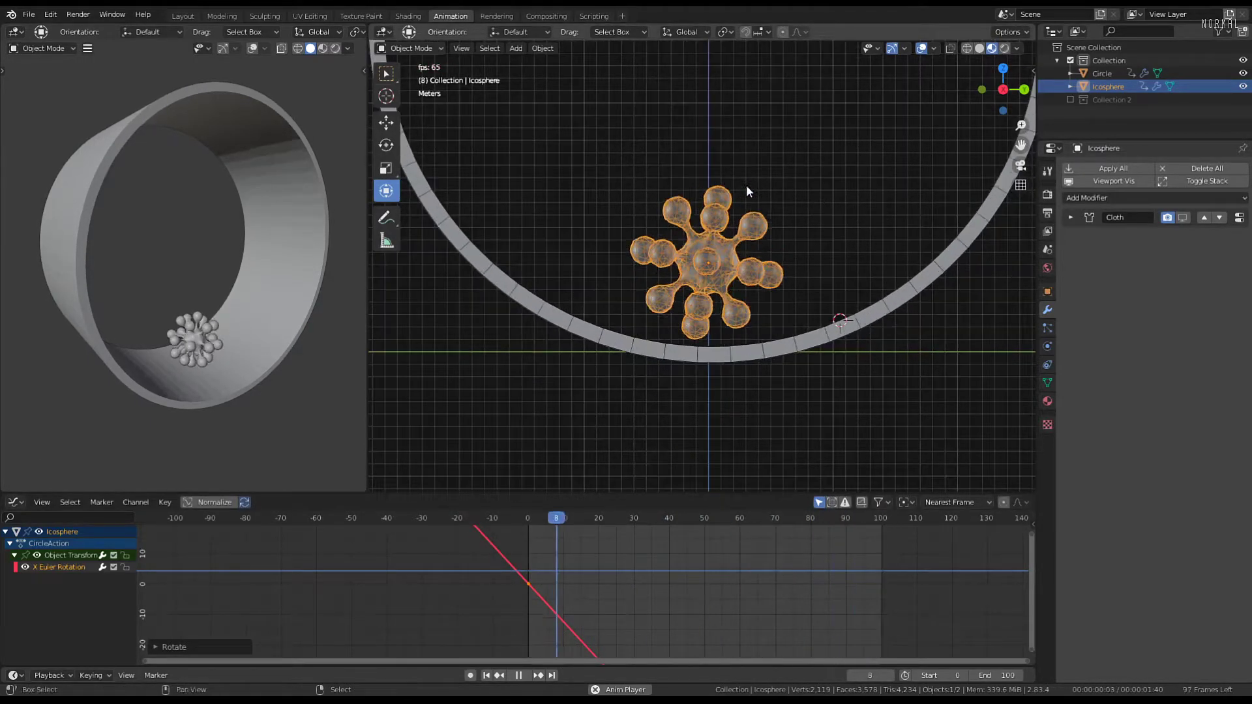
scroll(743, 188, up, 2)
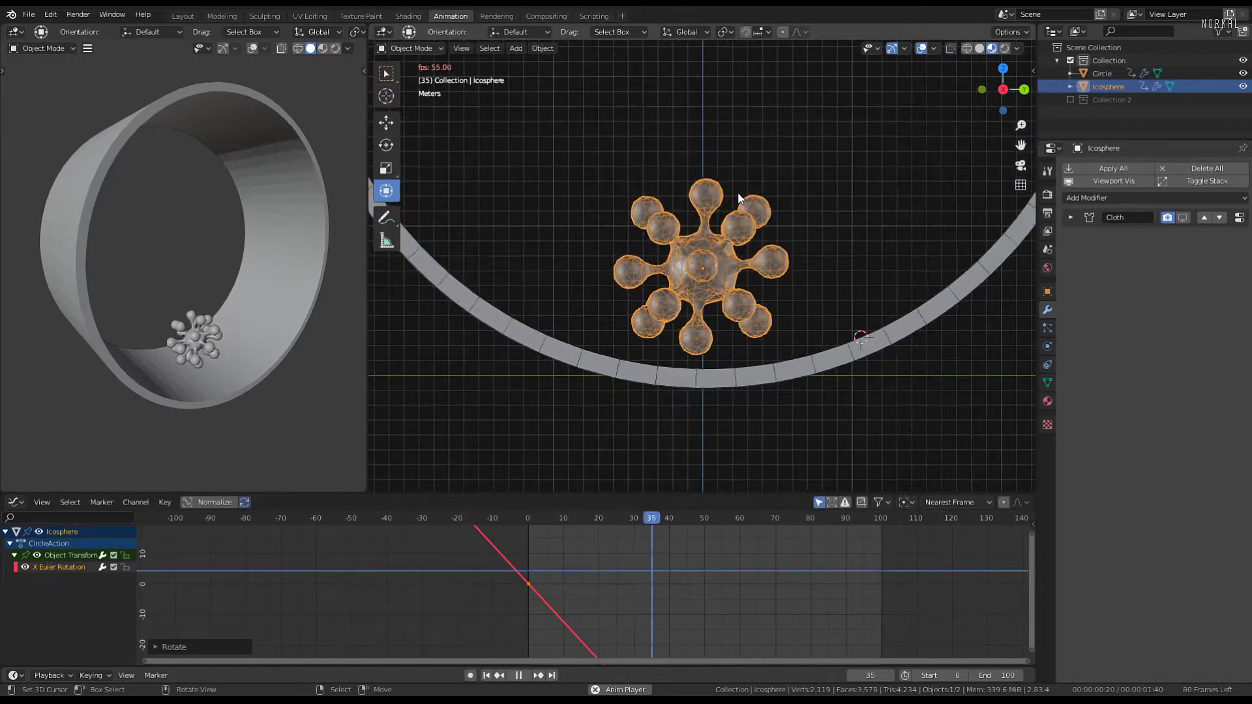
Turn the icosphere's Cloth modifier back on in the viewport, replay the simulation from frame 0, and return to the start frame
click(1182, 217)
key(space)
click(525, 519)
key(space)
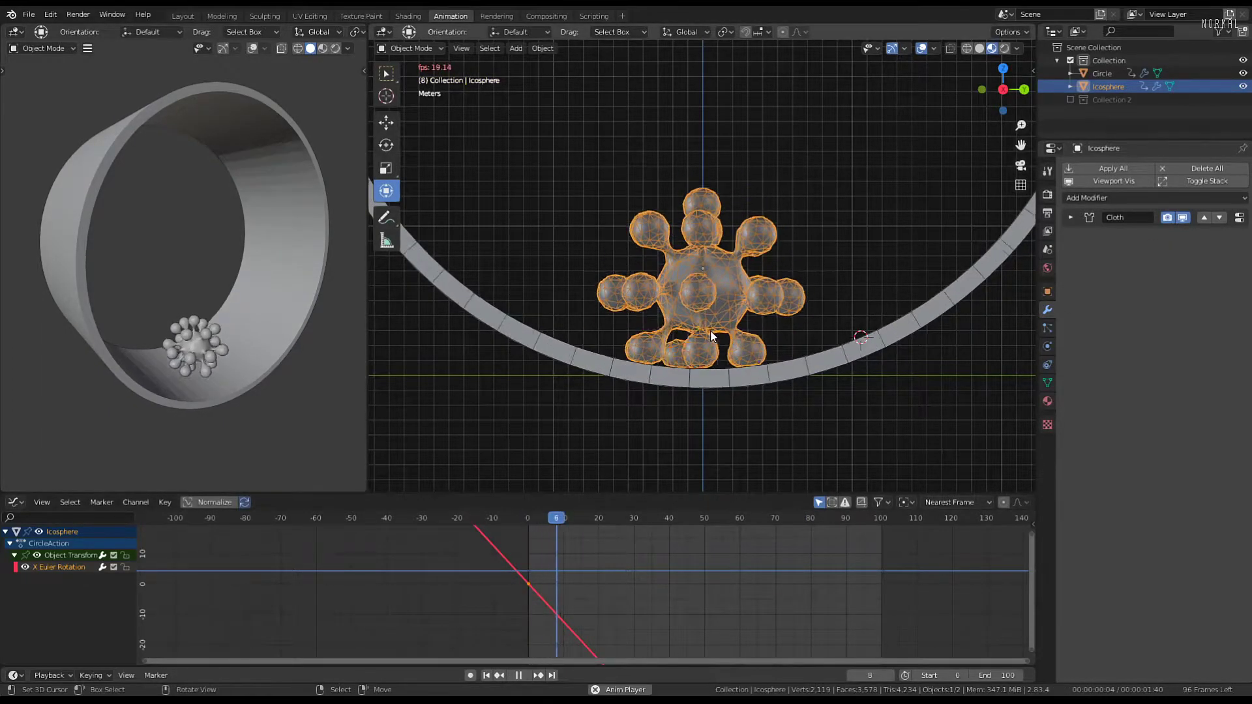
key(space)
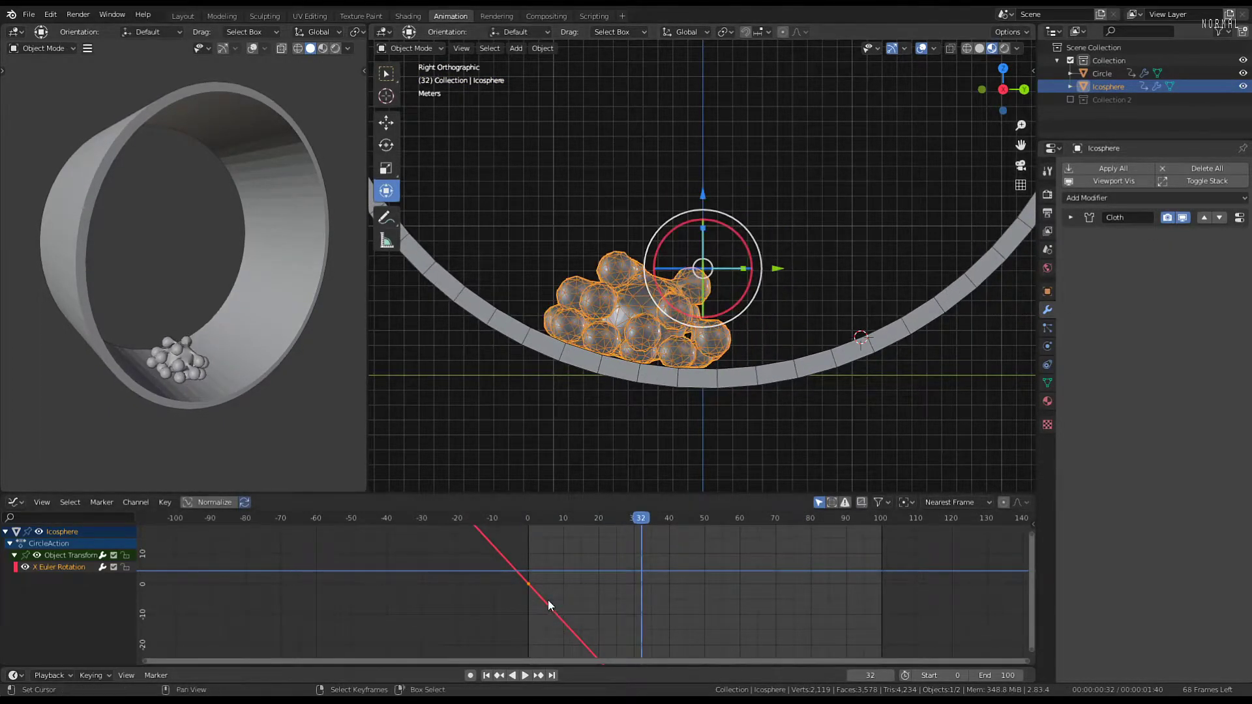
click(527, 589)
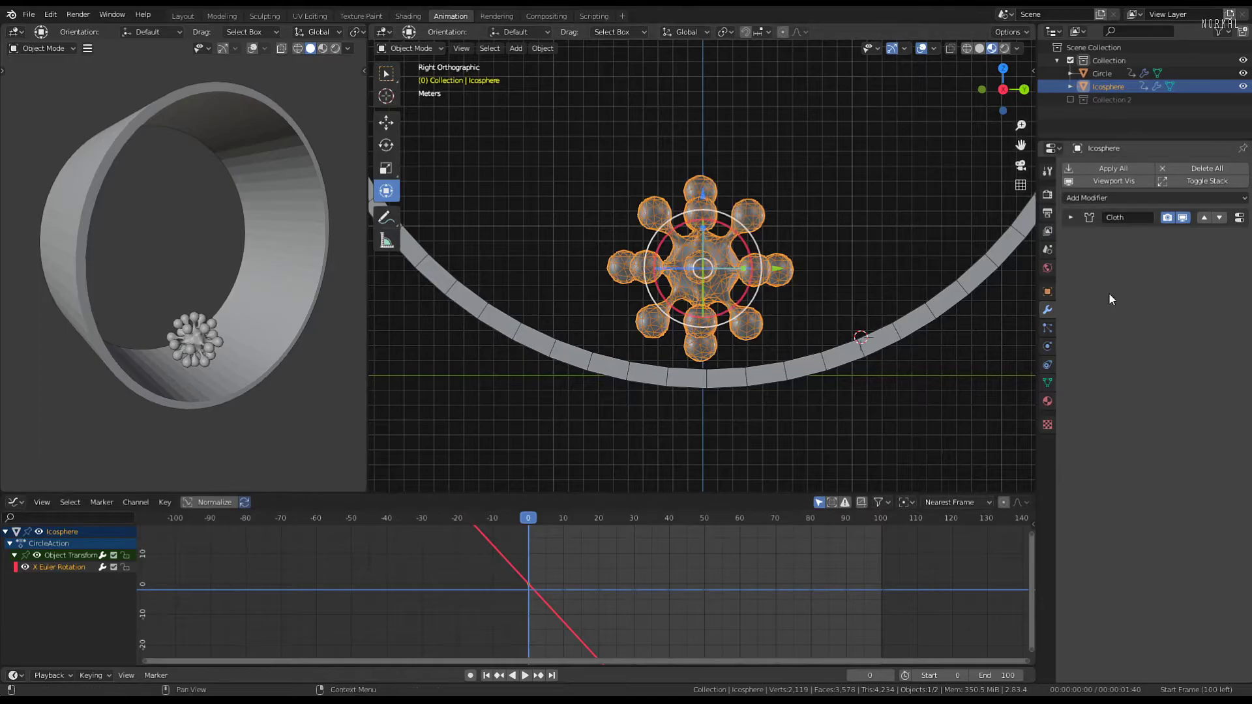
Show the icosphere's physics properties, expand the collapsed cloth sections, and review the settings from Quality Steps through Field Weights
click(1049, 293)
click(1046, 378)
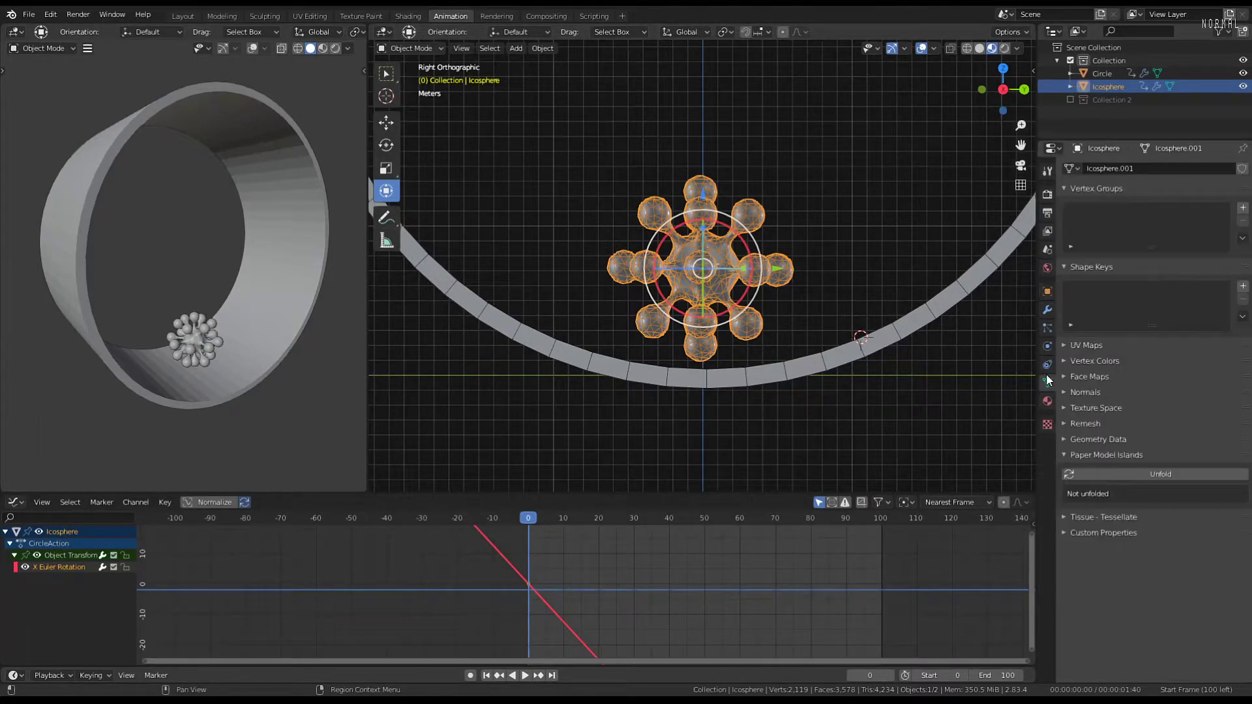
click(1046, 365)
click(1047, 346)
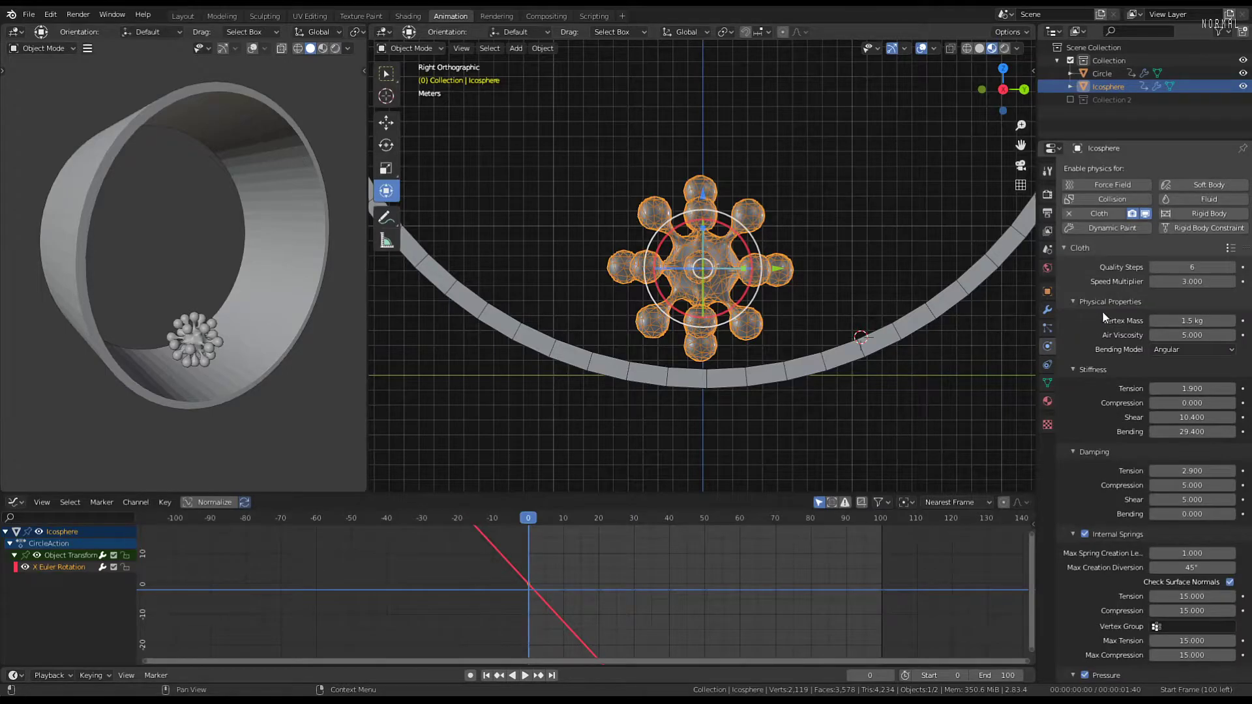
scroll(1113, 344, down, 6)
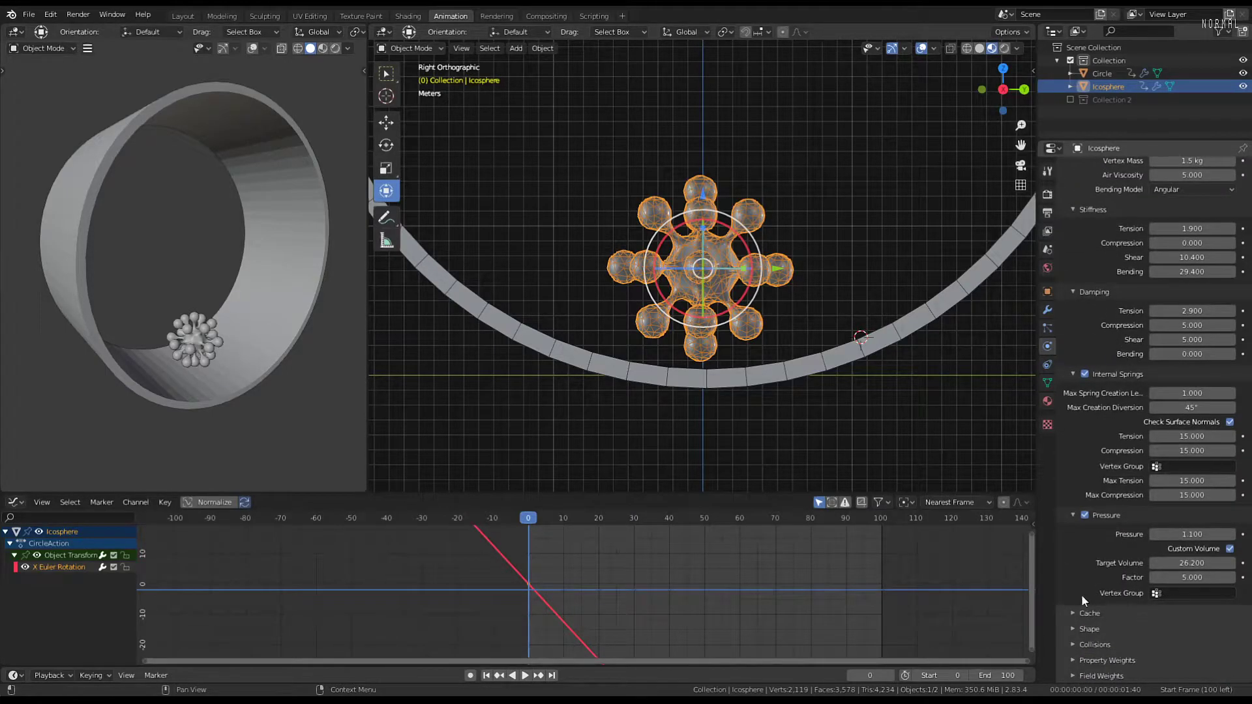
click(1071, 612)
scroll(1102, 492, down, 7)
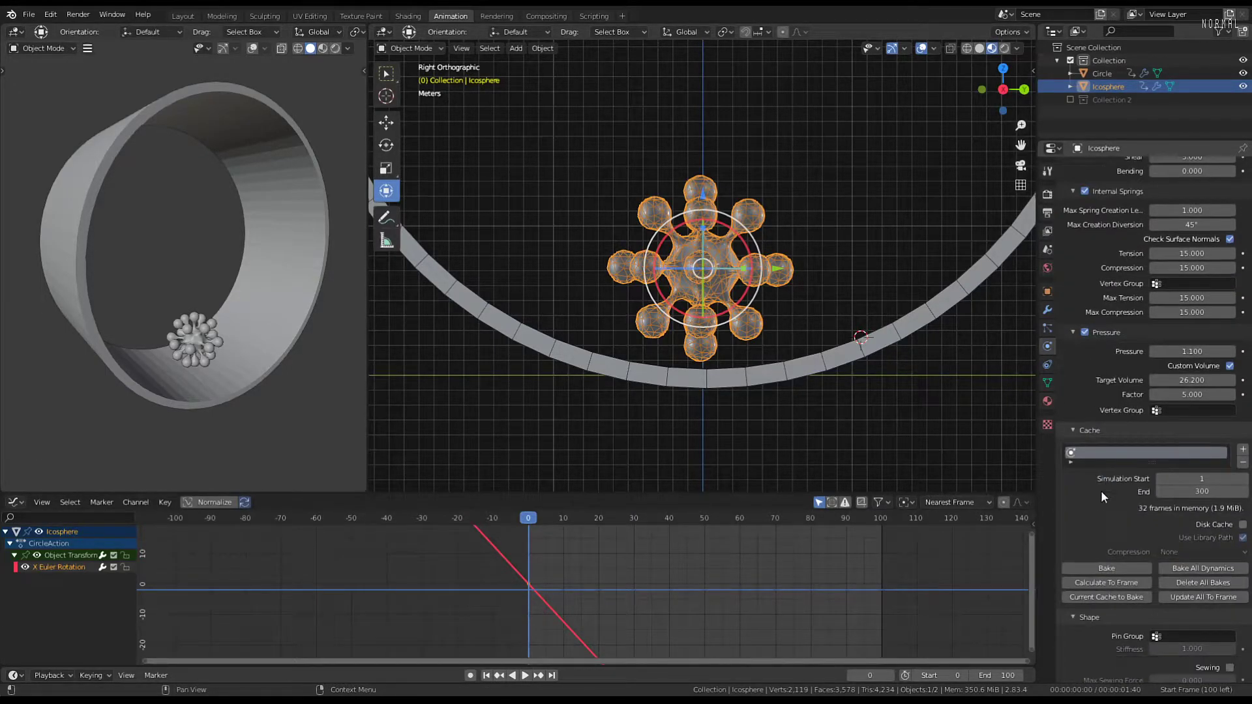
scroll(1145, 480, down, 7)
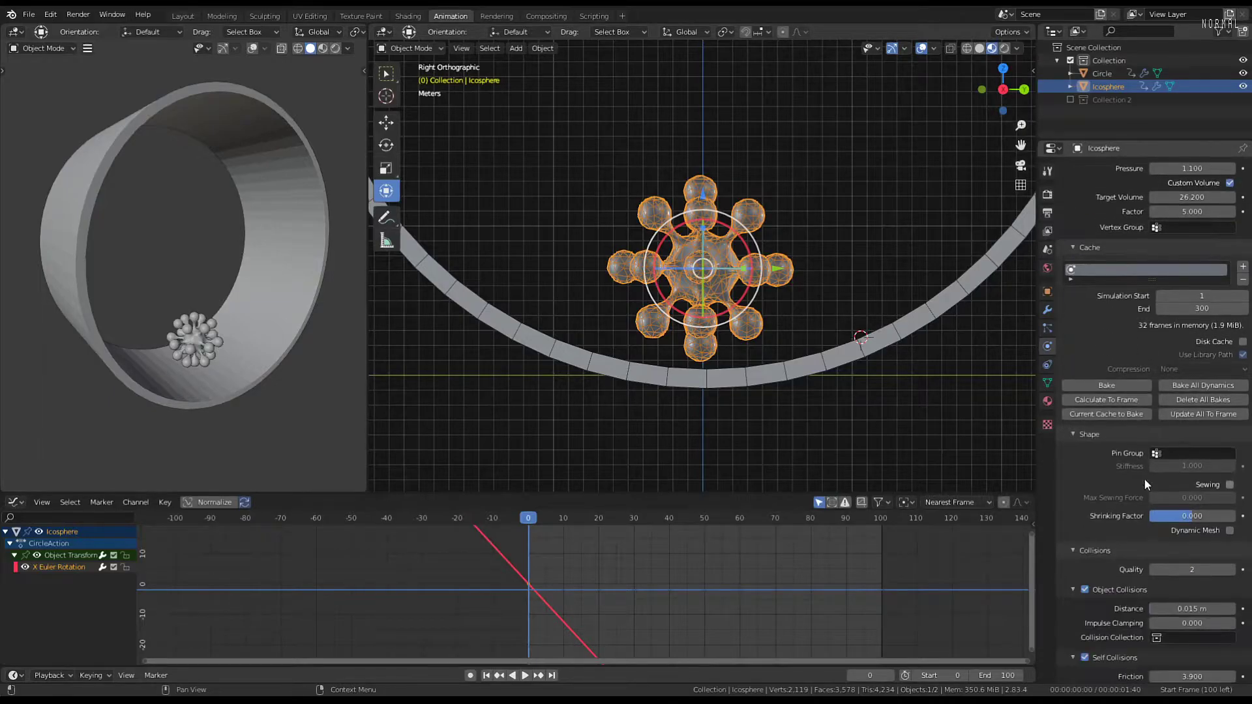
scroll(1144, 484, down, 2)
scroll(1143, 479, down, 12)
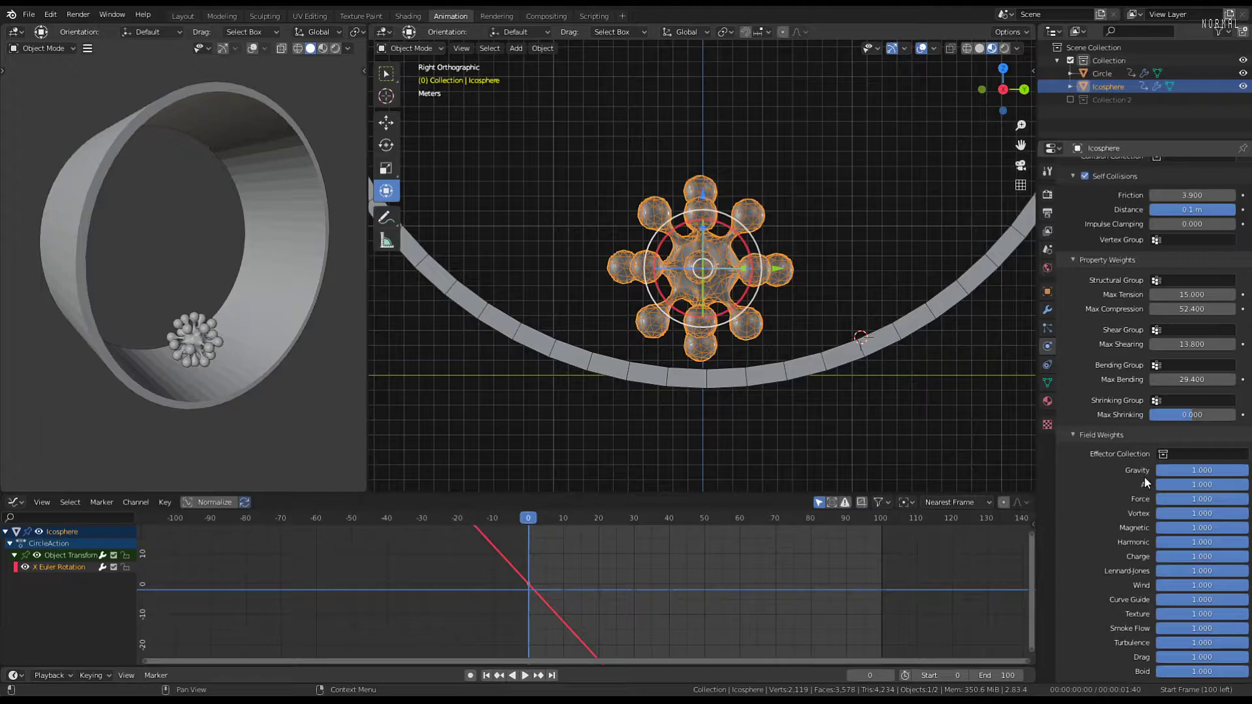
Enable Dynamic Mesh in the icosphere's cloth shape settings, play the simulation, and return to the start frame
scroll(1136, 425, up, 3)
scroll(1082, 346, up, 6)
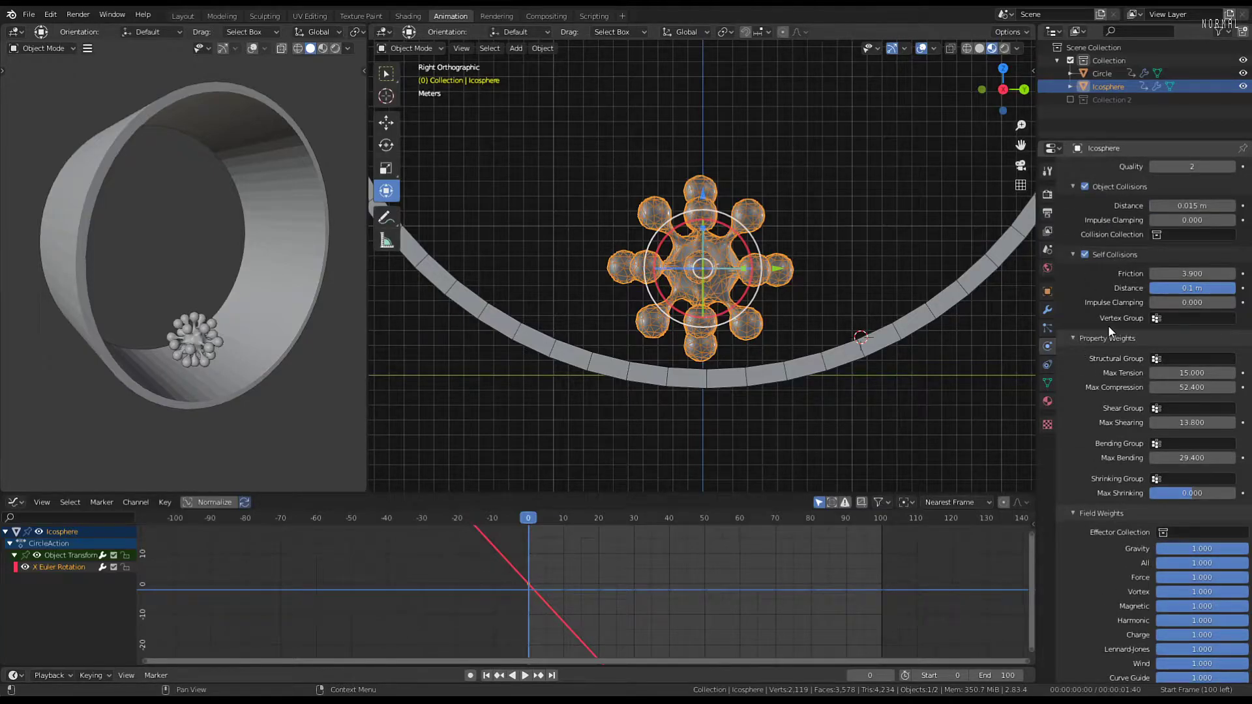
scroll(1088, 341, up, 3)
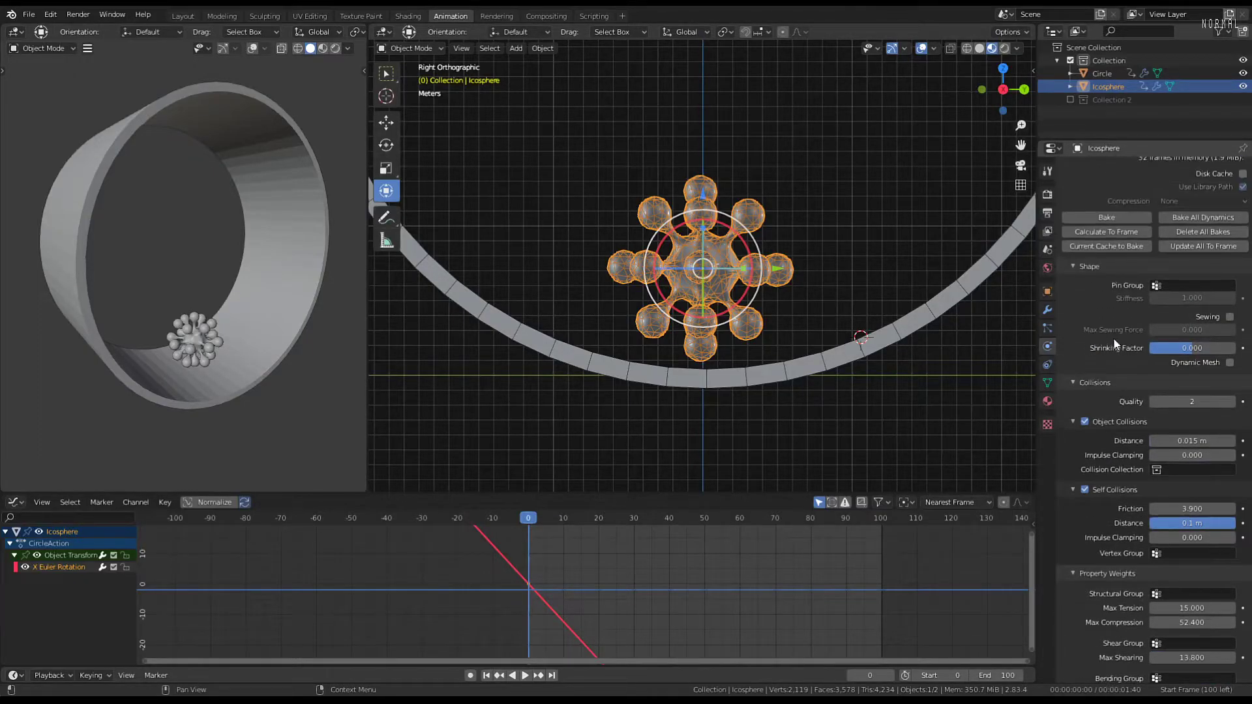
click(1228, 363)
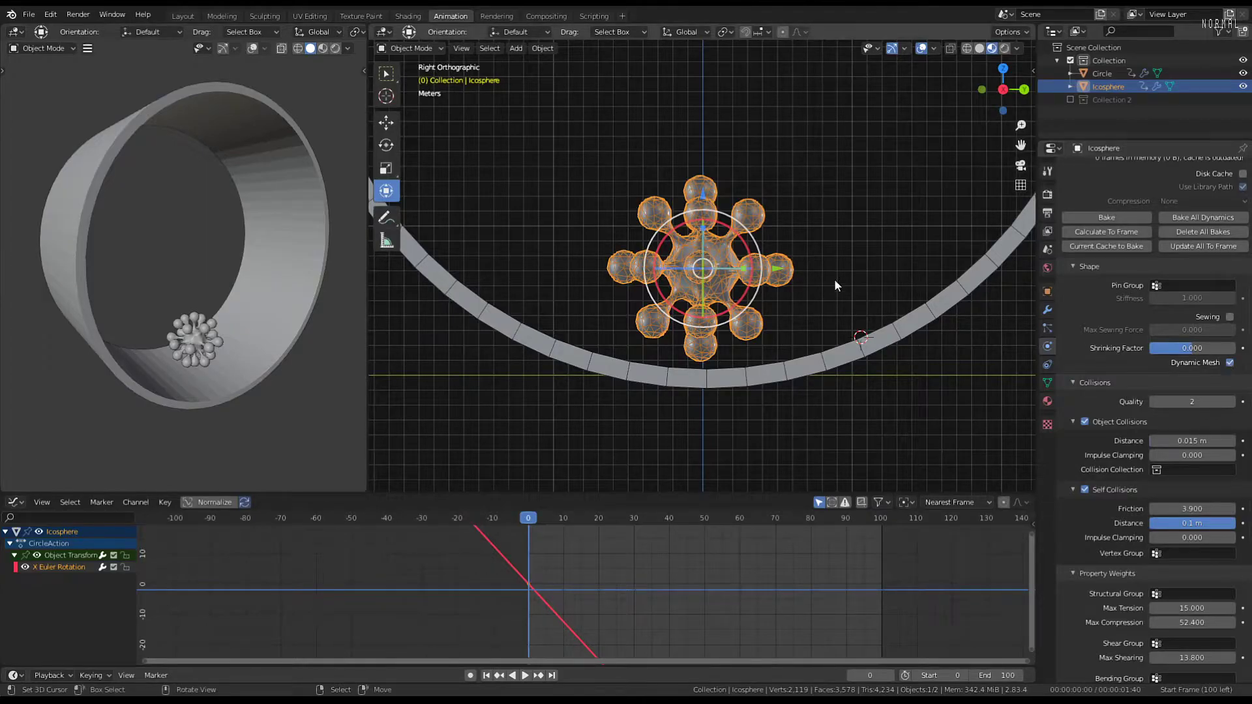
key(space)
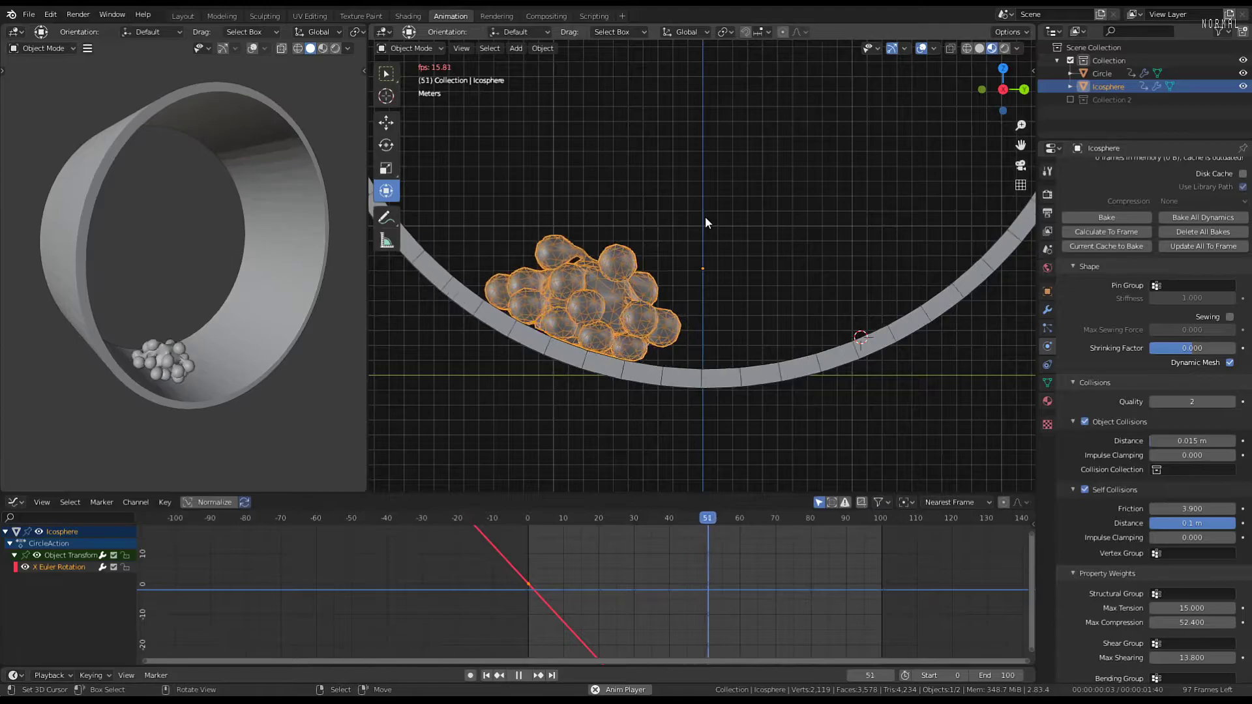
key(space)
key(shift+Left)
scroll(1137, 421, up, 2)
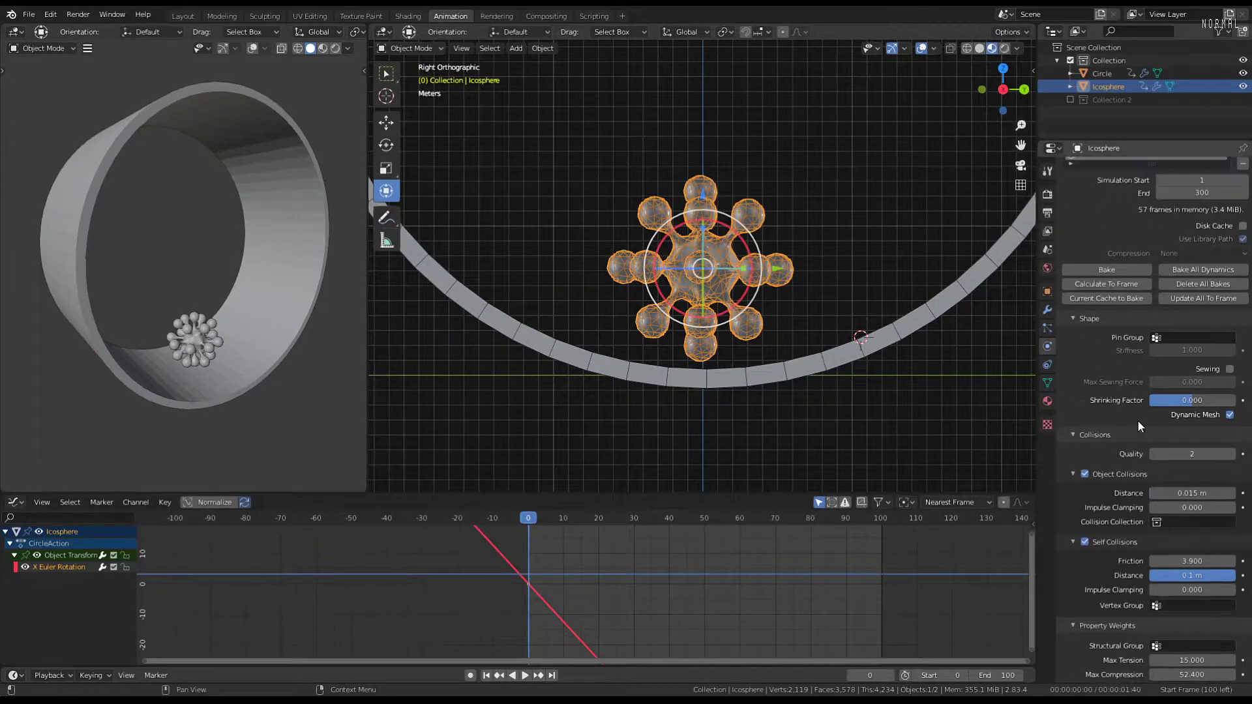
scroll(1137, 421, up, 3)
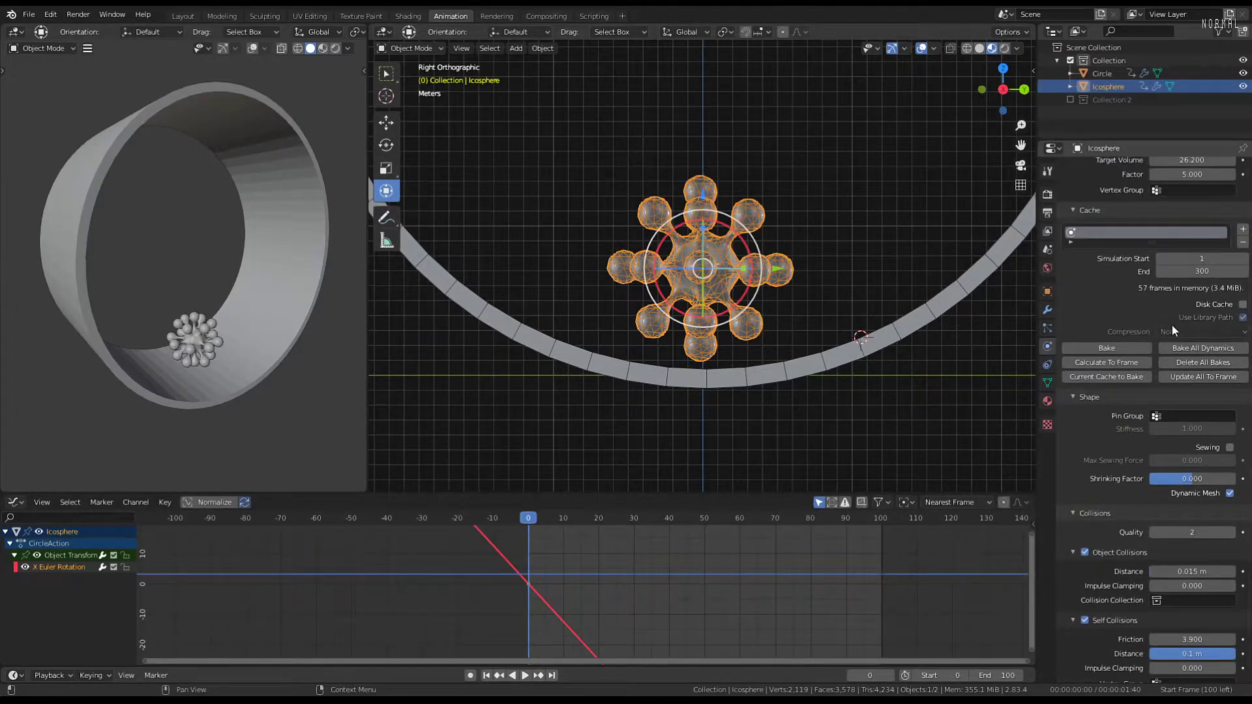
Review the icosphere's cloth settings from Shape back up to Quality Steps, switching Custom Volume off and on again
scroll(1172, 324, up, 4)
scroll(1150, 338, up, 3)
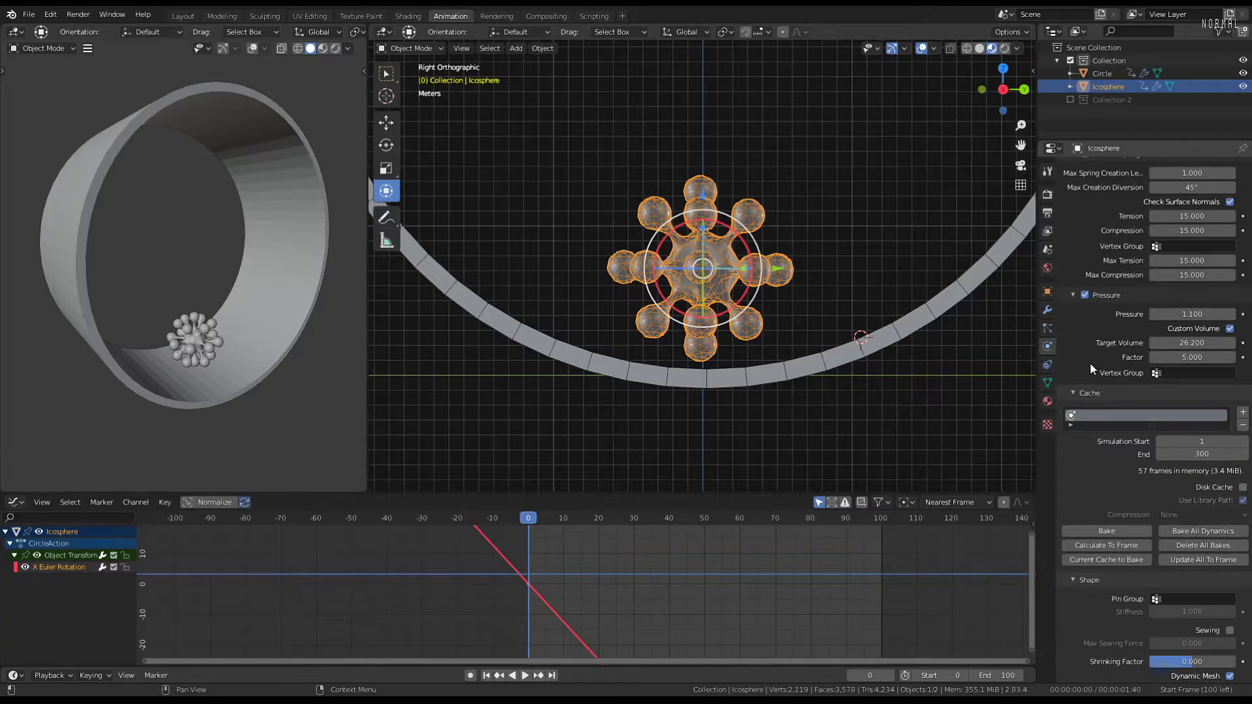
click(1229, 328)
click(1230, 328)
scroll(1107, 376, up, 3)
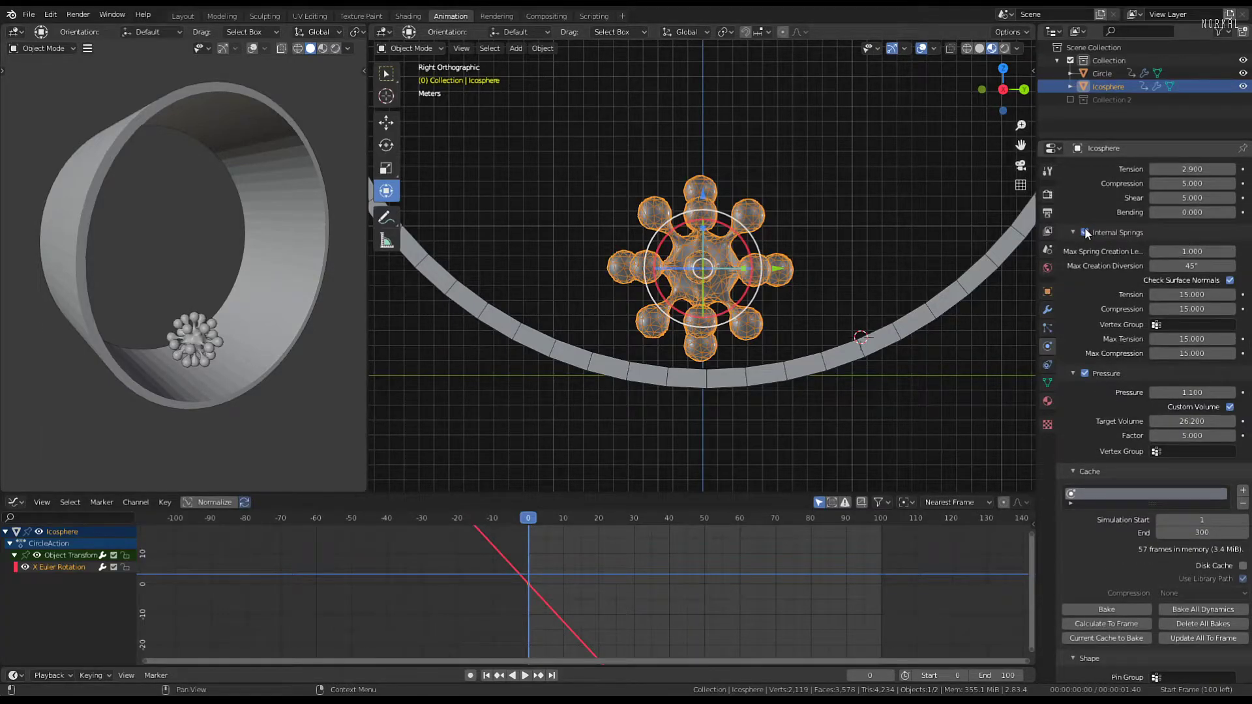
scroll(1112, 385, up, 10)
scroll(1105, 367, up, 2)
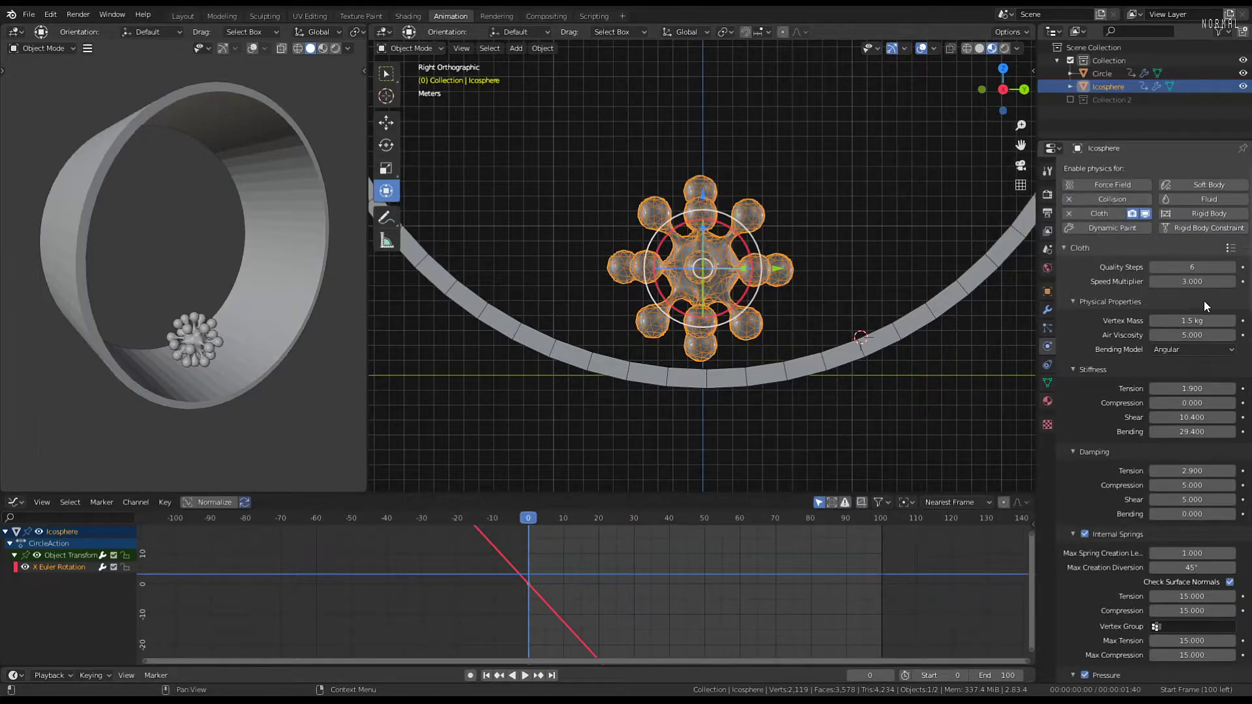
scroll(1169, 432, down, 2)
scroll(1135, 373, up, 1)
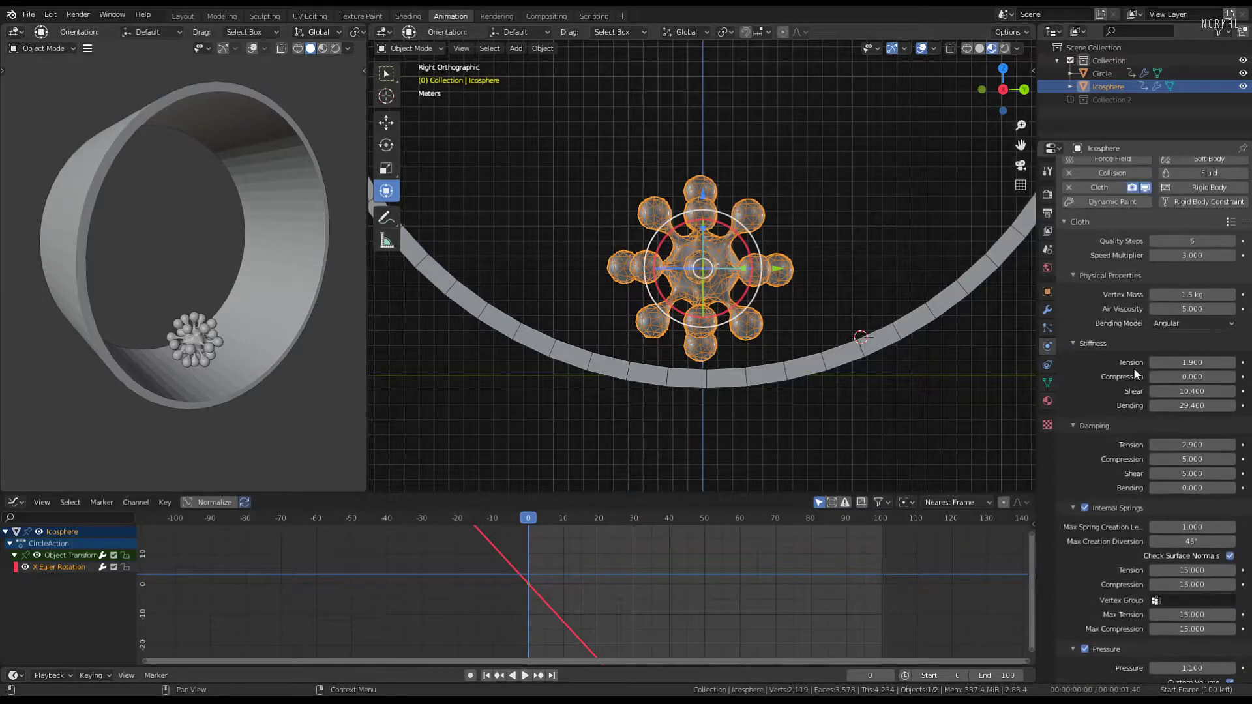
Show the icosphere's collision settings instead of the cloth ones, play and stop the simulation, and bring the cloth settings back
click(1075, 223)
click(1072, 263)
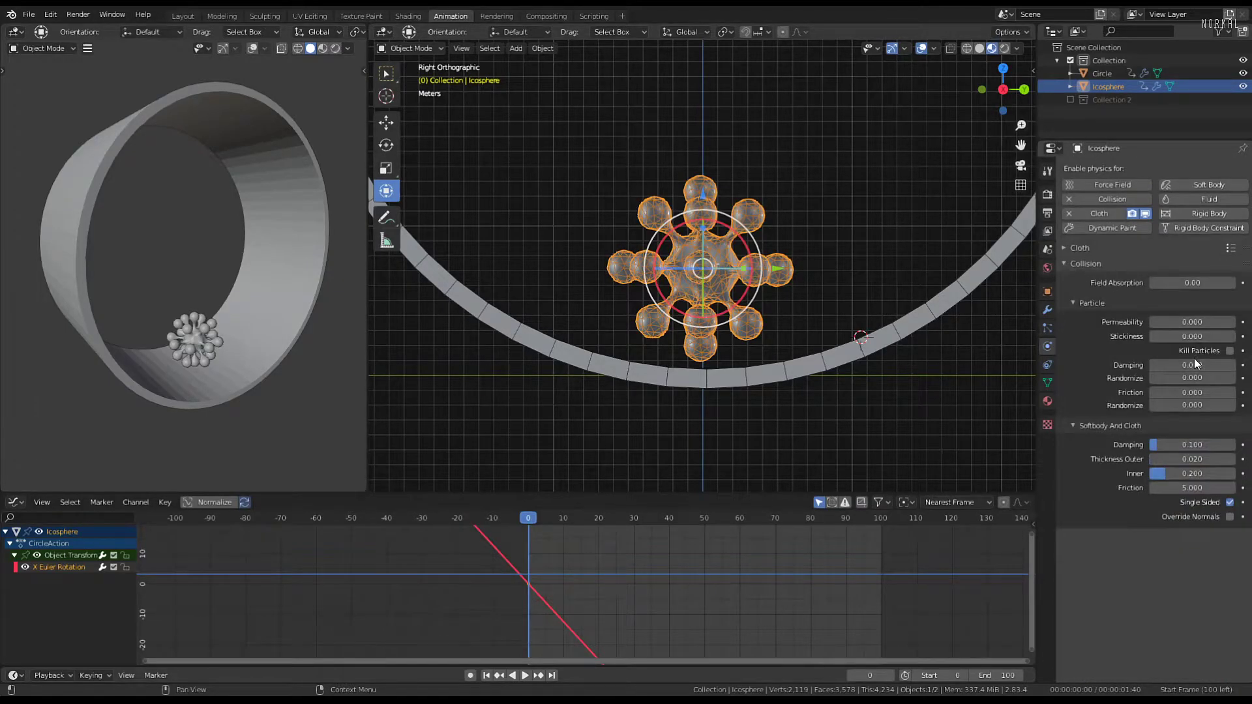
key(space)
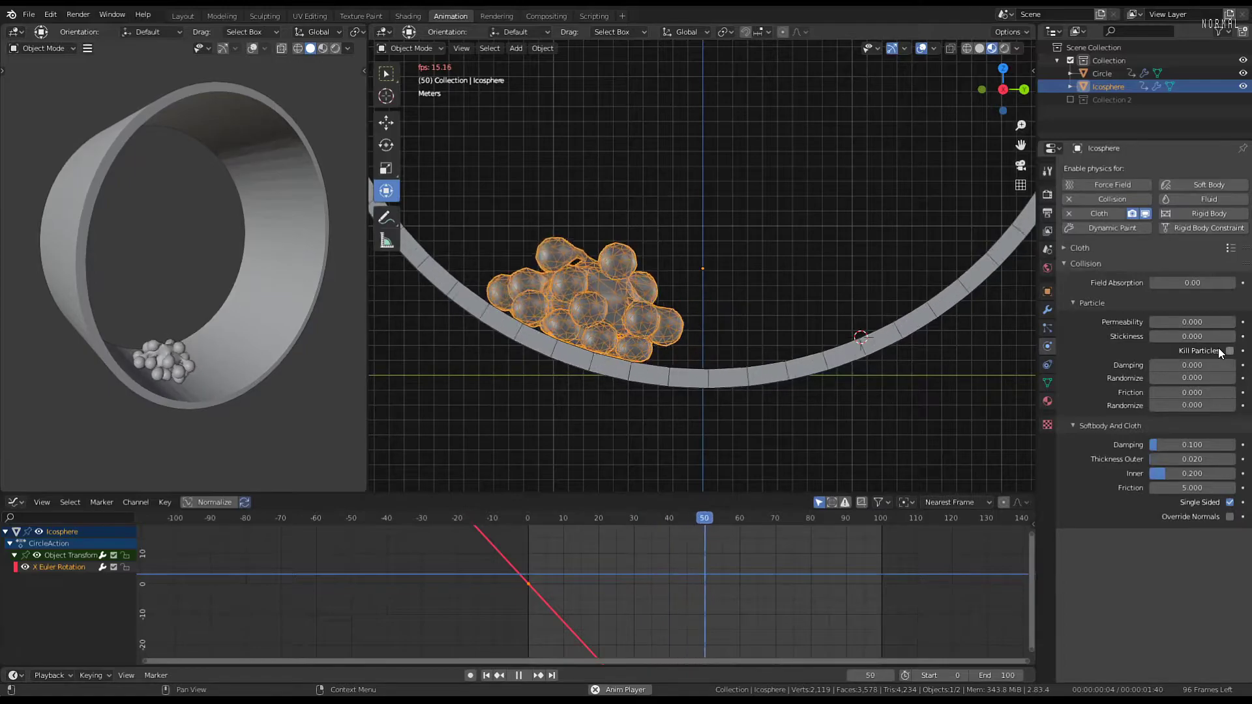
key(space)
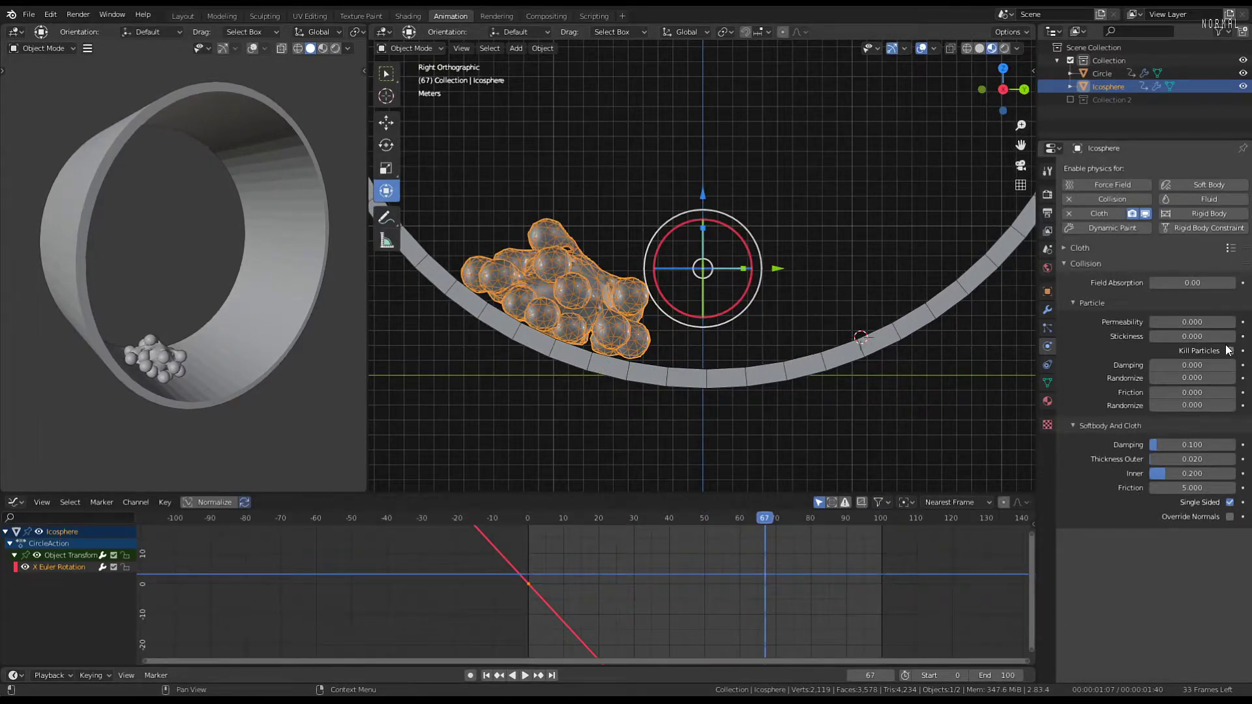
click(1066, 263)
click(1064, 248)
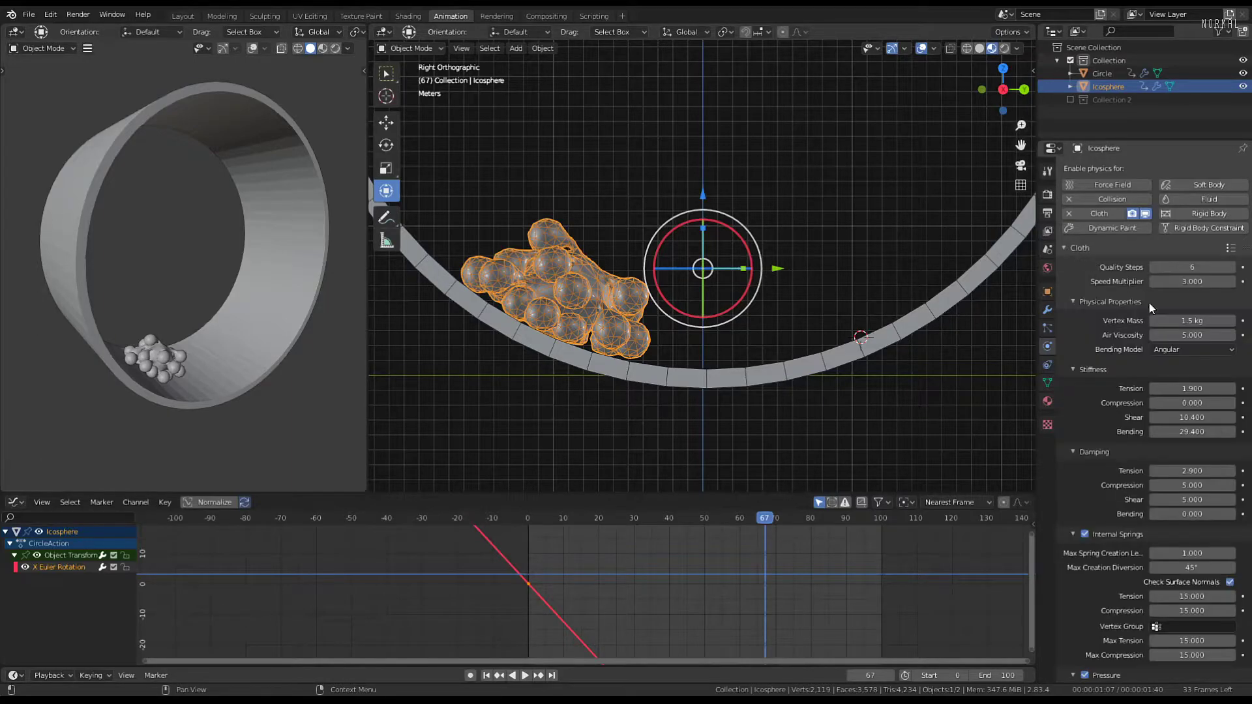
Review the icosphere's cloth stiffness, damping, internal springs and pressure settings, and return to the start frame
scroll(1155, 350, down, 1)
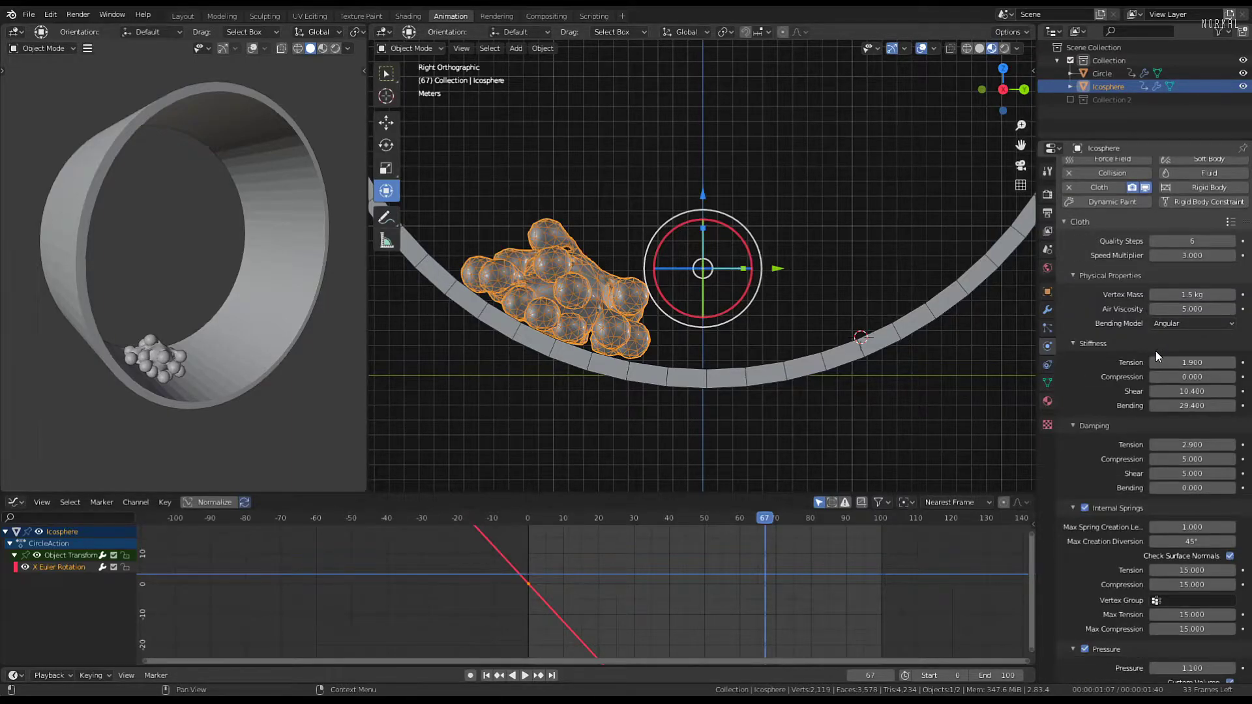
scroll(1155, 352, down, 2)
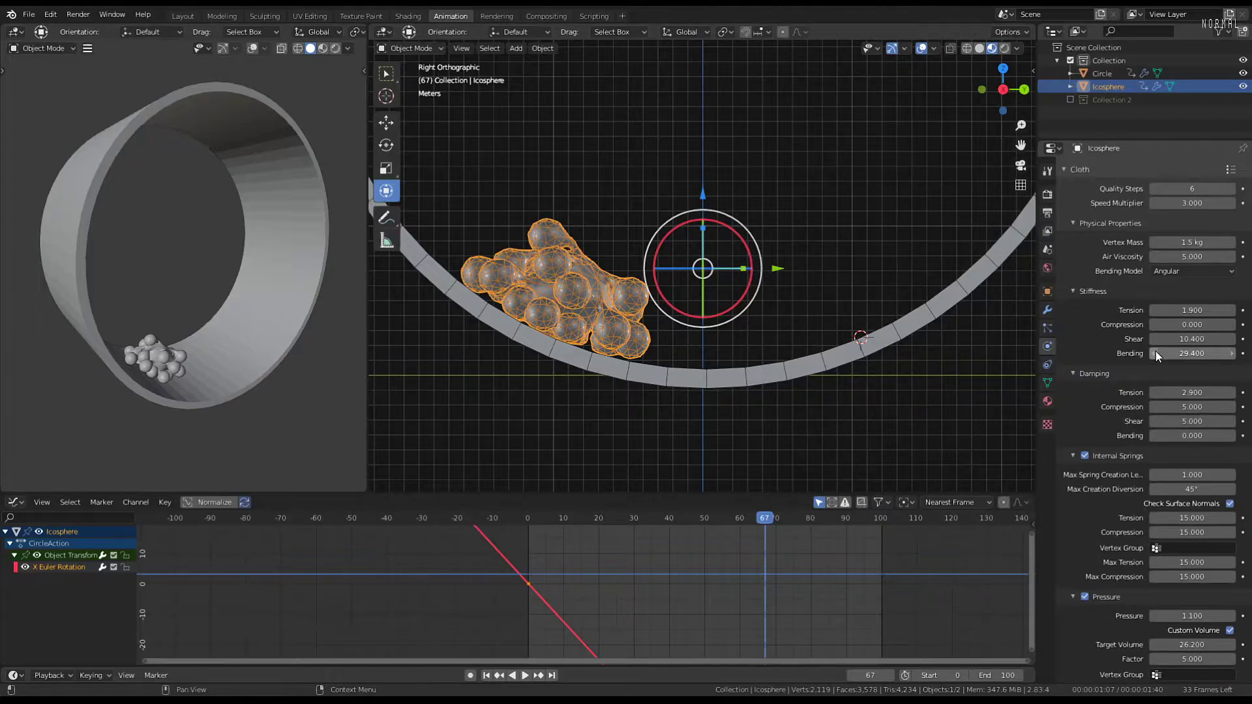
scroll(1155, 354, down, 2)
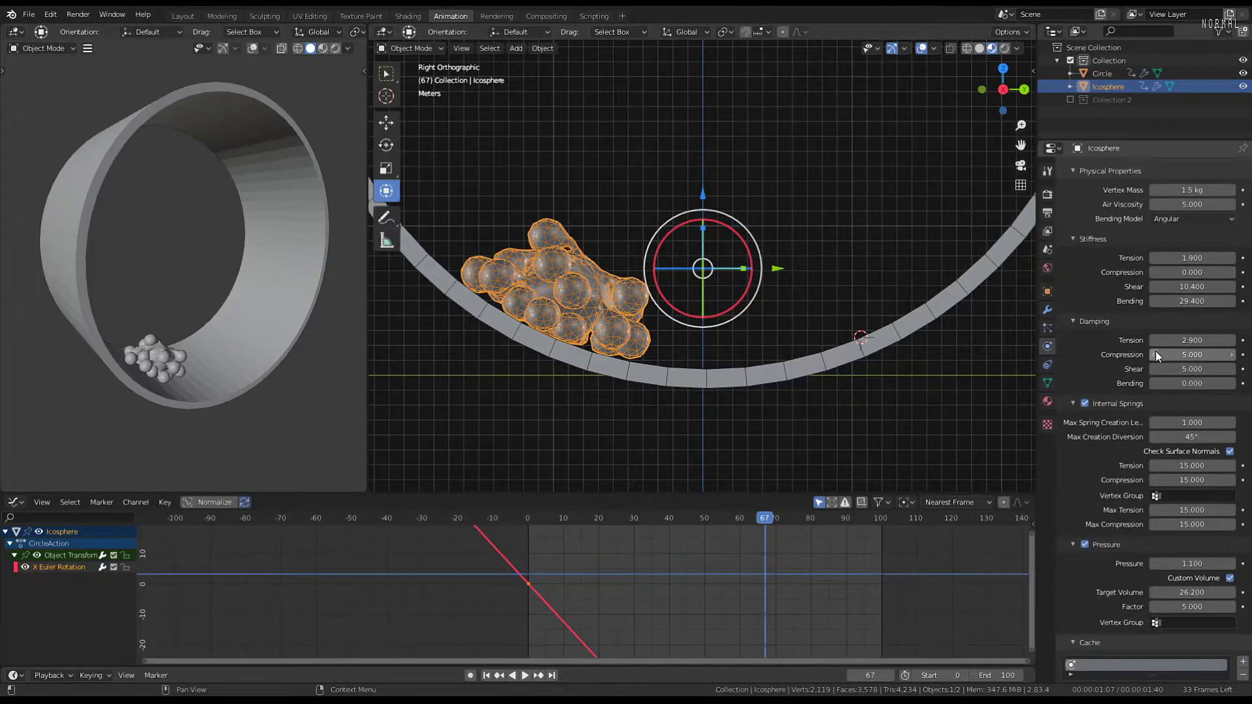
key(shift+Left)
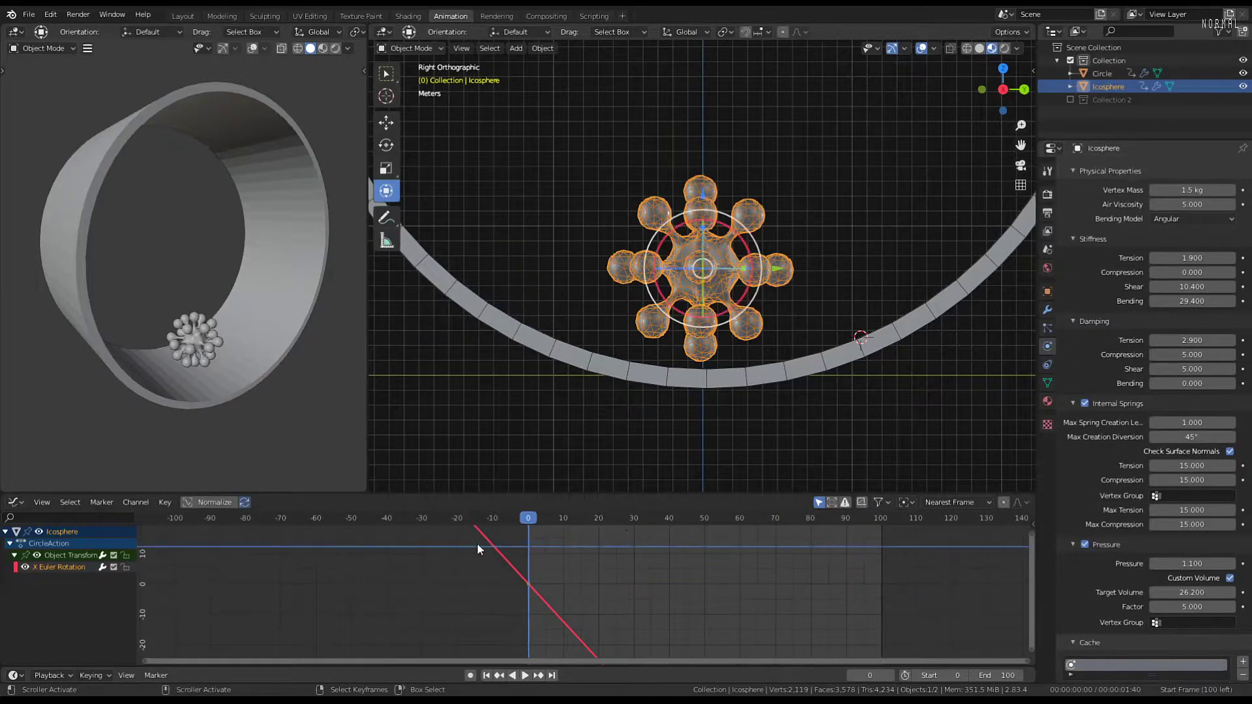
Play the simulation and examine the icosphere's motion up close and against the whole ring
key(space)
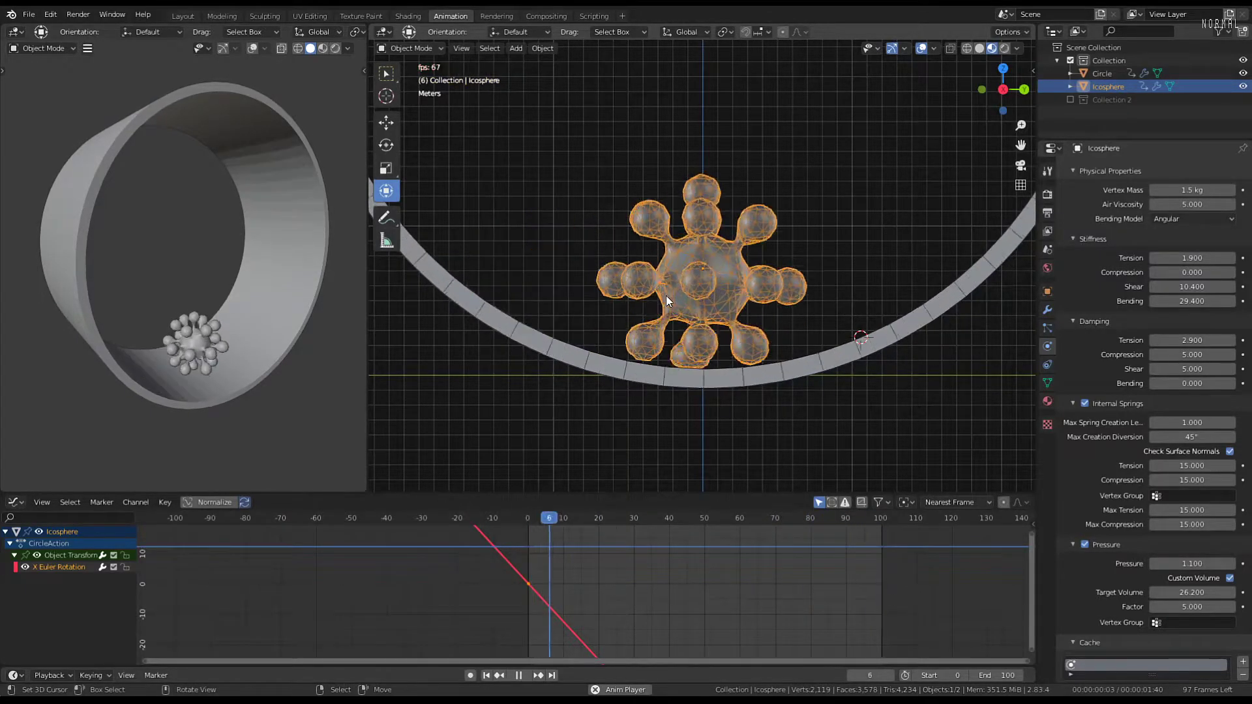
shift+middle_drag(665, 270, 785, 276)
scroll(785, 275, up, 2)
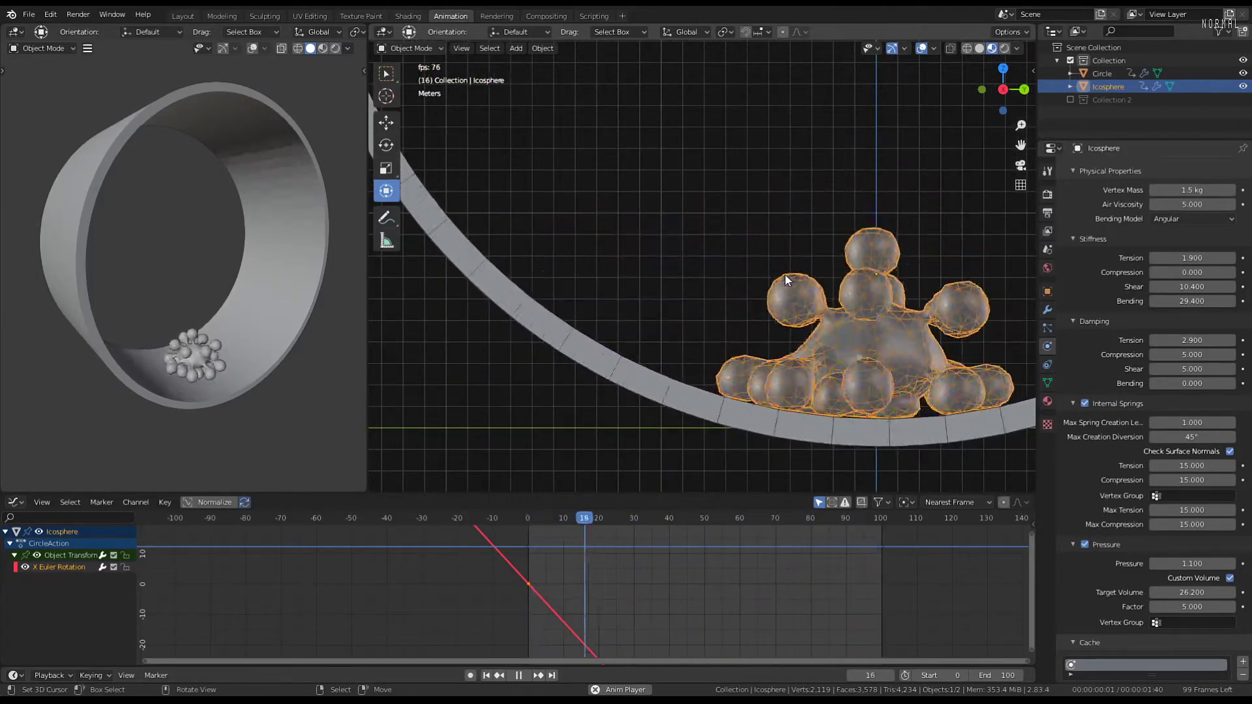
scroll(785, 279, down, 3)
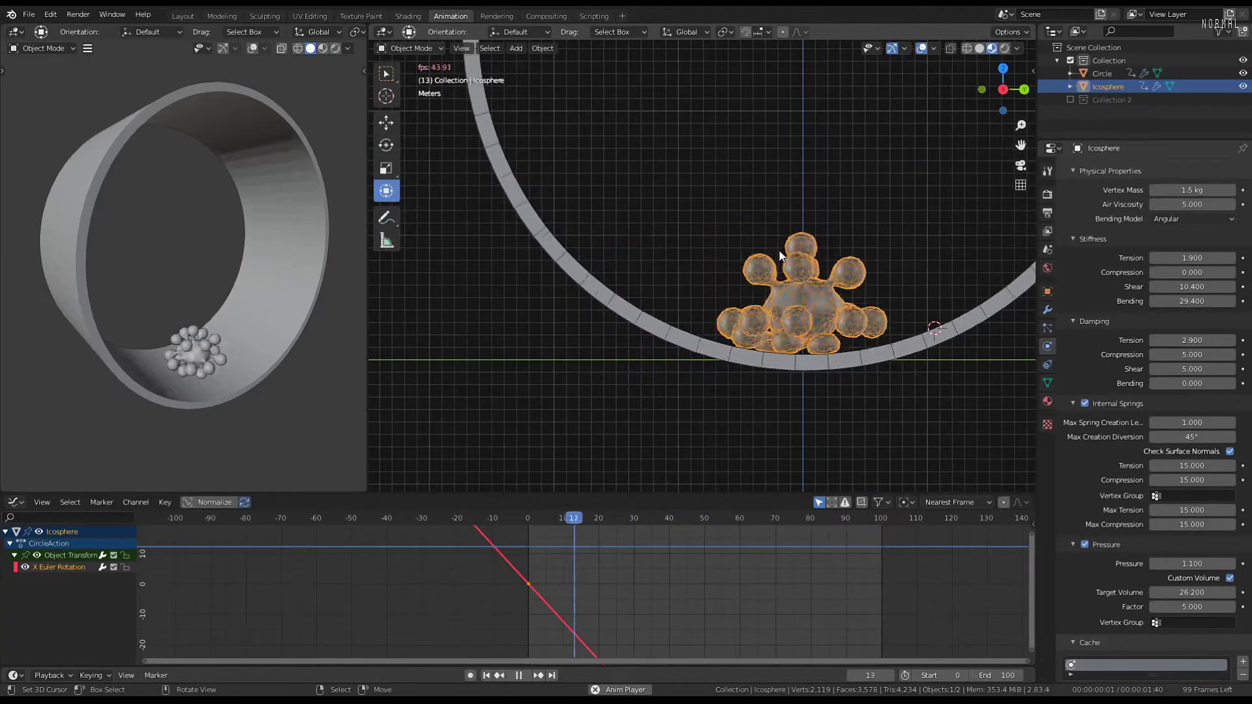
scroll(779, 251, down, 4)
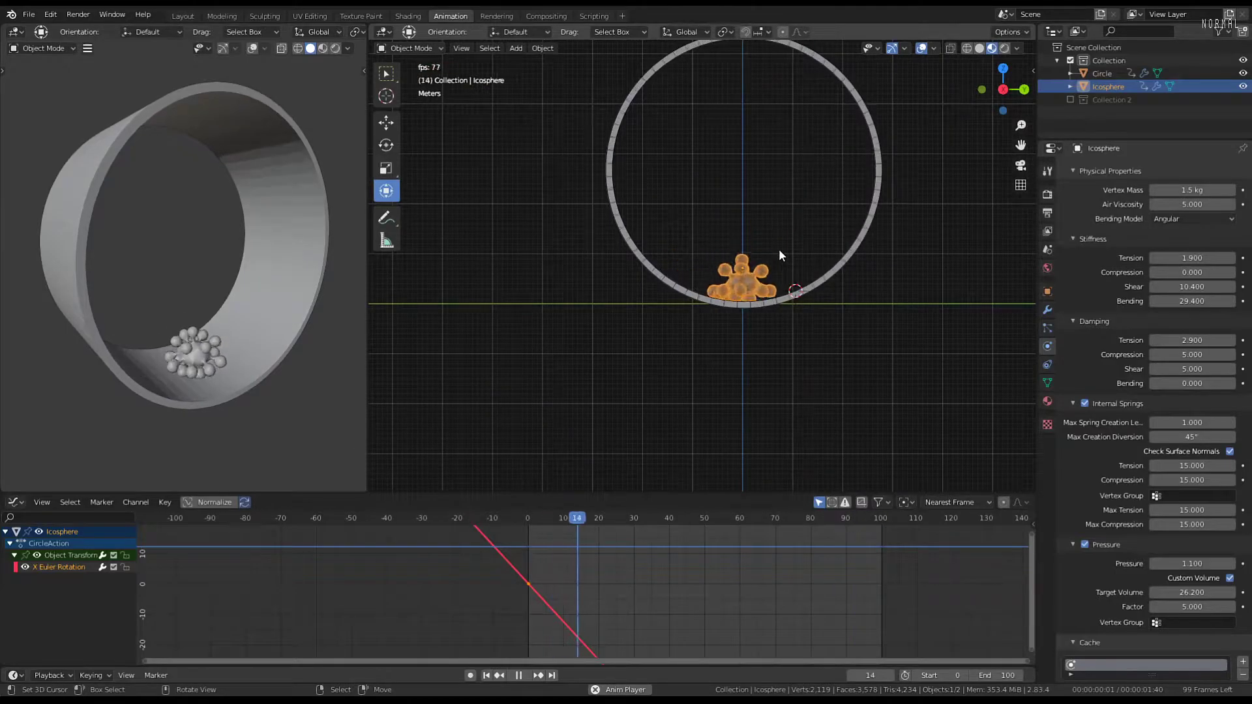
scroll(780, 254, up, 8)
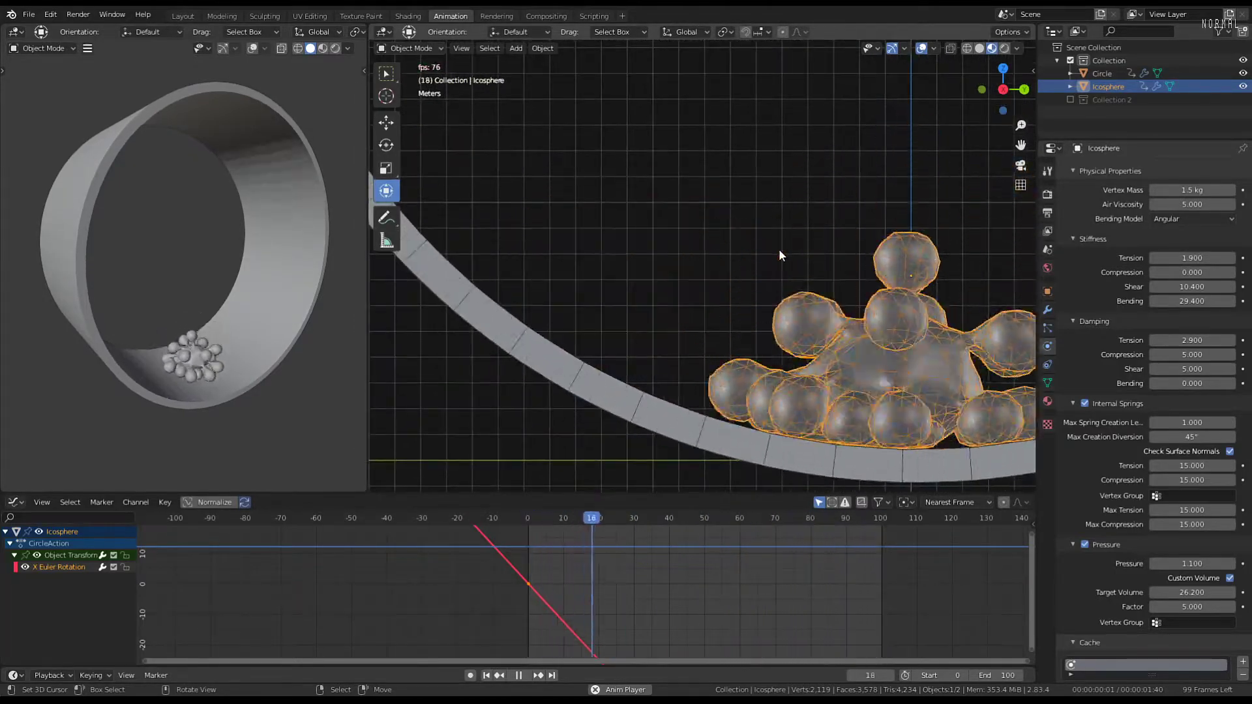
scroll(779, 254, down, 5)
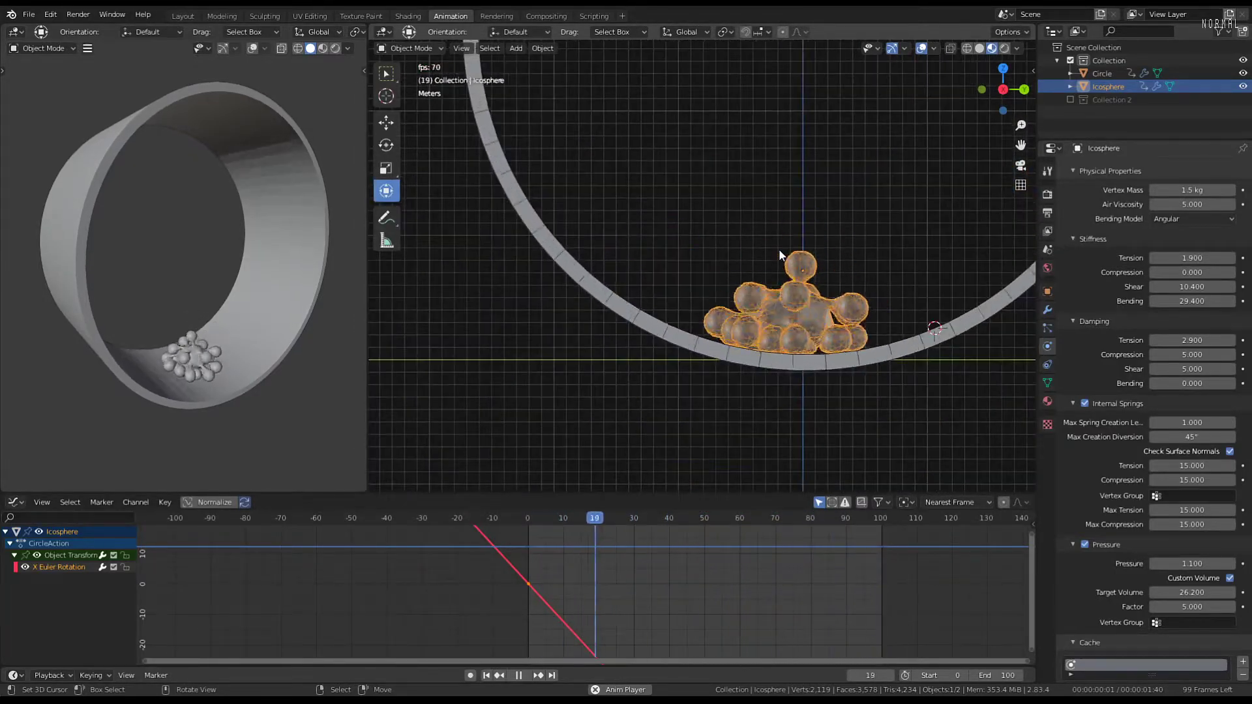
Set the animation's end frame to 300 during playback and watch the longer simulation at an angle and in the right view
click(991, 674)
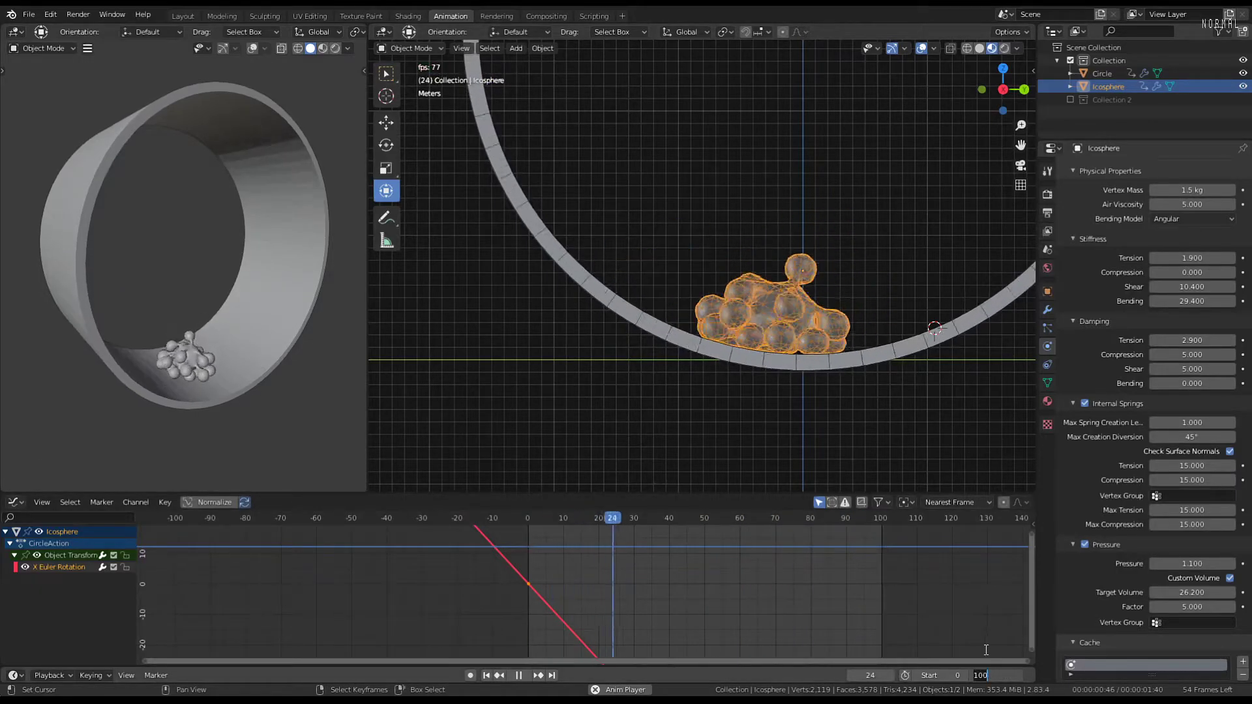
text(300)
key(Return)
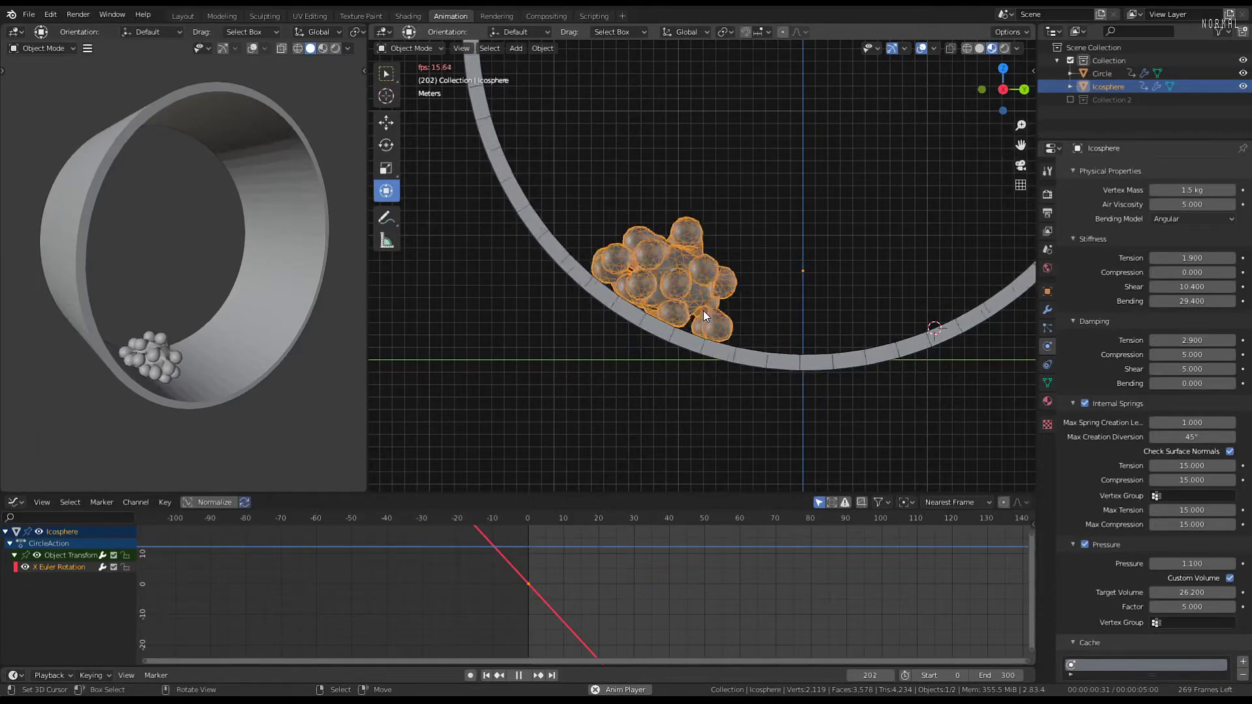
middle_drag(754, 206, 698, 219)
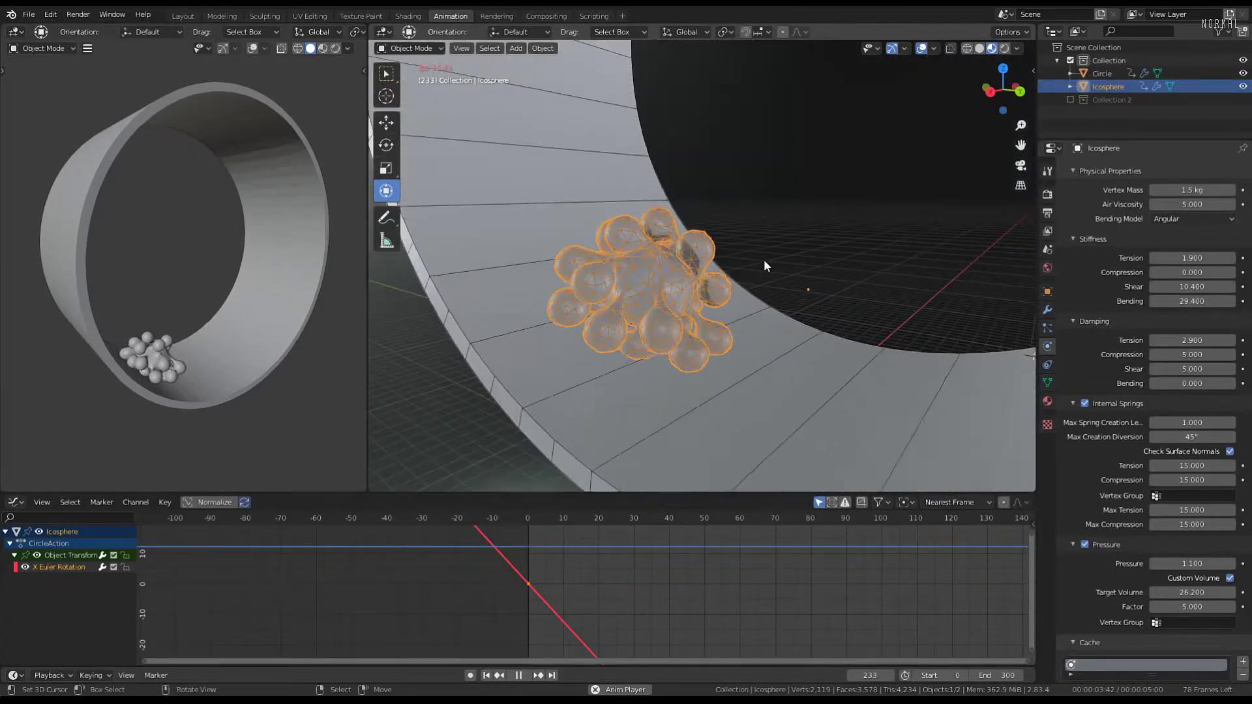
middle_drag(764, 260, 819, 245)
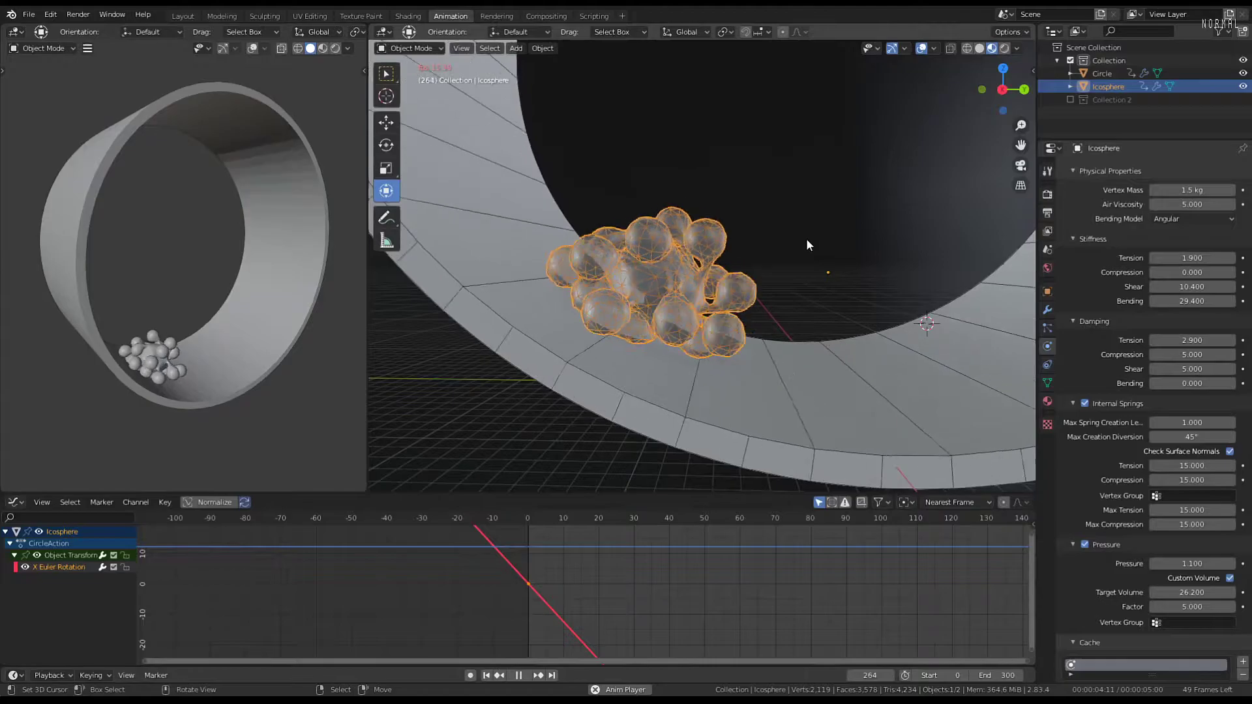
key(KP_1)
key(KP_3)
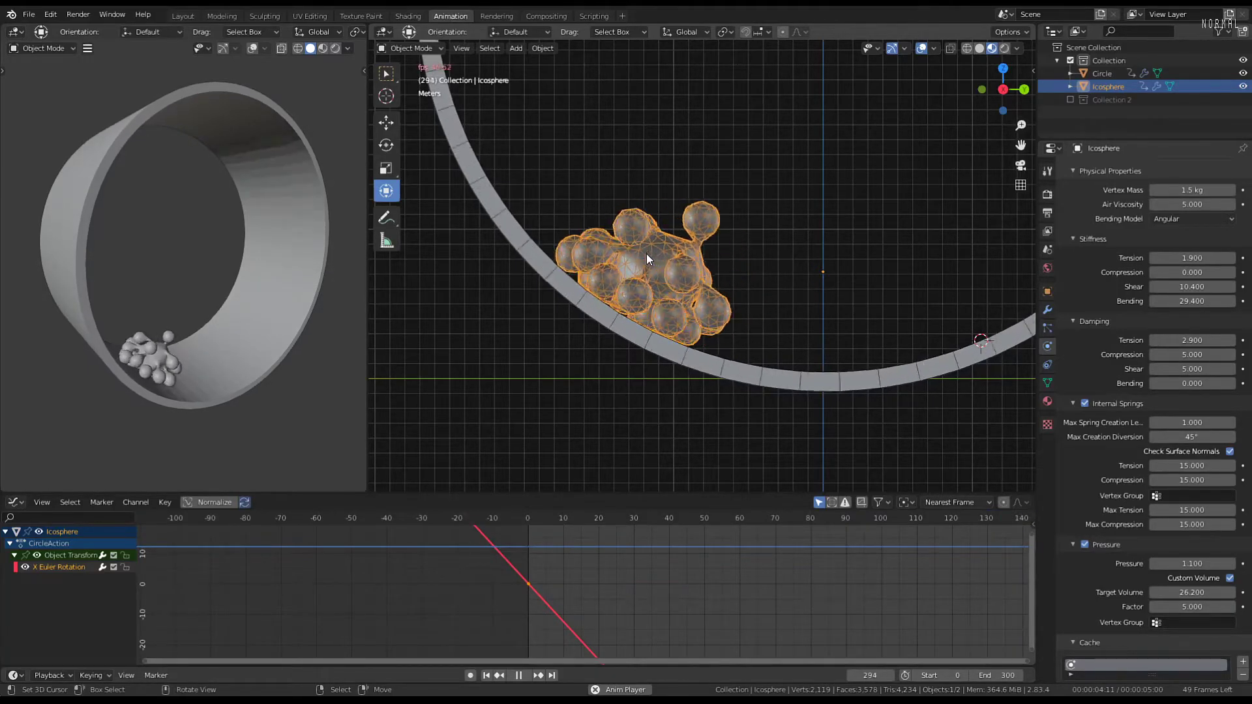
Delete the icosphere's X Euler Rotation animation and fit the 0 to 300 frame range in the graph
key(x)
click(576, 581)
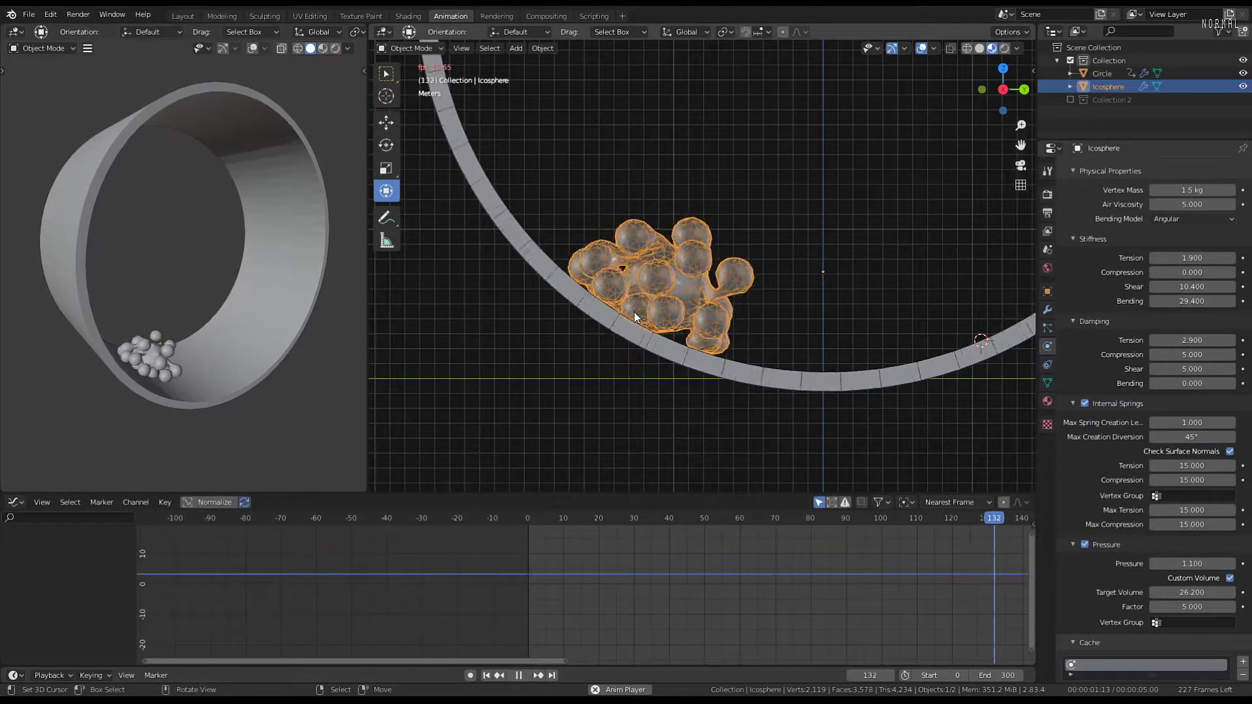
scroll(882, 585, down, 8)
middle_drag(846, 584, 589, 573)
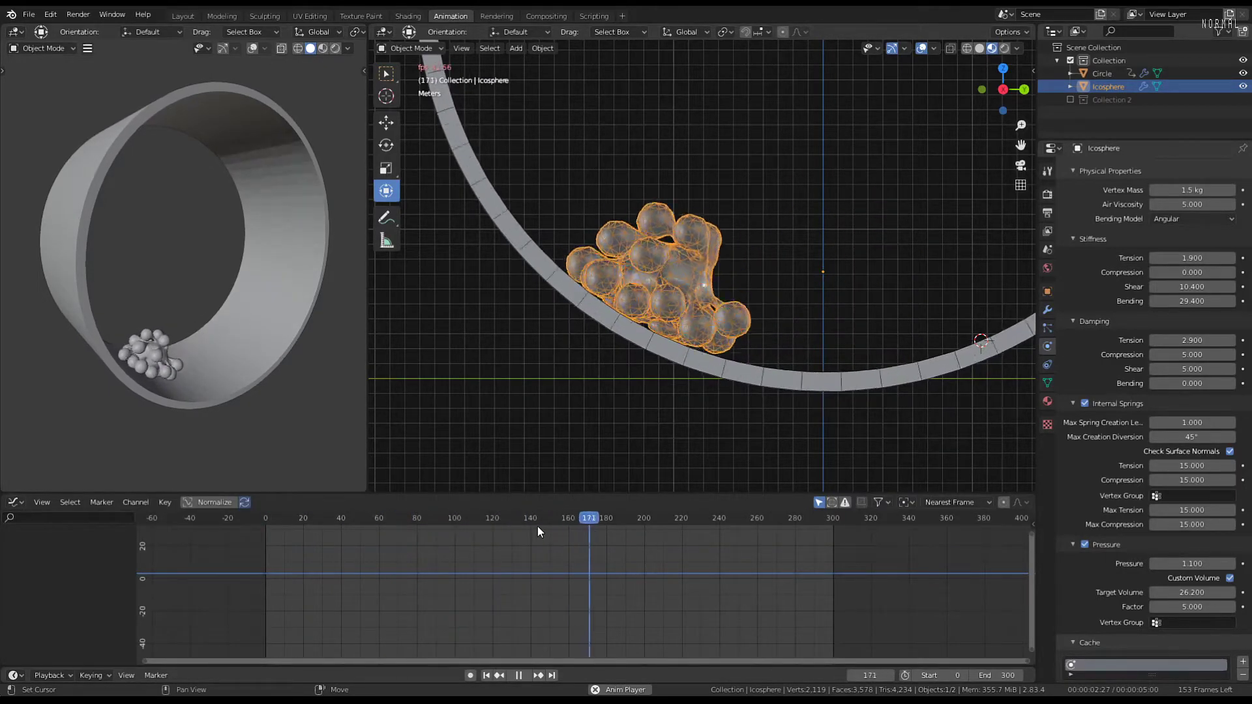
Examine the playing simulation from several angles and in the right view, and return to frame 0 with playback stopped
middle_drag(692, 312, 625, 303)
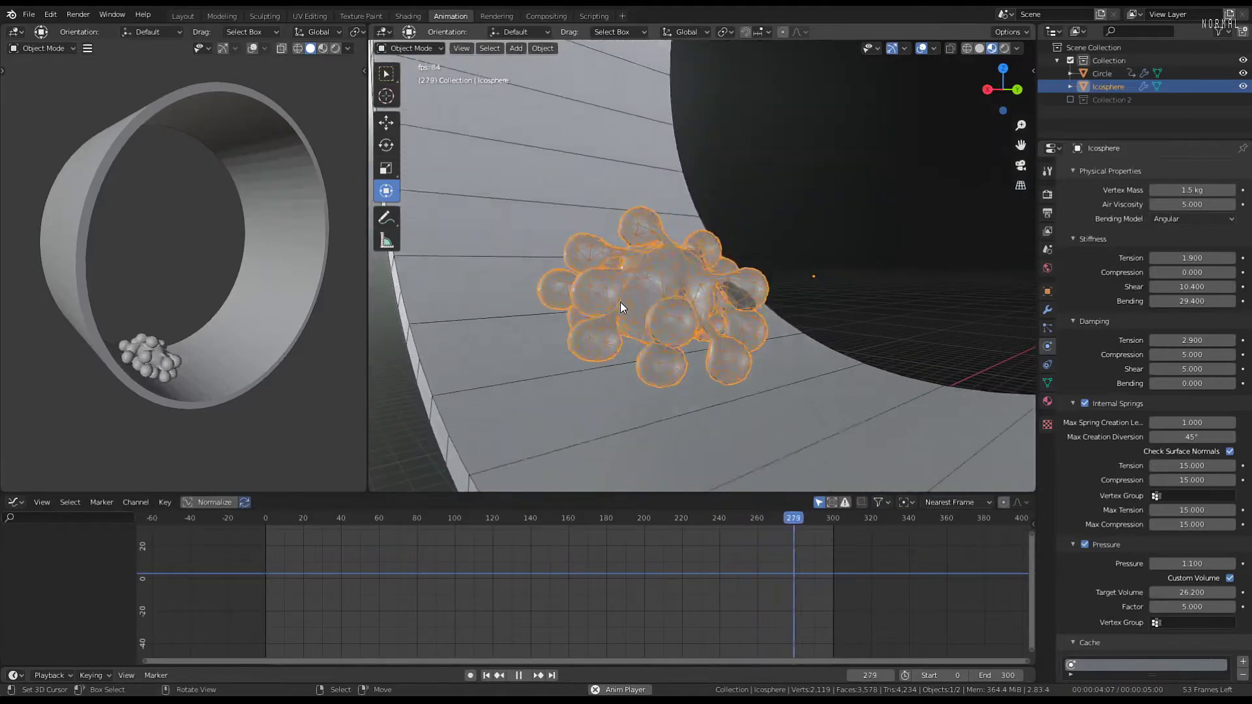
middle_drag(725, 276, 608, 264)
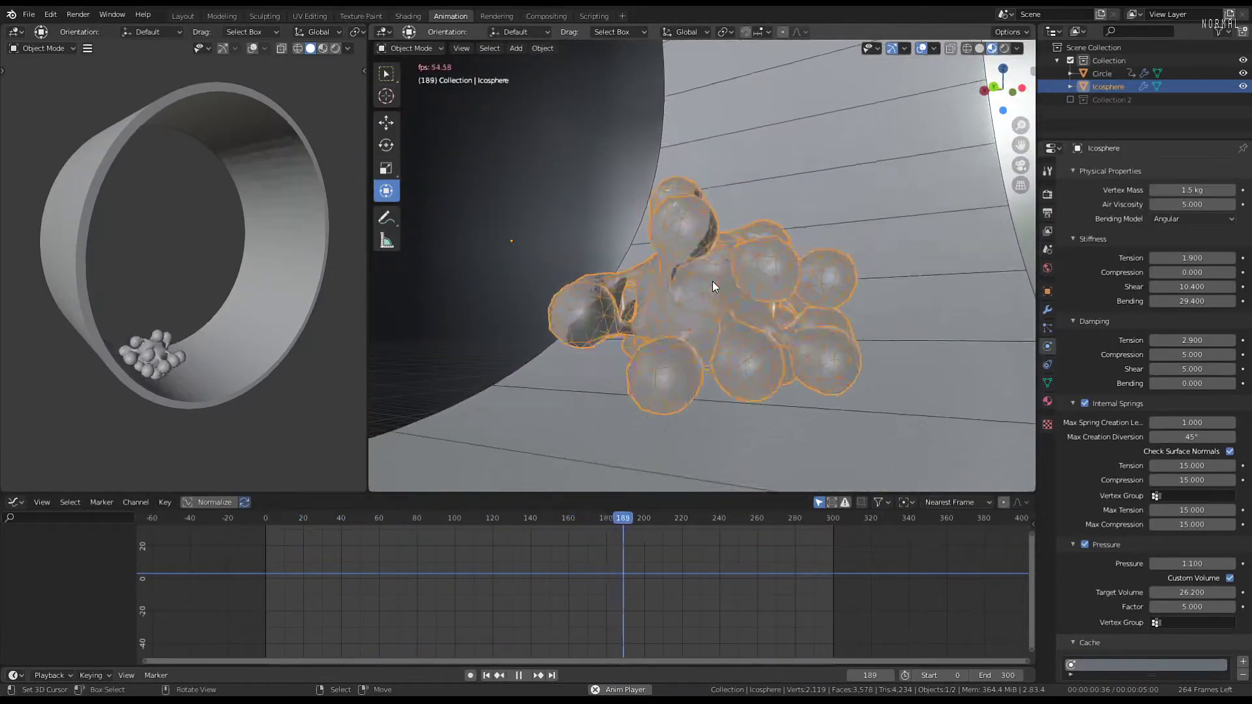
middle_drag(715, 287, 901, 284)
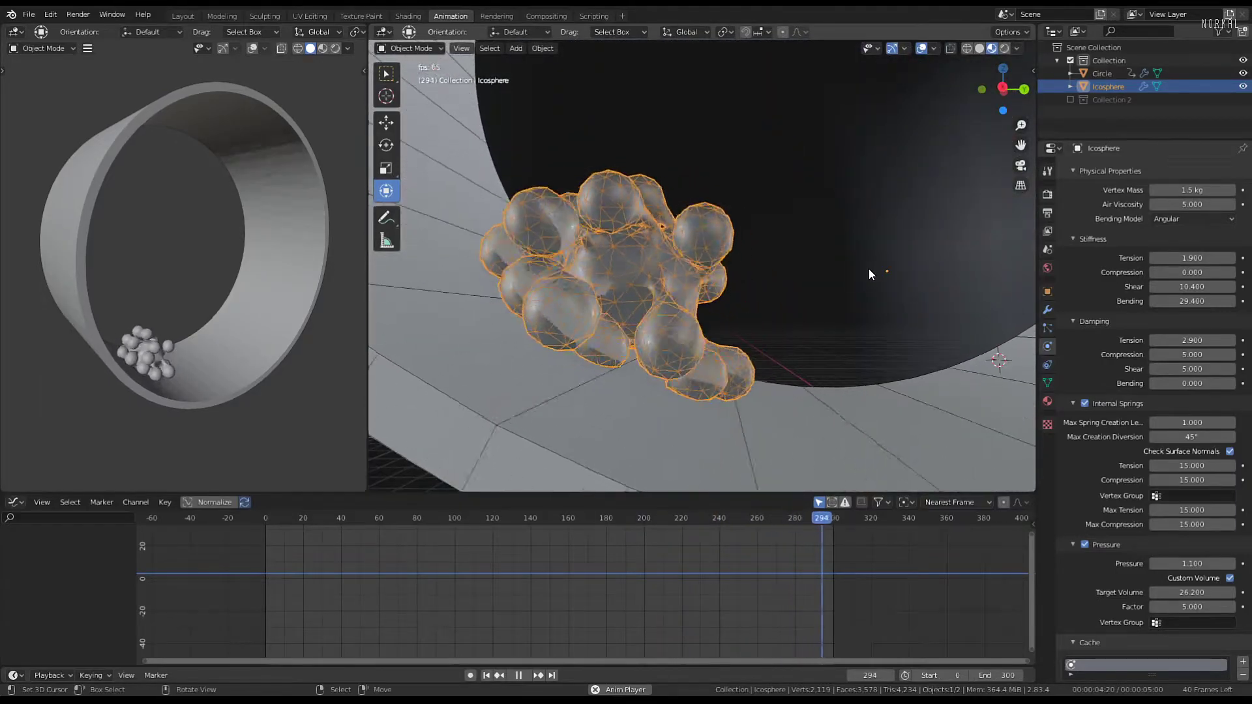
key(KP_3)
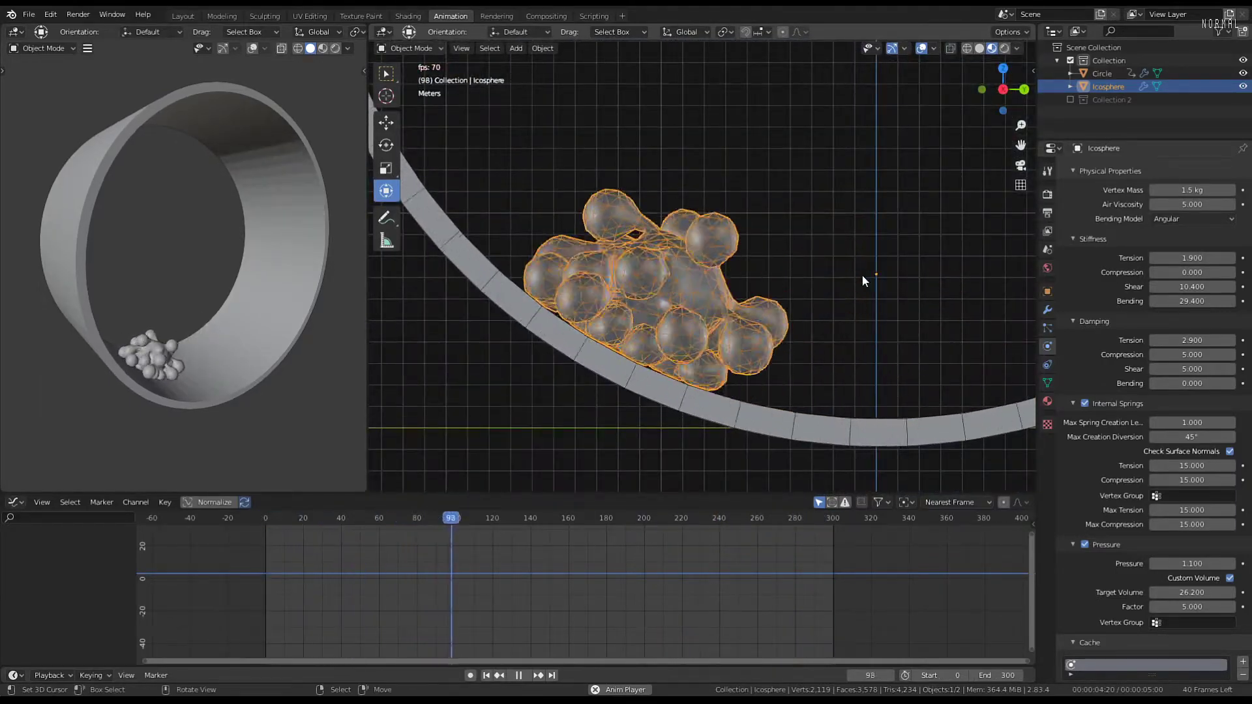
scroll(741, 260, down, 1)
mouse_move(780, 258)
shift+middle_down()
mouse_move(835, 242)
mouse_move(760, 251)
shift+middle_up()
key(space)
drag(723, 535, 142, 564)
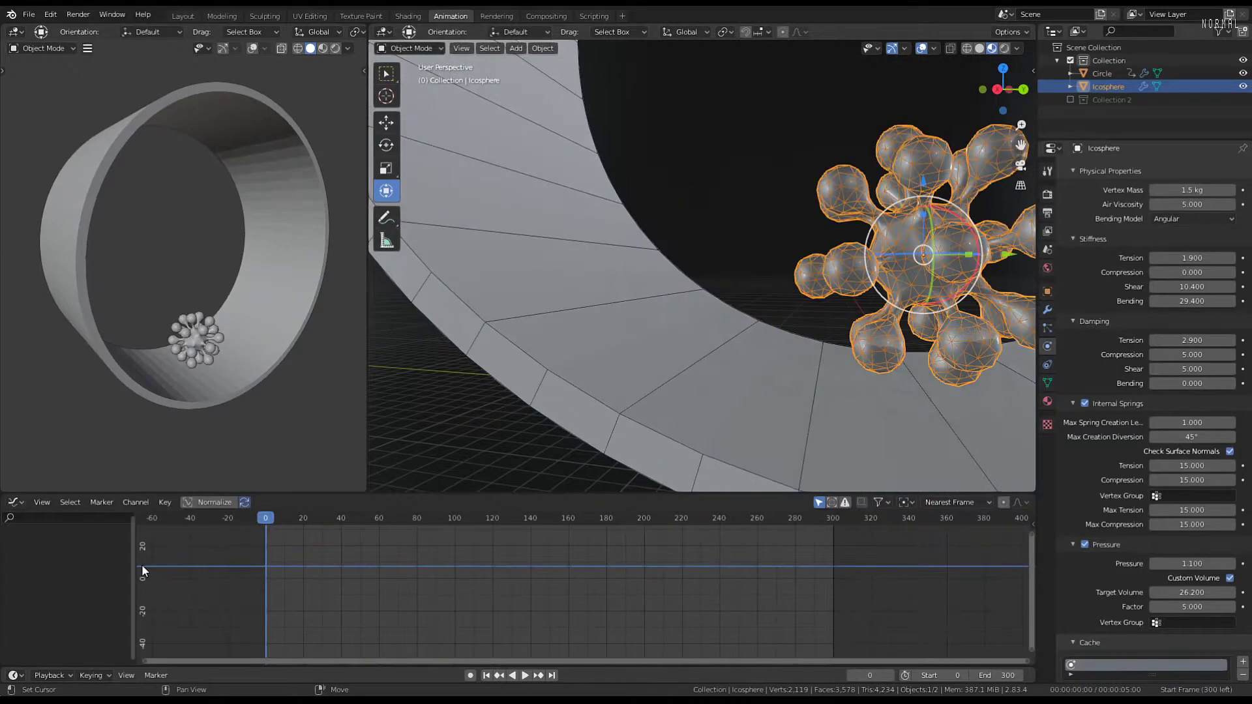
View the icosphere inside the ring at an angle and check its first frames by stepping forward and back to frame 0
middle_drag(526, 289, 554, 273)
shift+middle_drag(691, 260, 596, 275)
scroll(735, 281, down, 1)
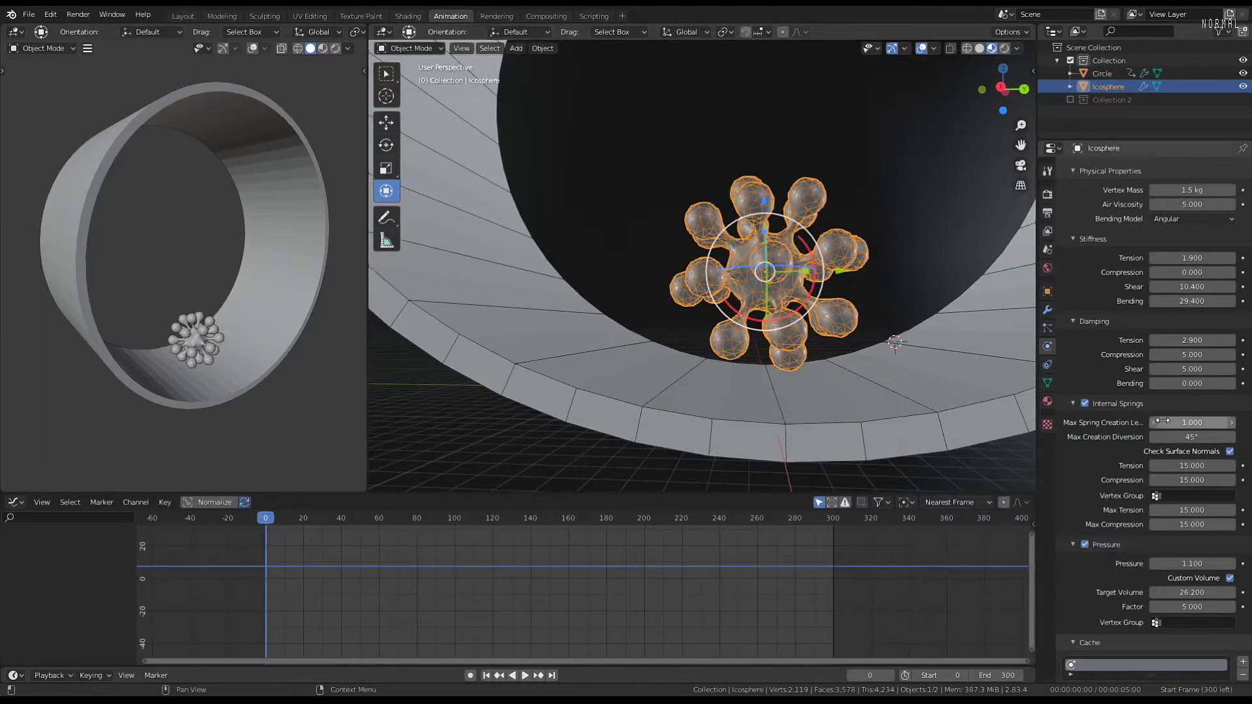
key(Right)
key(Right)
key(Right)
key(Right)
key(Left)
key(Left)
key(Left)
key(Left)
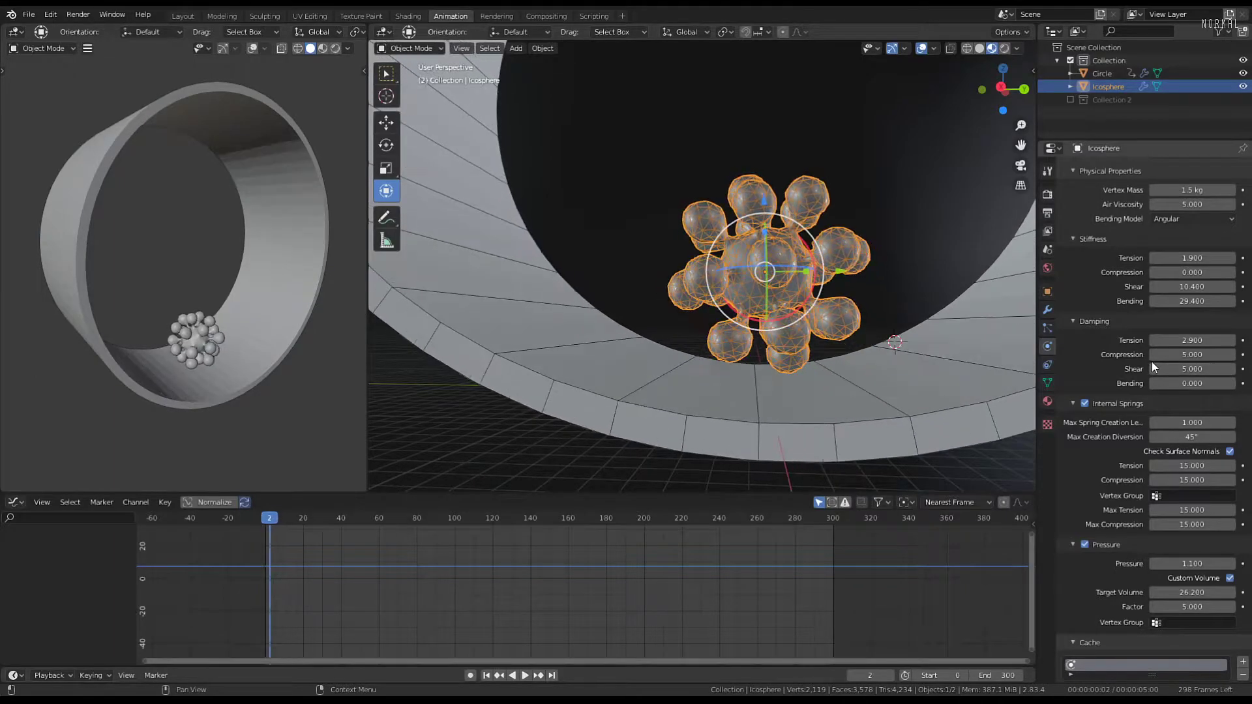
Set the icosphere's cloth Pressure to 1.200 and play the simulation
scroll(1102, 478, down, 4)
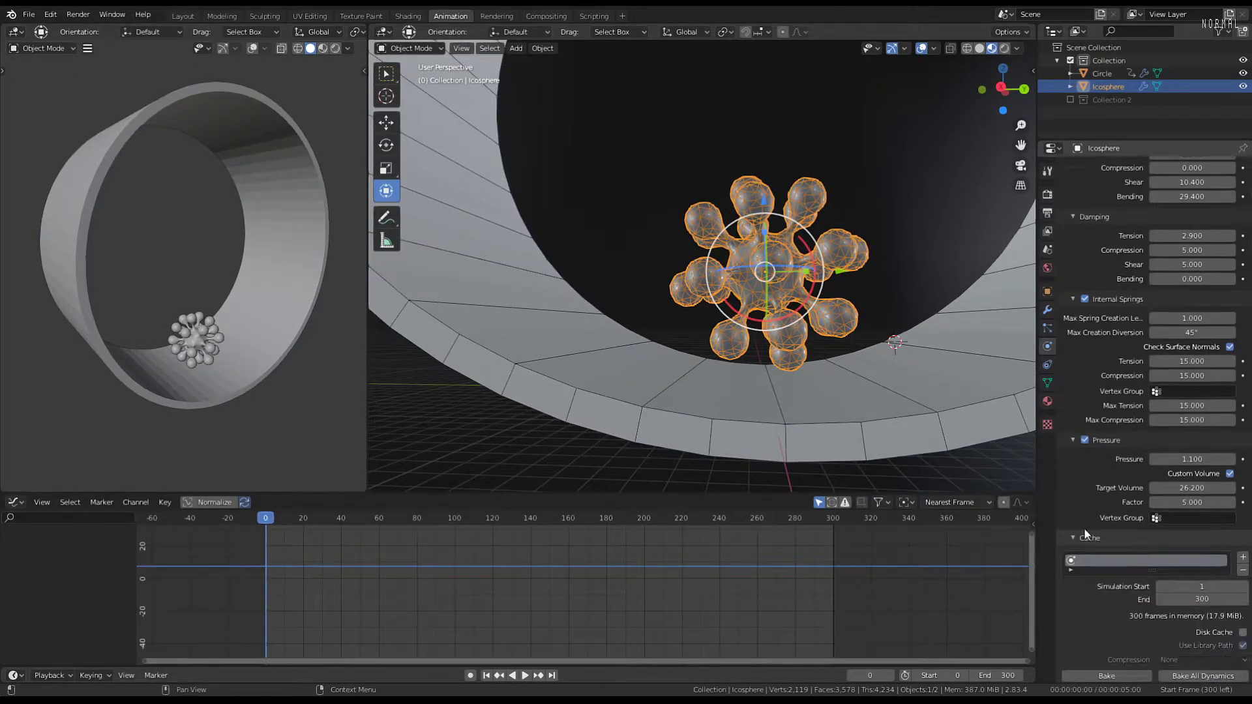
scroll(1134, 459, down, 6)
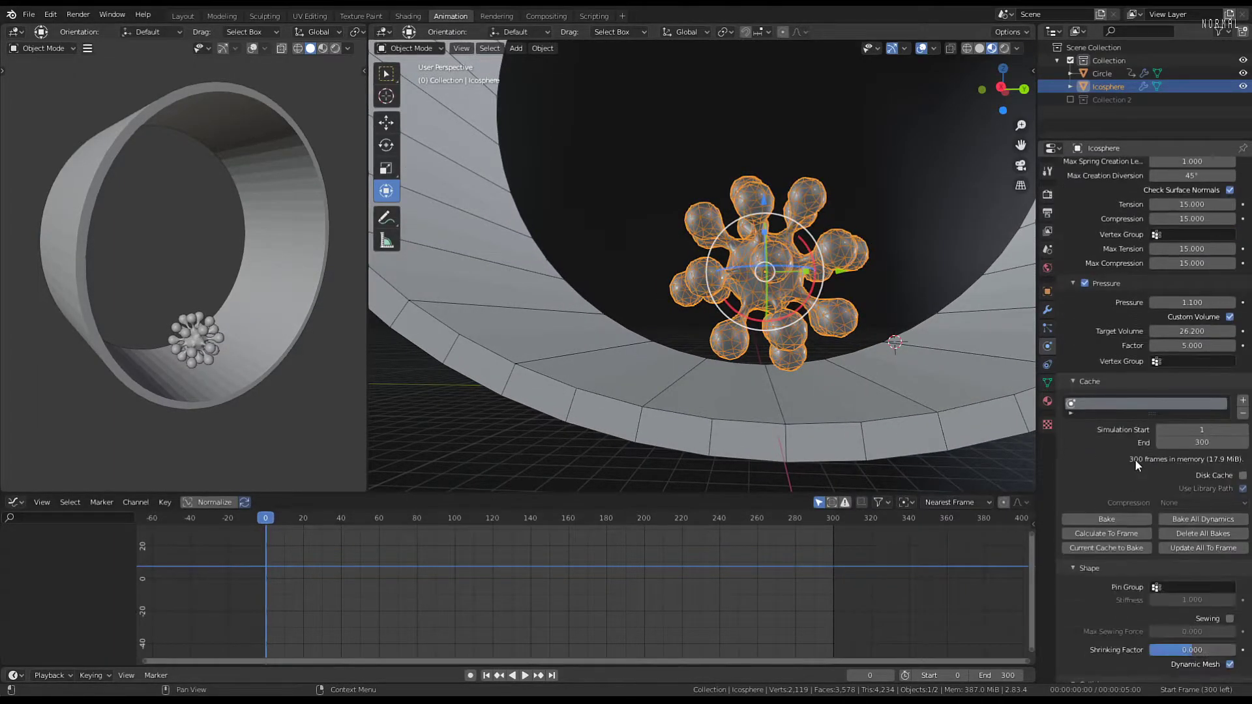
click(1231, 302)
key(space)
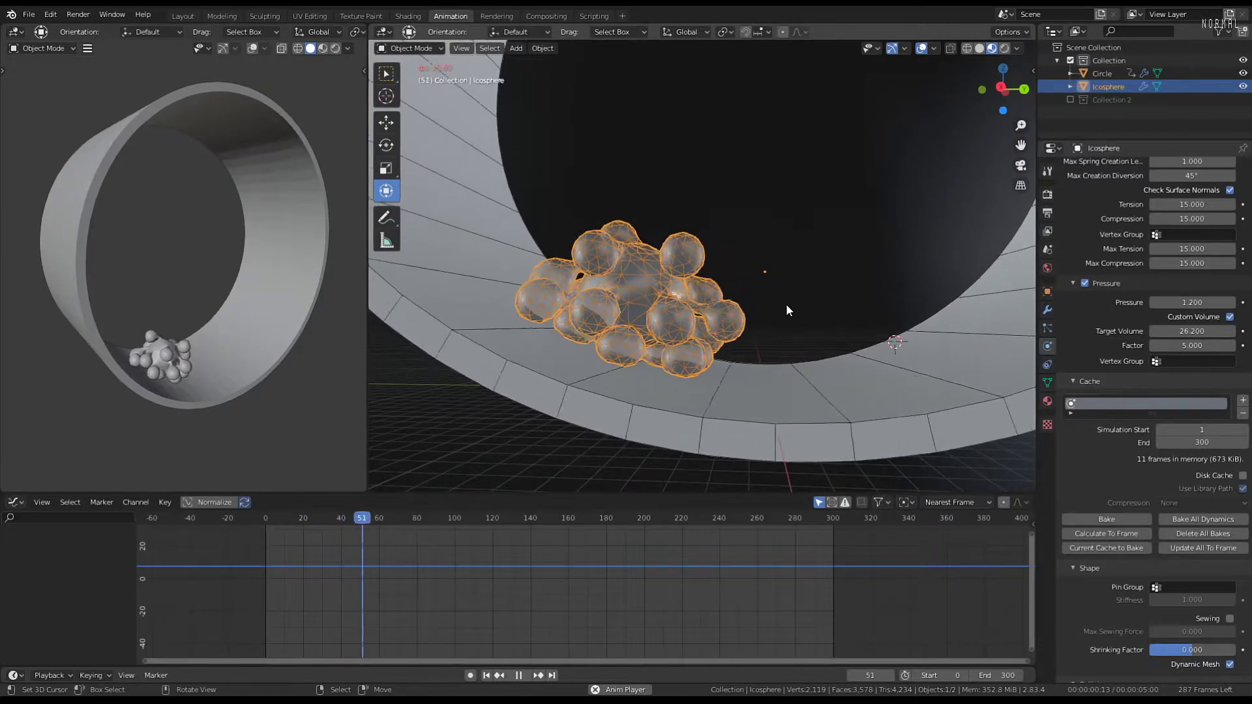
Examine the blobby icosphere up close in the playing simulation and hide the viewport overlays
middle_drag(787, 305, 853, 341)
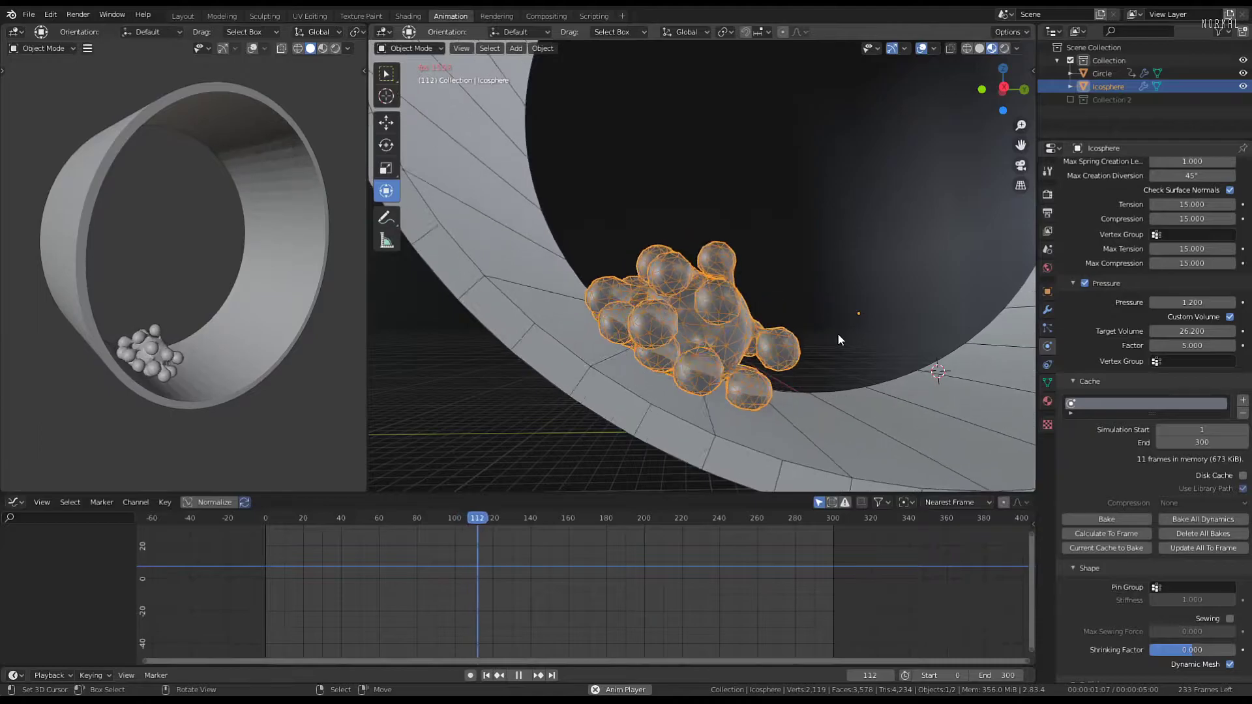
scroll(834, 327, up, 1)
middle_drag(831, 323, 650, 275)
scroll(728, 297, up, 2)
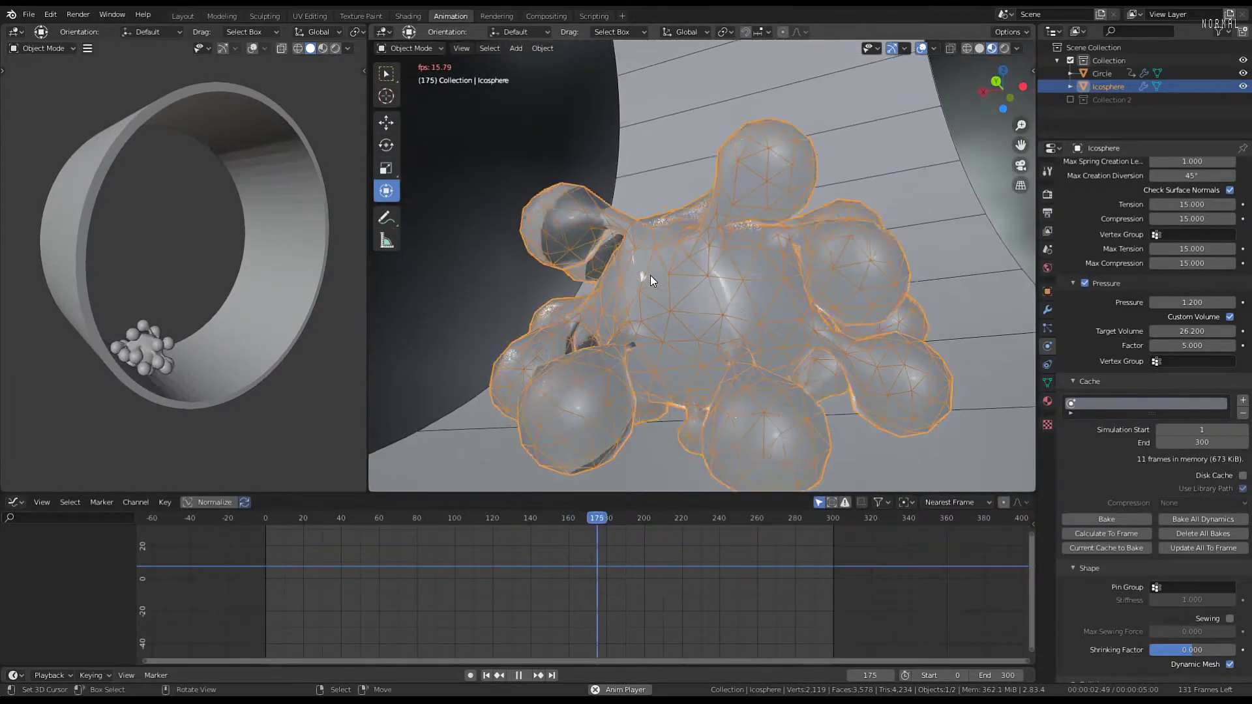
click(921, 49)
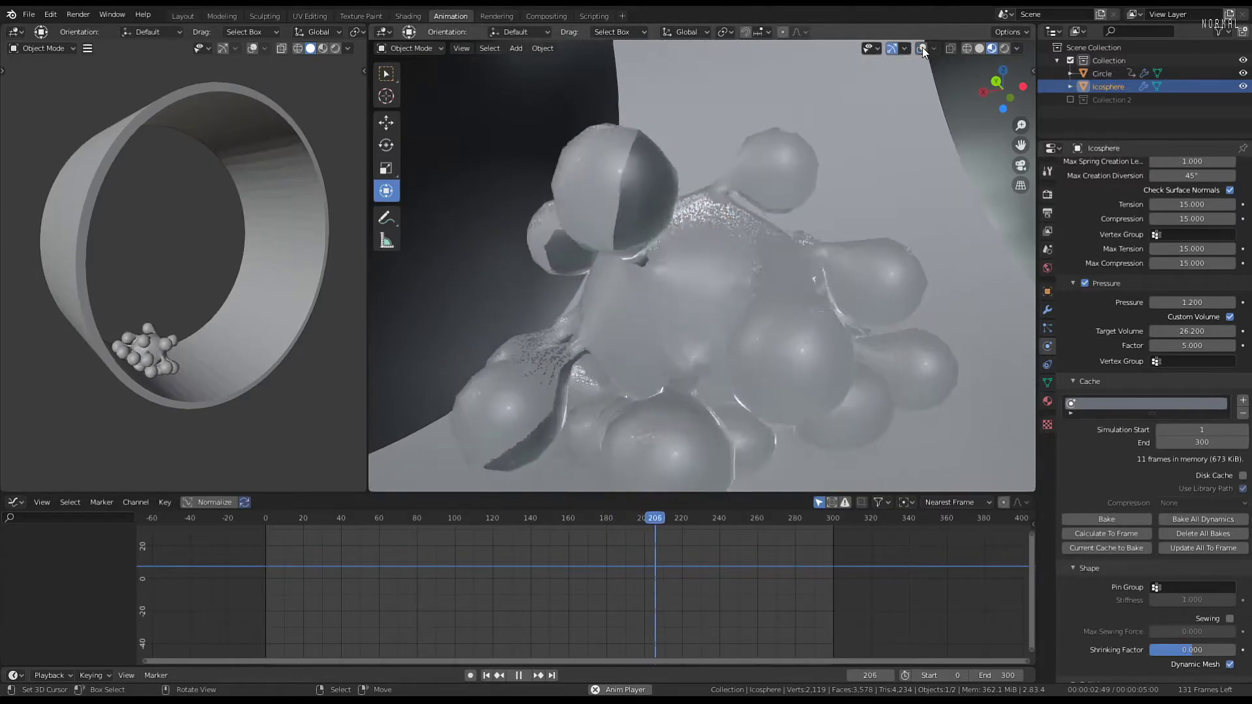
Switch to the Shading workspace and examine the icosphere's playing simulation from several angles and distances
click(399, 16)
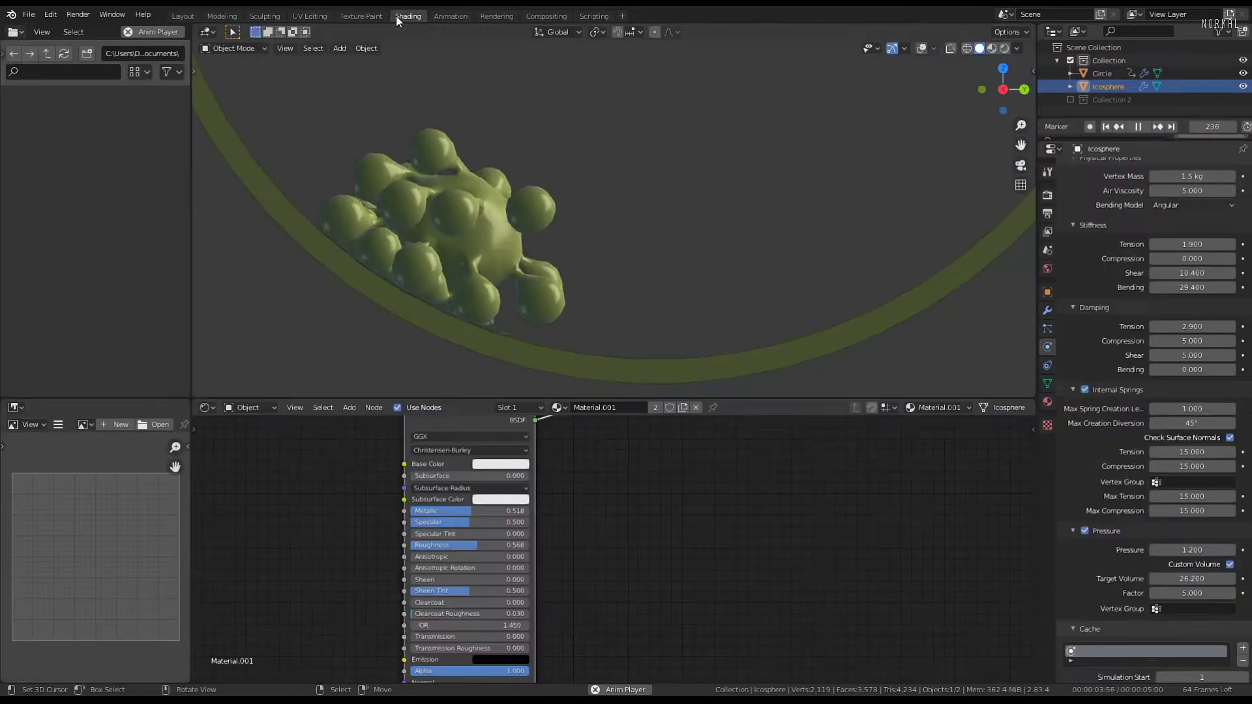
middle_drag(651, 191, 719, 202)
scroll(690, 212, up, 5)
scroll(720, 201, down, 5)
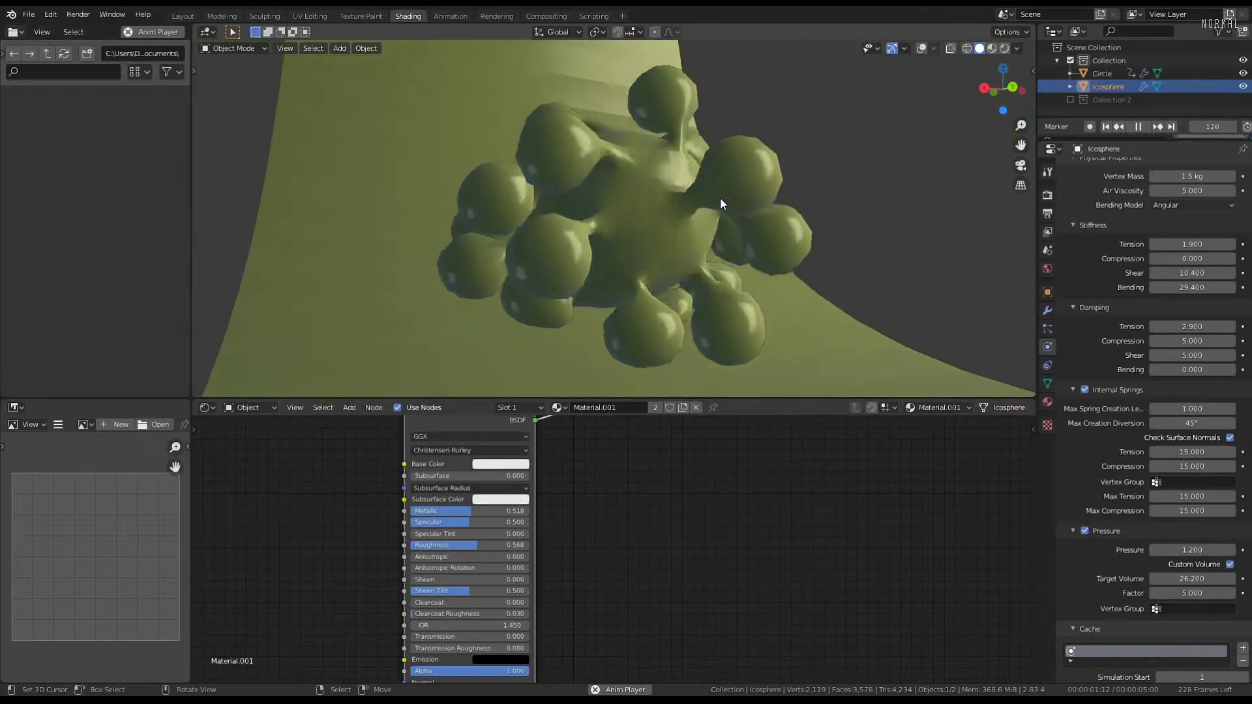
scroll(824, 267, up, 5)
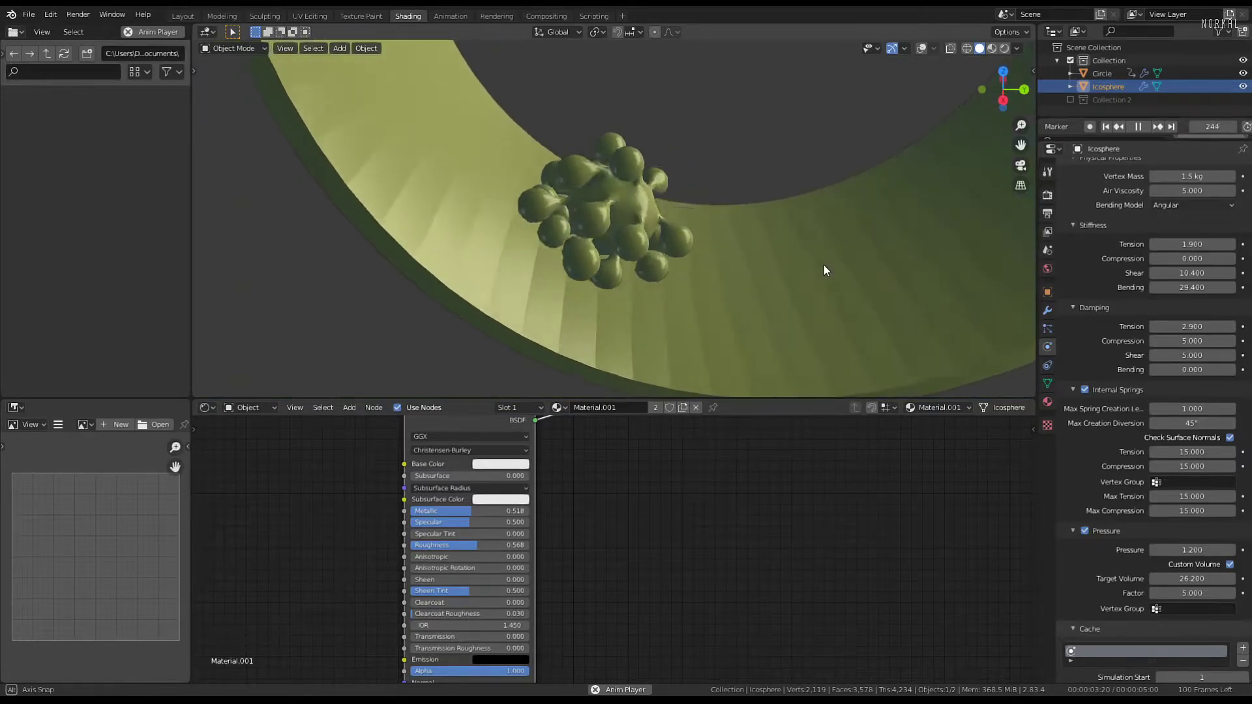
middle_drag(820, 267, 754, 190)
scroll(810, 182, down, 5)
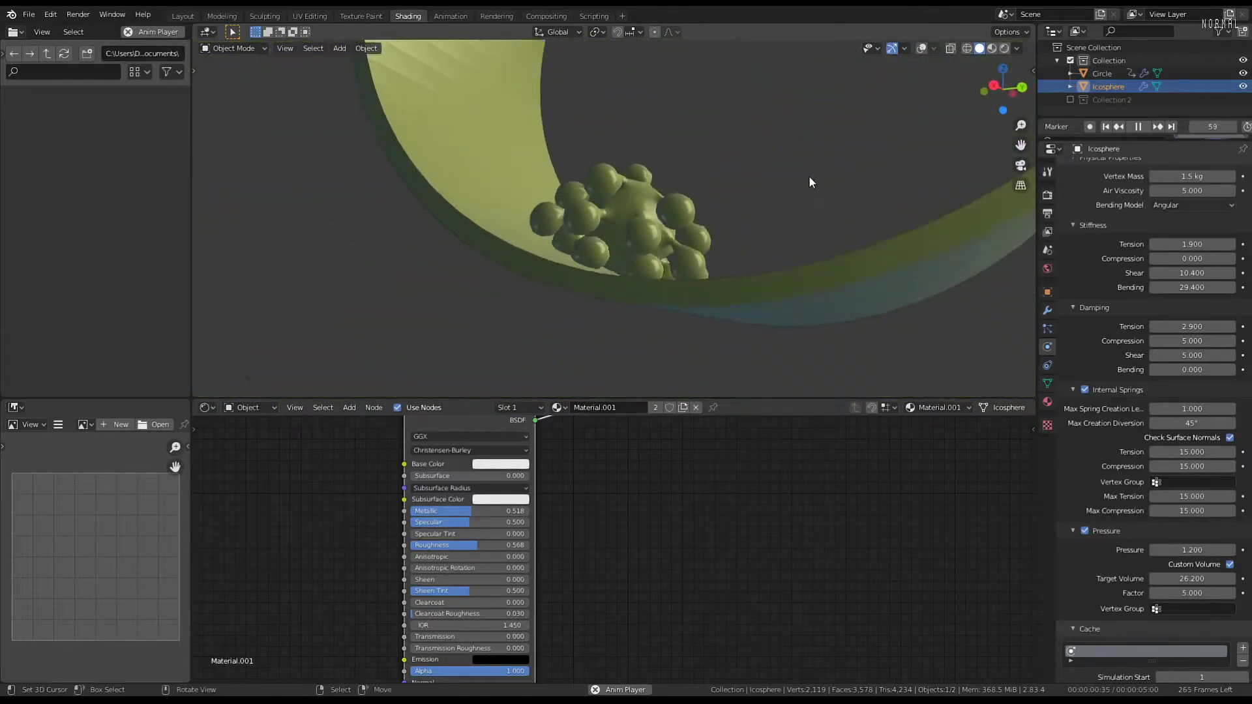
Stop playback and set the ring's subdivision modifier to 3 levels for both Render and Viewport
key(space)
click(782, 305)
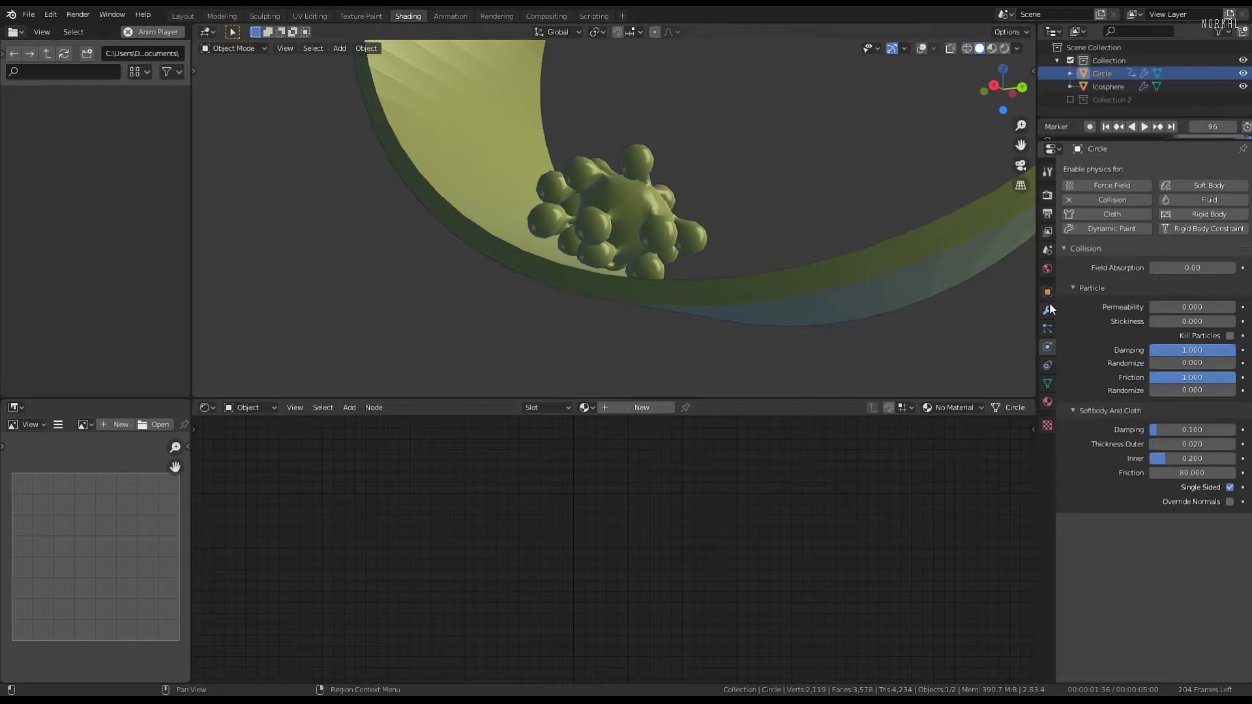
click(1047, 310)
click(1070, 218)
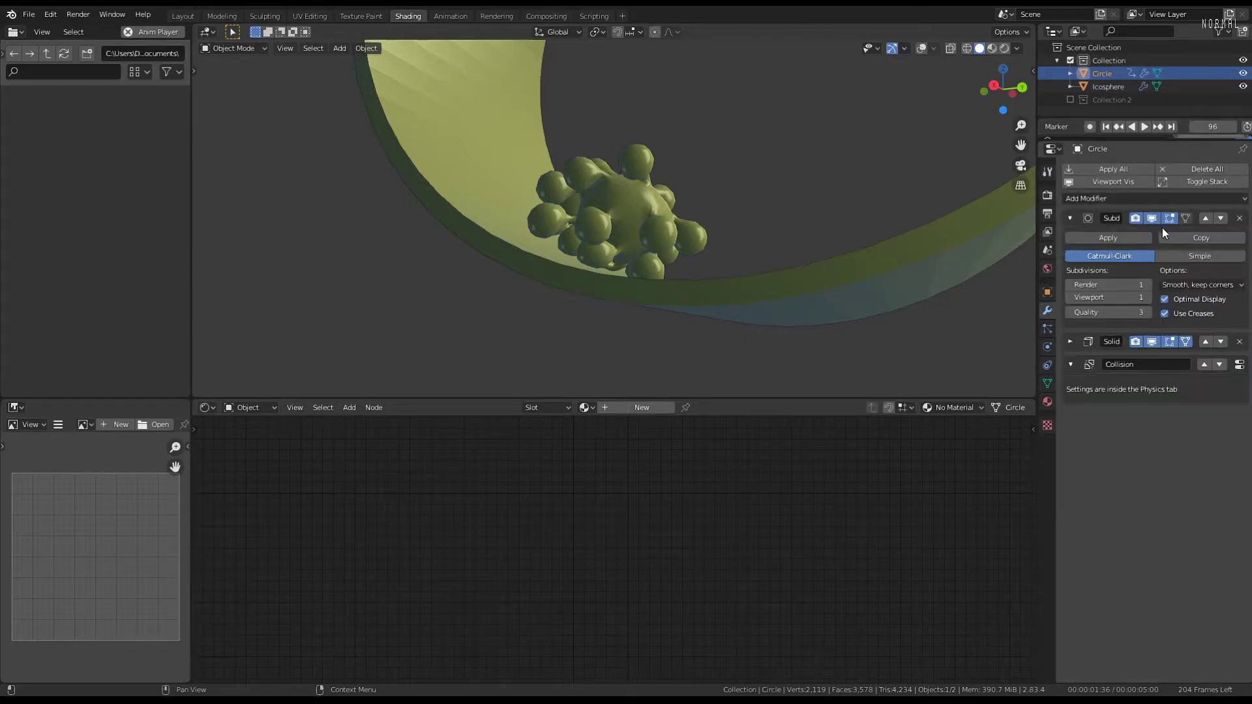
click(1149, 283)
click(1148, 297)
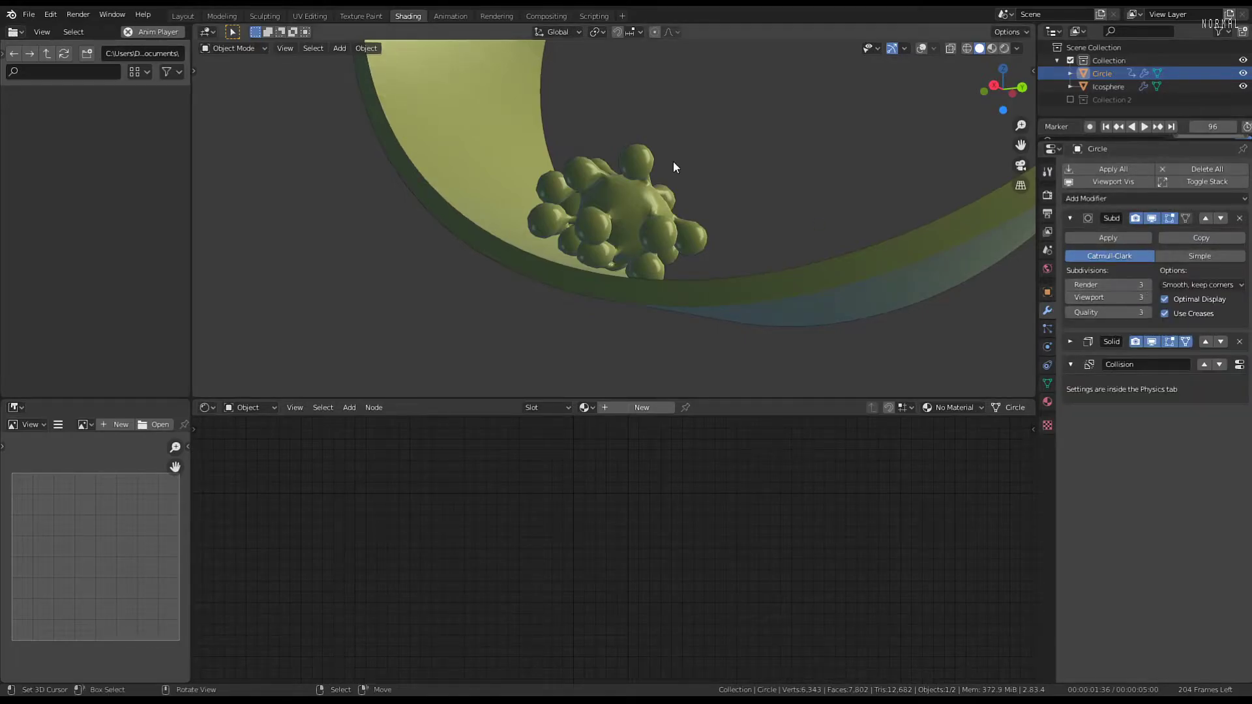
Replay the simulation from frame 0 and examine the icosphere on the subdivided ring at an angle and in the right view
middle_drag(673, 160, 702, 206)
scroll(702, 206, up, 3)
key(shift+Left)
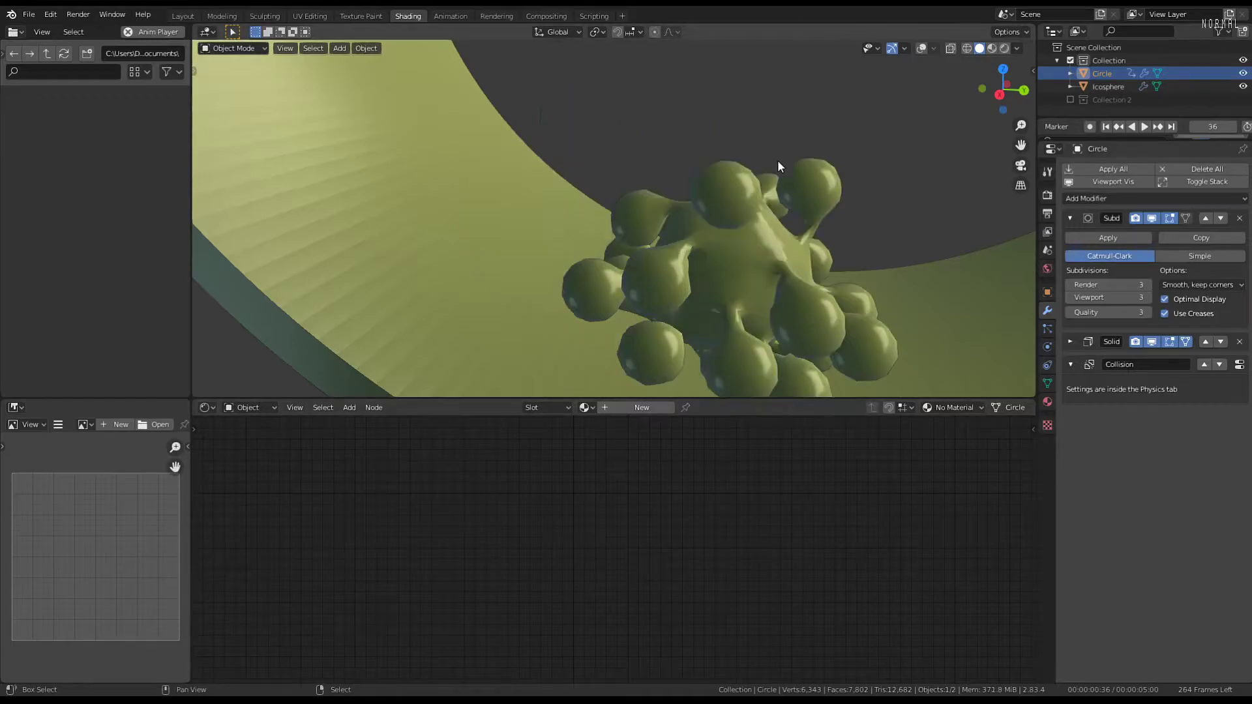
key(space)
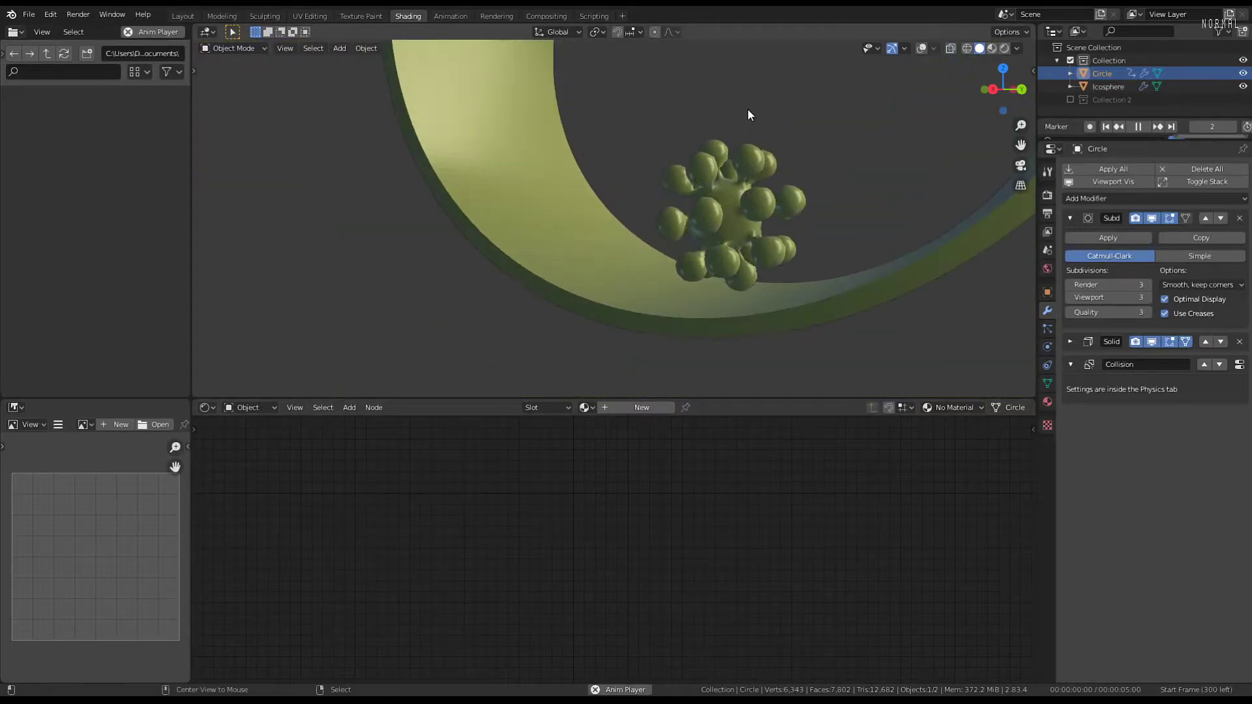
scroll(667, 124, up, 1)
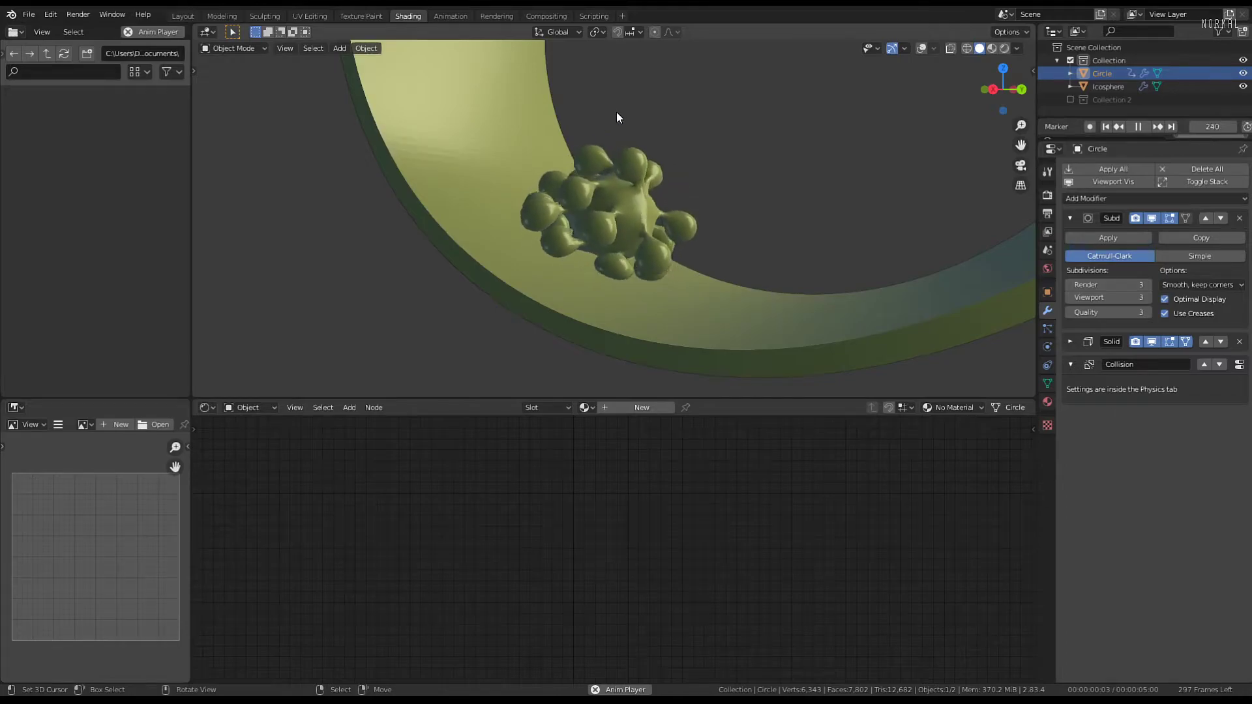
middle_drag(678, 215, 708, 211)
scroll(661, 270, up, 2)
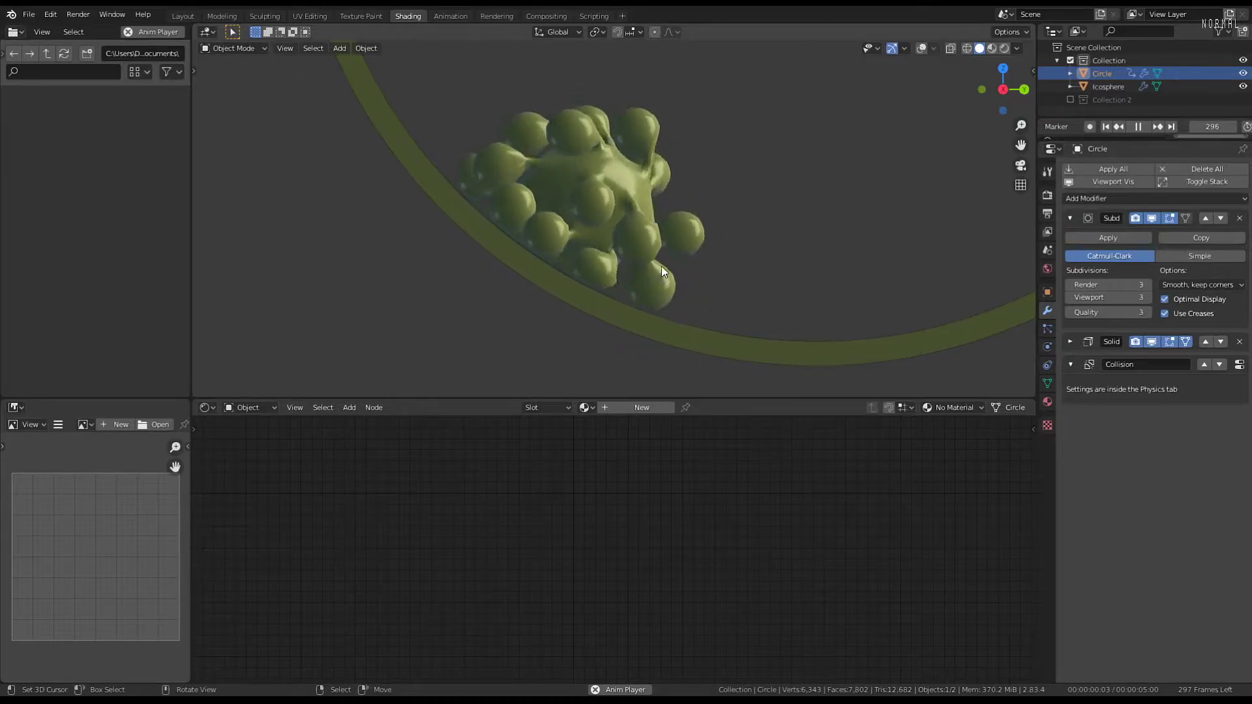
middle_drag(734, 248, 754, 290)
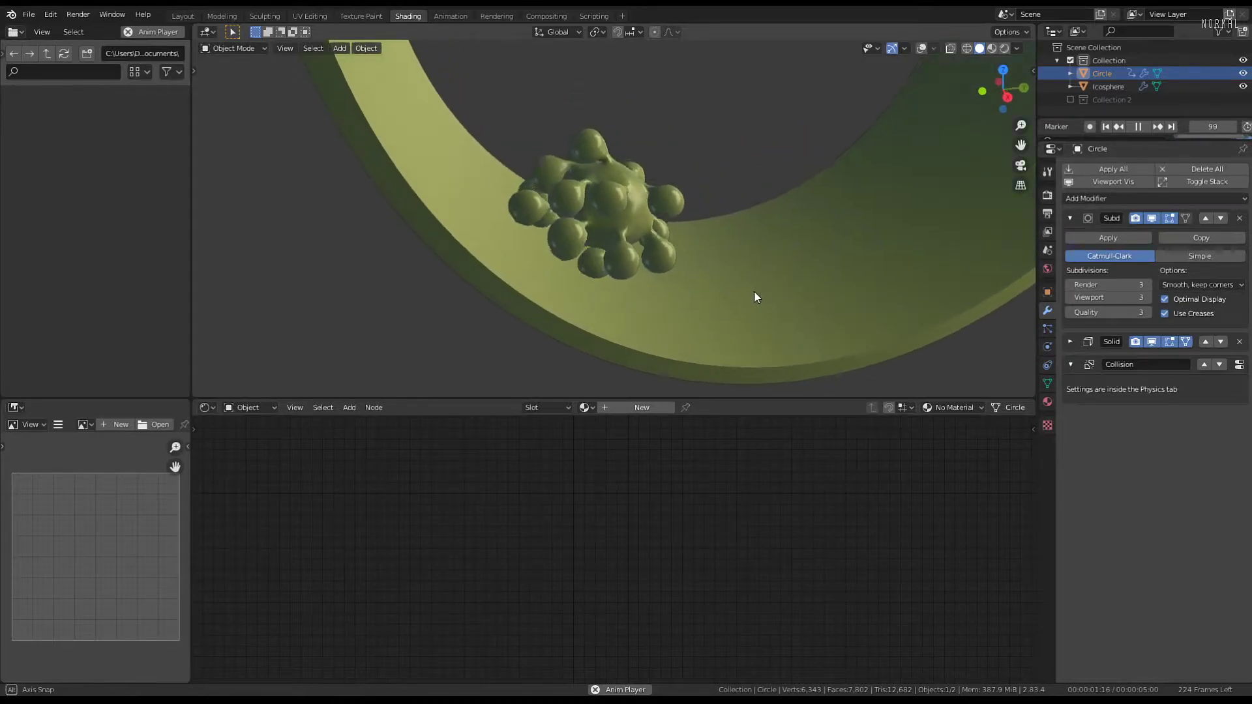
scroll(754, 290, up, 3)
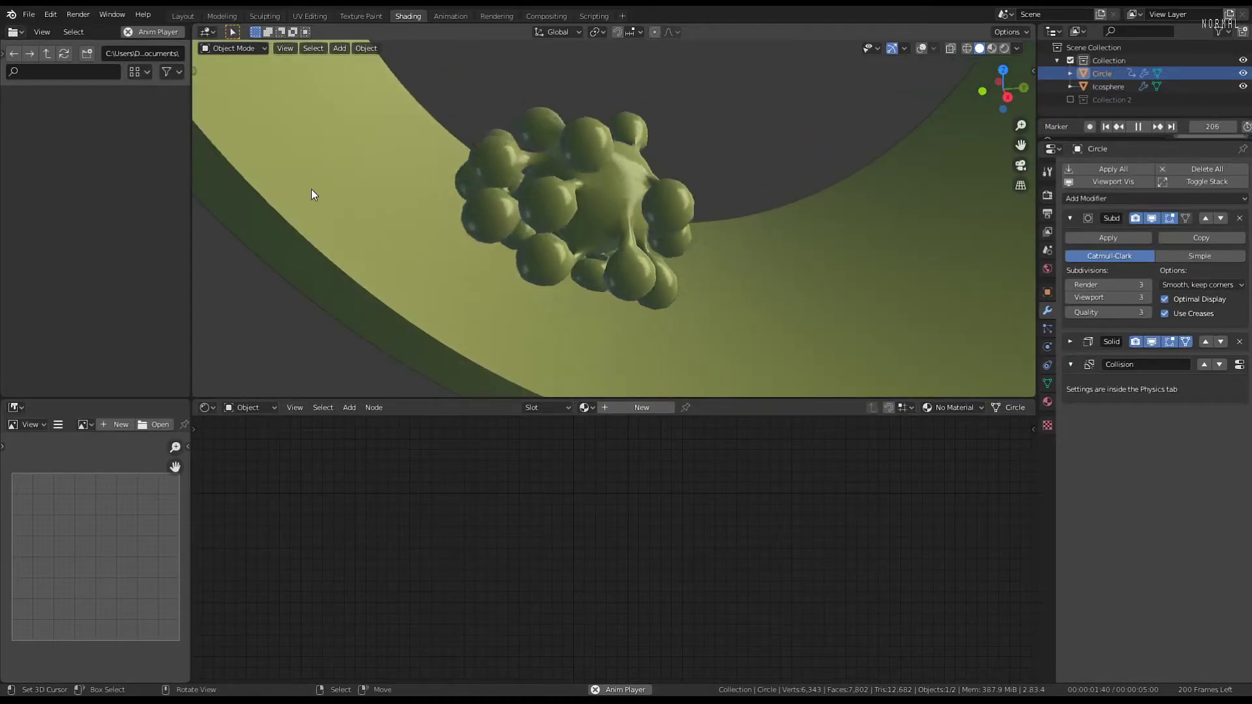
key(KP_3)
scroll(314, 218, down, 2)
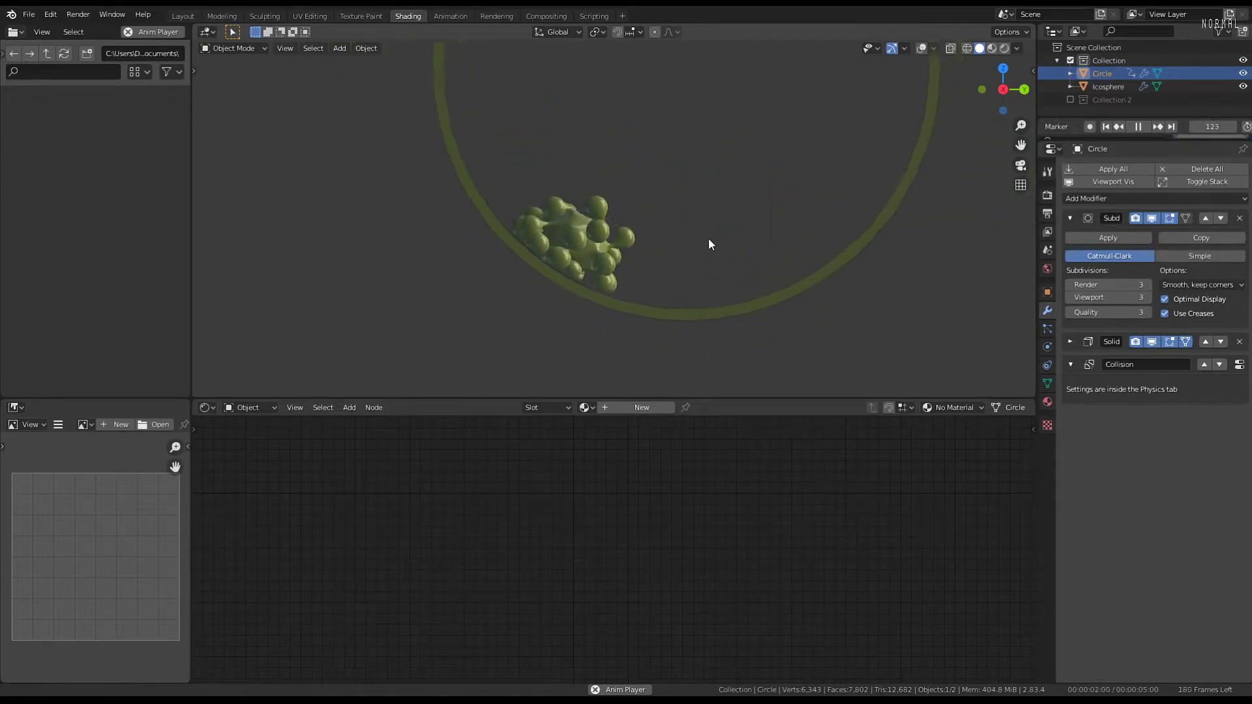
Return to the Animation workspace, show the viewport overlays and view the playing simulation at an angle
click(450, 15)
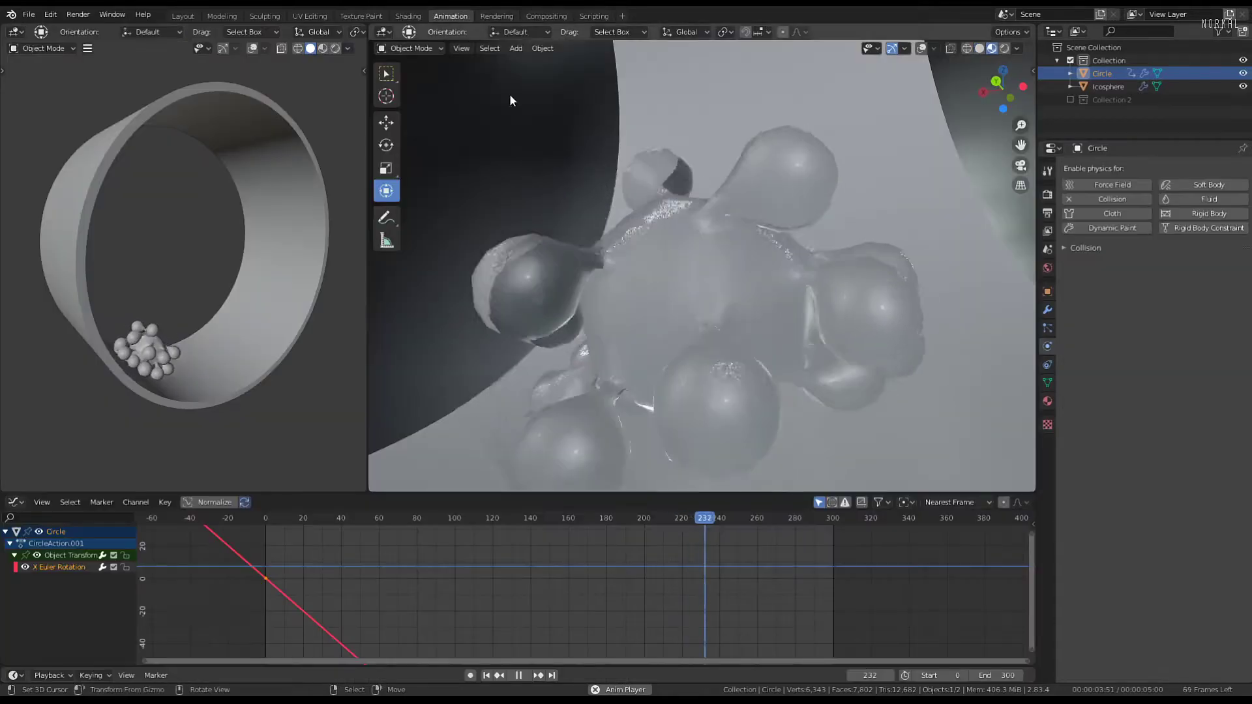
middle_drag(510, 95, 718, 347)
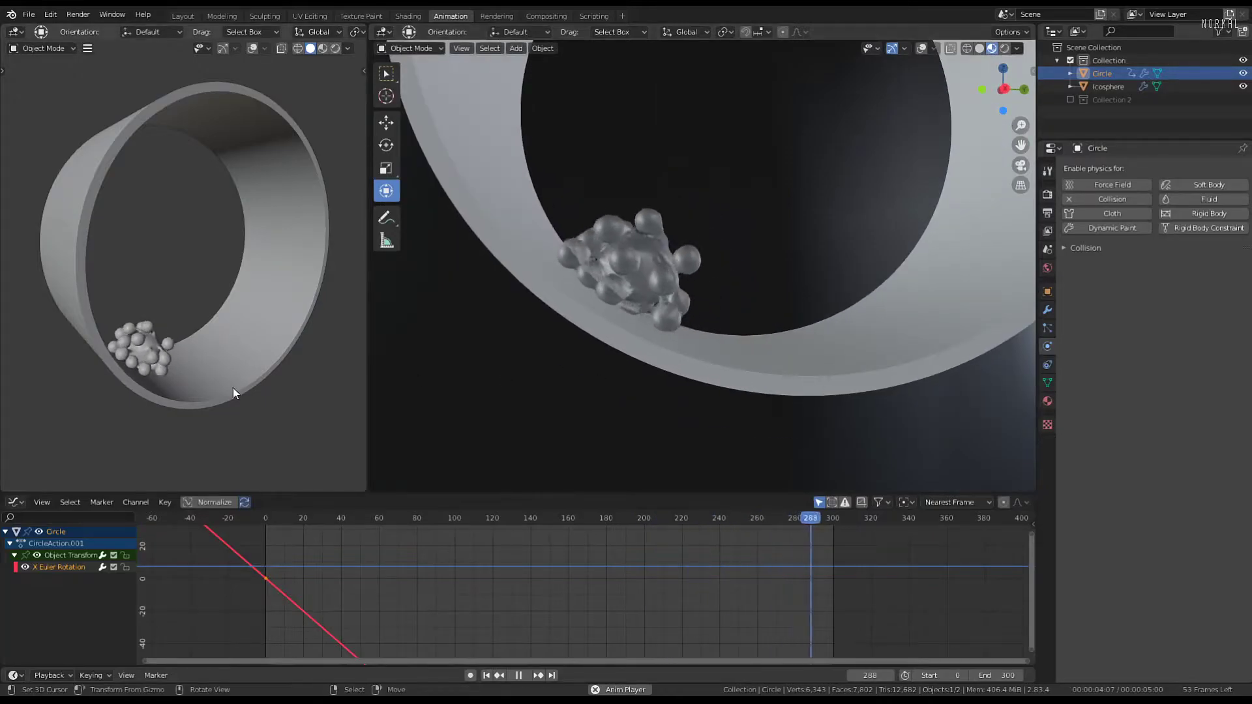
key(space)
click(919, 48)
key(space)
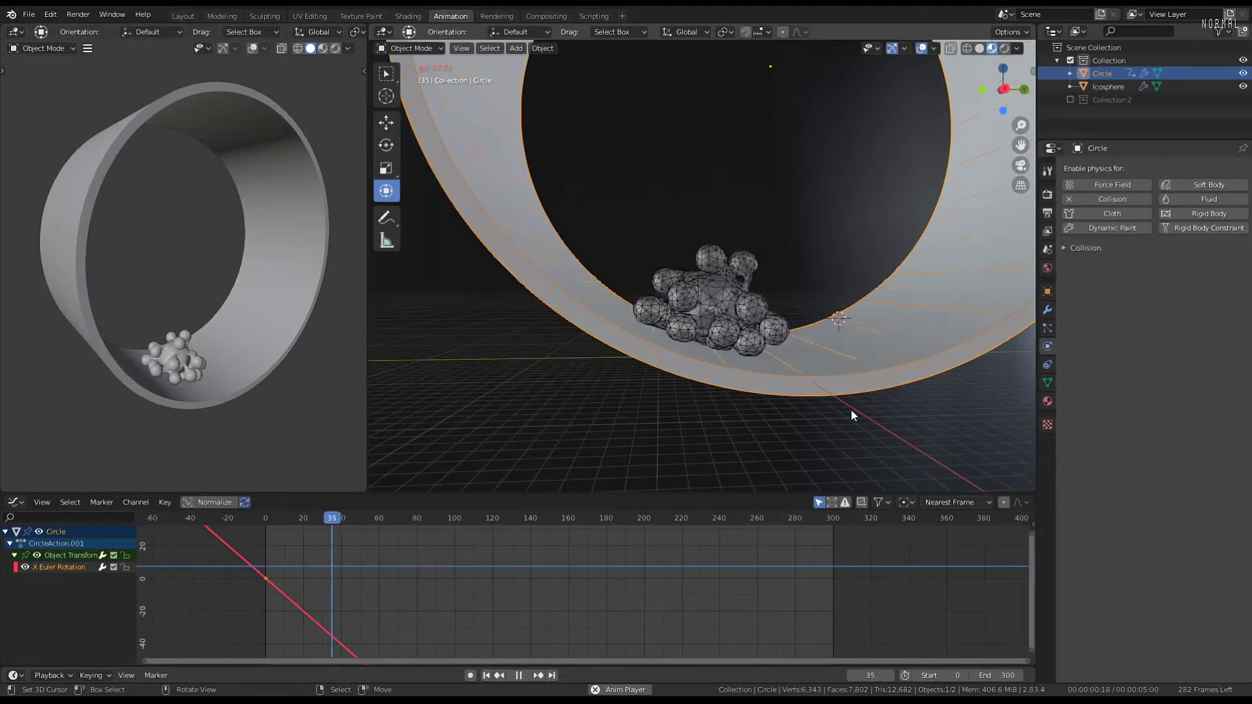
middle_drag(779, 357, 722, 363)
Stop playback, rotate the ring's X Euler Rotation curve to a steeper slope and play the simulation again
key(space)
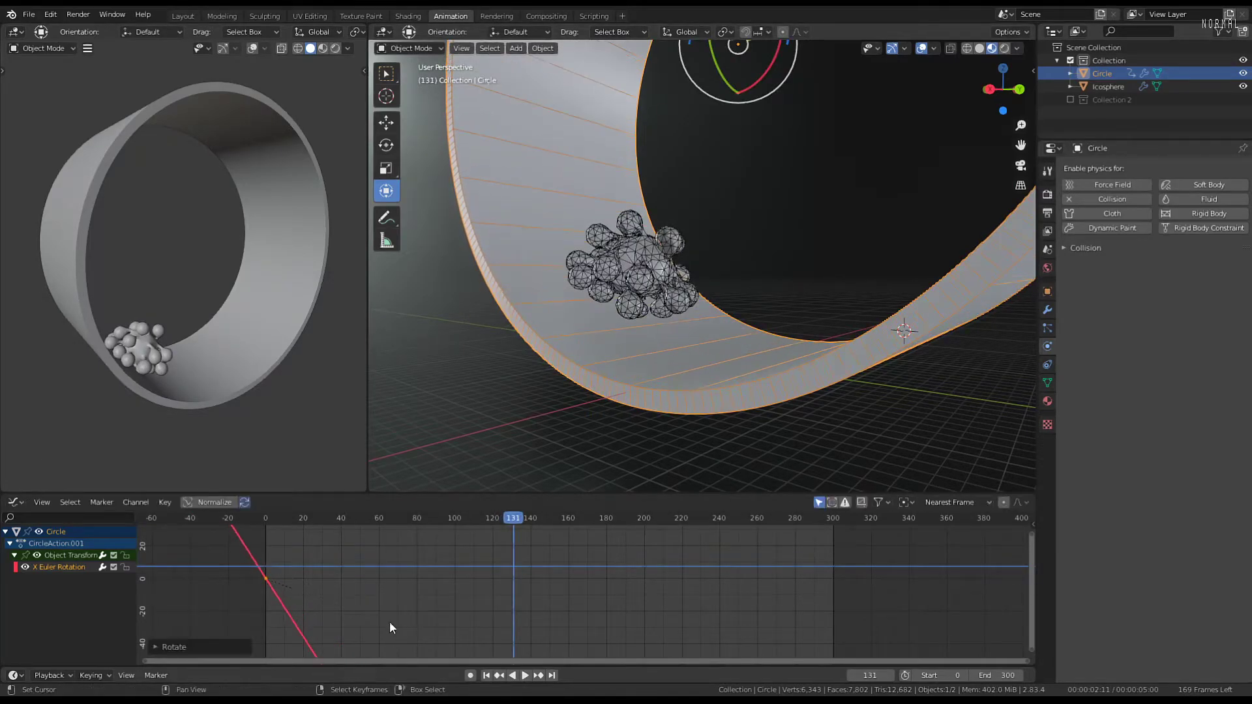
click(237, 595)
key(space)
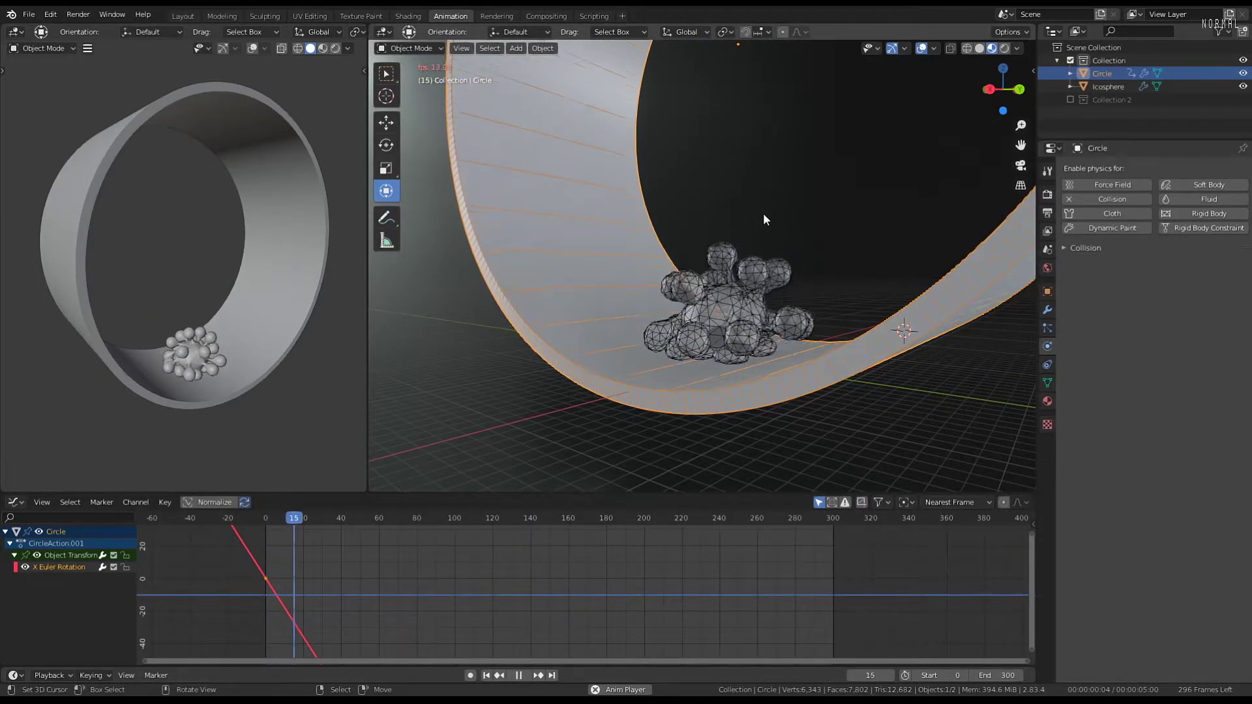
Examine the faster tumbling simulation at angles and in the right view, with and without the viewport overlays
middle_drag(764, 219, 777, 267)
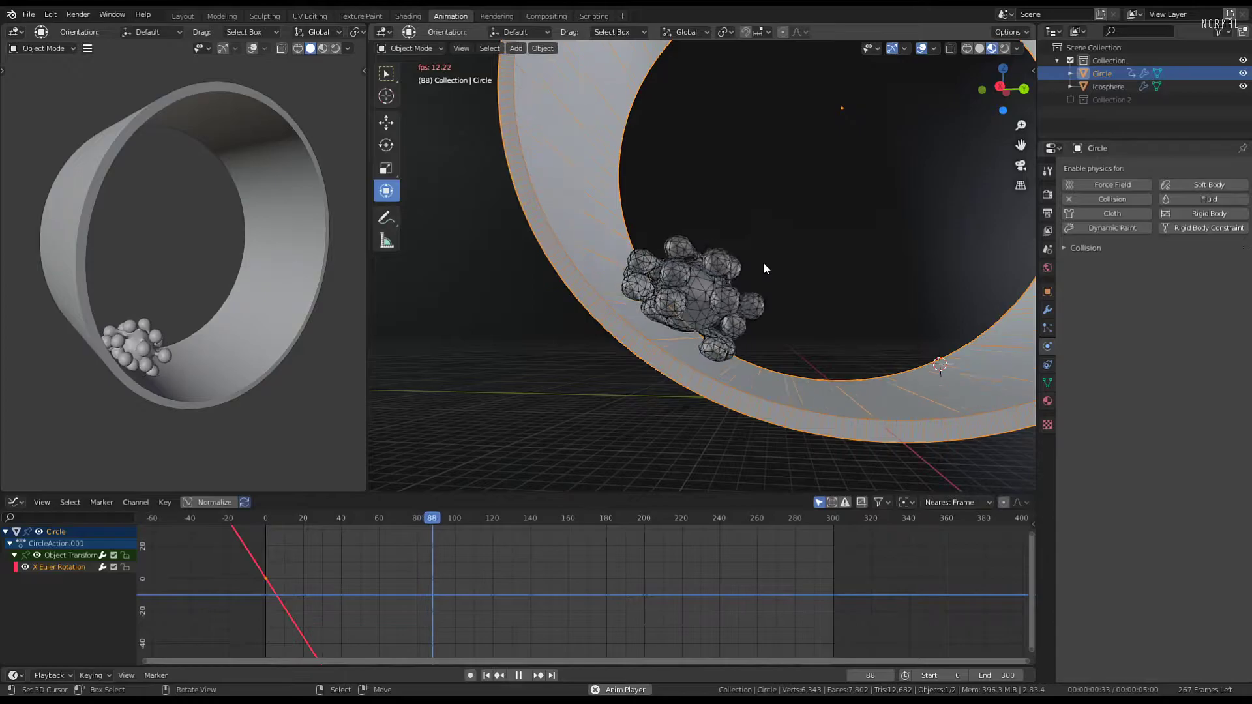
middle_drag(764, 263, 778, 264)
key(KP_3)
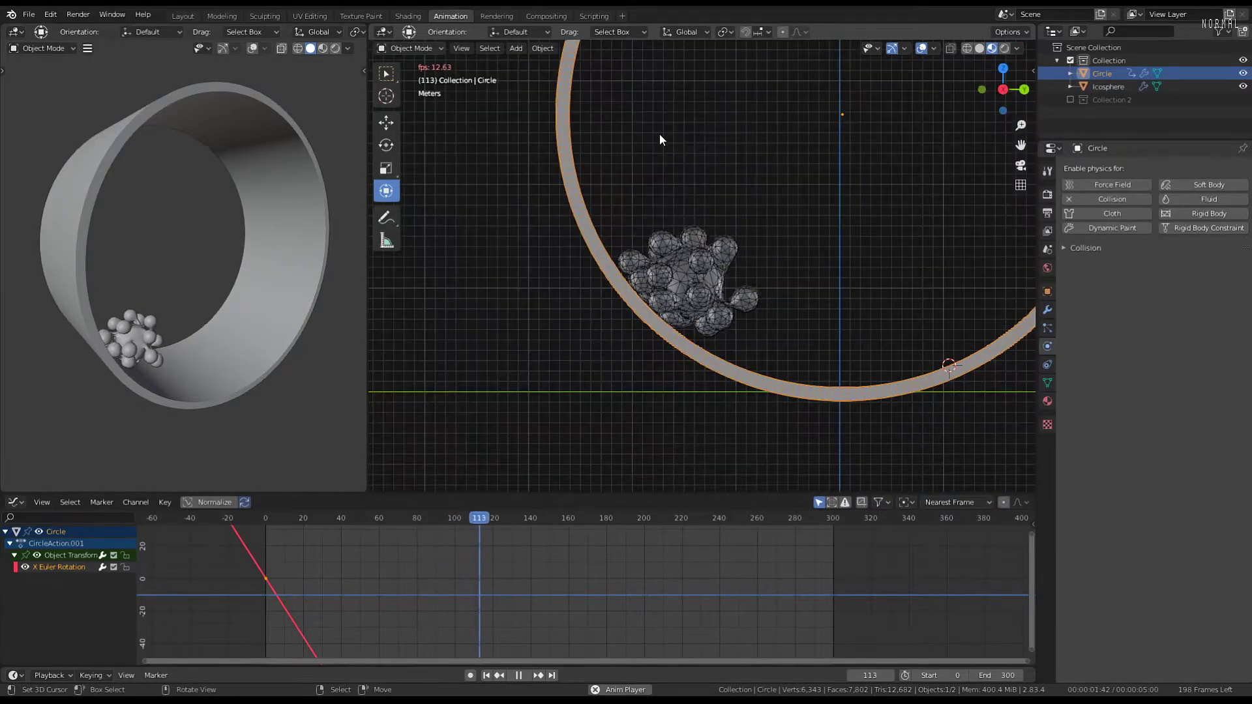
scroll(695, 171, up, 3)
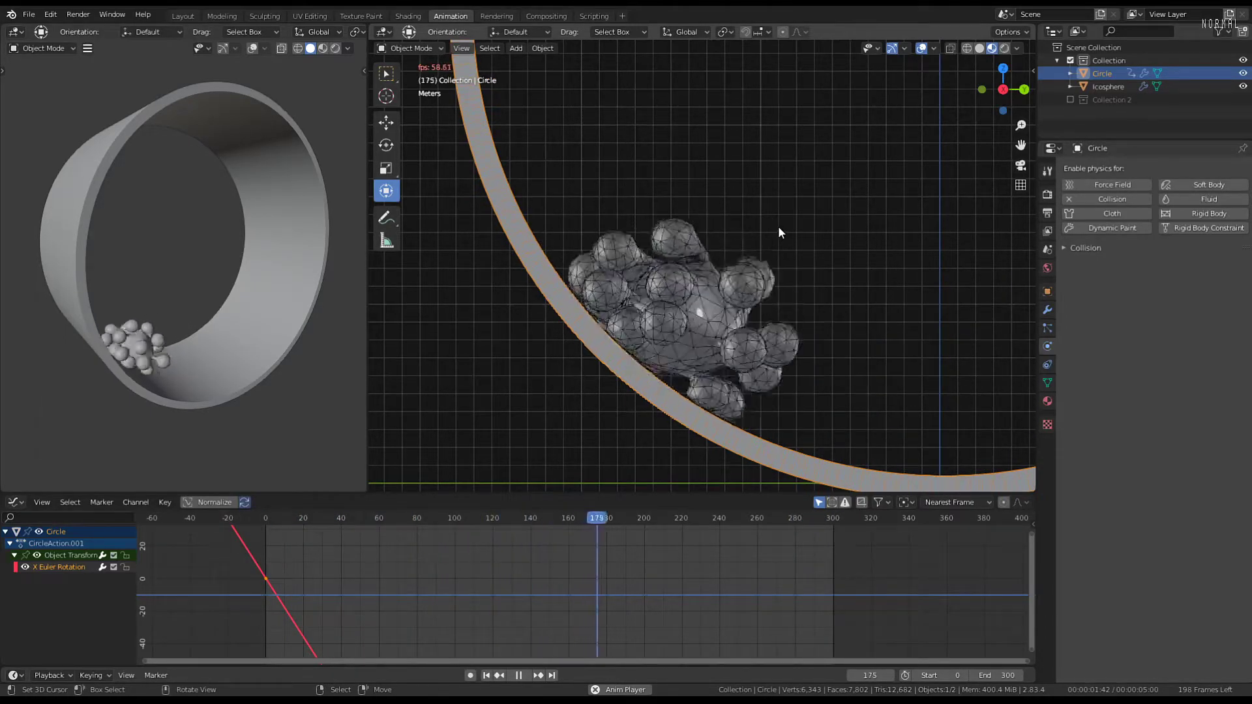
middle_drag(780, 226, 757, 271)
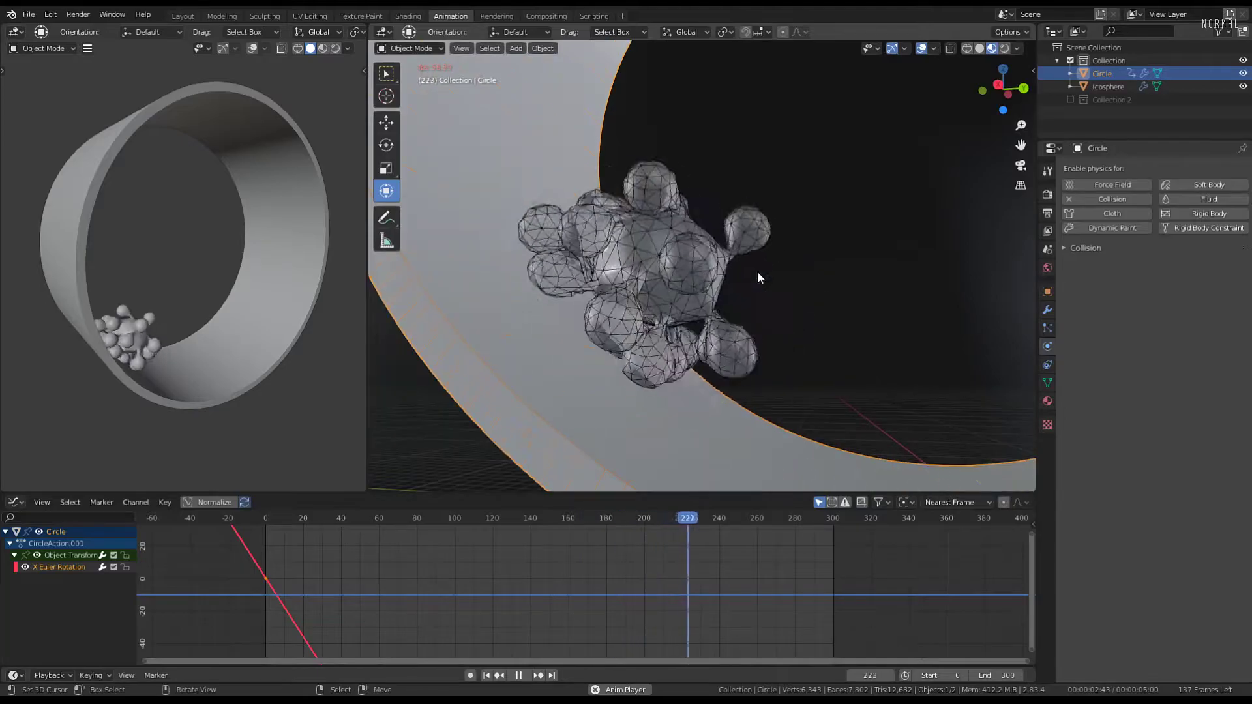
key(KP_3)
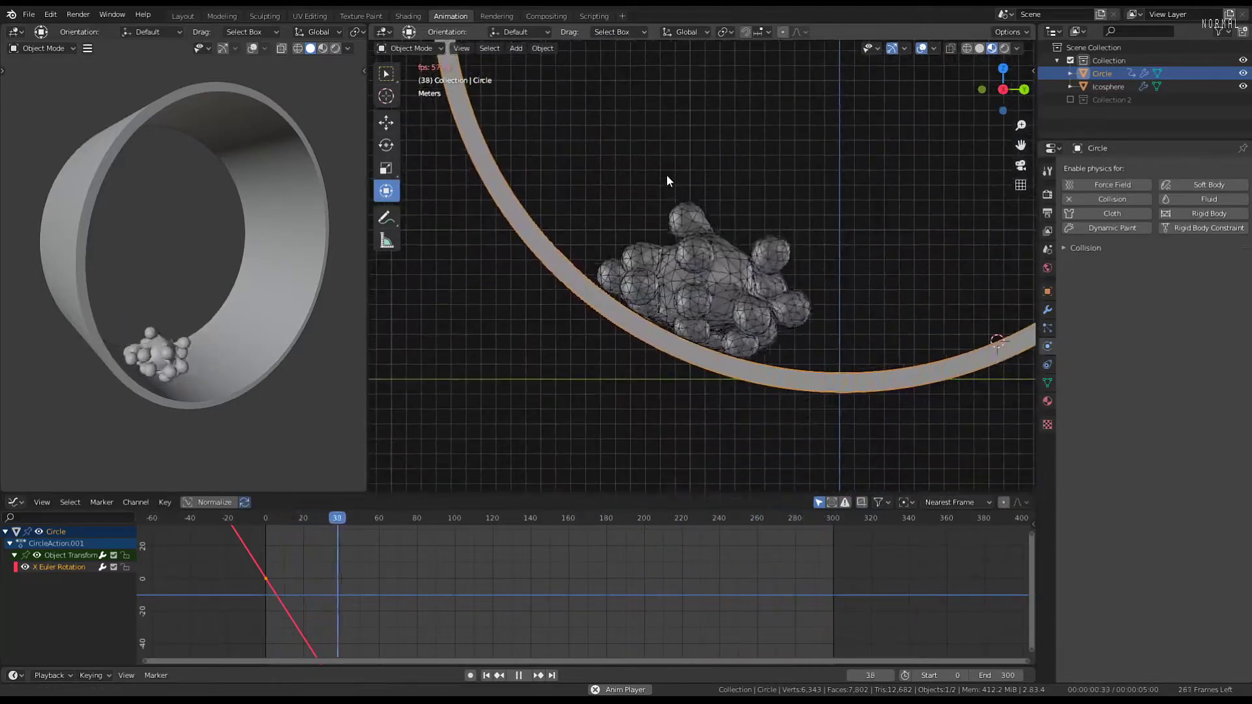
mouse_move(666, 174)
middle_down()
mouse_move(696, 217)
mouse_move(667, 213)
mouse_move(662, 194)
middle_up()
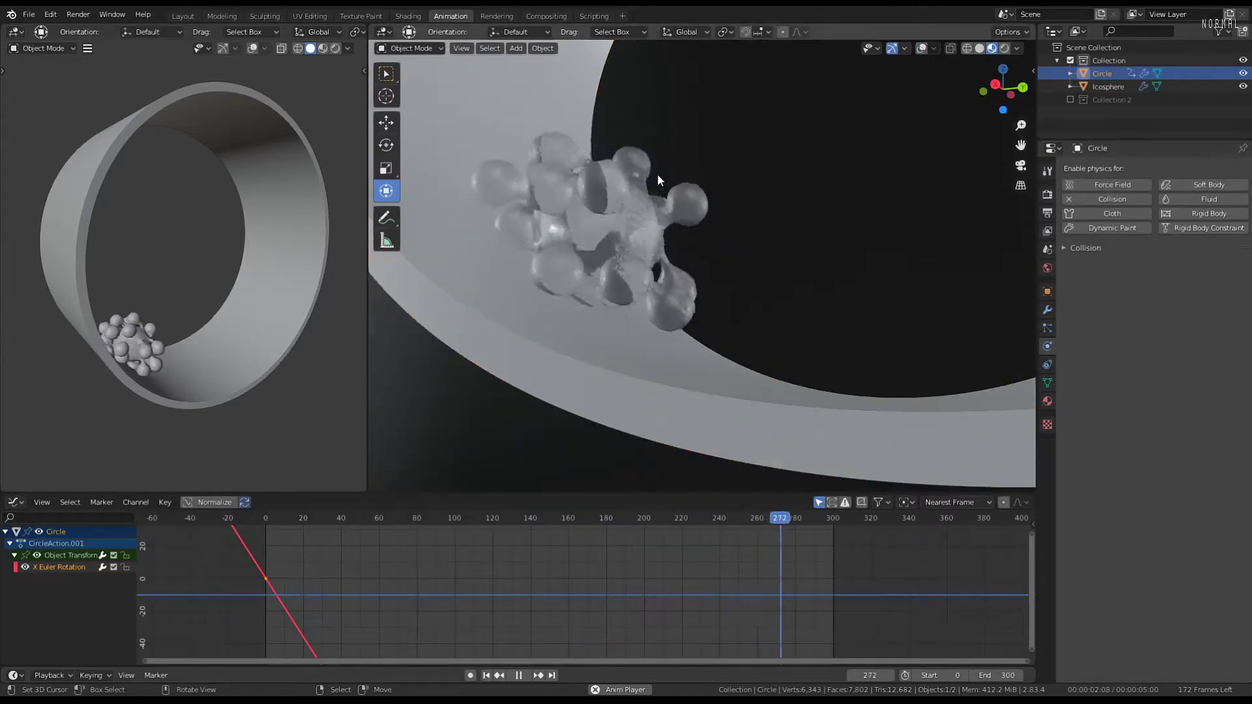
middle_drag(657, 174, 773, 218)
key(KP_3)
Return to frame 0, rotate the ring's X Euler Rotation curve steeper by about 12.44 degrees and replay the simulation
key(space)
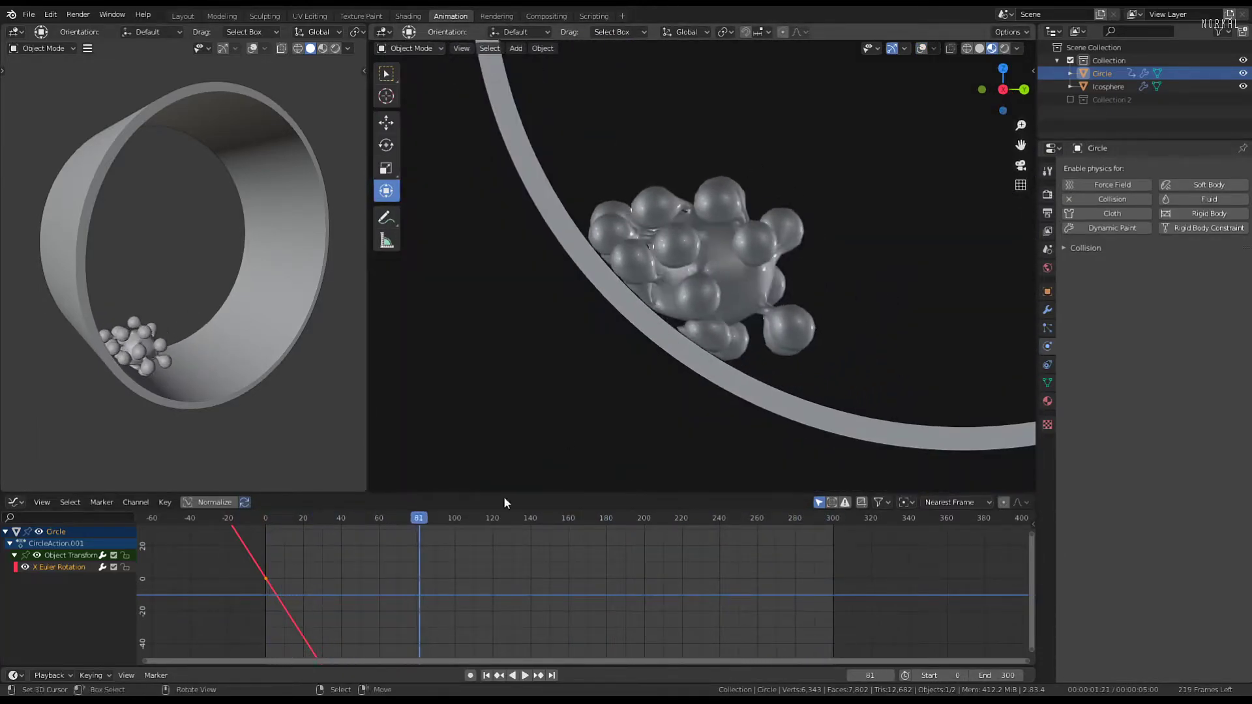
key(shift+Left)
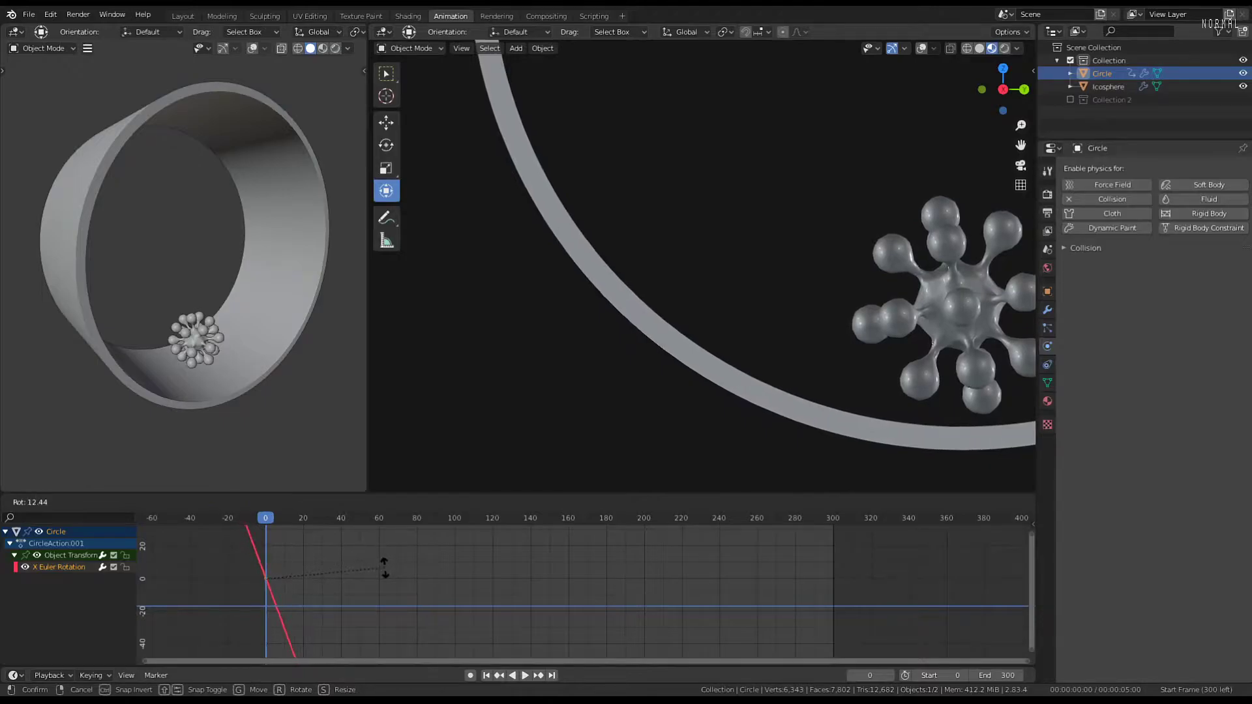
click(384, 568)
scroll(745, 212, down, 2)
shift+middle_drag(723, 219, 598, 254)
key(space)
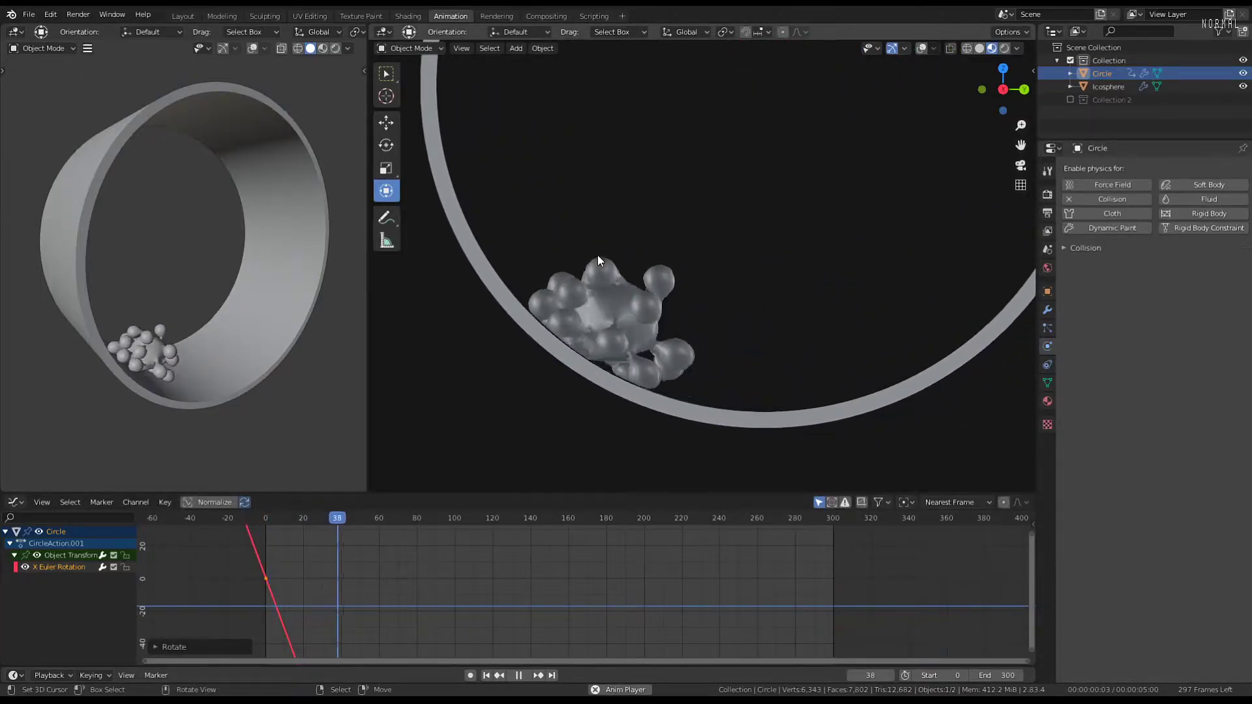
Examine the icosphere tumbling against the faster ring up close, at an angle and in the right view
shift+middle_drag(632, 254, 686, 263)
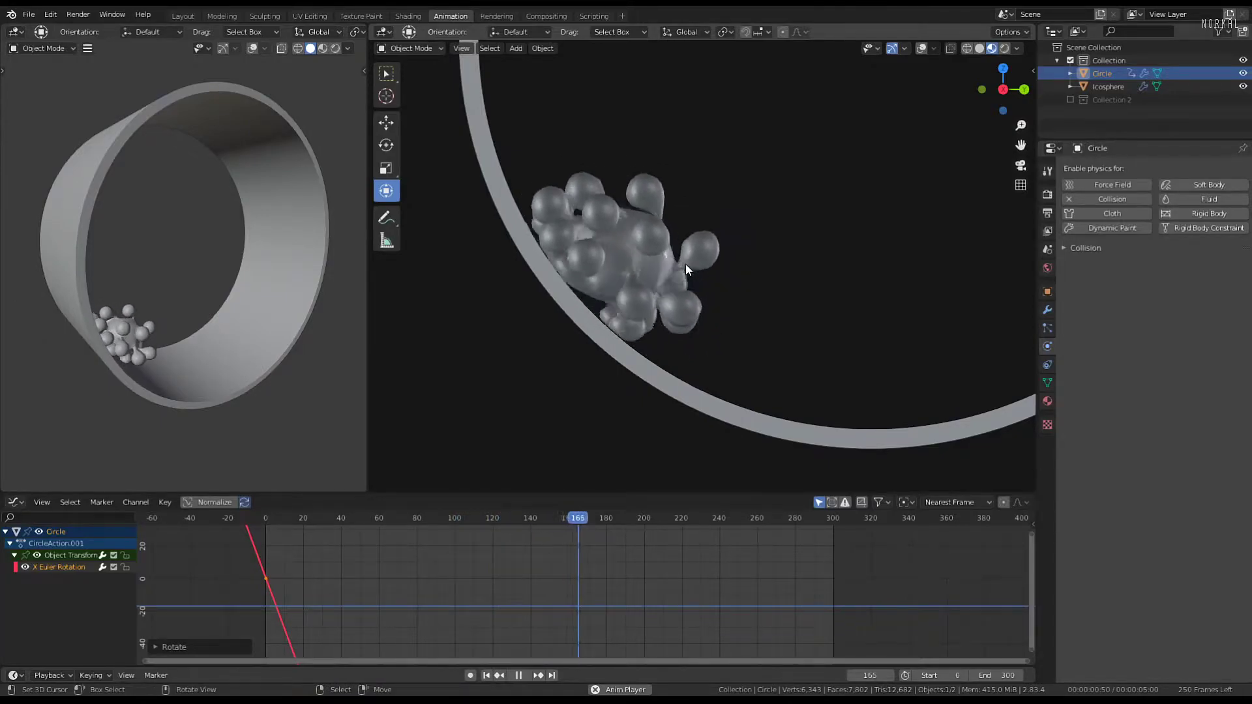
scroll(538, 209, up, 2)
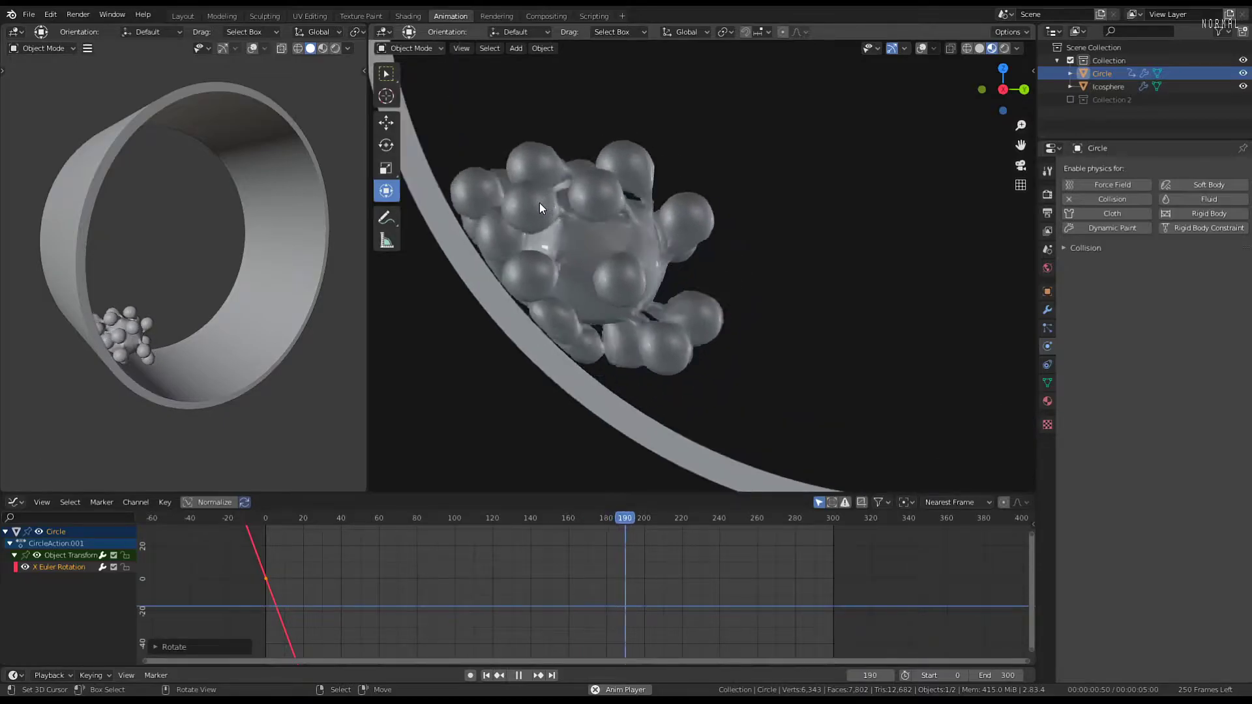
middle_drag(593, 188, 370, 200)
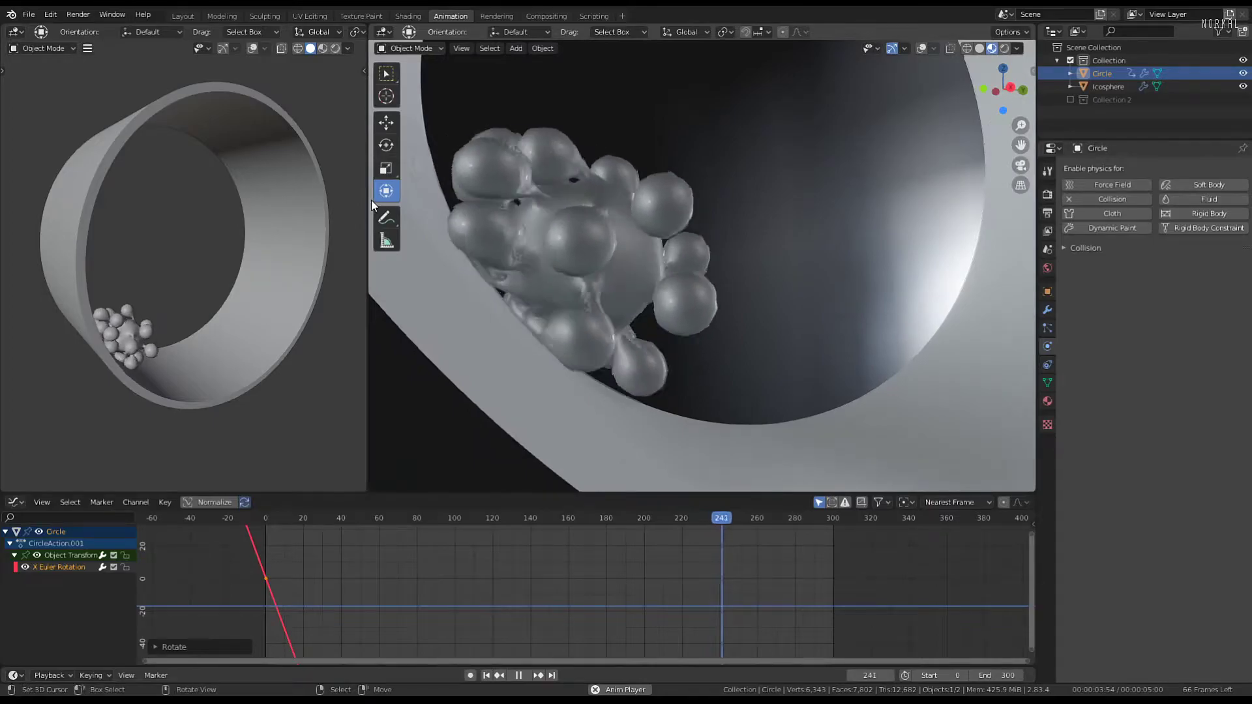
key(KP_3)
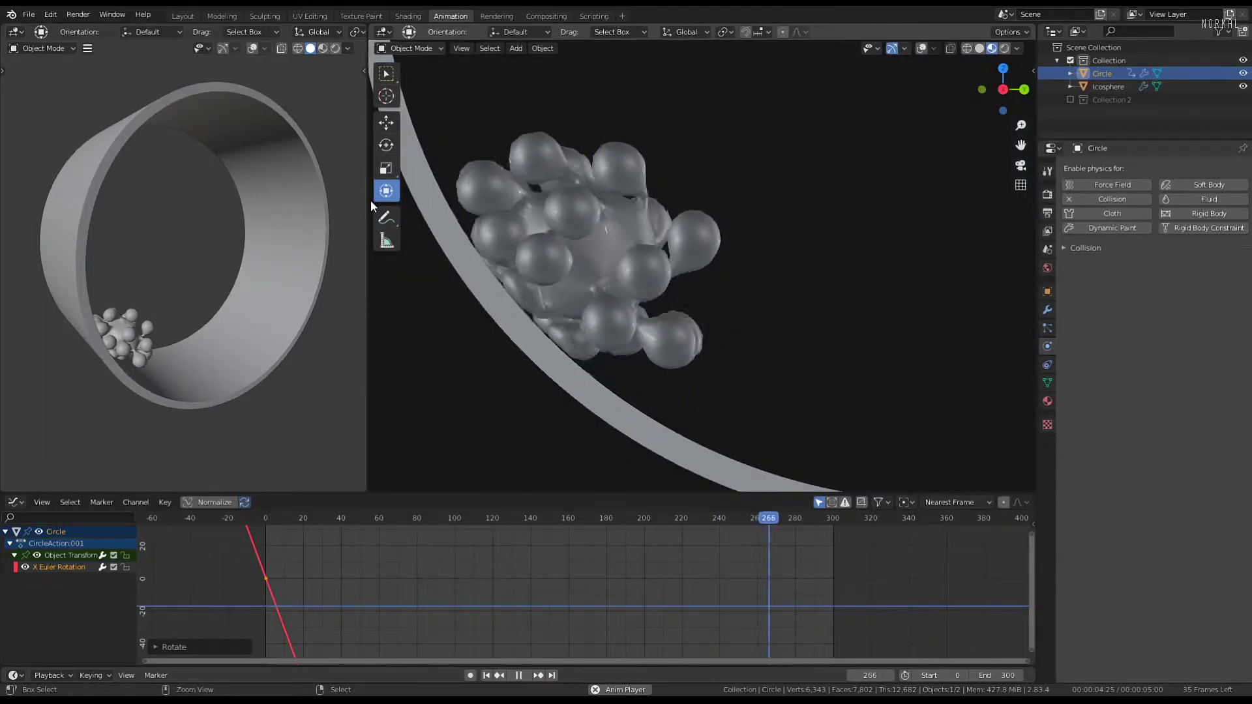
Examine the playing tumbling simulation in the back, front, top and right views
key(ctrl+KP_1)
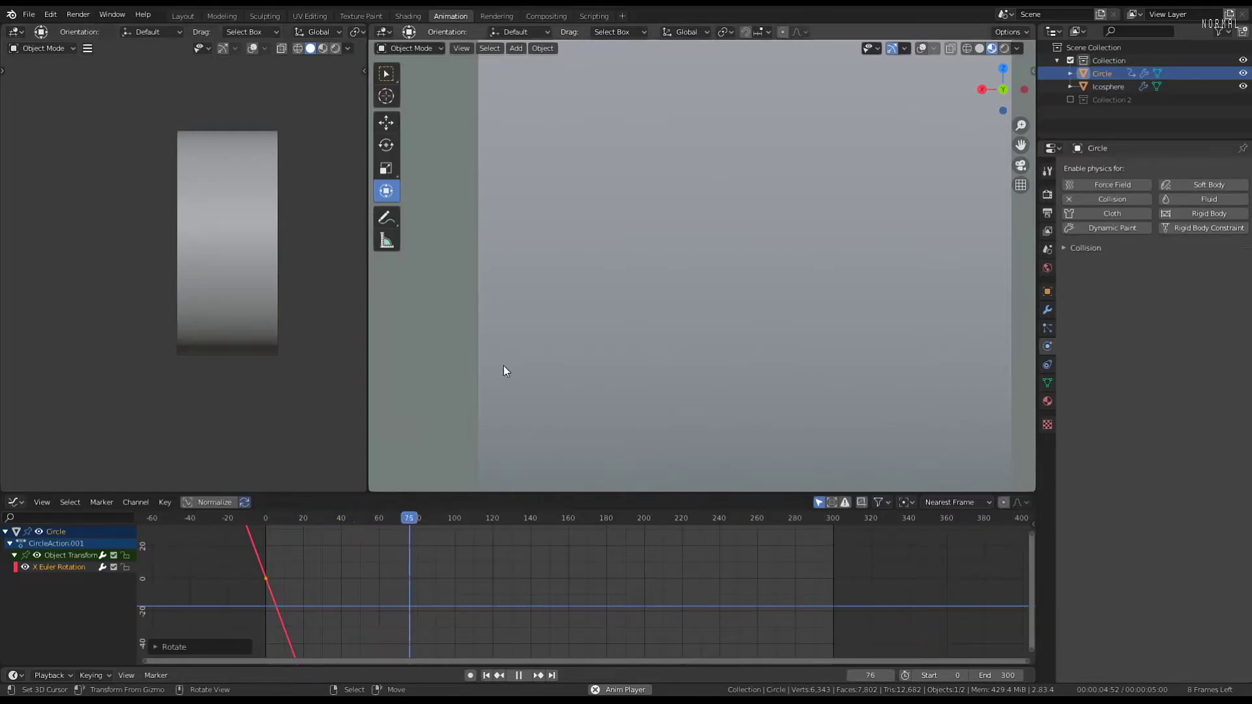
scroll(504, 366, down, 3)
key(KP_4)
key(KP_4)
key(KP_4)
key(KP_1)
key(KP_3)
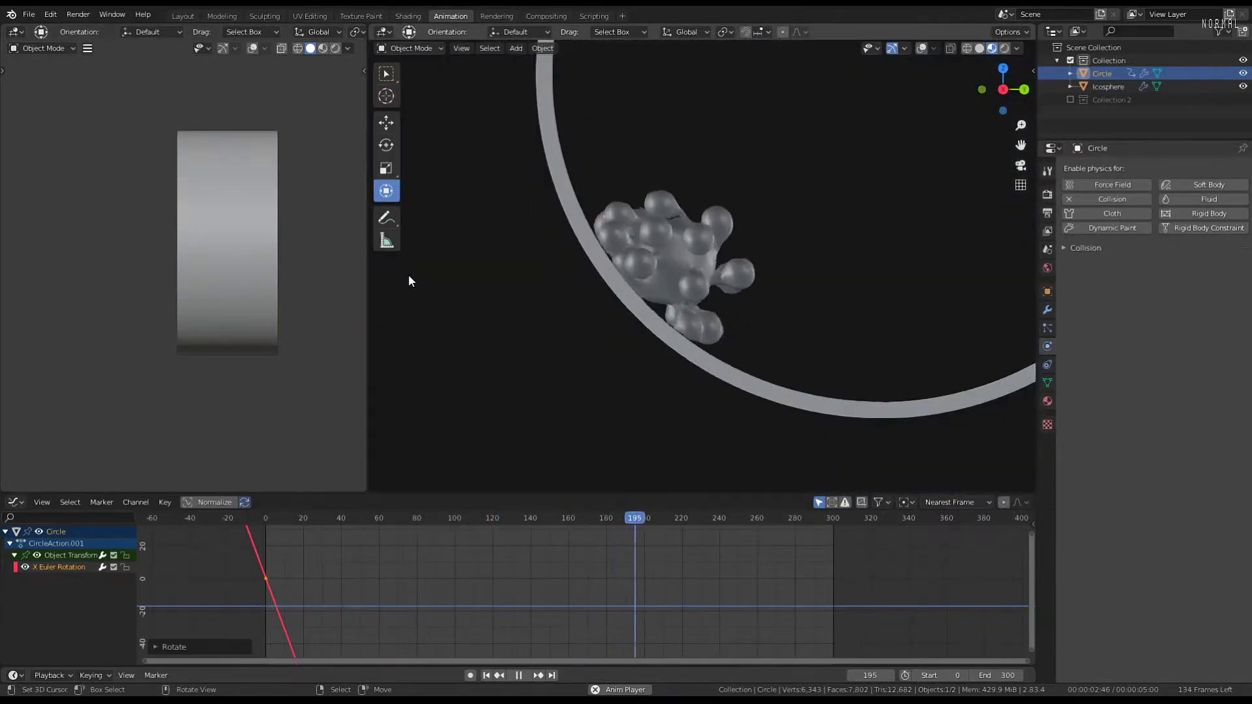
key(KP_7)
key(KP_1)
key(KP_3)
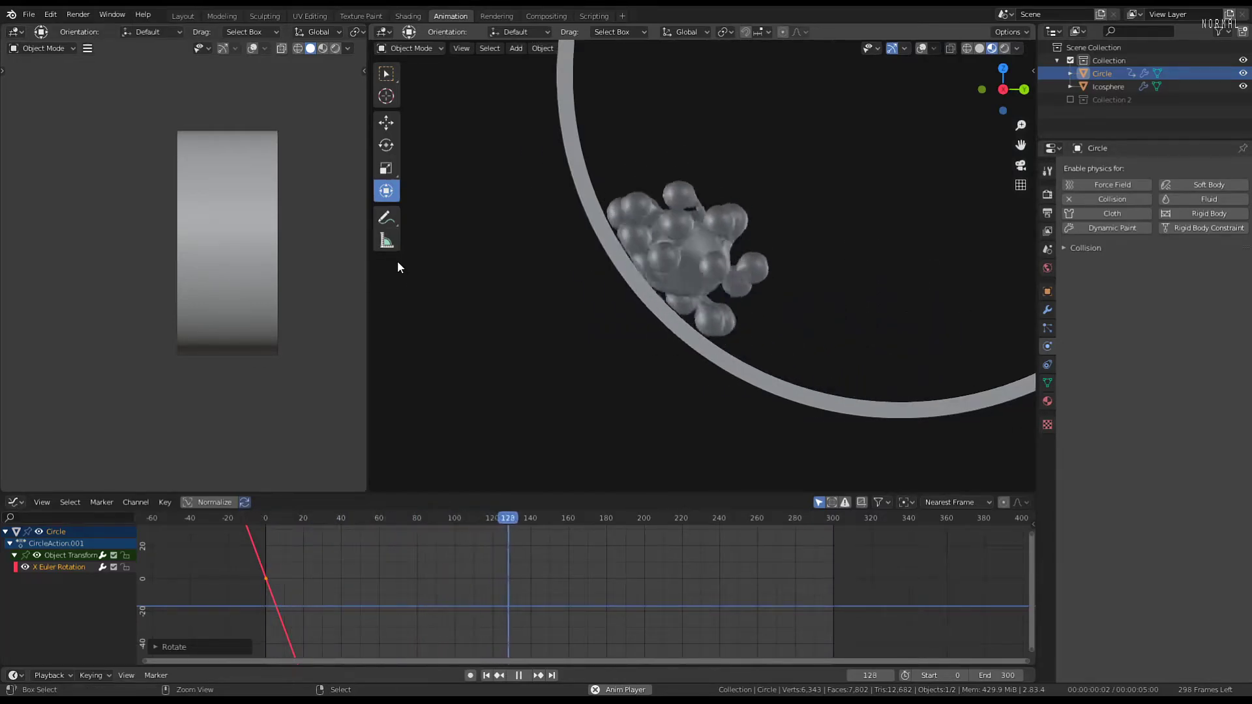
Roll the right view of the playing simulation until the icosphere sits at the lowest part of the ring
key(shift+KP_6)
key(shift+KP_6)
key(shift+KP_6)
key(shift+KP_6)
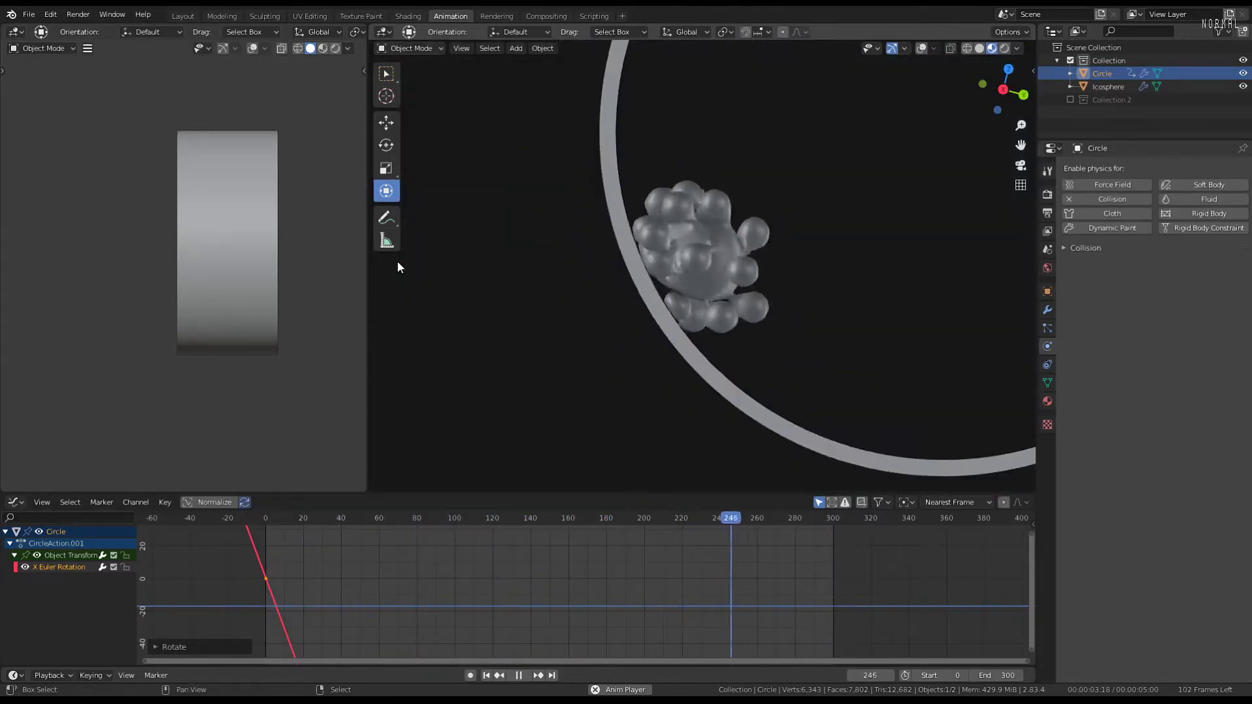
key(shift+KP_4)
key(shift+KP_4)
key(shift+KP_4)
key(shift+KP_4)
key(shift+KP_4)
key(shift+KP_4)
key(shift+KP_4)
key(shift+KP_4)
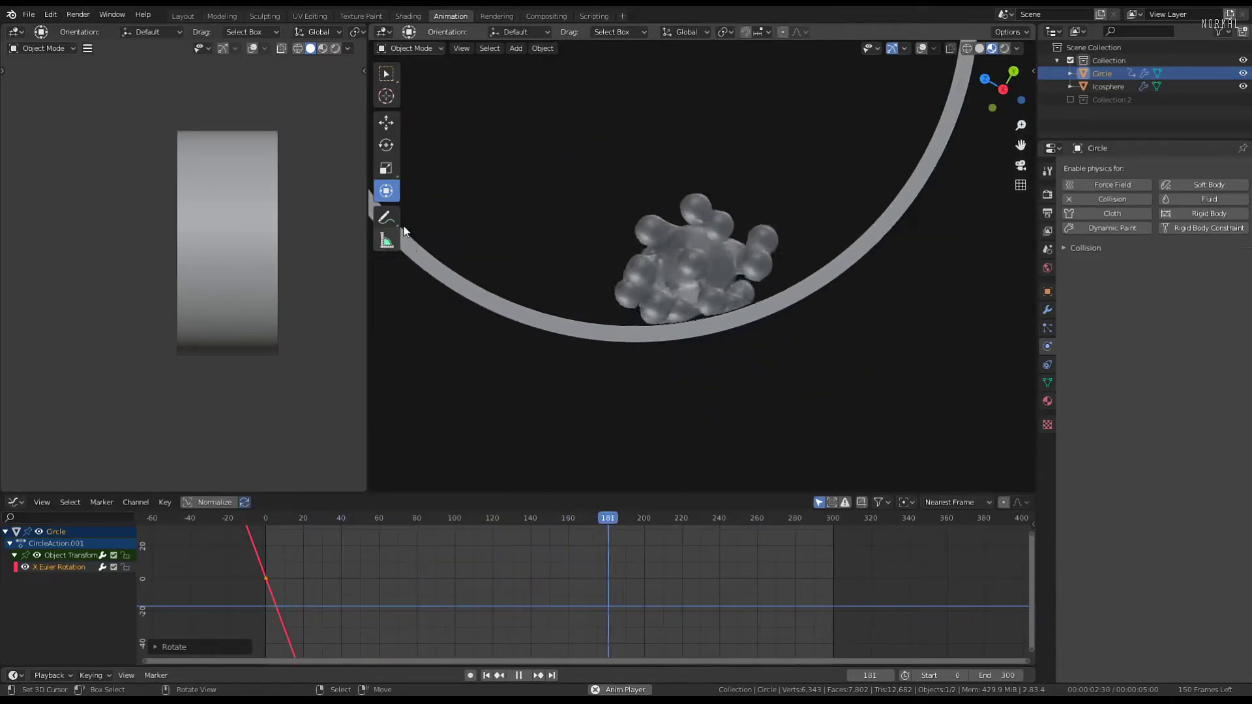
Examine the tumbling icosphere up close in the rolled view and from an angle outside the ring
scroll(653, 225, up, 5)
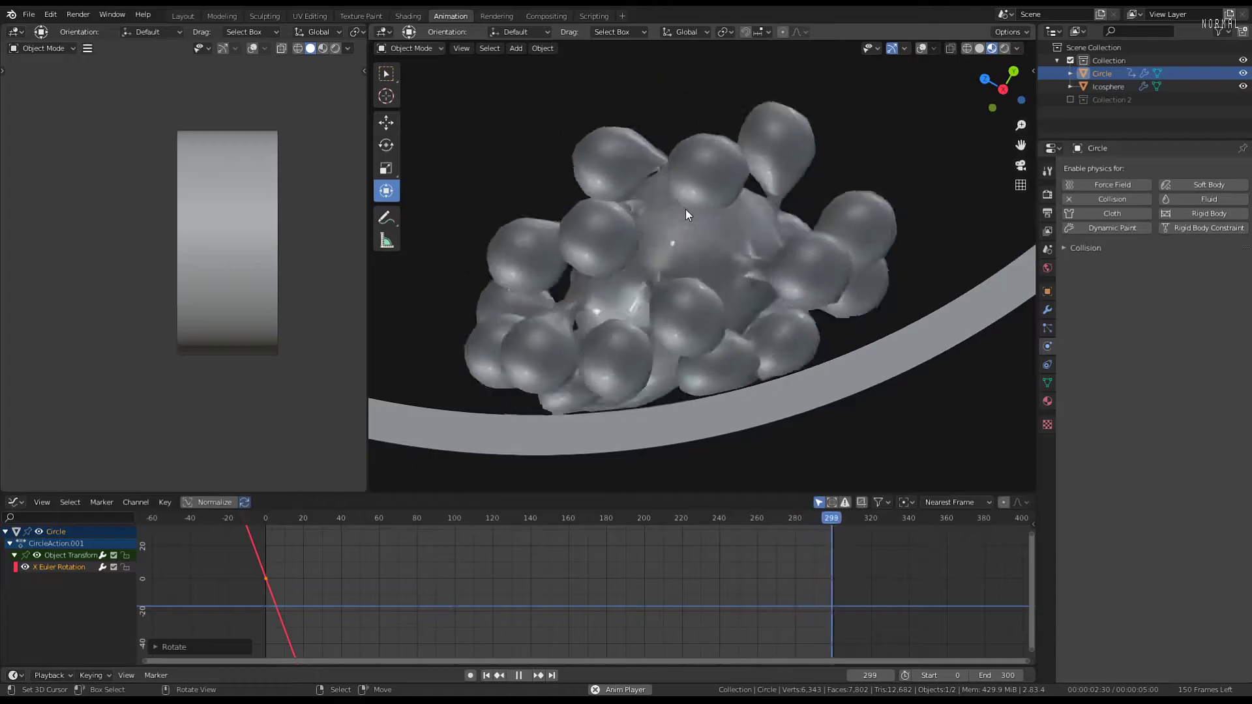
key(shift+KP_6)
scroll(773, 205, down, 2)
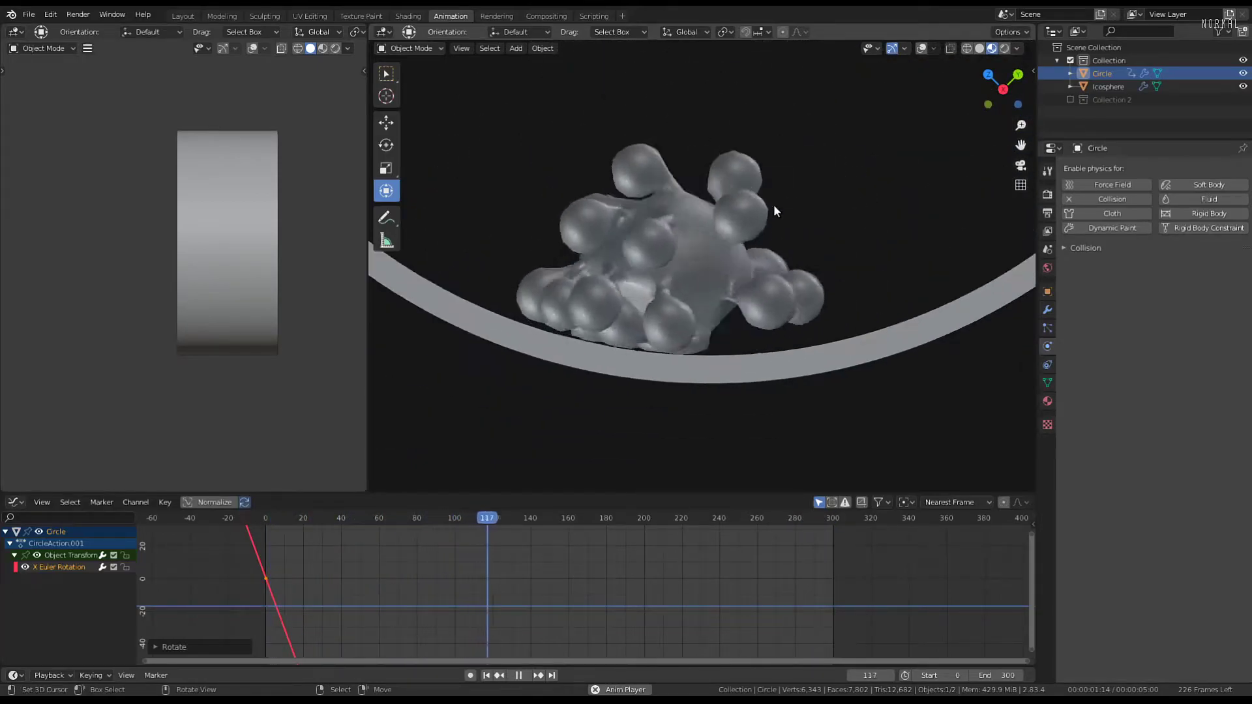
shift+middle_drag(766, 215, 623, 185)
scroll(750, 257, down, 3)
scroll(745, 243, up, 3)
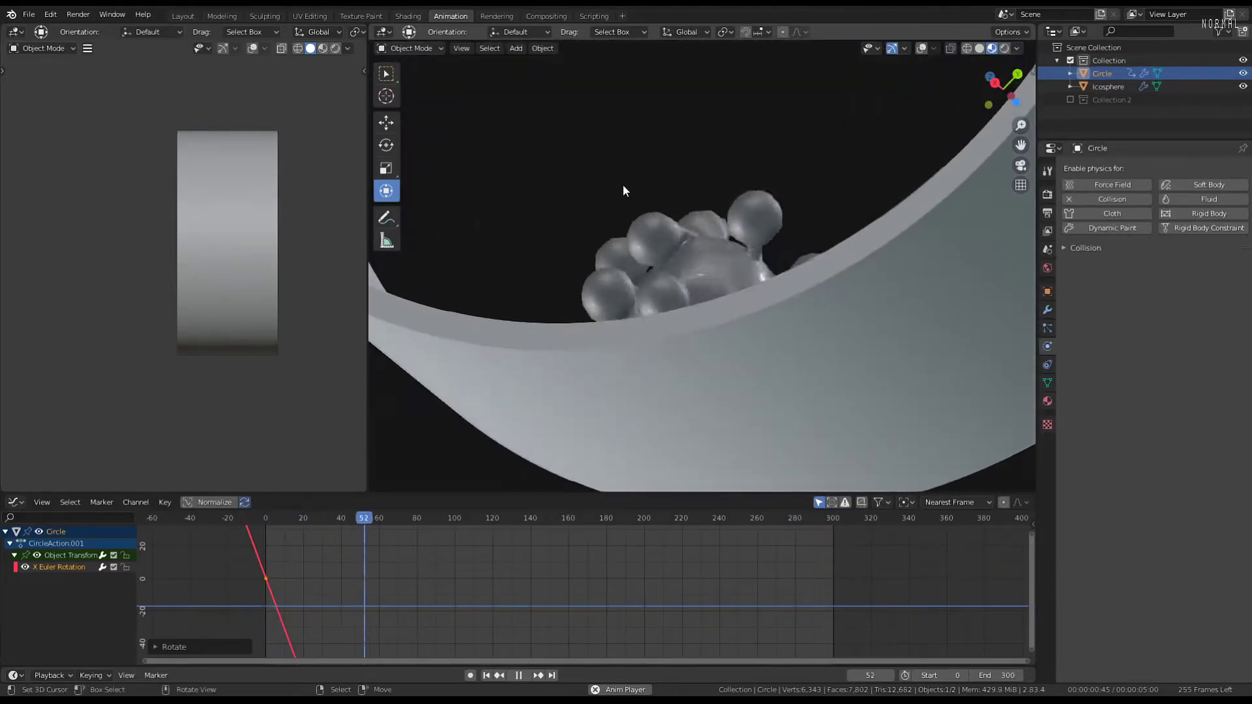
key(KP_3)
key(KP_1)
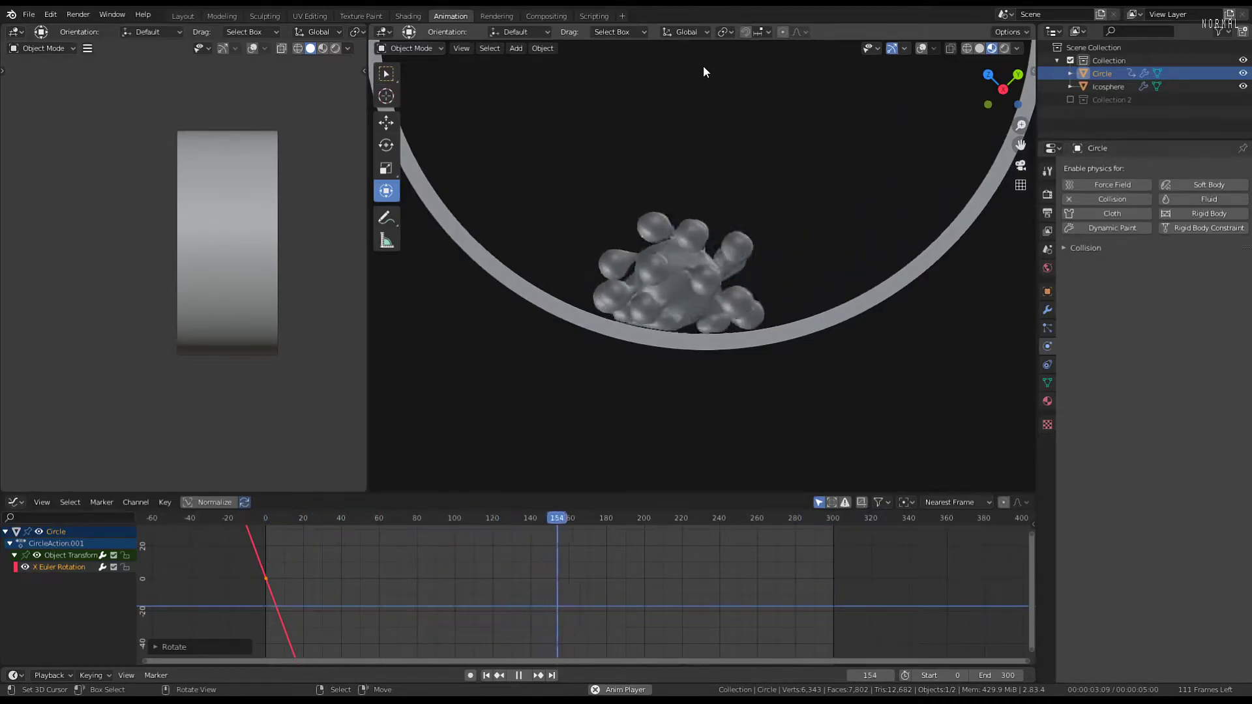
Inspect the icosphere's deformation against the ring close up, at an angle and in the right view
scroll(710, 91, up, 3)
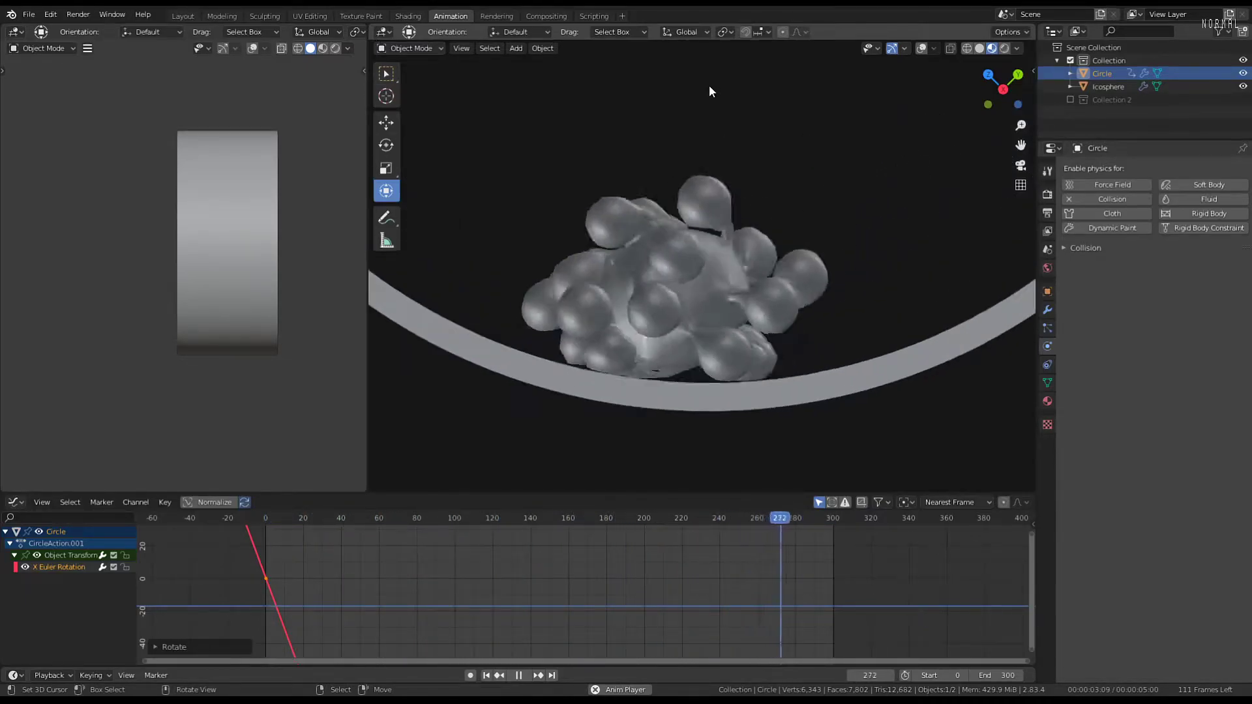
scroll(683, 315, up, 2)
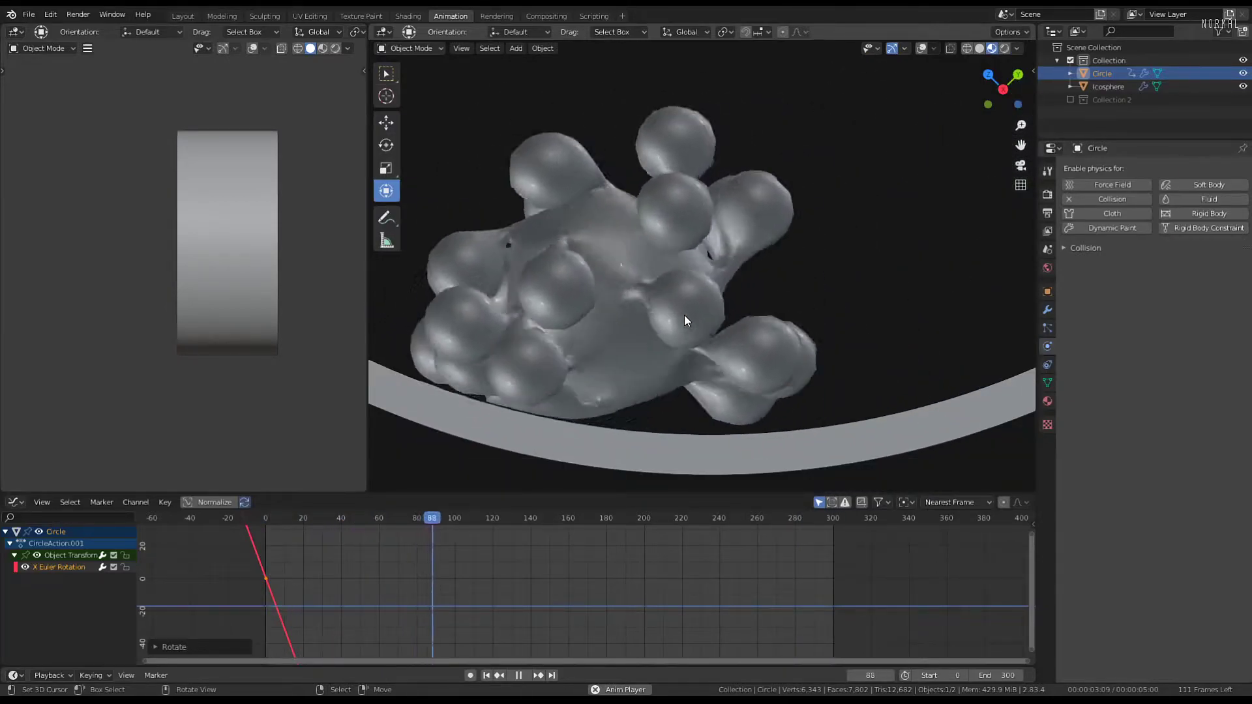
scroll(730, 279, down, 4)
middle_drag(730, 279, 684, 223)
scroll(692, 300, up, 1)
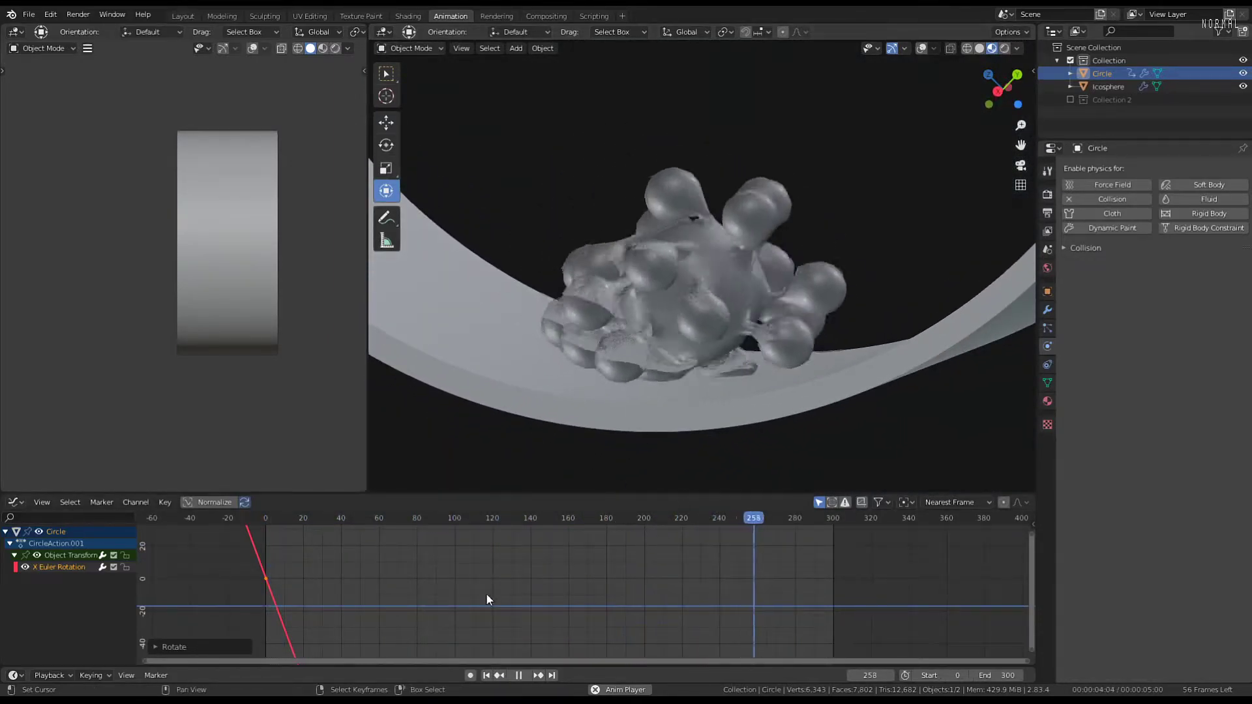
key(KP_3)
scroll(805, 228, down, 1)
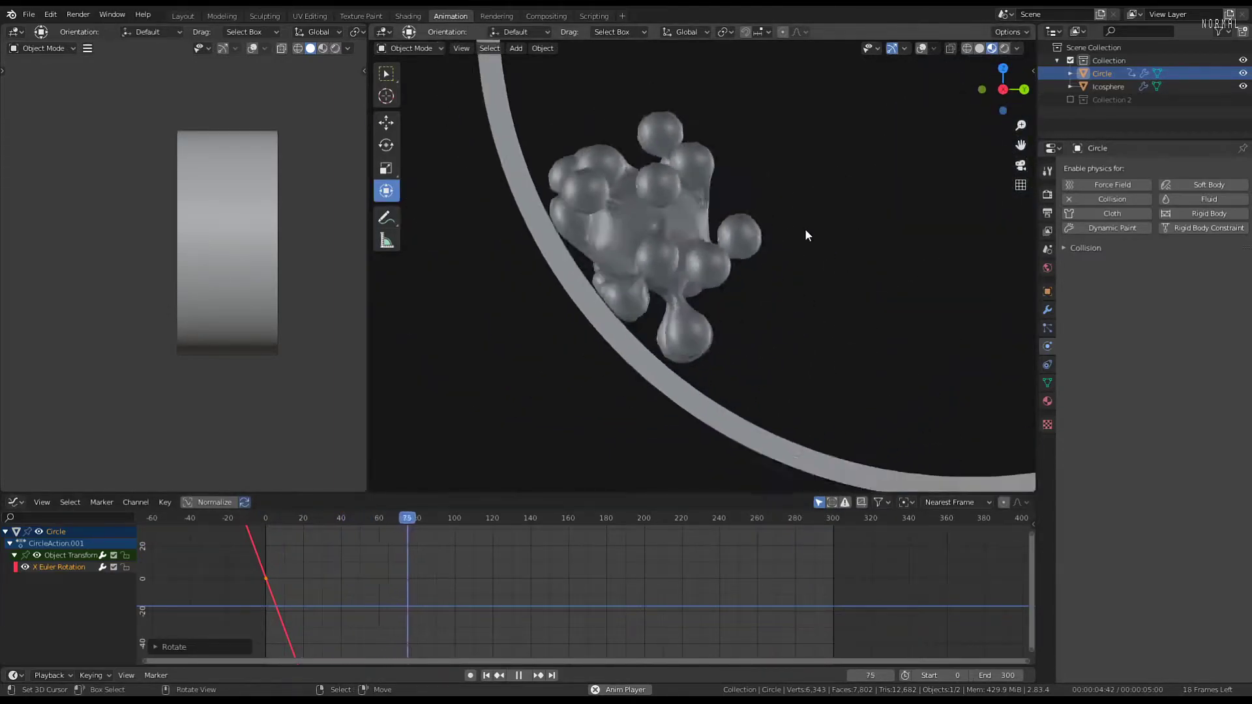
scroll(815, 232, down, 3)
shift+middle_drag(757, 230, 623, 223)
scroll(652, 222, up, 2)
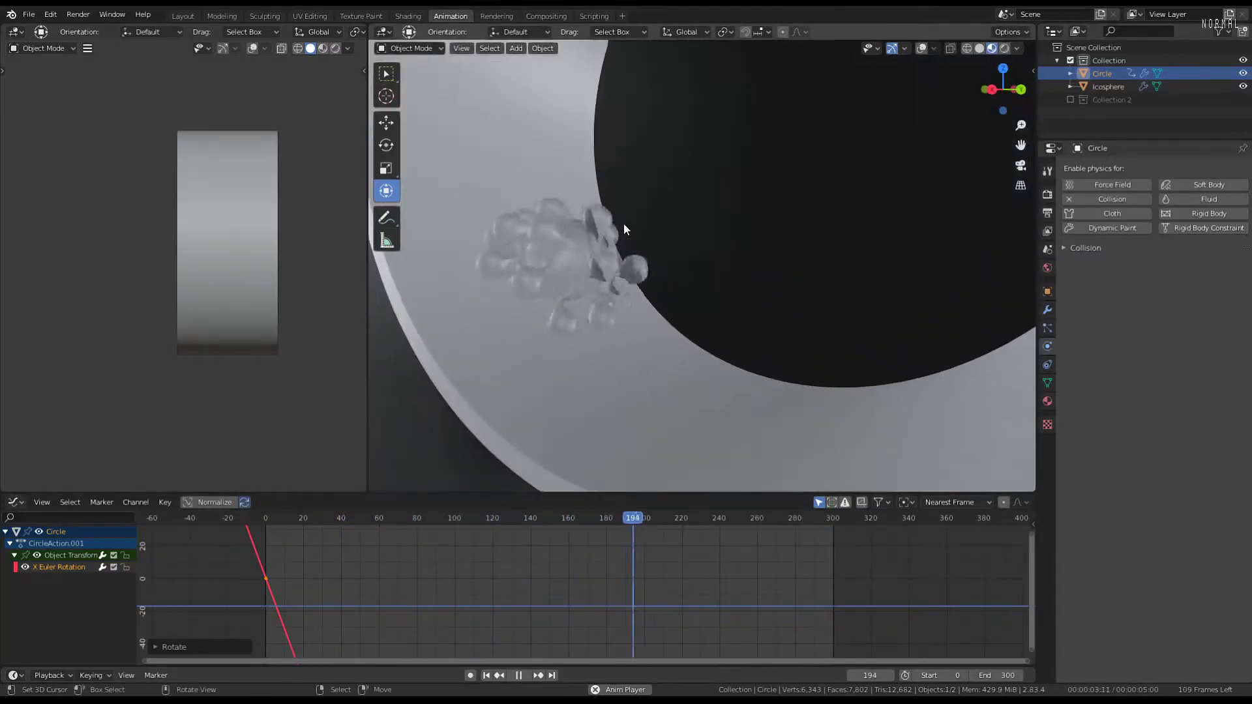
Show the ring and icosphere in wireframe at an angle in the smaller viewport and stop playback
mouse_move(223, 256)
middle_down()
mouse_move(118, 267)
mouse_move(232, 248)
mouse_move(200, 248)
middle_up()
click(297, 48)
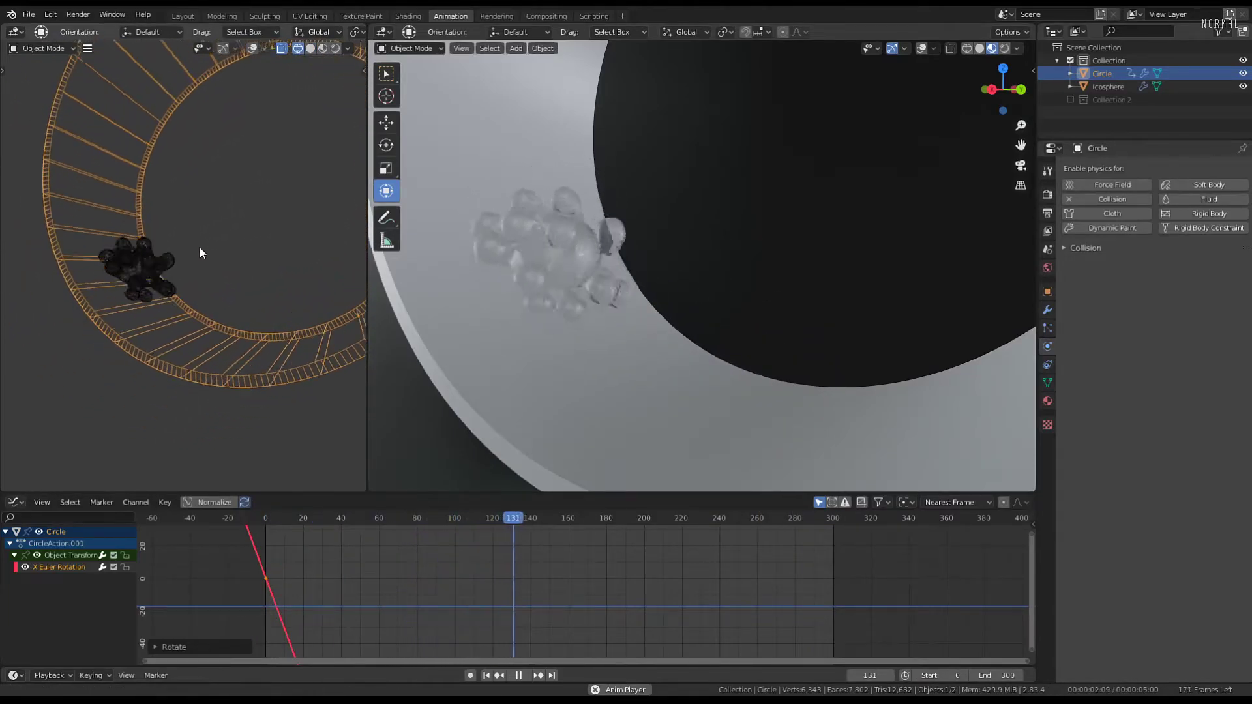
scroll(214, 287, up, 4)
key(space)
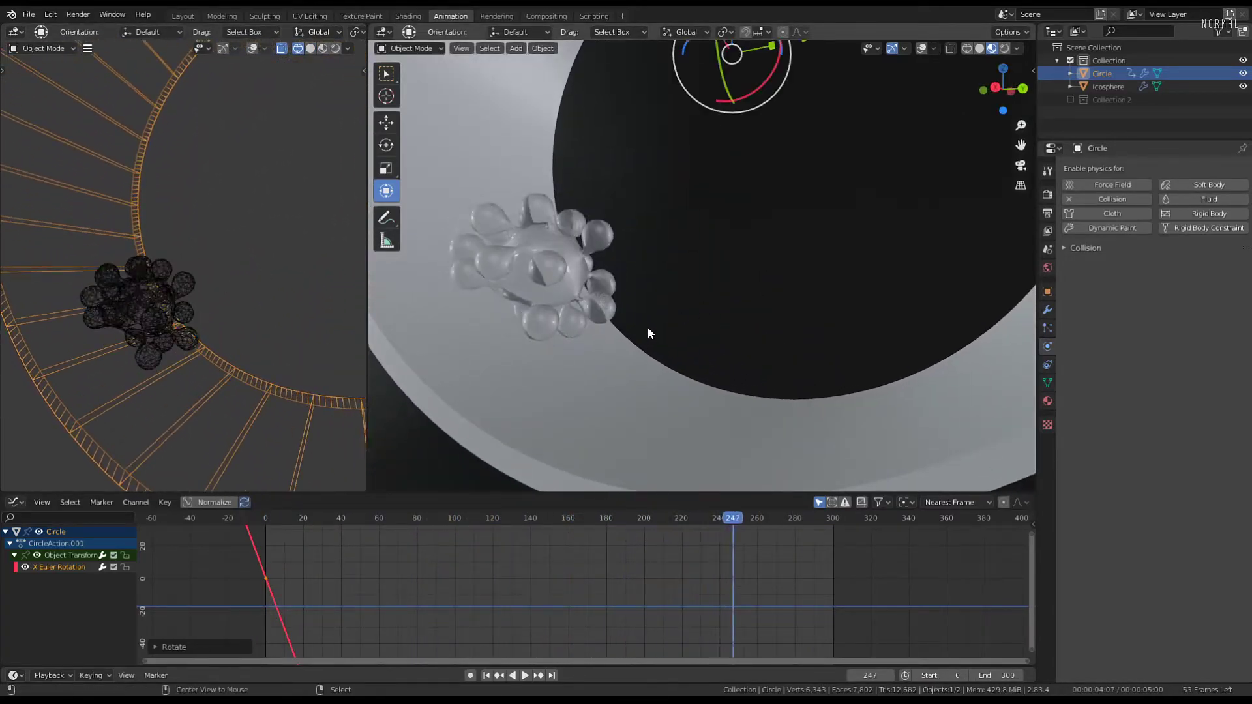
Select the icosphere, set its cloth Vertex Mass to 0.2 kg and replay the simulation from frame 0 in the right view
click(542, 269)
scroll(1181, 333, down, 3)
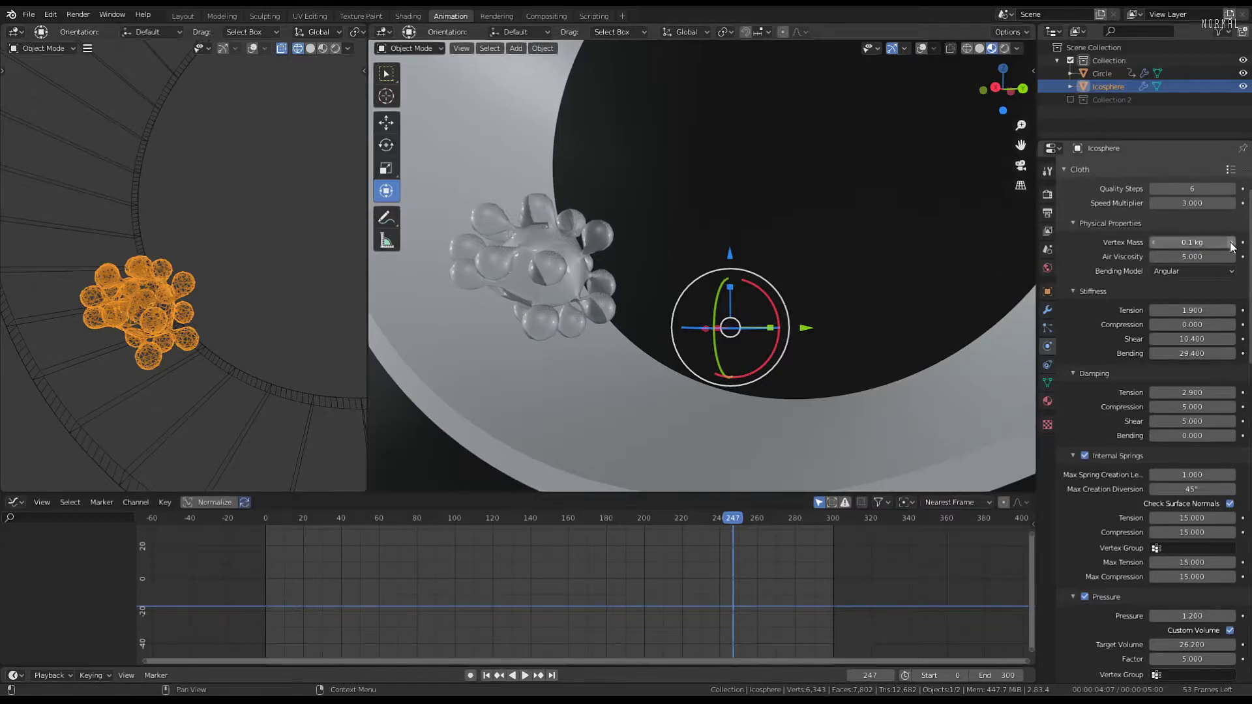
click(996, 87)
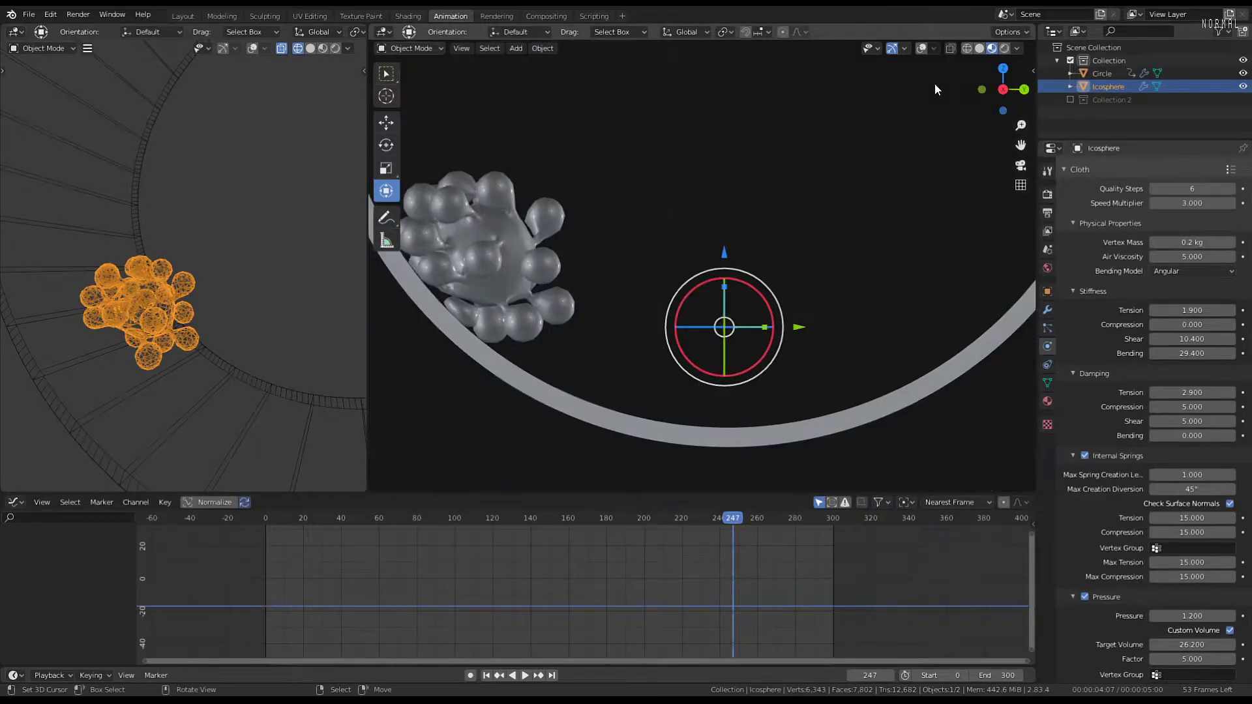
key(space)
key(space)
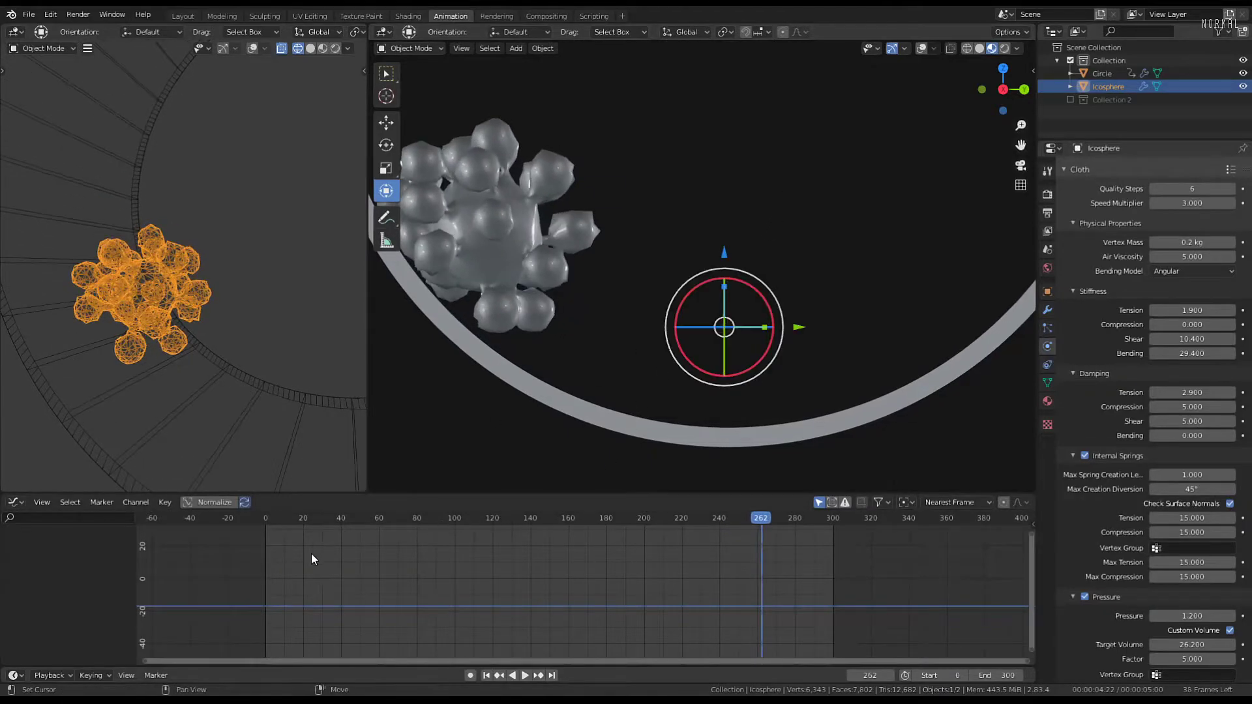
click(267, 556)
key(space)
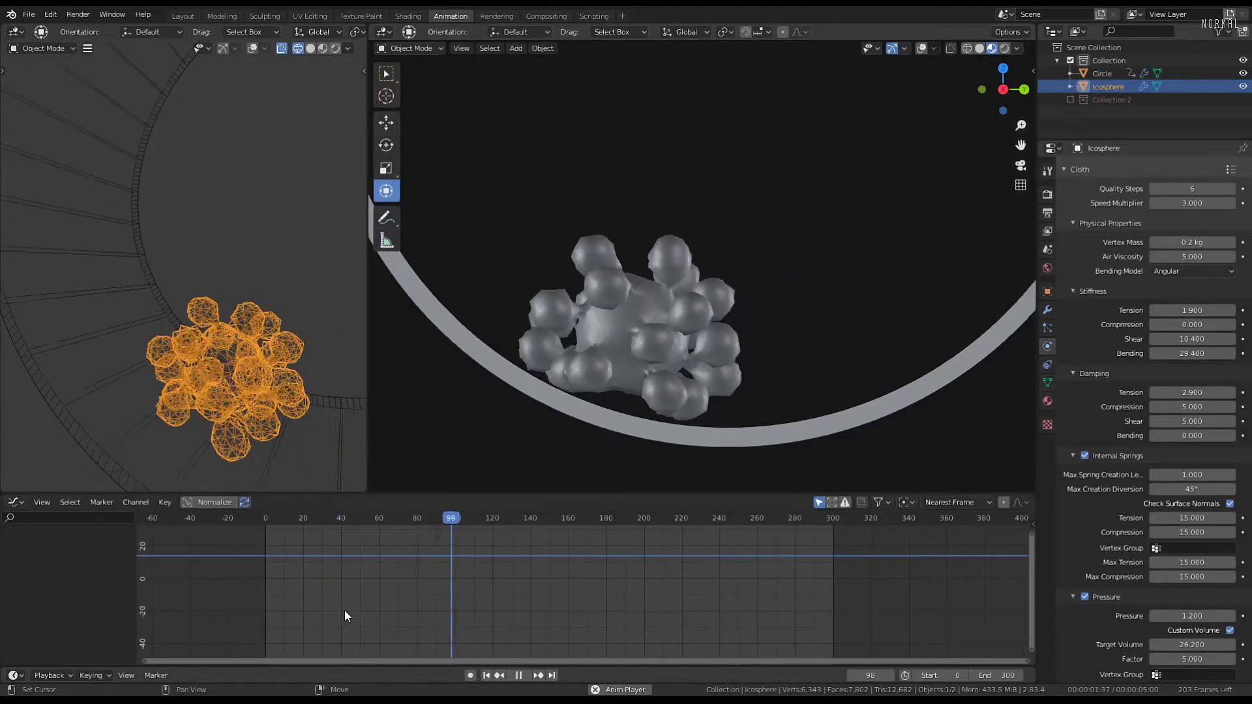
Stop playback, set the icosphere's cloth Vertex Mass to 5 kg and restart the simulation
key(Escape)
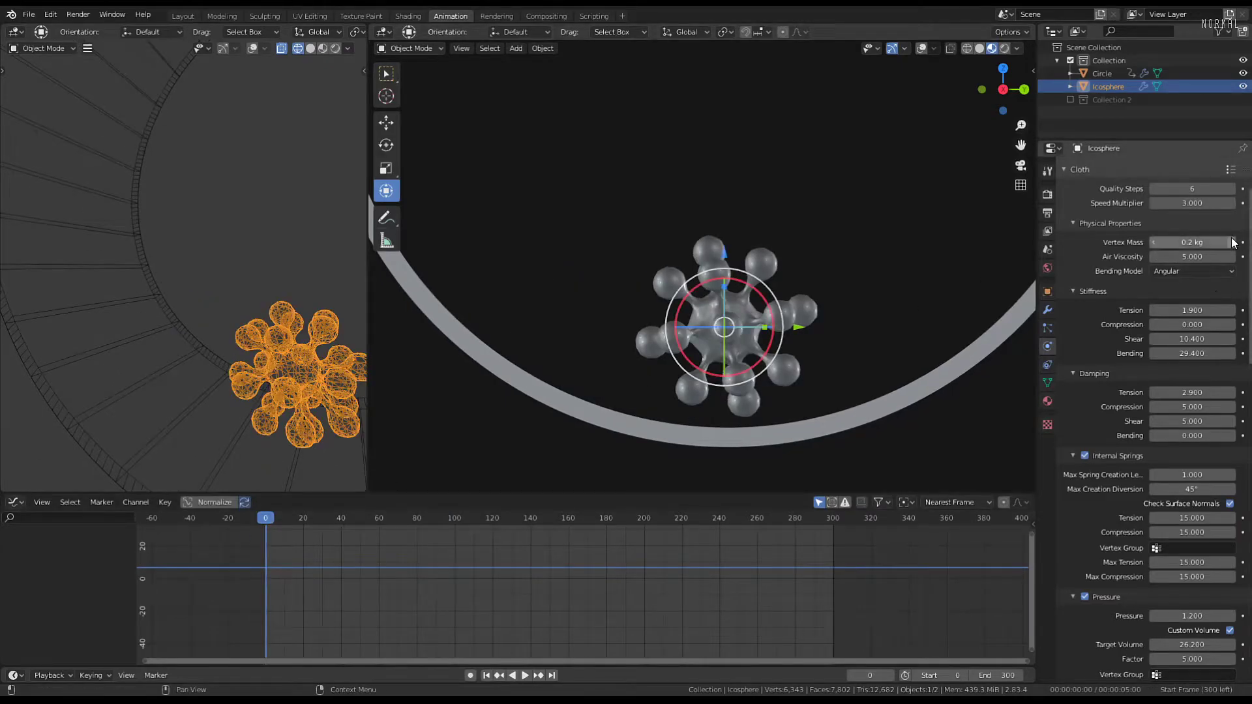
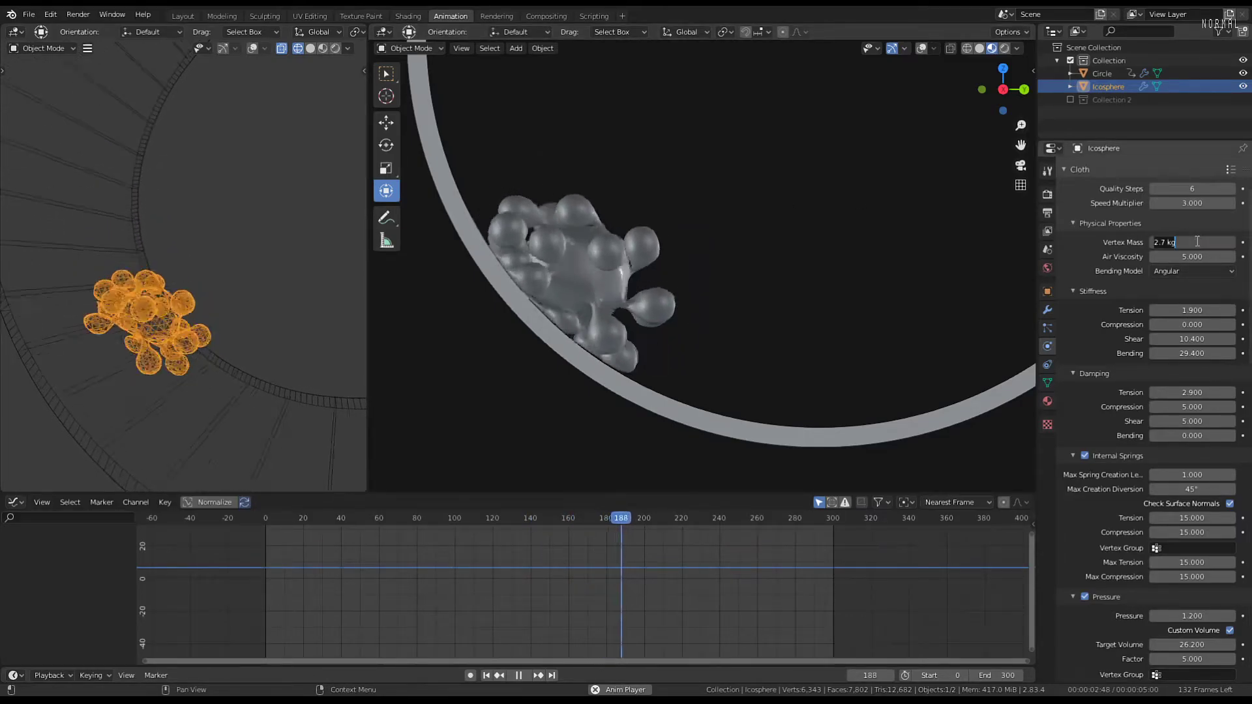
key(Return)
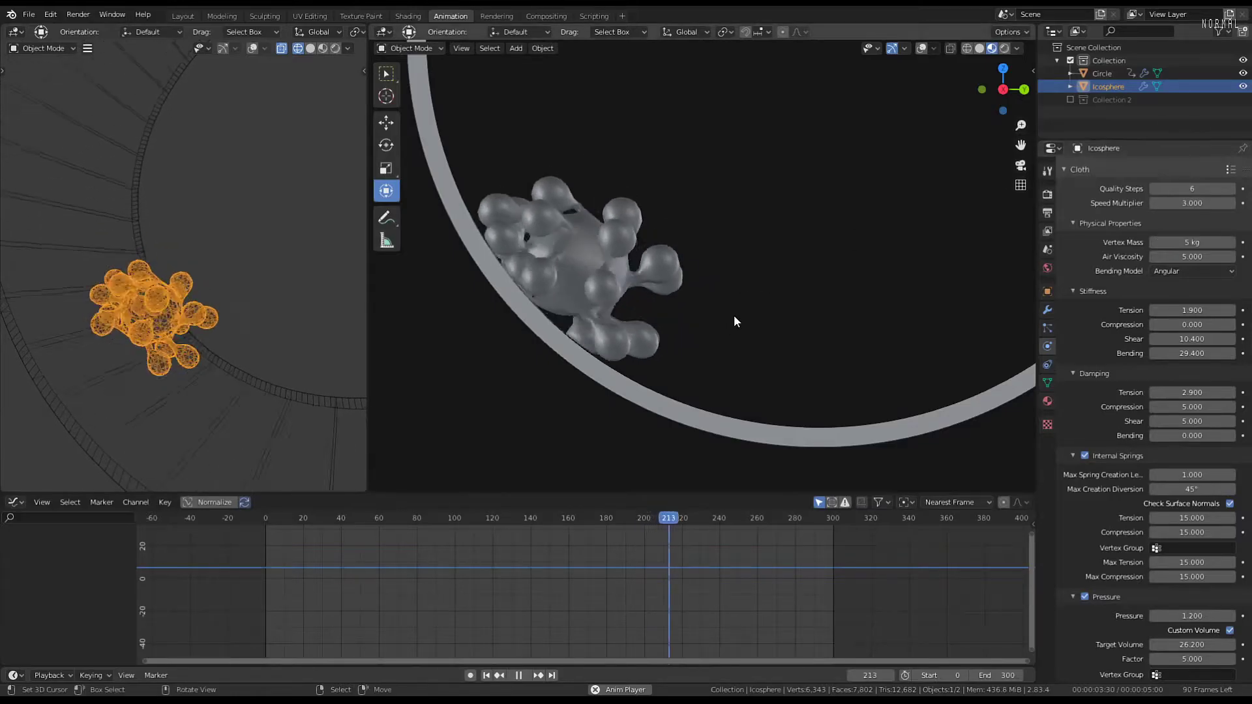
click(234, 589)
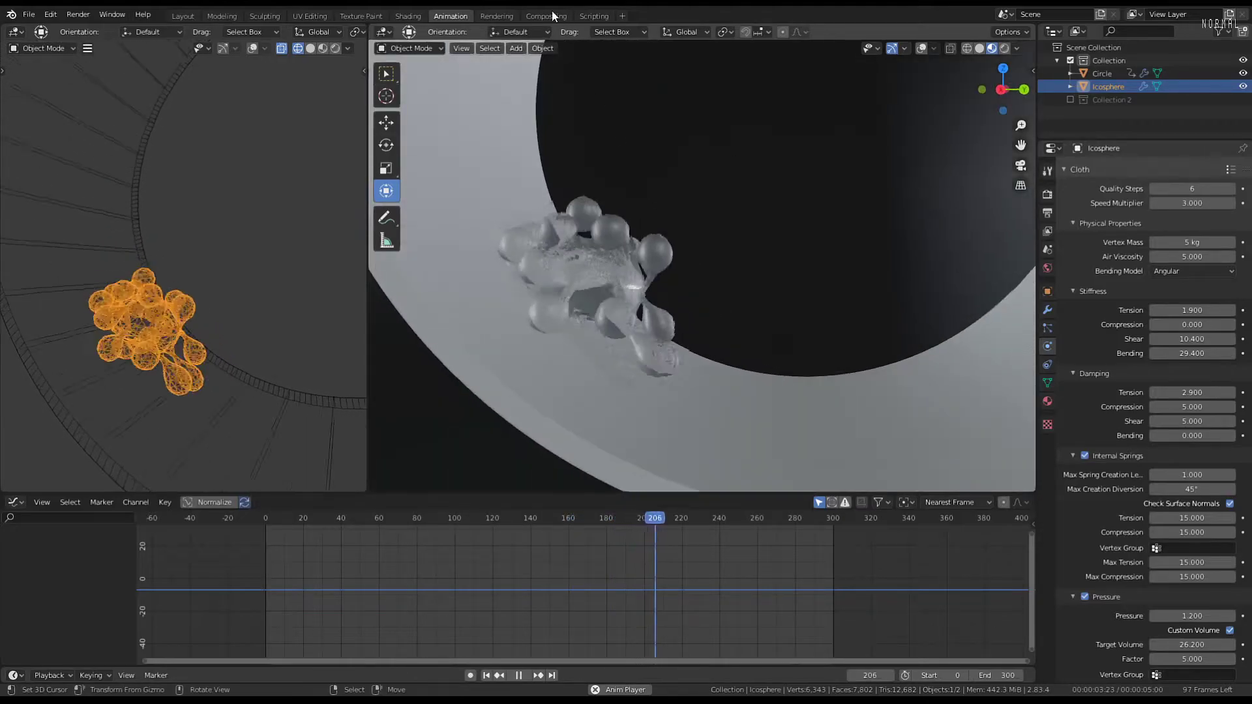
Switch to the Shading workspace and examine the heavier icosphere's simulation in the right view, up close and with the whole ring
click(408, 16)
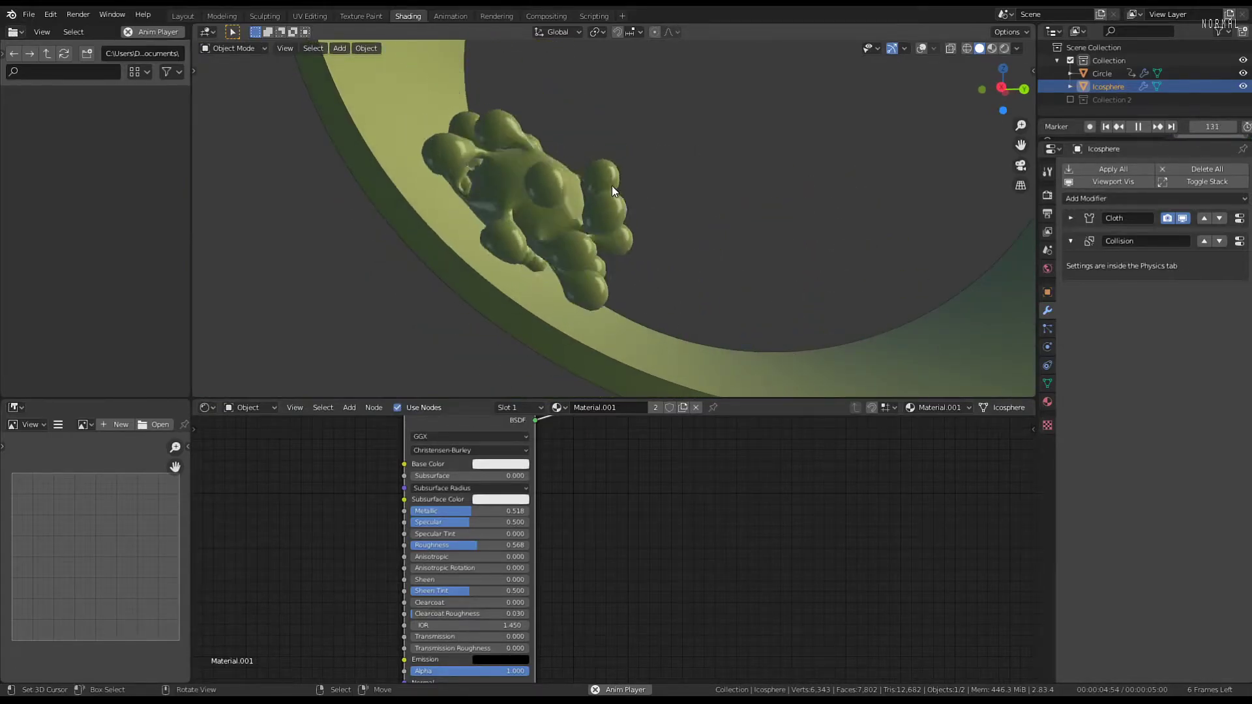
key(KP_3)
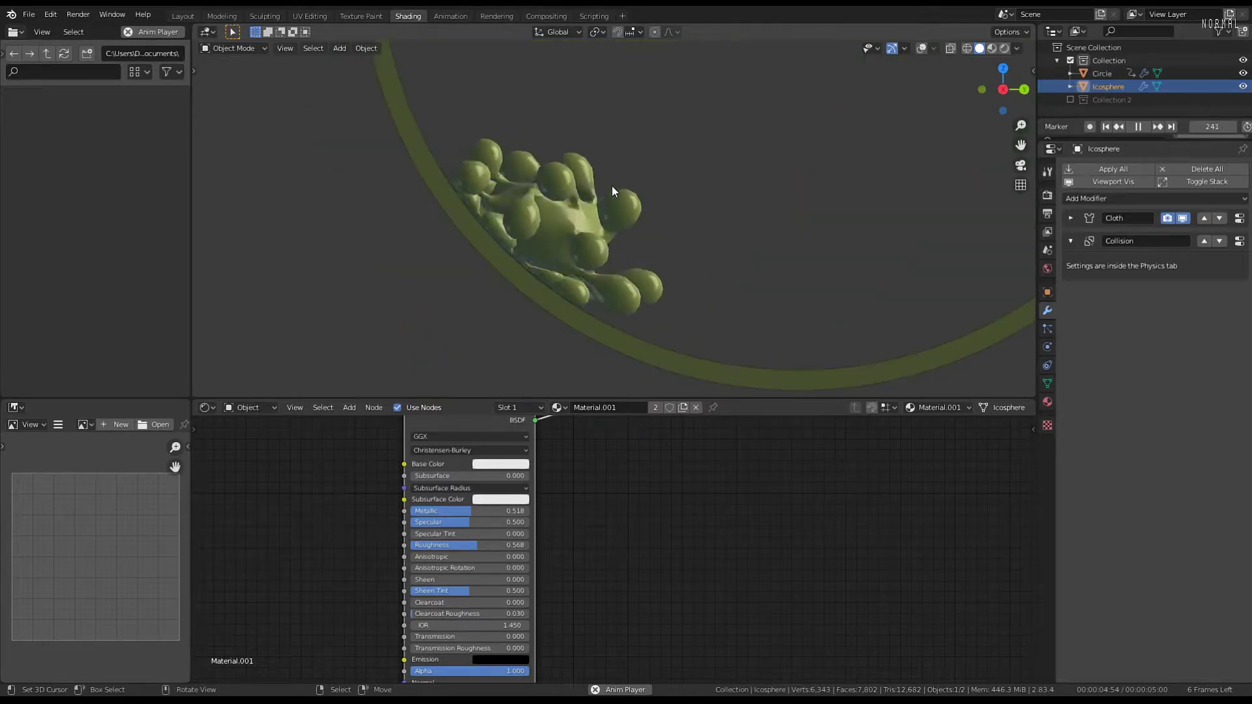
scroll(656, 151, down, 2)
middle_drag(656, 150, 706, 221)
scroll(658, 215, down, 5)
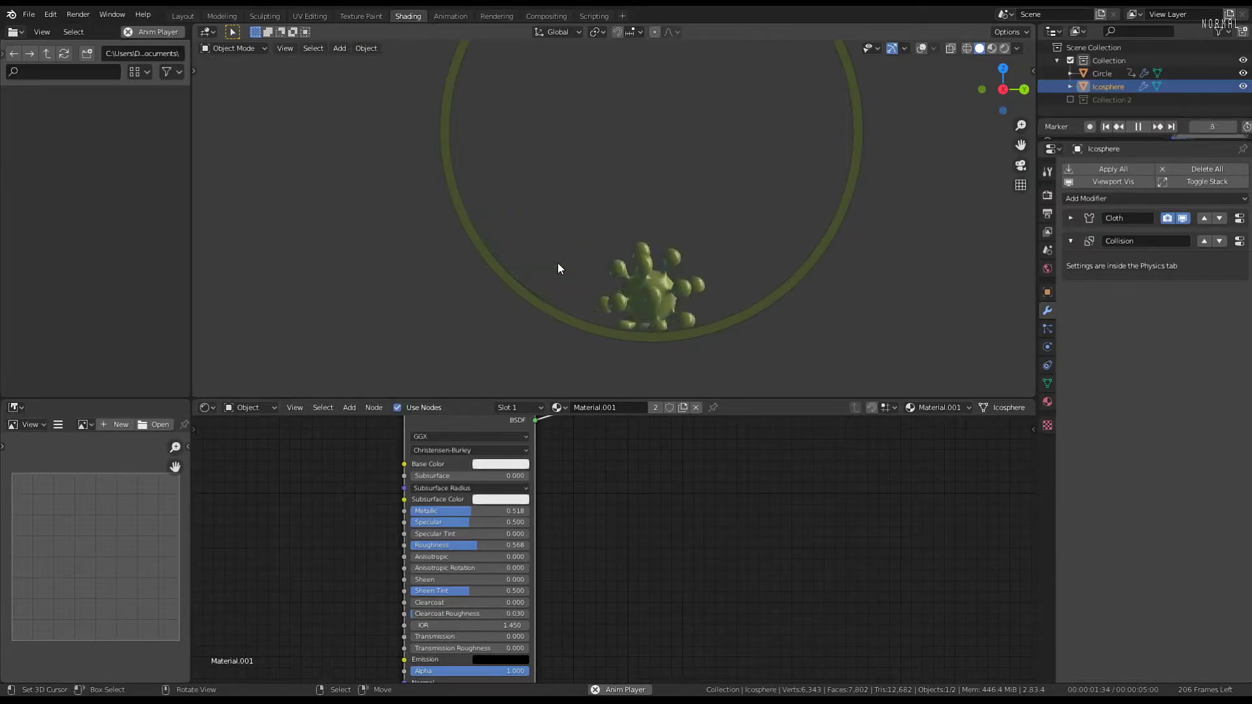
scroll(557, 267, up, 2)
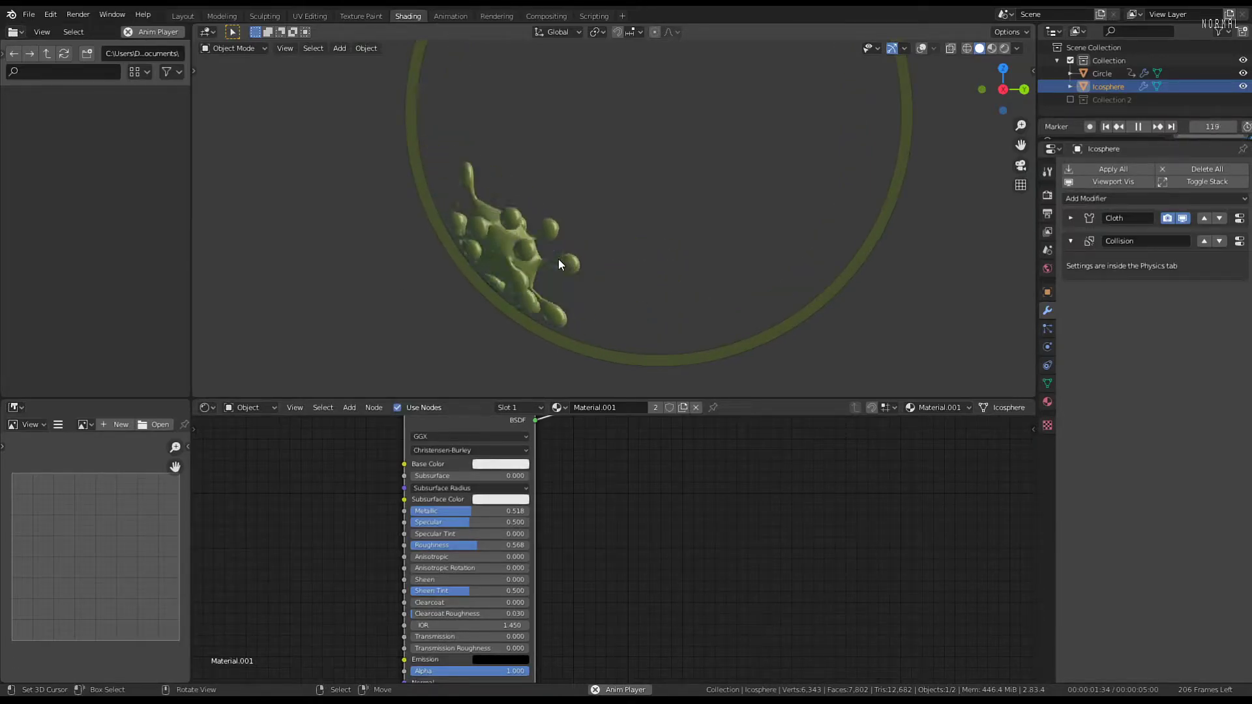
Stop playback at frame 0, select the ring and return to the Animation workspace in Object Mode
key(space)
key(shift+Left)
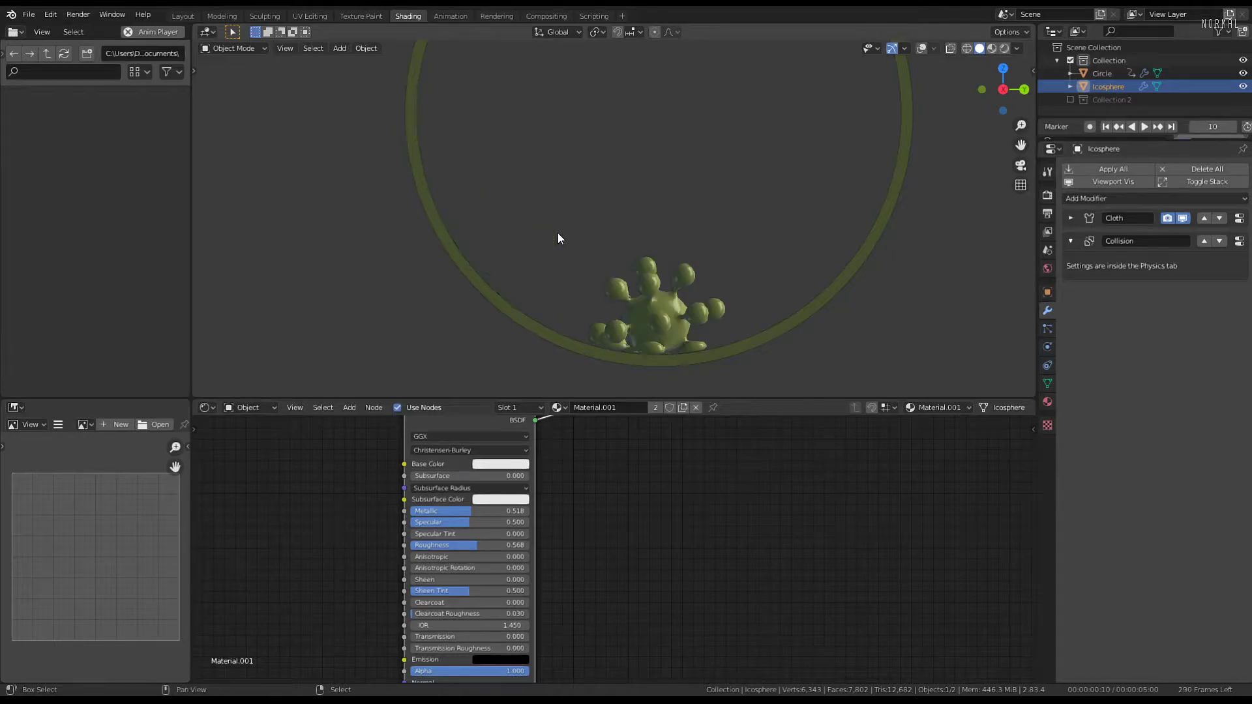
click(827, 298)
scroll(827, 295, down, 2)
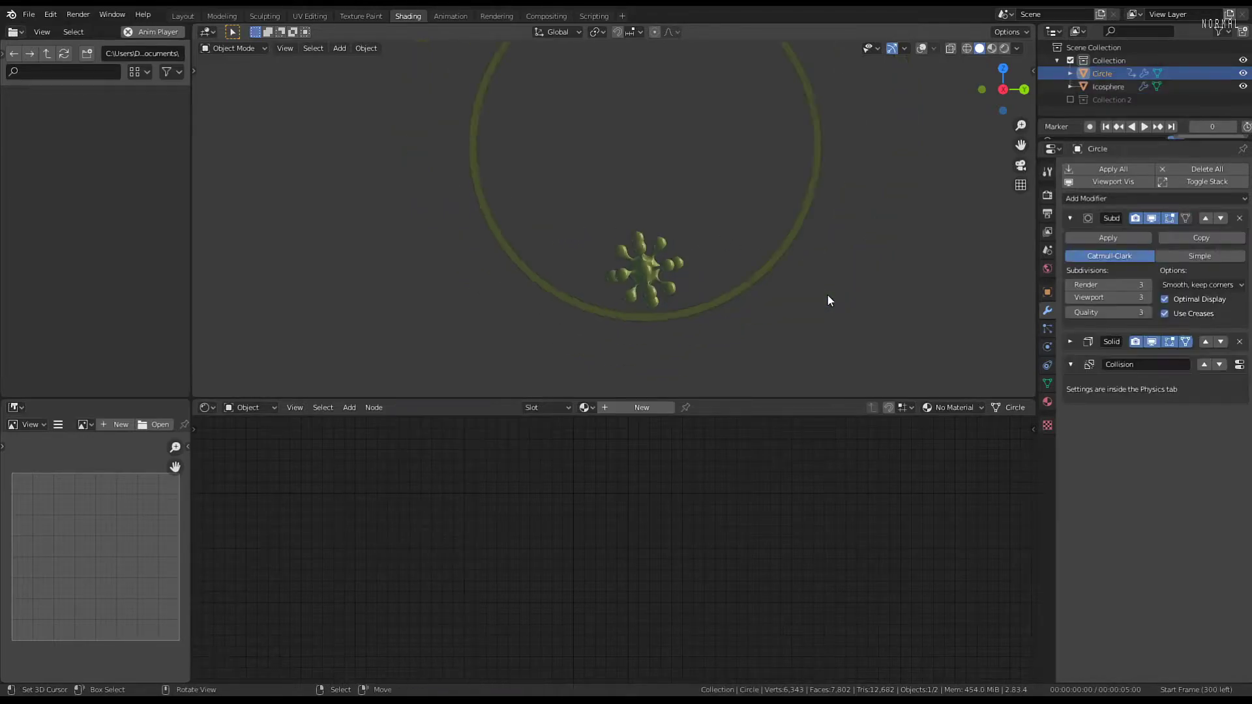
mouse_move(828, 295)
middle_down()
mouse_move(838, 279)
mouse_move(827, 276)
middle_up()
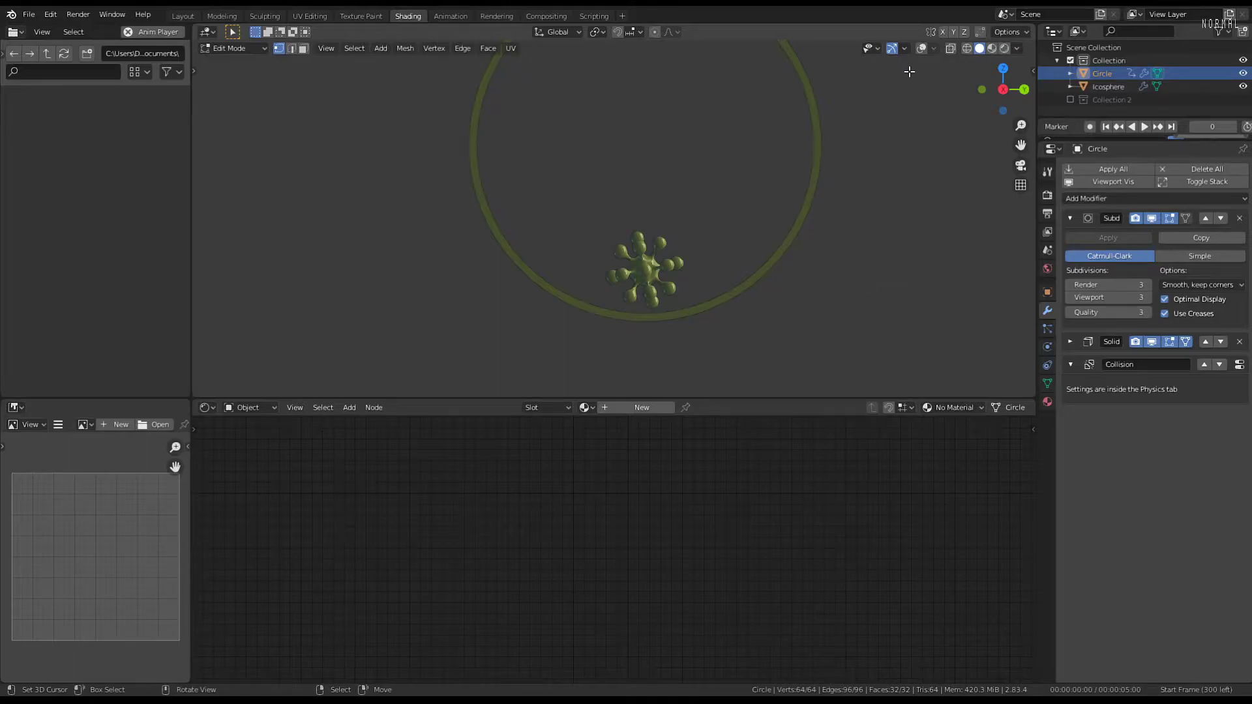
click(447, 14)
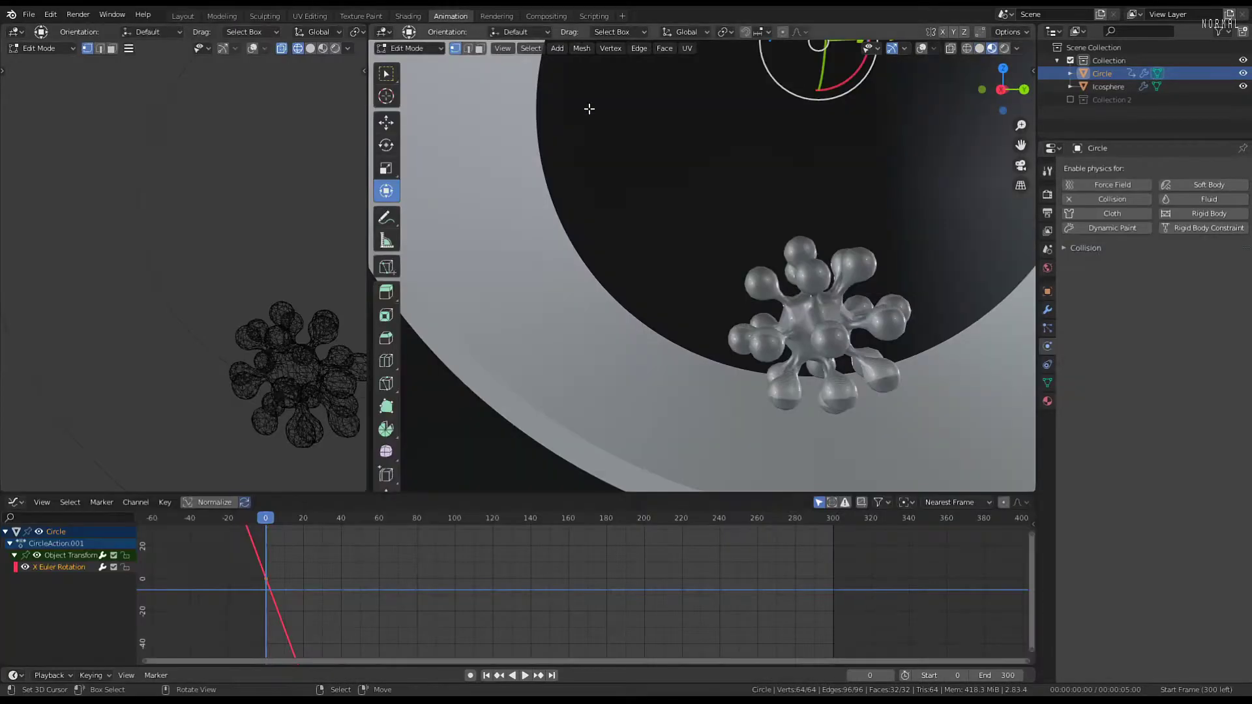
scroll(898, 281, down, 5)
key(Tab)
shift+middle_drag(871, 274, 834, 289)
scroll(805, 252, down, 2)
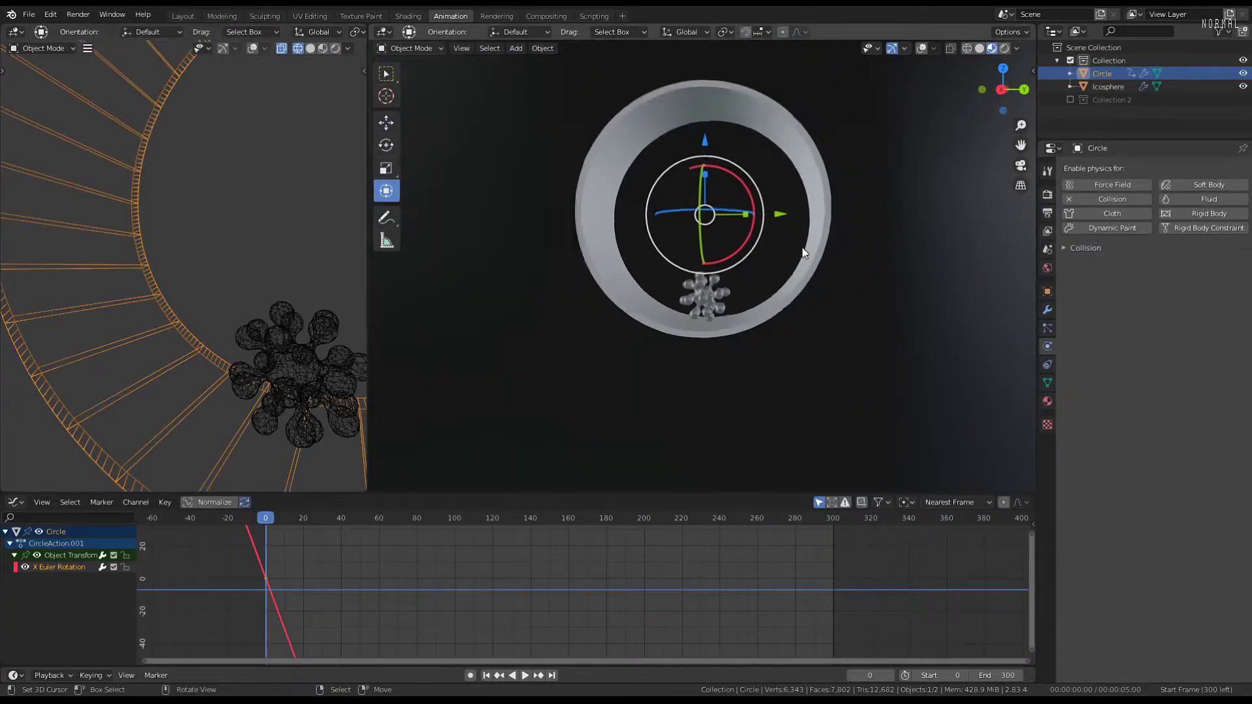
Turn on the main viewport's overlays and scale the ring down uniformly to about half its size
scroll(804, 252, up, 3)
click(921, 49)
key(s)
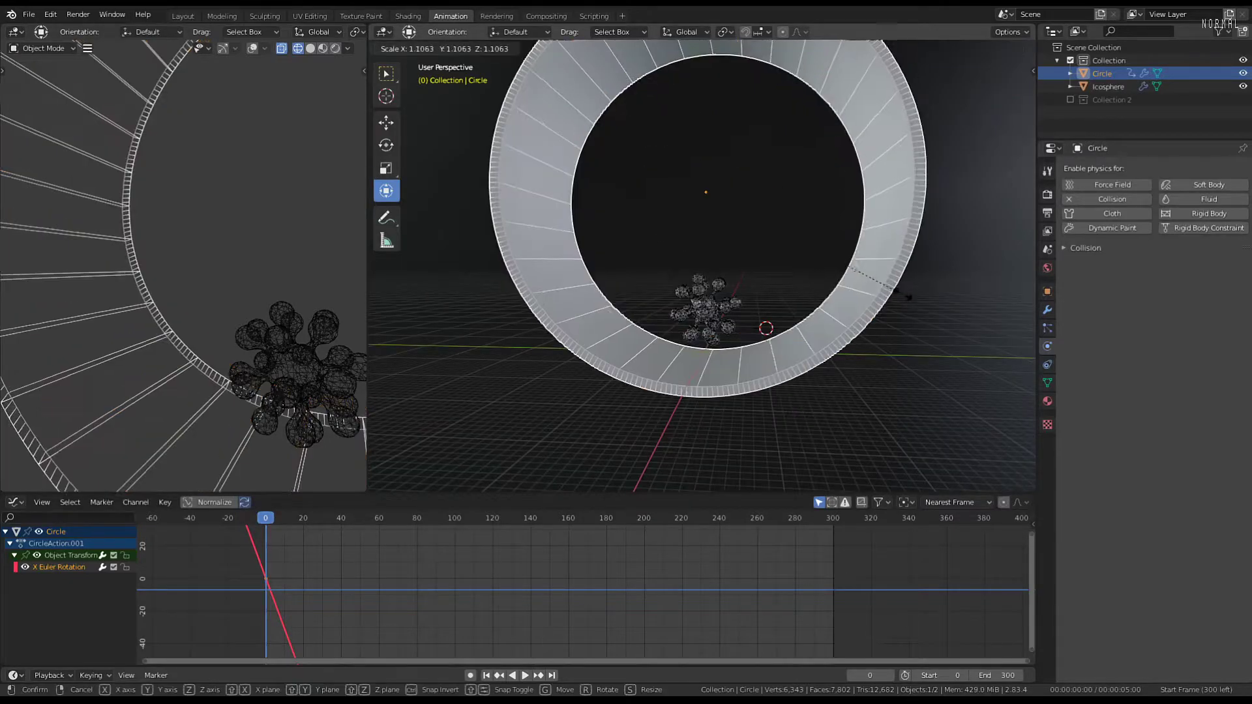
click(749, 257)
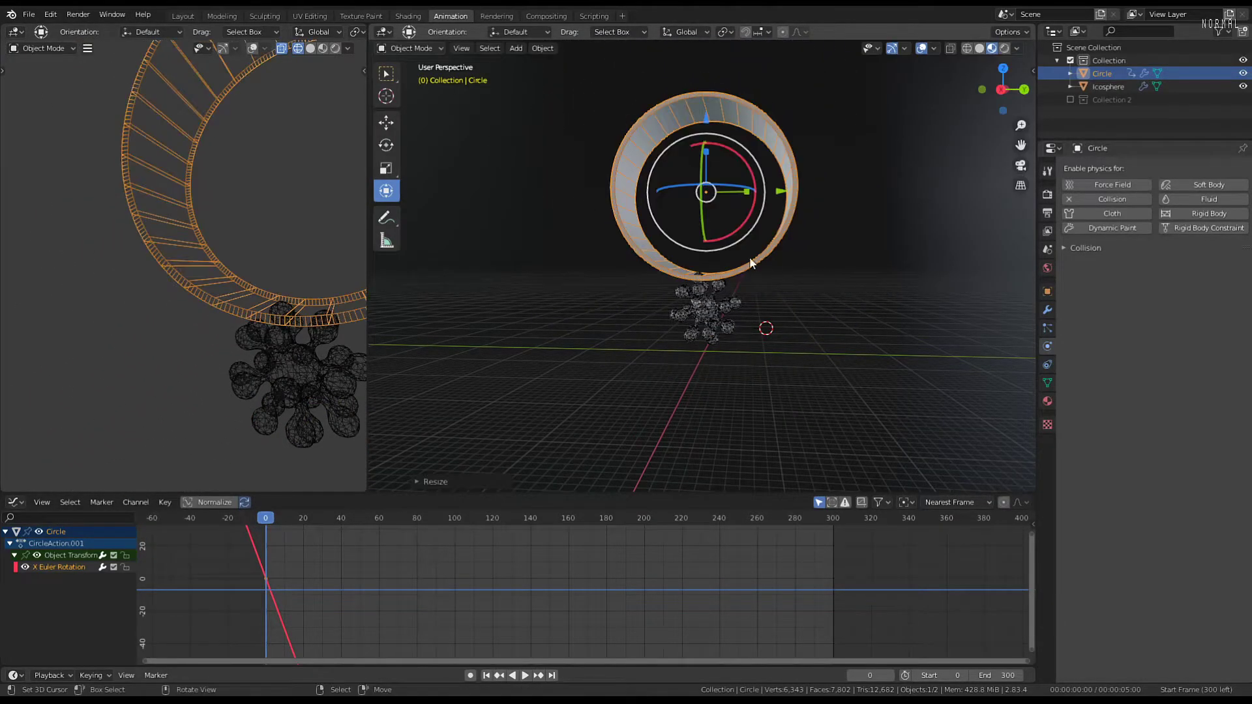
In the right view, scale the ring up uniformly to about four times its size
key(KP_3)
scroll(752, 261, down, 4)
key(s)
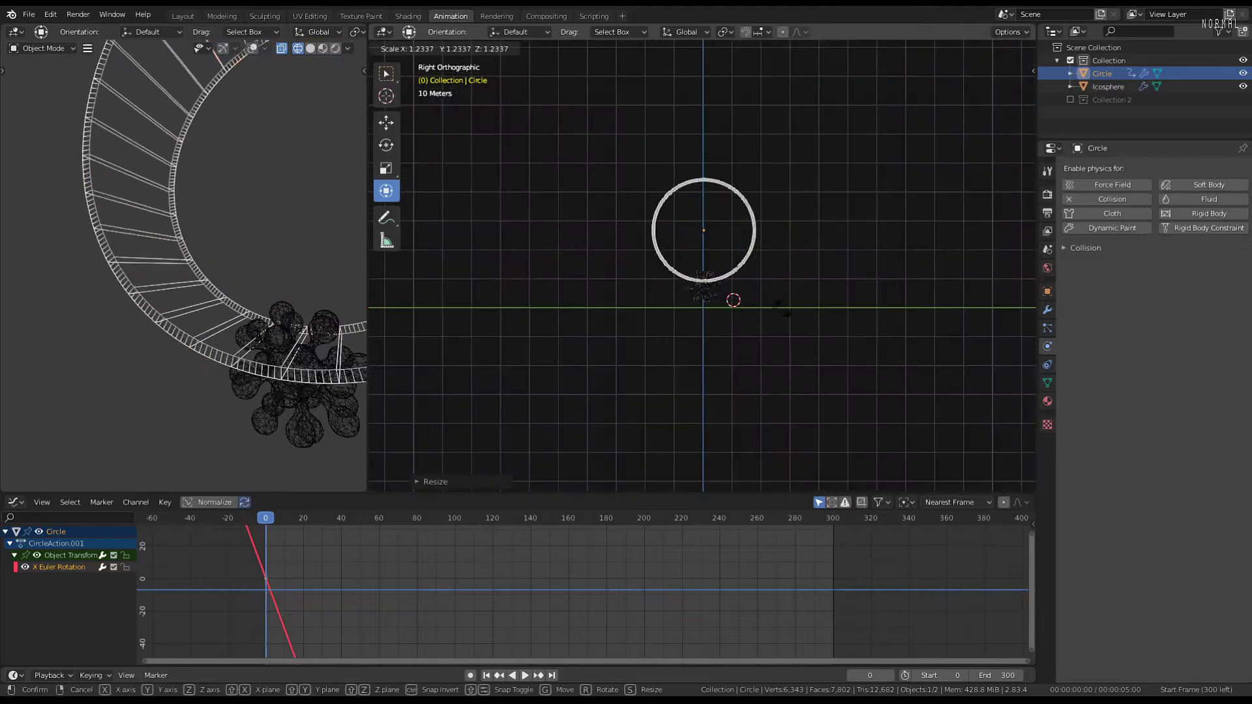
click(375, 384)
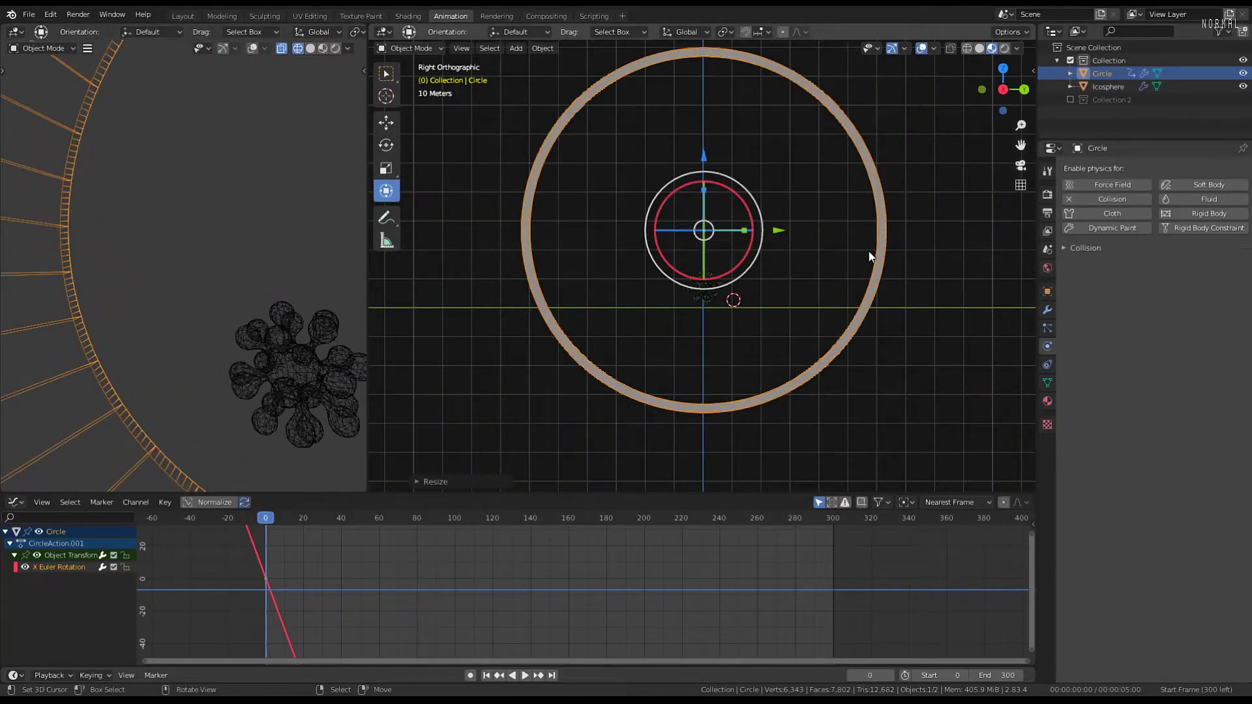
key(Tab)
key(g)
key(z)
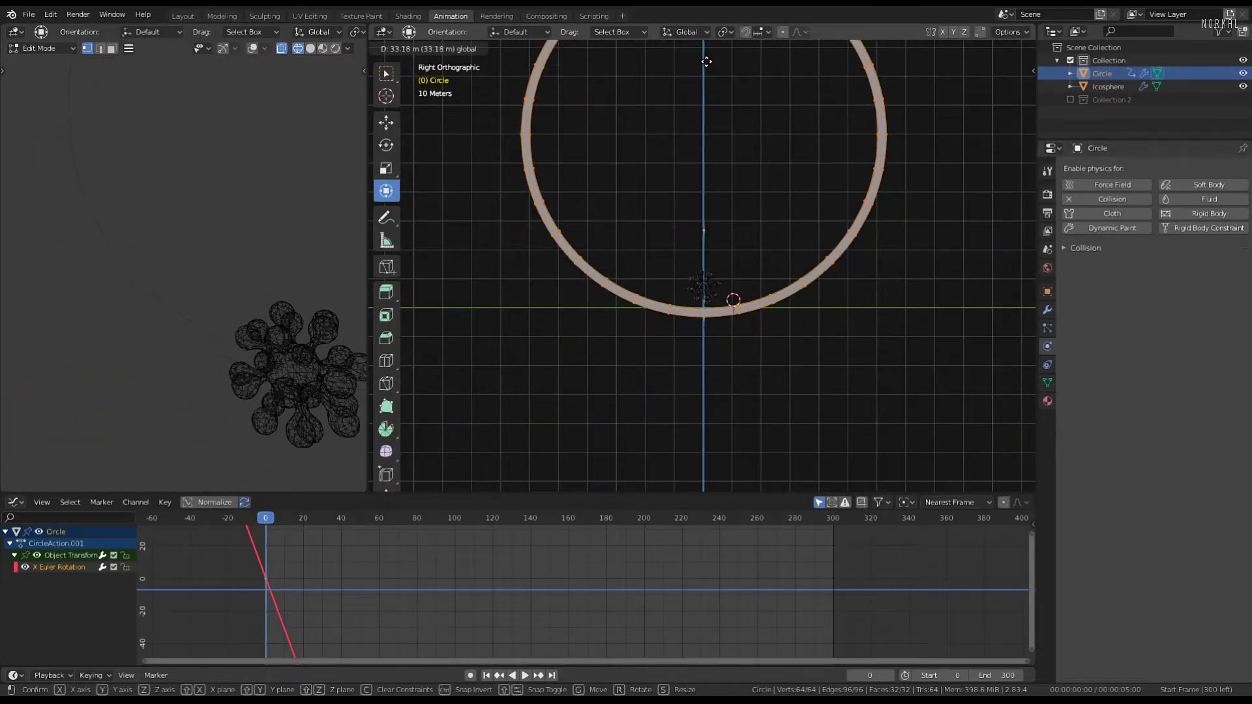
click(707, 60)
key(s)
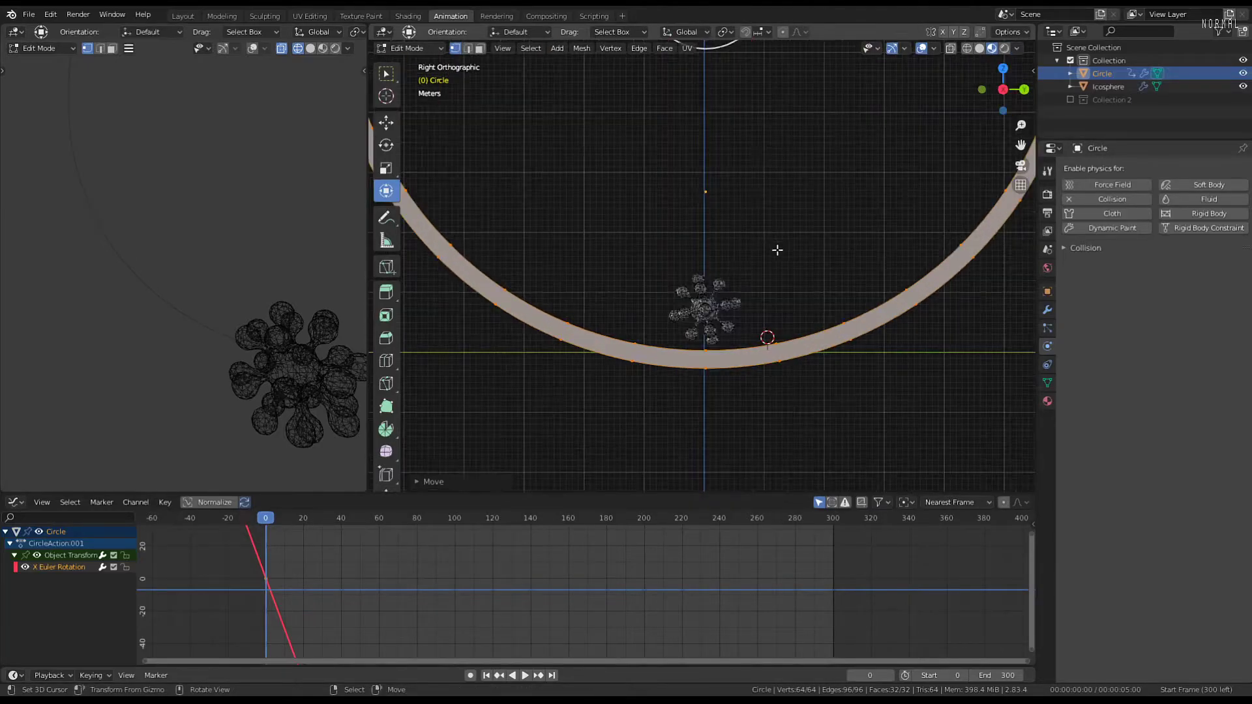
click(856, 312)
drag(708, 58, 704, 39)
right_click(701, 489)
key(ctrl+z)
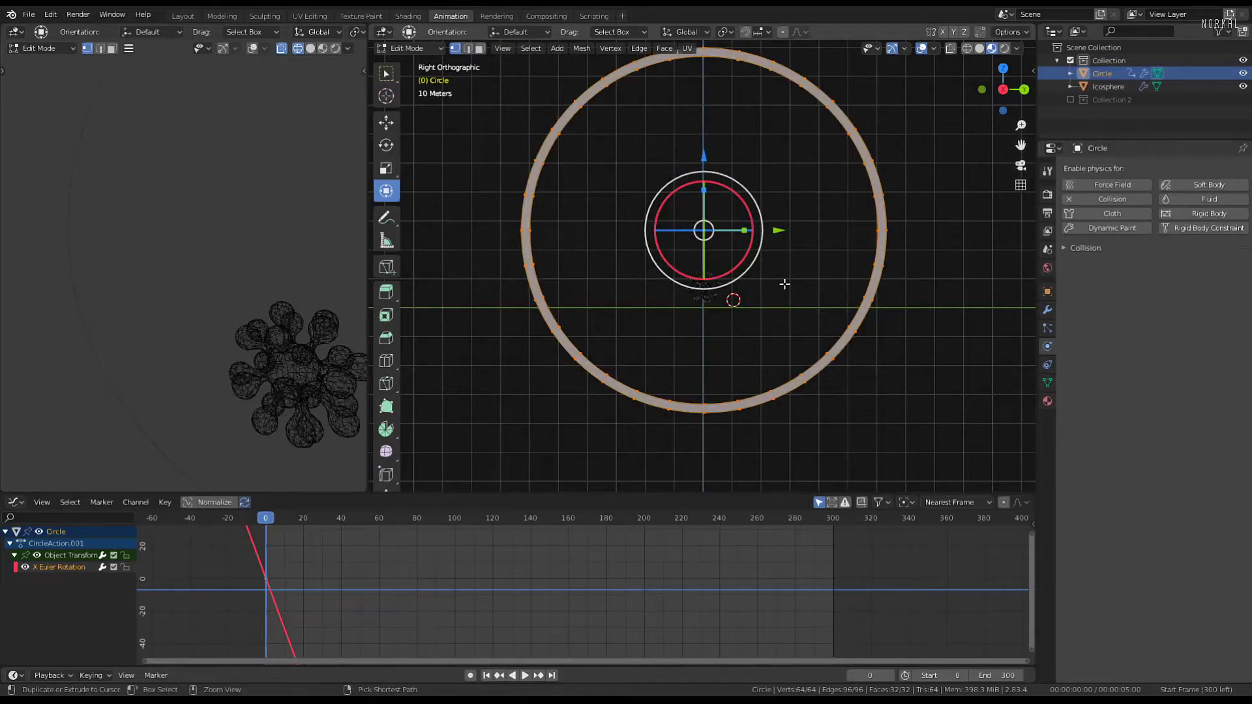
key(Tab)
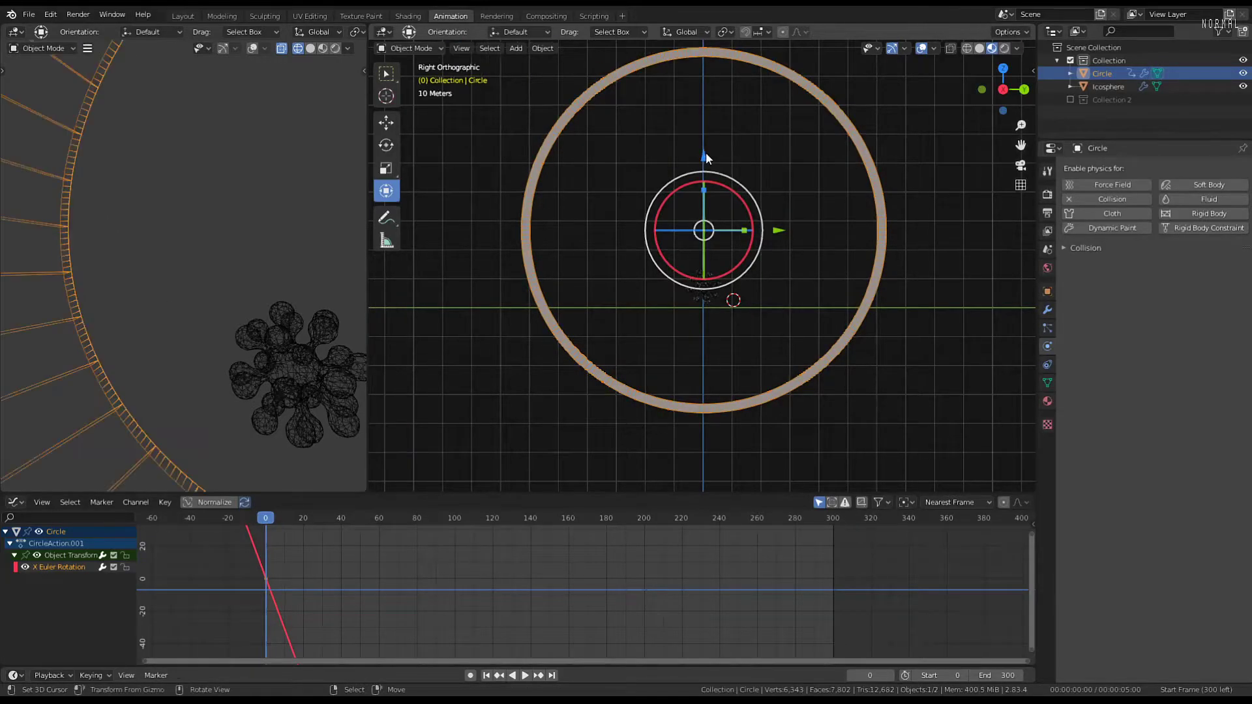
Enlarge the ring to about 1.4 times its size and raise it so its lowest point sits on the ground line beneath the icosphere
key(g)
click(703, 75)
key(s)
click(950, 366)
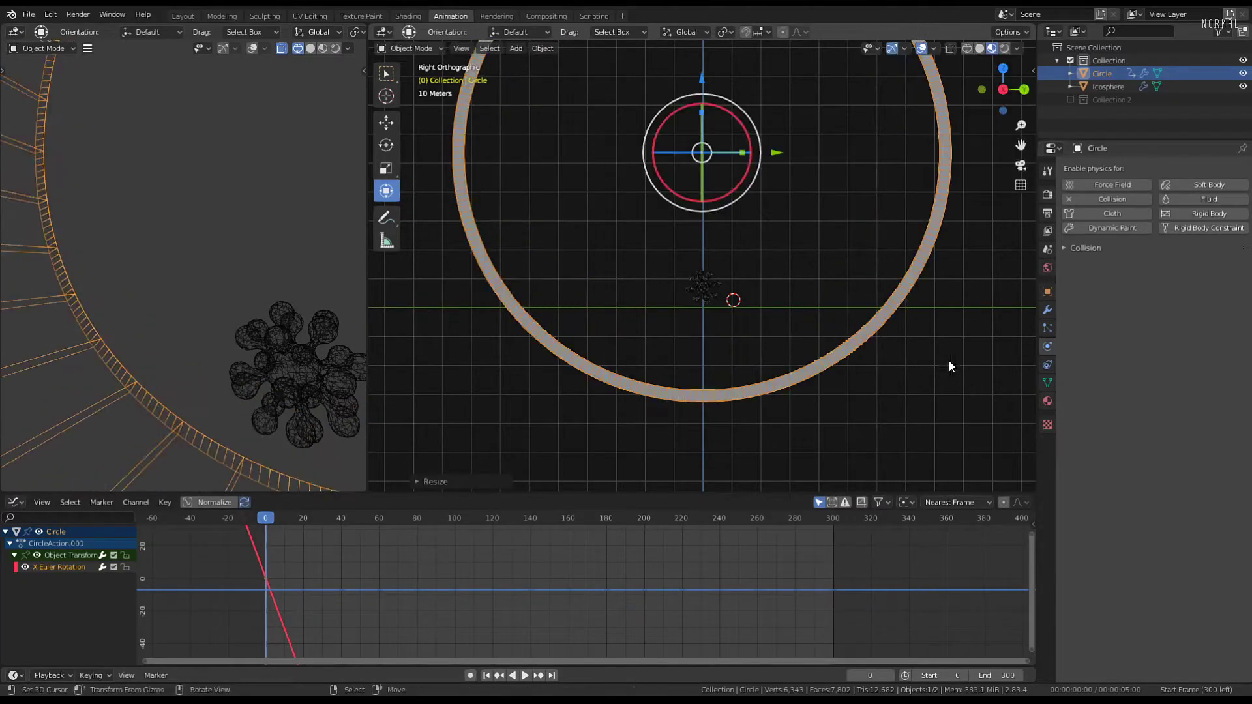
drag(711, 64, 703, 441)
click(800, 202)
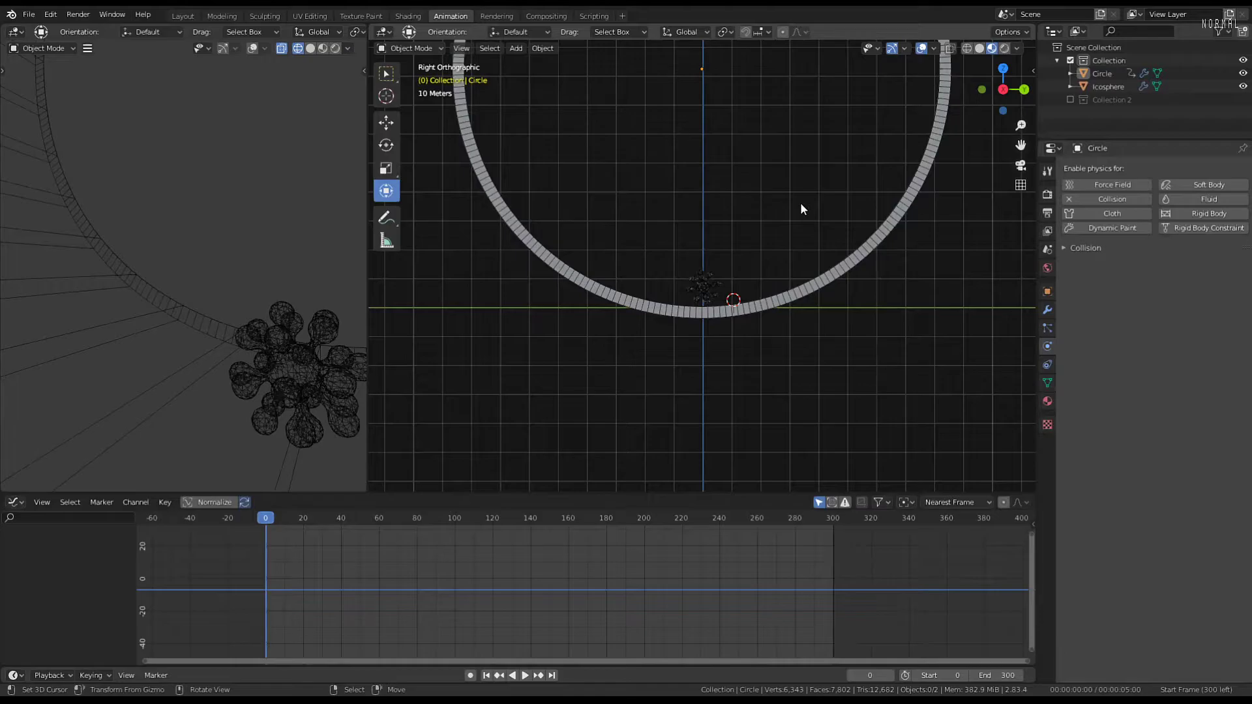
Select the ring and apply its scale and rotation
click(825, 266)
key(ctrl+a)
click(836, 287)
key(ctrl+a)
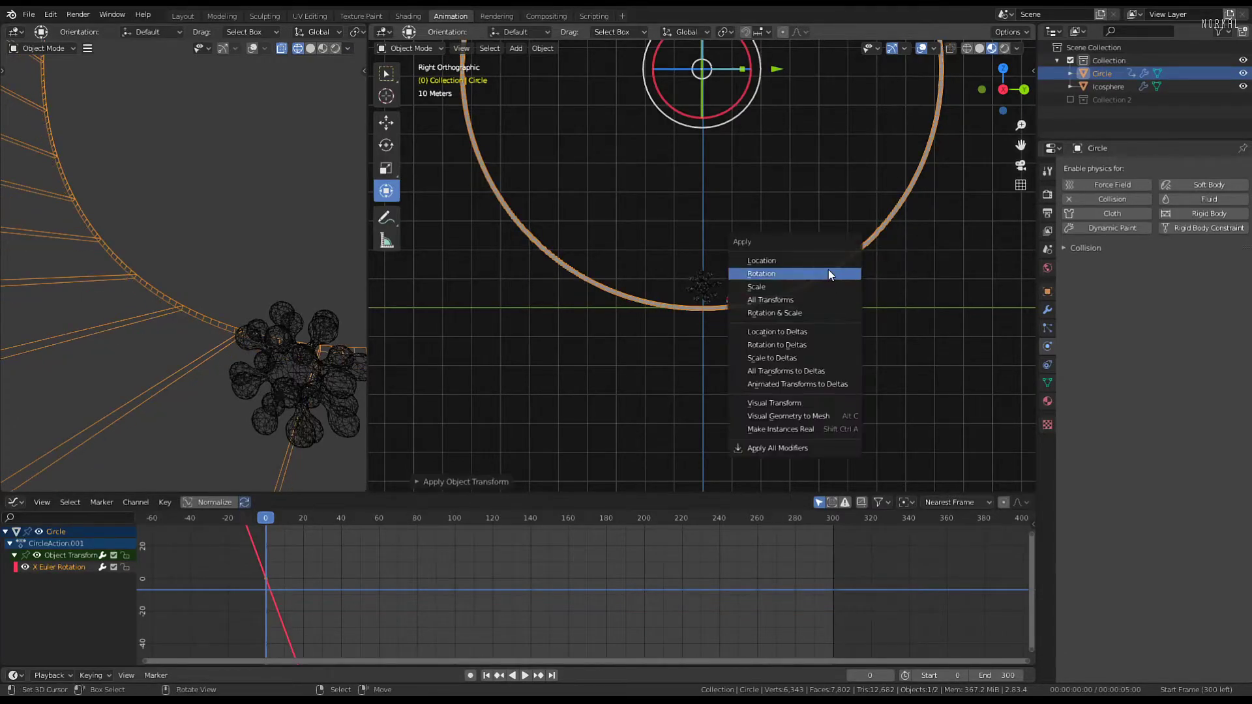
click(829, 272)
Play the simulation and examine how the icosphere moves in the enlarged ring, in perspective and in the right view
mouse_move(791, 271)
shift+middle_down()
mouse_move(785, 218)
mouse_move(816, 306)
mouse_move(791, 313)
mouse_move(810, 280)
shift+middle_up()
scroll(785, 213, up, 5)
key(space)
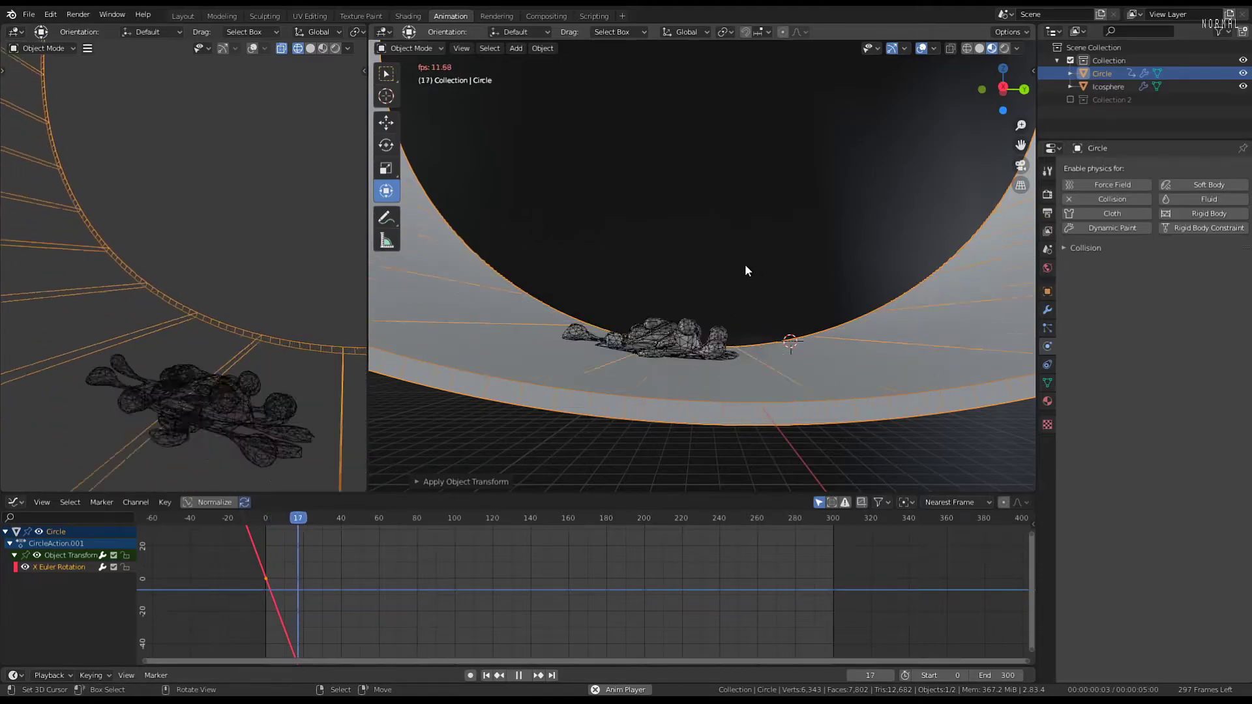
middle_drag(633, 229, 841, 303)
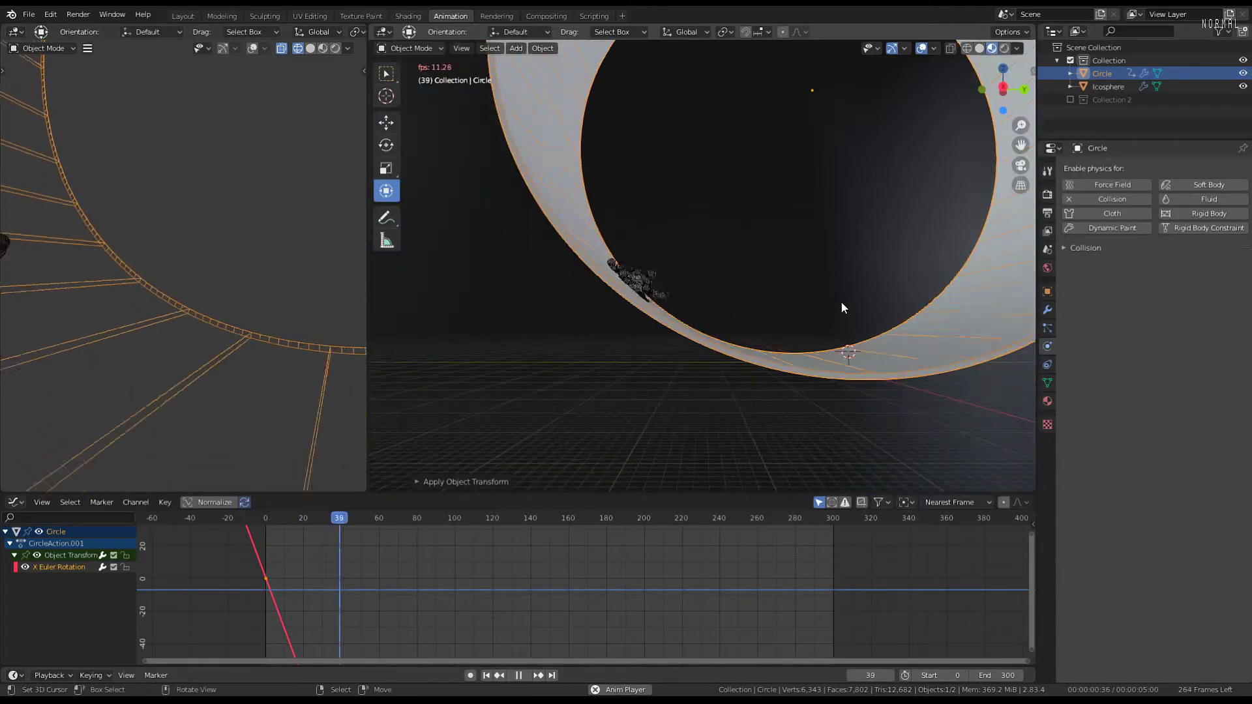
key(KP_3)
shift+middle_drag(712, 198, 730, 311)
shift+middle_drag(756, 210, 736, 323)
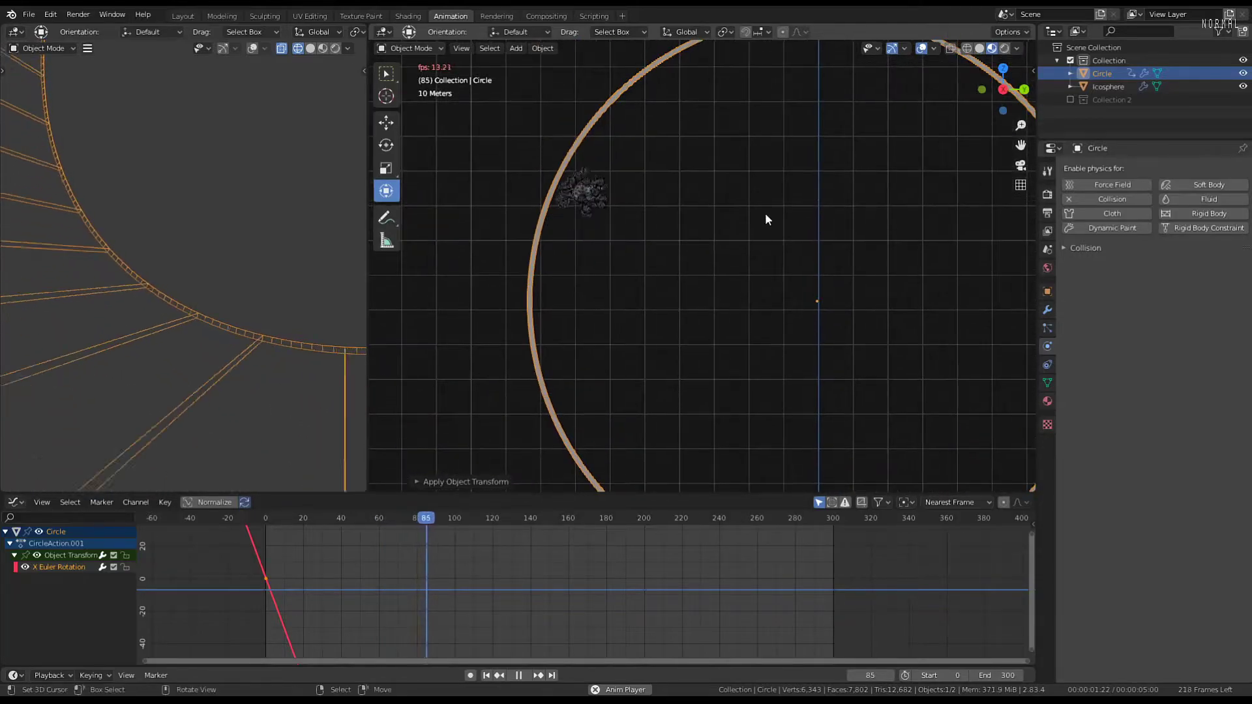
shift+scroll(763, 212, up, 1)
scroll(763, 213, up, 3)
middle_drag(636, 277, 771, 220)
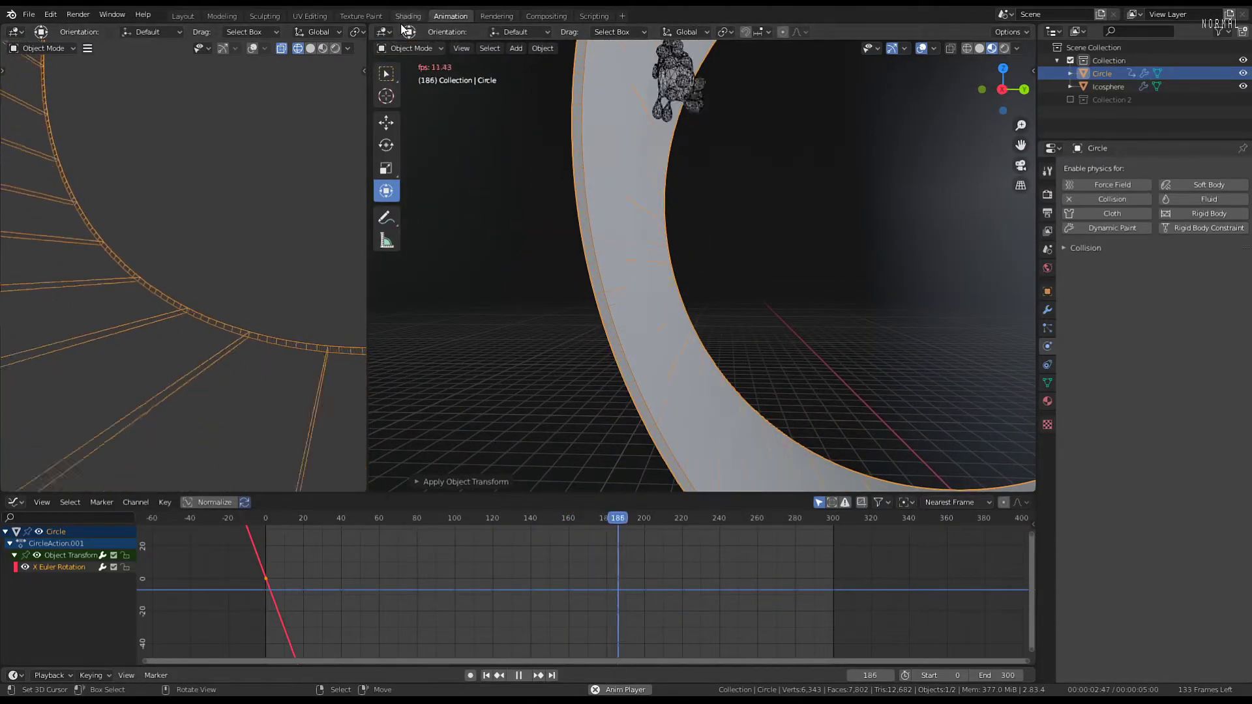
Examine the simulation from several angles in the Shading workspace, then return to the Animation workspace at frame 0
key(ctrl+Page_Up)
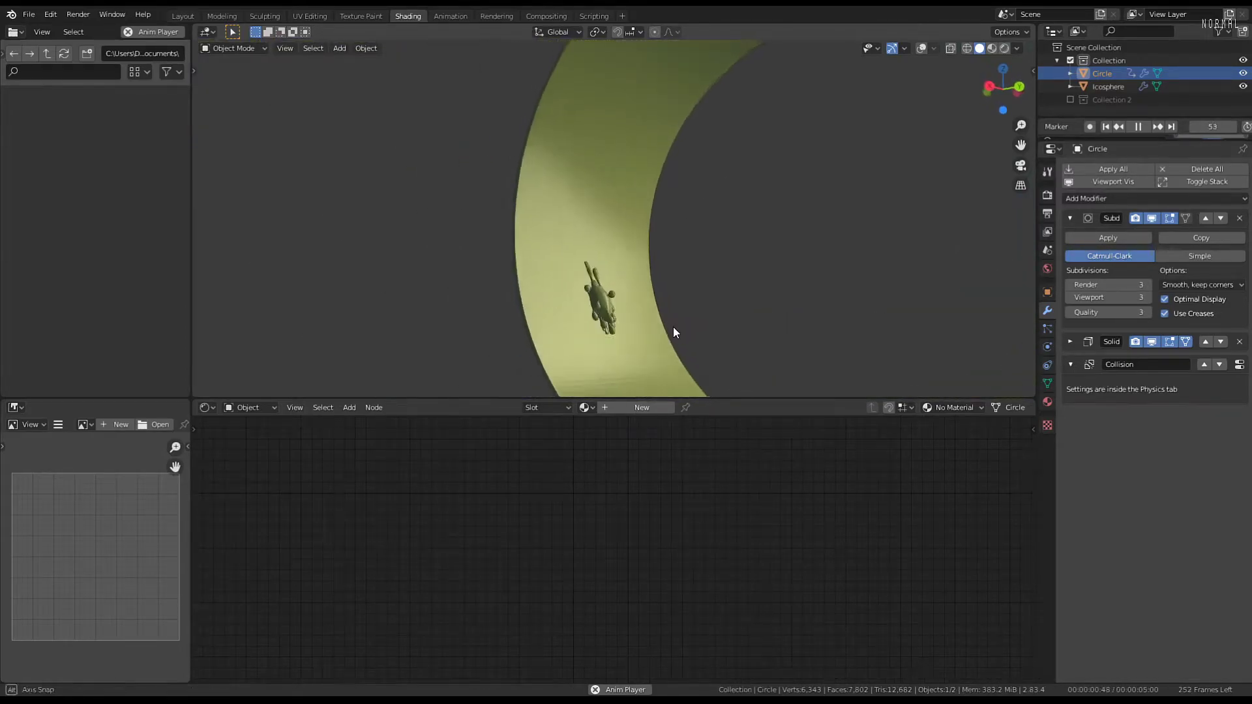
middle_drag(673, 327, 687, 152)
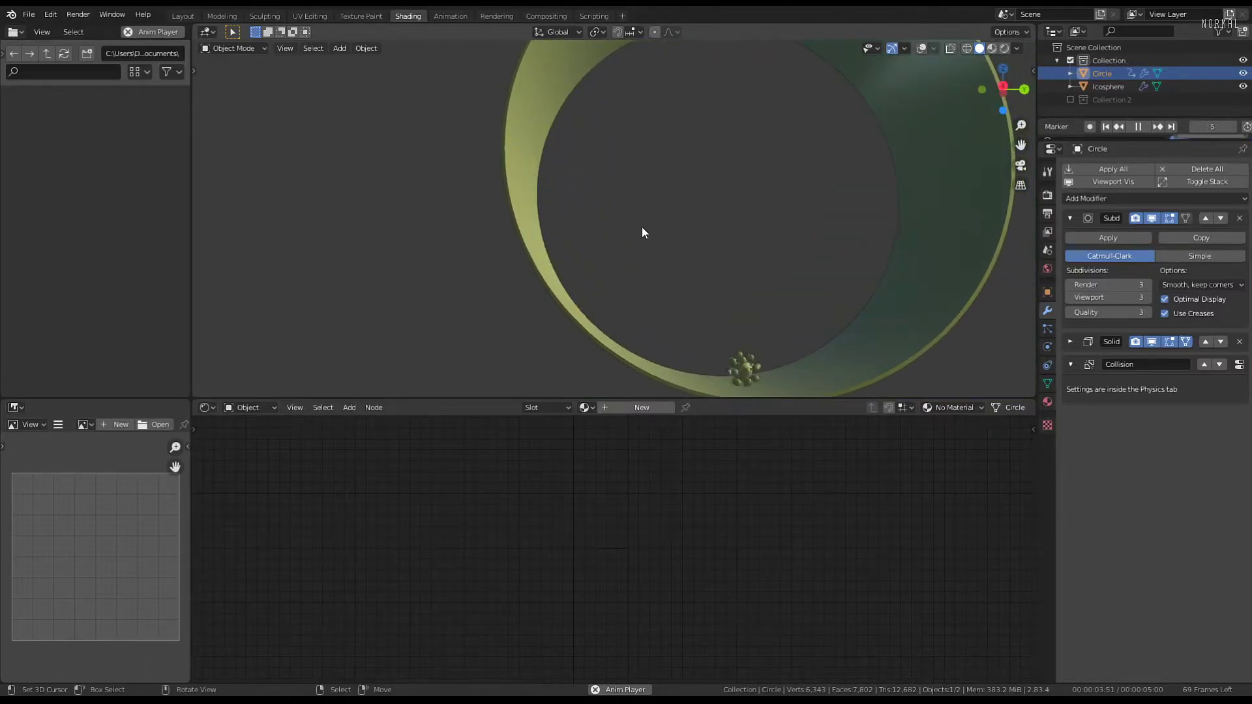
click(447, 20)
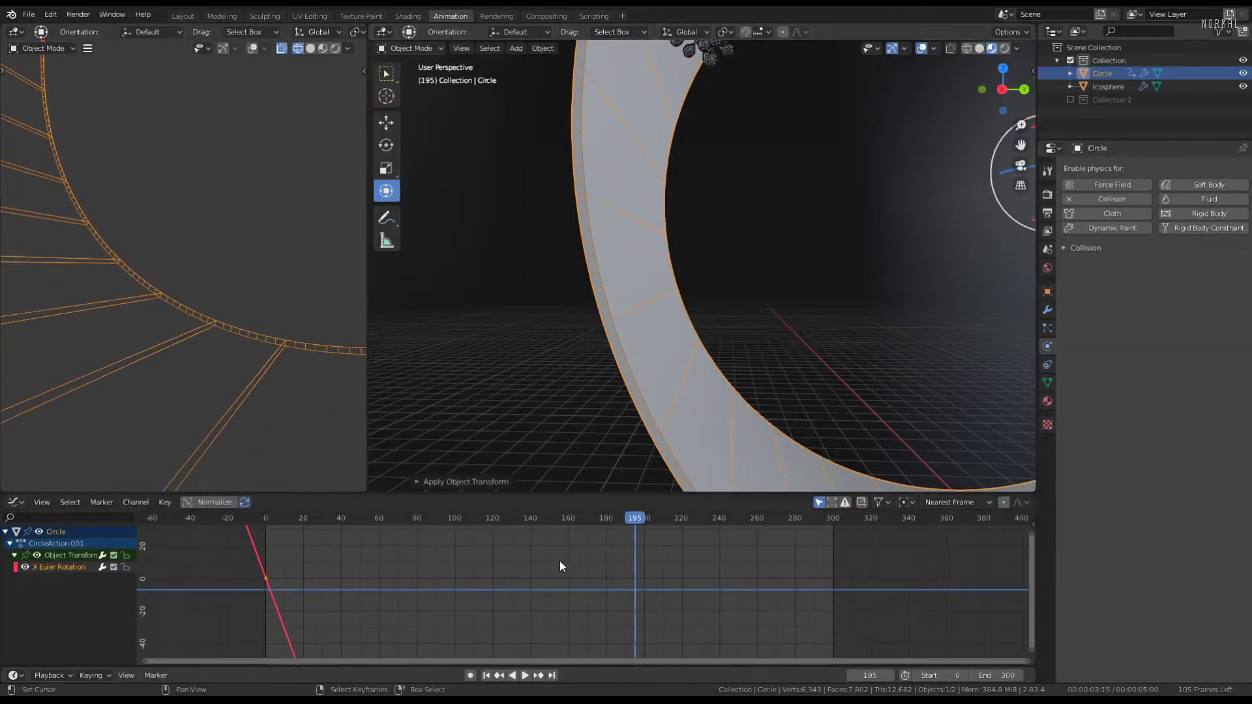
drag(365, 584, 263, 586)
Replay the simulation in the right view with the whole ring framed, then stop it at frame 0
scroll(527, 277, down, 1)
key(KP_3)
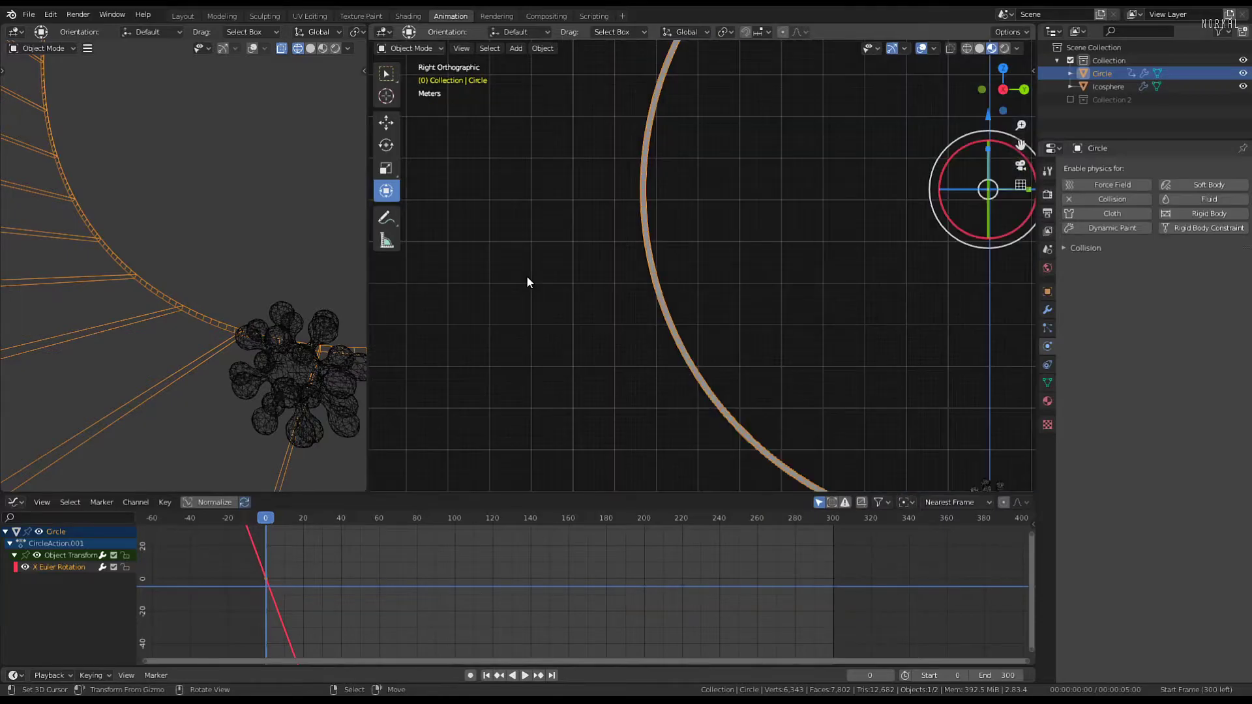
shift+middle_drag(756, 257, 508, 199)
key(space)
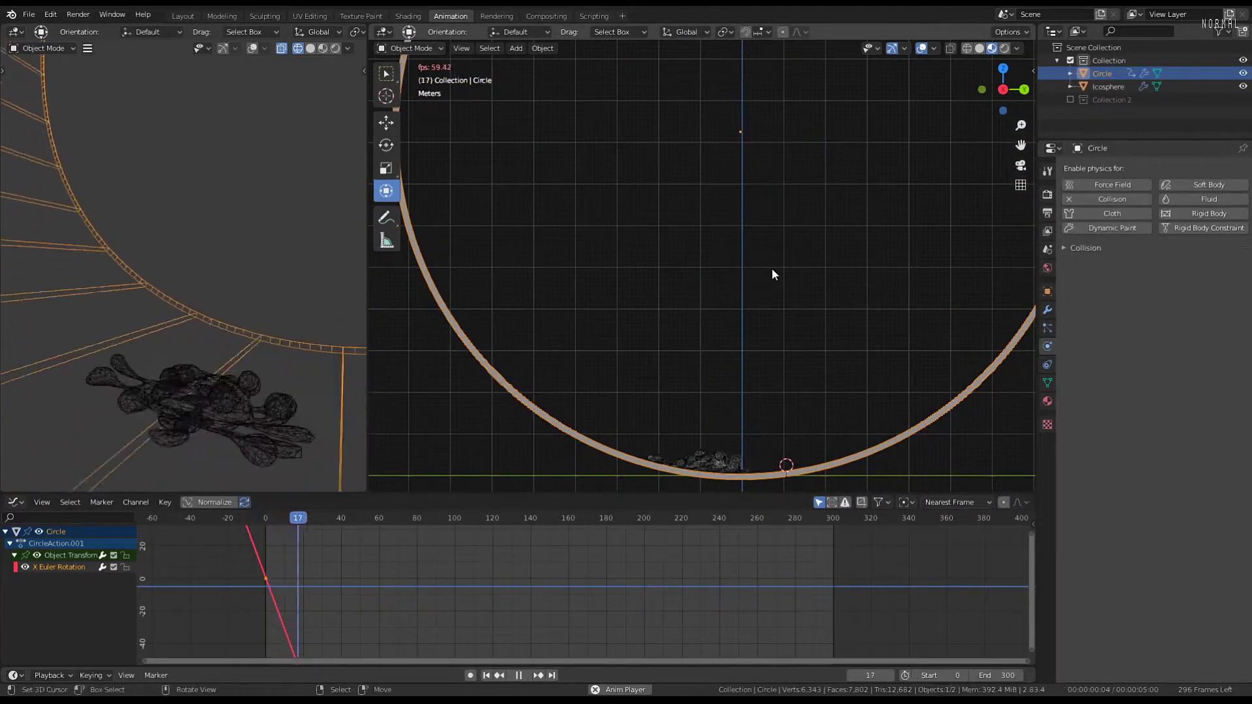
scroll(641, 313, down, 3)
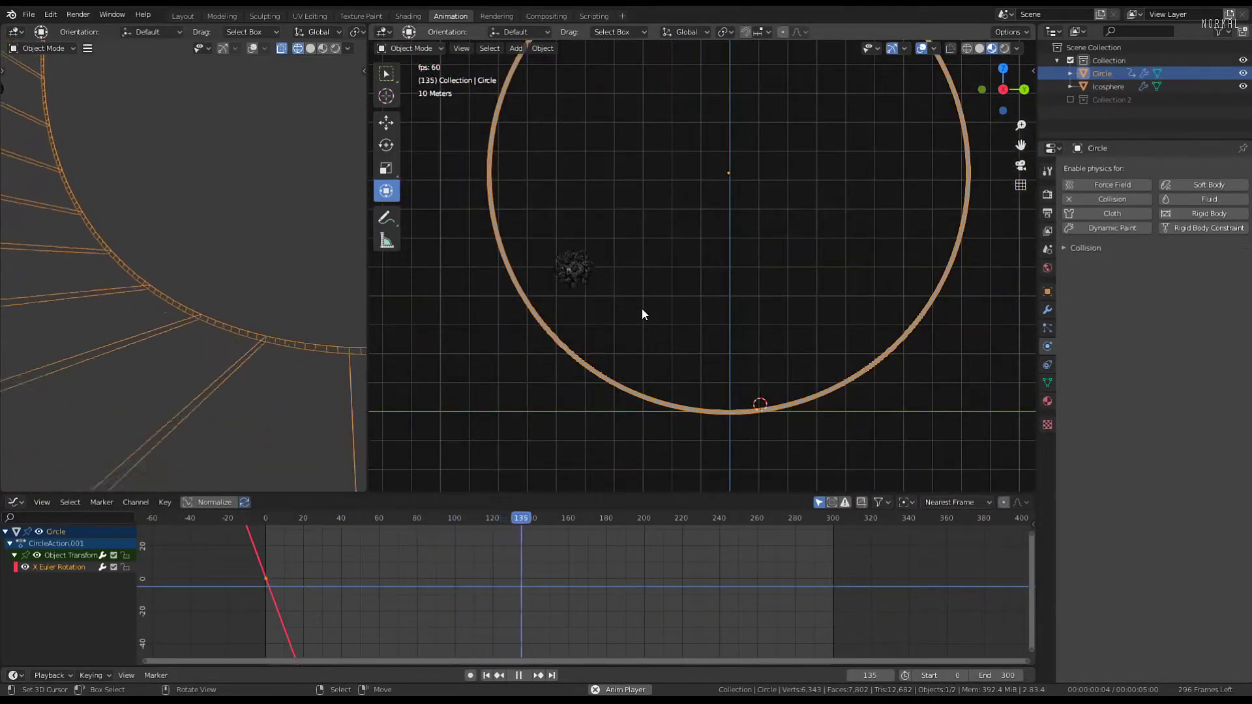
key(shift+Left)
key(Escape)
Scale the ring down to about 30% of its size and lower it onto the ground line around the icosphere
key(s)
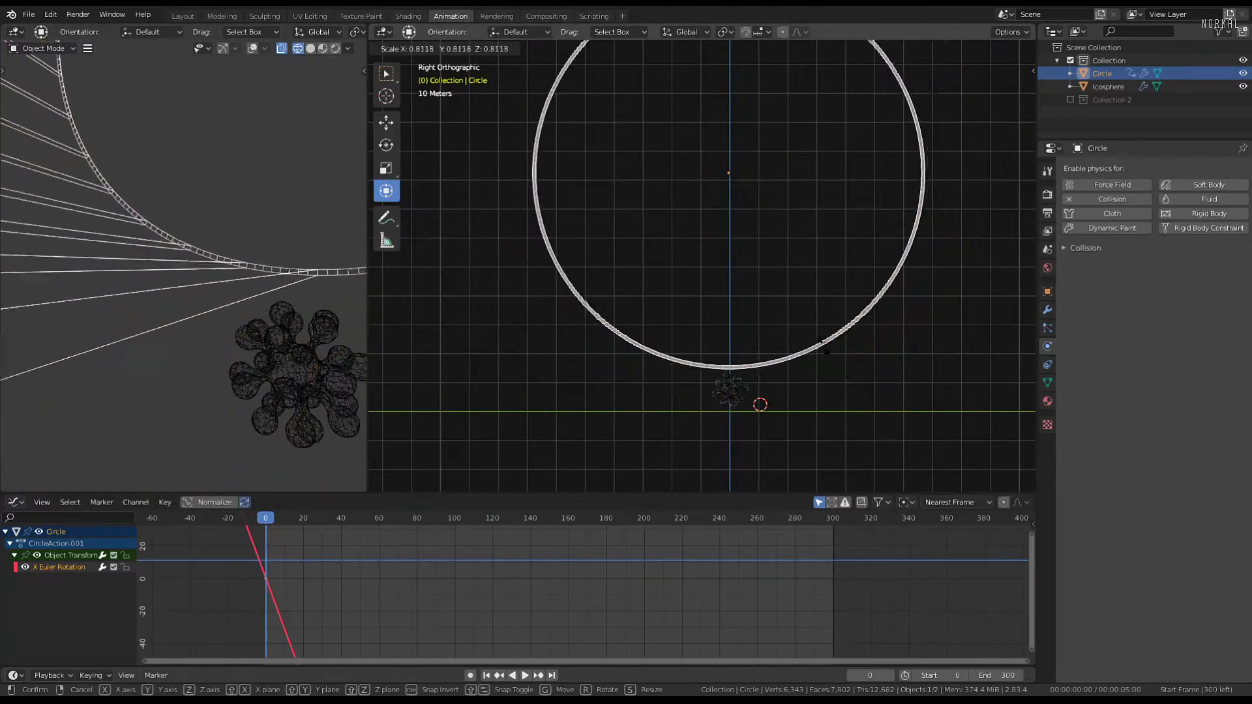
click(729, 236)
drag(732, 91, 733, 264)
scroll(749, 203, up, 4)
scroll(727, 178, up, 1)
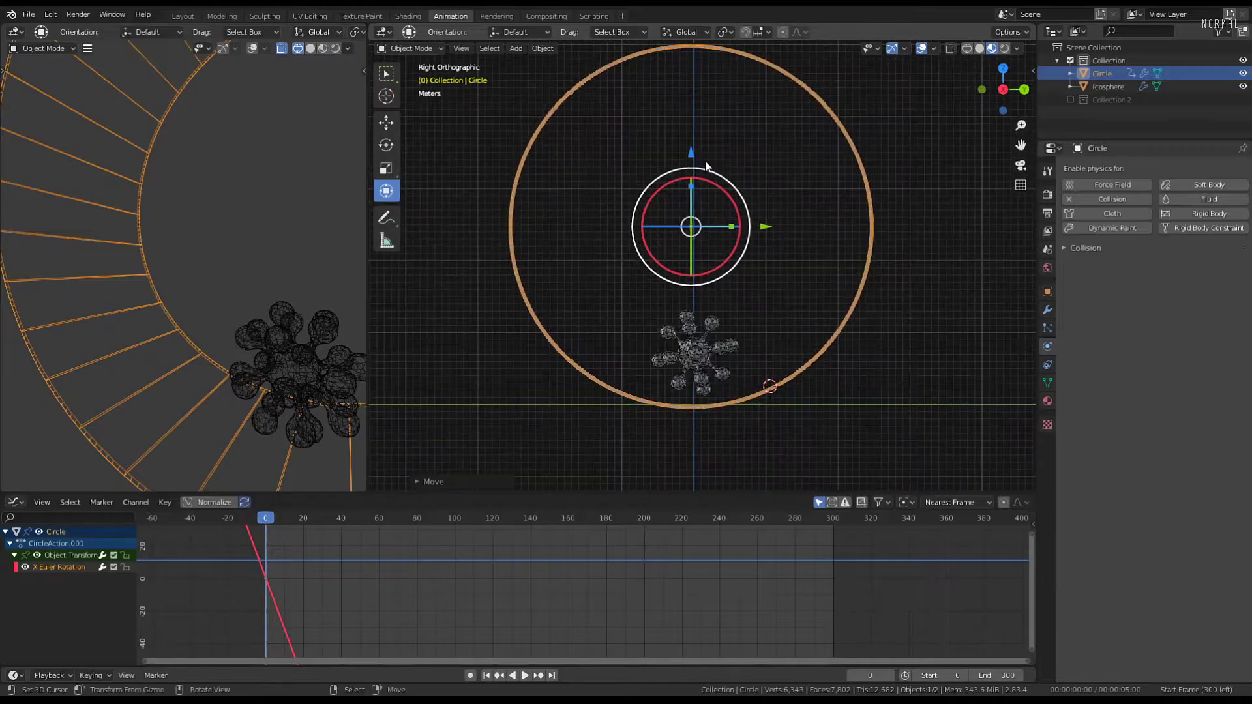
Apply the smaller ring's rotation and scale
key(ctrl+a)
click(875, 279)
key(ctrl+a)
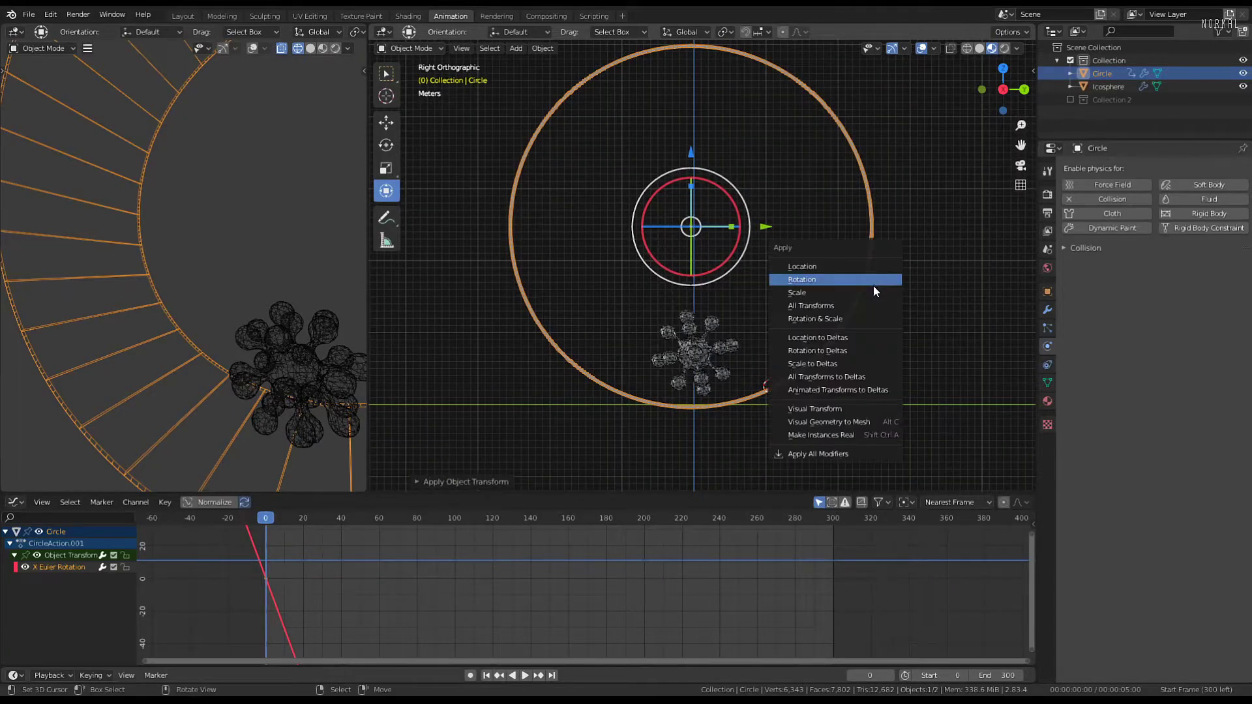
click(867, 294)
Play the simulation, examine it in the right, perspective and front views, and return to frame 0
scroll(832, 221, up, 1)
key(space)
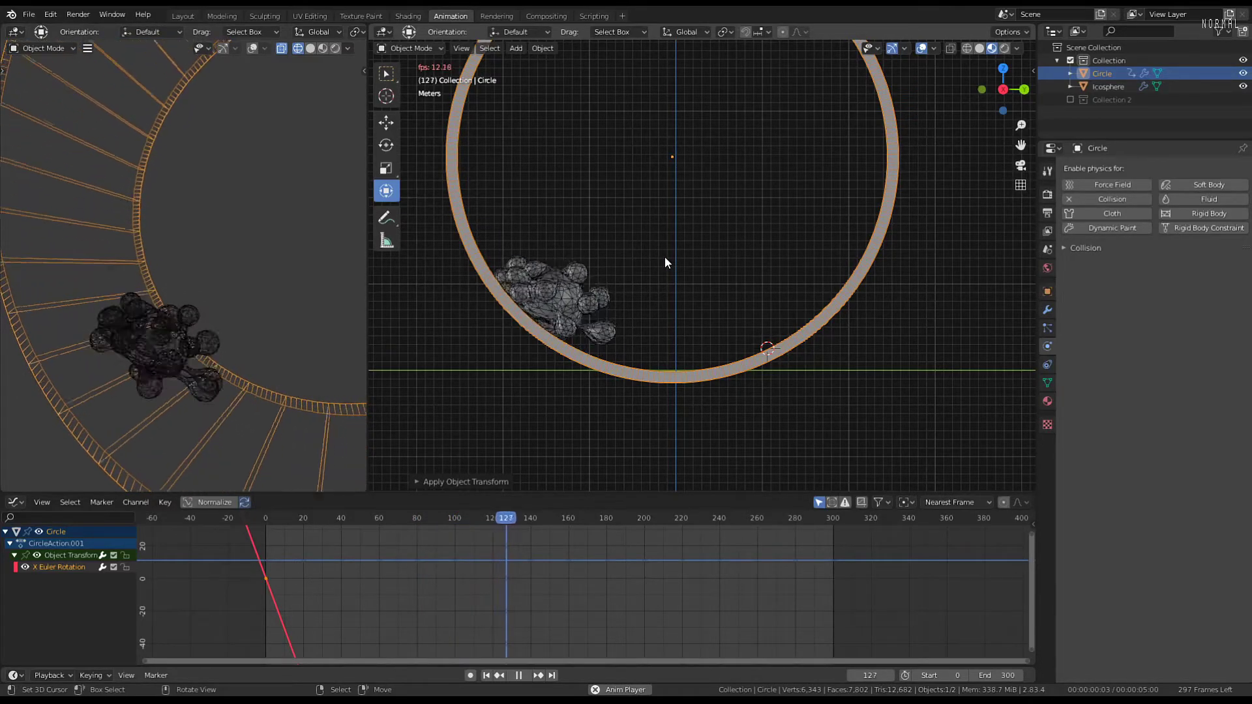
middle_drag(644, 183, 589, 202)
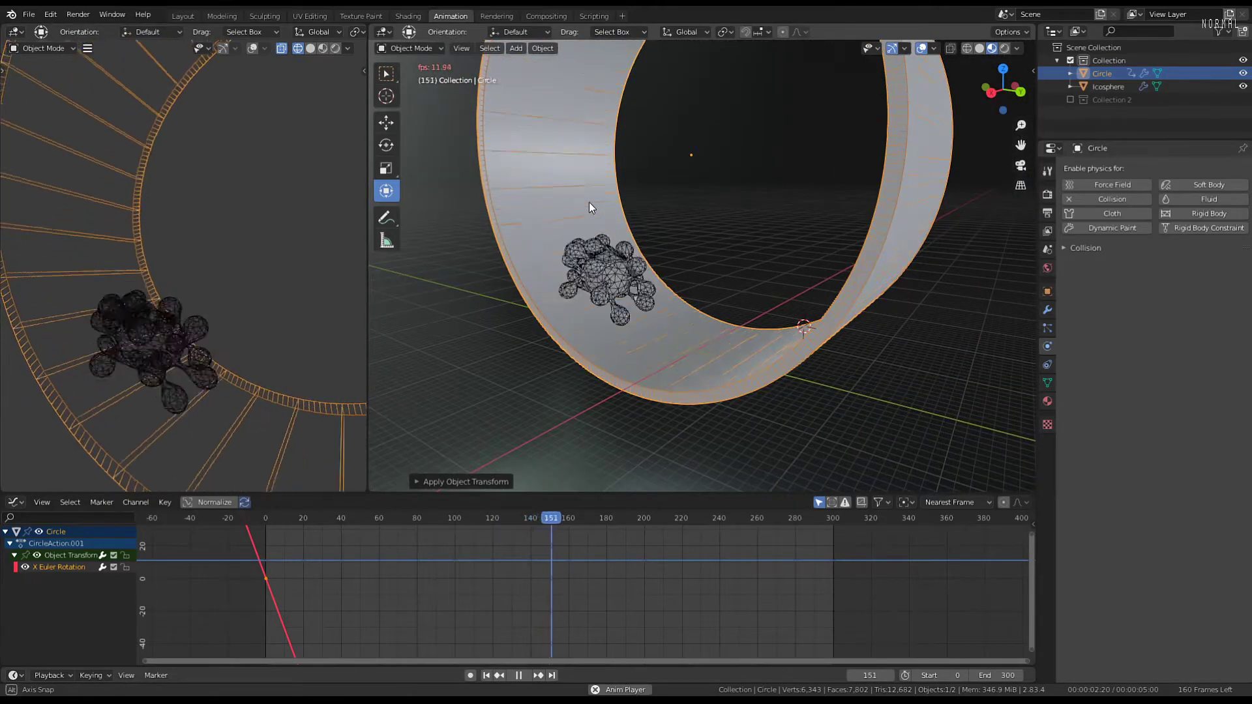
key(KP_1)
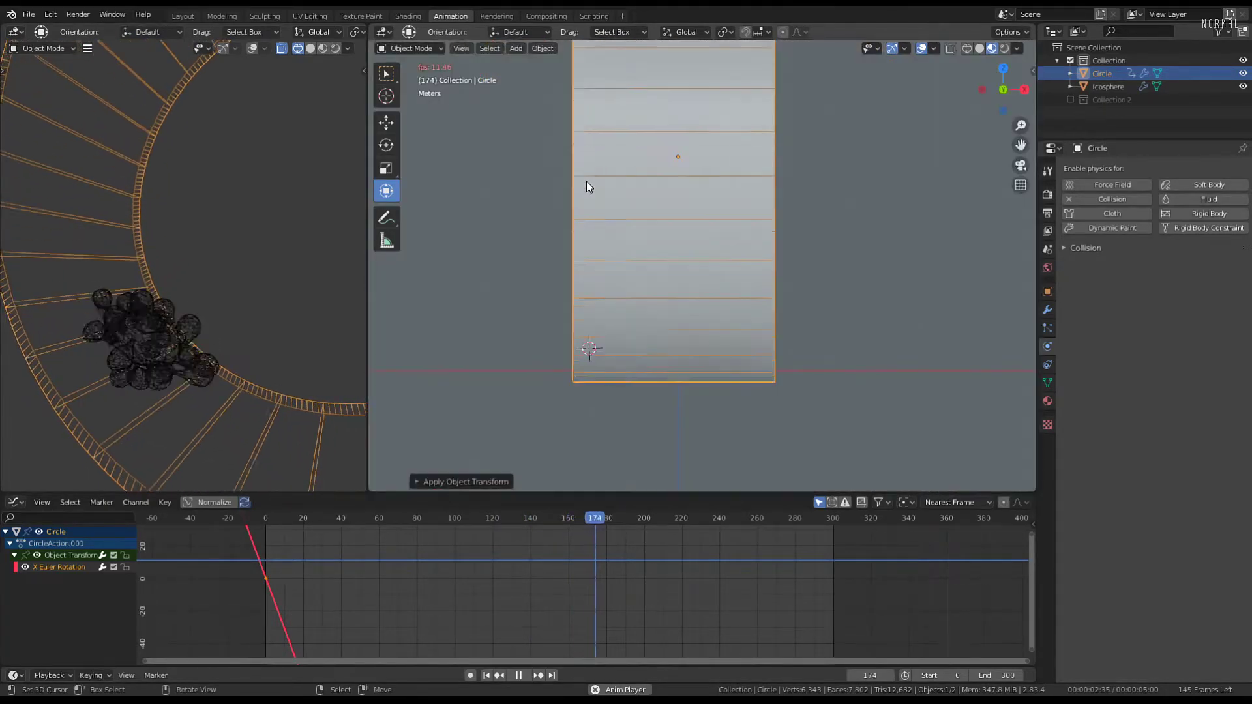
key(KP_3)
key(space)
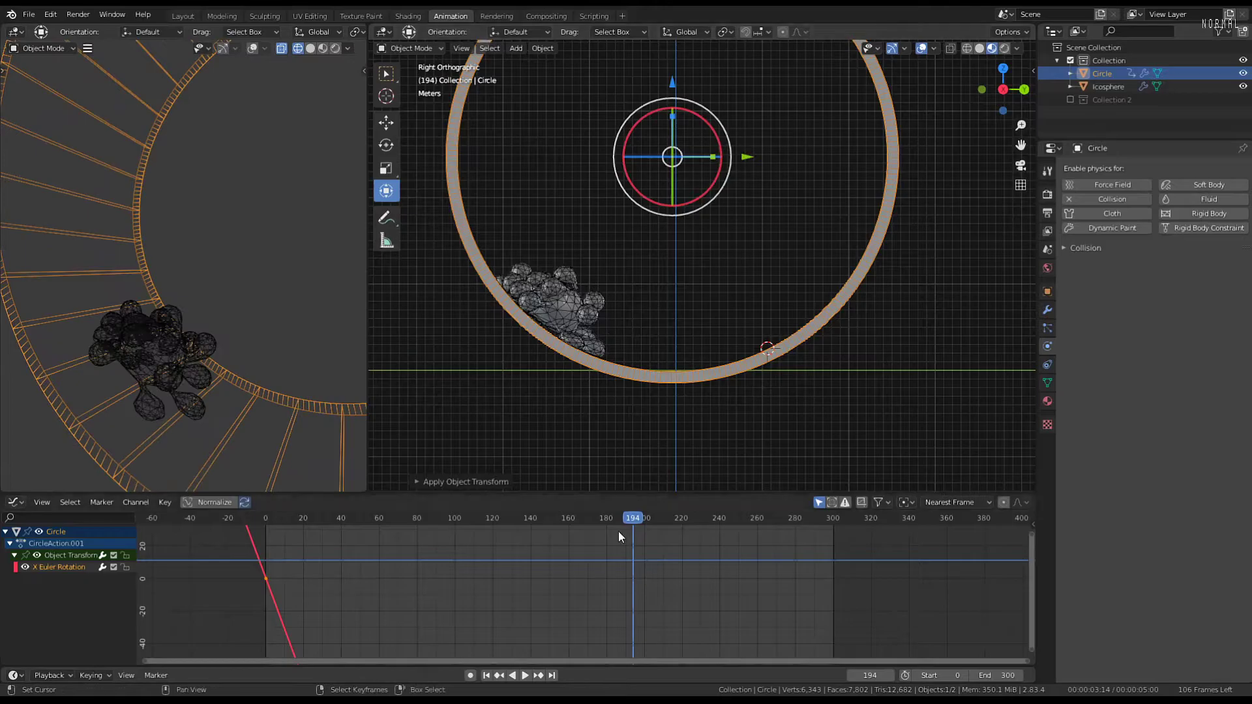
key(shift+Left)
key(space)
mouse_move(688, 209)
middle_down()
mouse_move(648, 265)
mouse_move(678, 228)
middle_up()
key(s)
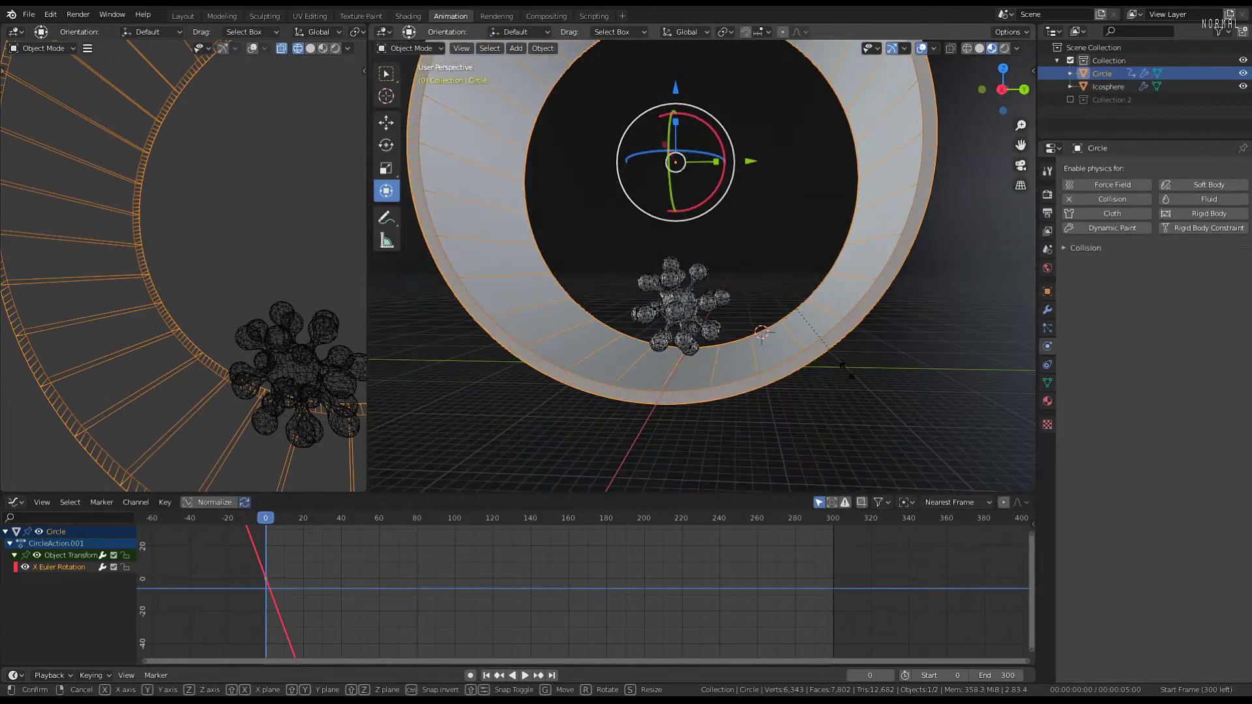
click(758, 229)
key(KP_3)
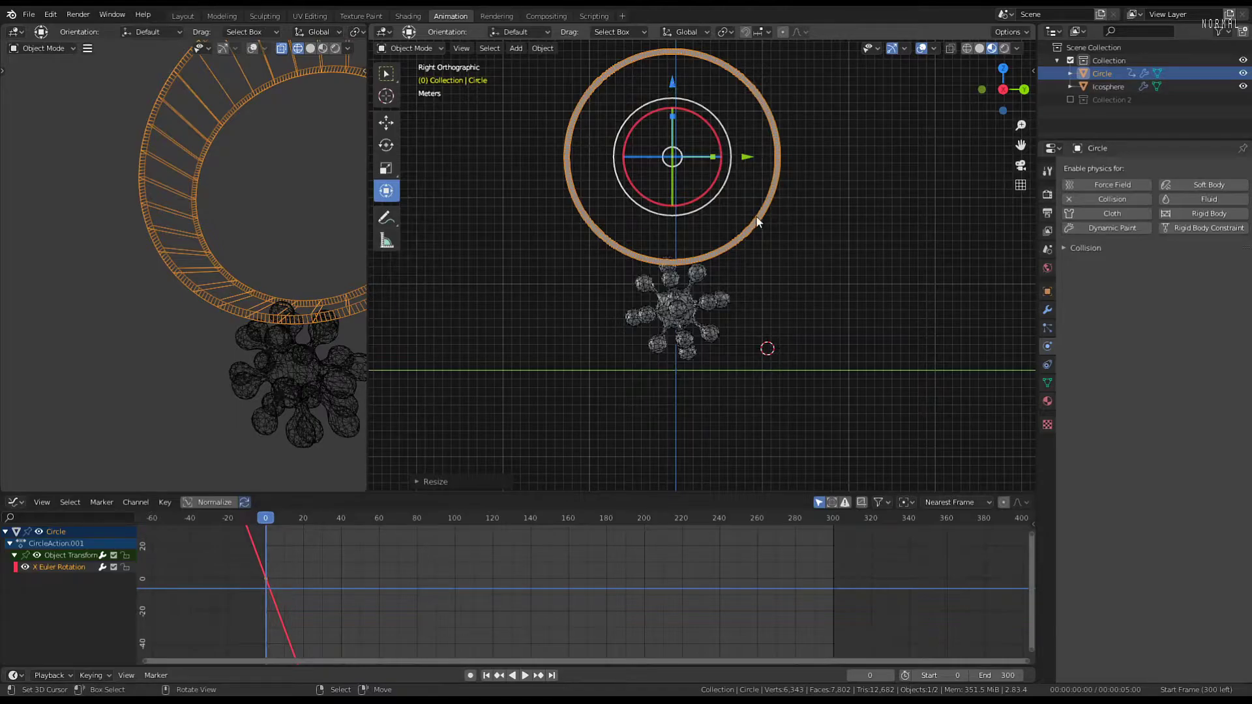
scroll(757, 220, down, 1)
key(ctrl+z)
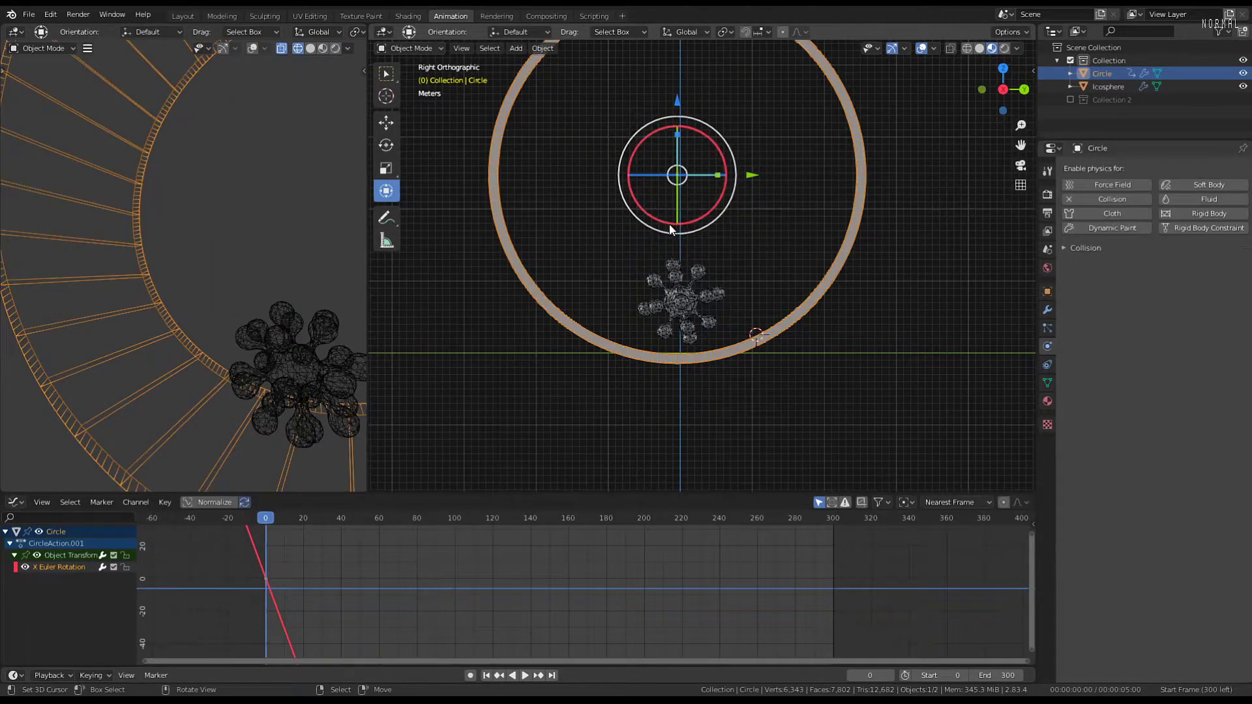
Restart the simulation, select the icosphere and lower its cloth Quality Steps to 4
key(space)
scroll(668, 222, up, 1)
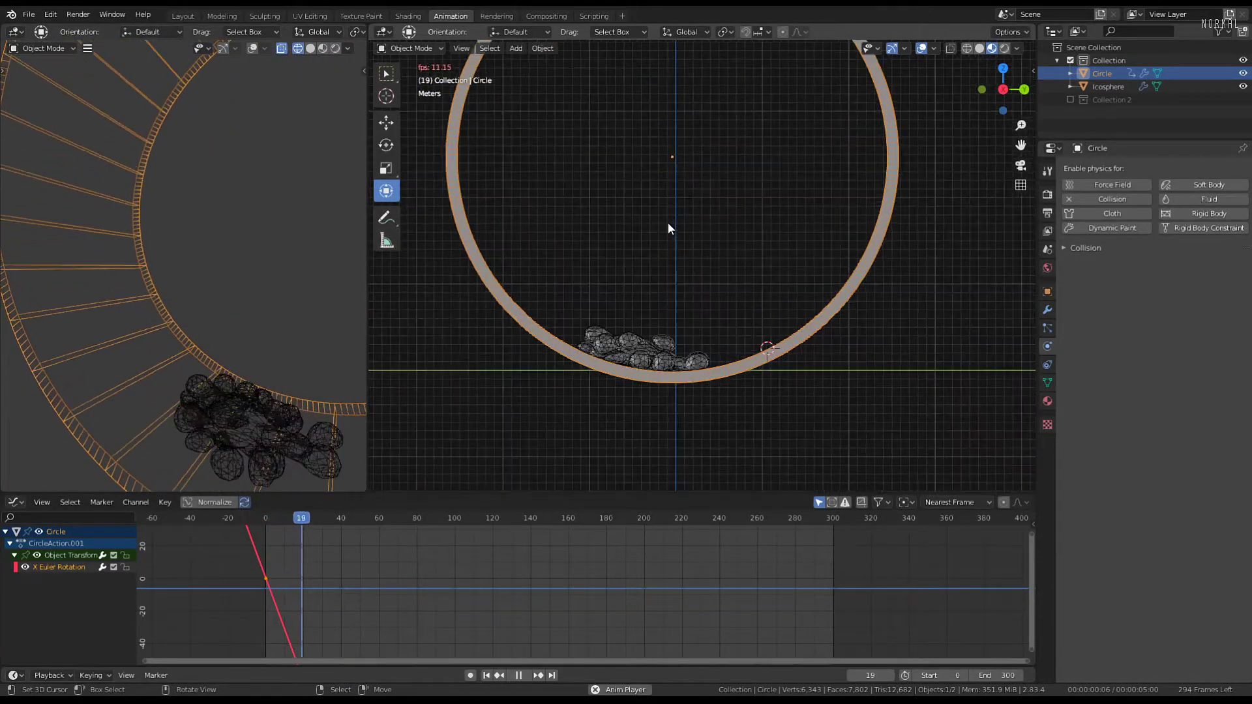
scroll(668, 222, up, 2)
click(499, 300)
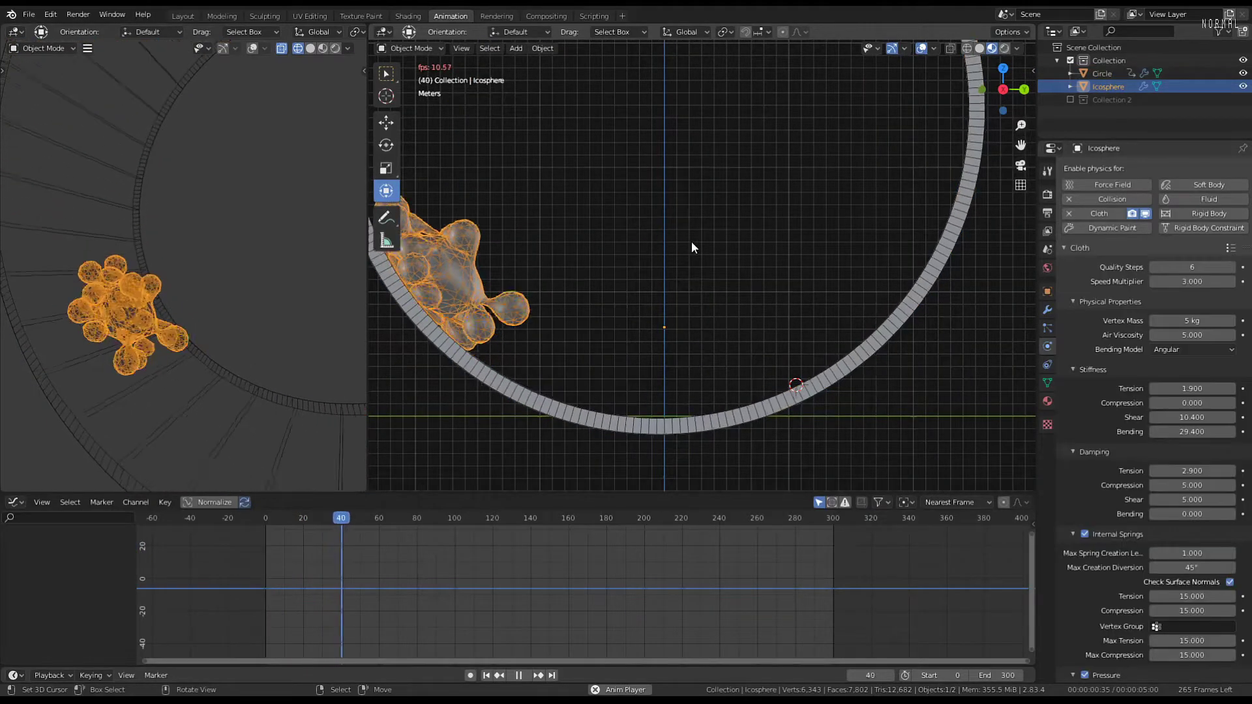
click(1152, 267)
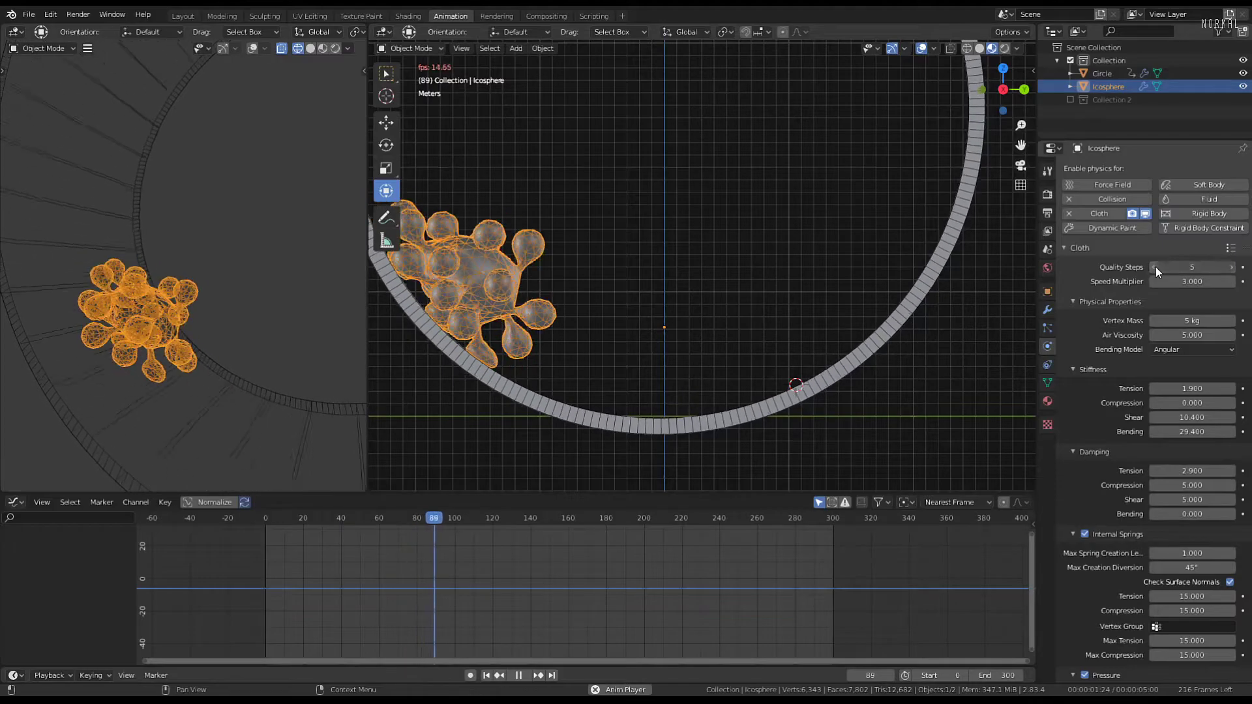
click(1154, 267)
Replay the simulation from frame 0 in the right view to examine the reduced quality, then stop and rewind to frame 0
click(267, 620)
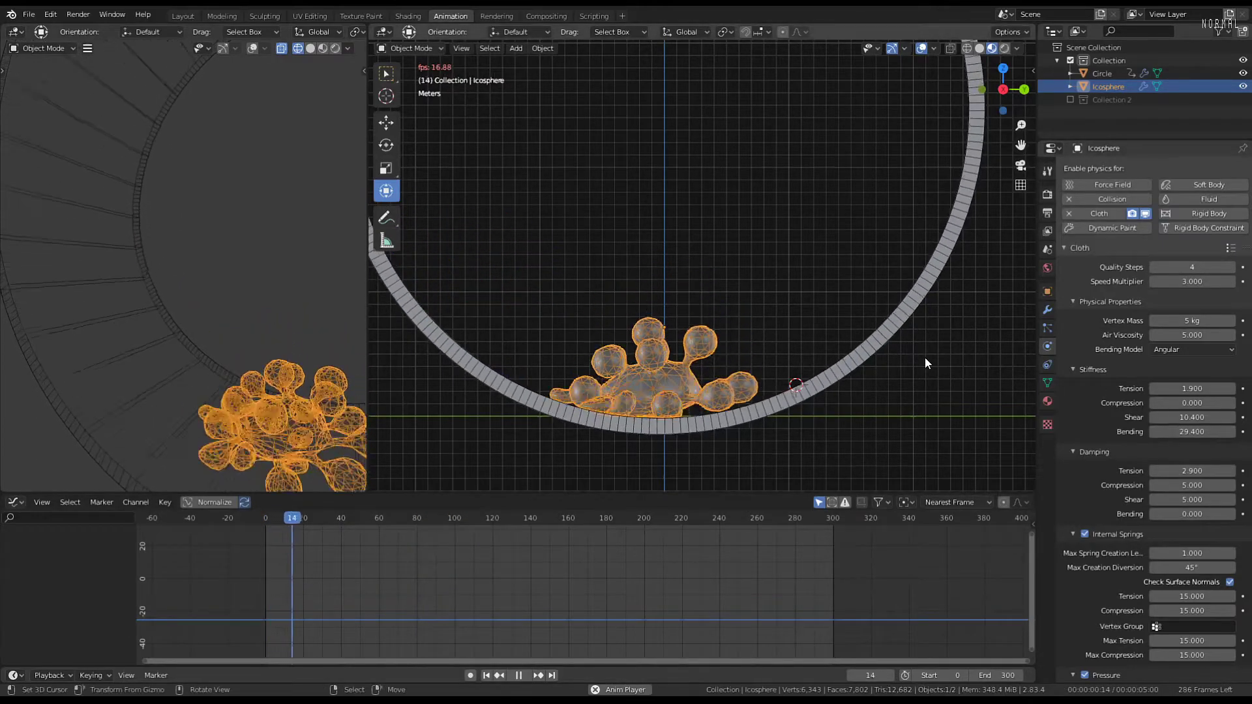
scroll(574, 225, down, 2)
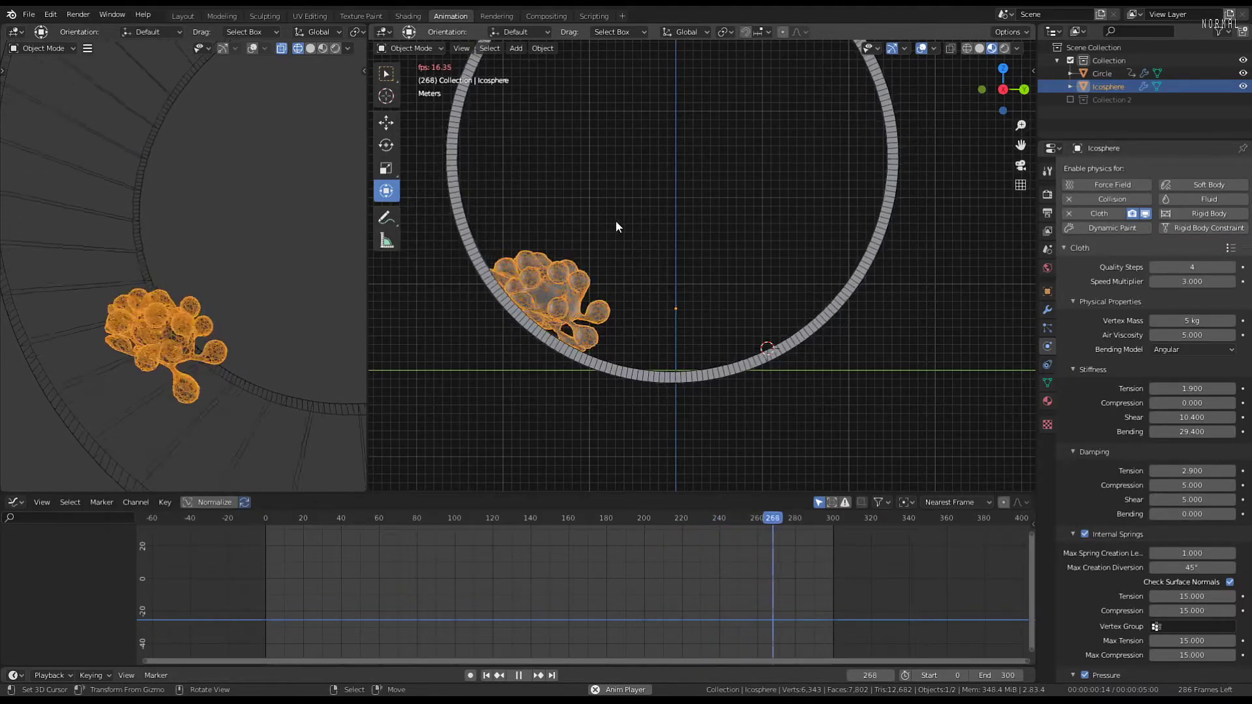
scroll(615, 221, down, 4)
key(space)
drag(335, 576, 225, 592)
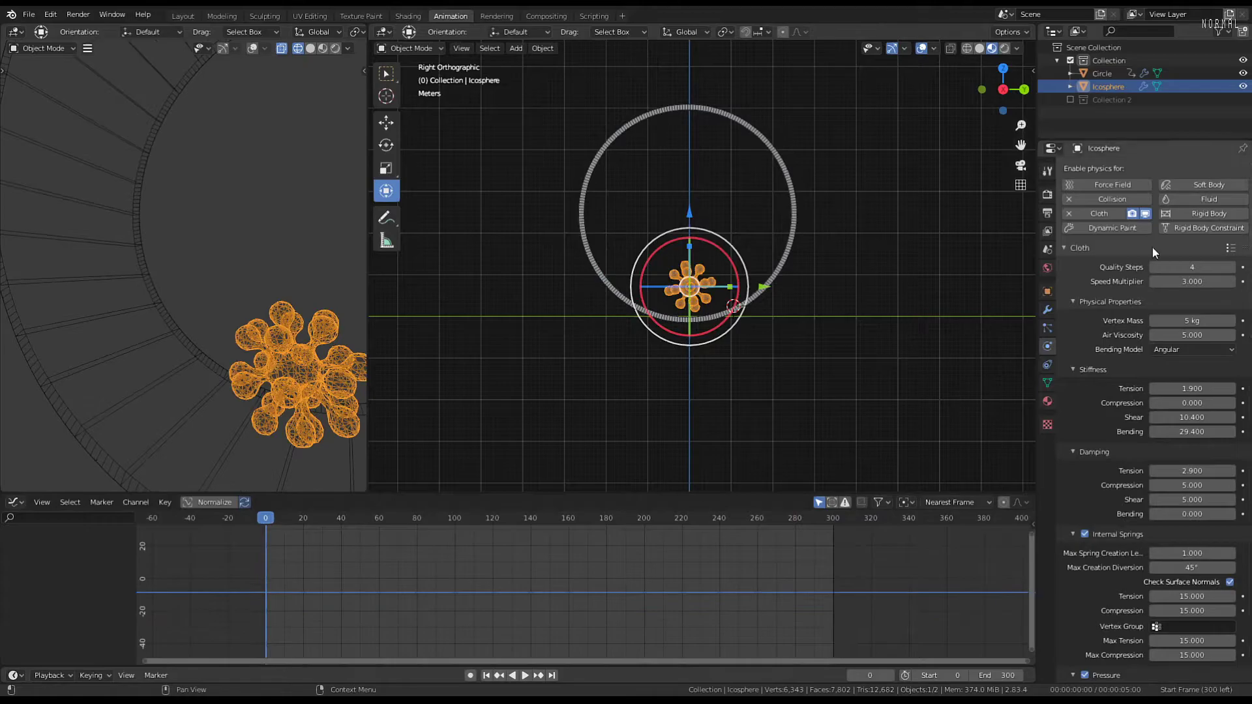
Enlarge the collision ring, raise it so its lowest point sits just beneath the icosphere, and apply its scale
click(784, 222)
key(s)
click(428, 346)
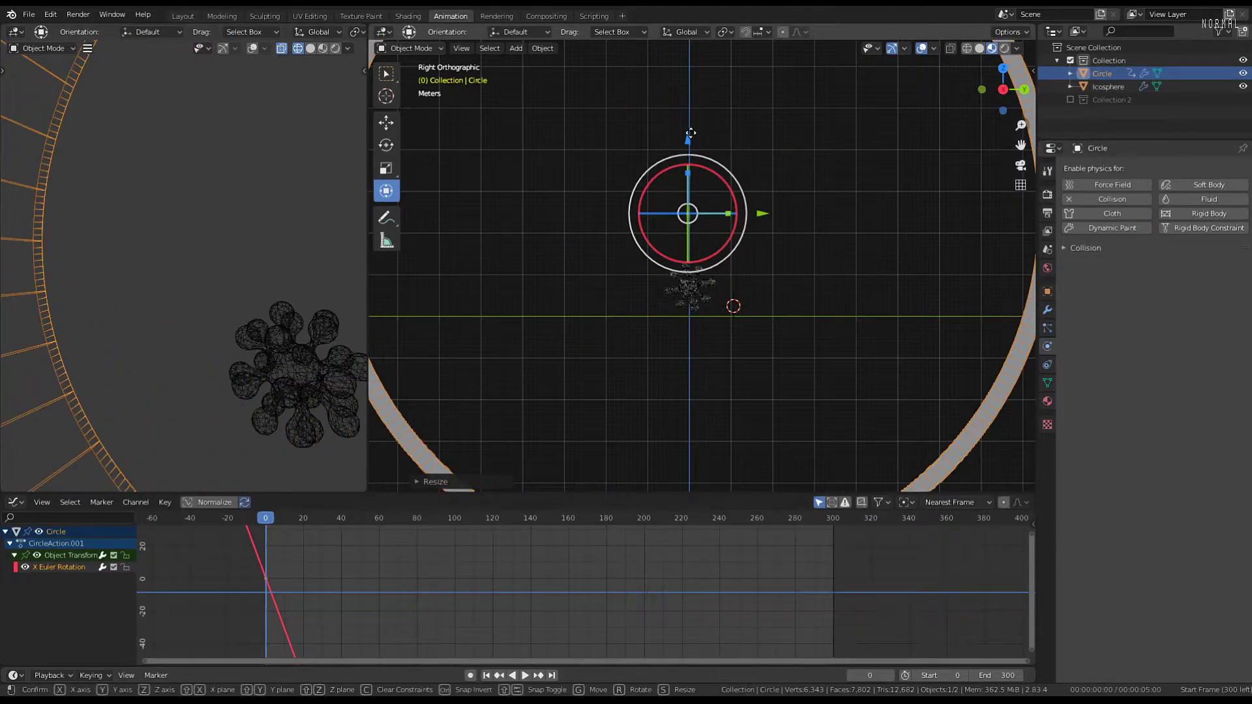
drag(691, 133, 751, 333)
key(ctrl+a)
click(794, 291)
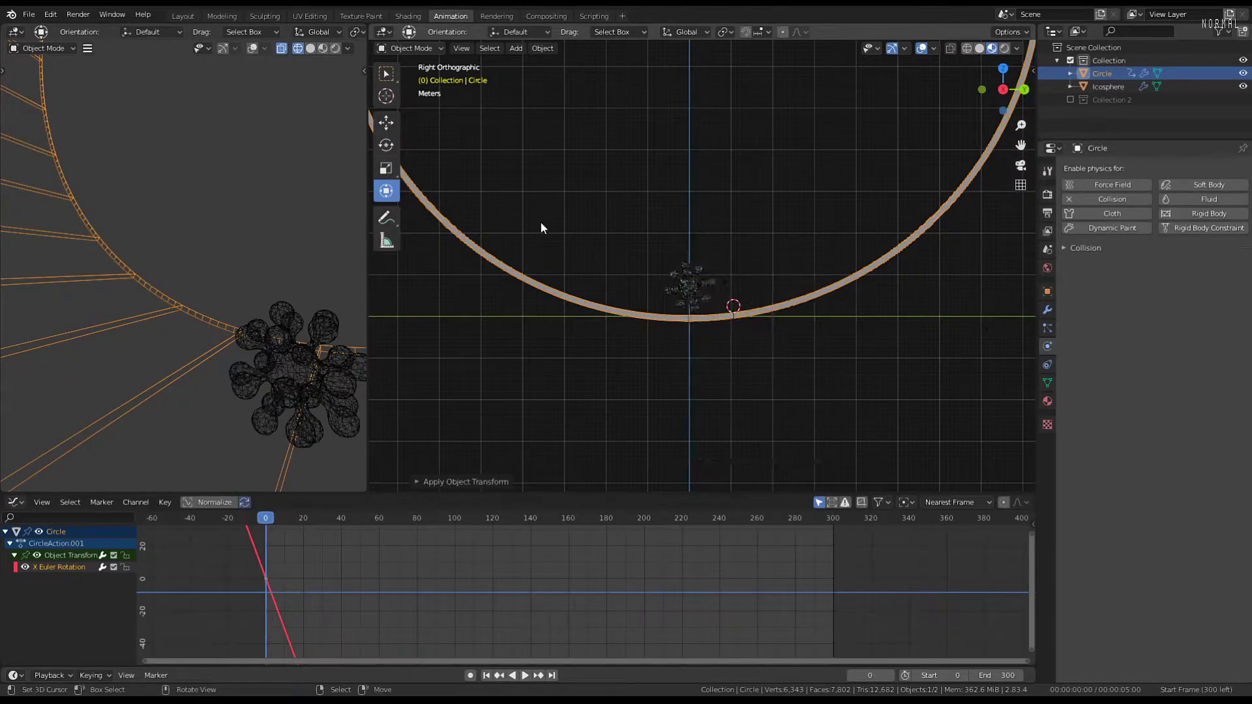
Slow the ring's spin by rotating its X Euler Rotation curve to a gentler slope, and return to frame 0
key(space)
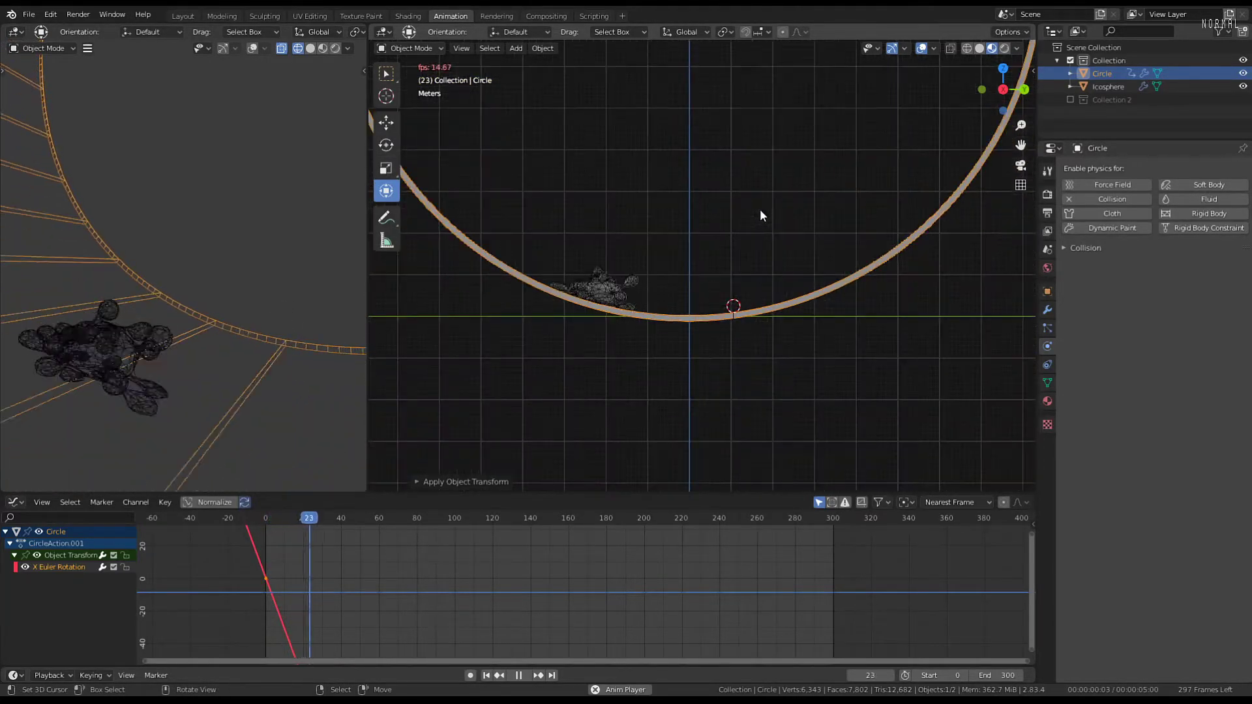
key(space)
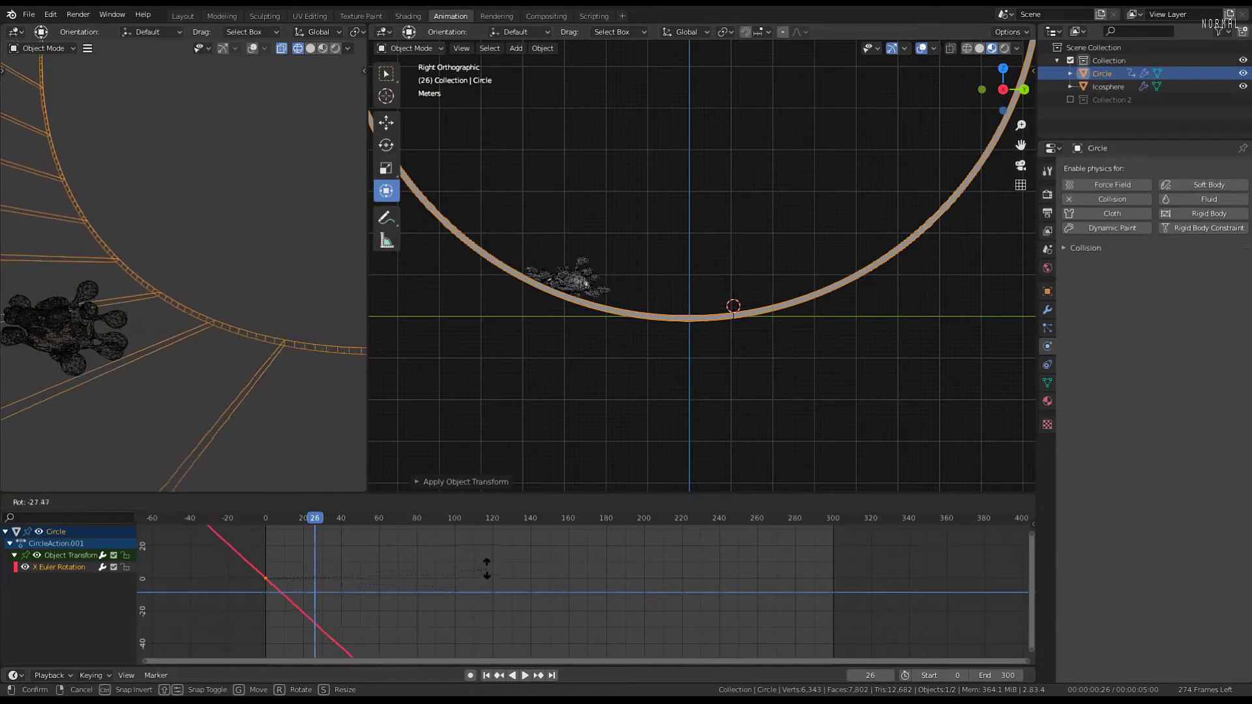
click(460, 545)
click(236, 557)
Play the simulation and examine how the icosphere tumbles in the large, slower ring from the right and perspective views
key(space)
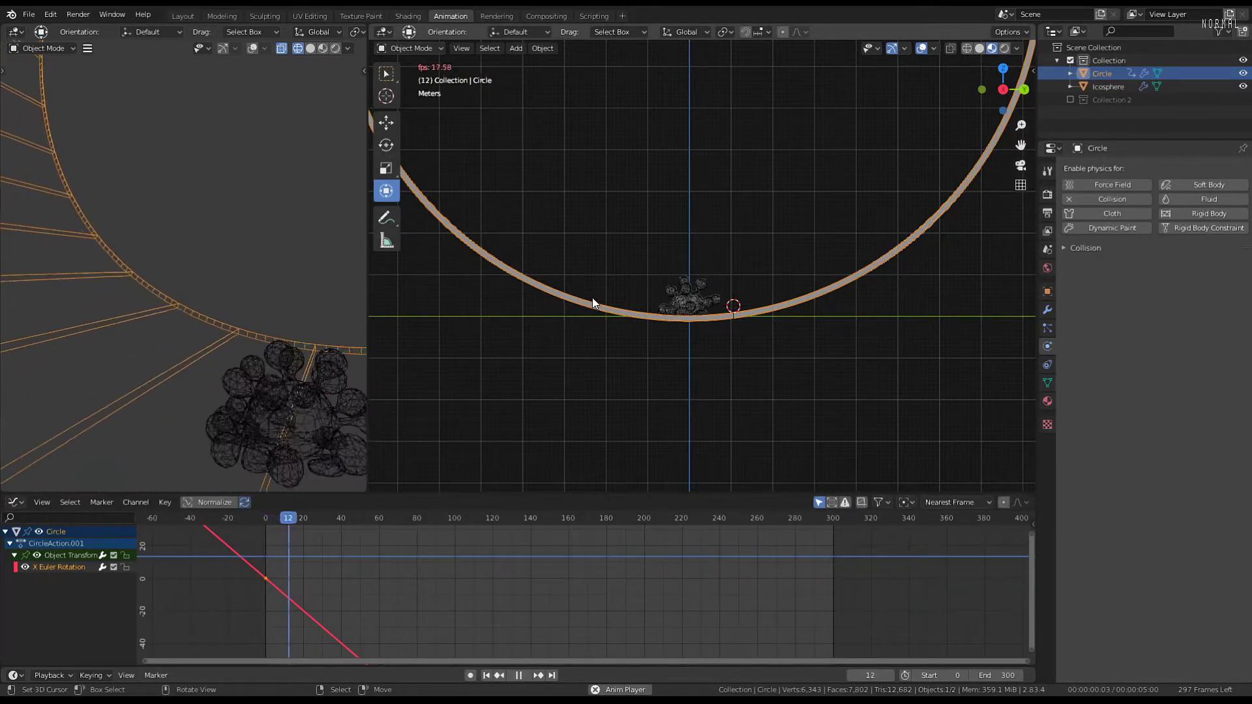
shift+middle_drag(658, 222, 776, 272)
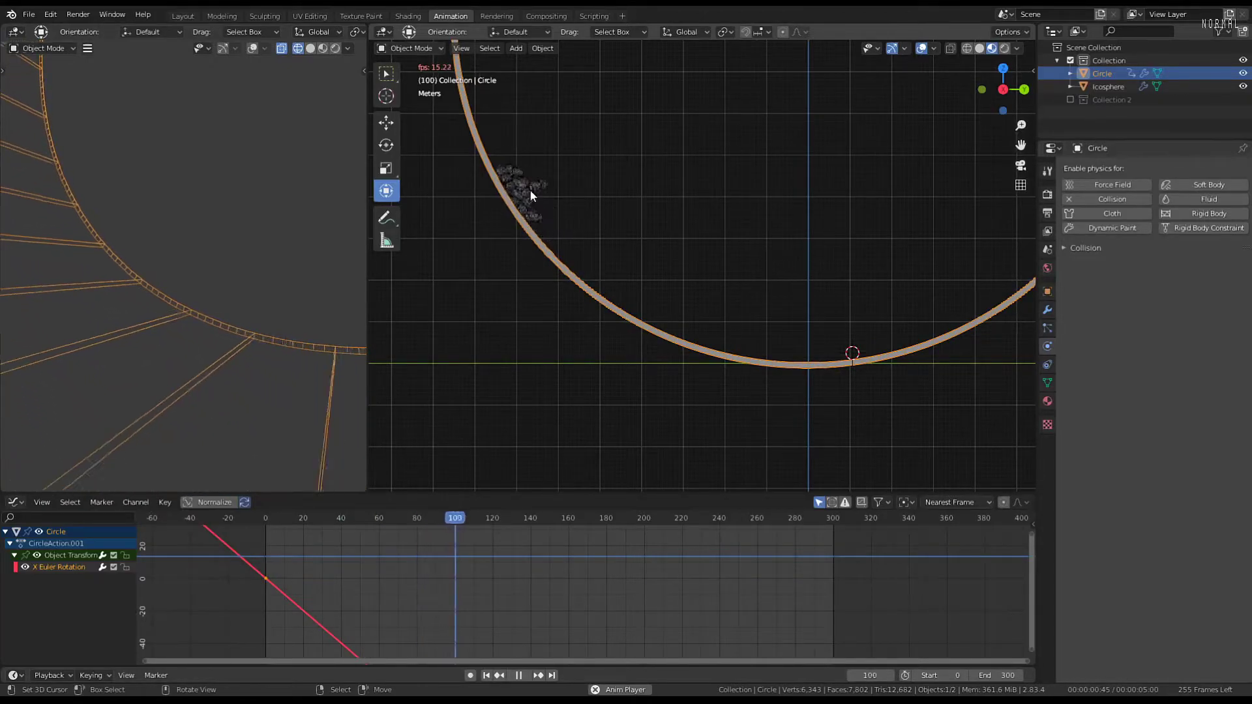
scroll(679, 263, up, 5)
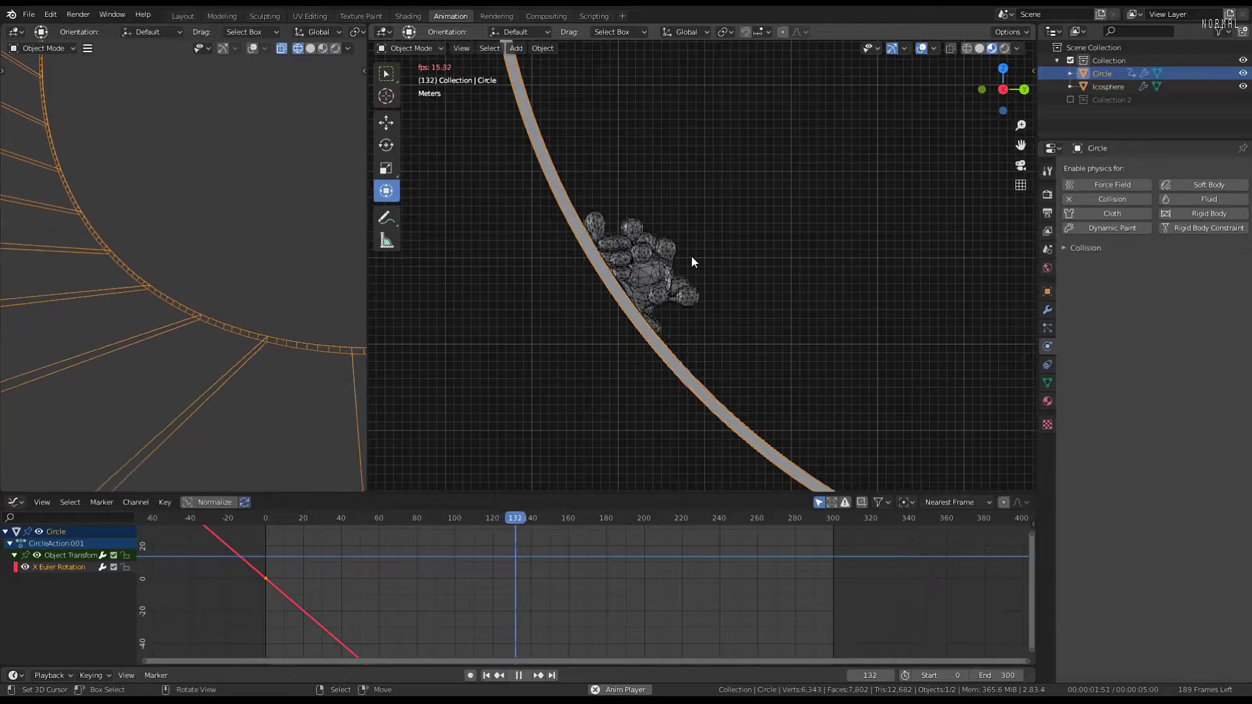
scroll(690, 256, up, 2)
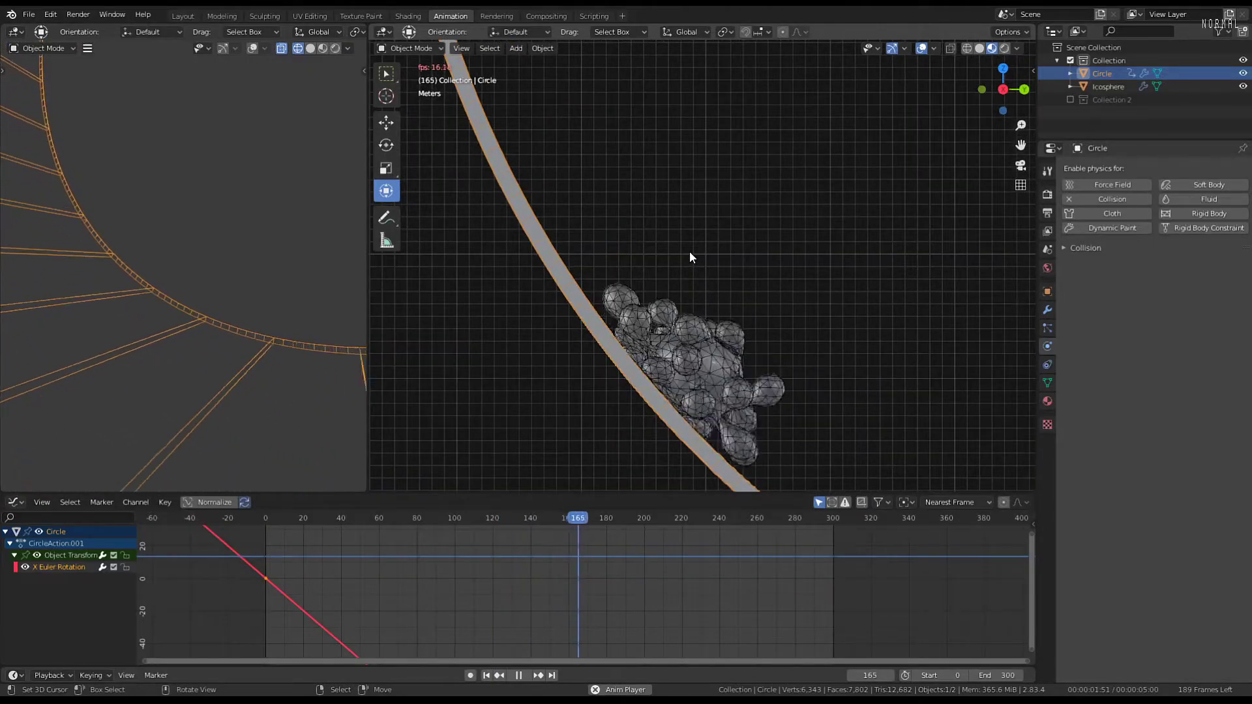
shift+middle_drag(756, 275, 707, 138)
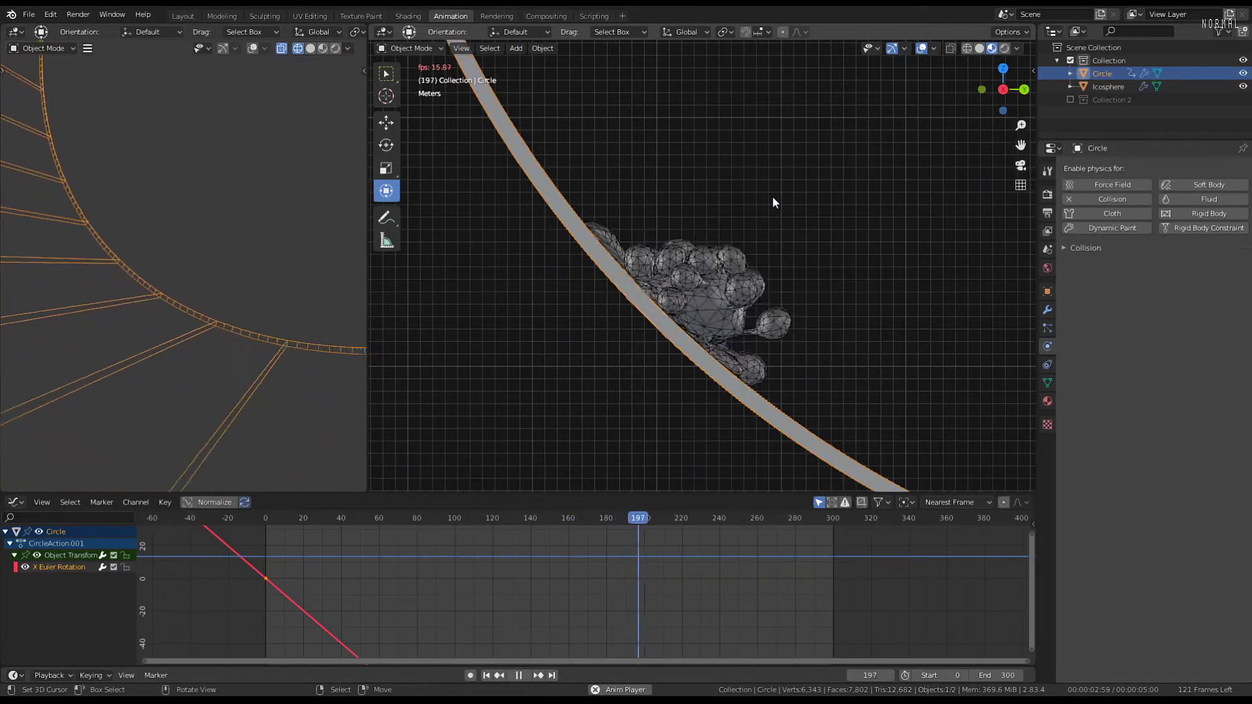
middle_drag(772, 210, 690, 234)
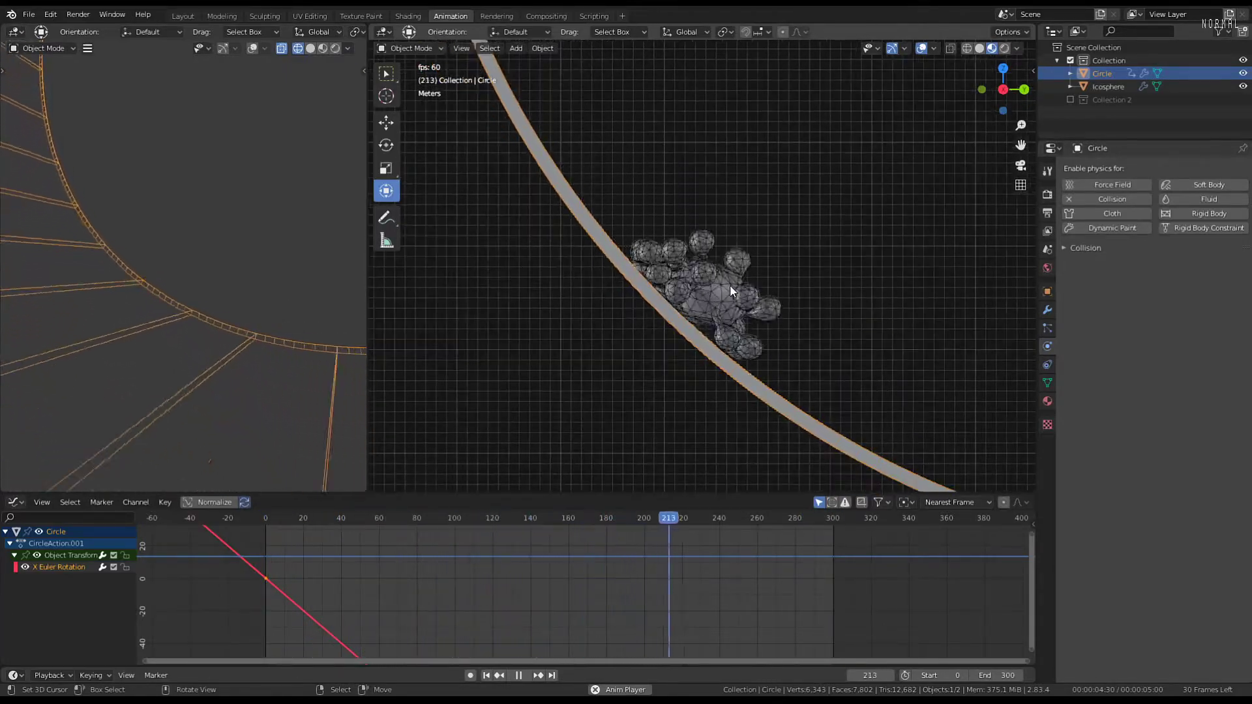
middle_drag(731, 290, 684, 232)
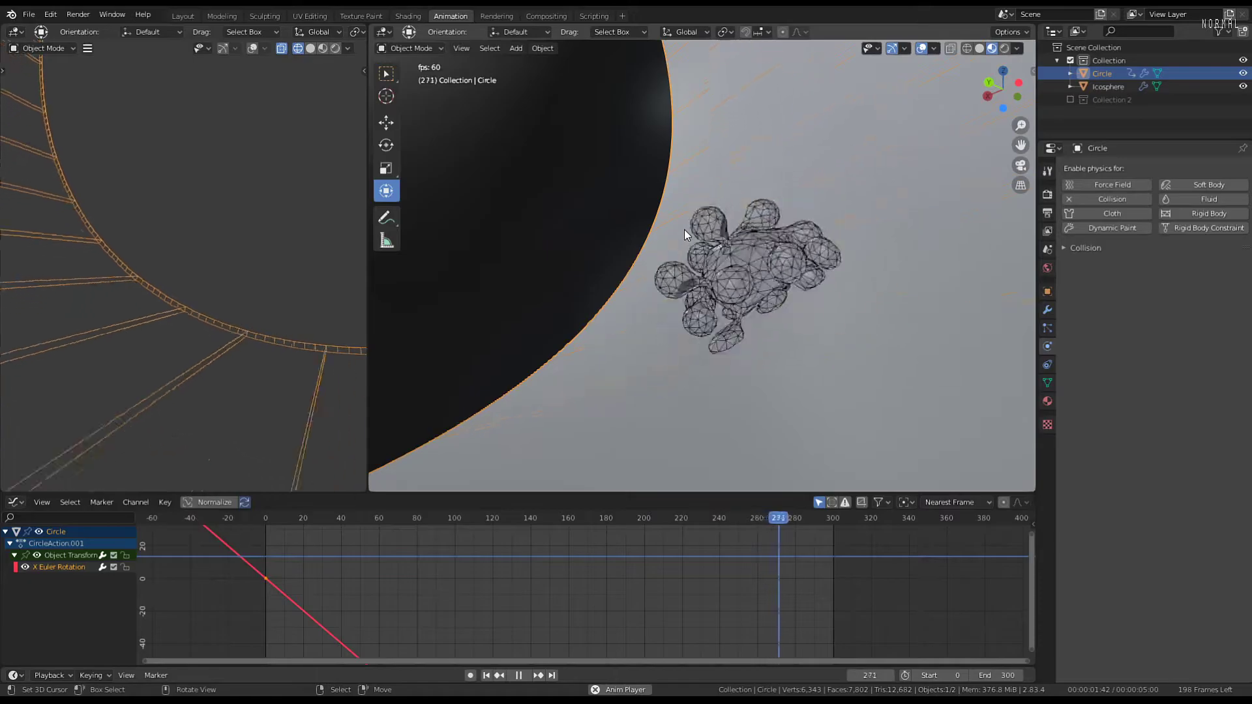
key(KP_3)
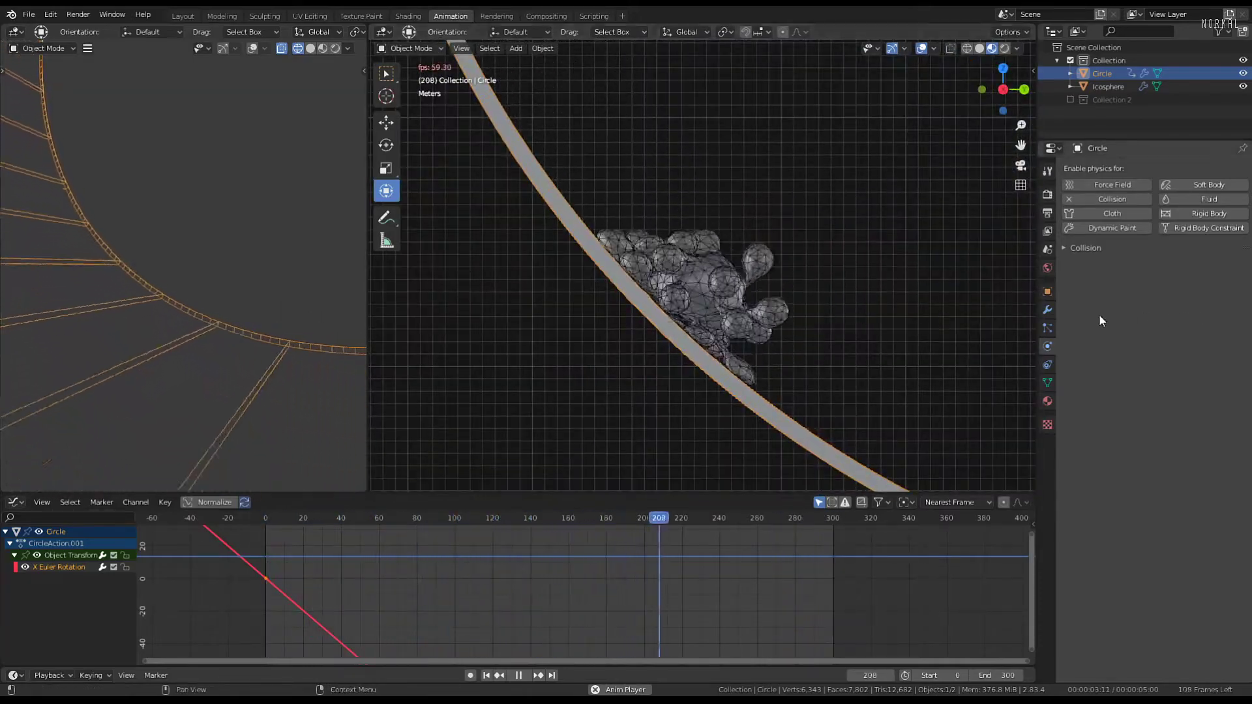
Set the ring's Subdivision modifier to 4 levels for both viewport and render, and restart playback from frame 0
click(1047, 310)
click(1145, 297)
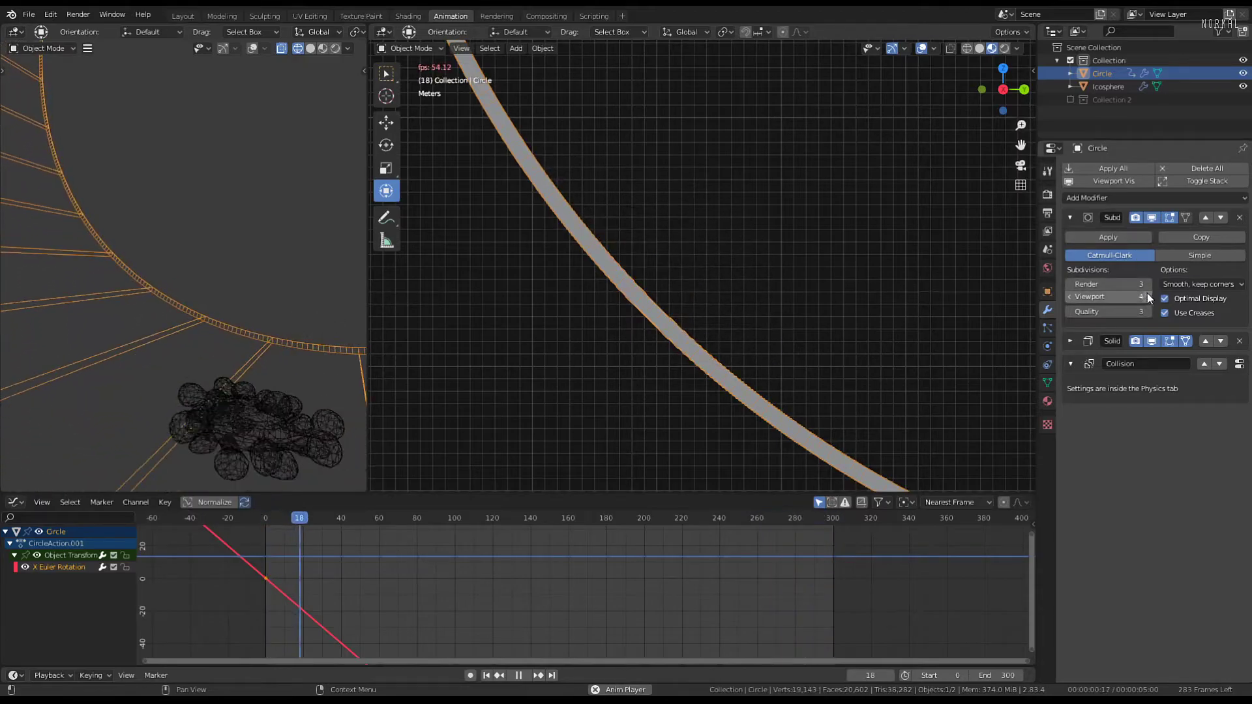
drag(294, 598, 224, 600)
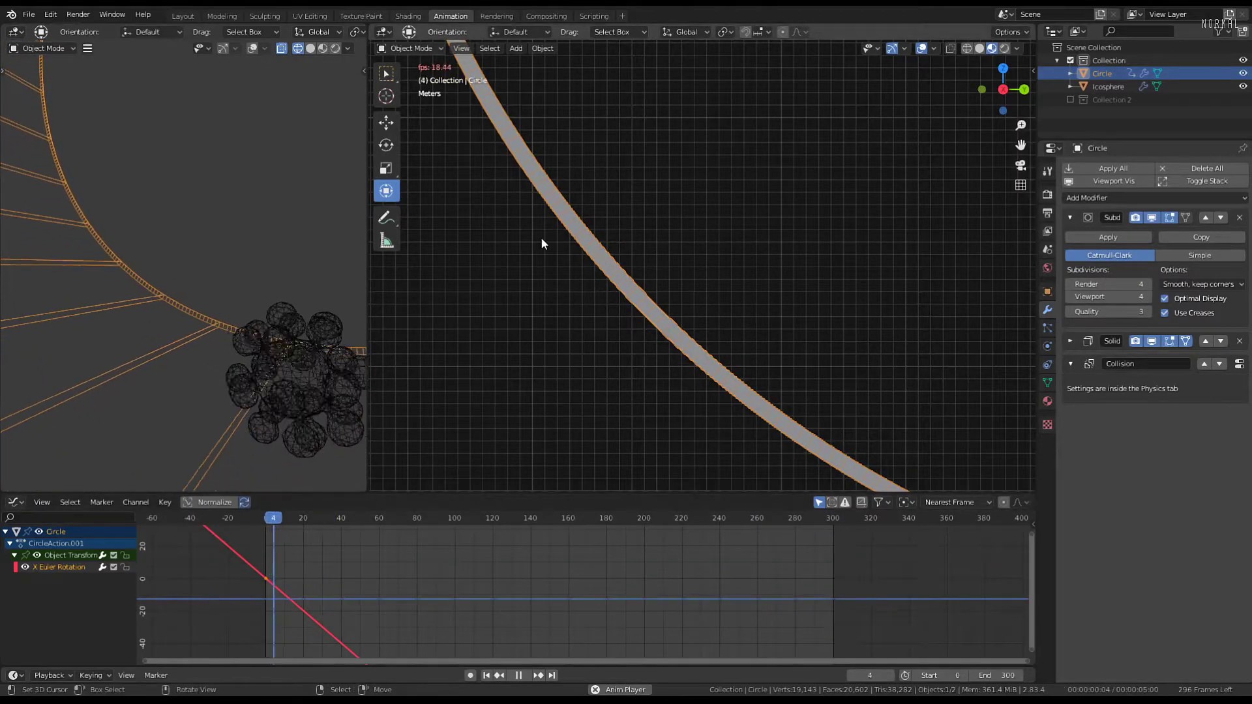
Examine the icosphere's contact with the more finely subdivided ring in the right and perspective views during playback
scroll(561, 205, down, 5)
scroll(748, 249, up, 2)
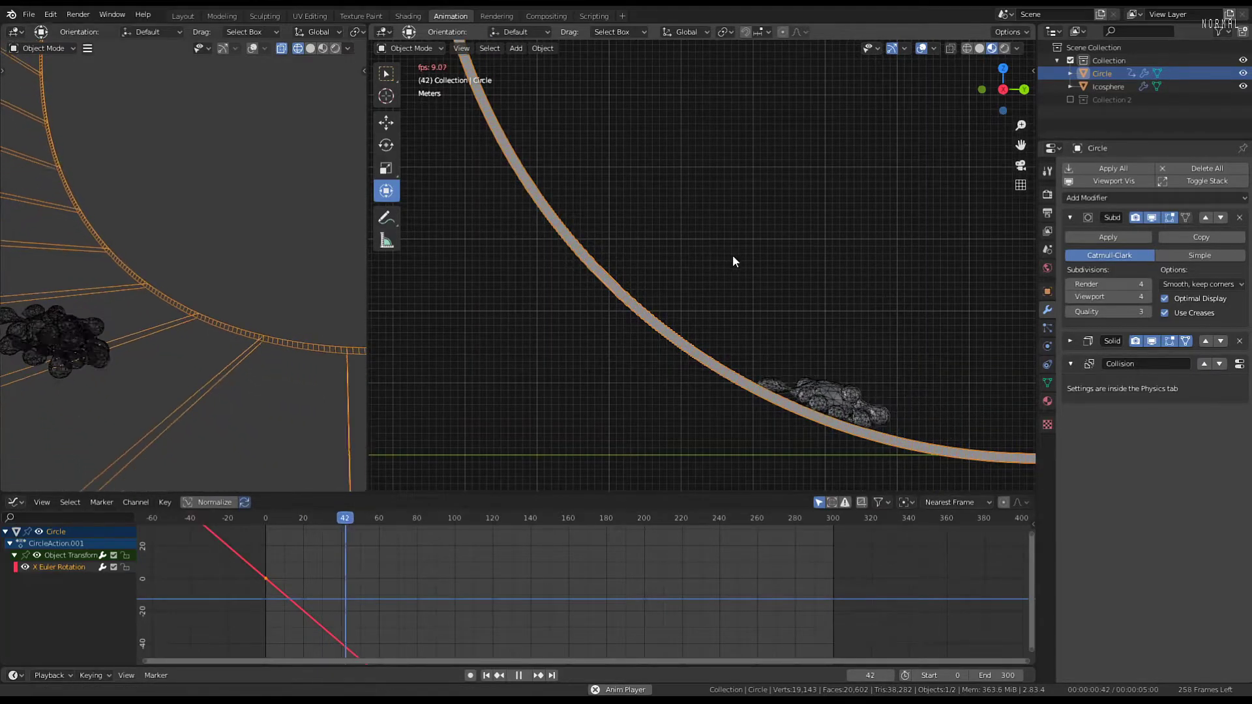
scroll(736, 256, up, 1)
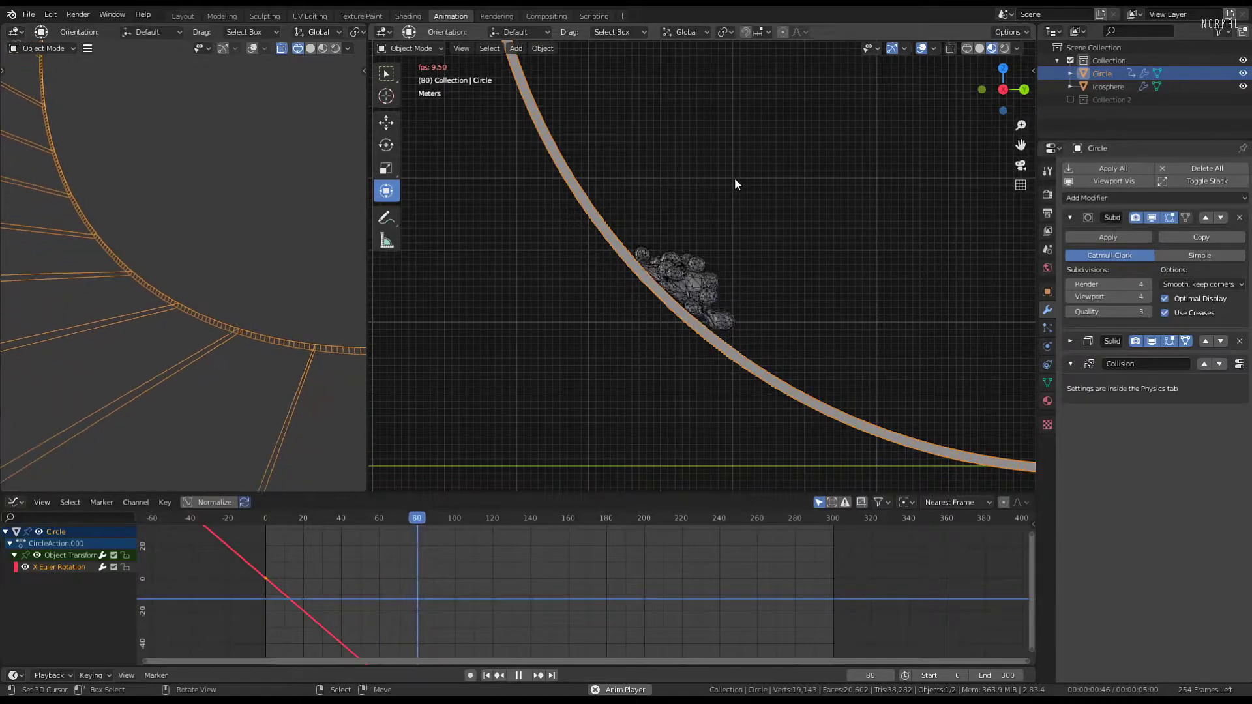
scroll(608, 236, up, 2)
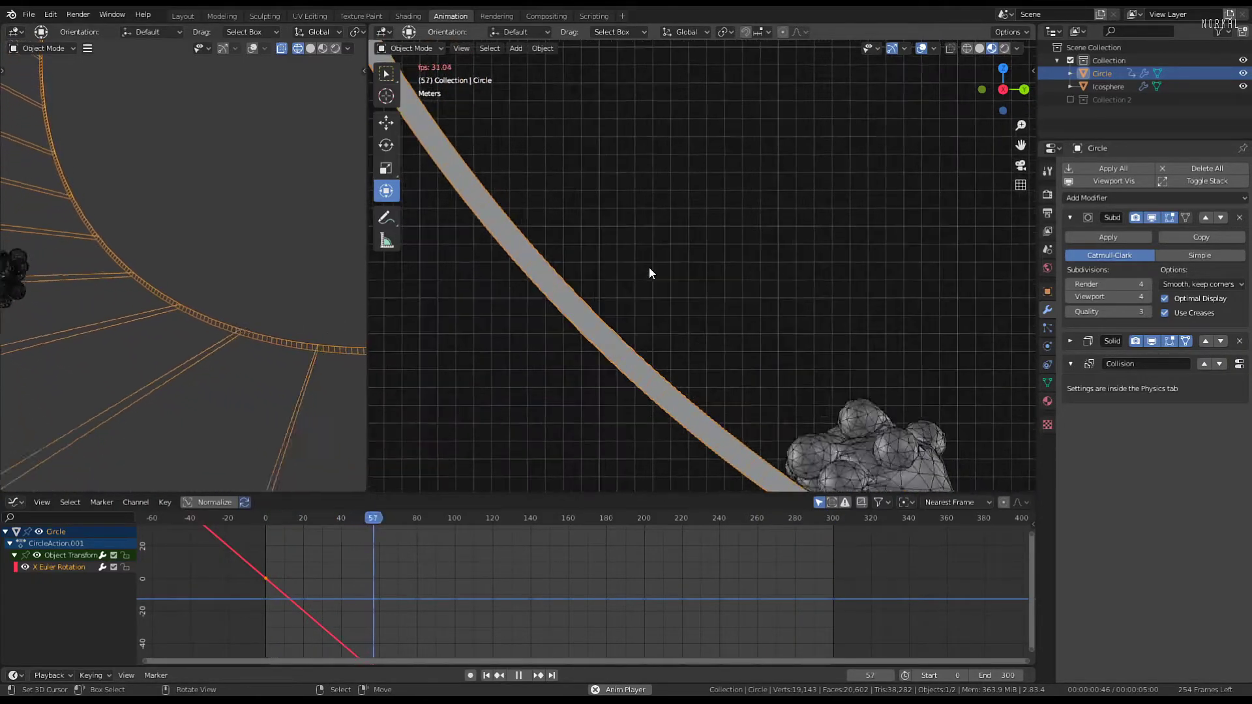
middle_drag(738, 220, 687, 292)
scroll(721, 260, down, 3)
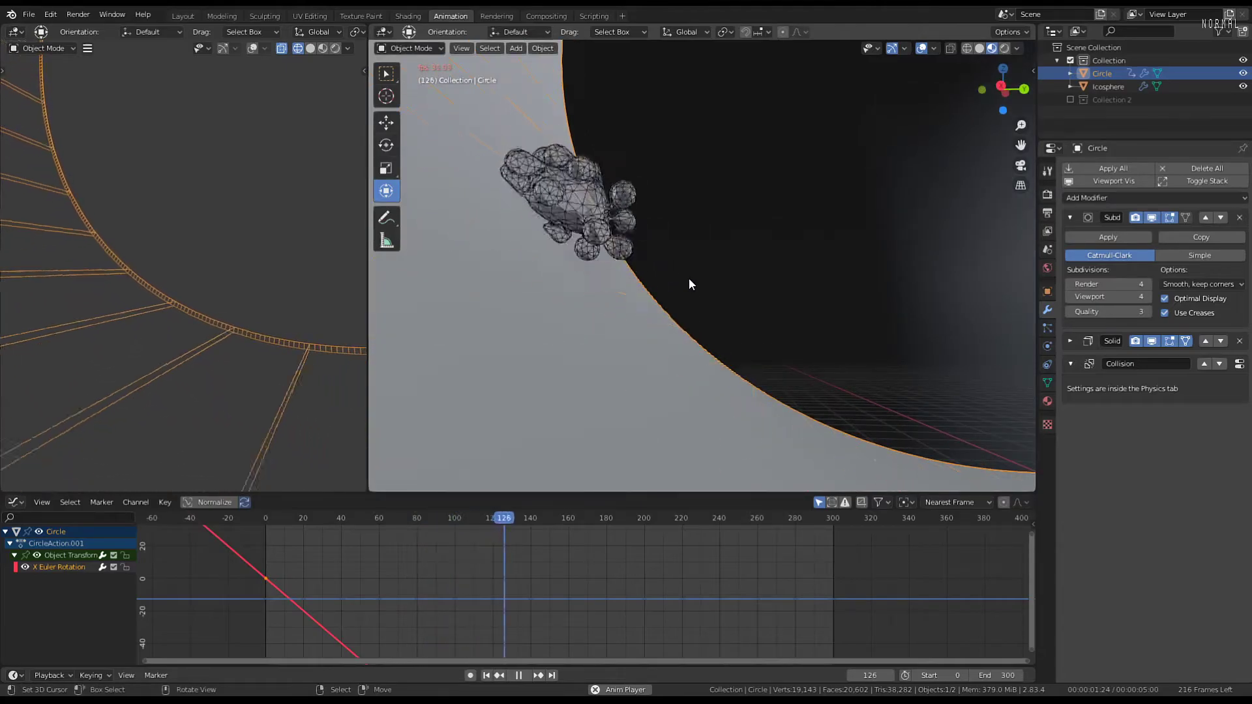
scroll(652, 261, up, 3)
middle_drag(653, 262, 593, 248)
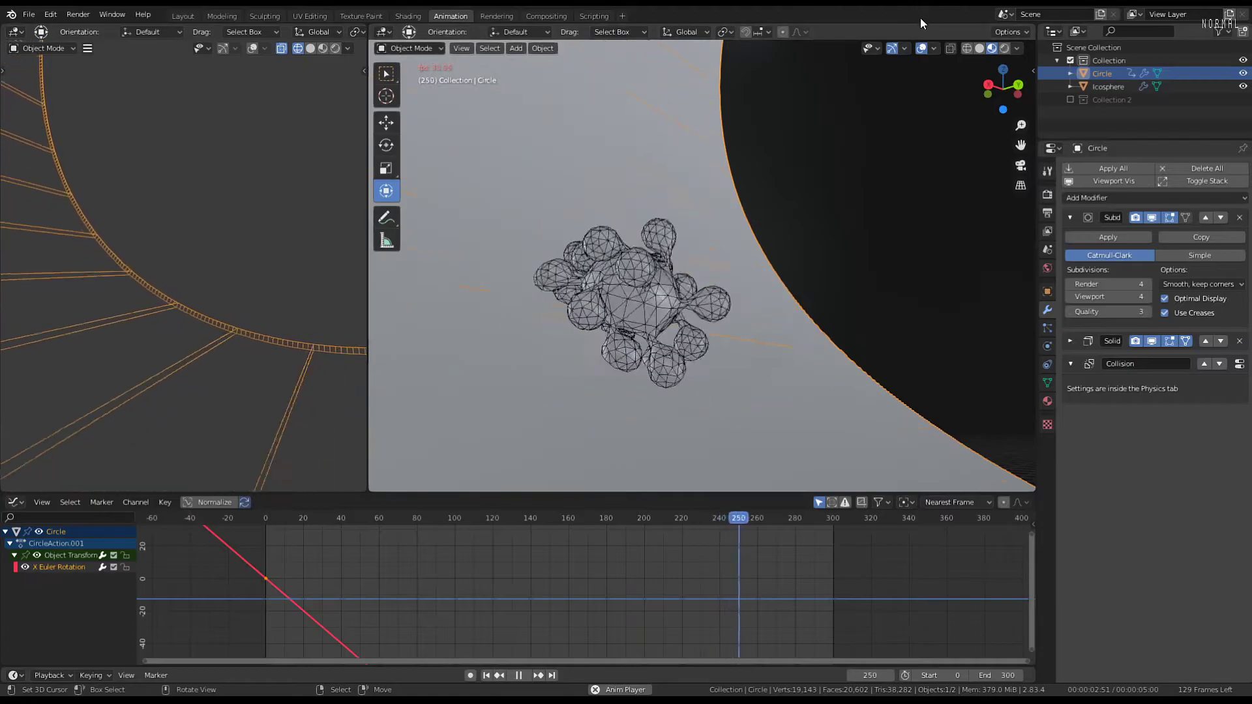
Hide the viewport overlays and examine the running simulation in perspective in the Shading workspace
click(921, 48)
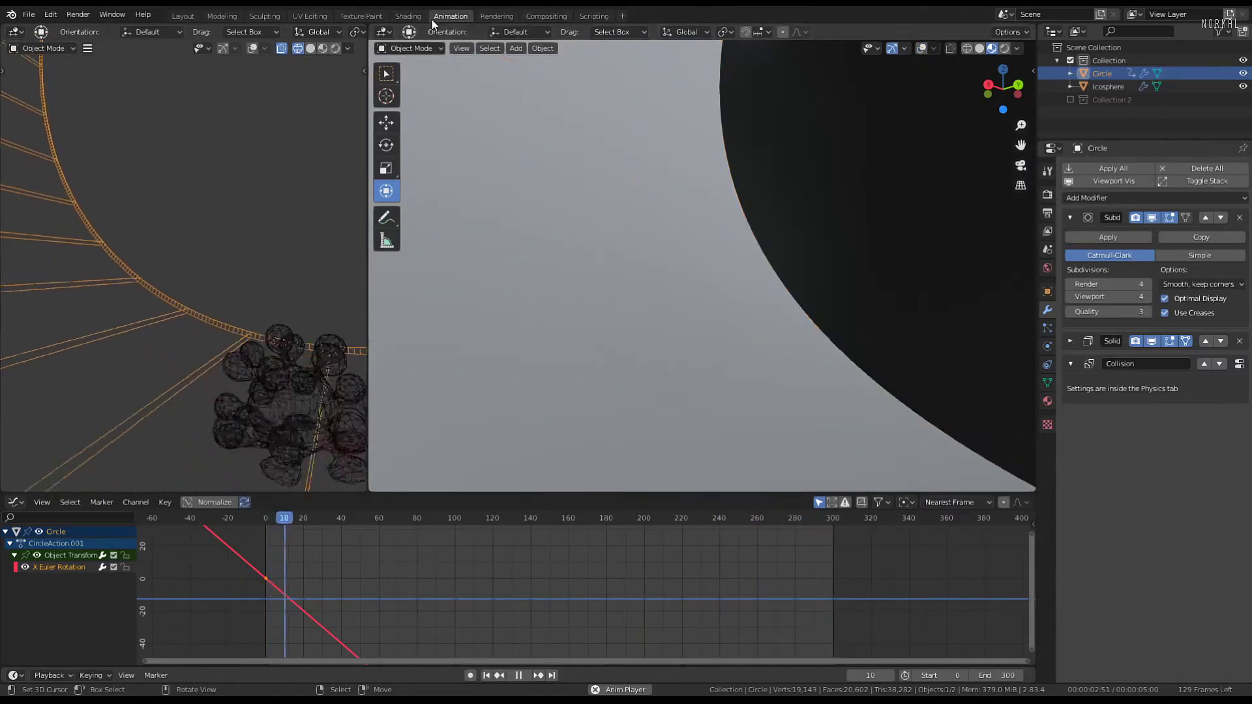
click(409, 15)
mouse_move(561, 174)
middle_down()
mouse_move(671, 210)
mouse_move(660, 130)
mouse_move(635, 162)
mouse_move(679, 168)
mouse_move(636, 134)
mouse_move(670, 181)
mouse_move(682, 177)
mouse_move(663, 223)
mouse_move(655, 209)
mouse_move(592, 193)
mouse_move(490, 193)
mouse_move(643, 217)
mouse_move(708, 261)
mouse_move(646, 249)
mouse_move(682, 232)
middle_up()
scroll(660, 131, up, 4)
scroll(679, 168, up, 3)
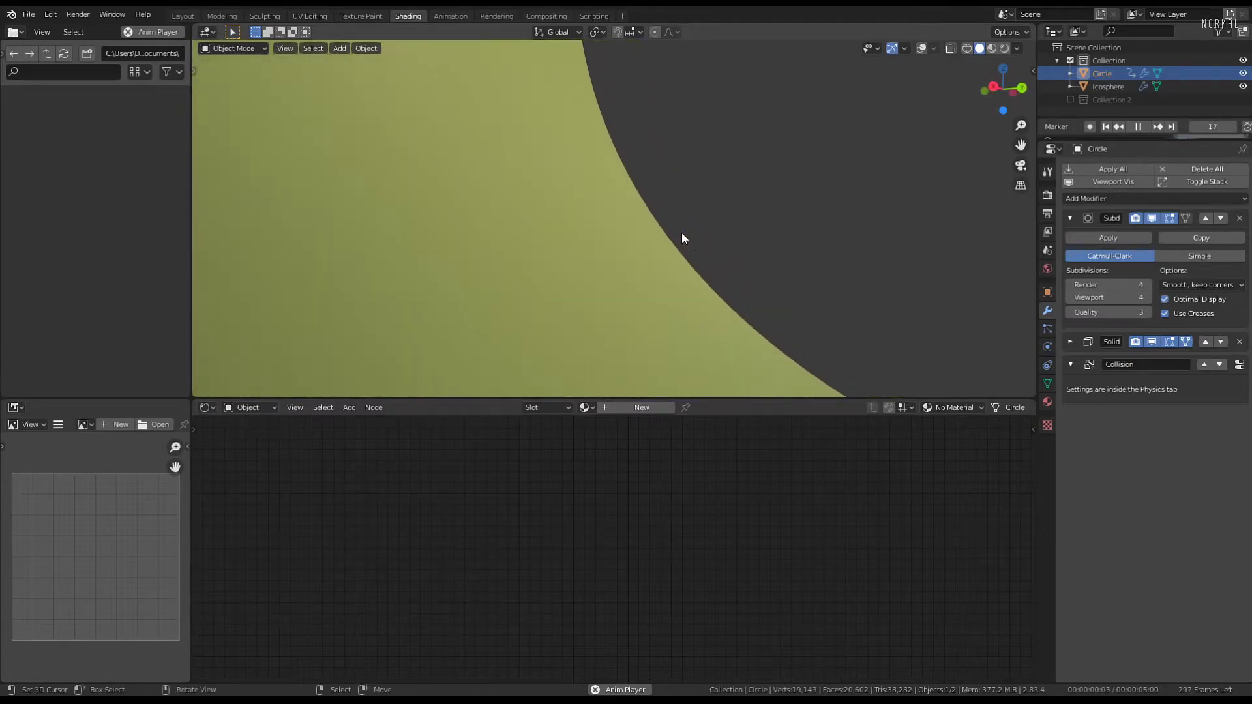
scroll(682, 232, down, 4)
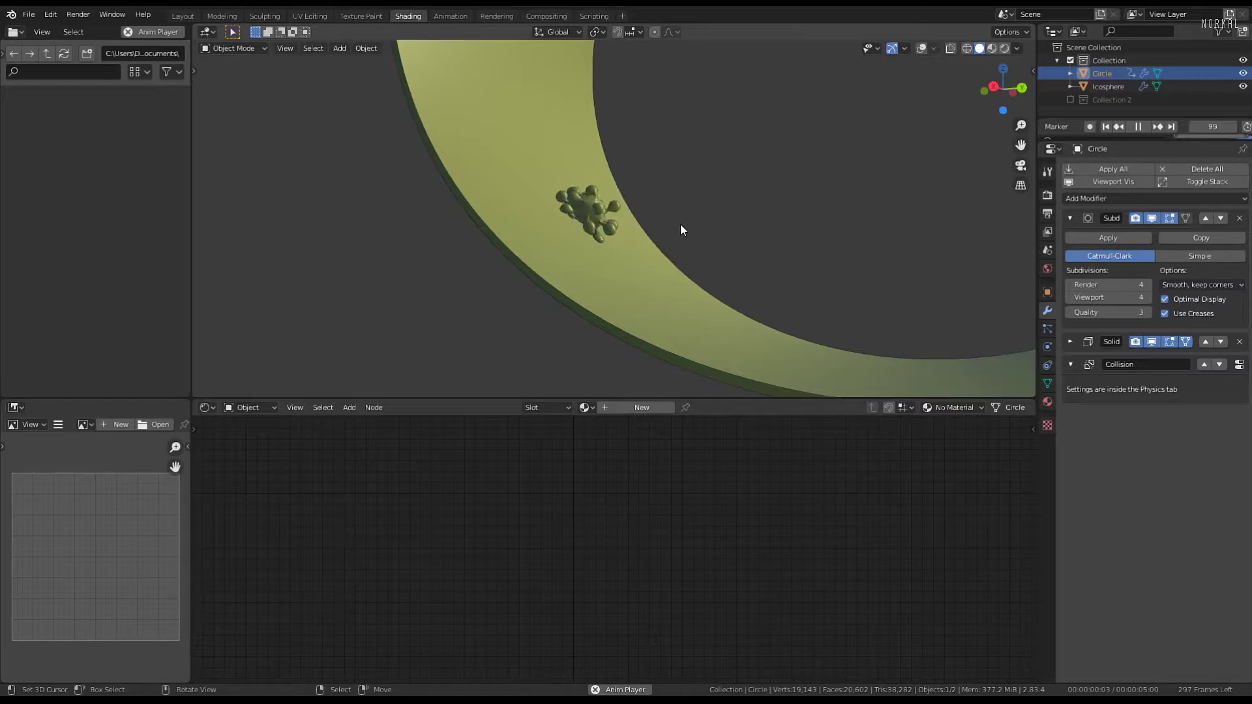
scroll(680, 224, up, 3)
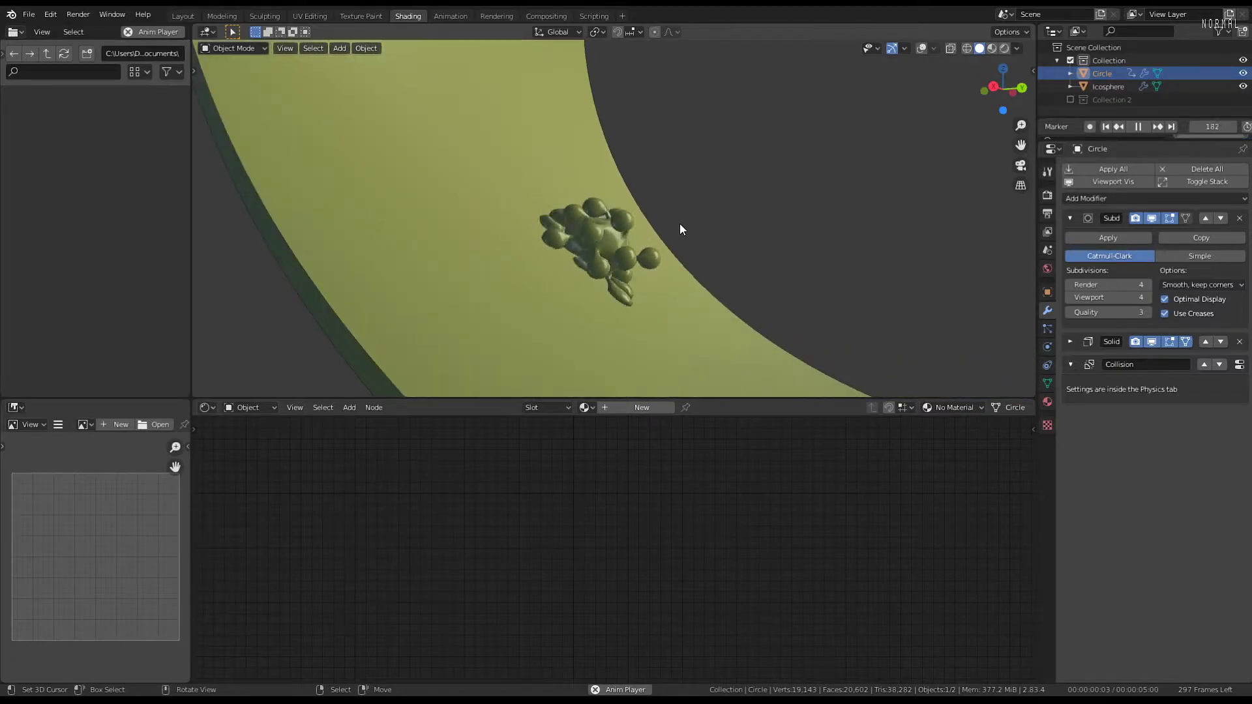
scroll(677, 221, up, 1)
middle_drag(673, 220, 651, 209)
Examine the simulation in the right view, first in the Shading workspace and again in the Animation workspace
key(KP_3)
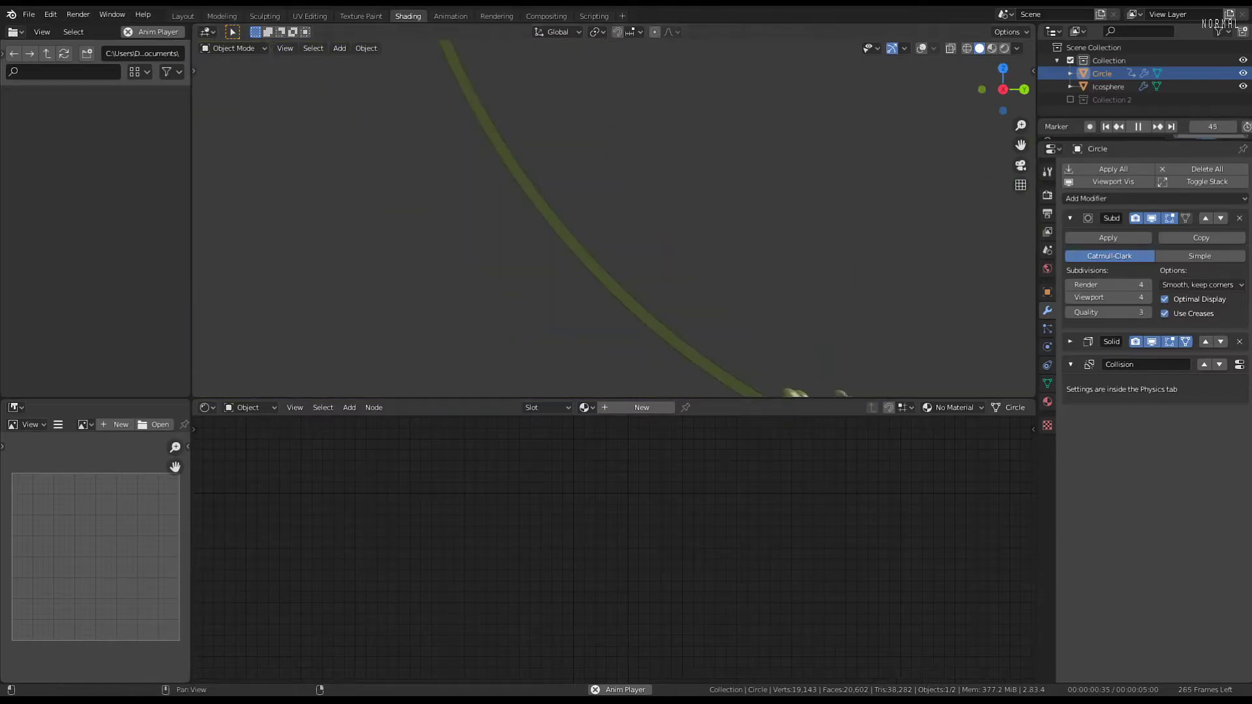
shift+middle_drag(816, 271, 613, 189)
scroll(613, 194, down, 5)
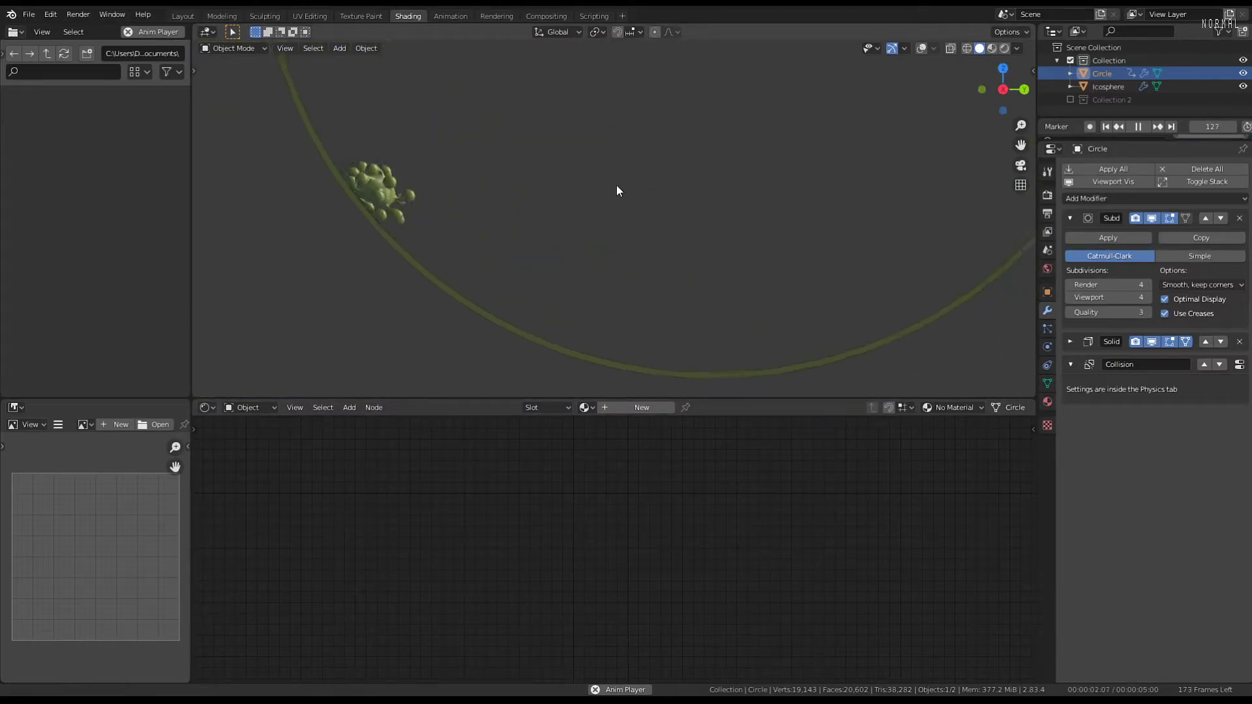
key(space)
click(450, 16)
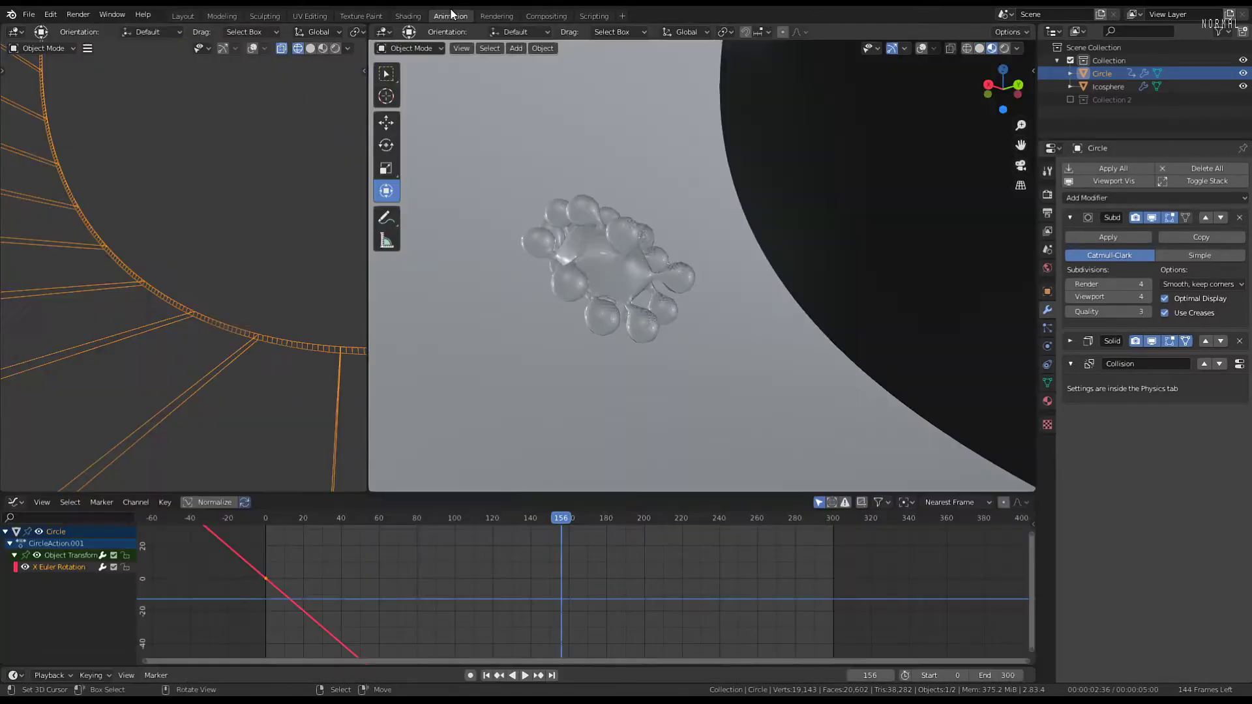
scroll(589, 183, down, 6)
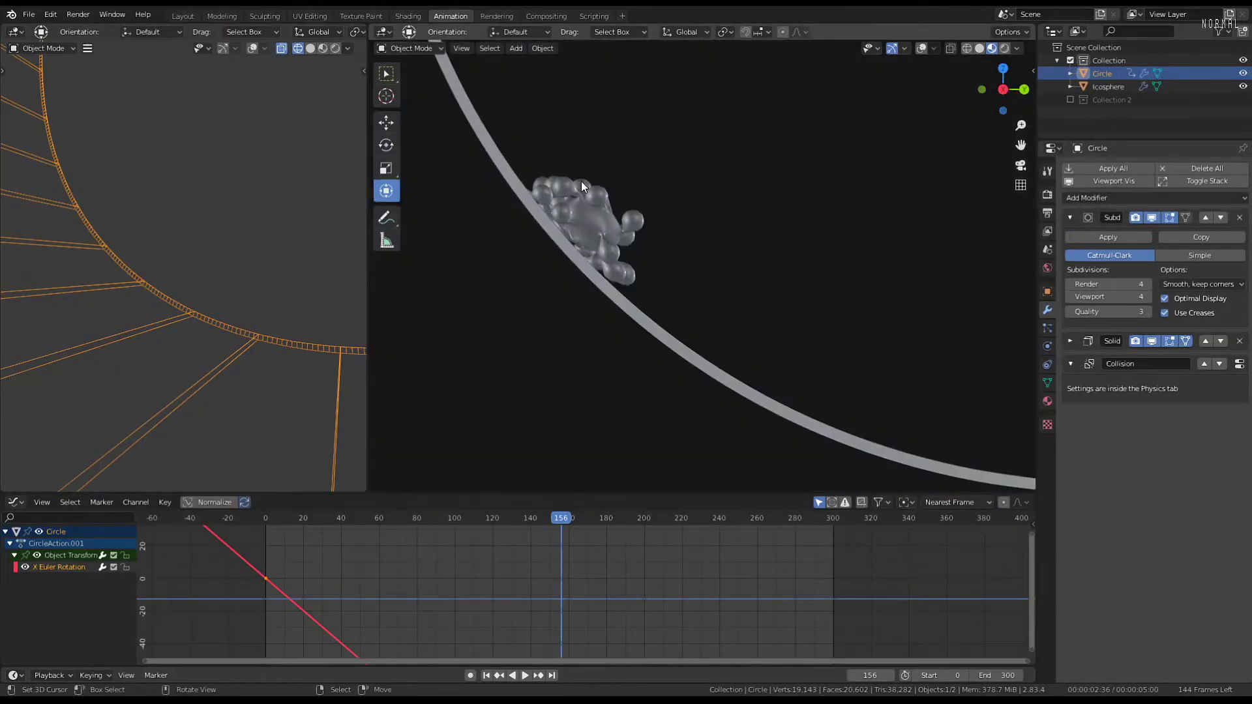
scroll(655, 255, up, 3)
key(space)
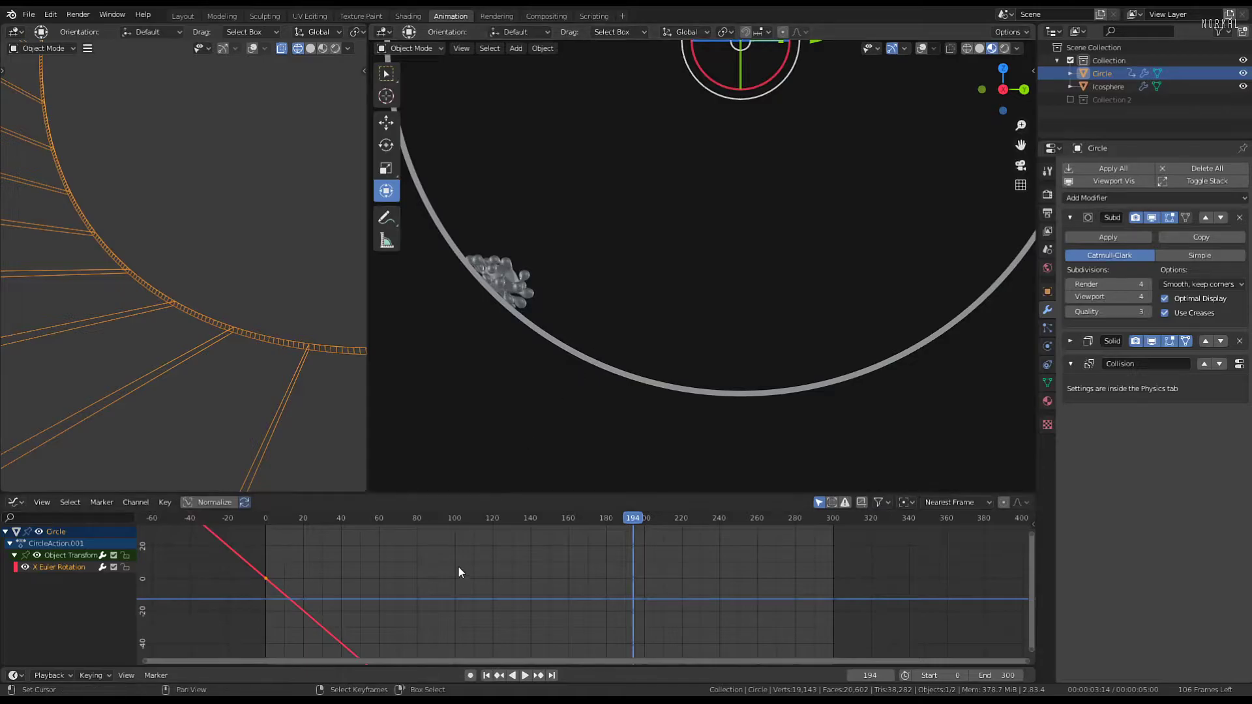
At frame 0, scale the ring down to about 0.25, lower it around the icosphere and apply its scale
click(230, 590)
scroll(697, 268, down, 4)
key(s)
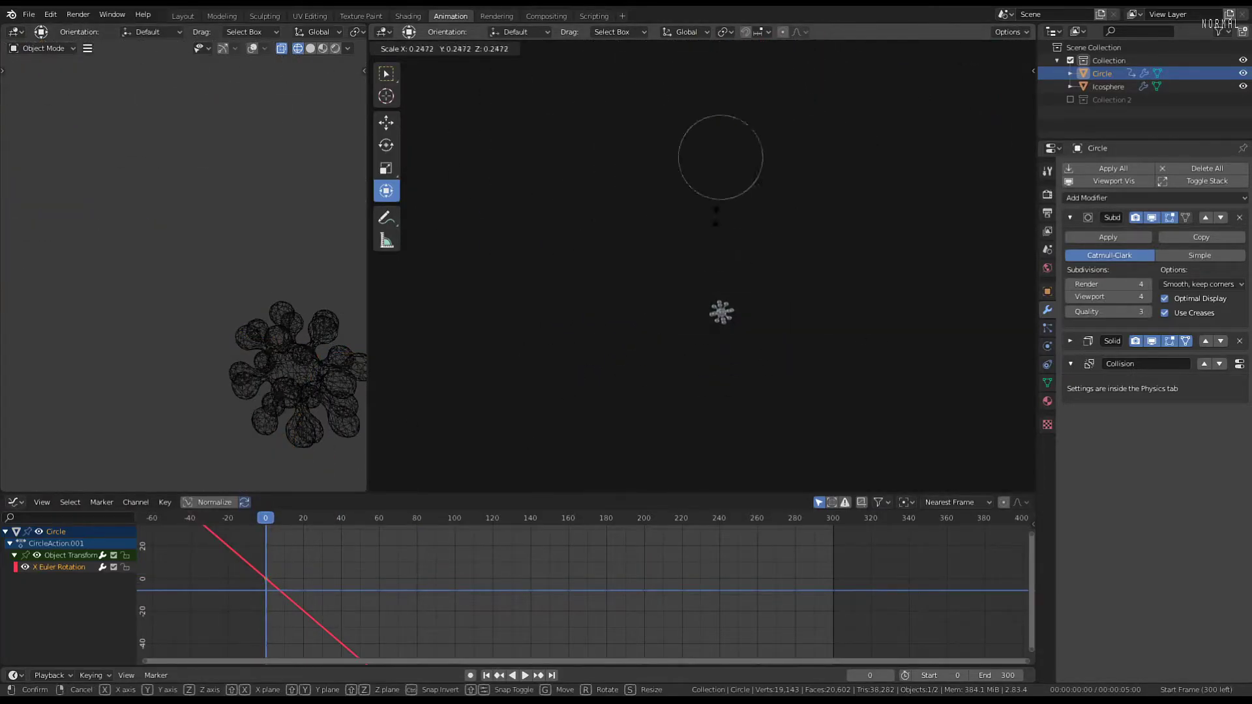
click(716, 214)
drag(720, 84, 713, 207)
scroll(727, 332, up, 4)
scroll(866, 258, up, 4)
key(ctrl+a)
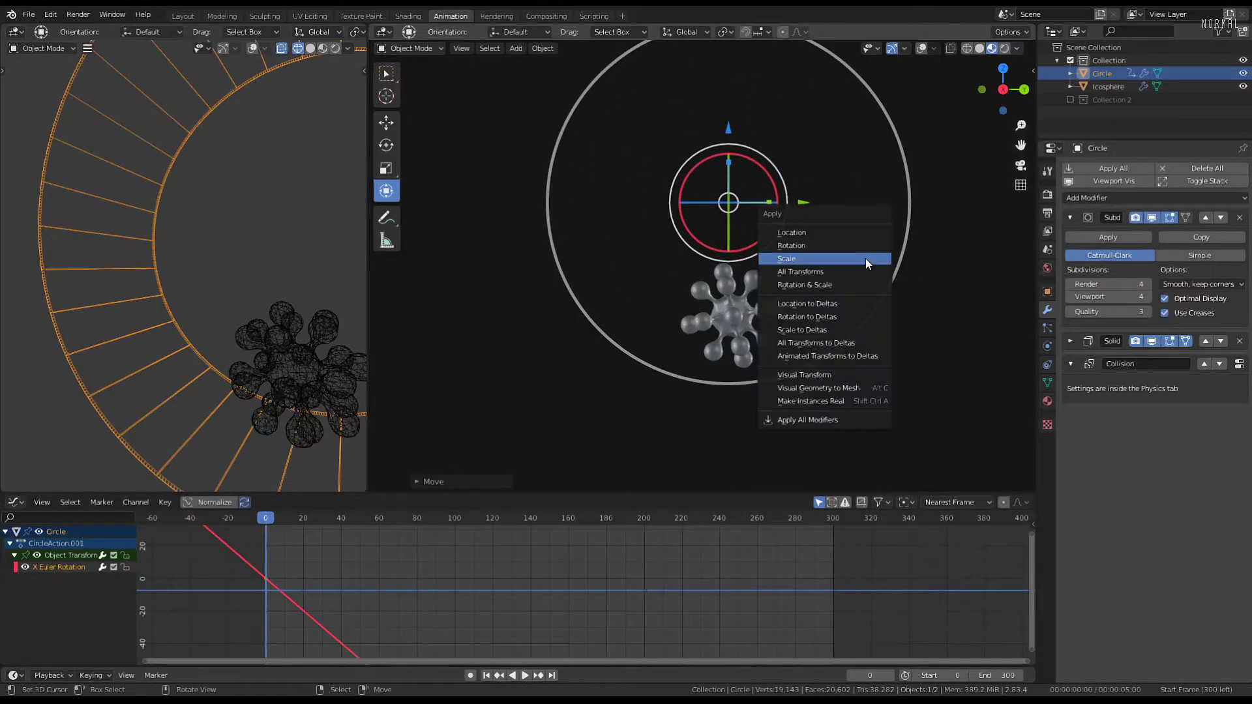
click(863, 251)
Play the simulation briefly to check the icosphere's collision with the smaller ring, and return to frame 0
key(space)
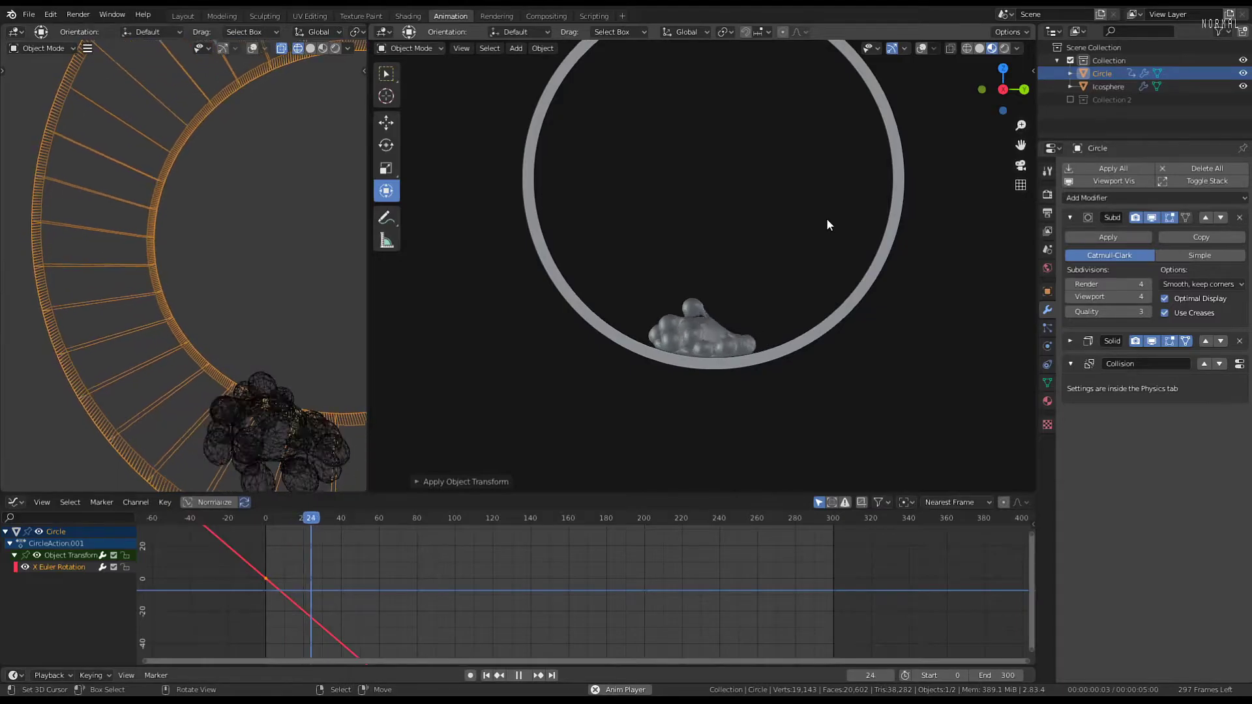
key(space)
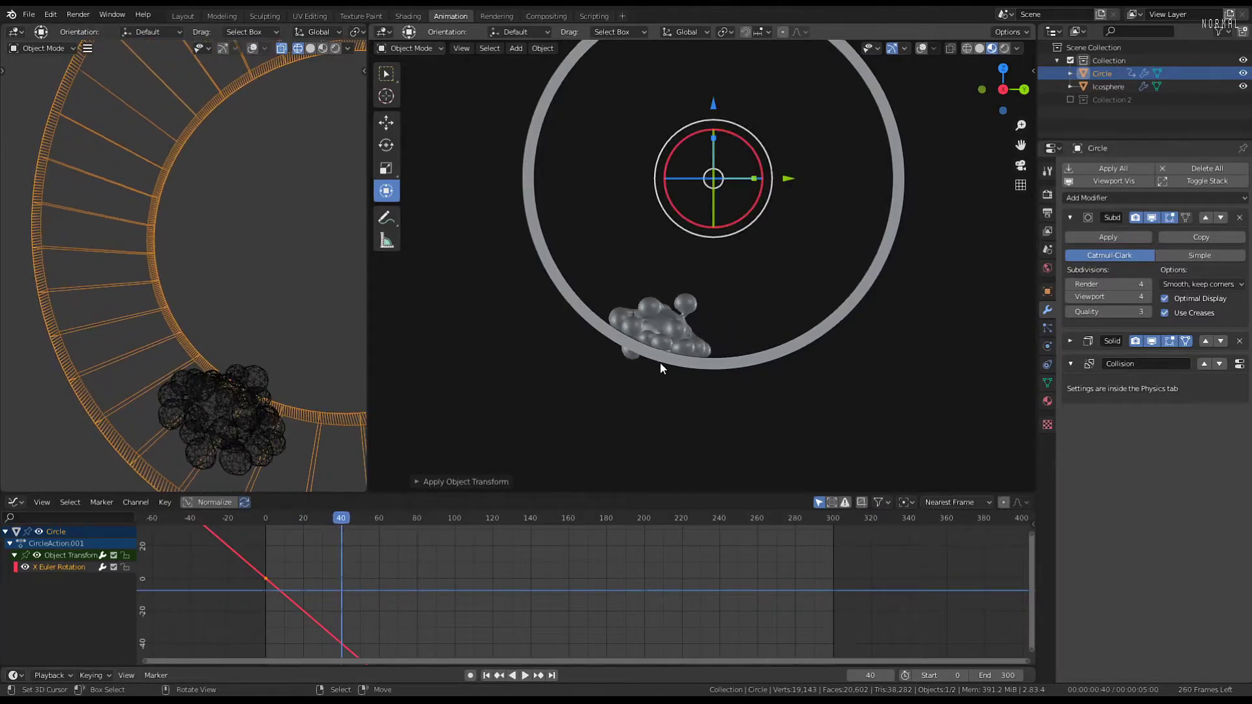
click(265, 593)
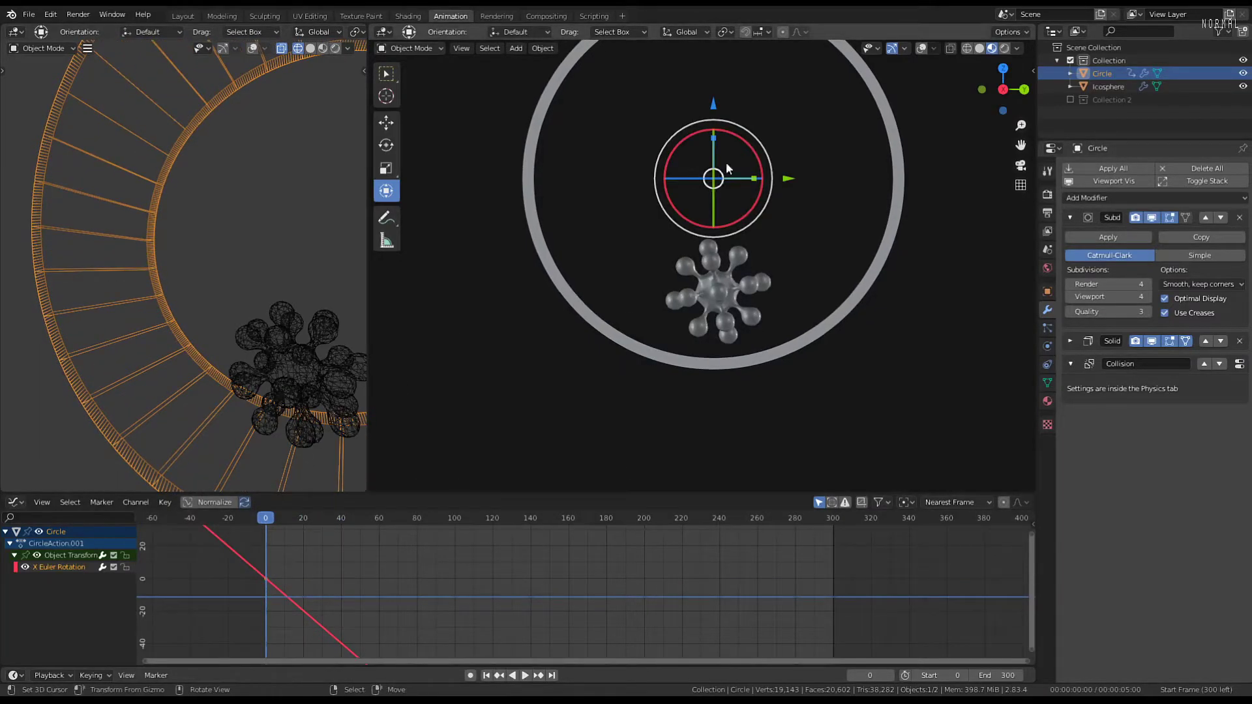
Lower the ring's viewport and render subdivision levels to 2 and play the simulation again
click(1069, 296)
click(1069, 297)
click(1069, 283)
click(1069, 283)
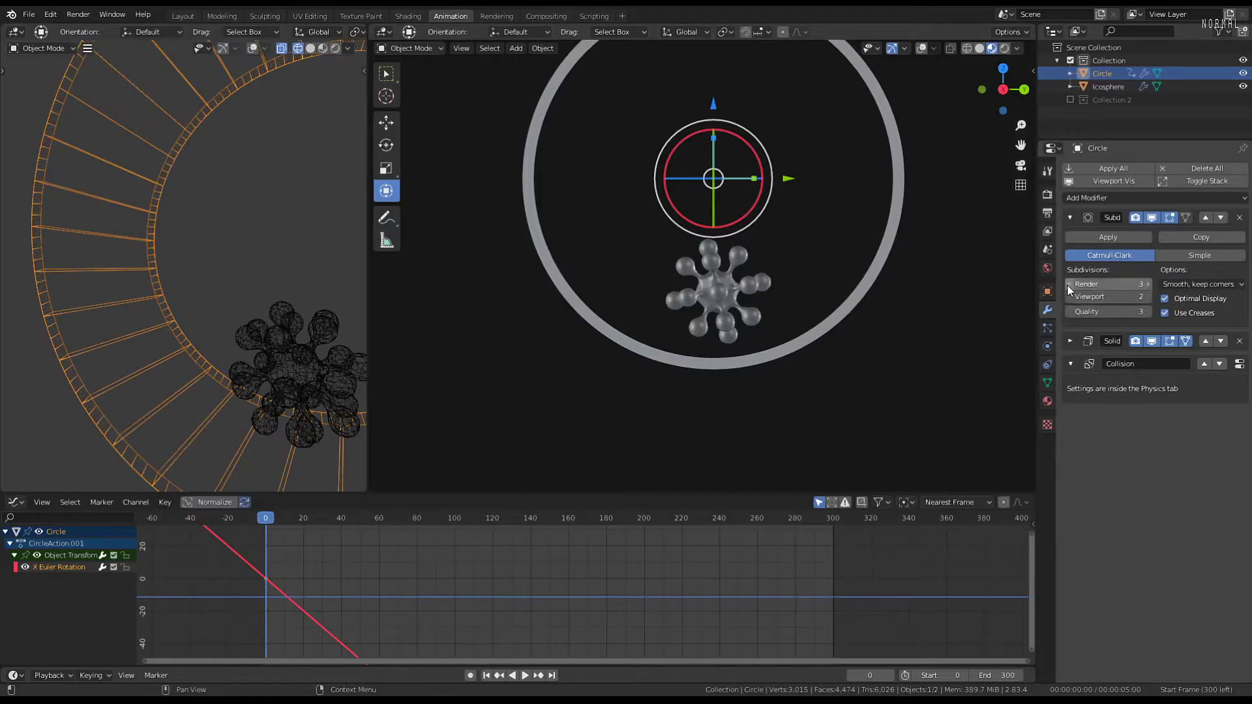
key(space)
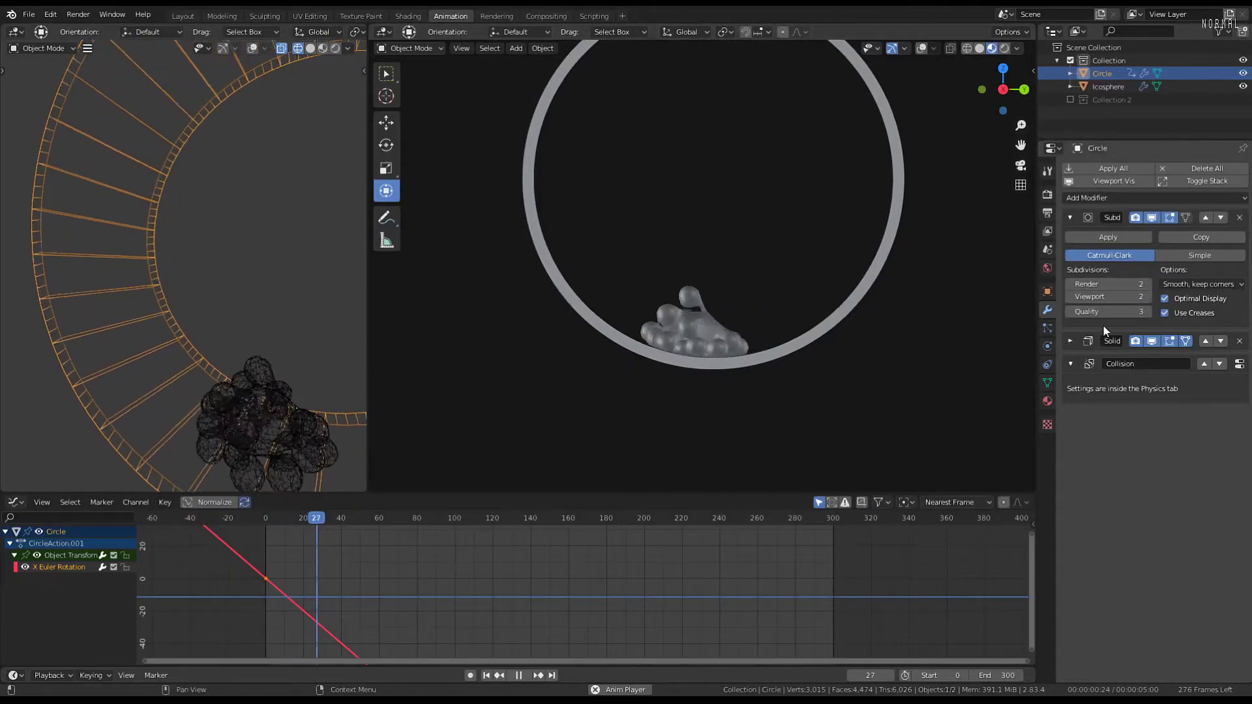
Lower the ring's viewport and render subdivision levels to 1 and replay the simulation from frame 0
click(1070, 296)
click(1068, 283)
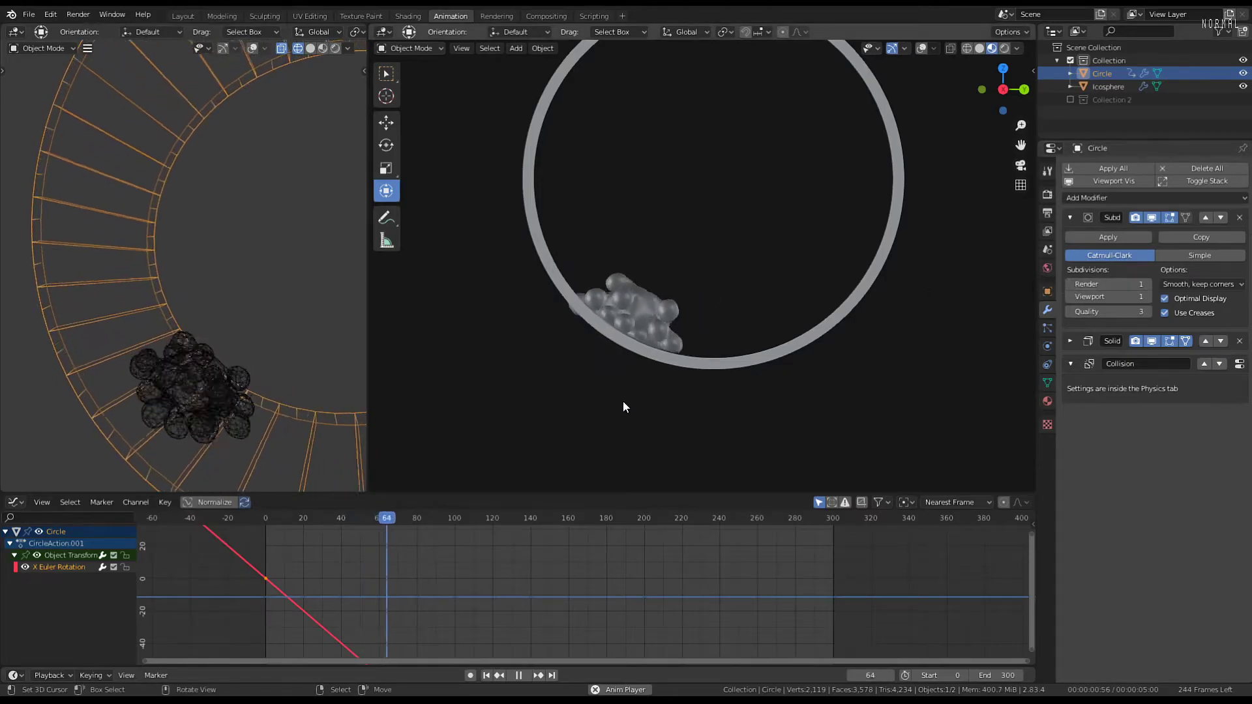
key(shift+Left)
scroll(699, 236, up, 3)
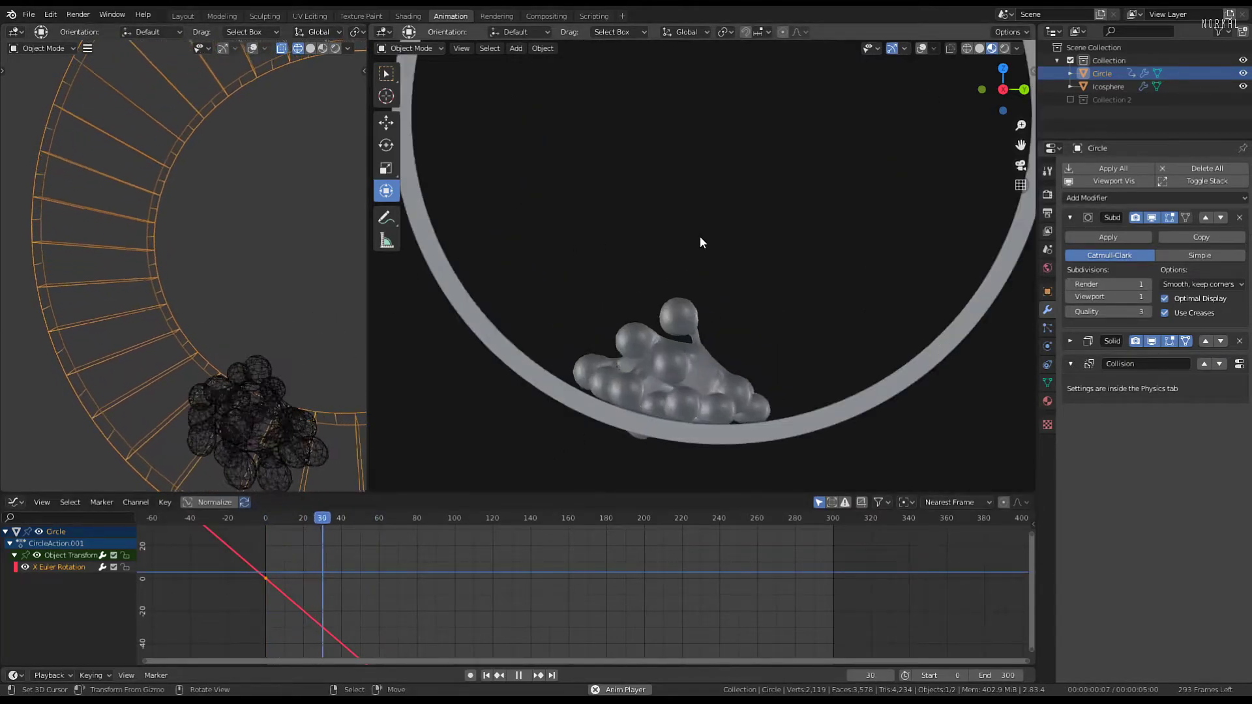
key(space)
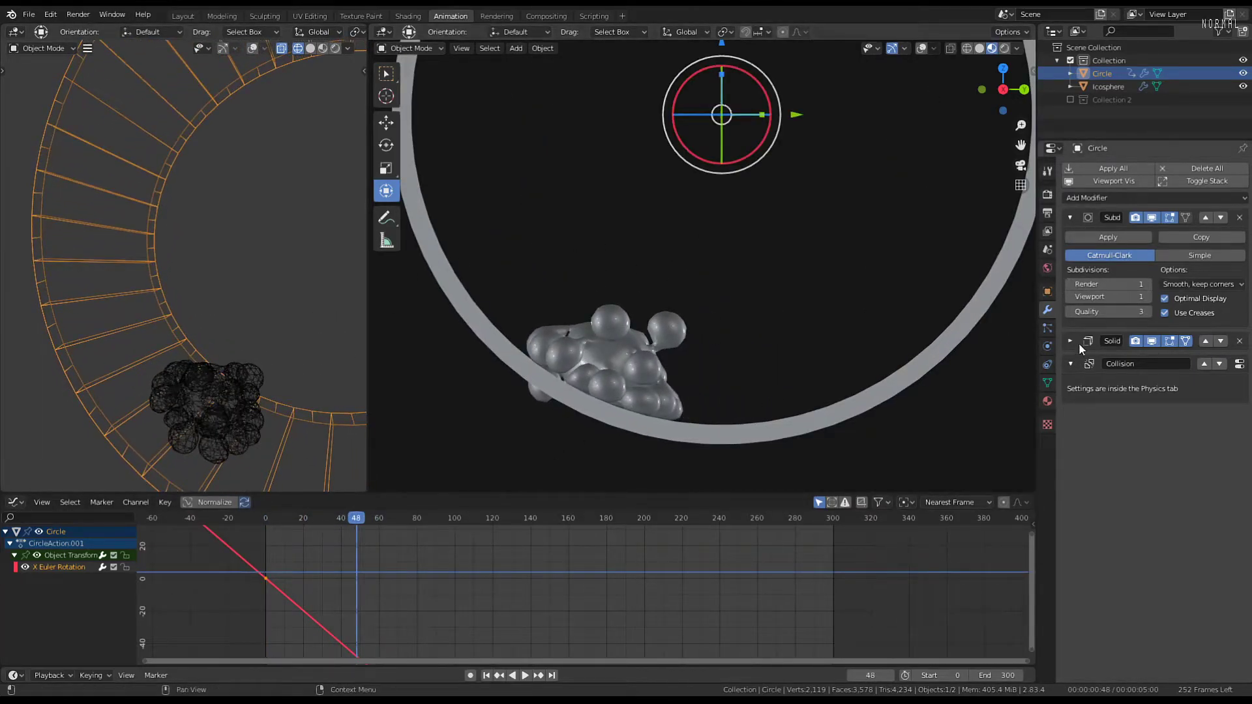
Show the icosphere's cloth physics settings and briefly replay the simulation from frame 0
click(1048, 347)
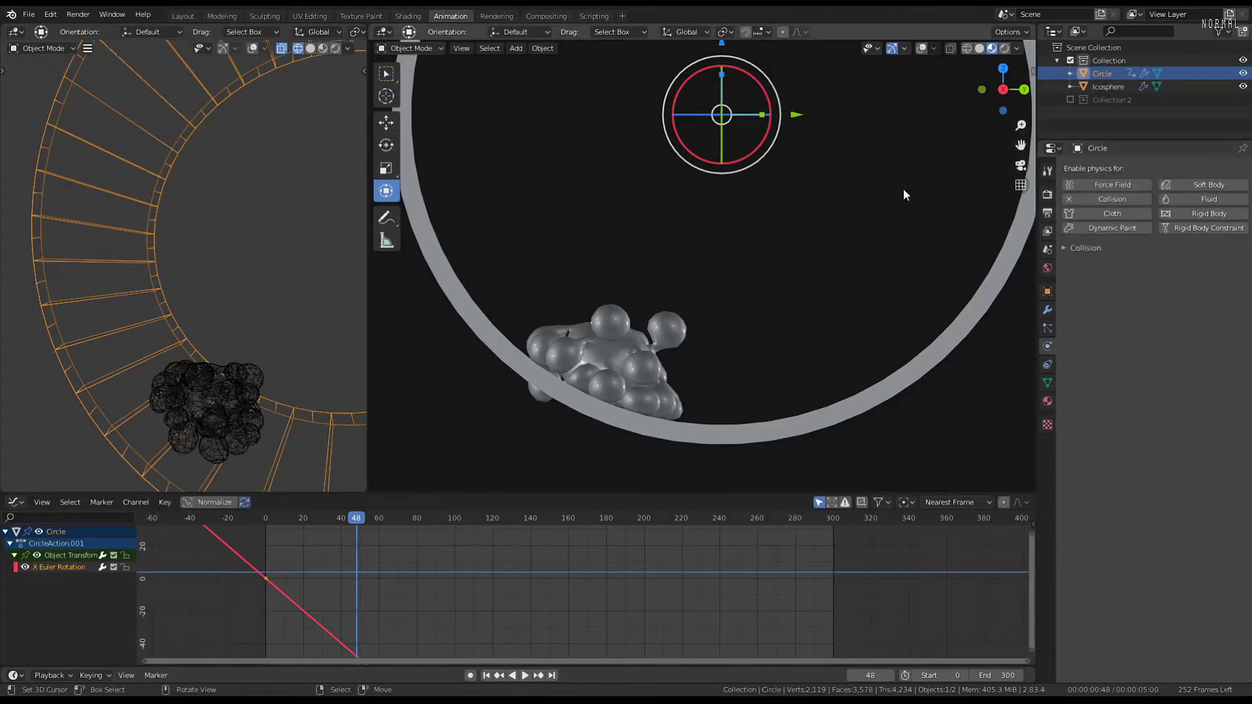
click(624, 348)
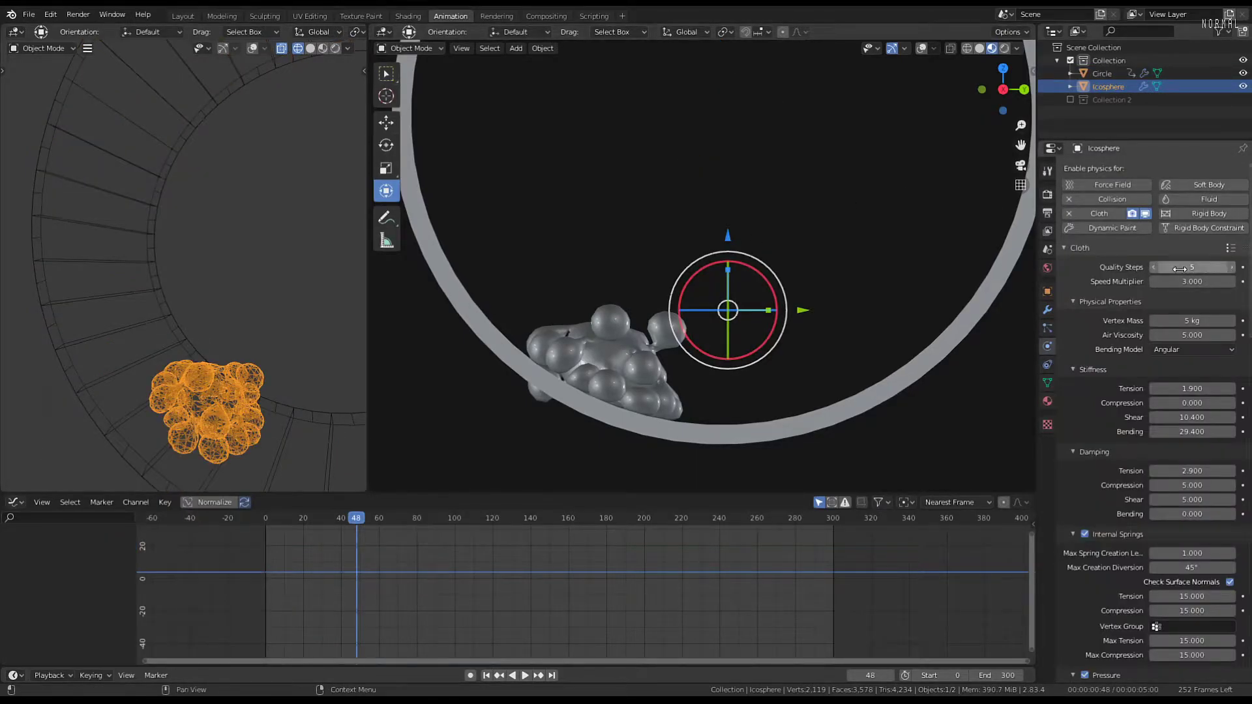
key(space)
key(shift+Left)
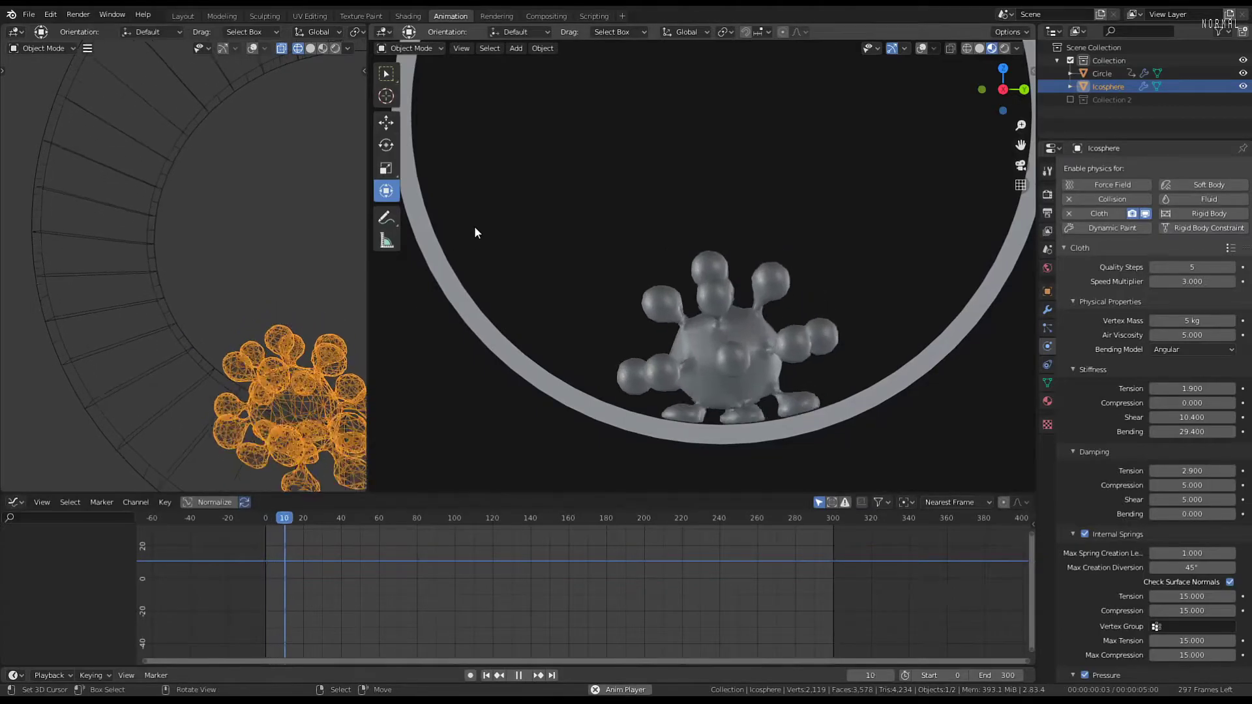
key(space)
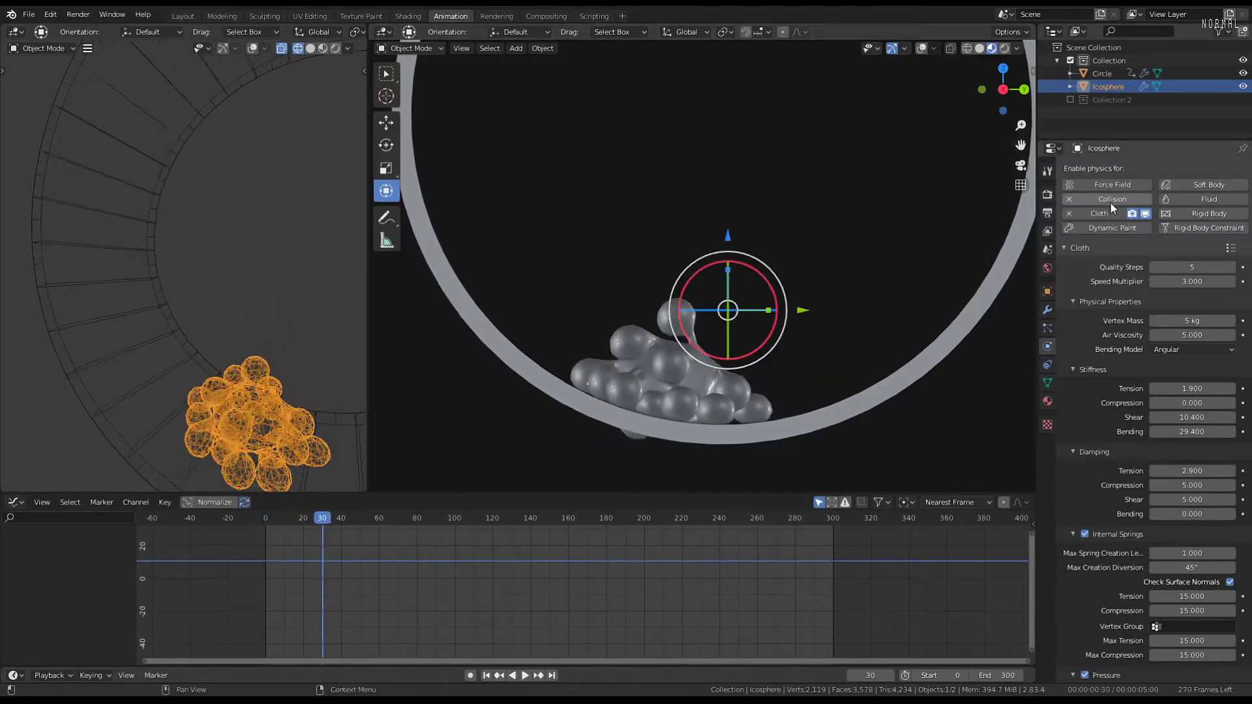
Raise the icosphere's cloth Quality Steps to 6, then to 7, replaying the simulation from frame 0 after each change
click(1231, 268)
key(shift+Left)
key(space)
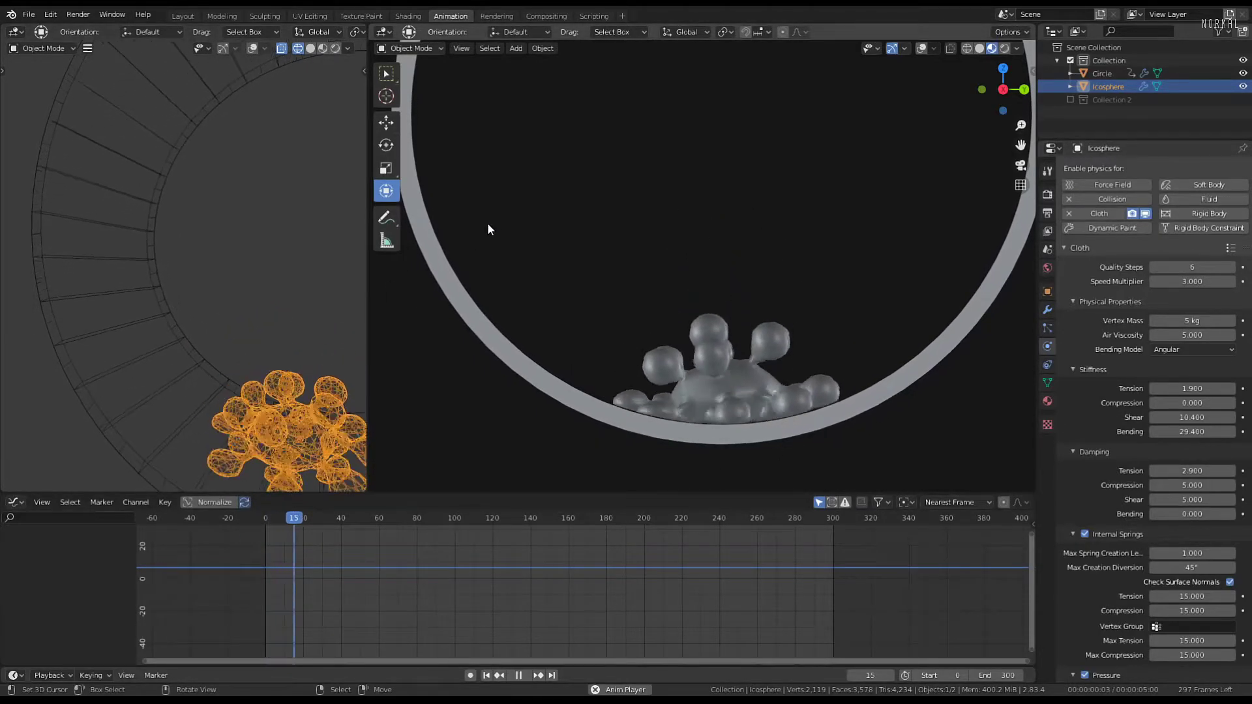
key(space)
middle_drag(492, 263, 527, 249)
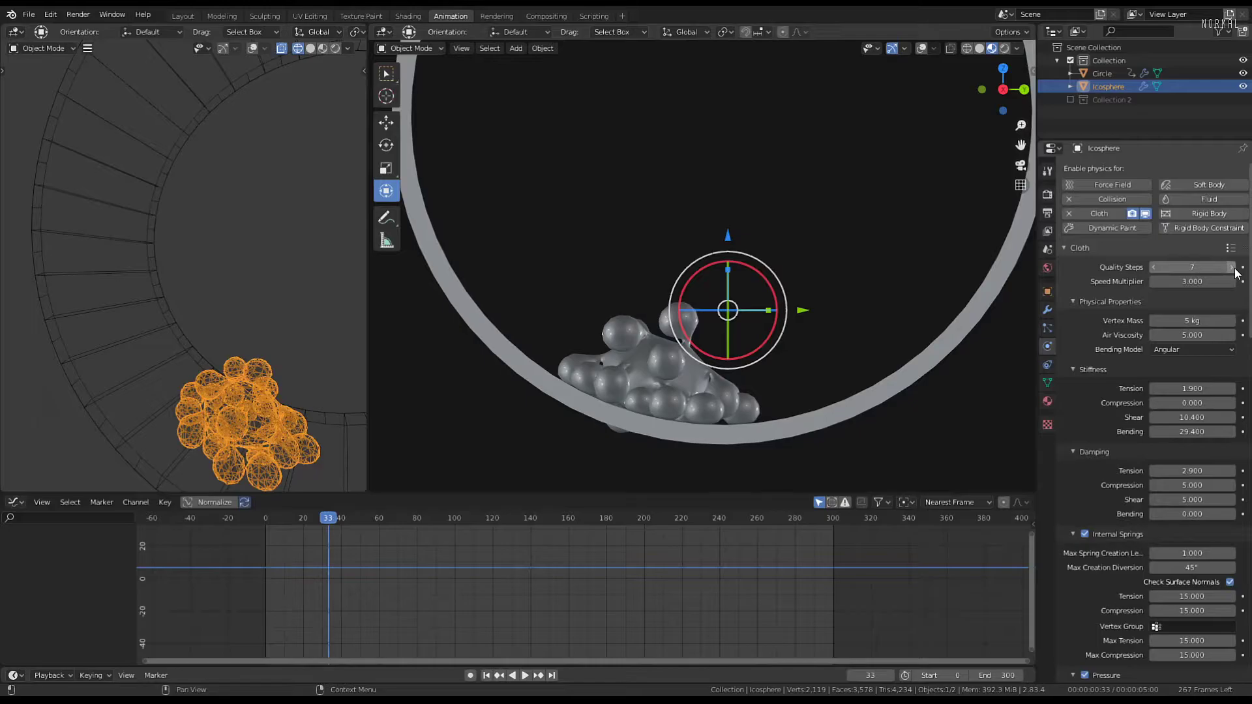
key(shift+Left)
key(space)
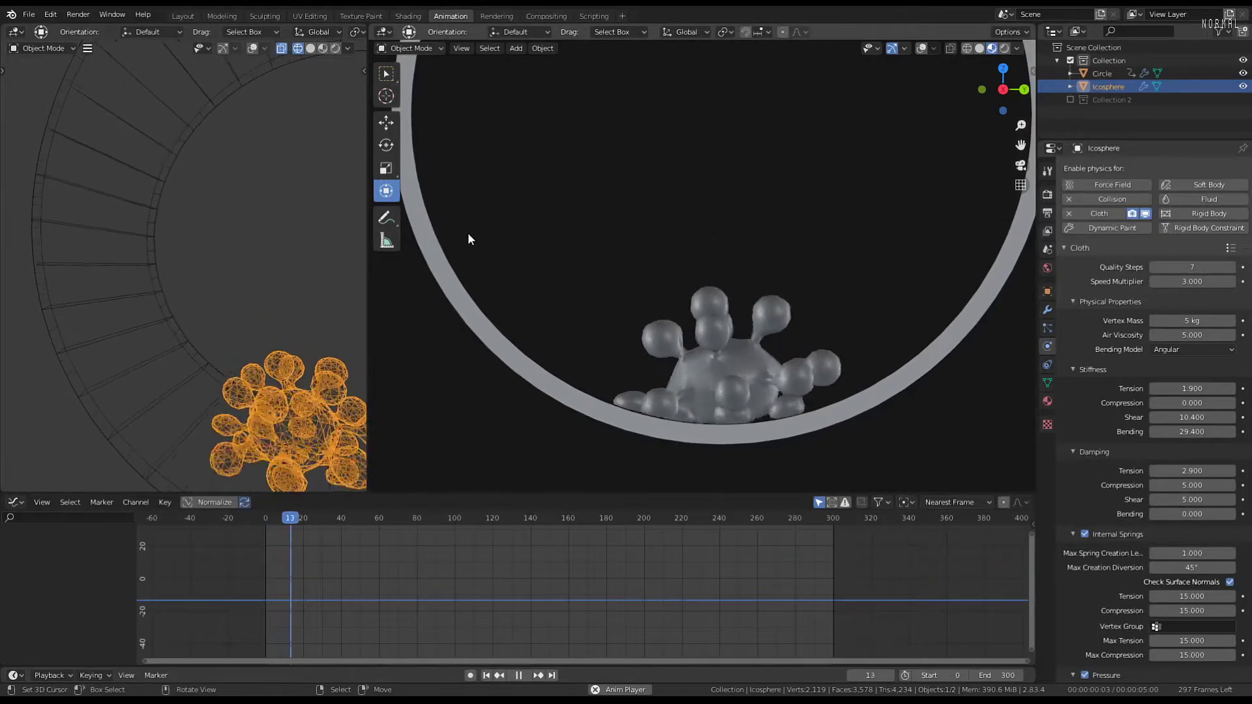
key(space)
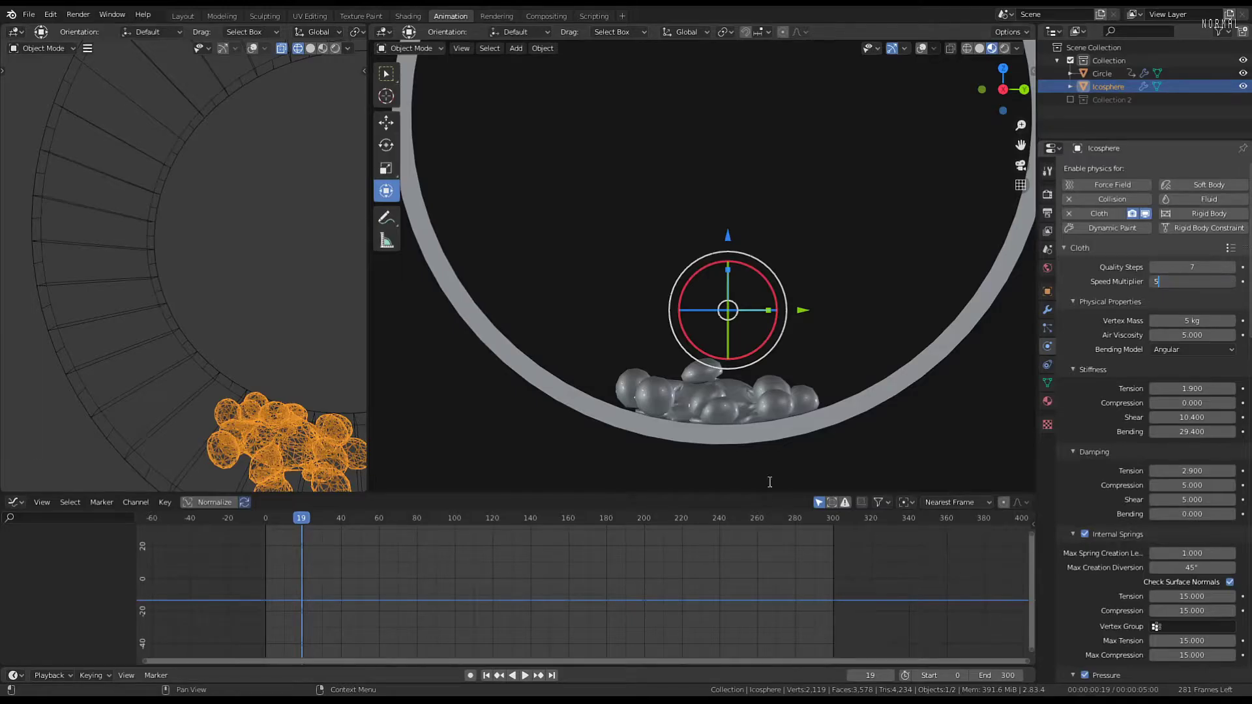
Set the icosphere's cloth Speed Multiplier to 5 and replay the simulation from frame 0
key(Return)
key(shift+Left)
key(space)
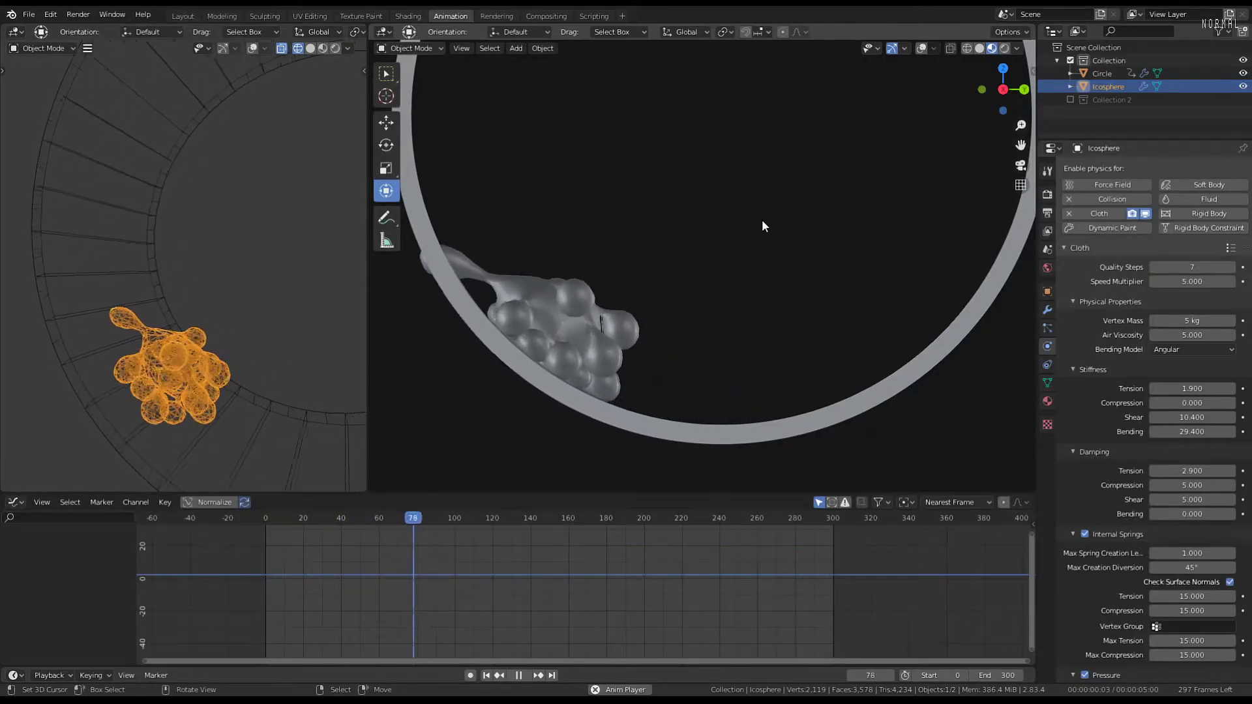
Steepen the ring's X Euler Rotation curve to about twice its slope and test the faster spin from frame 0
click(614, 429)
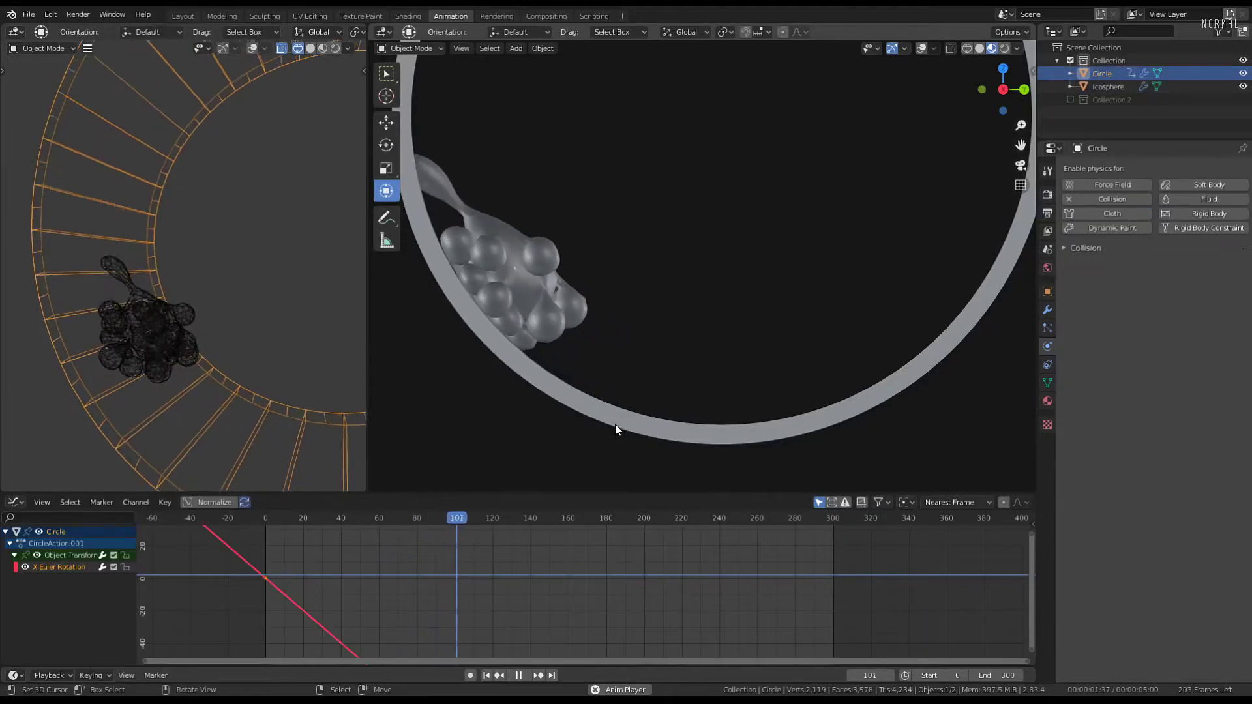
key(space)
key(r)
click(299, 601)
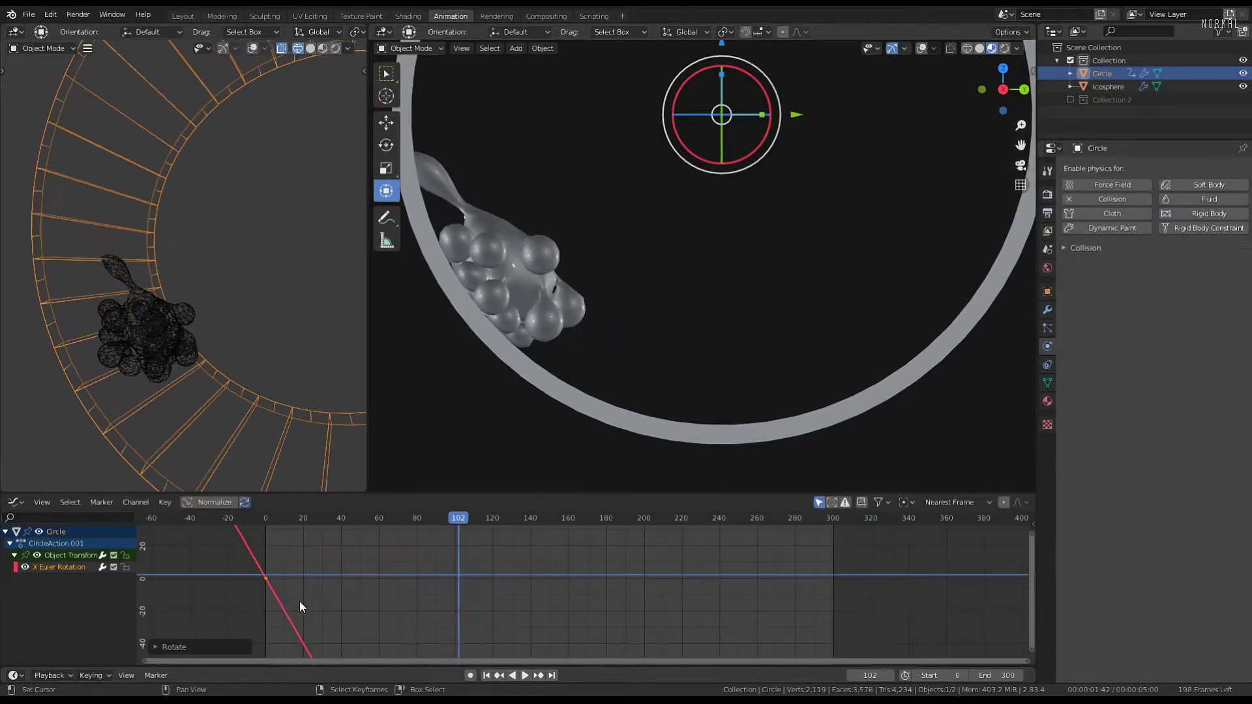
key(shift+Left)
key(space)
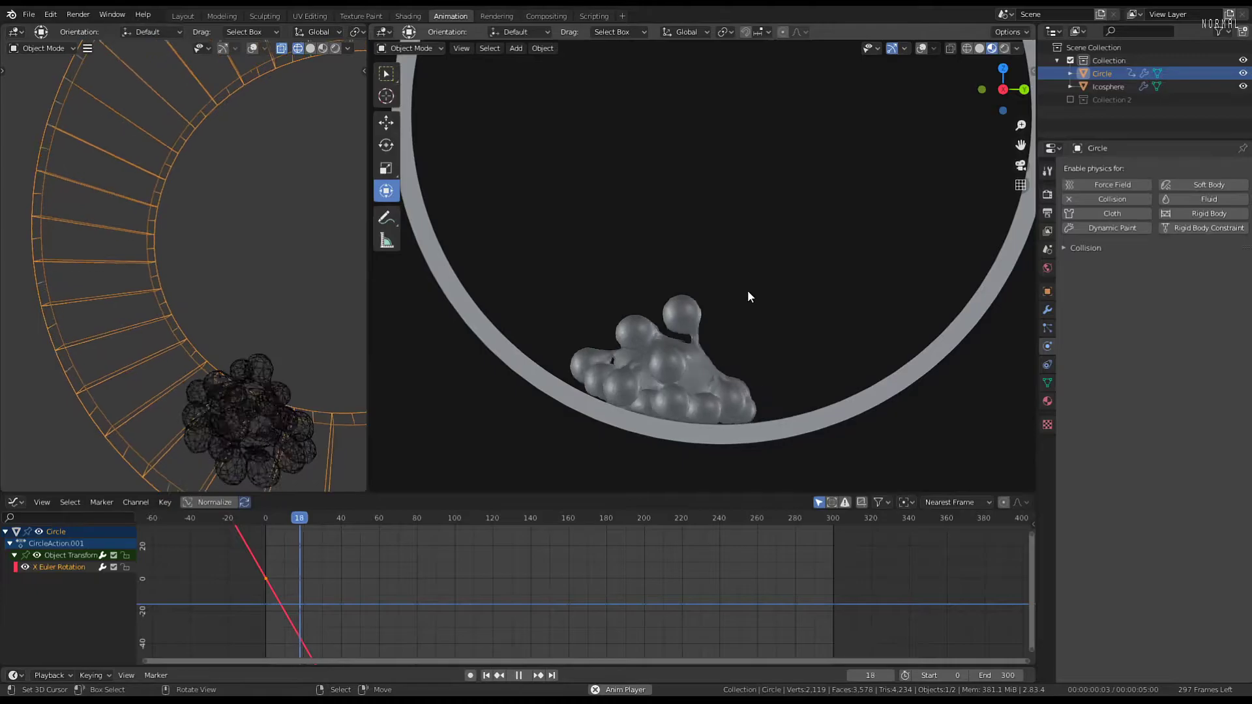
key(space)
Rotate the ring's X Euler Rotation keyframe again to roughly double the spin speed once more, and replay from frame 0
key(r)
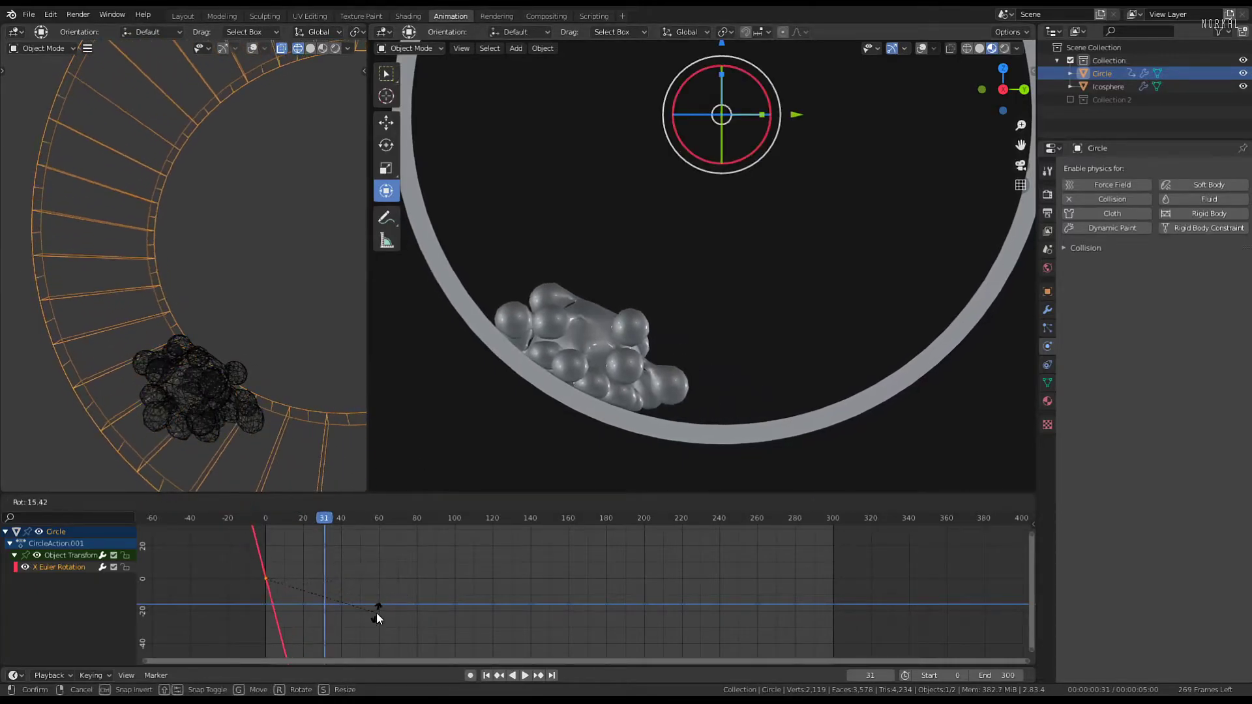
click(377, 618)
key(shift+Left)
key(space)
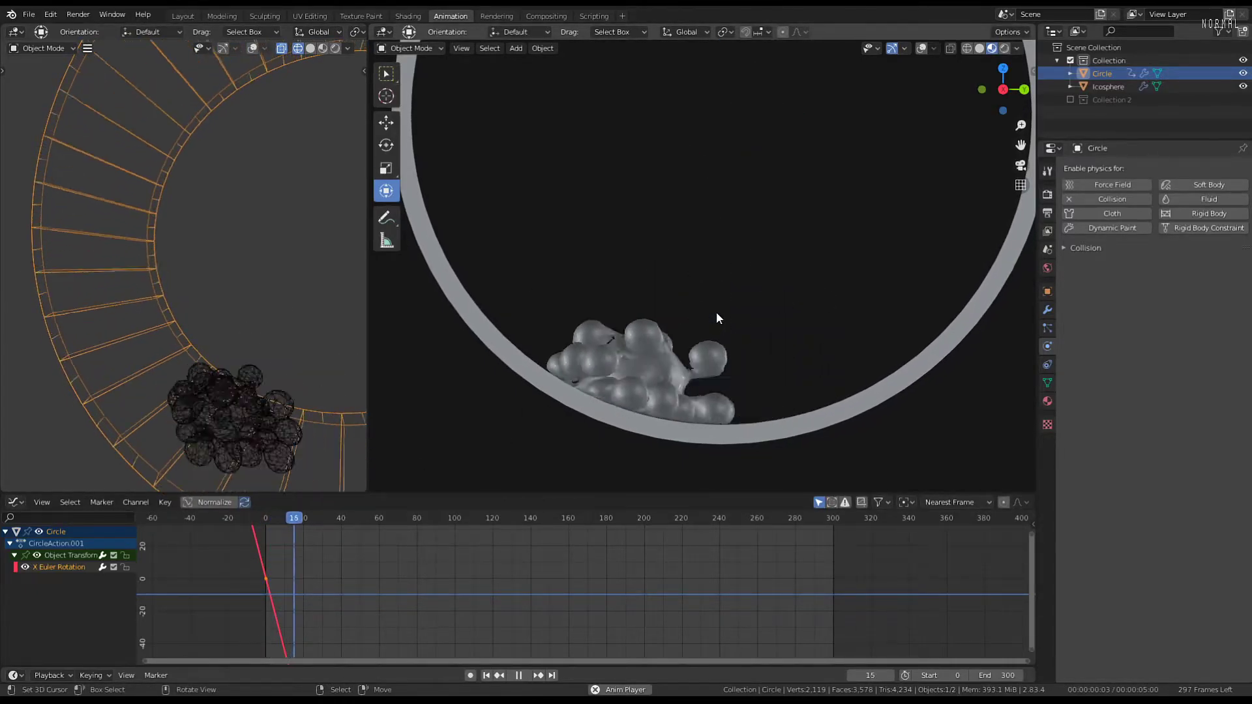
Examine how the icosphere tumbles in the fast-spinning ring from an angle and in the right view
scroll(660, 248, down, 4)
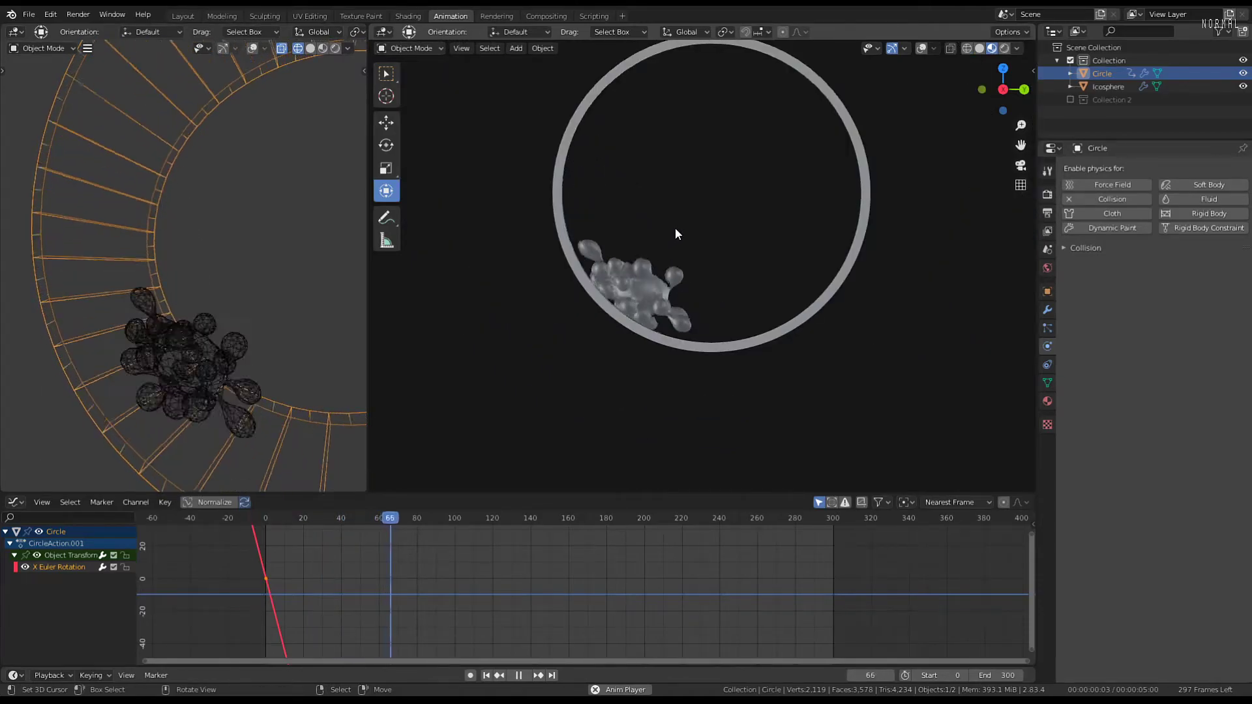
scroll(675, 229, up, 4)
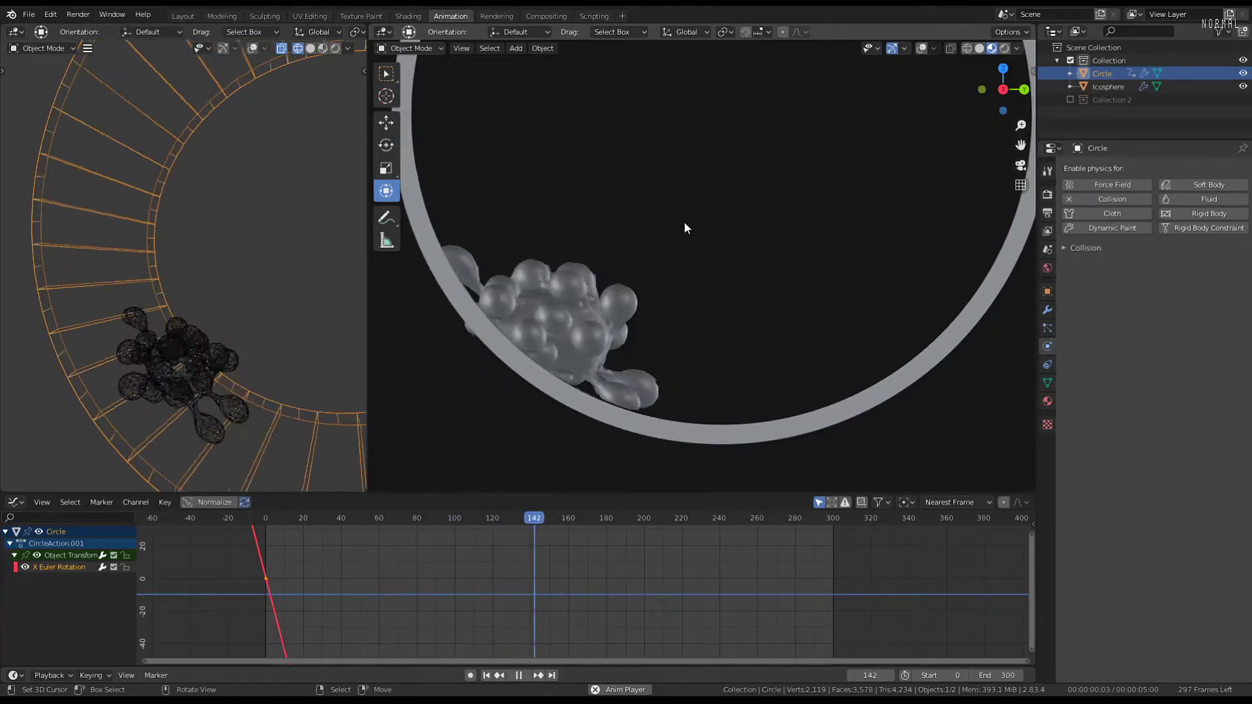
middle_drag(685, 222, 706, 244)
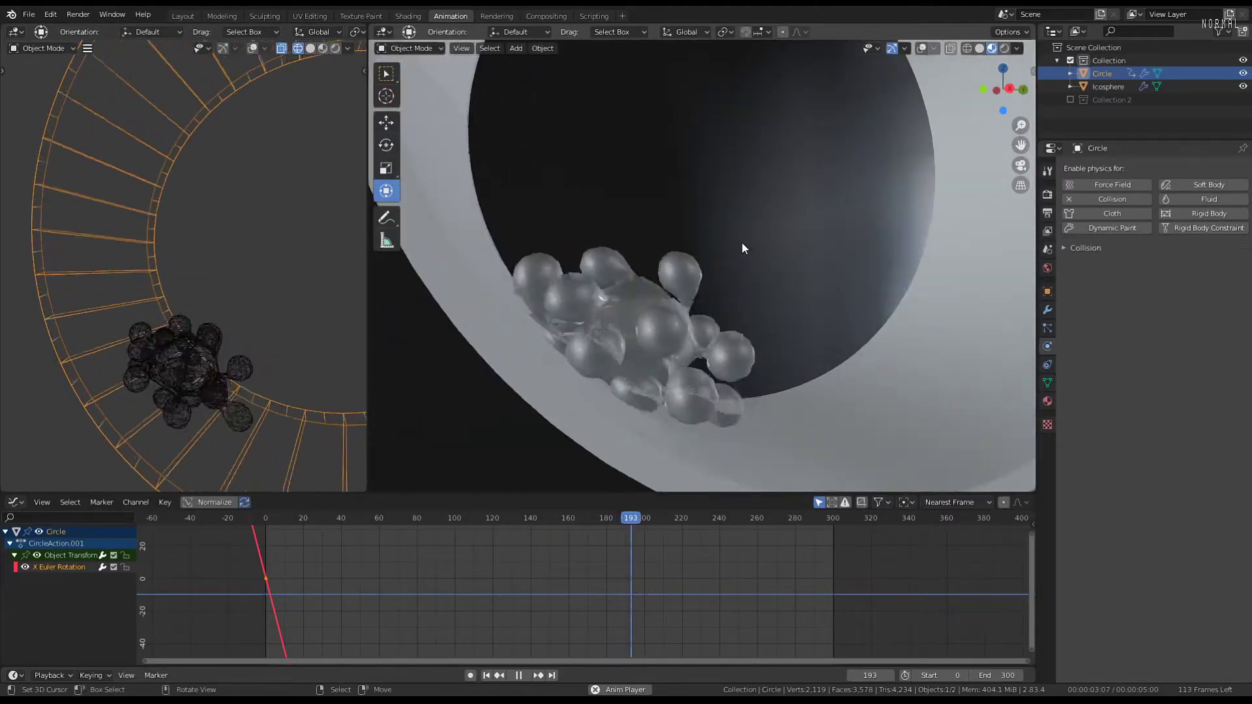
middle_drag(729, 193, 631, 179)
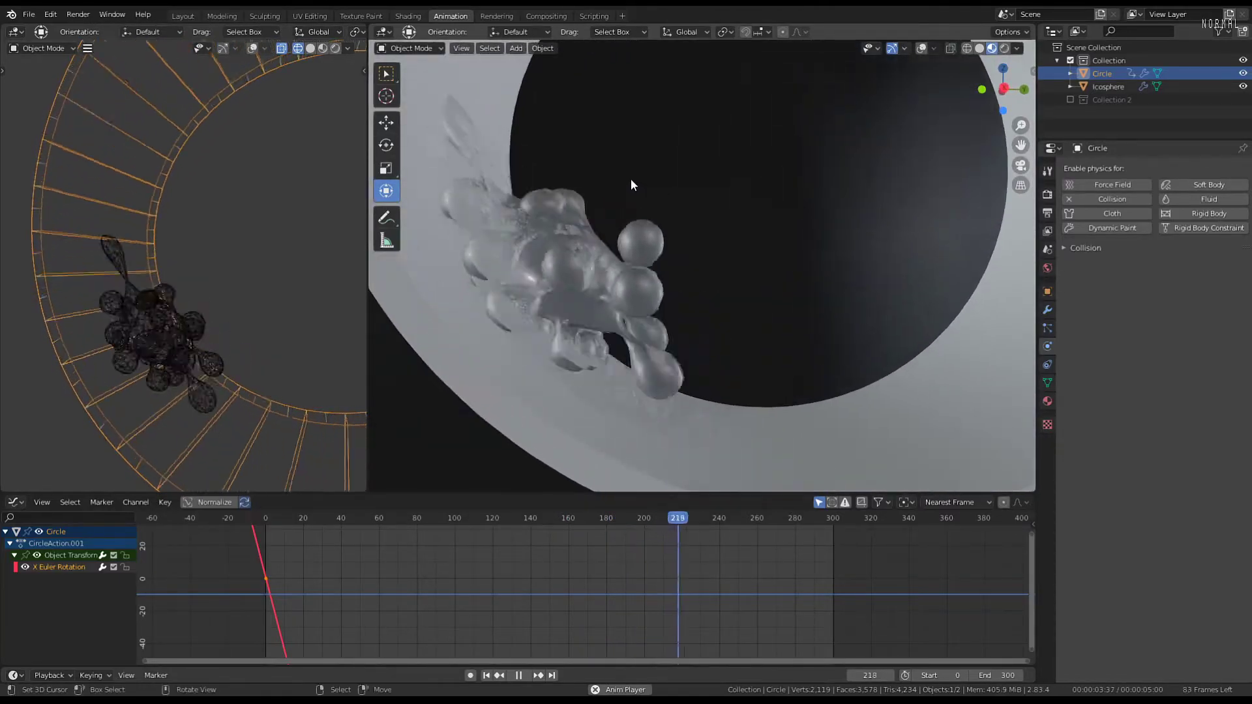
scroll(631, 178, down, 1)
key(KP_3)
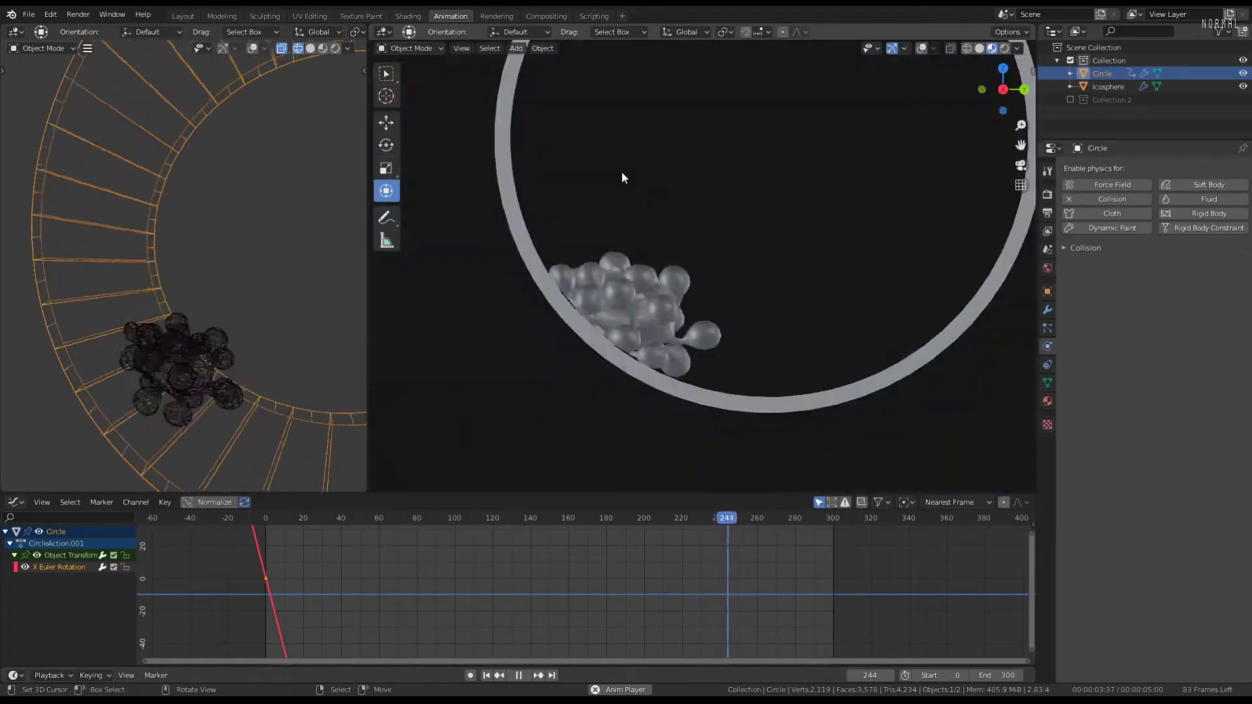
Examine the playing simulation in the Shading workspace from the side and at an angle, and return to frame 0 in right view
click(408, 16)
scroll(643, 254, up, 3)
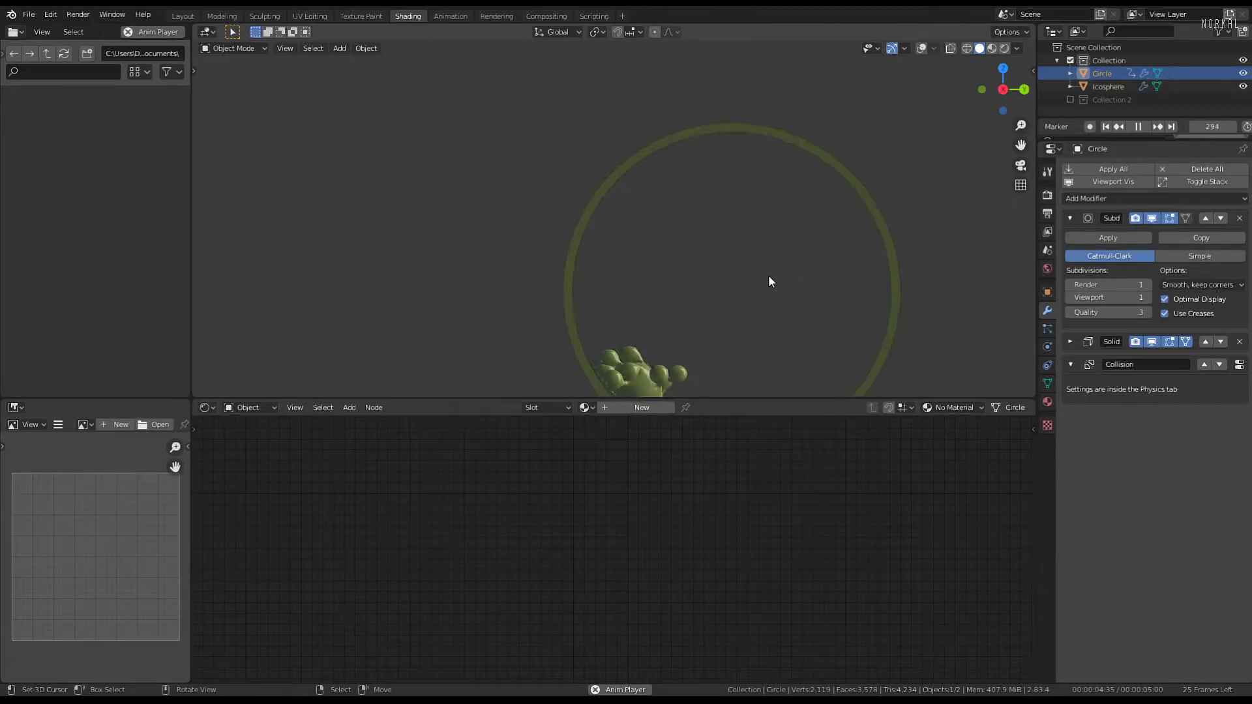
scroll(769, 275, down, 1)
shift+middle_drag(684, 206, 632, 118)
scroll(648, 145, up, 1)
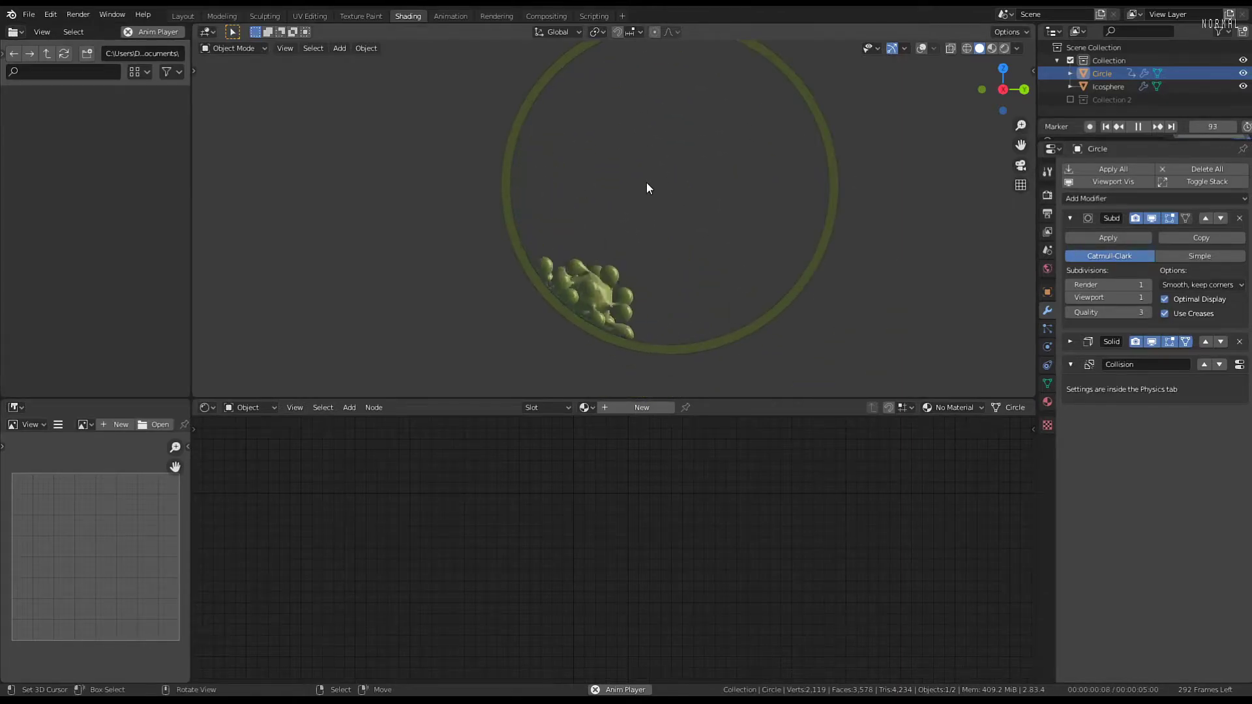
middle_drag(646, 182, 614, 155)
scroll(634, 155, up, 2)
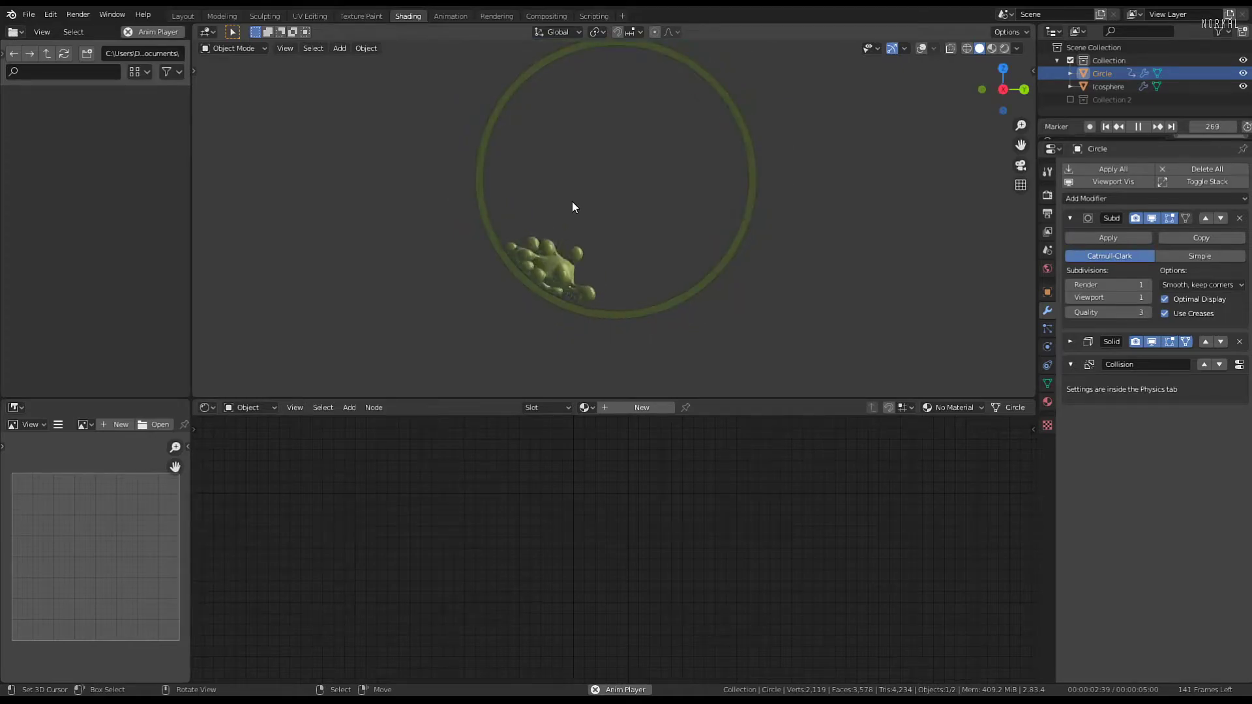
middle_drag(576, 202, 518, 229)
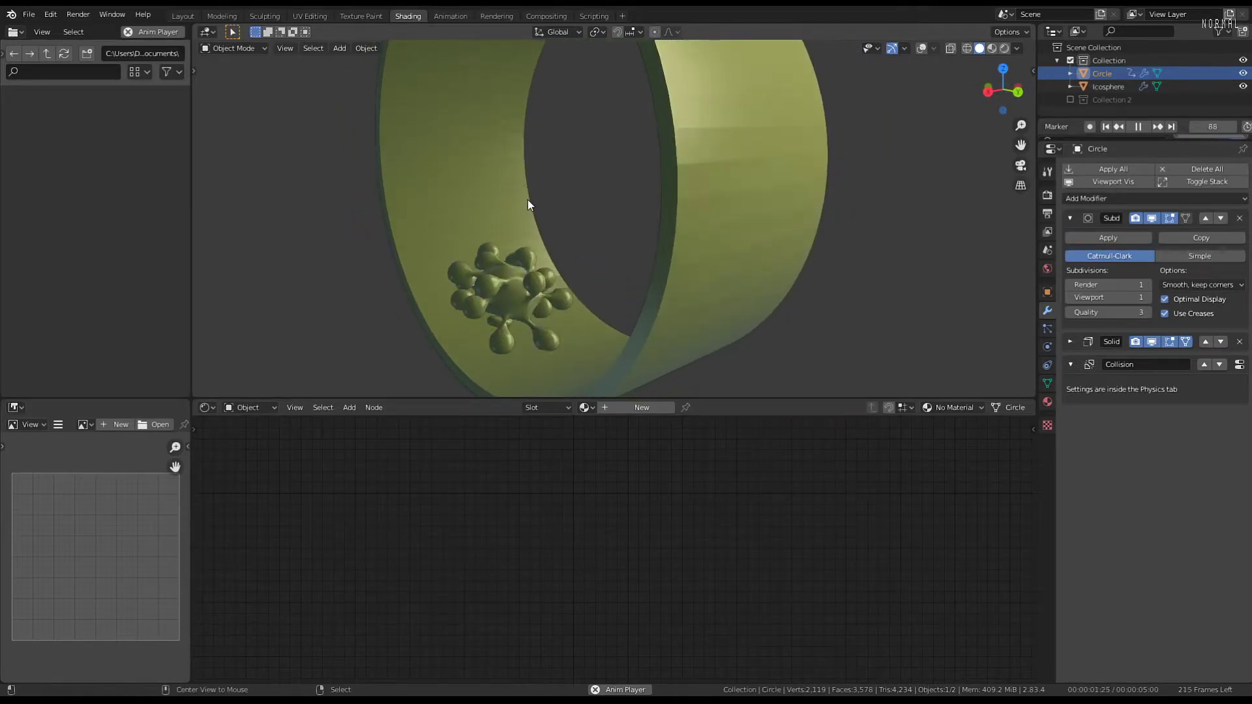
key(space)
key(KP_1)
key(KP_3)
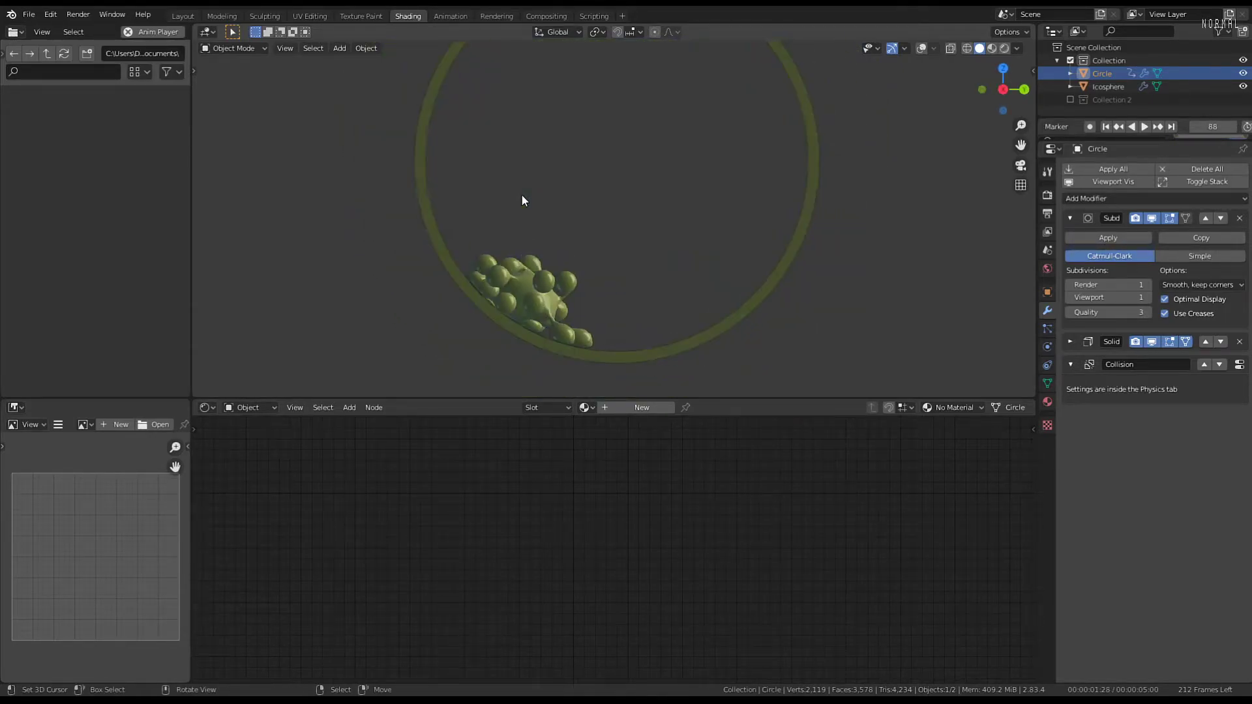
key(shift+Left)
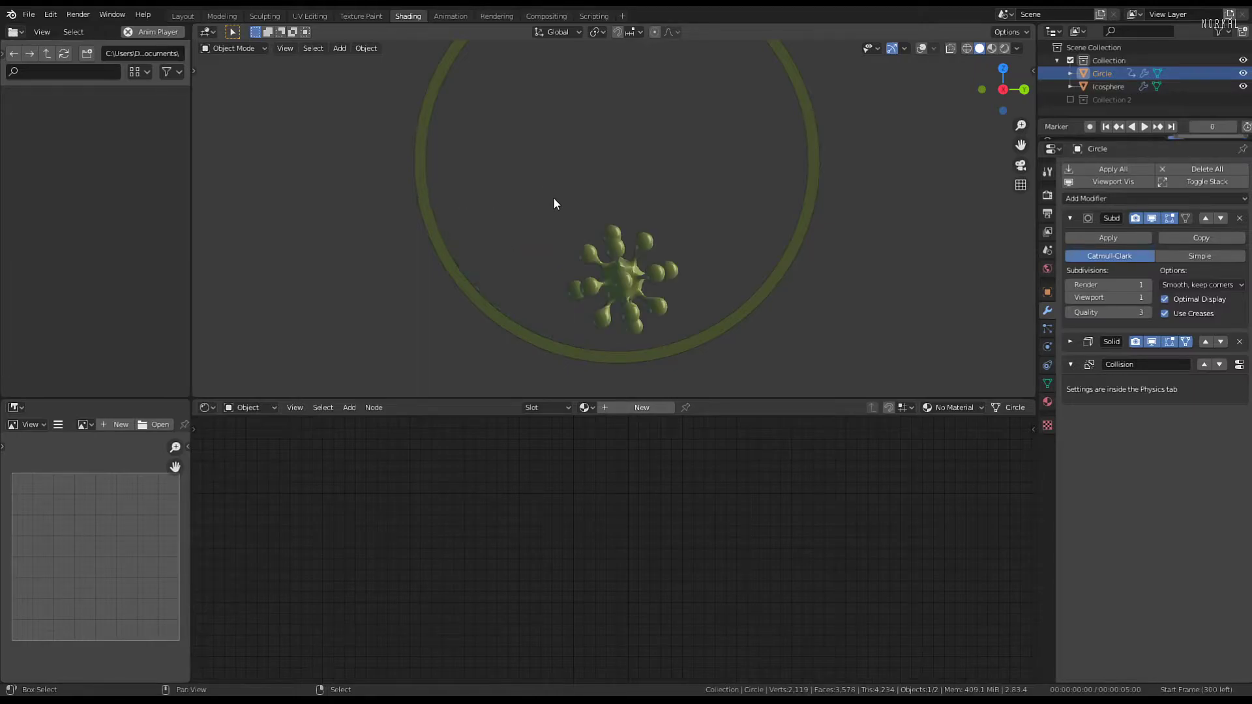
Move the icosphere slightly down along Z, closer to the ring's lower inner surface
click(613, 264)
scroll(618, 256, up, 2)
shift+middle_drag(618, 257, 639, 185)
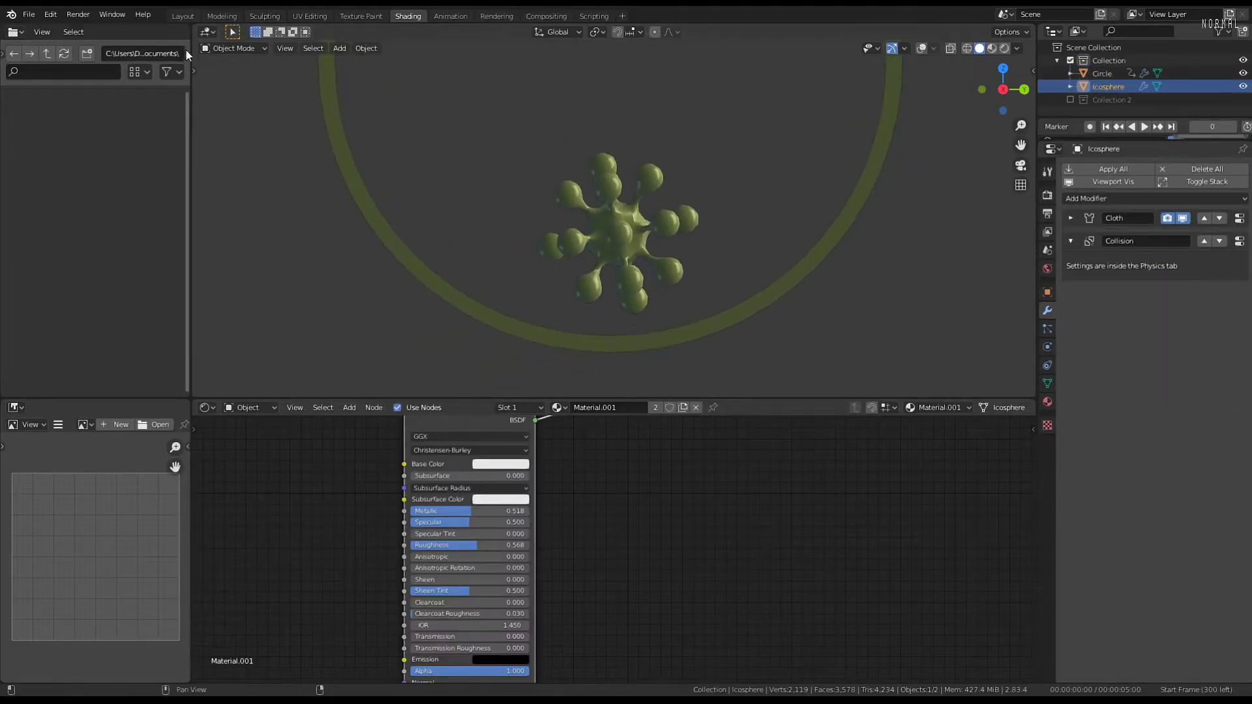
key(t)
click(210, 190)
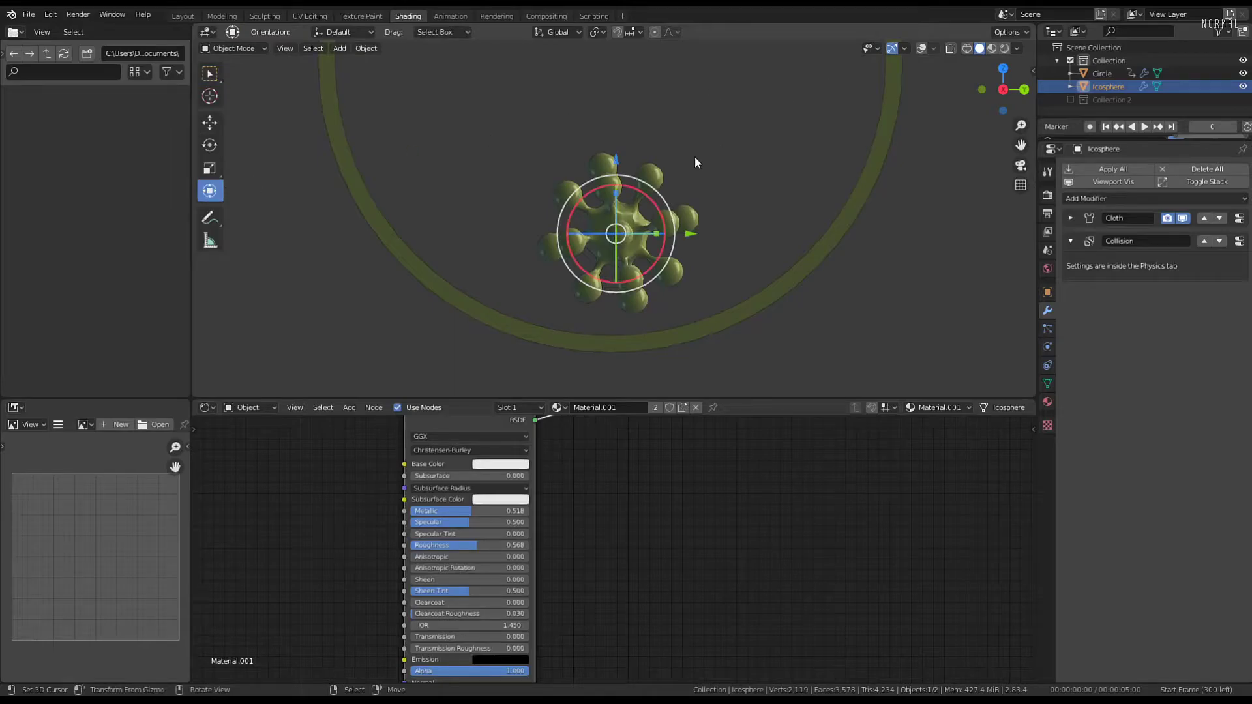
drag(617, 161, 611, 180)
Play the simulation with the lowered icosphere and examine its contact with the ring from the side and at an angle
key(space)
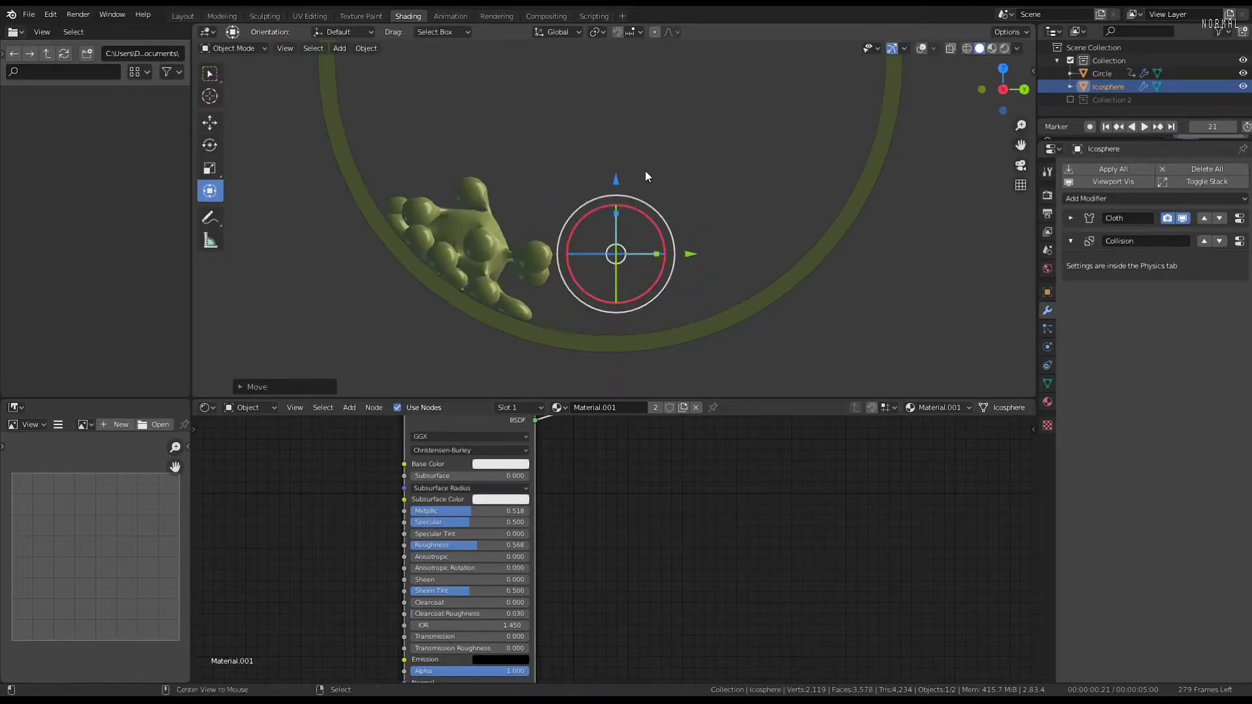
key(space)
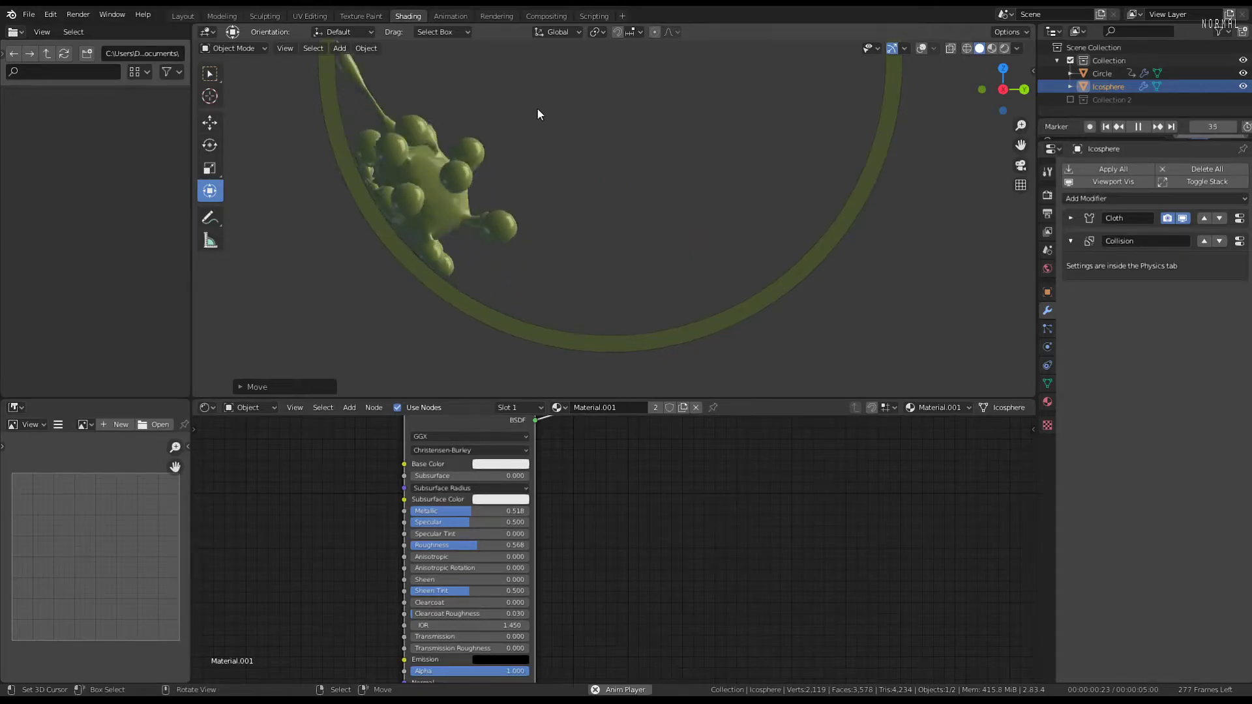
scroll(535, 136, down, 2)
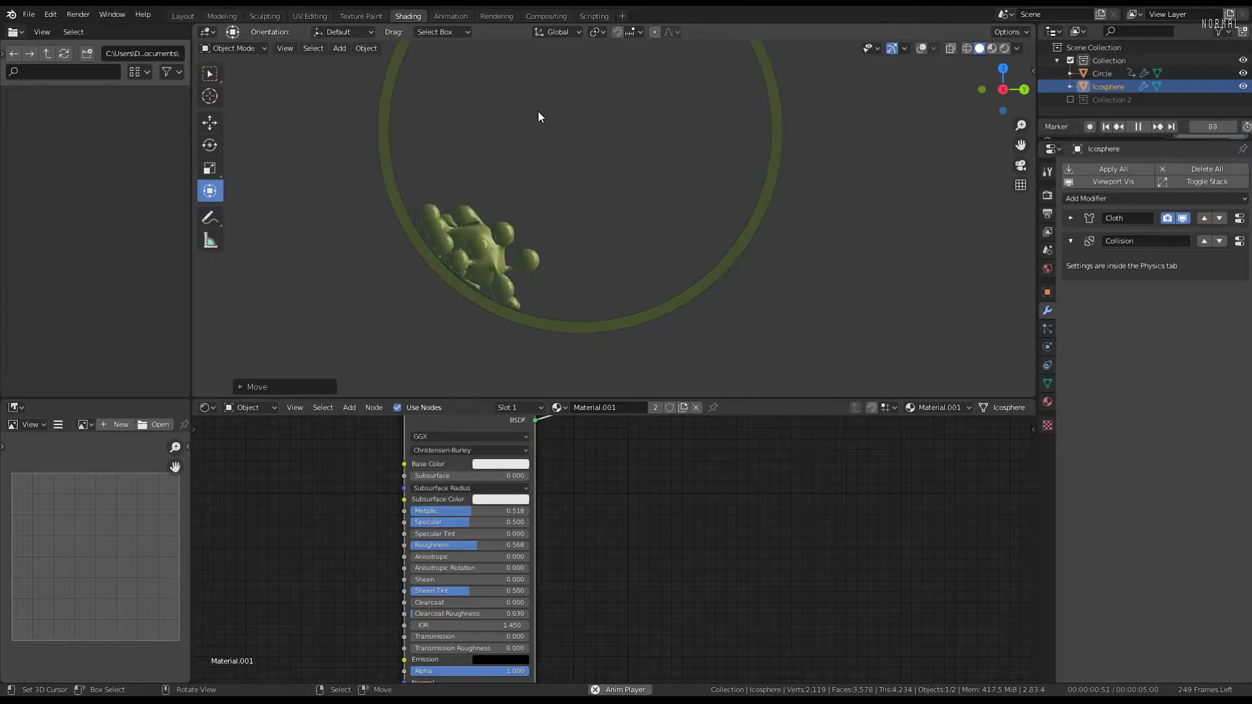
scroll(540, 187, up, 1)
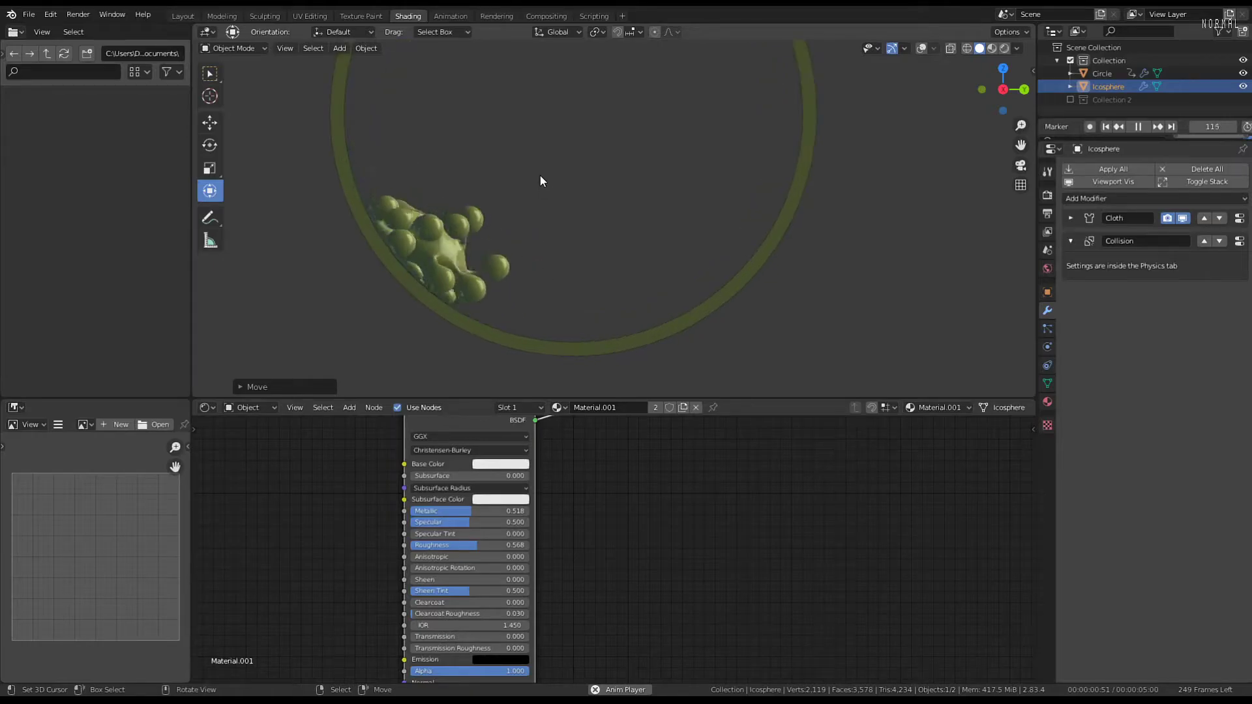
middle_drag(572, 207, 632, 183)
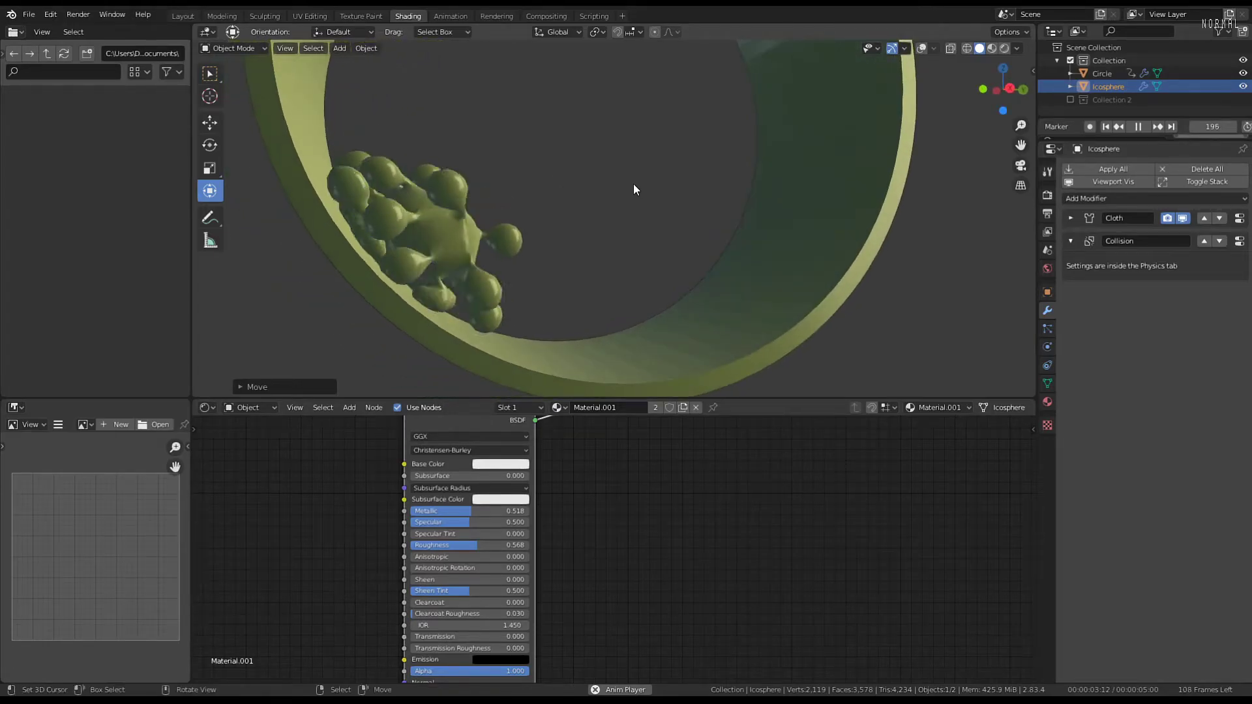
Examine the playing cloth simulation close up and from both sides of the ring, watching how the icosphere's blobs deform against the wall
scroll(629, 178, up, 2)
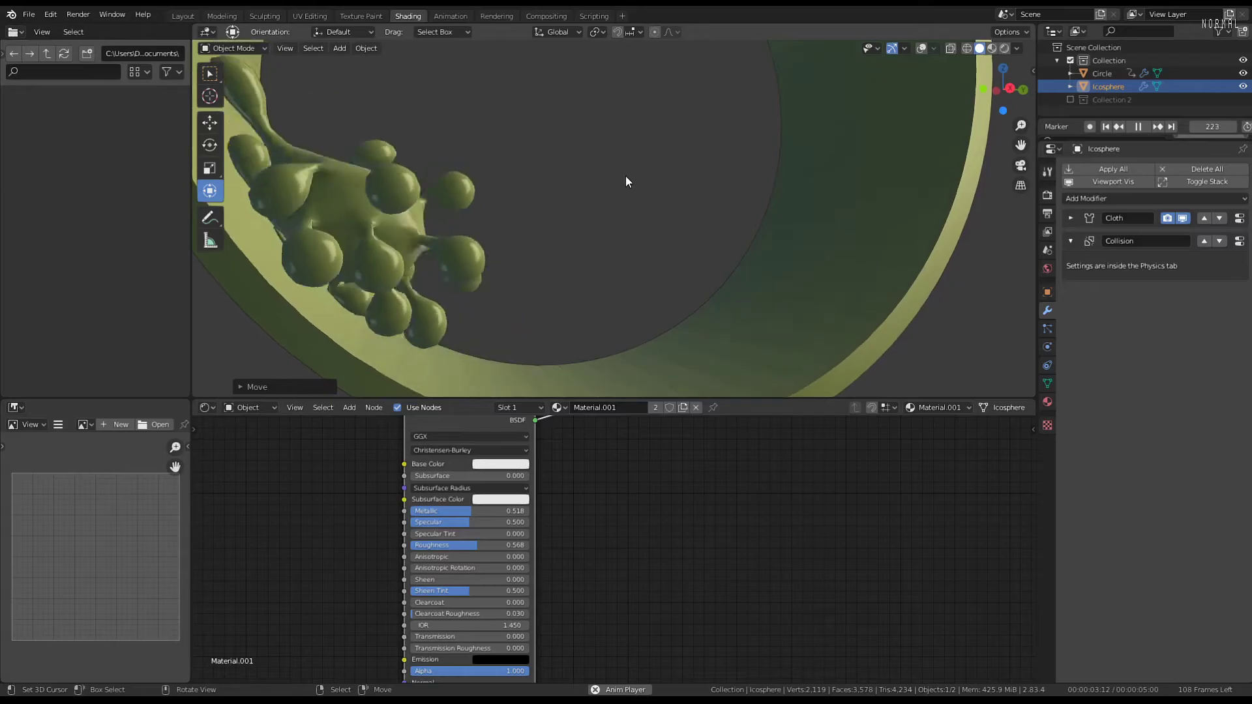
scroll(621, 172, down, 3)
scroll(620, 172, up, 2)
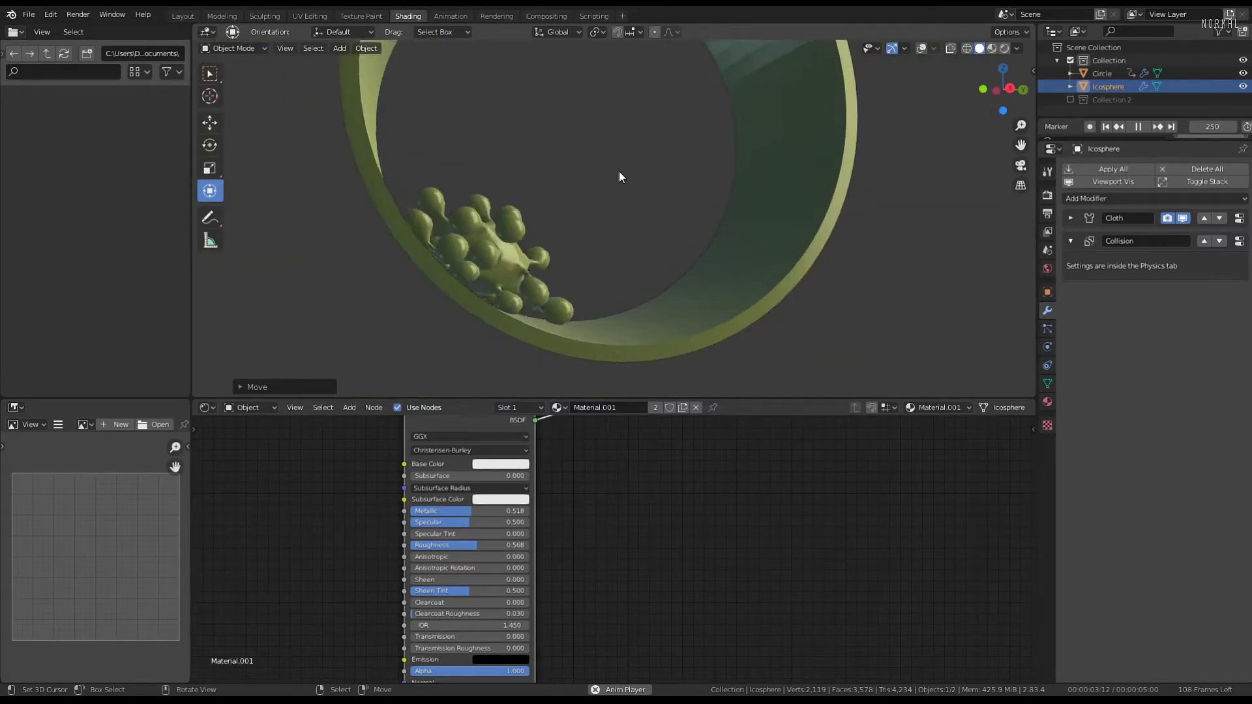
middle_drag(613, 172, 547, 180)
scroll(577, 167, down, 3)
scroll(604, 200, up, 2)
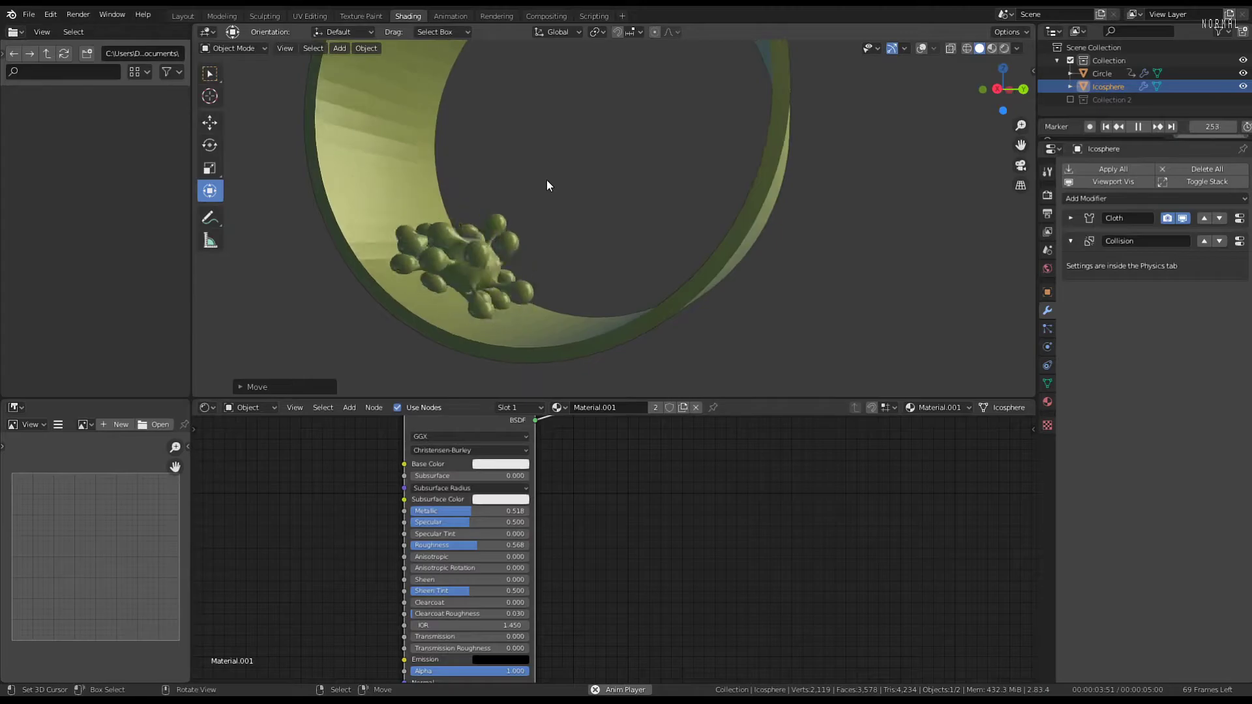
scroll(546, 180, down, 3)
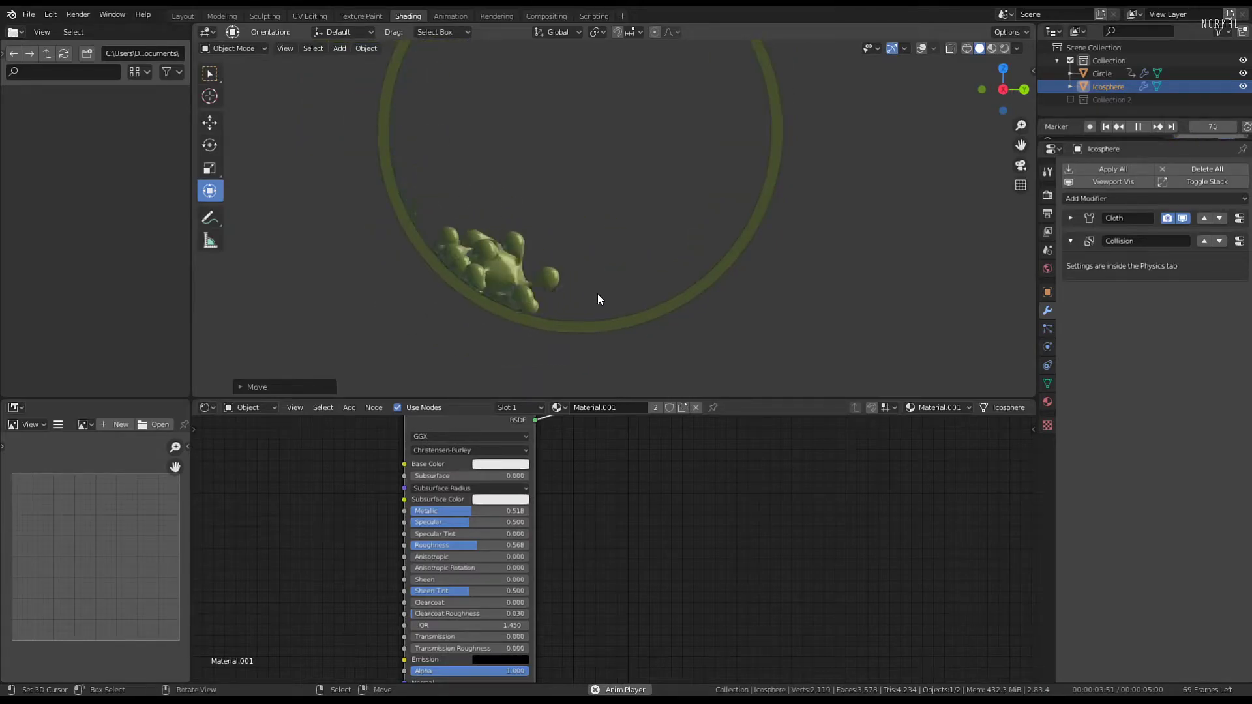
Roll the right view in three increments and examine the icosphere's tumbling along the ring's inner surface, close up and at ring scale
key(shift+KP_4)
key(shift+KP_4)
key(shift+KP_4)
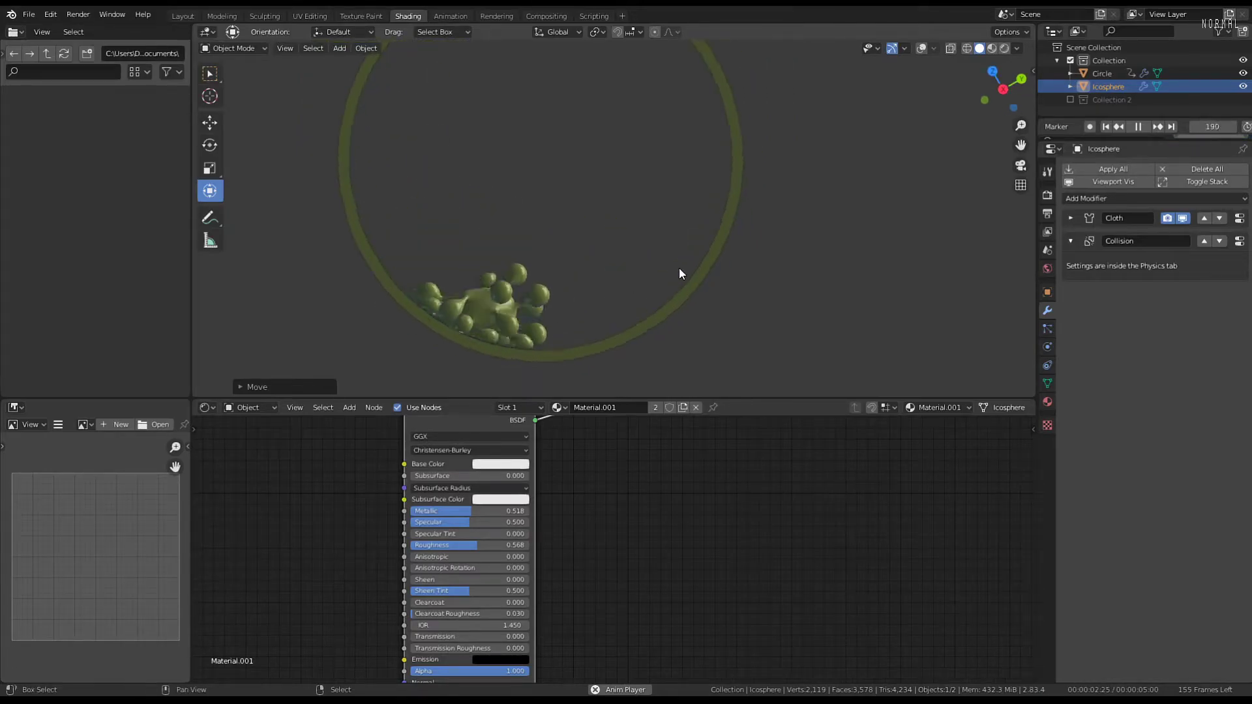
shift+middle_drag(577, 190, 579, 119)
scroll(579, 119, up, 1)
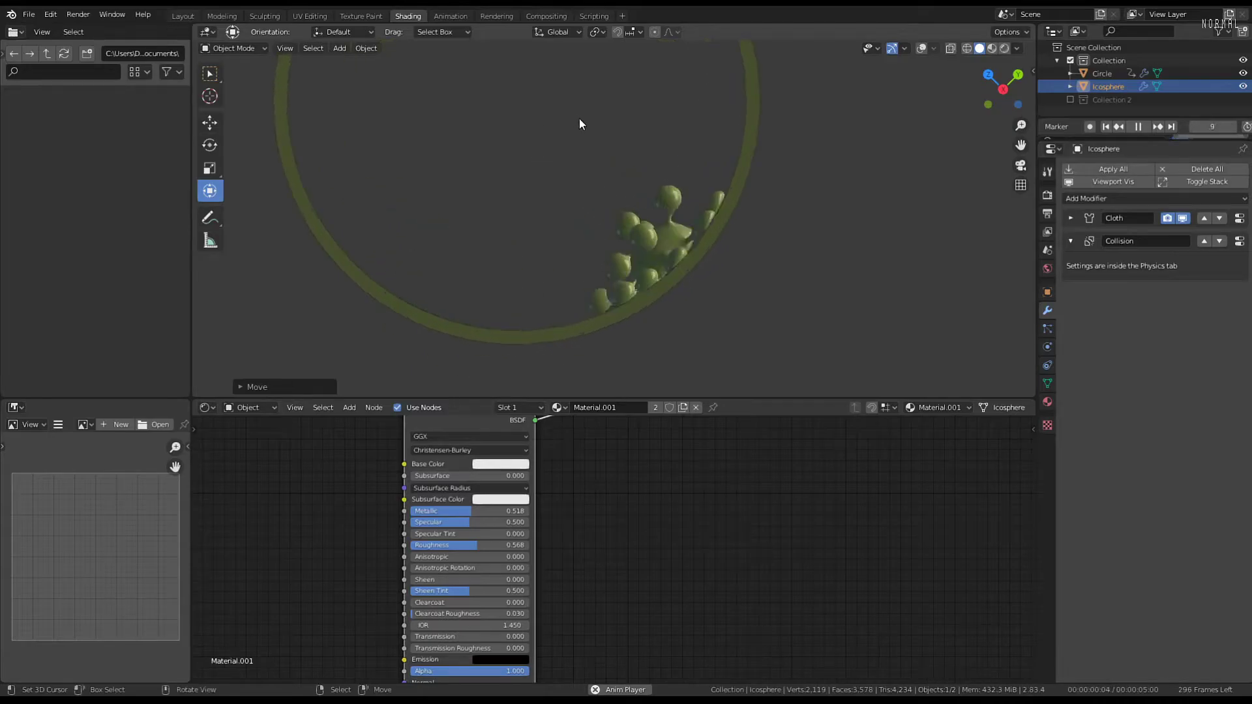
scroll(590, 124, up, 2)
shift+middle_drag(599, 183, 639, 122)
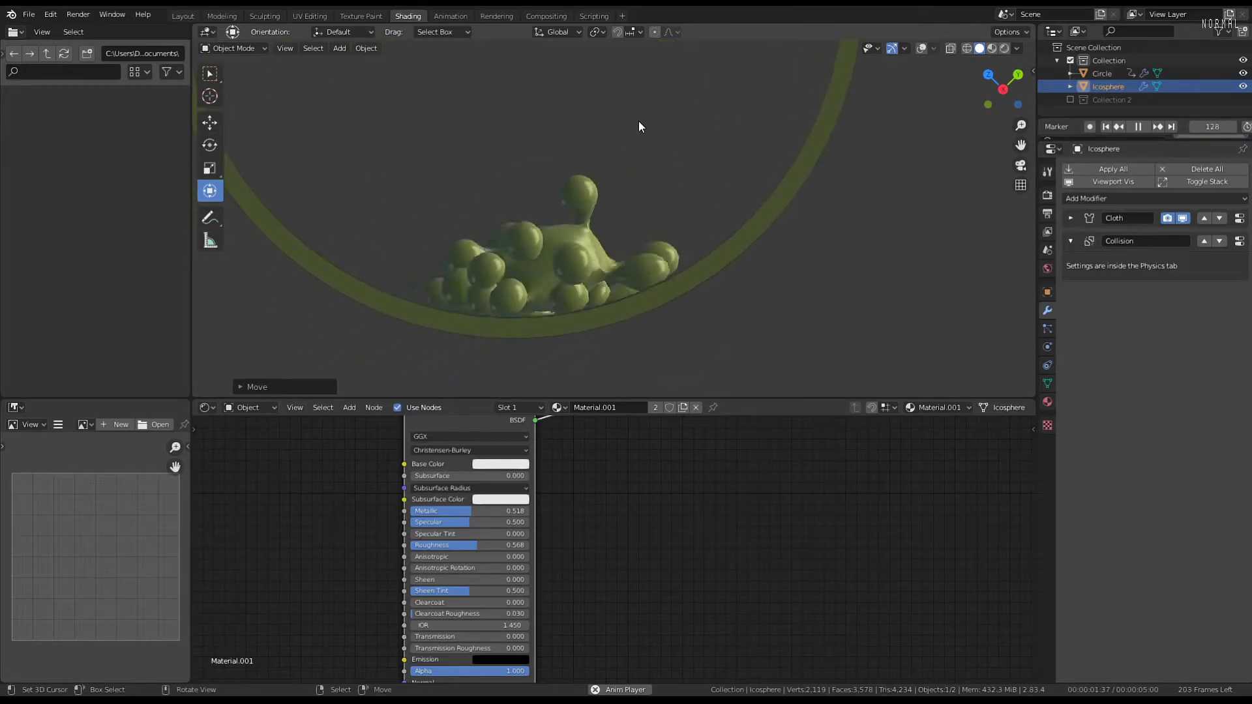
scroll(639, 121, down, 1)
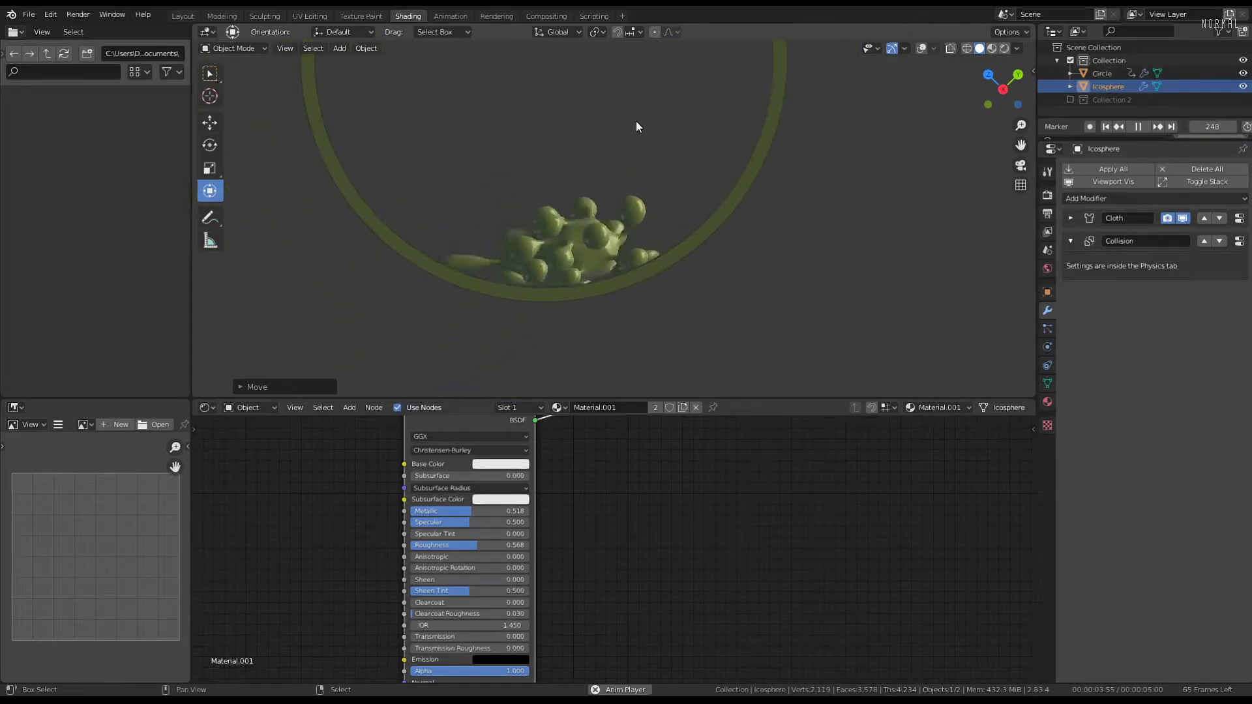
Watch the cloth simulation inside the ring, stop playback, and return to the first frame in the right side view
key(shift+KP_6)
shift+middle_drag(635, 147, 610, 225)
scroll(610, 224, up, 1)
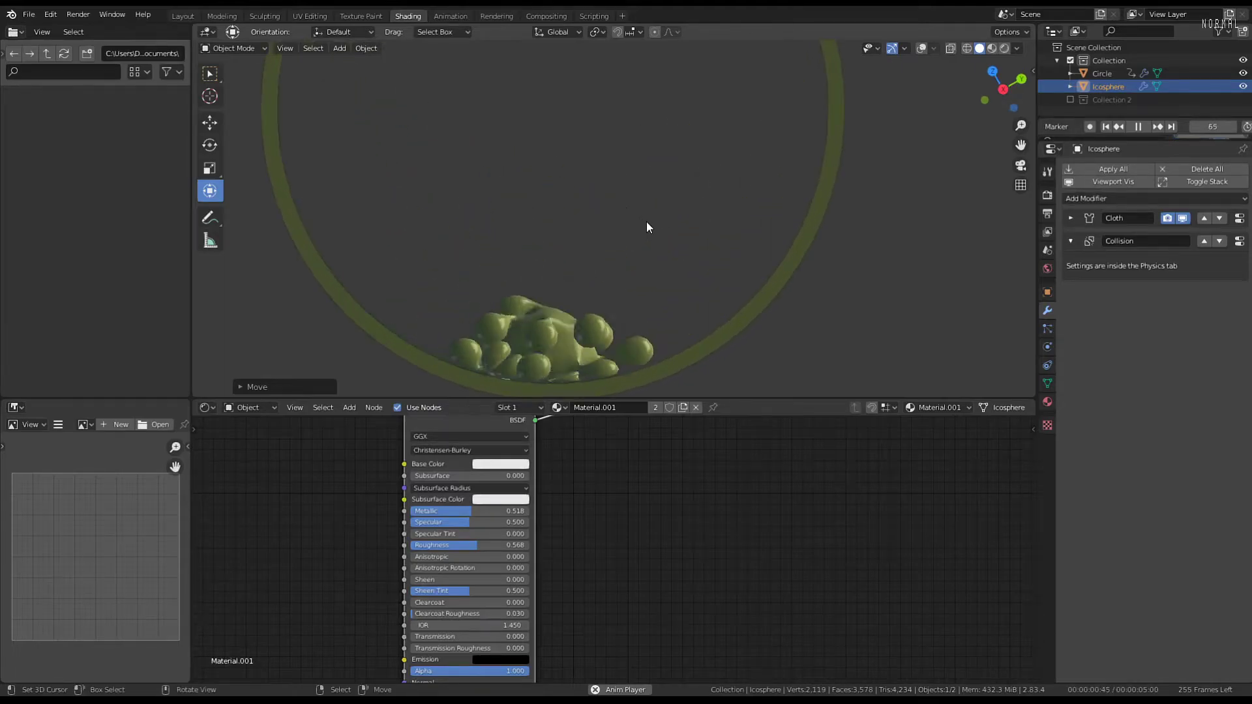
shift+middle_drag(647, 183, 580, 281)
key(space)
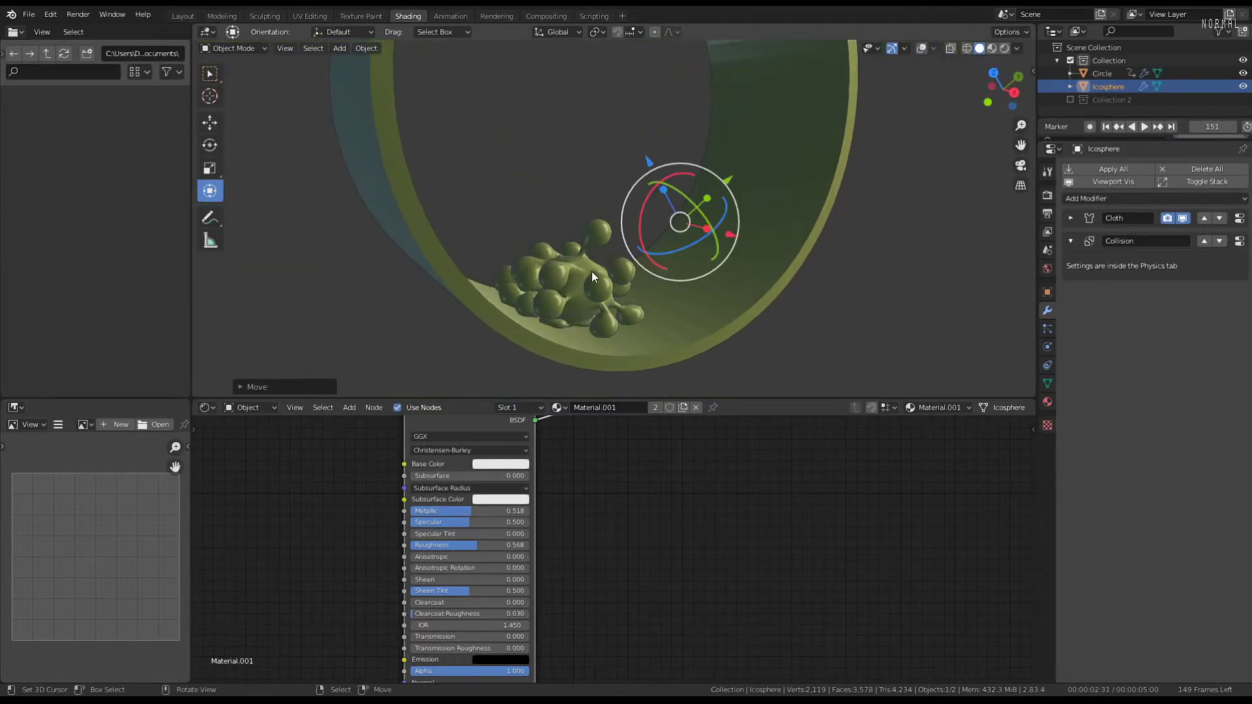
key(KP_3)
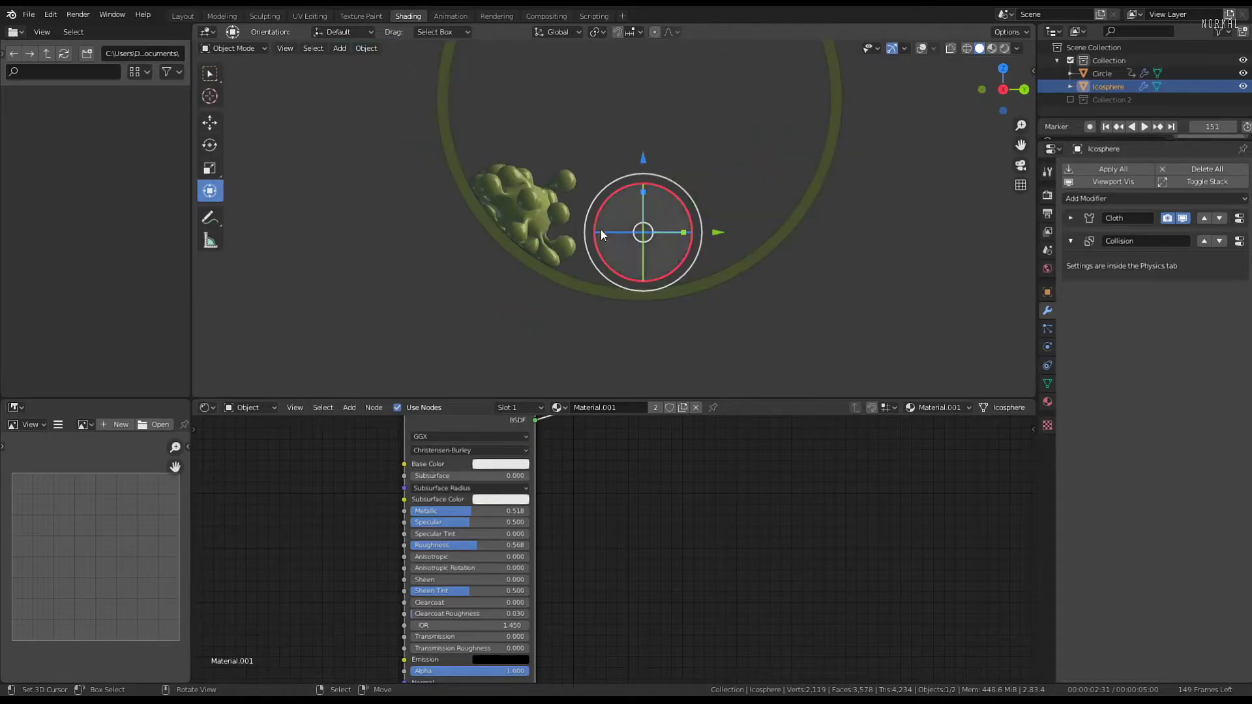
key(shift+Left)
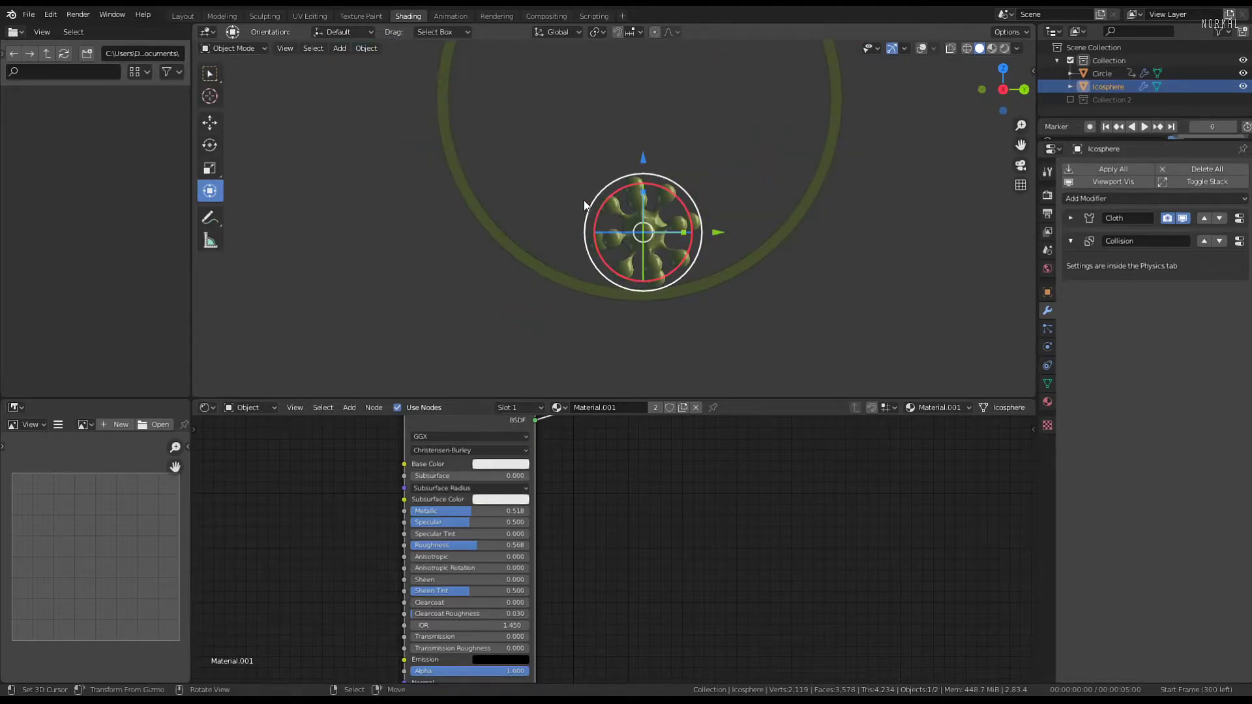
scroll(617, 173, up, 4)
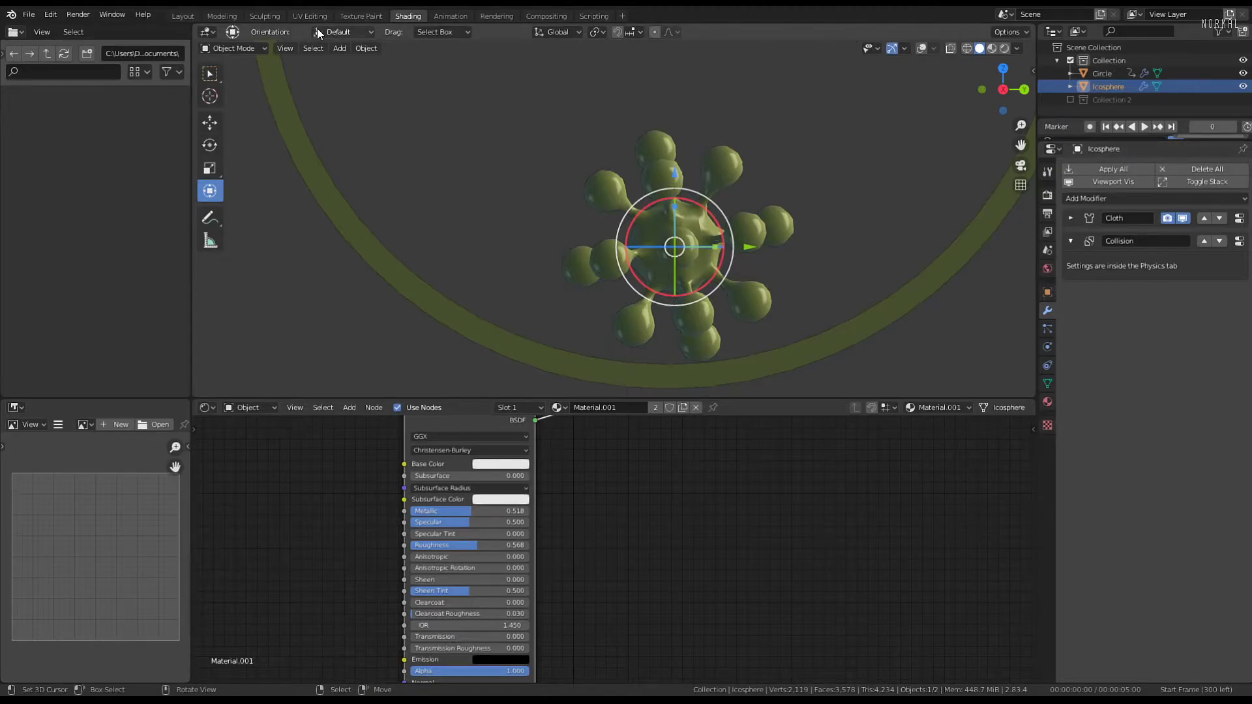
Set the solid viewport shading to Studio lighting with Vertex color
click(214, 47)
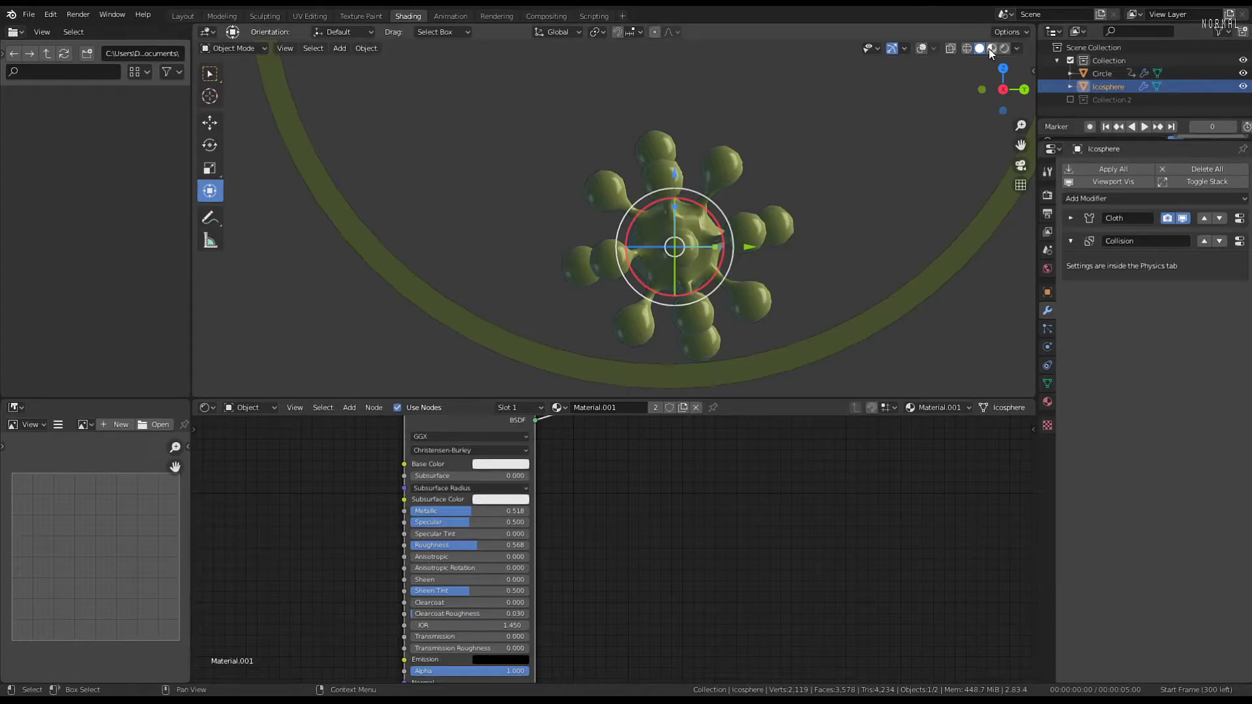
click(1017, 49)
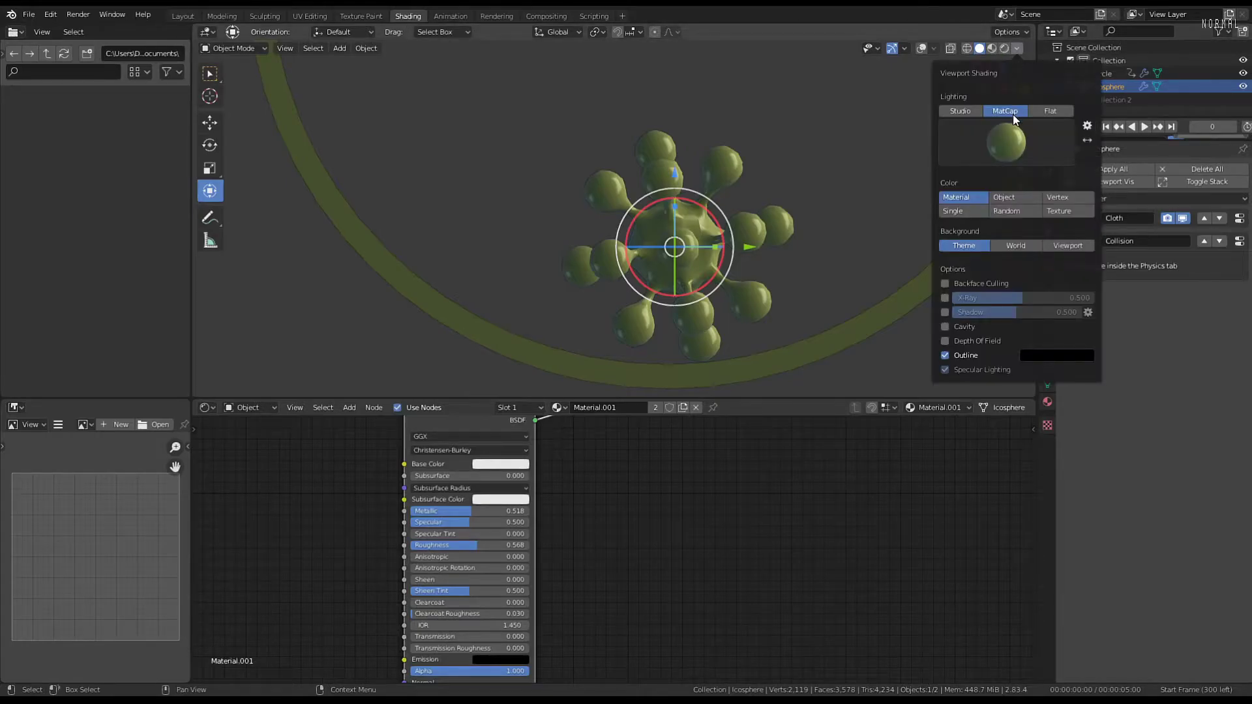
click(1061, 196)
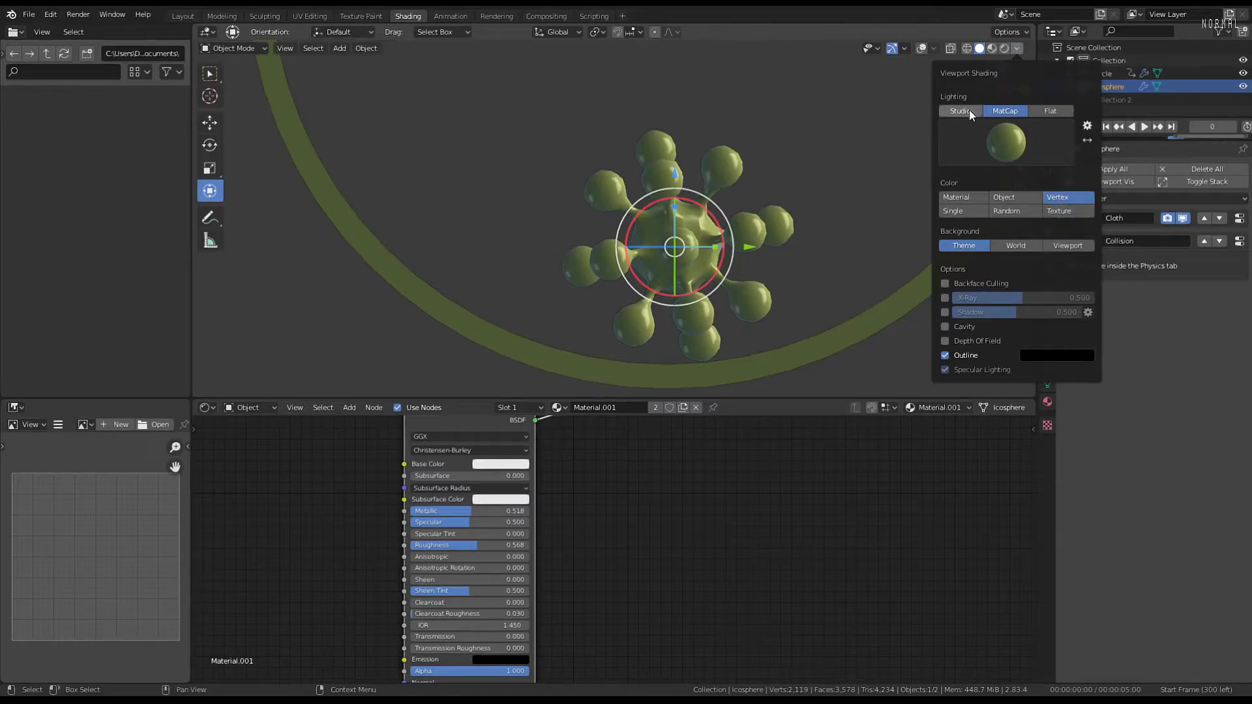
click(952, 211)
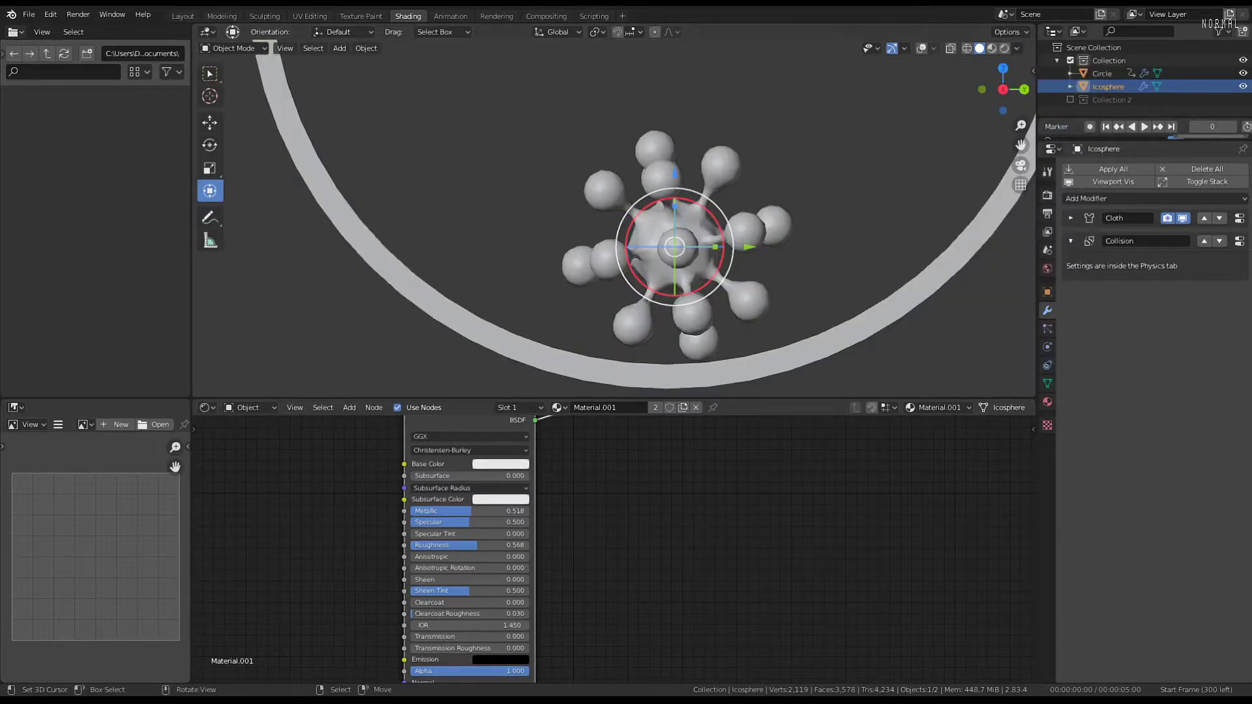
Switch the icosphere to Vertex Paint mode and apply Dirty Vertex Colors to it
click(264, 49)
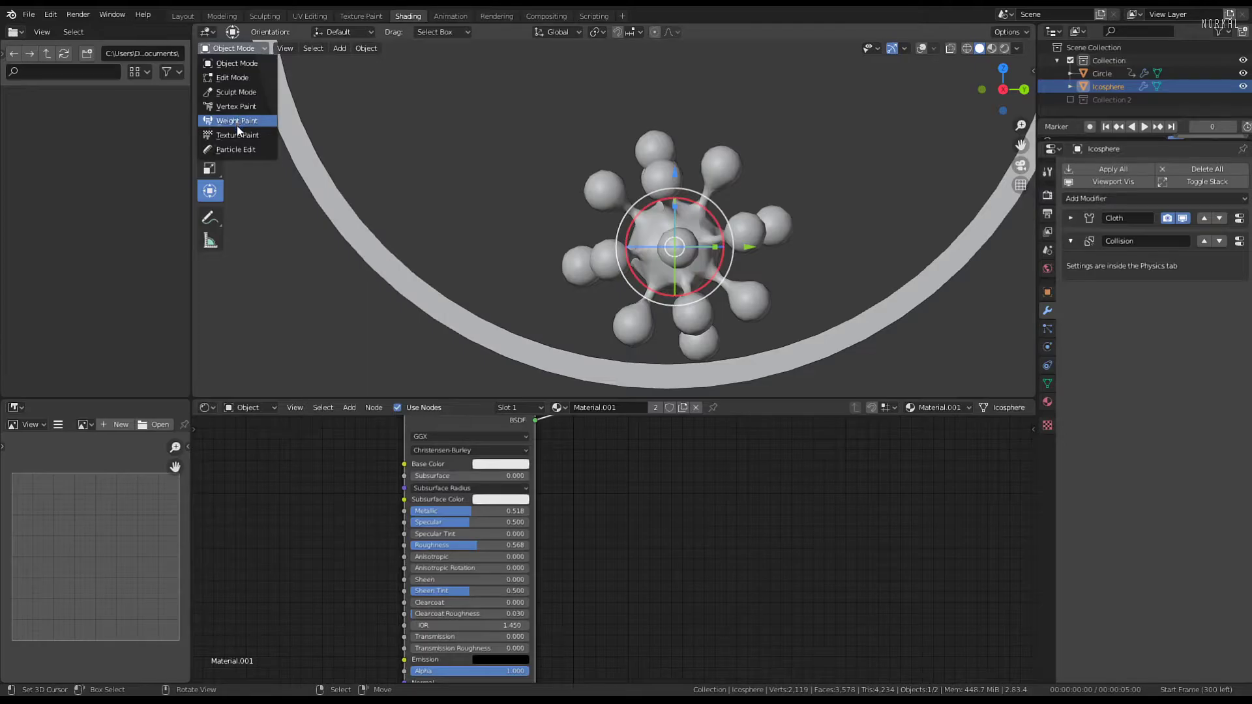
click(236, 107)
scroll(526, 149, up, 6)
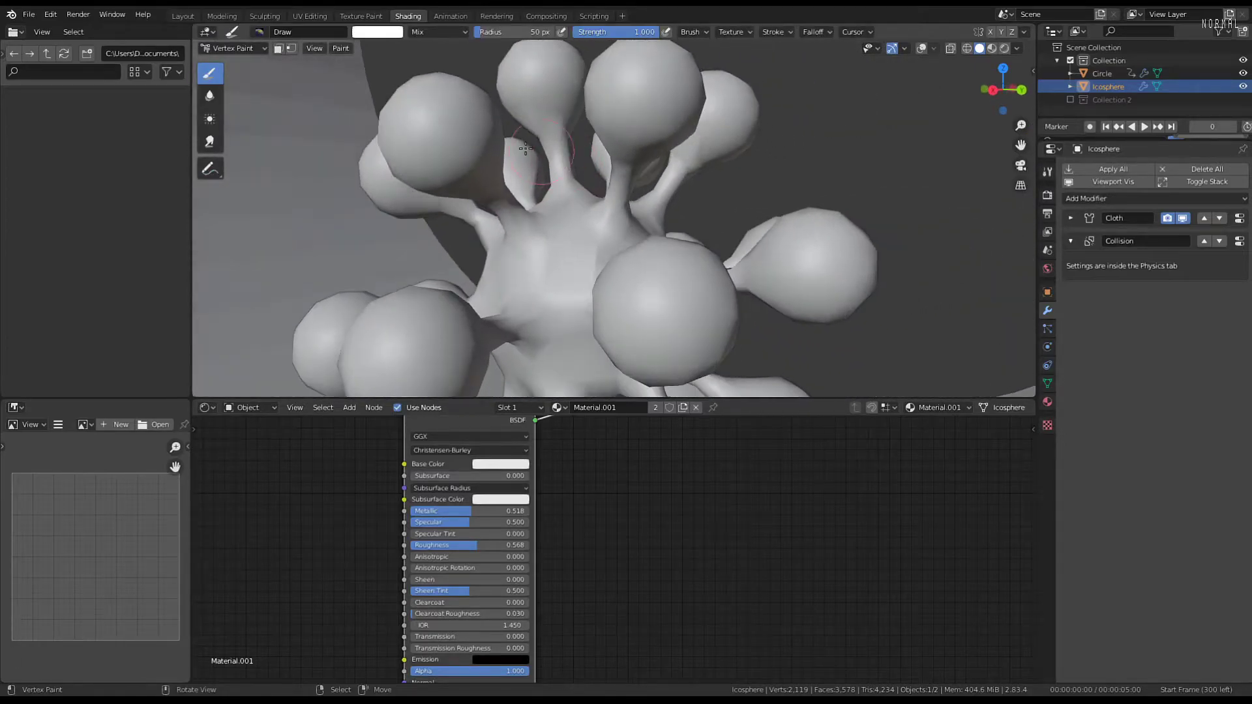
scroll(526, 149, down, 5)
click(340, 48)
click(371, 91)
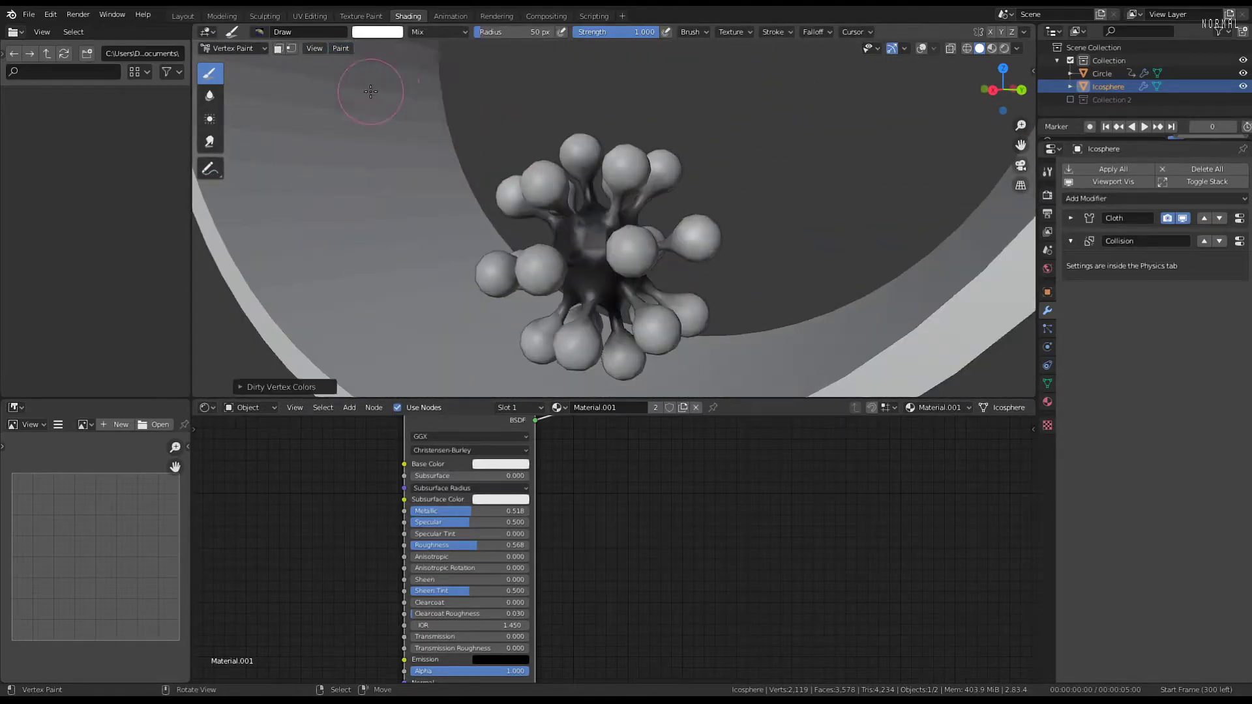
scroll(683, 191, up, 4)
mouse_move(683, 191)
middle_down()
mouse_move(746, 178)
mouse_move(696, 184)
middle_up()
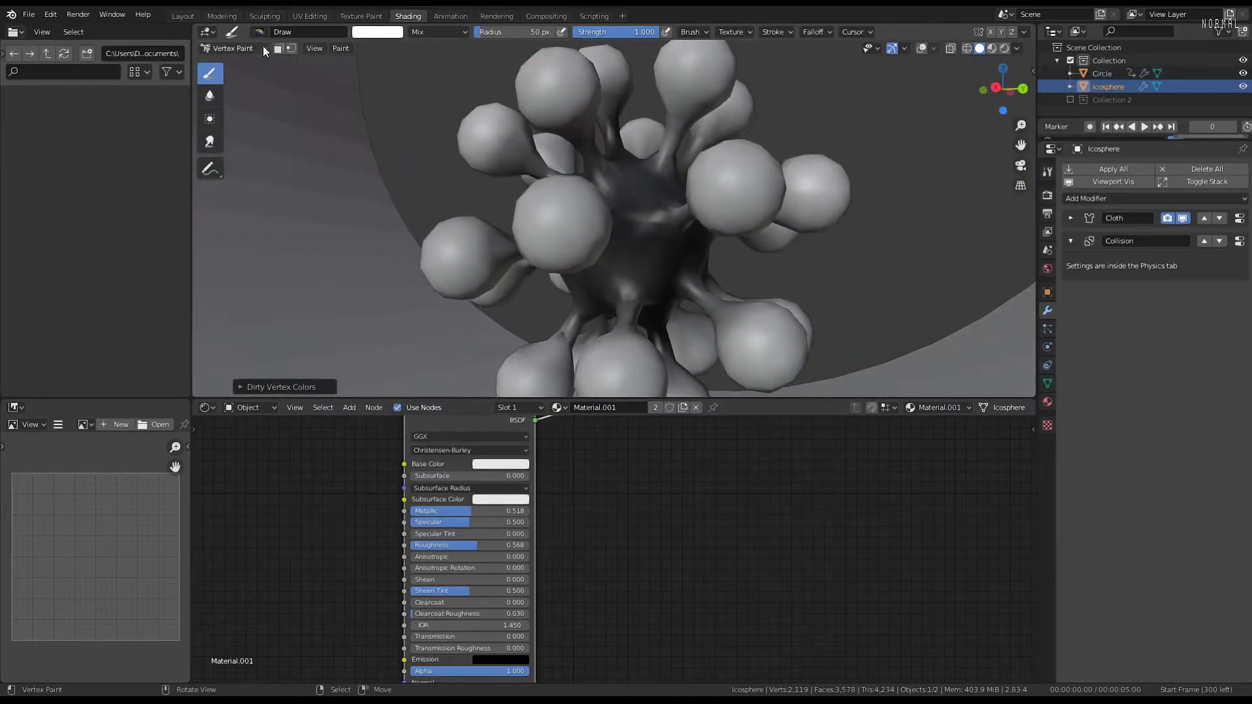
Return the icosphere to Object Mode and start the simulation playback from the right side view
click(236, 63)
scroll(734, 151, down, 3)
key(KP_0)
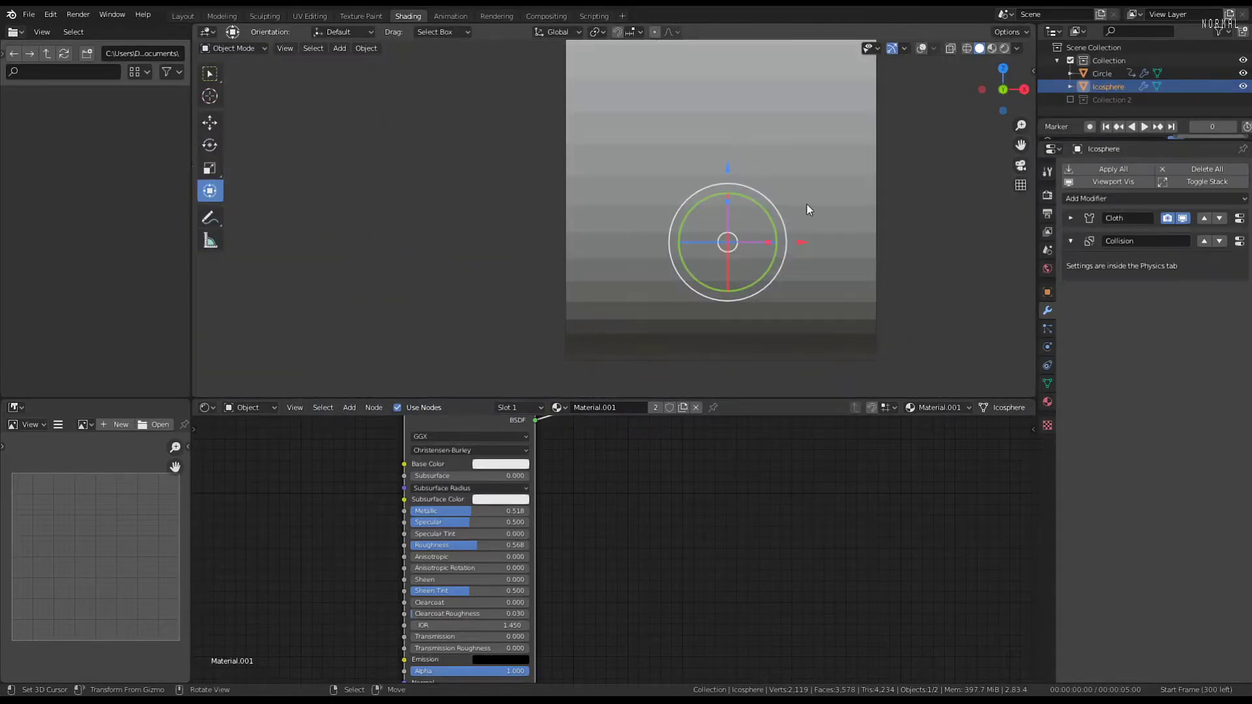
key(KP_3)
key(space)
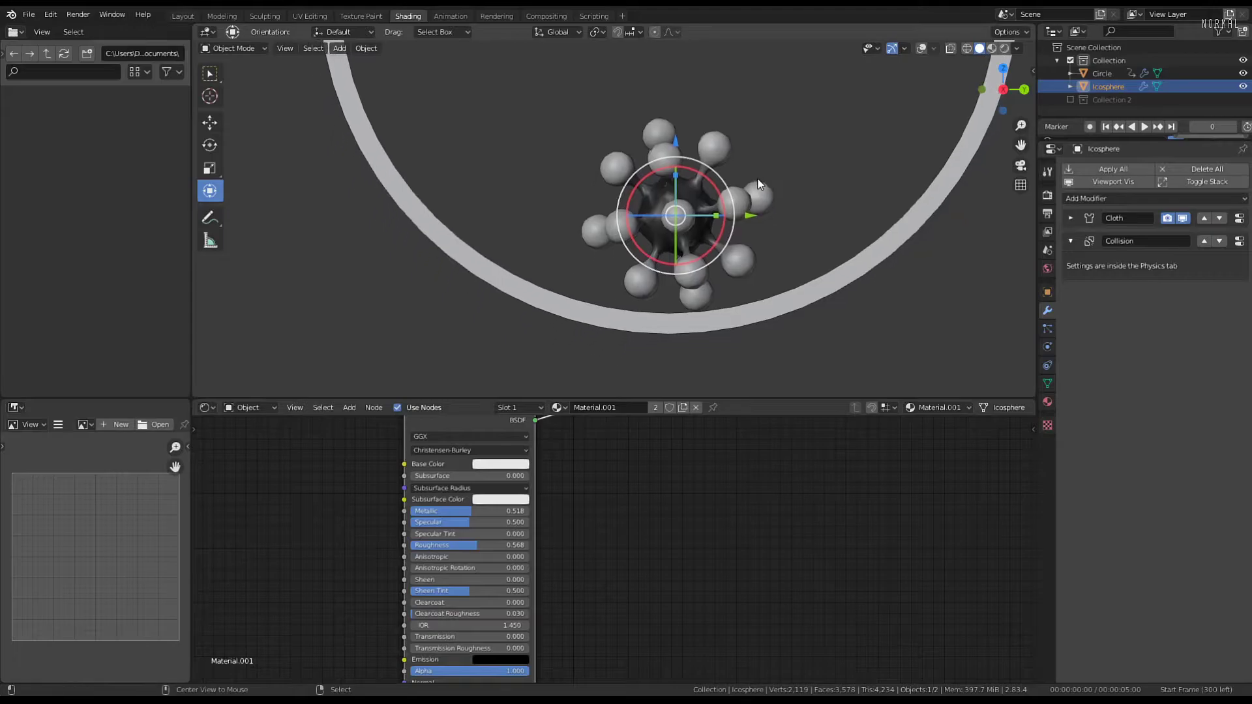
Examine the dirty vertex colors on the moving icosphere up close, stop playback, and return to the first frame
middle_drag(798, 213, 701, 169)
scroll(701, 168, up, 3)
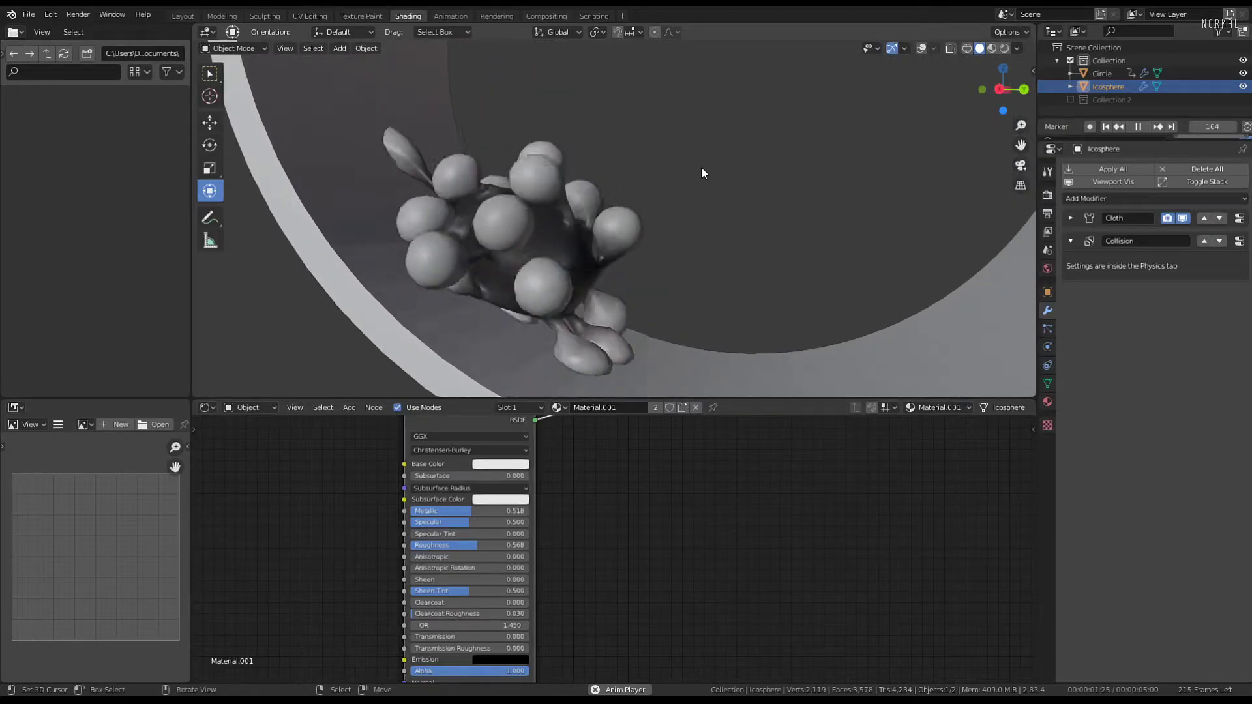
scroll(697, 163, down, 4)
scroll(695, 163, up, 3)
scroll(697, 165, up, 2)
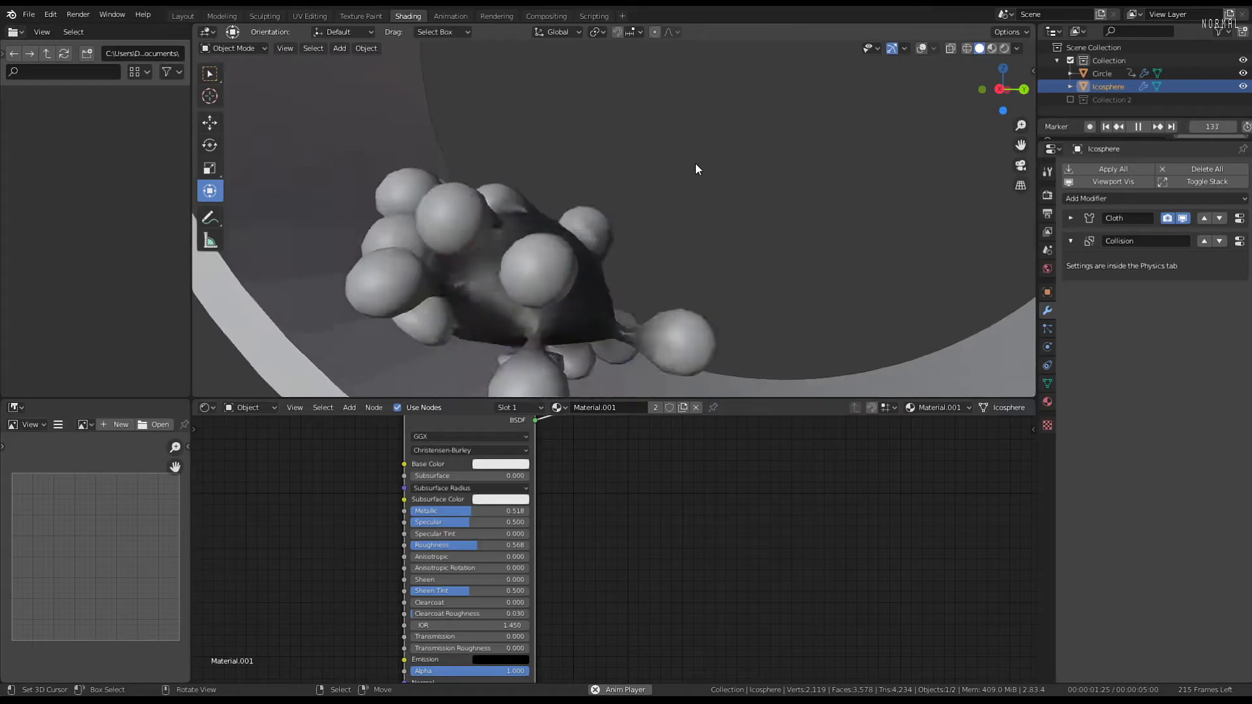
key(space)
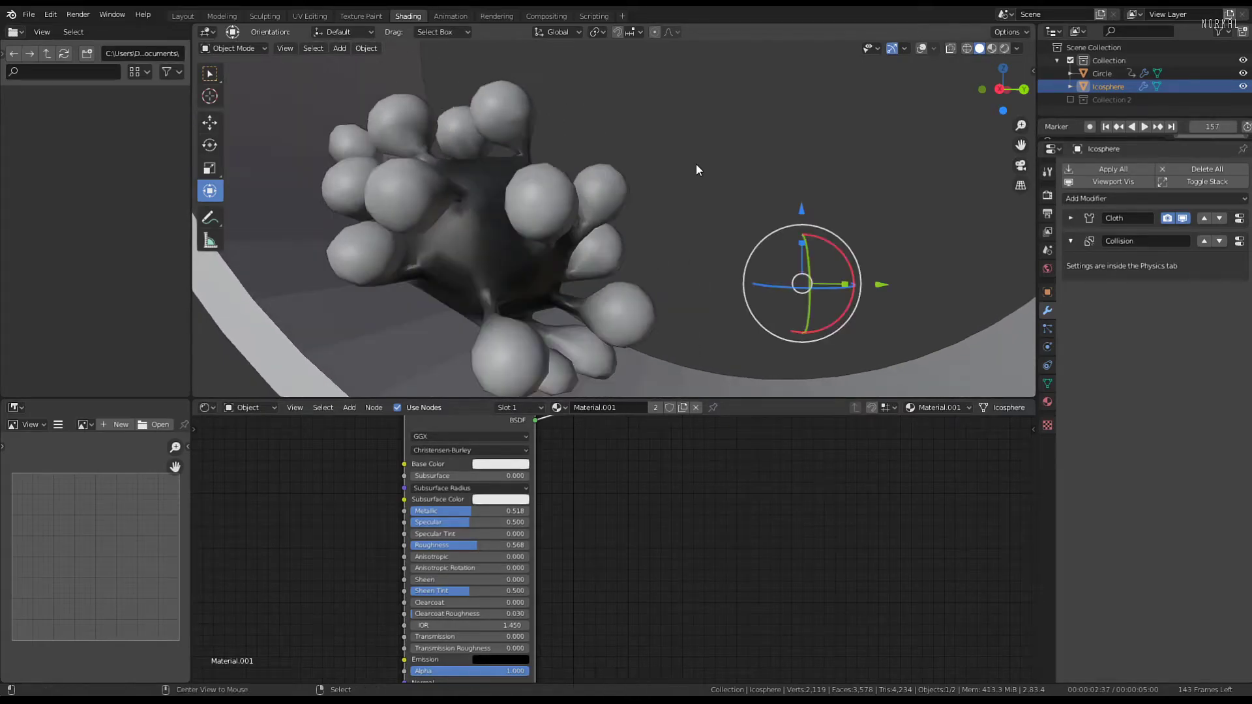
key(shift+Left)
key(shift+Left)
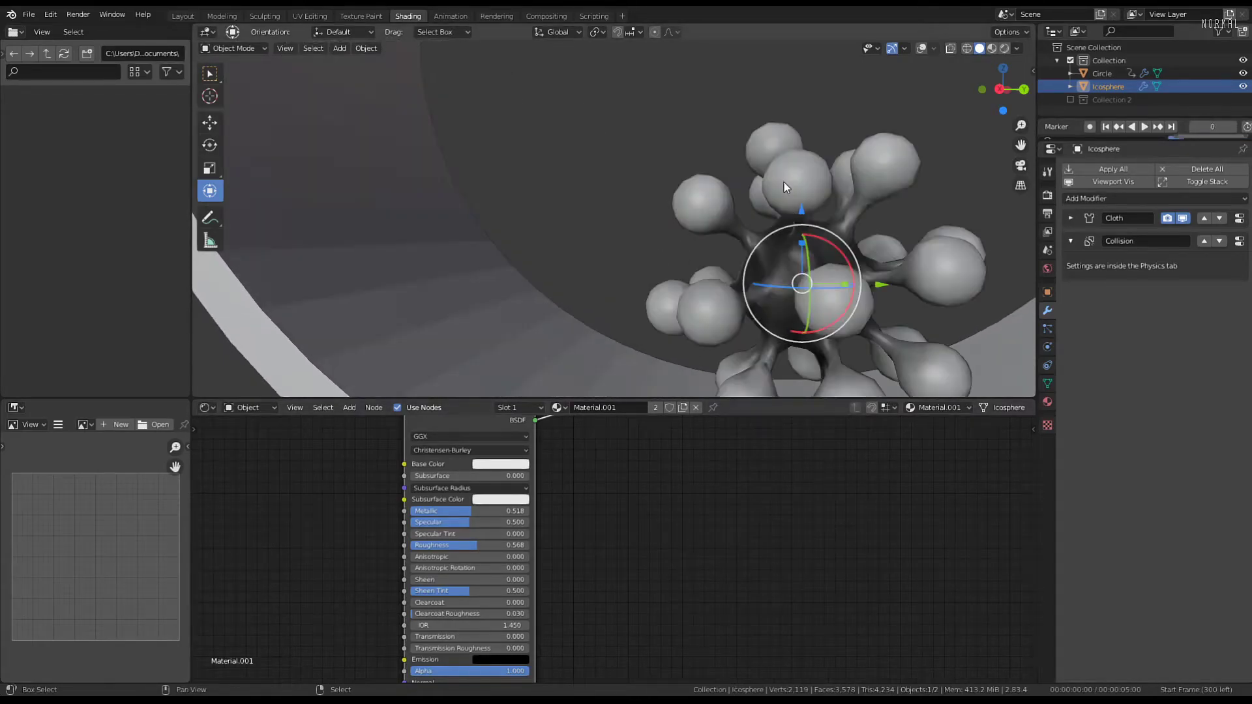
Examine the icosphere's dirty vertex shading from the side and in perspective, and check its Cloth modifier
key(KP_3)
scroll(938, 149, down, 1)
scroll(937, 148, down, 2)
shift+middle_drag(802, 138, 762, 138)
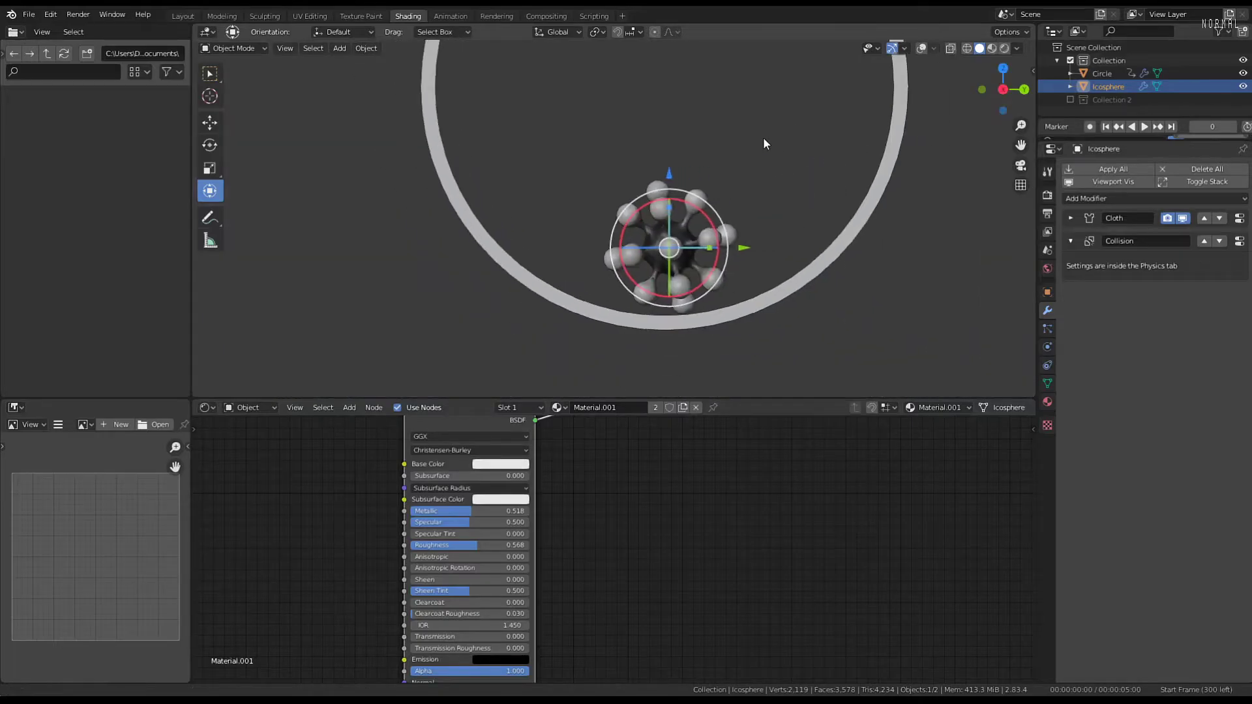
scroll(763, 138, up, 2)
click(1068, 218)
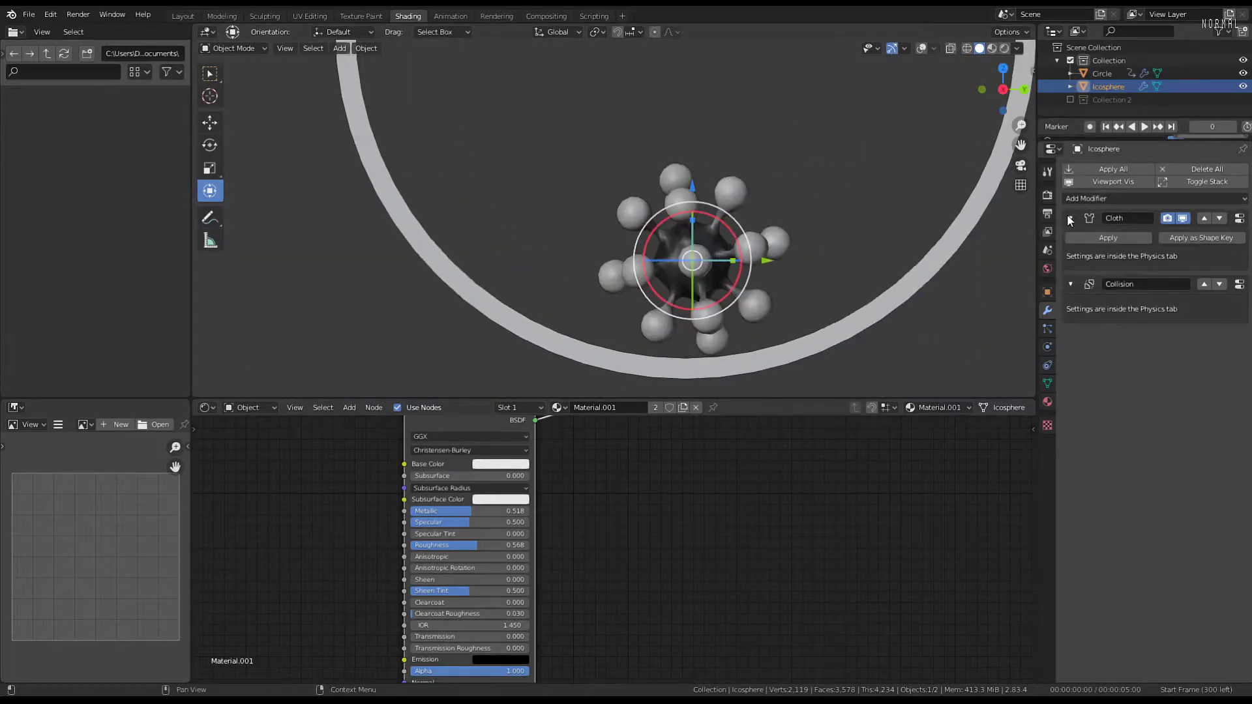
click(1068, 218)
scroll(820, 206, up, 3)
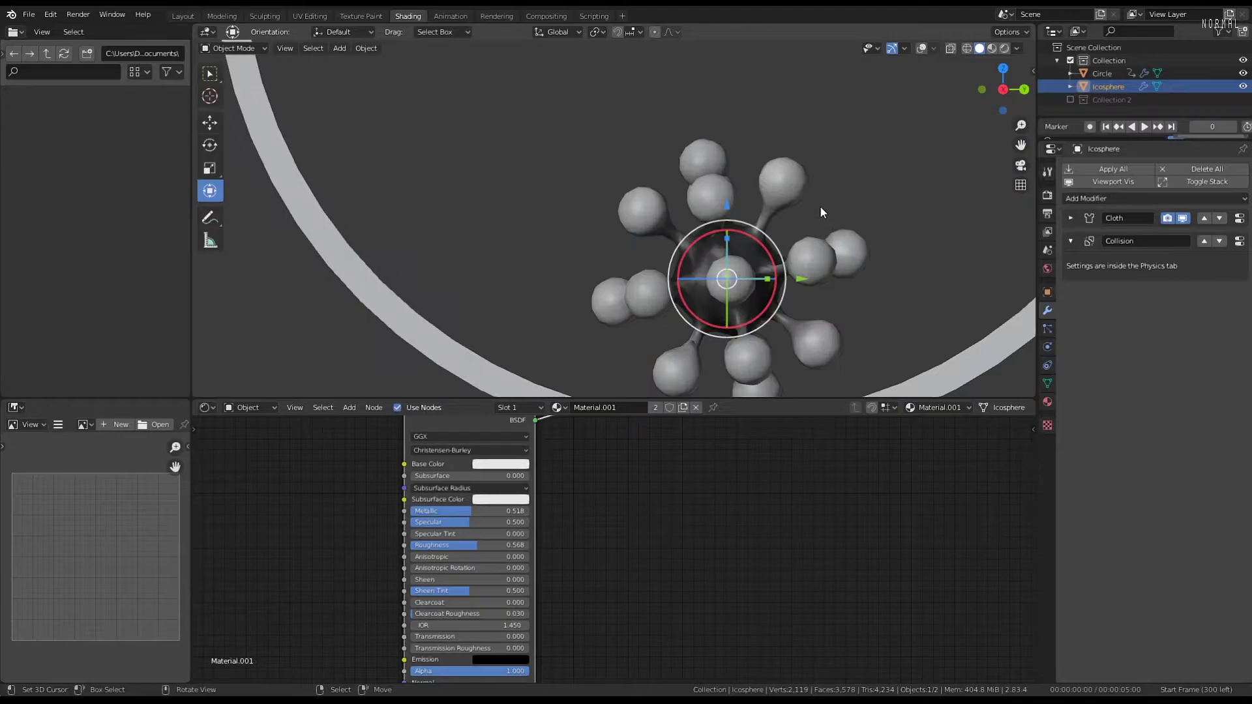
scroll(790, 193, down, 2)
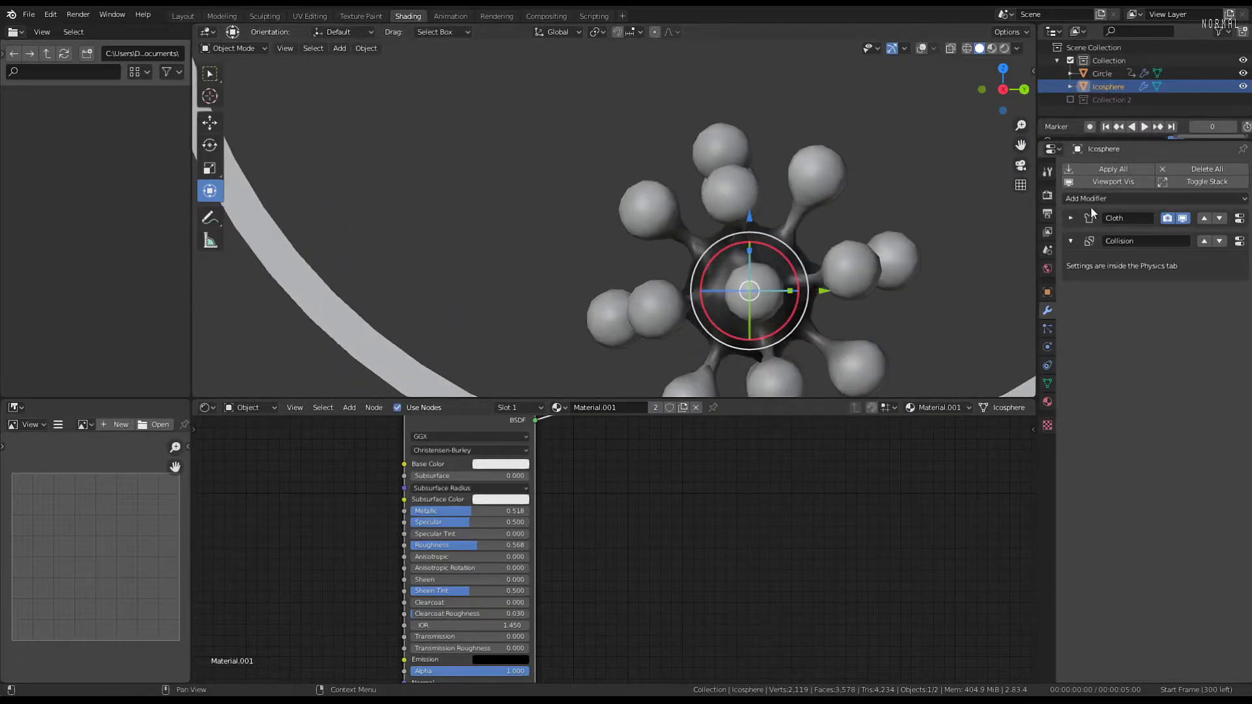
scroll(718, 165, up, 2)
middle_drag(718, 166, 664, 159)
scroll(664, 159, down, 4)
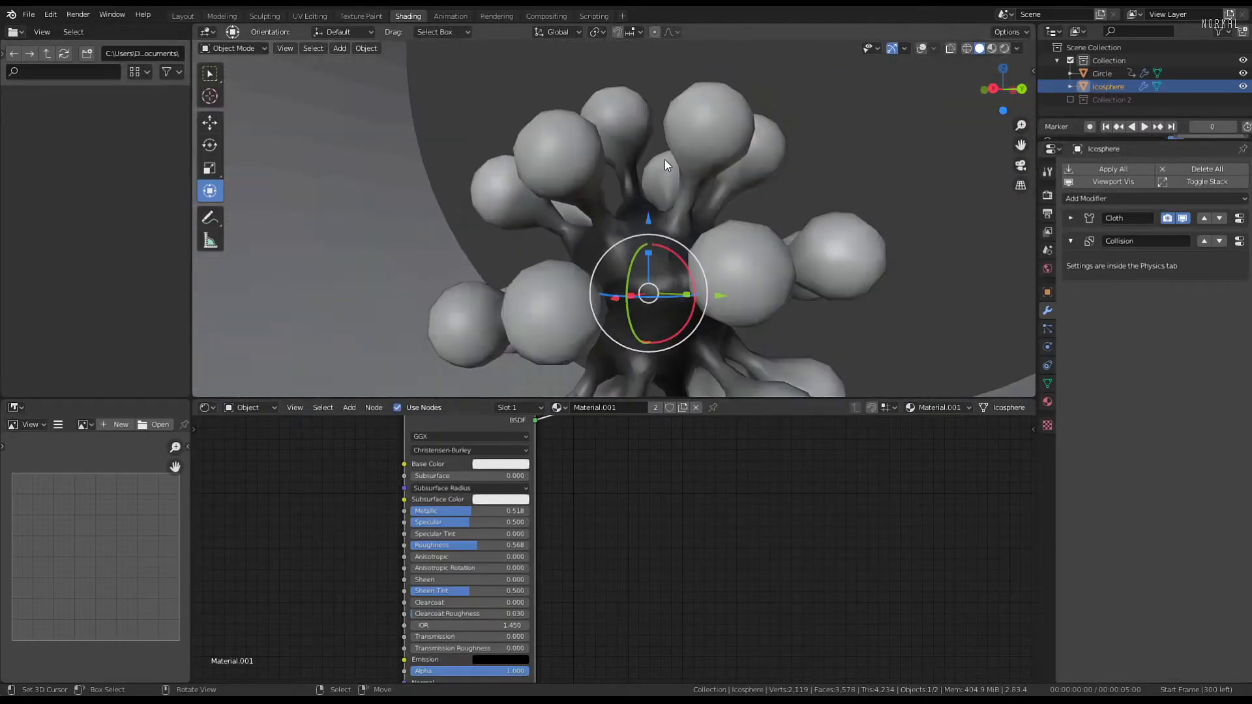
scroll(663, 159, down, 5)
scroll(666, 156, up, 5)
key(KP_3)
scroll(626, 138, down, 2)
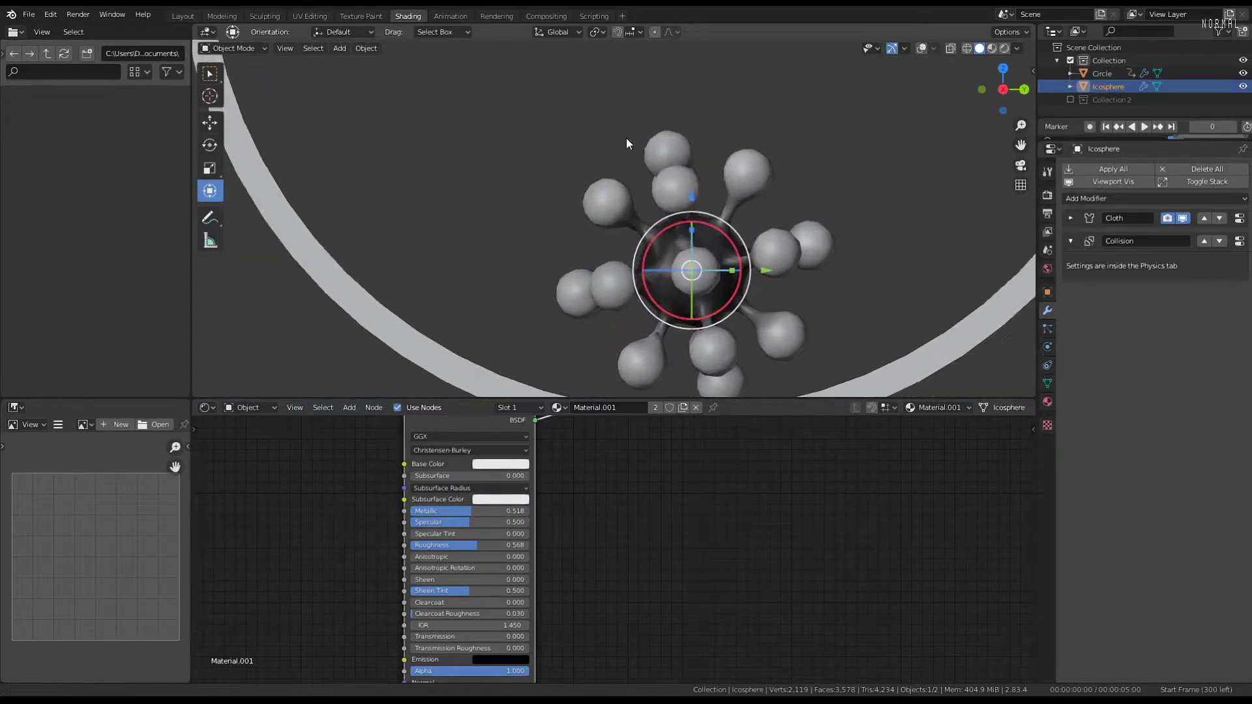
scroll(590, 131, down, 1)
scroll(593, 112, up, 3)
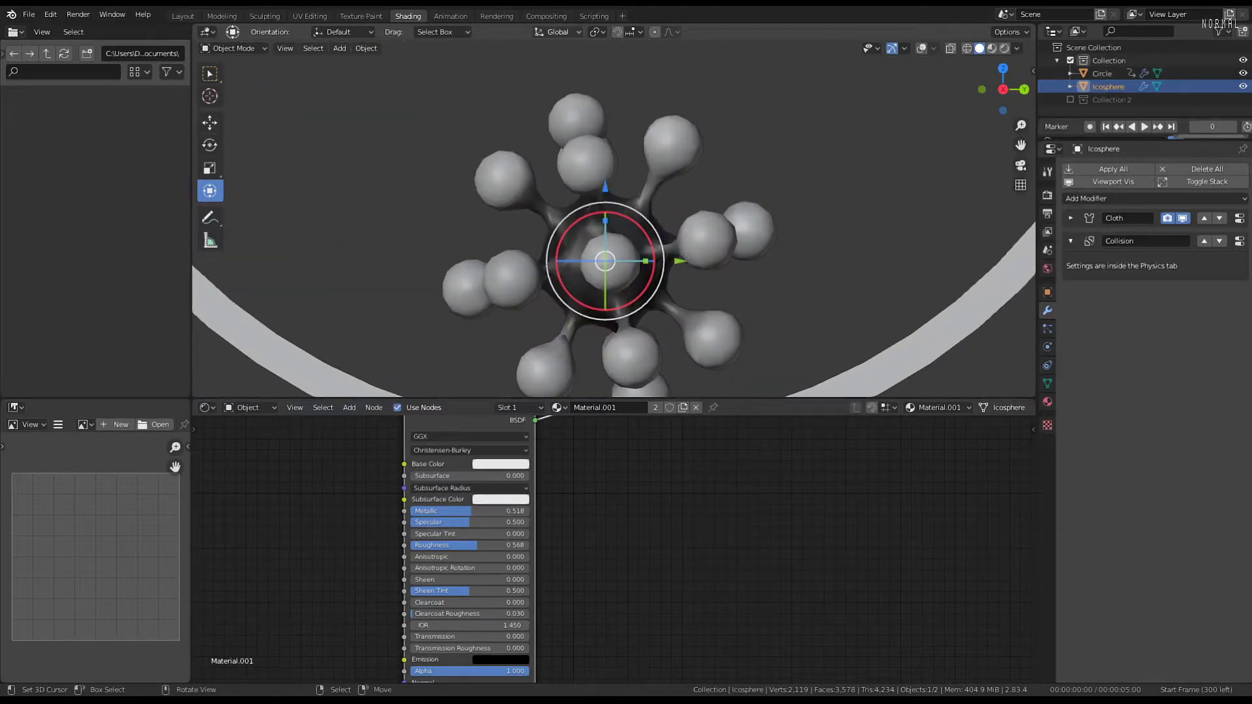
scroll(667, 135, down, 1)
Maximize the 3D viewport and inspect the icosphere's dark core and bulbs up close
key(ctrl+space)
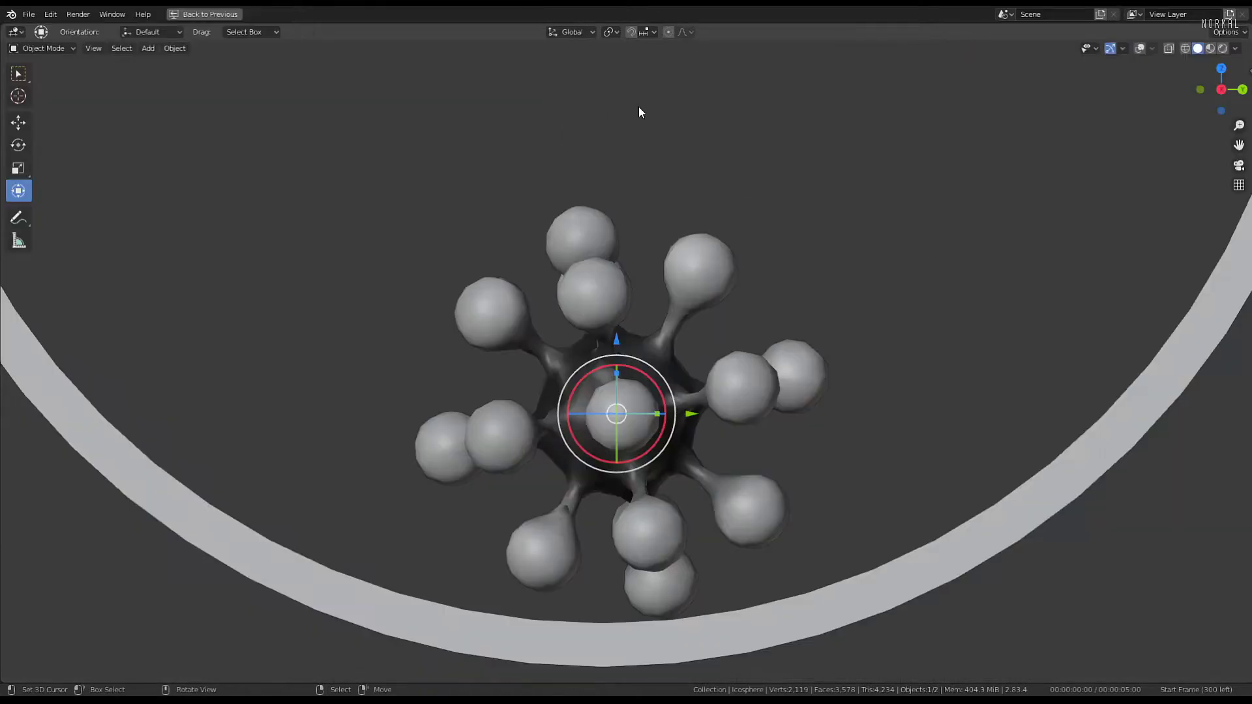
scroll(679, 175, down, 3)
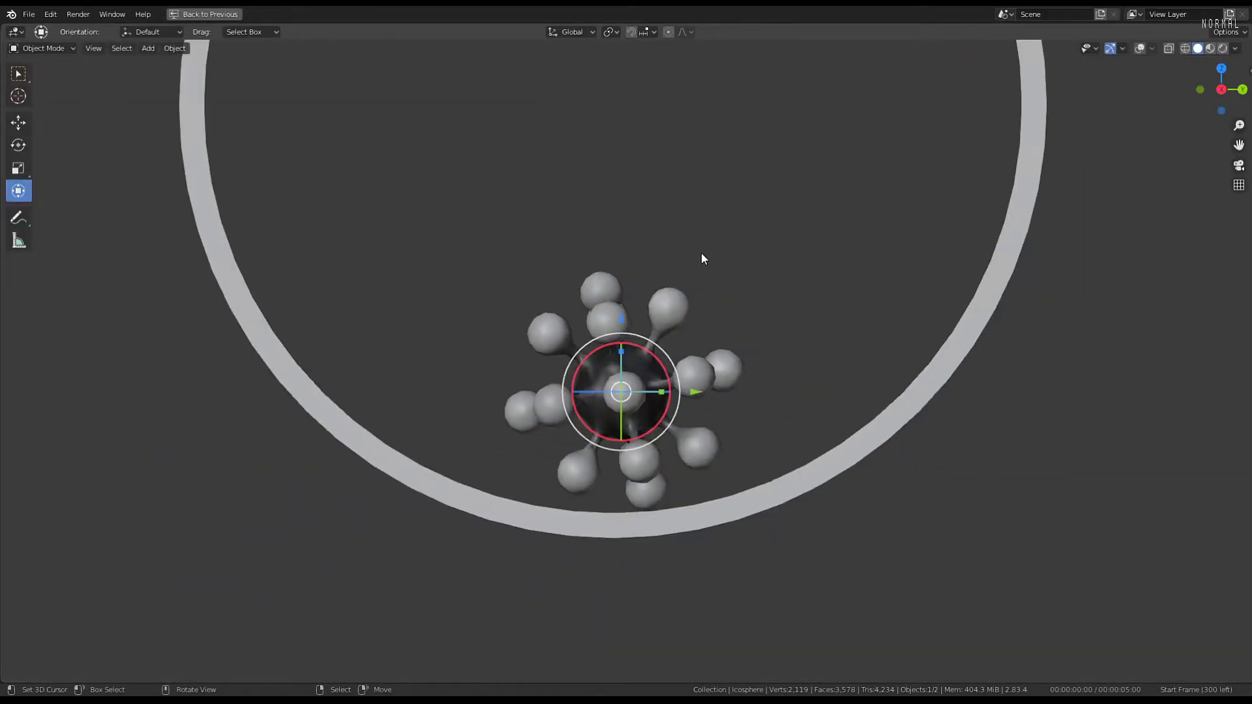
scroll(643, 384, up, 1)
middle_drag(643, 380, 641, 347)
scroll(636, 379, up, 2)
scroll(598, 416, up, 3)
scroll(646, 333, down, 5)
scroll(655, 323, up, 4)
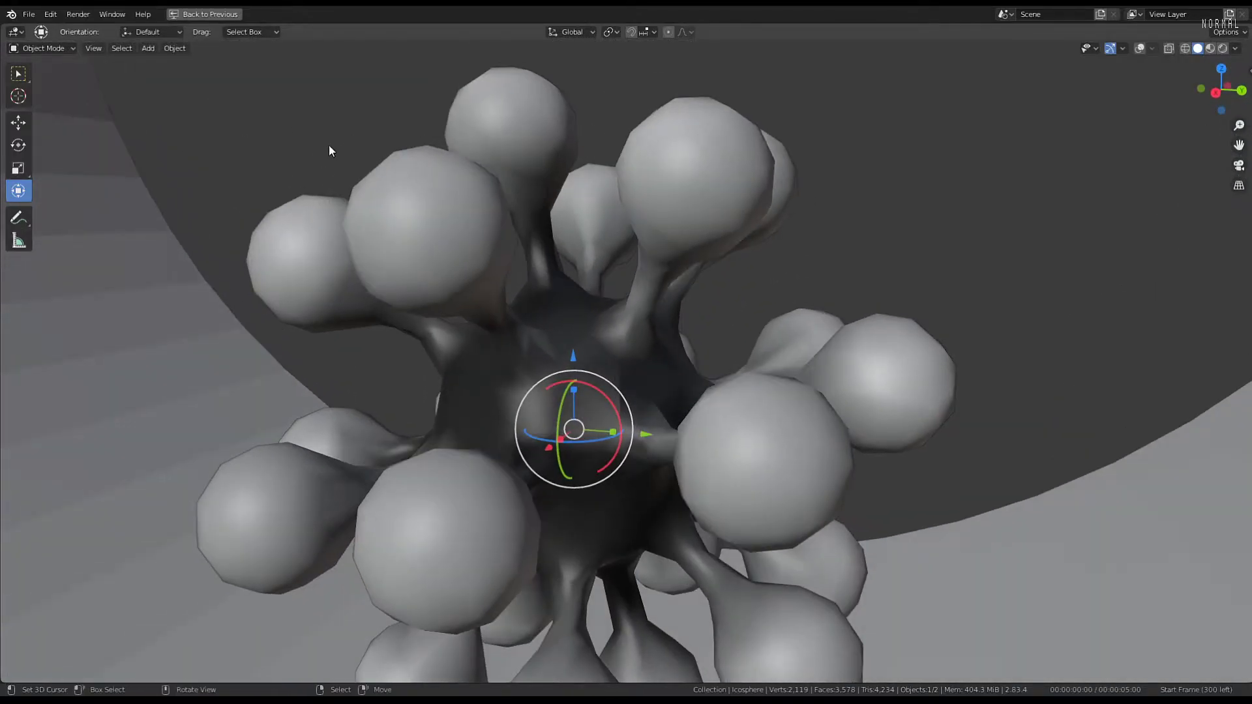
Change the viewport lighting to Flat so only the vertex colors are displayed
click(1240, 46)
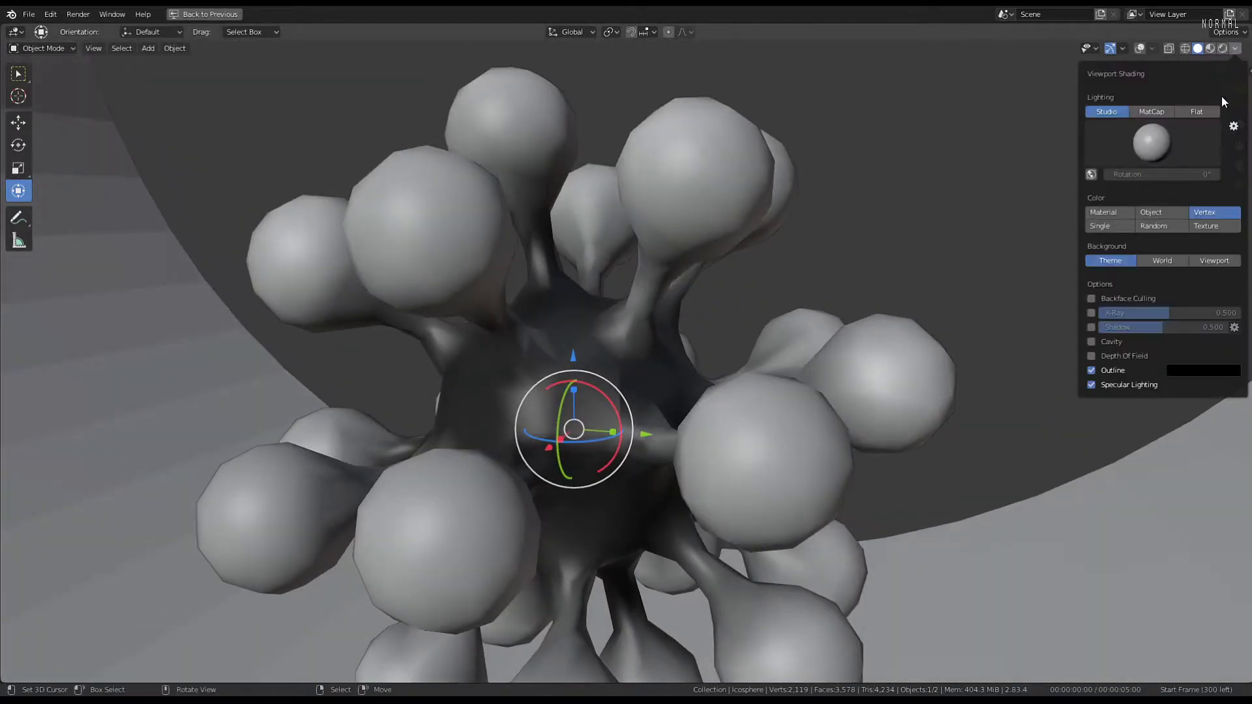
click(1204, 111)
scroll(582, 210, down, 3)
scroll(581, 210, up, 3)
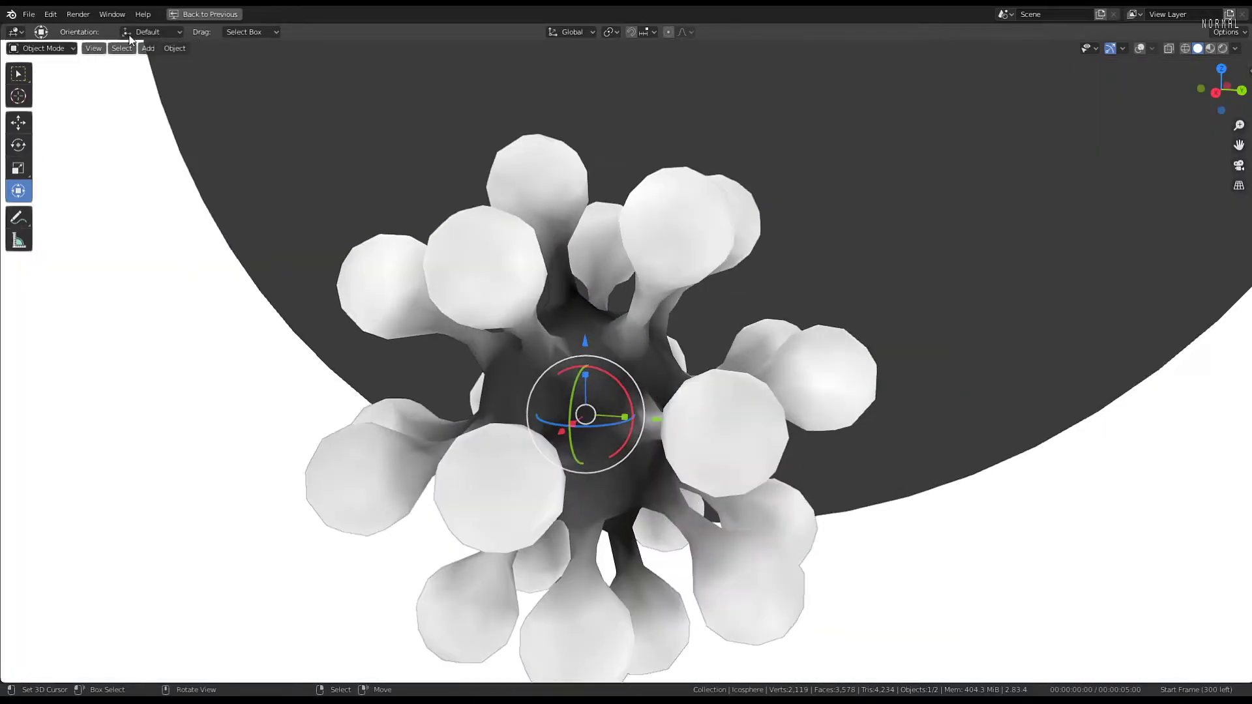
Switch to Vertex Paint mode and soften the icosphere's vertex colors from several sides using the Blur brush with a 235 px radius
click(36, 44)
click(43, 104)
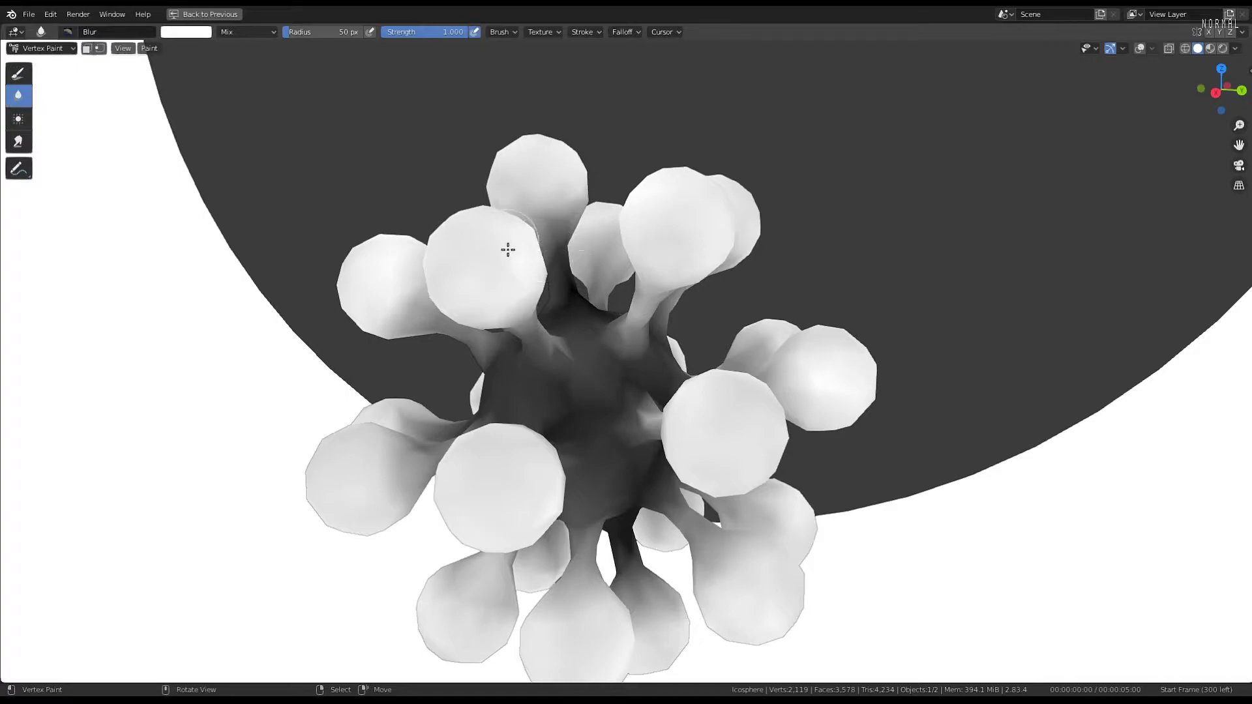
click(630, 370)
scroll(597, 339, down, 2)
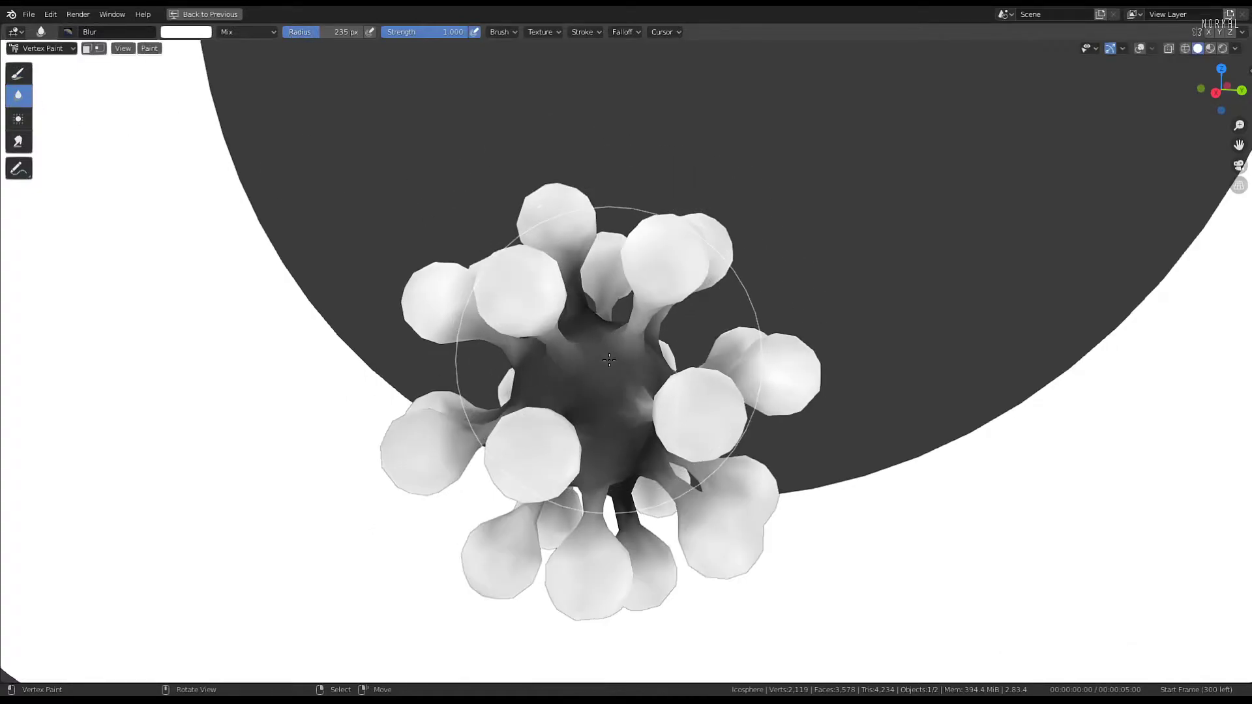
middle_drag(615, 363, 648, 300)
mouse_move(764, 360)
middle_down()
mouse_move(788, 282)
mouse_move(679, 363)
mouse_move(629, 356)
mouse_move(625, 409)
middle_up()
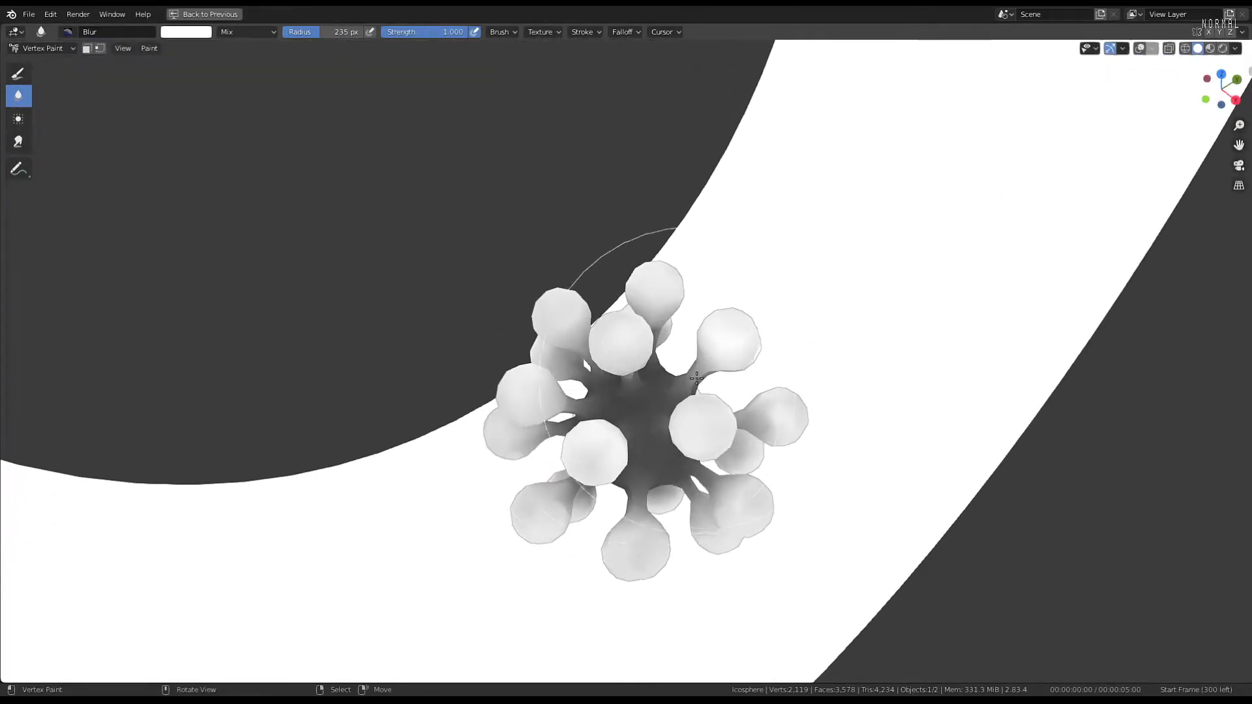
mouse_move(696, 378)
middle_down()
mouse_move(574, 307)
mouse_move(519, 310)
mouse_move(561, 315)
mouse_move(616, 375)
mouse_move(772, 355)
mouse_move(595, 390)
middle_up()
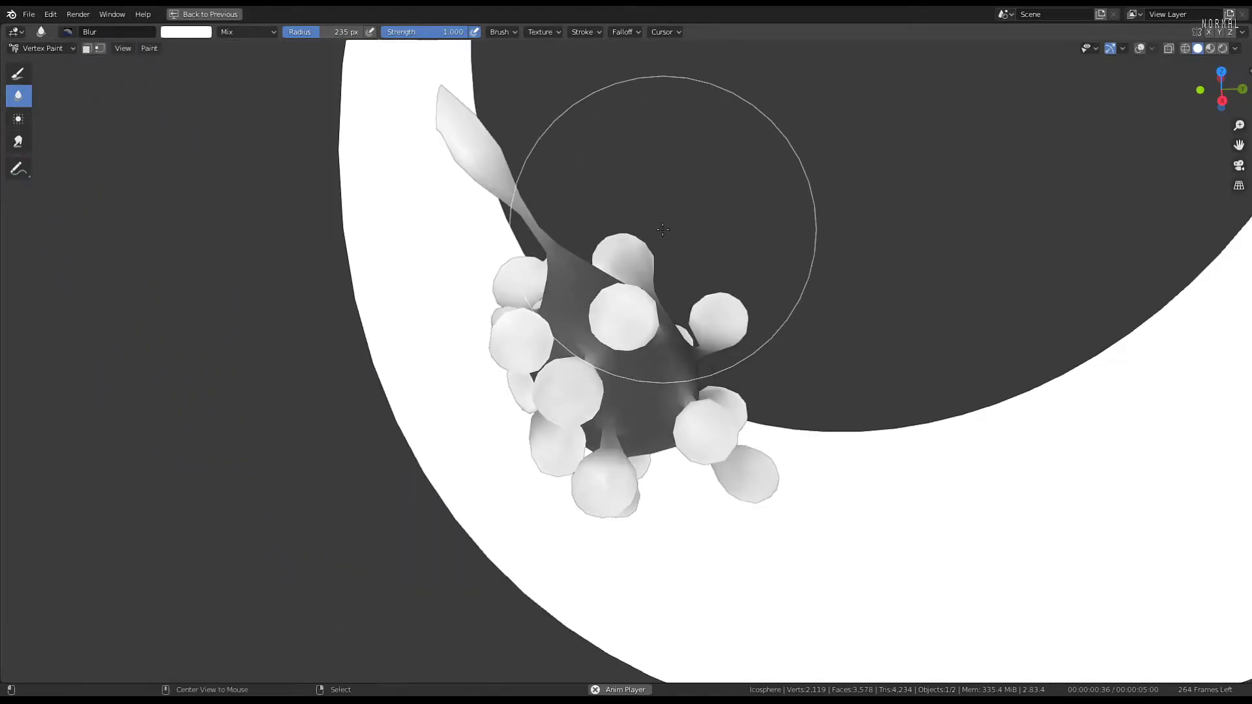
Play the cloth simulation and examine the icosphere's blurred vertex colors from several sides at different frames
middle_drag(601, 300, 658, 313)
middle_drag(585, 268, 633, 359)
key(space)
key(space)
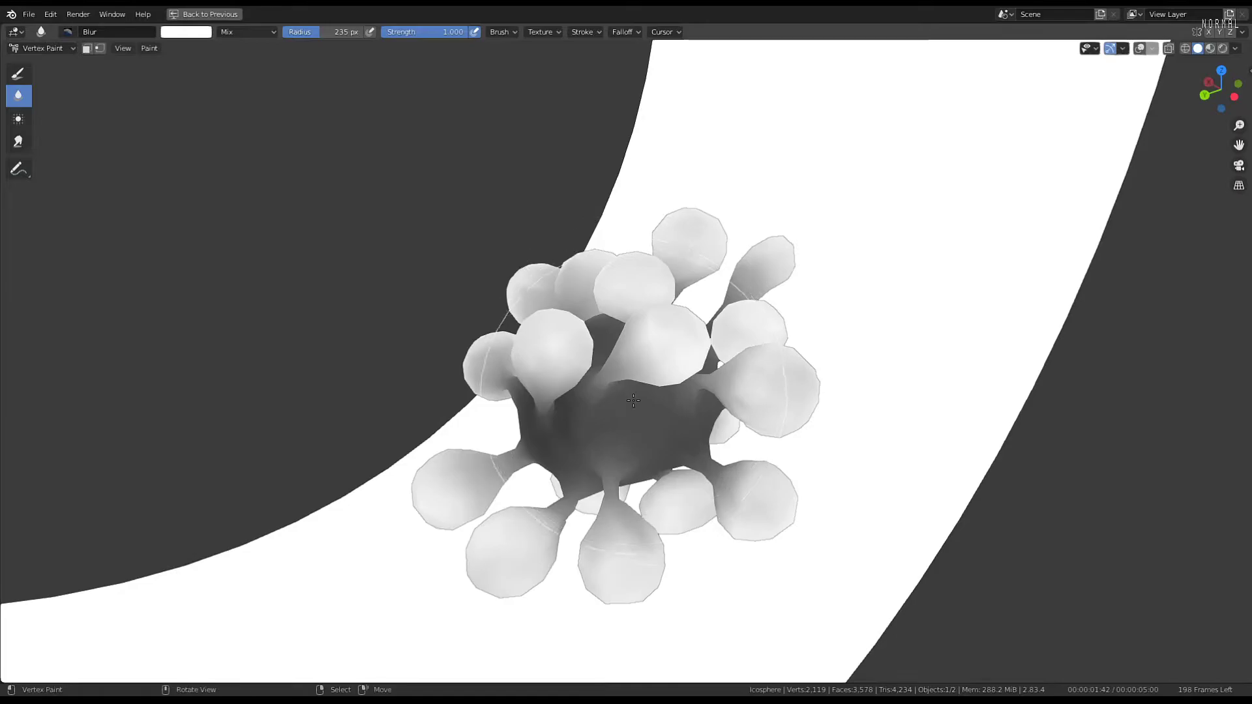
middle_drag(677, 407, 582, 416)
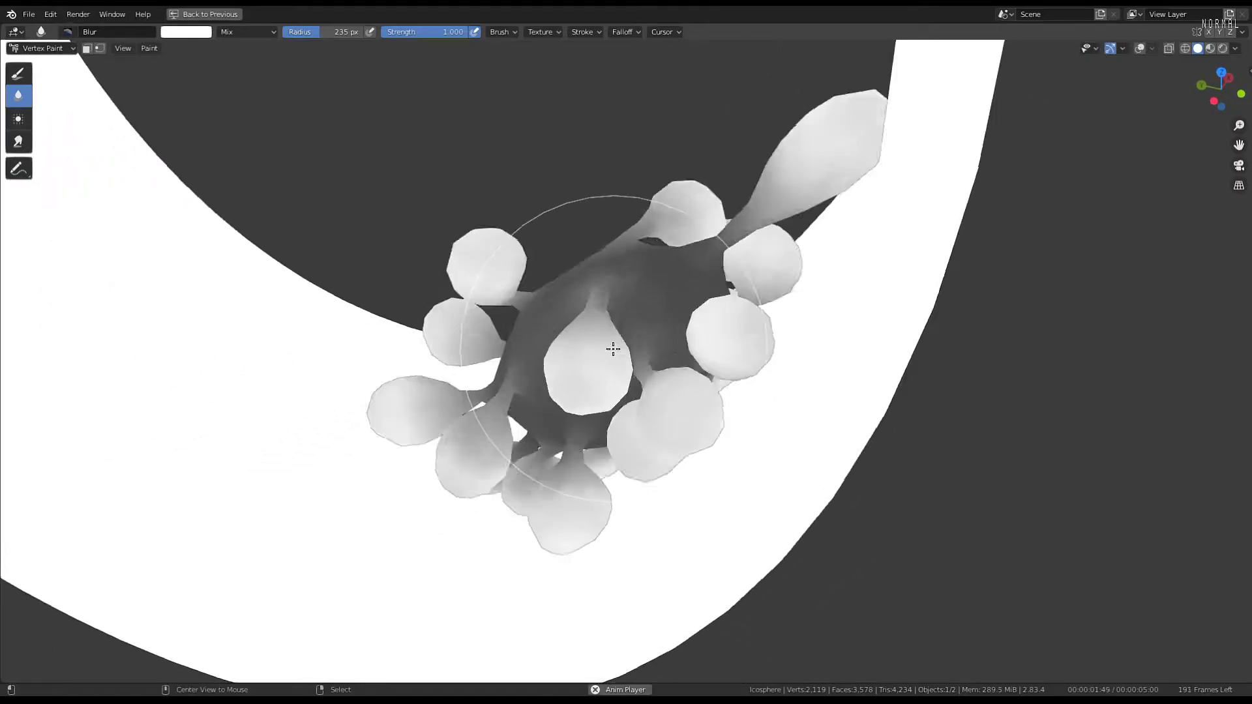
key(space)
middle_drag(537, 284, 701, 348)
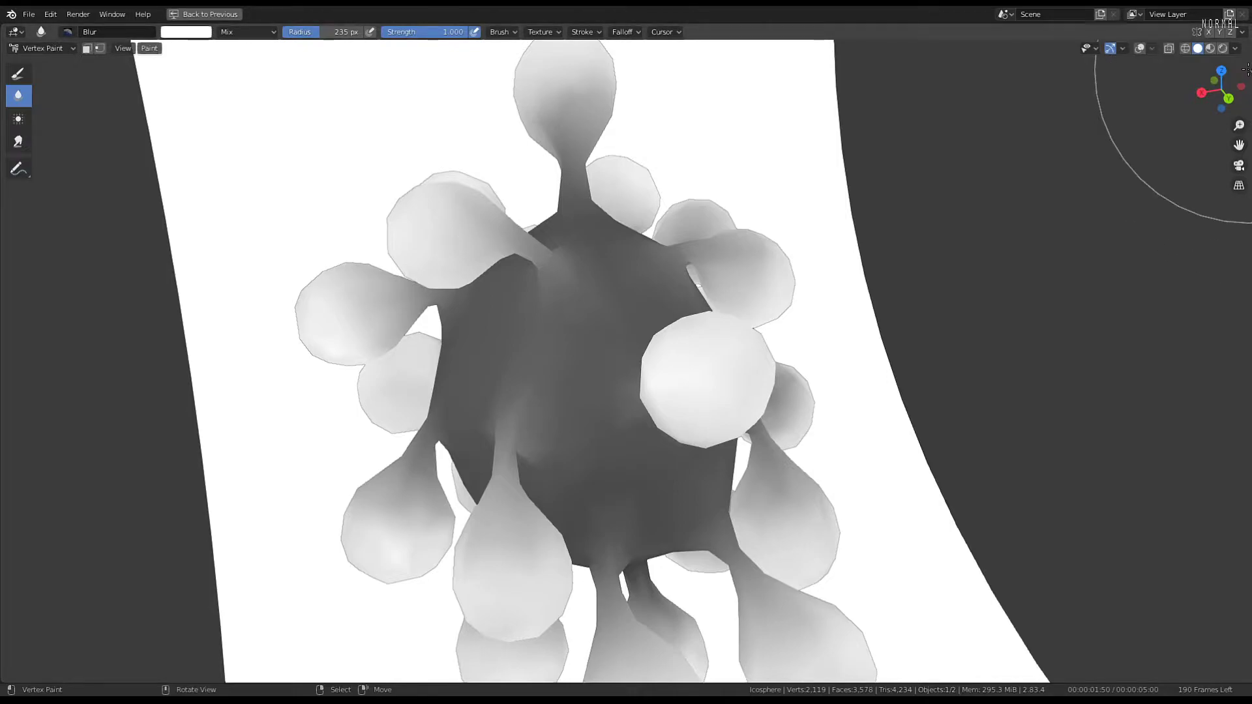
Choose the Draw brush with a bright red color and paint the icosphere bulb facing the view
key(n)
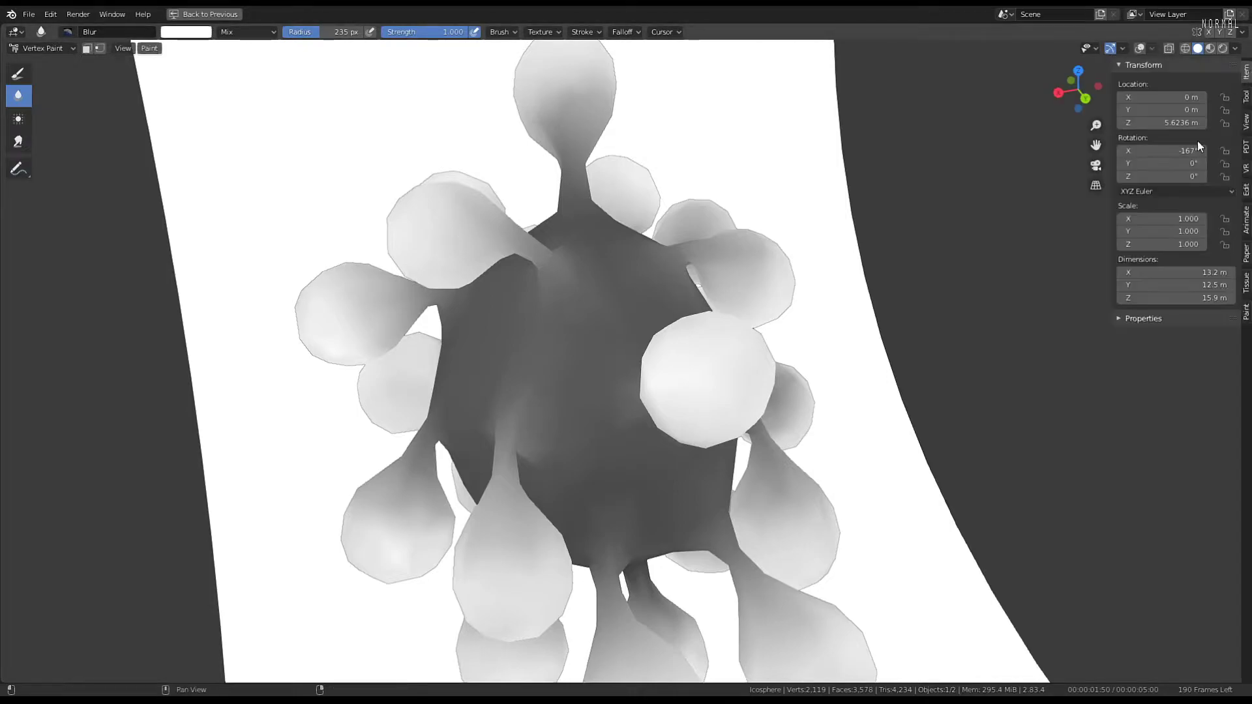
click(1246, 97)
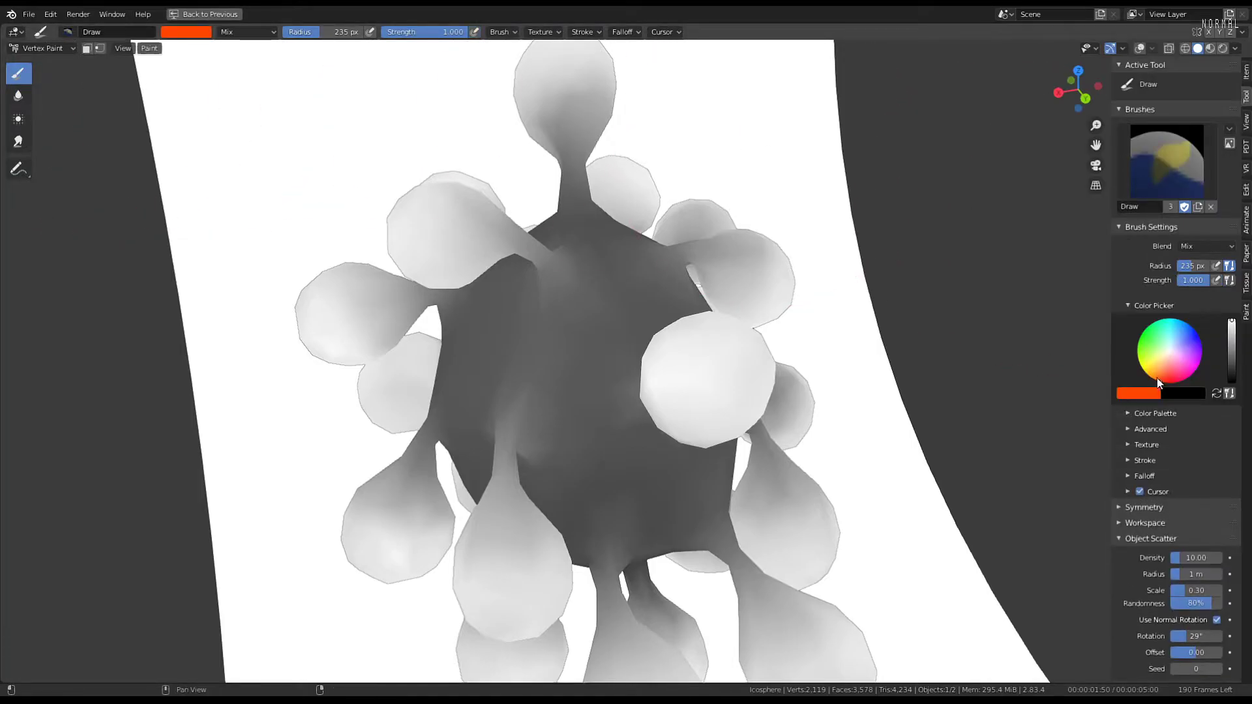
middle_drag(716, 384, 647, 363)
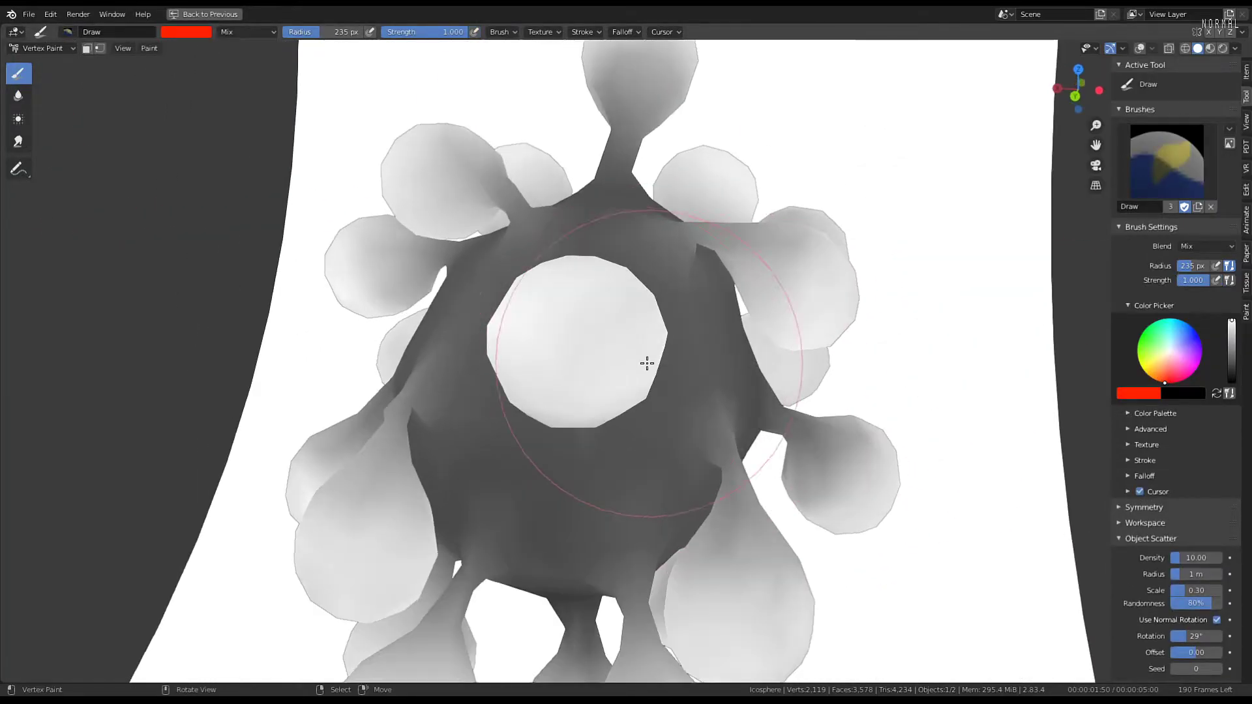
click(572, 339)
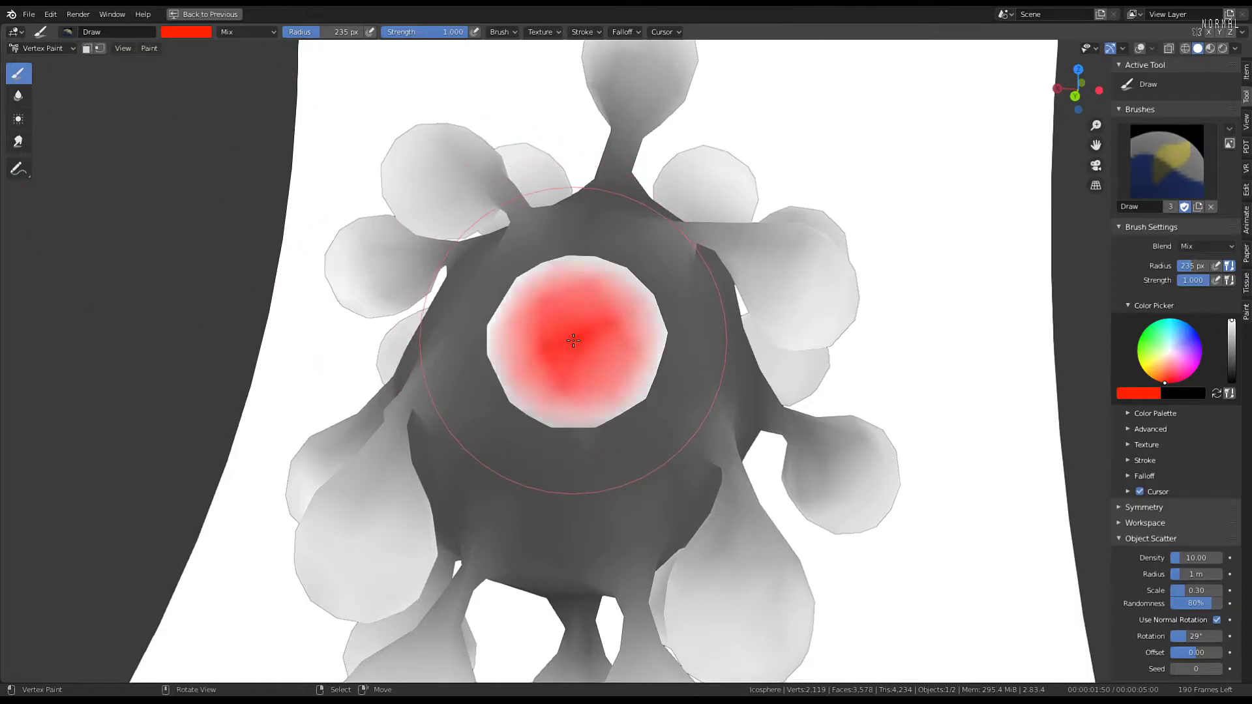
Paint more of the icosphere's bulb tips red from several sides at different frames of the cloth simulation
scroll(579, 335, down, 2)
mouse_move(578, 335)
middle_down()
mouse_move(599, 350)
mouse_move(601, 394)
mouse_move(677, 355)
mouse_move(659, 378)
mouse_move(672, 381)
middle_up()
click(595, 397)
click(595, 397)
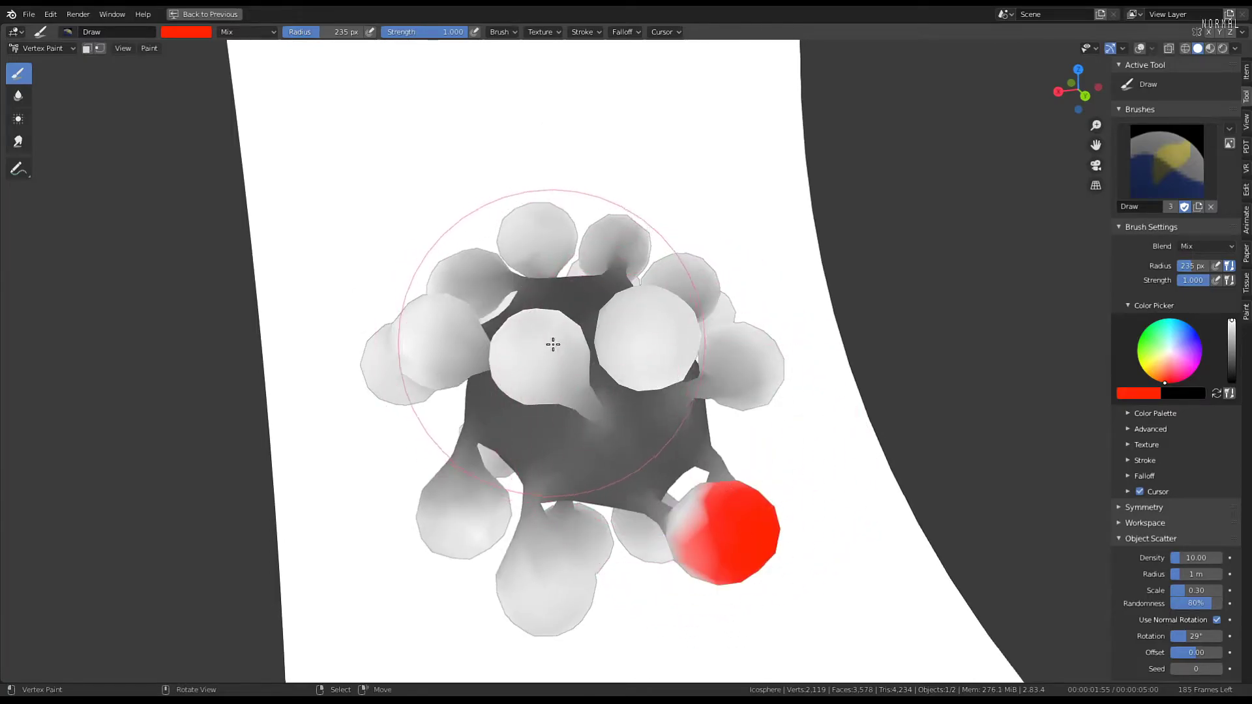
mouse_move(553, 344)
middle_down()
mouse_move(655, 401)
mouse_move(592, 360)
mouse_move(519, 380)
middle_up()
middle_drag(623, 434, 547, 444)
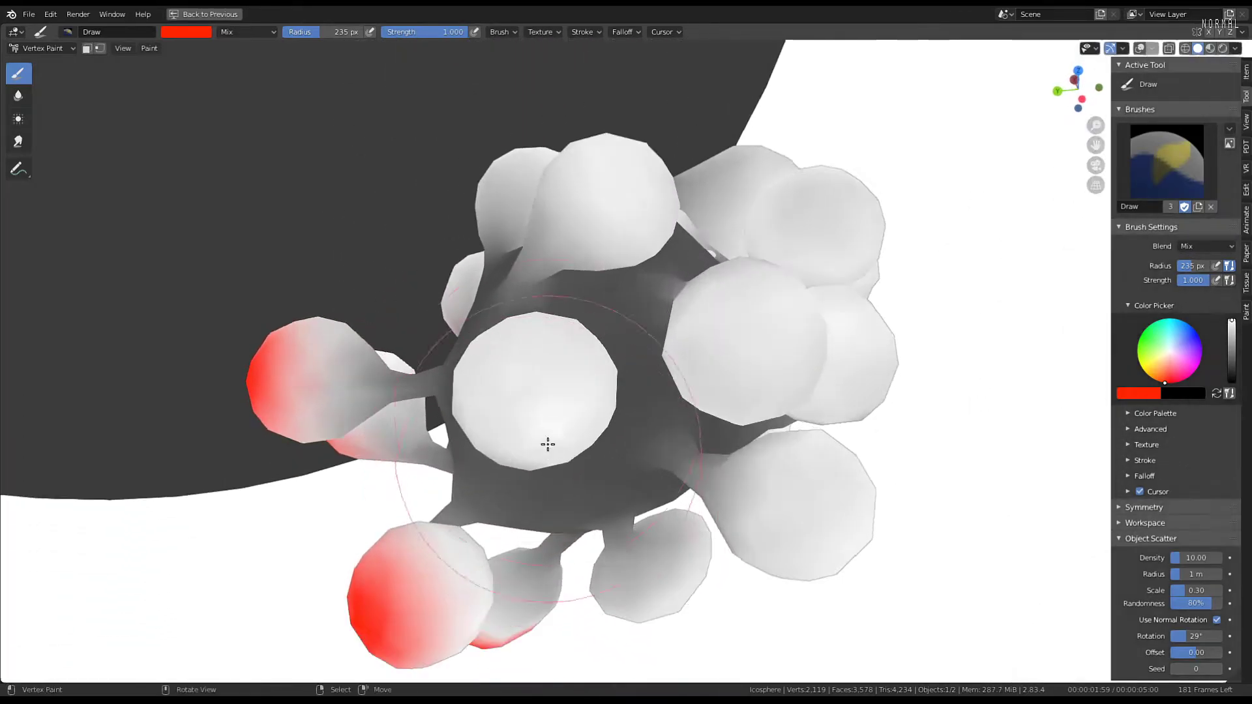
middle_drag(541, 382, 820, 333)
middle_drag(766, 412, 490, 434)
middle_drag(653, 299, 717, 463)
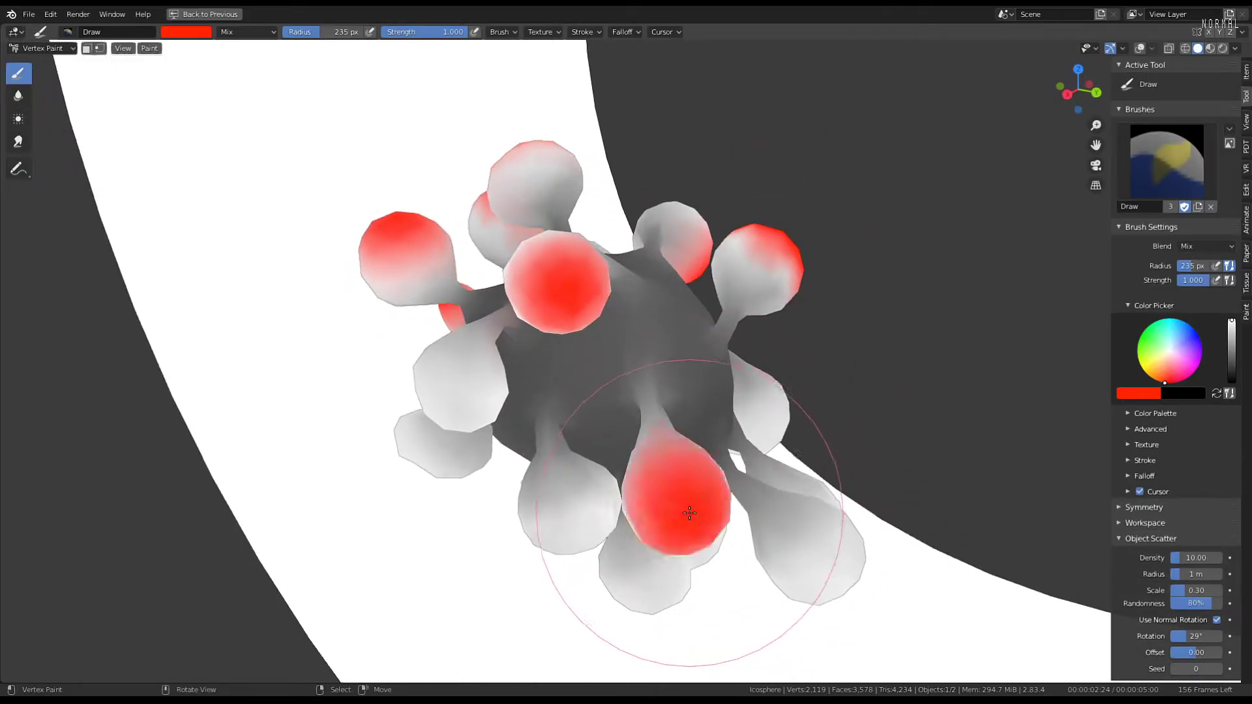
middle_drag(689, 513, 639, 334)
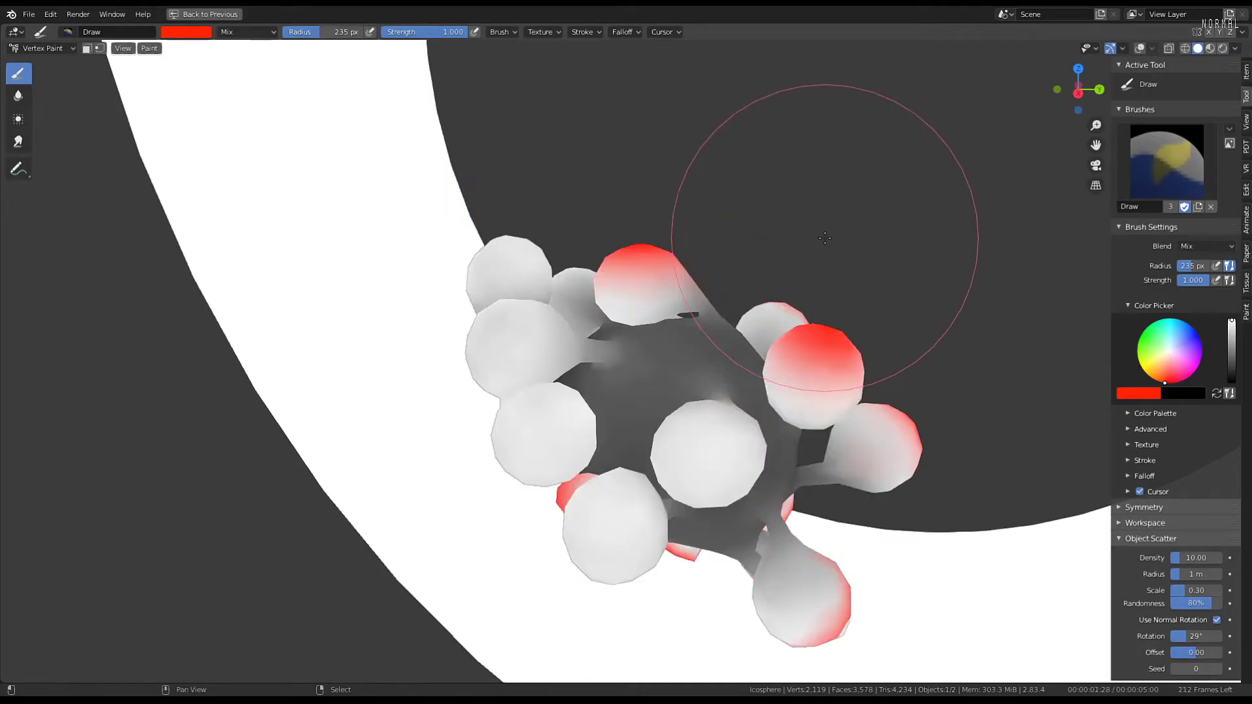
Return the simulation to its start frame and paint the bulbs on the icosphere's front and sides red
key(Escape)
scroll(1006, 279, down, 2)
shift+middle_drag(937, 285, 626, 192)
scroll(659, 374, up, 4)
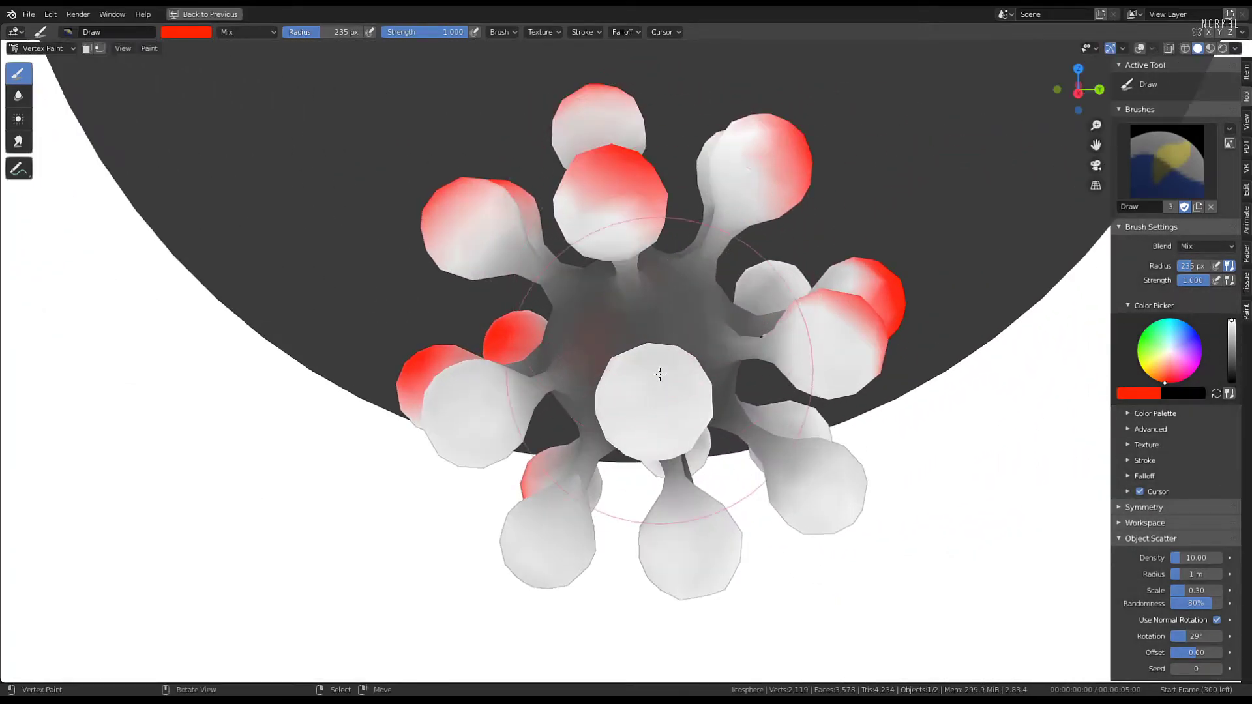
click(665, 434)
scroll(633, 378, down, 3)
click(647, 398)
scroll(637, 398, up, 1)
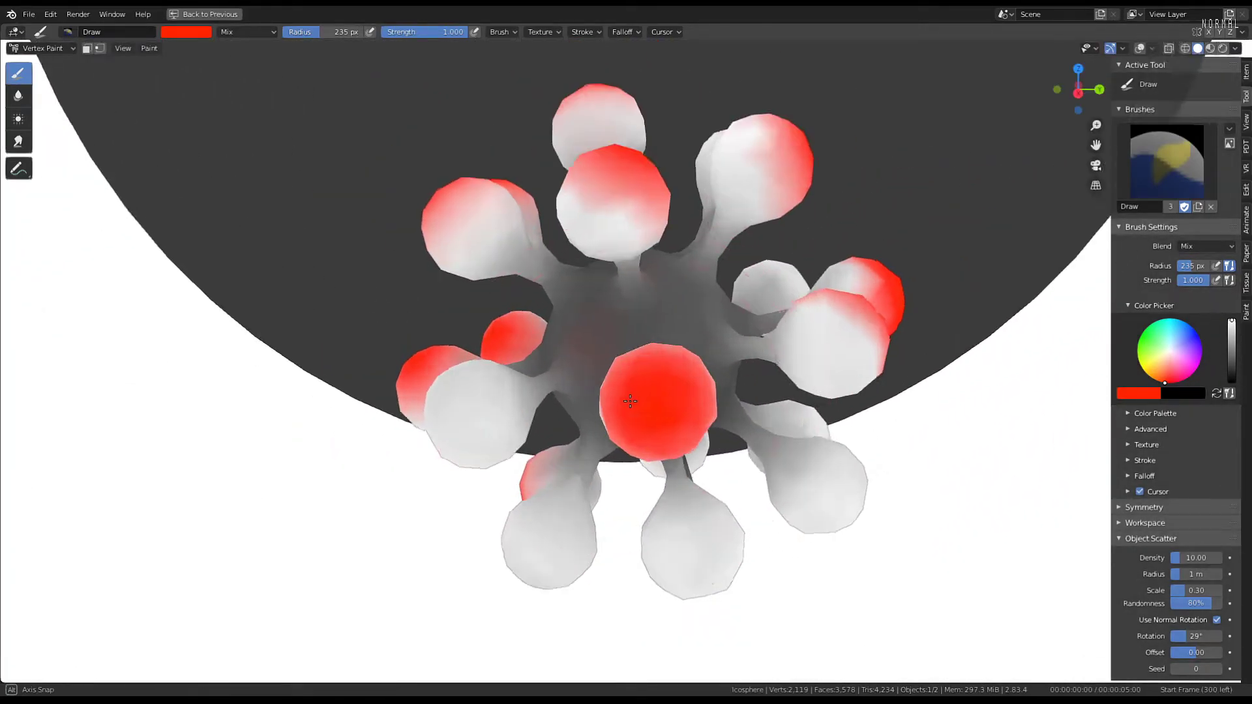
mouse_move(630, 398)
middle_down()
mouse_move(688, 390)
mouse_move(624, 397)
mouse_move(608, 355)
middle_up()
click(609, 405)
mouse_move(610, 472)
middle_down()
mouse_move(581, 480)
mouse_move(575, 518)
mouse_move(595, 480)
mouse_move(640, 492)
mouse_move(913, 248)
middle_up()
click(575, 521)
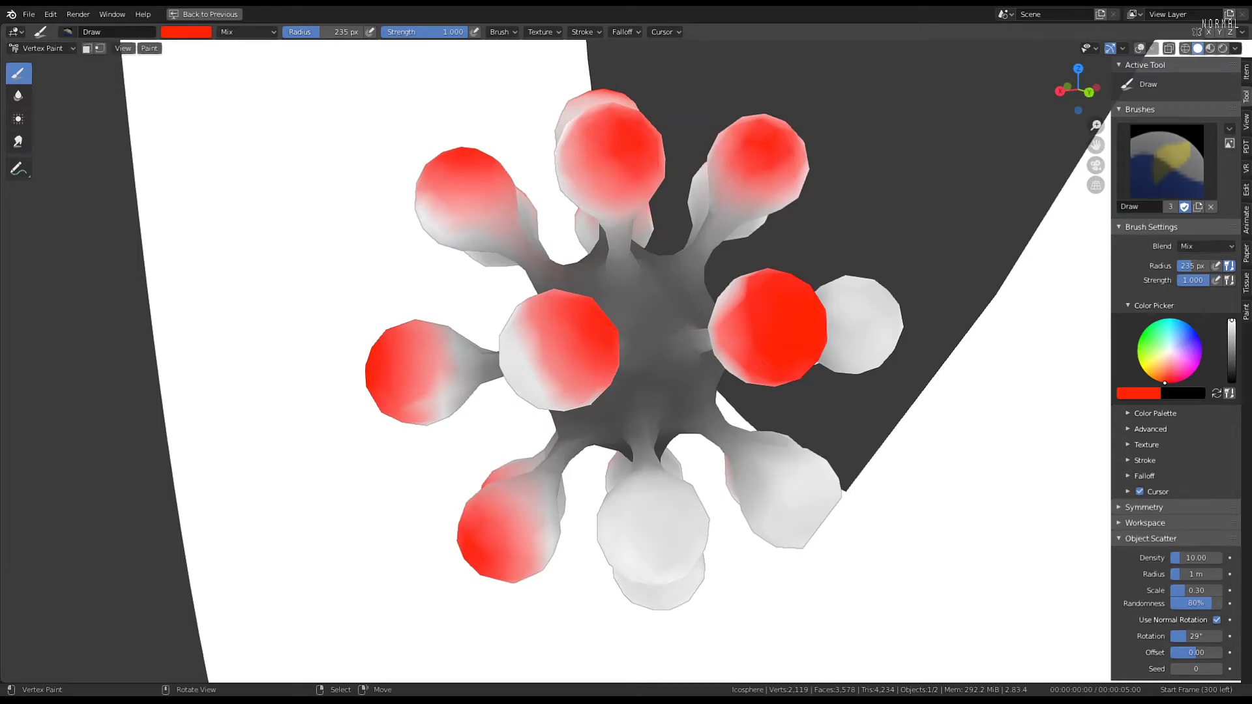
Isolate the icosphere in local view and paint its remaining bulb tips red from all sides
scroll(629, 298, down, 2)
key(slash)
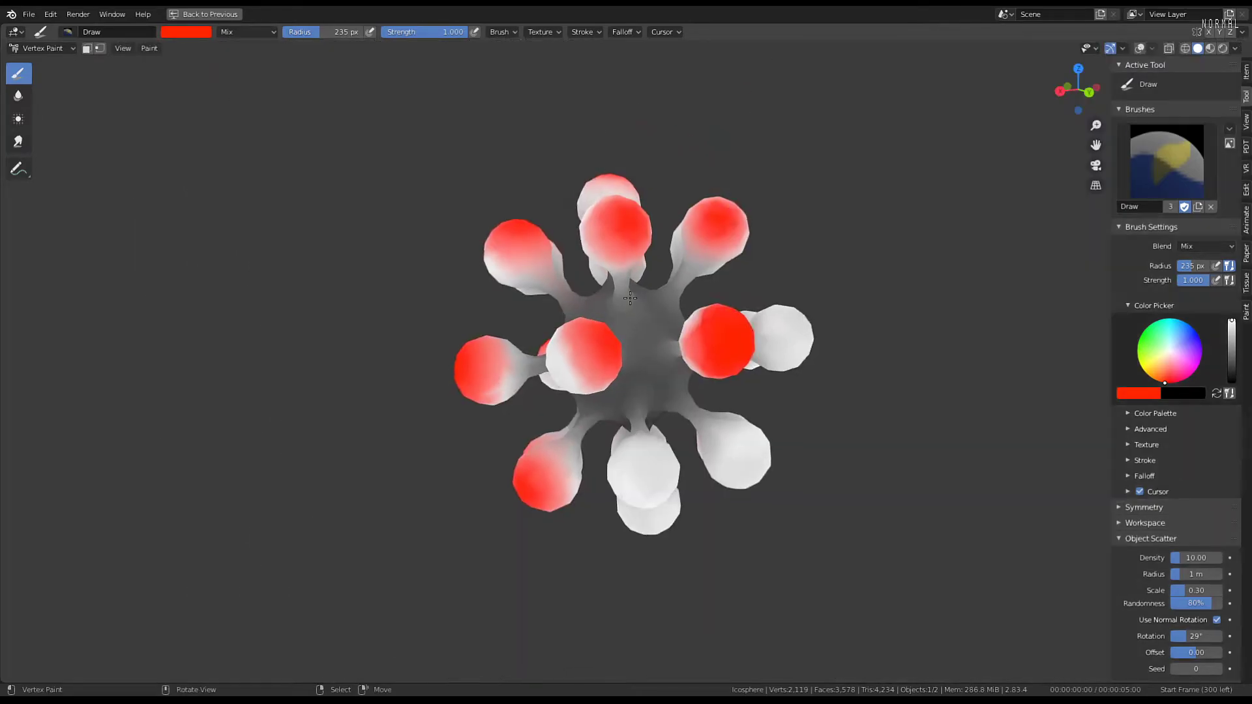
middle_drag(625, 302, 700, 384)
middle_drag(596, 479, 715, 376)
middle_drag(634, 352, 630, 271)
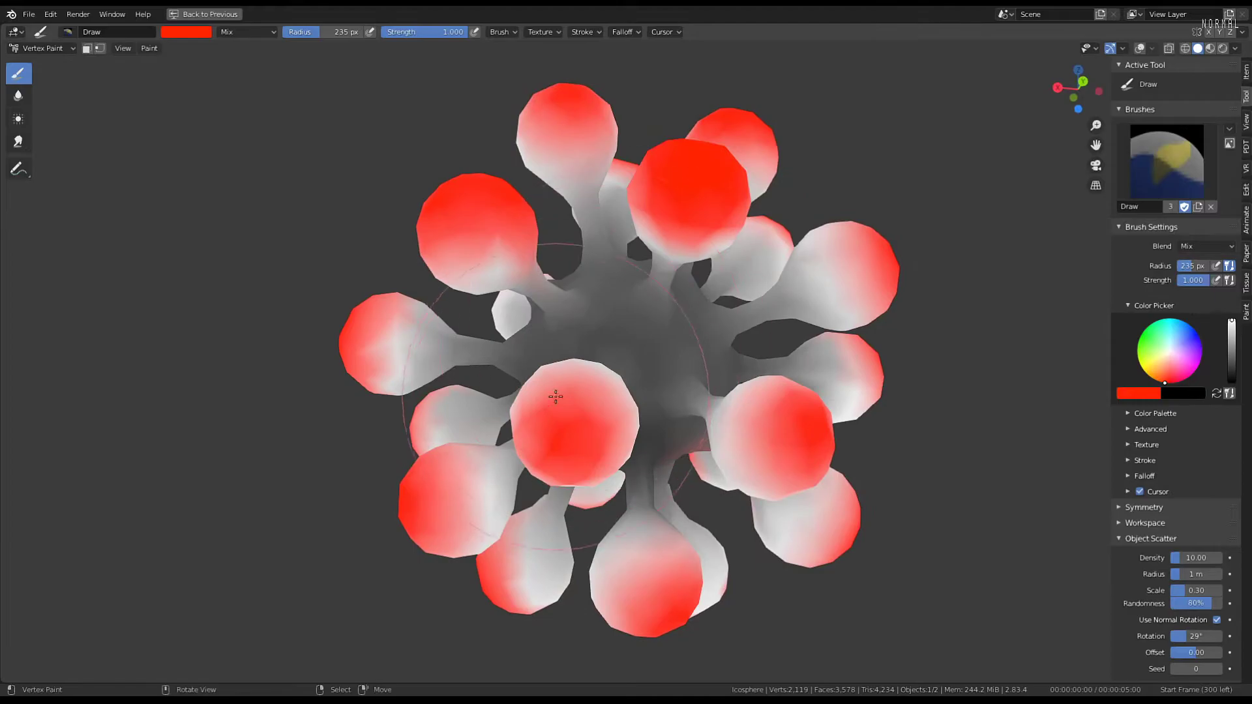
mouse_move(750, 388)
middle_down()
mouse_move(577, 372)
mouse_move(609, 325)
mouse_move(791, 416)
mouse_move(621, 449)
mouse_move(650, 356)
middle_up()
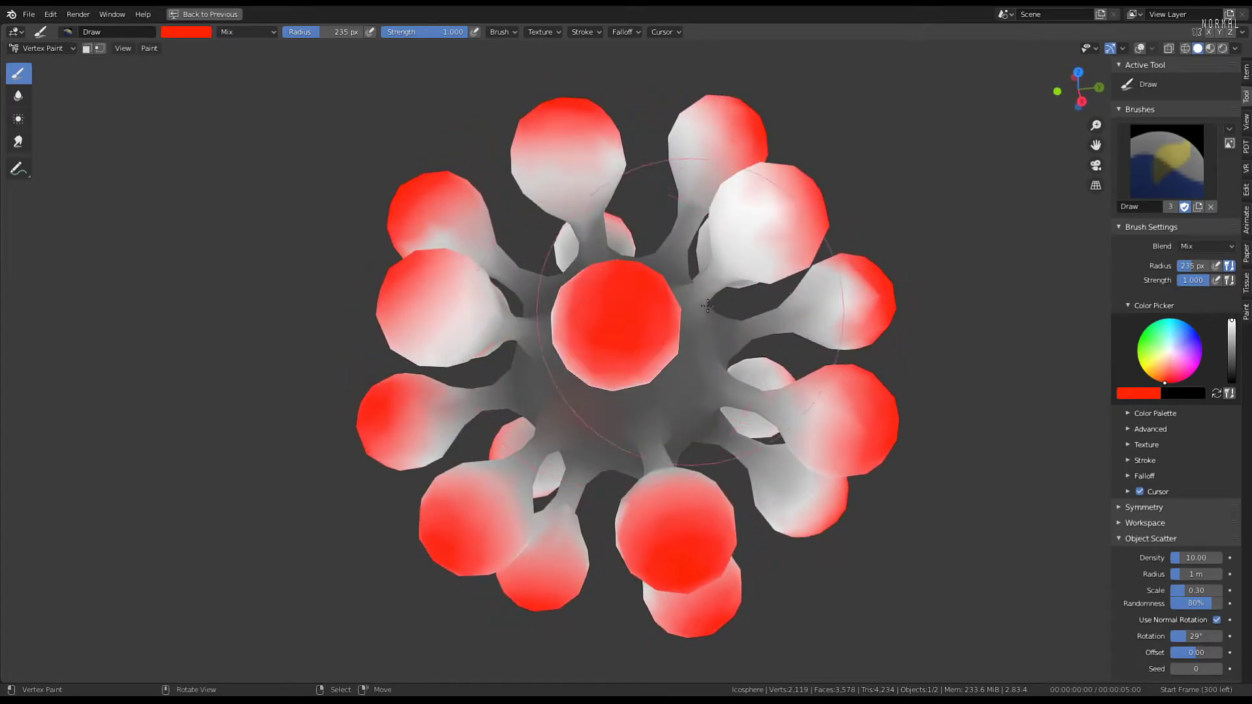
middle_drag(707, 306, 648, 313)
mouse_move(798, 306)
middle_down()
mouse_move(671, 223)
mouse_move(628, 232)
mouse_move(699, 265)
mouse_move(673, 372)
mouse_move(752, 345)
middle_up()
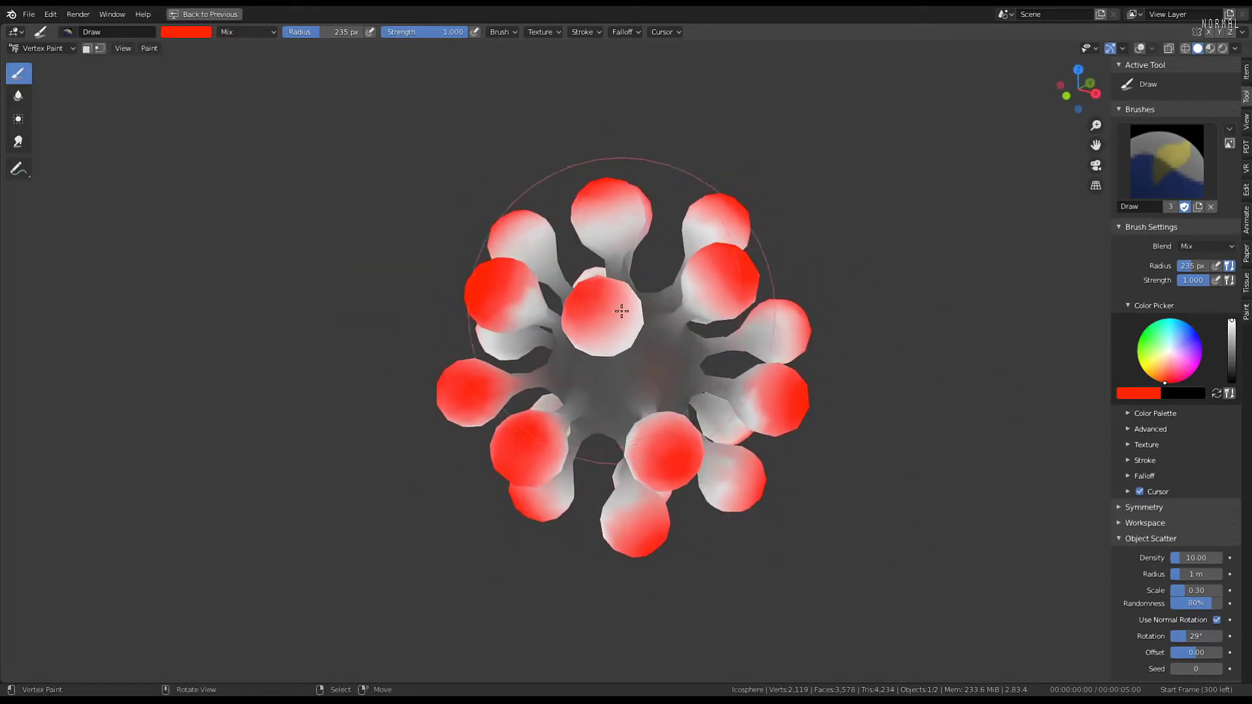
scroll(577, 293, up, 3)
middle_drag(605, 273, 656, 284)
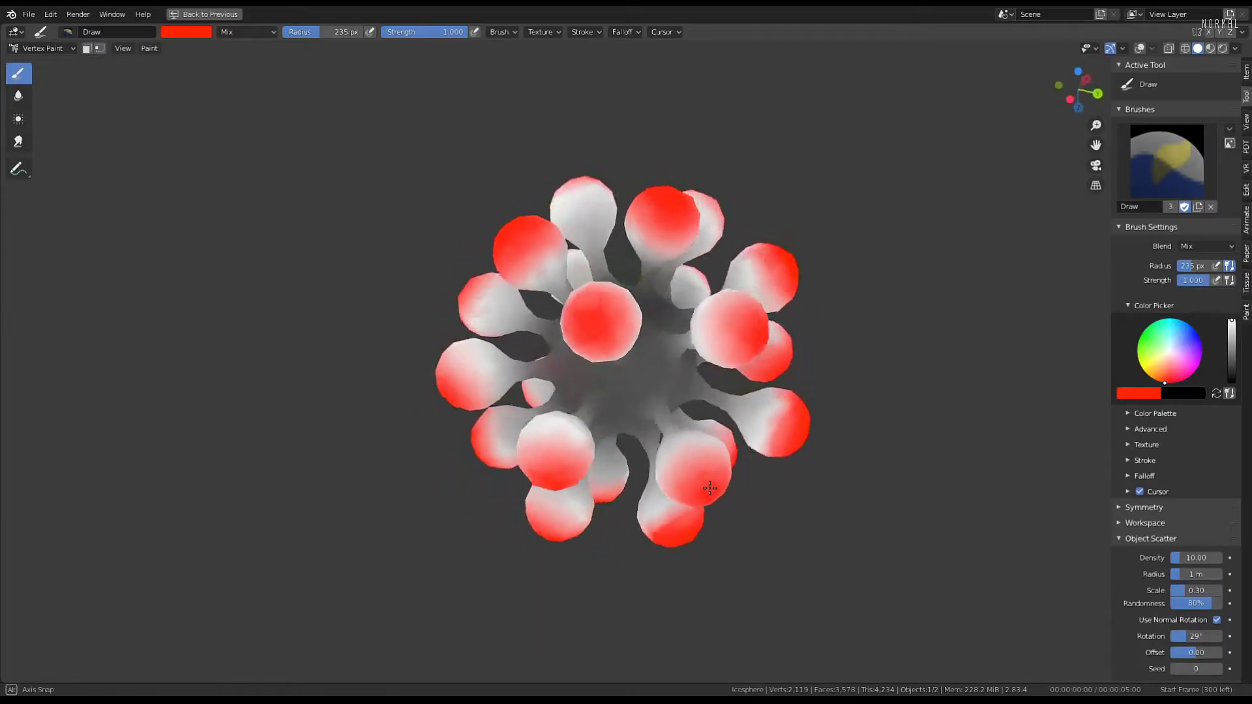
scroll(587, 339, up, 2)
mouse_move(507, 370)
middle_down()
mouse_move(586, 339)
mouse_move(606, 417)
middle_up()
scroll(556, 380, down, 1)
mouse_move(556, 380)
middle_down()
mouse_move(621, 341)
mouse_move(718, 380)
middle_up()
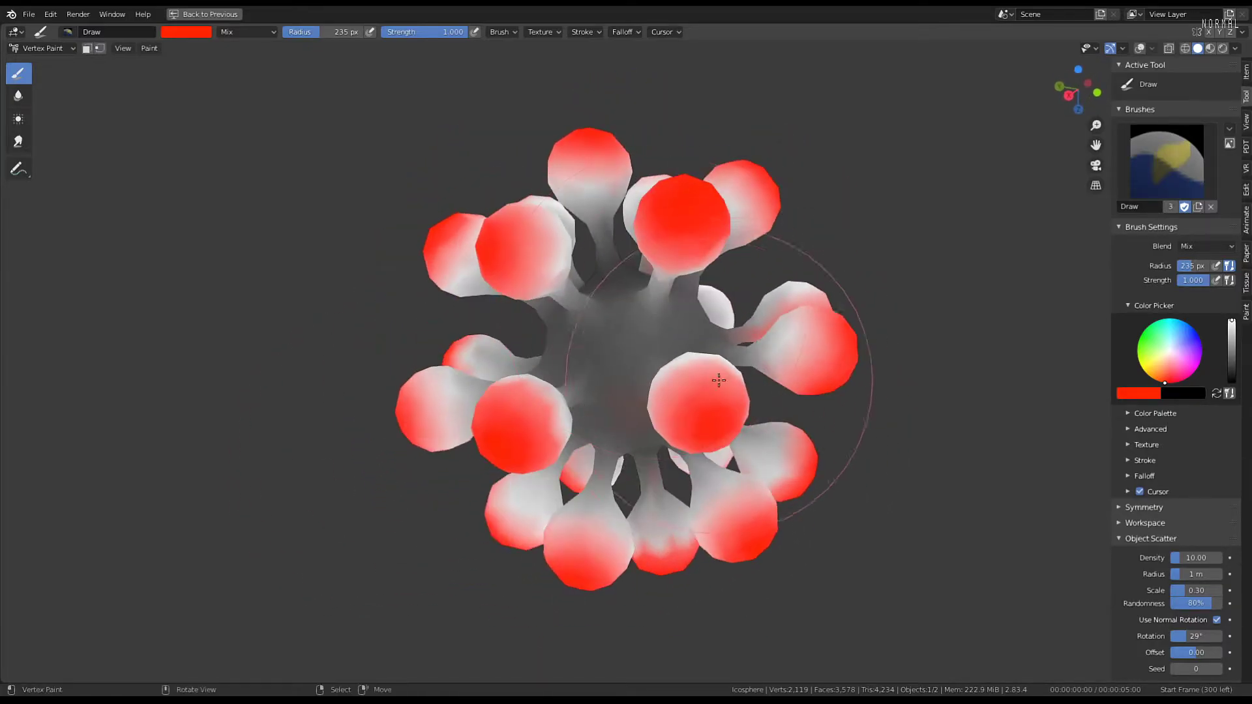
Soften the red bulb tips into the gray core from several sides using the Blur brush with a 235 px radius
click(18, 95)
scroll(624, 292, down, 3)
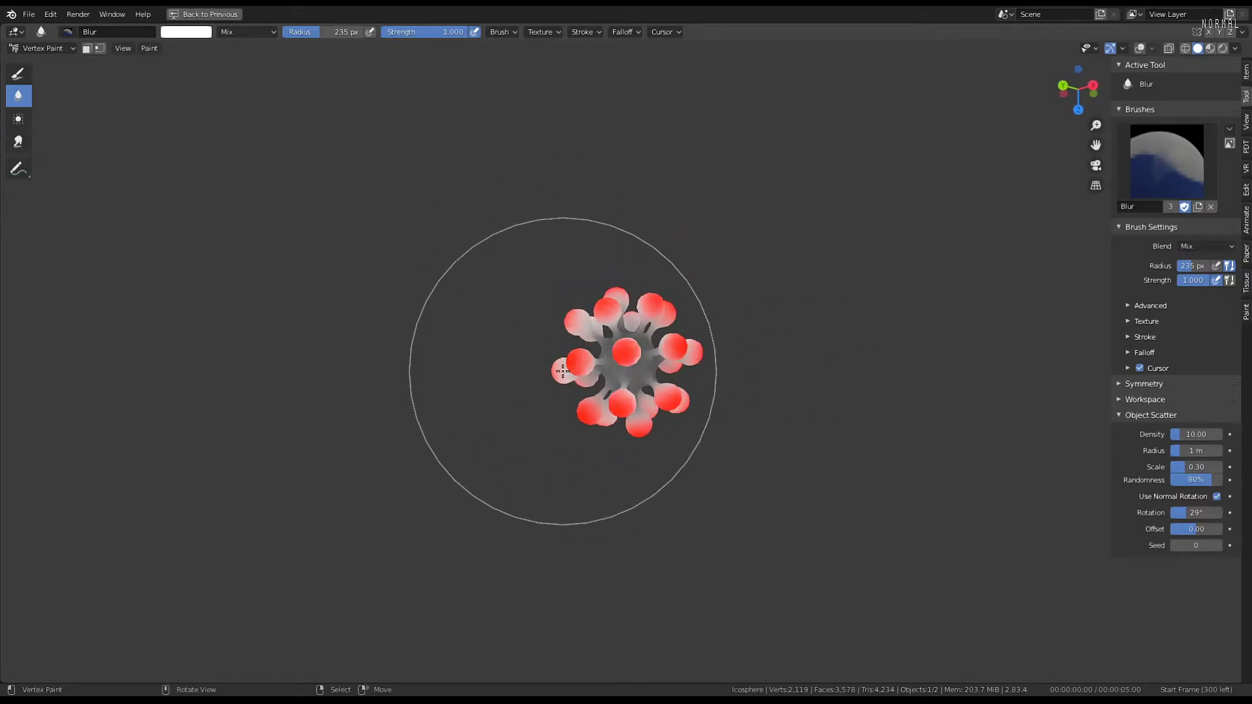
mouse_move(630, 297)
middle_down()
mouse_move(672, 352)
mouse_move(573, 372)
mouse_move(651, 377)
mouse_move(592, 388)
mouse_move(665, 285)
mouse_move(620, 386)
mouse_move(624, 327)
mouse_move(655, 365)
middle_up()
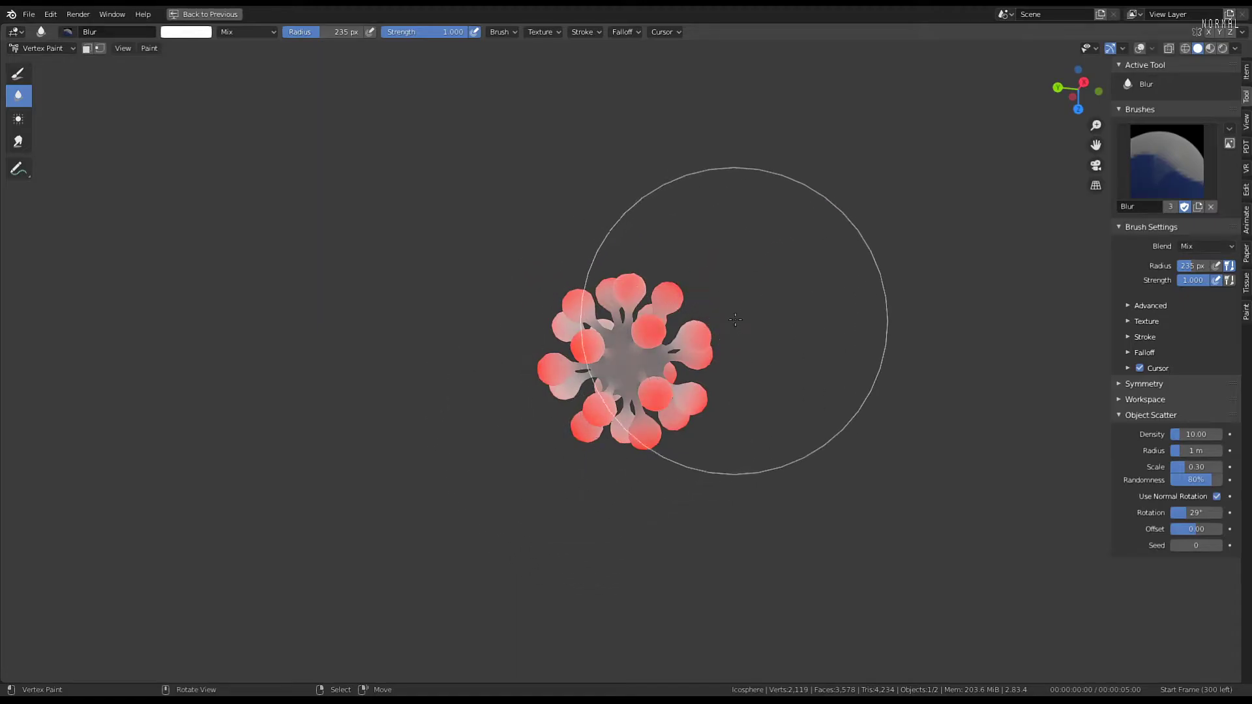
middle_drag(749, 364, 655, 363)
mouse_move(662, 292)
middle_down()
mouse_move(632, 394)
mouse_move(531, 299)
mouse_move(821, 318)
mouse_move(710, 311)
middle_up()
scroll(704, 310, up, 3)
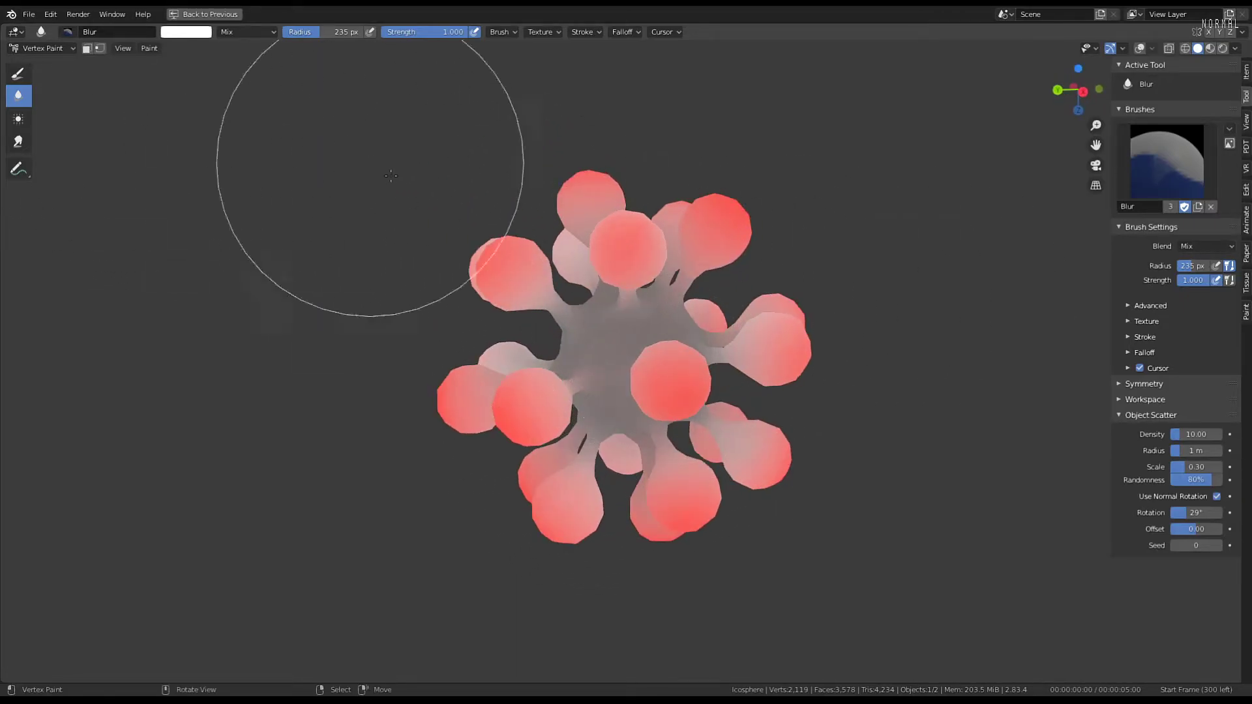
mouse_move(369, 163)
middle_down()
mouse_move(339, 238)
mouse_move(355, 219)
middle_up()
Return the icosphere to Object Mode and restore the full Shading workspace layout
click(51, 50)
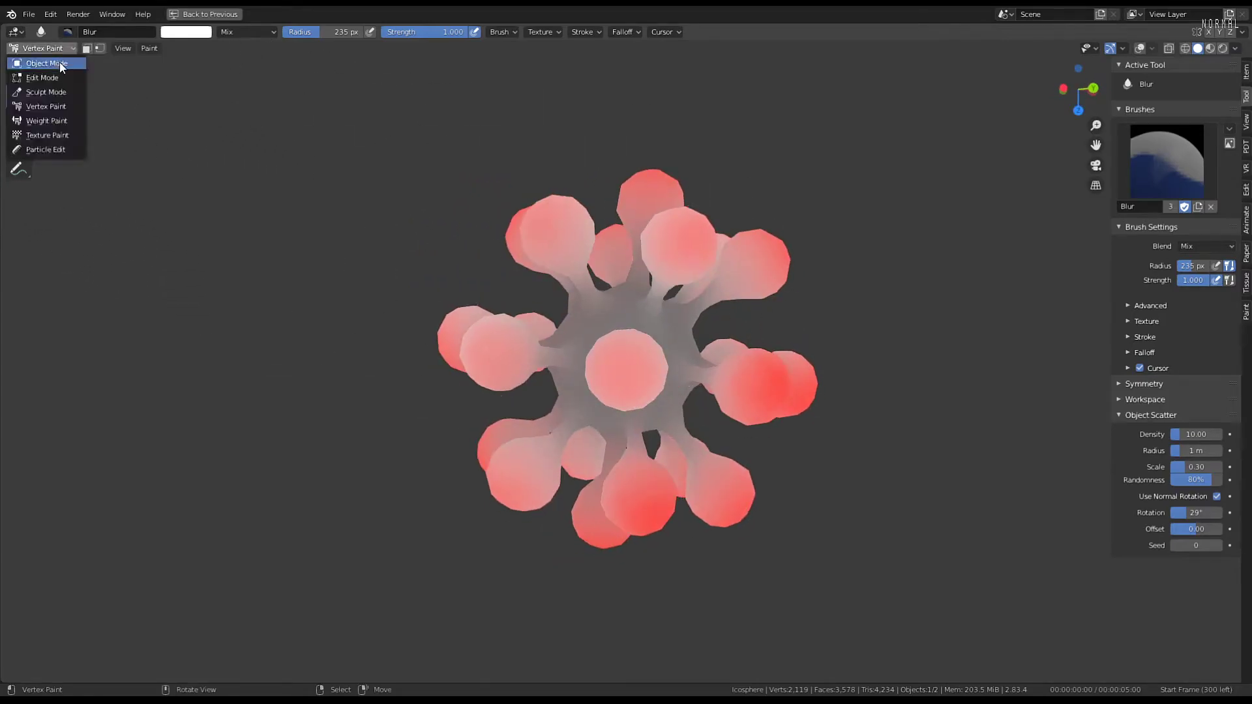
click(60, 62)
key(ctrl+space)
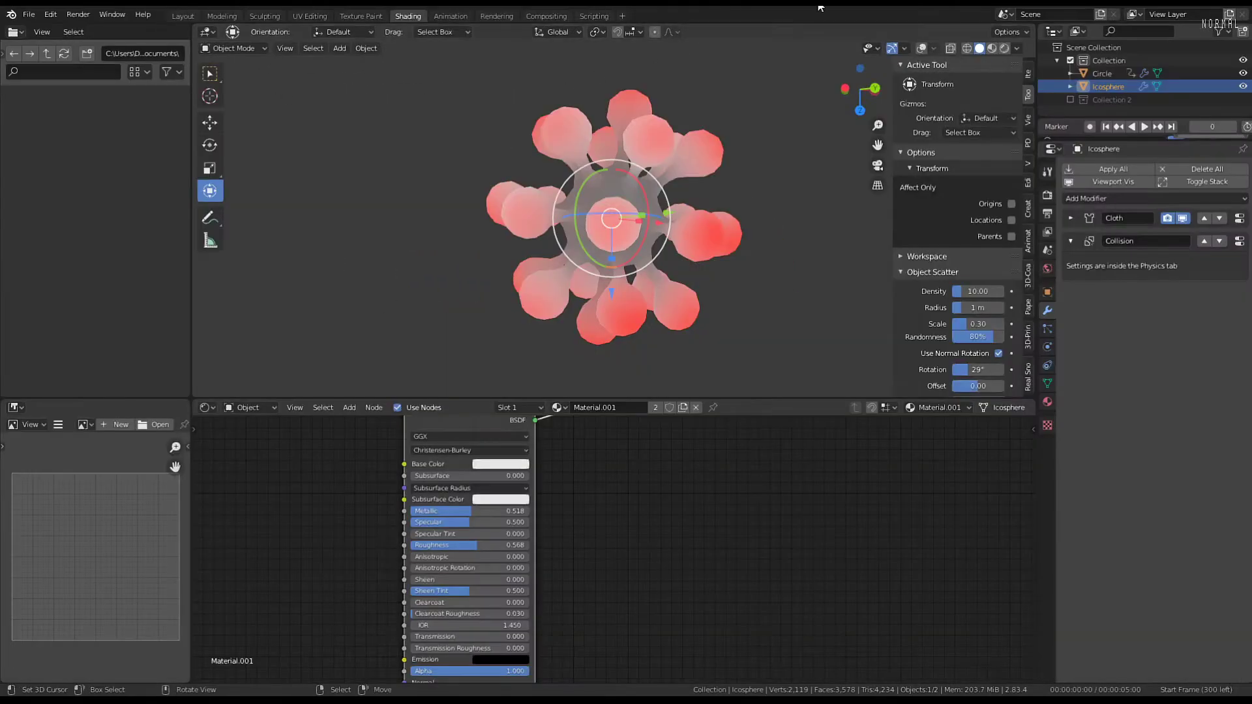
Rotate the icosphere freehand and leave local view to show the surrounding ring again
key(r)
click(627, 199)
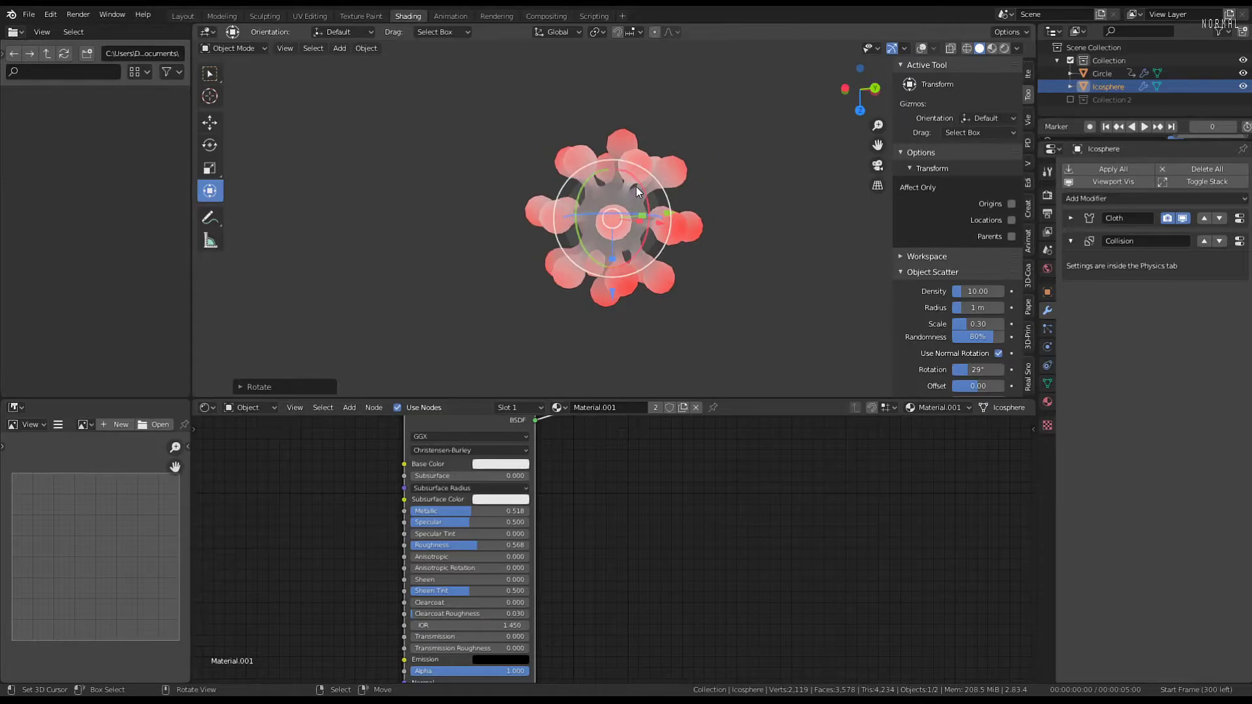
middle_drag(635, 186, 597, 225)
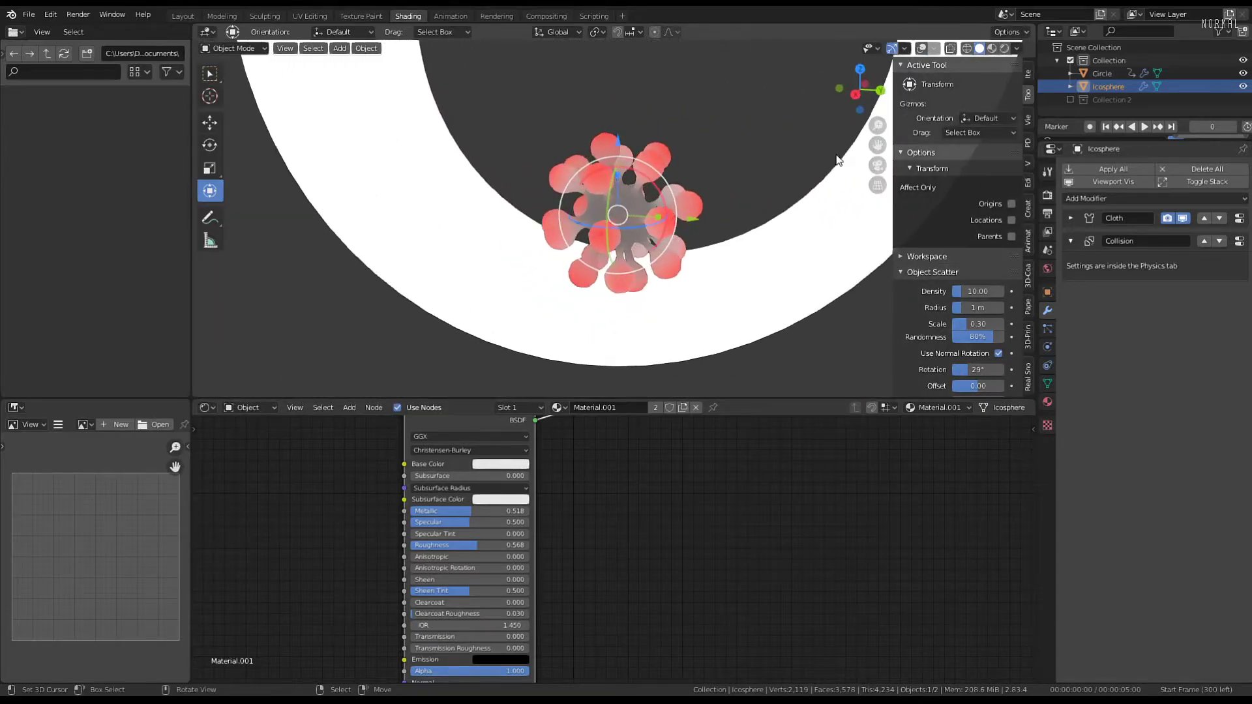
Change the viewport lighting to MatCap and maximize the 3D viewport
click(1017, 48)
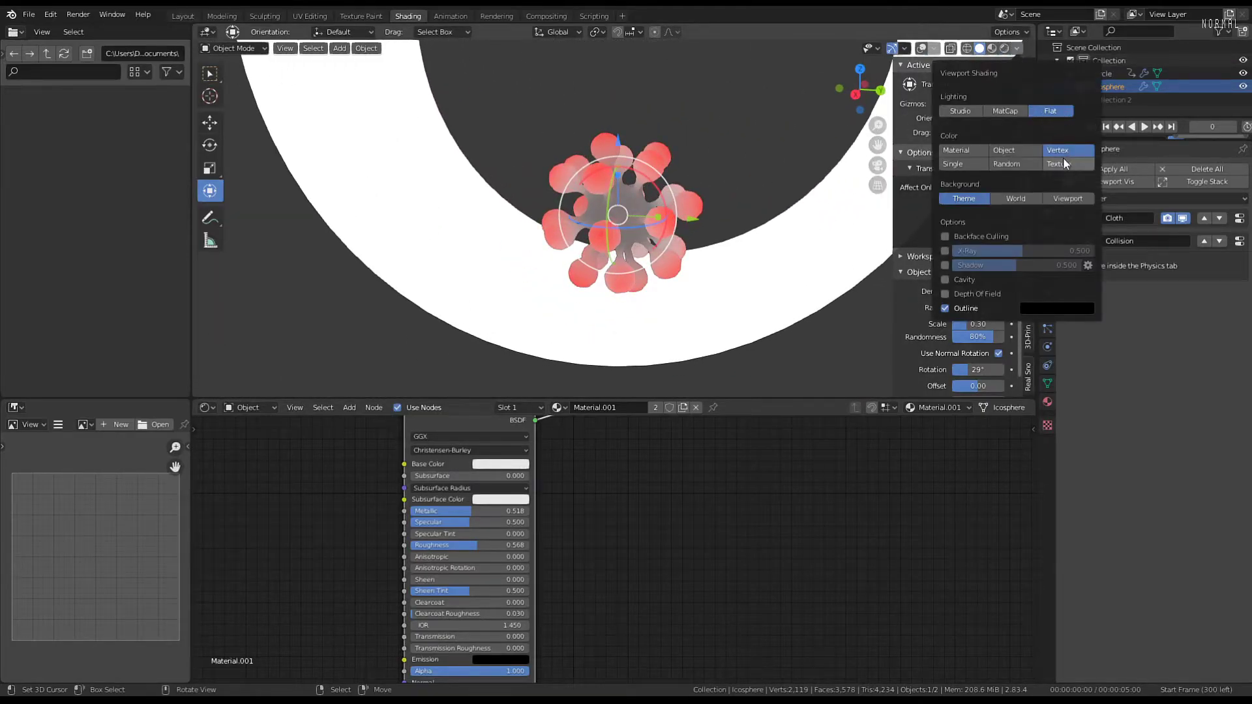
click(1007, 110)
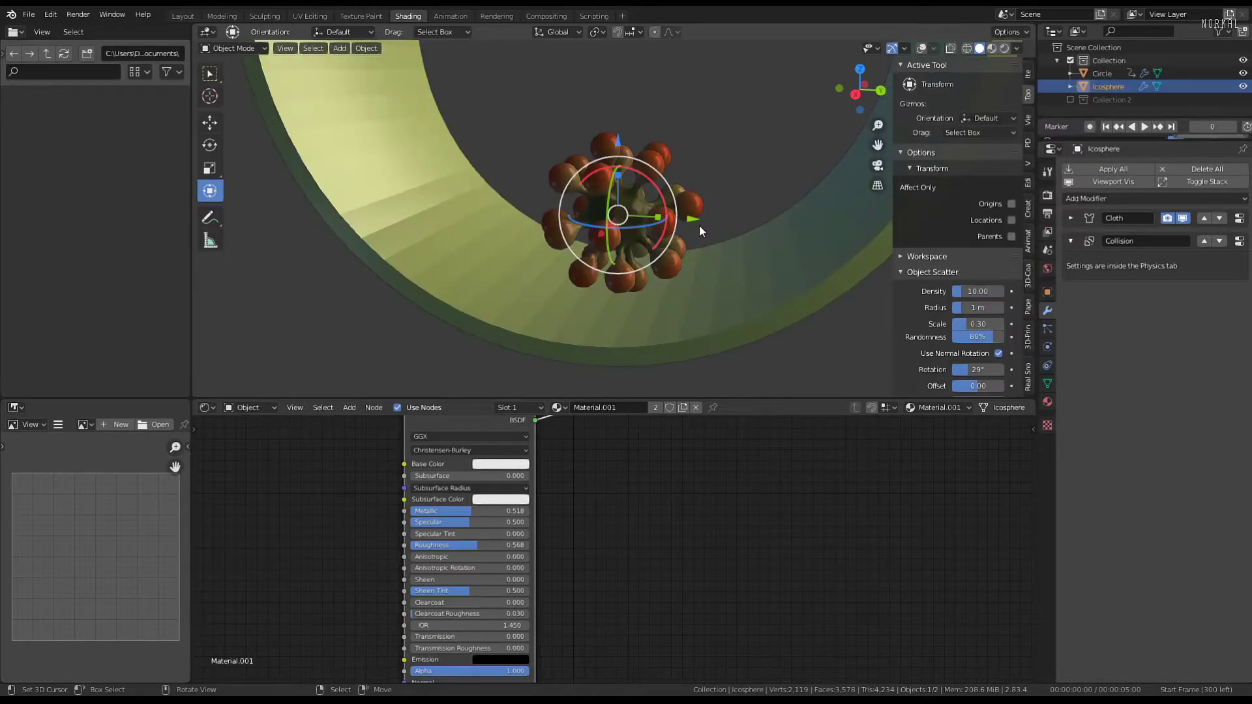
key(ctrl+space)
Play the cloth simulation and examine the red-tipped icosphere tumbling inside the ring, both up close and from farther away
key(space)
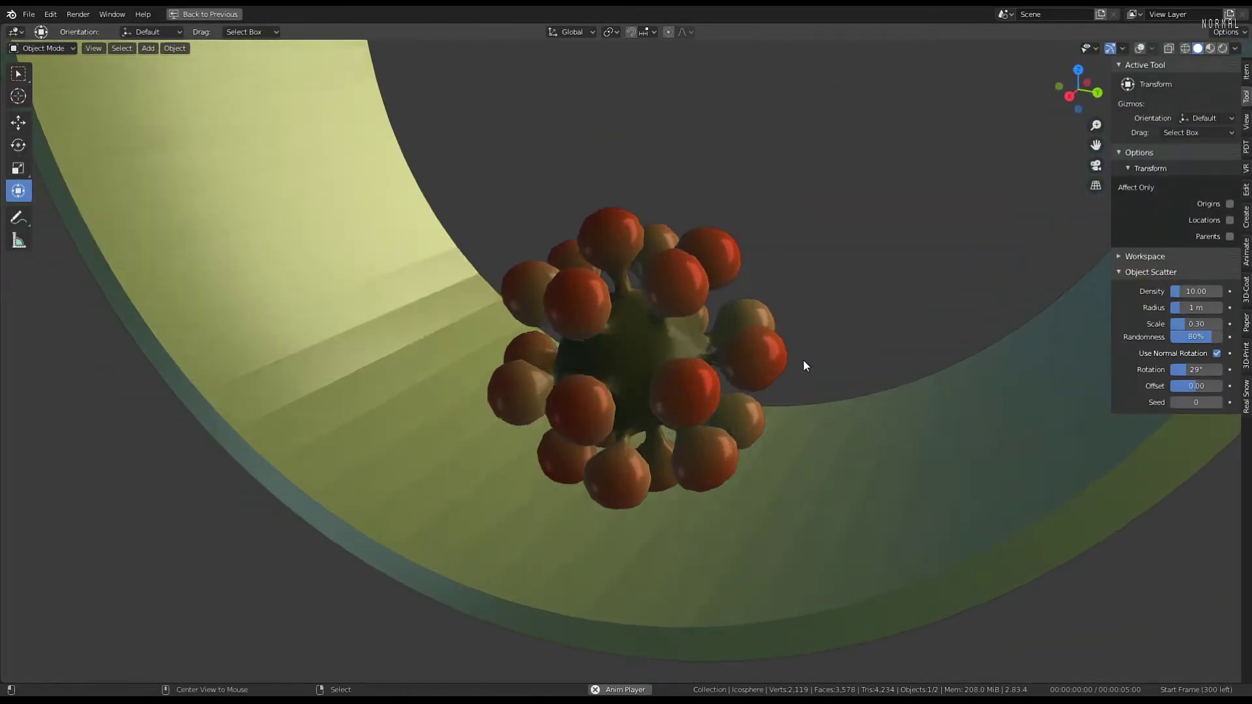
middle_drag(803, 356, 746, 285)
scroll(802, 300, up, 3)
scroll(785, 299, up, 1)
scroll(749, 283, up, 2)
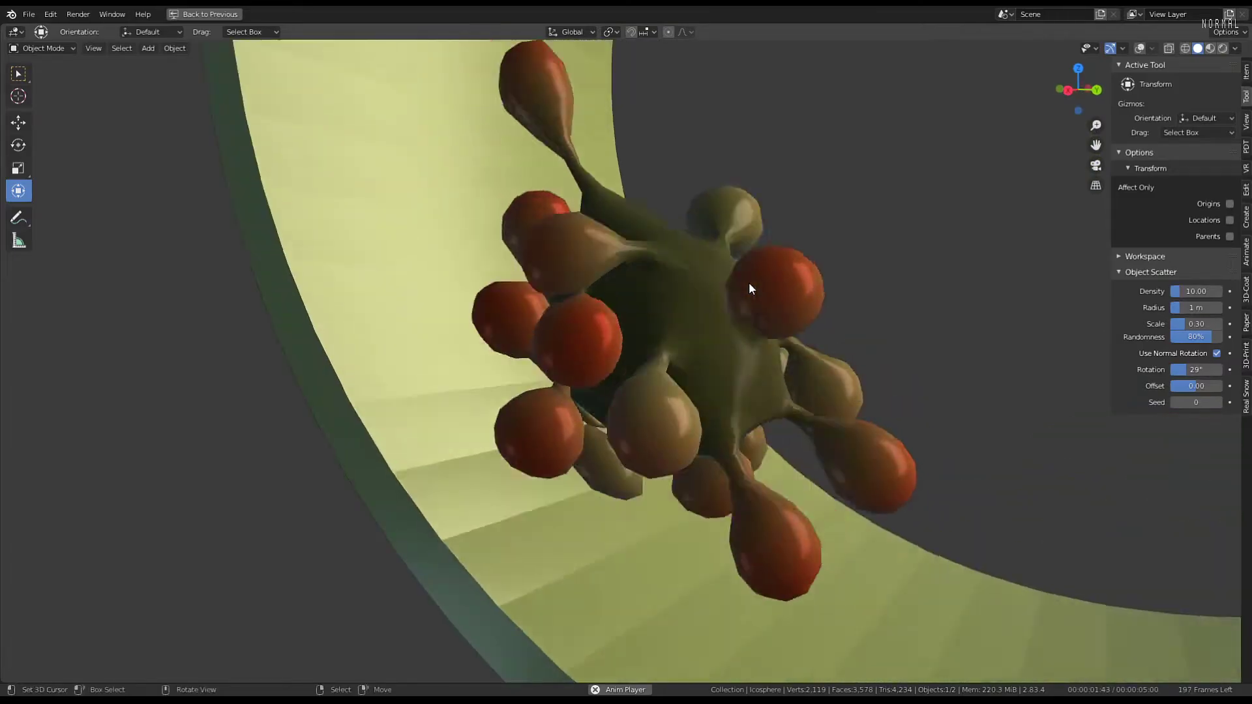
scroll(750, 284, down, 4)
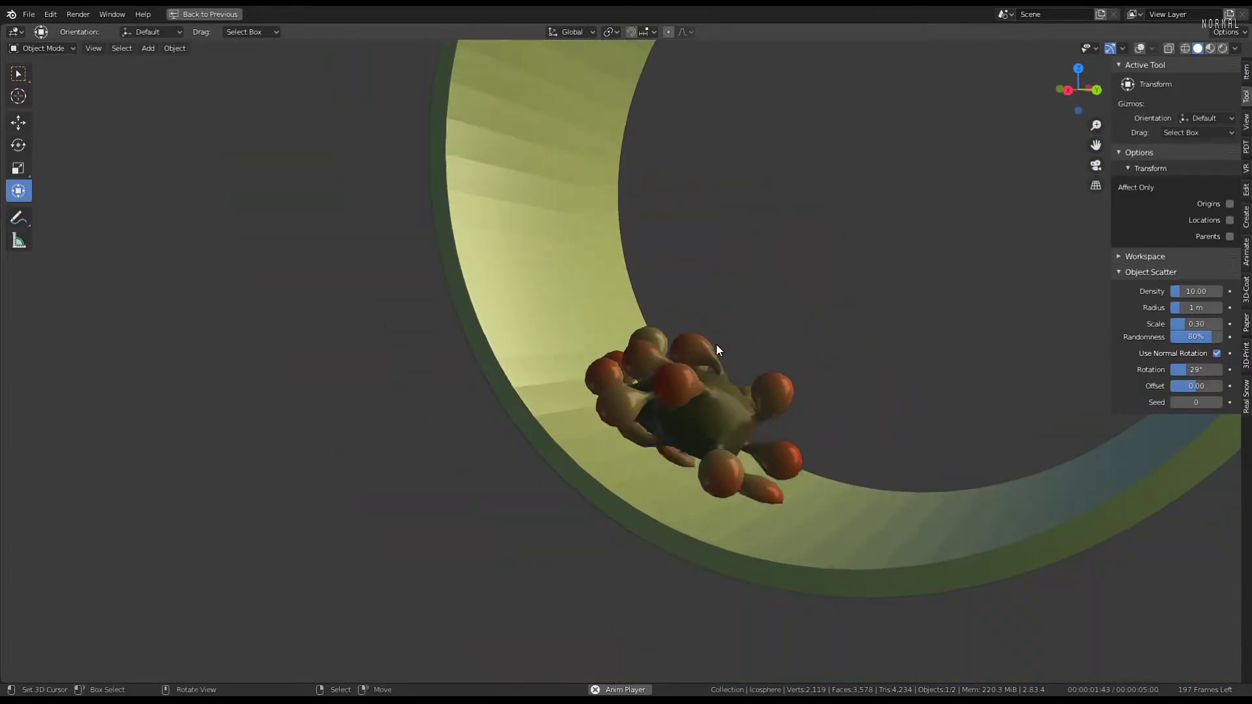
scroll(716, 343, up, 2)
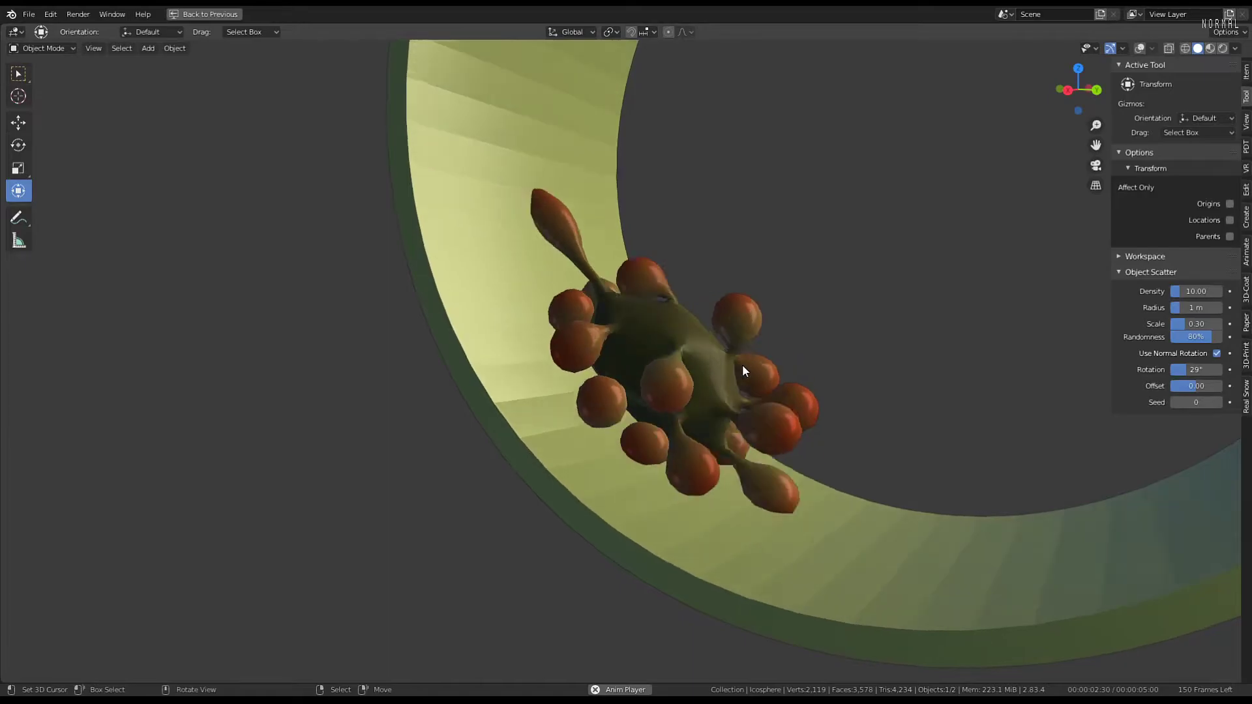
middle_drag(741, 361, 796, 366)
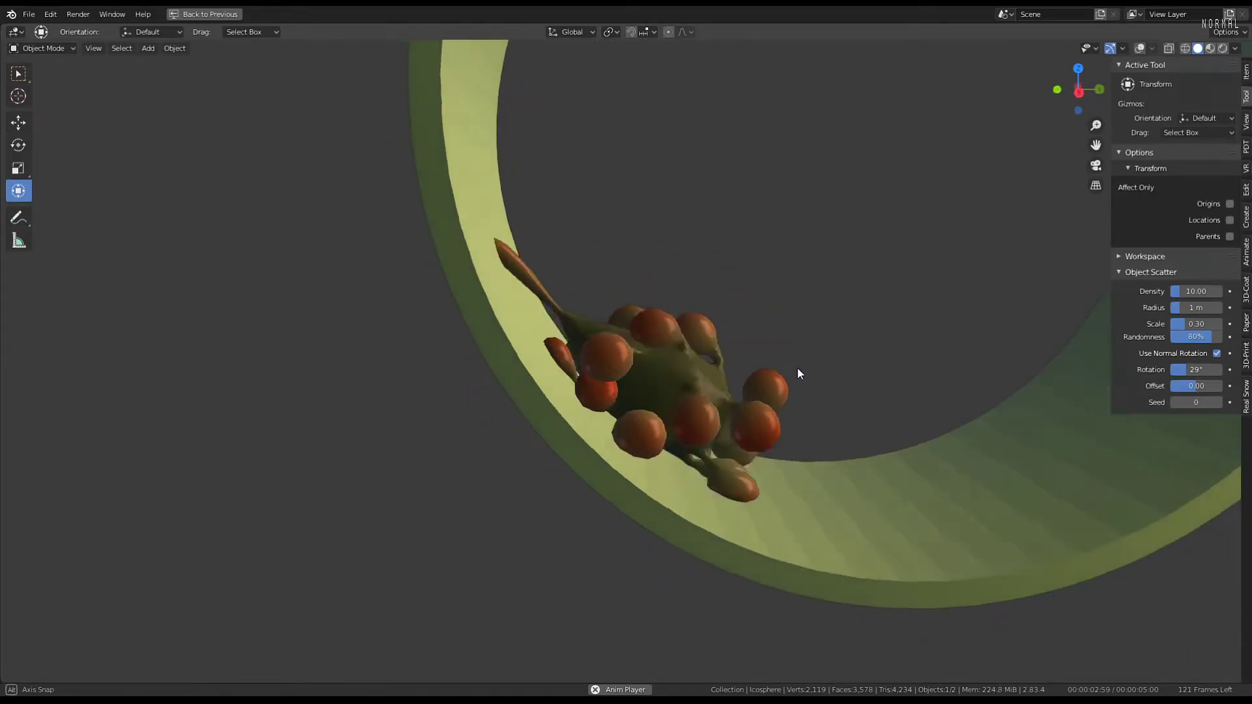
scroll(784, 350, down, 4)
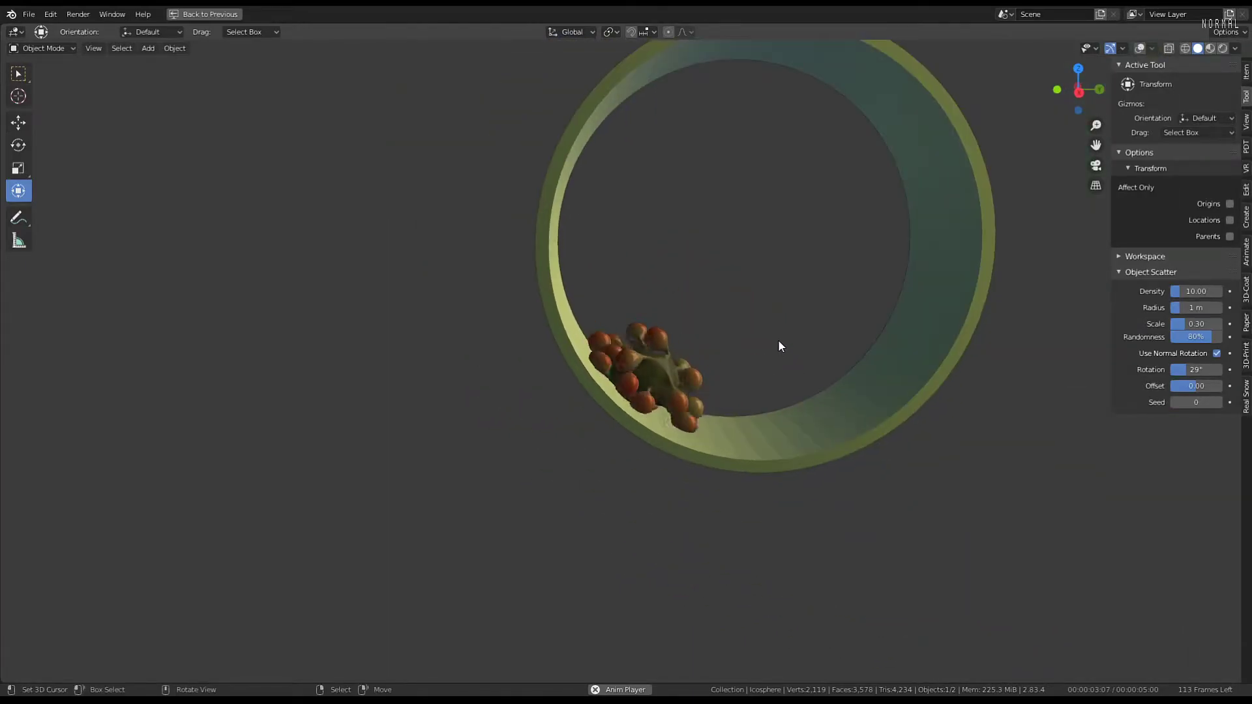
Examine the tumbling icosphere during playback from angled views and from a straight side view of the whole ring
middle_drag(736, 328, 634, 317)
scroll(639, 318, down, 1)
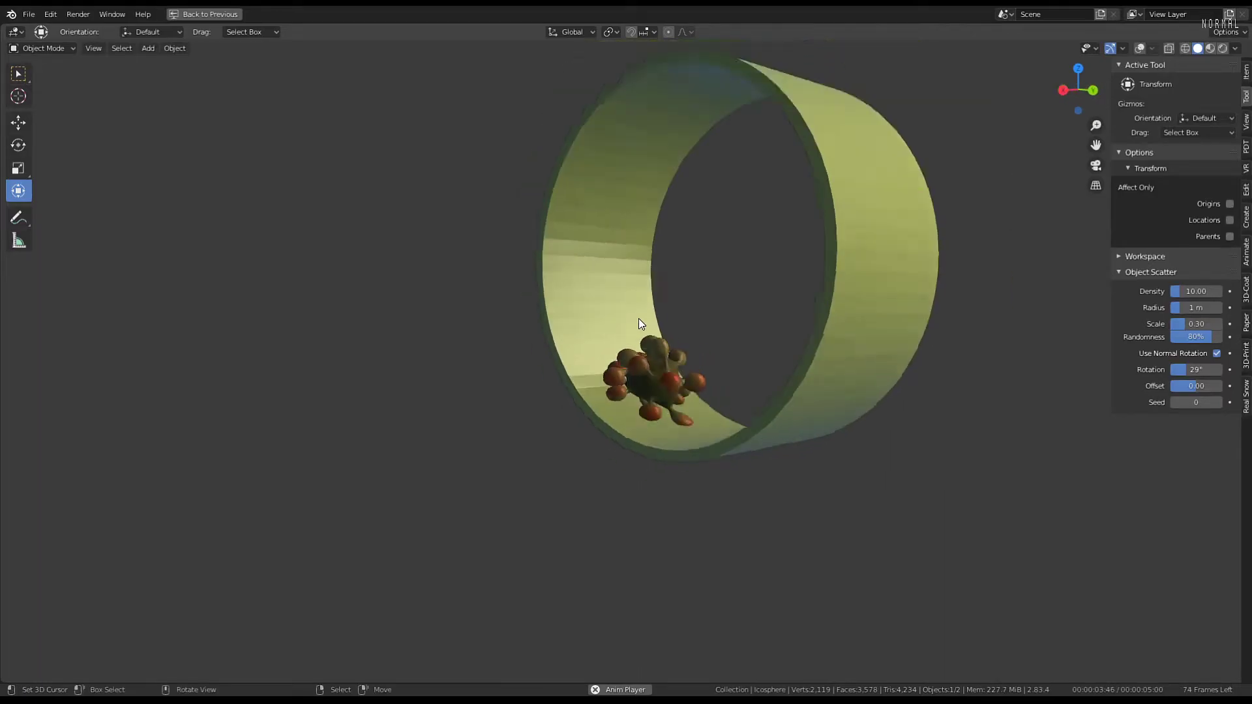
scroll(641, 316, up, 3)
scroll(640, 316, up, 3)
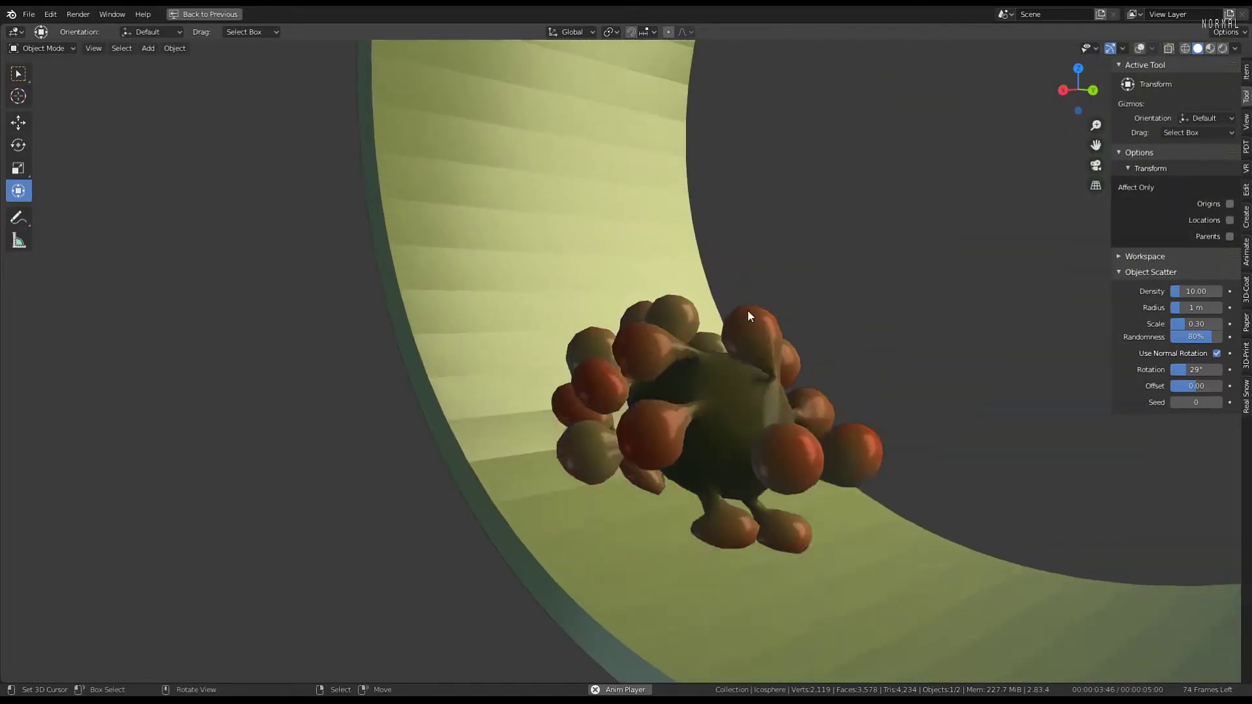
middle_drag(627, 354, 891, 350)
scroll(879, 343, down, 3)
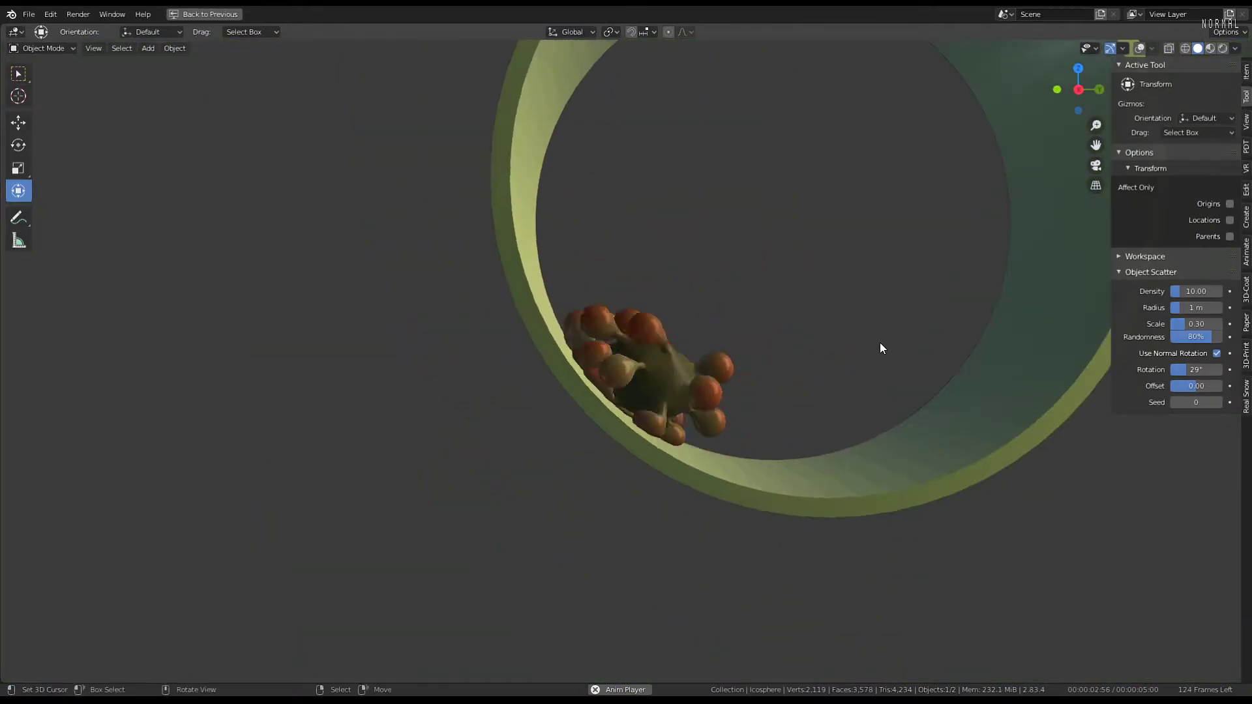
key(KP_3)
scroll(882, 332, up, 2)
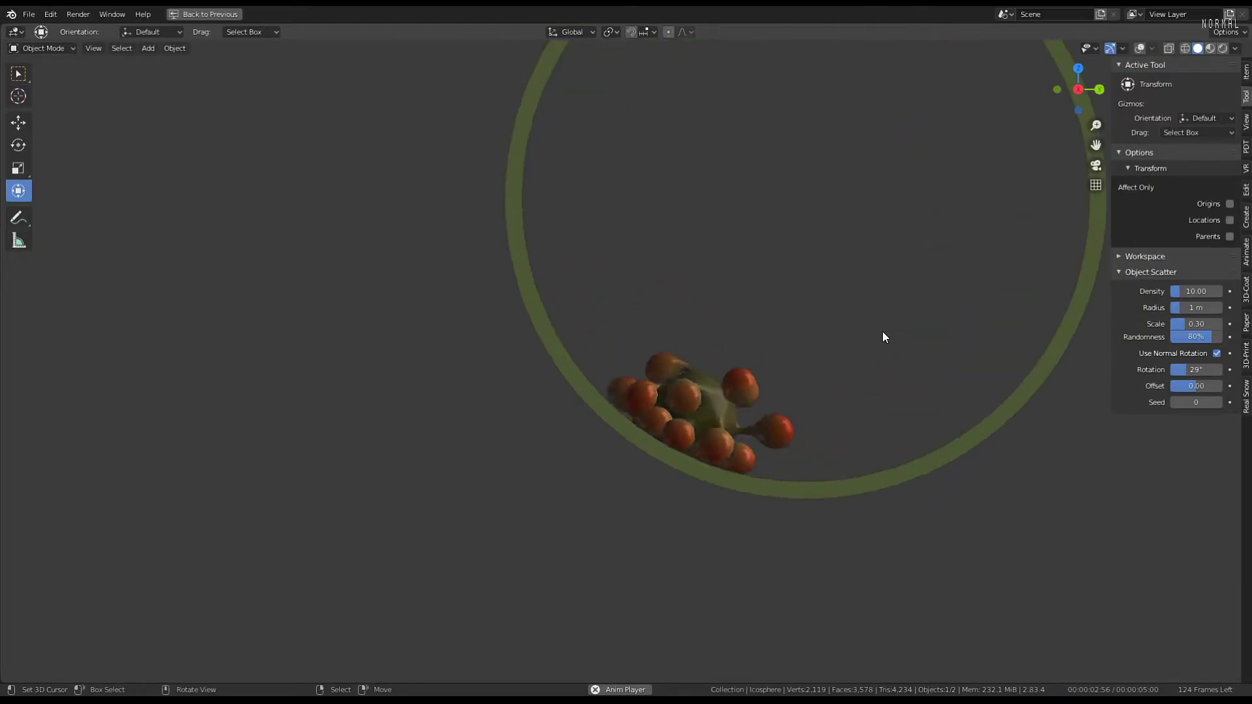
shift+middle_drag(845, 342, 719, 404)
scroll(720, 404, down, 4)
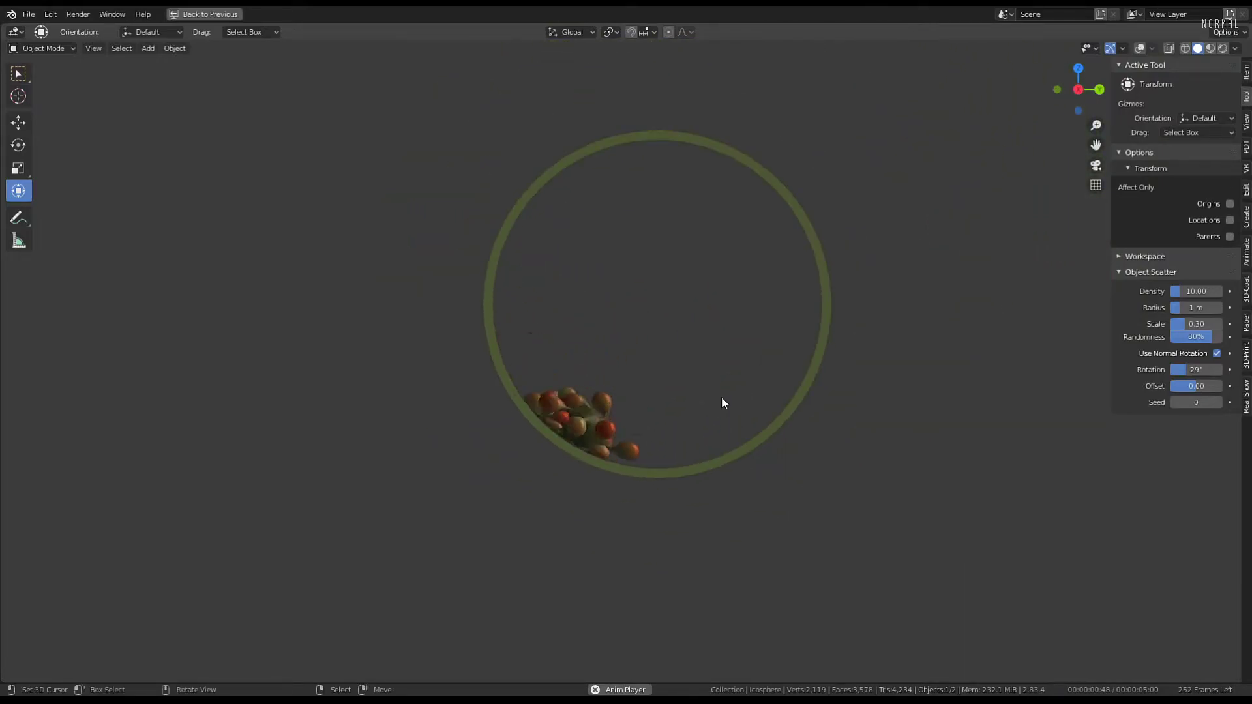
scroll(704, 394, up, 4)
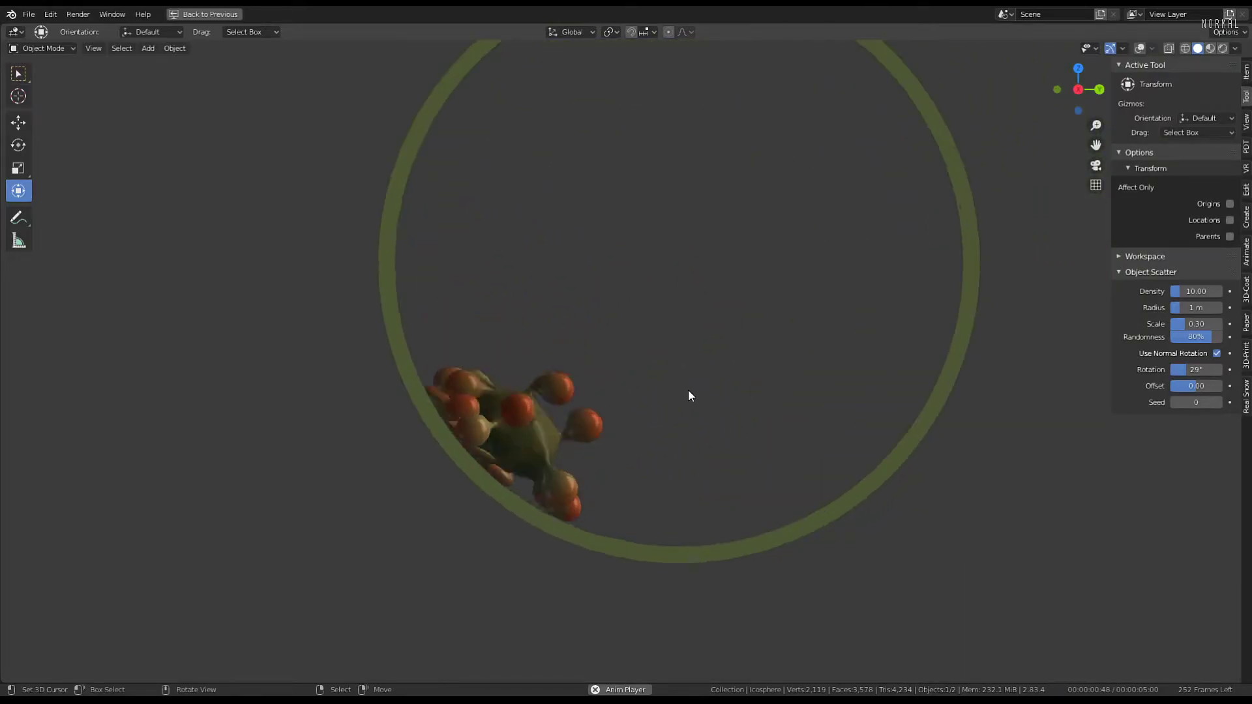
Restore the full Shading workspace layout and set the ring's Solidify thickness to about -4.317 m with the animation at its start frame
click(898, 445)
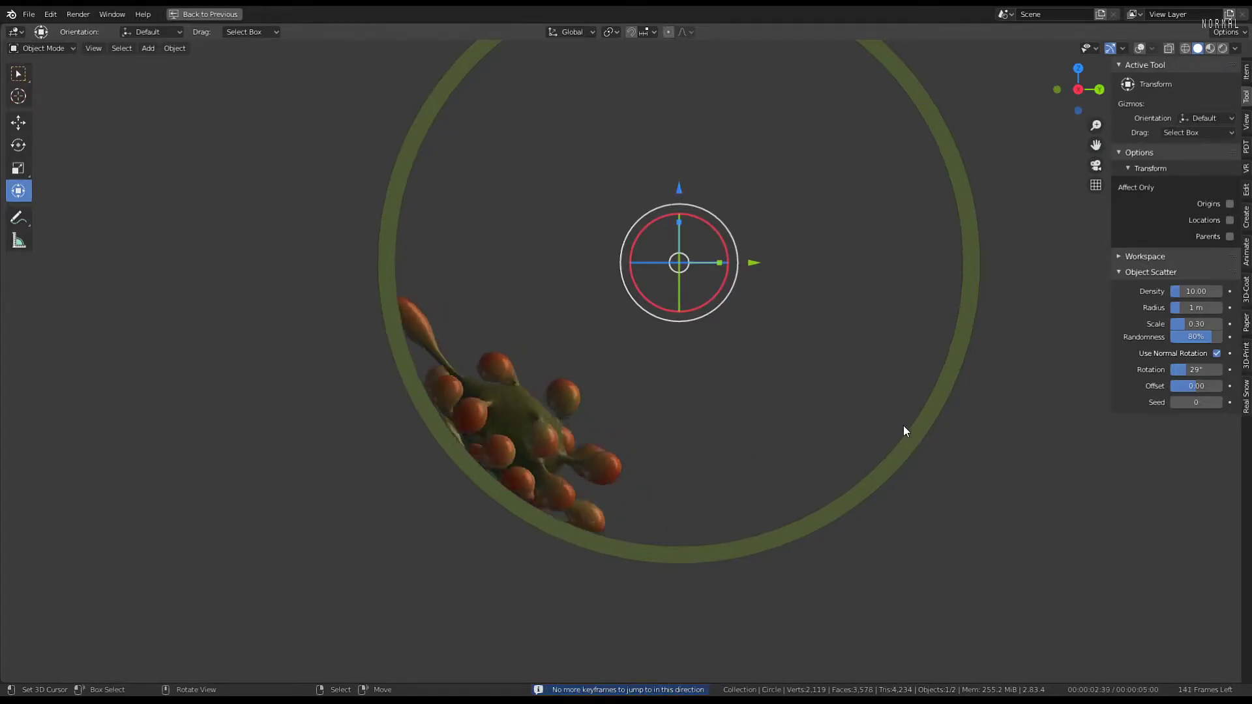
key(ctrl+space)
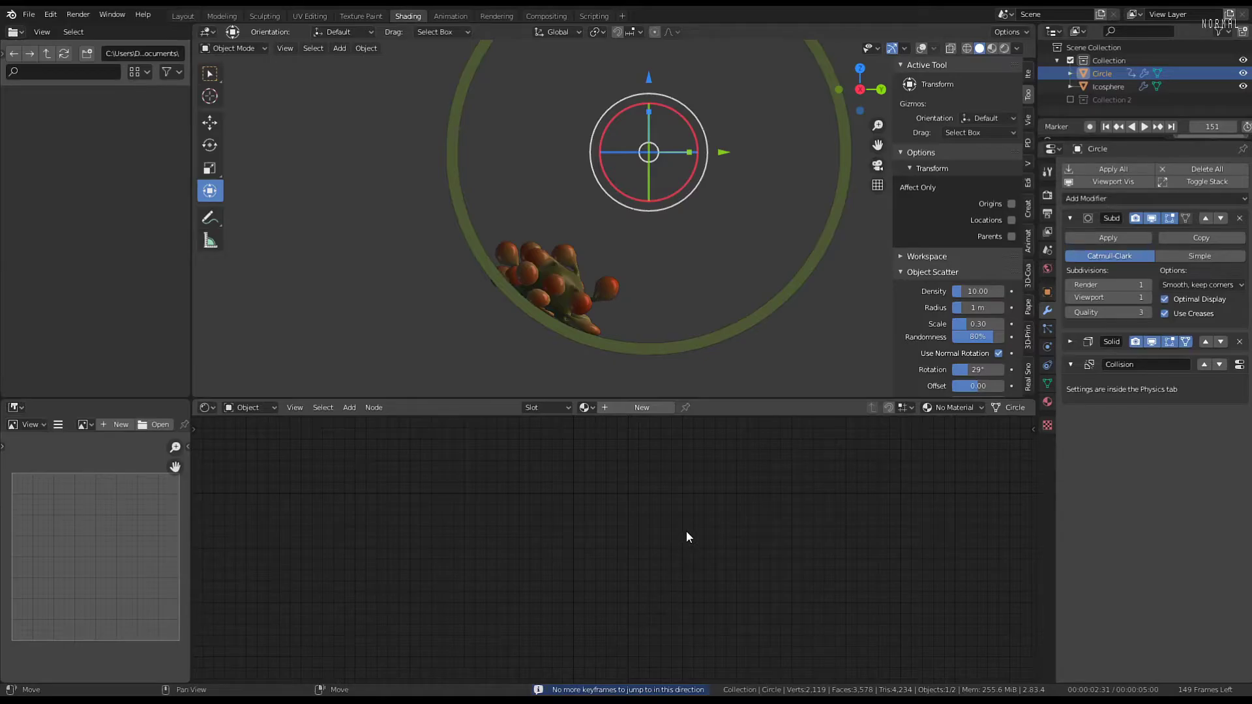
key(Escape)
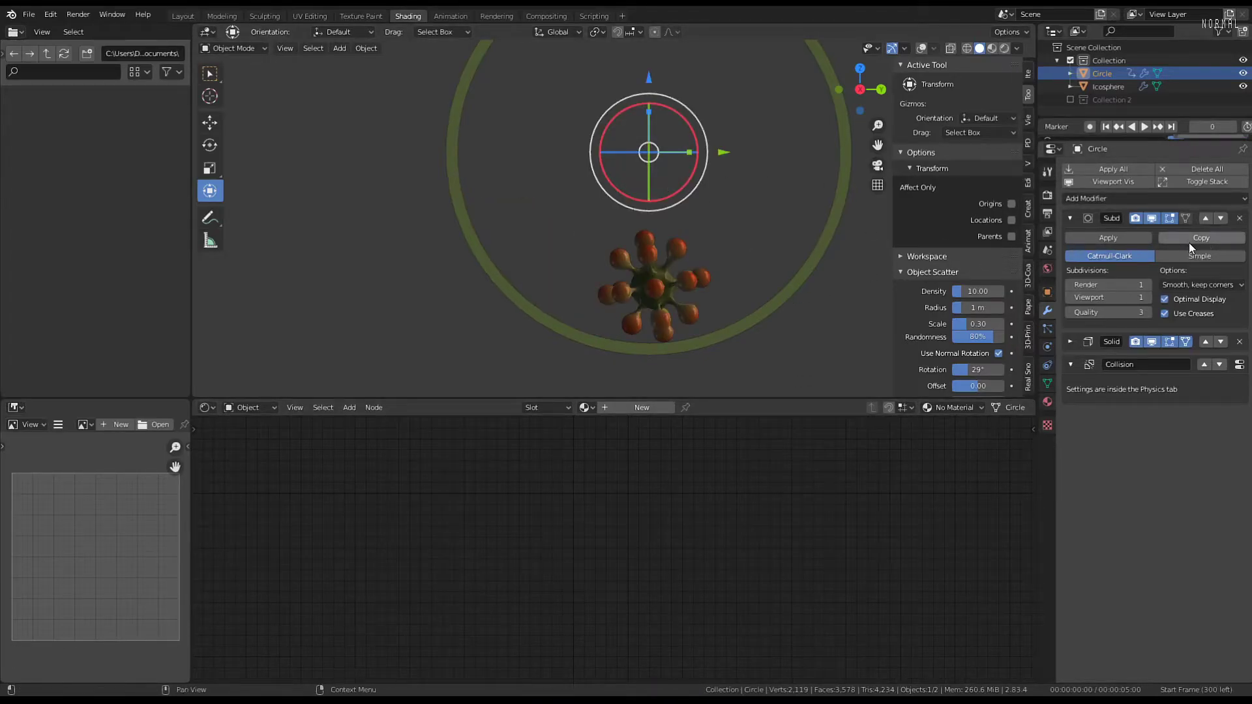
click(1071, 341)
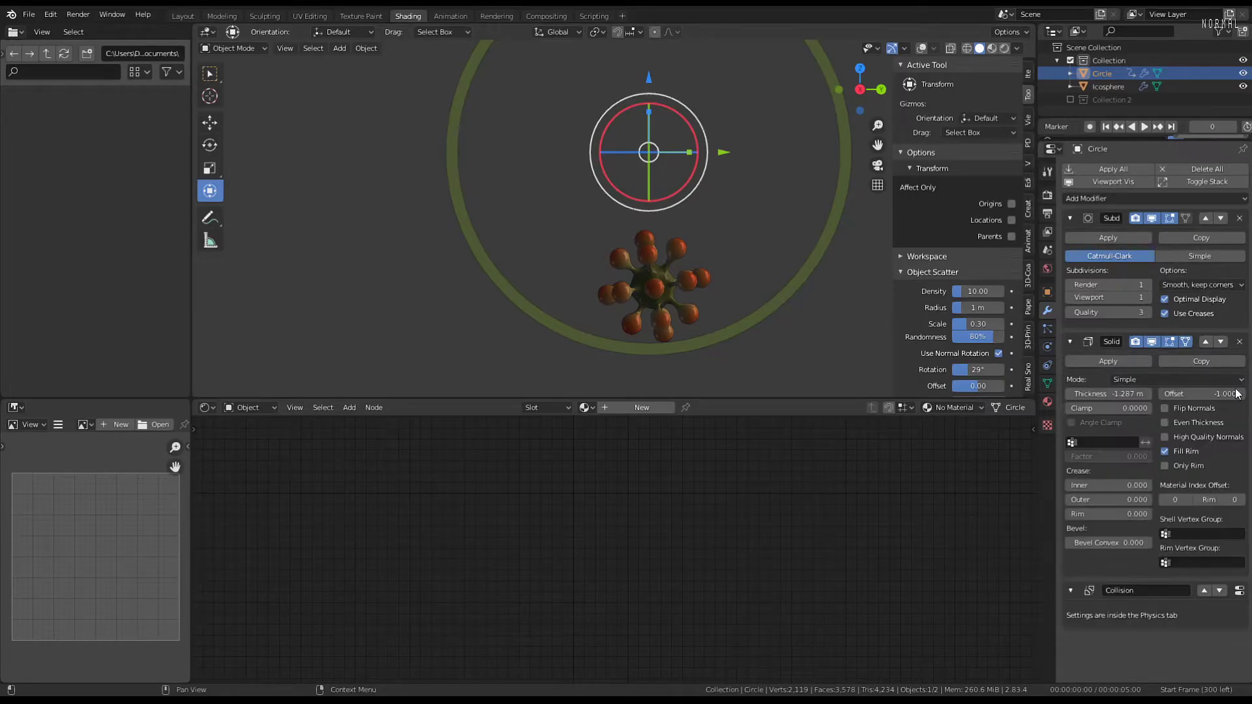
drag(1108, 394, 1043, 394)
Shade the ring's faces smooth in Edit Mode and collapse its Subdivision and Solidify modifier settings
middle_drag(581, 232, 532, 259)
key(Tab)
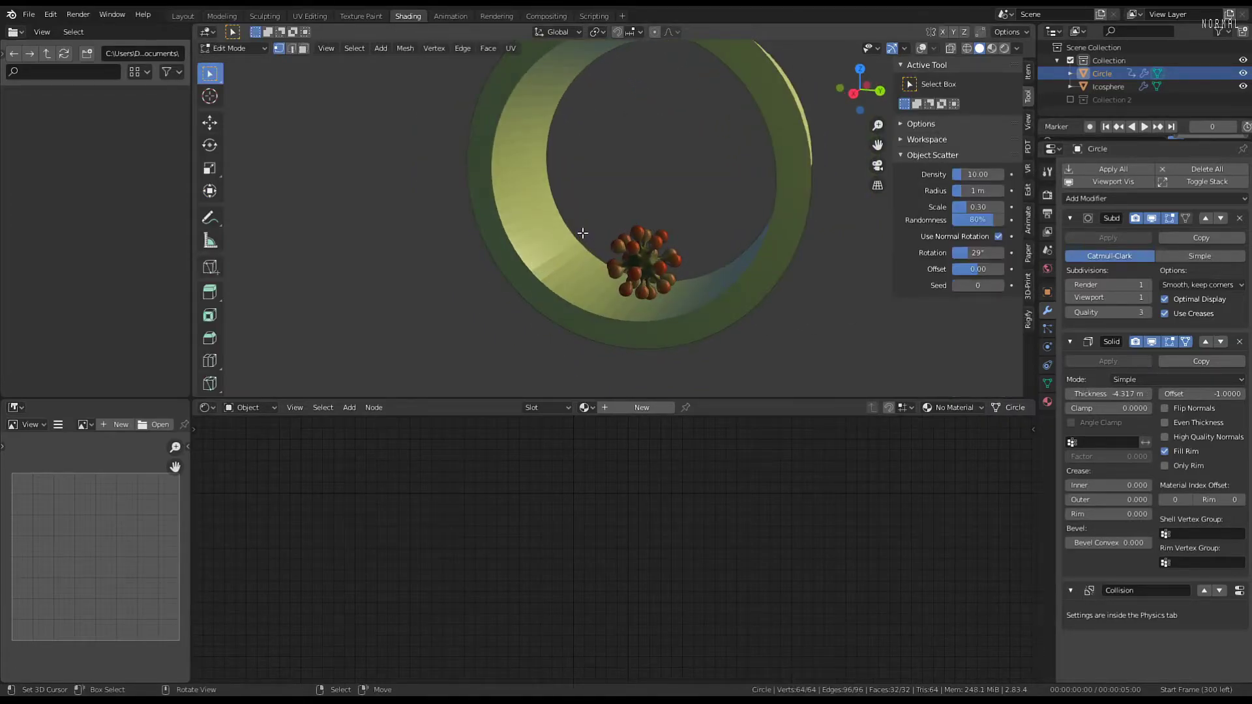
key(q)
click(549, 249)
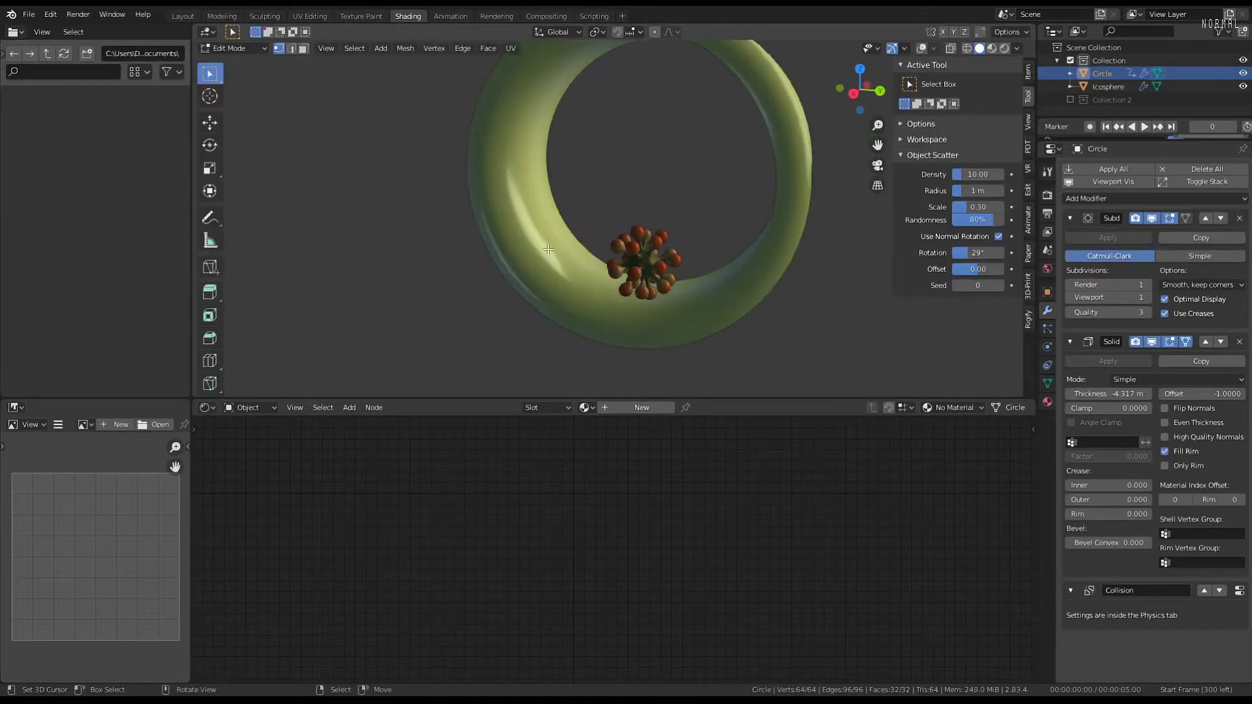
click(1069, 216)
click(1070, 241)
key(Tab)
Play the simulation and examine the icosphere tumbling inside the thickened, smooth-shaded ring from the side and up close
middle_drag(660, 290, 717, 244)
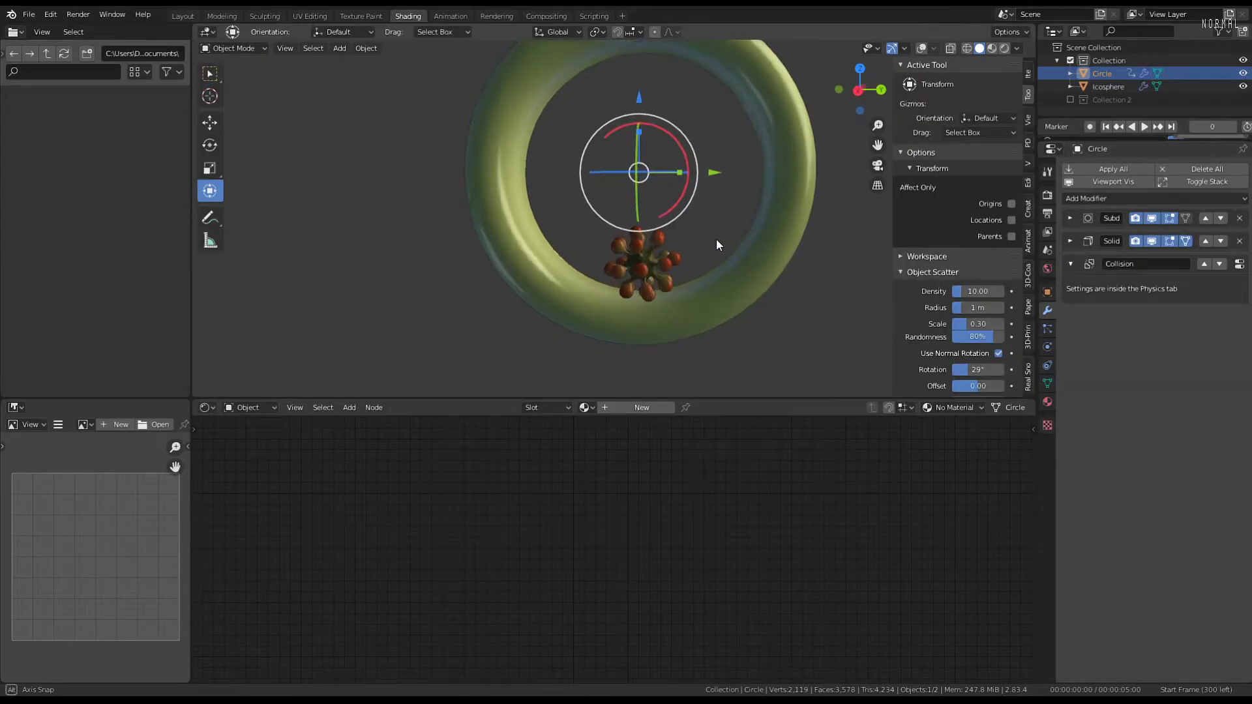
key(space)
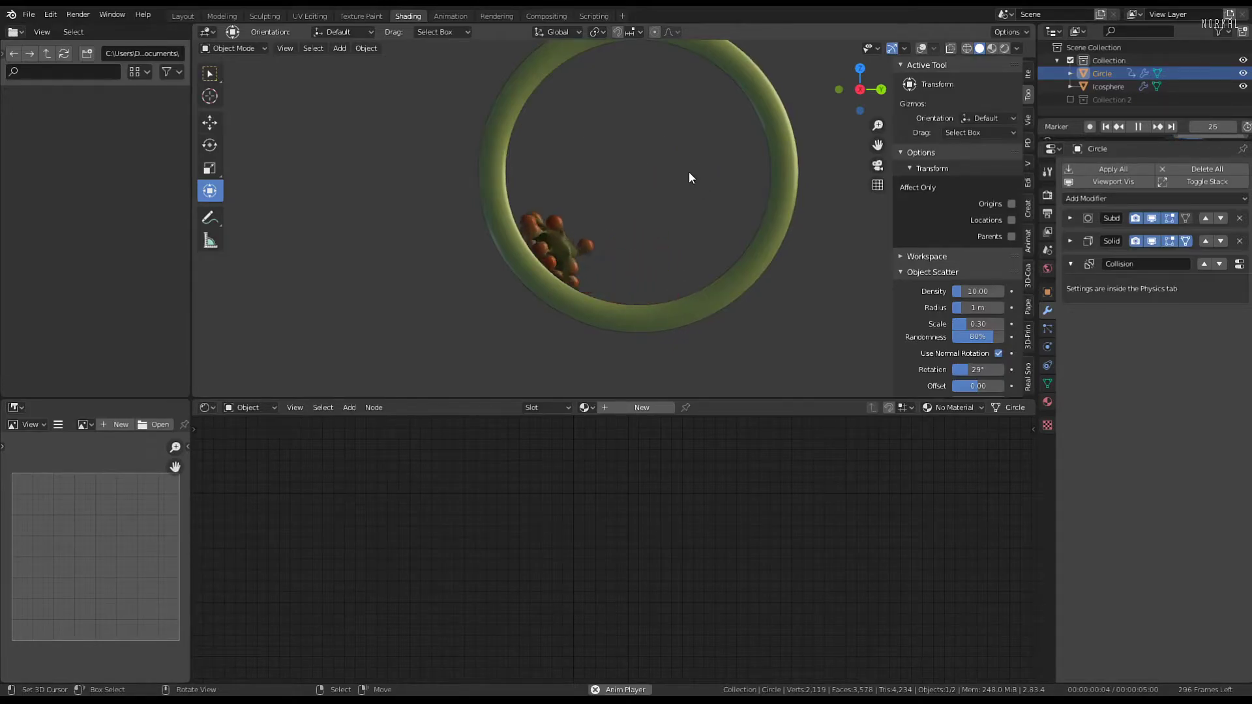
scroll(627, 225, up, 3)
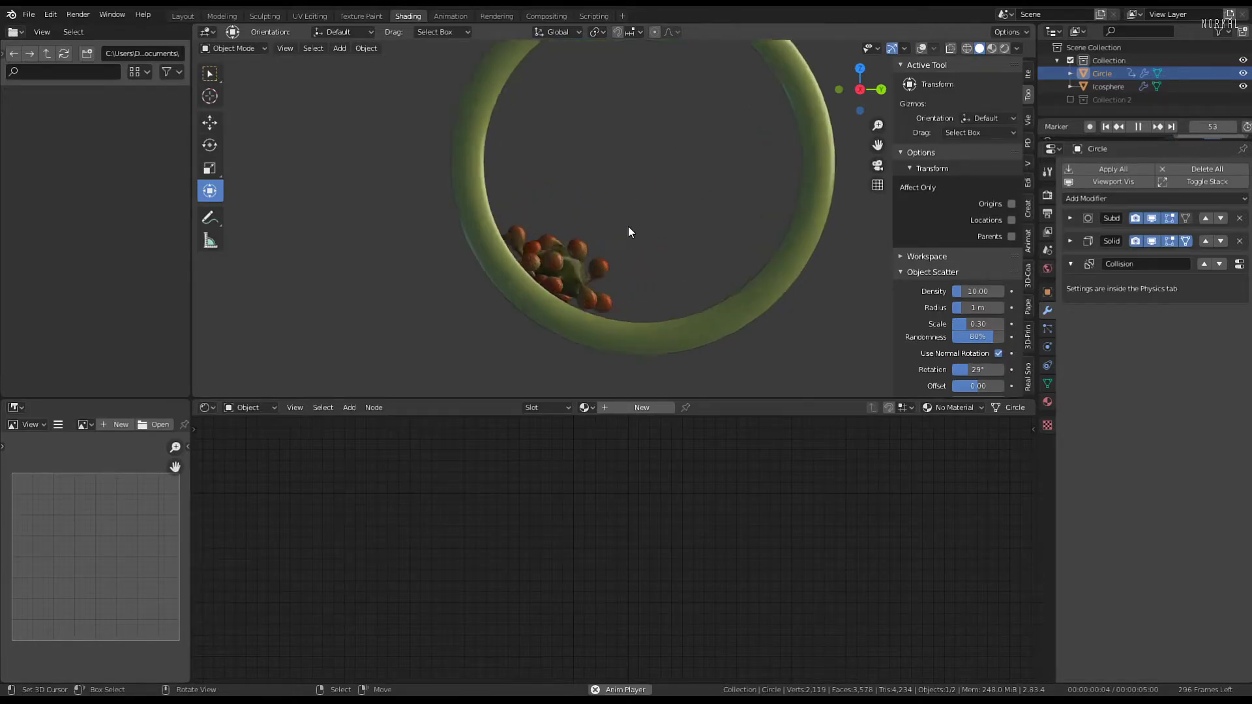
middle_drag(634, 215, 638, 168)
scroll(583, 181, up, 2)
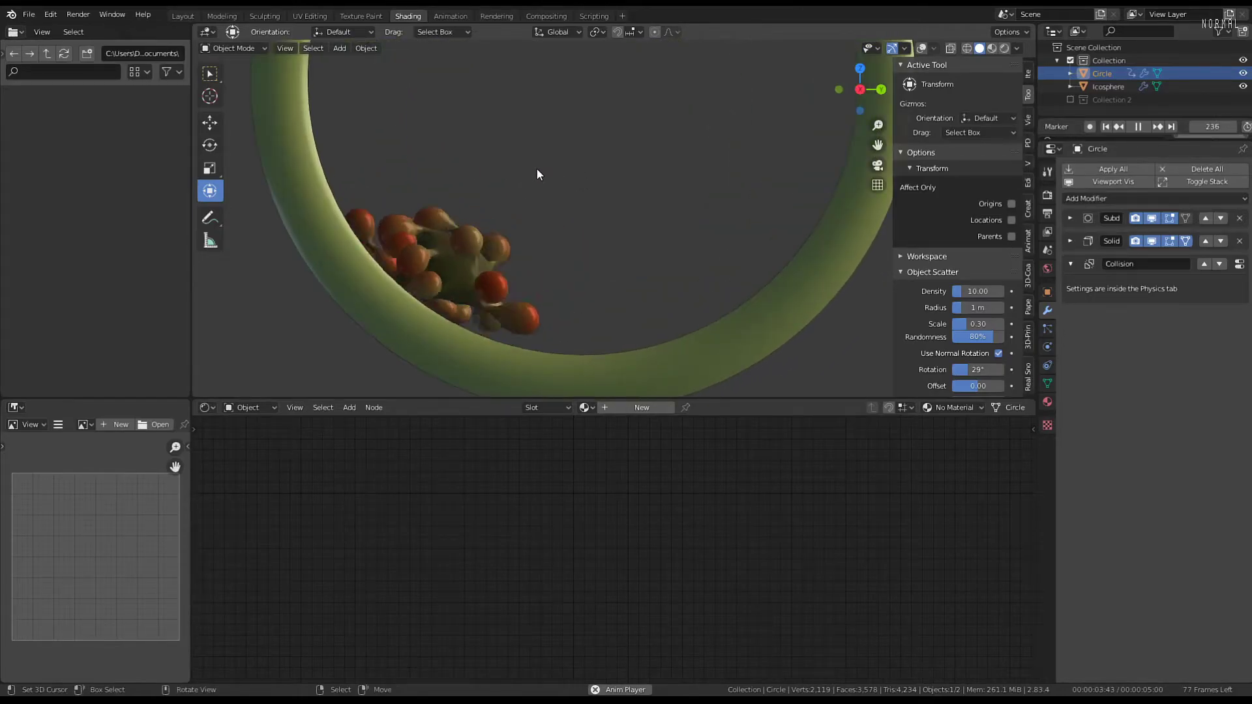
middle_drag(538, 170, 565, 131)
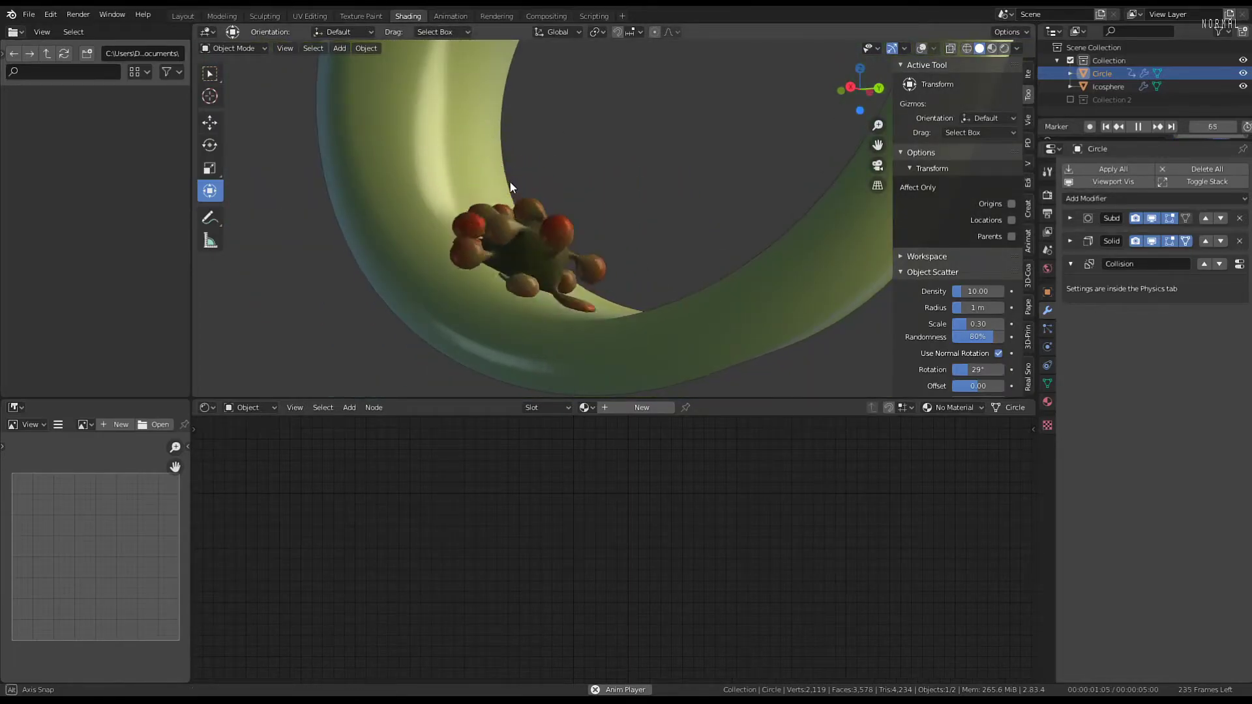
Lower the output frame rate in the Animation workspace, trying 25 fps before settling on 30 fps
click(450, 16)
shift+middle_drag(544, 239, 614, 213)
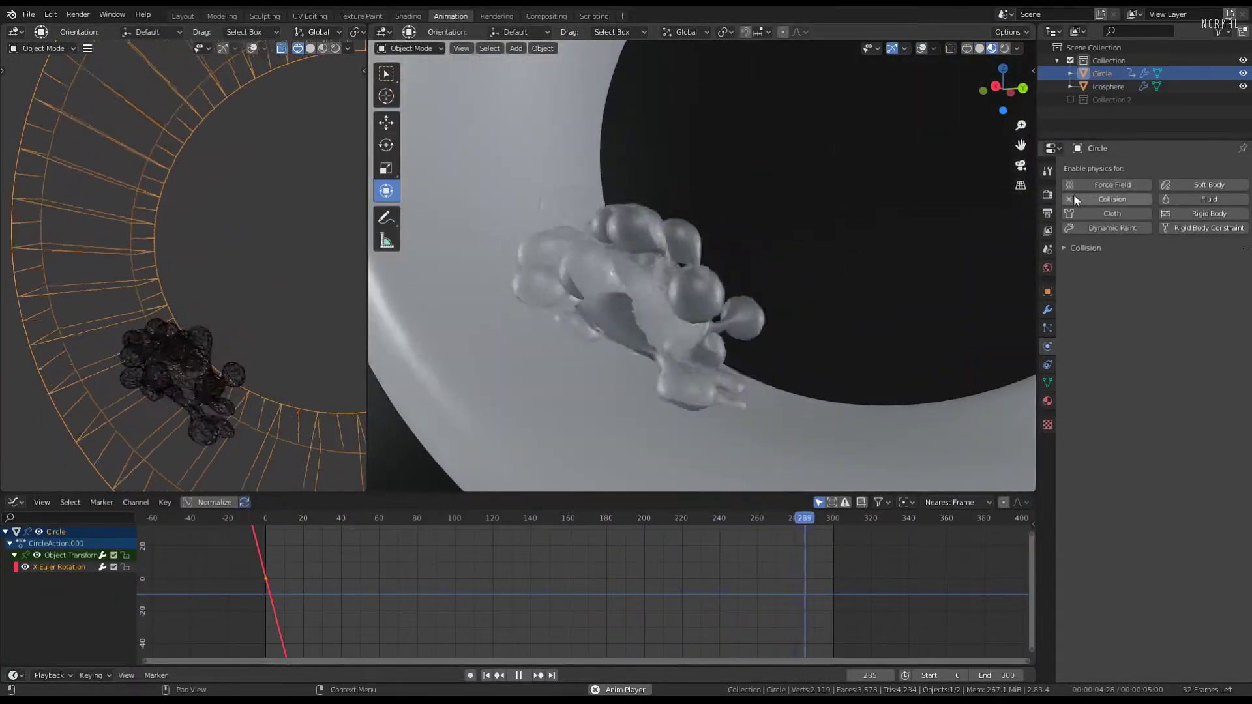
click(1048, 170)
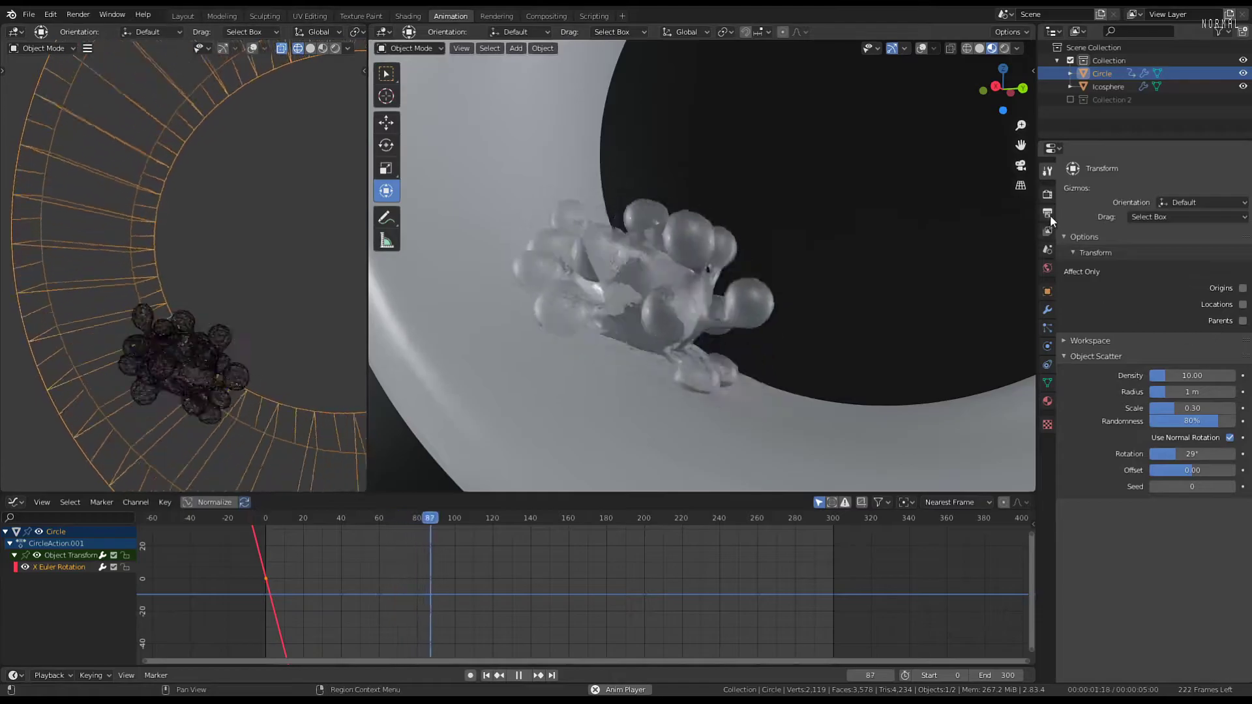
click(1047, 193)
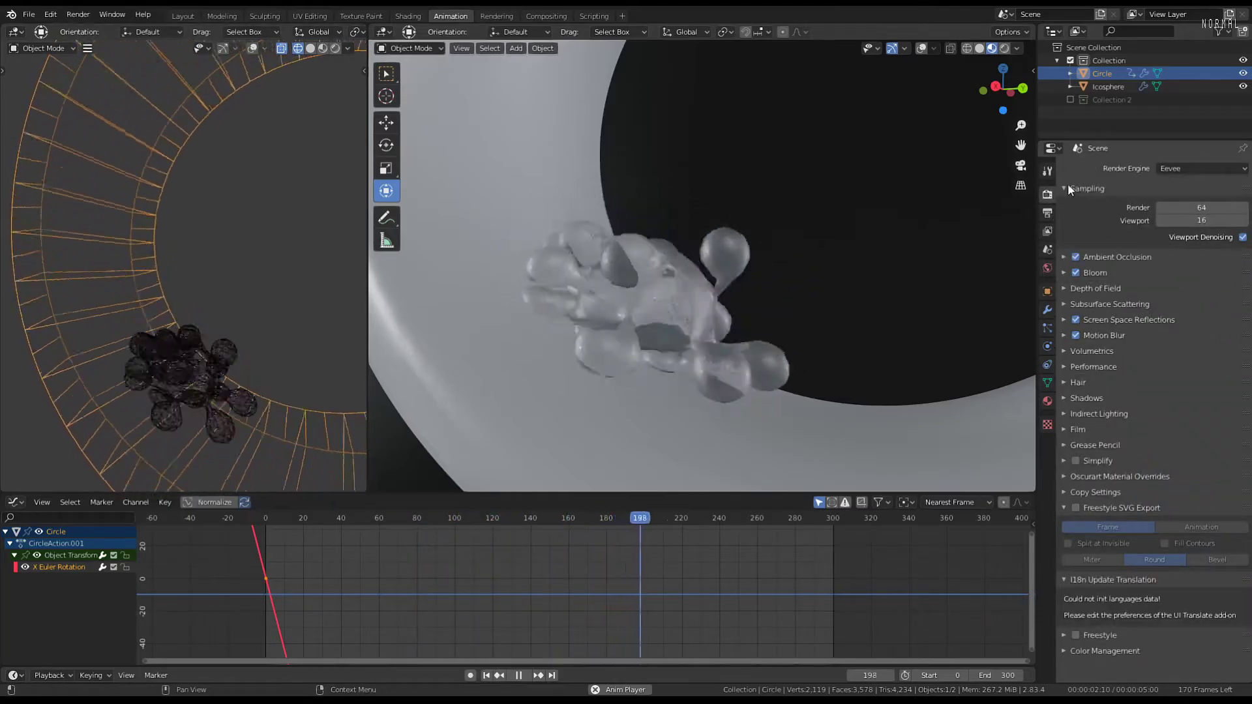
click(1047, 213)
click(1199, 323)
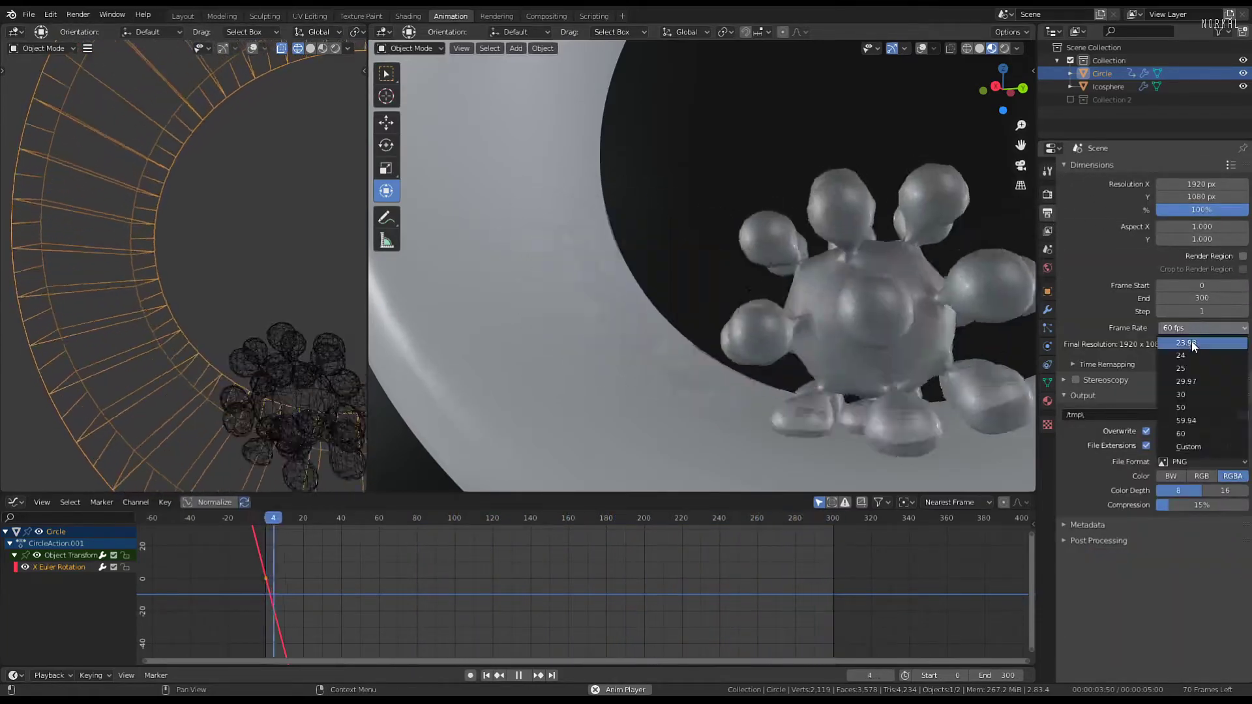
click(1195, 367)
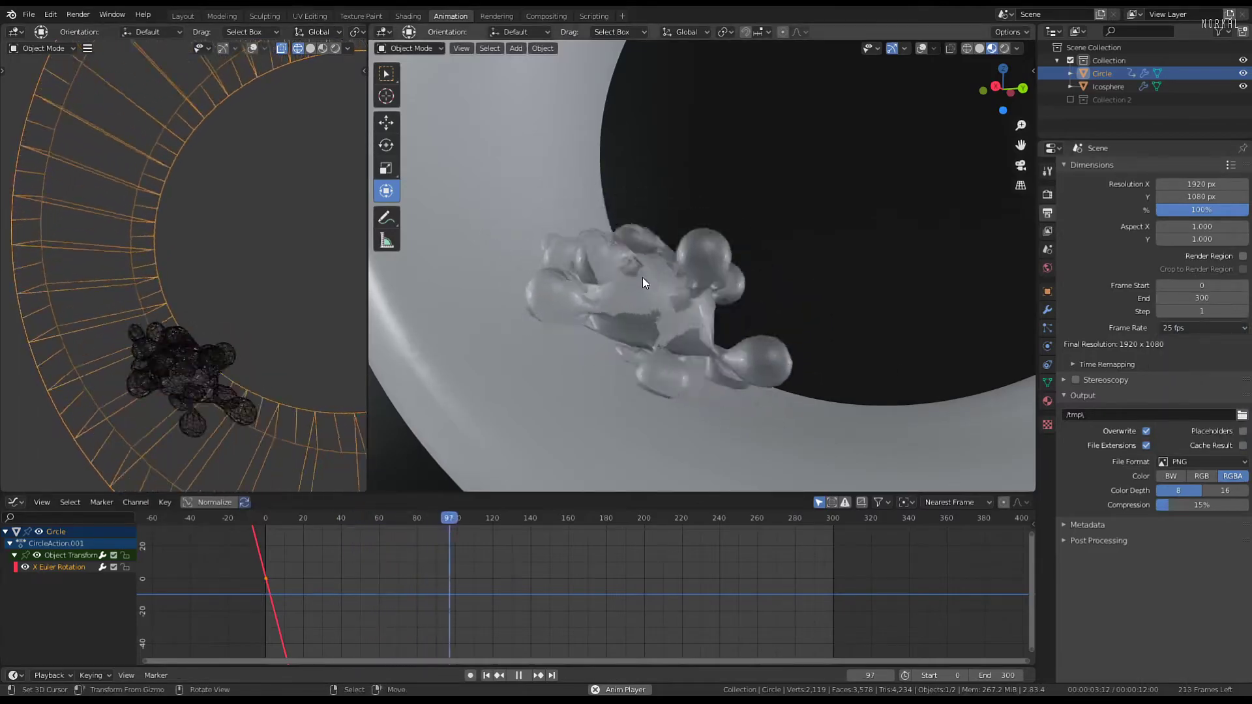
click(1198, 328)
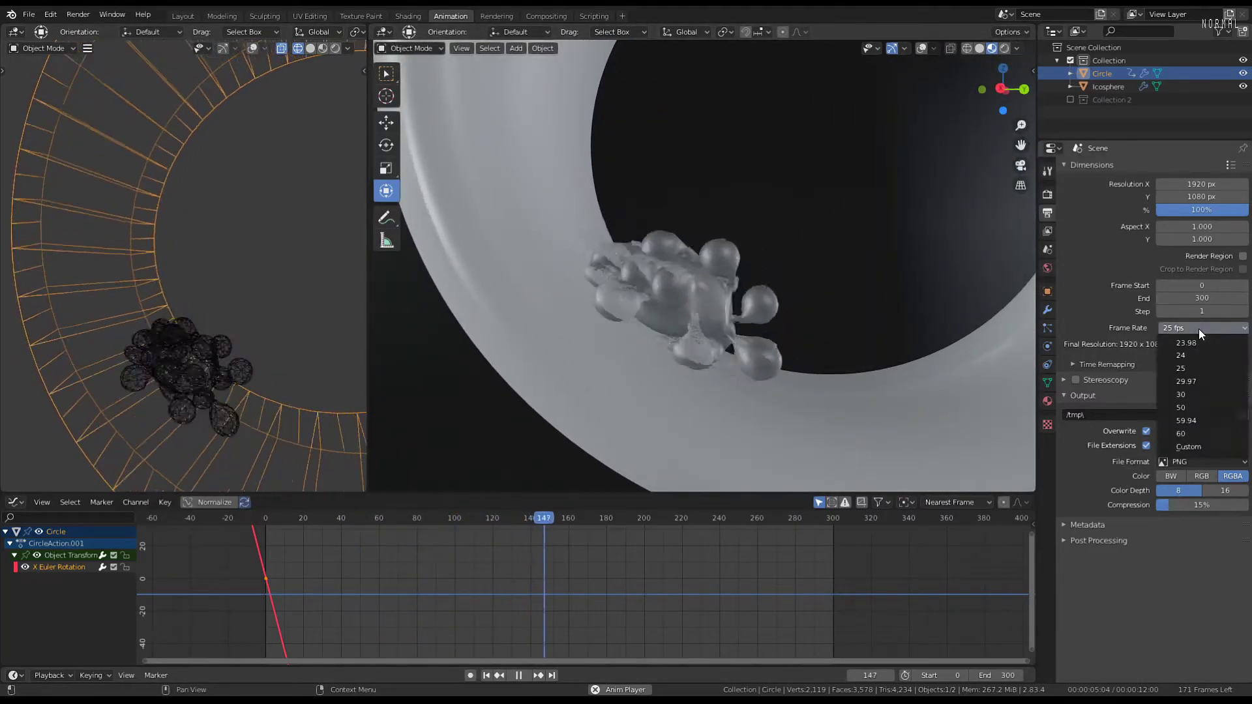
click(1184, 394)
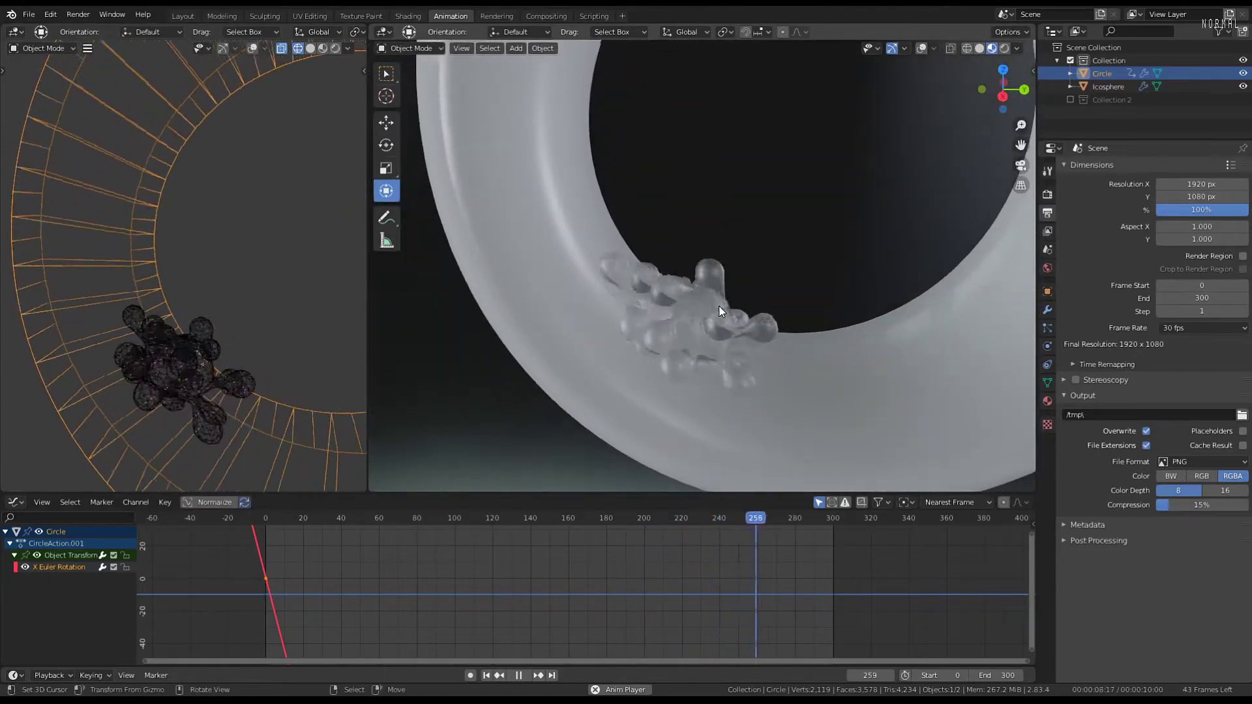
Return to the Shading workspace and watch the simulation at the new frame rate, pausing at frame 69 to inspect the bulbs up close
click(408, 16)
scroll(552, 200, up, 2)
middle_drag(552, 200, 510, 208)
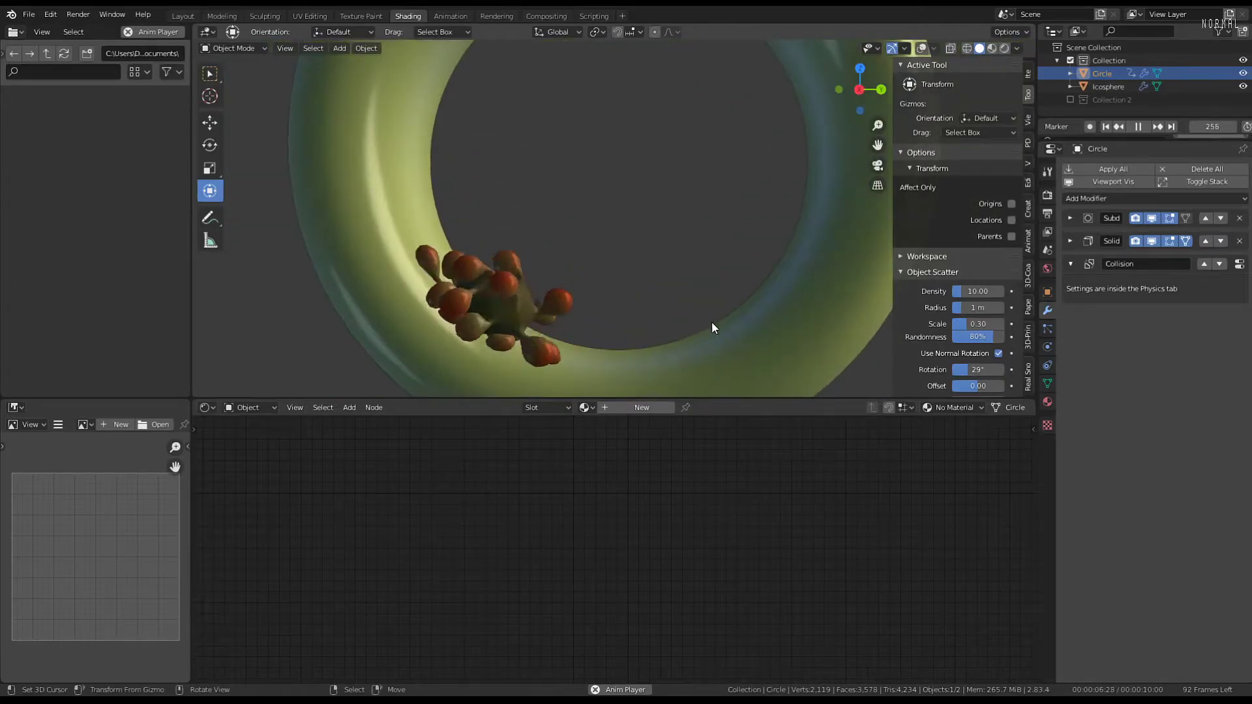
key(space)
key(space)
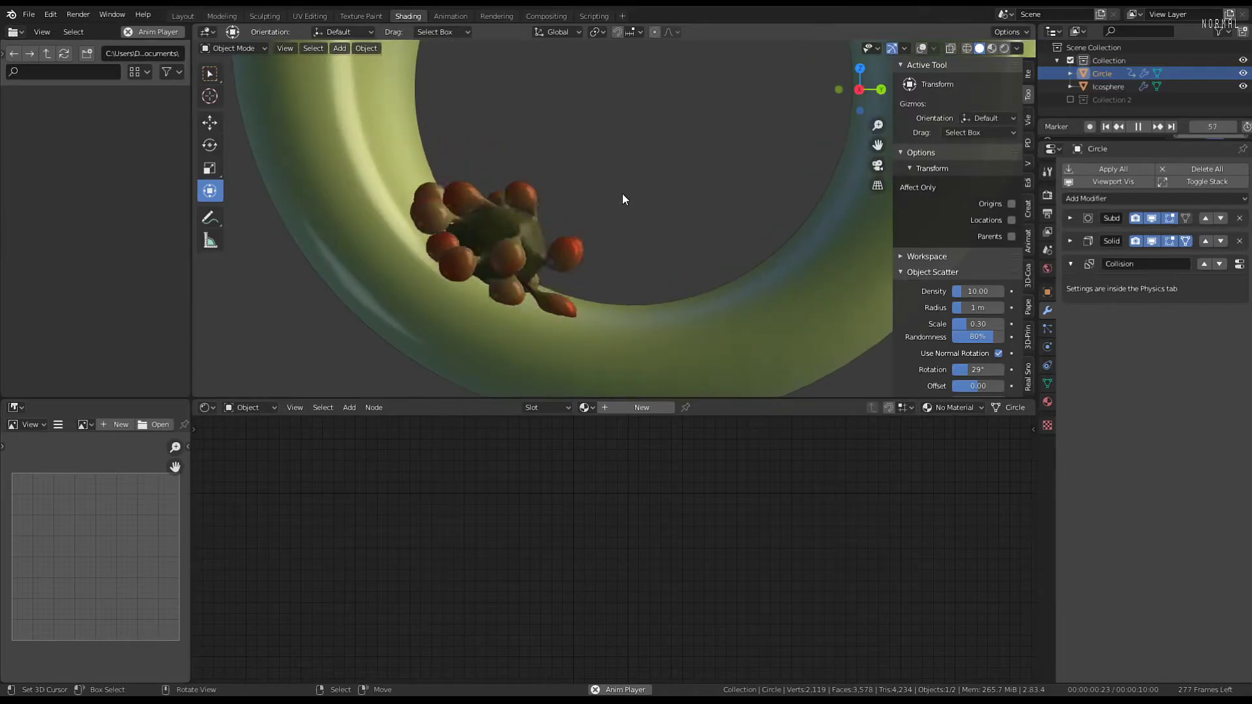
key(space)
mouse_move(566, 206)
middle_down()
mouse_move(596, 193)
mouse_move(548, 165)
mouse_move(674, 245)
mouse_move(703, 224)
mouse_move(555, 233)
mouse_move(569, 190)
middle_up()
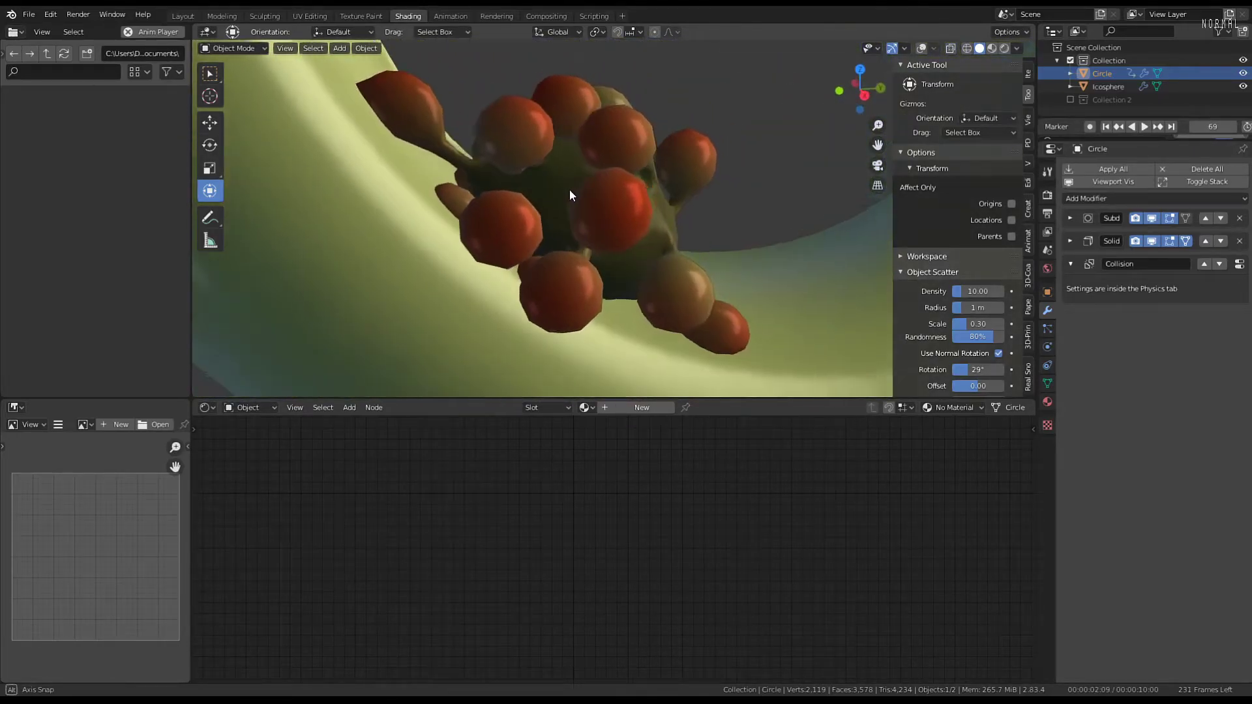
scroll(569, 190, down, 4)
key(KP_3)
Select the icosphere and save the project file
click(575, 193)
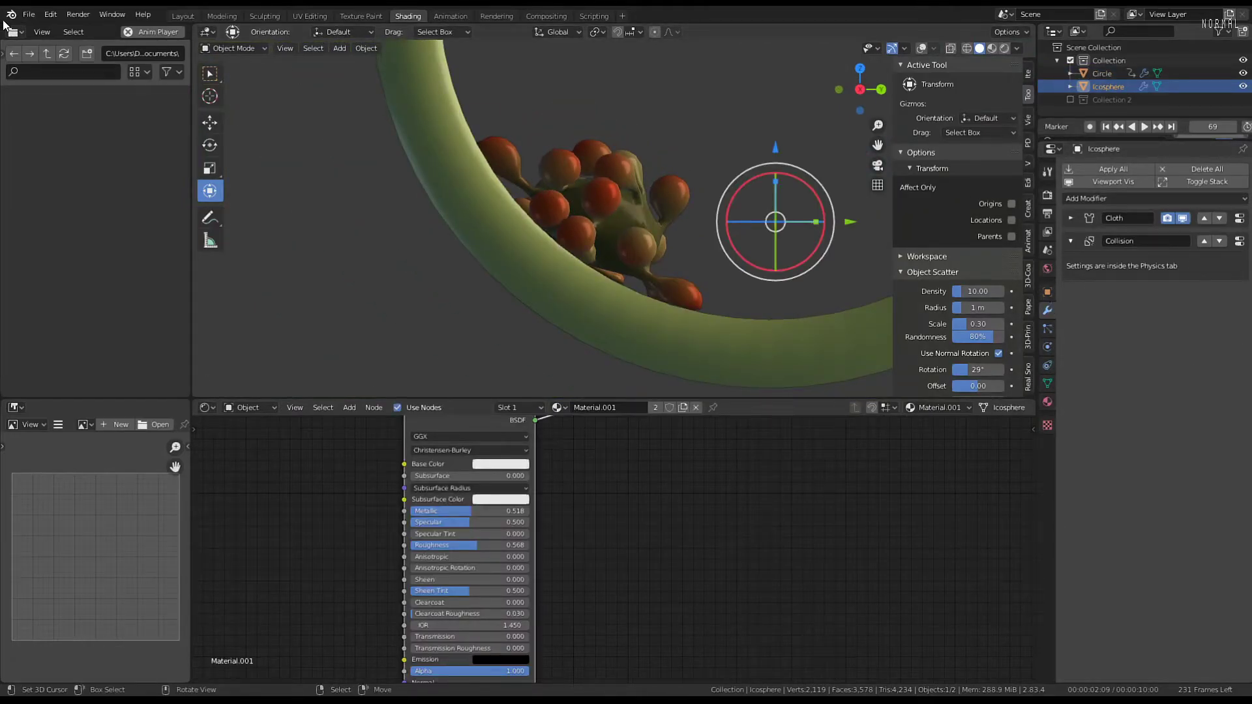
click(29, 14)
click(59, 137)
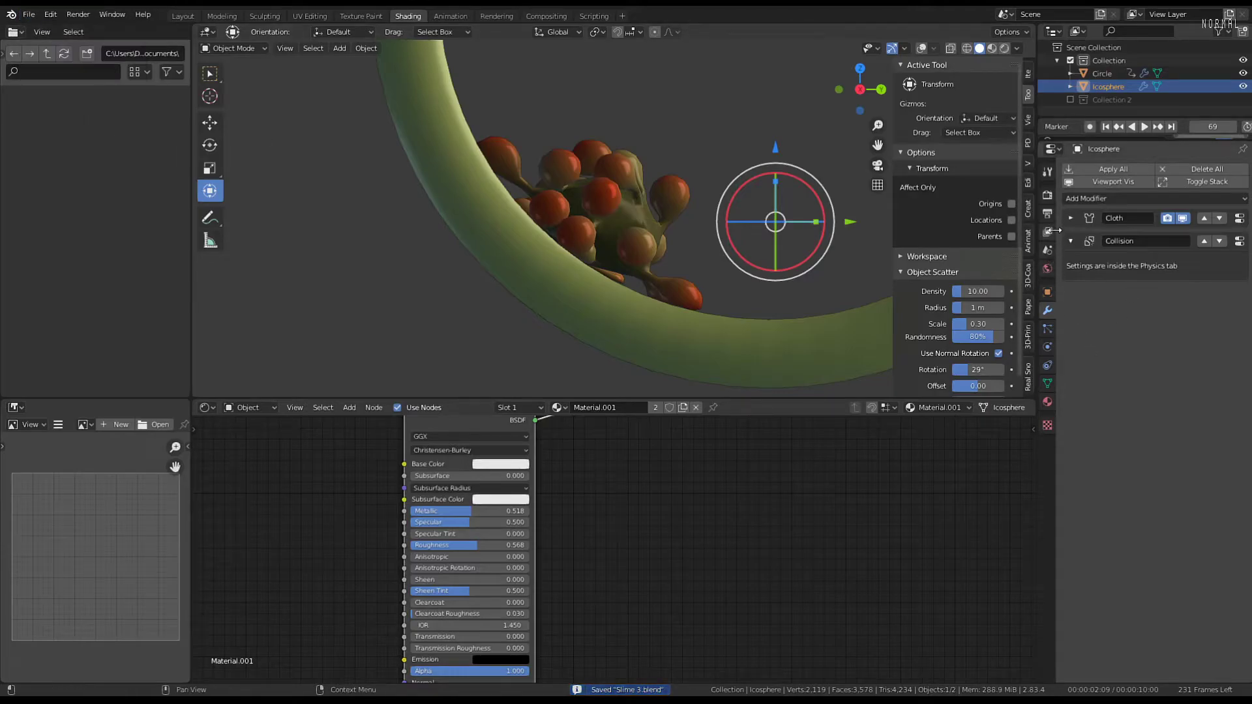
Review the icosphere's modifiers and its collision and cloth physics settings
click(1048, 195)
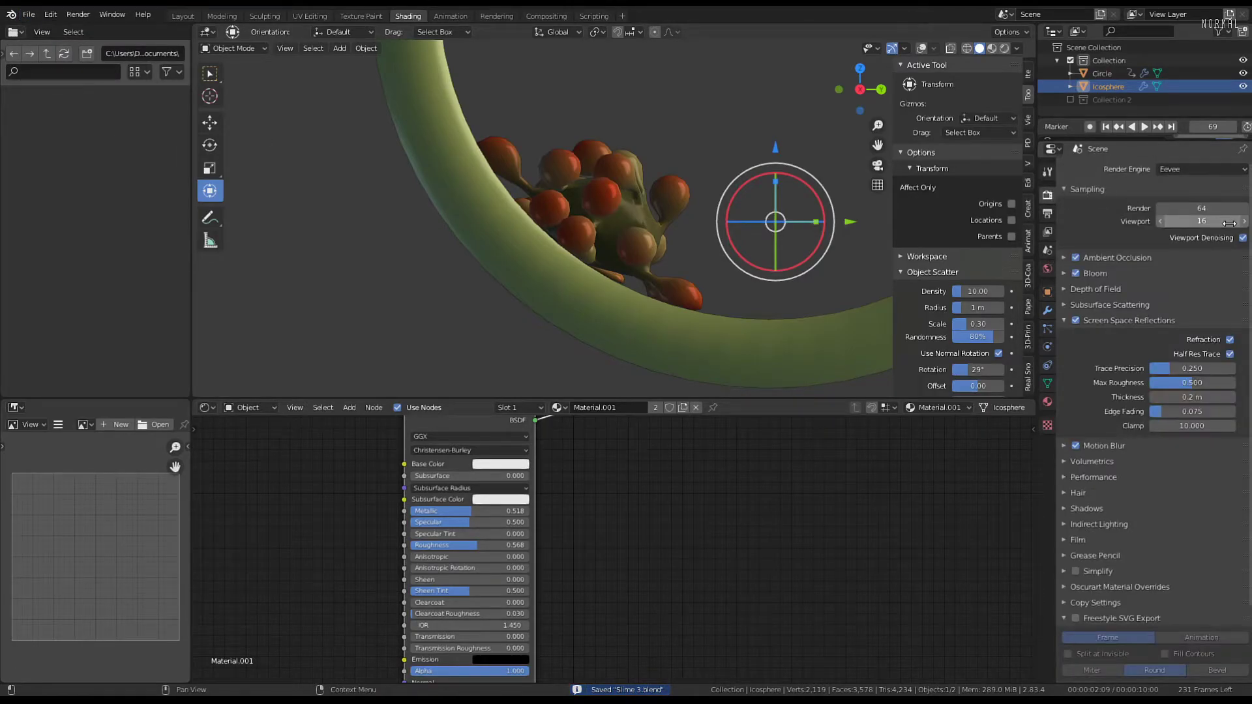
click(1047, 331)
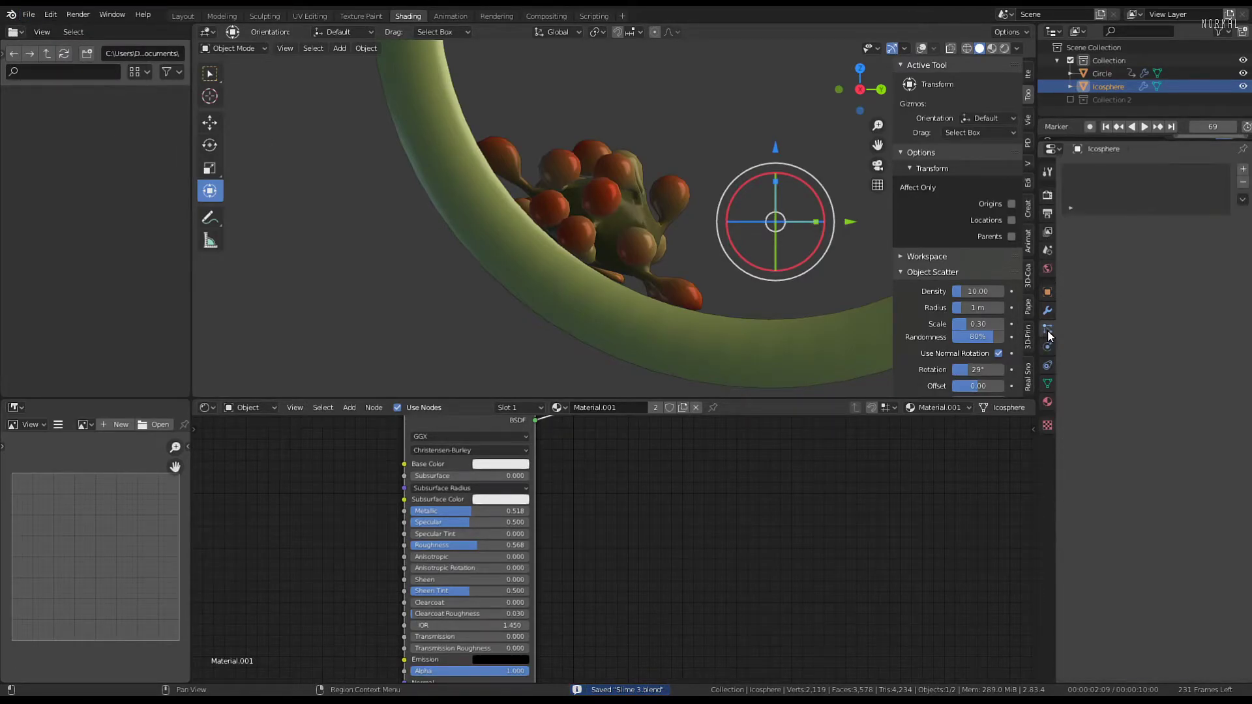
click(1048, 310)
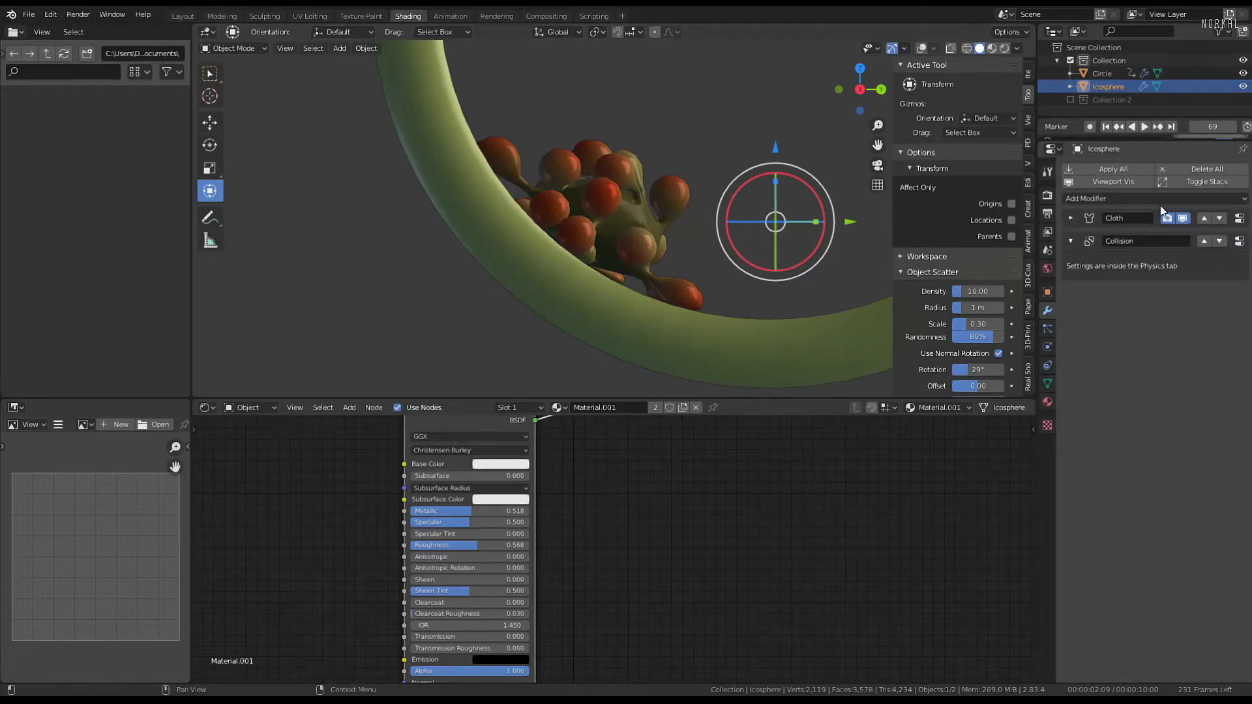
click(1047, 194)
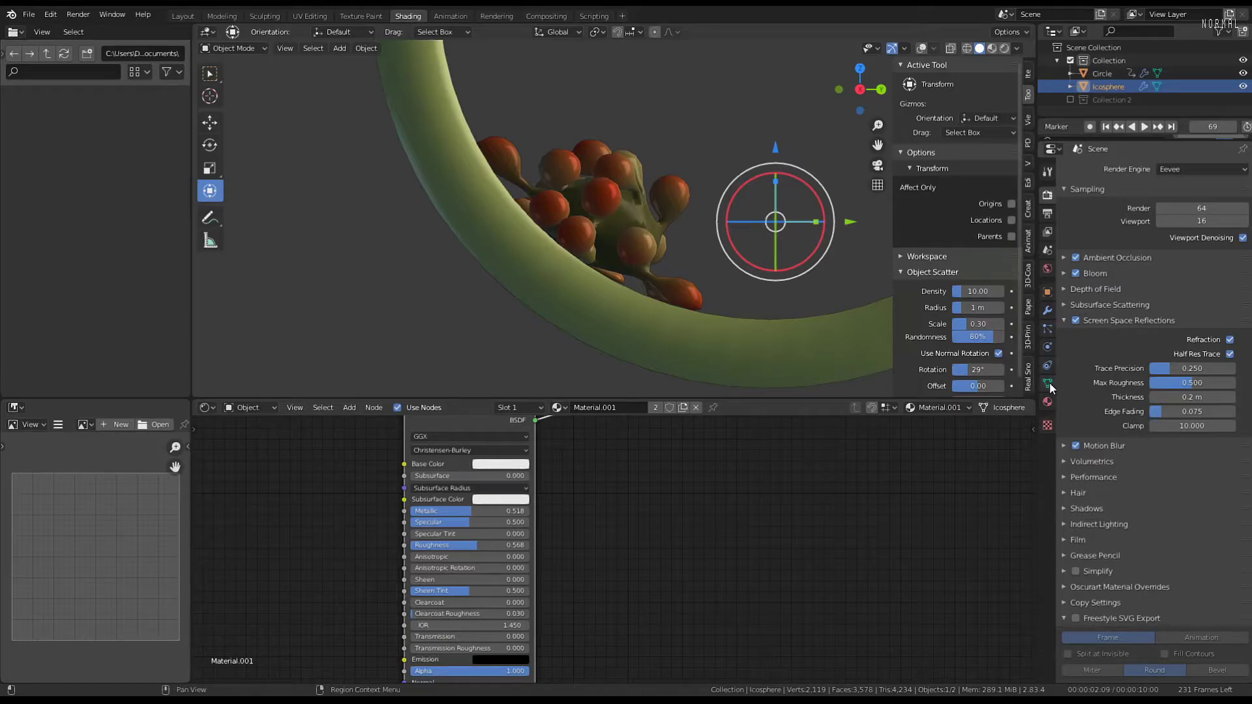
click(1047, 364)
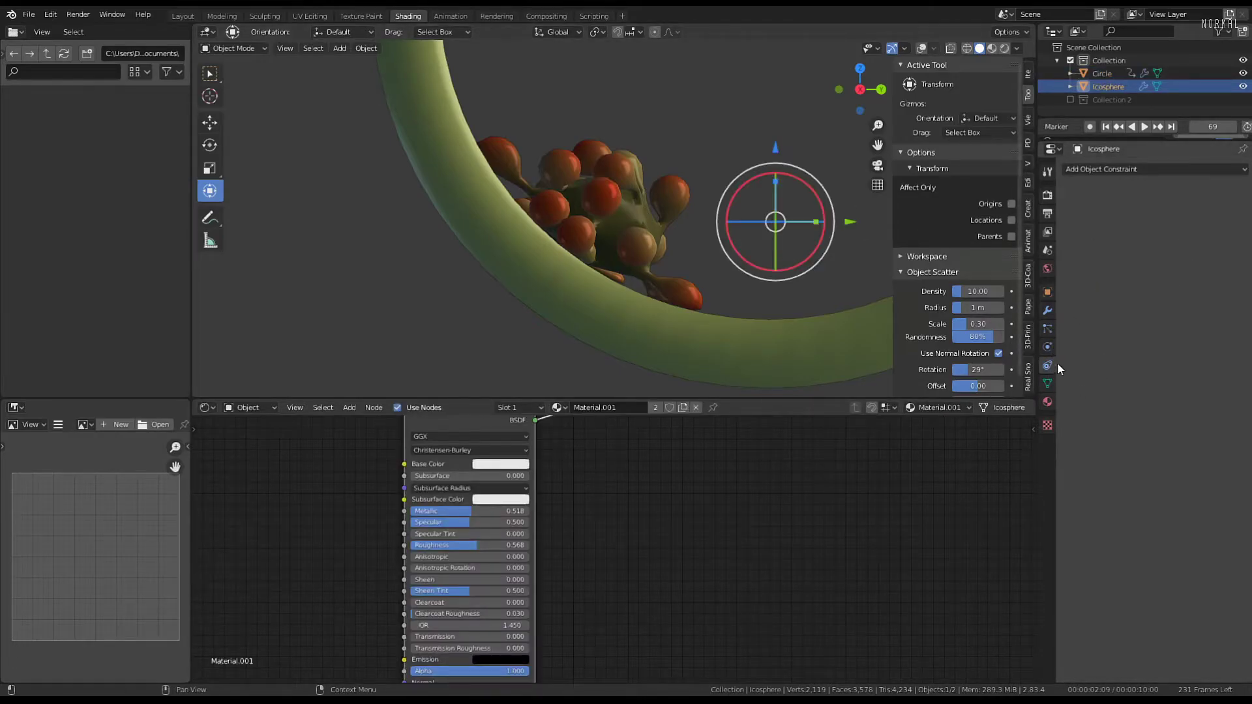
click(1047, 347)
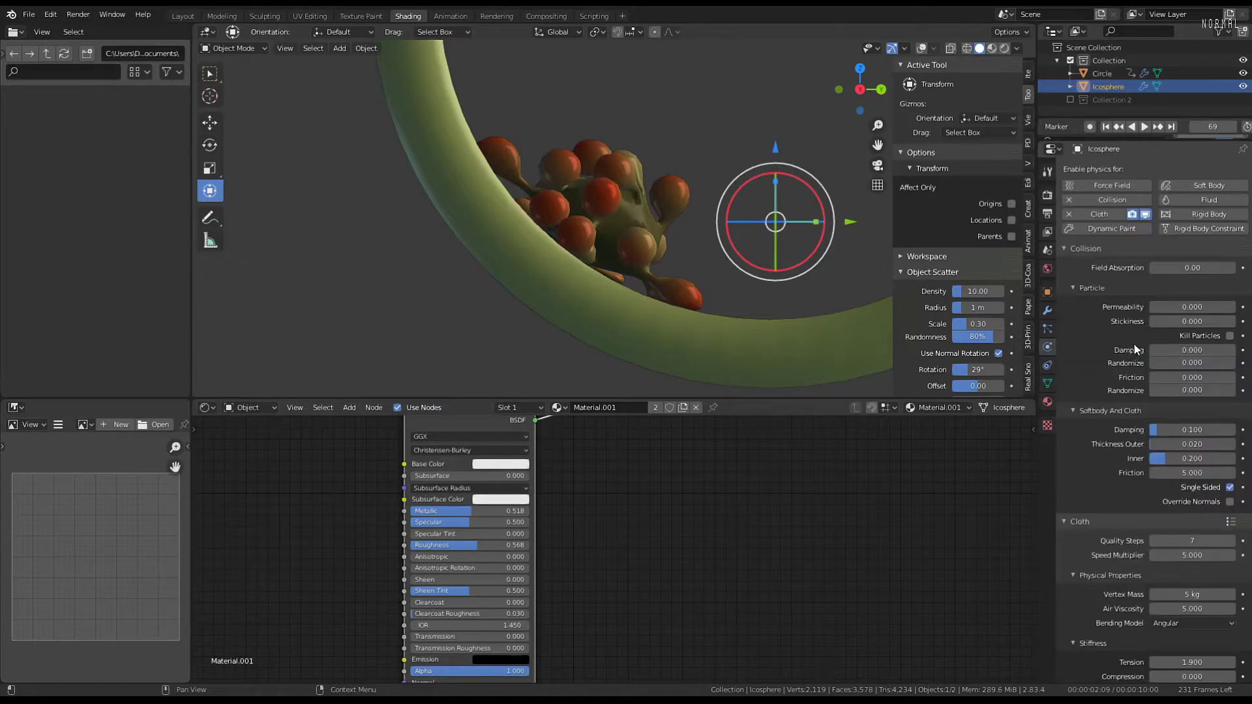
scroll(1150, 395, down, 2)
scroll(1150, 393, up, 2)
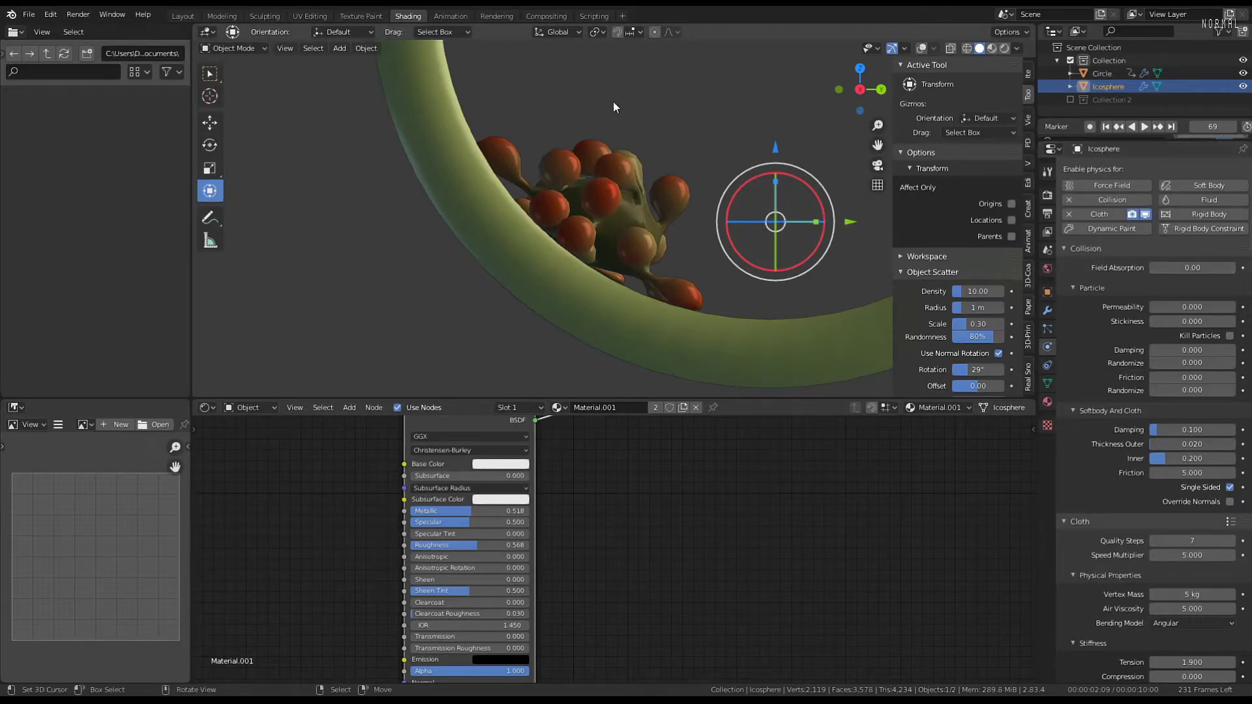
Show the viewport overlays and set the icosphere's cloth quality steps to 13
click(920, 49)
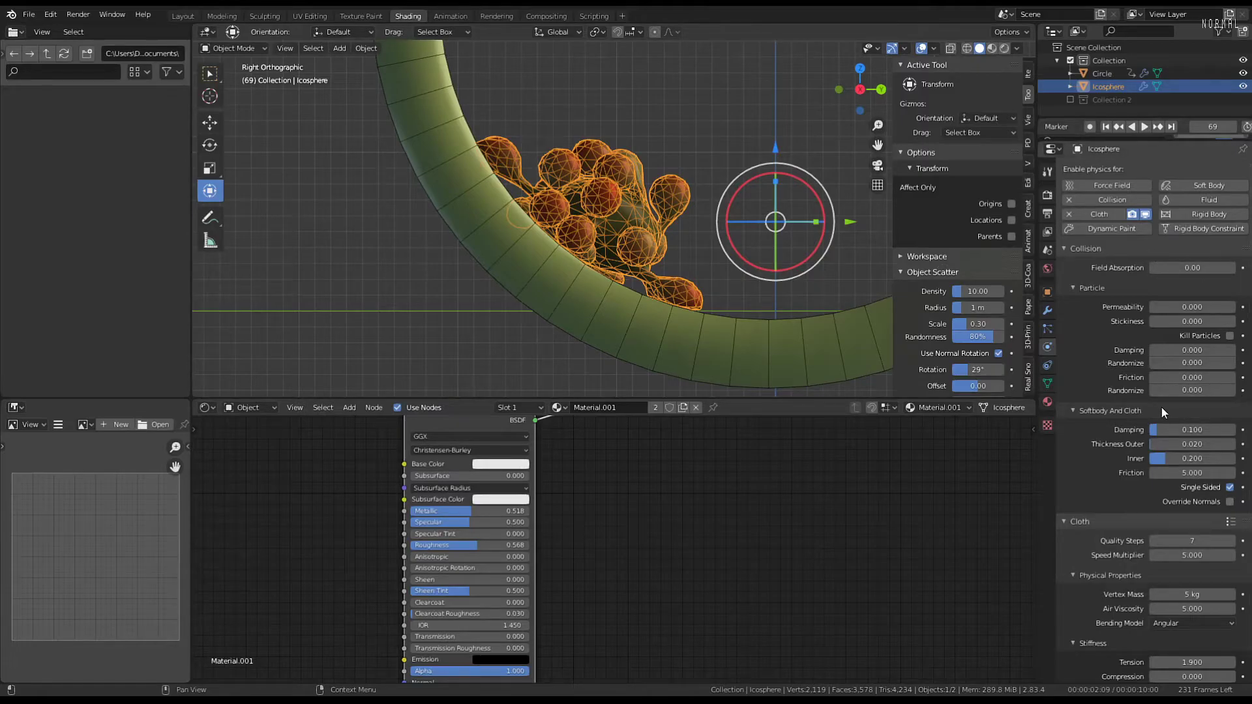
scroll(1161, 412, down, 2)
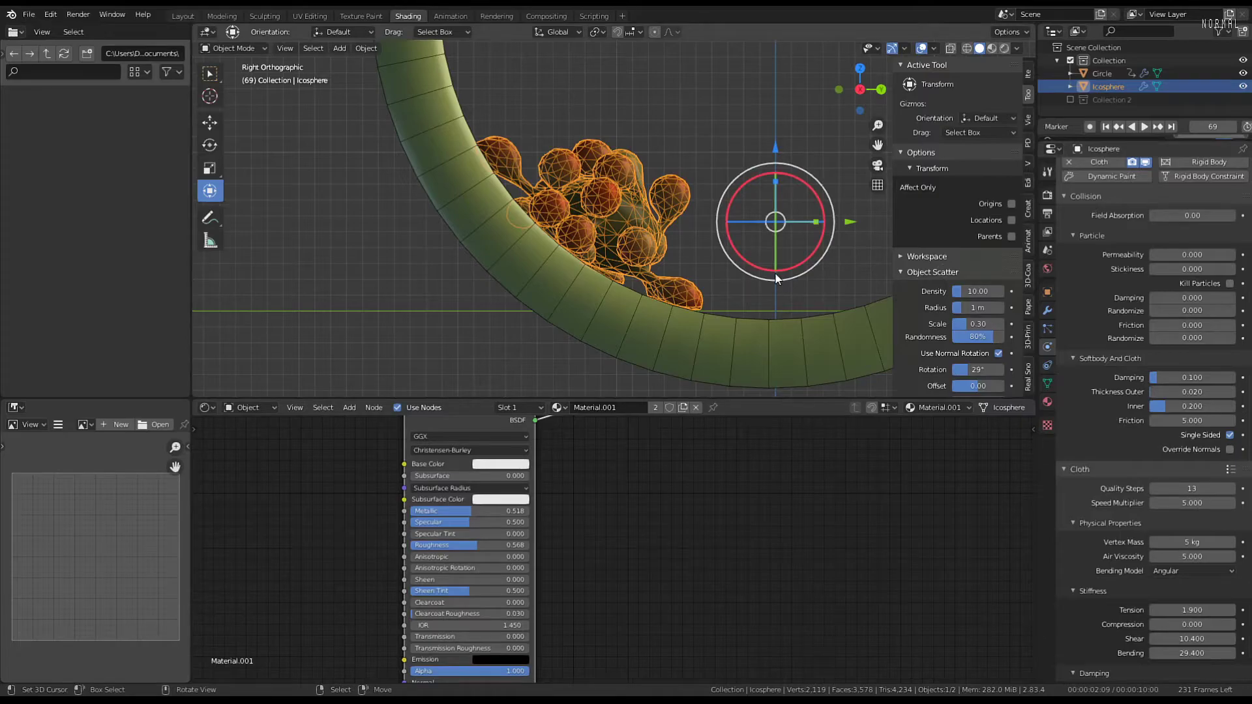
Move the icosphere about 1.07 m along negative Y at the start frame, and play the simulation to frame 18
key(shift+Left)
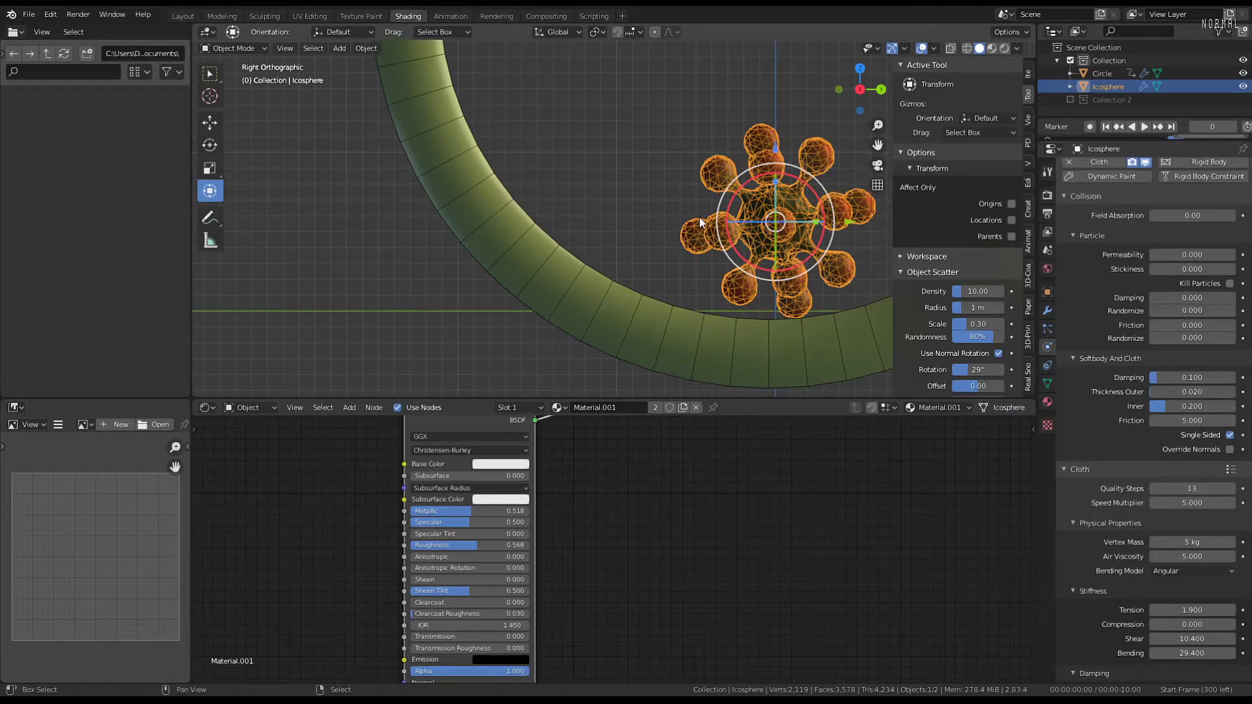
shift+middle_drag(699, 266, 639, 266)
key(g)
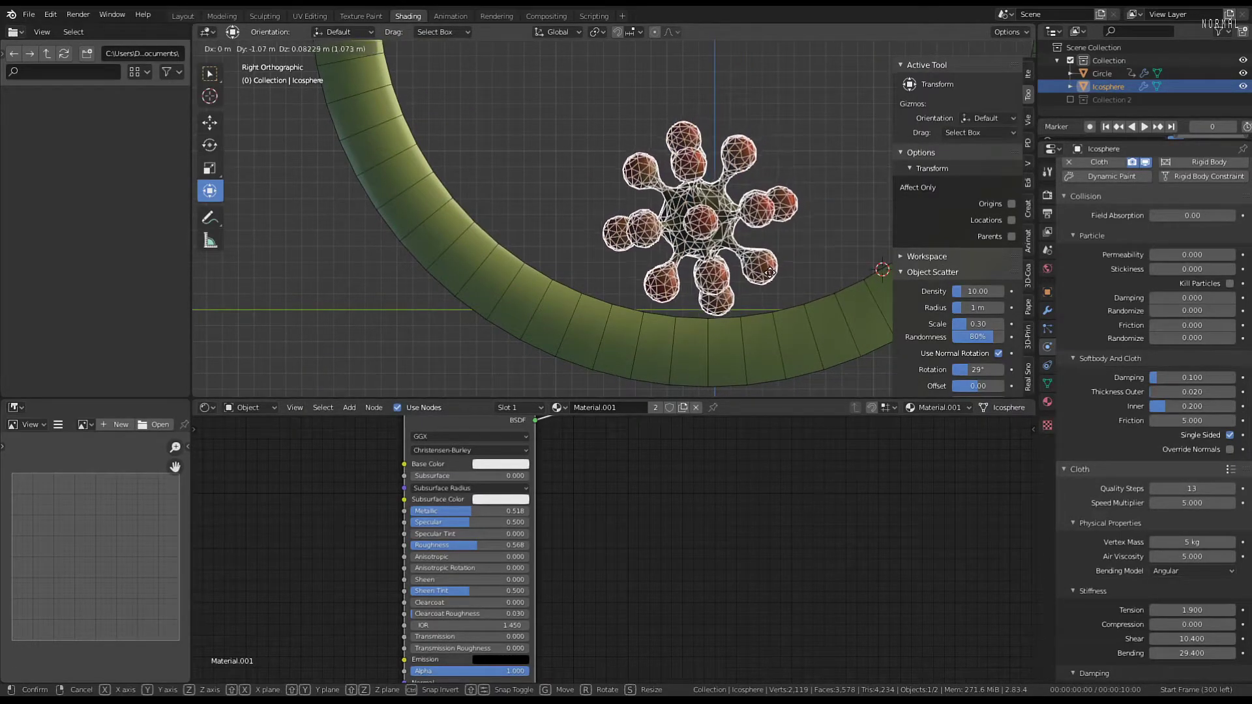
click(770, 272)
key(space)
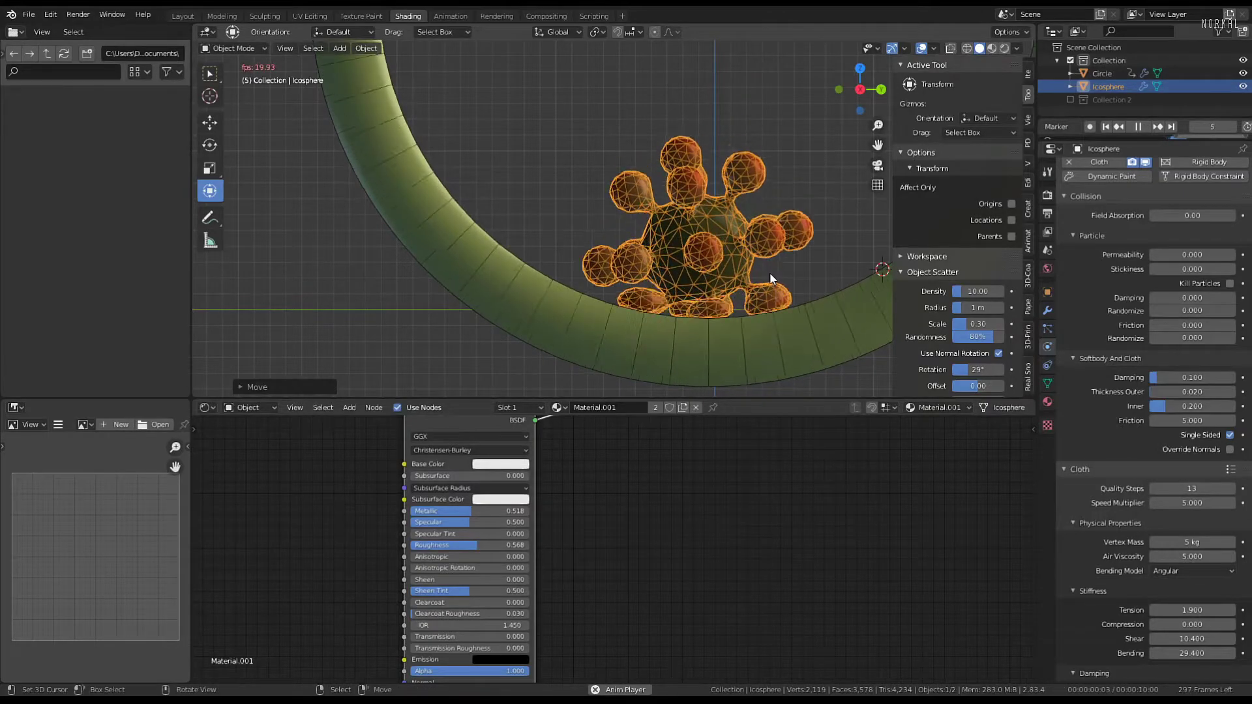
key(space)
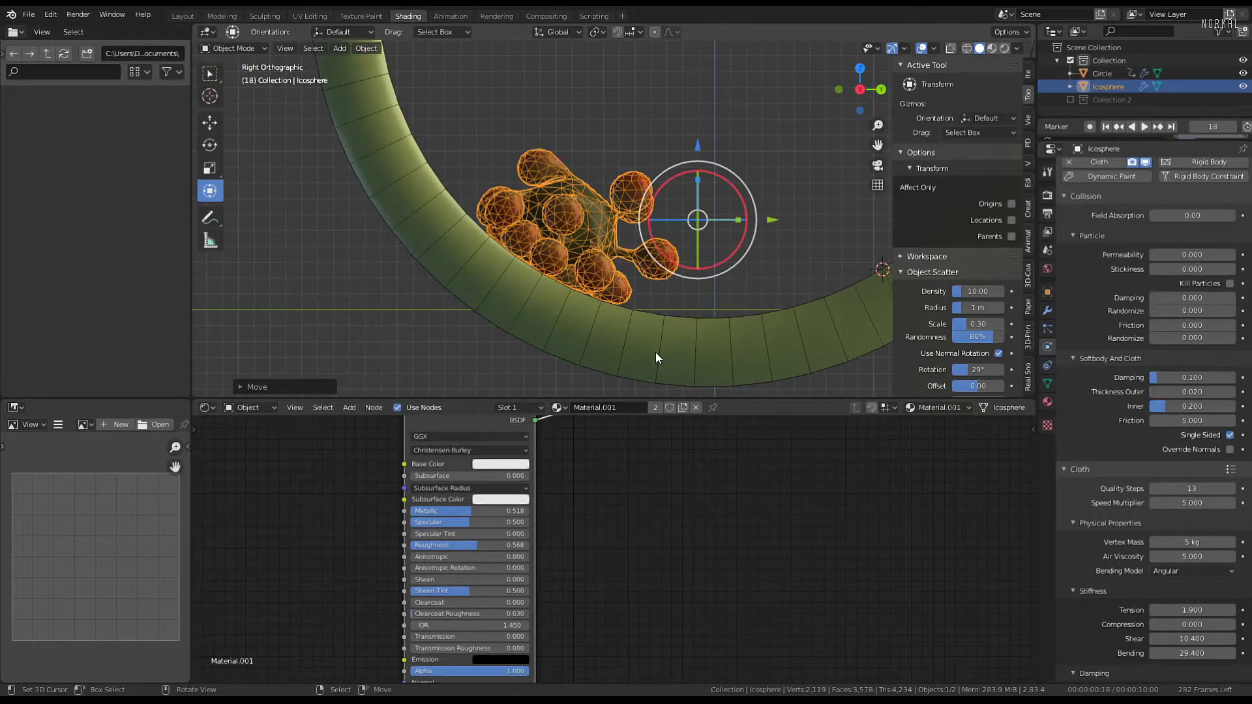
Hide the ring and resume playback, viewing the icosphere on its own from different angles
click(655, 352)
key(h)
key(space)
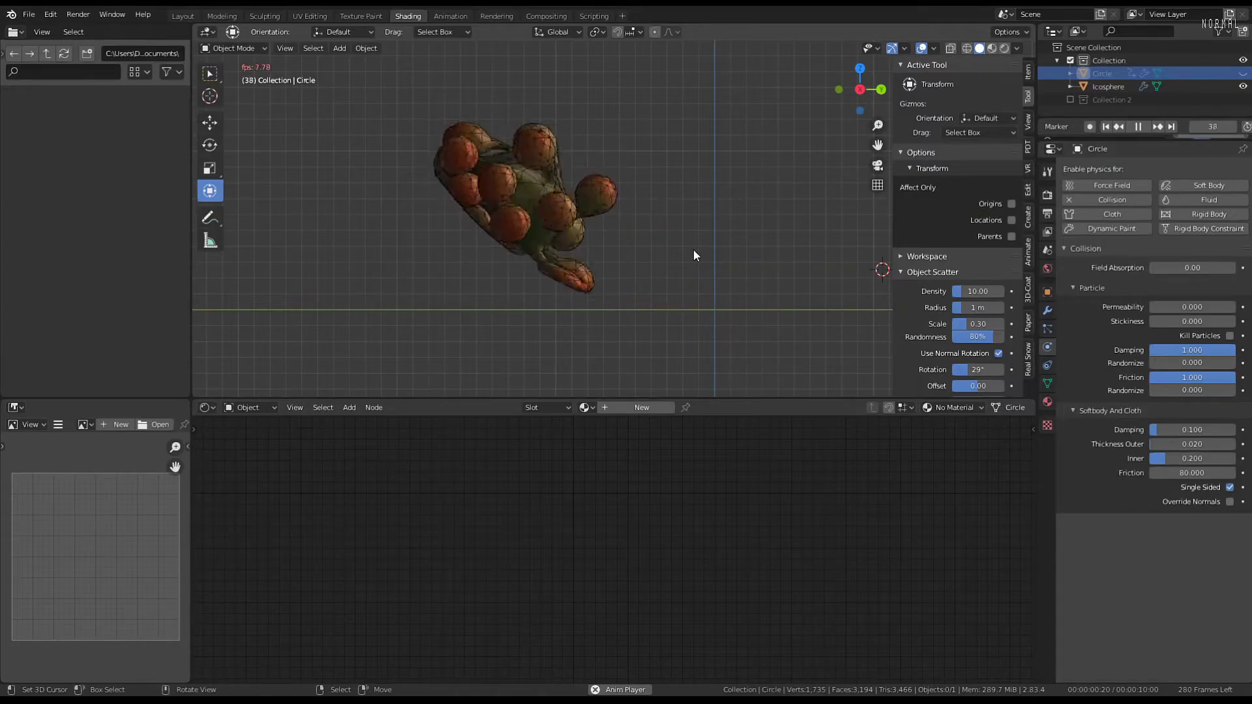
middle_drag(593, 185, 643, 159)
scroll(730, 171, up, 3)
scroll(706, 142, down, 5)
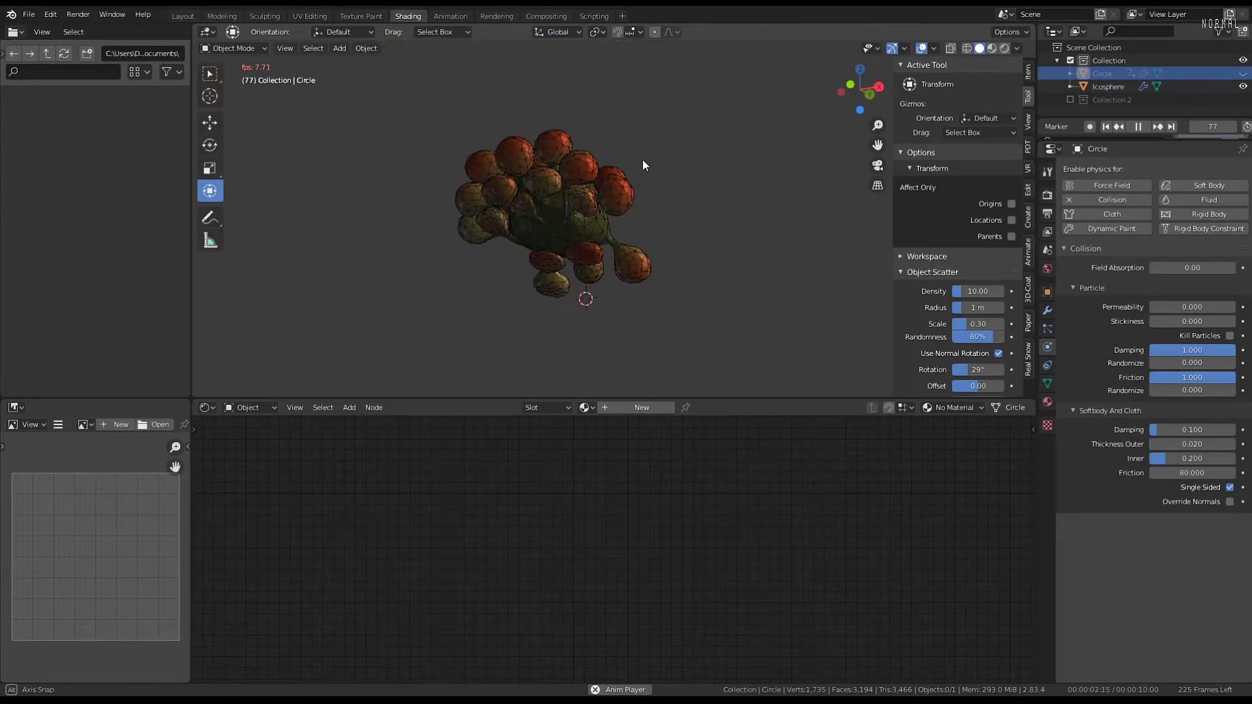
Hide the viewport overlays and examine the icosphere's soft deformation up close from several sides
click(921, 50)
scroll(555, 213, up, 4)
mouse_move(555, 210)
middle_down()
mouse_move(643, 186)
mouse_move(530, 201)
mouse_move(543, 202)
middle_up()
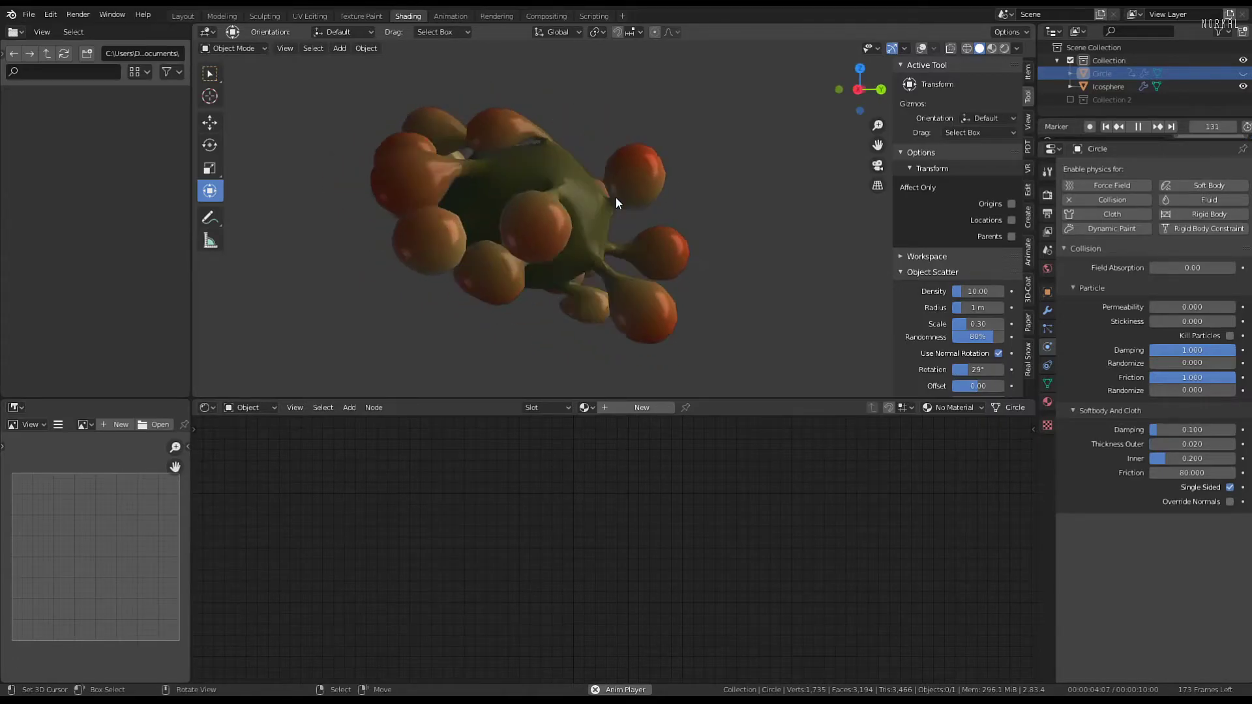
mouse_move(630, 199)
middle_down()
mouse_move(546, 213)
mouse_move(620, 213)
middle_up()
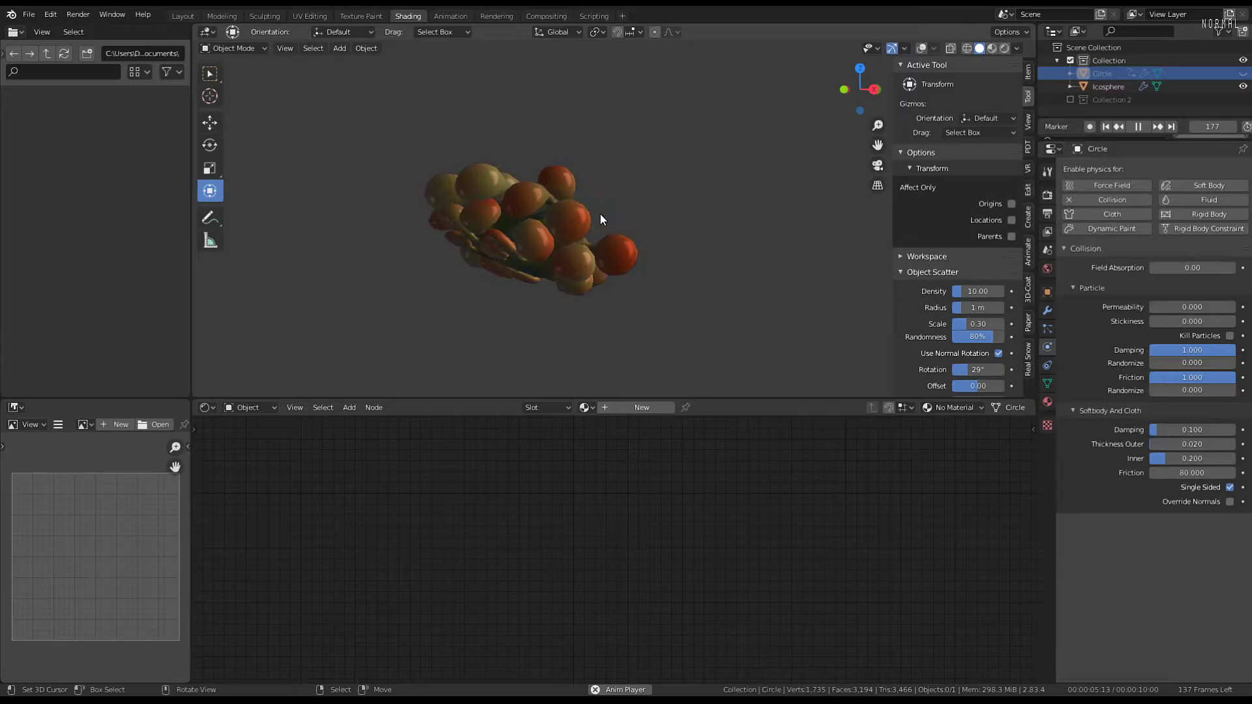
alt+middle_drag(600, 215, 569, 222)
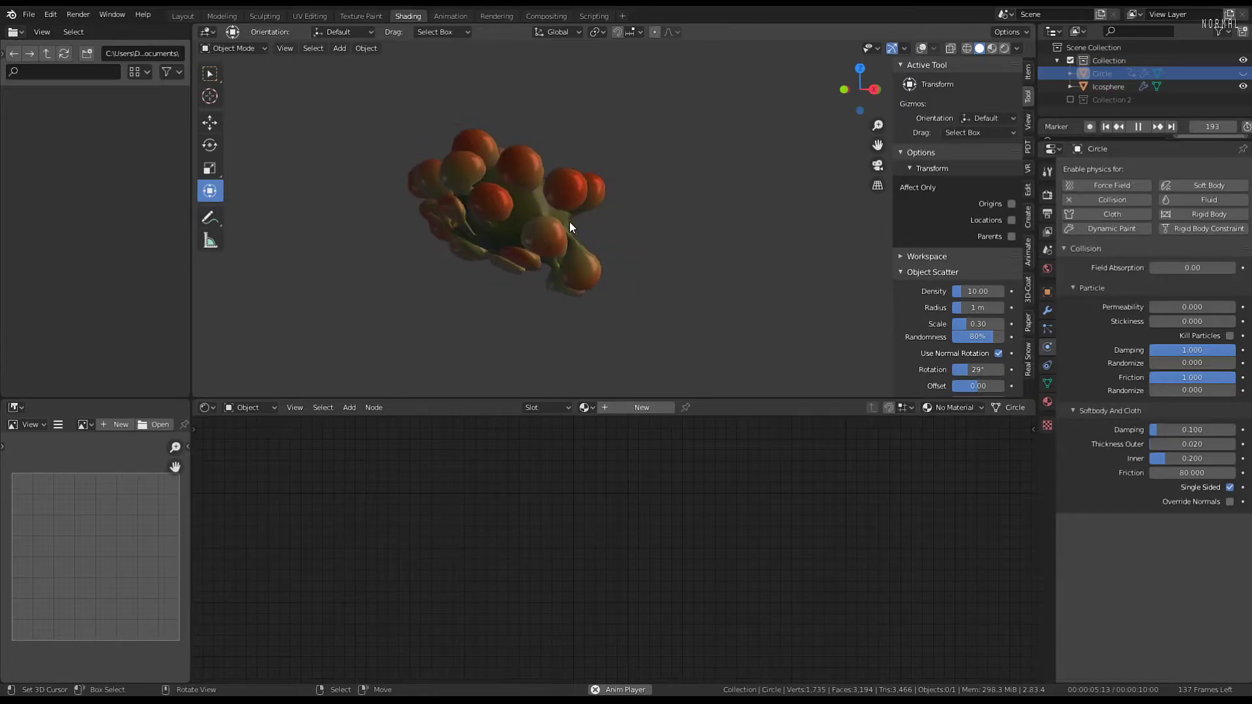
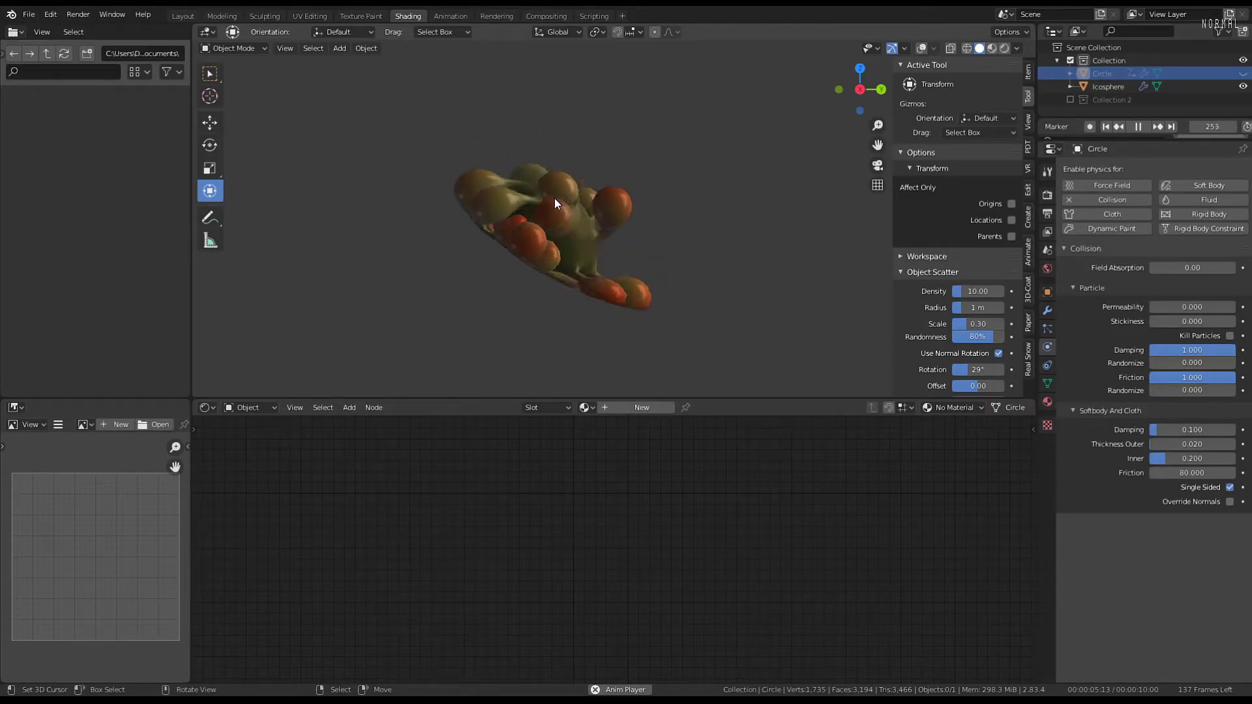
Bring back the hidden ring and examine the icosphere tumbling against its inner surface from several angles
middle_drag(554, 199, 572, 222)
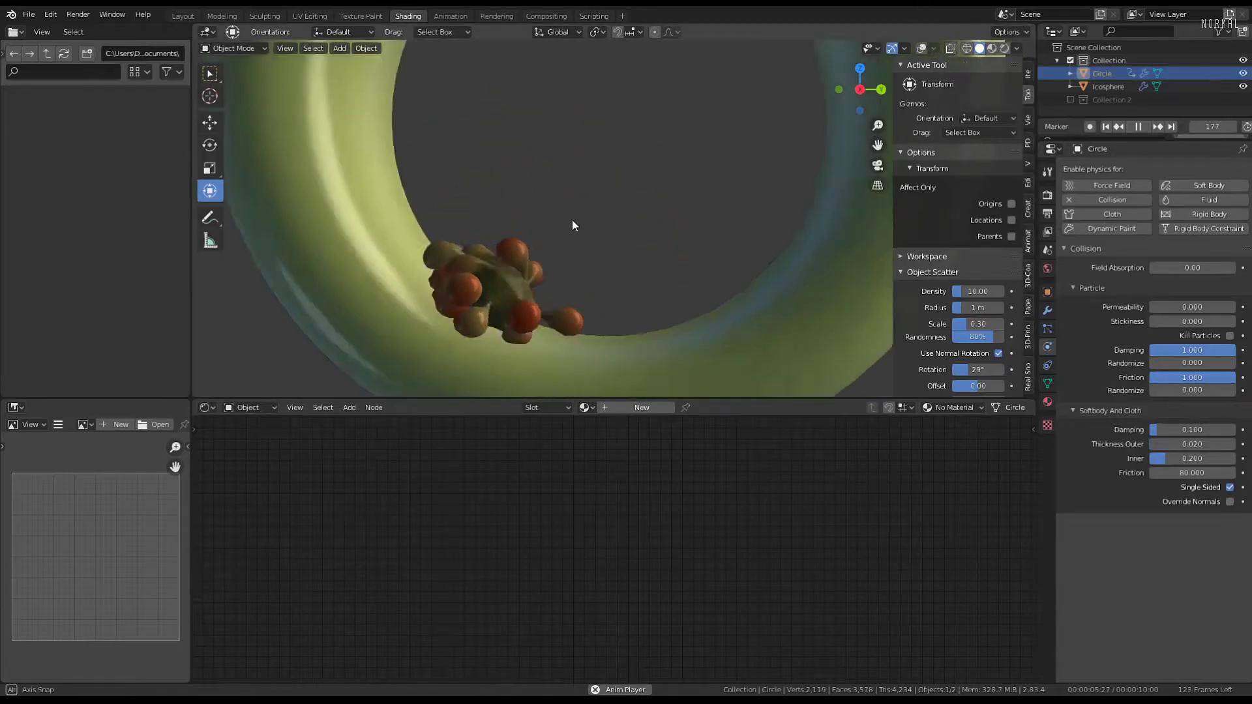
scroll(635, 269, down, 3)
middle_drag(619, 222, 584, 190)
scroll(615, 191, up, 4)
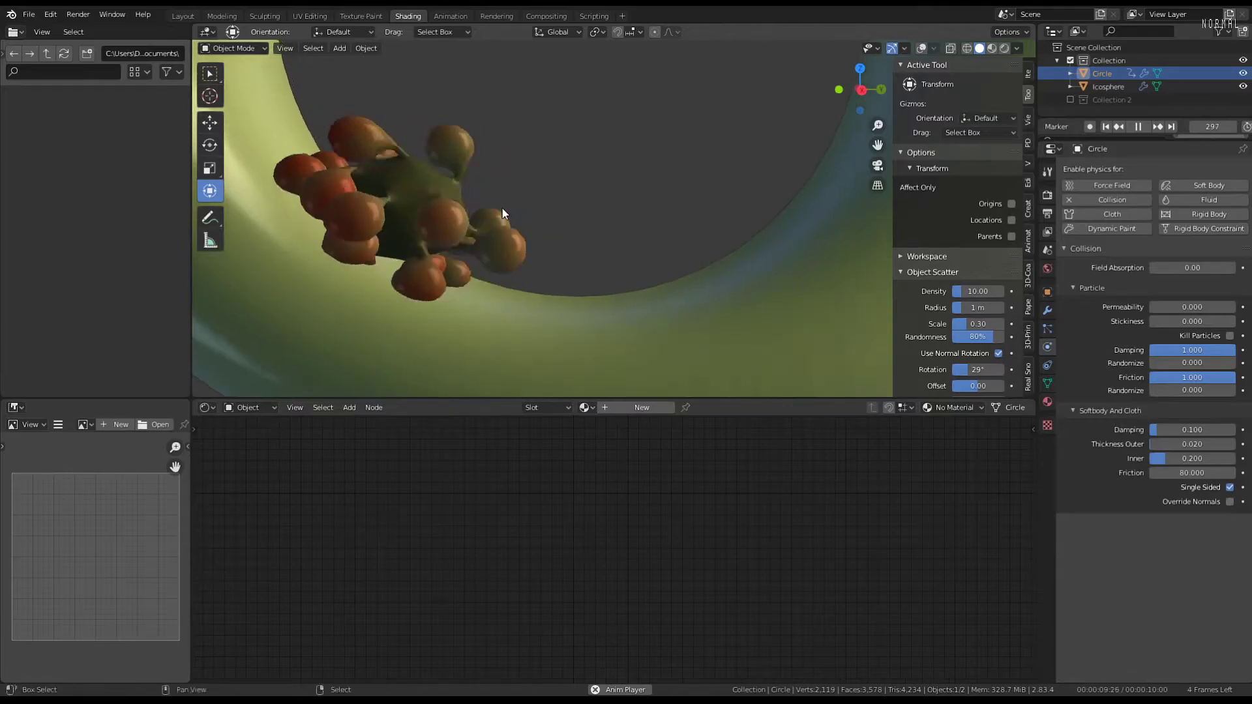
middle_drag(641, 225, 489, 173)
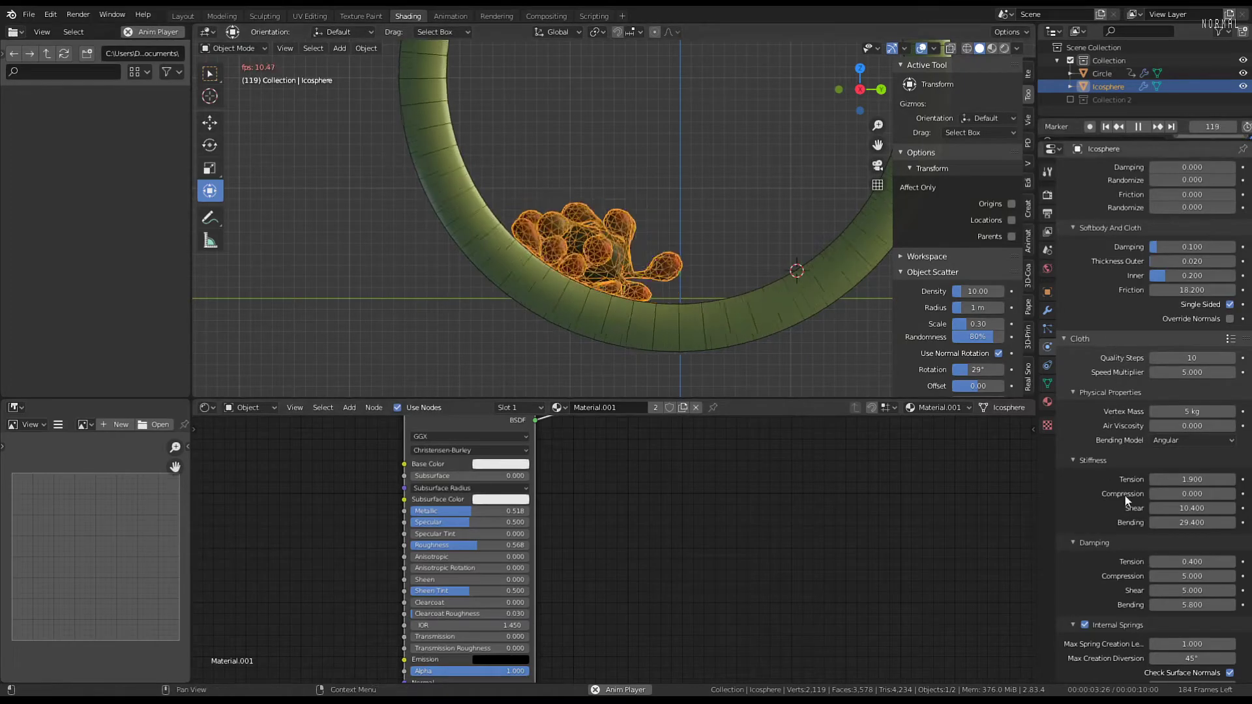
Save the project file while the simulation plays
click(29, 14)
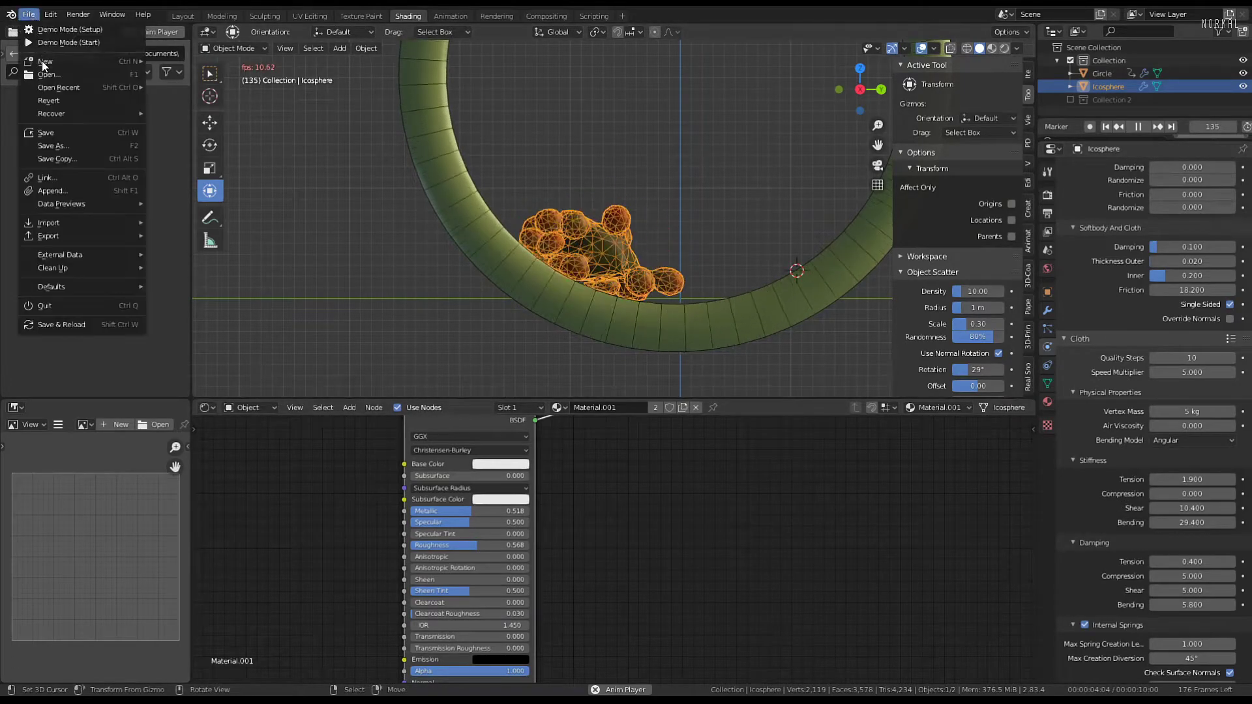
click(49, 131)
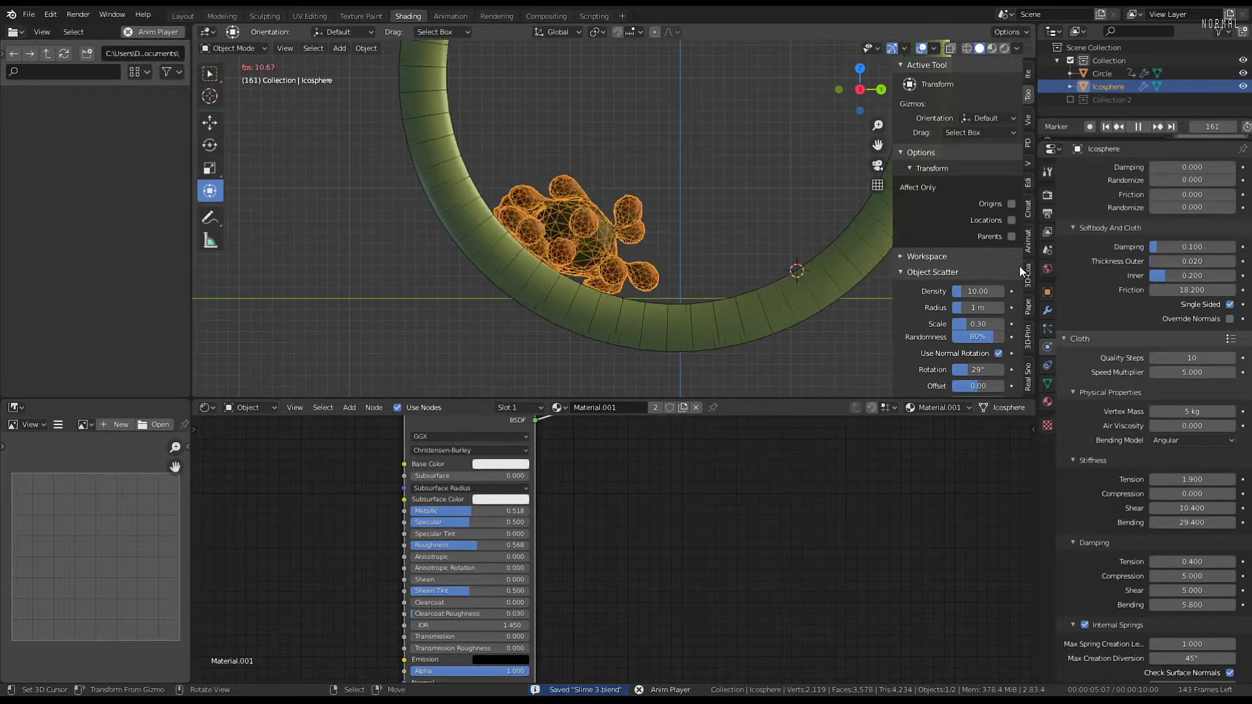
Lower the icosphere's cloth pressure in stages to 0.4 while the simulation plays
scroll(1116, 550, down, 2)
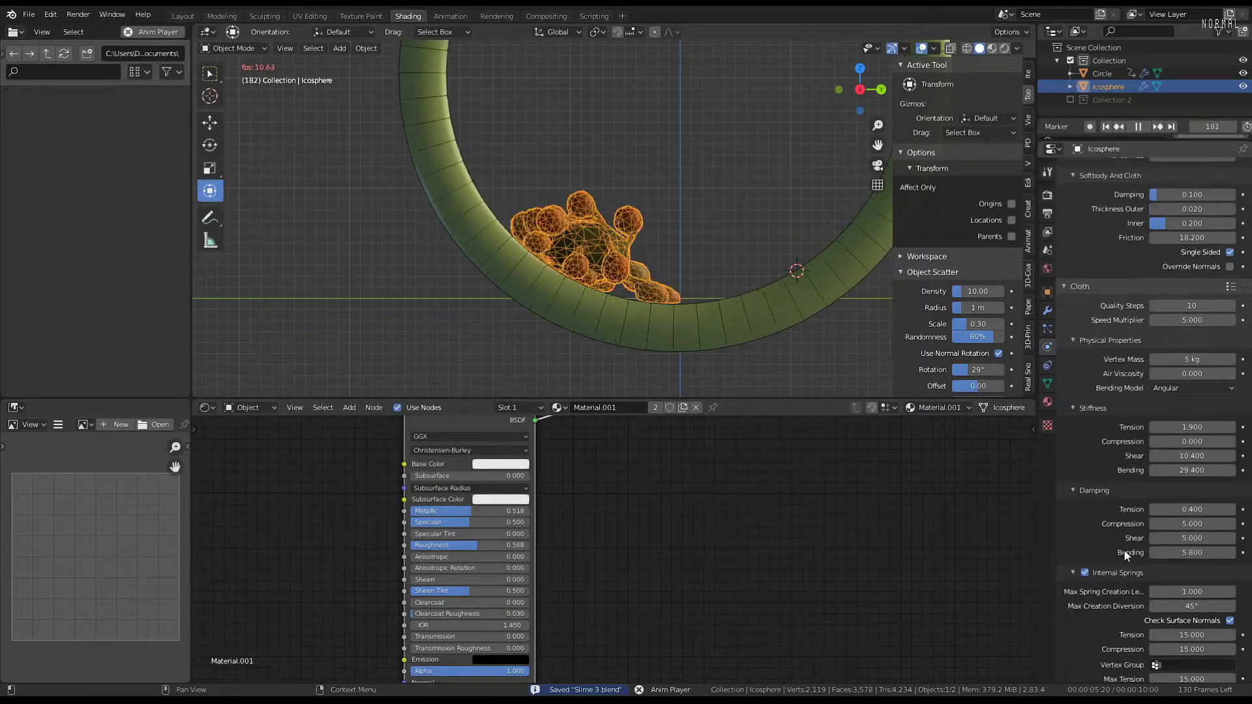
scroll(1079, 558, down, 4)
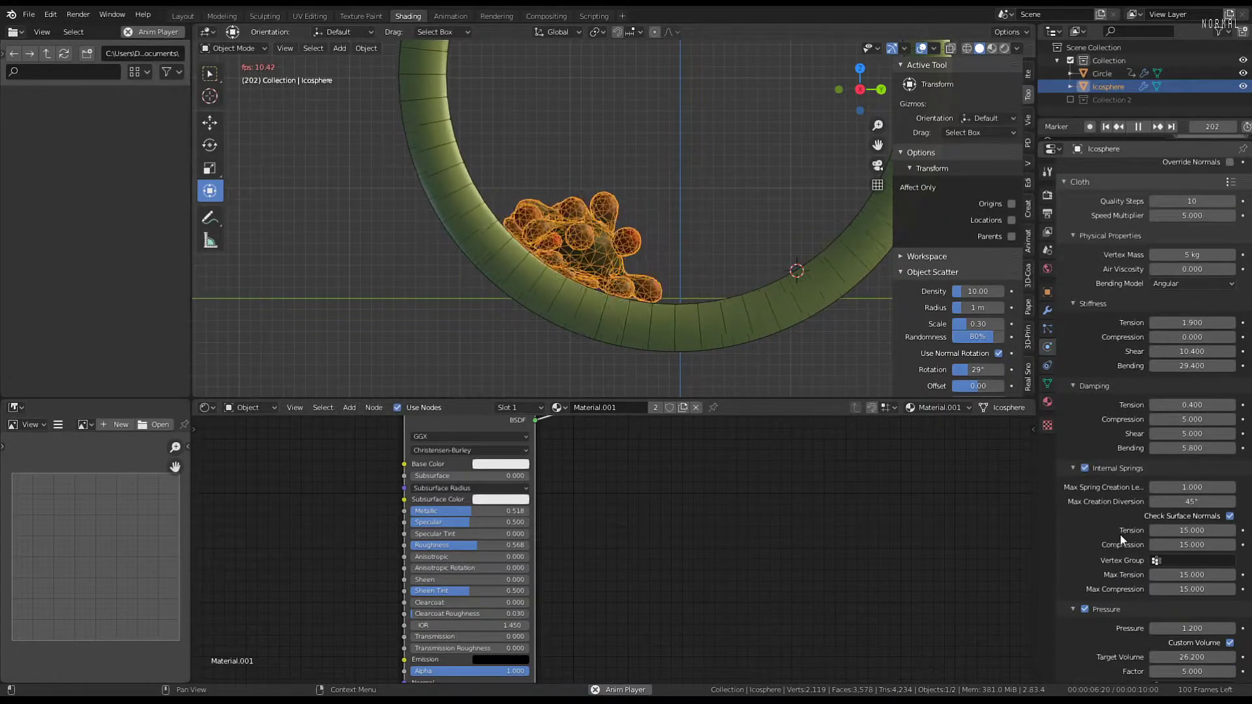
scroll(1101, 494, down, 3)
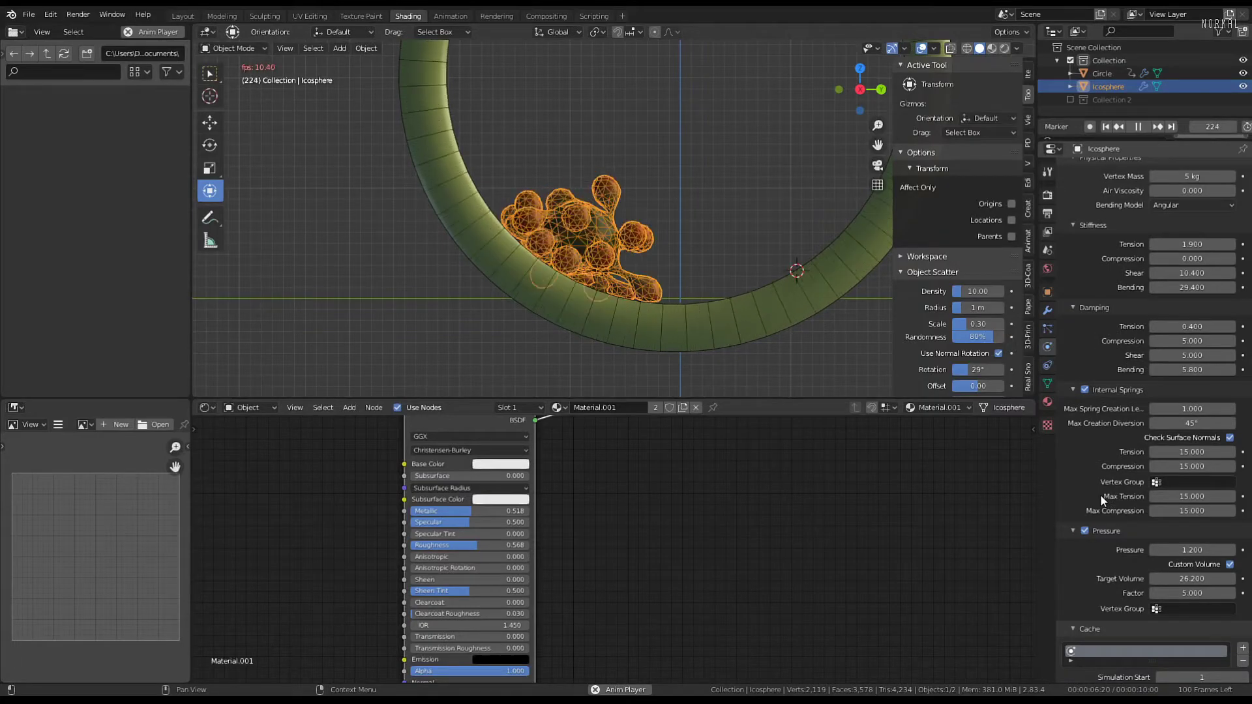
click(1155, 550)
click(1155, 550)
click(1156, 550)
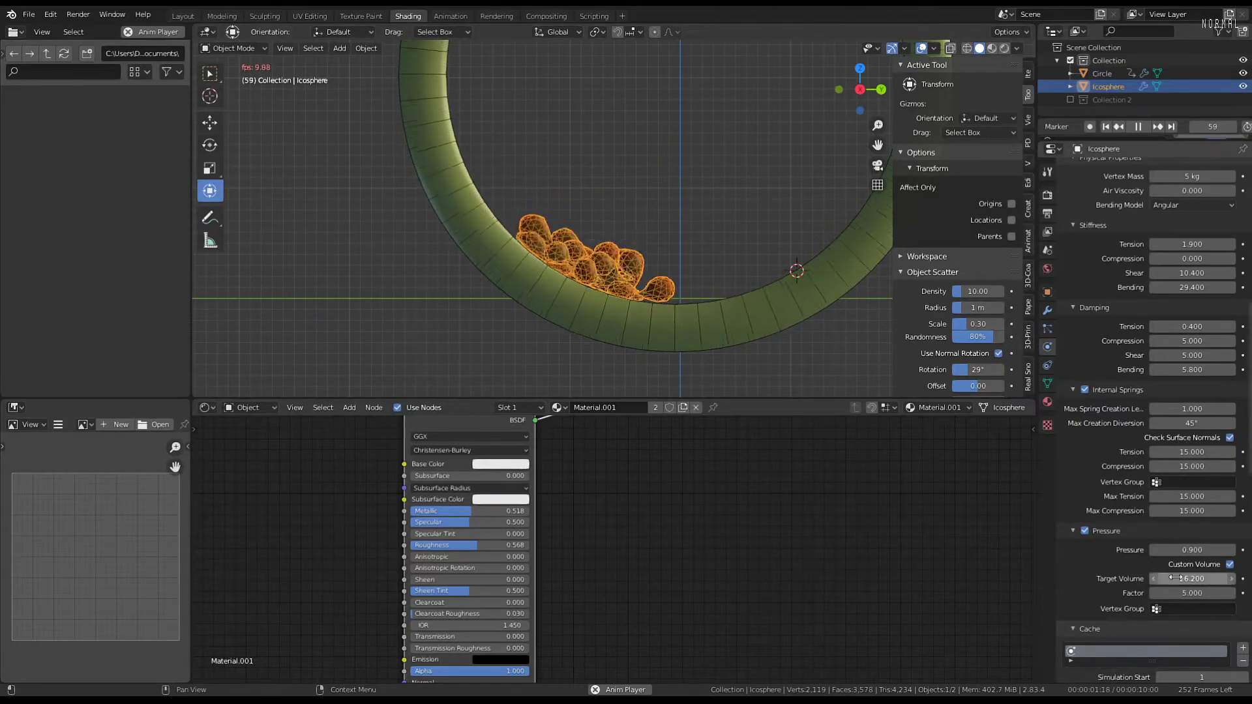
click(1156, 549)
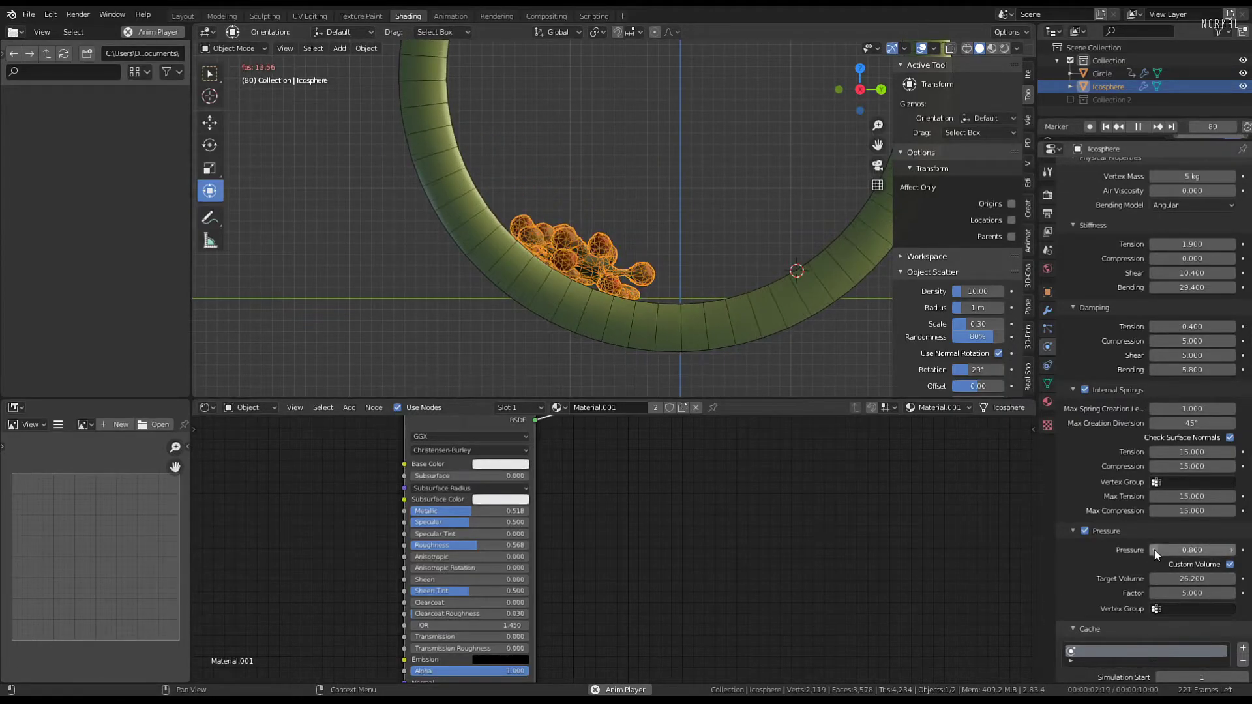
click(1154, 549)
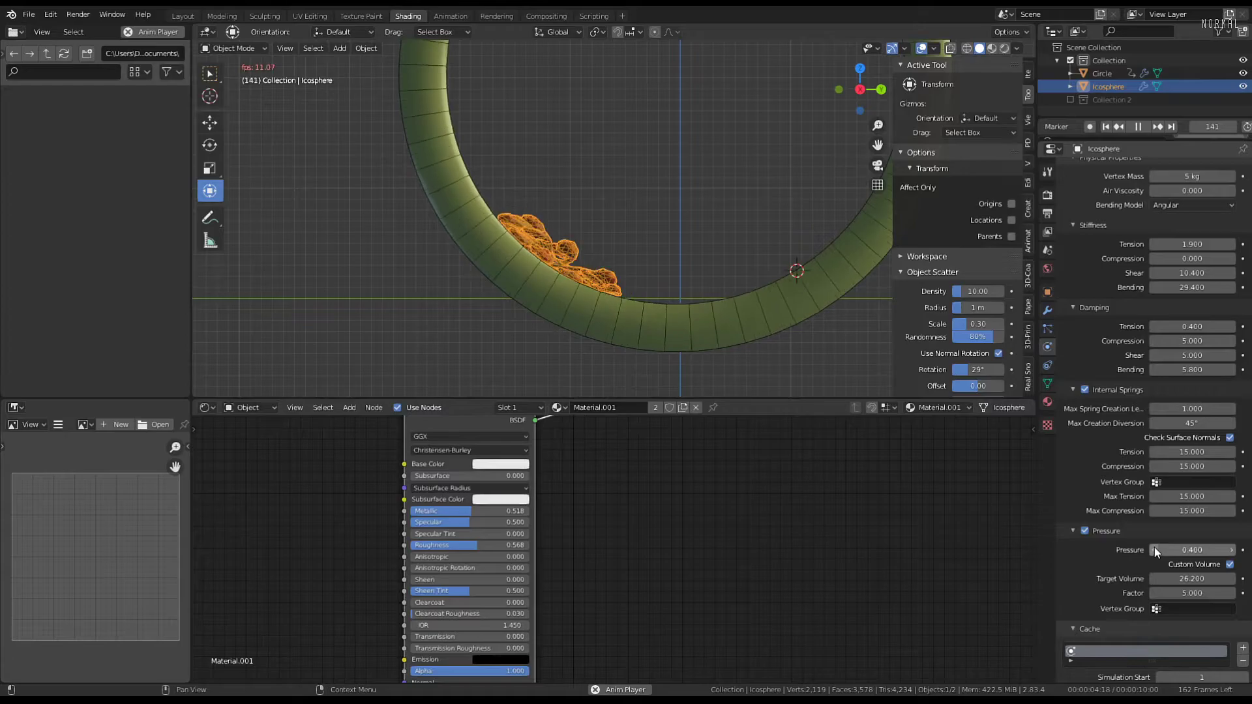
Examine how the icosphere deforms inside the ring at the lowered pressure, from the side and at an angle
scroll(624, 174, up, 1)
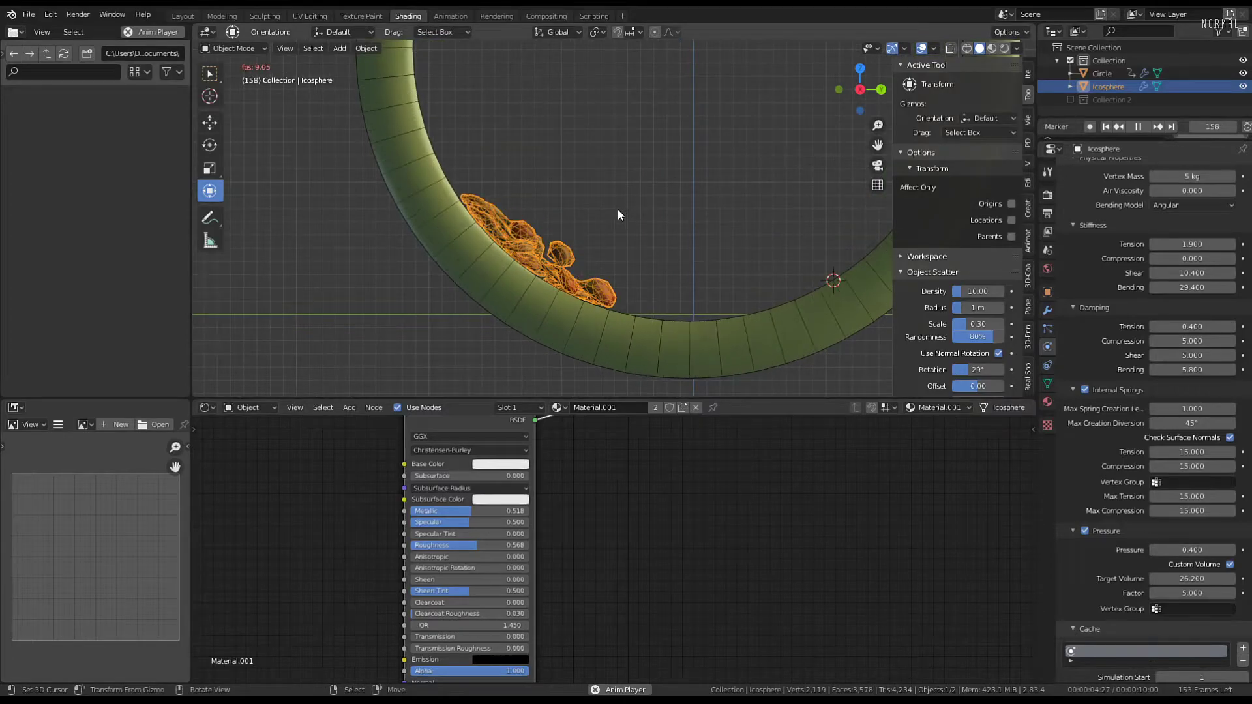
middle_drag(618, 210, 659, 204)
scroll(616, 228, up, 2)
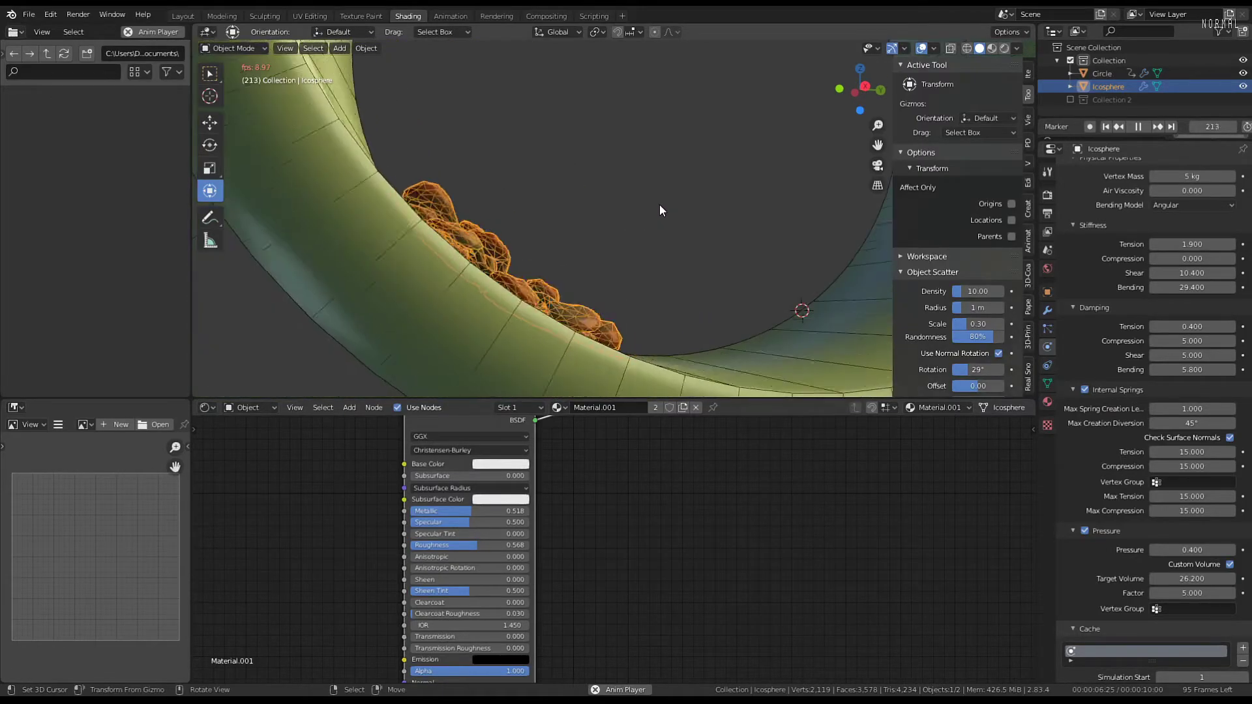
scroll(659, 205, down, 4)
scroll(620, 224, up, 2)
Set the ring's viewport display type to Wire in its object properties
click(698, 321)
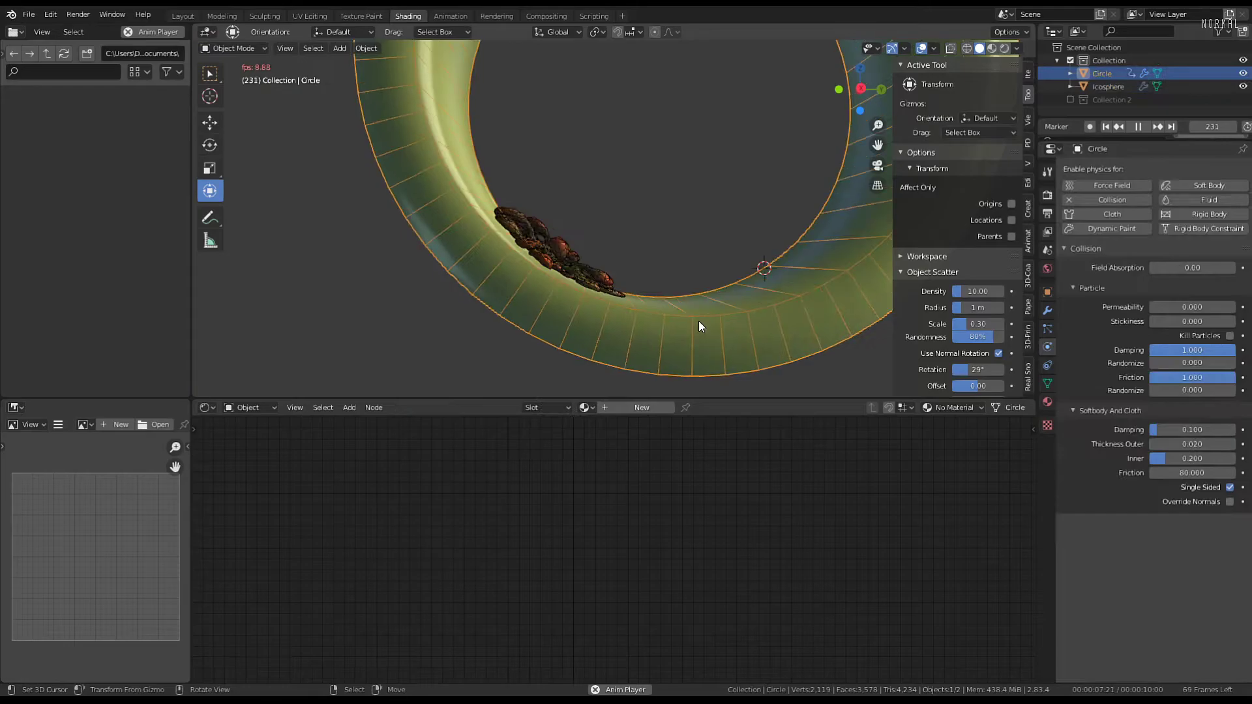
click(1048, 401)
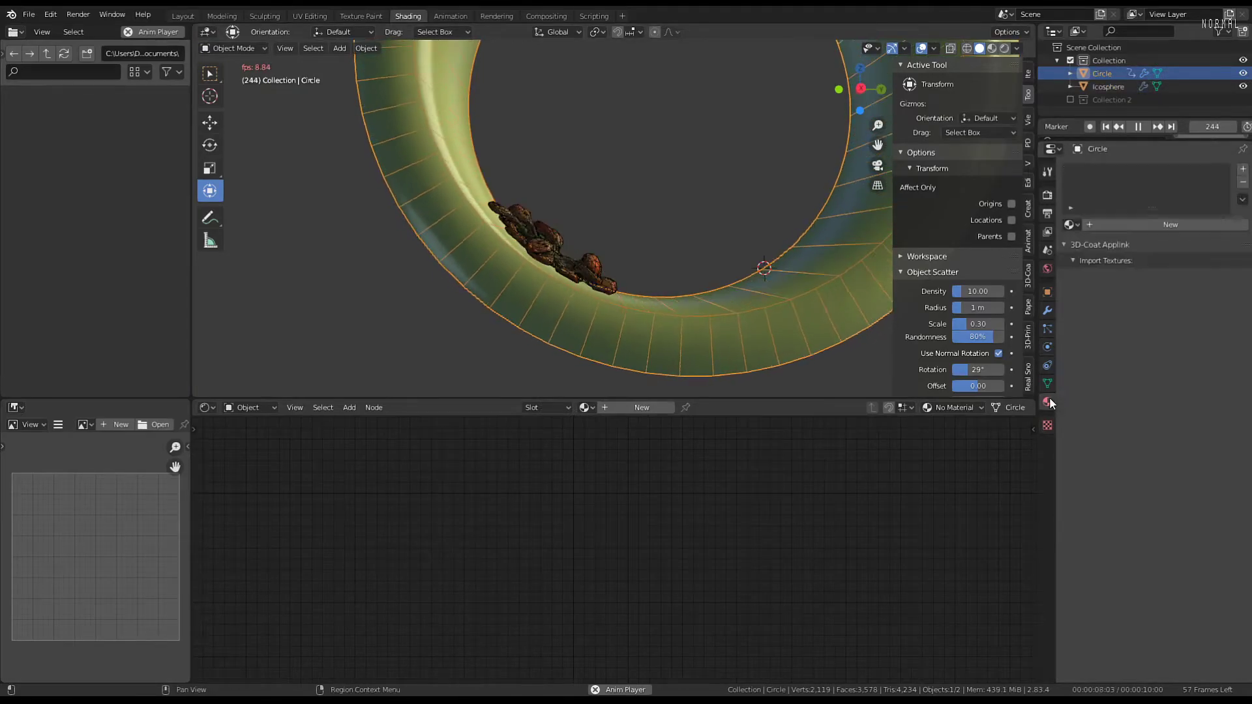
click(1049, 293)
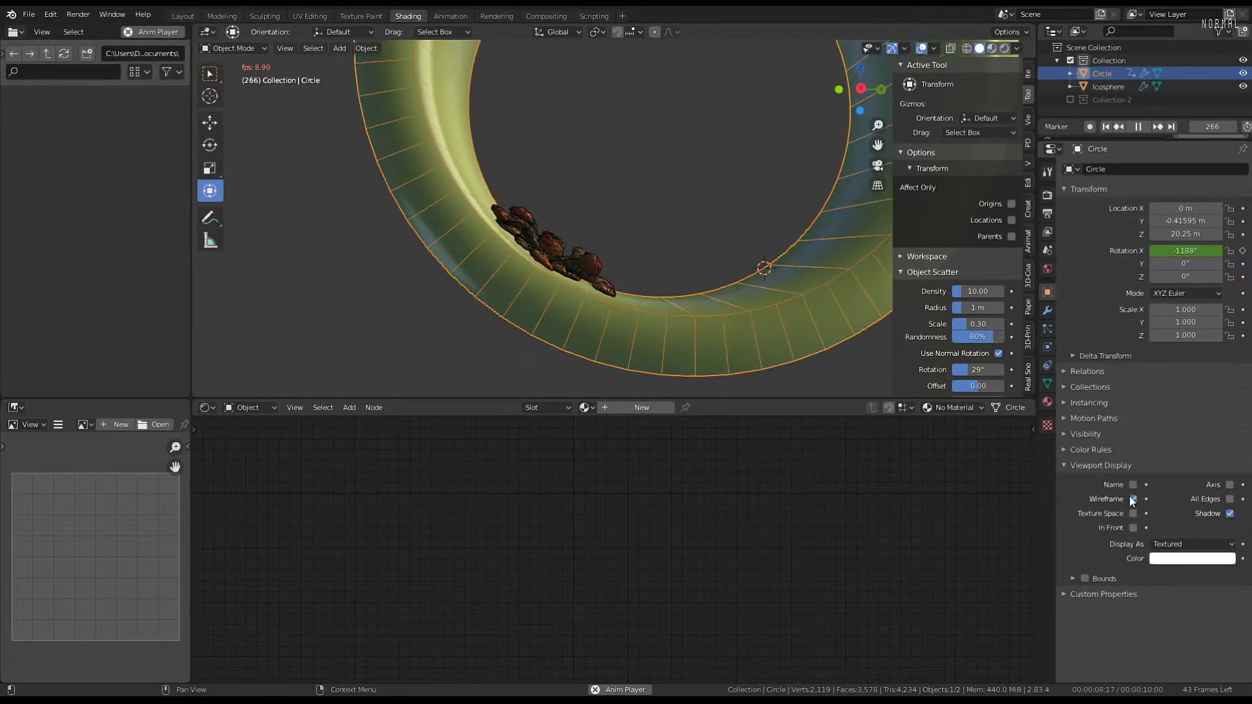
click(1178, 541)
click(1174, 573)
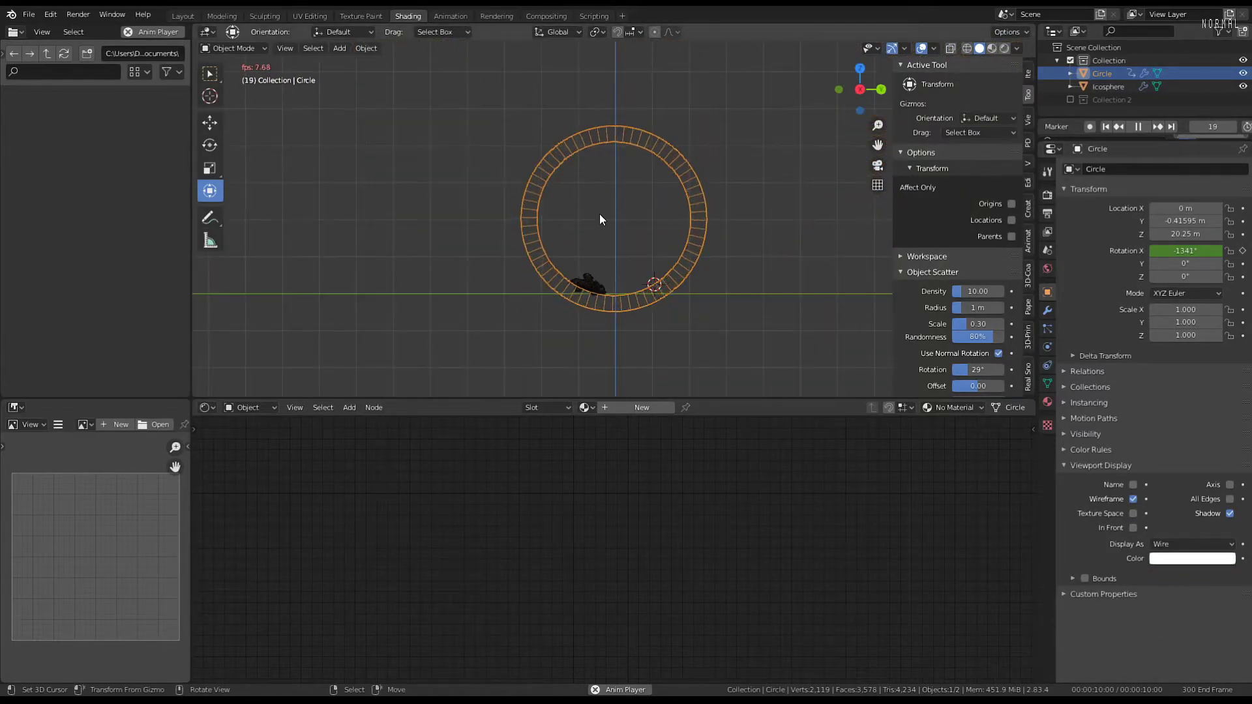
Select the icosphere inside the wireframe ring and frame it closely in the side view
scroll(600, 210, up, 6)
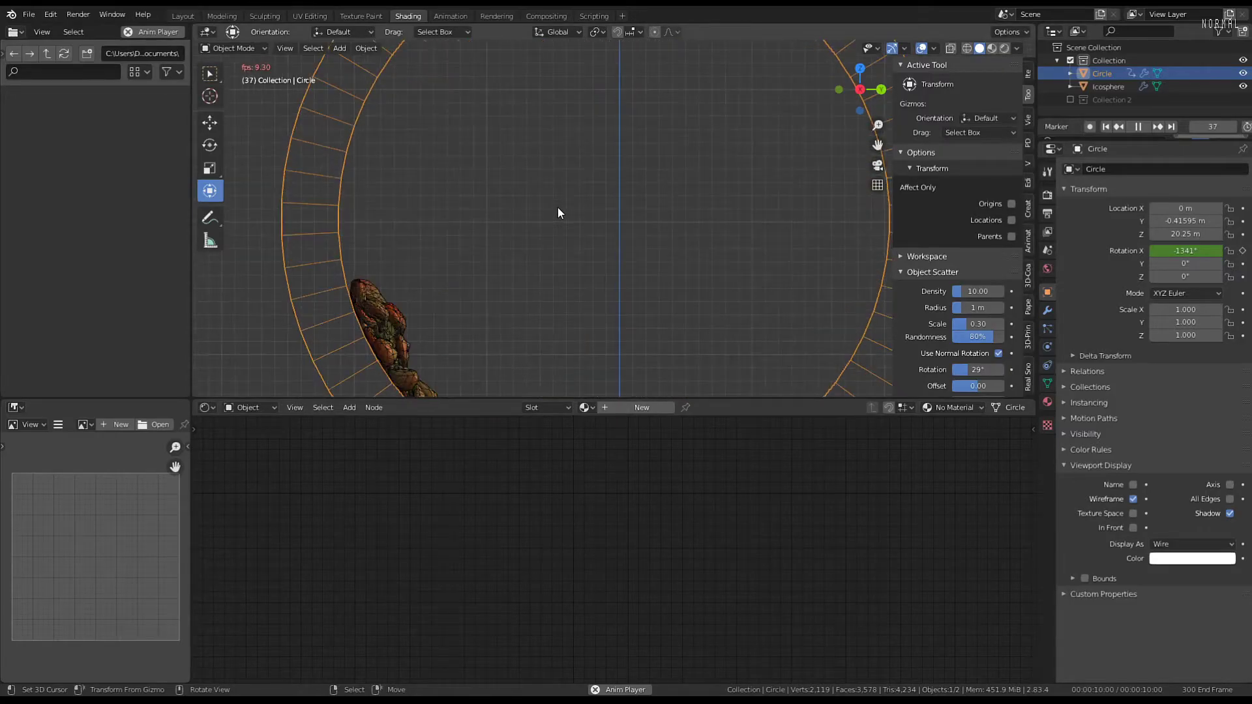
scroll(554, 213, down, 2)
click(486, 339)
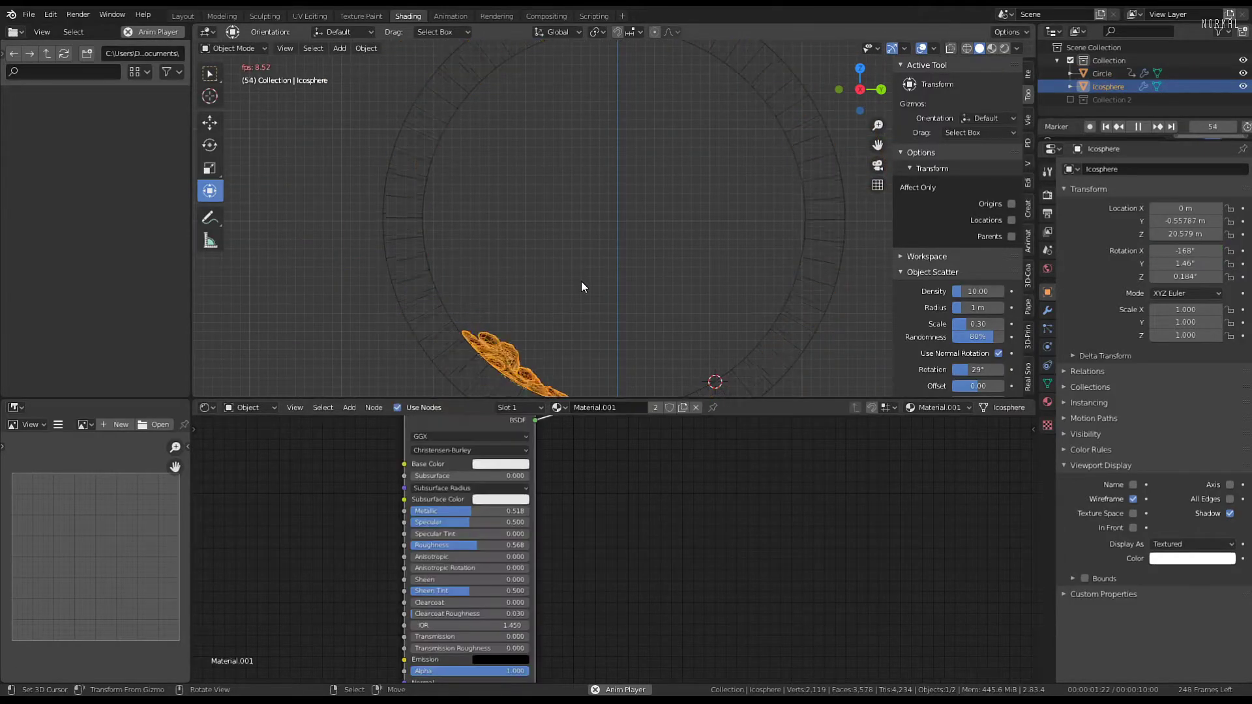
key(KP_Decimal)
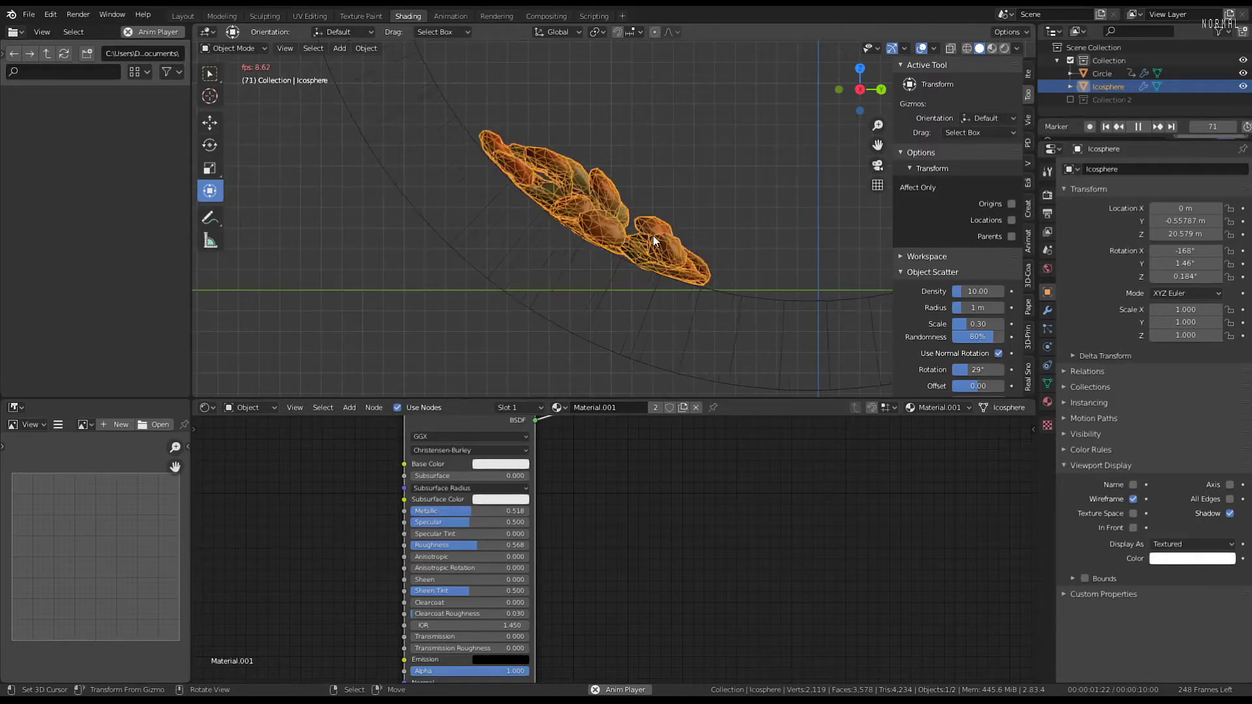
scroll(706, 149, up, 3)
scroll(706, 149, down, 4)
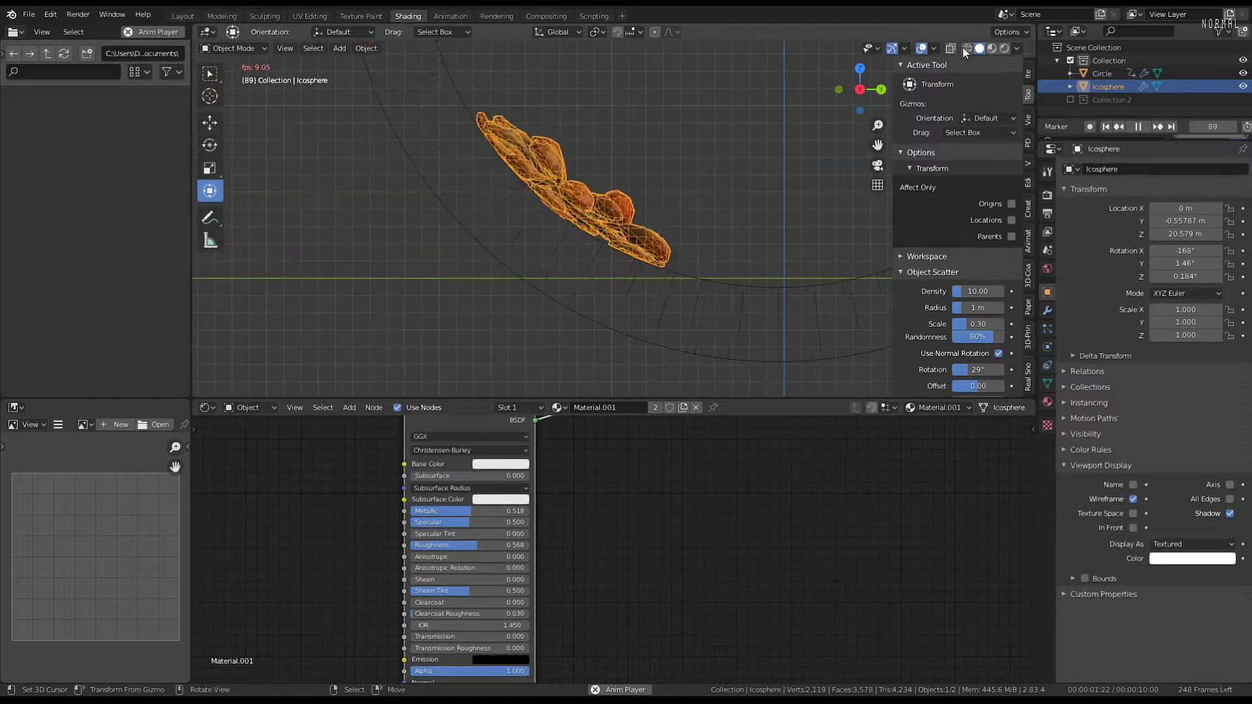
Hide the viewport overlays, examine the icosphere's painted surface as it deforms, and restore the overlays
click(921, 48)
middle_drag(654, 158, 686, 177)
scroll(687, 163, up, 3)
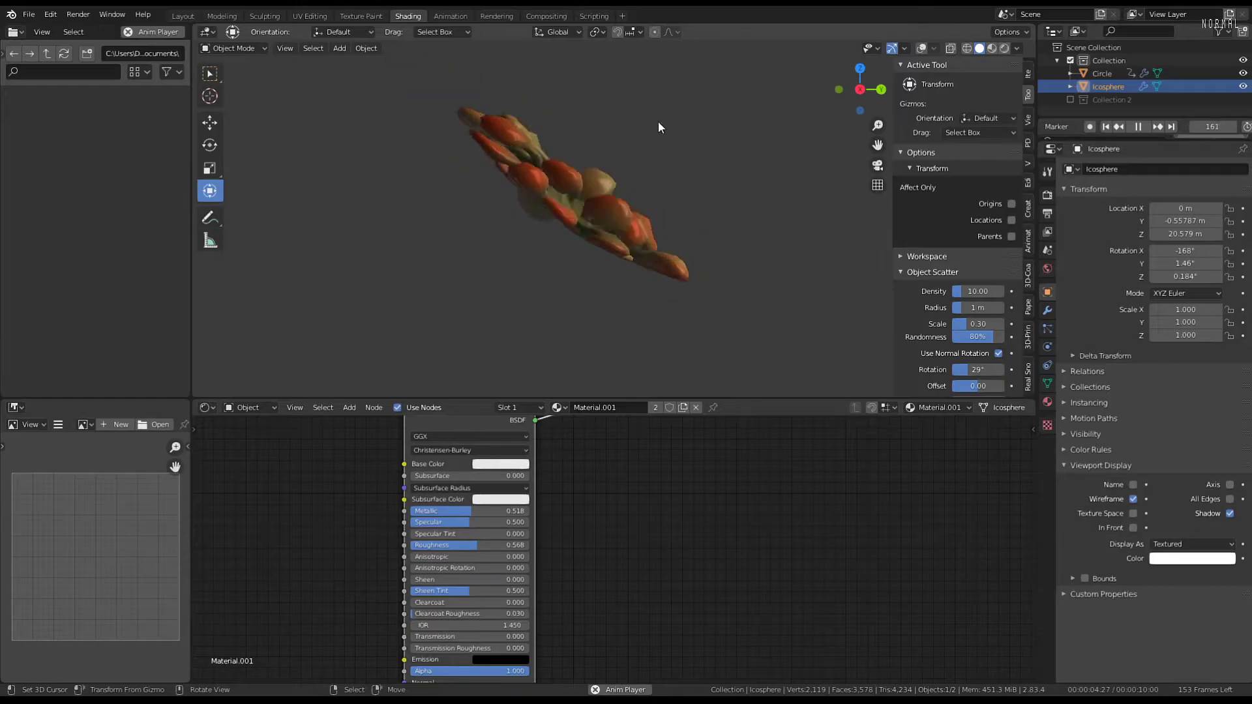
click(919, 49)
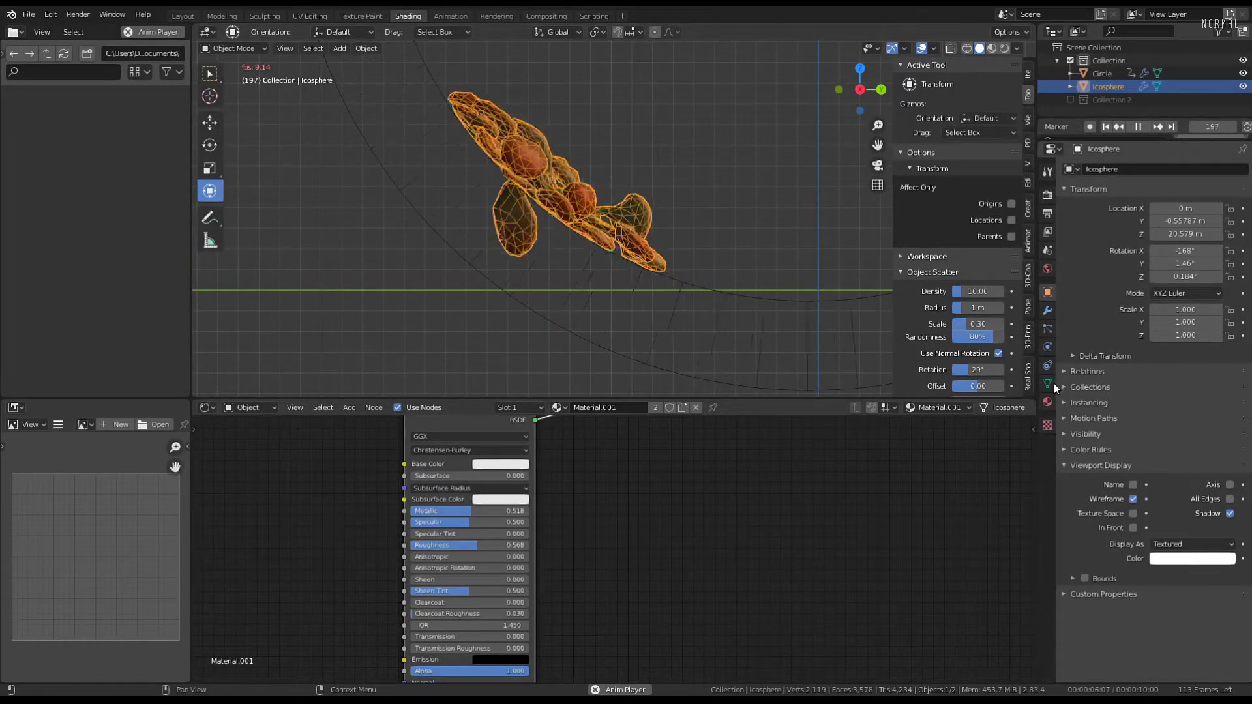
Bring up the icosphere's physics settings and follow its motion relative to the ring from far away and up close
click(1048, 349)
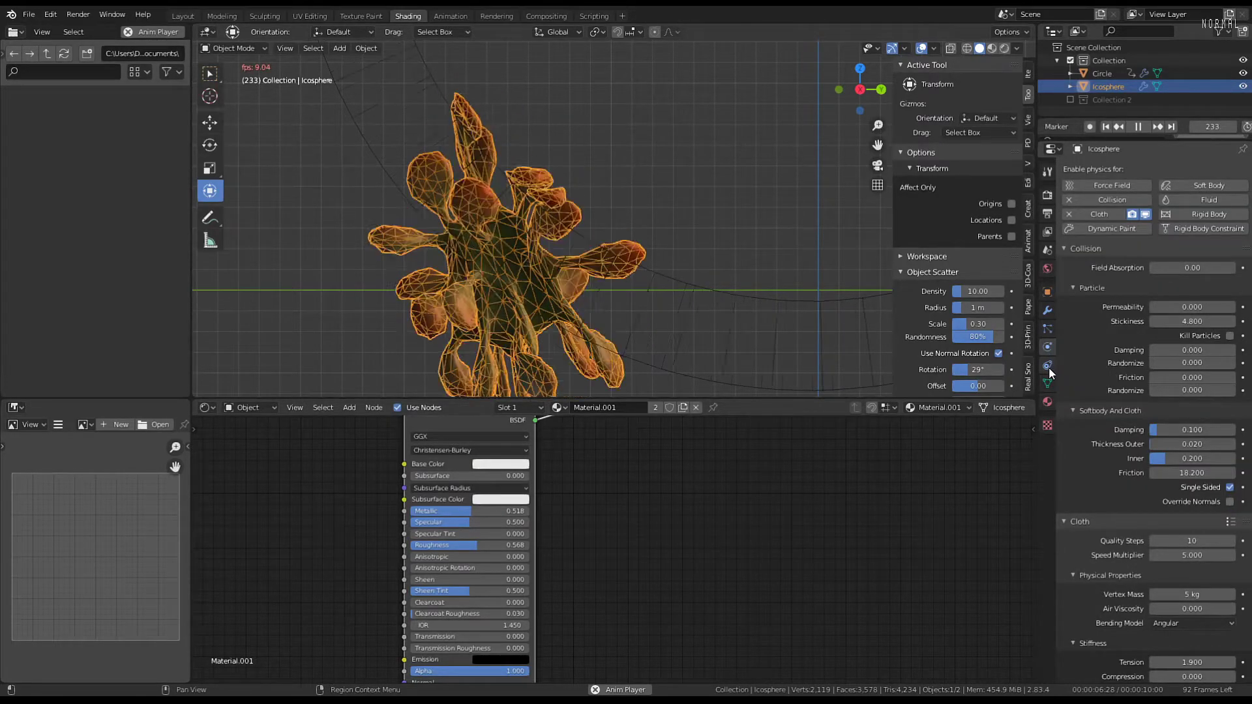
scroll(441, 237, down, 6)
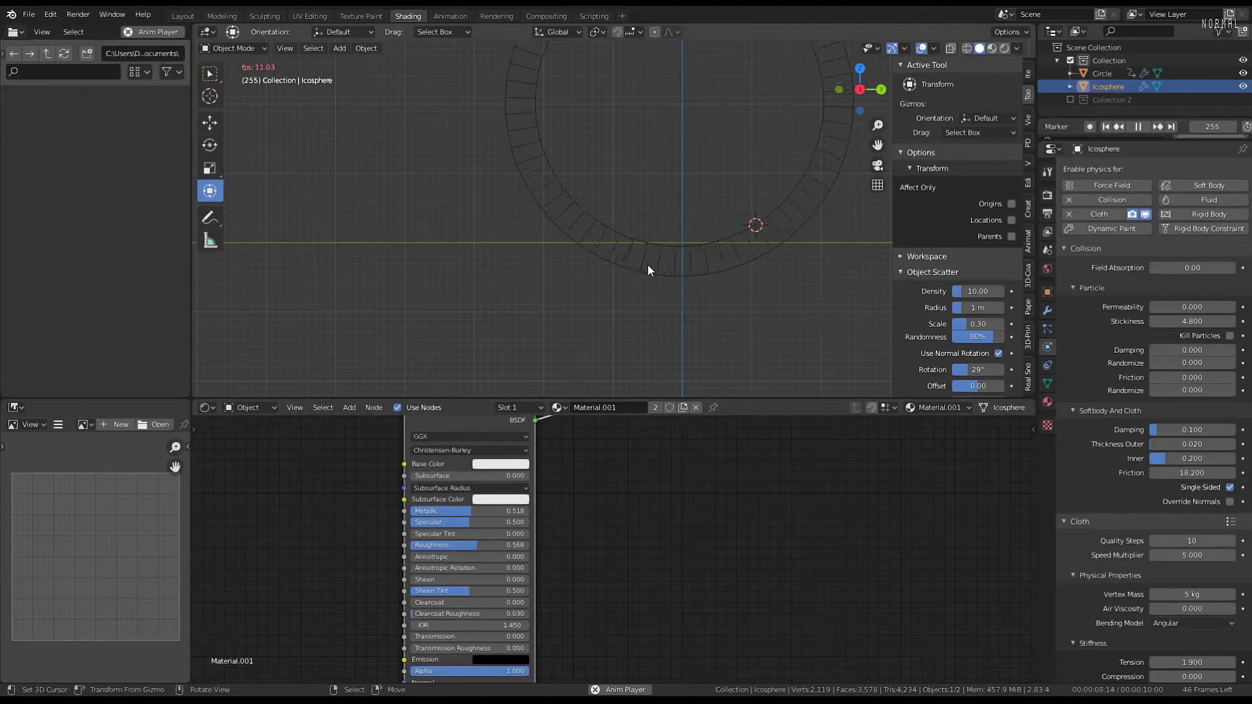
scroll(651, 261, down, 16)
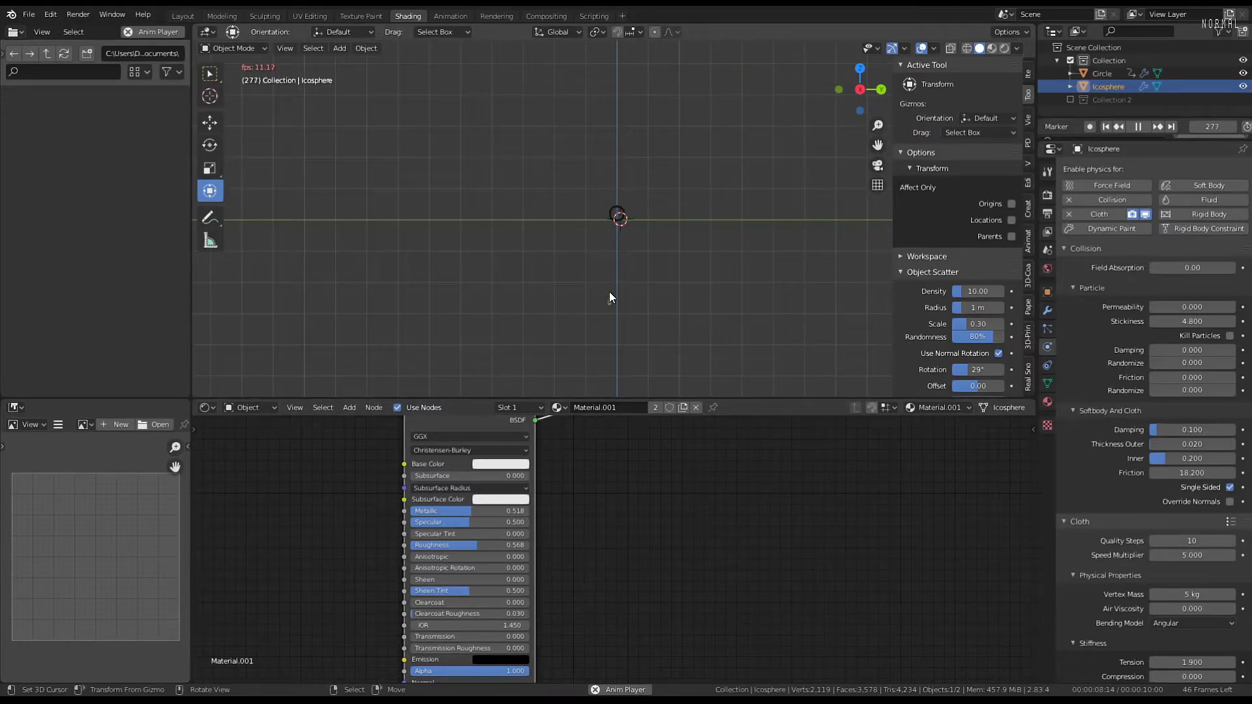
scroll(609, 332, down, 2)
scroll(615, 345, down, 2)
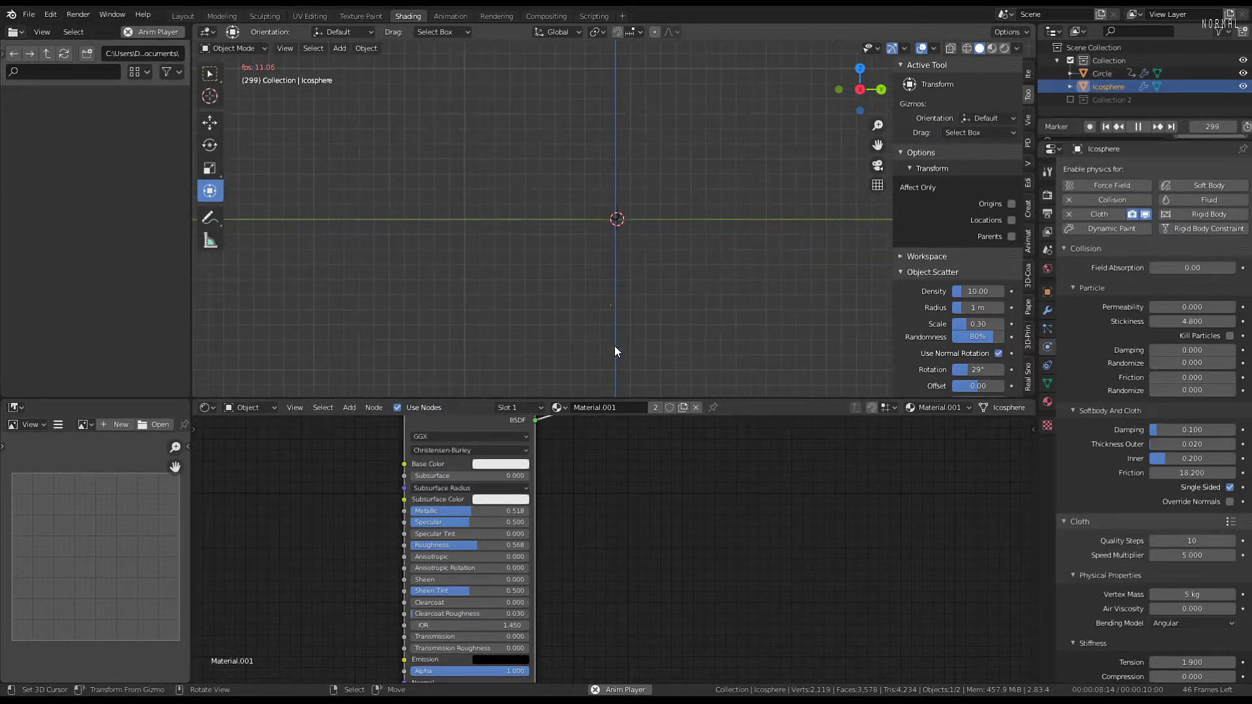
scroll(614, 345, up, 11)
scroll(614, 346, up, 16)
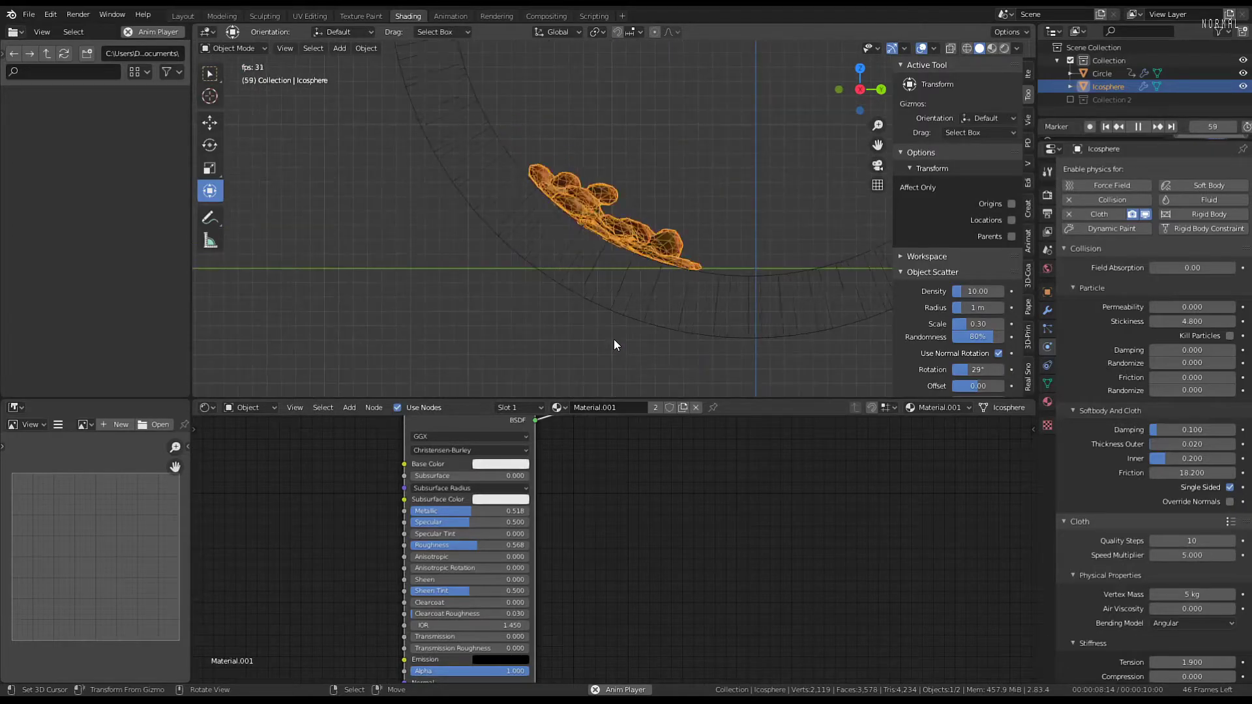
Check the icosphere's deformation without viewport overlays from another angle, and turn the overlays back on
click(920, 48)
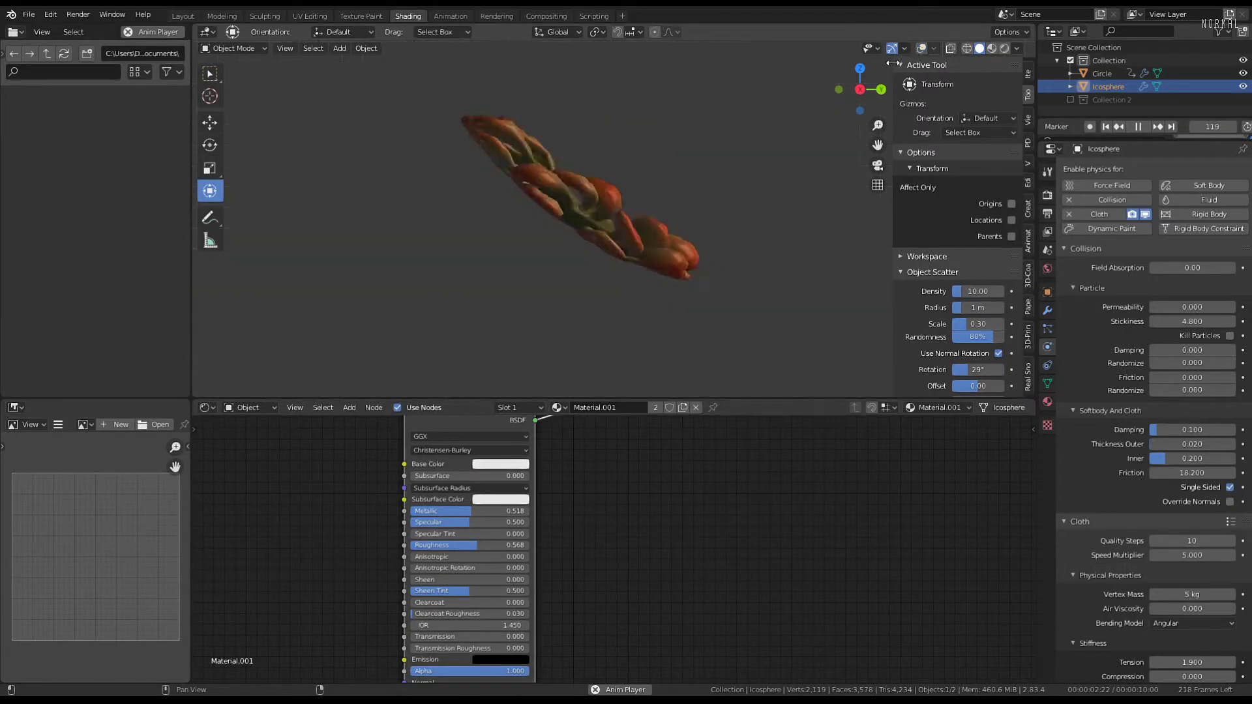
middle_drag(717, 147, 705, 193)
scroll(663, 186, up, 2)
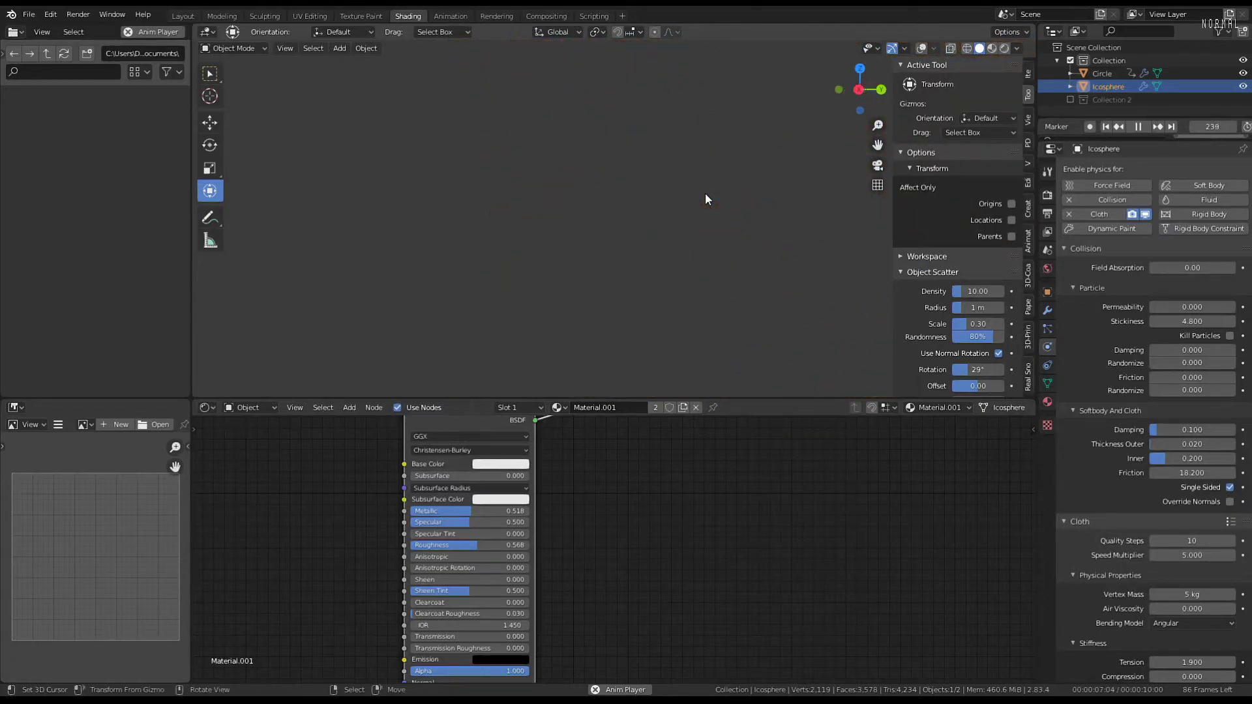
click(921, 48)
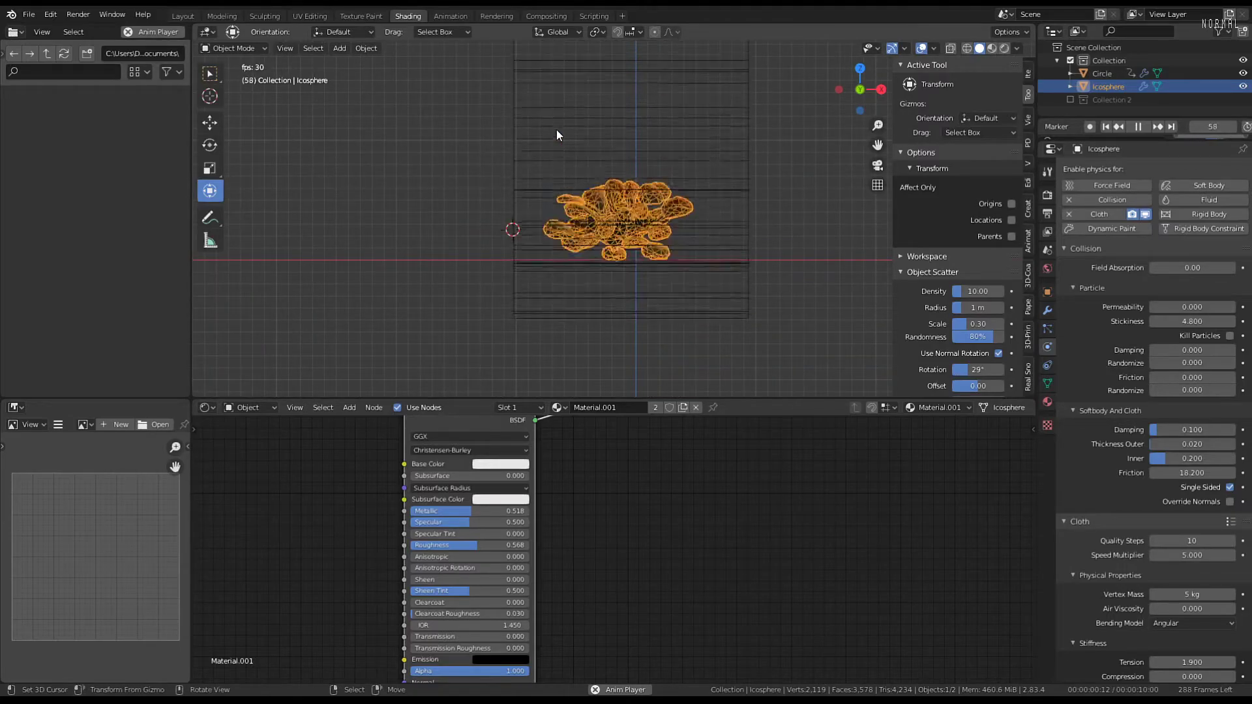
Return to the side view and lower the icosphere's cloth pressure in stages to 0 while the simulation plays
key(KP_3)
scroll(1151, 470, down, 1)
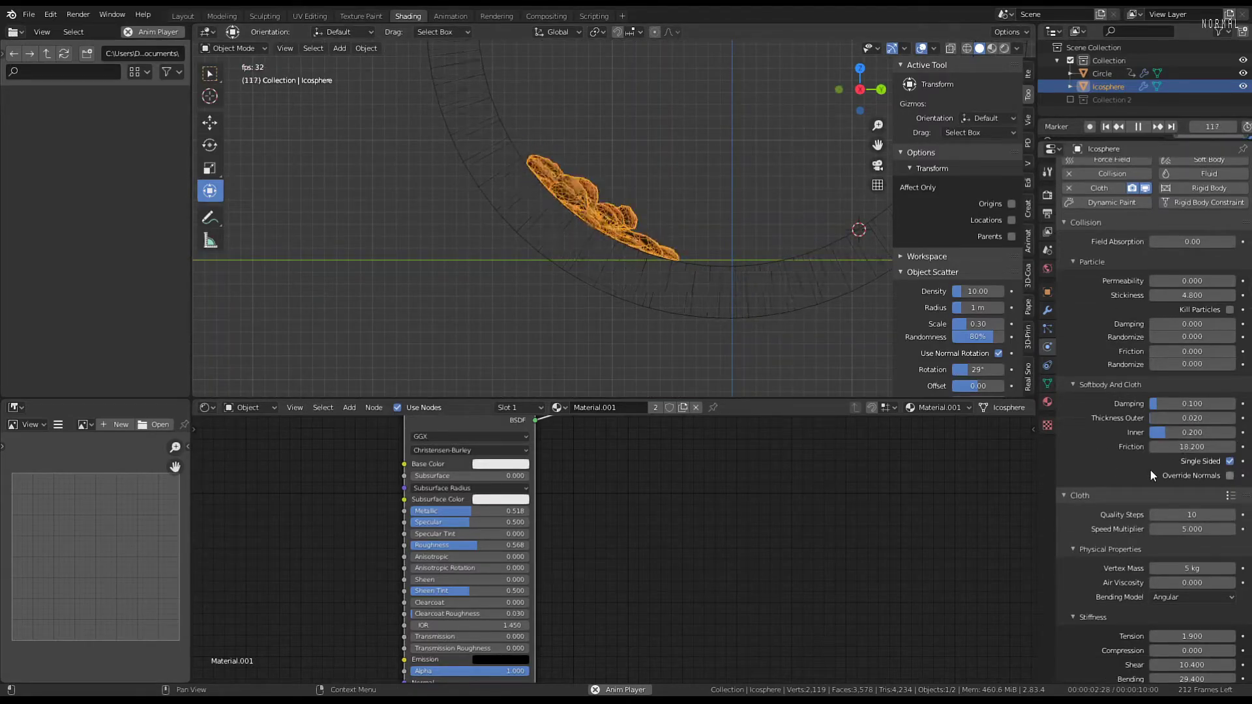
scroll(1117, 550, down, 5)
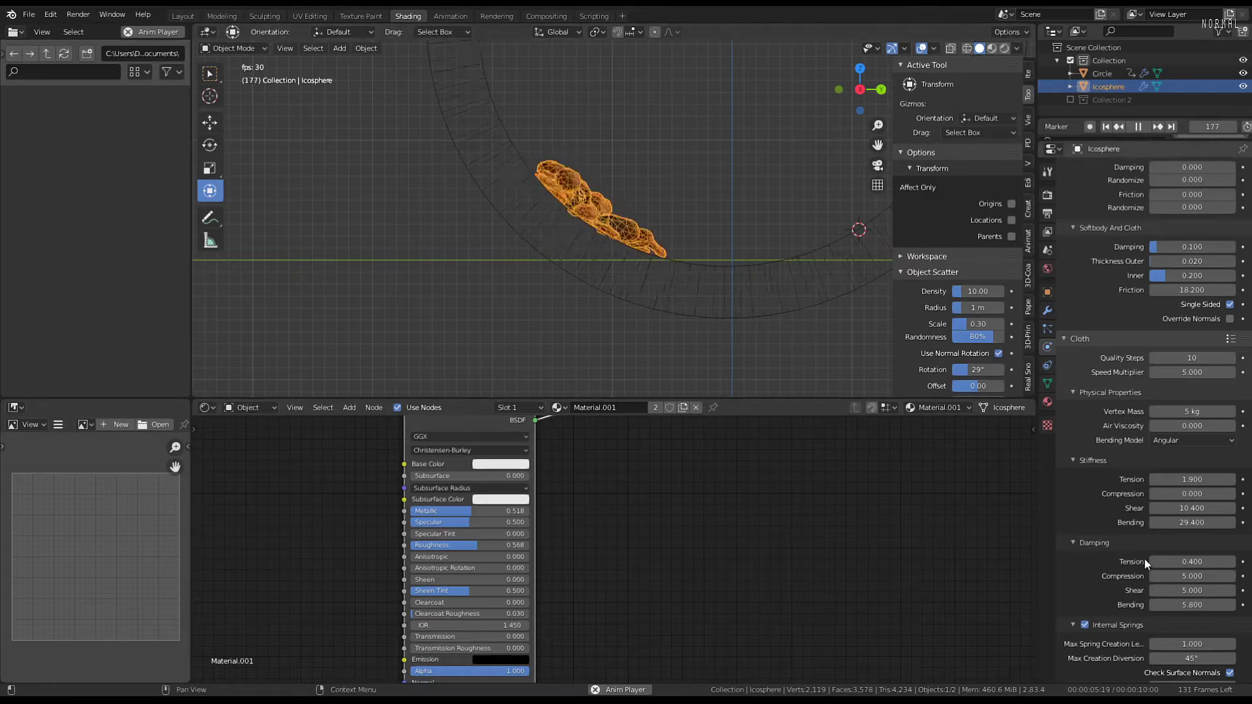
scroll(1165, 493, down, 5)
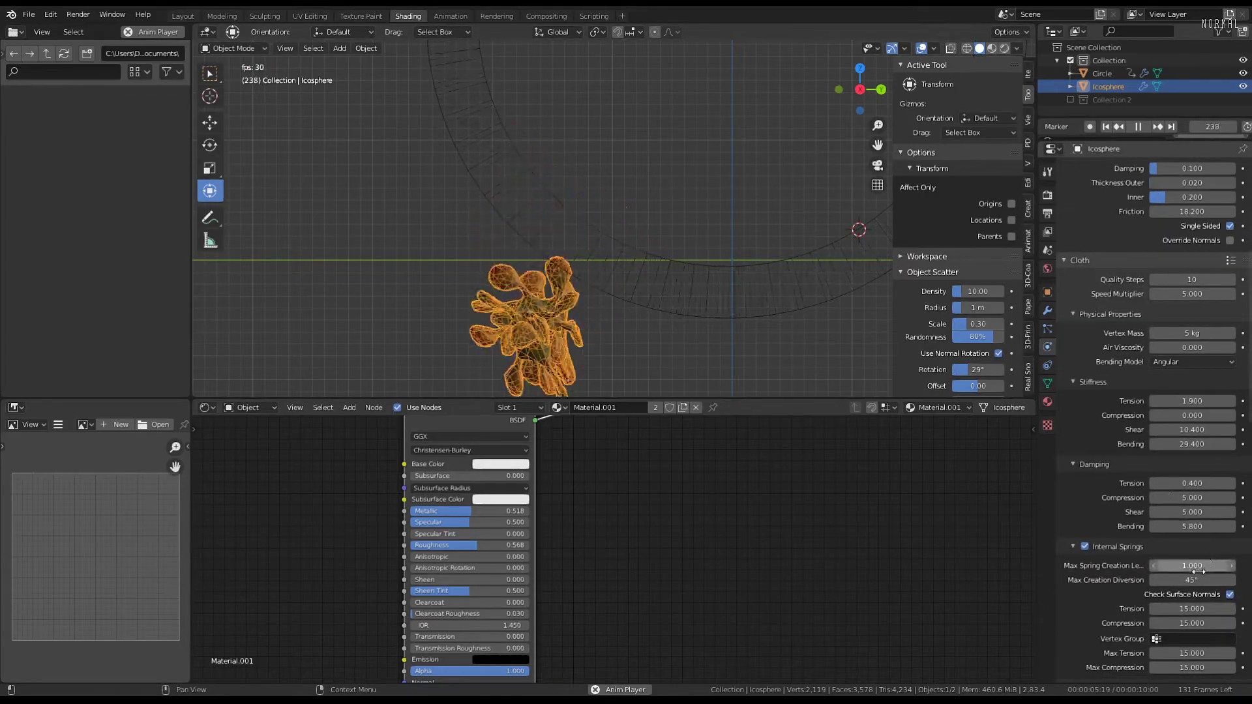
scroll(1123, 559, down, 3)
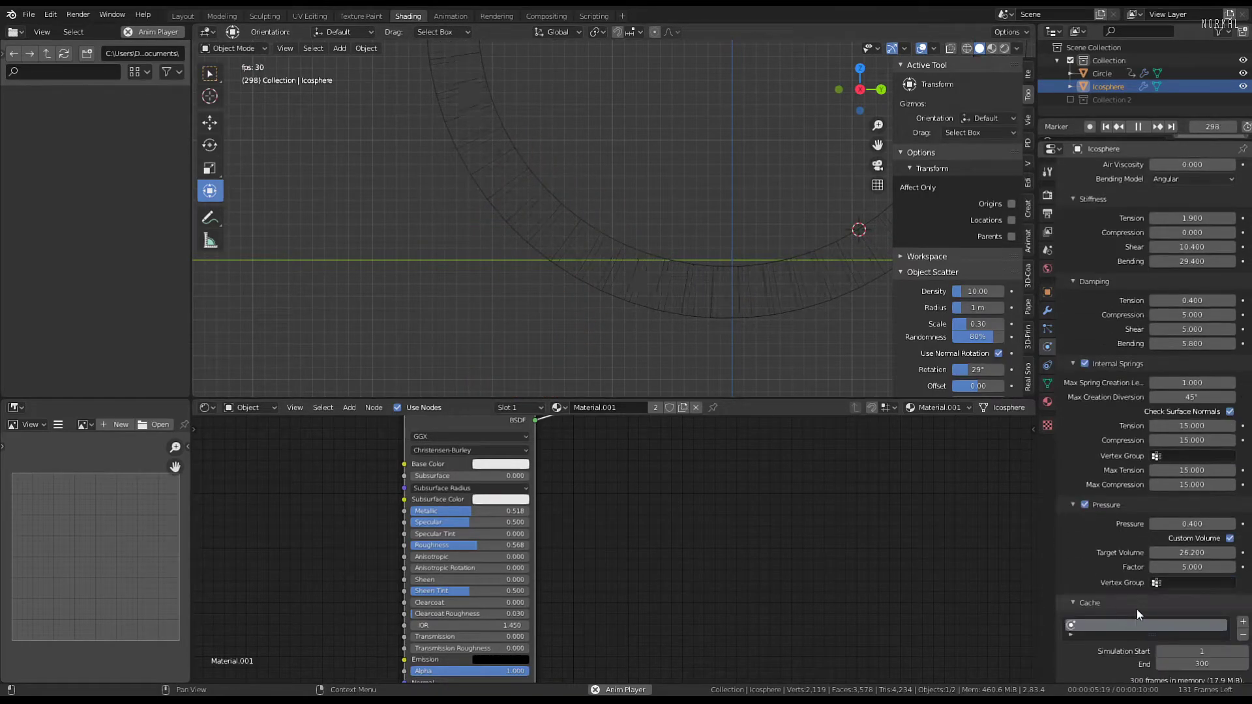
click(1150, 525)
click(1150, 526)
click(1150, 525)
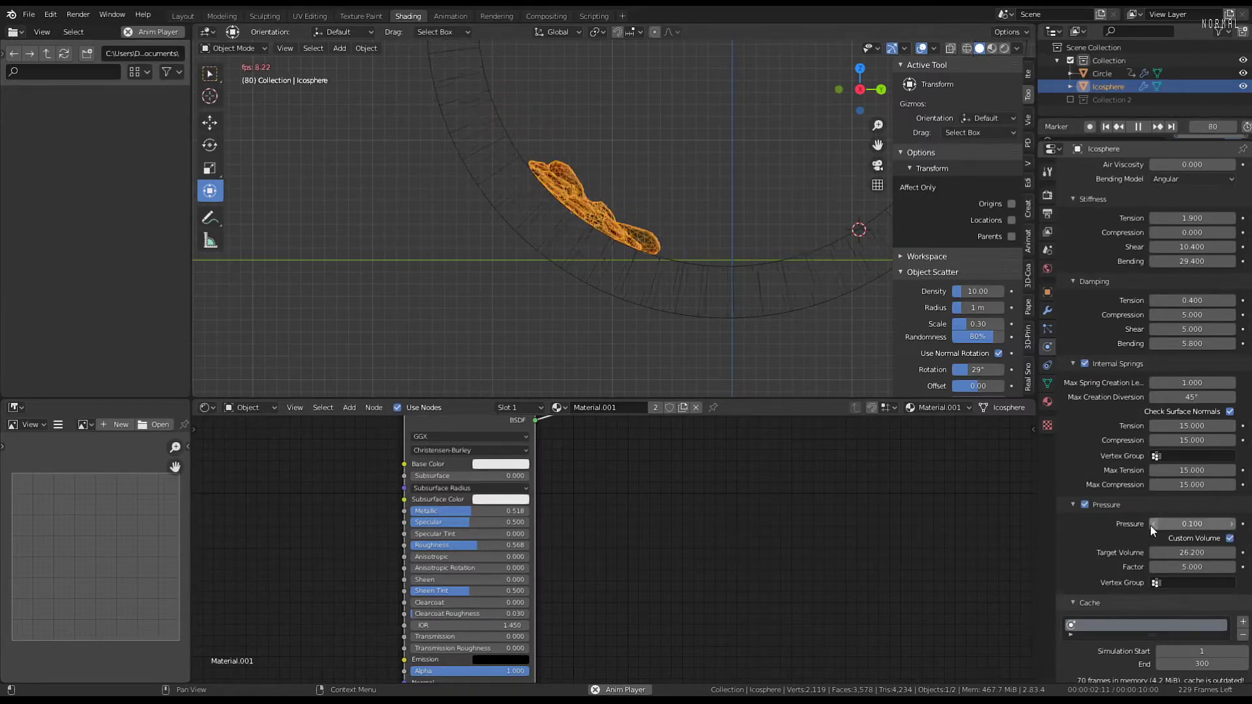
click(1150, 526)
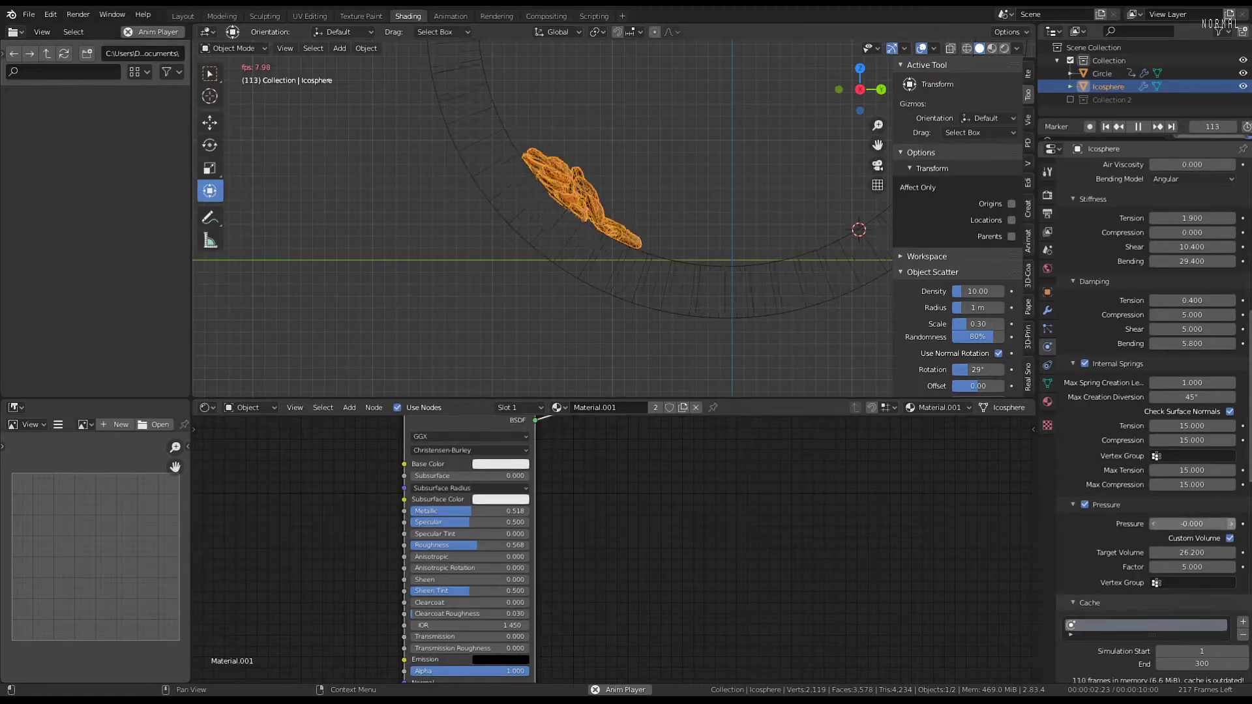
Raise the icosphere's cloth pressure to 1.3 and examine how it inflates from the side and at an angle
click(1232, 523)
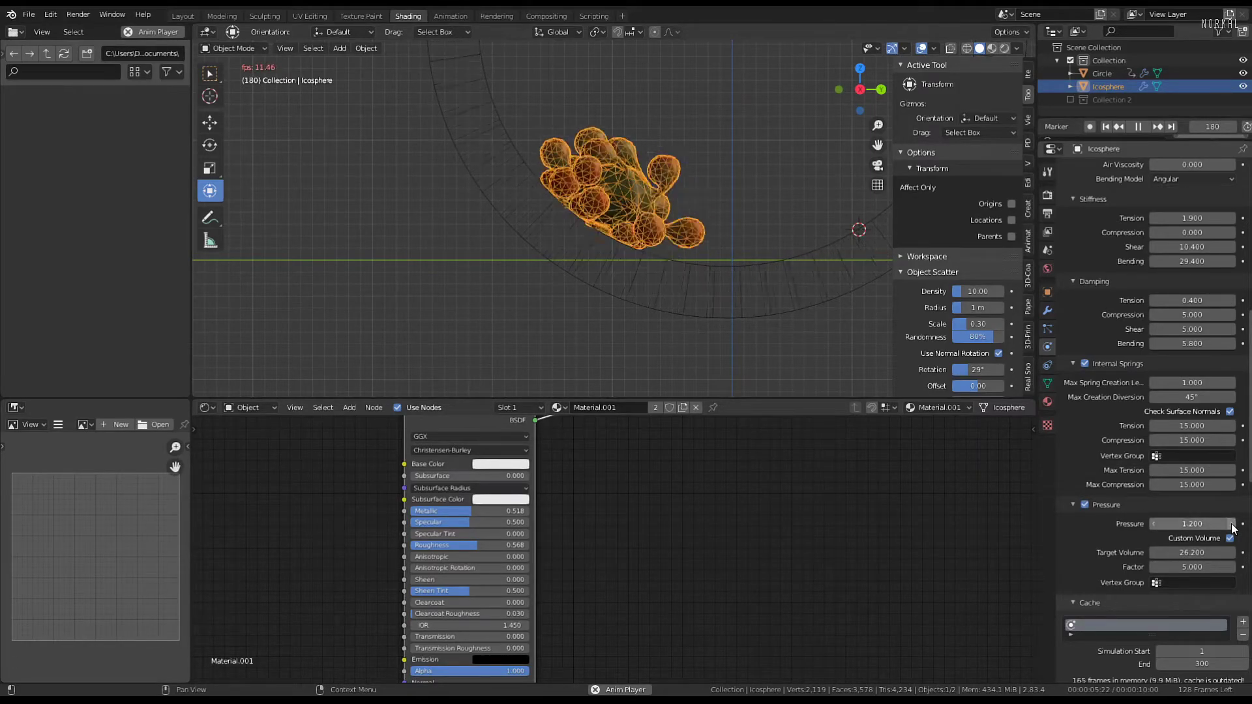
click(1233, 524)
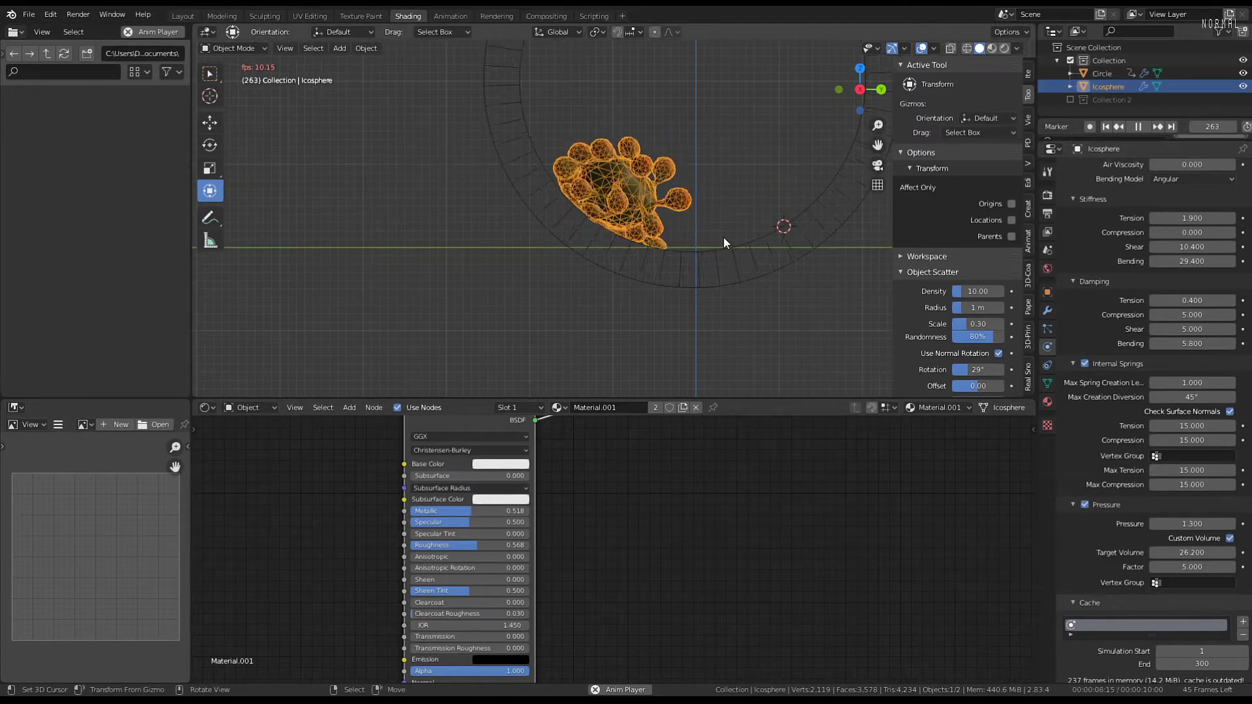
middle_drag(700, 201, 690, 186)
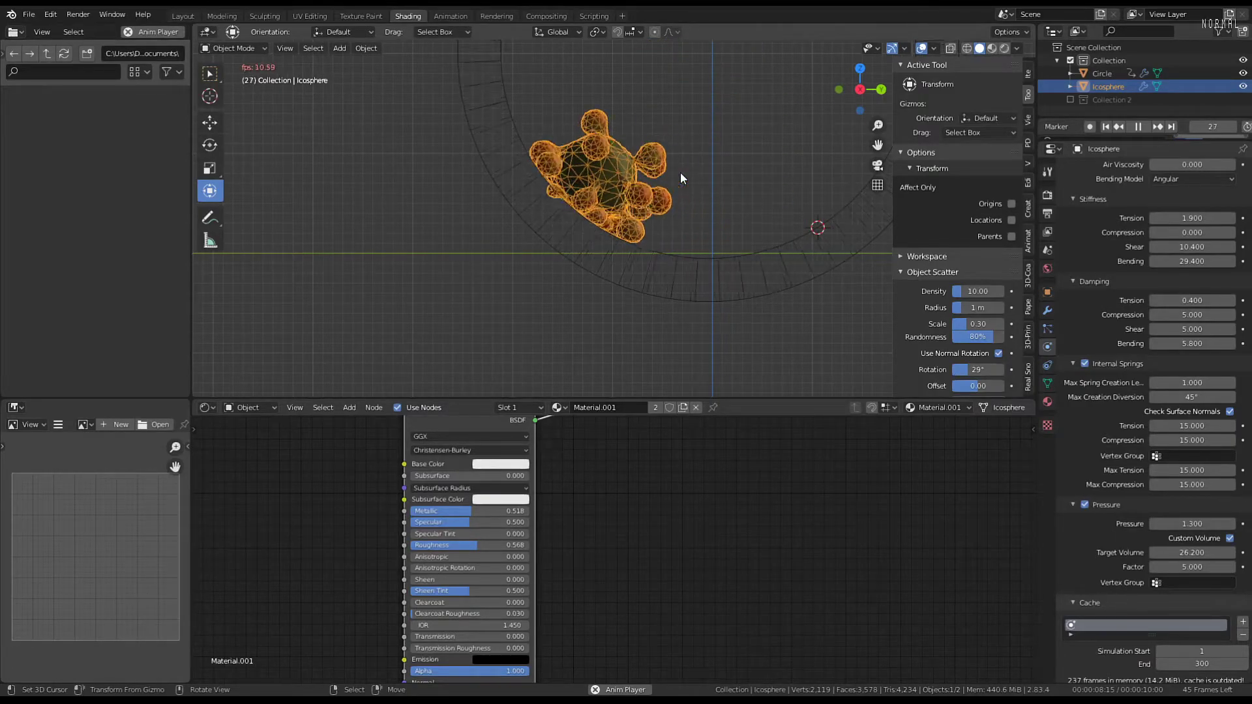
middle_drag(663, 183, 610, 188)
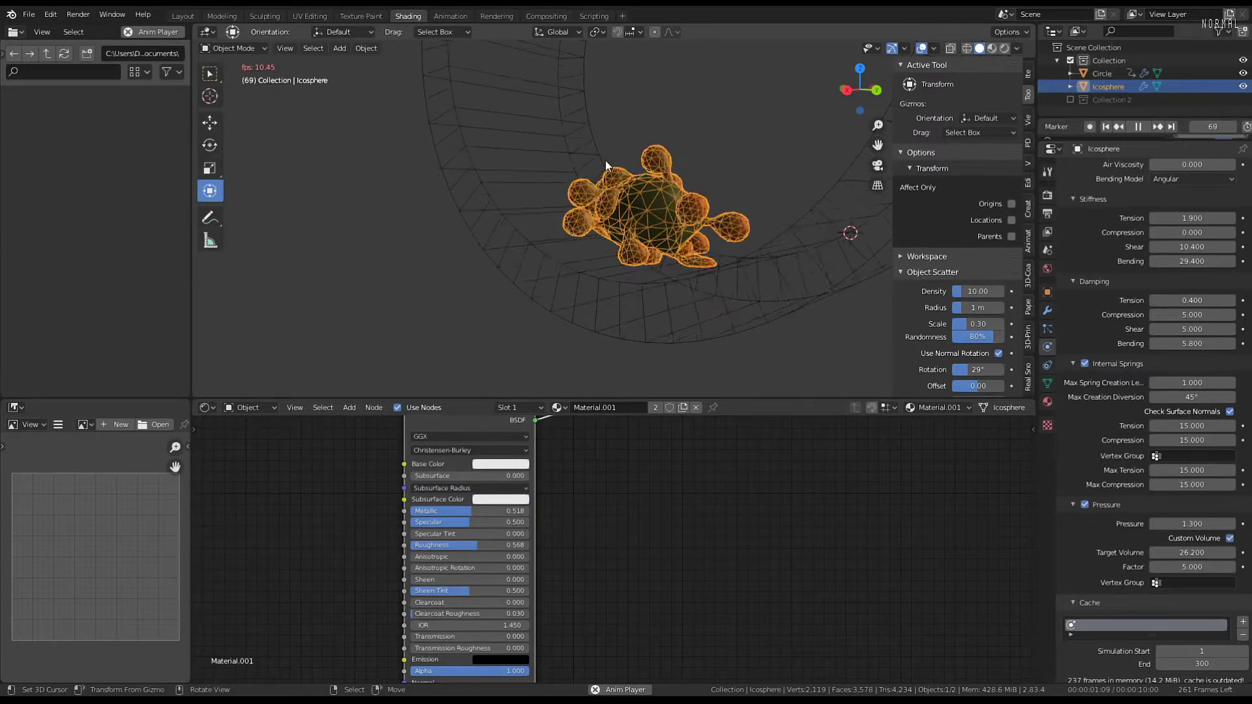
key(KP_3)
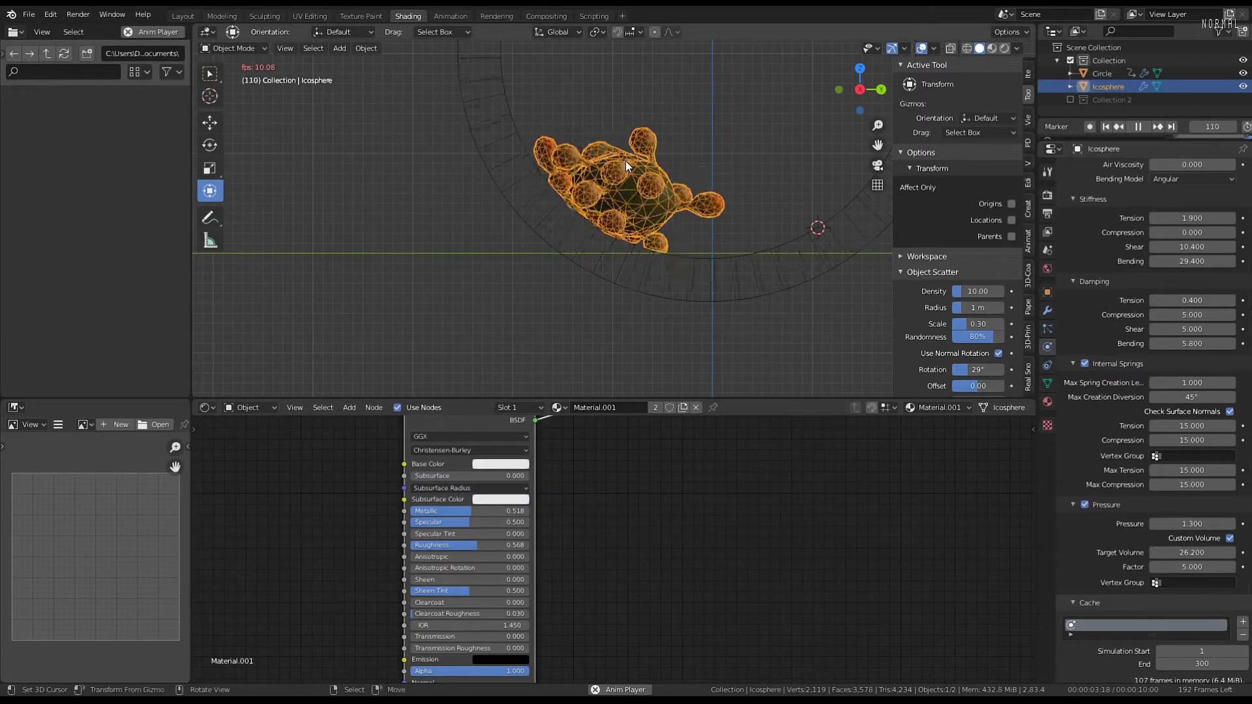
Set the icosphere's cloth quality steps to 20
scroll(624, 160, up, 3)
scroll(1109, 294, up, 4)
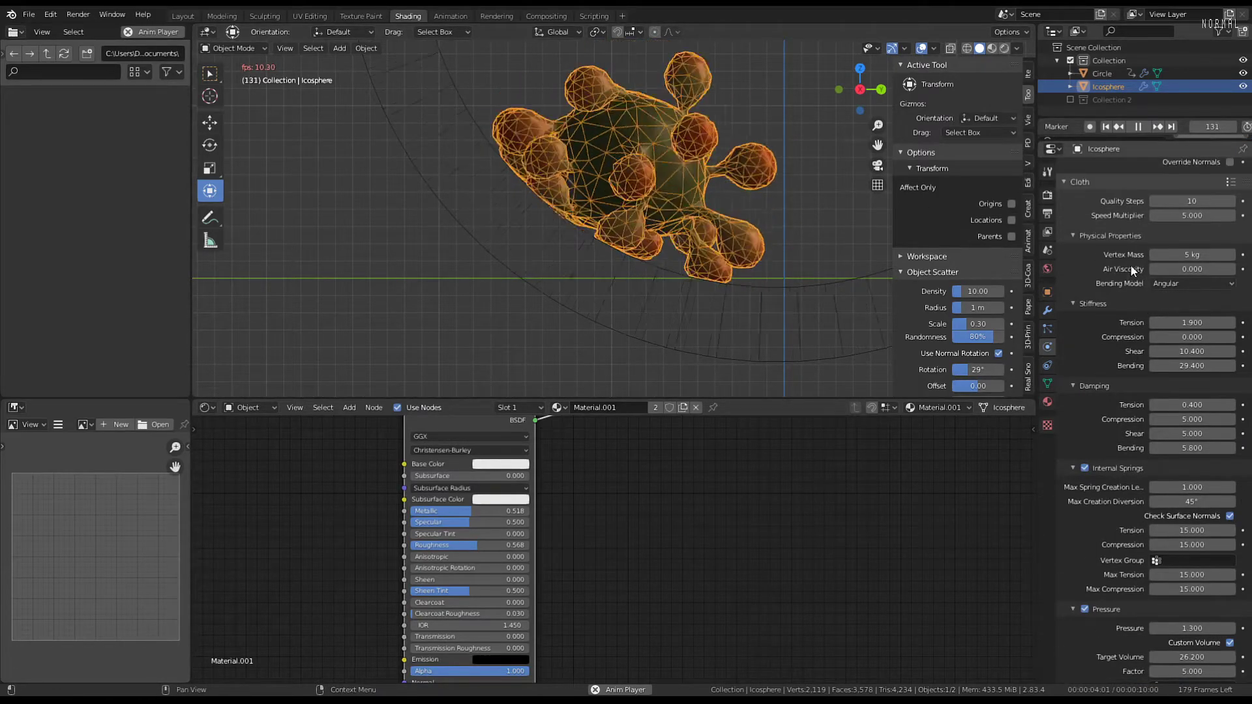
click(1199, 200)
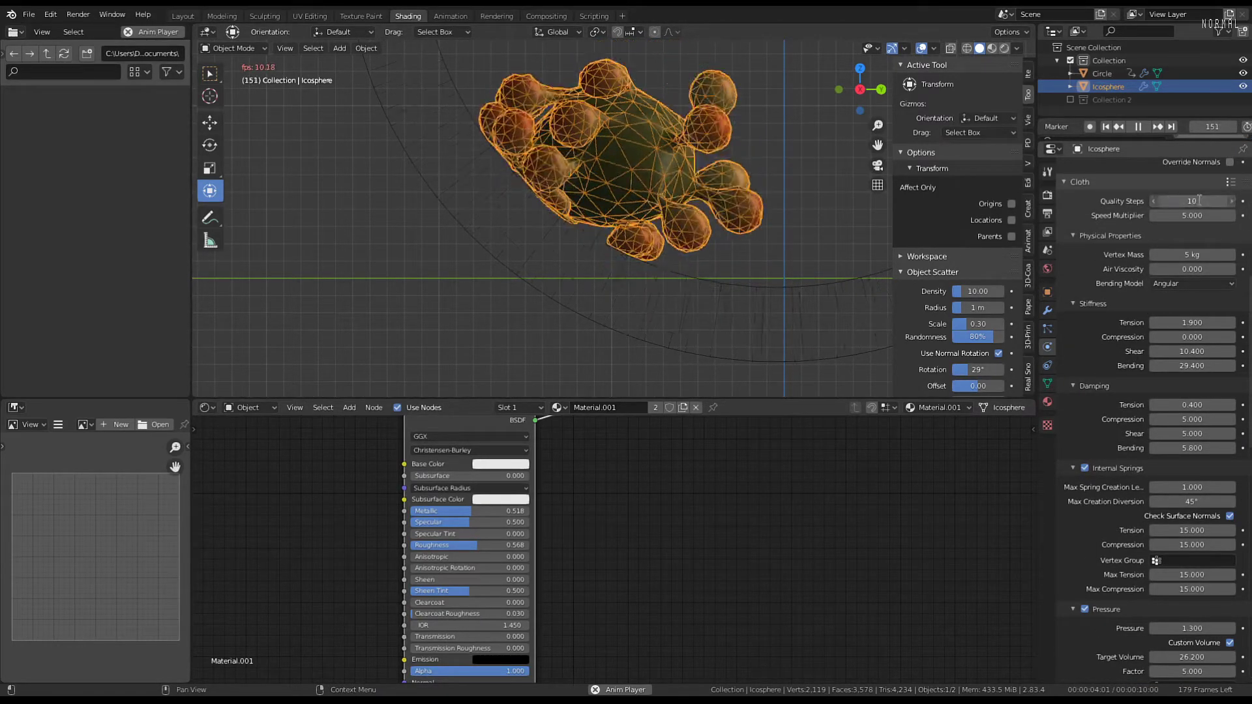
text(20)
key(Return)
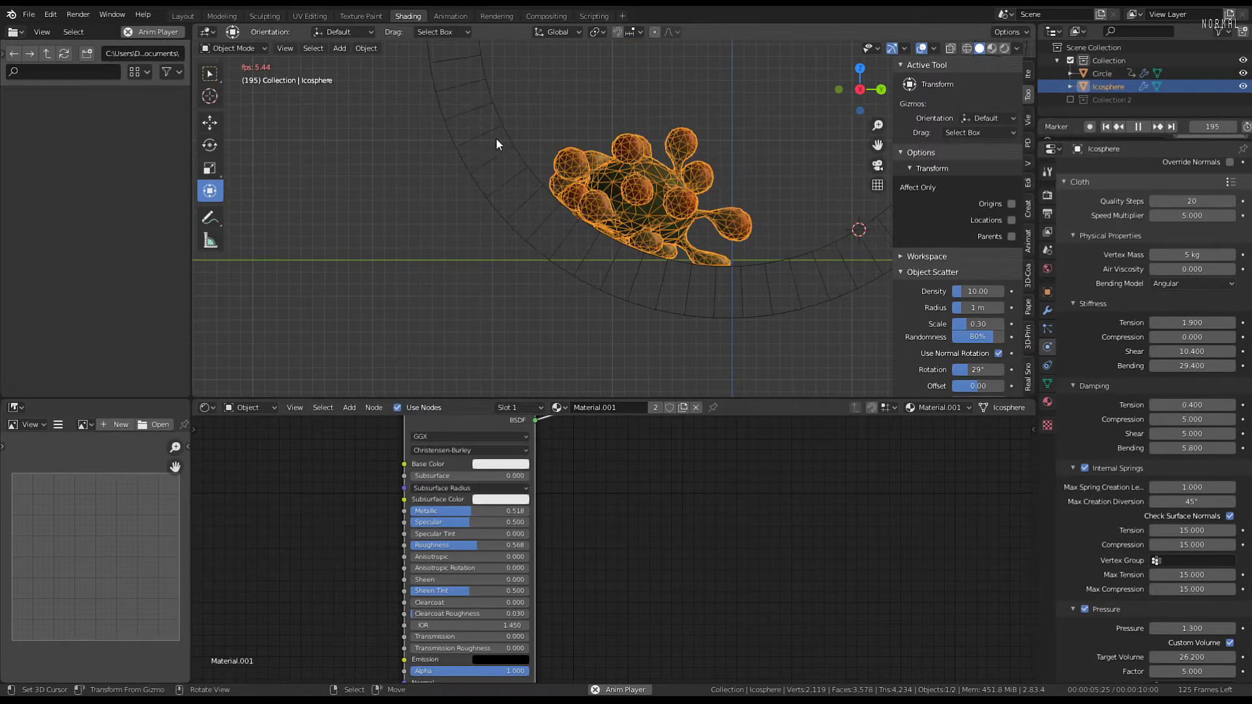
Switch the file browser area to a Timeline, zoom it out to show the frame range, and widen the area
click(16, 31)
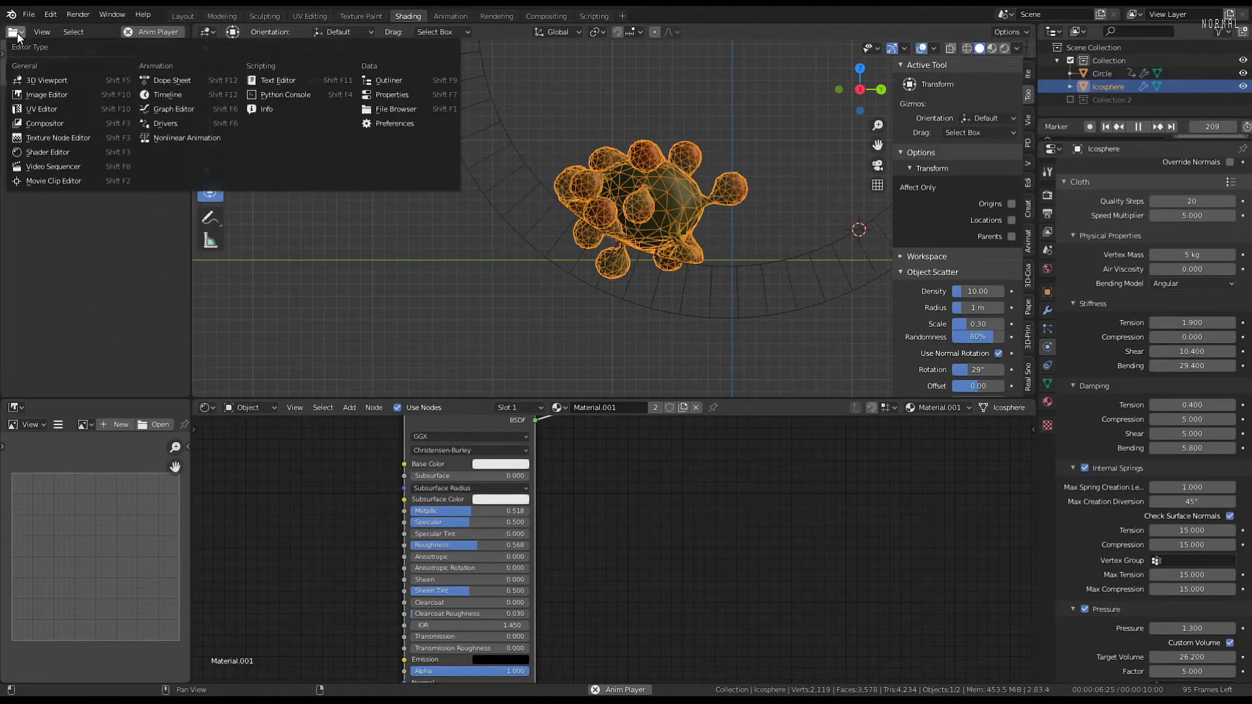
click(159, 92)
scroll(167, 228, down, 8)
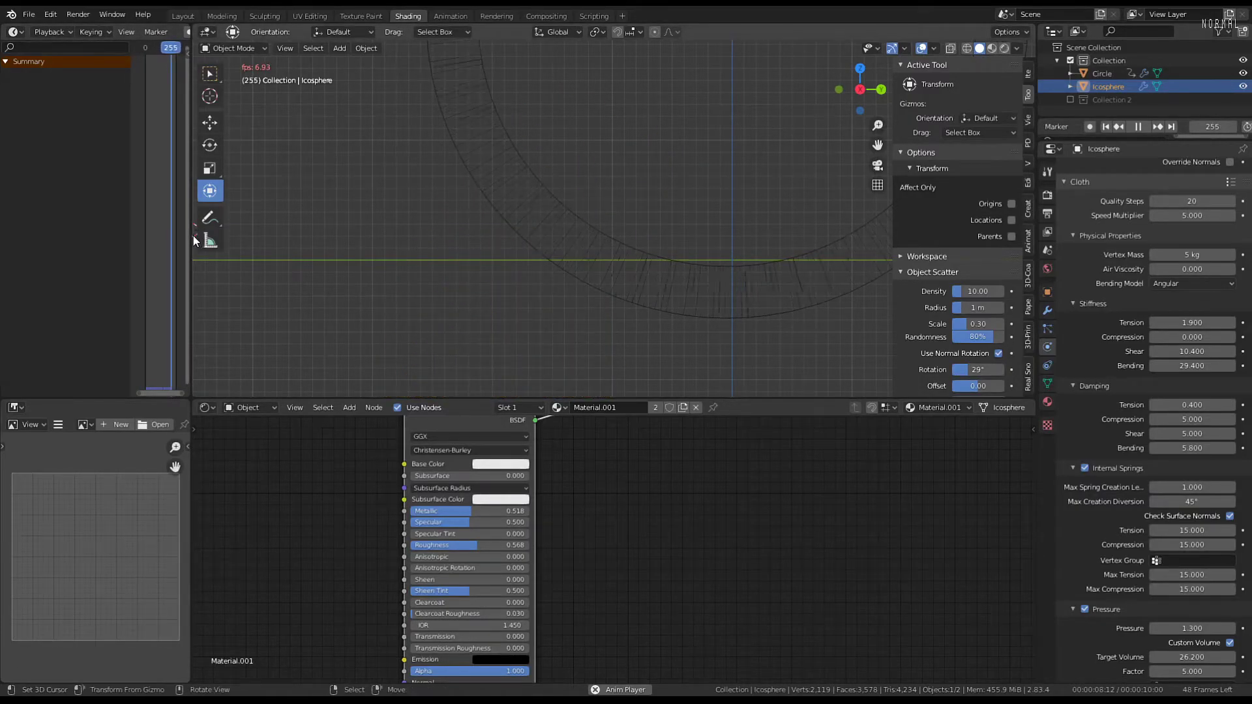
drag(190, 237, 326, 238)
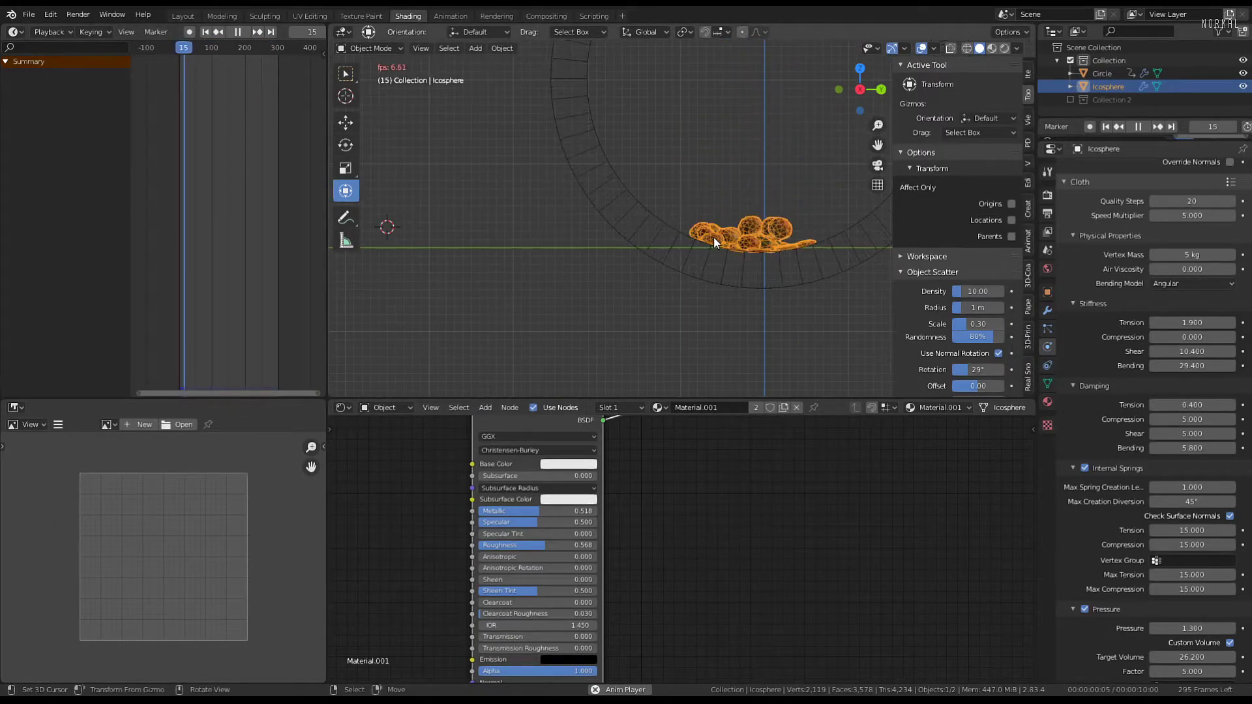
Split the 3D viewport vertically into two side-by-side views and hide the sidebar in both
scroll(749, 216, down, 2)
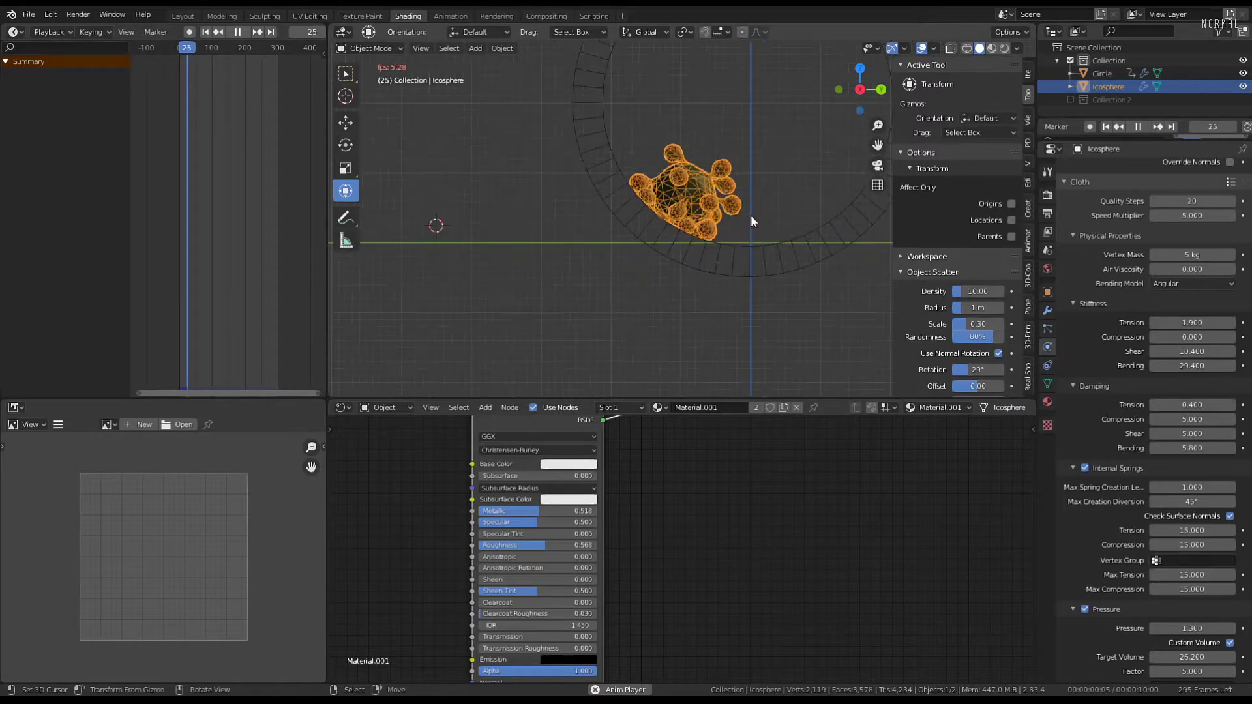
scroll(749, 214, up, 1)
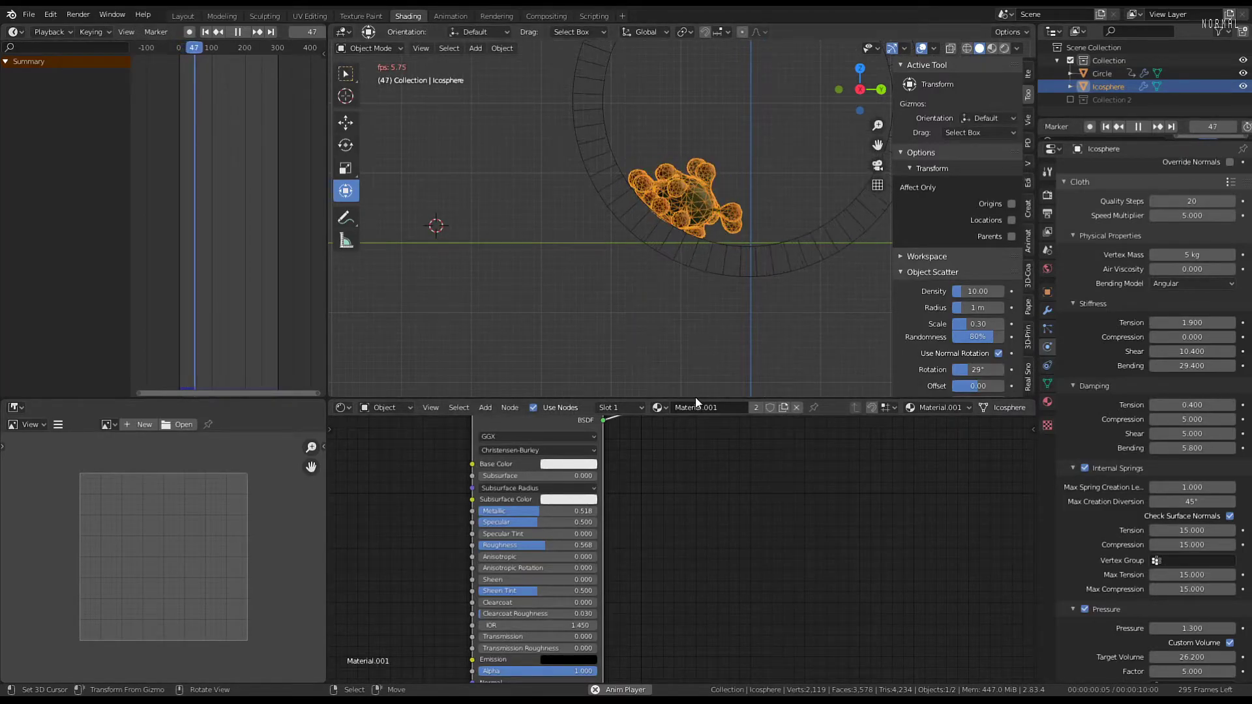
right_click(695, 397)
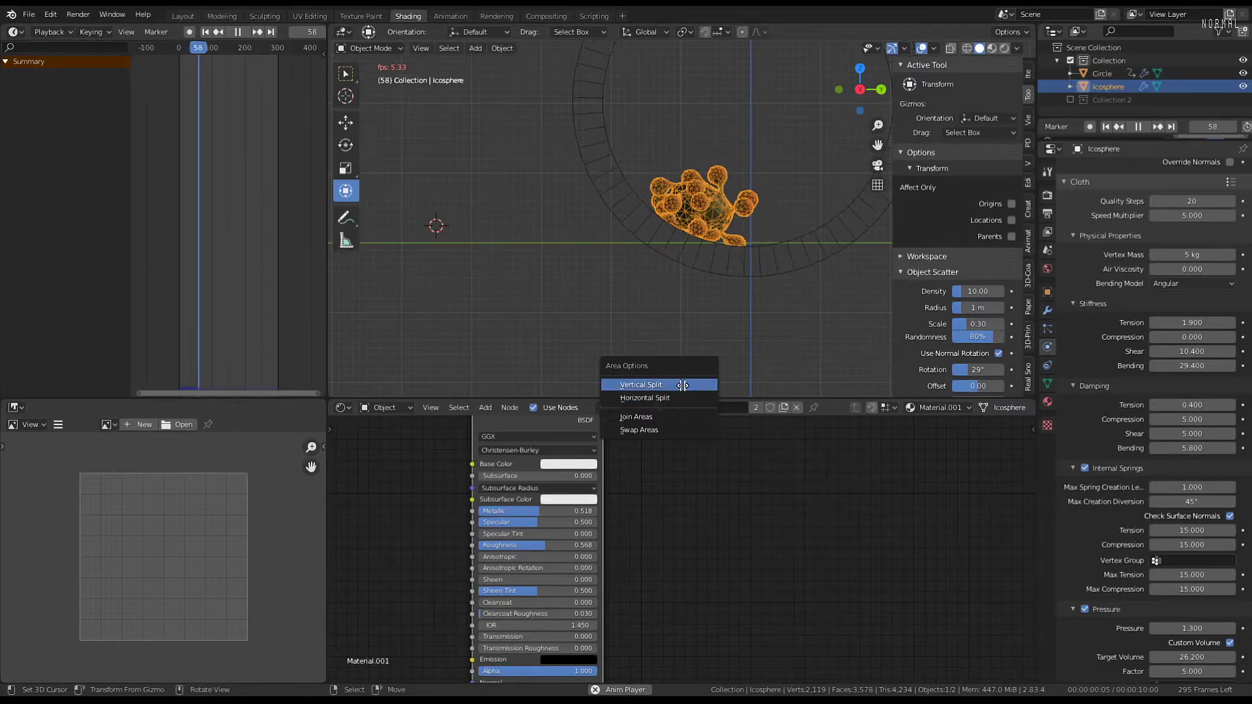
click(685, 384)
click(665, 371)
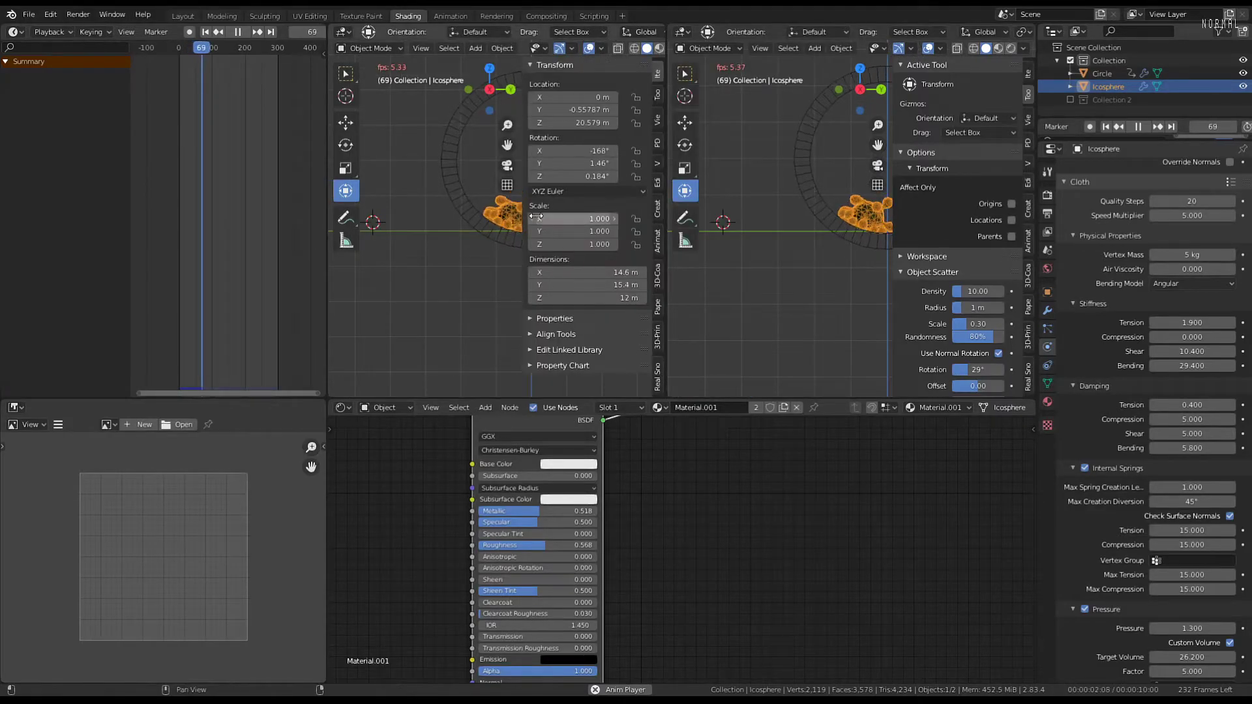
key(n)
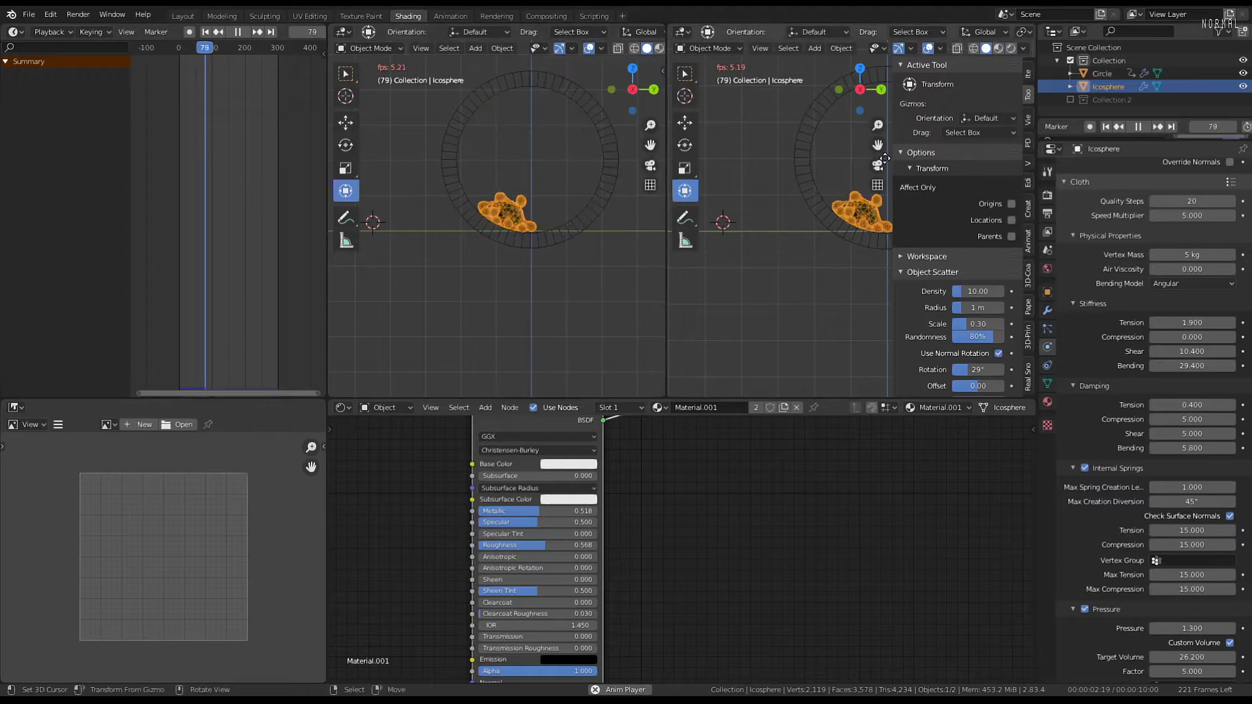
key(n)
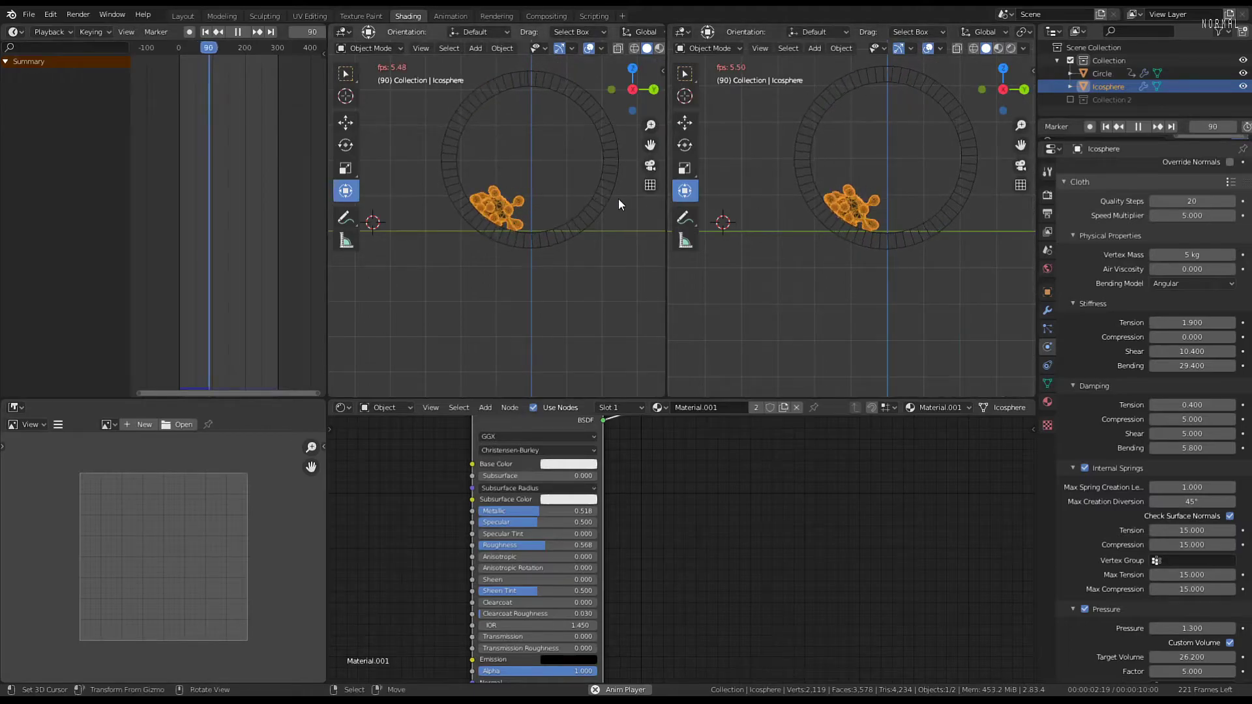
Switch one 3D view to the front view, examine the tumbling icosphere from front and side, and stop playback at frame 155
scroll(573, 229, down, 1)
scroll(573, 229, down, 2)
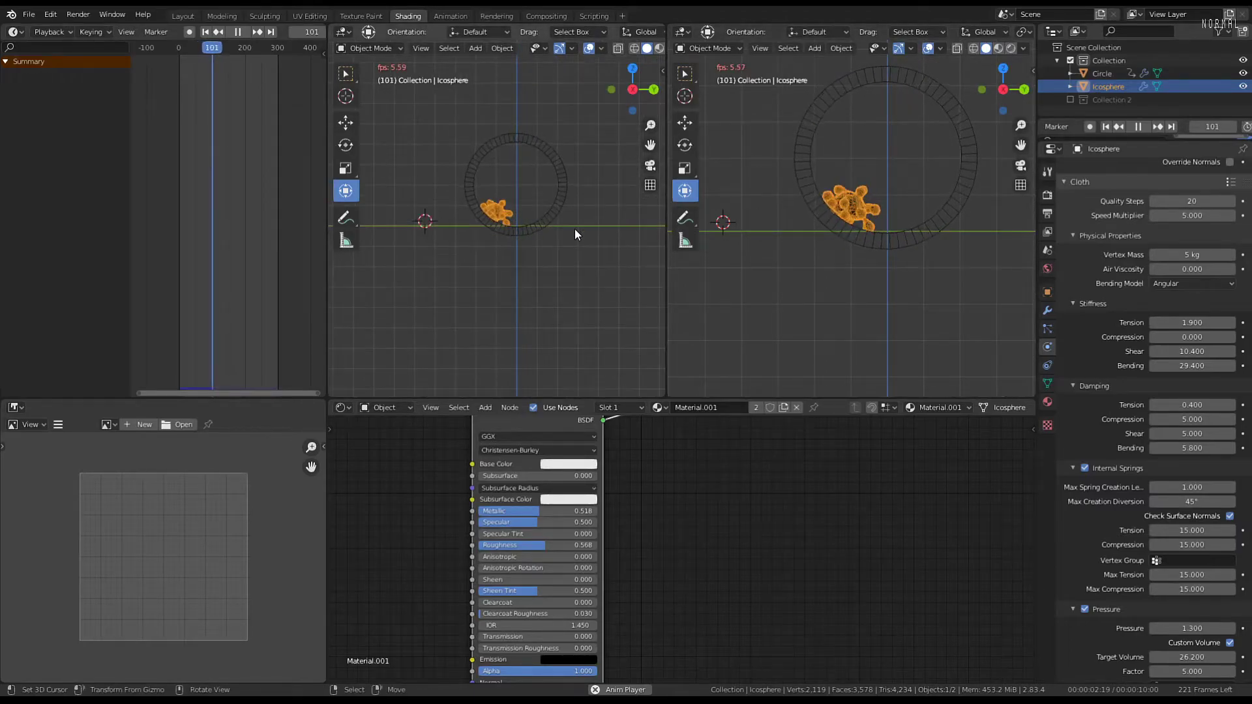
middle_drag(562, 221, 562, 221)
key(KP_1)
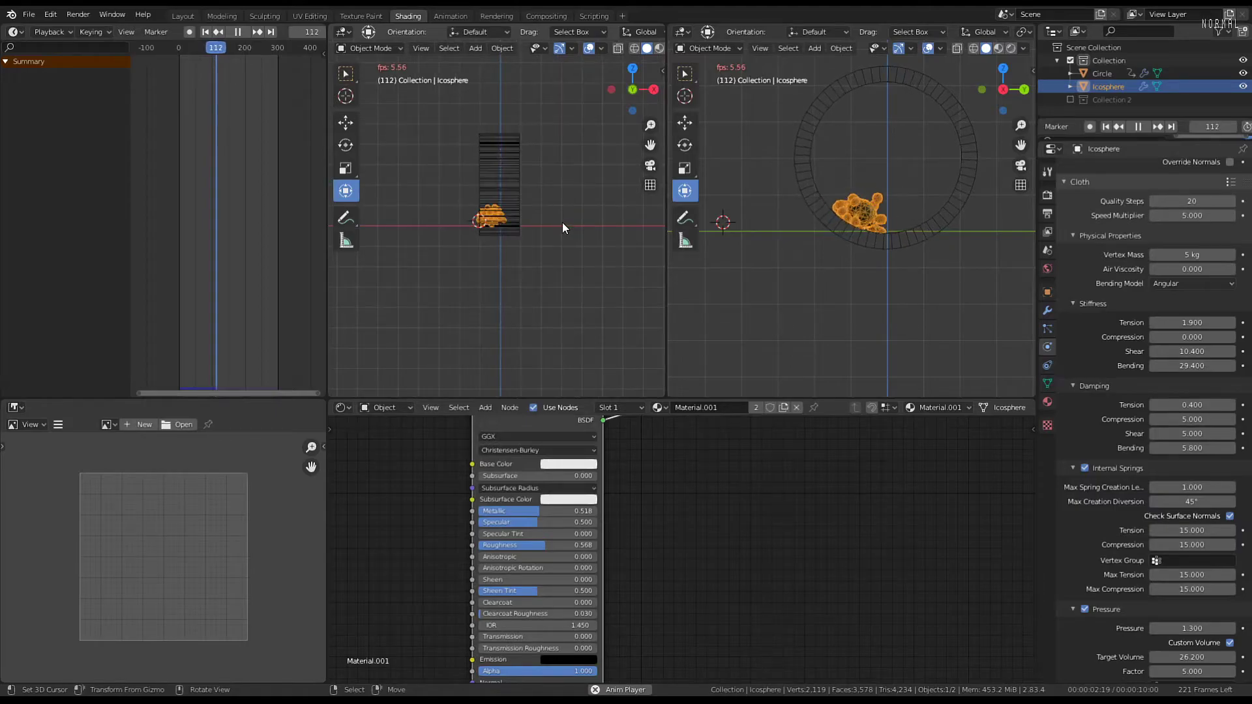
scroll(562, 222, up, 5)
scroll(562, 222, down, 2)
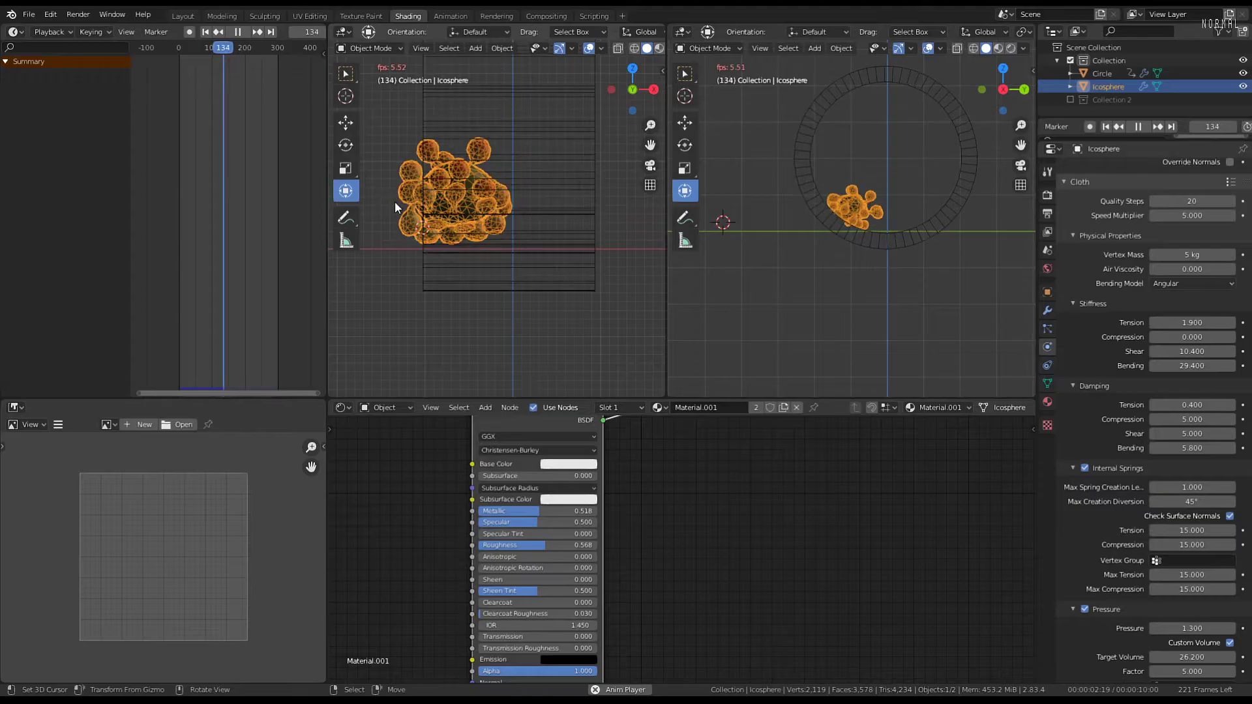
scroll(881, 181, up, 6)
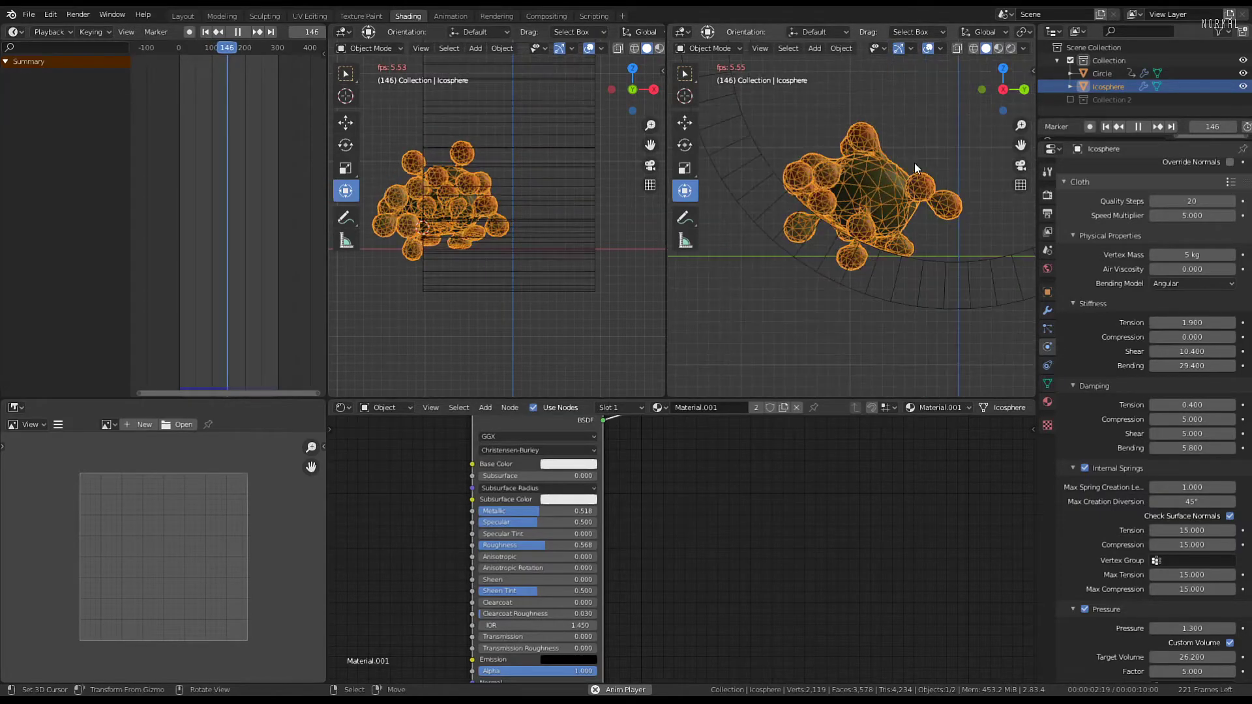
shift+middle_drag(945, 173, 887, 202)
key(space)
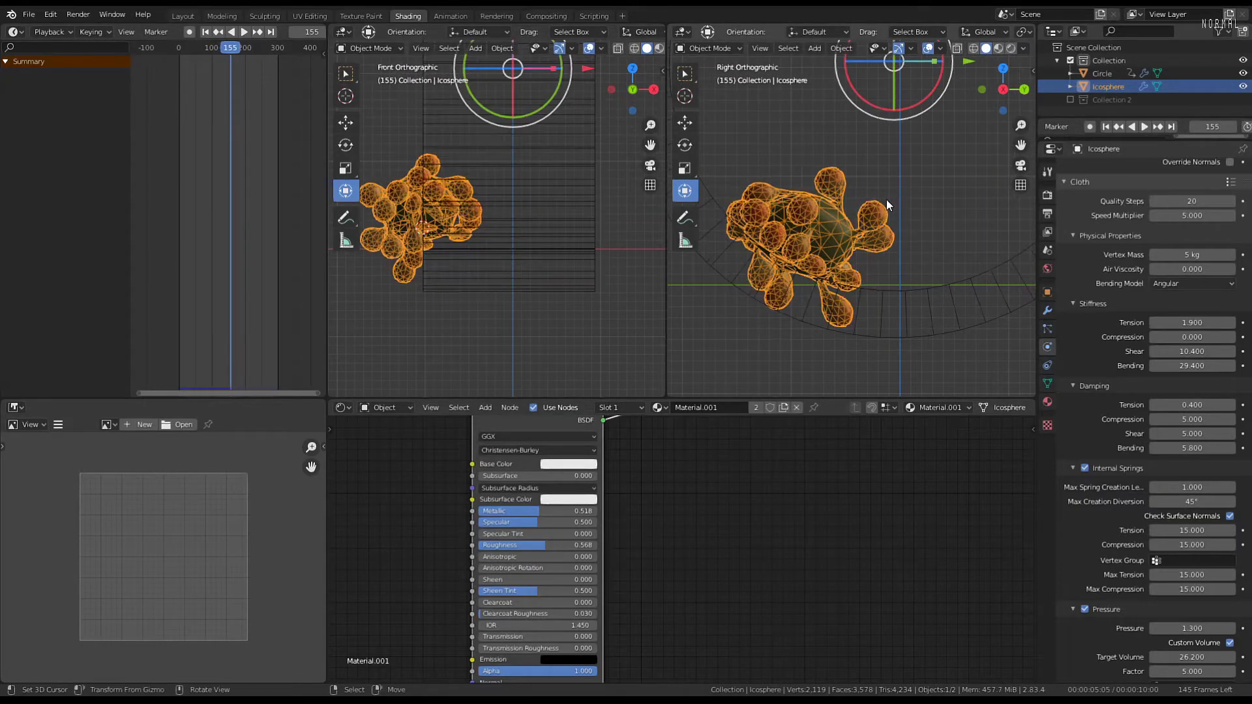
Select the wireframe ring around the icosphere, apply its transform, and open its mesh in Edit Mode
scroll(933, 208, down, 3)
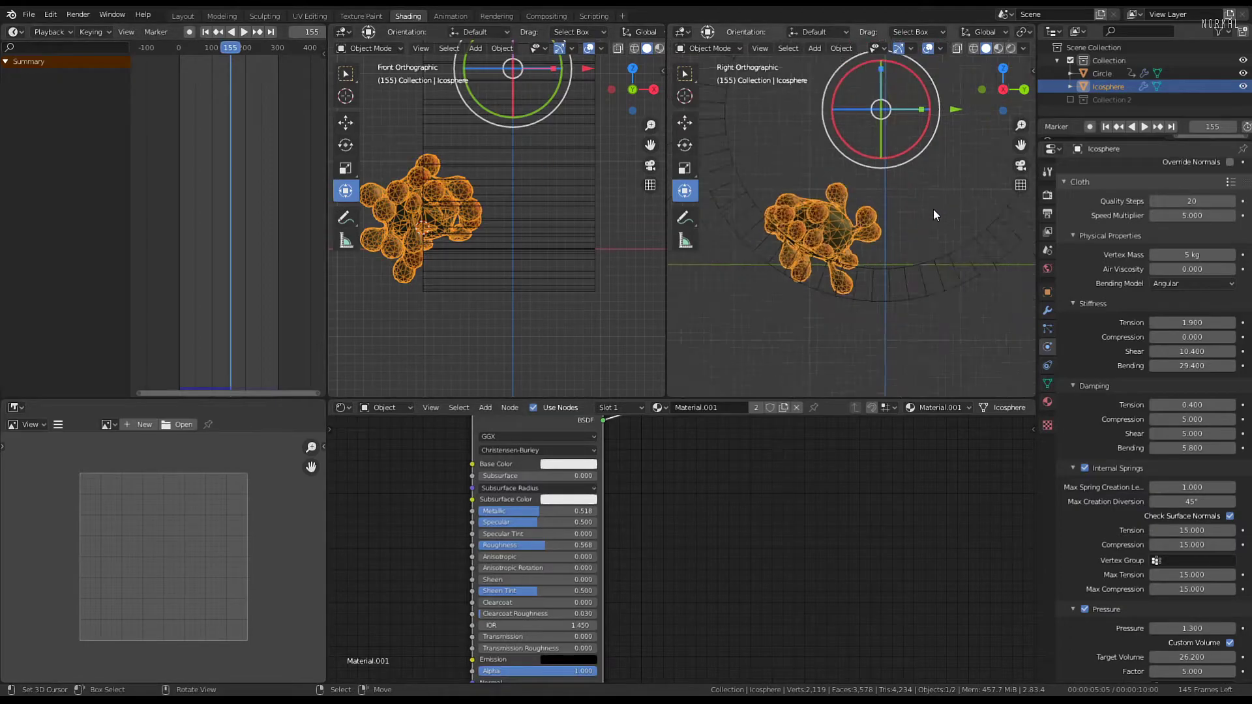
middle_drag(851, 216, 815, 269)
click(817, 273)
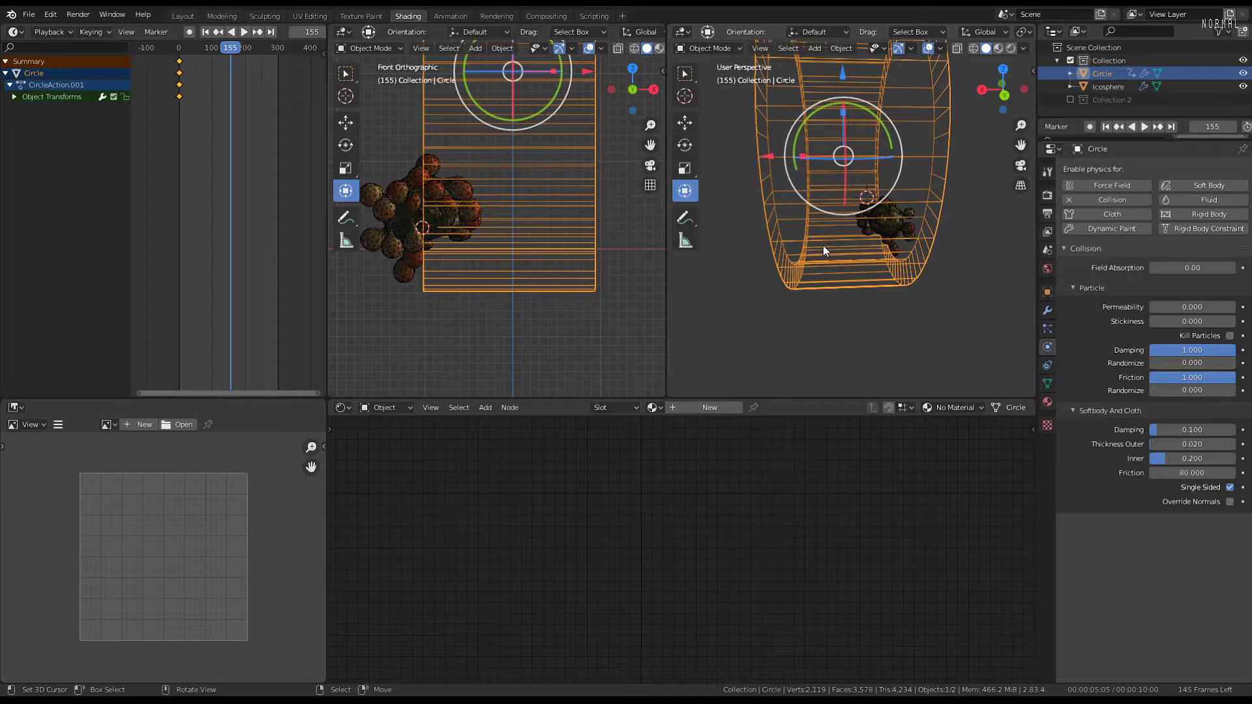
key(ctrl+a)
click(821, 248)
key(Tab)
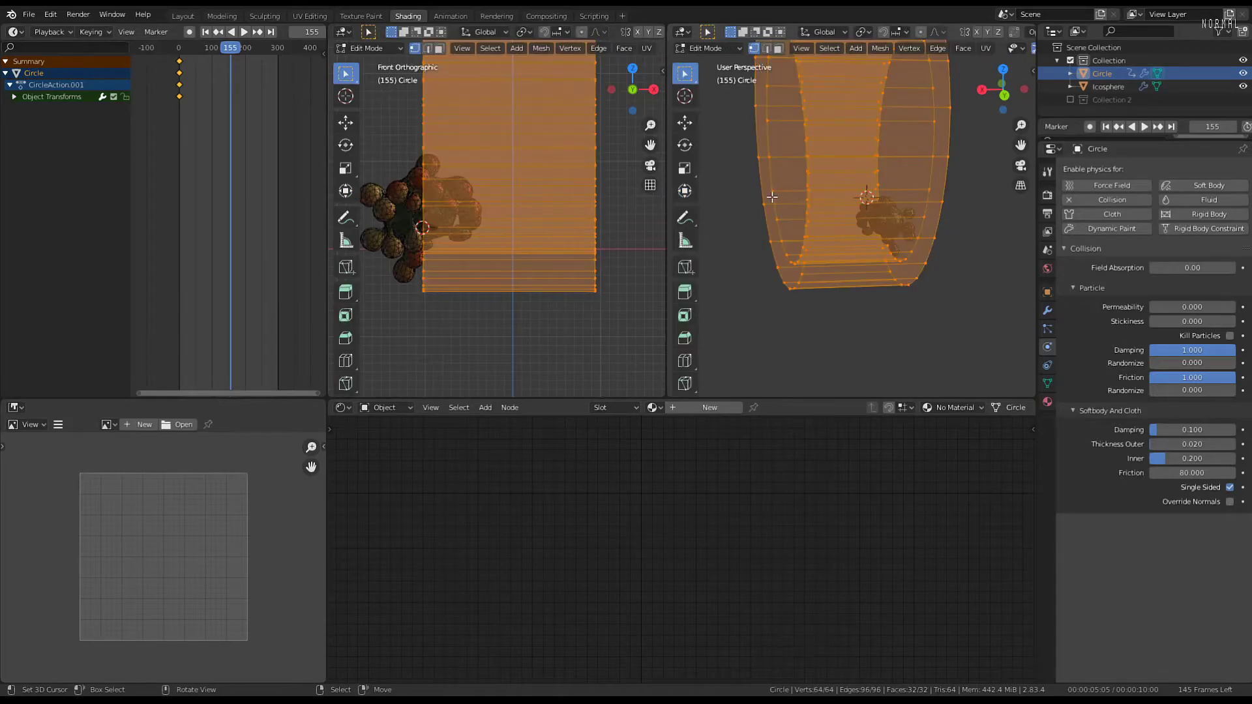
key(s)
key(x)
click(778, 186)
Duplicate the ring's near open edge loop and fill the copy with a face to cap that side
middle_drag(809, 195, 869, 232)
alt+click(873, 260)
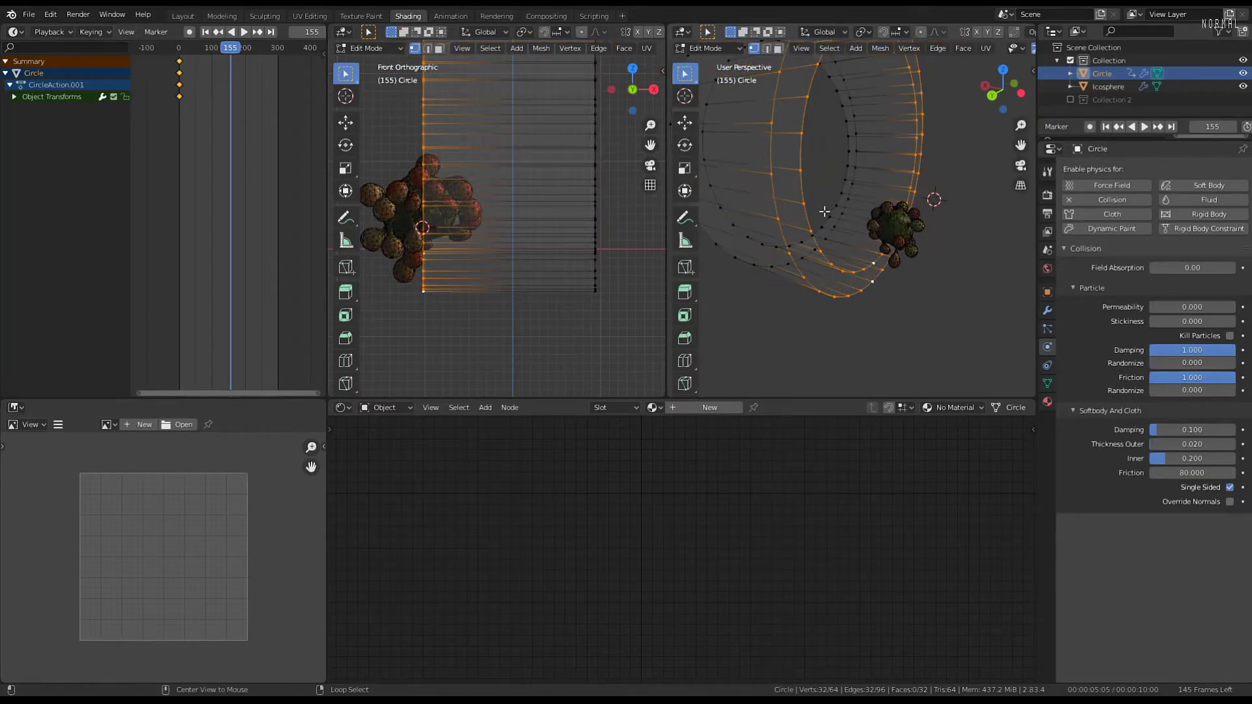
alt+shift+click(836, 206)
click(874, 250)
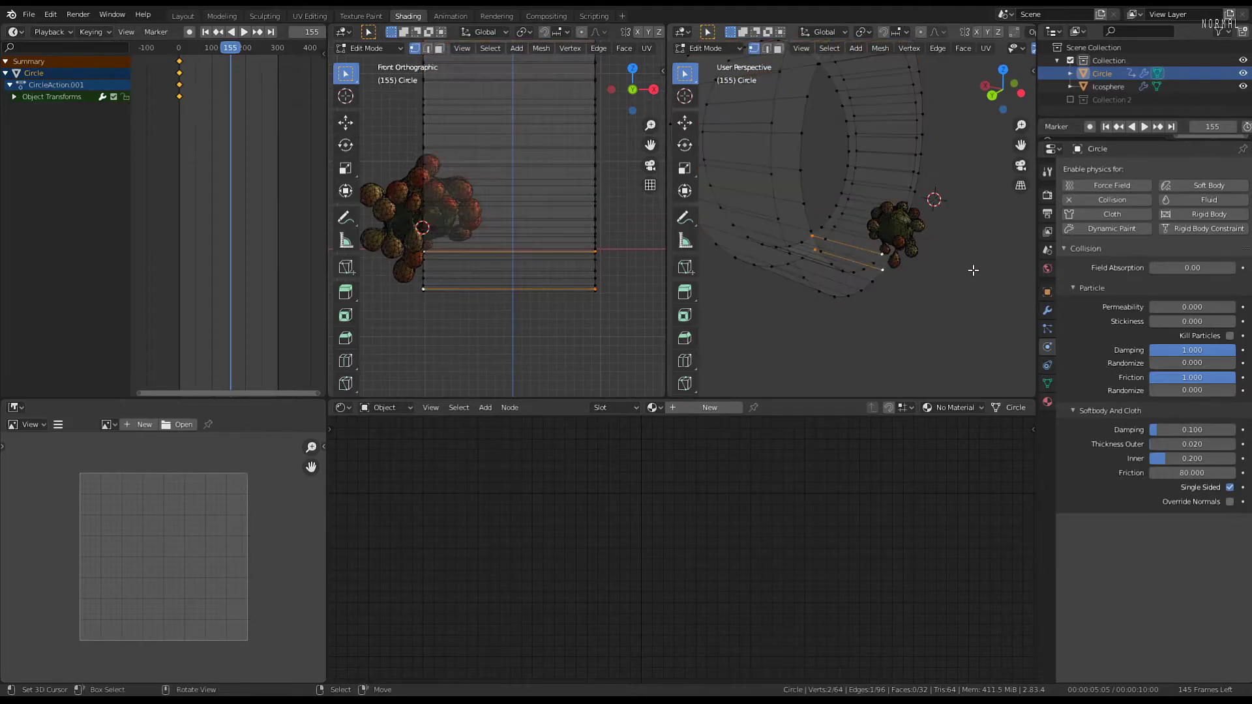
alt+click(915, 273)
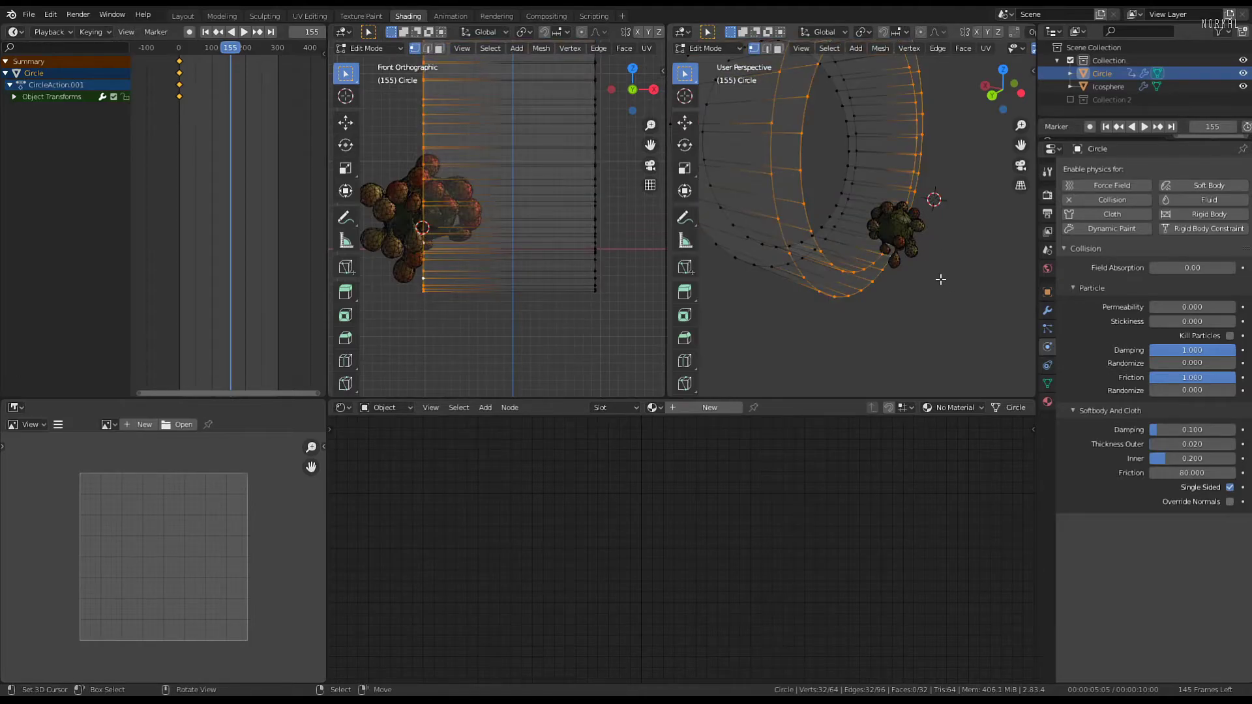
key(shift+d)
click(914, 246)
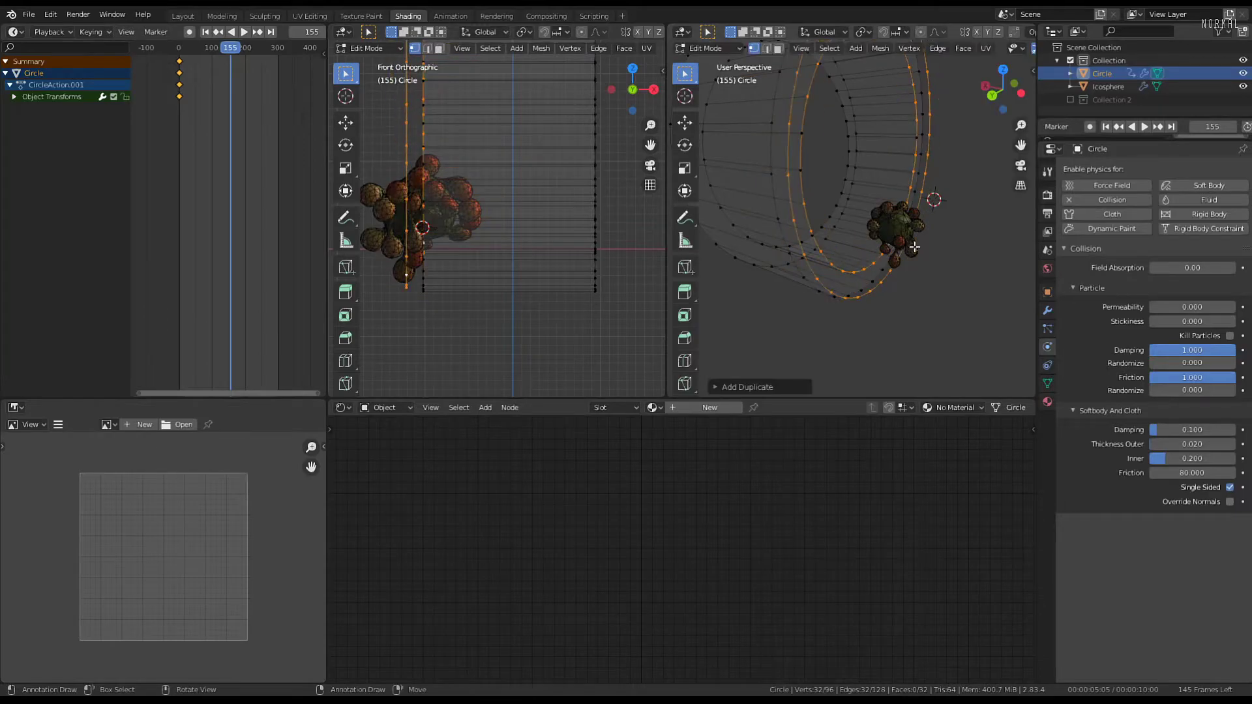
key(f)
mouse_move(858, 233)
middle_down()
mouse_move(841, 230)
mouse_move(877, 225)
mouse_move(848, 224)
mouse_move(861, 223)
middle_up()
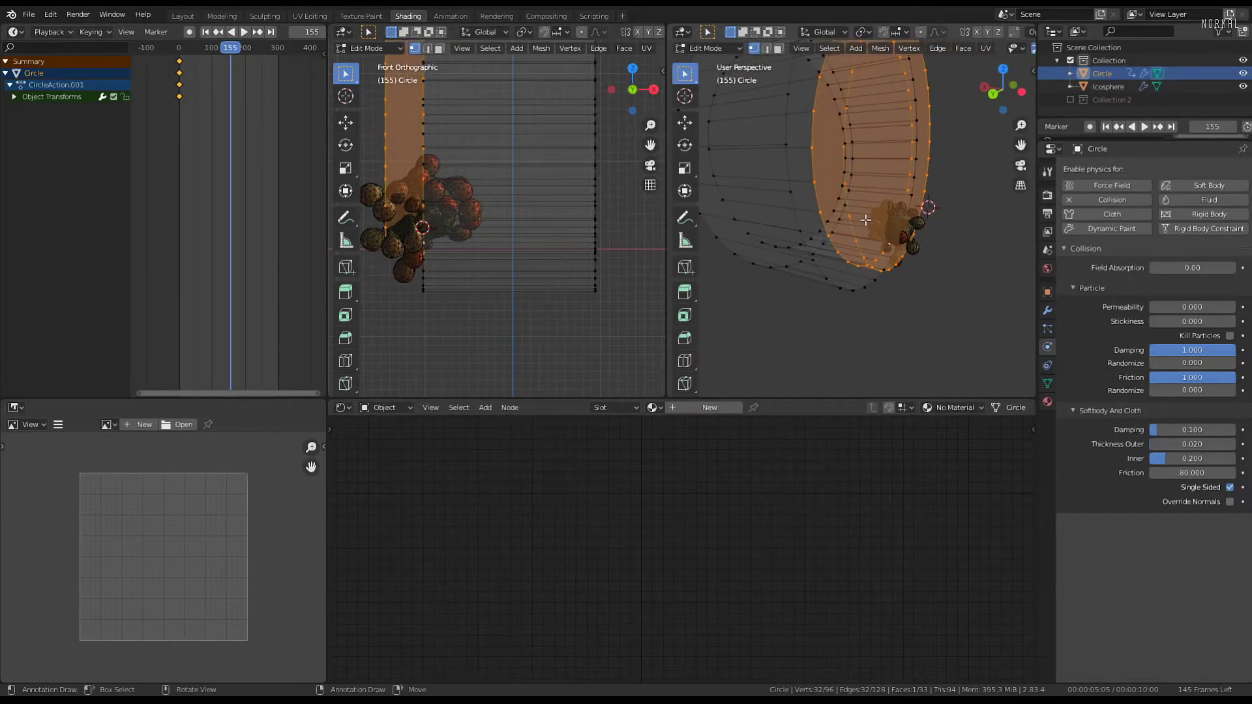
Fill the ring's opposite open side with a face and return to Object Mode
key(Tab)
middle_drag(784, 214, 872, 240)
key(Tab)
key(f)
key(Tab)
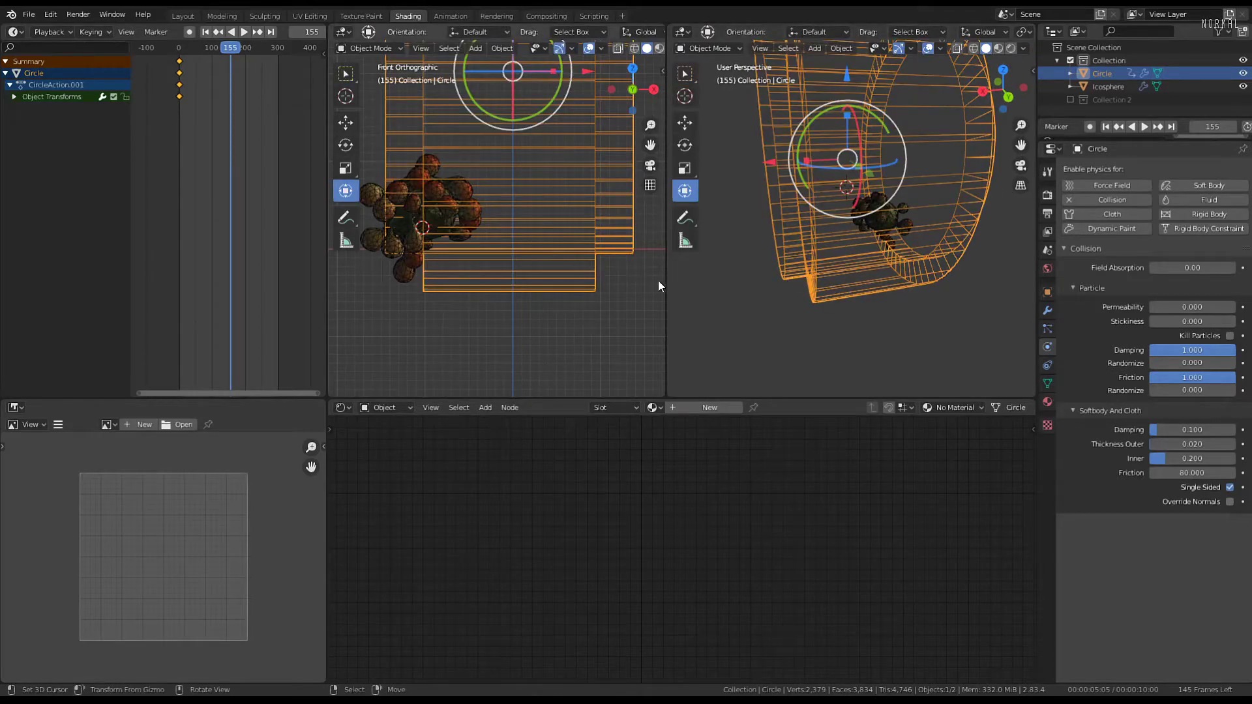
Replay the simulation from frame 0 and examine how the icosphere tumbles inside the capped ring from the front and at an angle
key(shift+Left)
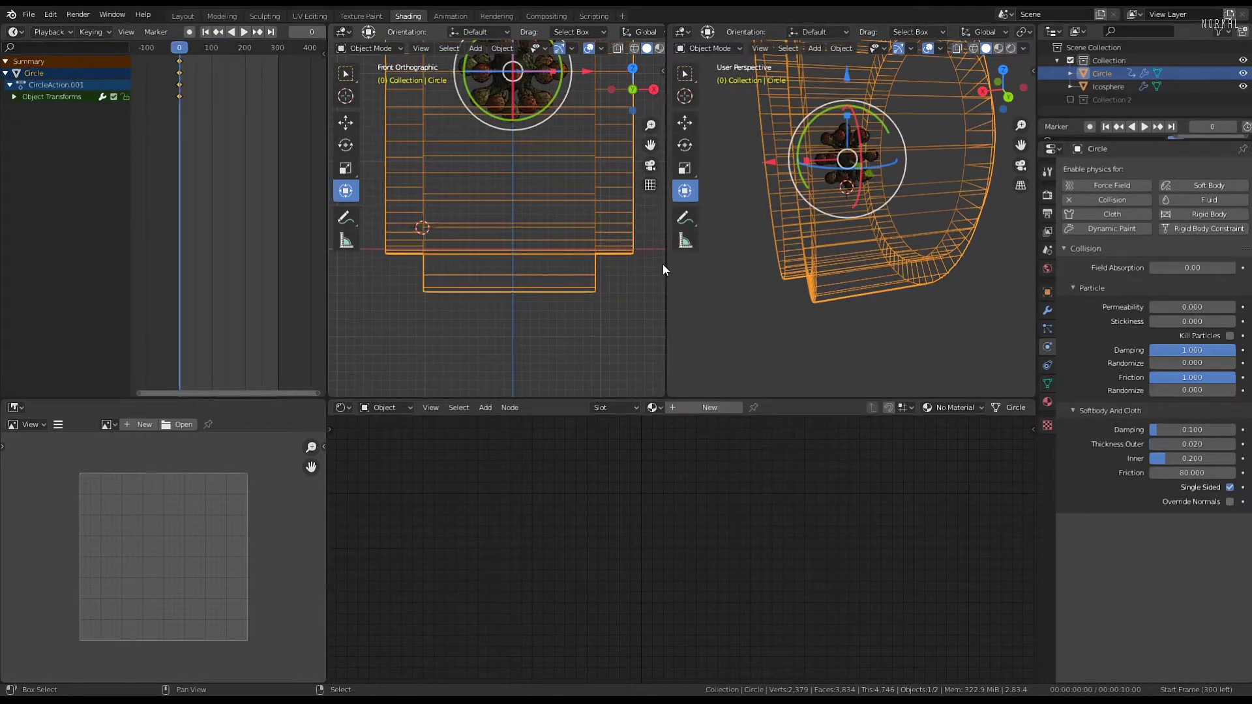
middle_drag(714, 261, 838, 245)
key(space)
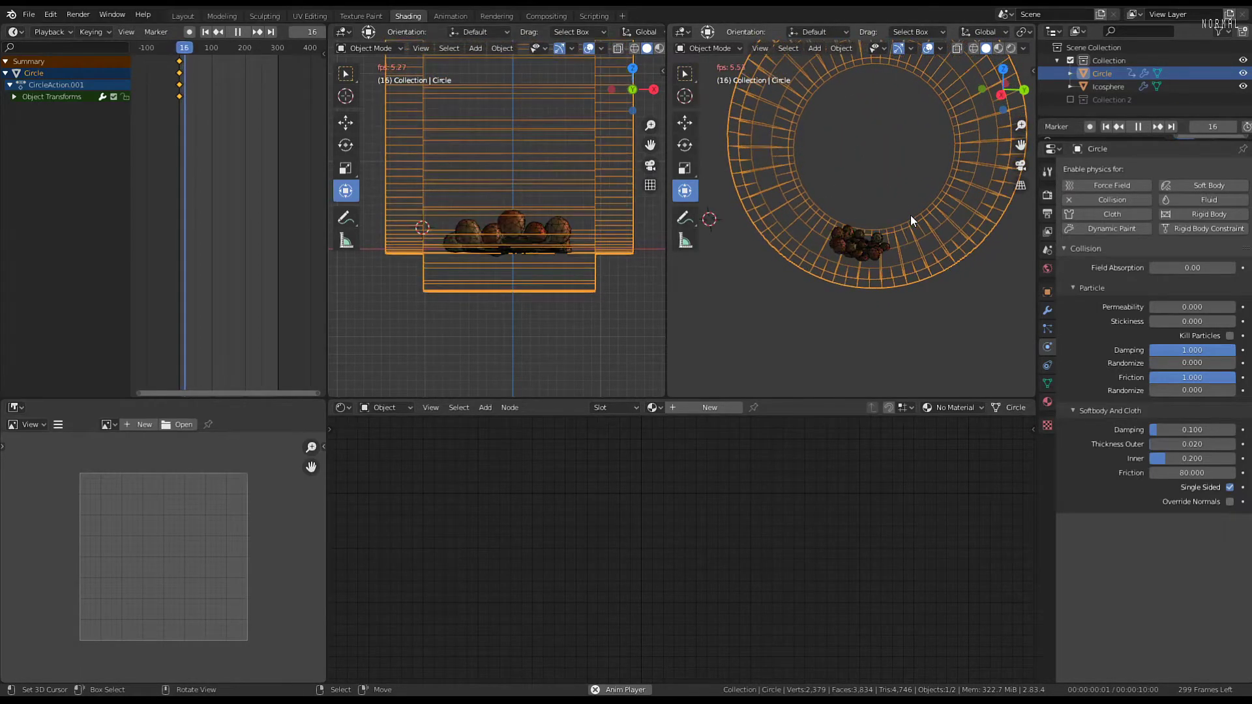
scroll(911, 215, up, 3)
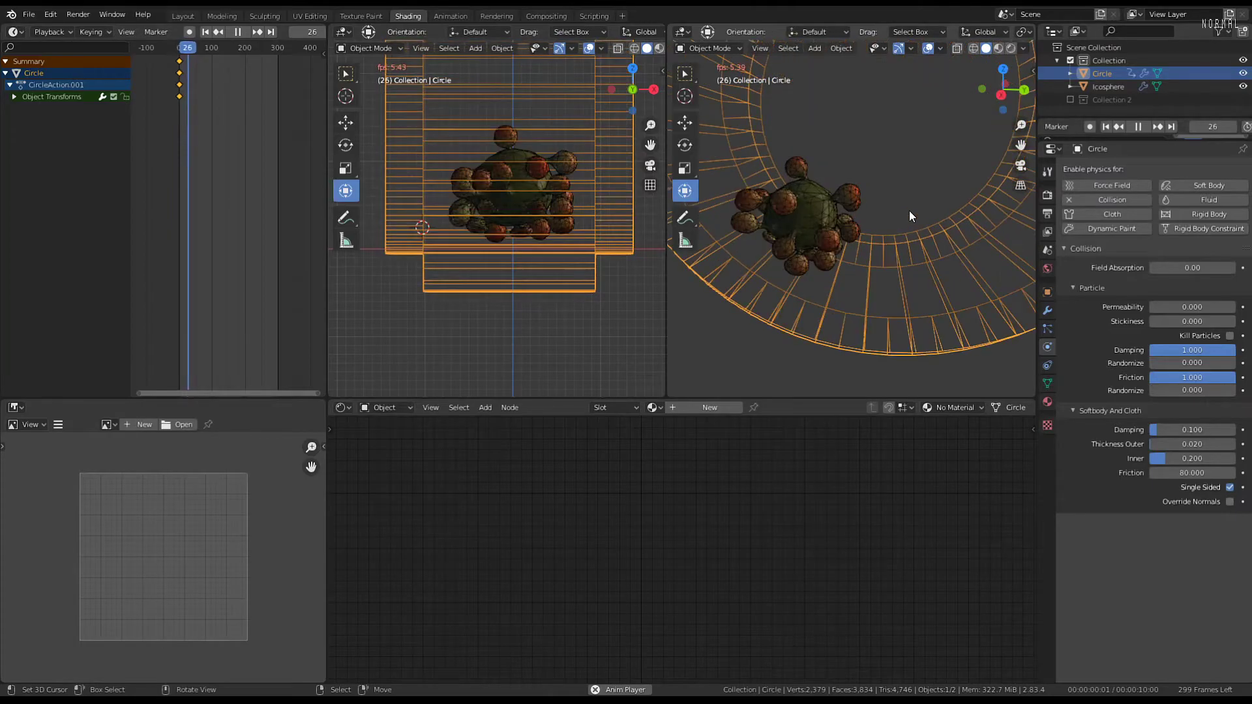
middle_drag(882, 197, 832, 188)
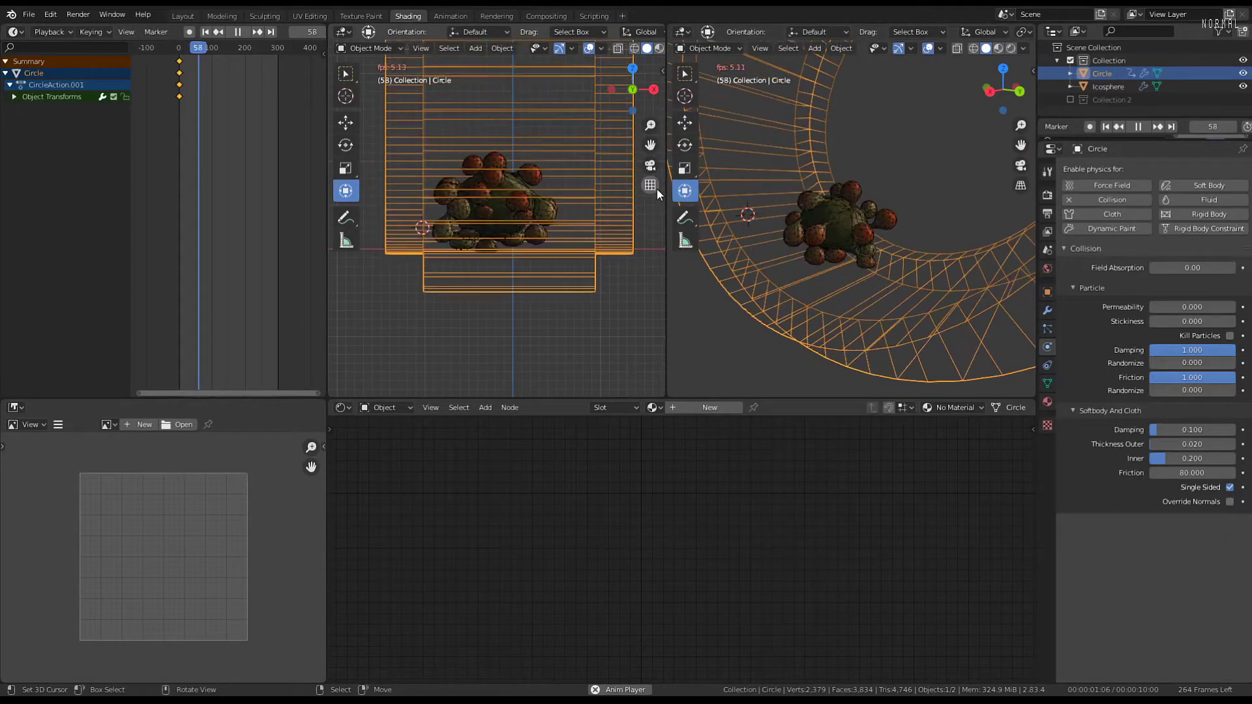
scroll(656, 189, up, 1)
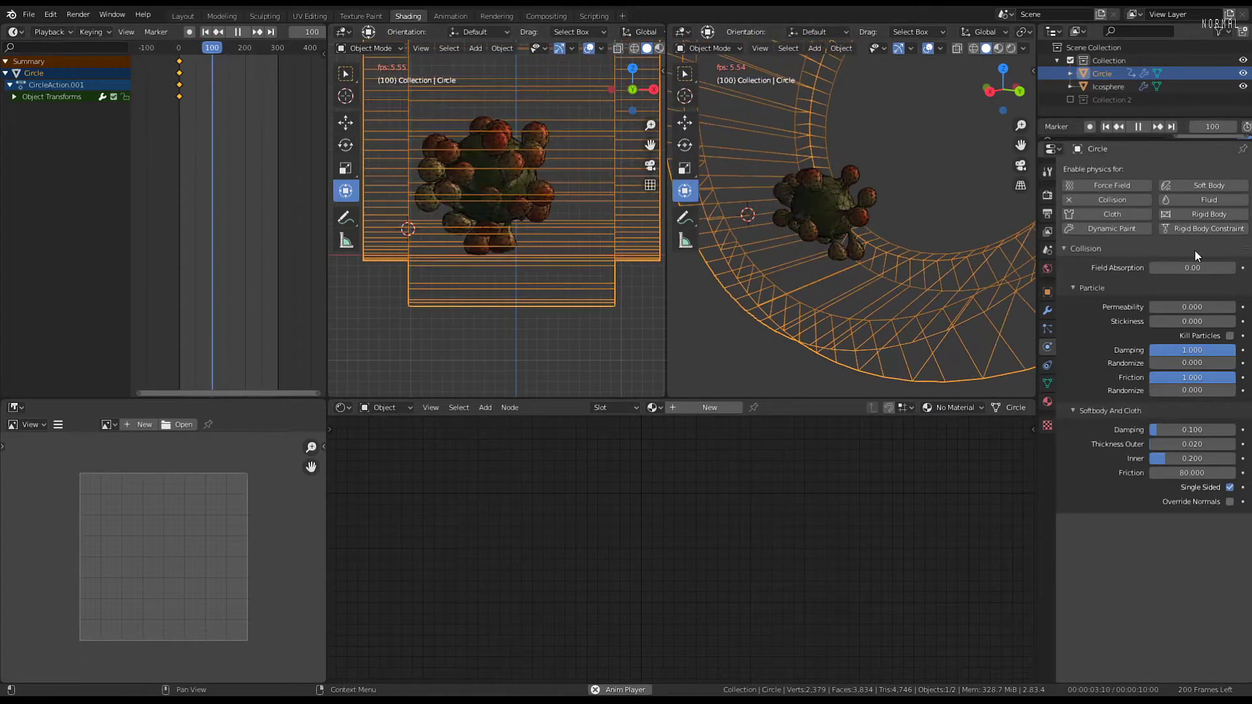
Set the ring's Subdivision modifier to 2 for both render and viewport, and stop playback
click(1047, 308)
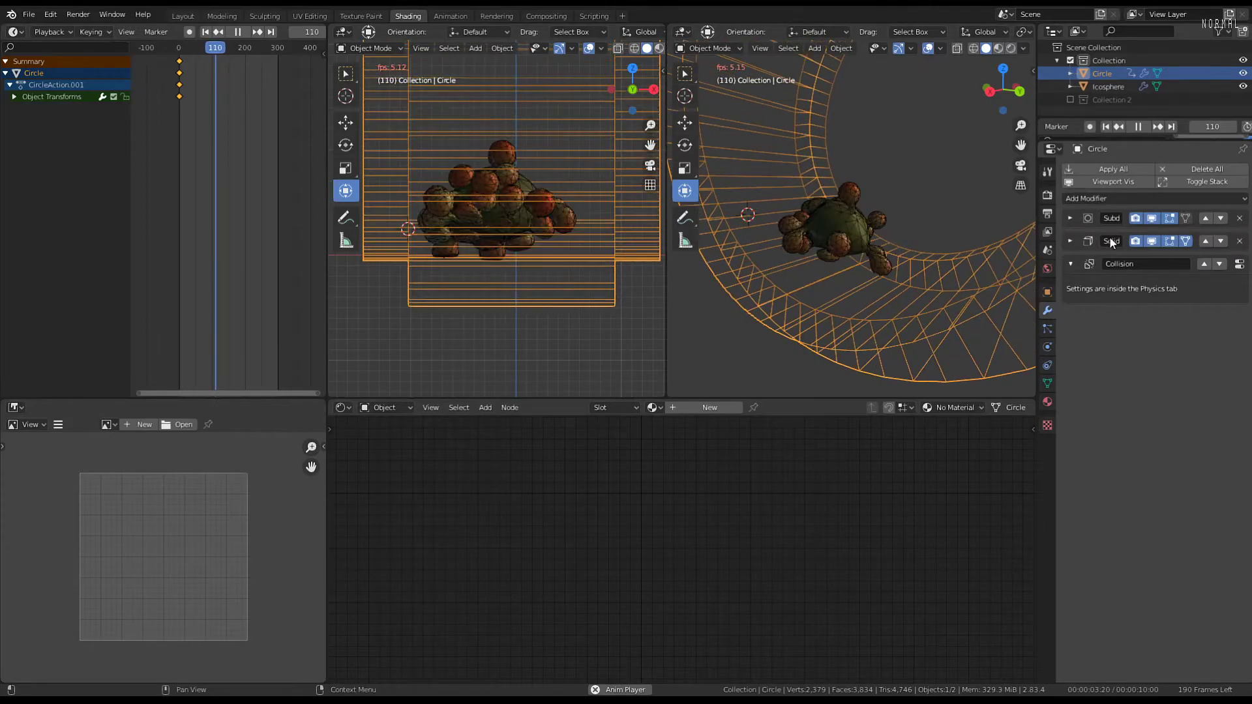
click(1075, 218)
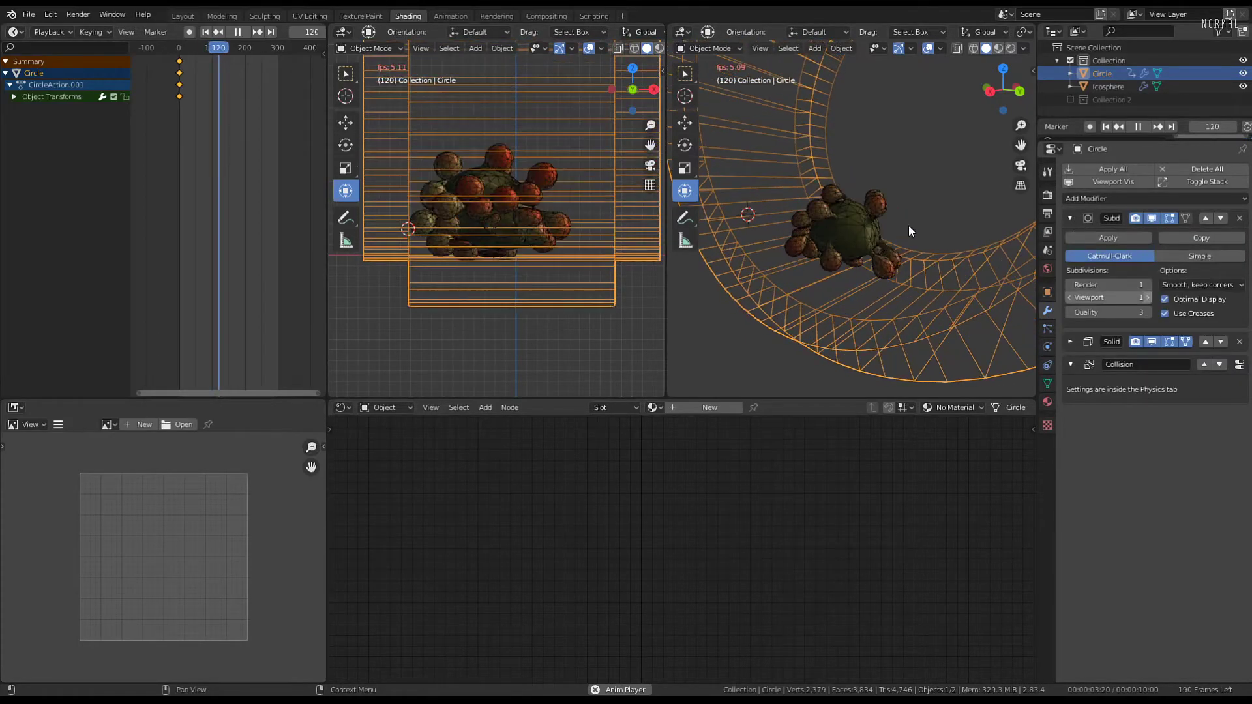
key(space)
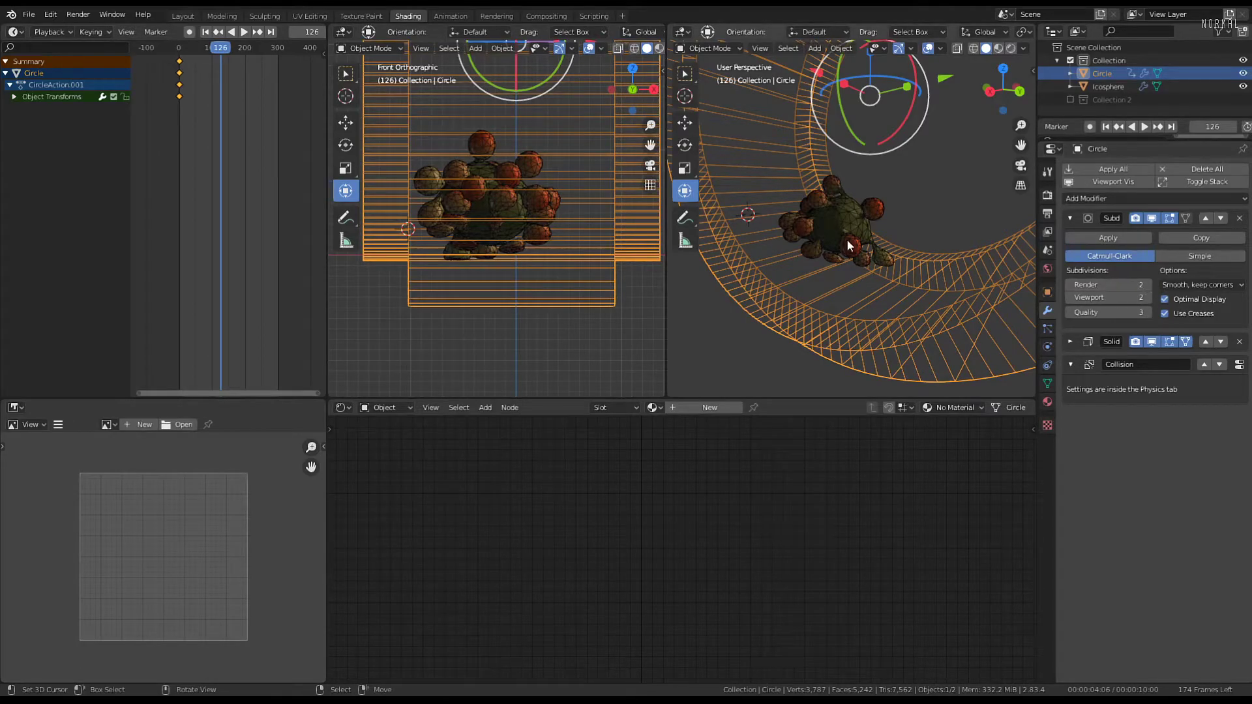
Restart the simulation from frame 0 and watch the icosphere roll in the smoother ring from the side
key(shift+Left)
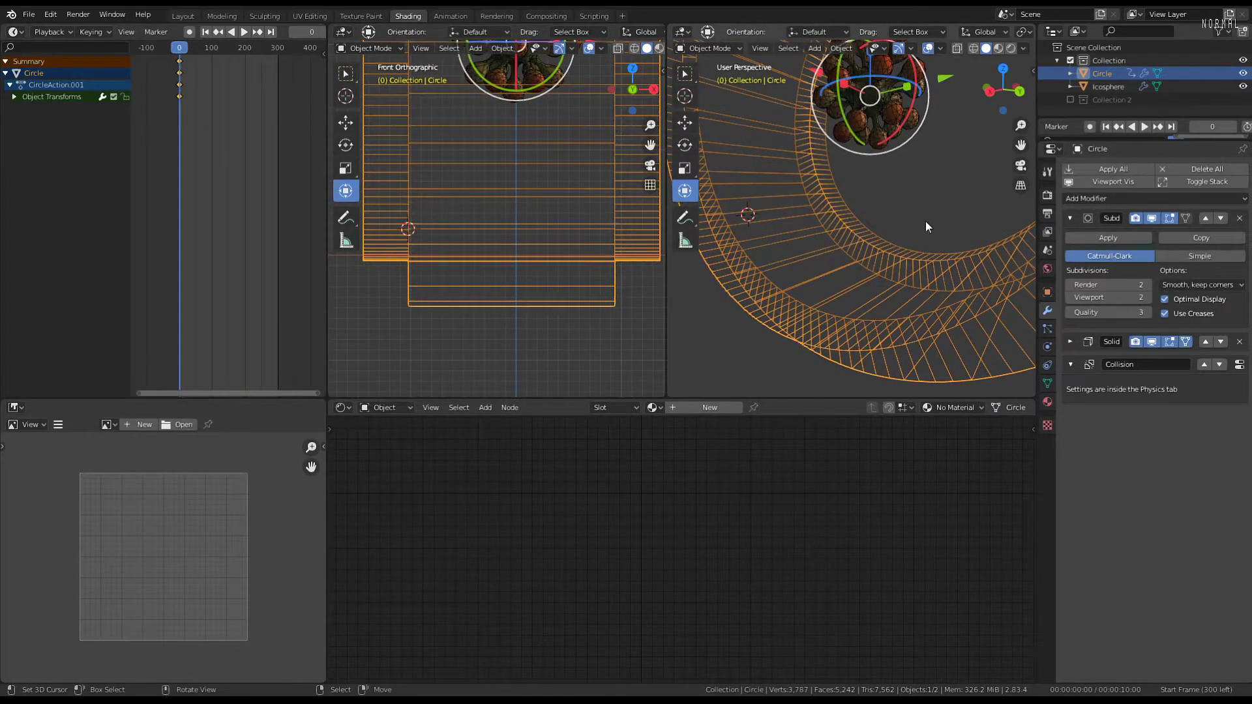
scroll(927, 223, down, 3)
key(space)
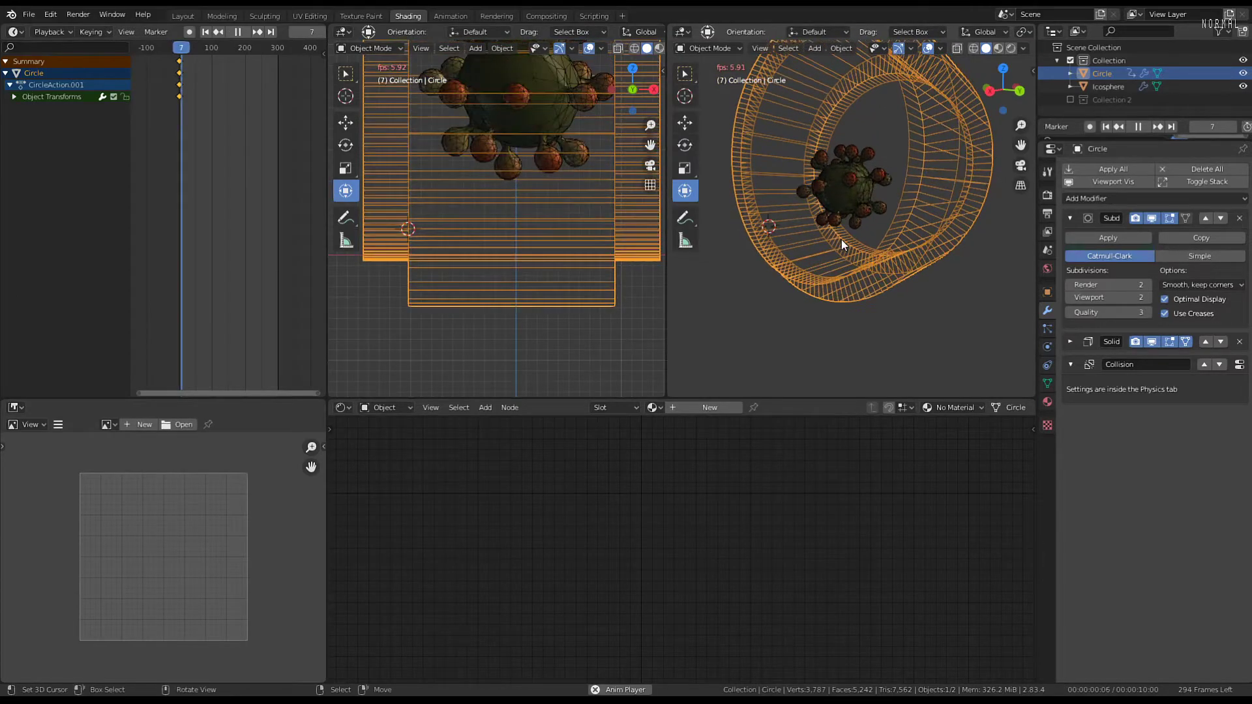
key(KP_3)
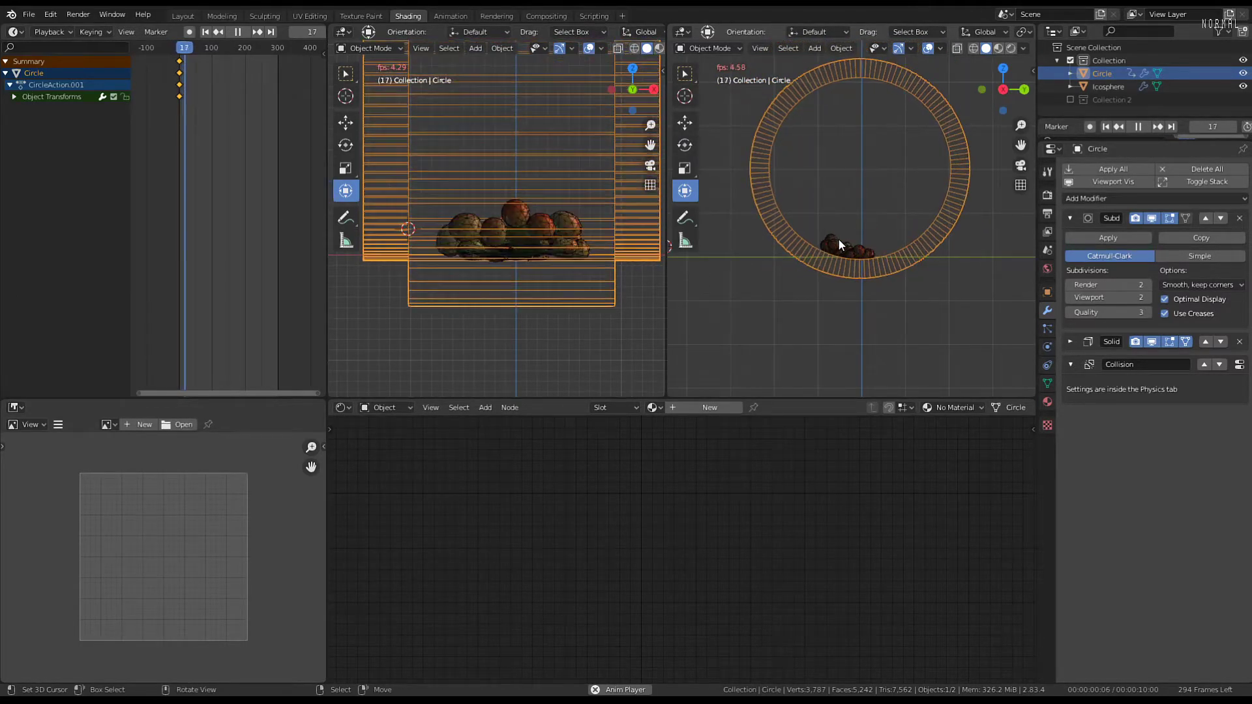
scroll(838, 237, up, 2)
scroll(838, 240, up, 1)
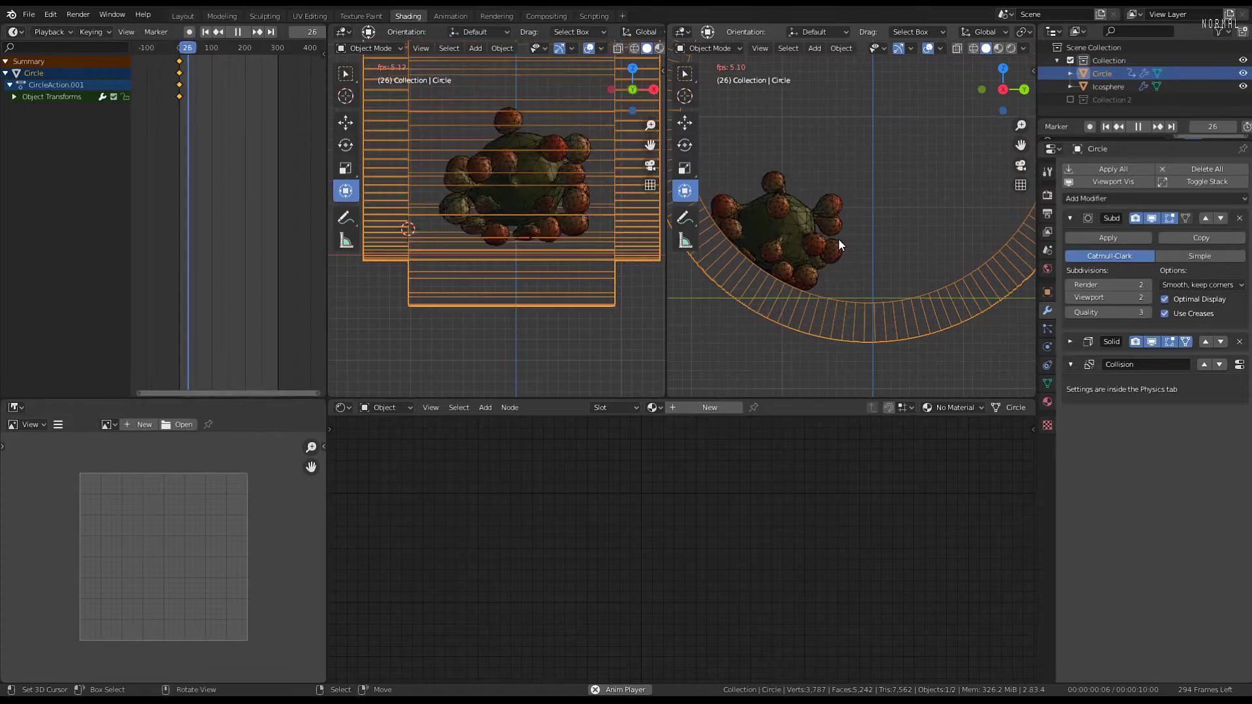
scroll(839, 240, down, 1)
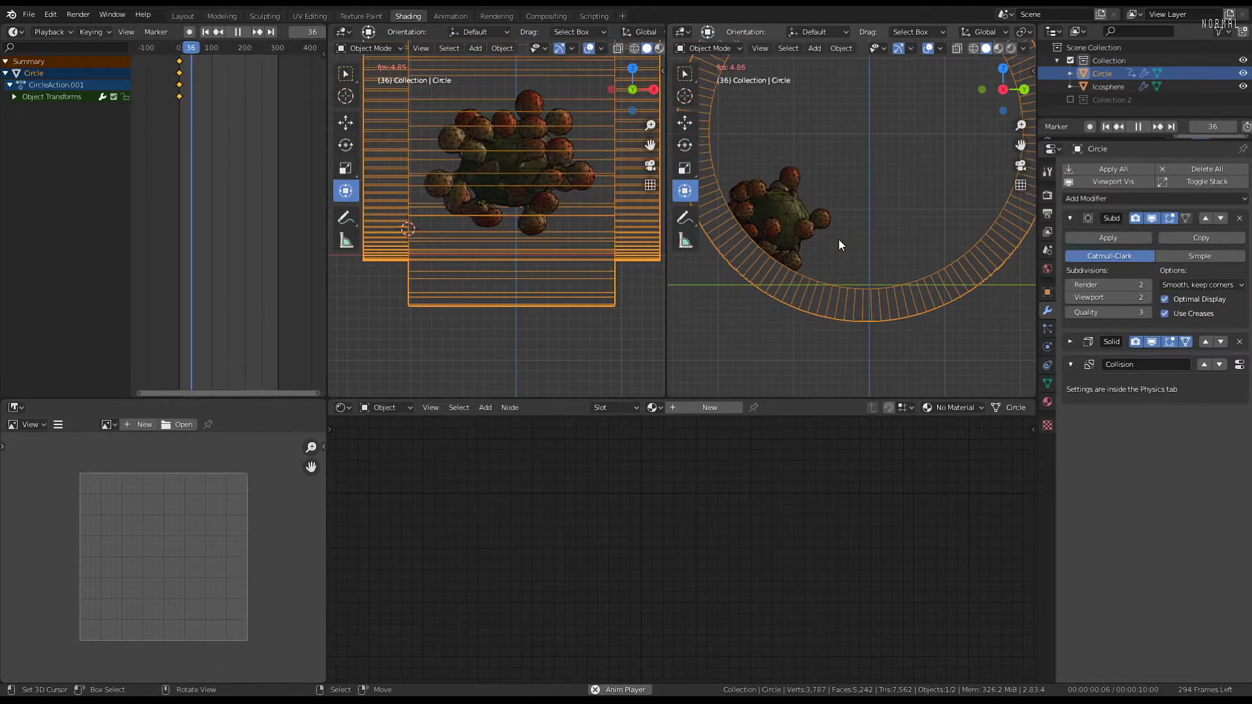
Select the icosphere and save the scene file Slime 3.blend
click(799, 210)
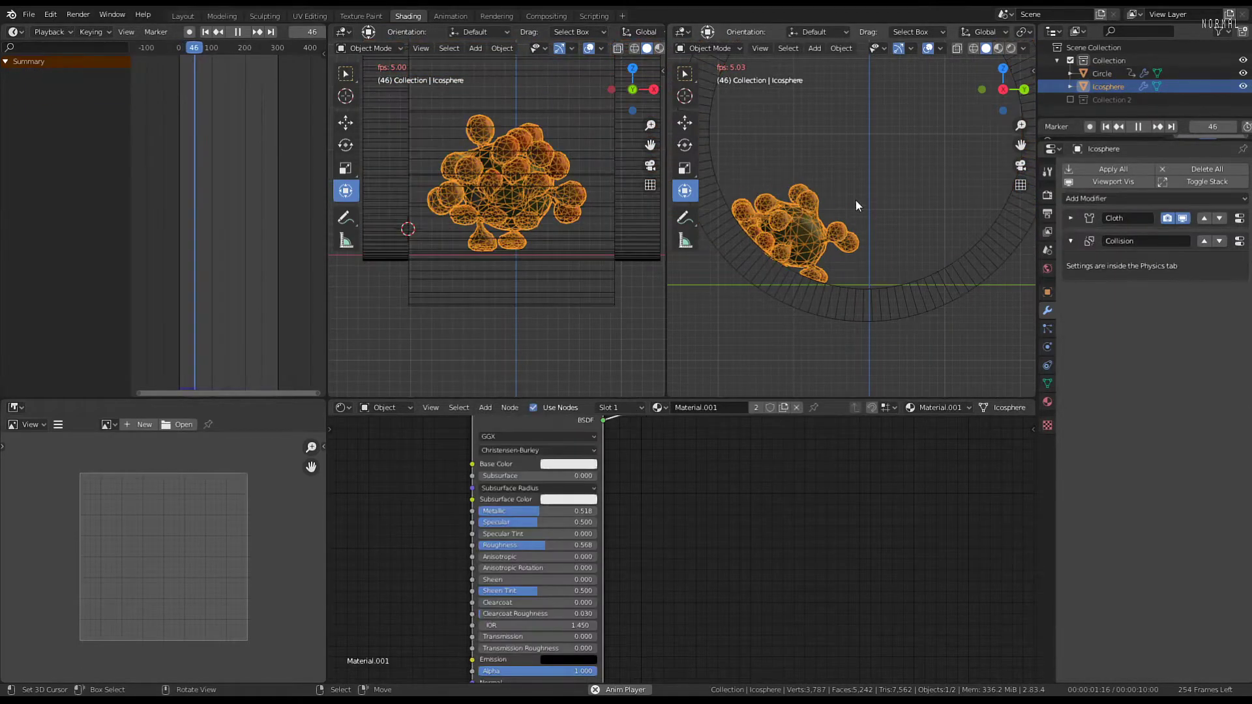
click(29, 14)
click(41, 133)
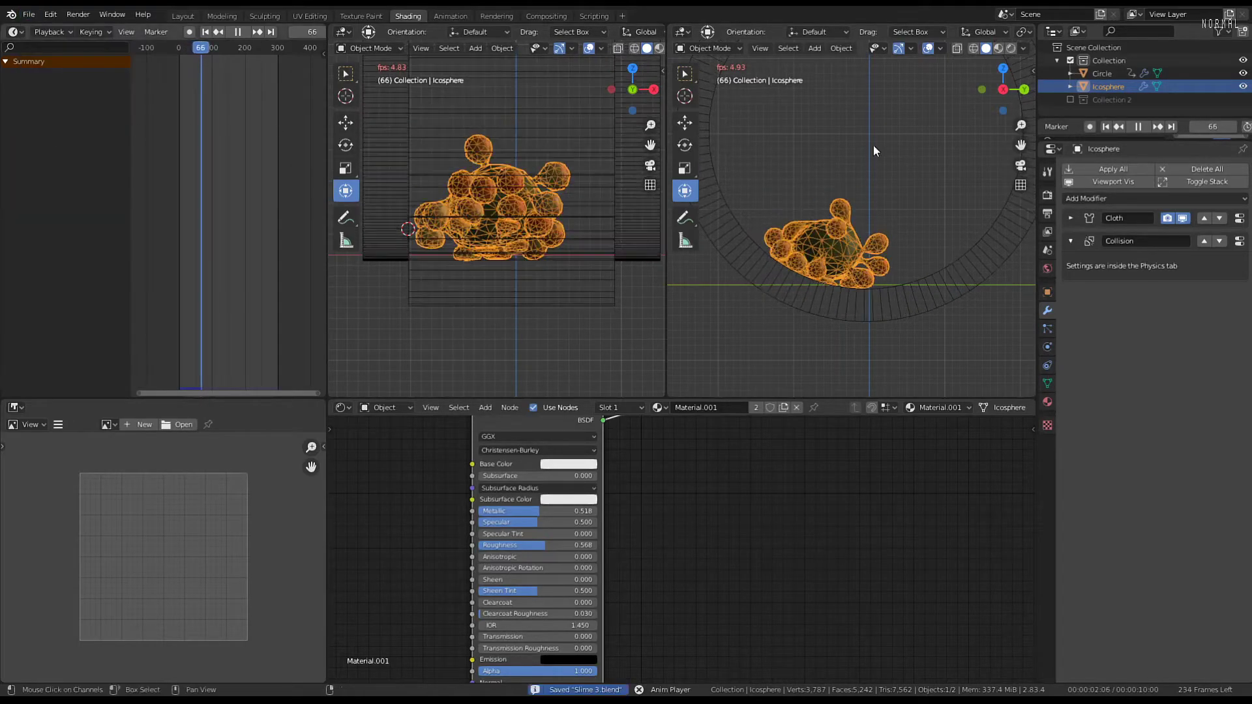
In the icosphere's physics settings, set the cloth Speed Multiplier to 10 and restart the simulation from the beginning
click(1048, 364)
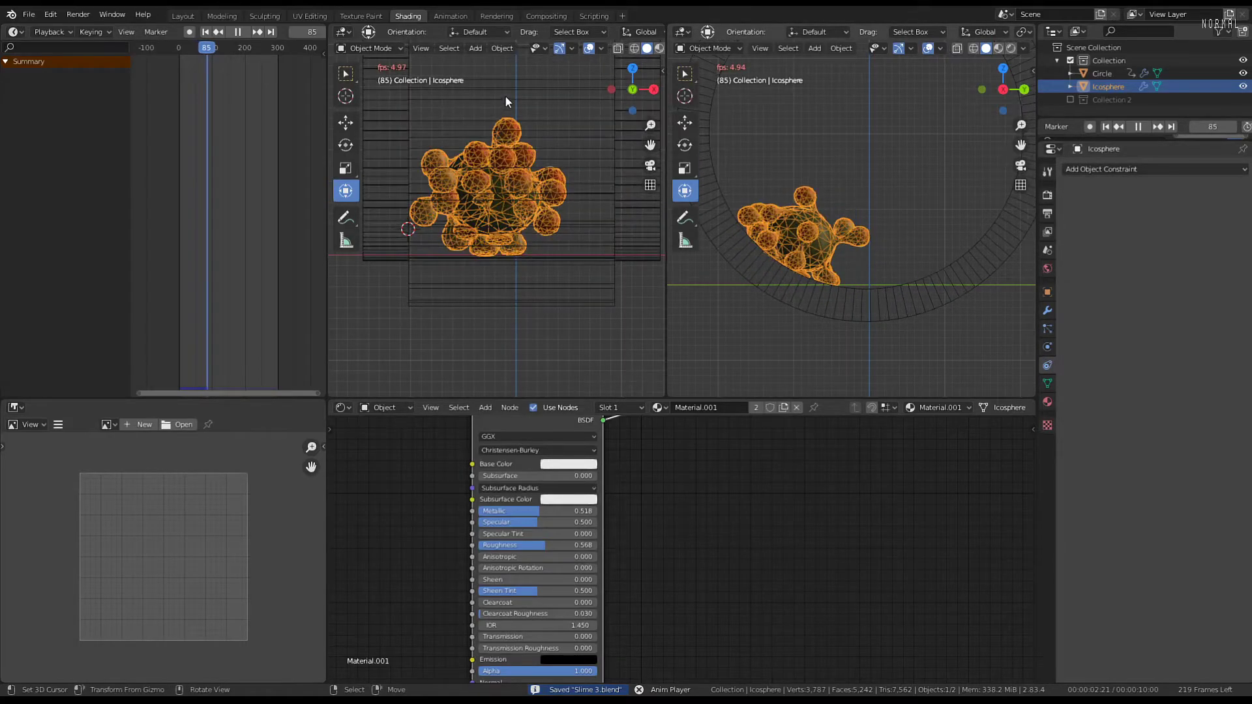
click(588, 48)
click(588, 48)
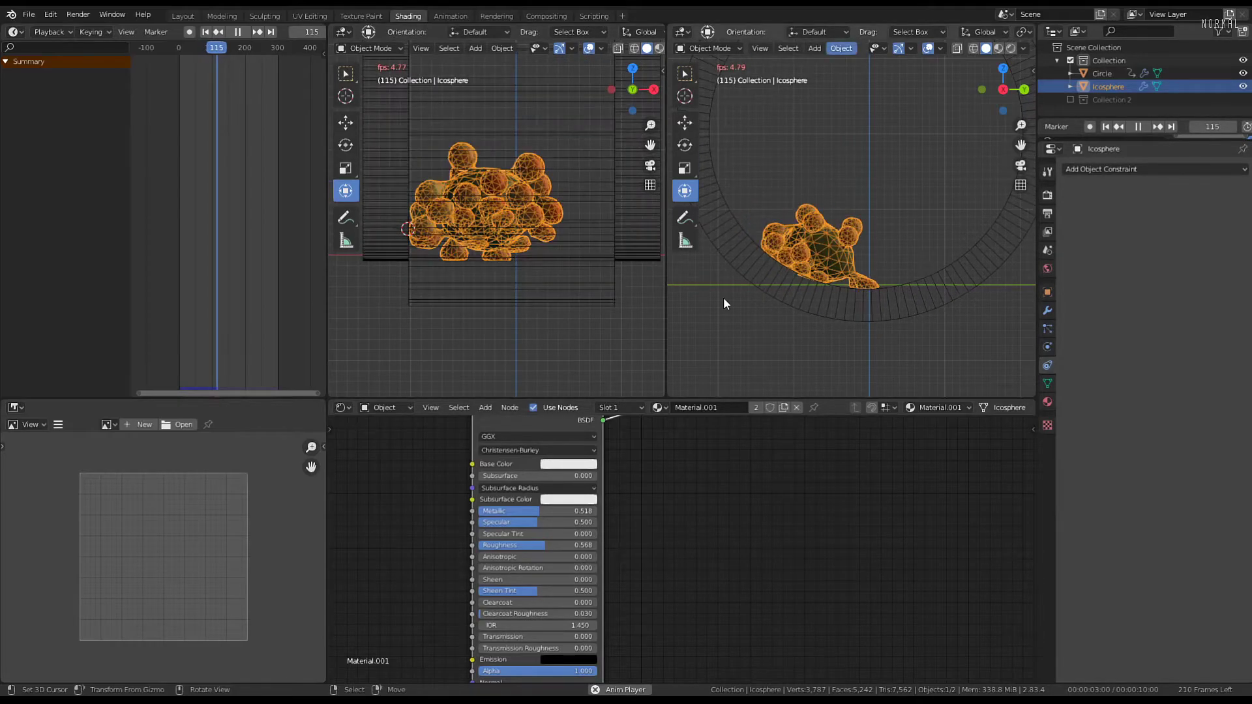
click(1048, 311)
click(1047, 346)
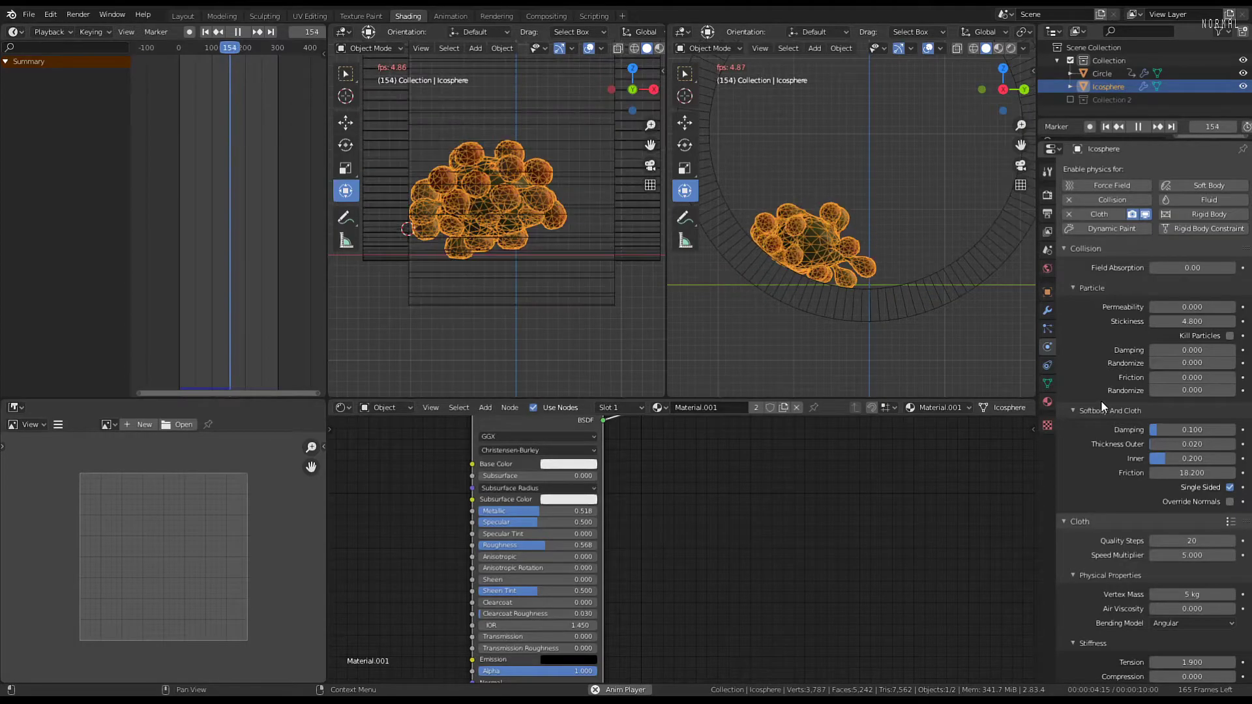
click(1064, 251)
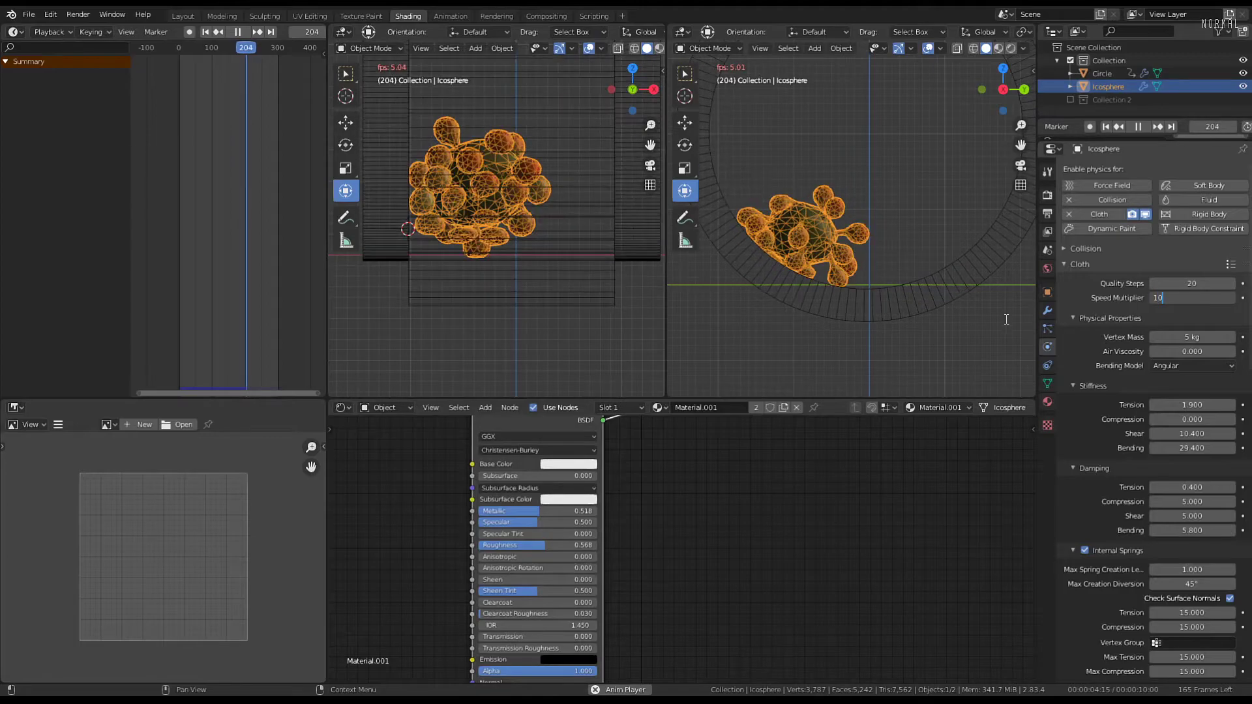
click(179, 240)
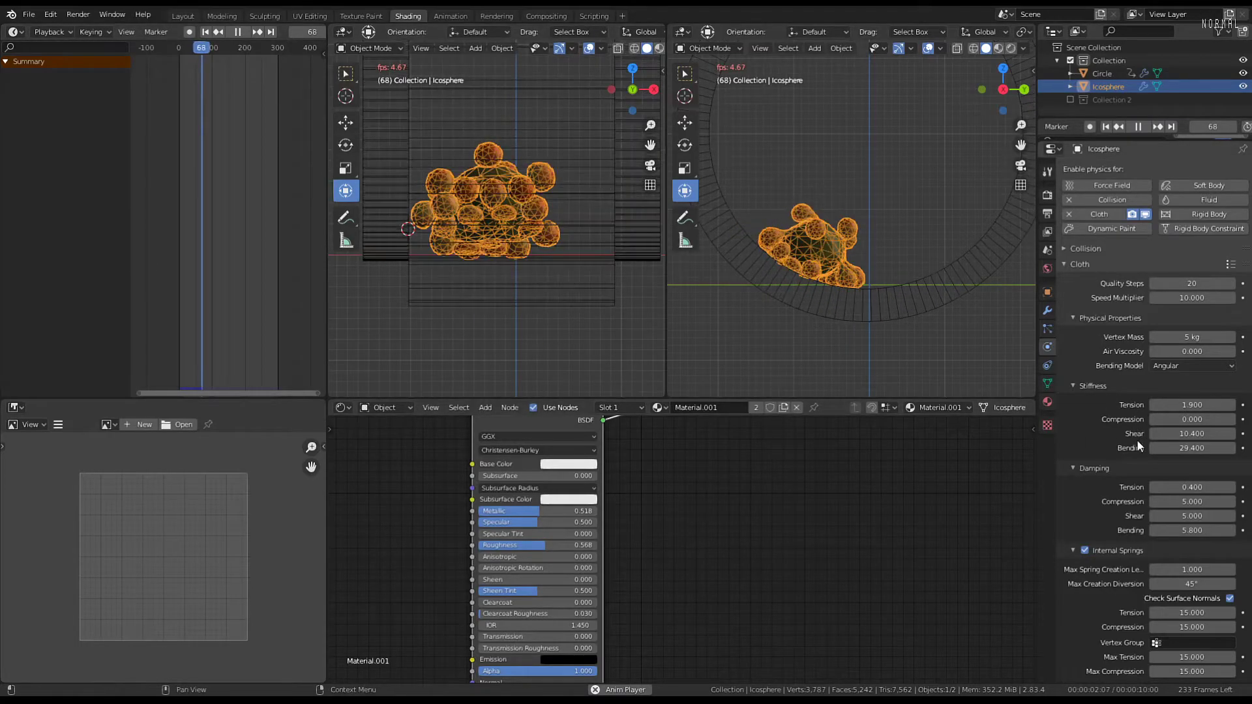
Set the icosphere's cloth Pressure to 1.1 and restart the simulation
scroll(1125, 525, down, 7)
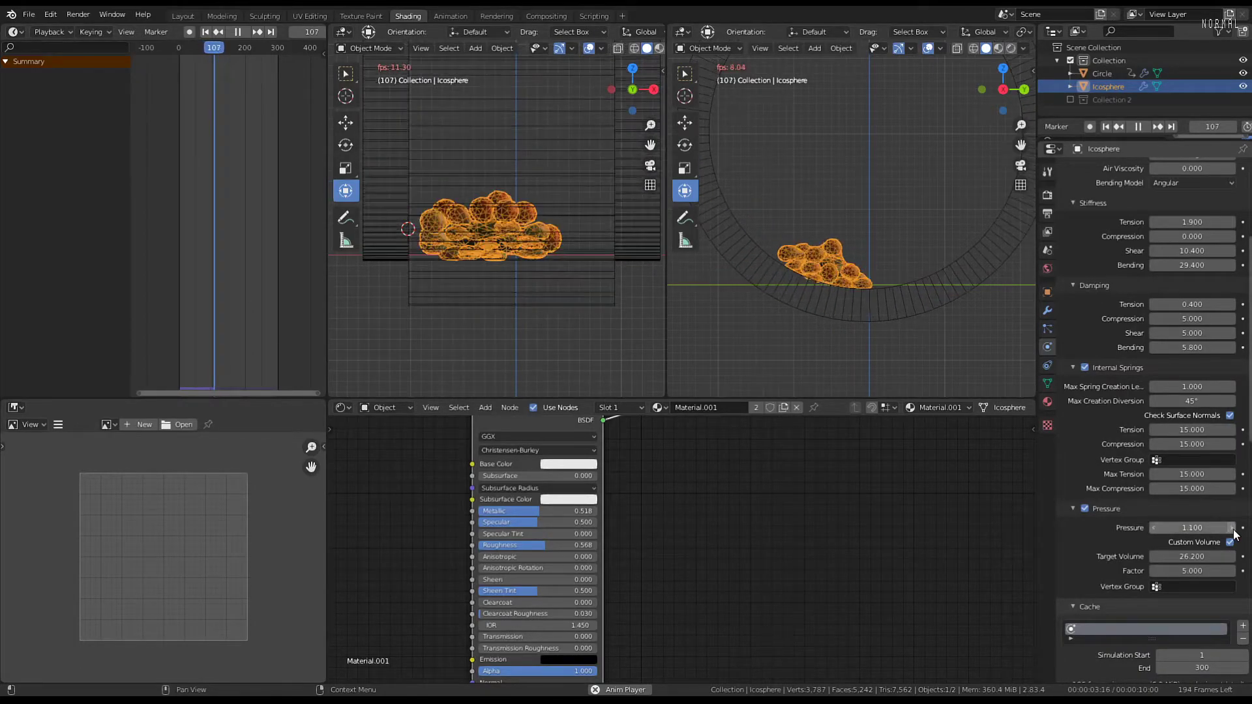
key(shift+Left)
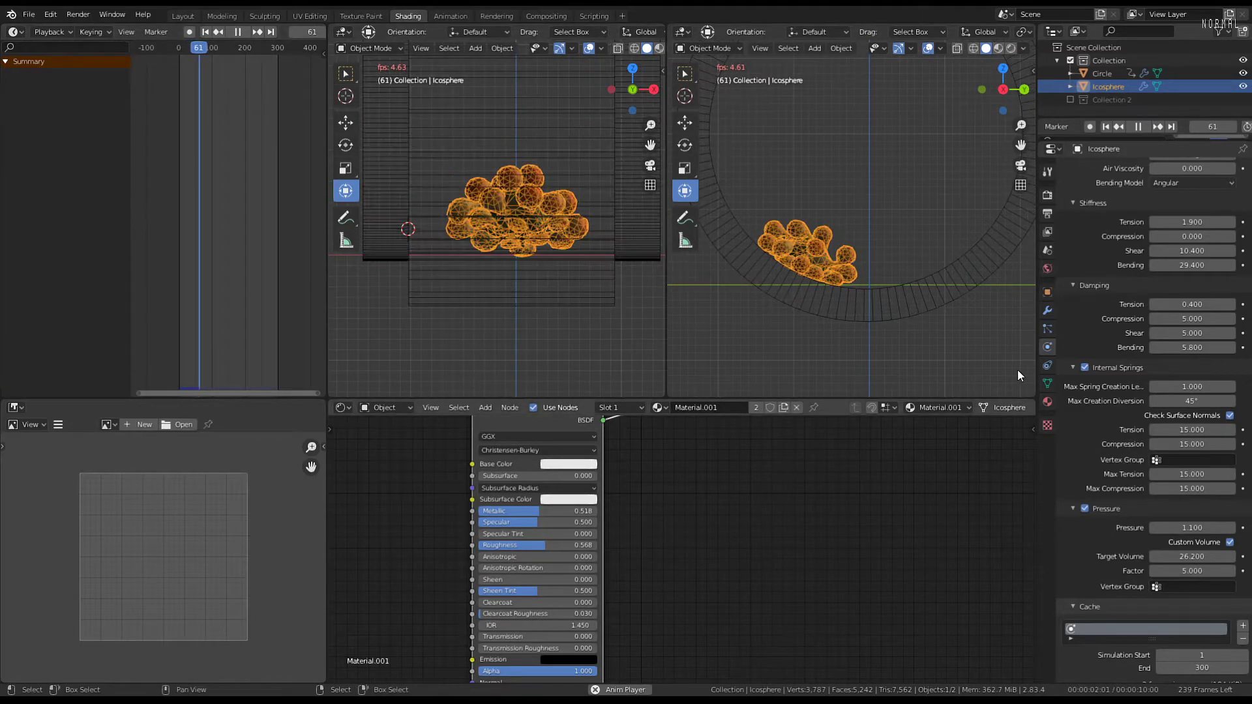
Enable Sewing in the cloth's Shape settings and rerun the simulation from the start
scroll(1109, 412, down, 4)
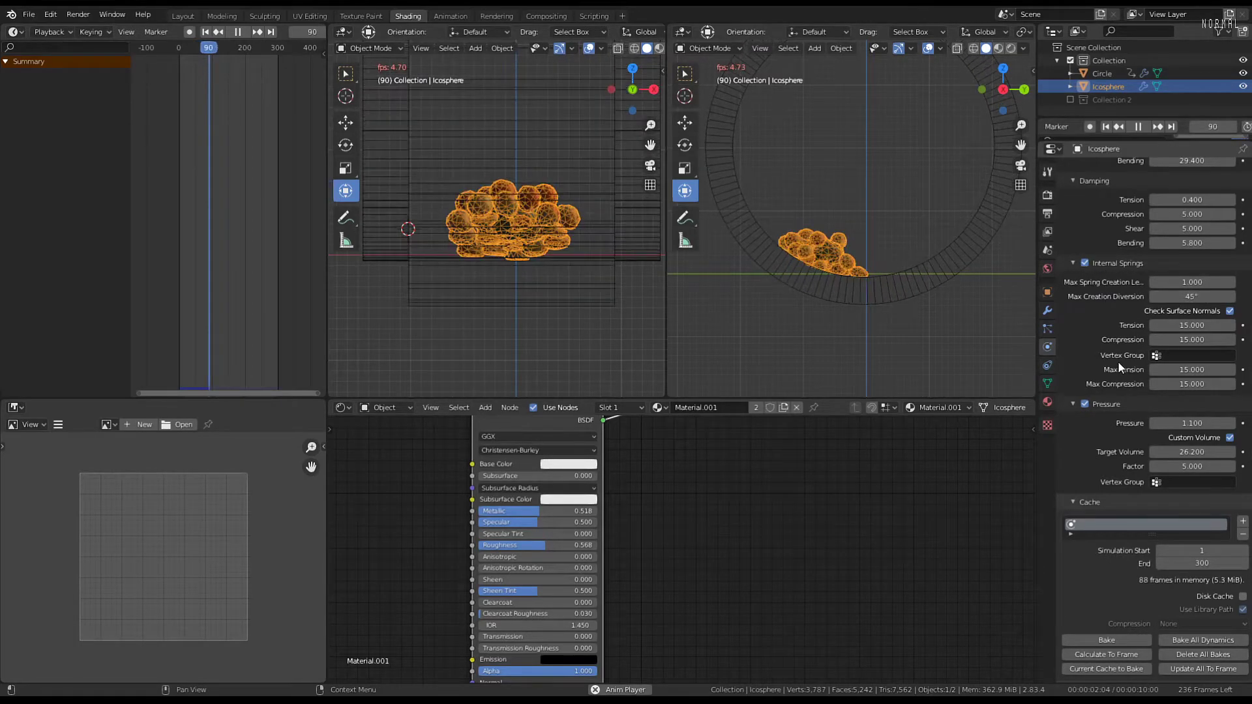
scroll(1118, 363, down, 4)
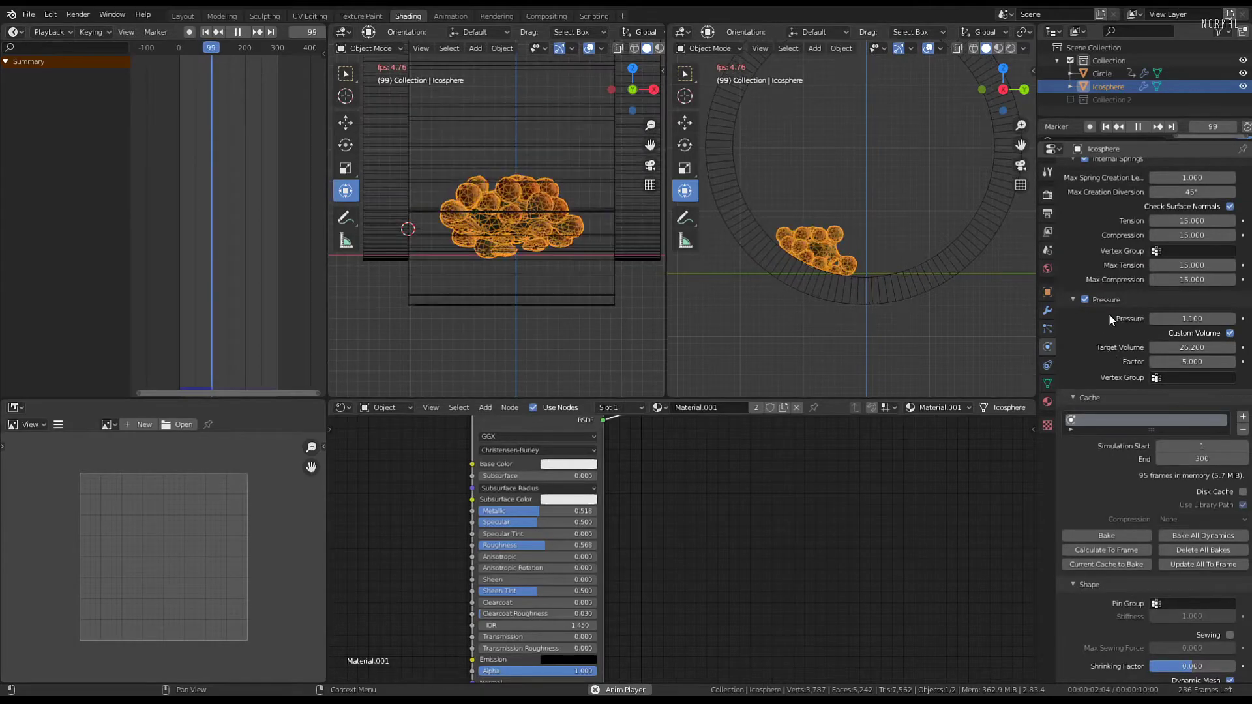
scroll(1114, 411, down, 6)
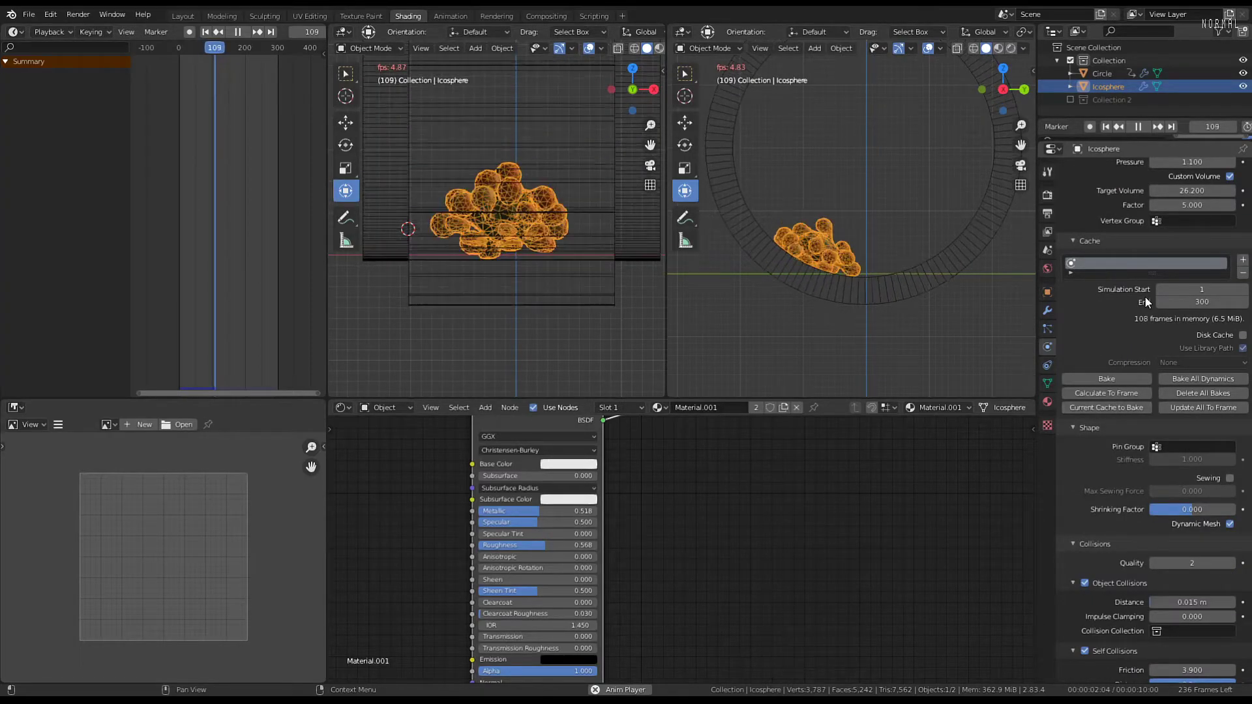
scroll(1135, 427, down, 5)
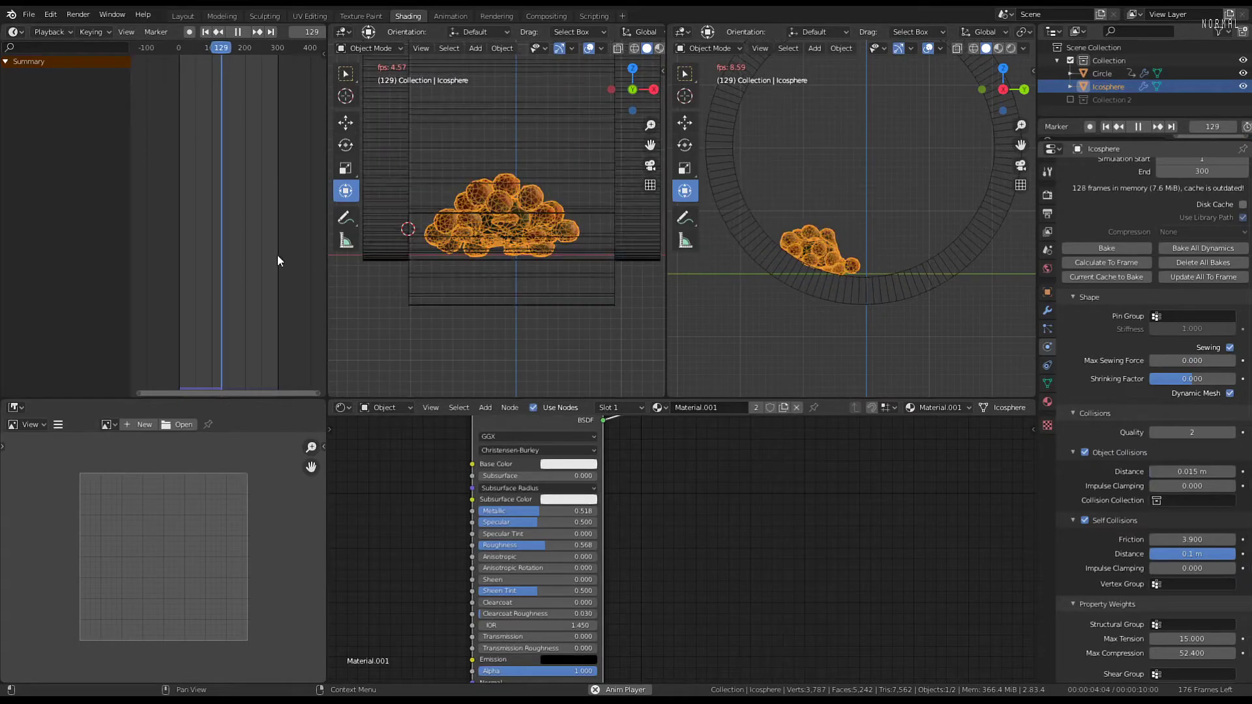
click(167, 268)
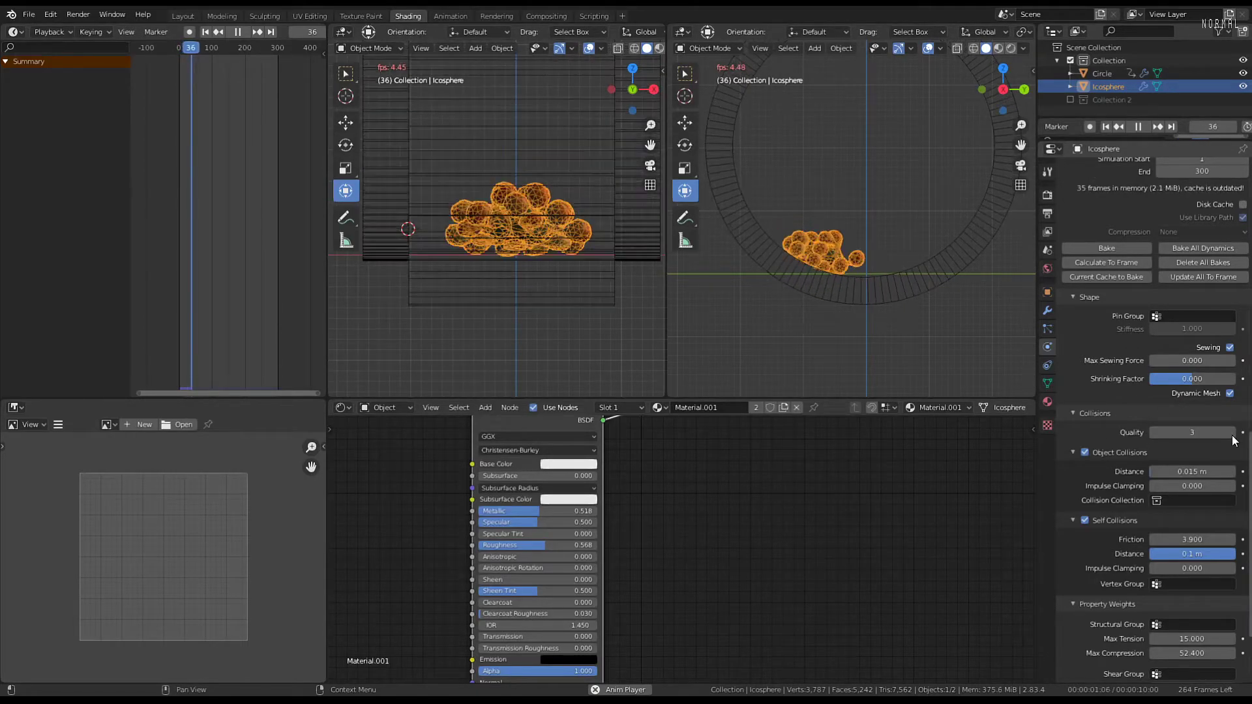
Raise the cloth's collision Quality to 4, set the Self Collisions Friction to 0, and replay the simulation
click(141, 177)
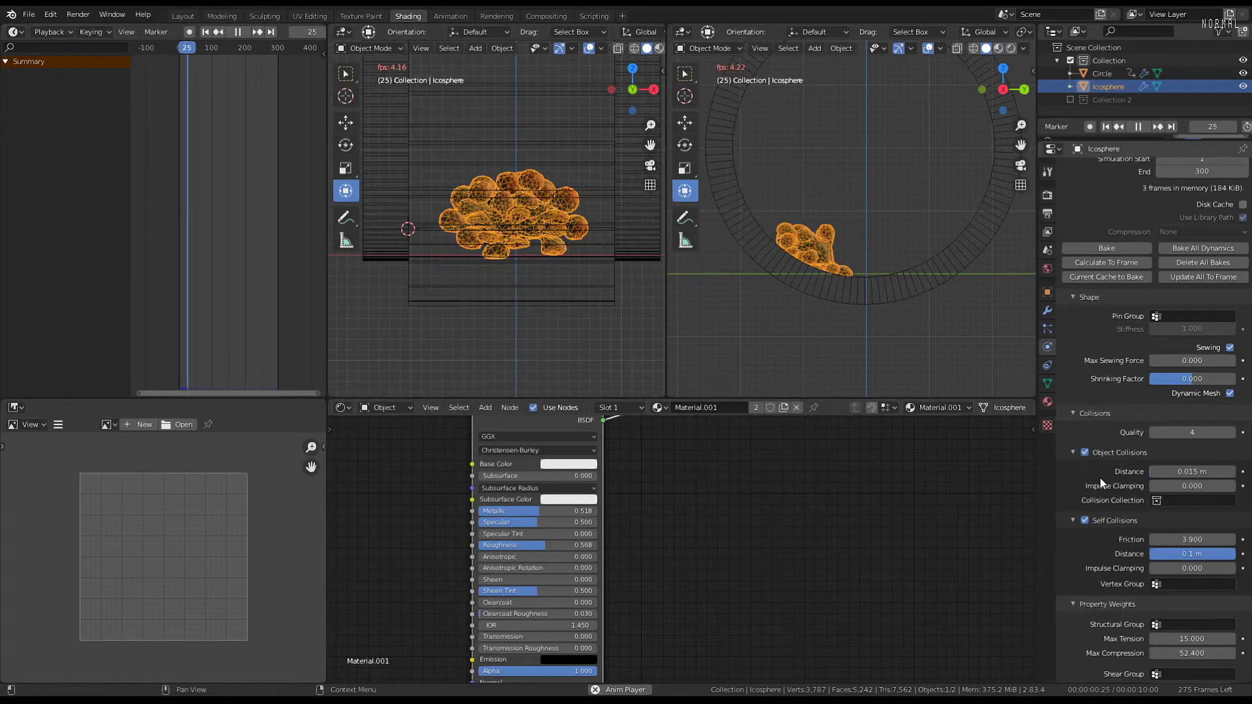
scroll(1101, 507, down, 4)
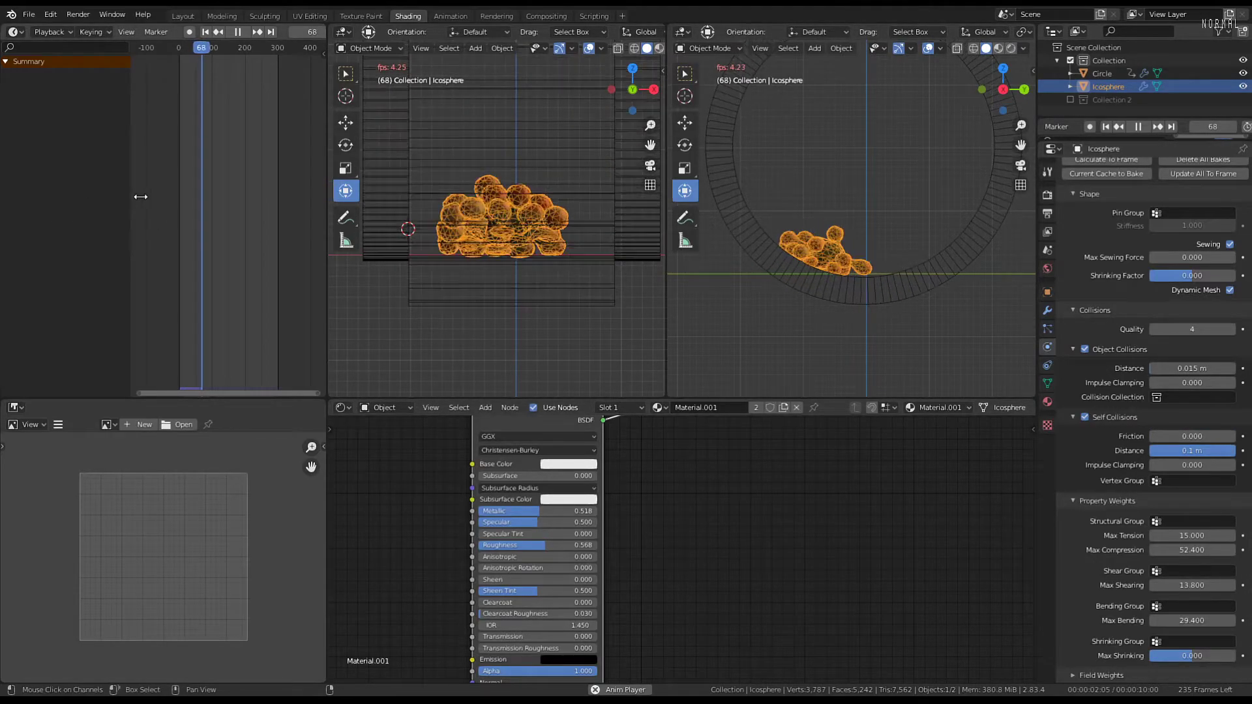
drag(129, 196, 143, 197)
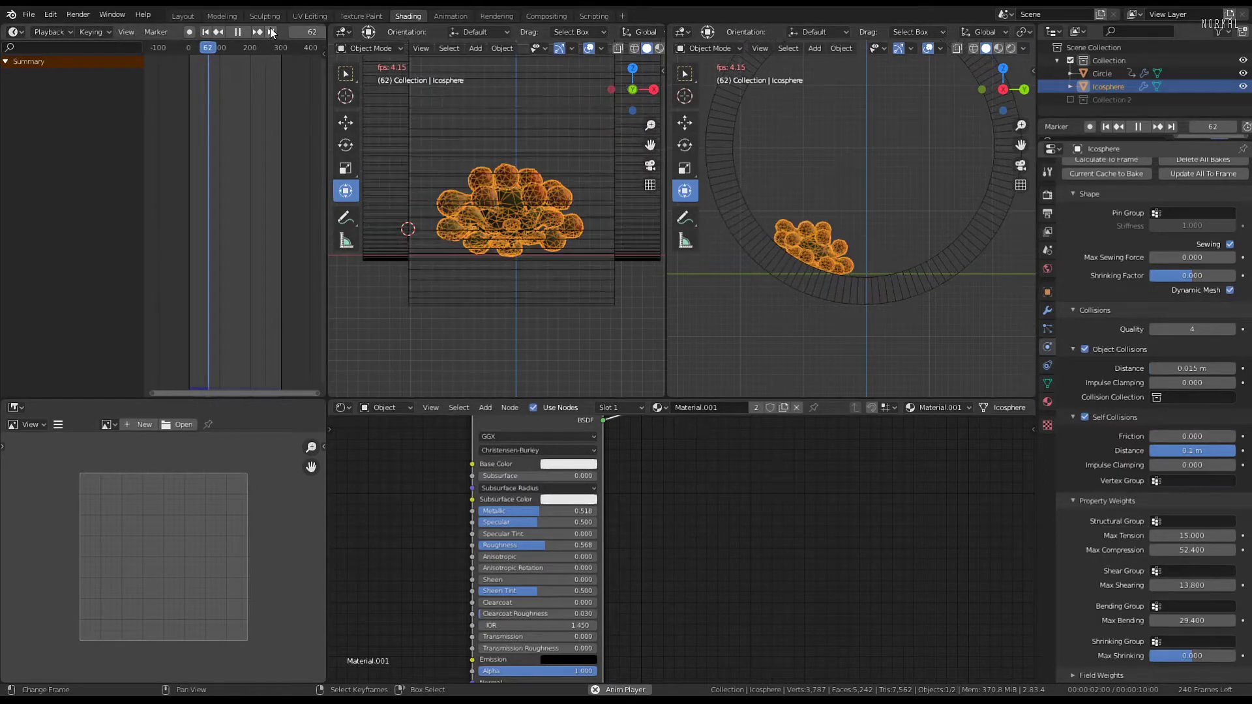
Shorten the animation by setting the scene's end frame to 100
middle_drag(215, 32, 81, 31)
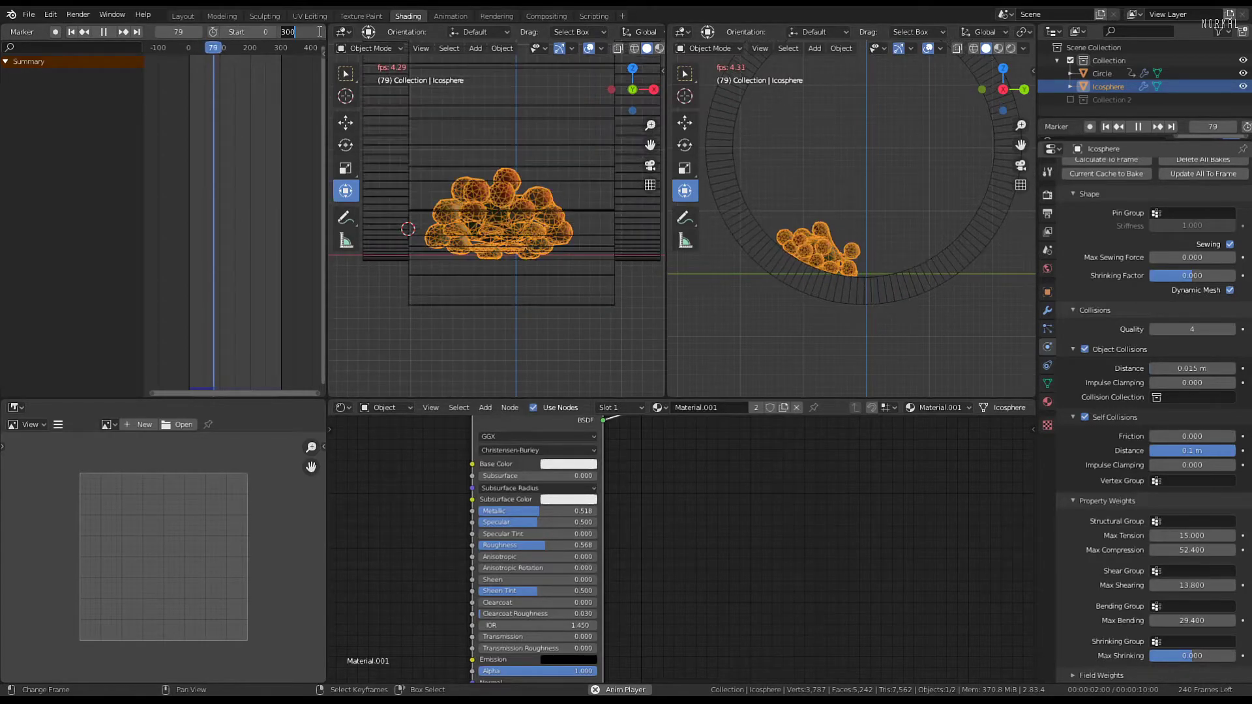
click(317, 32)
text(100)
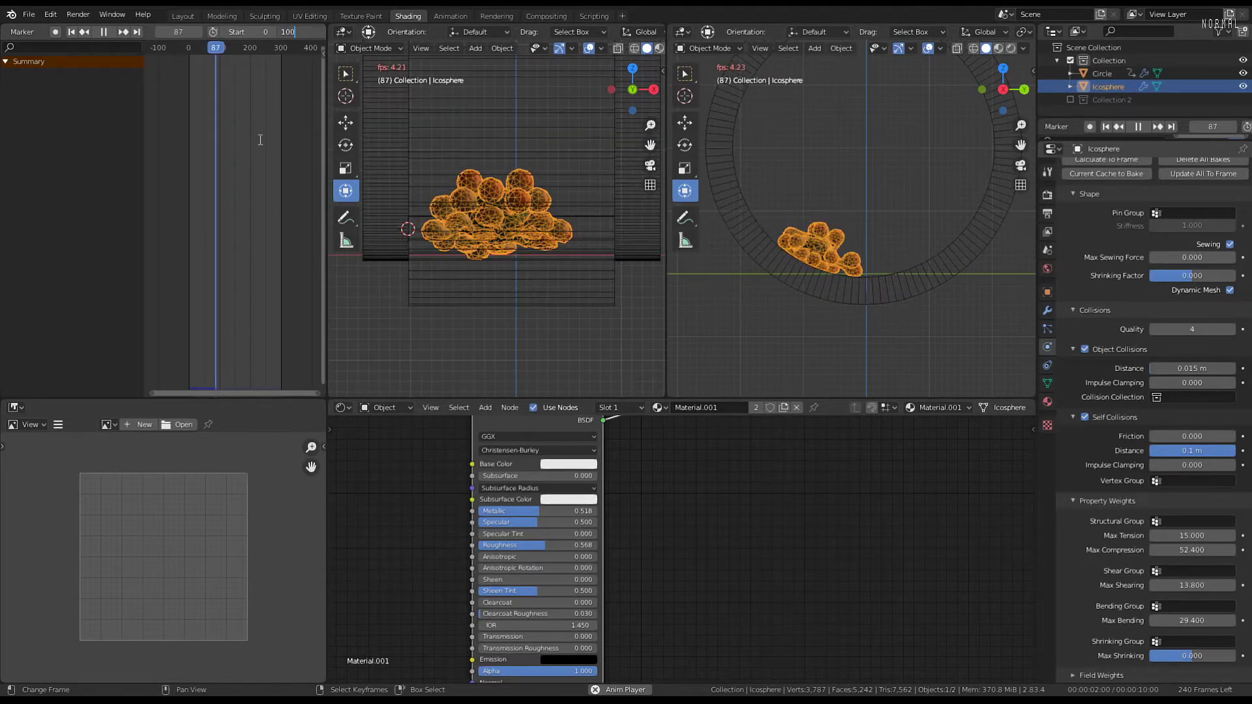
key(Return)
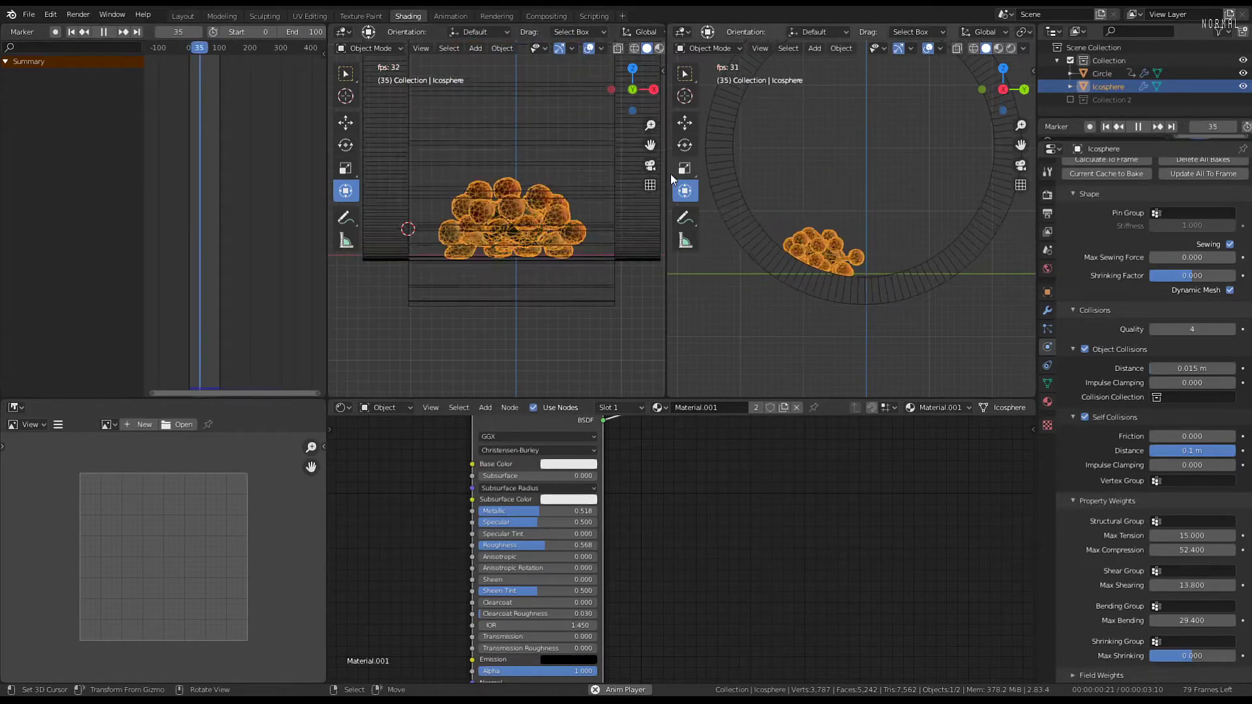
Look at the icosphere in the ring from an angle and set the cloth Quality Steps to 10
middle_drag(594, 53, 495, 162)
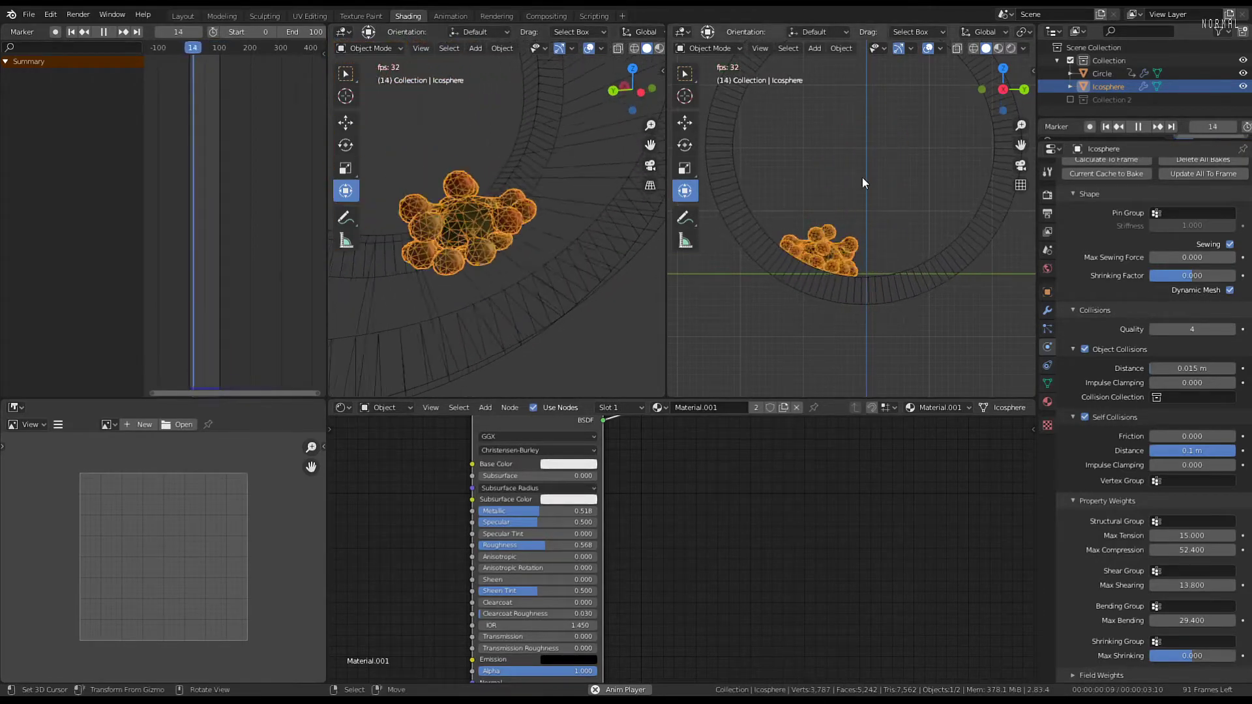
scroll(1219, 299, up, 2)
scroll(1217, 292, up, 12)
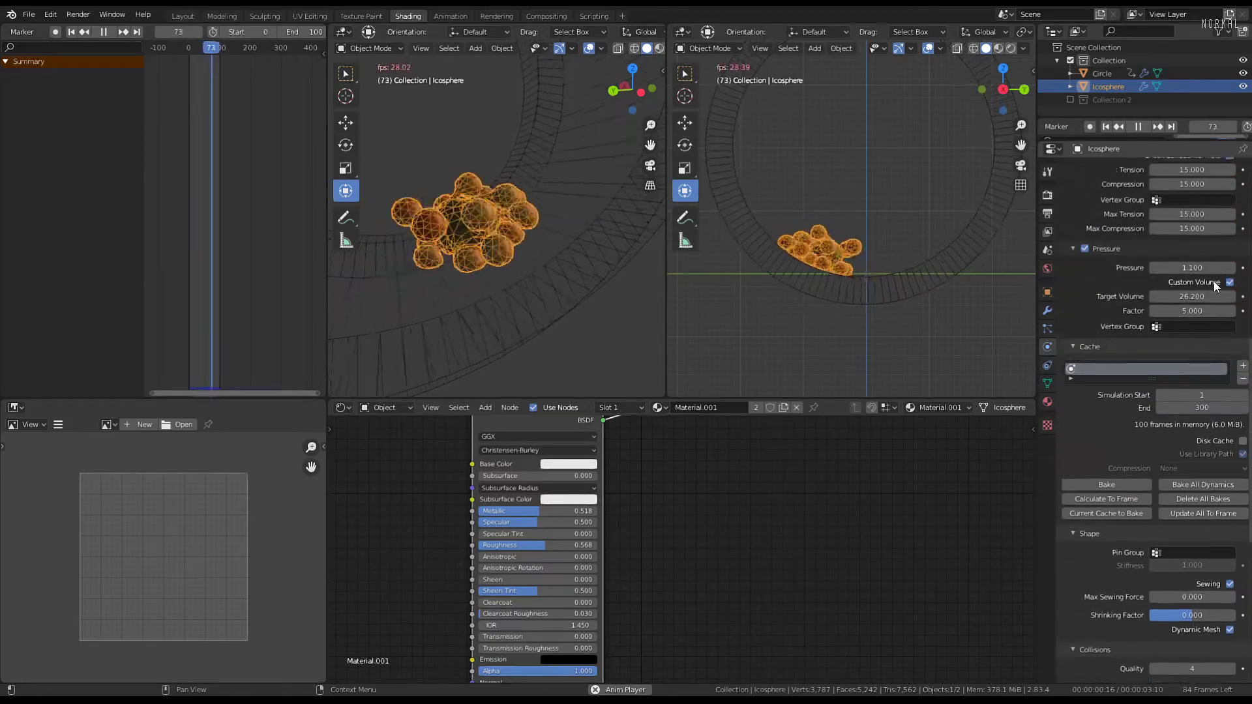
scroll(1213, 279, up, 10)
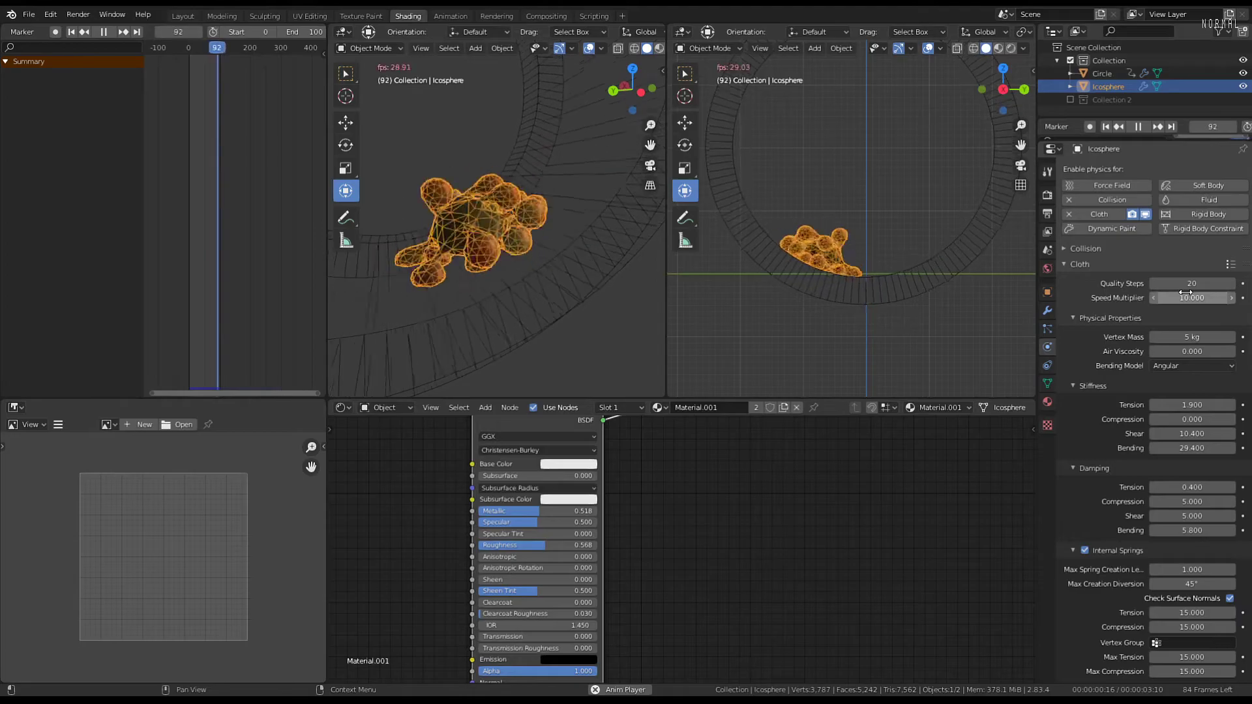
click(1188, 283)
text(100)
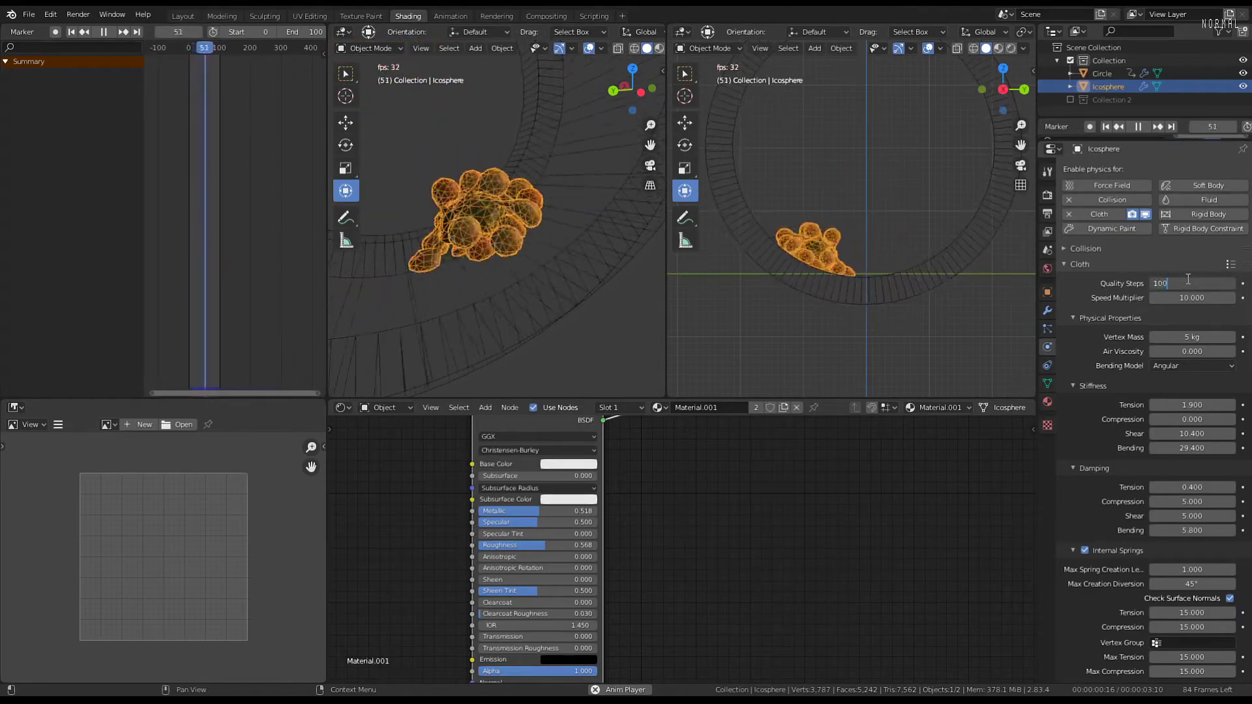
key(BackSpace)
key(Return)
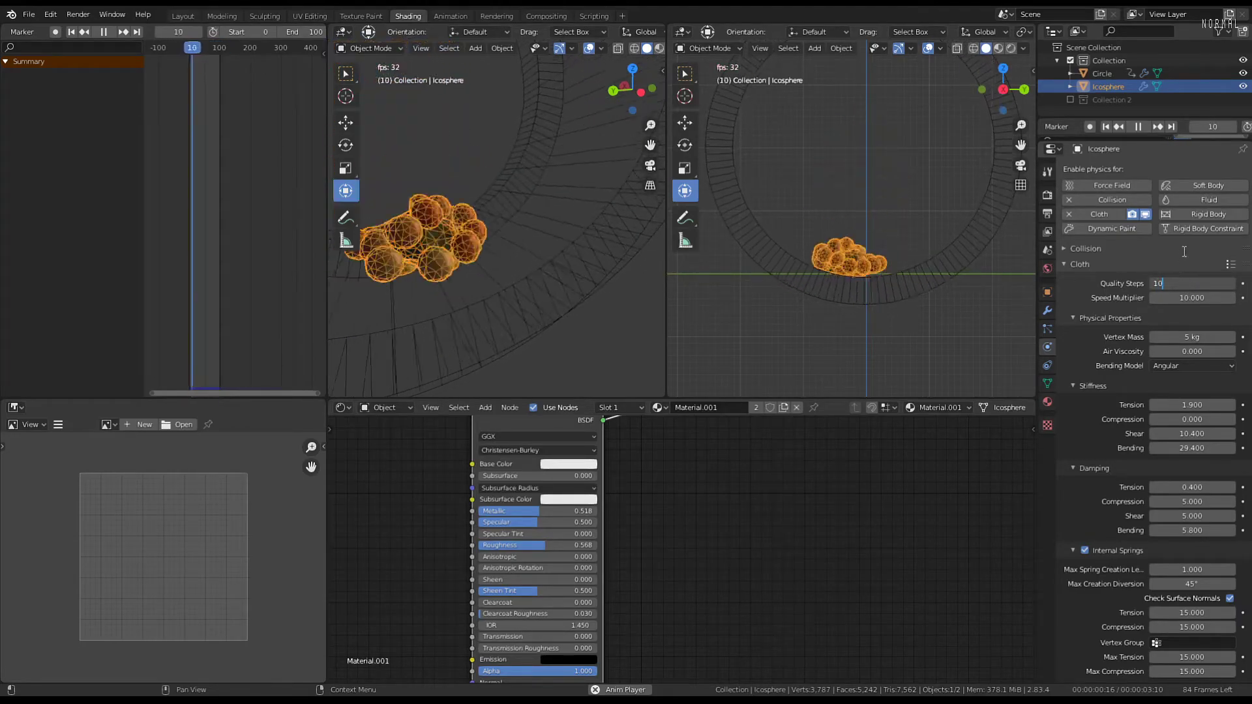
Set the cloth Speed Multiplier to 5 and rerun the simulation from the start
click(1191, 298)
text(5)
key(Return)
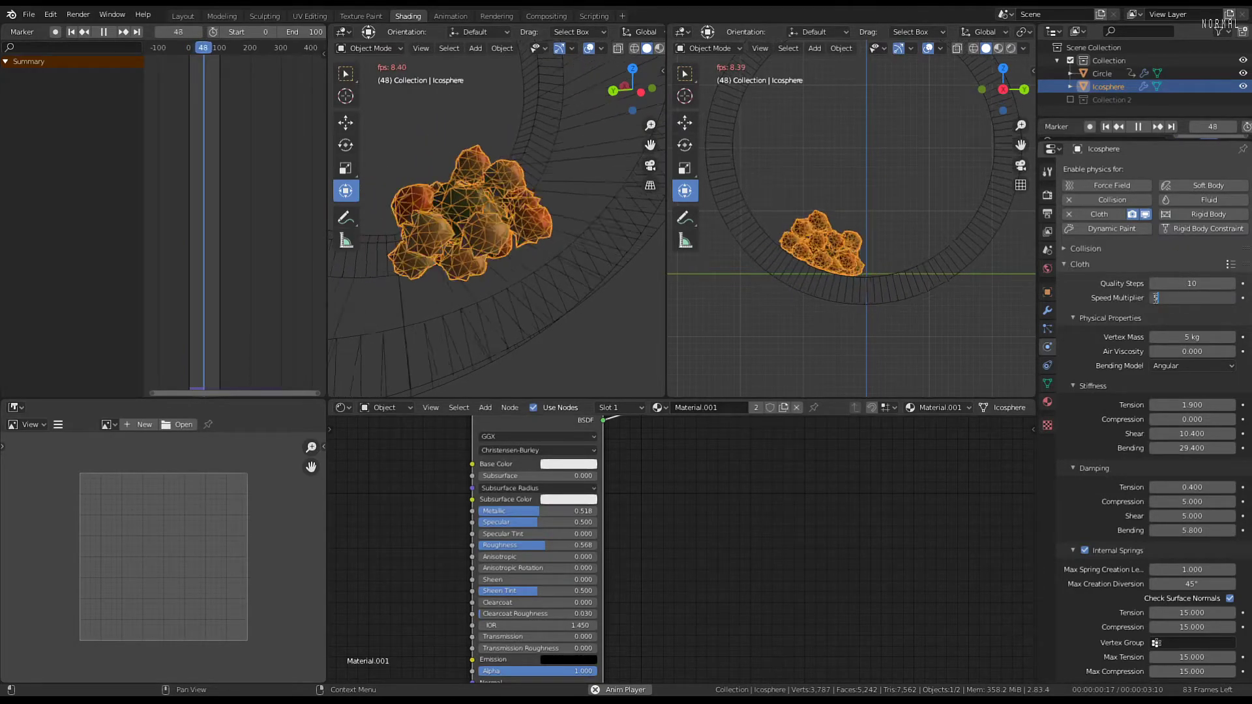
drag(254, 240, 189, 229)
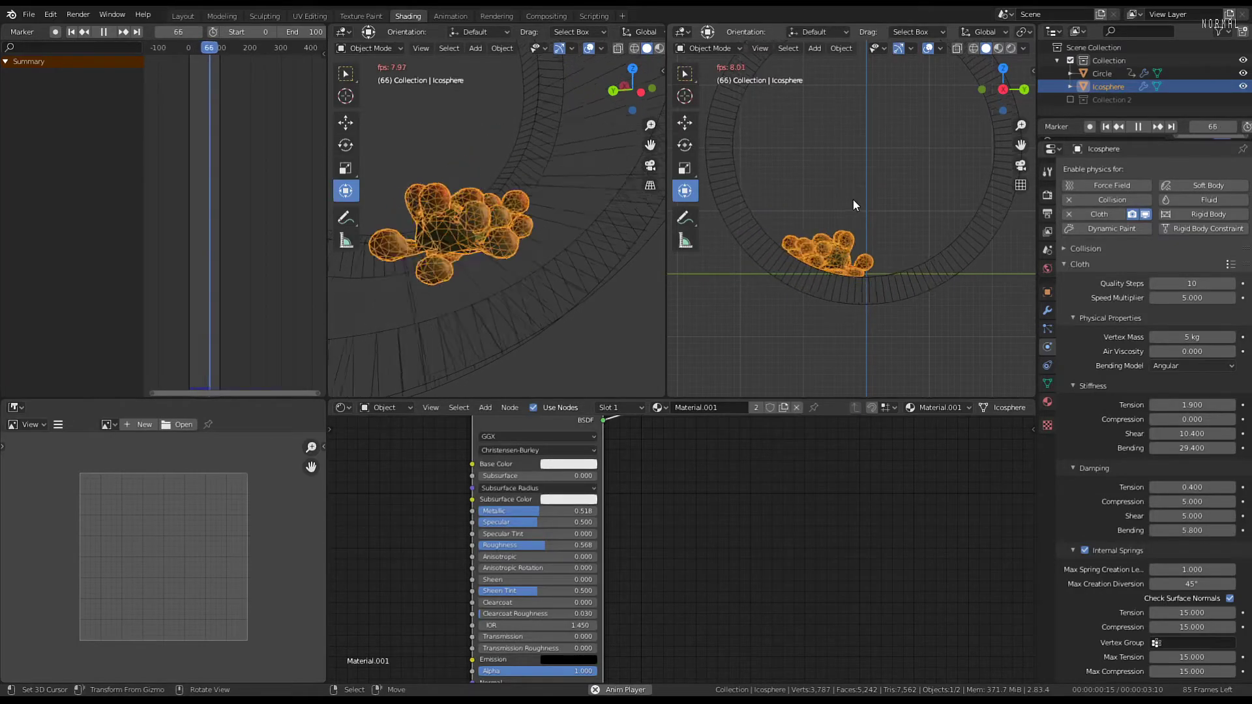
Hide the overlays in the shaded viewport and turn its view to see the icosphere from the side
scroll(866, 270, up, 2)
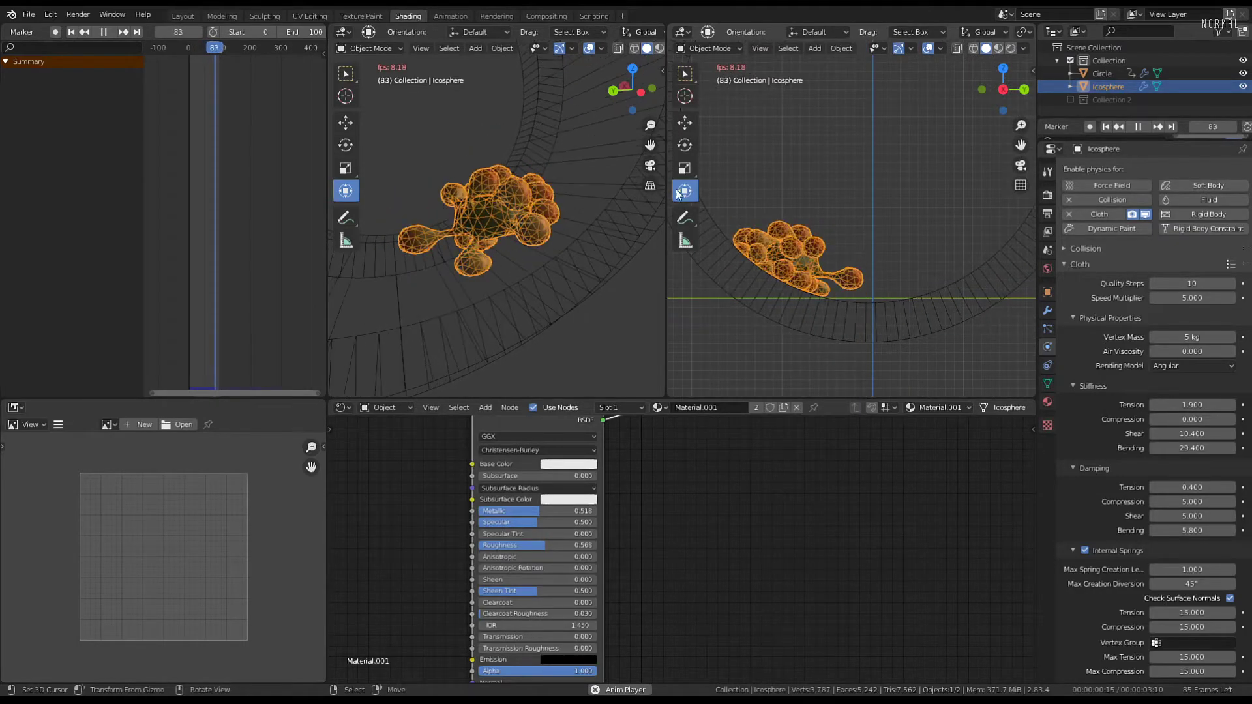
click(588, 48)
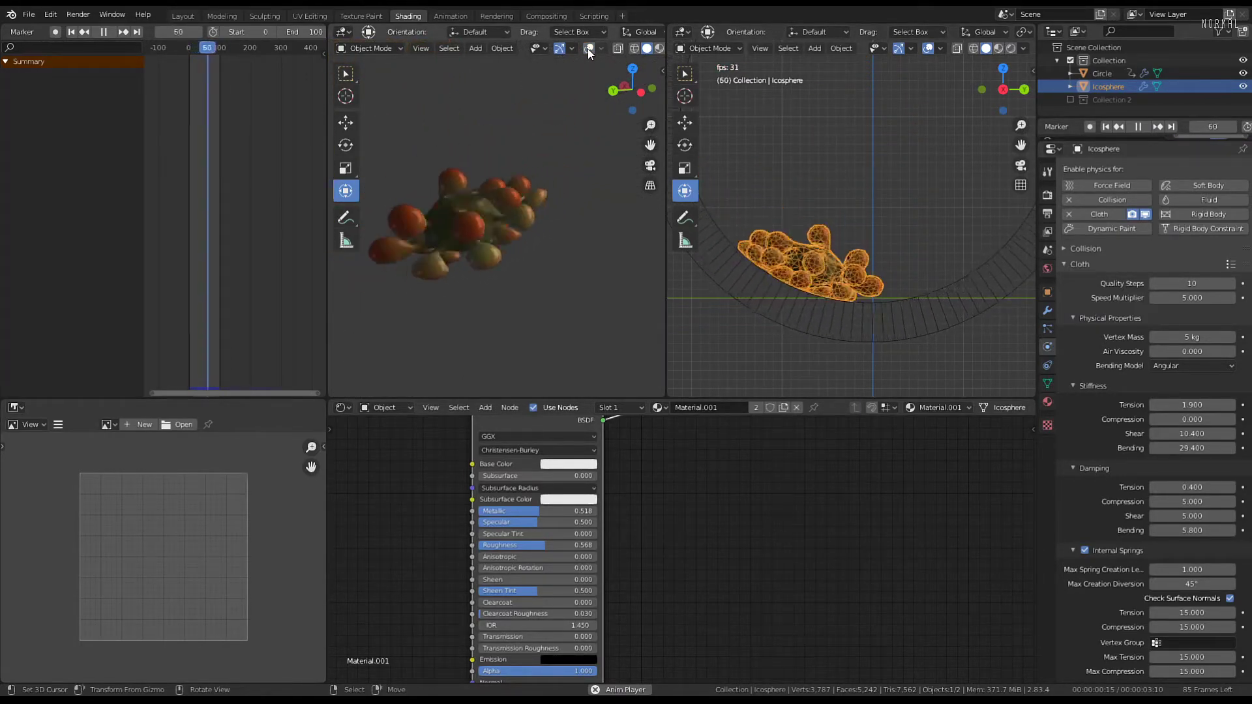
middle_drag(529, 230, 582, 234)
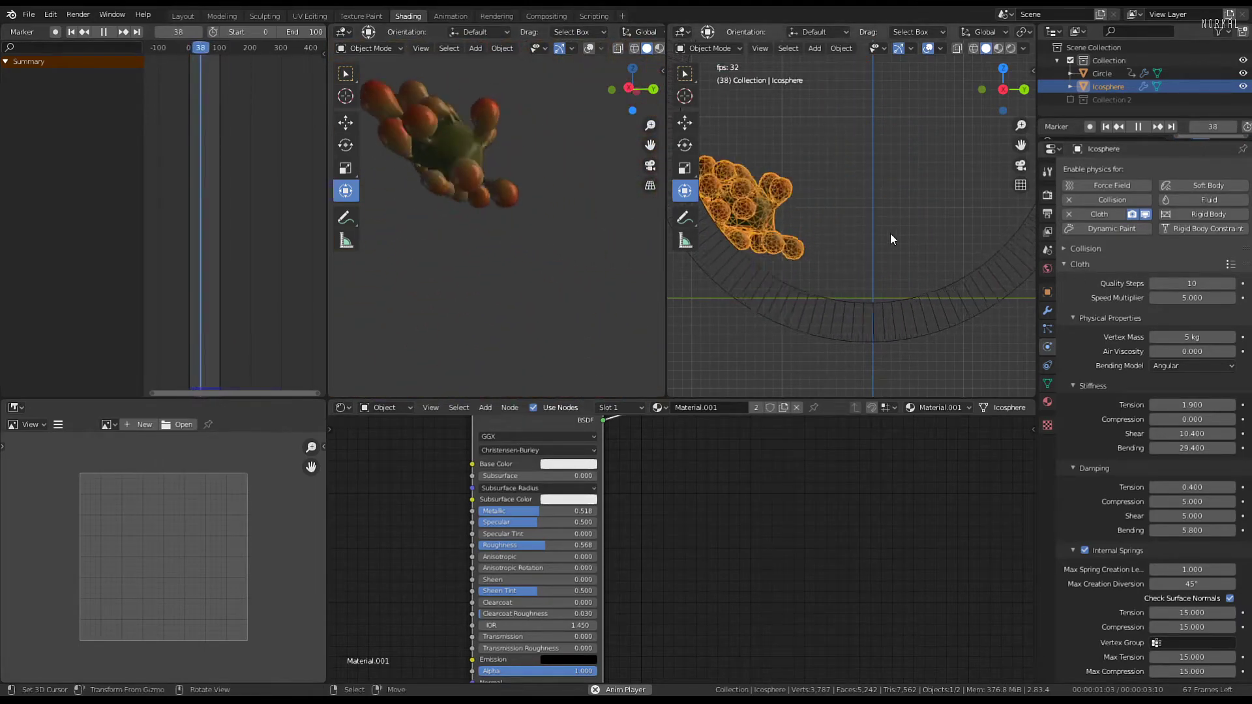
Try turning off Object Collisions for the icosphere's cloth
scroll(1214, 468, down, 2)
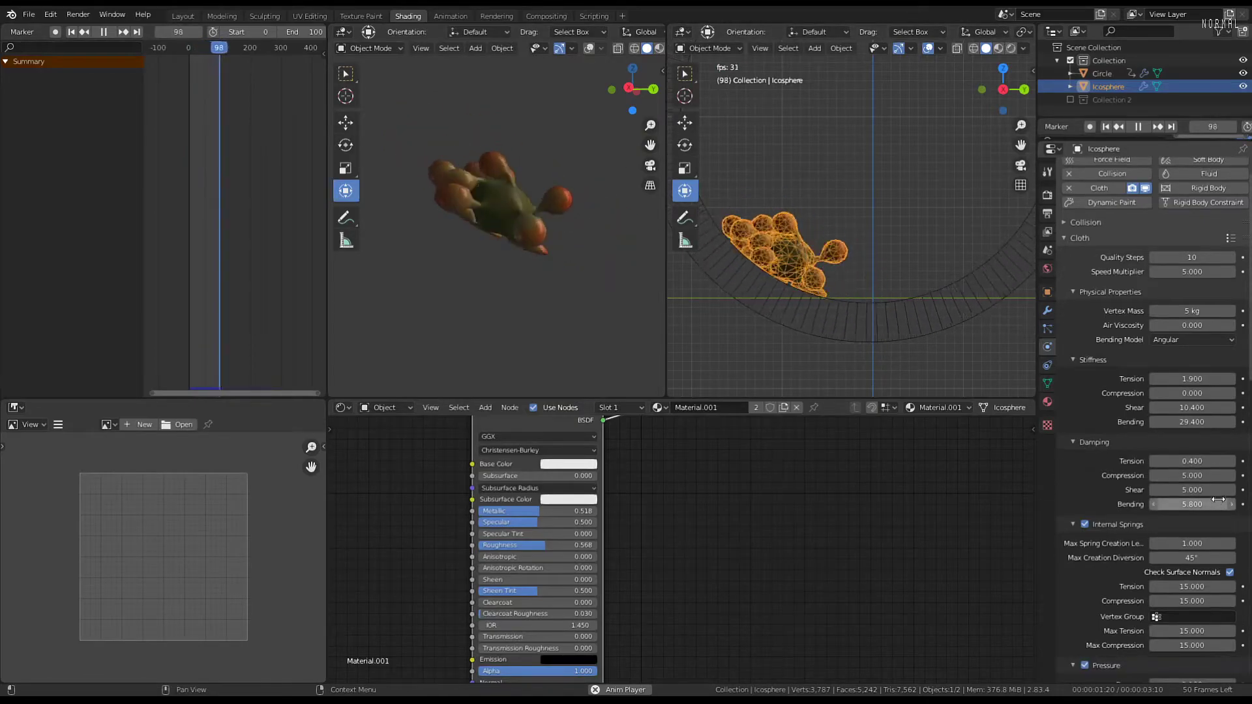
scroll(1218, 496, down, 2)
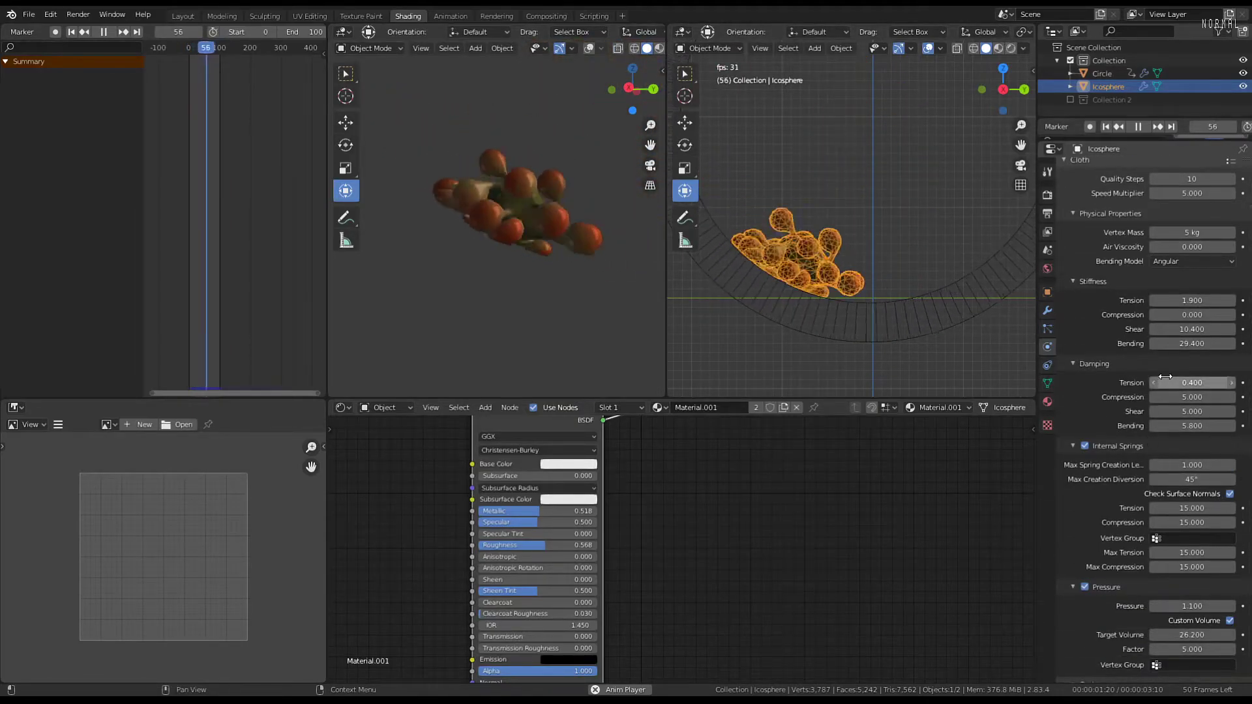
scroll(1169, 399, down, 12)
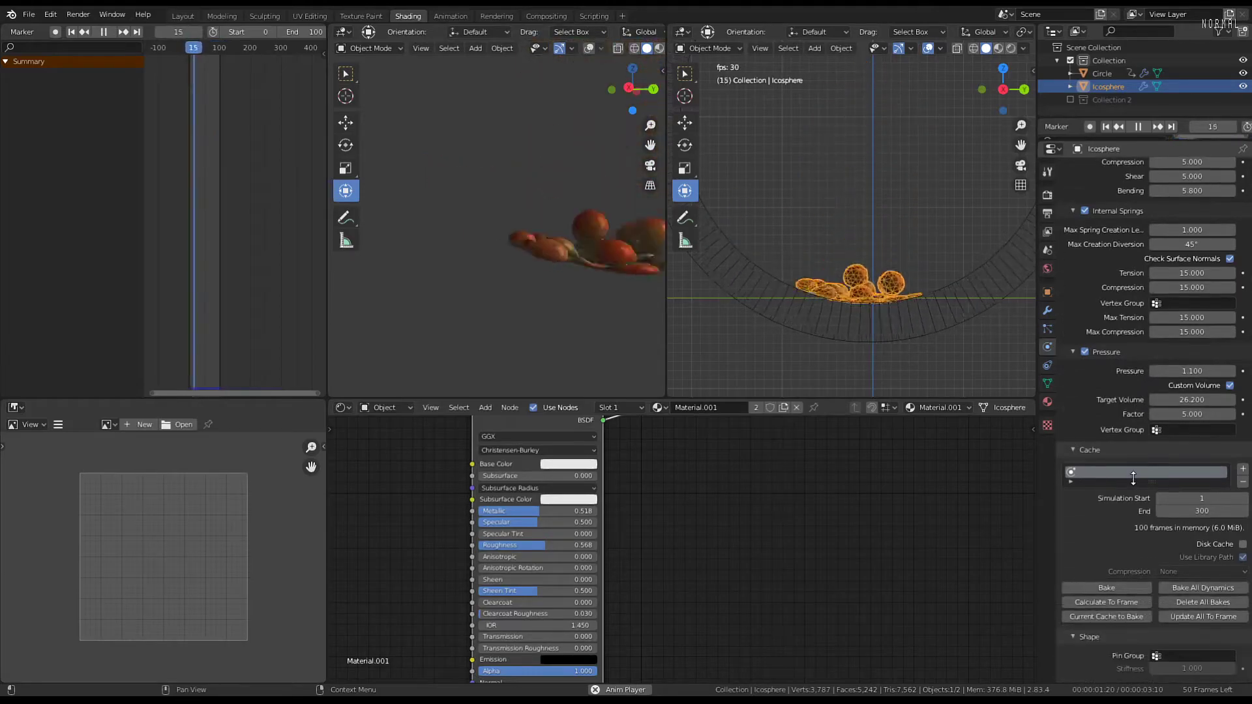
scroll(1140, 472, down, 10)
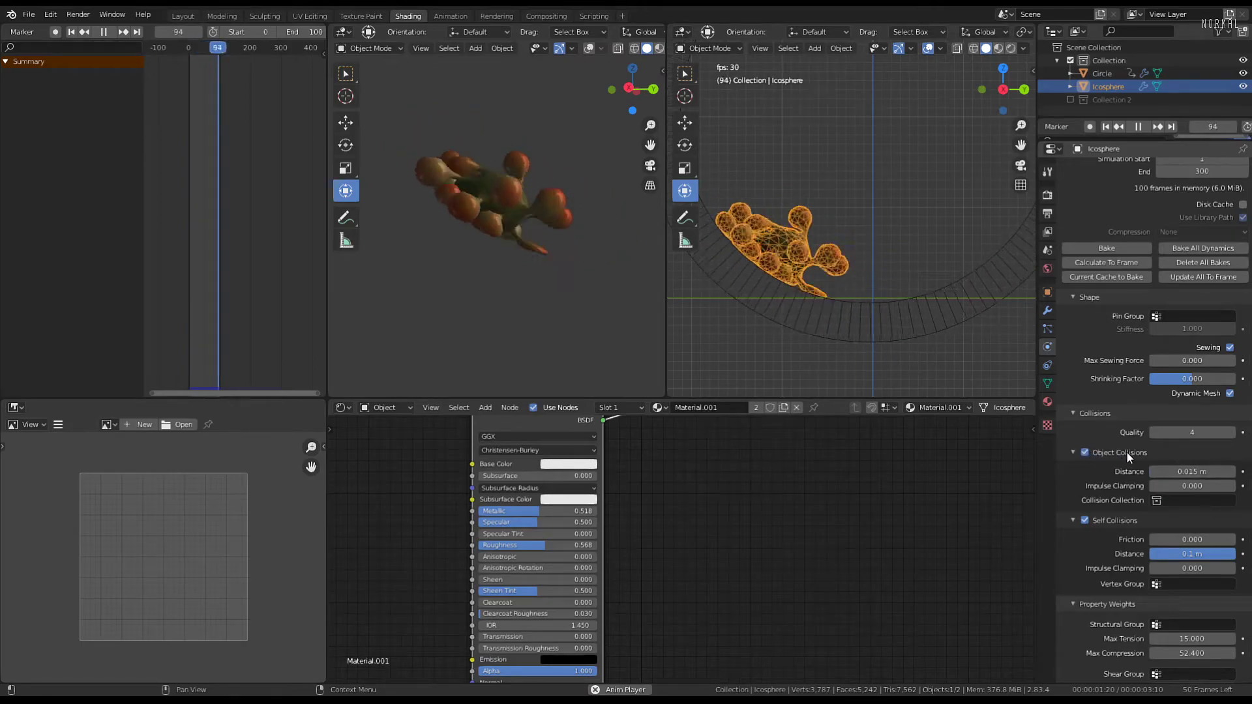
click(1086, 450)
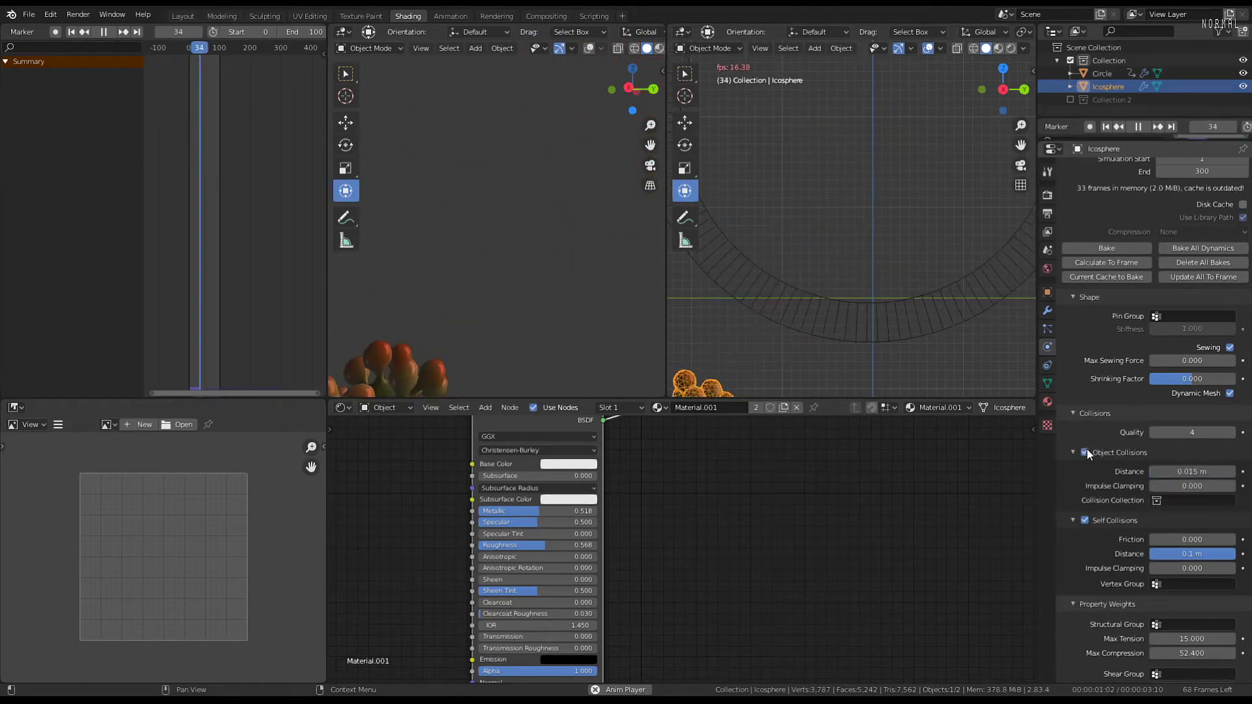
With Object Collisions enabled, set the cloth's Self Collisions Friction to 25.9 and restart the simulation
click(161, 243)
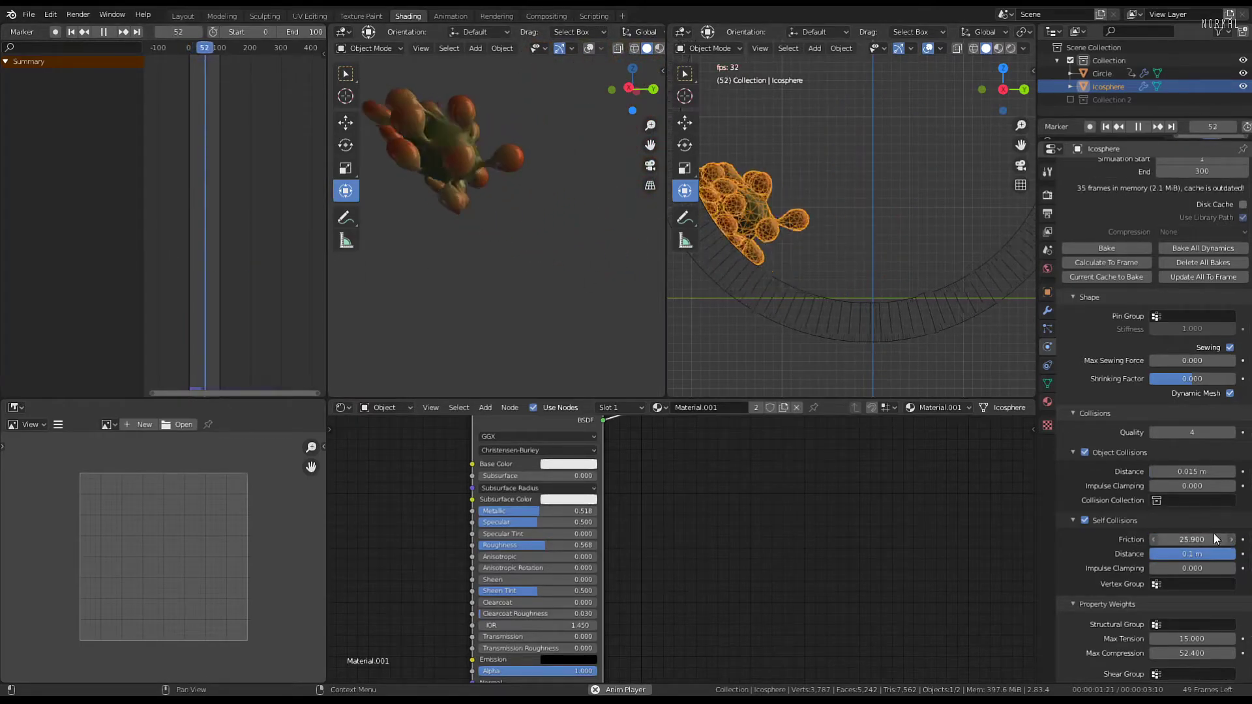
key(shift+Left)
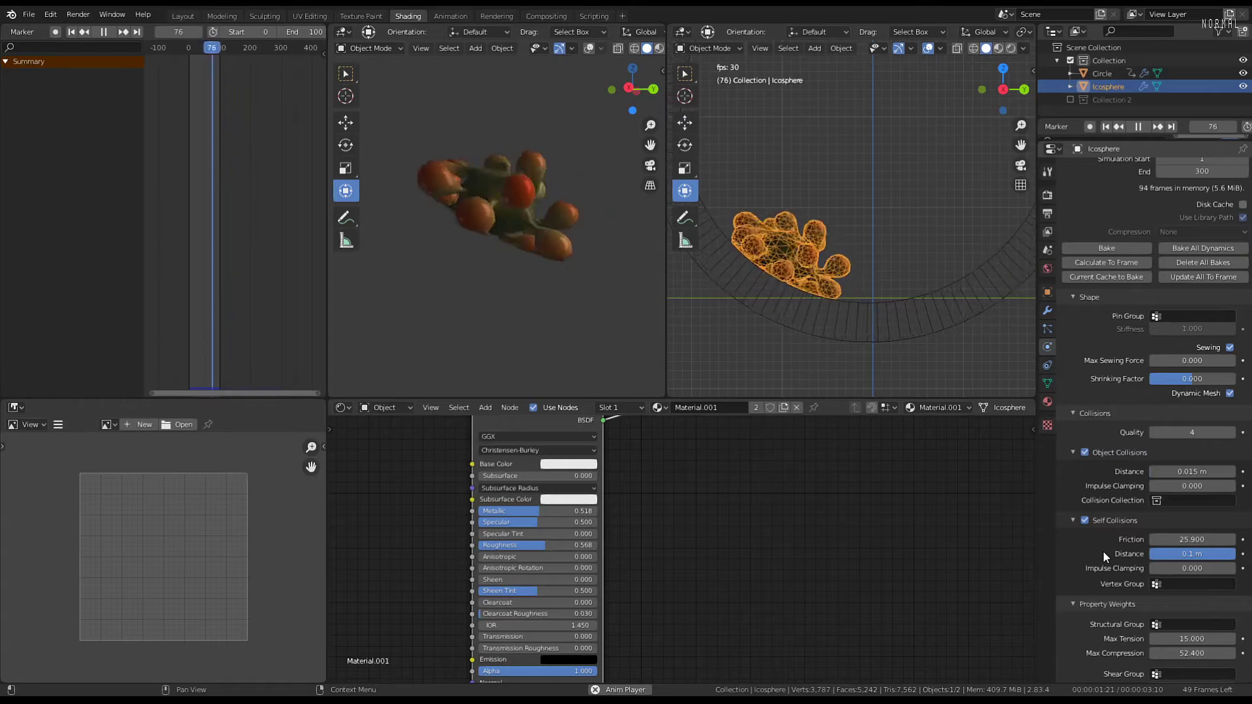
Set the Stiffness Compression of the icosphere's cloth to 5.5
scroll(1154, 541, down, 5)
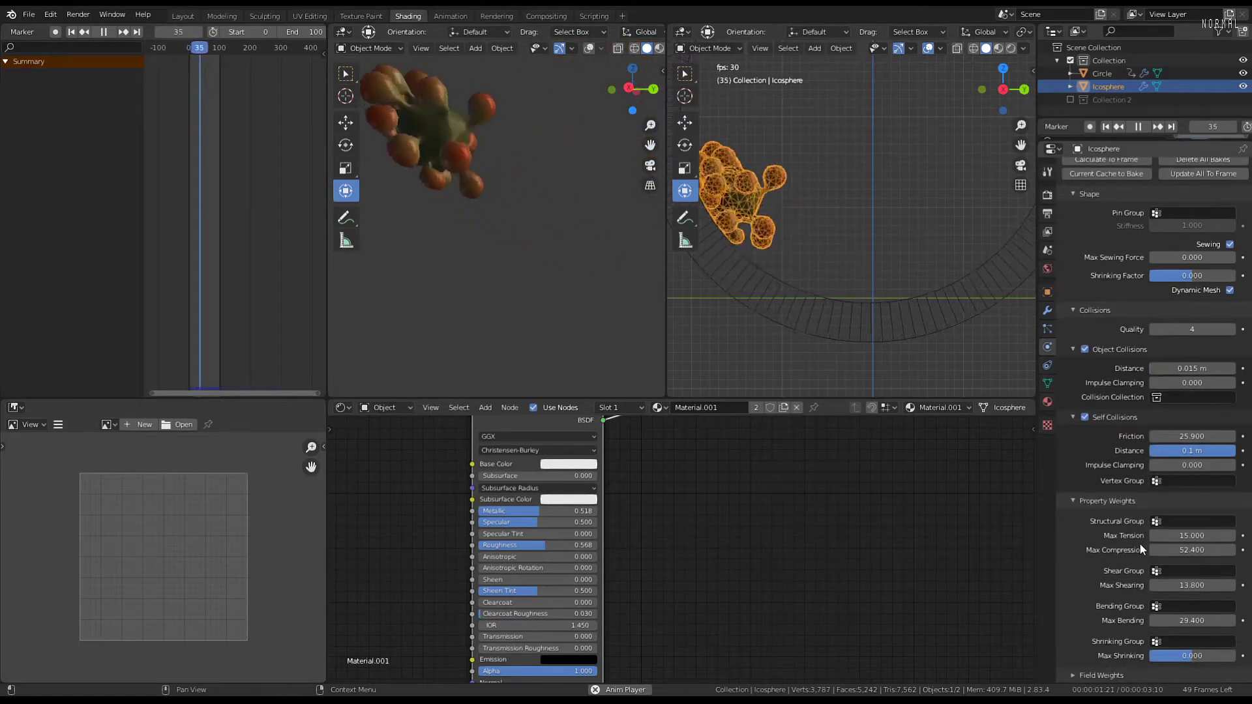
scroll(1175, 529, up, 12)
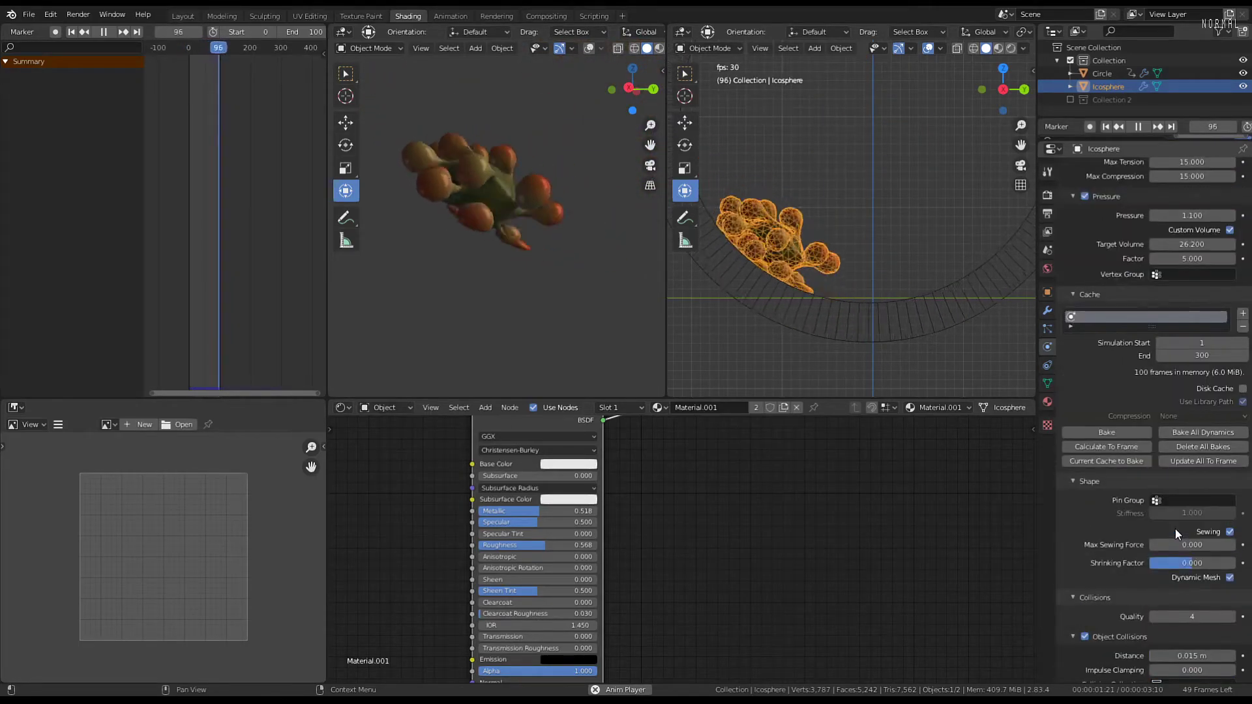
scroll(1175, 530, up, 10)
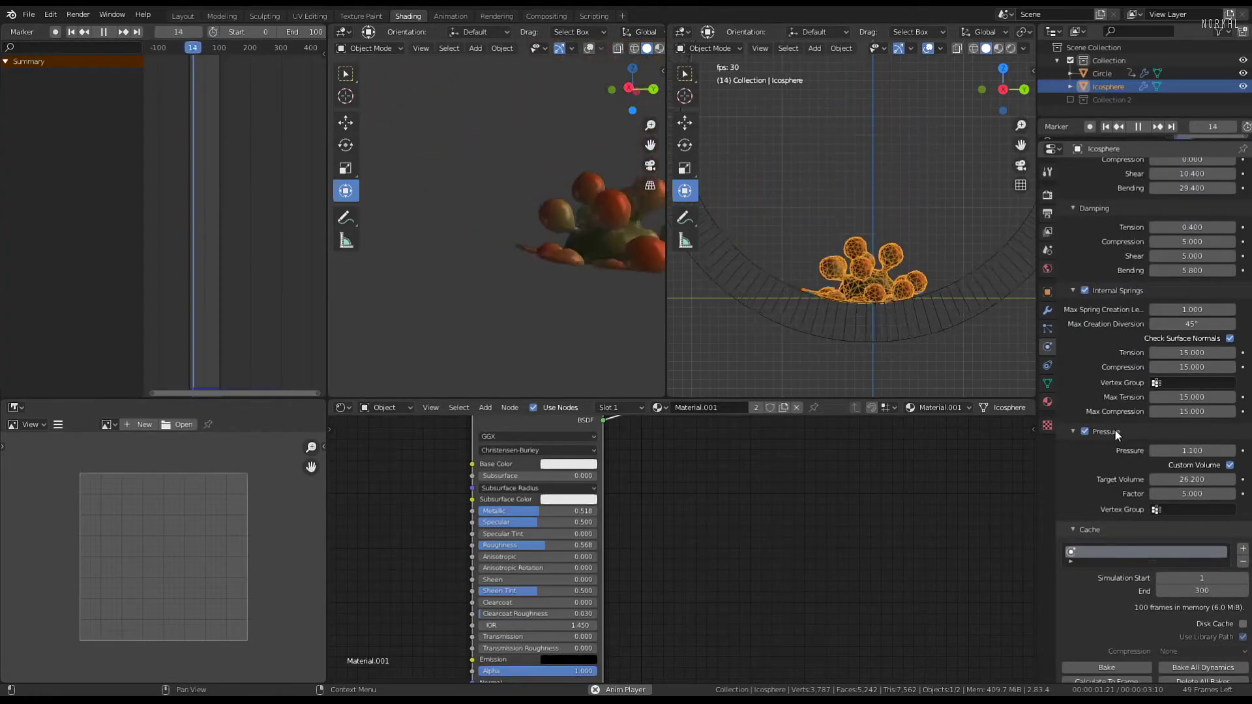
scroll(1114, 431, up, 4)
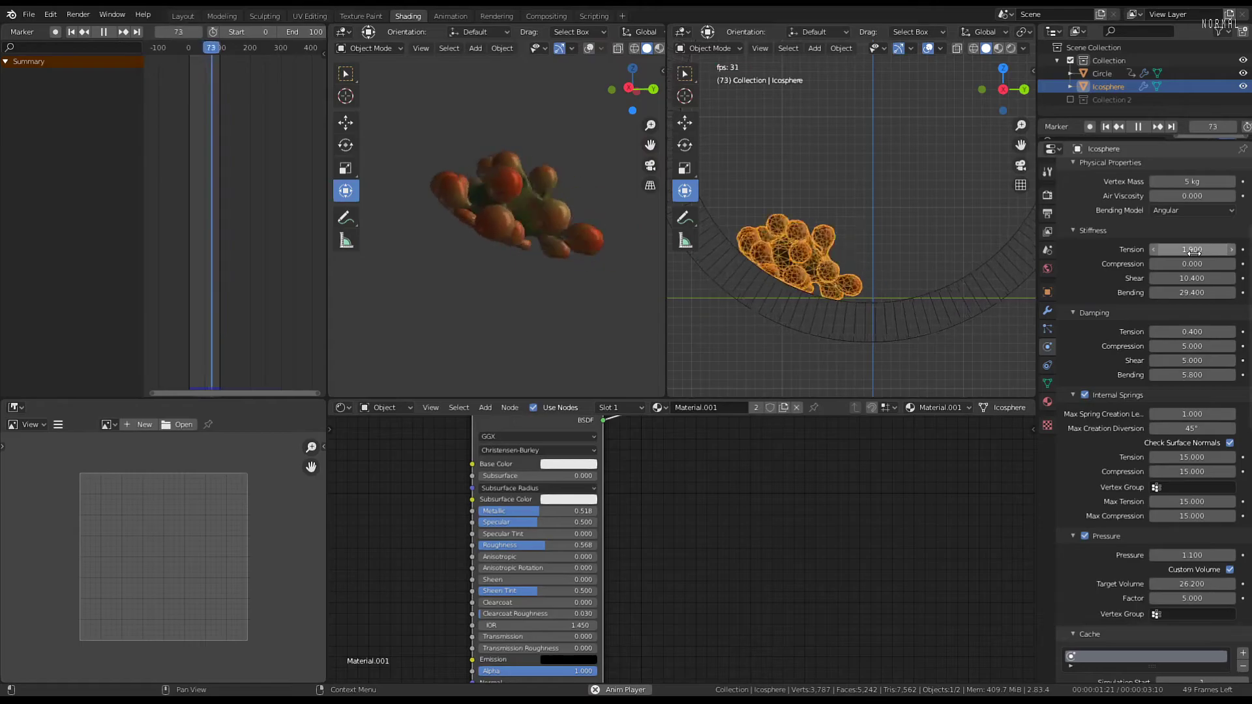
drag(1181, 270, 1235, 269)
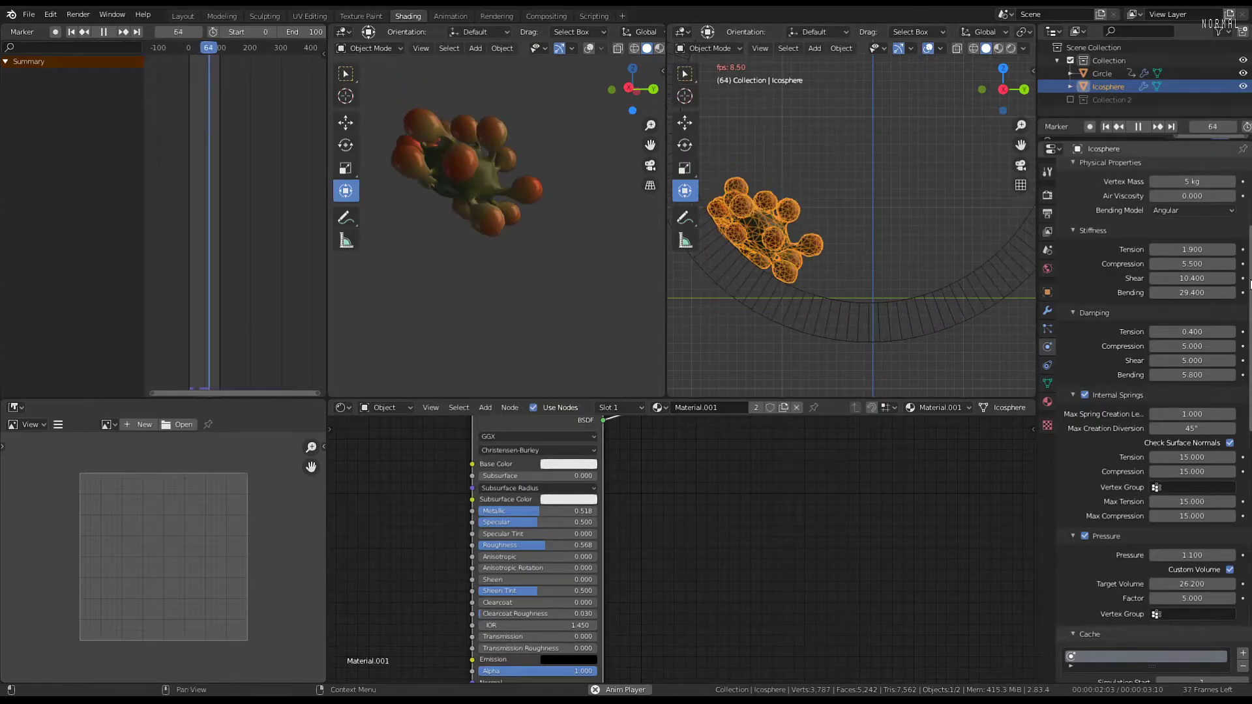
Set the cloth's Damping Tension to 17.8 and Damping Bending to 21.8, and view the icosphere from farther away
drag(1201, 332, 1218, 331)
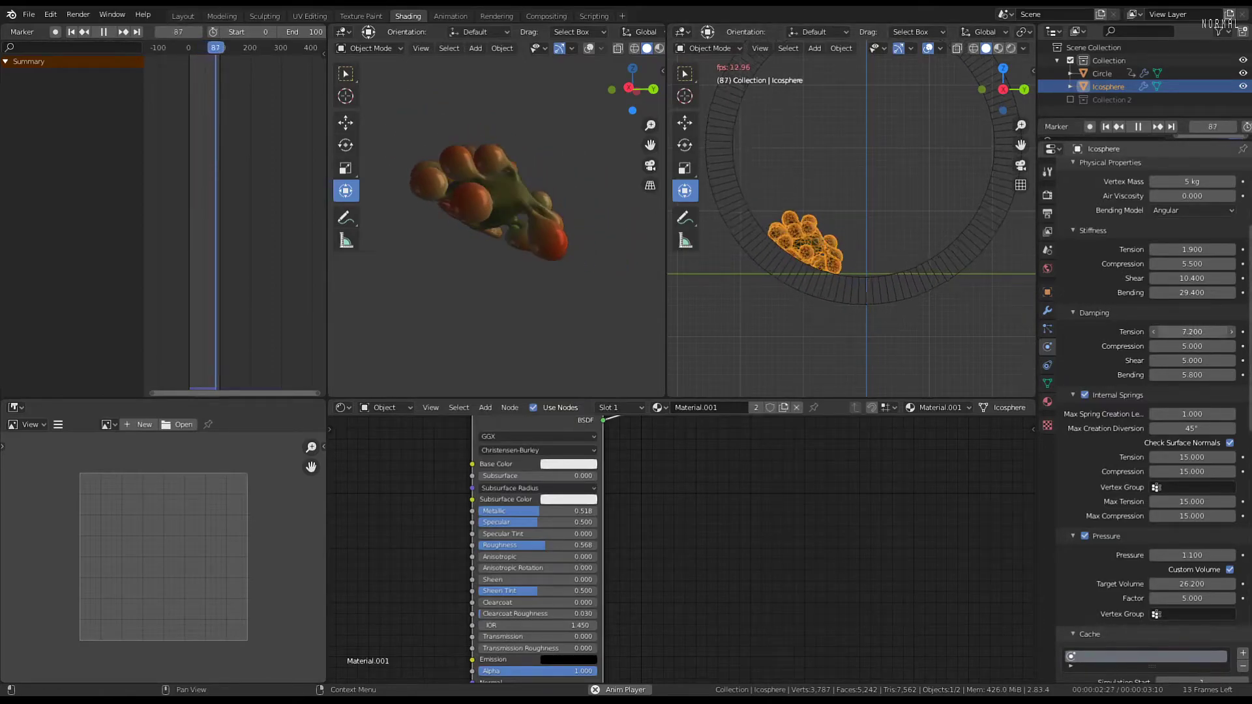
drag(1192, 332, 1232, 331)
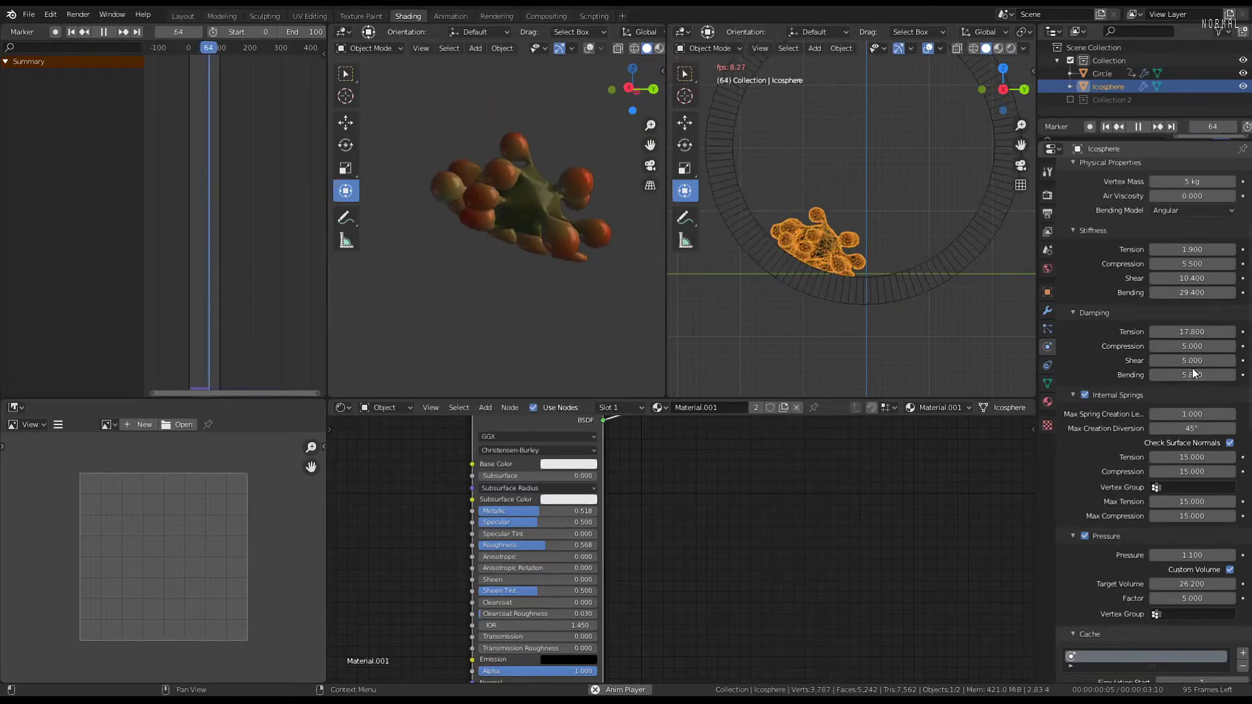
drag(1197, 373, 1188, 372)
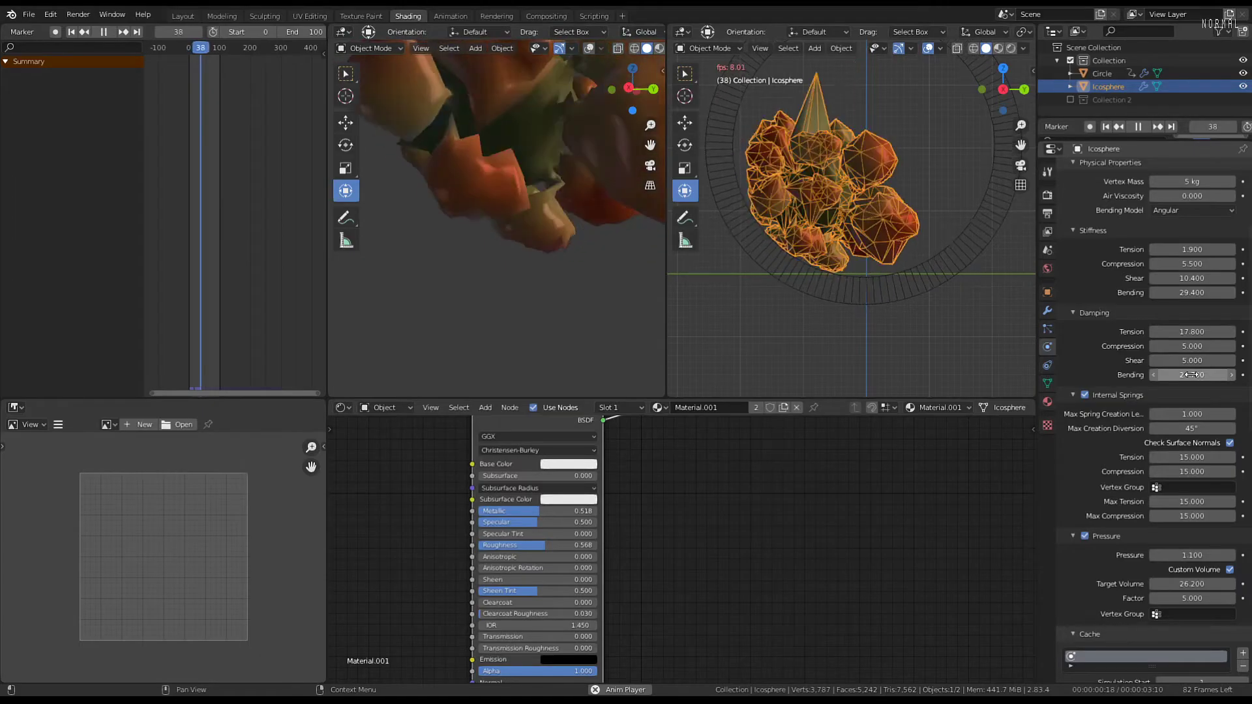
drag(1198, 375, 1203, 381)
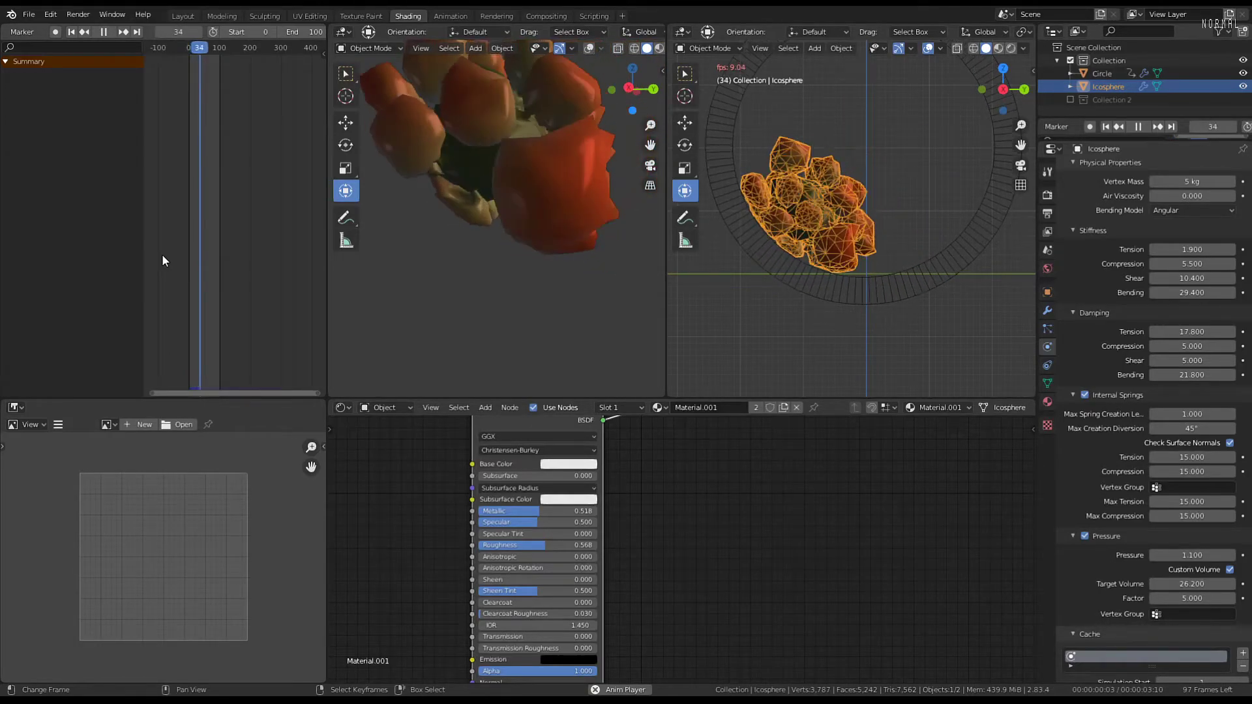
scroll(586, 118, down, 2)
middle_drag(586, 119, 553, 142)
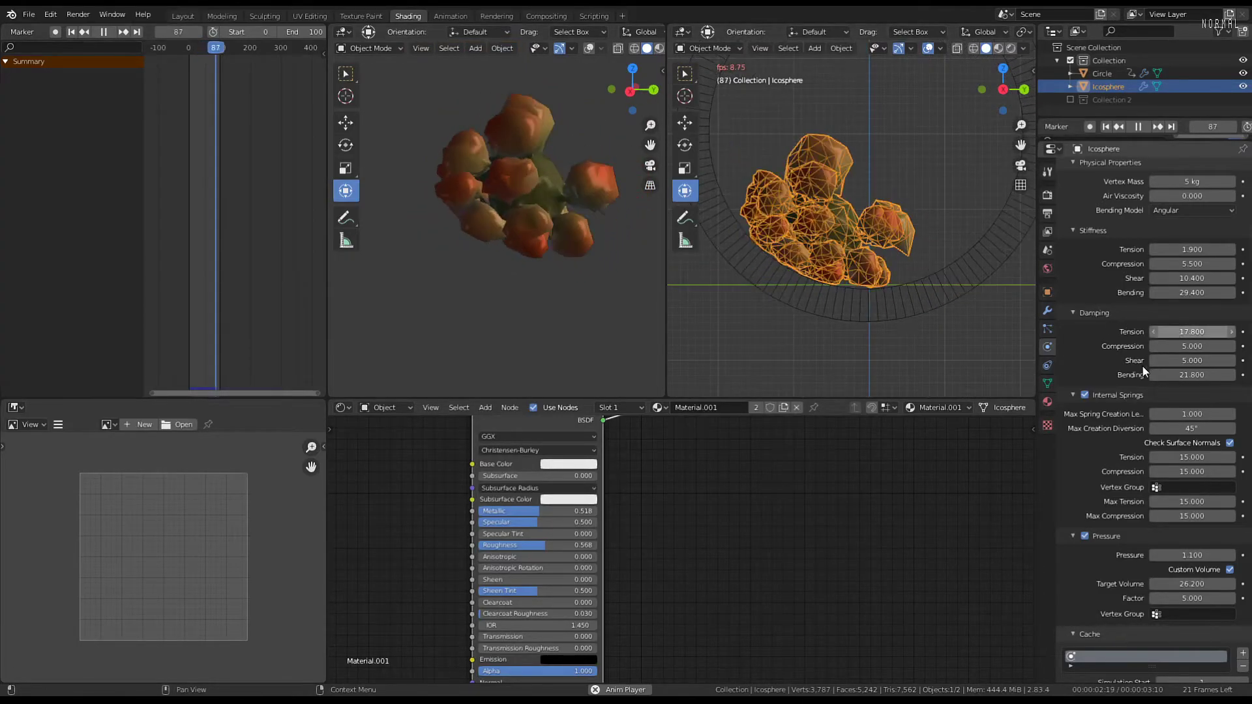
Try lower Damping Tension values, ending at 7.4, together with a Damping Compression of 5.6
drag(1185, 332, 1166, 332)
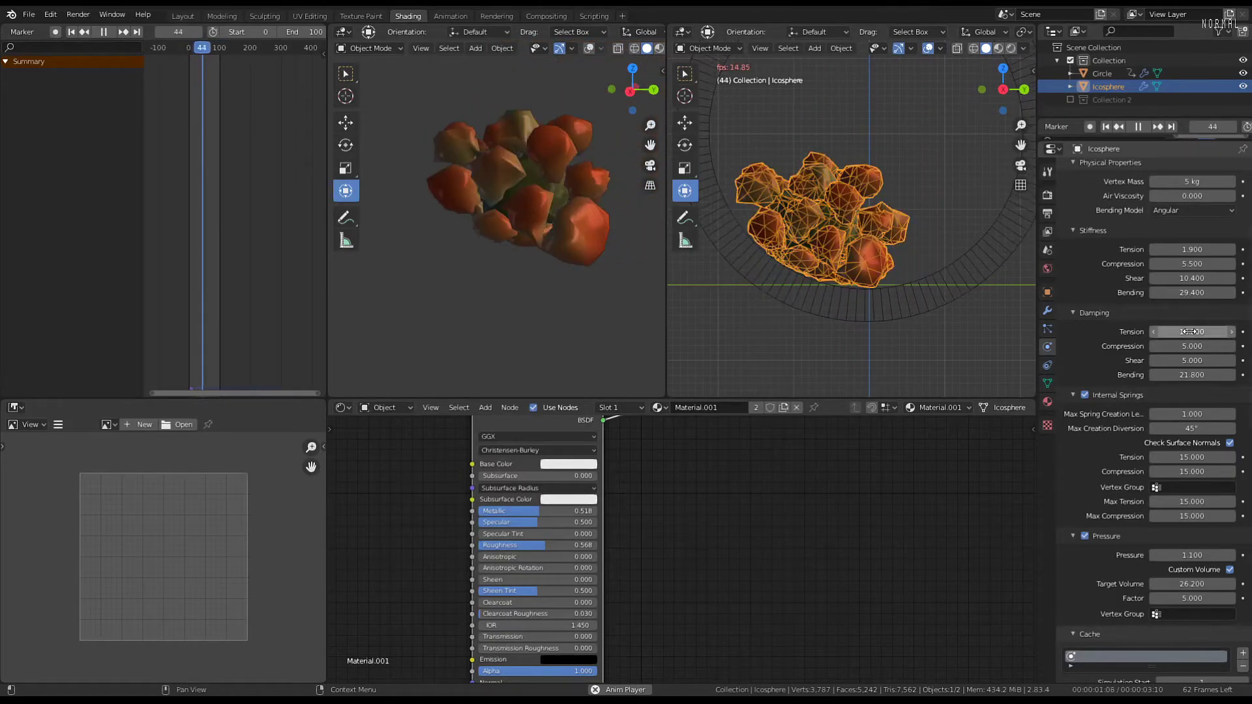
drag(1190, 332, 1154, 331)
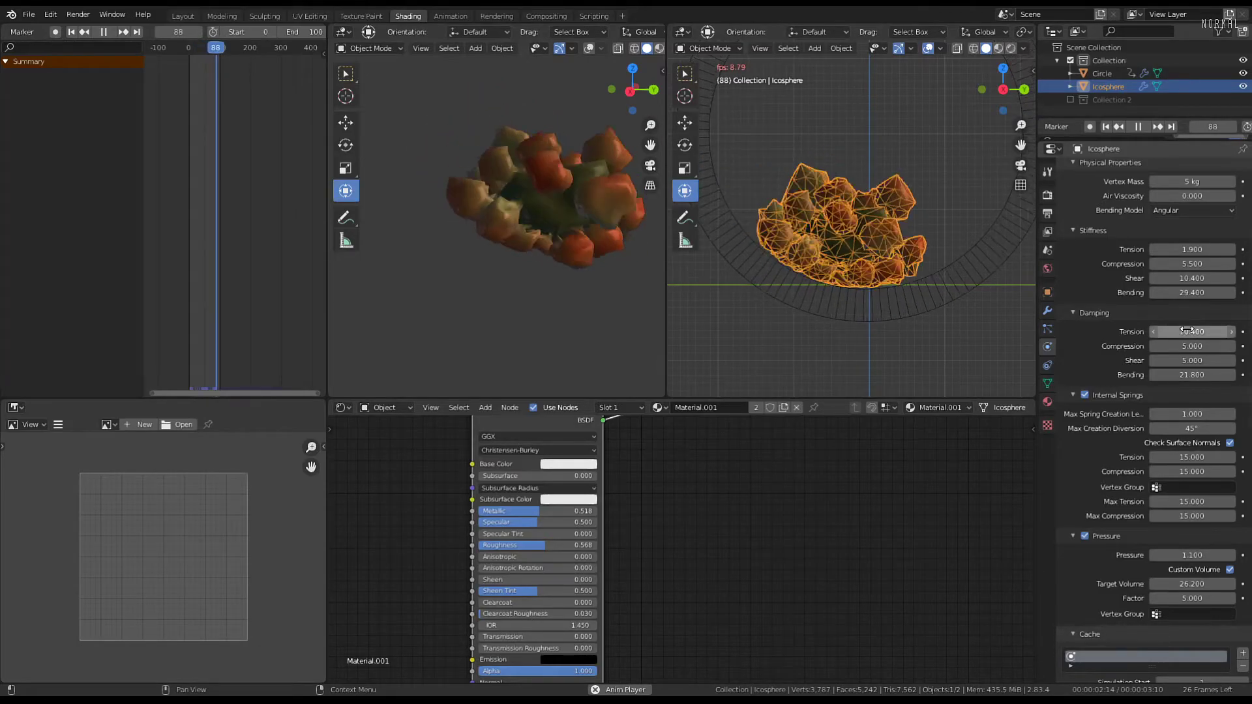
mouse_move(1193, 346)
mouse_down()
mouse_move(1155, 346)
mouse_move(1213, 346)
mouse_up()
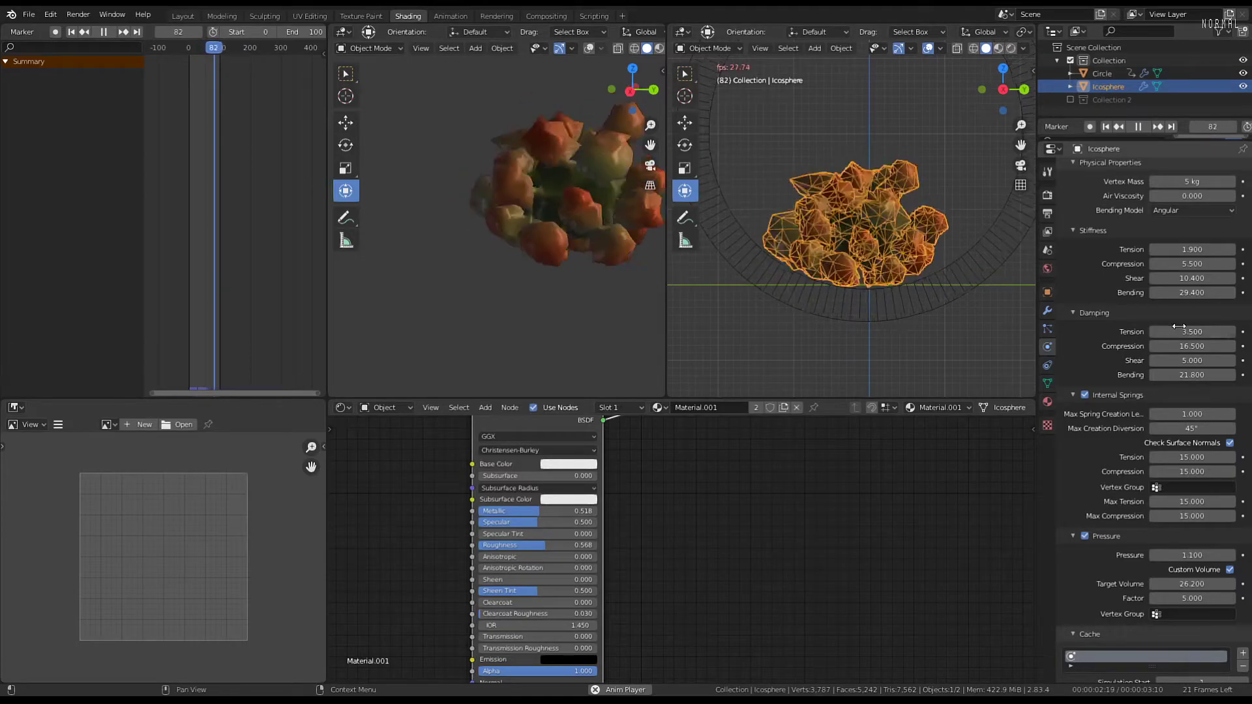
drag(1199, 332, 1181, 331)
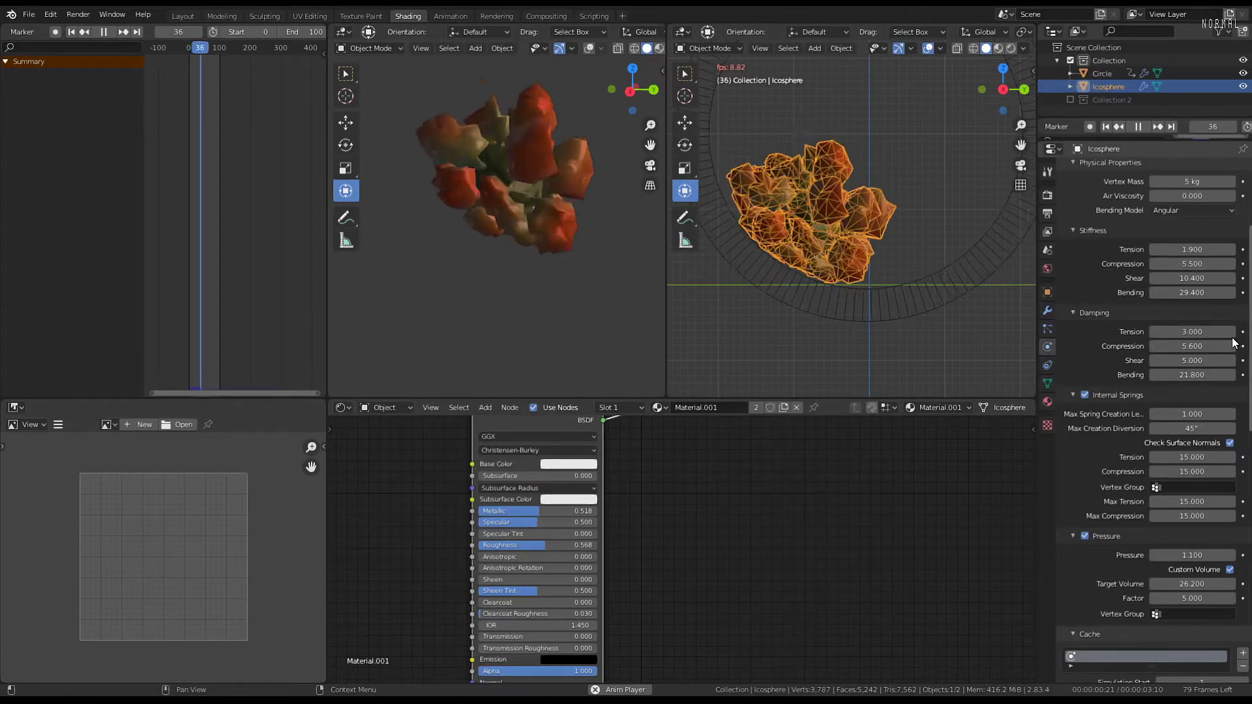
drag(1204, 331, 1232, 331)
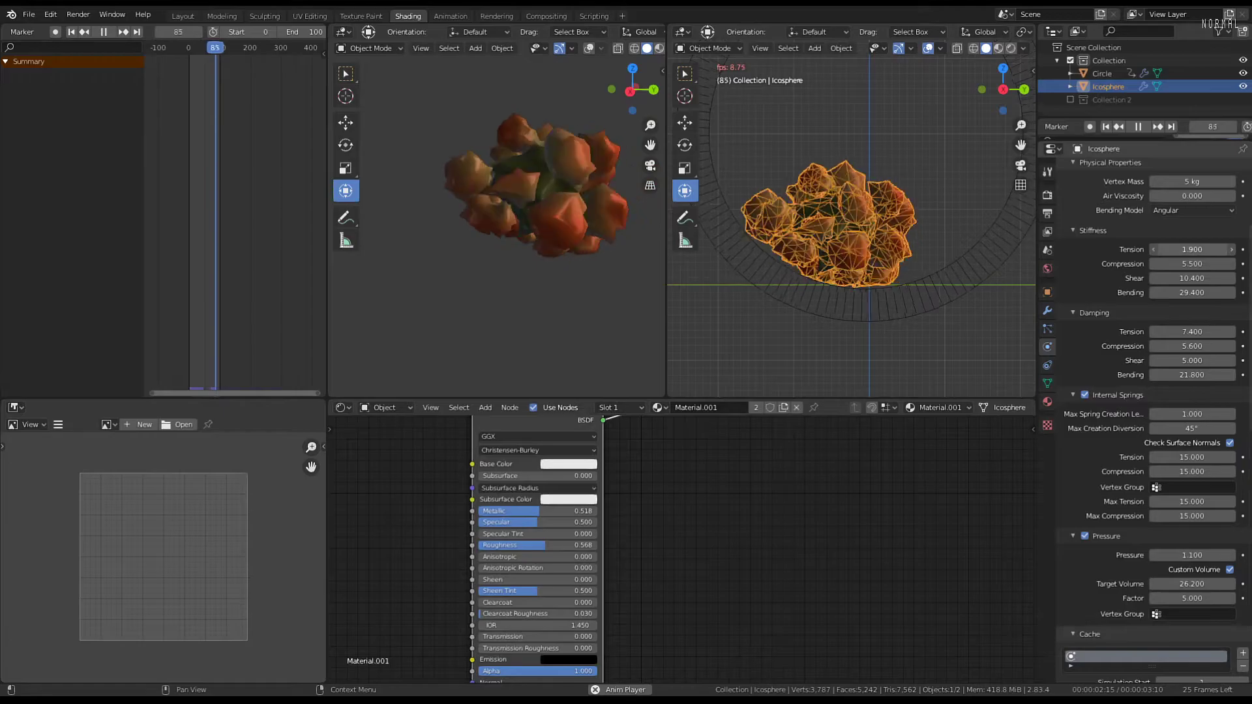
Try a Stiffness Tension of 22.7 with a Damping Compression of 0 and restart the simulation
mouse_move(1192, 250)
mouse_down()
mouse_move(1249, 250)
mouse_move(1200, 248)
mouse_up()
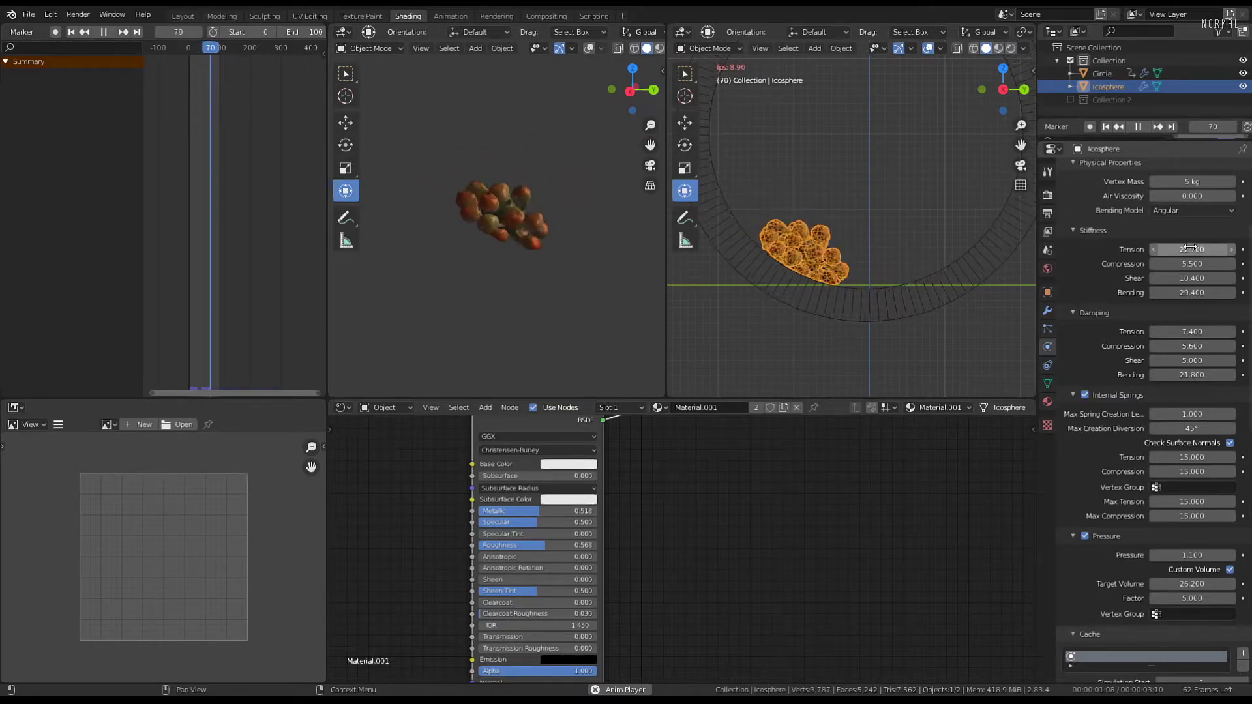
click(166, 268)
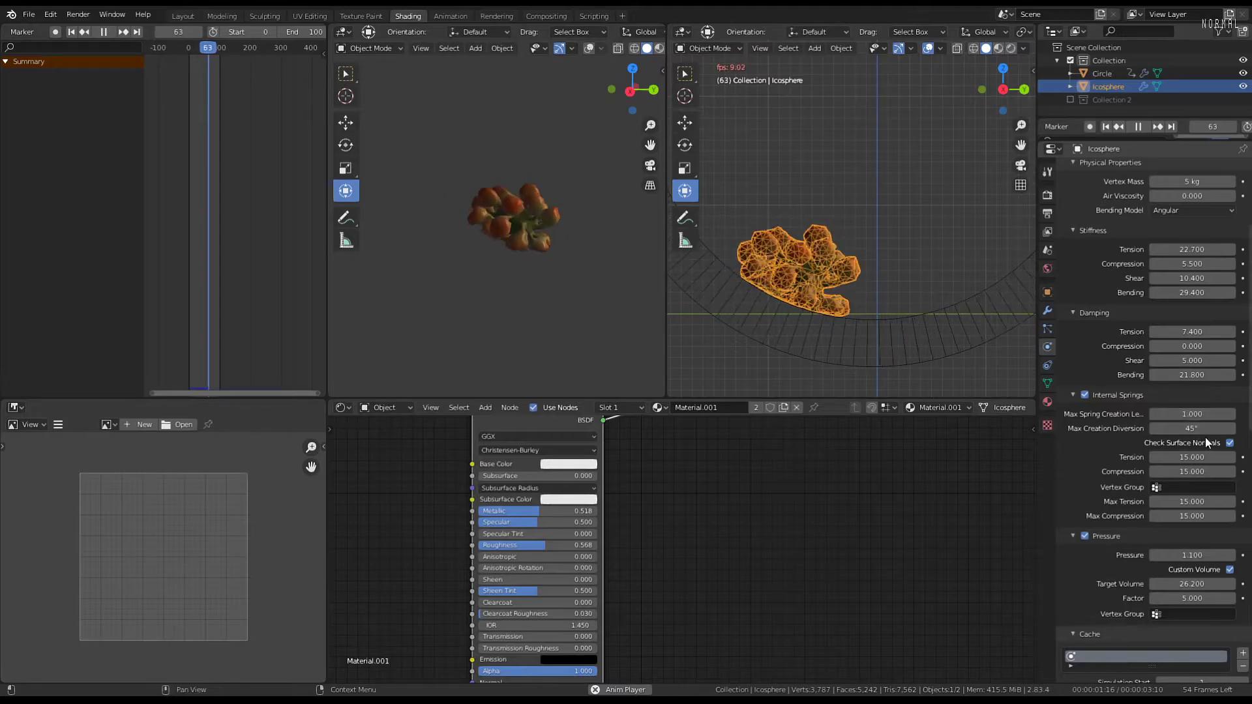
Set the cloth's Damping Tension to 2.5 and Damping Compression to 20.7, rerunning the simulation
drag(1192, 331, 1090, 331)
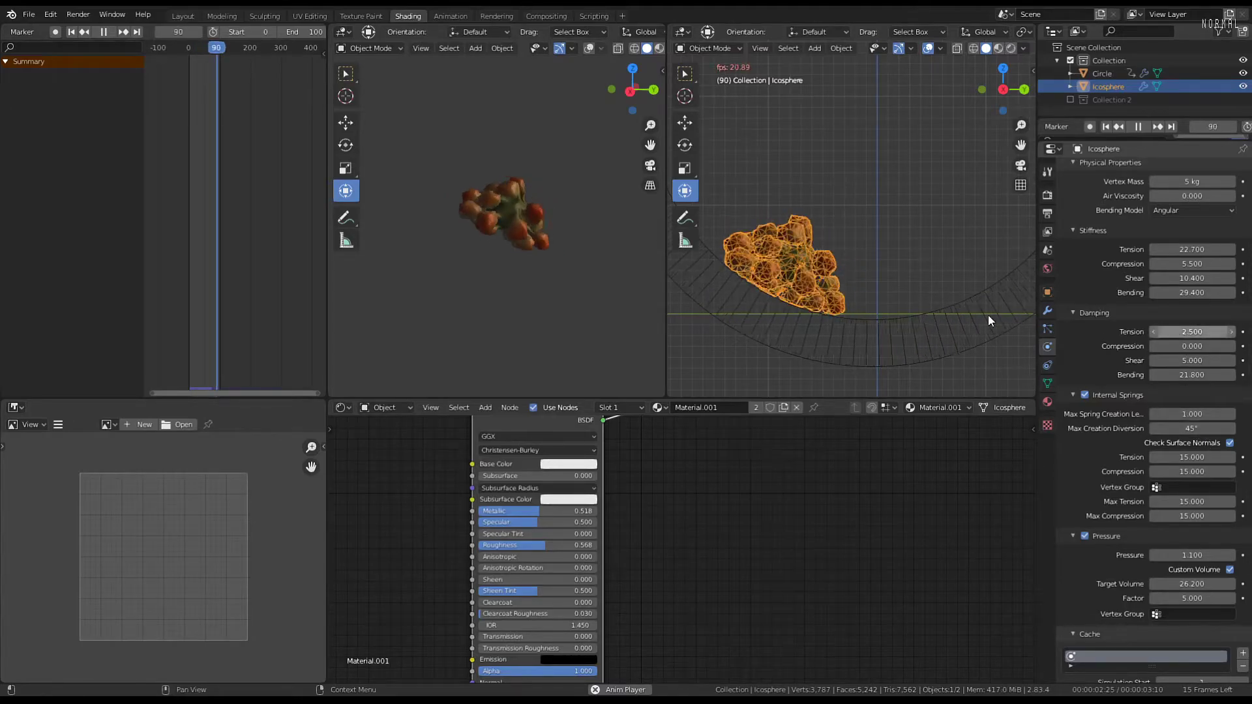
click(160, 289)
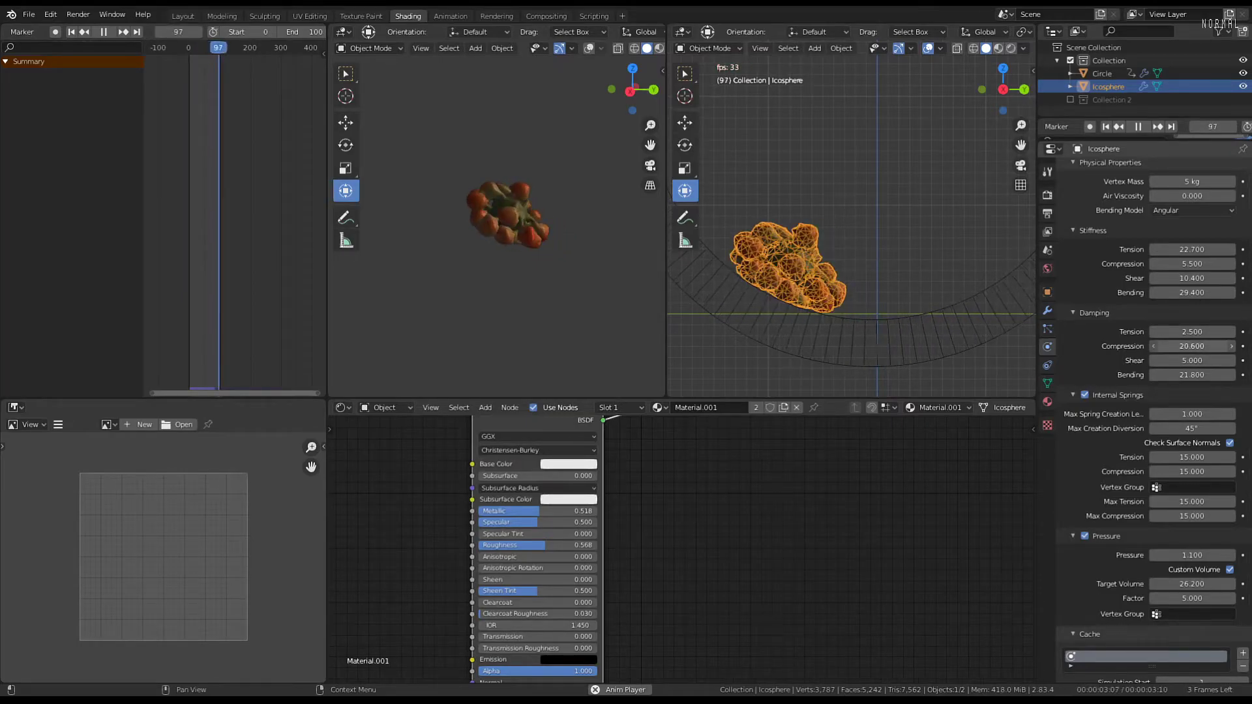
drag(1192, 346, 1196, 345)
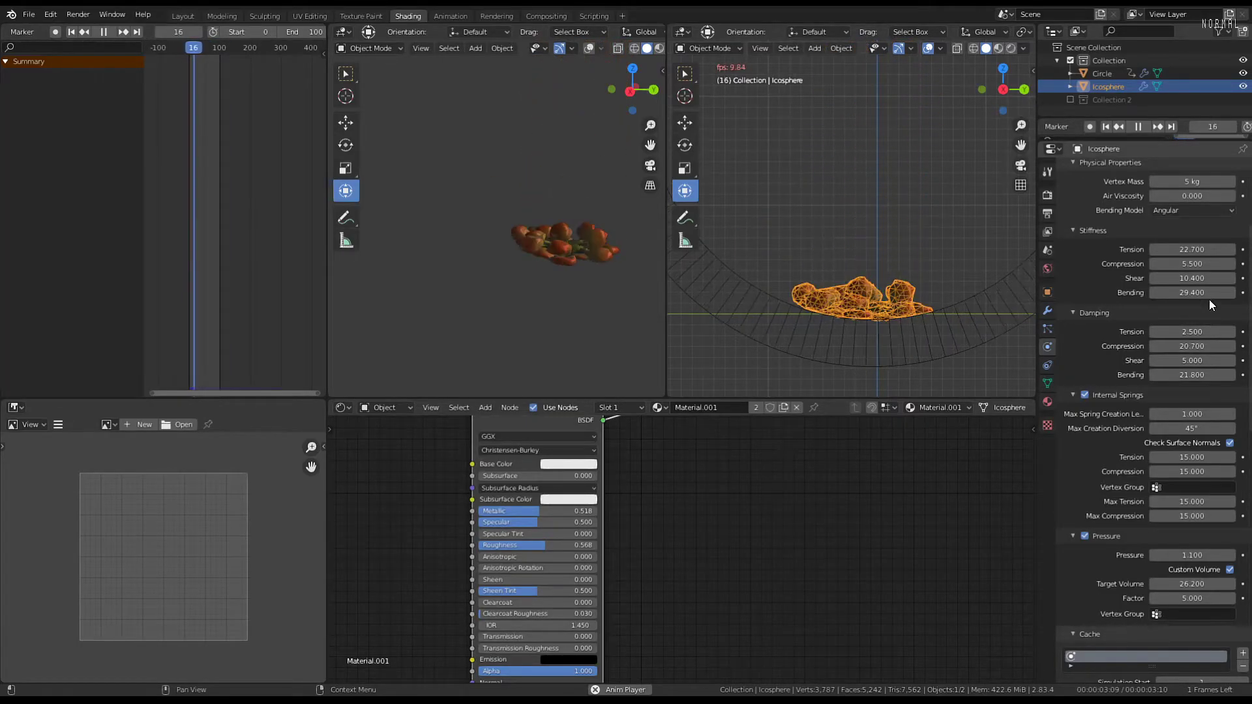
Raise the cloth's Stiffness Tension to 85.7 and its Stiffness Shear to 39.4
drag(1192, 249, 1183, 249)
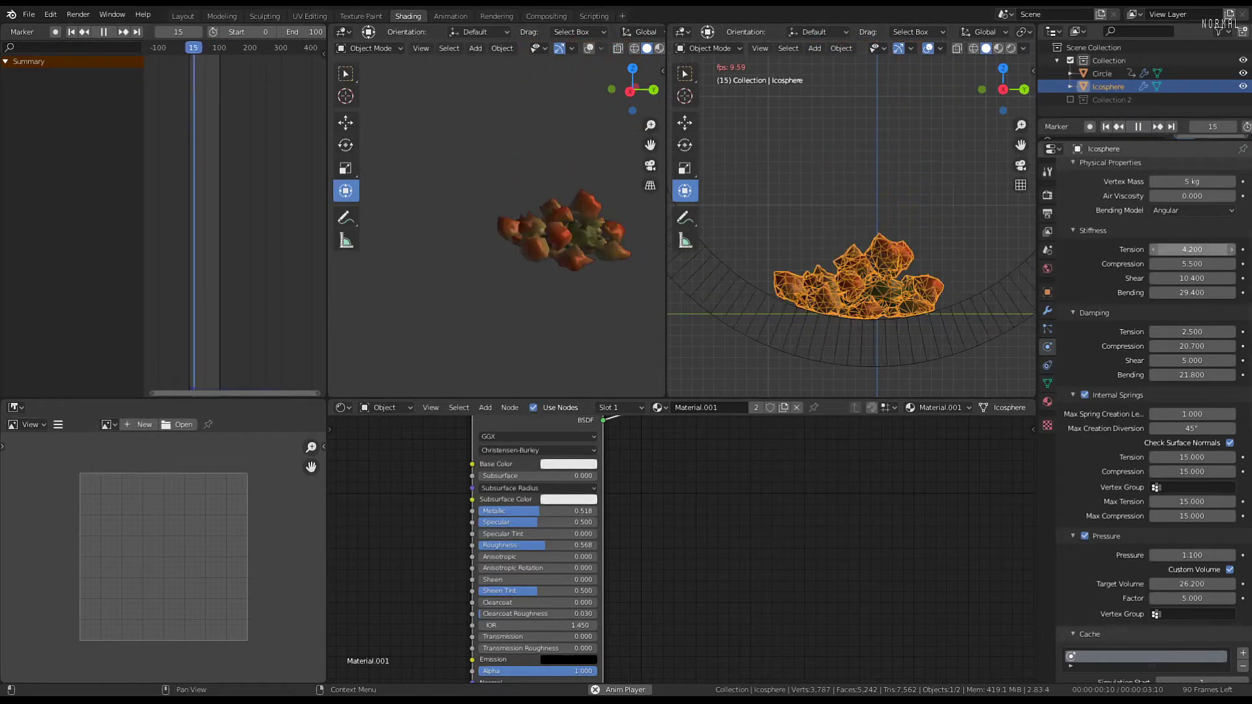
drag(1192, 249, 1233, 249)
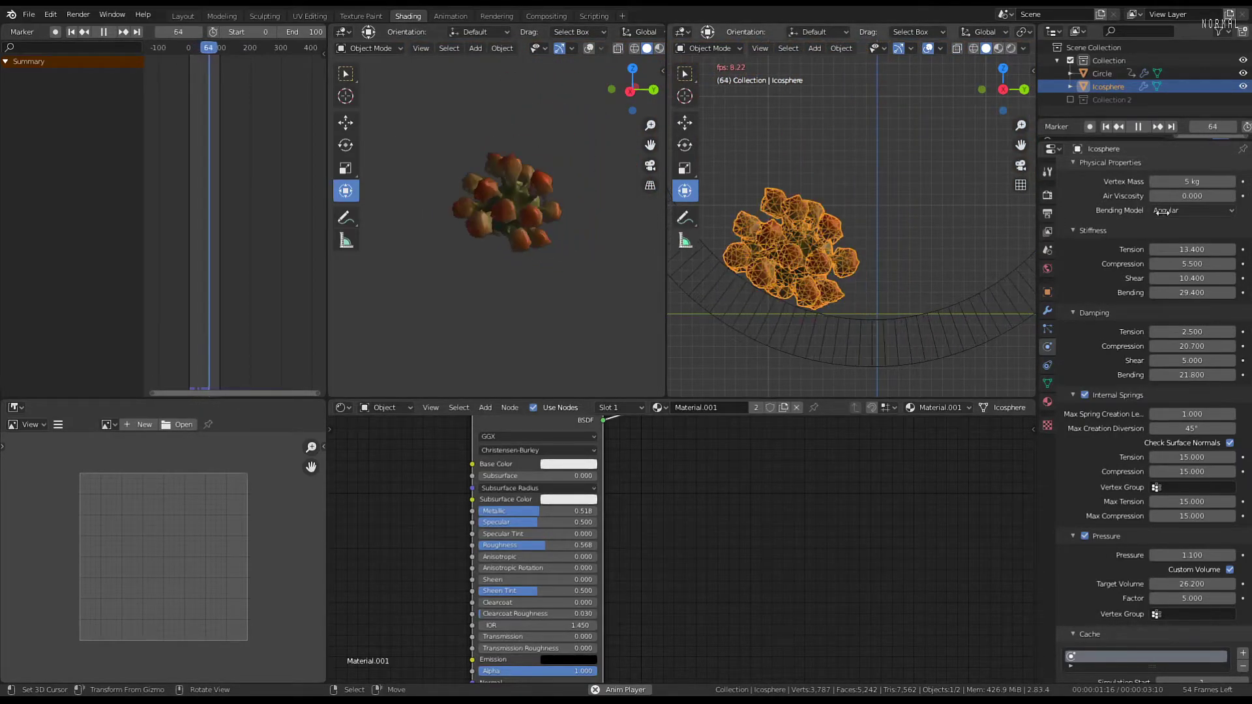
mouse_move(1191, 249)
mouse_down()
mouse_move(1233, 249)
mouse_move(1206, 249)
mouse_up()
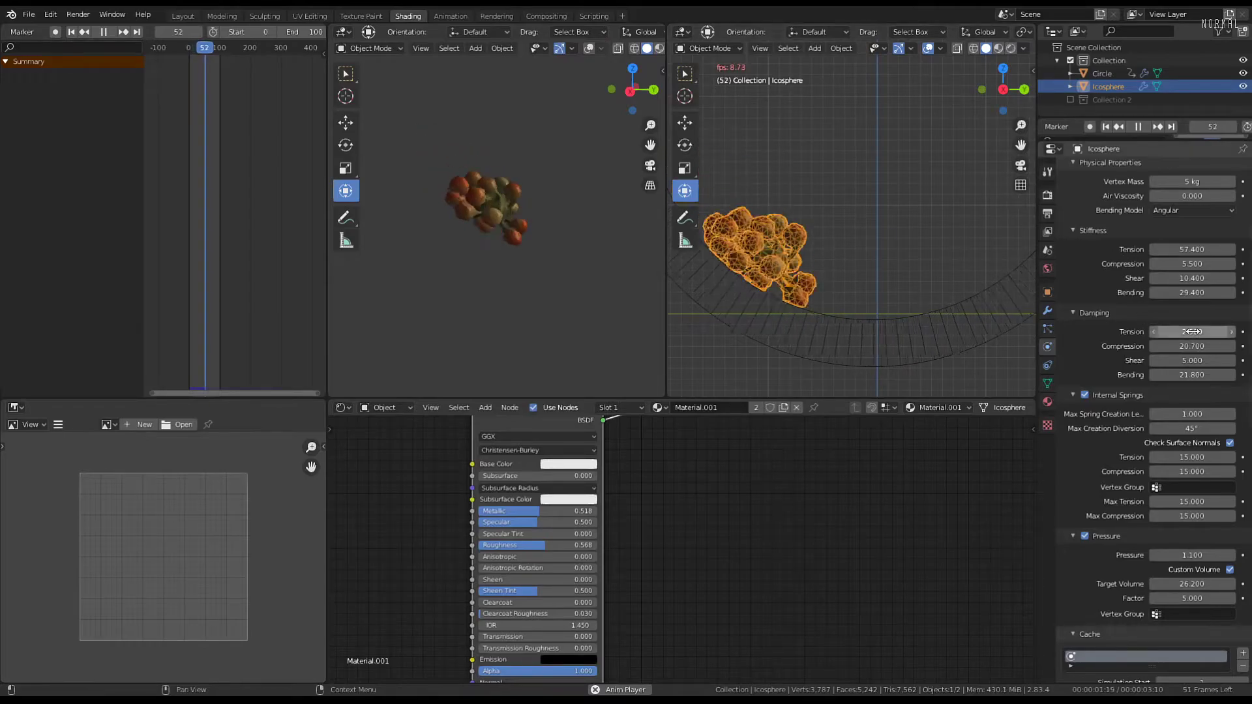
drag(1192, 249, 1214, 249)
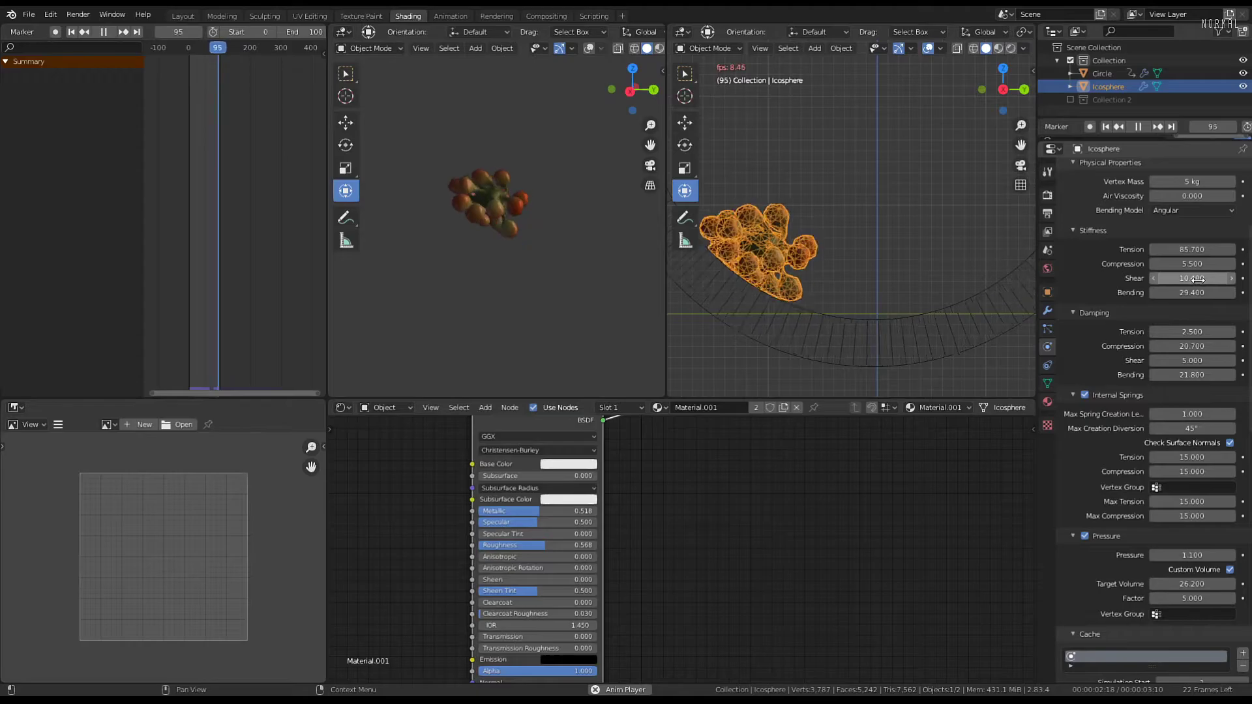
drag(1197, 278, 1238, 278)
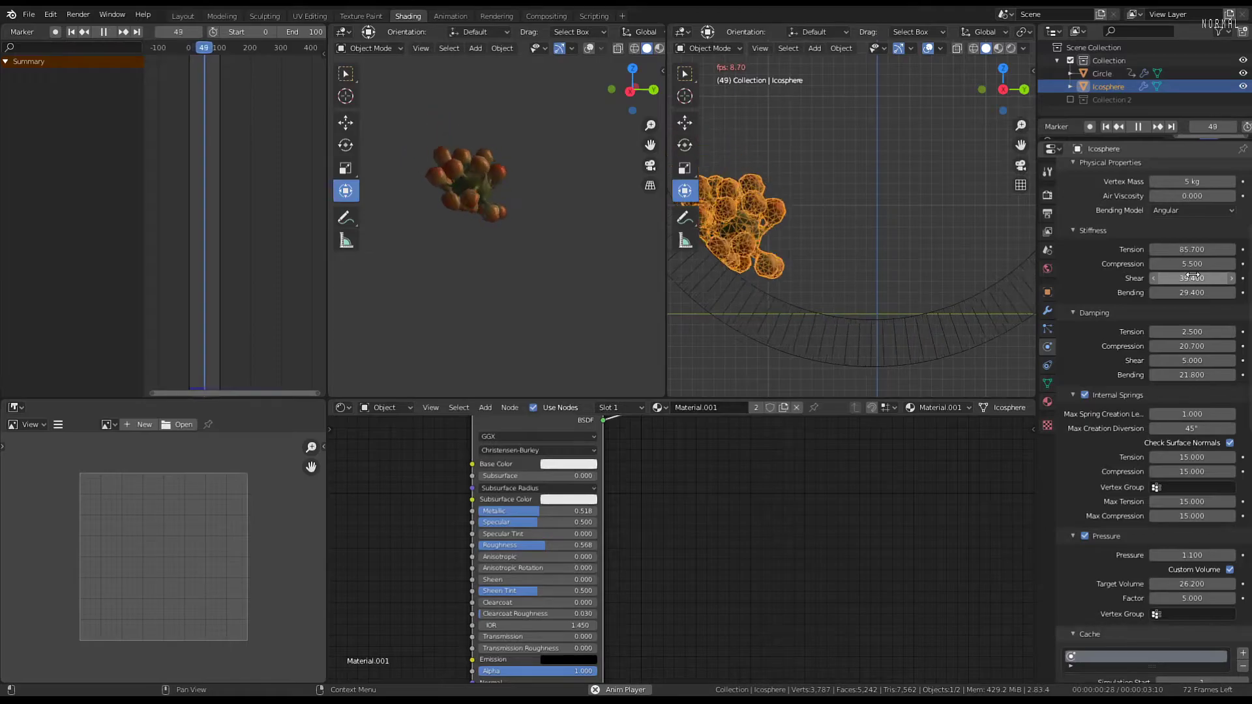
Set the cloth Speed Multiplier to 10
scroll(1167, 237, up, 2)
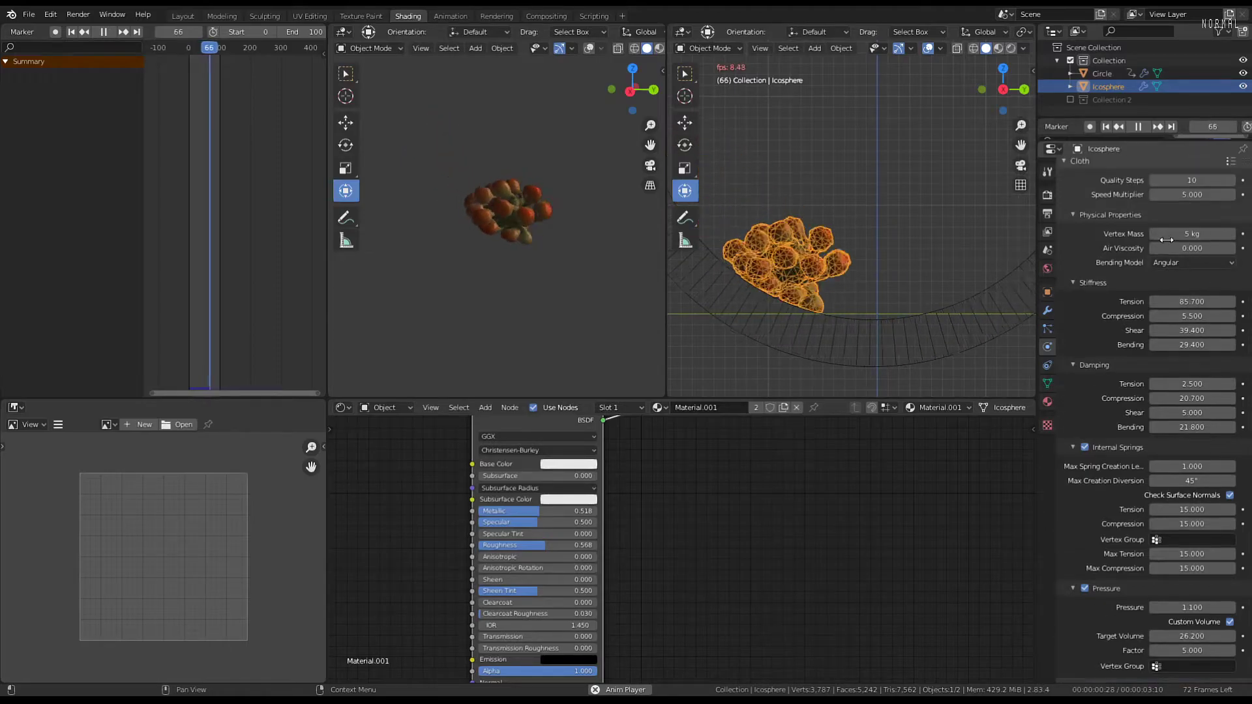
click(1183, 194)
text(5.0)
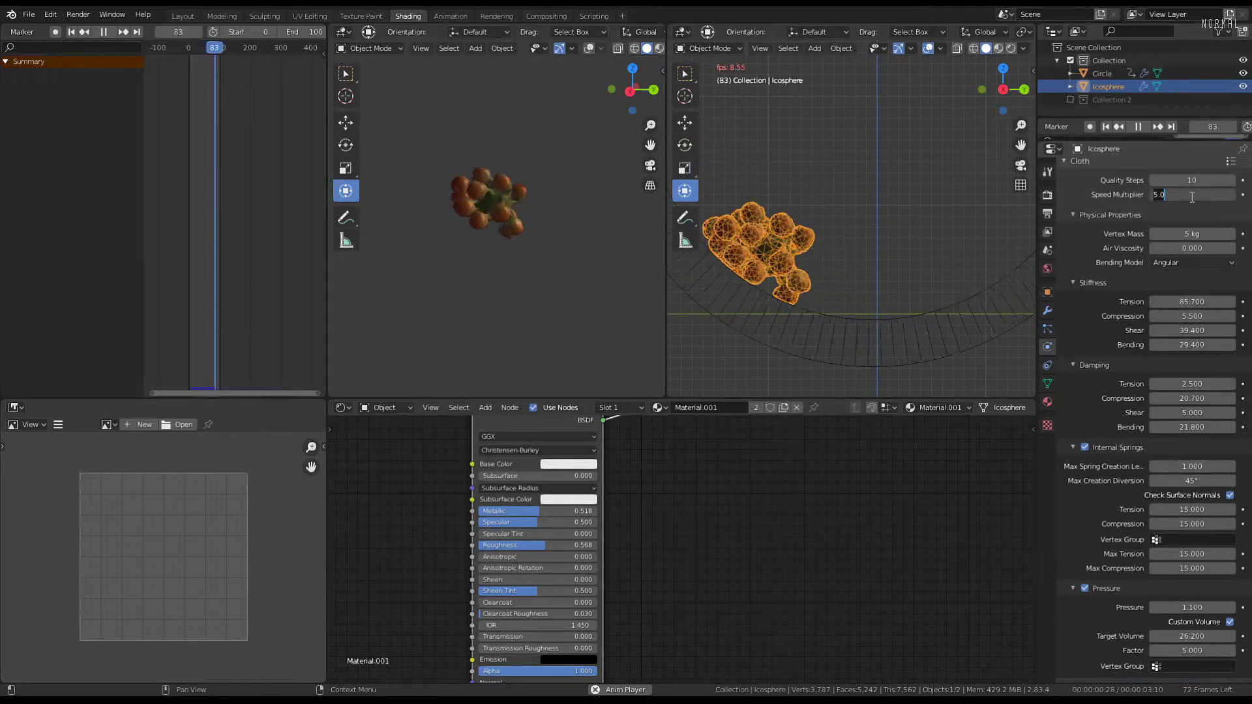
key(BackSpace)
key(BackSpace)
key(BackSpace)
text(10)
key(Return)
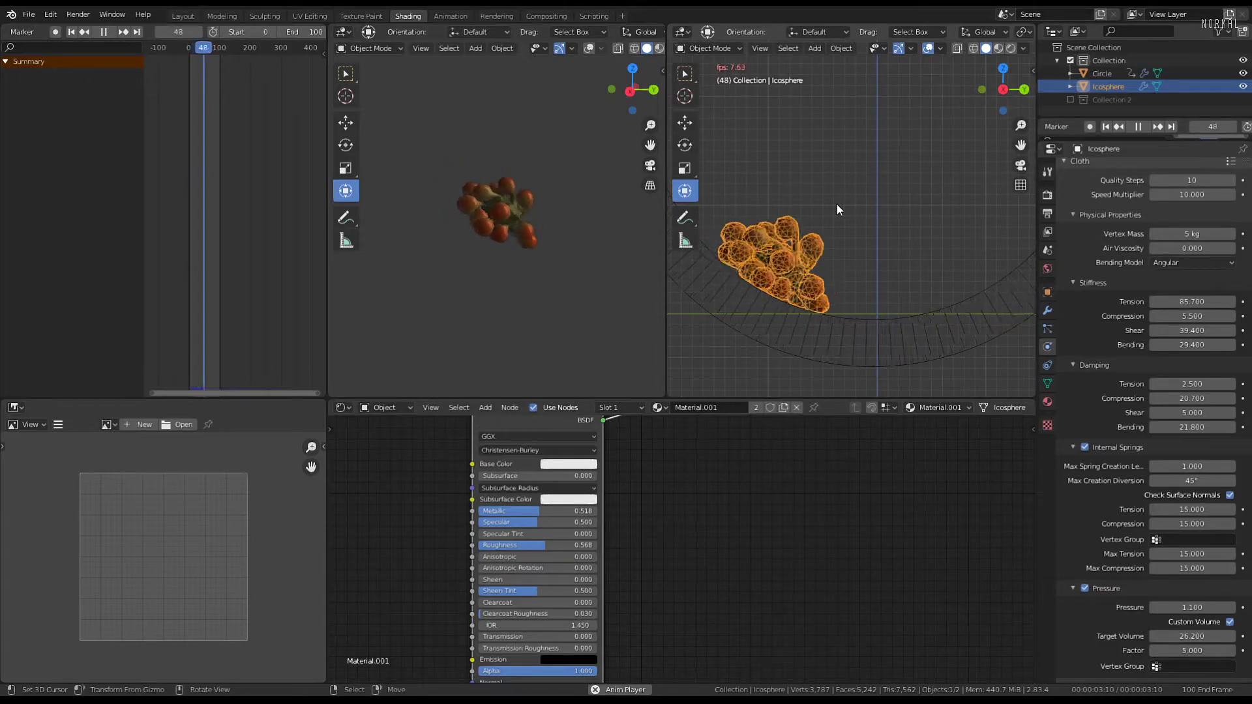
Try a cloth Speed Multiplier of 20, and return it to 10
click(1198, 194)
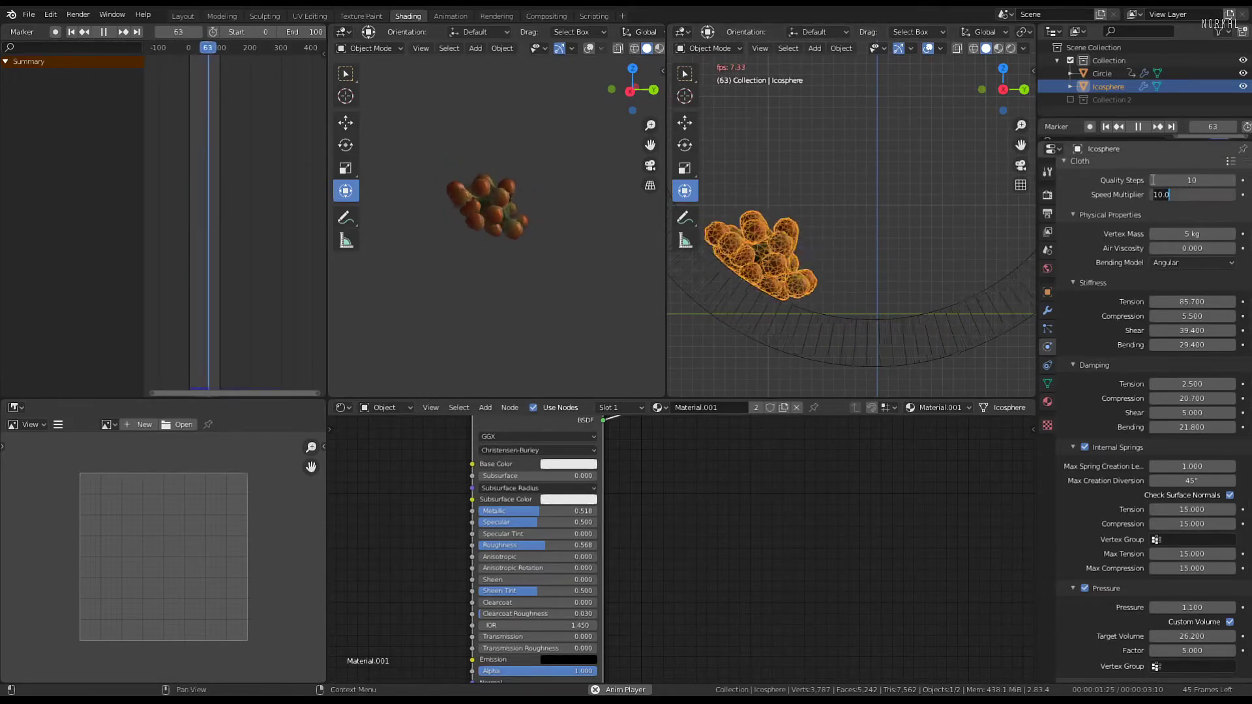
text(20)
key(Return)
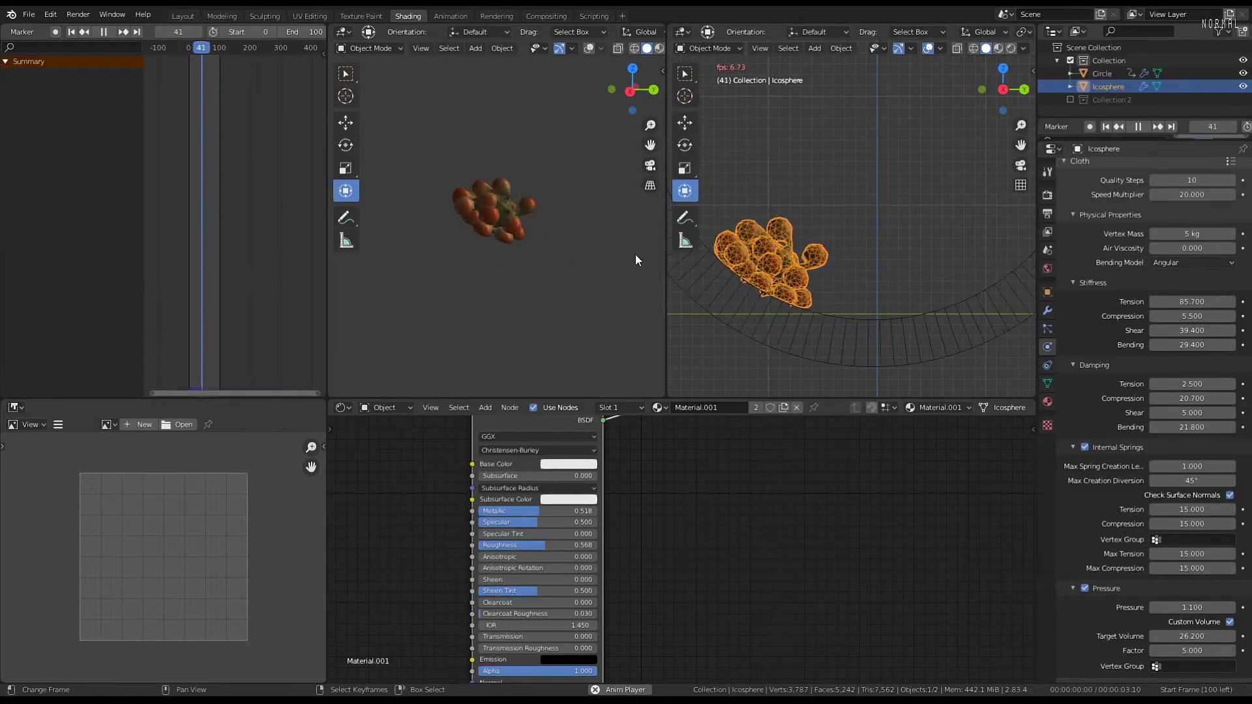
double_click(1191, 194)
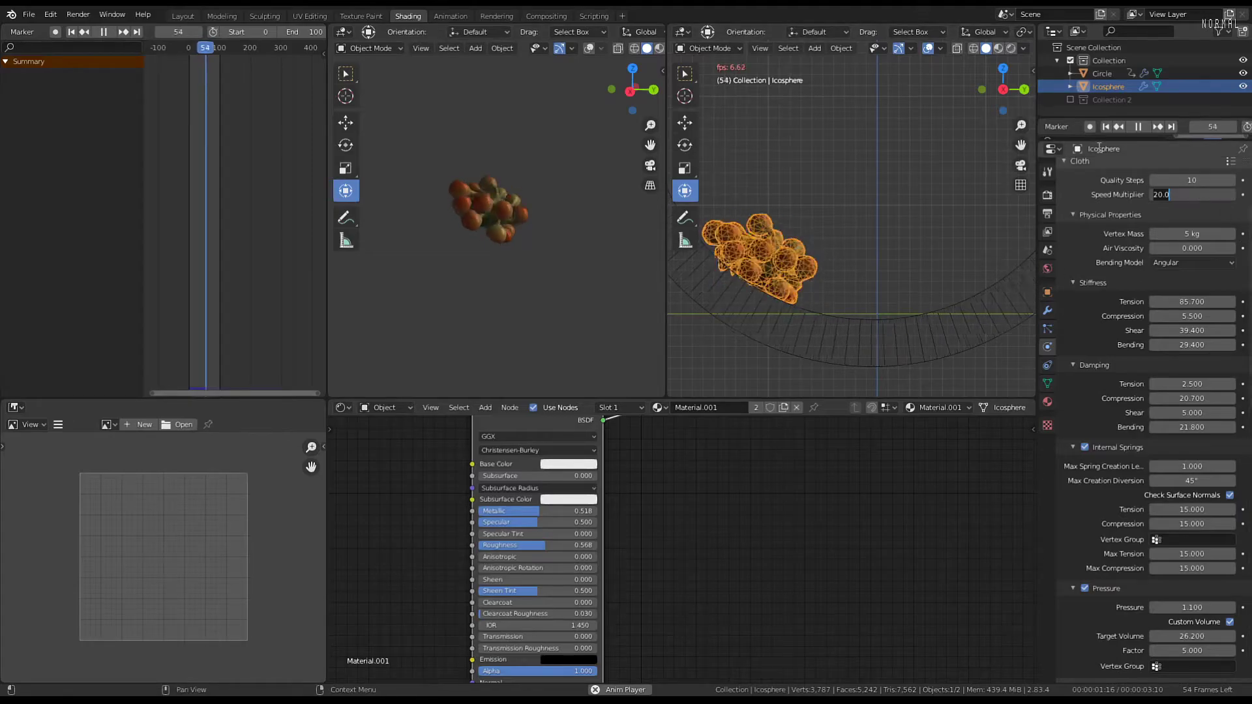
text(10)
key(Return)
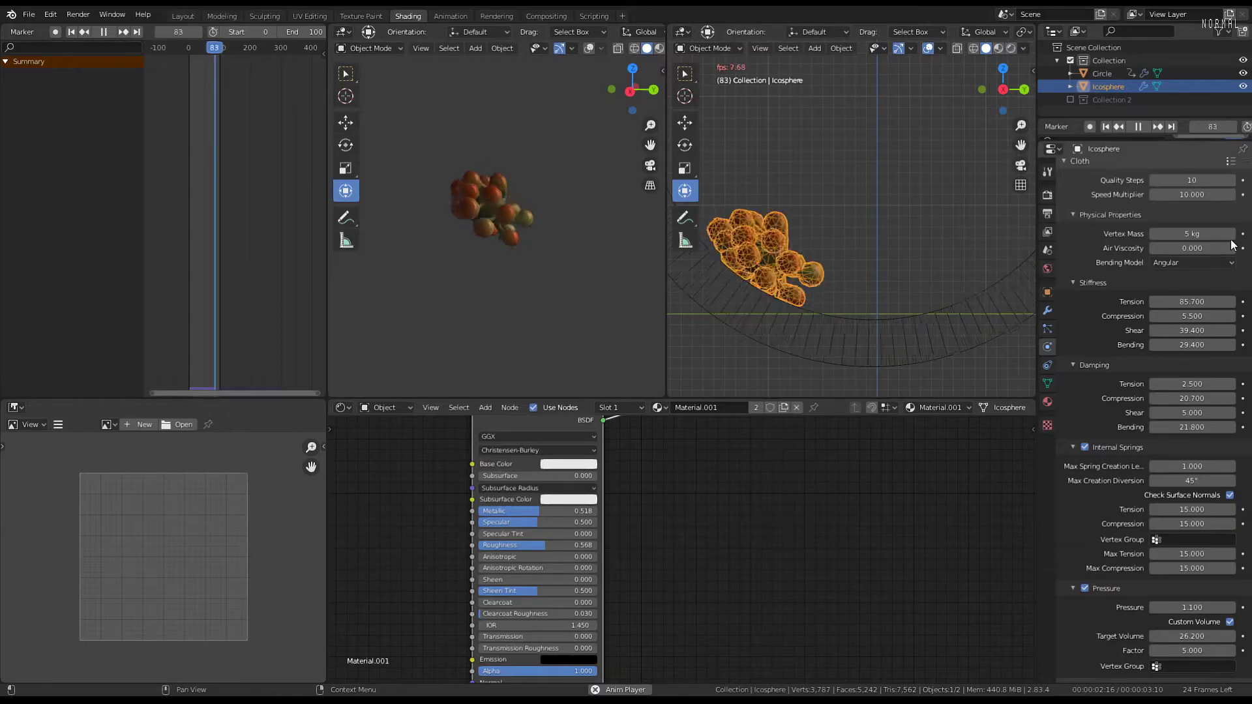
Set the cloth's Air Viscosity to 3.9, switch its Bending Model to Linear and restart the simulation
drag(1192, 248, 1239, 248)
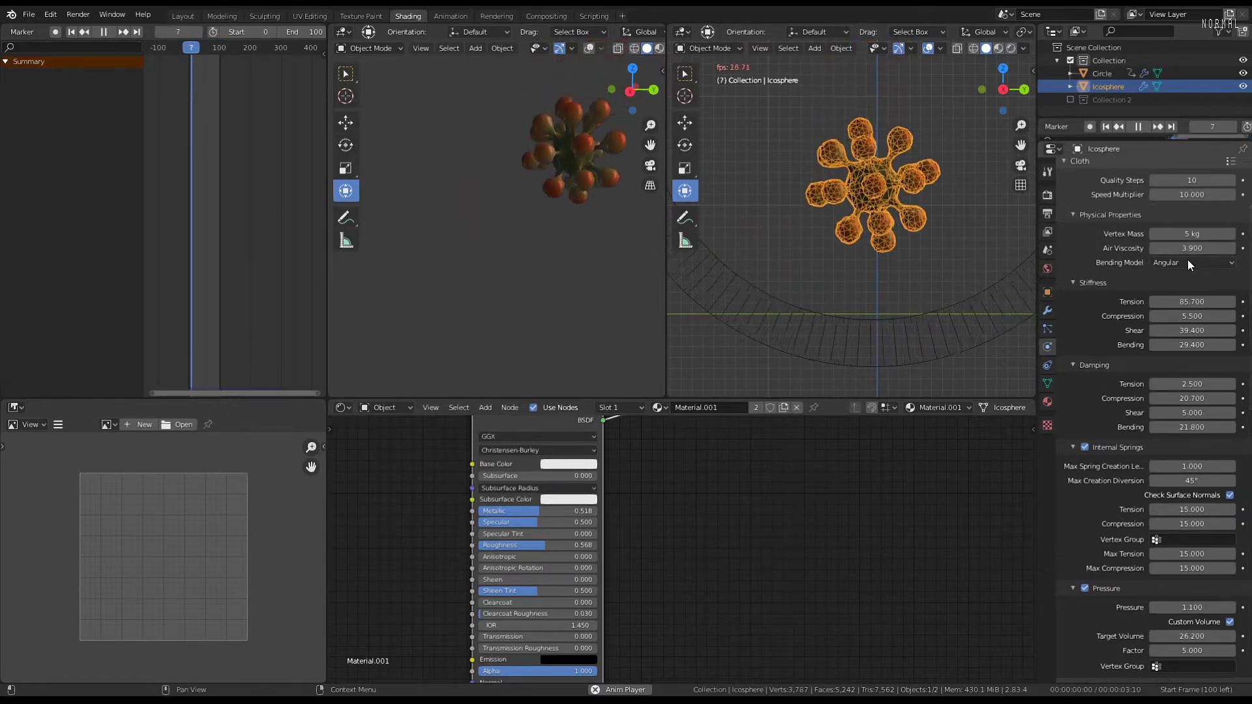
click(1187, 260)
click(1176, 291)
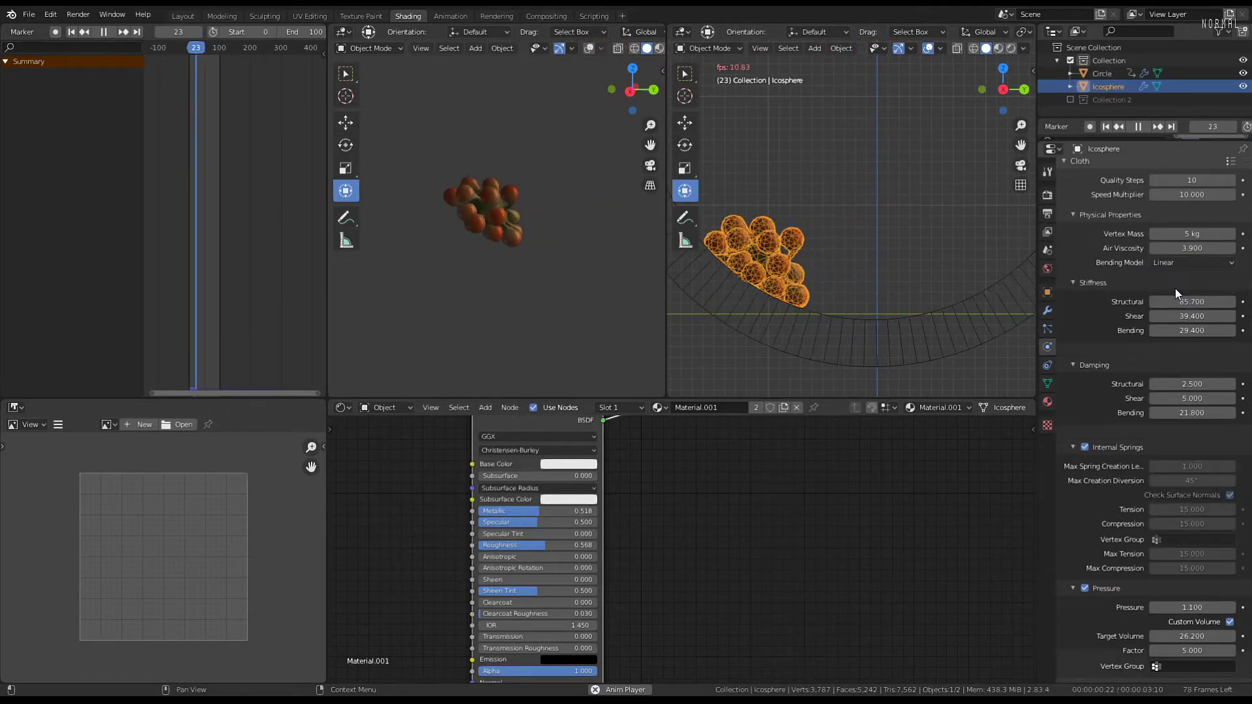
click(161, 197)
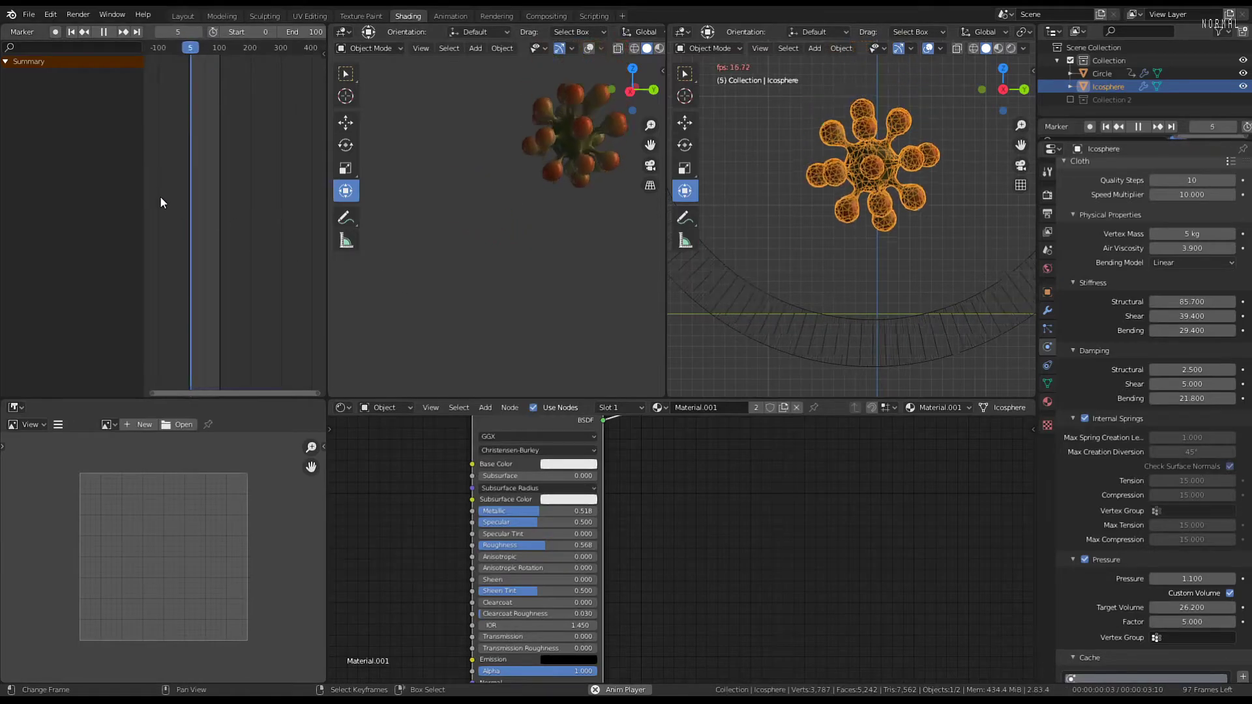
Switch the cloth's Bending Model to Angular and raise the internal springs' Max Spring Creation Length to 15.5
click(1180, 261)
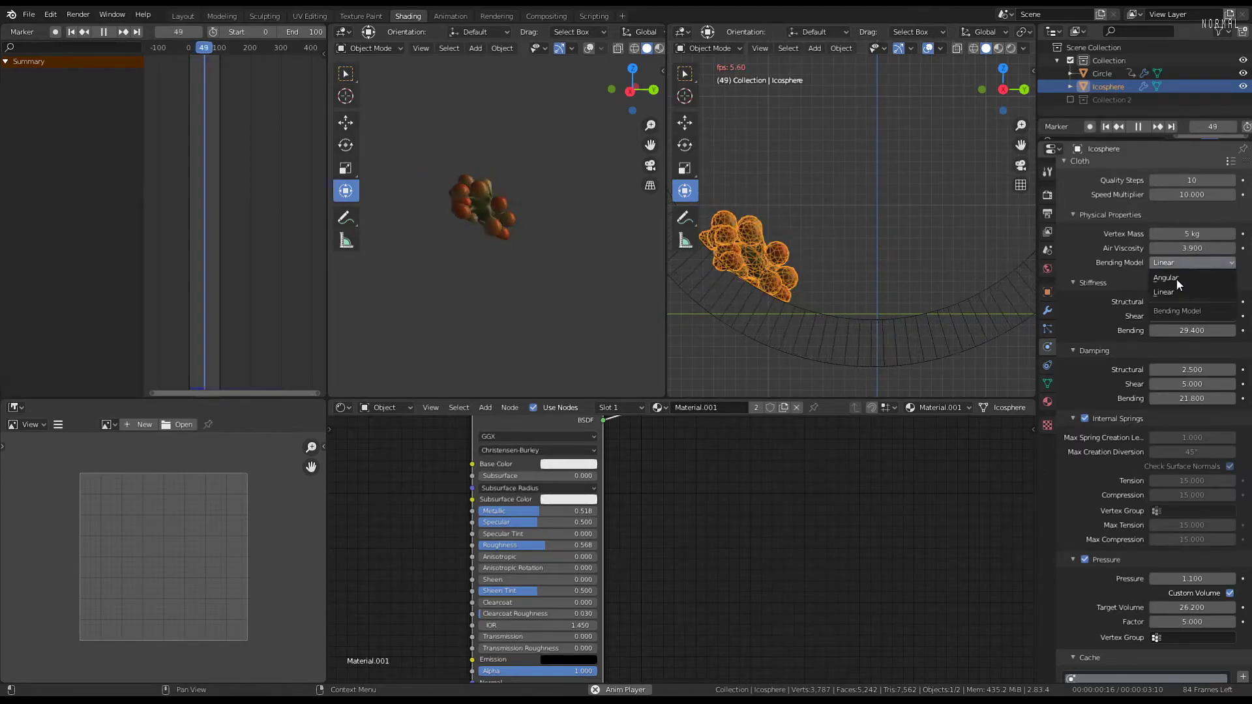
click(1177, 279)
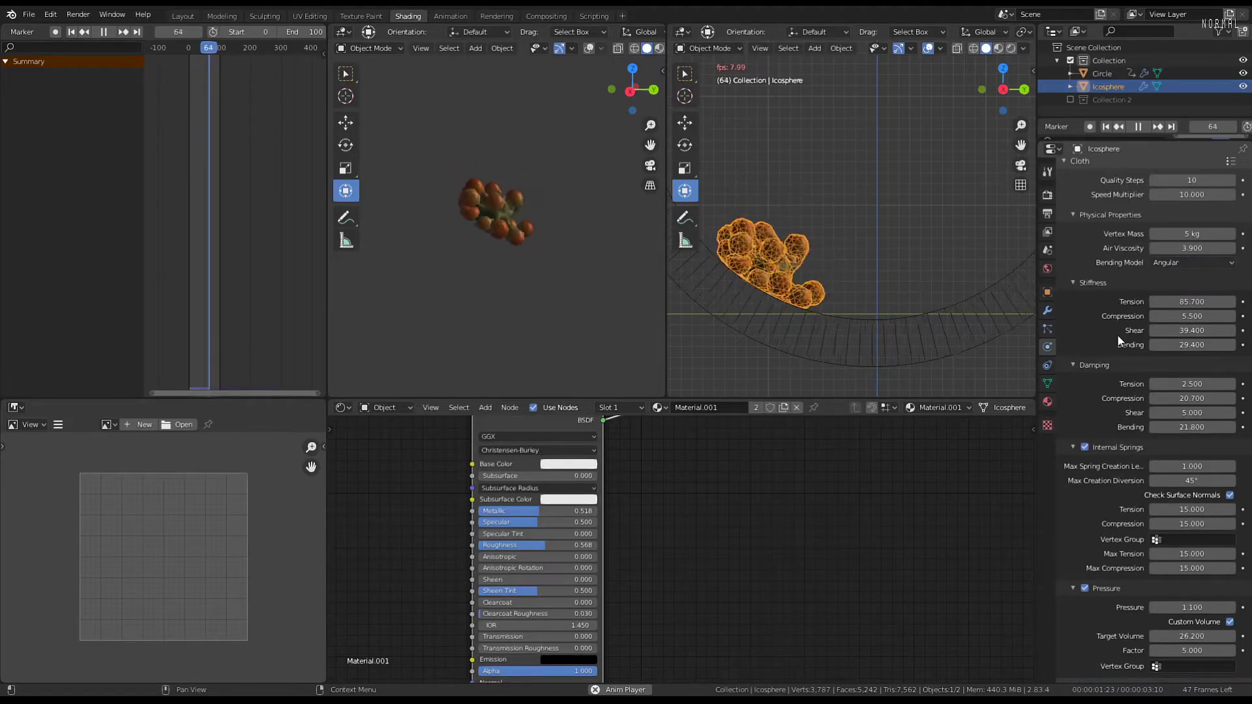
scroll(1117, 334, down, 2)
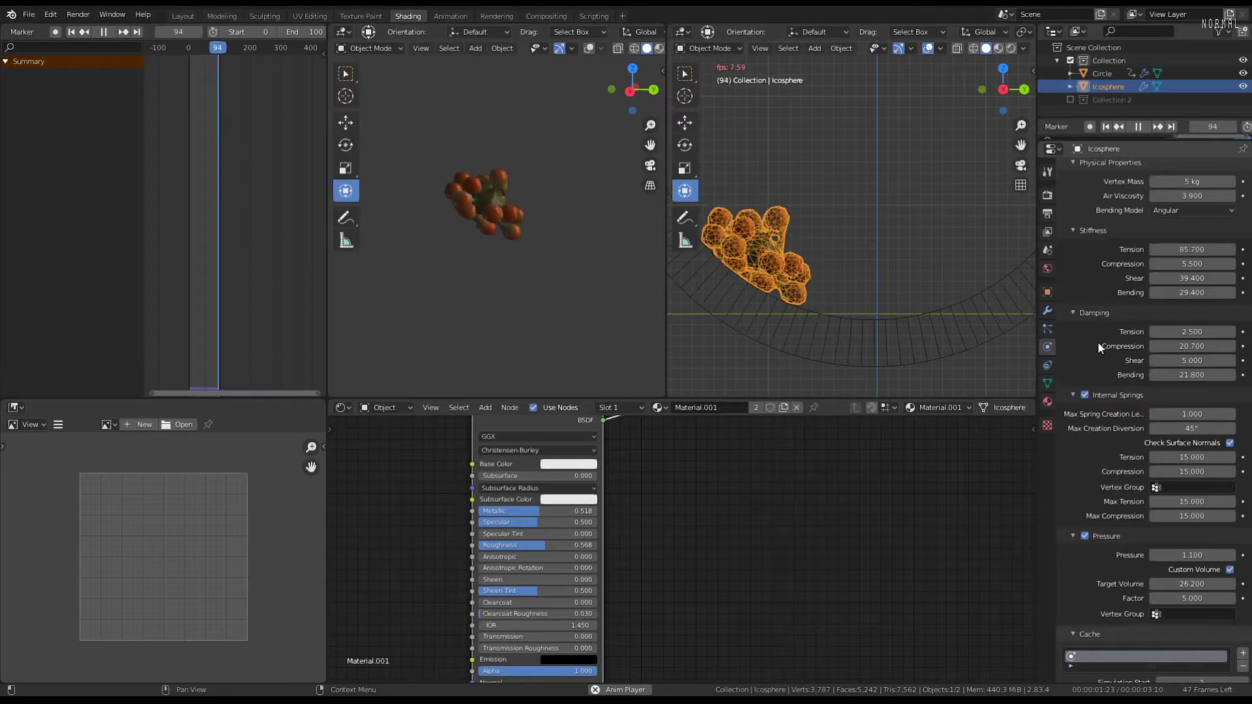
scroll(1097, 340, down, 2)
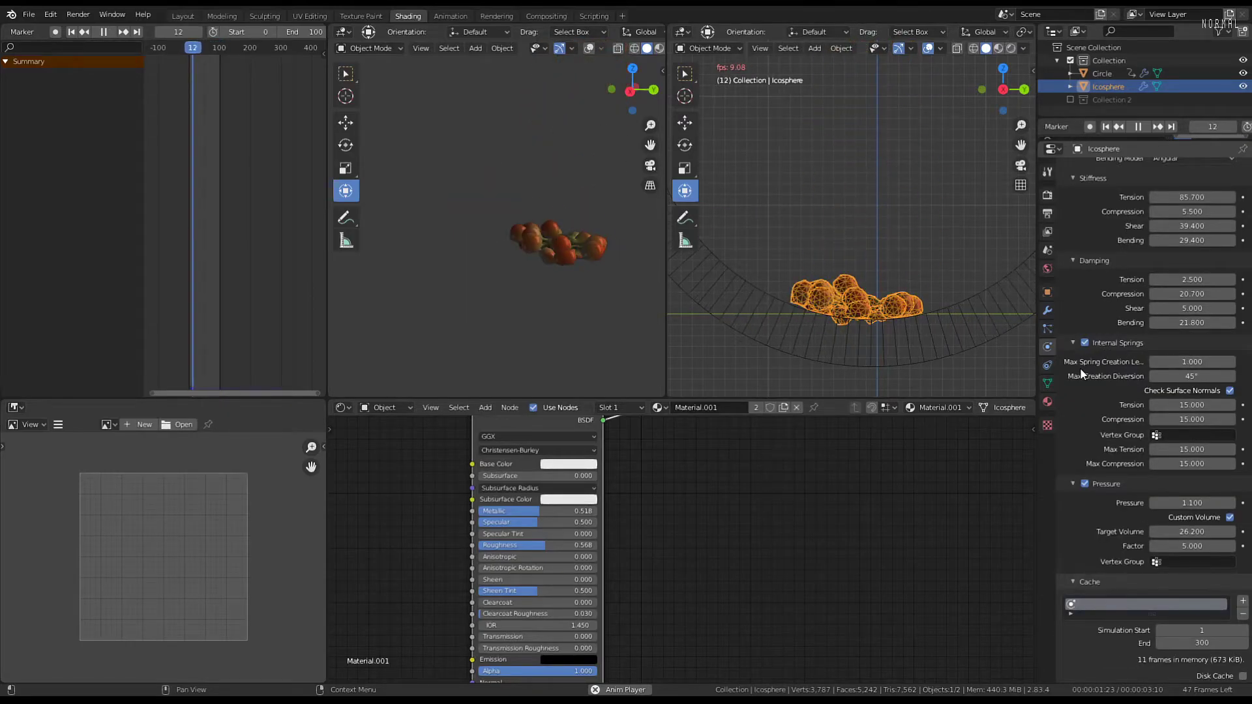
drag(1192, 362, 1212, 362)
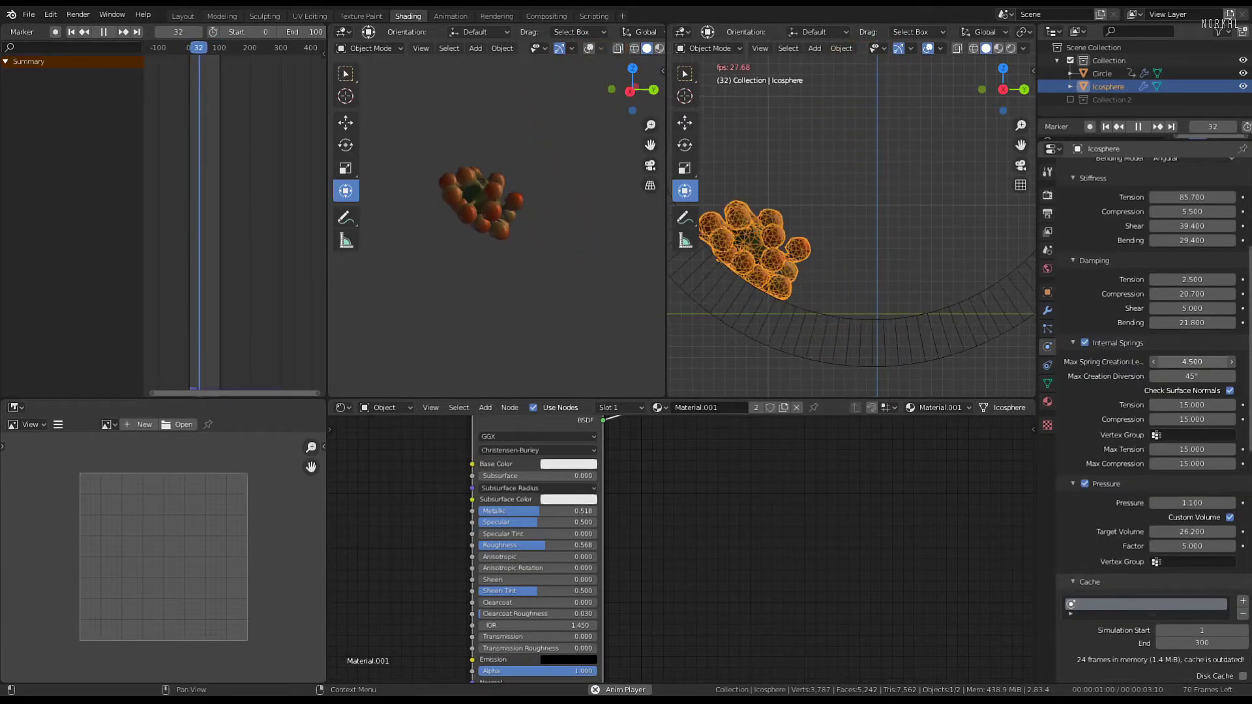
click(148, 211)
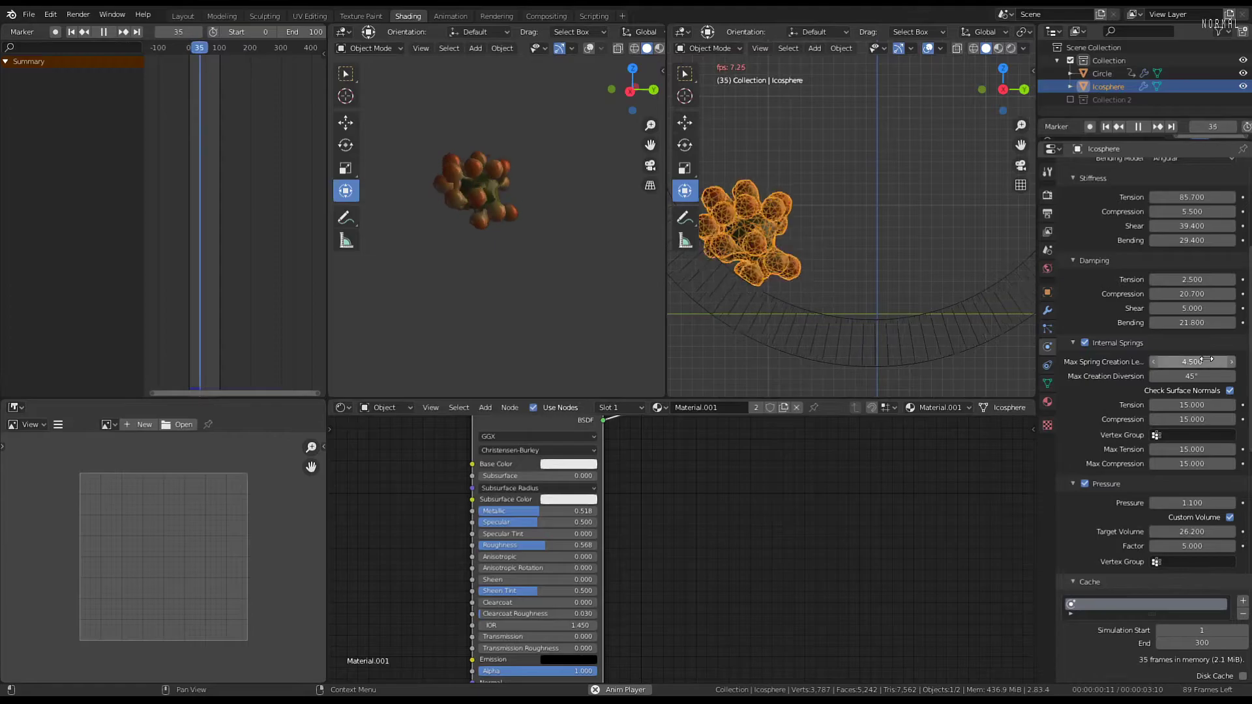
drag(1206, 360, 1238, 360)
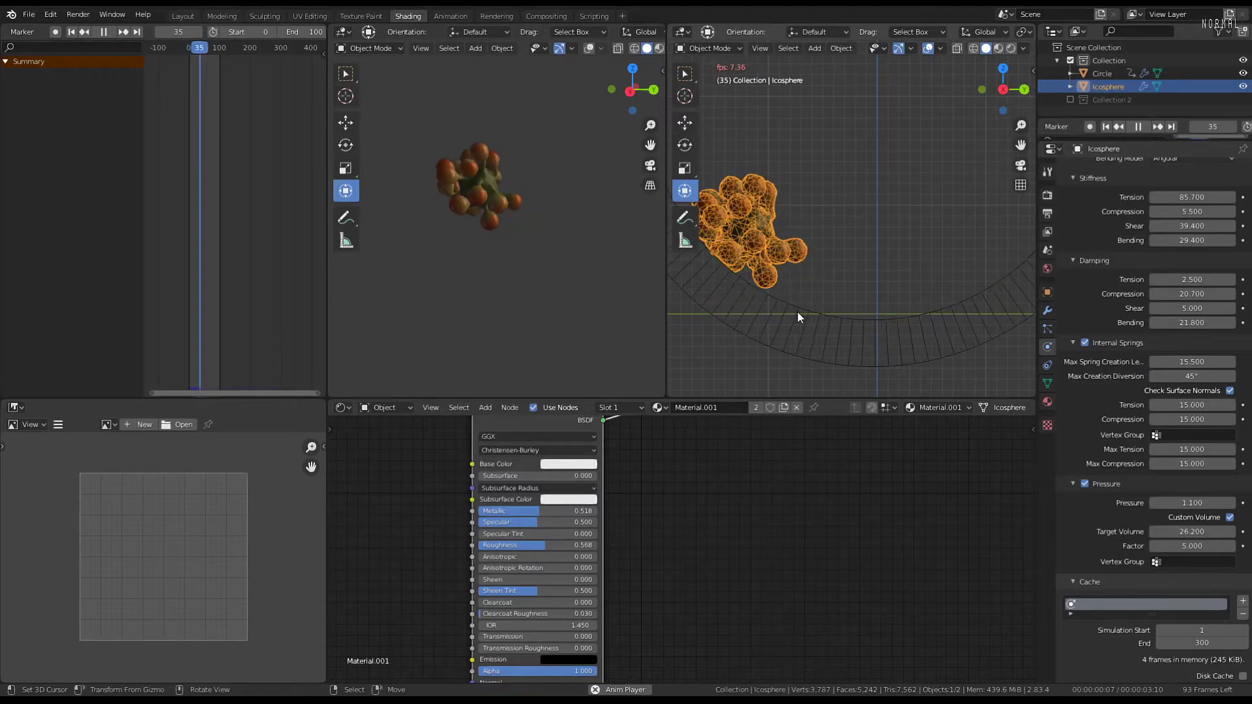
Set the ring's particle collision Damping to 0, and try its particle Friction at 0 before returning it to 1
click(844, 313)
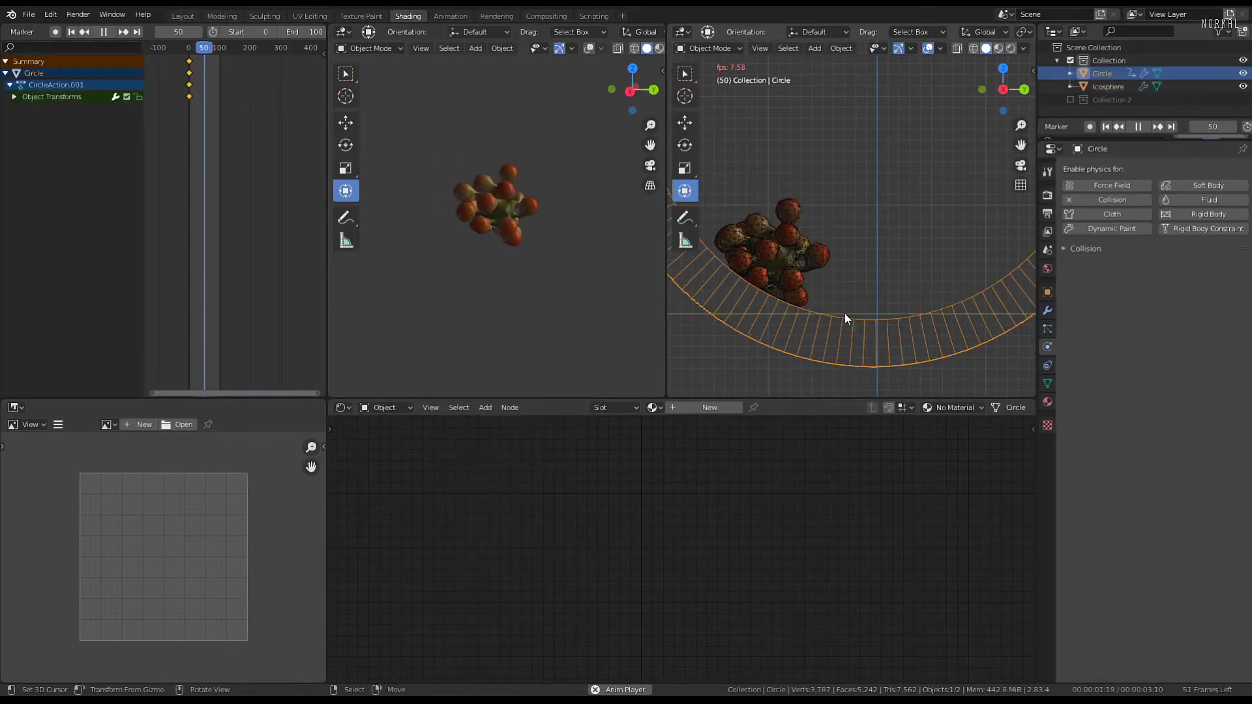
click(1063, 247)
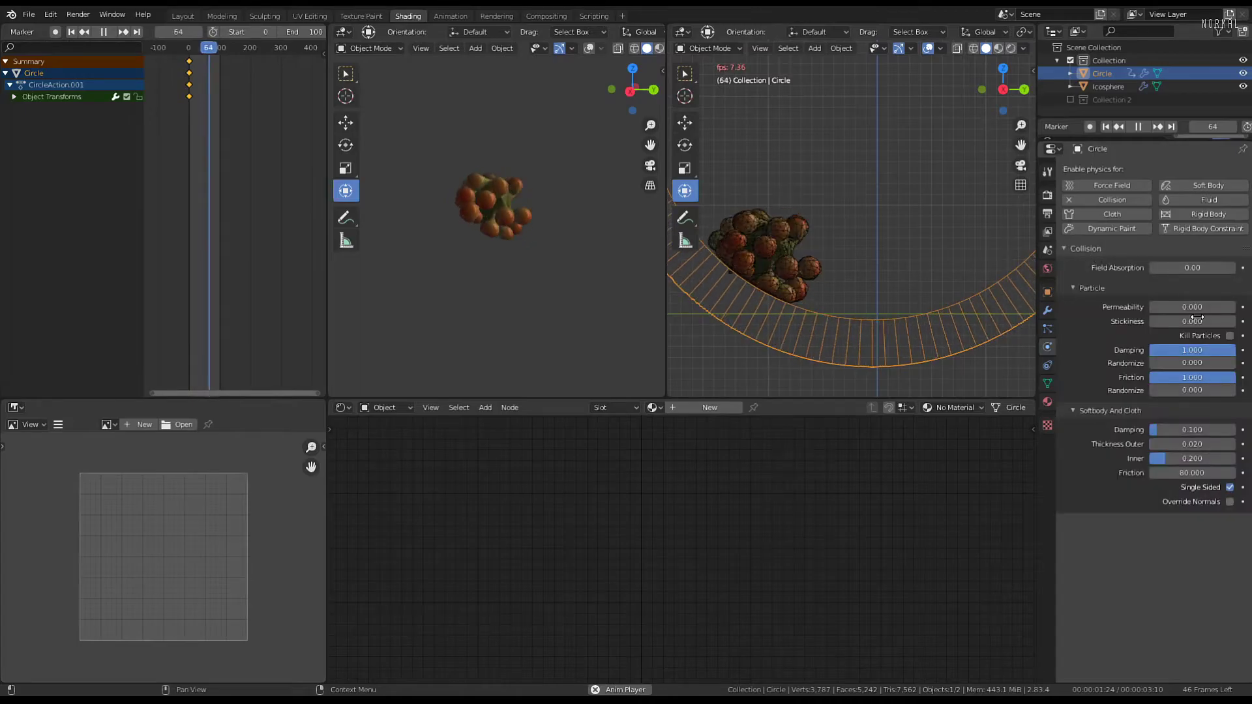
drag(1195, 350, 1149, 350)
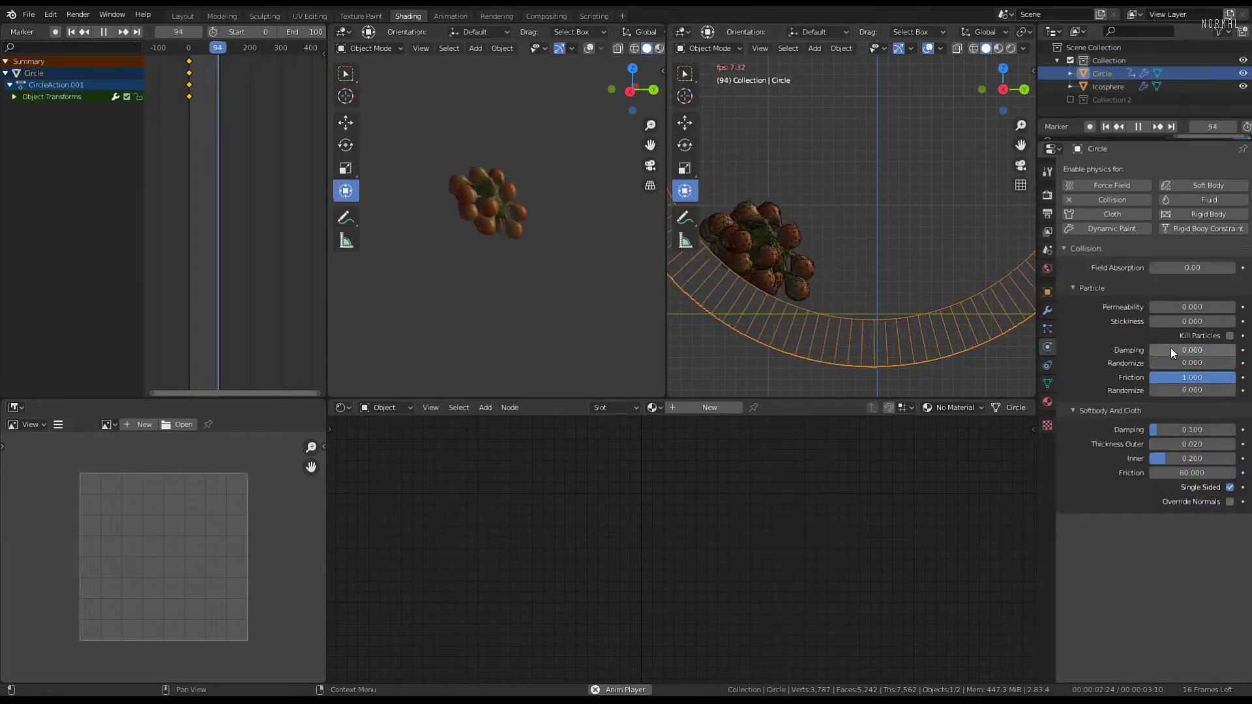
drag(1168, 377, 1149, 377)
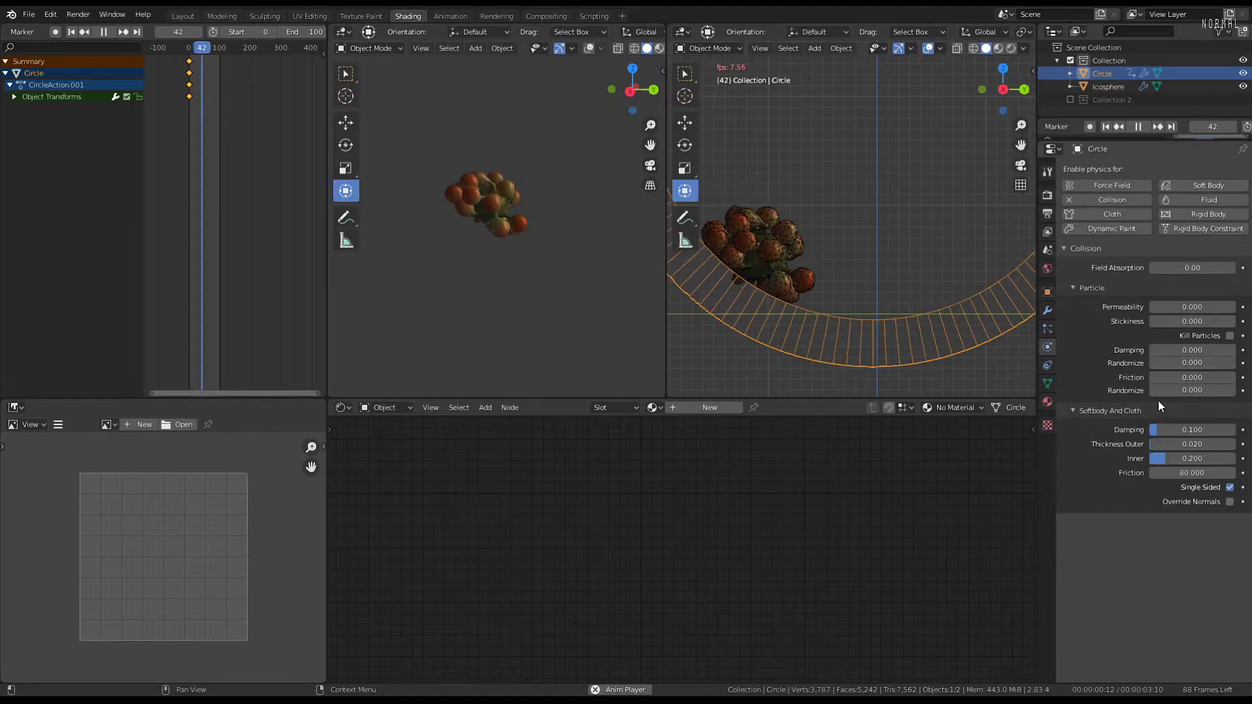
drag(1176, 379, 1236, 379)
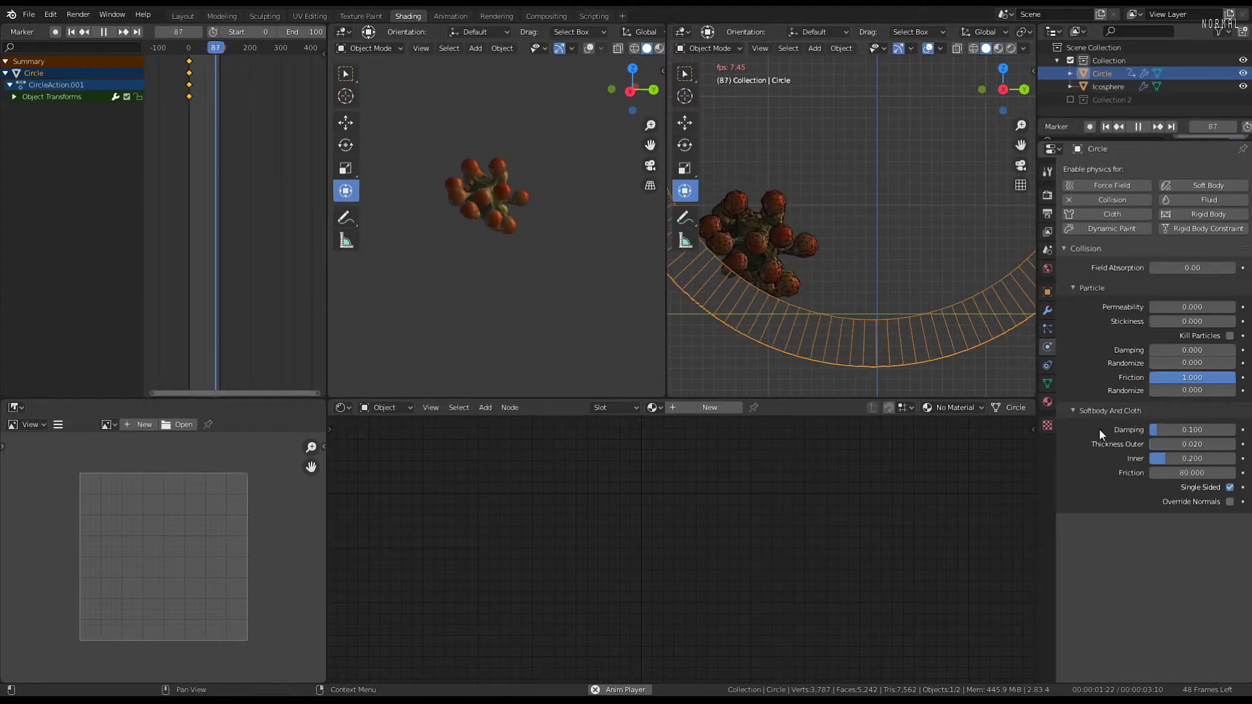
Enable Override Normals in the ring's collision settings and raise its Field Absorption to 1.00
click(1230, 502)
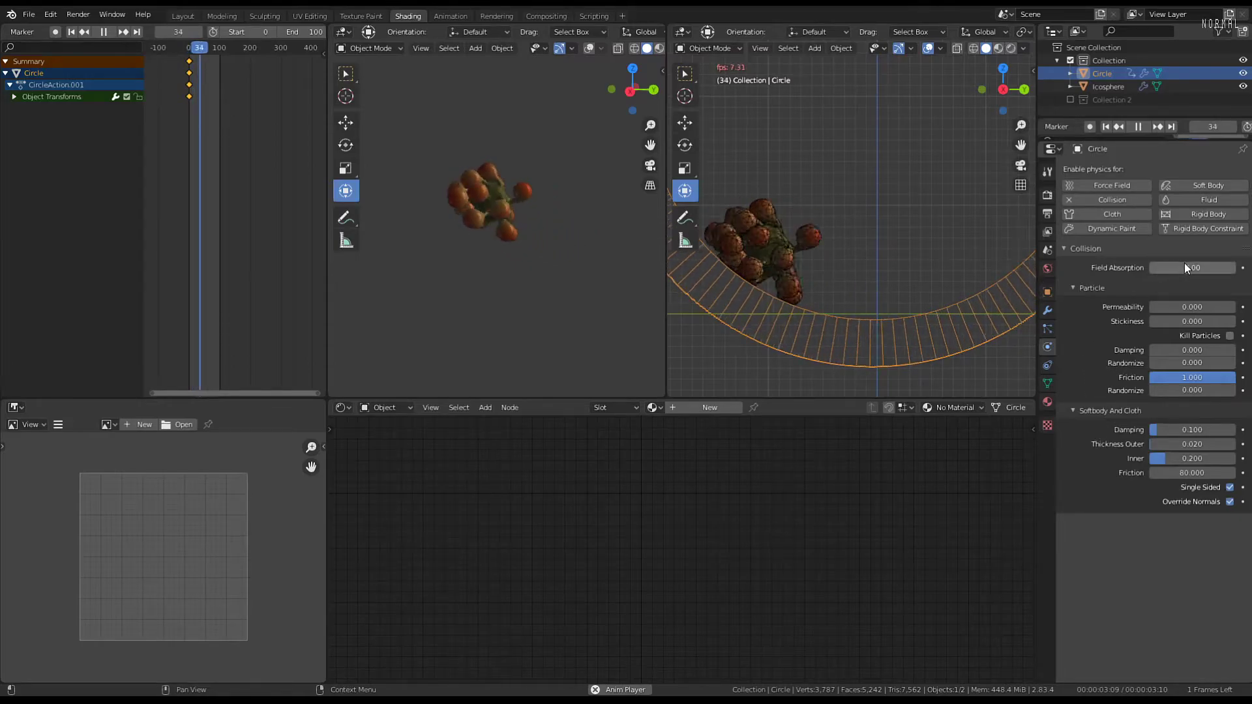
drag(1184, 263, 1232, 272)
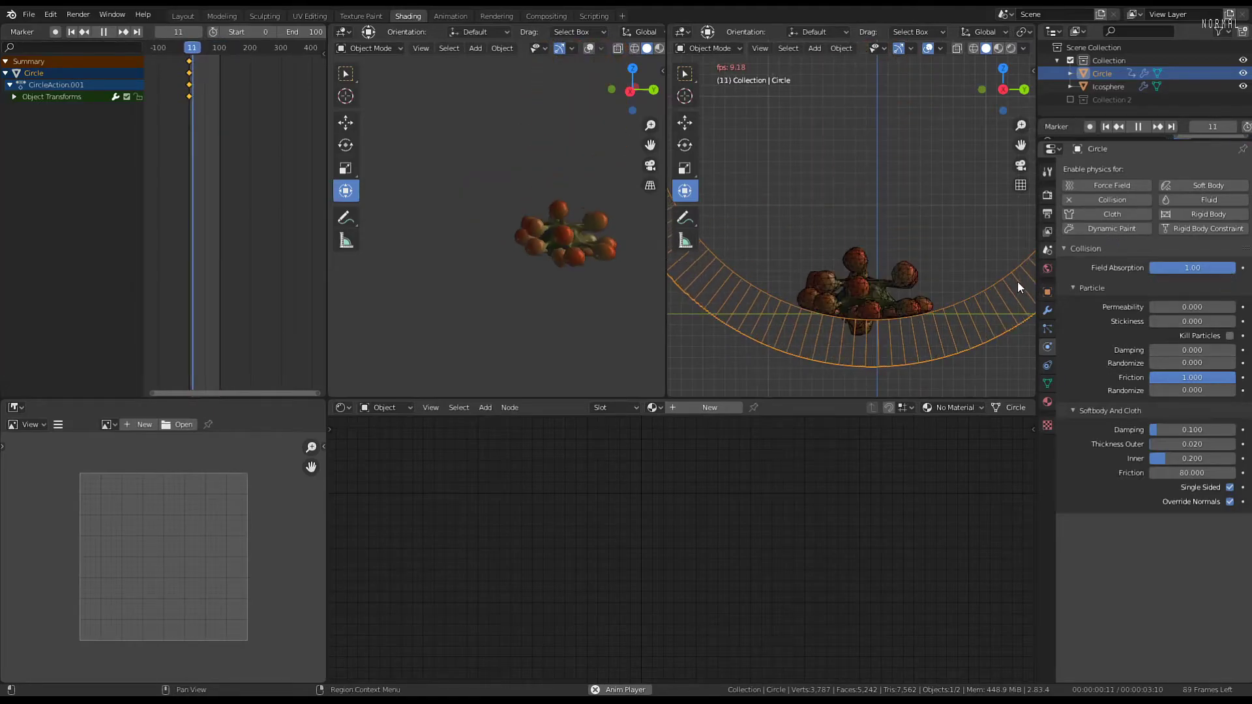
Set the icosphere cloth's Stiffness Tension to 73.2 and its Stiffness Compression to 0
click(794, 269)
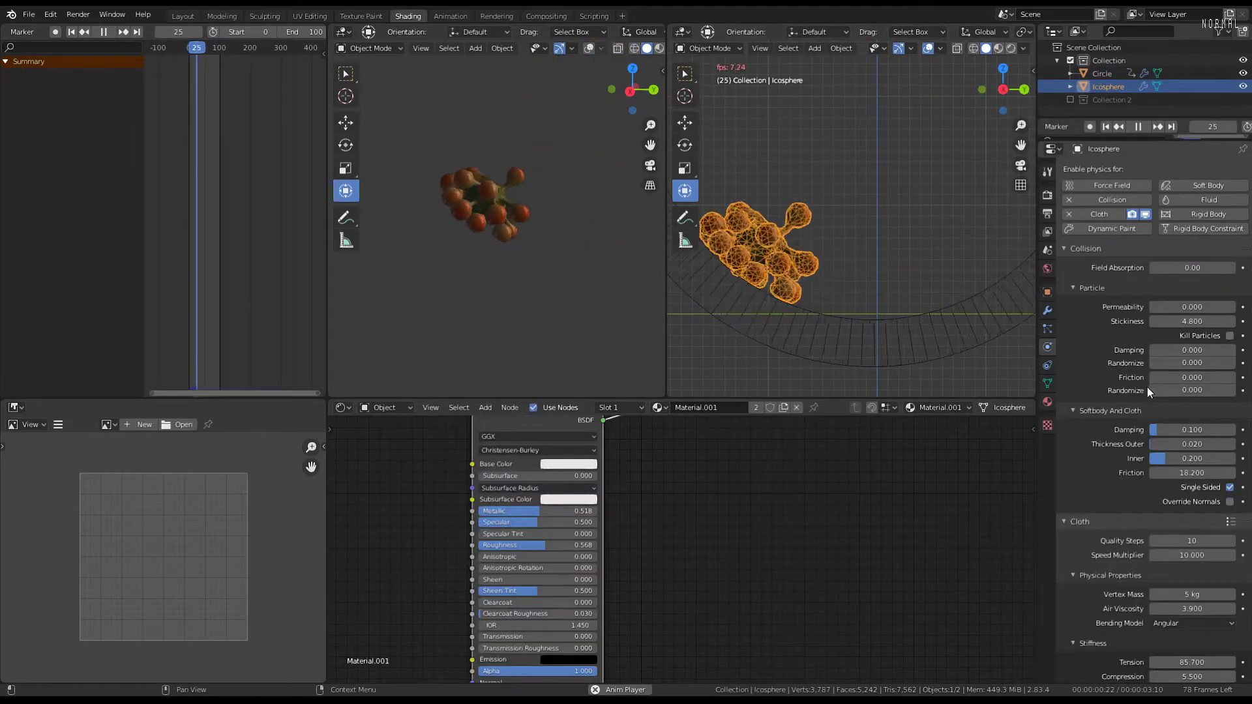
scroll(1147, 386, down, 5)
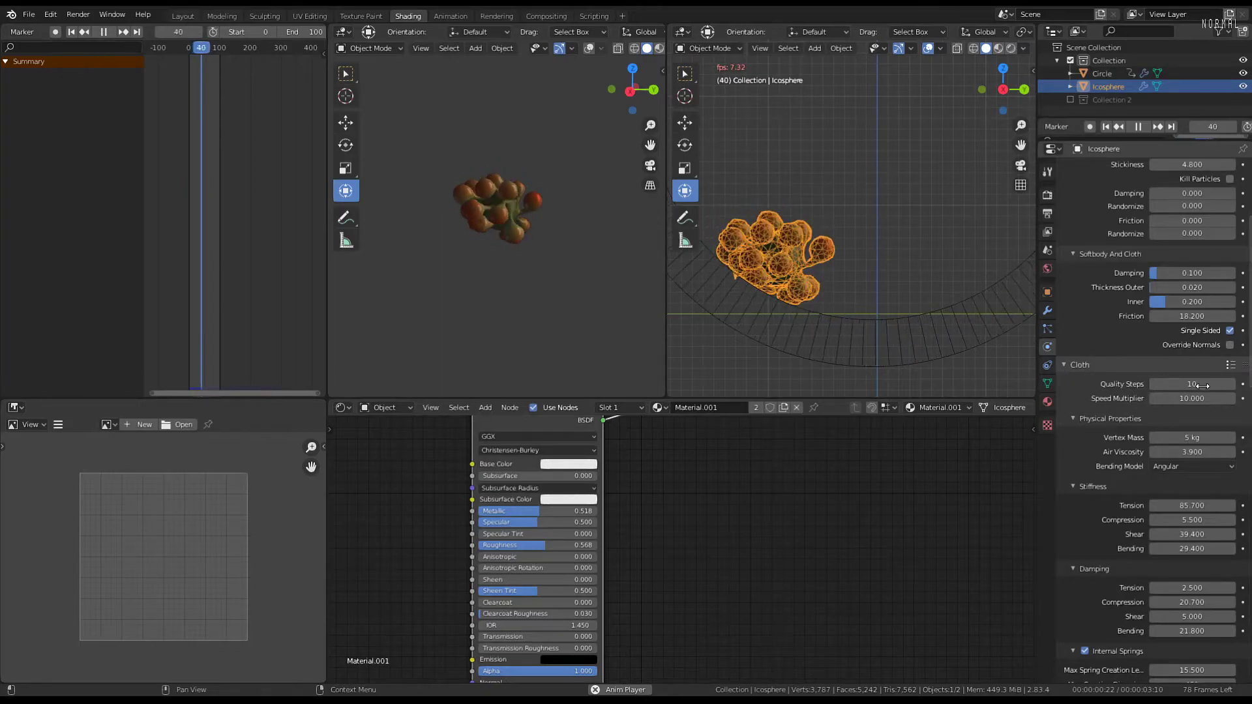
scroll(1104, 413, down, 4)
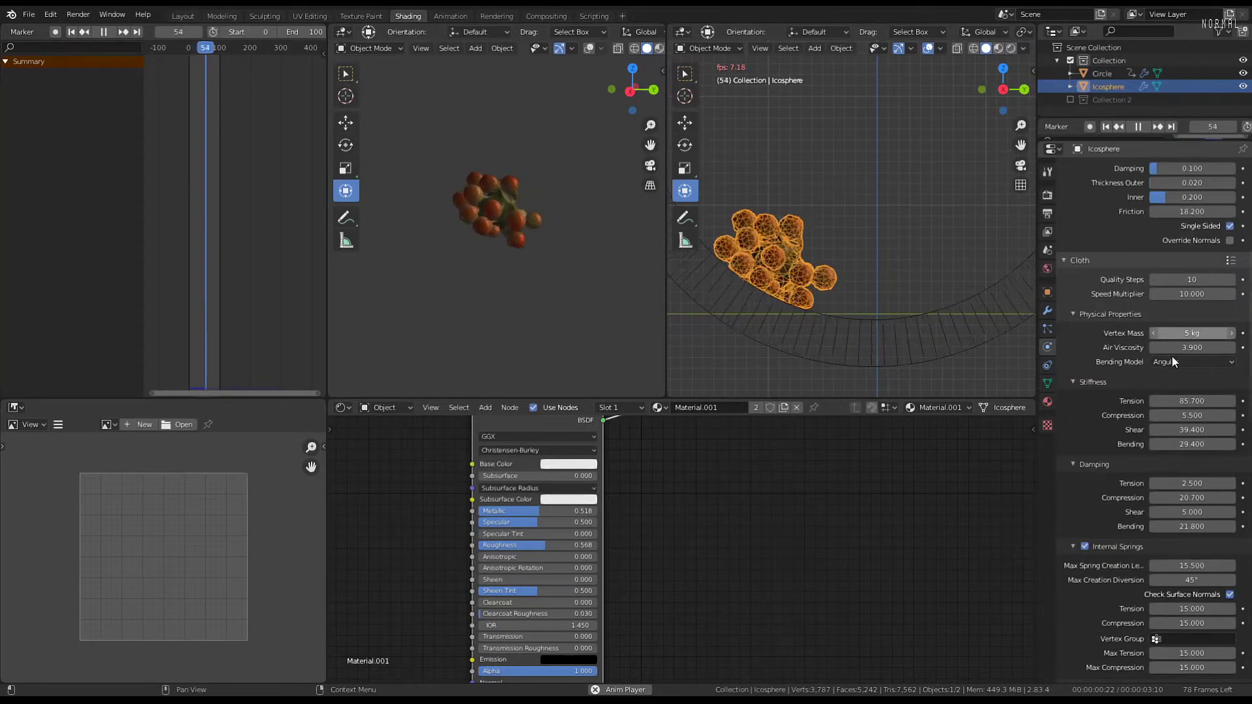
scroll(1128, 420, down, 1)
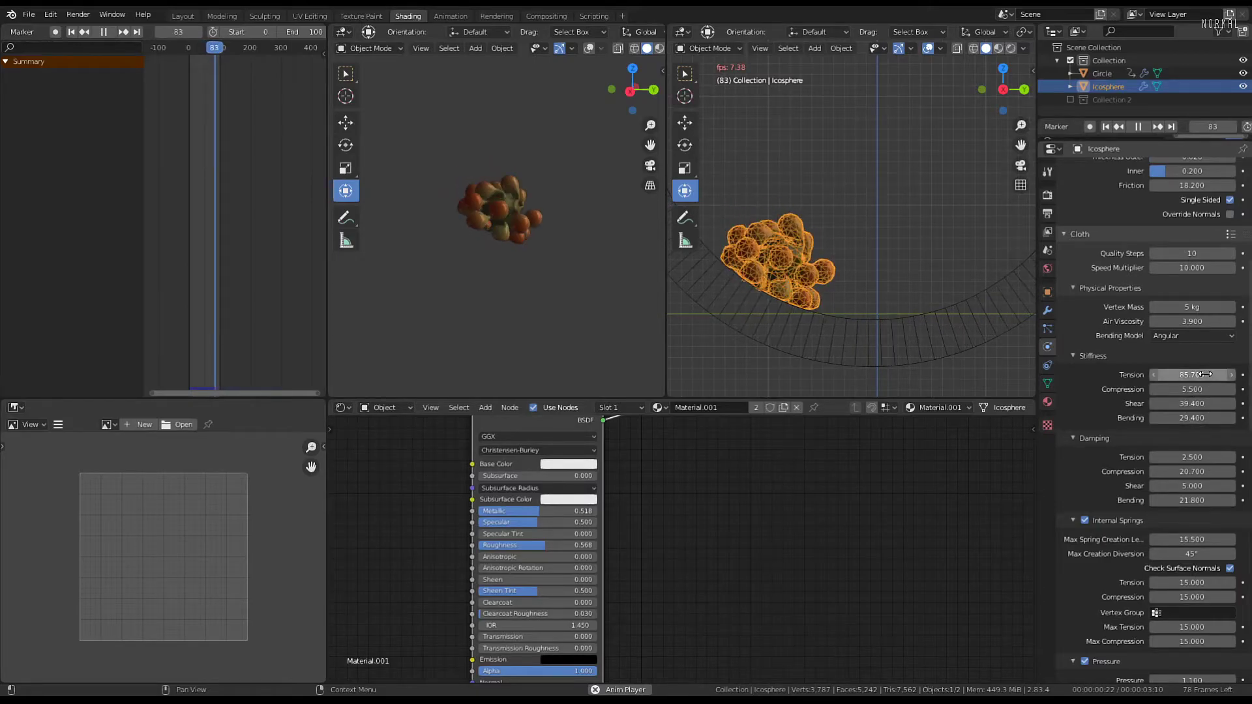
mouse_move(1196, 375)
mouse_down()
mouse_move(1134, 375)
mouse_move(1217, 375)
mouse_up()
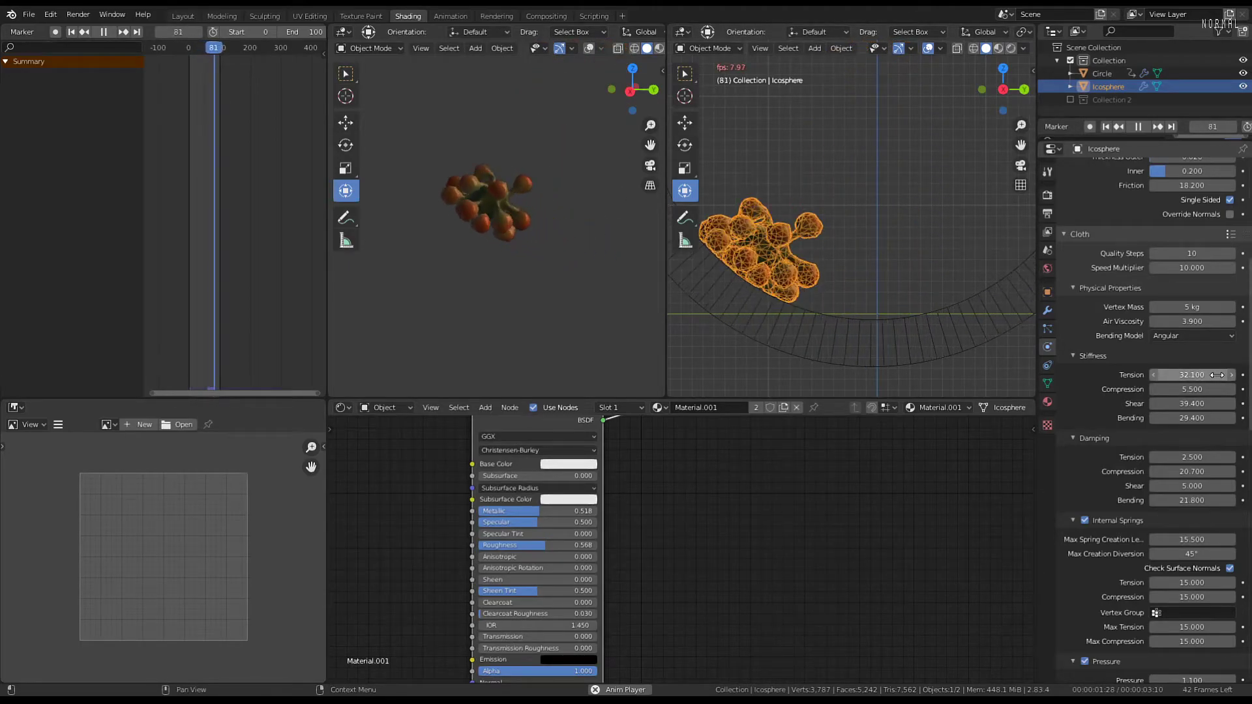
drag(1206, 369, 1148, 369)
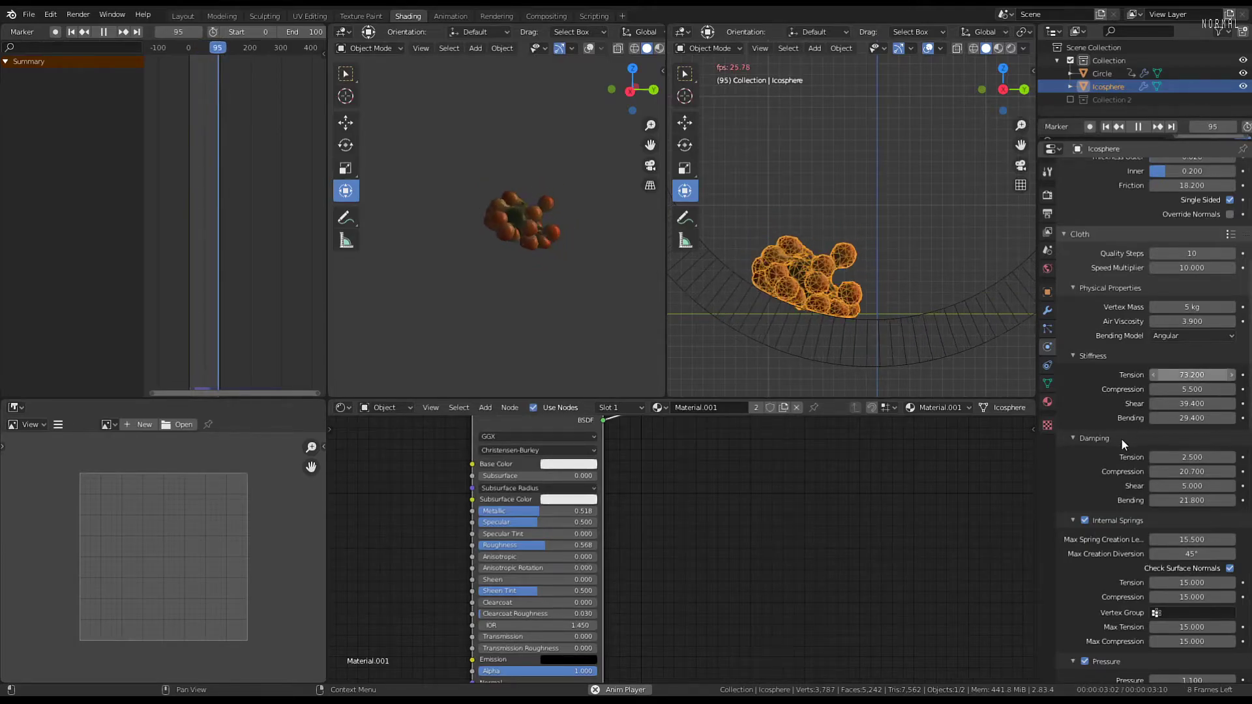
drag(1195, 390, 1167, 390)
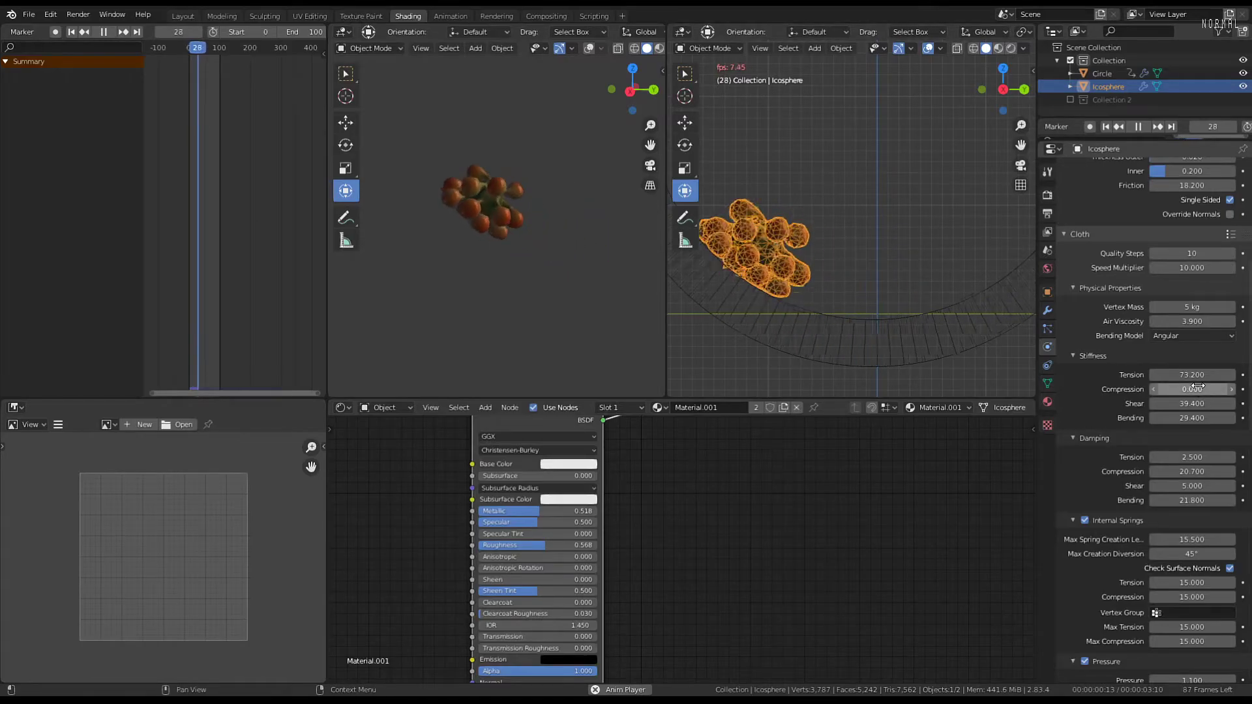
Raise the icosphere's cloth Pressure to 1.3 with the simulation playing
scroll(1110, 479, down, 4)
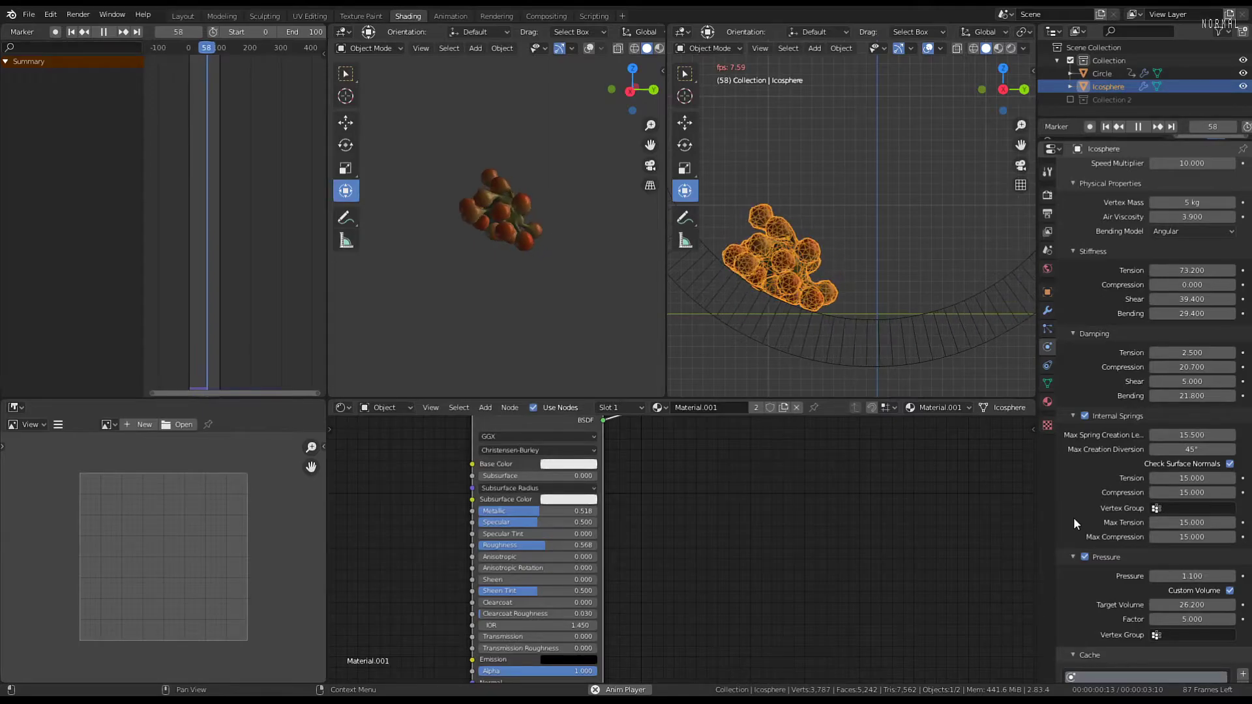
scroll(1073, 517, down, 4)
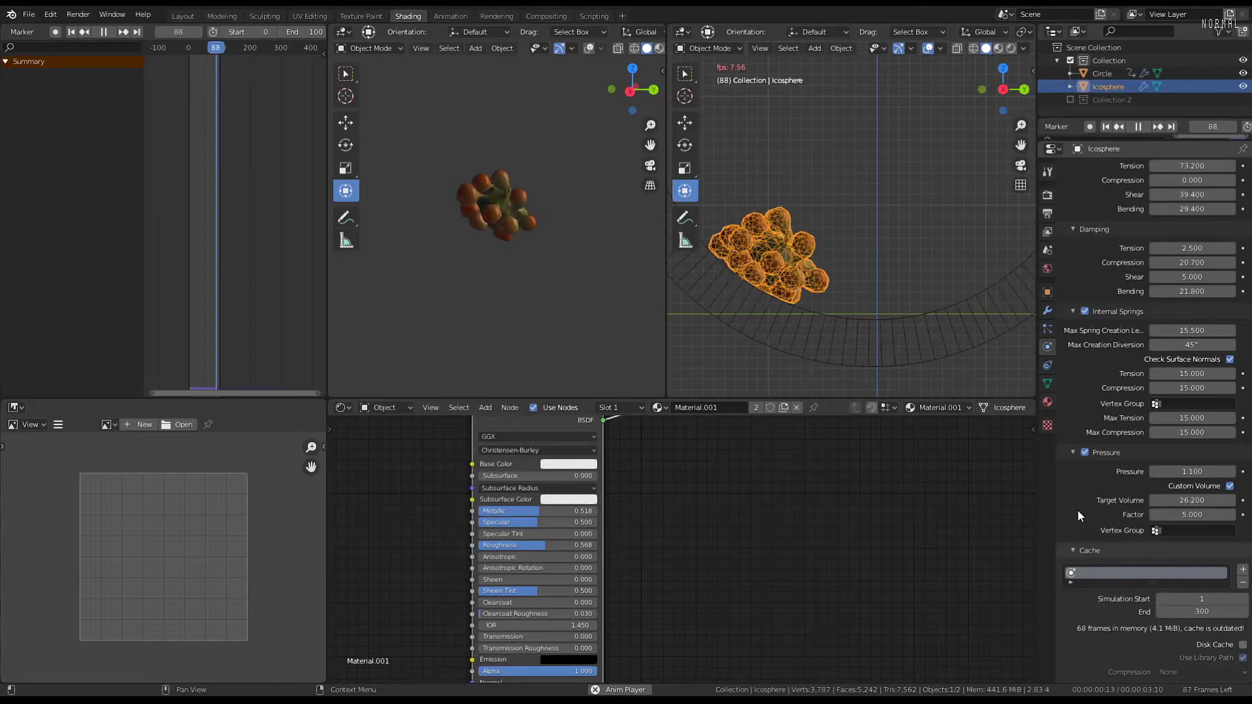
click(1233, 471)
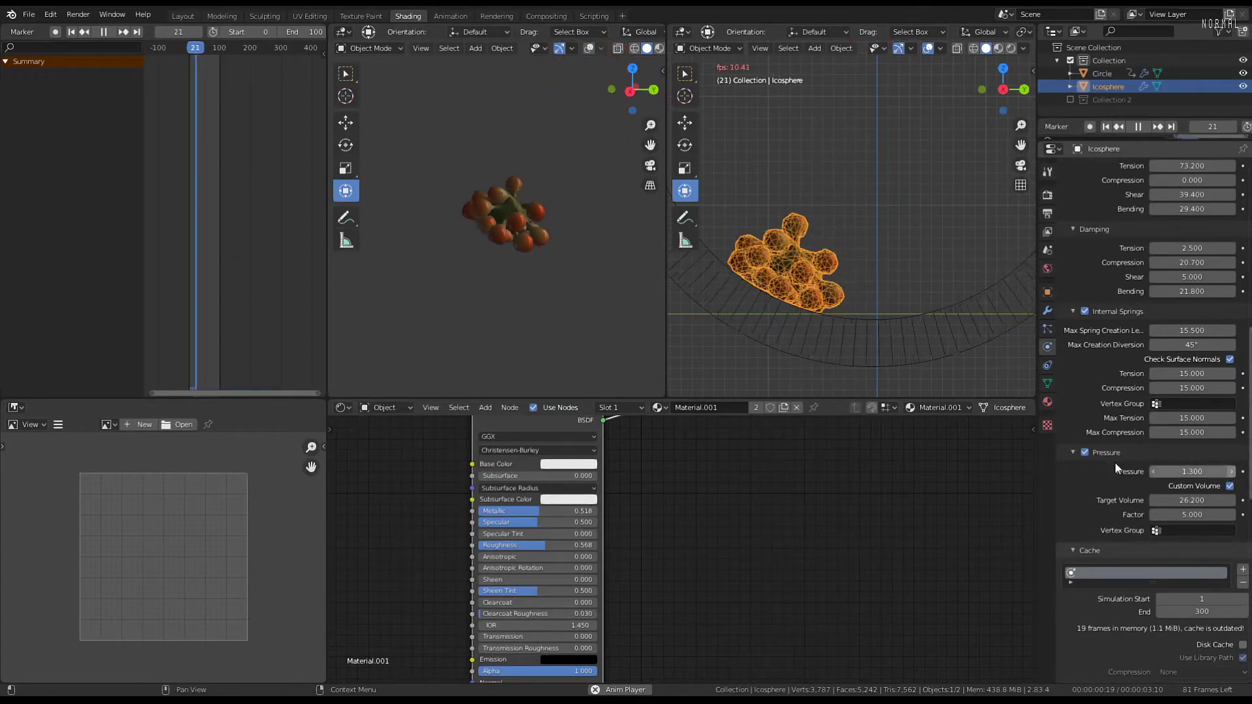
click(168, 229)
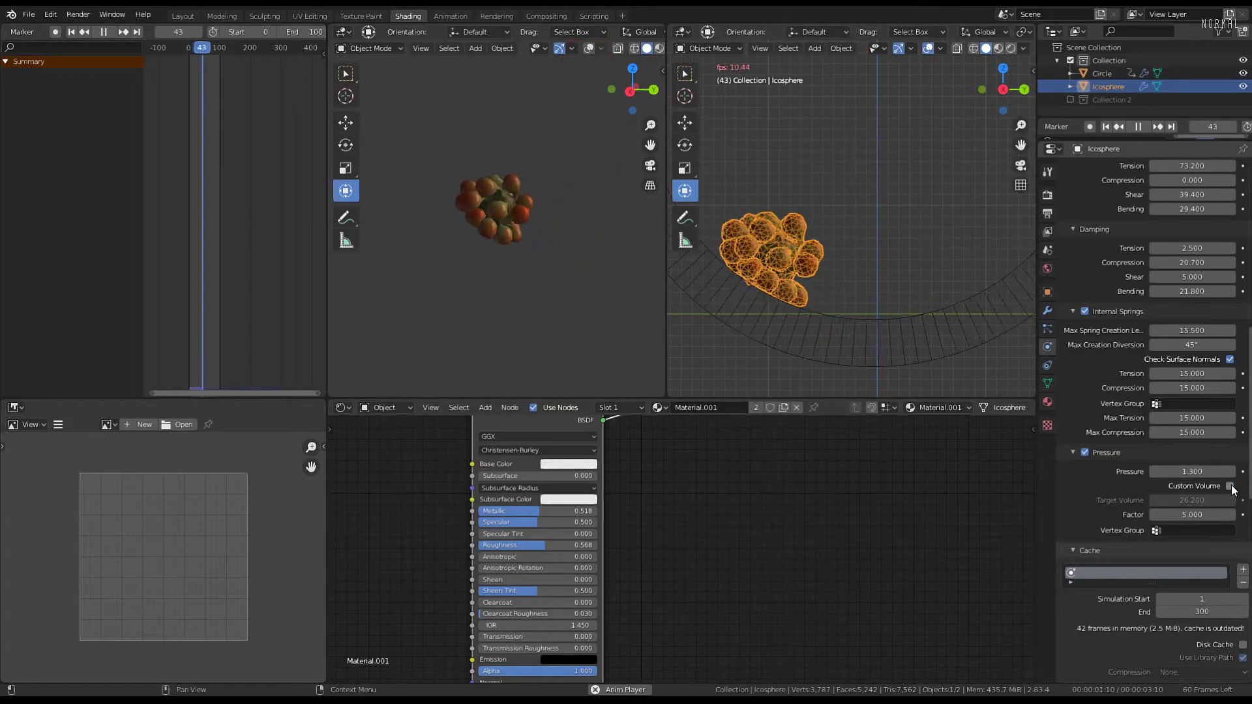
Set the Max Sewing Force in the cloth's shape settings to 38.1
scroll(1232, 485, down, 2)
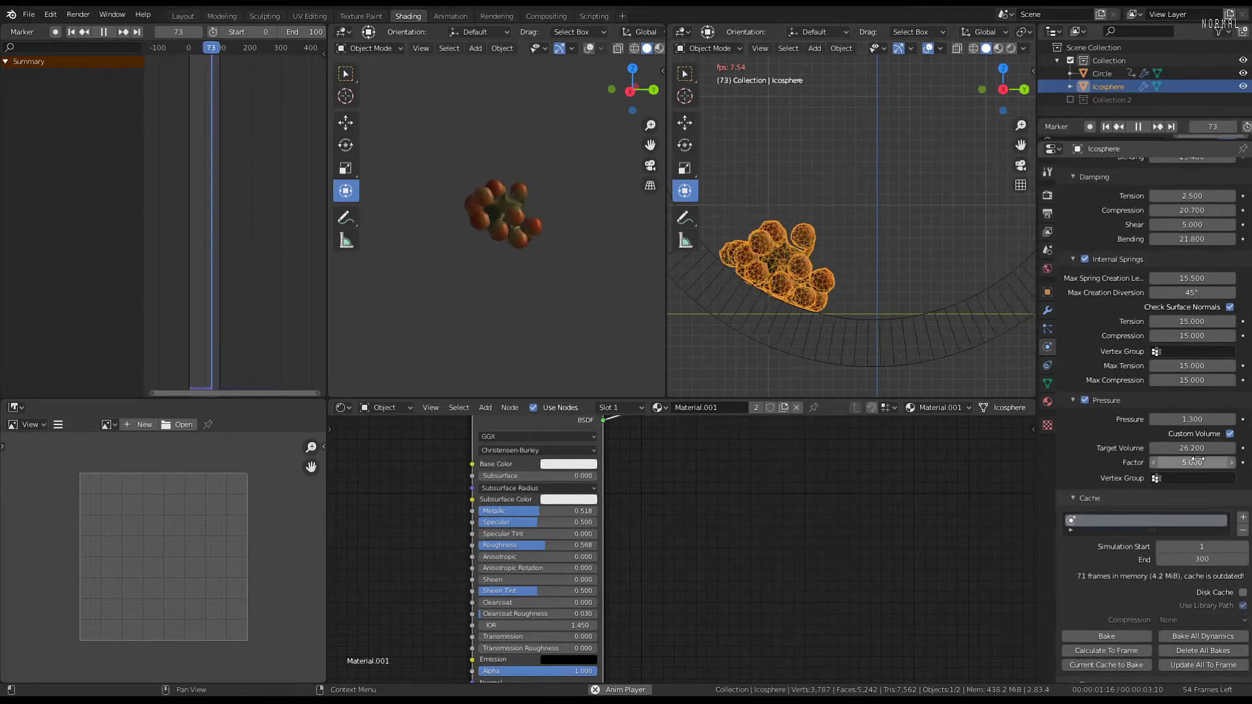
scroll(1197, 461, down, 4)
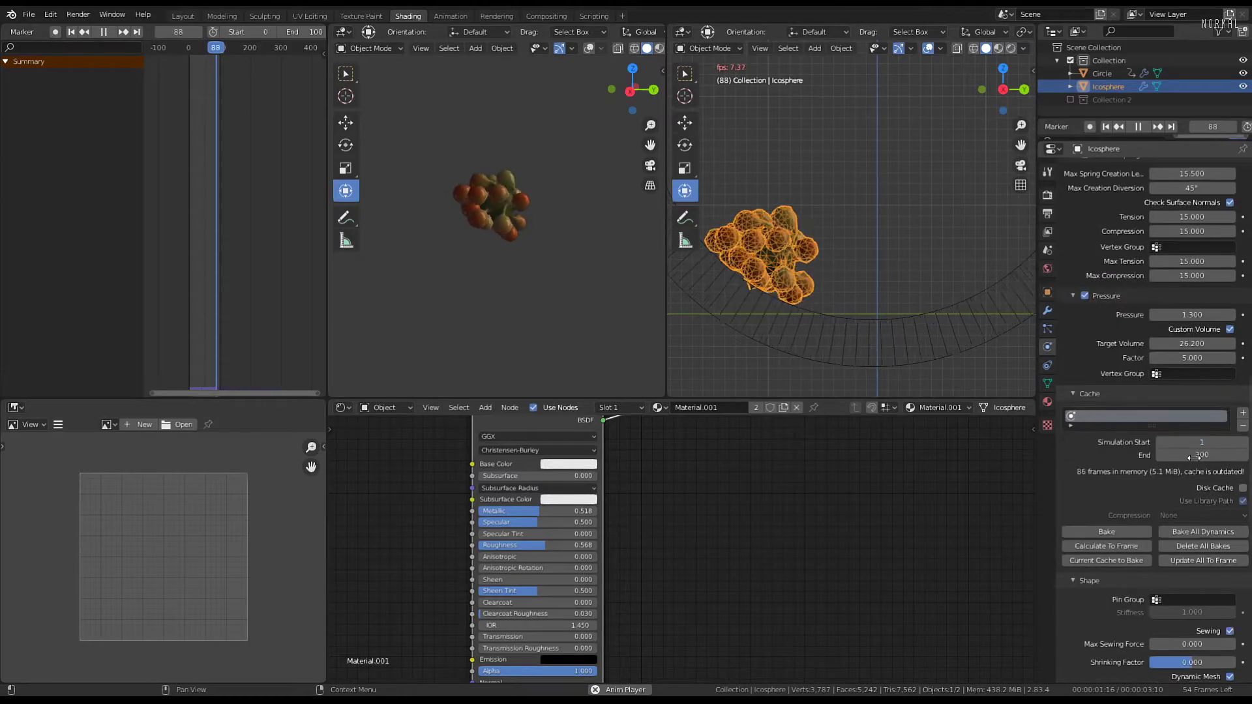
scroll(1152, 468, down, 3)
scroll(1174, 504, down, 4)
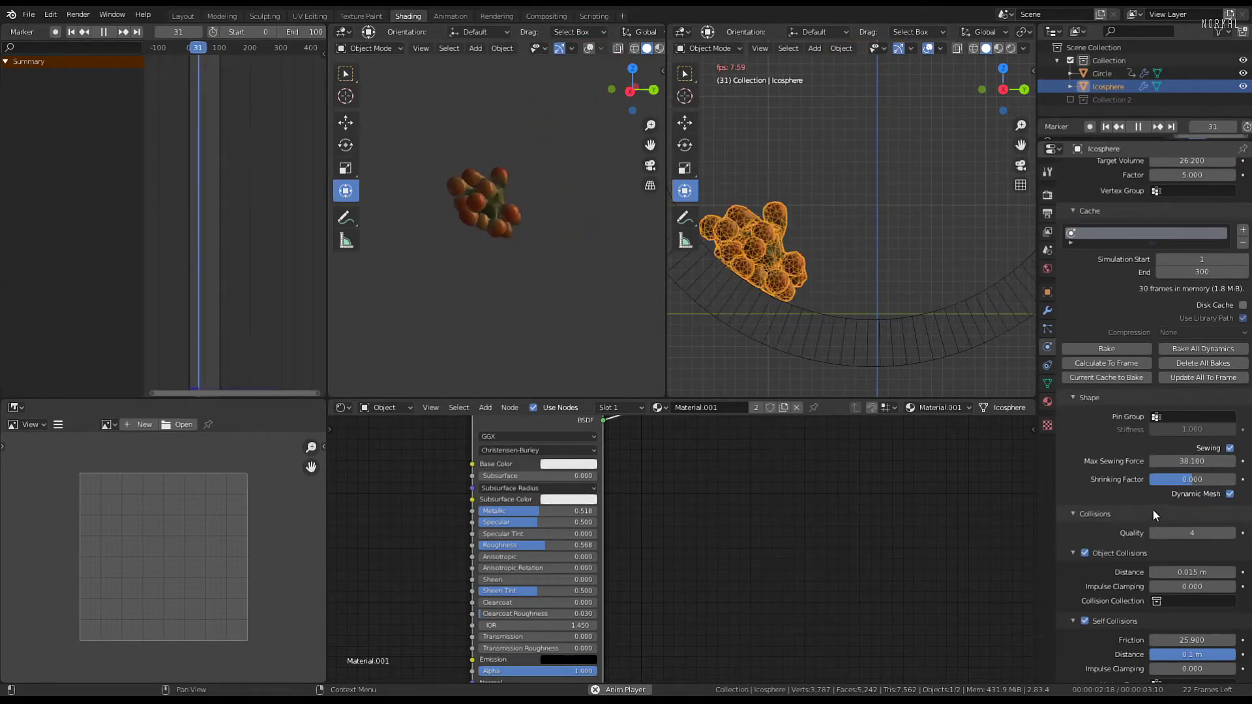
Try a cloth Object Collisions Distance of 0.843 m, and reduce it to 0.0756 m
scroll(1171, 509, down, 2)
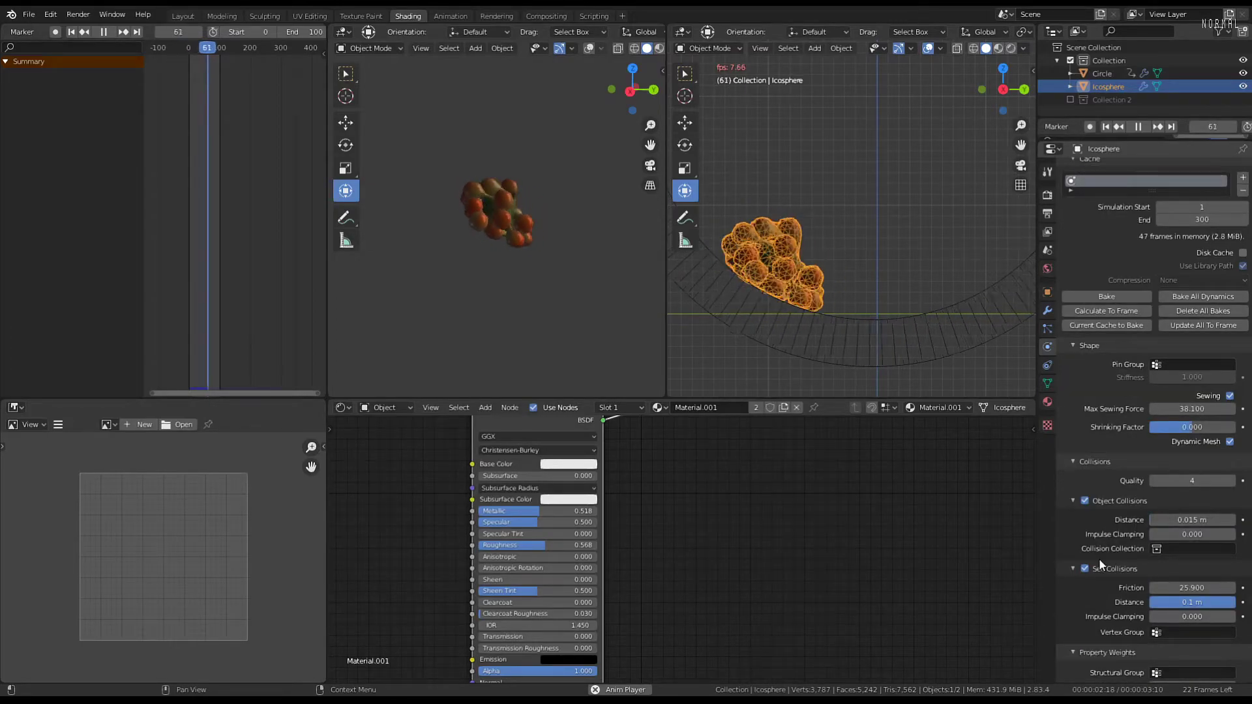
scroll(1098, 558, down, 4)
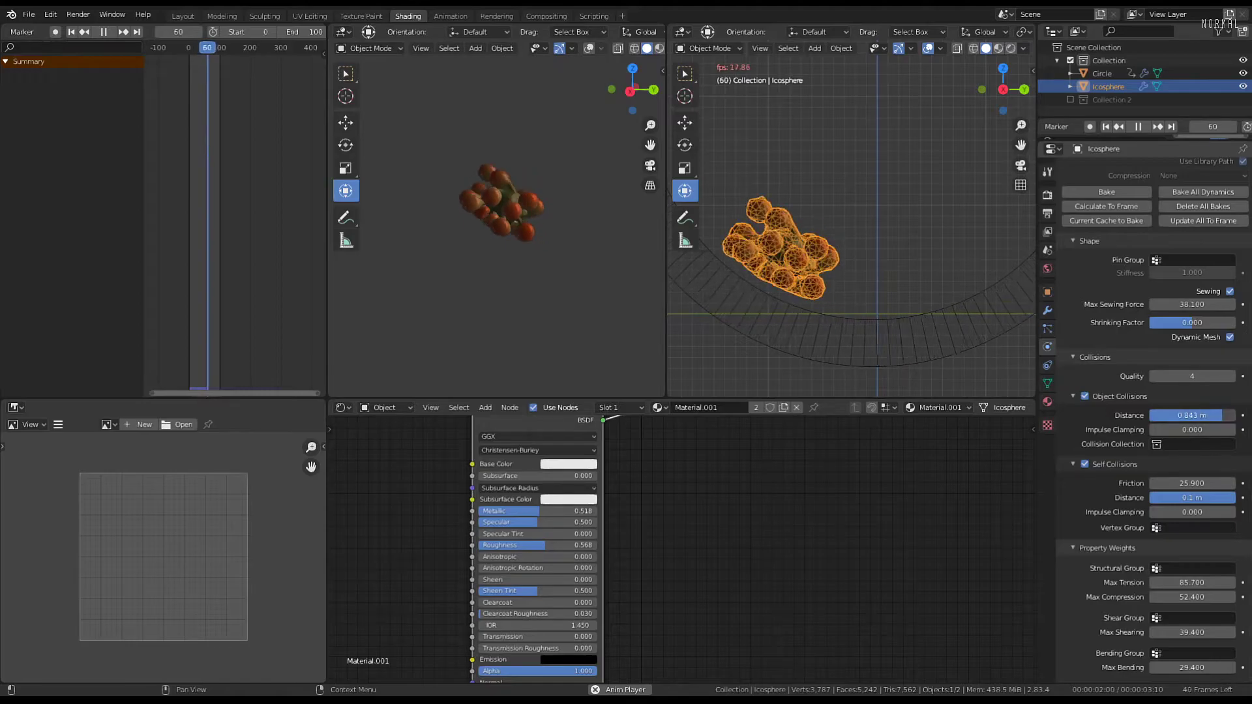
drag(1192, 415, 1167, 415)
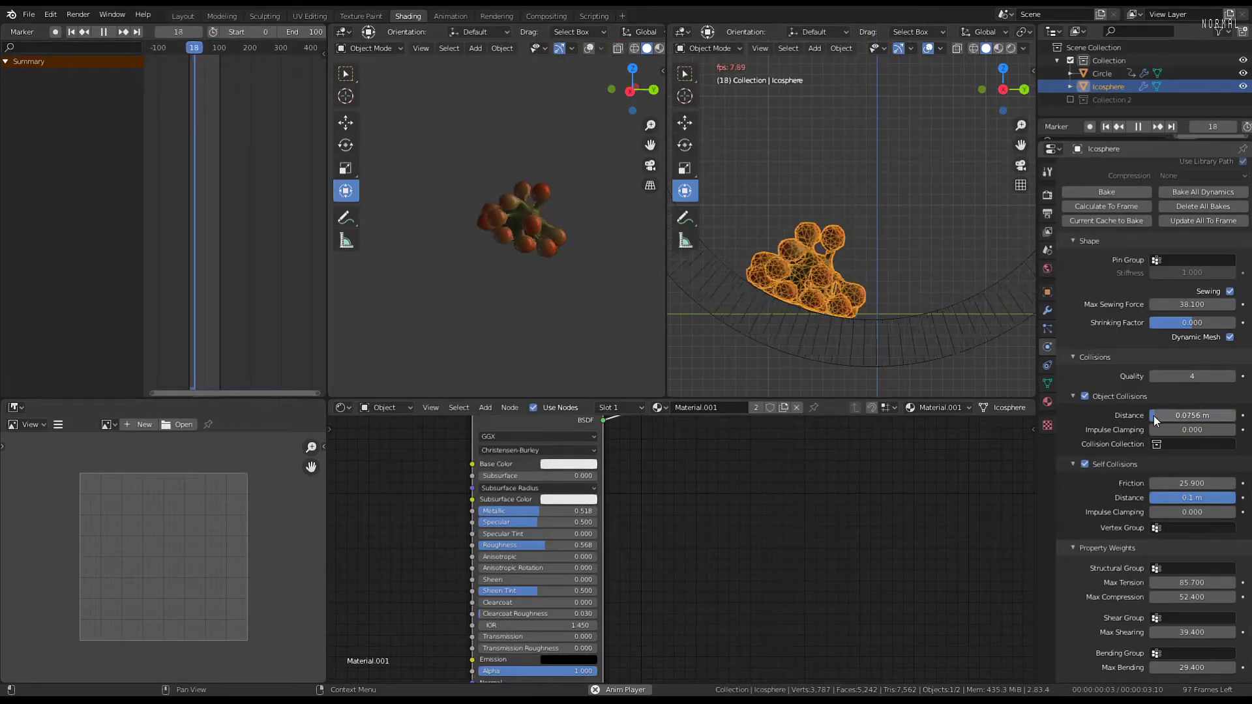
Set the cloth's Self Collisions Impulse Clamping to 8.2 and its Friction to 66.5
scroll(1085, 492, down, 2)
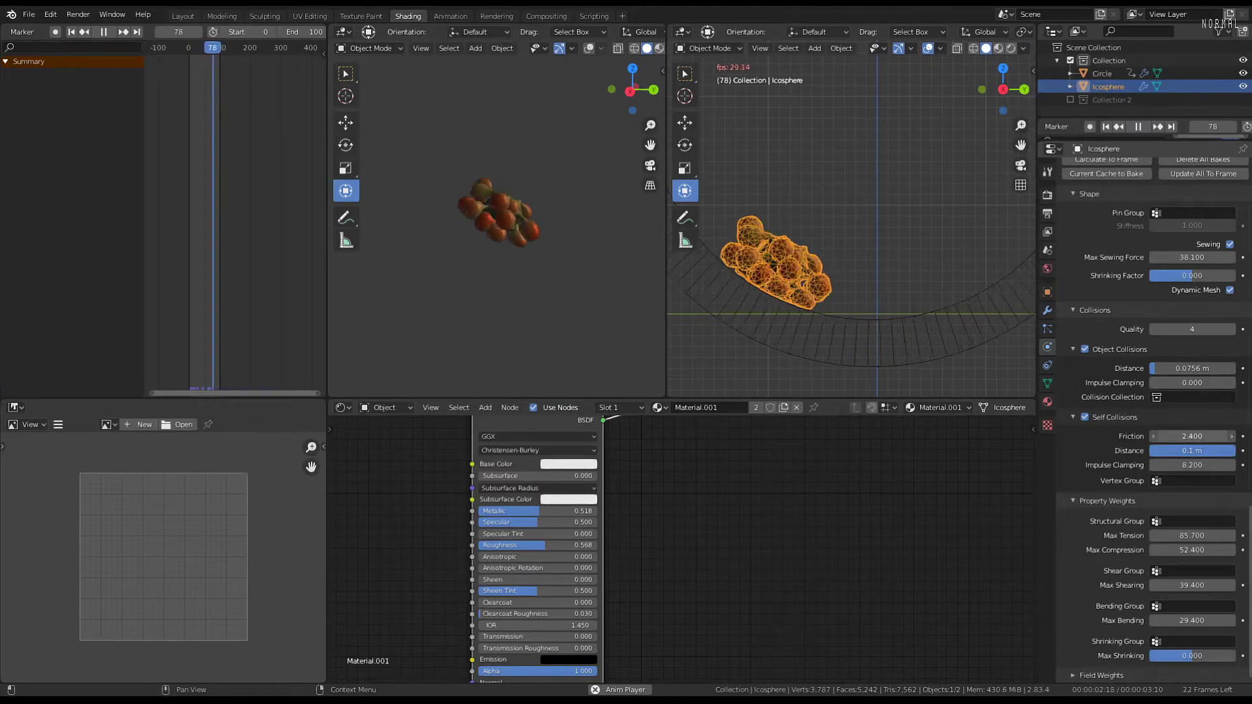
drag(1149, 437, 1181, 437)
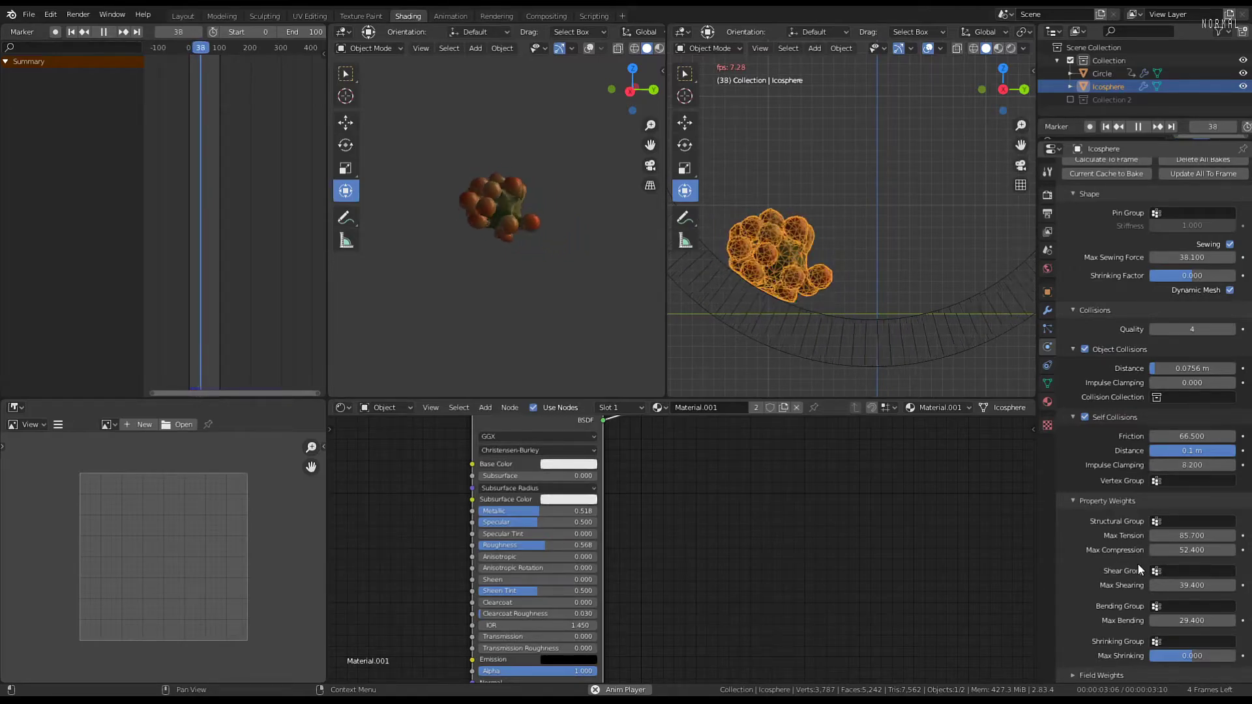
scroll(1140, 550, up, 6)
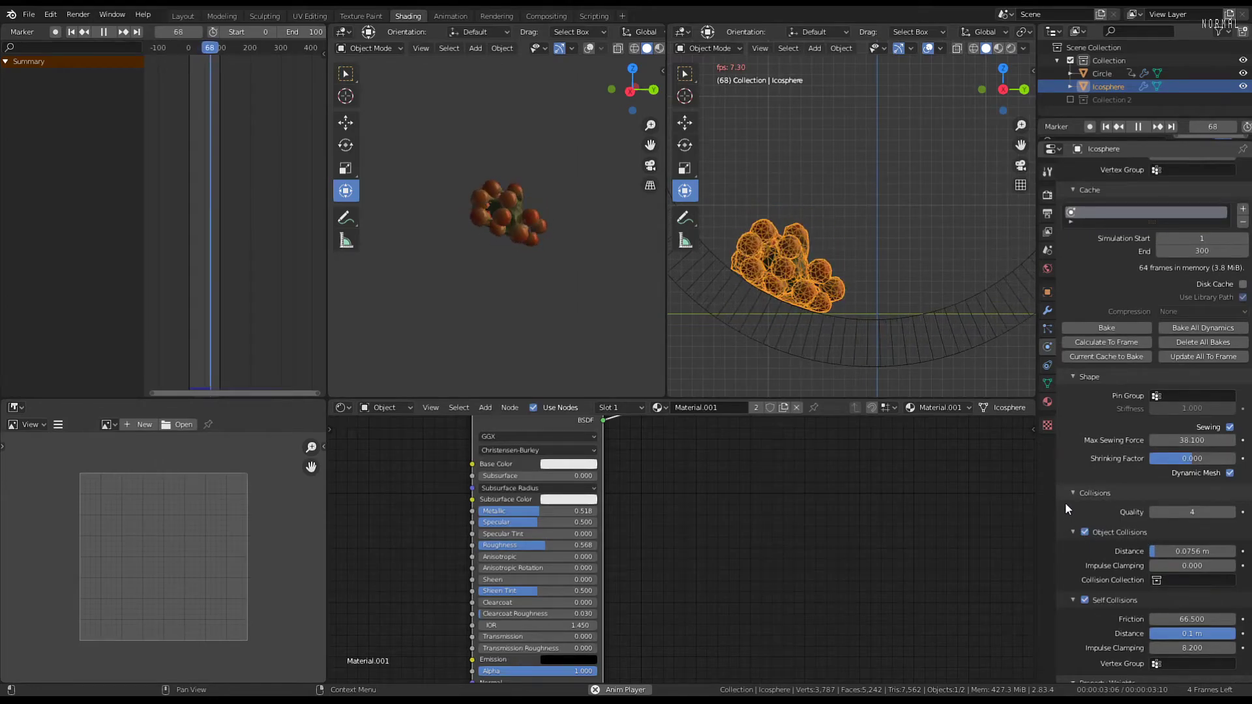
scroll(1065, 499, up, 4)
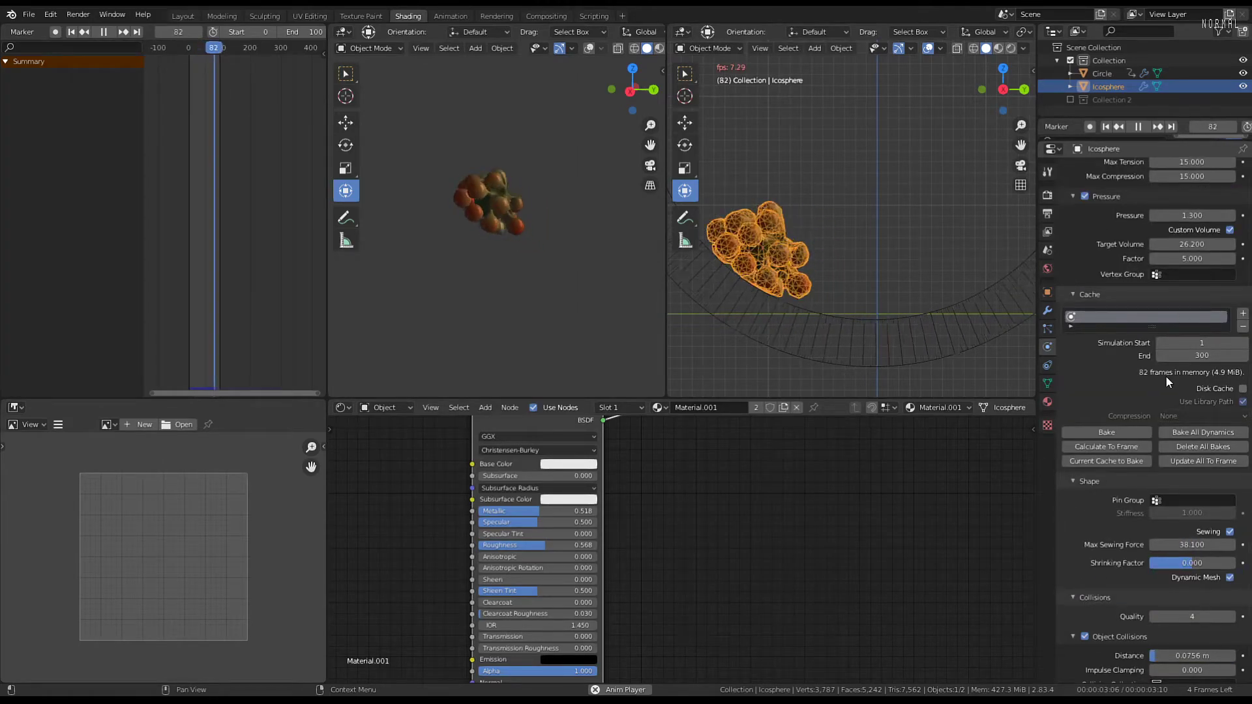
Save the Blender file under its current name
click(29, 14)
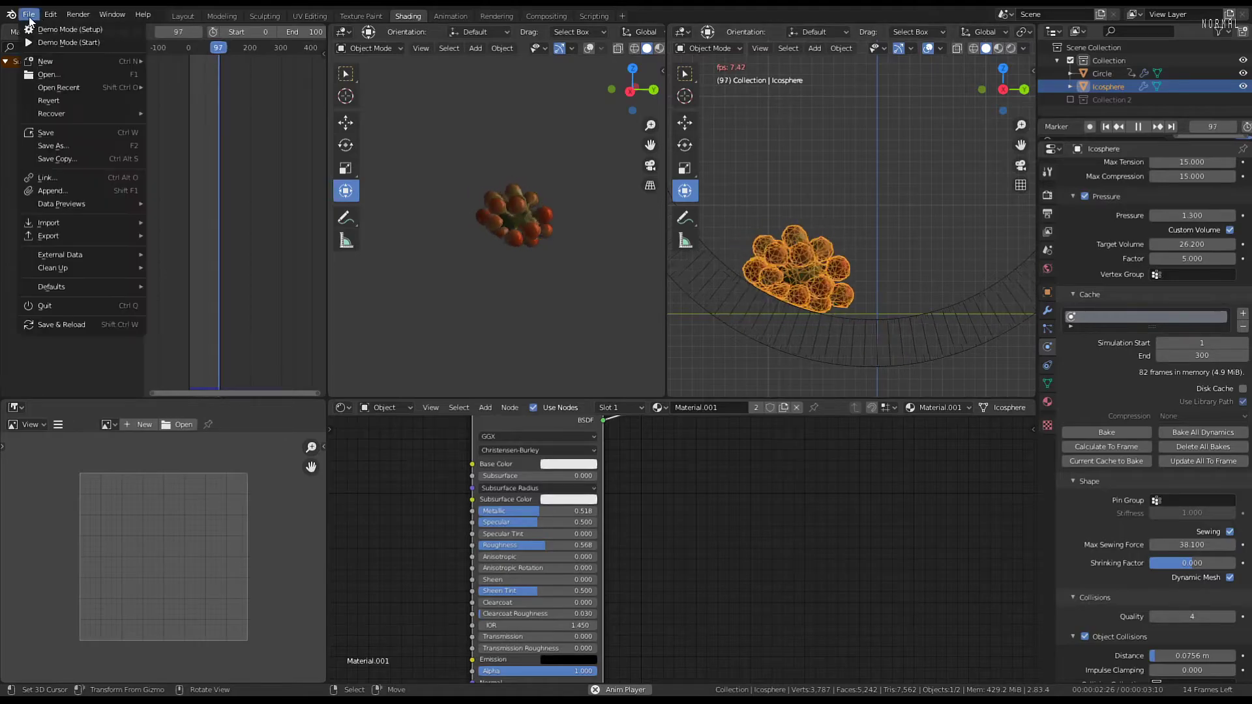
click(37, 135)
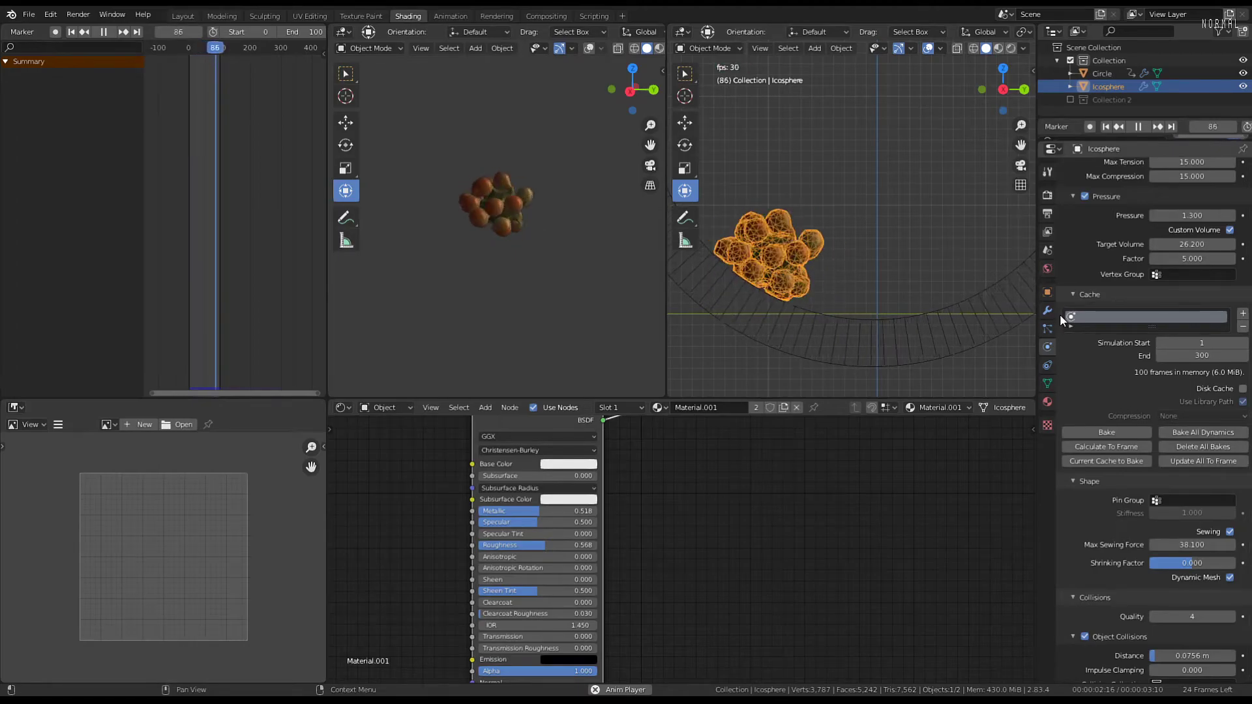
Raise the icosphere cloth's Quality Steps to 20 with the simulation playing
scroll(1195, 313, up, 1)
scroll(1194, 313, up, 17)
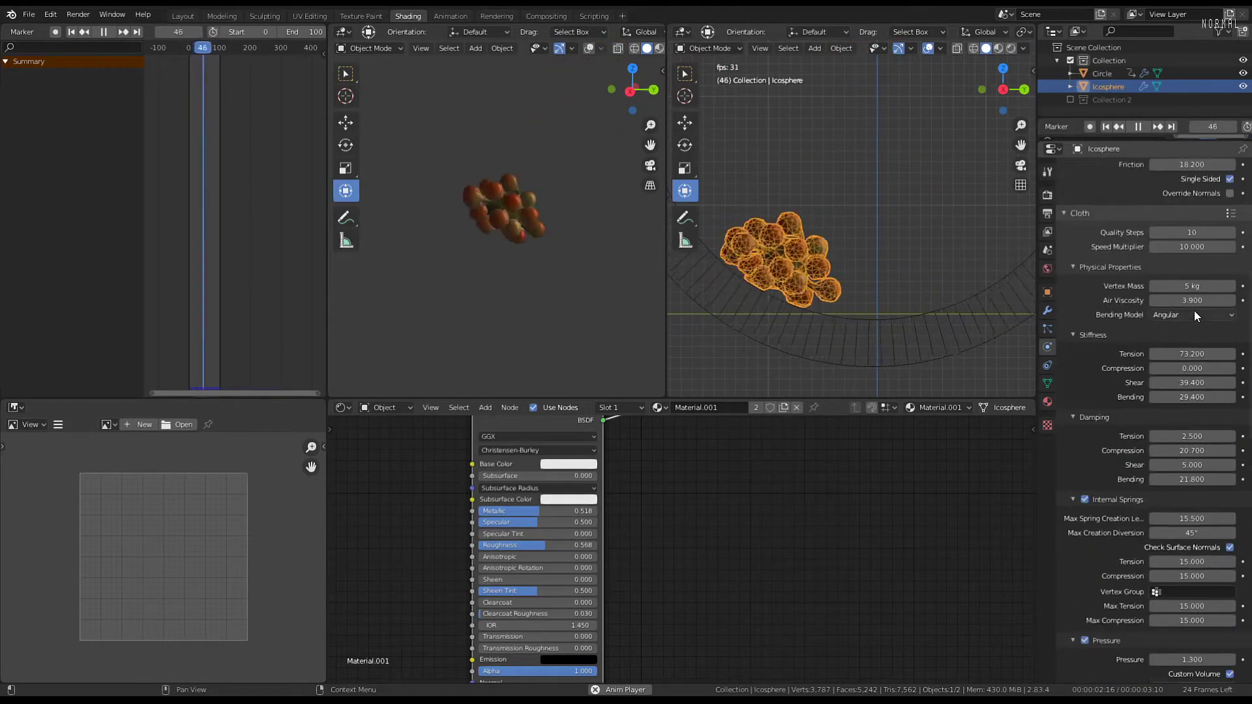
click(1231, 259)
click(1231, 258)
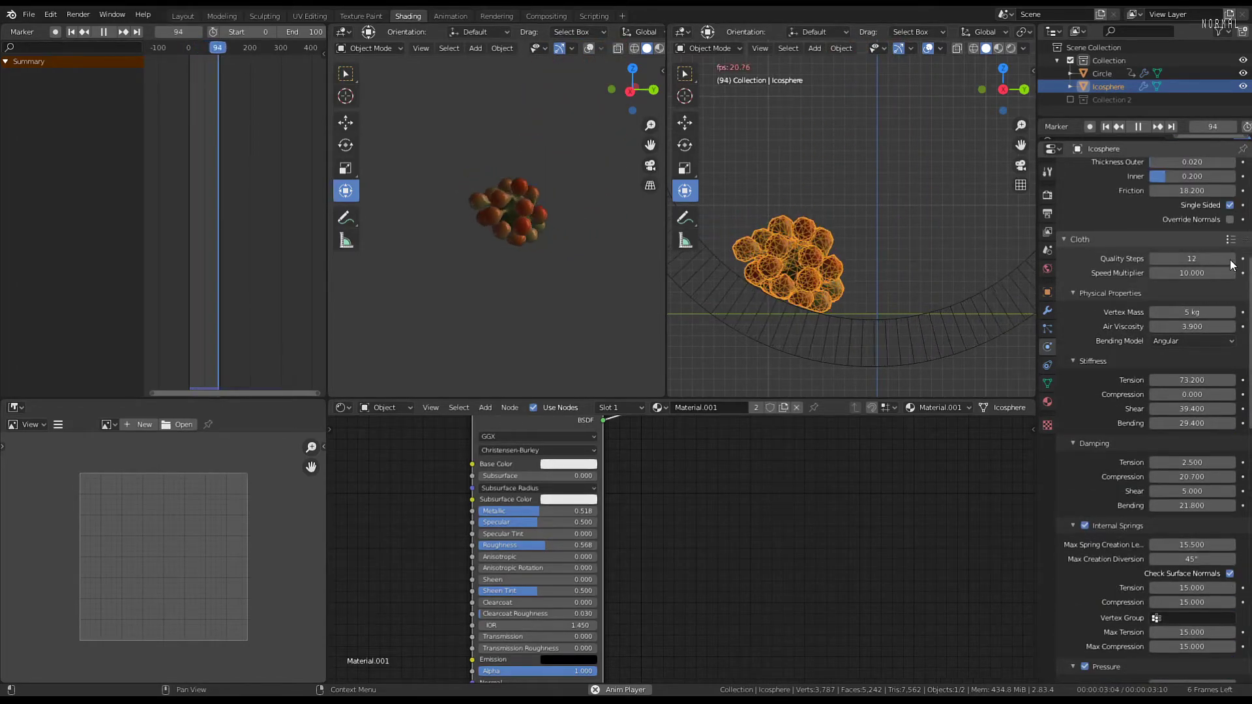
click(1231, 259)
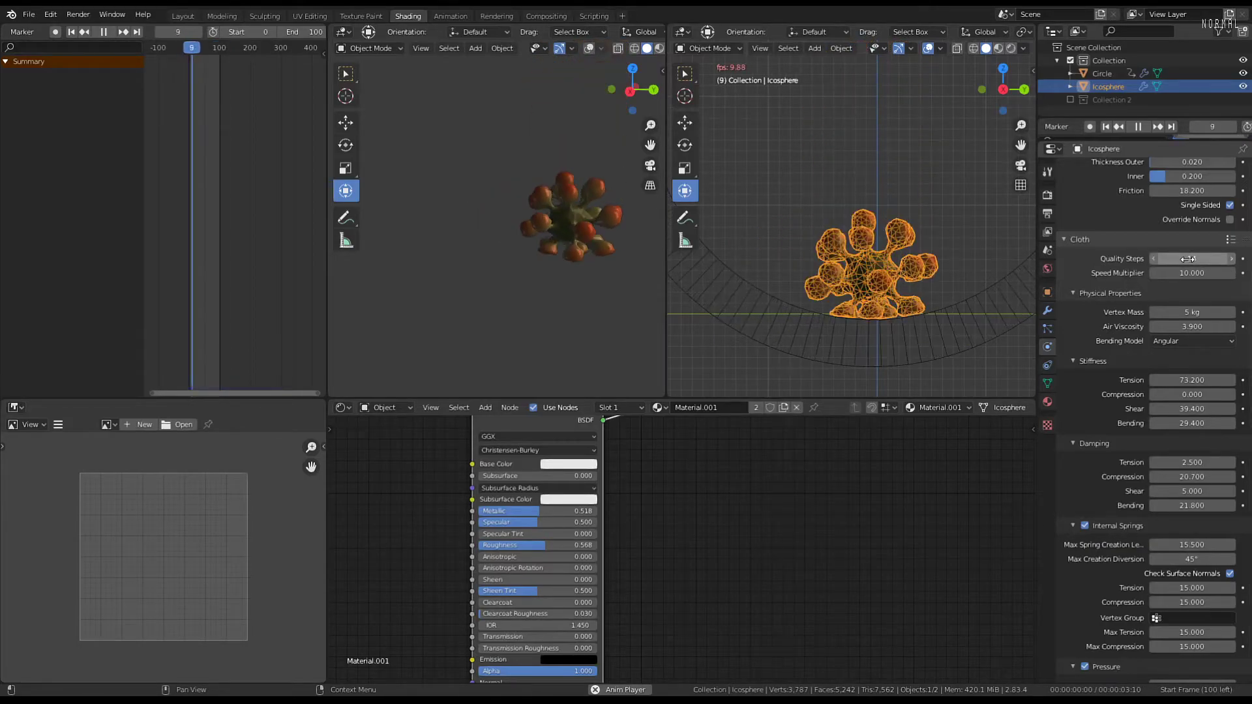
click(1232, 259)
click(1231, 259)
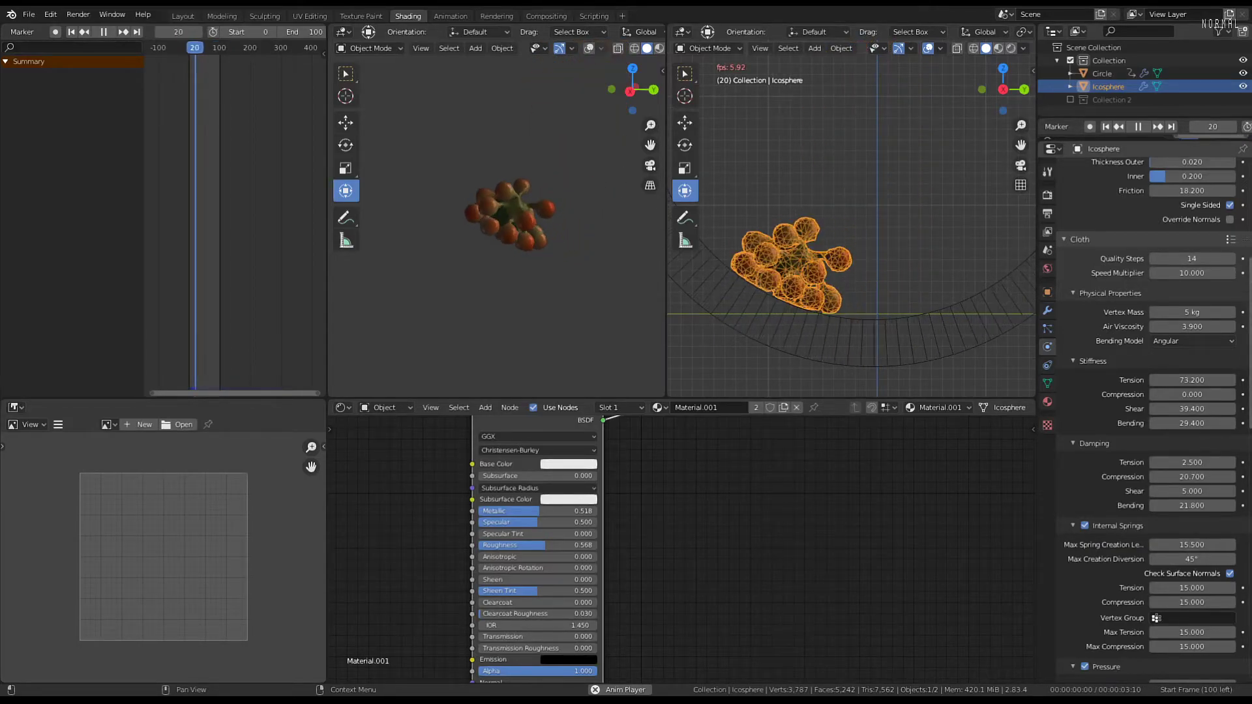
click(1232, 259)
click(1232, 259)
click(1233, 258)
click(1232, 259)
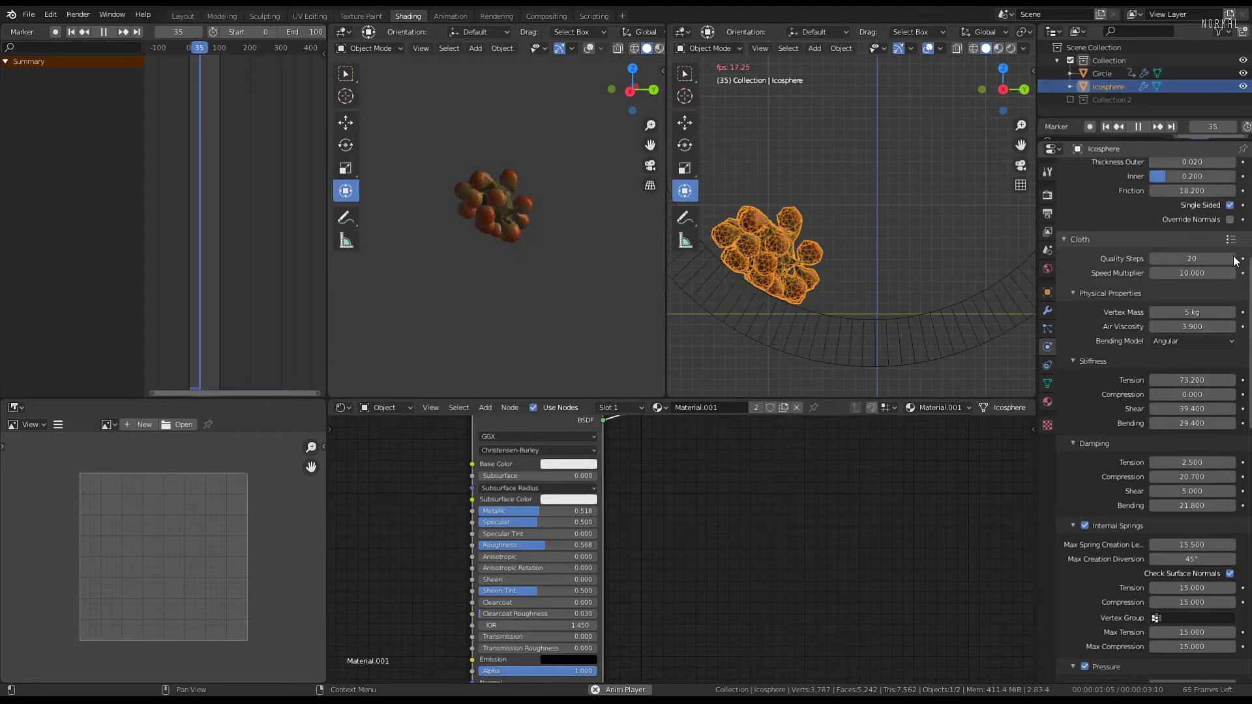
click(1232, 259)
Replay the cloth simulation from the start with the ring in view, stop it, and return to frame 0
click(170, 287)
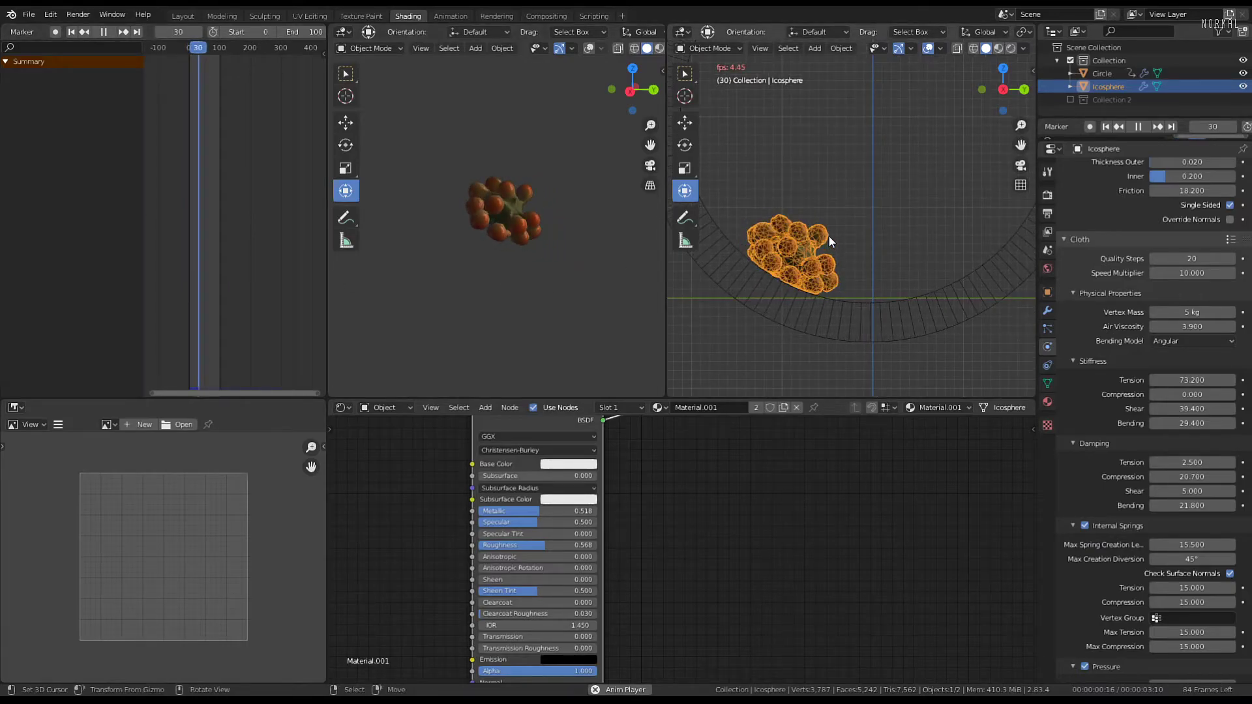
scroll(847, 239, down, 1)
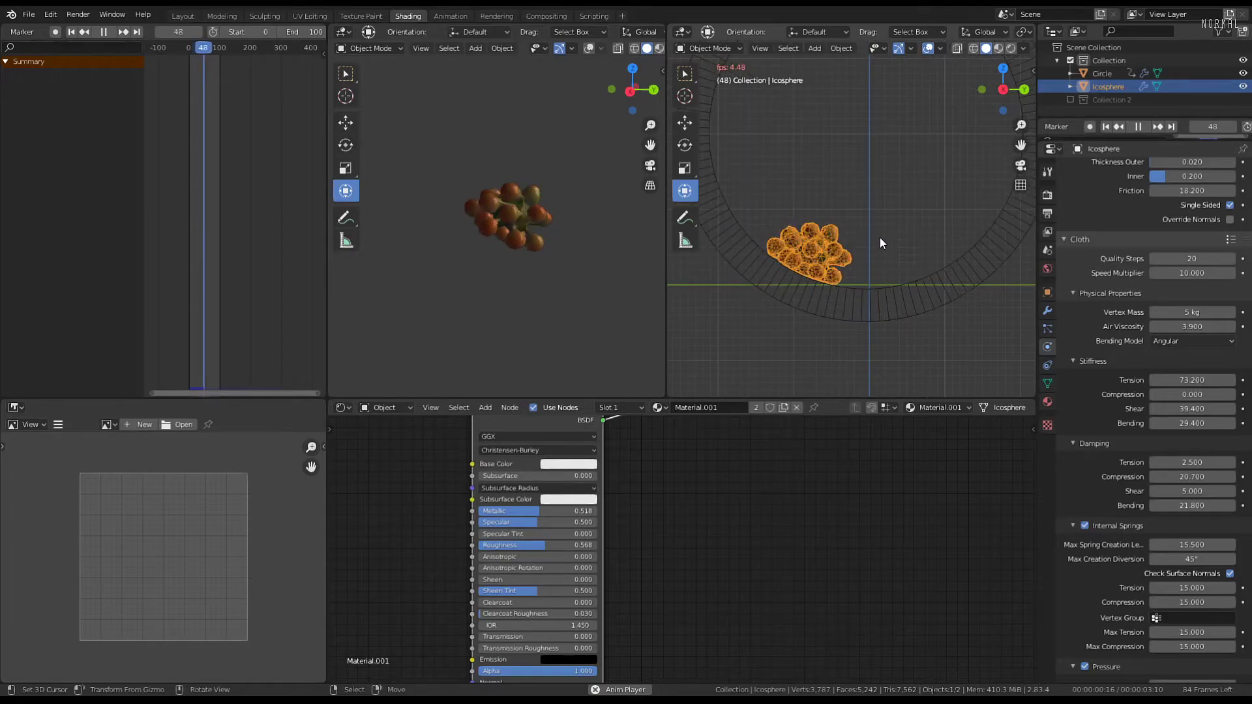
key(space)
drag(206, 232, 183, 235)
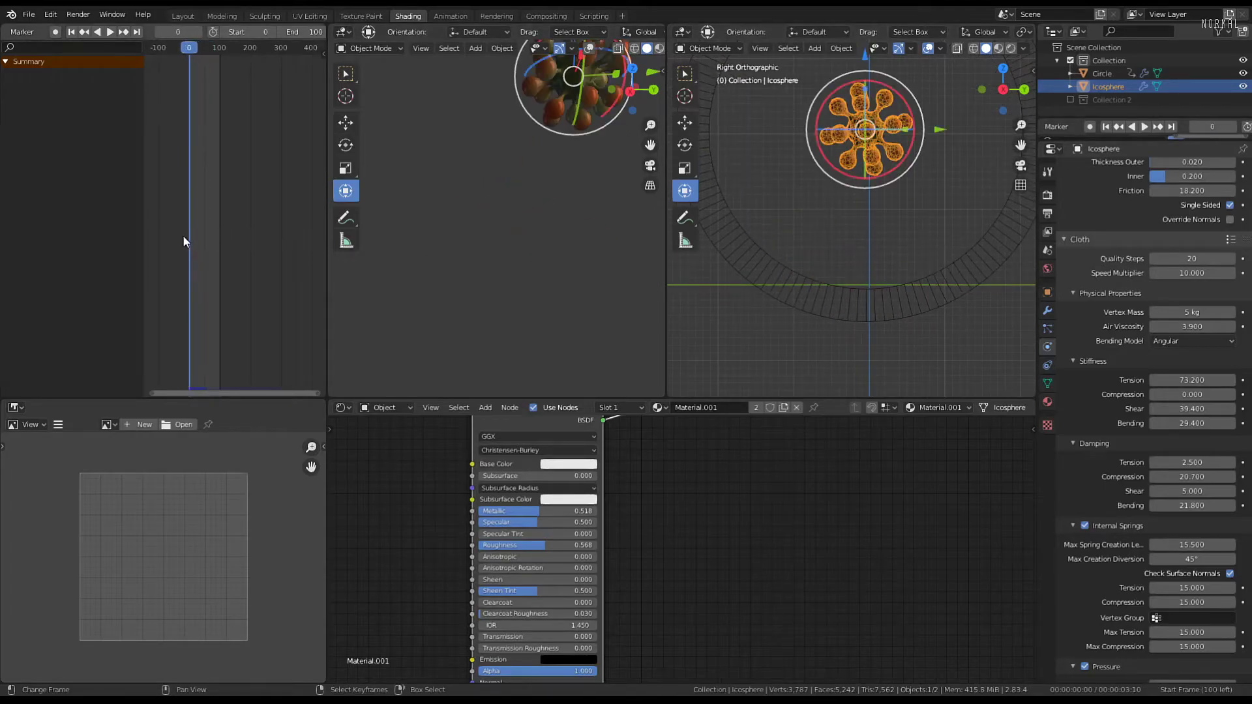
Review the icosphere's cloth settings from stiffness and damping through cache, shape, collisions and property weights
scroll(1183, 421, down, 7)
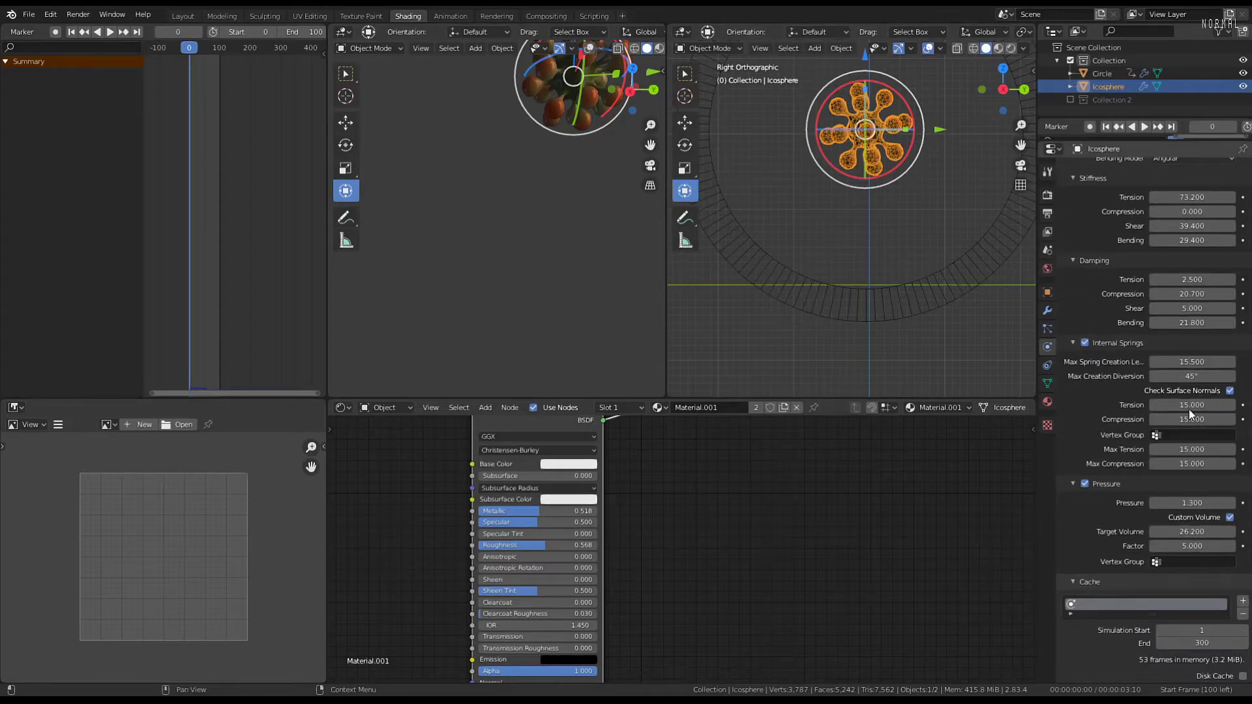
scroll(1170, 445, down, 8)
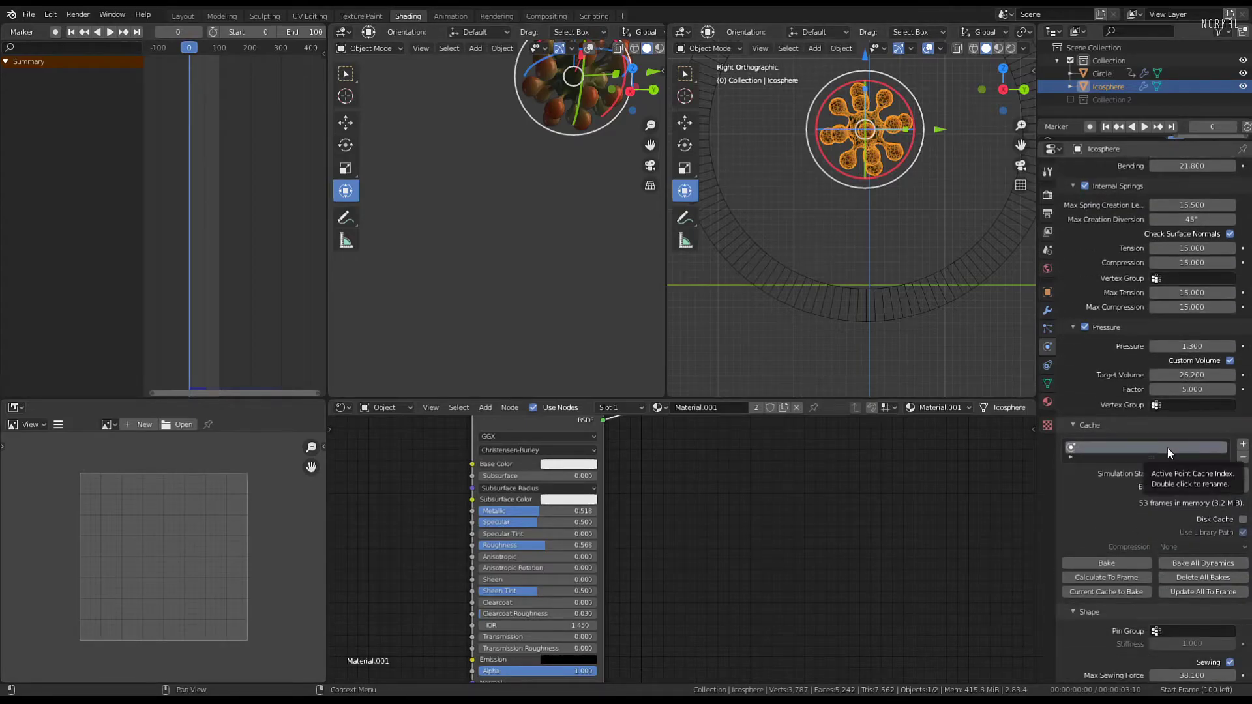
scroll(1167, 448, down, 8)
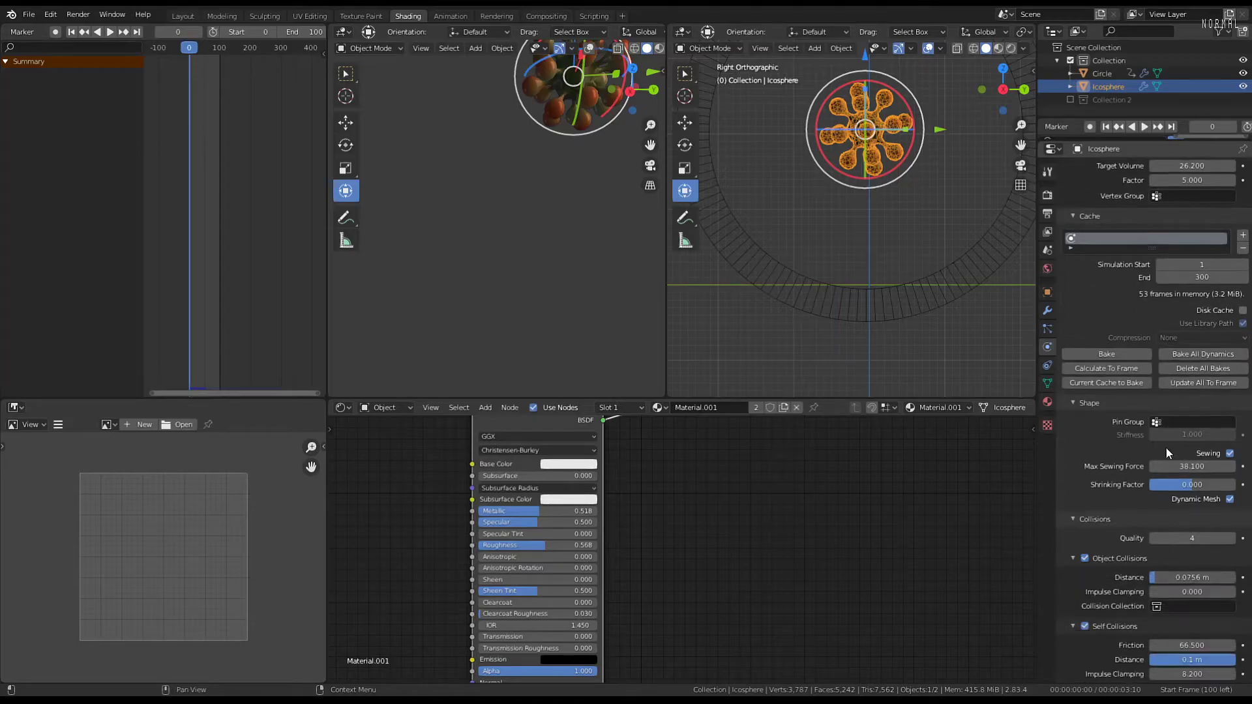
scroll(1166, 447, down, 5)
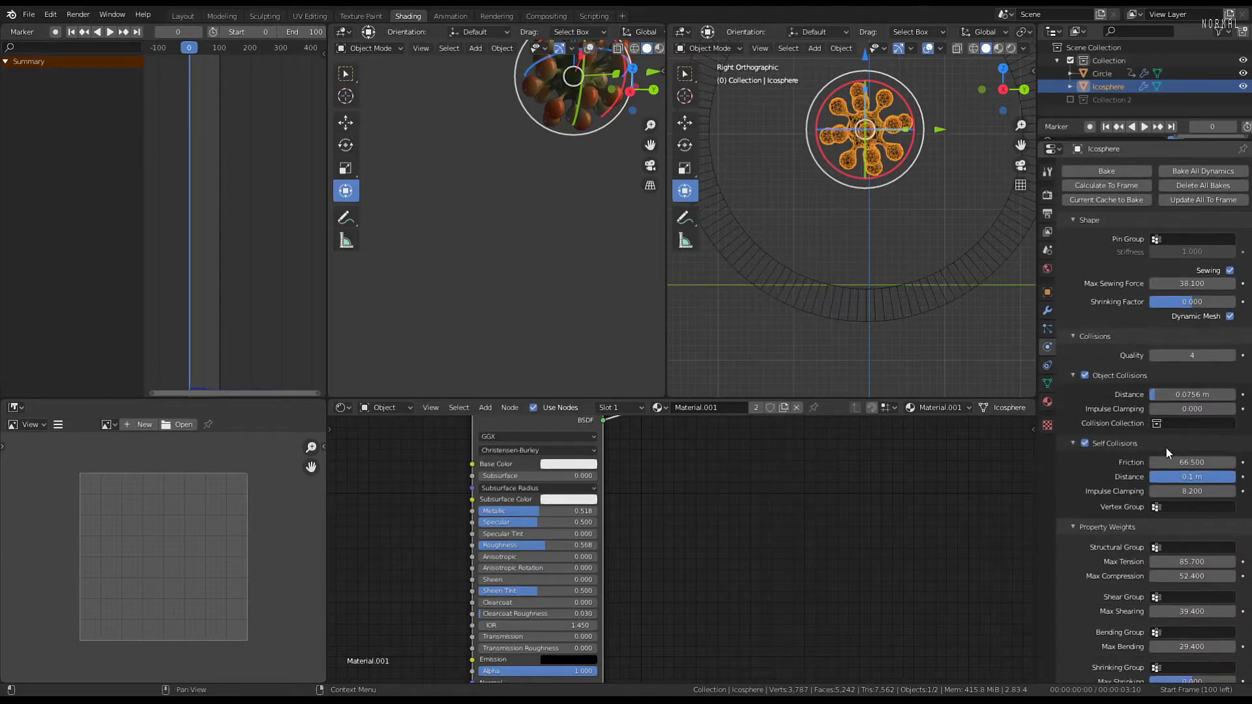
scroll(1166, 448, down, 1)
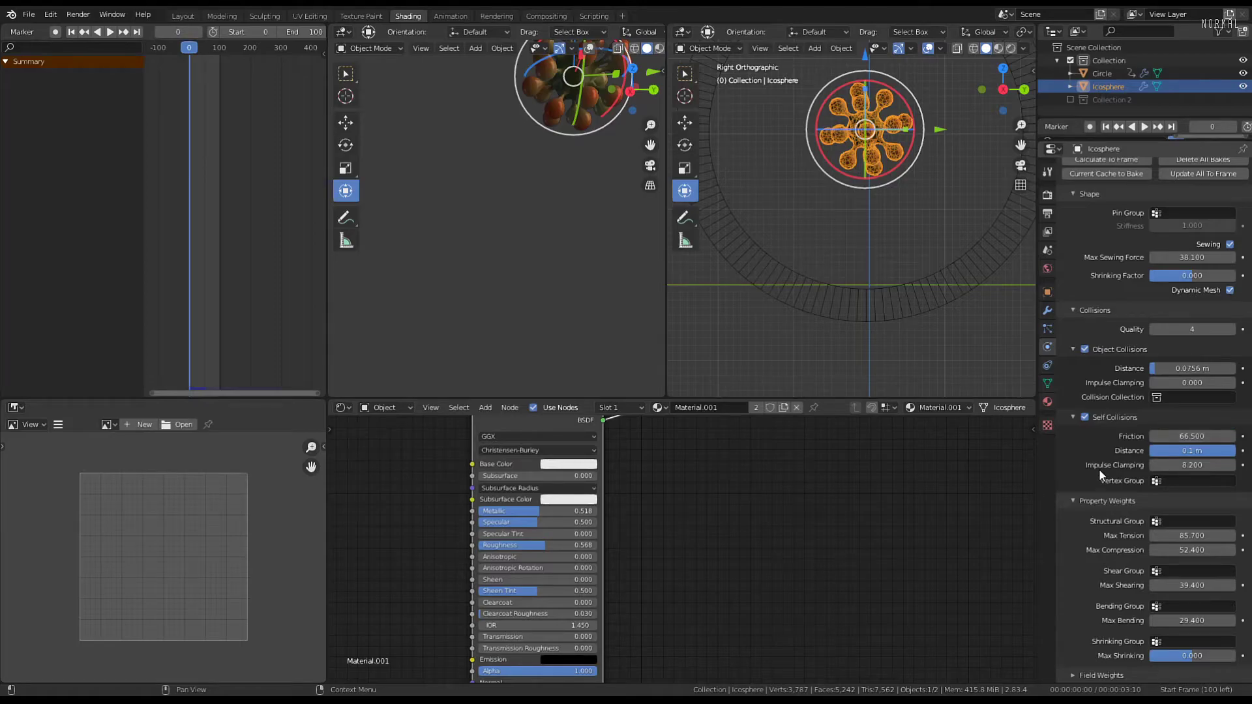
scroll(1188, 487, up, 2)
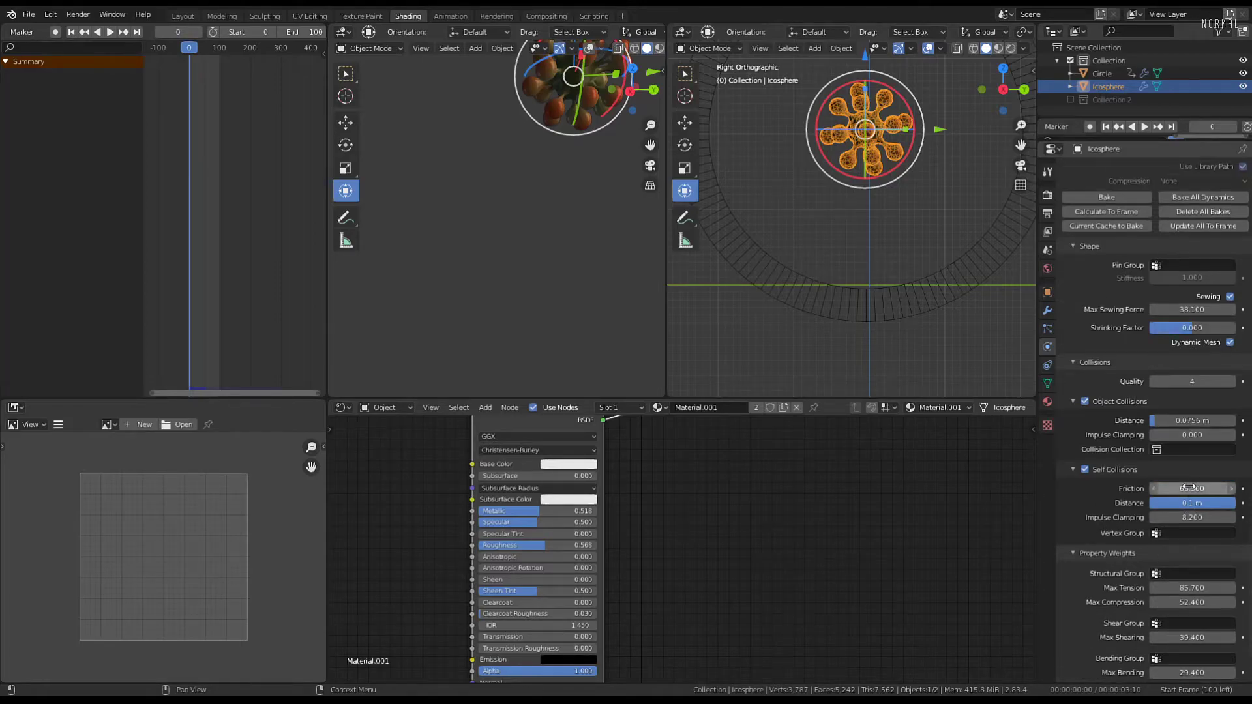
scroll(1188, 486, up, 6)
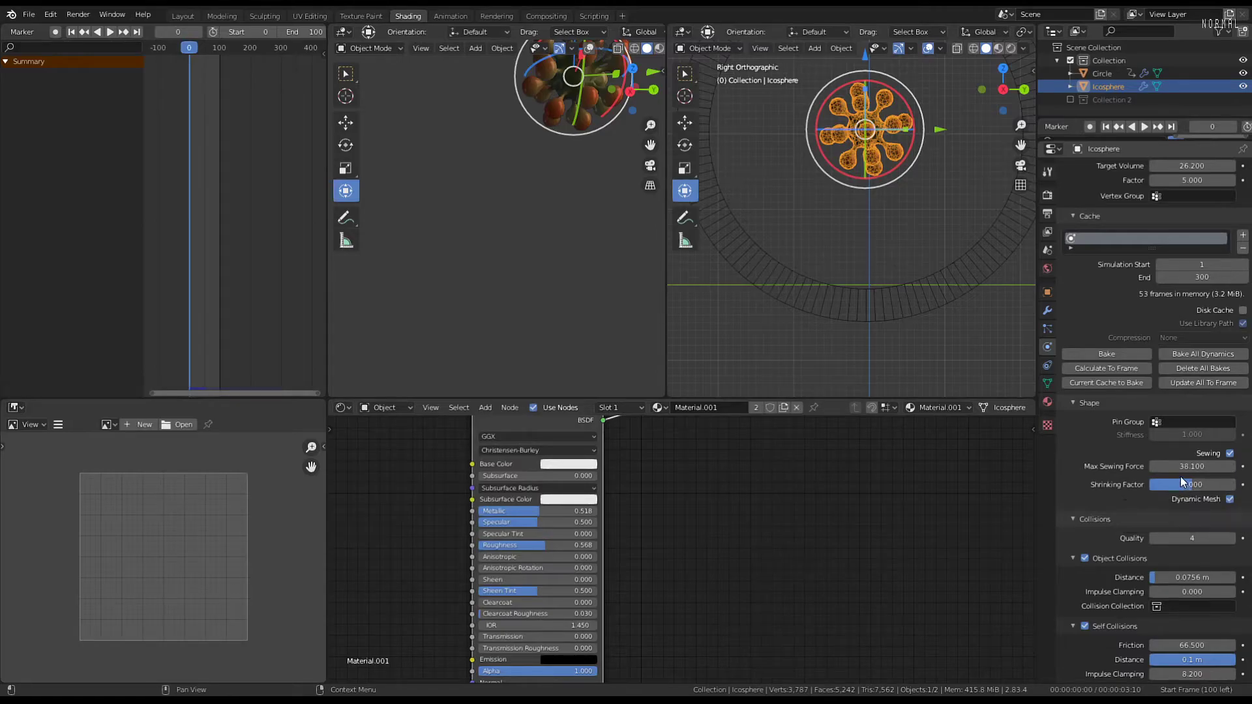
scroll(1181, 476, up, 4)
scroll(1180, 476, up, 4)
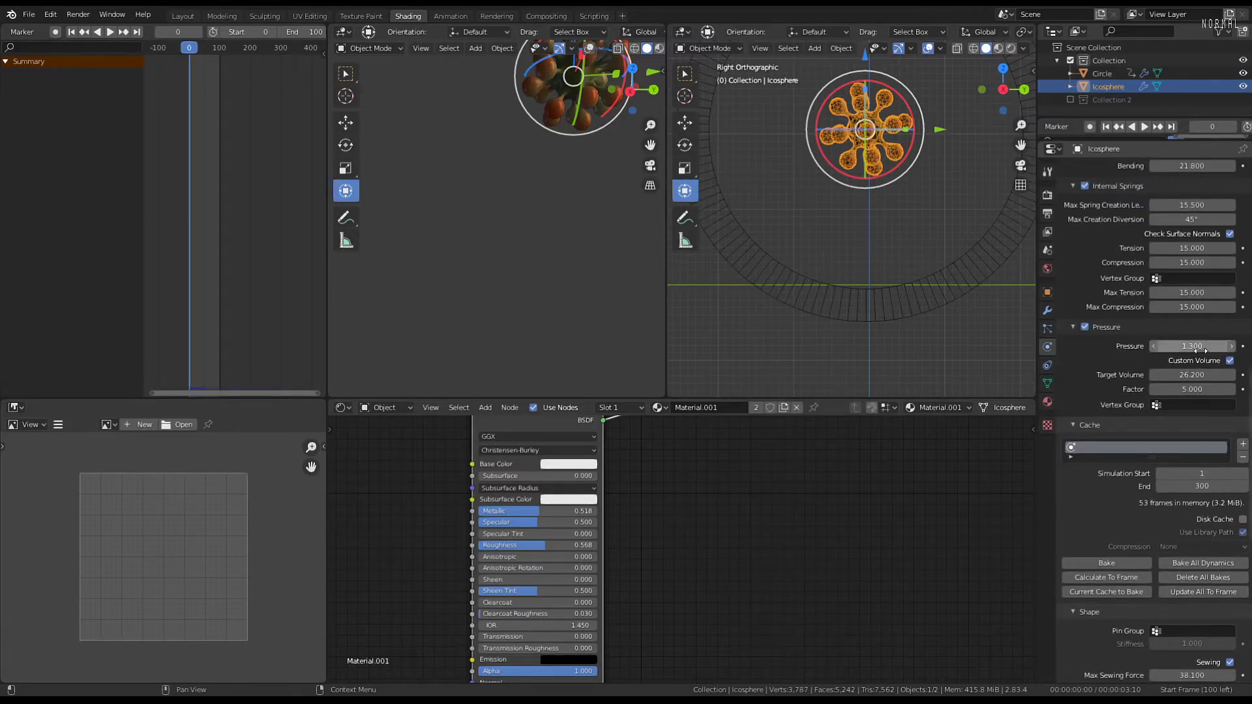
Try cloth Pressure values of 1.9 and 3.1, replaying the simulation from the start for each
key(space)
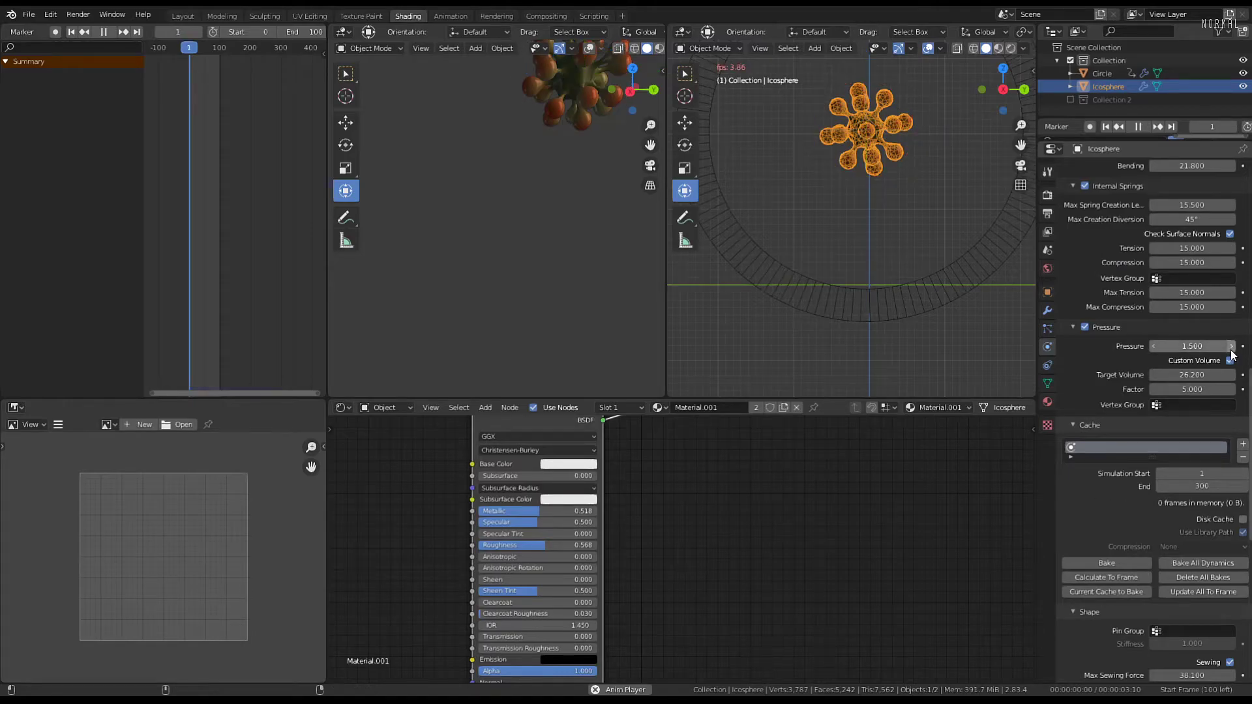
click(1232, 347)
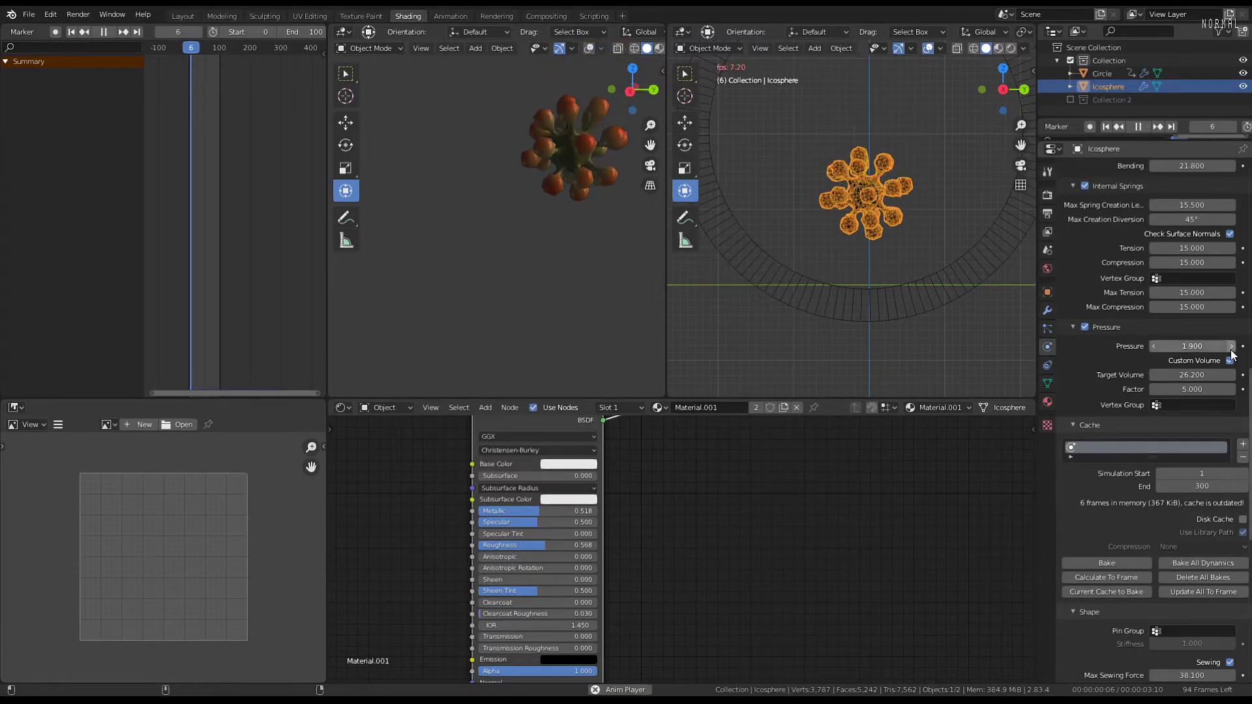
key(shift+Left)
key(space)
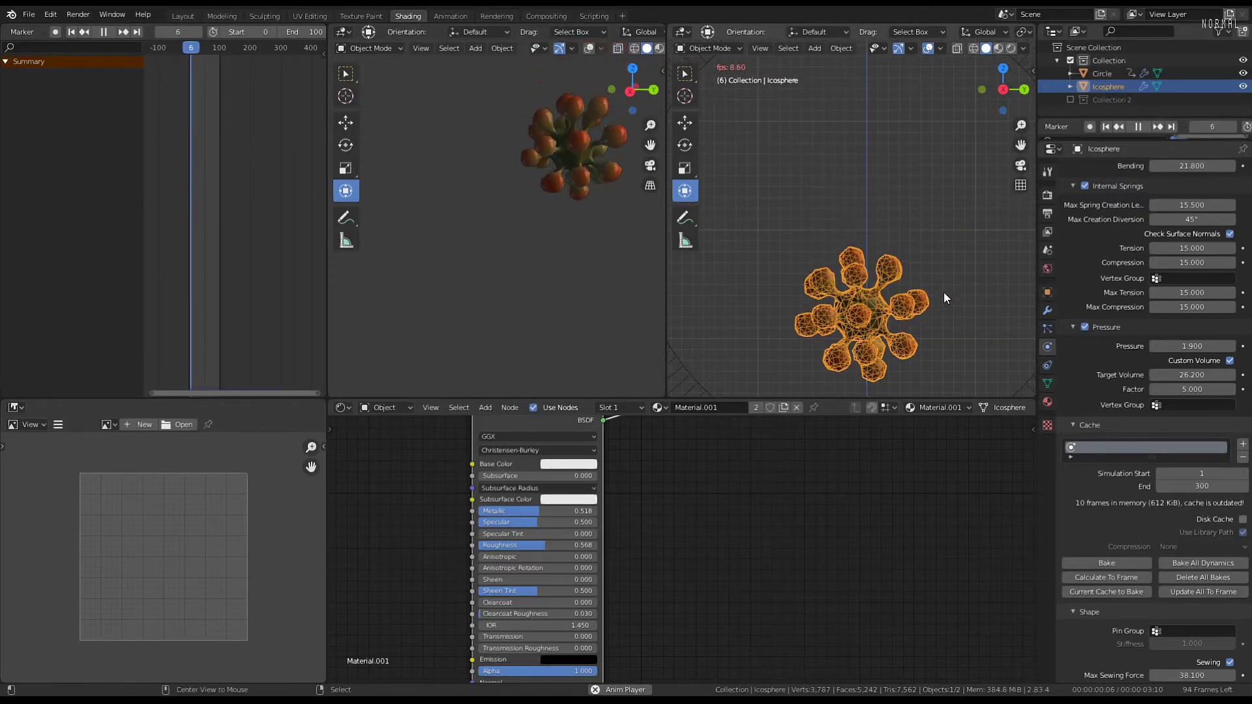
key(space)
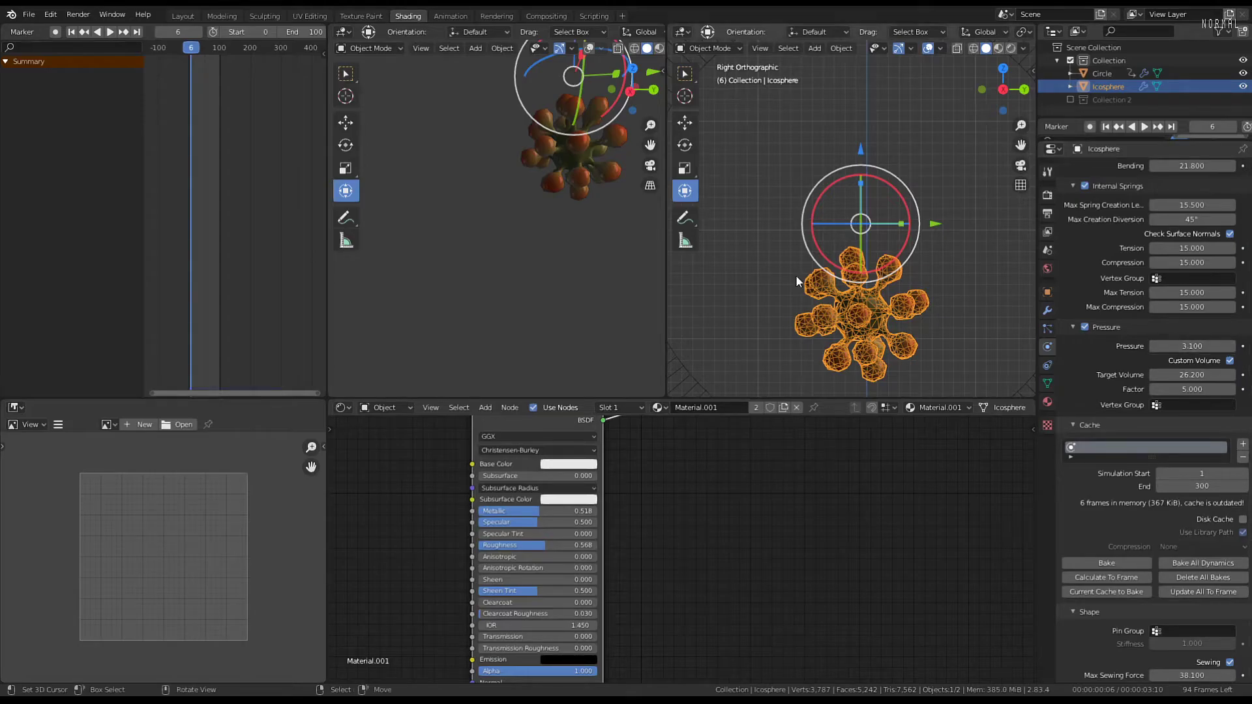
key(shift+Left)
key(space)
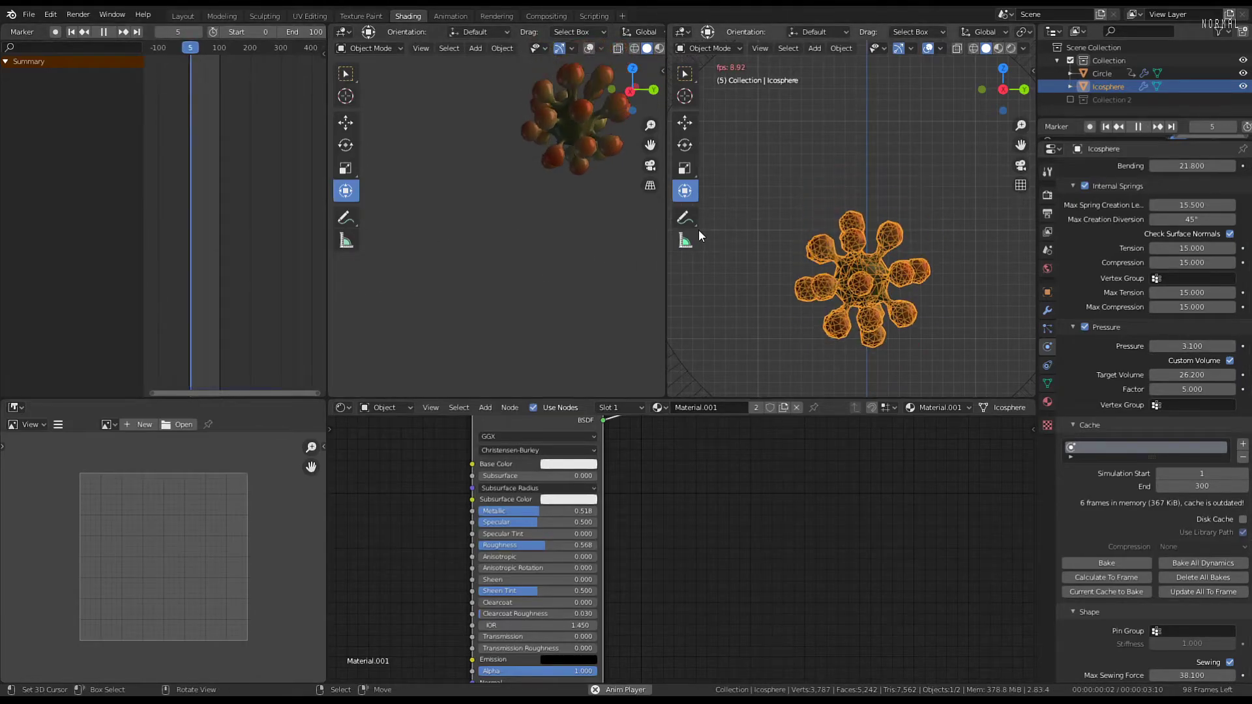
key(space)
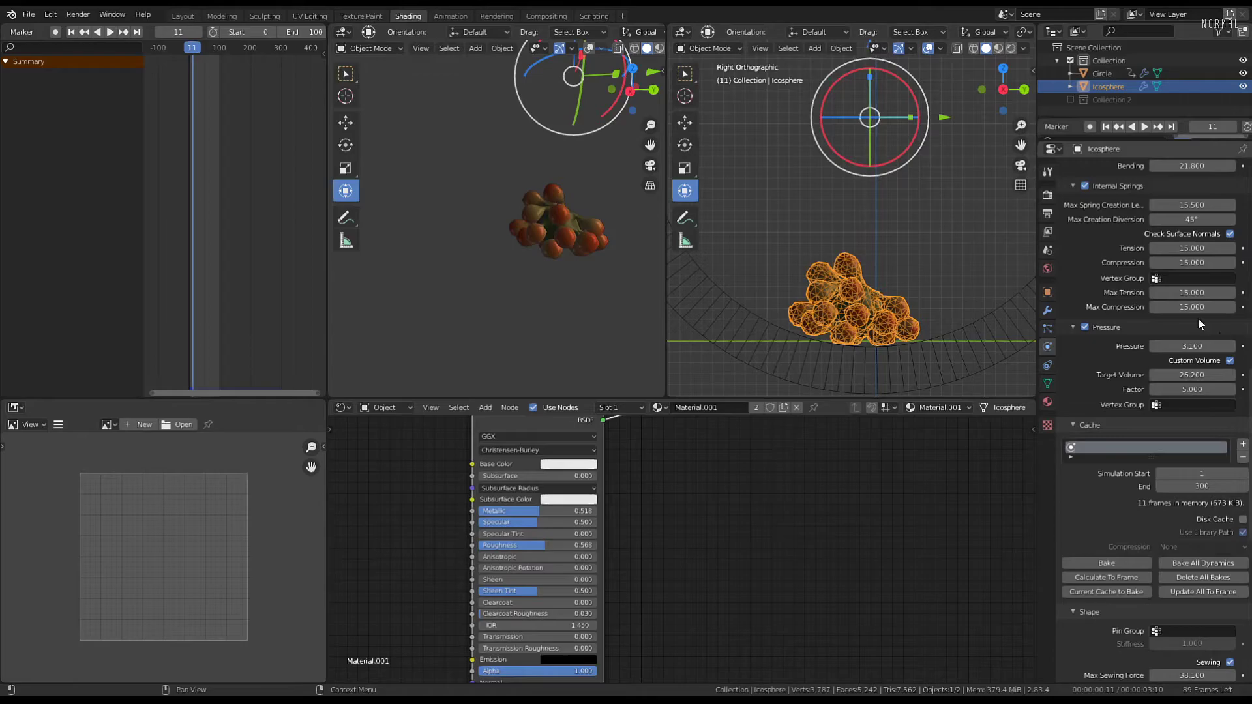
Try a cloth Pressure of 15.1 and replay the simulation from the first frame
drag(1192, 345, 1242, 345)
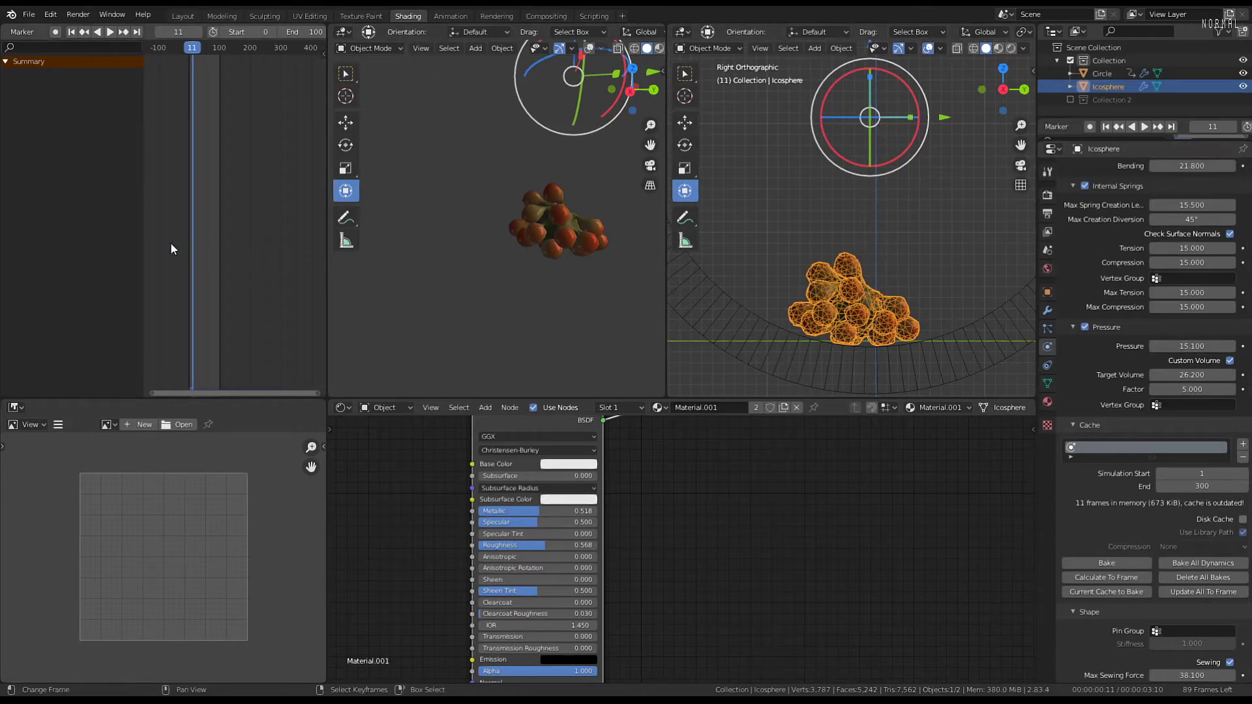
key(shift+Left)
key(space)
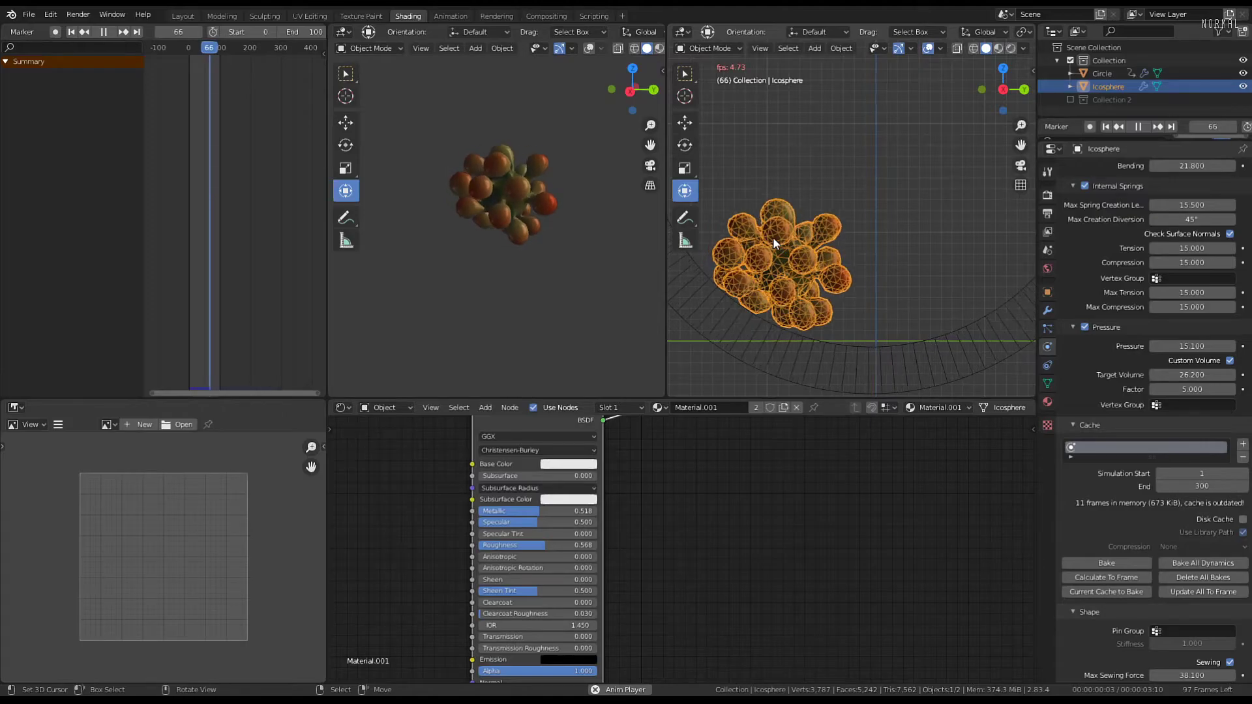
Set the cloth's Pressure to 2.8, replay the simulation briefly, and return to frame 0
key(space)
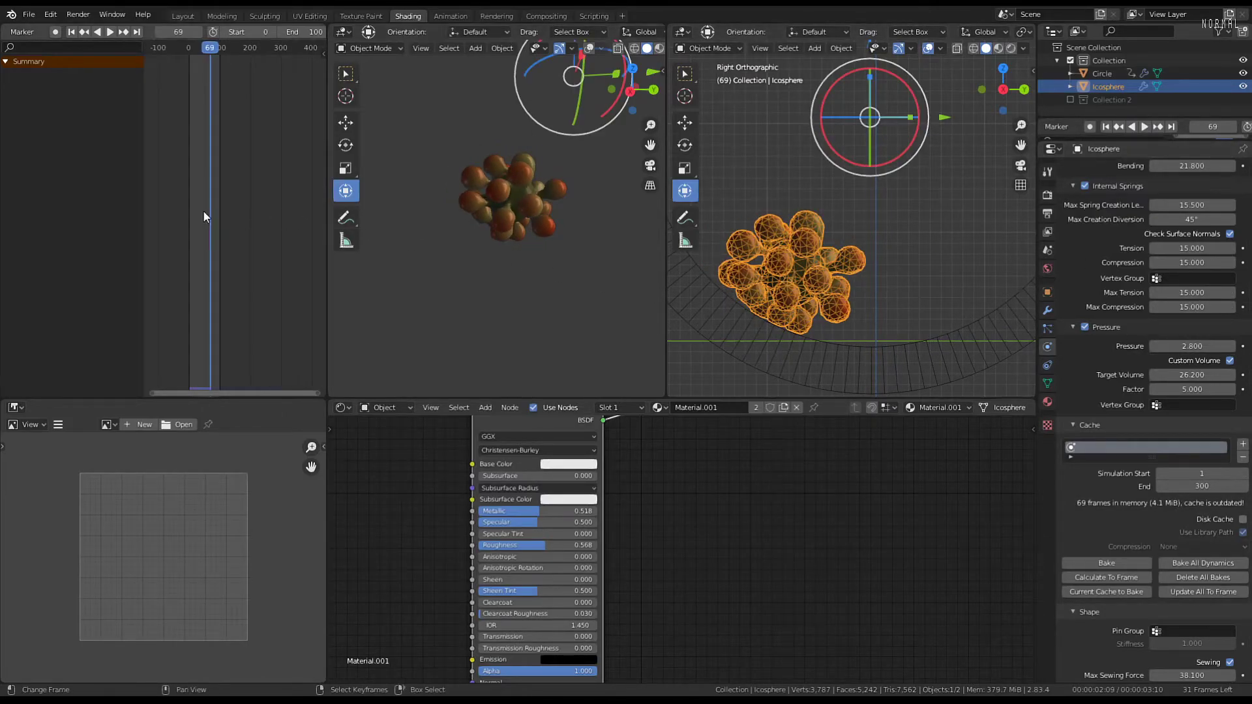
click(183, 210)
key(space)
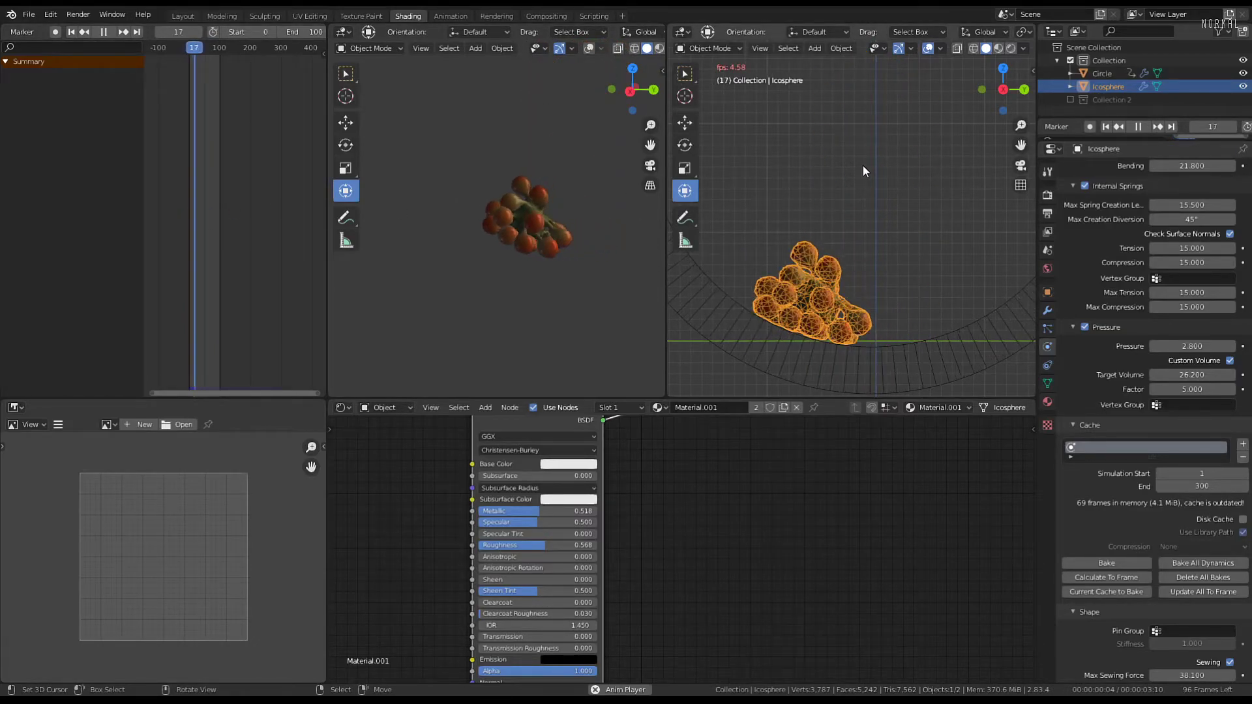
key(space)
drag(189, 284, 137, 280)
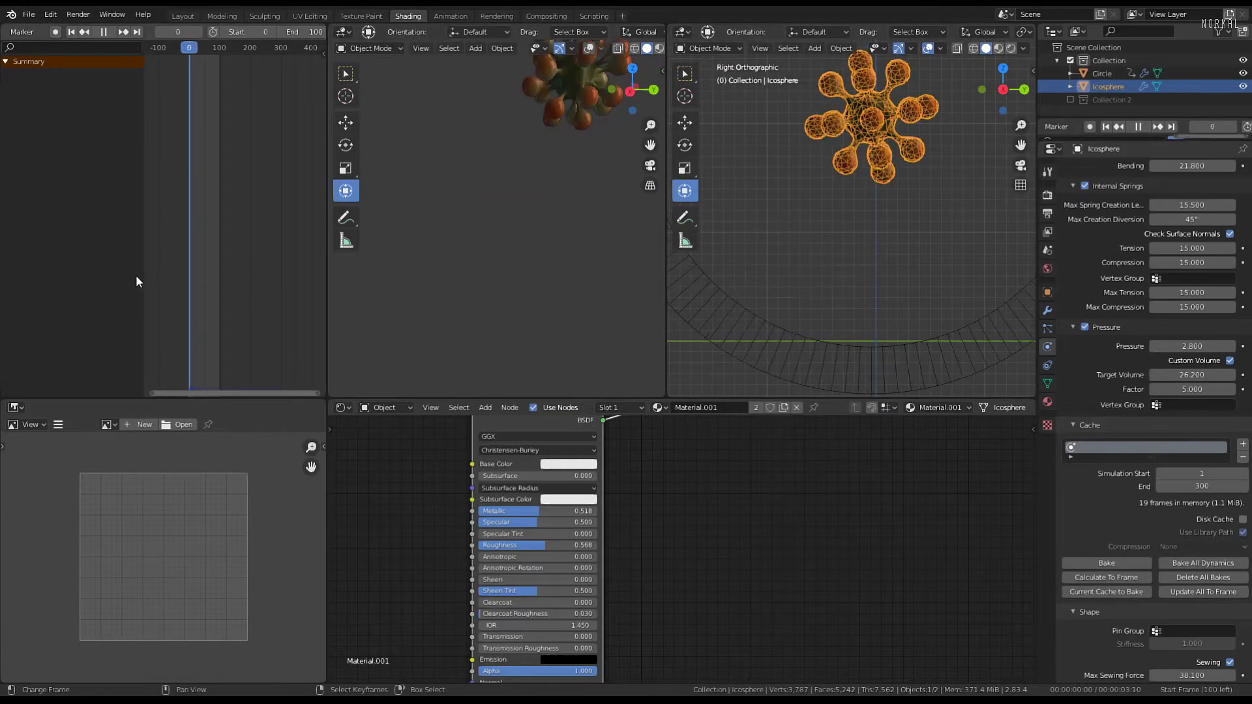
Move the icosphere straight down closer to the ring's inner floor and play the simulation briefly
scroll(875, 76, down, 3)
drag(866, 89, 866, 150)
scroll(879, 195, up, 3)
key(space)
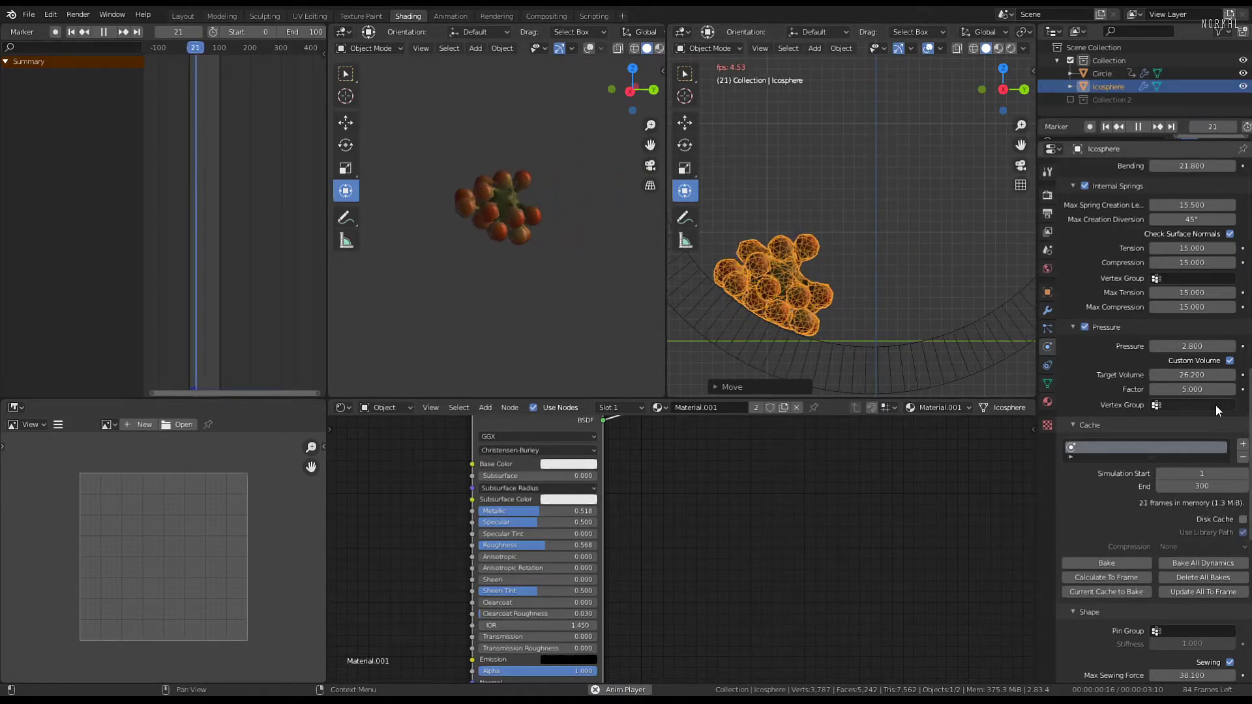
key(space)
Set the cloth's Compression damping to 1.6 and return the animation to frame 0
scroll(1214, 398, down, 4)
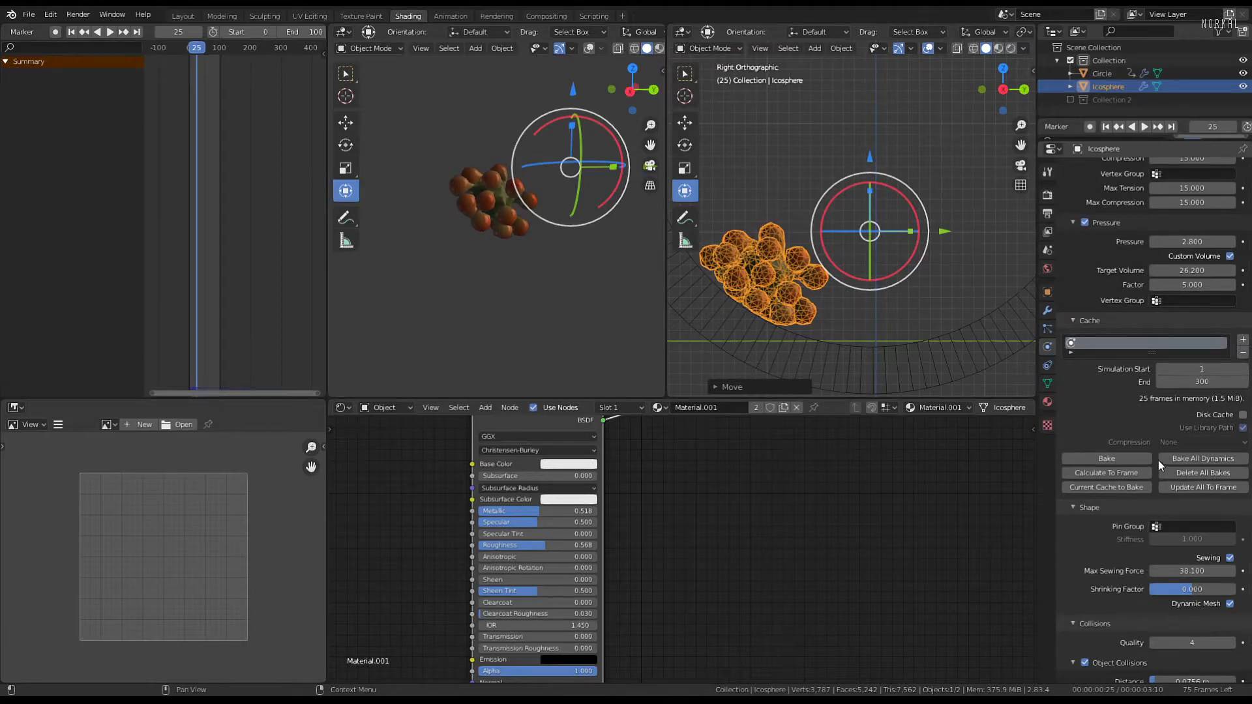
scroll(1158, 458, down, 4)
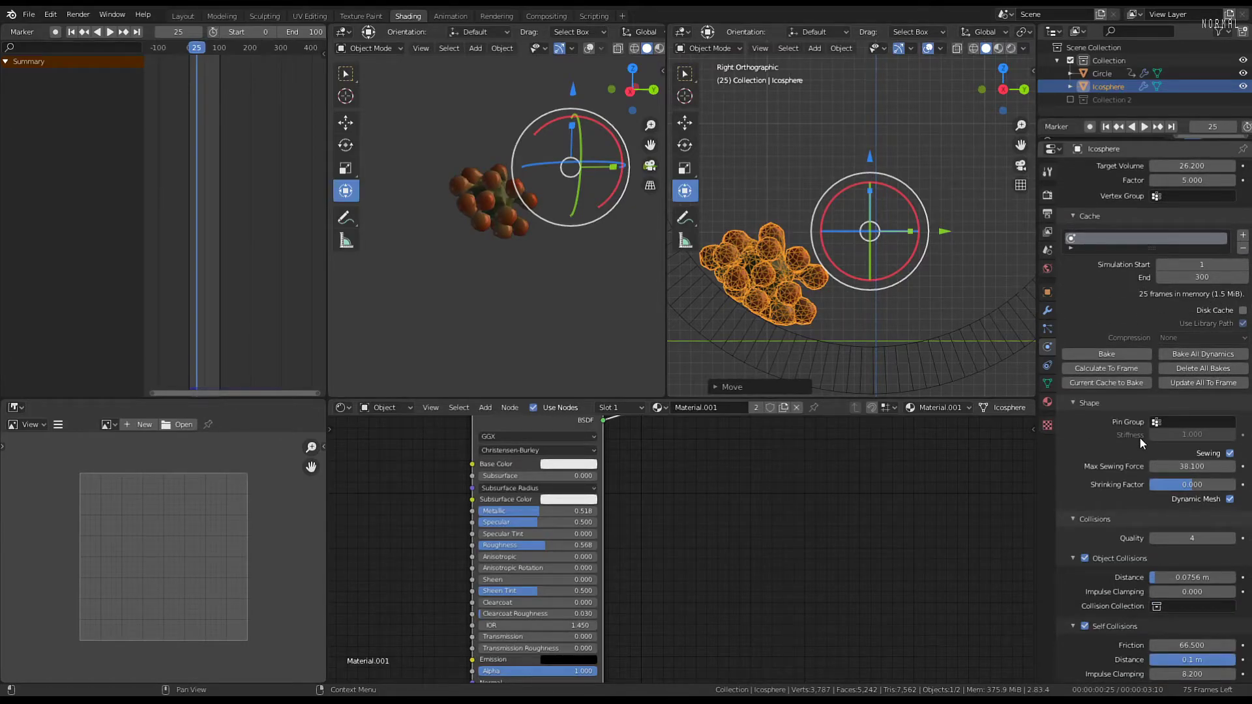
scroll(1140, 437, down, 3)
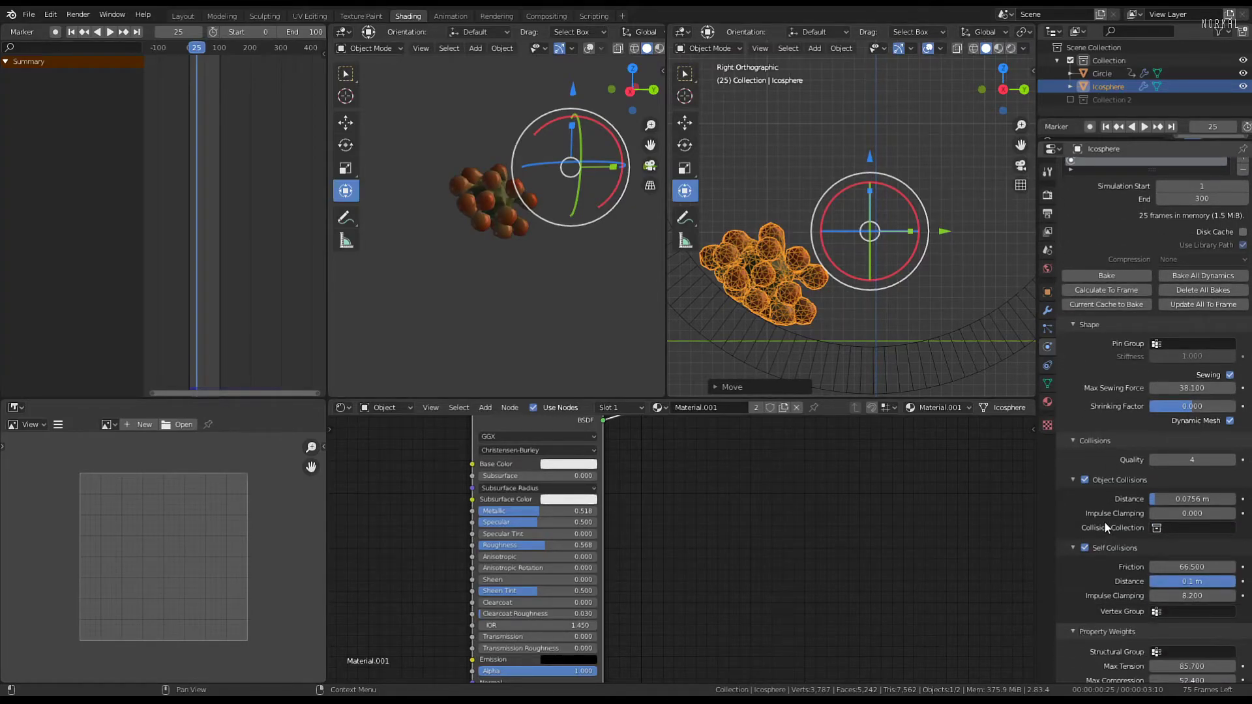
scroll(1103, 519, up, 4)
scroll(1102, 518, down, 4)
scroll(1153, 422, up, 17)
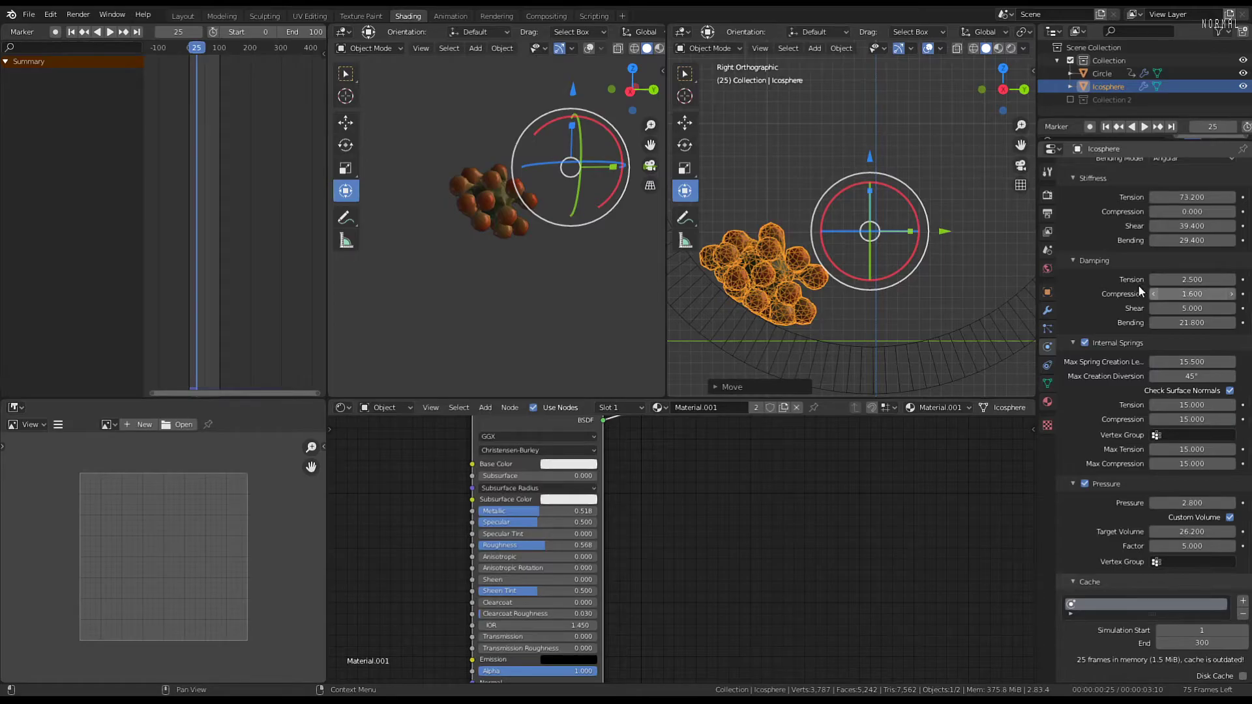
key(space)
key(space)
key(shift+Left)
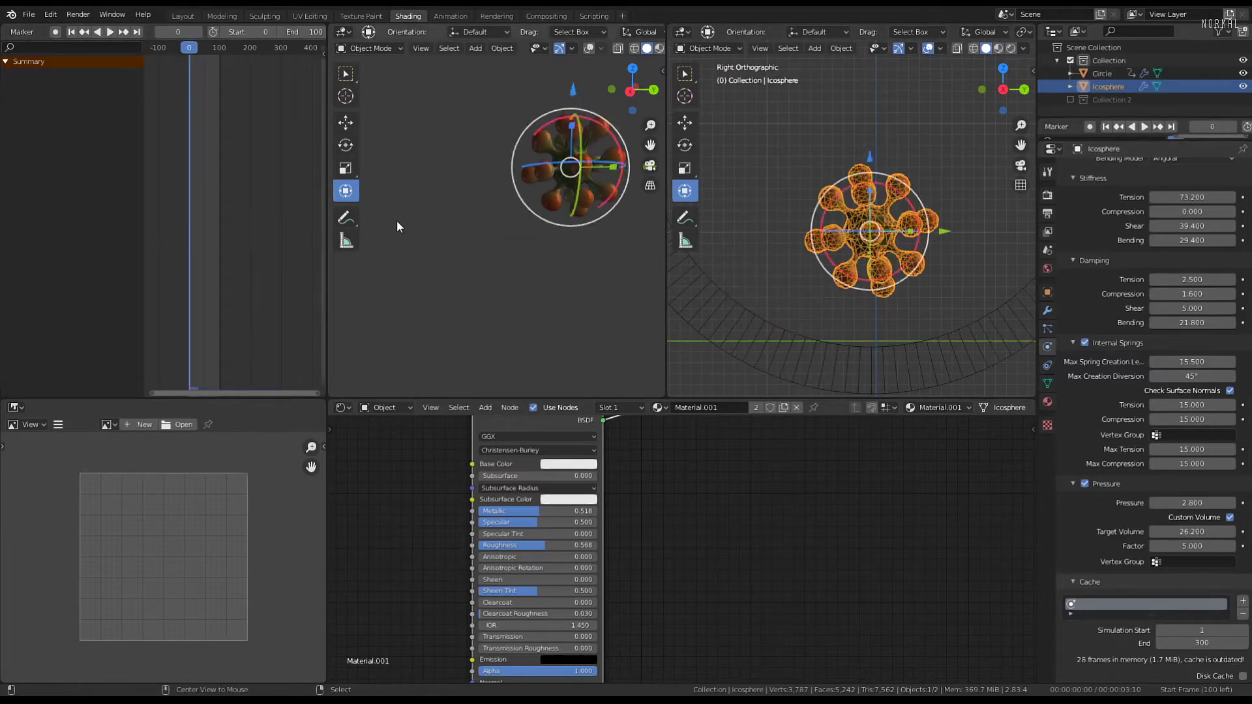
Play the simulation briefly, try a Tension damping of 0 on the cloth, and replay from the first frame
key(space)
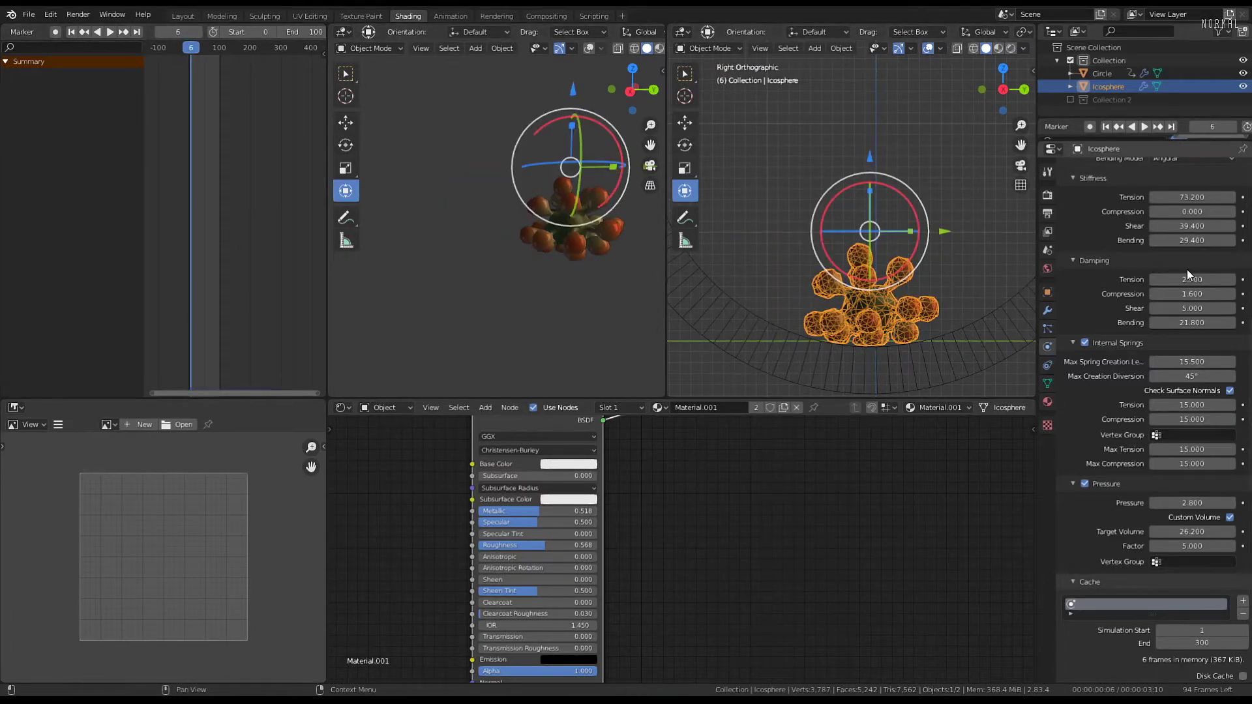
drag(1191, 279, 1173, 279)
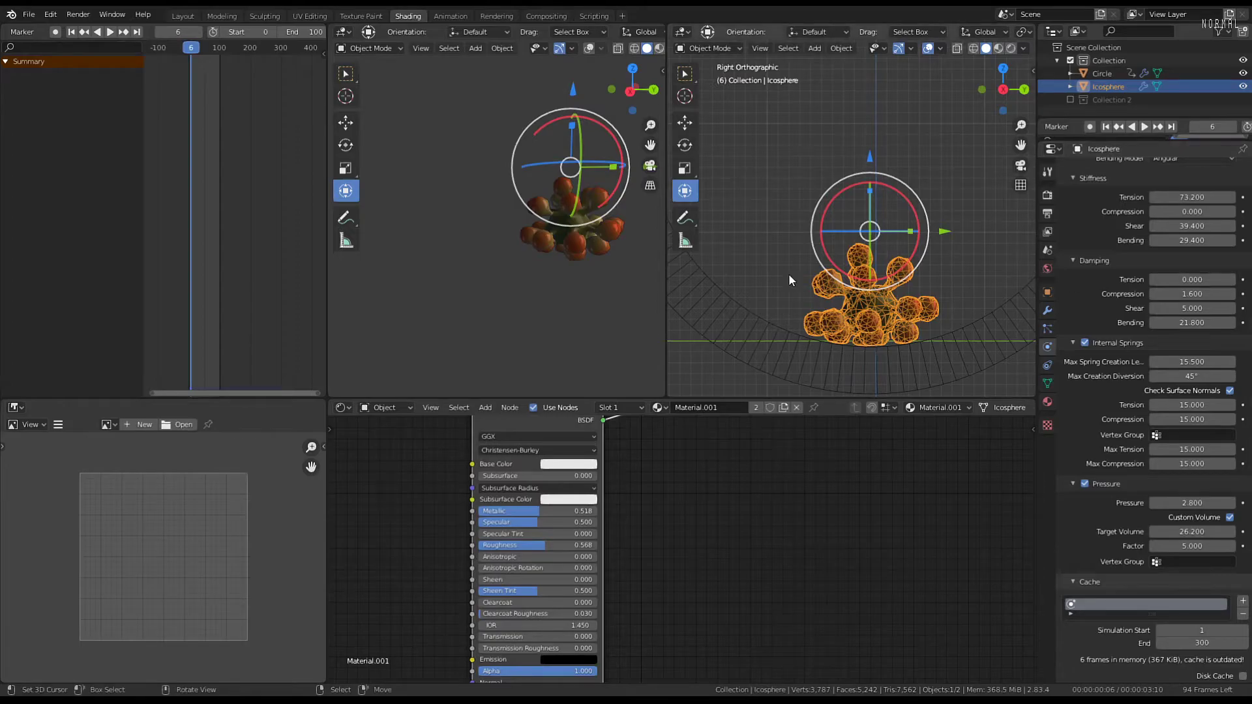
key(shift+Left)
key(space)
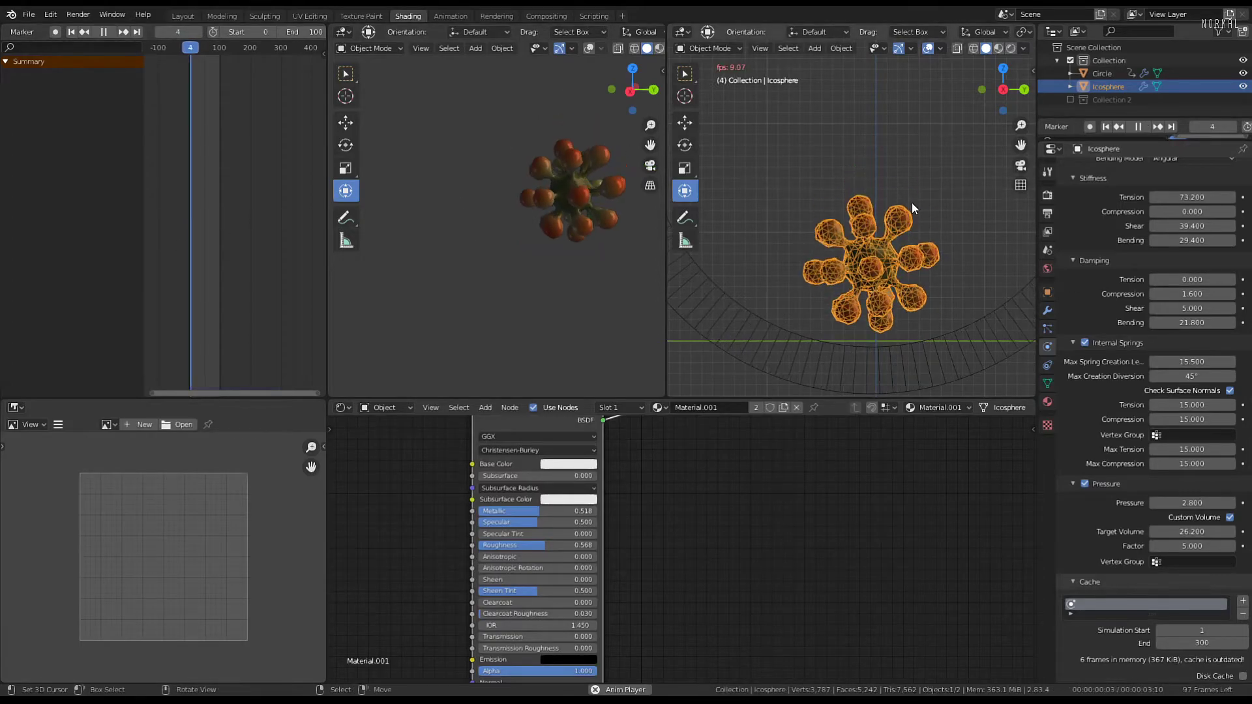
key(space)
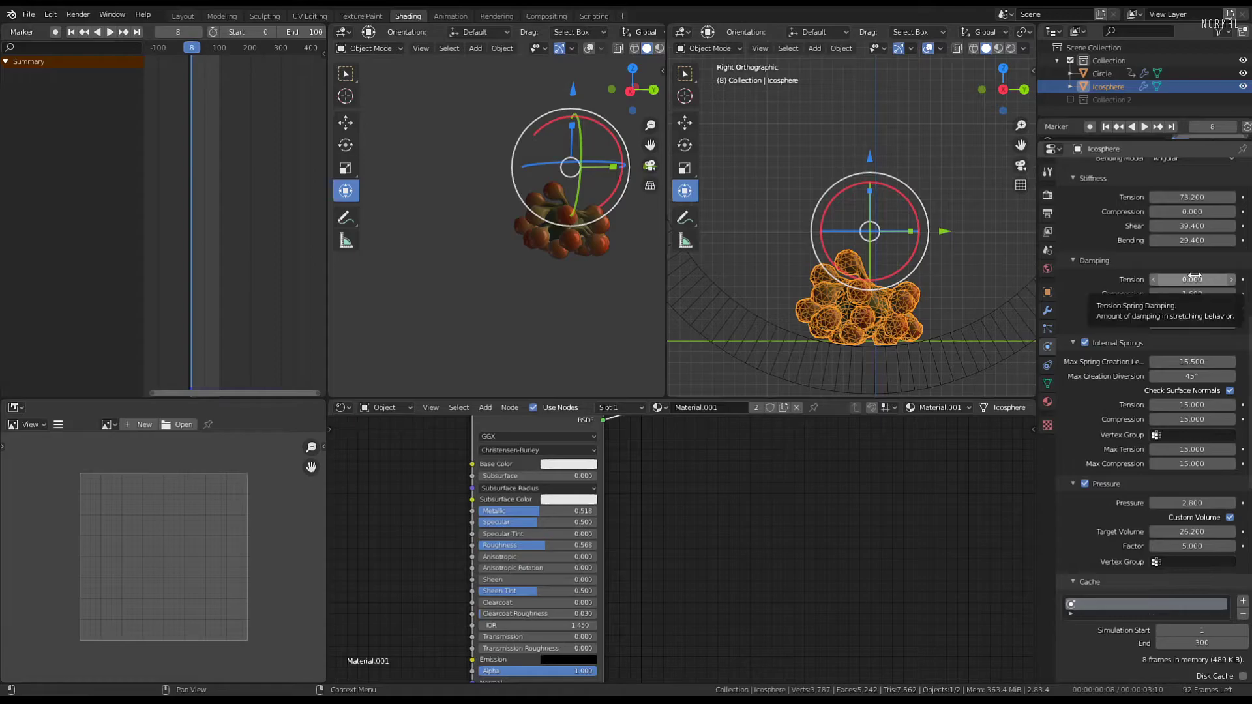
Try a Tension damping of 17.2 on the icosphere's cloth and replay the simulation from frame 0
drag(1199, 282, 1226, 282)
key(shift+Left)
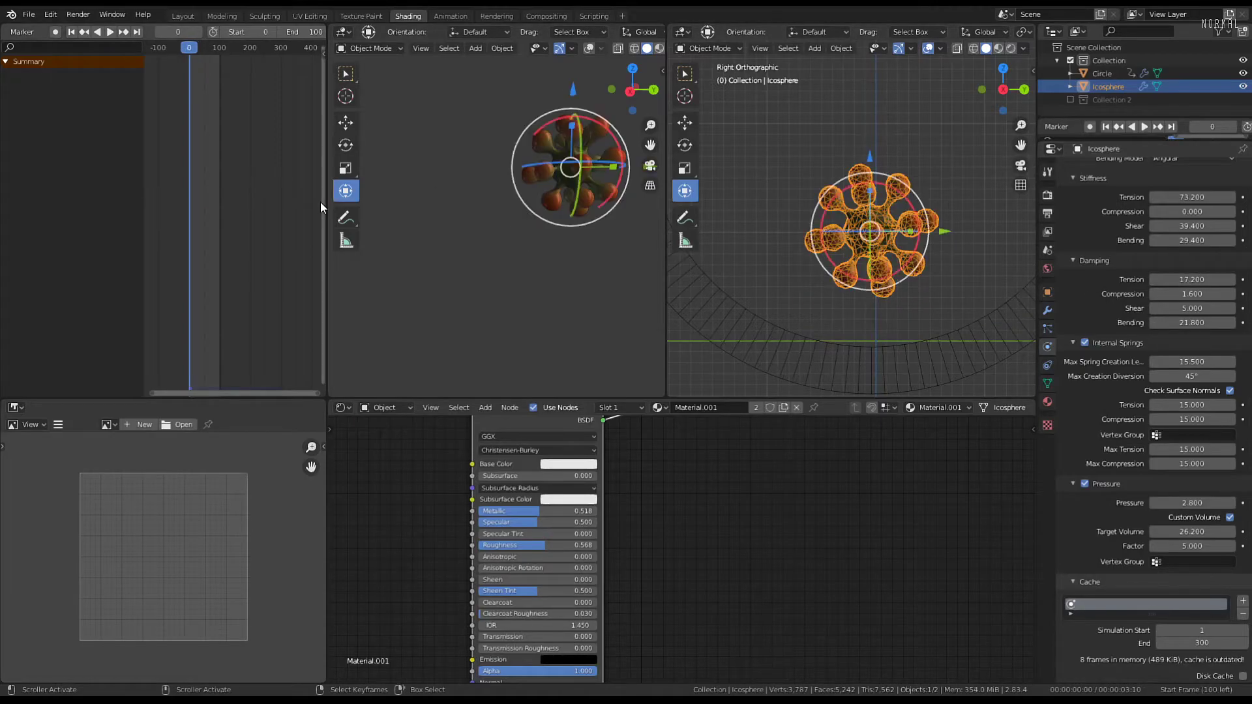
key(space)
key(space)
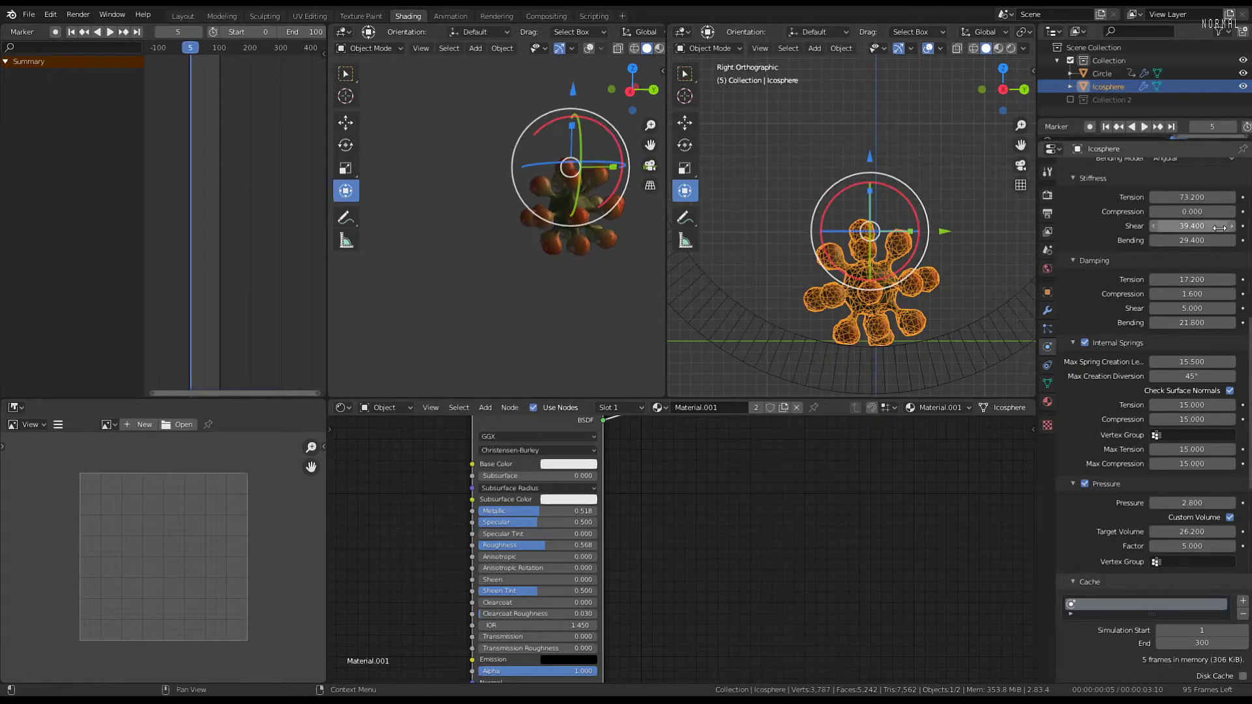
Try Tension stiffness values of 24.9 and 14.4 on the cloth, replaying the simulation from the start after each
drag(1192, 197, 1128, 197)
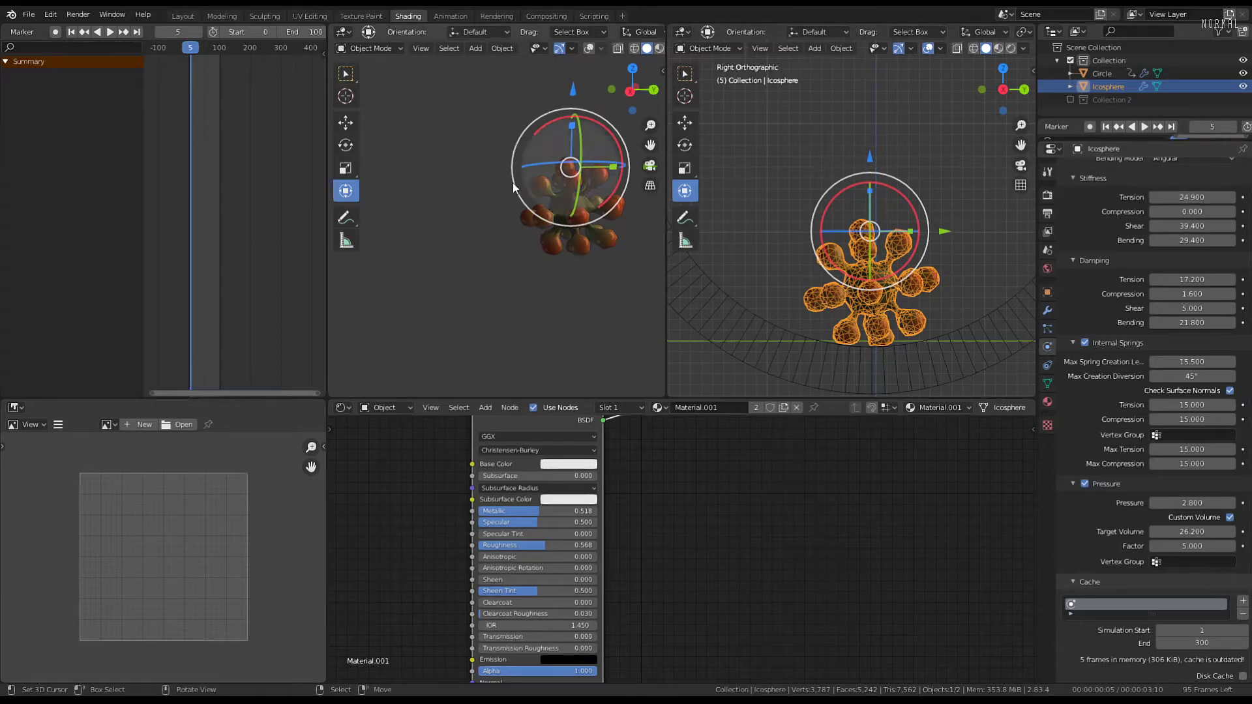
key(shift+Left)
key(space)
key(space)
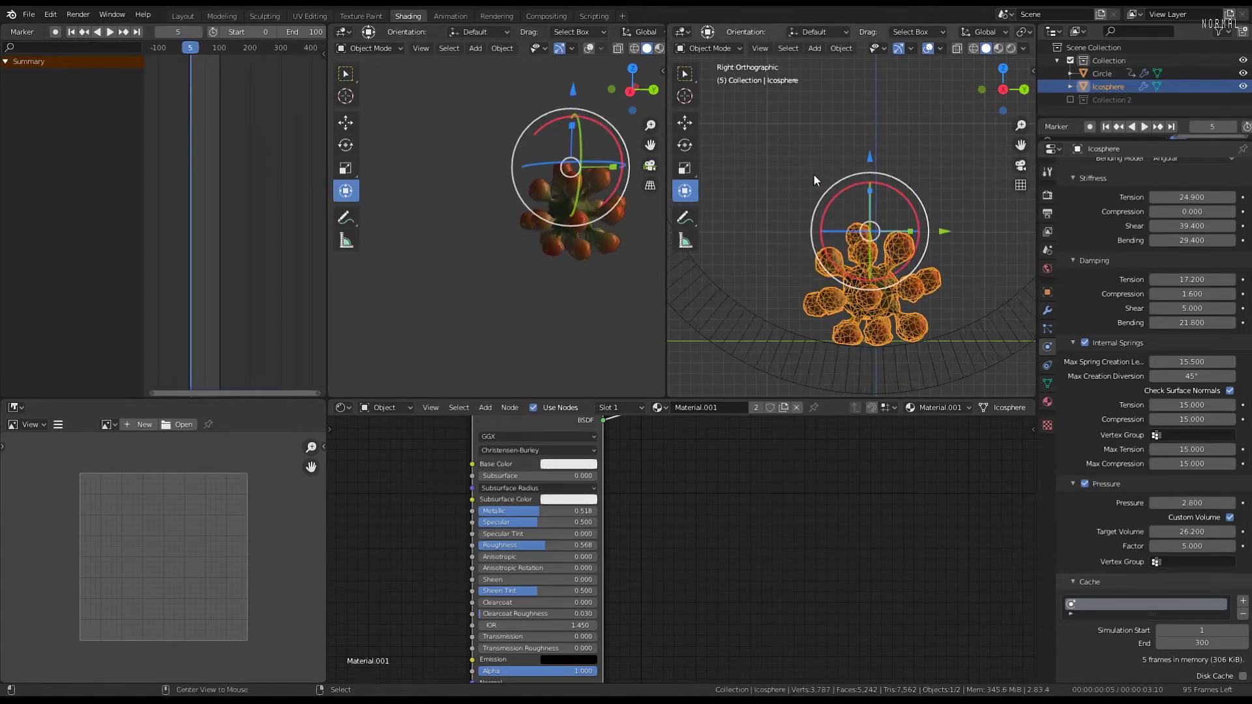
drag(1192, 197, 1188, 197)
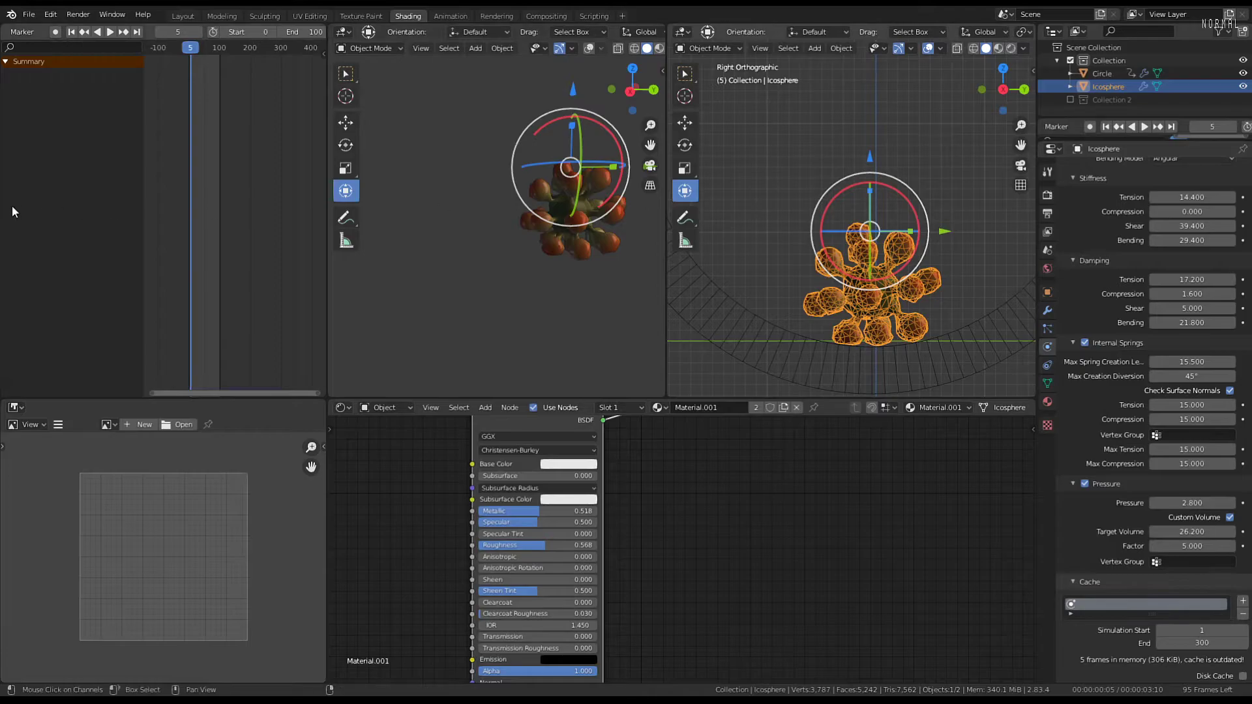
key(space)
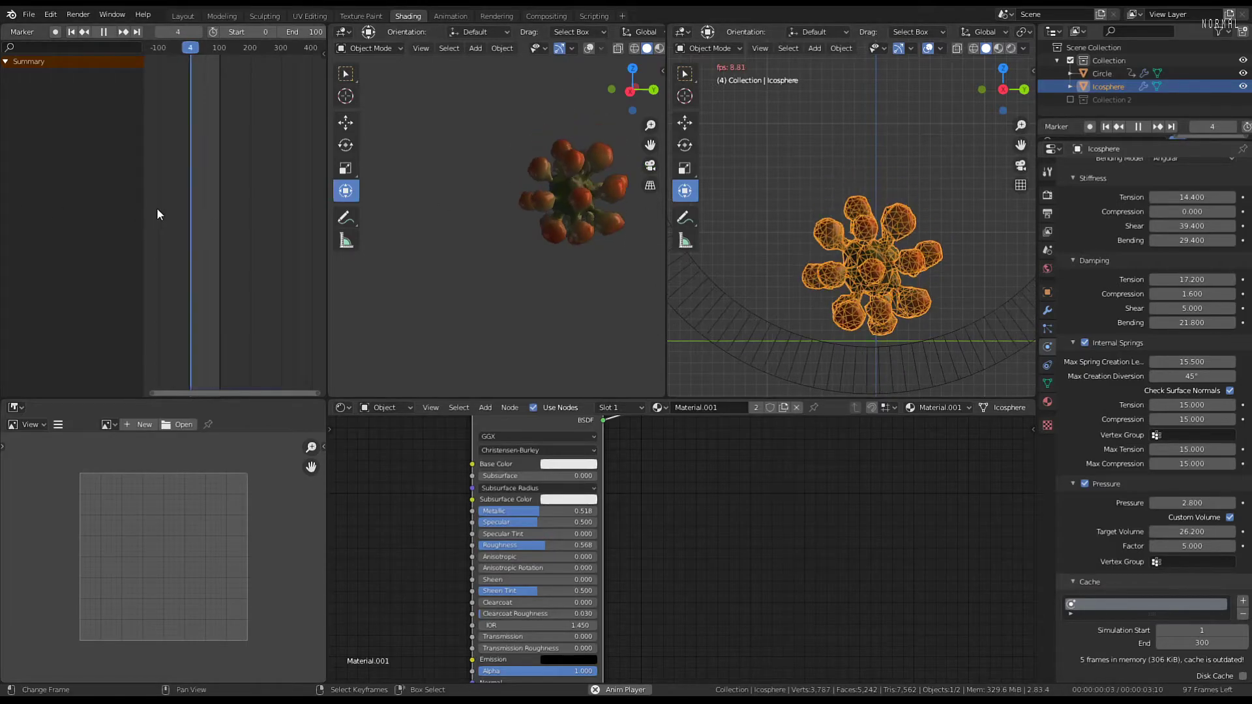
key(space)
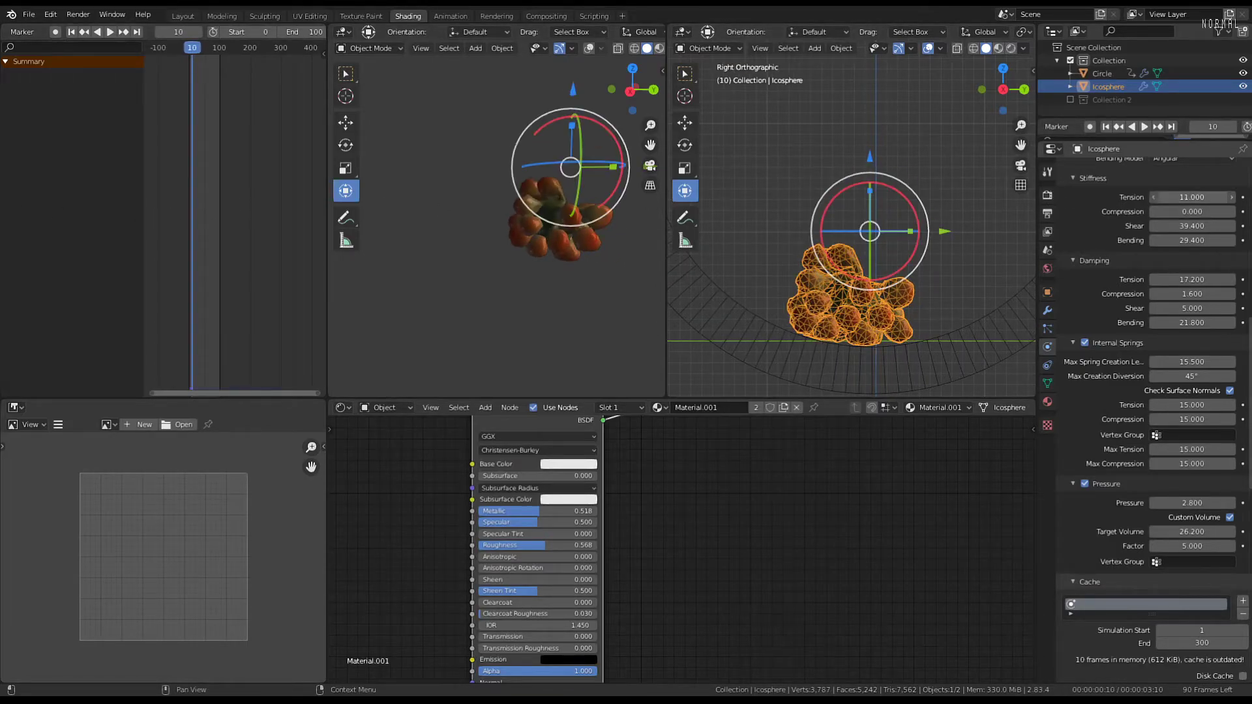
Set the cloth's Tension stiffness to 5.2 and replay the simulation past the middle of the frame range
drag(1207, 197, 1199, 197)
click(163, 228)
key(space)
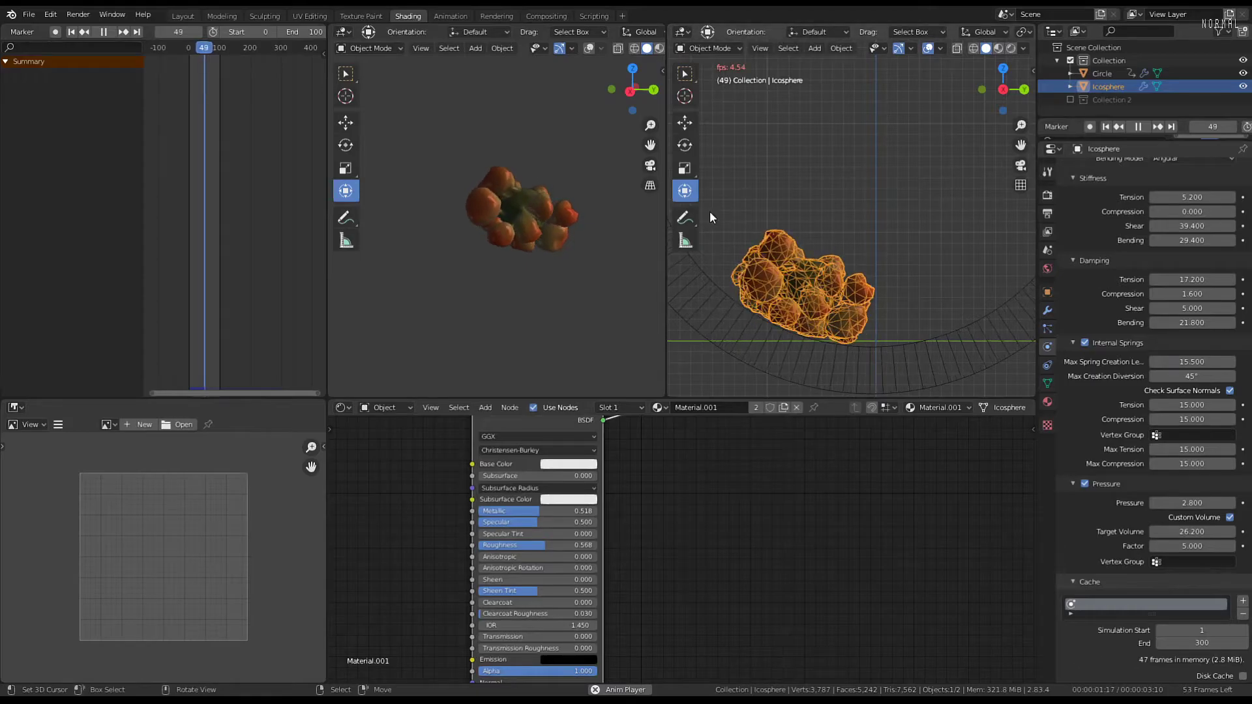
key(space)
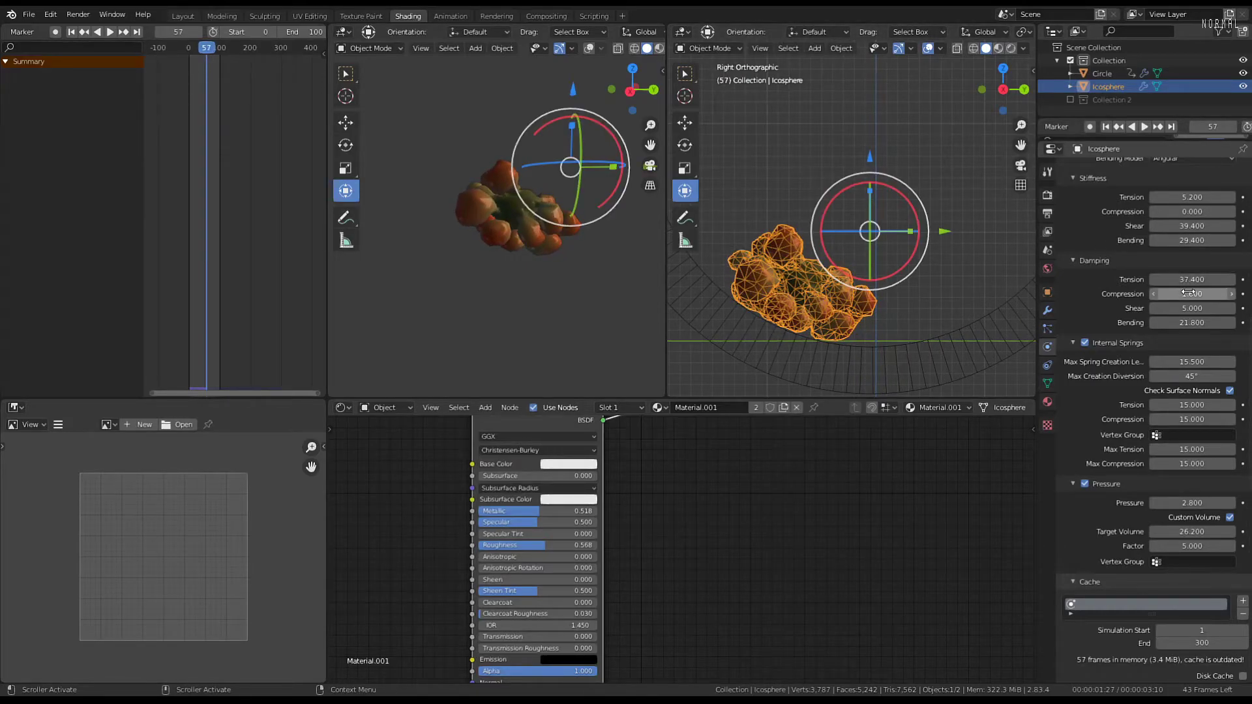
Try damping values of 42.9 for Tension and 16.2 for Compression while playing the simulation from frame 0
key(shift+Left)
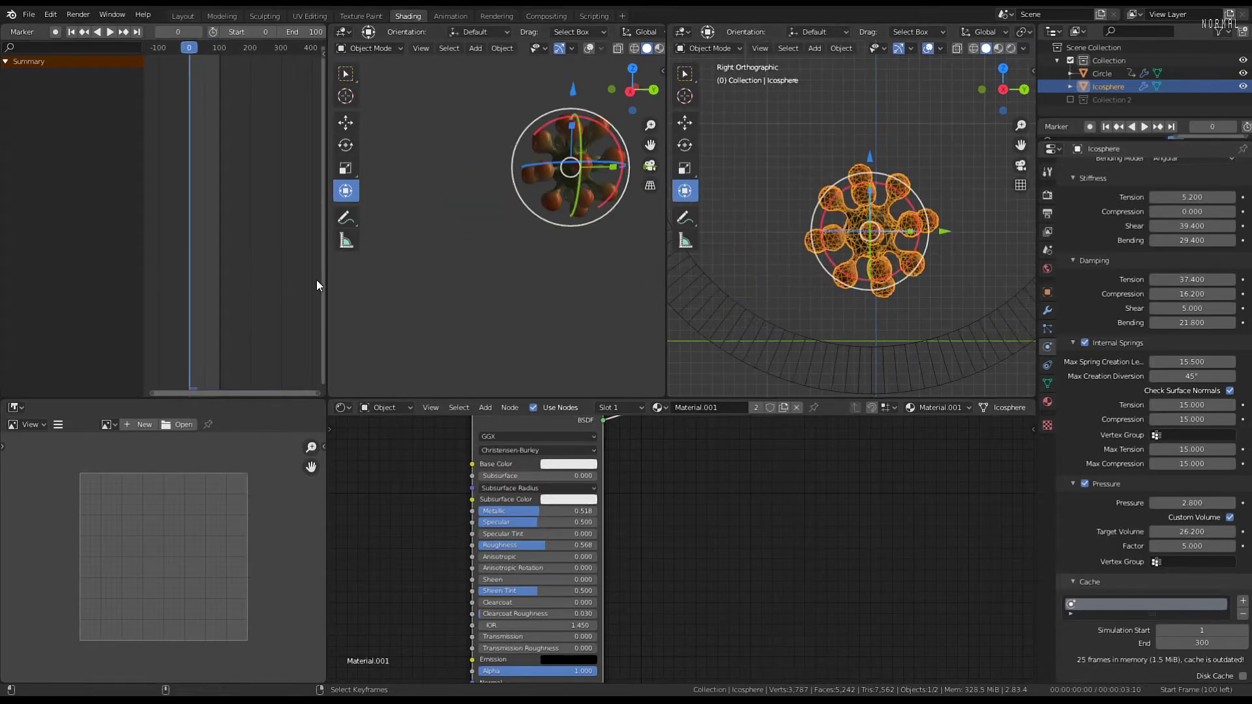
key(space)
drag(1192, 279, 1234, 279)
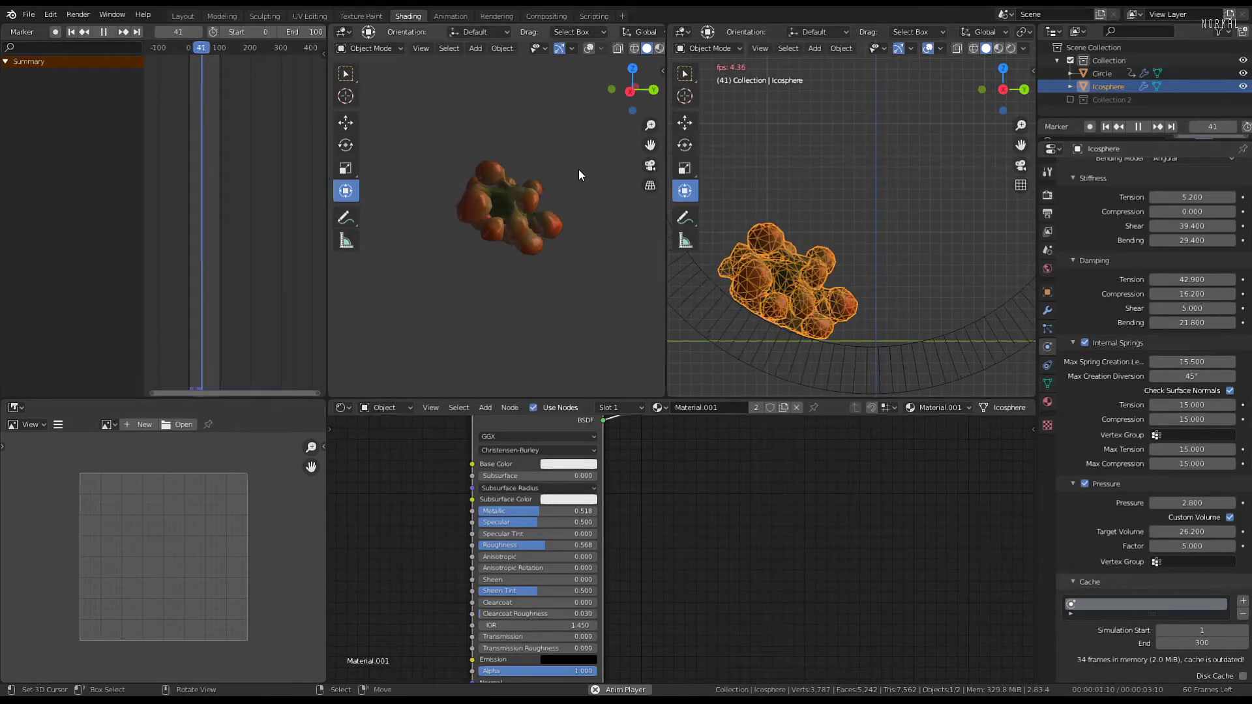
scroll(578, 169, up, 3)
middle_drag(546, 188, 487, 204)
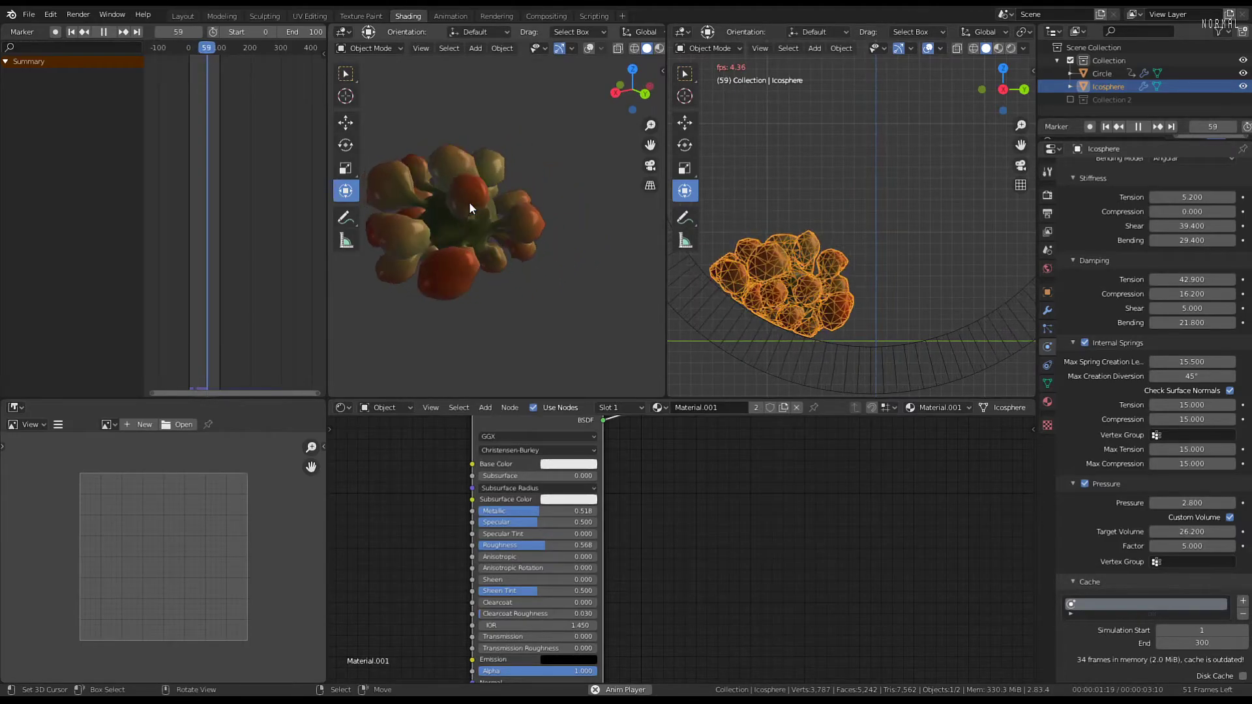
Set the cloth's Tension and Compression damping to 50 and replay the simulation from frame 0
key(space)
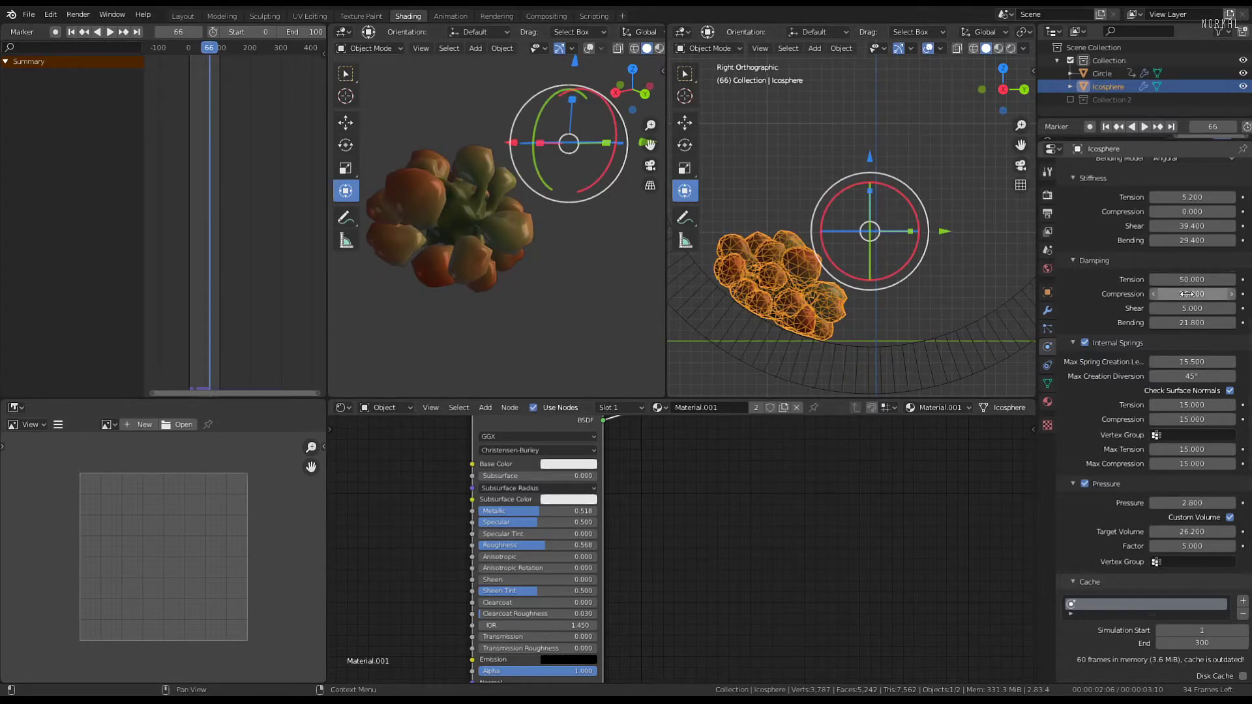
drag(1192, 293, 1233, 293)
key(space)
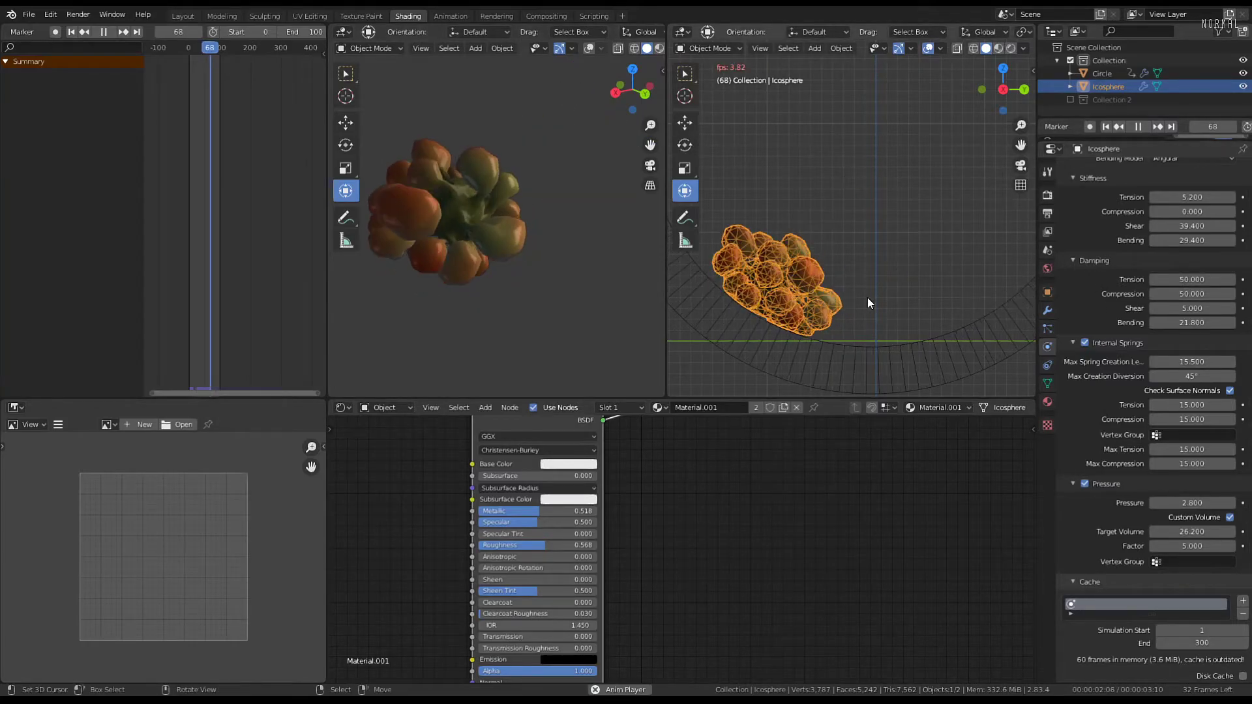
key(space)
click(163, 198)
key(space)
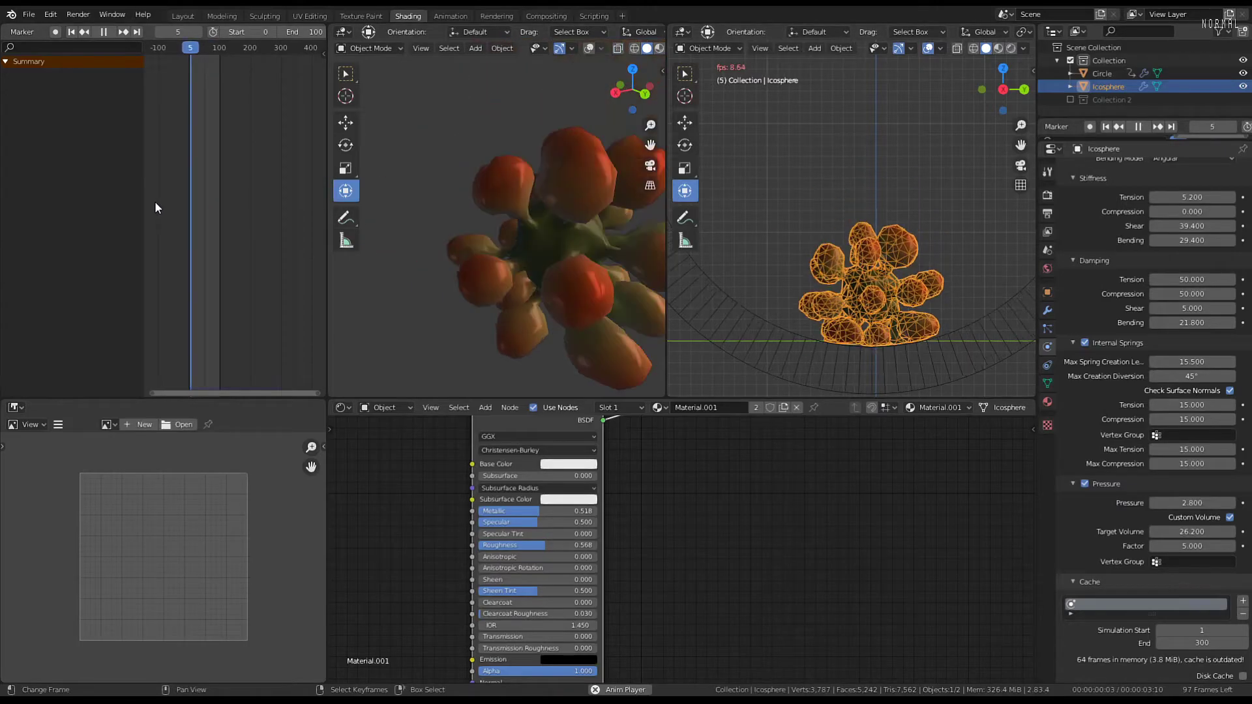
Review the cloth's cache, shape, collision, physical property, stiffness and damping settings
scroll(1152, 358, down, 2)
scroll(1145, 361, down, 12)
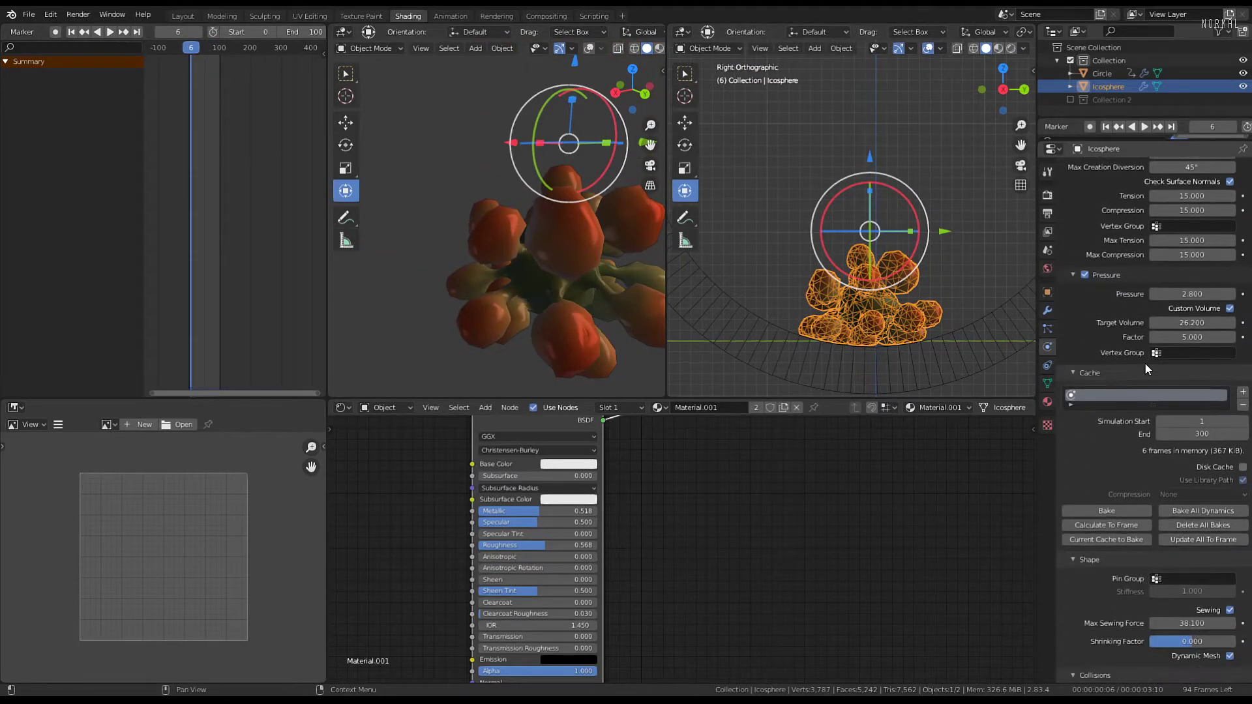
scroll(1184, 482, up, 9)
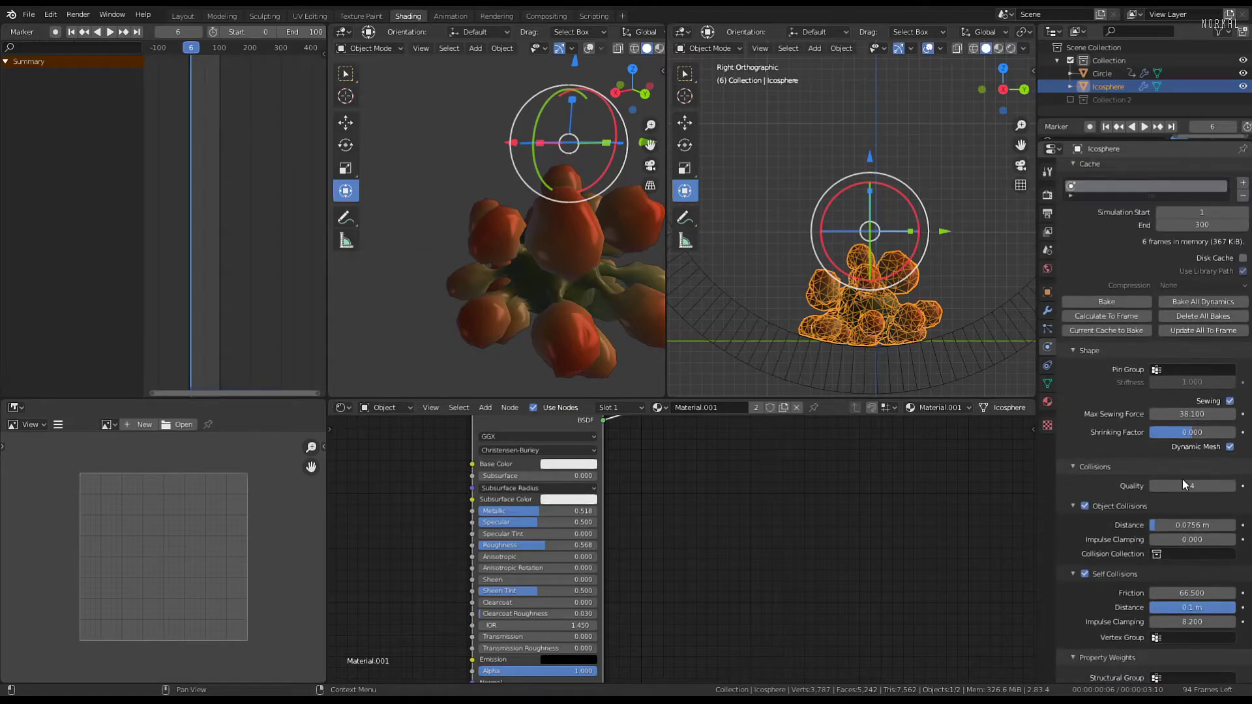
scroll(1181, 470, up, 5)
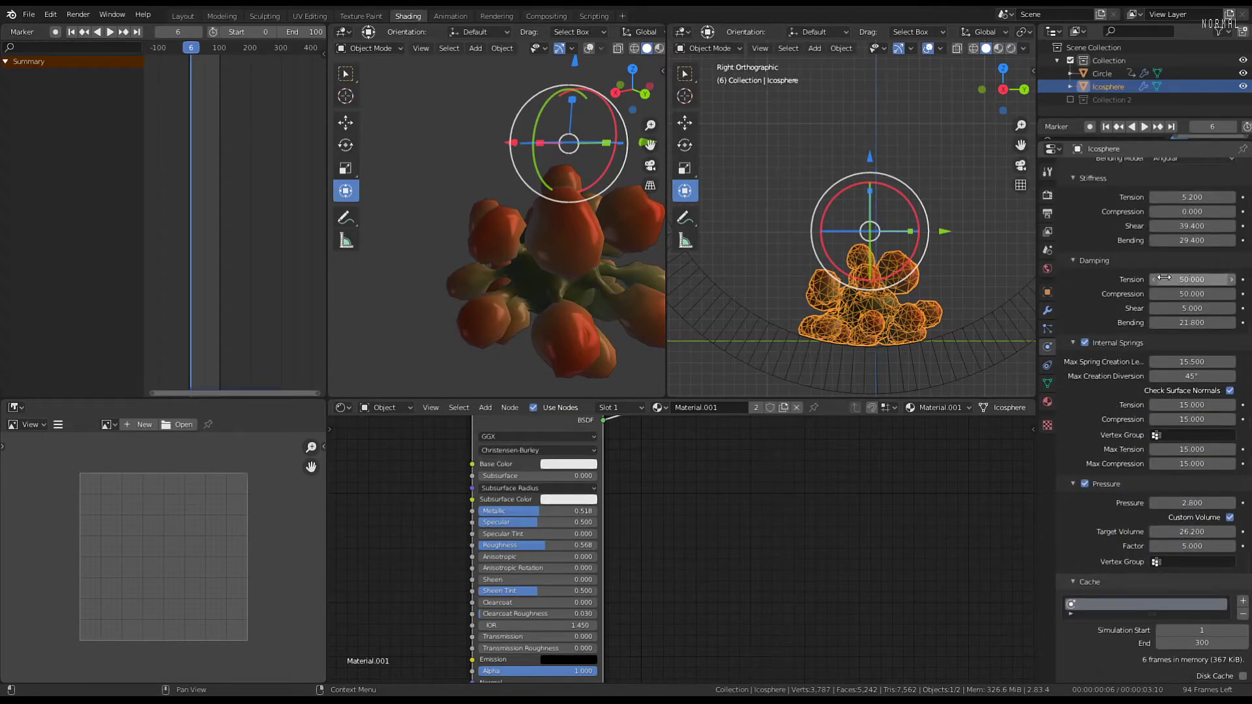
scroll(1100, 252, up, 1)
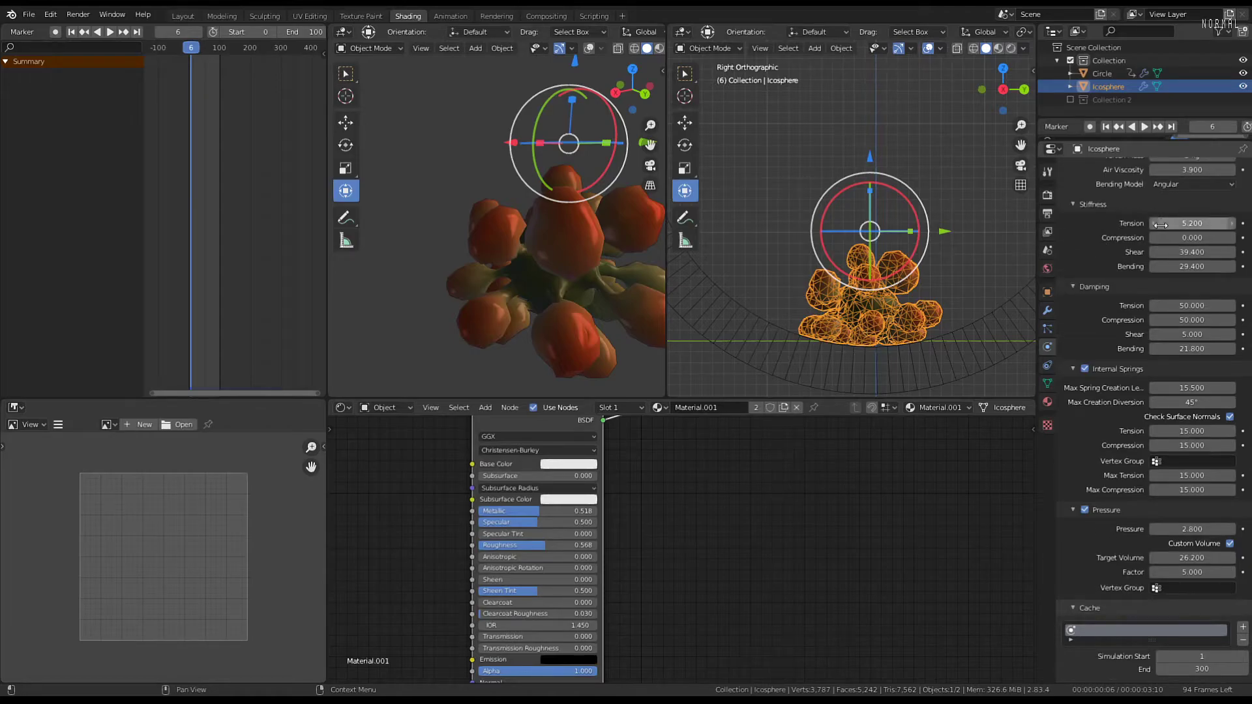
scroll(1175, 353, up, 3)
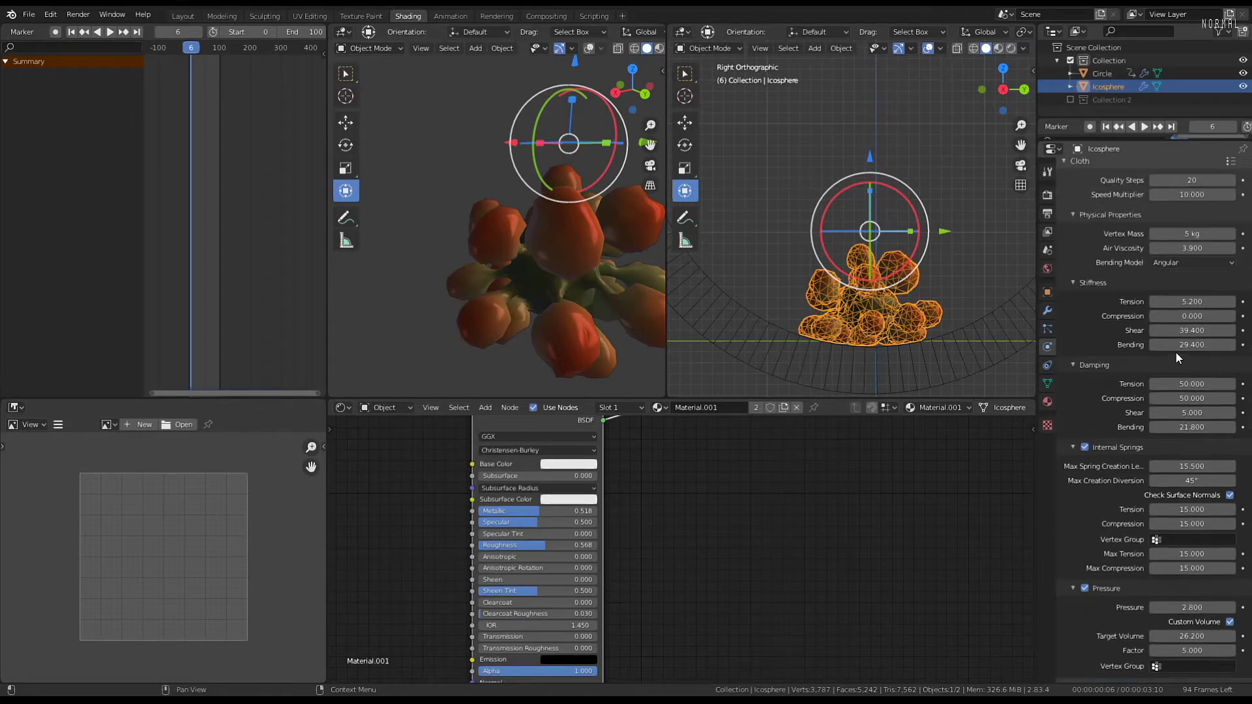
drag(1180, 383, 1164, 383)
scroll(1174, 378, down, 3)
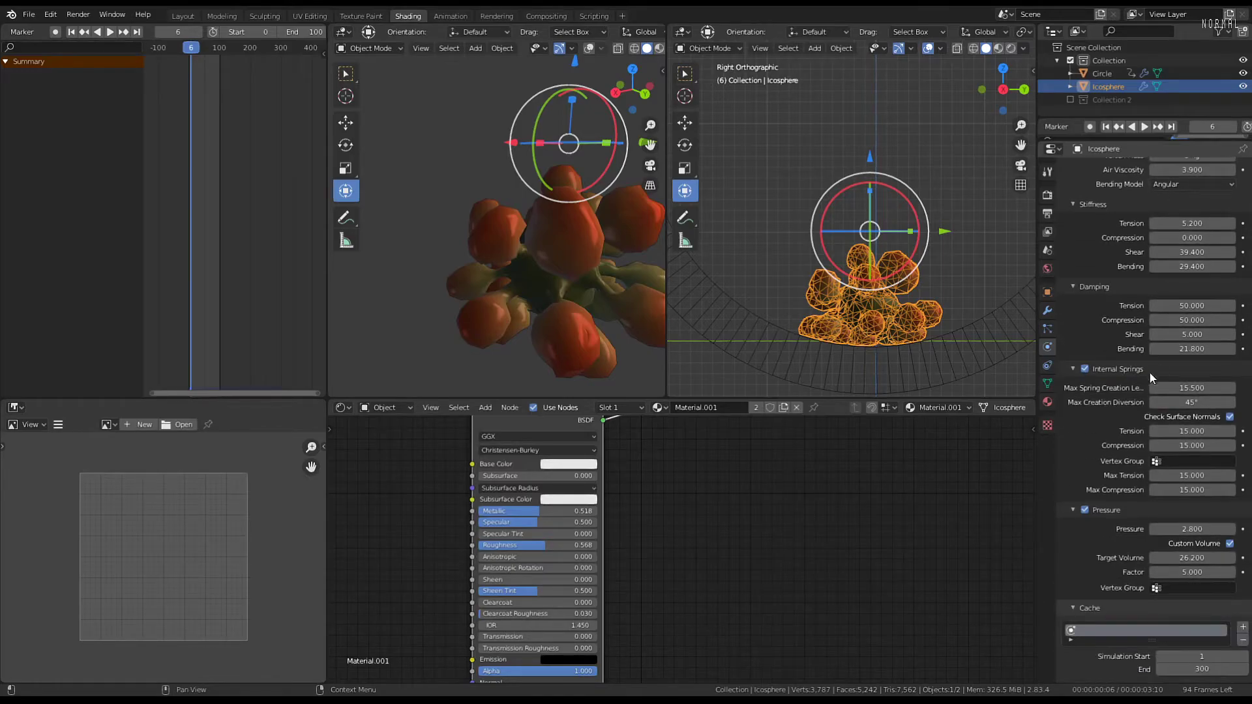
Set the cloth's Pressure to 0.4 and replay the simulation from frame 0, inspecting the deforming mesh up close
scroll(1110, 465, down, 2)
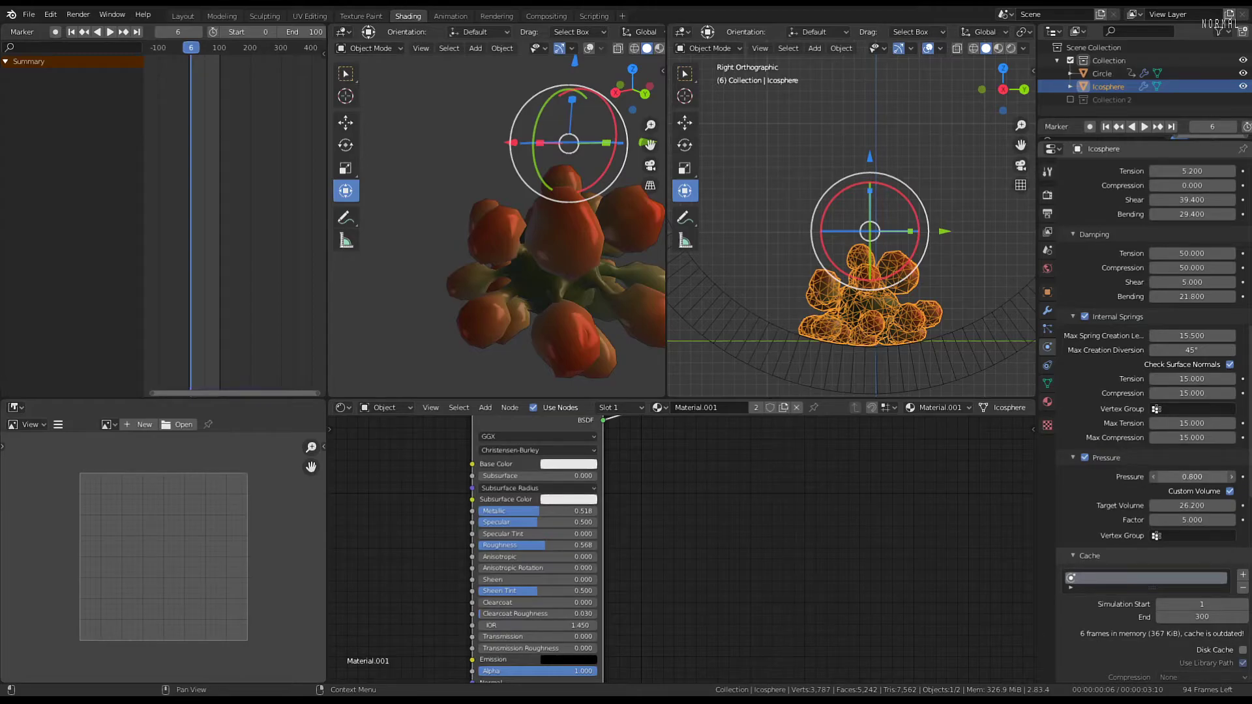
key(shift+Left)
key(space)
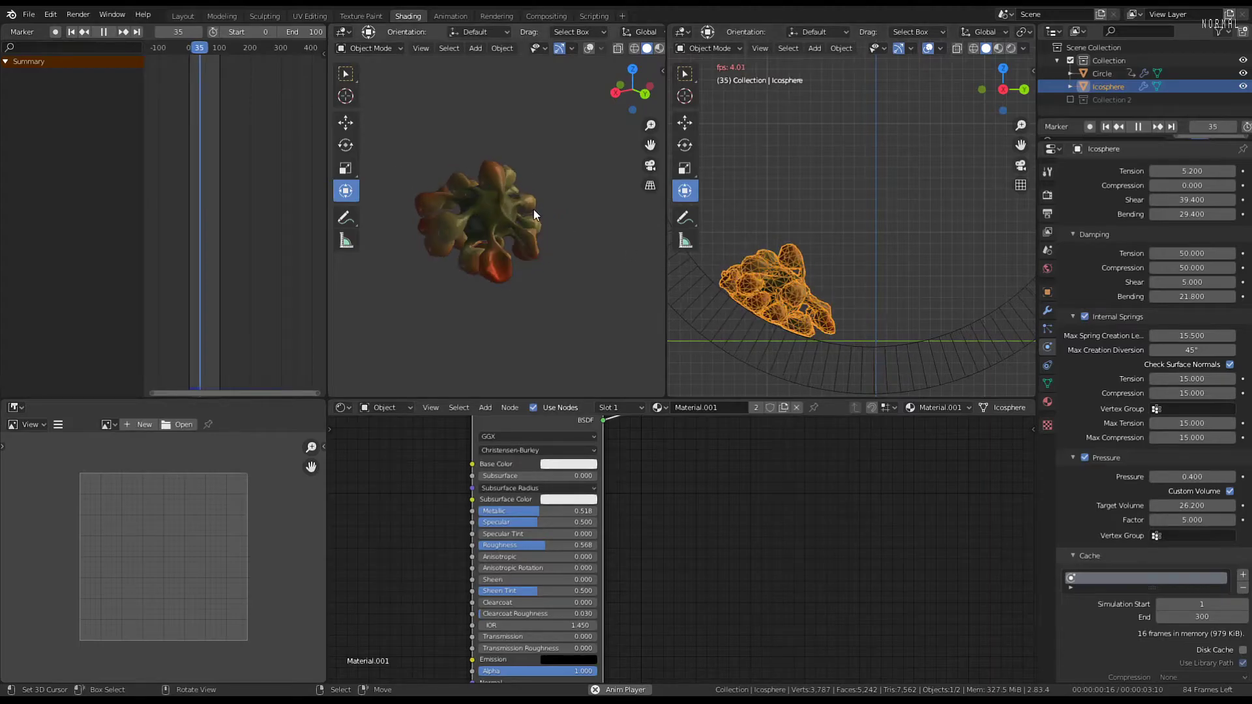
scroll(562, 219, up, 5)
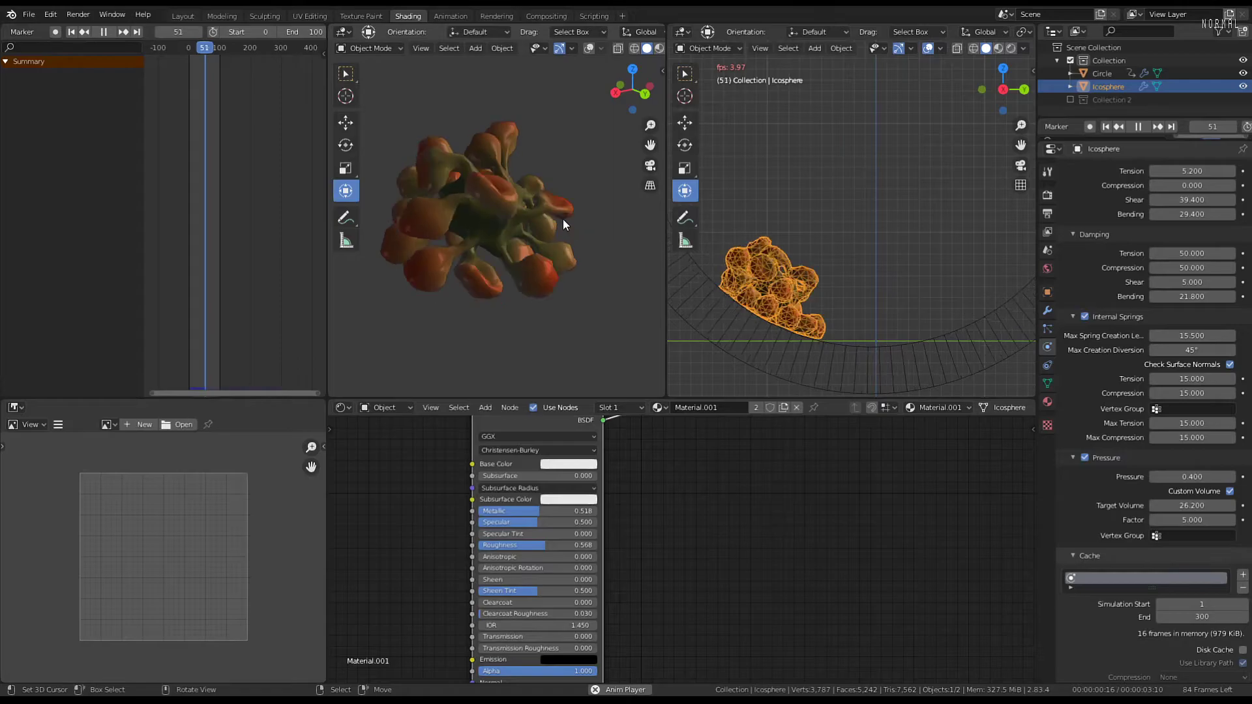
key(space)
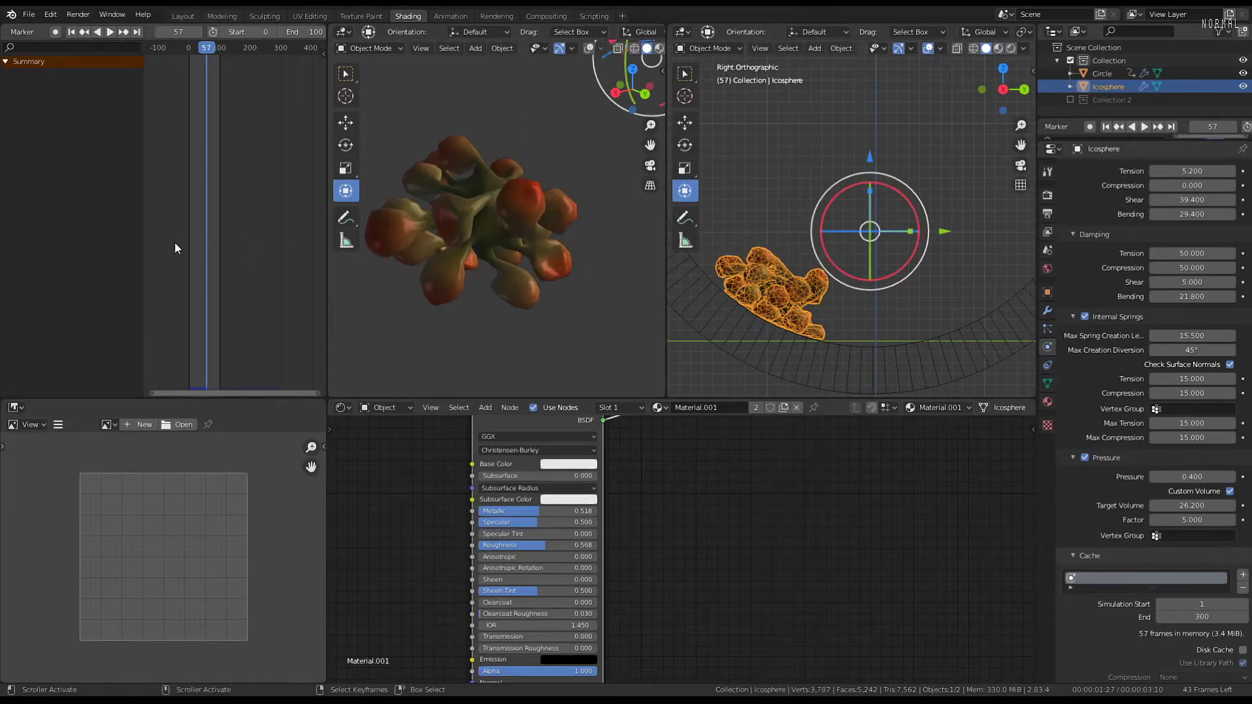
Keyframe the cloth's Pressure at 0.4 on frame 0 and at 8.5 on frame 6
key(shift+Left)
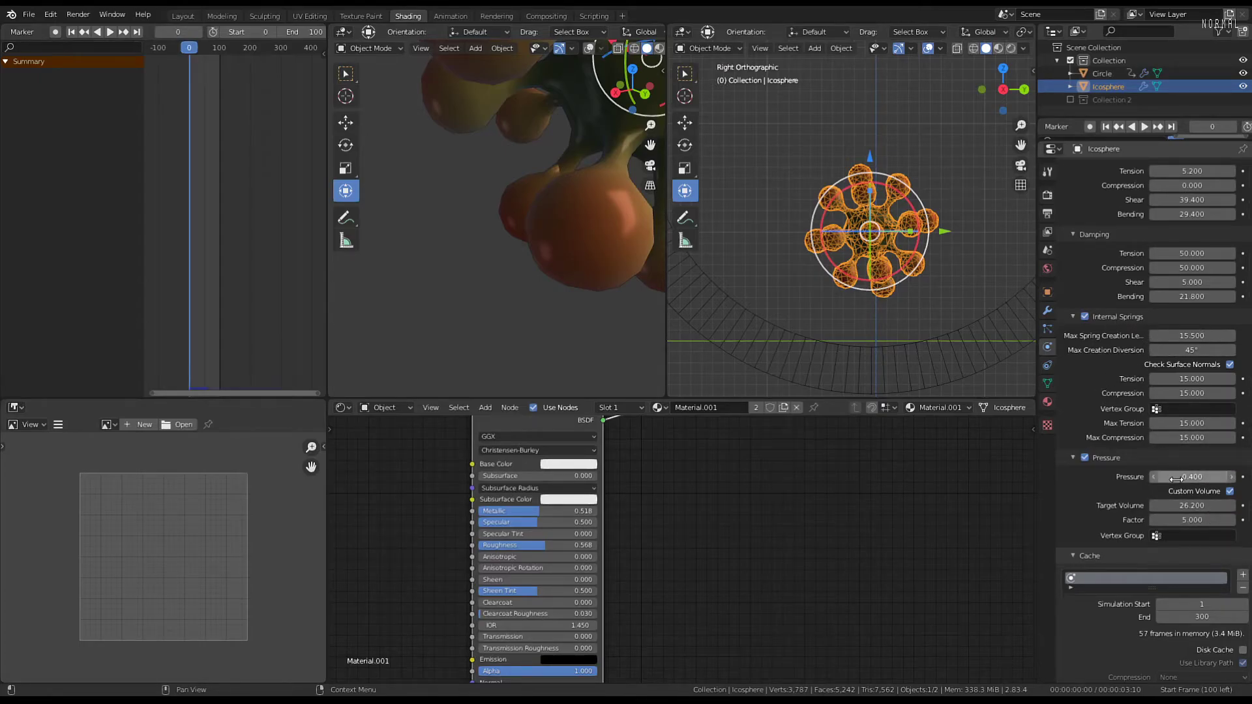
key(i)
scroll(202, 185, up, 2)
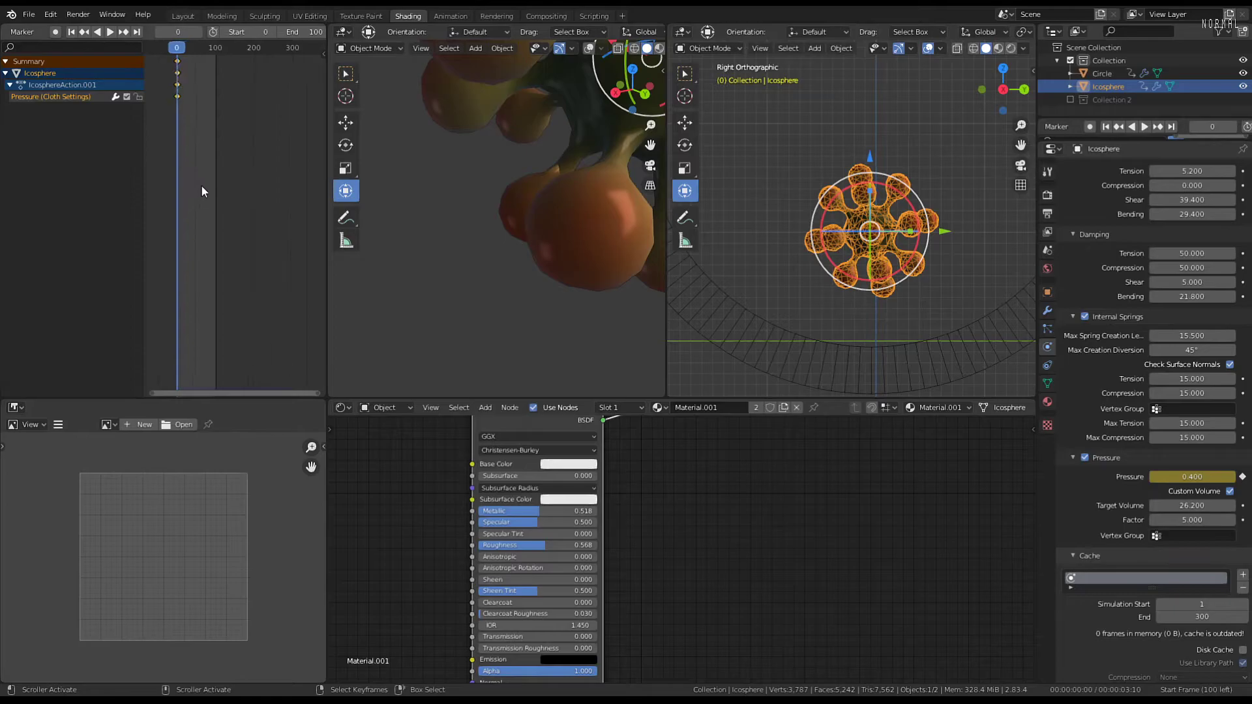
middle_drag(202, 187, 246, 184)
scroll(232, 131, up, 12)
click(232, 82)
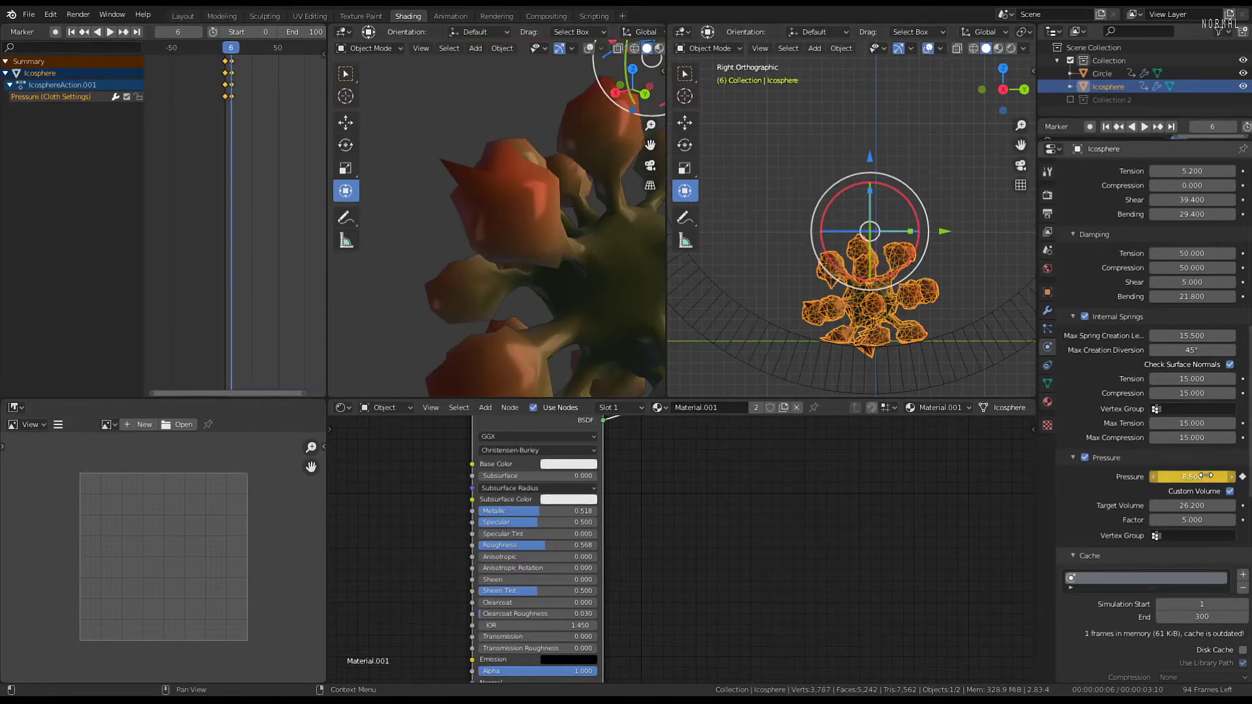
Play the simulation with the animated pressure from frame 0 briefly and return to frame 0
key(shift+Left)
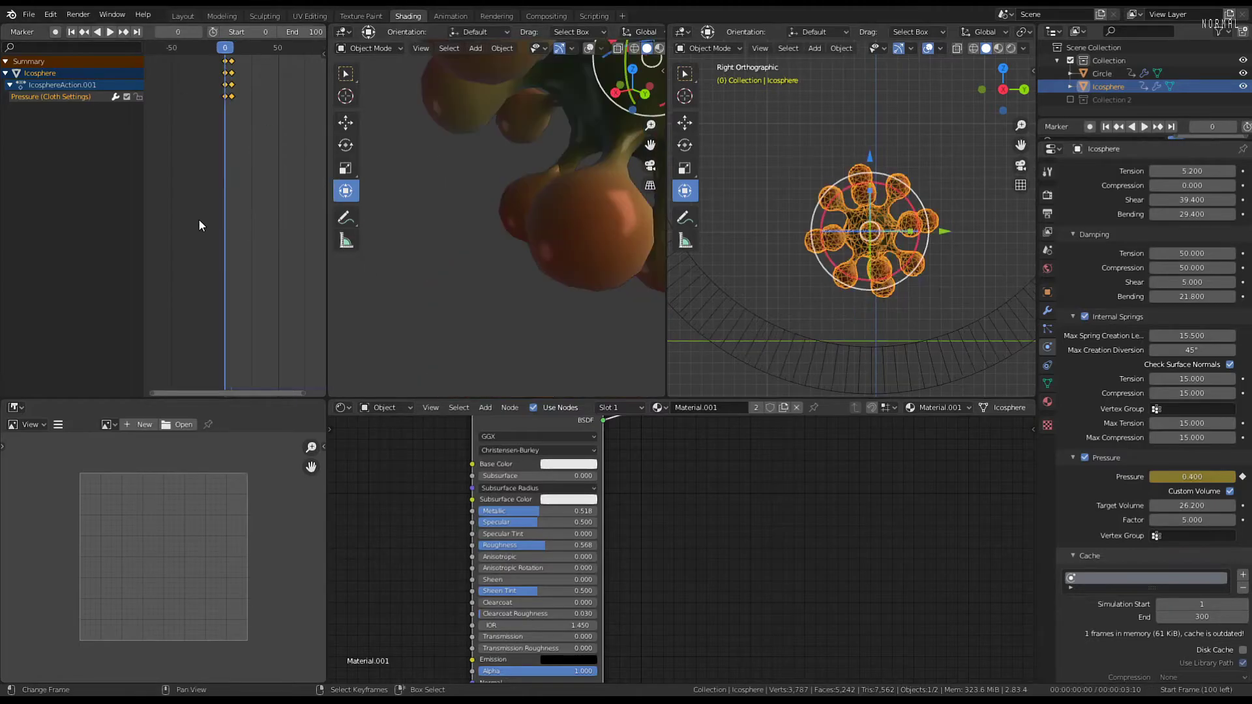
key(space)
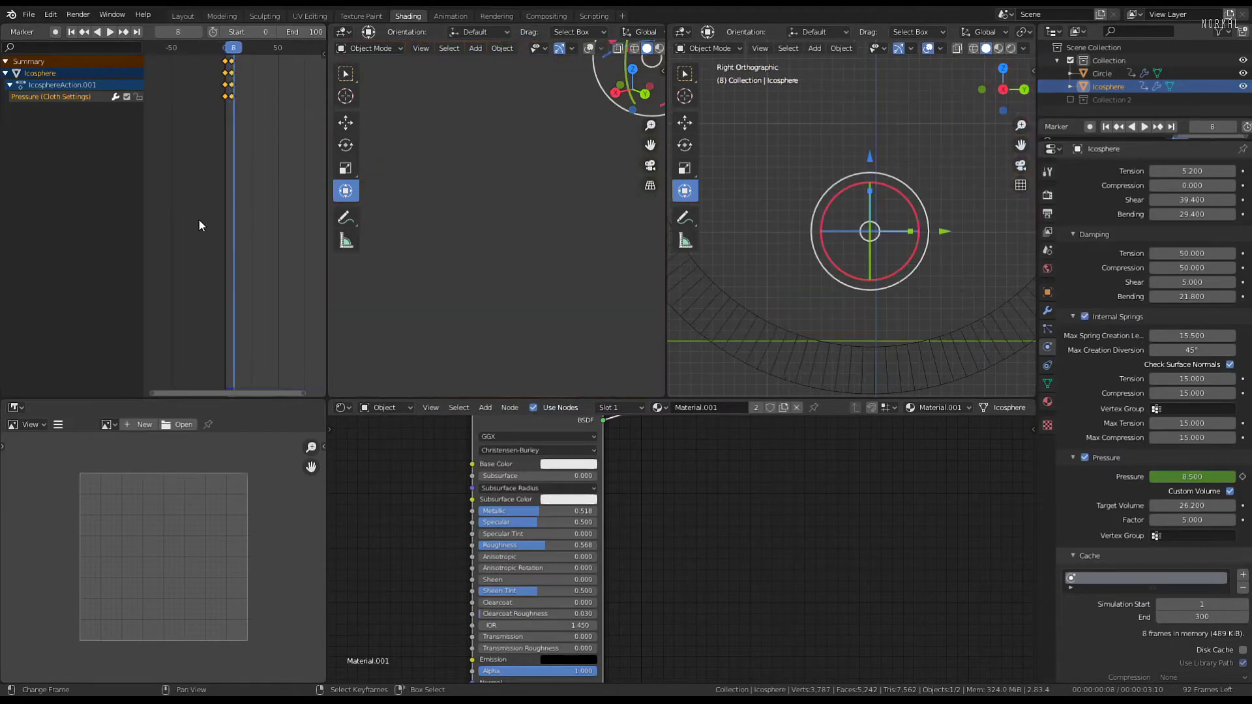
click(223, 210)
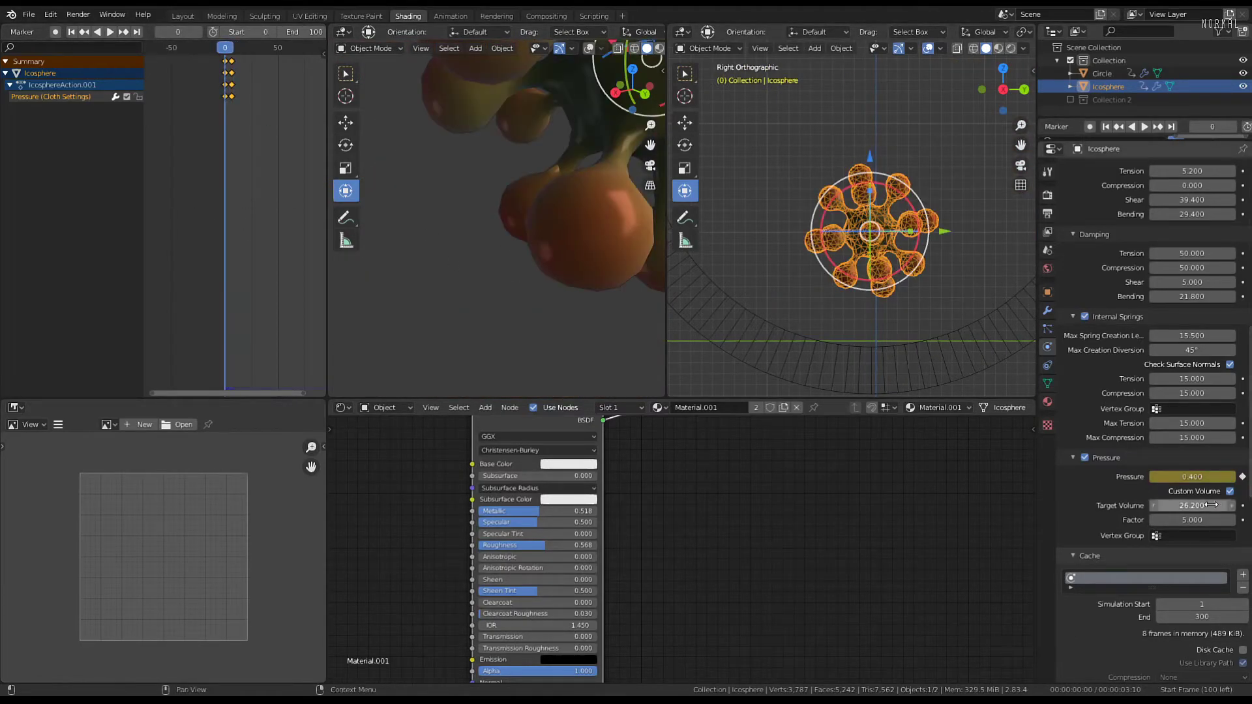
Set the cloth's Pressure to 2 on the frame 6 keyframe and turn on automatic keyframing
click(230, 67)
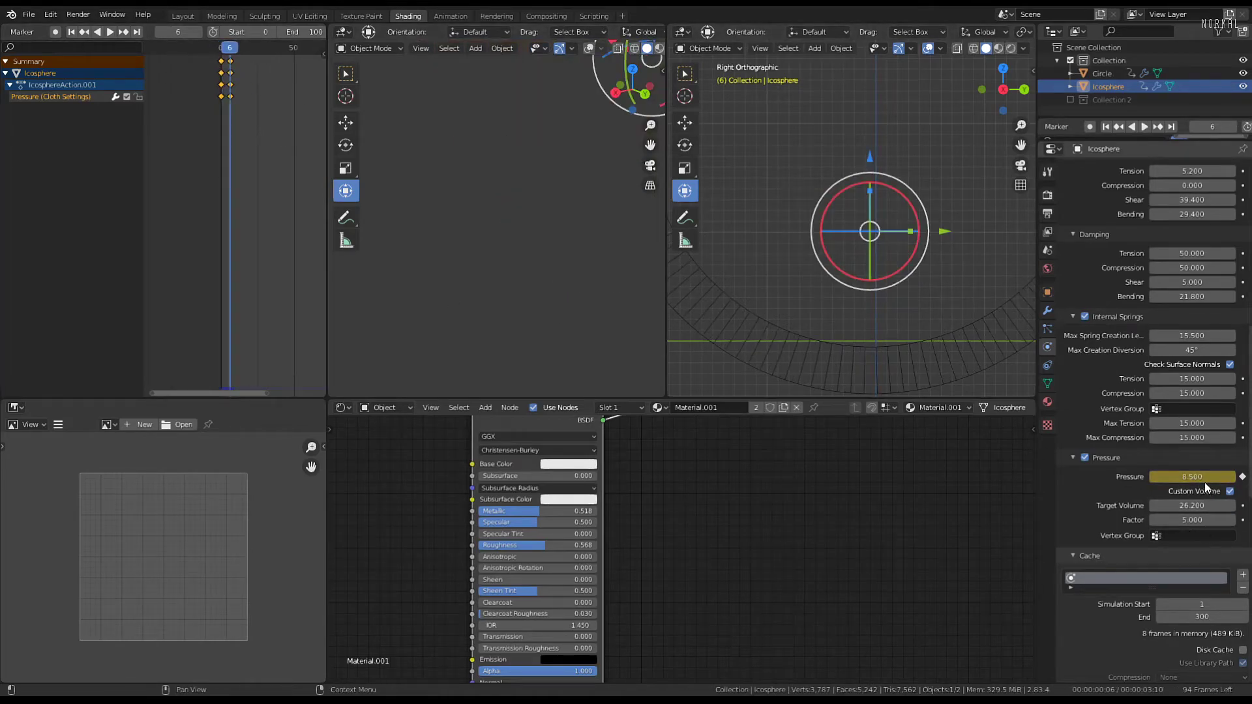
text(2)
key(Return)
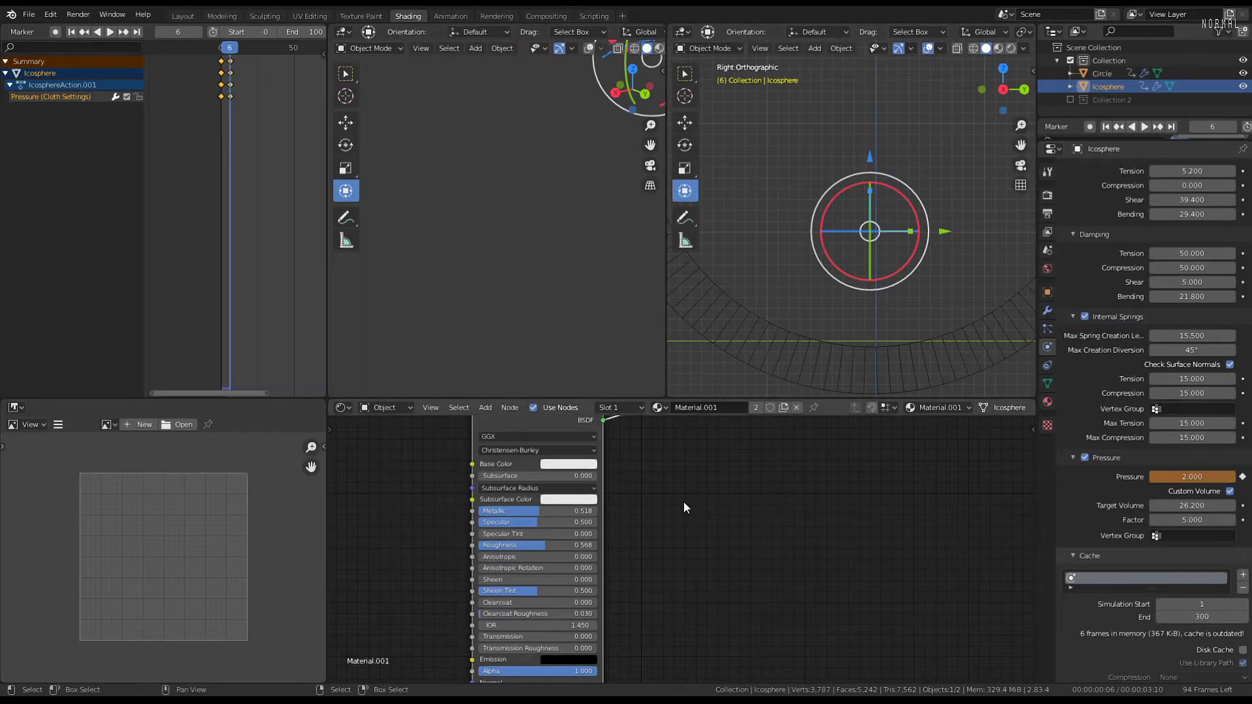
click(1090, 126)
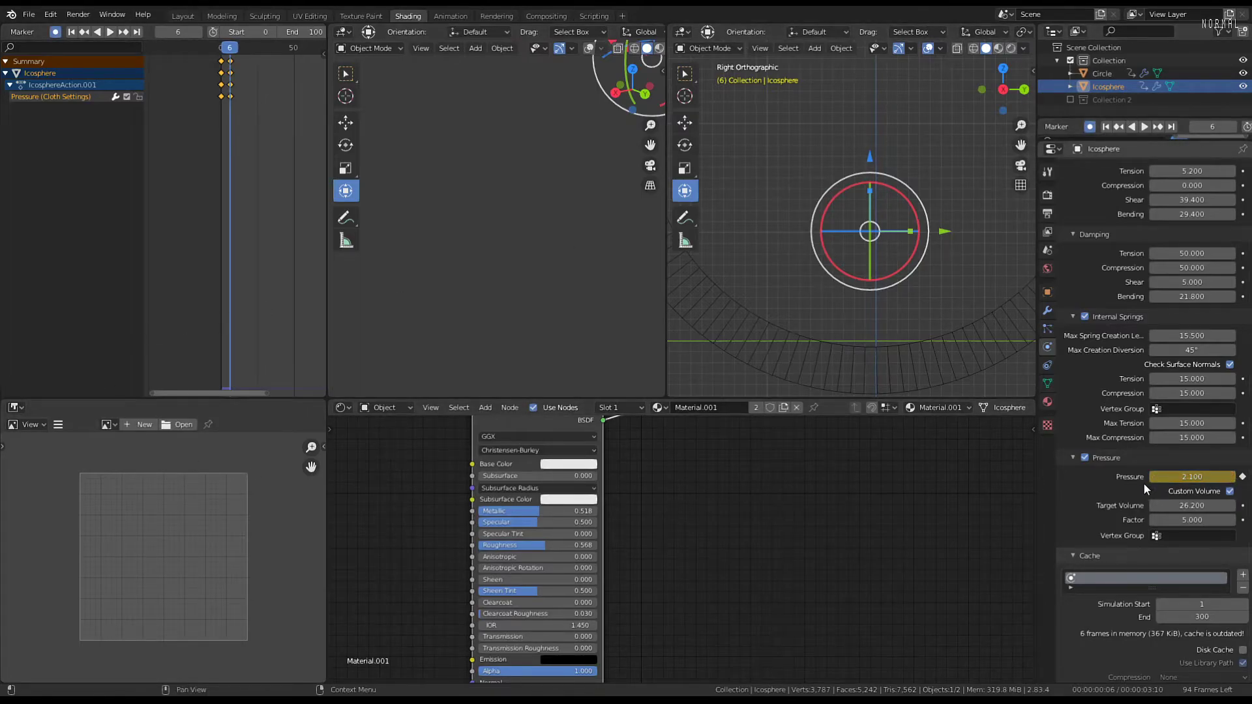
Play the simulation from frame 0 to frame 30 and add a Pressure keyframe there
key(shift+Left)
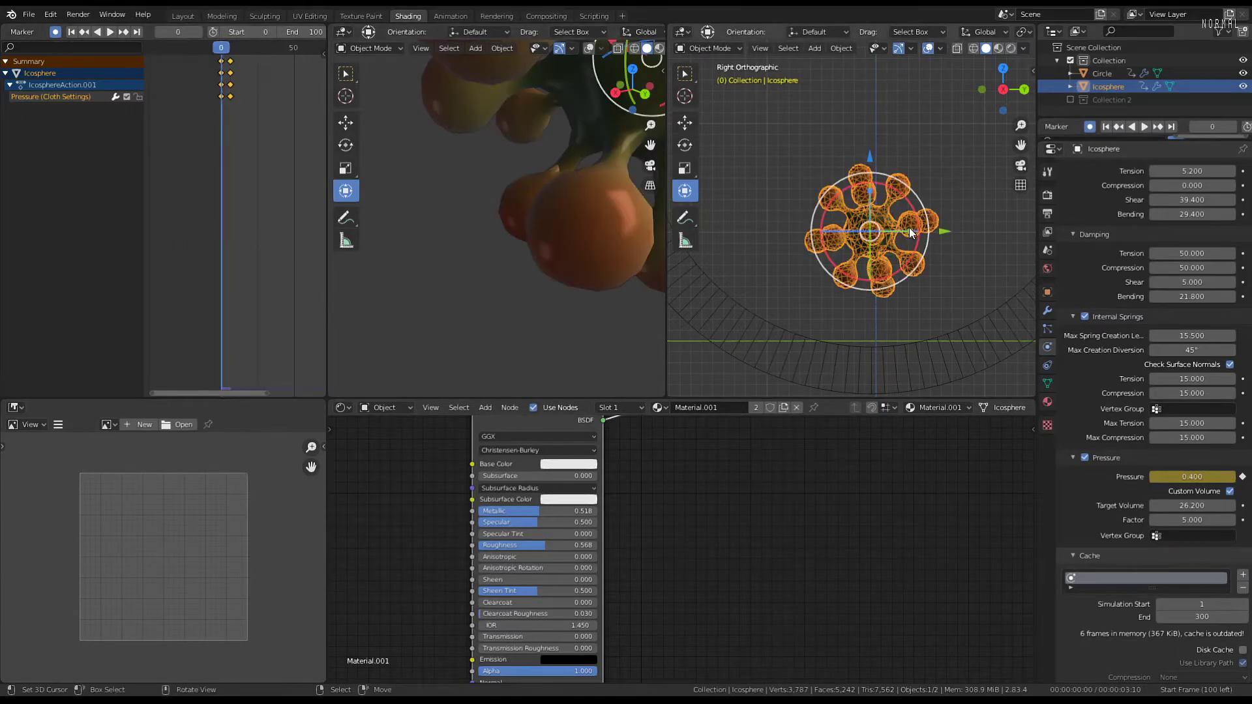
key(space)
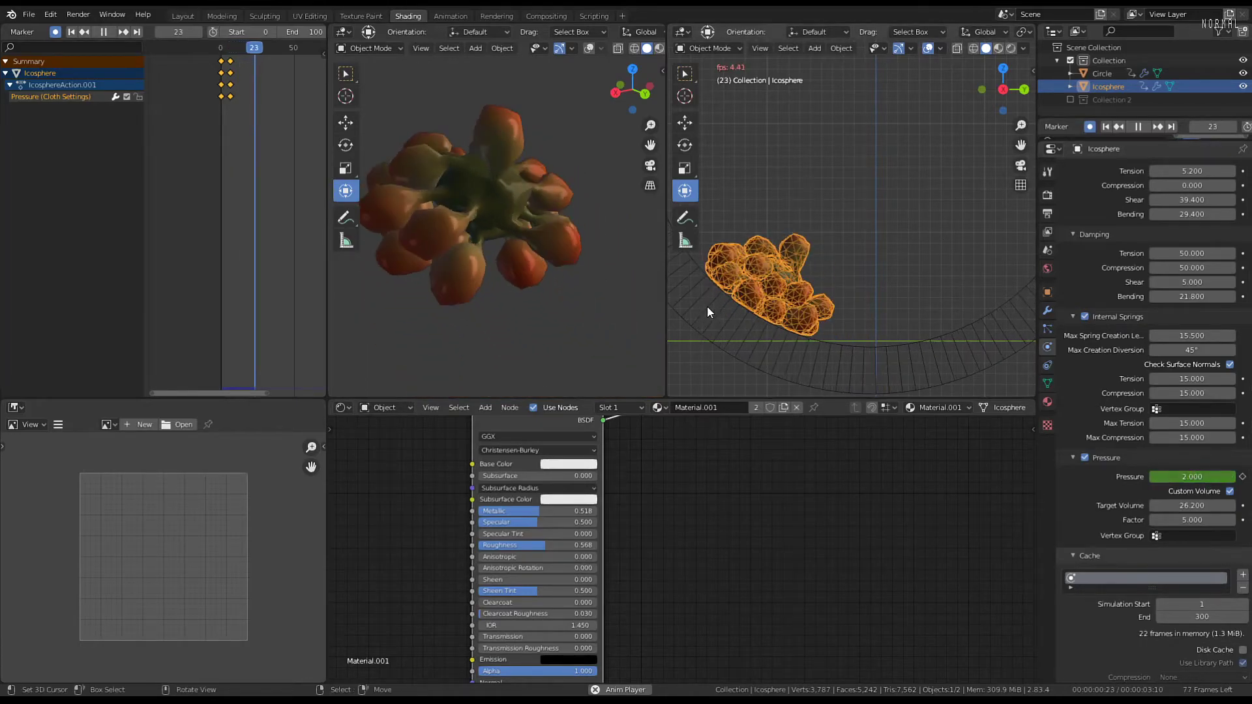
key(space)
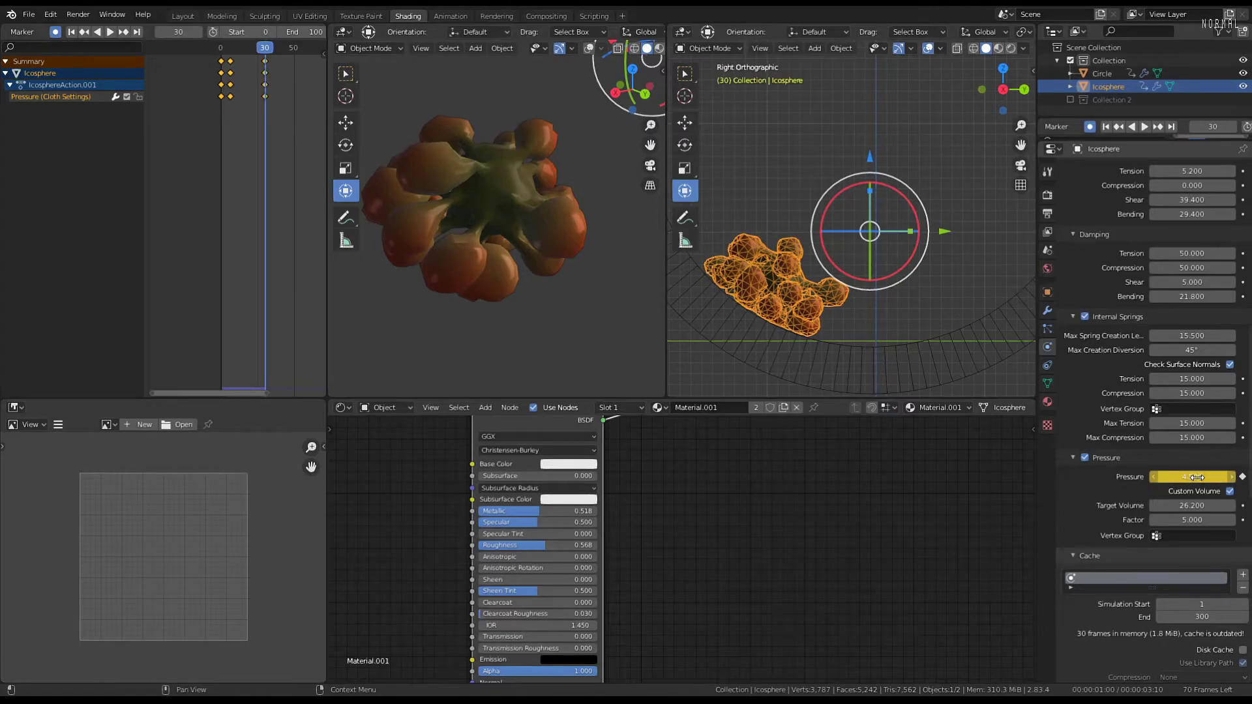
Replay the simulation up to frame 27 and keyframe the cloth's Pressure at 1.195 there
click(249, 124)
key(space)
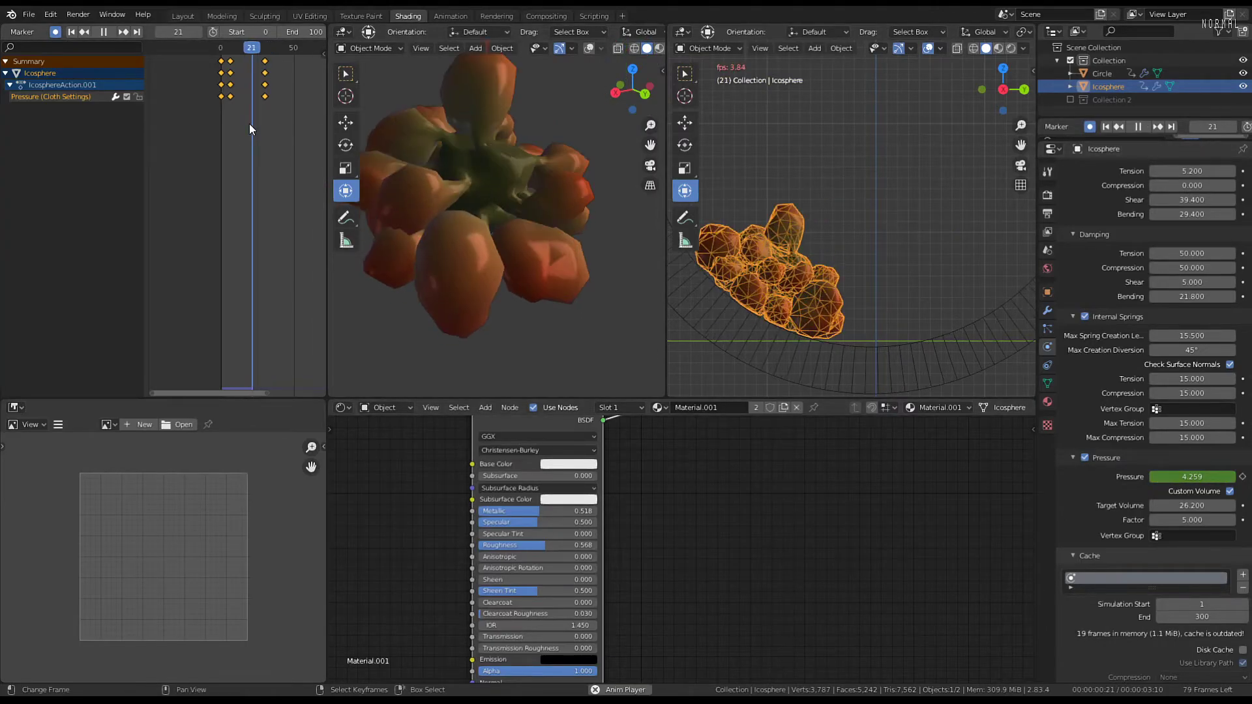
key(space)
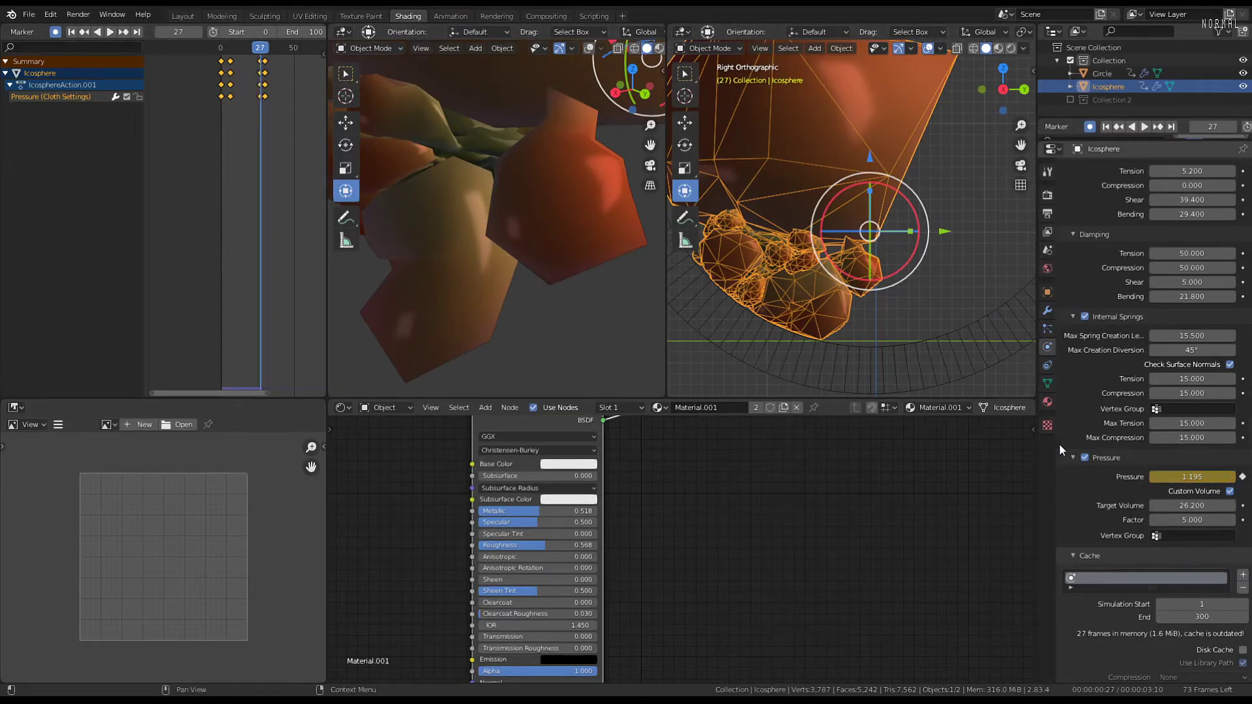
Remove the Pressure keyframe on frame 30 and replay the simulation from frame 0 to inspect the deformation
key(space)
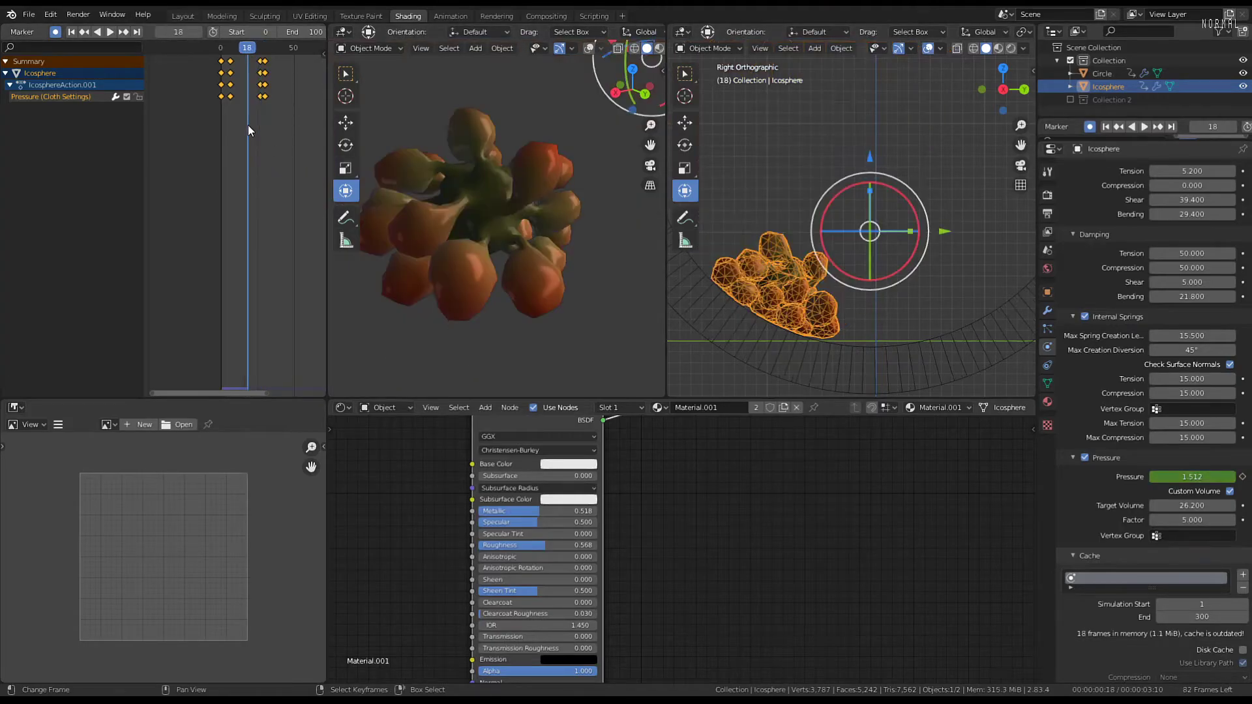
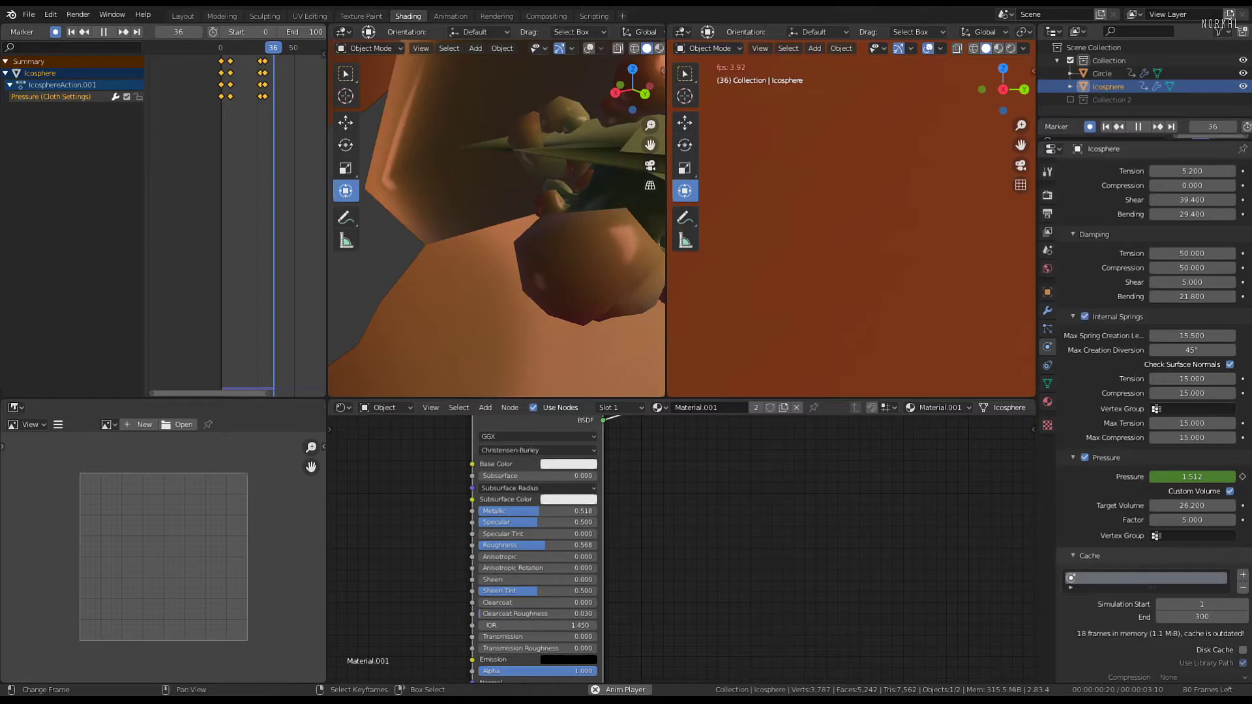
key(Escape)
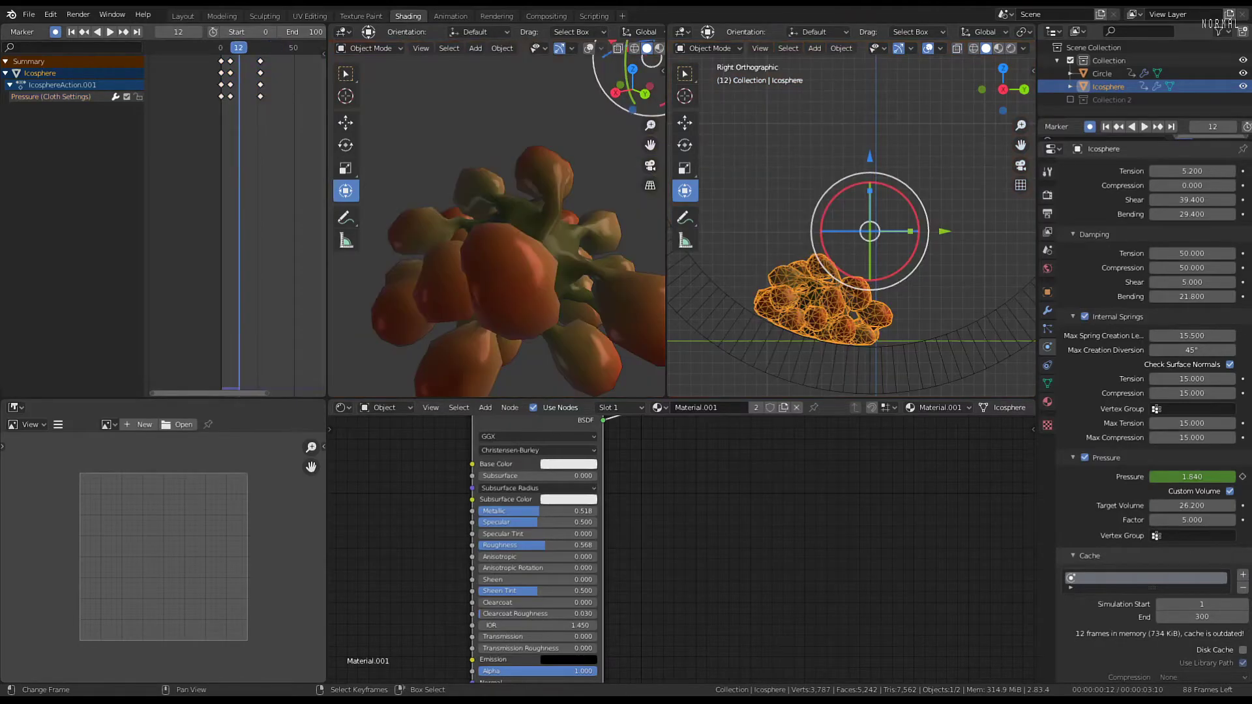
key(space)
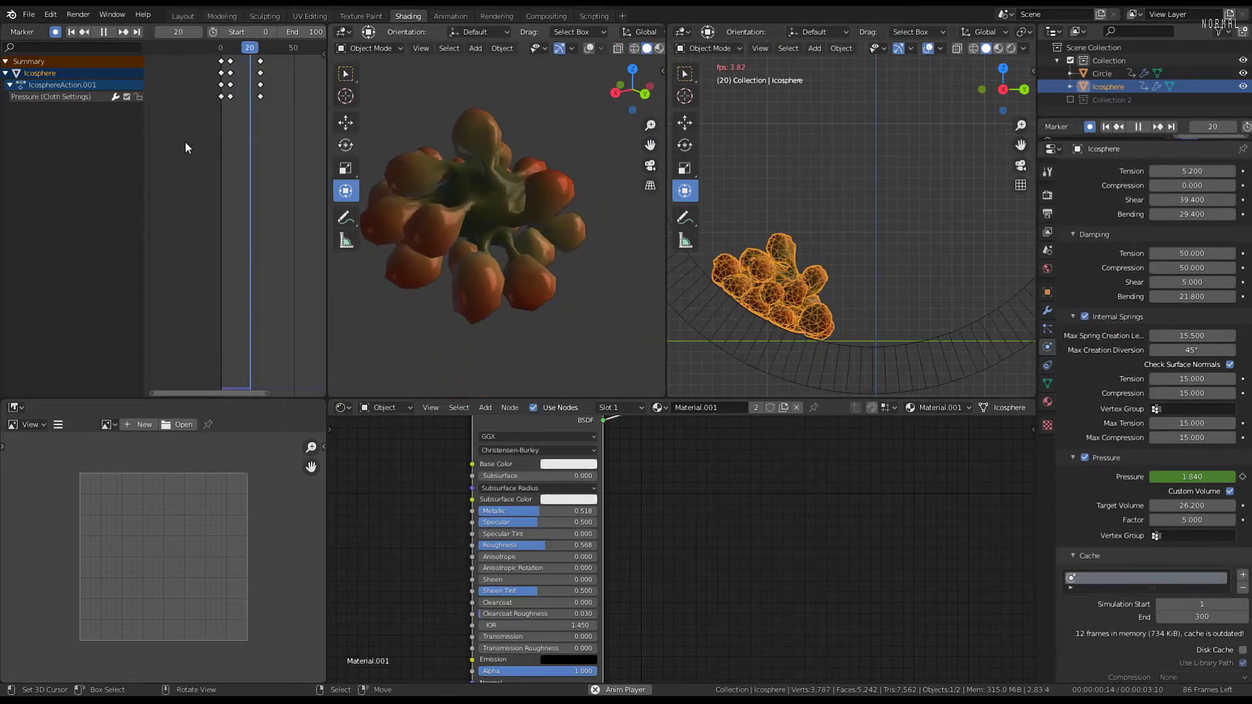
key(shift+Left)
key(space)
scroll(220, 75, up, 2)
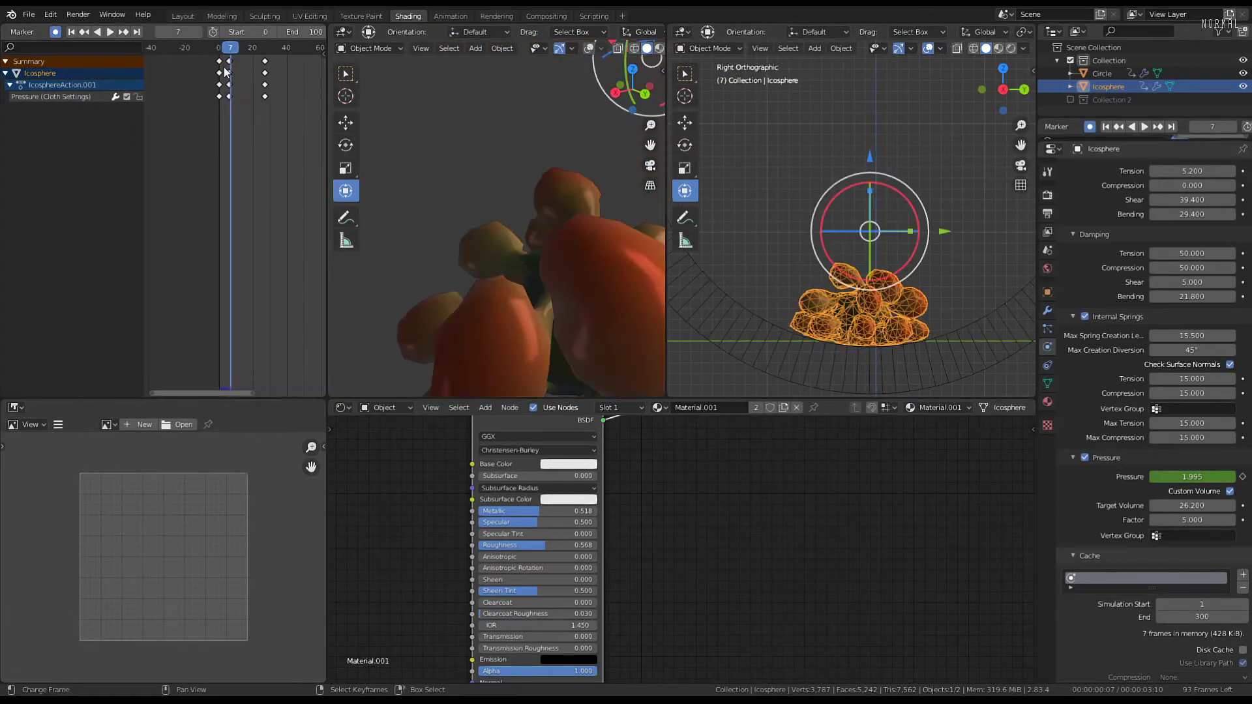
Keyframe the cloth's Pressure at 4.4 on frame 3
key(Left)
key(Left)
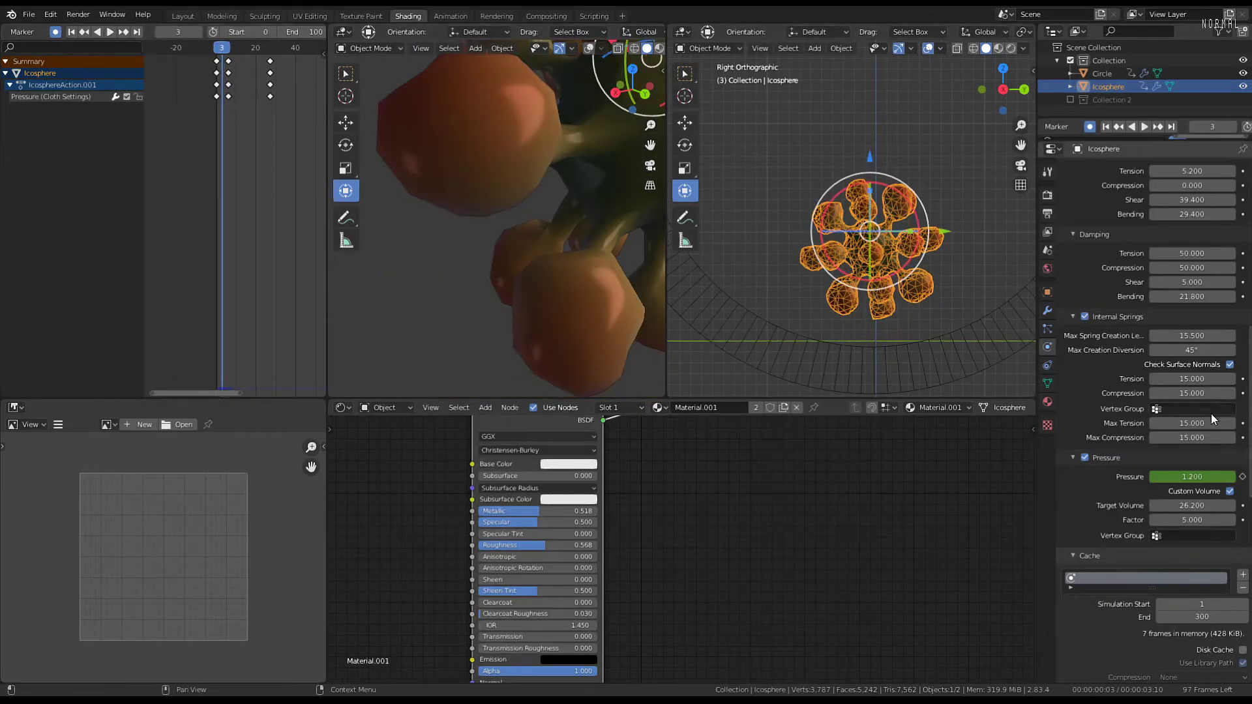
drag(1192, 476, 1229, 477)
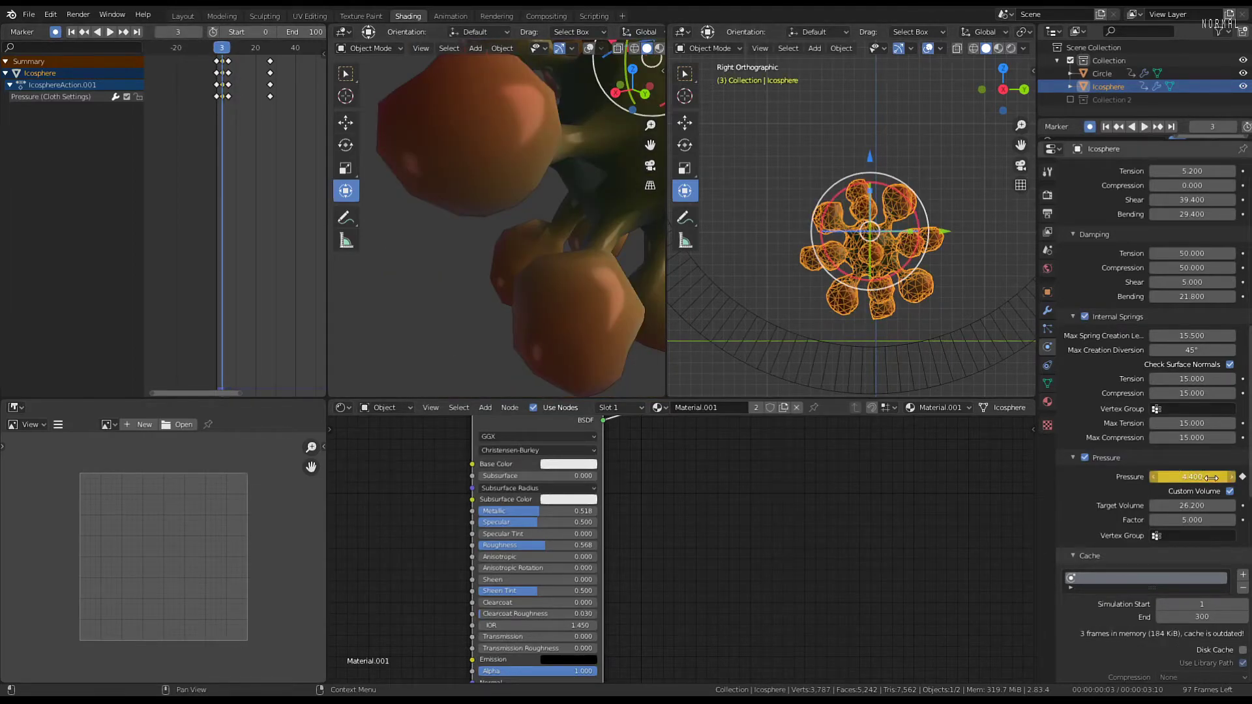
Run the cloth simulation to frame 16, keyframe the pressure at 2.491, and replay it from an earlier frame
key(space)
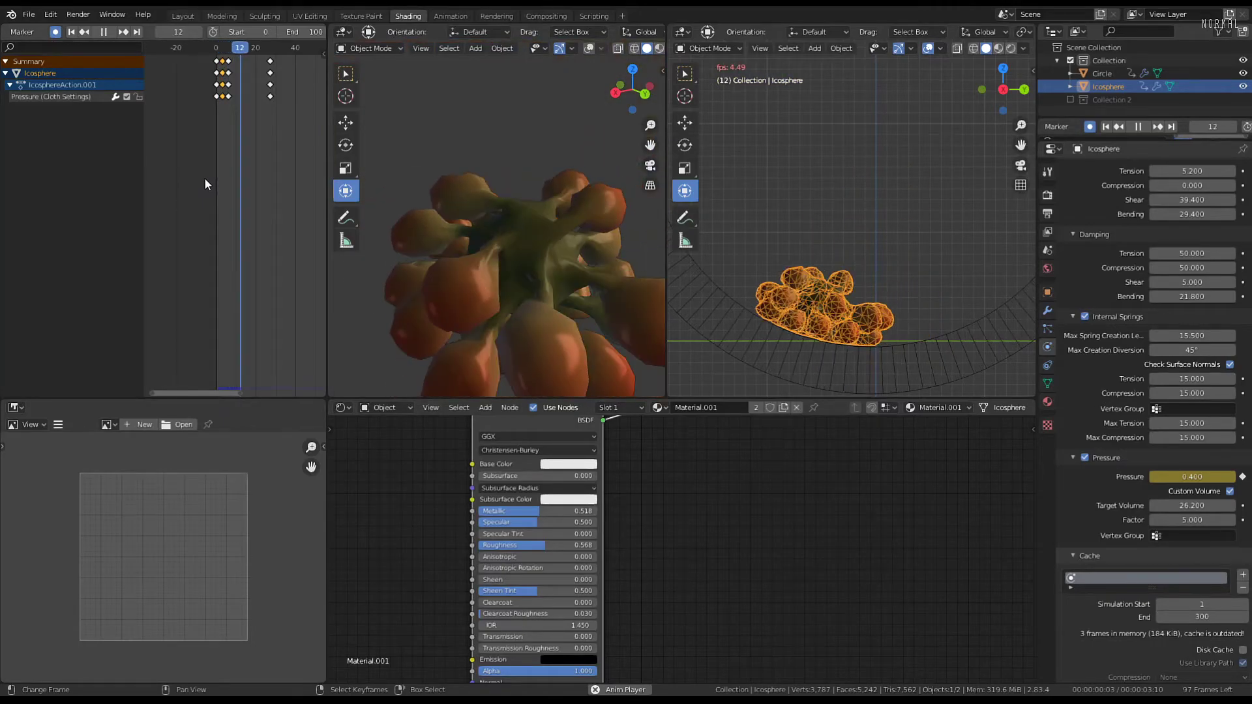
key(space)
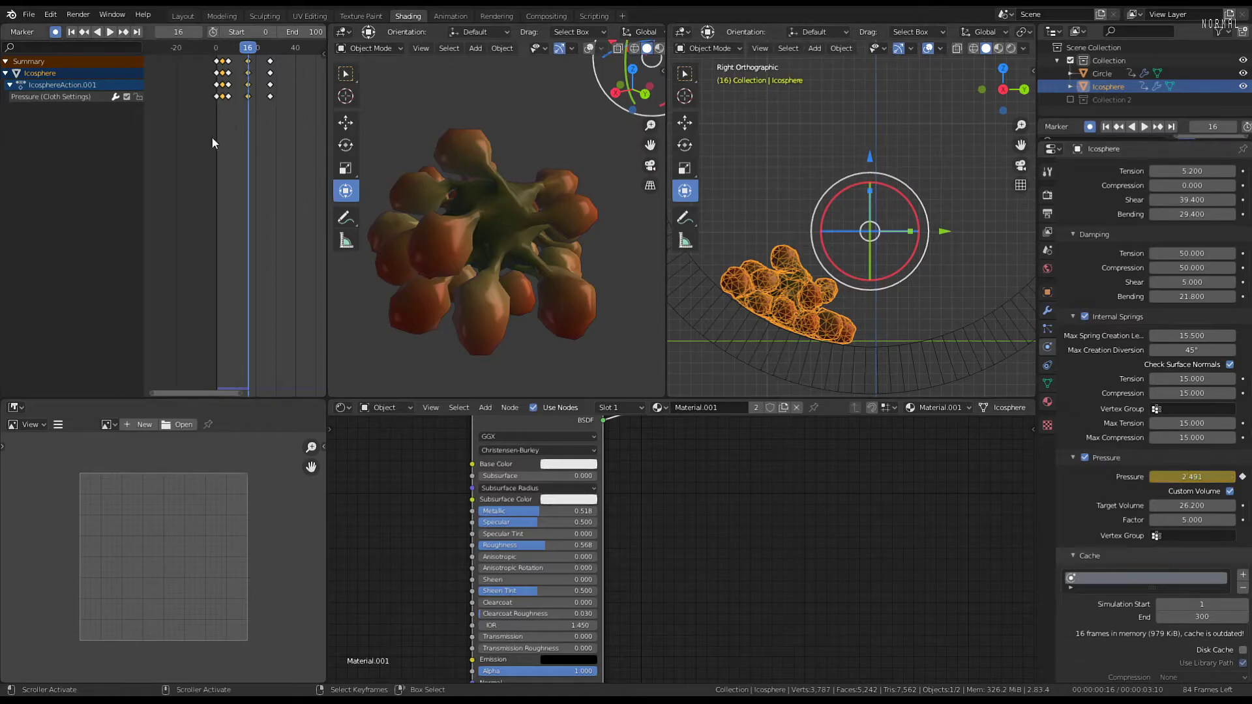
click(236, 107)
key(space)
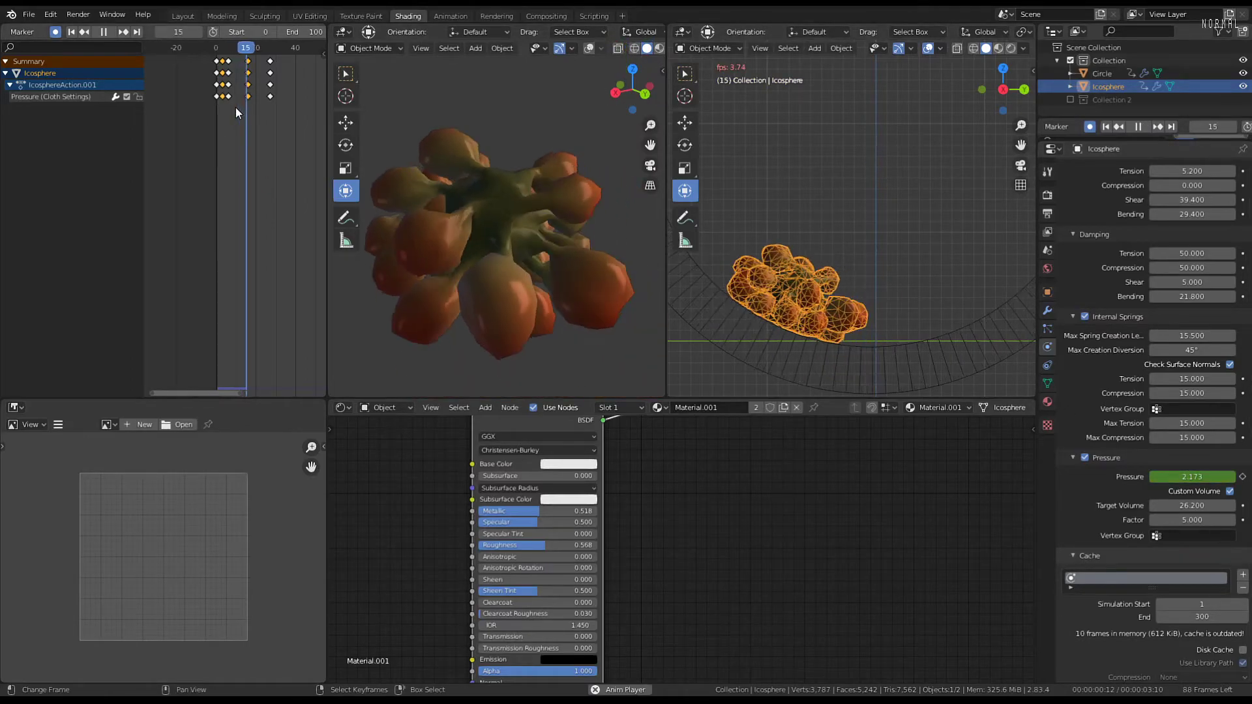
Keyframe a lower cloth pressure at frame 21 and replay the simulation through frame 38
key(space)
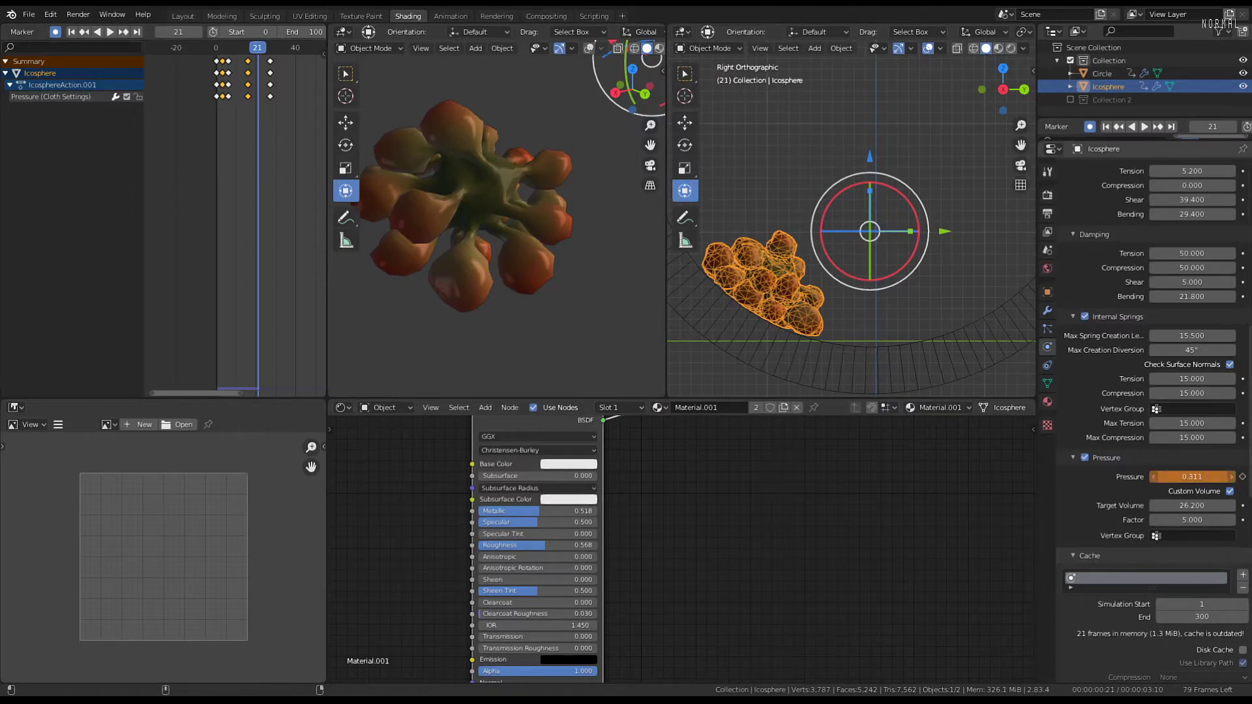
drag(1191, 477, 1191, 477)
click(197, 150)
key(space)
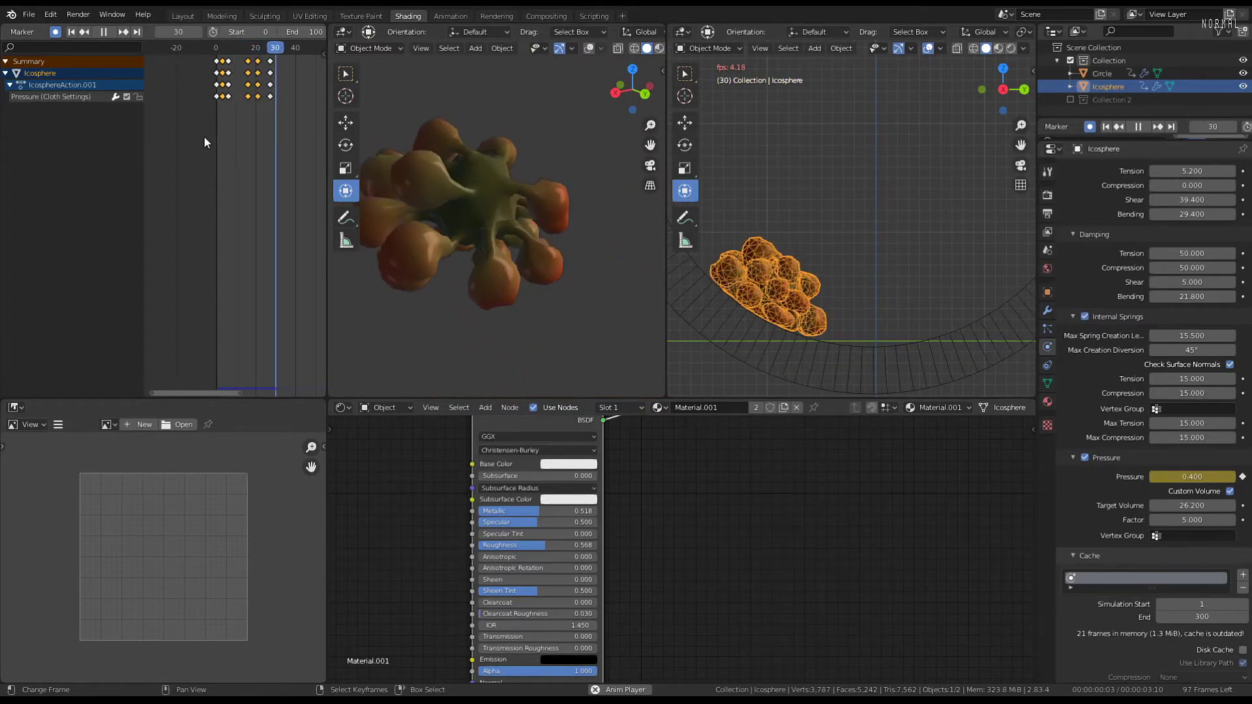
key(space)
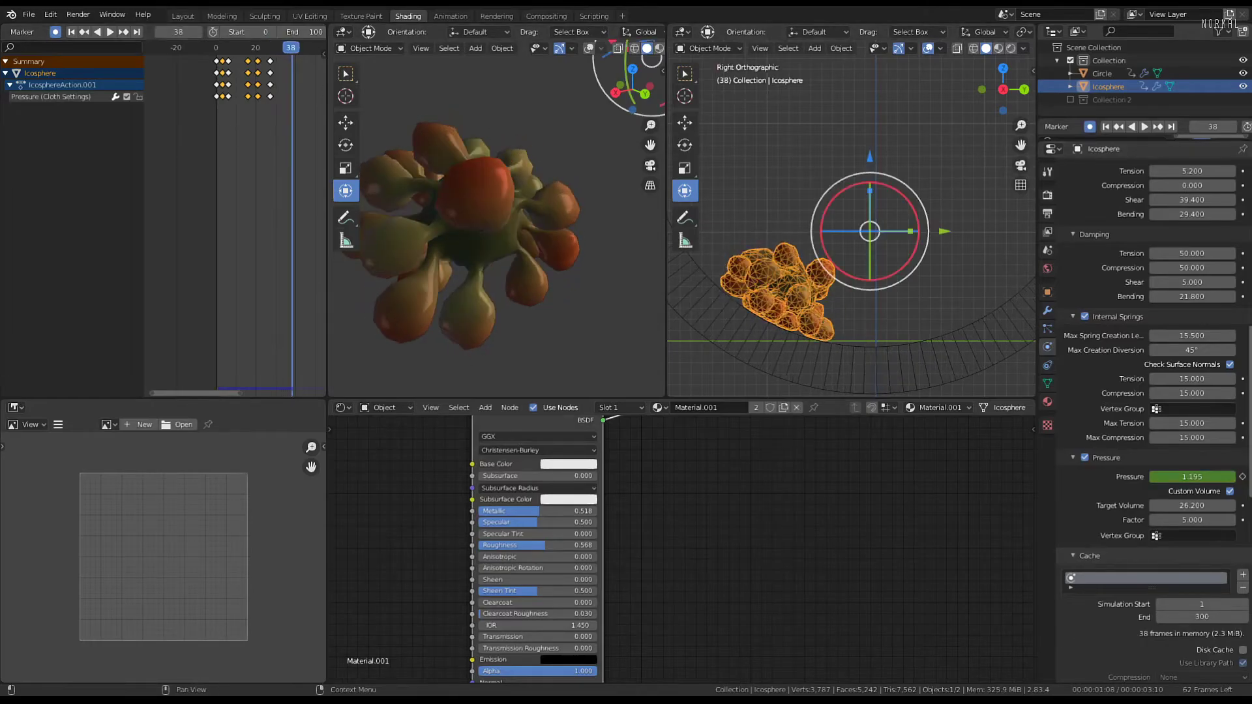
Advance the simulation to frame 45, keyframe the cloth pressure at 3.985, and replay the inflation up to frame 48
key(space)
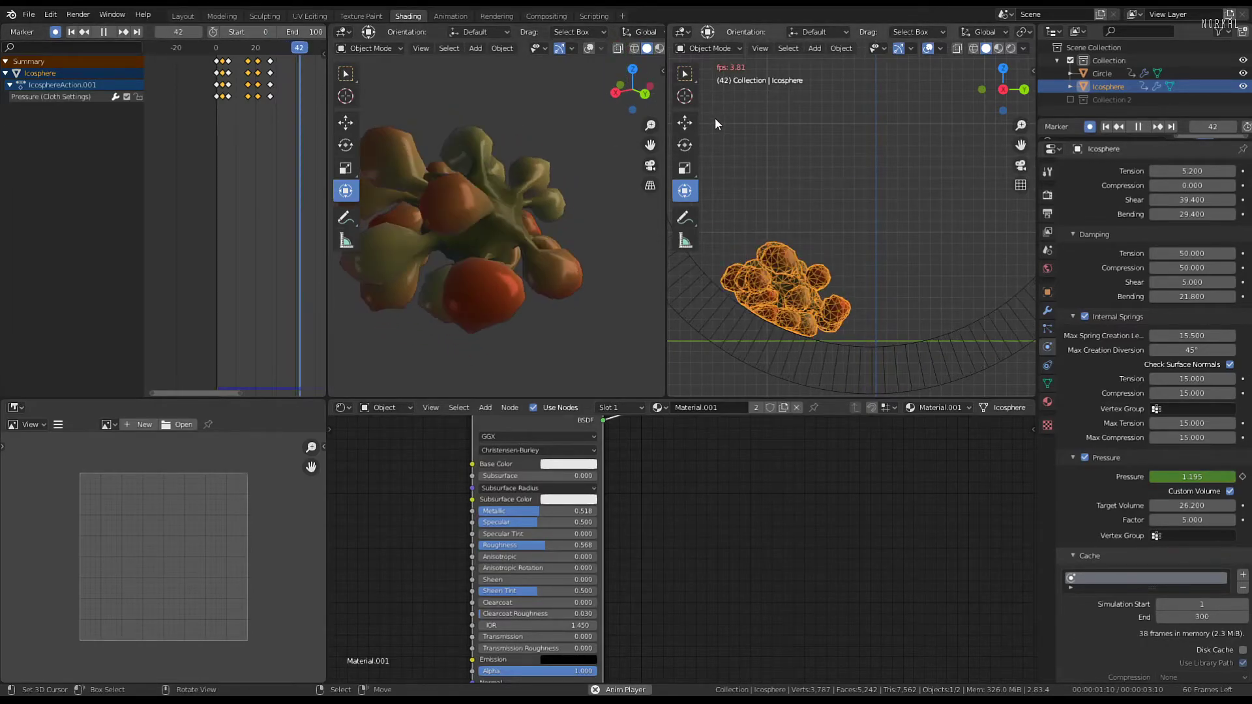
key(space)
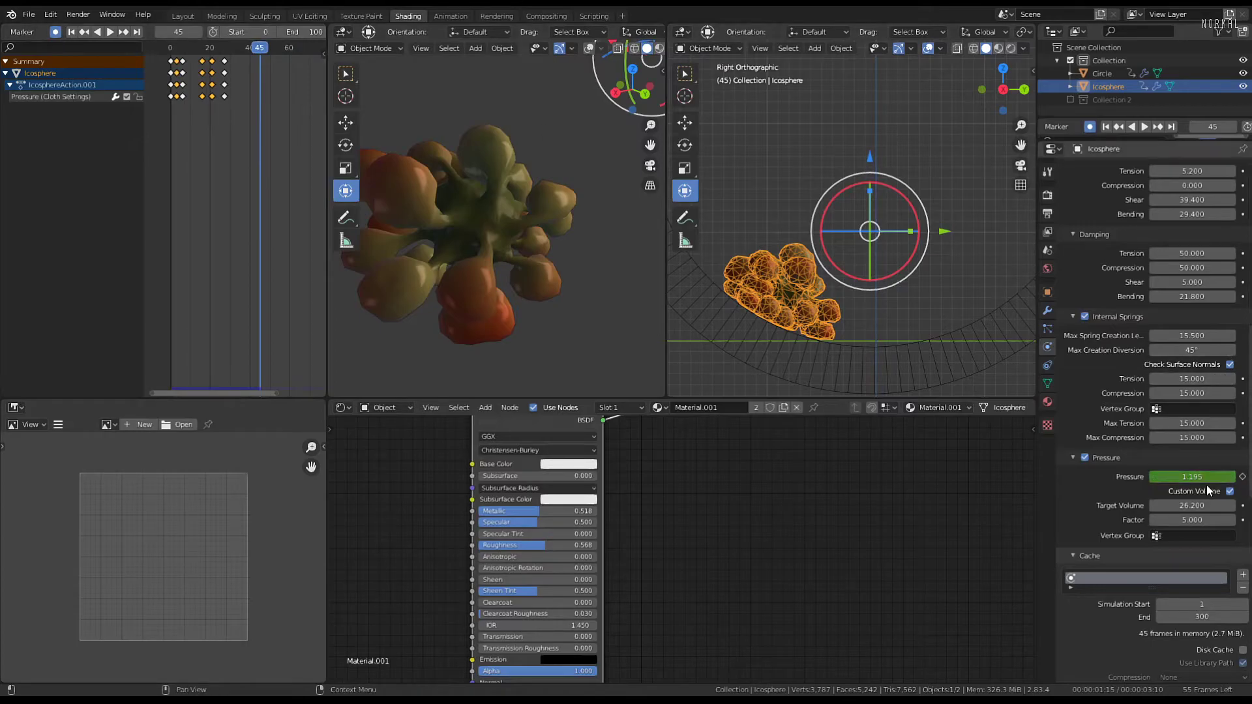
drag(1206, 476, 1214, 477)
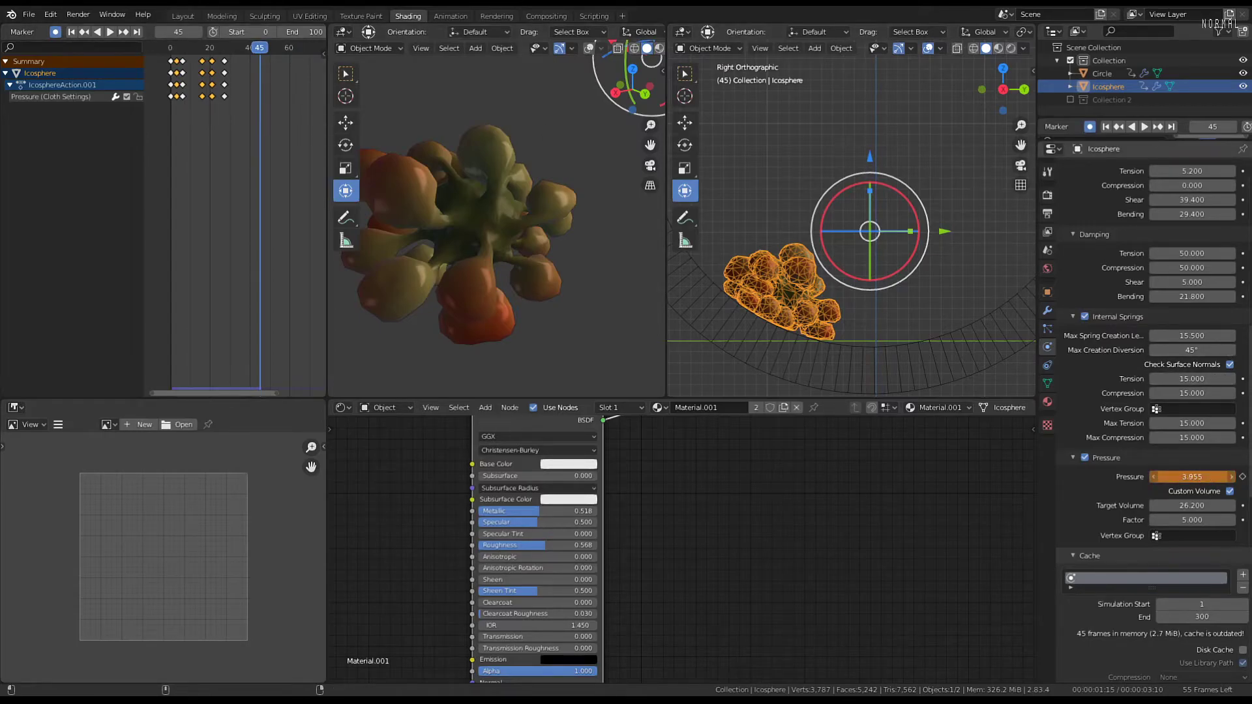
key(i)
drag(259, 50, 250, 88)
key(space)
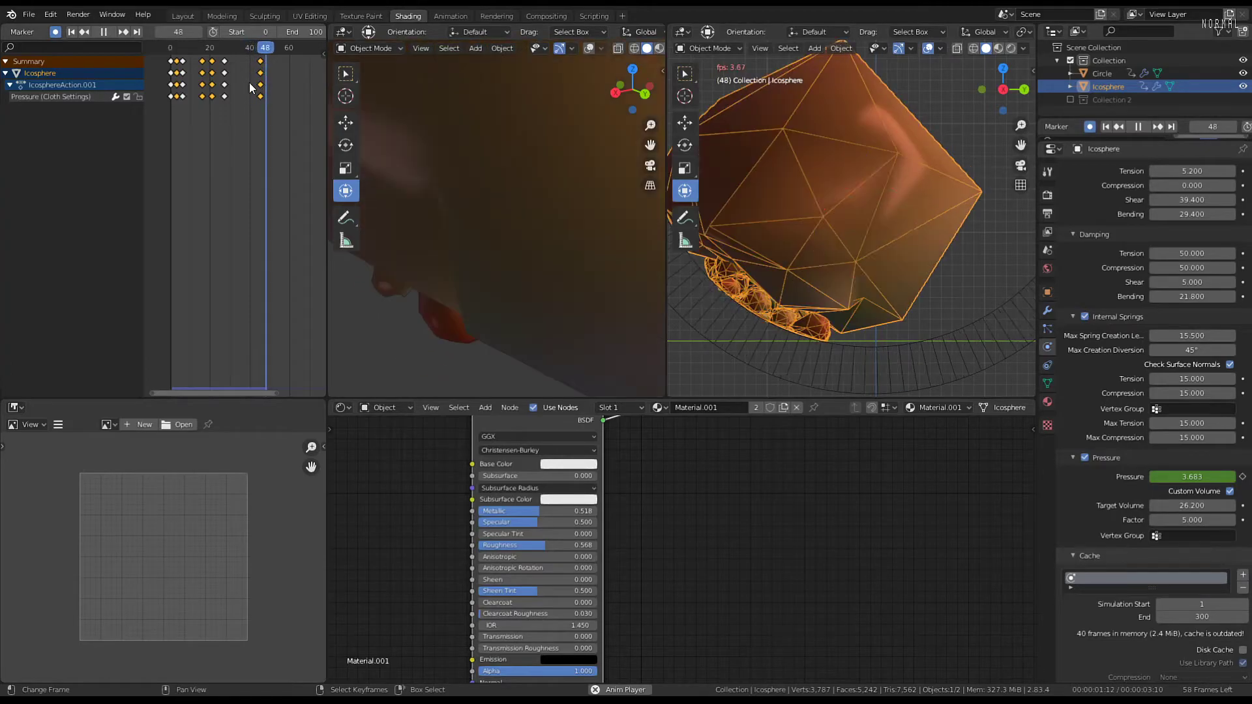
key(space)
Lower the cloth pressure on the frame 45 keyframe and replay the simulation from an earlier frame
scroll(280, 68, up, 2)
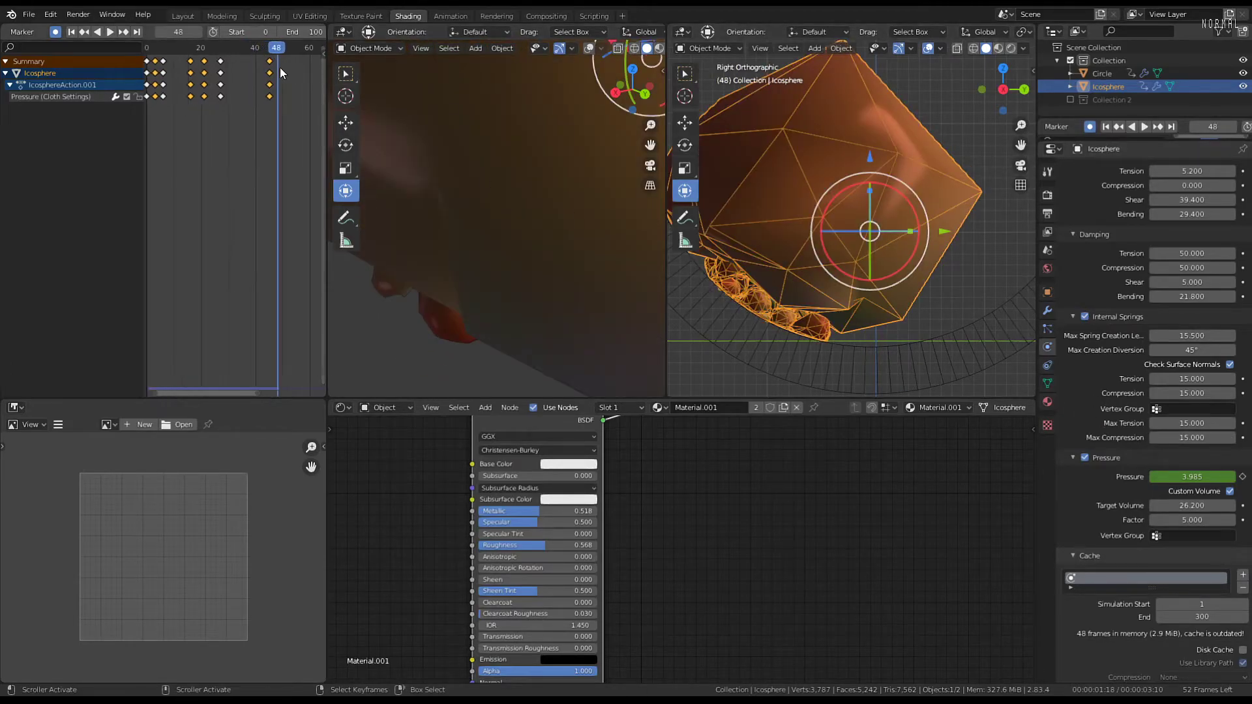
scroll(280, 68, up, 1)
right_click(276, 60)
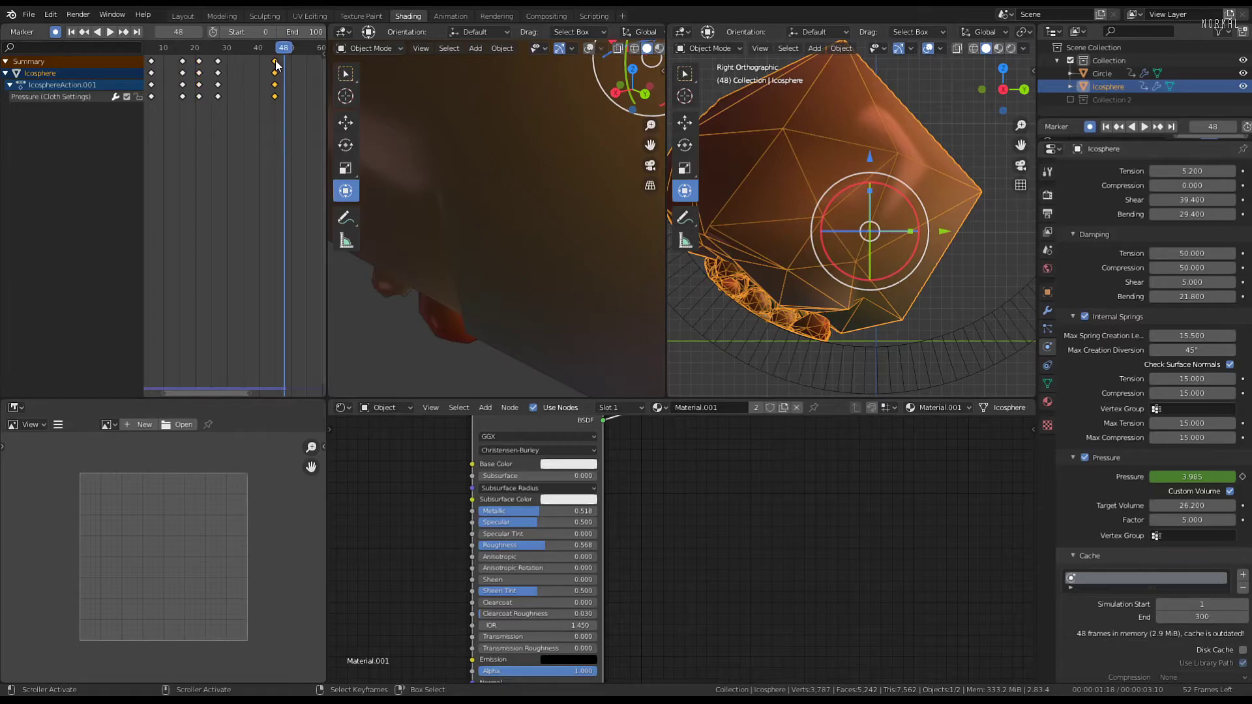
click(275, 60)
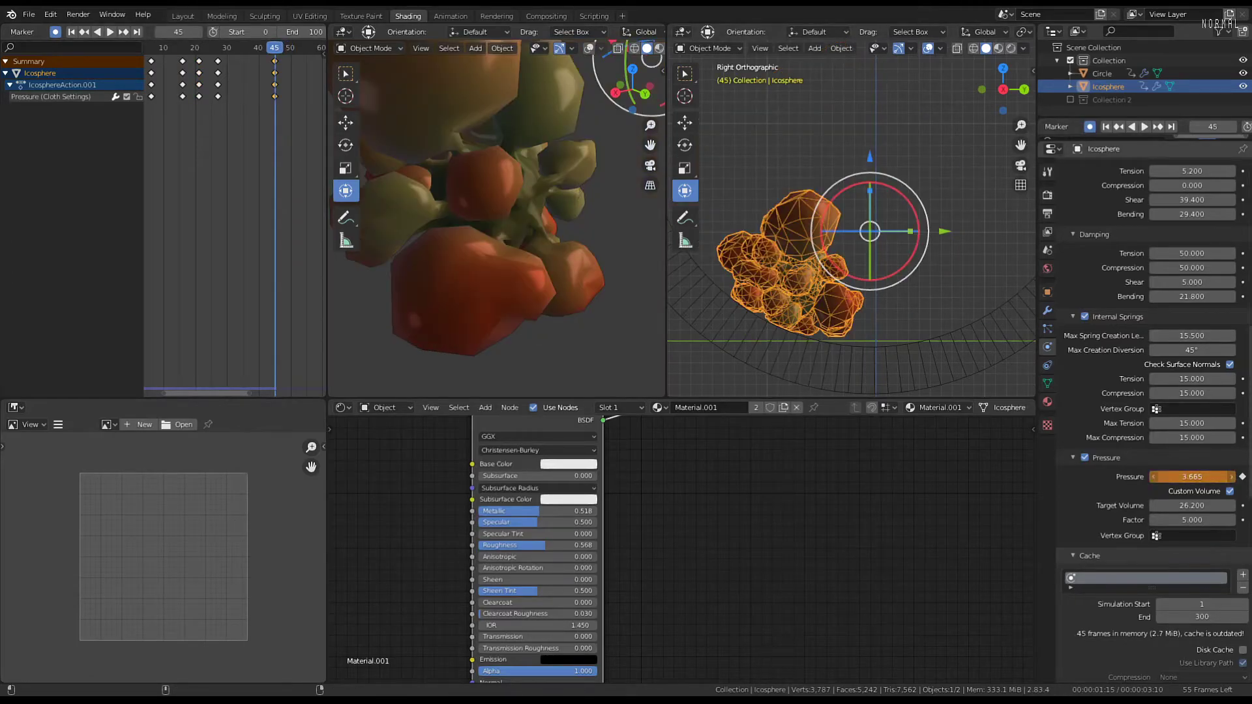
key(Down)
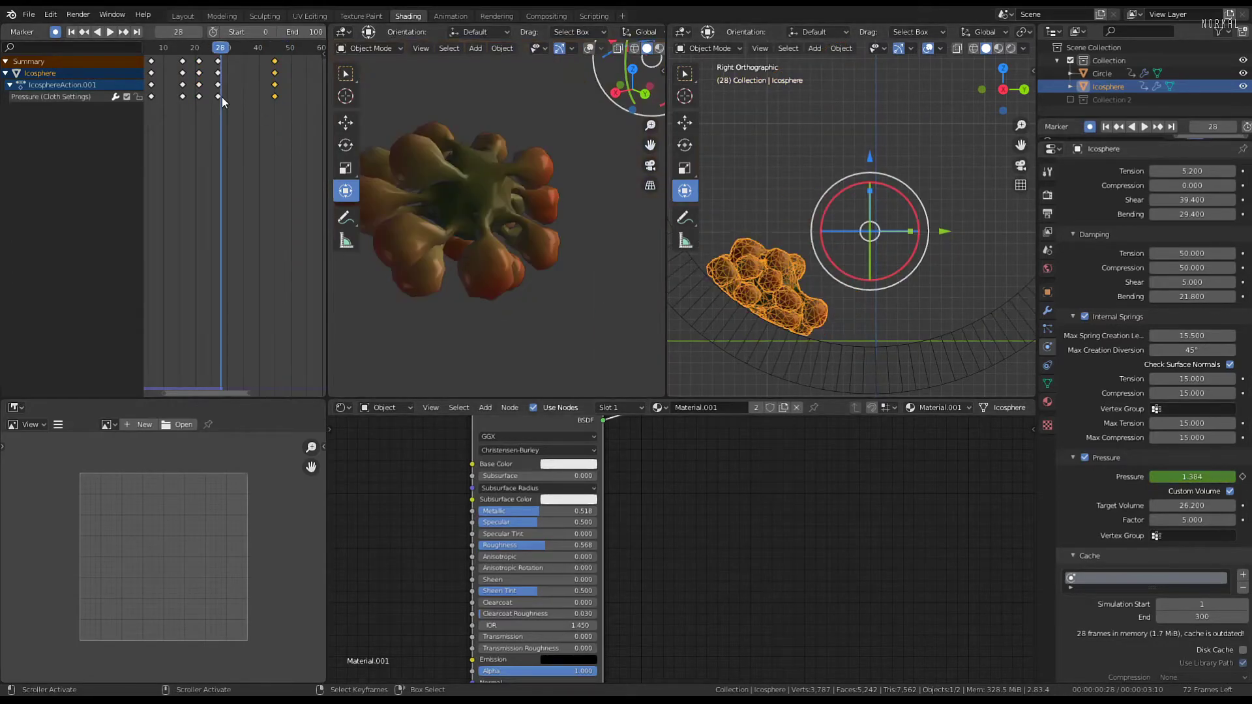
key(space)
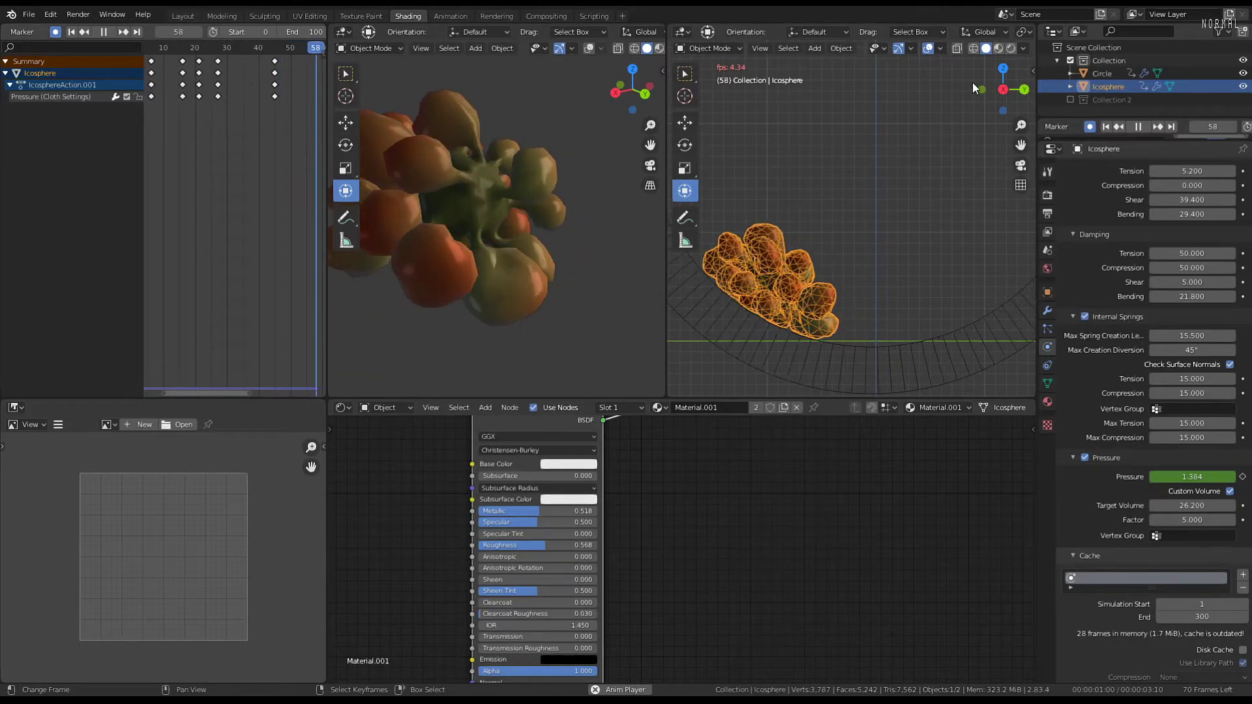
Keyframe the cloth pressure at 0.595 on frame 63 and continue the simulation to frame 71
key(space)
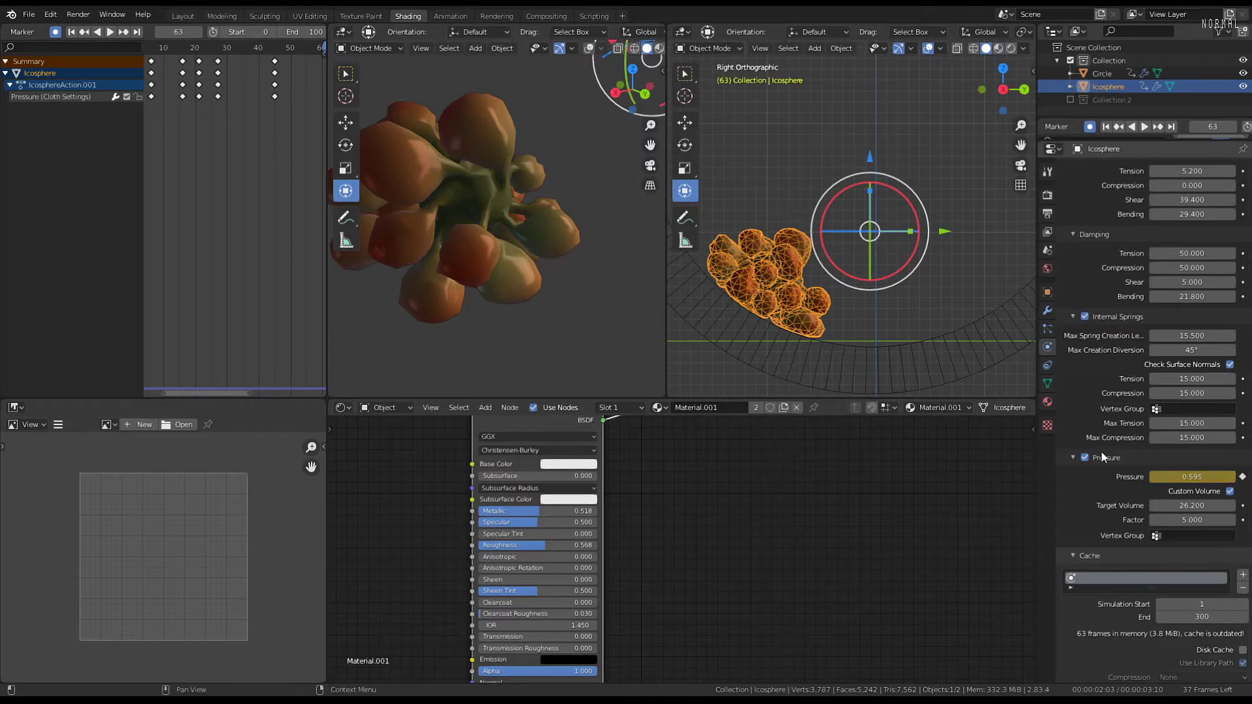
key(space)
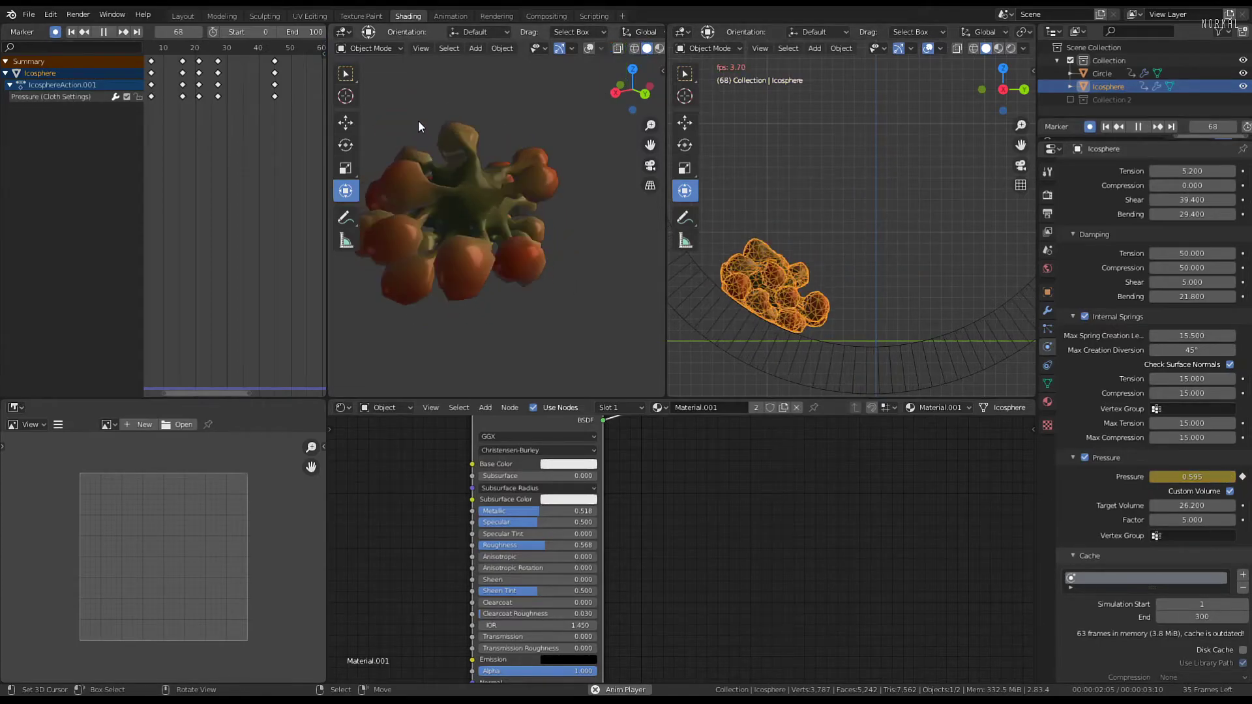
key(space)
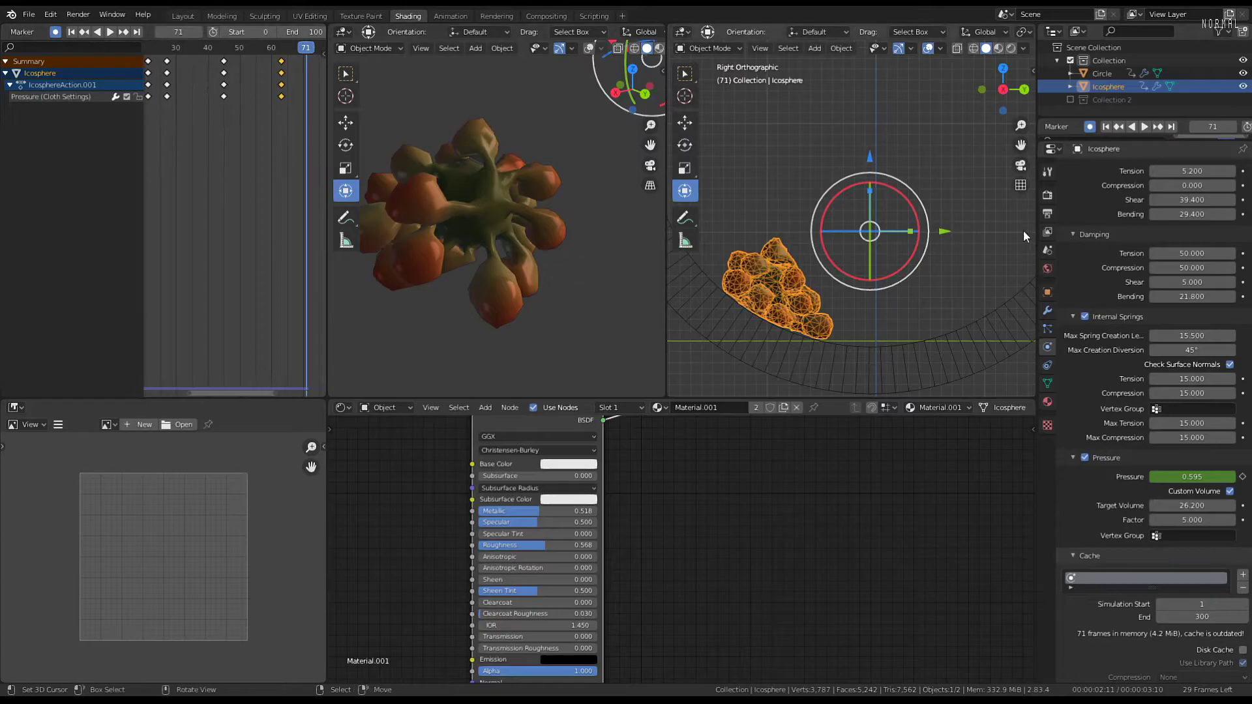
ctrl+scroll(214, 100, down, 4)
Advance to frame 76, keyframe the cloth pressure at 0.125, and replay the simulation through frame 88
key(space)
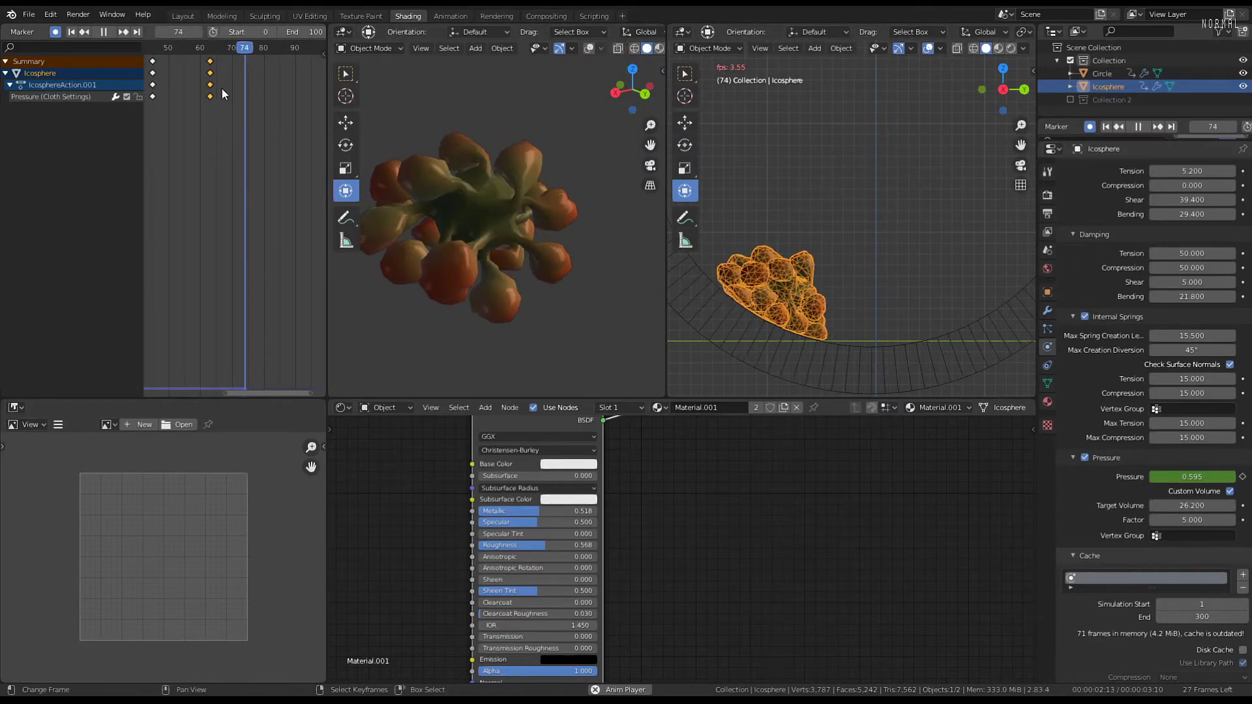
key(space)
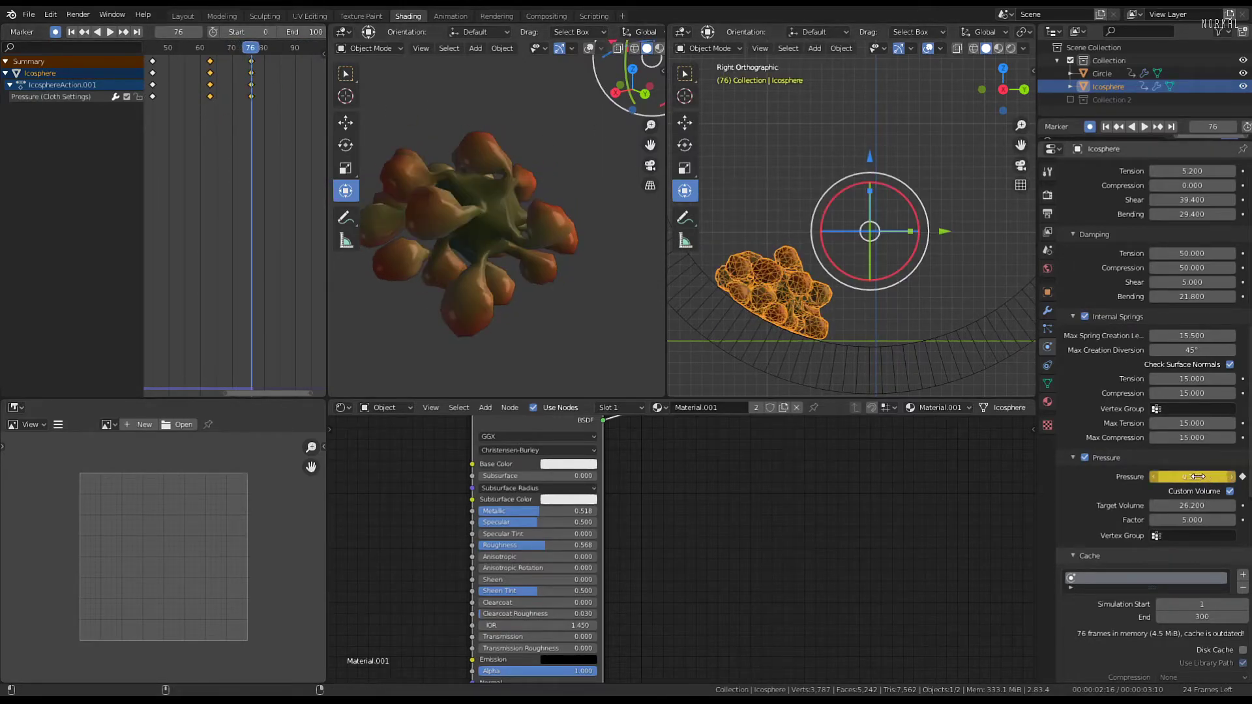
key(space)
click(222, 105)
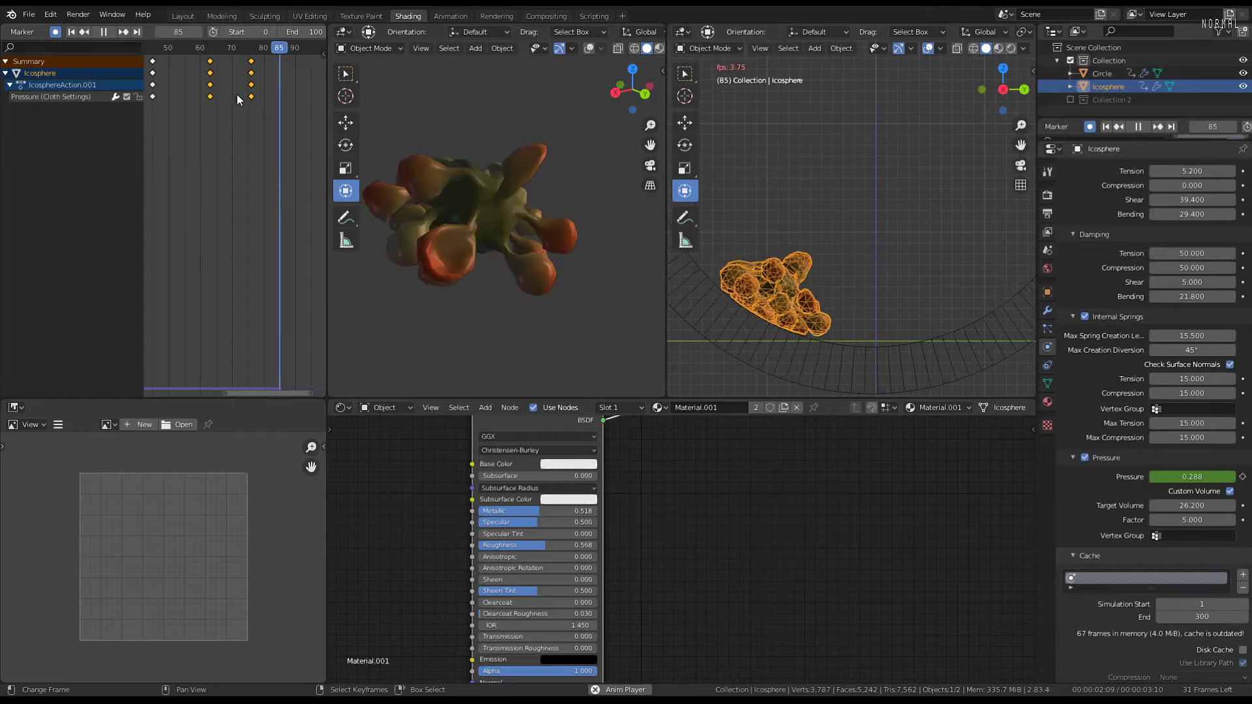
key(space)
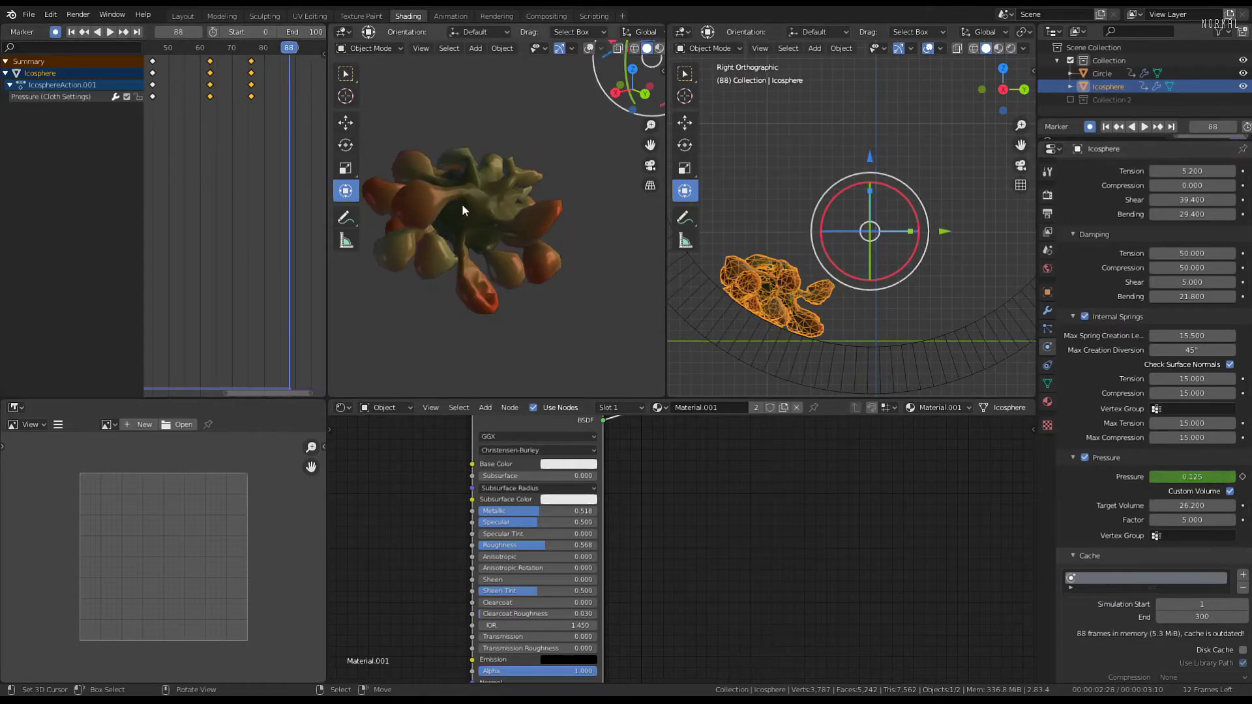
Set the animation's end frame to 300 and keyframe the cloth pressure at -0.635 on frame 91
middle_drag(313, 171, 283, 172)
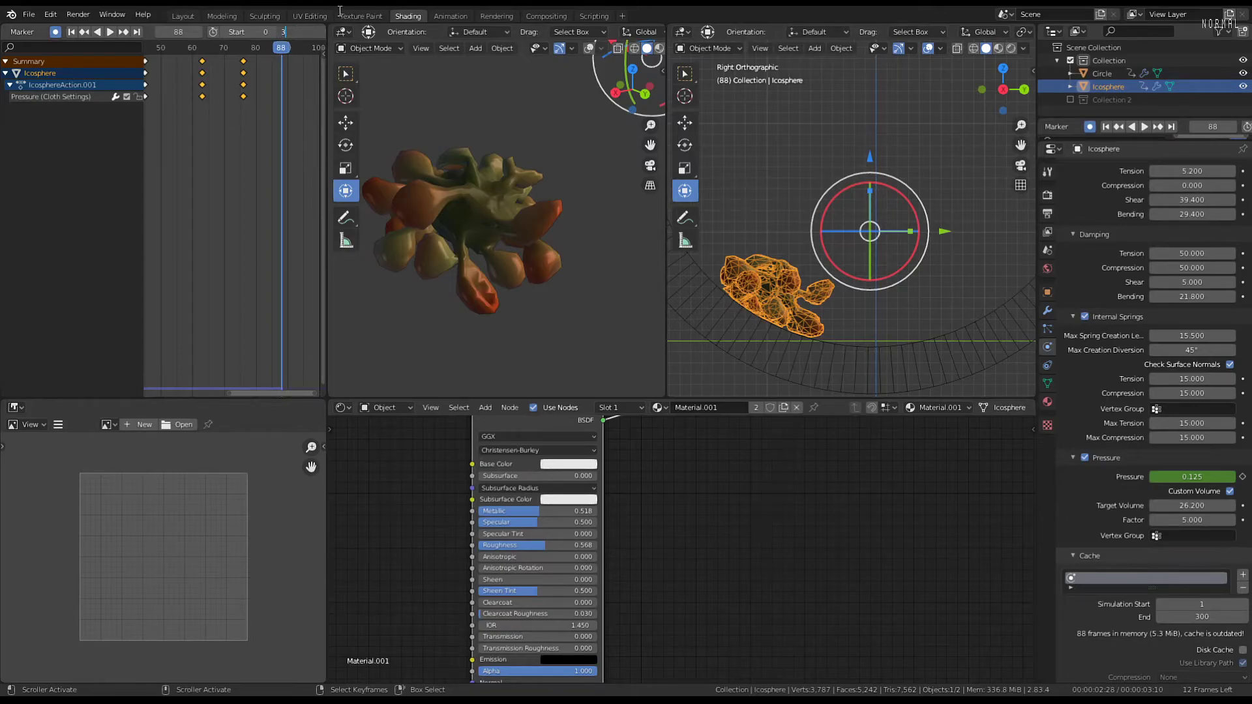
key(Return)
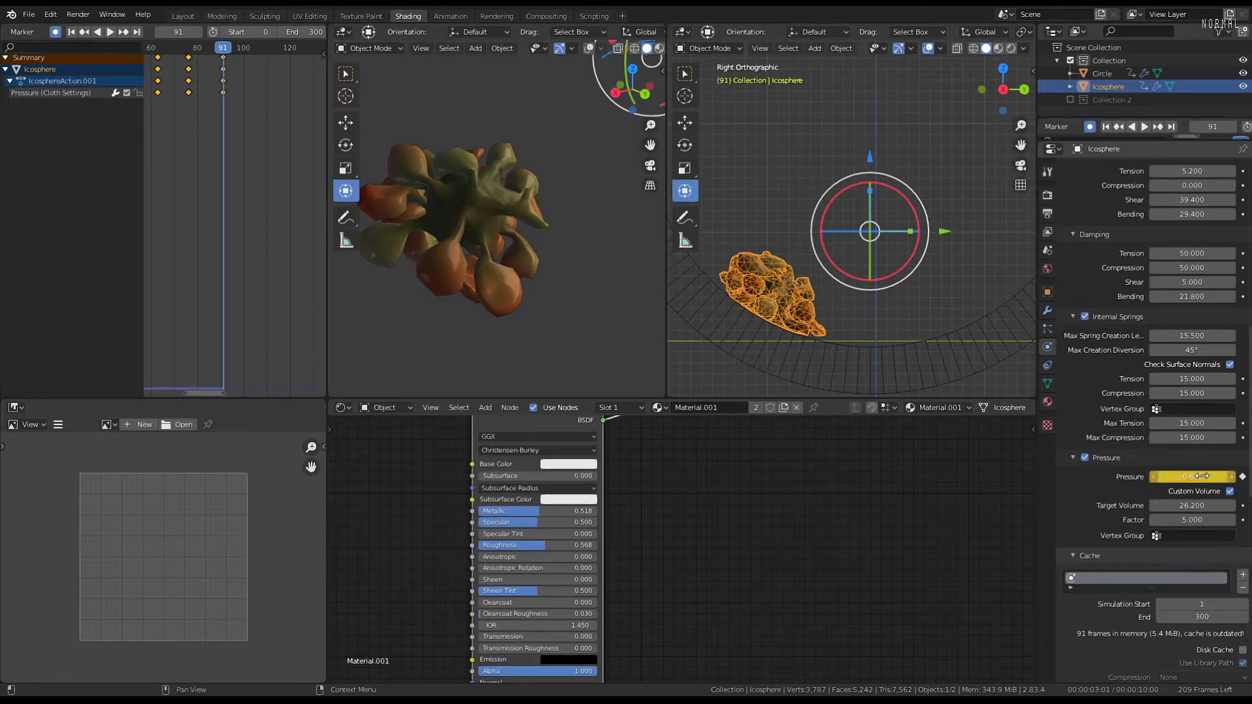
click(206, 111)
key(space)
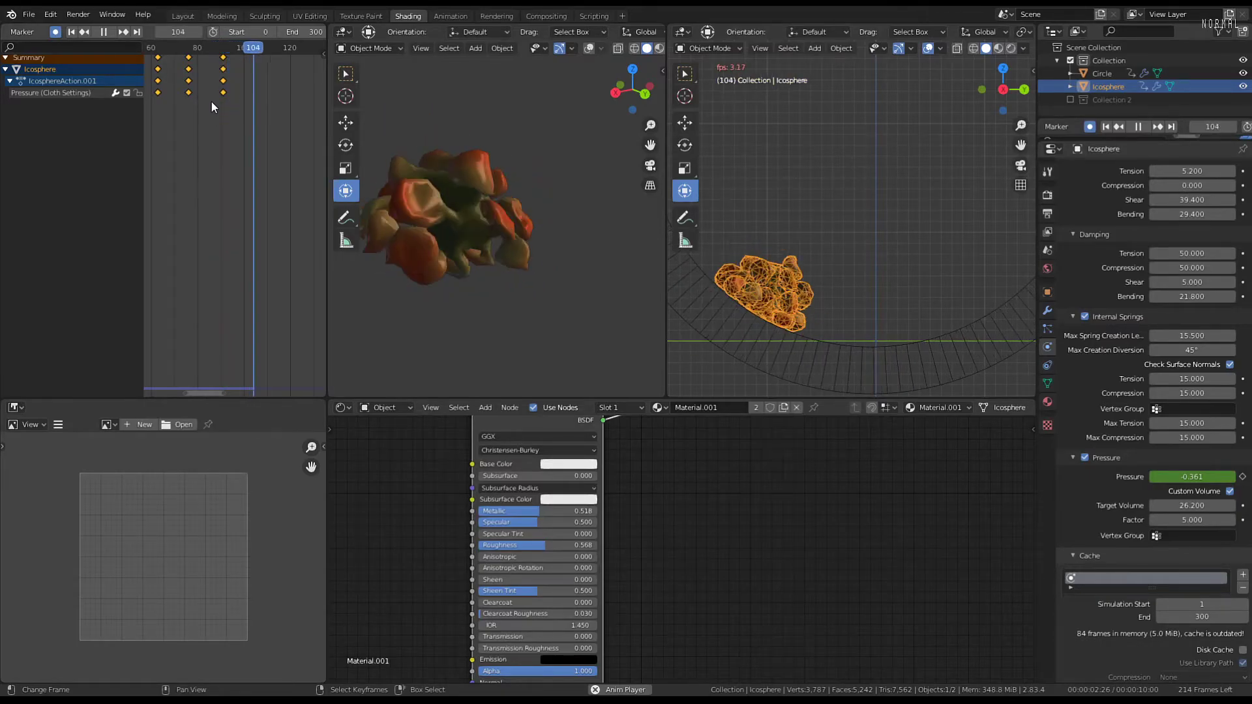
Try keyframing the cloth pressure at 2.595 on frame 110 and replay the simulation up to that frame
key(space)
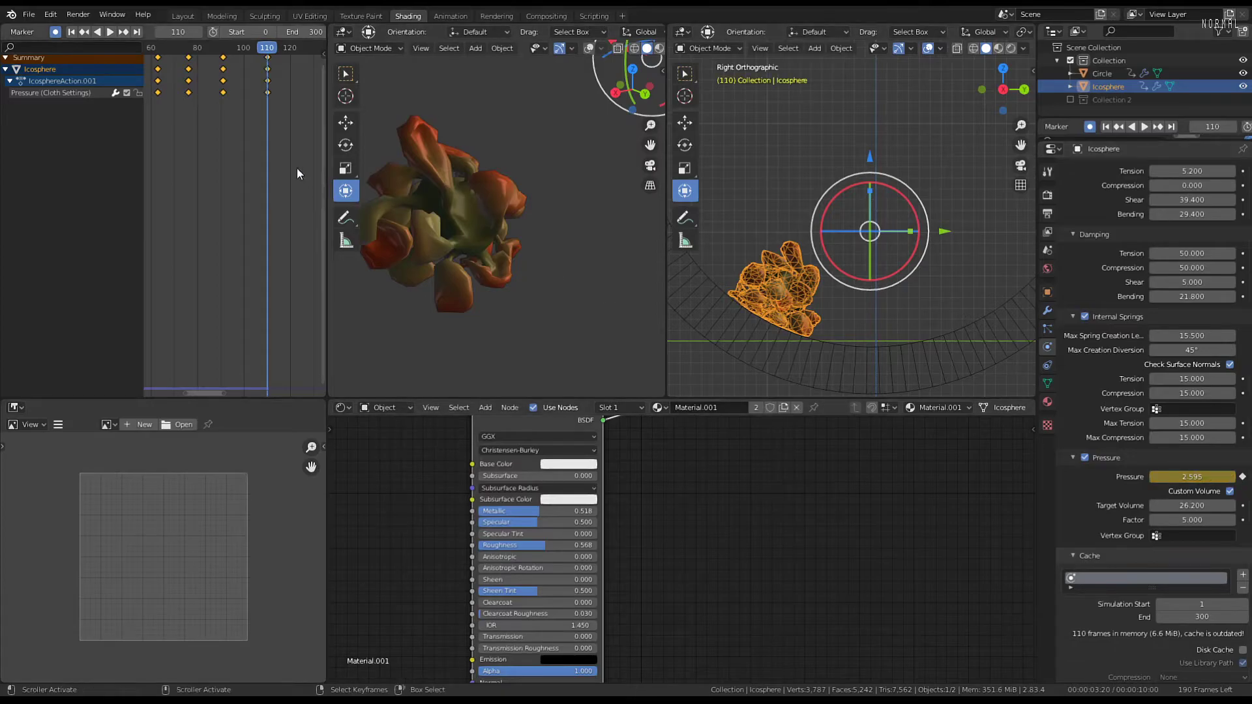
click(212, 123)
key(space)
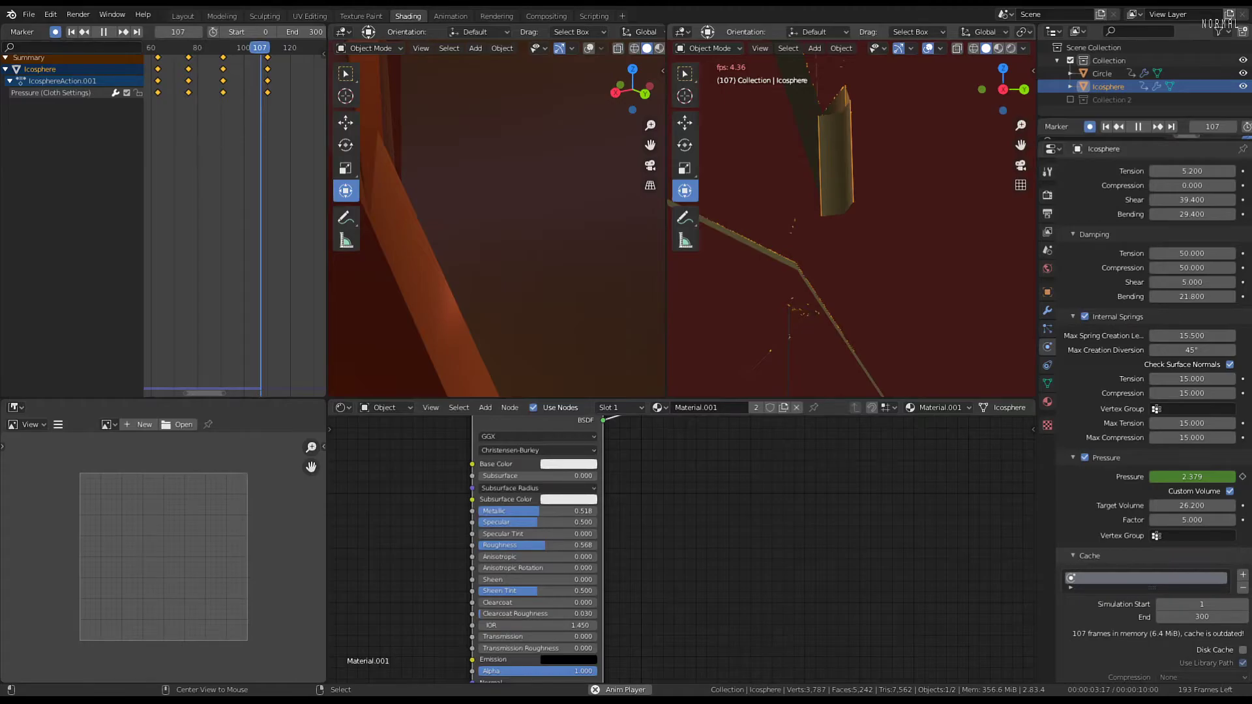
key(space)
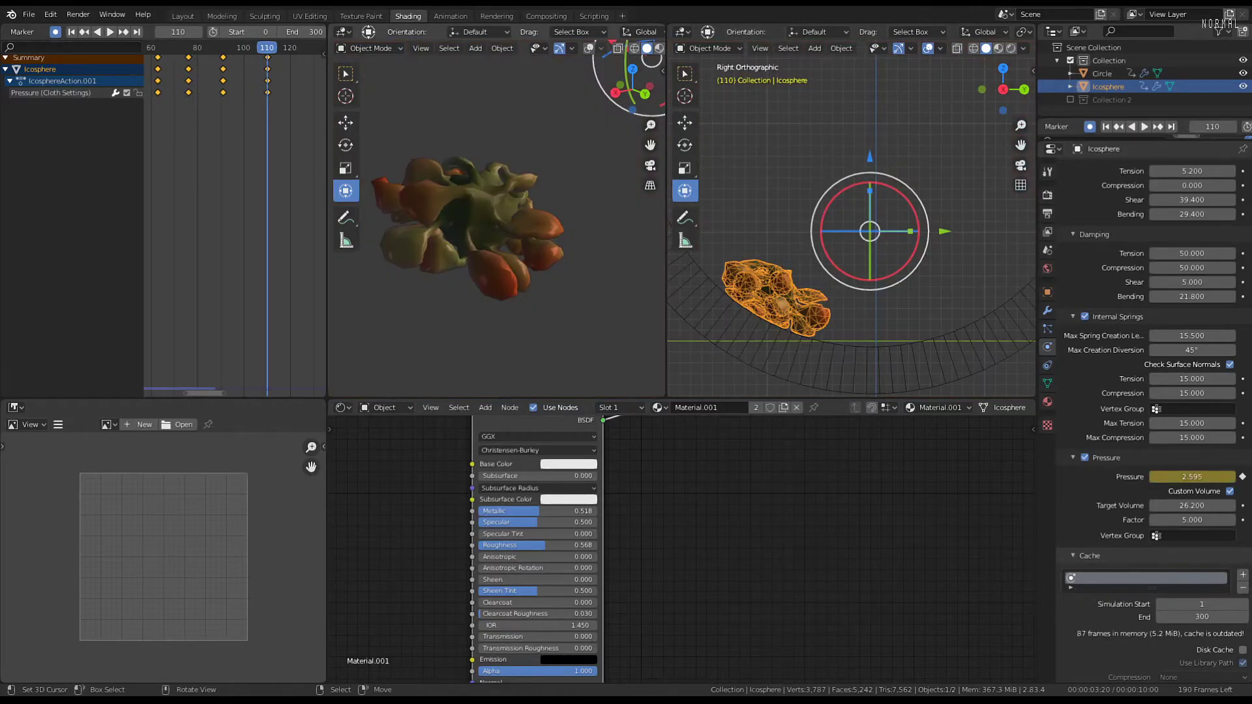
Play around frame 110 and try lowering the cloth pressure on that keyframe to 1.2
key(space)
key(space)
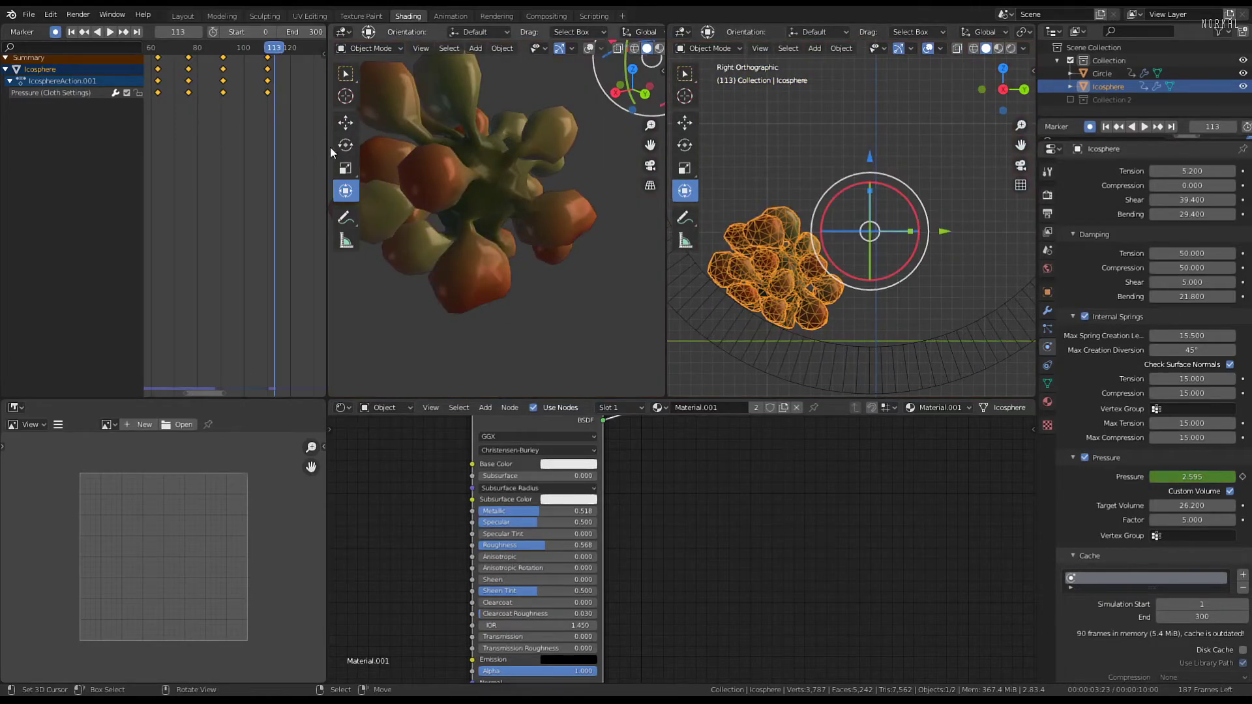
key(shift+ctrl+space)
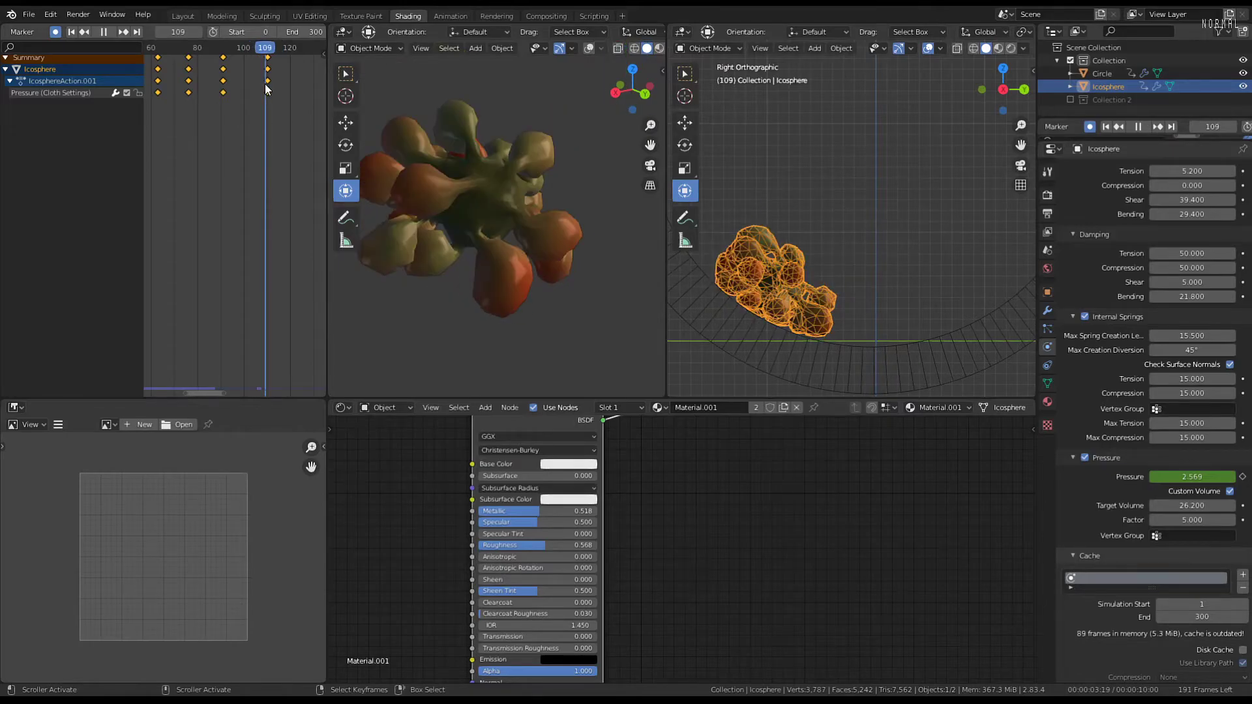
key(space)
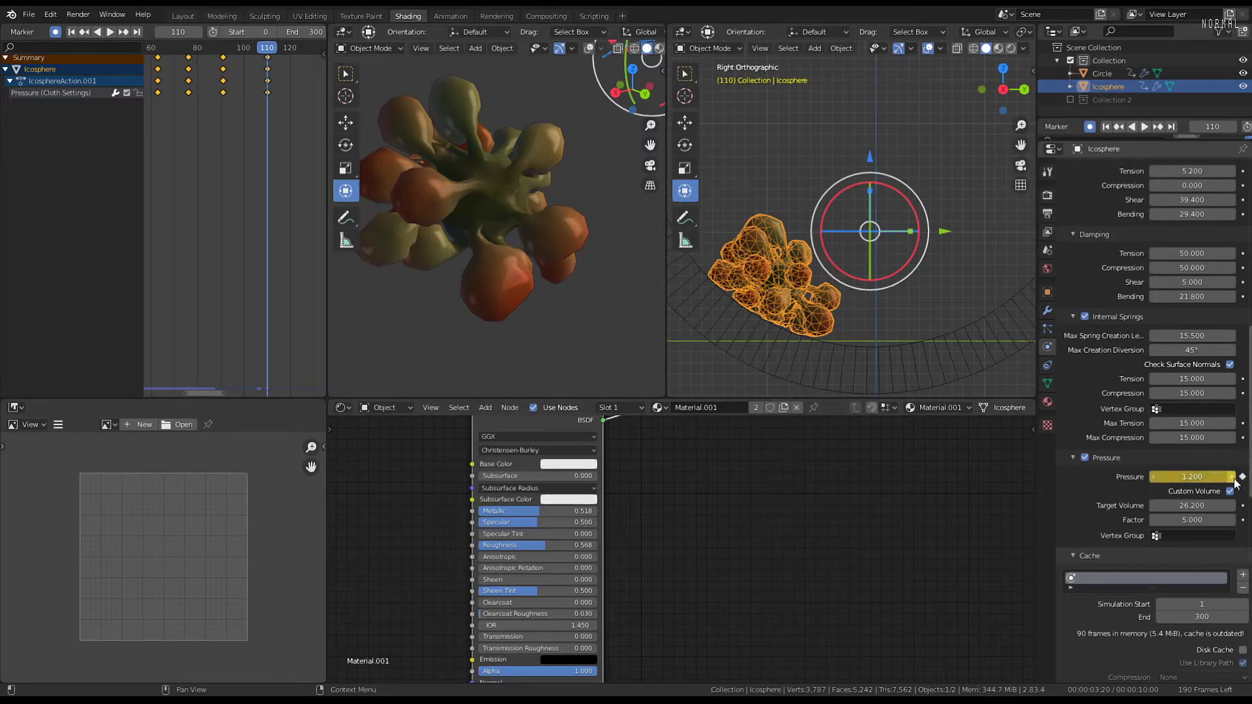
Try adding a cloth pressure keyframe at frame 102 and replay the simulation from about frame 60
shift+right_click(250, 118)
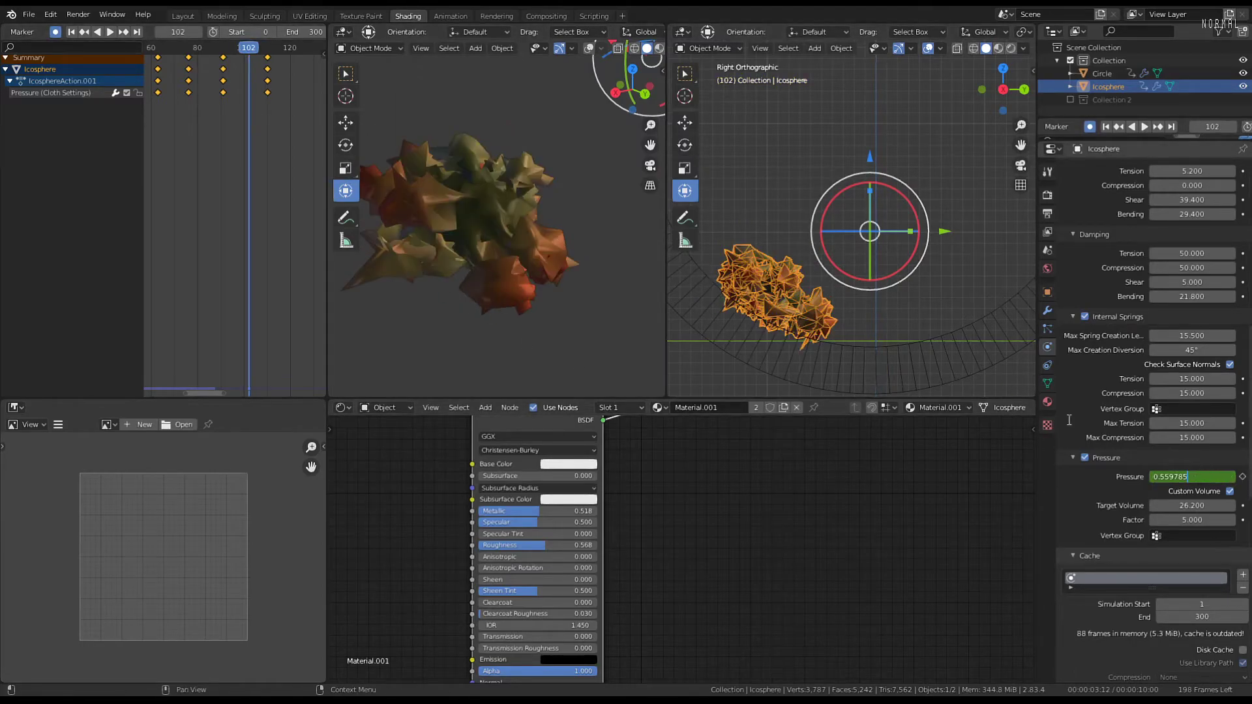
key(Return)
shift+right_click(151, 103)
key(space)
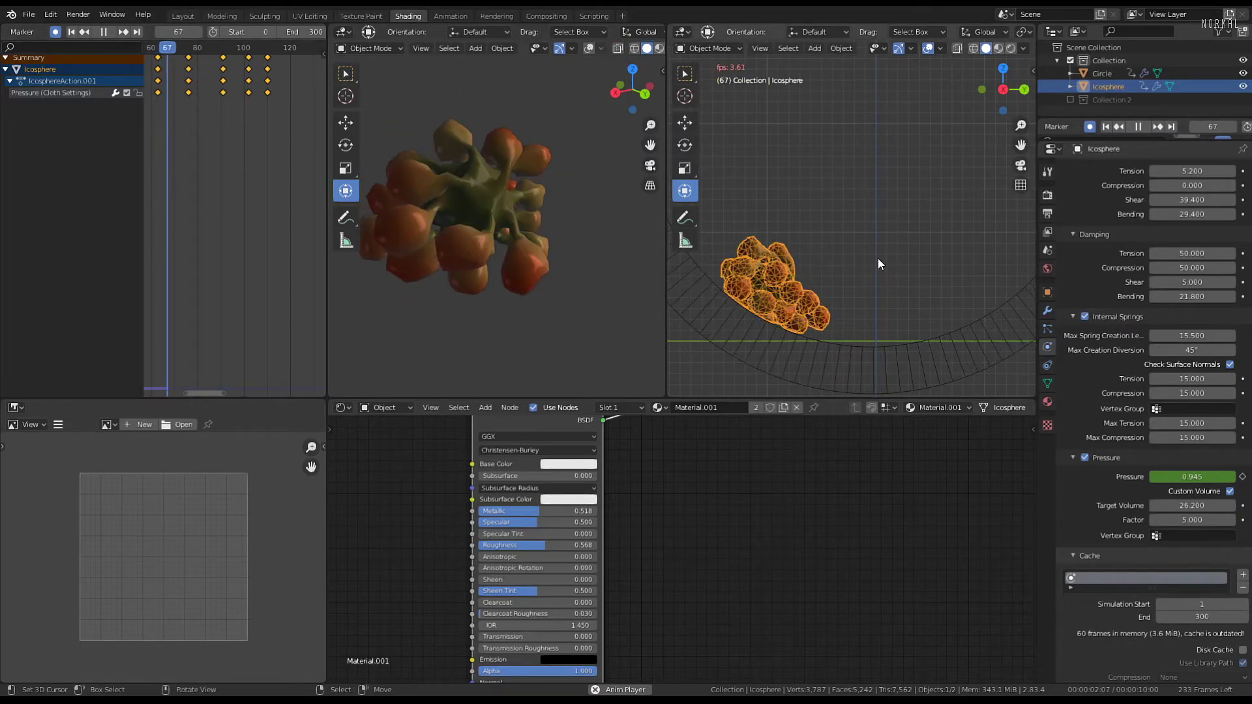
click(26, 16)
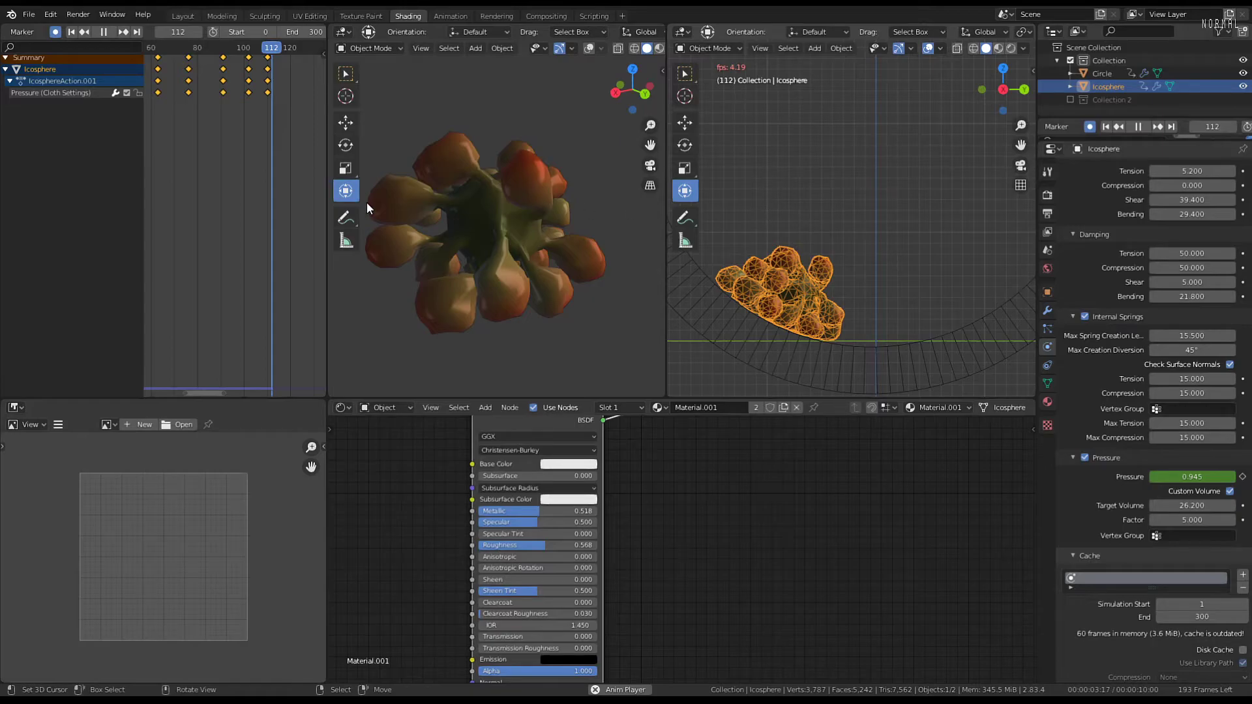
key(Escape)
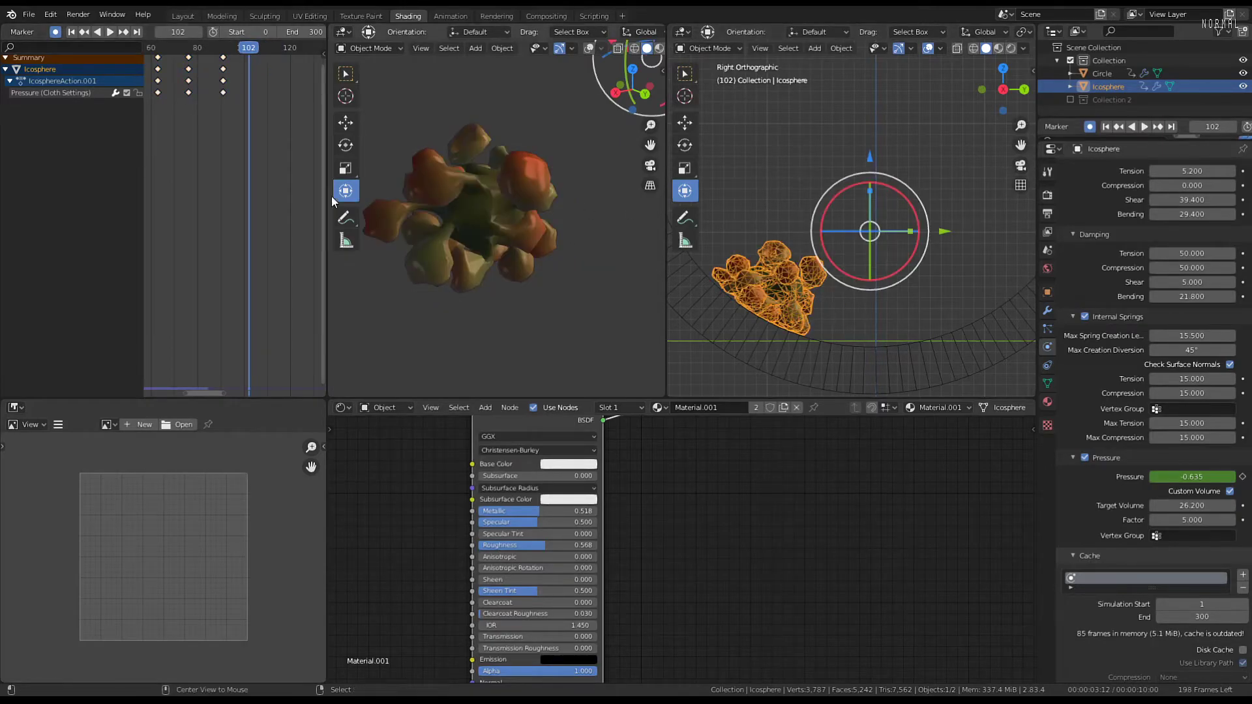
Set the cloth pressure on the frame 91 keyframe to 1
key(space)
key(space)
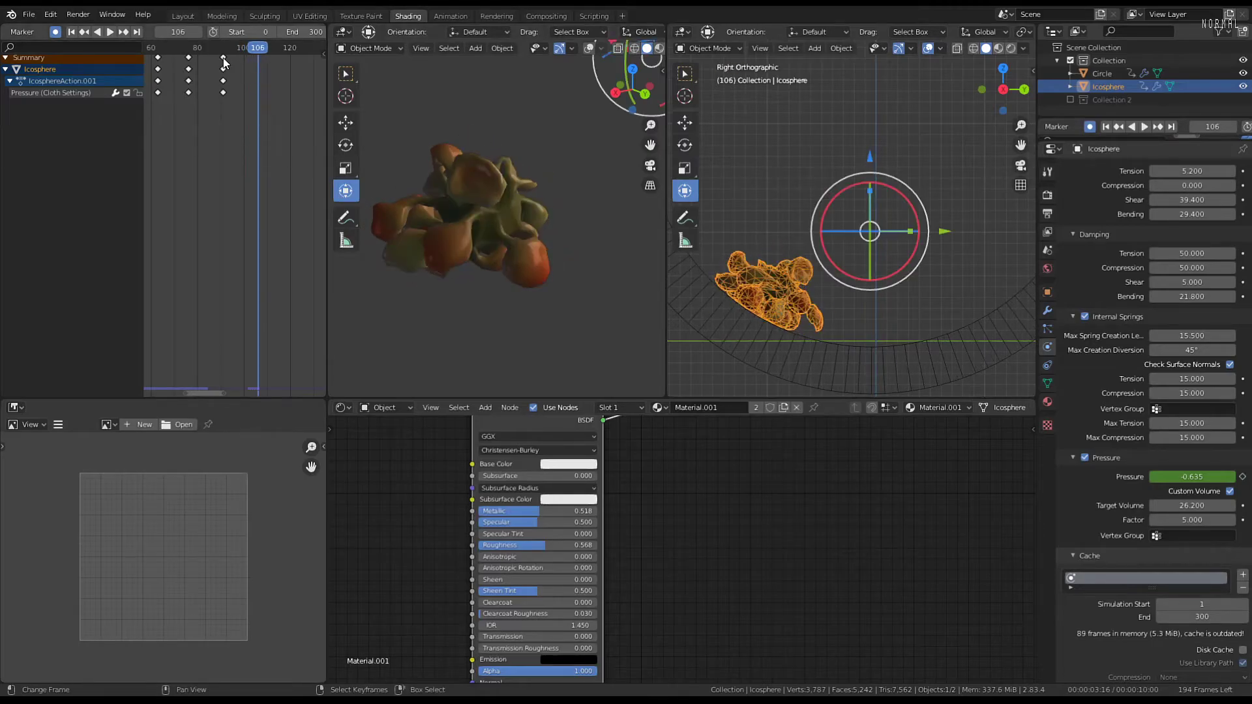
right_click(223, 58)
click(223, 57)
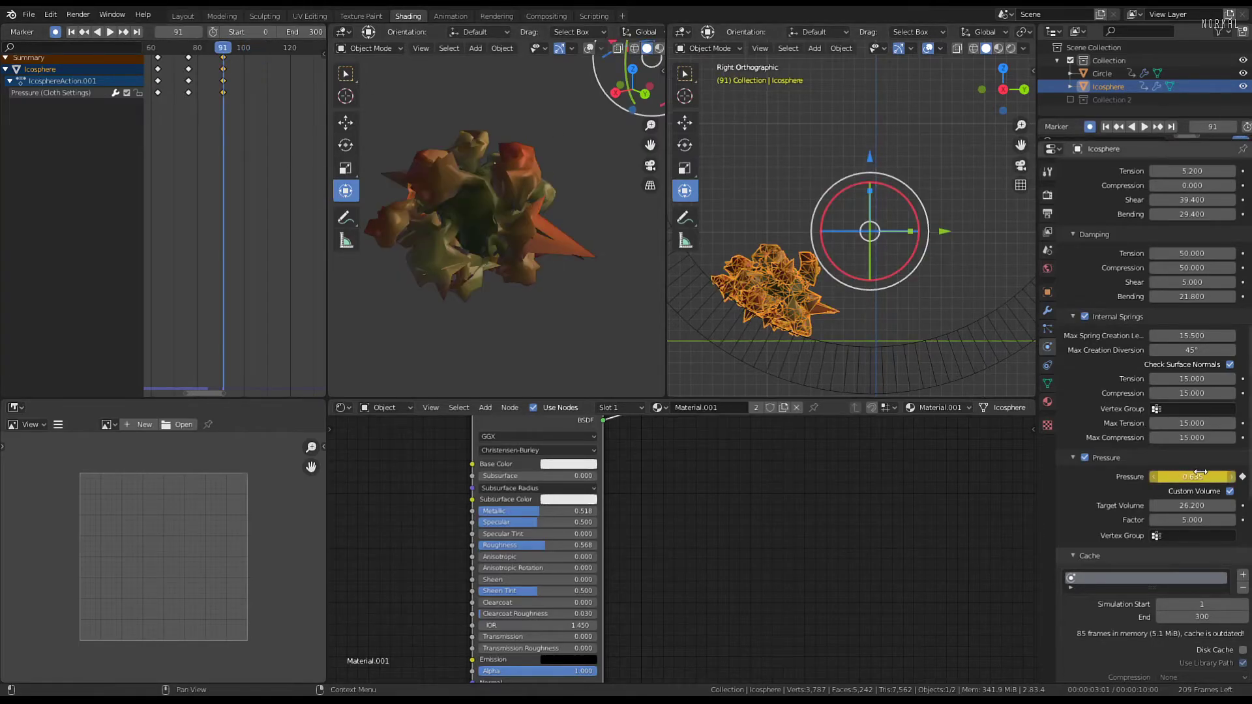
key(minus)
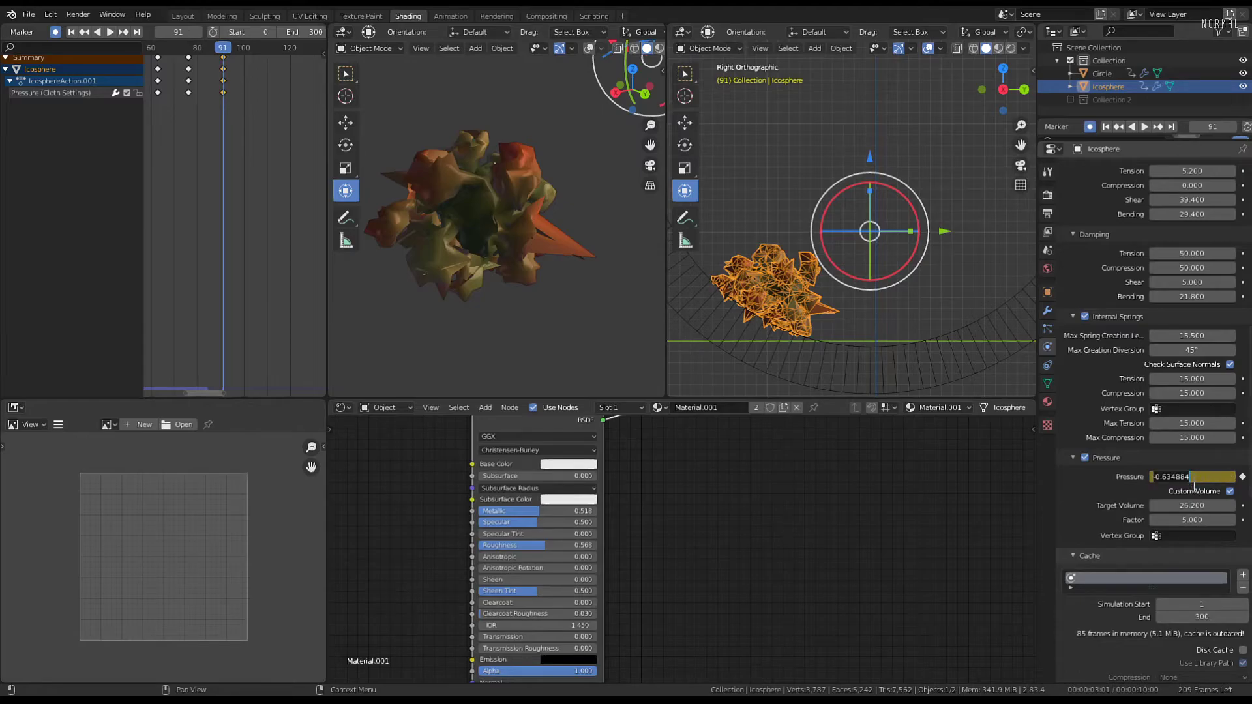
text(1)
key(Return)
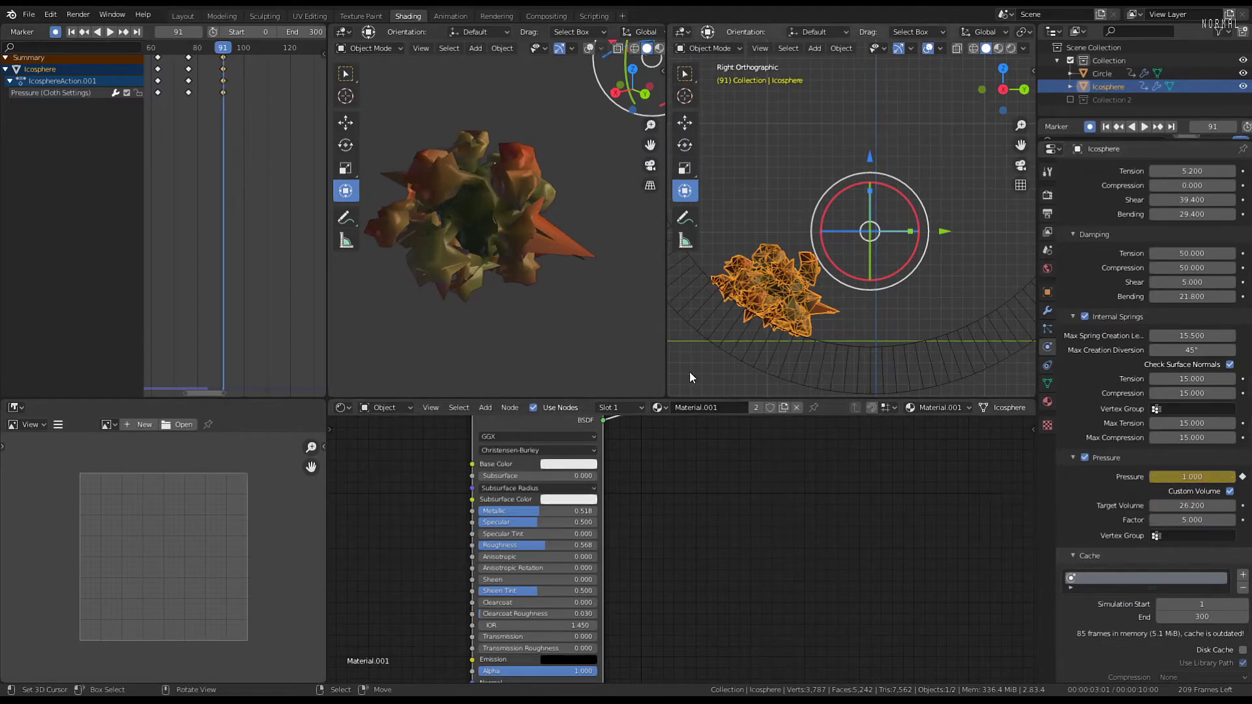
Replay the cloth simulation from the start up to about frame 192 to check the new pressure
click(174, 91)
key(space)
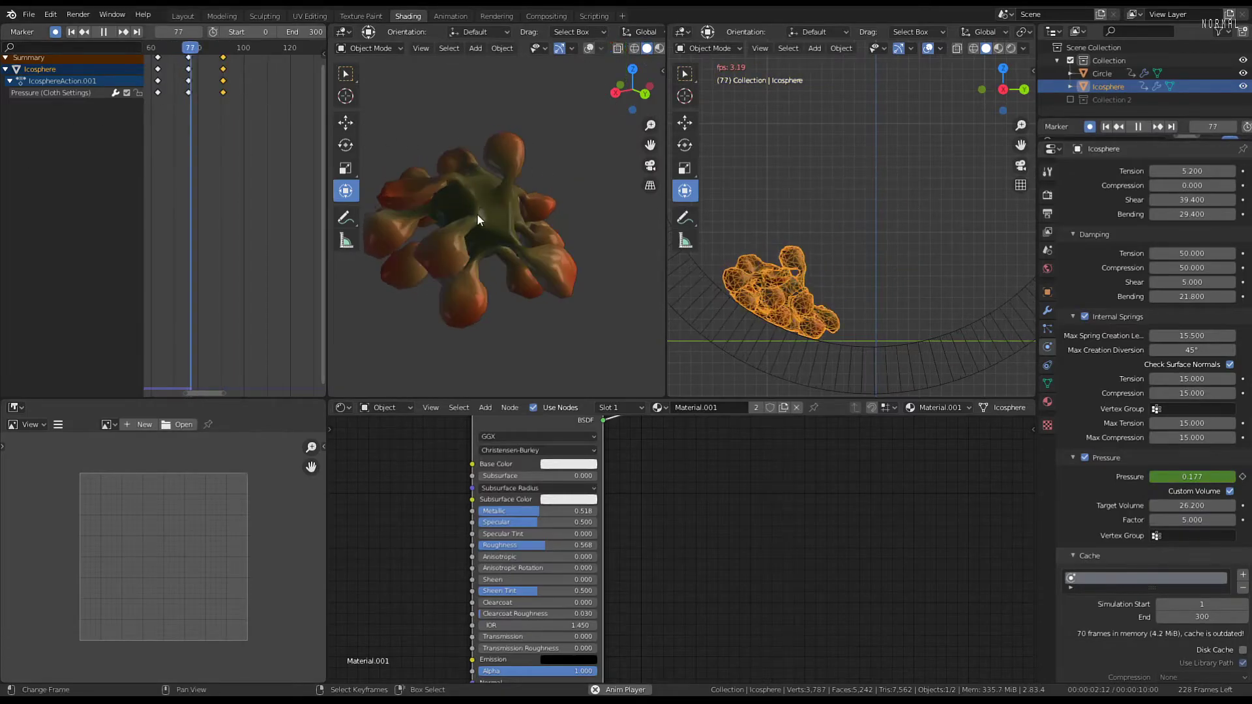
key(space)
scroll(210, 143, down, 5)
key(shift+Left)
key(space)
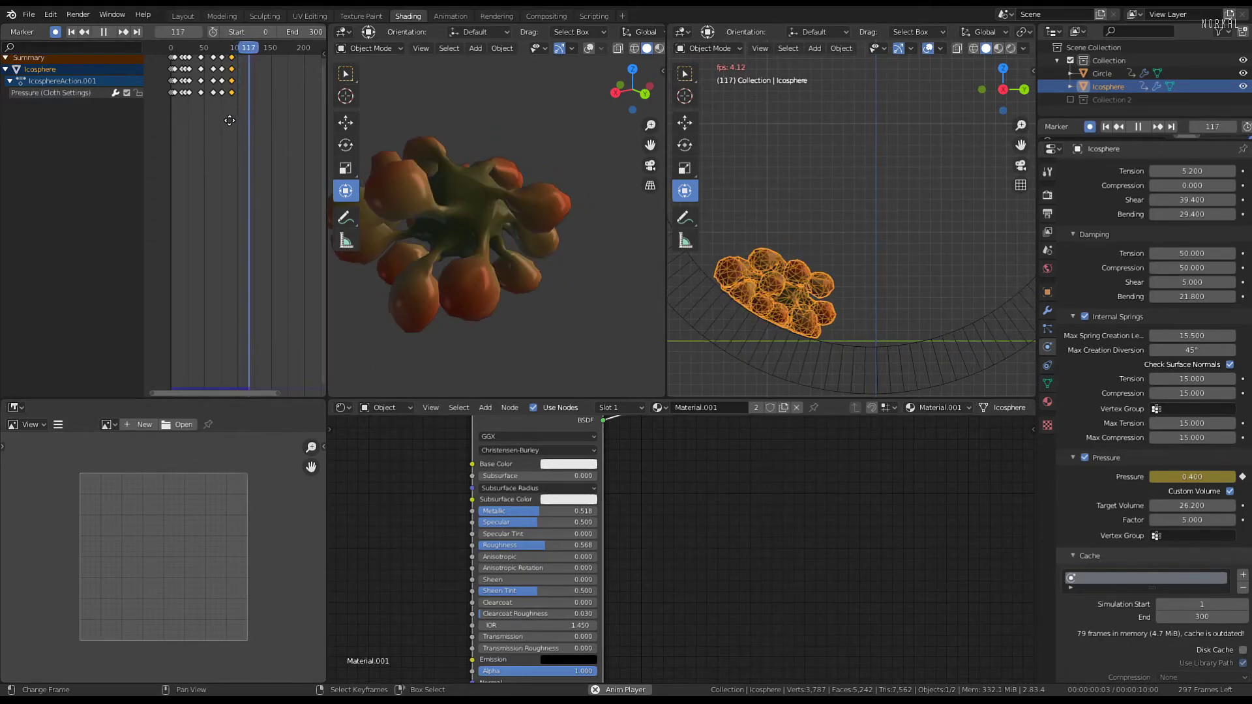
middle_drag(229, 120, 190, 135)
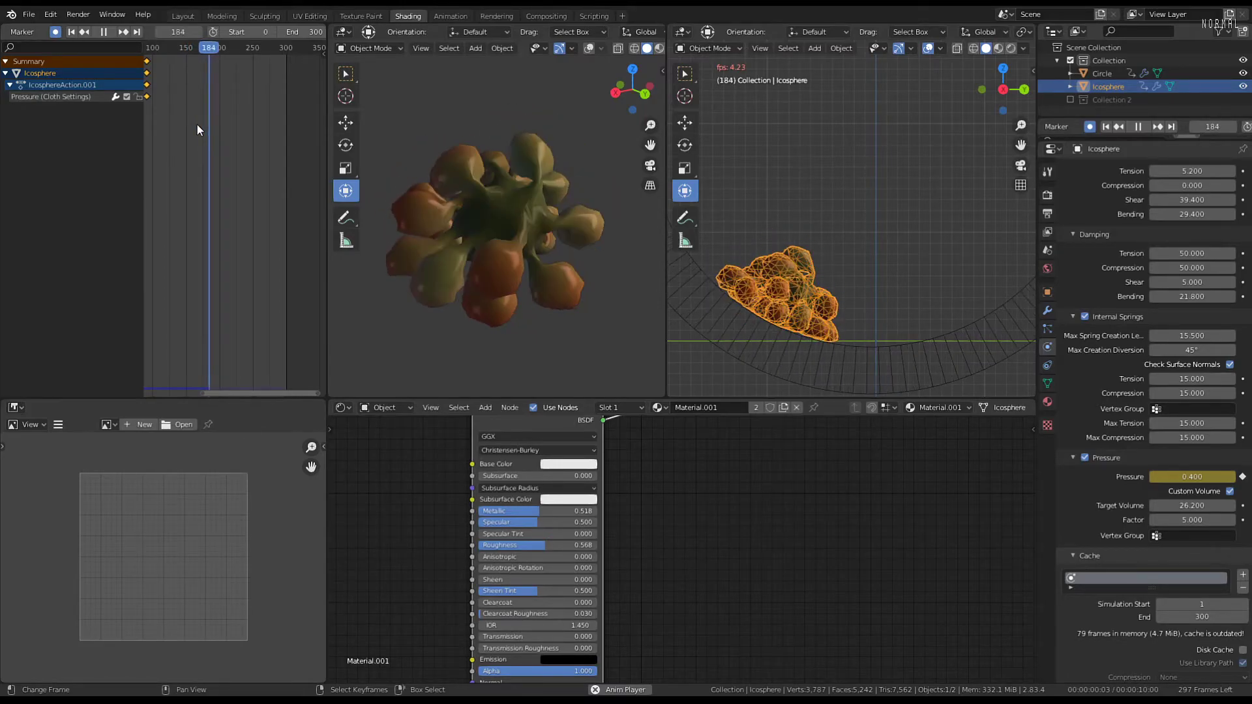
key(space)
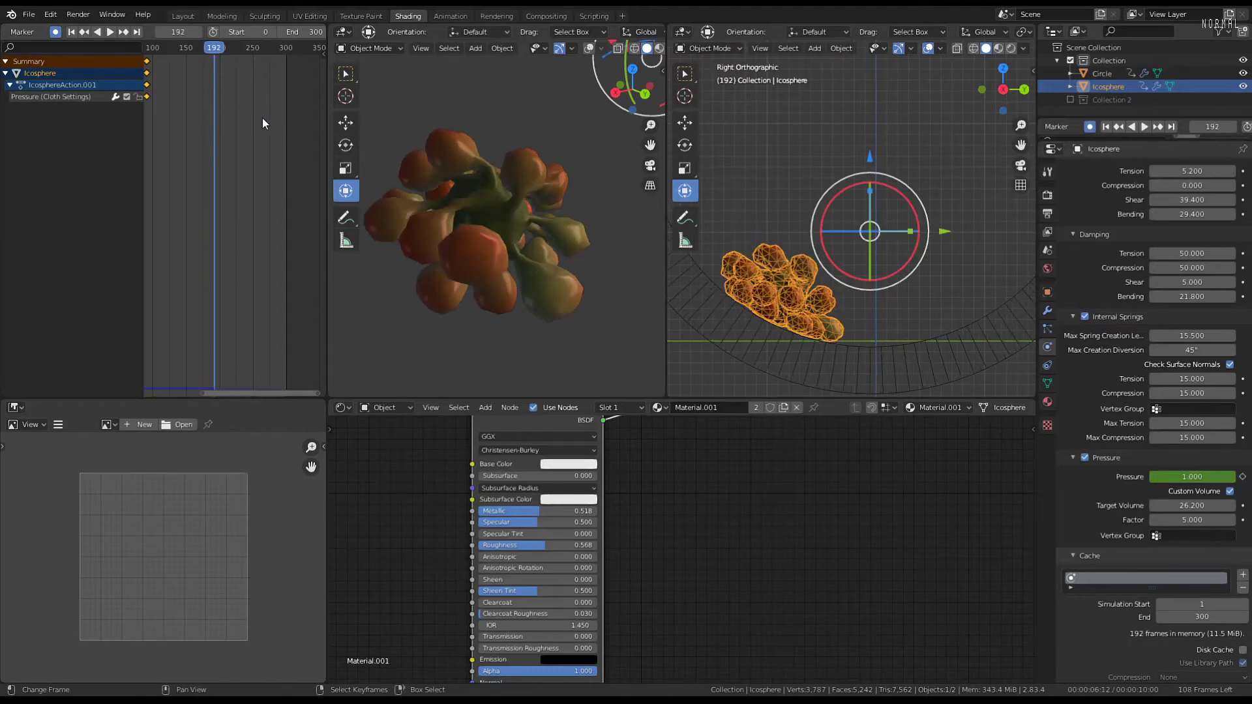
Return to frame 0 and try cloth quality steps of 10 with a speed multiplier of 5
scroll(195, 127, down, 3)
middle_drag(195, 129, 266, 143)
click(183, 146)
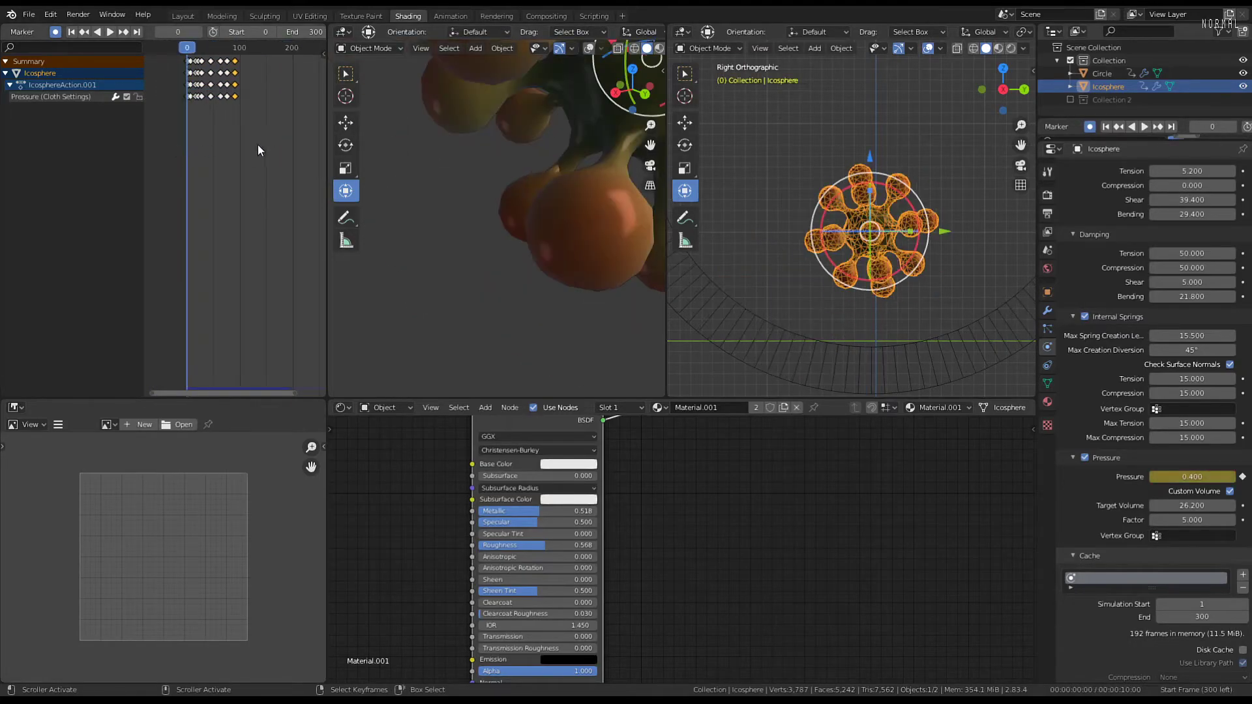
scroll(1156, 238, up, 8)
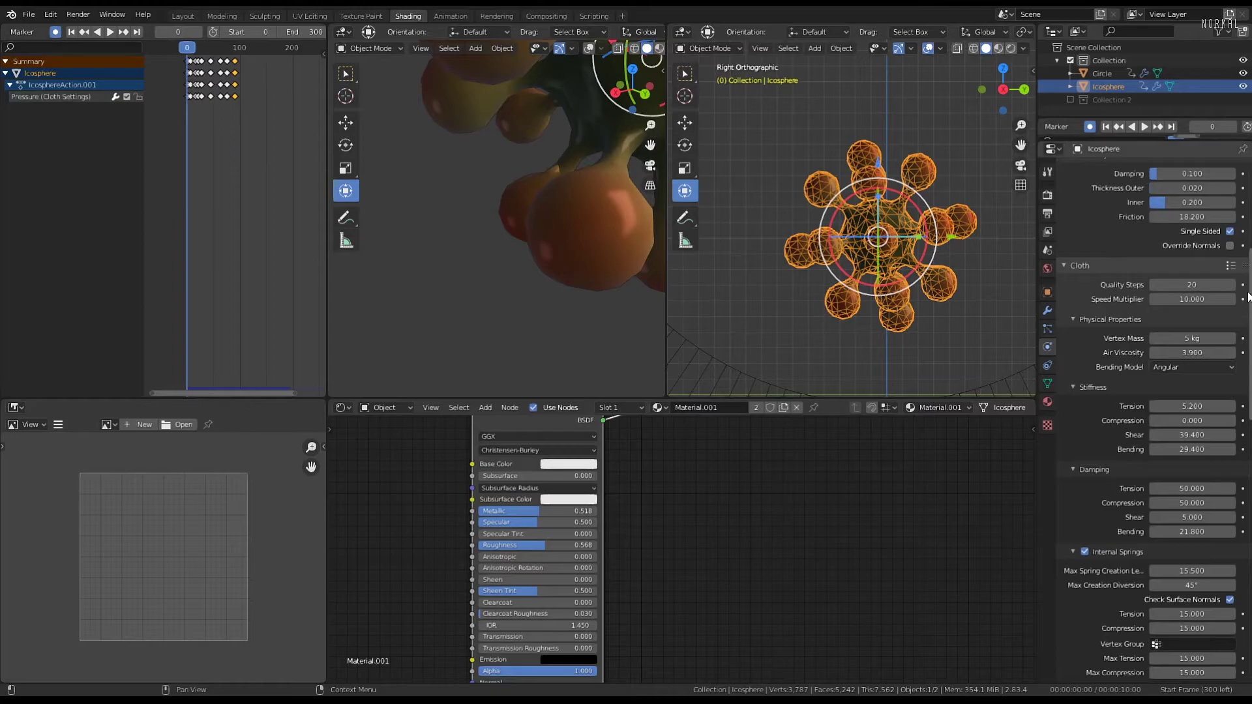
click(1198, 298)
text(5)
key(Return)
Play the simulation through to about frame 273 and examine the soft body's motion inside the ring from several angles
key(space)
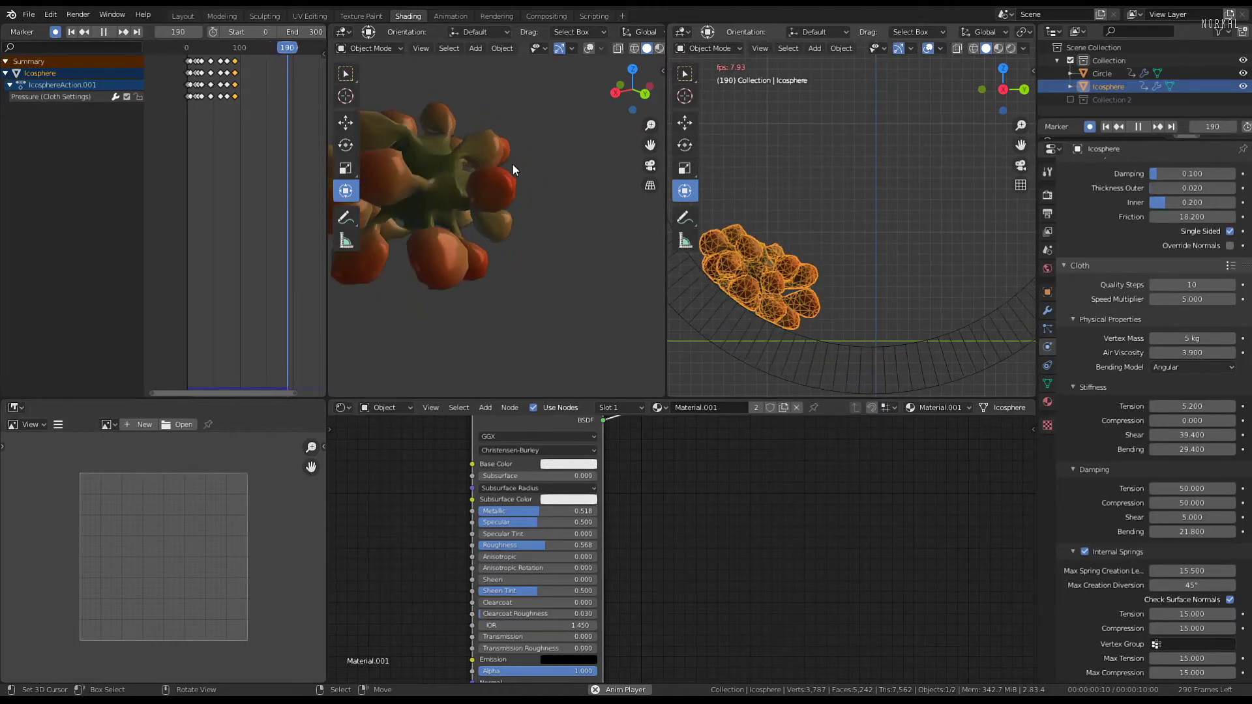
middle_drag(297, 170, 253, 189)
scroll(253, 189, down, 1)
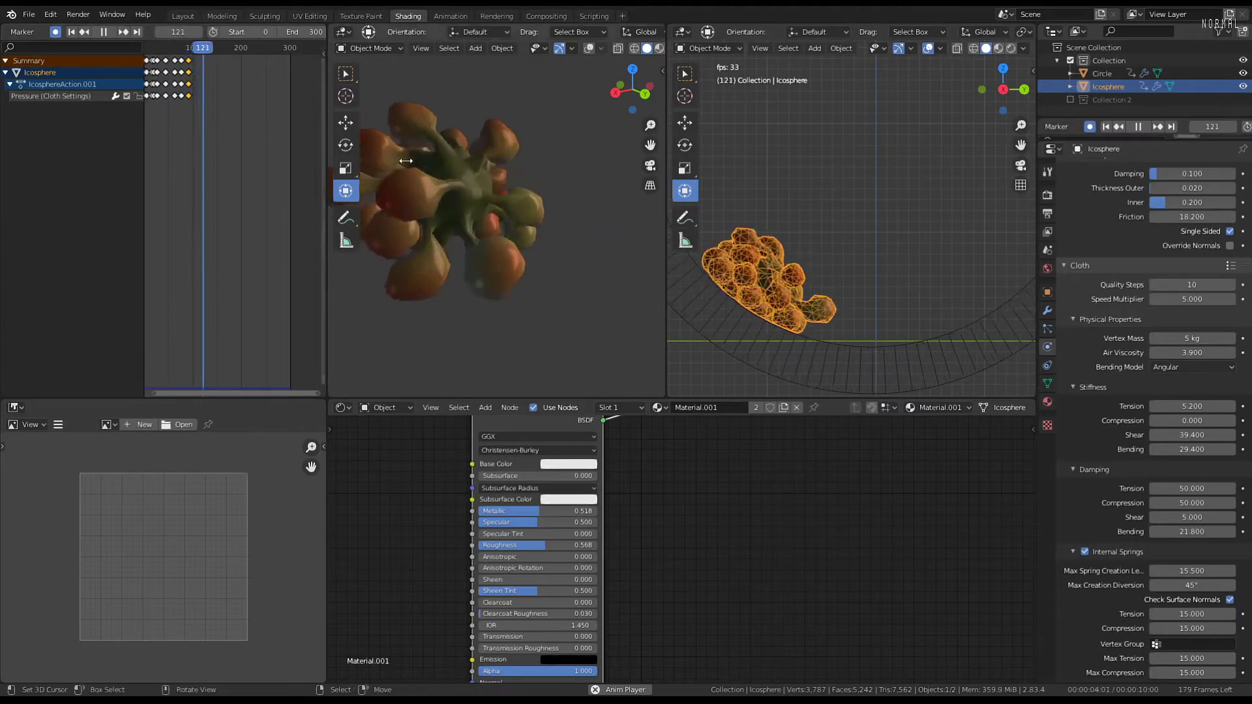
scroll(819, 240, up, 4)
middle_drag(819, 240, 889, 226)
scroll(860, 227, down, 4)
key(KP_3)
key(space)
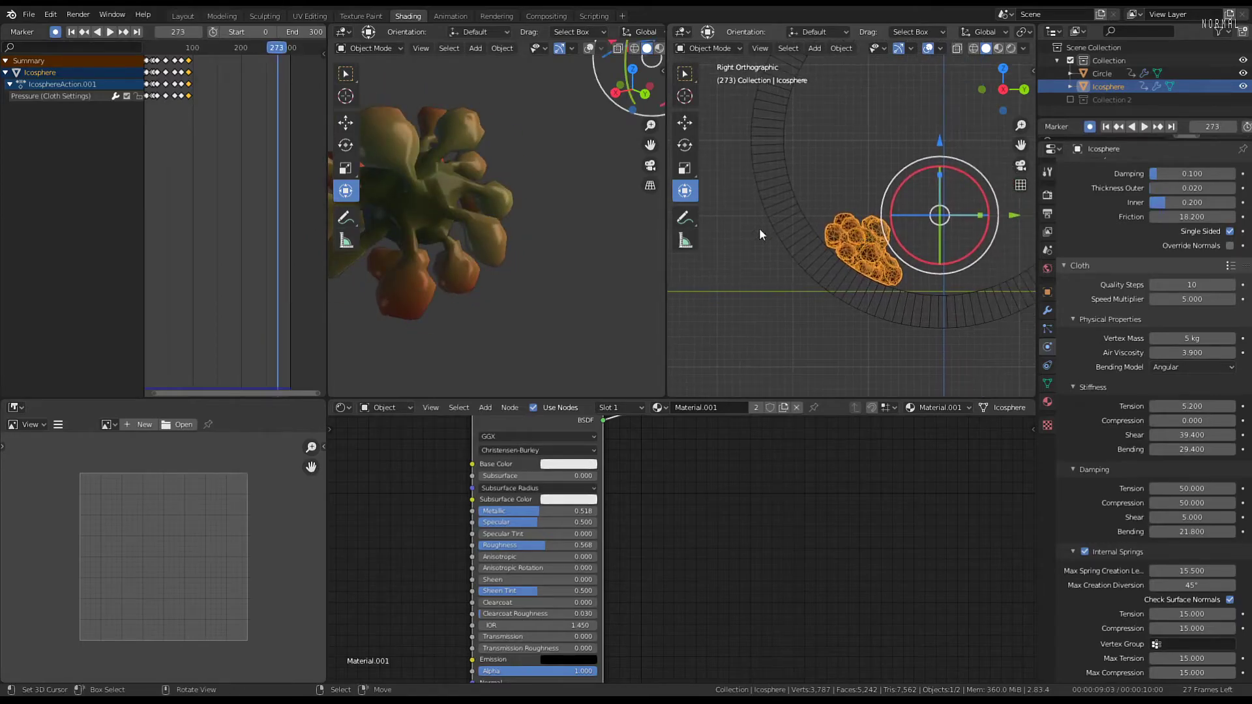
Go back to frame 0 and save the project as Slime 3.blend
scroll(200, 194, down, 3)
middle_drag(201, 194, 268, 195)
click(209, 186)
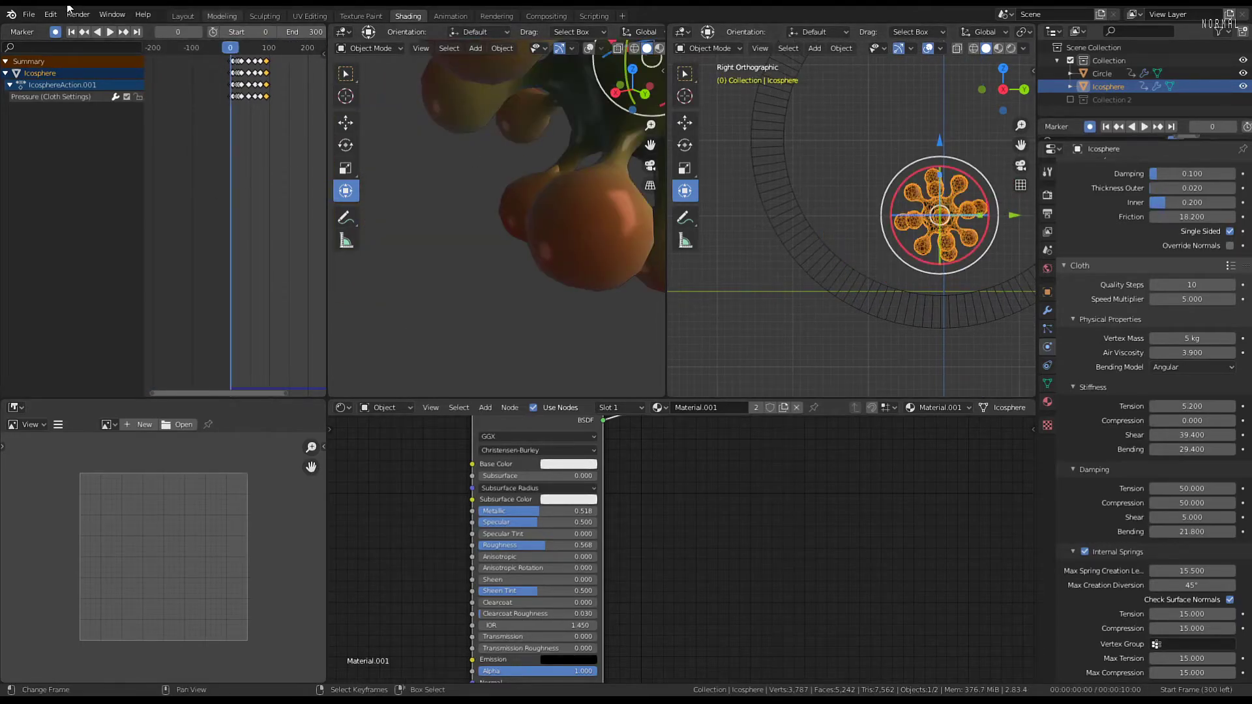
click(29, 14)
click(44, 146)
click(810, 549)
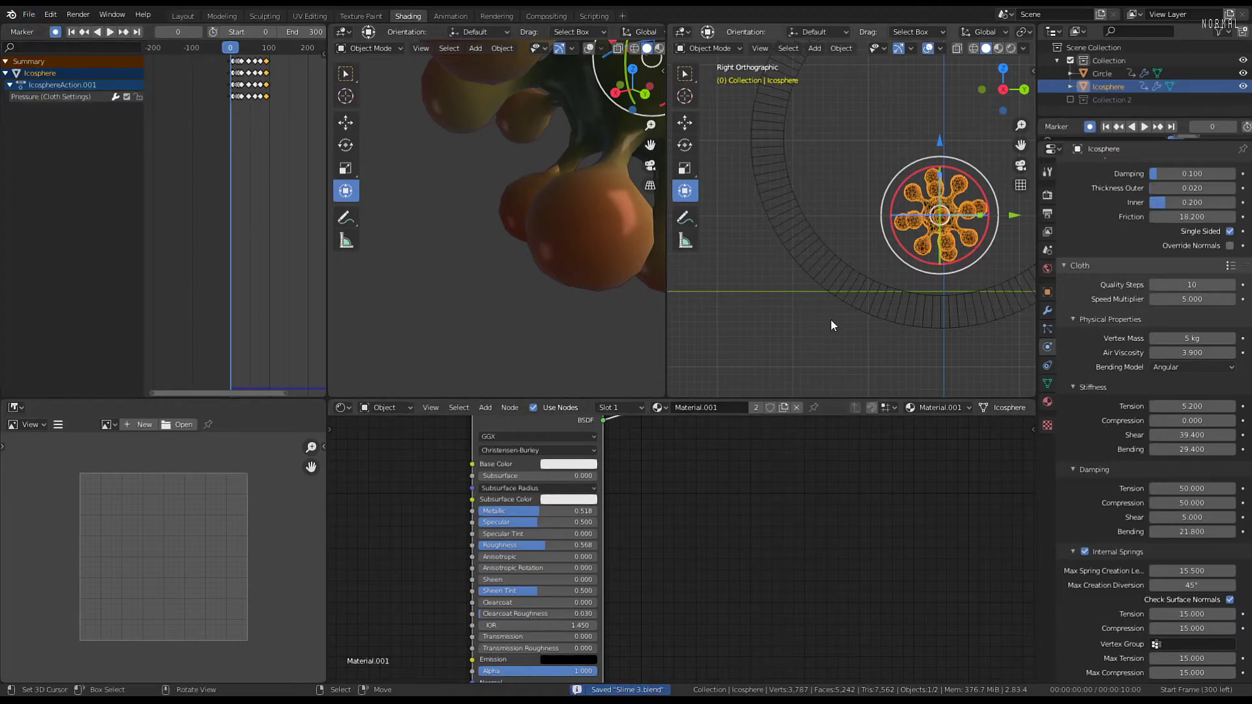
Set the icosphere's cloth quality steps to 30 and the speed multiplier to 10
shift+middle_drag(918, 252, 812, 266)
scroll(812, 266, up, 1)
scroll(1169, 479, down, 6)
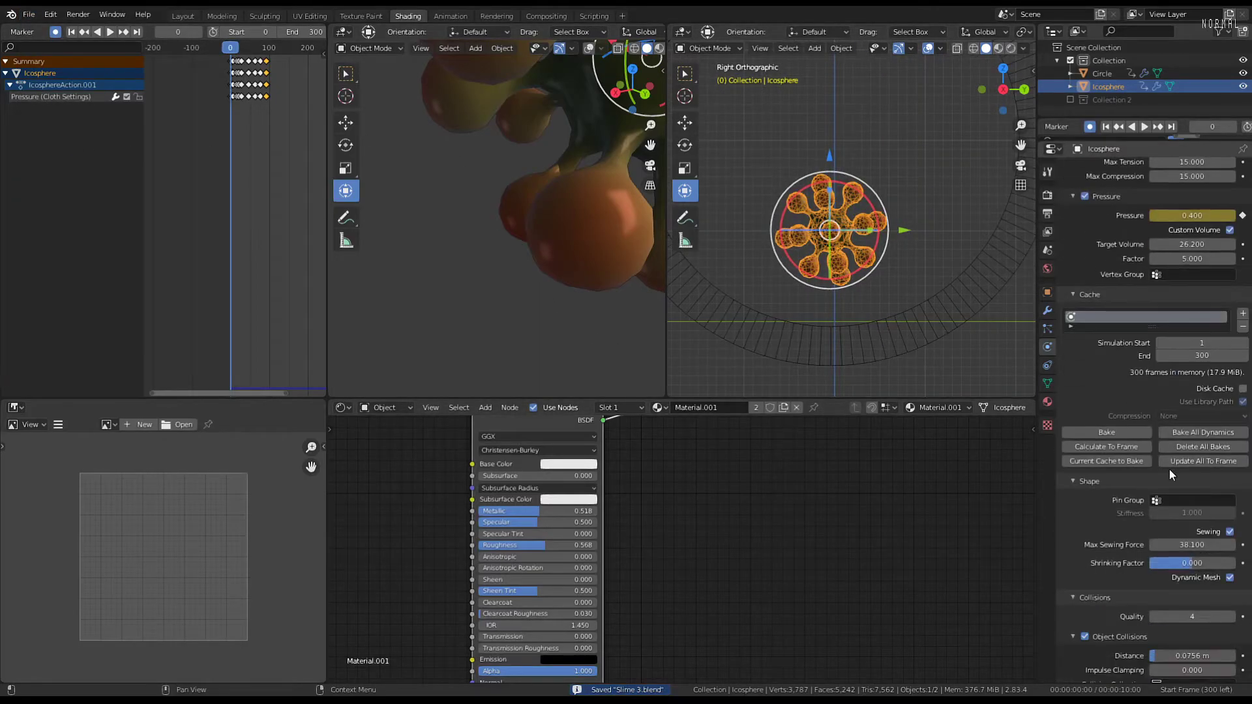
scroll(1168, 470, up, 4)
scroll(1181, 451, up, 12)
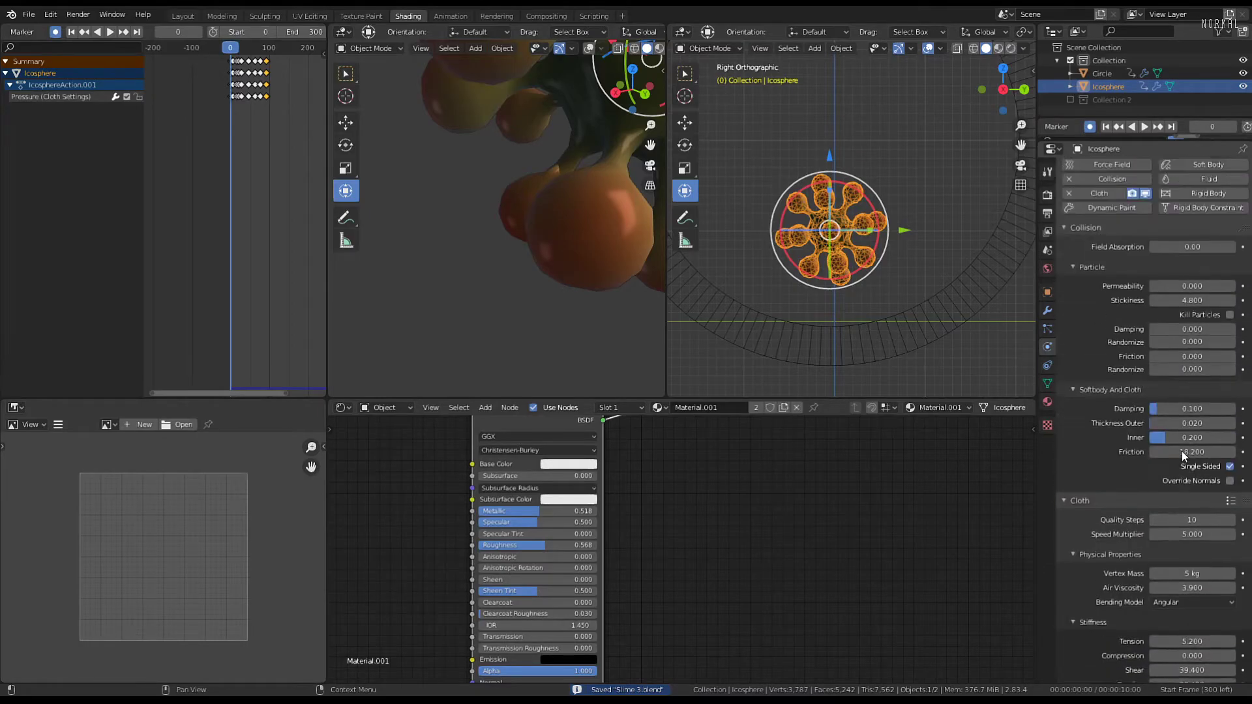
scroll(1206, 300, down, 6)
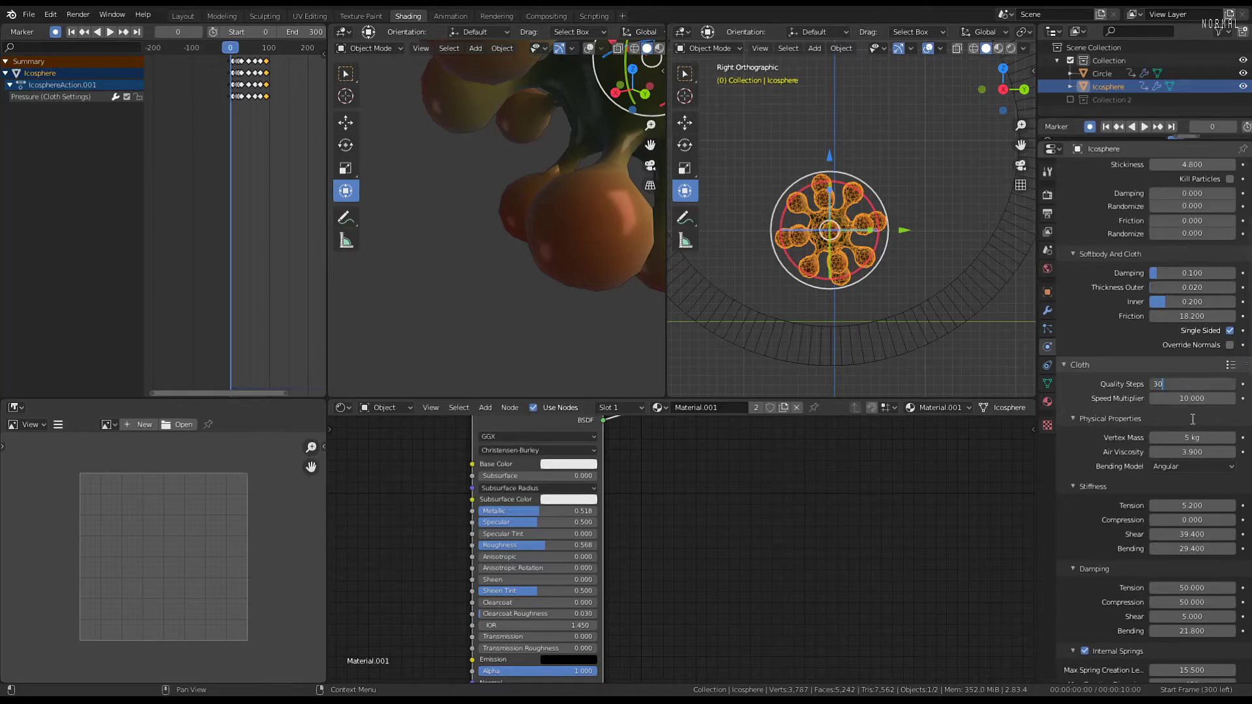
Play the simulation from the start up to about frame 94 with the new cloth settings
key(space)
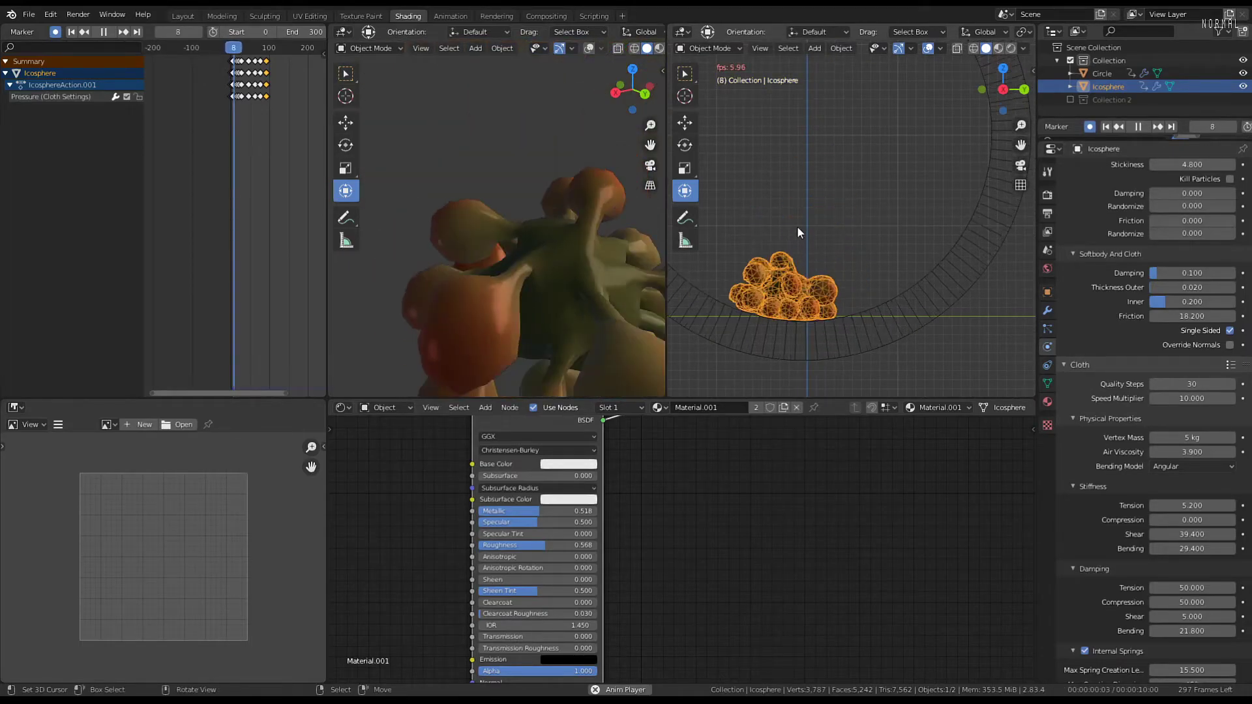
shift+middle_drag(911, 245, 947, 255)
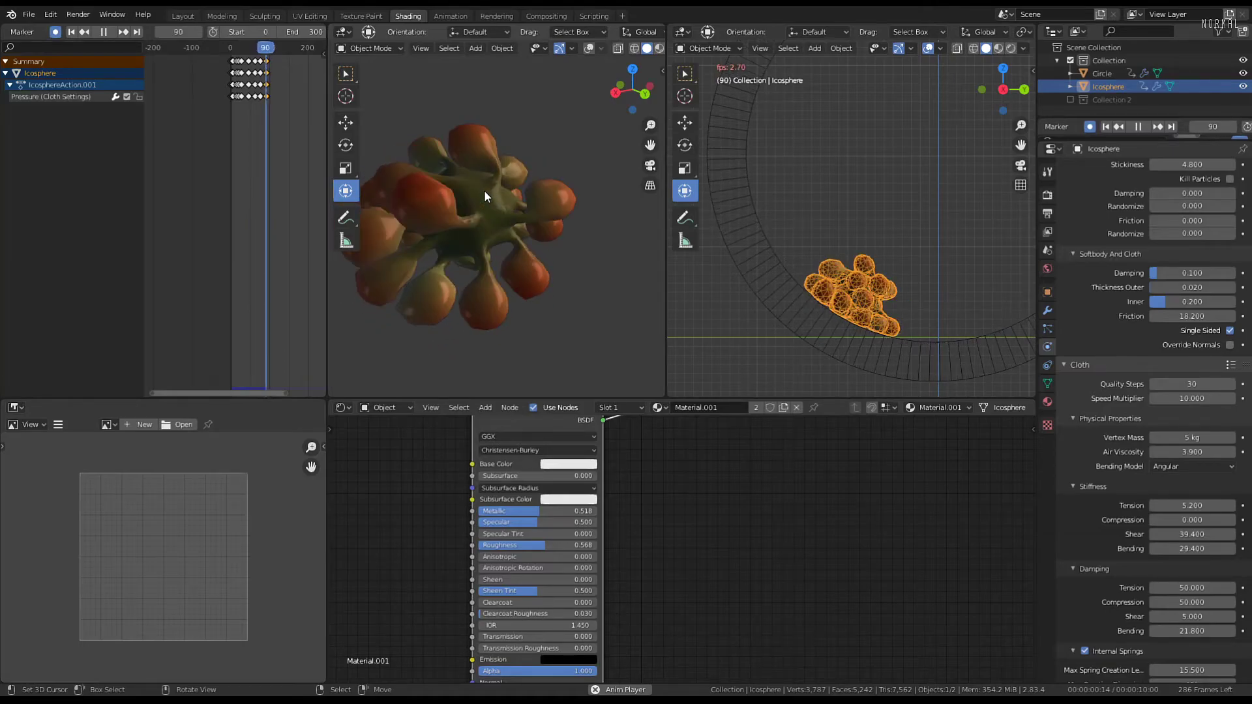
key(space)
Keyframe the cloth pressure at 1.2 on frame 116
scroll(305, 107, up, 4)
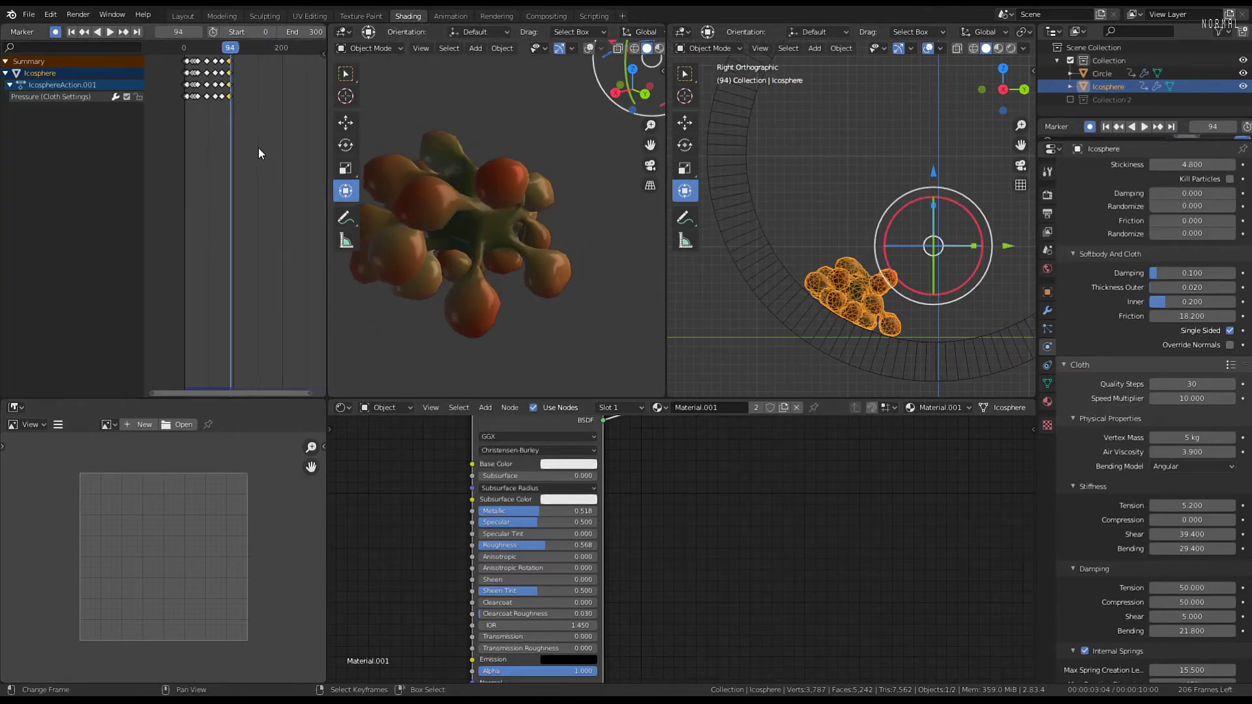
scroll(1195, 436, down, 15)
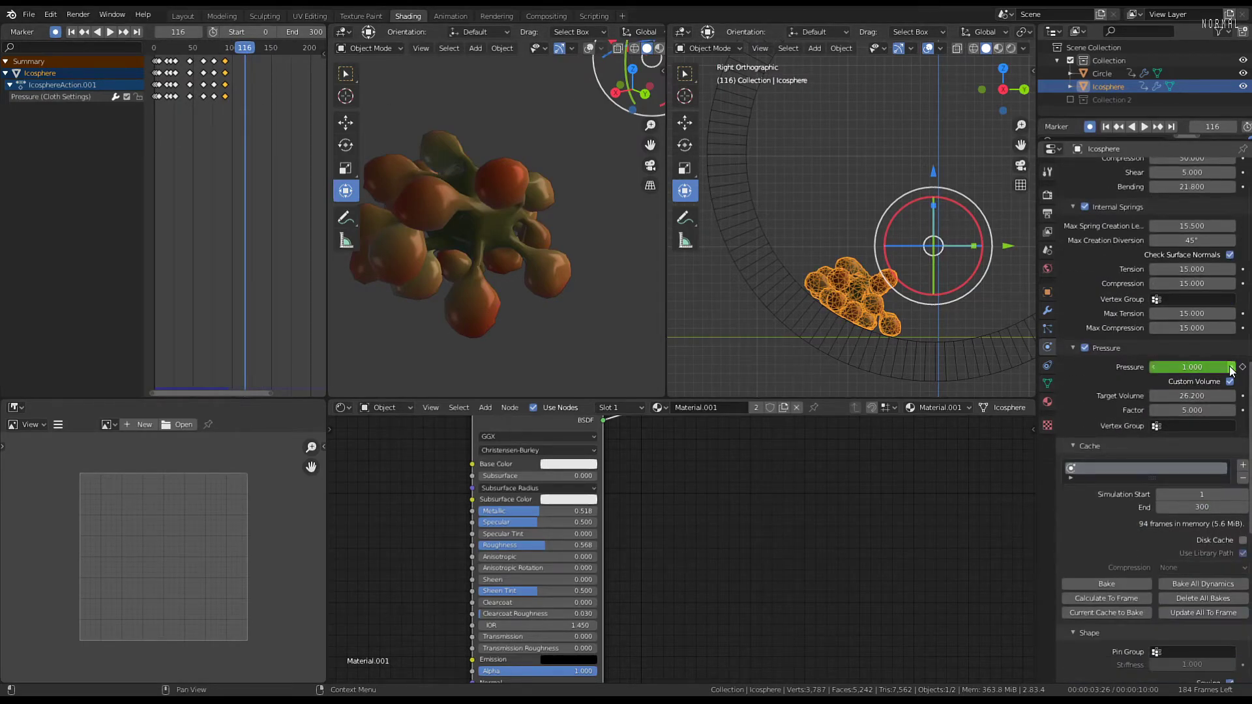
click(222, 95)
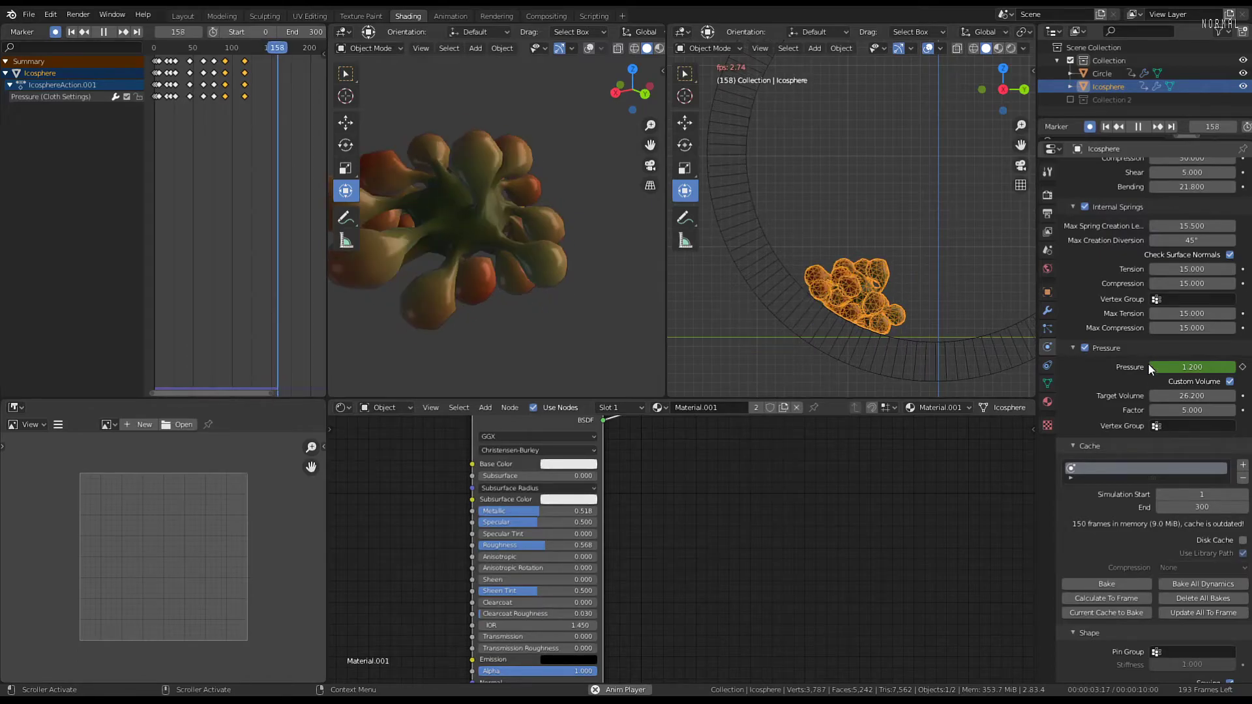
Examine the inflated soft body up close and from the side while advancing the simulation from about frame 163 to 177
key(space)
middle_drag(902, 304, 870, 200)
middle_drag(939, 117, 967, 166)
scroll(872, 143, up, 6)
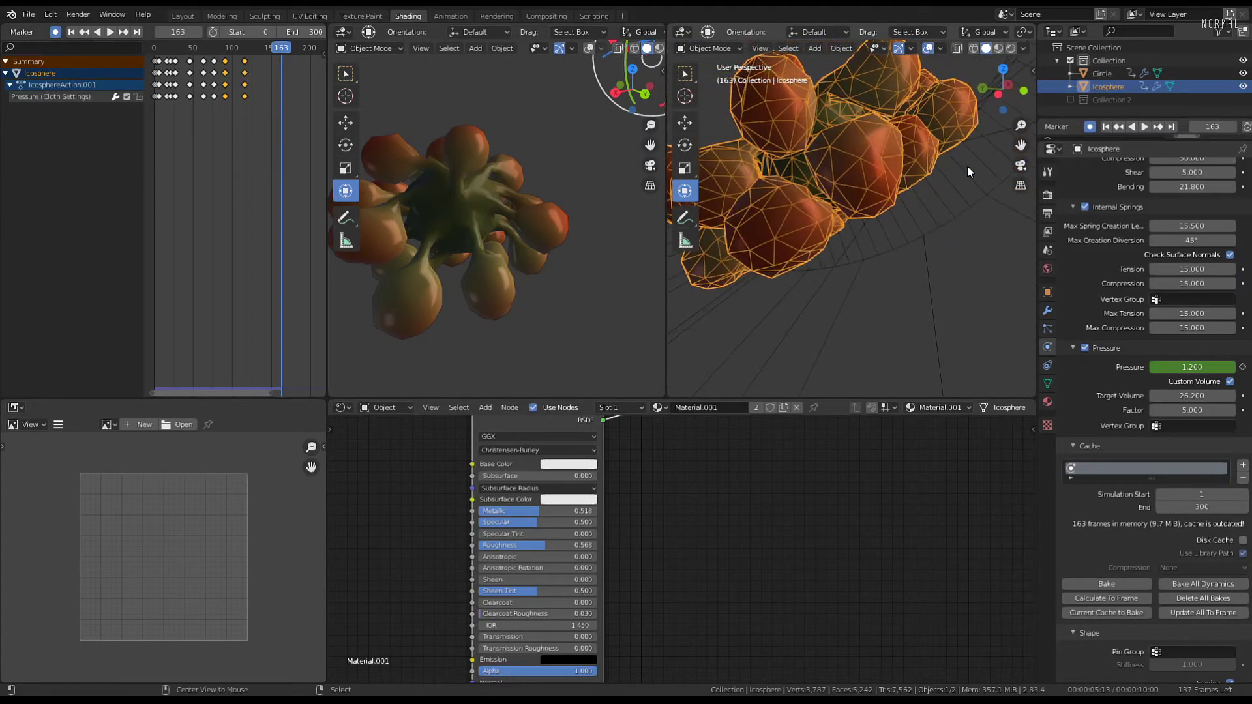
key(space)
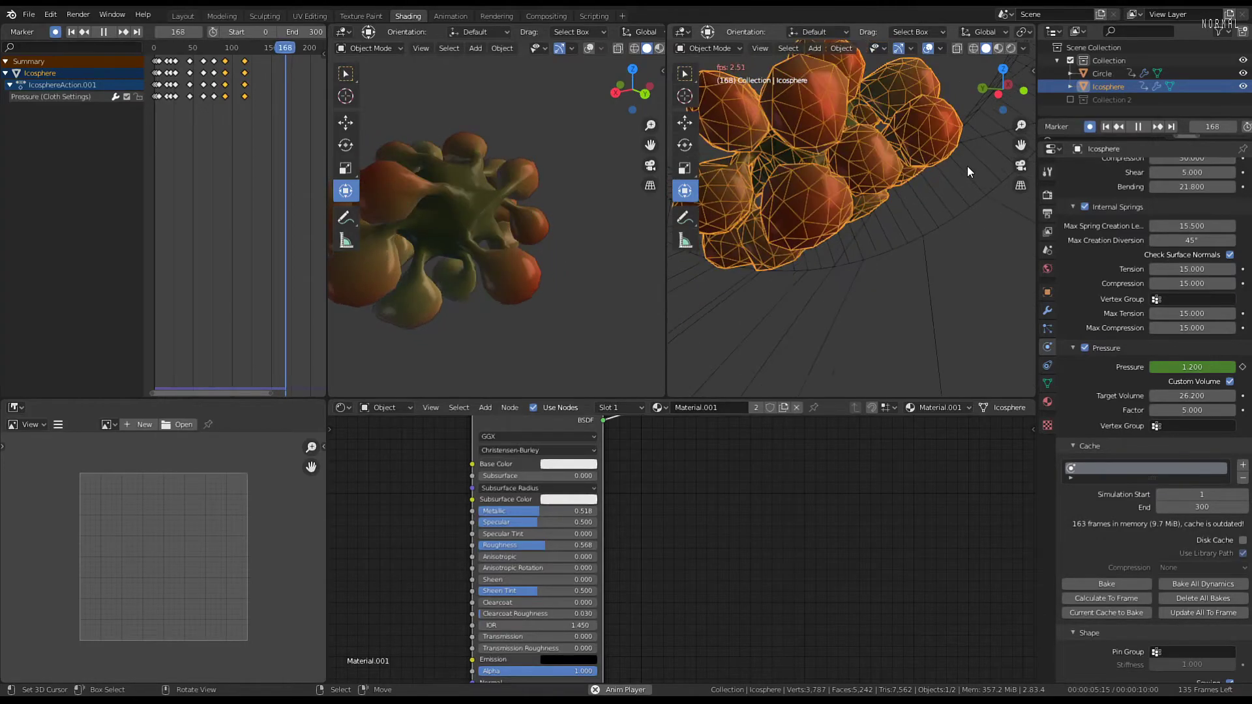
key(space)
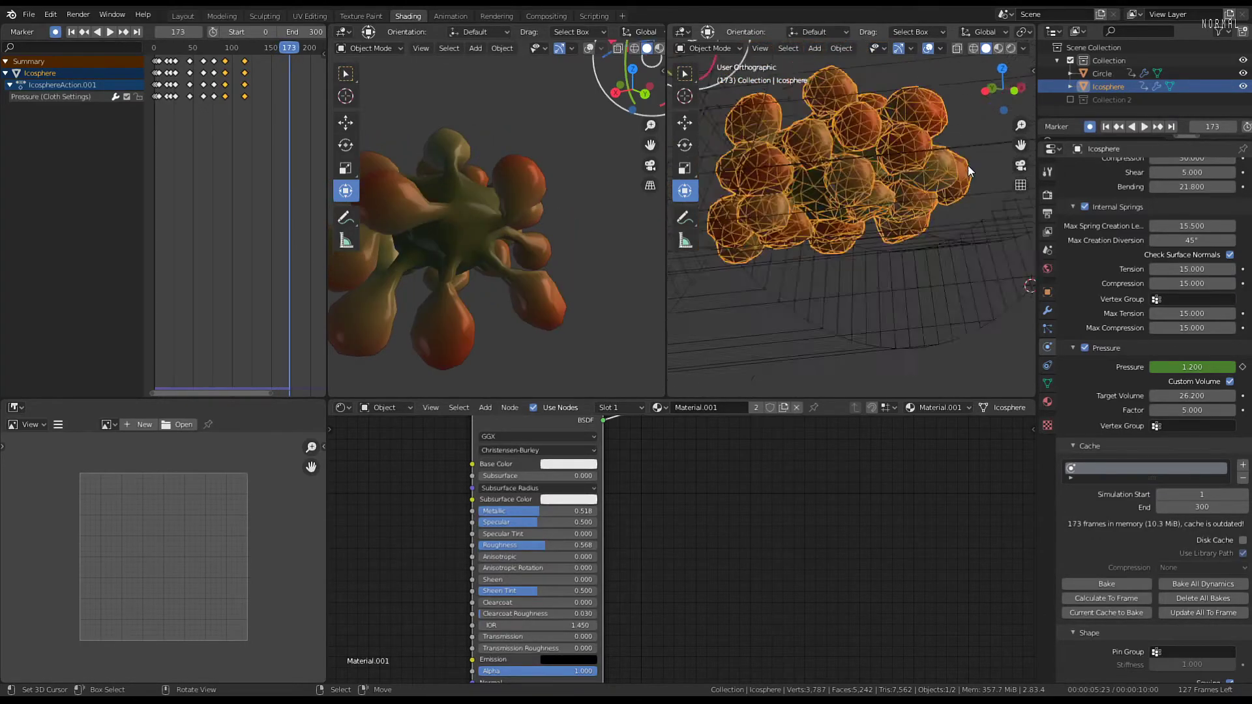
key(KP_3)
scroll(843, 233, down, 3)
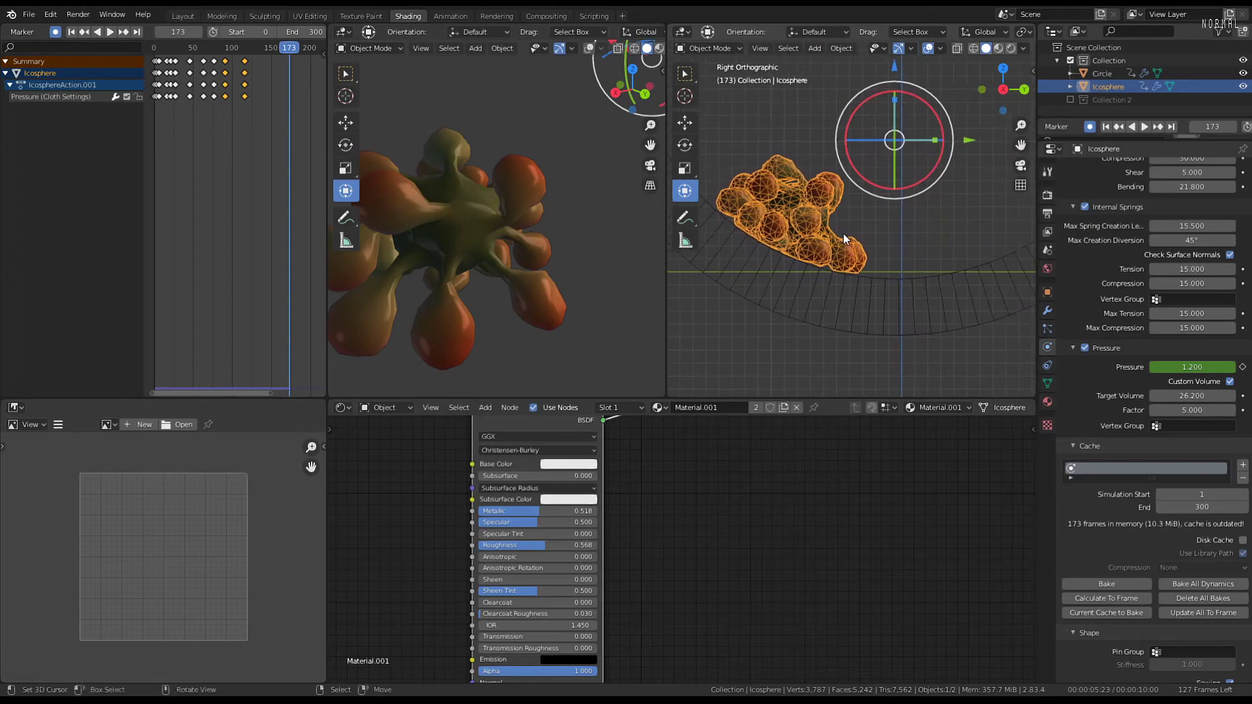
key(space)
key(space)
scroll(243, 189, down, 4)
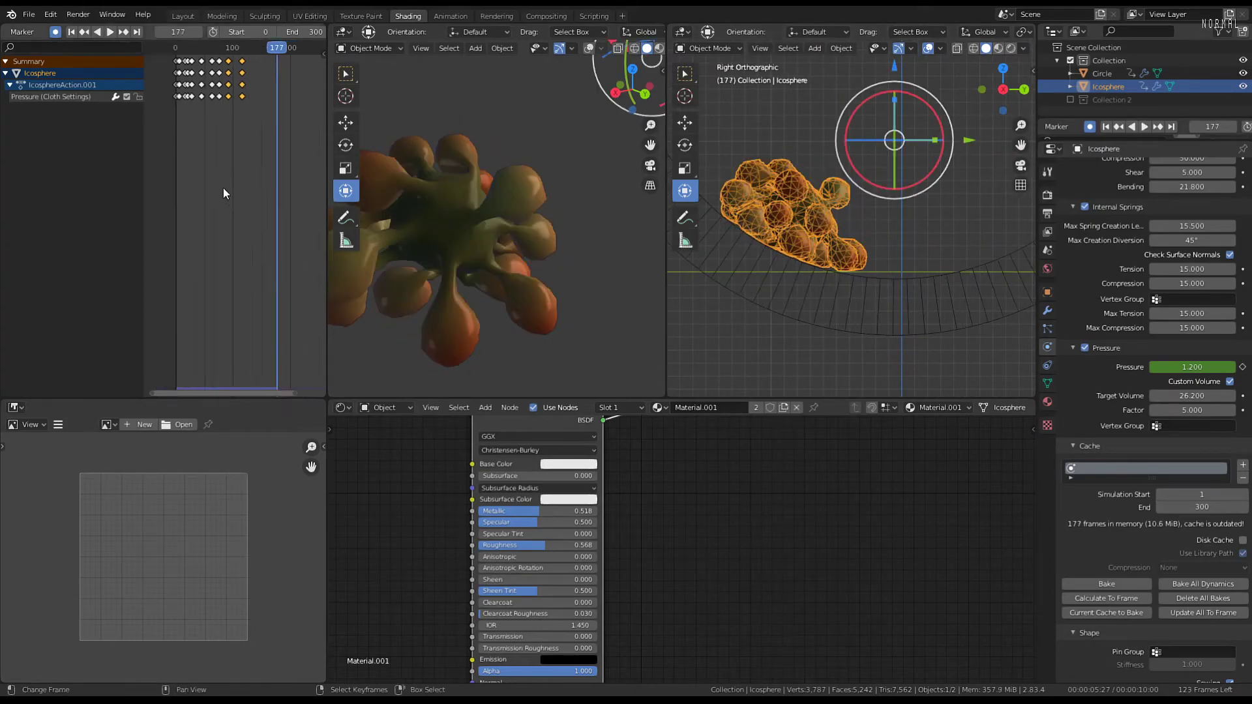
Return to frame 0 and bake the icosphere's cloth simulation for frames 1 to 300
drag(222, 187, 151, 187)
scroll(1134, 358, down, 8)
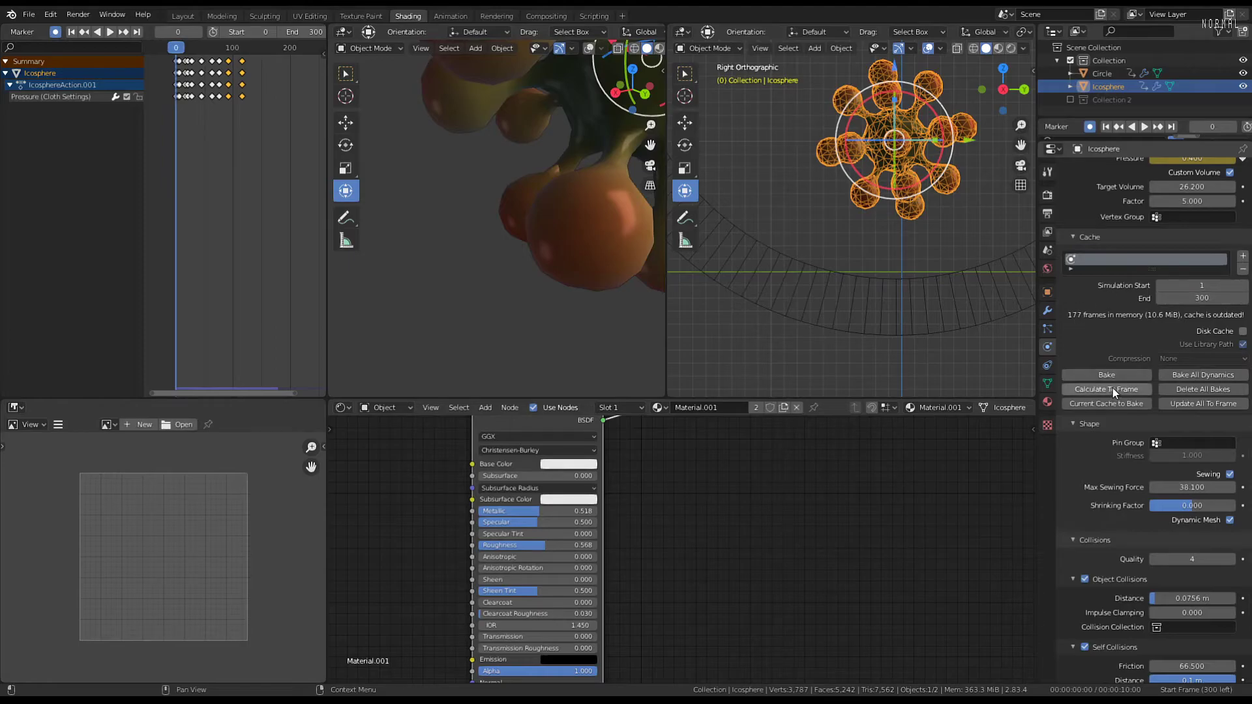
click(1107, 375)
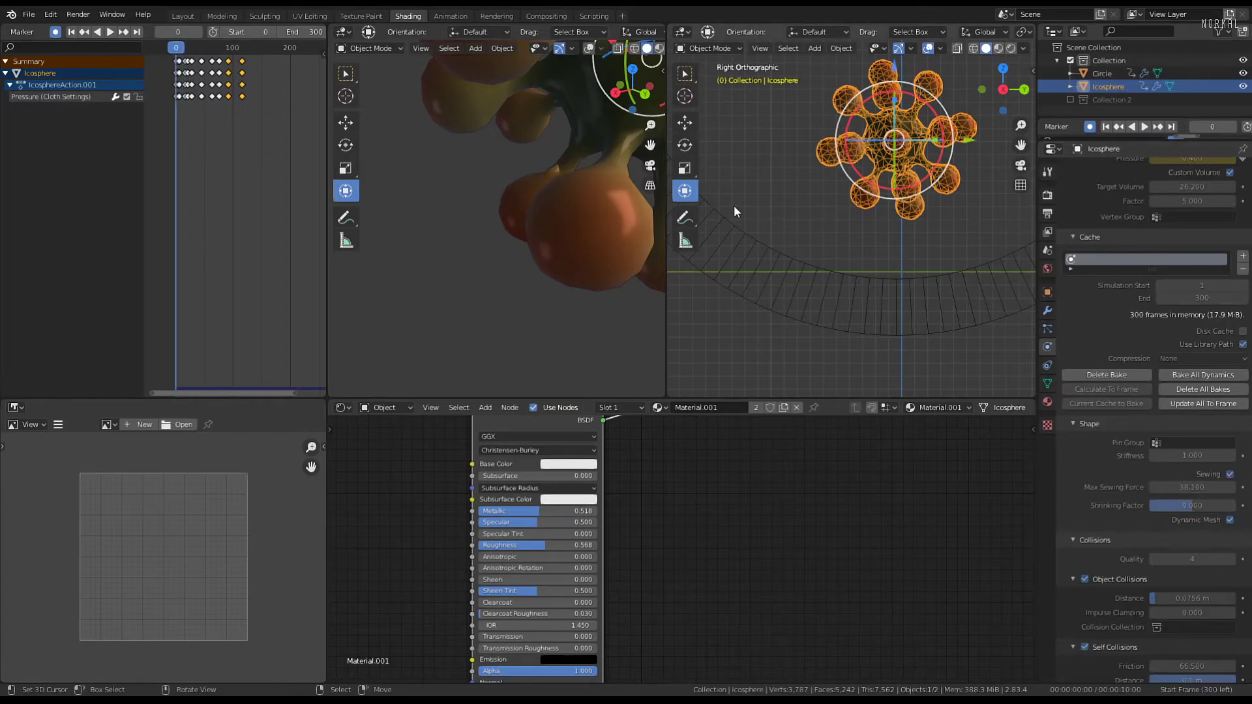
Play back the baked simulation with everything deselected and examine the soft body inside the ring from several angles
key(space)
middle_drag(735, 204, 801, 226)
key(alt+a)
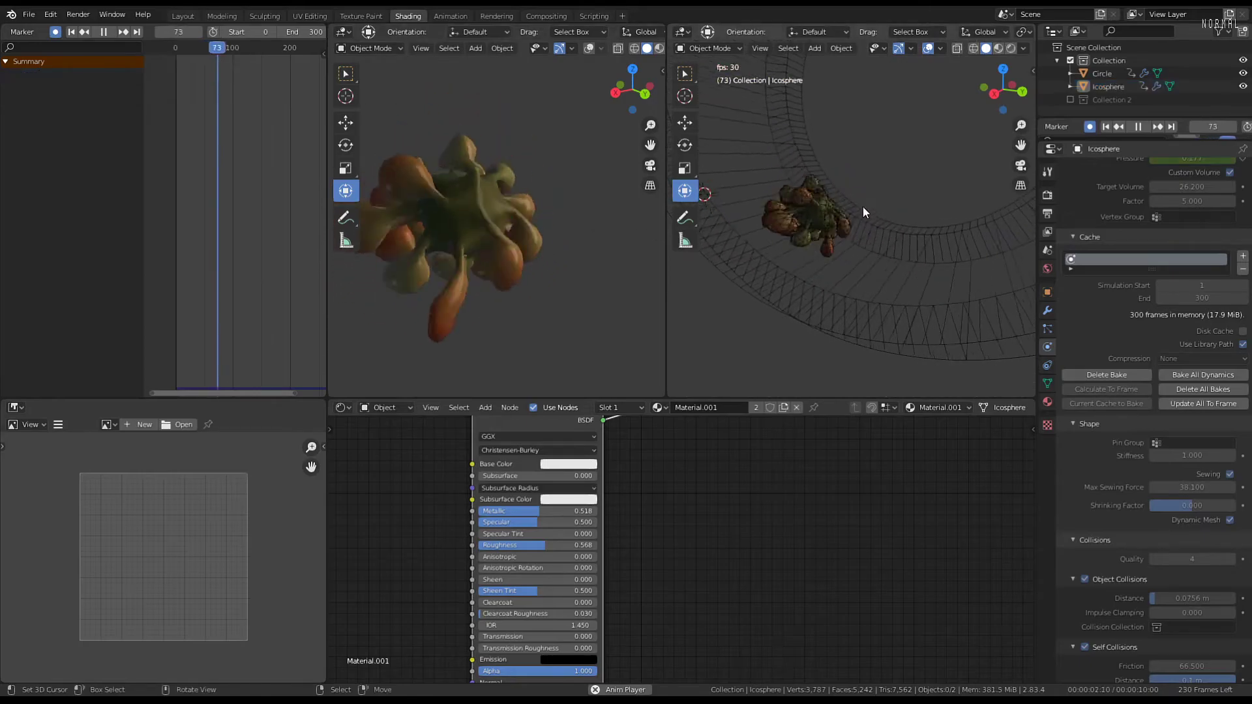
scroll(867, 209, up, 3)
middle_drag(883, 203, 998, 278)
scroll(828, 259, down, 4)
scroll(839, 254, down, 3)
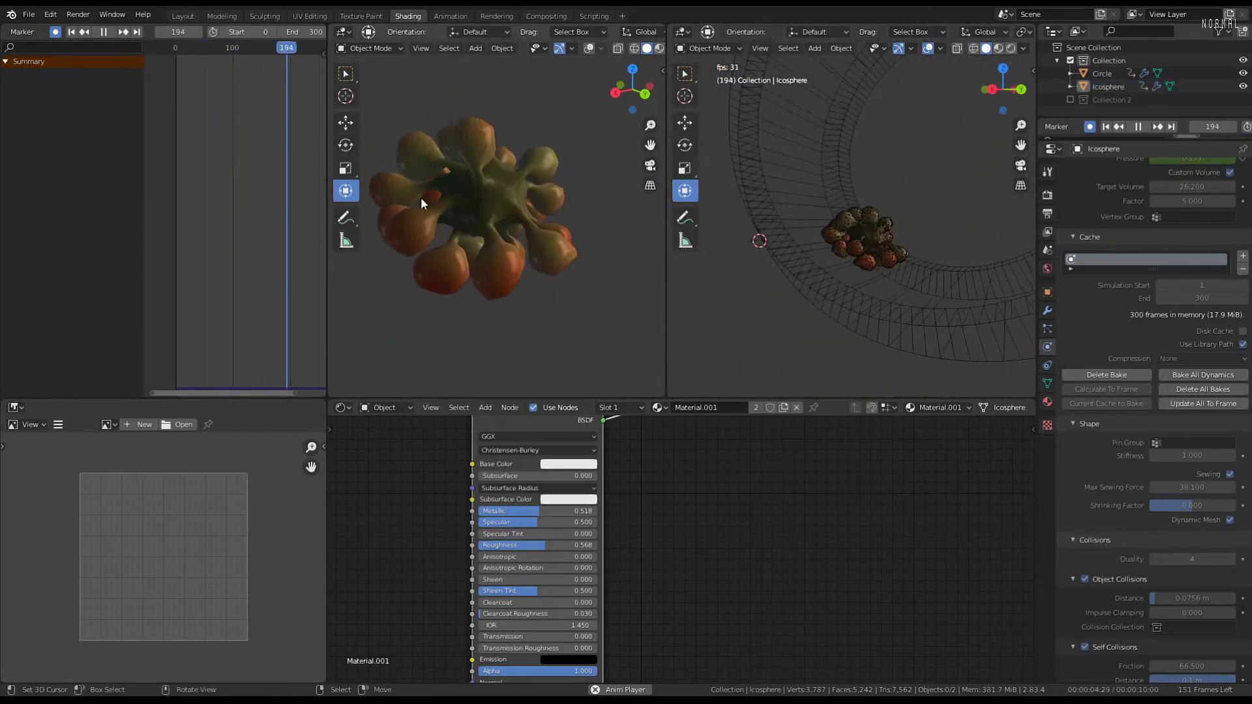
scroll(292, 189, down, 6)
middle_drag(288, 190, 197, 190)
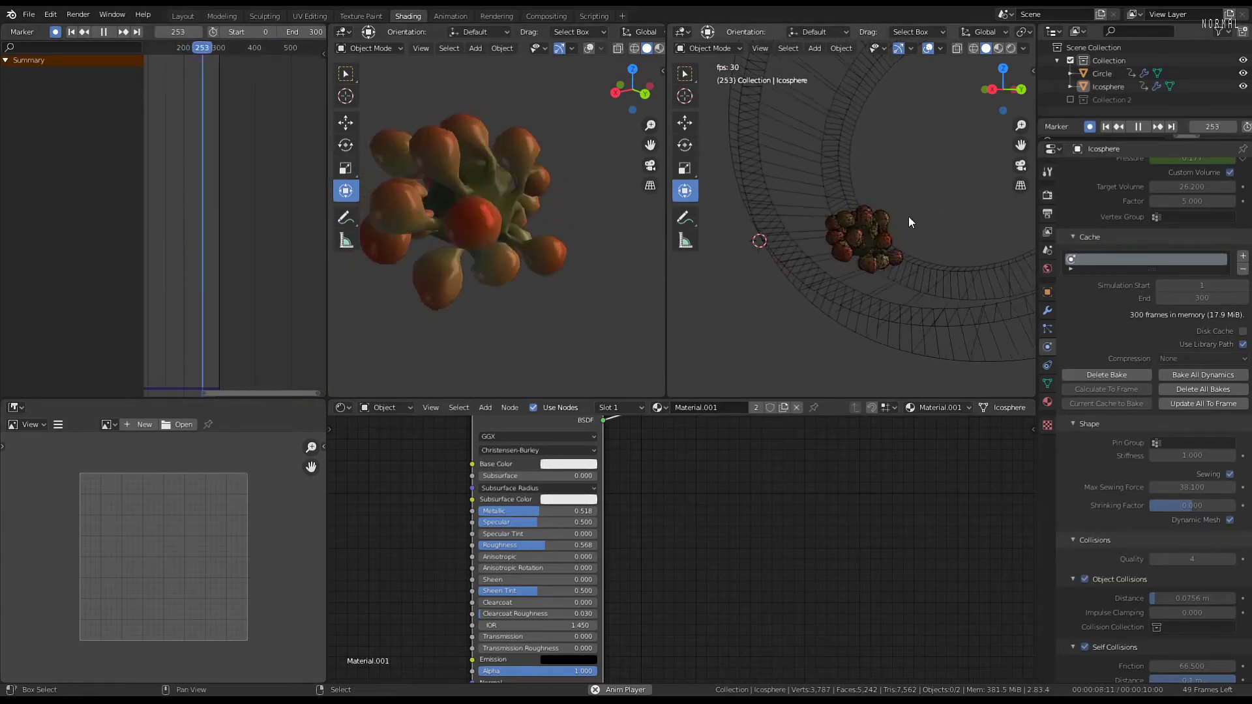
middle_drag(845, 228, 897, 221)
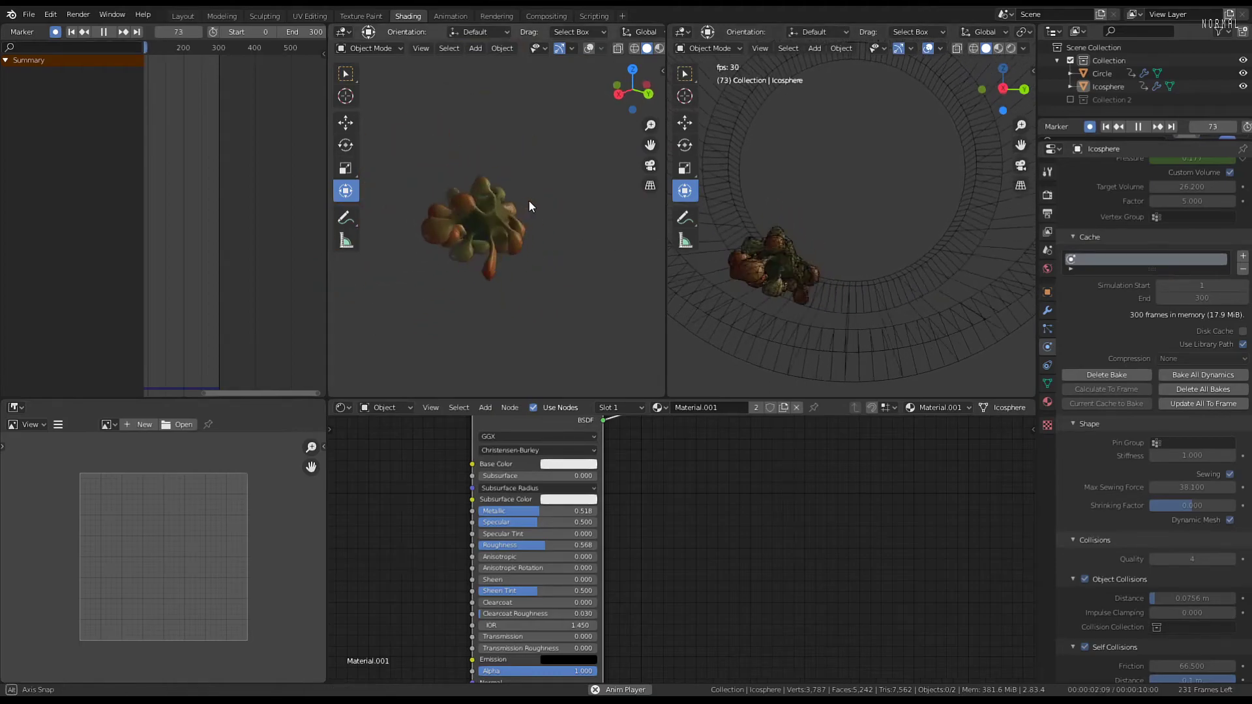
mouse_move(847, 195)
middle_down()
mouse_move(906, 194)
mouse_move(813, 215)
mouse_move(871, 197)
middle_up()
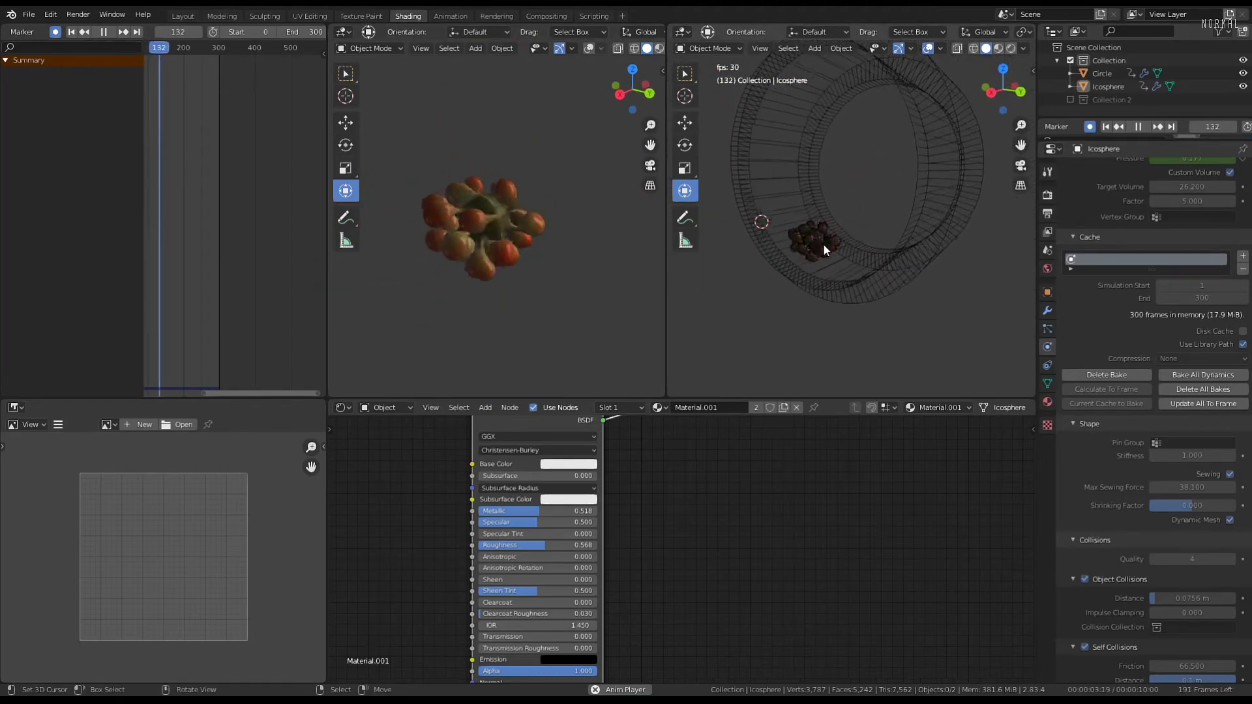
Stop the simulation playback in the right side view, return to frame 0 and select the icosphere
scroll(837, 237, up, 3)
key(KP_3)
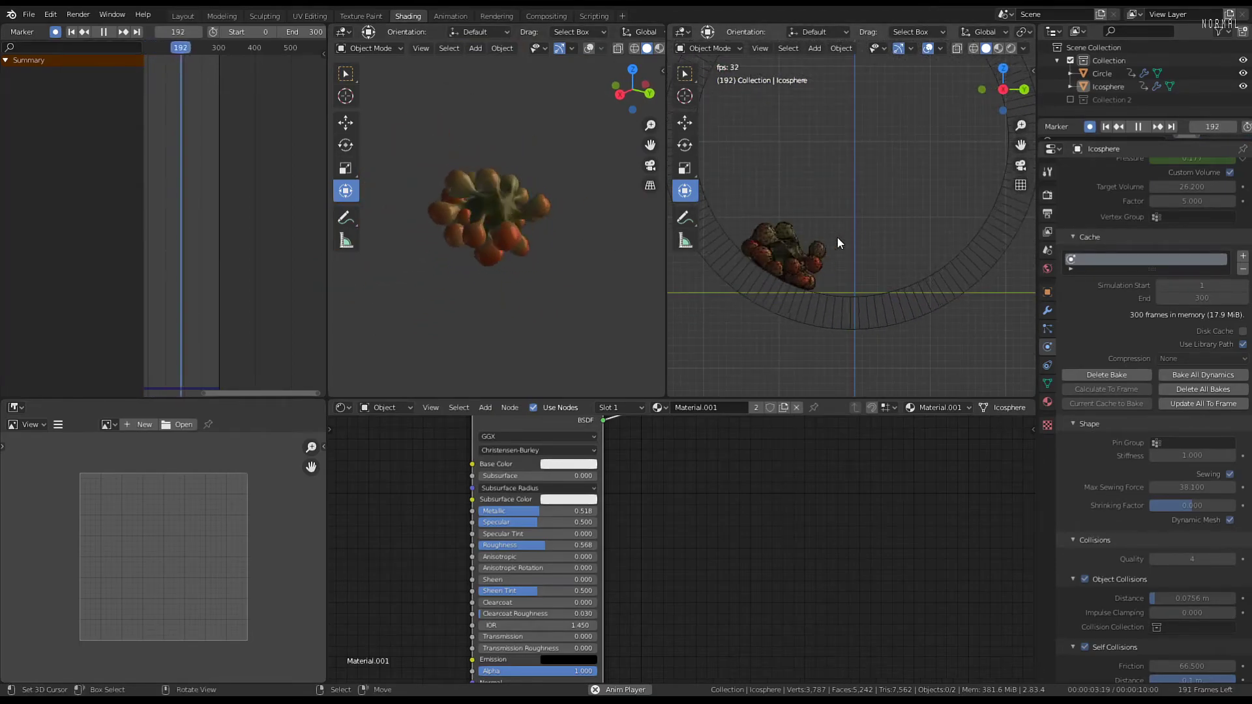
key(space)
scroll(183, 238, down, 3)
middle_drag(202, 253, 260, 251)
drag(257, 250, 185, 248)
scroll(862, 176, up, 3)
click(863, 206)
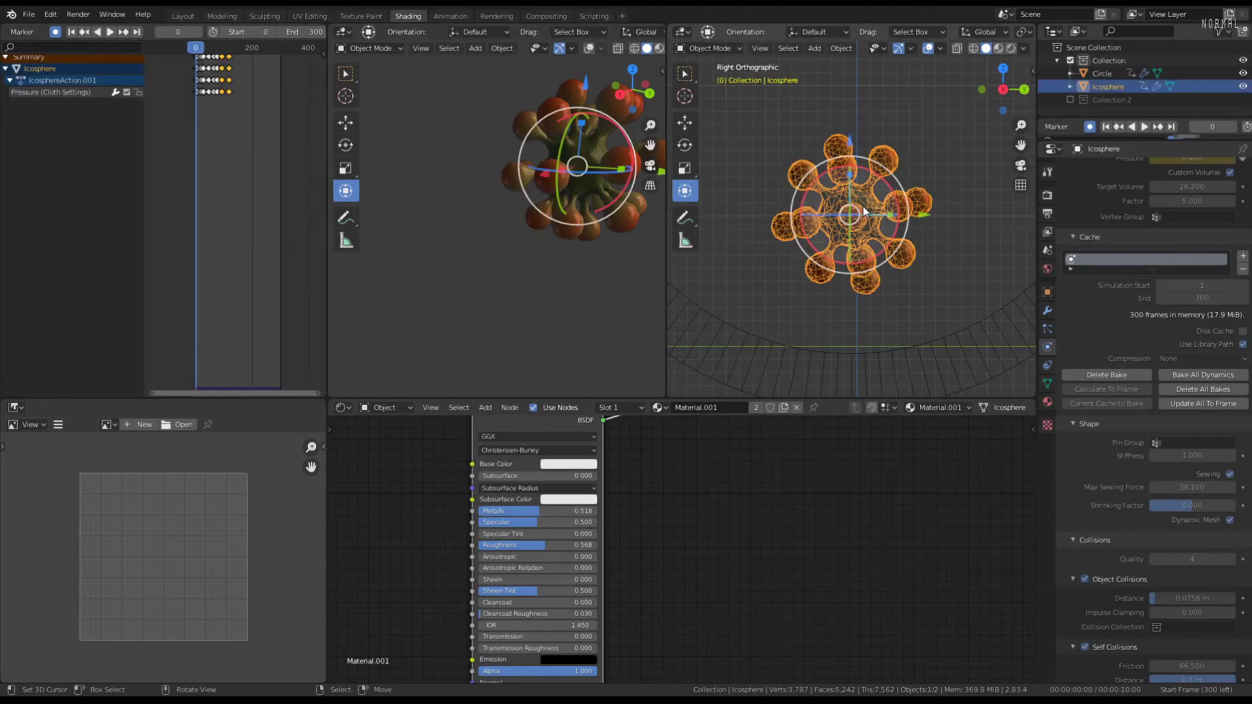
Save the project as Slime 3.blend and export the icosphere's baked simulation as a Lightwave Point Cache (.mdd)
click(29, 14)
click(46, 132)
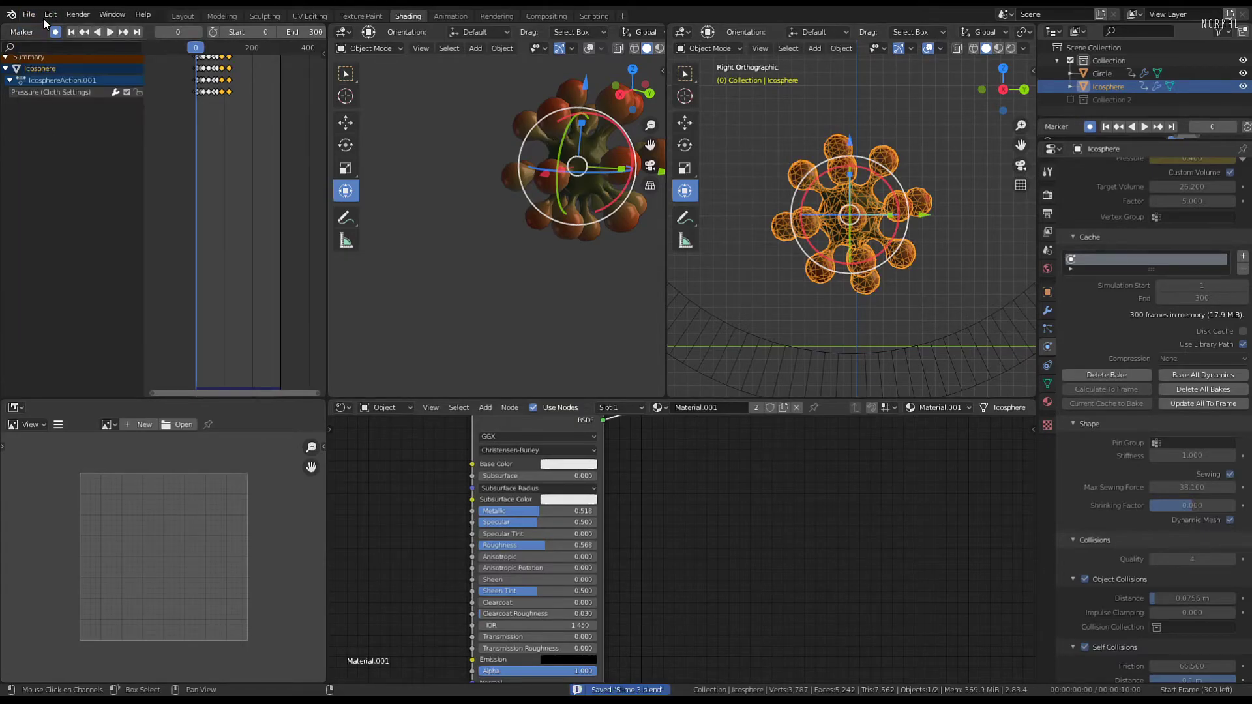
click(30, 15)
mouse_move(53, 236)
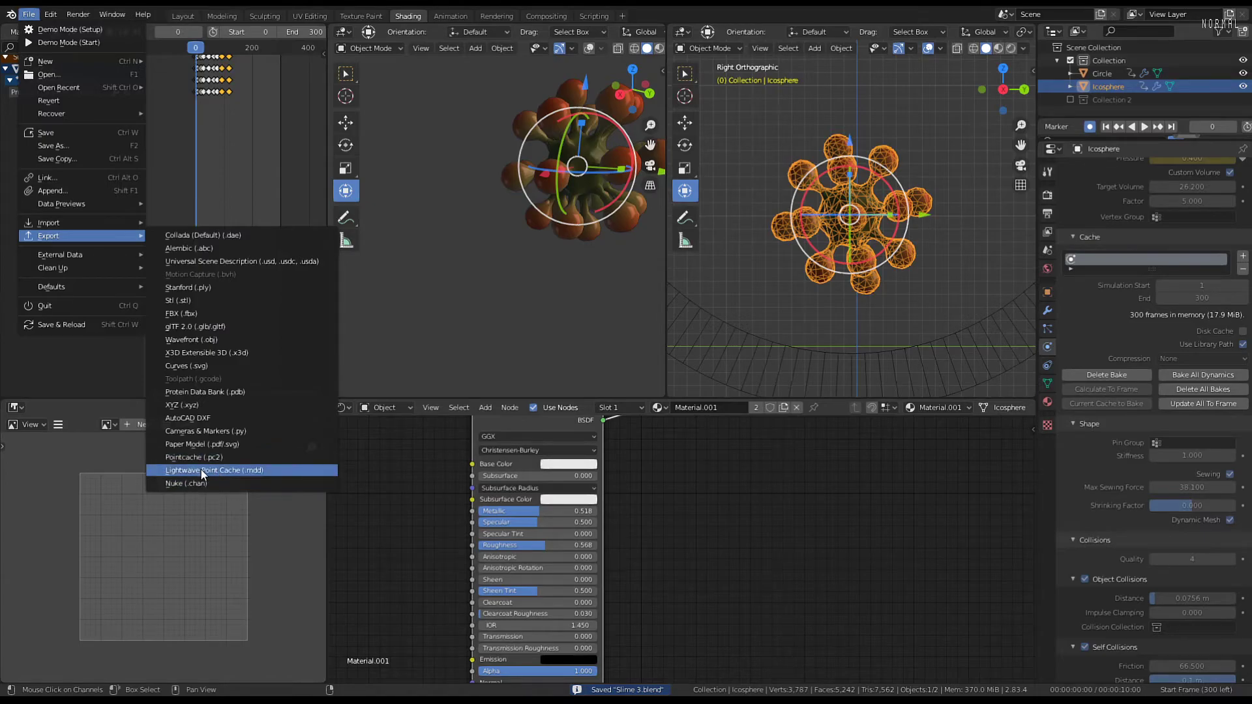
key(Escape)
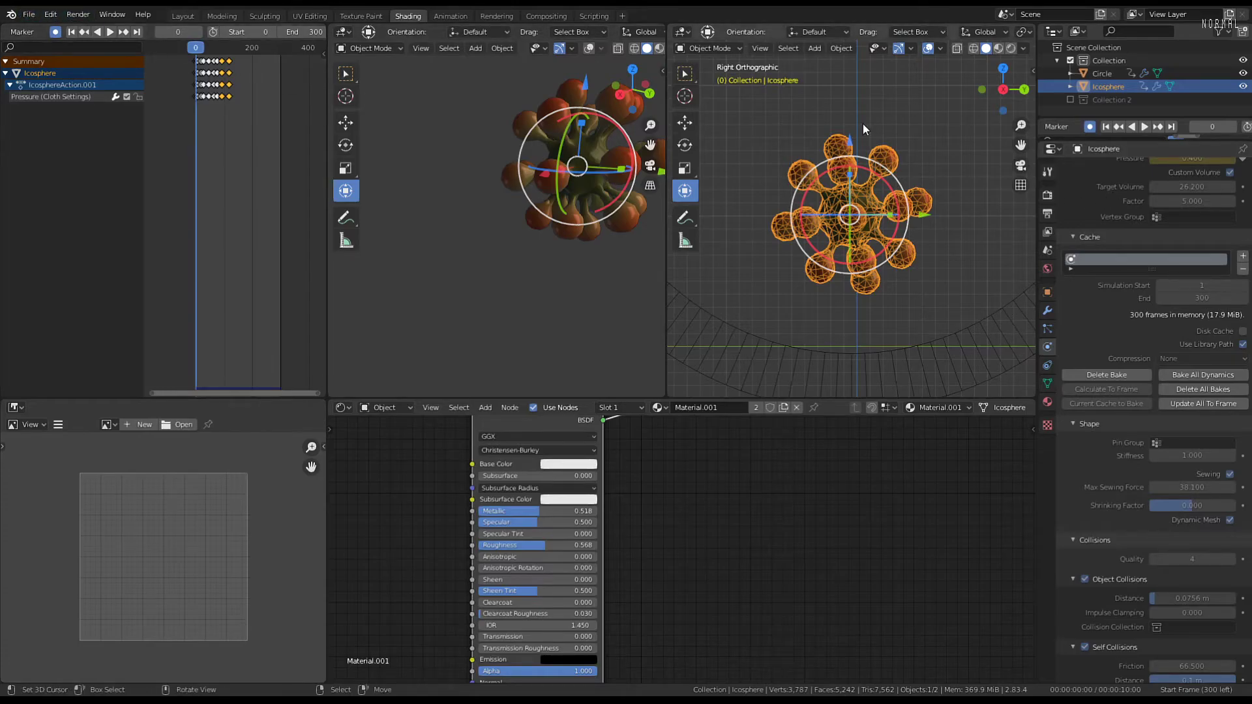
Examine the icosphere's pressure settings, modifier stack and shape key list
shift+middle_drag(866, 190, 854, 212)
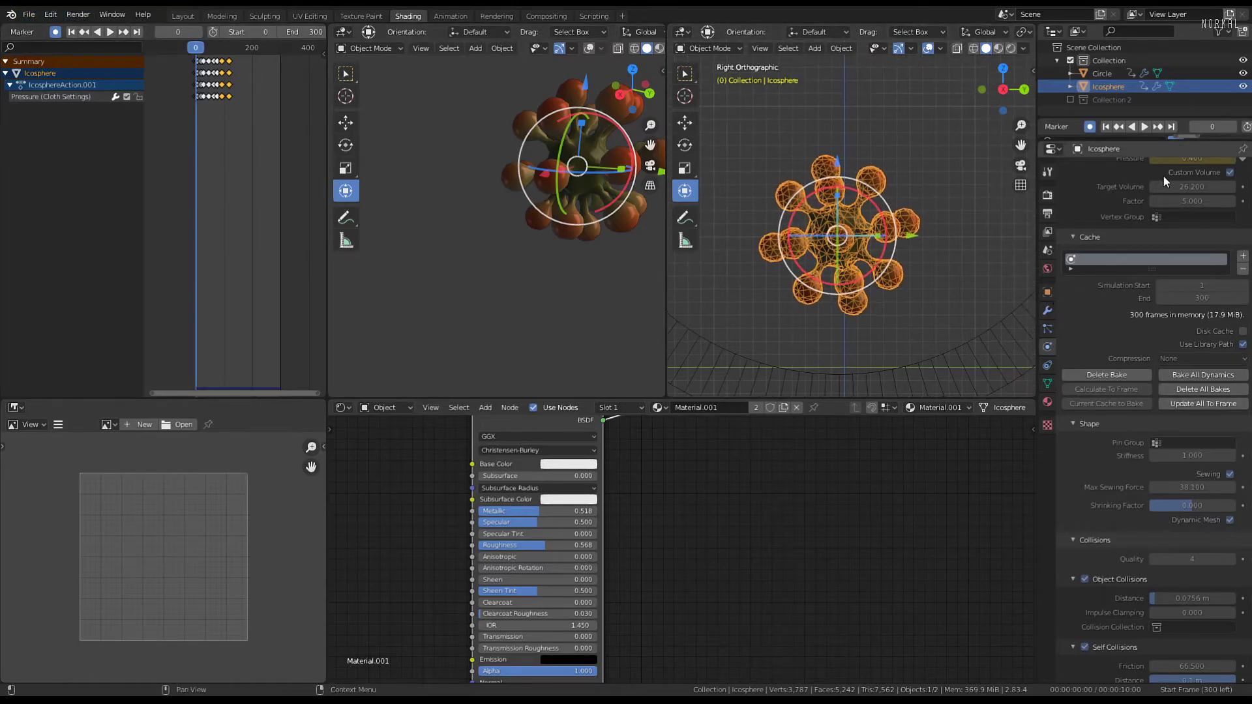
scroll(1115, 171, up, 3)
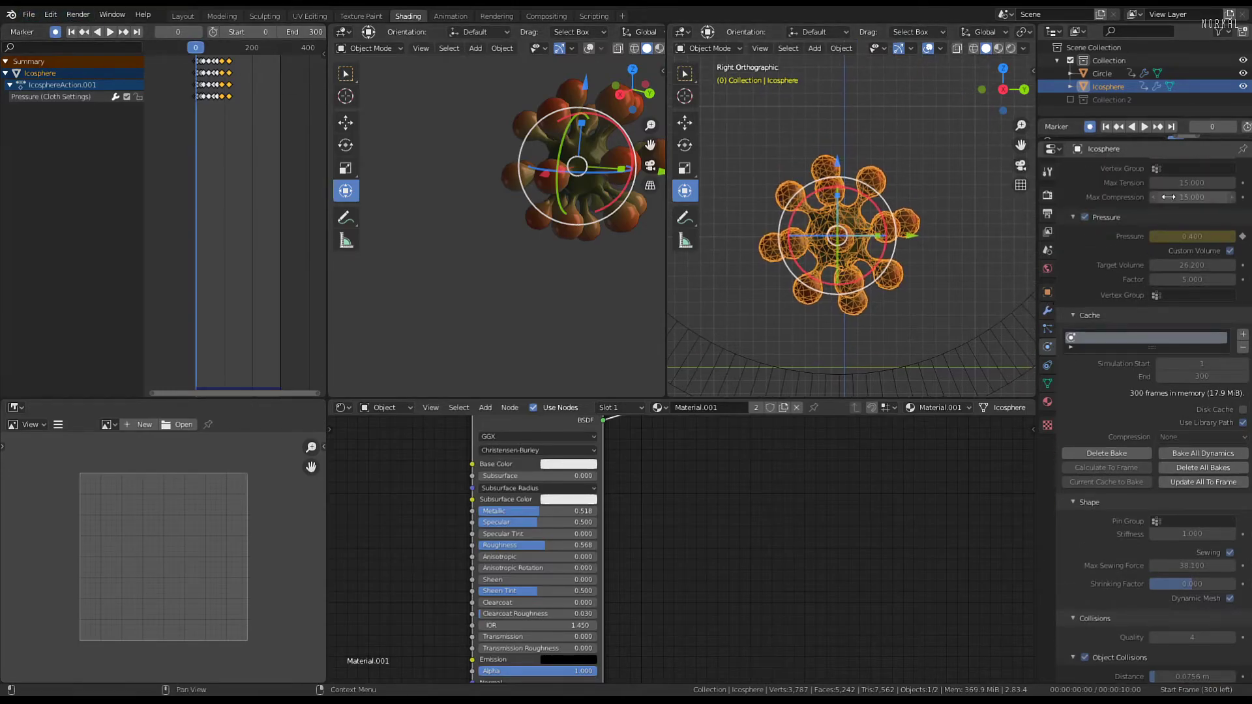
click(1048, 311)
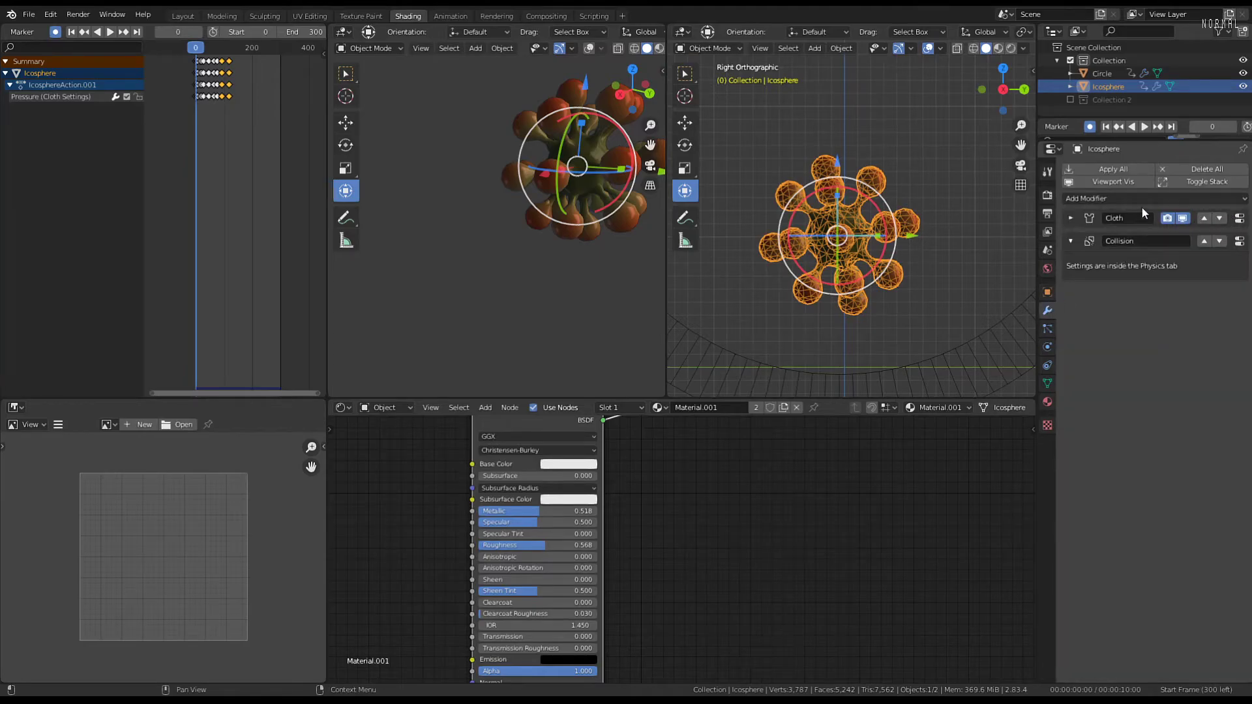
click(1048, 384)
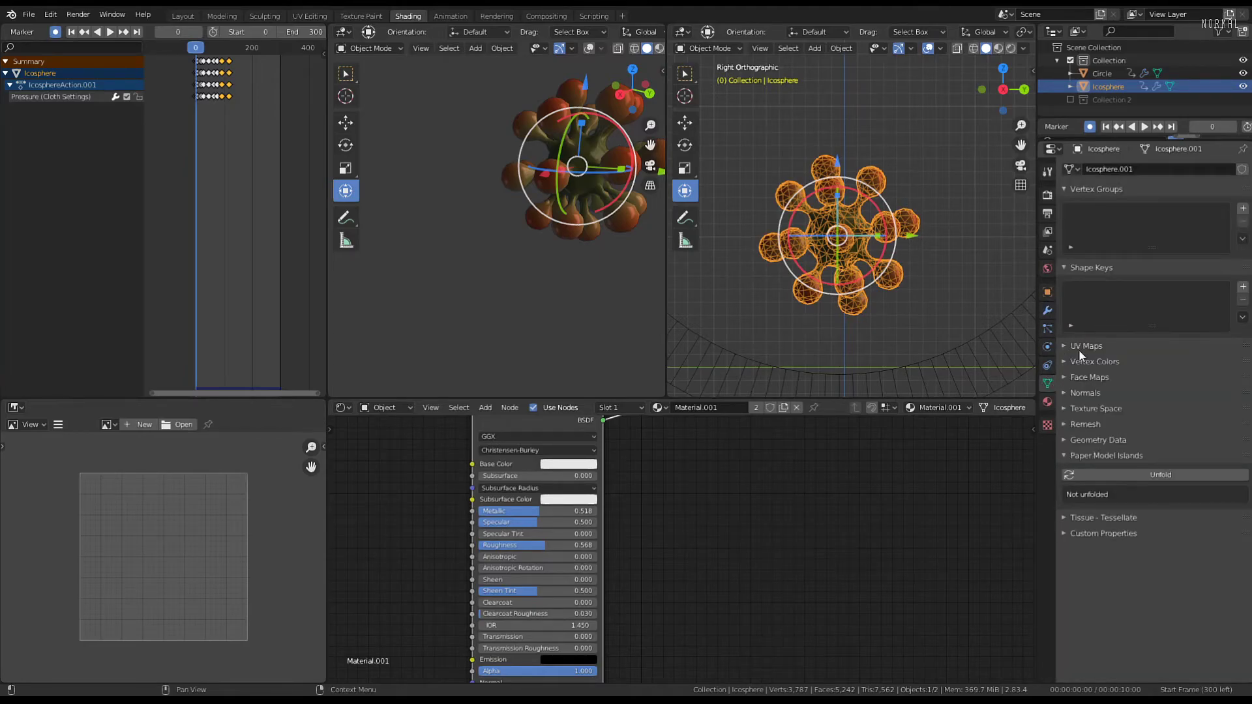
click(1047, 403)
click(1047, 328)
click(1048, 309)
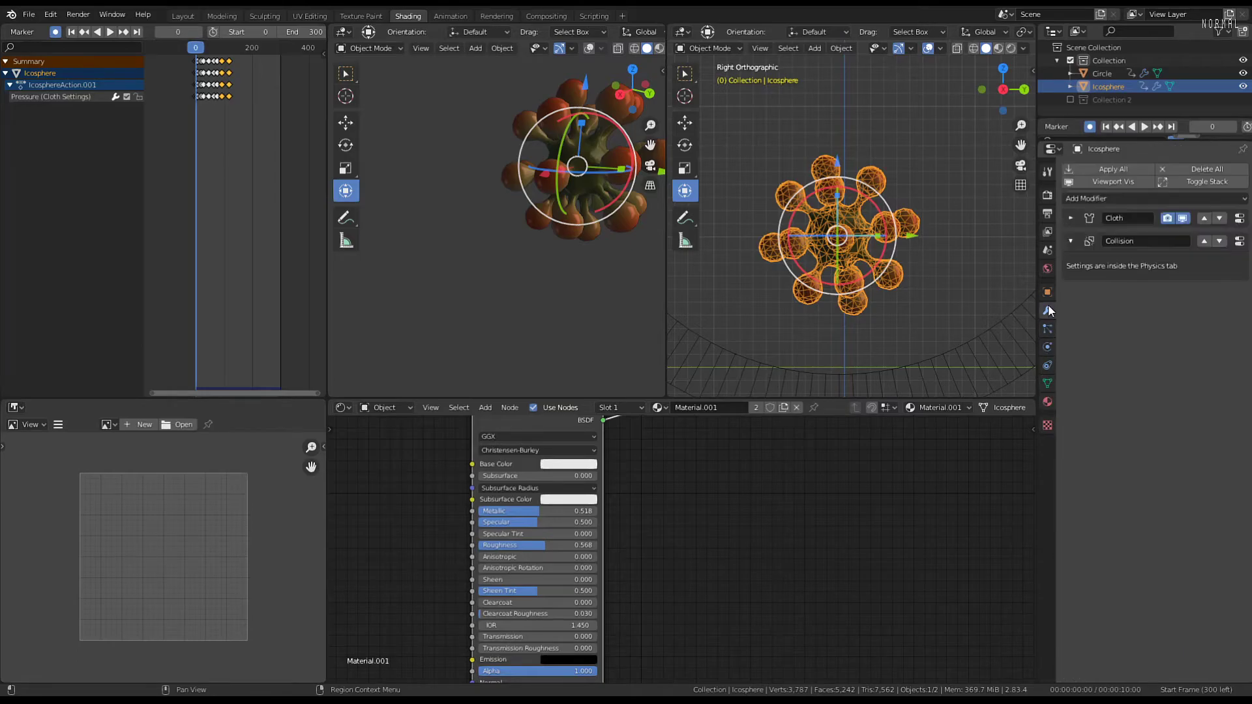
Remove the Cloth and Collision physics from the icosphere and briefly play the timeline to check it
click(1048, 346)
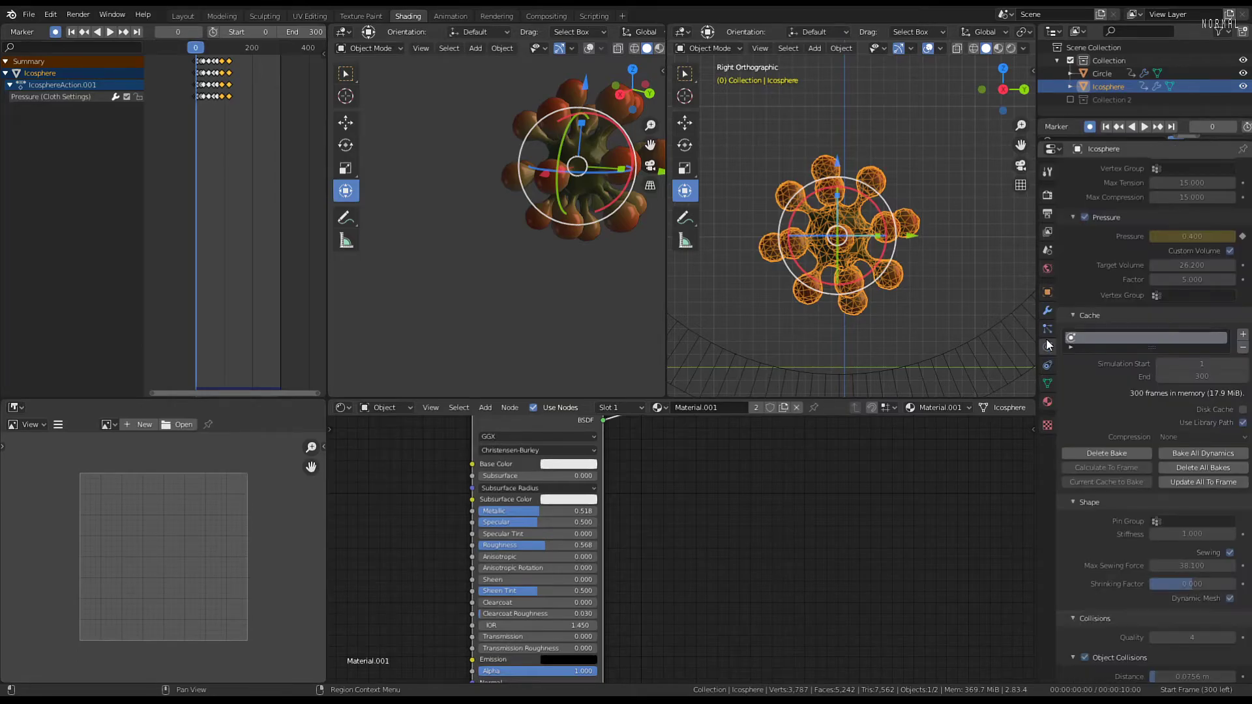
scroll(1195, 240, up, 15)
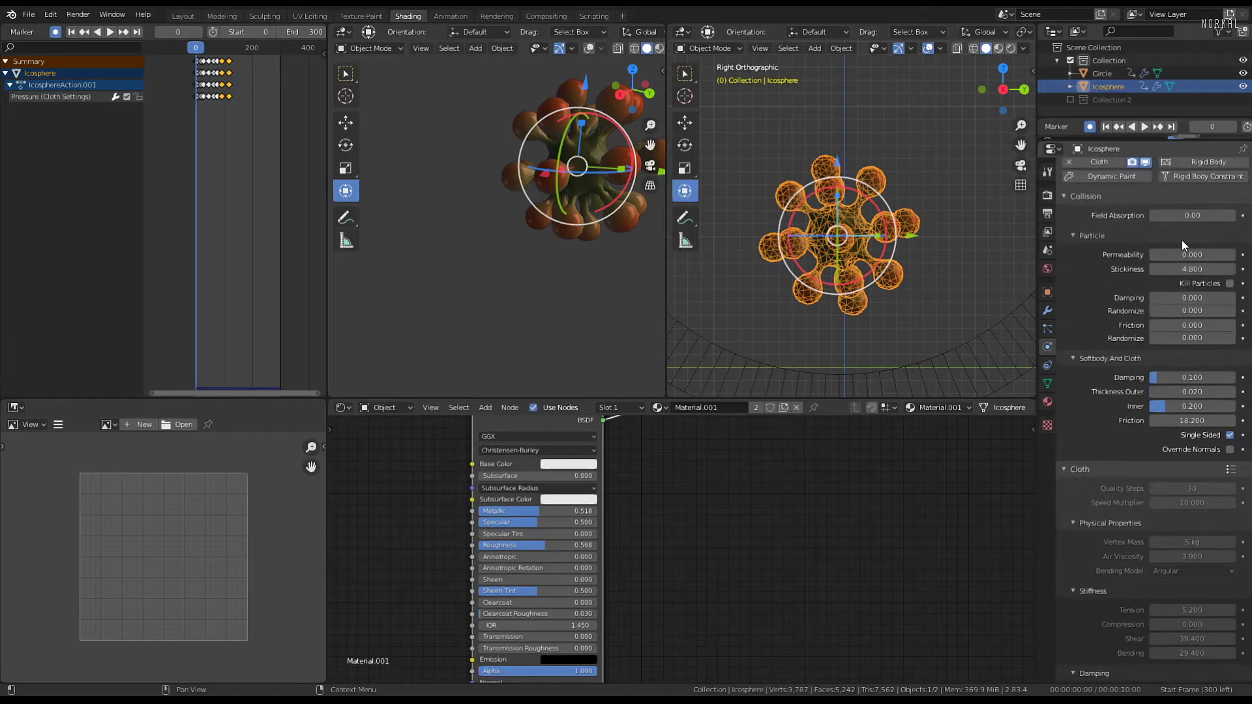
click(1062, 248)
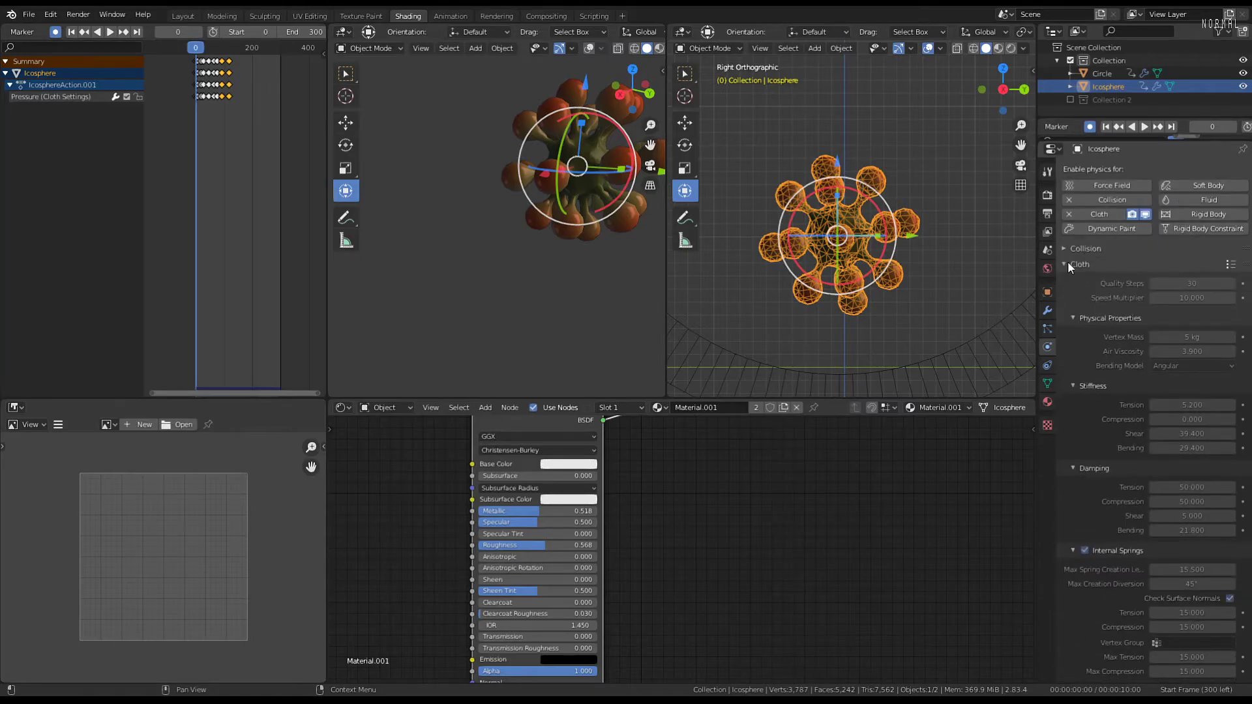
click(1067, 262)
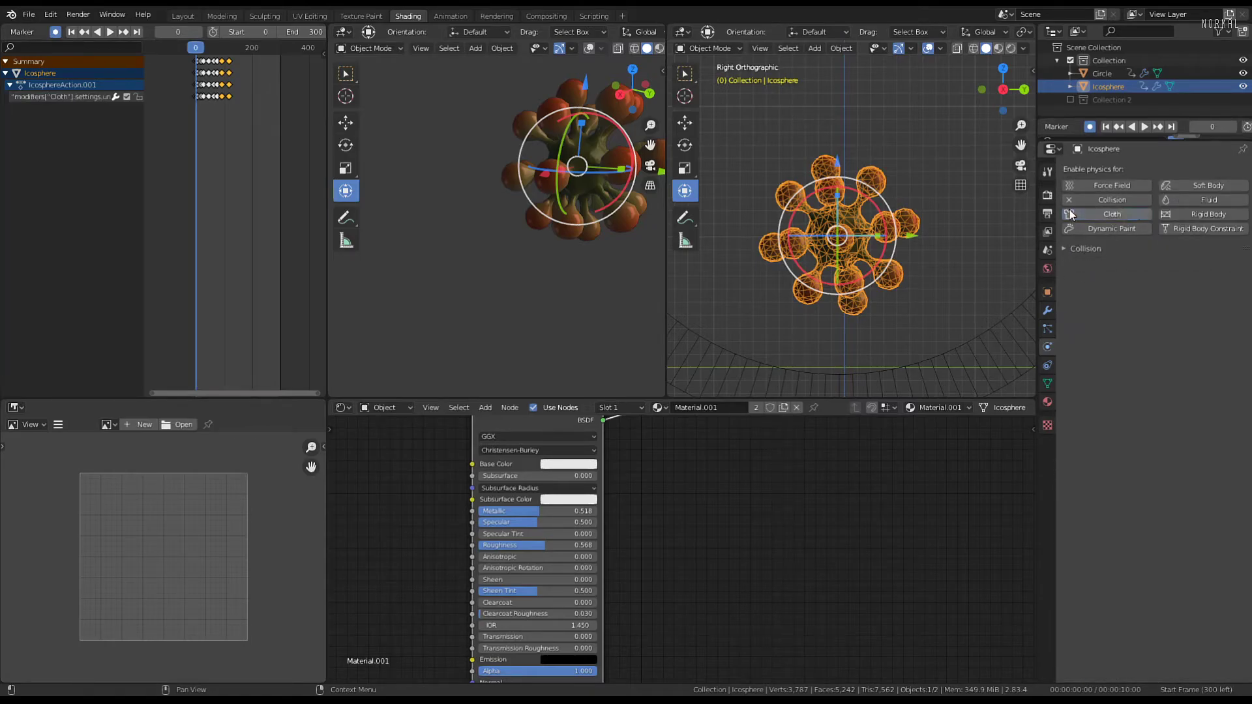
click(1069, 210)
click(1067, 198)
key(space)
key(space)
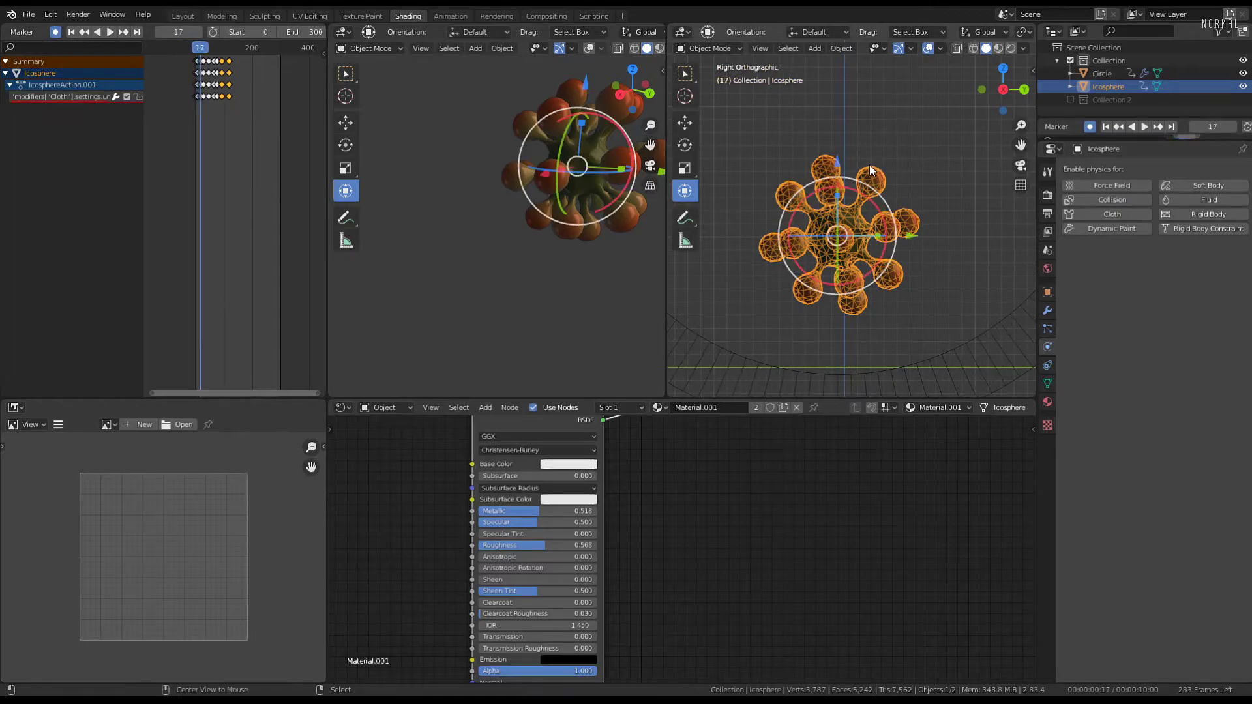
Import the Lightwave Point Cache (.mdd) onto the icosphere and play the imported animation inside the ring
click(27, 14)
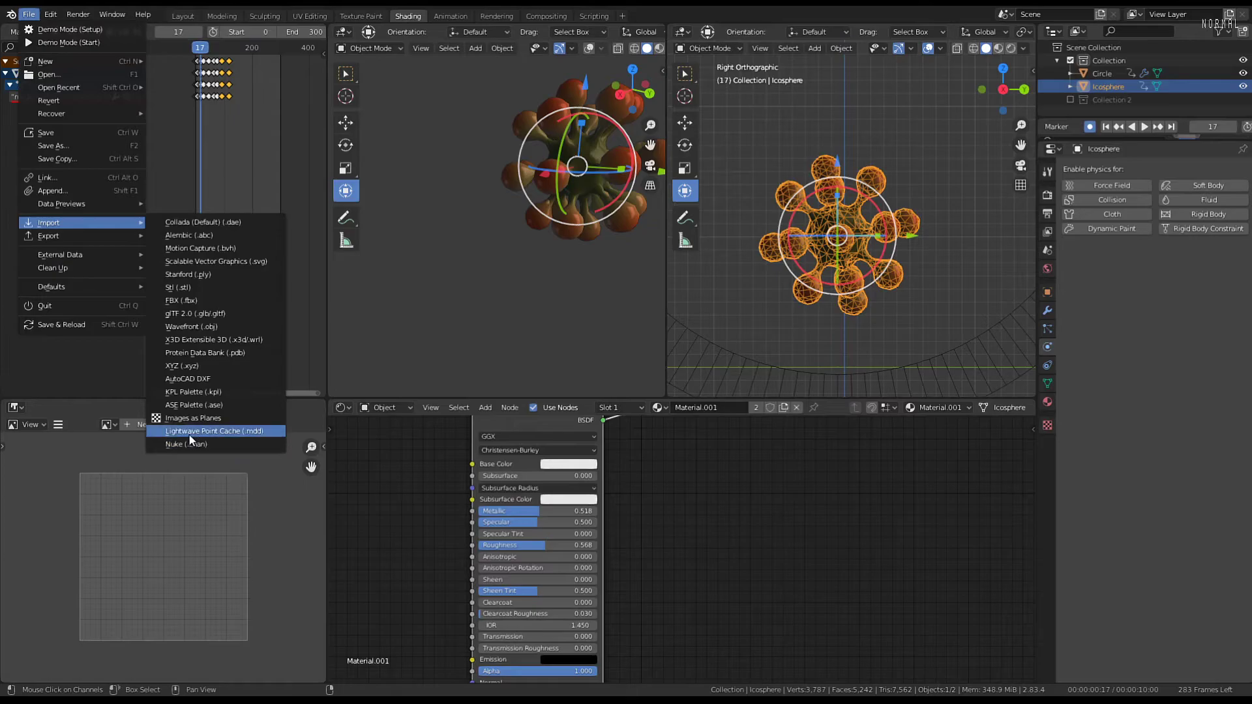
key(Escape)
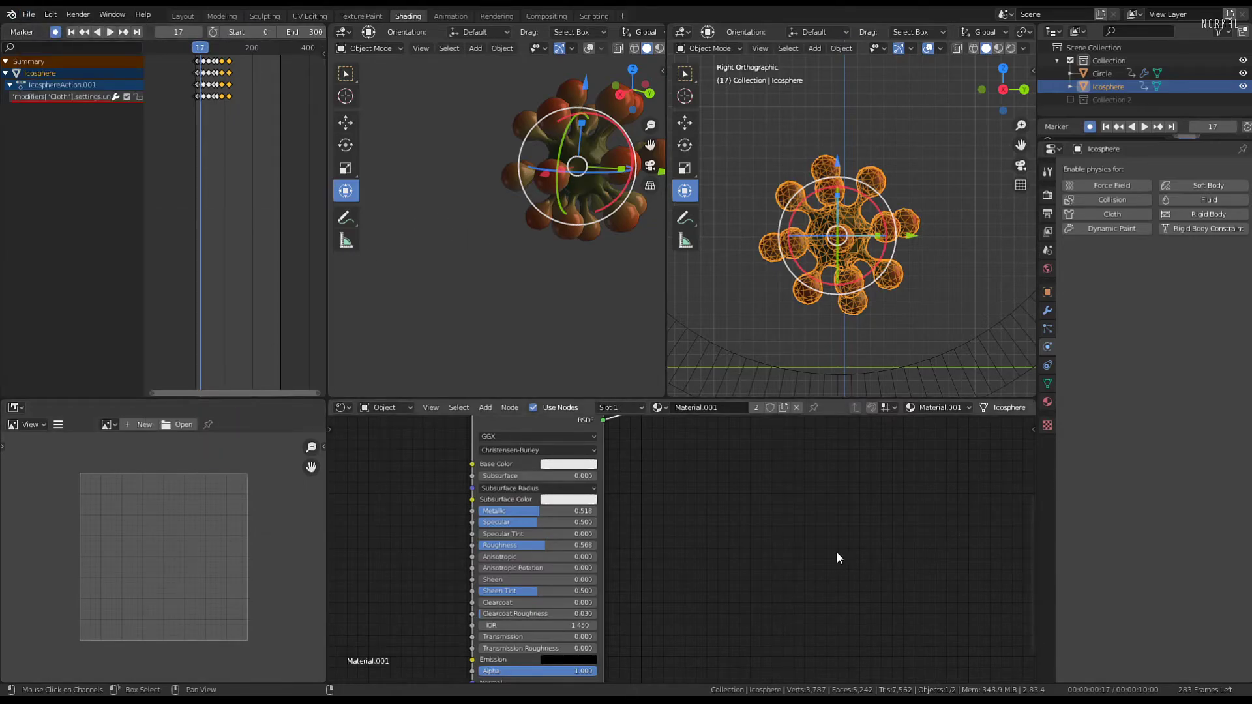
key(space)
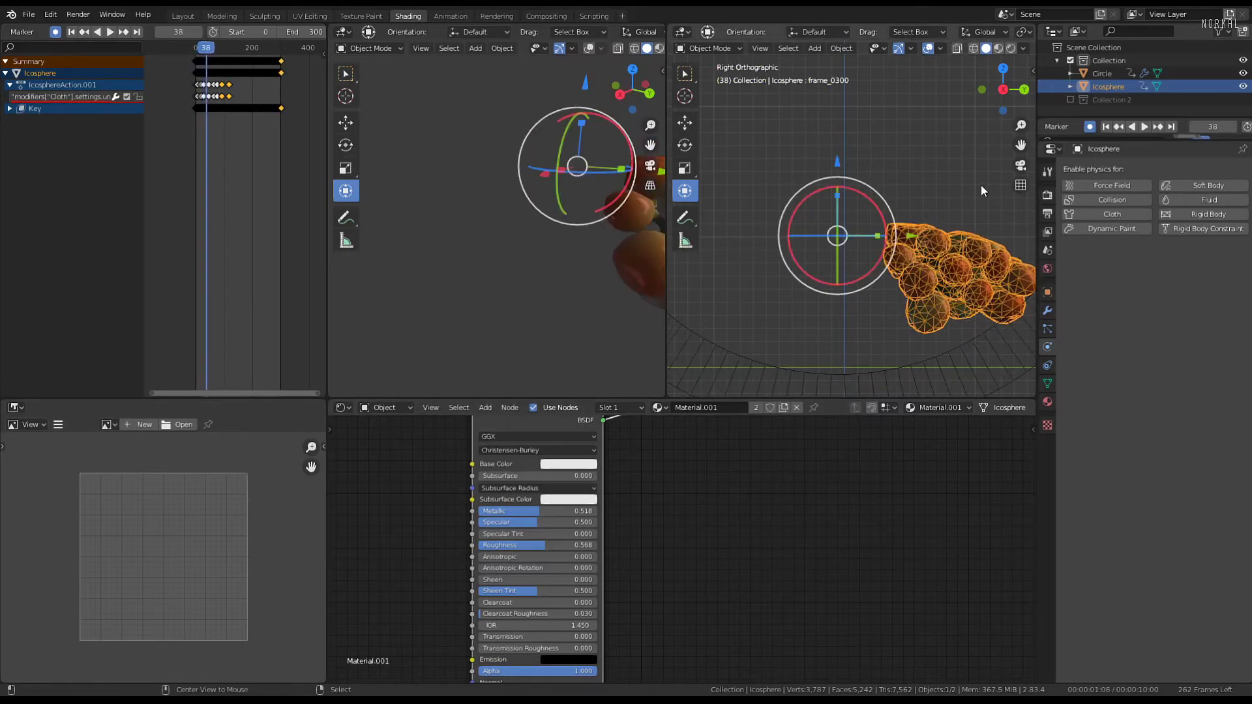
scroll(840, 217, down, 5)
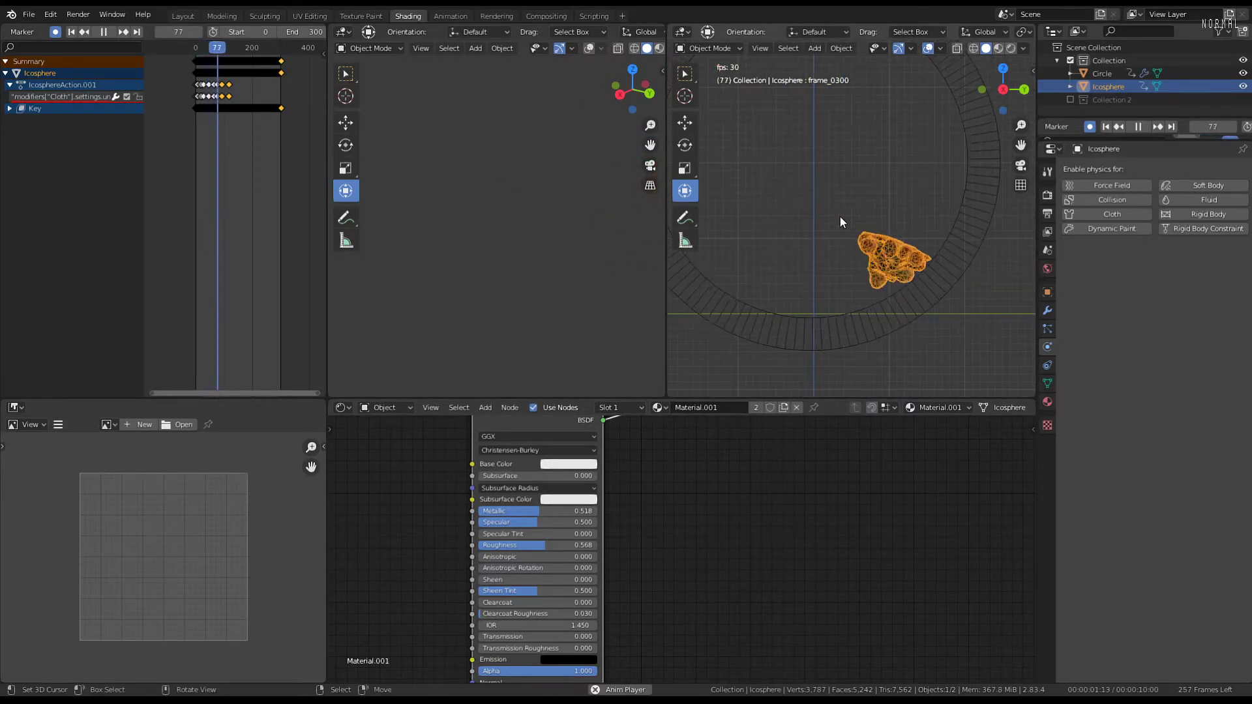
scroll(854, 210, up, 2)
key(space)
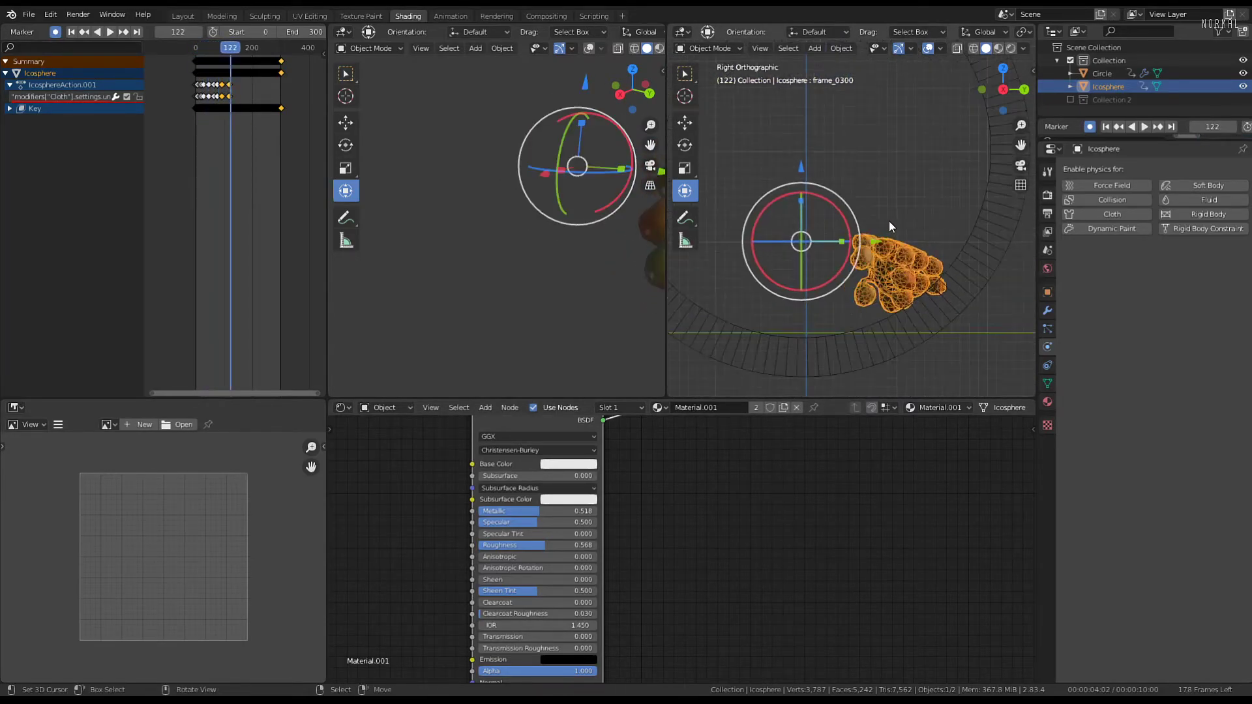
Examine the icosphere's per-frame shape keys and their values while playing the animation from frame 0
click(1047, 384)
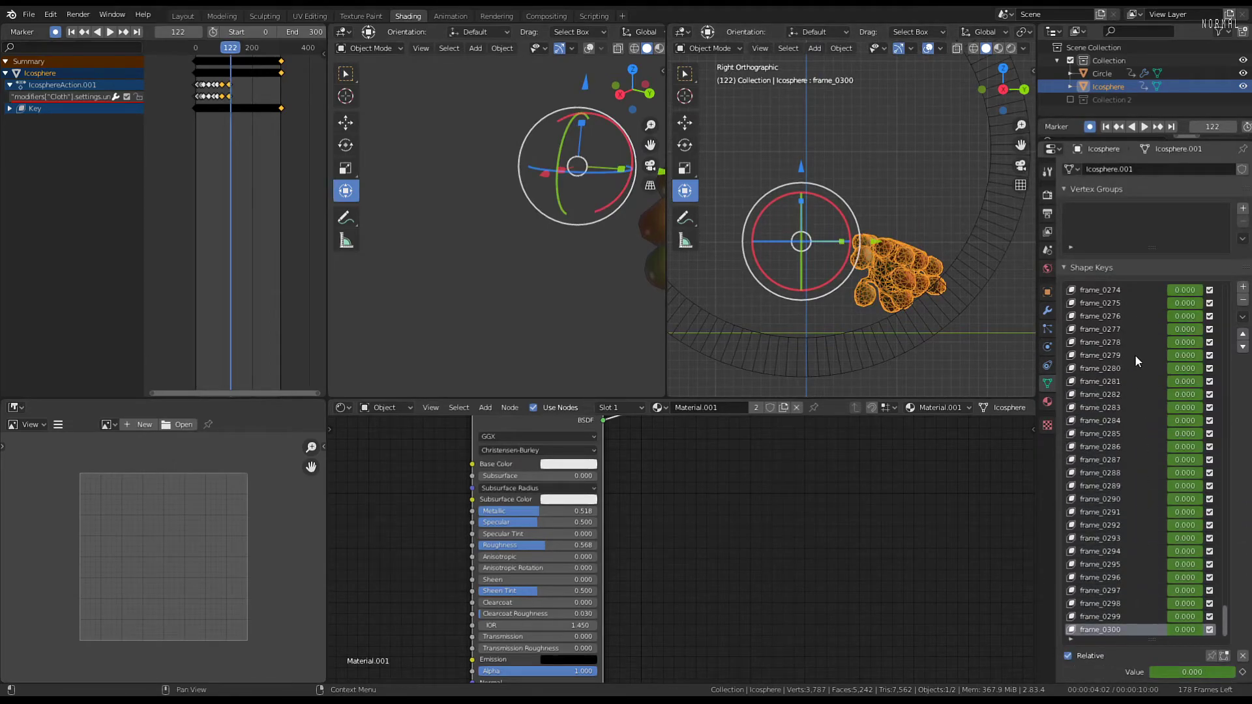
scroll(1136, 355, up, 5)
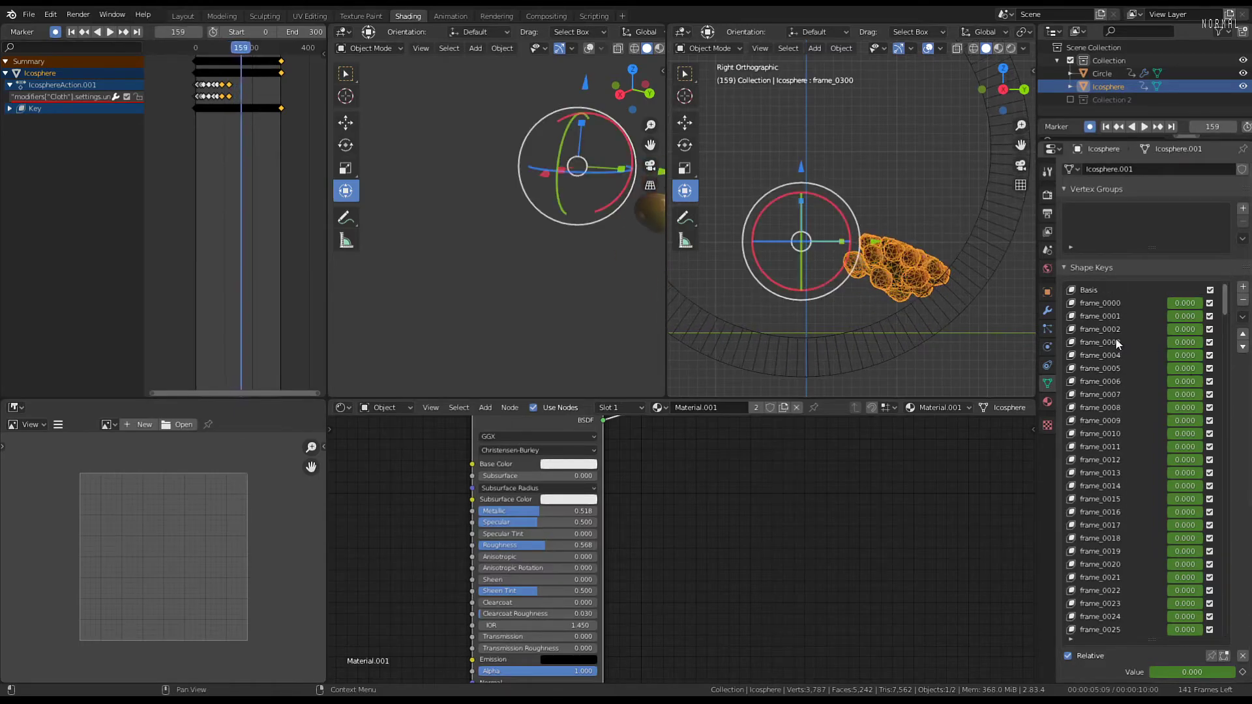
key(shift+Left)
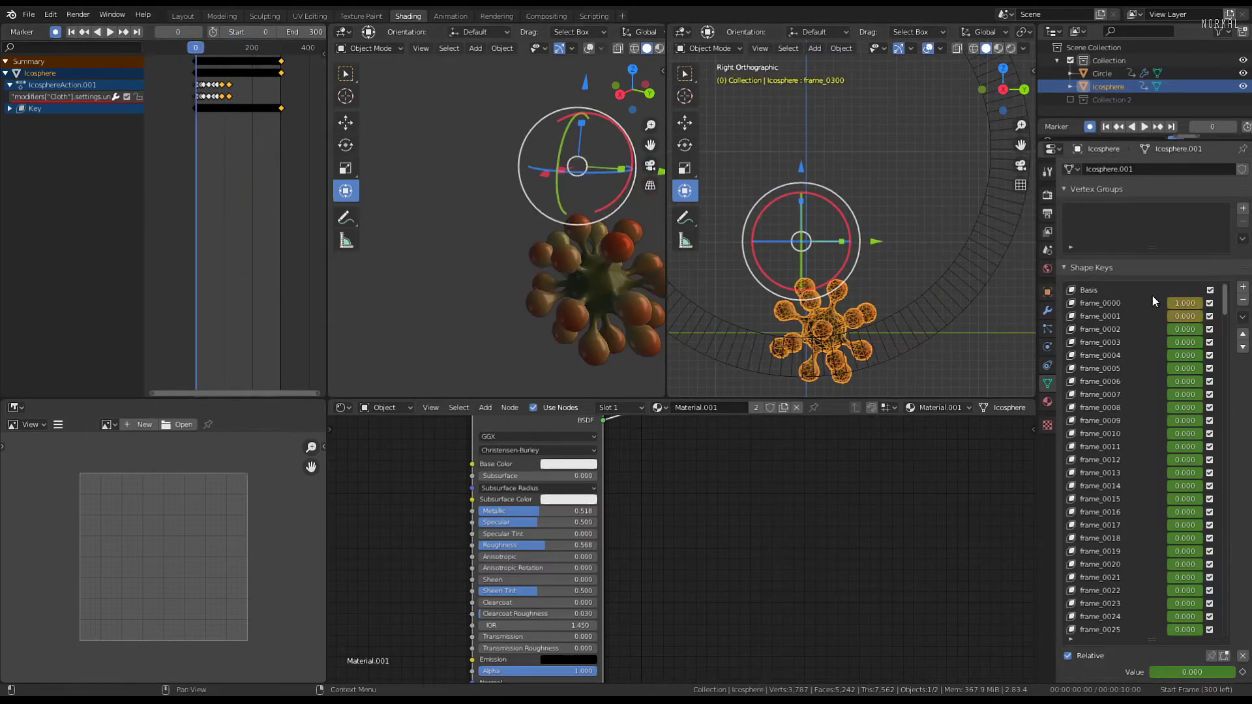
key(space)
scroll(1171, 448, down, 6)
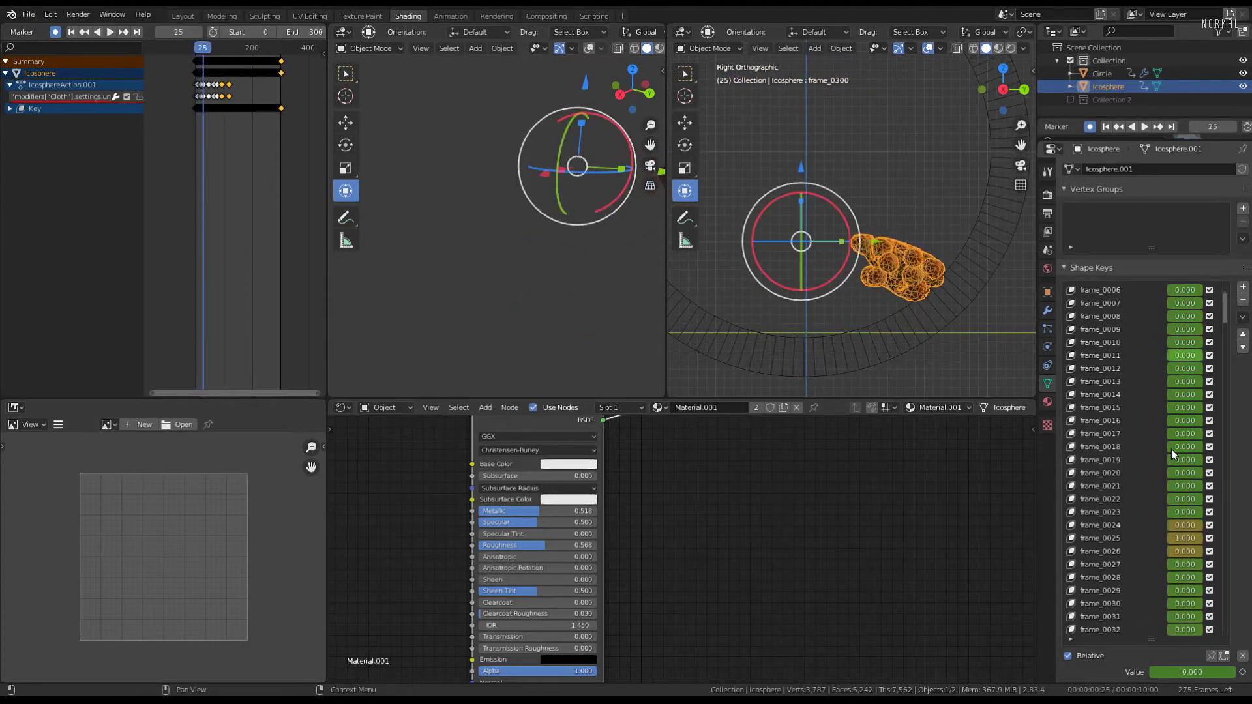
scroll(1171, 449, down, 8)
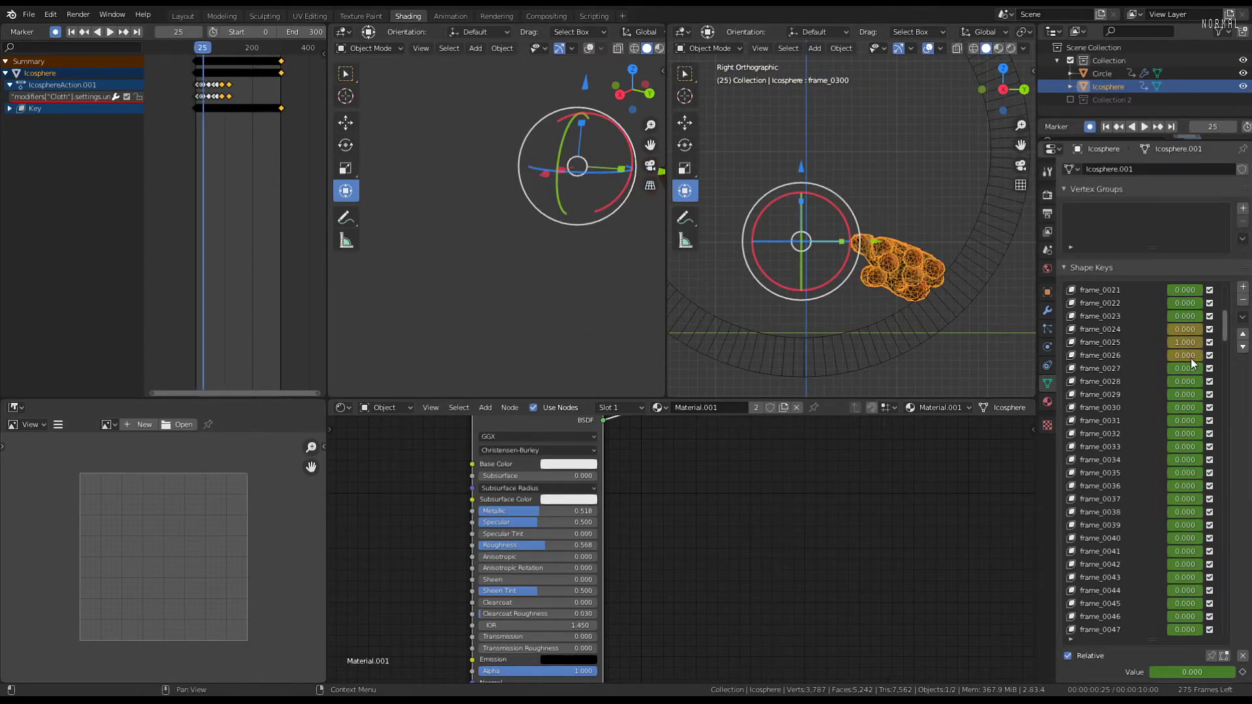
key(space)
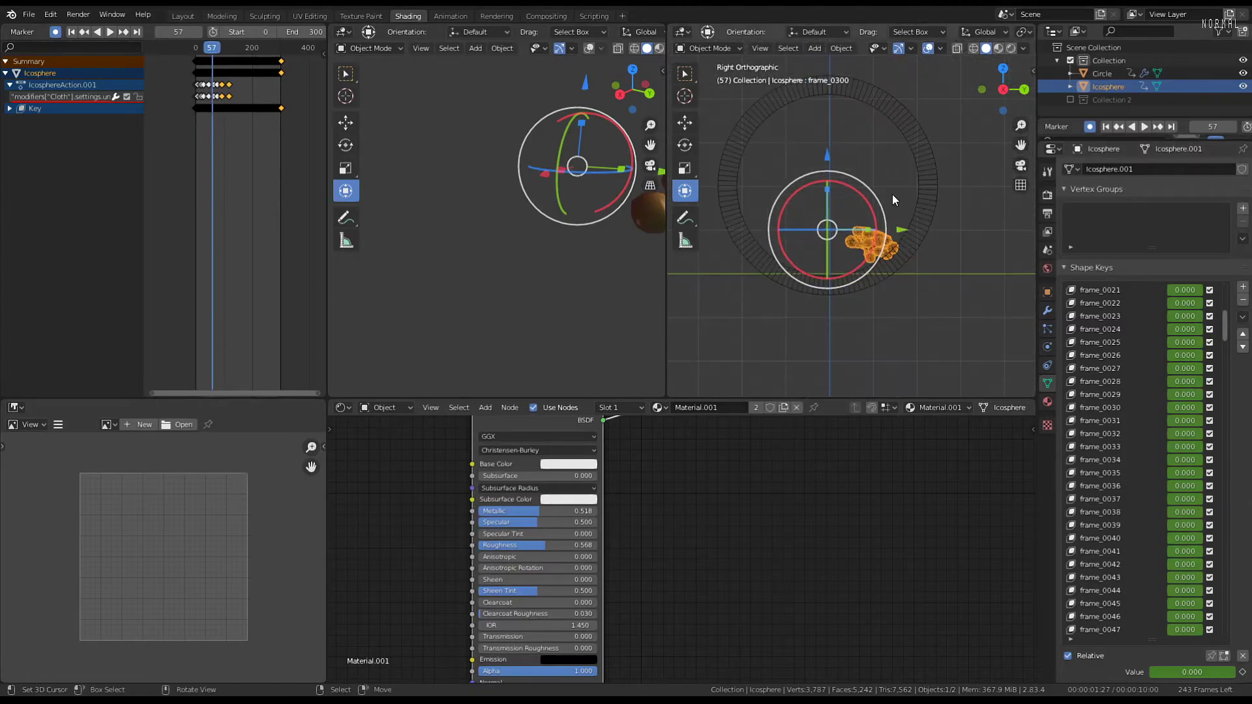
Clear the icosphere's location, rotation and scale so the imported animation lines up with the ring
scroll(892, 195, up, 3)
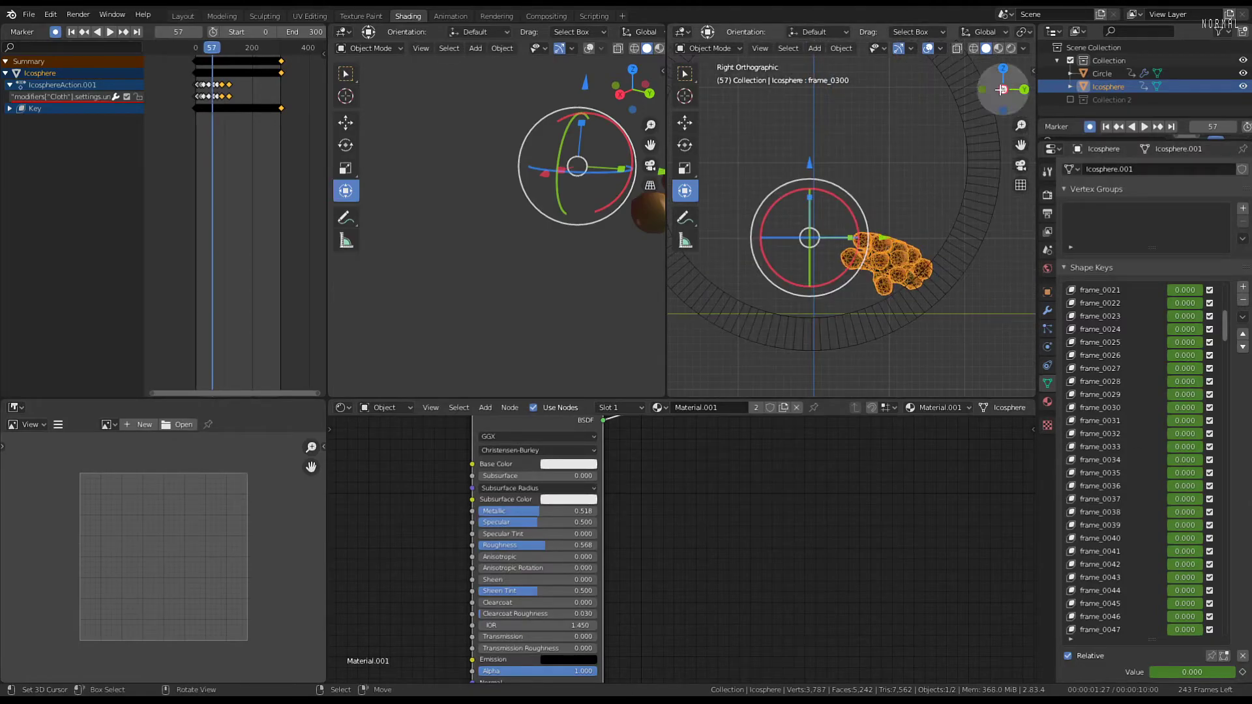
key(r)
right_click(751, 300)
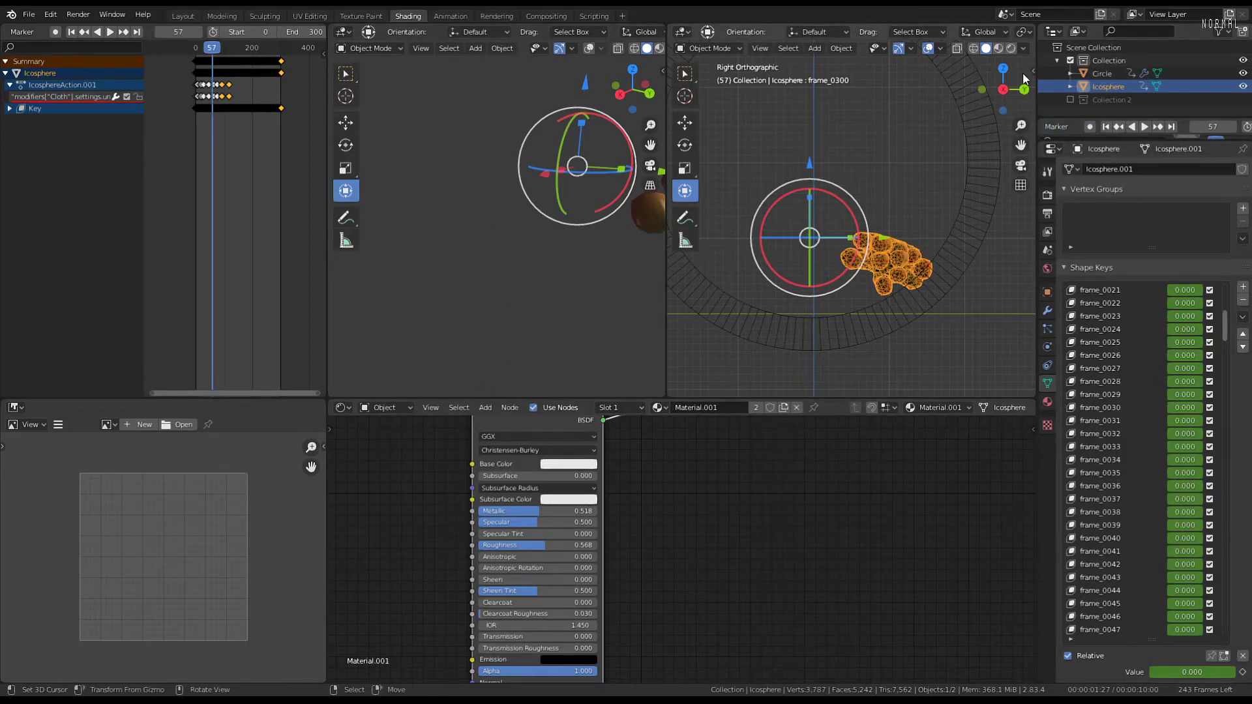
key(alt+s)
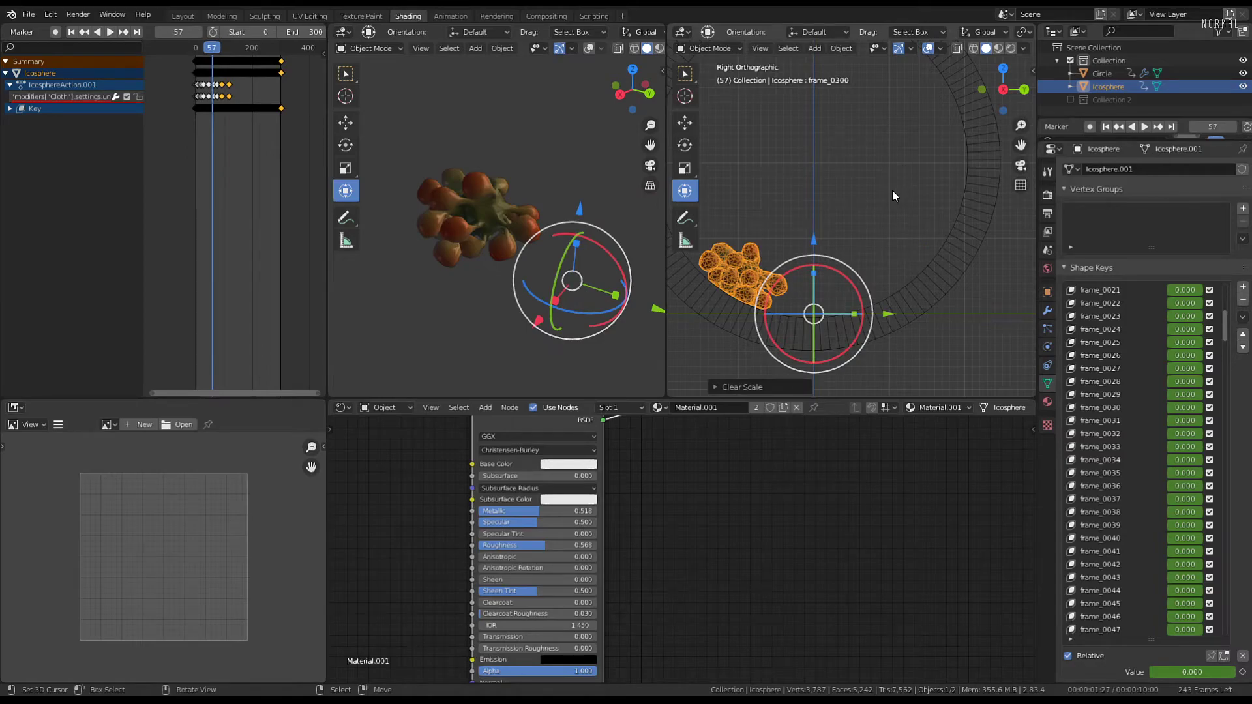
Play back the shape-key animation with everything deselected and examine the soft body inside the ring from different angles
key(space)
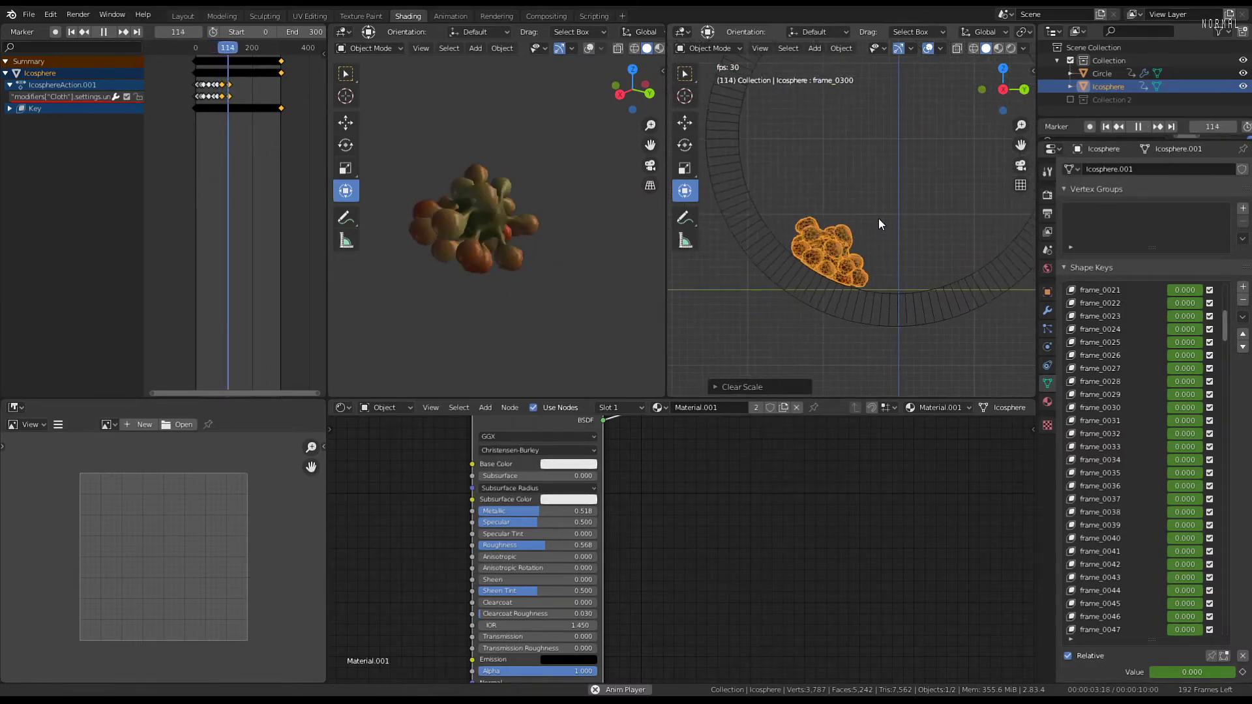
middle_drag(870, 218, 902, 240)
scroll(828, 250, up, 4)
key(alt+a)
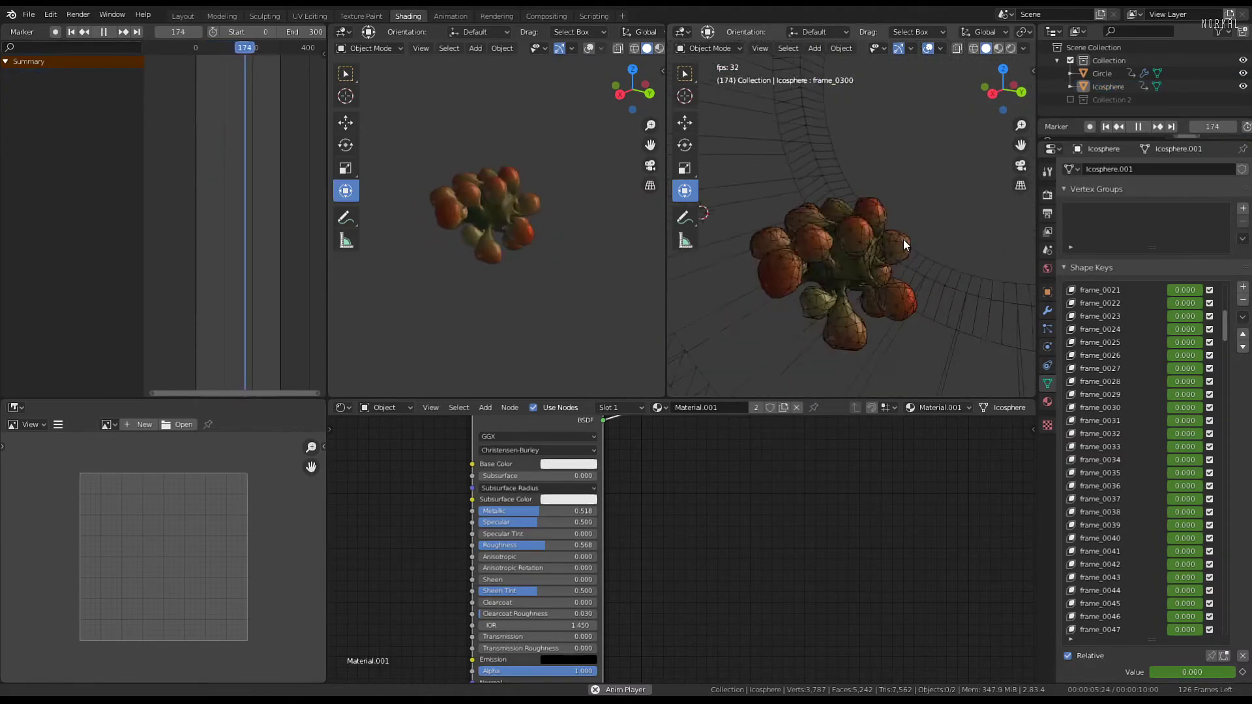
alt+middle_drag(817, 202, 868, 260)
scroll(868, 261, up, 2)
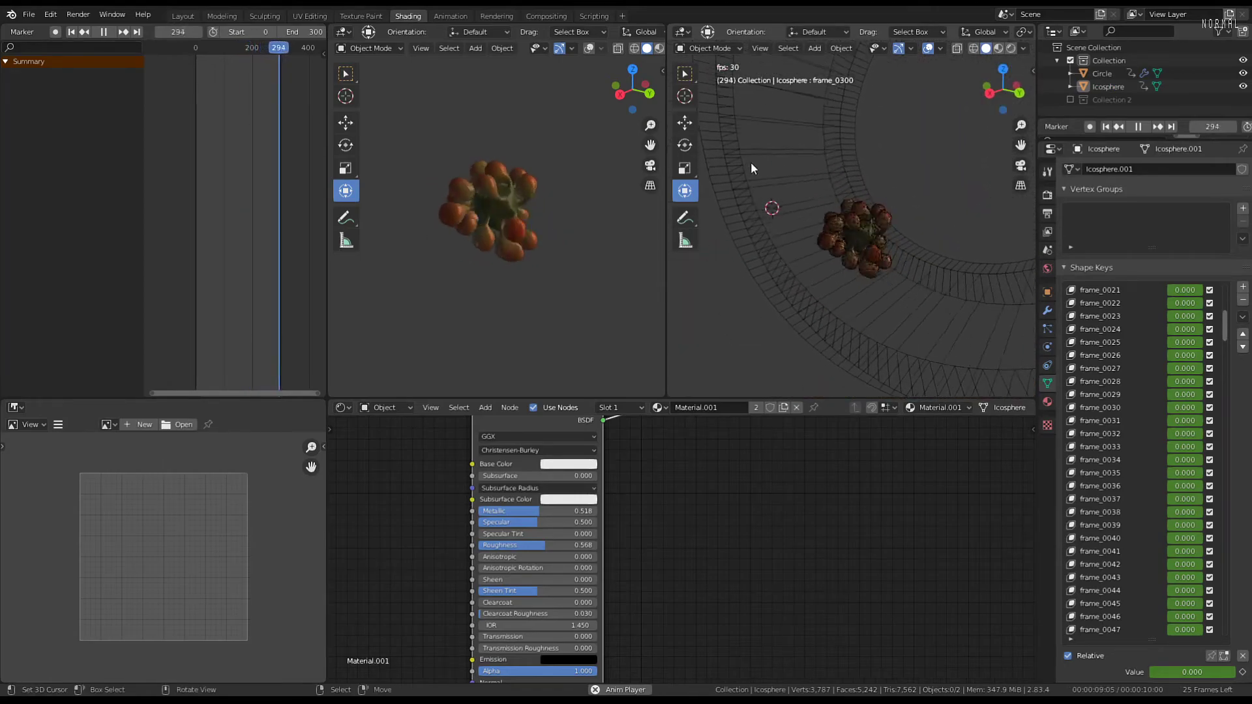
key(space)
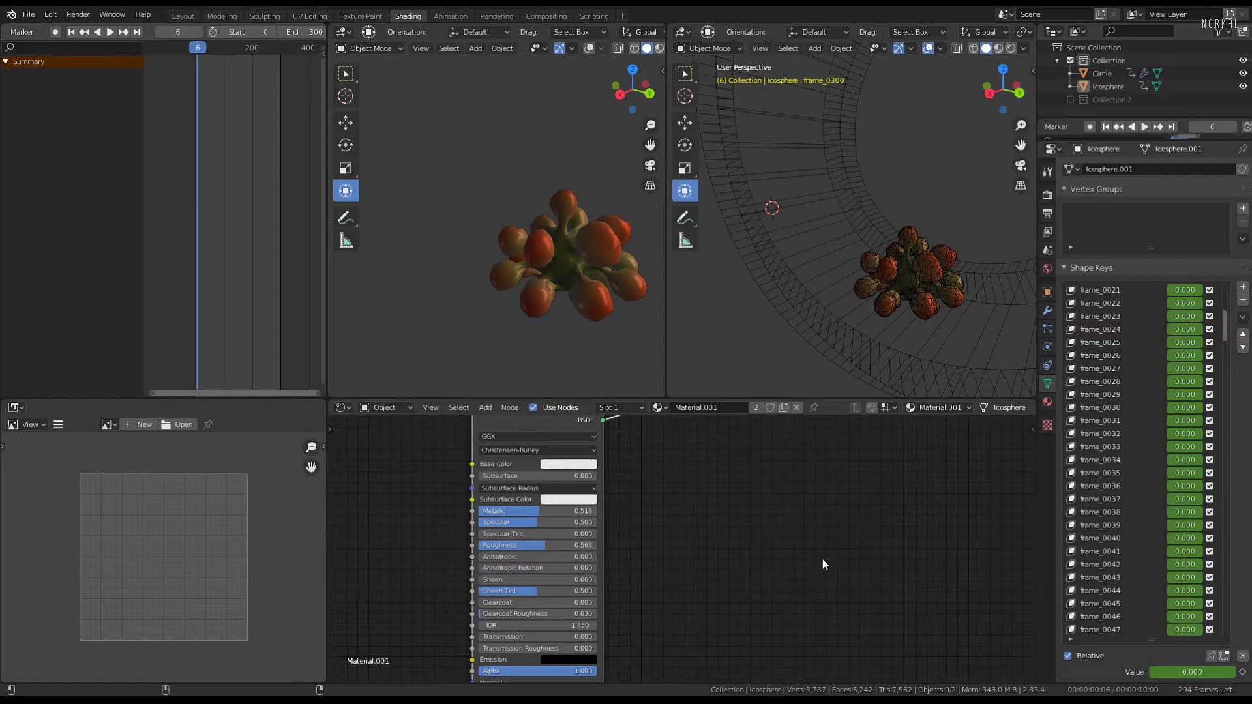
Save the project under the new name Slime 3_Test.blend and resume the animation playback
key(ctrl+s)
click(26, 14)
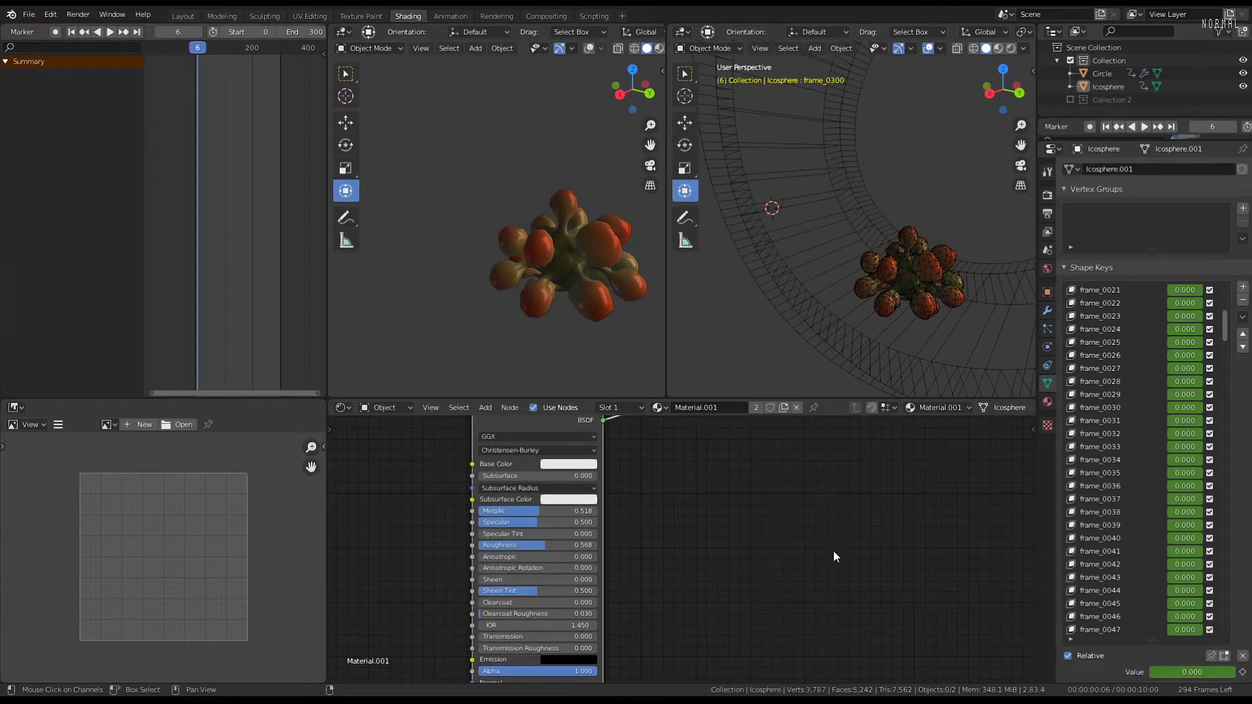
key(space)
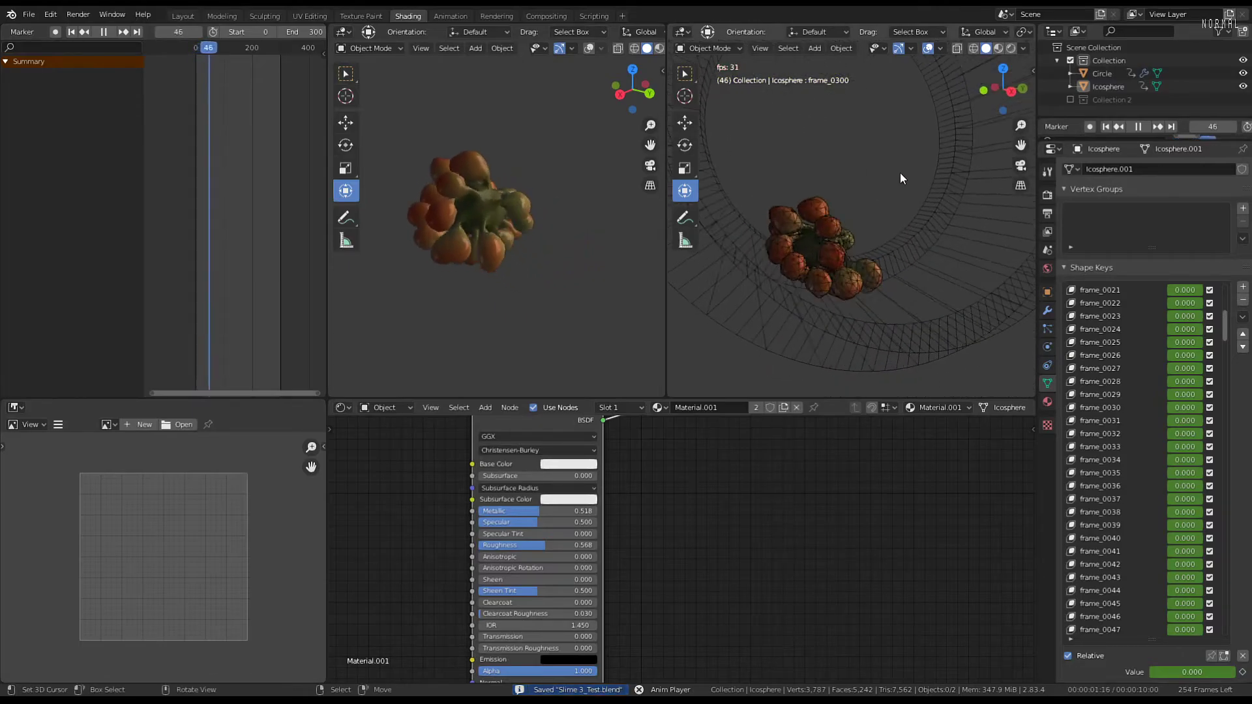
Watch the soft body roll inside the ring from side and angled views, and switch the viewport to Material Preview shading
key(KP_3)
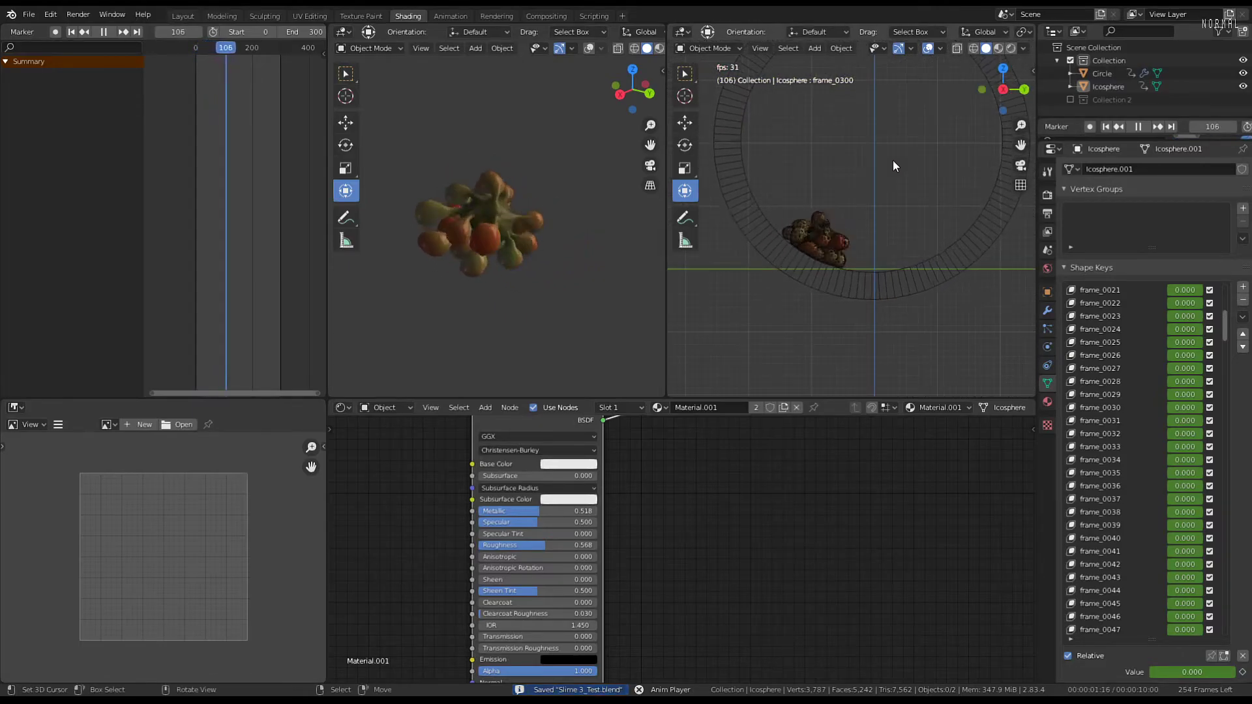
scroll(885, 160, up, 2)
scroll(874, 201, down, 4)
middle_drag(875, 209, 874, 163)
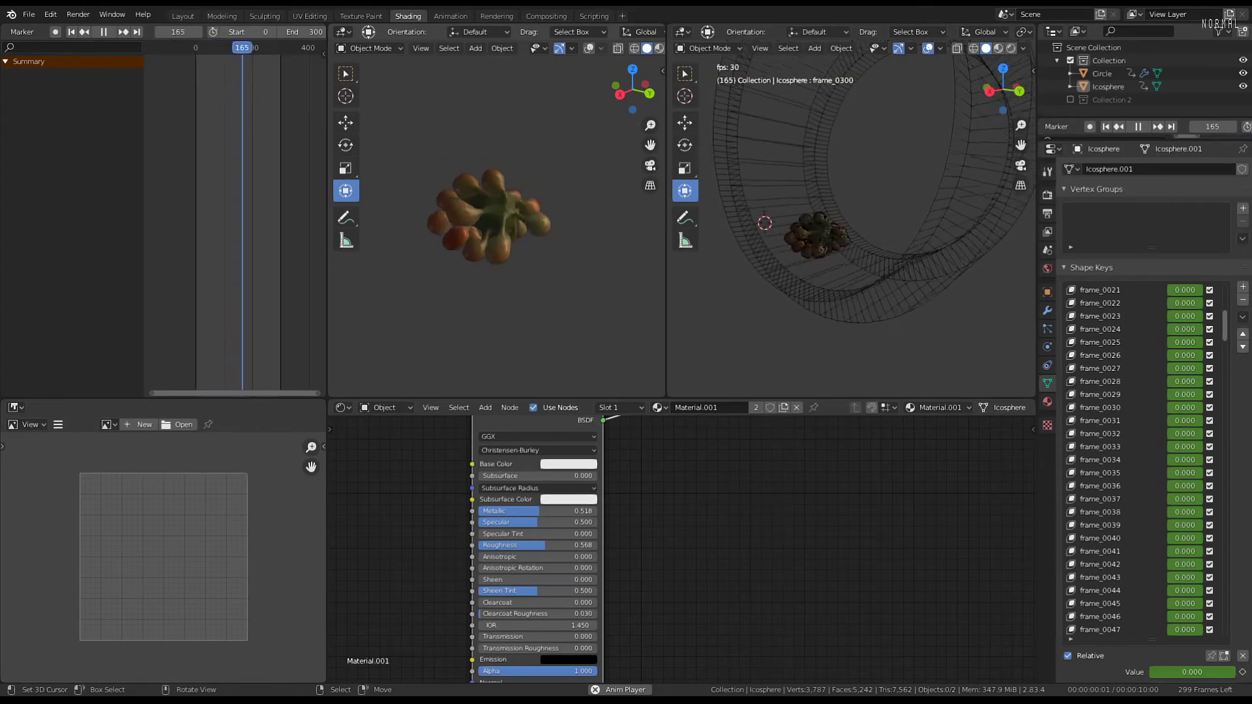
middle_drag(739, 104, 766, 103)
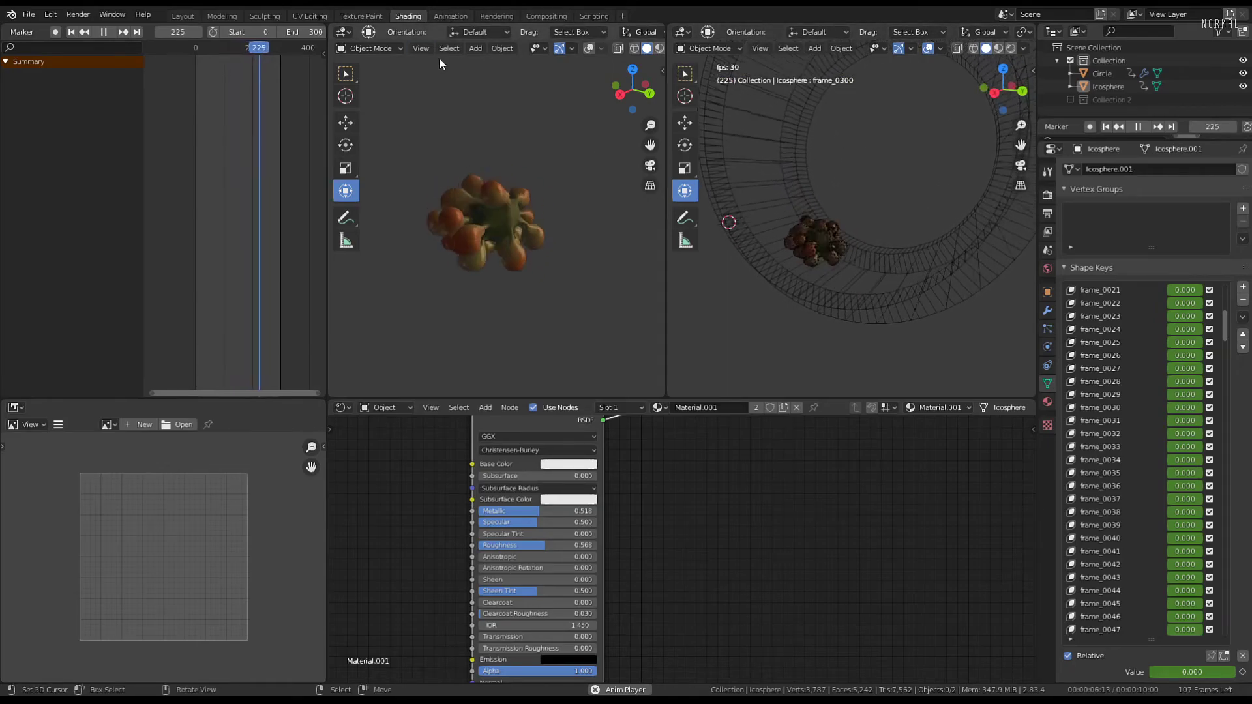
click(999, 49)
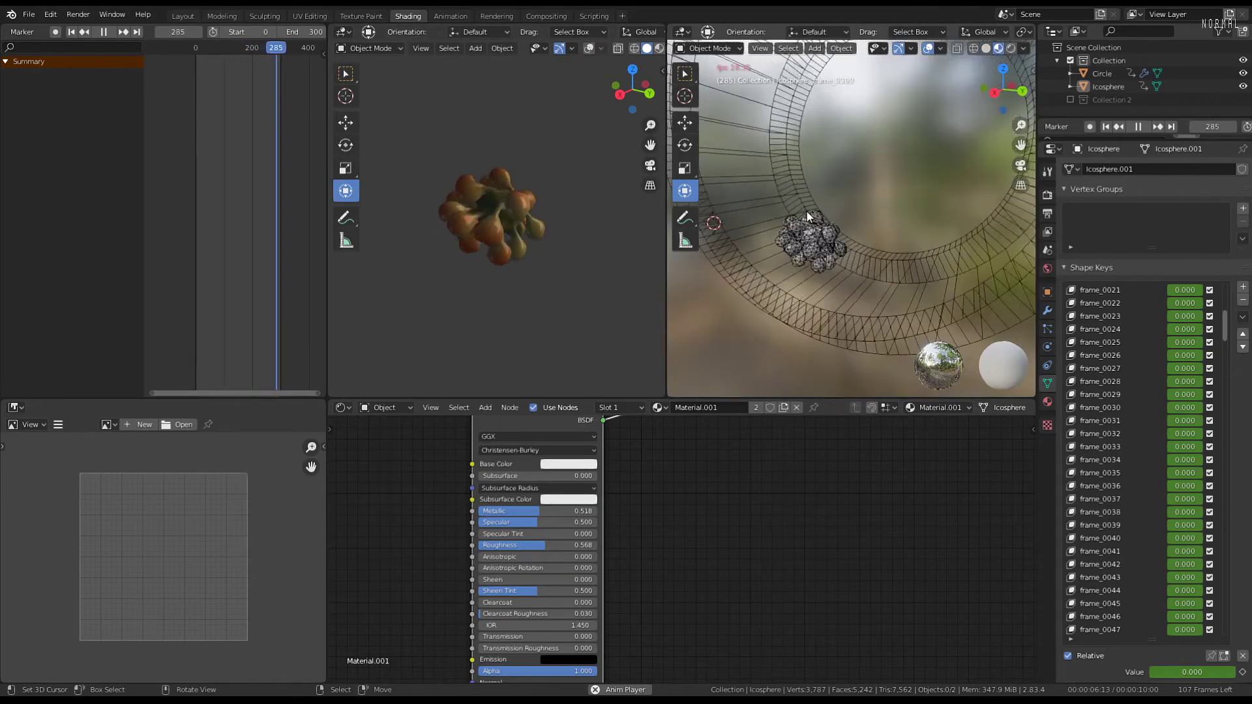
scroll(925, 260, up, 3)
Turn off the ring's Wireframe viewport display and set its Display As option to Textured
click(925, 259)
scroll(773, 134, down, 3)
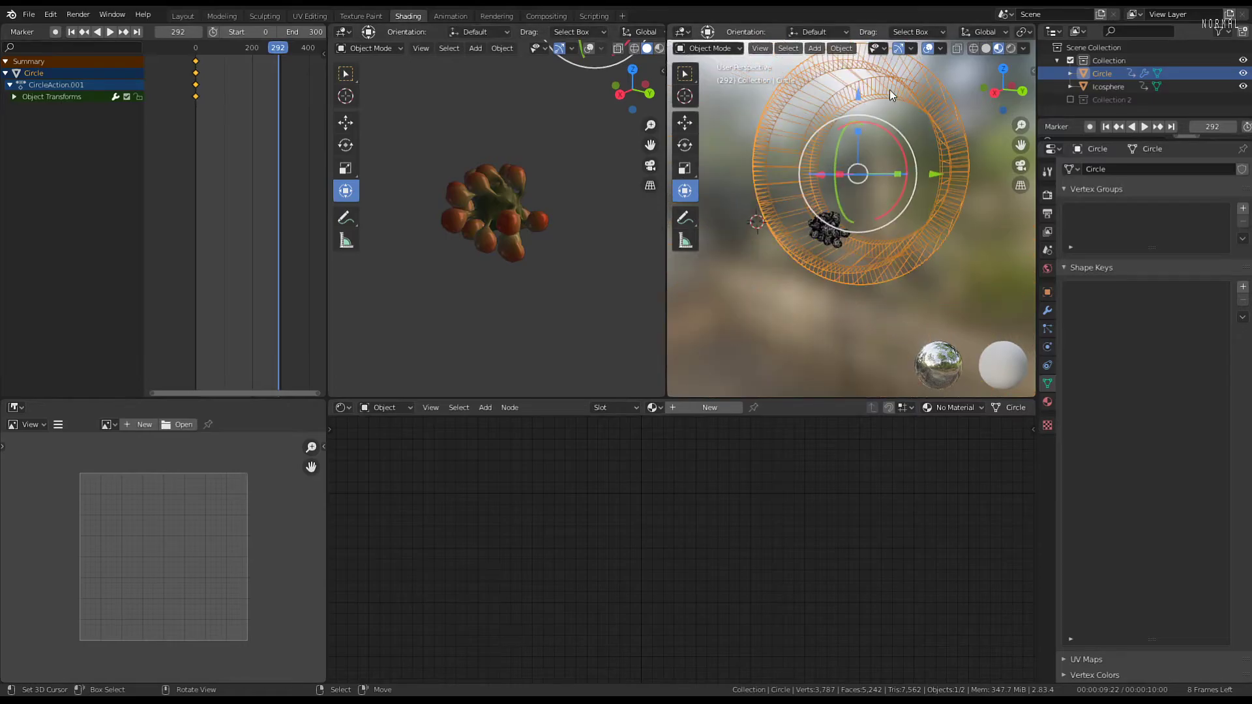
click(1047, 402)
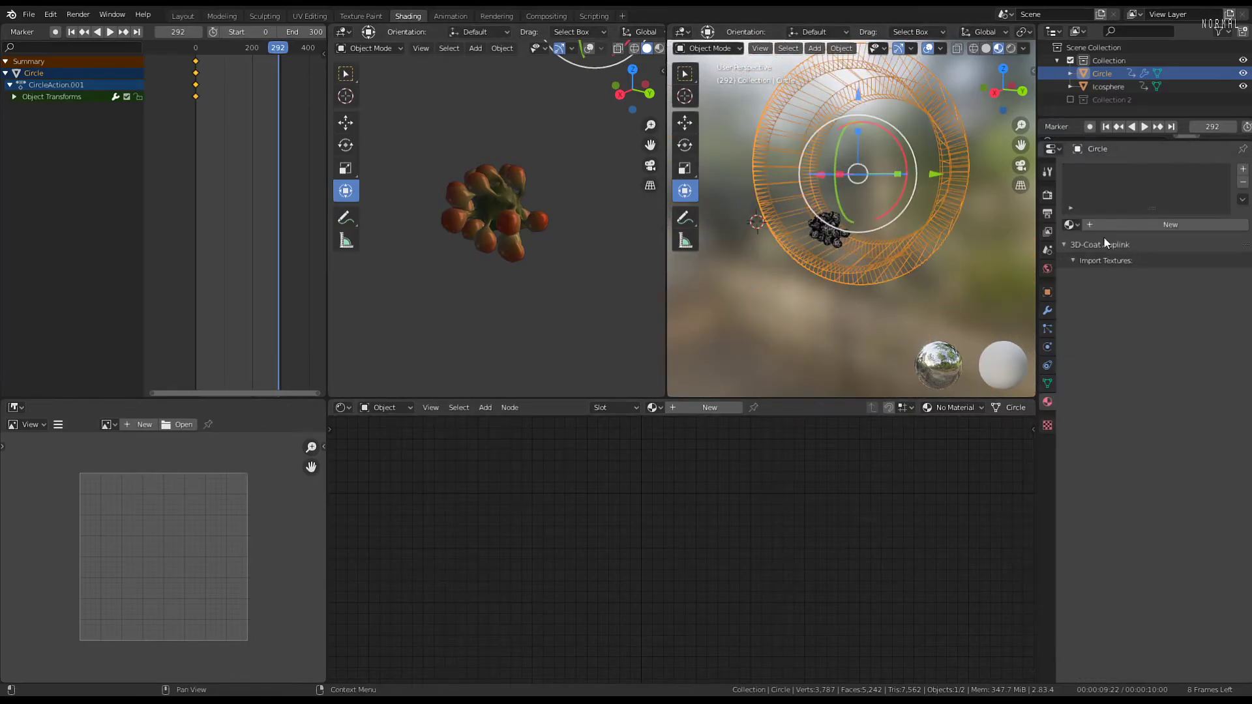
click(1047, 295)
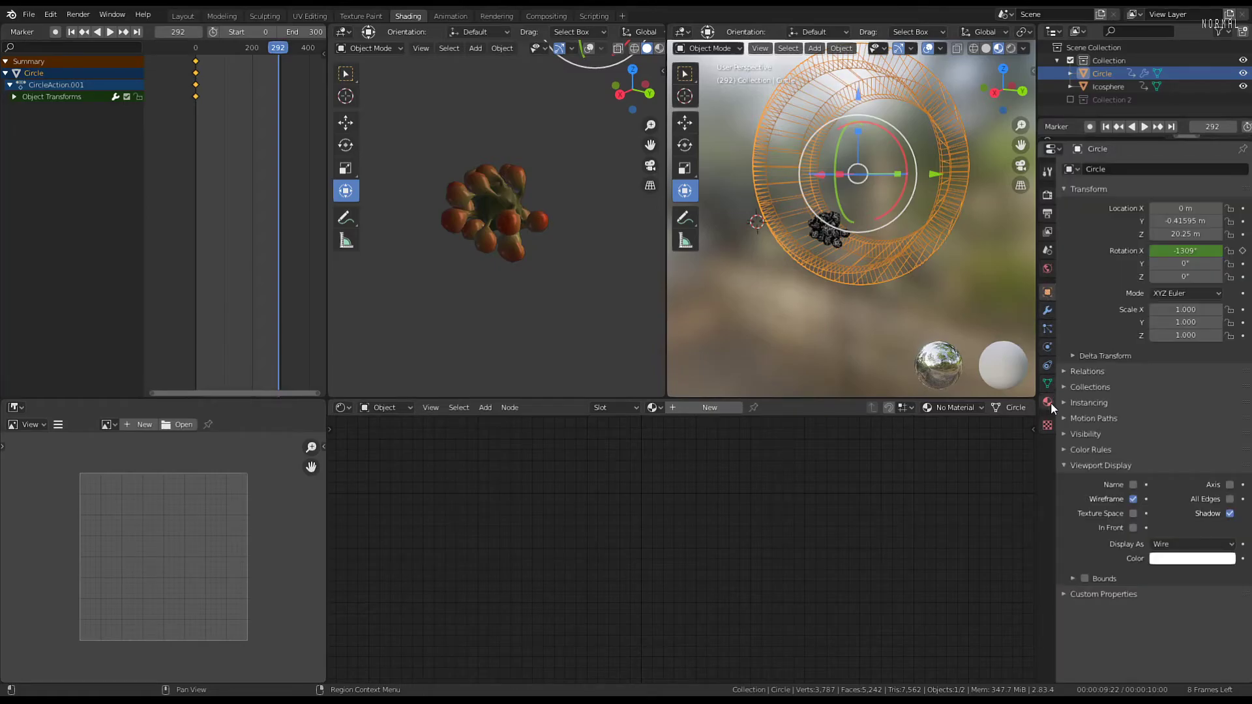
click(1048, 403)
click(1047, 293)
click(1133, 499)
click(1230, 513)
click(1229, 513)
click(1167, 587)
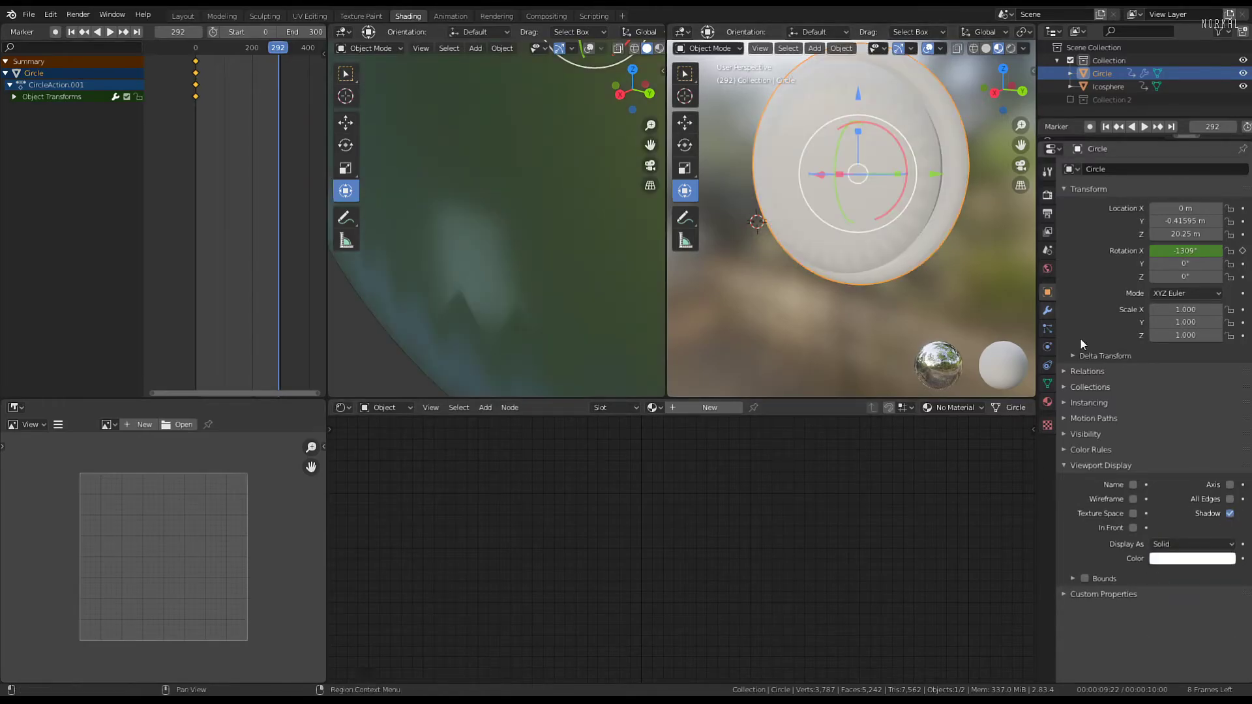
click(1167, 602)
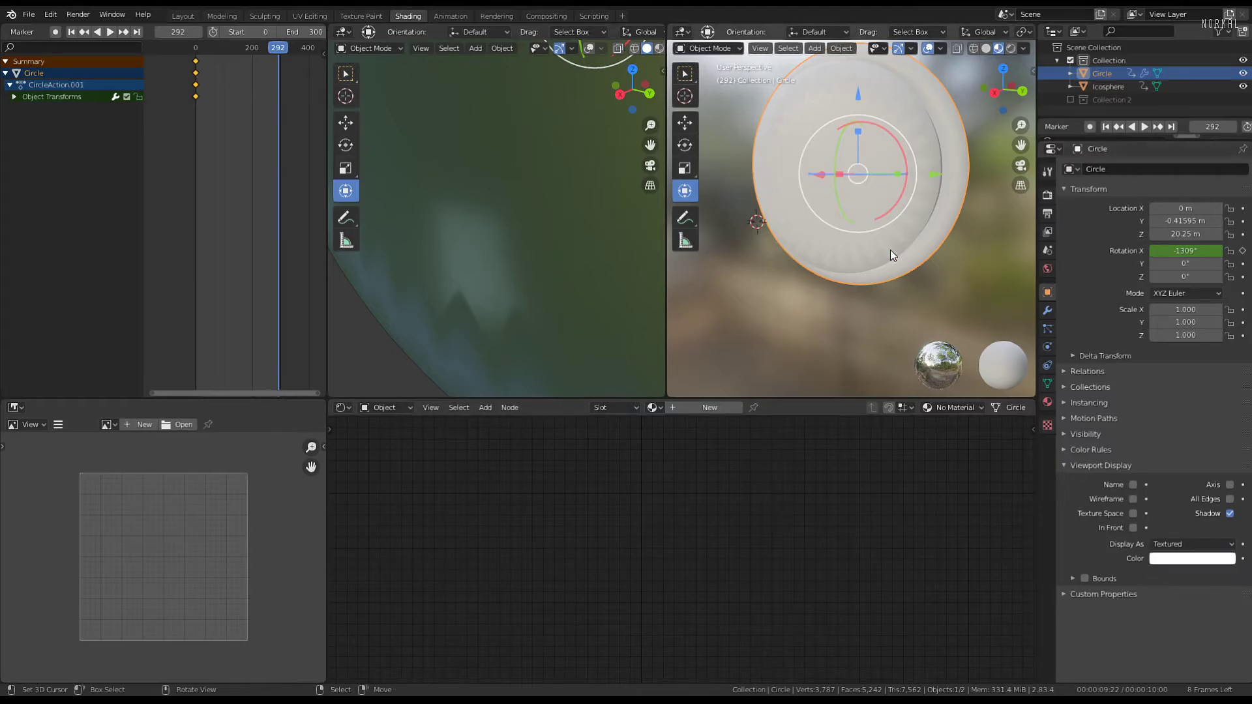
Delete the cap faces on both sides of the ring in Edit Mode so that it is open
key(Tab)
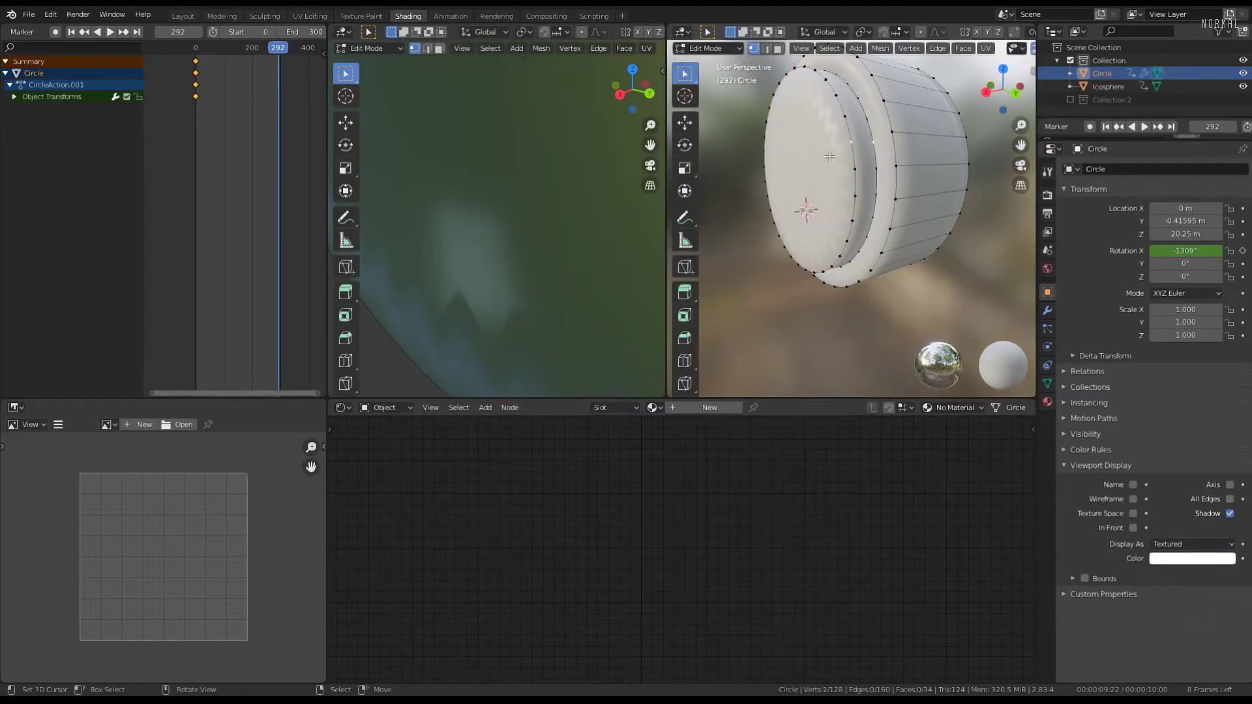
key(x)
click(949, 178)
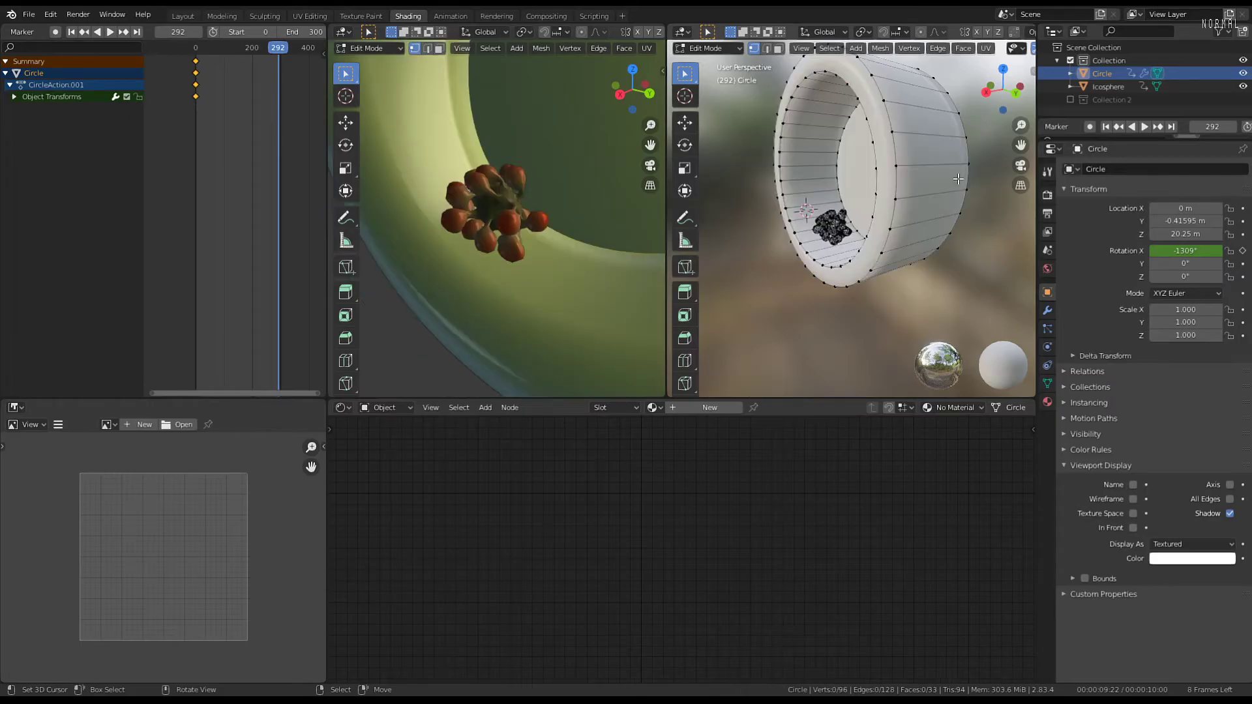
middle_drag(953, 179, 818, 187)
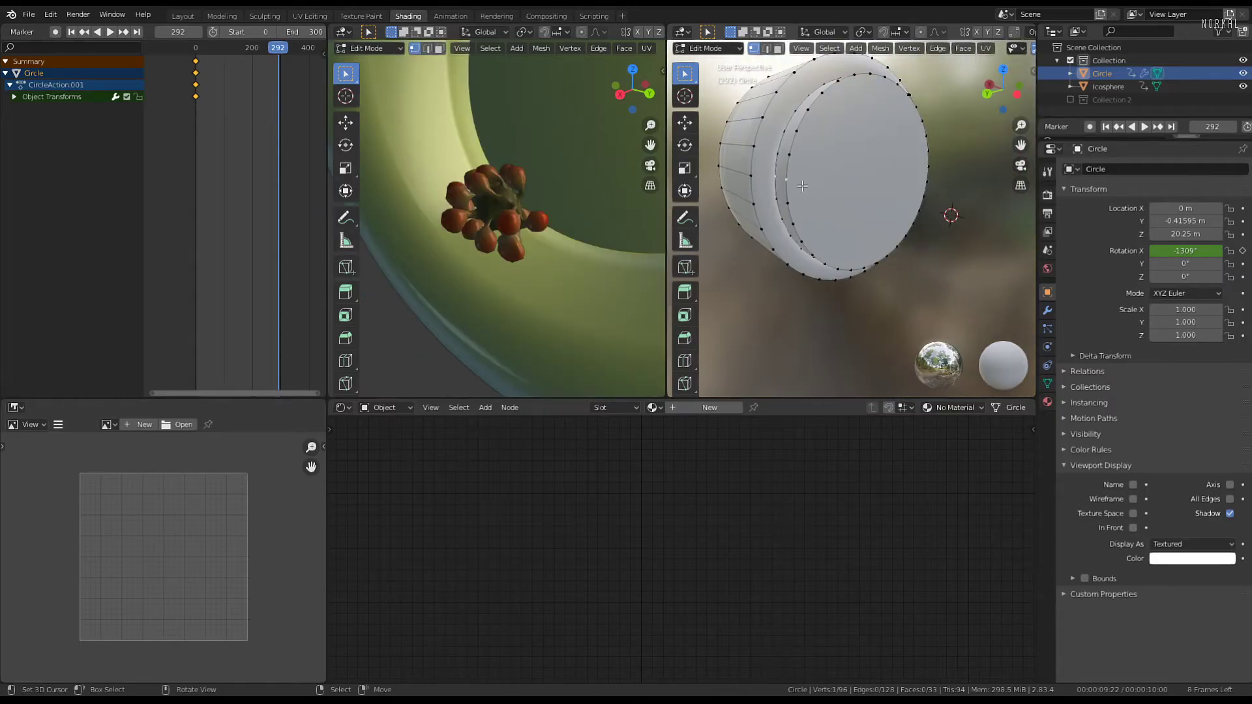
right_click(802, 186)
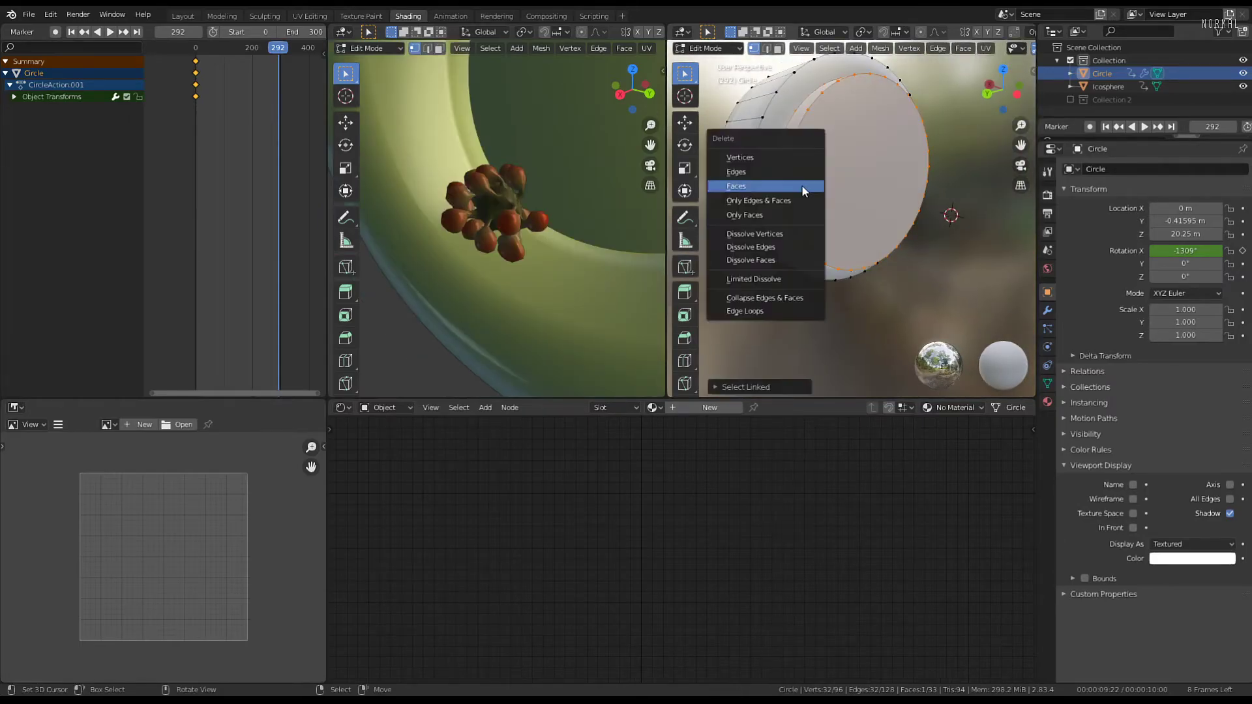
click(801, 185)
middle_drag(800, 185, 980, 204)
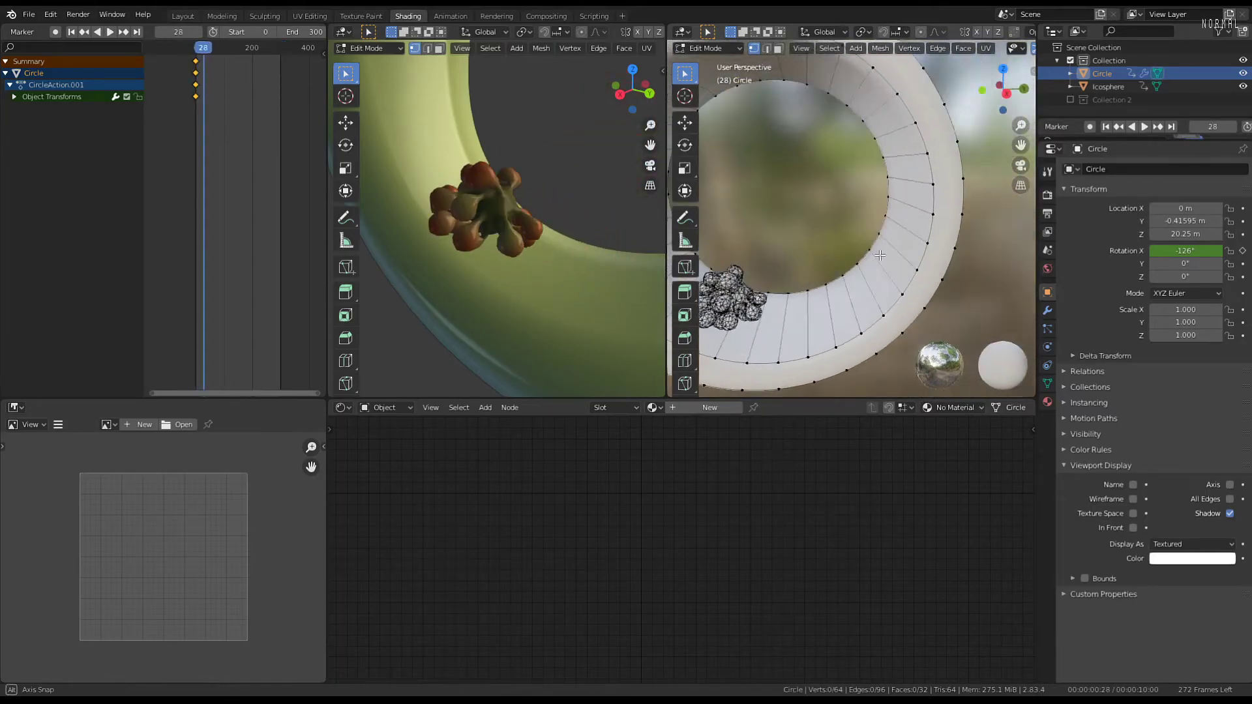
Give the ring a new material and select every other face around it with Pick Shortest Path, Deselected 1 and Selected 1
middle_drag(880, 255, 809, 339)
click(717, 407)
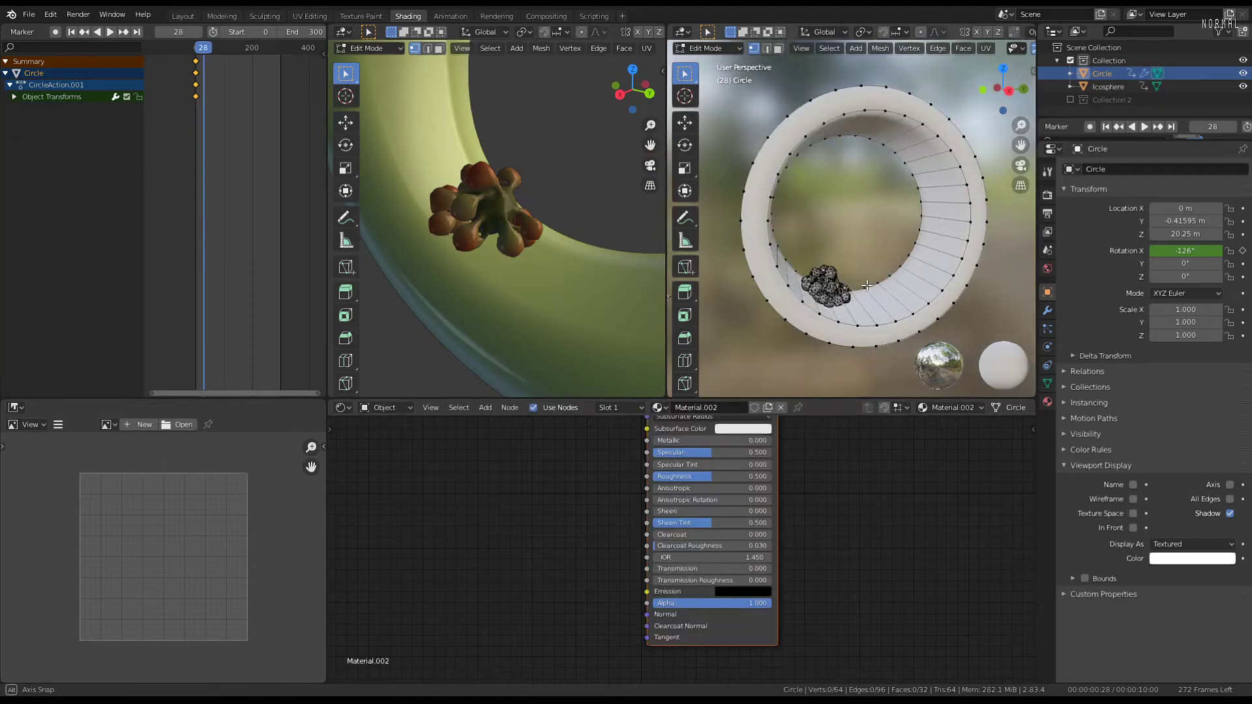
middle_drag(866, 285, 880, 294)
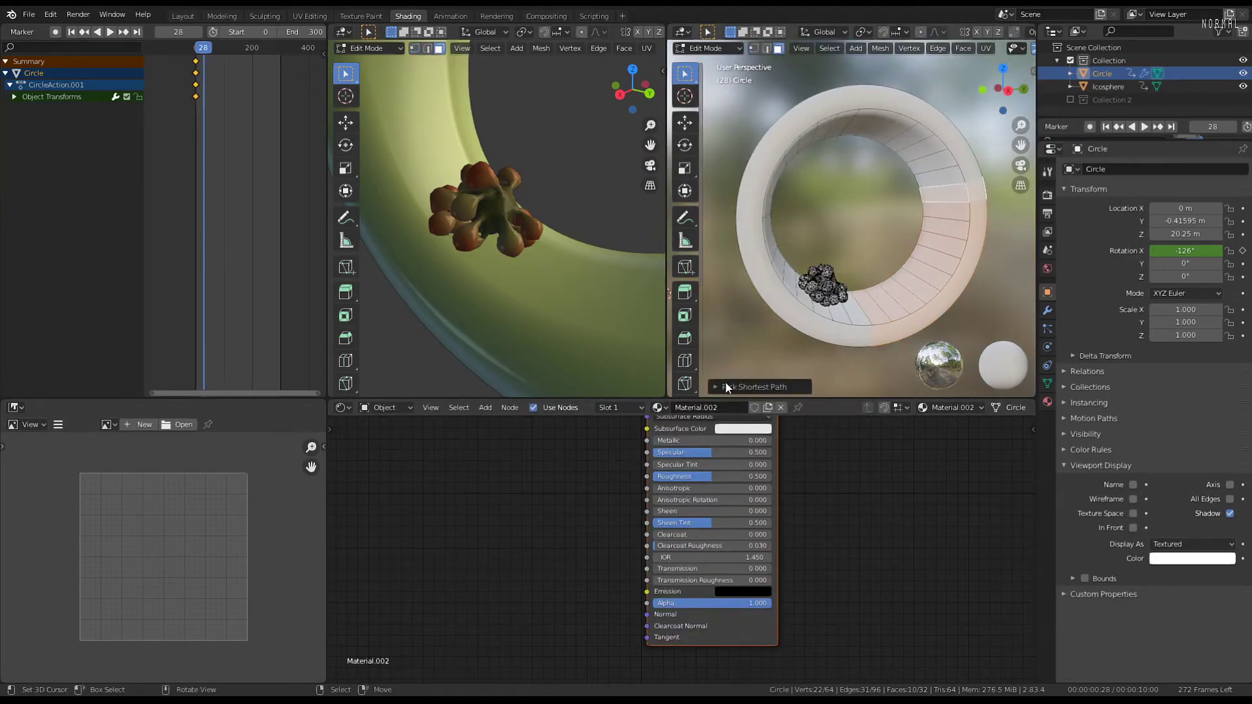
click(728, 387)
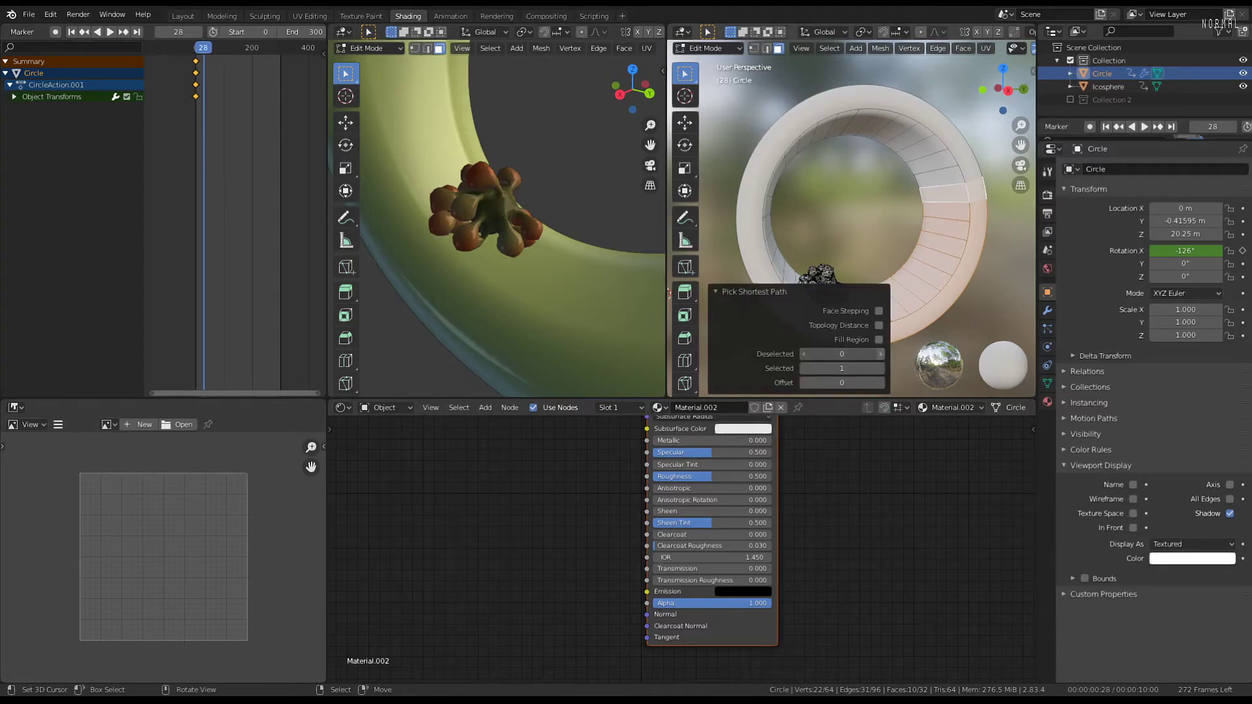
middle_drag(912, 214, 821, 98)
ctrl+click(850, 118)
middle_drag(822, 98, 855, 104)
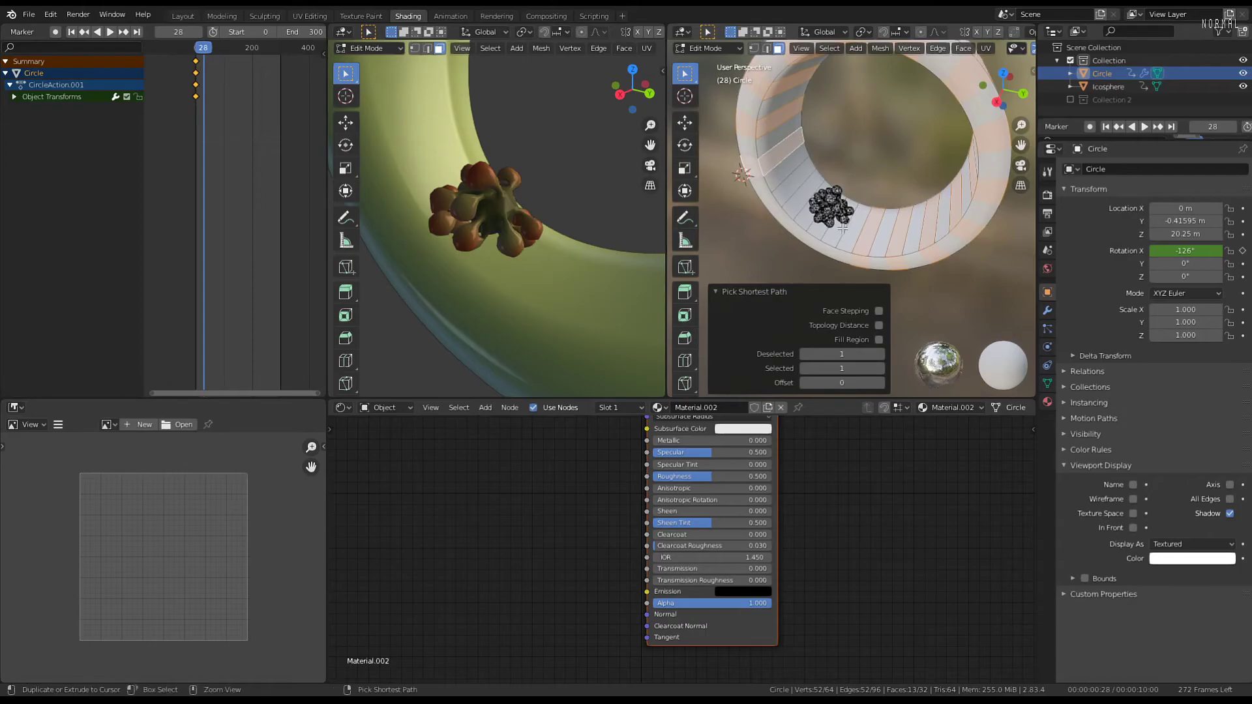
ctrl+click(843, 229)
middle_drag(843, 229, 874, 219)
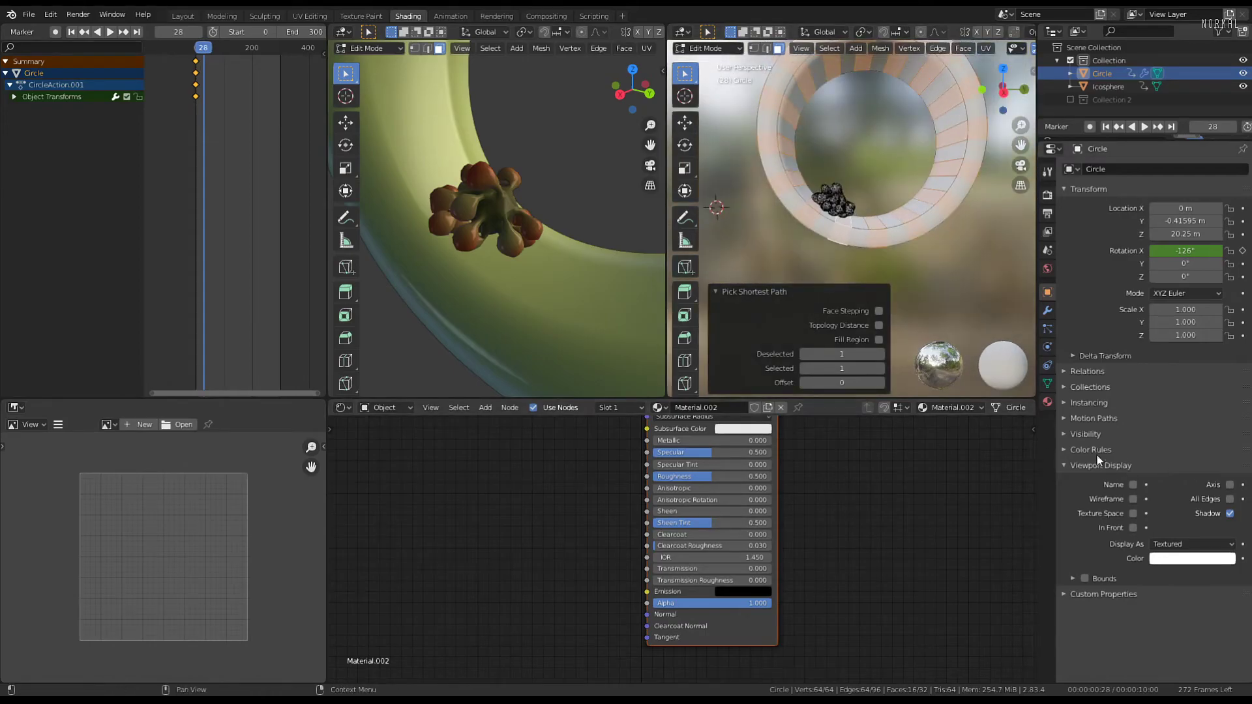
Add a second material slot with a new material to the ring and assign it to the selected alternate faces
click(1047, 402)
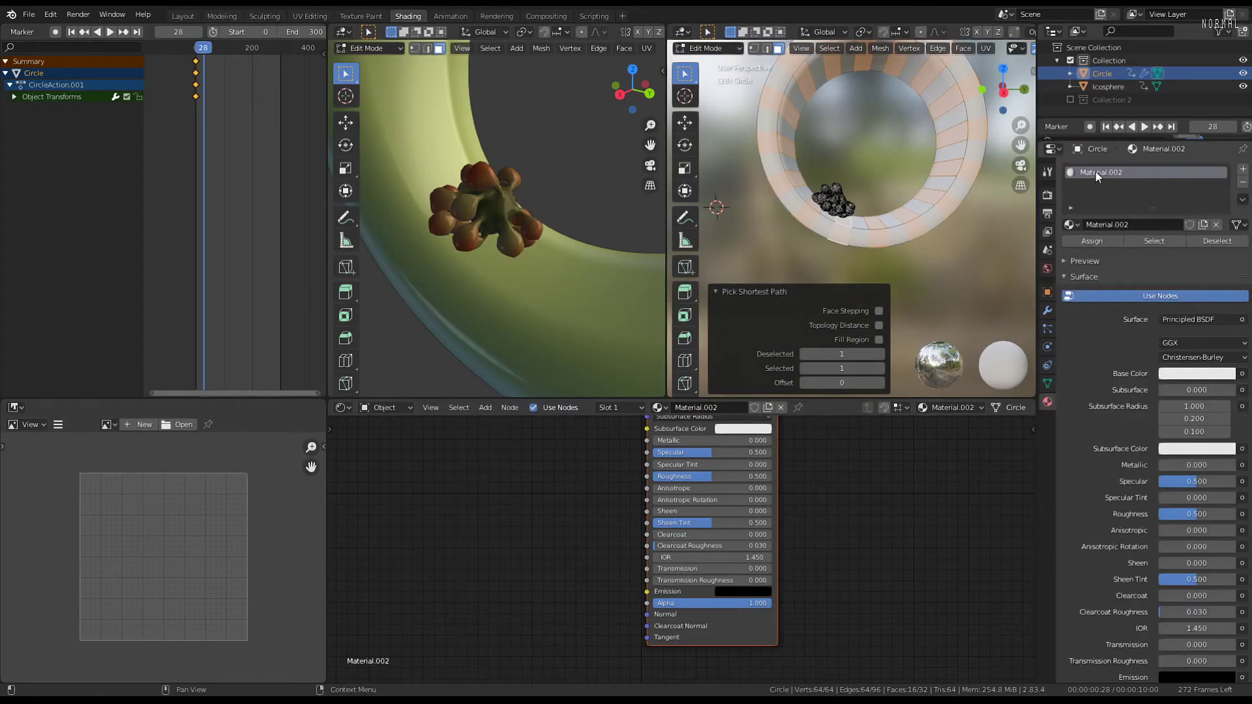
click(1243, 169)
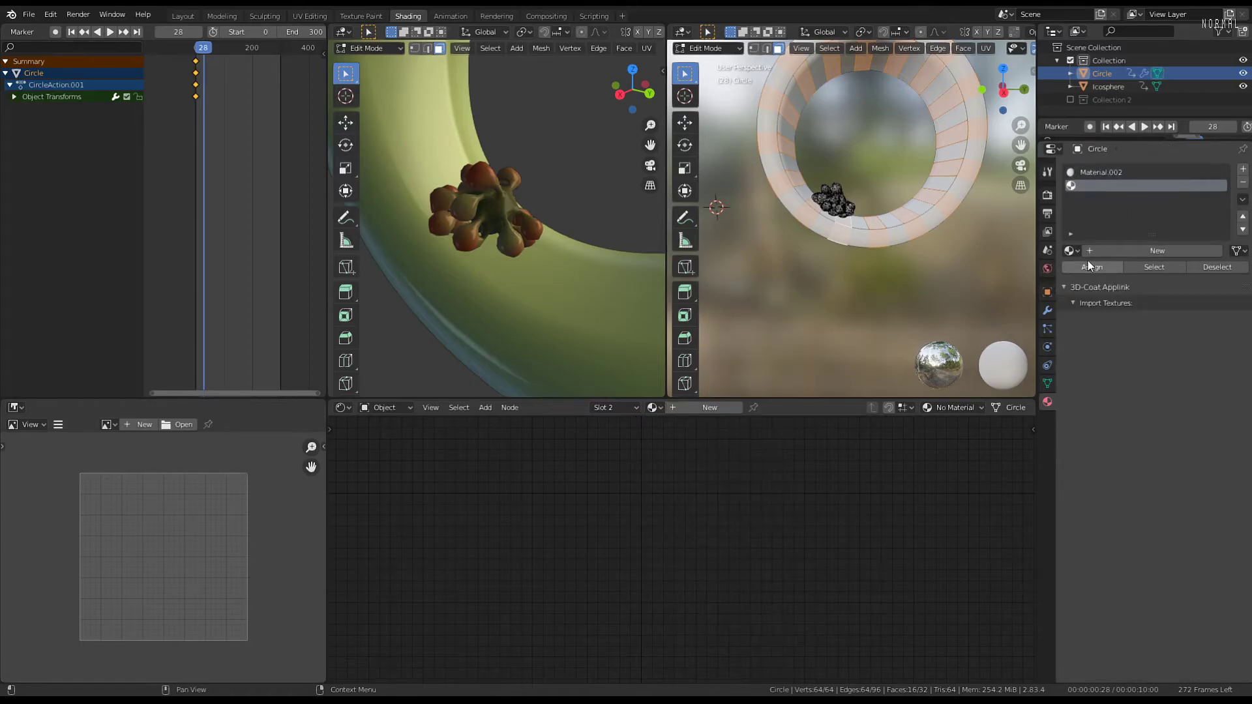
click(1109, 251)
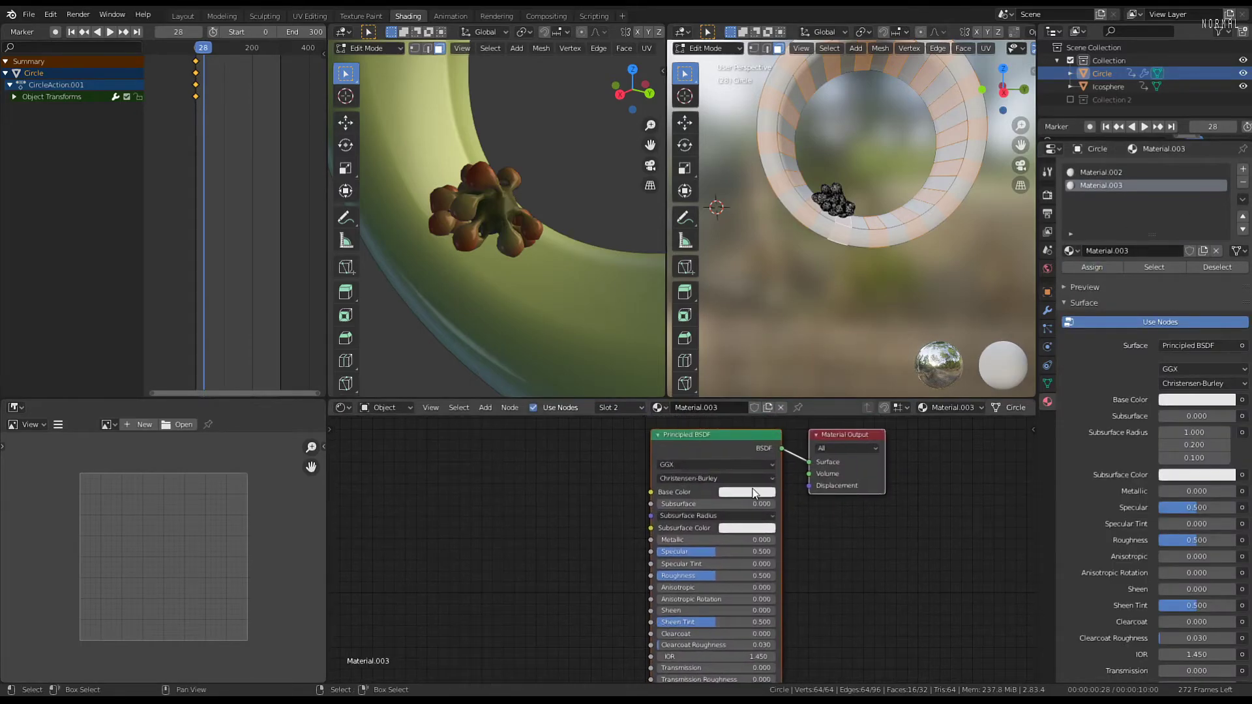
Darken the second material's Base Color to near black and return the ring to Object Mode
click(753, 493)
click(758, 486)
click(764, 493)
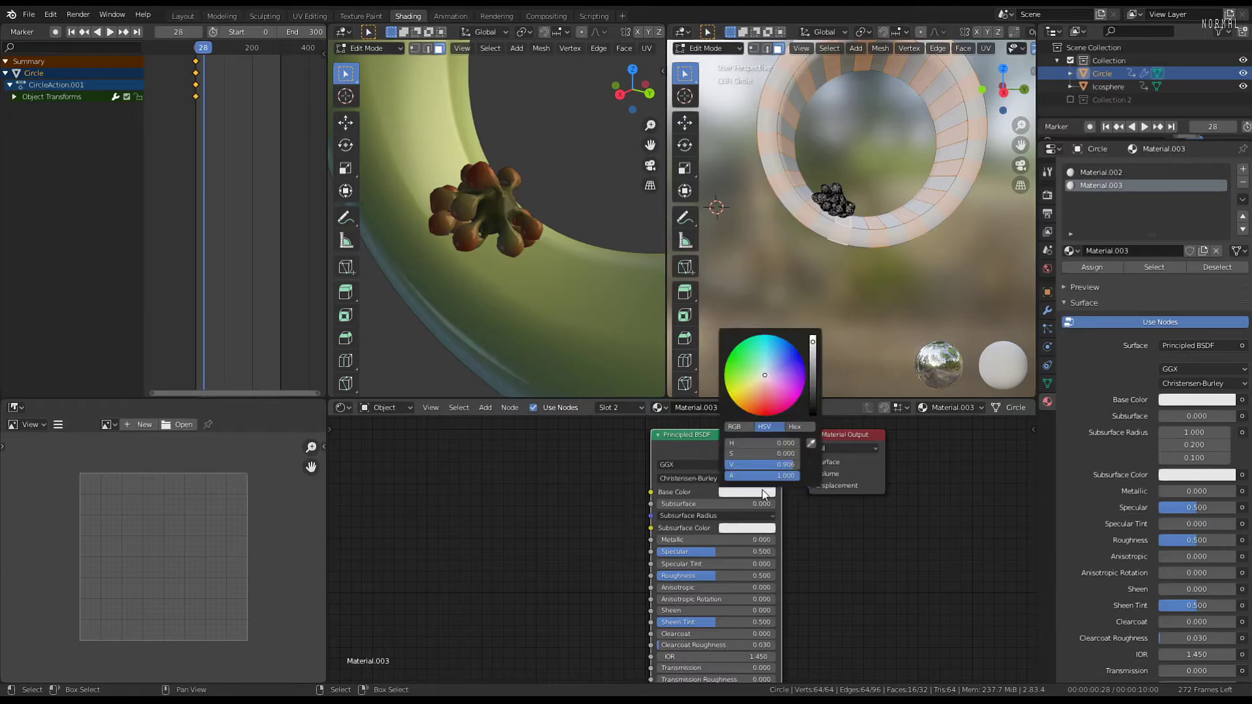
drag(814, 370, 813, 402)
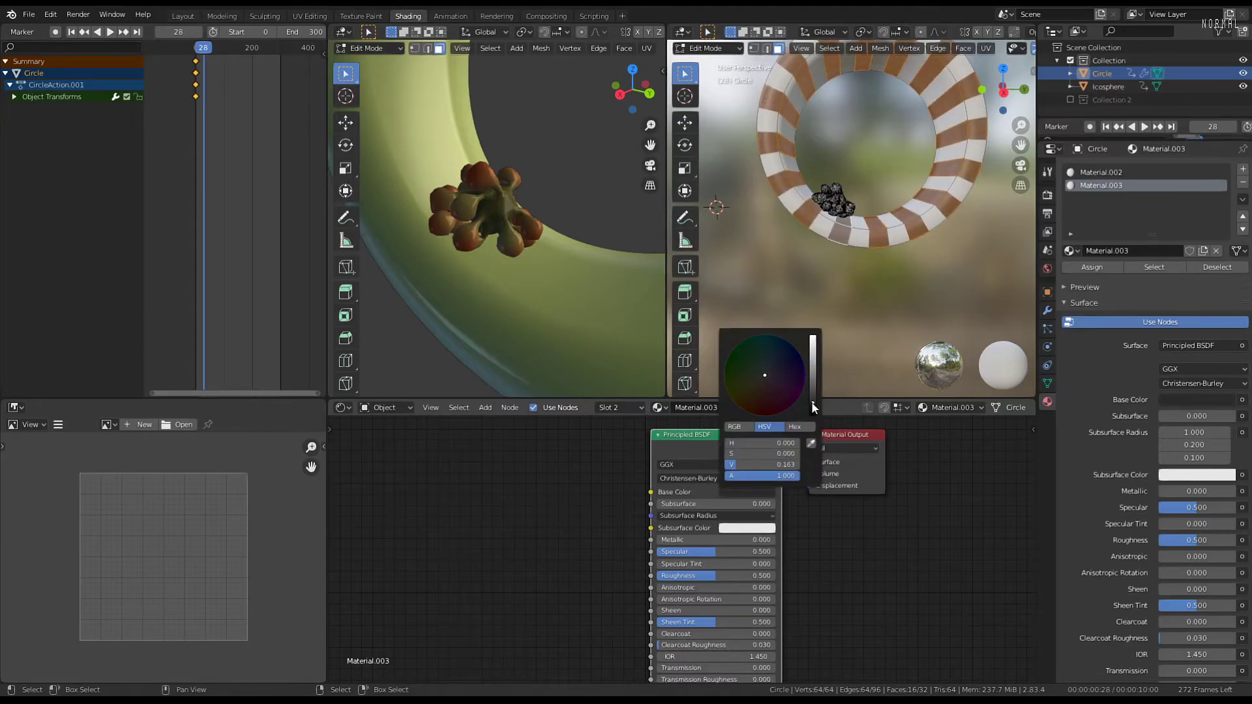
scroll(871, 179, up, 2)
key(Tab)
Play the animation and examine how the soft body moves against the striped ring, up close and in the right orthographic view
scroll(871, 180, up, 2)
mouse_move(872, 180)
shift+middle_down()
mouse_move(993, 243)
mouse_move(879, 207)
mouse_move(957, 200)
mouse_move(877, 183)
mouse_move(985, 201)
mouse_move(861, 198)
shift+middle_up()
key(space)
scroll(871, 207, up, 1)
scroll(861, 198, up, 2)
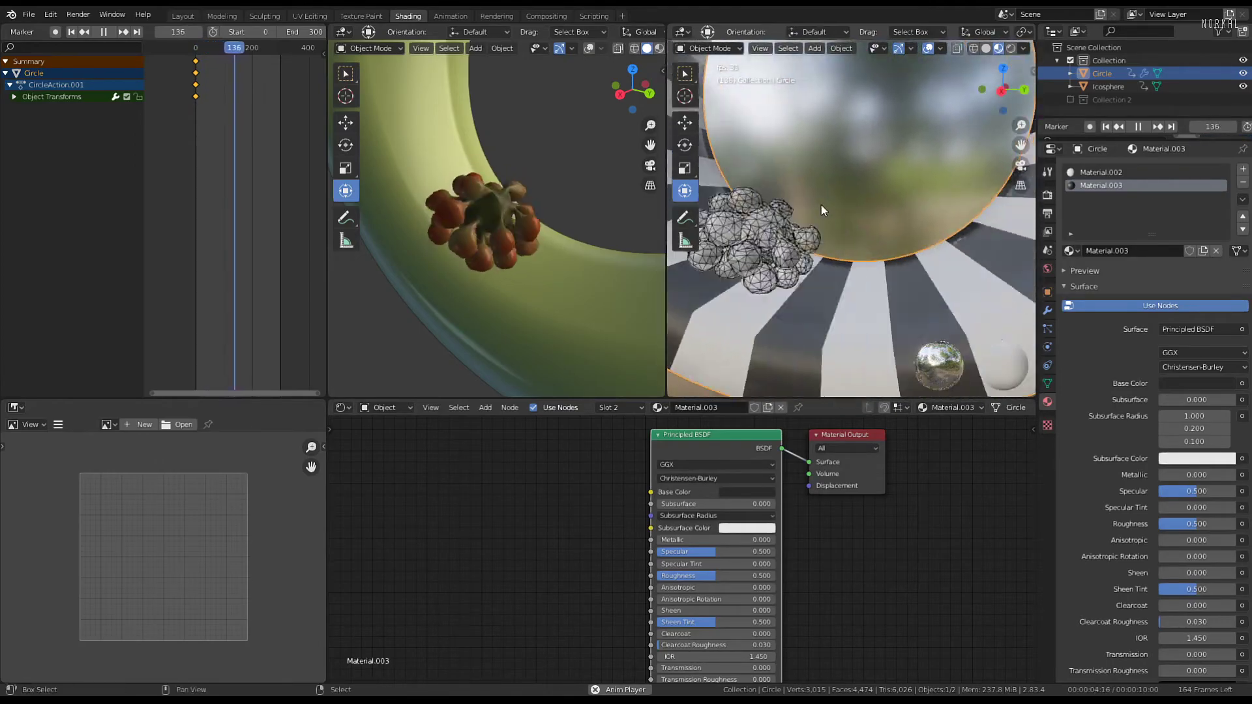
key(space)
key(KP_3)
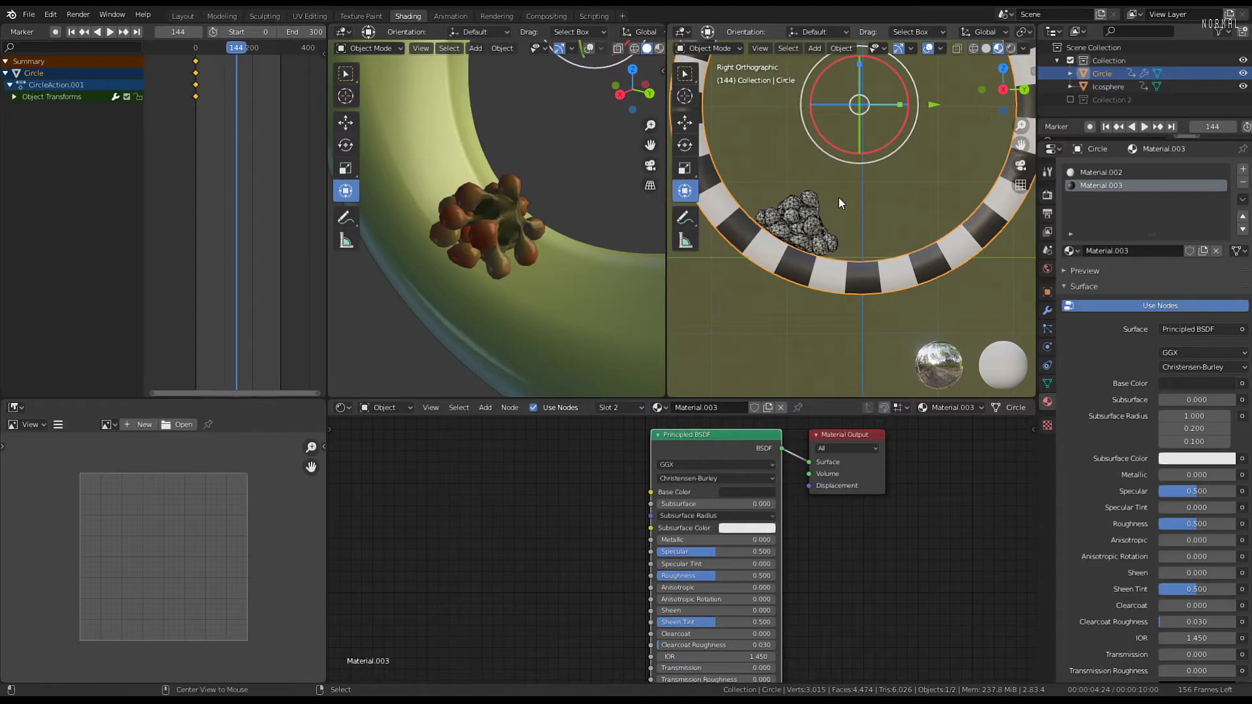
key(space)
shift+middle_drag(831, 234, 867, 222)
scroll(867, 221, up, 1)
key(space)
scroll(888, 224, up, 1)
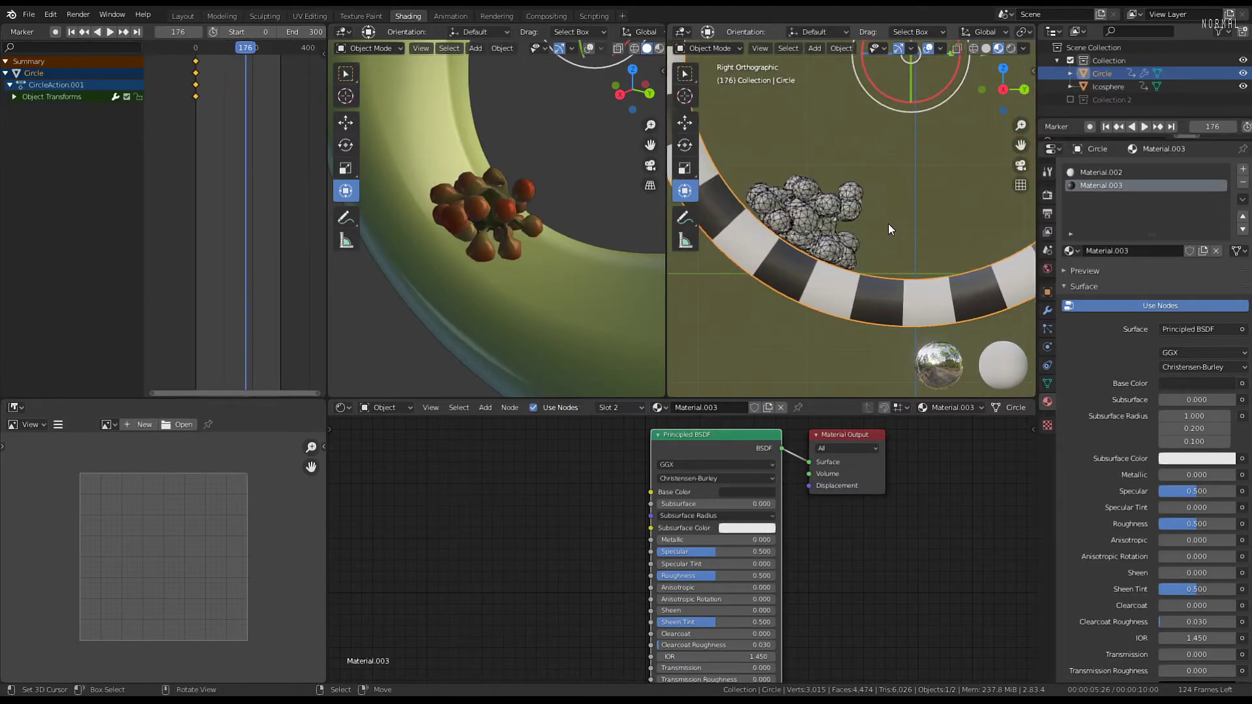
key(space)
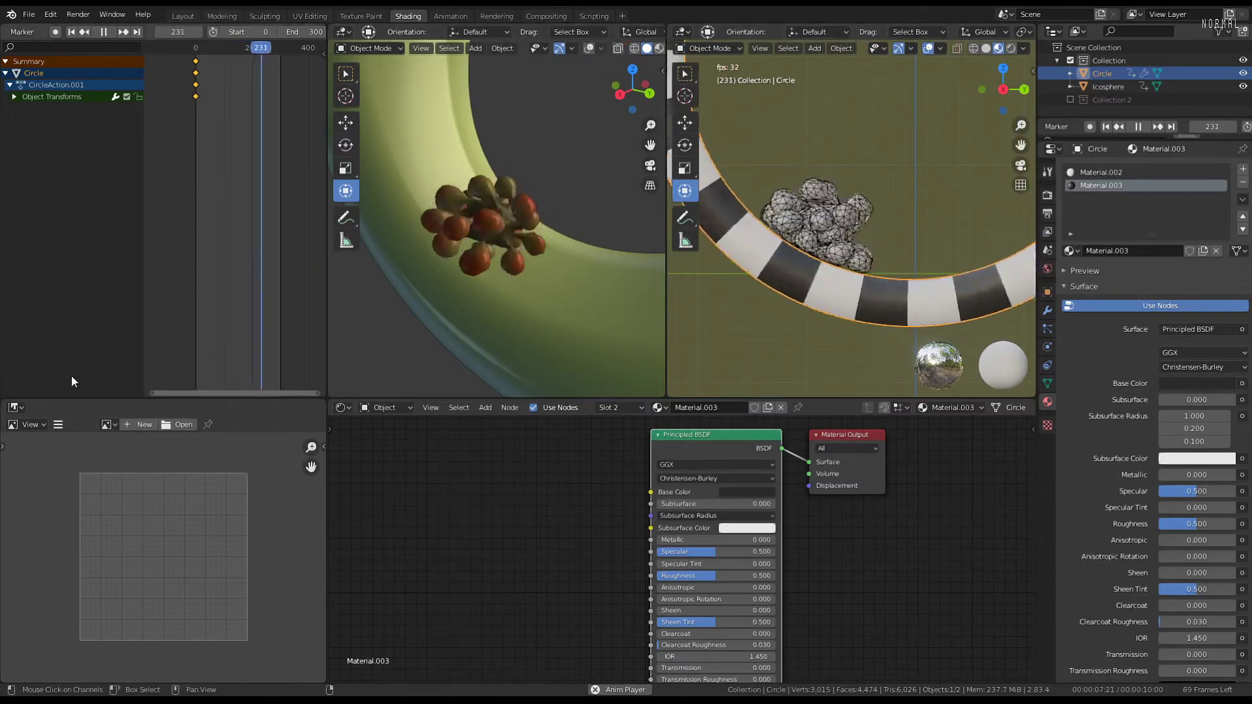
Change the UV editor area to a Graph Editor and frame the ring's X Euler Rotation curve
click(10, 30)
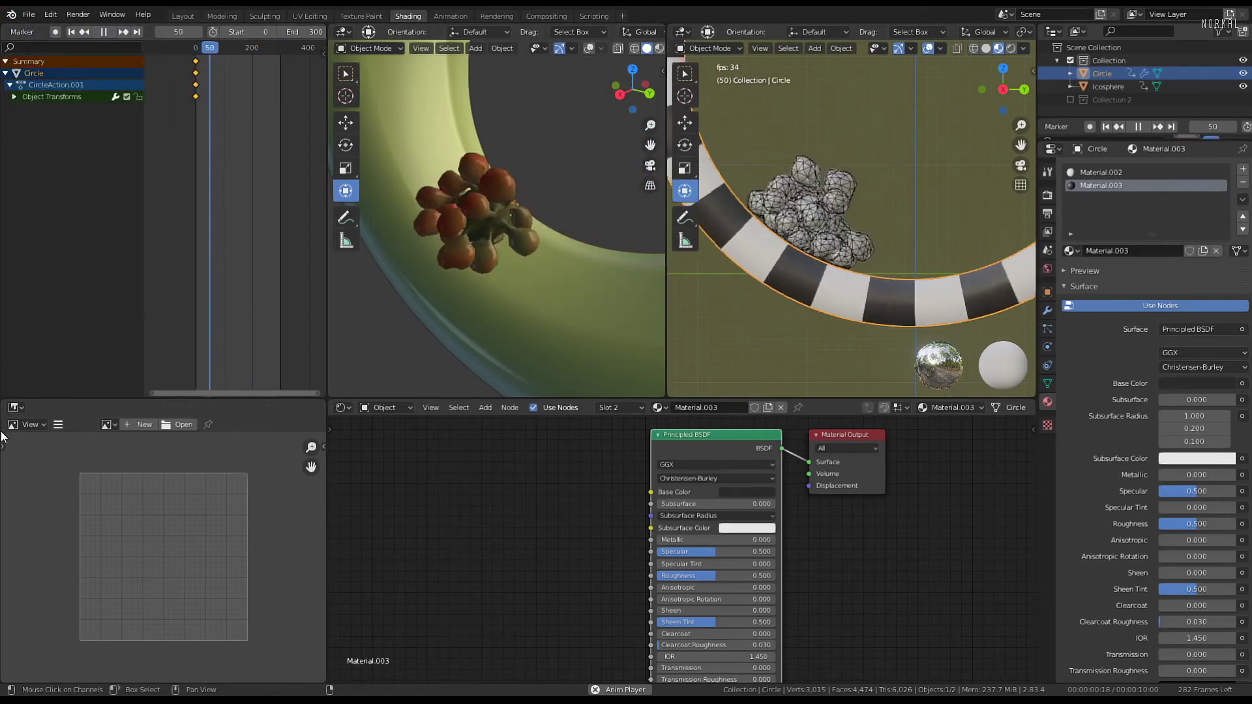
click(13, 408)
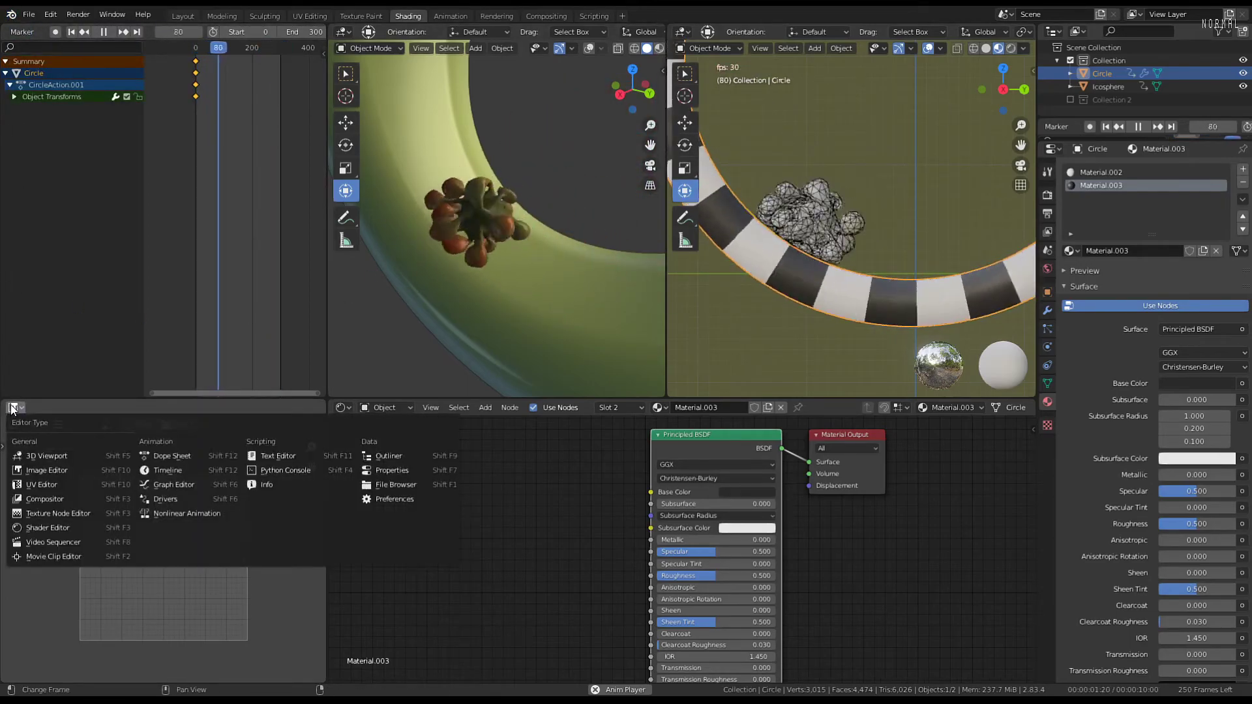
click(186, 481)
middle_drag(213, 574, 339, 536)
scroll(295, 523, down, 3)
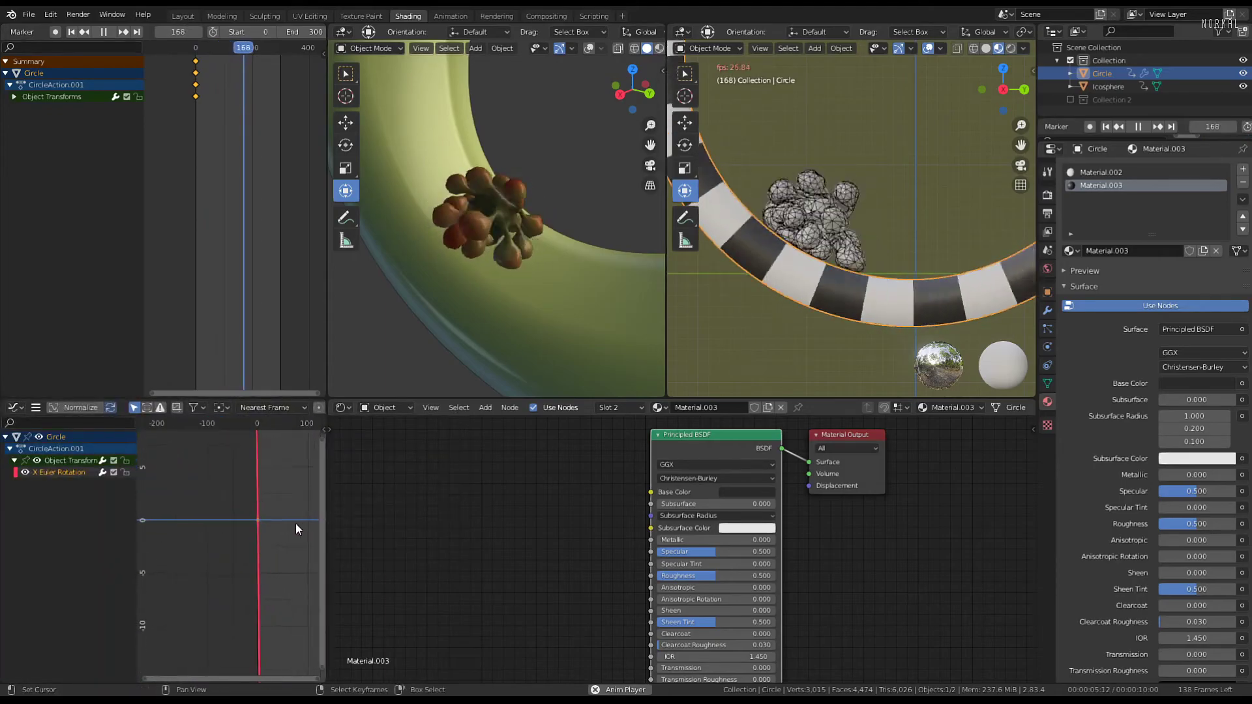
scroll(291, 522, up, 2)
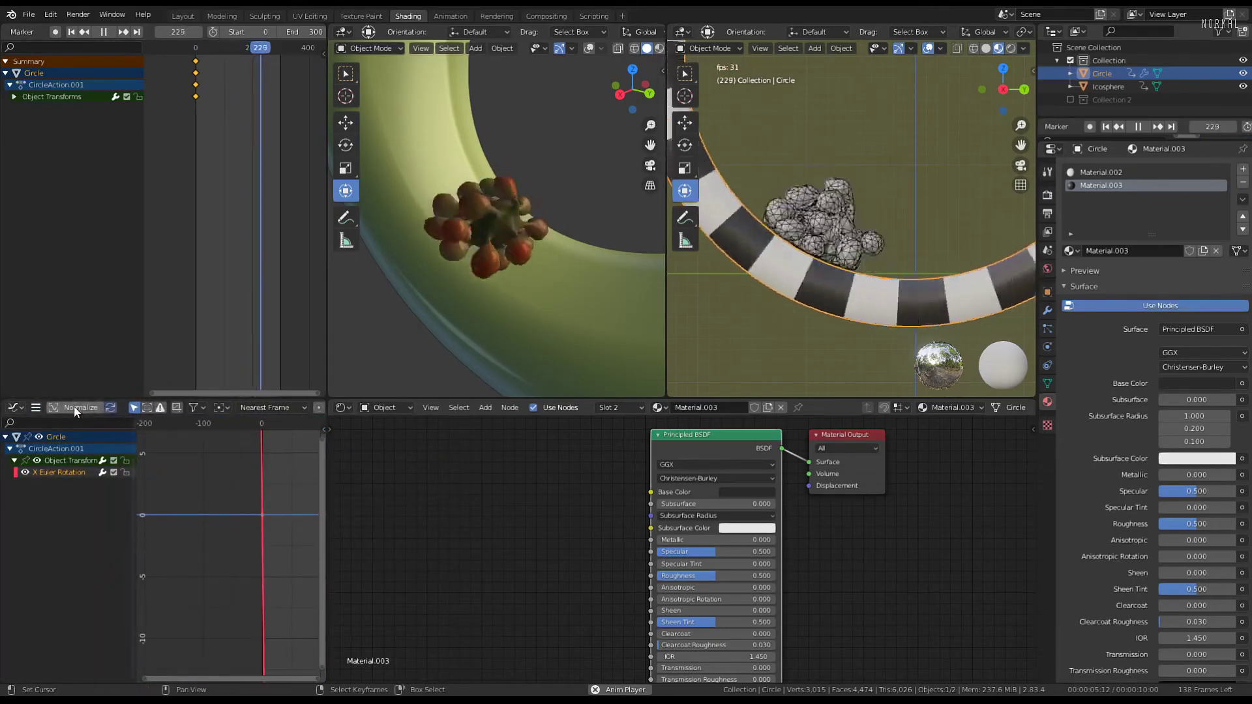
click(35, 407)
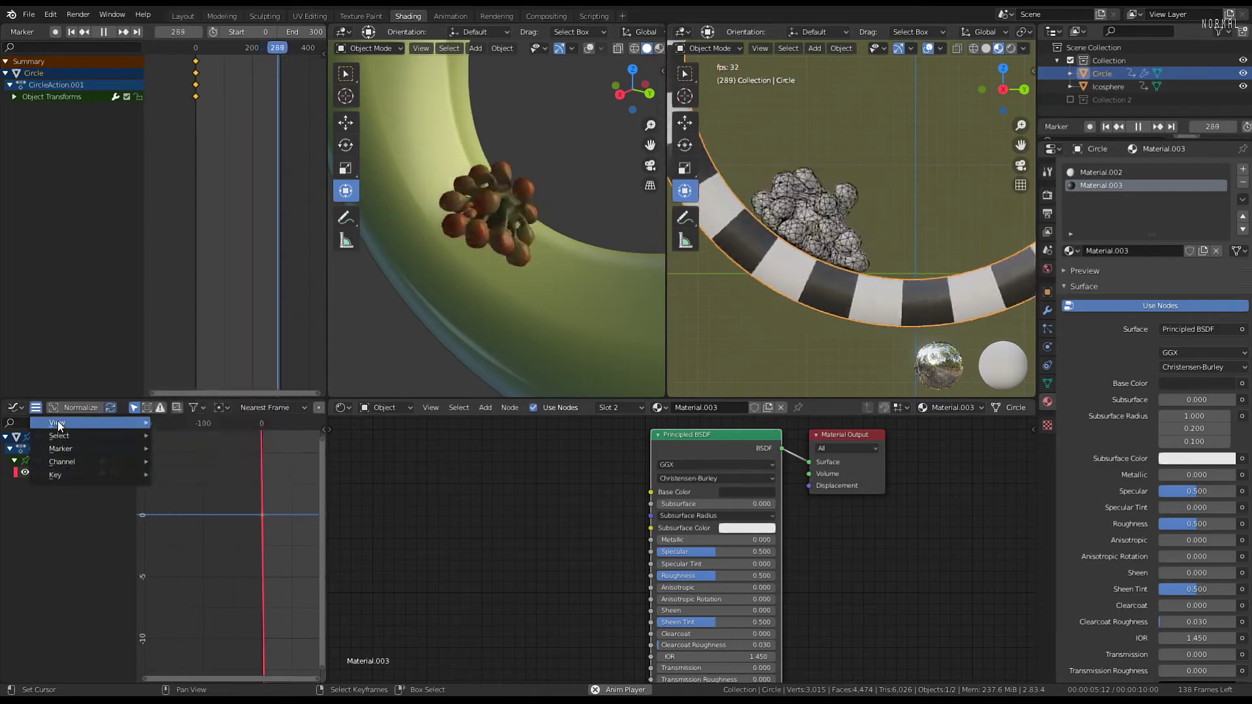
mouse_move(58, 421)
click(233, 358)
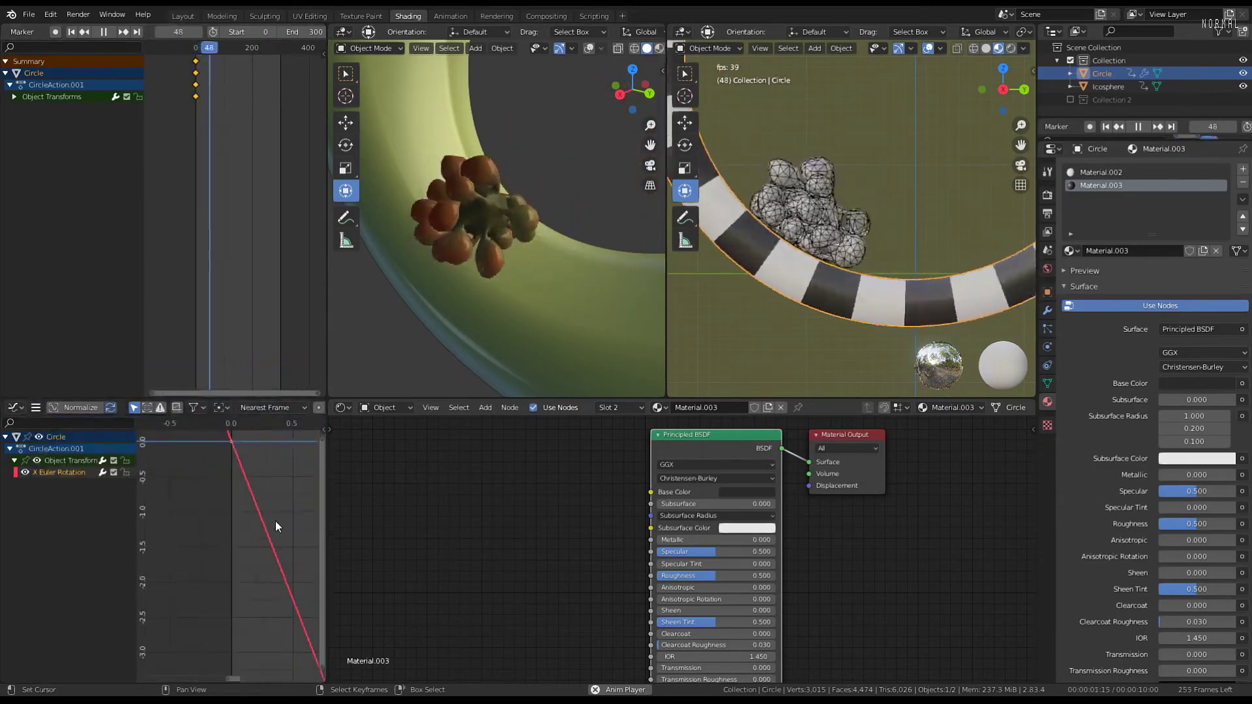
Slow the ring's rotation by rotating its X Euler Rotation curve to a much flatter slope in two passes
key(r)
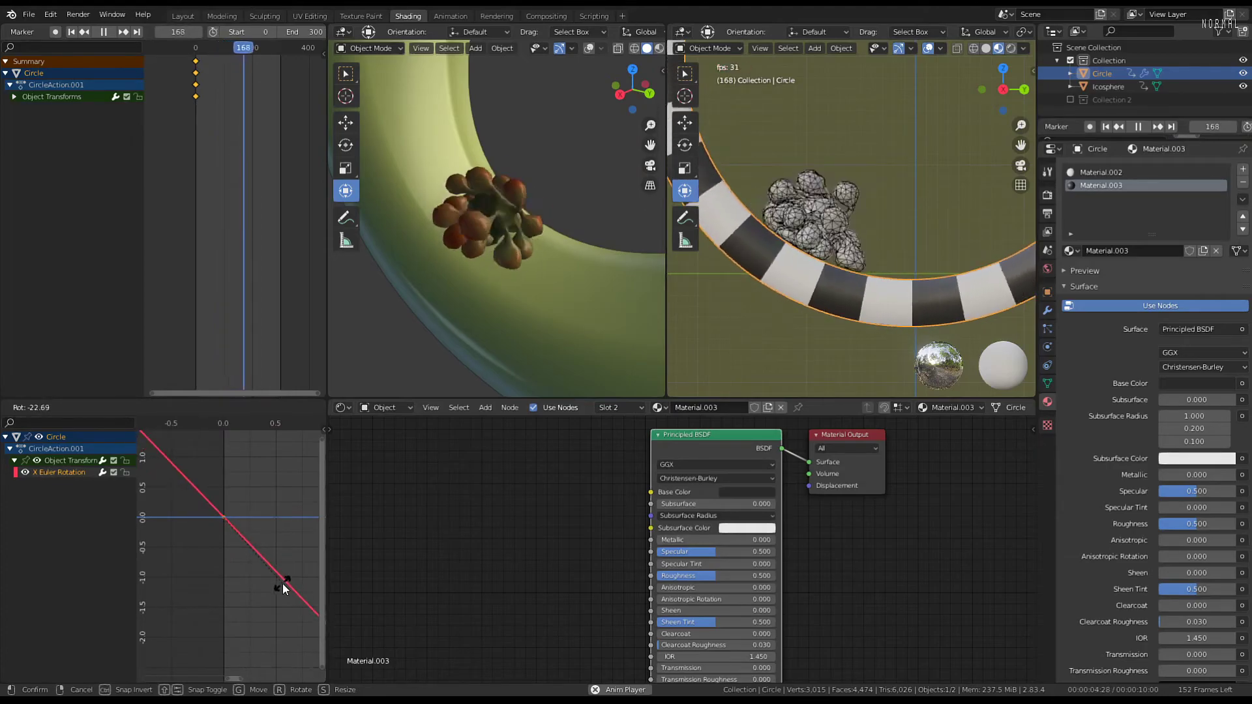
click(284, 574)
scroll(882, 291, up, 4)
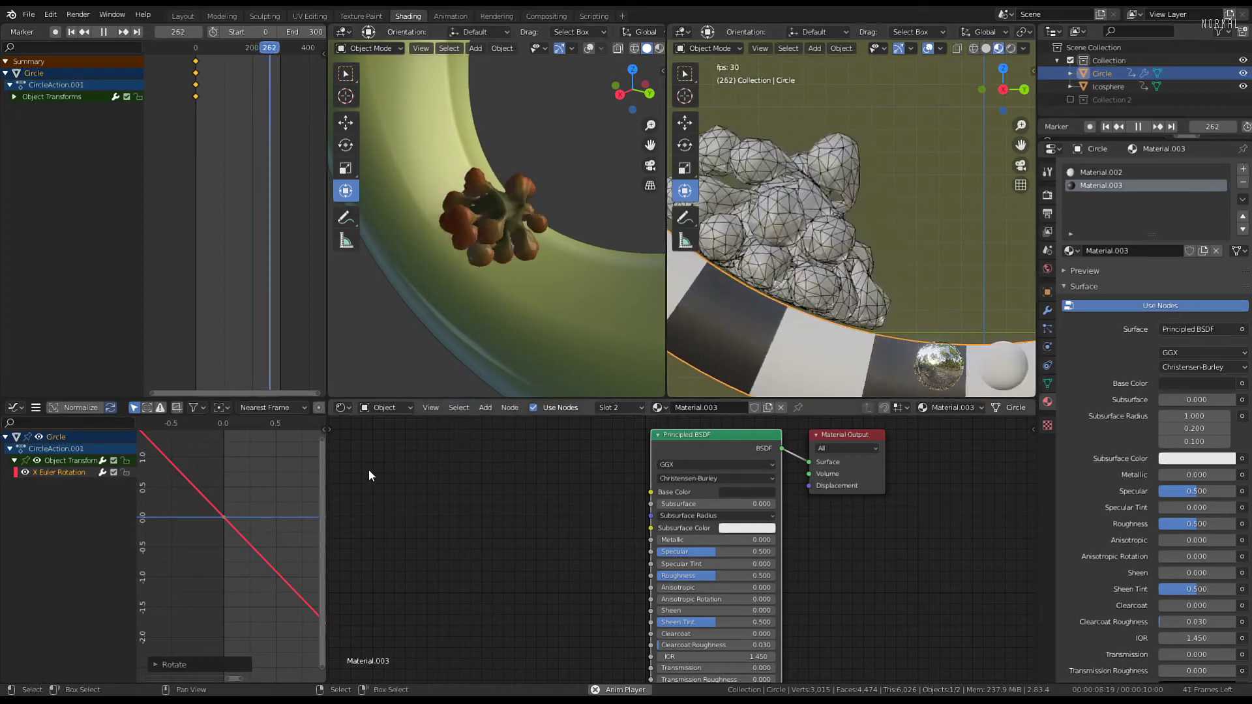
key(r)
click(298, 531)
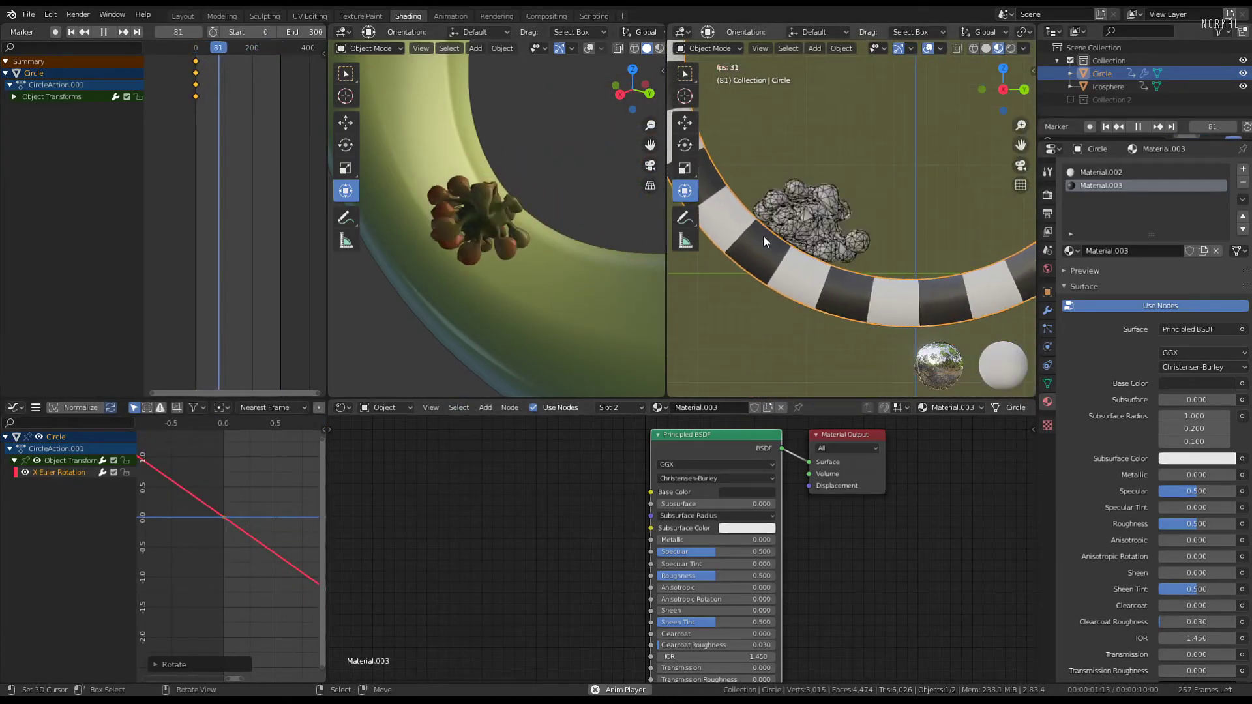
Delete the Glass BSDF and Mix Shader from the icosphere's material and link its Principled BSDF directly to the Material Output surface
scroll(762, 234, up, 3)
mouse_move(784, 242)
middle_down()
mouse_move(807, 232)
mouse_move(856, 260)
mouse_move(797, 273)
mouse_move(836, 280)
mouse_move(782, 241)
middle_up()
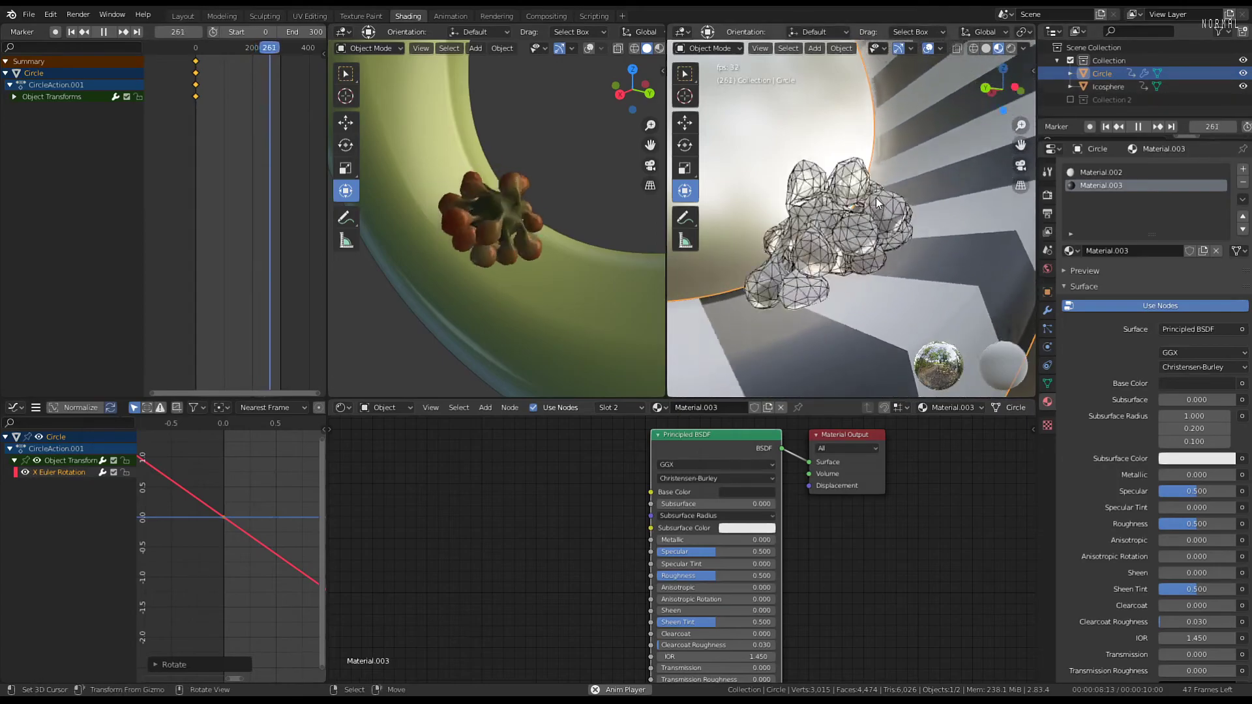
click(871, 200)
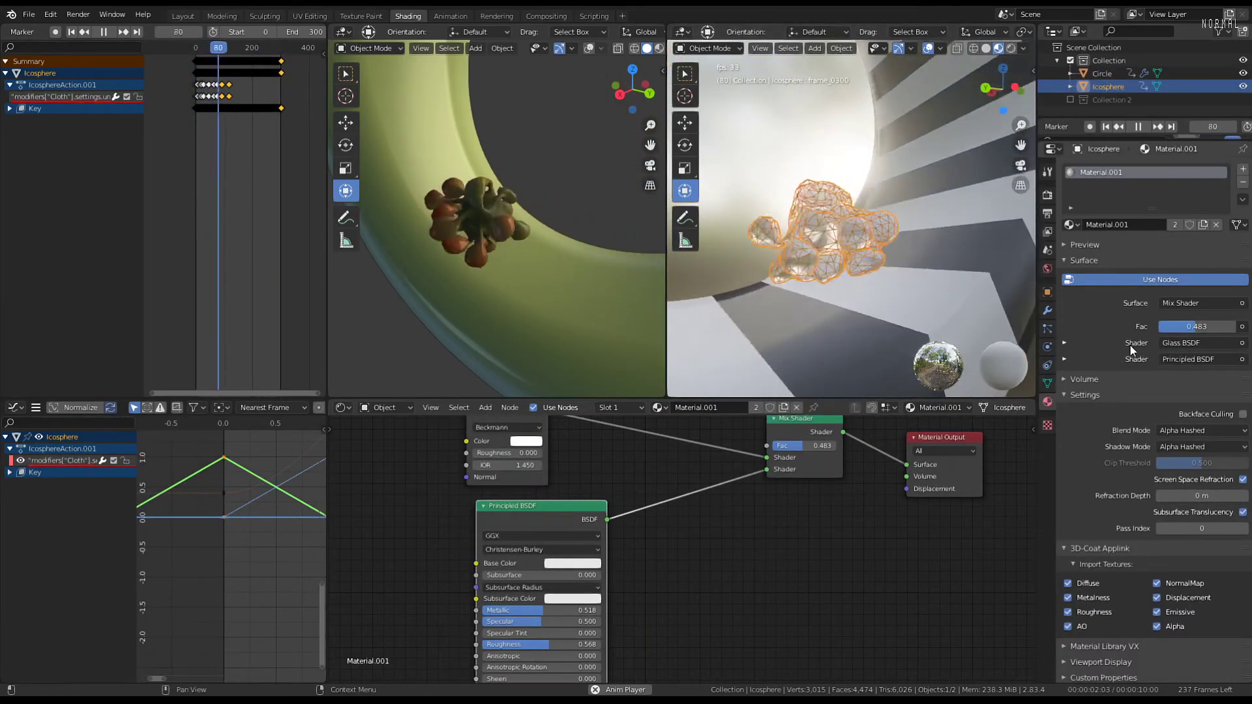
scroll(1118, 568, down, 1)
scroll(657, 442, down, 1)
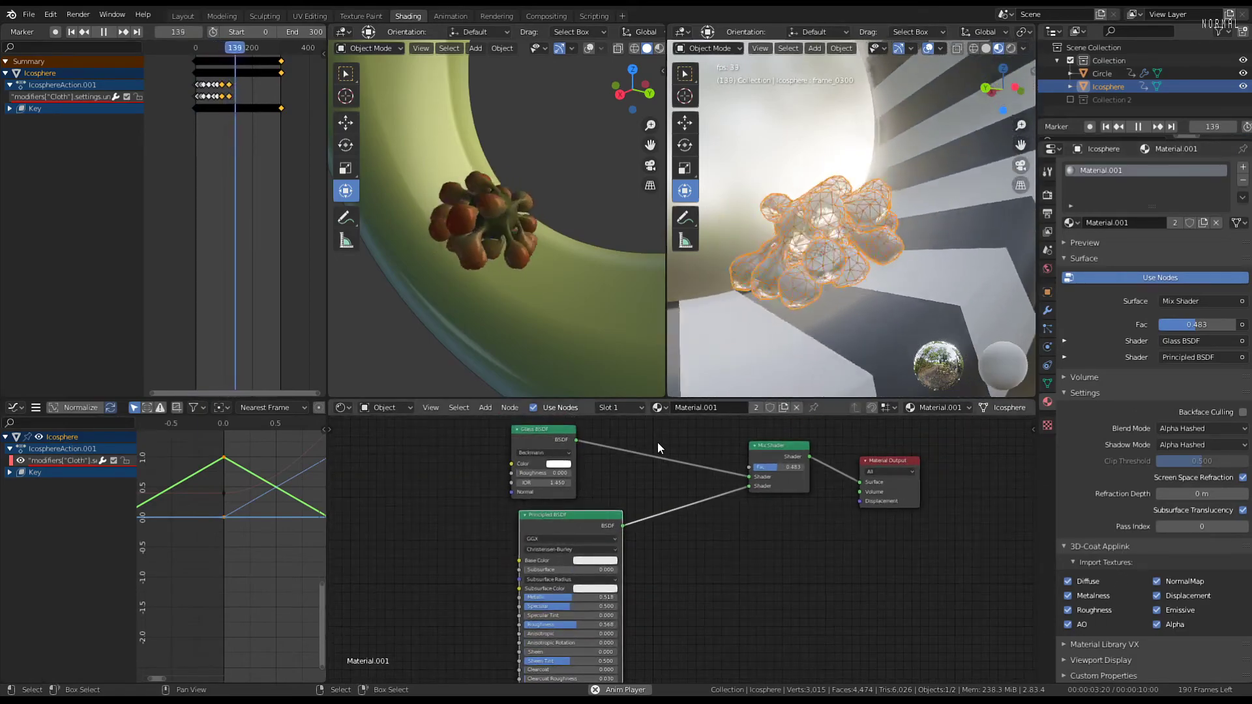
click(527, 436)
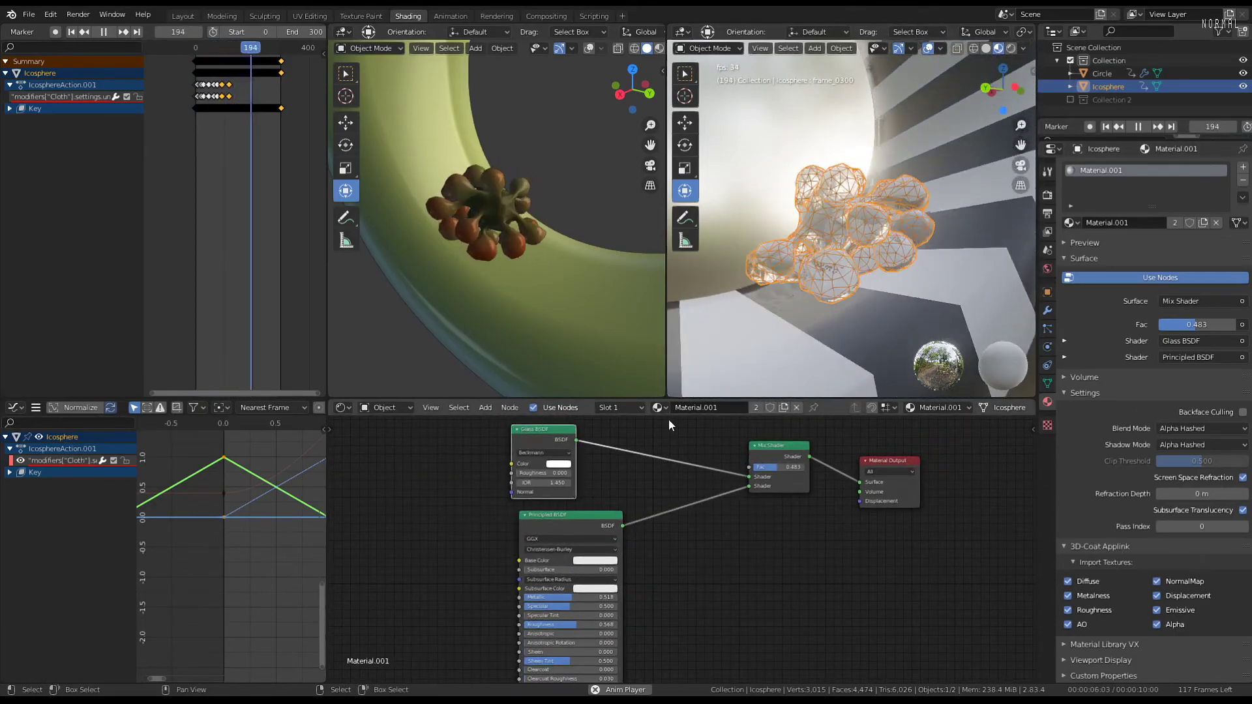
key(x)
drag(616, 518, 861, 482)
click(793, 449)
key(x)
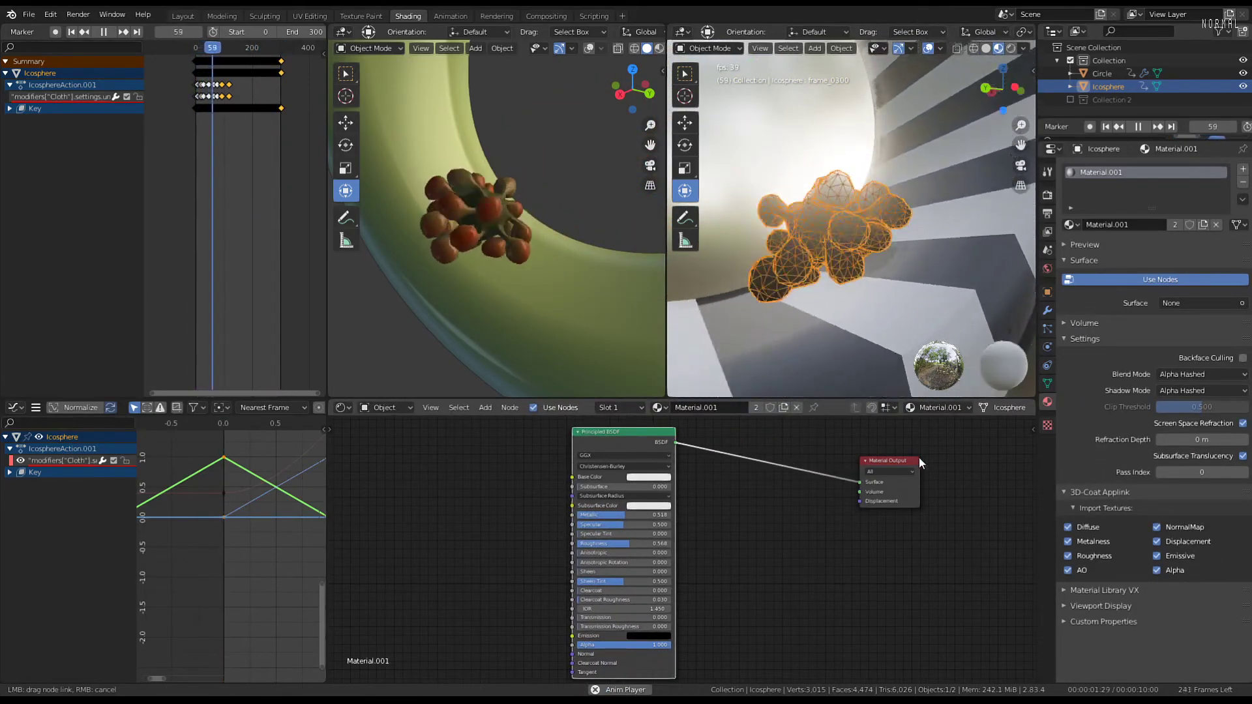
Turn off the Wireframe viewport display of the icosphere
click(1048, 292)
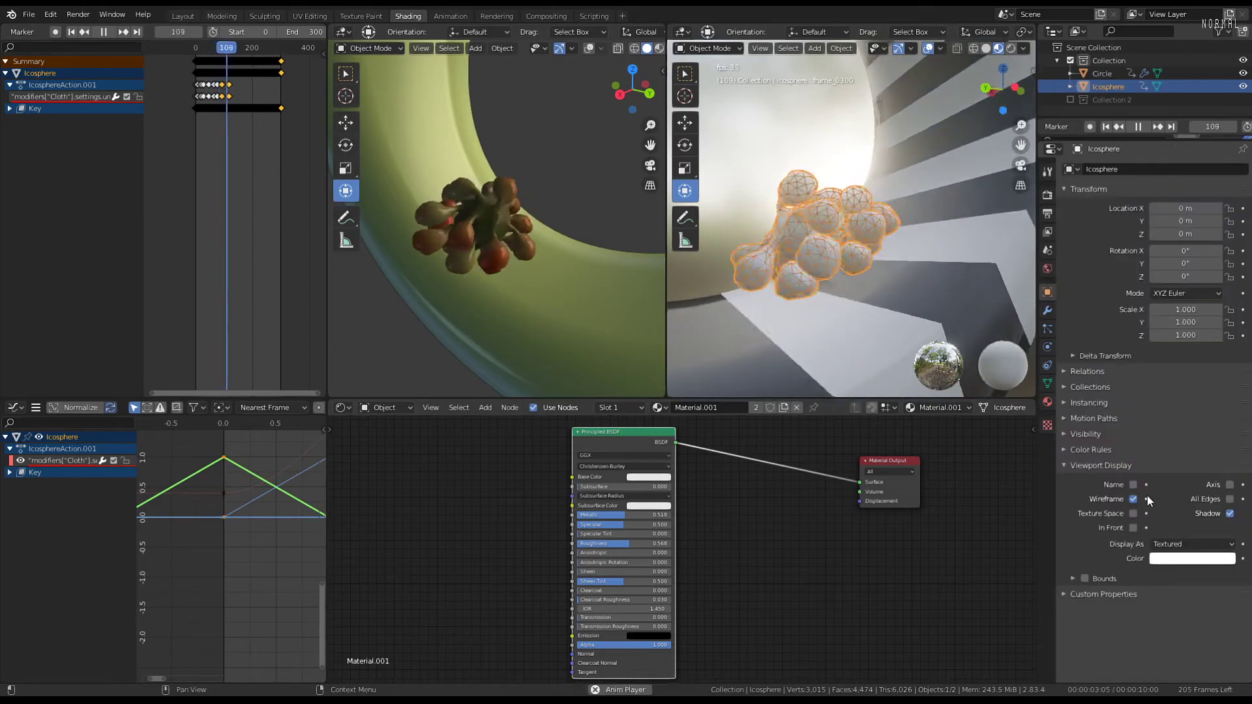
middle_drag(734, 214, 940, 244)
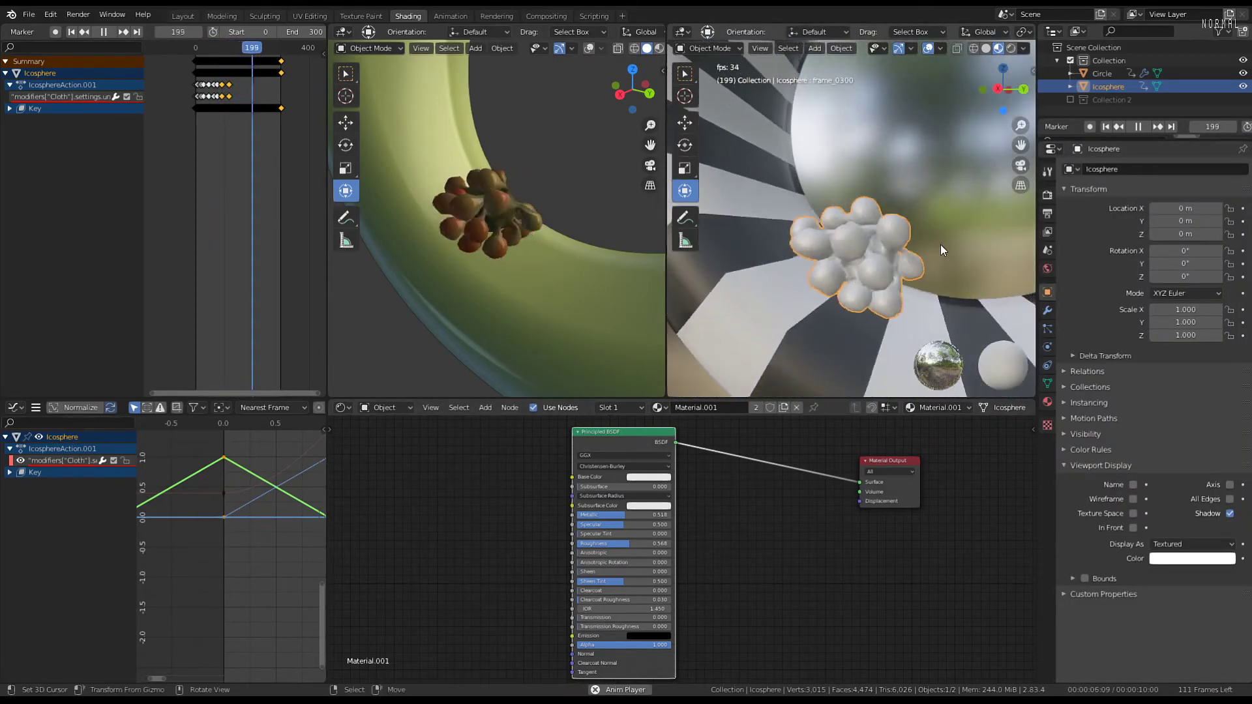
Select the ring and rotate its X Euler Rotation curve slightly steeper to speed up the spin
click(848, 338)
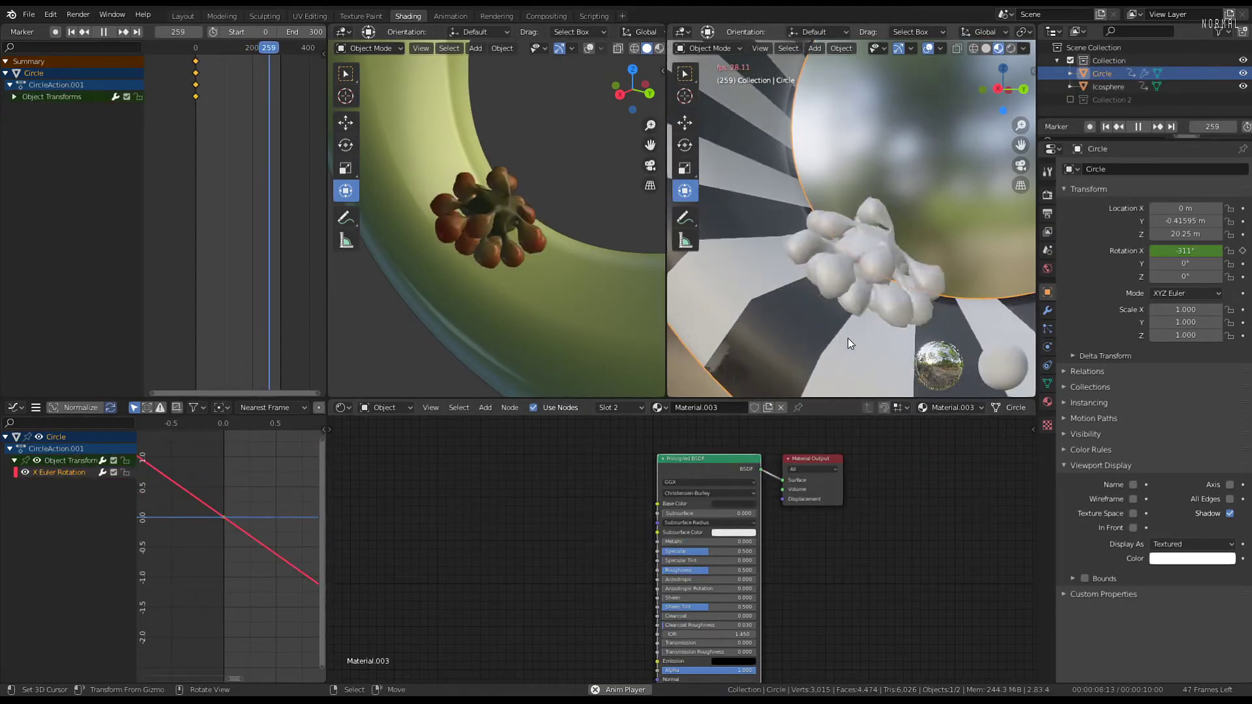
key(r)
click(295, 562)
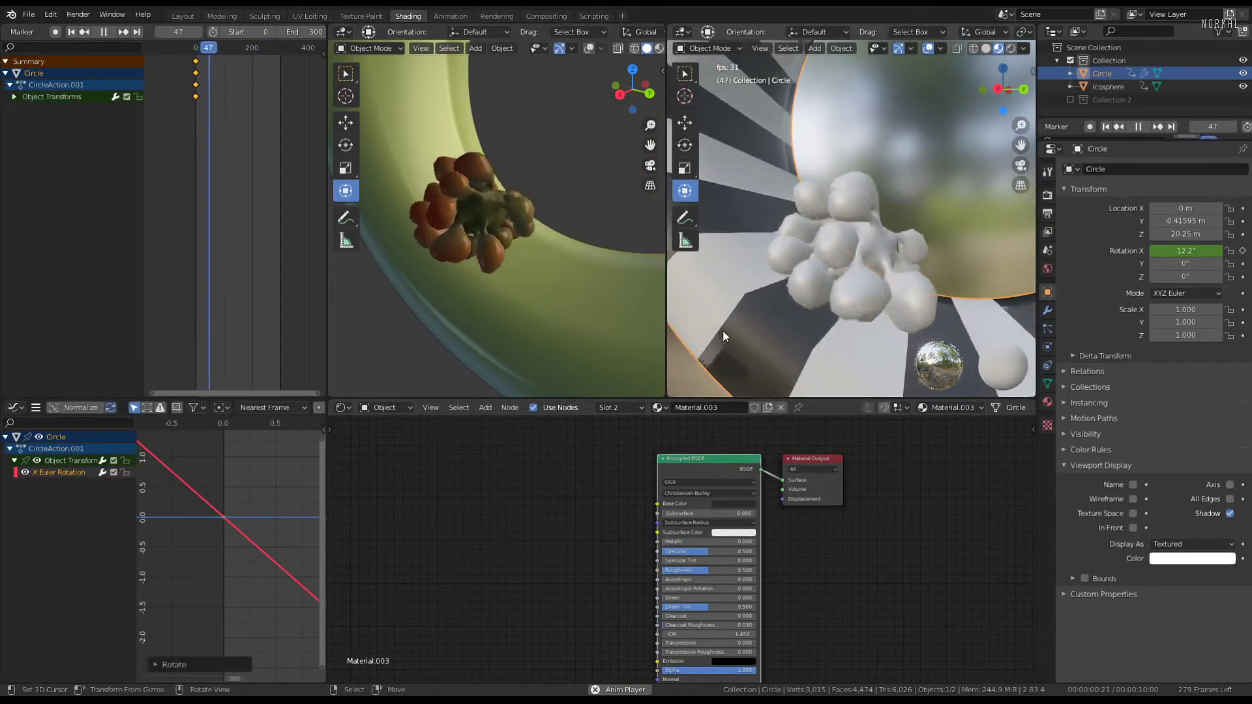
middle_drag(898, 236, 850, 205)
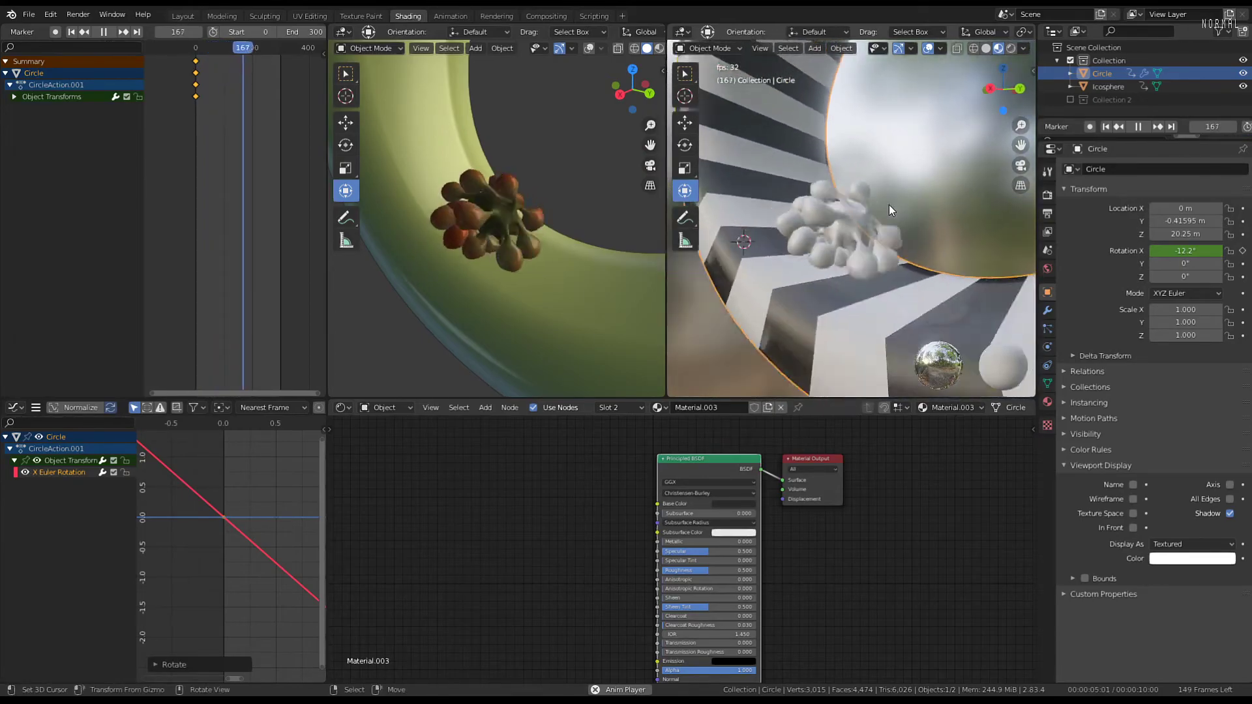
Add a Col vertex color Attribute node to the icosphere's material and link its Color to the Principled BSDF Base Color
click(869, 209)
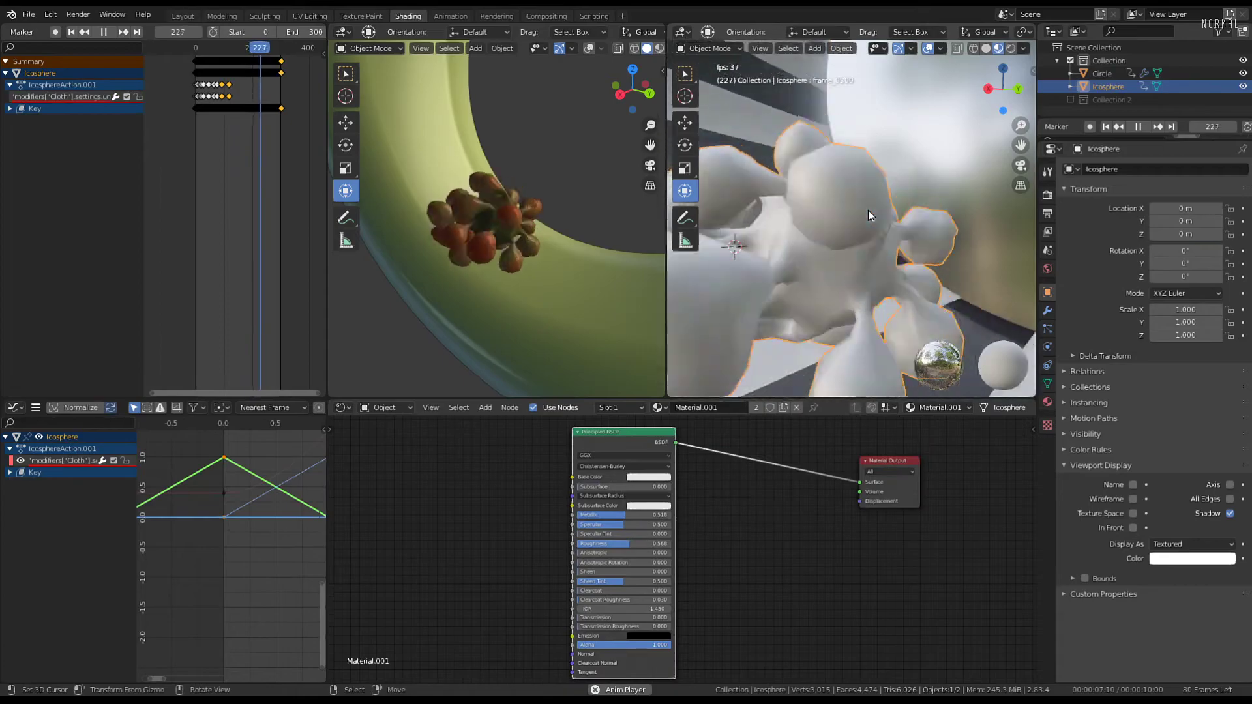
middle_drag(455, 500, 550, 452)
key(shift+a)
mouse_move(534, 465)
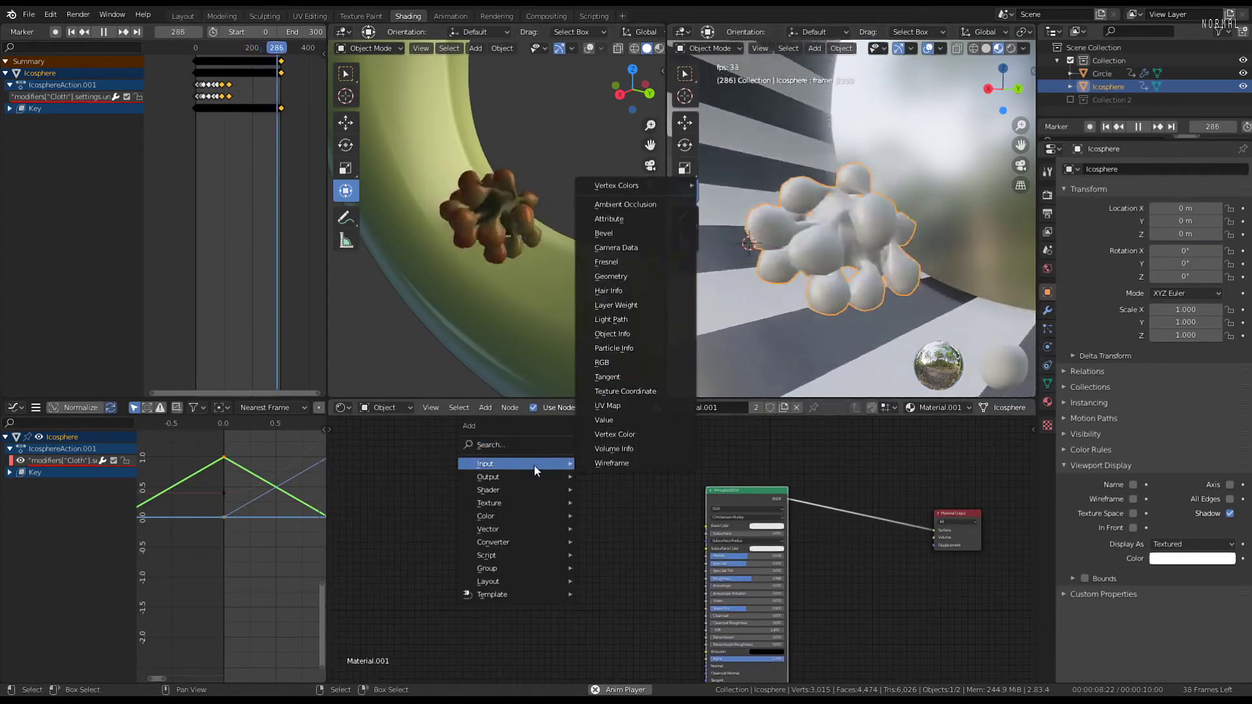
click(672, 185)
click(547, 498)
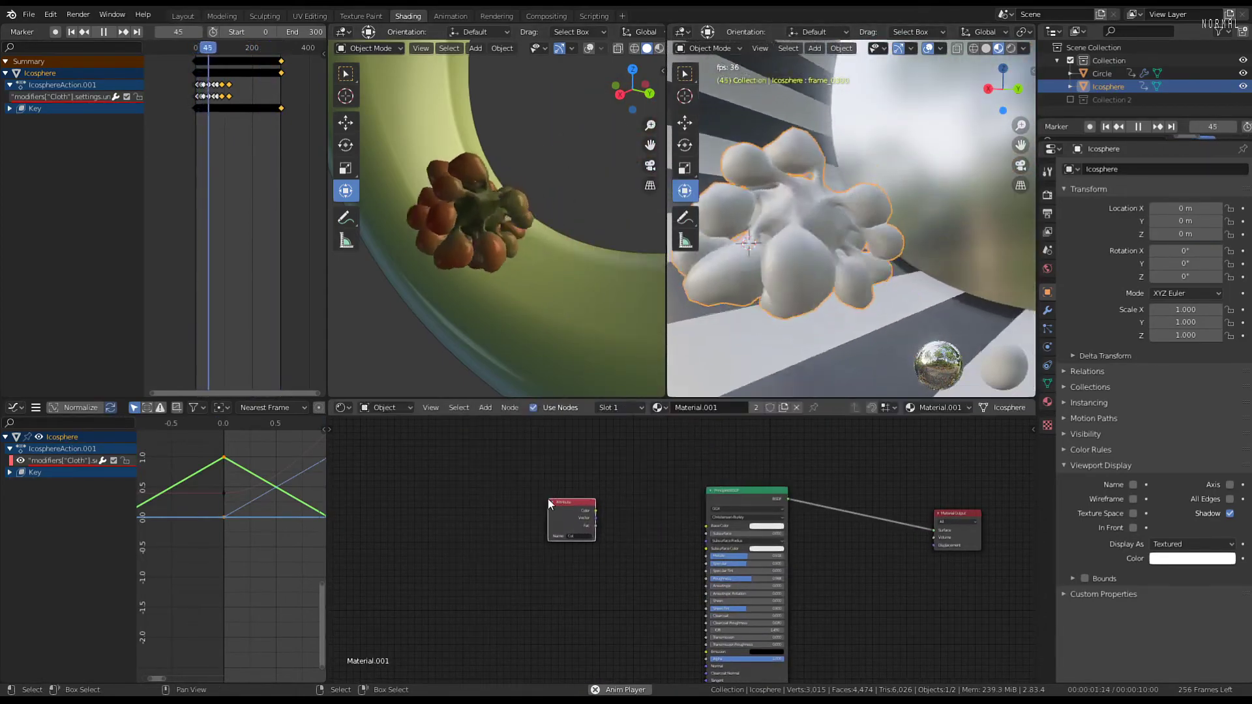
scroll(583, 501, up, 2)
drag(565, 496, 715, 517)
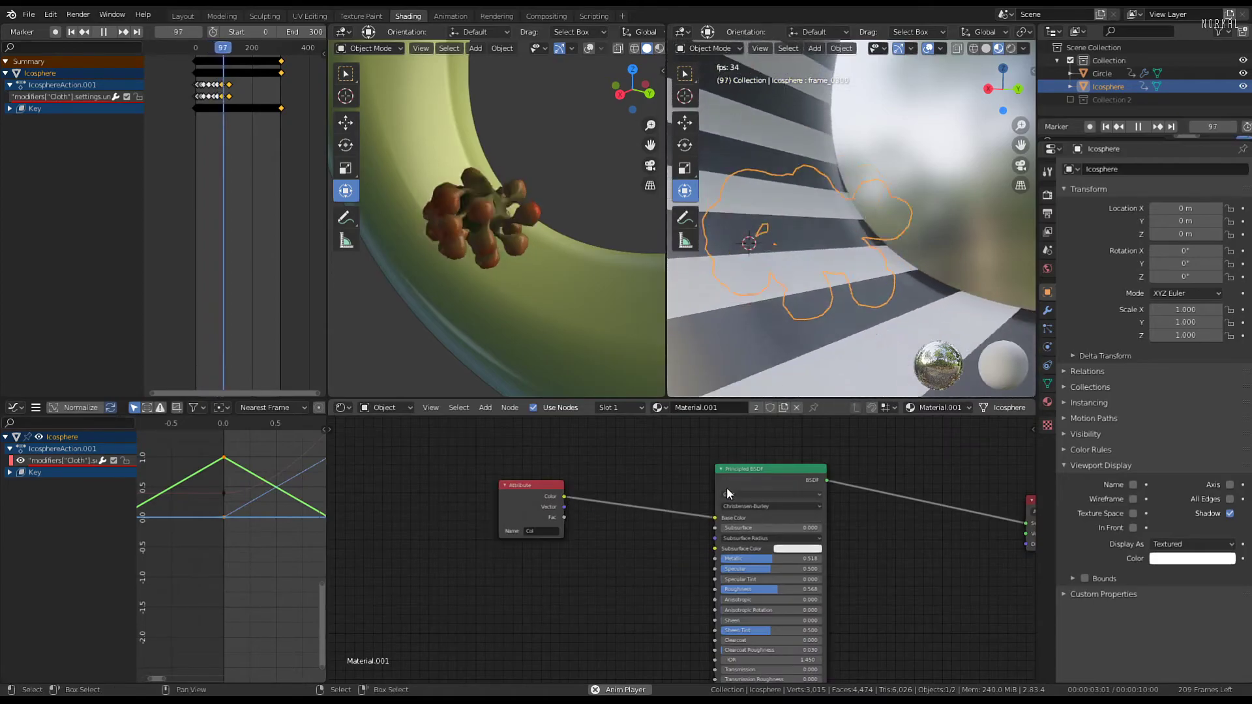
Remove the Collision physics from the striped ring
middle_drag(901, 226, 802, 218)
middle_drag(961, 237, 864, 299)
key(alt+a)
scroll(863, 217, down, 4)
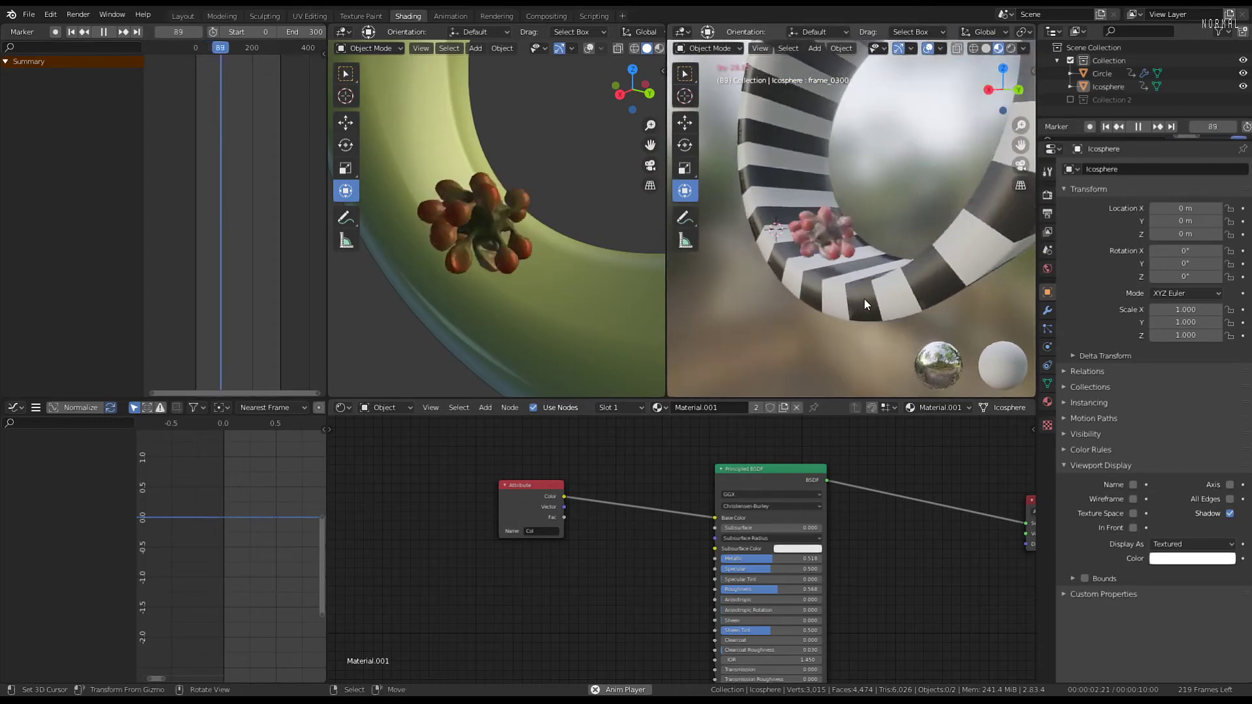
click(863, 299)
click(1048, 384)
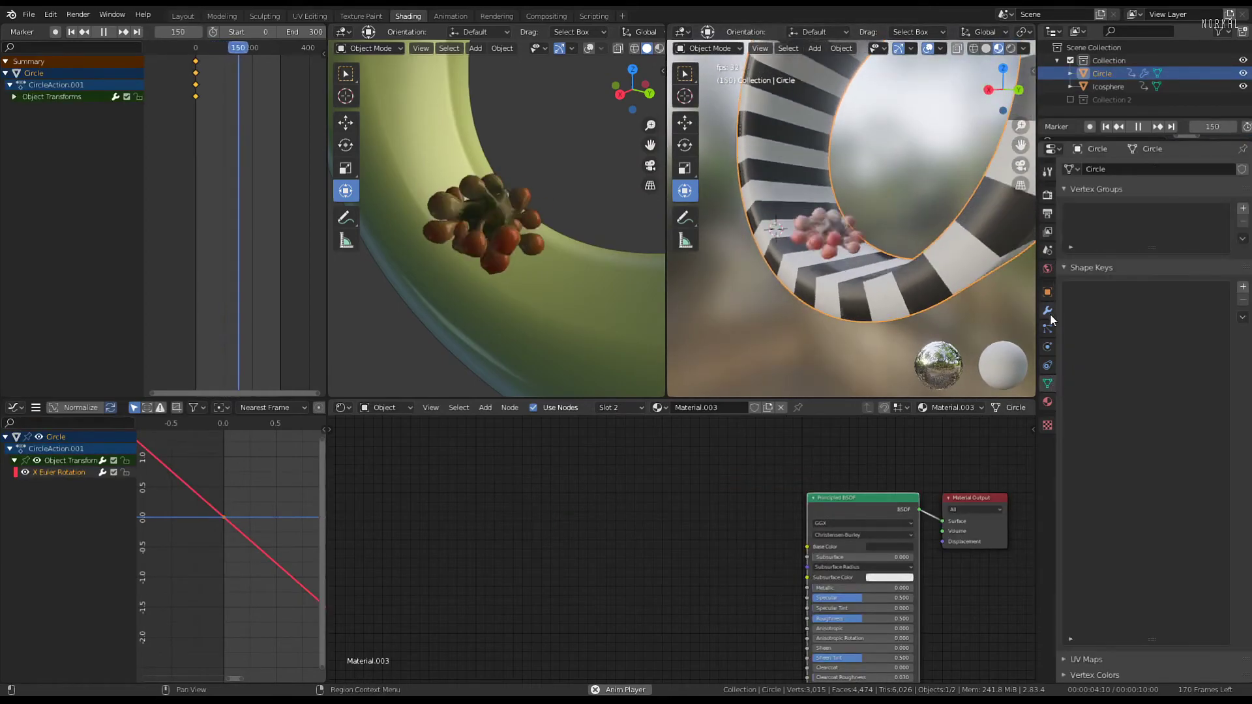
click(1048, 311)
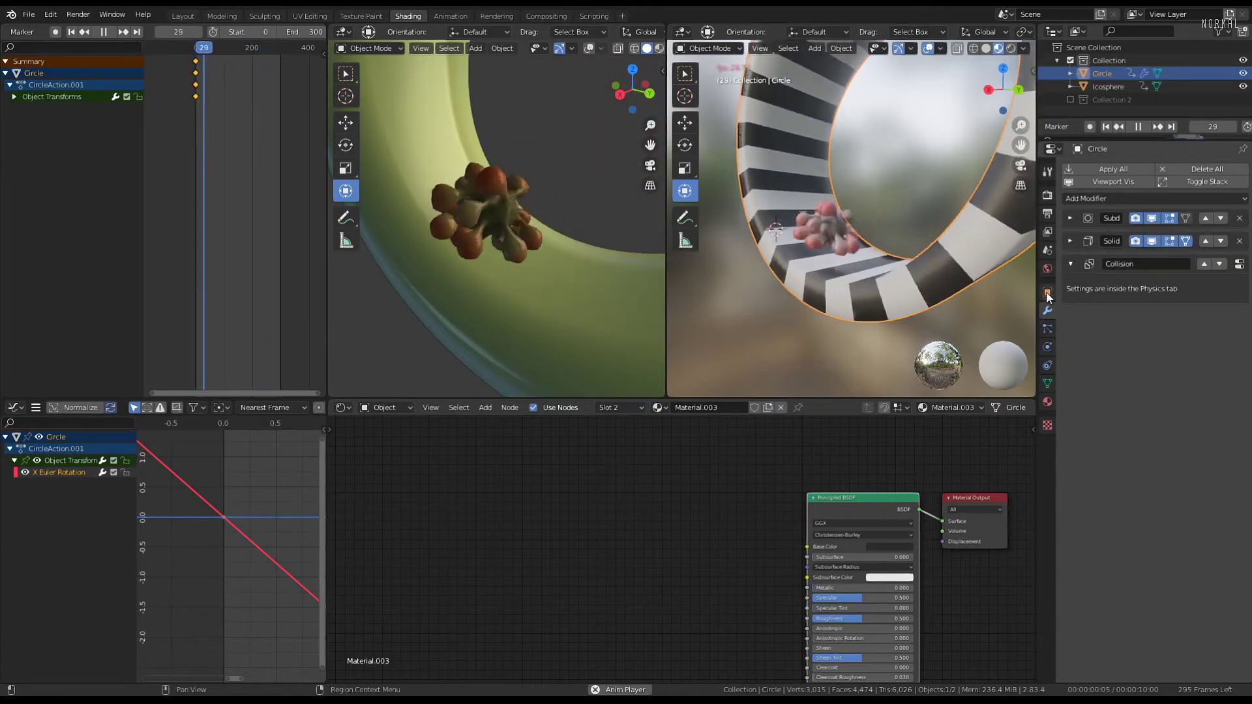
click(1047, 347)
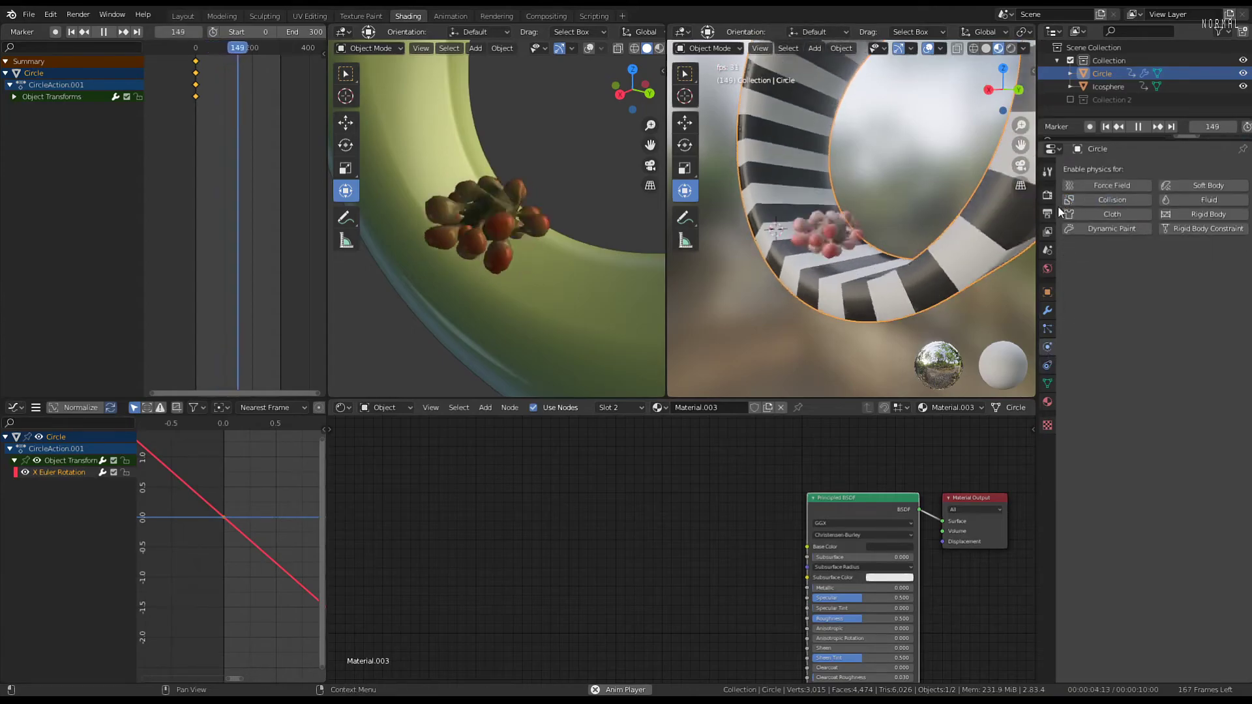
Add an Edge Split modifier to the ring with its default 30° split angle, then deselect everything
click(1048, 311)
click(1150, 200)
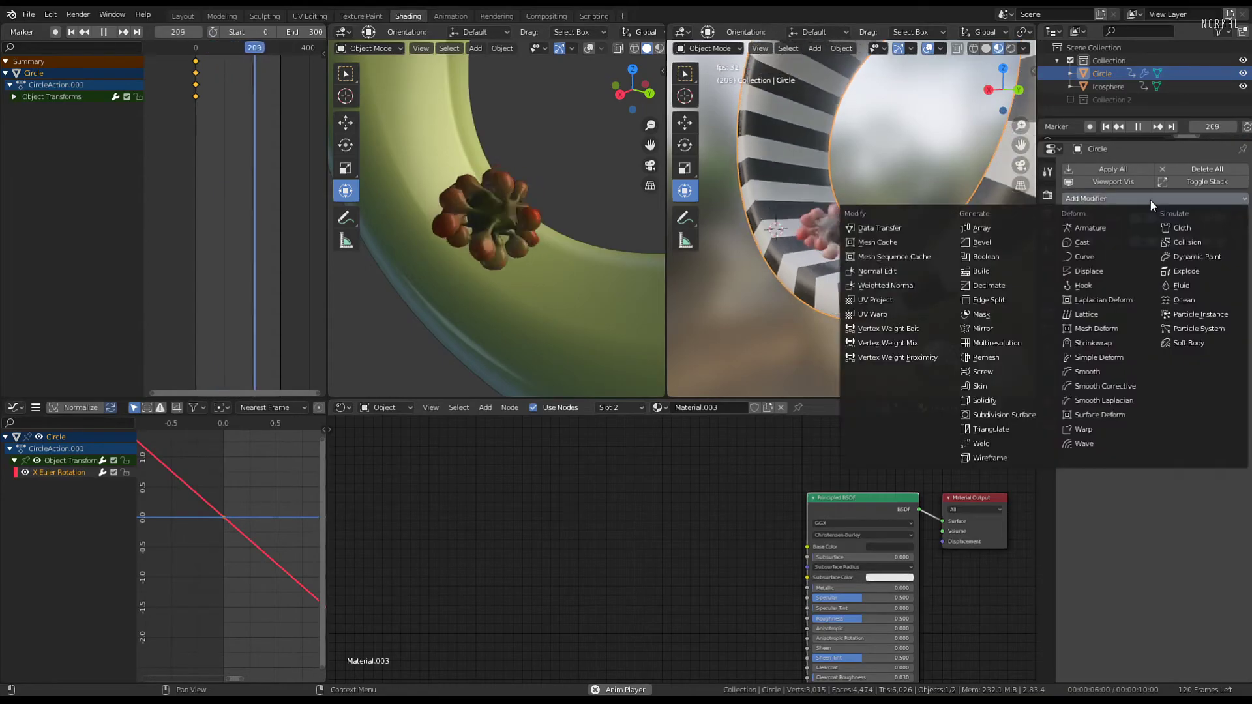
click(1027, 299)
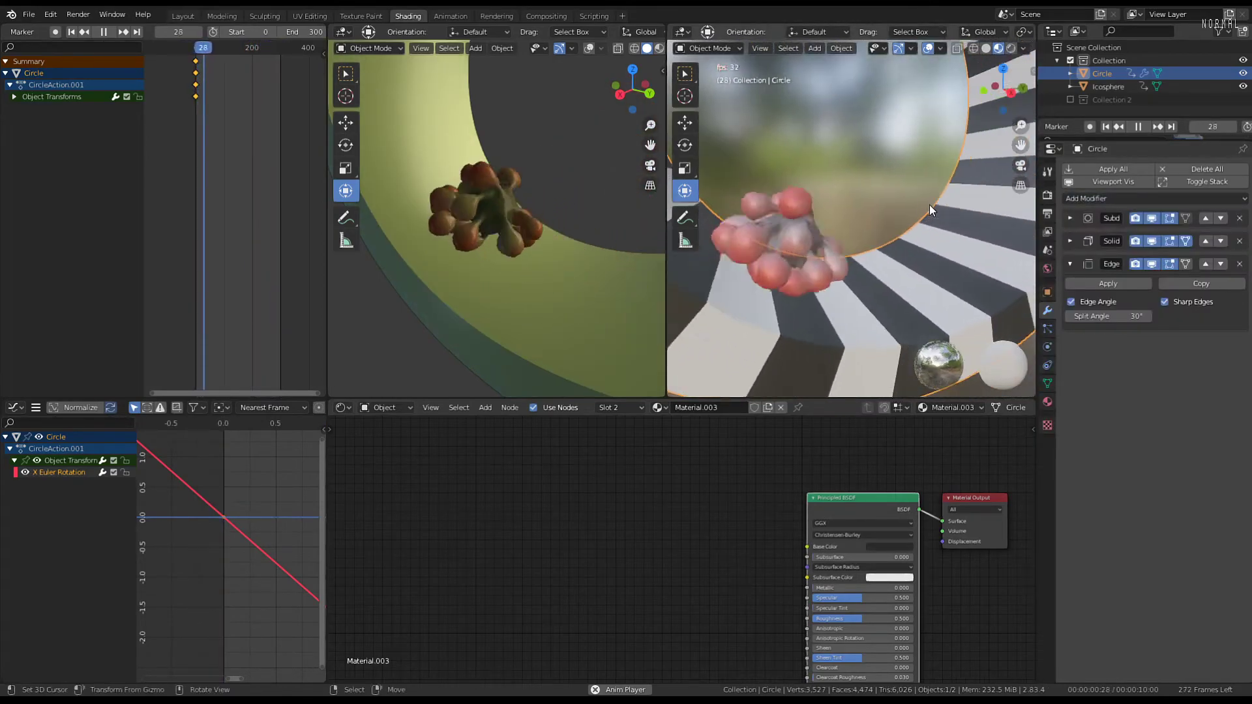
scroll(890, 240, up, 2)
middle_drag(889, 240, 906, 213)
key(alt+a)
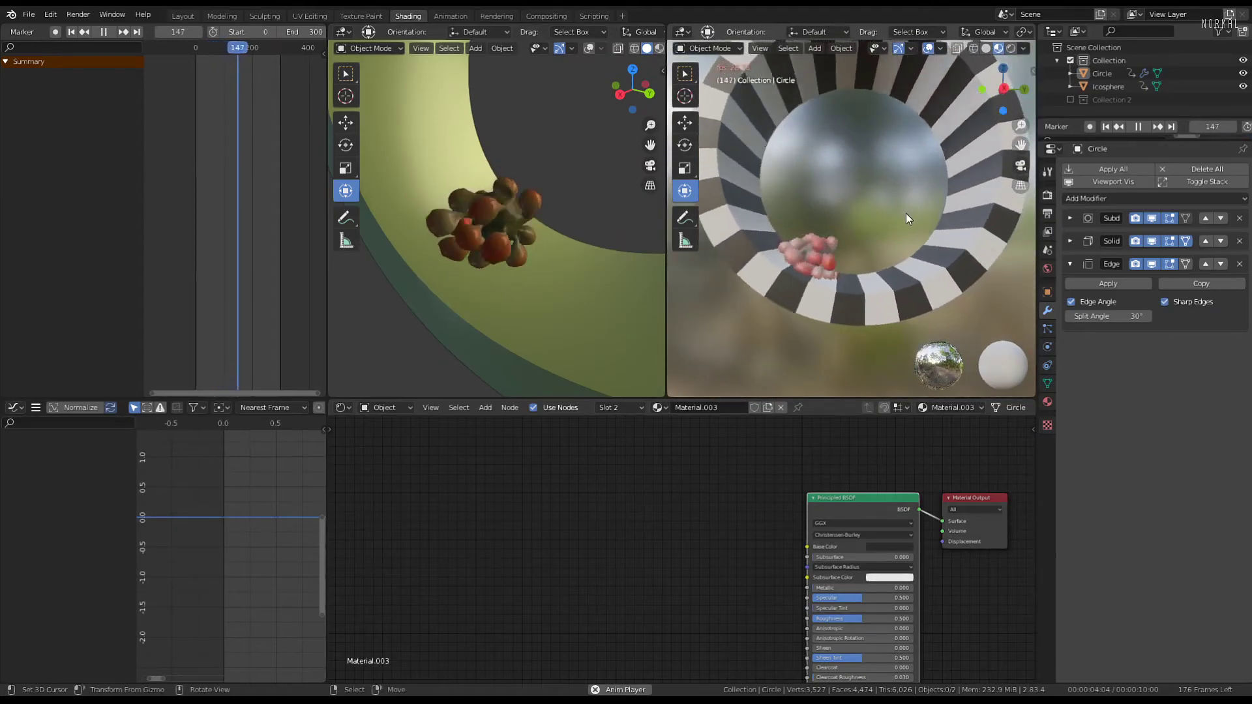
In the right orthographic view, rotate the ring and soft body together about -30° and move them about 4.86 m along Y
key(KP_3)
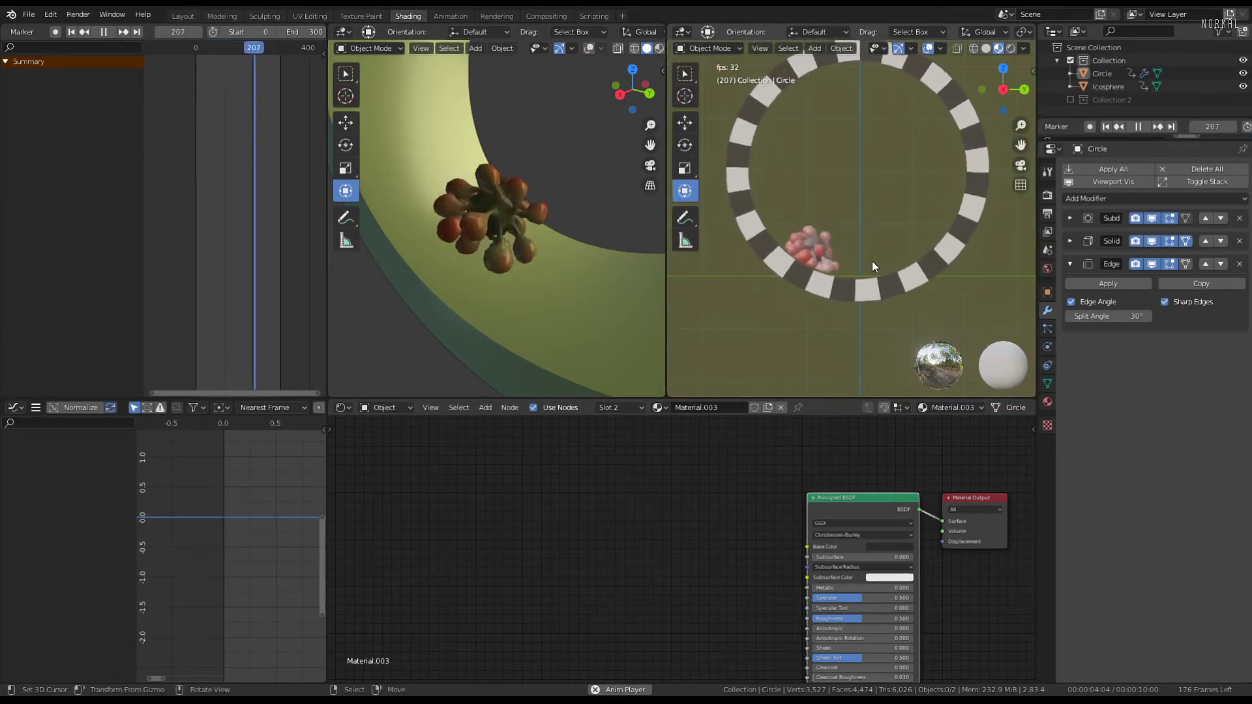
key(a)
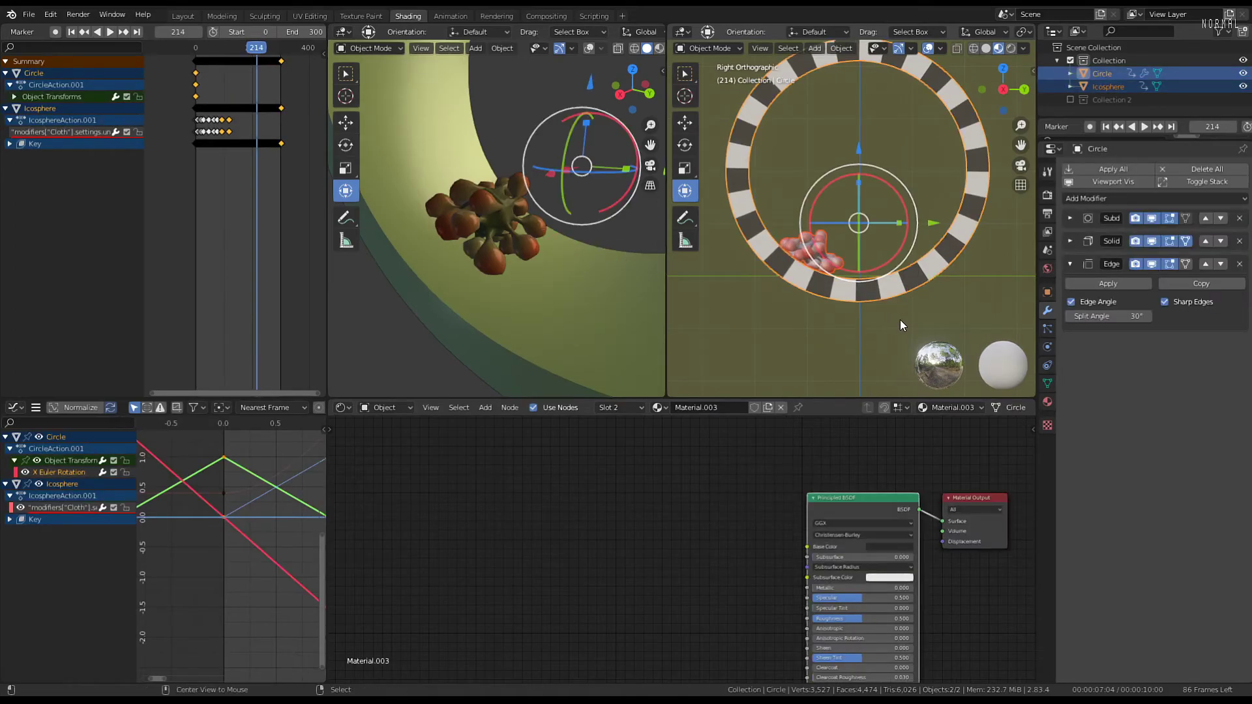
key(space)
key(r)
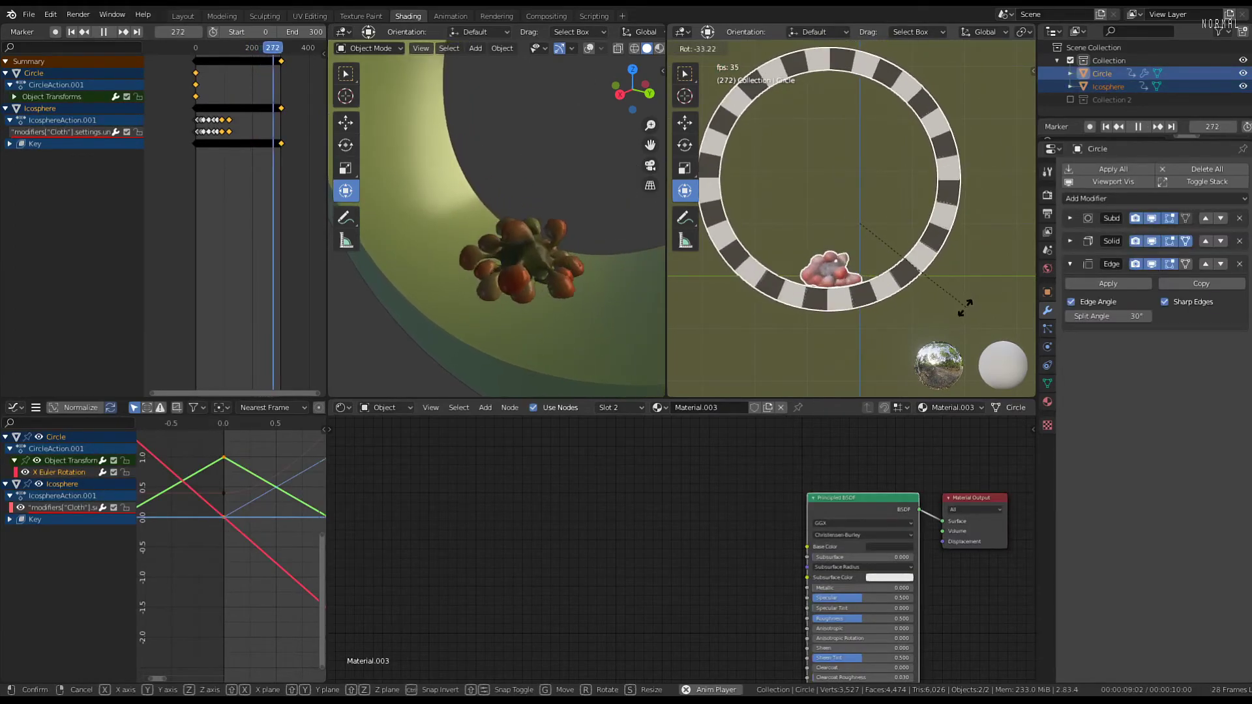
click(960, 311)
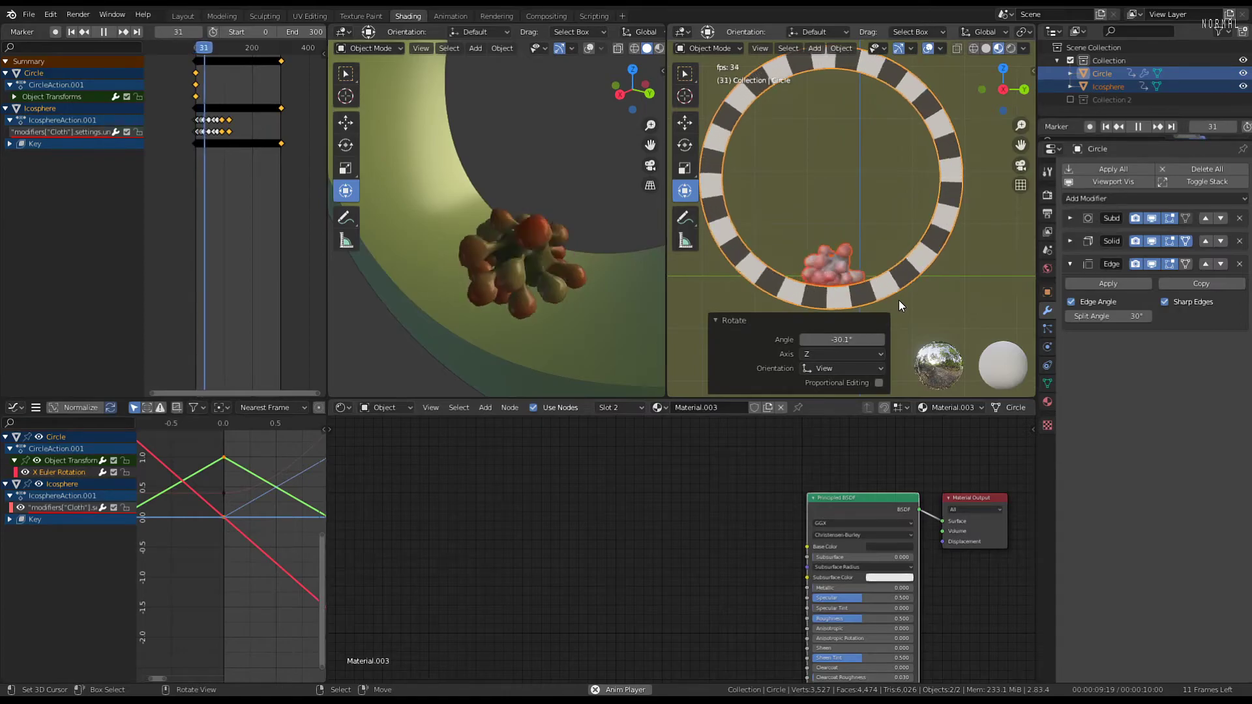
key(g)
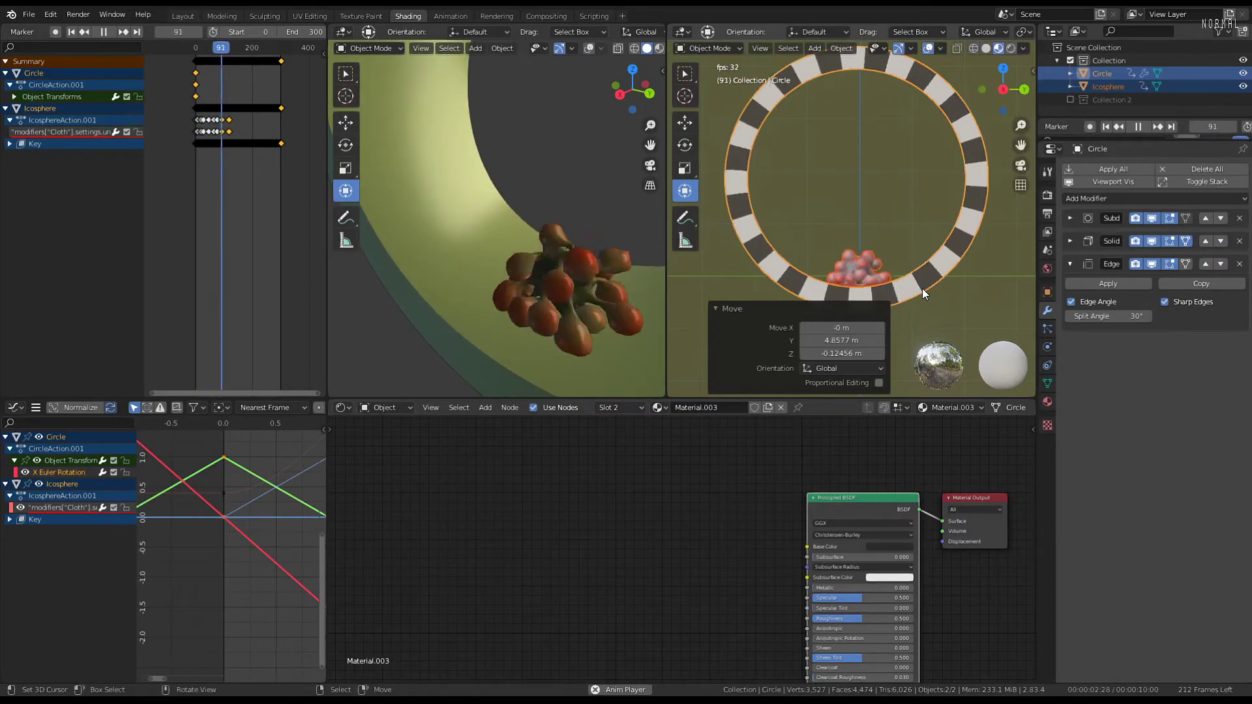
Deselect everything and examine the playing animation of the soft body inside the ring from several angles and the right orthographic view
key(alt+a)
scroll(858, 195, up, 3)
middle_drag(877, 187, 946, 195)
middle_drag(818, 214, 1028, 206)
scroll(557, 205, down, 2)
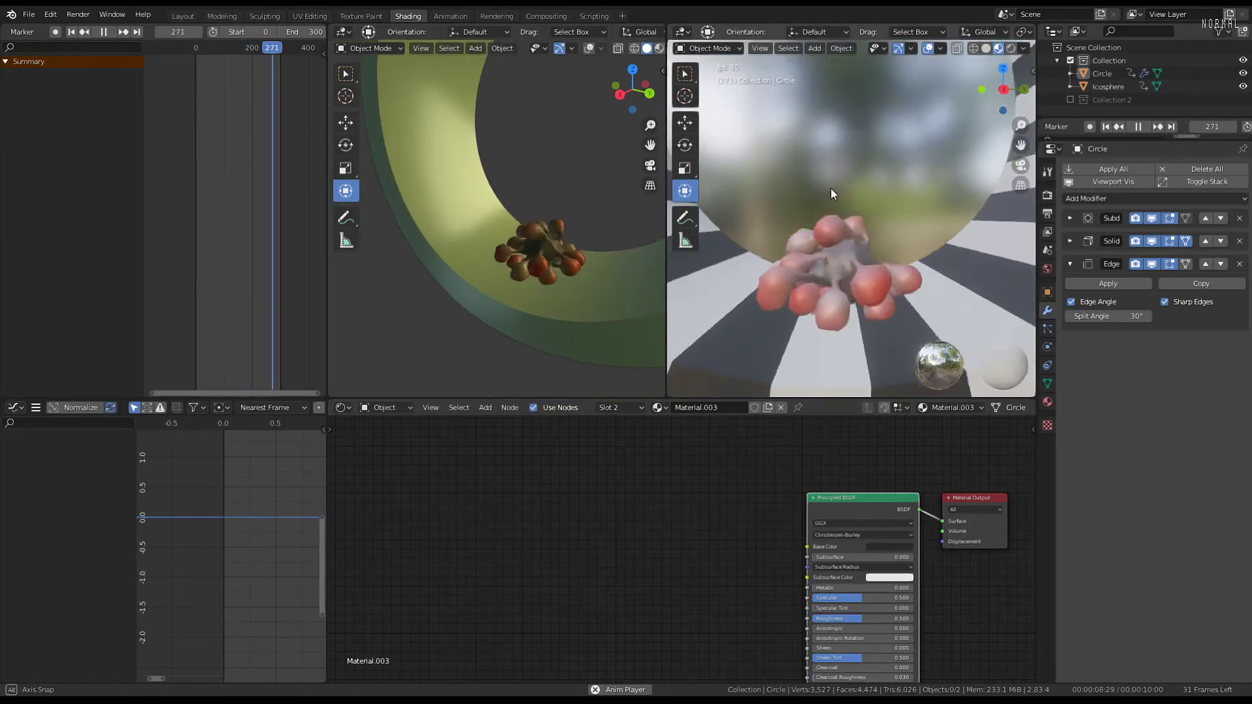
scroll(830, 190, down, 4)
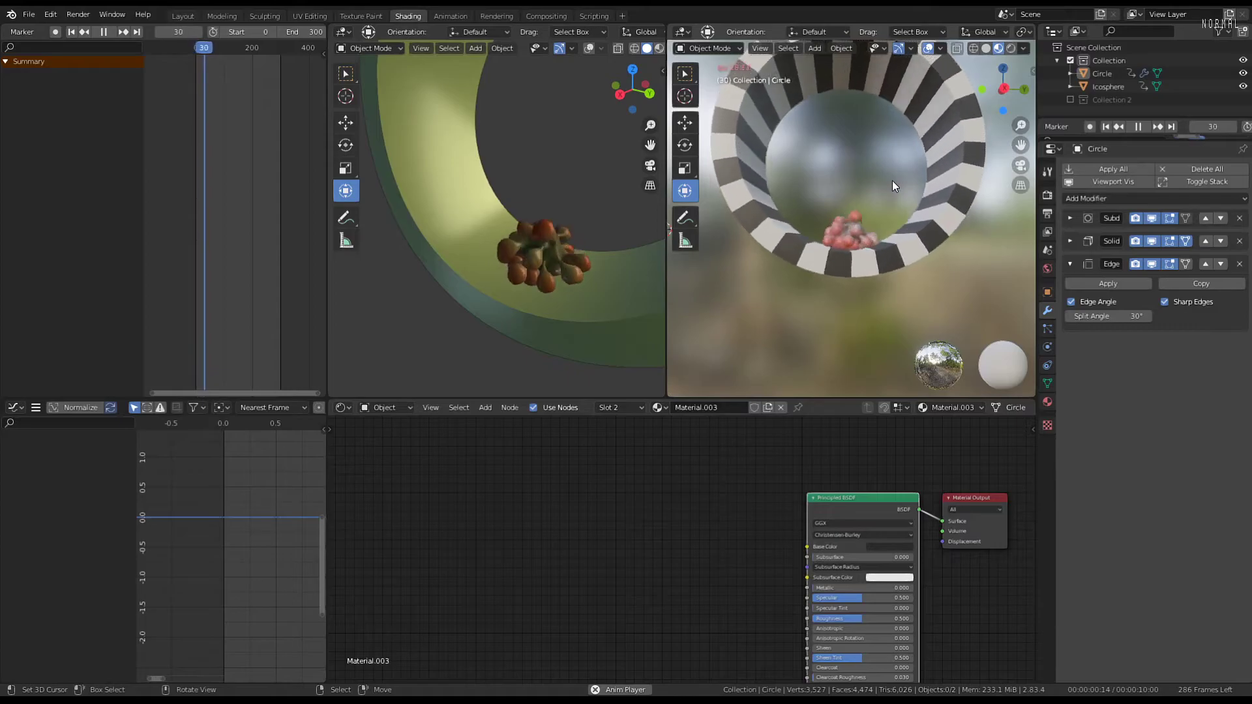
scroll(891, 181, up, 3)
middle_drag(887, 191, 942, 217)
key(KP_3)
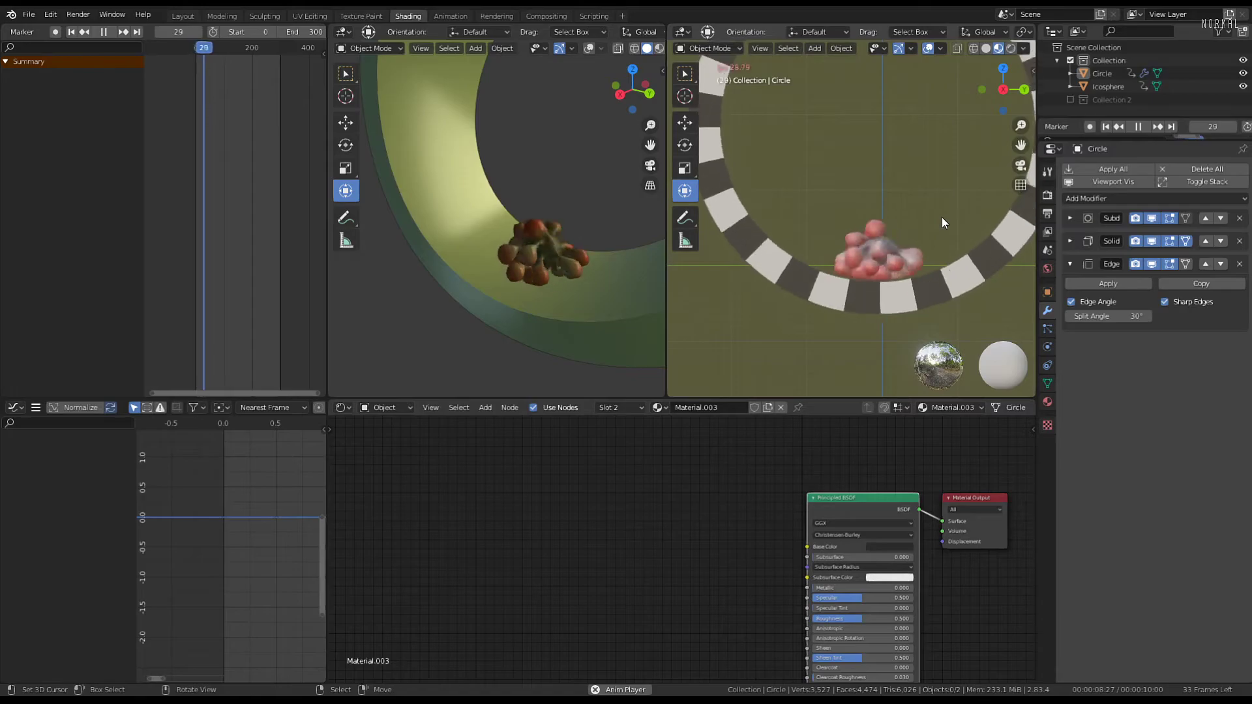
Select the icosphere and lower it about 0.12 m along Z towards the ring's inner surface, then resume playback
scroll(945, 243, up, 4)
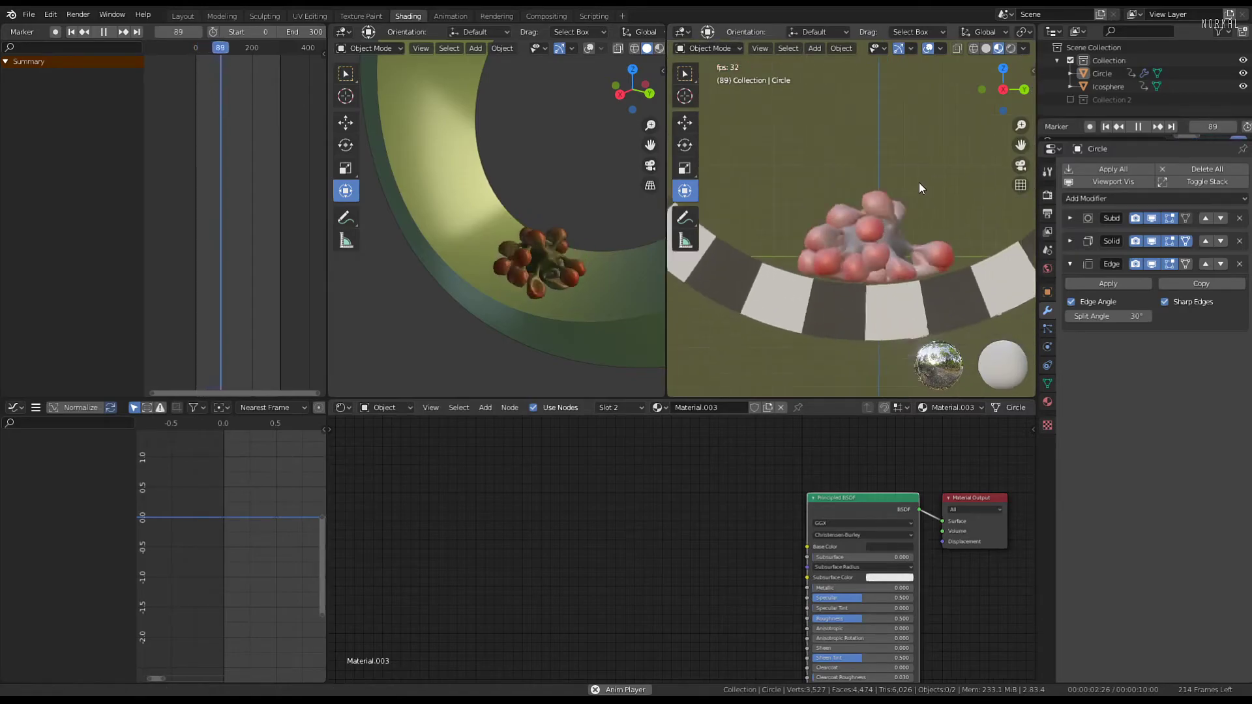
scroll(897, 185, up, 3)
right_click(893, 187)
key(g)
key(z)
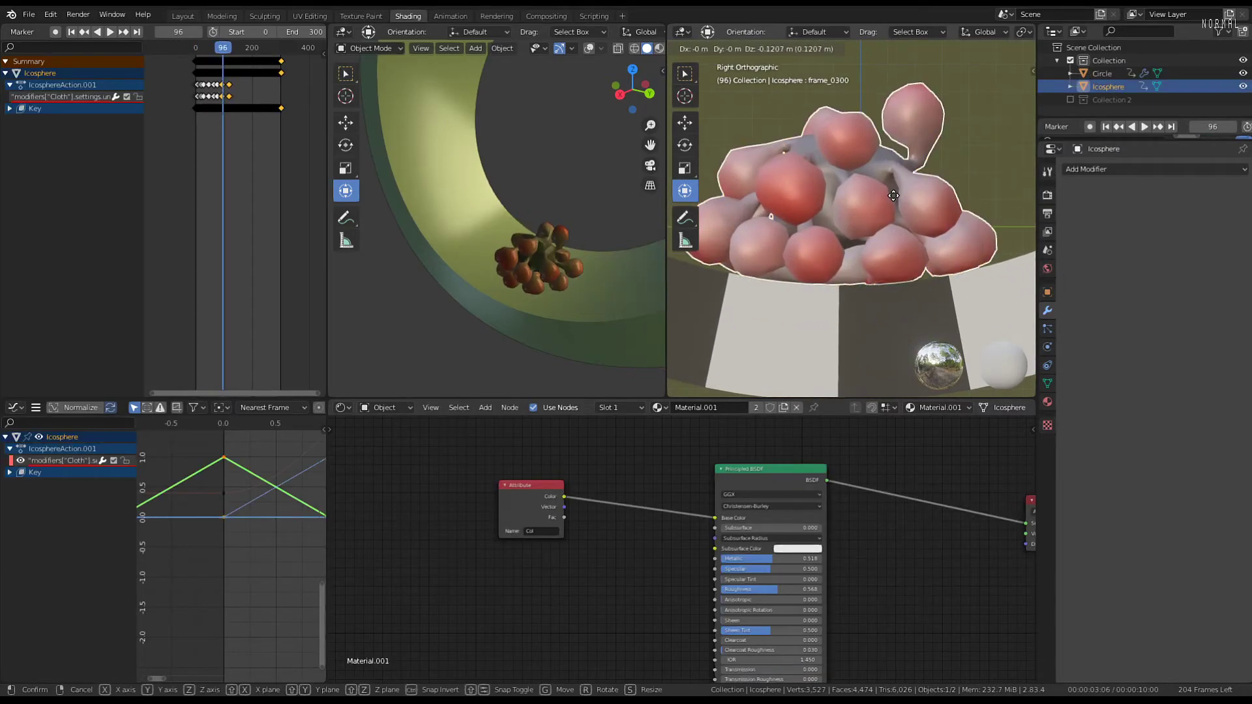
click(893, 196)
key(alt+a)
scroll(893, 195, down, 5)
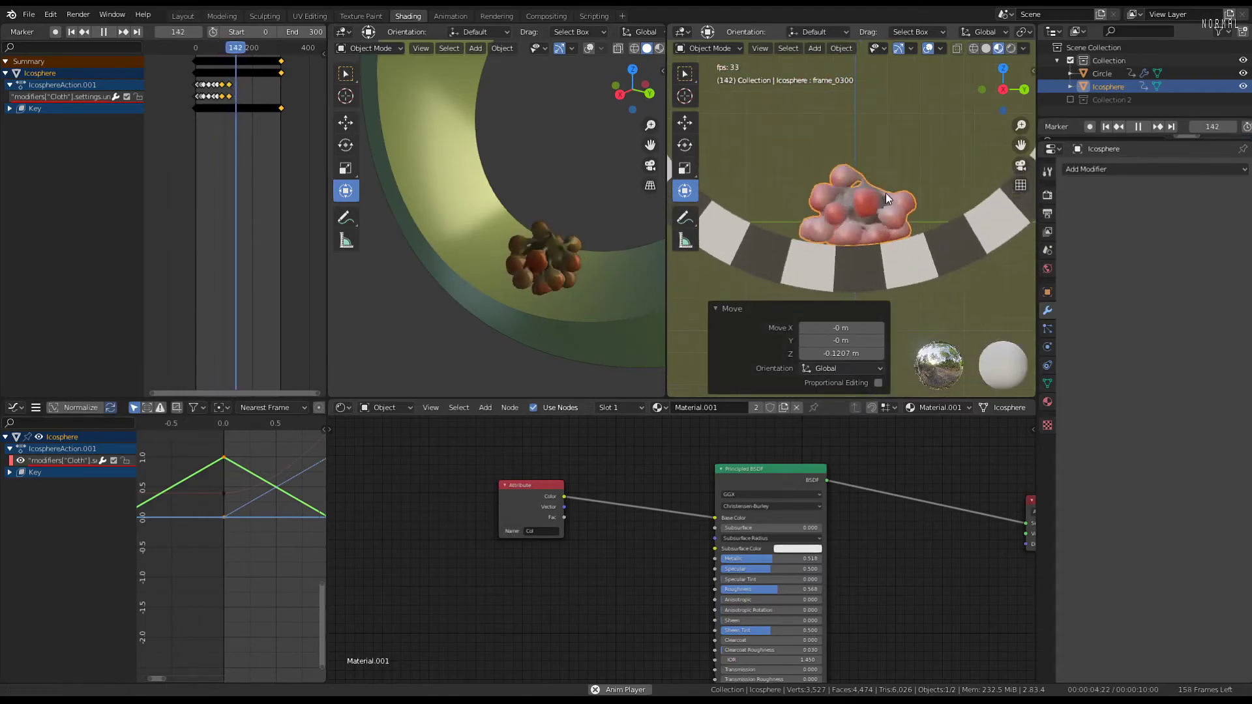
click(872, 215)
scroll(873, 215, down, 3)
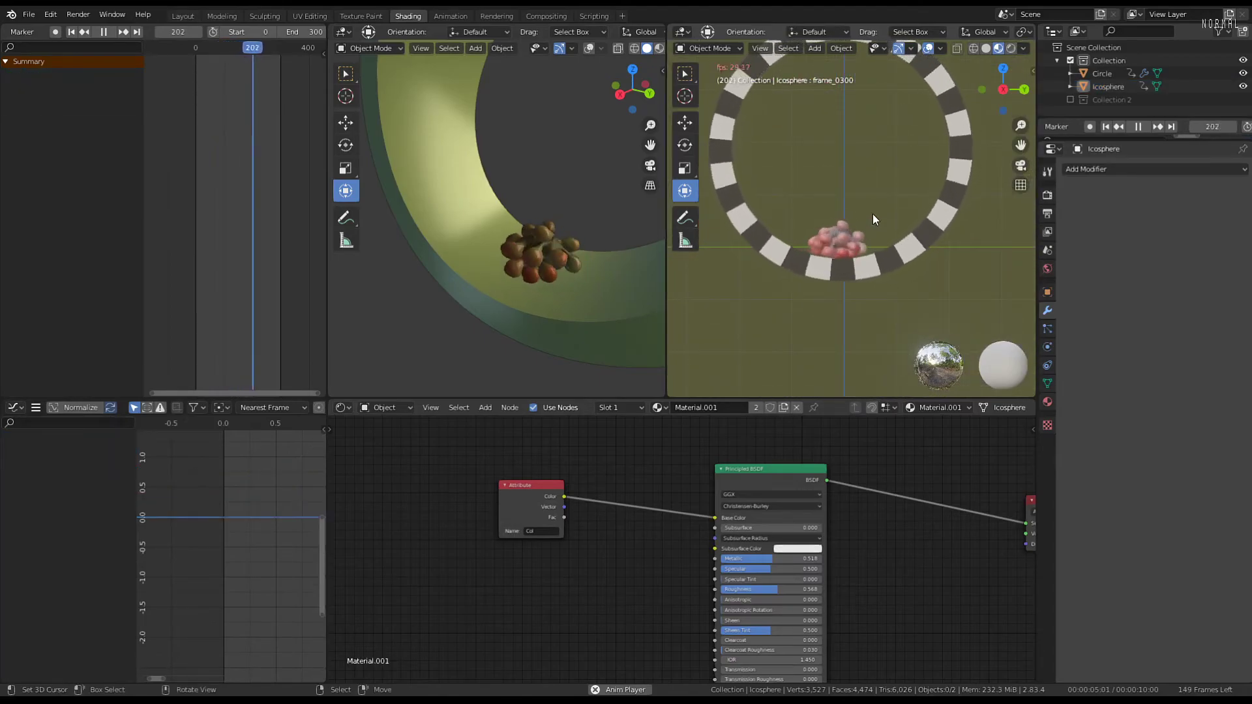
scroll(874, 213, up, 2)
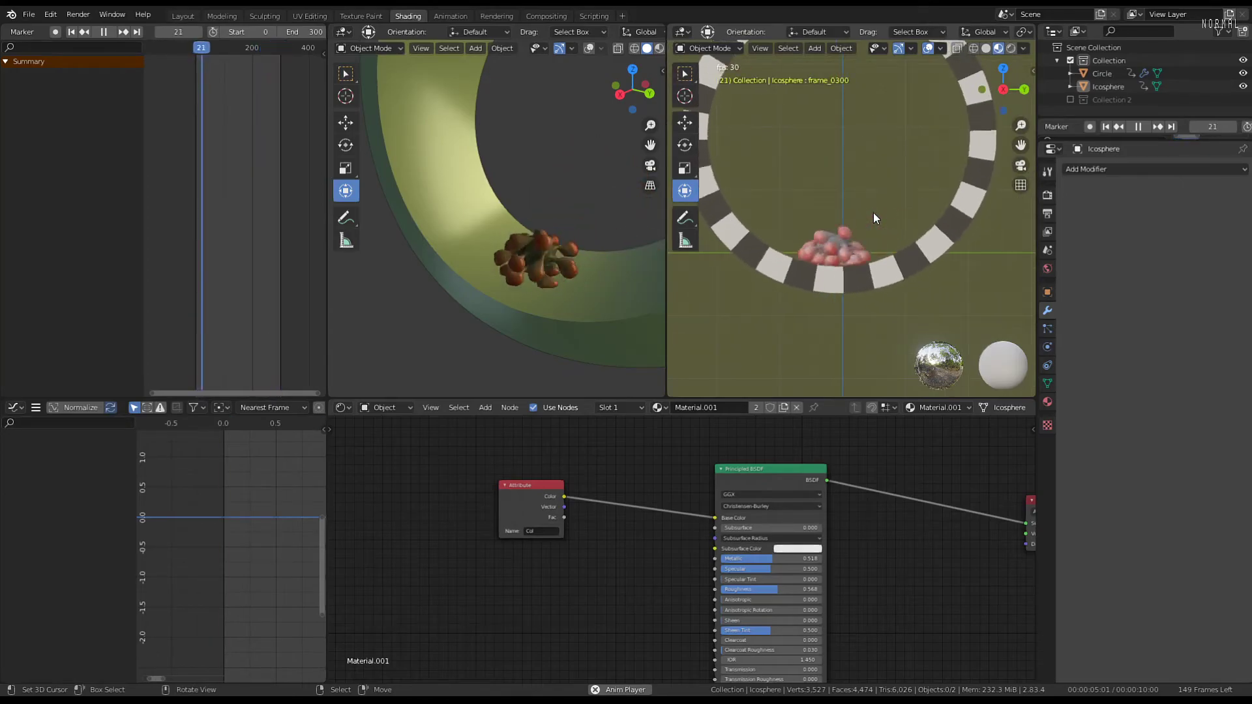
key(a)
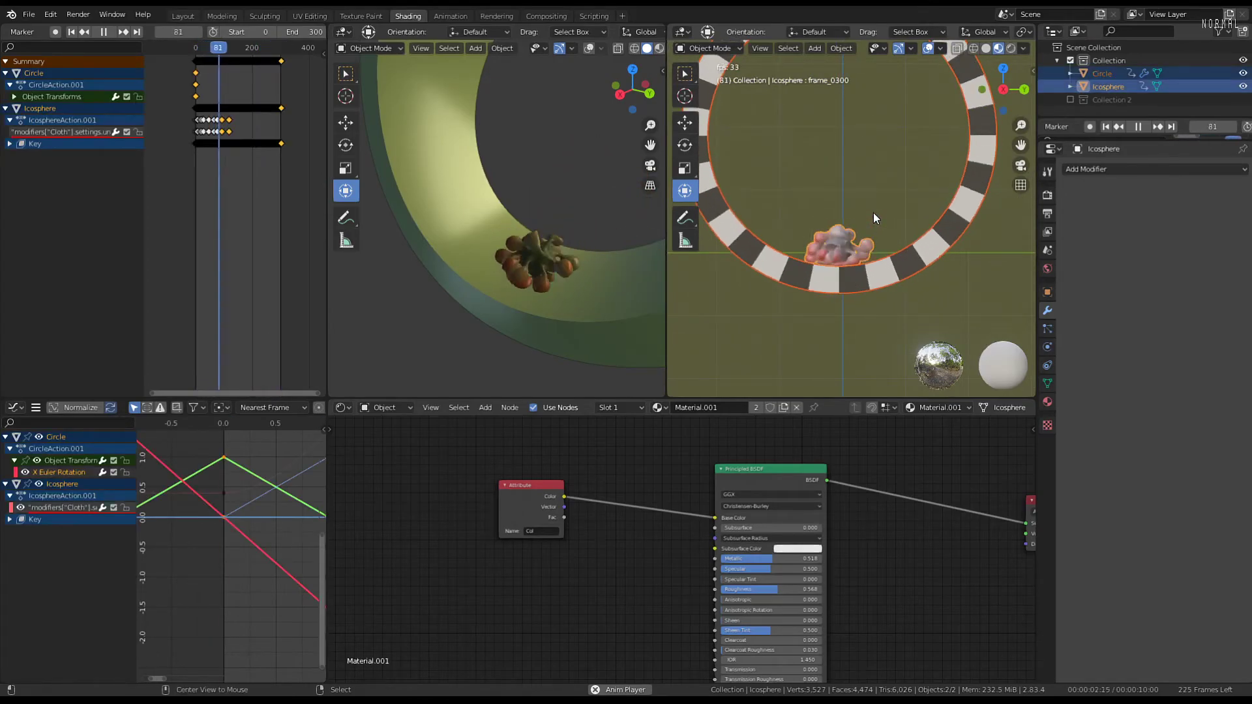
key(alt+g)
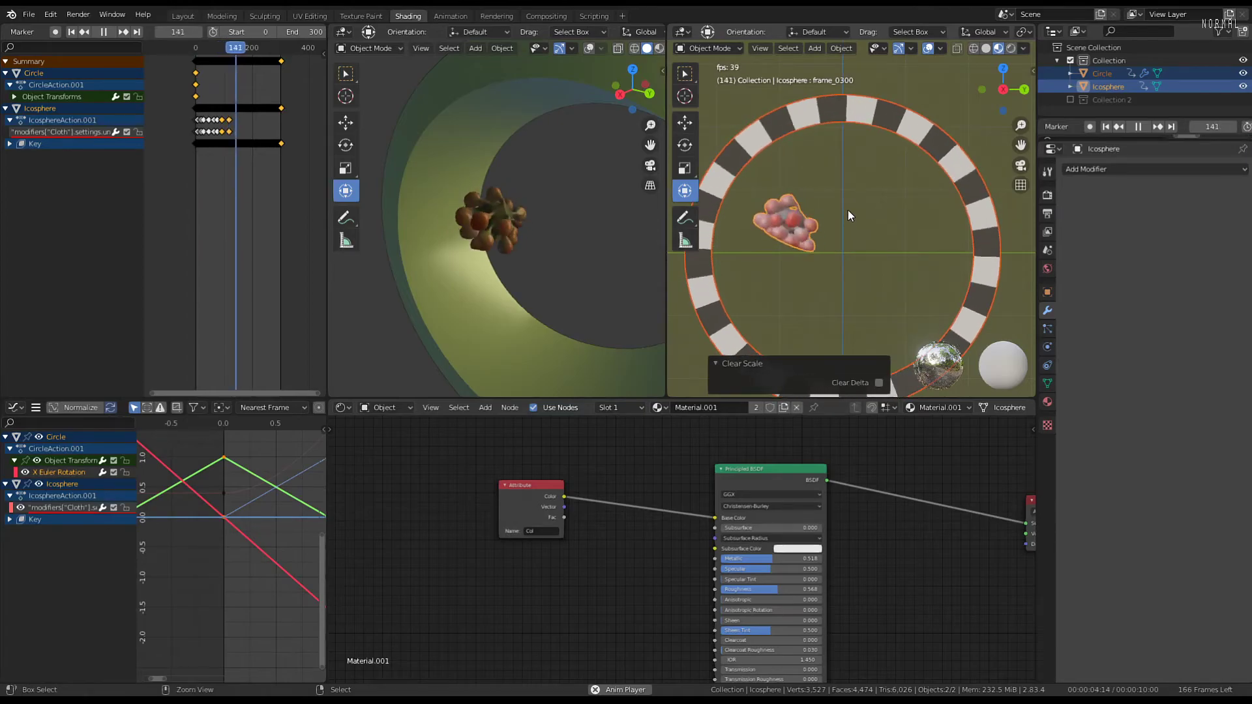
key(ctrl+z)
key(shift+ctrl+space)
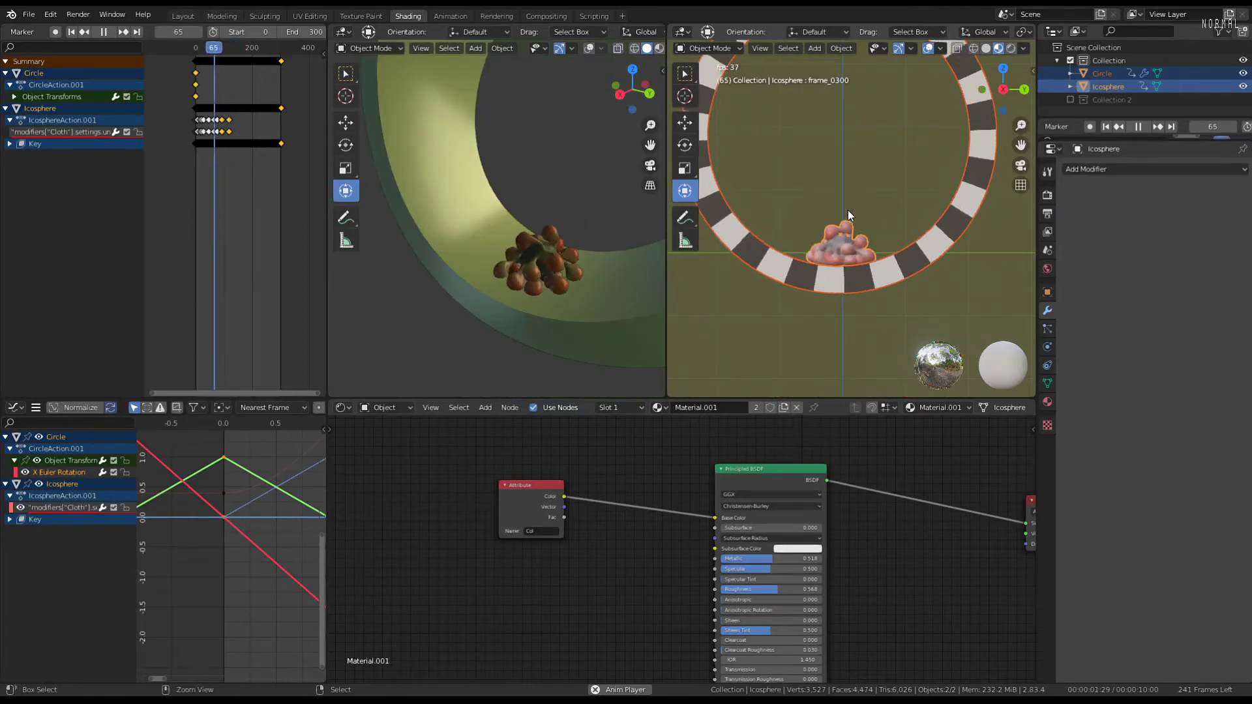
Clear the icosphere's rotation and reposition it on the ring's inner surface, finishing with about 2.09 m along Y and -1.08 m along Z
click(841, 231)
key(alt+r)
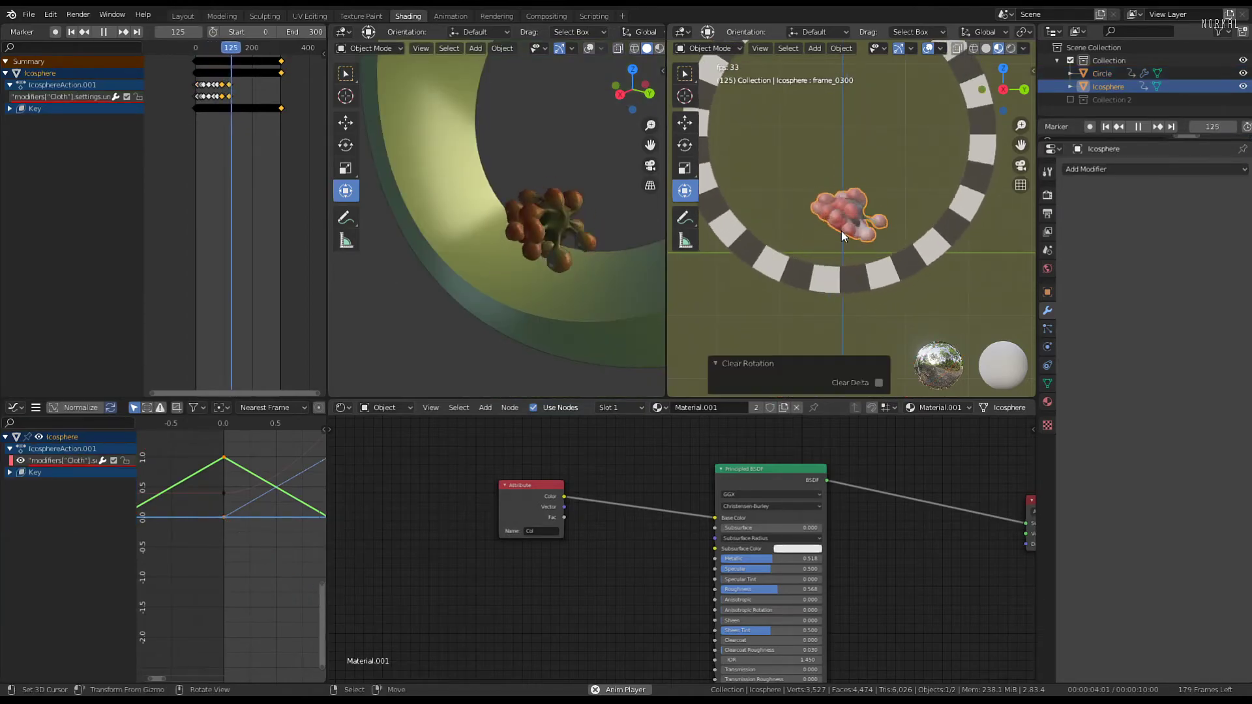
right_click(852, 226)
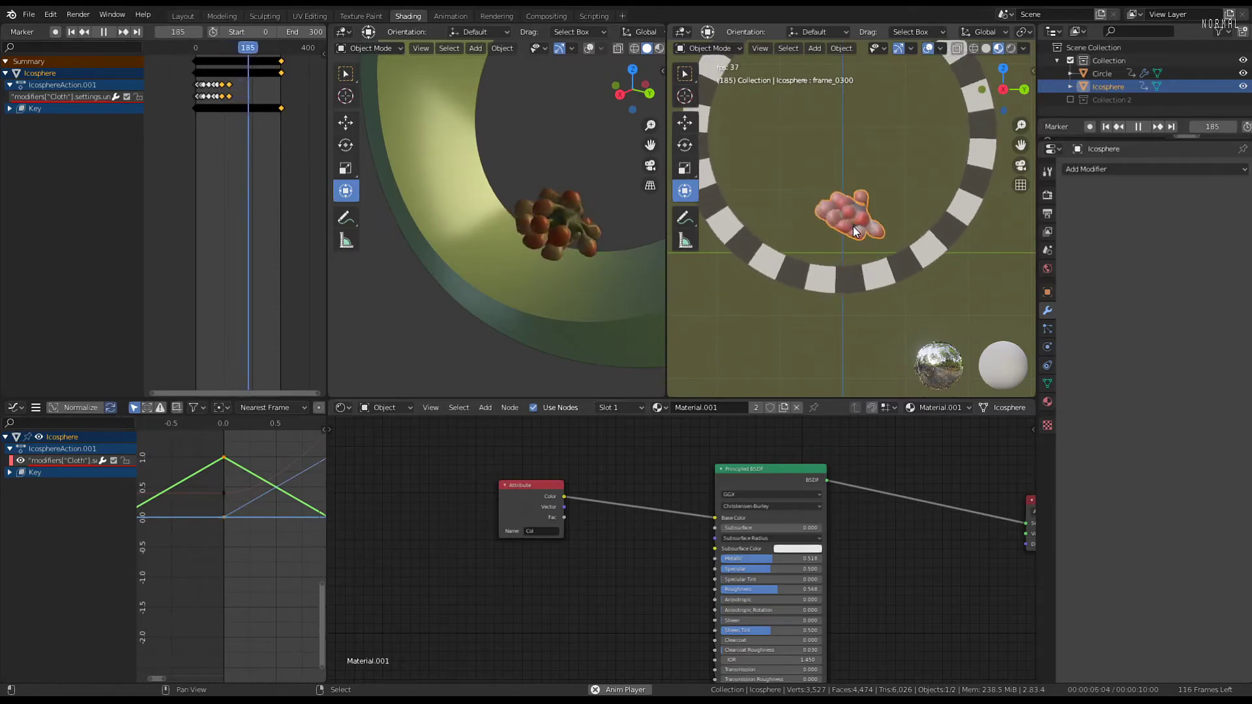
shift+middle_drag(866, 229, 906, 222)
key(space)
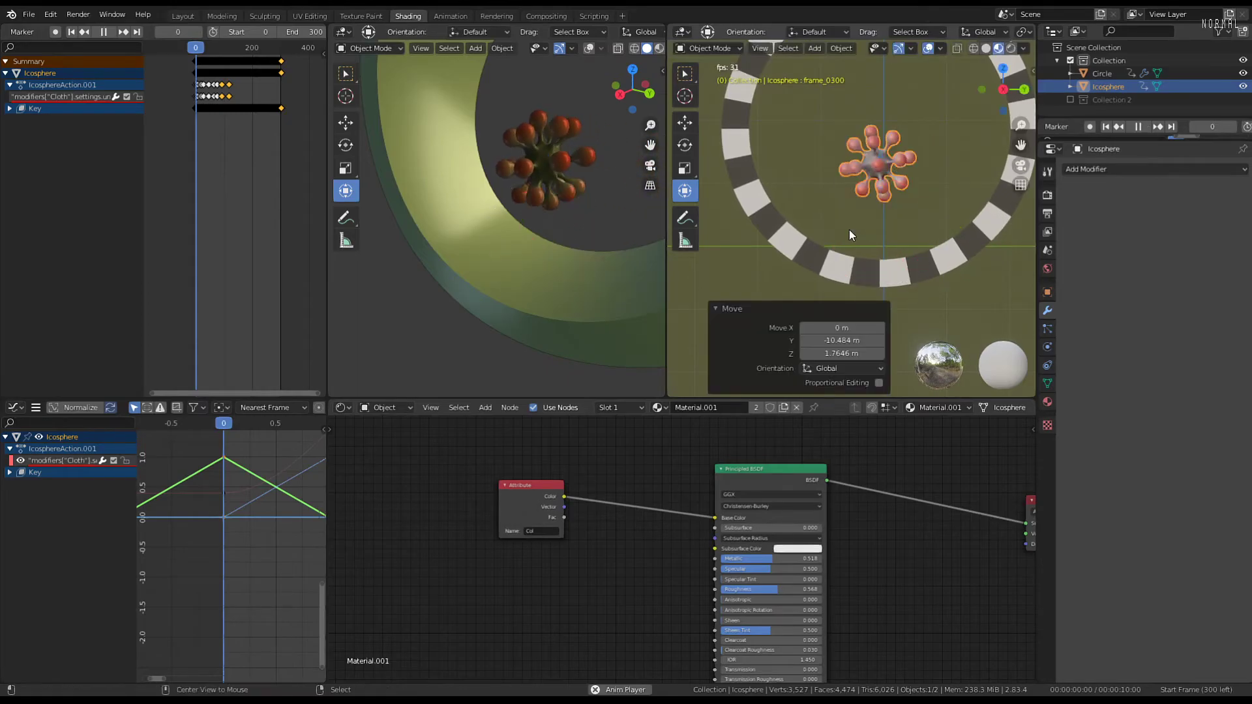
key(space)
scroll(913, 203, up, 2)
key(g)
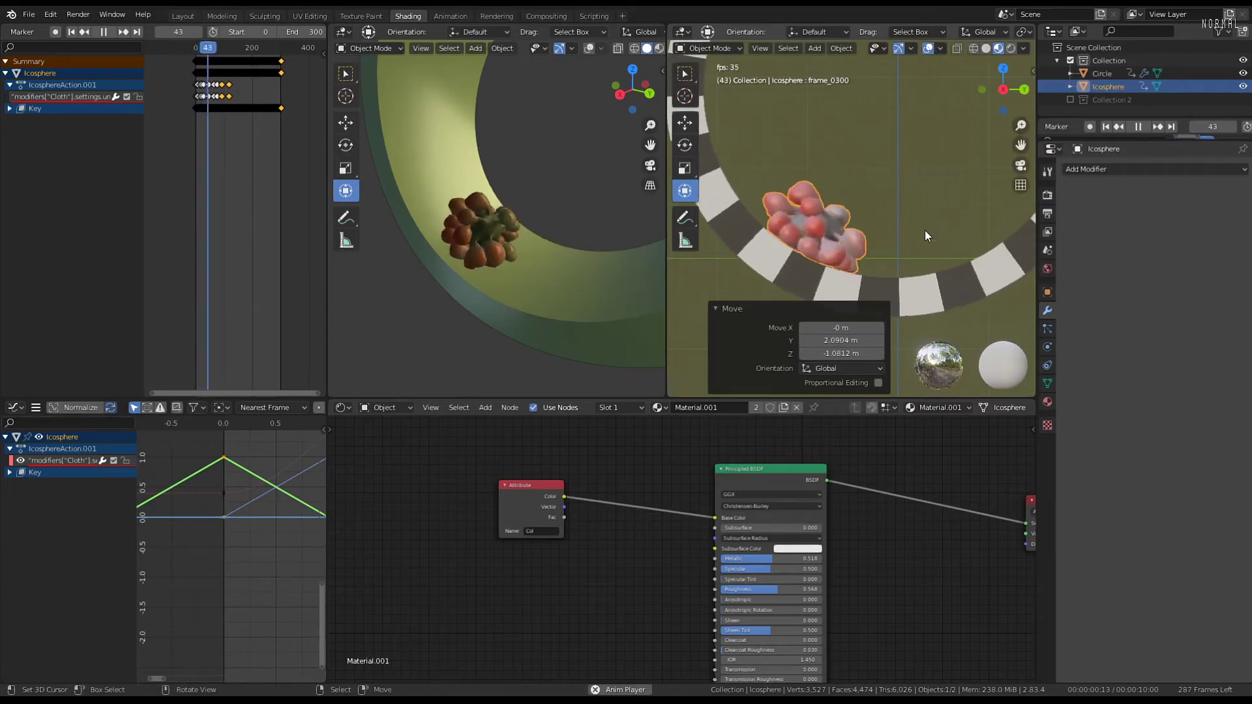
scroll(896, 118, down, 3)
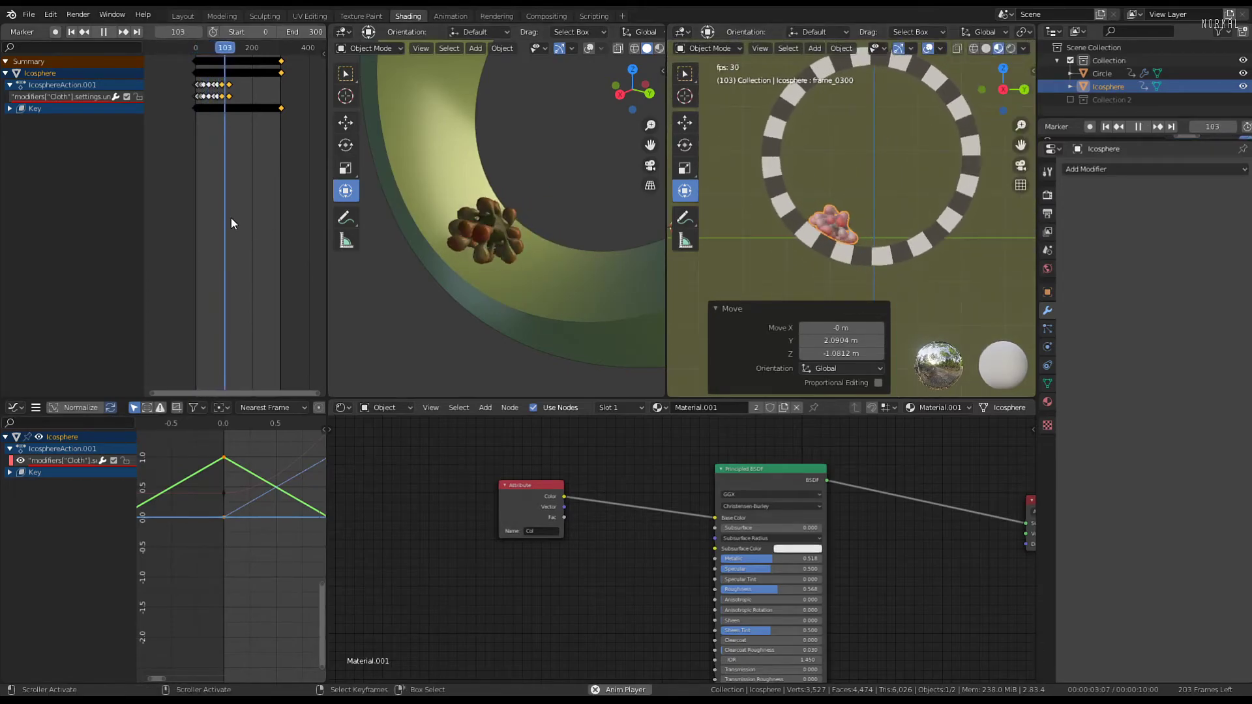
key(shift+Left)
scroll(830, 206, up, 6)
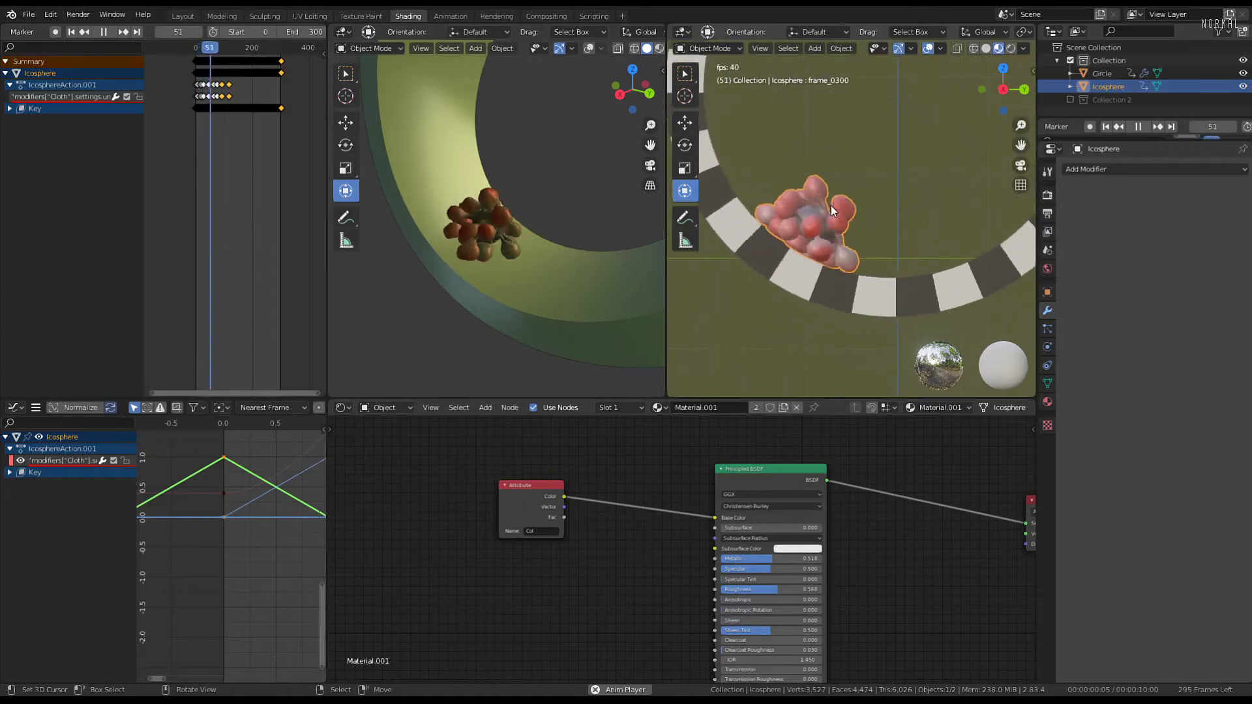
Select the striped ring and shift it along the X axis relative to the soft body, then resume playback
middle_drag(883, 185, 954, 251)
key(alt+a)
key(space)
right_click(978, 245)
shift+middle_drag(950, 183, 949, 257)
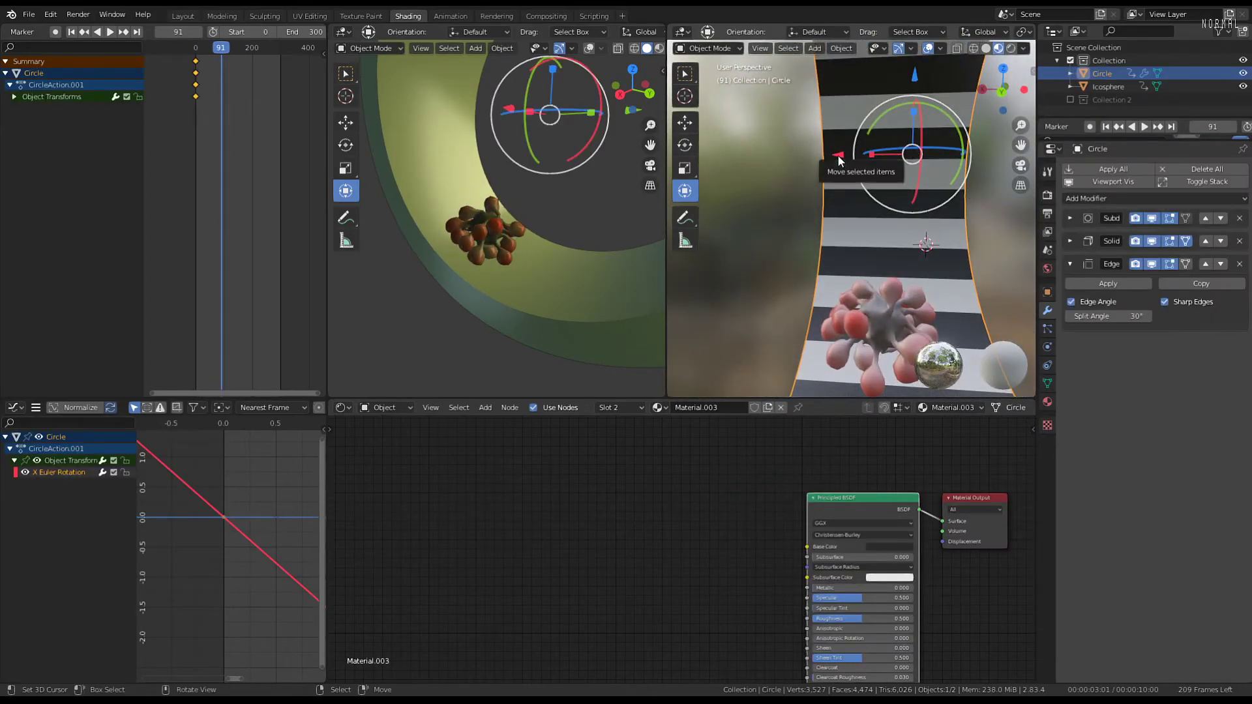
drag(837, 157, 792, 160)
key(space)
Examine how the soft body sits inside the ring during playback, from several angles and in the right orthographic view
middle_drag(777, 217, 885, 173)
scroll(926, 212, down, 3)
click(715, 309)
click(847, 255)
scroll(849, 256, up, 2)
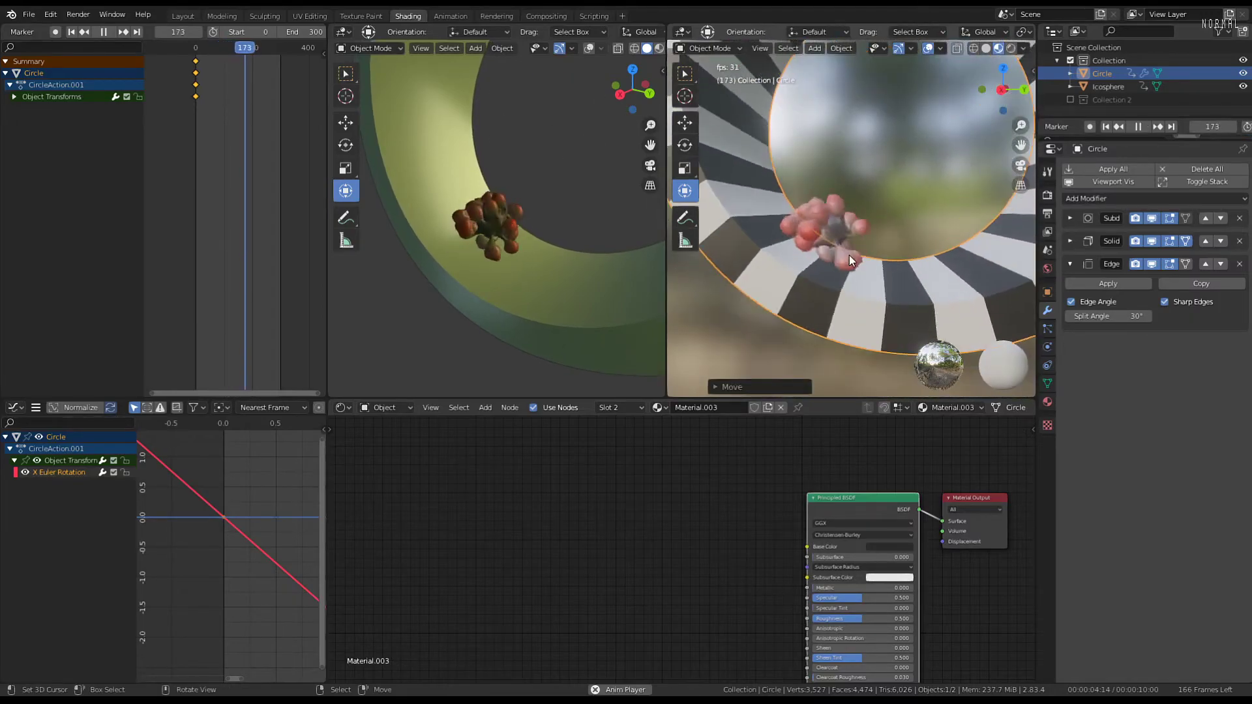
middle_drag(849, 255, 913, 233)
key(KP_3)
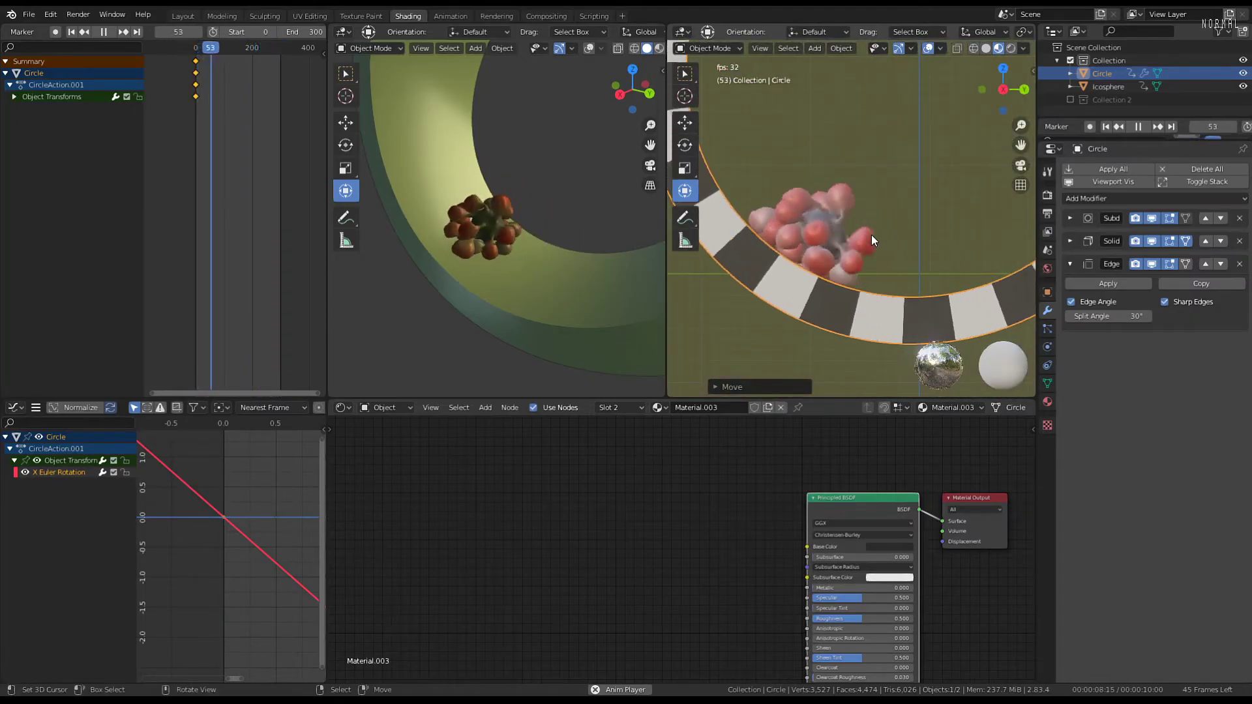
middle_drag(871, 235, 995, 197)
scroll(922, 216, down, 2)
Set the thickness of the ring's Solidify modifier to about -1.107 m
click(1071, 241)
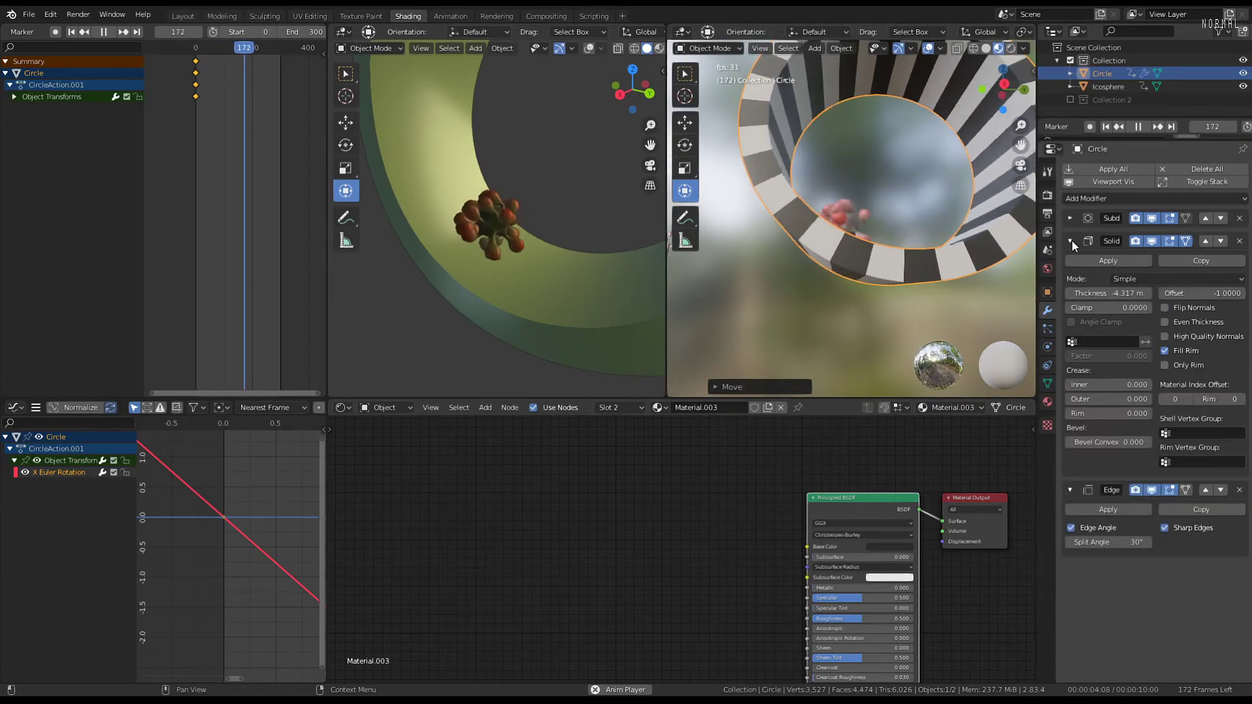
mouse_move(1117, 292)
mouse_down()
mouse_move(1096, 293)
mouse_move(1129, 292)
mouse_up()
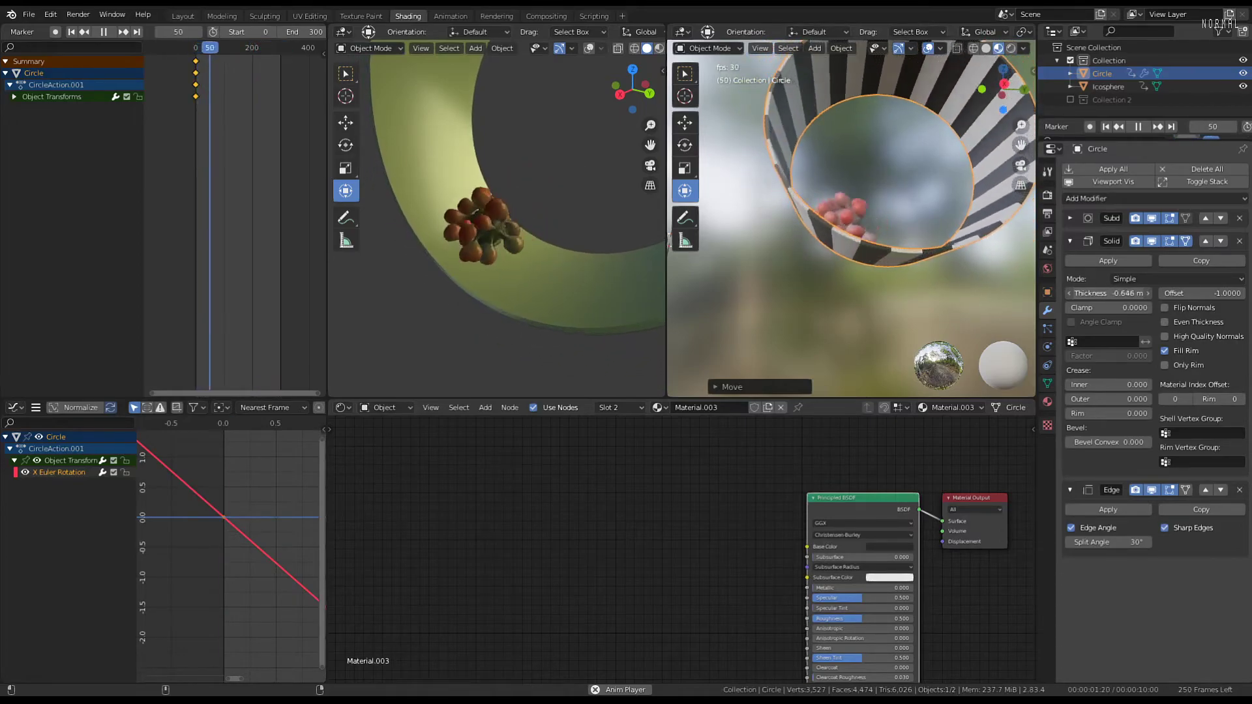
middle_drag(895, 181, 865, 232)
scroll(906, 207, down, 1)
scroll(878, 233, down, 2)
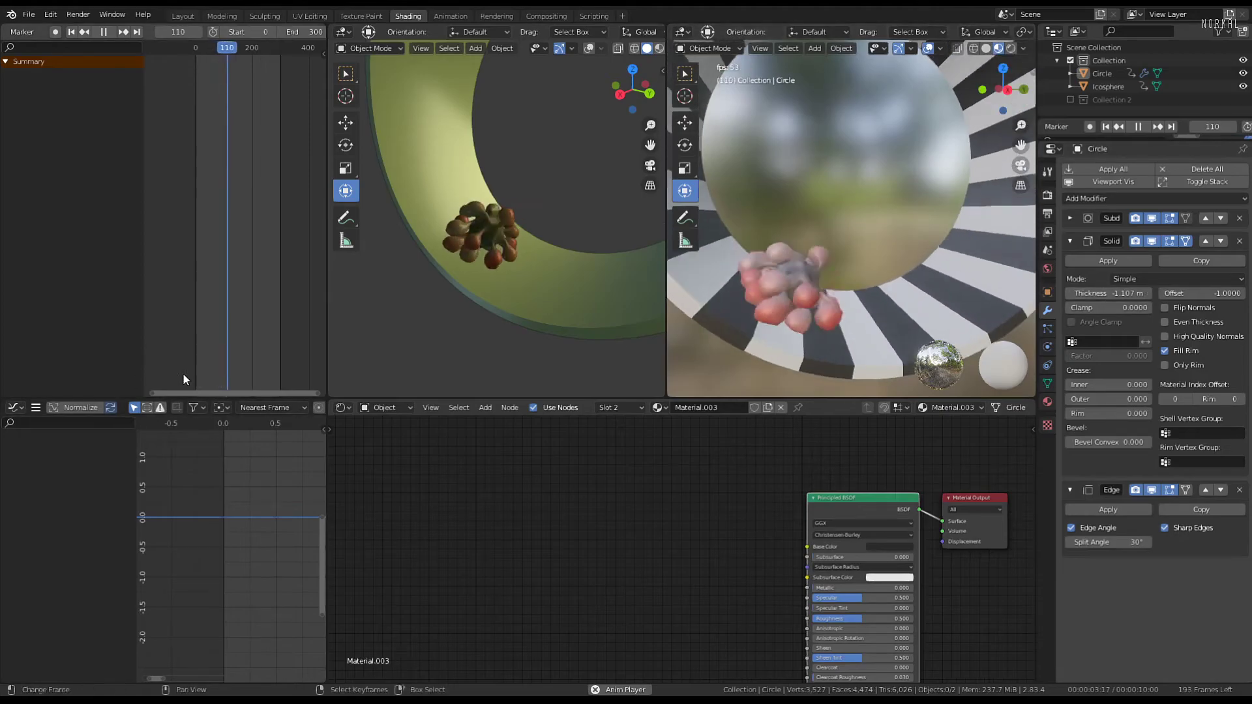
Select the ring and repeatedly rotate its X Euler Rotation curve to match its turning speed to the rolling soft body
click(878, 362)
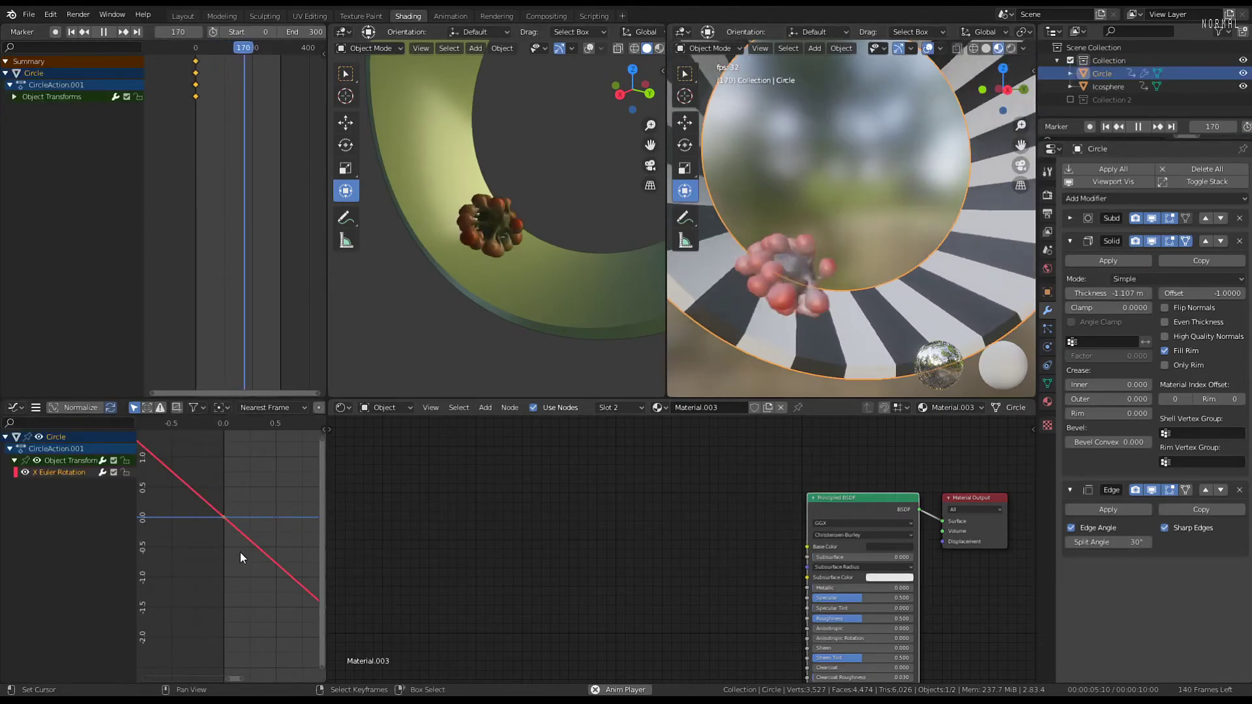
key(r)
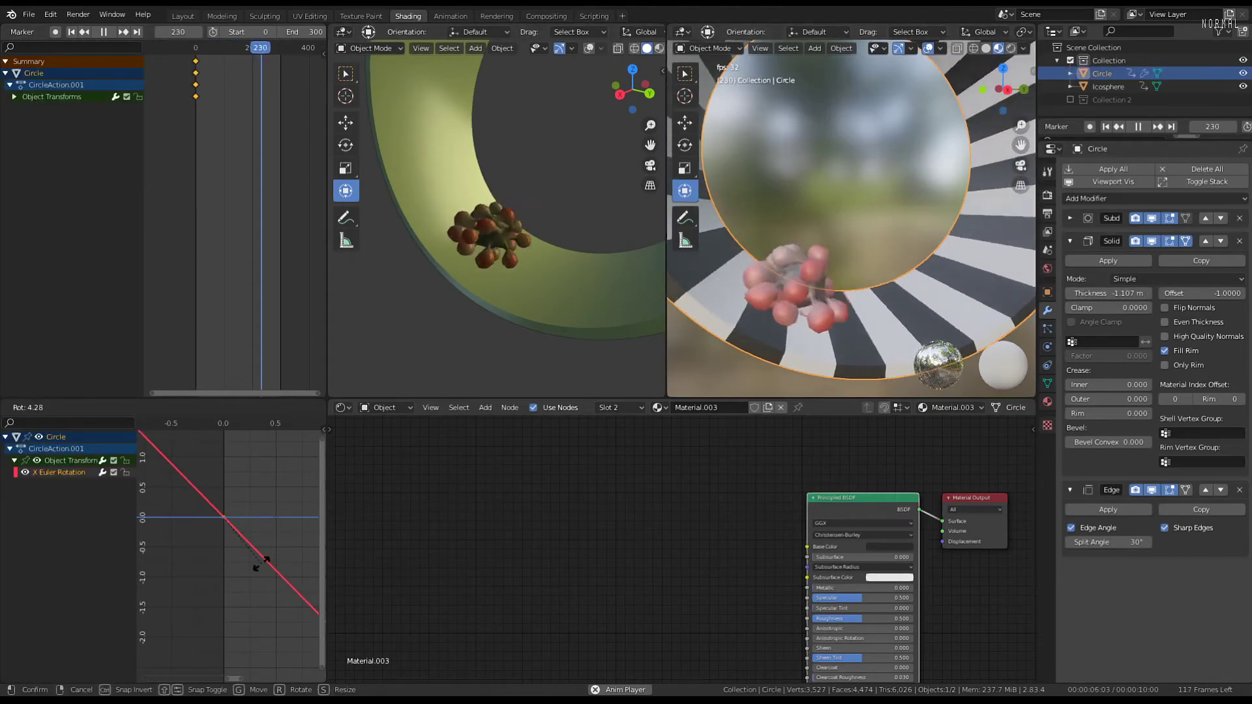
click(279, 538)
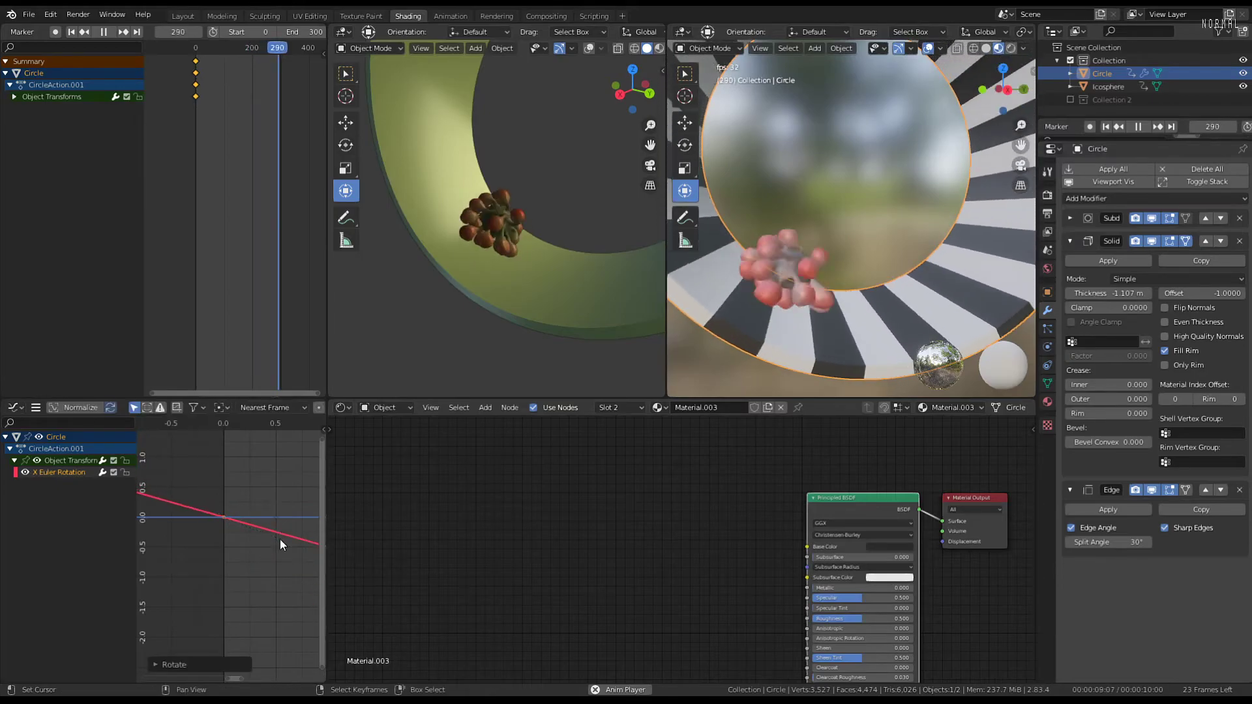
key(r)
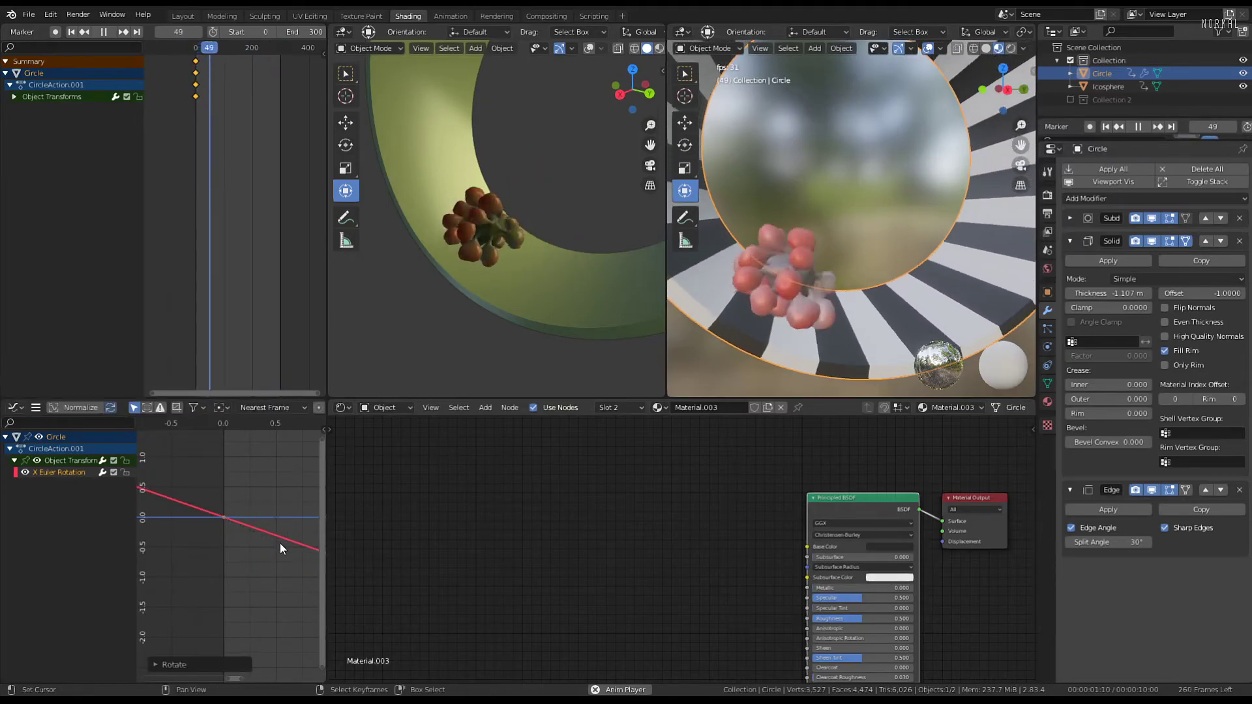
click(281, 525)
key(r)
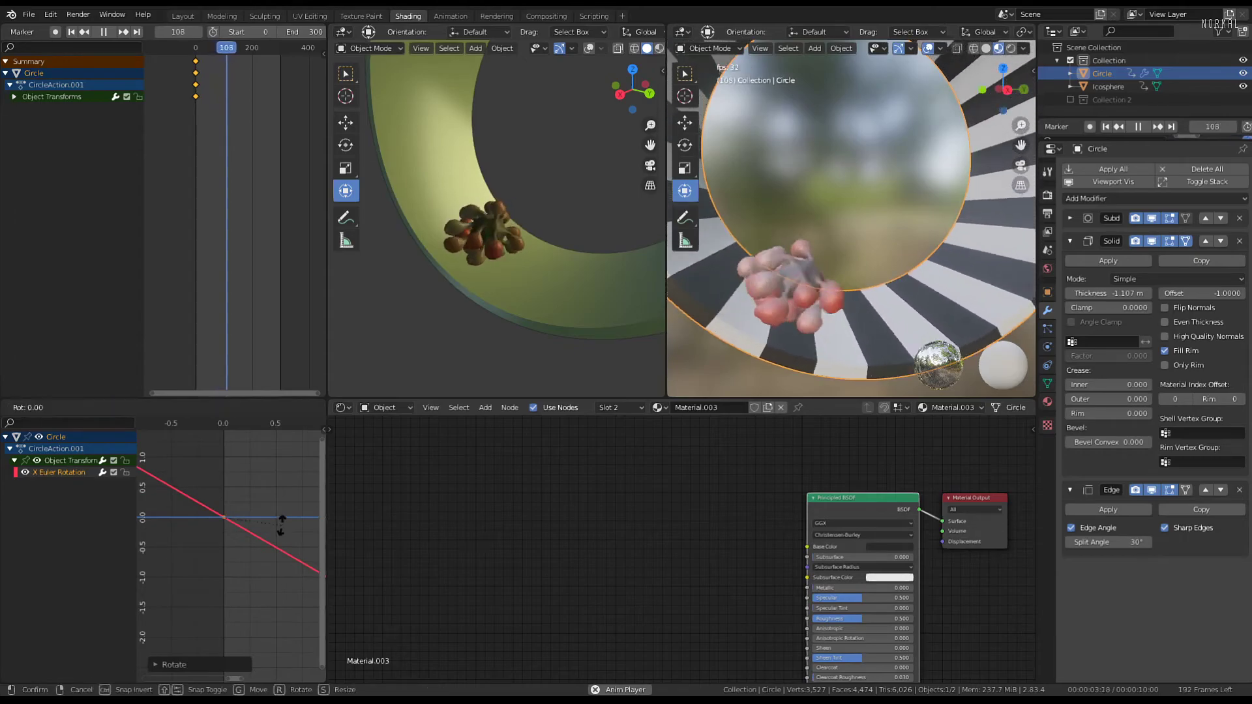
click(279, 535)
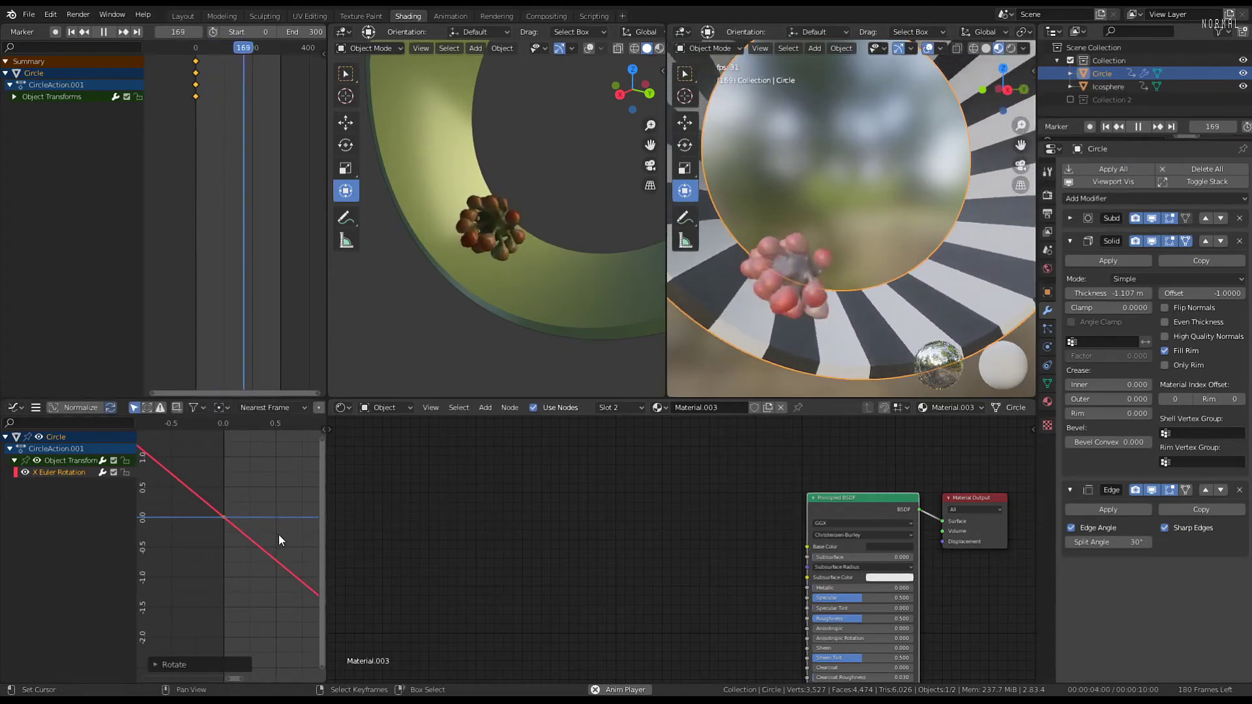
key(r)
click(274, 536)
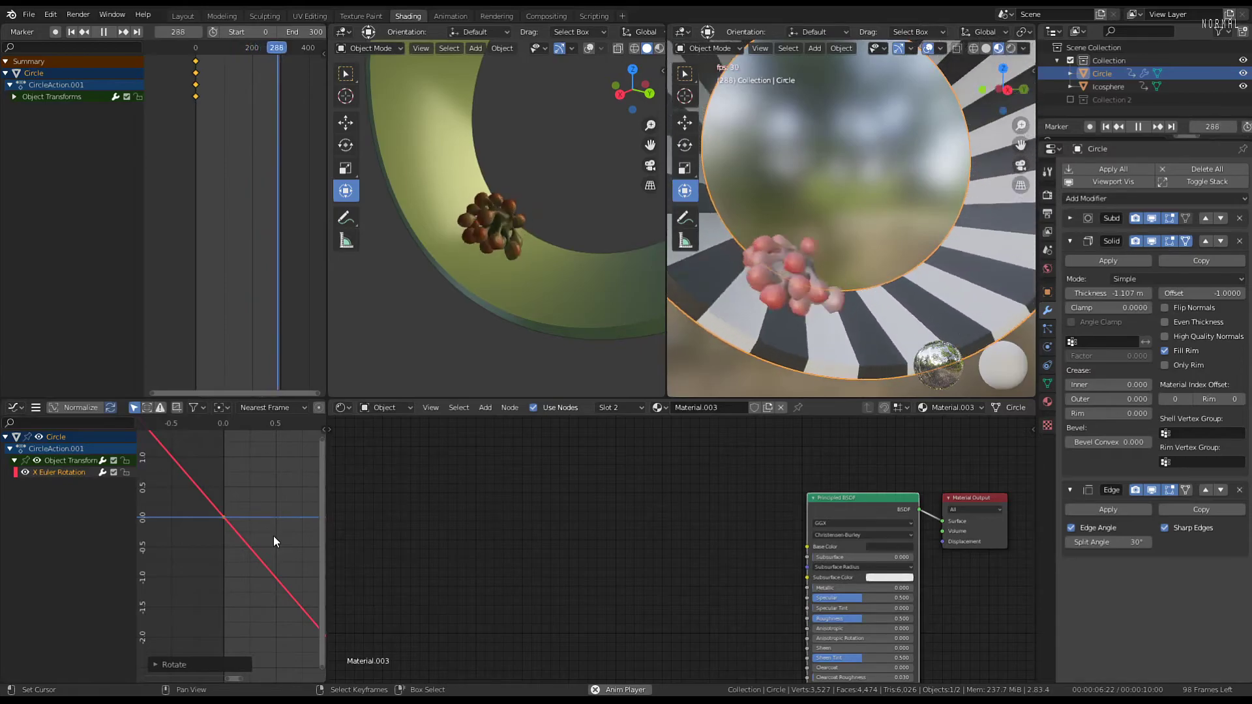
Fine-tune the slope of the ring's X Euler Rotation curve while comparing the contact with the soft body in the right orthographic view
key(KP_3)
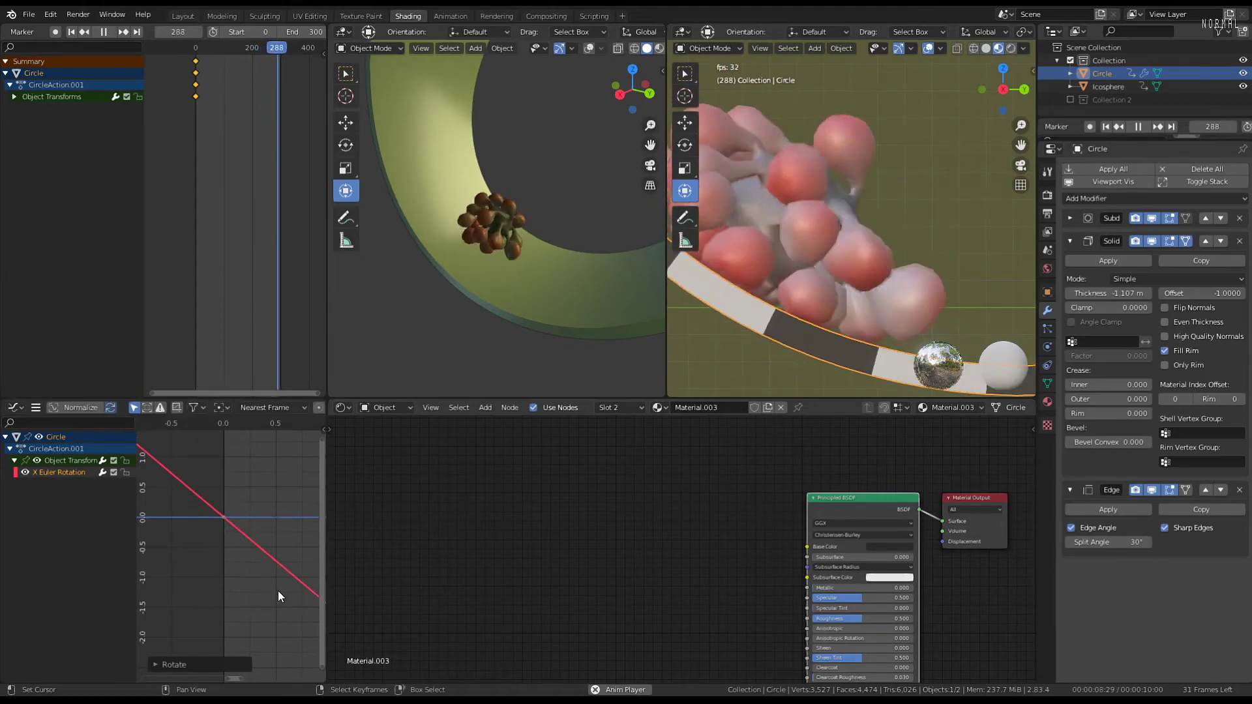
key(r)
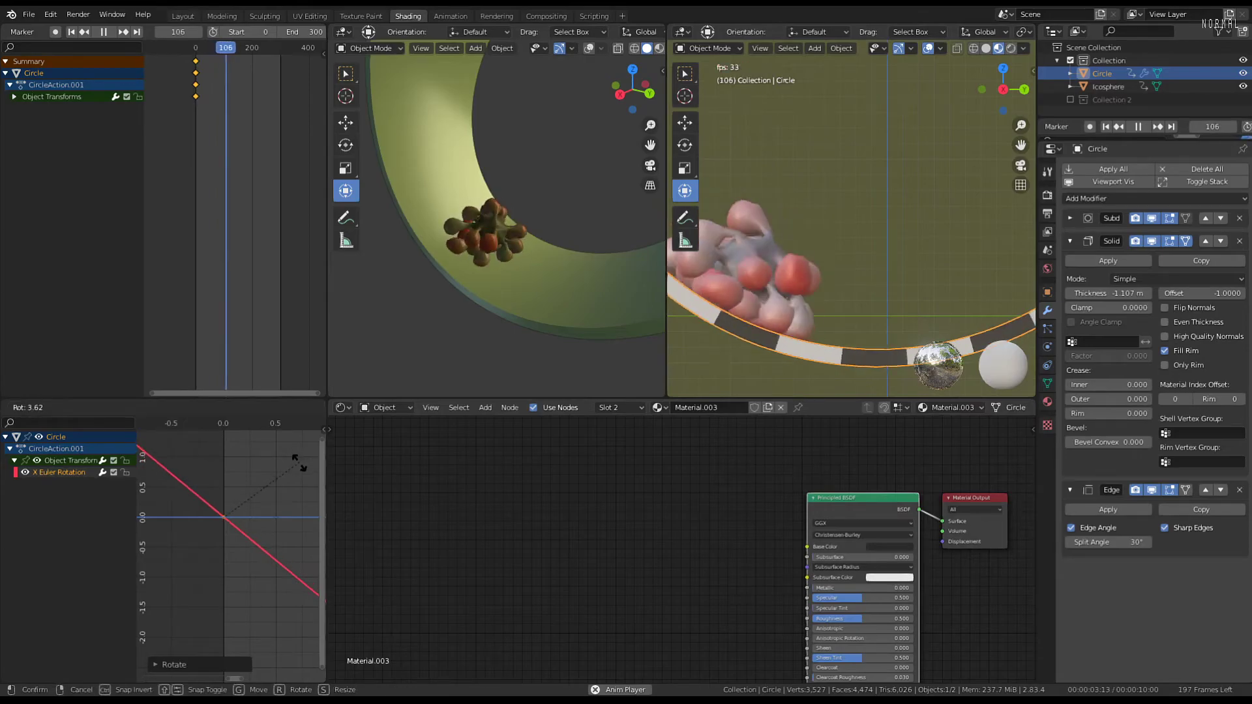
mouse_move(776, 294)
middle_down()
mouse_move(788, 317)
mouse_move(767, 304)
middle_up()
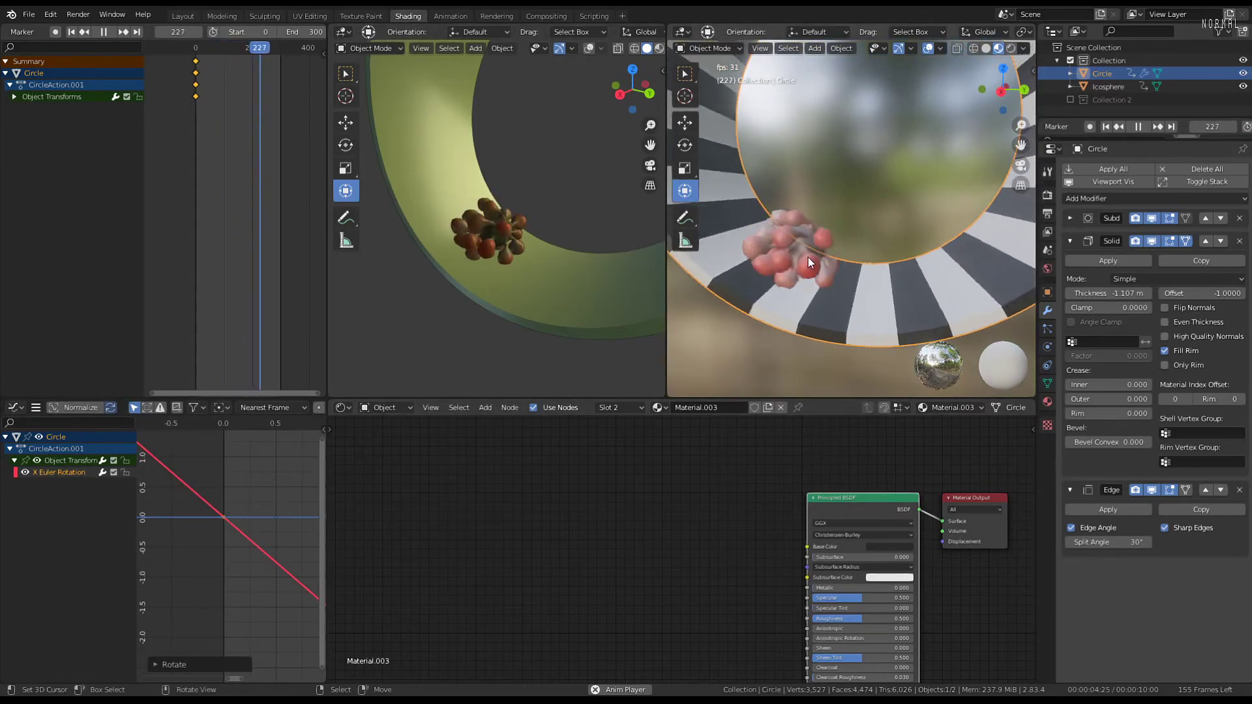
key(KP_1)
key(KP_3)
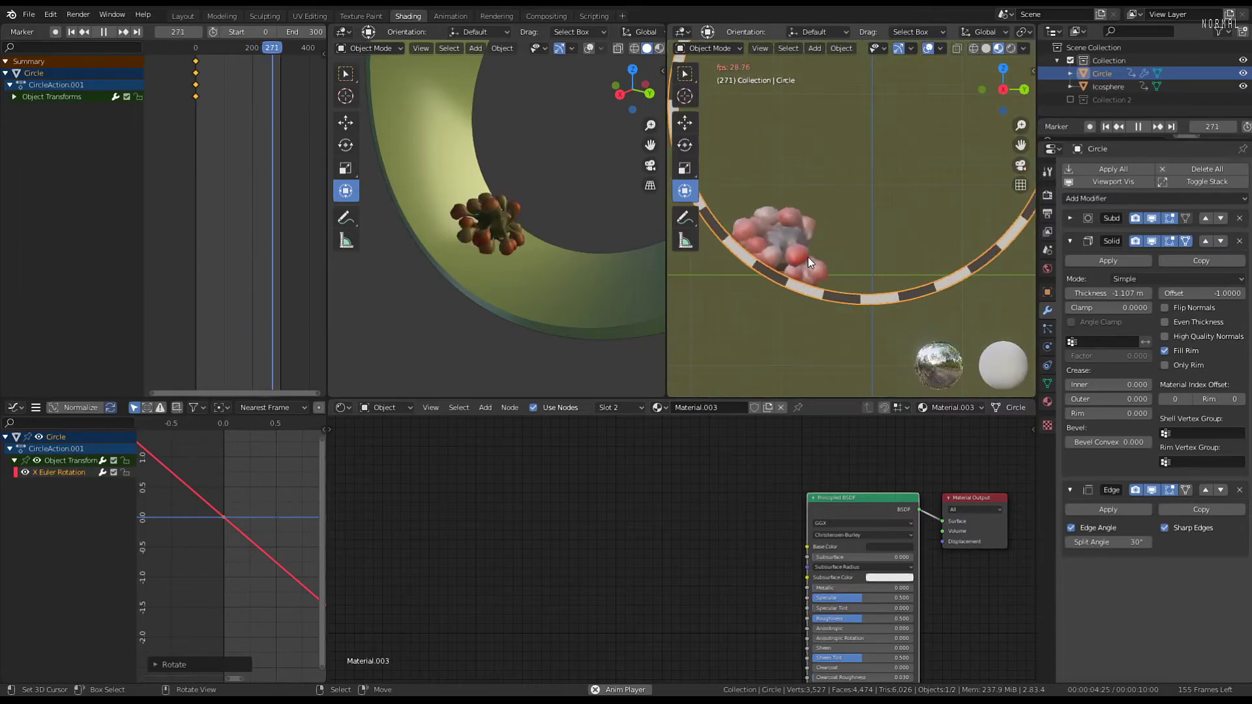
key(r)
click(257, 503)
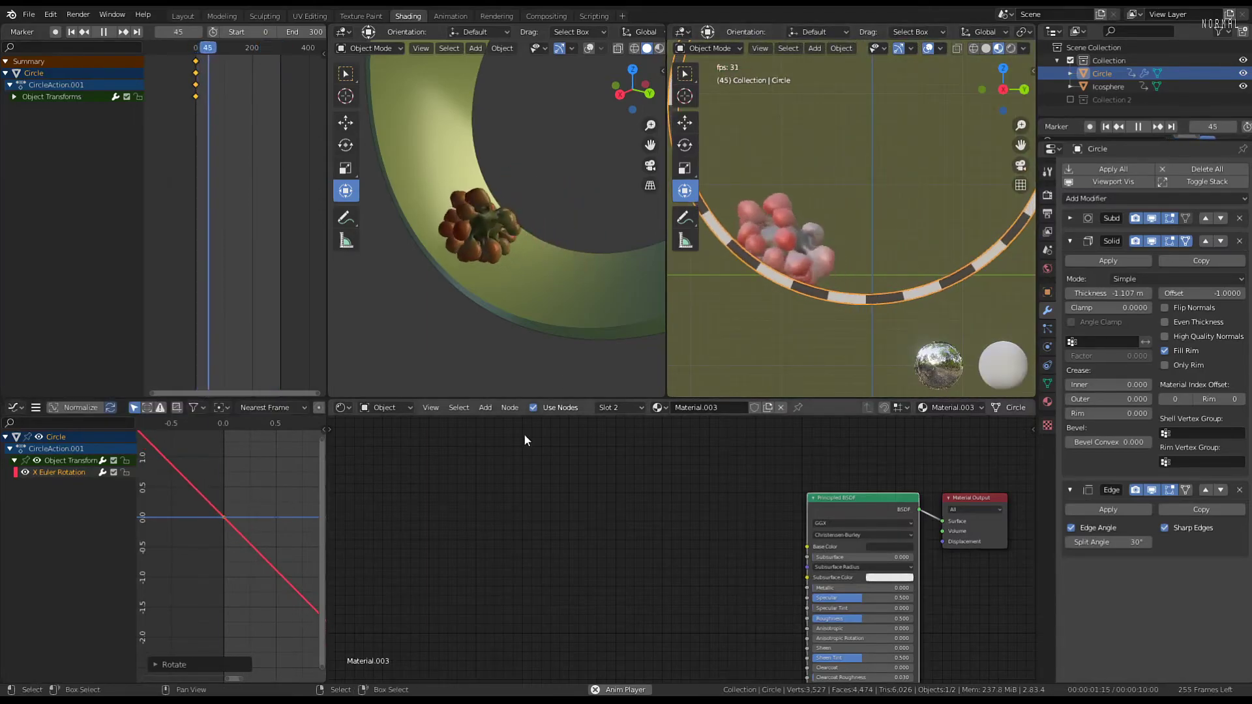
Examine the icosphere's animated surface up close from several angles, including its mesh in Edit Mode
scroll(756, 235, up, 2)
middle_drag(871, 234, 813, 211)
click(856, 222)
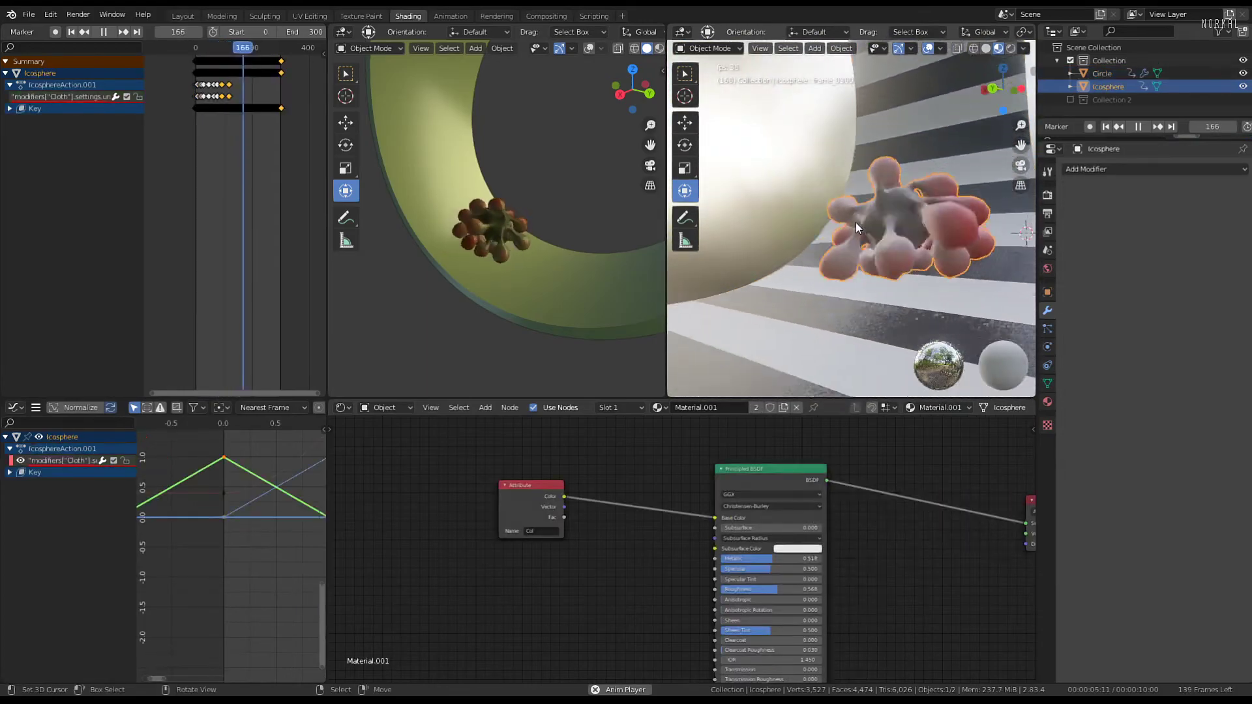
key(Tab)
scroll(816, 240, up, 3)
key(Tab)
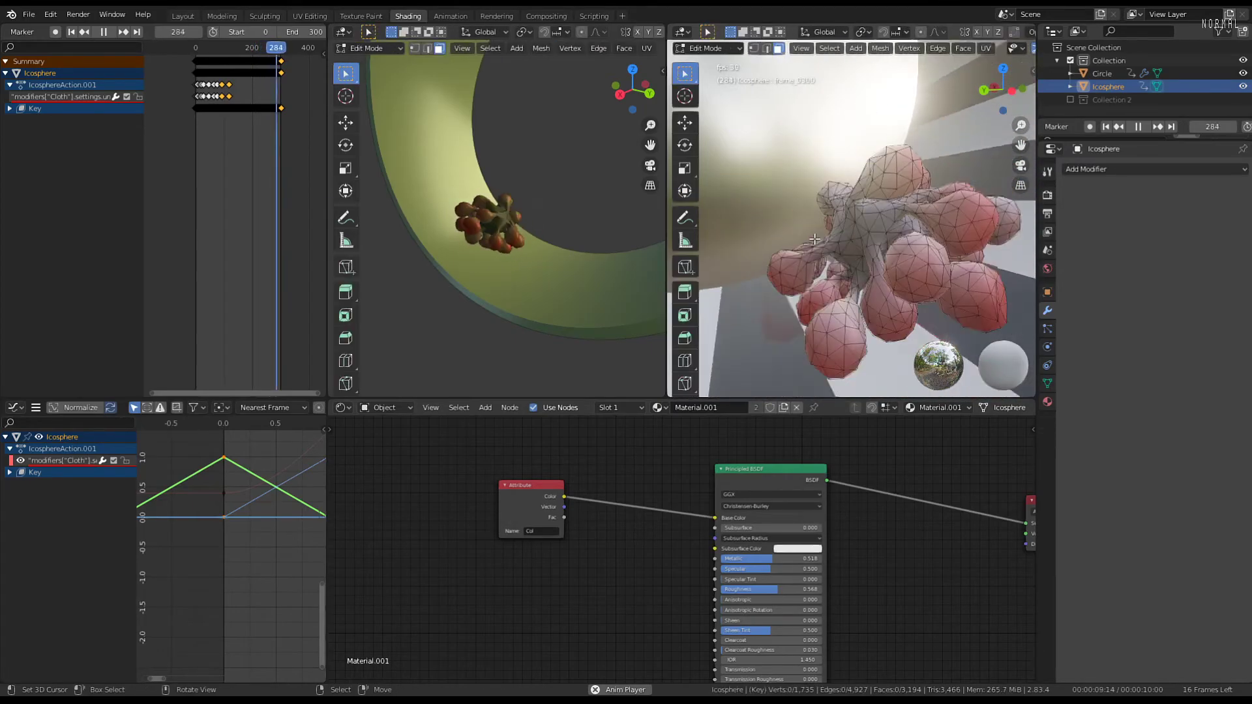
middle_drag(815, 237, 1015, 241)
key(alt+a)
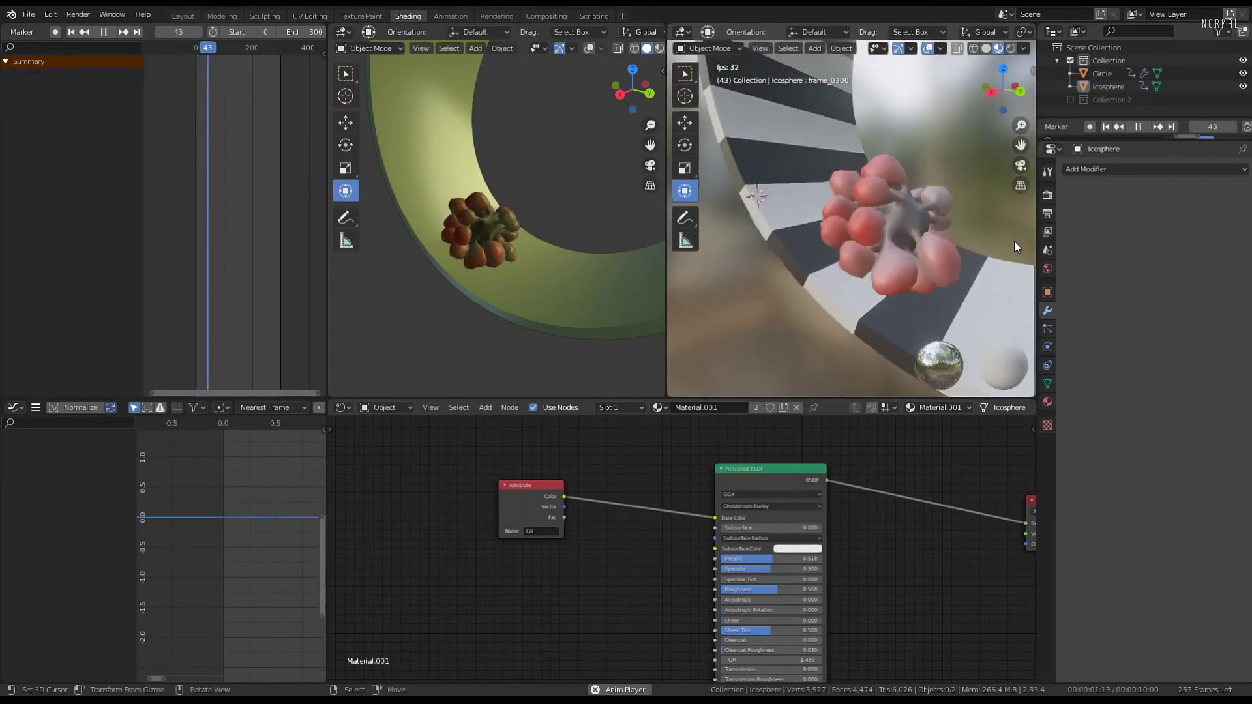
scroll(835, 225, down, 4)
mouse_move(834, 225)
middle_down()
mouse_move(920, 212)
mouse_move(847, 249)
mouse_move(889, 226)
mouse_move(840, 213)
middle_up()
scroll(880, 226, up, 3)
scroll(815, 215, up, 5)
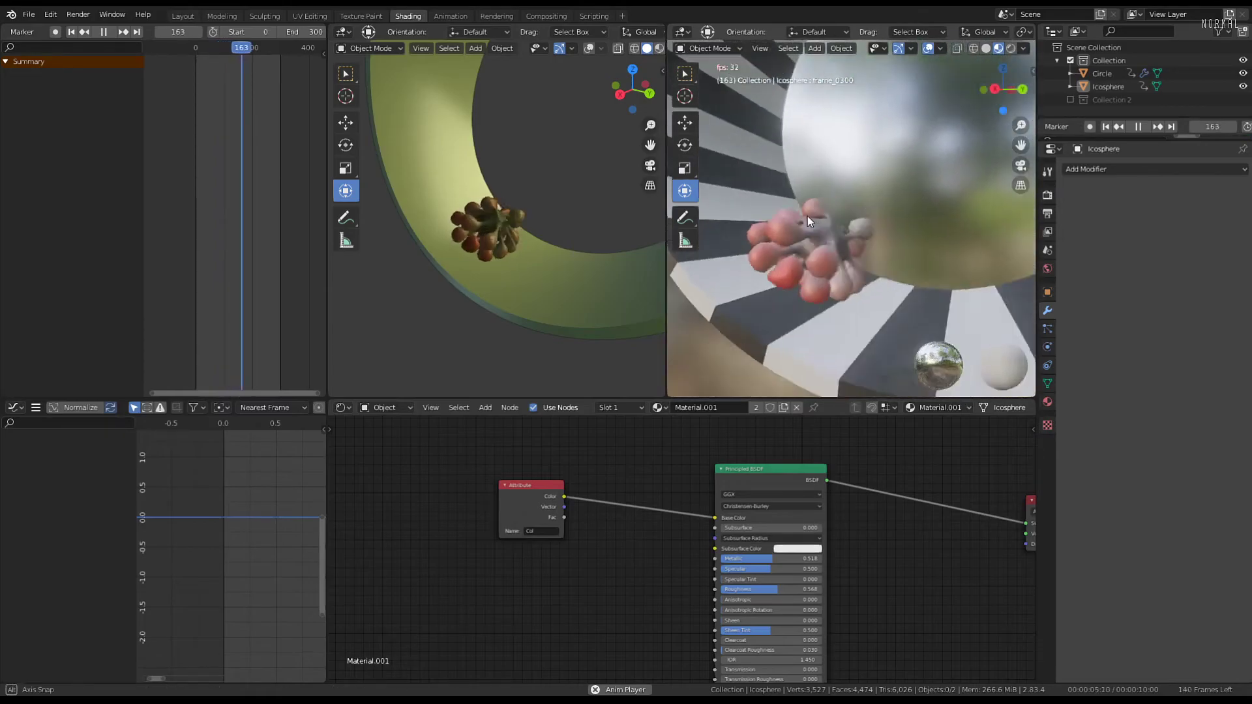
Select the icosphere and set its material's Metallic to 0 and Roughness to about 0.773
click(830, 214)
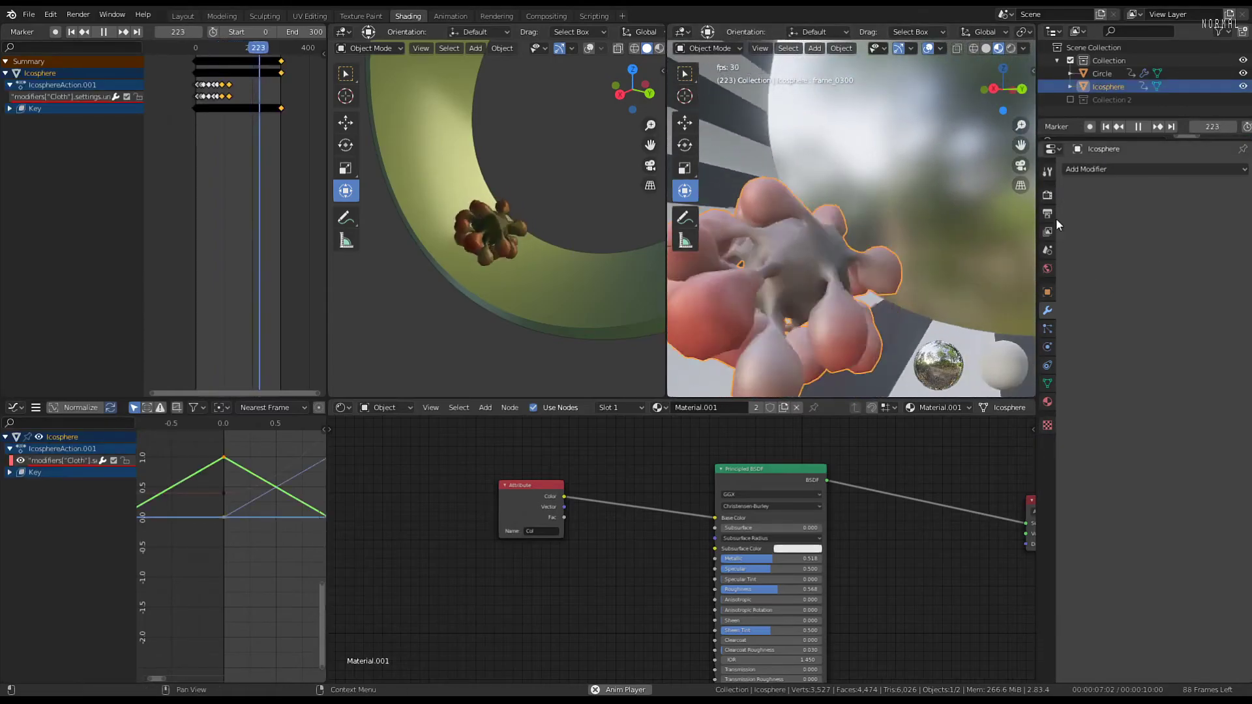
click(1046, 171)
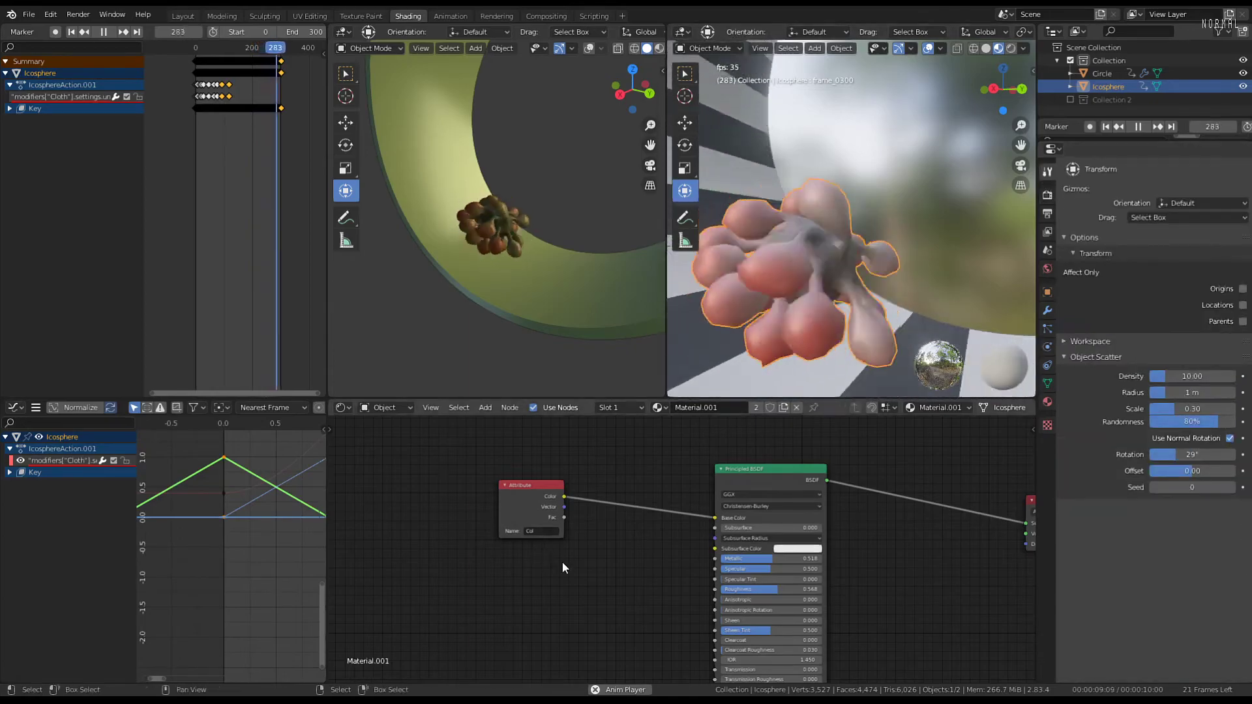
scroll(601, 487, down, 1)
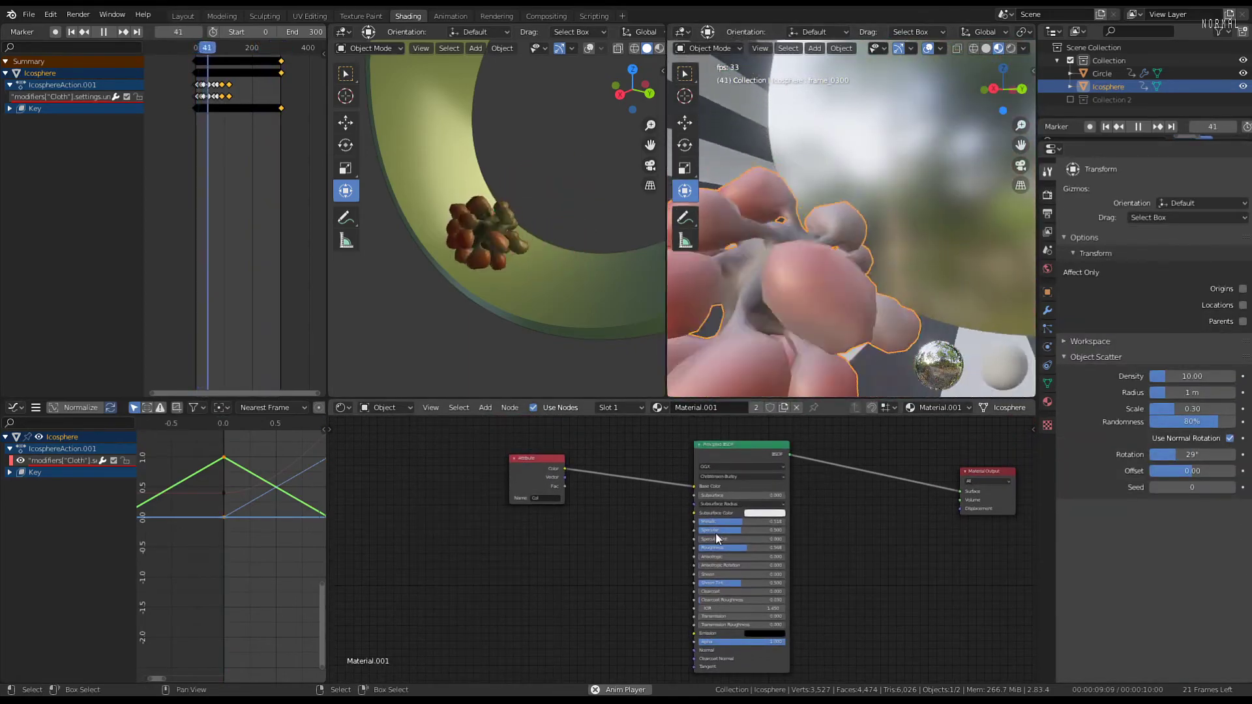
scroll(723, 530, up, 1)
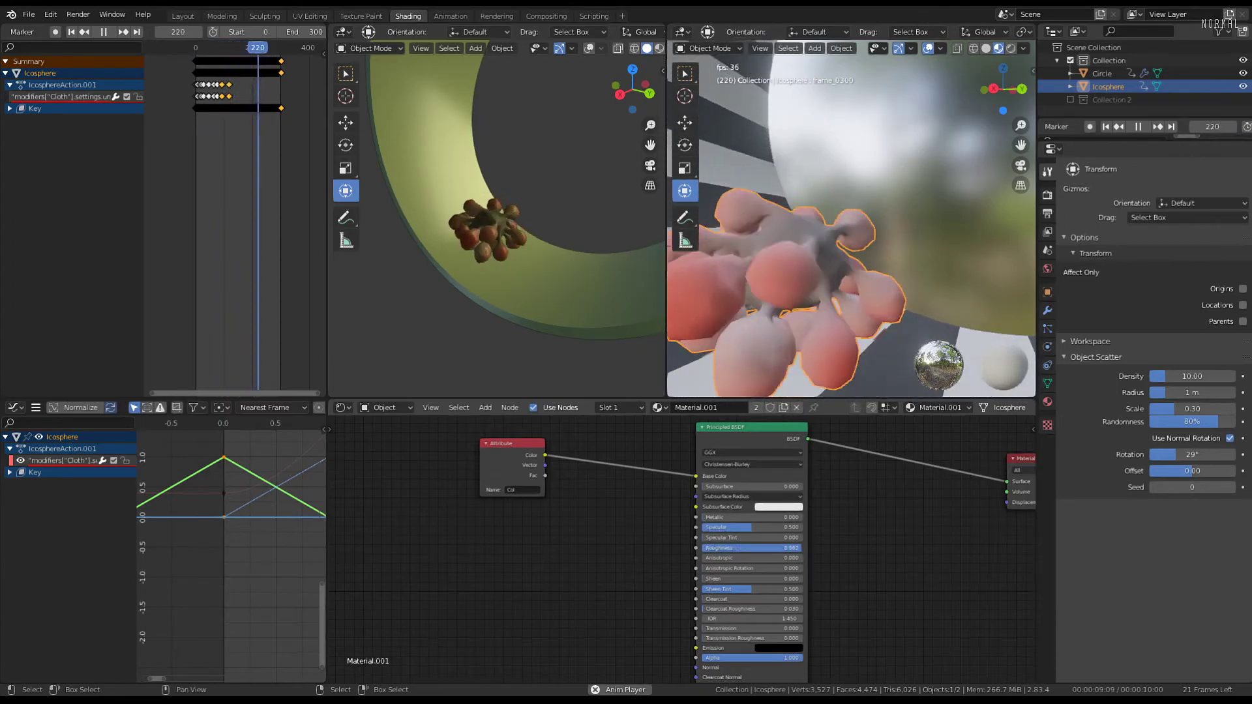
key(space)
middle_drag(846, 161, 819, 170)
key(space)
key(space)
middle_drag(766, 204, 843, 371)
scroll(761, 519, up, 2)
middle_drag(759, 518, 695, 519)
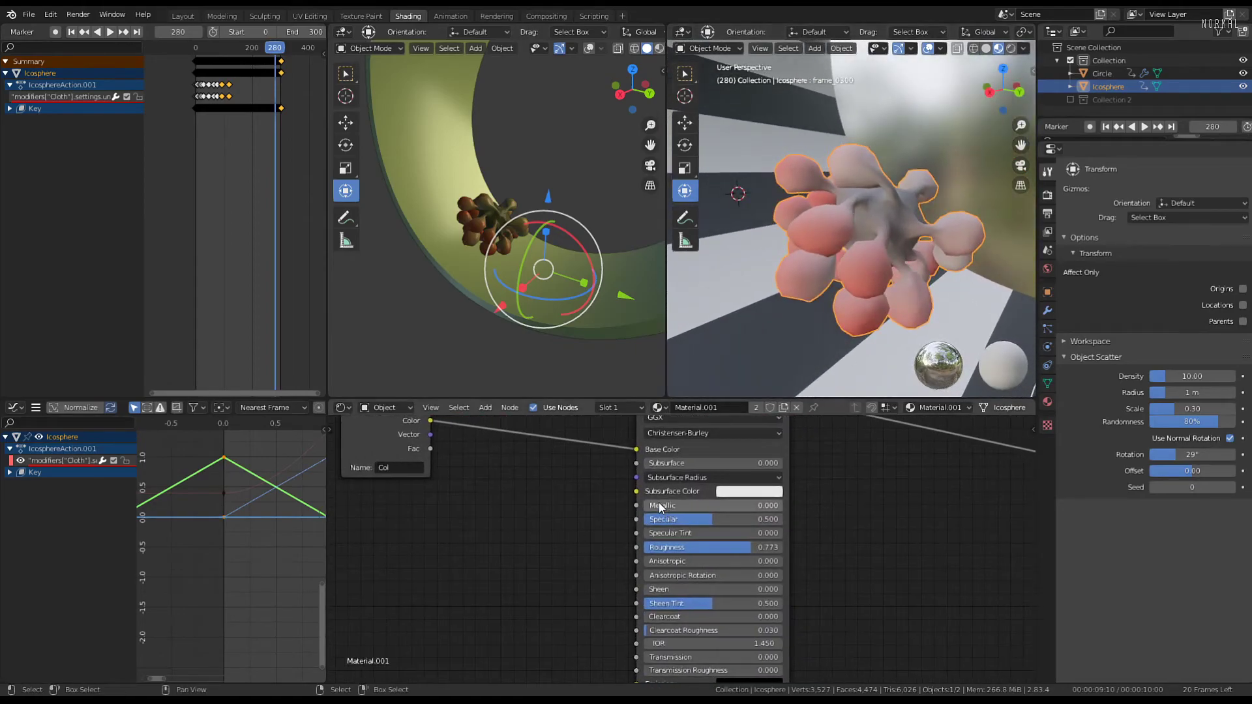
Raise the Clearcoat of the icosphere's Principled BSDF to 1.000
middle_drag(680, 612, 651, 554)
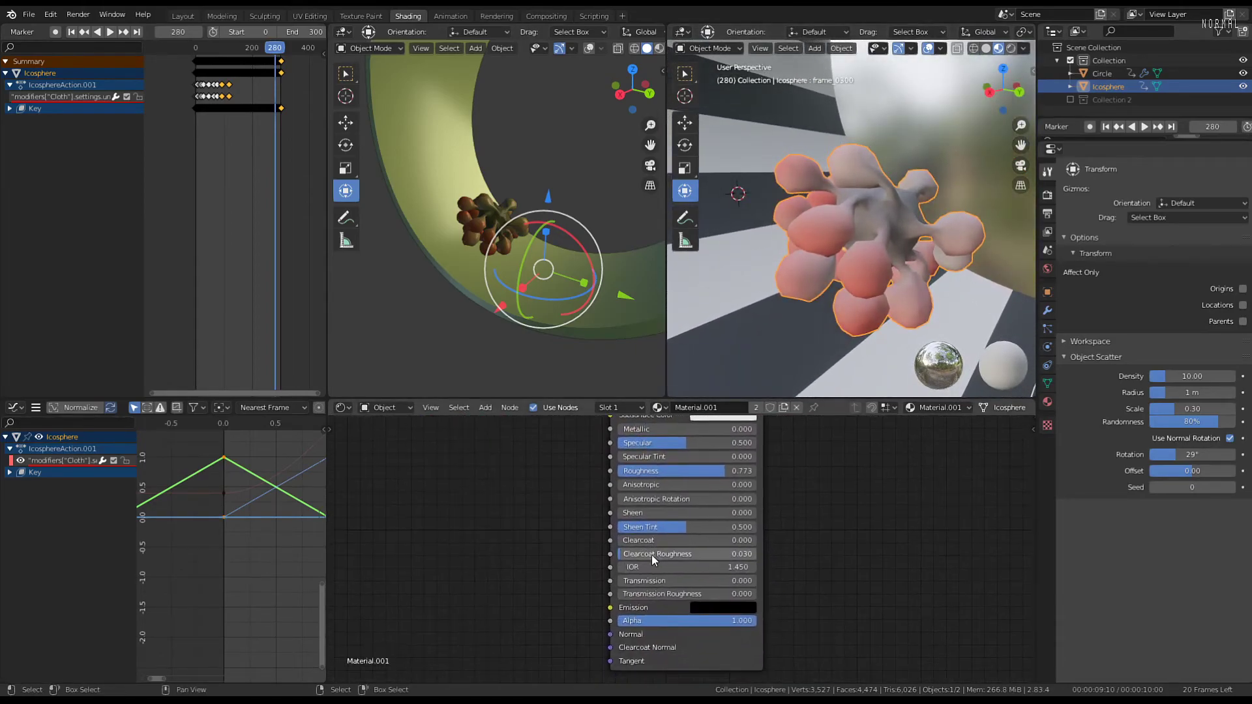
drag(623, 540, 750, 540)
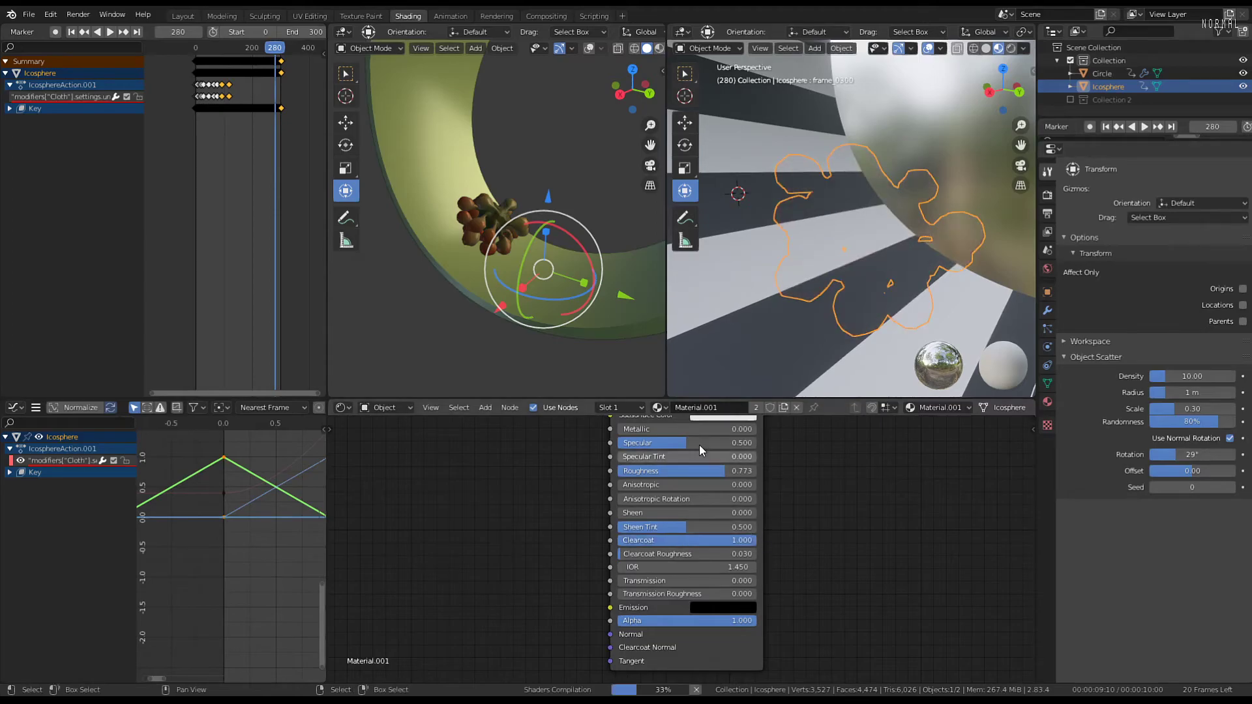
mouse_move(968, 220)
middle_down()
mouse_move(858, 210)
mouse_move(948, 226)
middle_up()
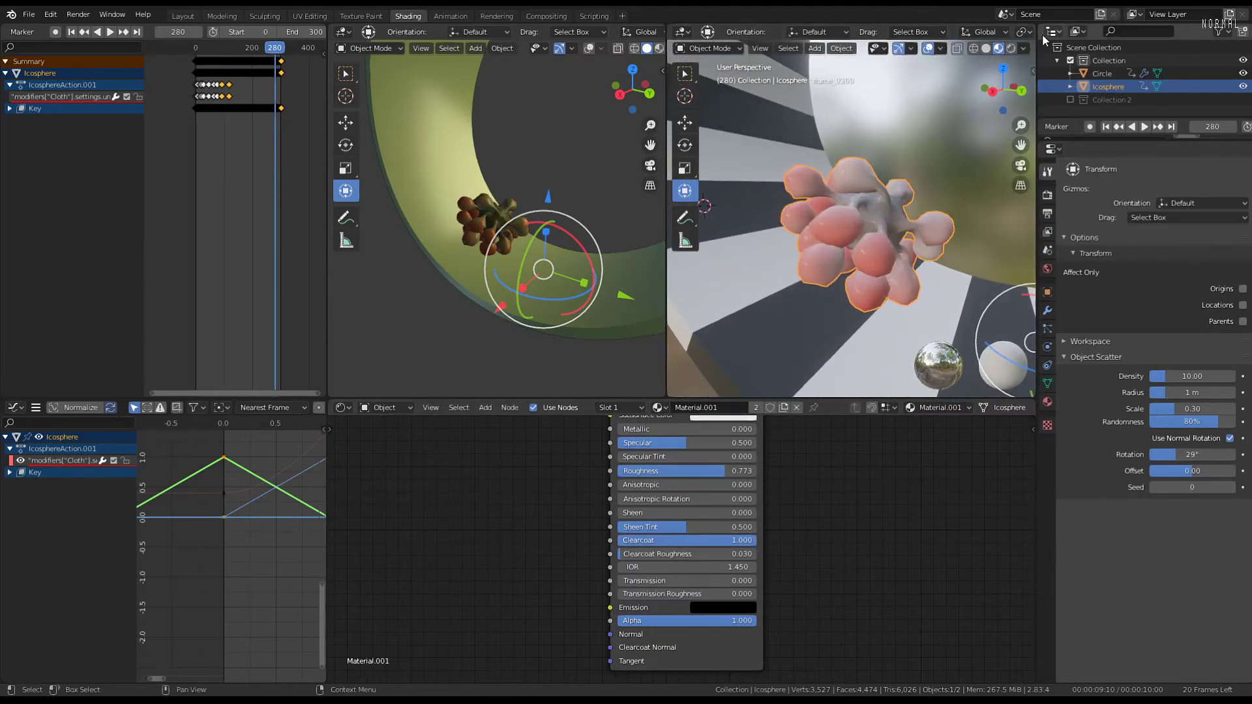
Change the material preview's environment to the dark sunset HDRI and play the animation from another angle
click(1025, 49)
click(1015, 156)
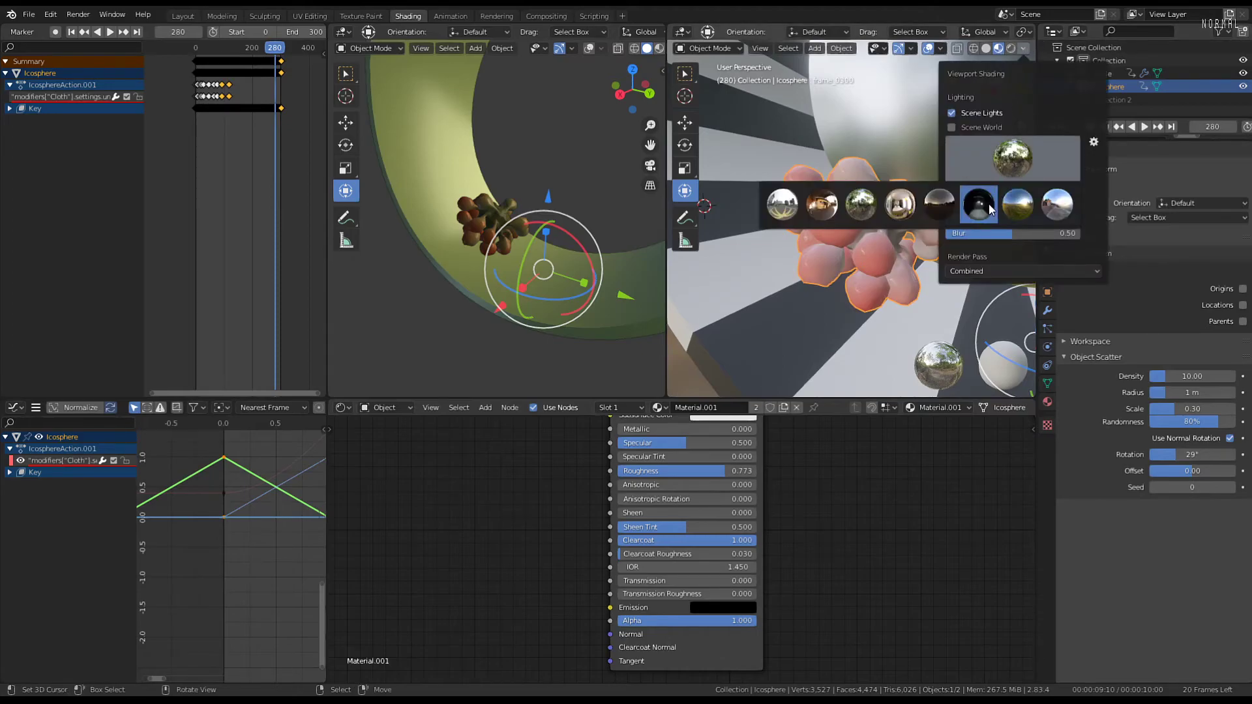
click(950, 210)
scroll(887, 215, up, 3)
middle_drag(887, 215, 757, 173)
key(space)
click(740, 167)
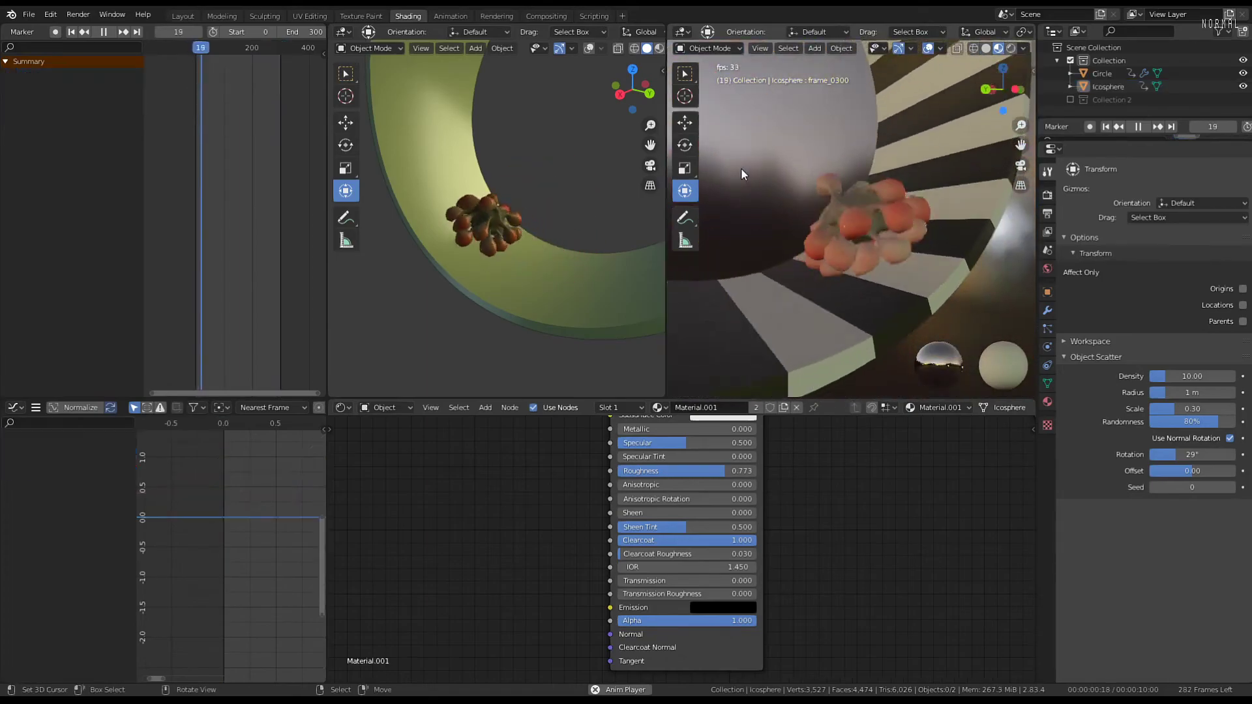
Stop playback and set the soft body's Clearcoat Roughness to about 0.262 and Roughness to about 0.541
key(space)
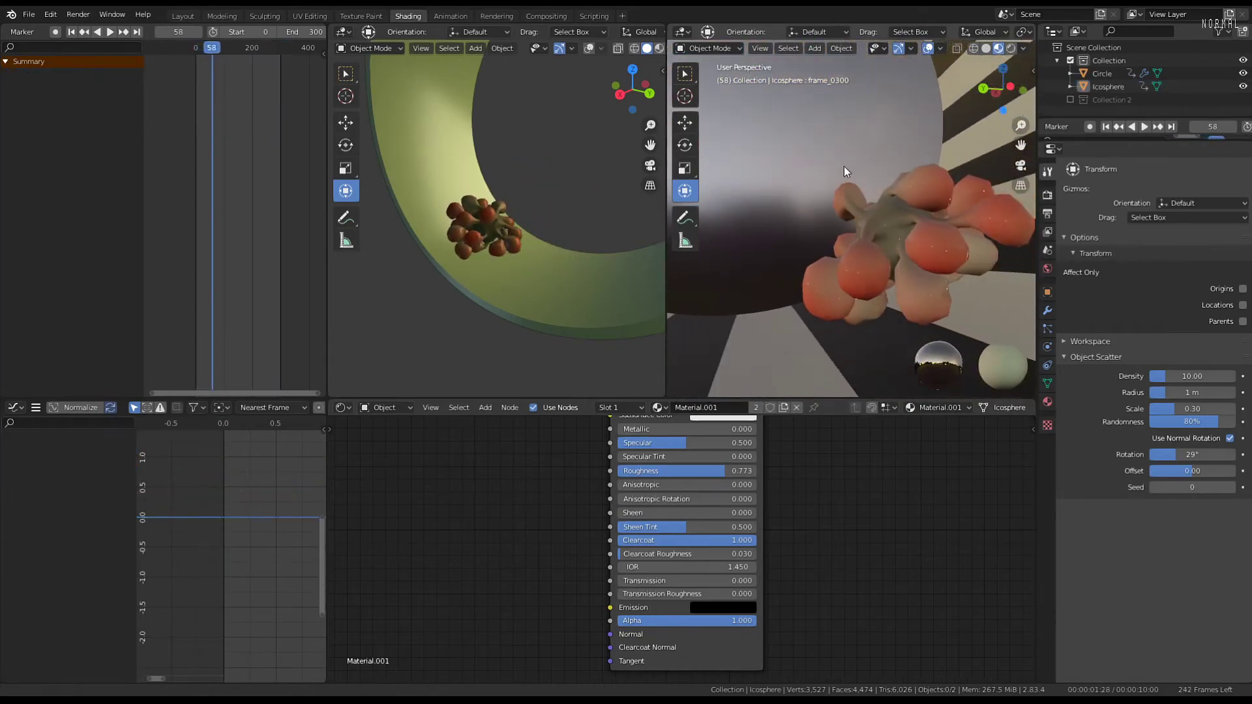
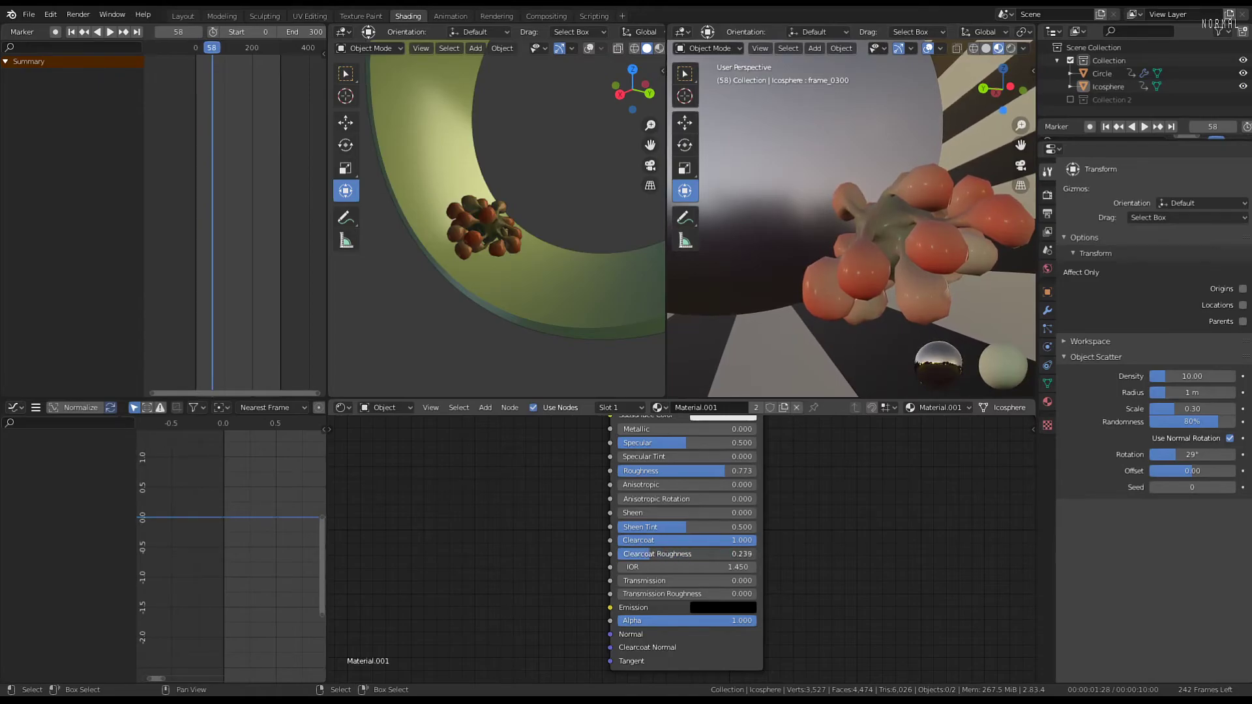
shift+scroll(665, 522, up, 3)
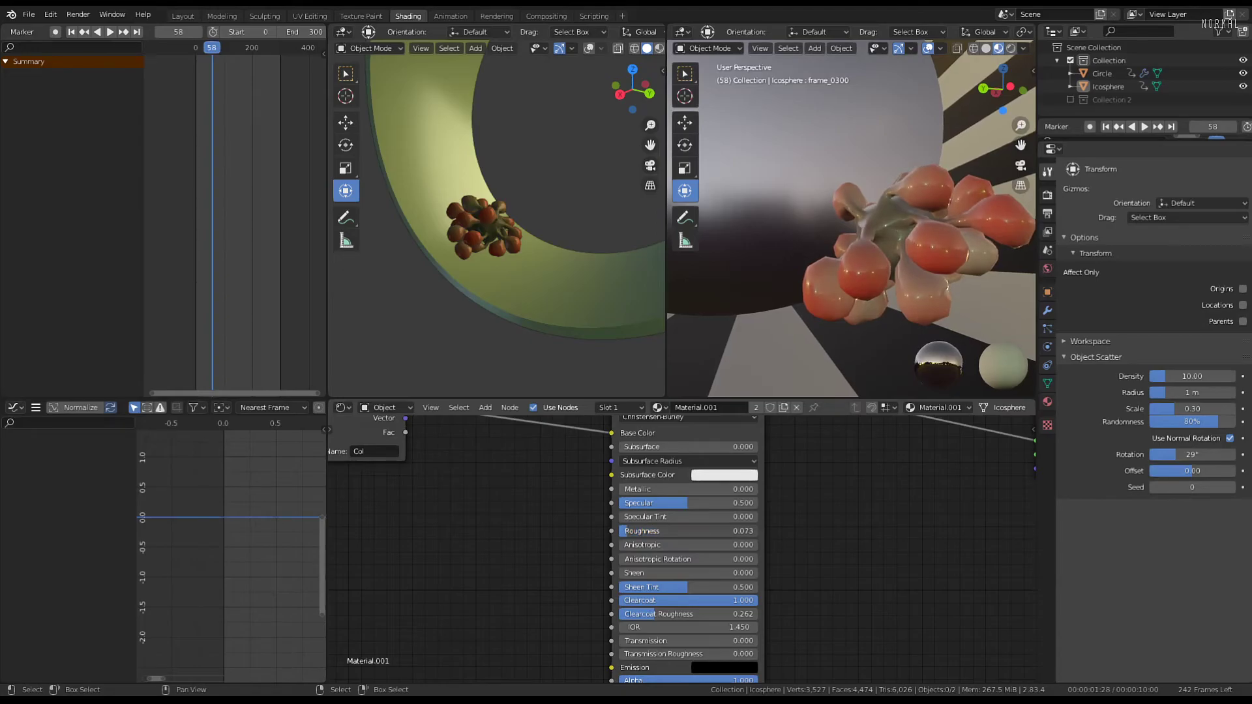
key(space)
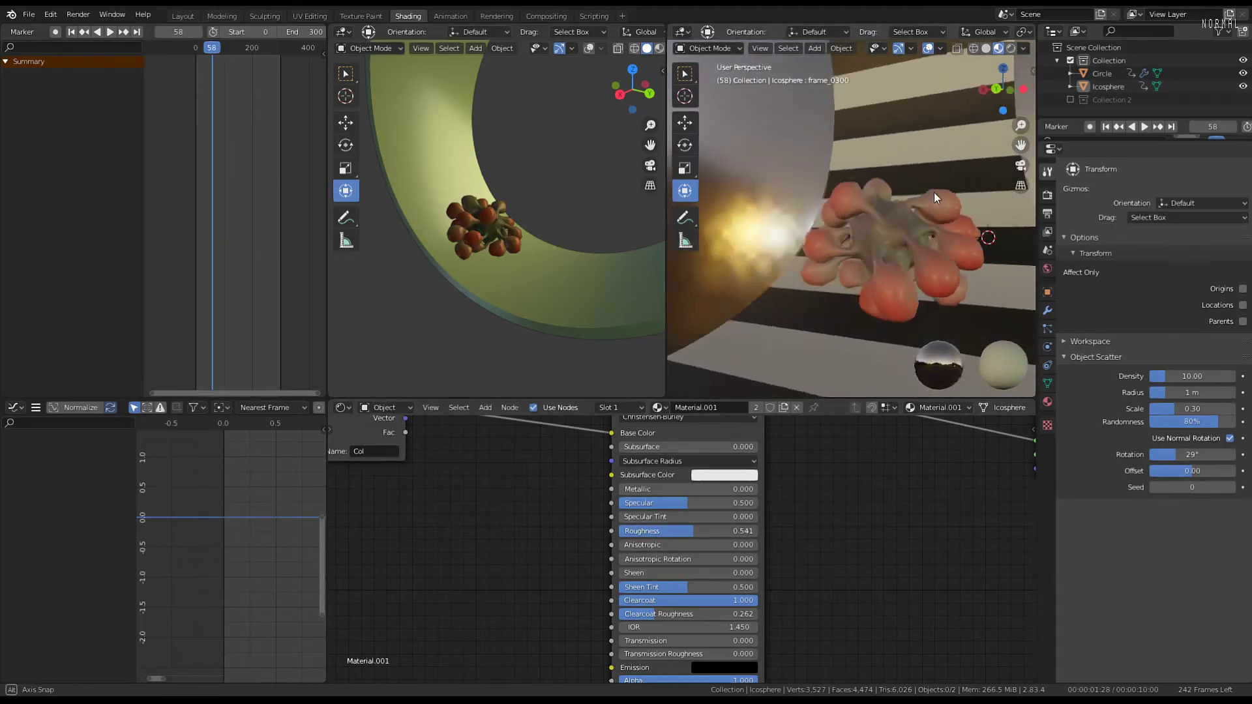
middle_drag(934, 193, 887, 210)
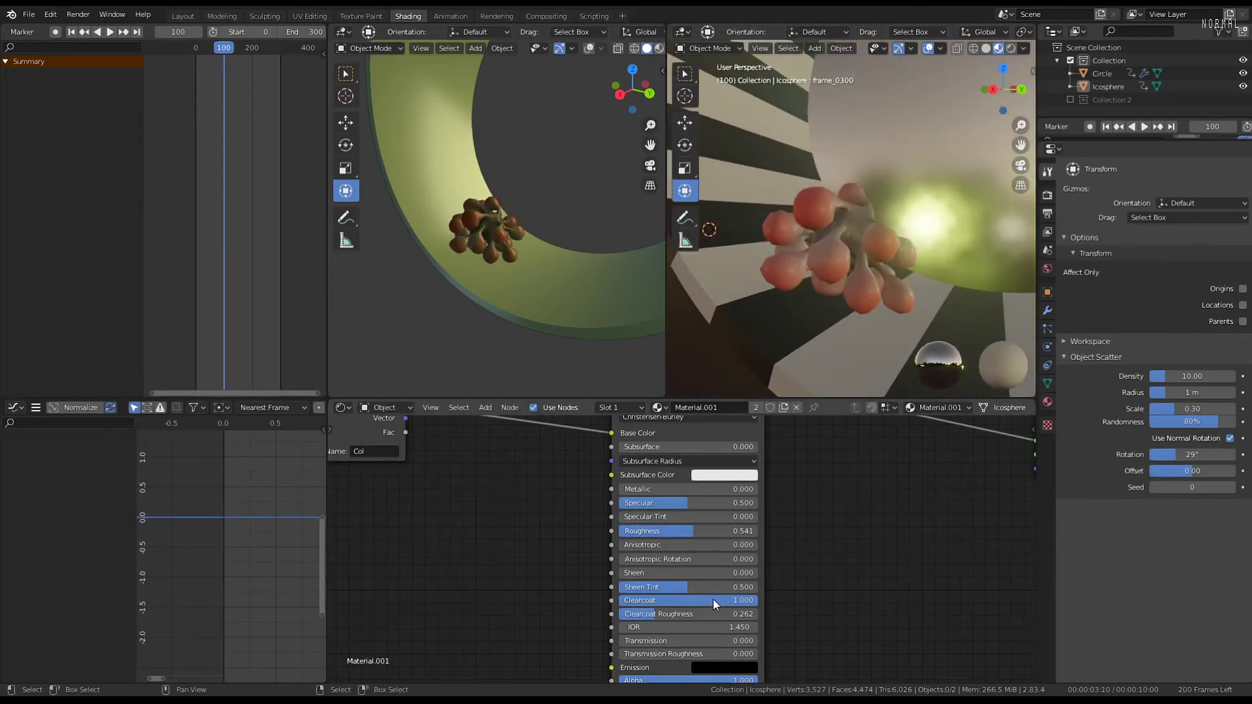
Add a Sun light to the scene and move it up inside the striped ring
middle_drag(872, 322, 937, 186)
key(shift+a)
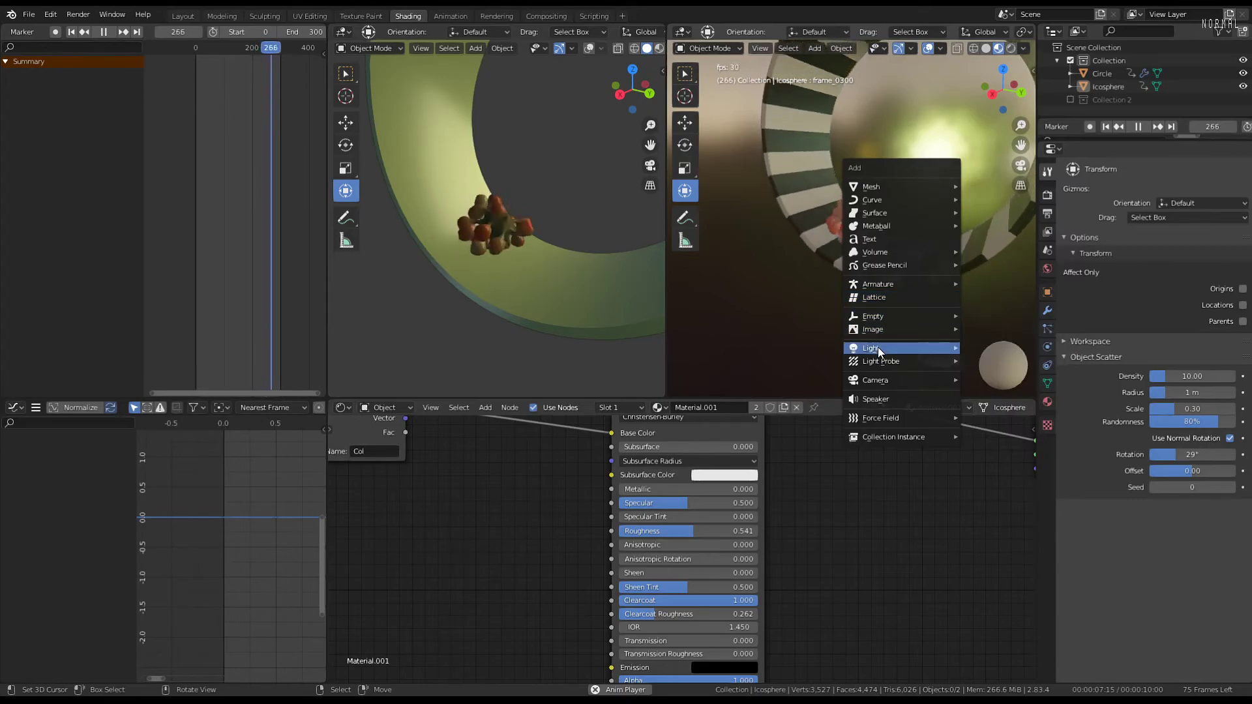
mouse_move(877, 346)
click(997, 367)
middle_drag(926, 219, 960, 221)
key(g)
click(957, 162)
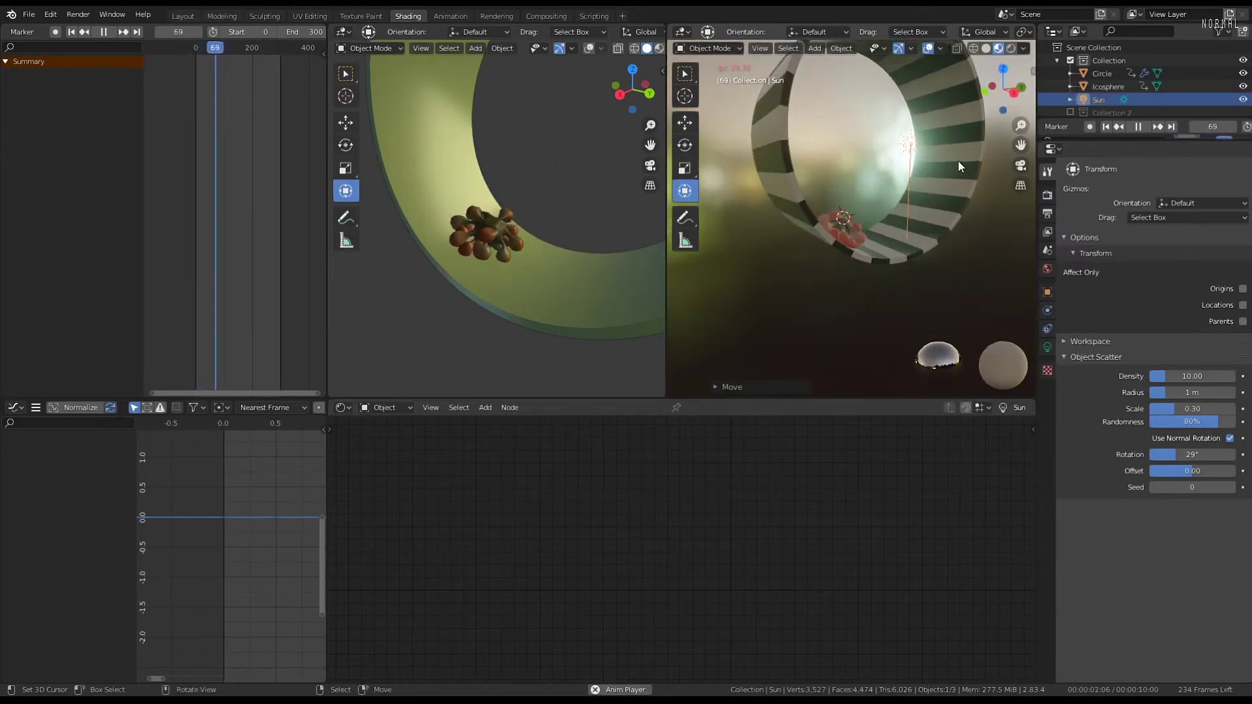
Move the Sun light to the side of the ring and rotate it towards the soft body
click(1022, 48)
middle_drag(823, 188, 763, 210)
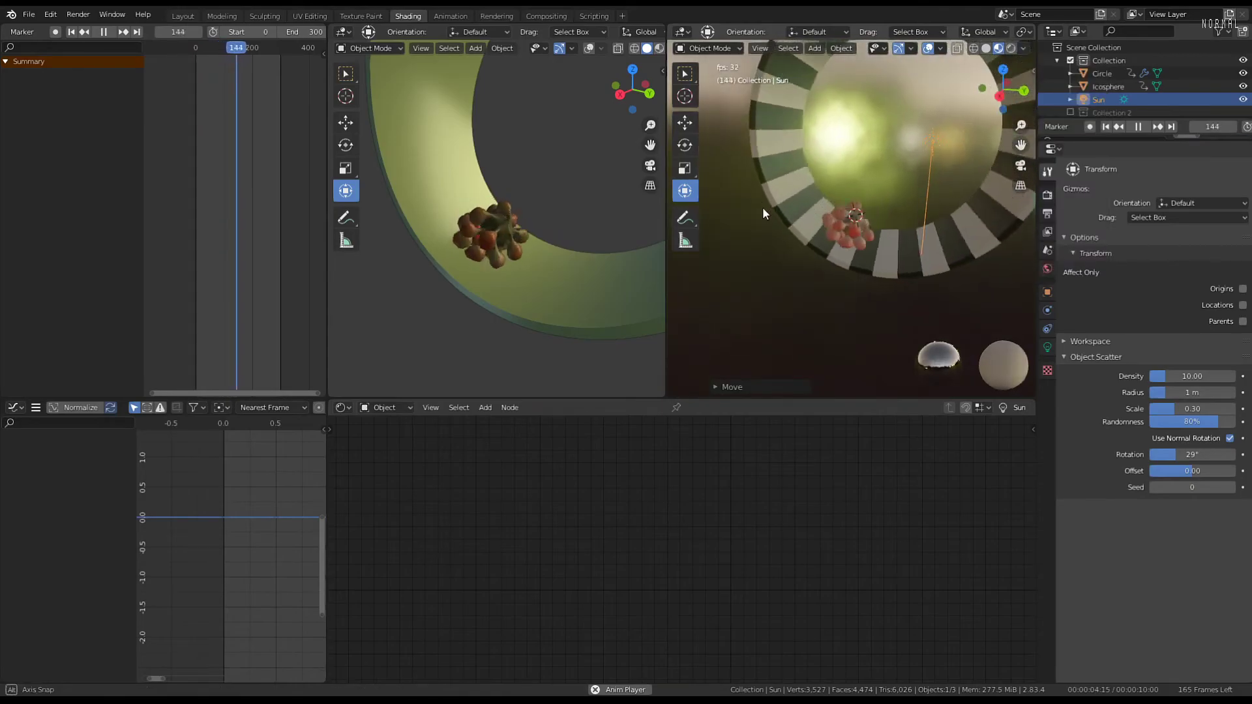
key(g)
click(848, 215)
middle_drag(847, 215, 953, 250)
key(r)
click(896, 262)
Reposition the Sun light beside the ring and refine its rotation so the soft body casts a shadow on the stripes
key(g)
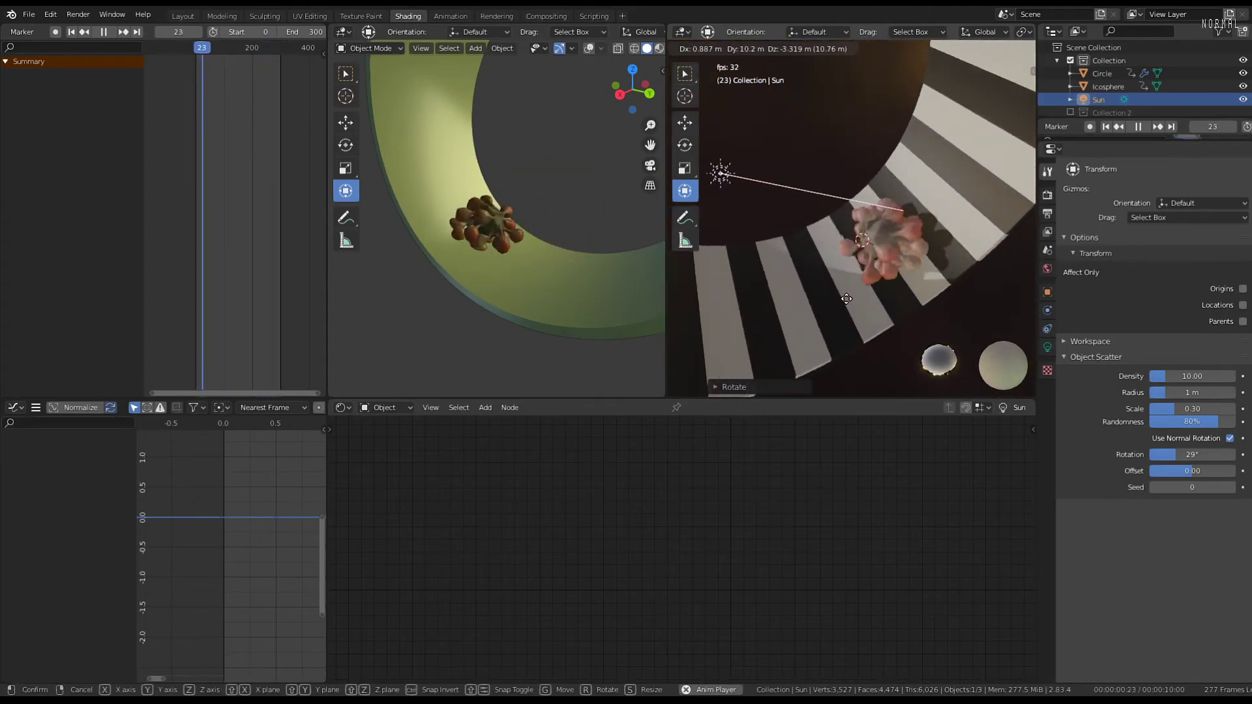
click(802, 315)
key(r)
click(808, 214)
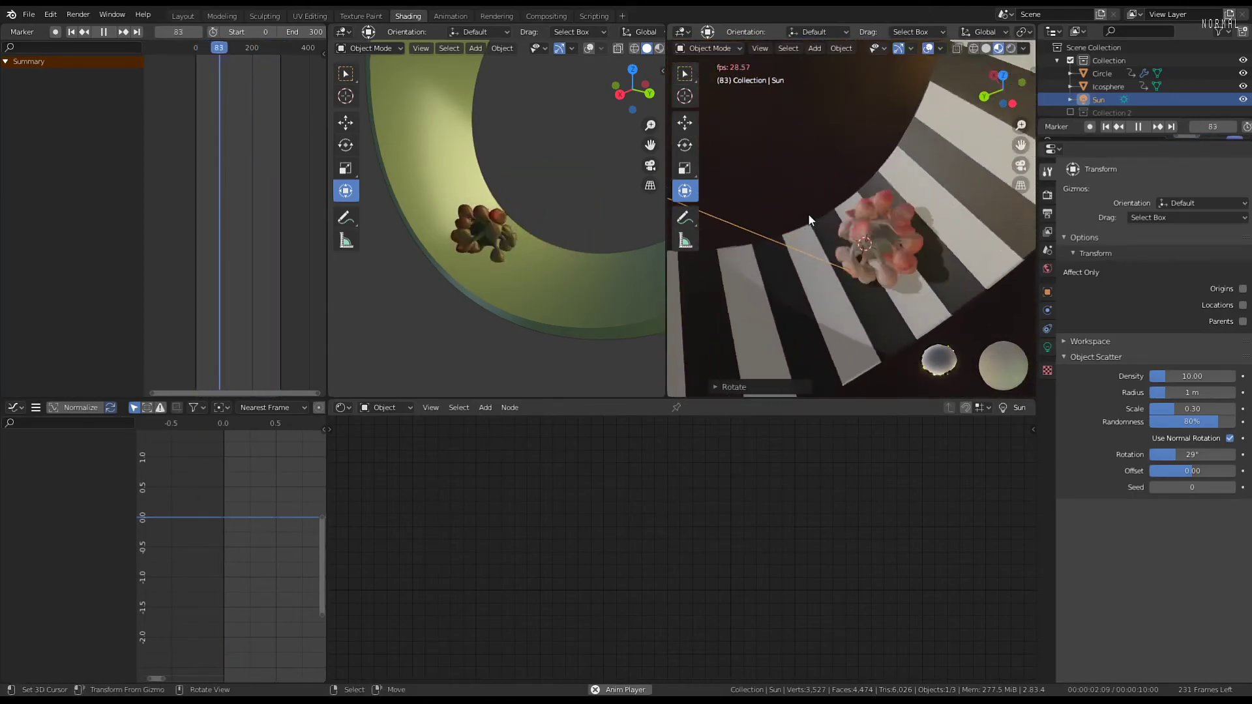
middle_drag(807, 213, 854, 245)
key(r)
click(915, 233)
scroll(819, 144, up, 4)
key(space)
Select the icosphere and insert a MixRGB node between the Attribute and Principled BSDF, with the attribute colour driving Fac
click(855, 245)
scroll(503, 529, down, 1)
middle_drag(521, 513, 637, 543)
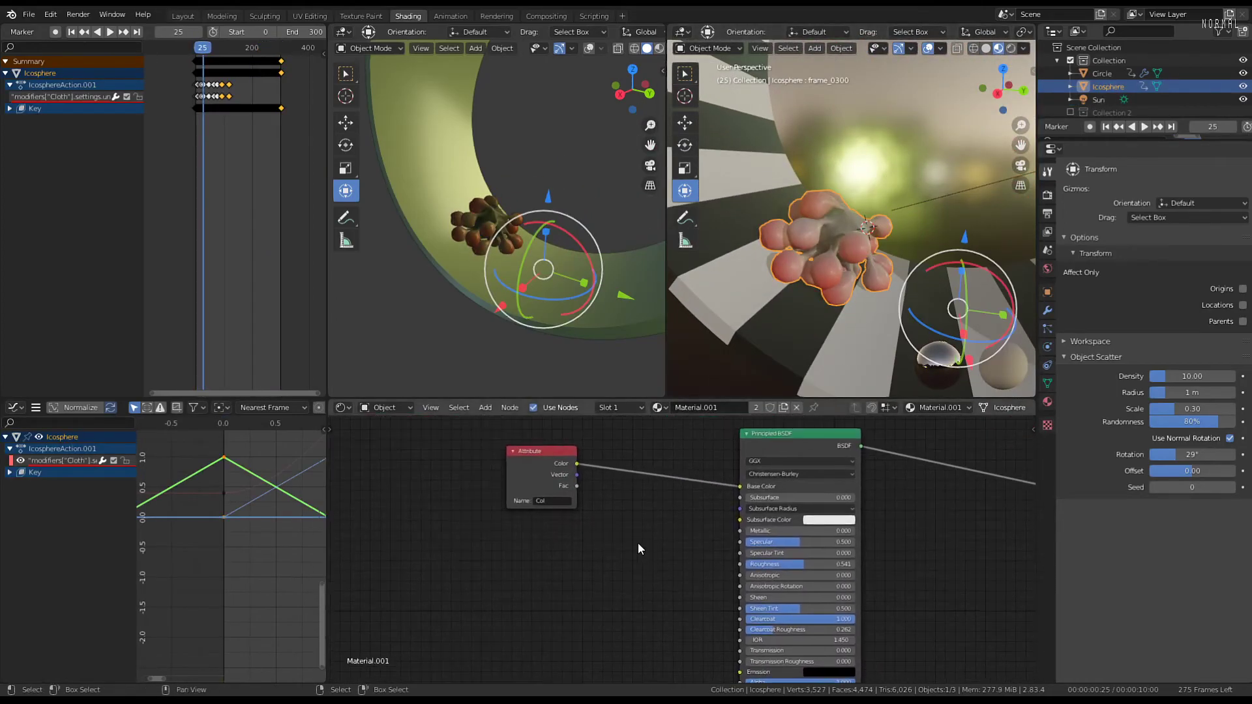
drag(558, 446, 545, 456)
key(shift+a)
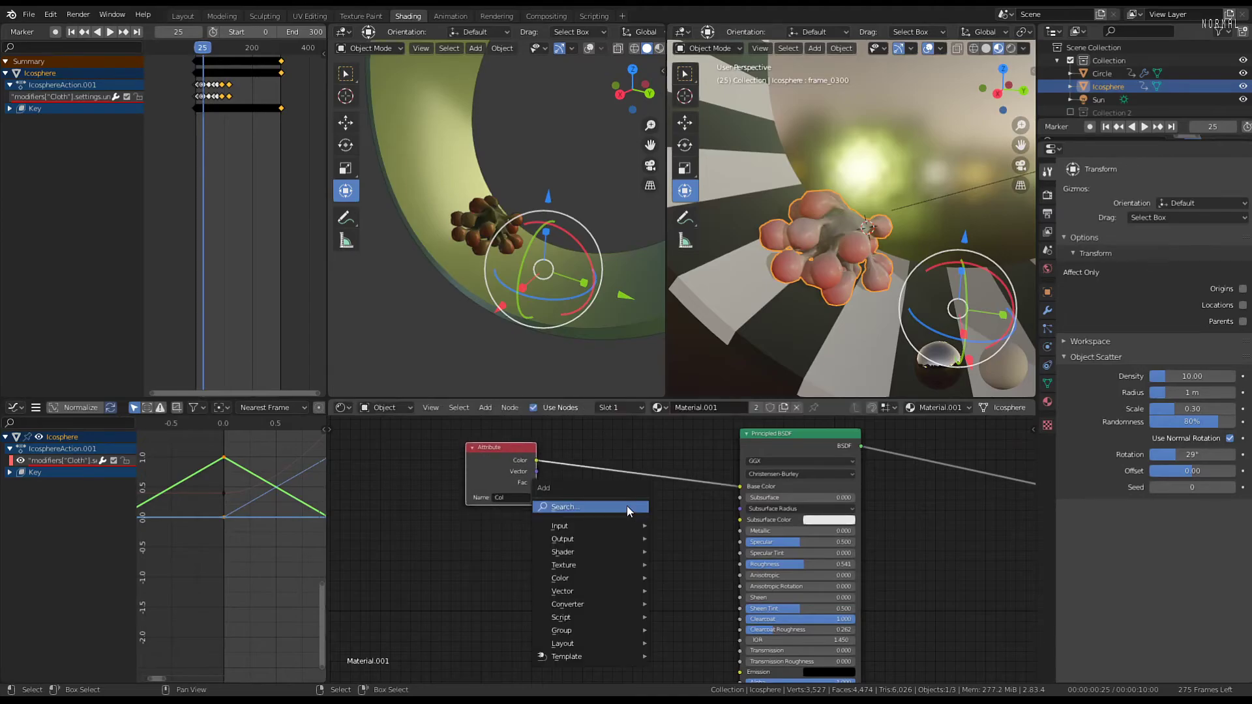
mouse_move(618, 579)
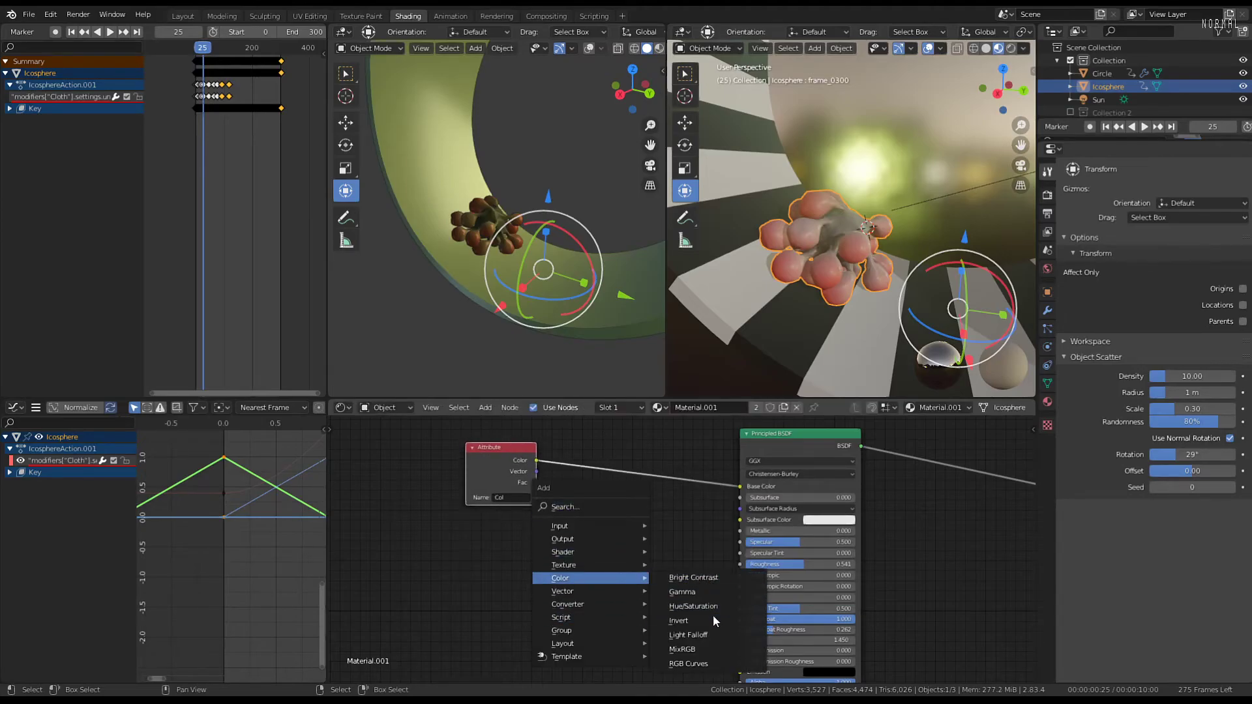
click(682, 649)
click(653, 457)
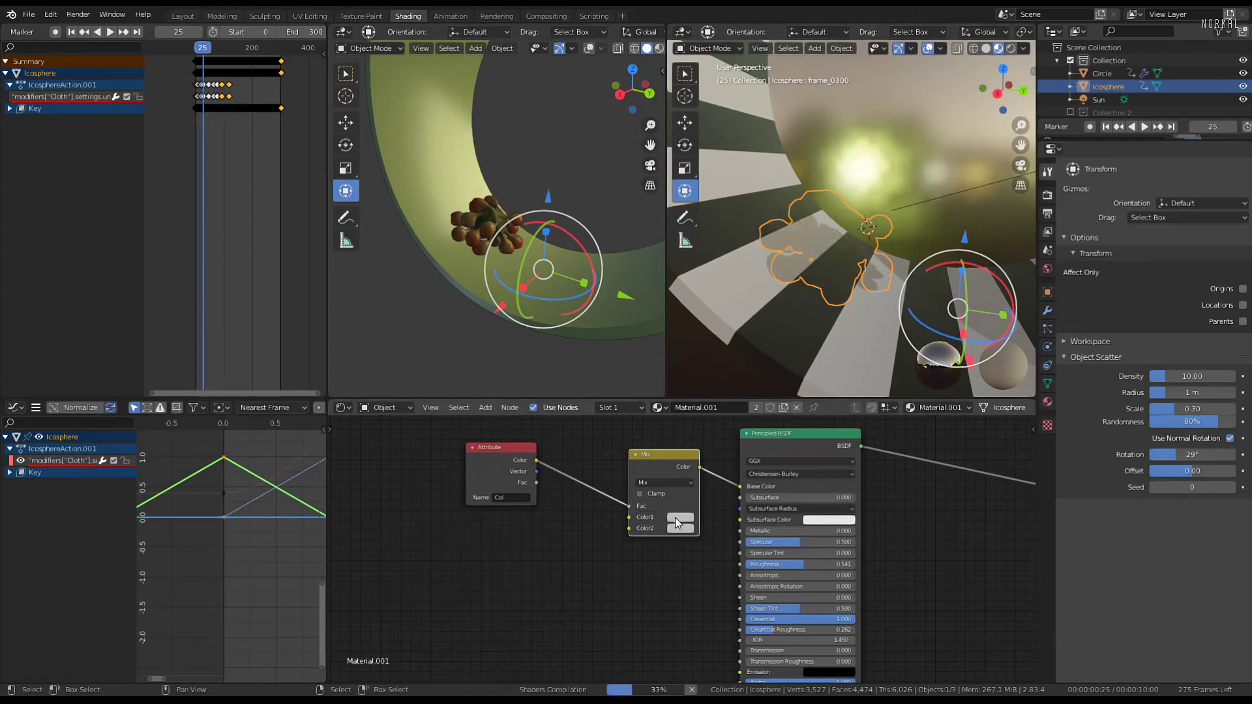
Set the Mix node's Color1 to green and Color2 to dark red
click(679, 519)
click(680, 399)
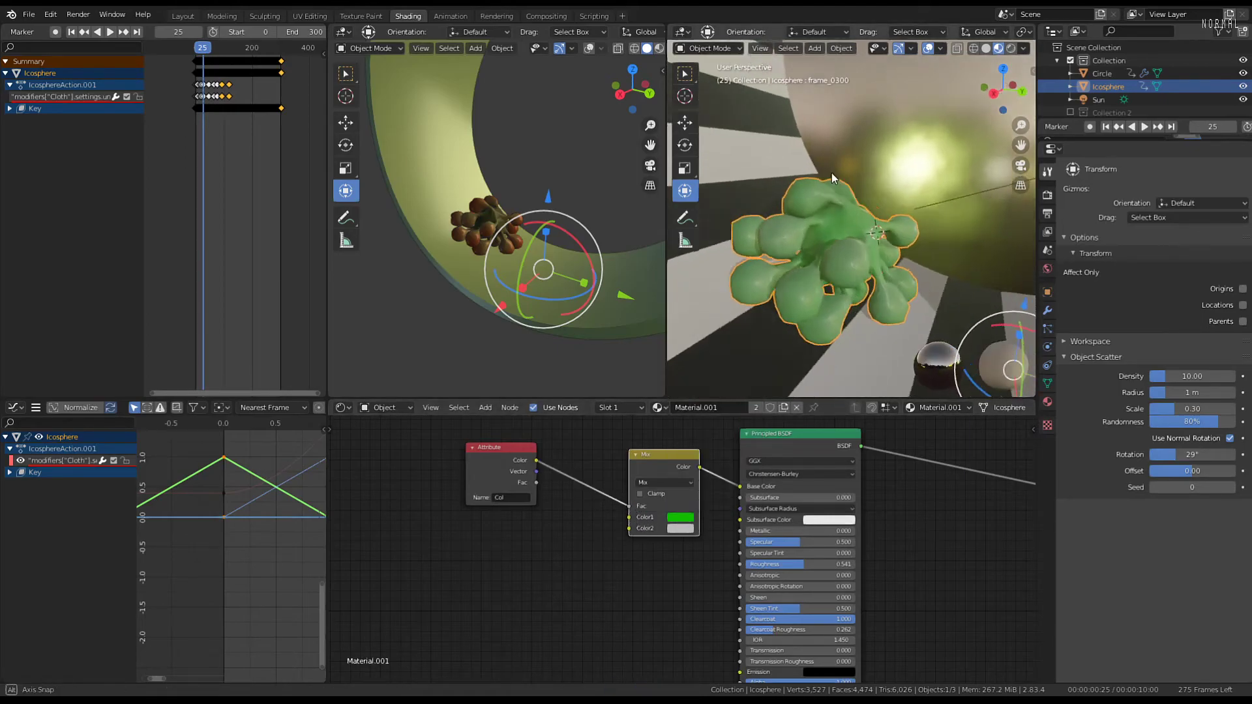
middle_drag(832, 173, 815, 196)
click(726, 433)
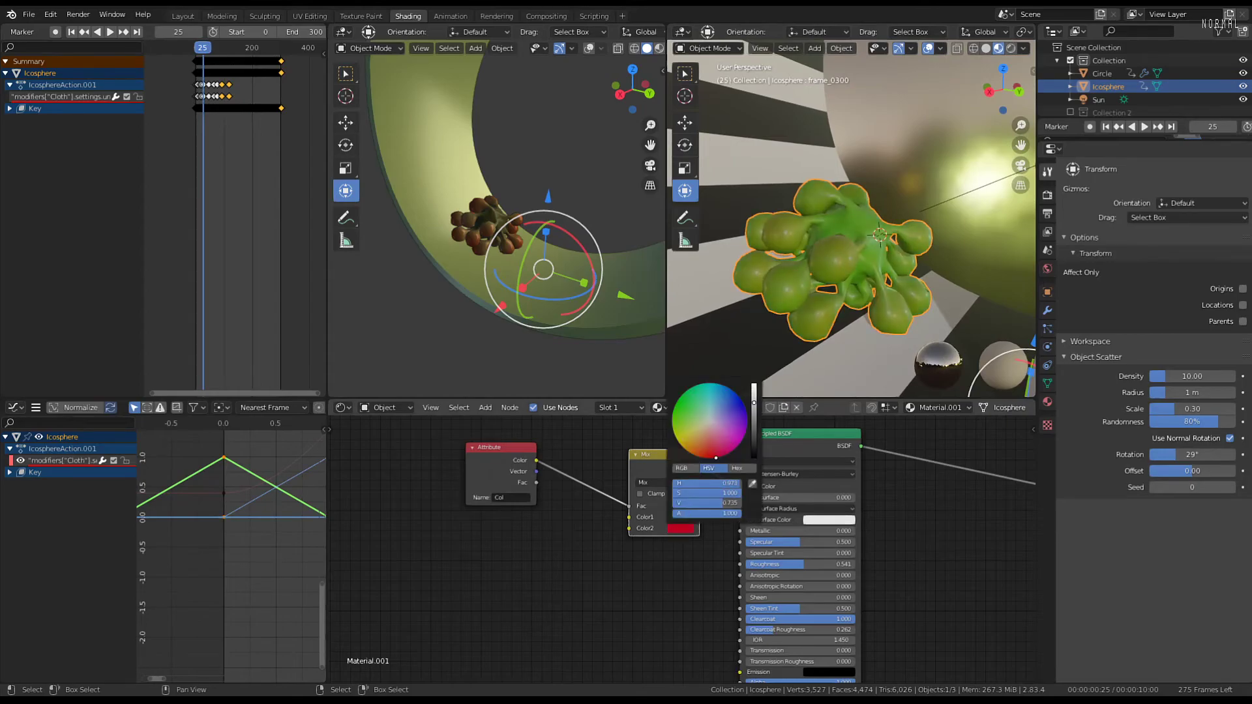
middle_drag(893, 215, 940, 182)
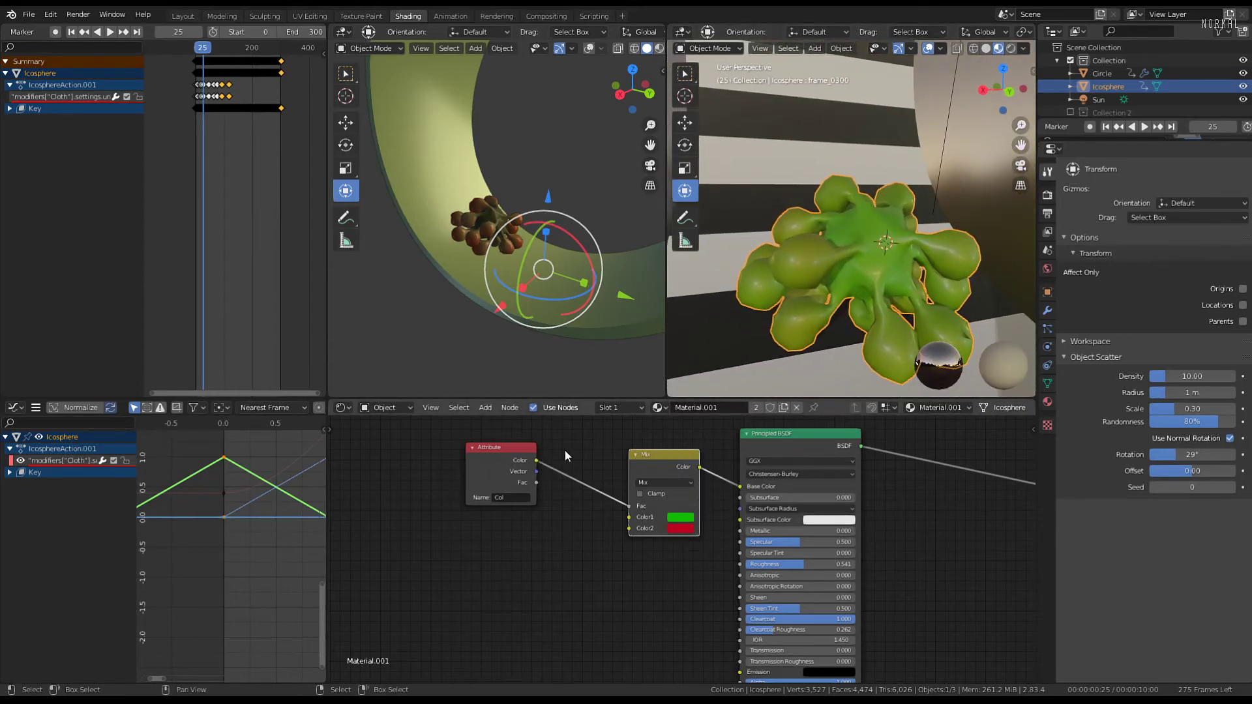
scroll(565, 455, up, 1)
mouse_move(808, 308)
middle_down()
mouse_move(698, 285)
mouse_move(814, 303)
middle_up()
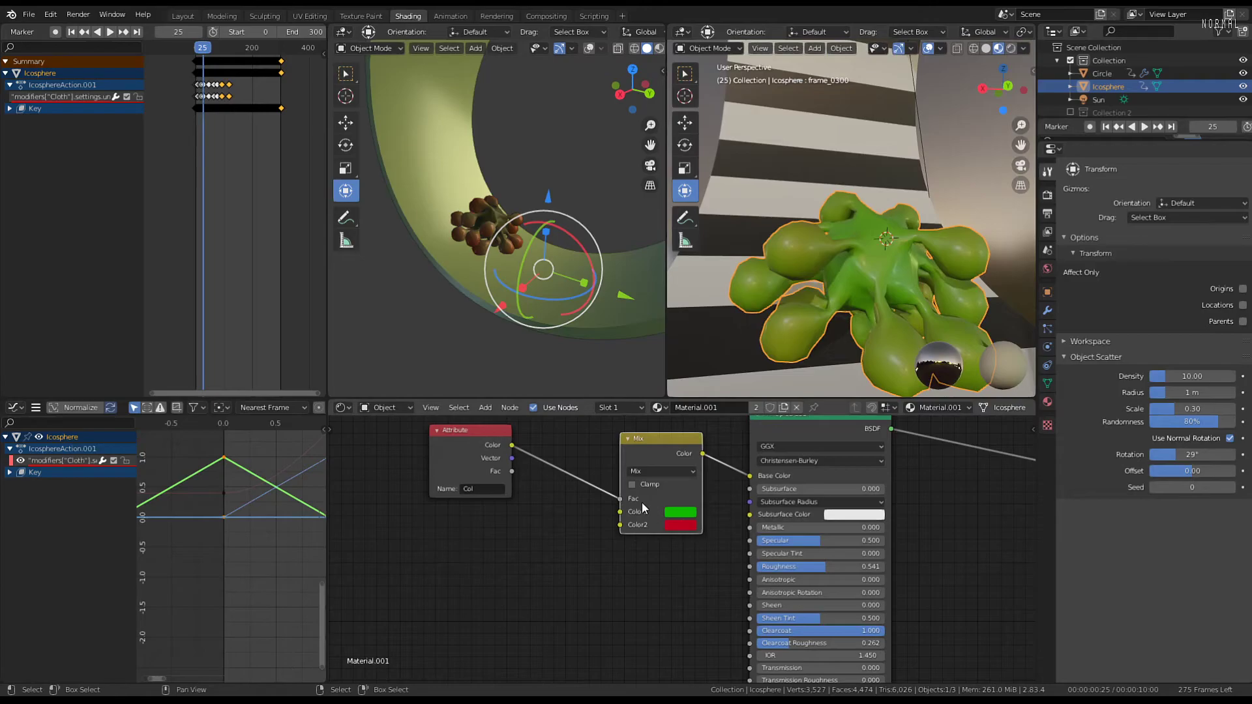
Insert a Gamma node between the Attribute and Mix nodes and set its Gamma to about 0.510
key(shift+a)
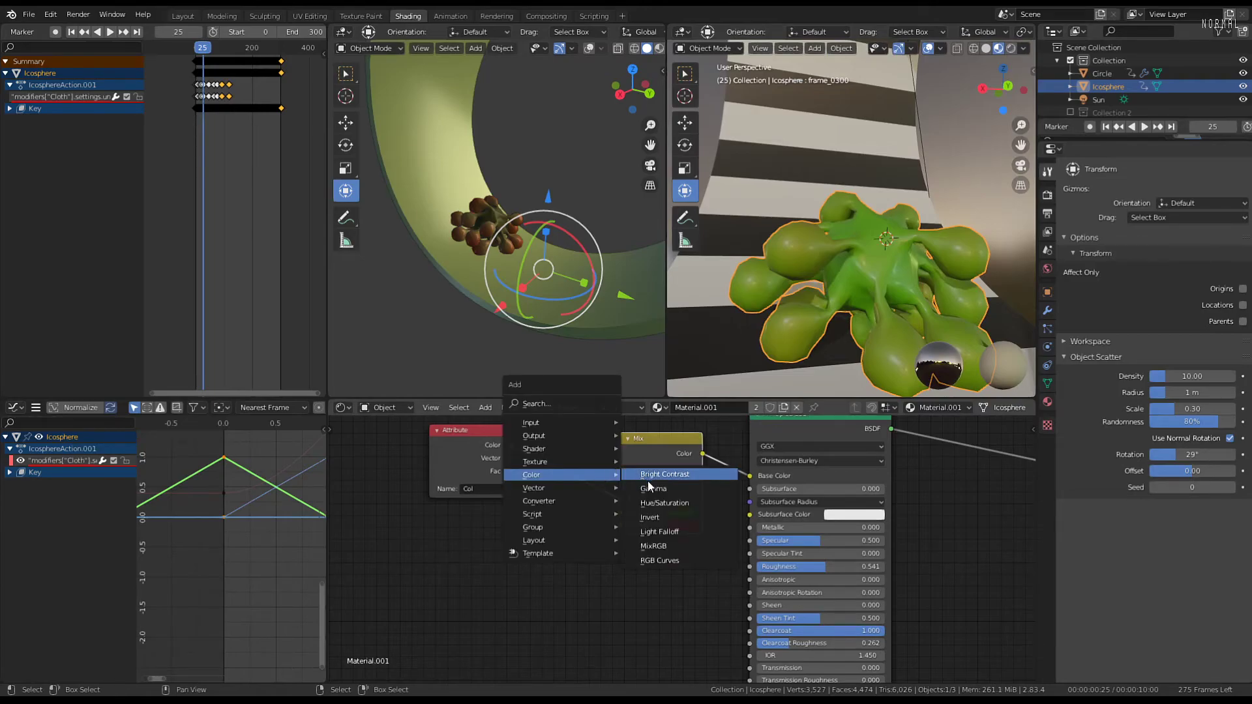
click(648, 475)
click(603, 486)
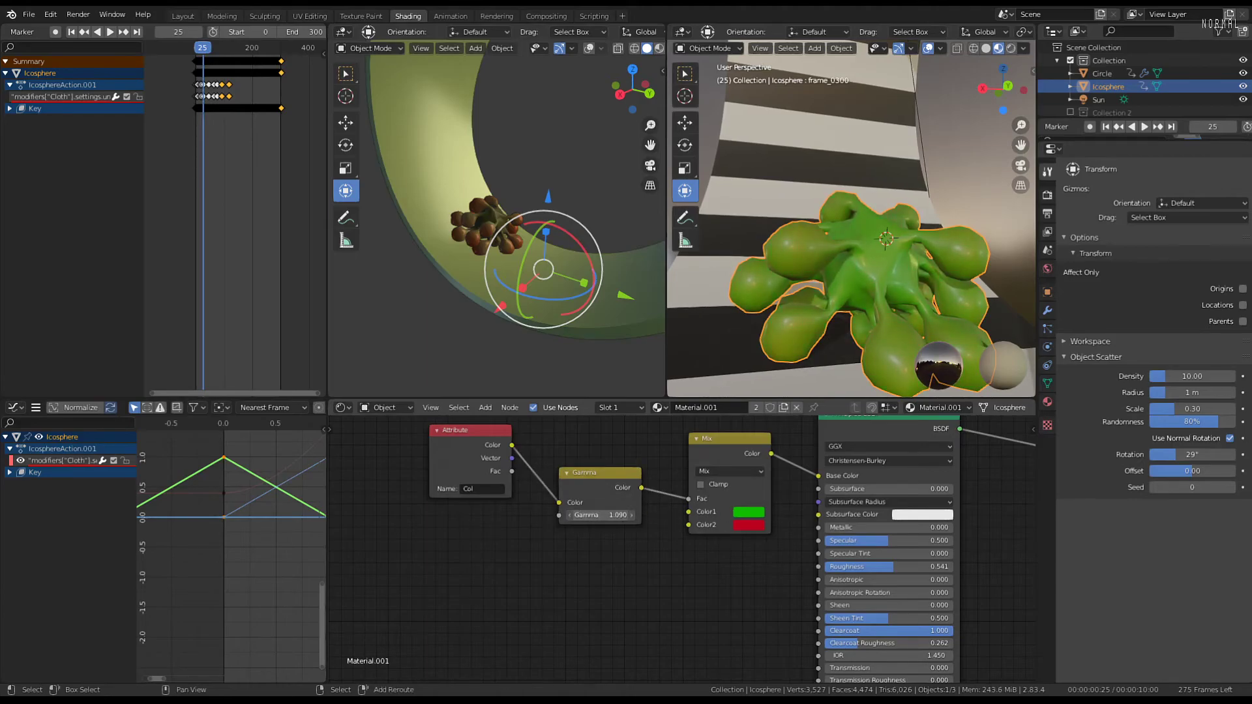
mouse_move(598, 515)
mouse_down()
mouse_move(553, 514)
mouse_move(605, 514)
mouse_up()
scroll(592, 462, down, 2)
Insert a Bright/Contrast node between the Attribute and Gamma nodes, raising Bright to about 9.2 and increasing Contrast
middle_drag(531, 455, 604, 481)
drag(593, 479, 437, 459)
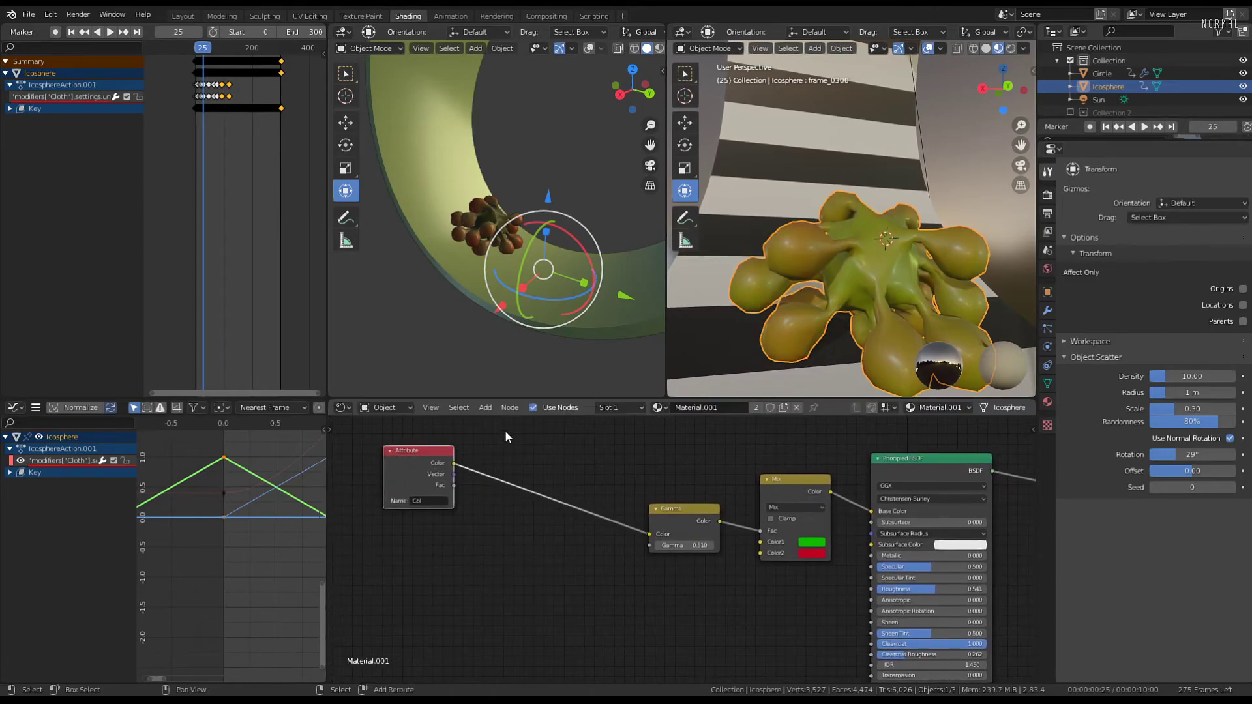
key(shift+a)
mouse_move(519, 431)
click(597, 431)
click(589, 499)
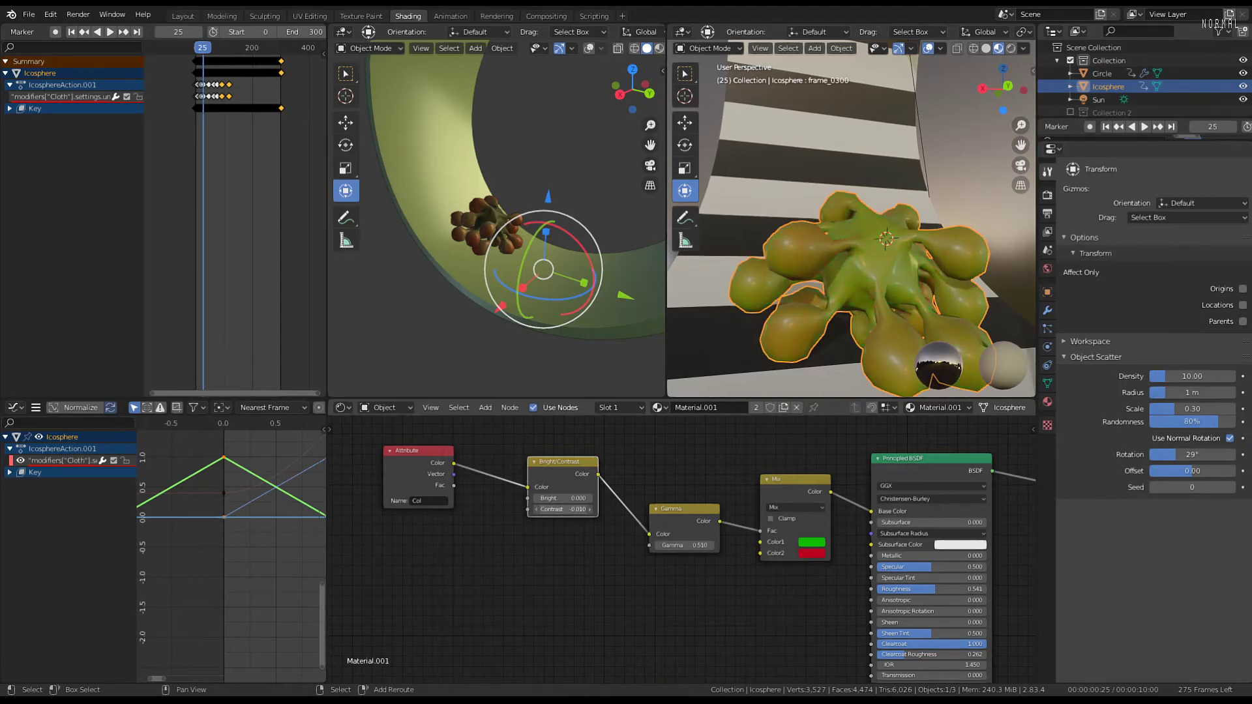
drag(565, 500, 594, 499)
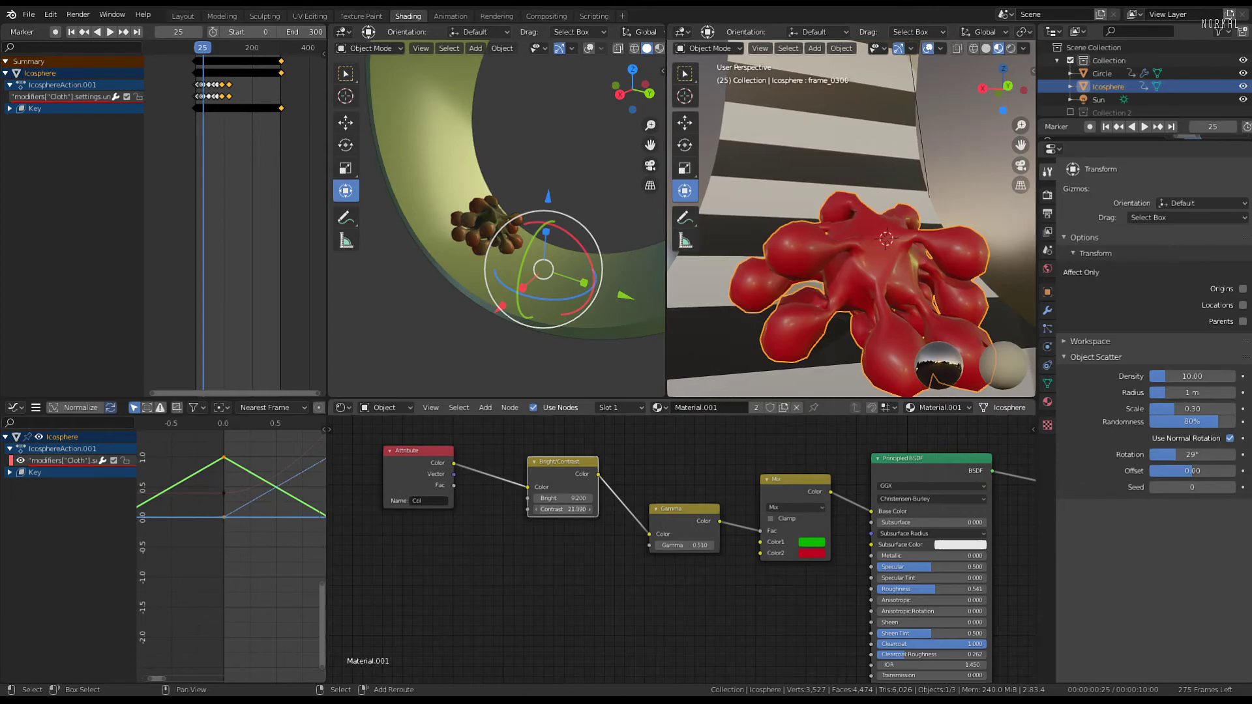
Duplicate the Material Output node near Bright/Contrast, connect the Bright/Contrast colour to its Surface, and make it the active output
scroll(817, 471, down, 3)
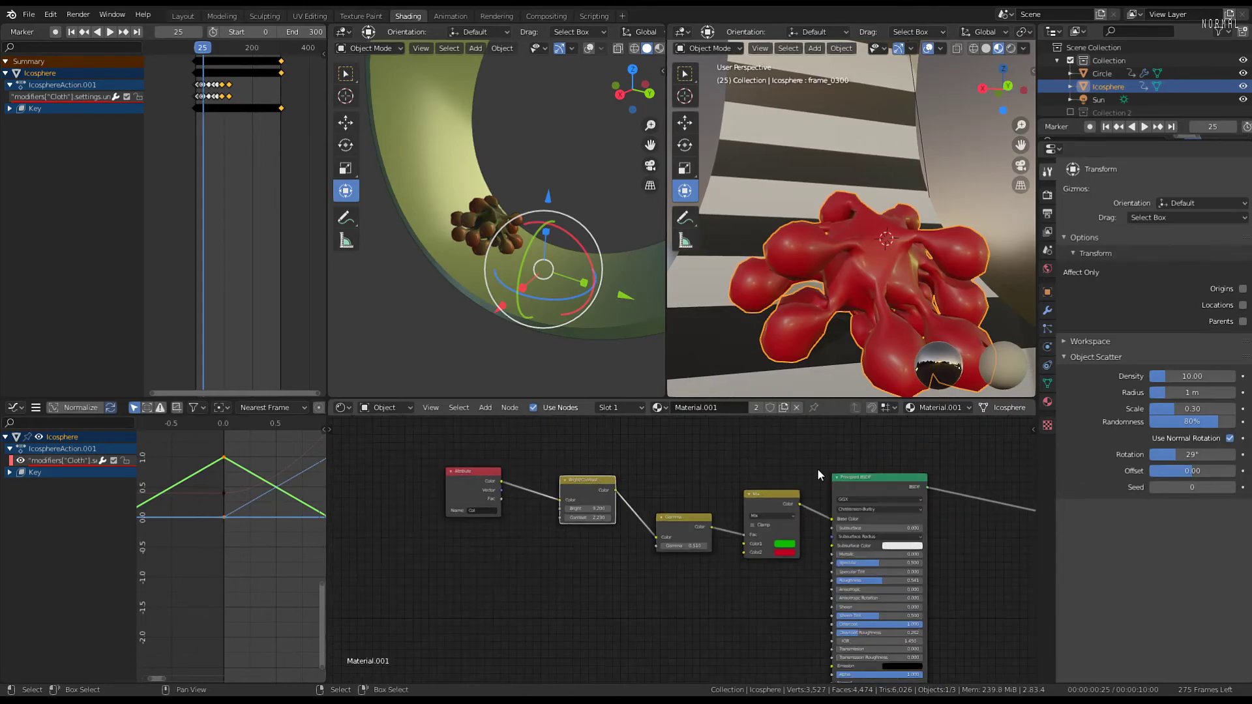
scroll(988, 471, up, 2)
scroll(988, 471, down, 3)
middle_drag(978, 473, 794, 500)
scroll(794, 500, down, 3)
click(863, 534)
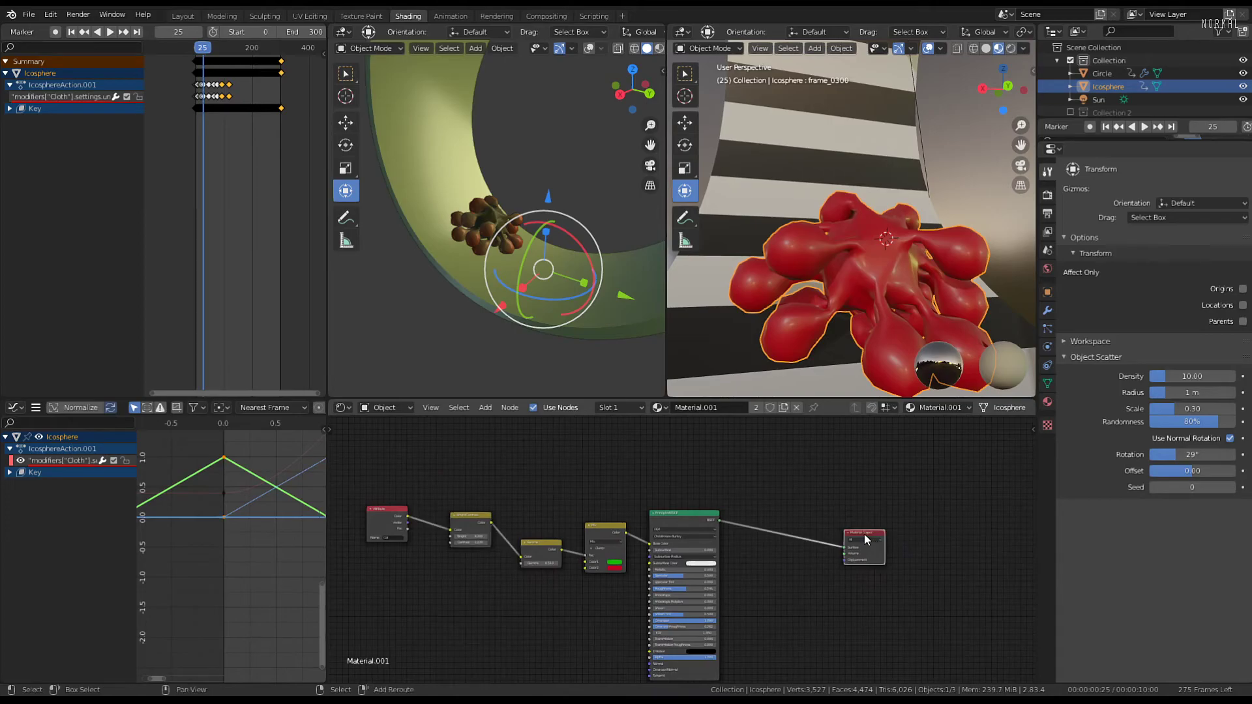
key(shift+d)
click(503, 456)
middle_drag(559, 465, 689, 467)
scroll(668, 541, up, 6)
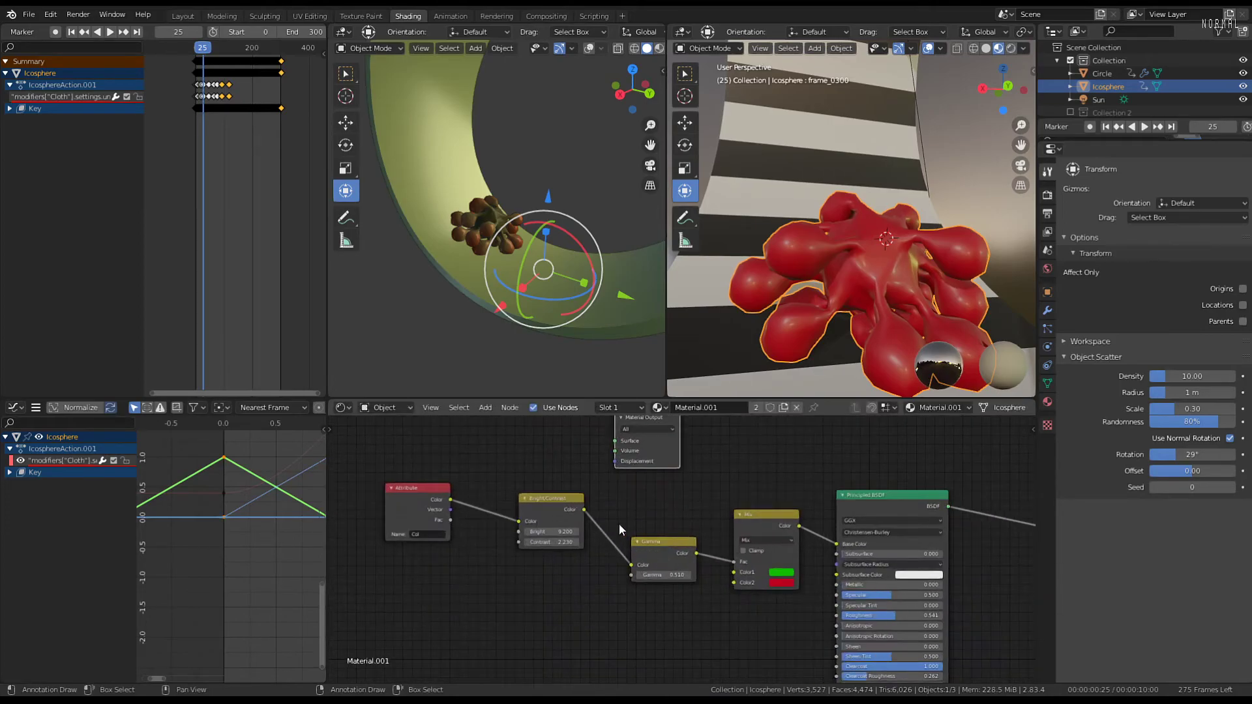
drag(578, 510, 613, 440)
shift+scroll(667, 489, up, 3)
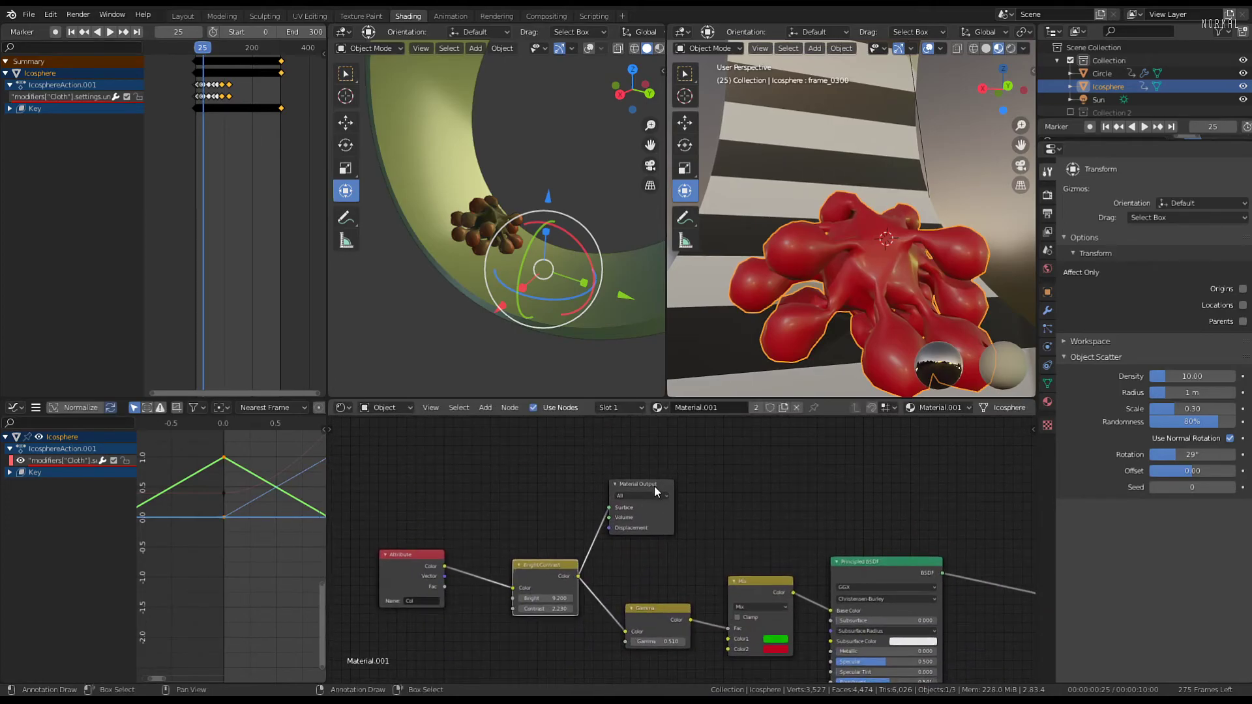
click(655, 486)
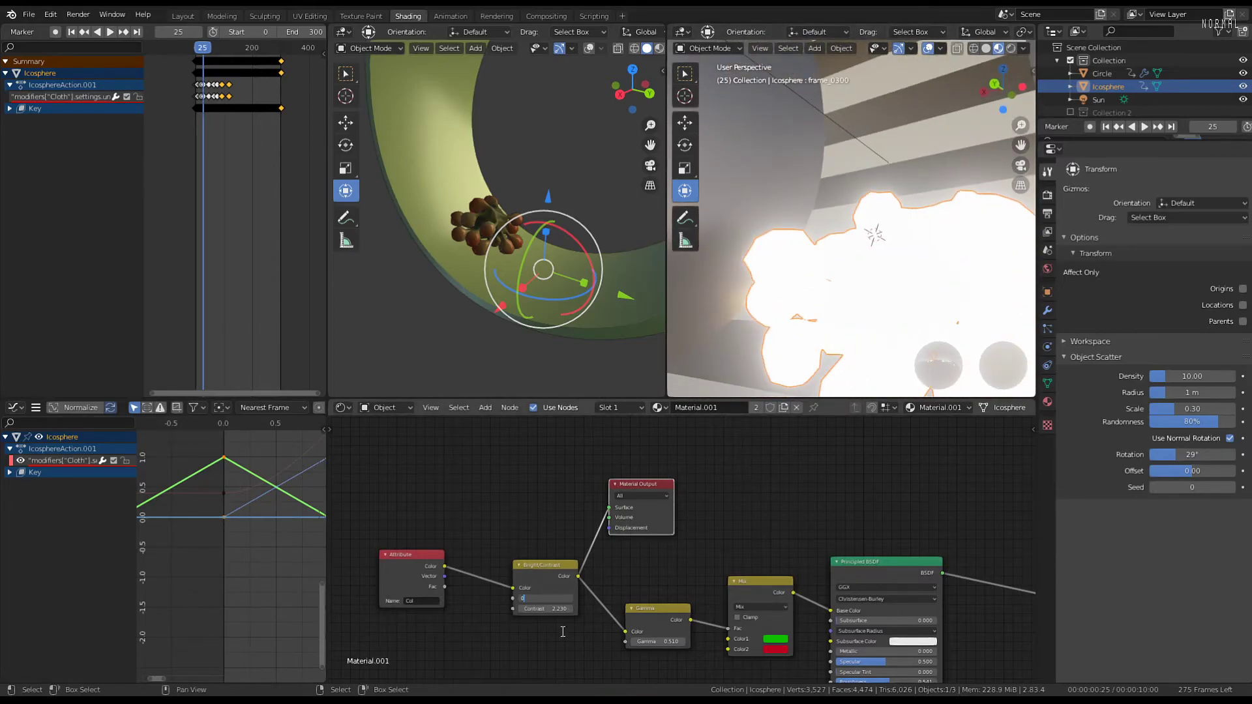
Zero the Bright/Contrast values, adjust them to Bright -0.020 and Contrast 0.560, and play the animation to check the colours
key(Return)
text(0)
key(Return)
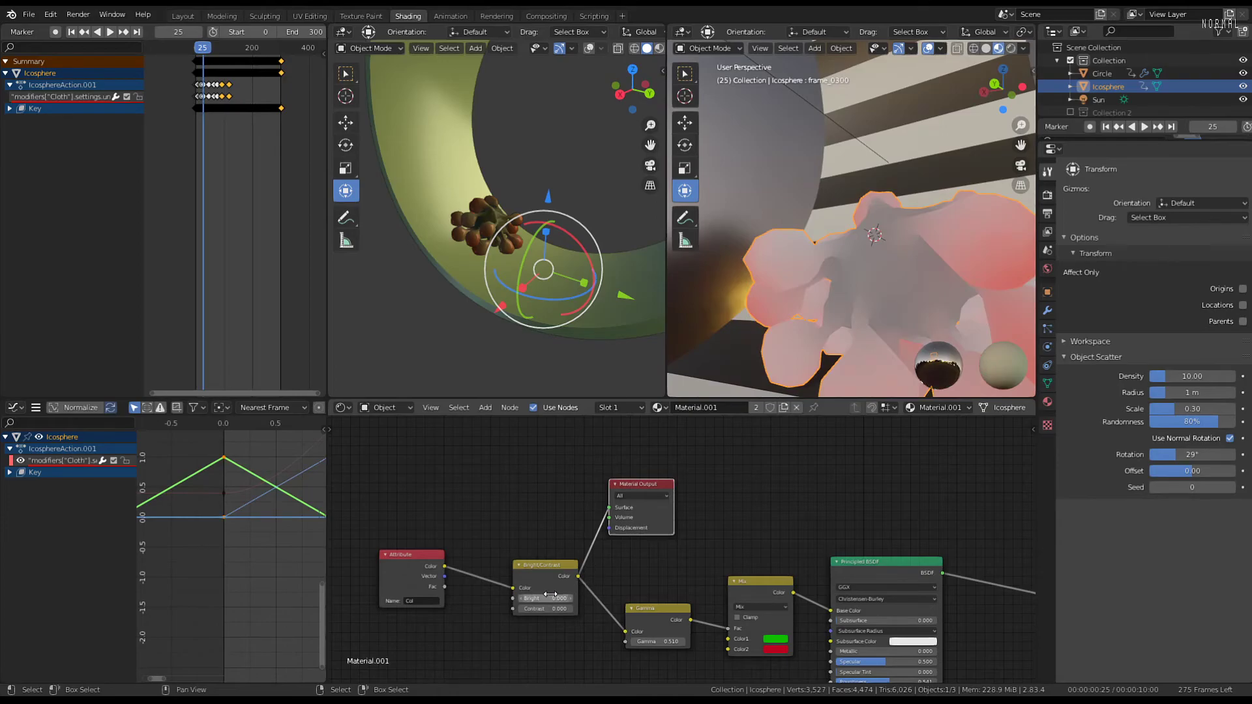
mouse_move(545, 608)
mouse_down()
mouse_move(594, 608)
mouse_move(538, 598)
mouse_up()
scroll(768, 245, down, 3)
middle_drag(768, 245, 819, 375)
key(space)
key(space)
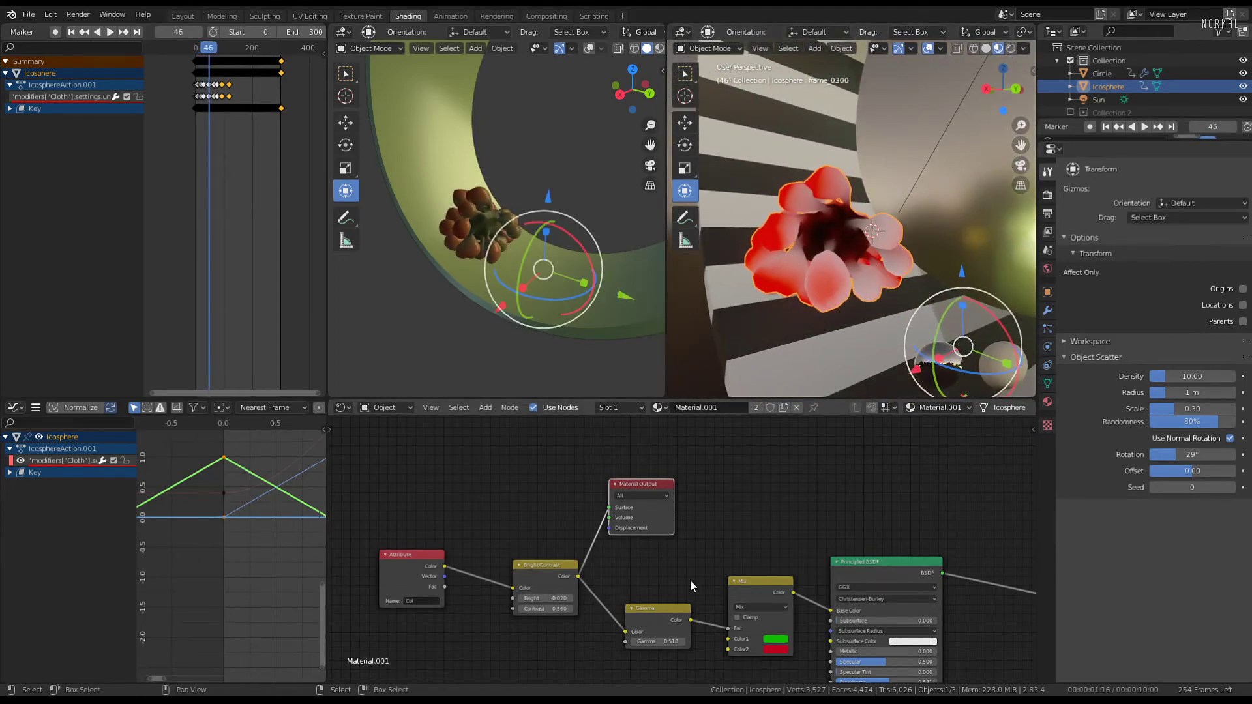
Reactivate the Material Output node fed by the Principled BSDF to show the full icosphere material
middle_drag(690, 581, 646, 547)
middle_drag(587, 588, 385, 567)
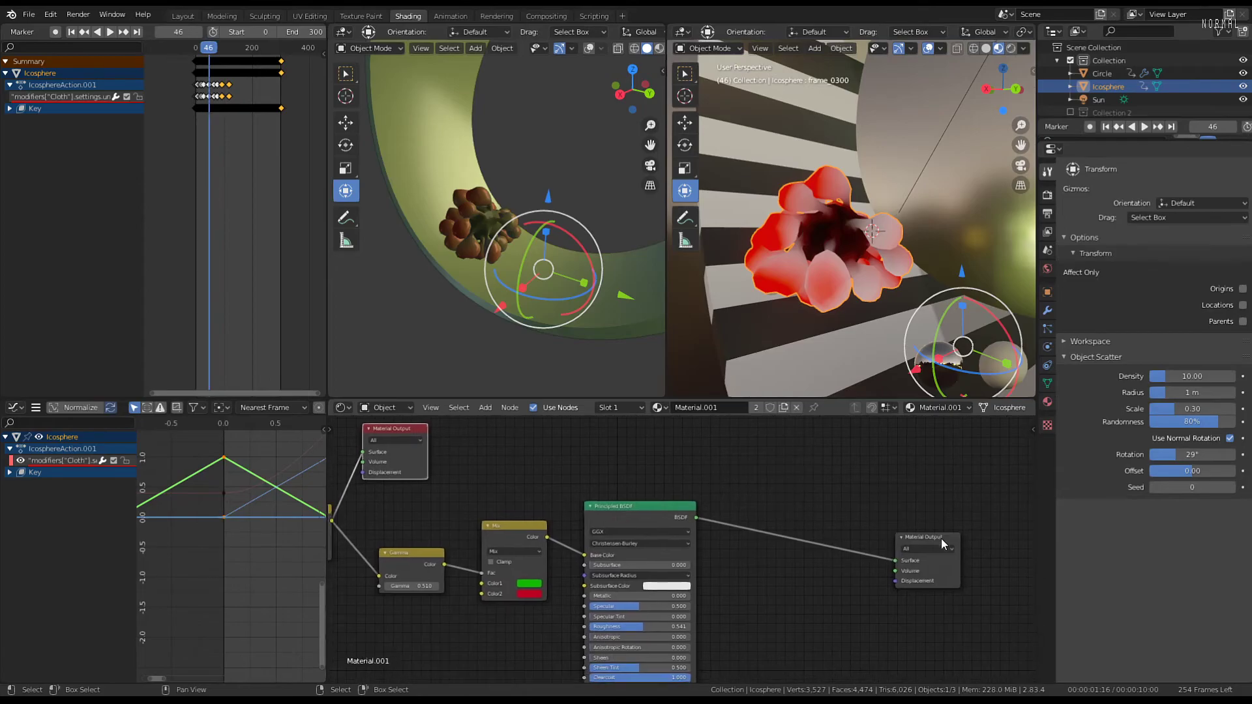
click(941, 538)
scroll(811, 281, up, 3)
middle_drag(516, 562, 662, 525)
scroll(663, 526, up, 1)
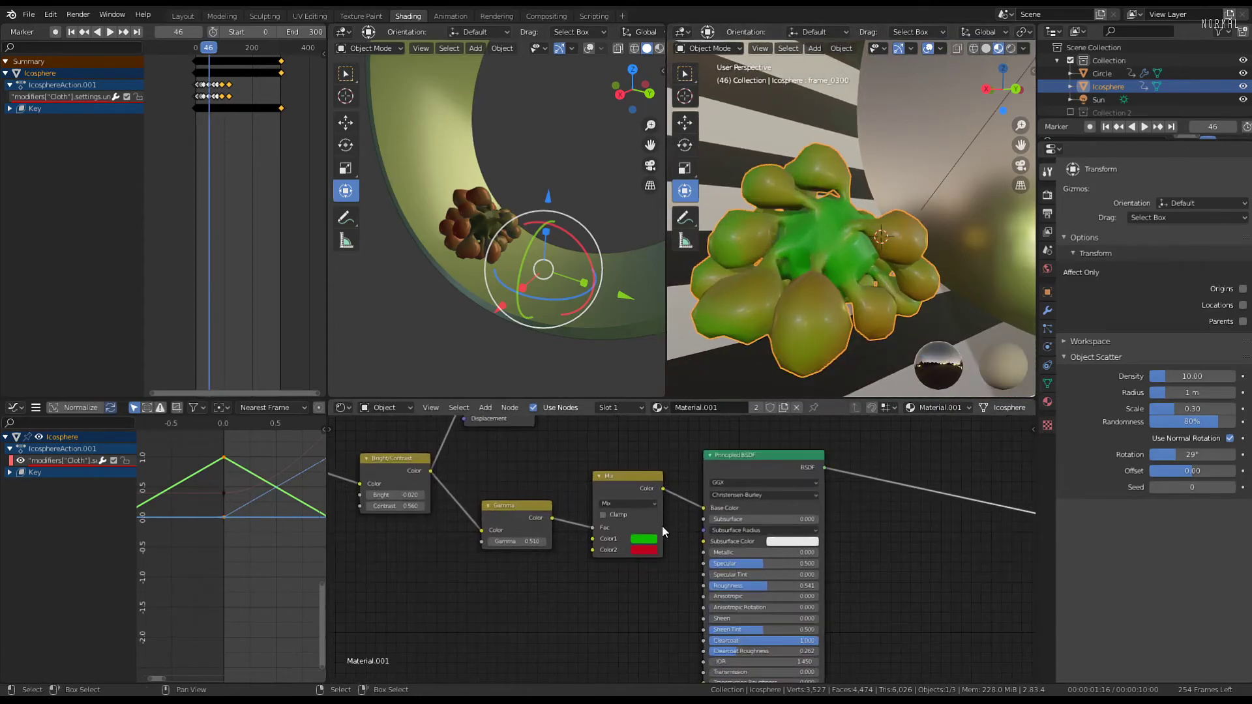
Try the Multiply and Color Burn blend modes on the green and red Mix node
click(642, 538)
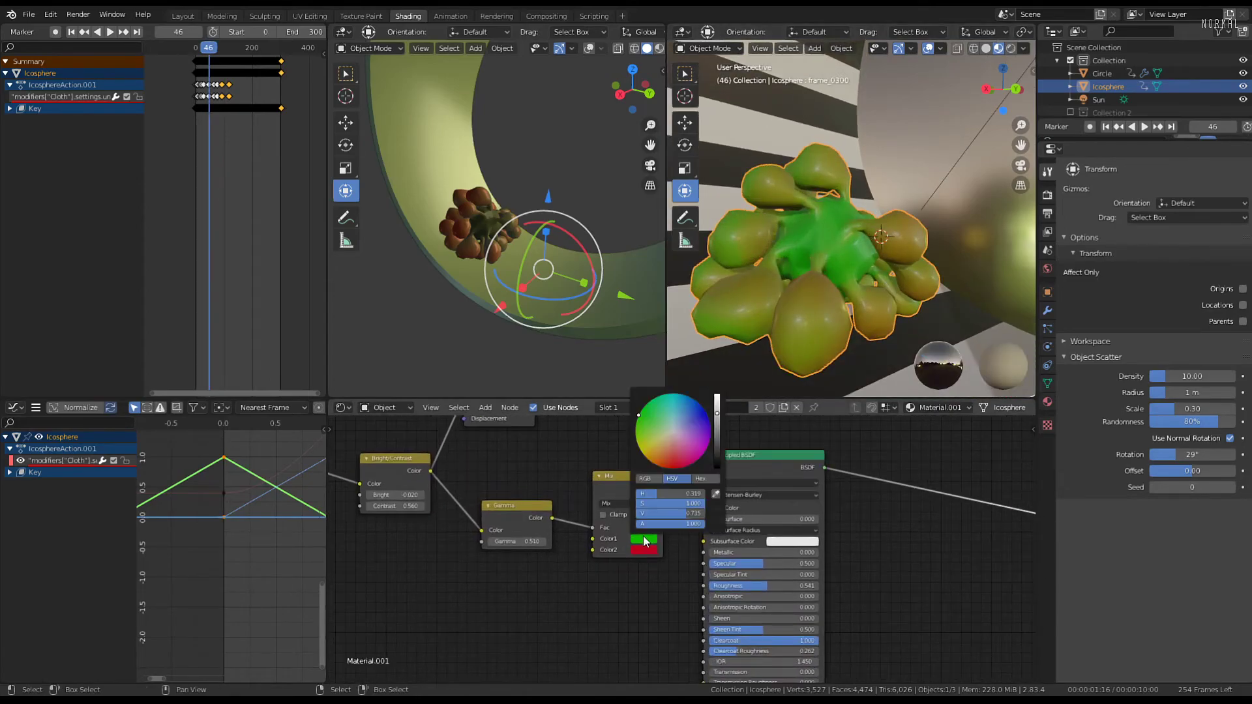
click(623, 504)
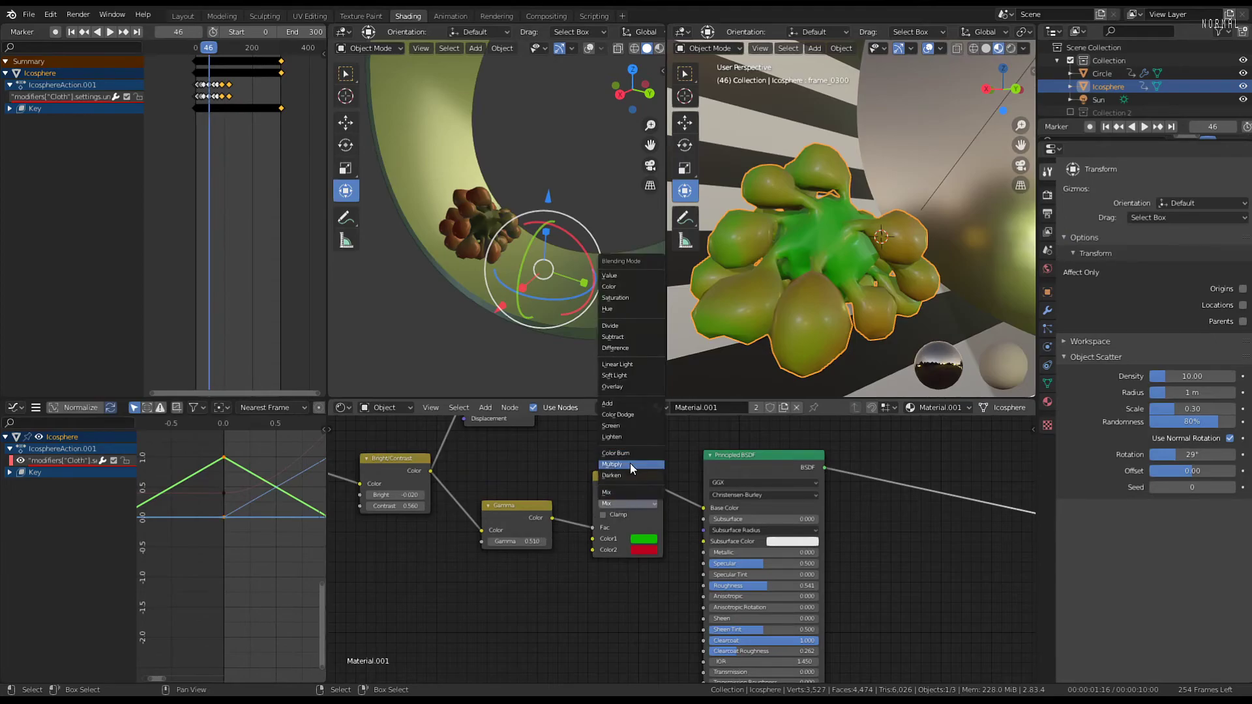
click(630, 463)
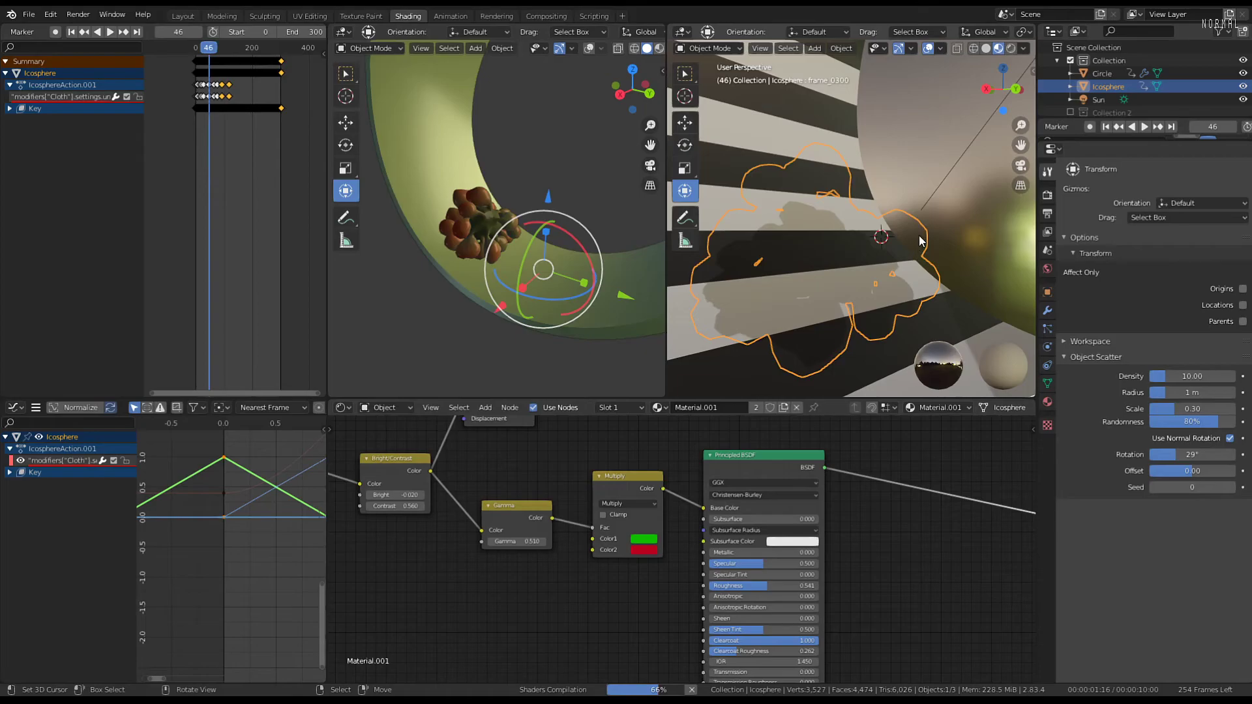
click(636, 503)
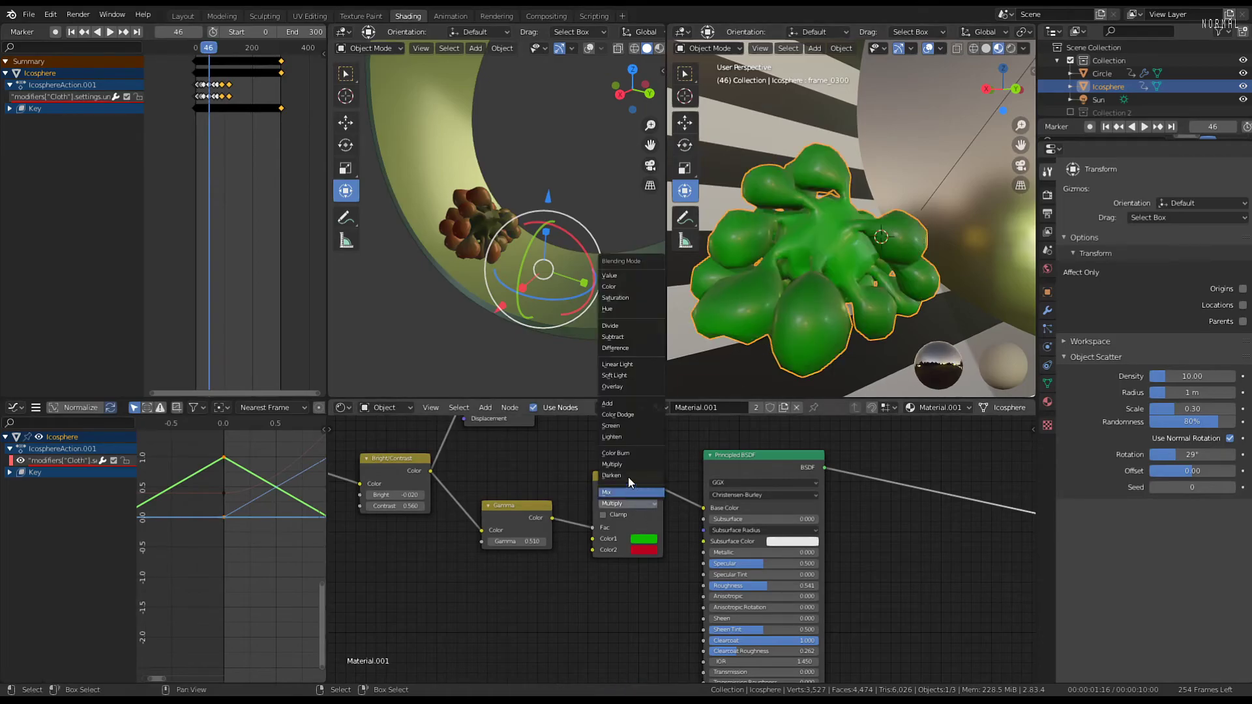
click(621, 454)
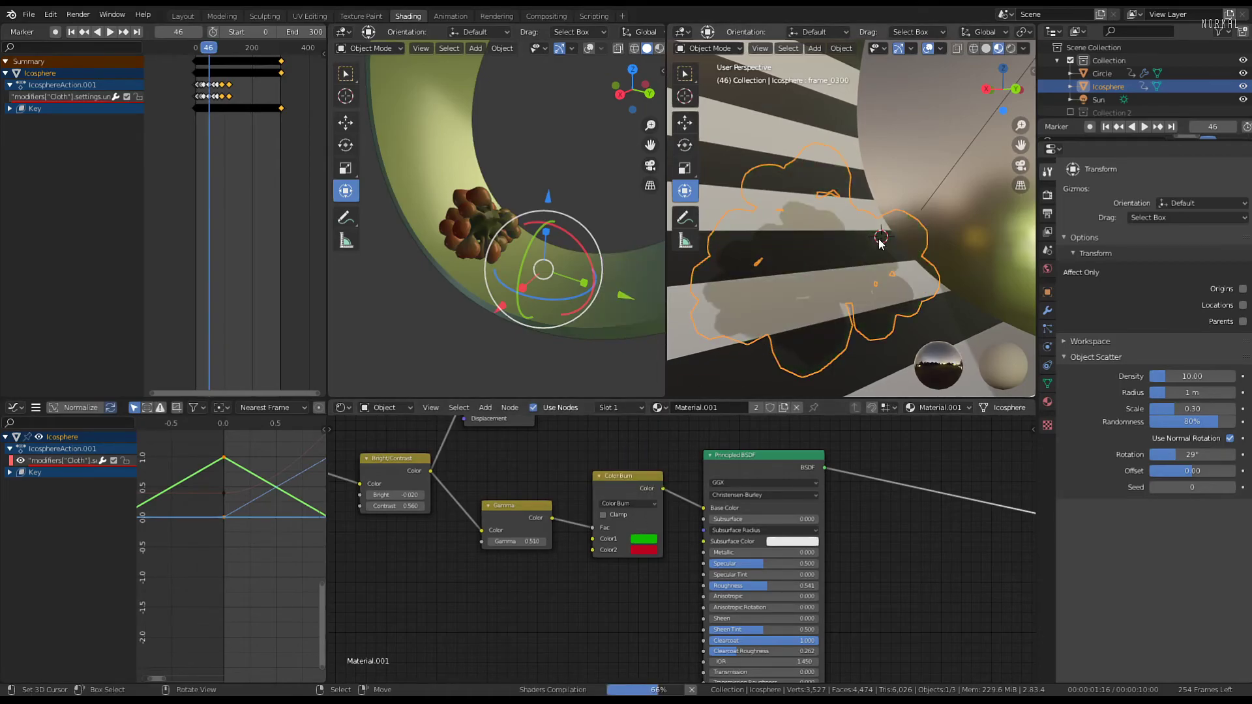
Connect Bright/Contrast directly to the Color Burn node's Fac, remove the Gamma node, and play the animation briefly
drag(505, 542, 592, 528)
drag(508, 508, 505, 542)
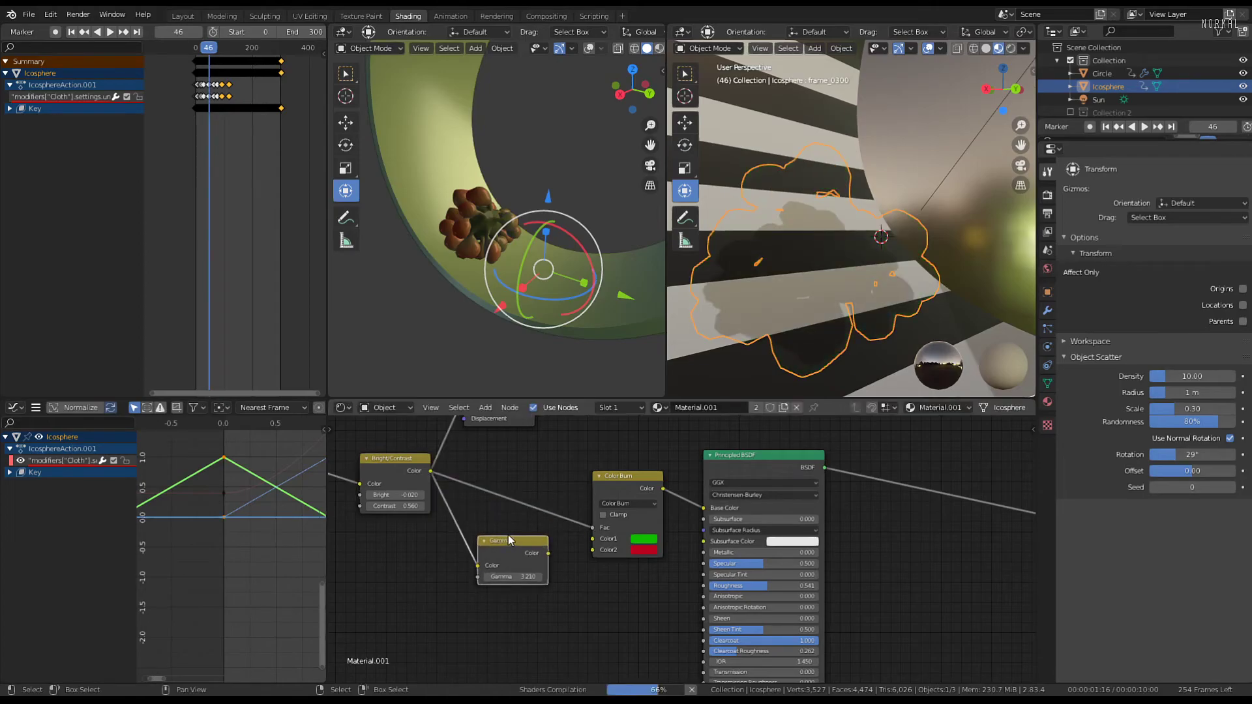
key(ctrl+x)
mouse_move(815, 242)
middle_down()
mouse_move(757, 237)
mouse_move(799, 253)
mouse_move(917, 245)
middle_up()
key(space)
key(space)
scroll(644, 549, up, 1)
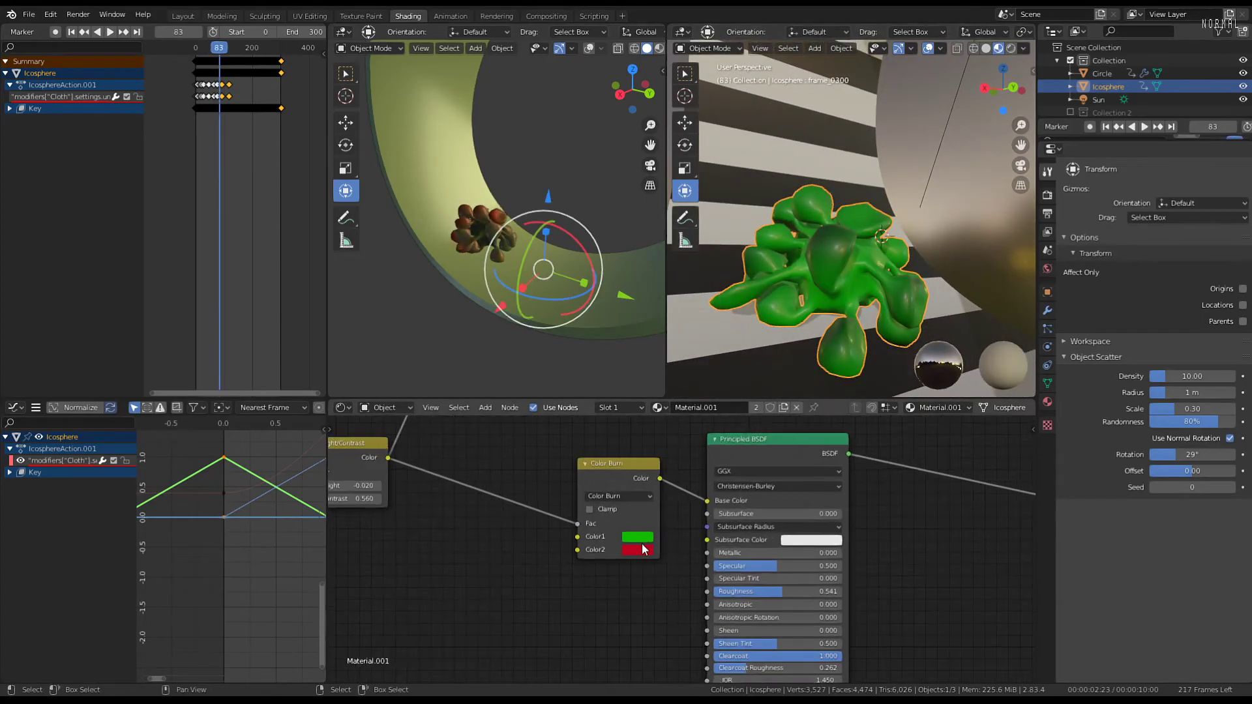
Set the Color Burn node's Color1 to dark red and Color2 to green, and play the animation to check the result
click(636, 535)
drag(683, 427, 674, 459)
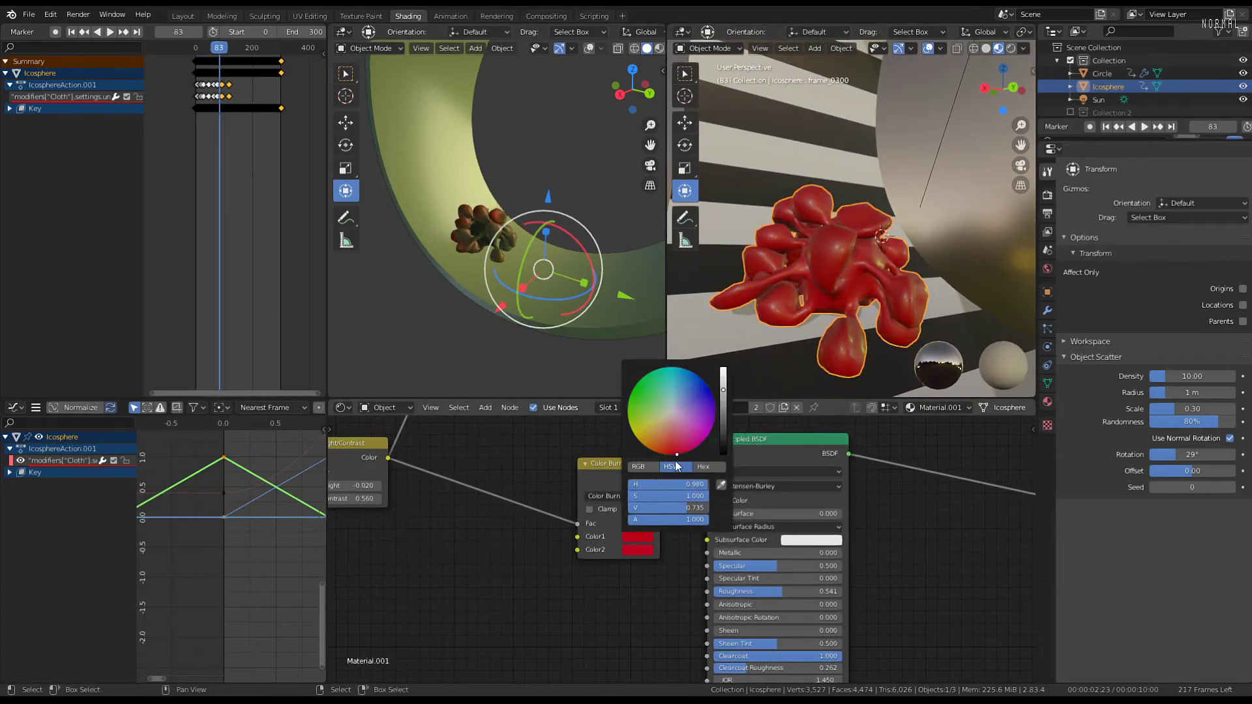
click(638, 549)
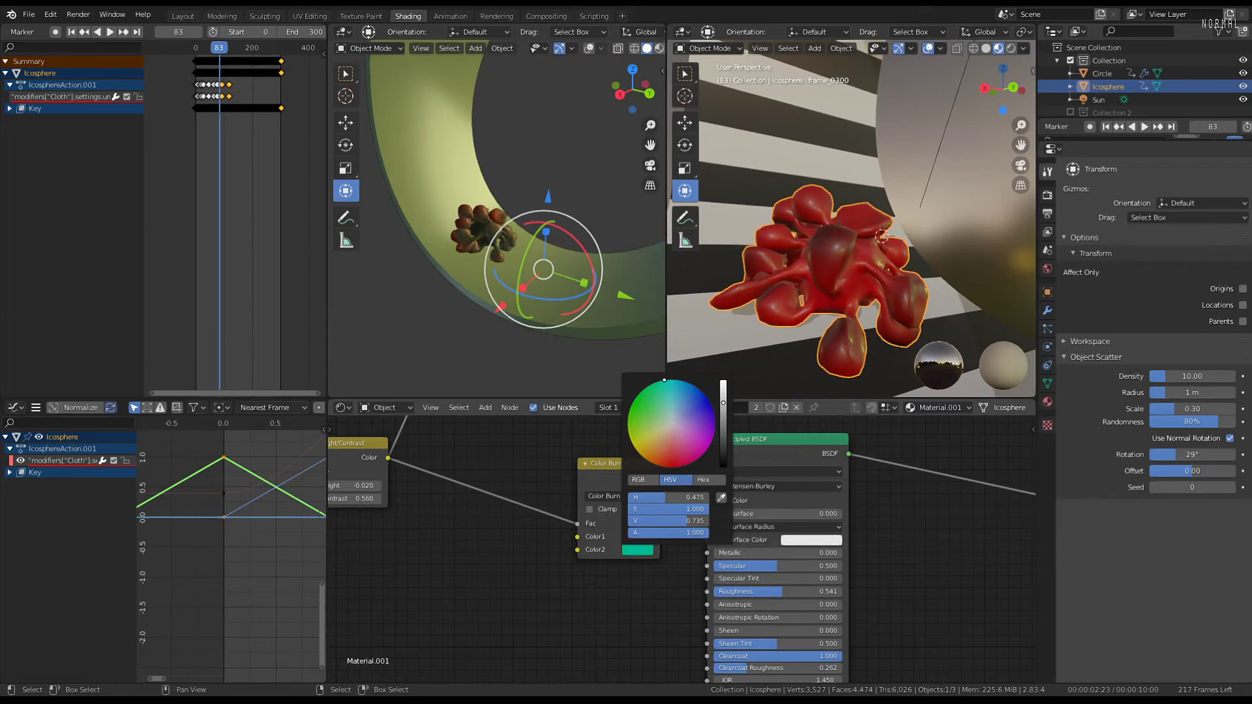
key(space)
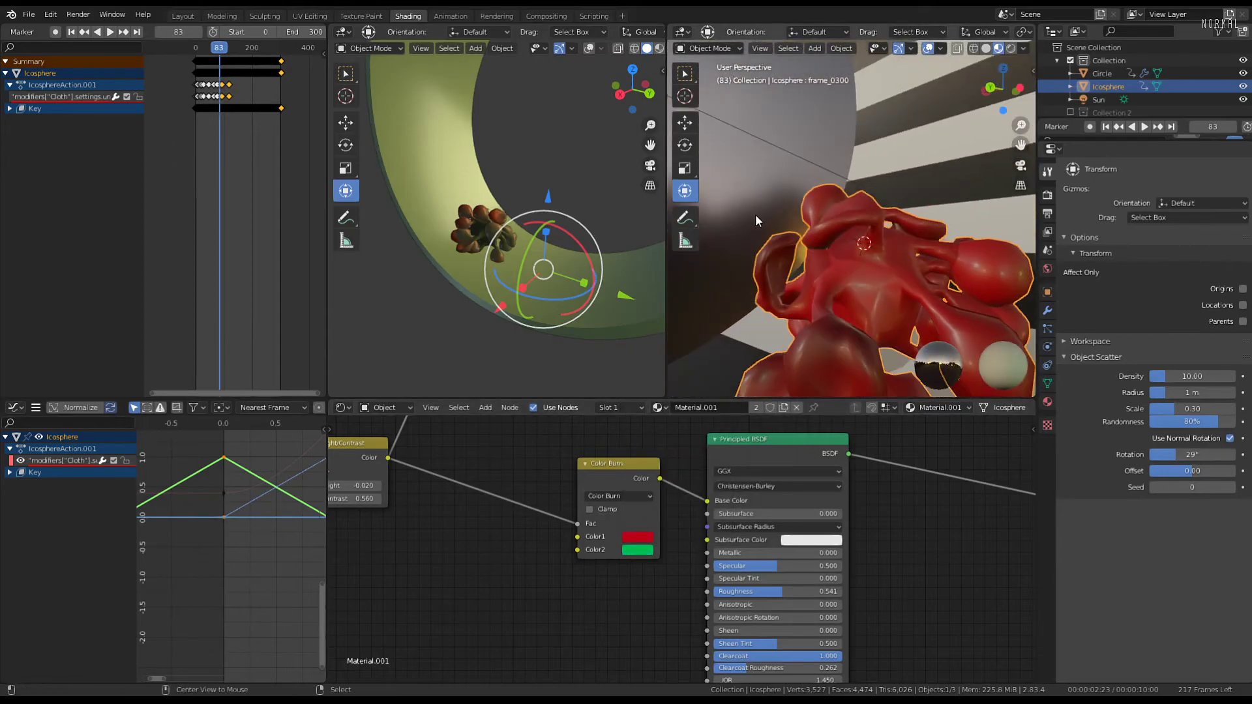
key(alt+a)
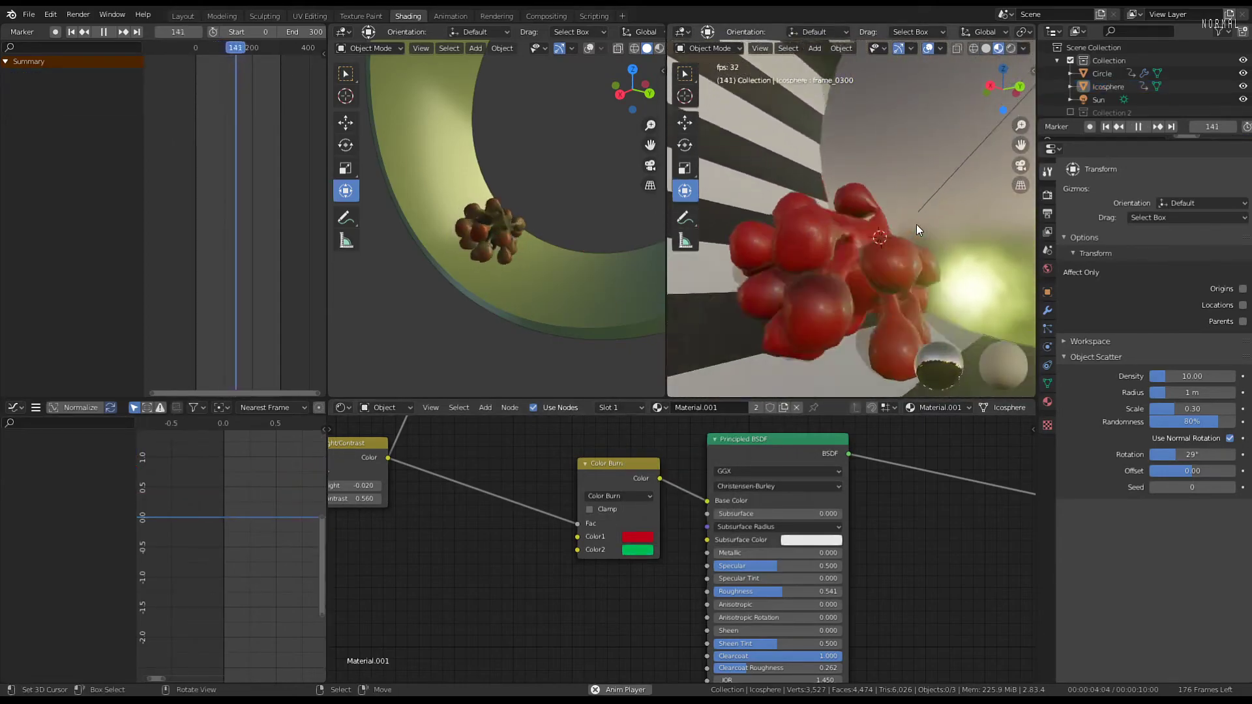
scroll(610, 515, down, 1)
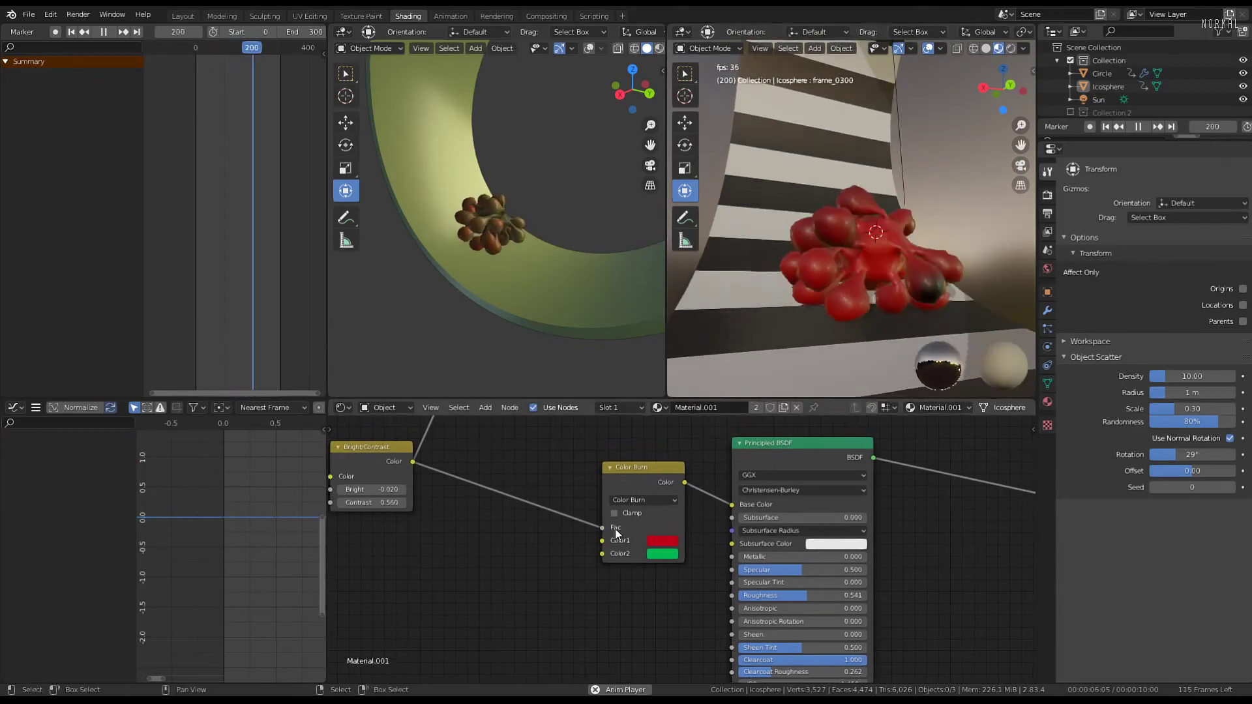
Connect the Bright/Contrast colour to the Principled BSDF's Roughness and move the Color Burn node up clear of the links
drag(452, 475, 722, 589)
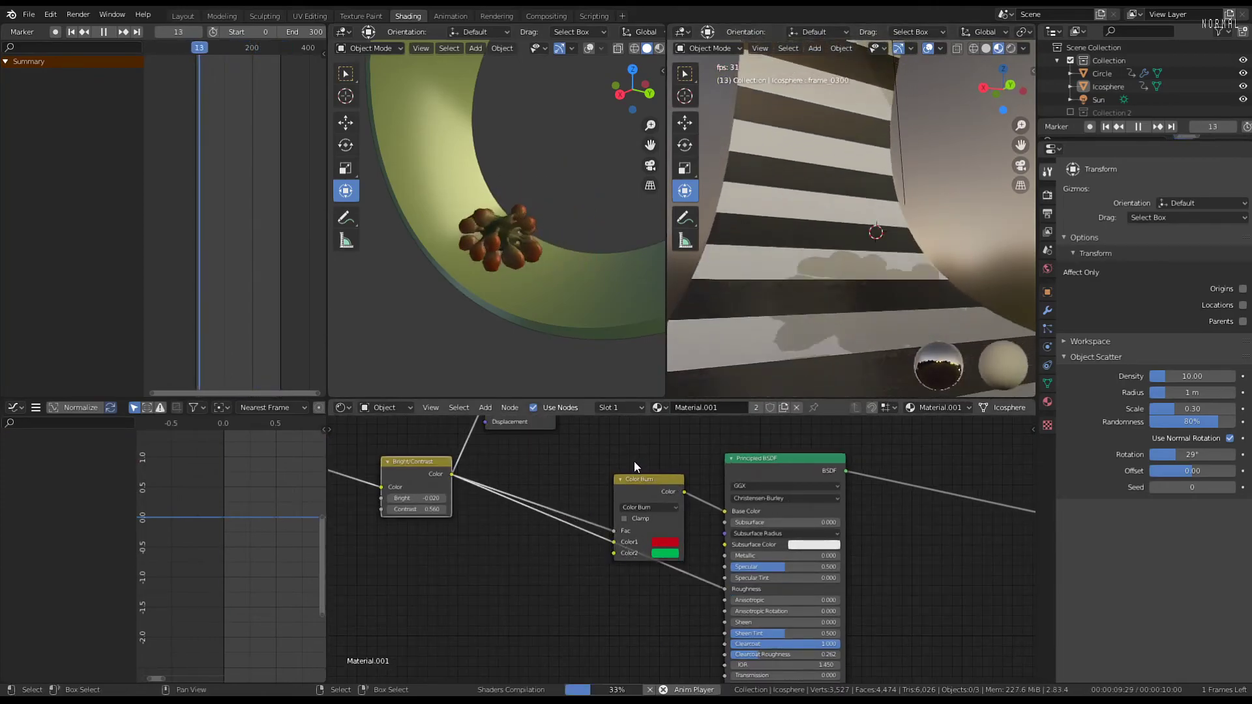
drag(640, 481, 643, 440)
key(space)
scroll(862, 221, up, 1)
mouse_move(862, 222)
middle_down()
mouse_move(873, 206)
mouse_move(880, 222)
middle_up()
scroll(878, 459, down, 2)
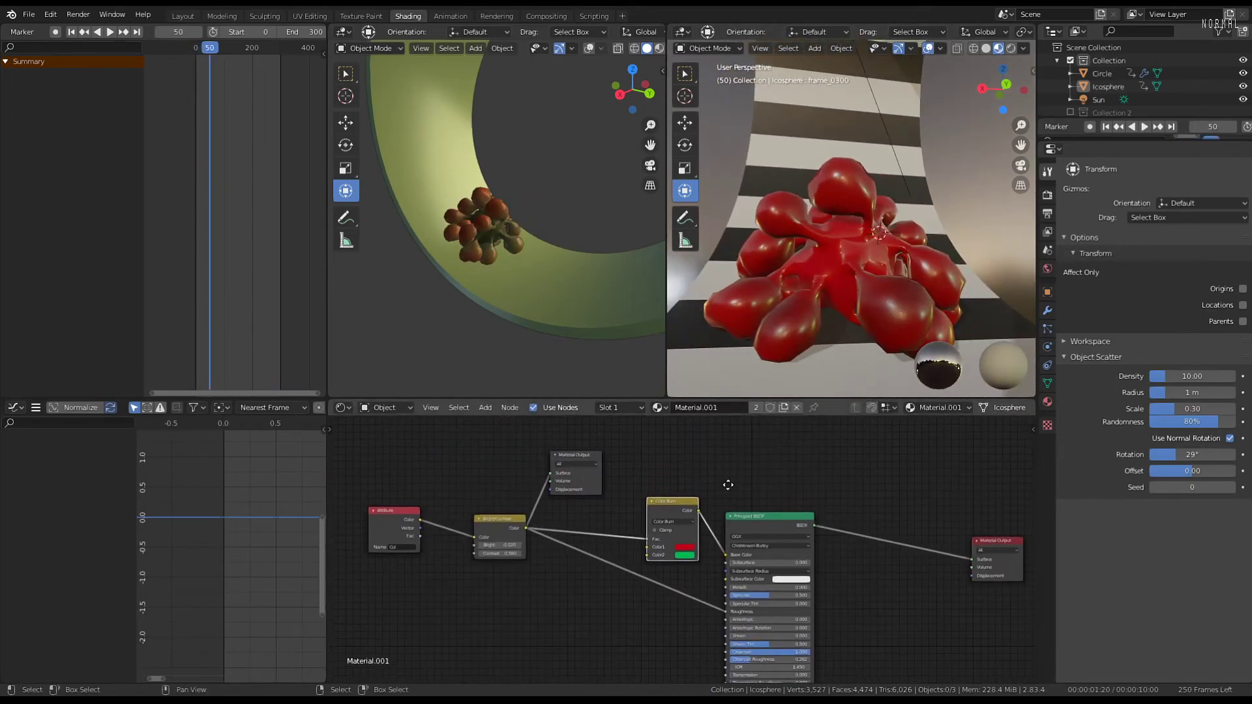
Activate the preview Material Output and insert an RGB to BW node between it and Bright/Contrast
click(582, 461)
scroll(879, 237, up, 3)
middle_drag(879, 237, 946, 225)
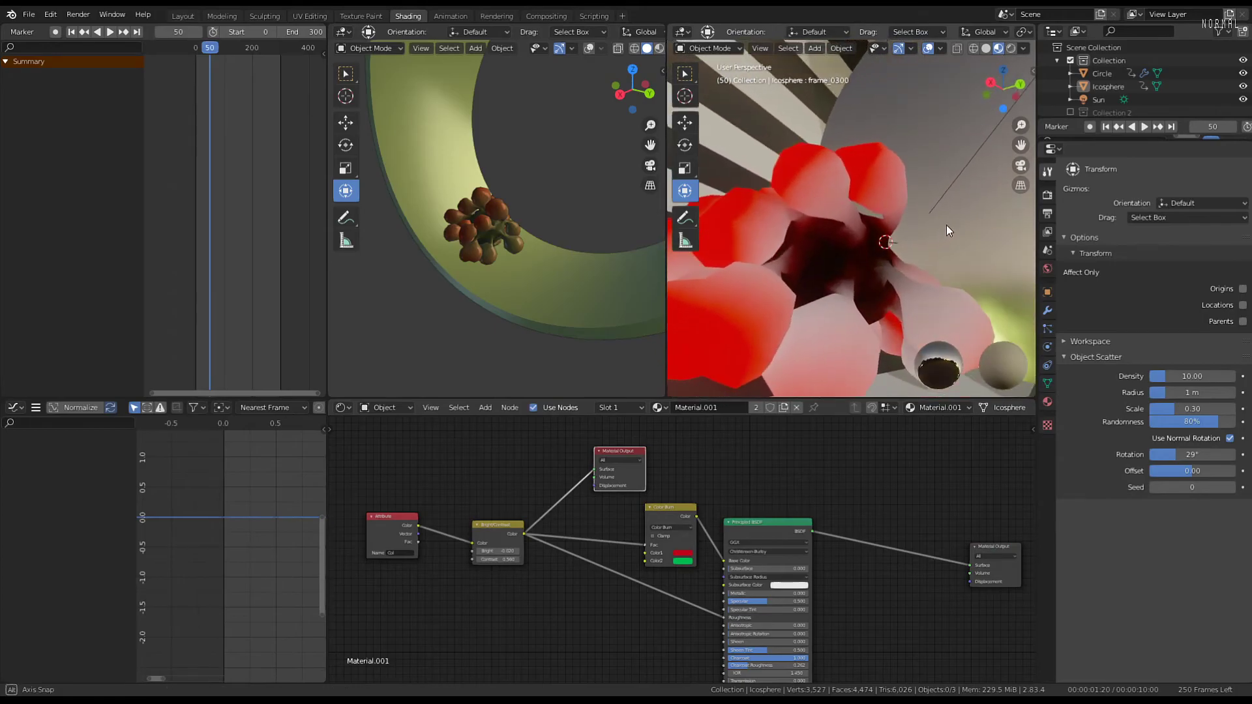
scroll(591, 545, up, 1)
middle_drag(590, 545, 654, 528)
key(shift+a)
mouse_move(652, 508)
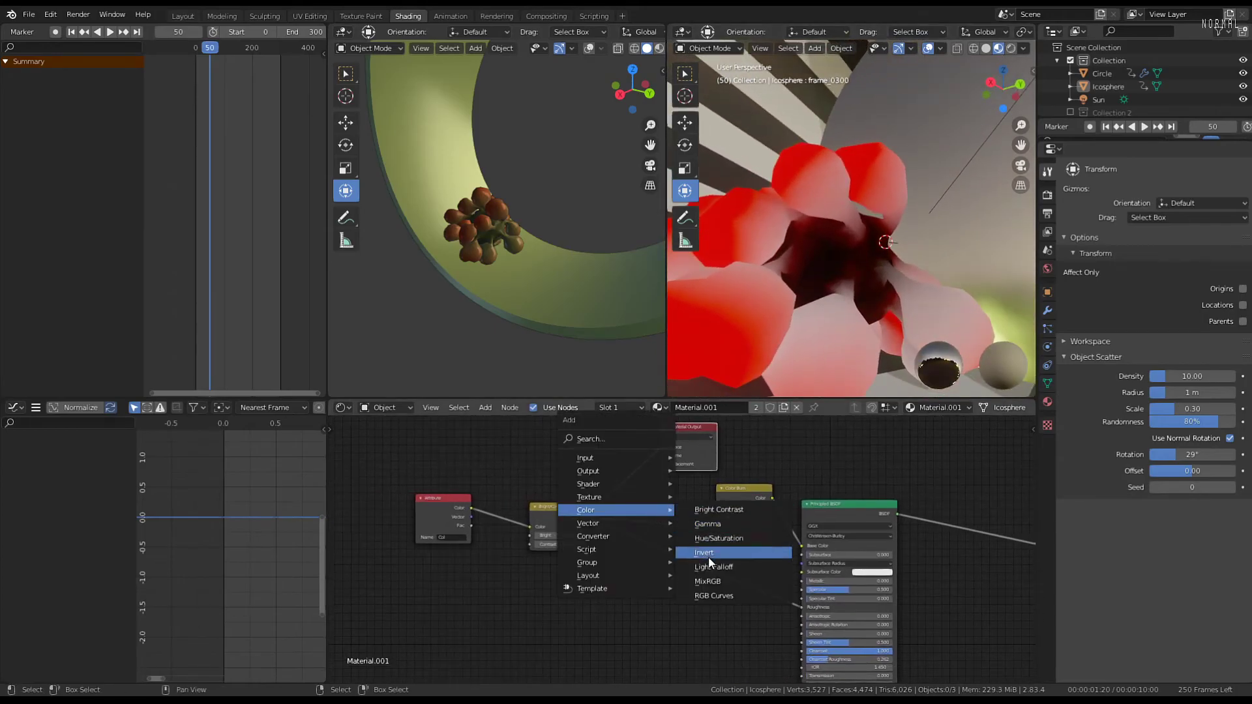
mouse_move(605, 541)
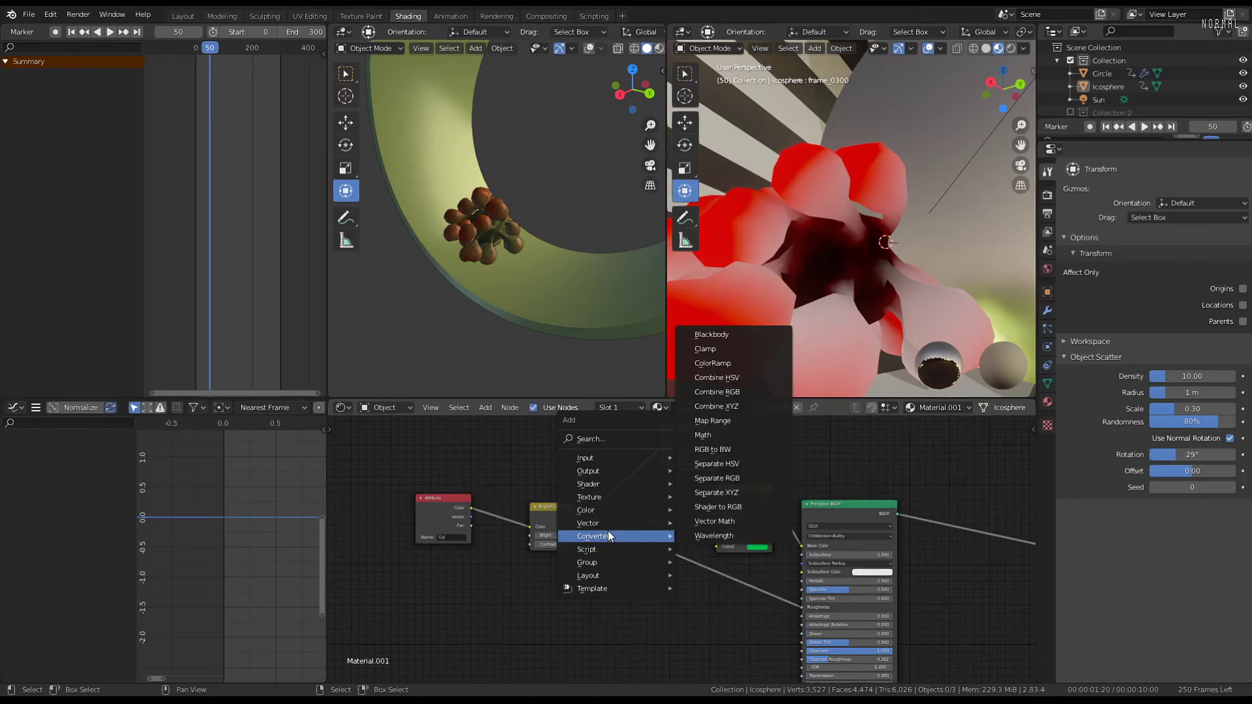
click(743, 444)
click(611, 449)
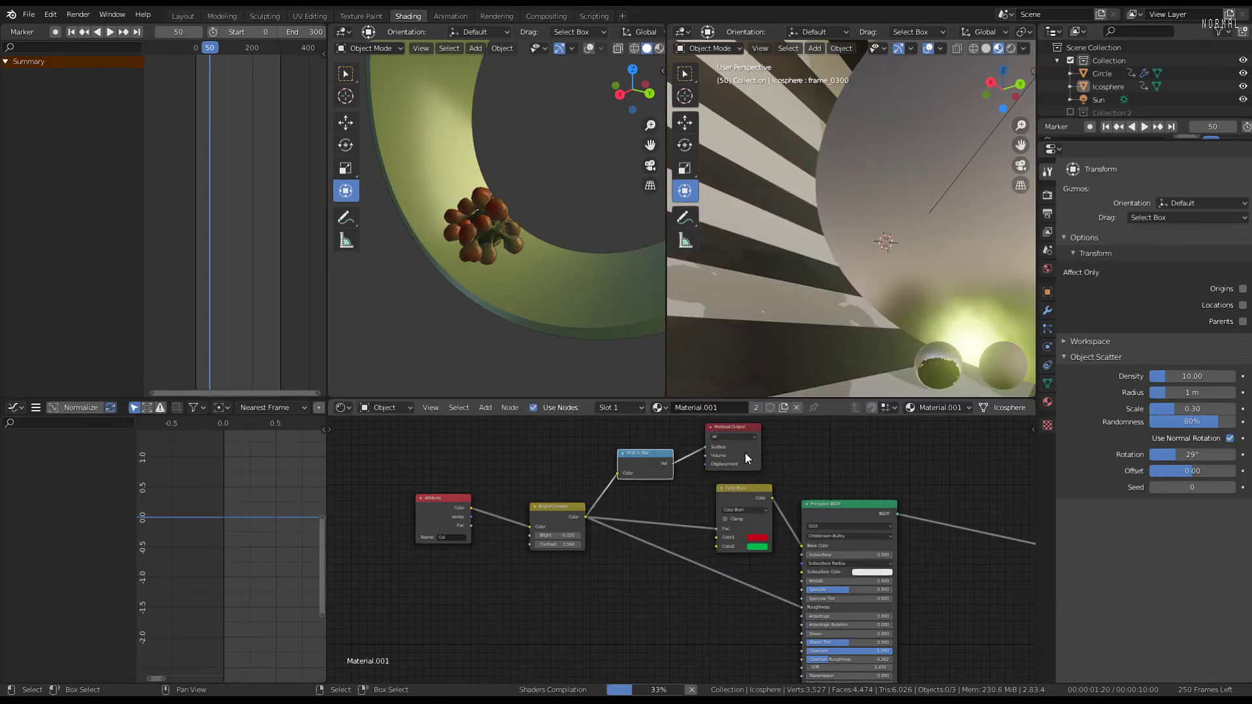
middle_drag(815, 274, 769, 229)
scroll(679, 421, down, 1)
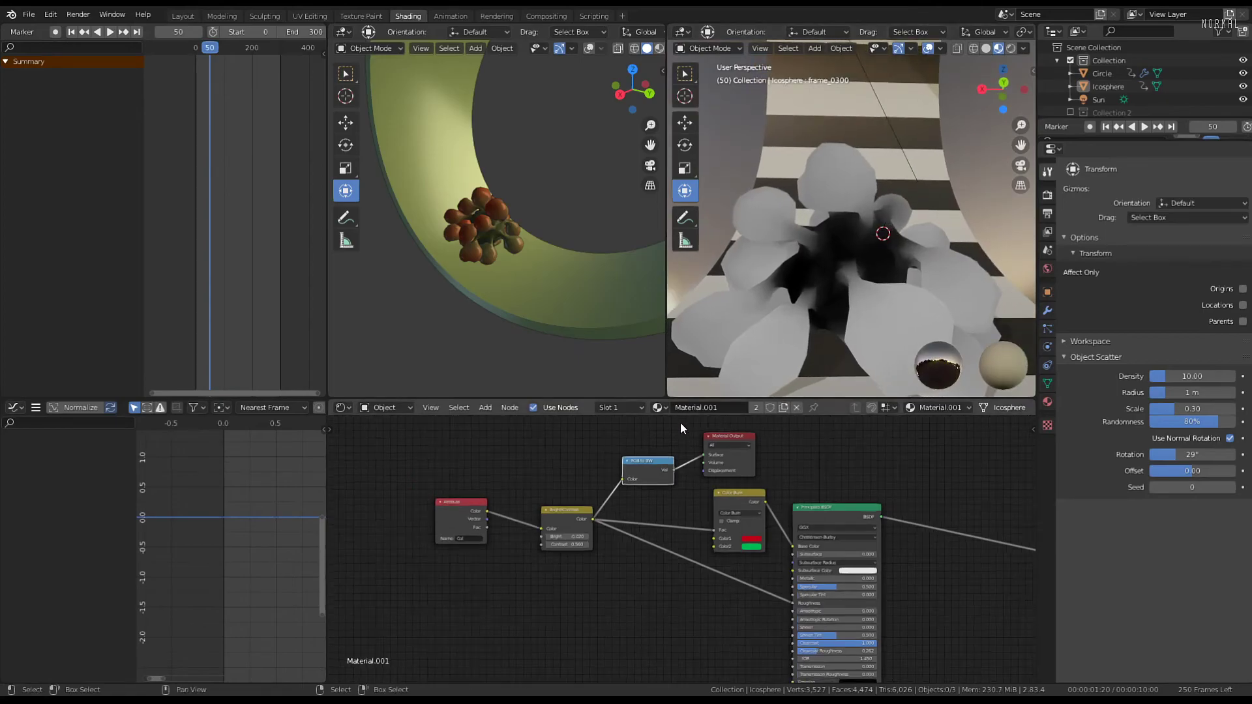
Set Bright to about -2.960 and Contrast to about 9.710 for a sharper mask, and play the animation to check it
drag(647, 466, 620, 461)
middle_drag(882, 294, 918, 280)
scroll(671, 506, up, 3)
drag(537, 544, 1135, 544)
drag(526, 533, 566, 533)
mouse_move(878, 167)
middle_down()
mouse_move(862, 167)
mouse_move(882, 174)
mouse_move(894, 226)
mouse_move(910, 218)
mouse_move(900, 171)
middle_up()
key(space)
scroll(911, 218, up, 2)
key(space)
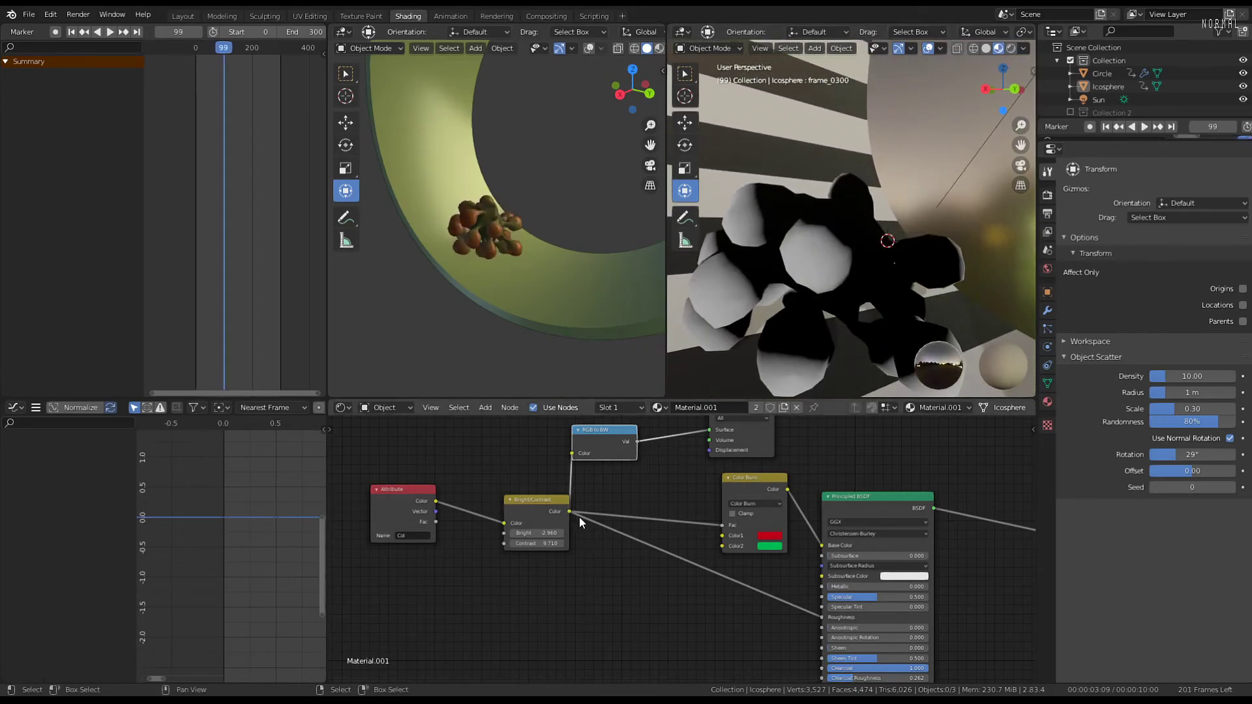
Drive the Color Burn node's Fac from RGB to BW and connect its colour to a duplicated, active Material Output
mouse_move(640, 443)
mouse_down()
mouse_move(710, 543)
mouse_move(723, 525)
mouse_up()
scroll(730, 485, down, 2)
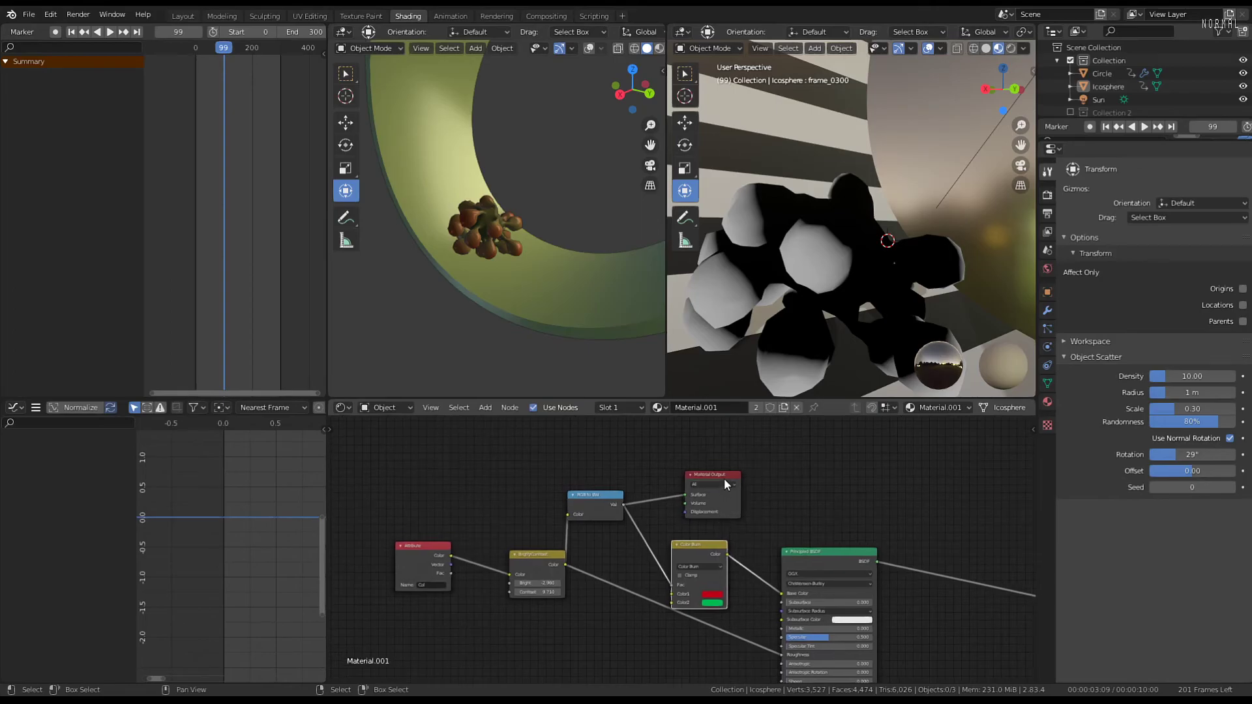
key(shift+d)
drag(725, 554, 793, 494)
key(g)
click(805, 471)
click(805, 471)
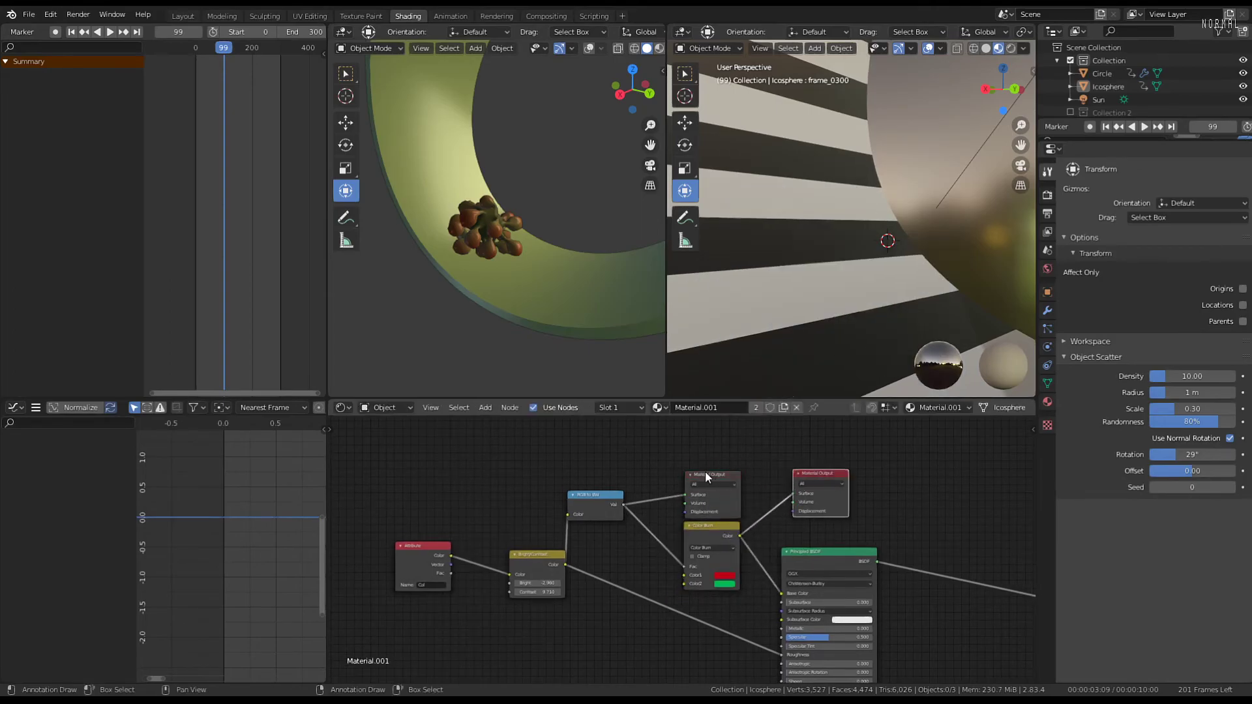
drag(705, 473, 693, 452)
click(832, 471)
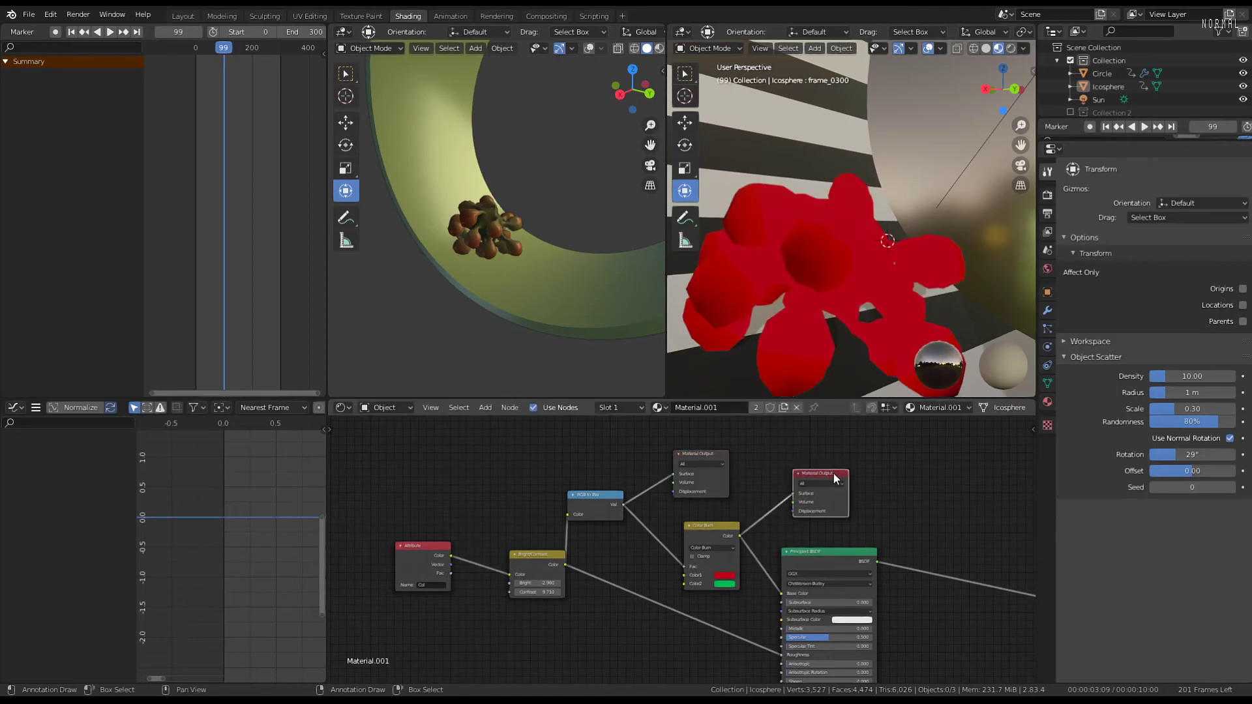
middle_drag(795, 313, 857, 282)
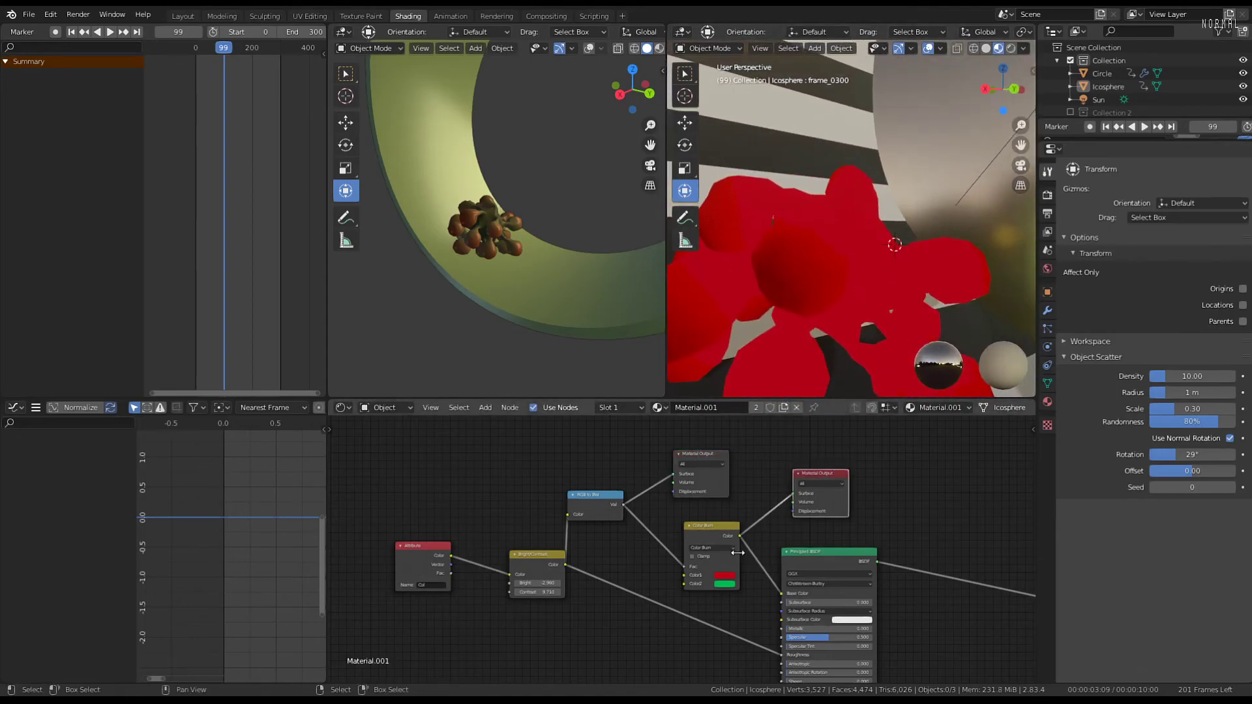
Set the Color Burn node's blend mode back to Mix and play the animation to preview the colours
scroll(685, 547, up, 2)
click(712, 543)
click(717, 535)
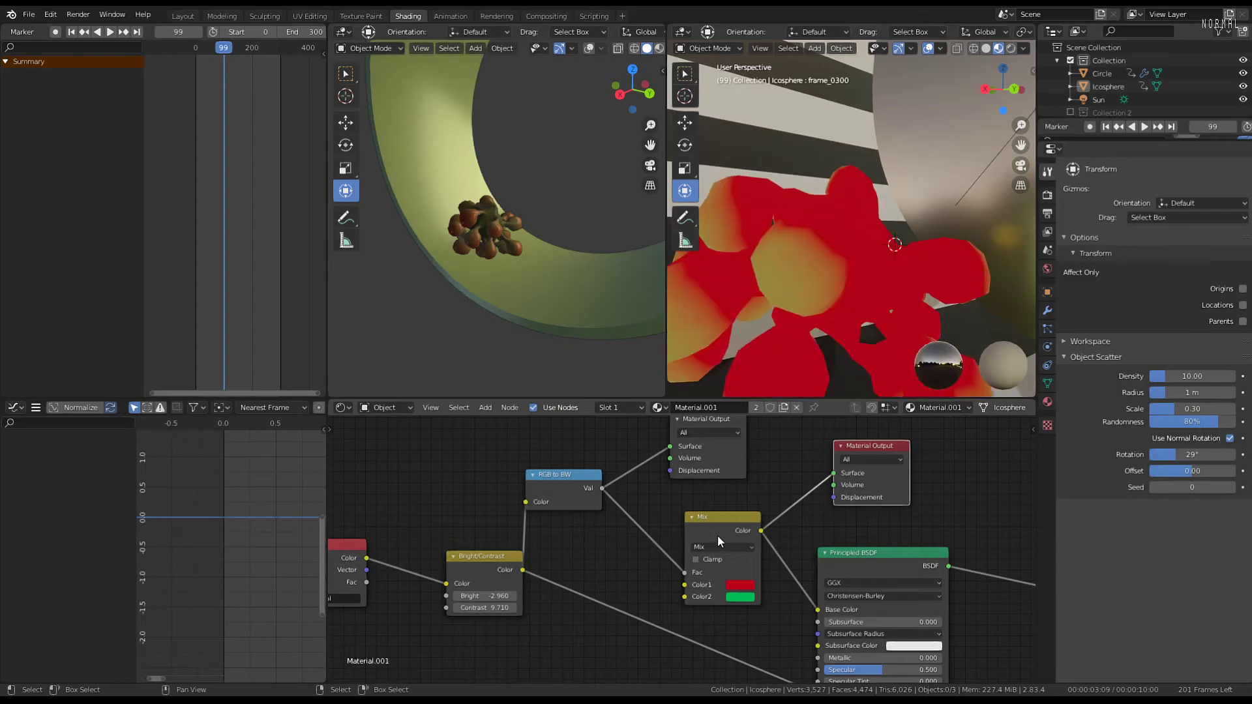
mouse_move(808, 306)
middle_down()
mouse_move(848, 297)
mouse_move(729, 265)
mouse_move(858, 270)
mouse_move(917, 291)
mouse_move(823, 291)
middle_up()
key(space)
key(space)
Activate the Material Output connected to the Principled BSDF and play the animation to check the shaded soft body
middle_drag(790, 567, 714, 525)
scroll(714, 524, down, 2)
middle_drag(1014, 510, 862, 497)
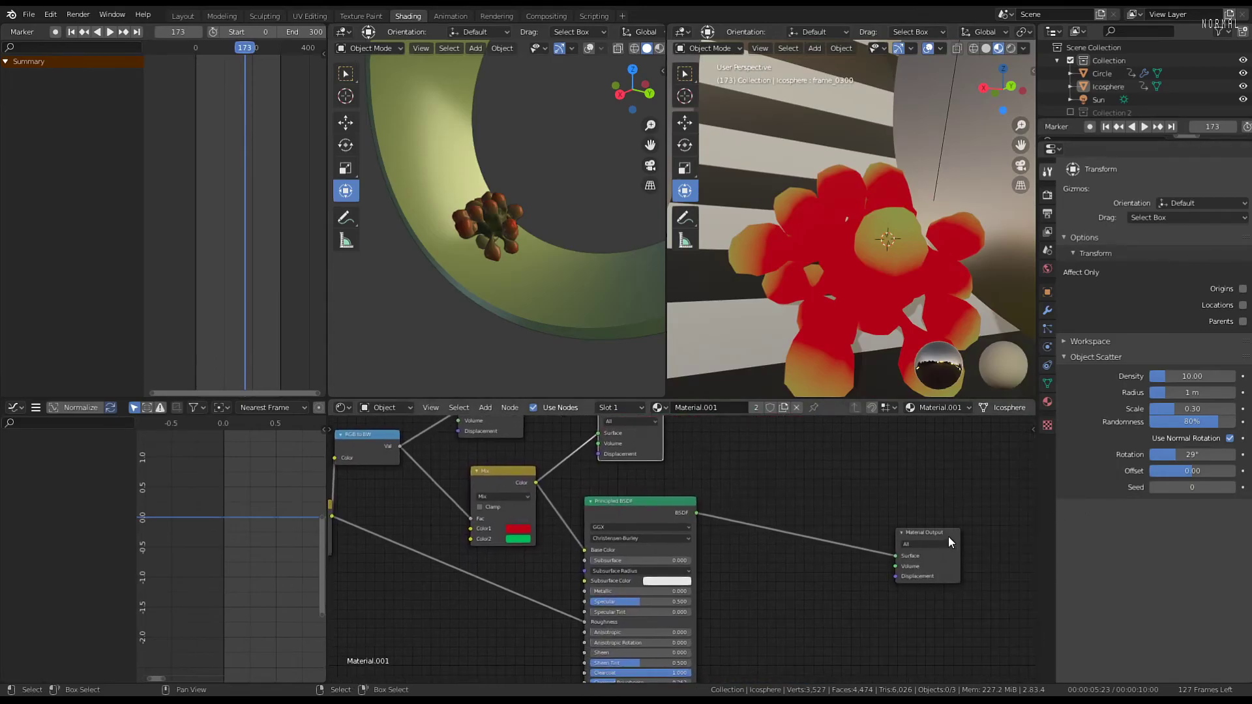
click(936, 530)
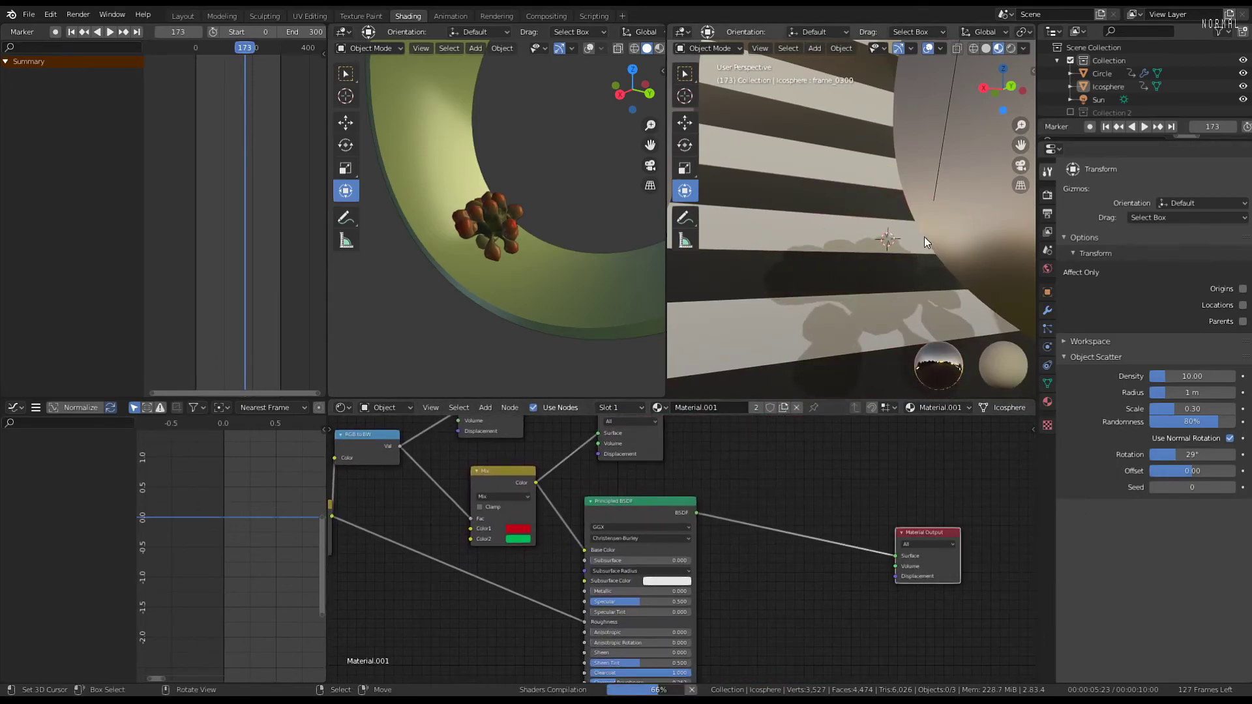
middle_drag(925, 236, 960, 253)
key(space)
key(space)
Try switching RGB to BW's preview Material Output to an Invert node, and delete the converted node
scroll(562, 560, down, 1)
middle_drag(562, 560, 621, 584)
click(571, 424)
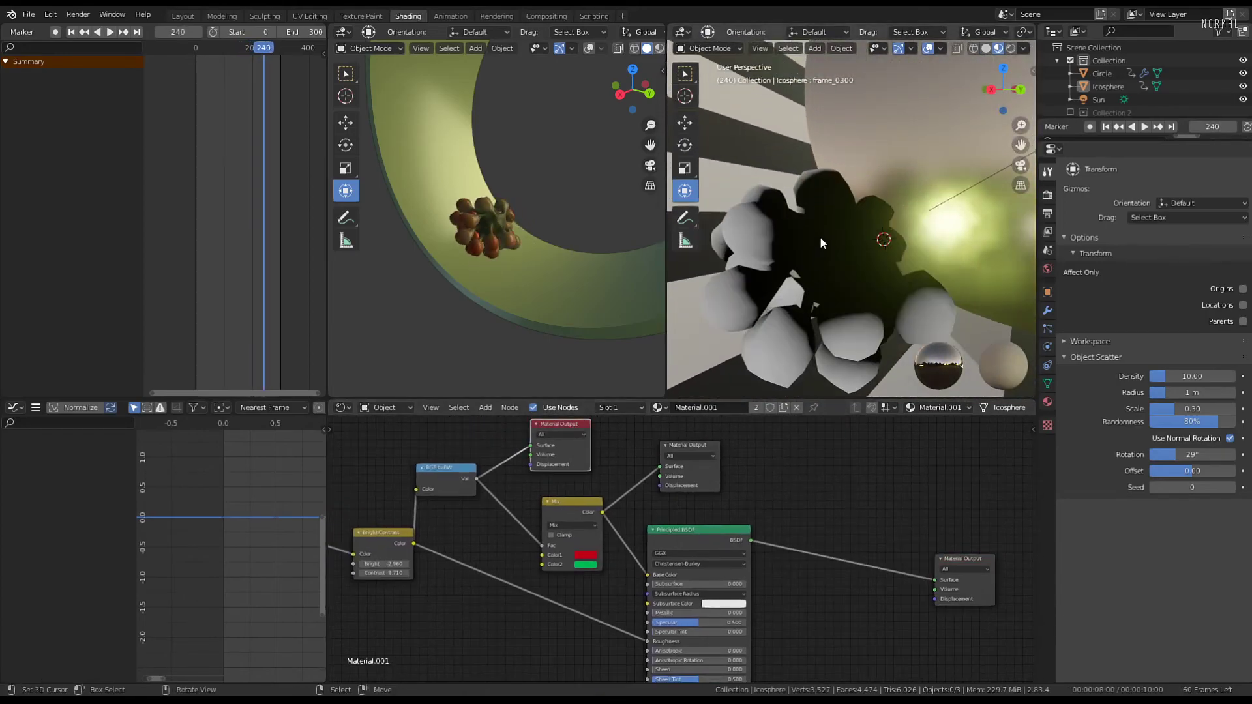
middle_drag(536, 507, 567, 504)
key(shift+s)
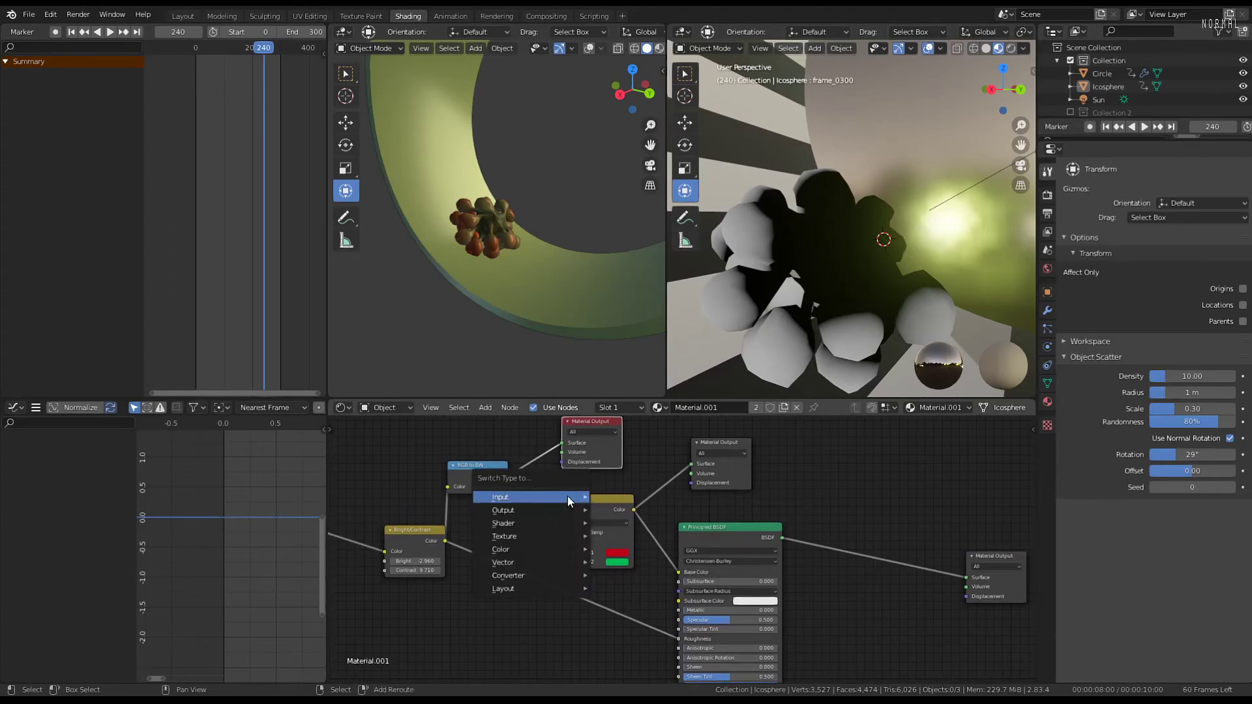
mouse_move(514, 550)
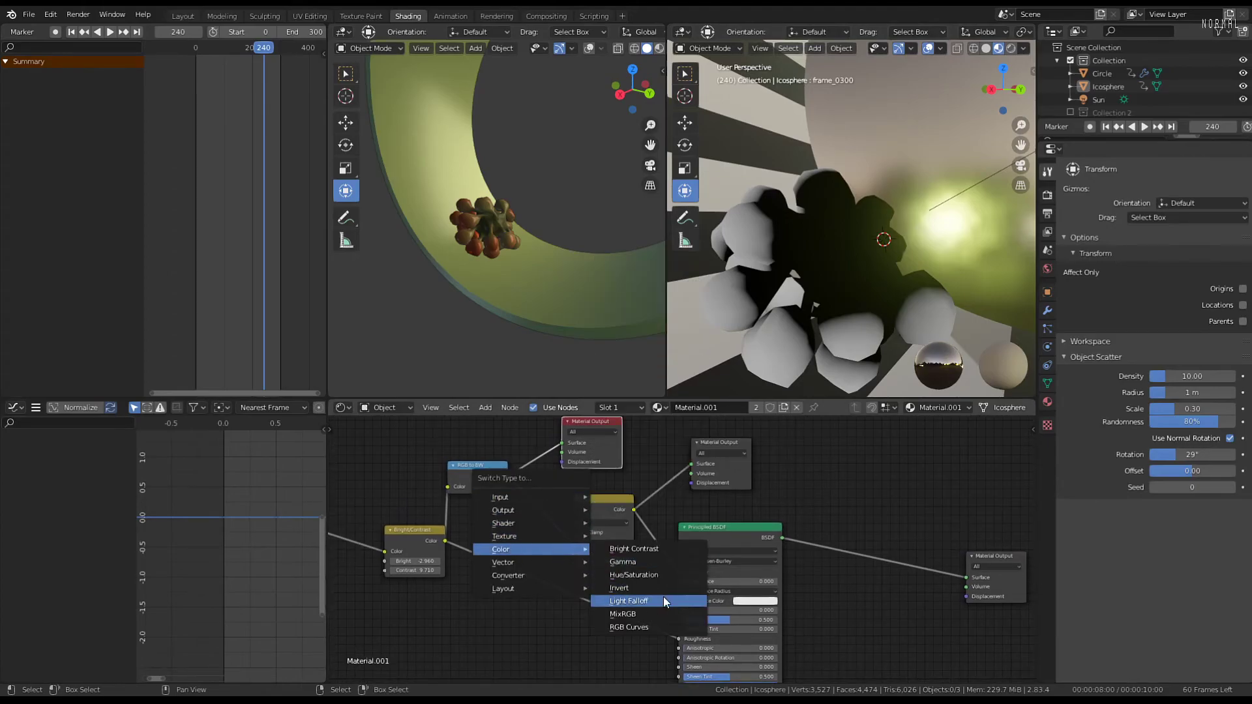
click(648, 591)
middle_drag(598, 460, 606, 483)
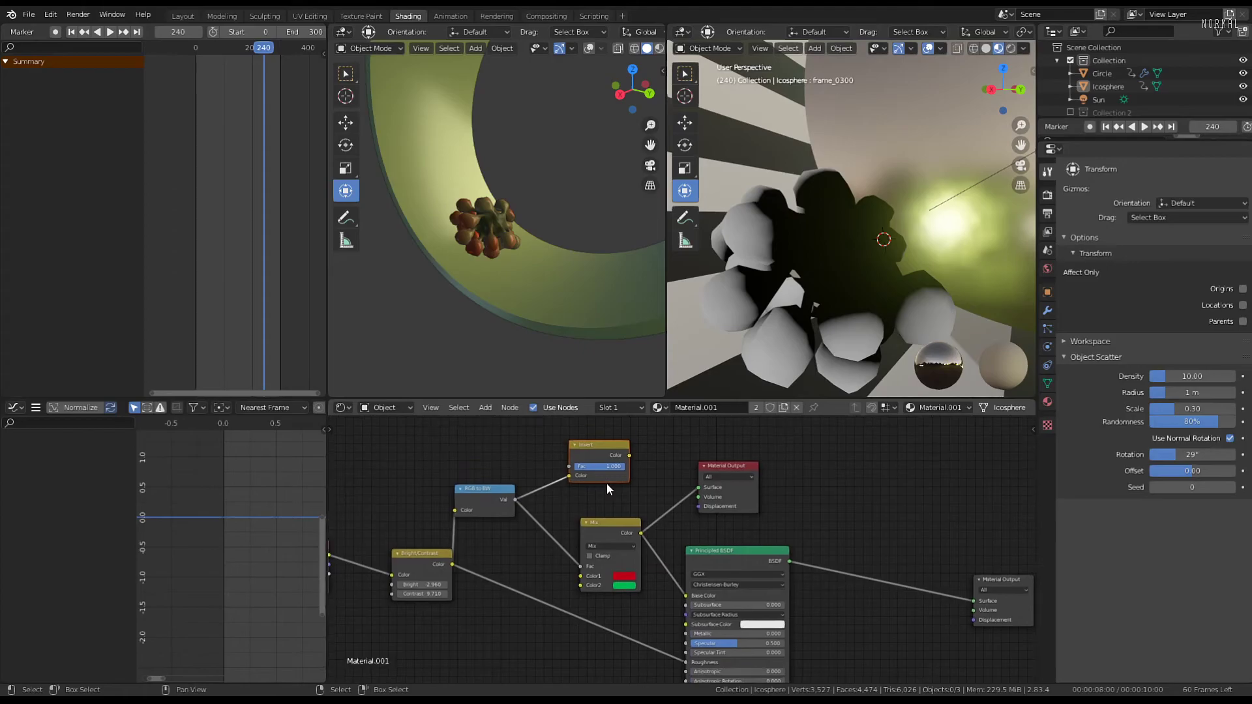
drag(604, 440, 627, 429)
key(x)
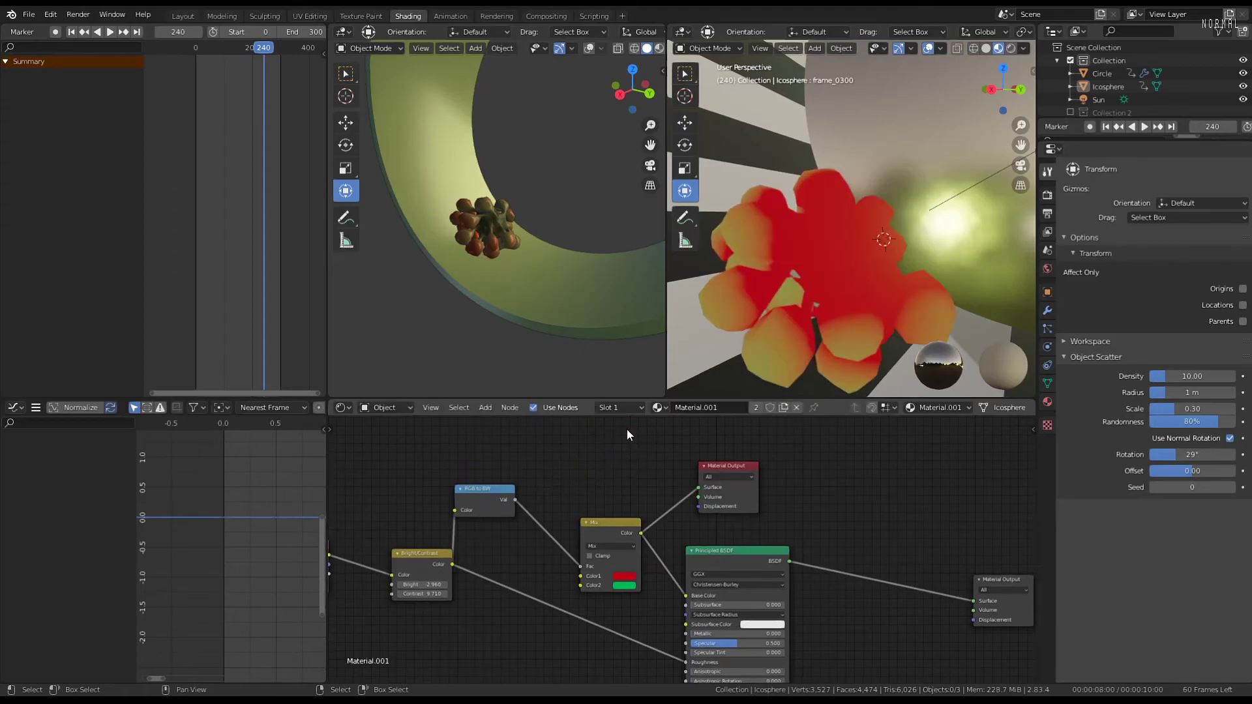
Duplicate the colour preview's Material Output and connect RGB to BW's Val to the copy's Surface input
click(728, 465)
key(shift+d)
click(538, 488)
drag(514, 500, 657, 422)
Insert an Invert node between RGB to BW and the active Material Output and inspect the inverted mask
key(shift+a)
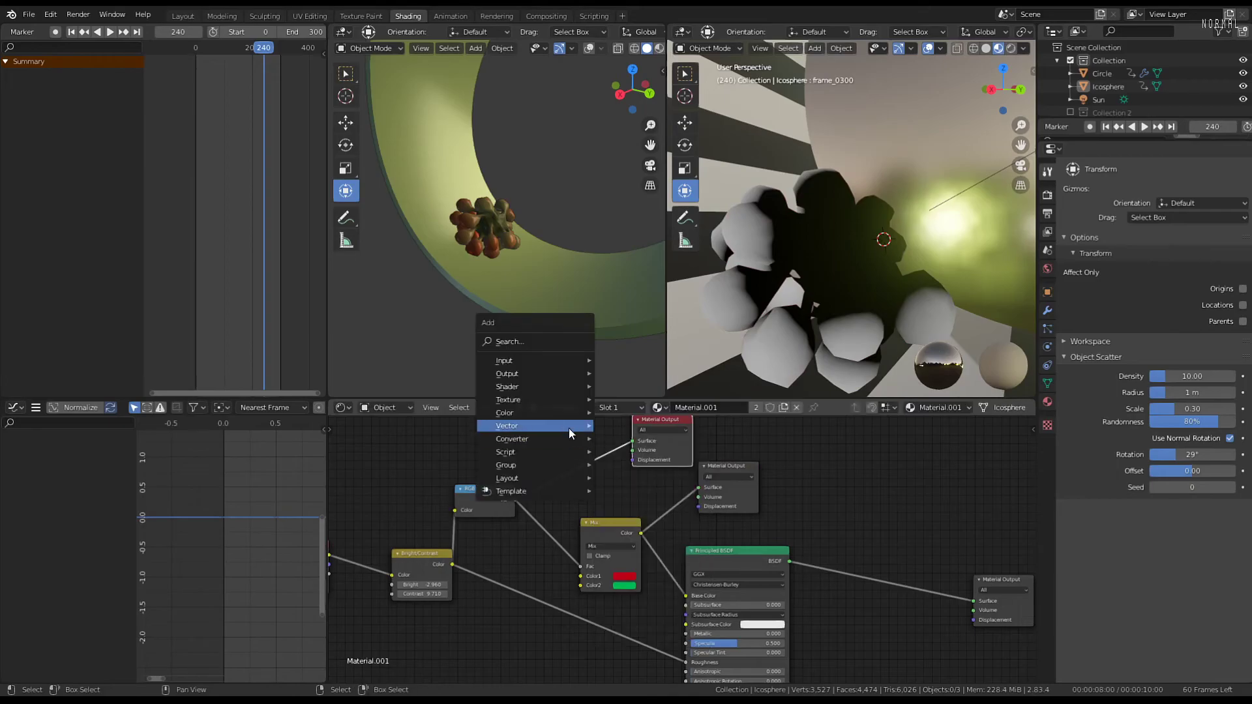
mouse_move(557, 415)
click(675, 451)
click(527, 444)
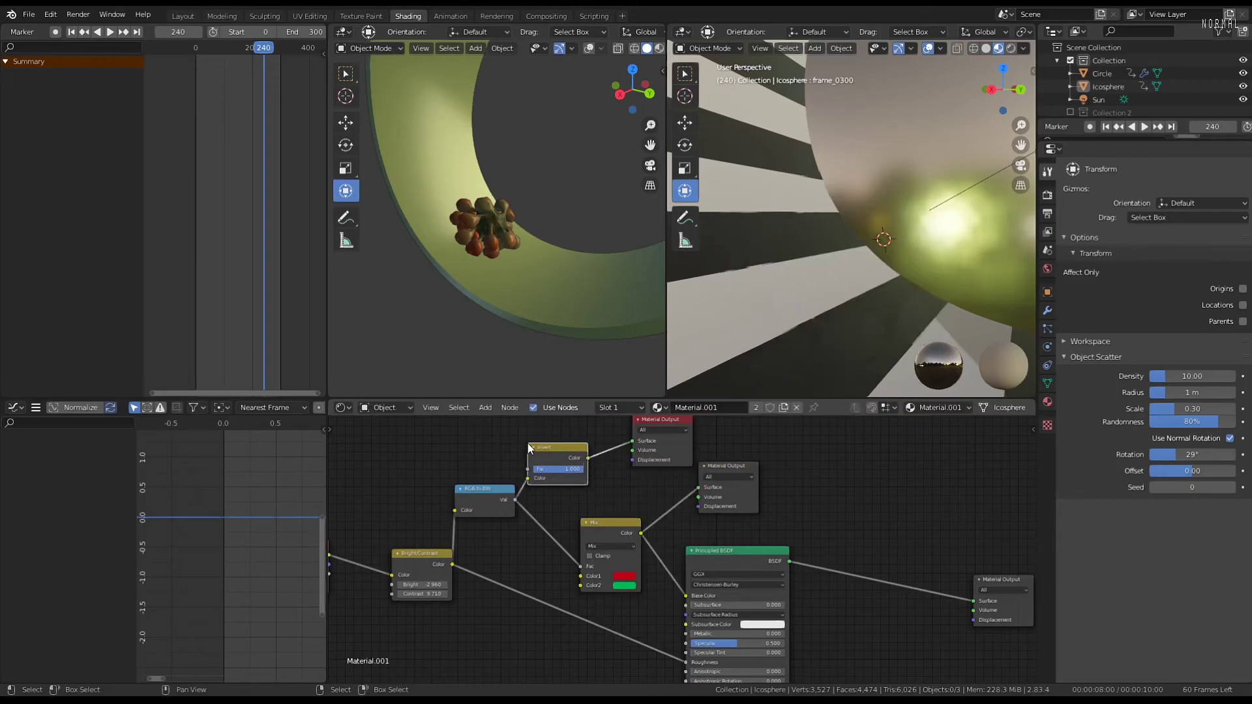
scroll(871, 260, up, 1)
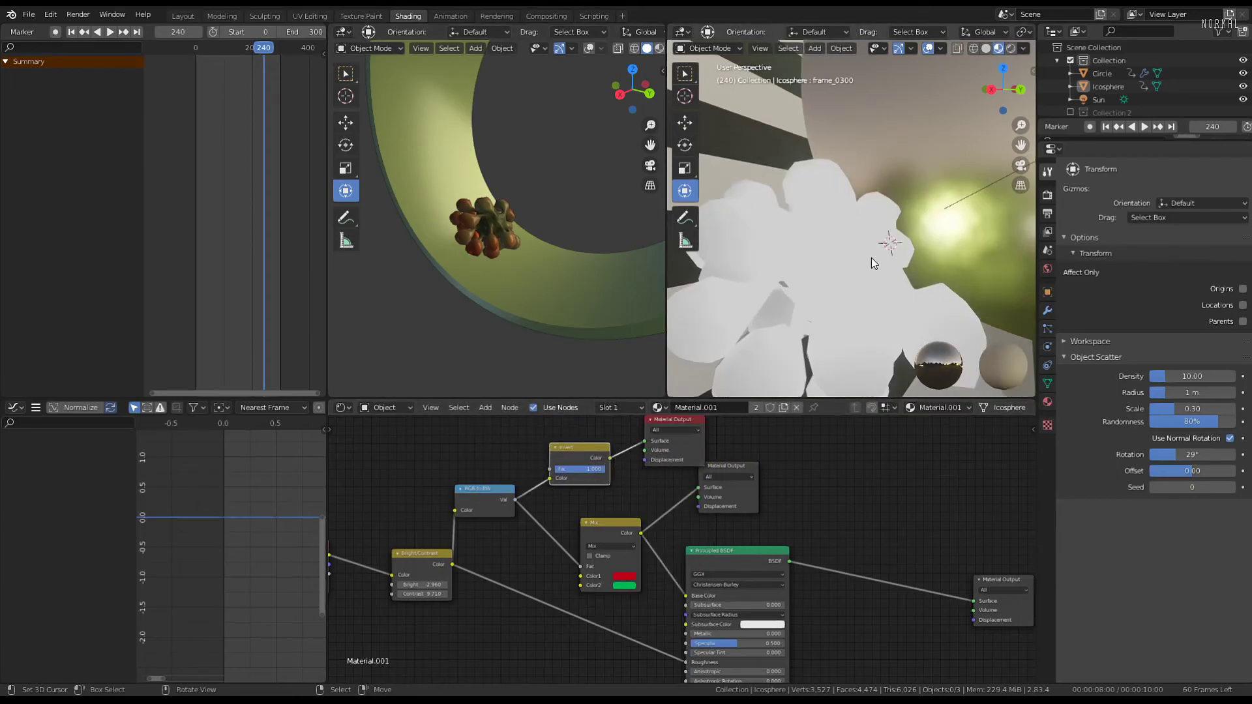
middle_drag(871, 259, 845, 256)
Lower the Invert node's Fac and delete the node
drag(605, 471, 571, 471)
click(575, 447)
key(x)
key(shift+a)
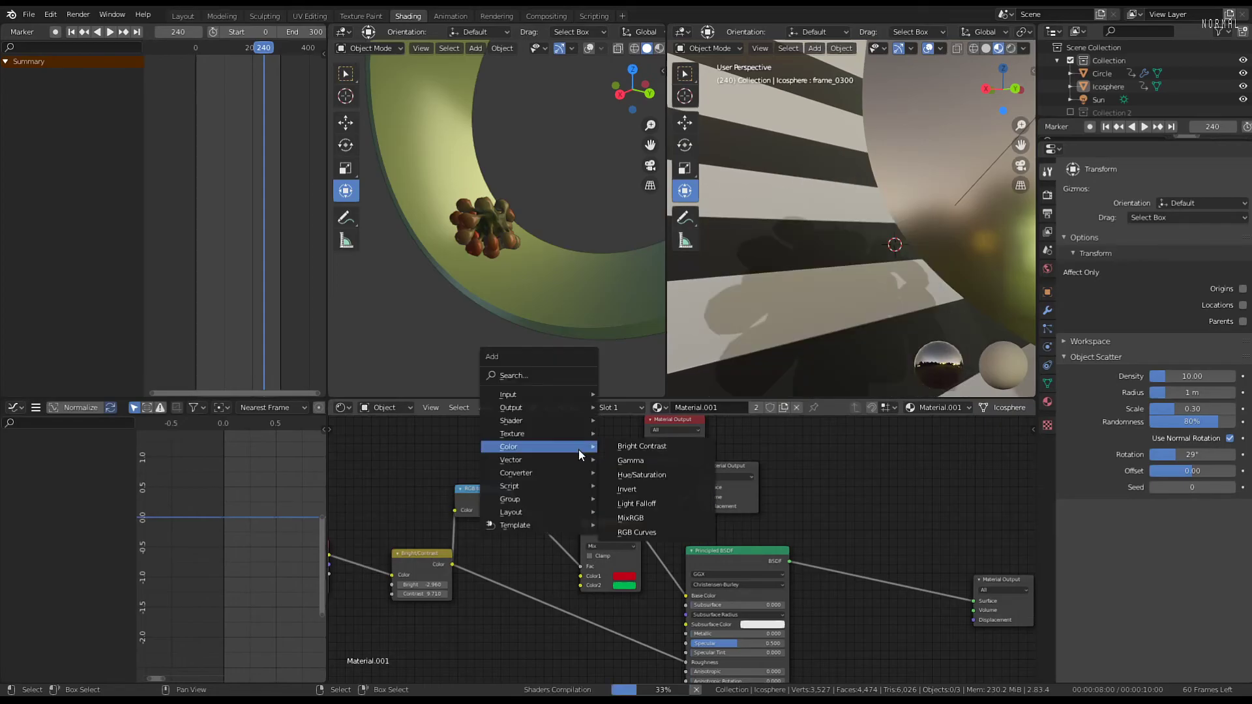
Duplicate the red and green Mix node, drive its Fac from RGB to BW, and connect it to the active Material Output
click(610, 528)
key(shift+d)
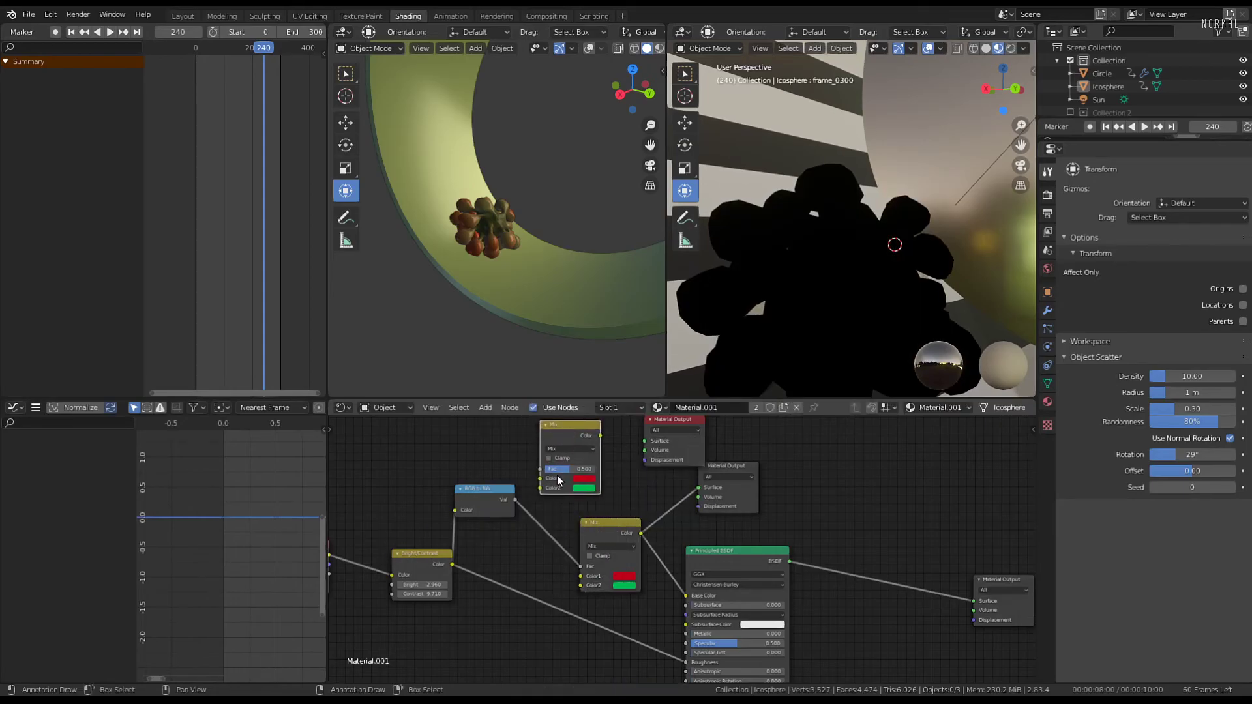
drag(515, 500, 644, 440)
Set the duplicated Mix node's Color1 to near white and Color2 to black, and inspect the mask
click(585, 480)
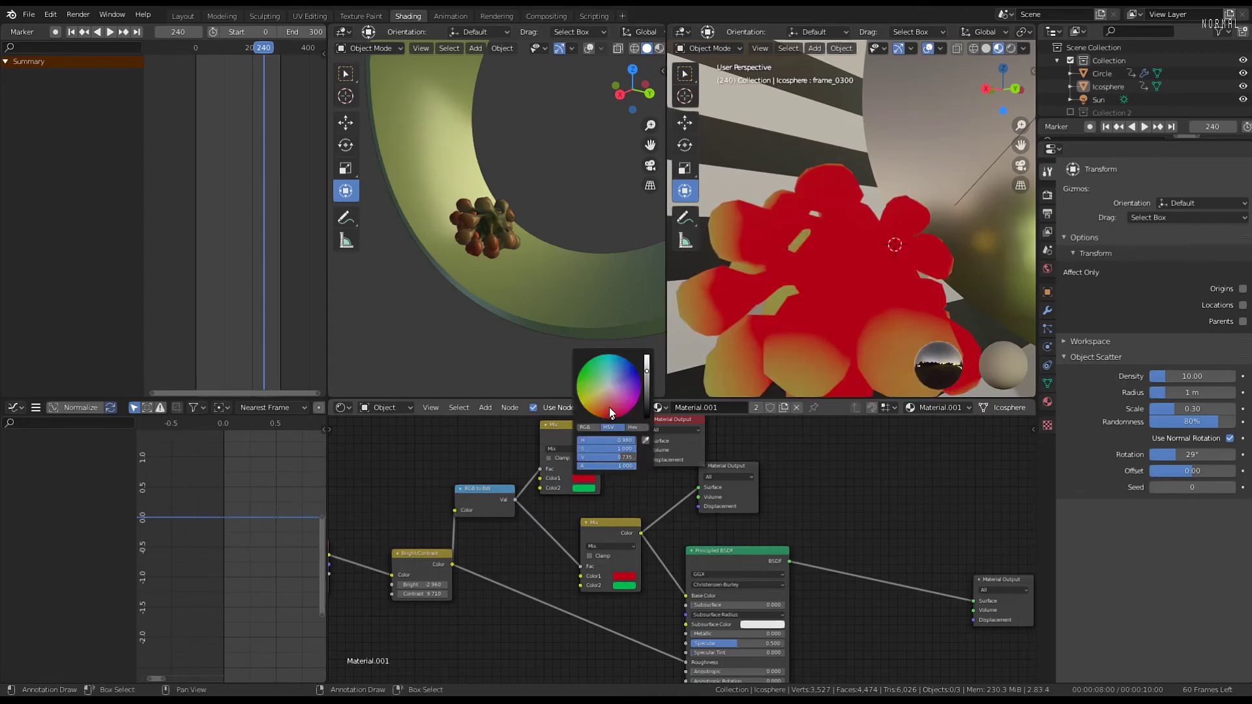
drag(648, 371, 647, 356)
mouse_move(611, 399)
mouse_down()
mouse_move(607, 386)
mouse_move(648, 427)
mouse_up()
click(591, 487)
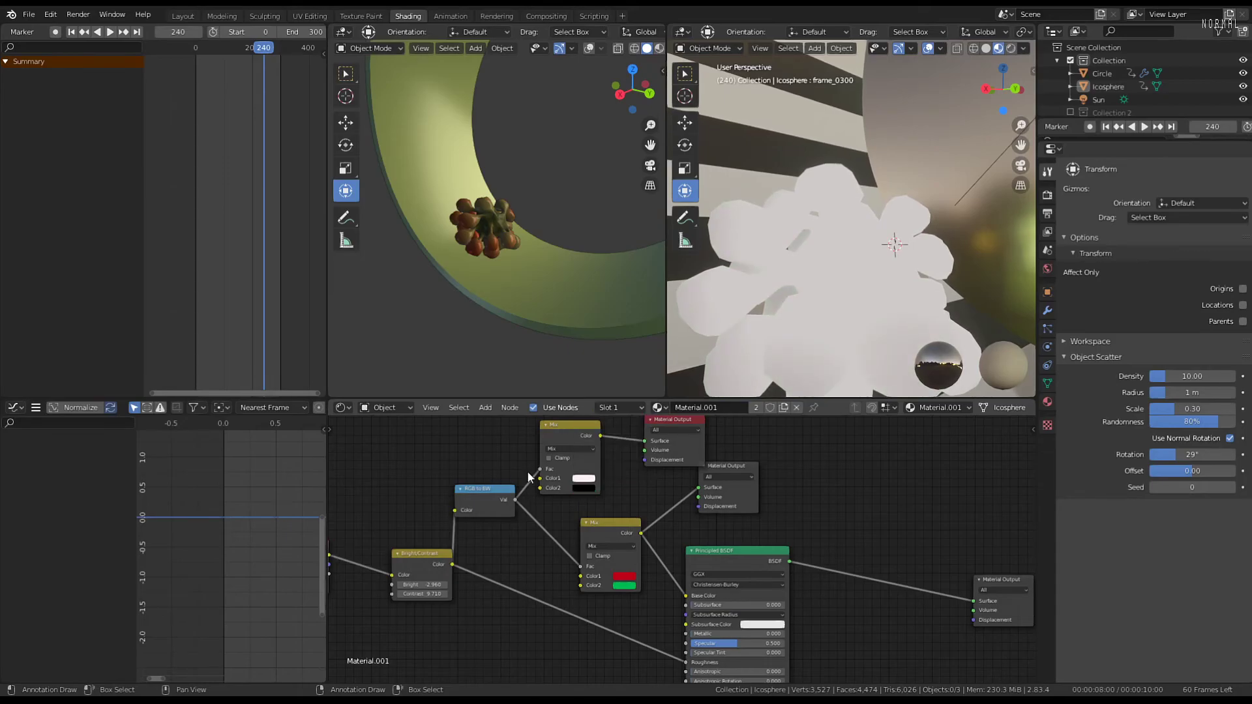
mouse_move(847, 274)
middle_down()
mouse_move(735, 268)
mouse_move(867, 274)
middle_up()
Swap the duplicated Mix node's colours, making Color1 black and Color2 white, and inspect the mask
click(592, 479)
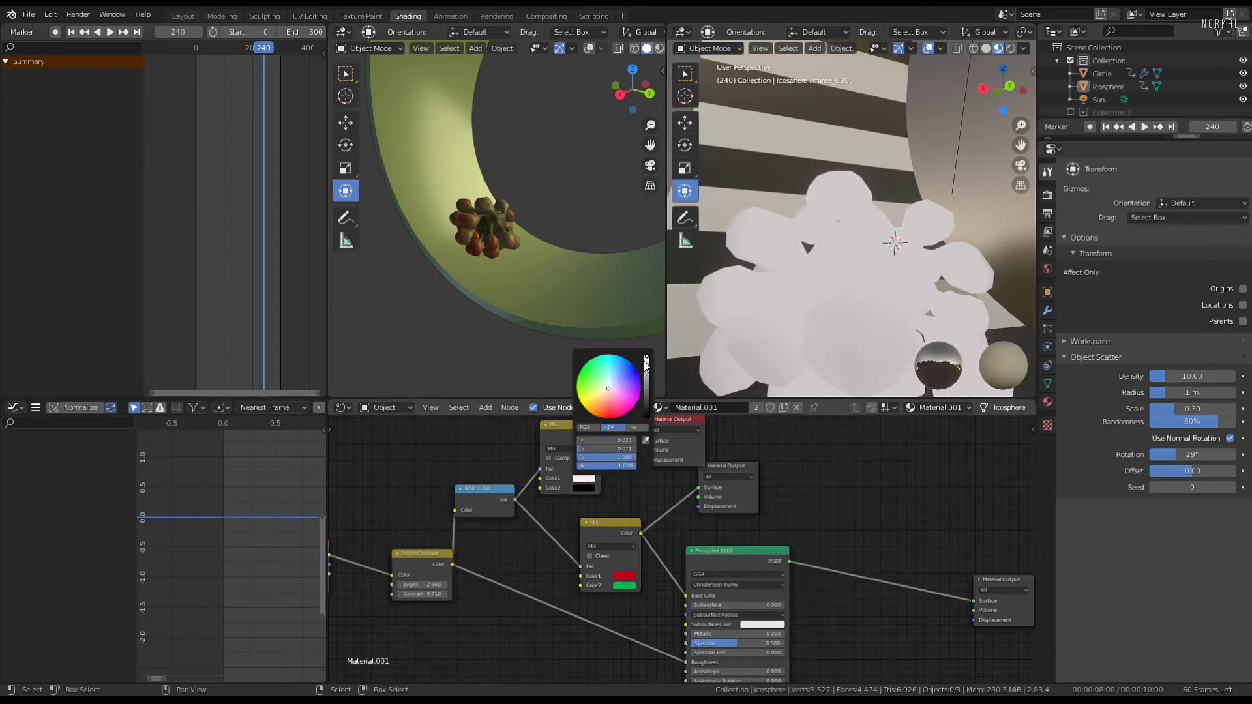
mouse_move(646, 376)
mouse_down()
mouse_move(646, 417)
mouse_move(646, 366)
mouse_up()
click(588, 488)
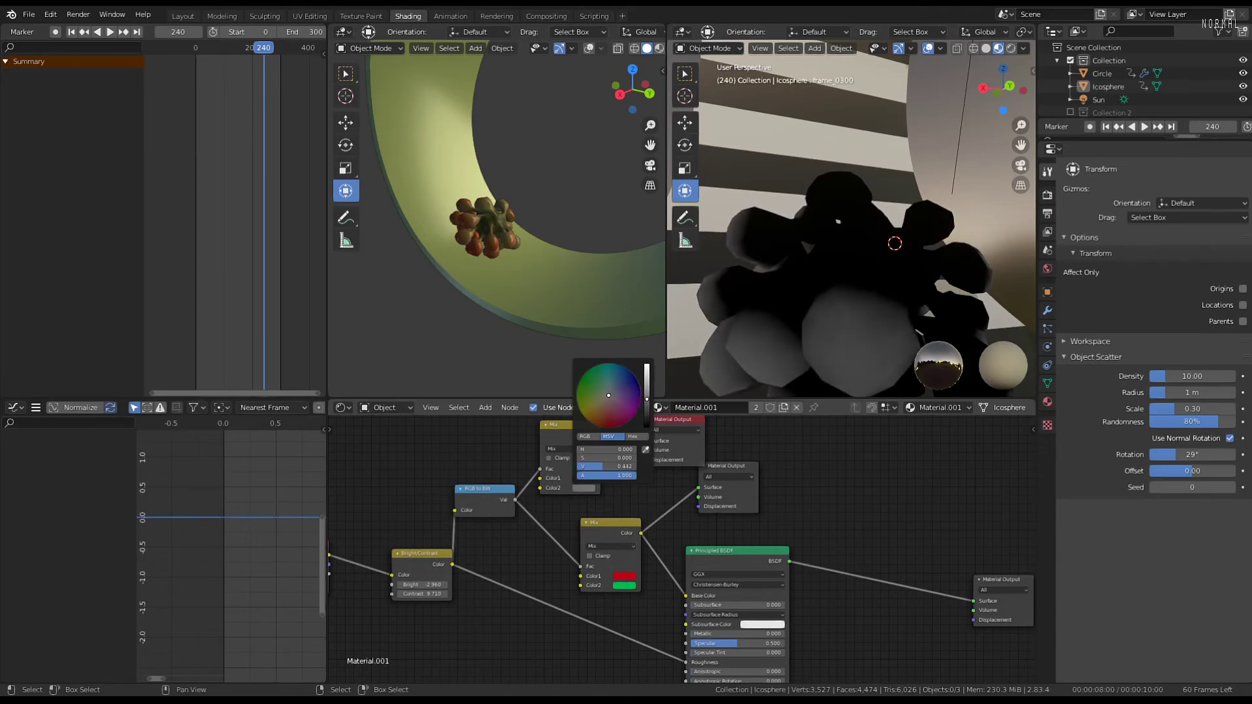
middle_drag(696, 311, 920, 218)
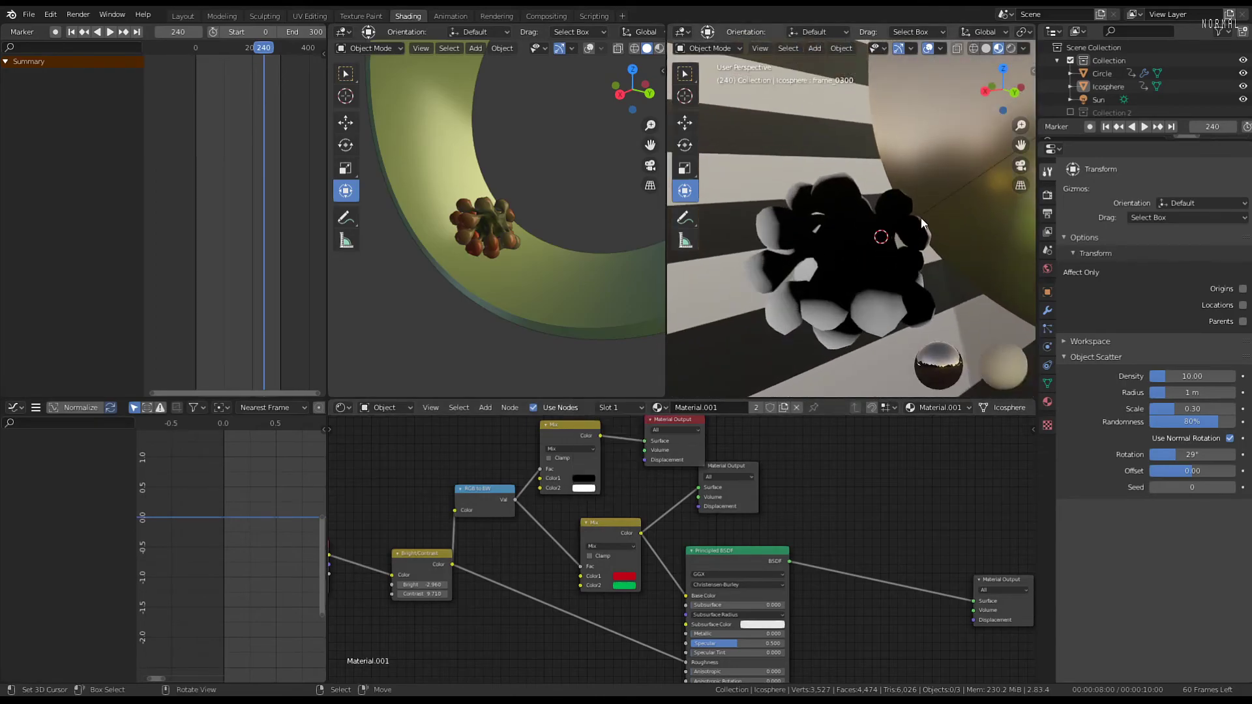
Insert an Invert node between the black and white Mix node and the active Material Output, and inspect the result
scroll(688, 423, down, 1)
middle_drag(667, 429, 635, 459)
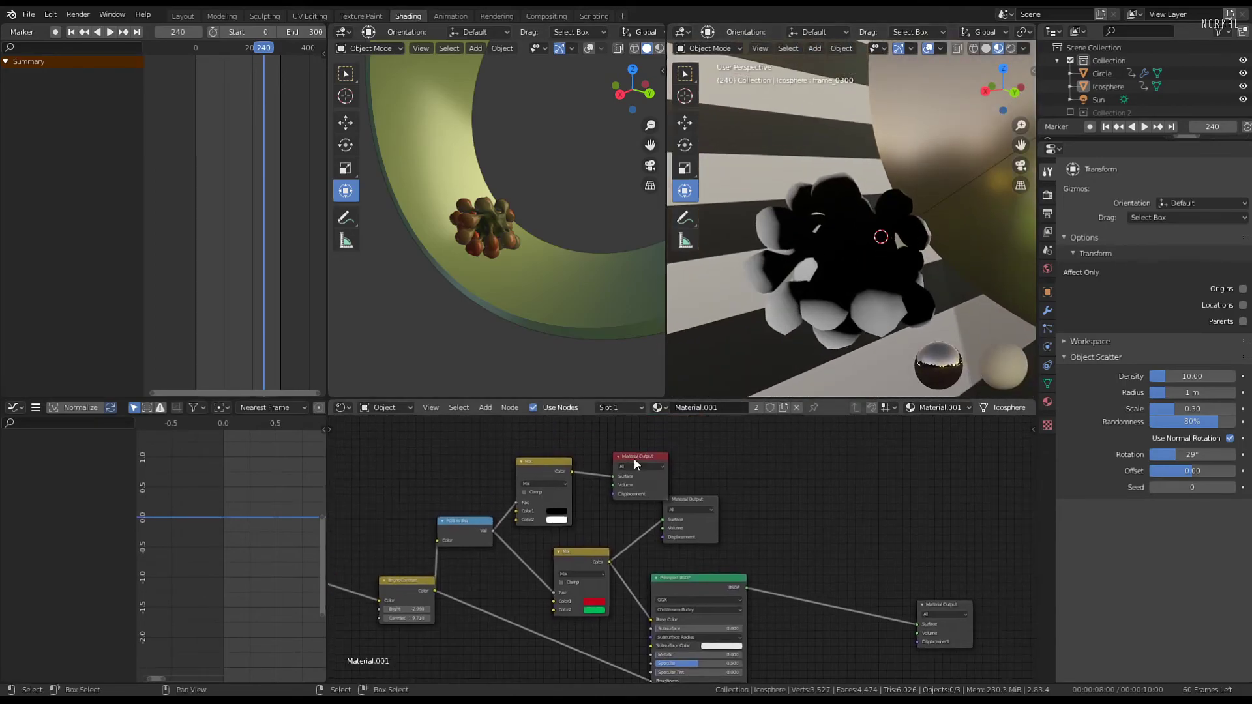
scroll(636, 454, up, 1)
drag(636, 448, 693, 425)
key(shift+a)
mouse_move(711, 440)
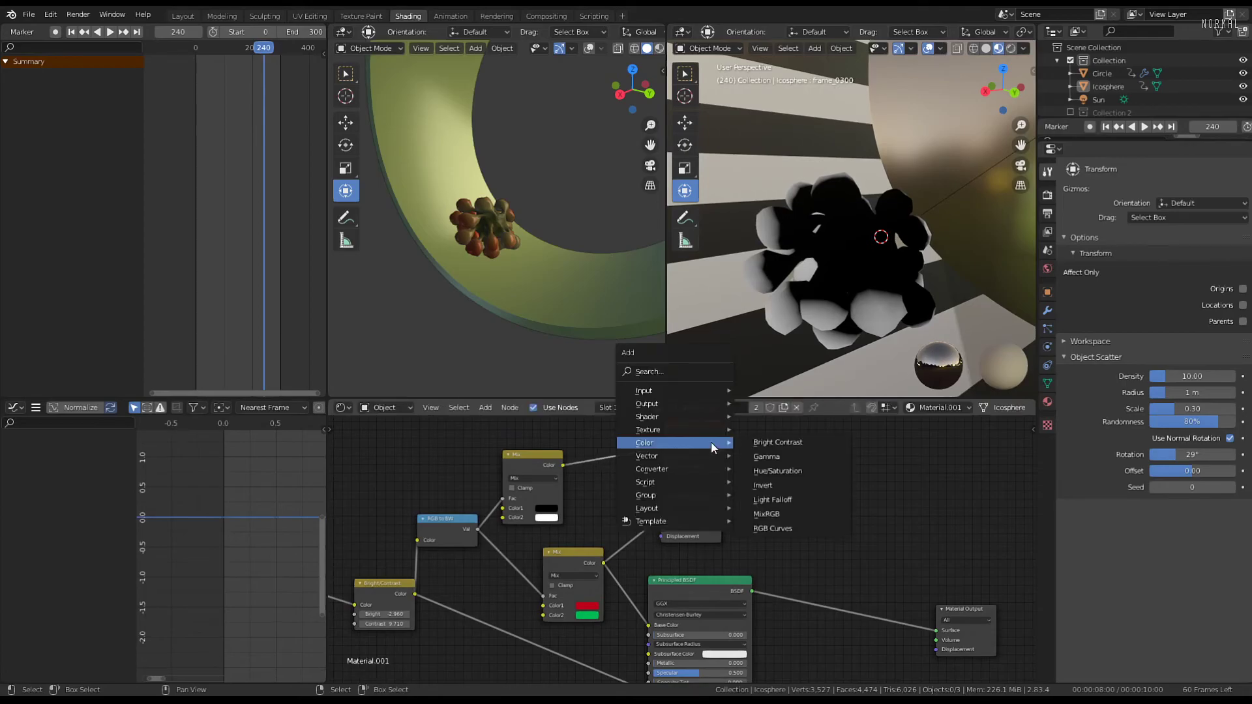
click(784, 471)
click(600, 440)
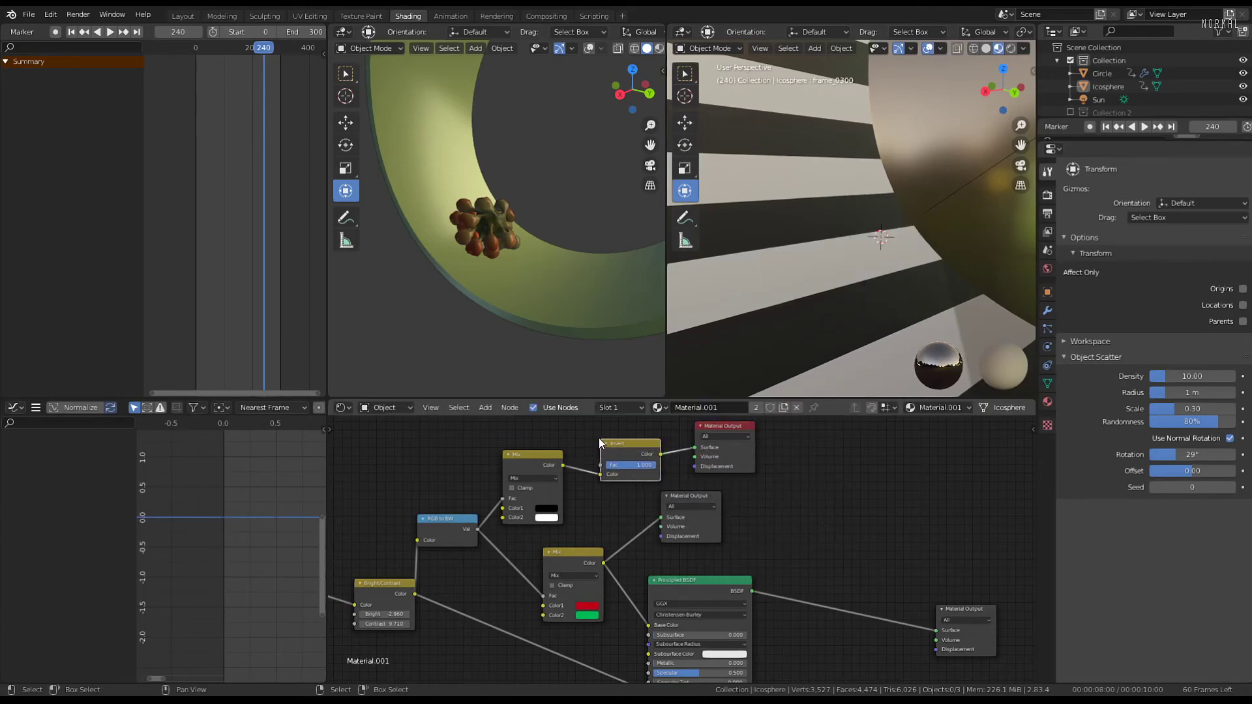
click(729, 426)
scroll(900, 215, up, 2)
middle_drag(913, 183, 882, 164)
middle_drag(618, 437, 693, 435)
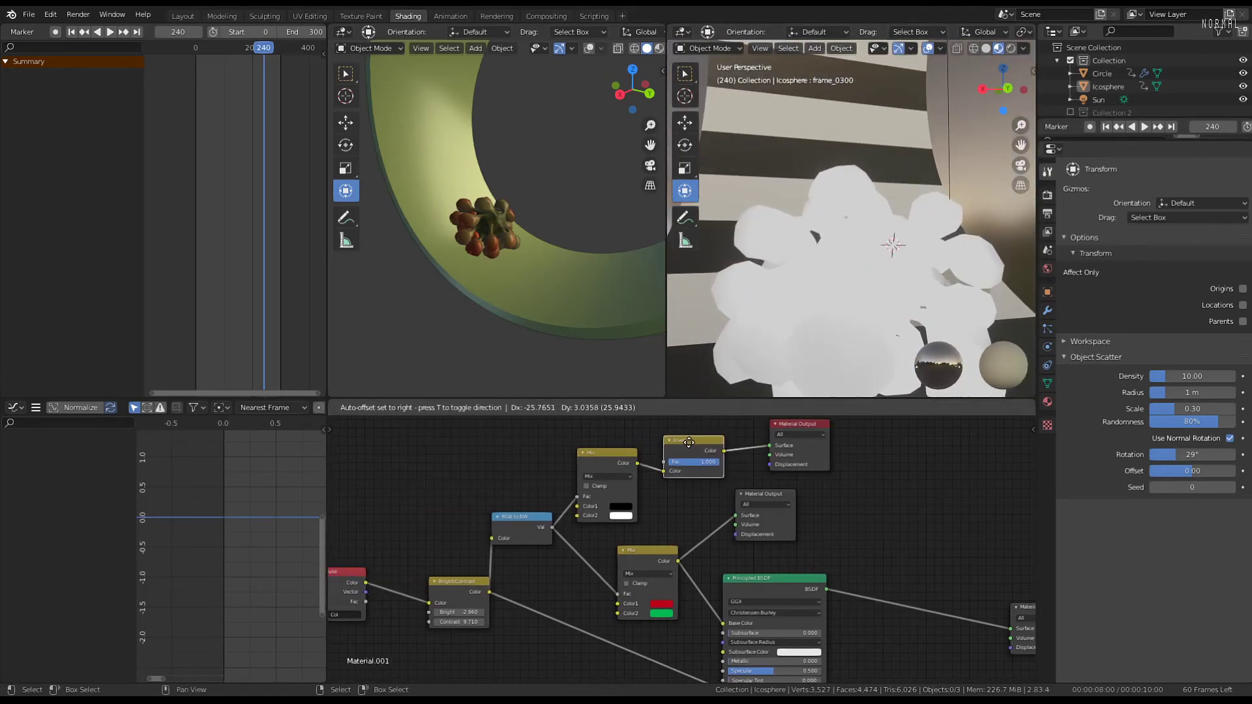
Insert an RGB to BW node between the black and white Mix node and Invert, and set Invert's Fac to 0
key(shift+a)
mouse_move(687, 440)
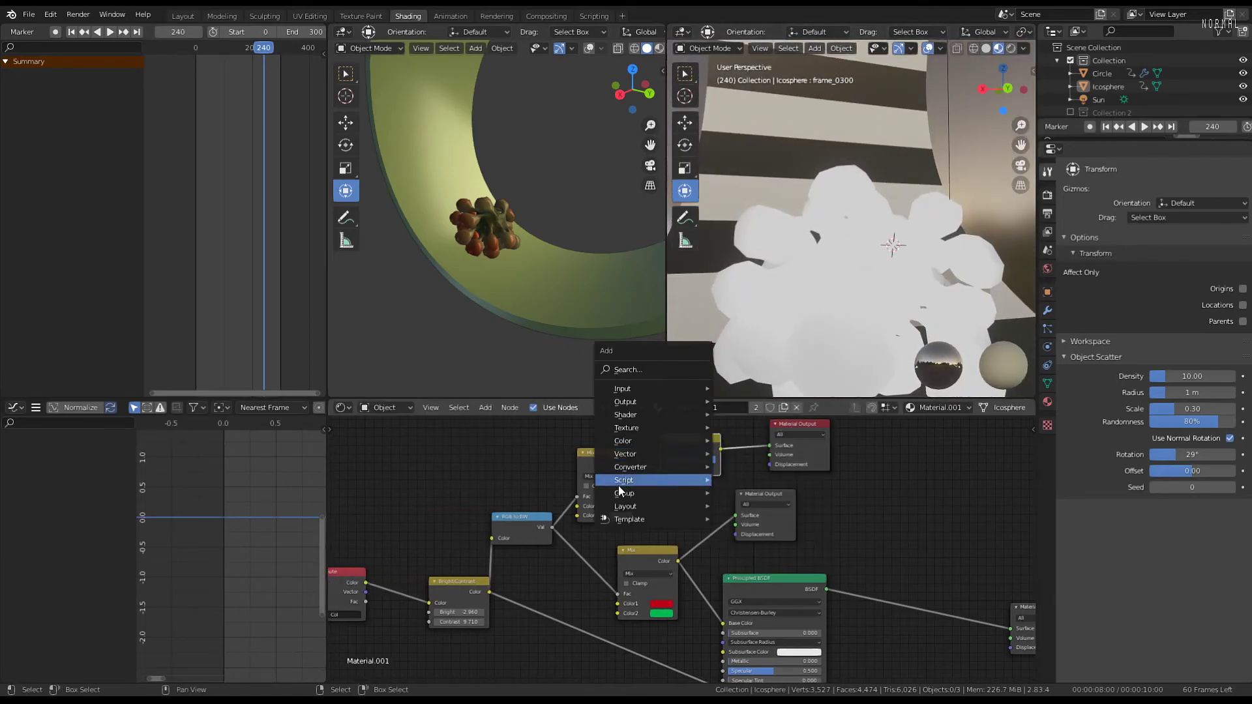
mouse_move(641, 464)
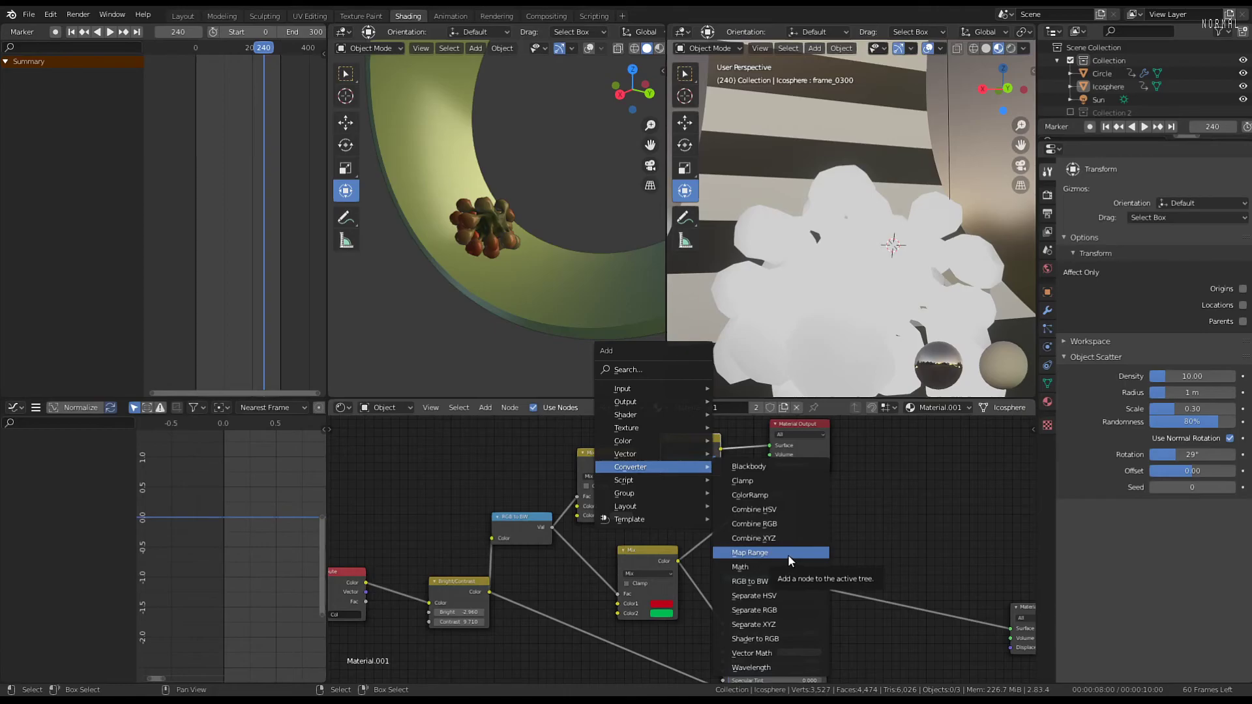
click(786, 581)
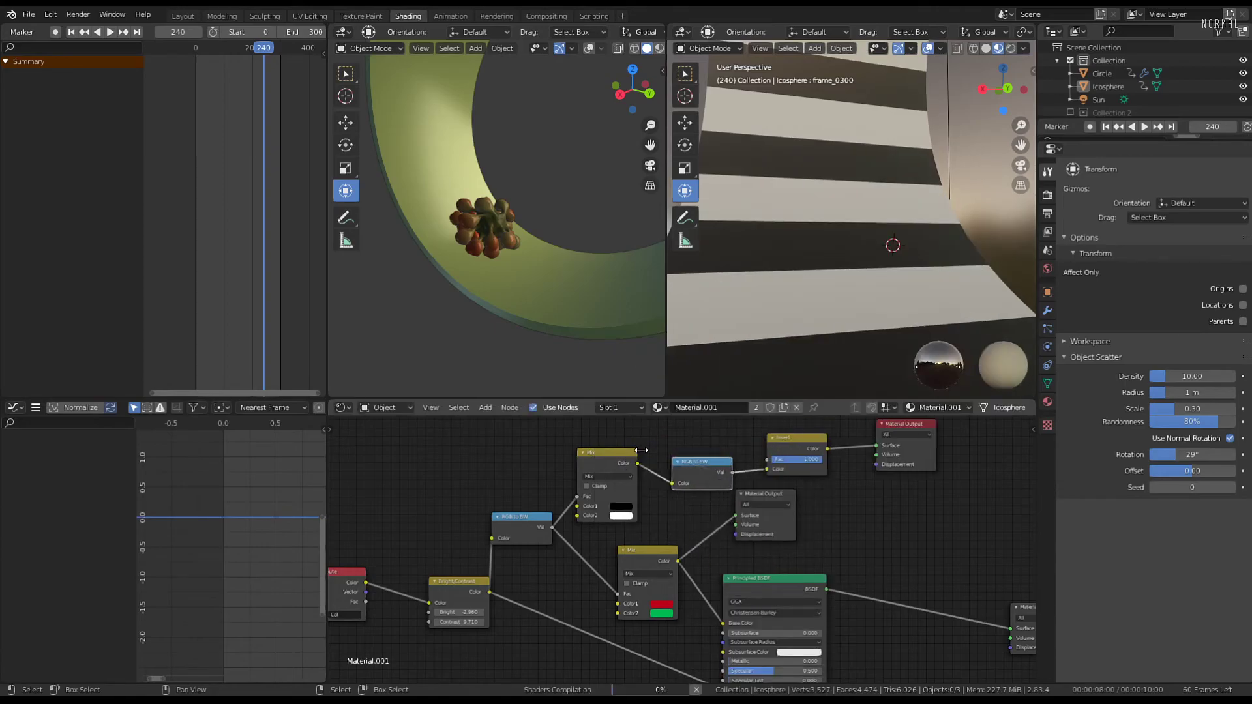
click(672, 459)
drag(792, 451, 685, 460)
drag(764, 431, 744, 431)
Darken the upper Mix node's Color2 to black to test the mask, and restore it to white
click(615, 515)
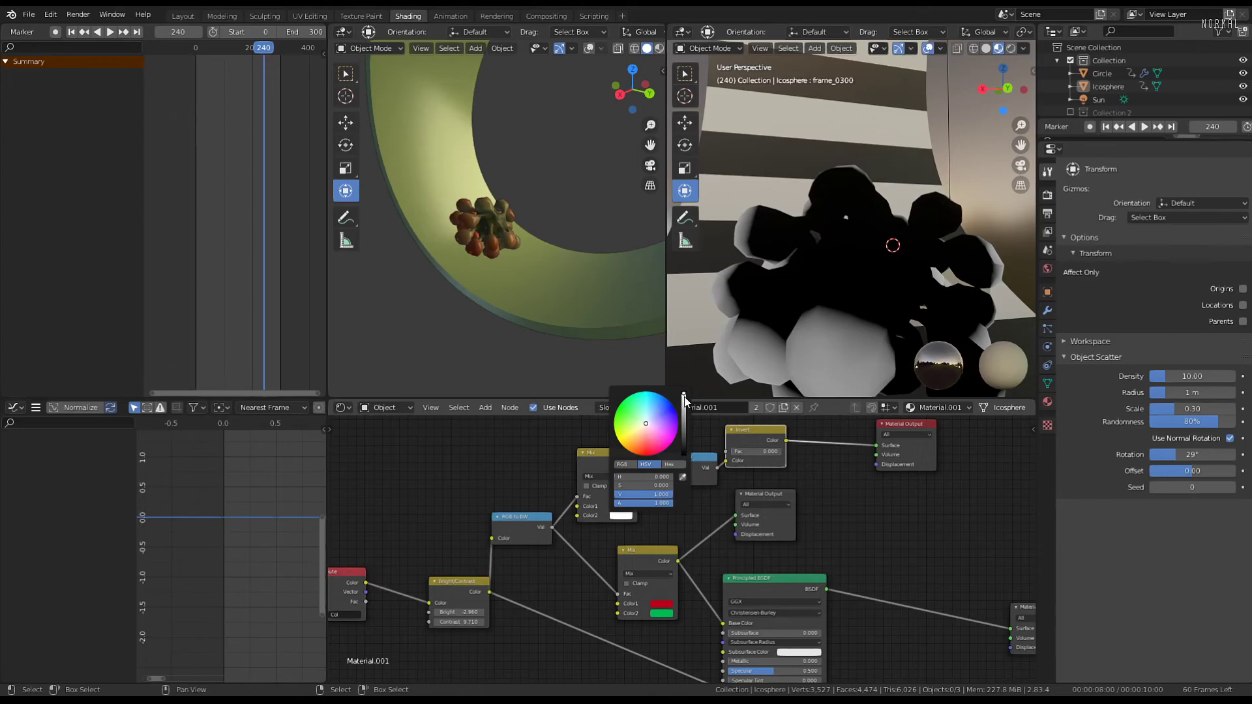
drag(684, 398, 684, 444)
click(623, 511)
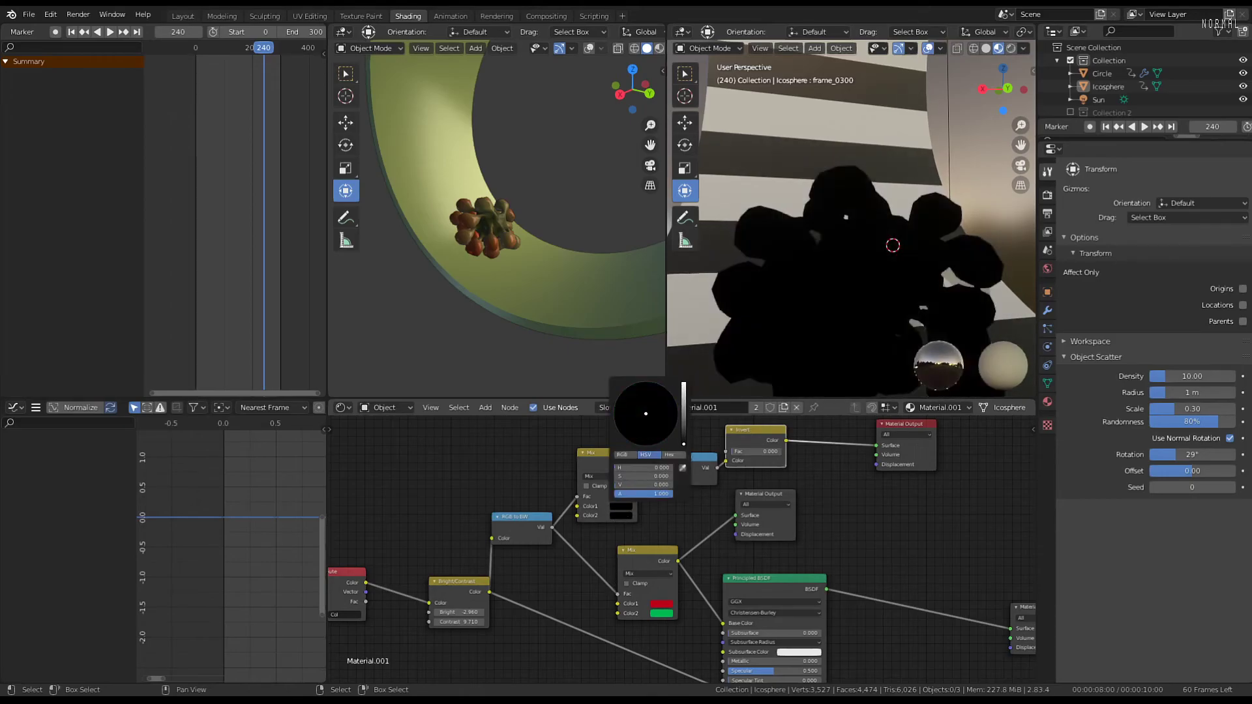
click(621, 515)
drag(677, 441, 684, 390)
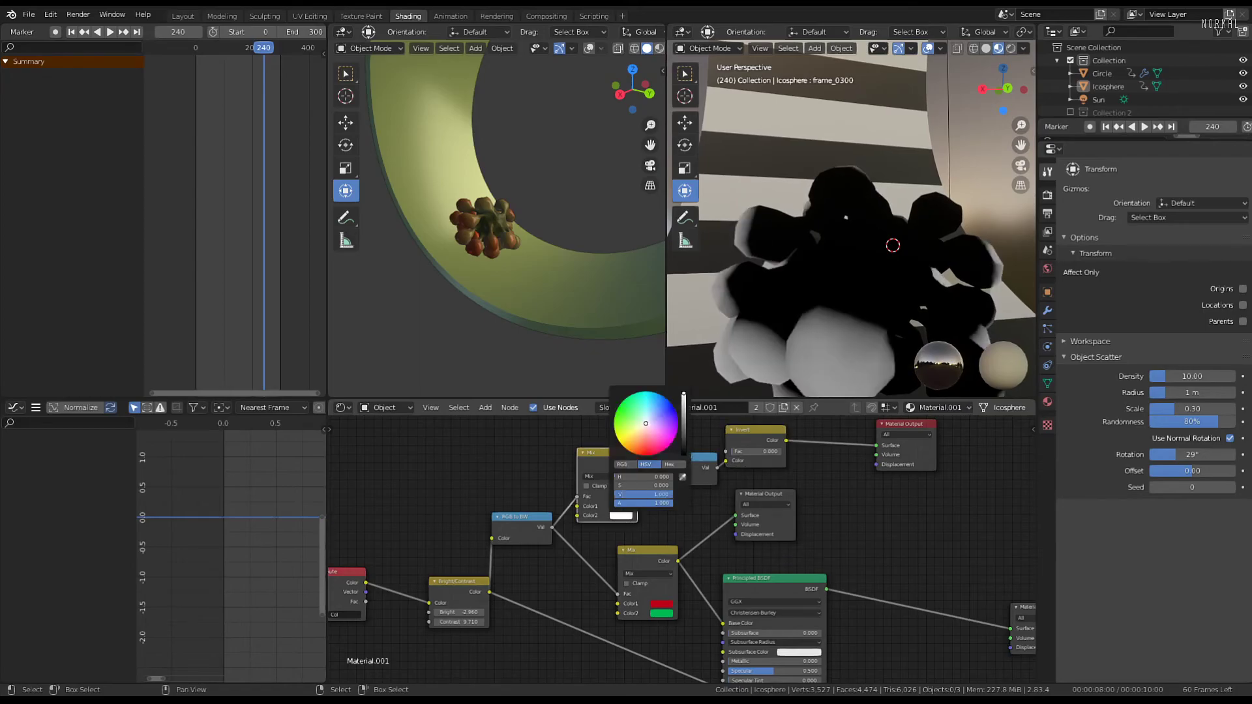
Try the Darken and Hue blend modes on the black and white Mix node
click(588, 479)
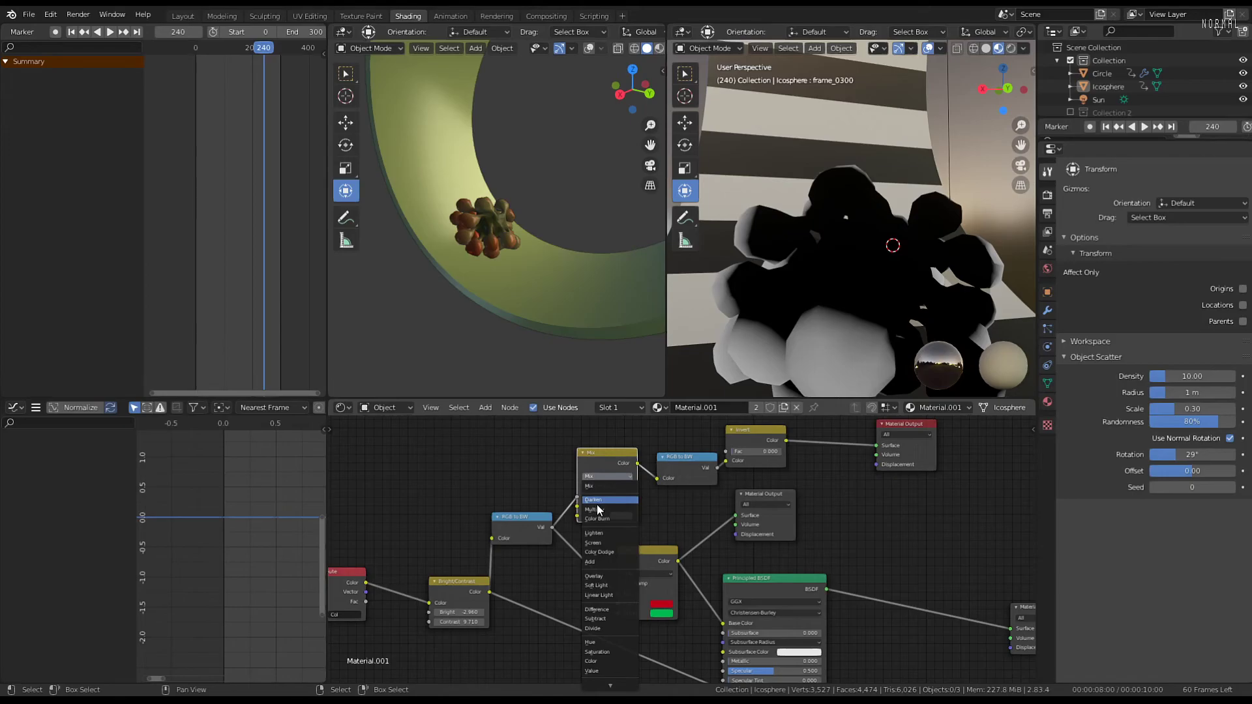
click(597, 500)
drag(612, 459, 602, 472)
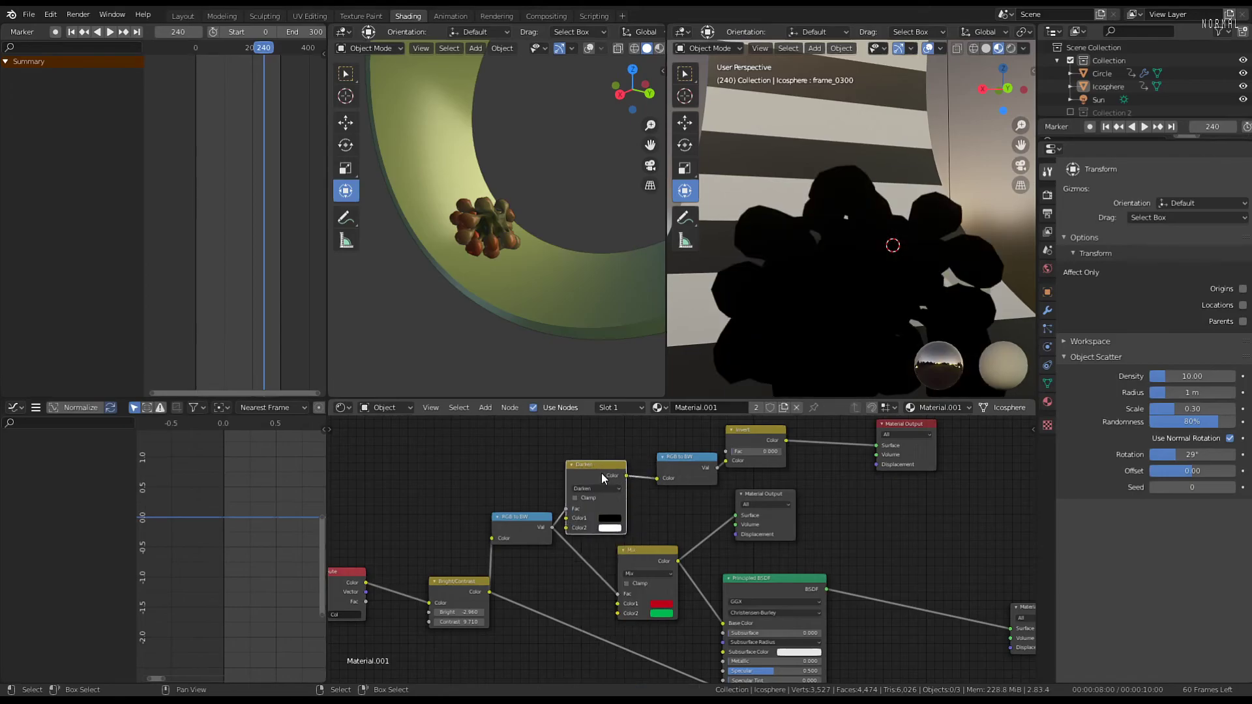
click(593, 488)
click(601, 322)
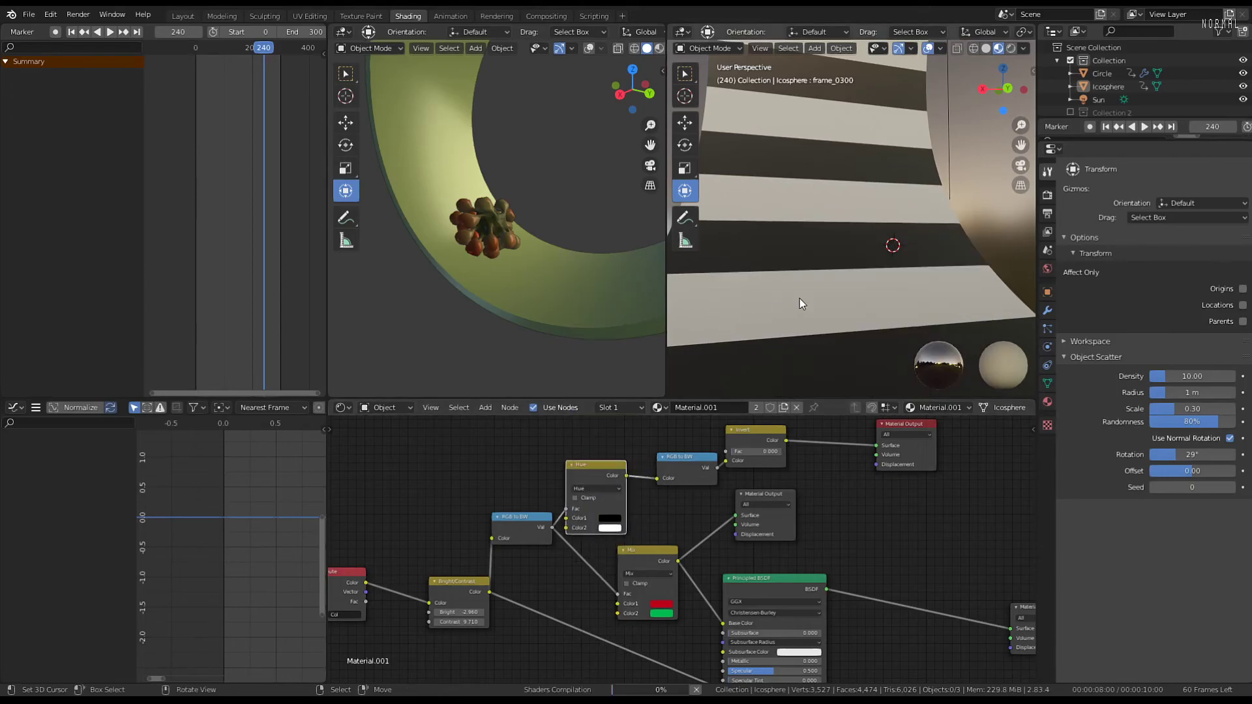
Try the Soft Light, Color Burn, Lighten and Add blend modes on the black and white Mix node
scroll(652, 529, up, 3)
click(584, 460)
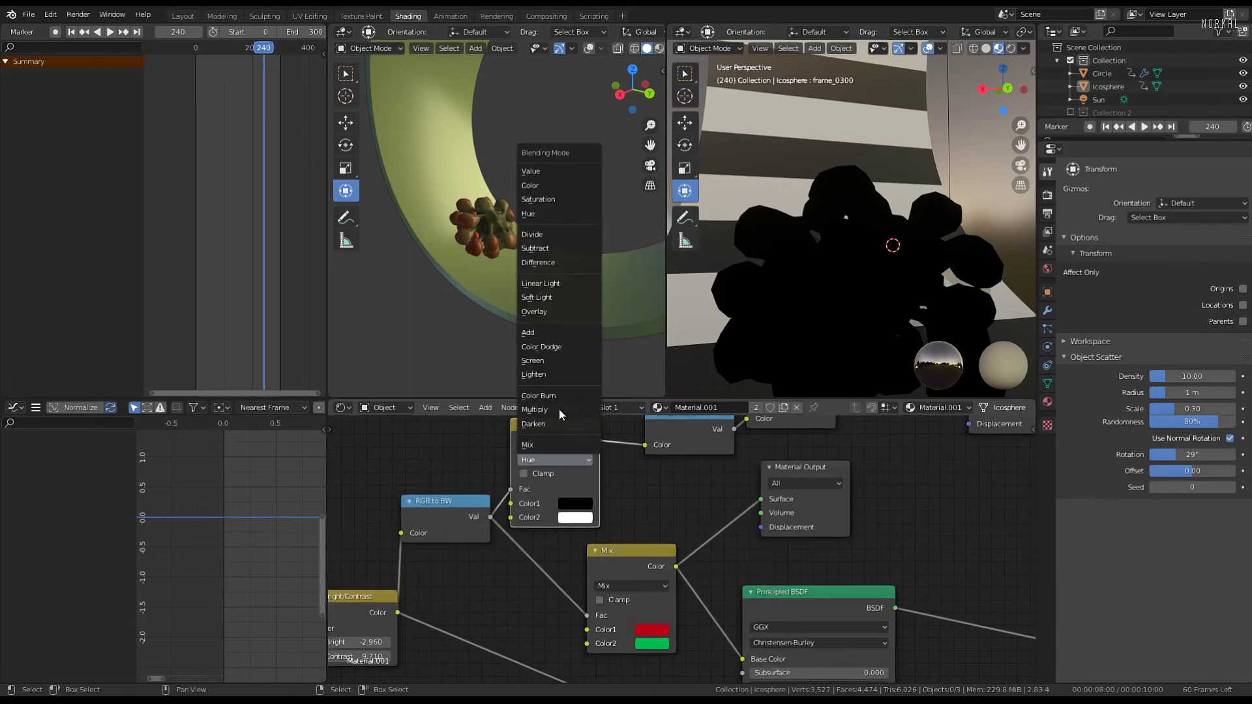
click(539, 299)
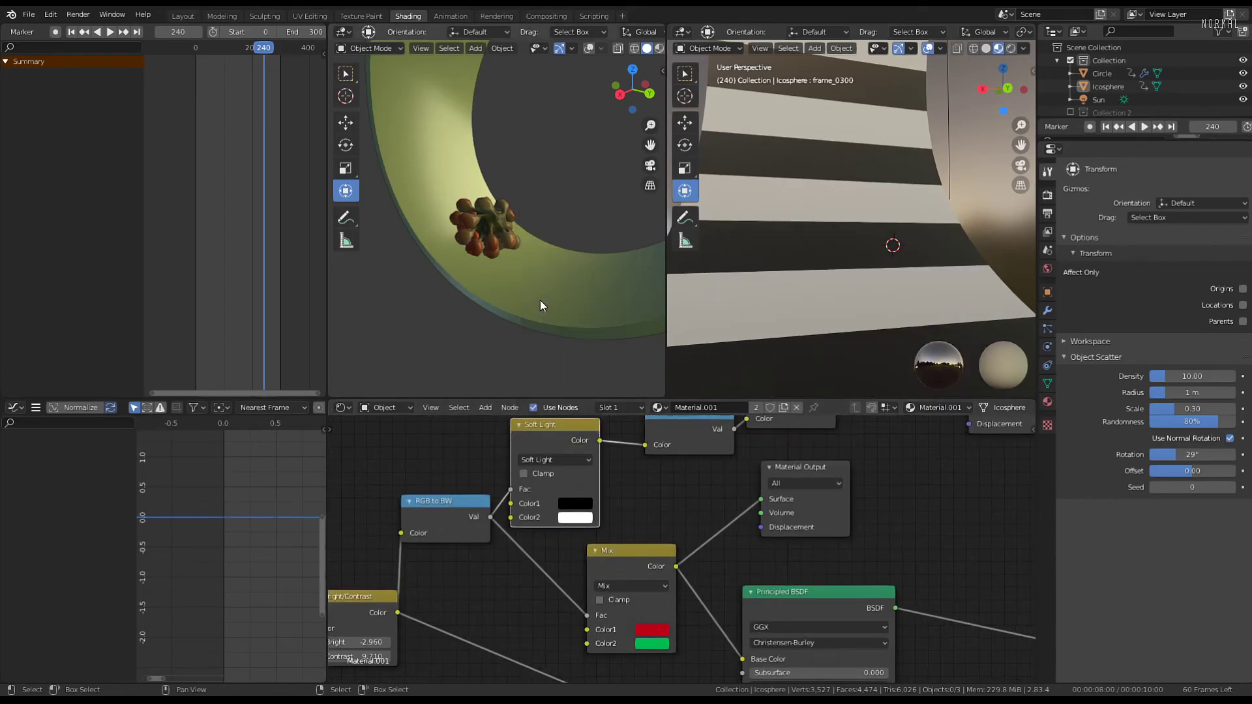
click(551, 459)
click(548, 392)
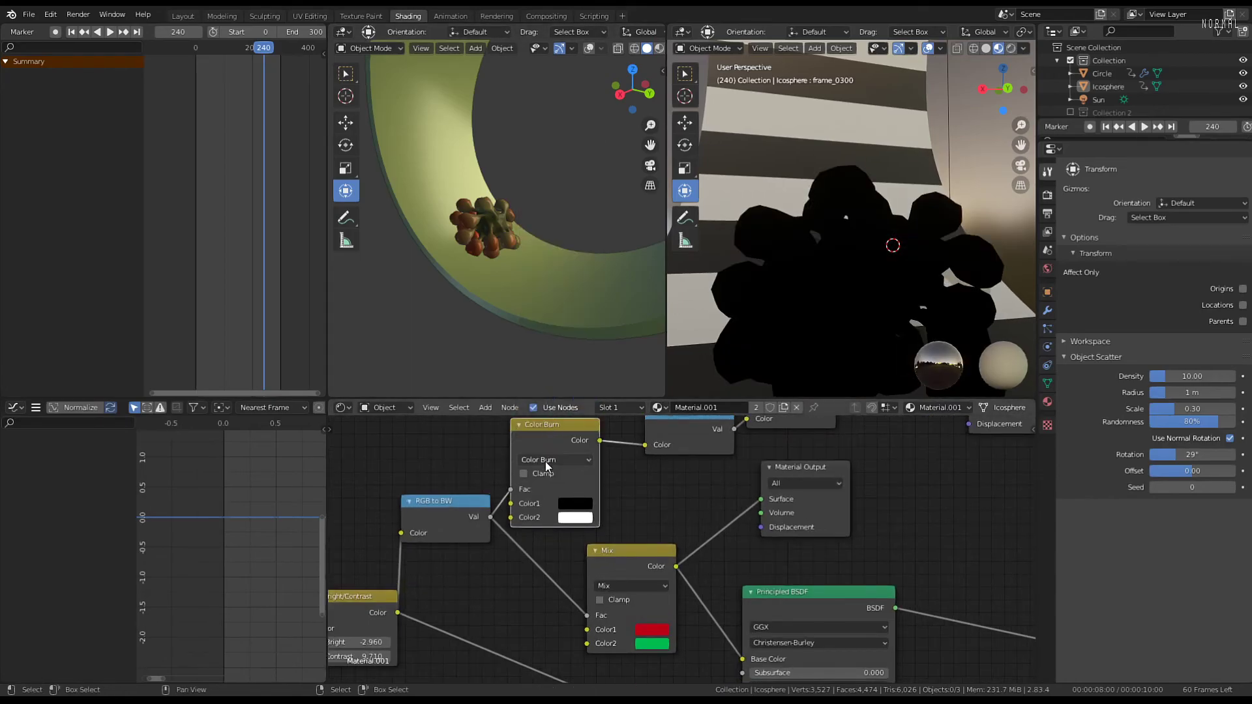
click(545, 460)
click(540, 375)
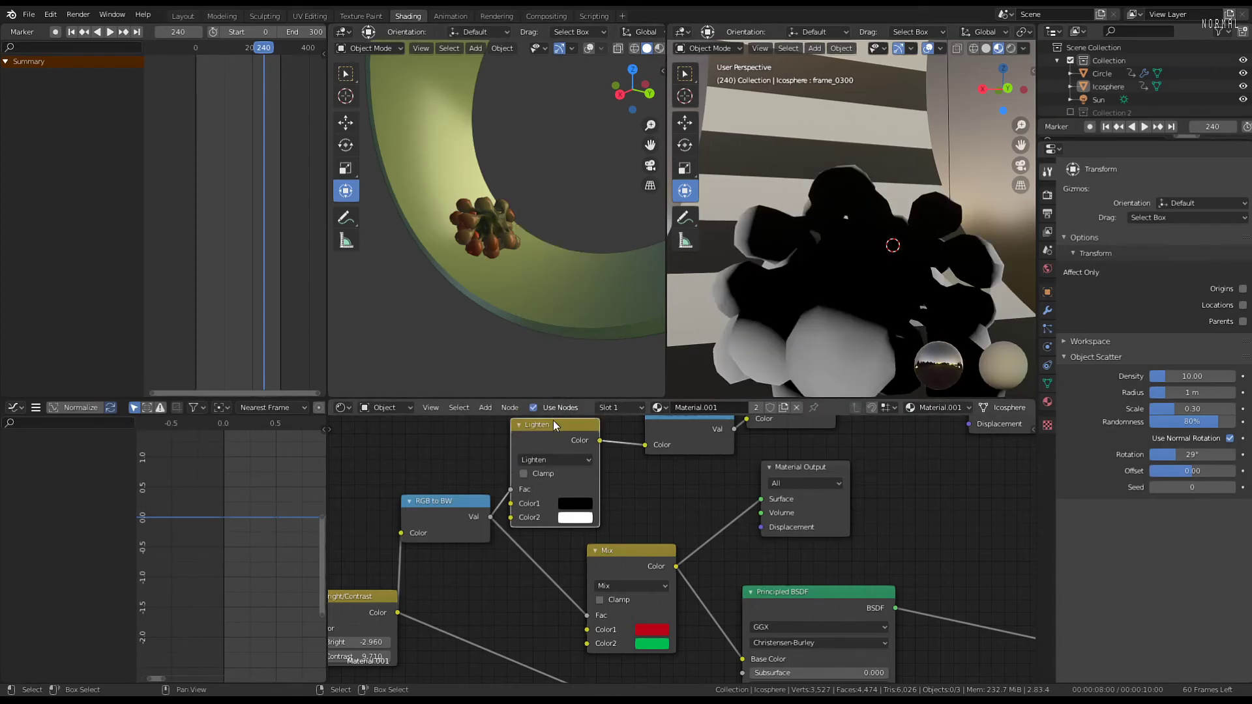
click(549, 457)
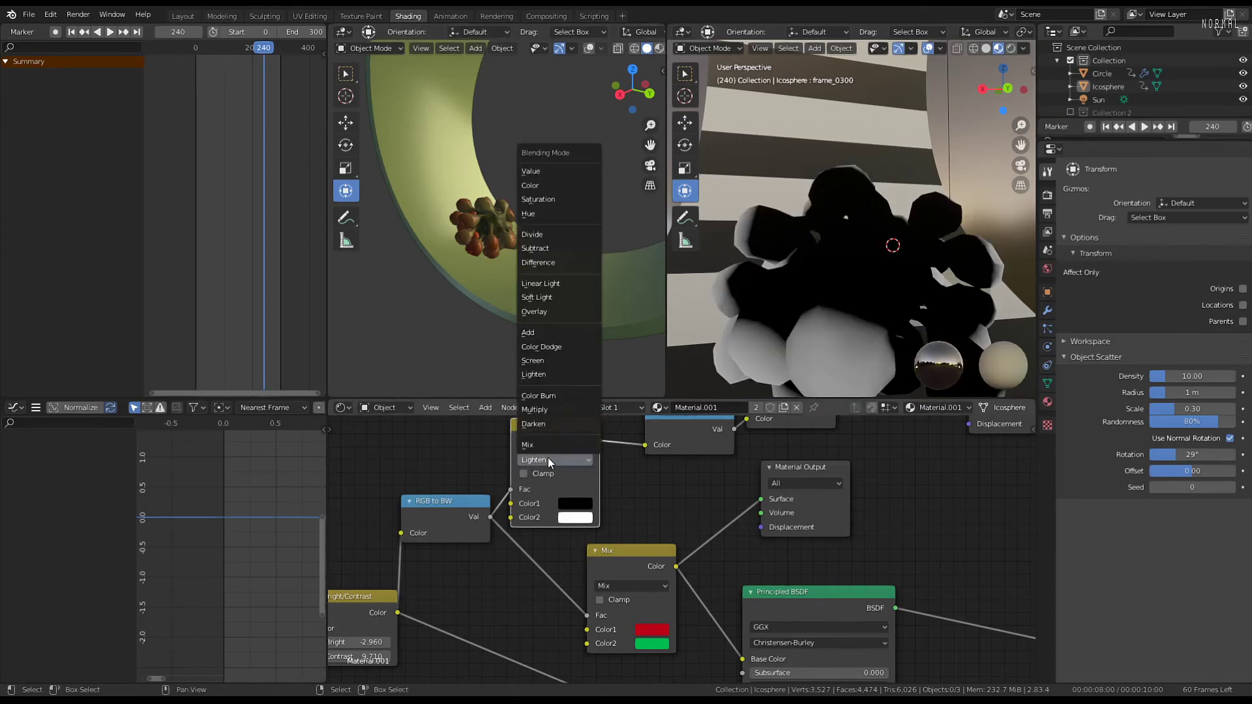
click(531, 334)
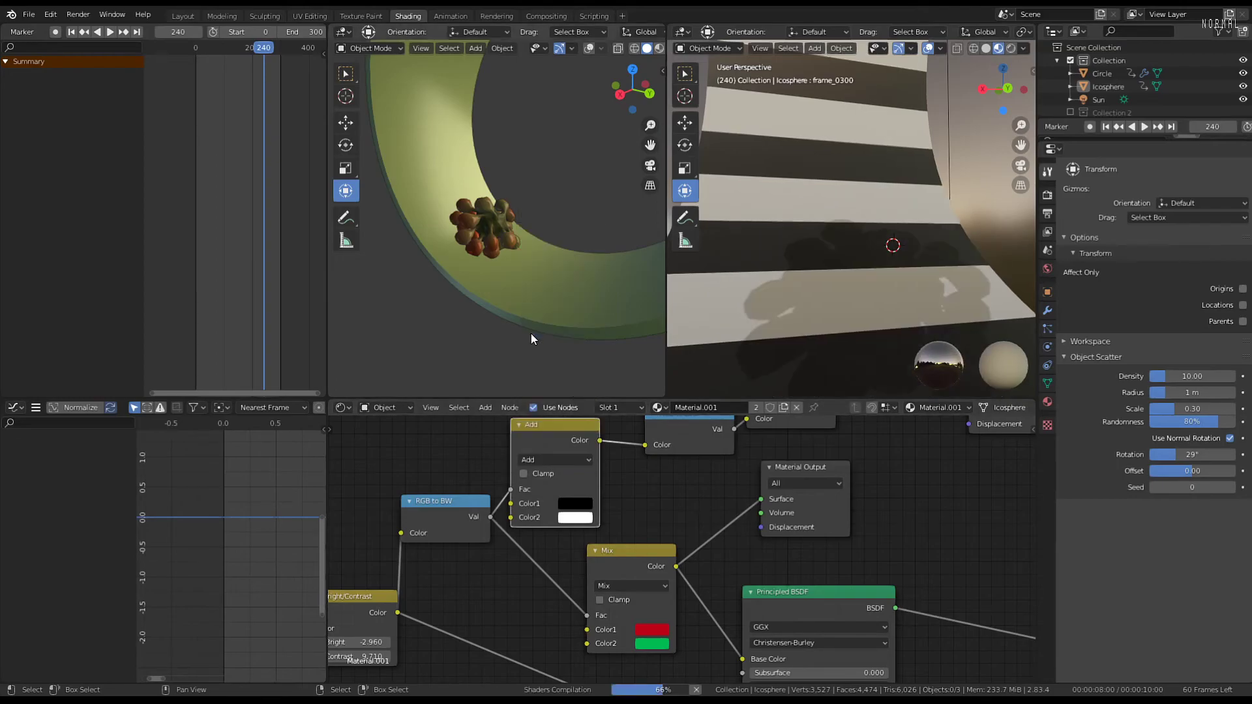
Swap the upper mix node's colours so that Color1 is white and Color2 is black
click(577, 503)
mouse_move(663, 405)
mouse_down()
mouse_move(667, 326)
mouse_move(667, 401)
mouse_up()
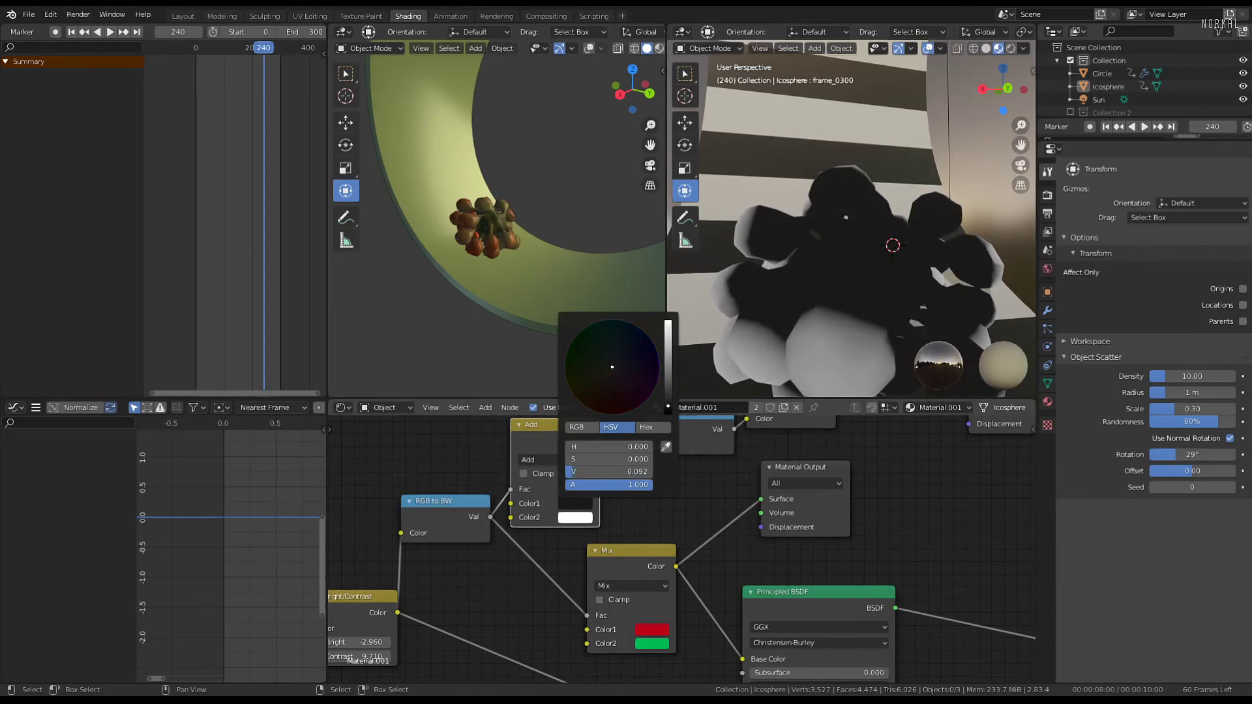
click(580, 518)
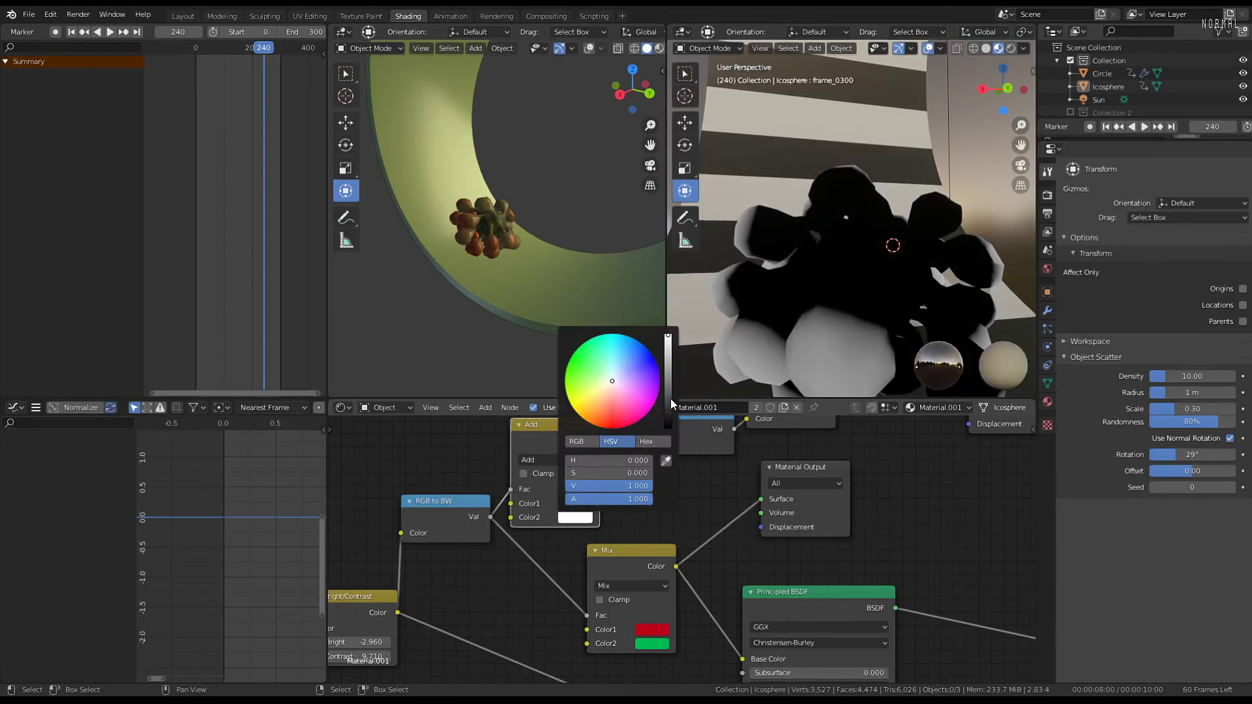
drag(671, 404, 668, 320)
click(577, 504)
Delete the Invert node and the RGB to BW node before it, and link the black and white mix directly to the active Material Output
scroll(489, 520, down, 2)
drag(486, 519, 438, 529)
scroll(659, 450, down, 2)
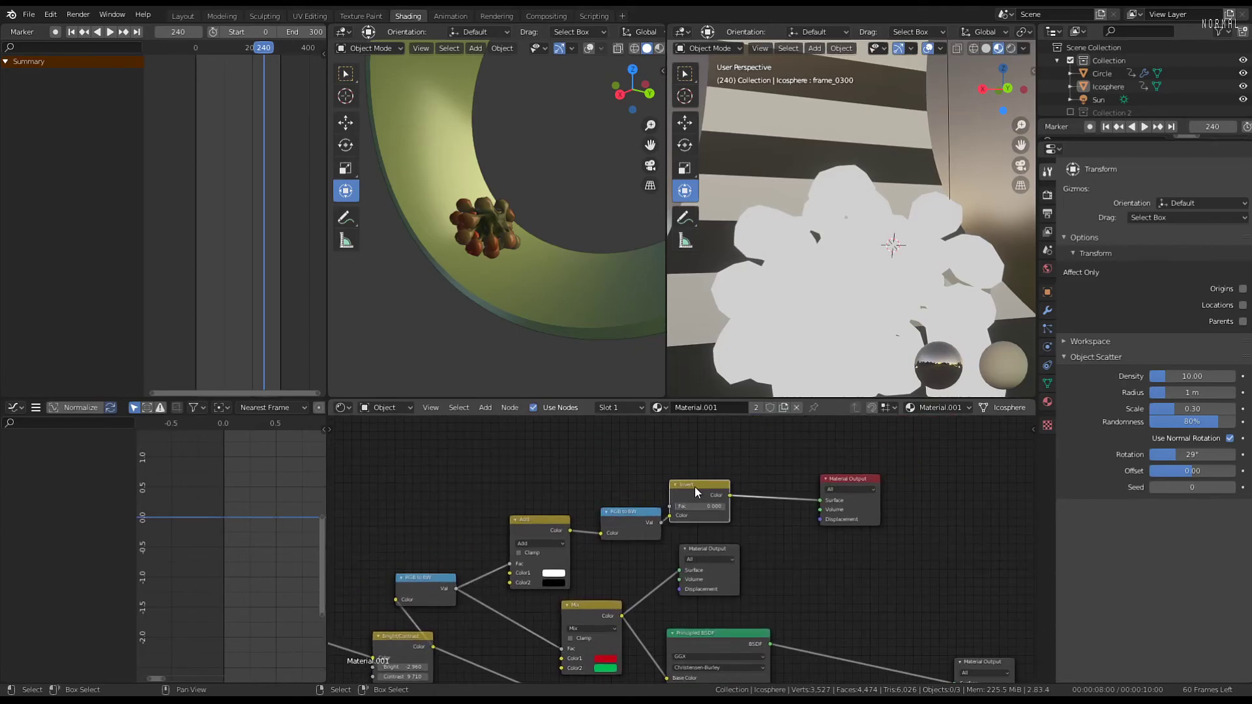
key(x)
drag(828, 483, 622, 489)
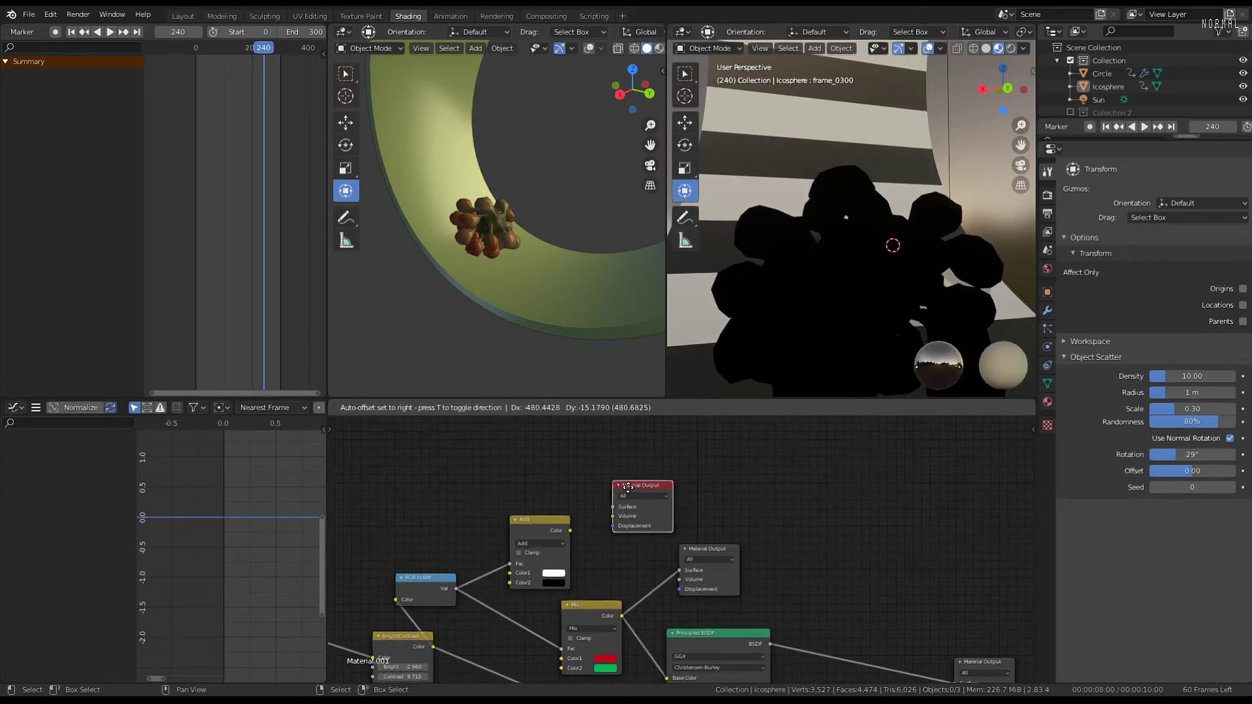
drag(570, 530, 540, 479)
middle_drag(518, 499, 560, 472)
scroll(560, 471, up, 1)
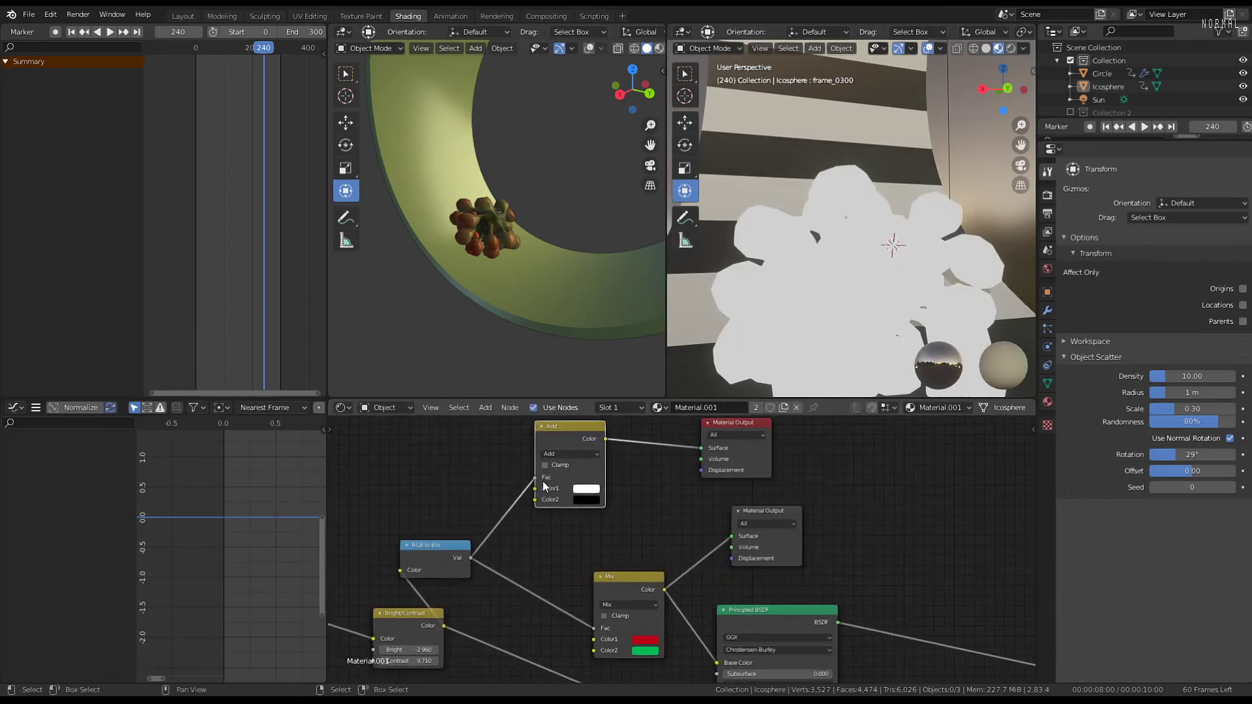
Set the black and white node's blend mode back to Mix
mouse_move(534, 478)
mouse_down()
mouse_move(534, 489)
mouse_move(535, 478)
mouse_up()
middle_drag(535, 478, 604, 484)
click(607, 473)
click(612, 461)
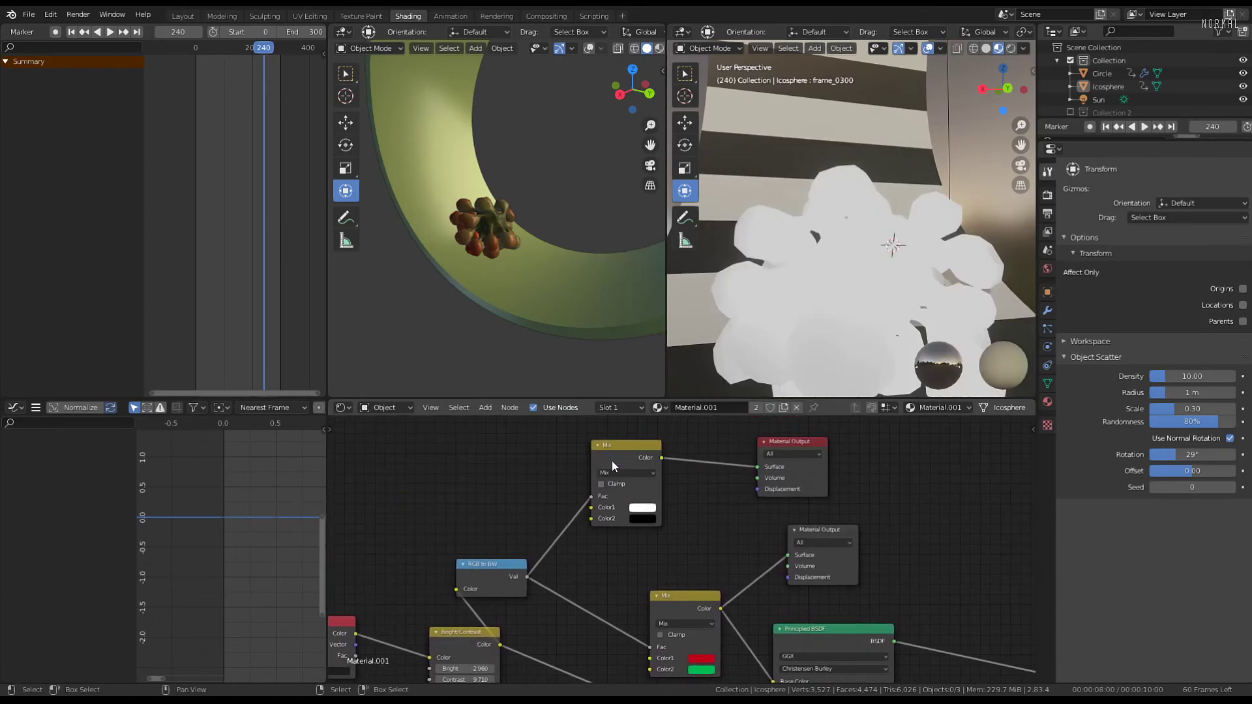
click(609, 472)
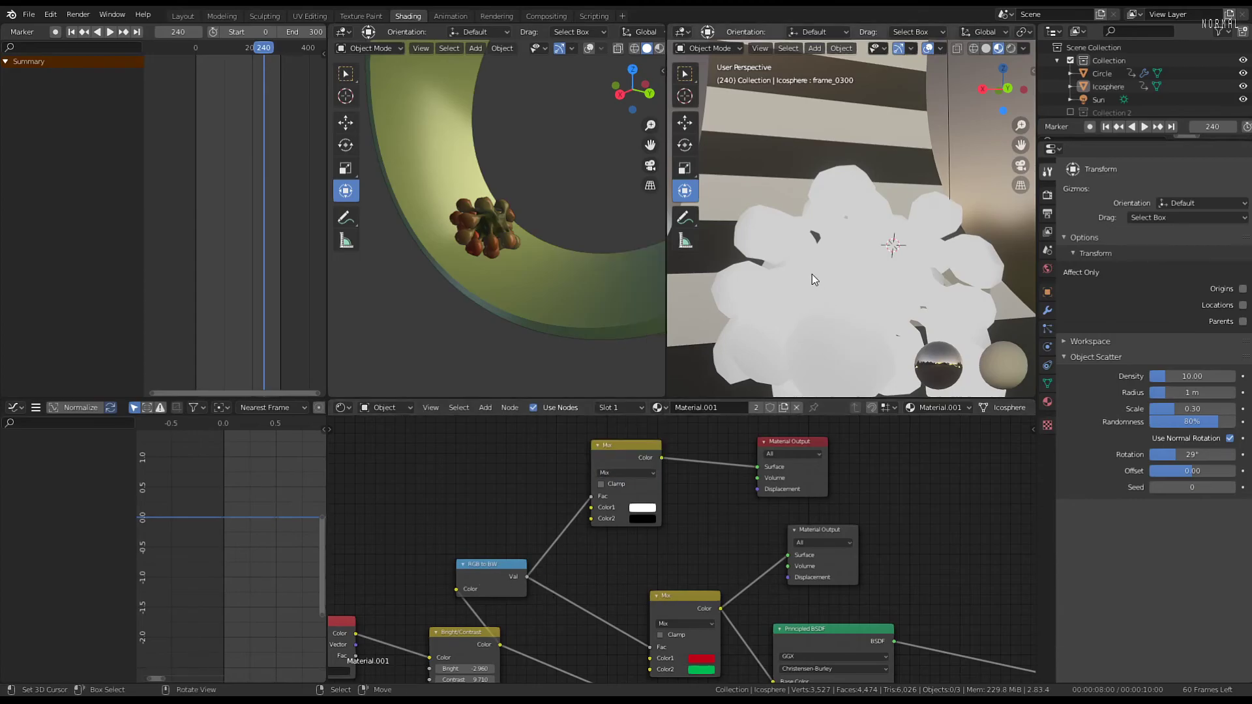
Reset the Bright/Contrast node's values to 0 and raise Bright to about 0.77 and Contrast to about 0.89
middle_drag(471, 657, 598, 582)
key(g)
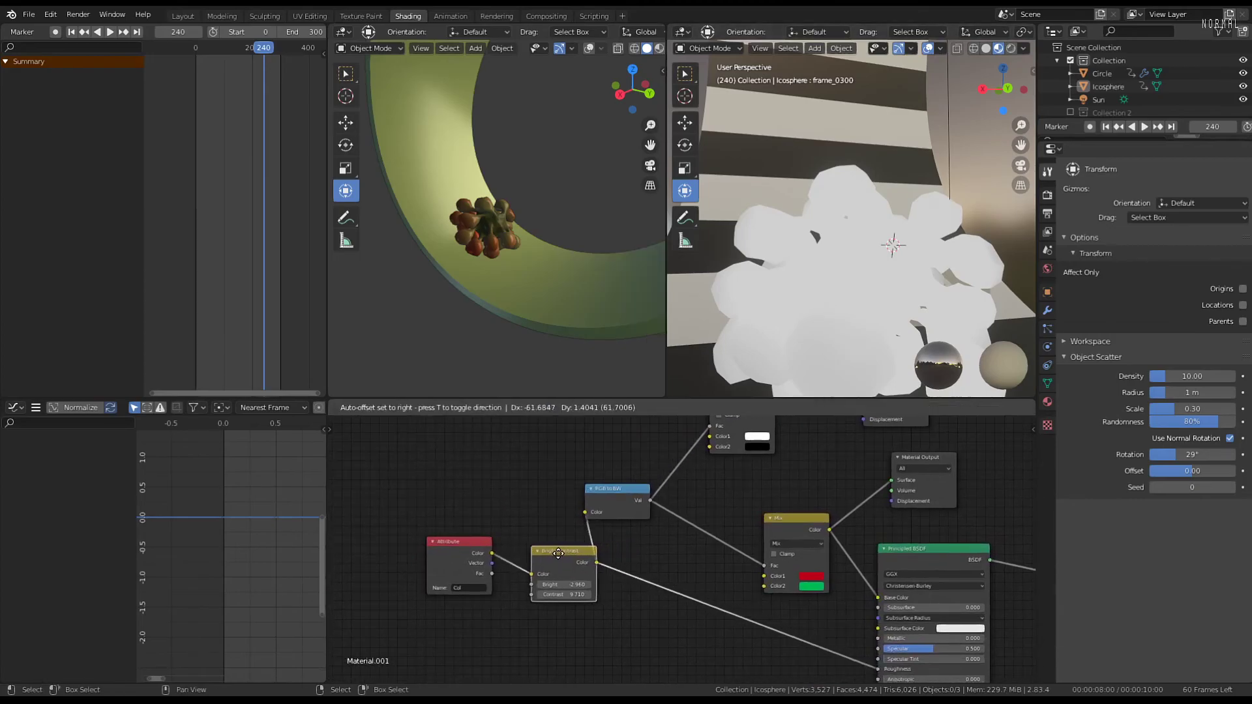
click(565, 579)
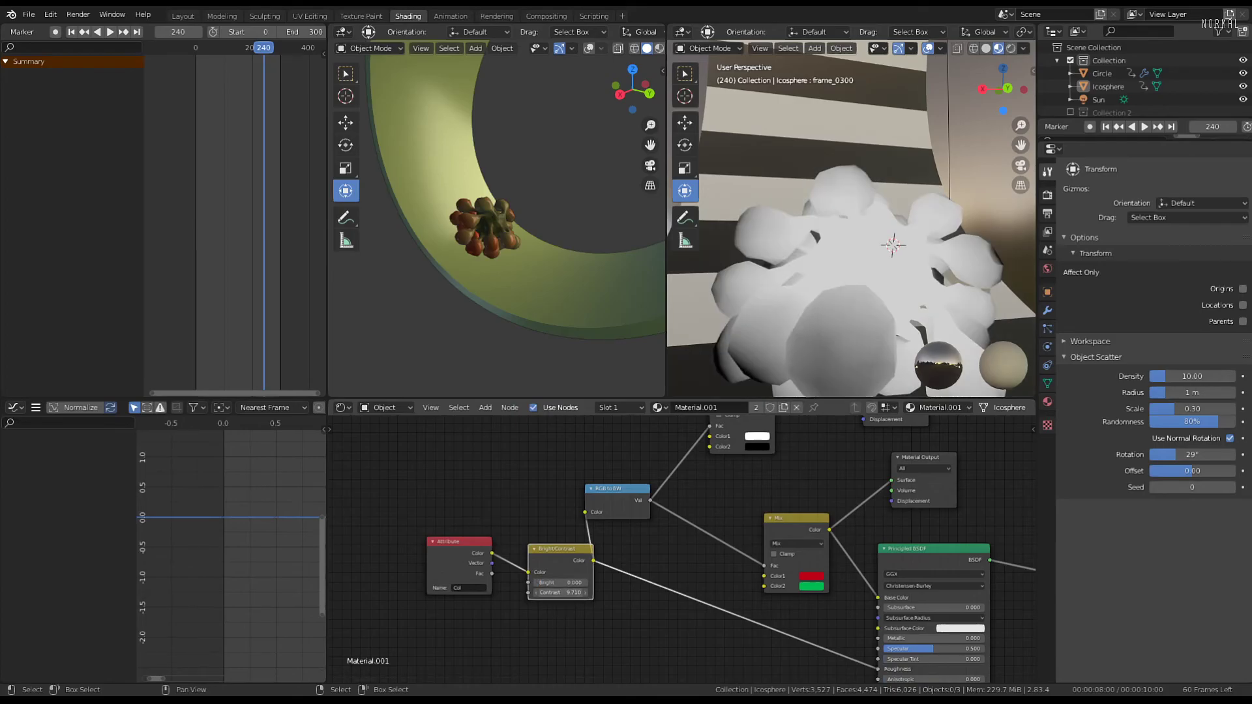
key(Return)
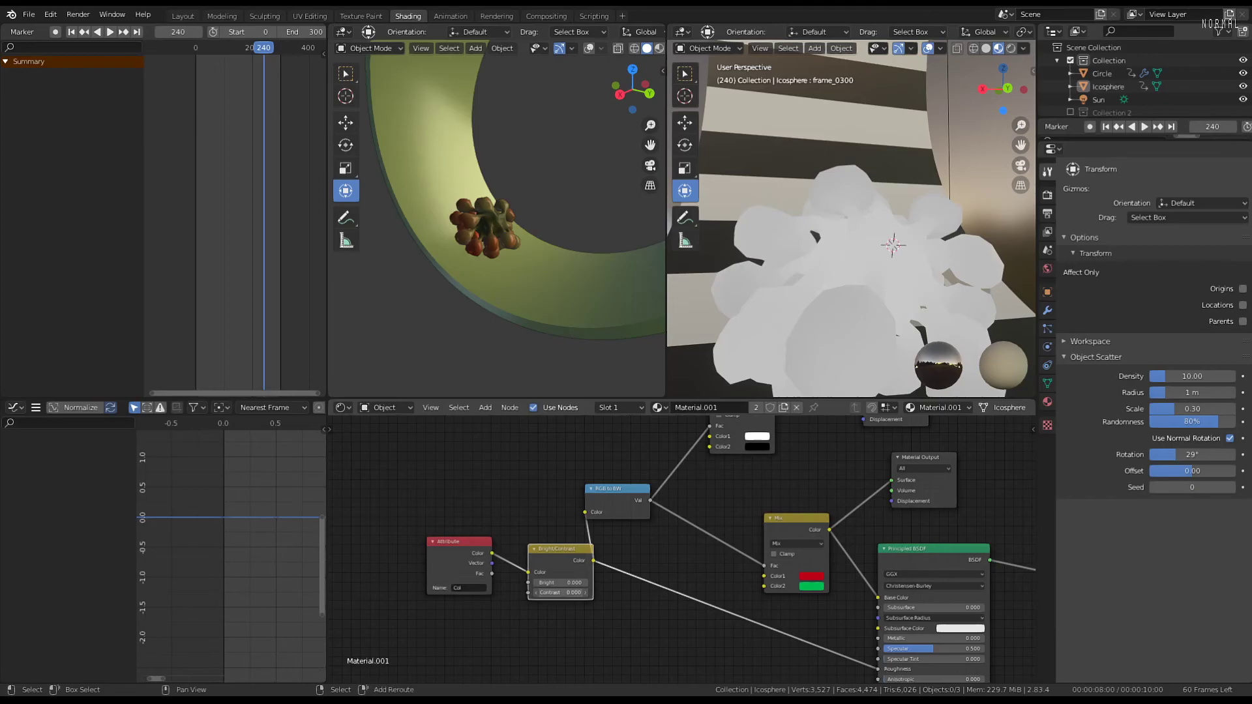
drag(559, 592, 496, 592)
mouse_move(600, 592)
mouse_down()
mouse_move(613, 592)
mouse_move(526, 582)
mouse_move(590, 583)
mouse_up()
Play the animation and examine the mask on the icosphere from several angles, with all objects selected
middle_drag(782, 261, 954, 230)
key(space)
key(space)
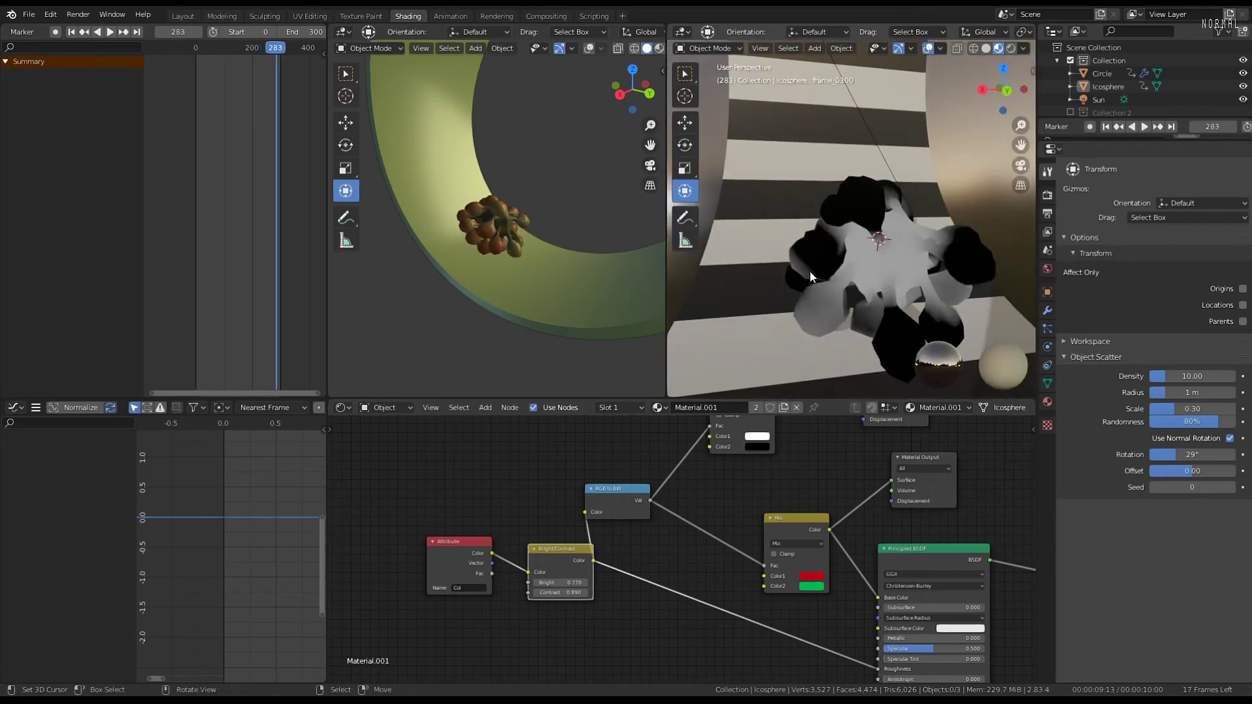
middle_drag(810, 271, 734, 362)
key(space)
key(a)
key(space)
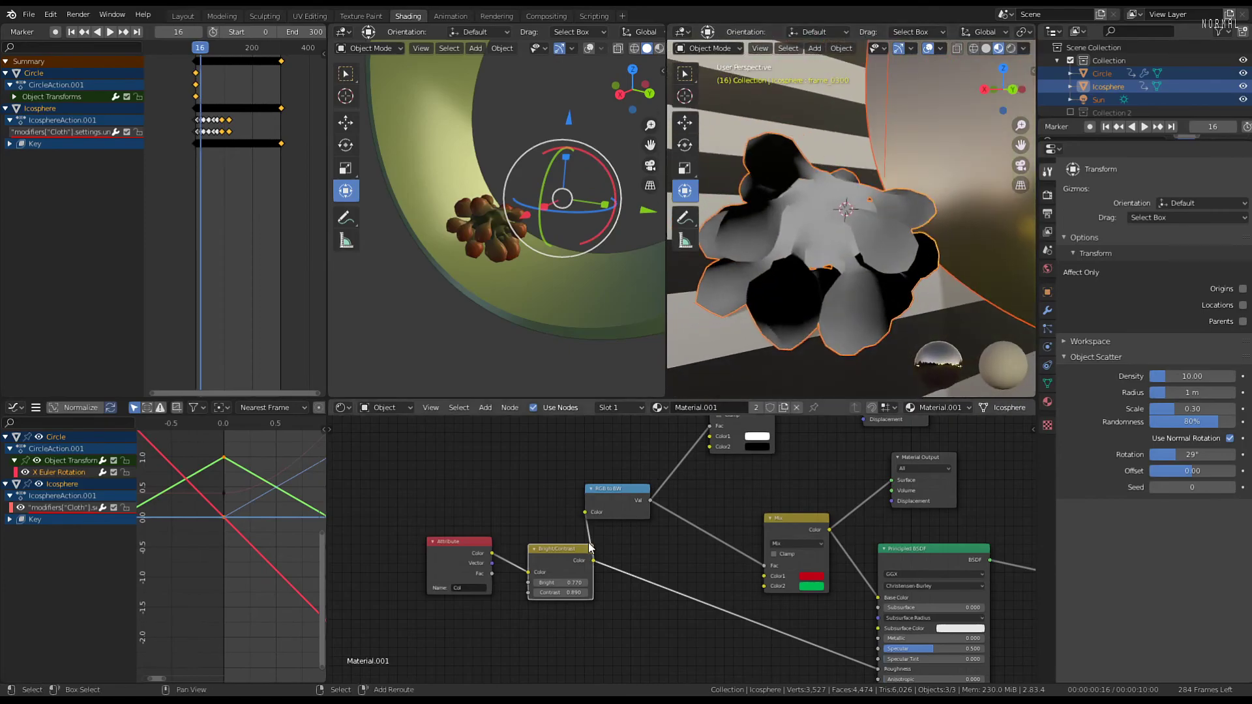
Set the Bright/Contrast node to Bright 0.950 and Contrast 0.990, and check the mask during playback
drag(559, 584, 417, 592)
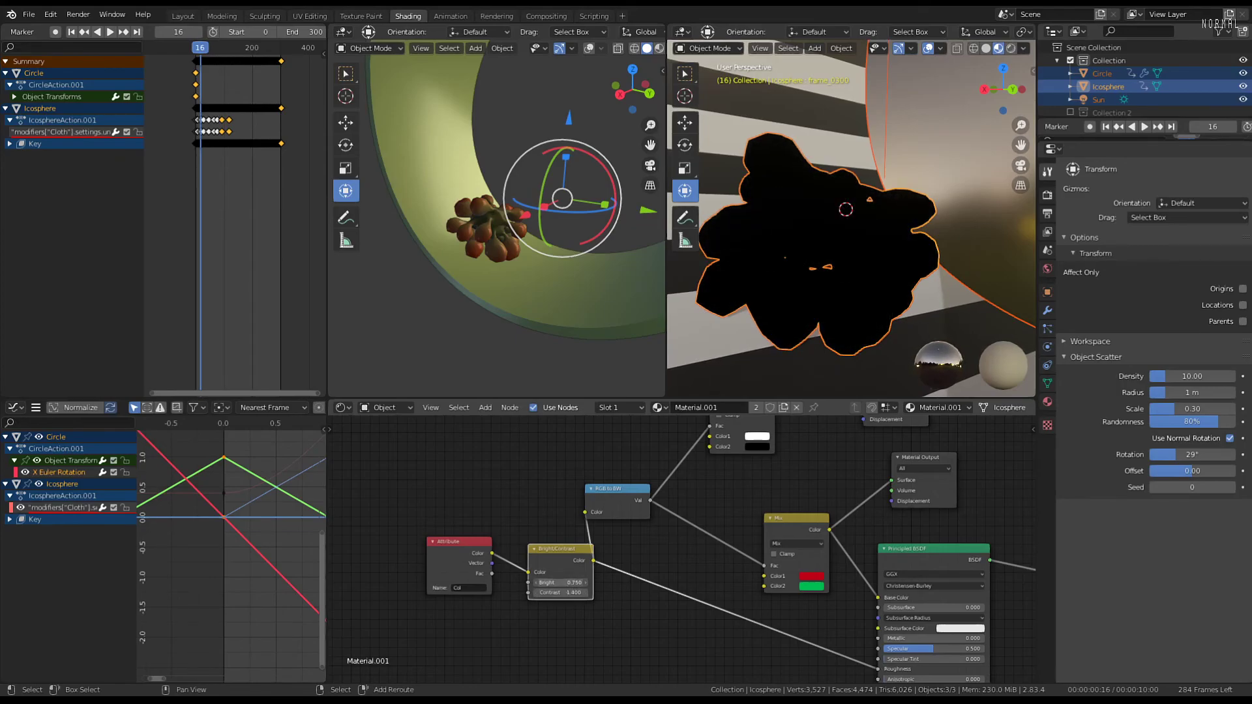
drag(559, 583, 553, 583)
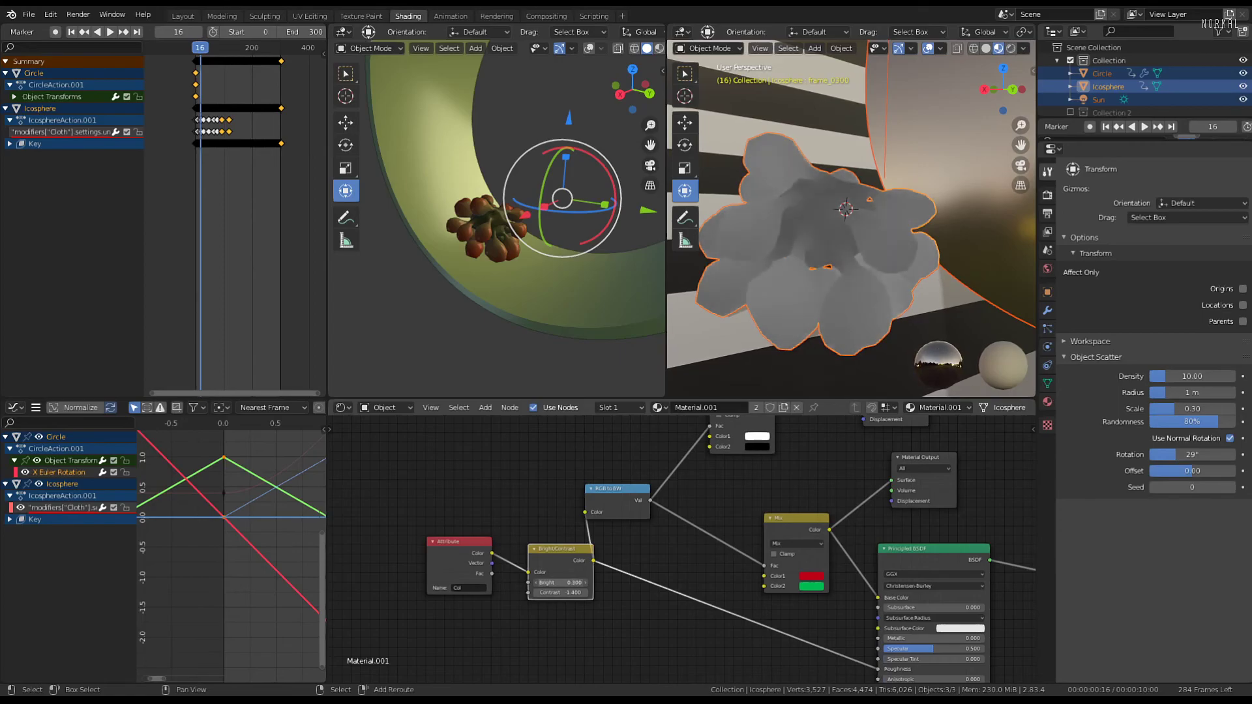
middle_drag(910, 198, 653, 519)
mouse_move(575, 596)
mouse_down()
mouse_move(489, 582)
mouse_move(600, 592)
mouse_move(526, 593)
mouse_move(587, 583)
mouse_move(563, 582)
mouse_up()
middle_drag(847, 261, 863, 187)
key(space)
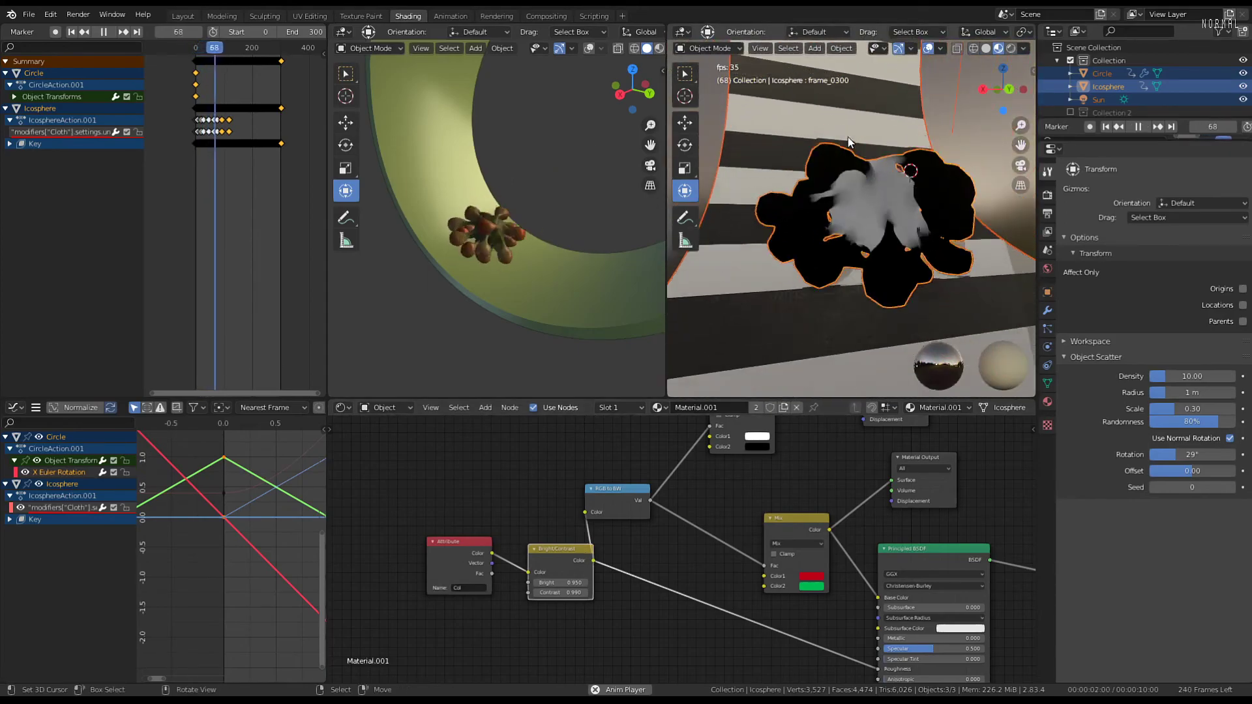
key(space)
Activate the Material Output fed by the Principled BSDF to inspect the shaded material on the icosphere
middle_drag(870, 547, 680, 514)
scroll(680, 514, down, 1)
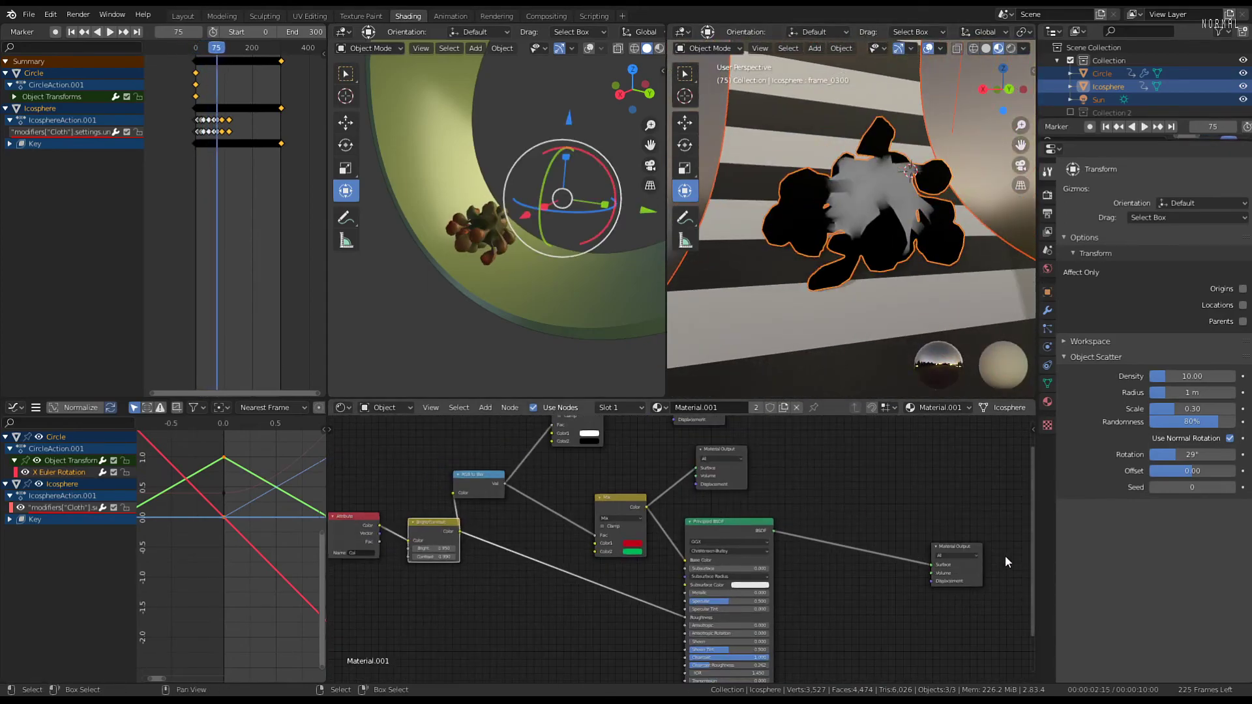
click(960, 549)
scroll(878, 299, up, 2)
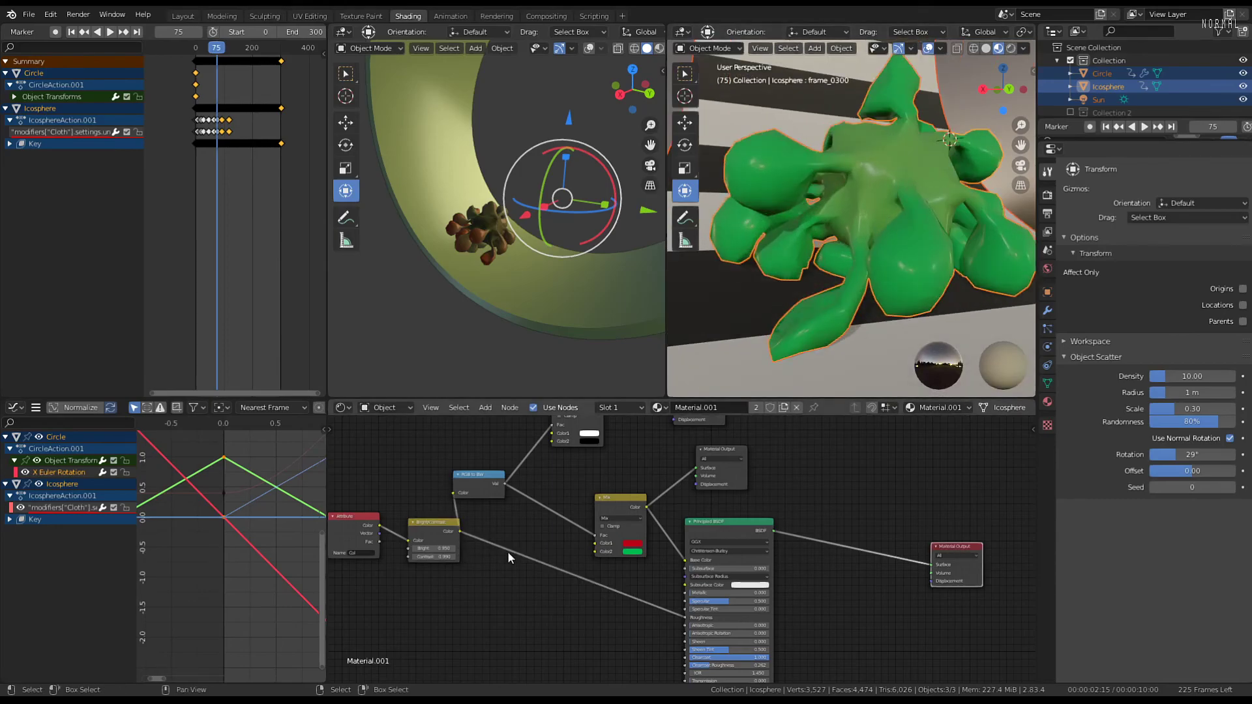
Make the red and green Mix node's Material Output active and move it further from the node
middle_drag(466, 528, 577, 534)
drag(534, 529, 519, 525)
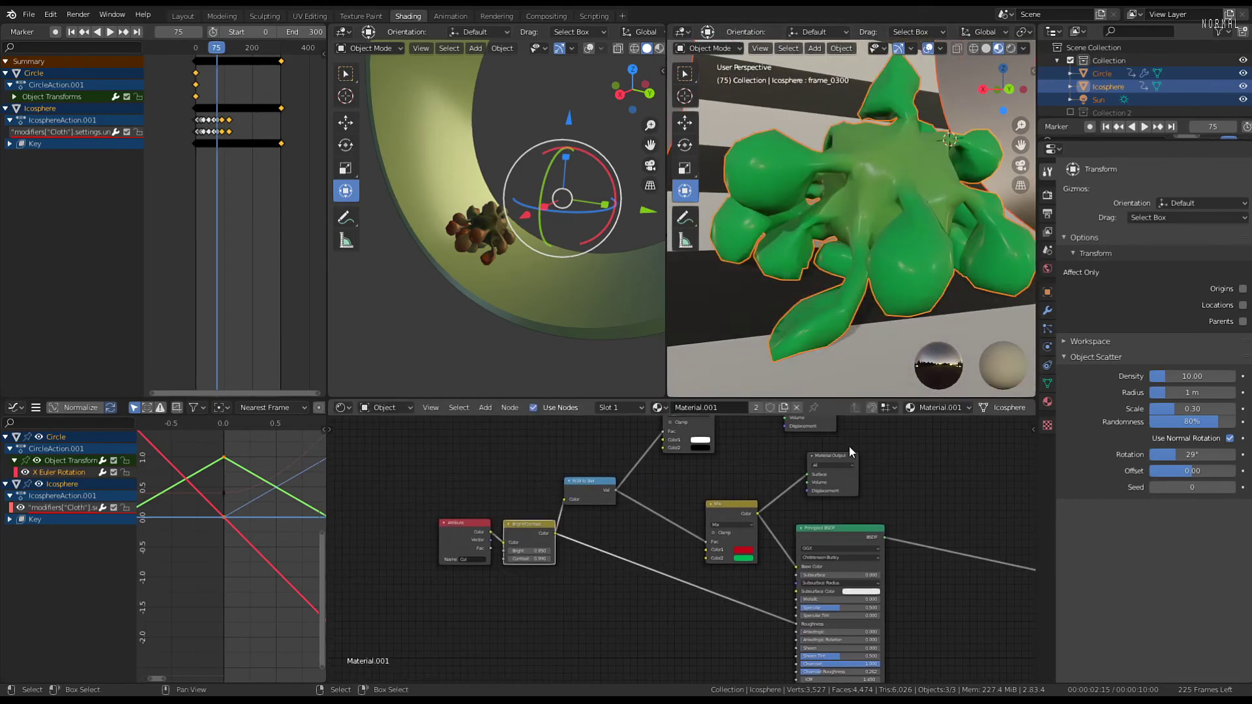
drag(848, 456, 916, 445)
Duplicate the Bright/Contrast and RGB to BW nodes to form a separate branch from the Attribute's Color to the red and green Mix node's Fac
drag(531, 526, 554, 595)
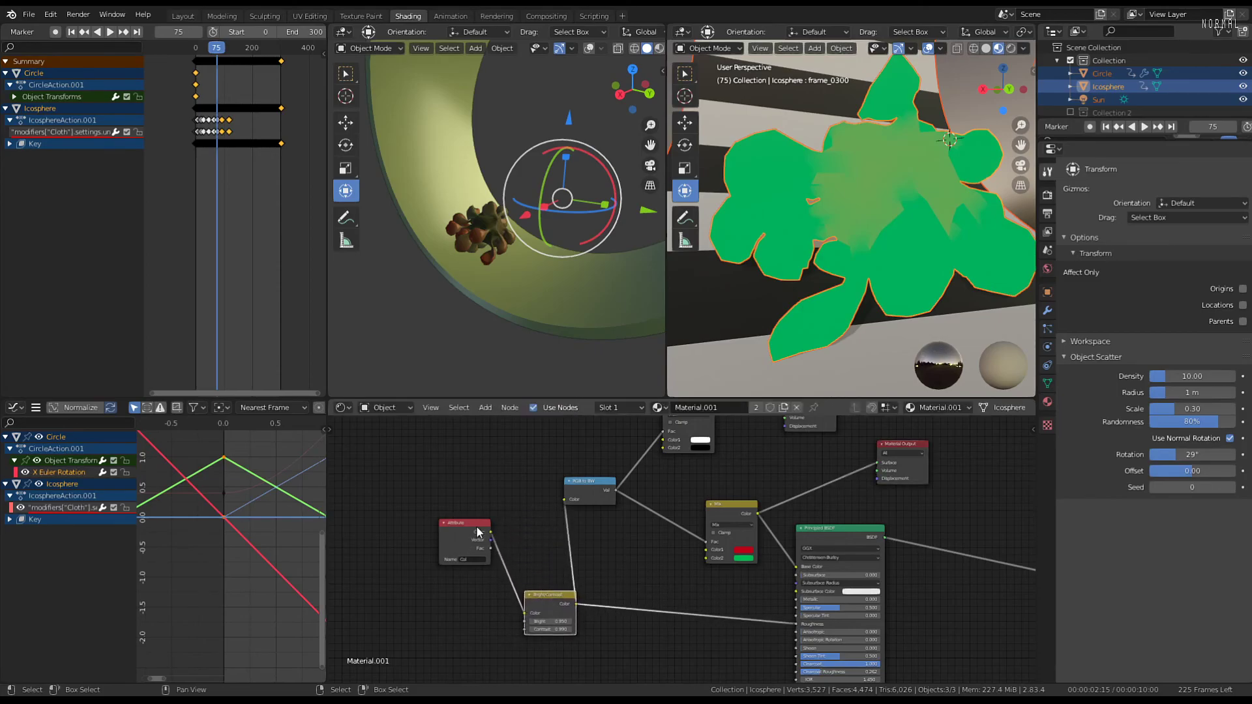
key(shift+d)
click(496, 492)
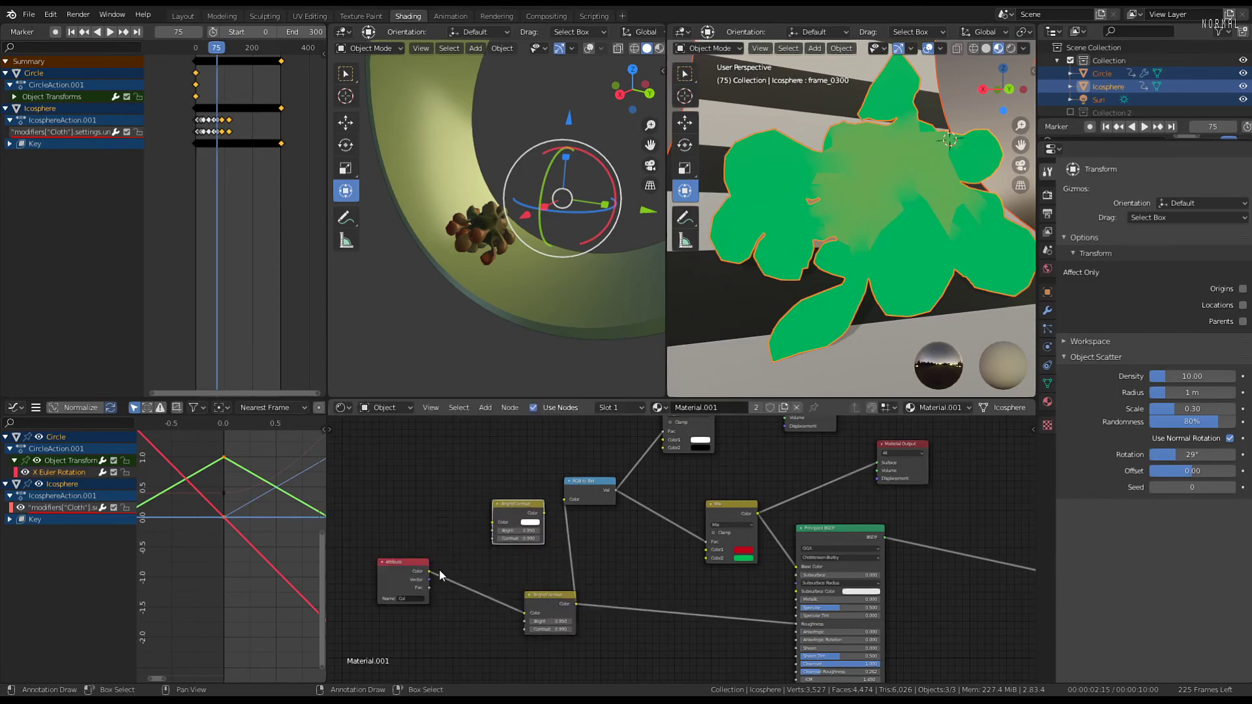
drag(429, 571, 707, 541)
click(591, 482)
key(shift+d)
click(617, 544)
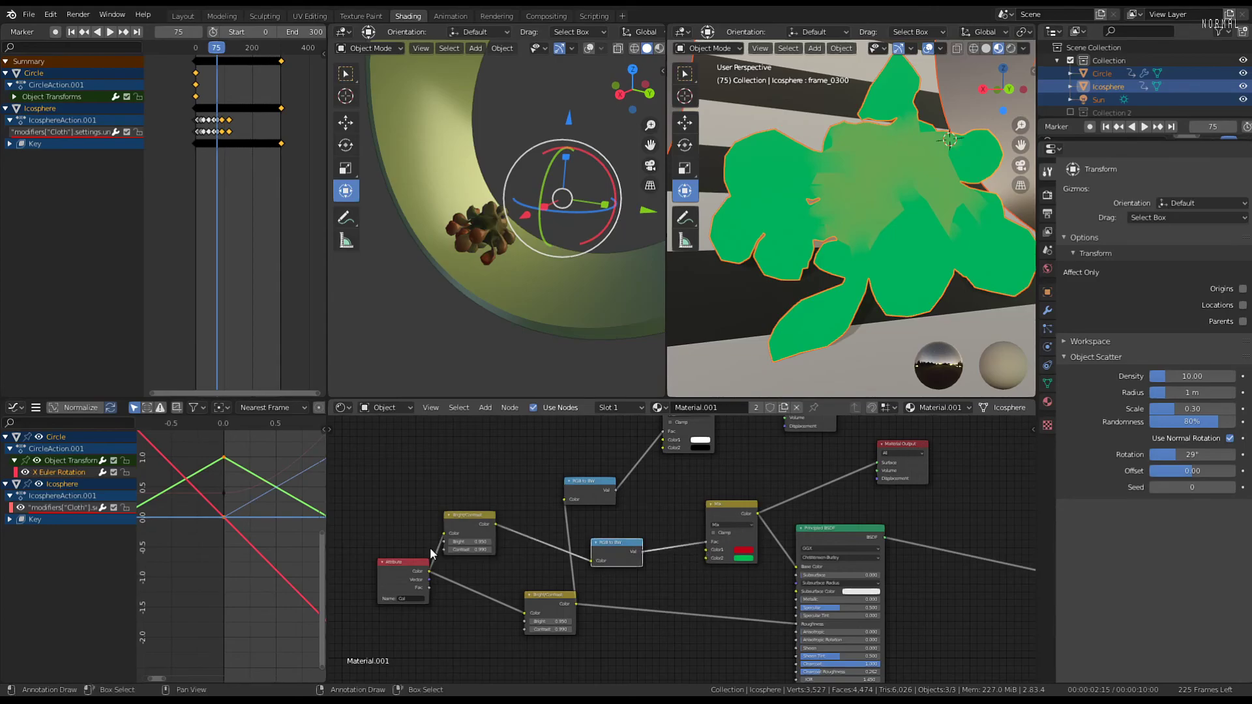
Tune the duplicated Bright/Contrast node in the colour branch to Bright -0.650 and Contrast -3.100
scroll(430, 548, up, 1)
middle_drag(431, 561, 557, 550)
scroll(557, 550, up, 1)
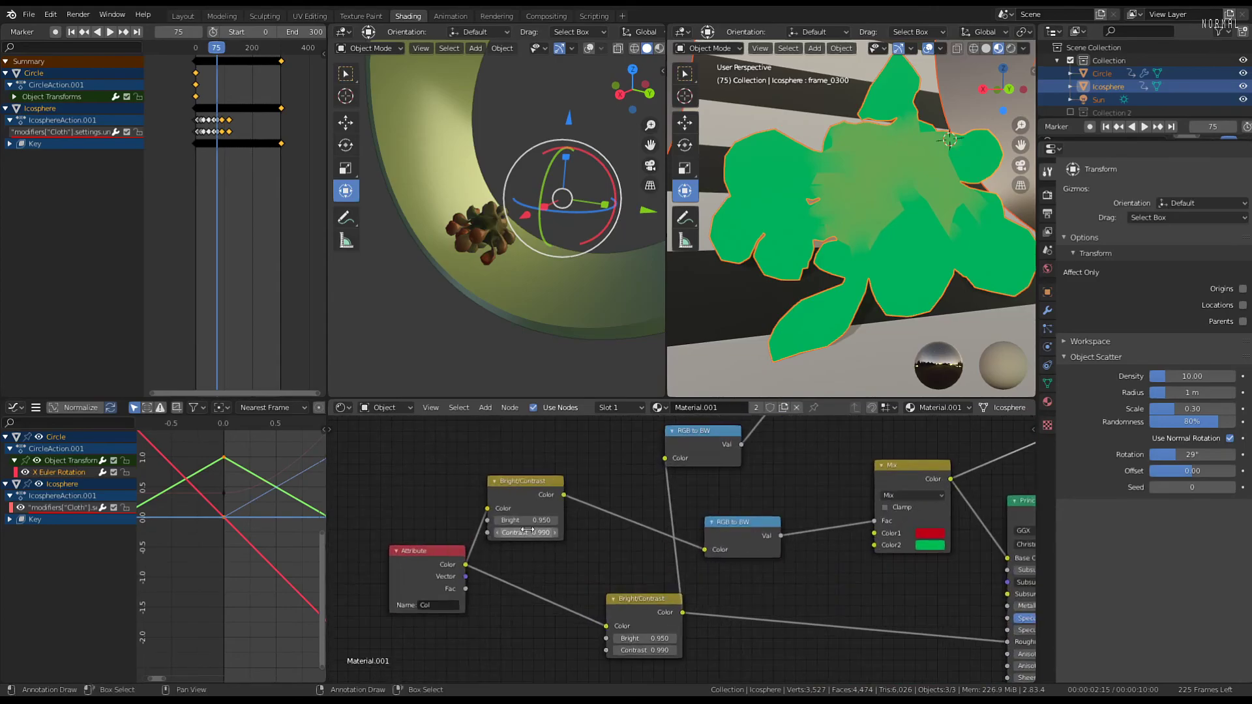
mouse_move(527, 532)
mouse_down()
mouse_move(587, 532)
mouse_move(531, 526)
mouse_up()
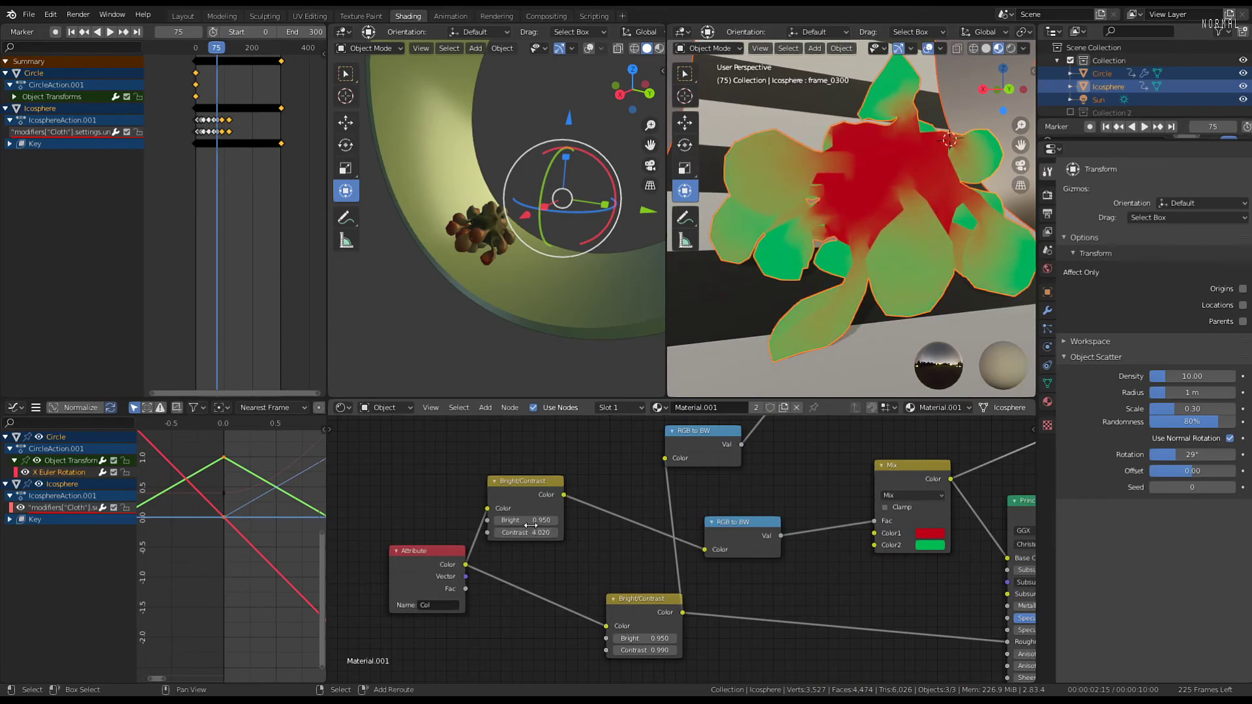
text(0)
key(Return)
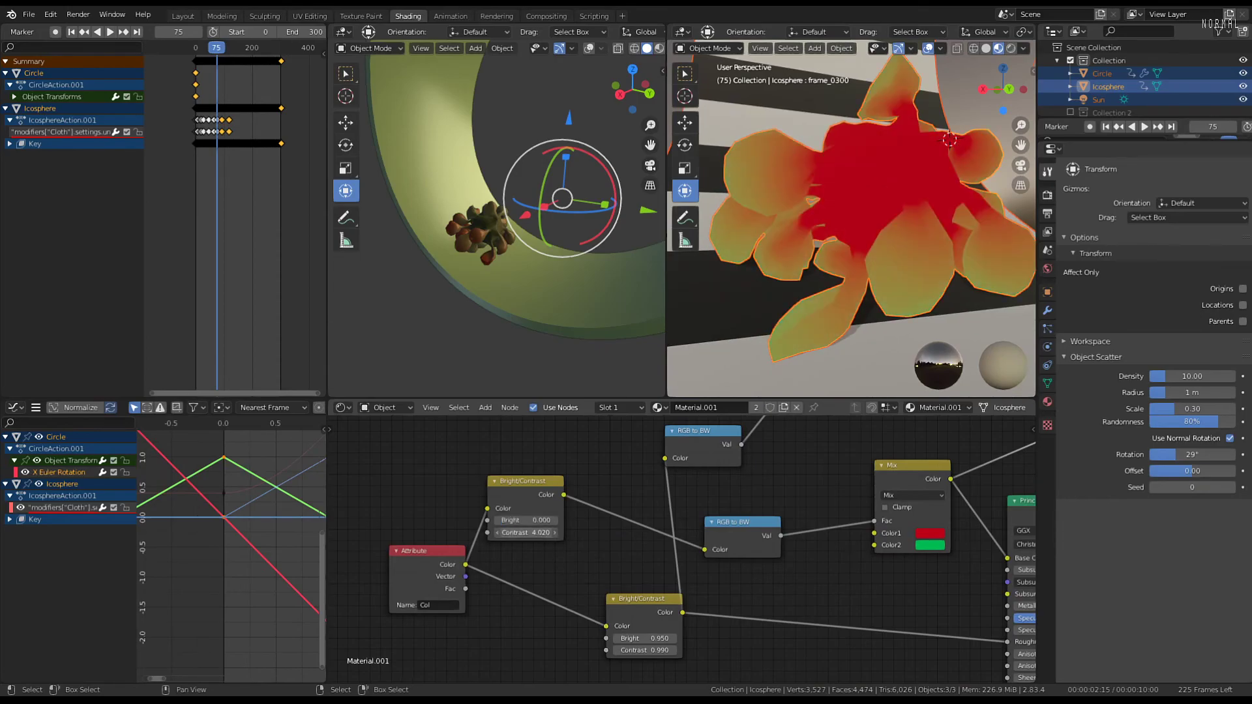
mouse_move(527, 520)
mouse_down()
mouse_move(491, 520)
mouse_move(525, 532)
mouse_move(479, 532)
mouse_move(523, 520)
mouse_up()
middle_drag(980, 192, 832, 211)
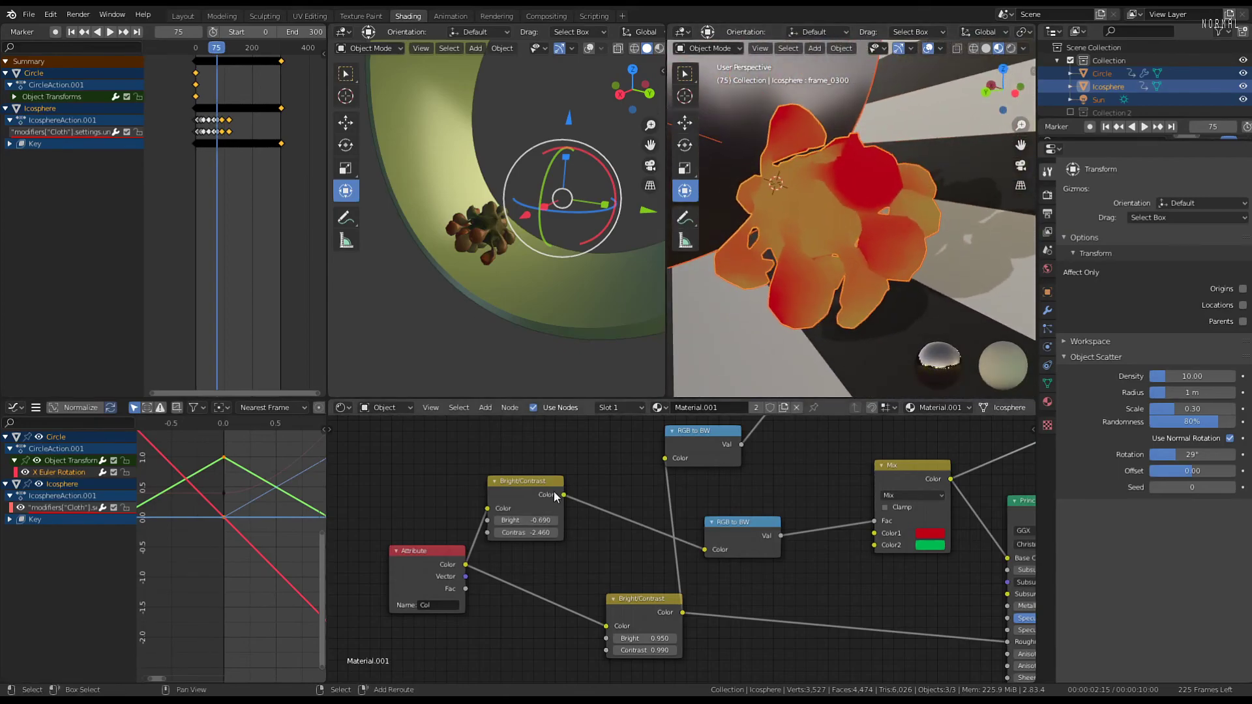
mouse_move(535, 519)
mouse_down()
mouse_move(519, 533)
mouse_move(533, 533)
mouse_up()
Play the animation and examine the red and green colour distribution from different angles
middle_drag(926, 241, 900, 225)
key(space)
middle_drag(757, 212, 918, 335)
key(space)
Tidy the duplicated RGB to BW node's position and activate the Material Output fed by the Principled BSDF
middle_drag(975, 527, 717, 474)
scroll(842, 483, down, 3)
scroll(717, 474, down, 4)
drag(635, 478, 614, 487)
drag(521, 506, 459, 493)
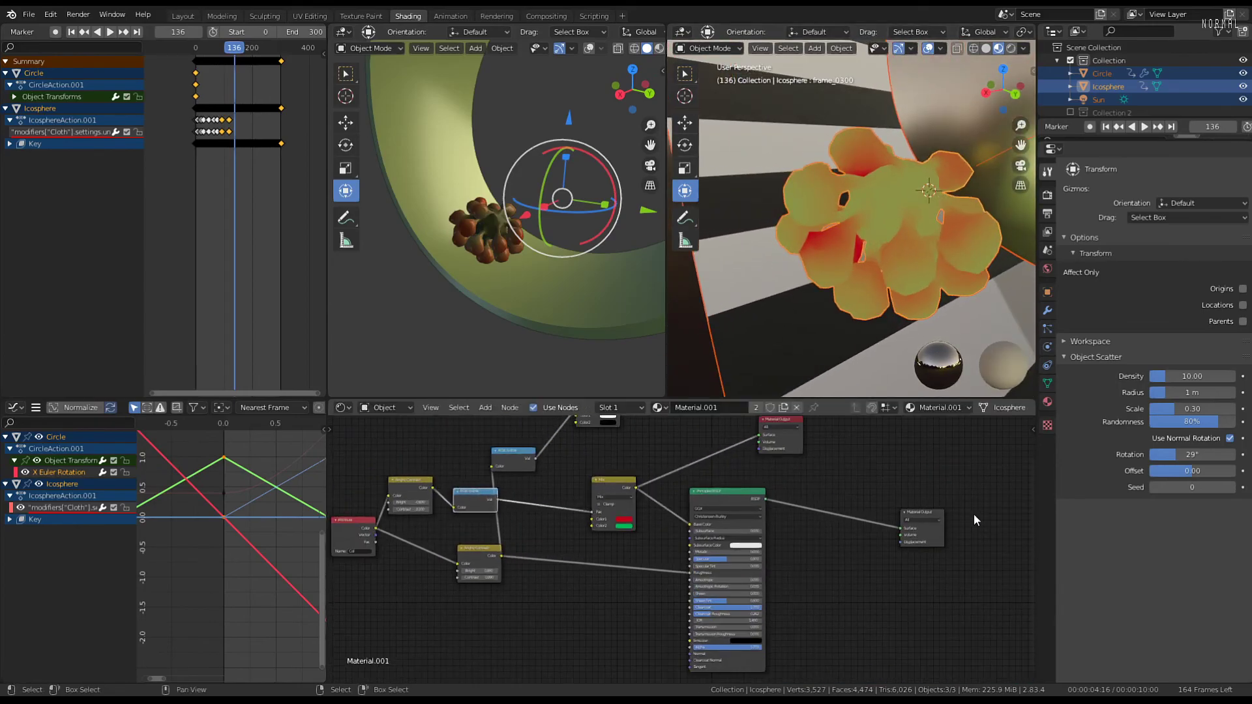
click(925, 518)
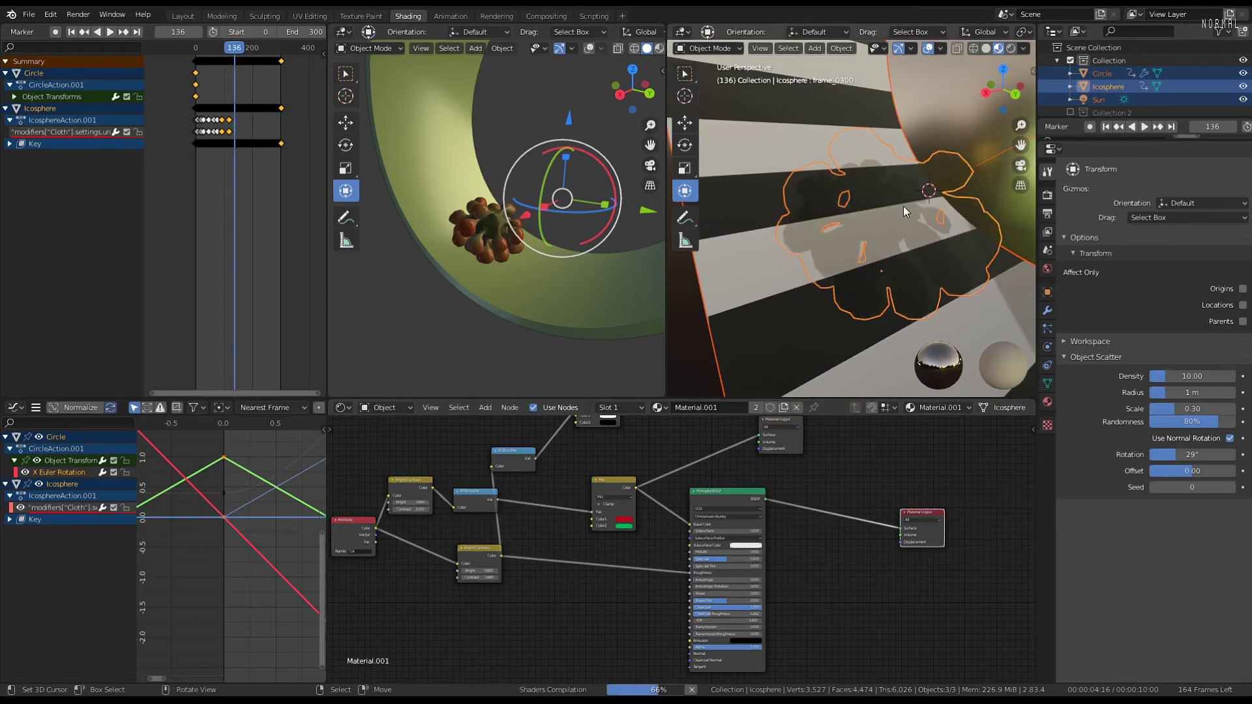
Briefly play the animation and inspect the shaded icosphere's surface and the roughness branch of its shader nodes
middle_drag(893, 227, 799, 226)
scroll(542, 523, up, 3)
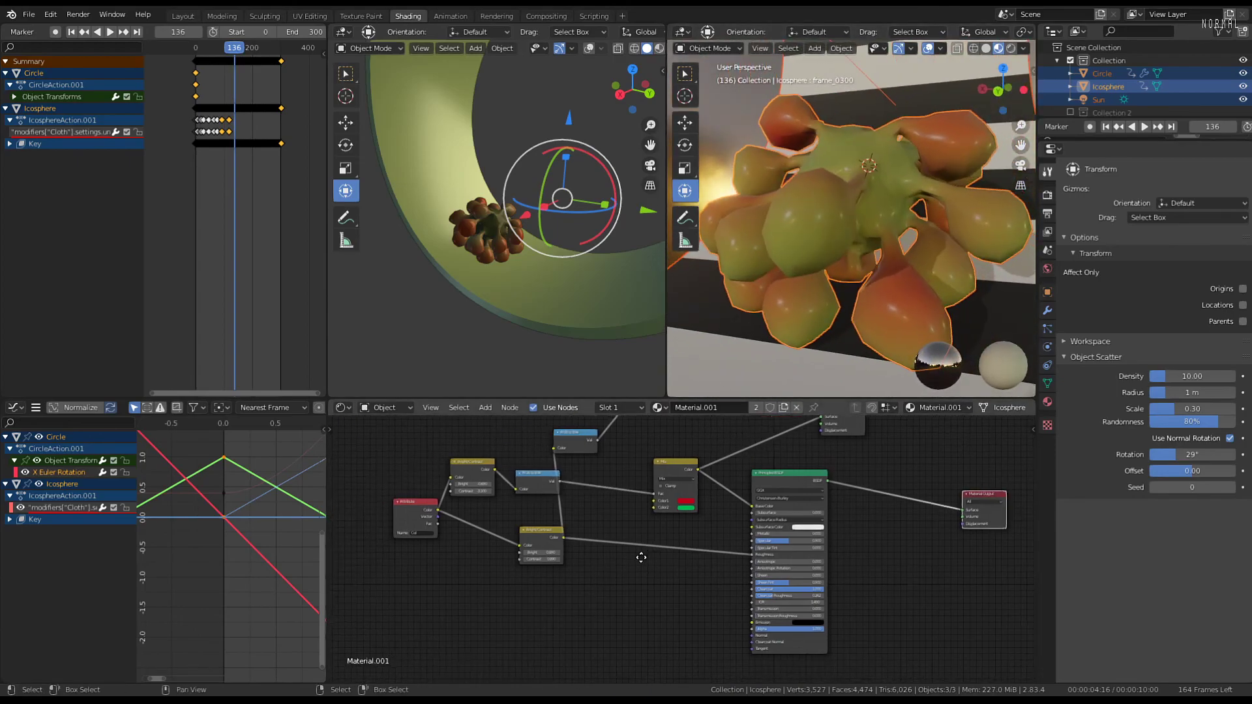
drag(456, 518, 499, 528)
key(space)
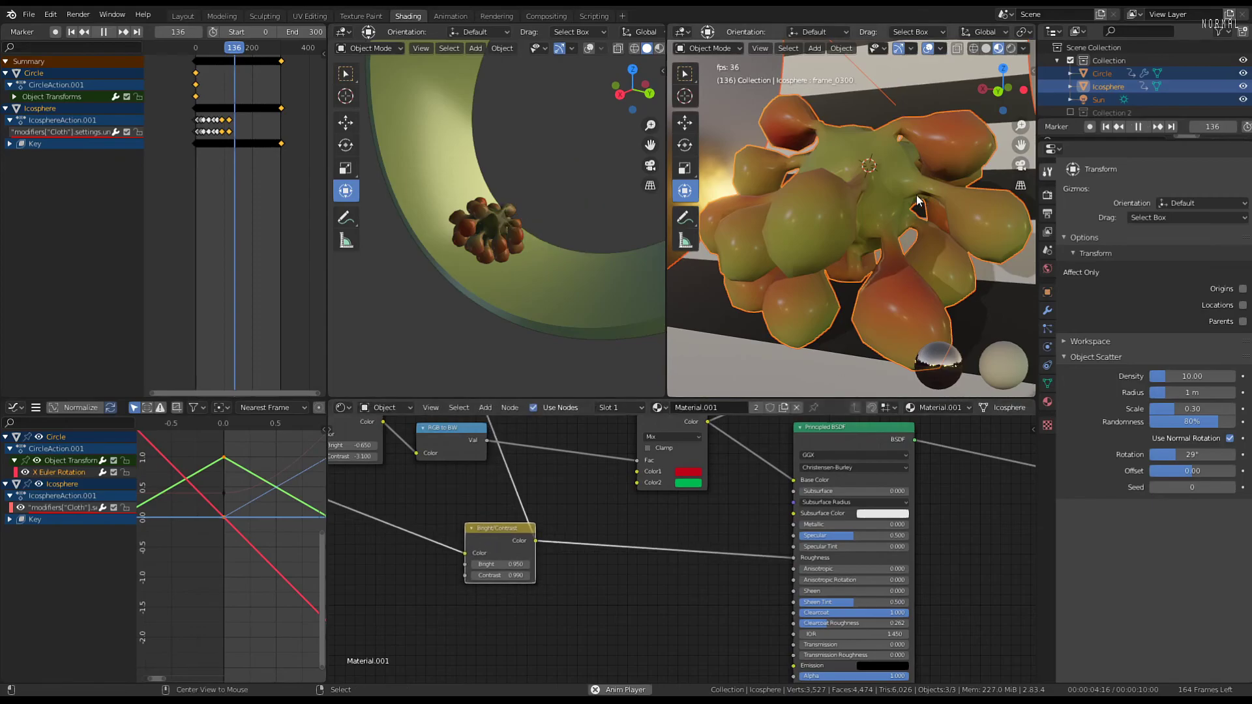
key(space)
scroll(620, 573, down, 3)
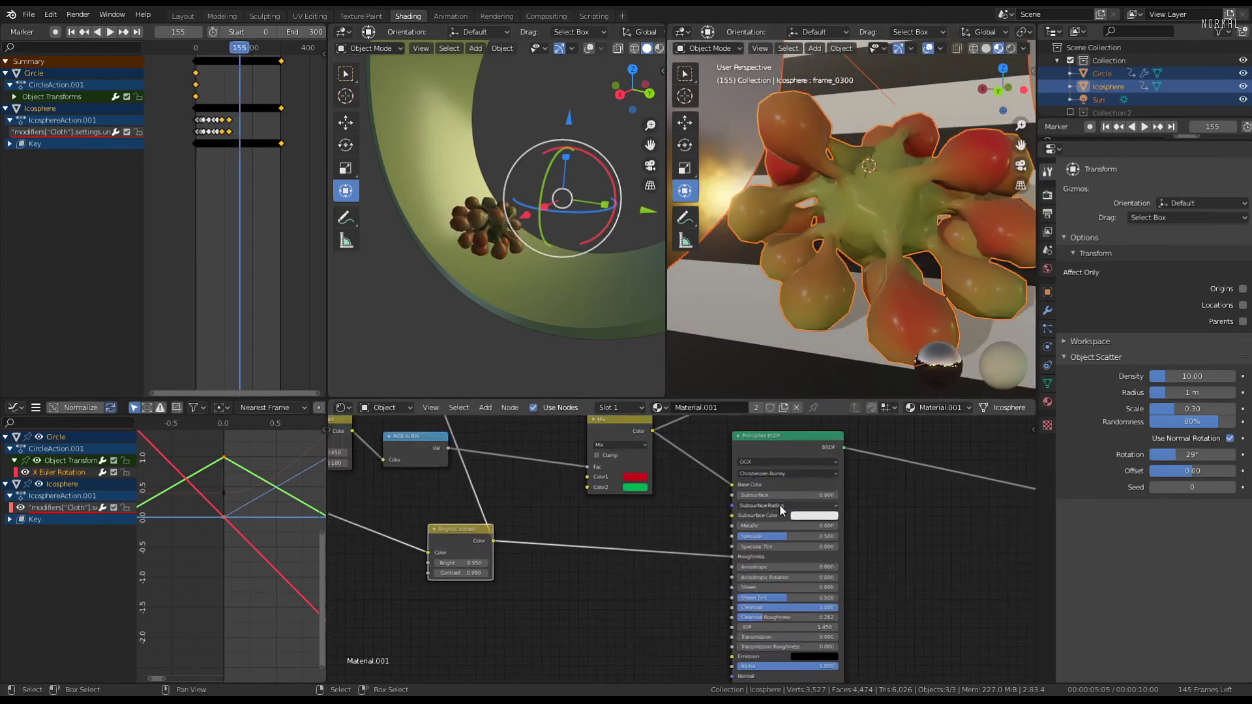
scroll(583, 596, up, 3)
middle_drag(589, 554, 604, 618)
scroll(964, 526, down, 3)
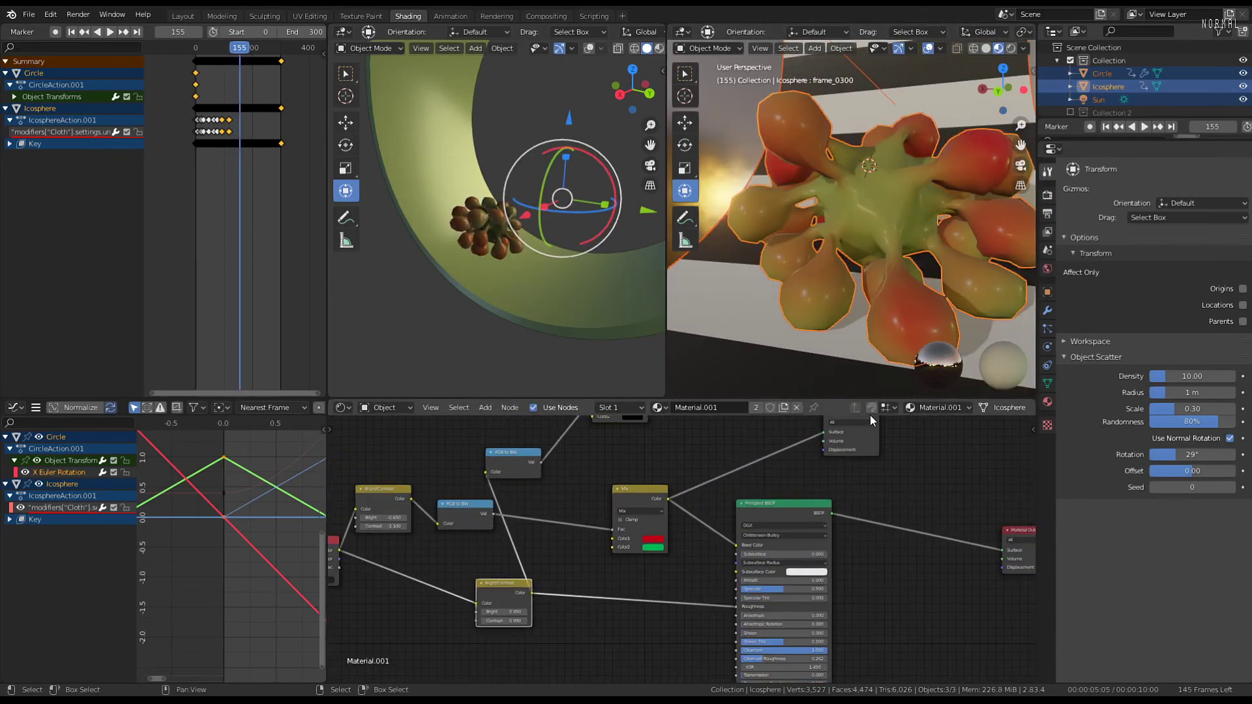
Duplicate the red and green Mix's Material Output beside the Principled BSDF and feed its Surface from the roughness branch's Bright/Contrast Color
middle_drag(864, 430, 865, 439)
click(862, 424)
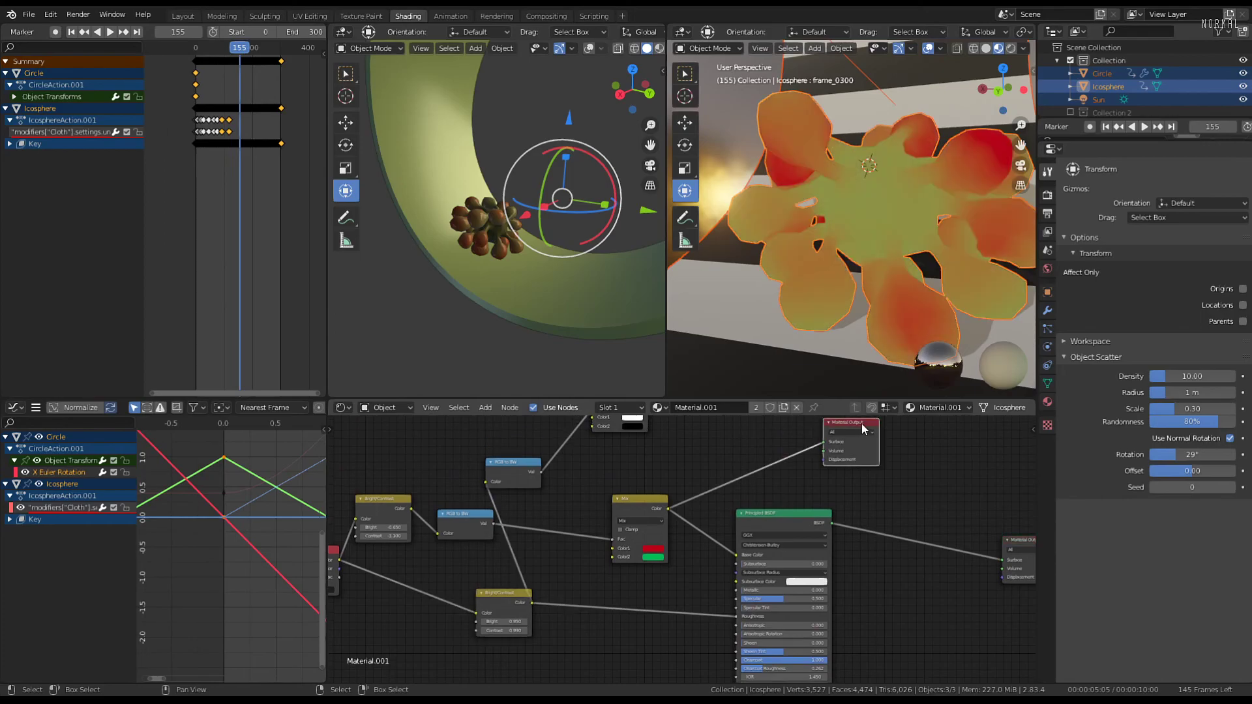
key(shift+d)
click(907, 641)
middle_drag(853, 616, 879, 508)
drag(916, 531, 910, 500)
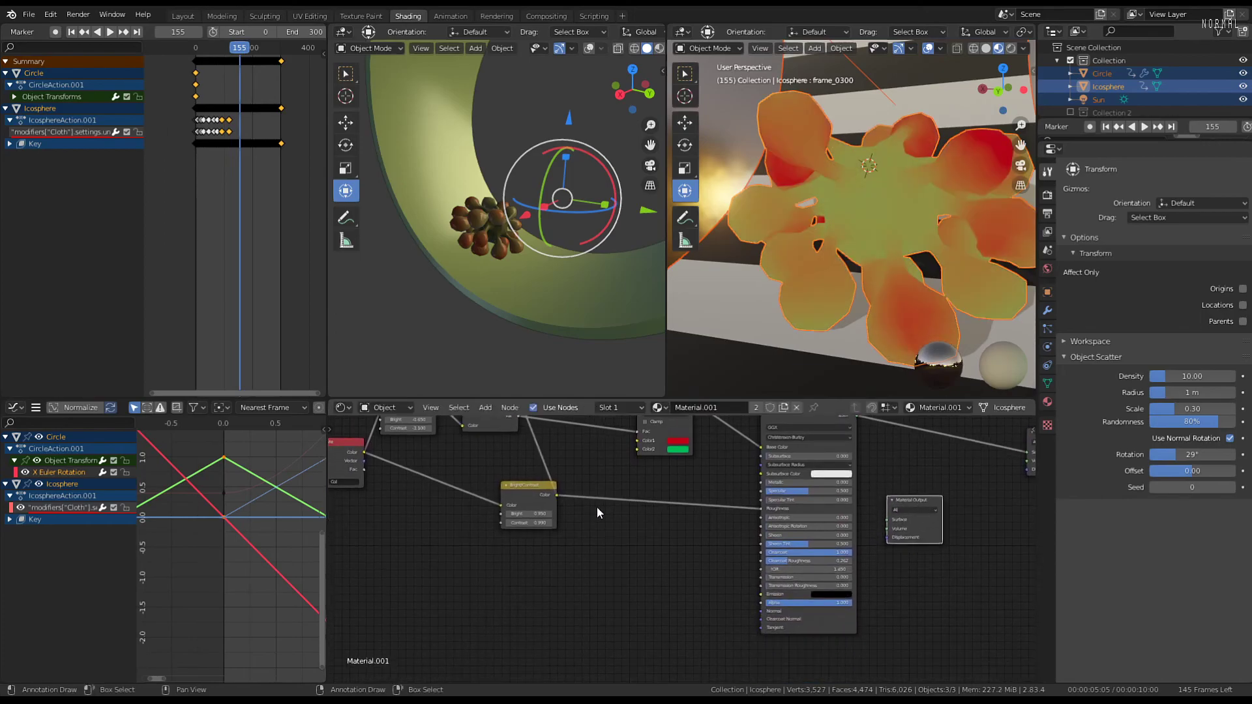
drag(556, 495, 926, 486)
scroll(573, 531, up, 3)
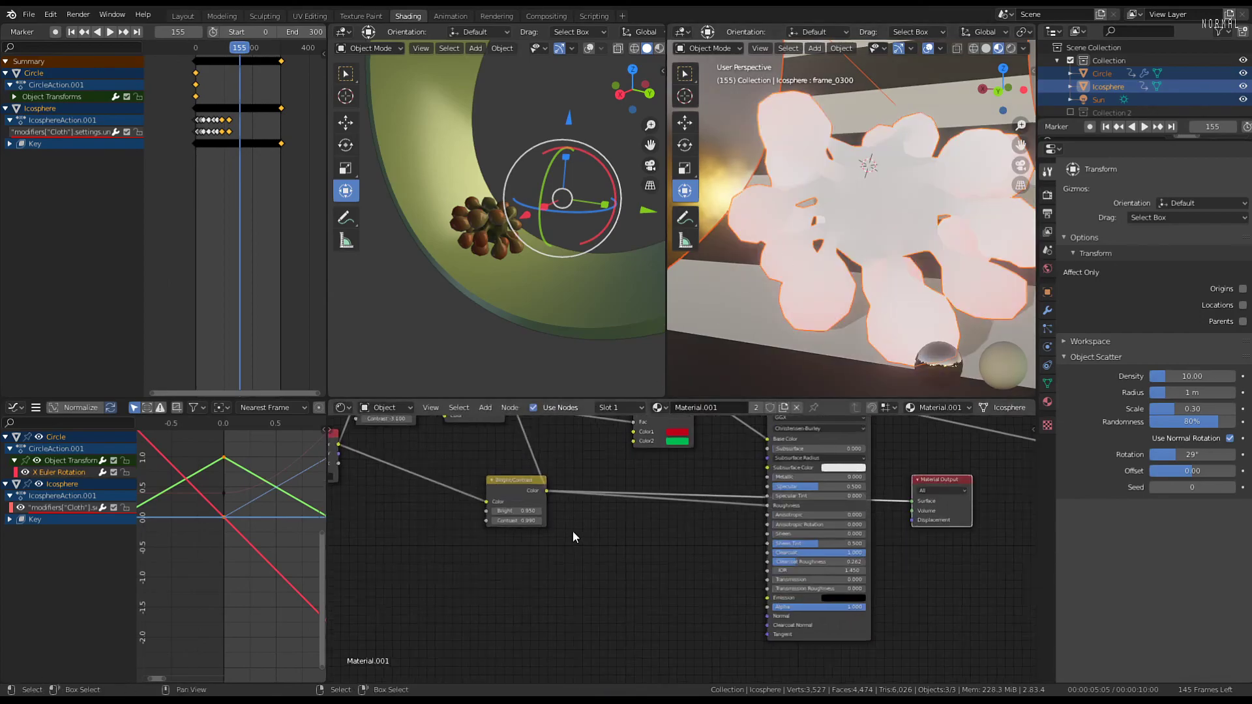
Connect the white and black Mix node's Color to the duplicated Material Output's Surface and to the Principled BSDF's Roughness
scroll(664, 573, down, 4)
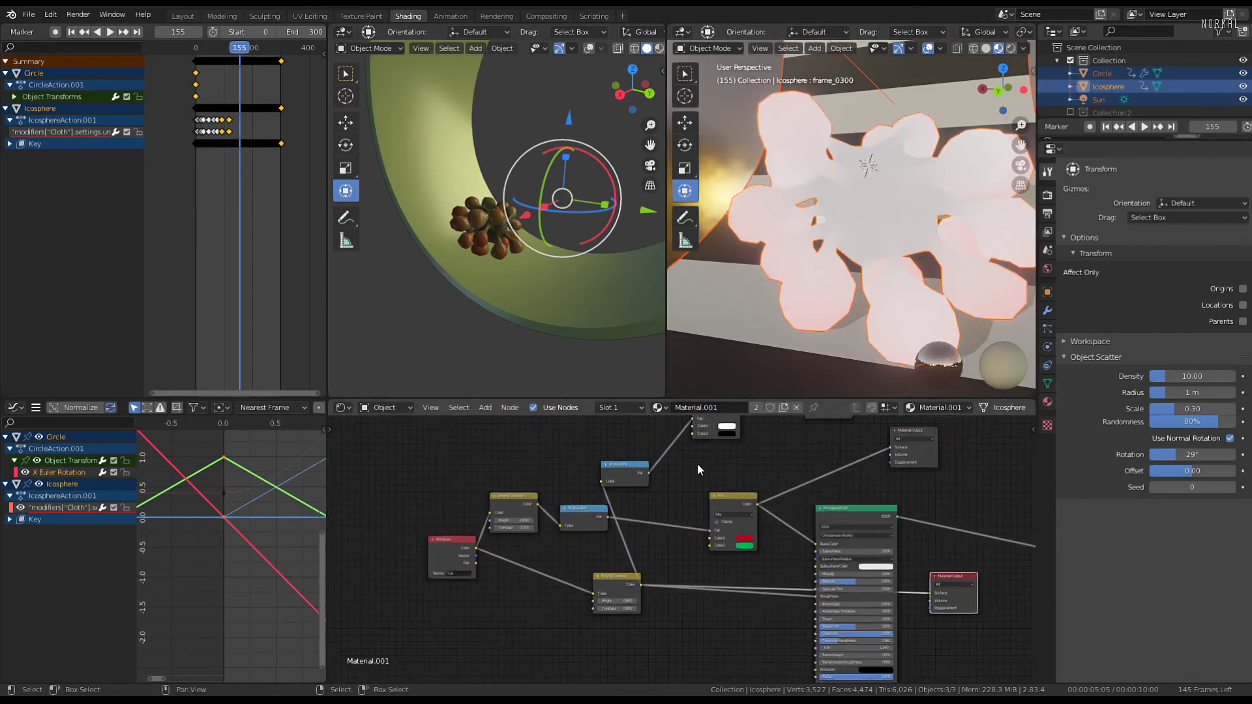
click(652, 480)
middle_drag(773, 444, 736, 474)
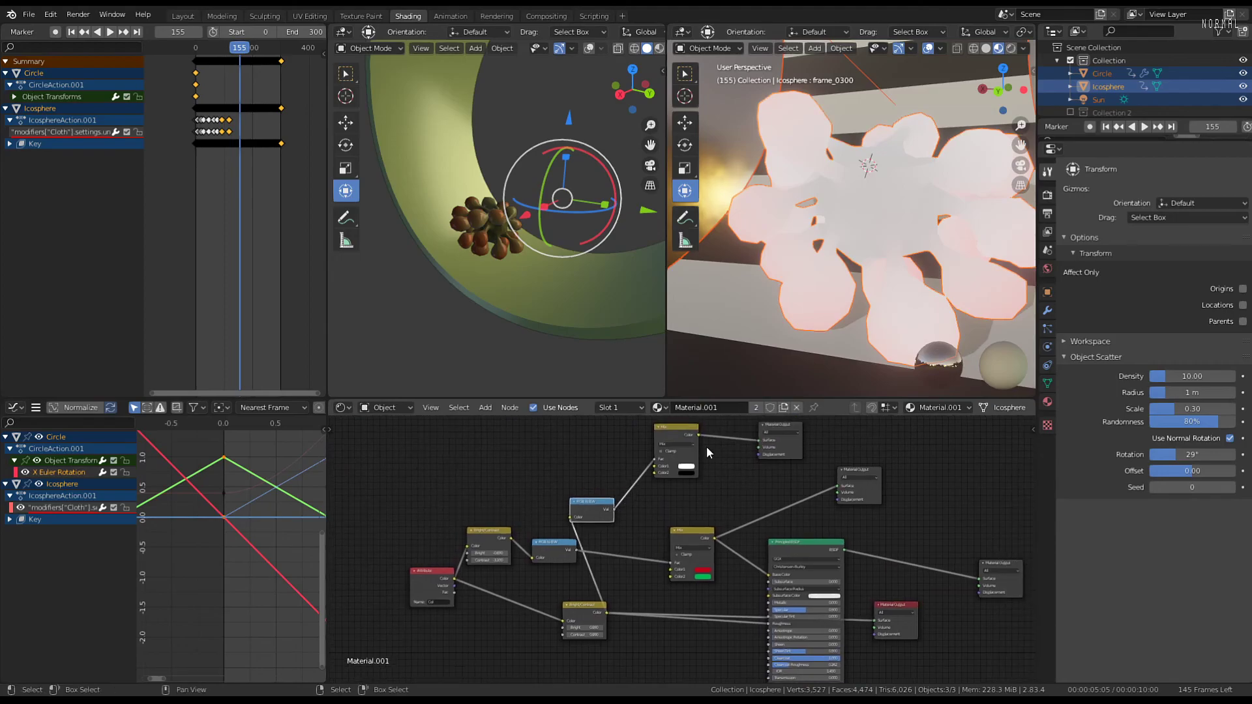
drag(699, 430, 874, 621)
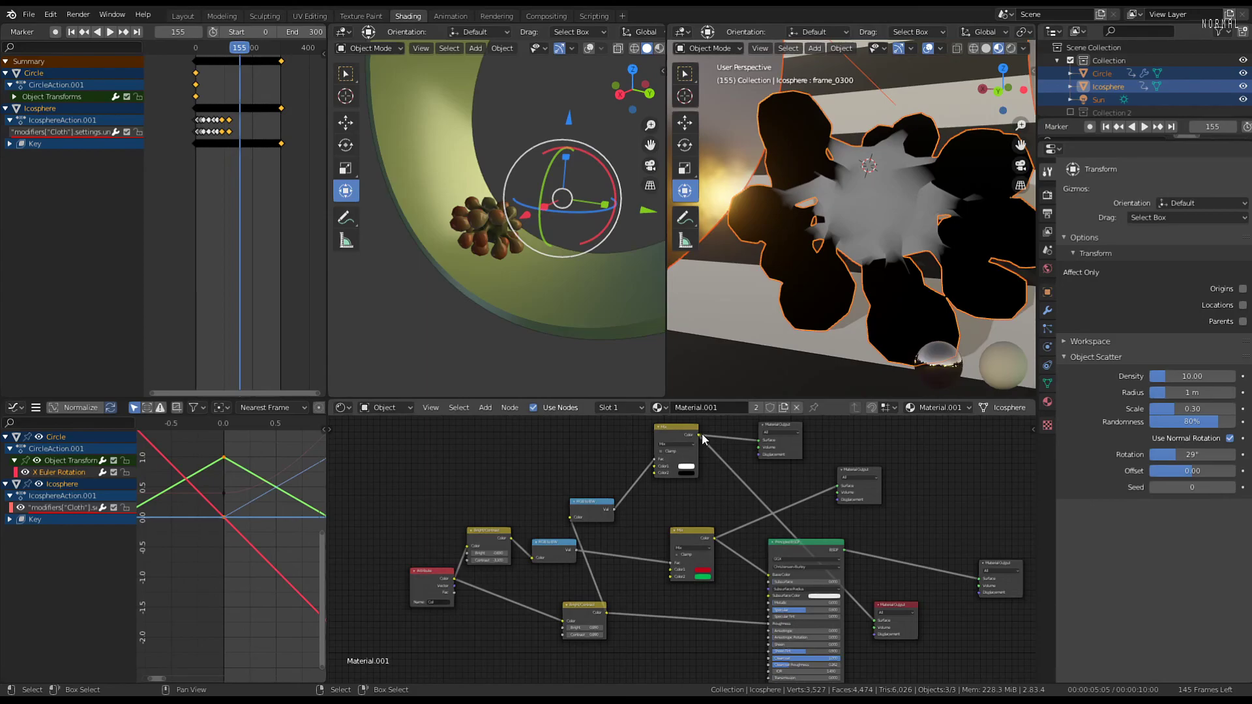
drag(699, 435, 766, 623)
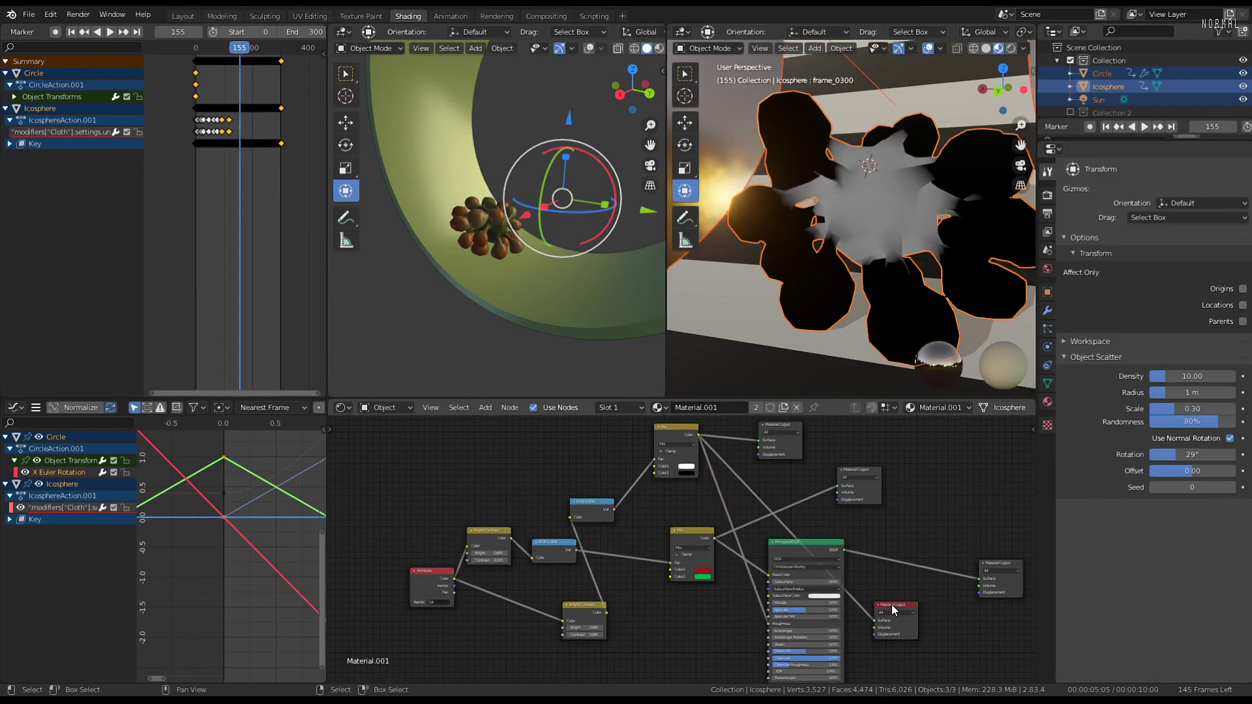
Move the duplicated Material Output lower, bring the Principled BSDF's output closer to the shader, and inspect the shaded icosphere
drag(891, 604, 892, 635)
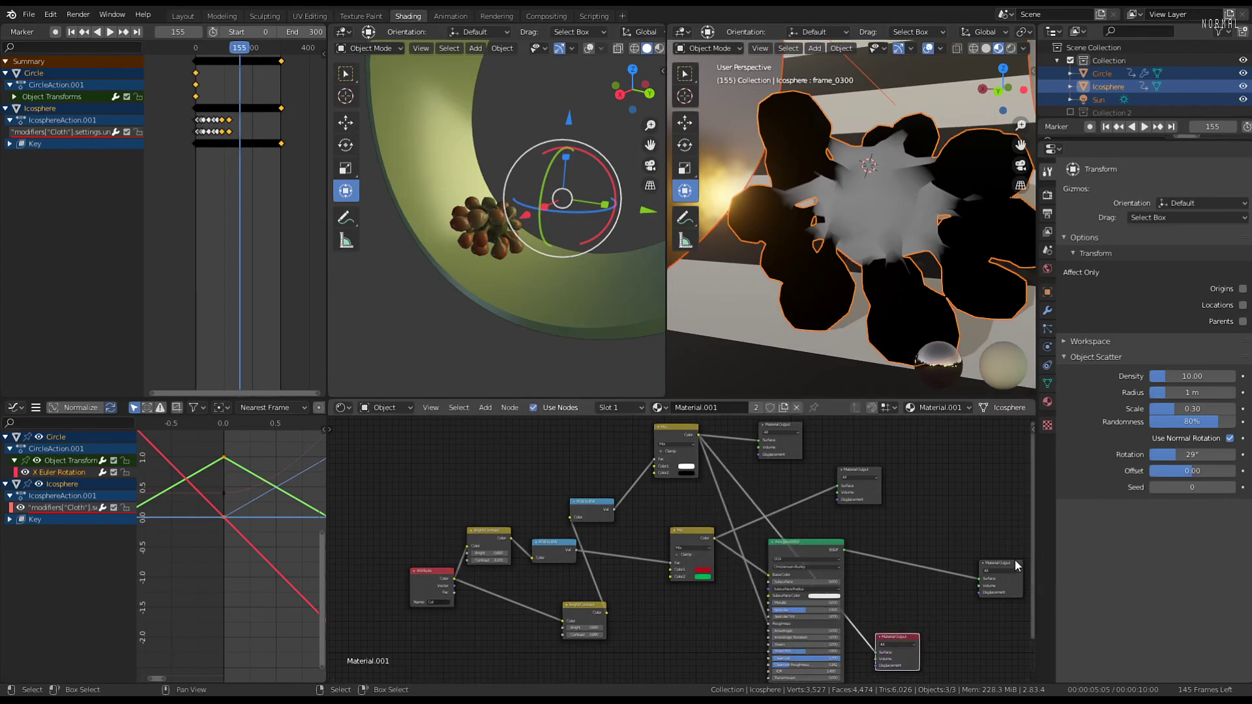
drag(1014, 558, 926, 537)
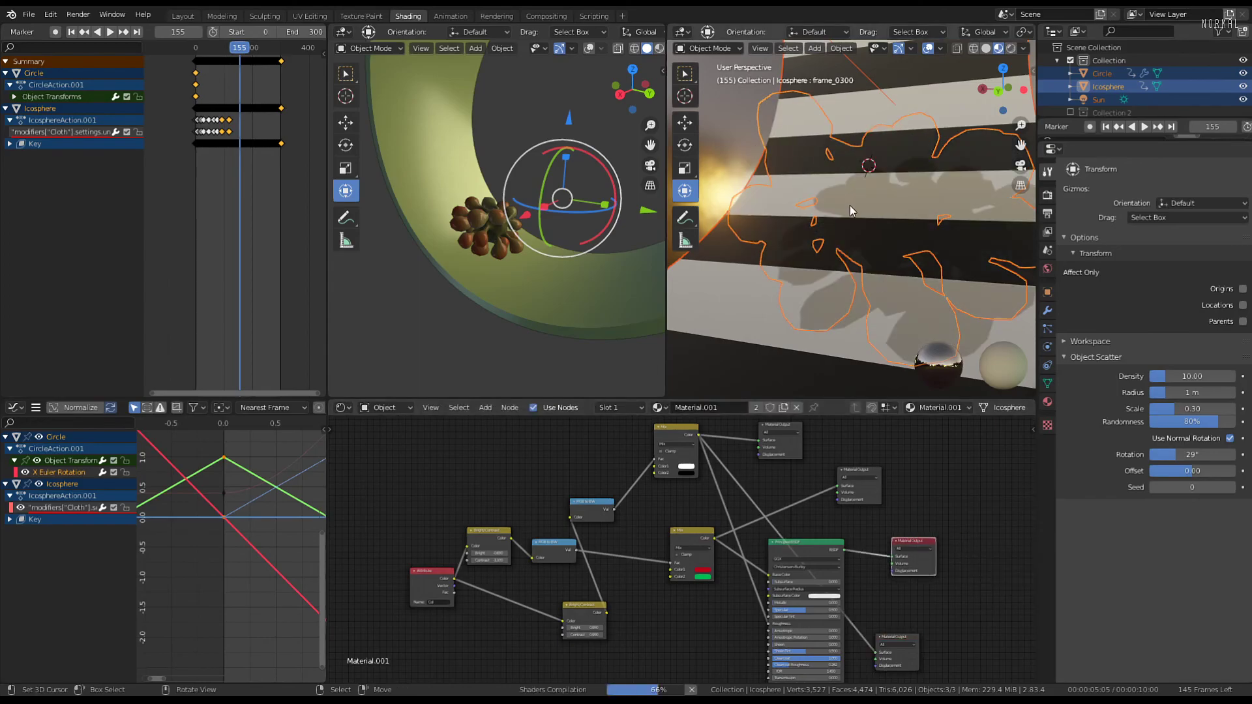
middle_drag(844, 205, 874, 255)
scroll(843, 547, up, 2)
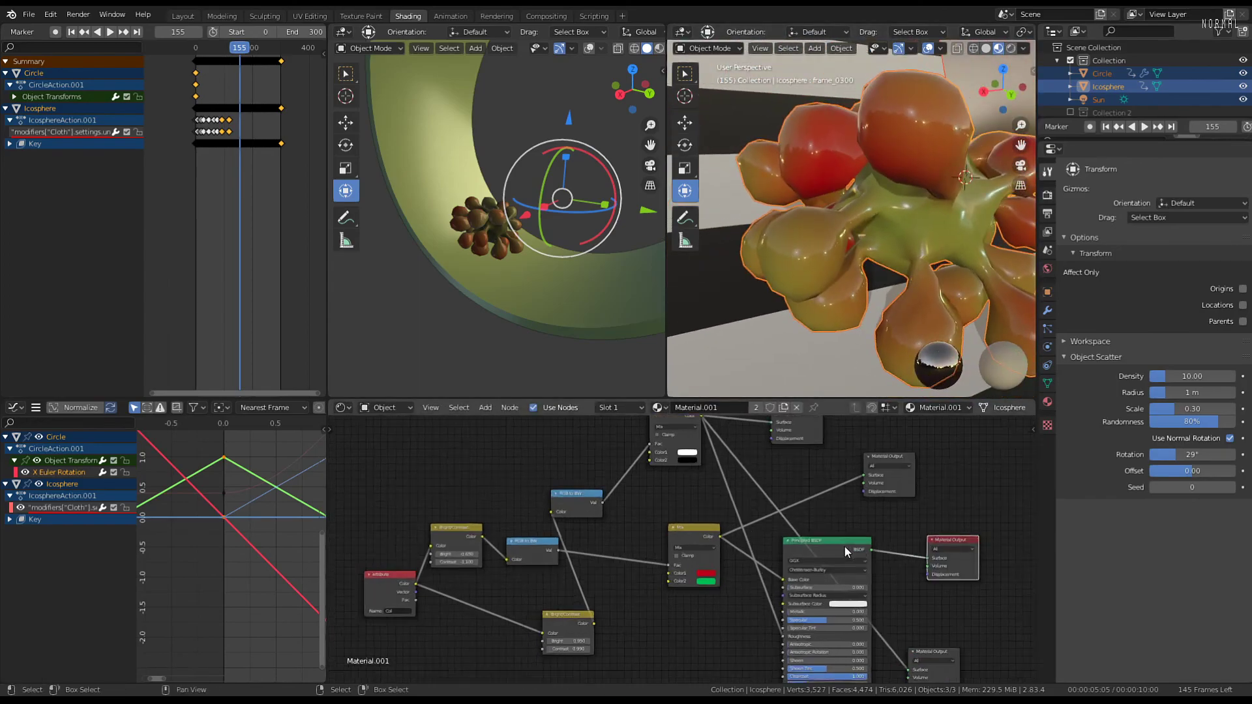
scroll(843, 547, up, 1)
middle_drag(781, 535, 769, 518)
scroll(831, 468, up, 2)
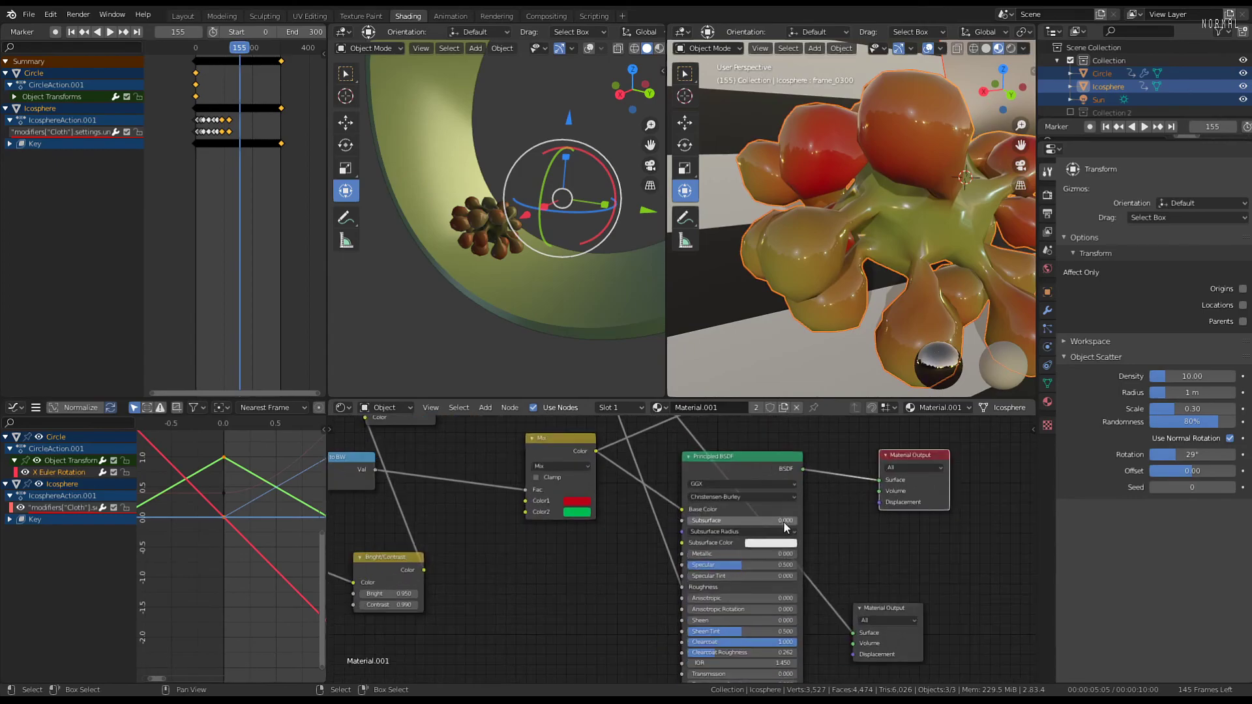
Preview the white and black Mix through its original Material Output and move that Mix node below the red and green Mix
scroll(555, 479, down, 3)
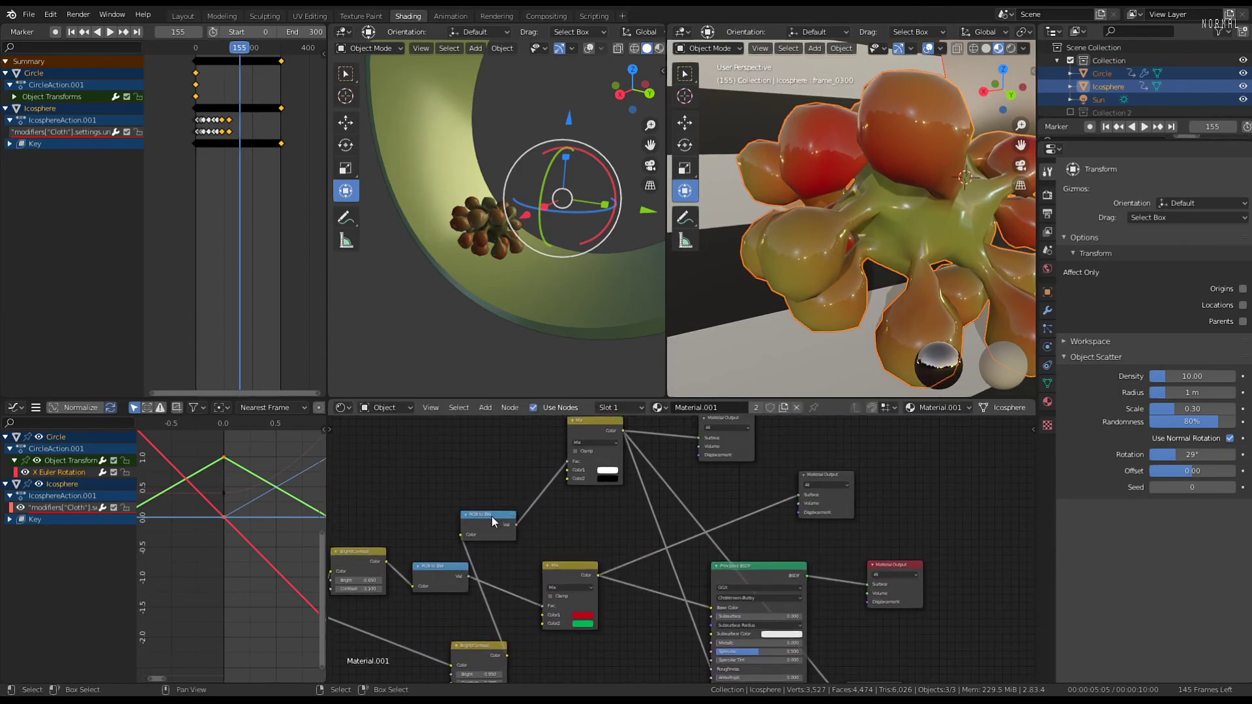
shift+scroll(613, 502, up, 1)
click(716, 452)
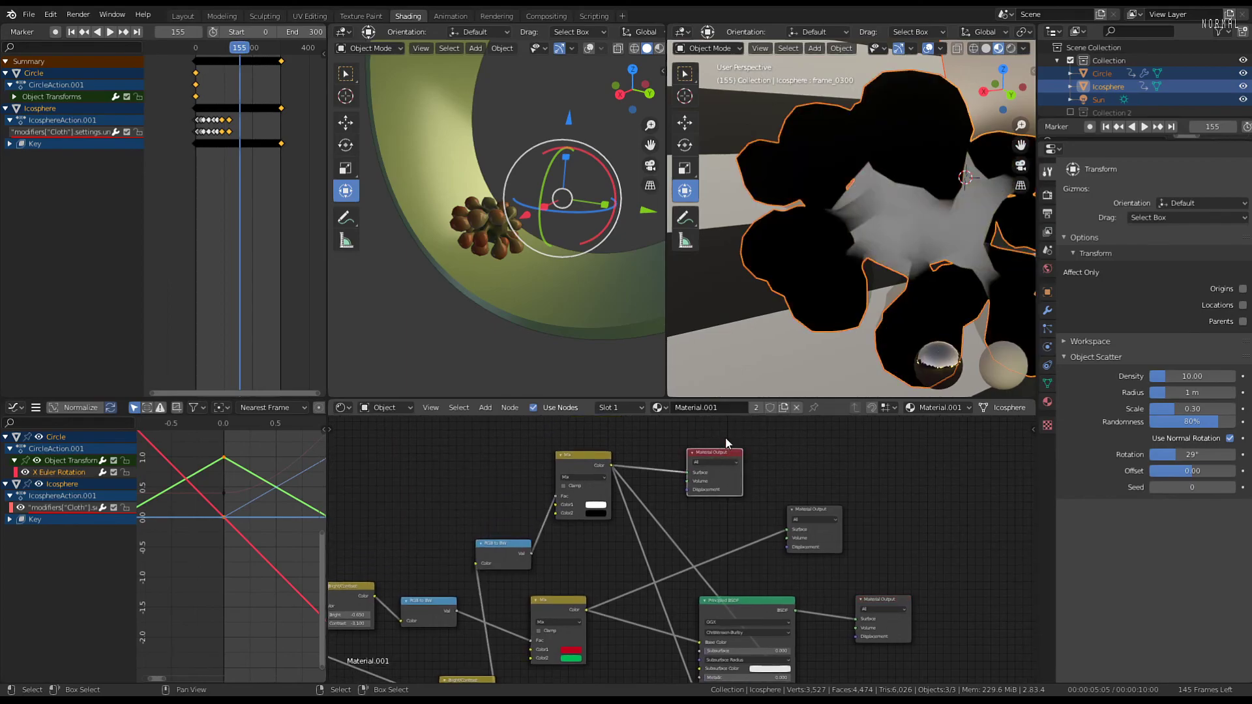
middle_drag(608, 498, 620, 432)
scroll(619, 430, down, 2)
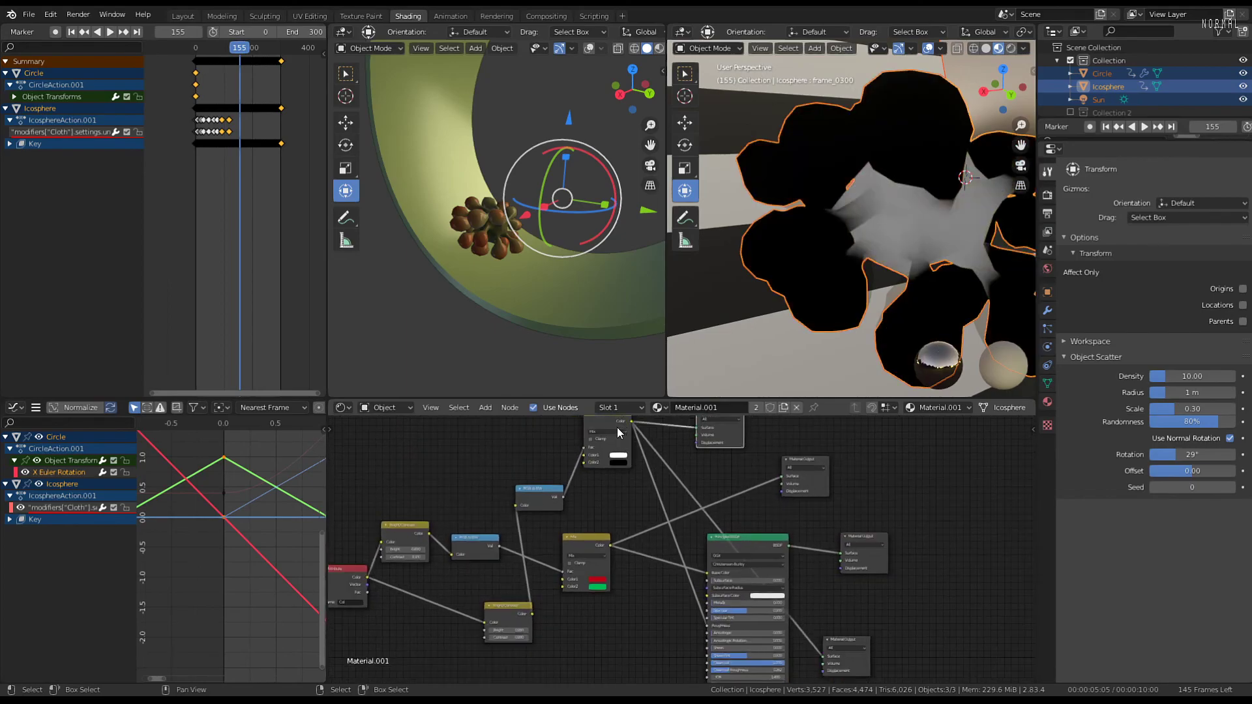
drag(620, 427, 626, 628)
Switch between the roughness mask's and the Principled BSDF's Material Outputs to compare the mask with the shaded icosphere
scroll(796, 581, up, 3)
click(883, 569)
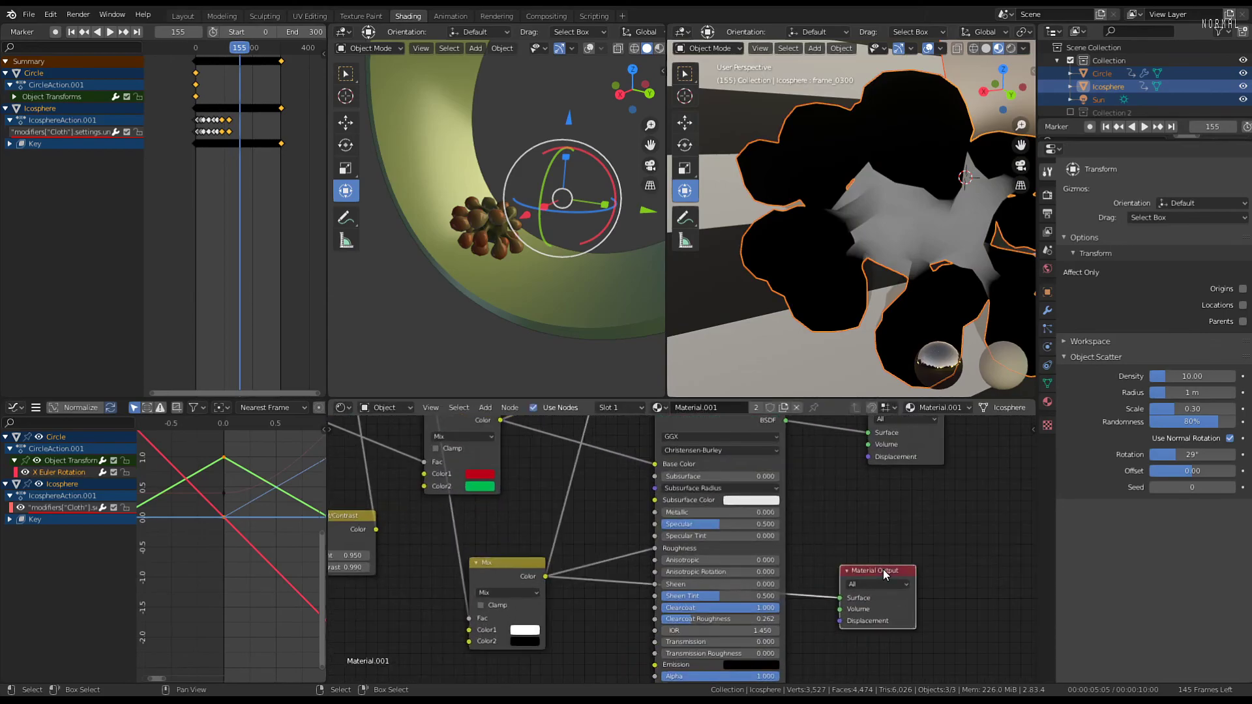
middle_drag(909, 465, 897, 511)
click(901, 449)
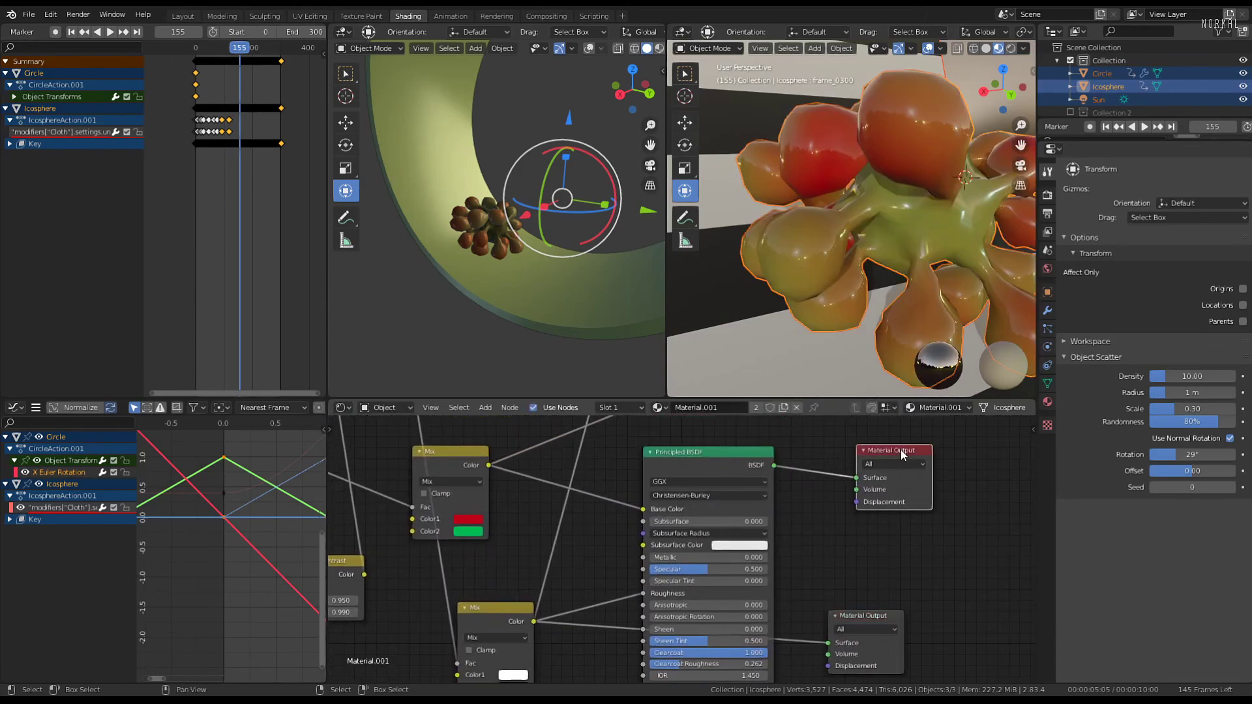
middle_drag(915, 320, 844, 130)
middle_drag(674, 597, 691, 555)
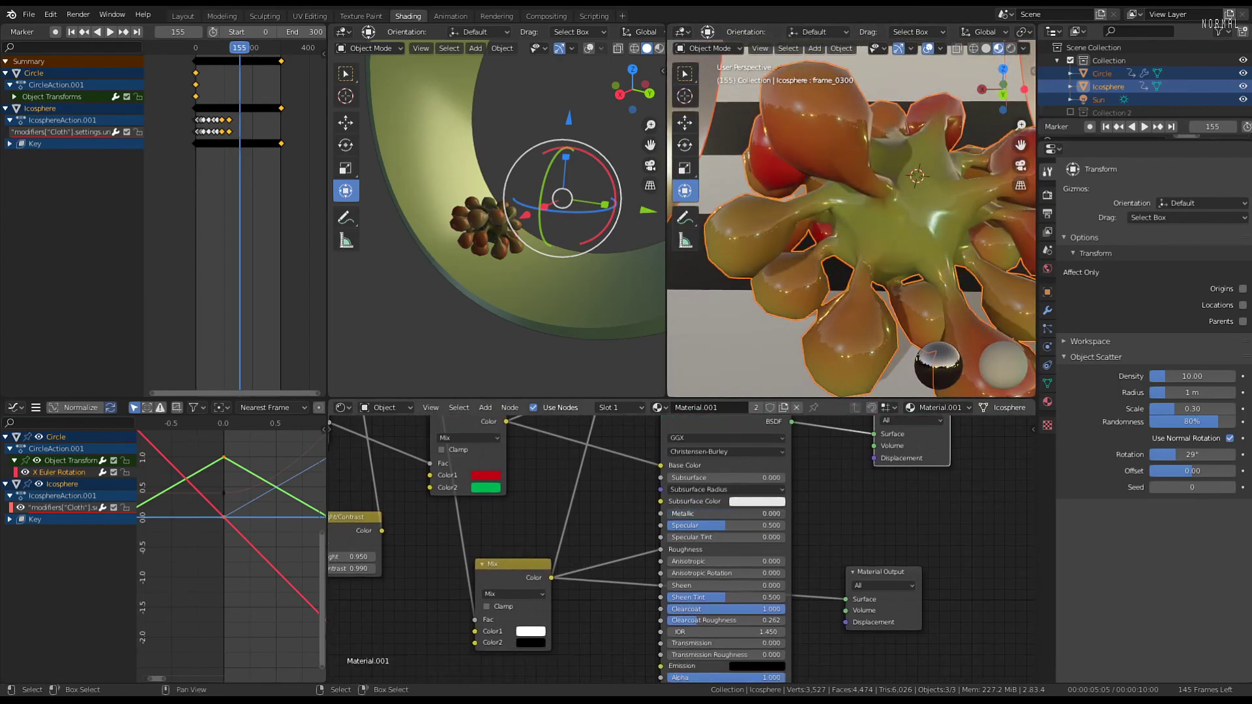
middle_drag(549, 575, 542, 590)
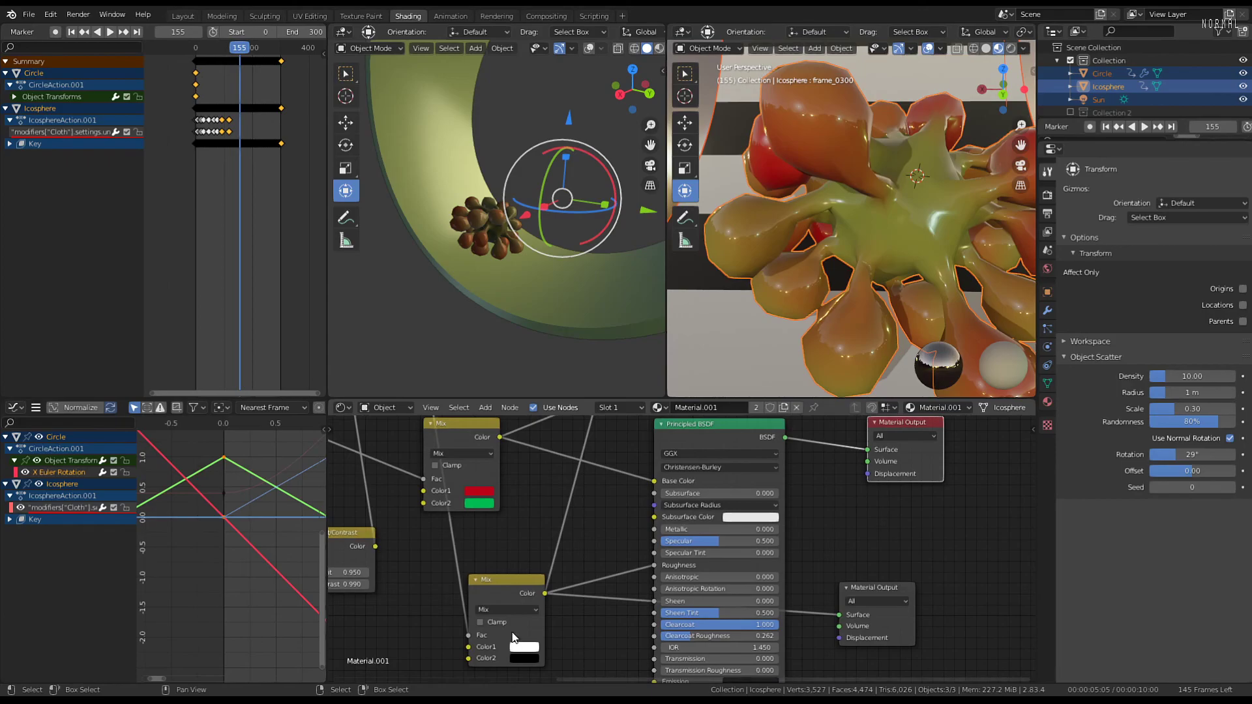
click(892, 588)
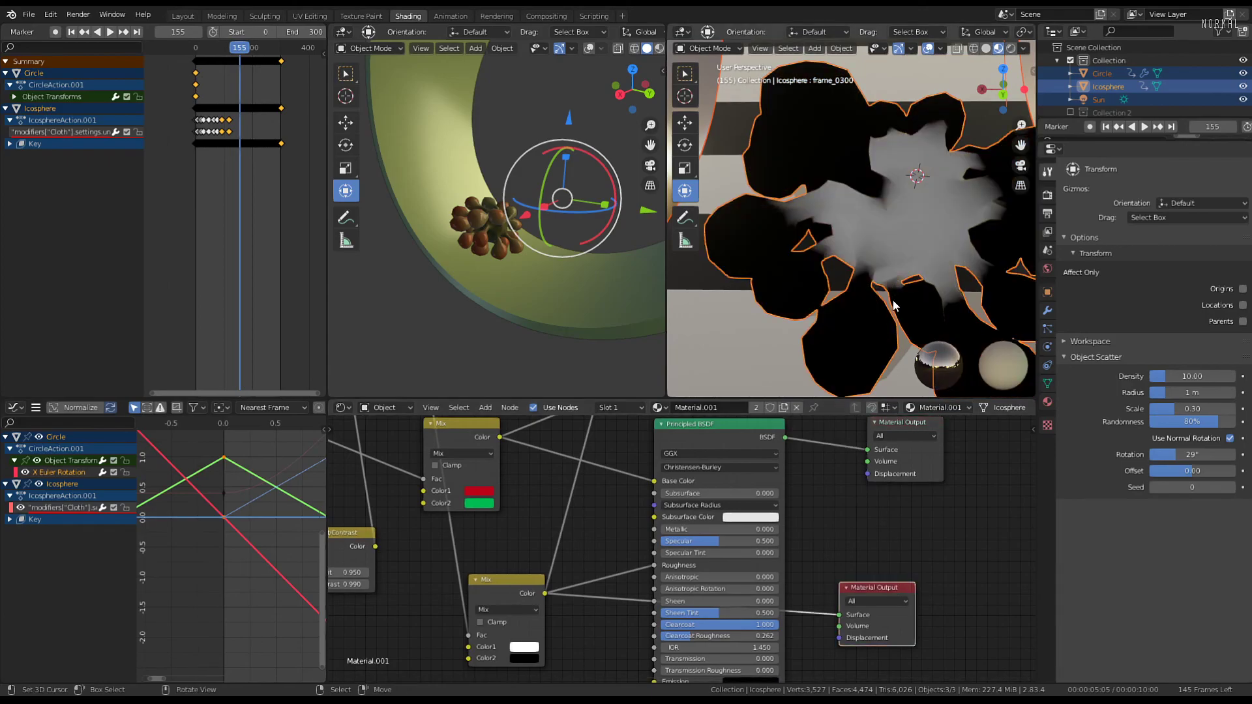
Add an RGB Curves node fed by the white and black Mix's Color and place it near that Mix node
middle_drag(615, 573, 659, 515)
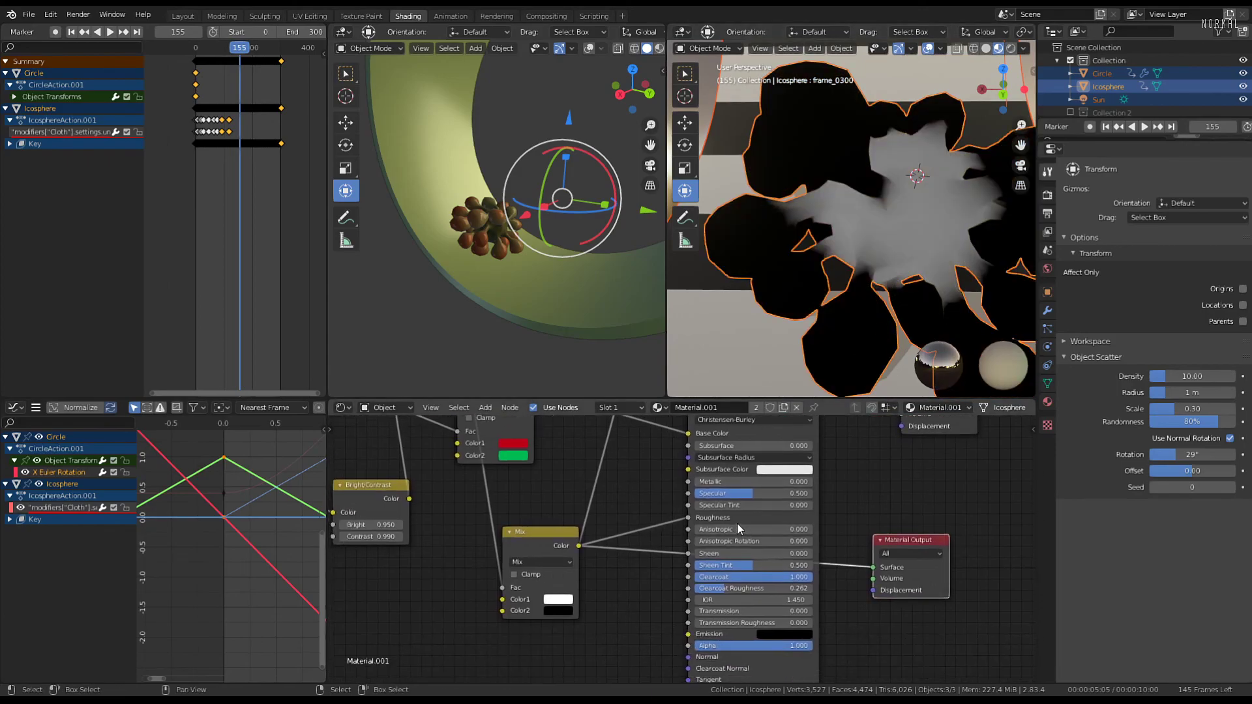
key(shift+a)
mouse_move(736, 523)
mouse_move(725, 495)
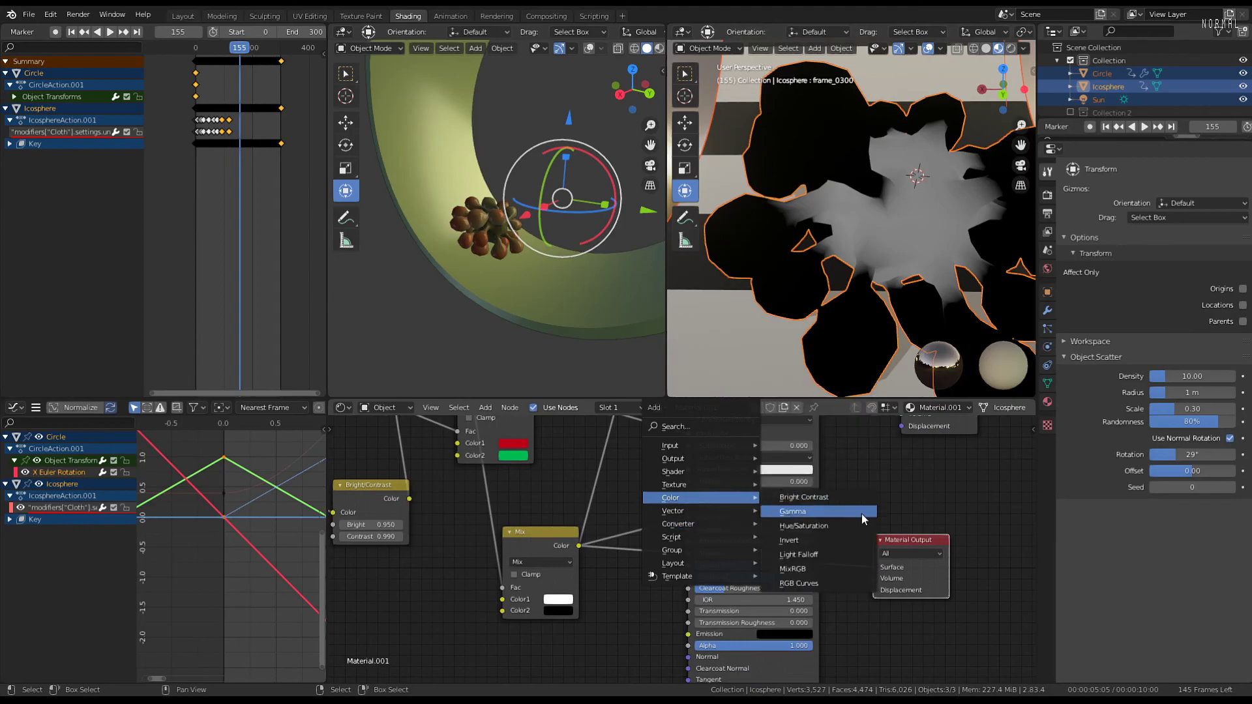
click(818, 582)
click(622, 531)
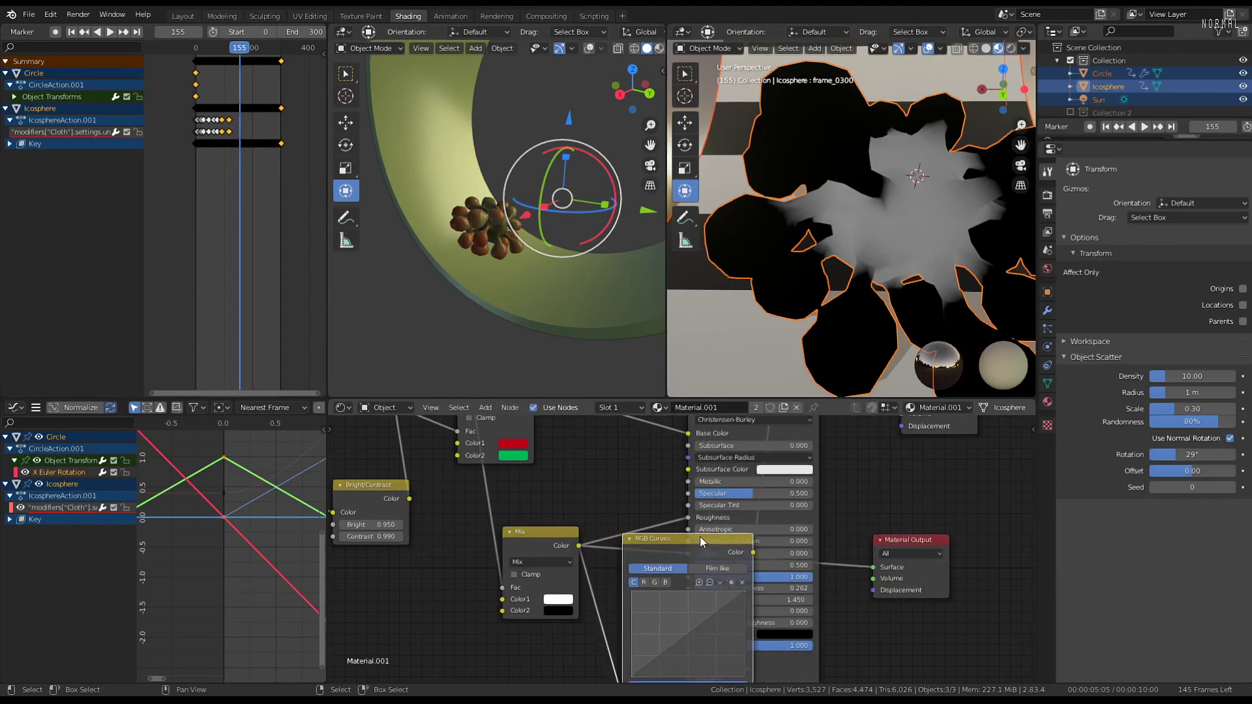
drag(697, 545, 665, 572)
scroll(739, 592, down, 4)
key(g)
click(636, 588)
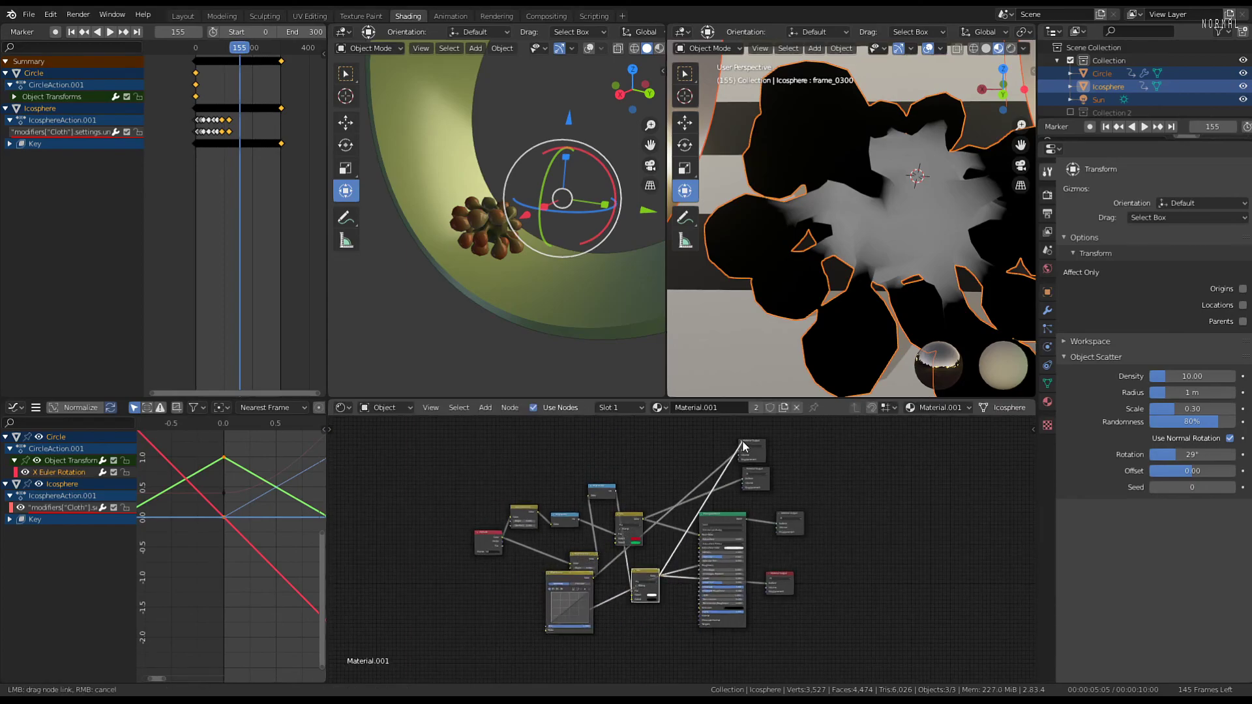
Reconnect the white and black Mix to its original Material Output and link the RGB Curves Color to the active output's Surface
drag(744, 446, 739, 451)
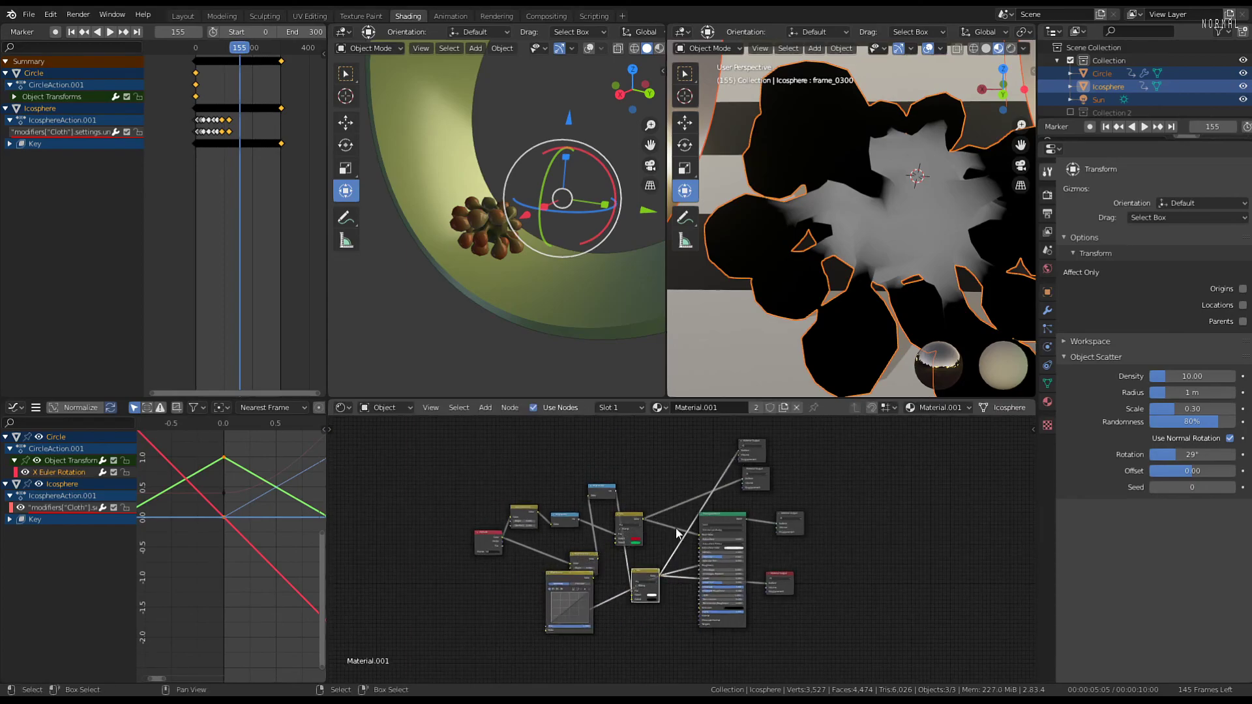
scroll(607, 615, up, 2)
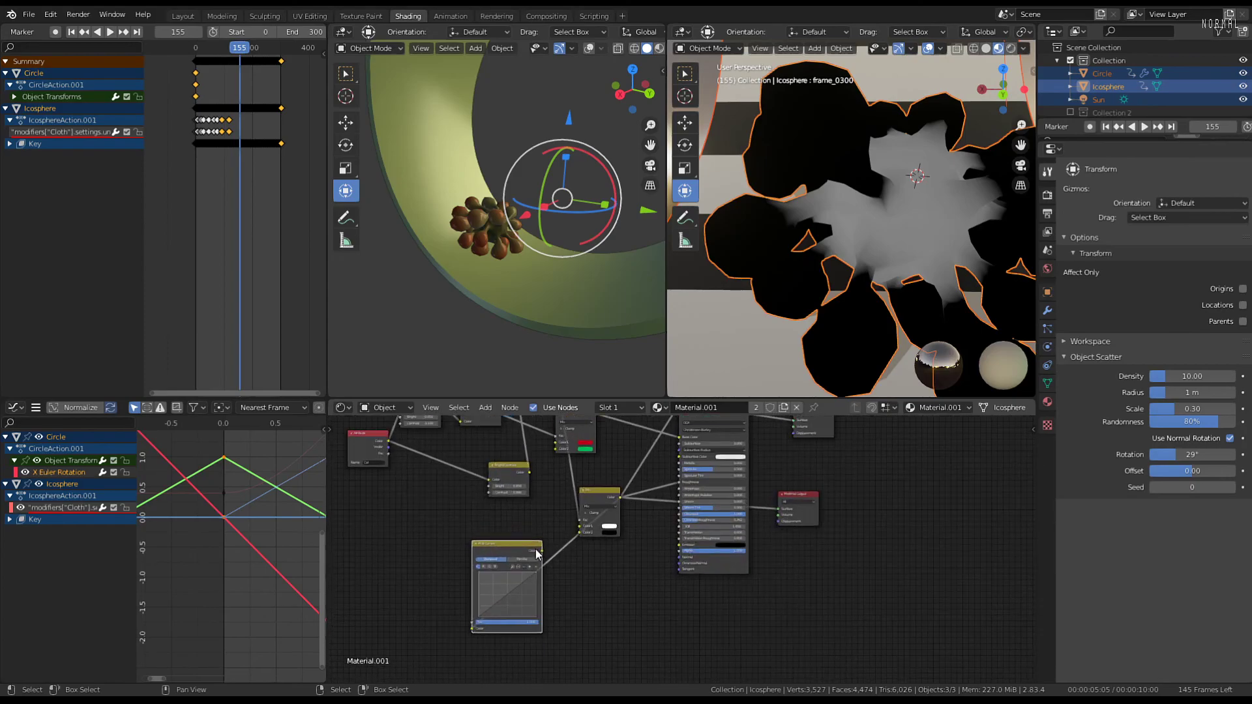
scroll(621, 572, up, 3)
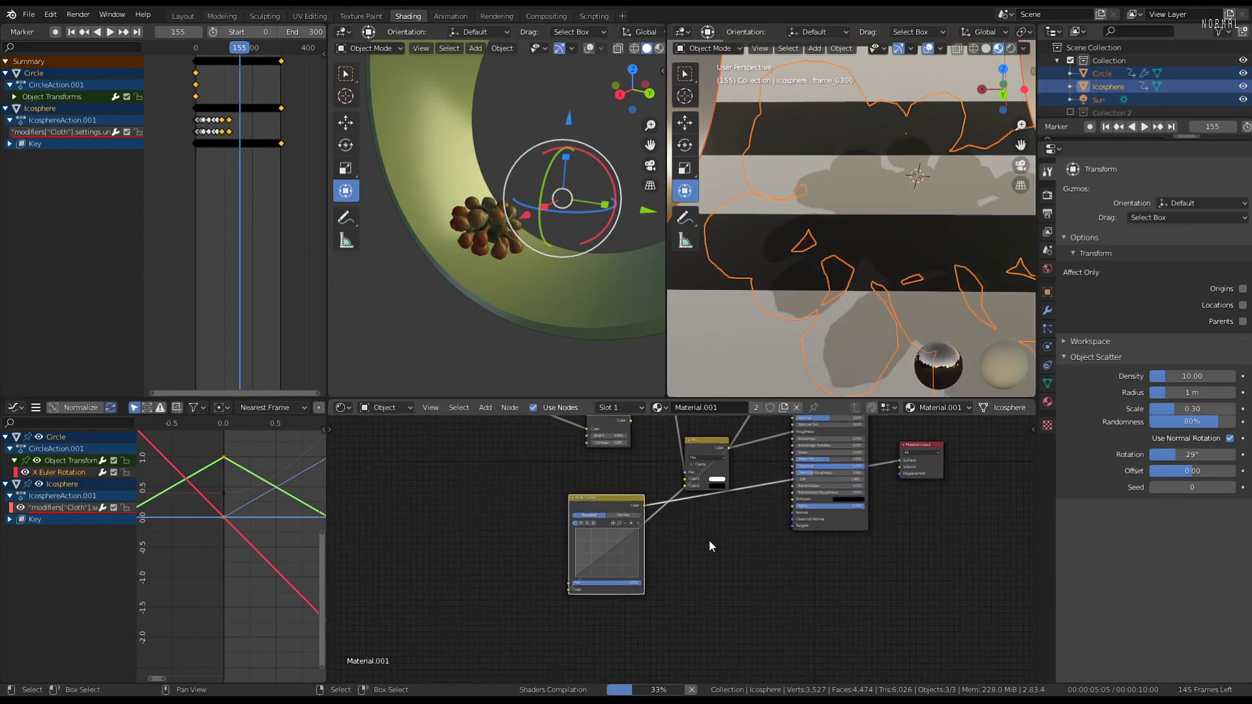
Reshape the RGB Curves' combined curve with several control points, setting its start to Y 0 and raising a peak near the dark end
mouse_move(496, 598)
mouse_down()
mouse_move(492, 573)
mouse_move(518, 577)
mouse_move(509, 550)
mouse_move(558, 581)
mouse_up()
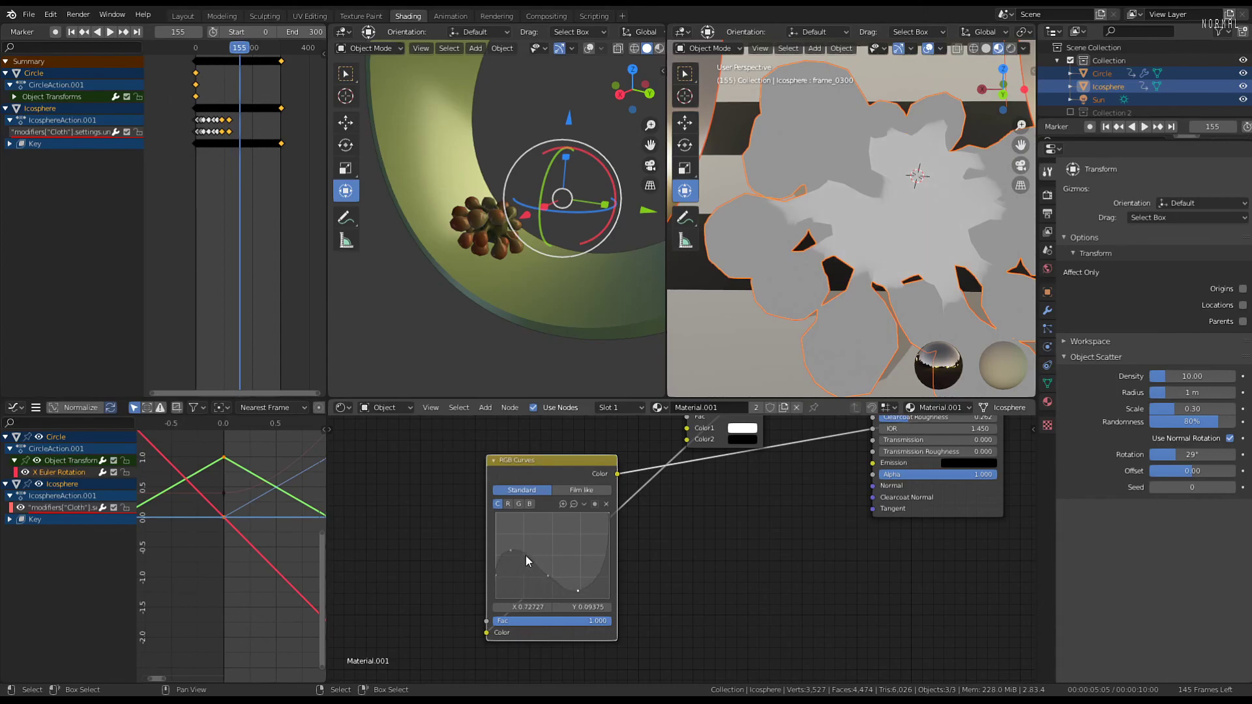
drag(530, 584, 530, 592)
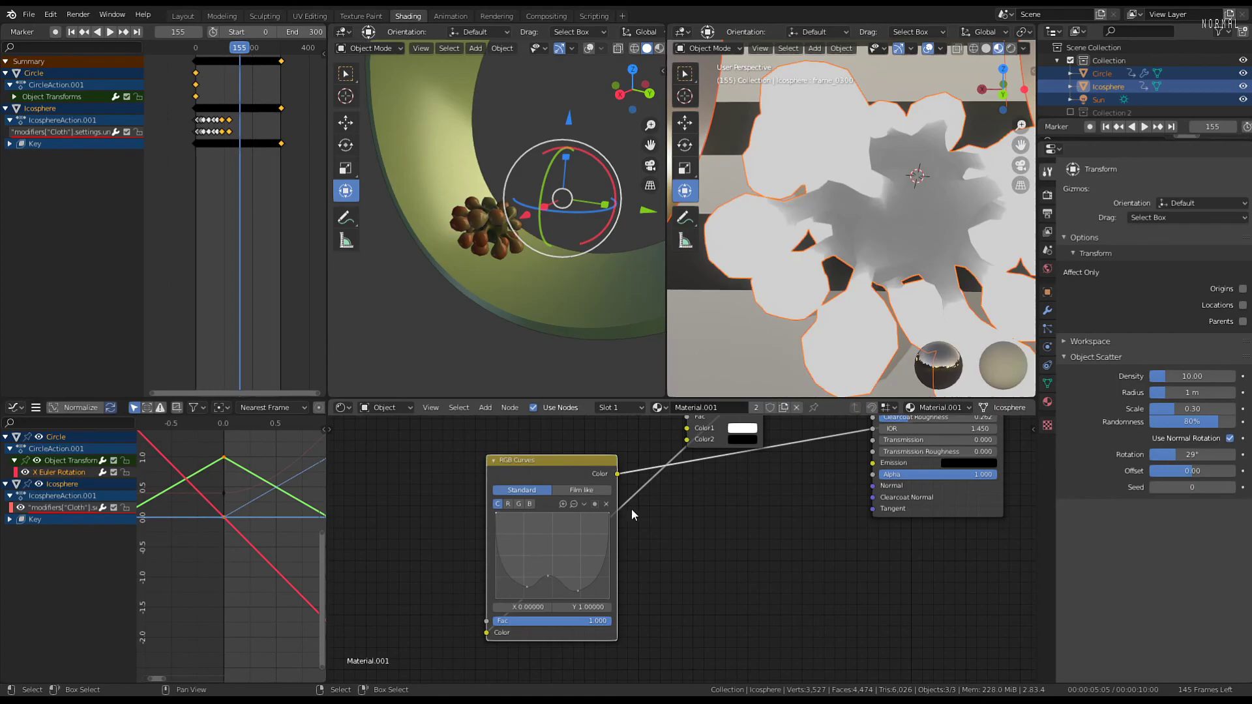
middle_drag(631, 509, 614, 542)
drag(475, 547, 475, 629)
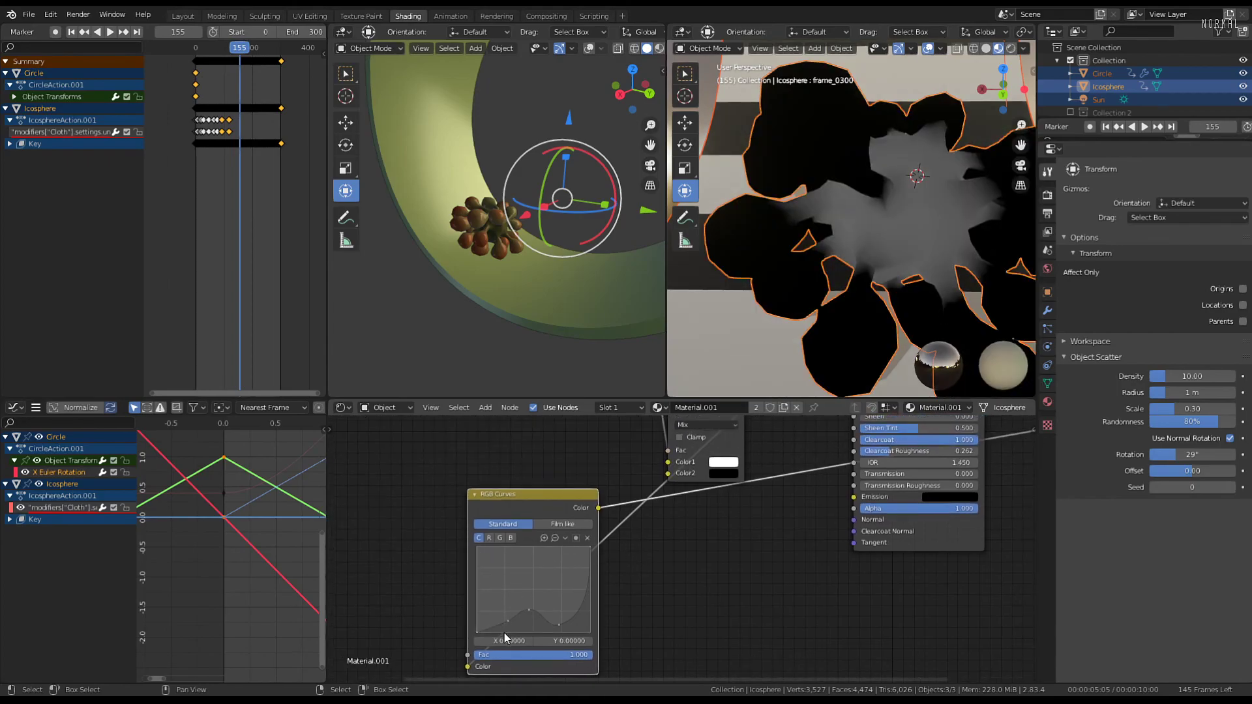
drag(496, 614, 494, 595)
click(485, 612)
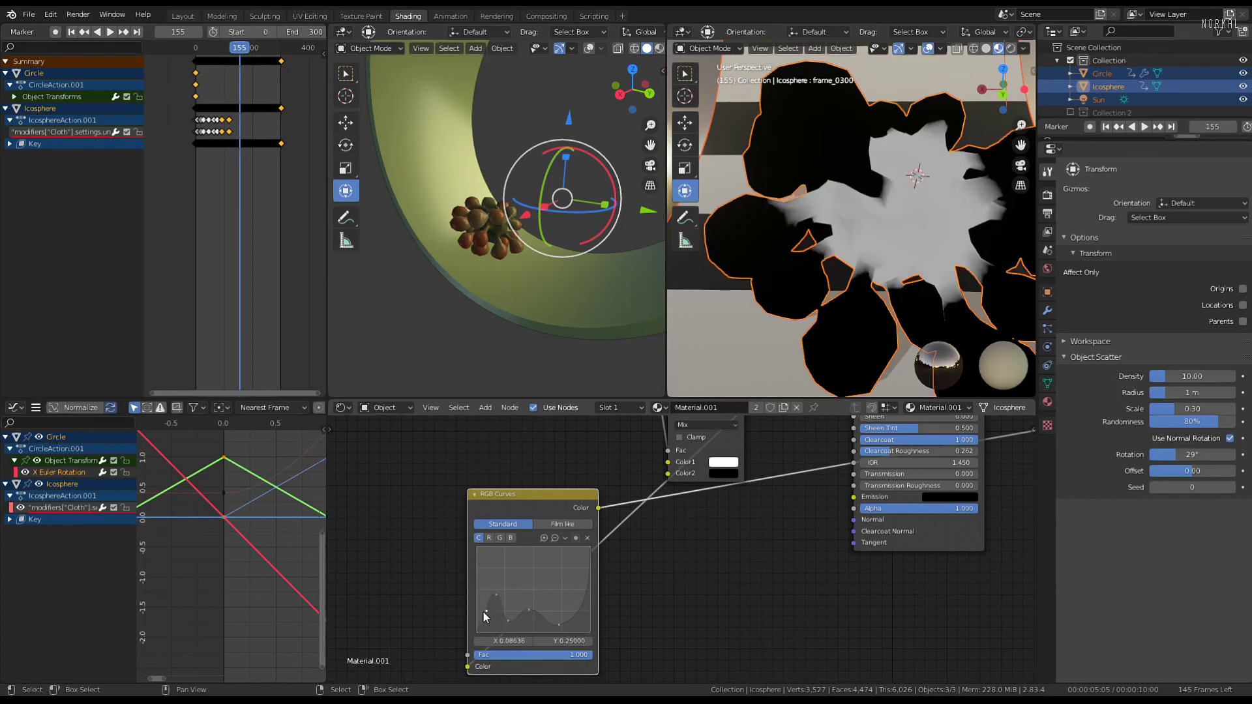
middle_drag(753, 519, 706, 588)
scroll(685, 557, down, 3)
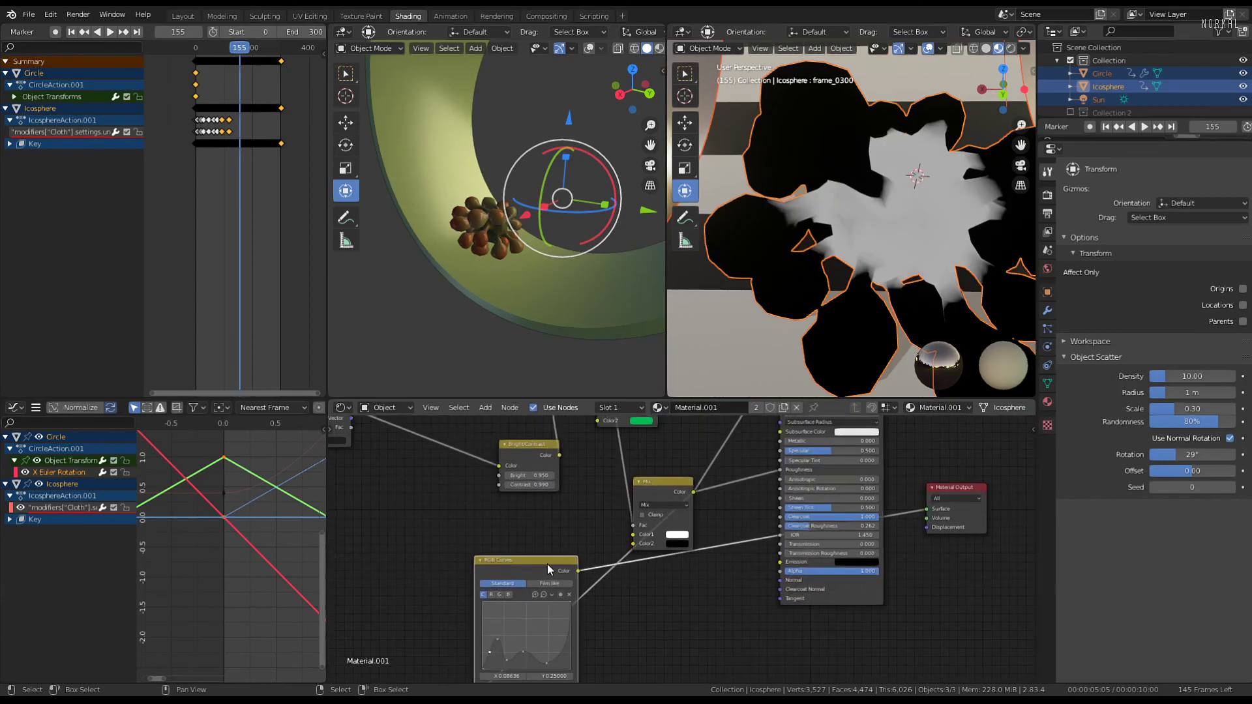
Rearrange the RGB Curves and white and black Mix nodes, linking the curves' Color to the Principled BSDF's Roughness and activating that shader's Material Output
drag(546, 565, 545, 546)
drag(650, 495, 608, 464)
middle_drag(631, 470, 603, 521)
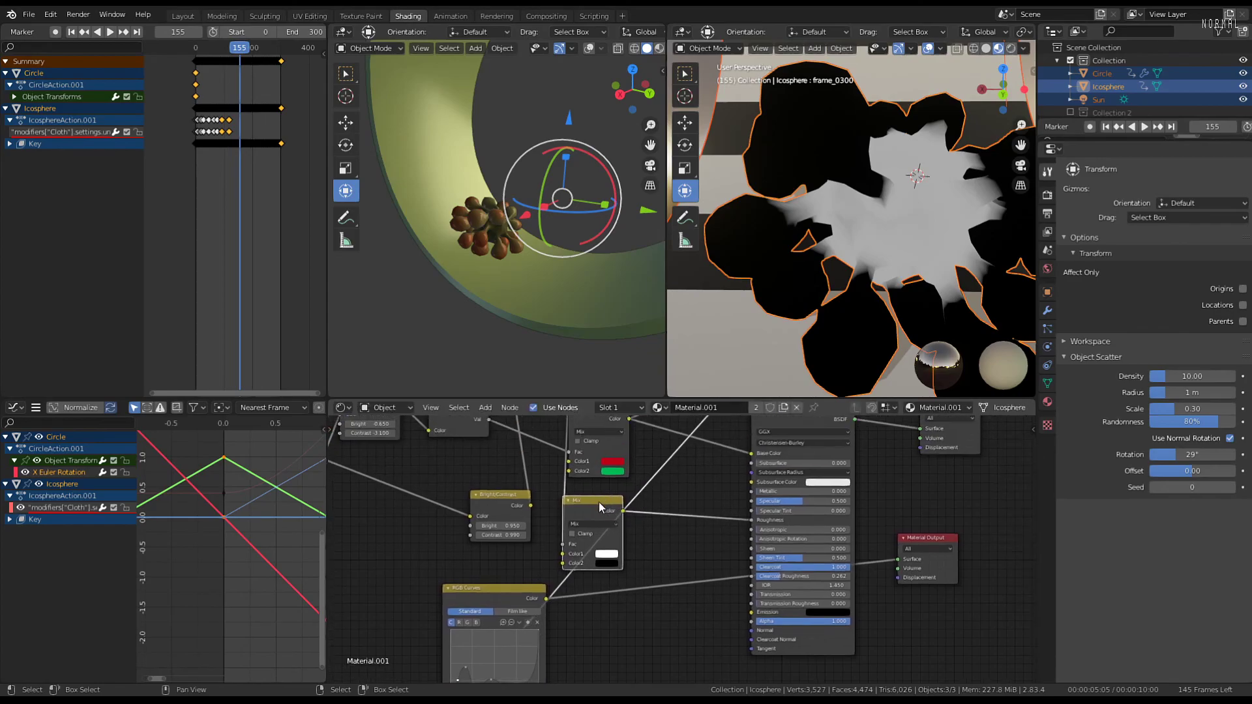
drag(597, 508, 390, 589)
drag(547, 599, 752, 519)
middle_drag(940, 513, 915, 549)
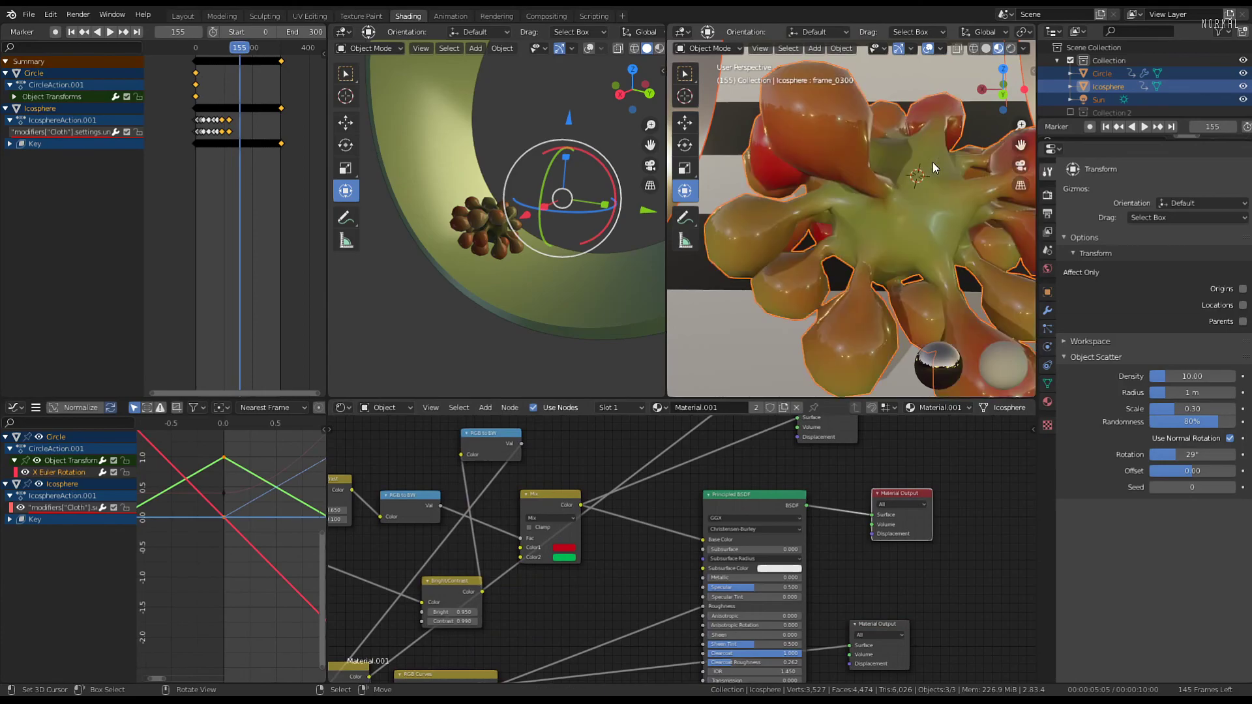
Deselect all objects and play the animation to examine the roughness on the shaded icosphere
middle_drag(935, 169, 828, 245)
scroll(863, 221, down, 5)
key(space)
key(alt+a)
key(a)
key(alt+a)
key(space)
scroll(832, 241, up, 3)
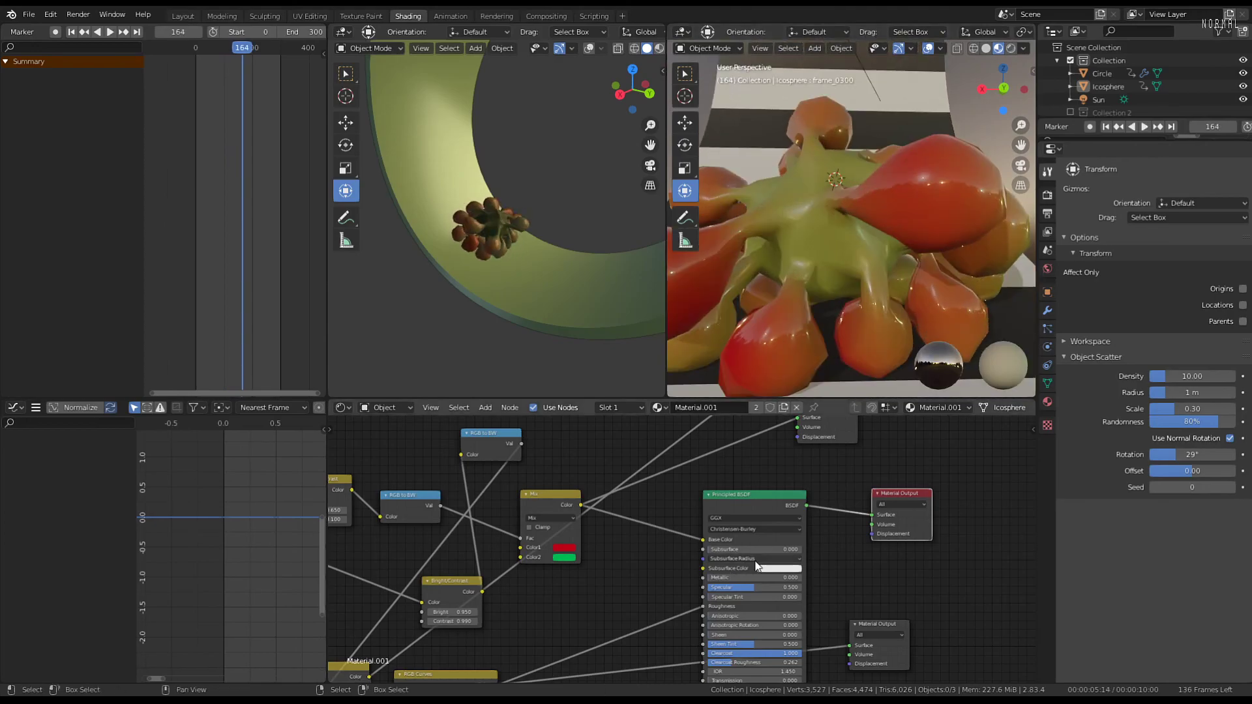
Try a Subsurface value of 0.714 on the icosphere's Principled BSDF and reset it to 0
middle_drag(772, 562, 724, 566)
scroll(828, 480, up, 2)
scroll(725, 562, up, 4)
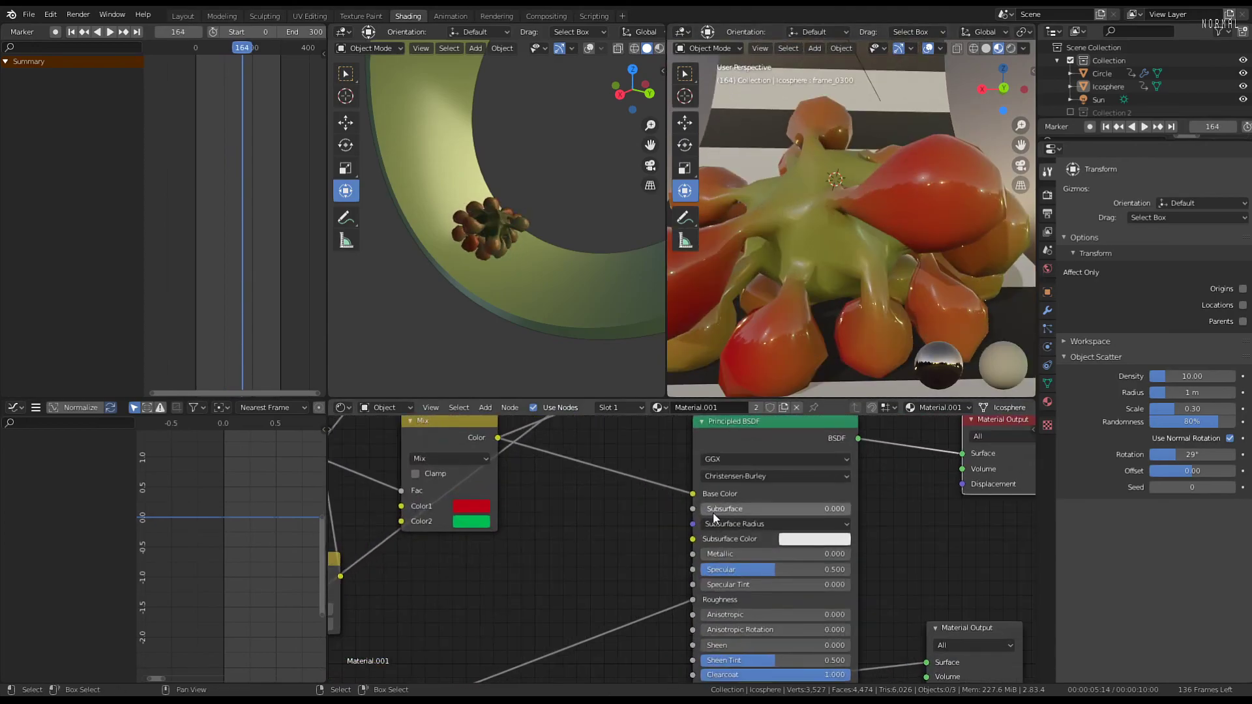
drag(713, 511, 808, 510)
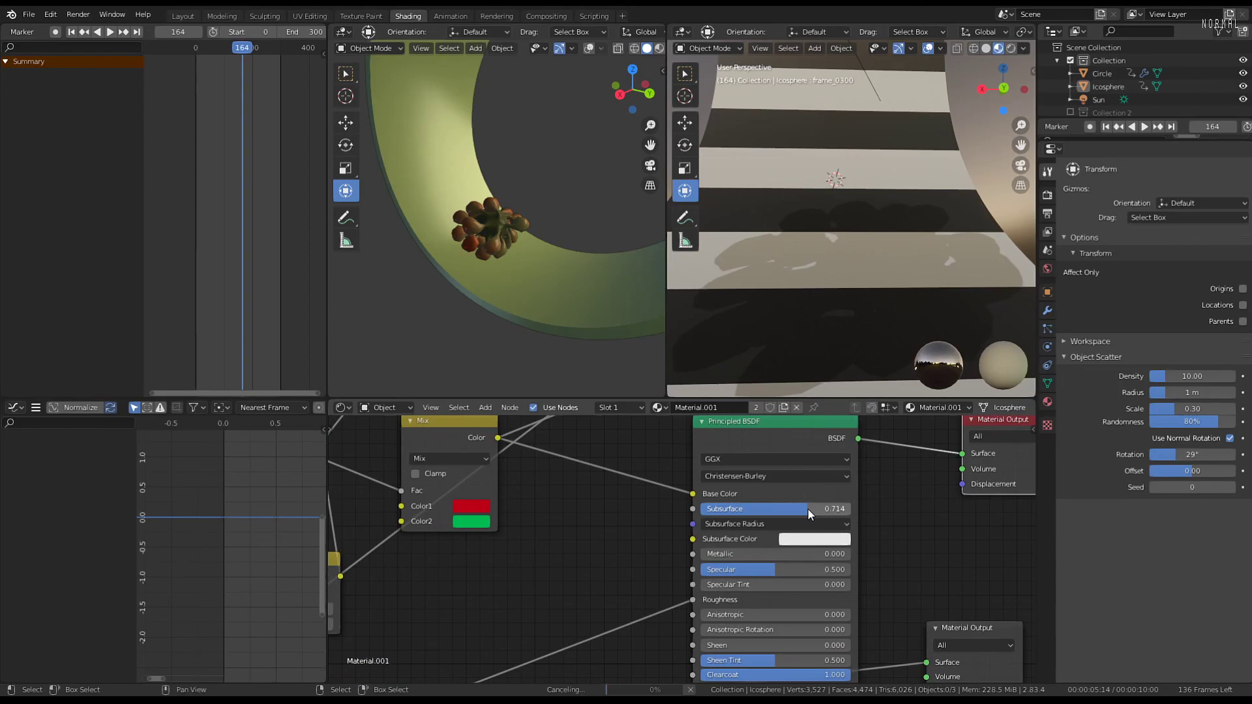
middle_drag(824, 285, 853, 322)
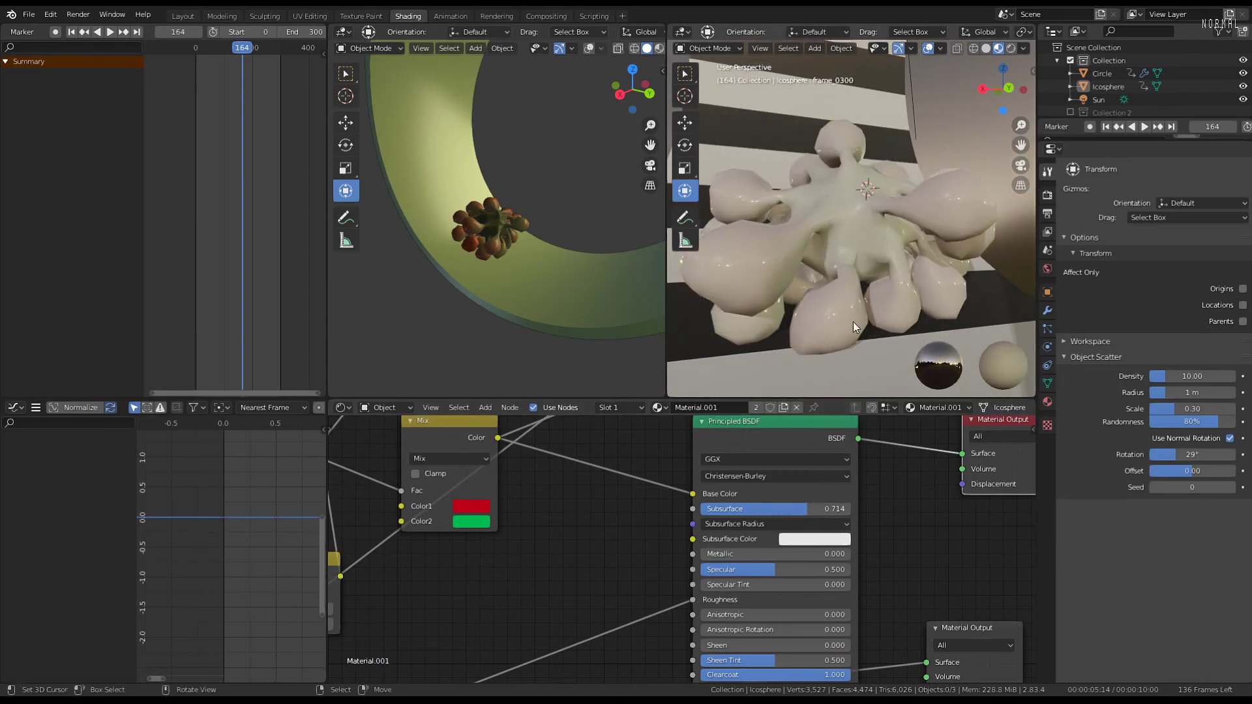
drag(807, 509, 702, 509)
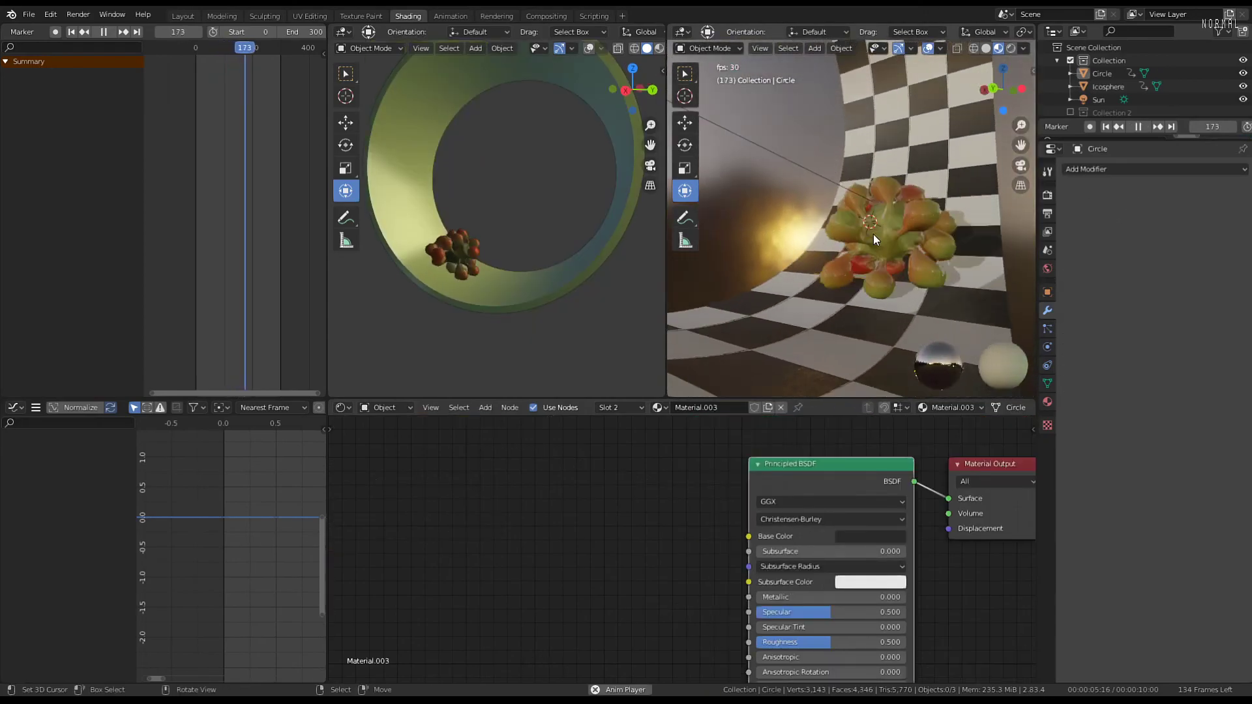
Select the icosphere, maximize the material preview viewport, and examine the playing animation from several angles with nothing selected
click(892, 231)
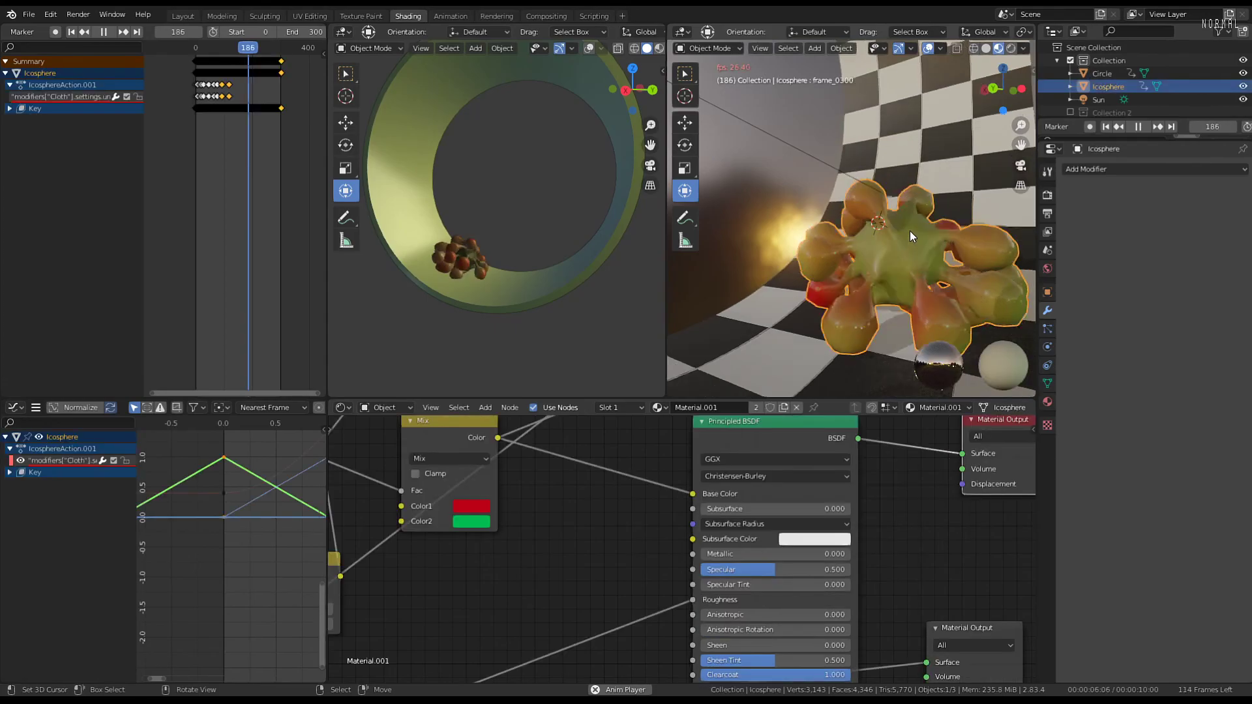
key(ctrl+space)
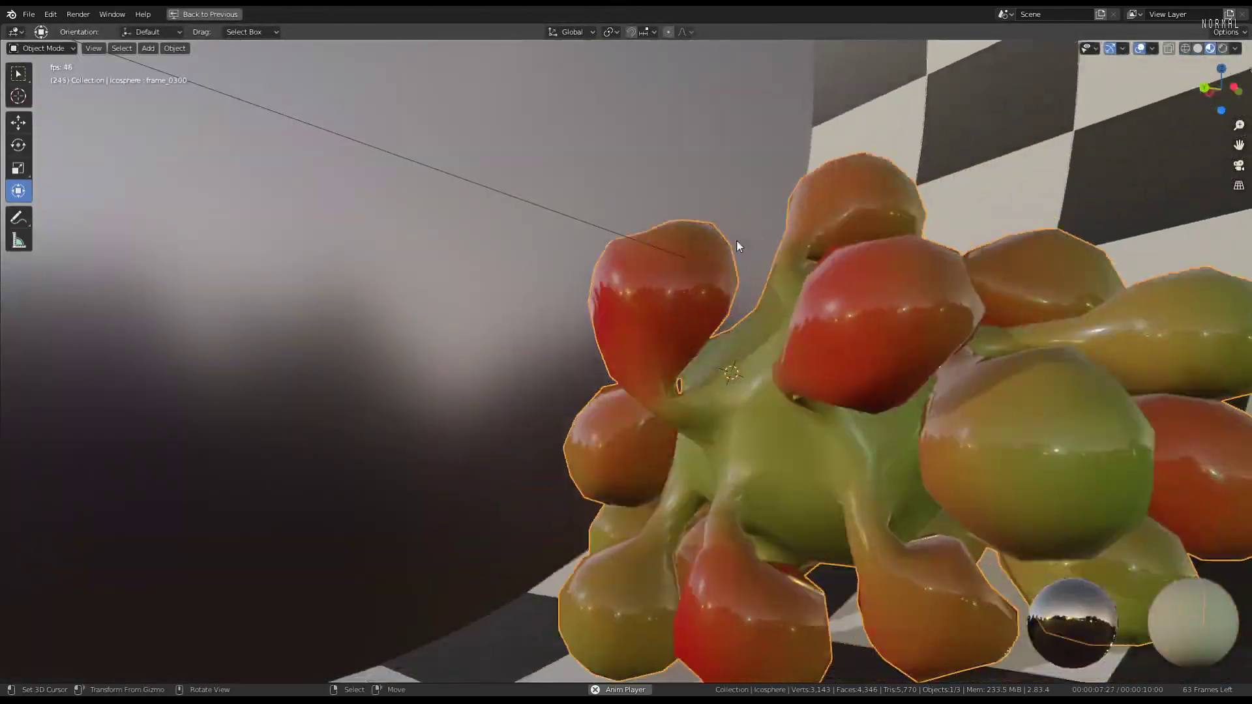
key(alt+a)
scroll(710, 247, down, 3)
middle_drag(716, 245, 1011, 286)
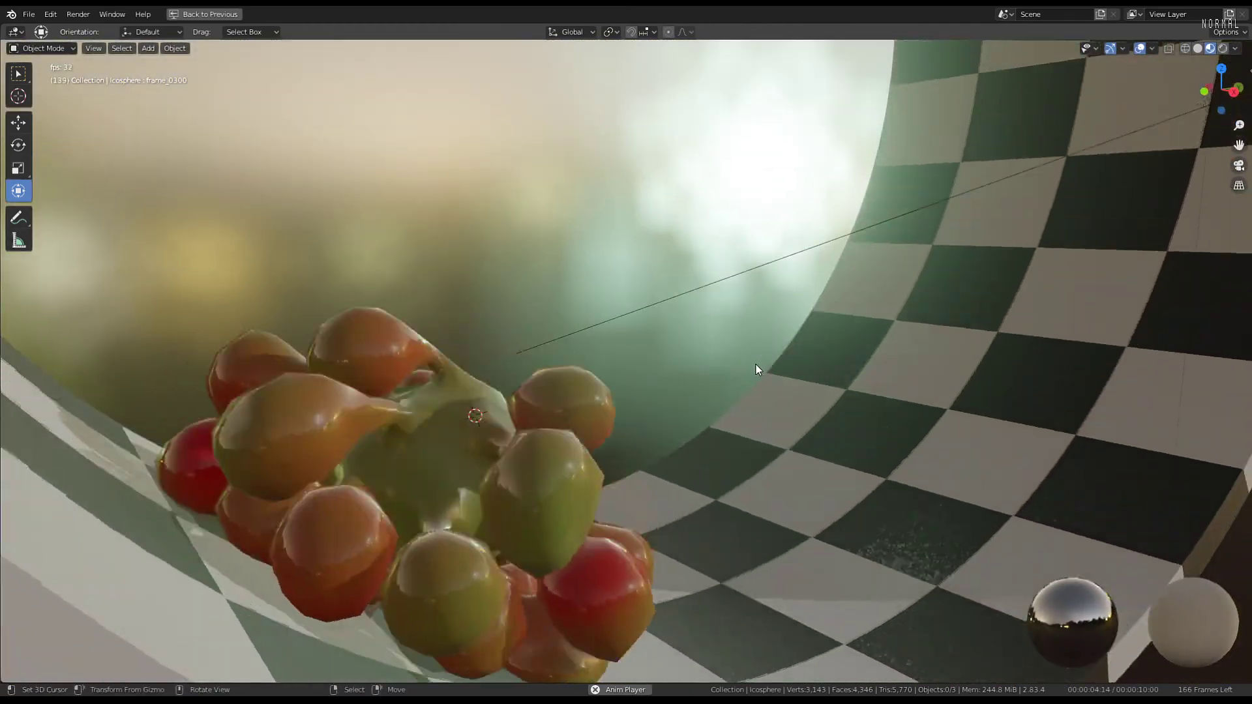
middle_drag(756, 369, 1006, 252)
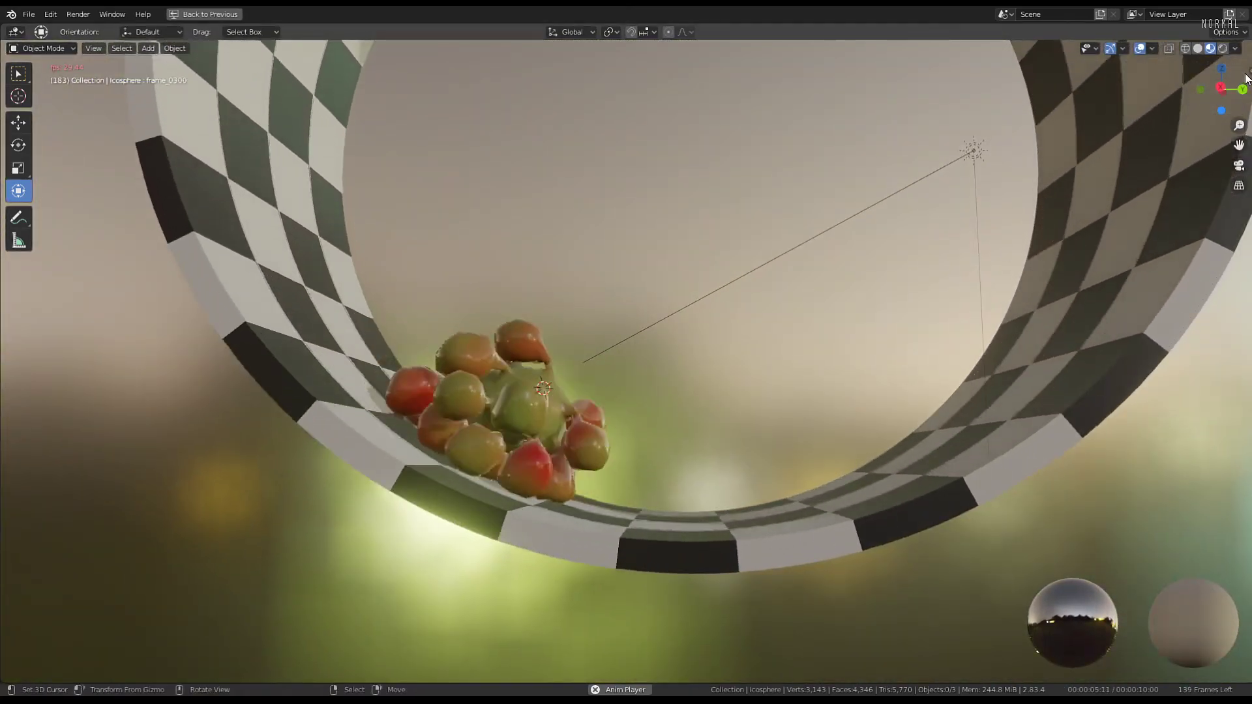
Try the forest HDRI and a warm-toned HDRI as the viewport's environment lighting while viewing the animation
click(1235, 50)
click(1142, 162)
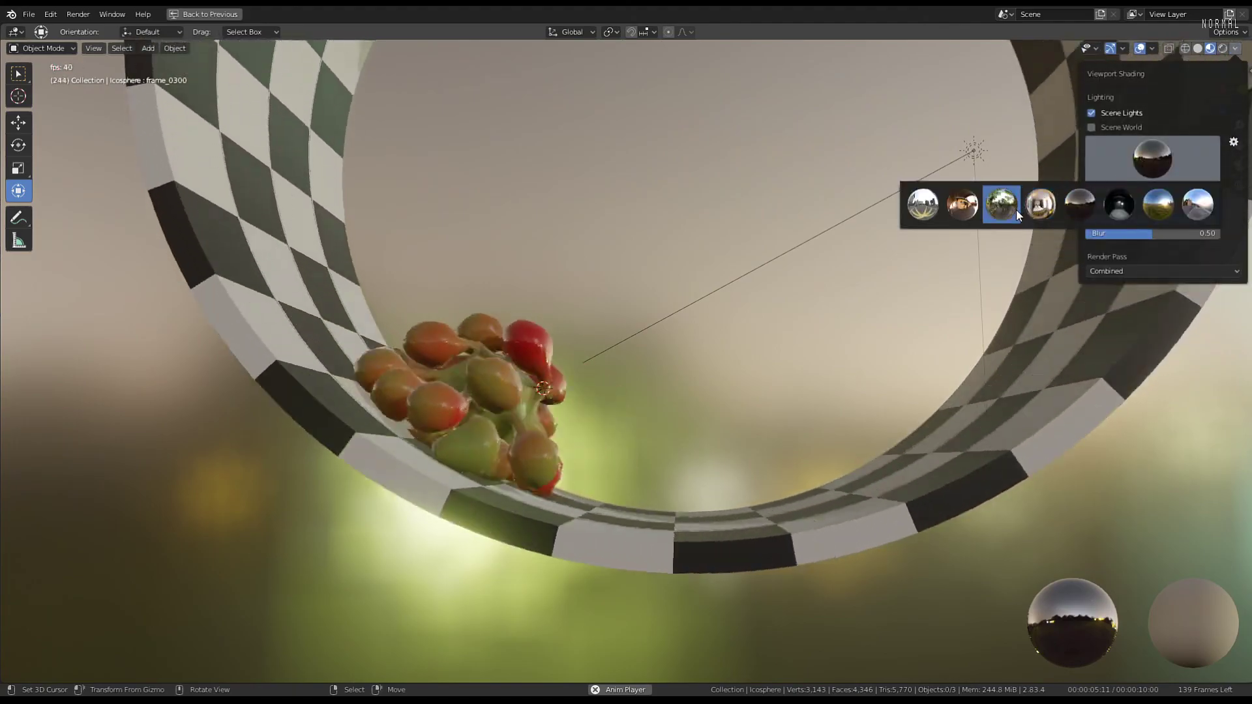
click(1016, 209)
middle_drag(821, 253, 717, 285)
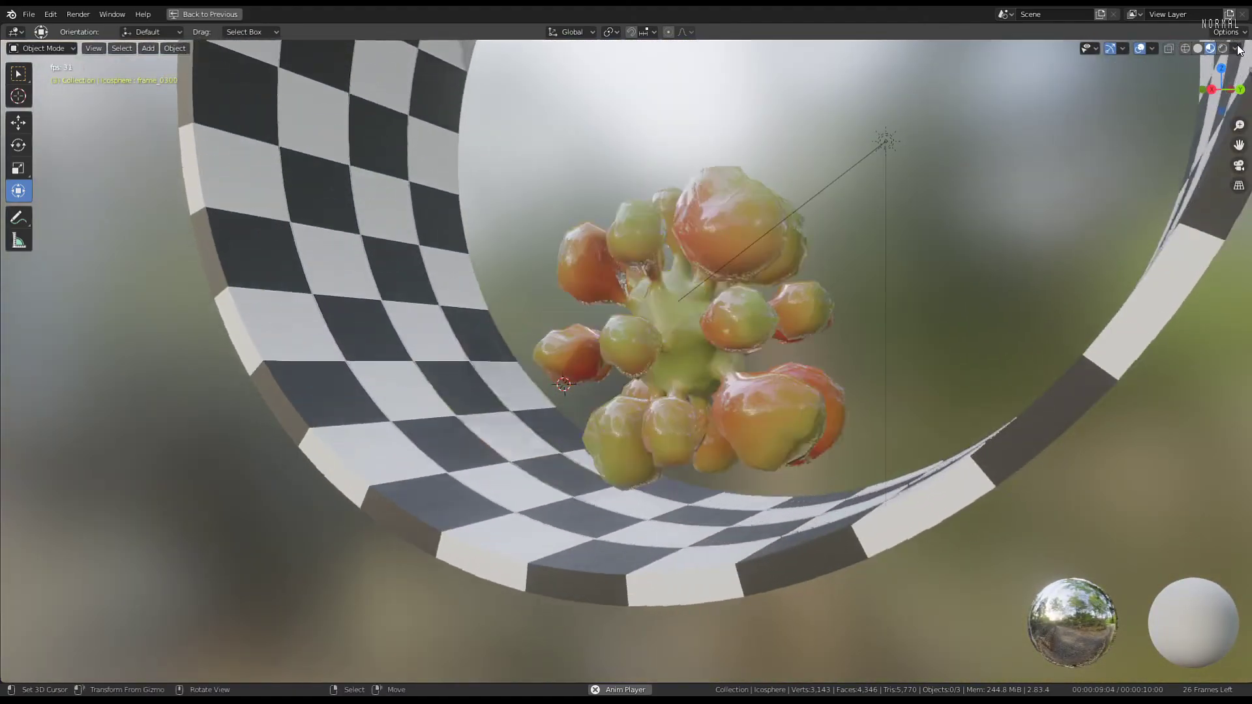
click(1235, 48)
click(1152, 158)
click(956, 206)
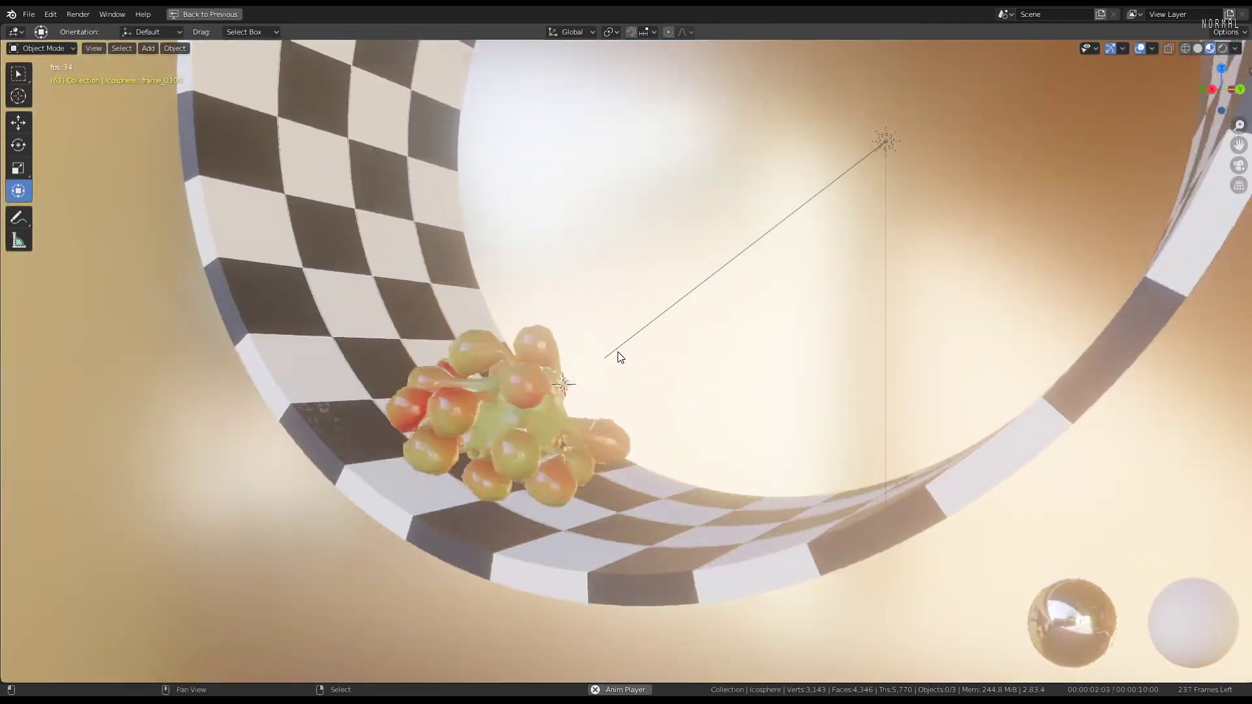
middle_drag(617, 355, 883, 355)
click(634, 282)
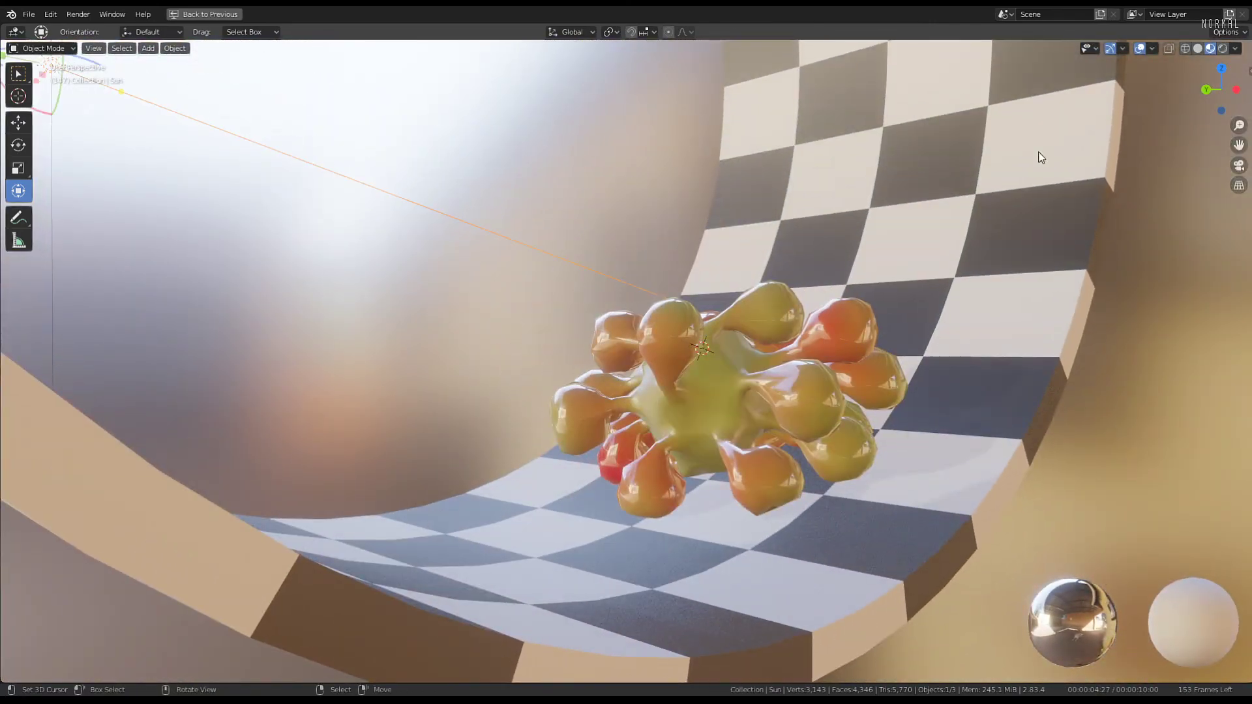
Enable Scene World for the viewport lighting, play the animation to check the icosphere under it, and deselect all objects
click(1234, 48)
click(1112, 127)
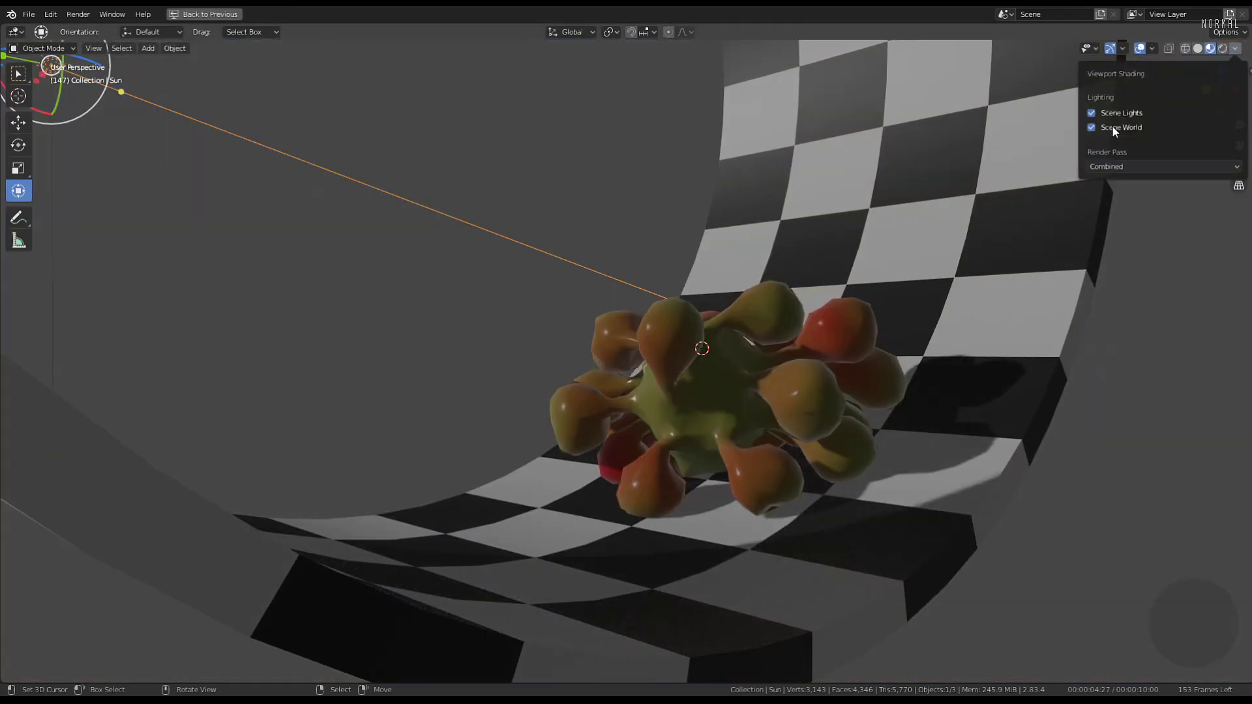
middle_drag(913, 215, 574, 254)
key(space)
scroll(758, 272, up, 3)
middle_drag(758, 270, 729, 271)
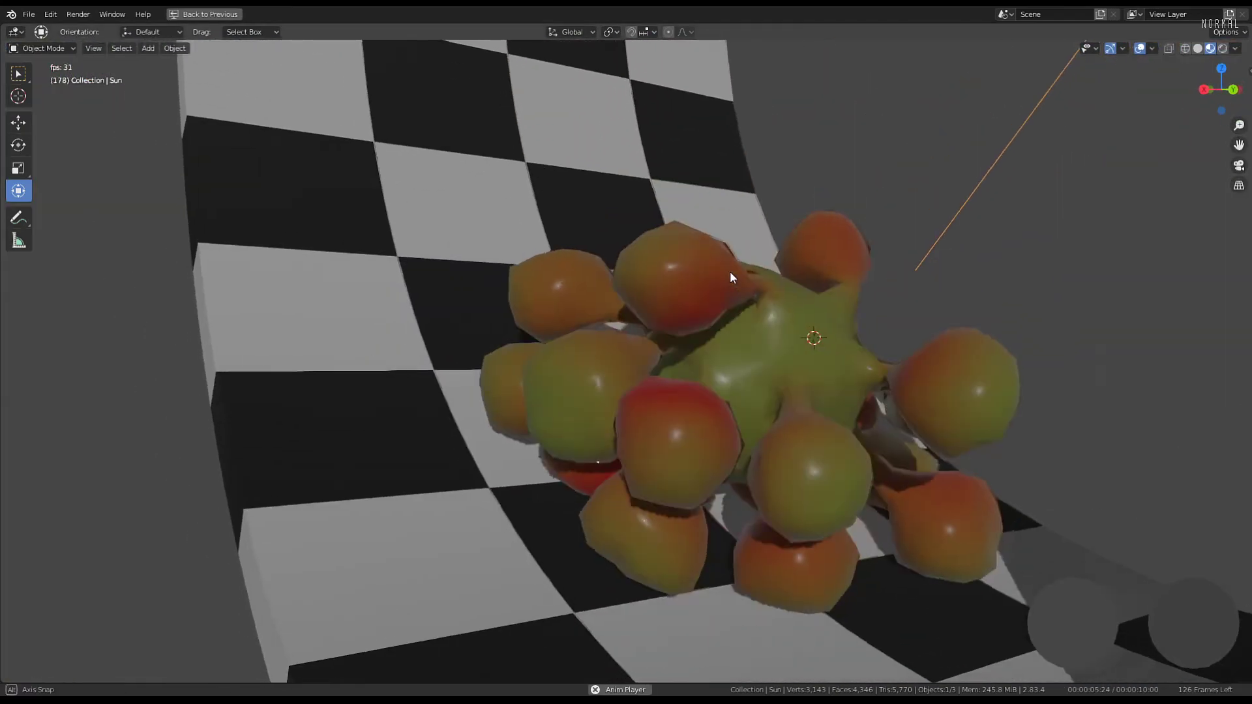
right_click(827, 275)
middle_drag(826, 276, 811, 300)
scroll(804, 333, down, 3)
middle_drag(798, 367, 751, 313)
scroll(784, 313, up, 3)
key(alt+a)
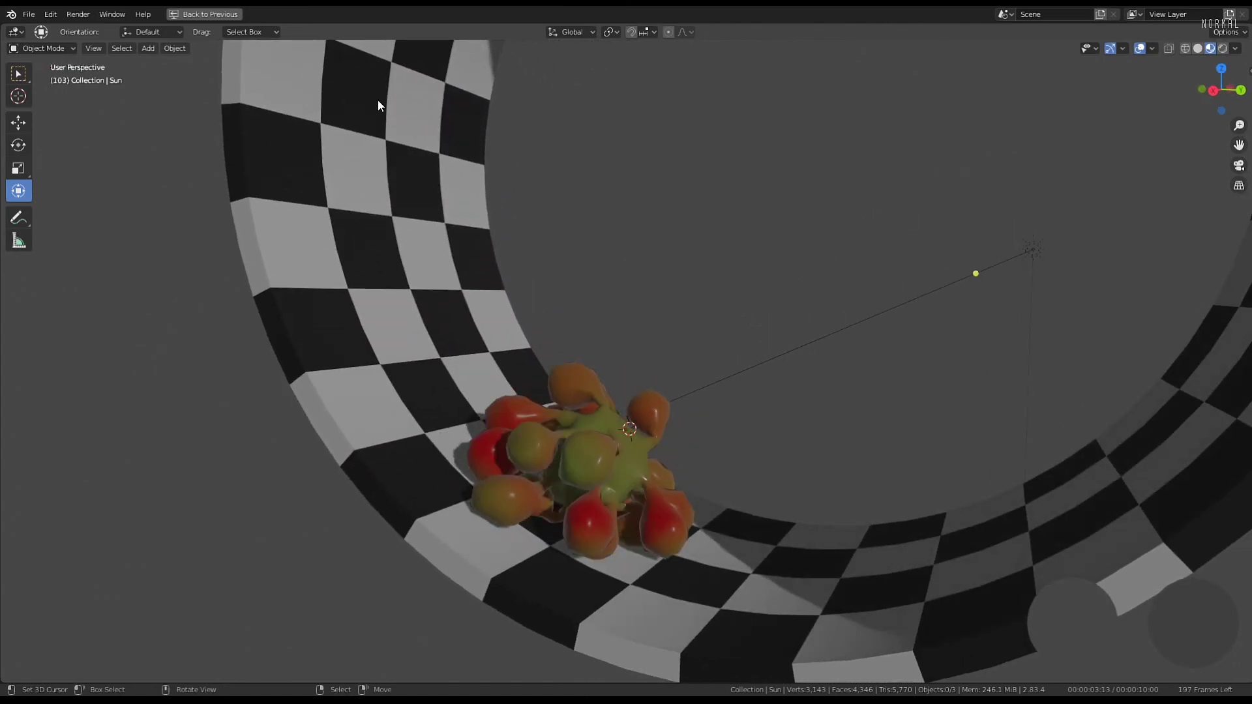